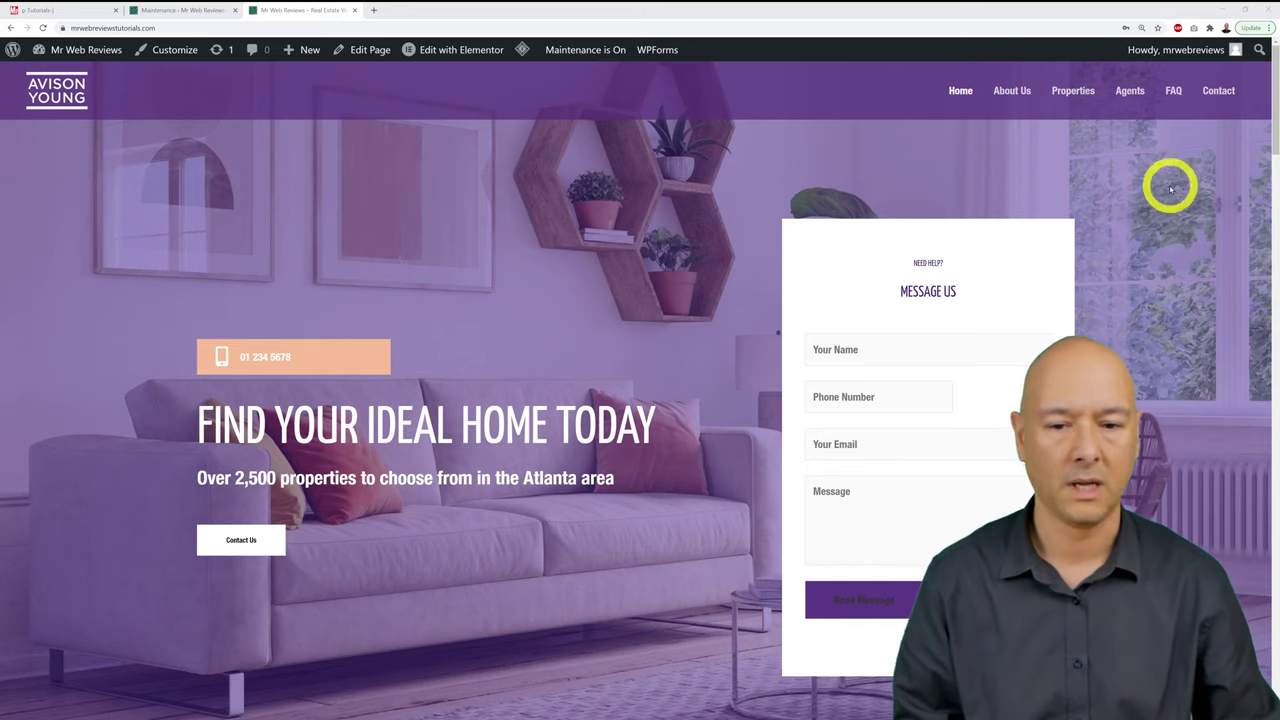
Step: Scroll down through the real-estate site's home page and partway back up
scroll(1223, 234, down, 4)
scroll(1226, 240, down, 2)
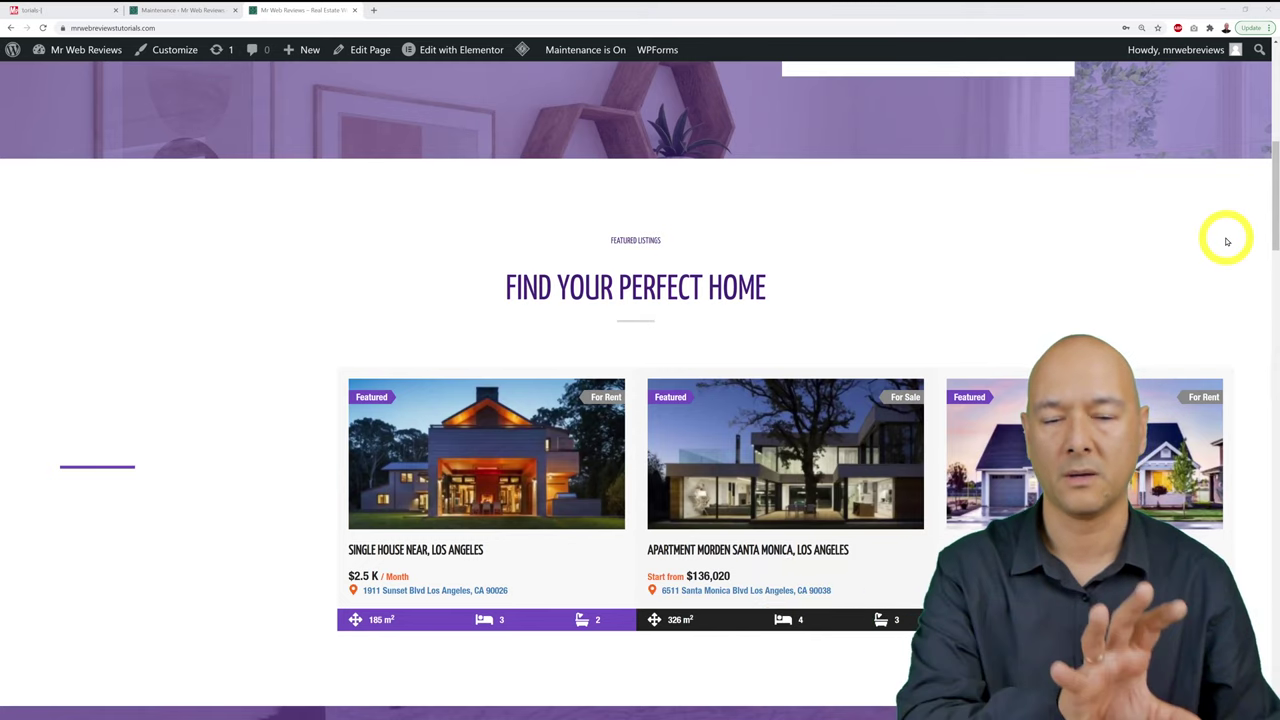
scroll(1227, 241, down, 5)
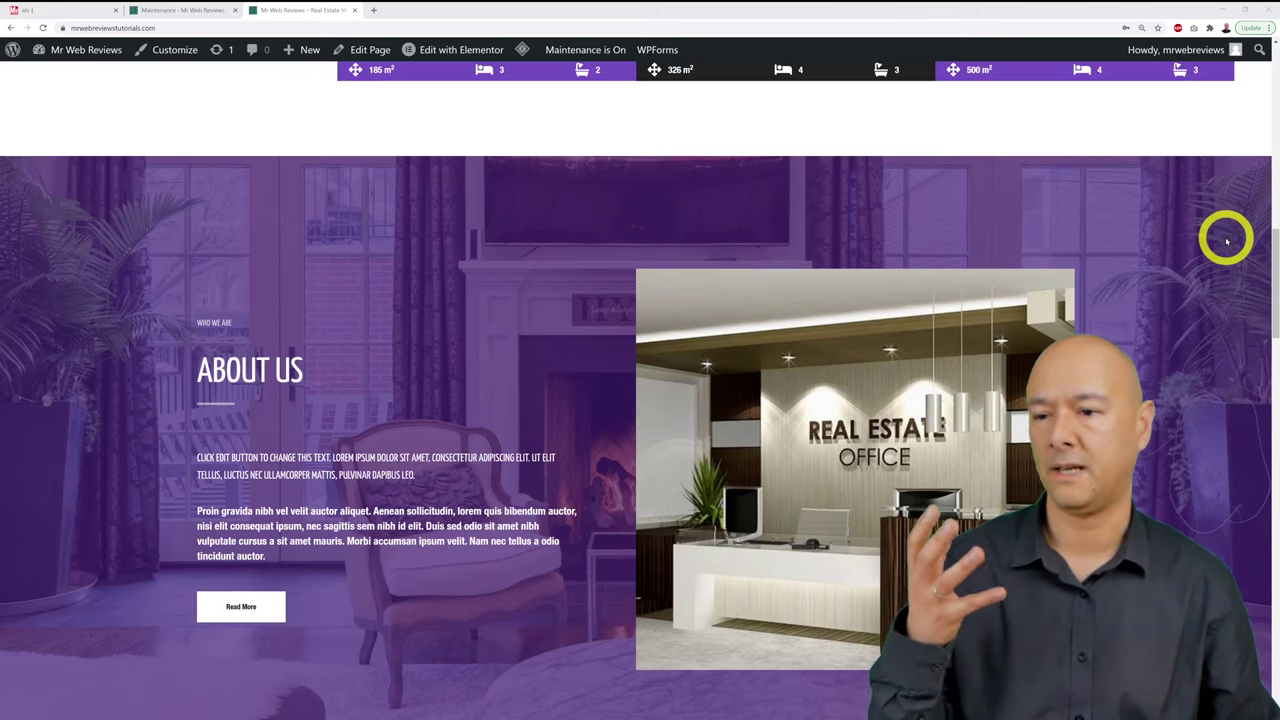
scroll(1226, 240, down, 1)
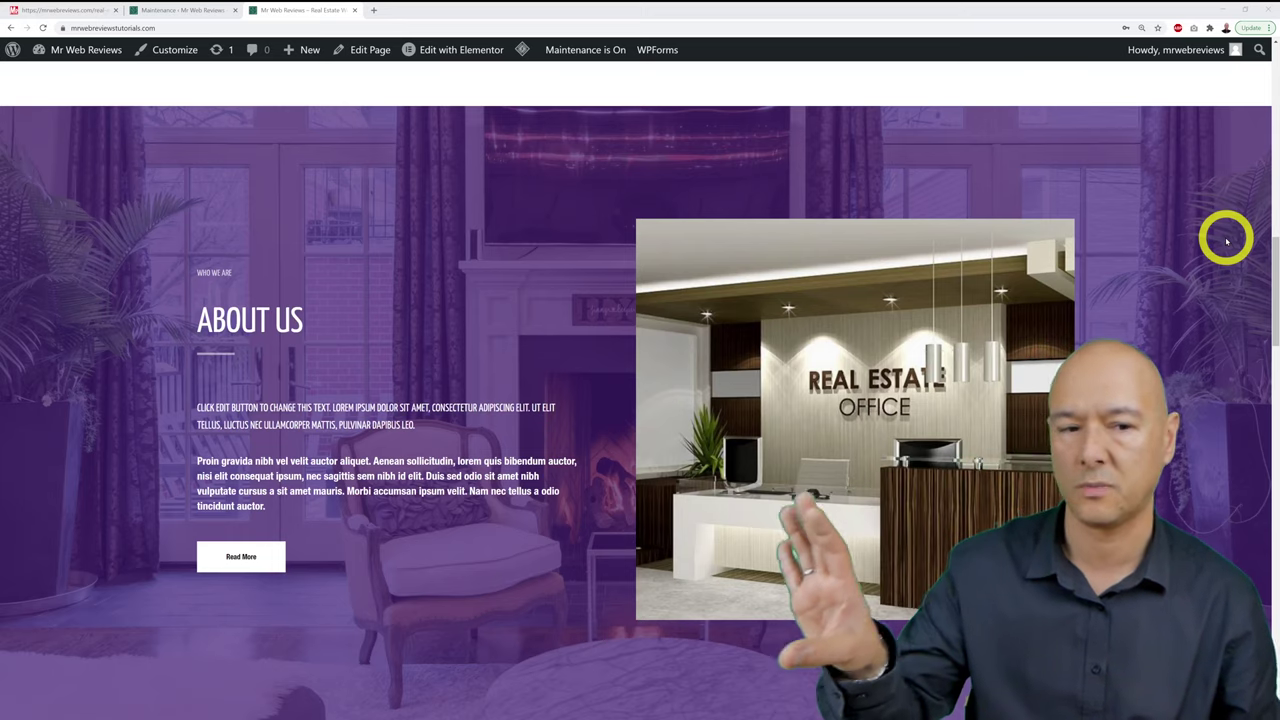
scroll(1226, 240, down, 2)
scroll(1226, 240, down, 10)
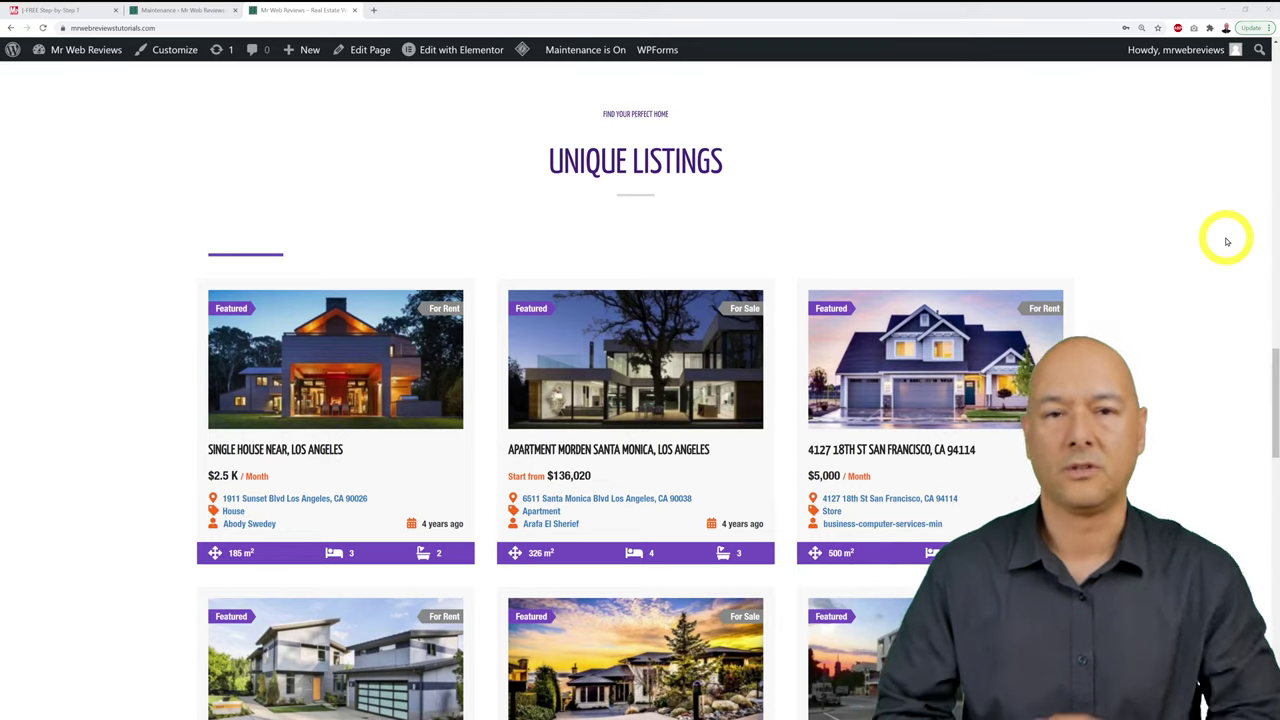
scroll(1174, 263, down, 6)
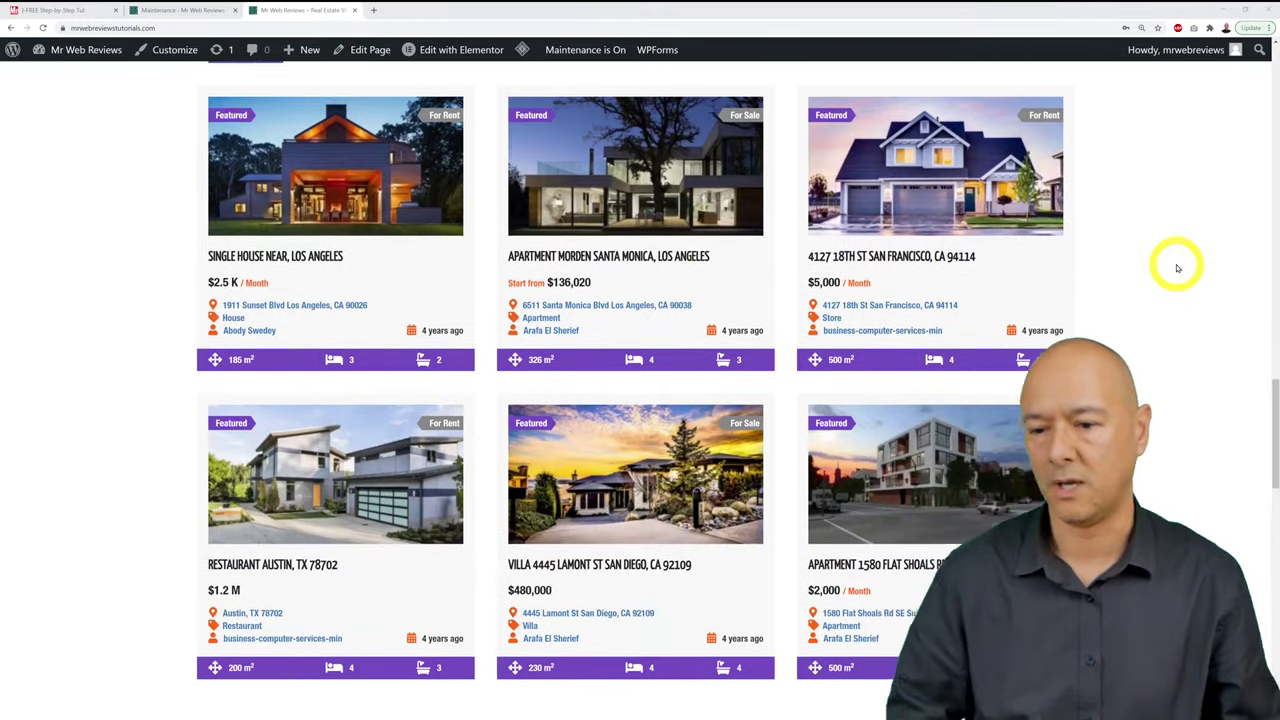
scroll(1177, 268, down, 3)
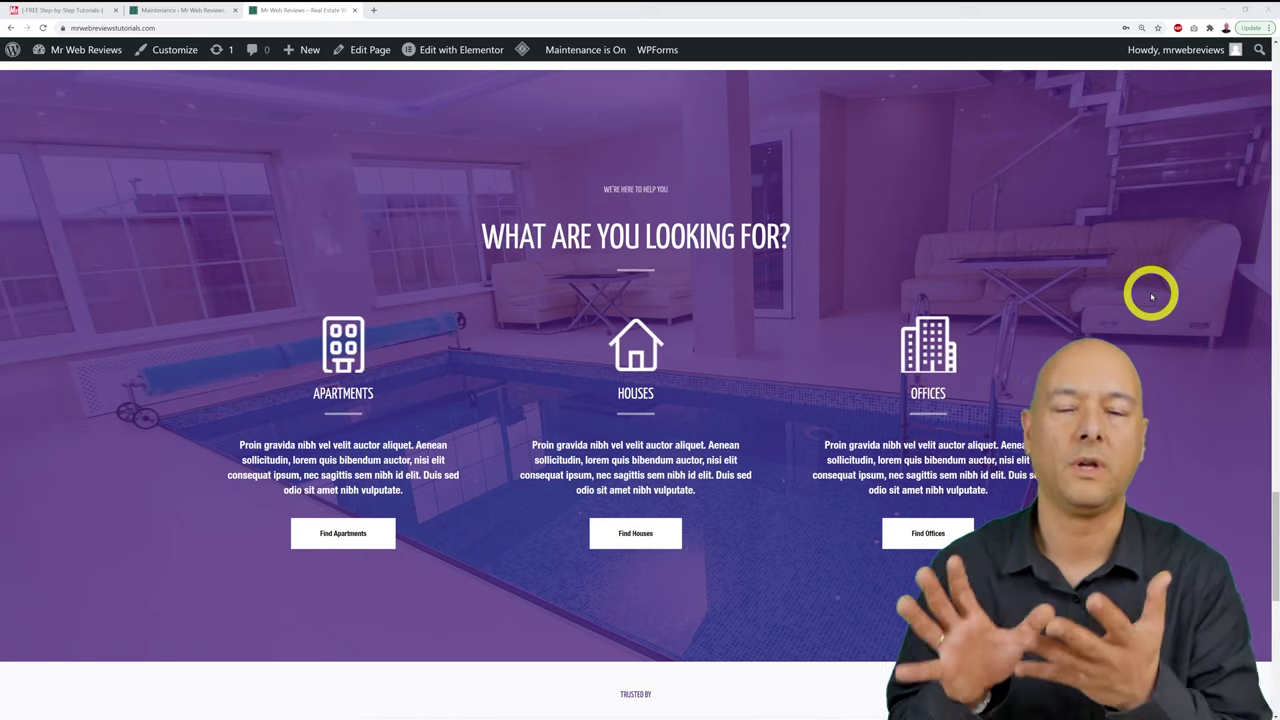
scroll(1151, 296, down, 4)
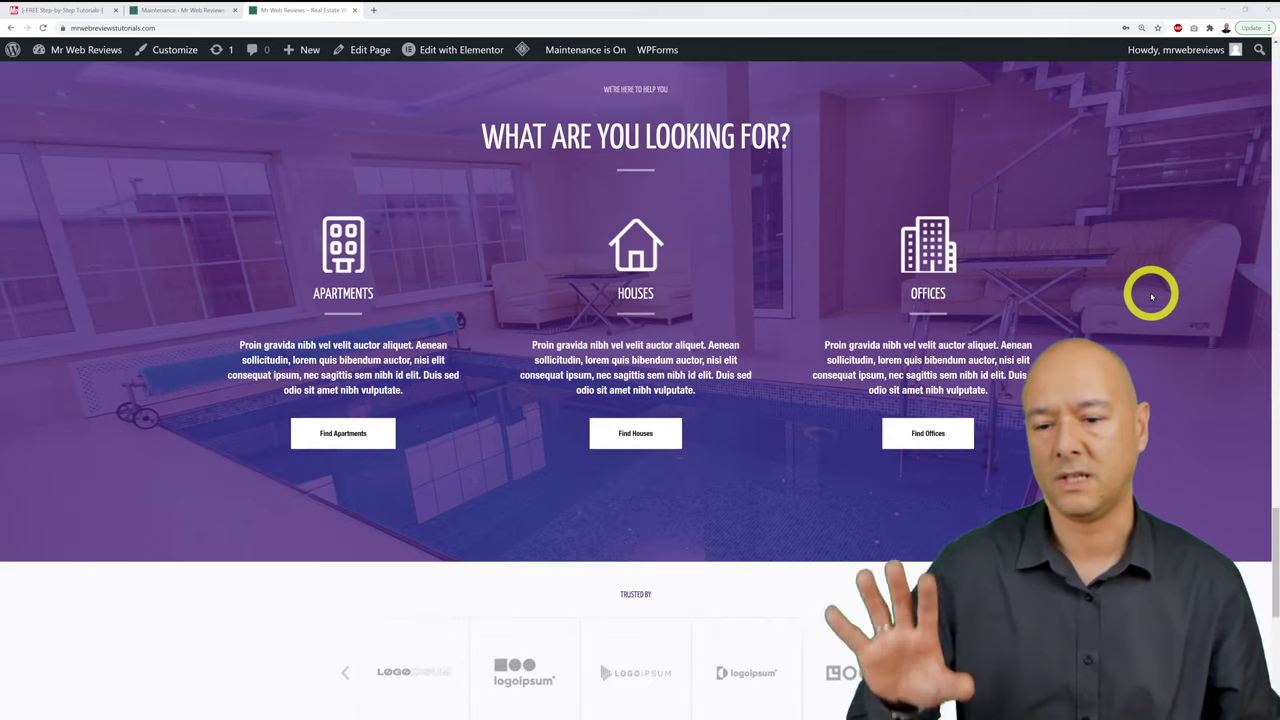
scroll(1151, 296, down, 2)
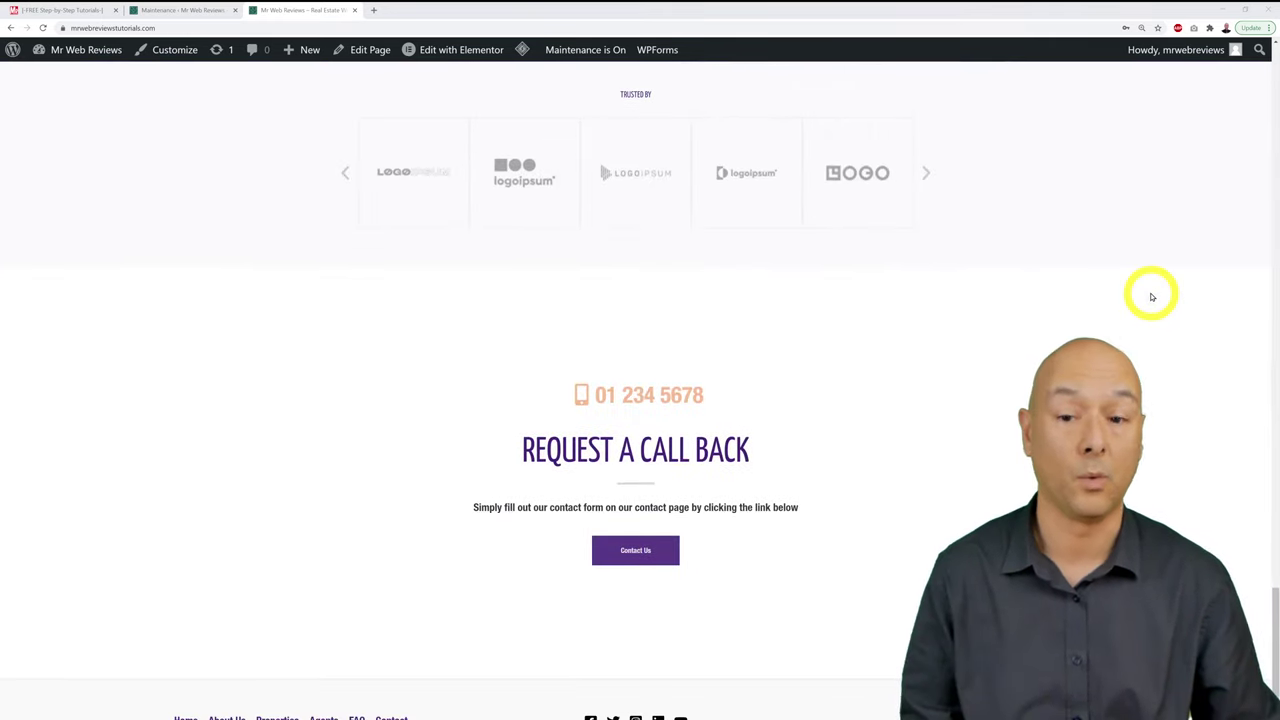
scroll(1151, 296, down, 1)
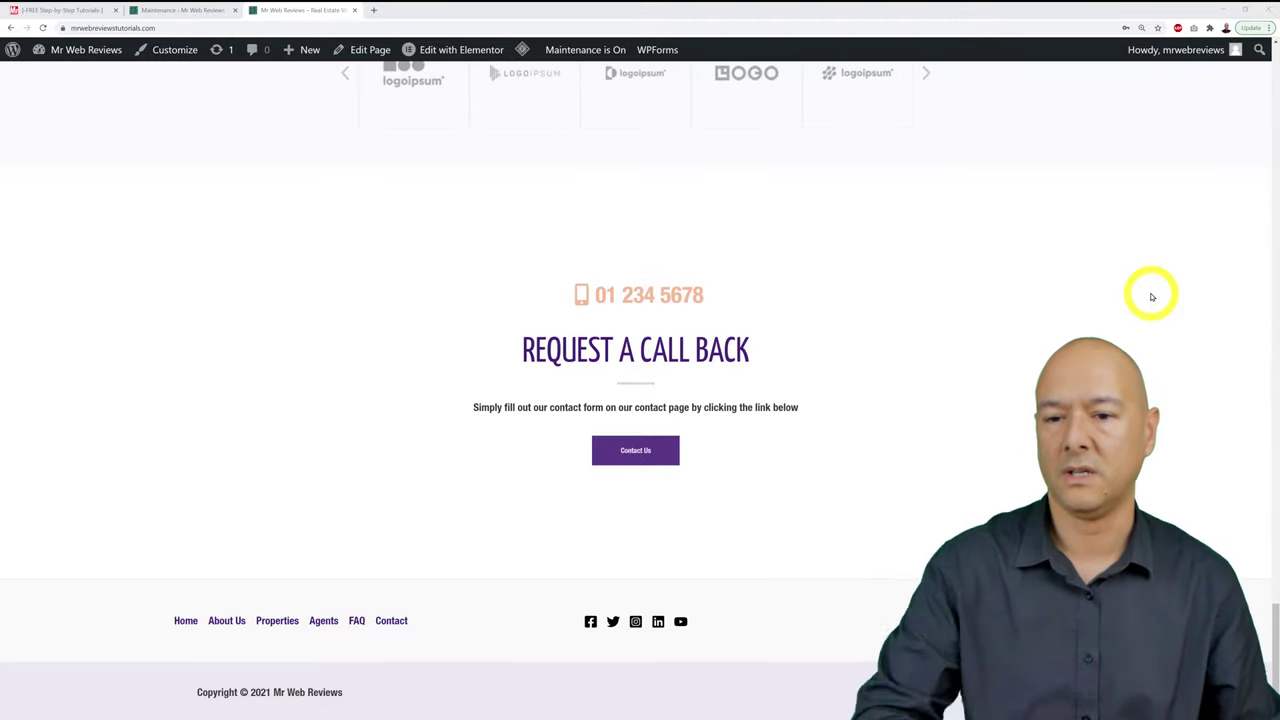
scroll(1020, 430, up, 15)
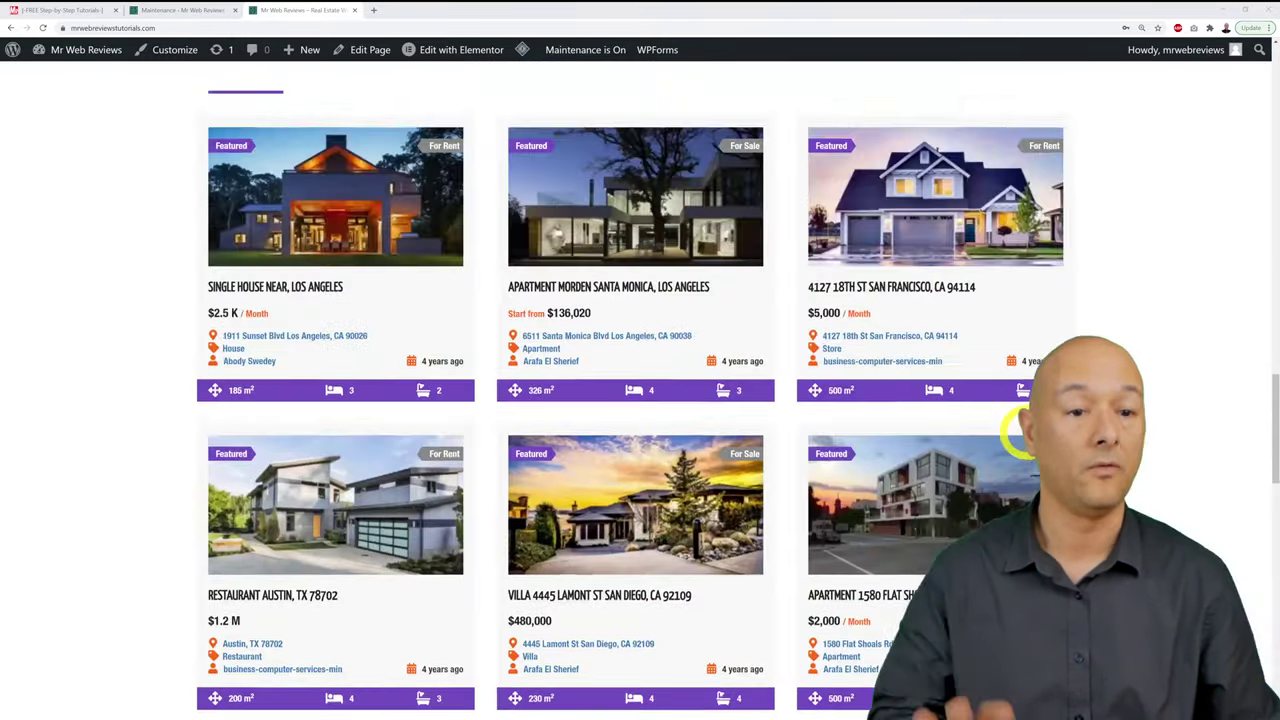
scroll(1020, 430, up, 15)
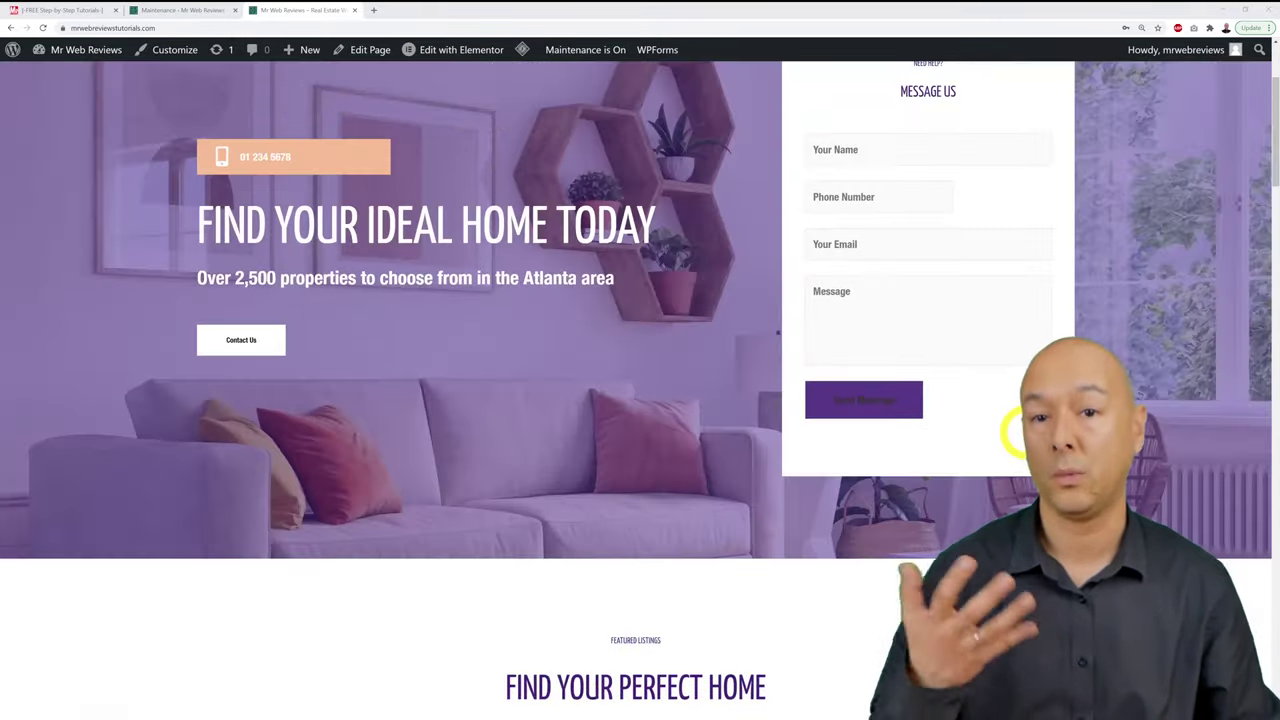
scroll(1015, 432, up, 2)
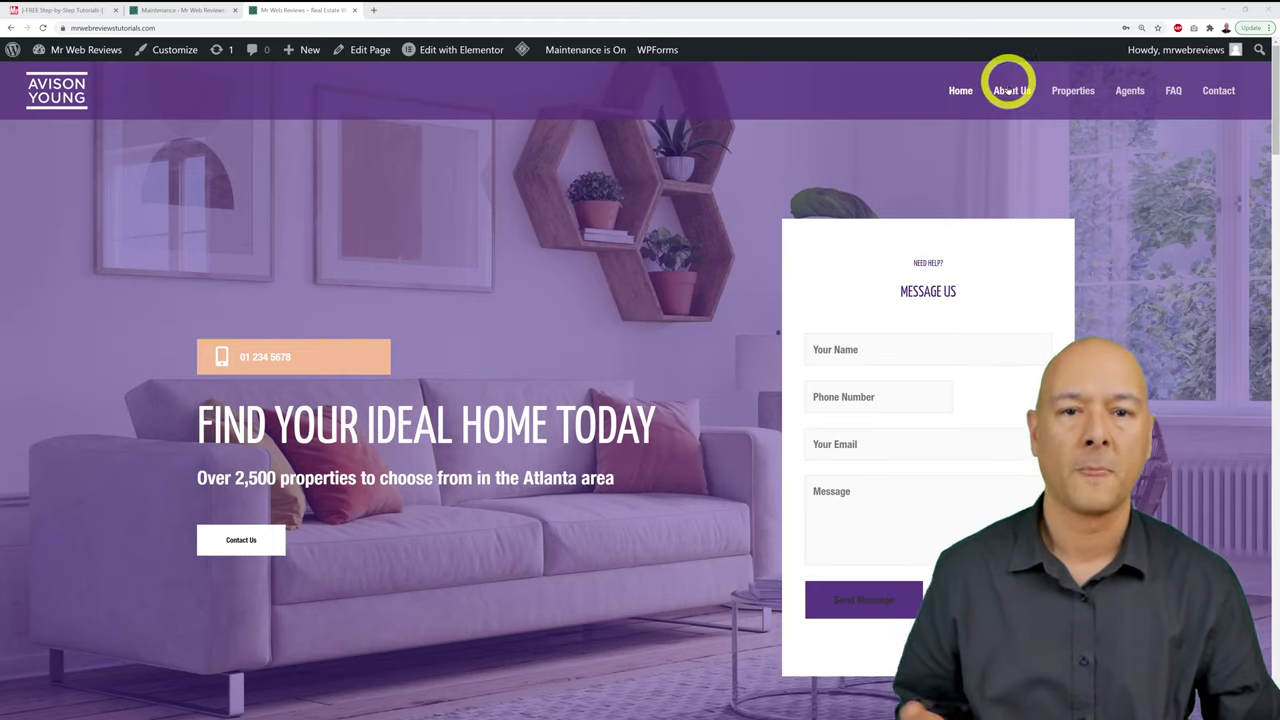
Step: Open the About Us page and browse its Who We Are, vision and statistics sections
click(1010, 90)
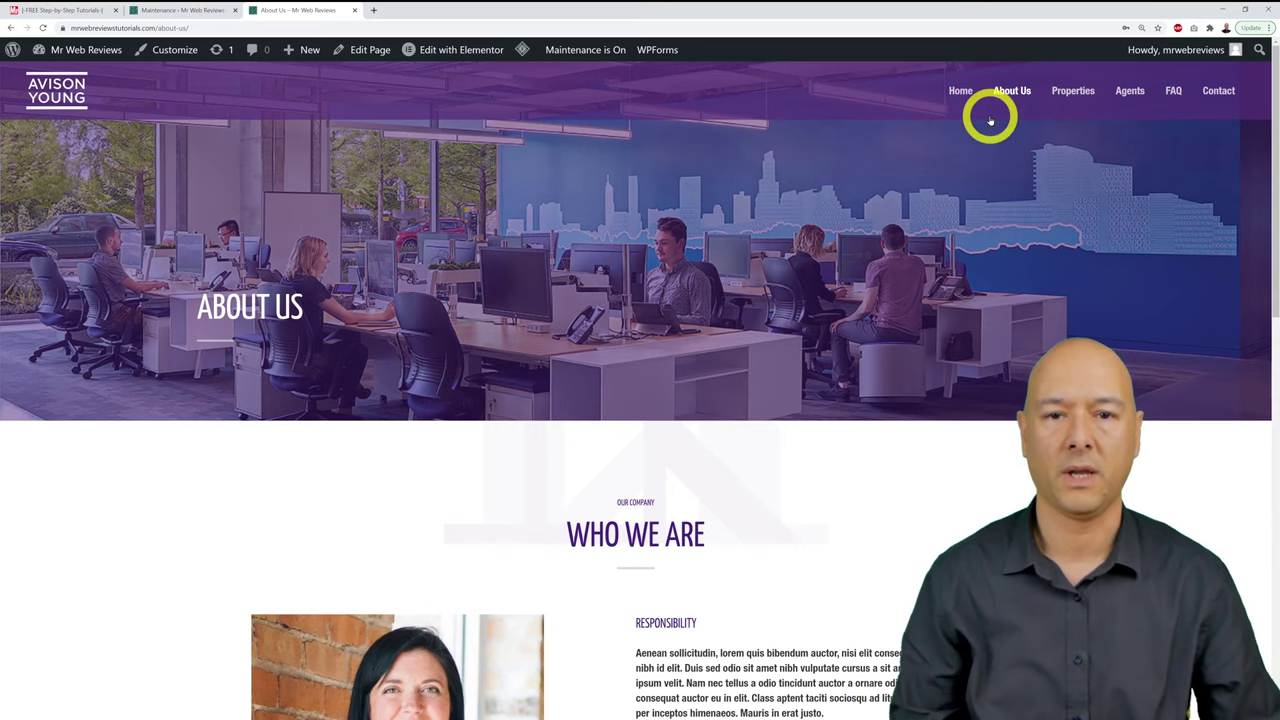
scroll(1063, 206, down, 3)
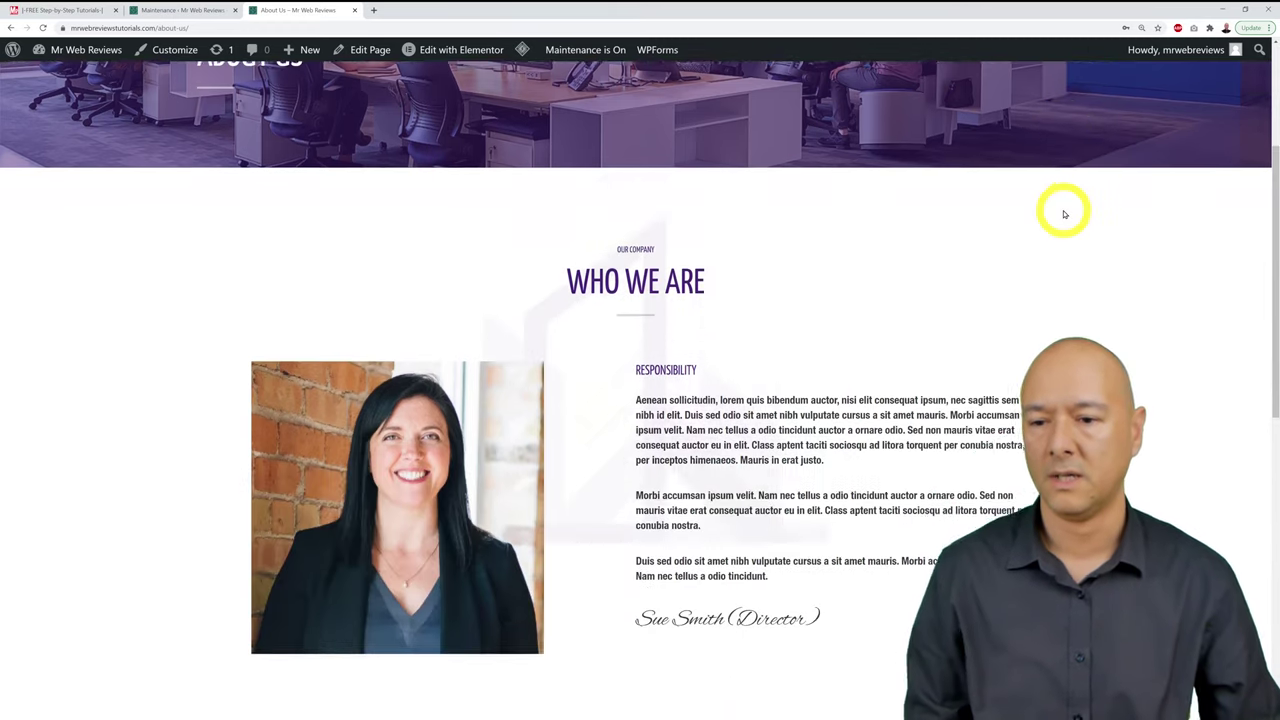
scroll(1064, 214, down, 1)
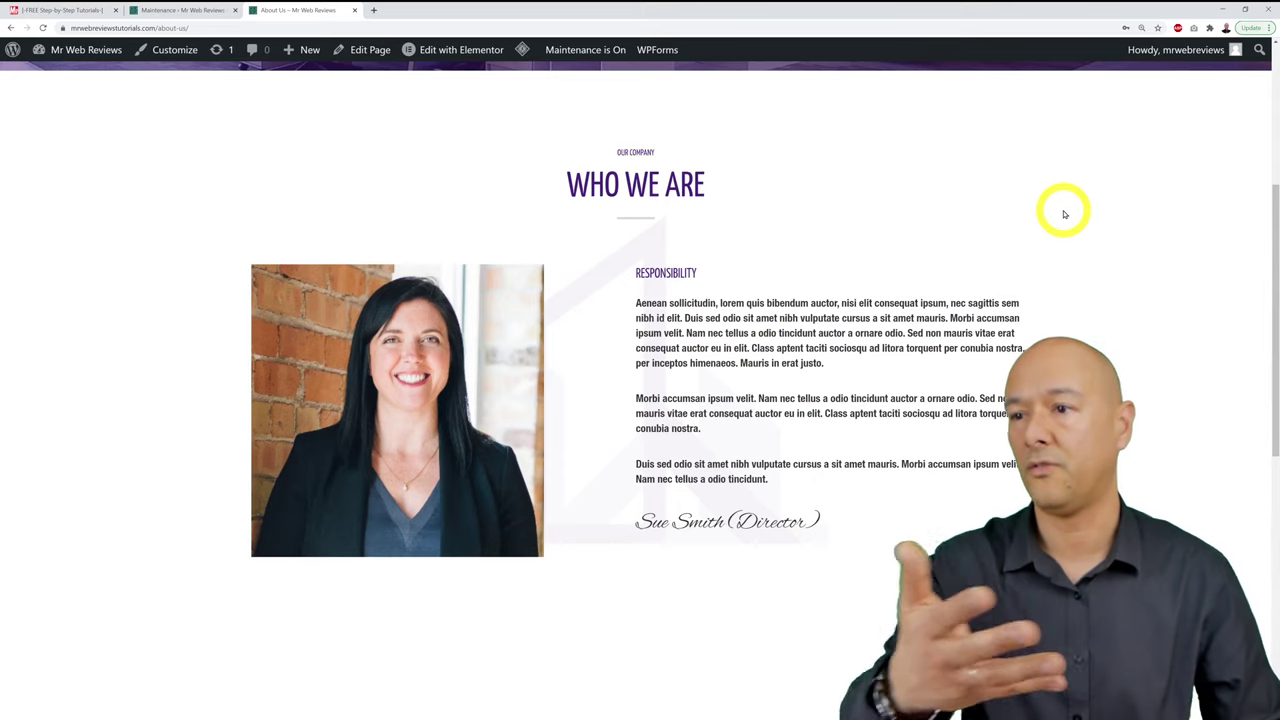
scroll(1062, 212, down, 6)
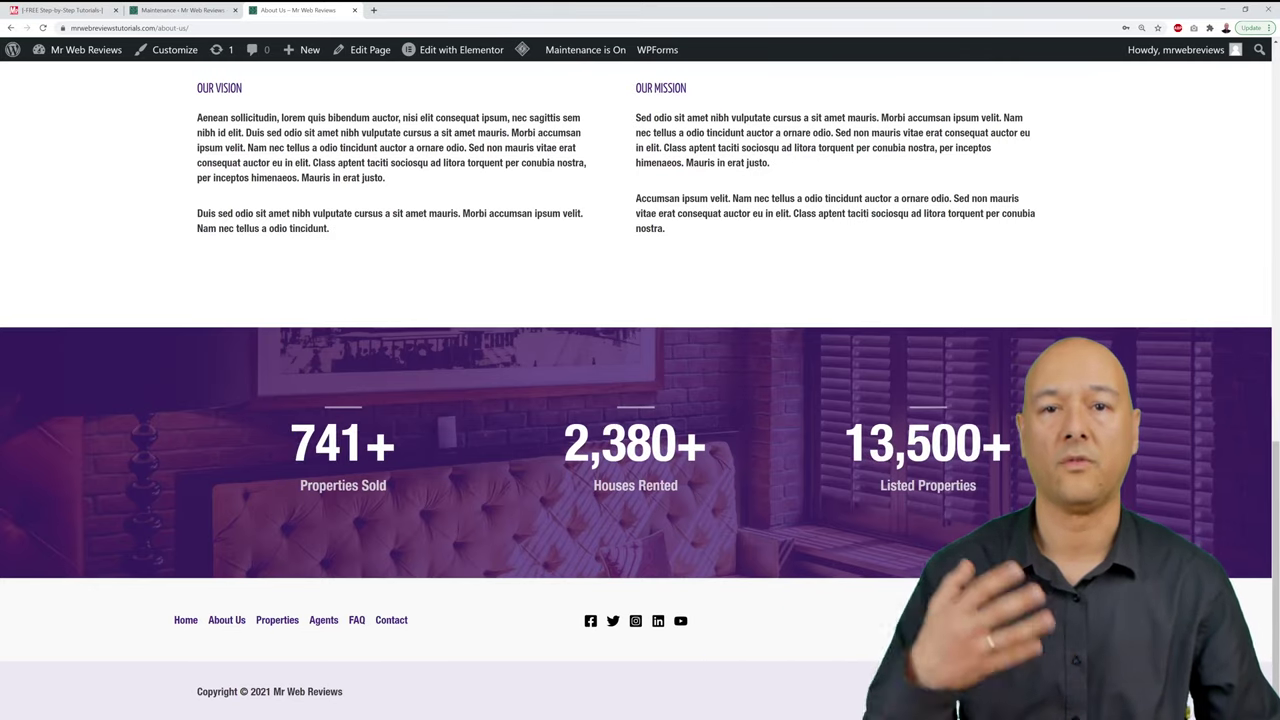
scroll(640, 380, up, 10)
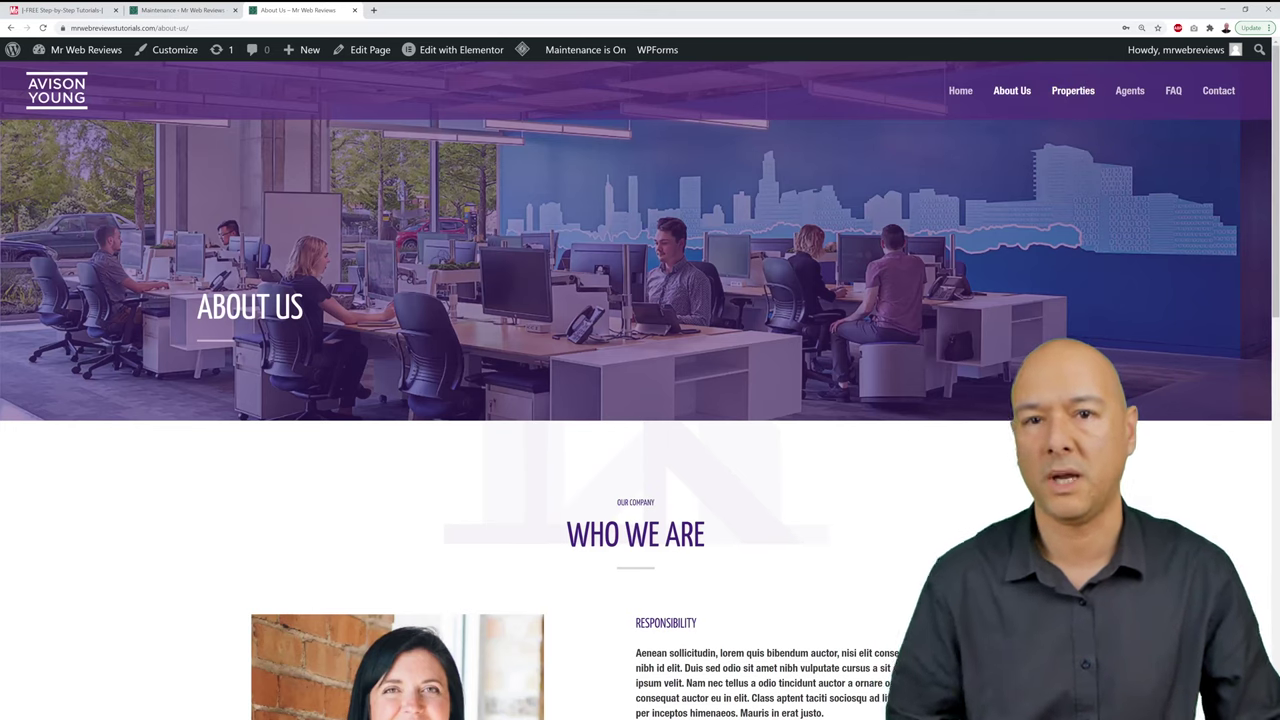
Step: Open the Properties page from the site menu to see the grid of 41 listings
click(1090, 92)
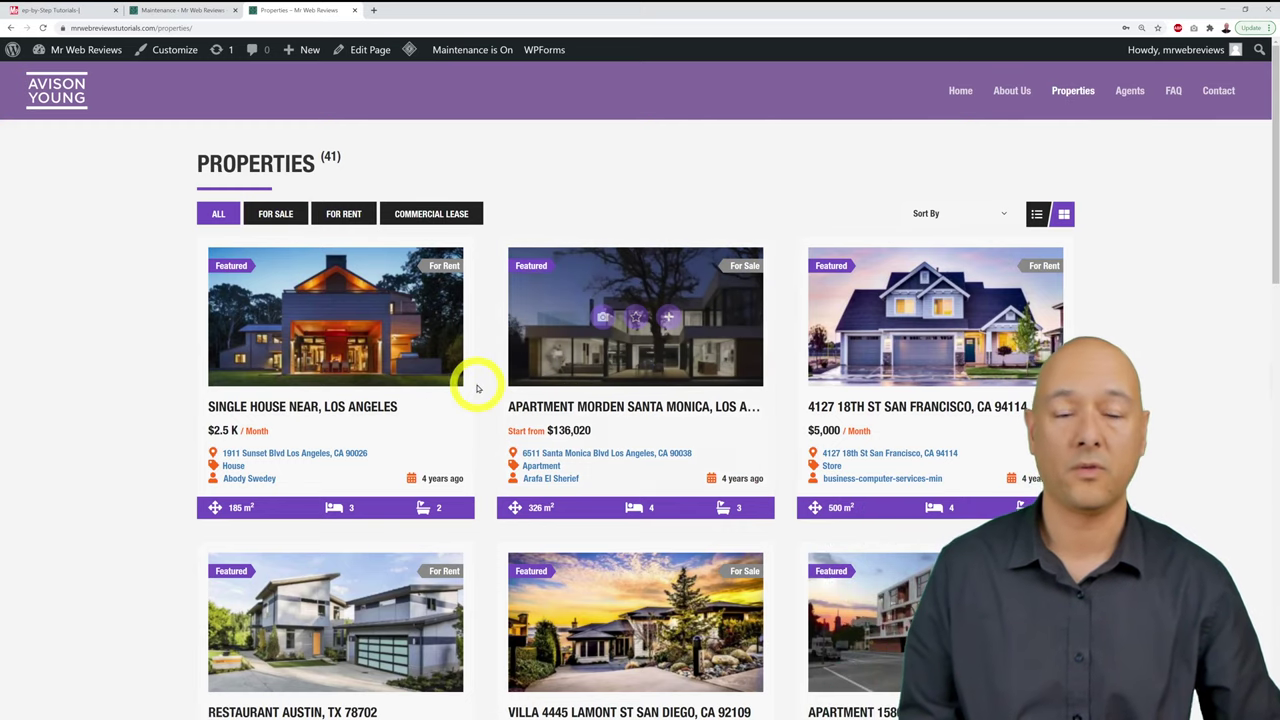
Step: Open the Single House Near, Los Angeles listing and advance its gallery to the fifth photo
click(397, 369)
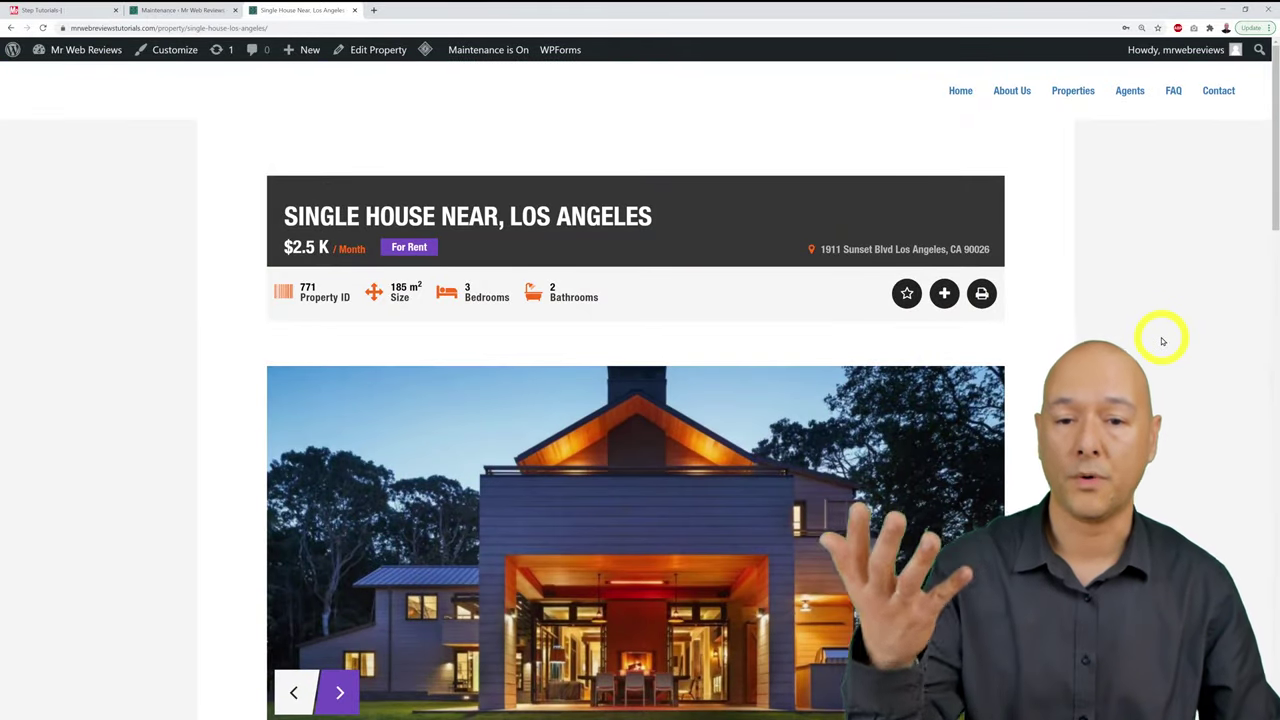
scroll(1163, 341, down, 2)
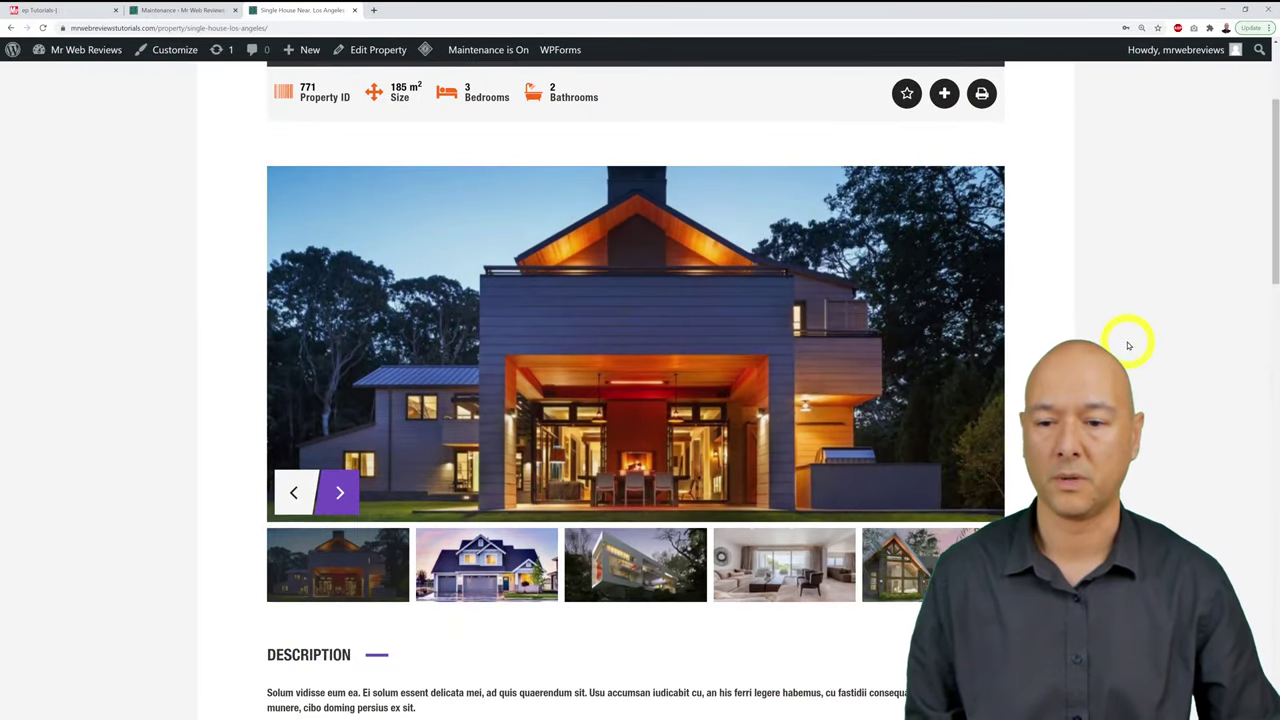
click(341, 490)
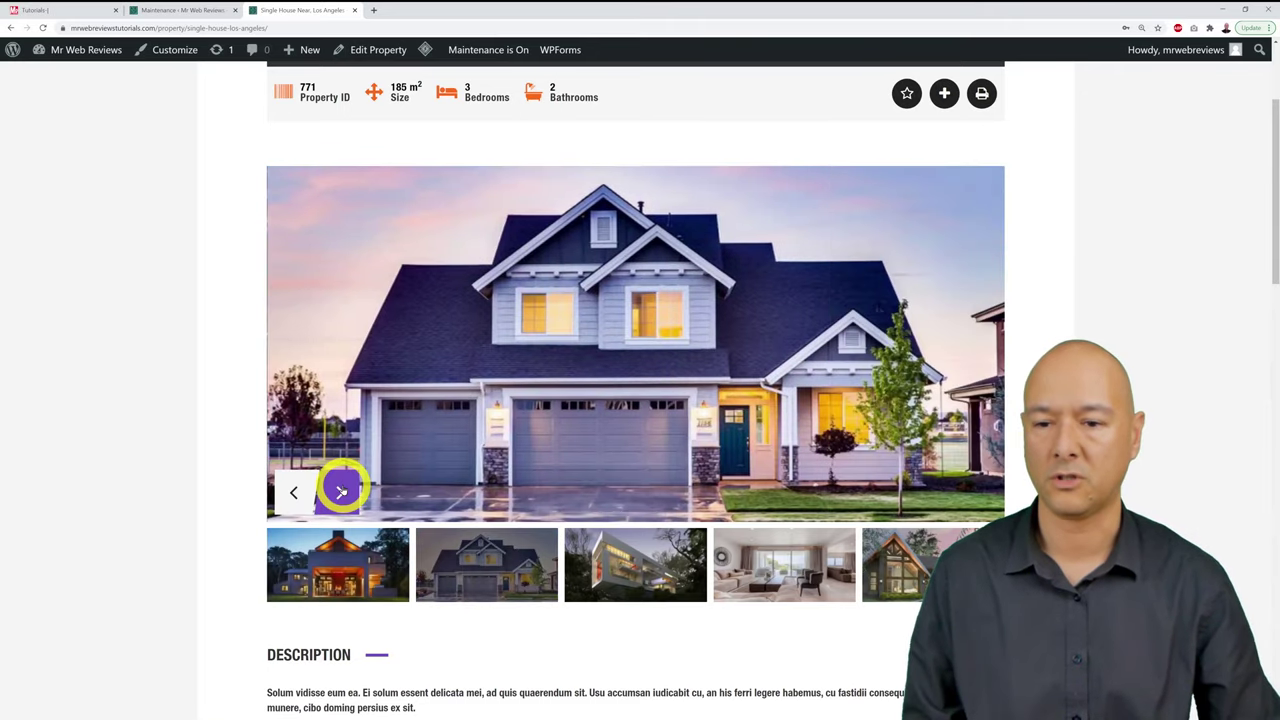
click(341, 490)
click(341, 490)
click(341, 490)
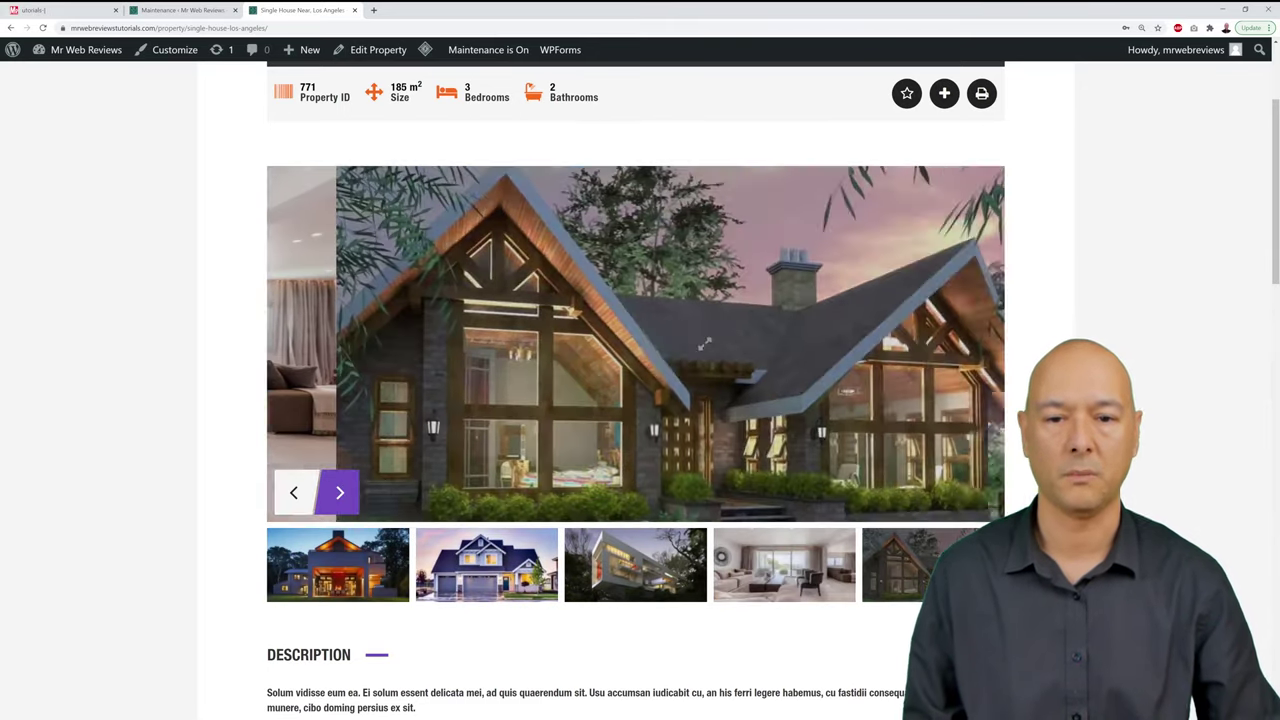
Step: Review the listing details, then view its Features, Video and Virtual Tour tabs in turn
scroll(341, 490, down, 5)
scroll(640, 400, down, 2)
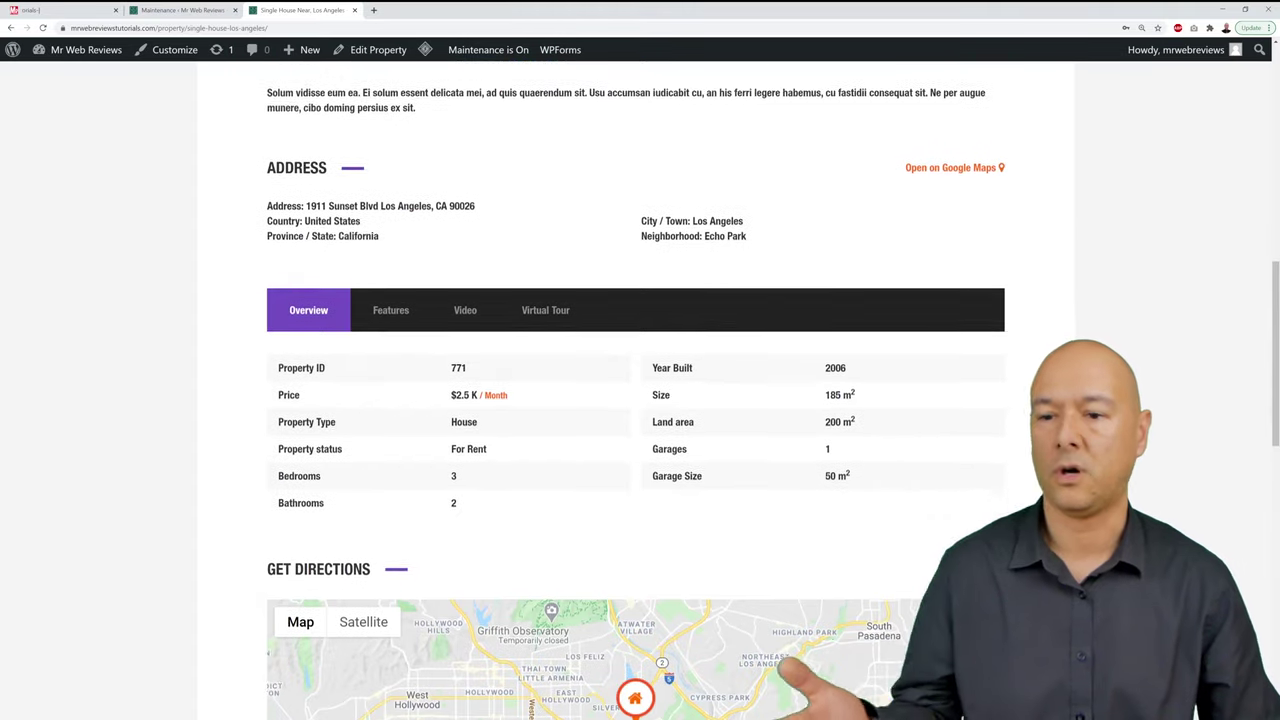
scroll(640, 400, down, 1)
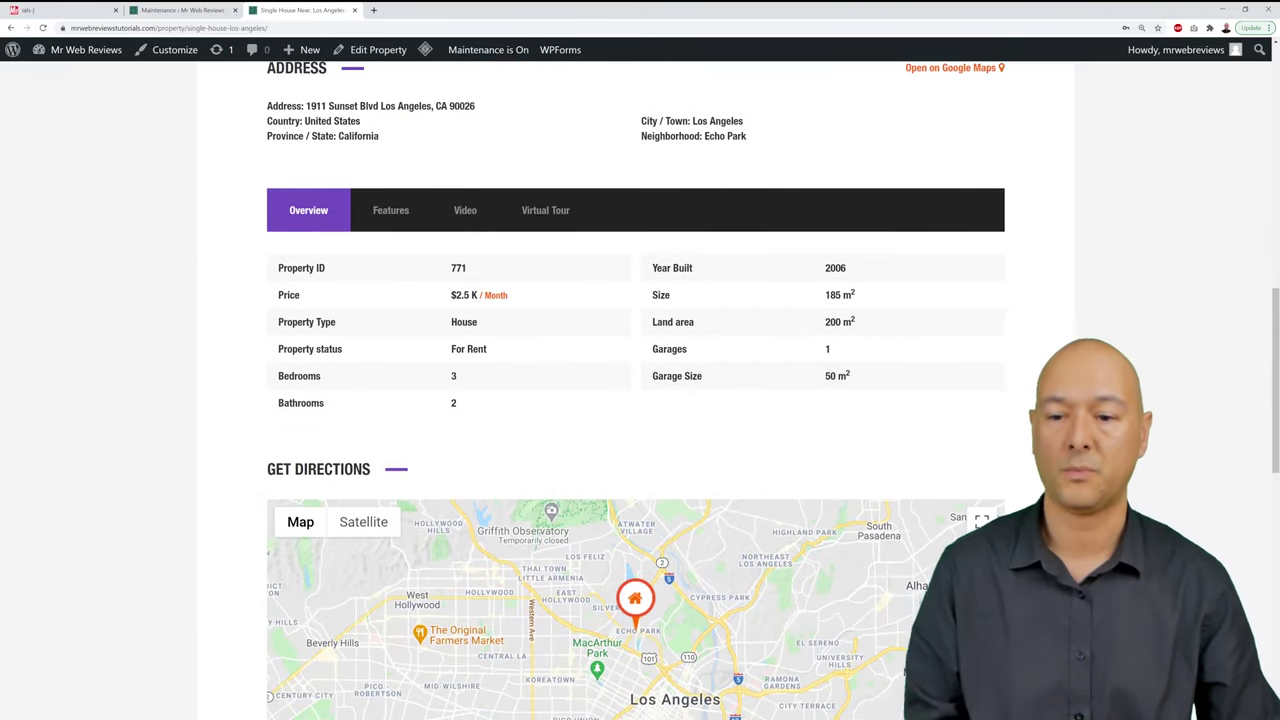
scroll(640, 400, down, 3)
scroll(640, 400, down, 3)
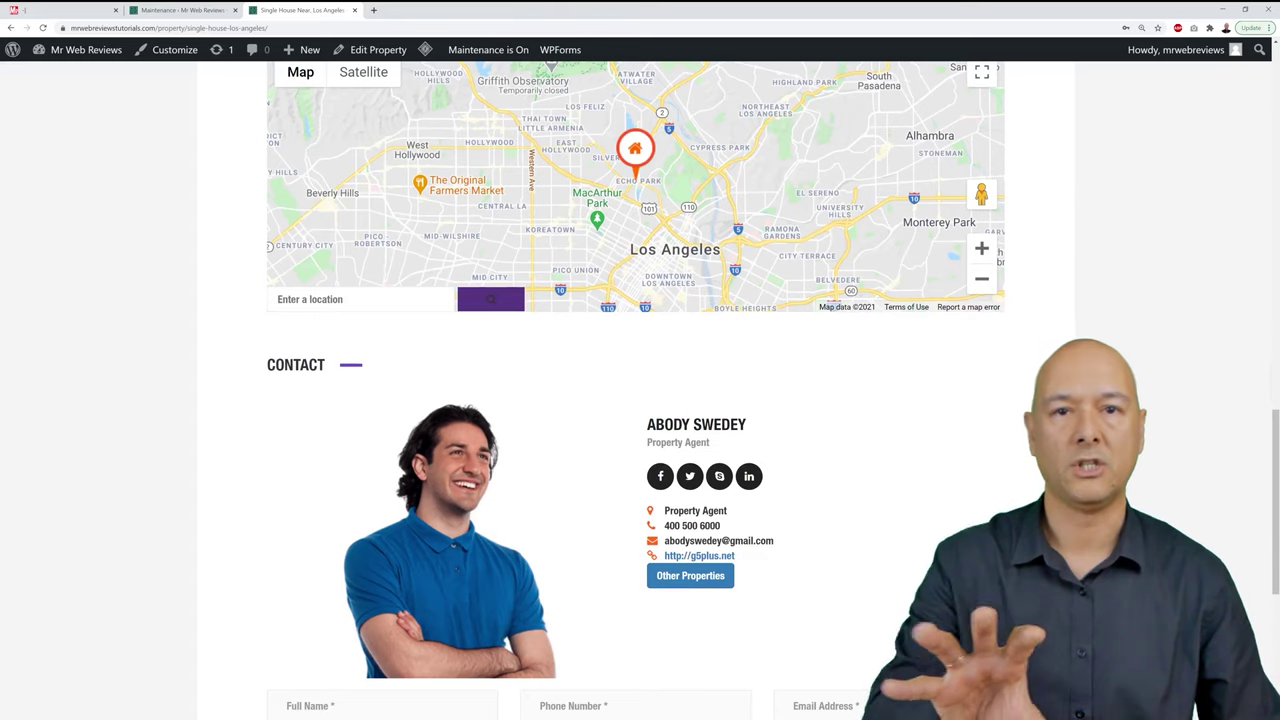
scroll(640, 400, up, 6)
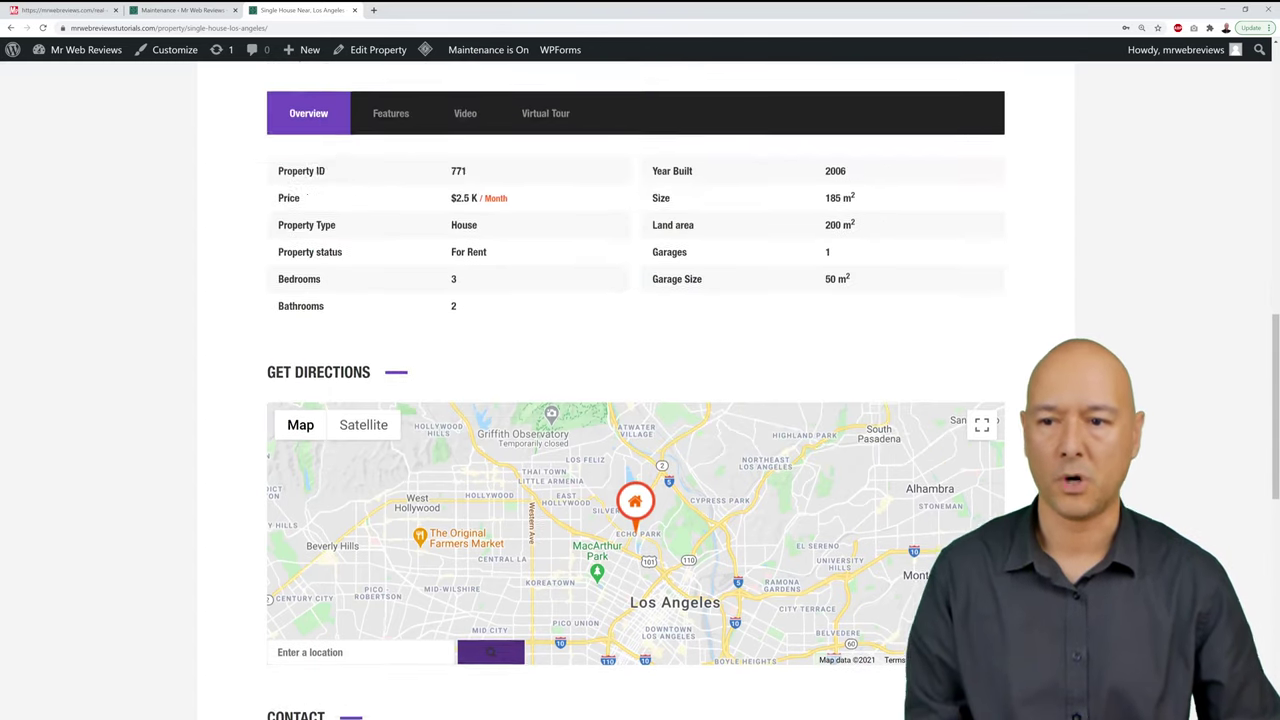
scroll(640, 400, down, 1)
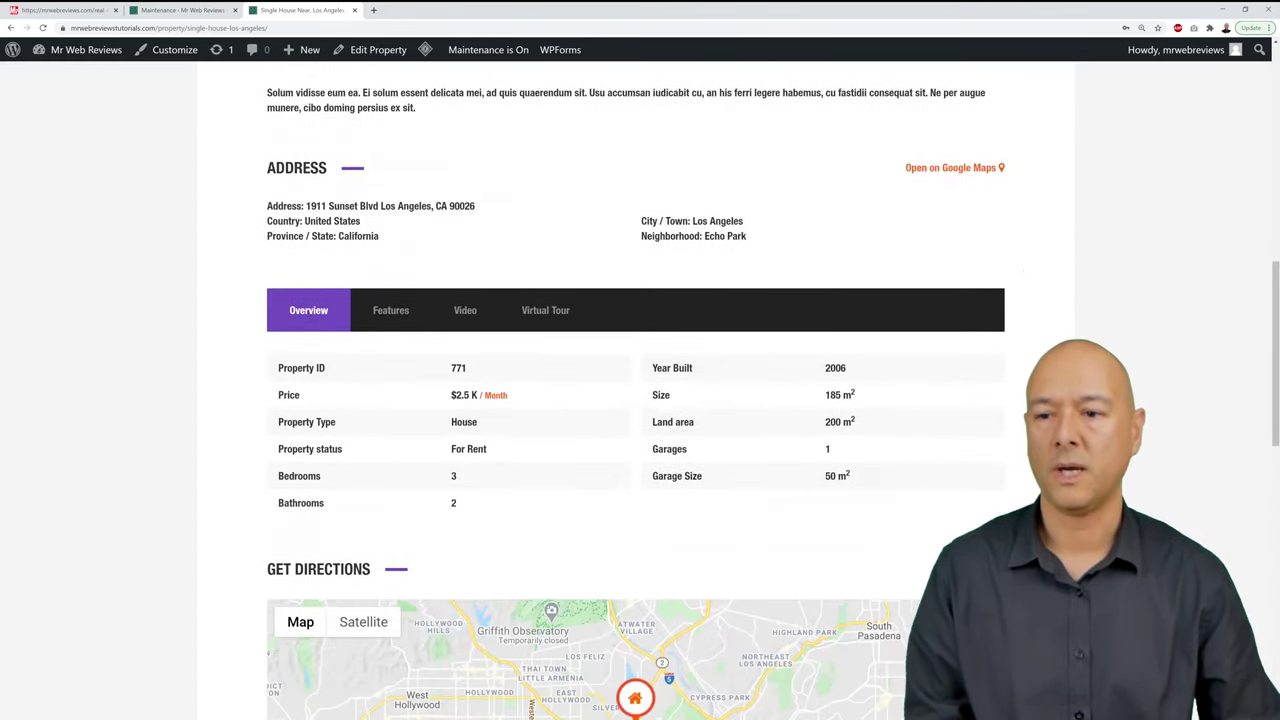
click(405, 312)
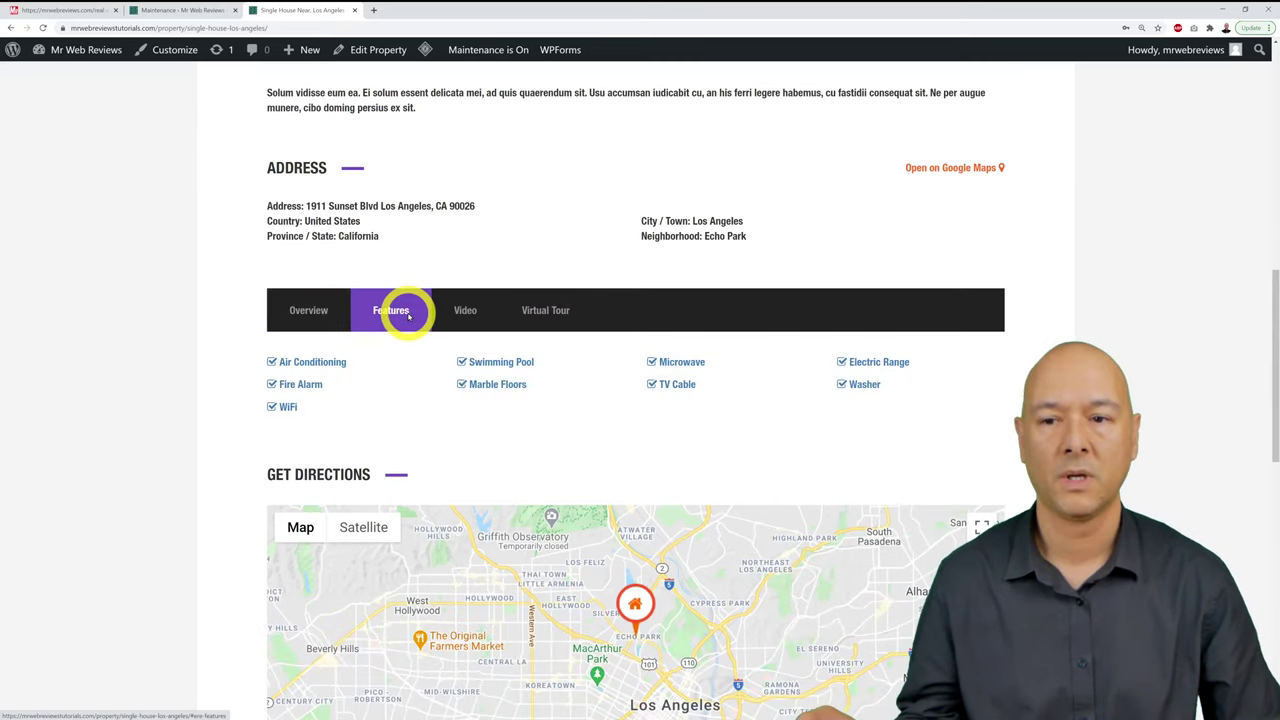
click(465, 310)
scroll(775, 408, down, 1)
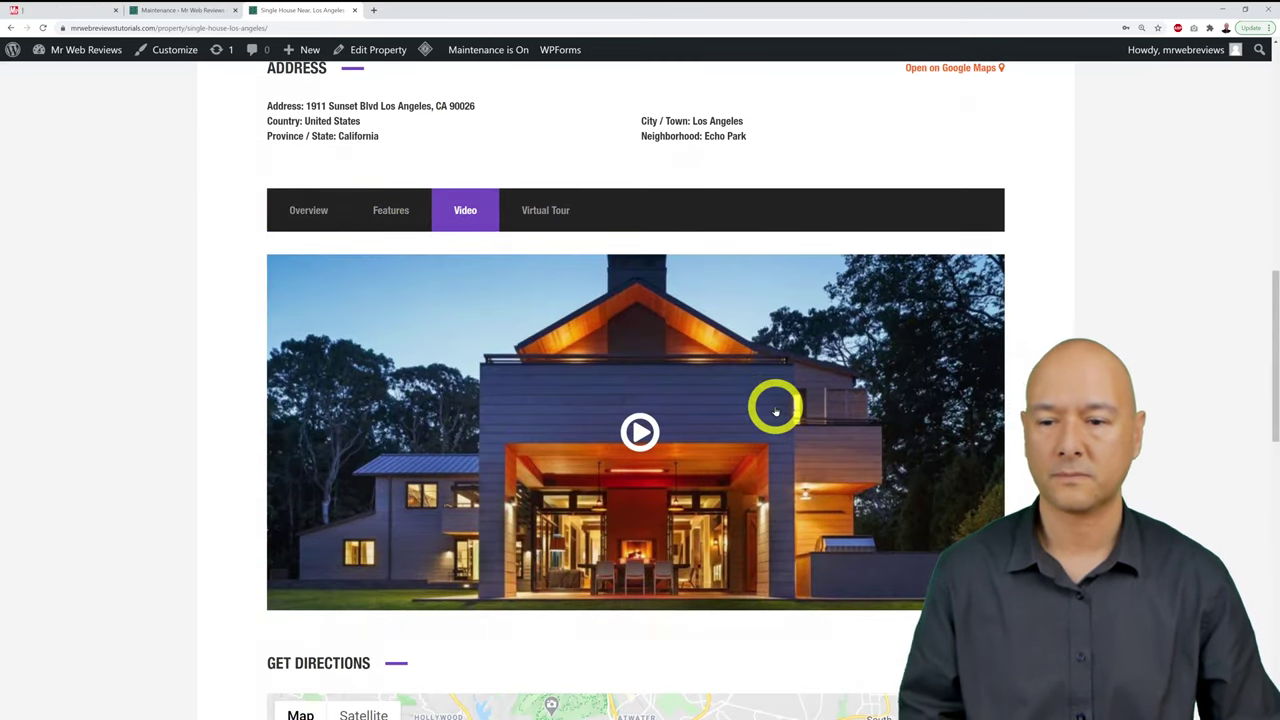
scroll(700, 395, up, 1)
click(555, 327)
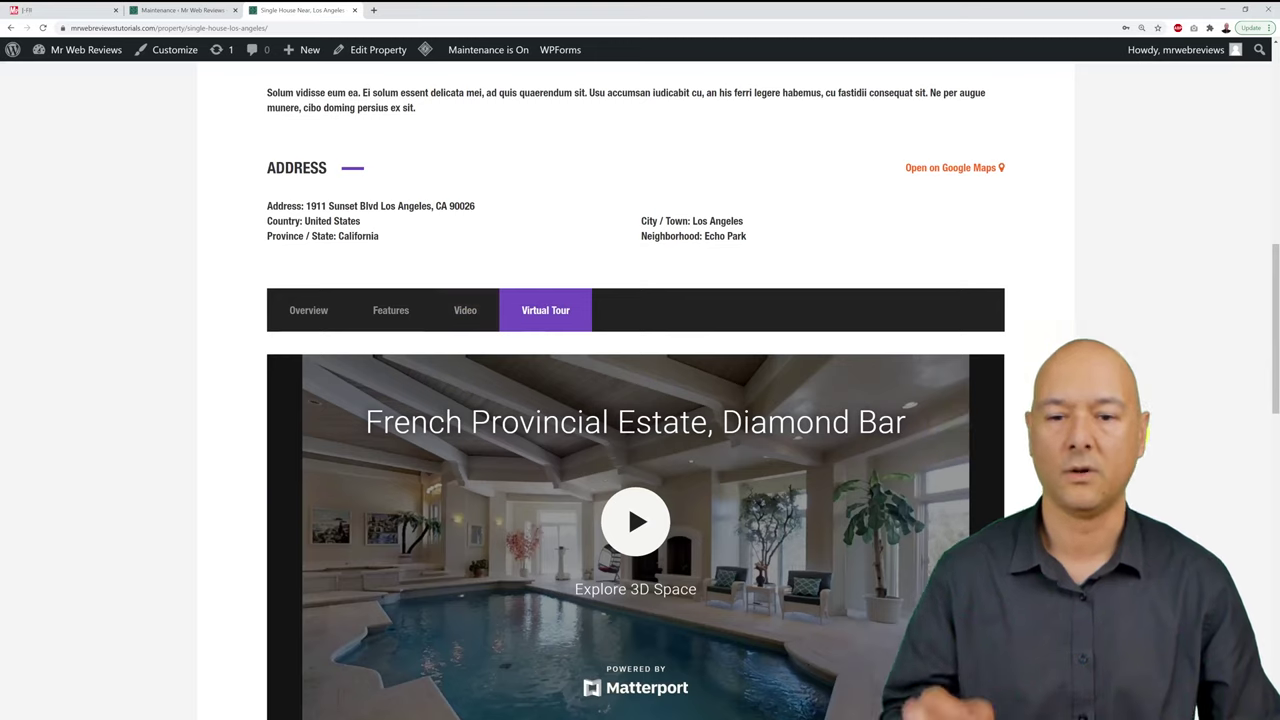
scroll(951, 423, down, 1)
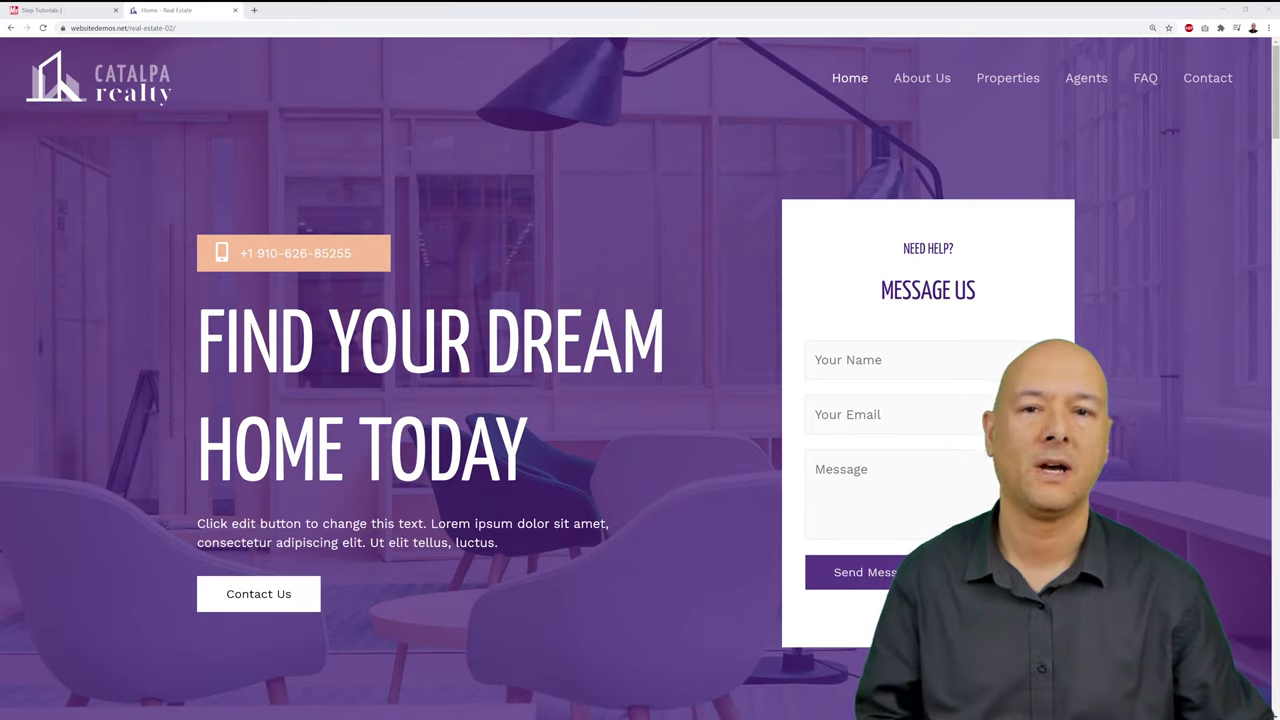
Step: Switch to the Real Estate Website checklist in the first browser tab
click(67, 12)
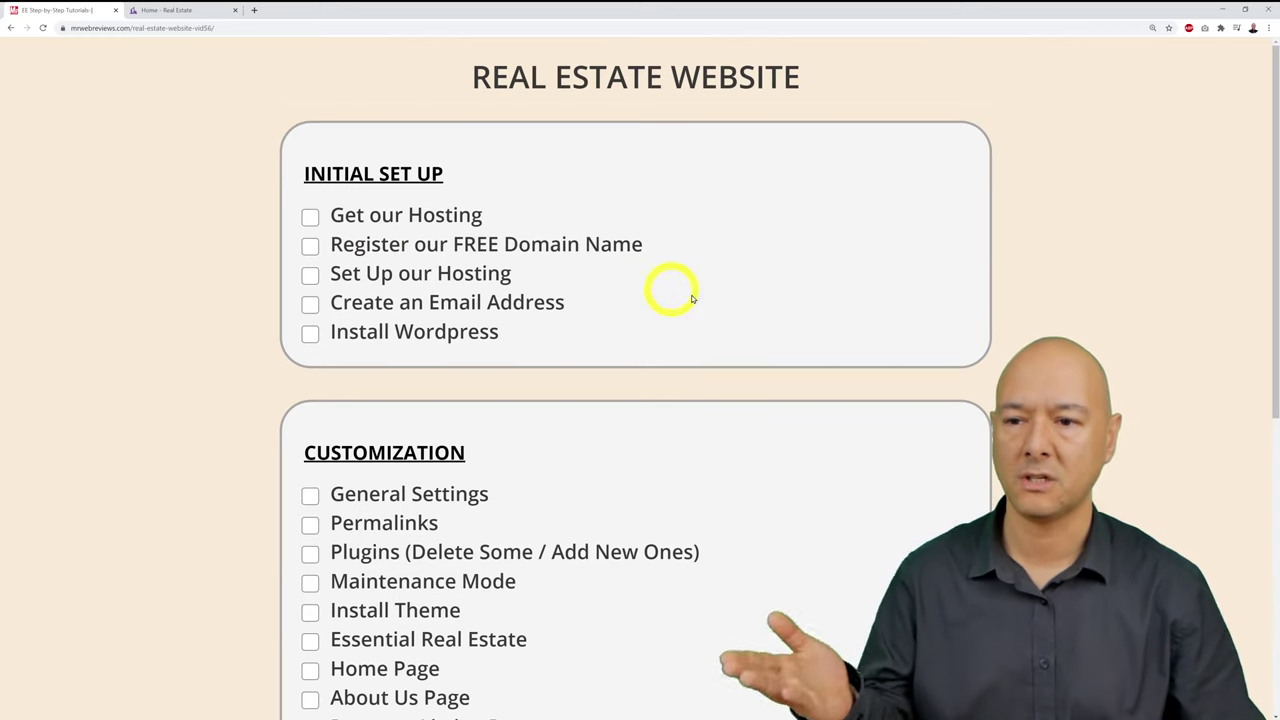
scroll(816, 335, down, 1)
scroll(816, 335, down, 1)
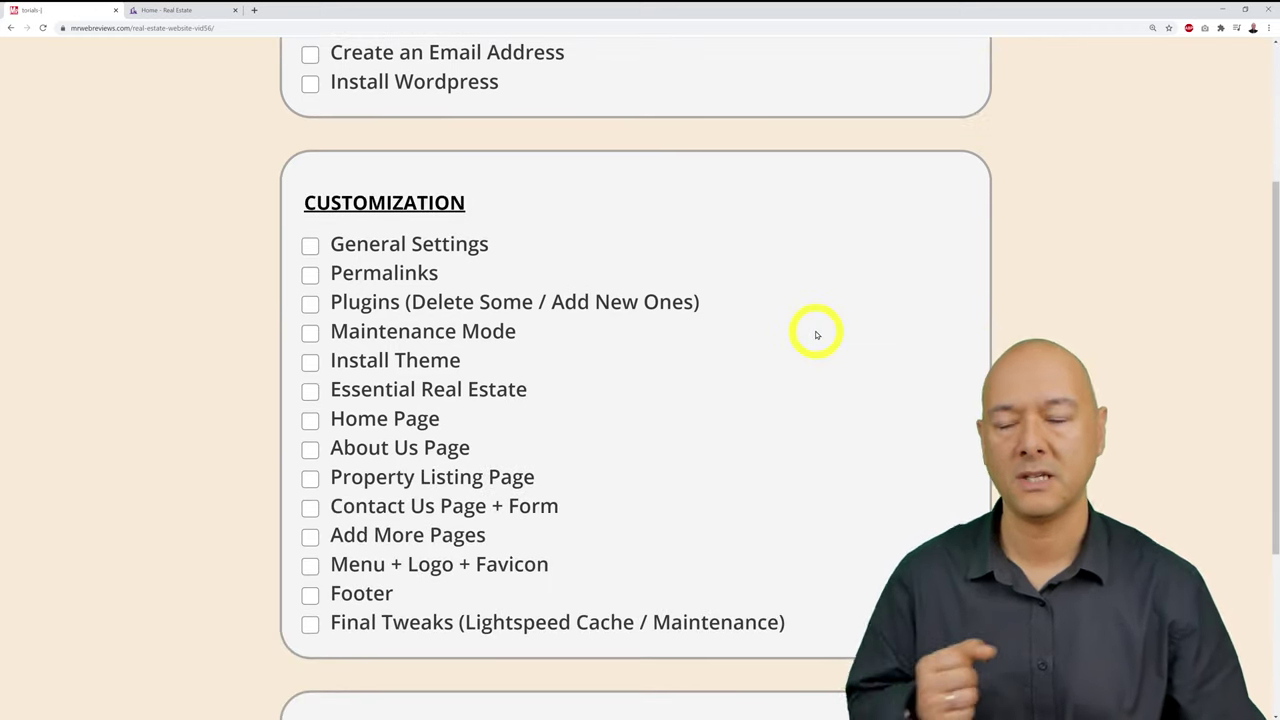
scroll(816, 335, down, 2)
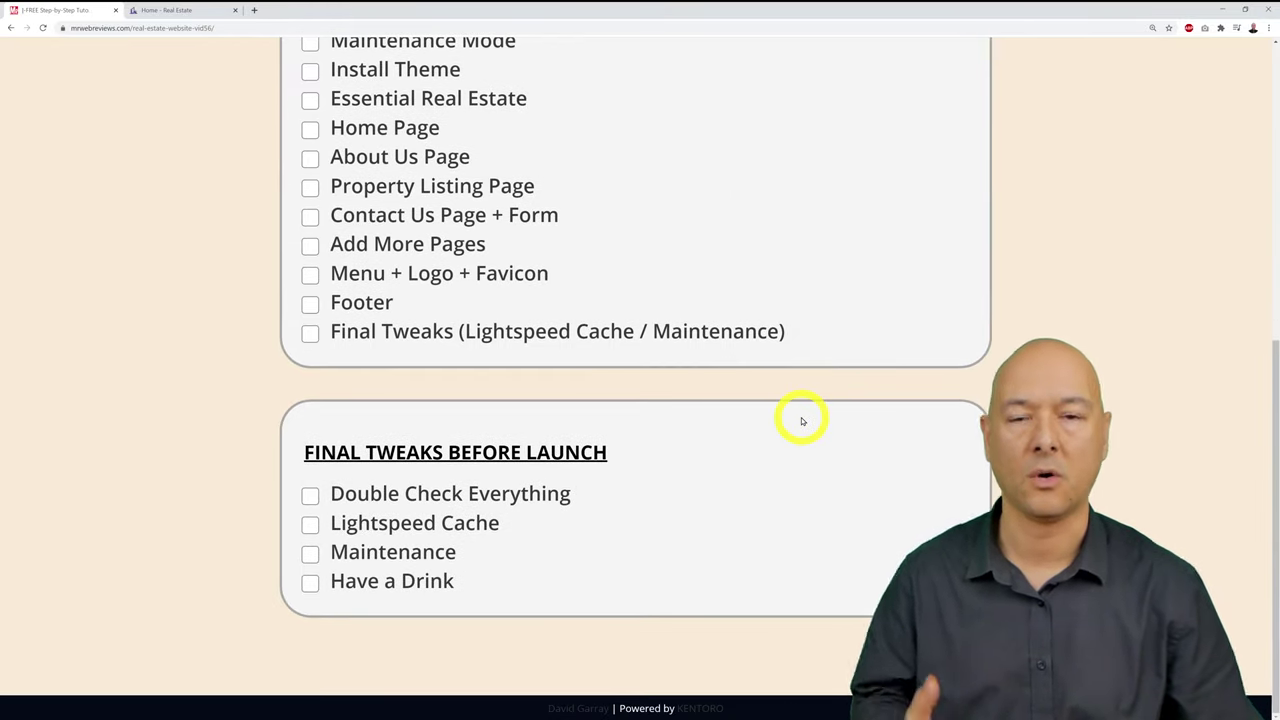
scroll(801, 421, up, 3)
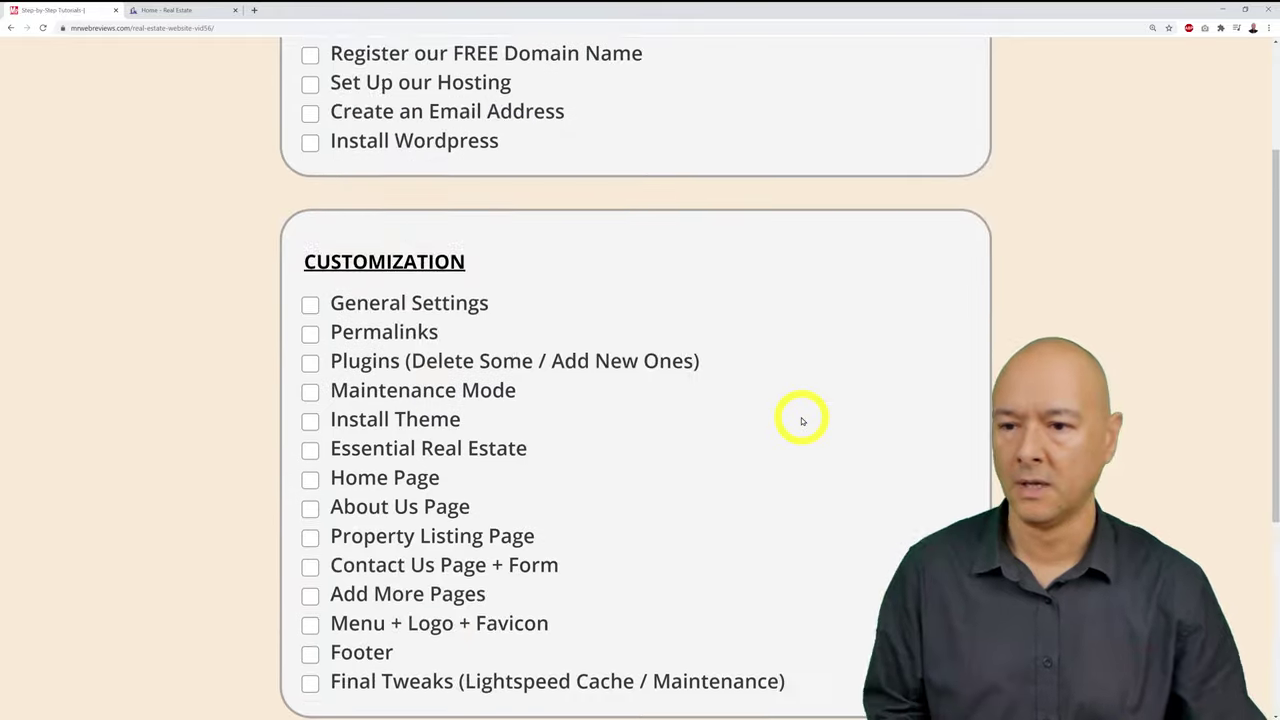
scroll(801, 421, up, 2)
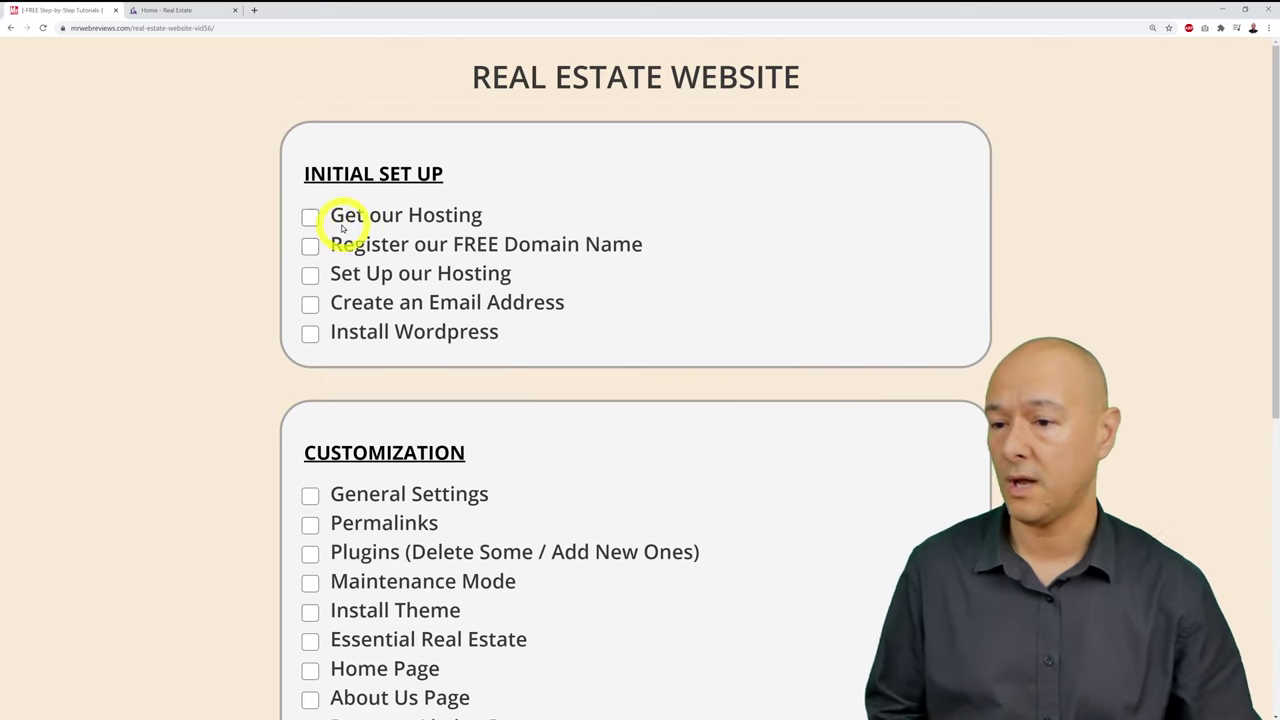
click(311, 217)
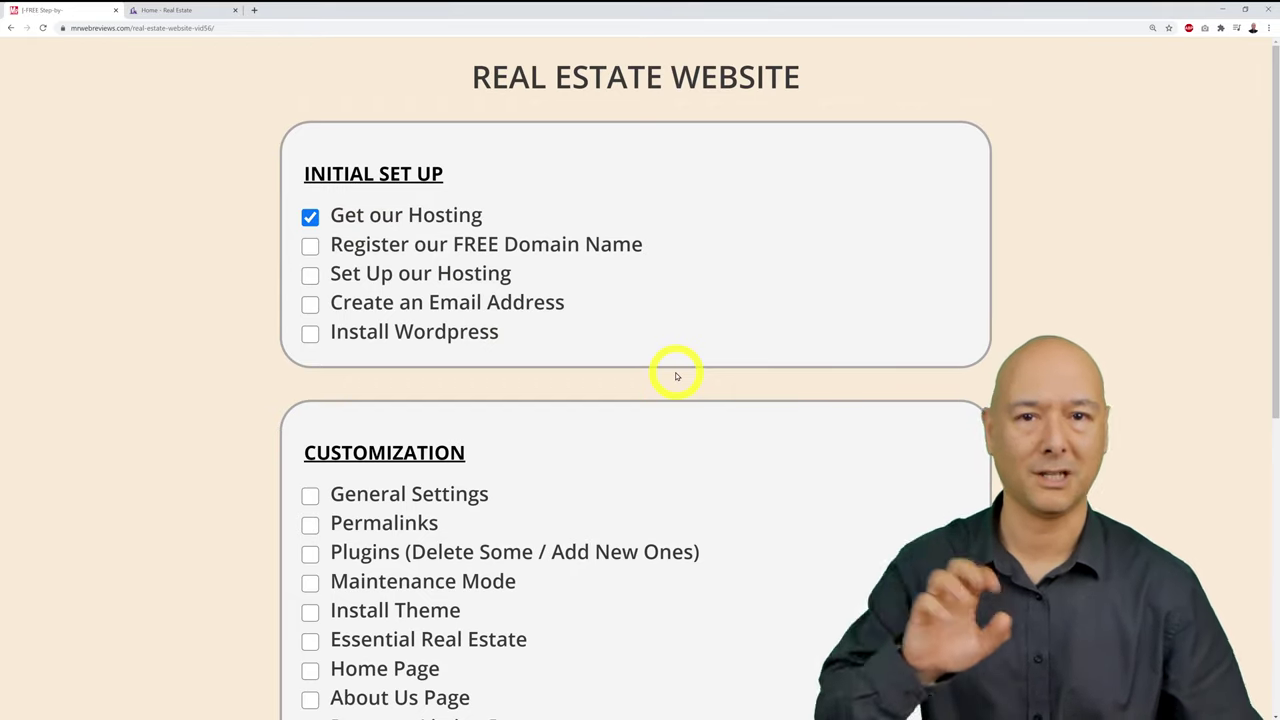
click(316, 256)
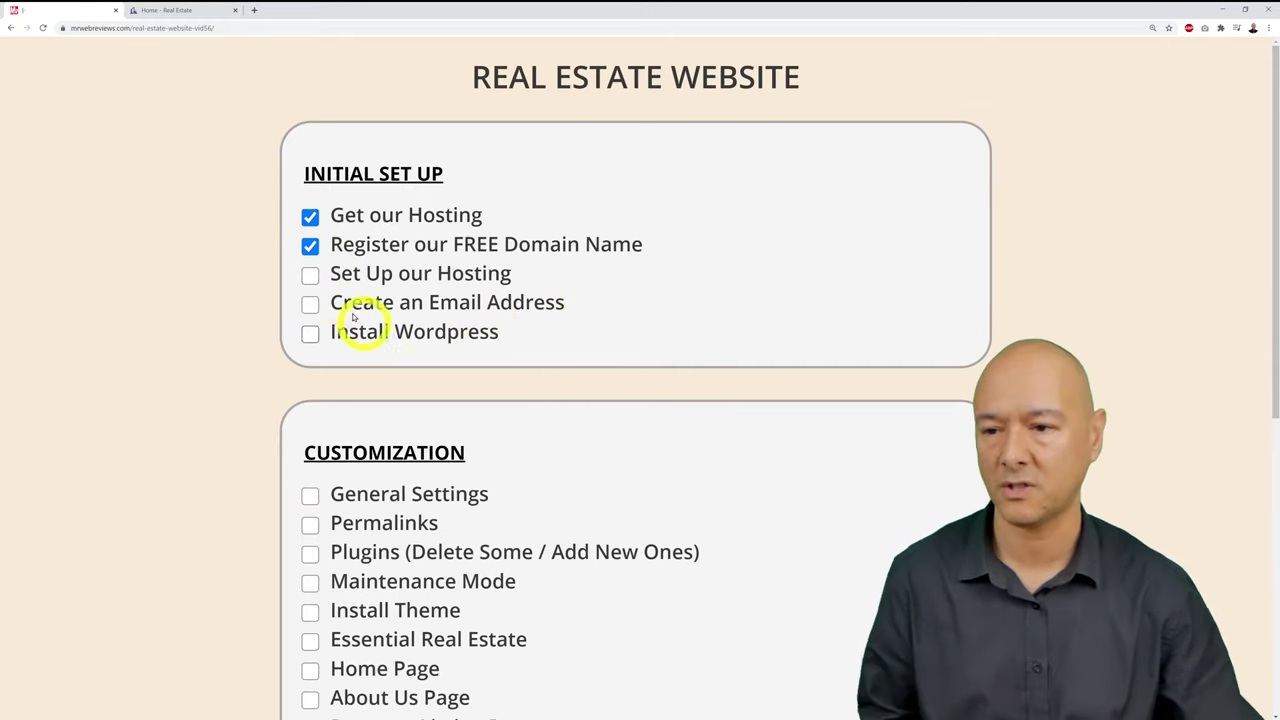
click(310, 247)
click(310, 217)
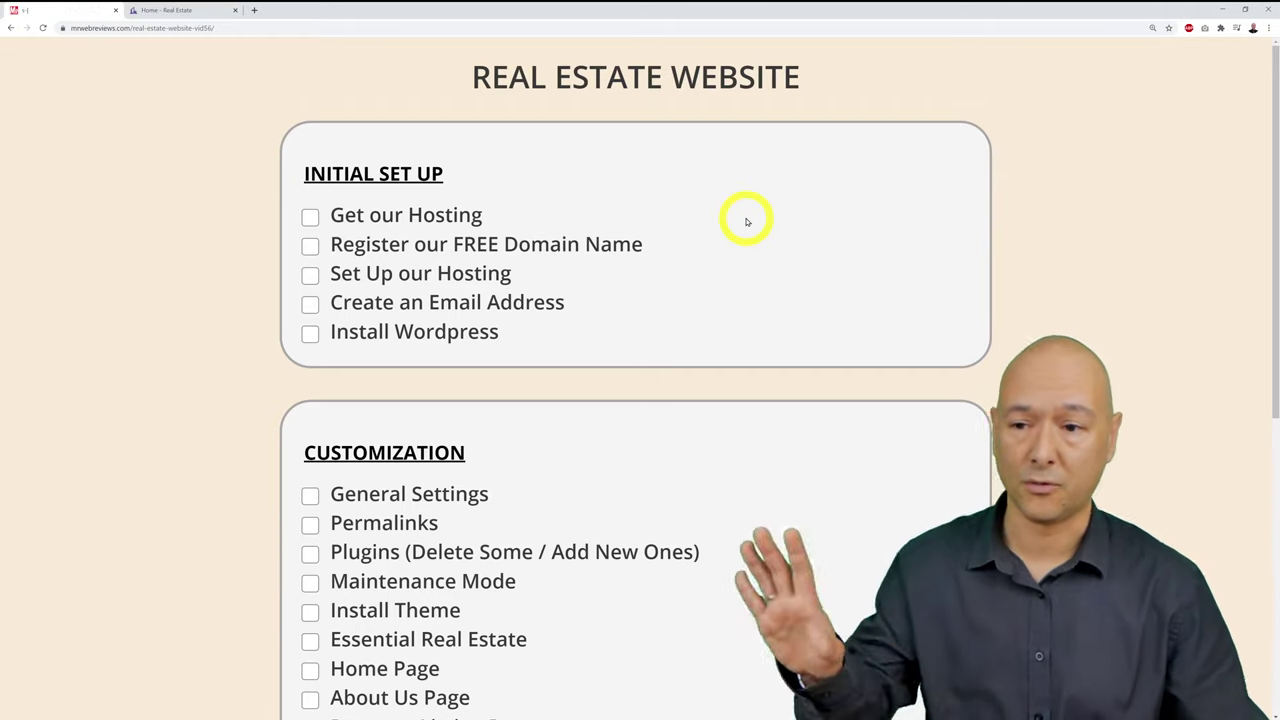
Step: Bring up the checklist's print preview from the right-click menu, then dismiss it with Esc
right_click(695, 210)
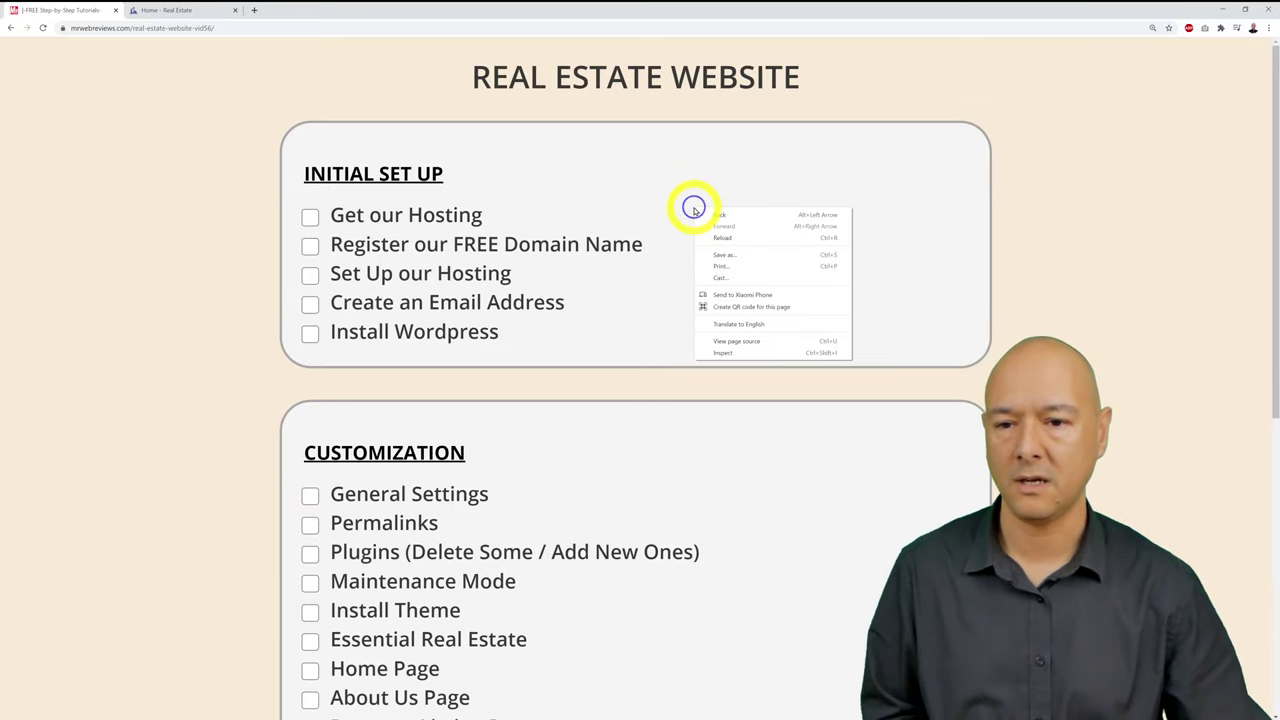
click(720, 265)
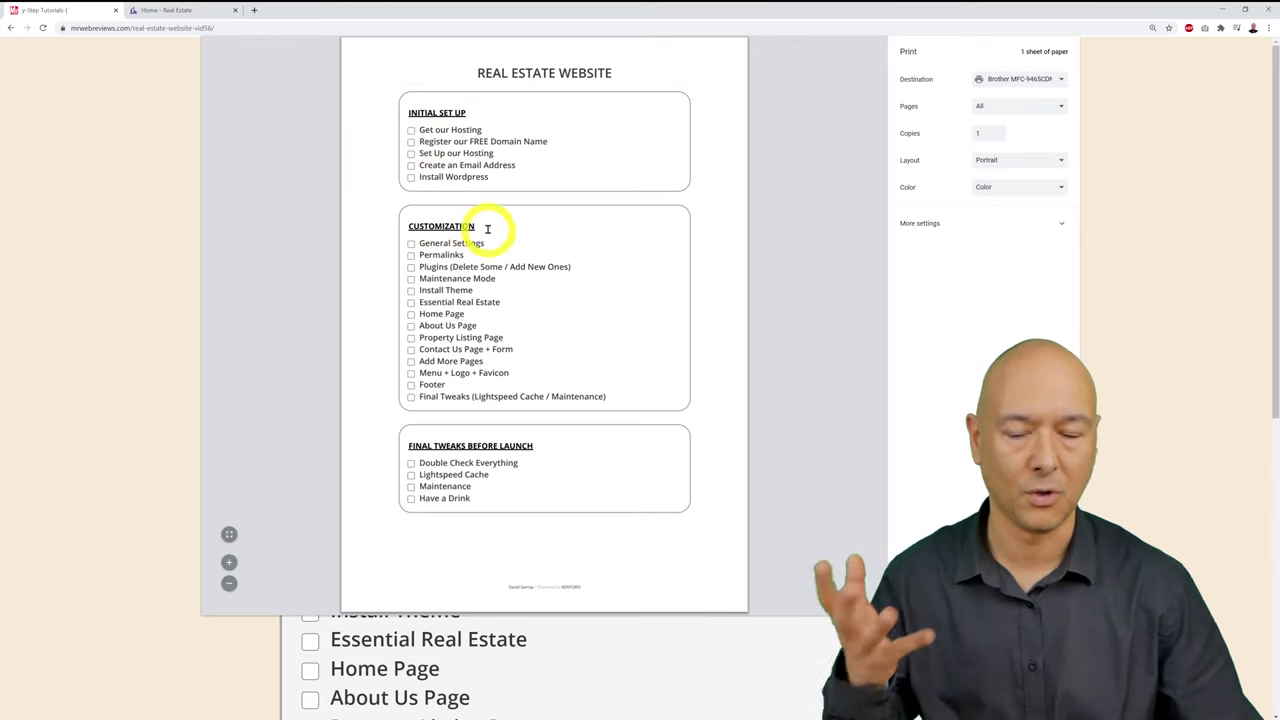
key(Escape)
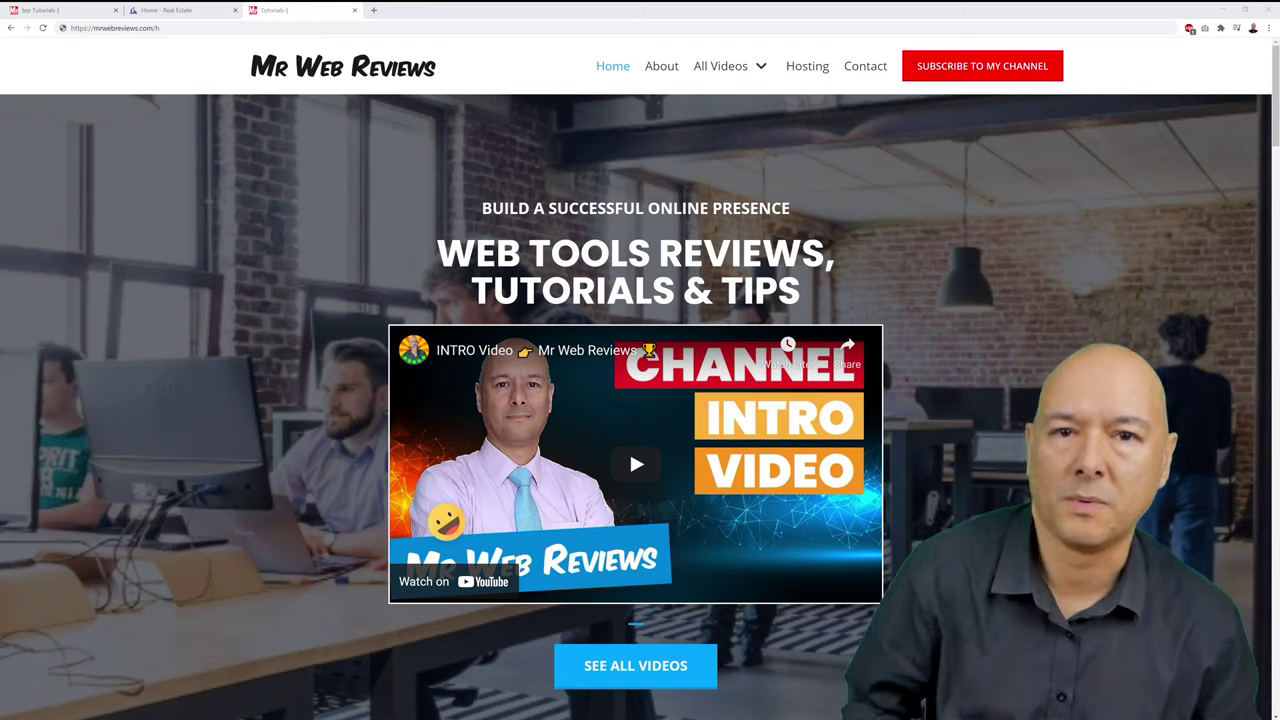
click(192, 29)
click(222, 30)
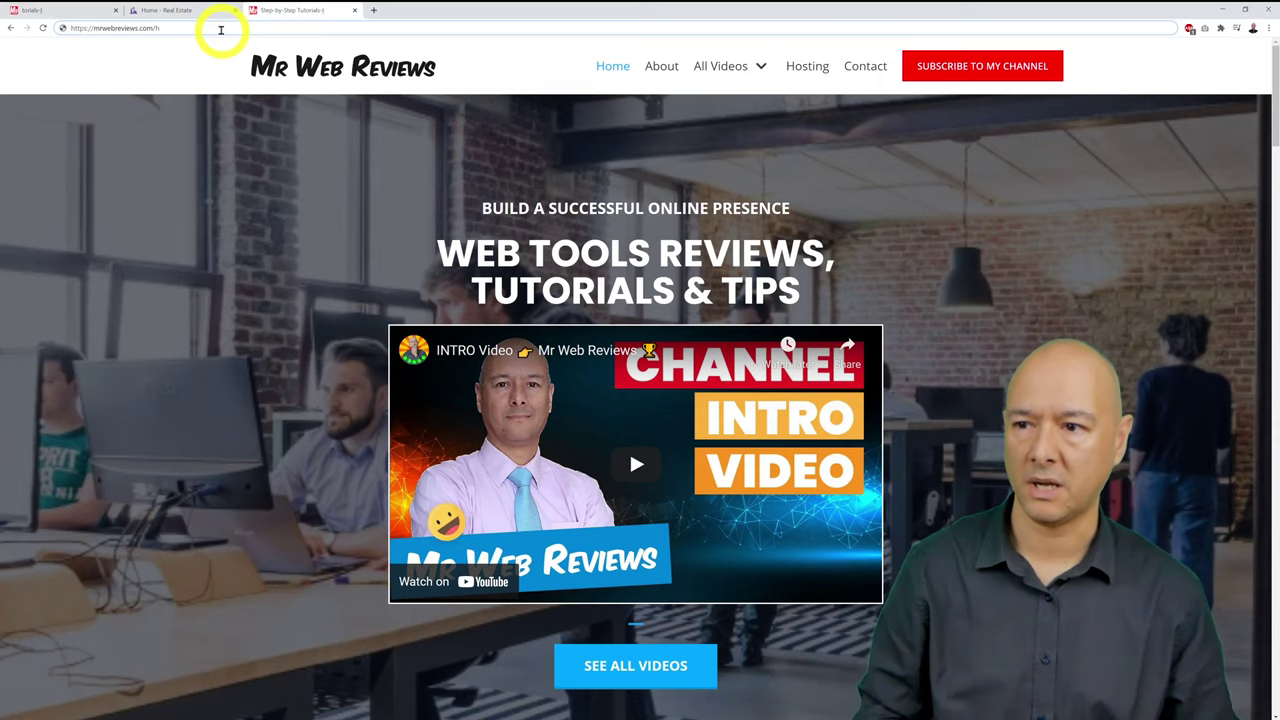
text(h)
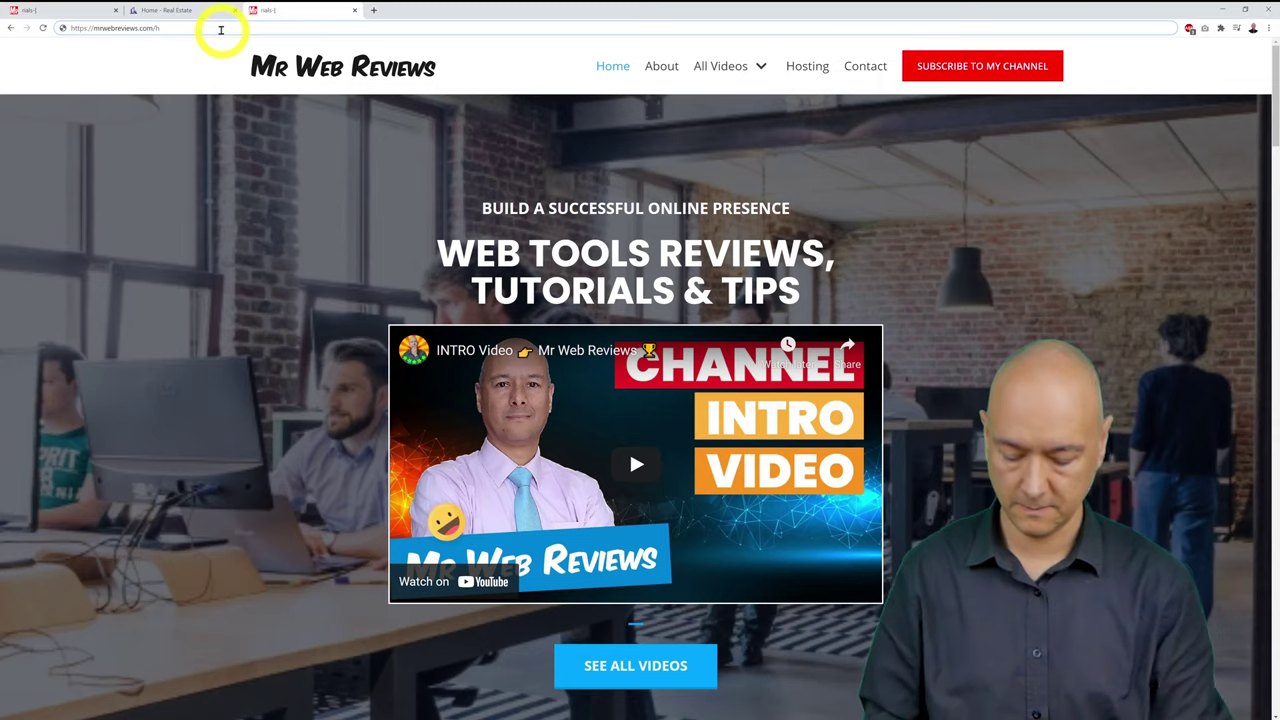
text(osting)
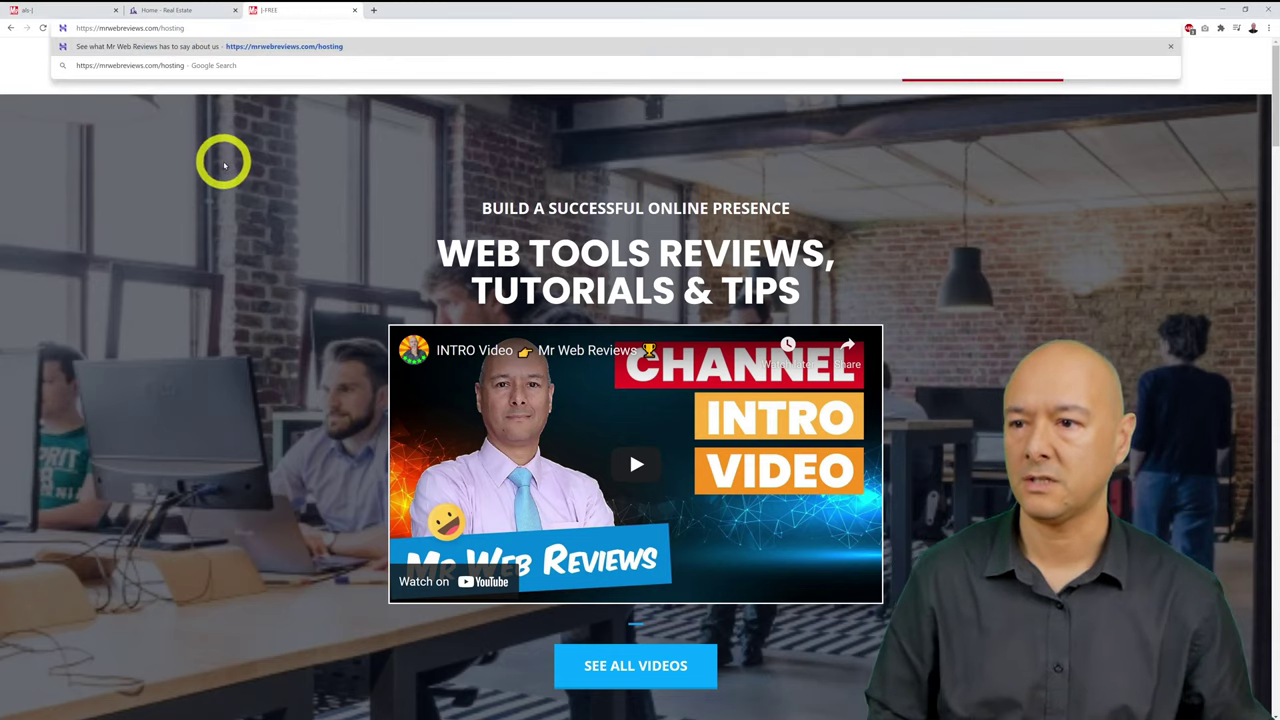
click(224, 165)
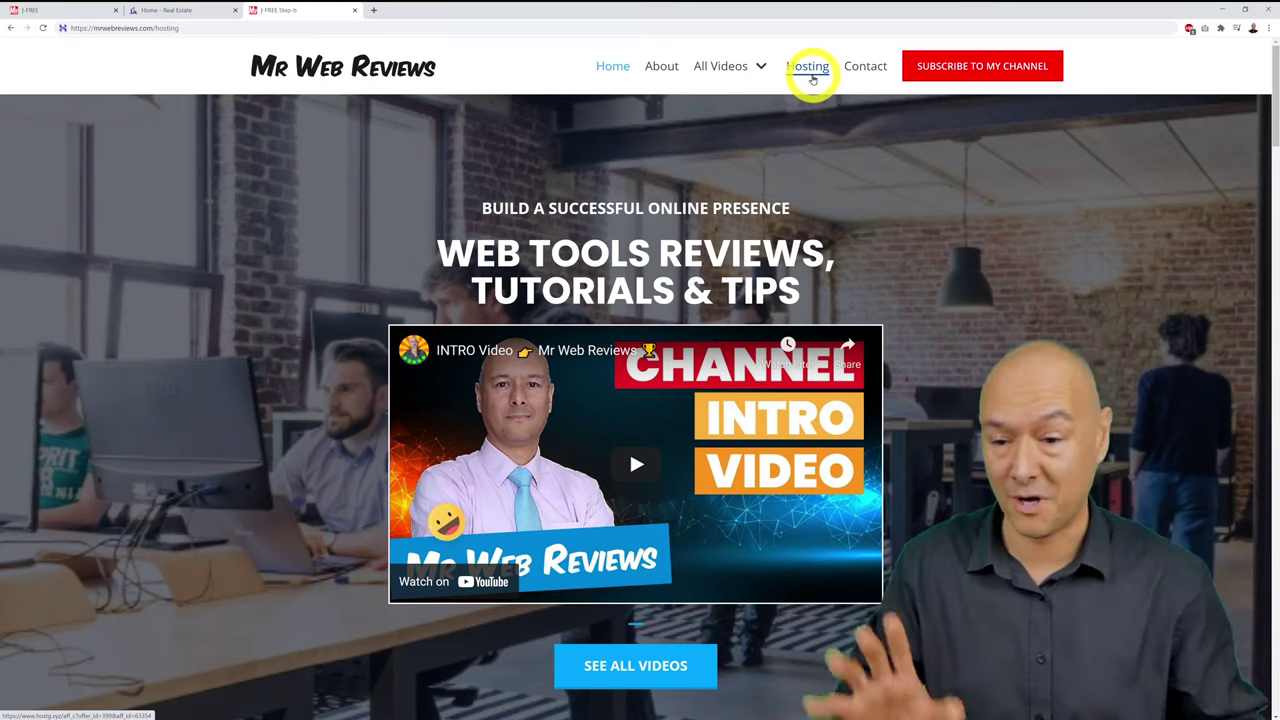
Step: Follow the Hosting link in the Mr Web Reviews header to Hostinger's up to 80% off sale
click(812, 78)
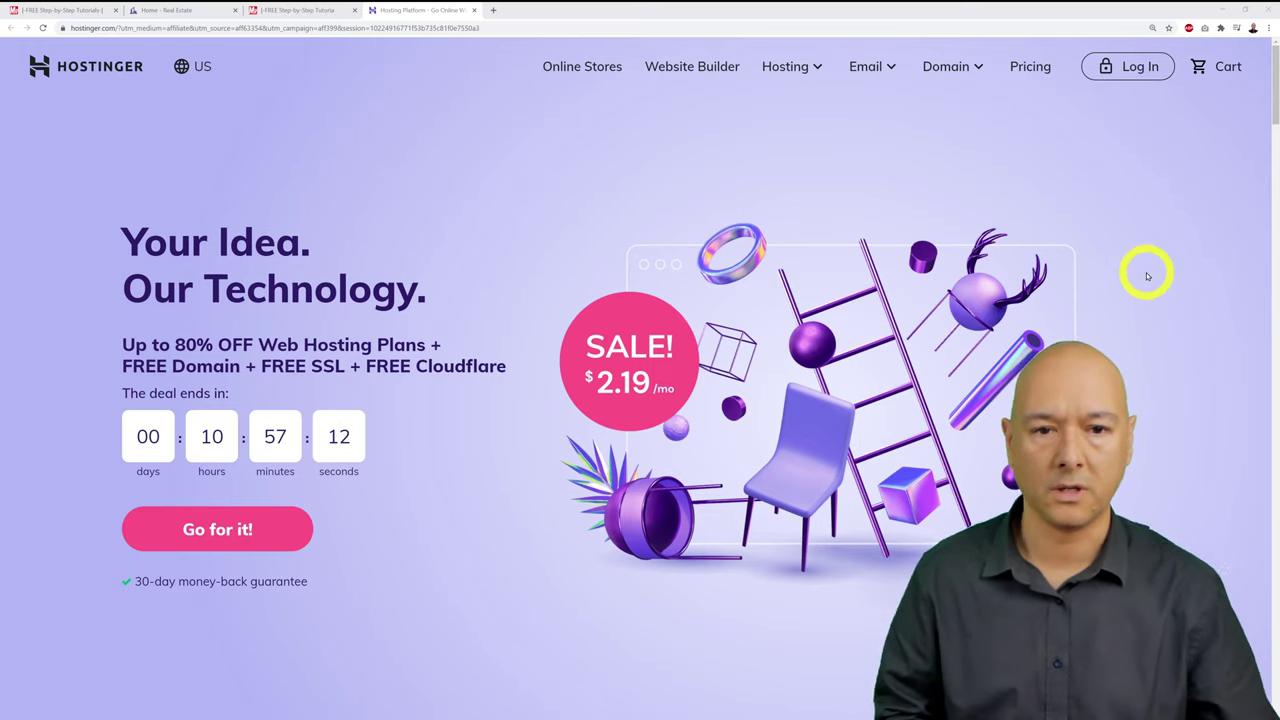
scroll(1146, 271, down, 2)
scroll(1148, 276, down, 8)
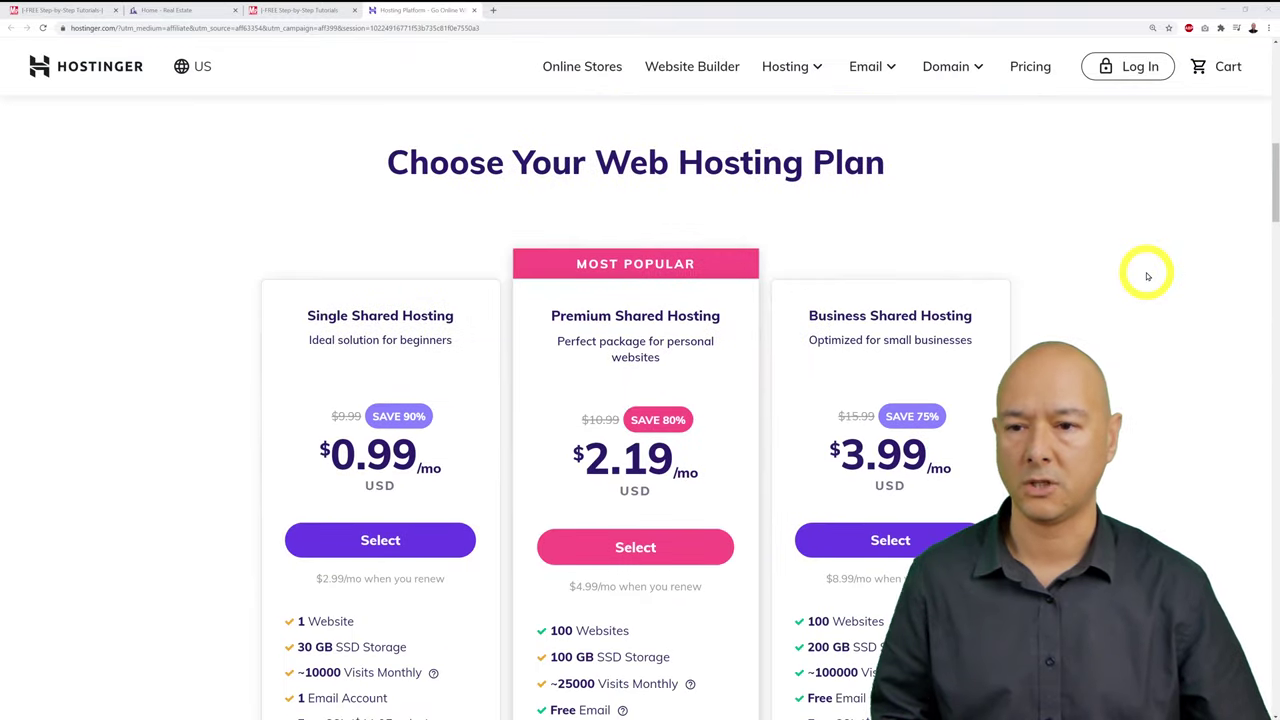
scroll(1146, 273, down, 1)
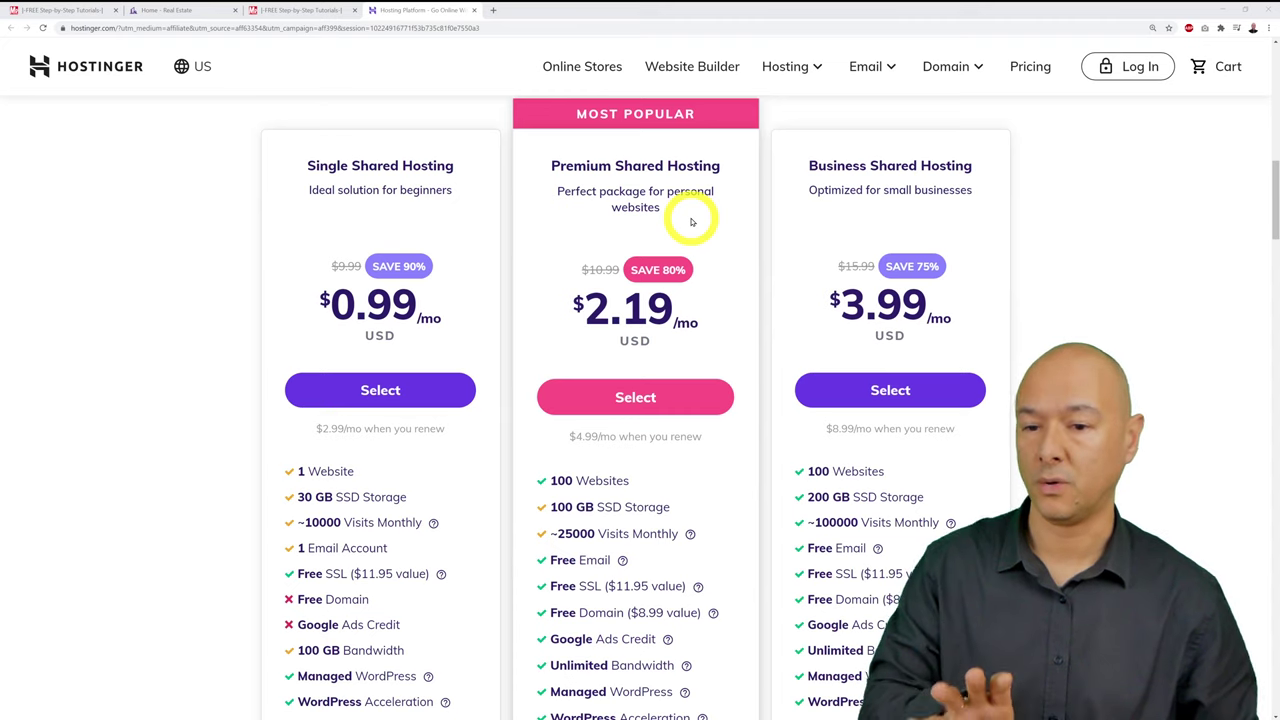
scroll(1078, 322, down, 1)
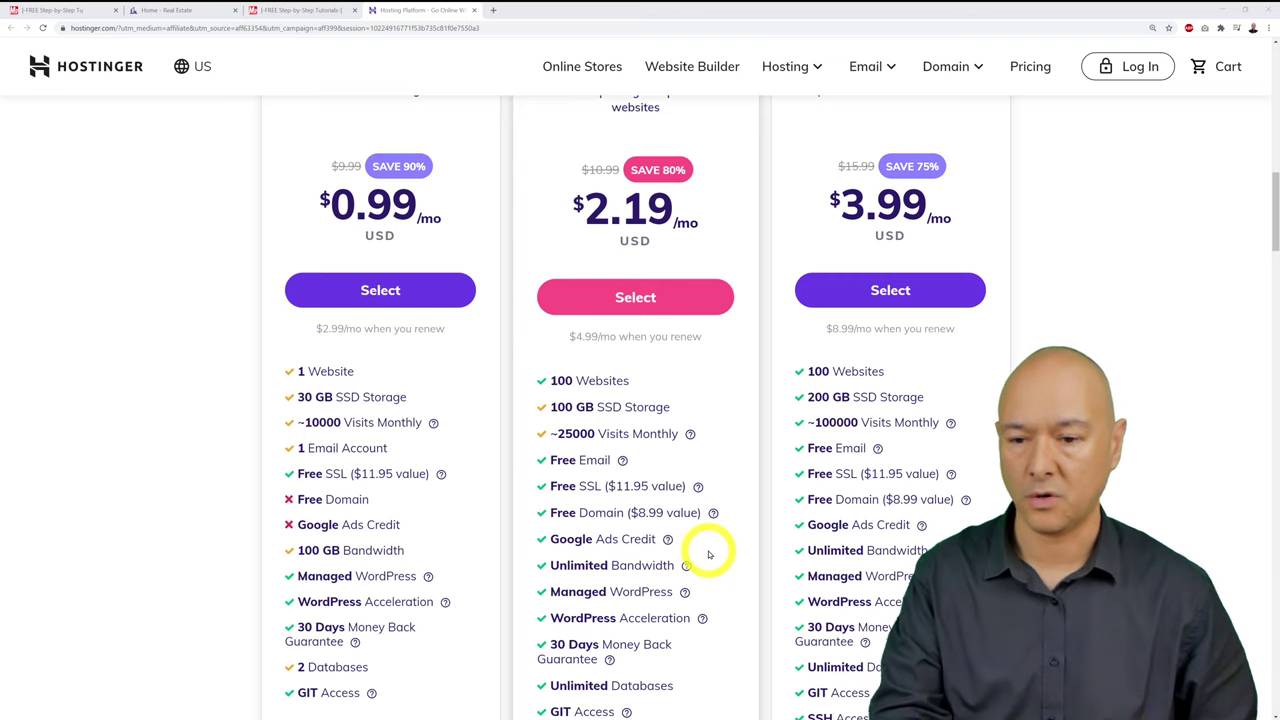
Step: Compare Hostinger's hosting plans and select Premium Shared Hosting at $2.19/mo
scroll(617, 503, up, 1)
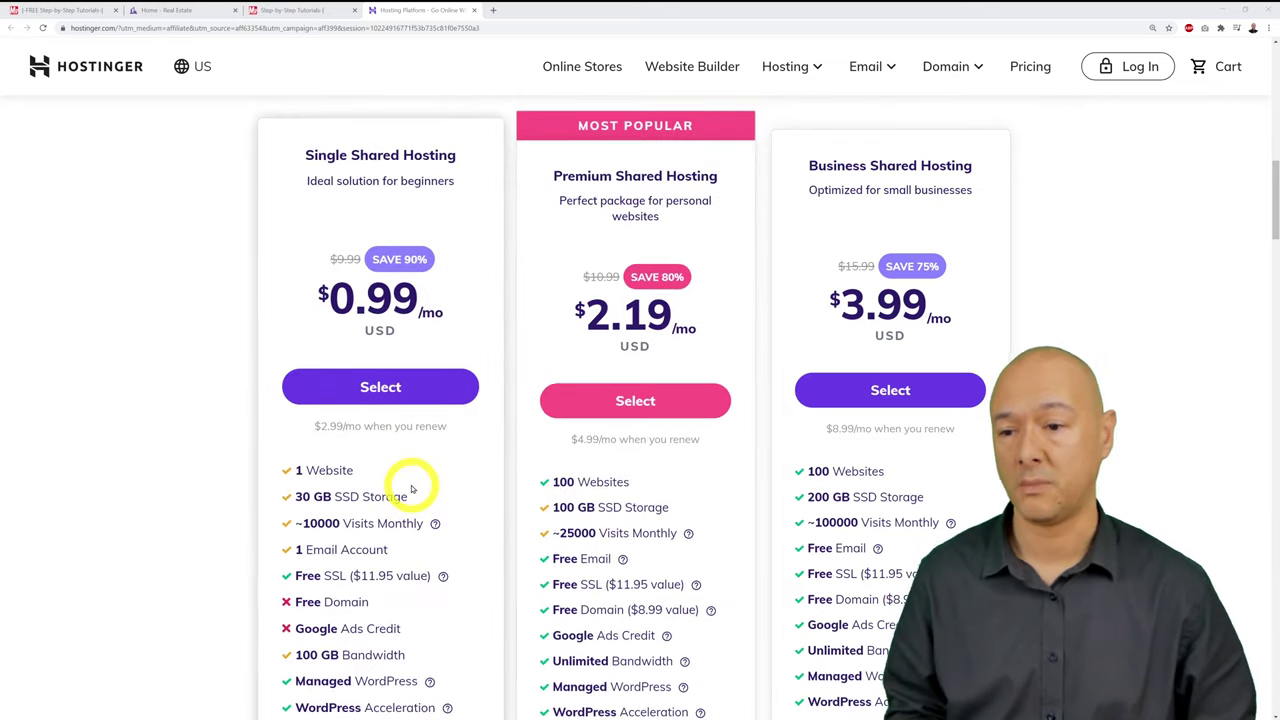
scroll(413, 487, down, 1)
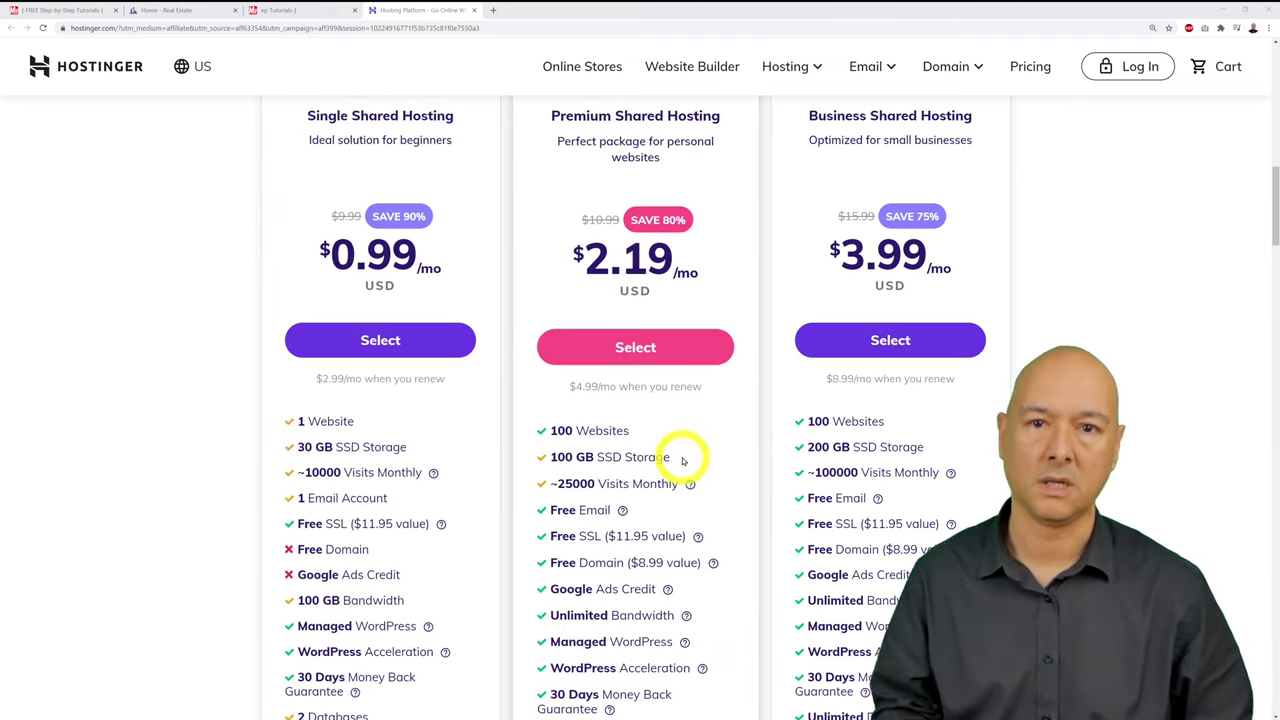
scroll(680, 455, down, 1)
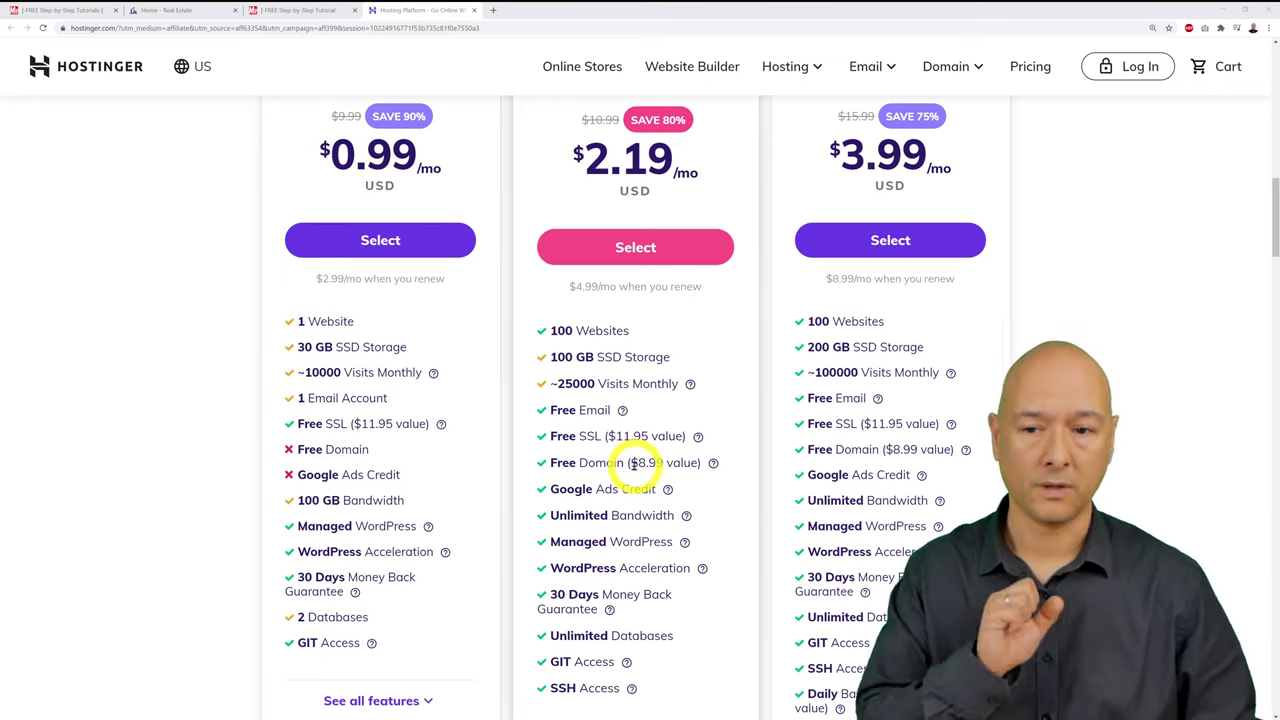
scroll(635, 463, up, 1)
scroll(634, 466, down, 2)
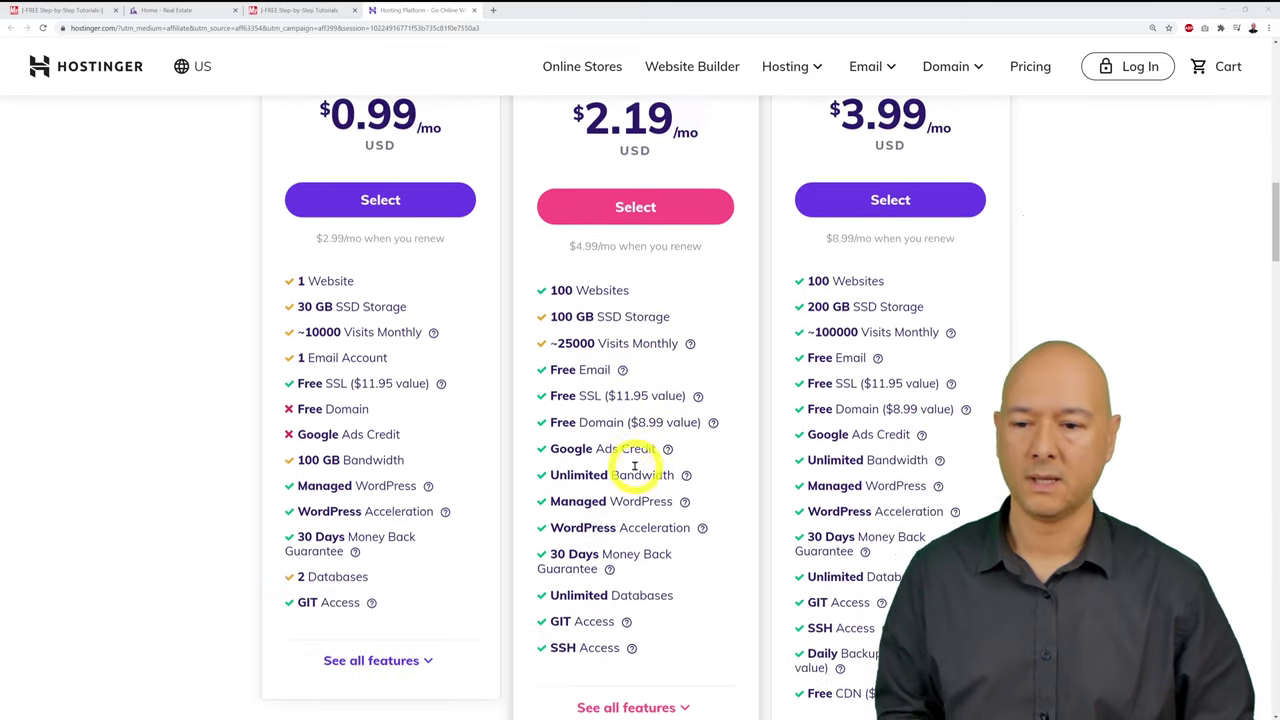
scroll(634, 466, down, 1)
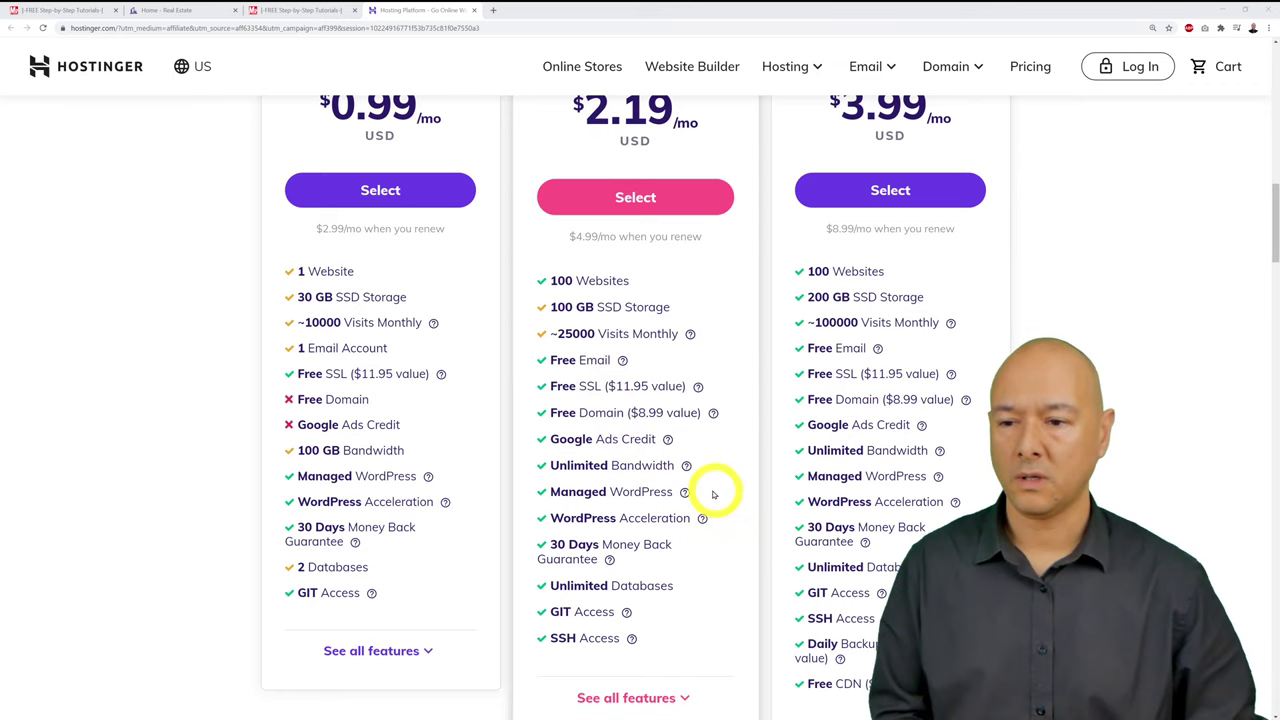
mouse_move(684, 491)
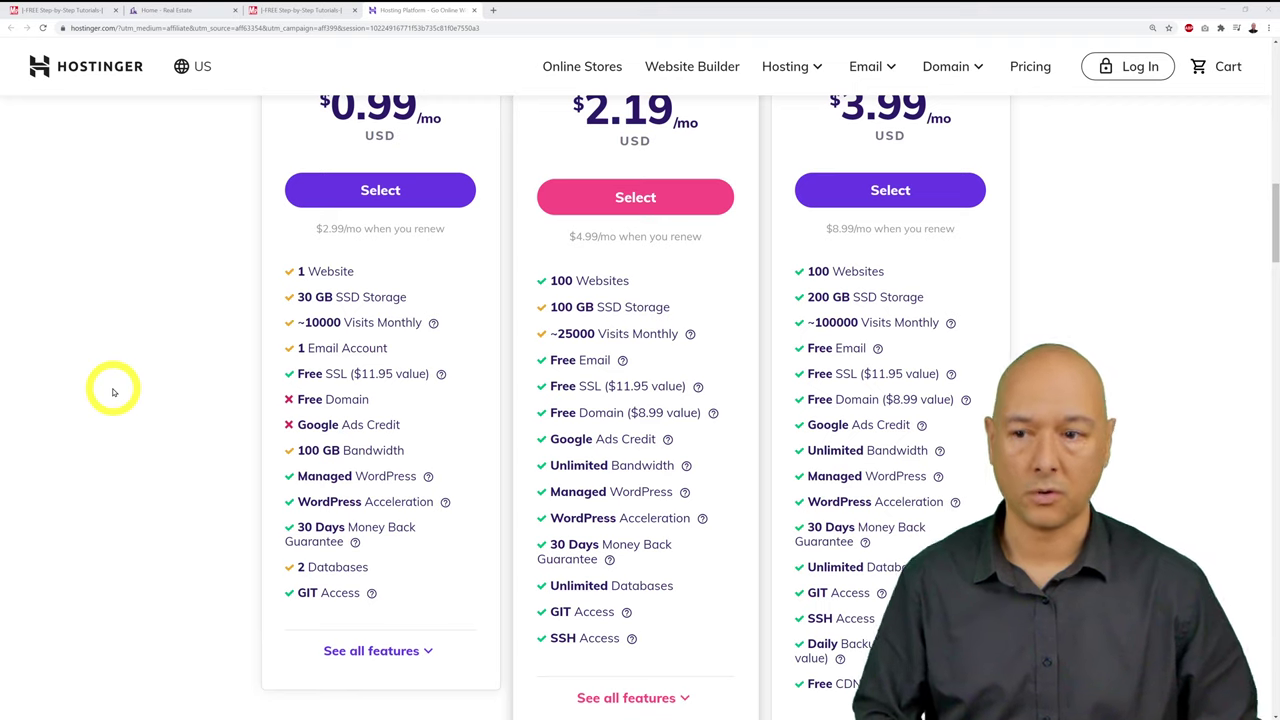
scroll(113, 392, up, 1)
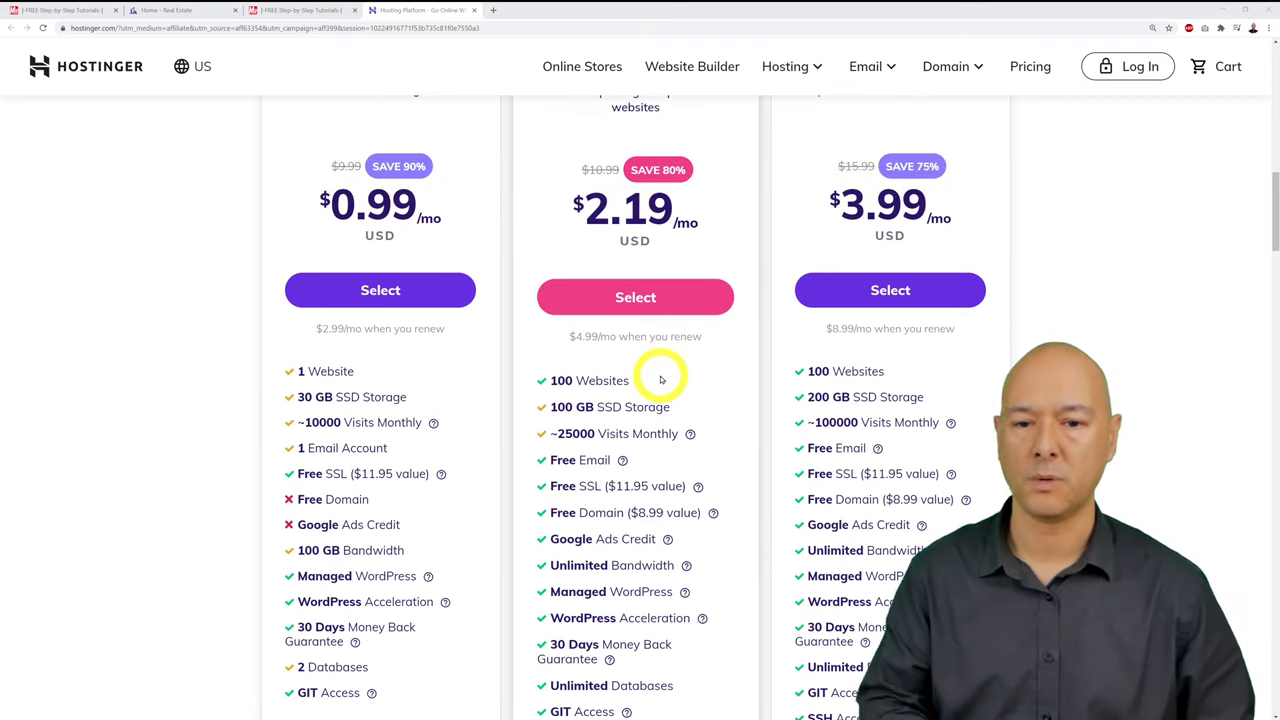
scroll(661, 380, up, 1)
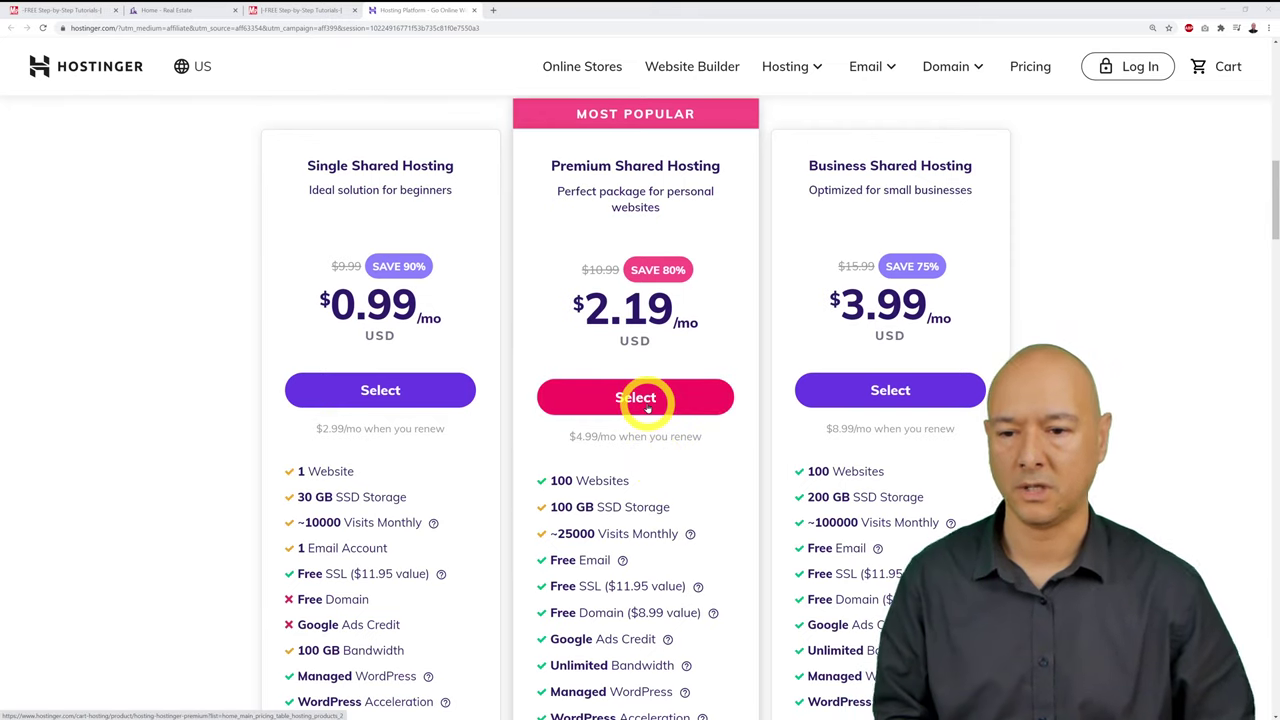
click(647, 409)
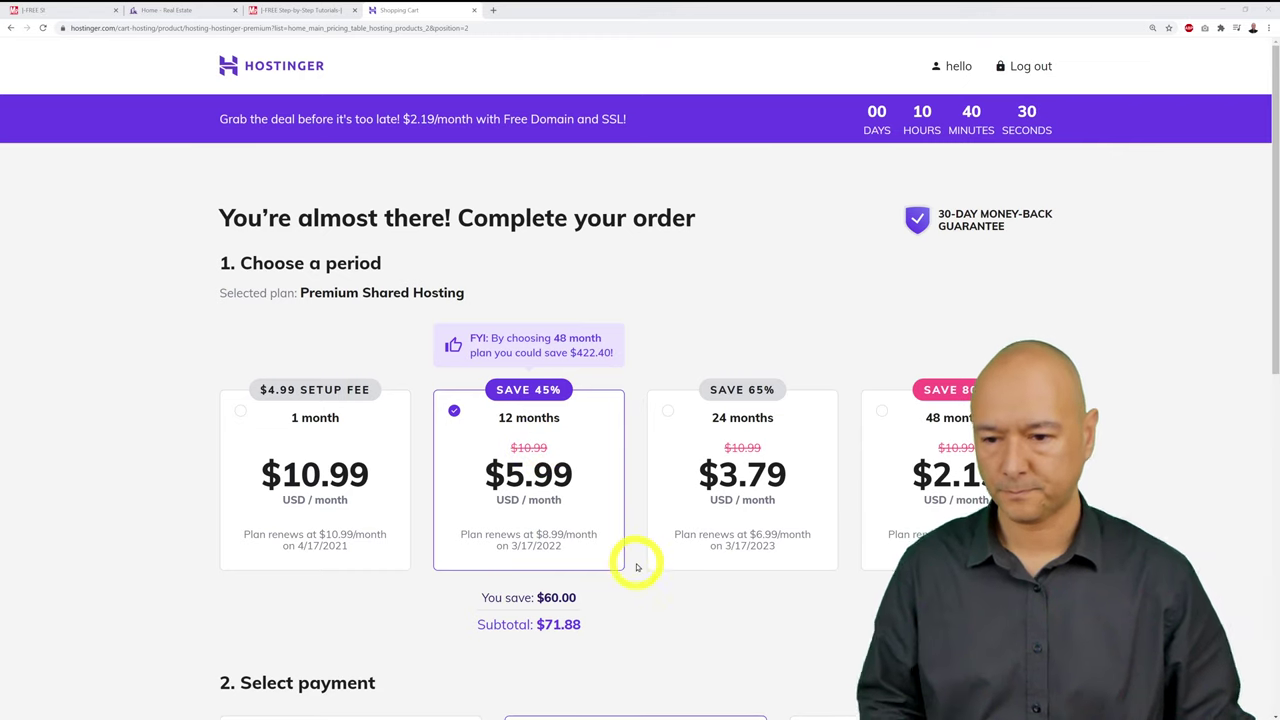
Step: Scroll the Premium Shared Hosting cart down to the 12-month period cards at $71.88
scroll(672, 566, down, 1)
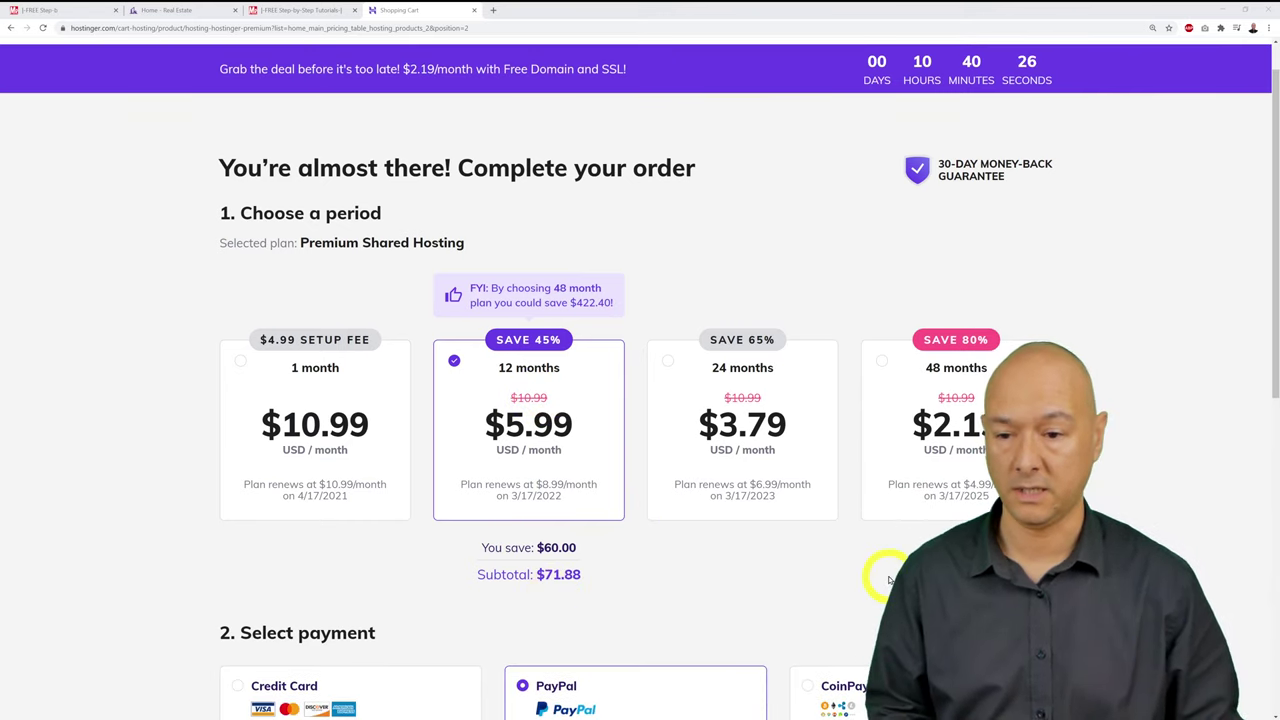
scroll(1123, 461, down, 1)
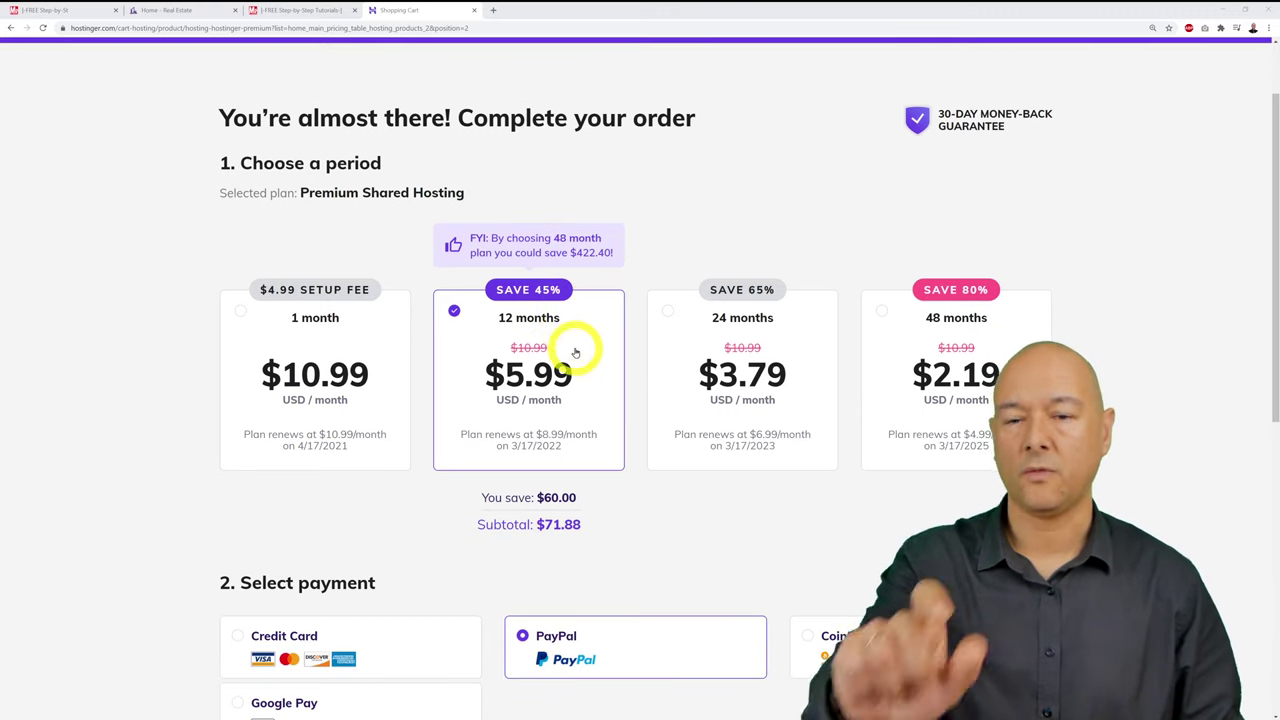
scroll(1157, 420, down, 5)
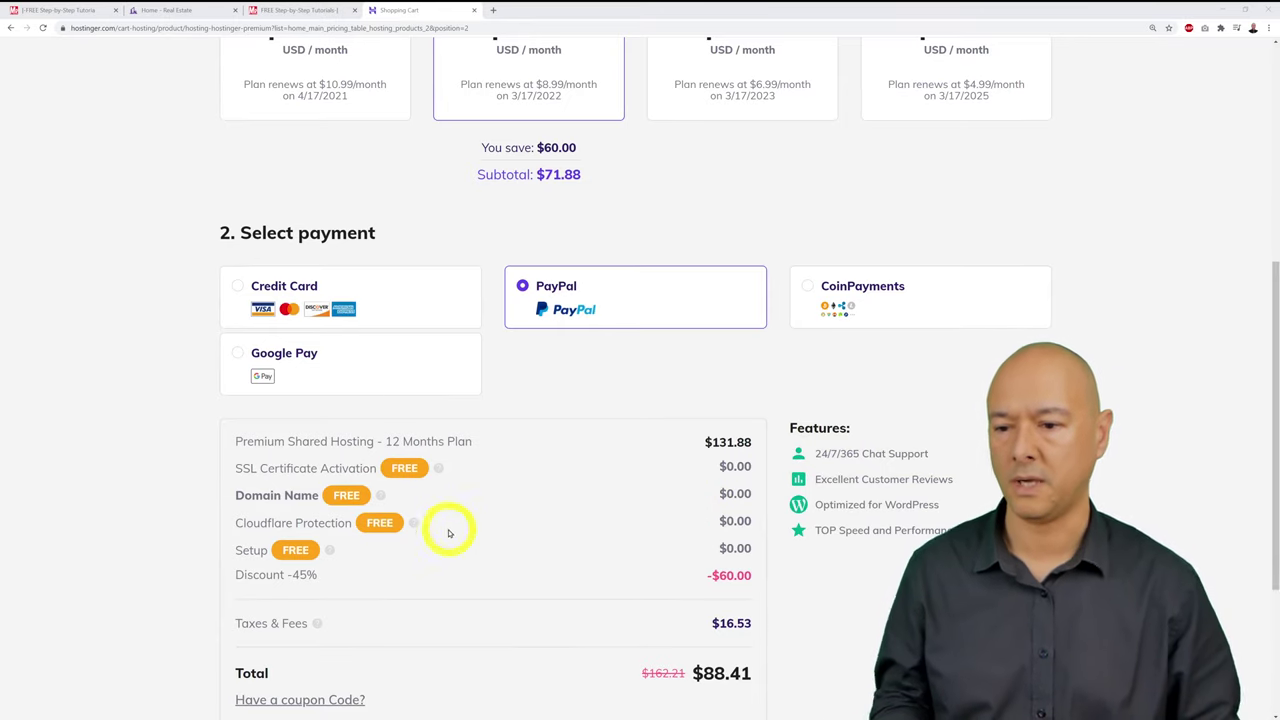
mouse_move(331, 556)
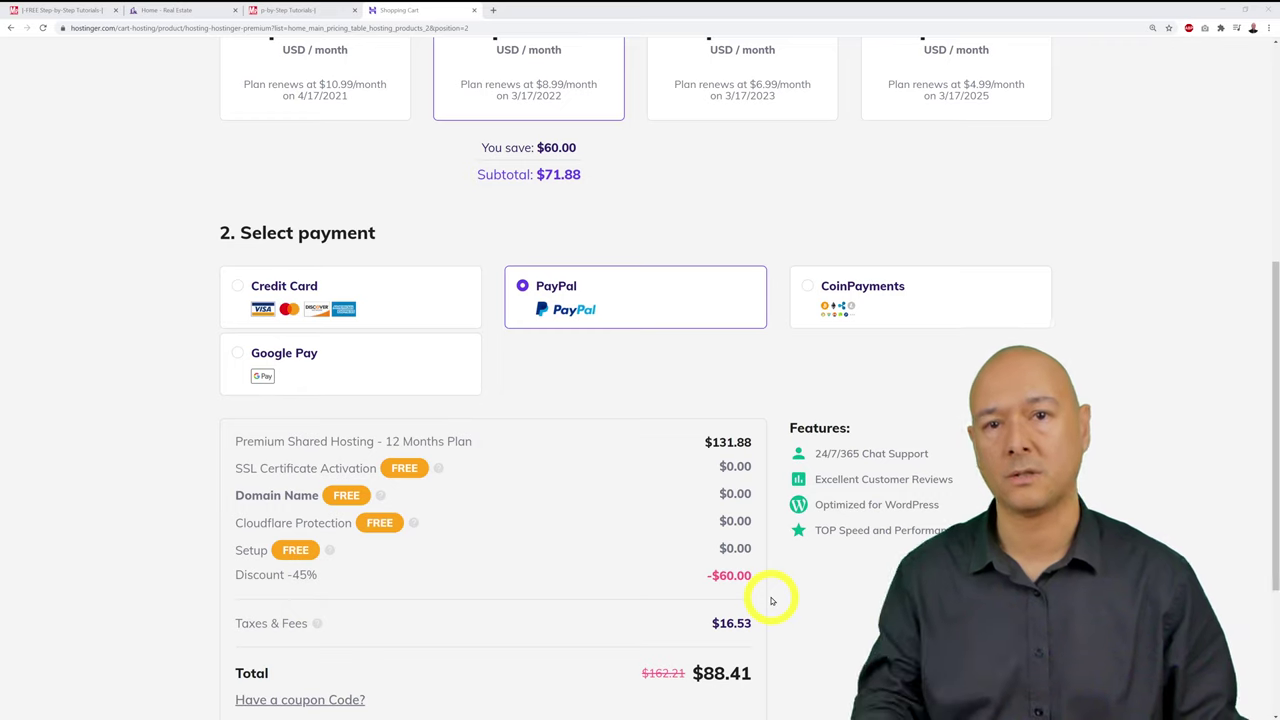
scroll(795, 606, down, 1)
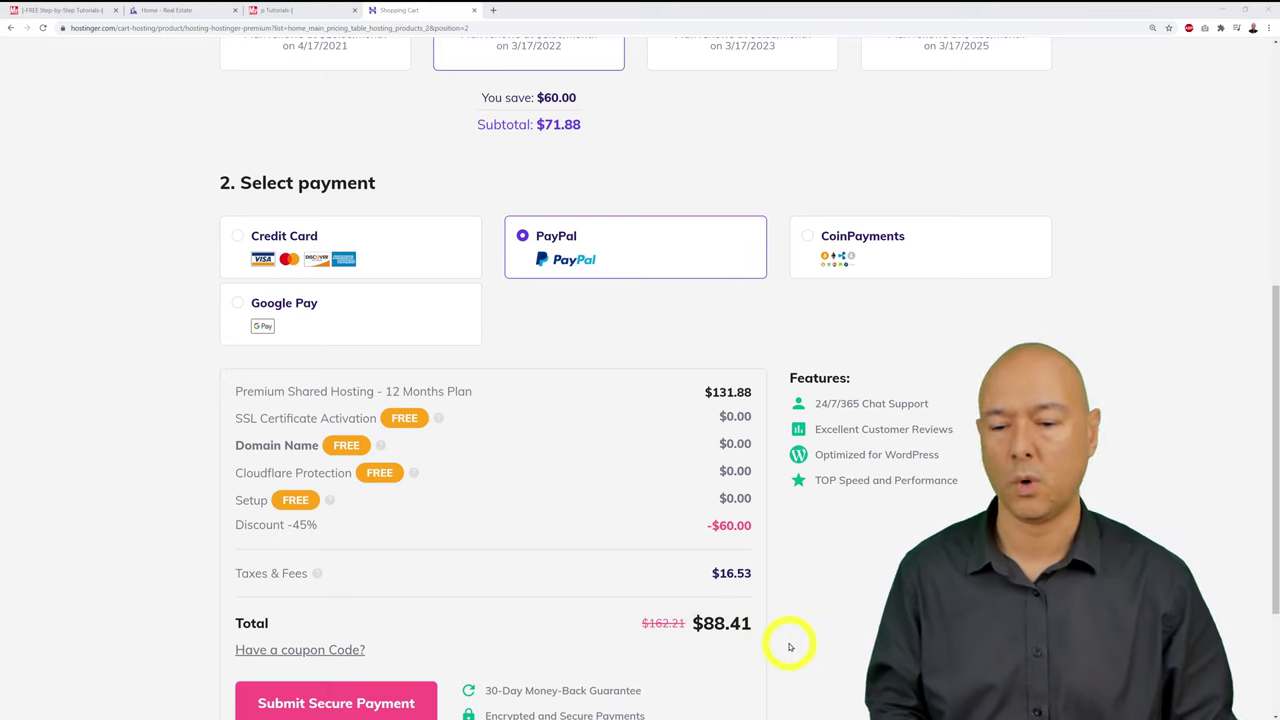
scroll(790, 645, up, 5)
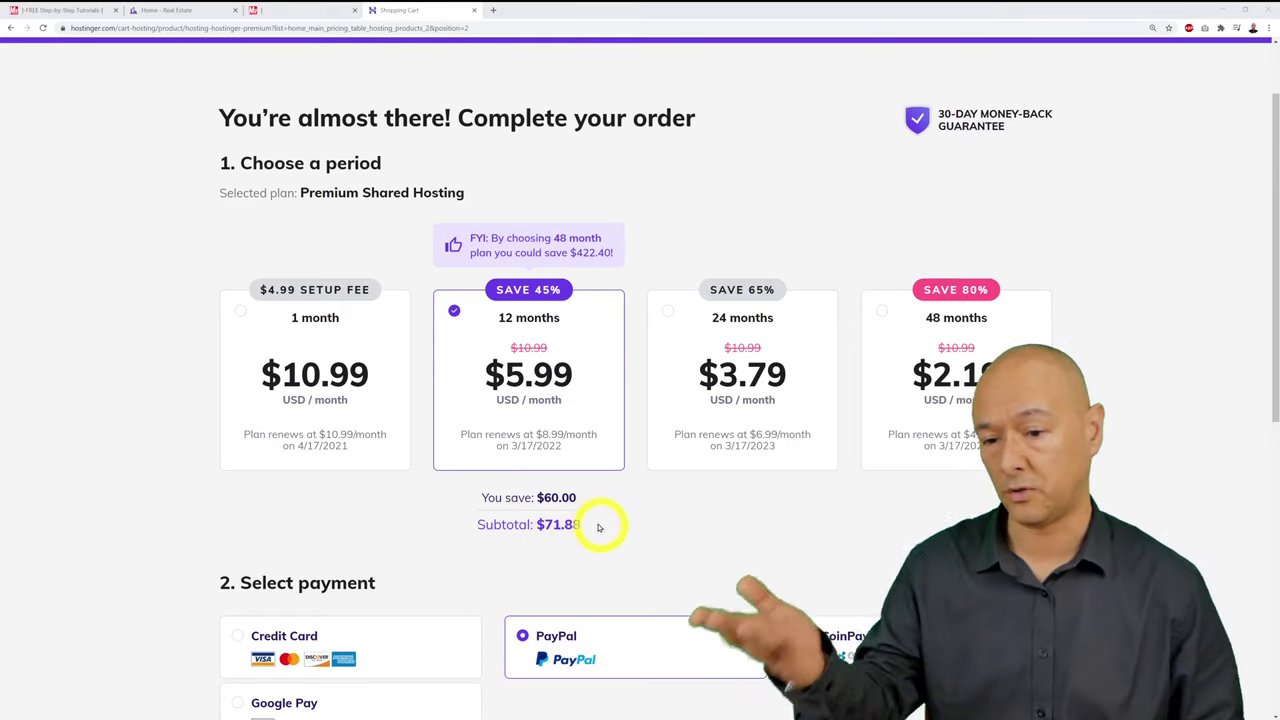
click(666, 315)
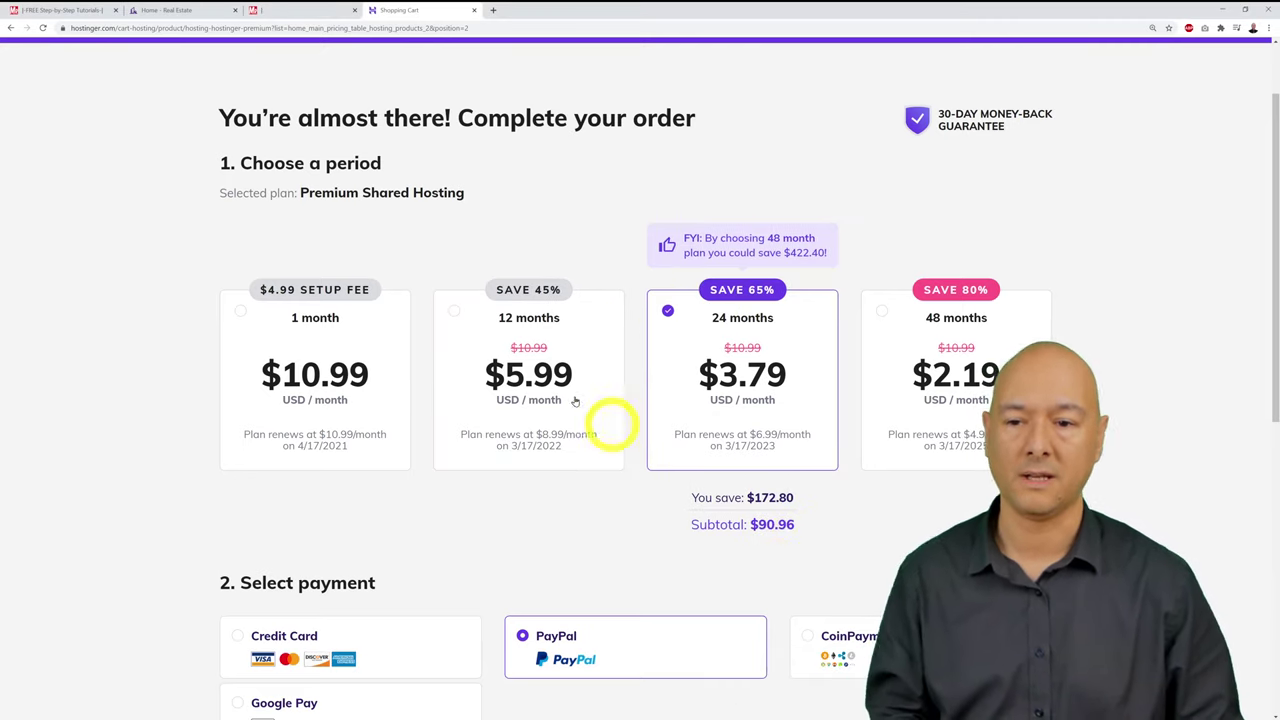
click(455, 313)
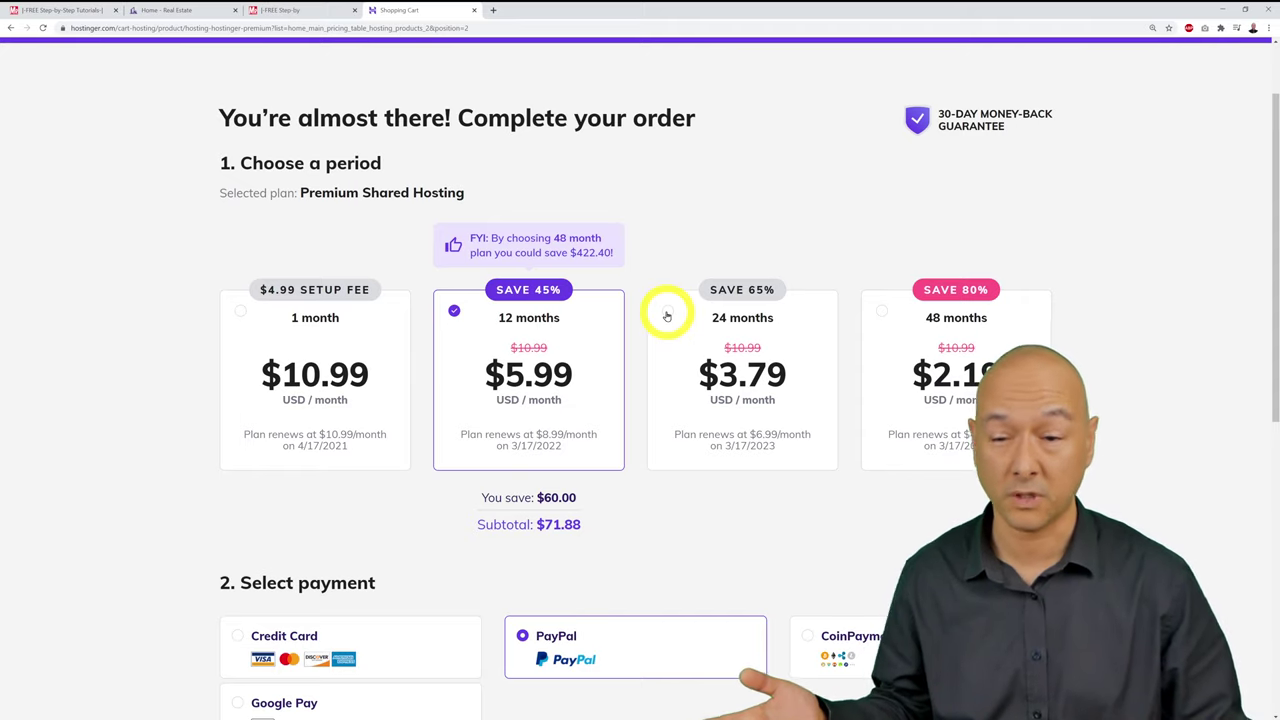
click(667, 313)
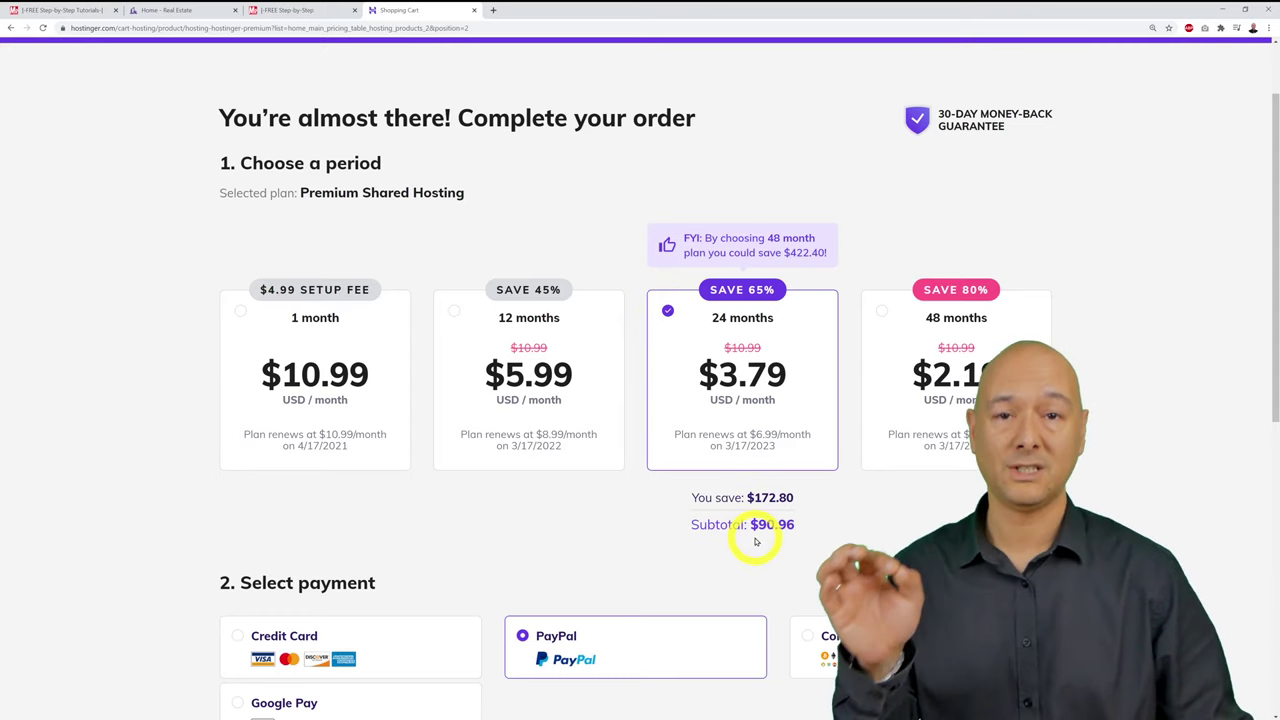
click(881, 312)
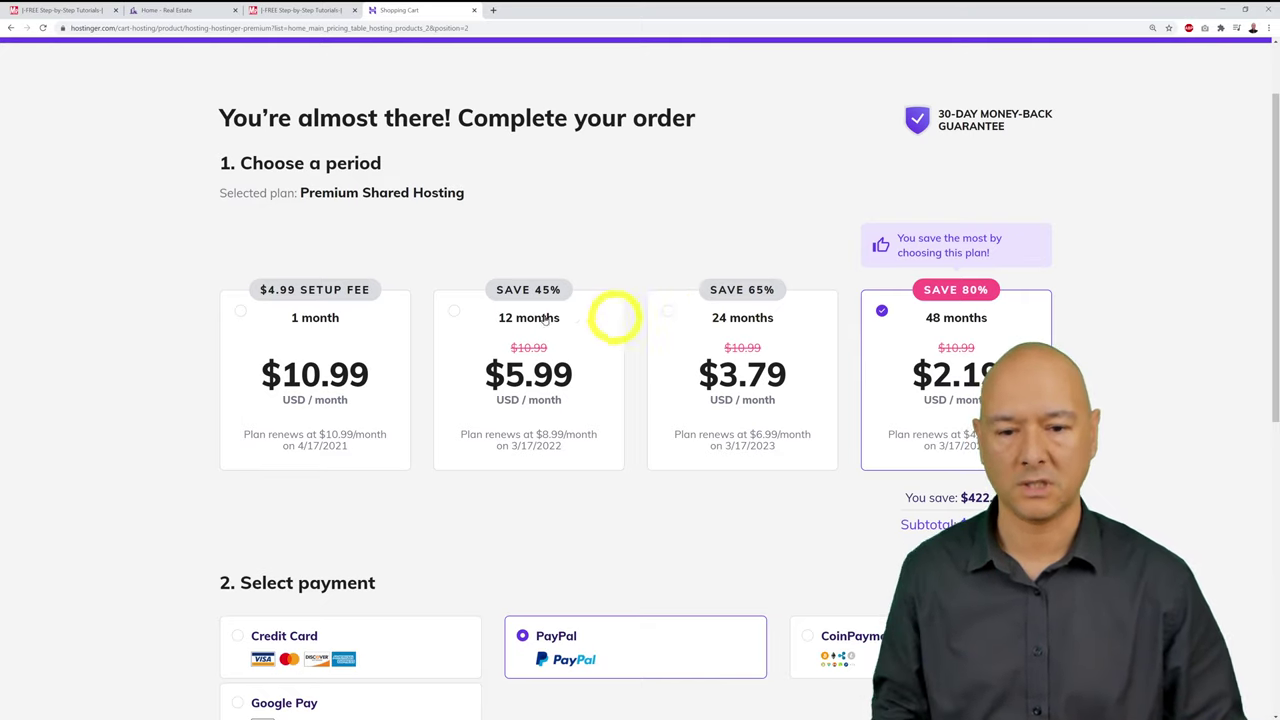
click(455, 312)
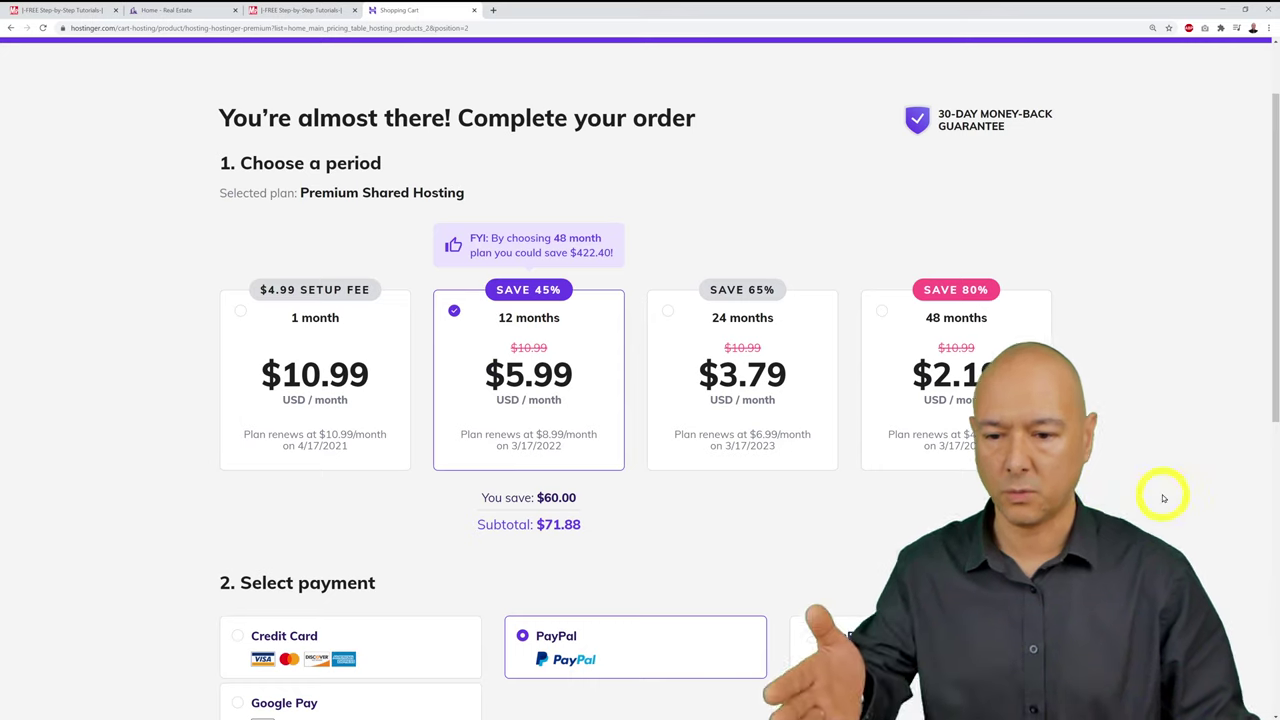
scroll(1184, 415, down, 4)
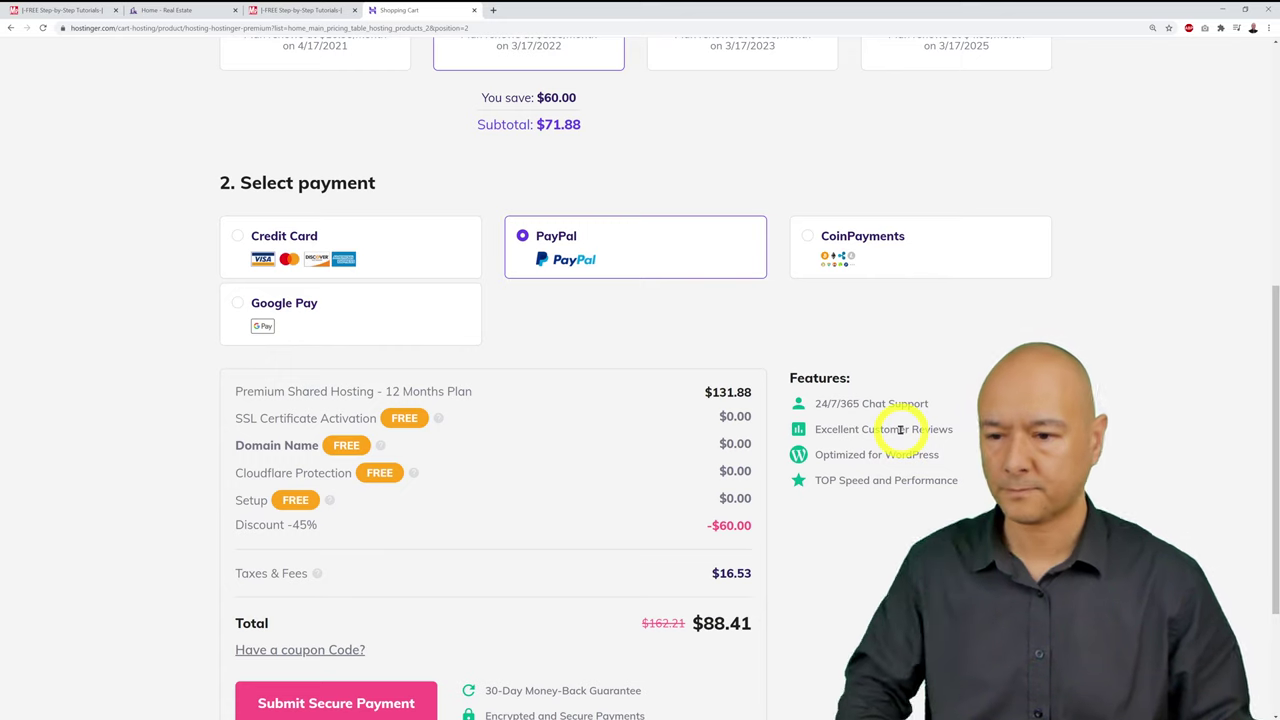
Step: Apply coupon code MRWEBREVIEWS, raising the discount to 49% and dropping the total to $82.21
scroll(911, 460, down, 3)
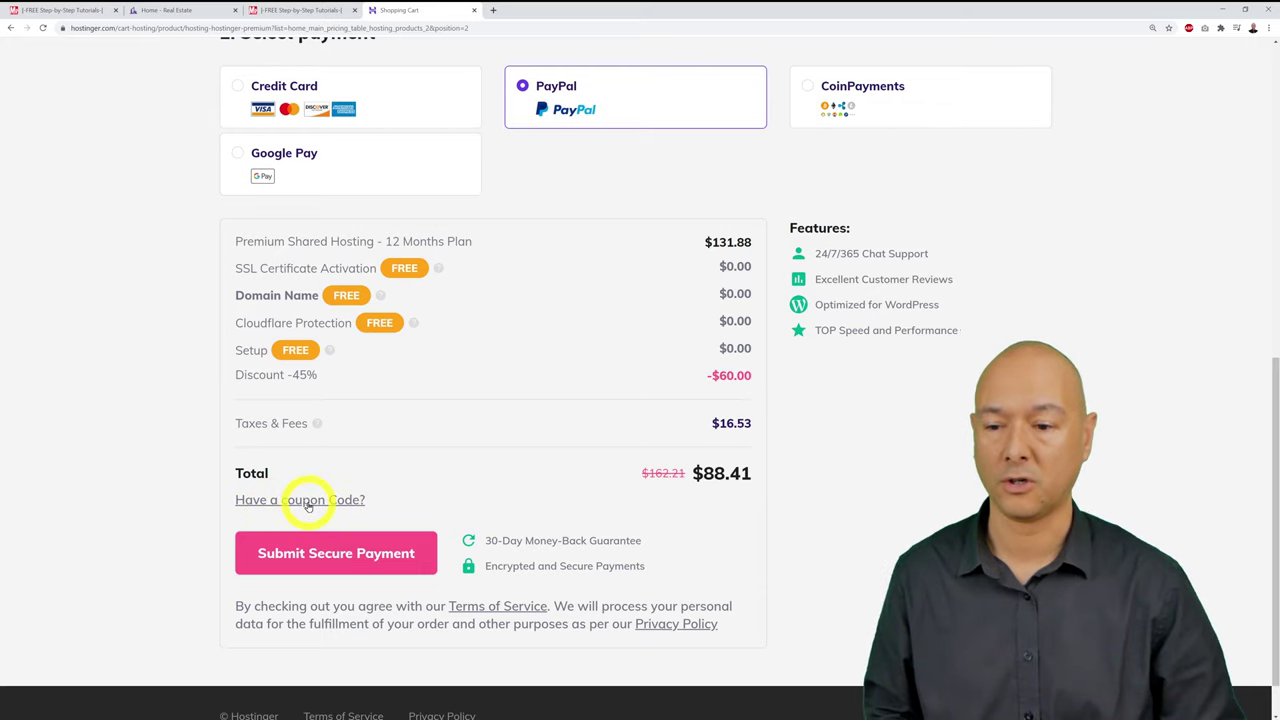
click(308, 503)
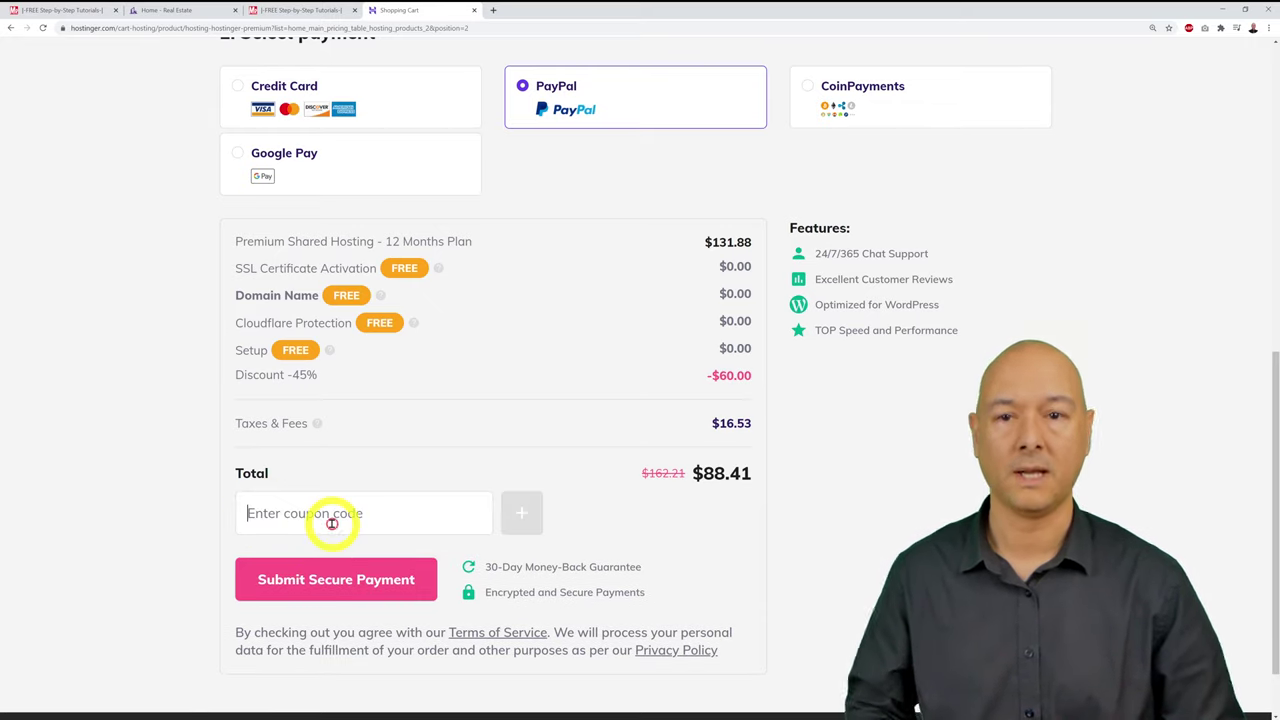
text(MR)
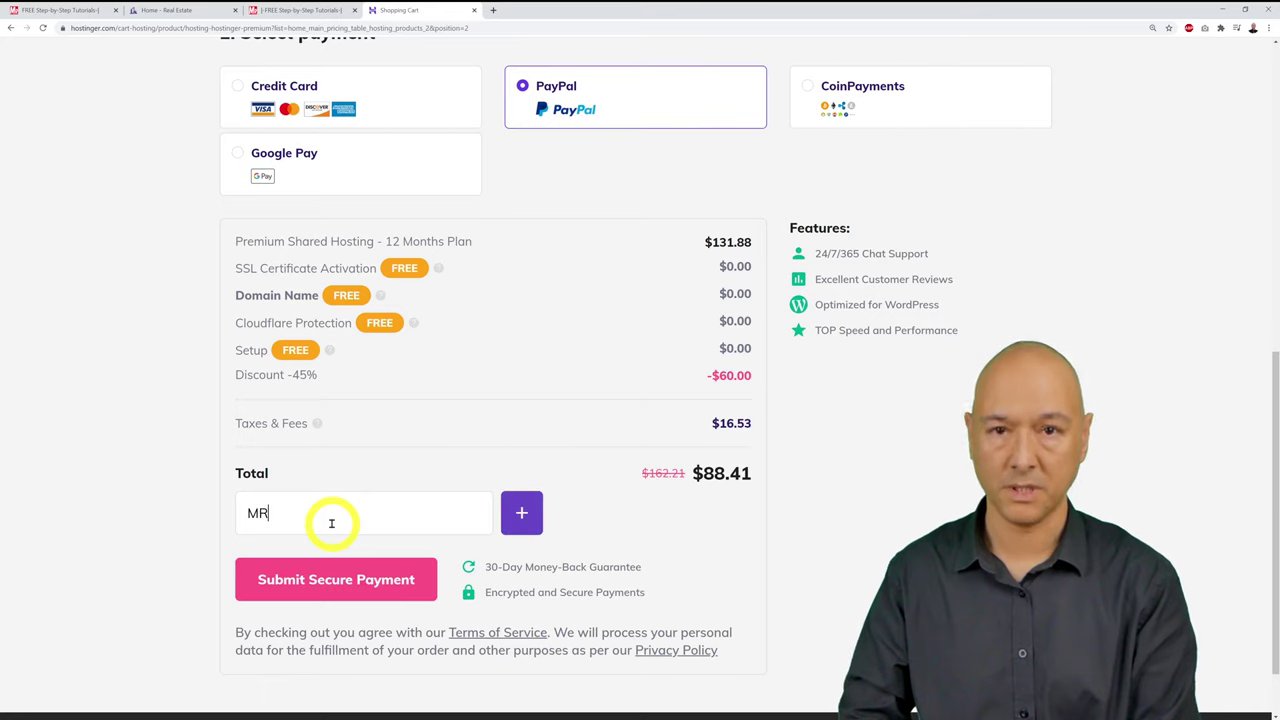
text(WEBREV)
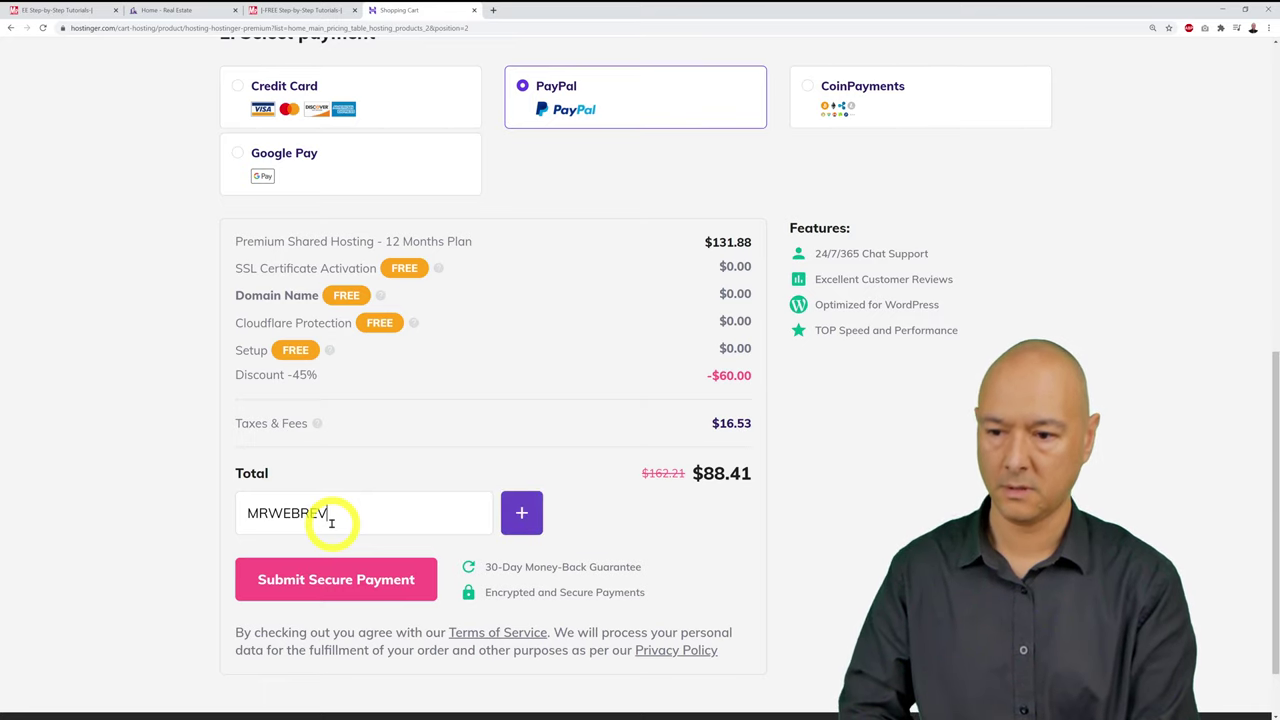
text(IEWS)
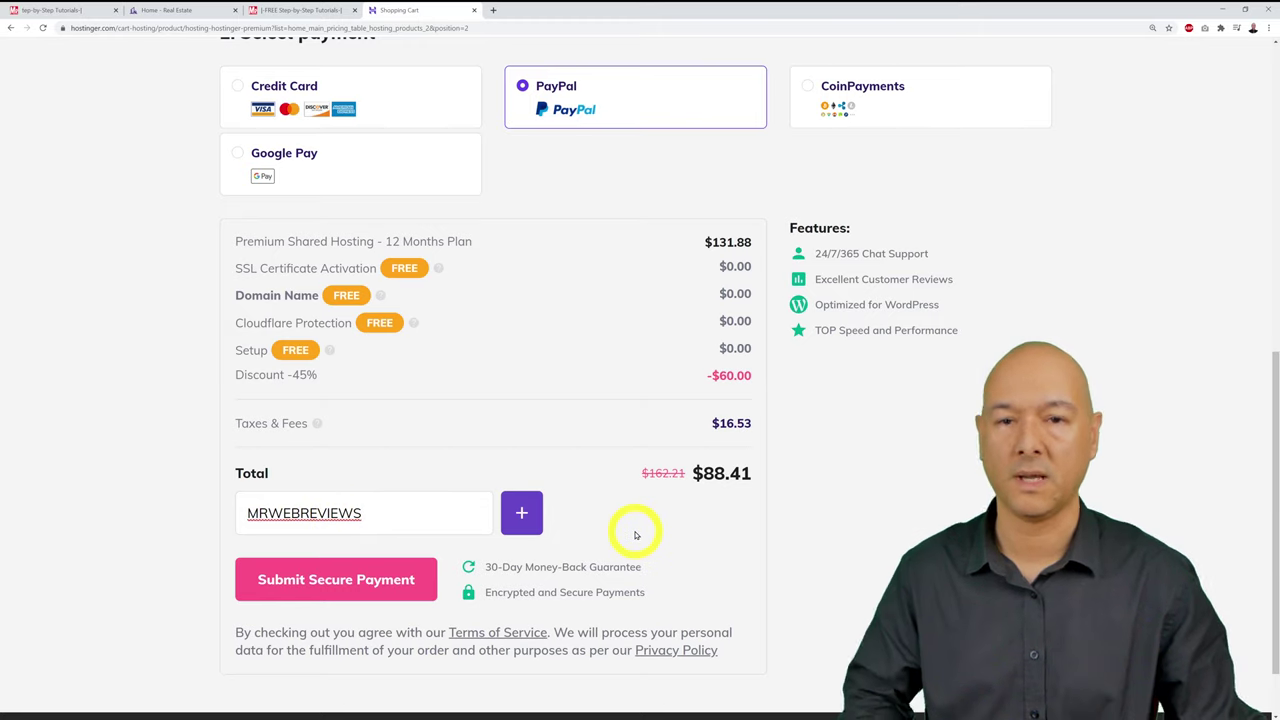
click(520, 520)
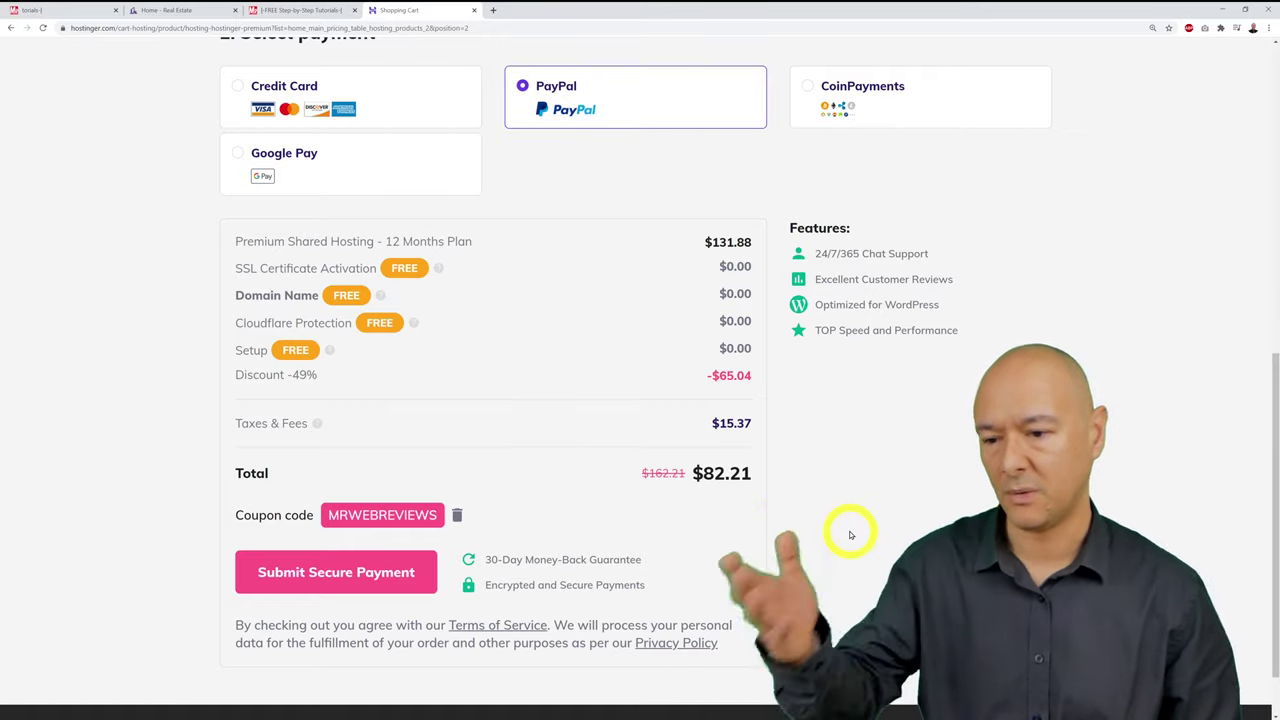
Step: Submit the secure payment, tick 'Get our Hosting' on the checklist, and return to Hostinger
click(337, 583)
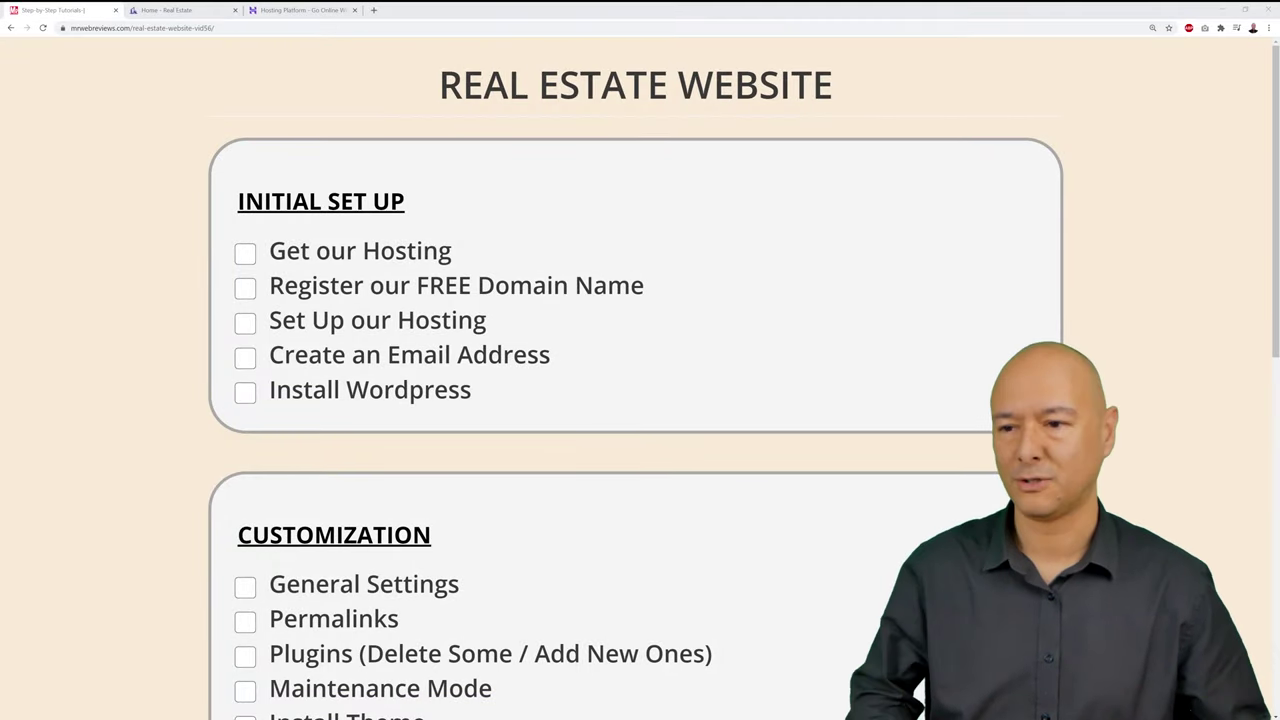
click(247, 254)
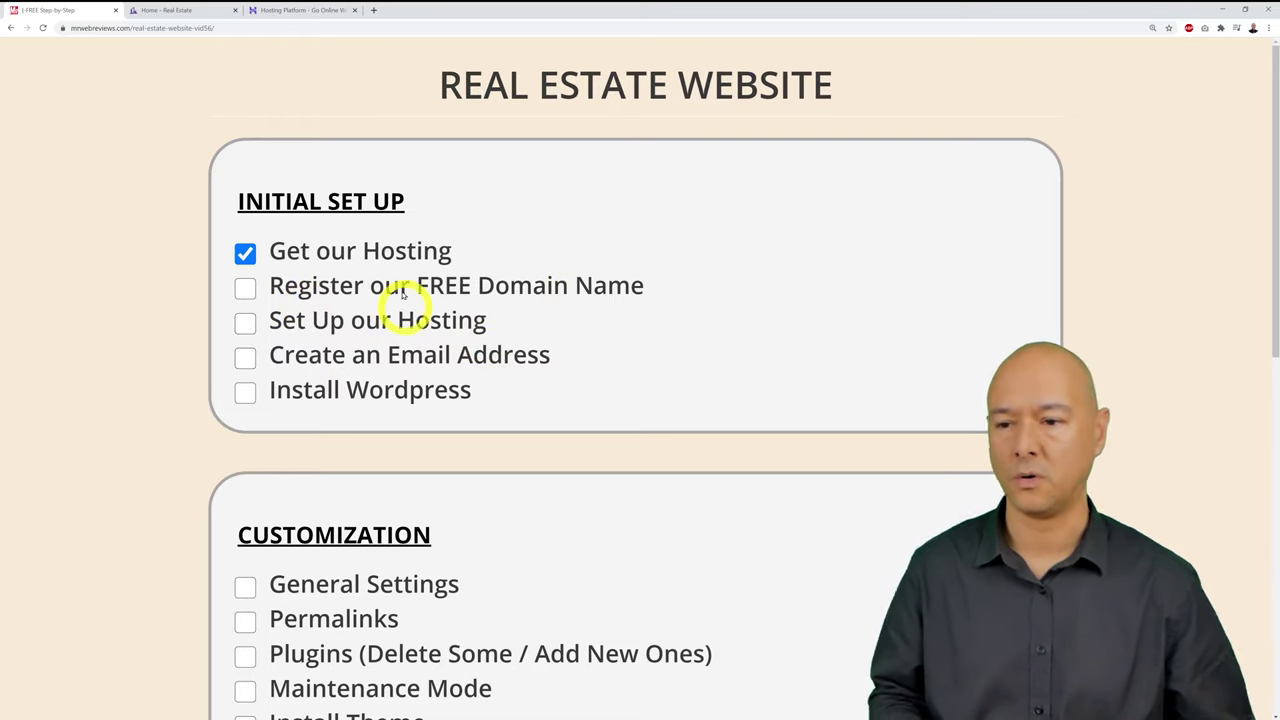
click(320, 12)
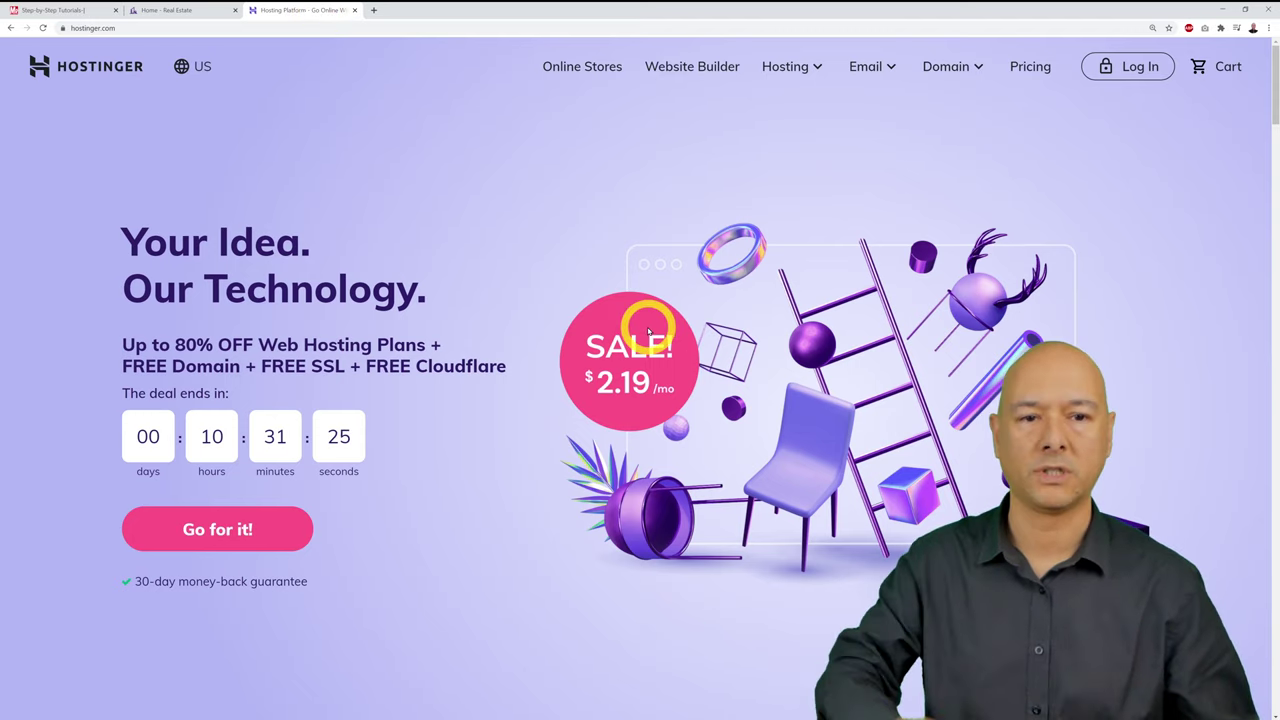
Step: Log in to the Hostinger account from the homepage to reach the hPanel home page
click(1146, 68)
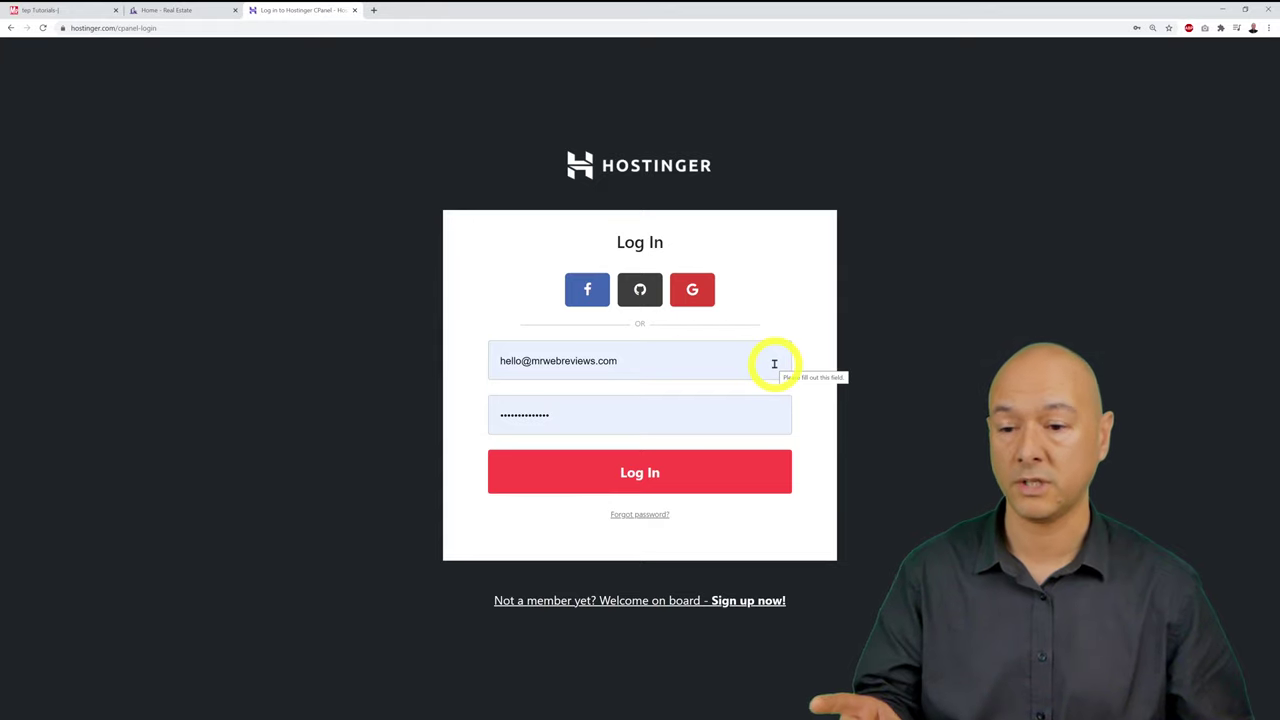
click(697, 481)
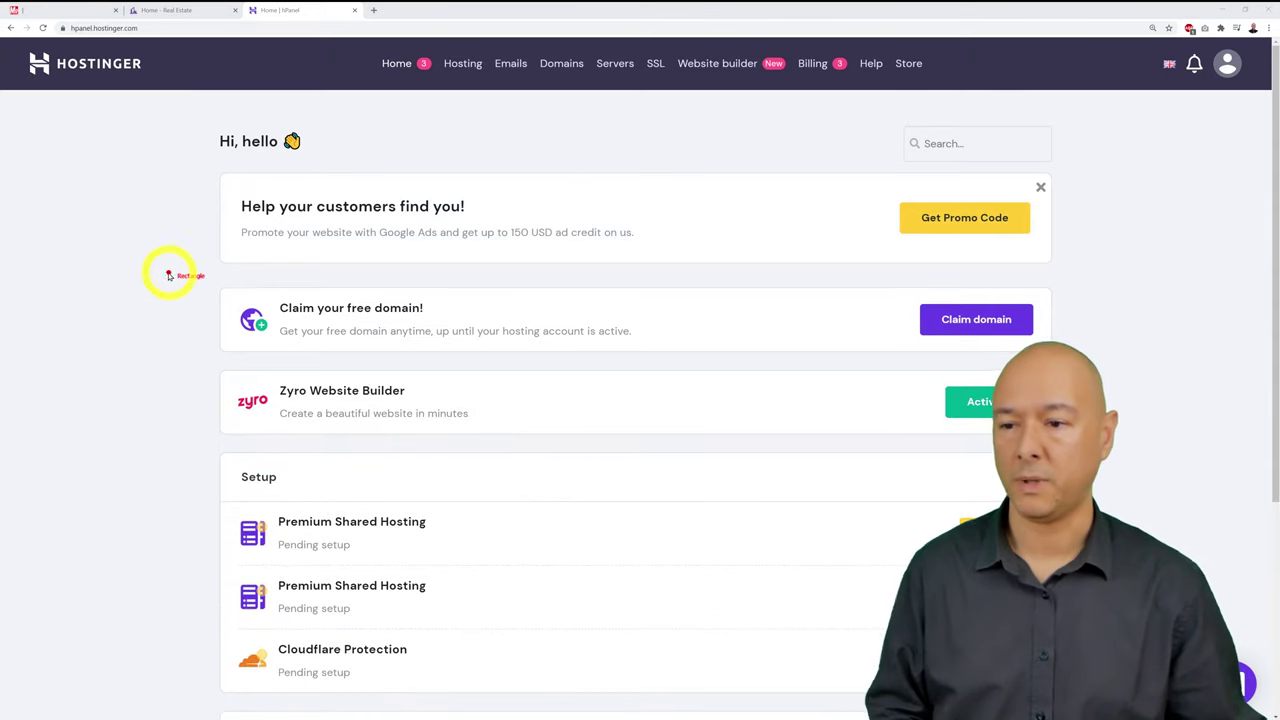
Step: Start claiming the free domain from the 'Claim your free domain!' card in hPanel
mouse_move(177, 278)
mouse_down()
mouse_move(206, 302)
mouse_move(806, 364)
mouse_move(1122, 366)
mouse_up()
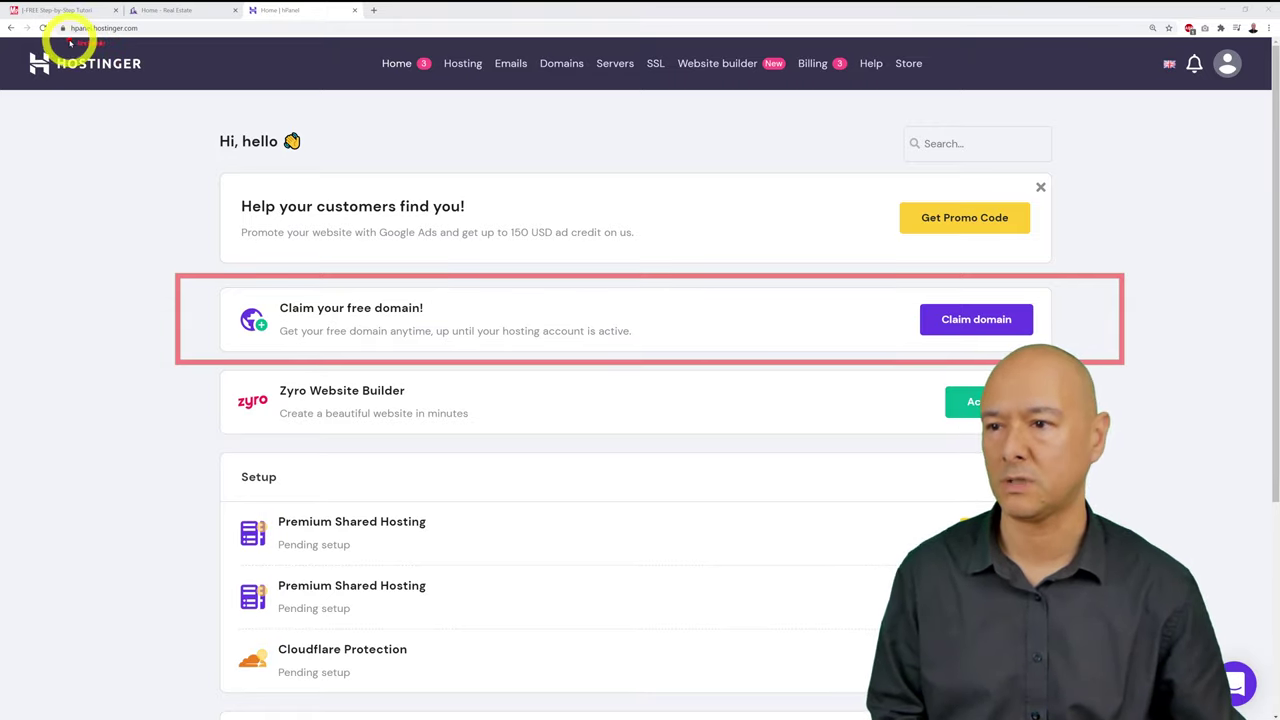
click(432, 230)
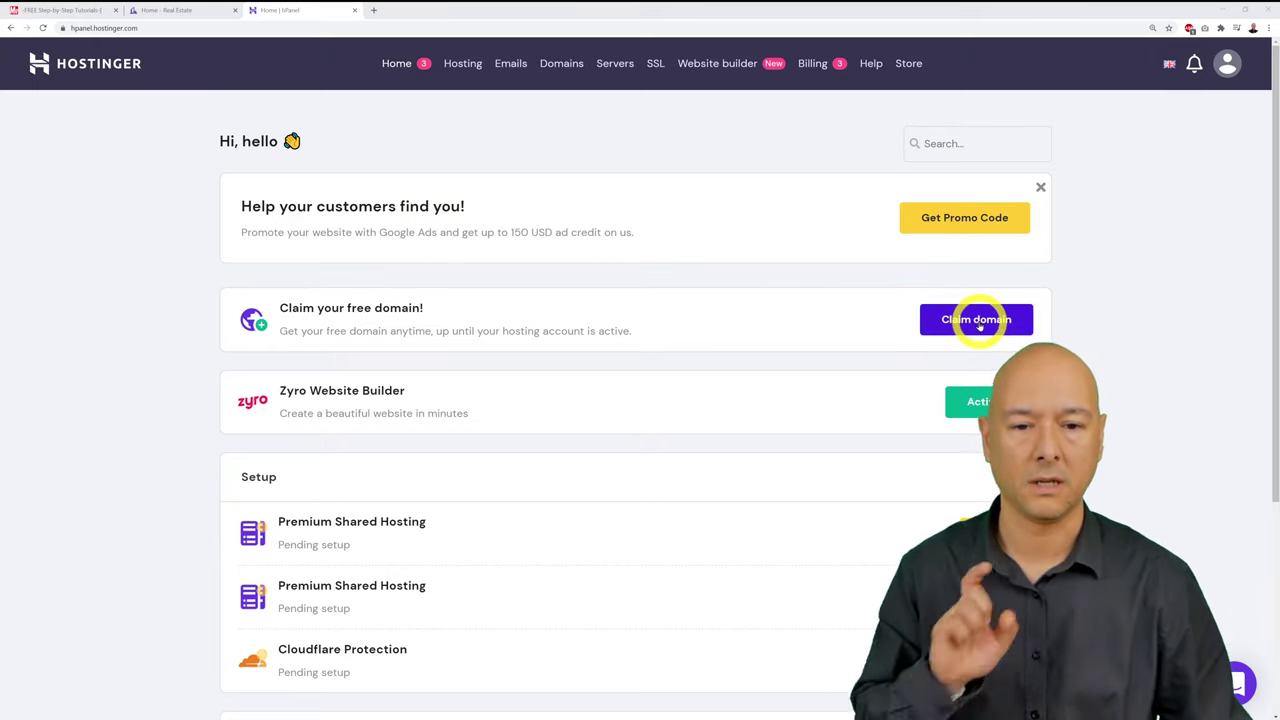
click(979, 322)
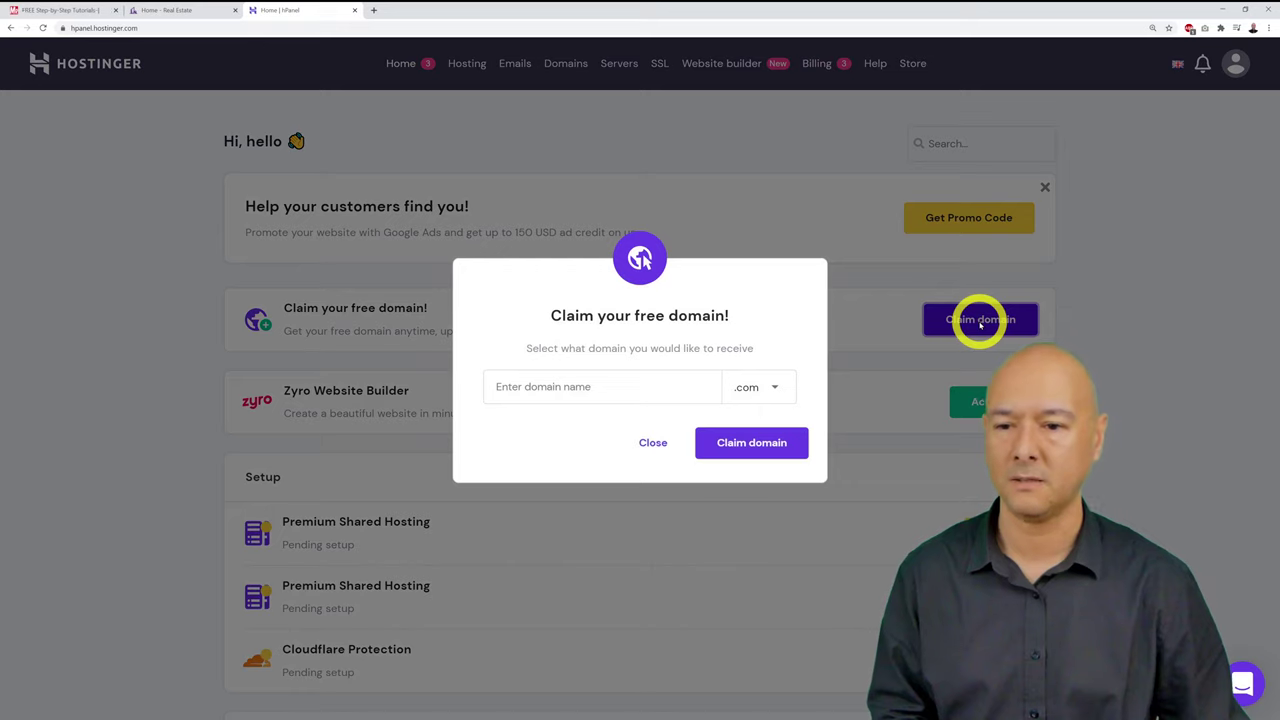
Step: Review the available domain extensions and keep .com selected
click(590, 383)
click(530, 333)
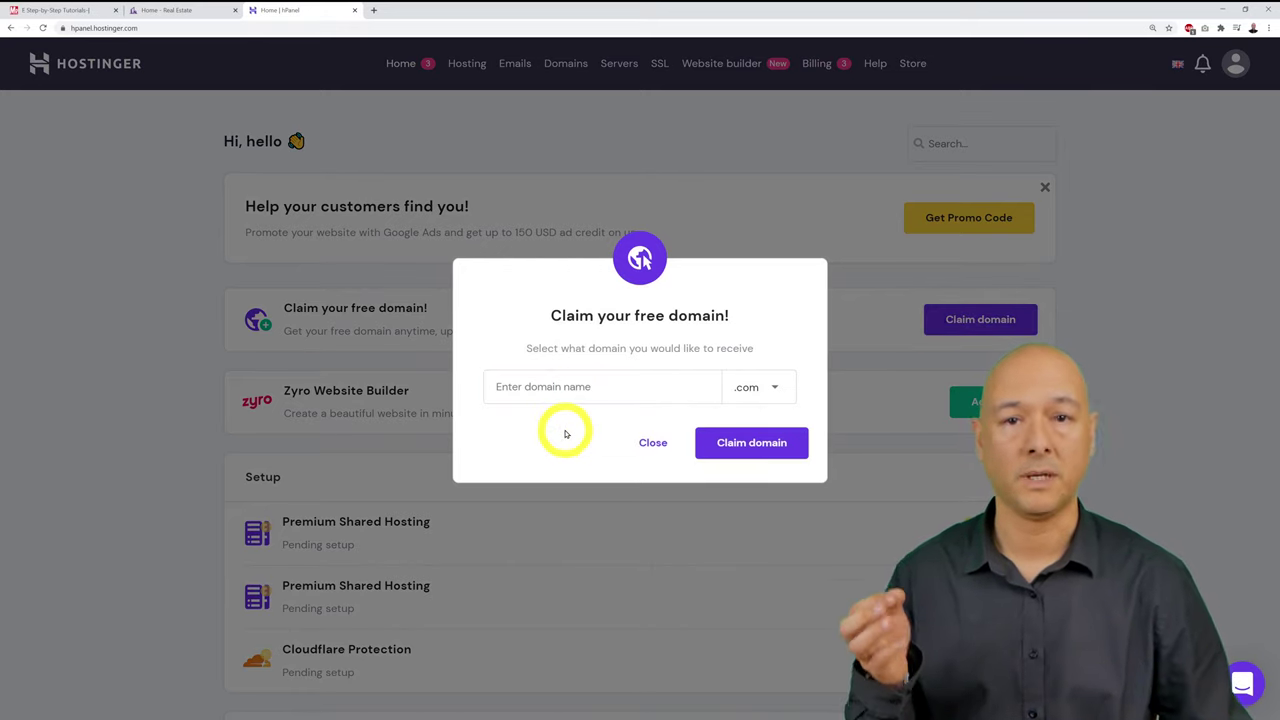
click(779, 385)
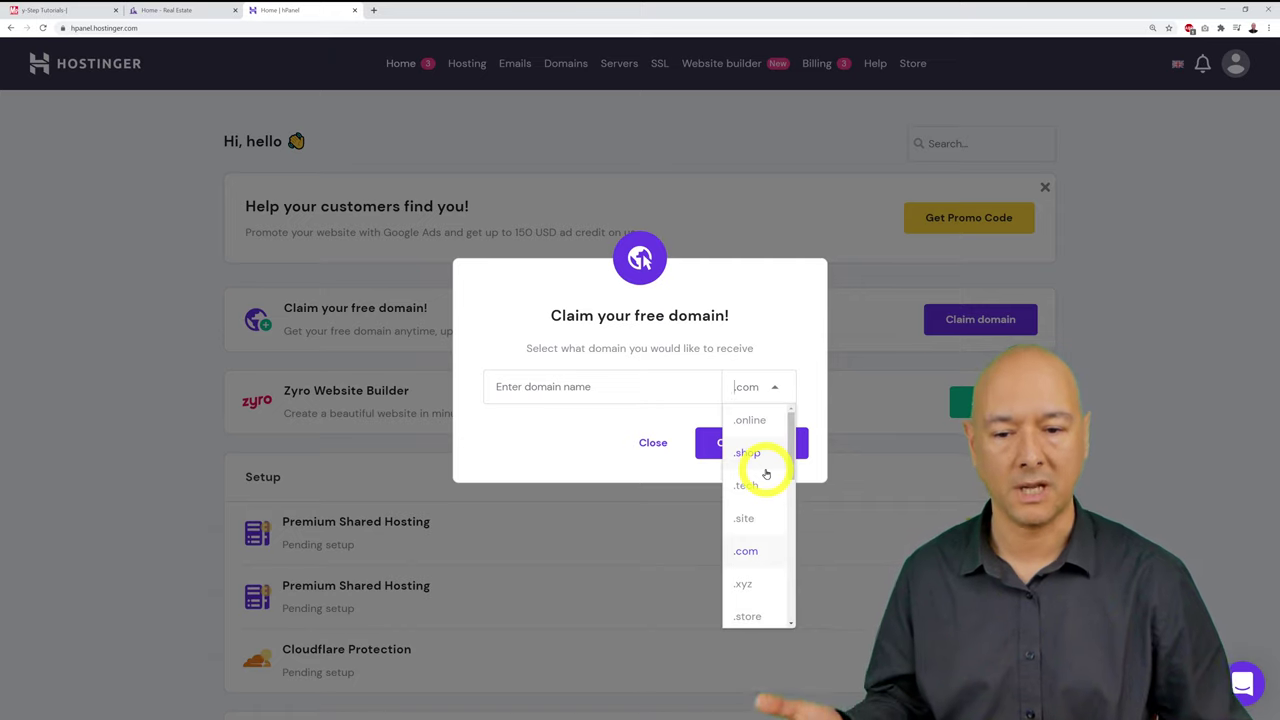
scroll(766, 474, down, 2)
scroll(766, 474, down, 4)
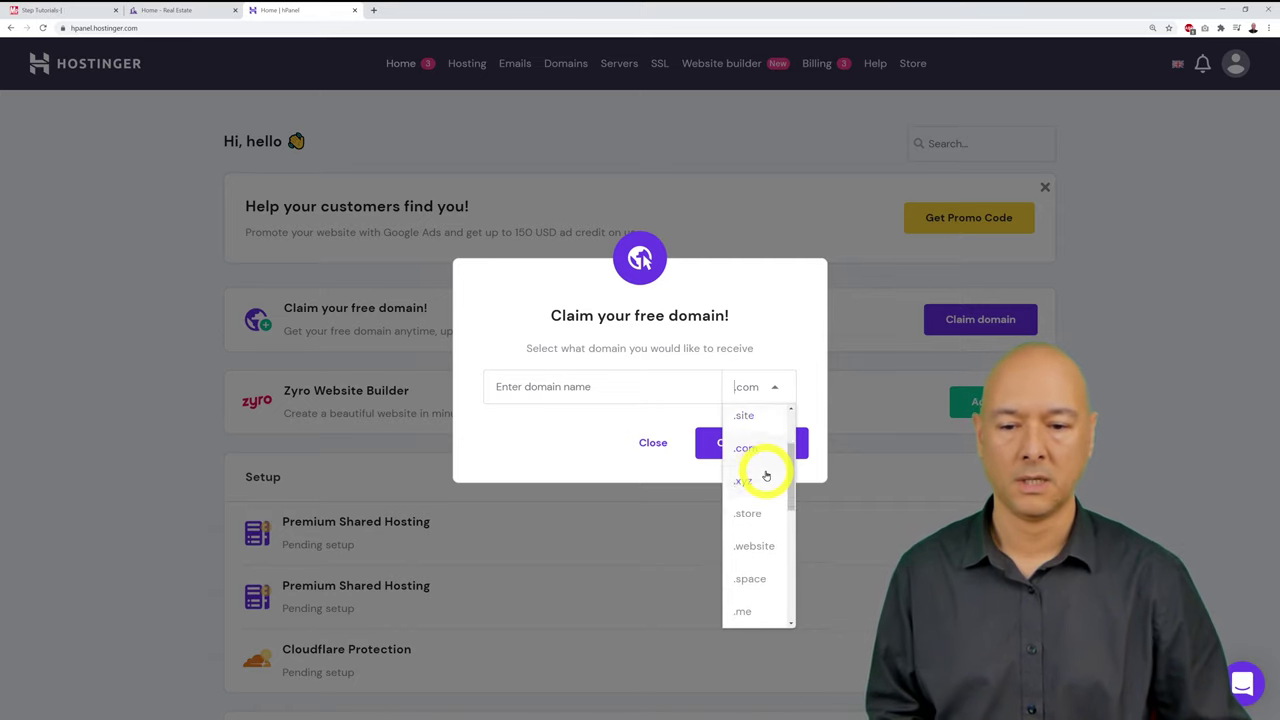
scroll(766, 510, down, 5)
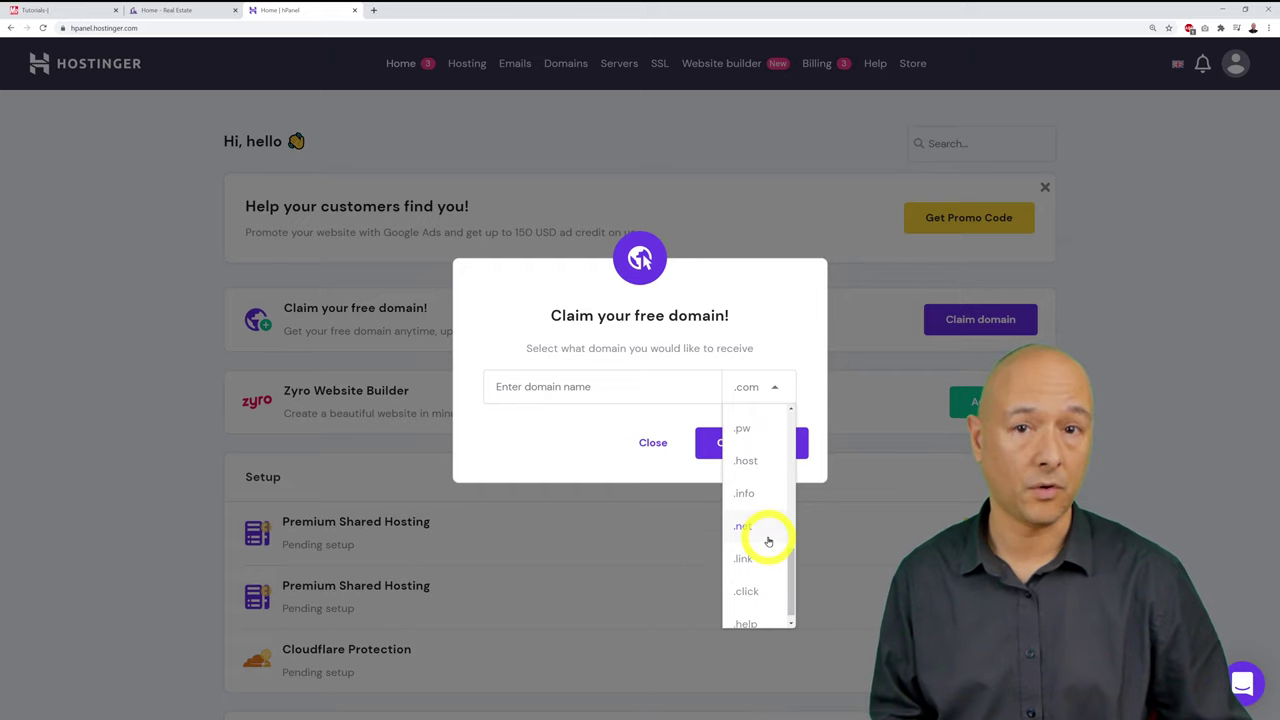
scroll(768, 541, up, 10)
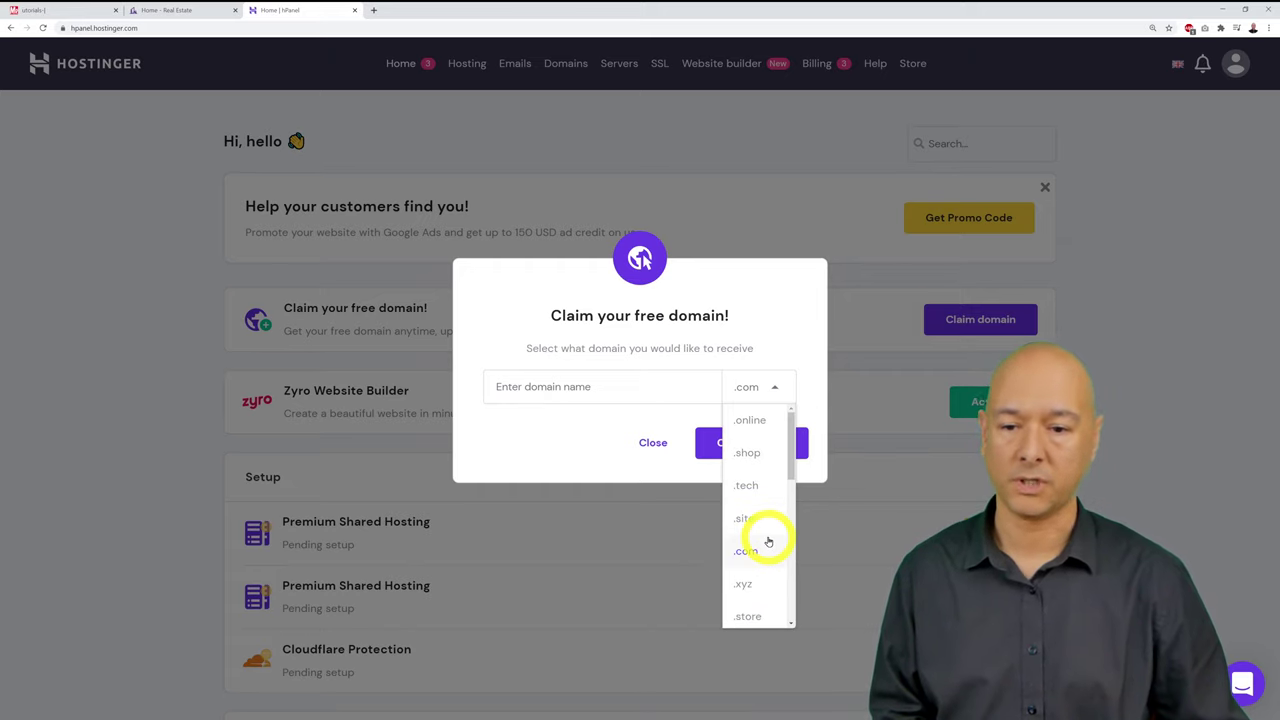
click(778, 329)
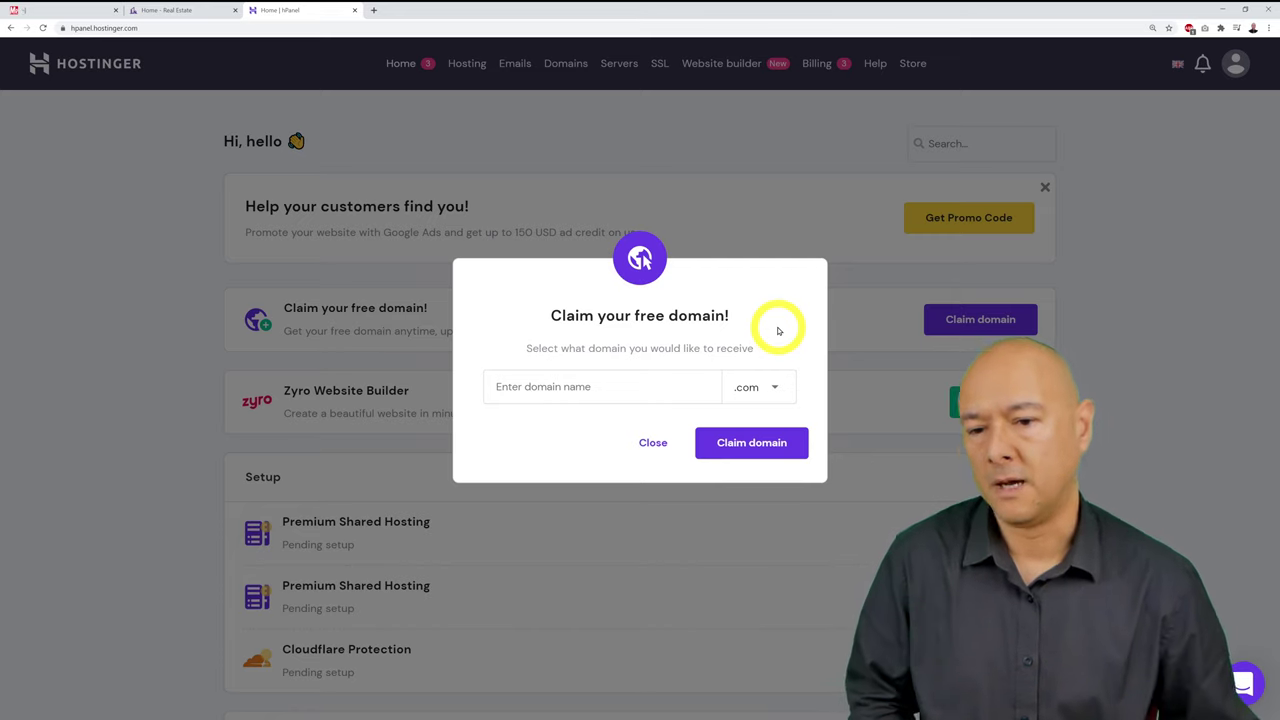
Step: Enter 'yourdomain' as the free domain name
click(606, 395)
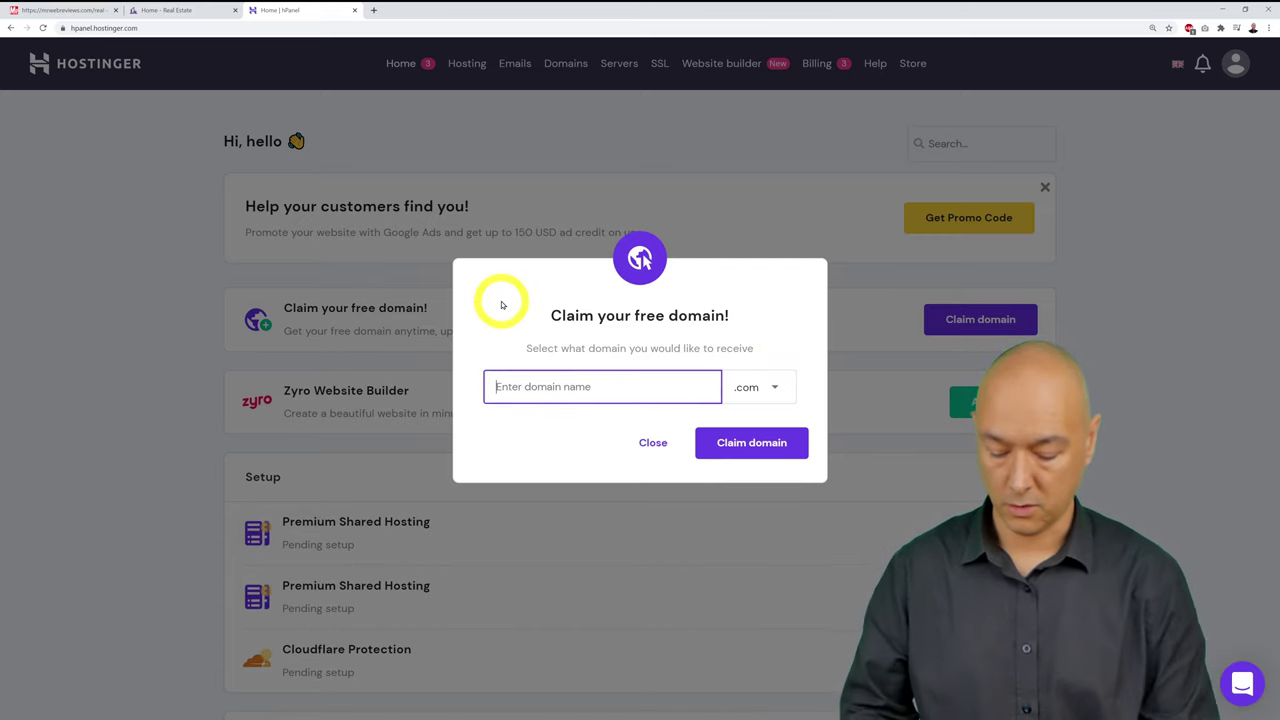
text(yourdomain)
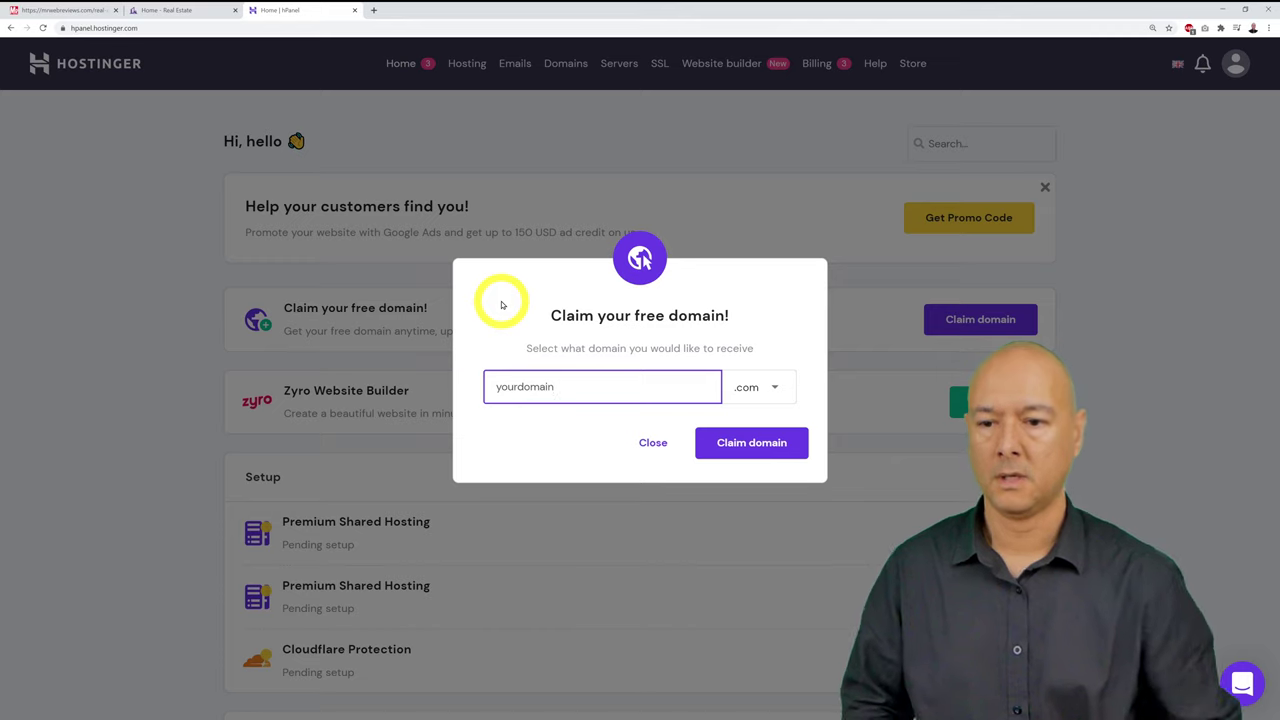
click(502, 305)
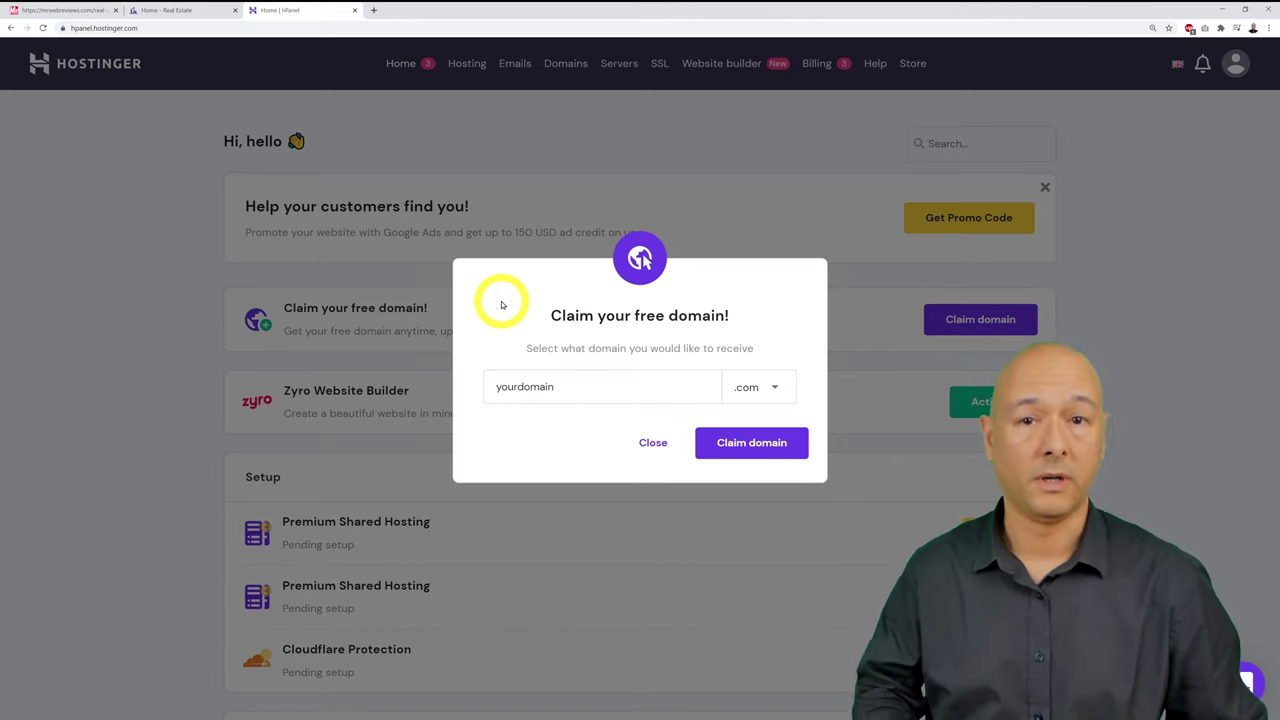
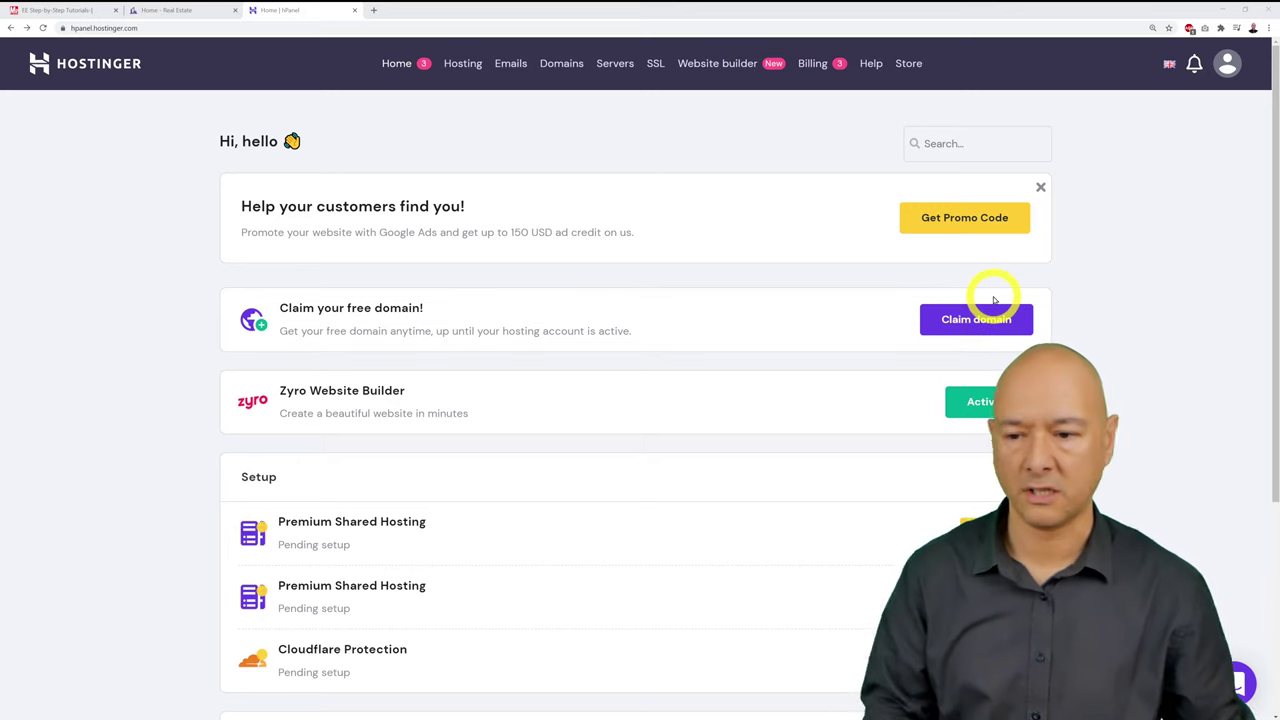
Step: Start the guided setup for the first pending Premium Shared Hosting plan
scroll(990, 294, down, 3)
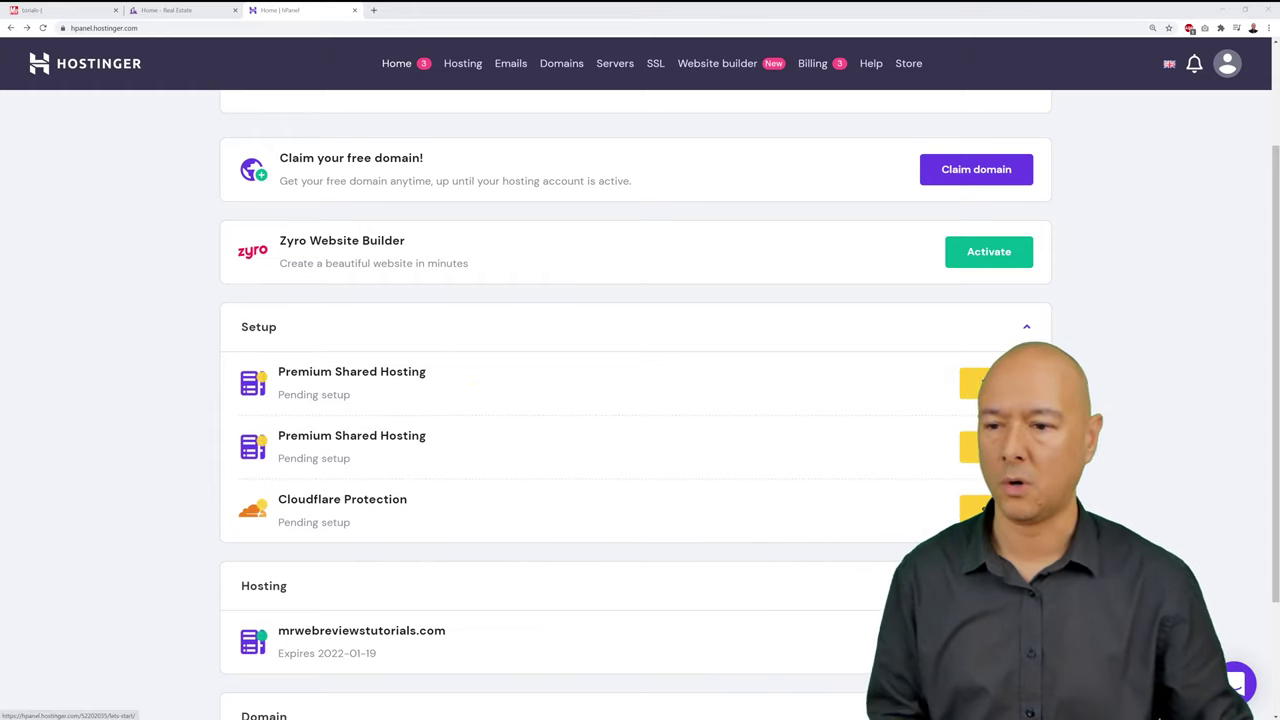
click(975, 383)
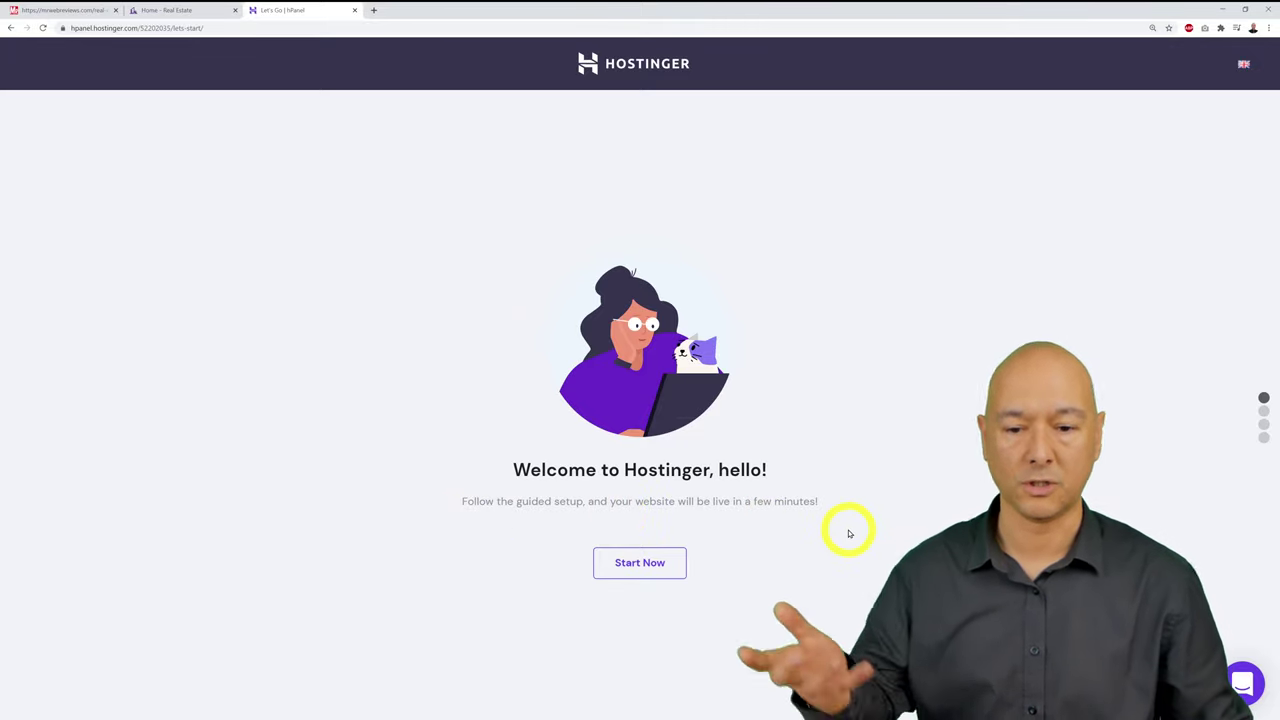
Step: Set up hosting for bestlondonplumber.com from scratch, located in Europe (Netherlands), and finish setup
click(666, 564)
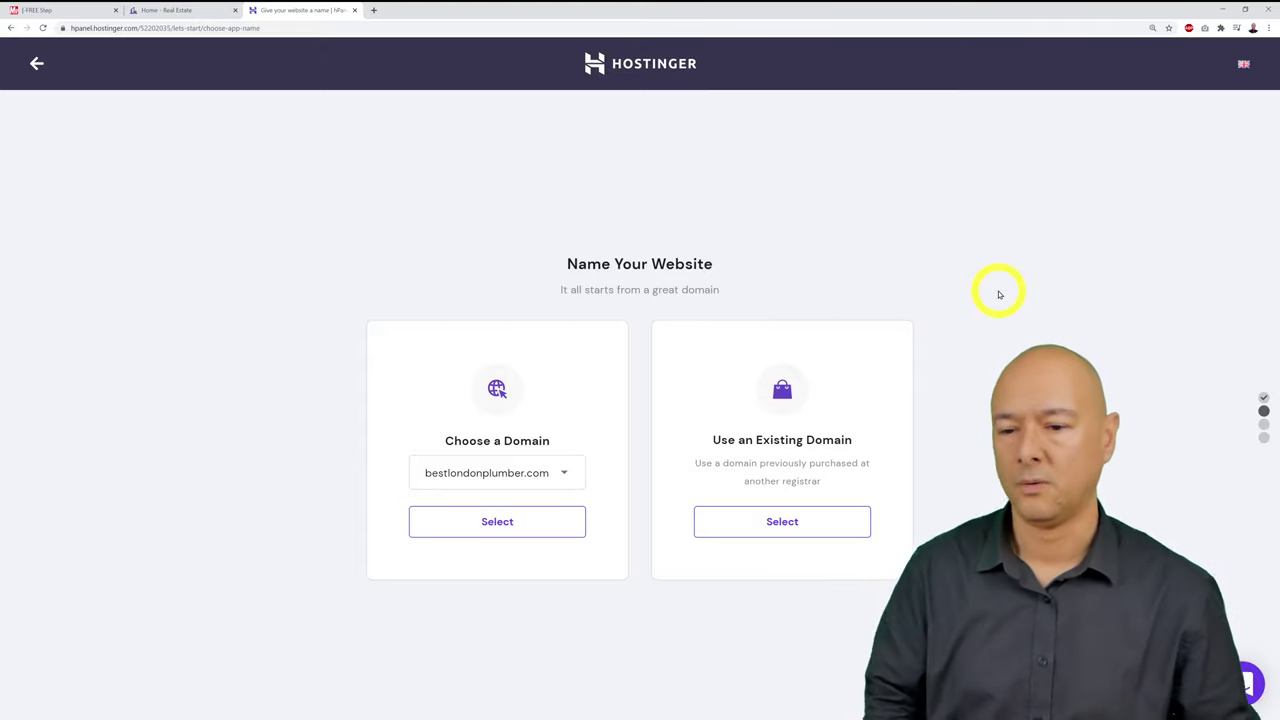
click(571, 478)
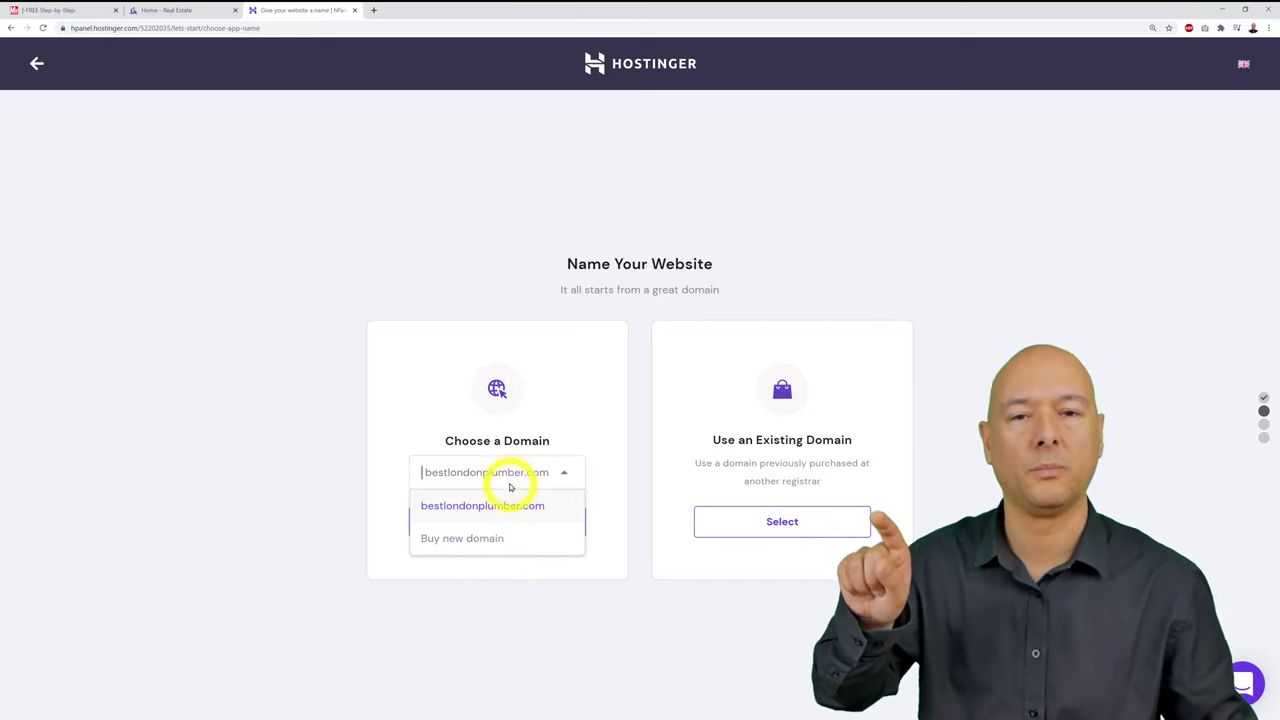
click(509, 508)
click(519, 528)
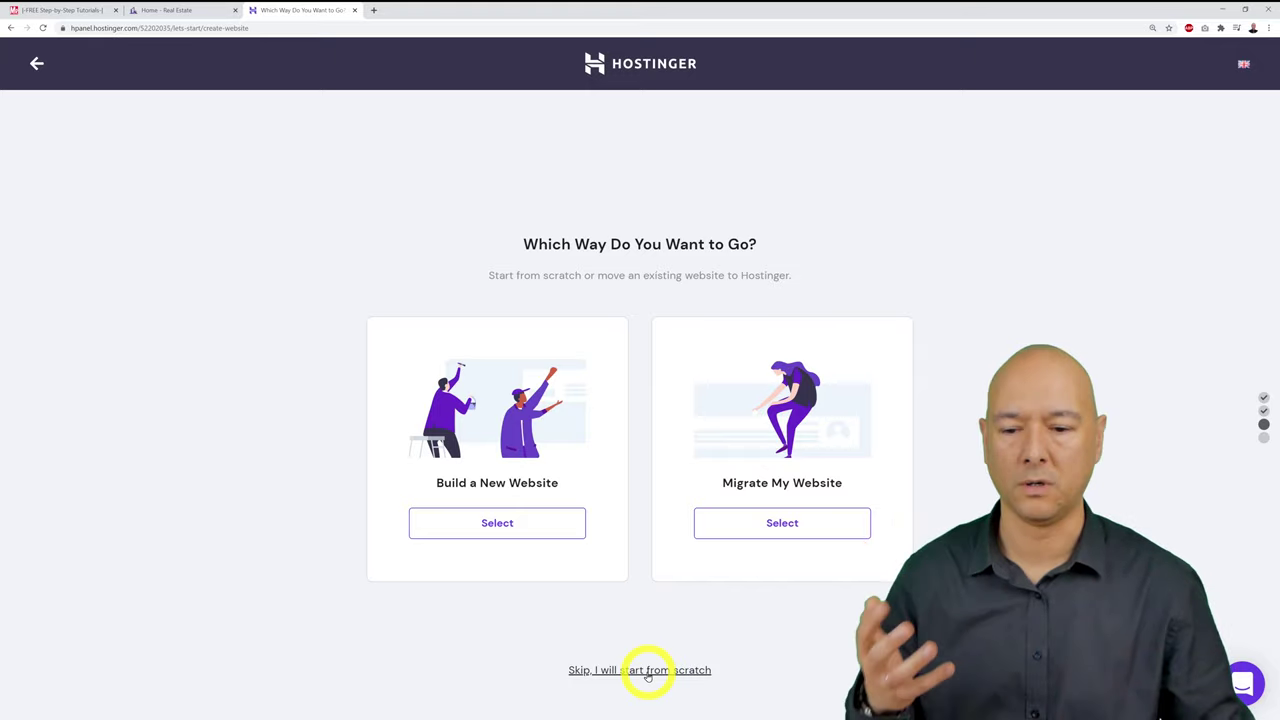
click(647, 672)
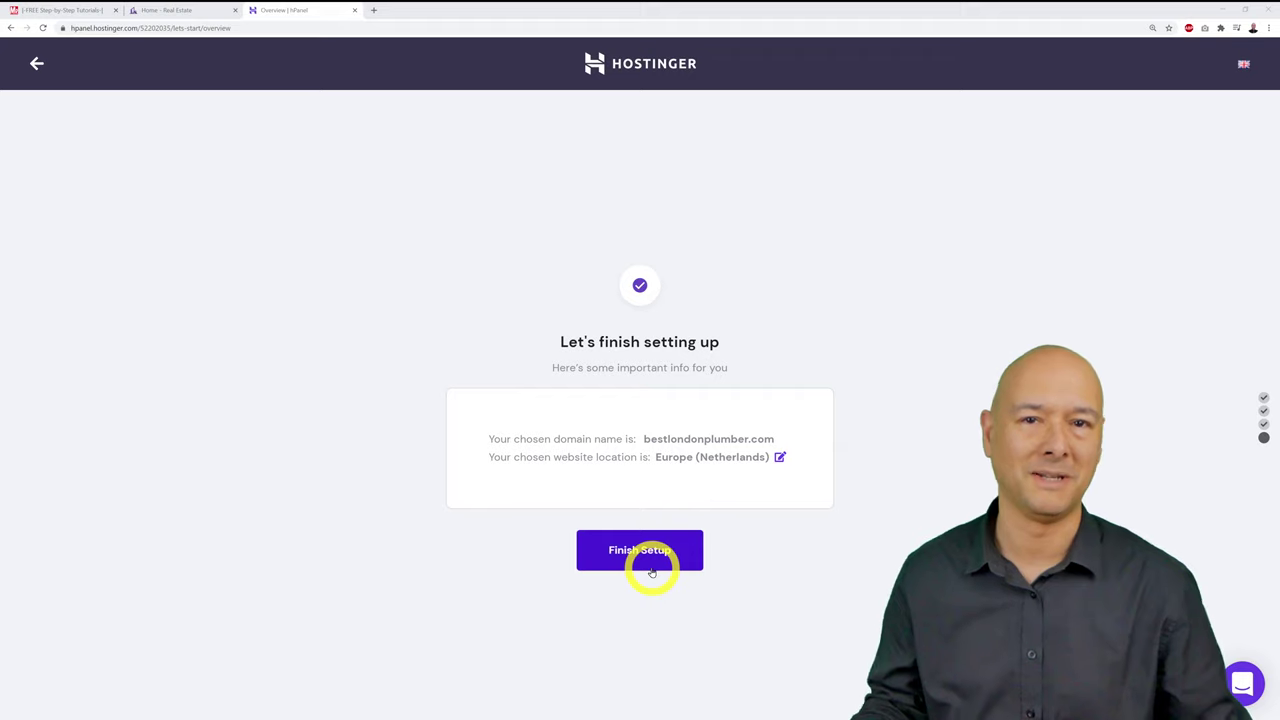
click(652, 570)
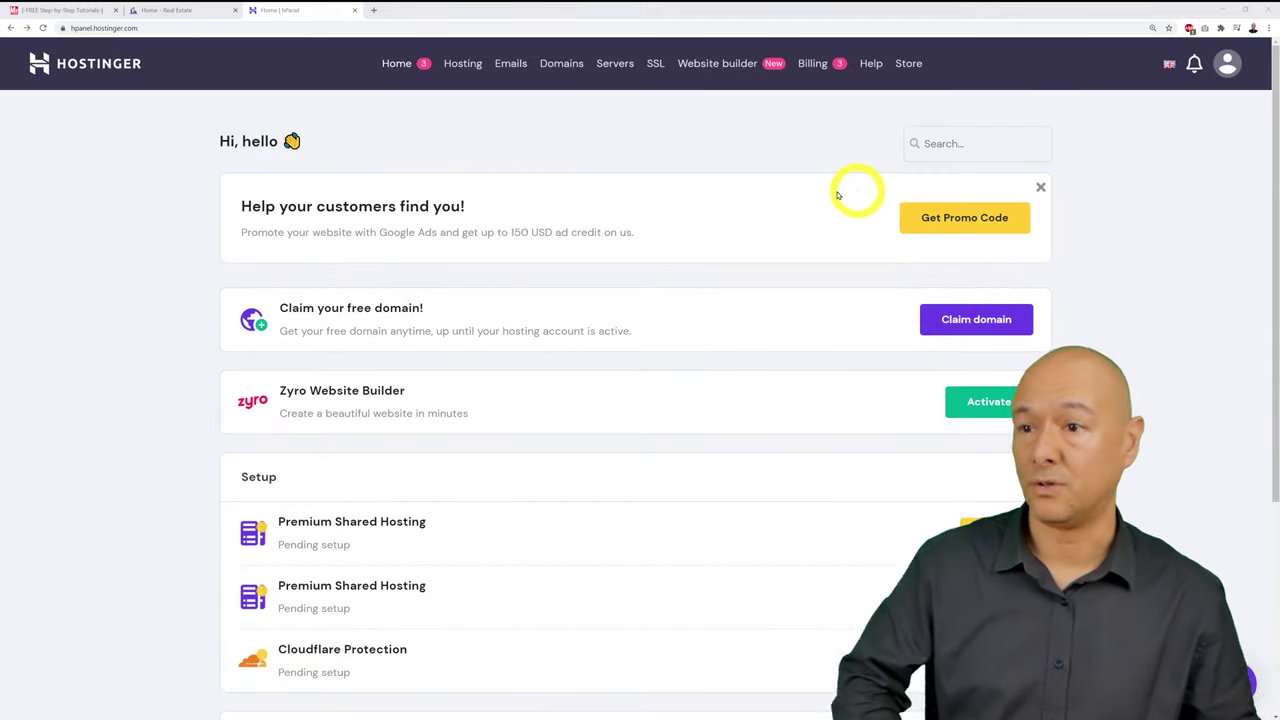
Step: Tick 'Register our FREE Domain Name' and 'Set Up our Hosting' on the checklist, then return to hPanel
click(74, 13)
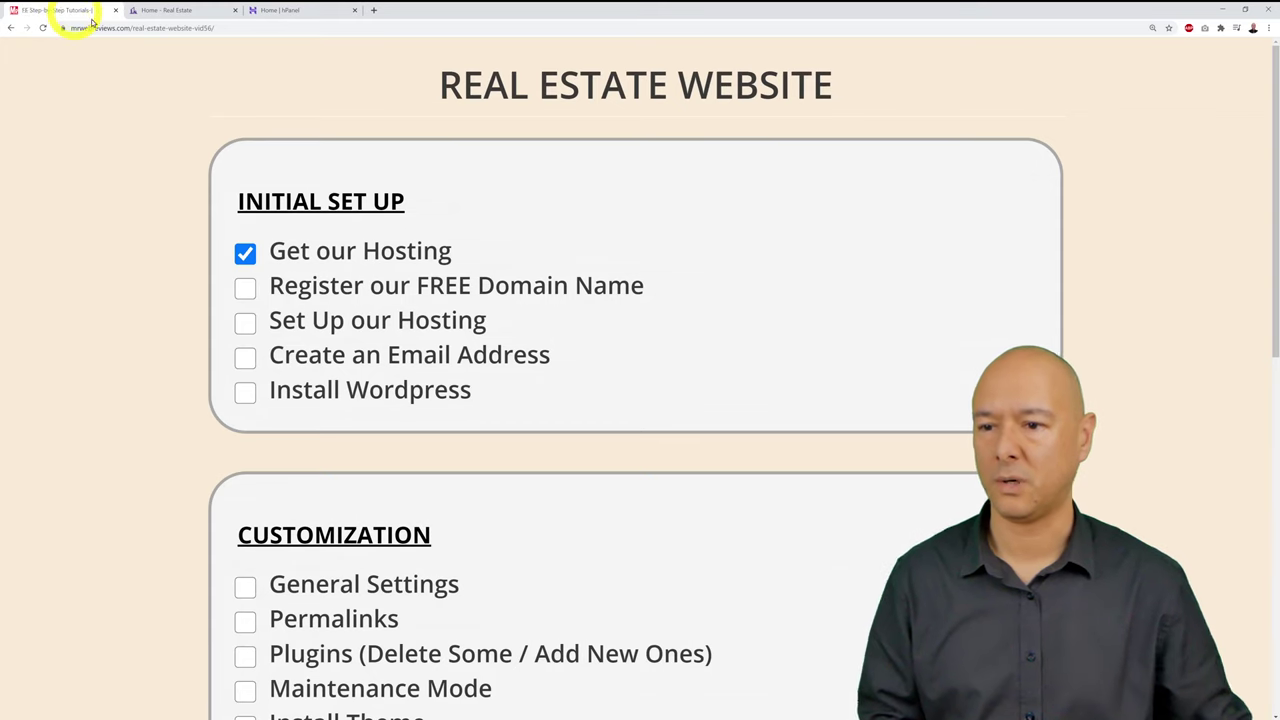
click(246, 290)
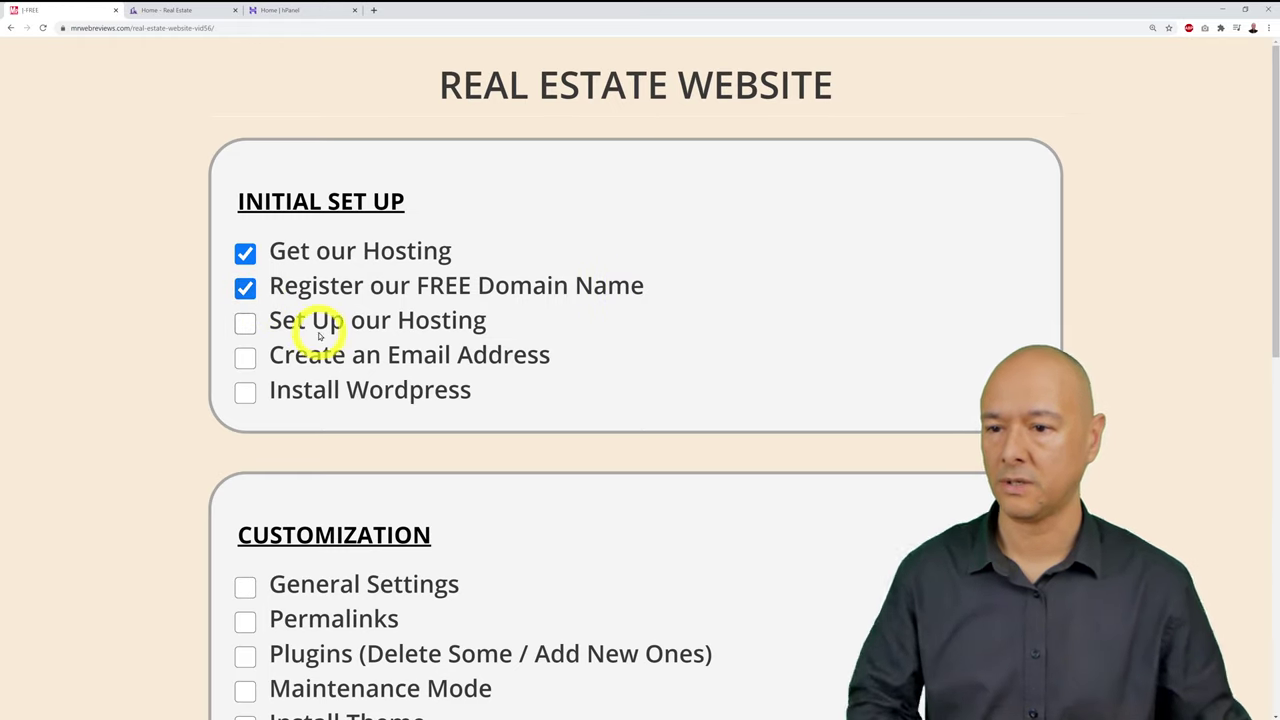
click(246, 323)
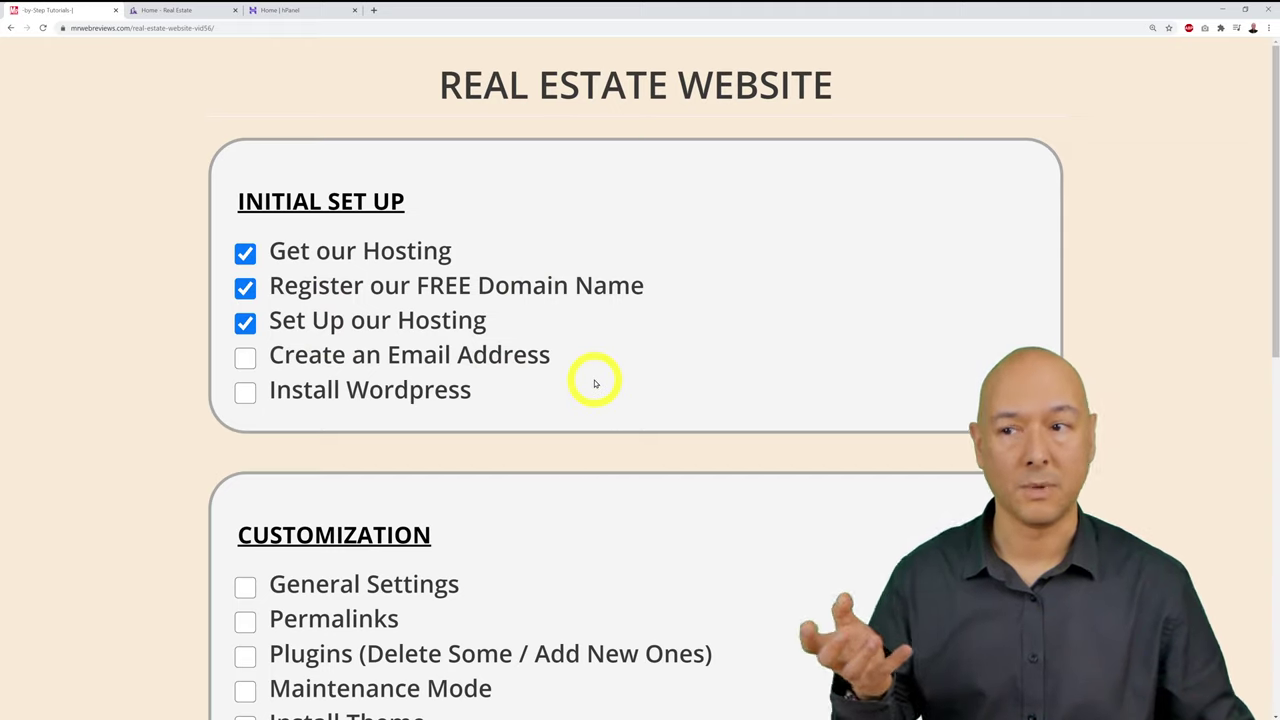
click(304, 10)
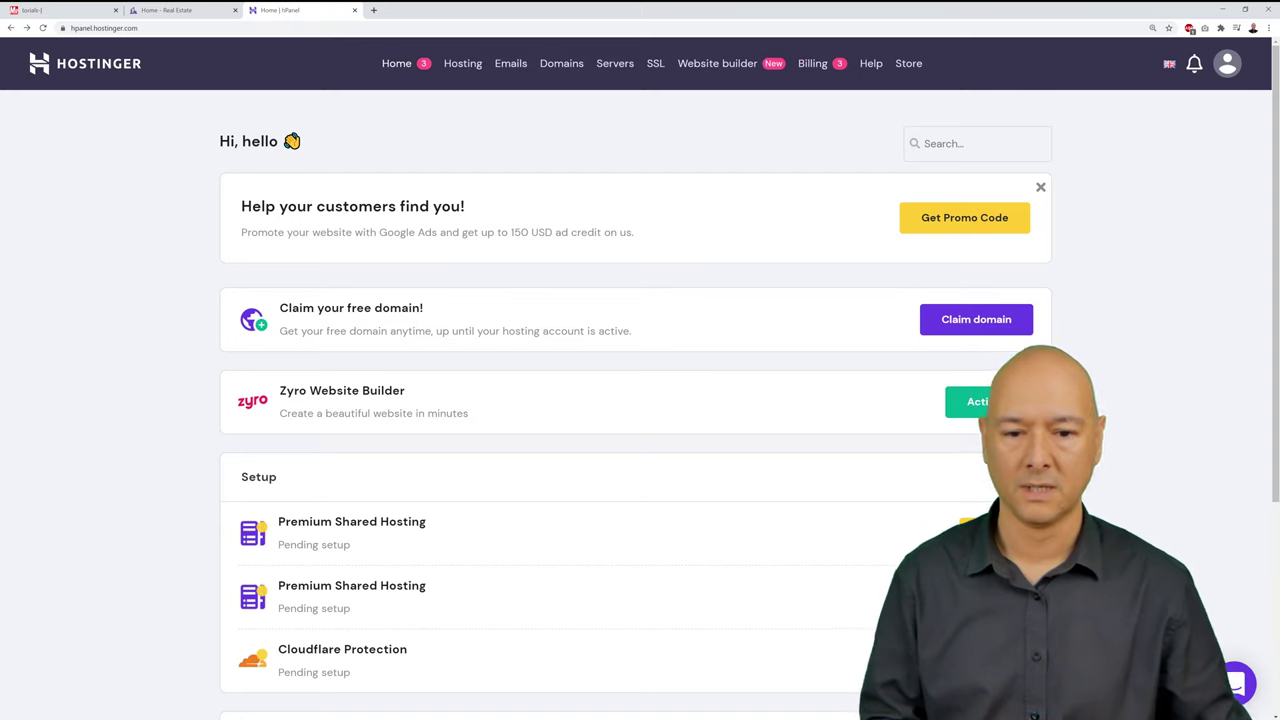
Step: Manage the mrwebreviewstutorials.com hosting account and scroll down to its Emails section
scroll(635, 400, down, 3)
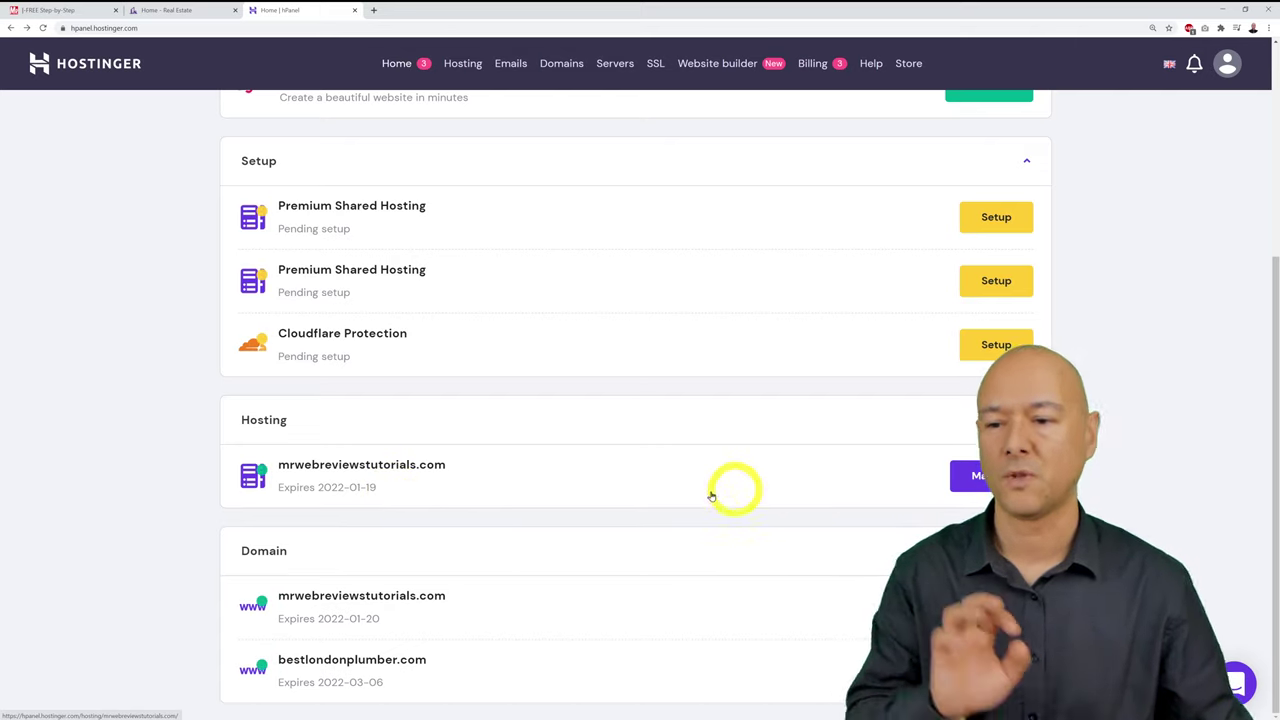
click(985, 480)
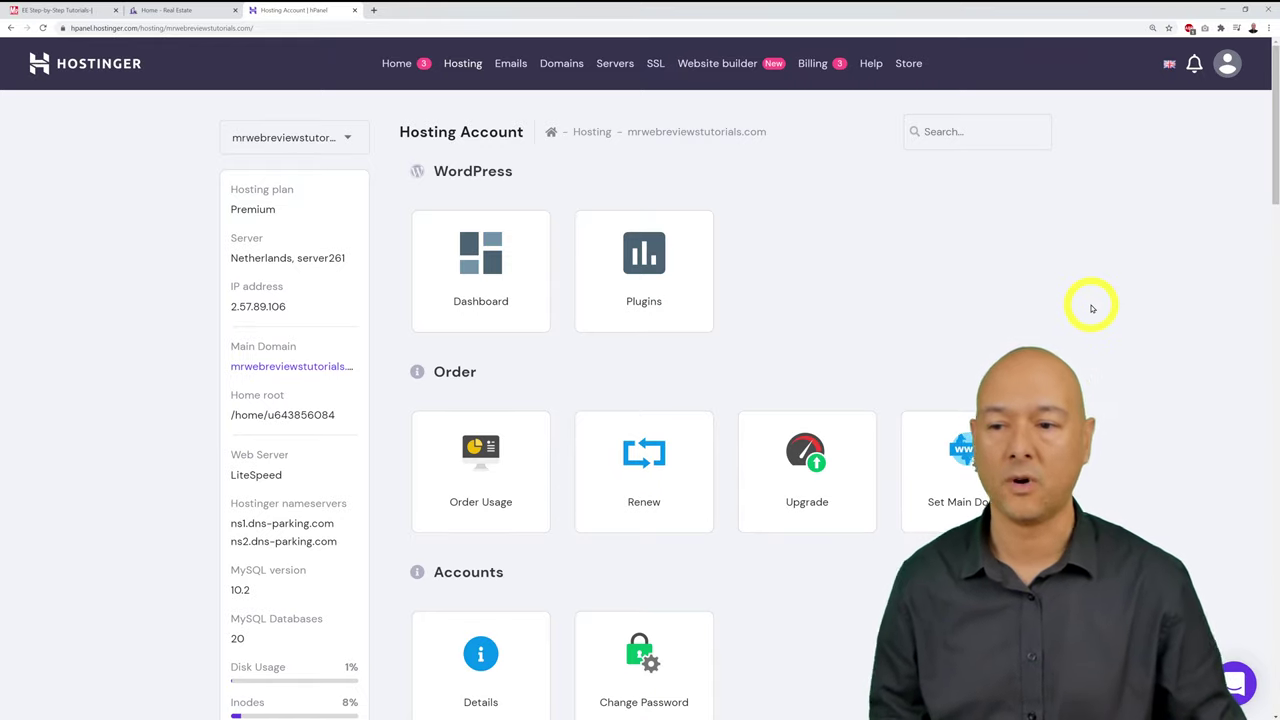
scroll(1092, 309, down, 4)
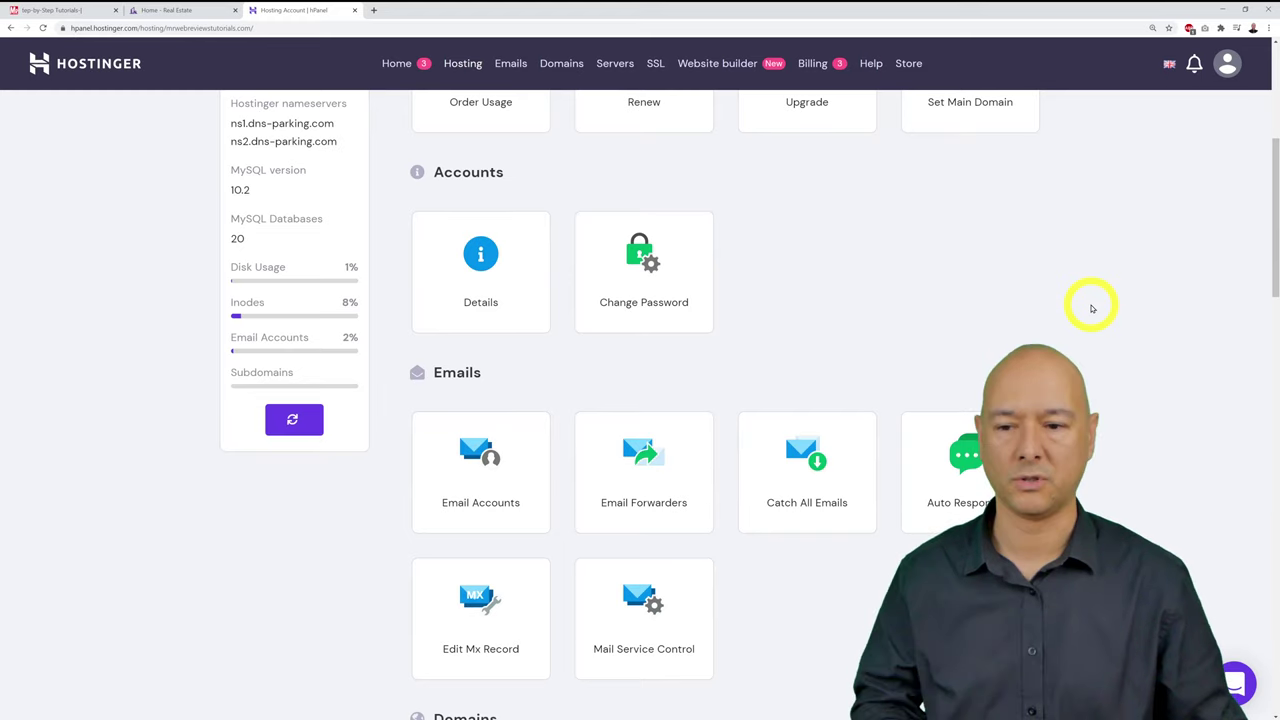
scroll(1092, 309, down, 2)
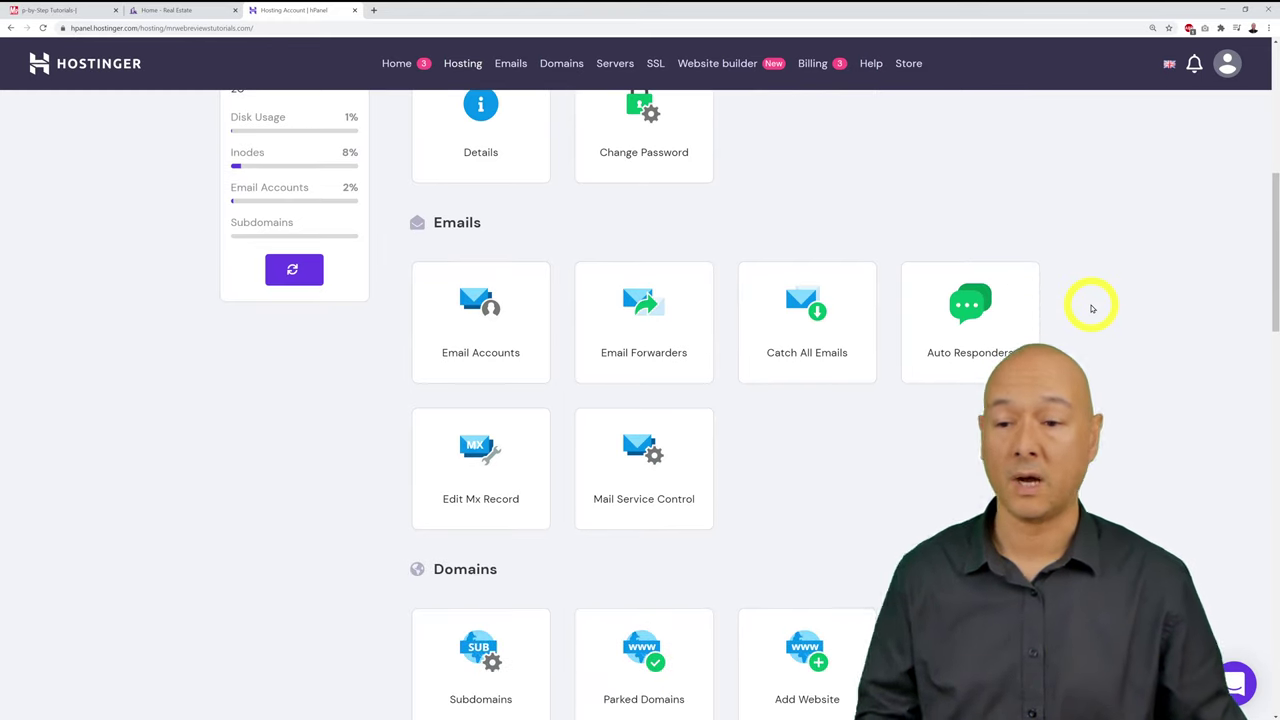
scroll(1092, 309, up, 4)
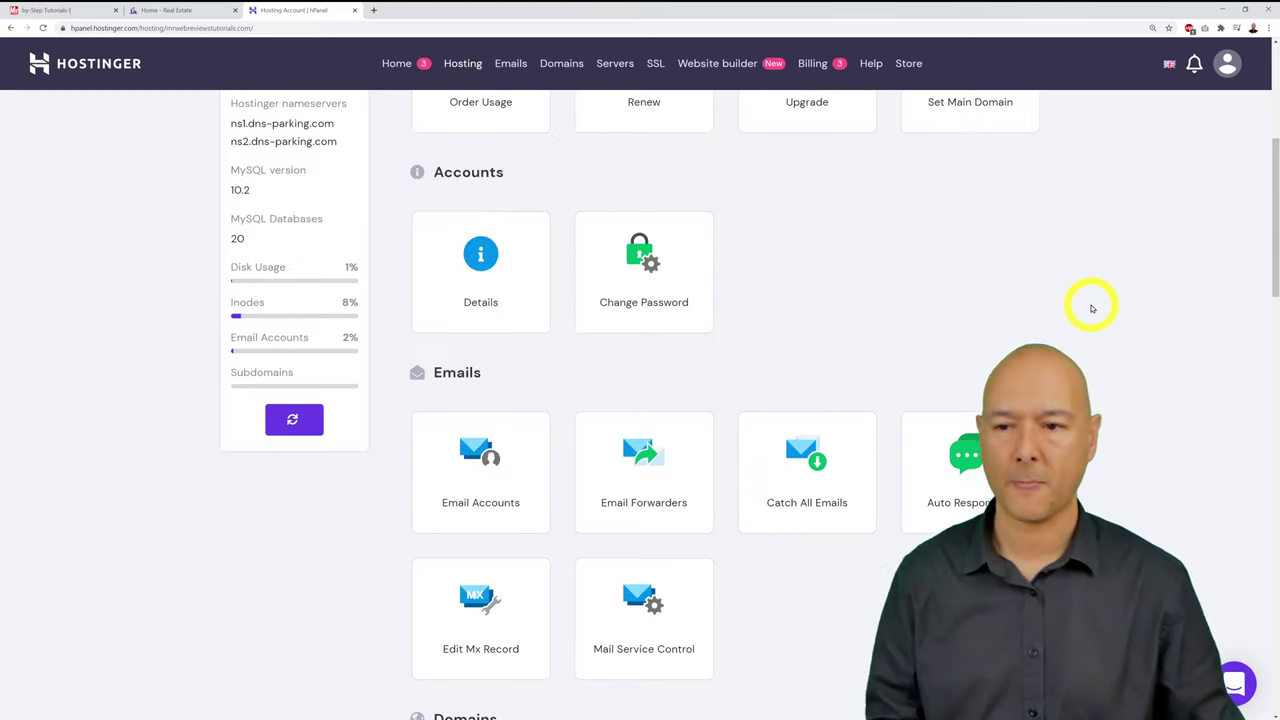
scroll(1092, 309, up, 2)
scroll(1092, 309, down, 5)
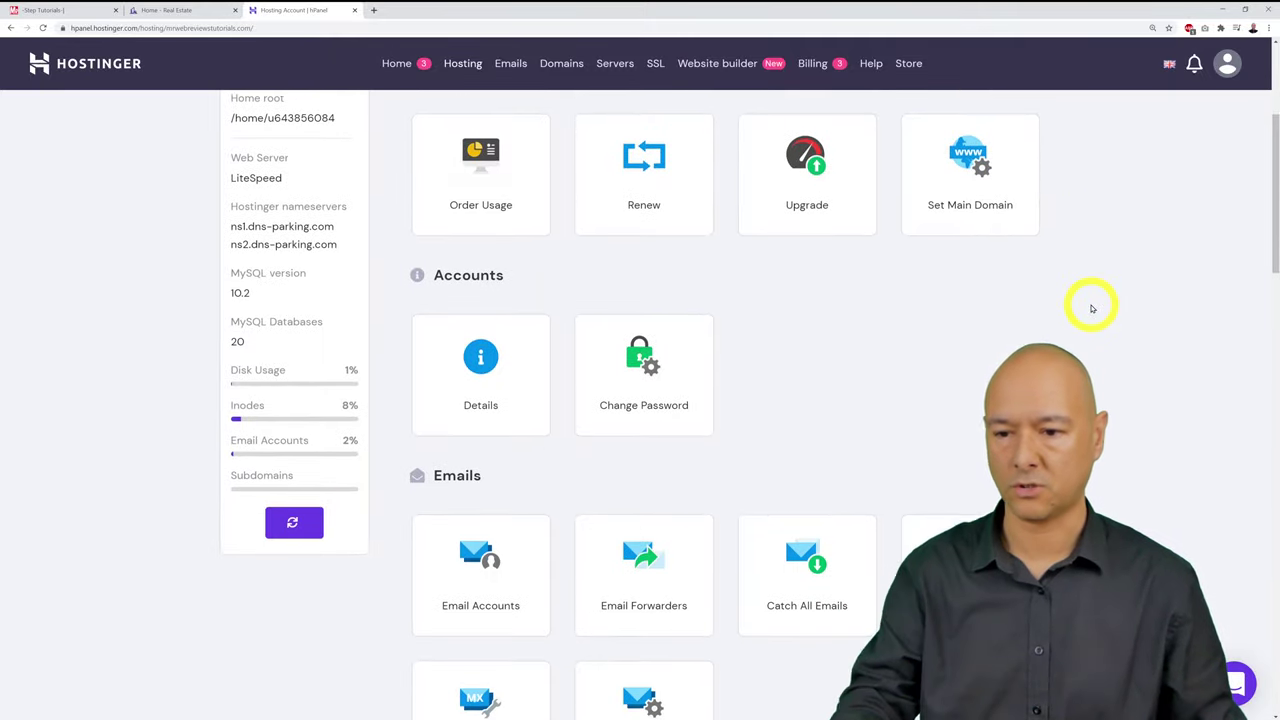
scroll(1092, 309, down, 2)
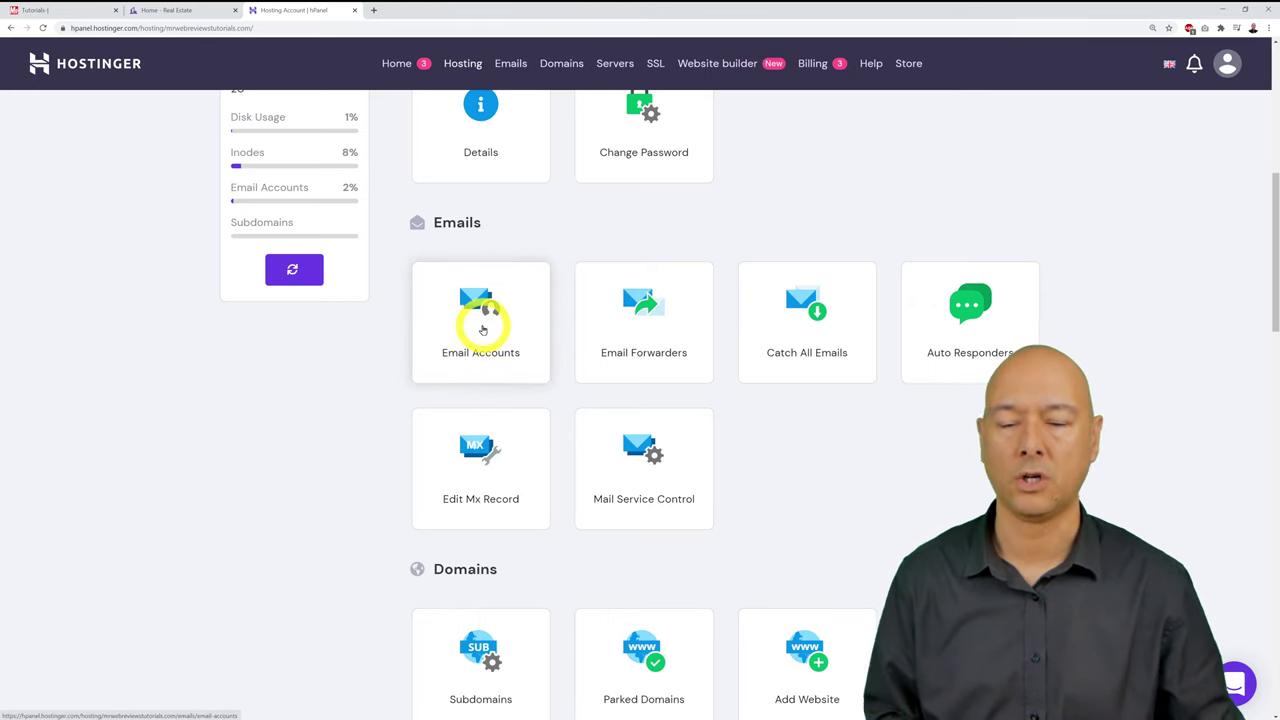
Step: Go to Email Accounts and clear the prefilled address and autofilled password in the new account form
click(482, 328)
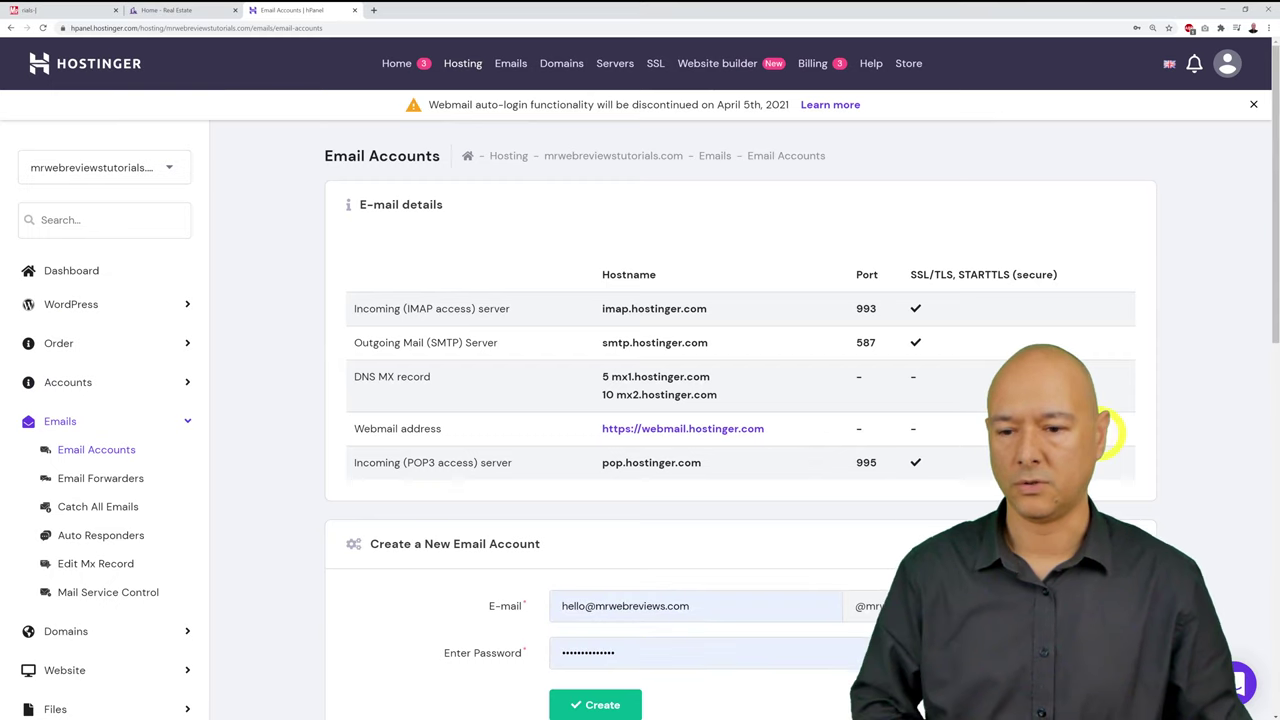
scroll(1165, 440, down, 3)
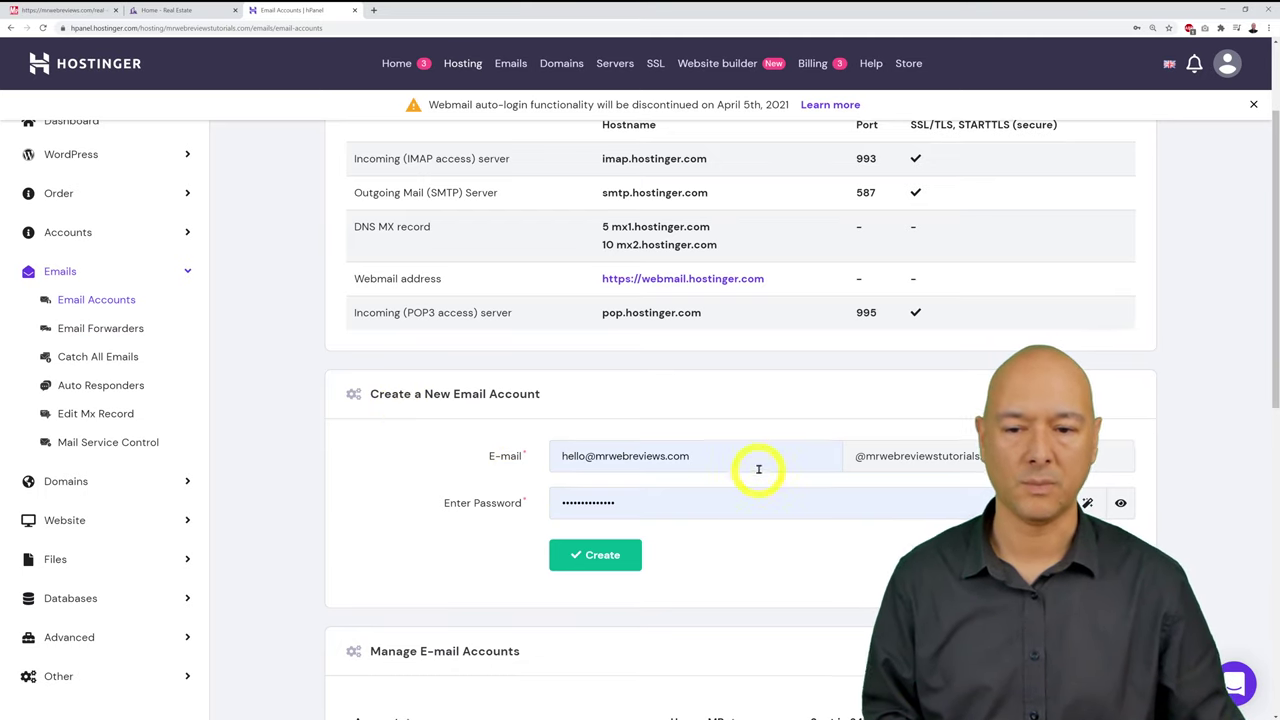
click(751, 460)
drag(749, 467, 551, 455)
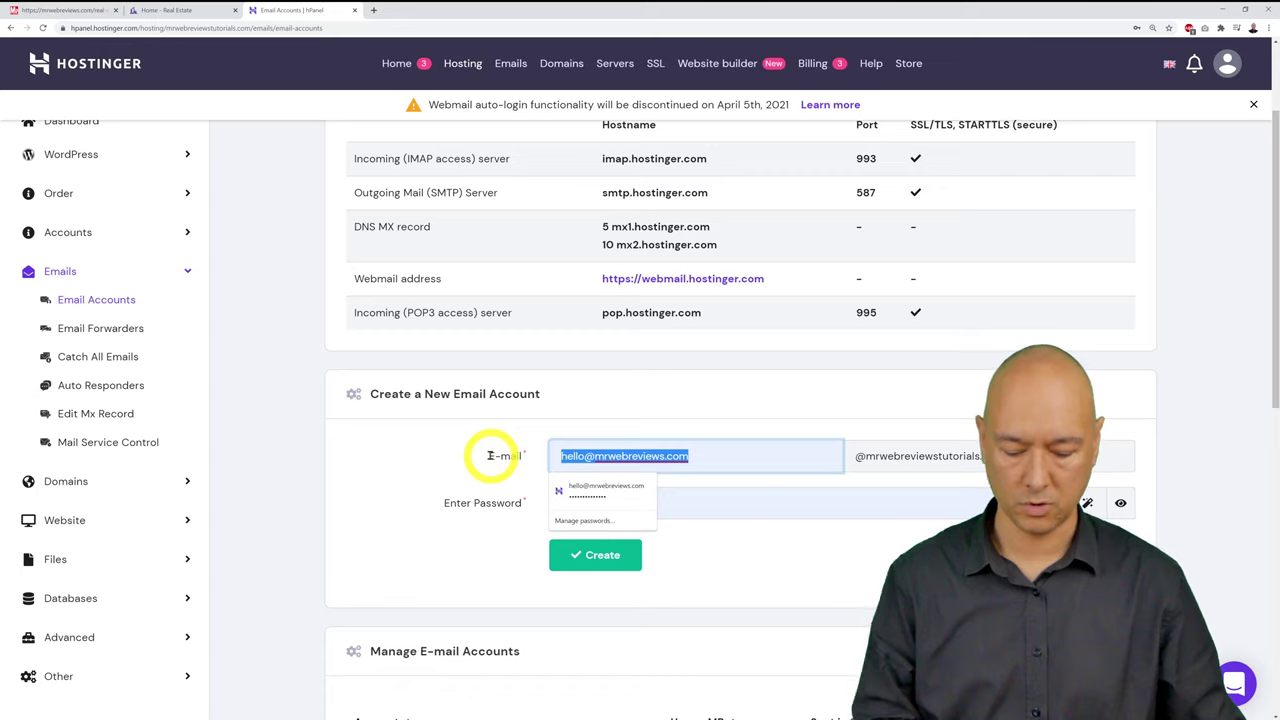
key(BackSpace)
click(695, 522)
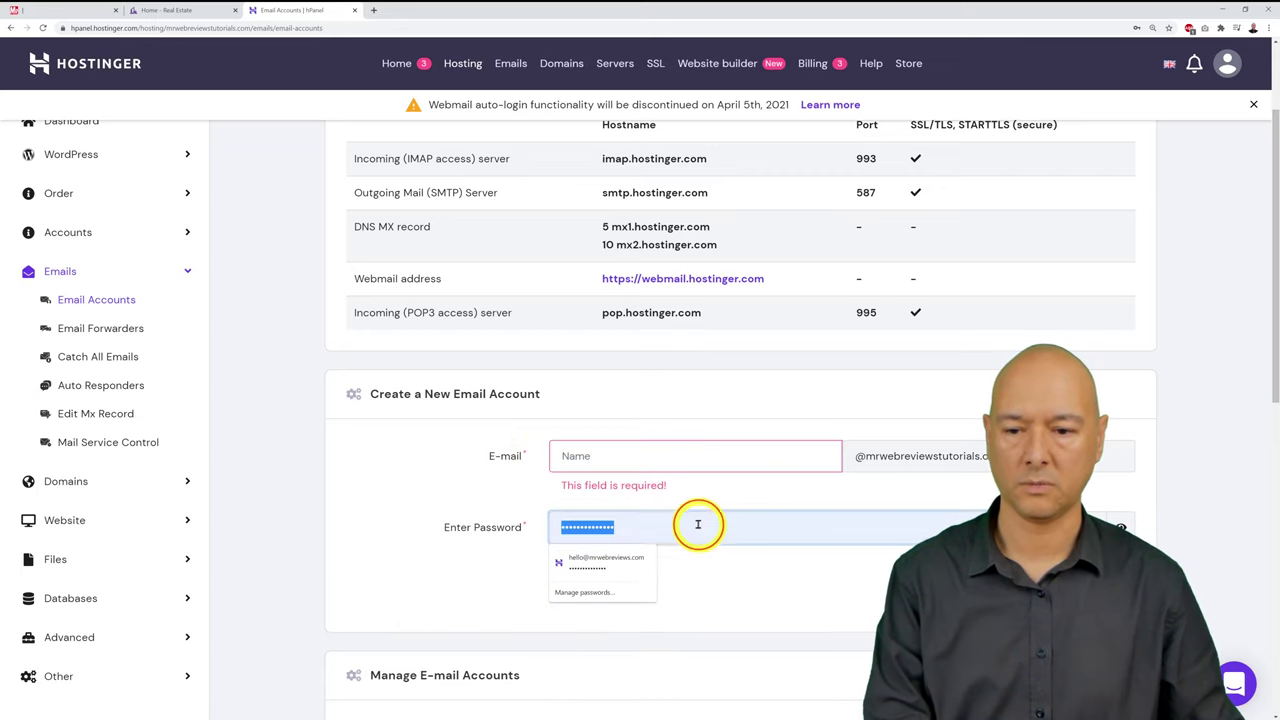
click(330, 493)
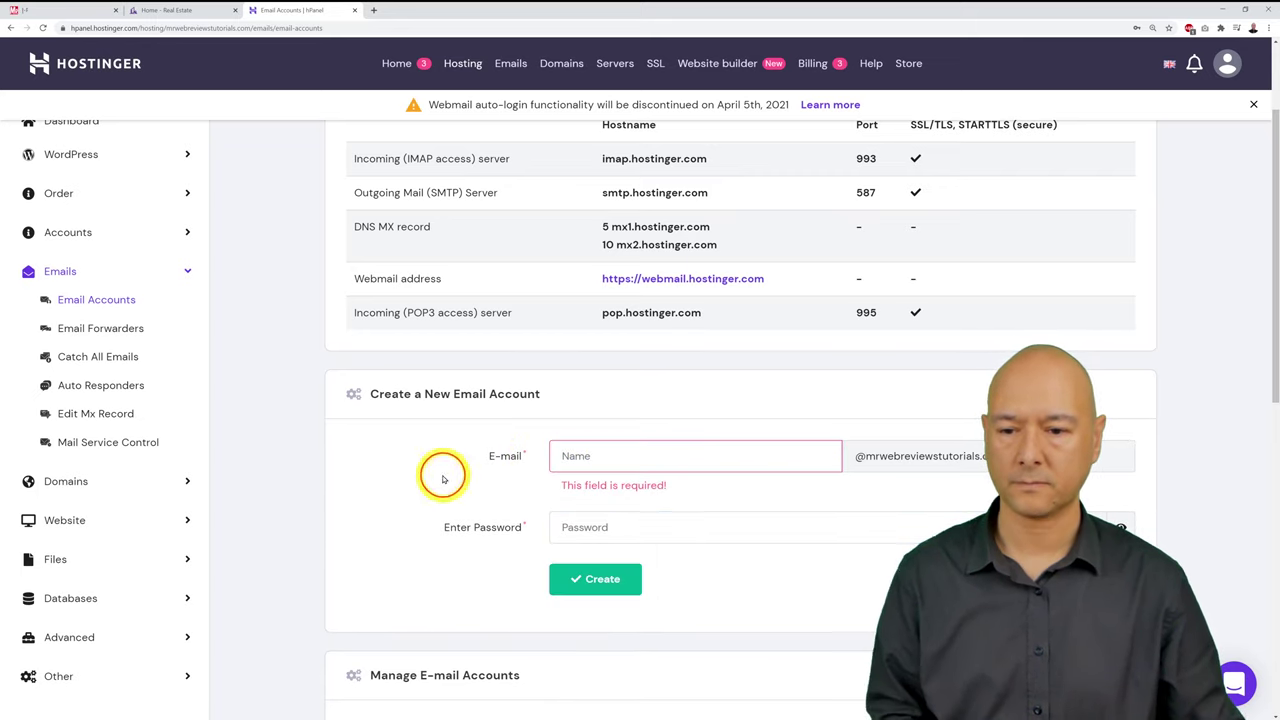
Step: Create the 'info' email account with a new password
click(597, 459)
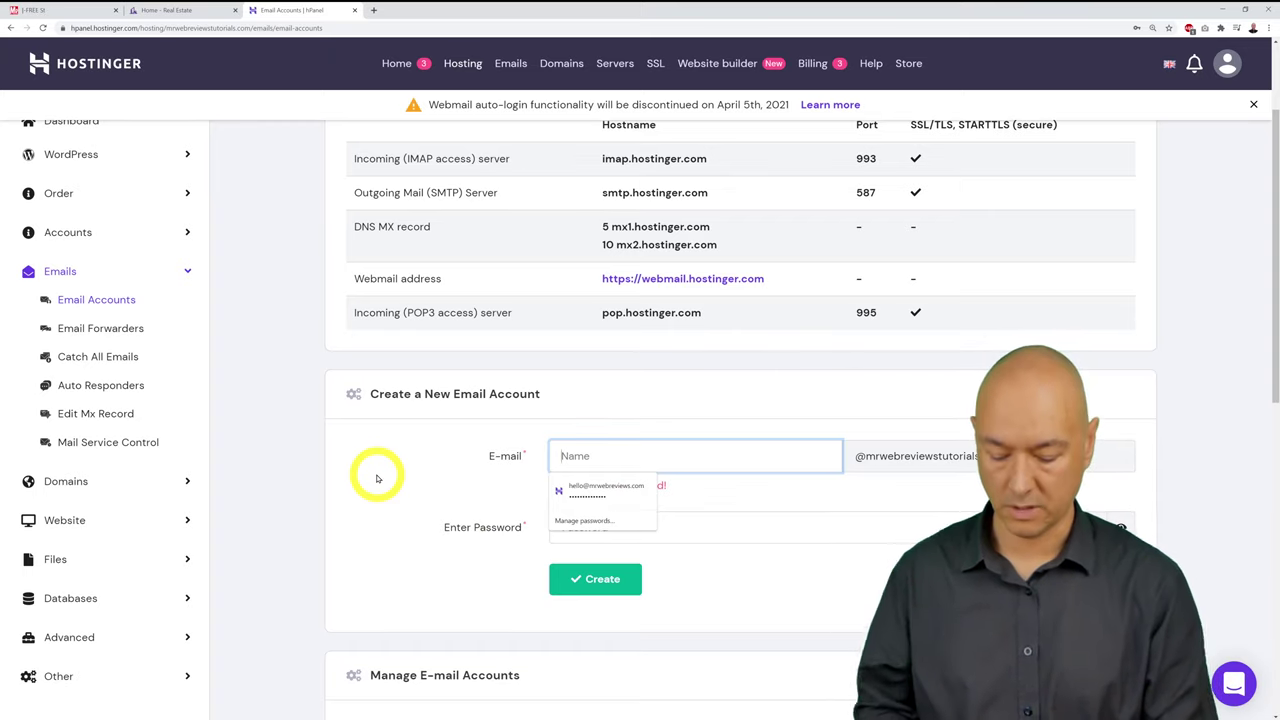
text(info)
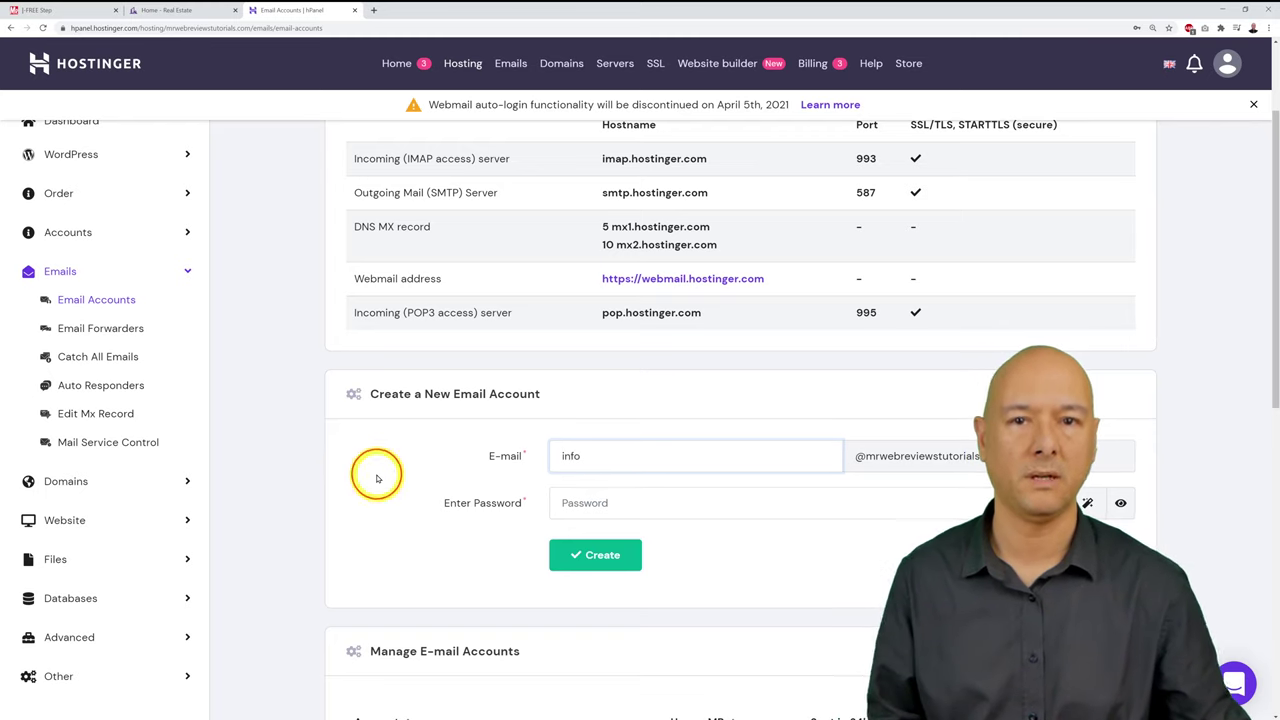
click(585, 505)
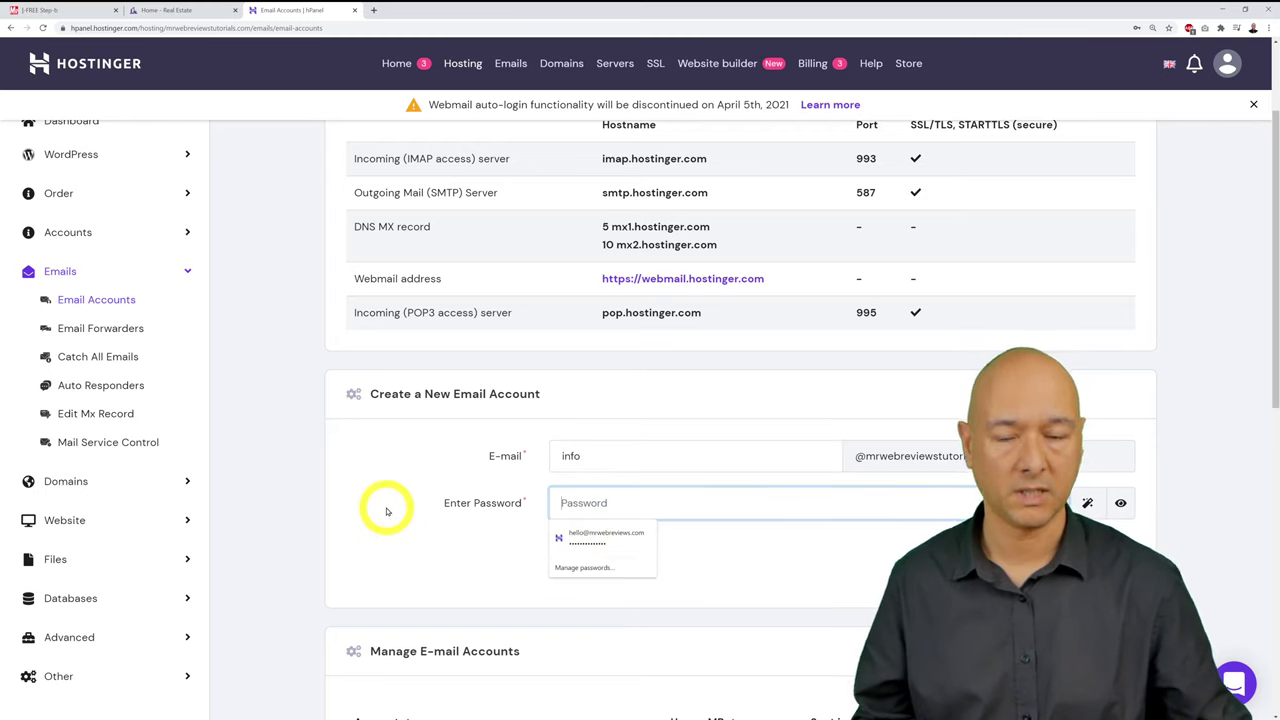
text(••)
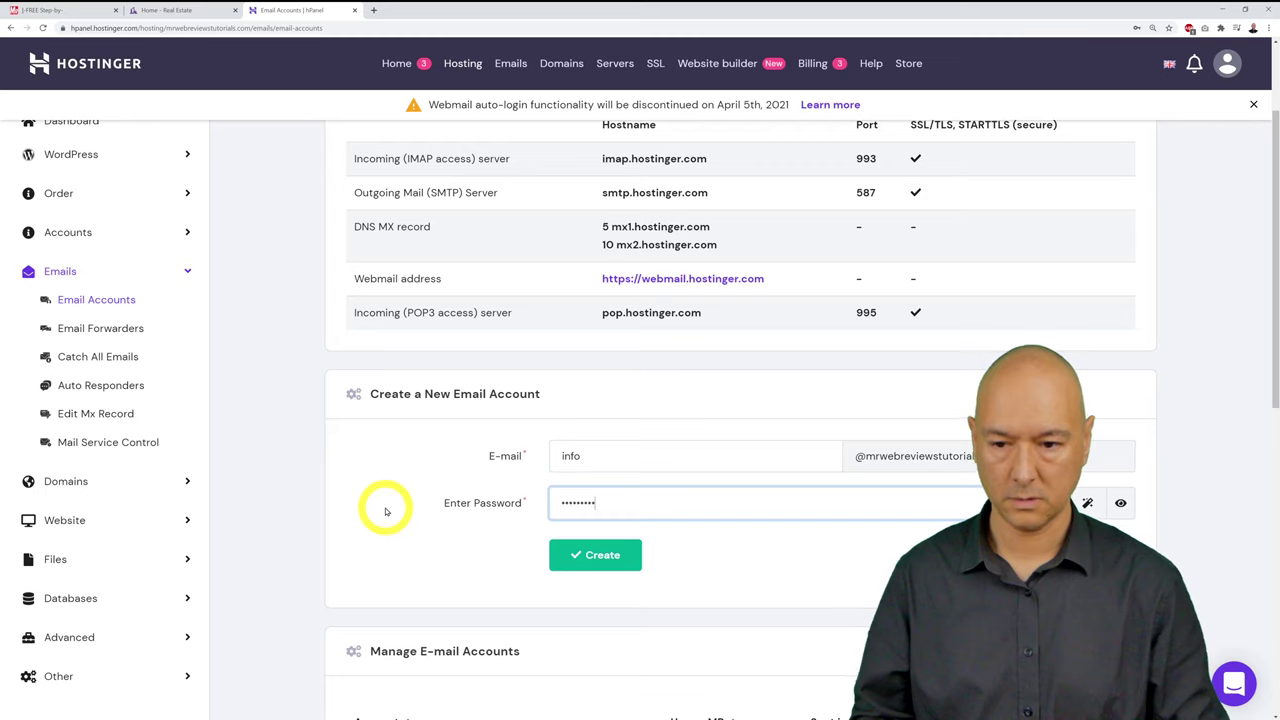
click(385, 511)
click(614, 556)
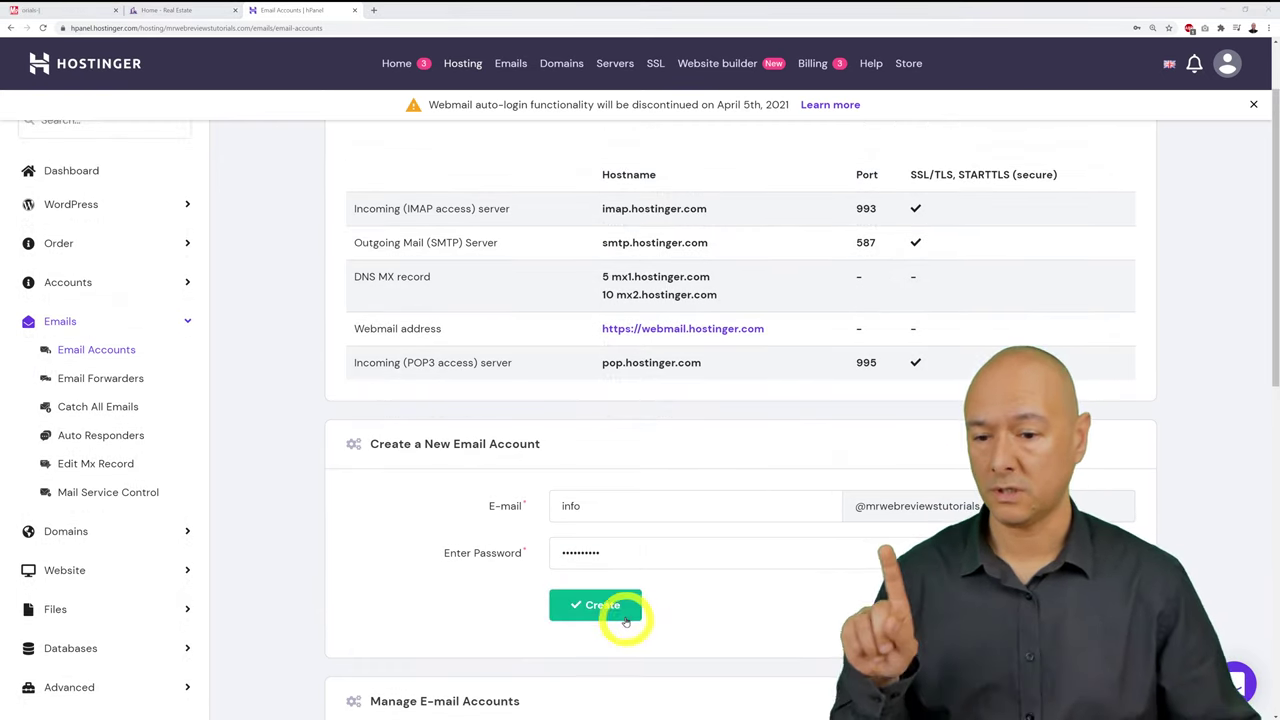
click(625, 621)
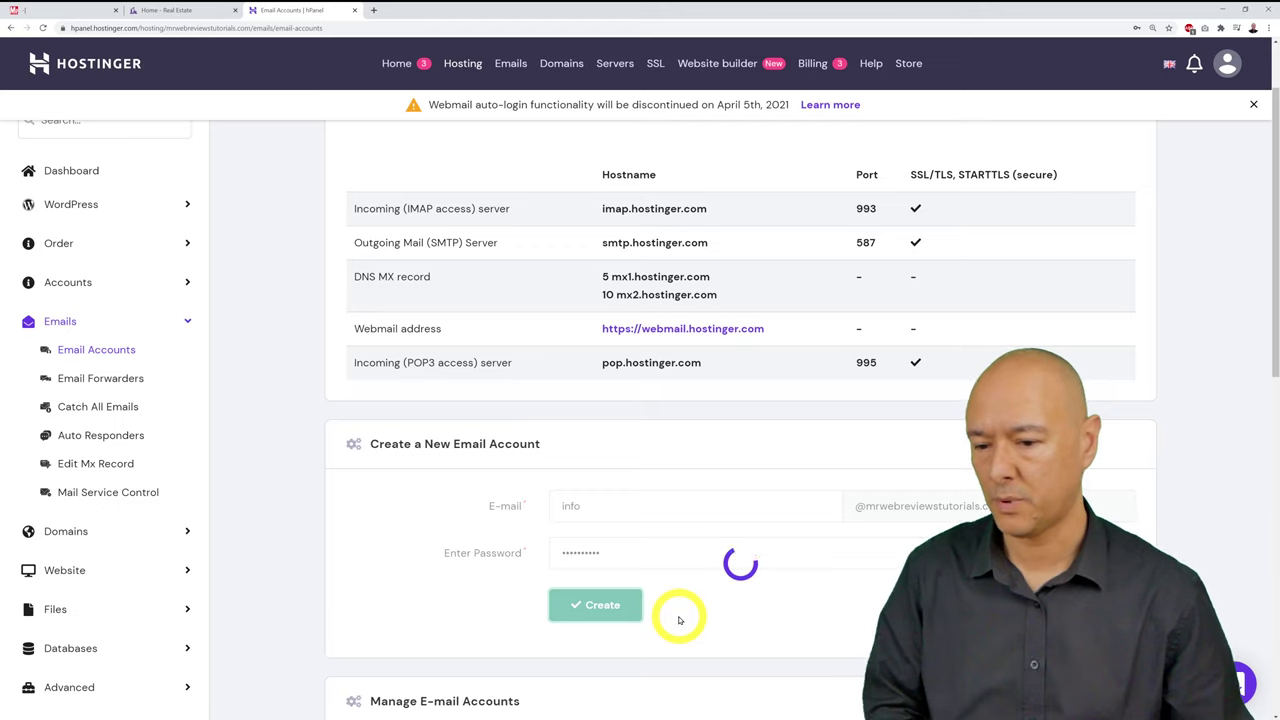
Step: Scroll to Manage E-mail Accounts to confirm the info mailbox is listed
scroll(680, 620, down, 6)
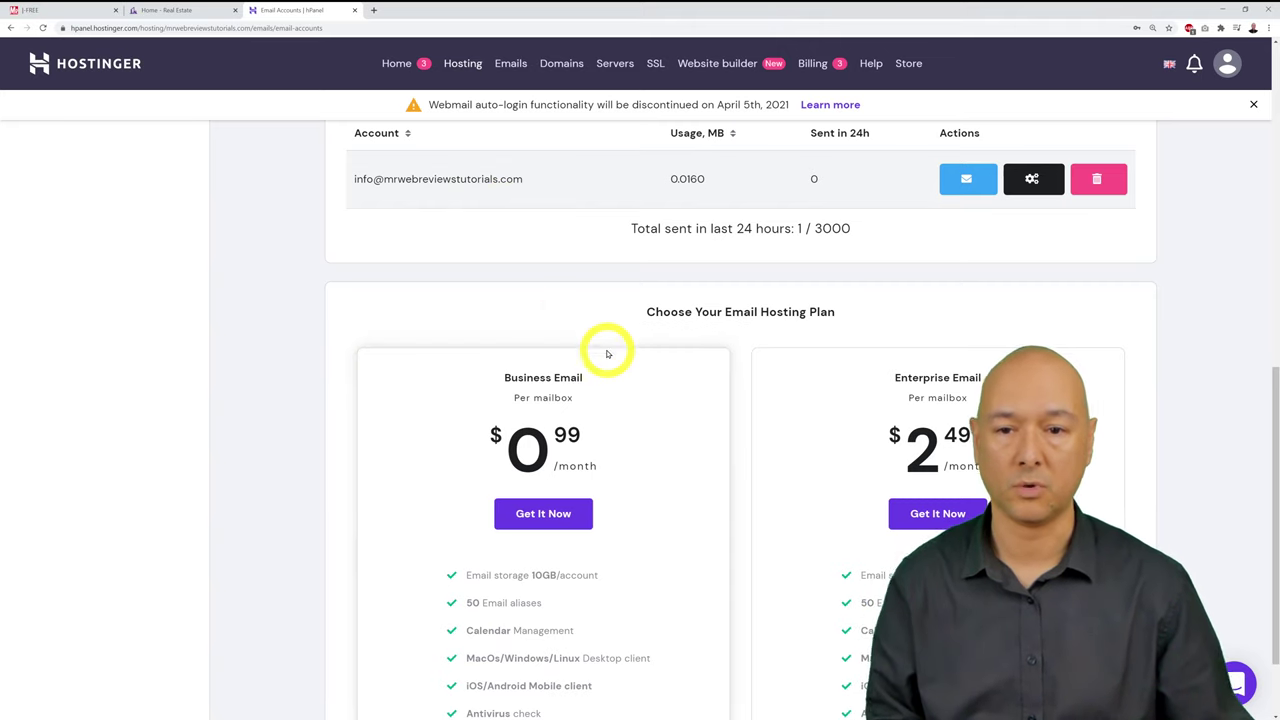
scroll(606, 350, up, 4)
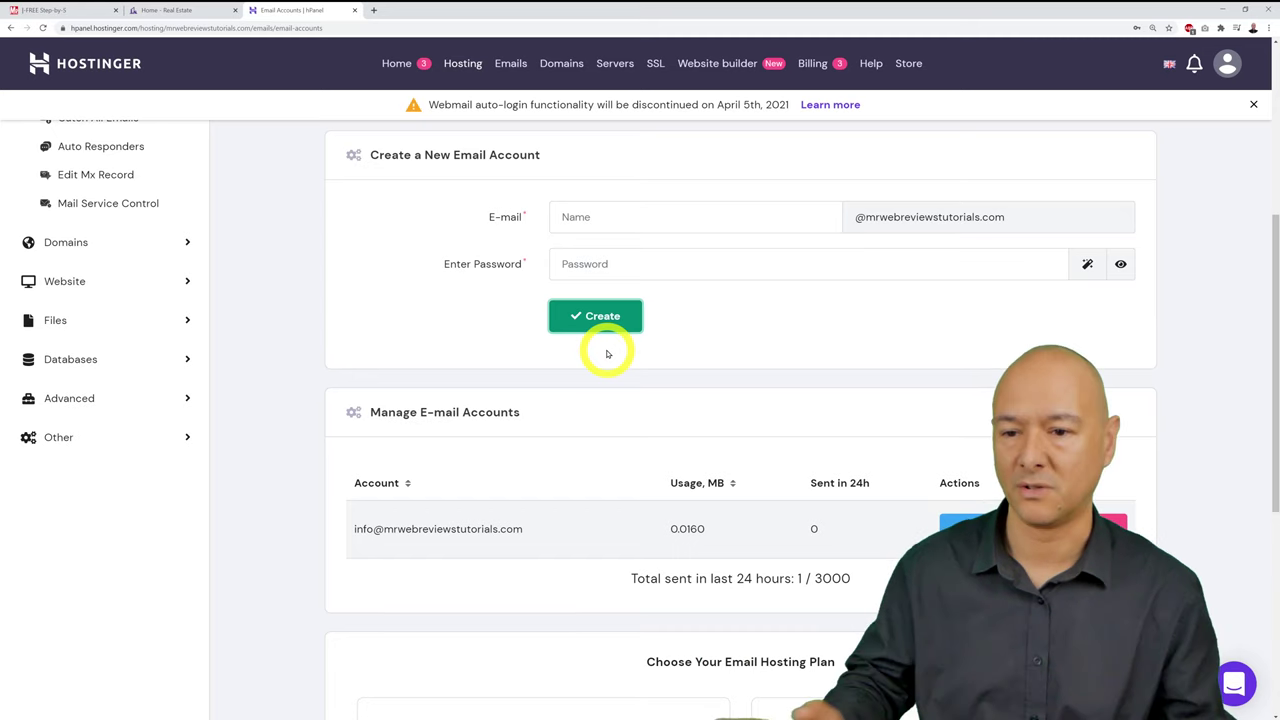
scroll(610, 360, up, 4)
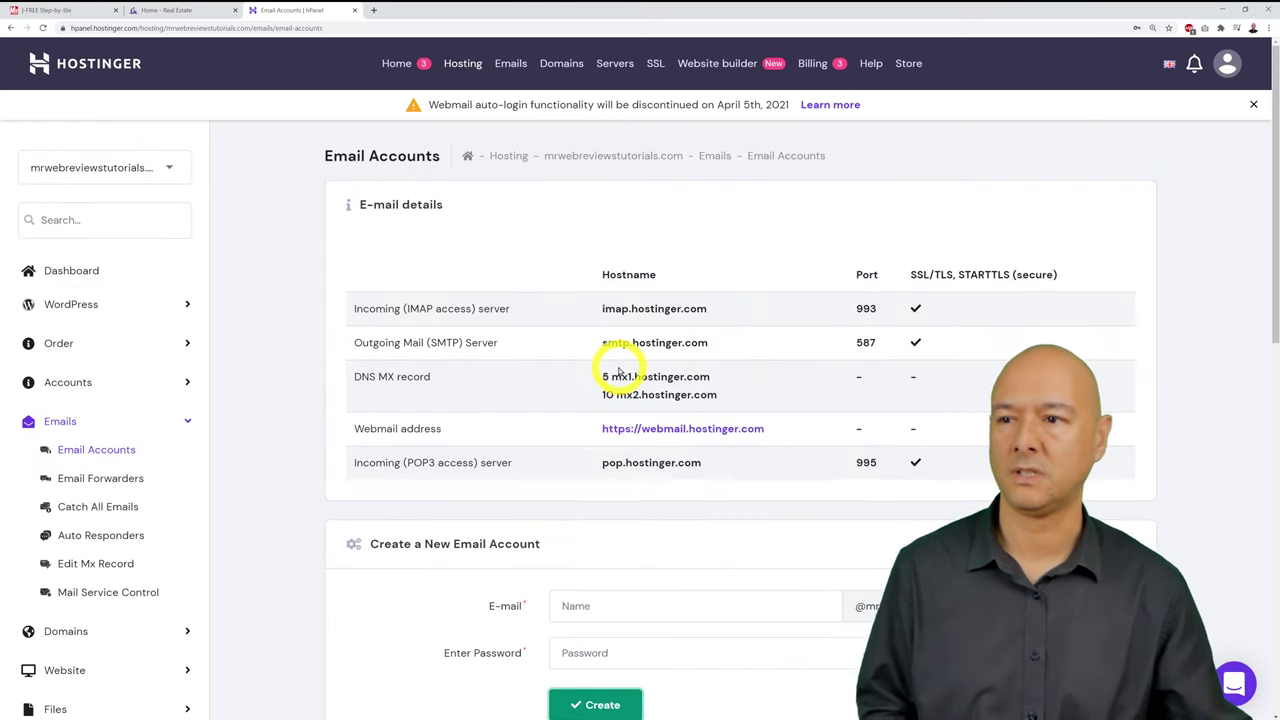
Step: Tick 'Create an Email Address' on the checklist and return to the hPanel Email Accounts page
click(50, 10)
click(243, 357)
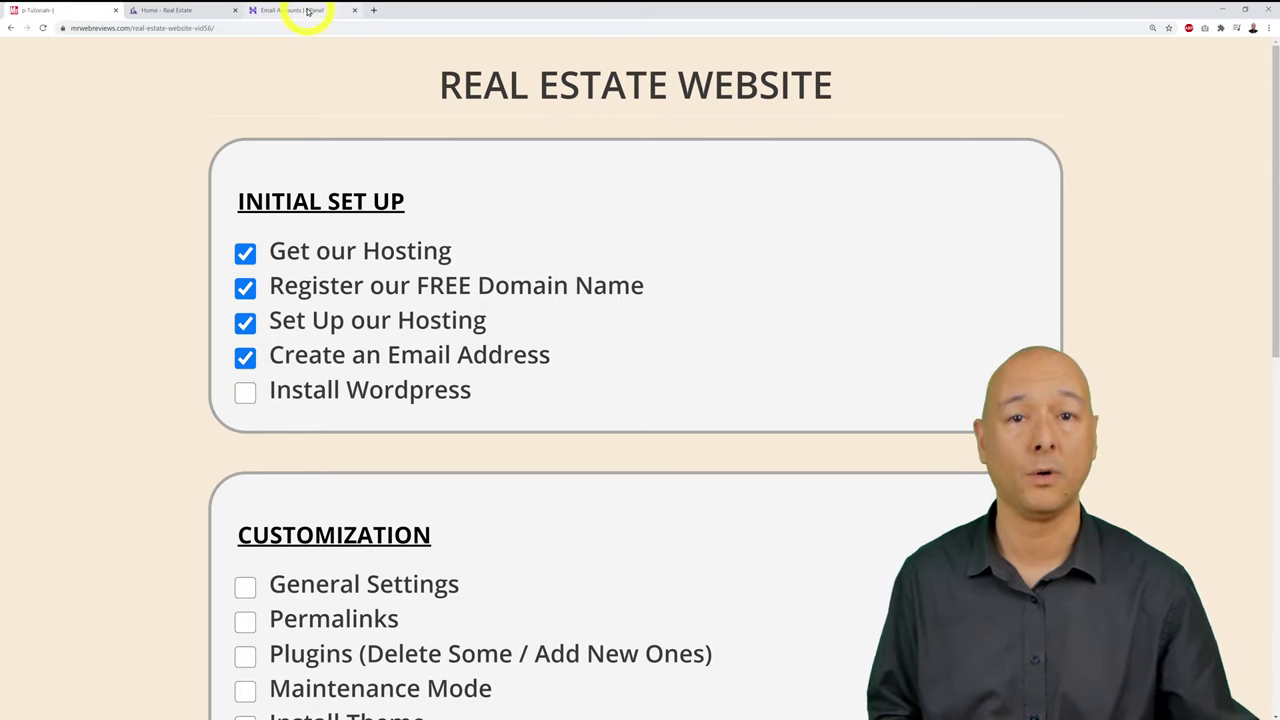
click(300, 10)
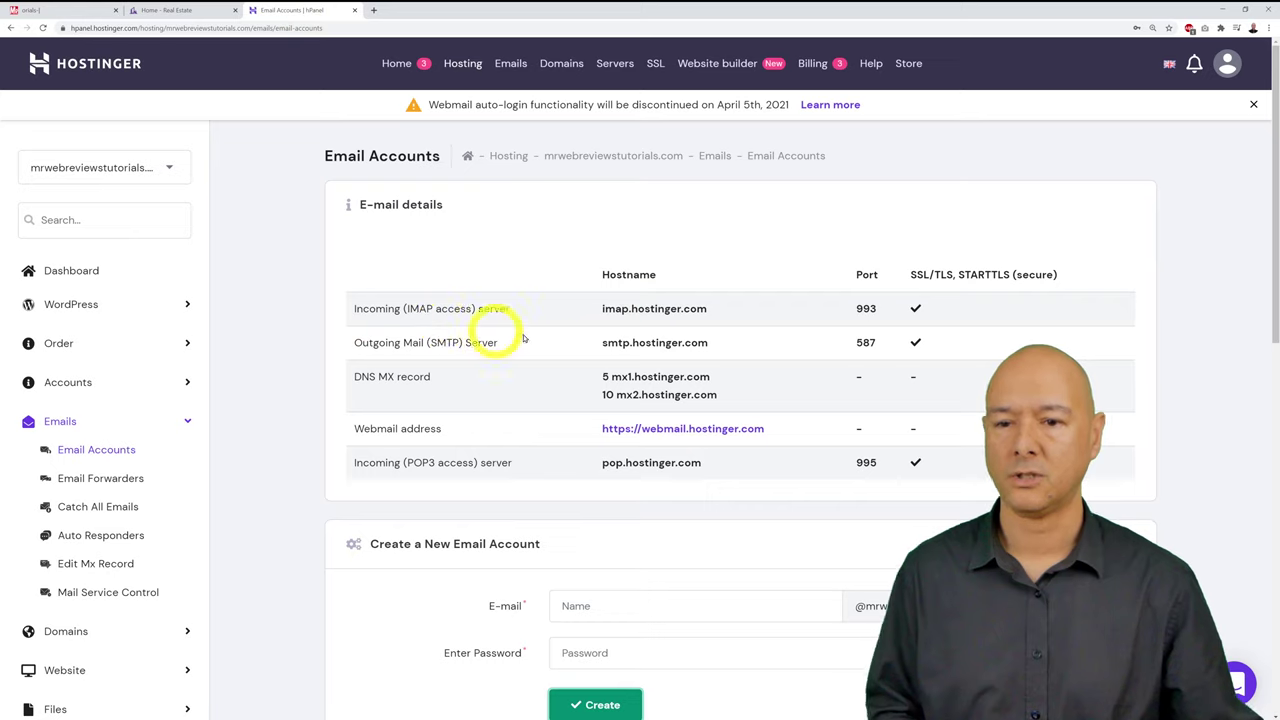
Step: Return to the hosting account Dashboard and scroll down to the Website section
click(72, 270)
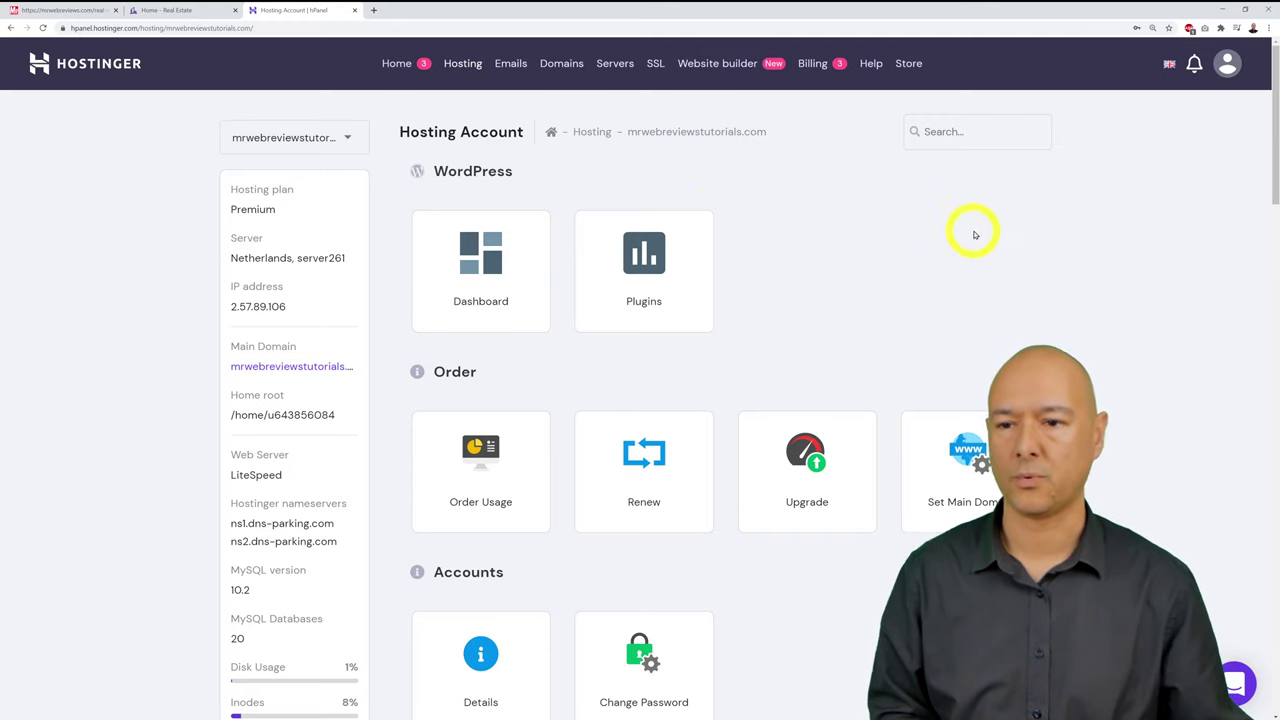
scroll(1128, 237, down, 2)
scroll(943, 409, down, 6)
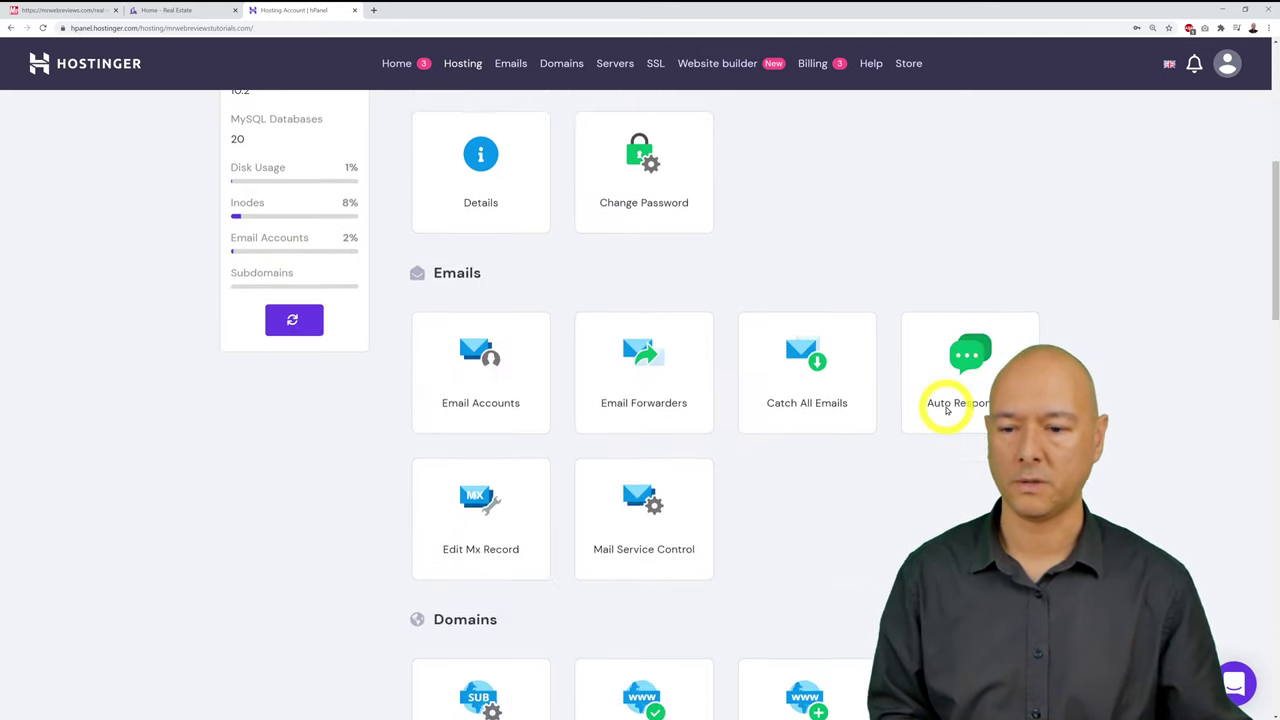
scroll(943, 343, down, 5)
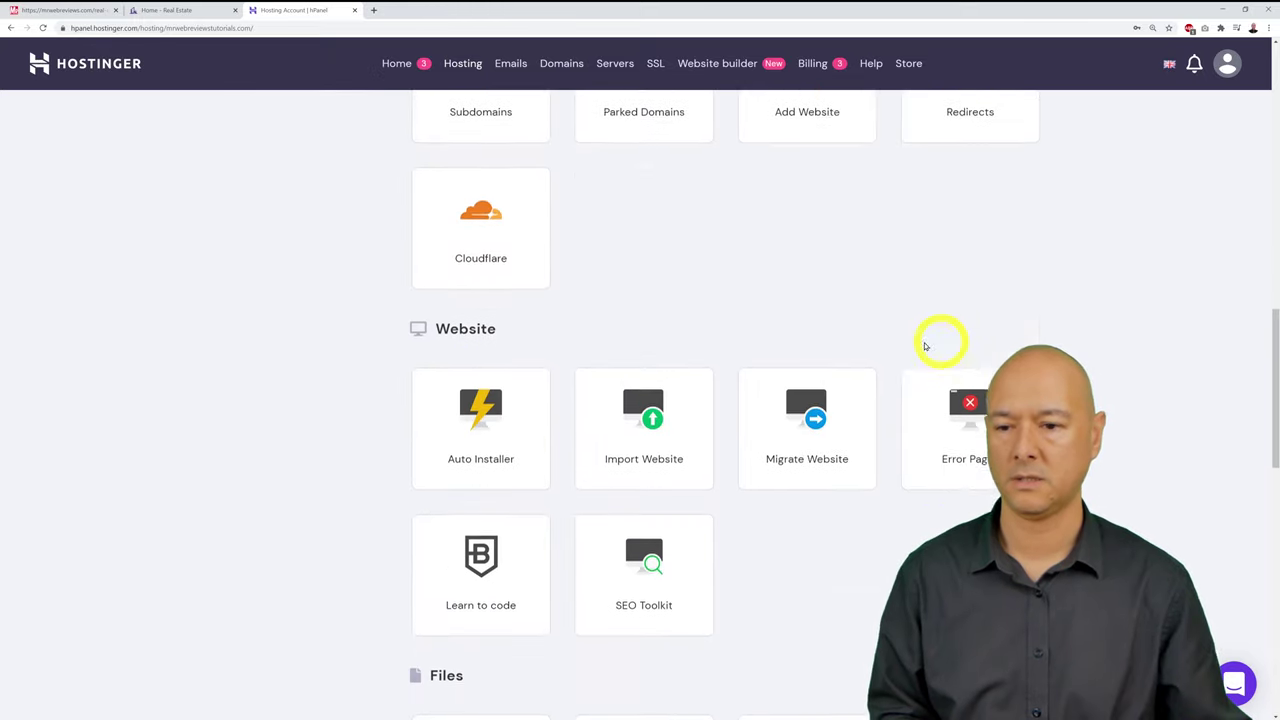
scroll(868, 320, down, 1)
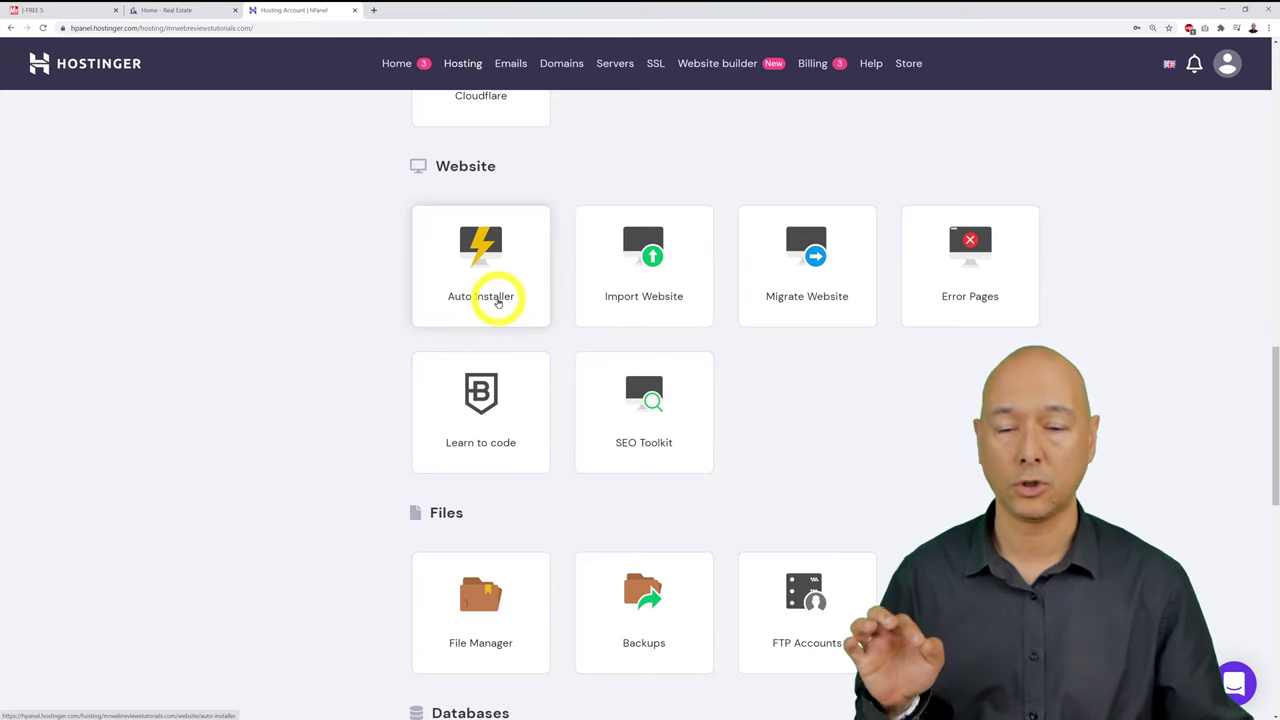
Step: Open Auto Installer and review the four existing WordPress installations
click(487, 264)
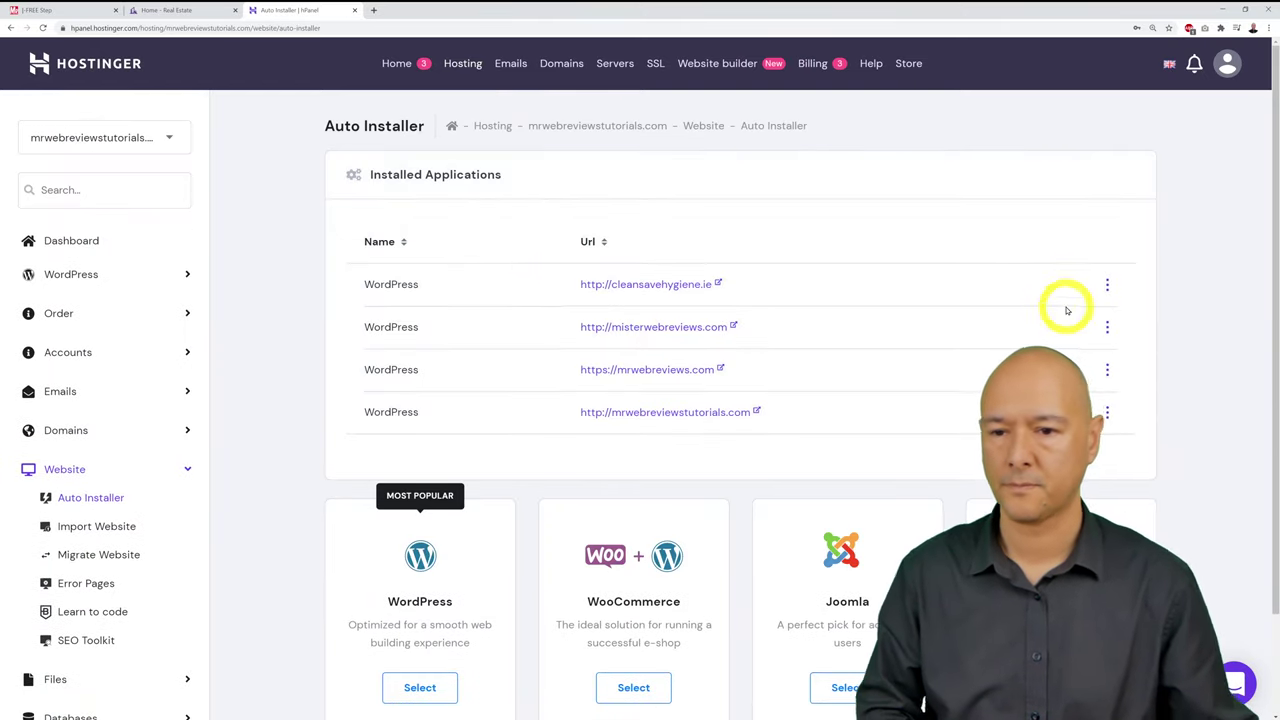
scroll(1157, 314, down, 1)
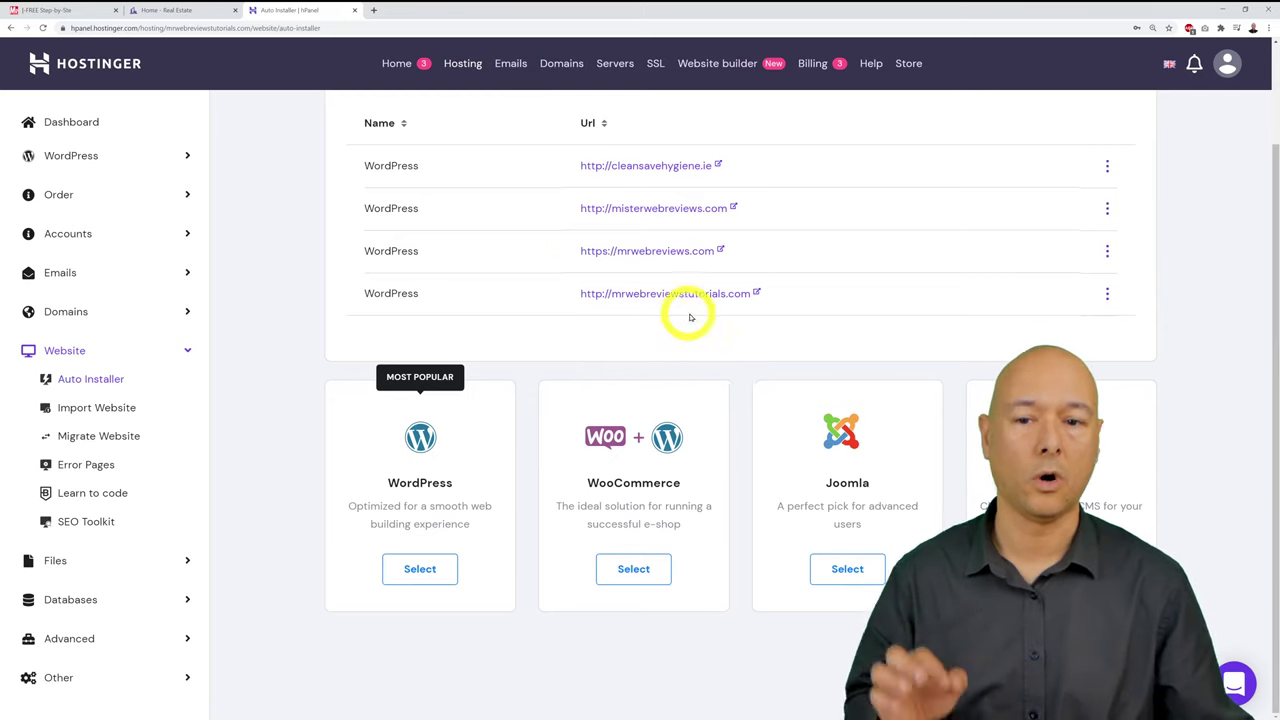
scroll(766, 329, up, 1)
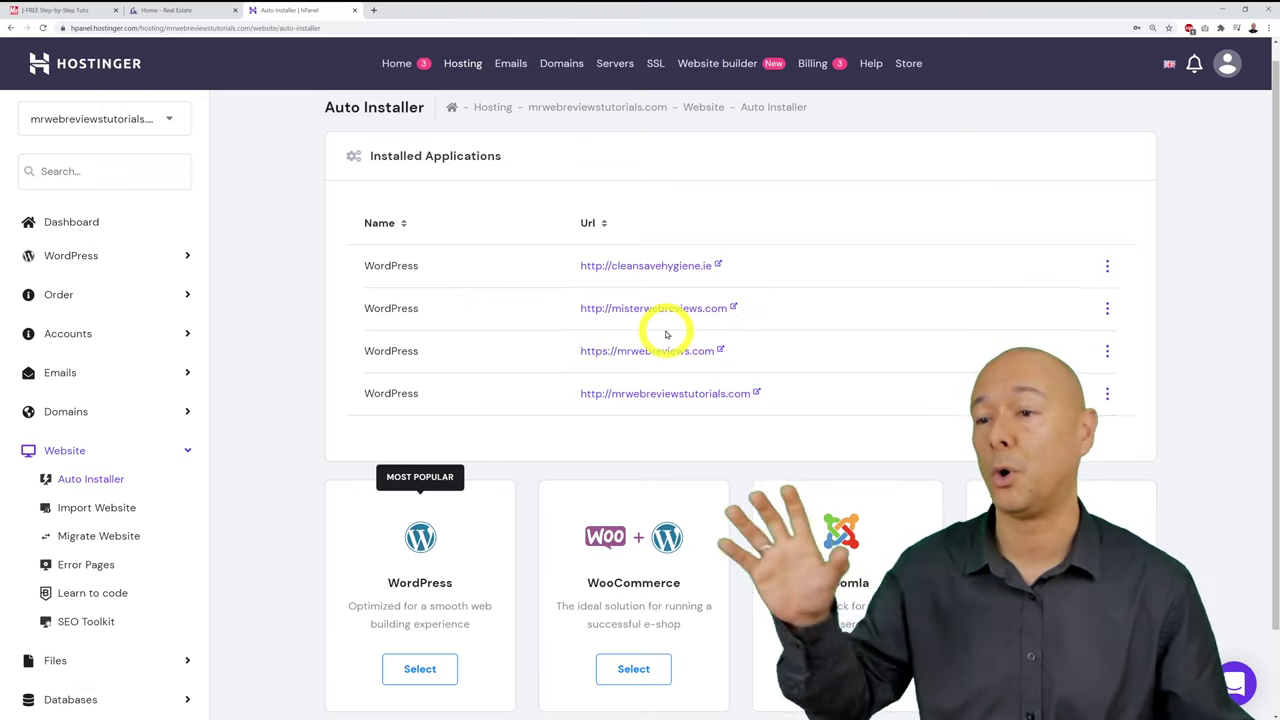
scroll(870, 333, down, 1)
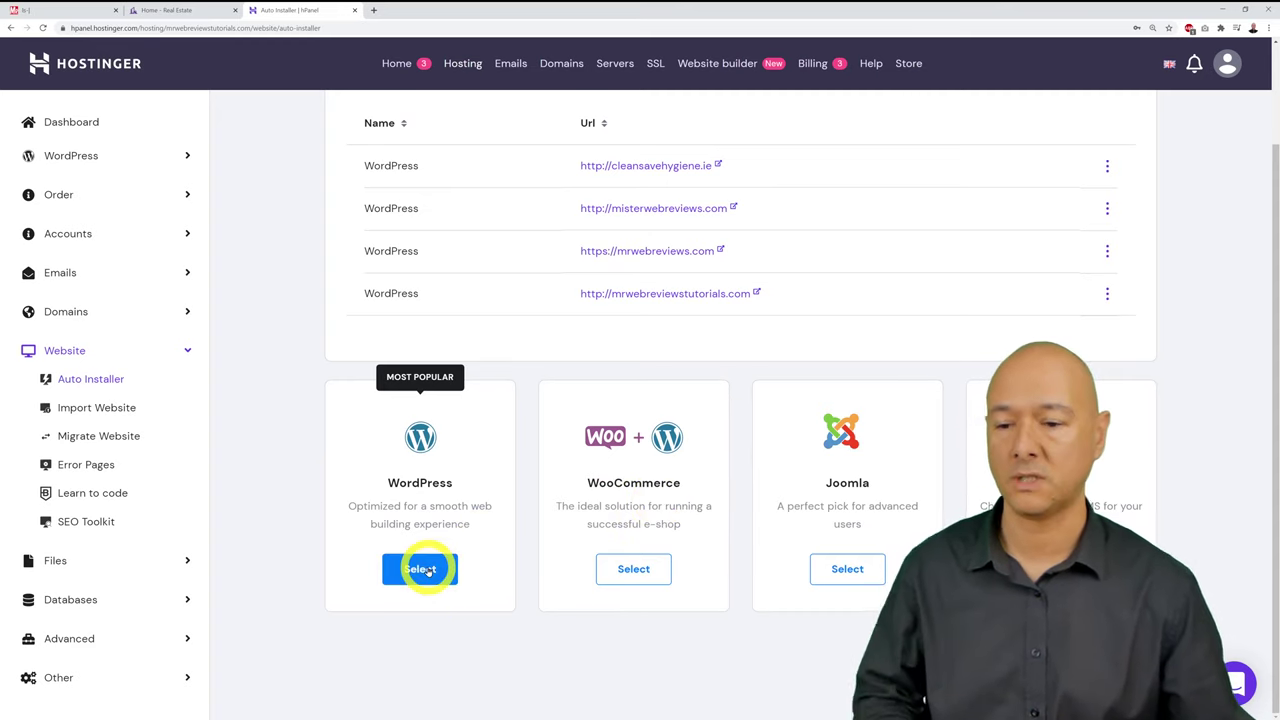
click(425, 569)
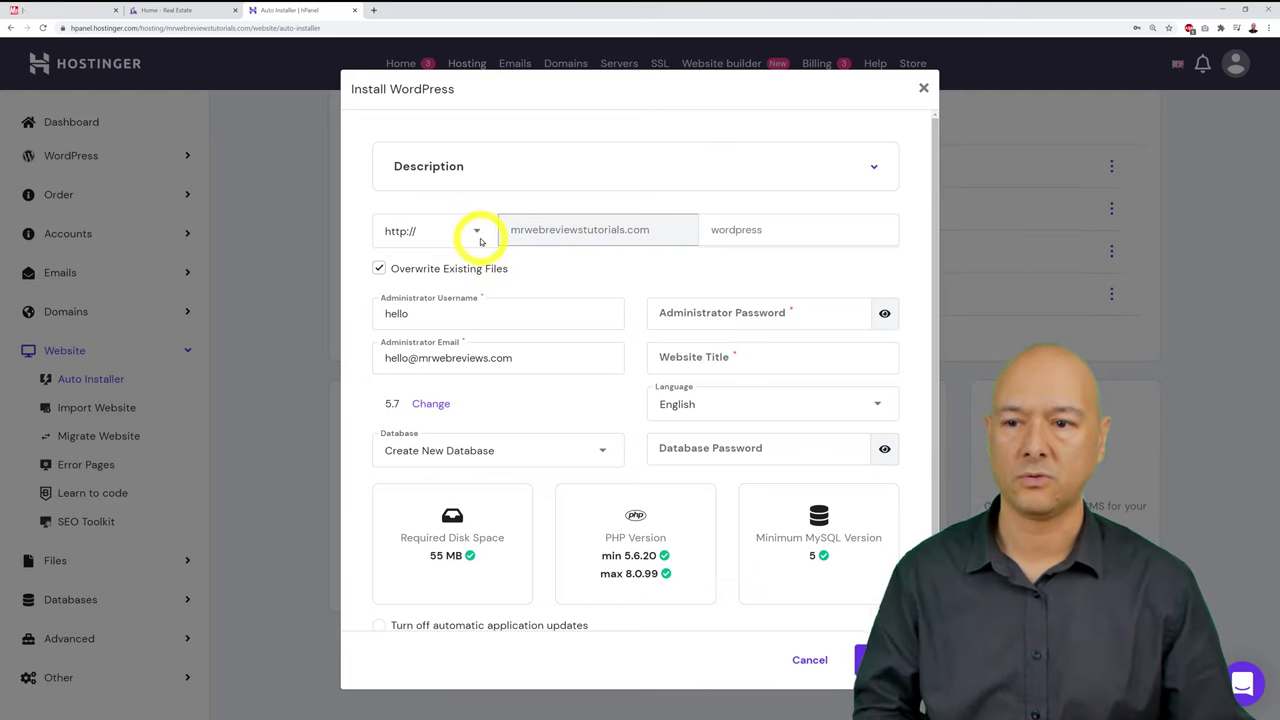
click(479, 231)
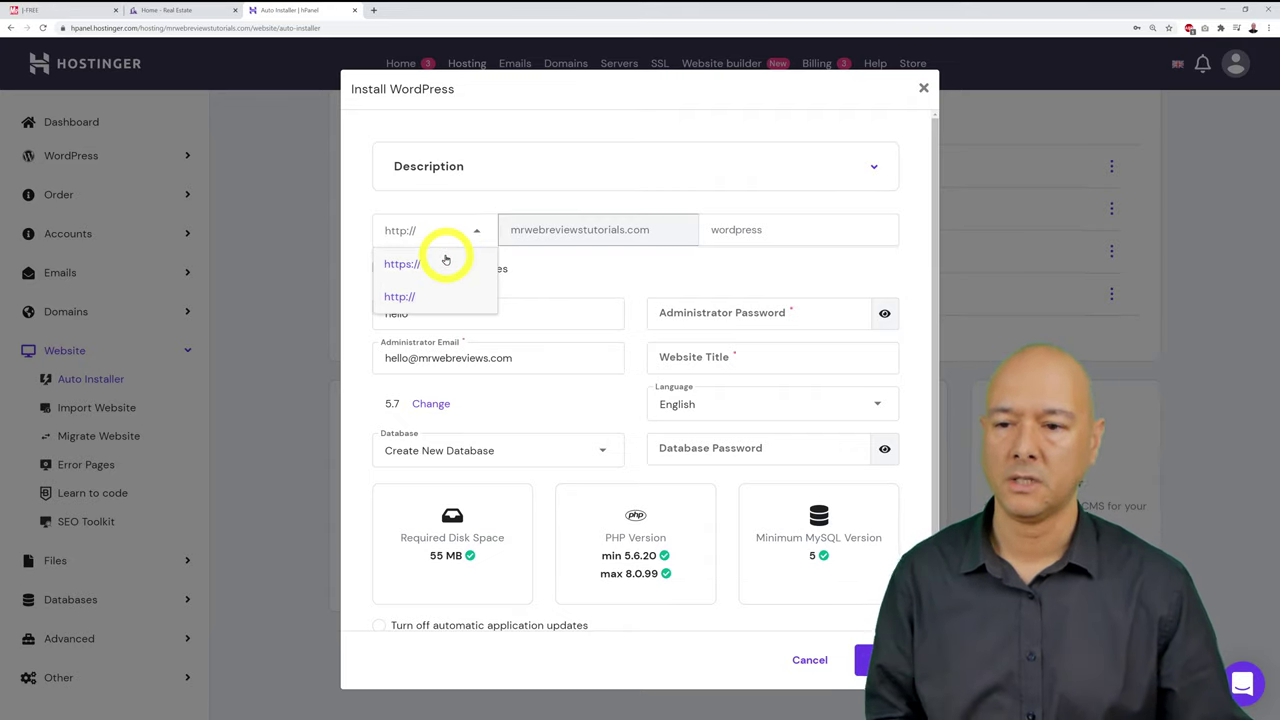
click(434, 263)
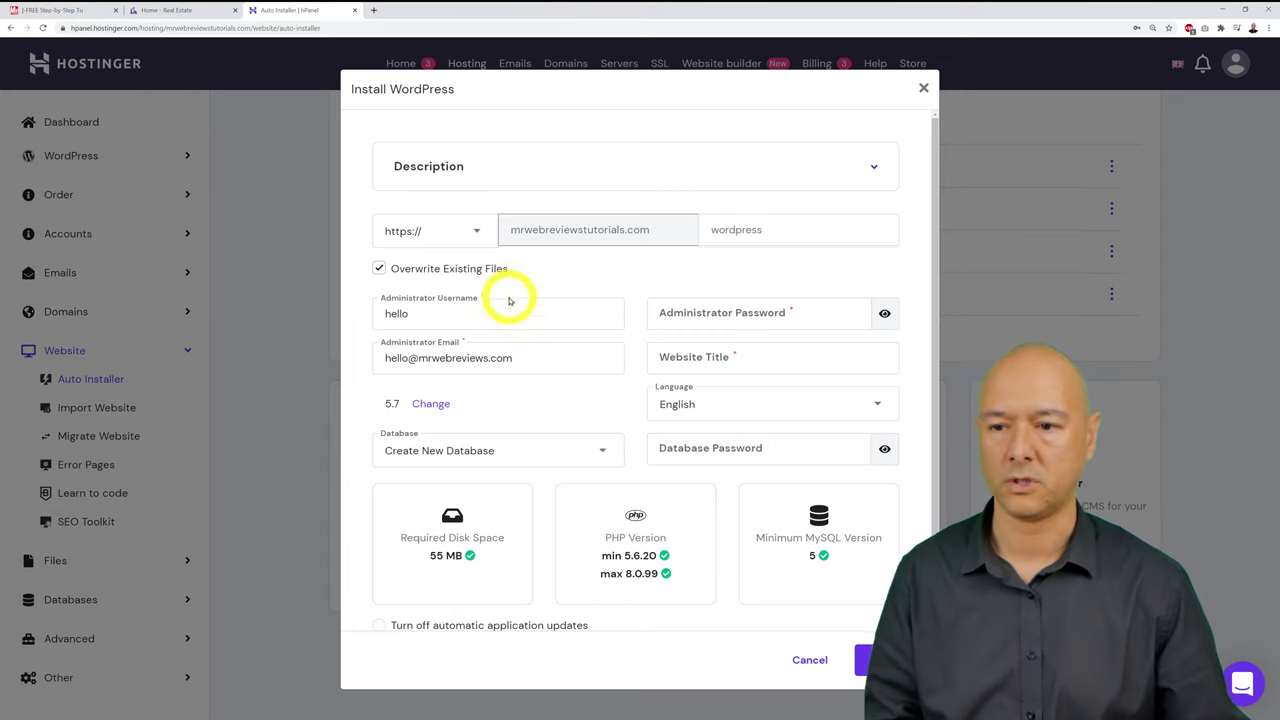
double_click(488, 317)
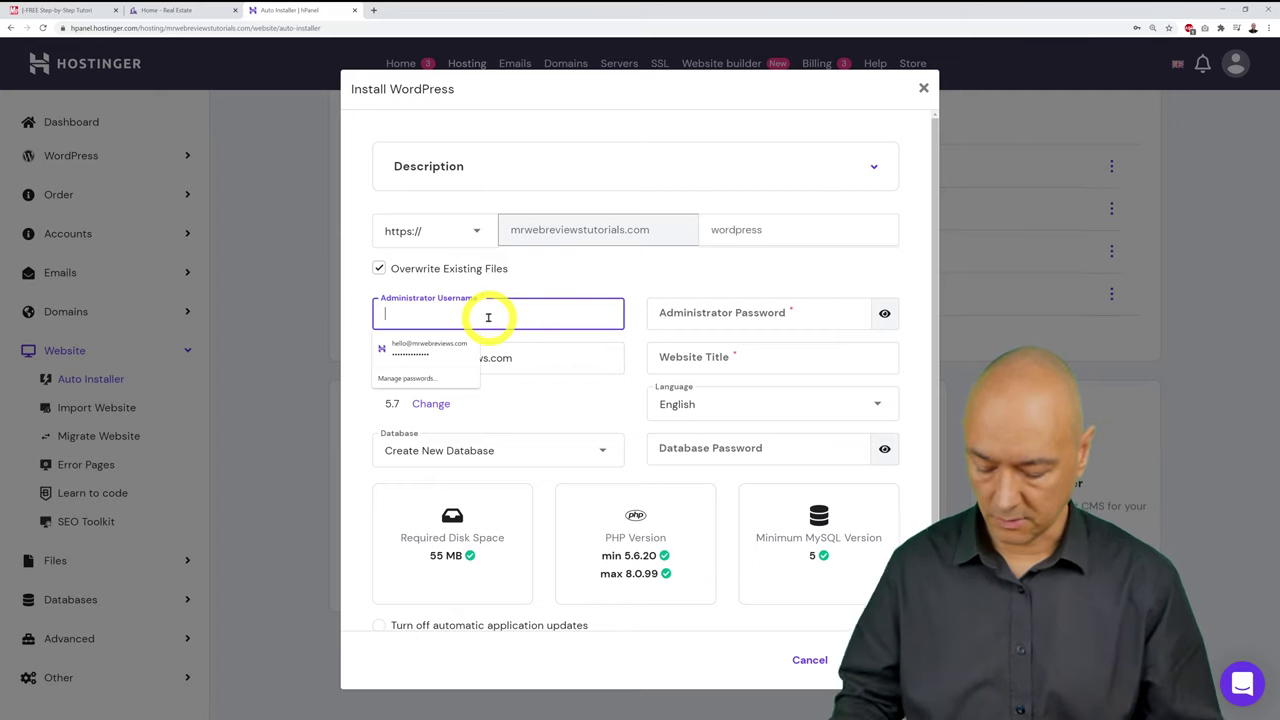
Step: Check the administrator username, enter an administrator password, and give the site the title 'Mr Web Reviews'
key(Escape)
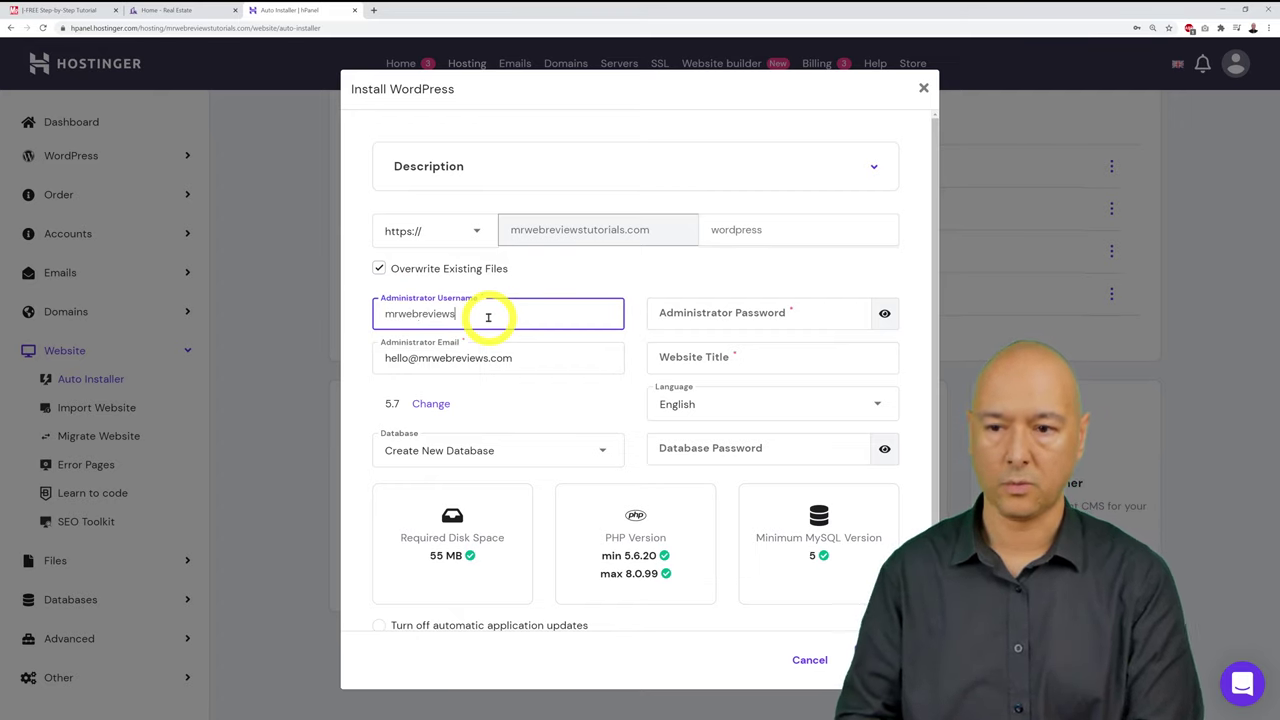
double_click(500, 315)
click(586, 288)
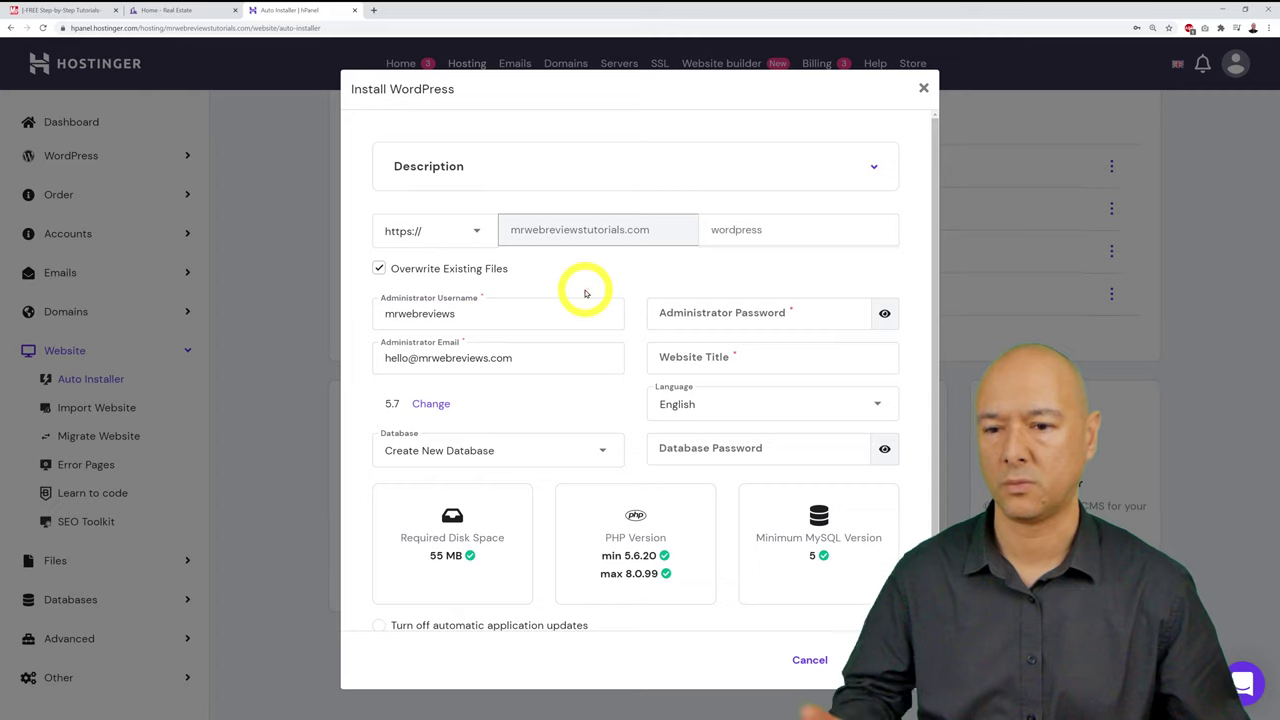
click(752, 313)
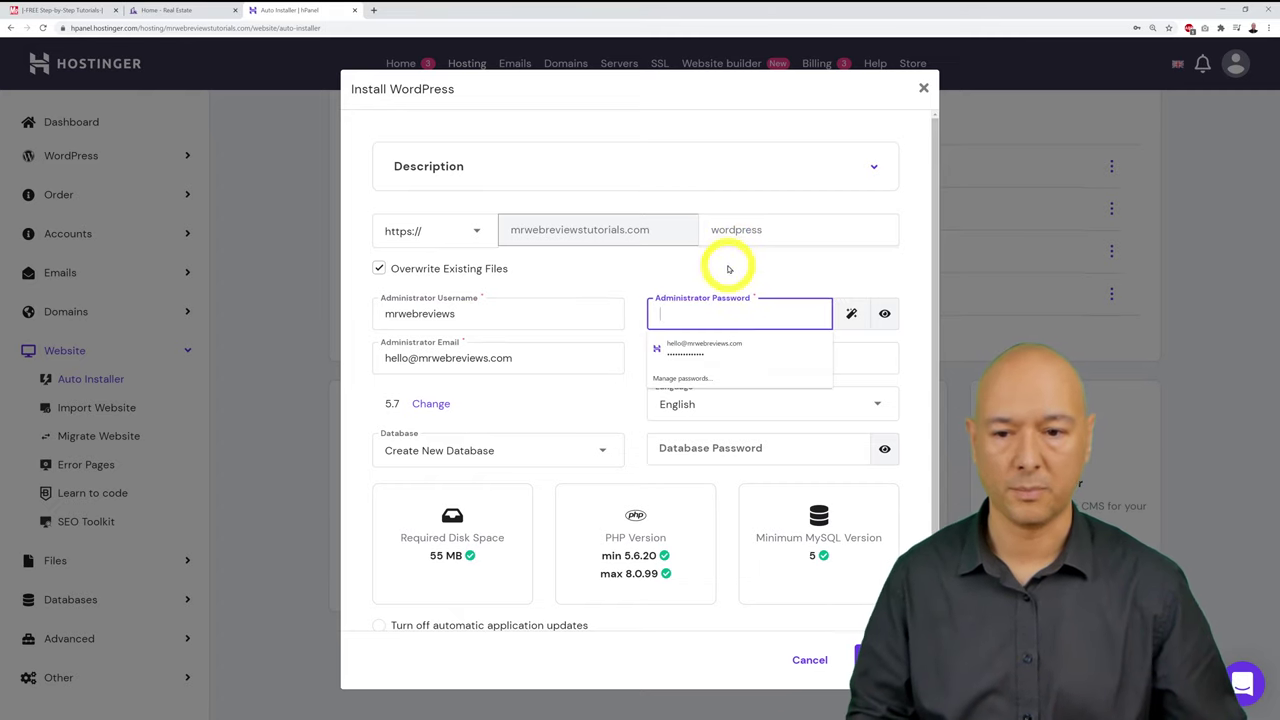
text(••)
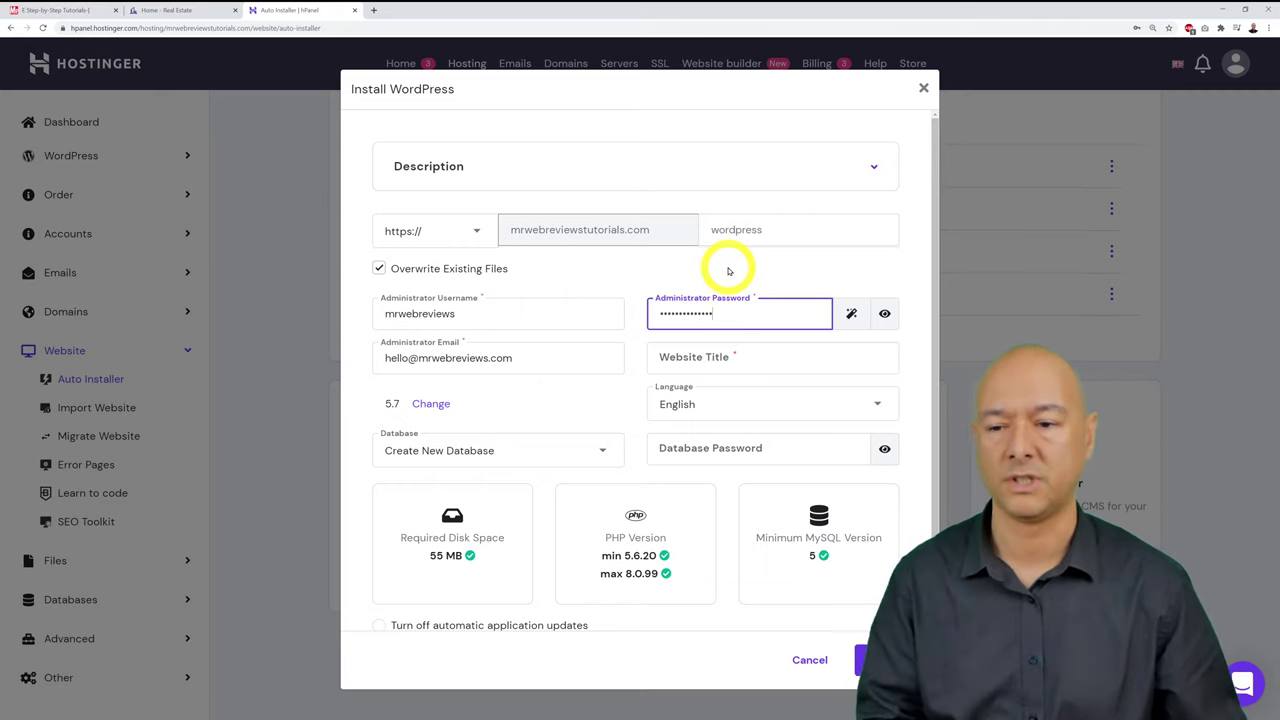
click(757, 361)
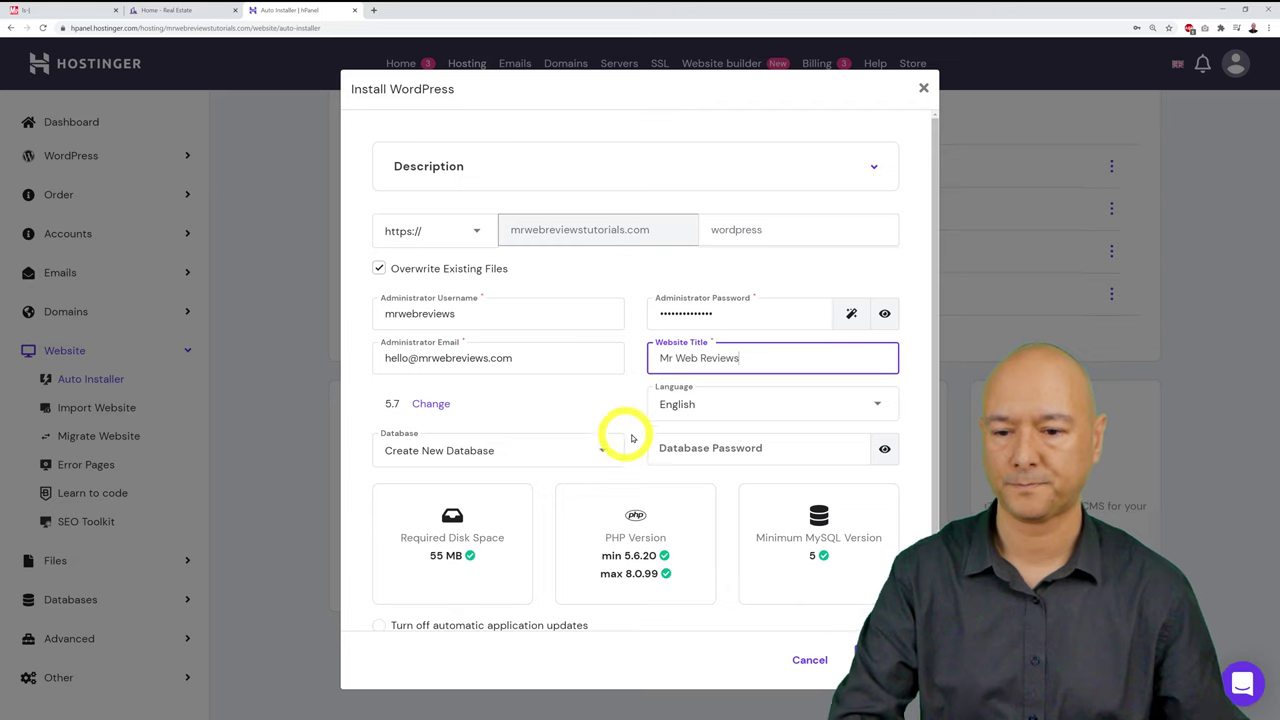
Step: Choose 'Always update to latest available version' for WordPress updates
scroll(680, 523, down, 1)
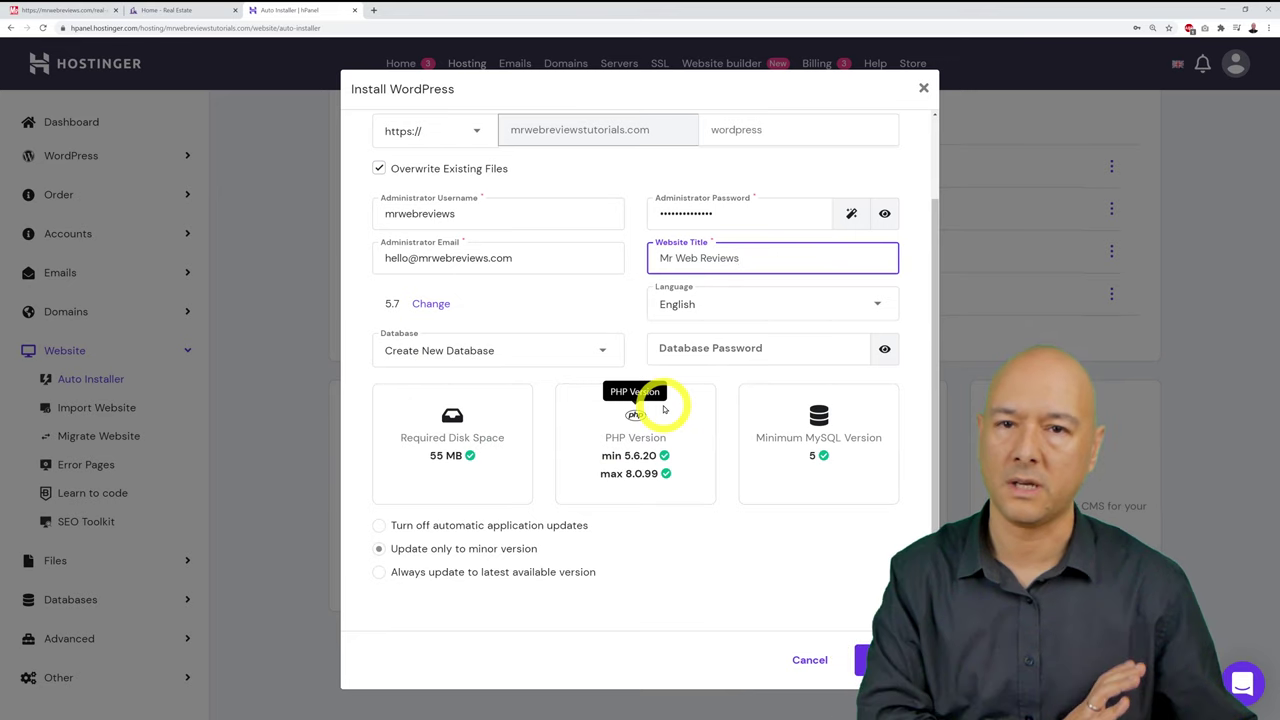
scroll(738, 522, down, 1)
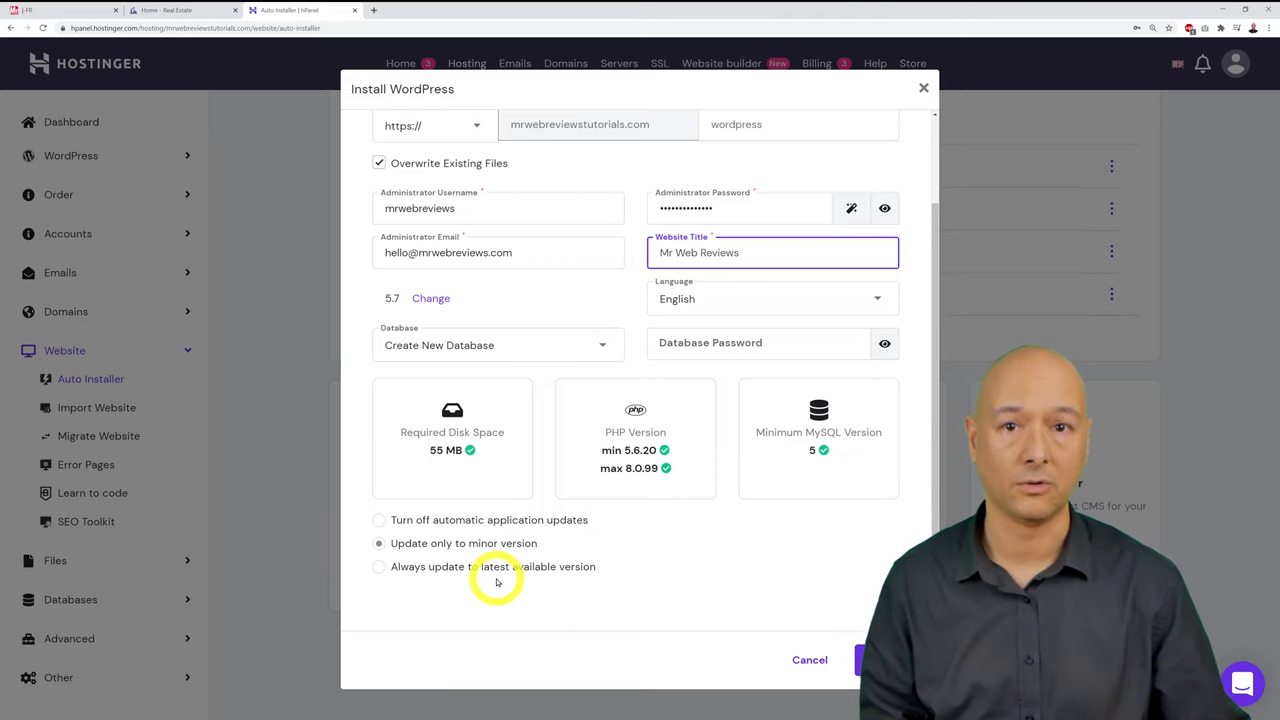
click(378, 566)
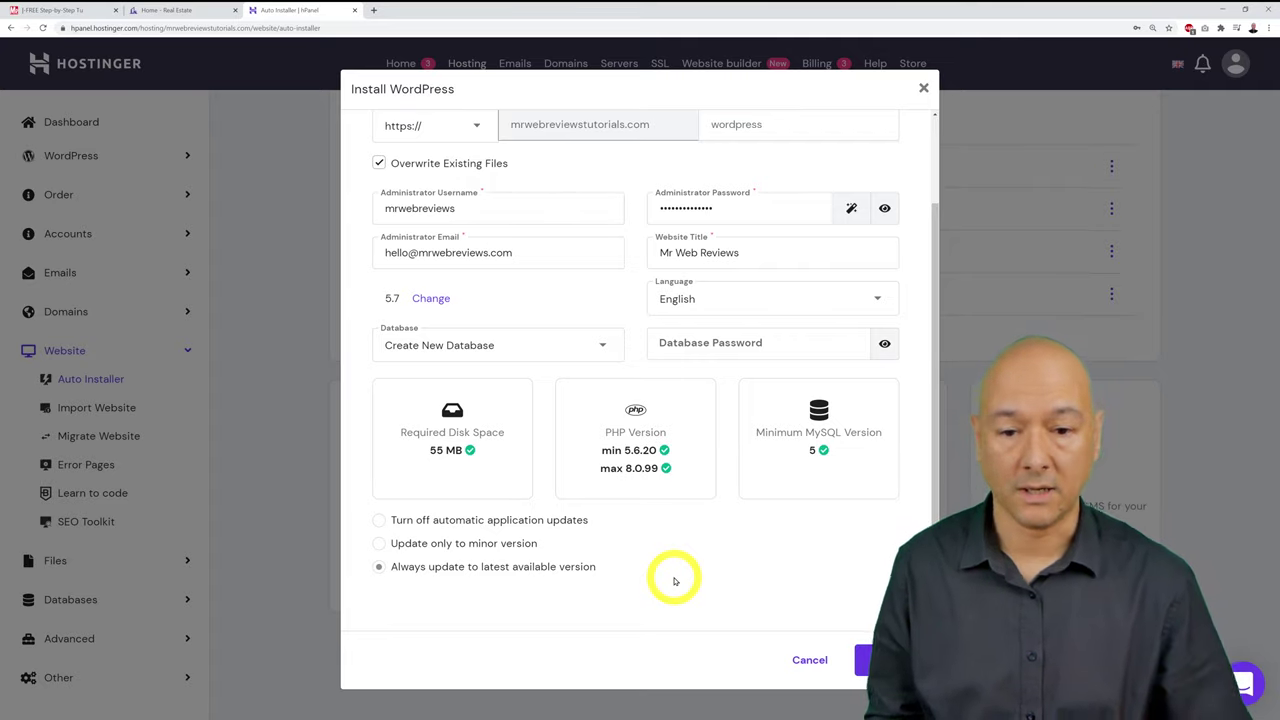
scroll(674, 581, up, 2)
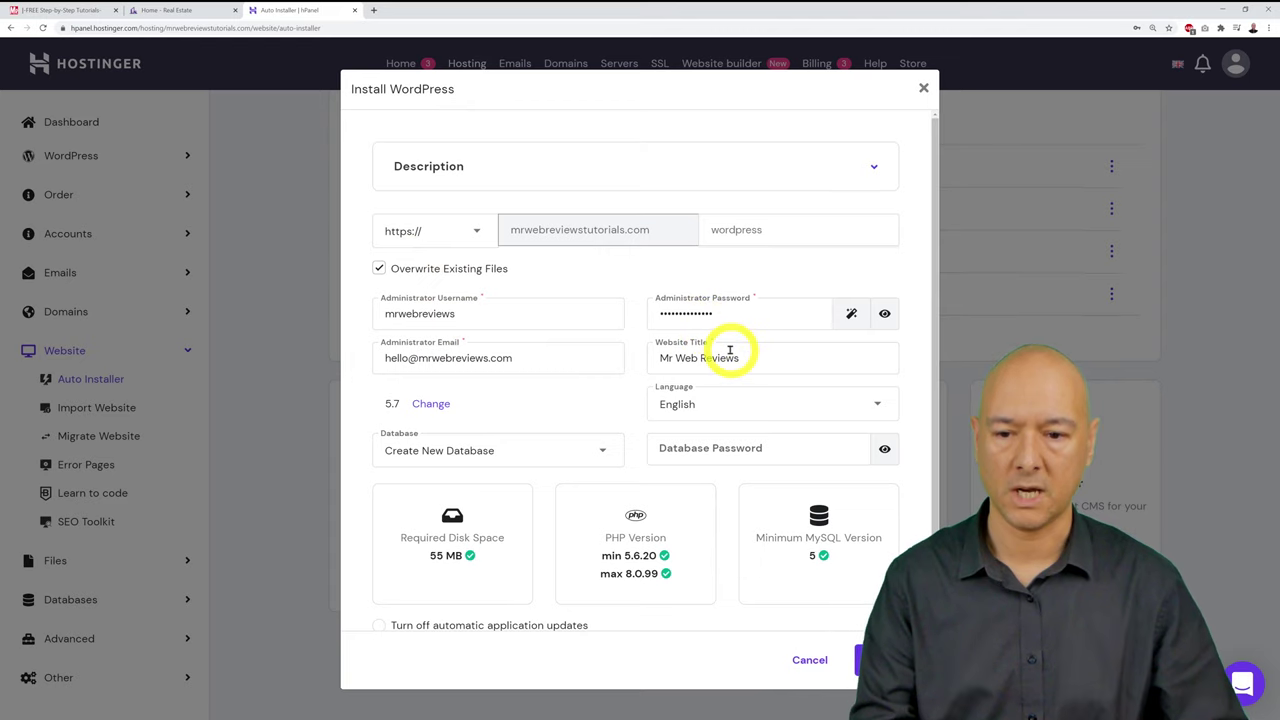
Step: Scroll down the filled Install WordPress form to reach the Install button
scroll(731, 352, down, 2)
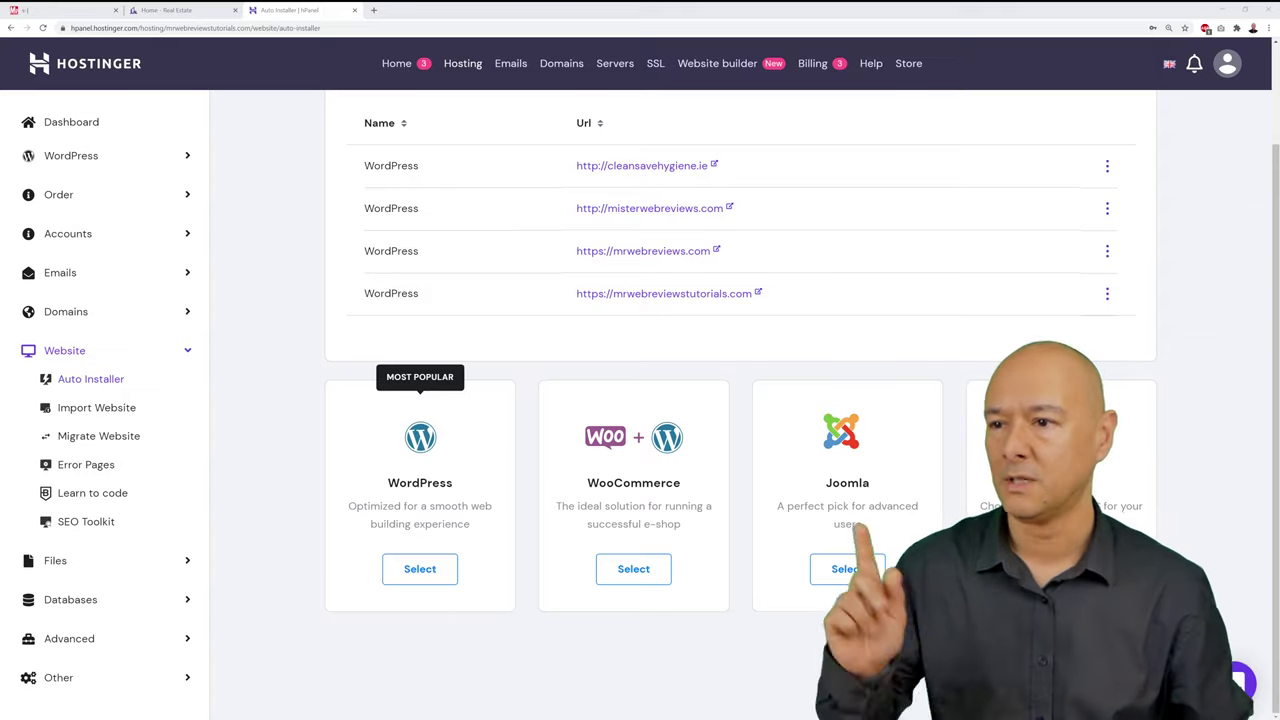
Step: Tick Install Wordpress on the Real Estate Website checklist, then return to the Auto Installer
click(70, 10)
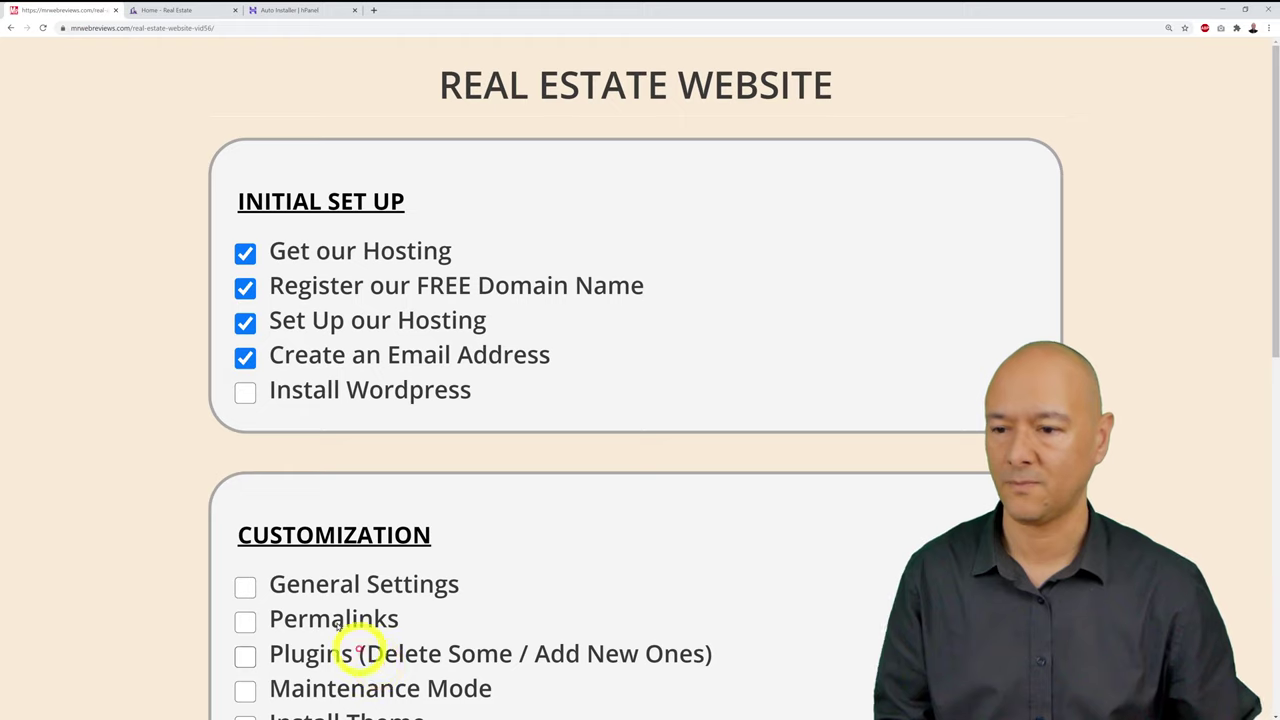
click(245, 391)
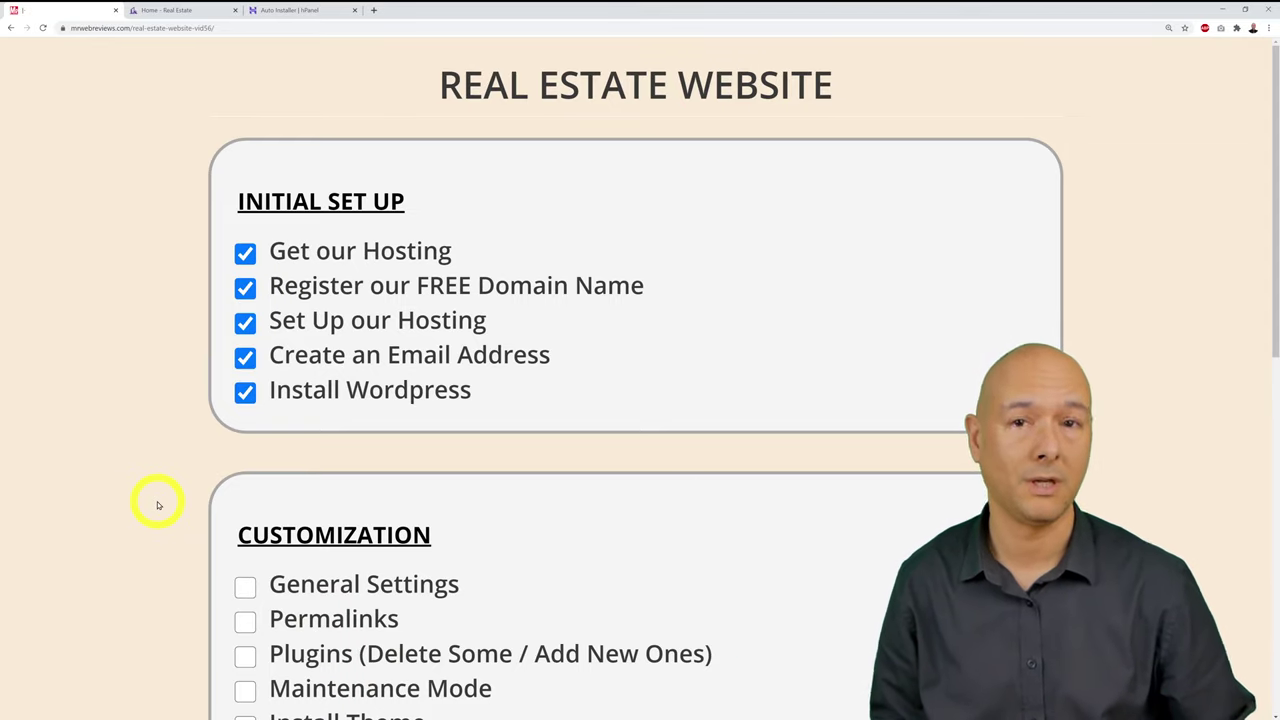
scroll(157, 505, down, 3)
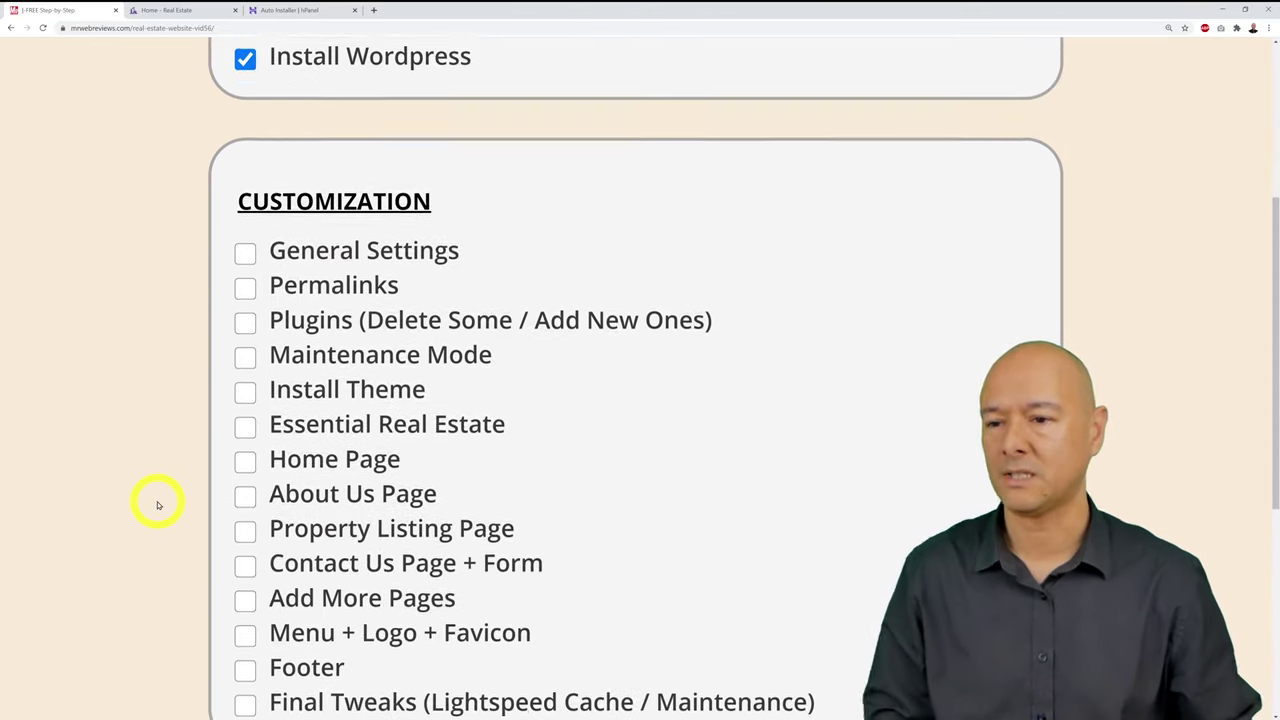
click(292, 12)
Step: Go from the hosting account overview to the site's WordPress management page
scroll(720, 531, up, 2)
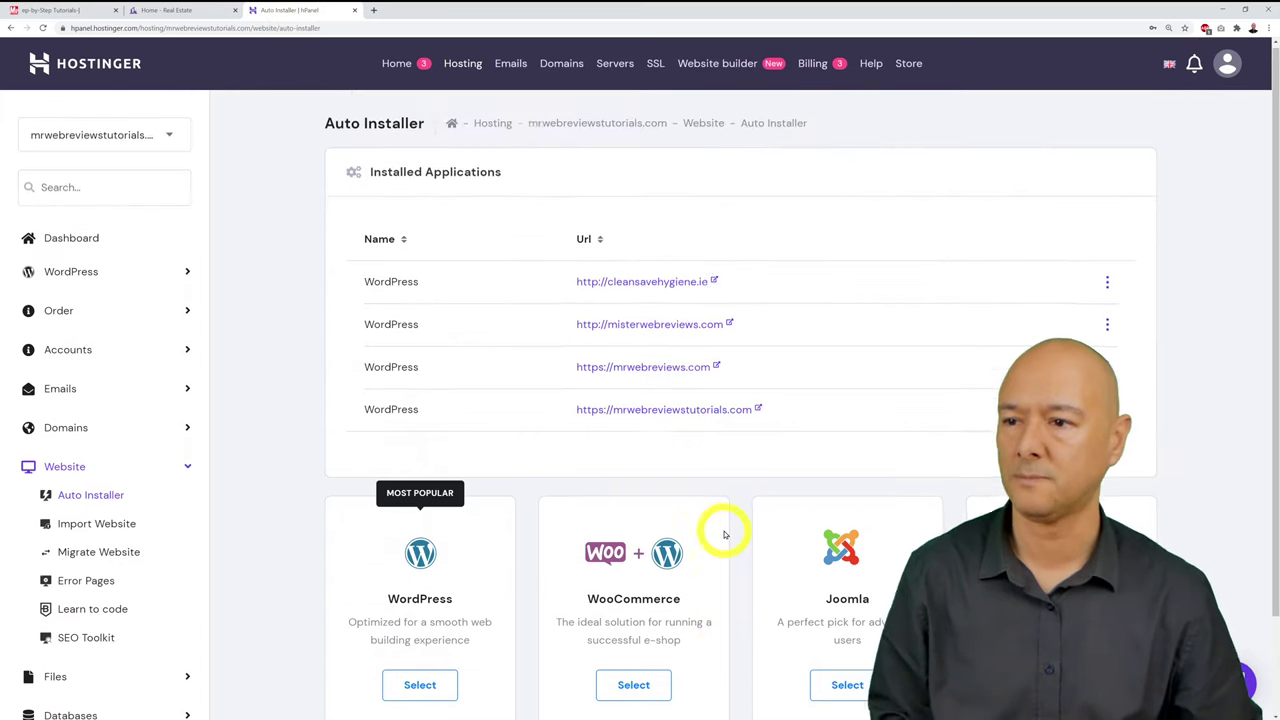
click(69, 245)
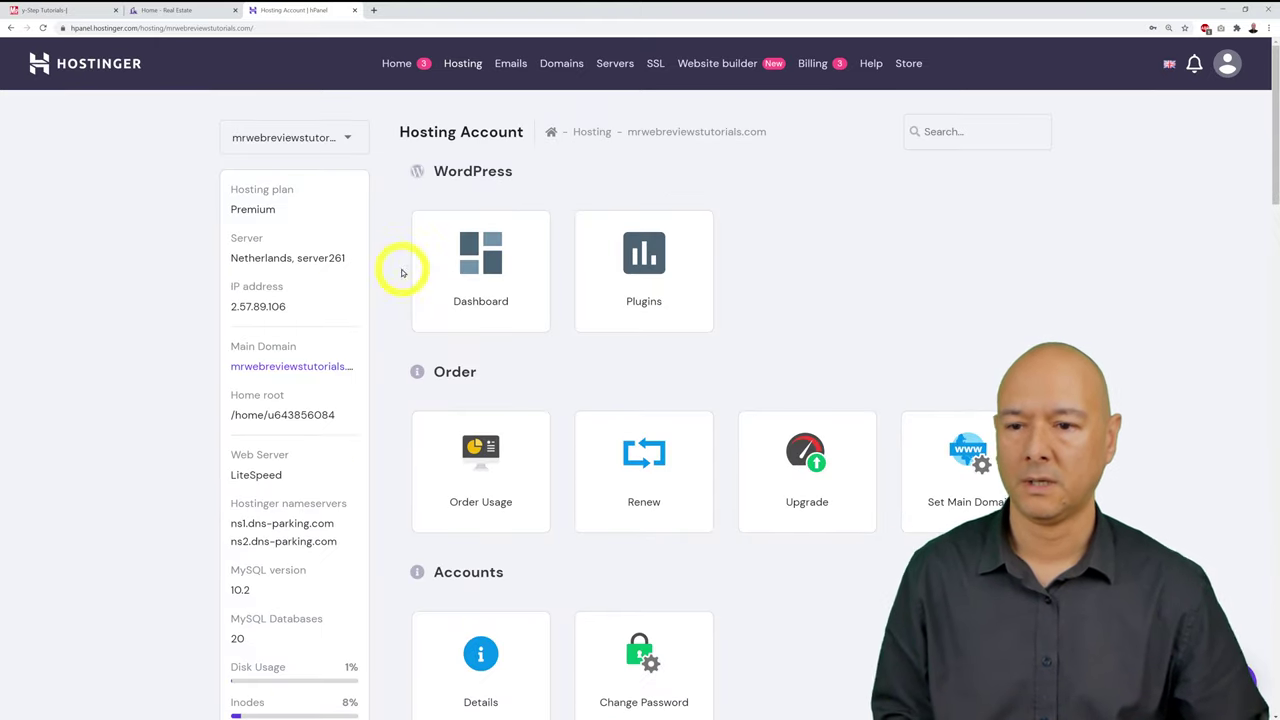
click(488, 290)
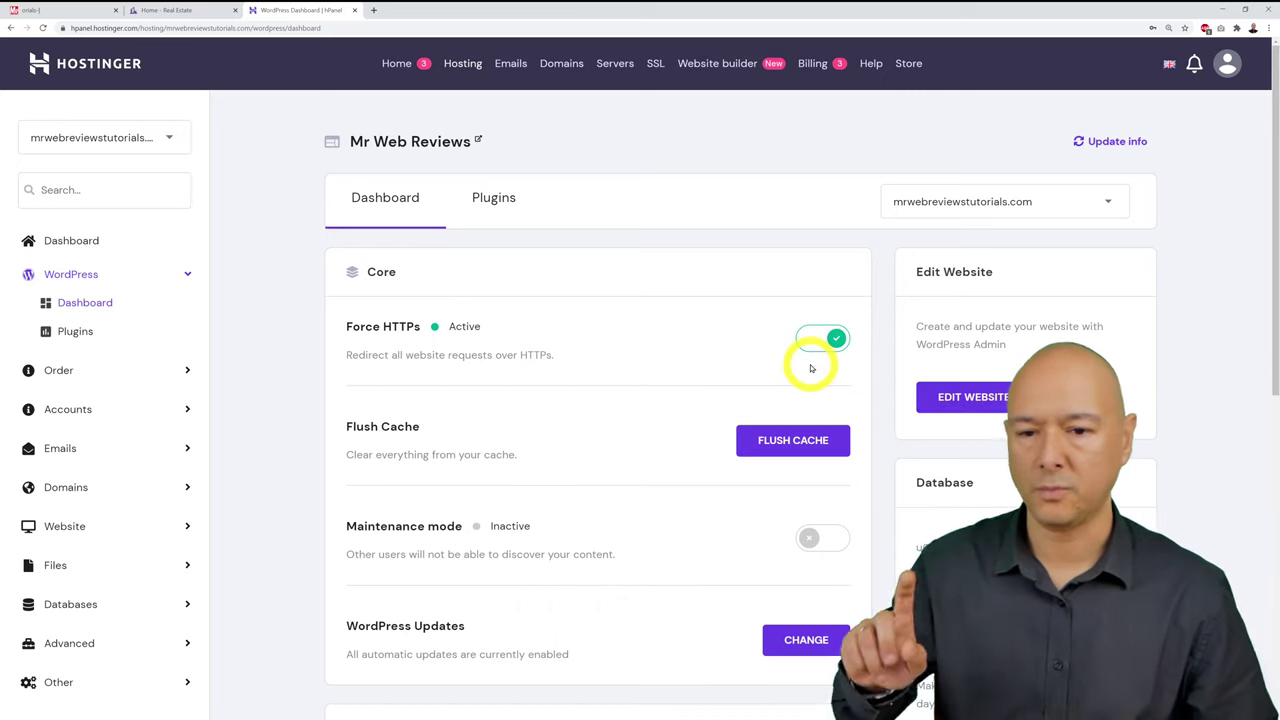
Step: Toggle Force HTTPs off and back on, then launch the site's WordPress admin dashboard
click(838, 340)
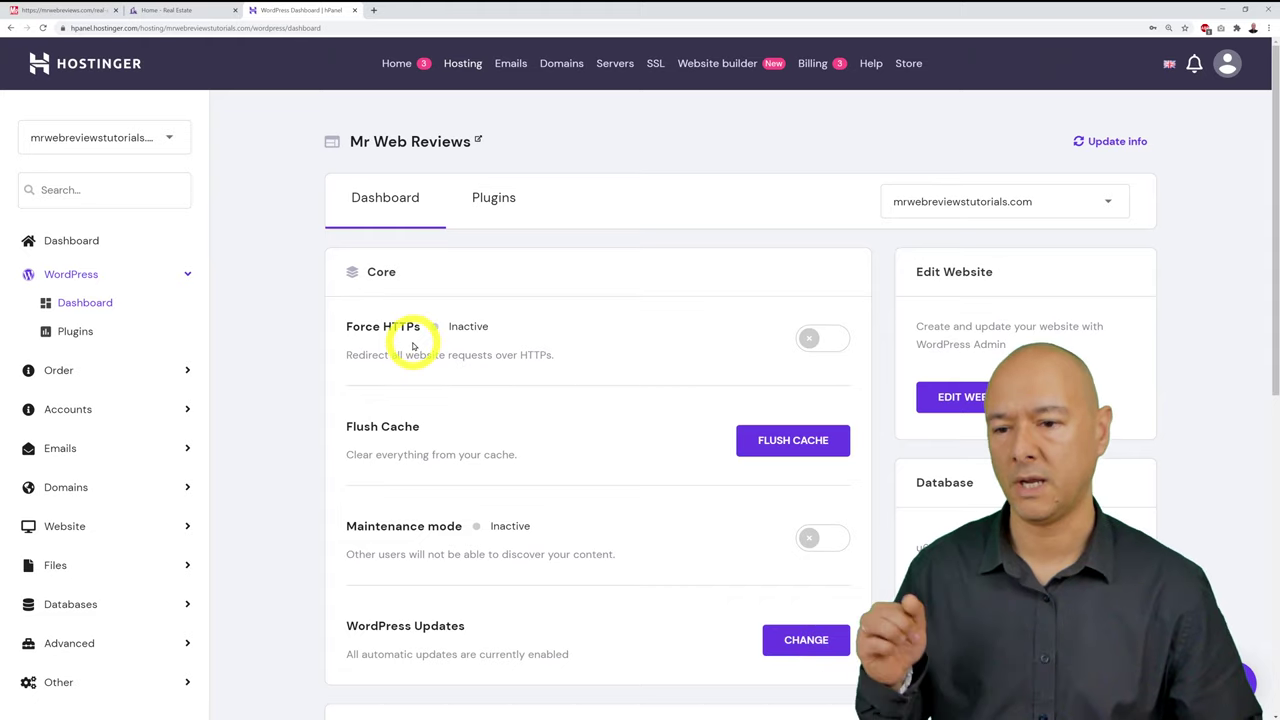
click(811, 340)
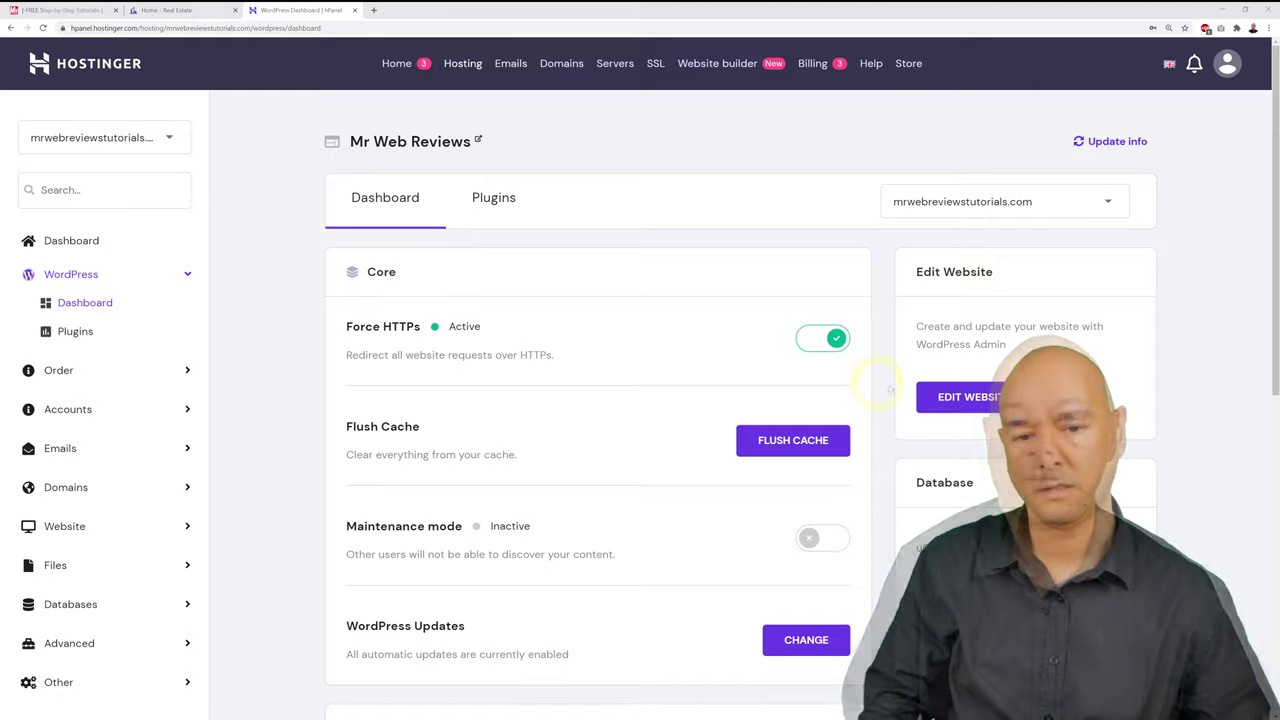
click(985, 396)
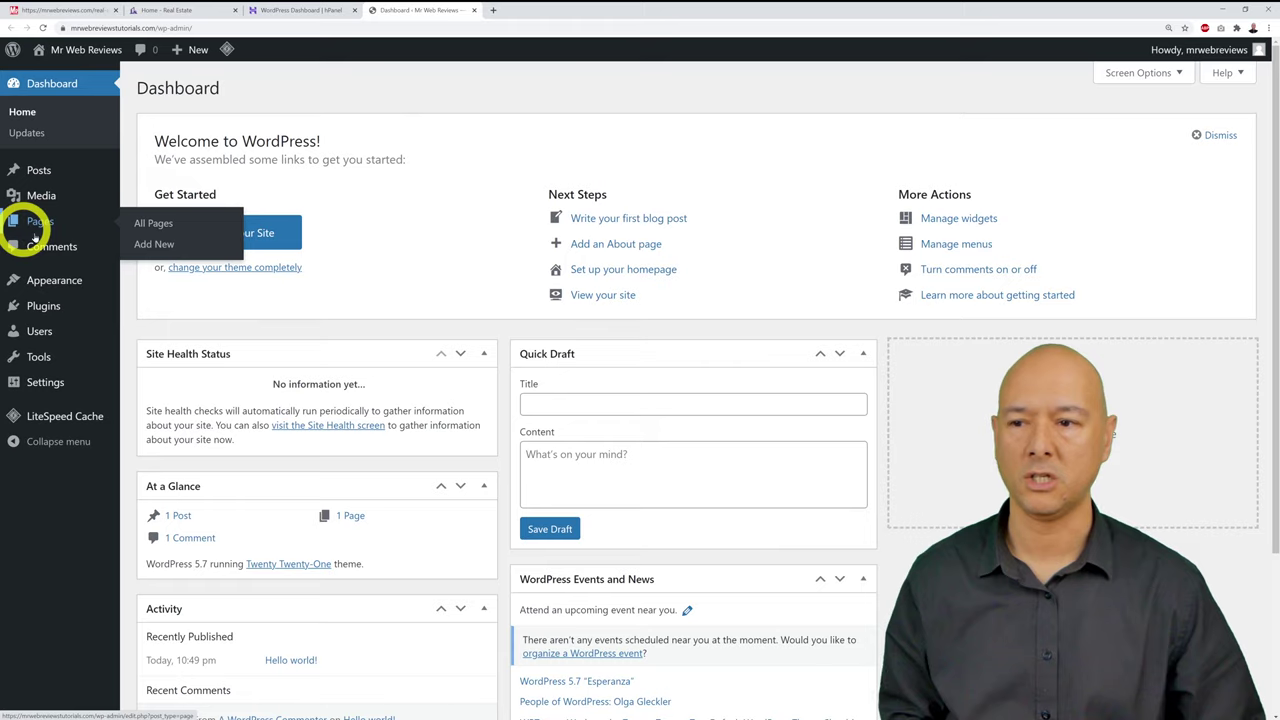
Step: Browse the WordPress admin's Pages, Appearance (Themes) and Plugins screens
click(40, 224)
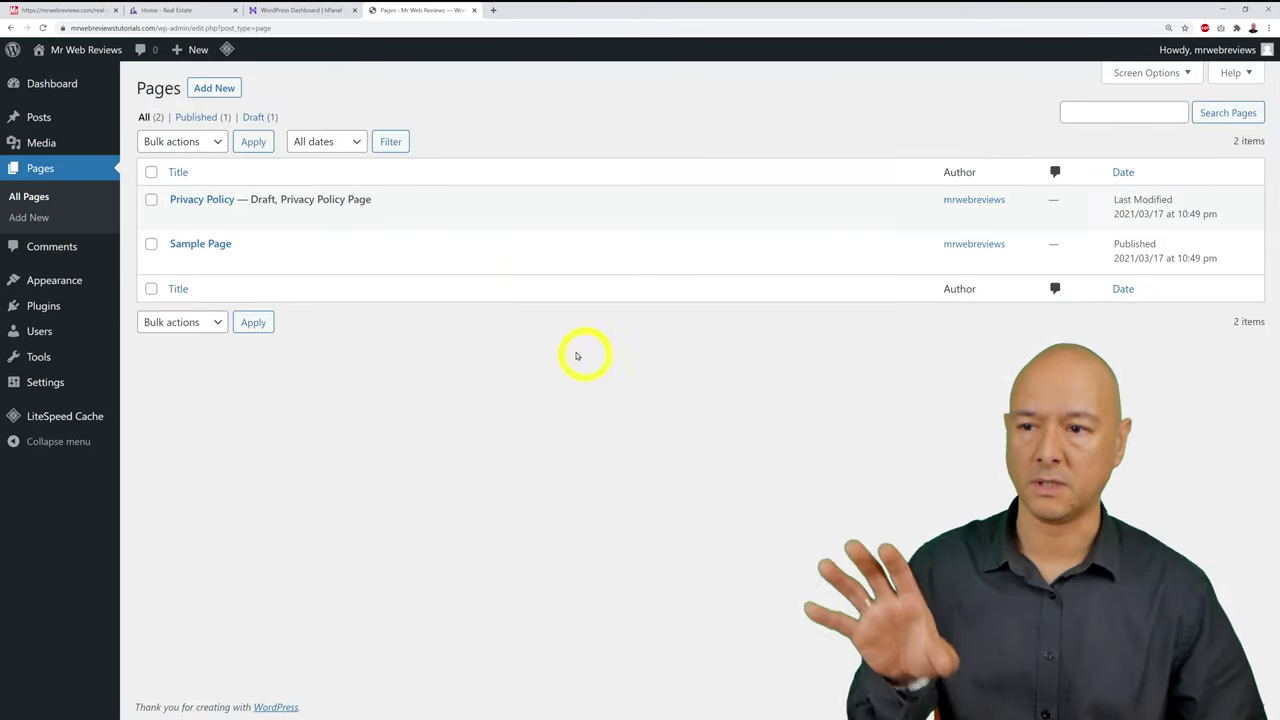
click(62, 277)
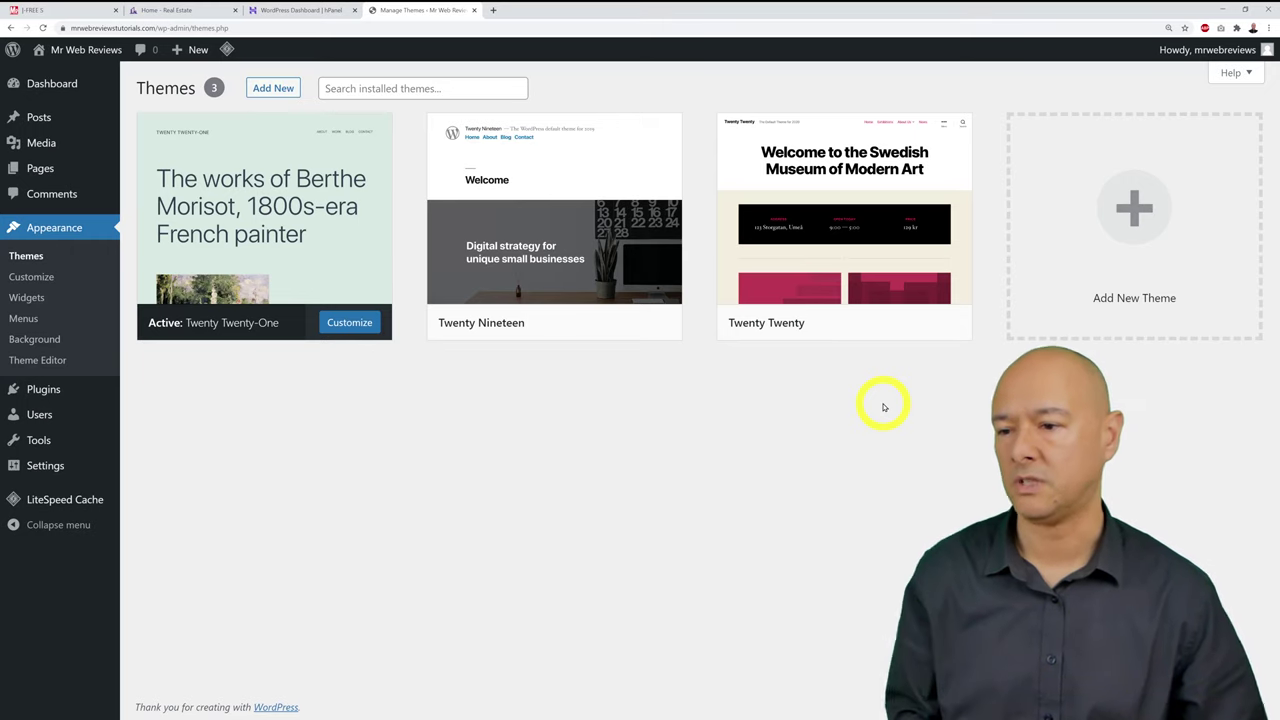
click(33, 393)
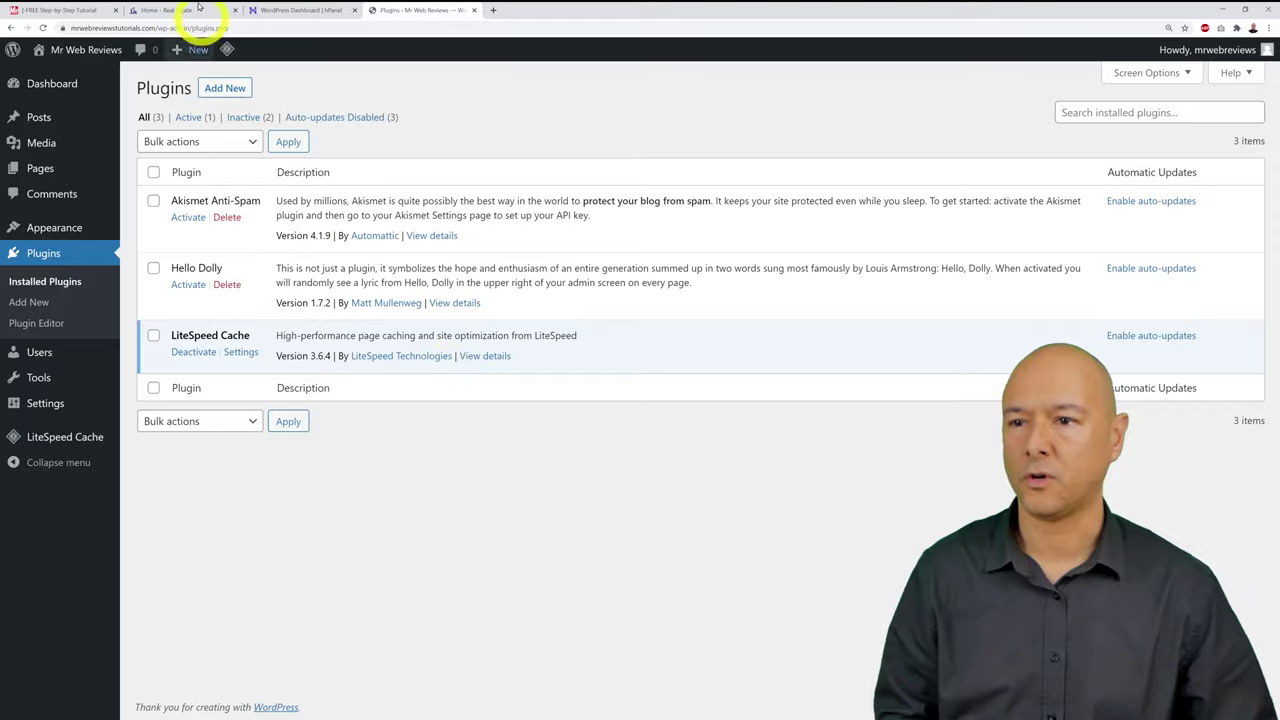
click(18, 10)
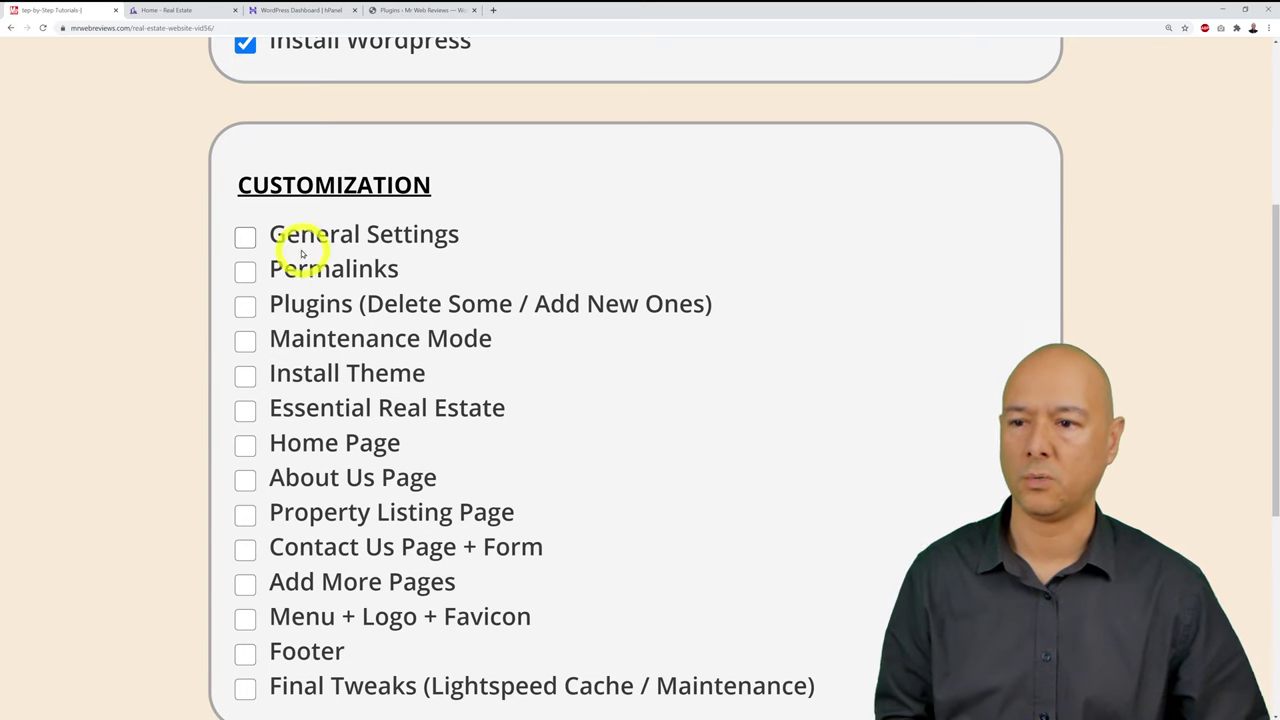
click(415, 12)
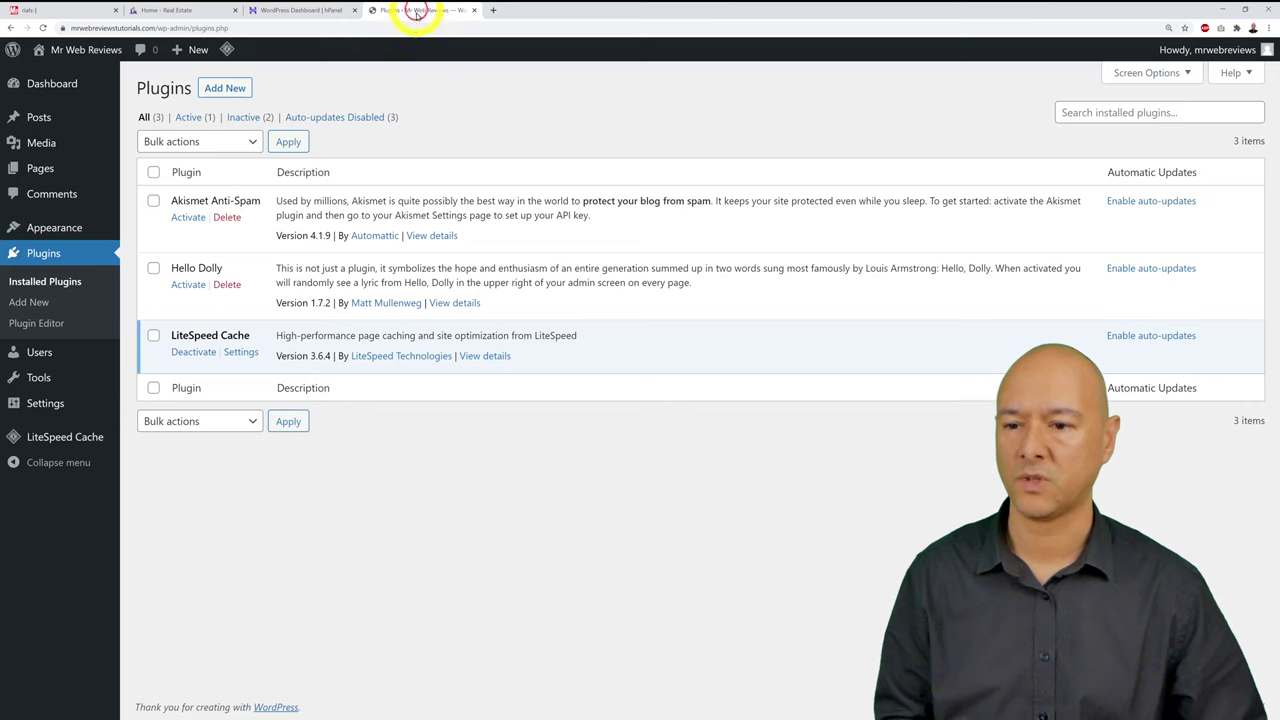
mouse_move(50, 405)
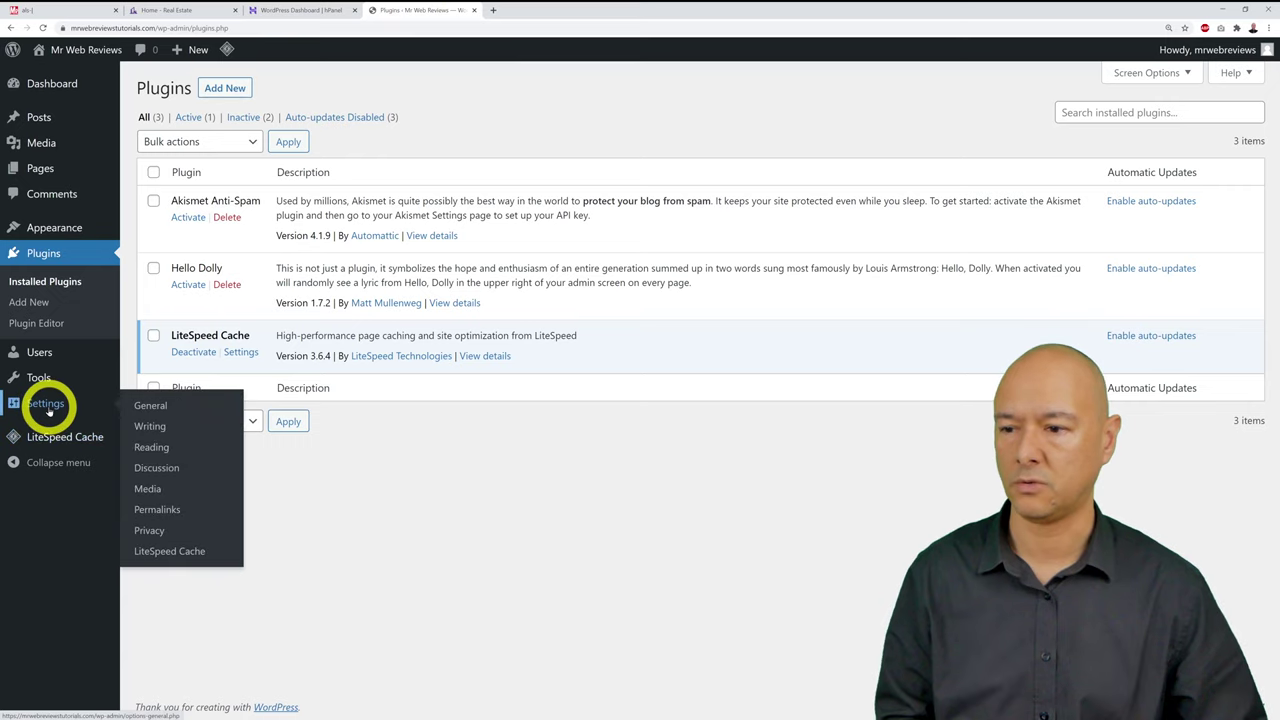
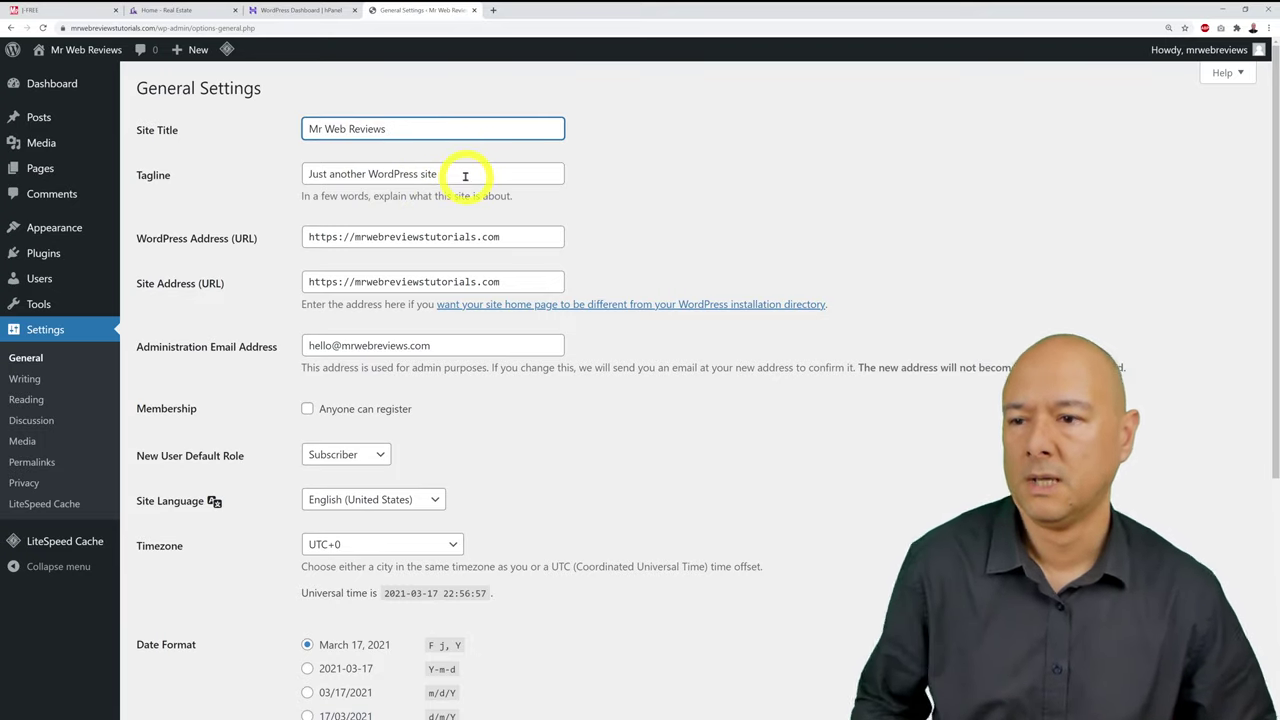
Step: Replace the site tagline with 'Real Estate Website Tutorial'
triple_click(465, 176)
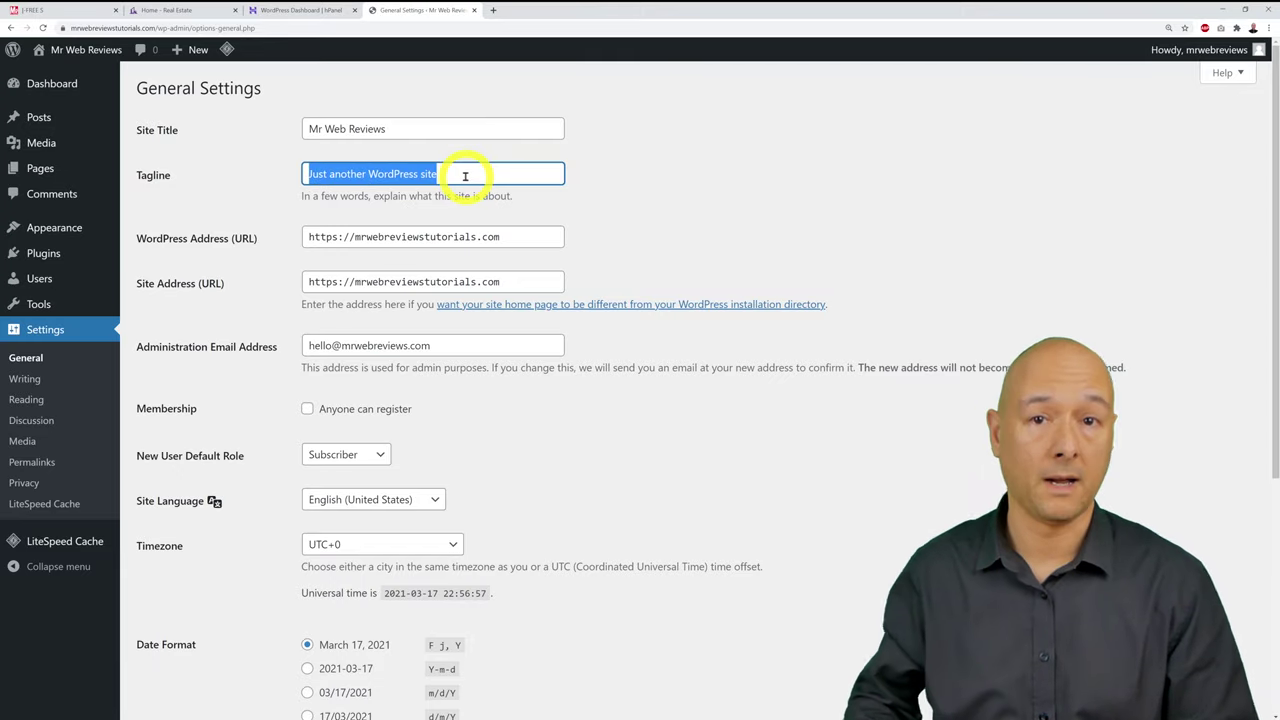
key(BackSpace)
text(F)
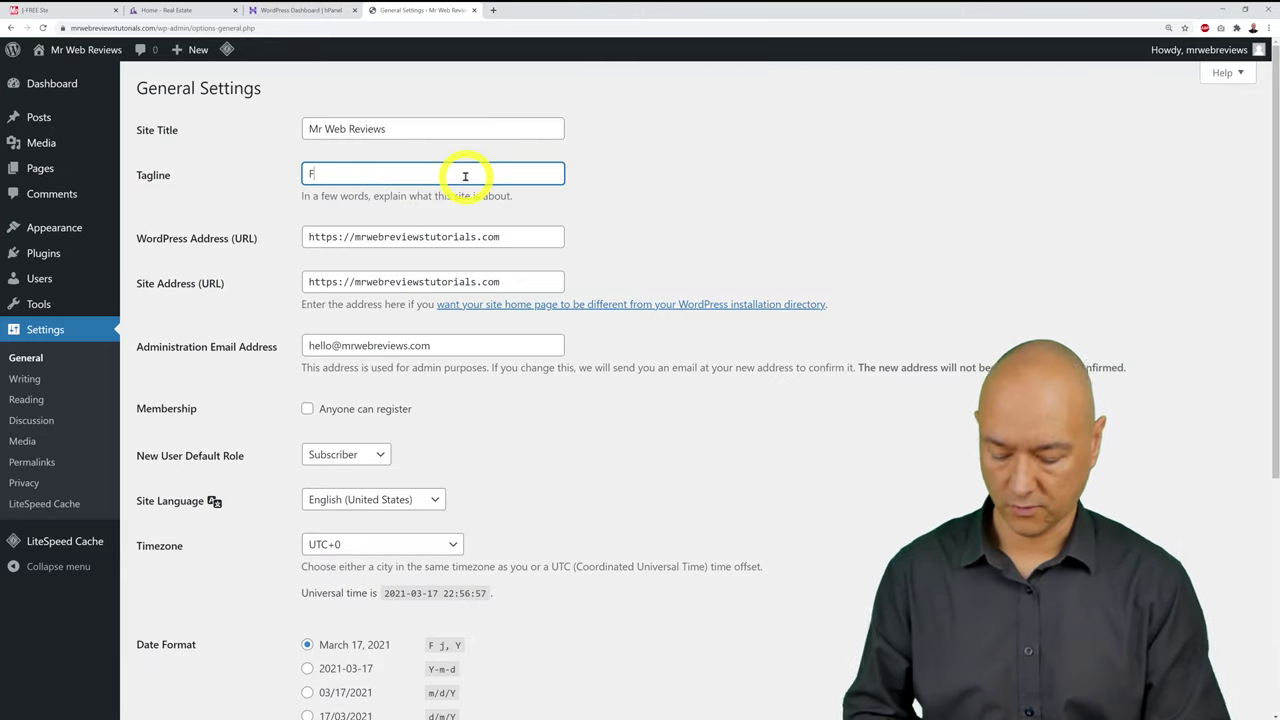
text(ree)
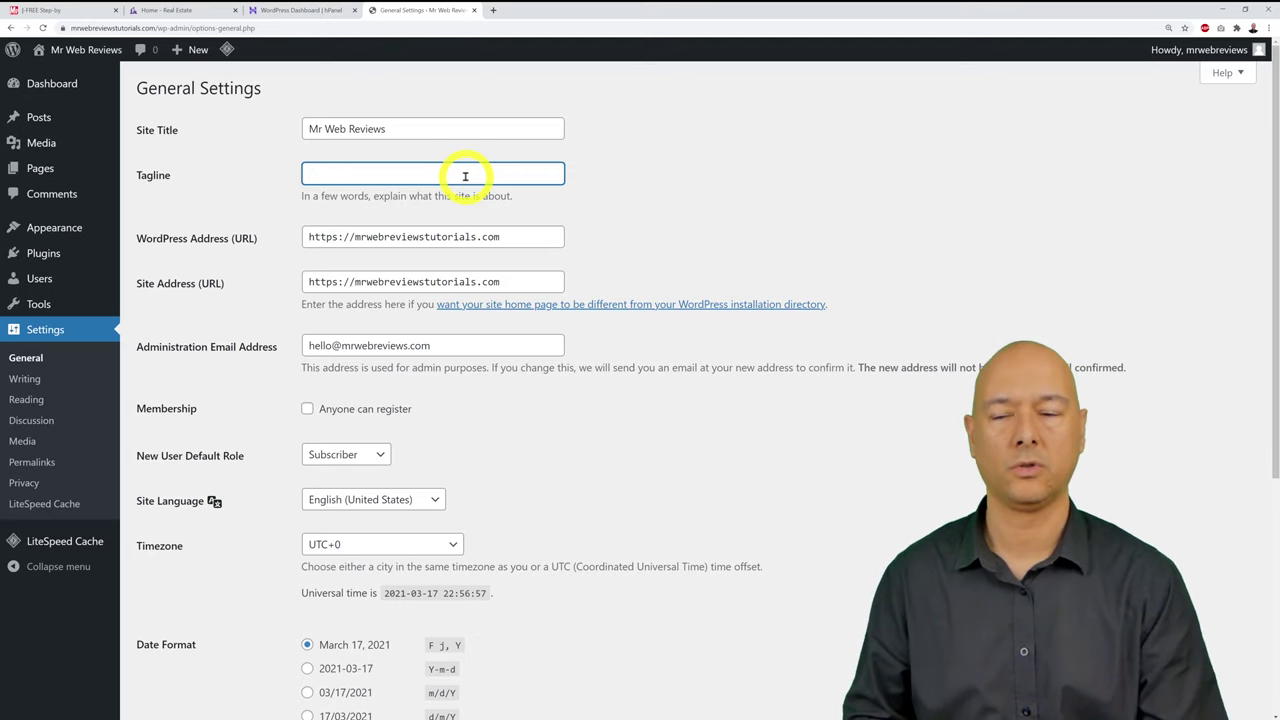
text(Rea)
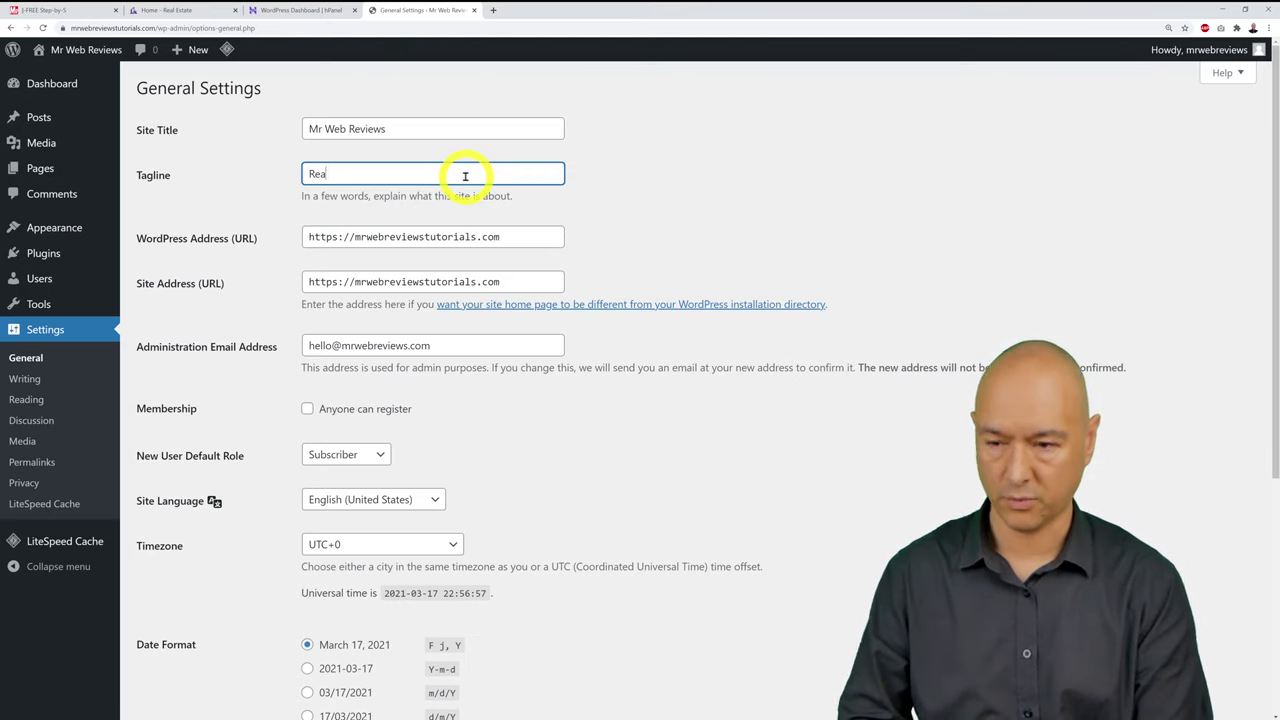
text(l Estate)
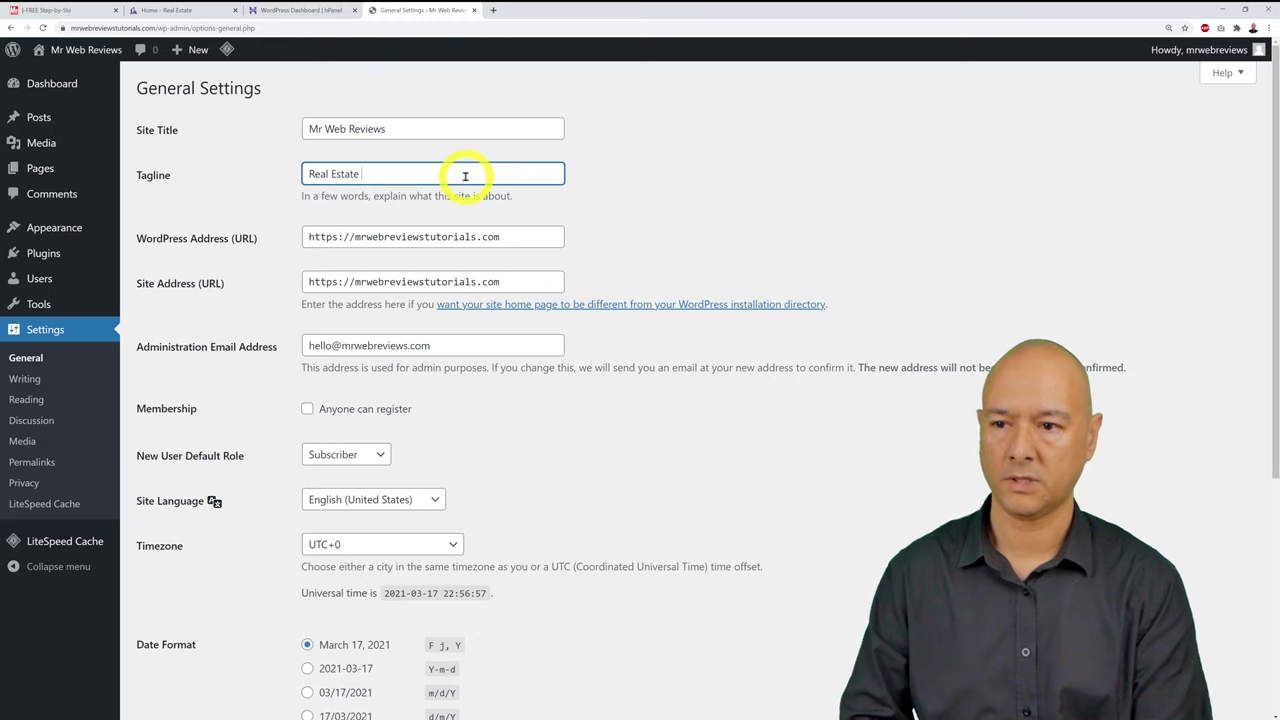
text( Website Tutorial)
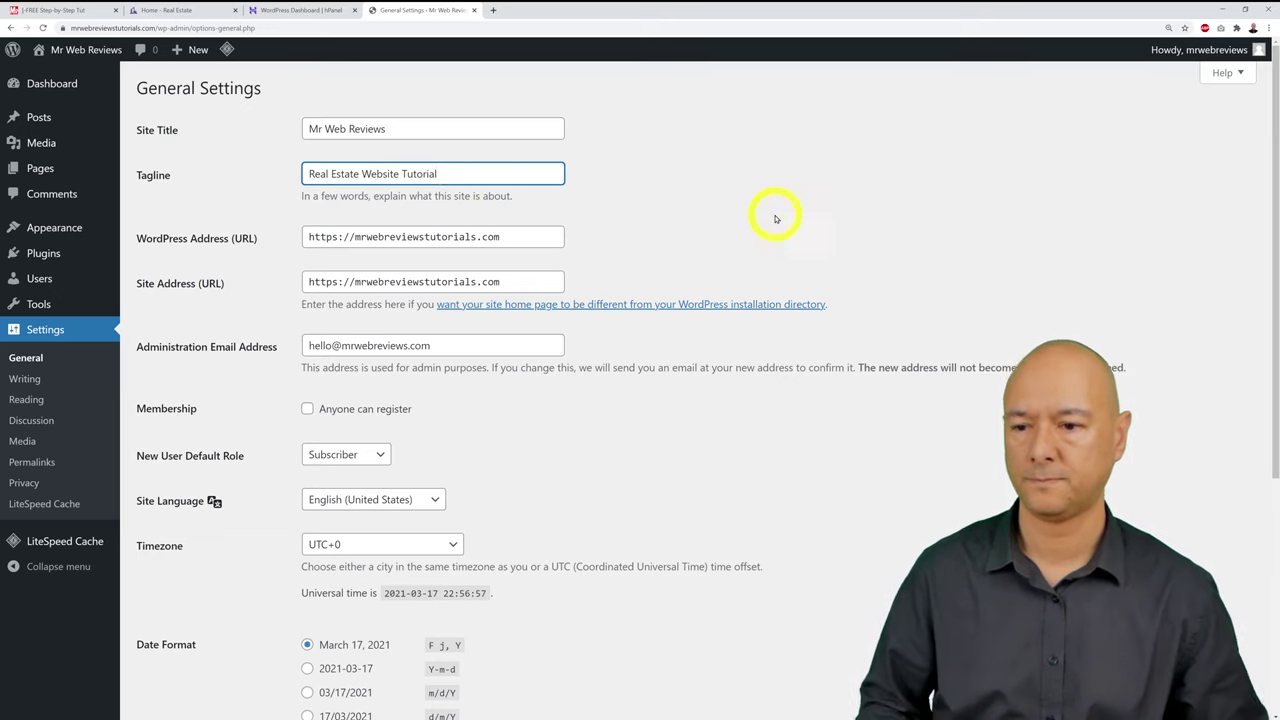
click(772, 218)
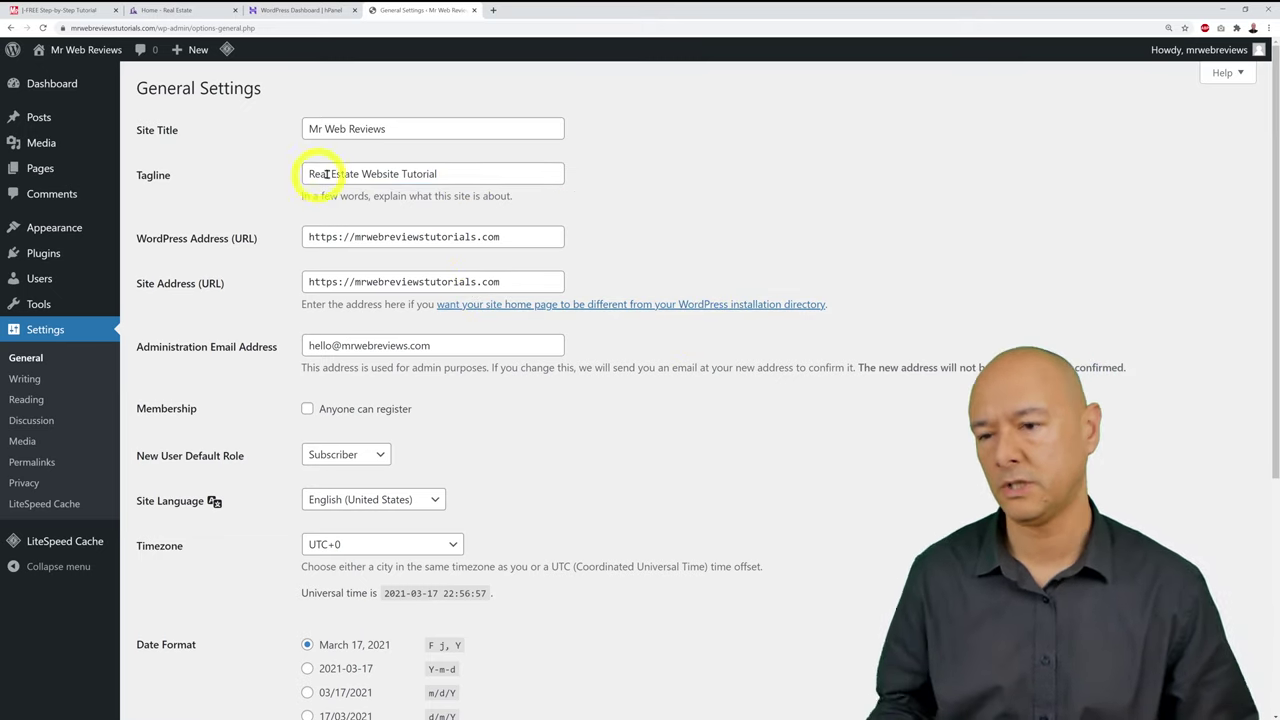
click(442, 175)
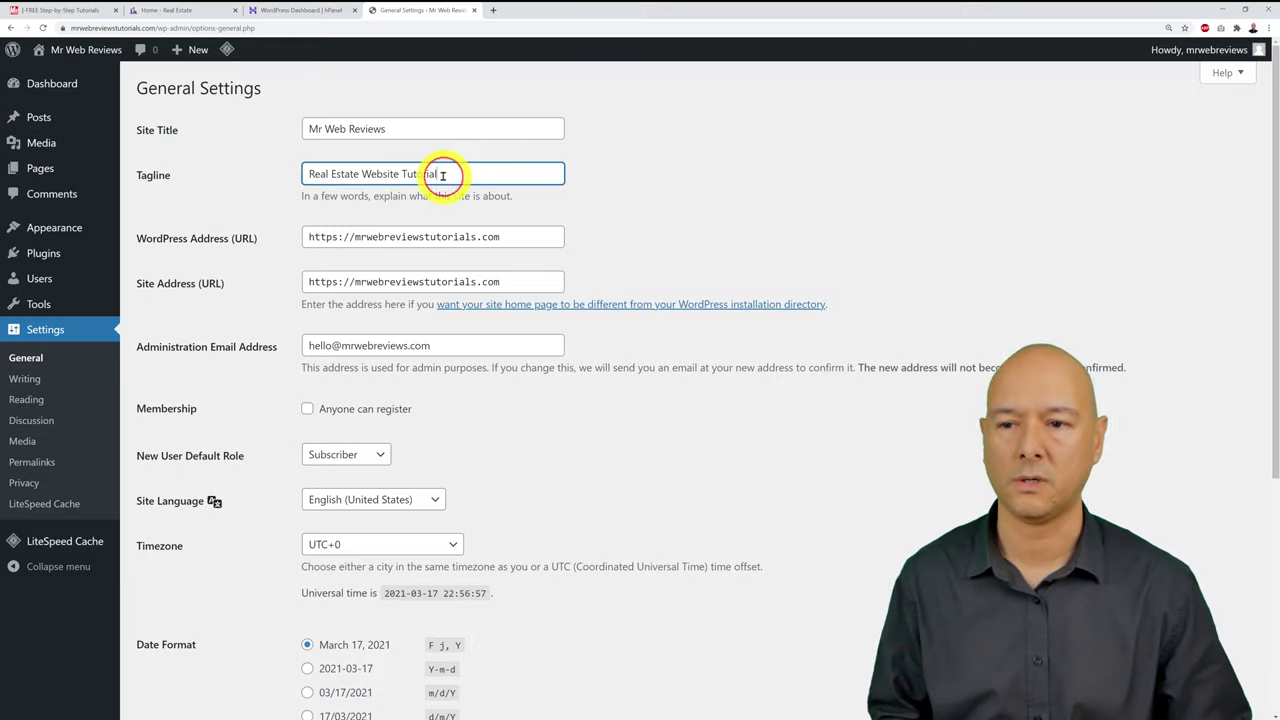
click(211, 198)
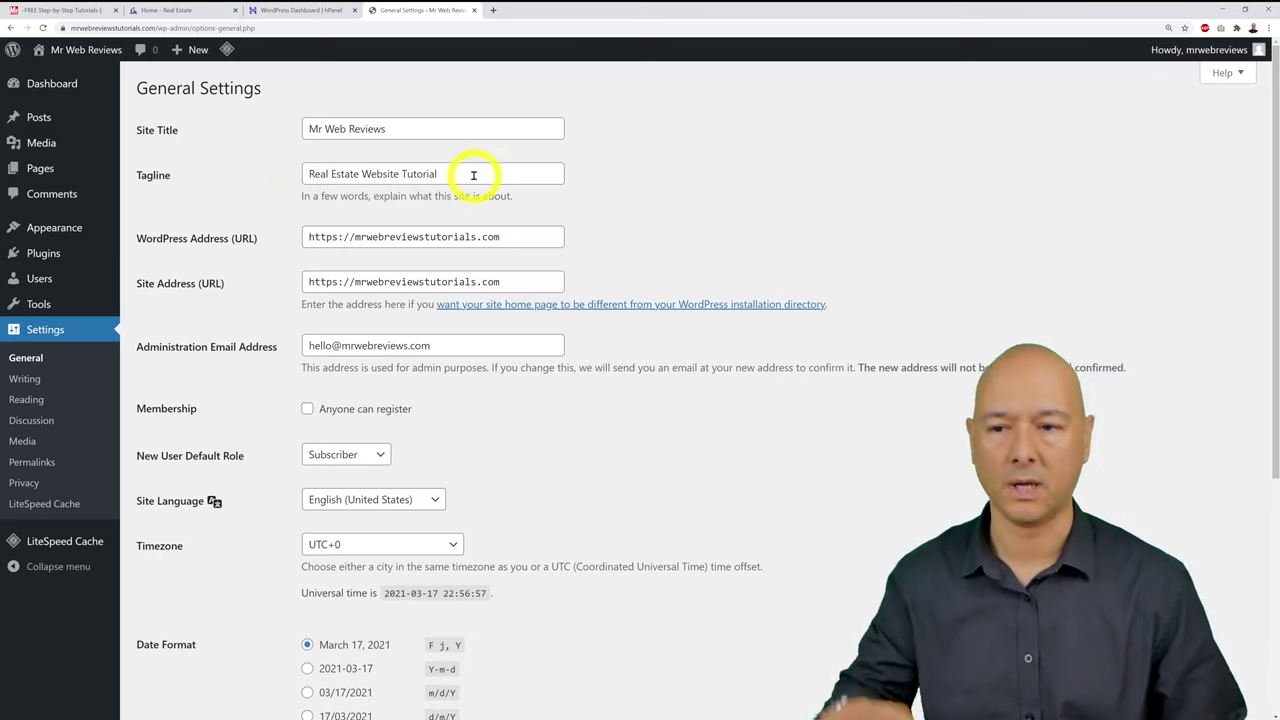
click(474, 175)
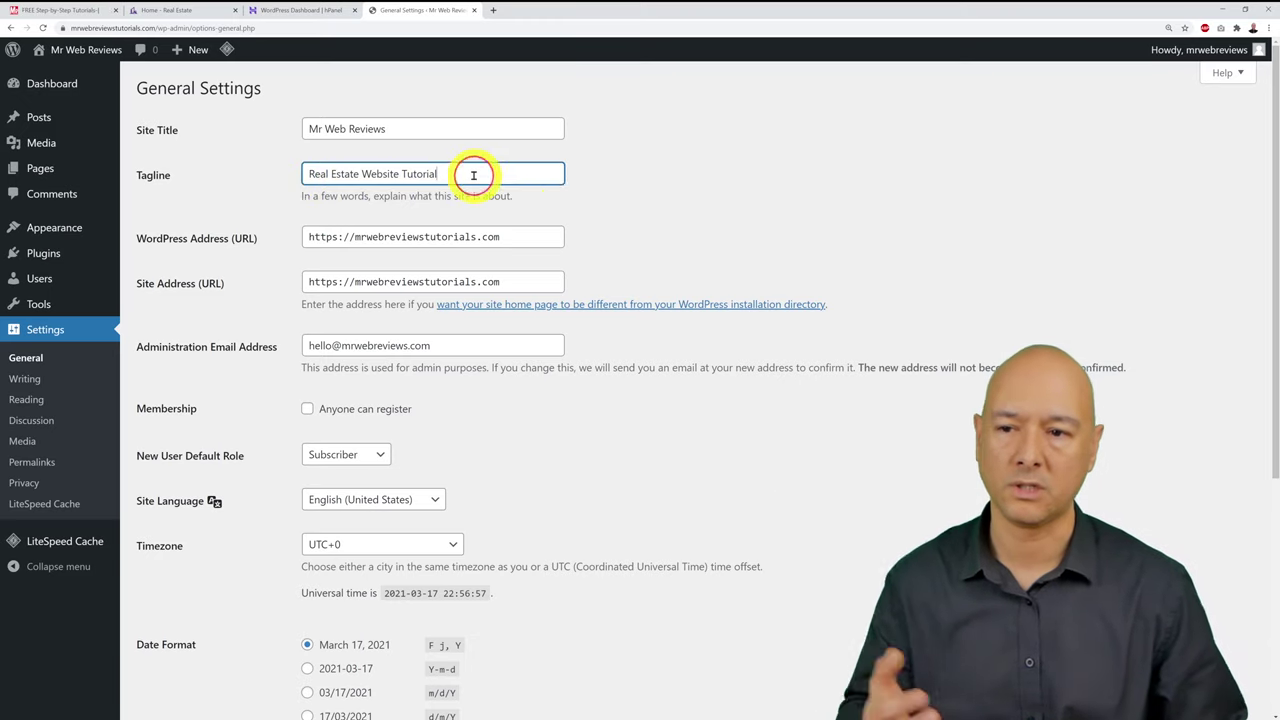
click(673, 212)
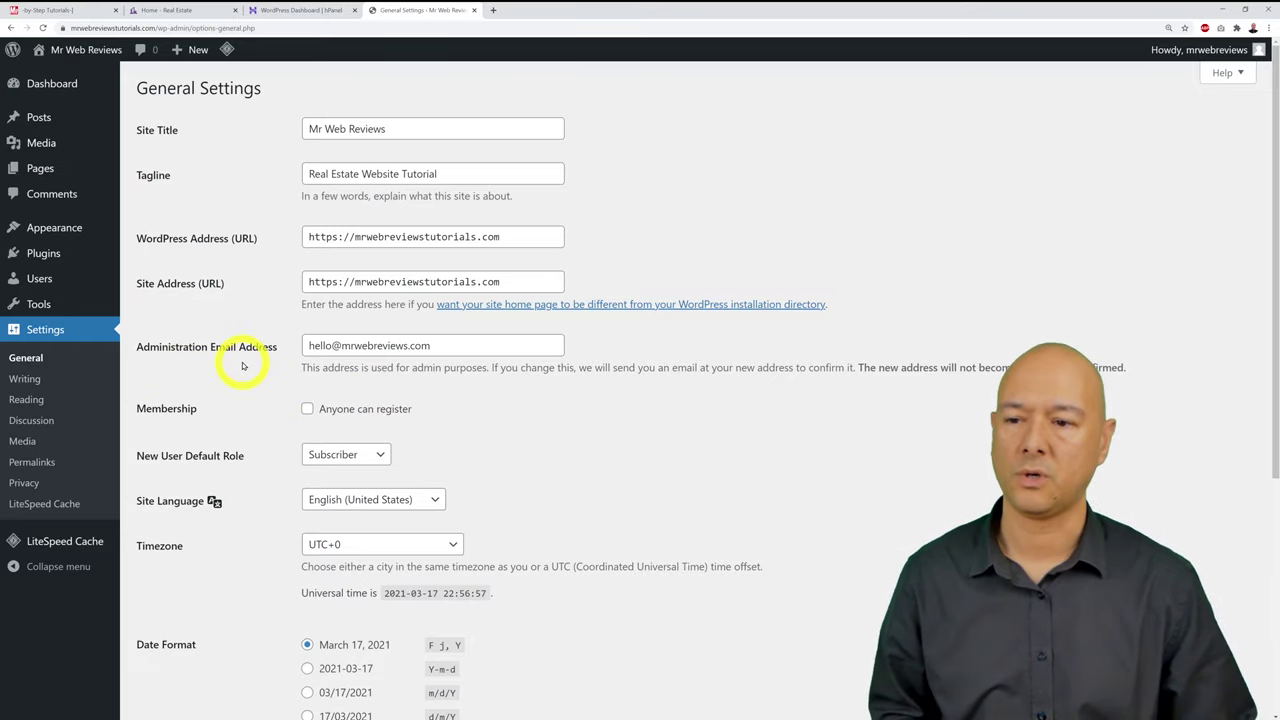
Step: Leave the administration email unchanged and save the General Settings
click(441, 347)
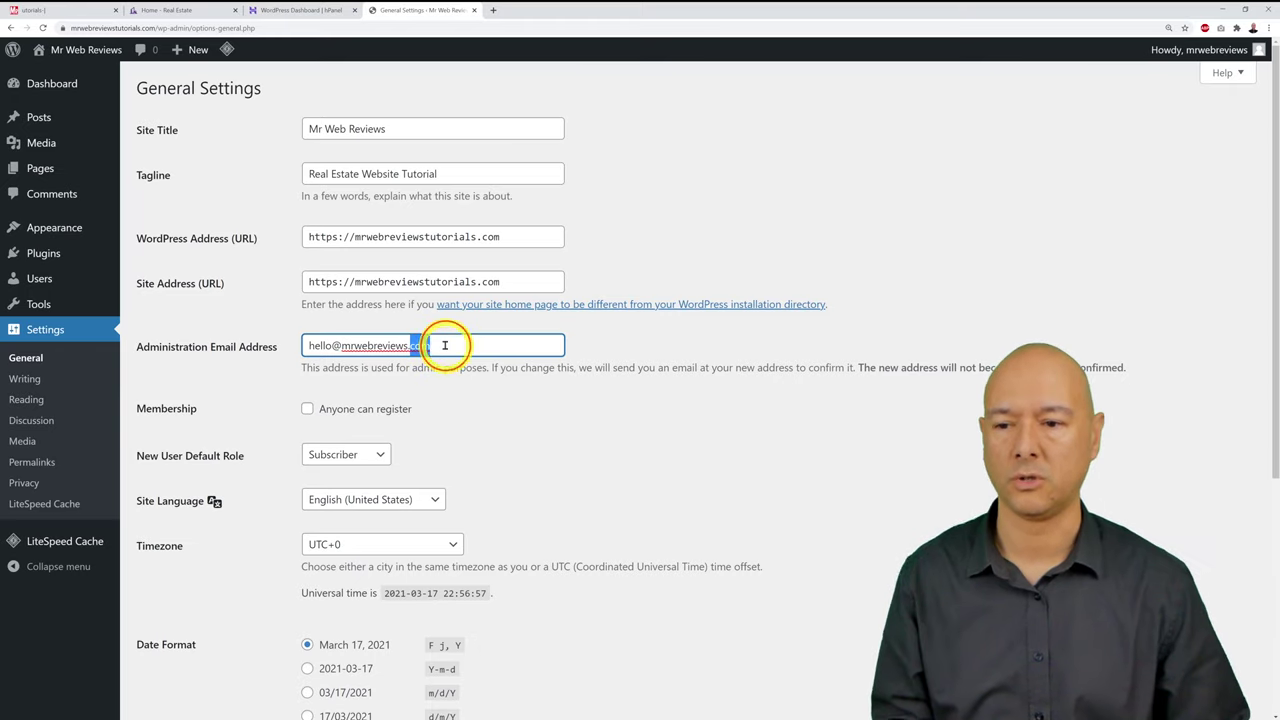
click(513, 407)
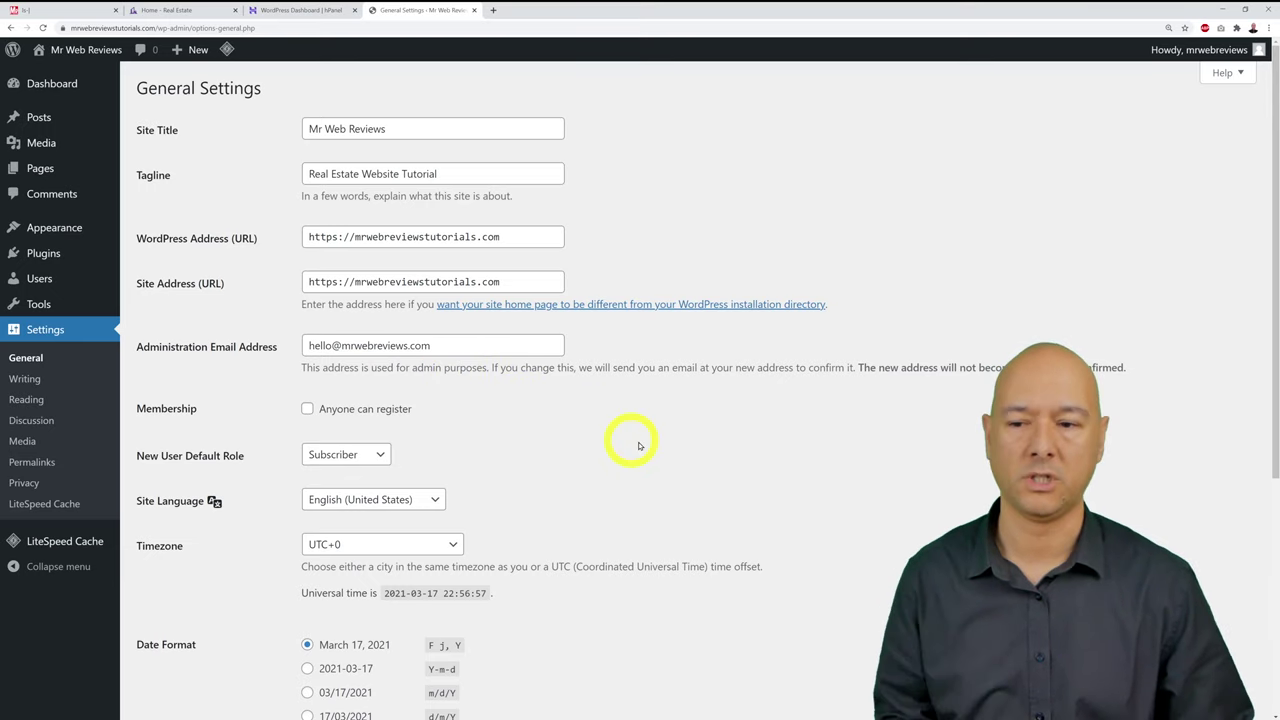
scroll(690, 455, down, 1)
scroll(696, 459, down, 3)
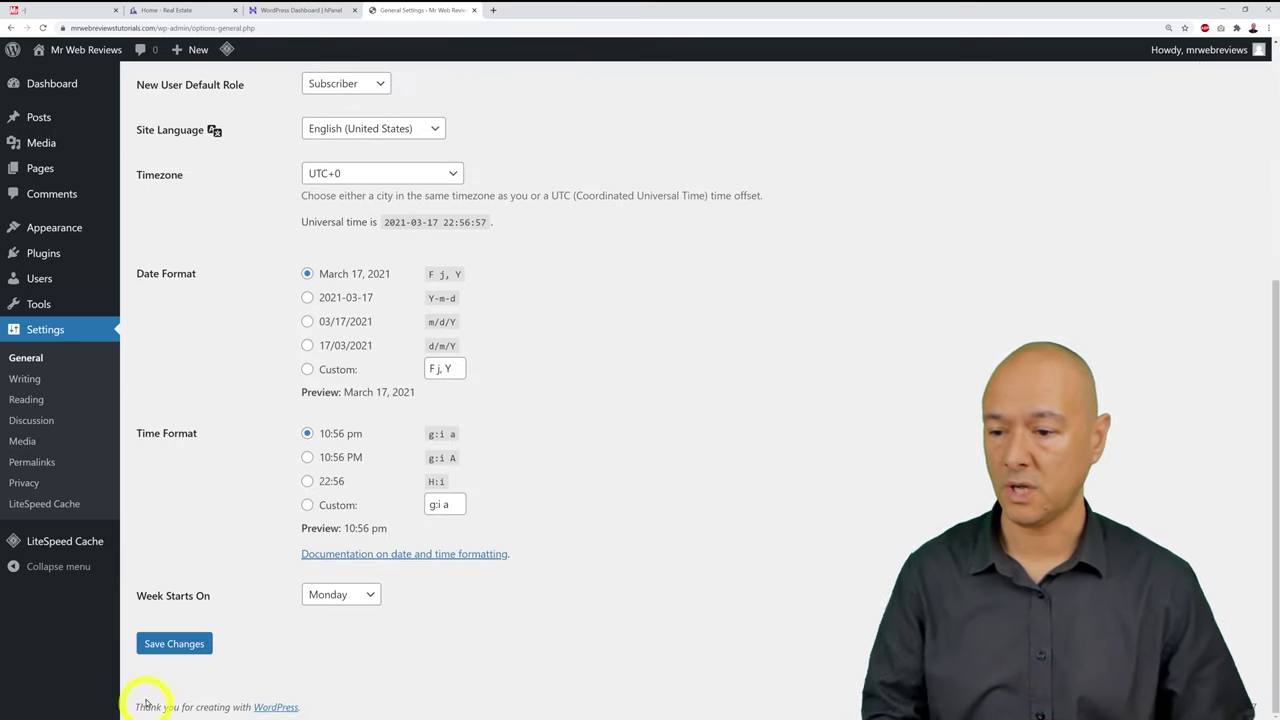
click(172, 644)
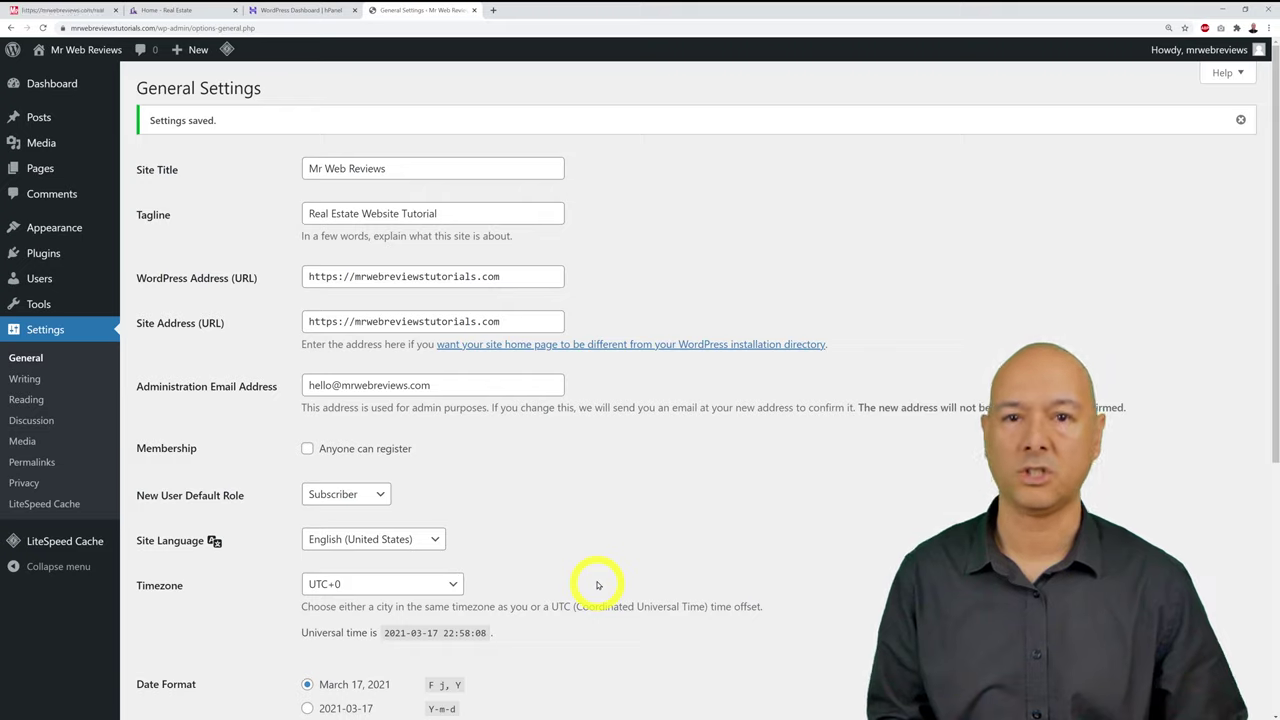
Step: Tick General Settings on the tutorial checklist, then go to Permalink Settings
click(66, 10)
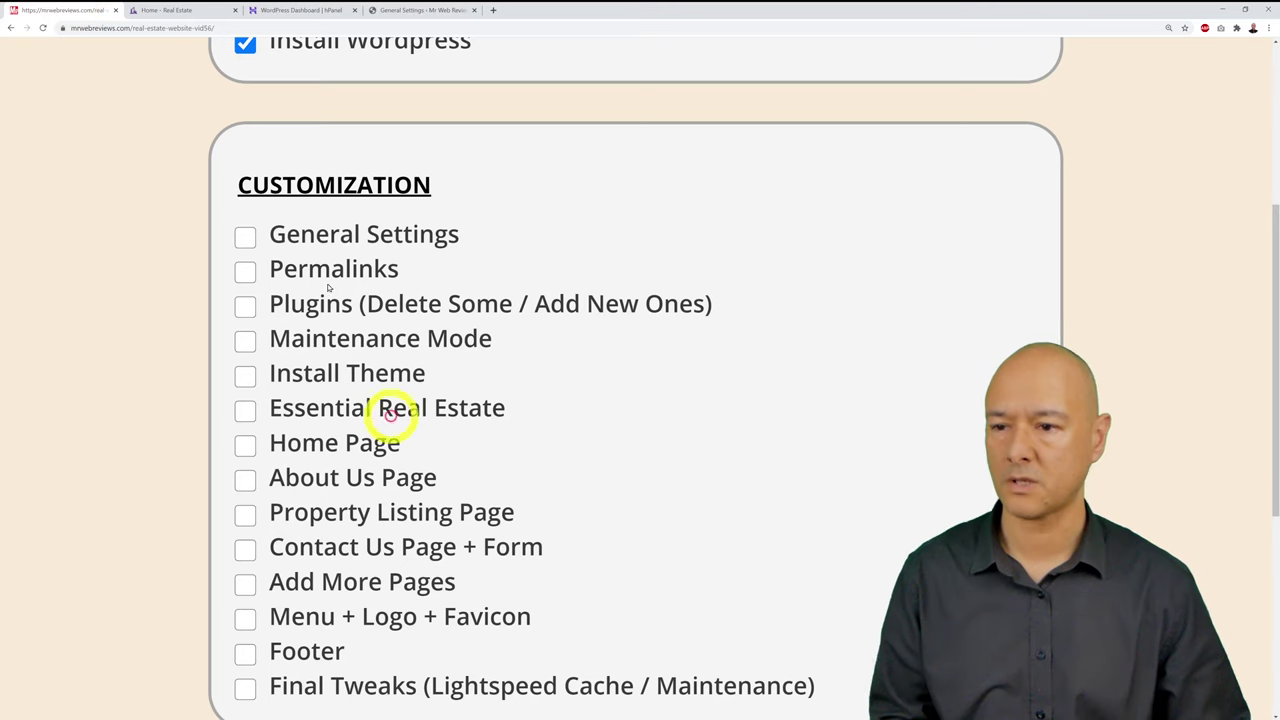
click(245, 237)
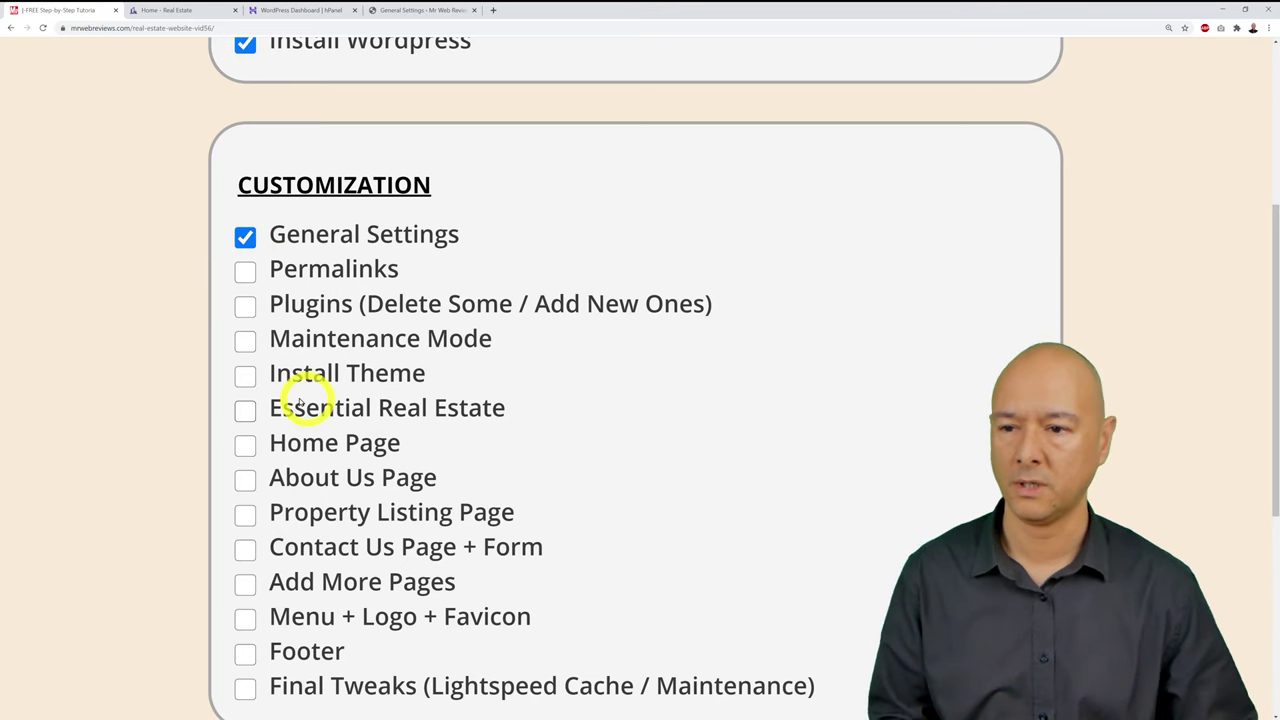
click(392, 9)
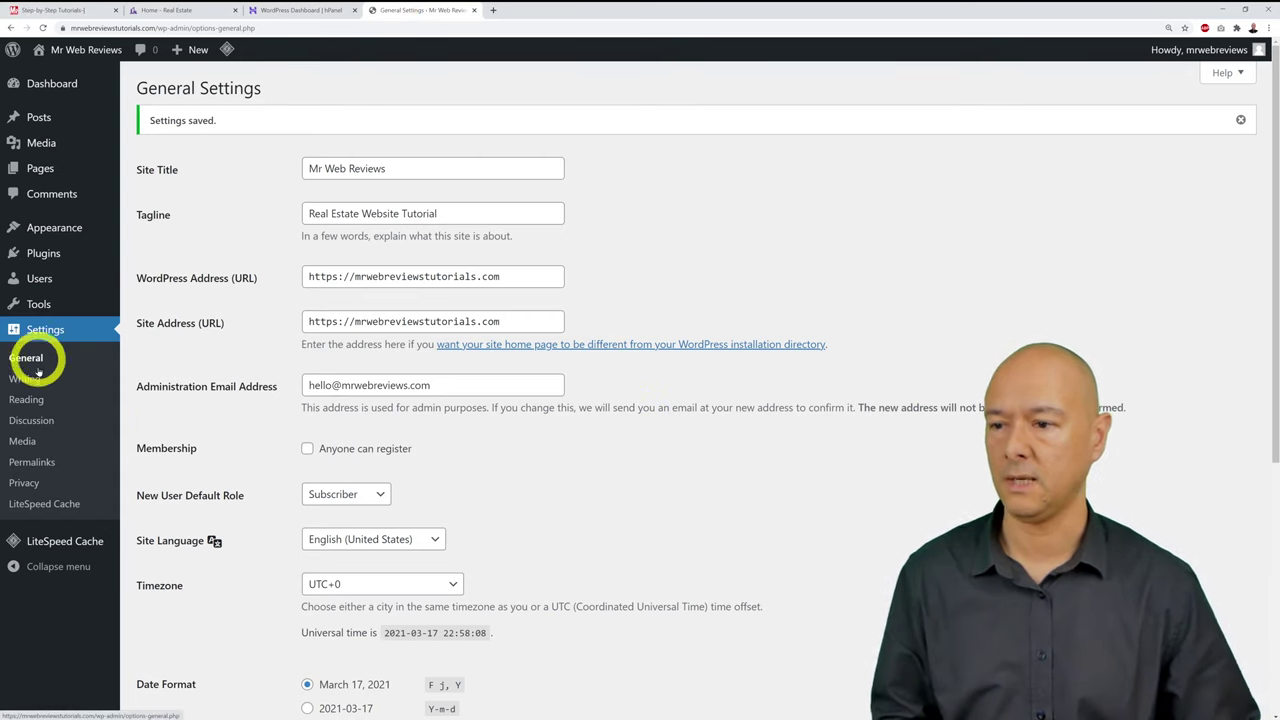
click(40, 465)
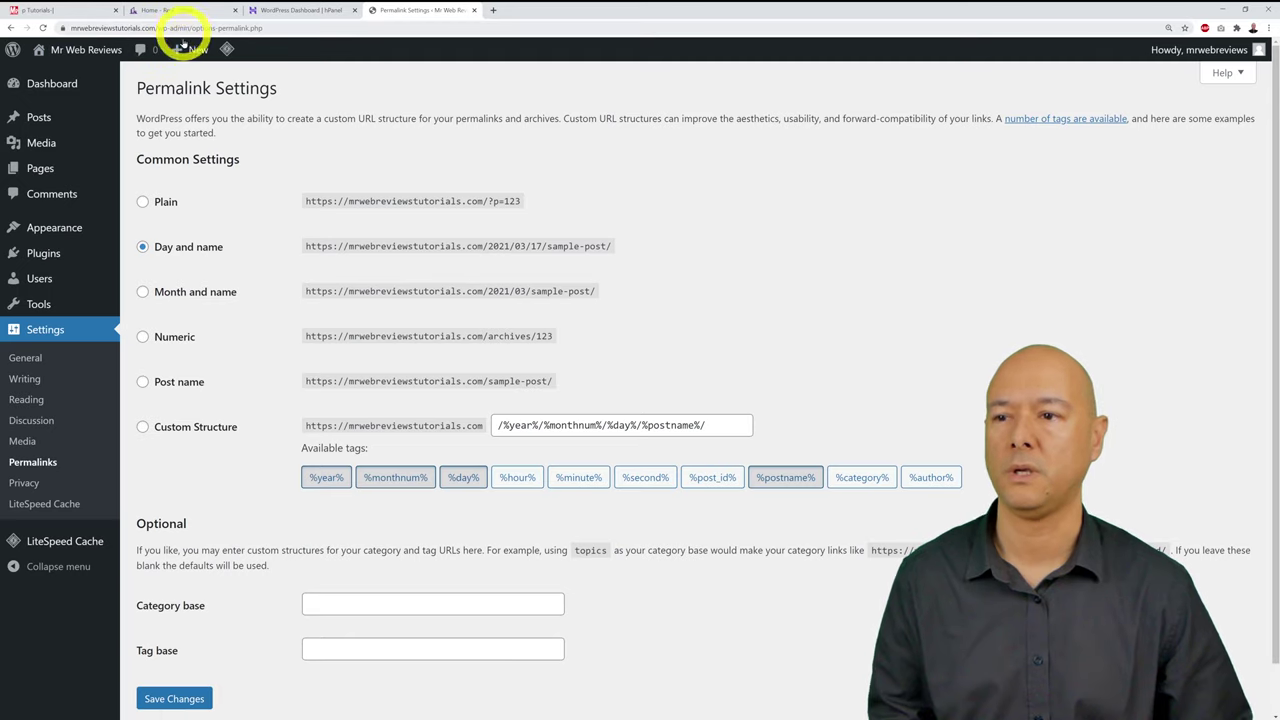
Step: Switch the permalink structure to Post name and save it
mouse_move(182, 50)
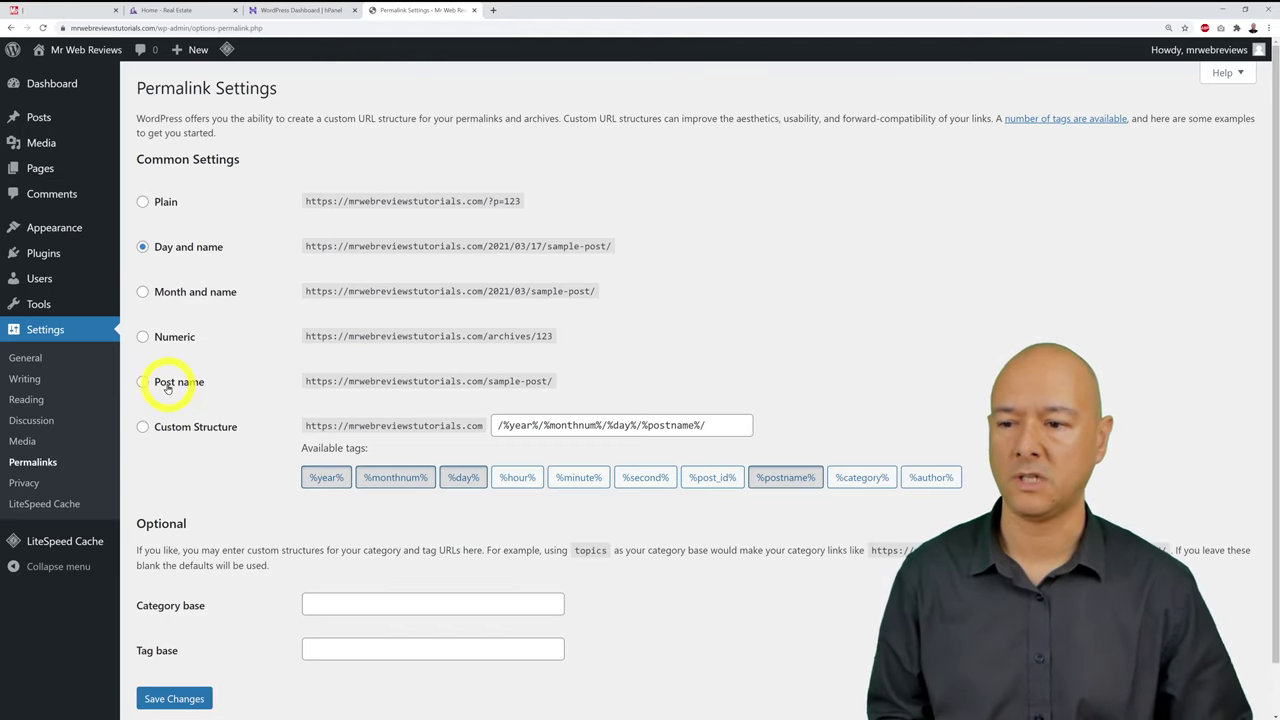
click(168, 387)
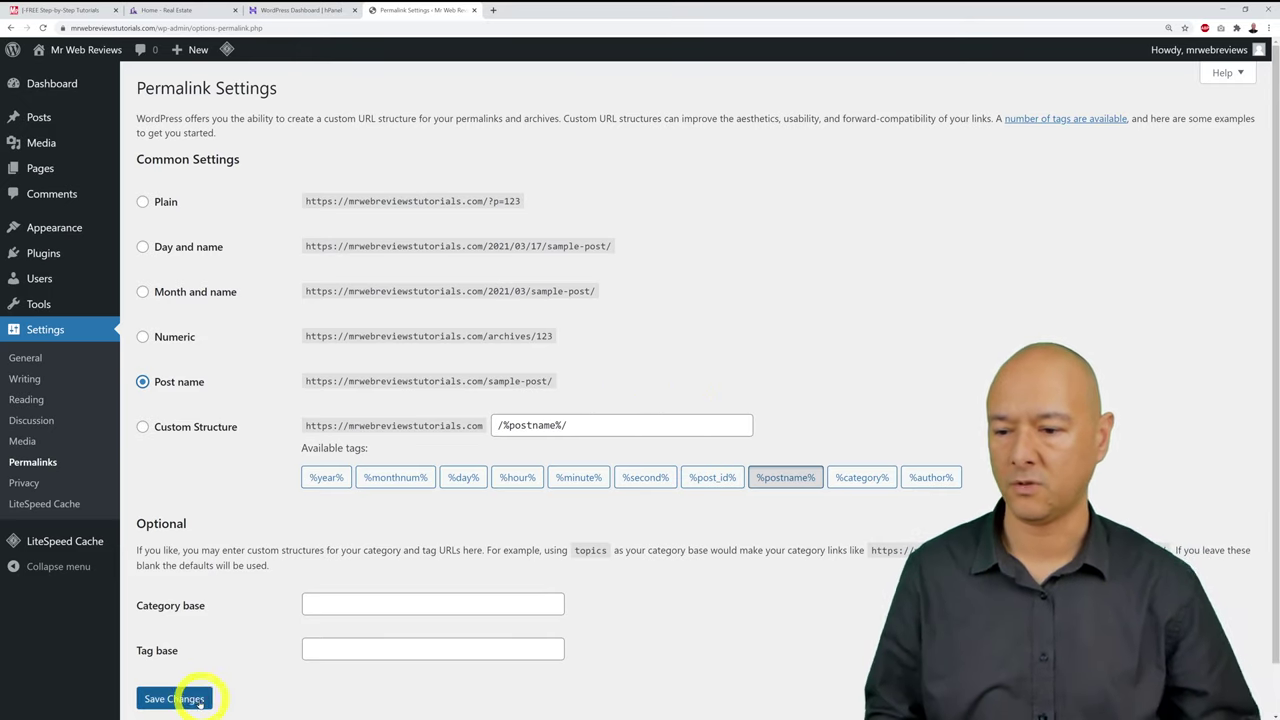
click(180, 698)
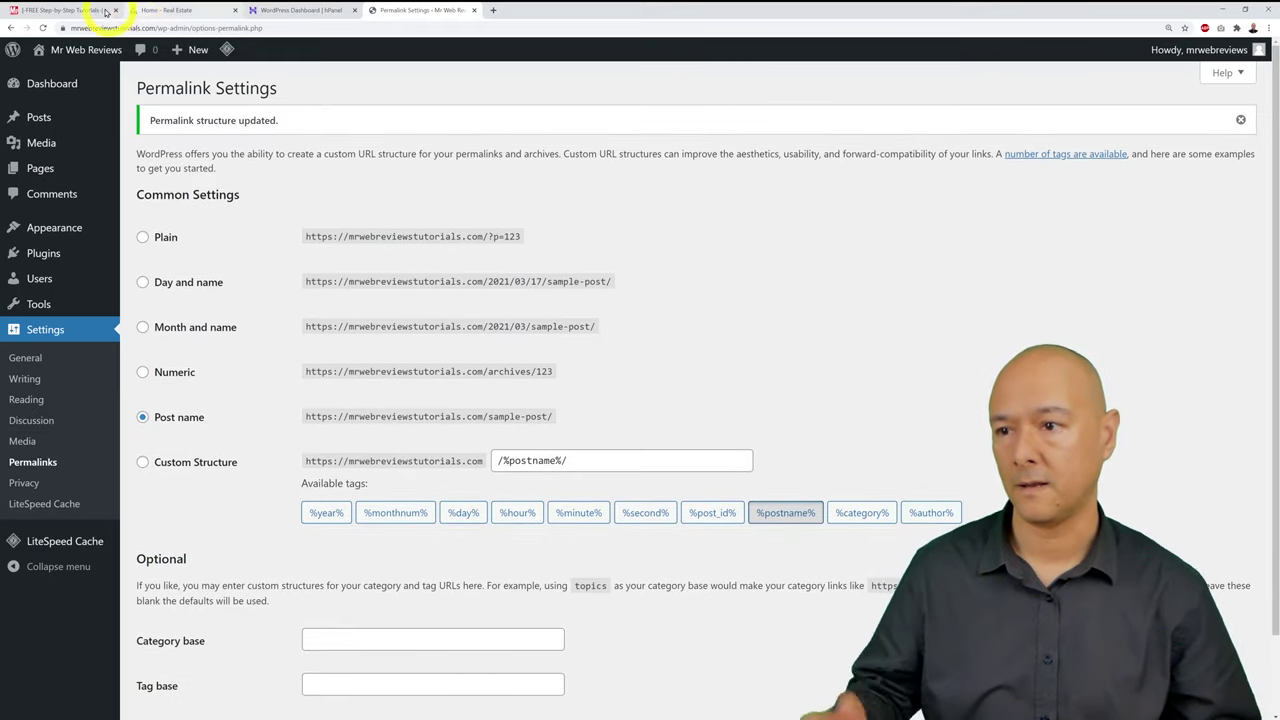
Step: Tick Permalinks on the tutorial checklist and go to the Installed Plugins list
click(86, 12)
click(245, 272)
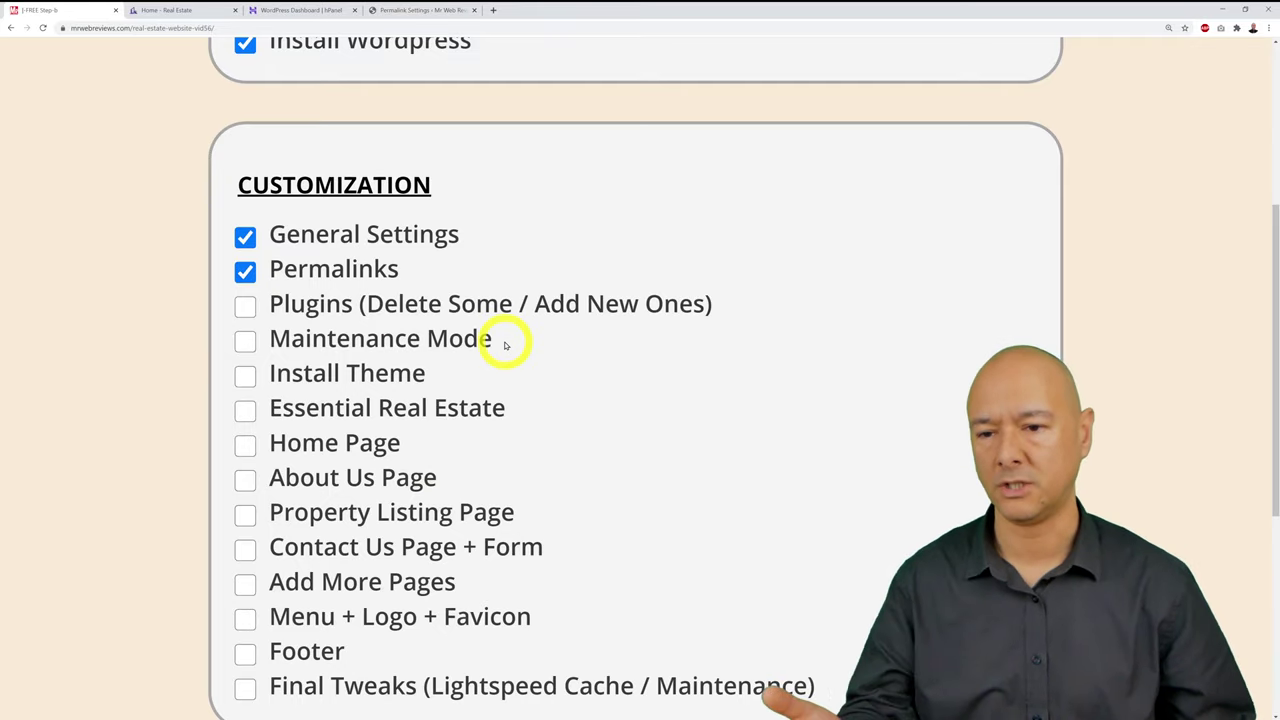
click(393, 10)
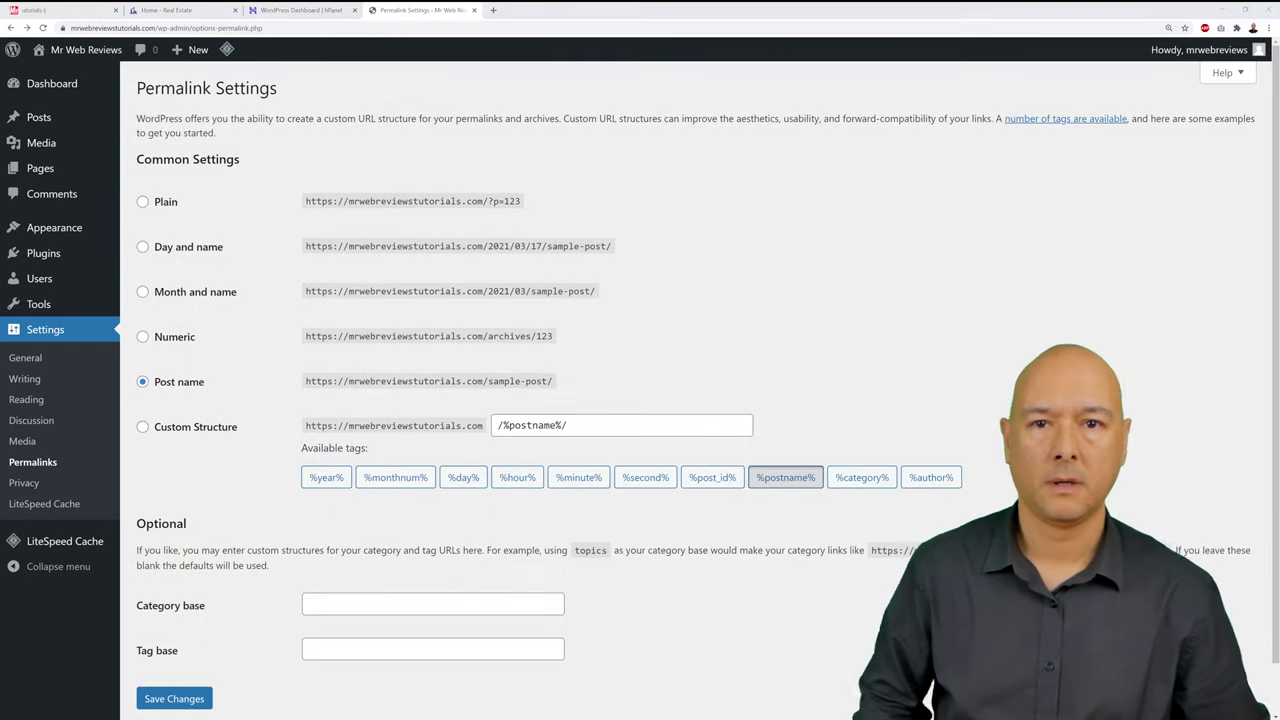
click(43, 253)
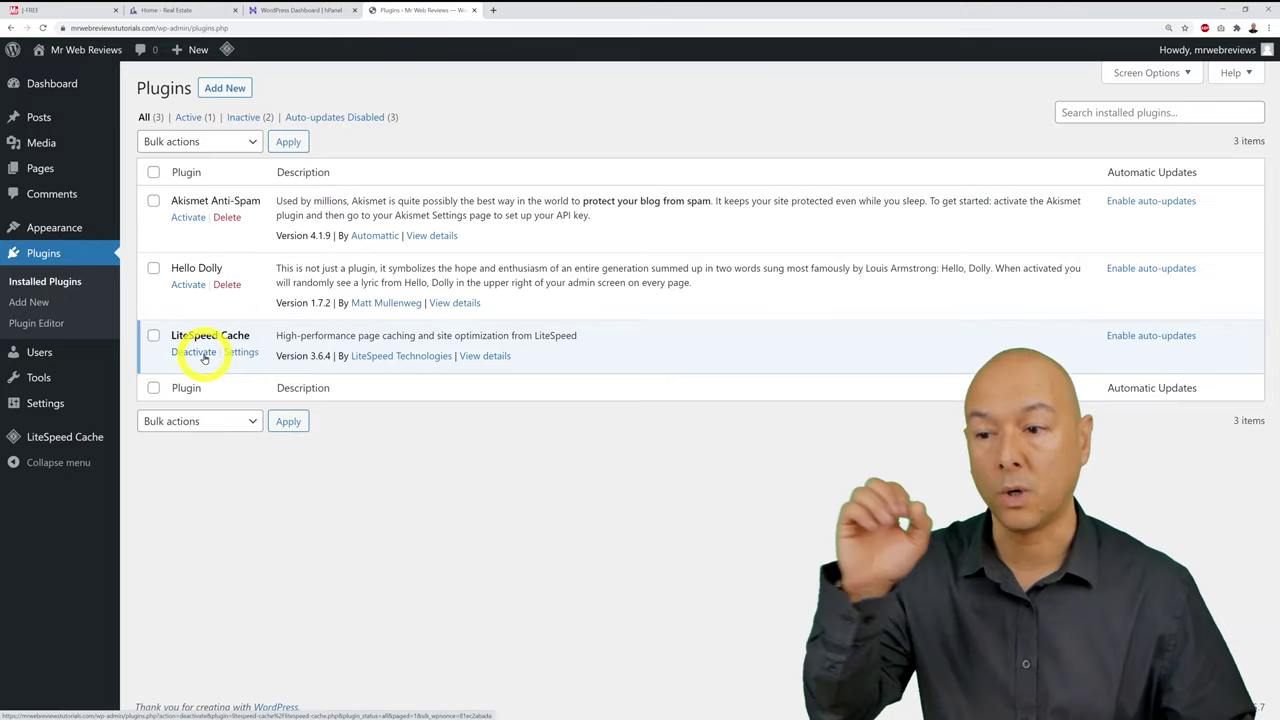
Step: Deactivate LiteSpeed Cache and check Hello Dolly and Akismet Anti-Spam for removal
click(195, 352)
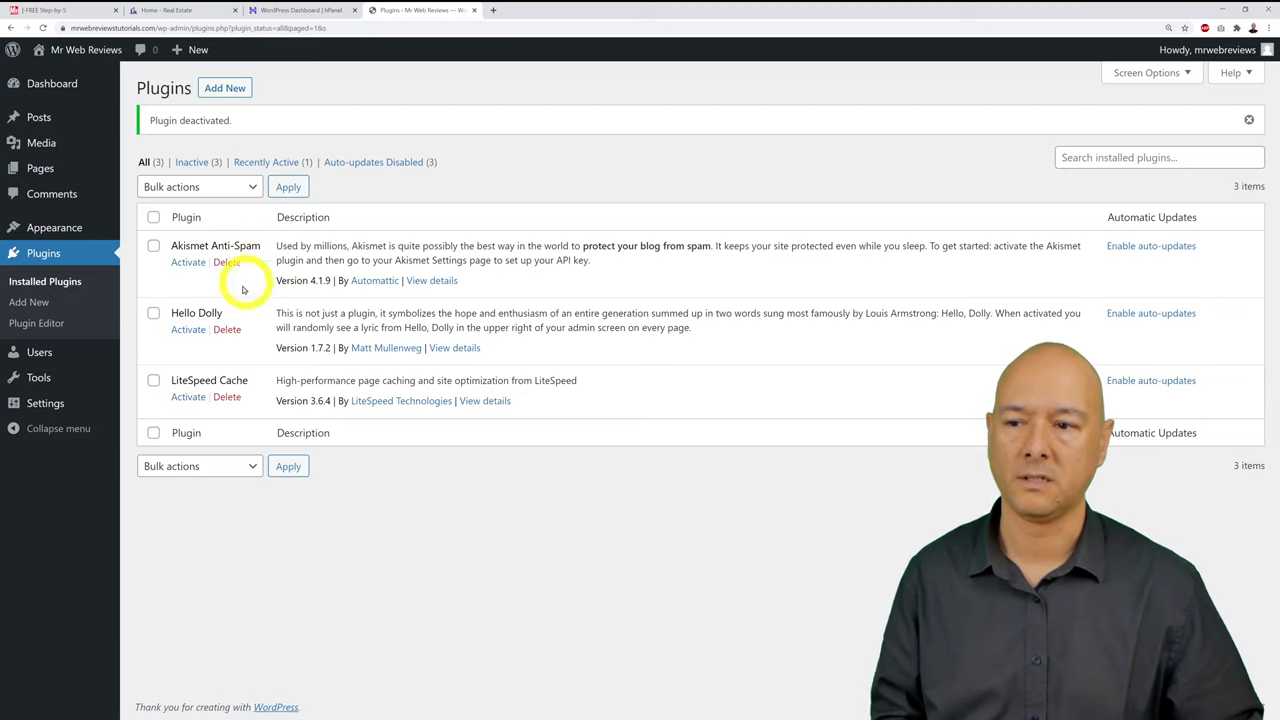
click(155, 313)
click(153, 245)
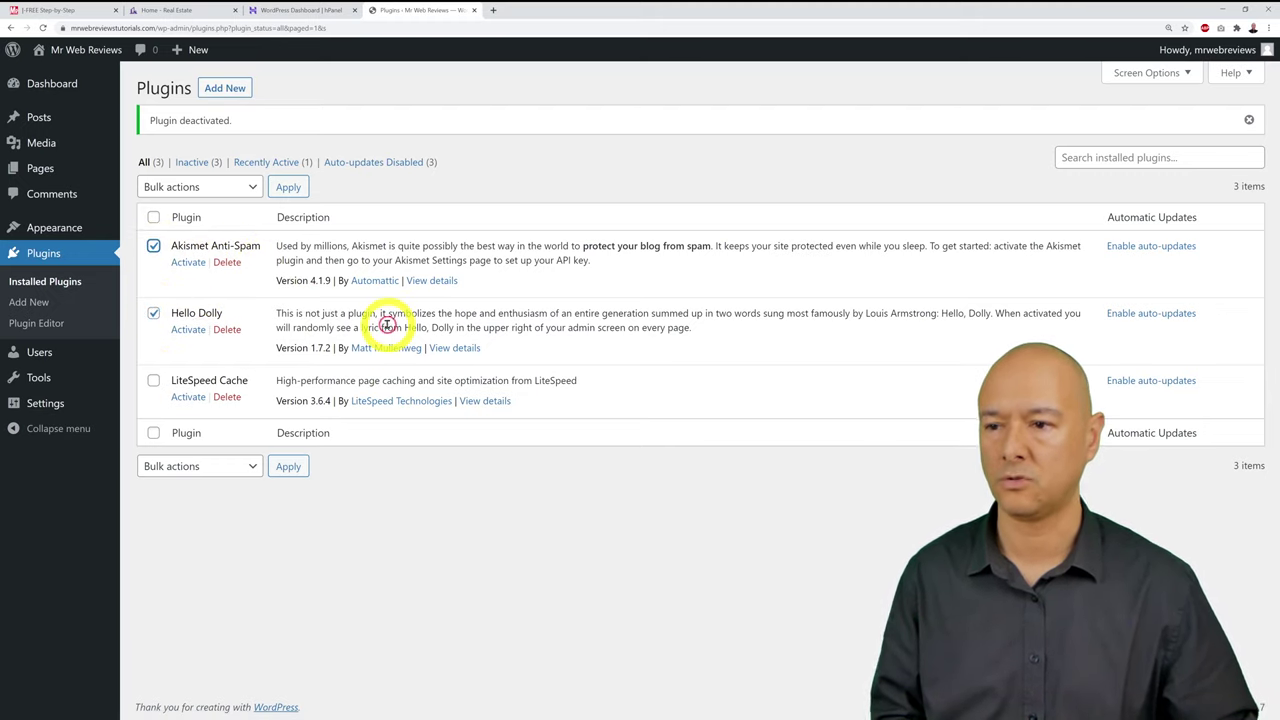
Step: Bulk-delete the two checked plugins, confirming the deletion of their data
click(251, 186)
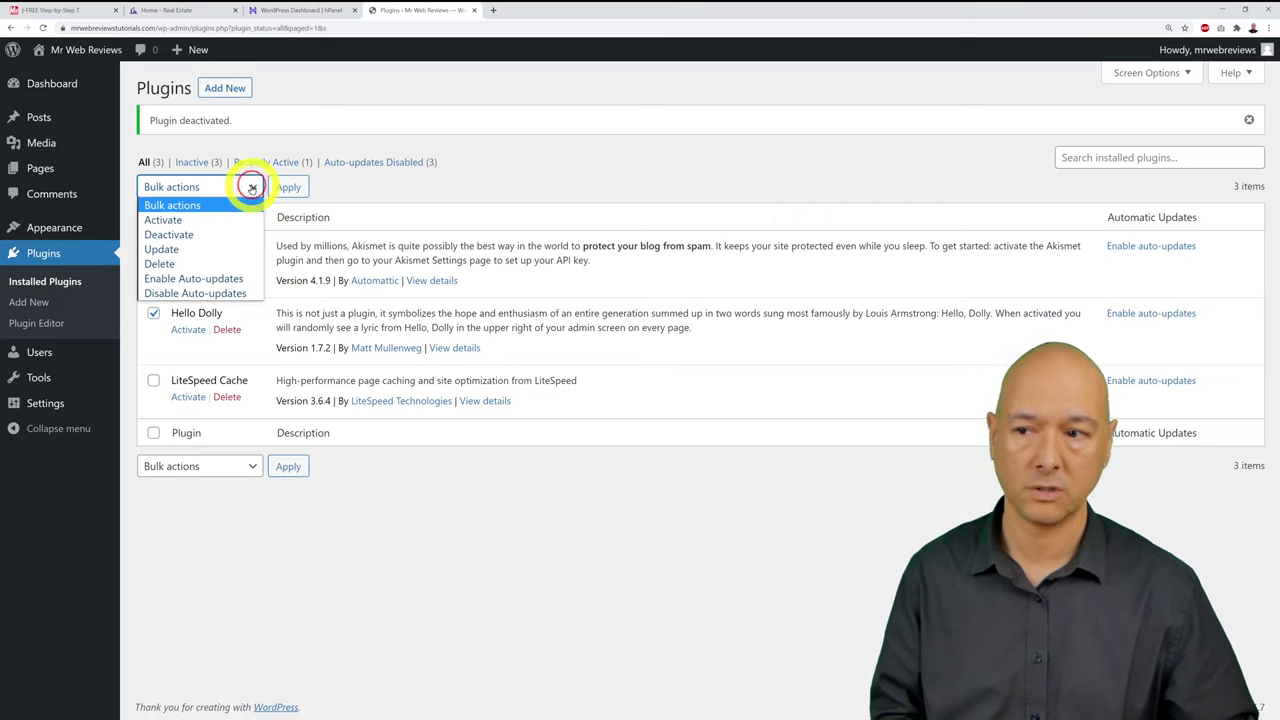
click(203, 264)
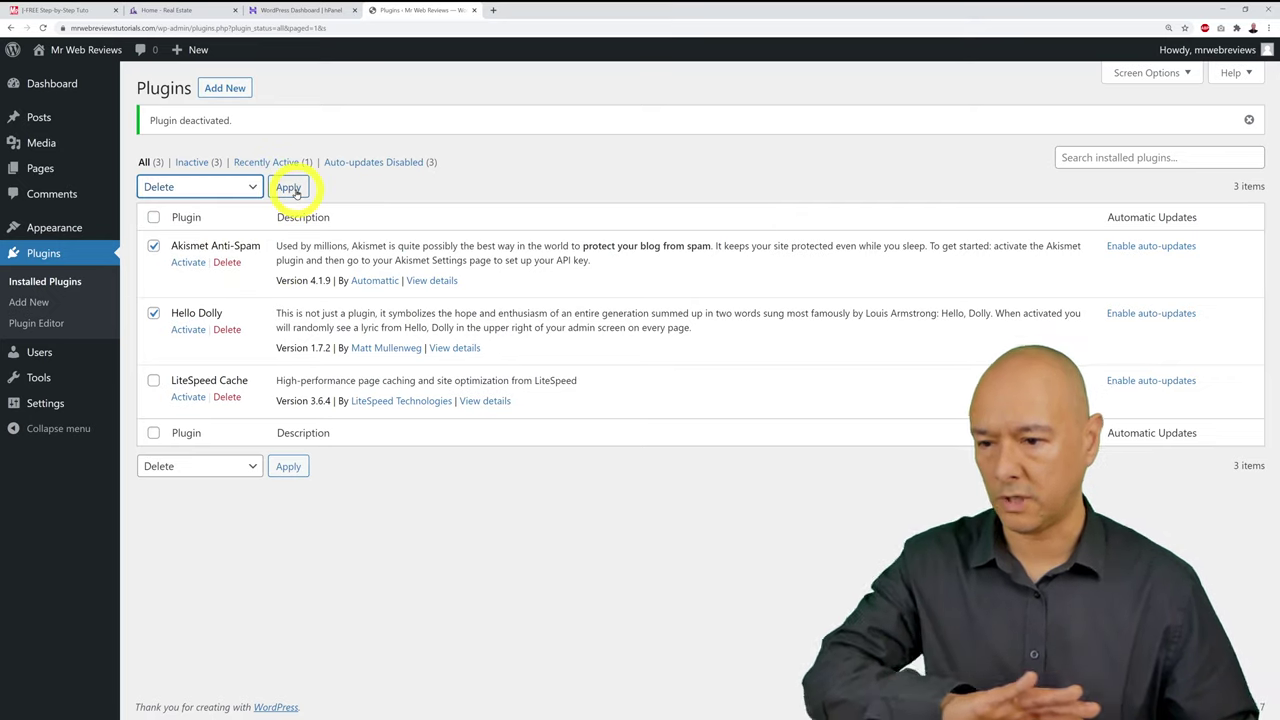
click(292, 188)
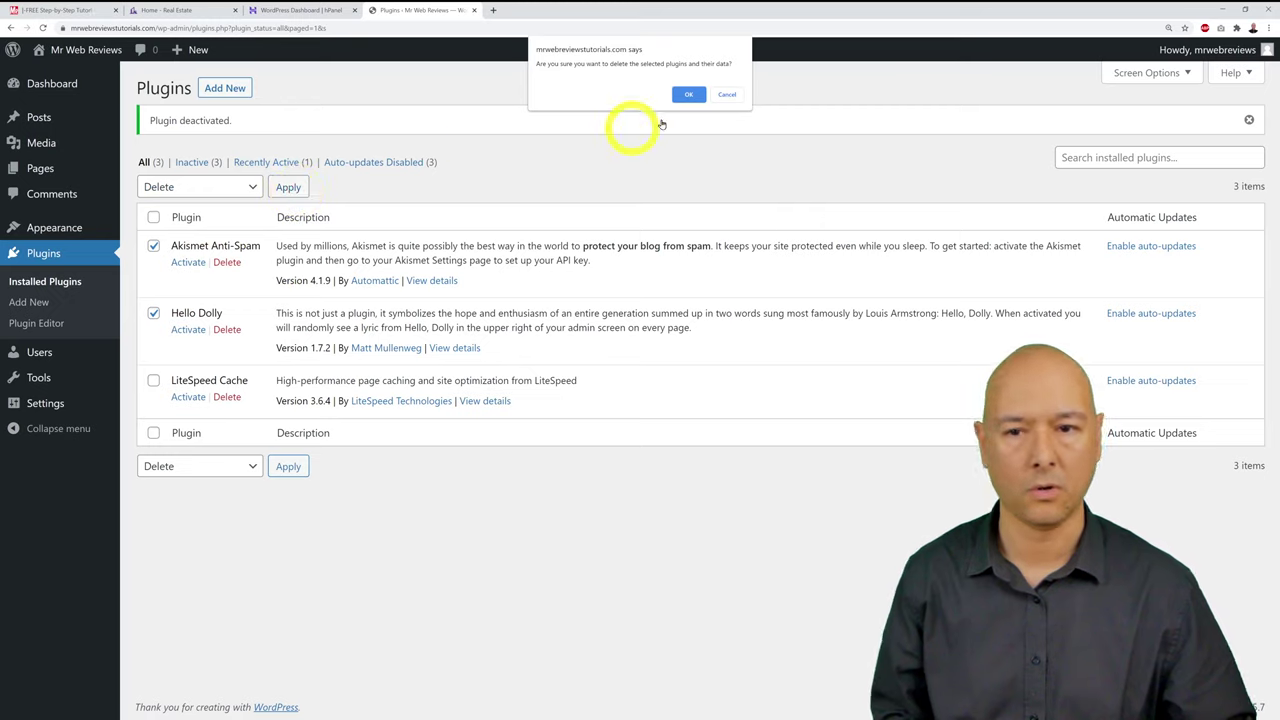
click(689, 94)
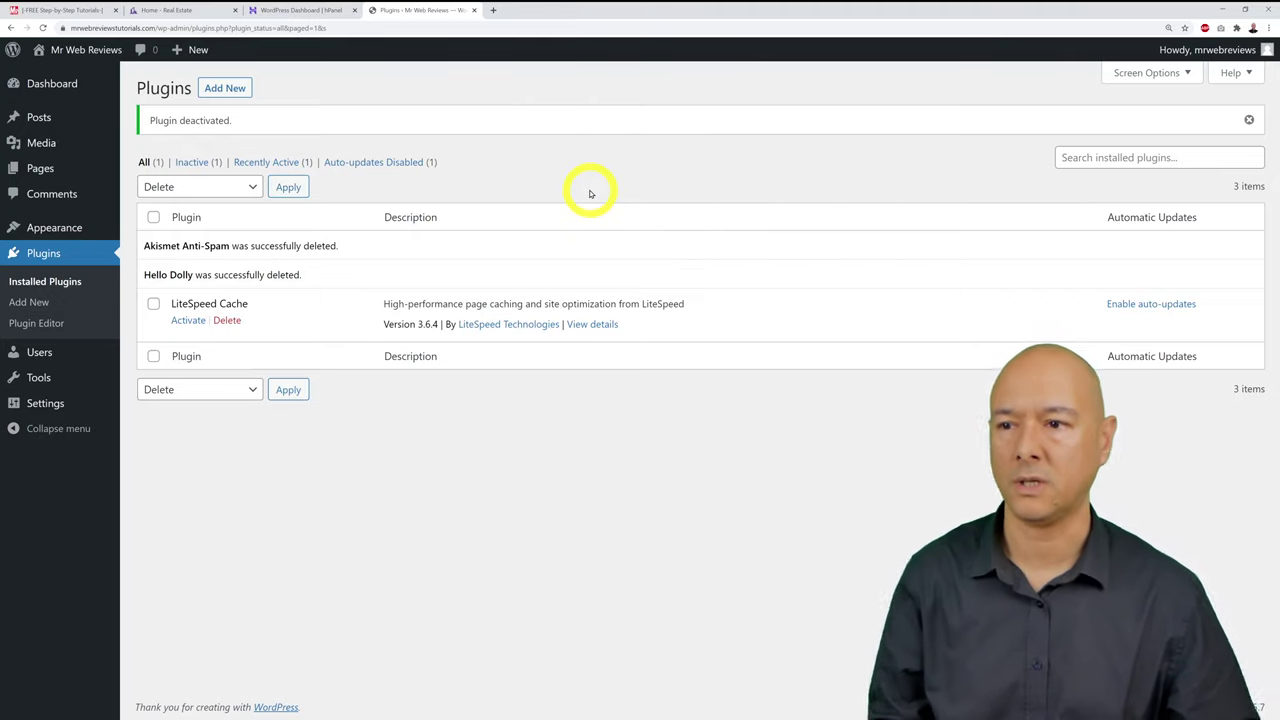
click(240, 91)
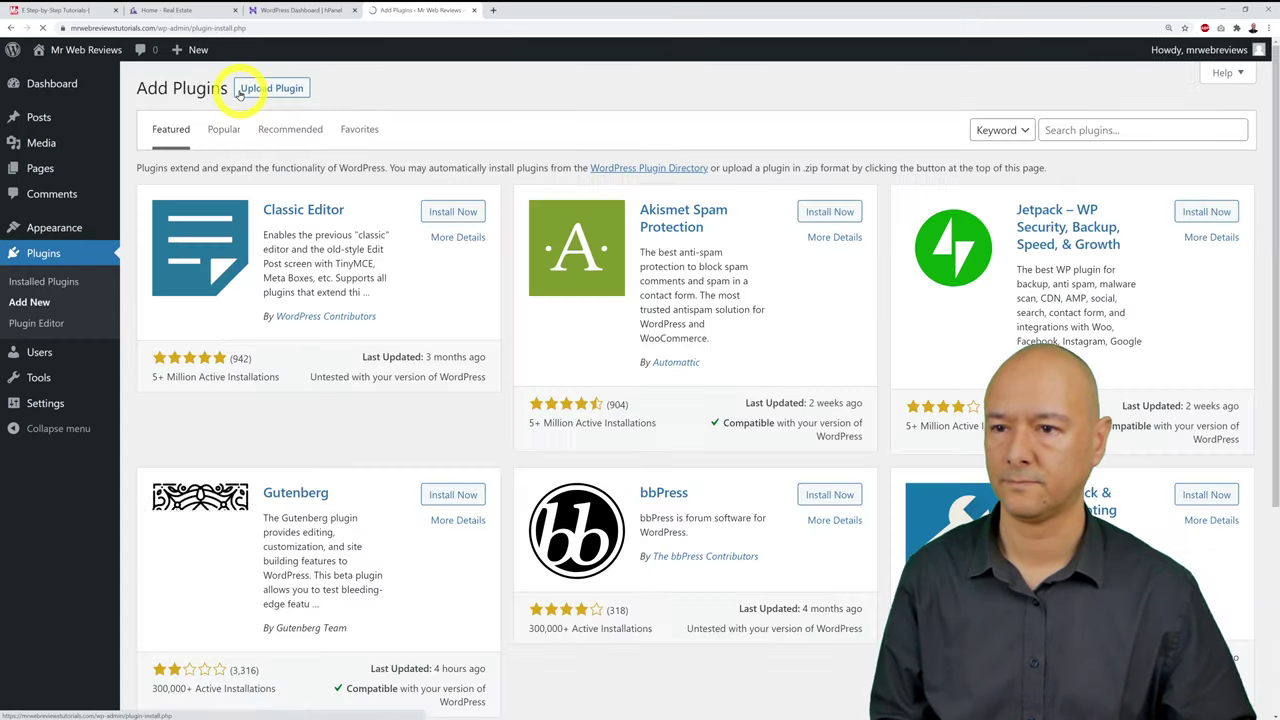
Step: Search plugins for 'maintenance', then install and activate WebFactory's Maintenance plugin
click(1093, 130)
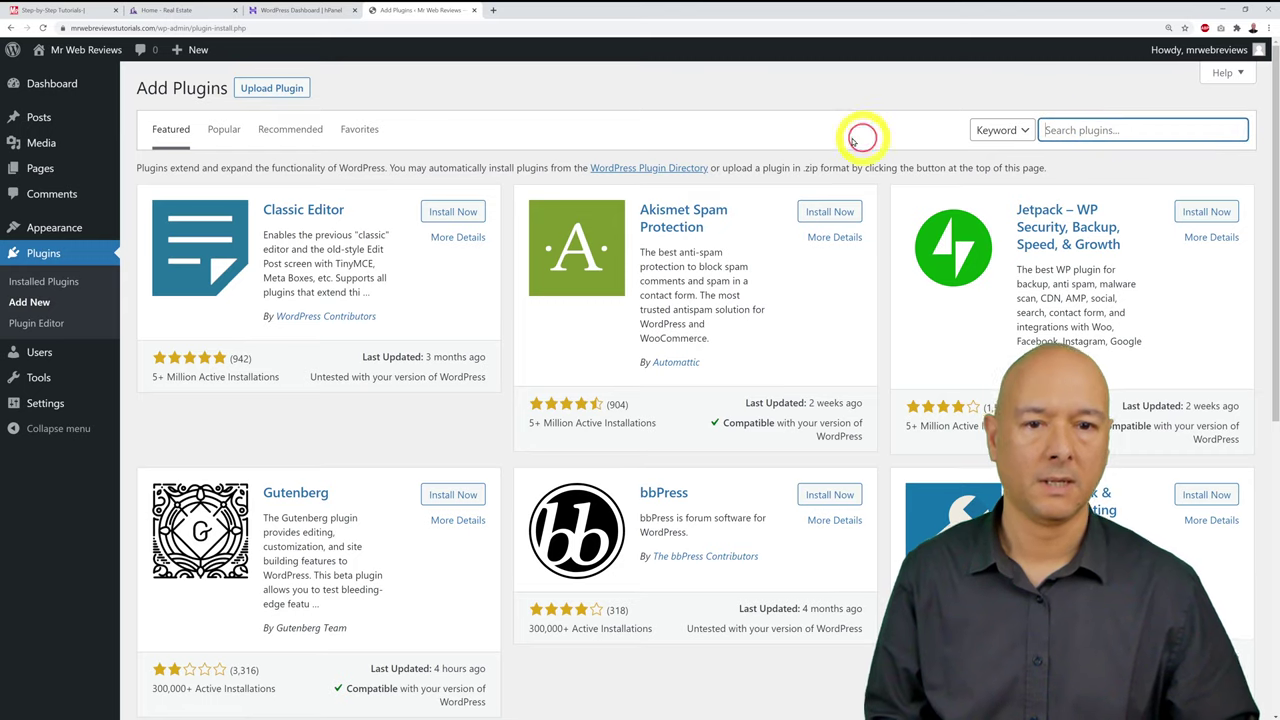
text(m)
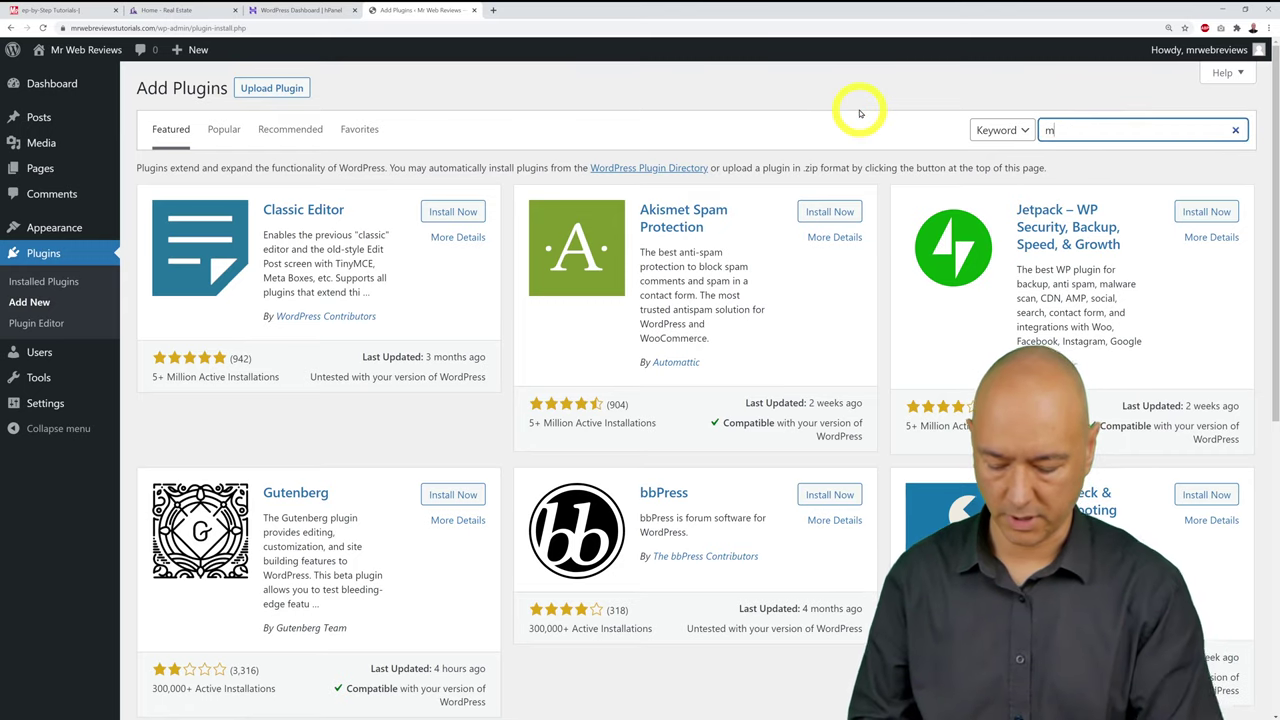
text(aintenance)
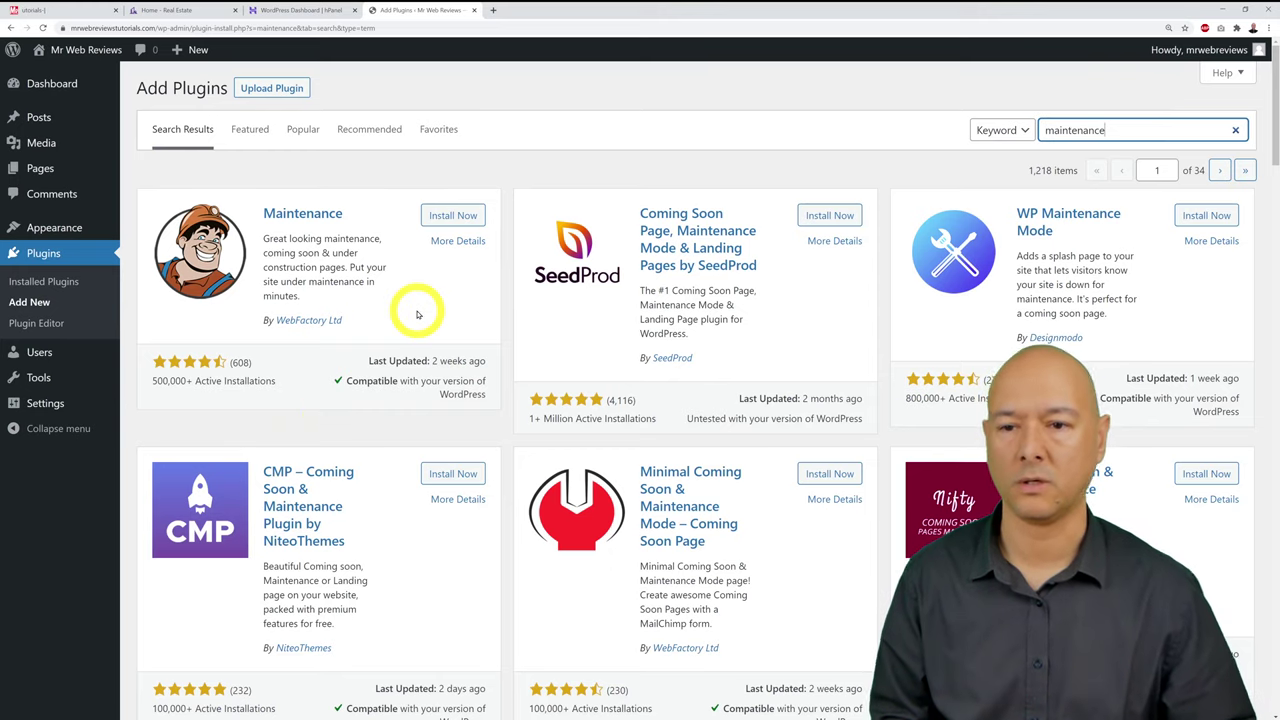
click(447, 216)
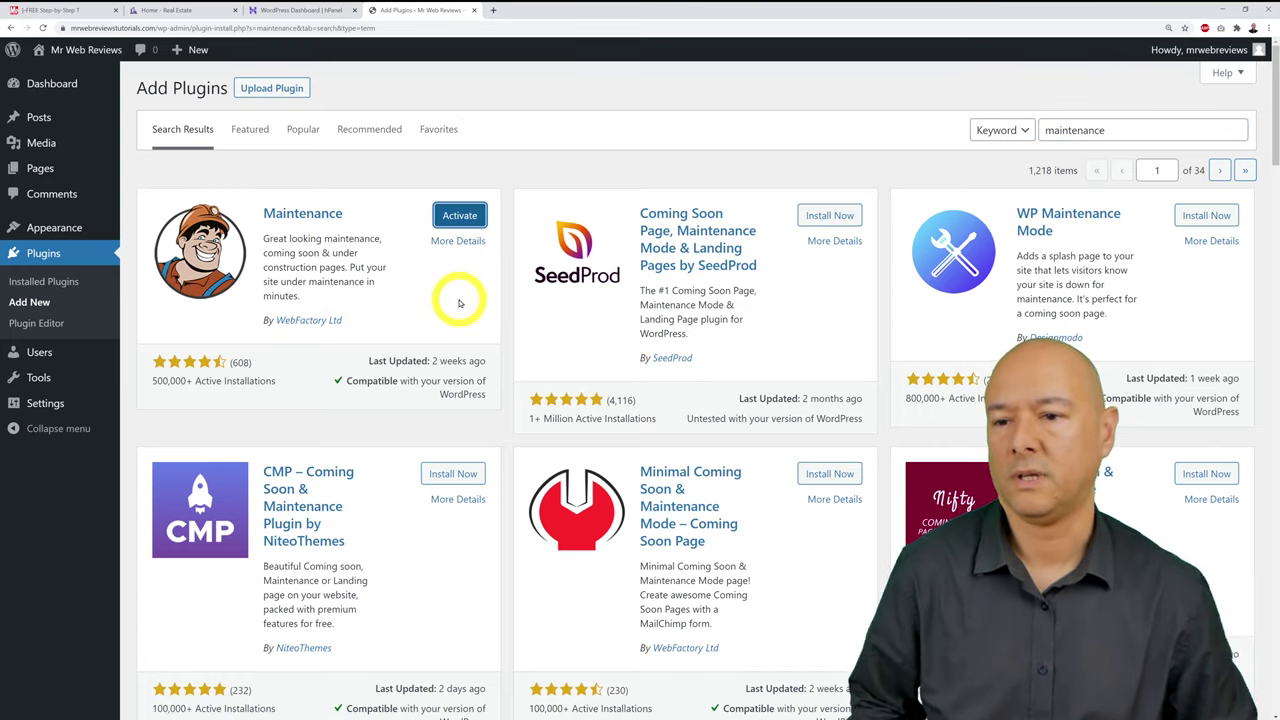
click(459, 215)
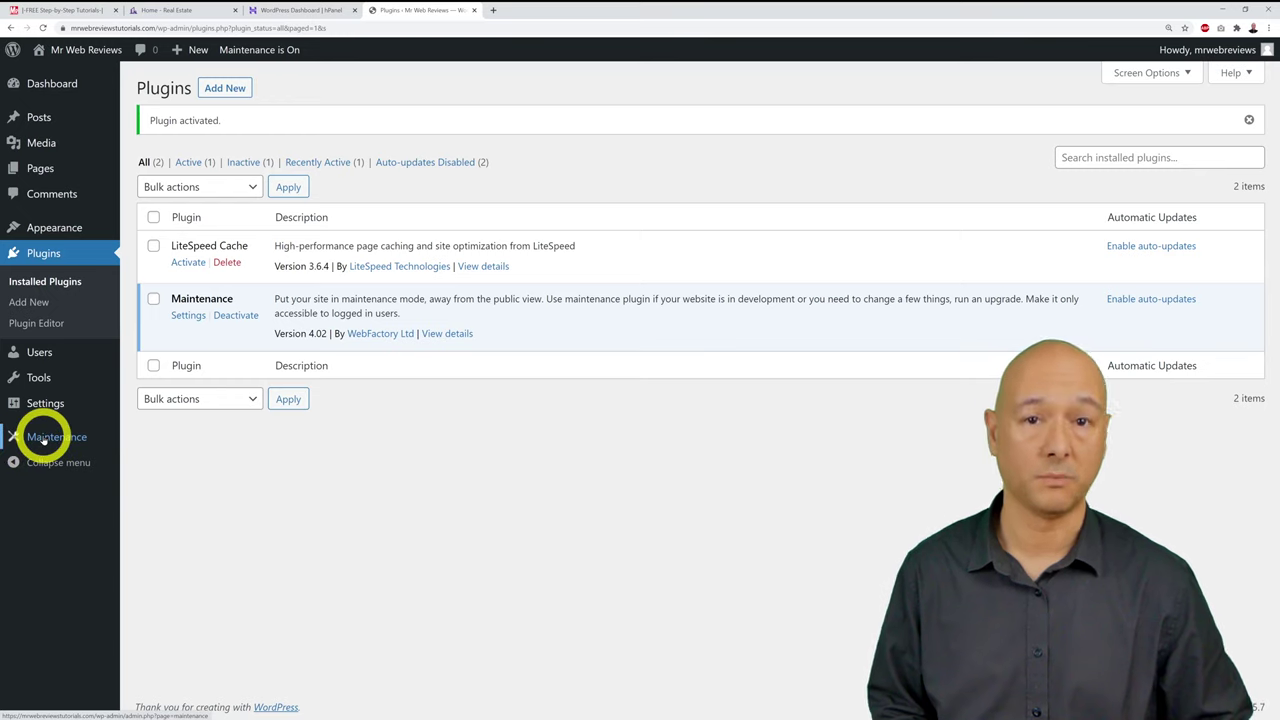
Step: Open the Maintenance settings and the site's front page in a new tab, comparing both
click(45, 438)
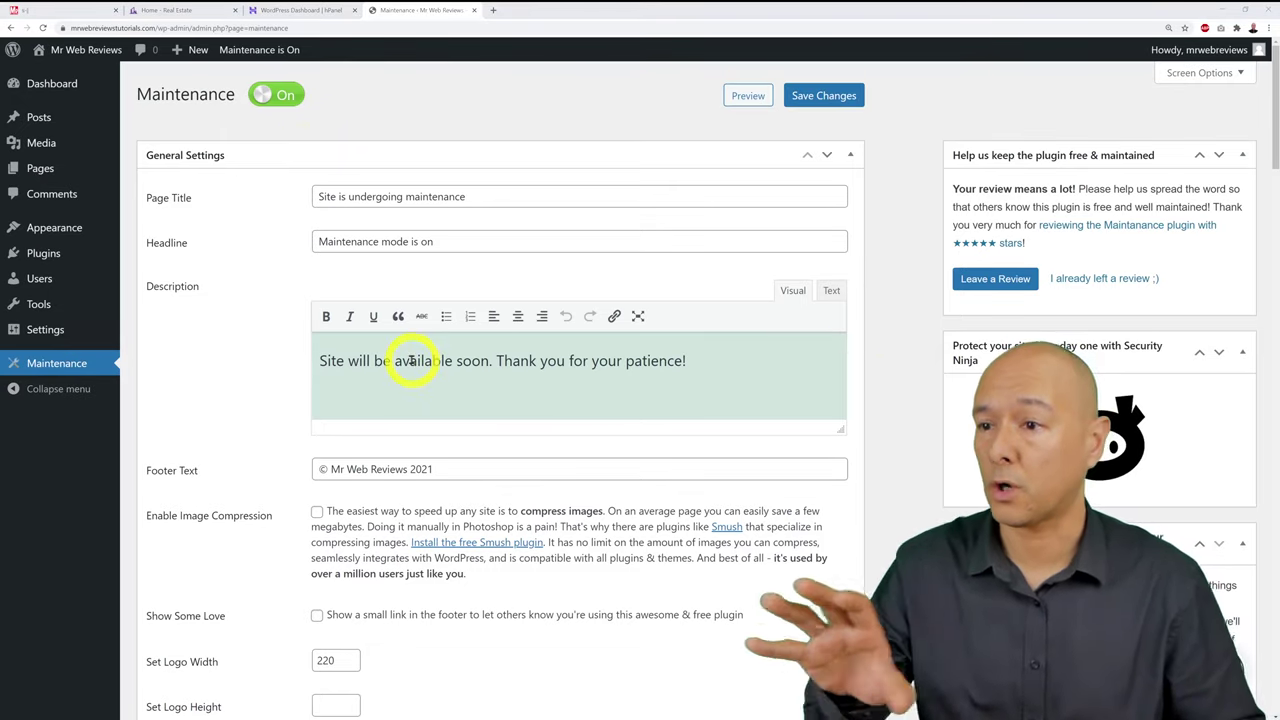
right_click(92, 52)
click(106, 58)
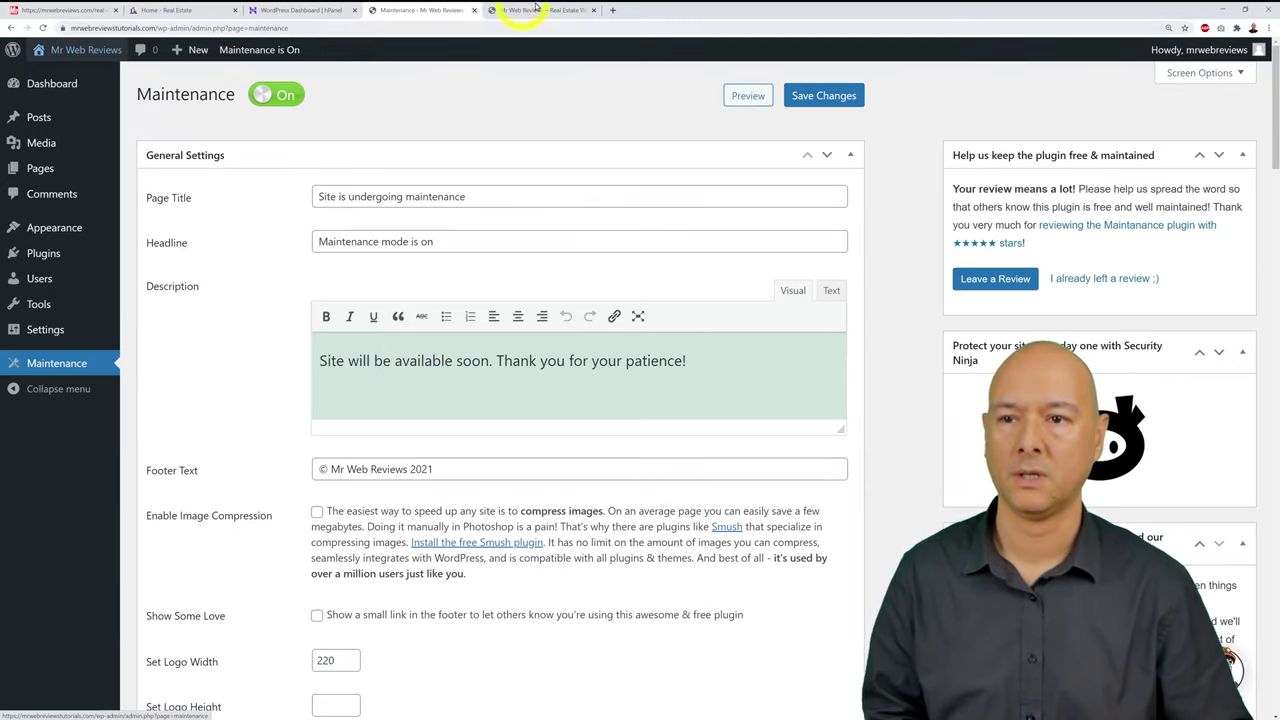
click(536, 10)
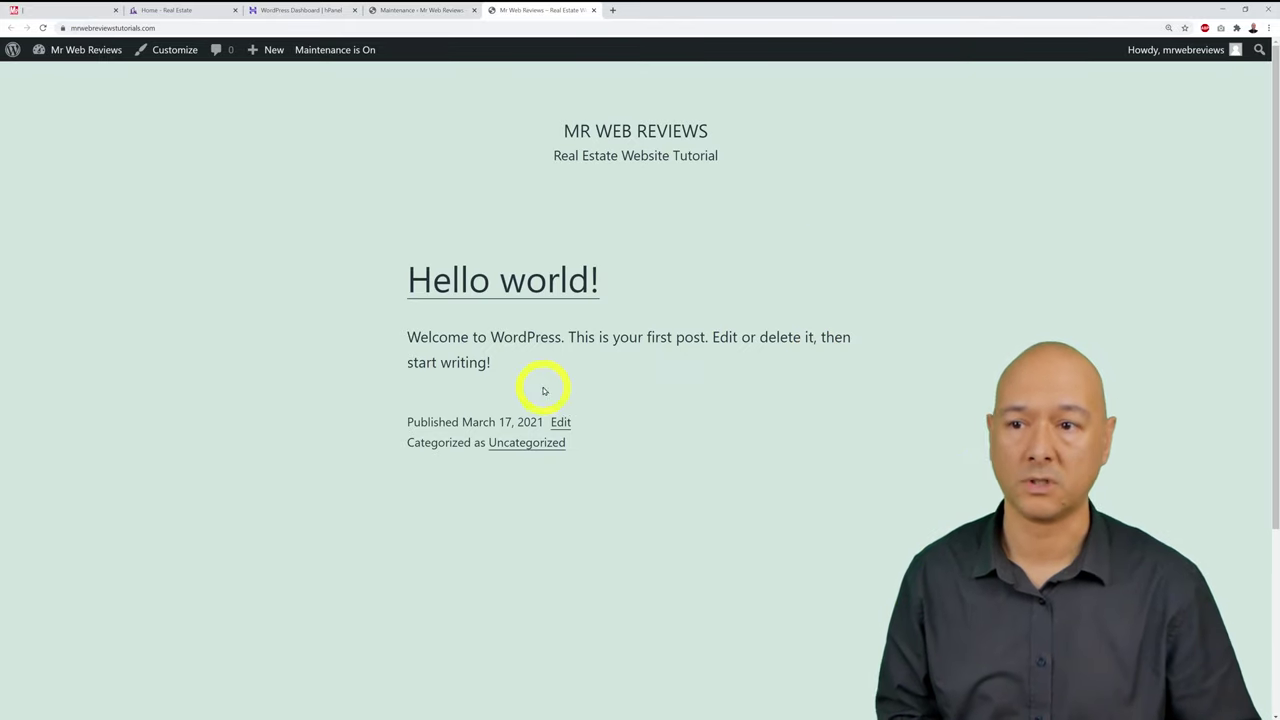
click(430, 10)
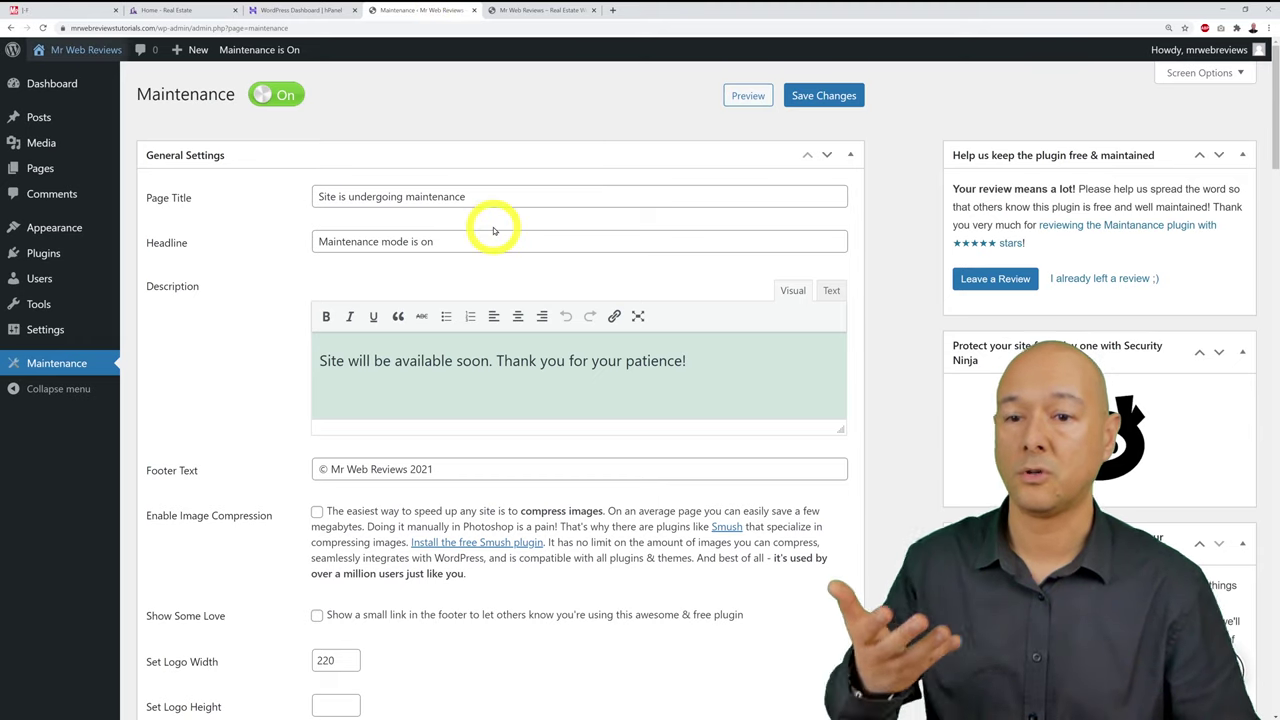
click(525, 11)
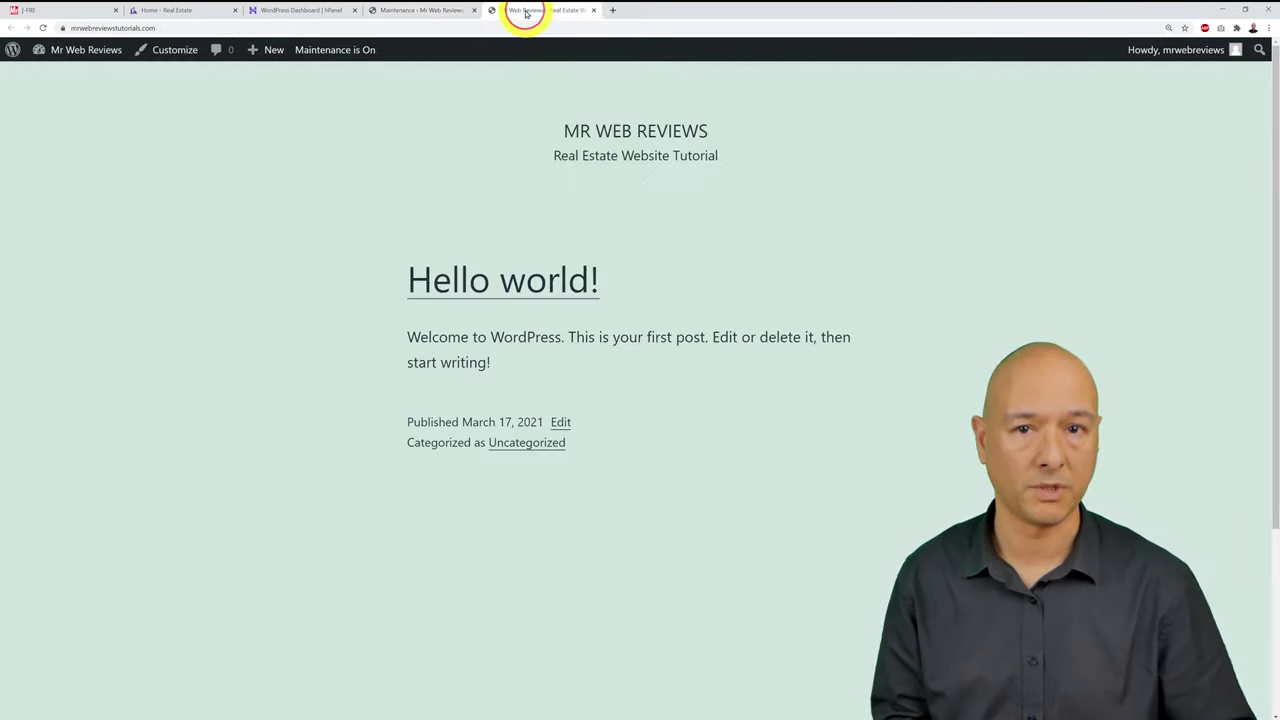
click(420, 12)
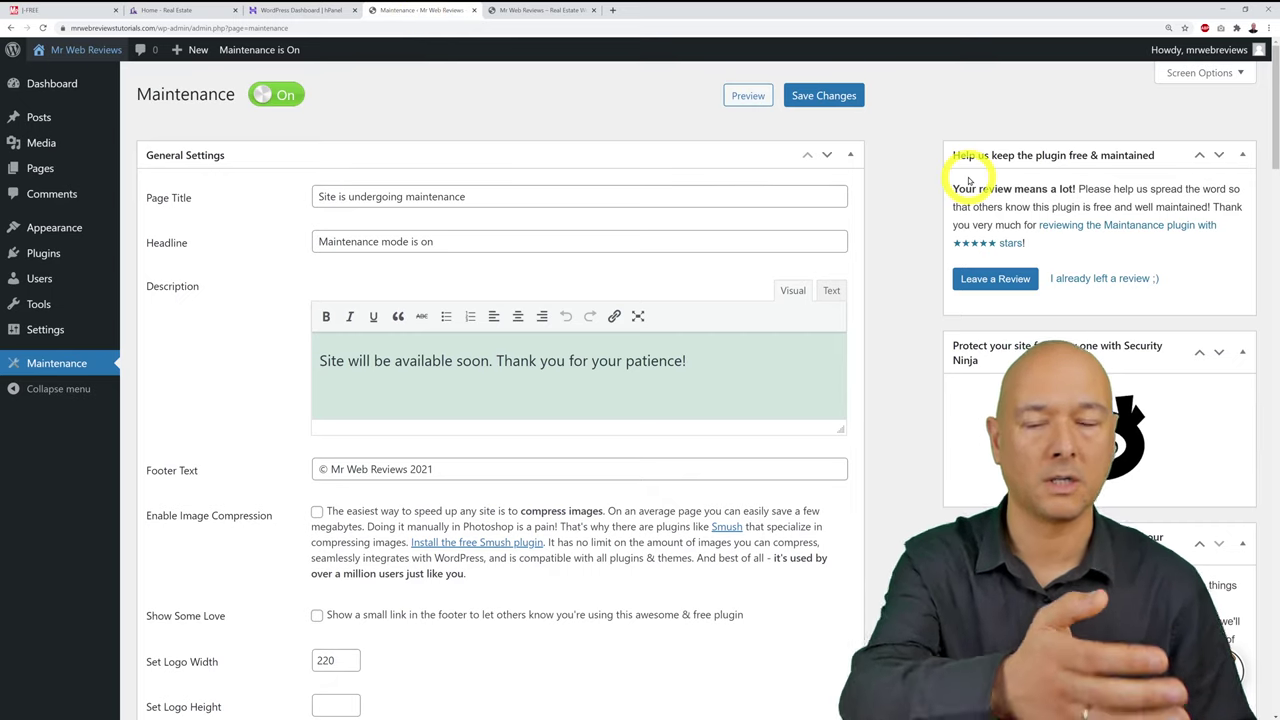
click(545, 12)
click(541, 30)
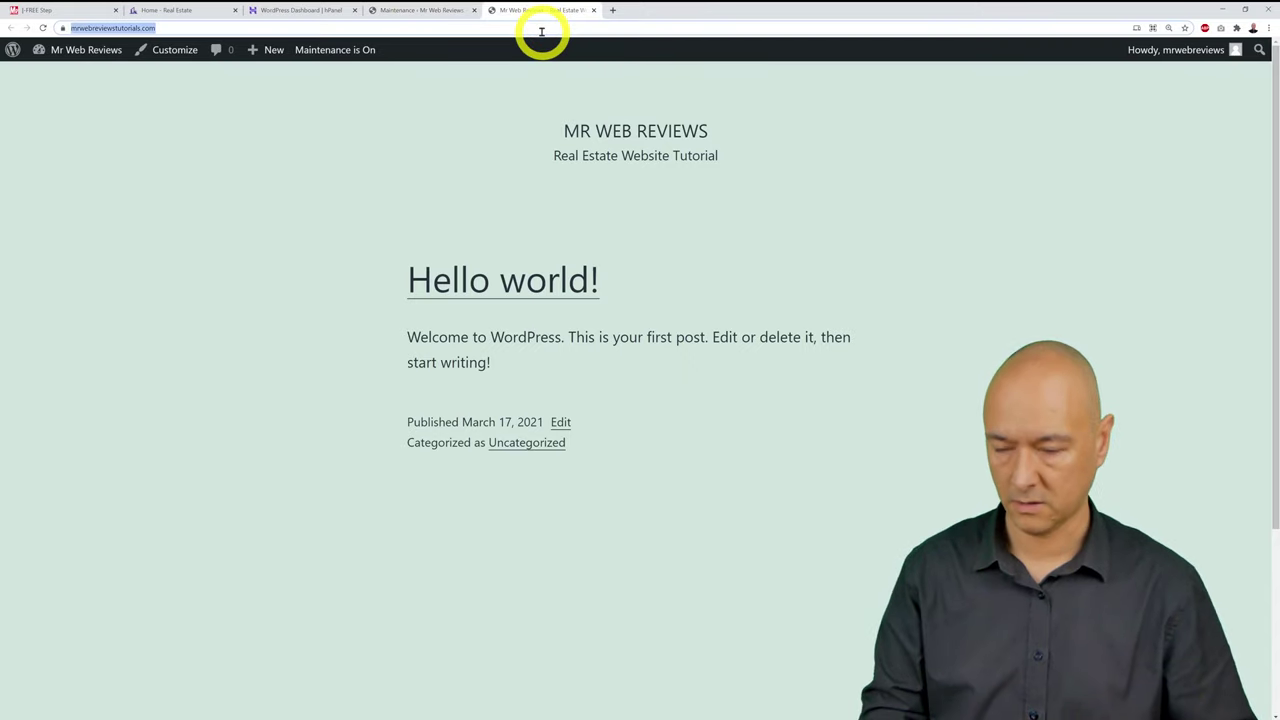
click(1268, 28)
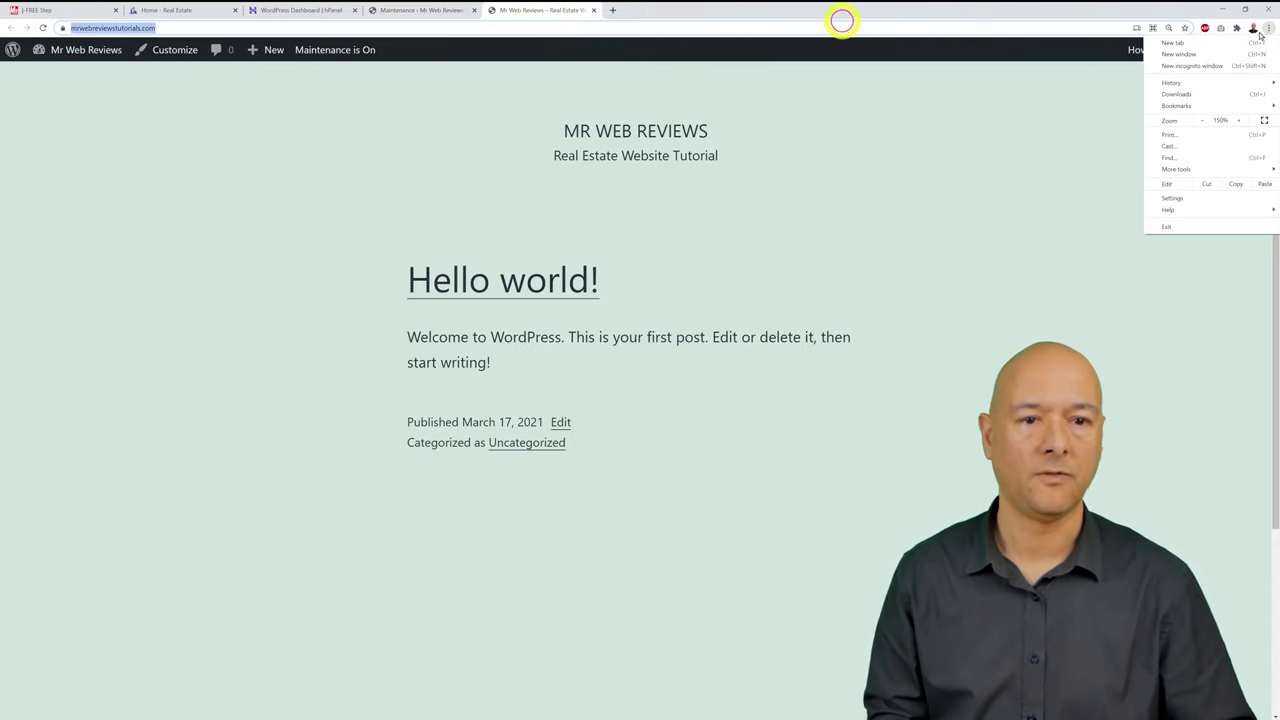
click(1215, 66)
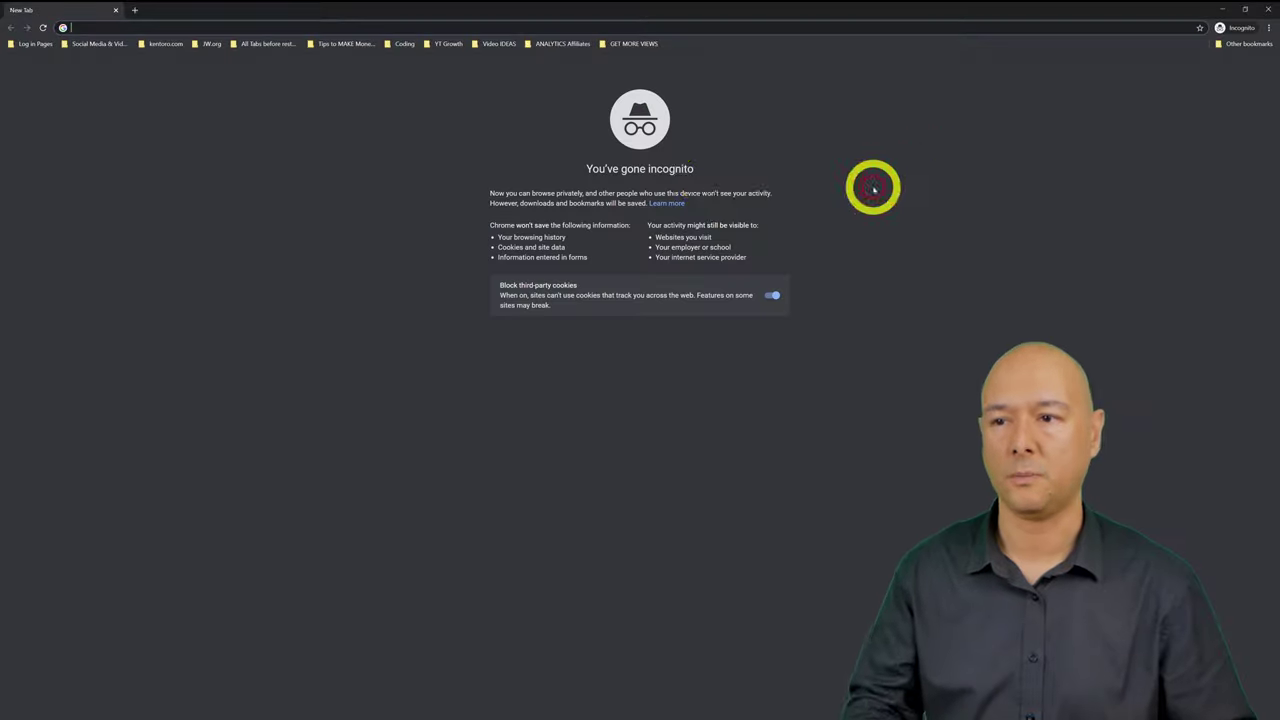
text(mrwebreviewstutorials.com)
key(Return)
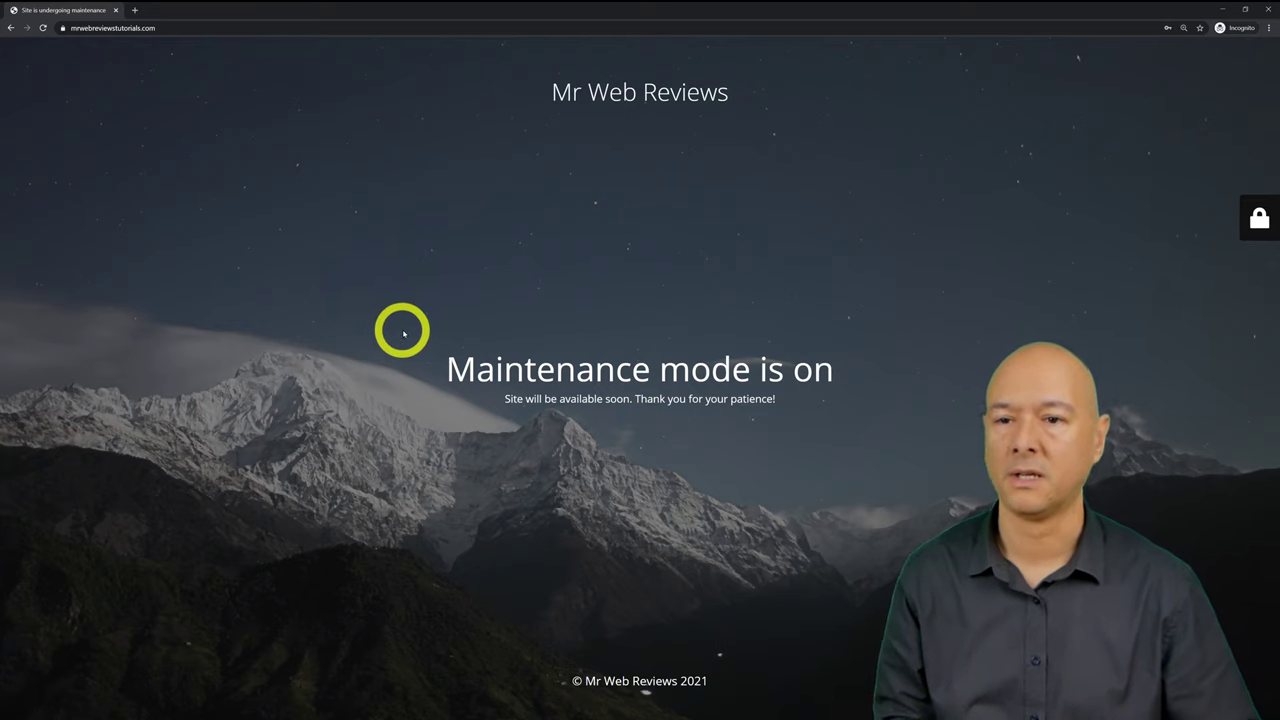
click(115, 11)
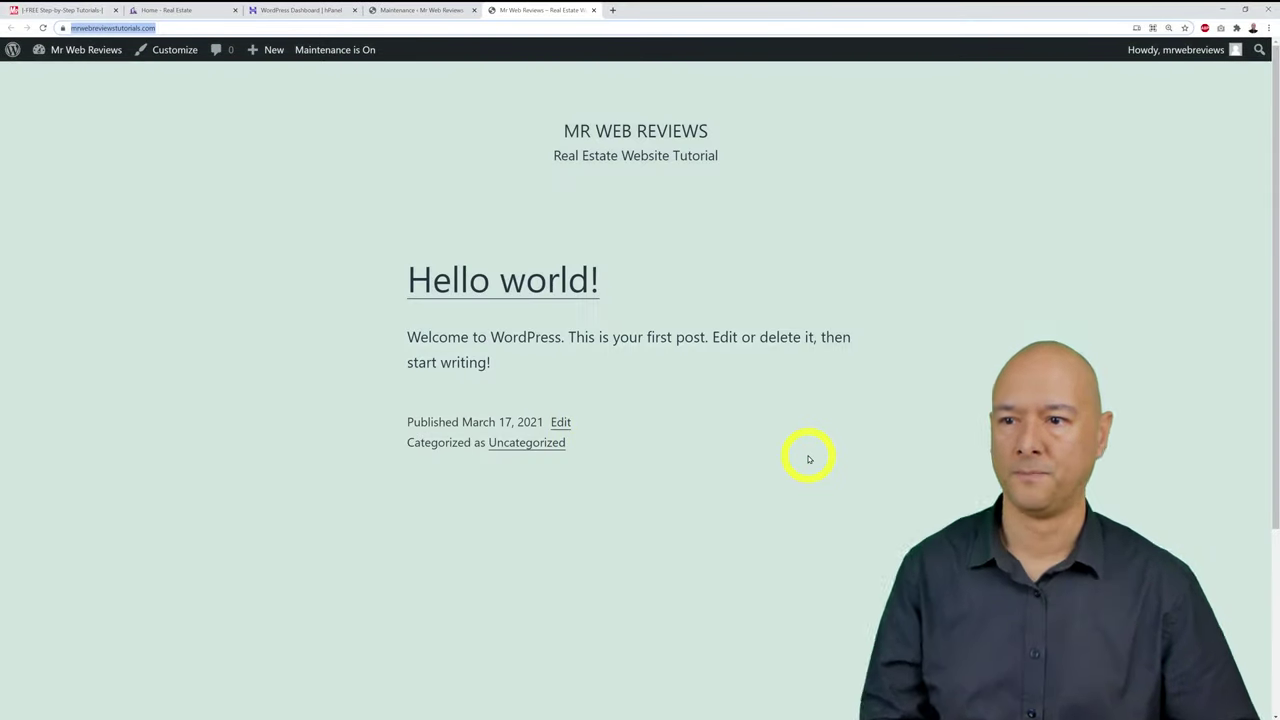
Step: Tick Plugins on the tutorial checklist, then go to Add Plugins and its search box
click(430, 11)
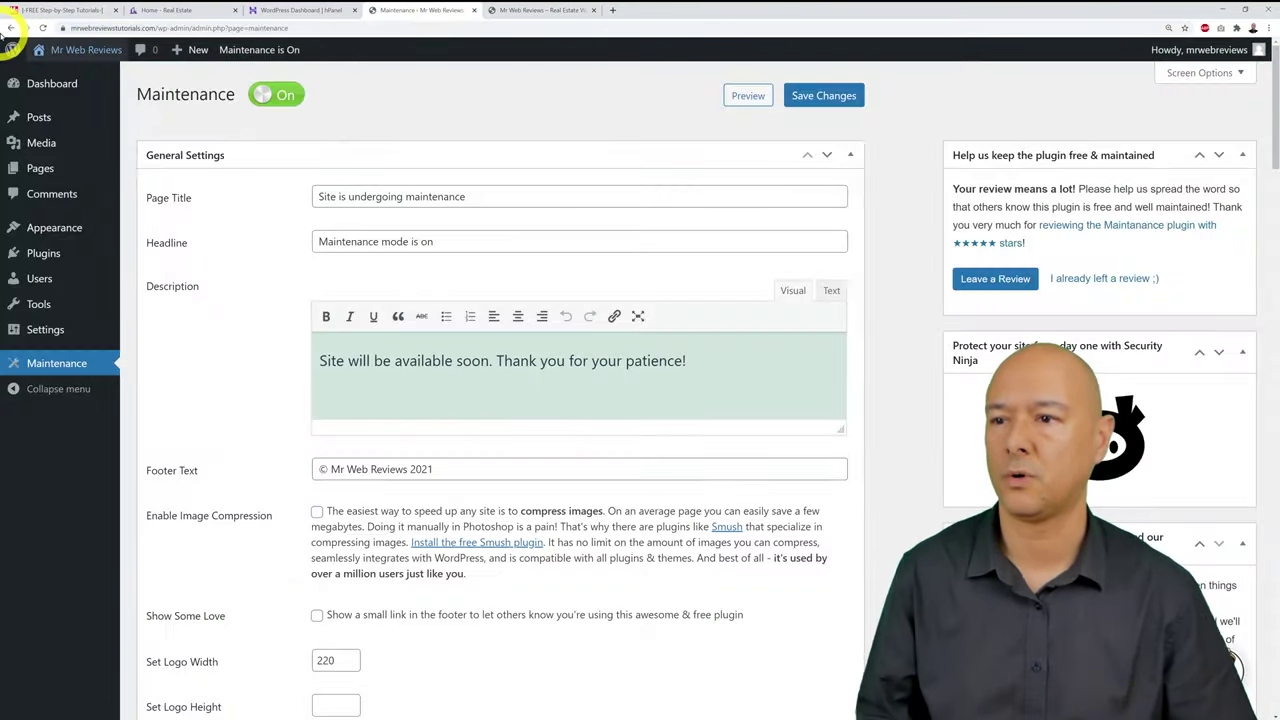
click(37, 12)
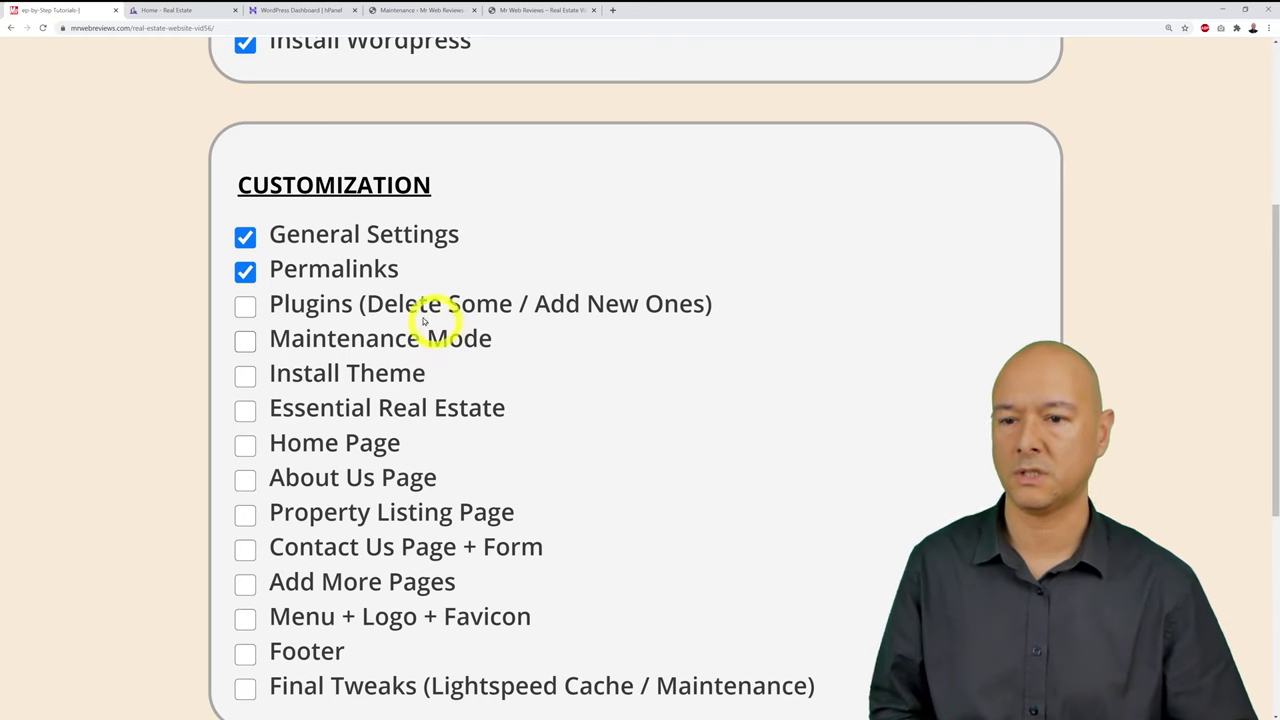
click(245, 305)
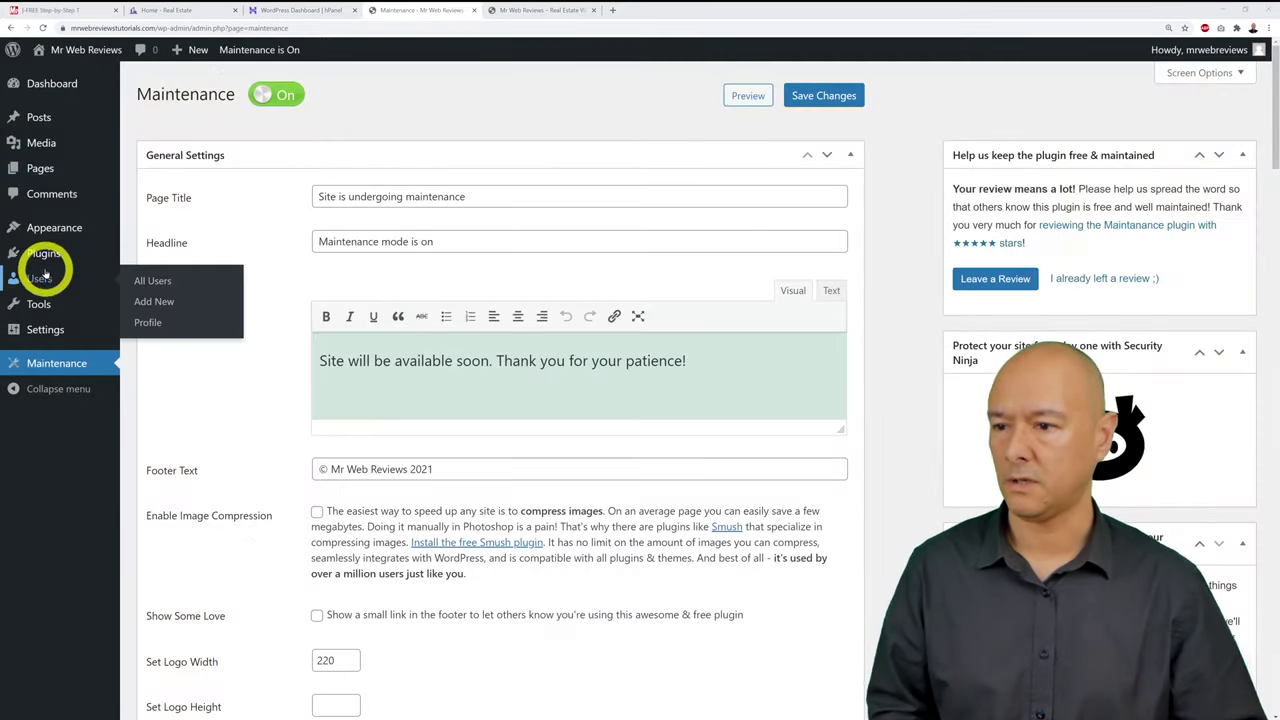
mouse_move(46, 262)
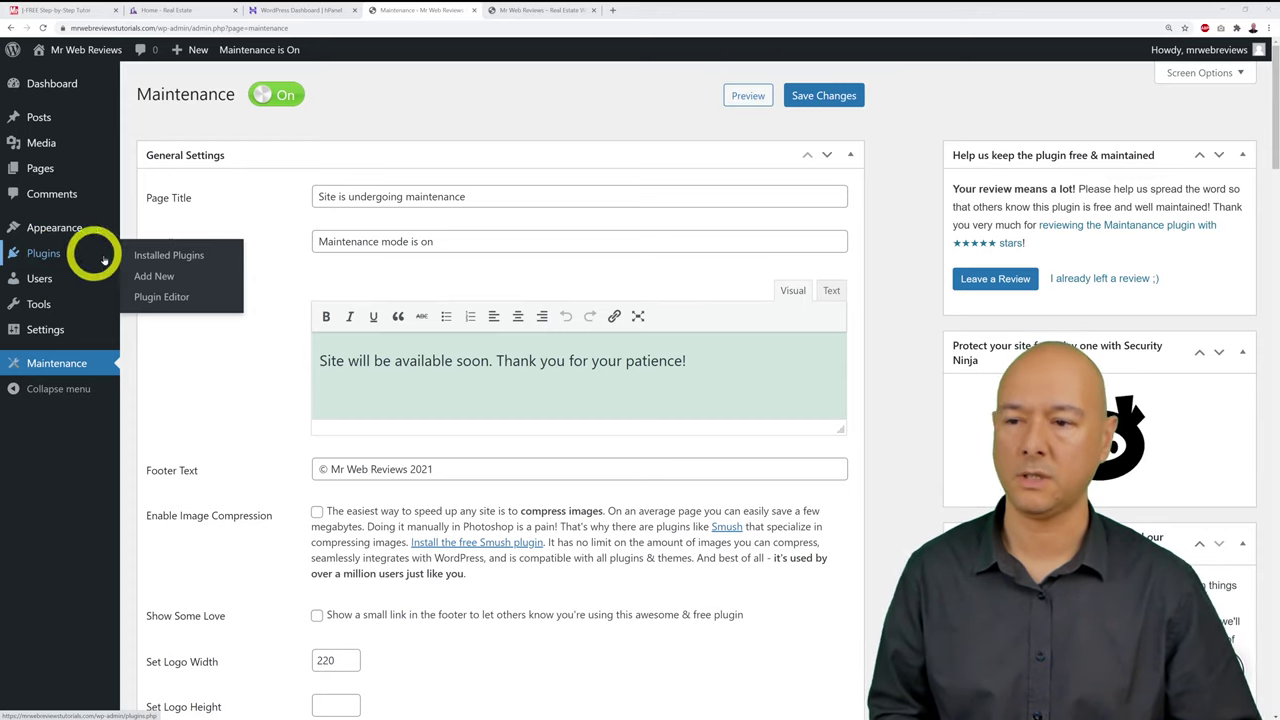
click(141, 278)
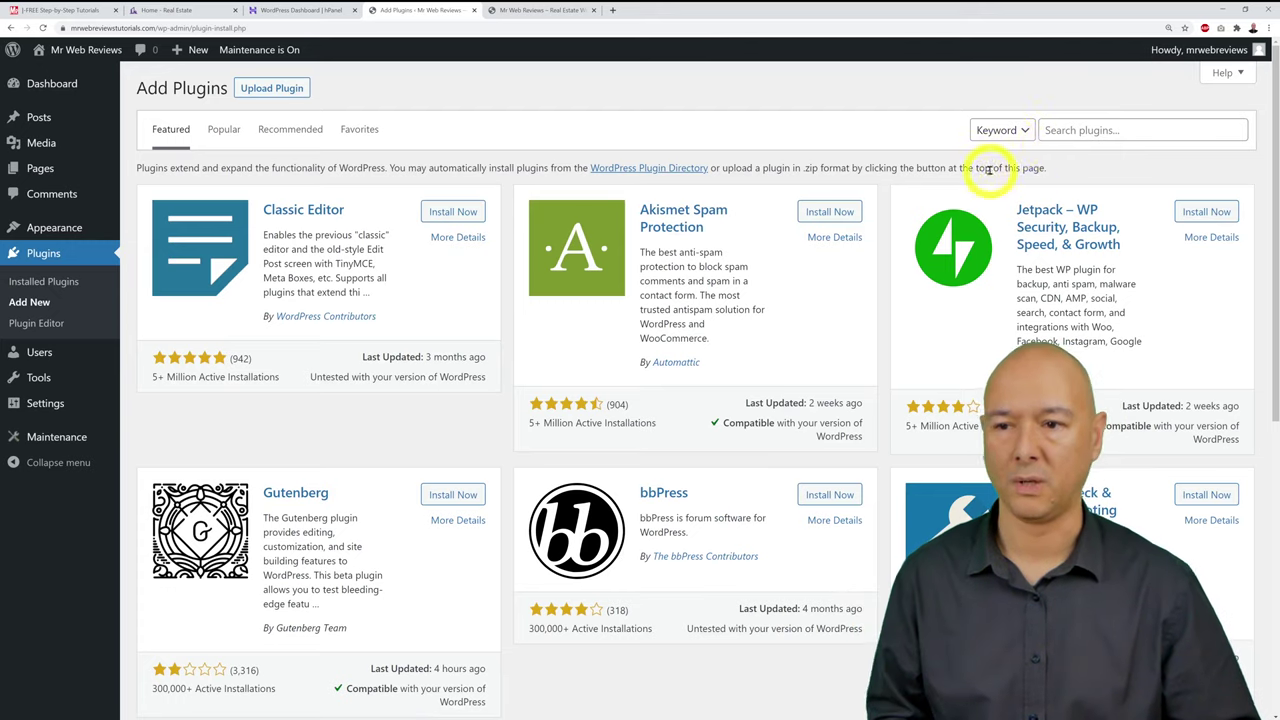
click(1062, 132)
Step: Search 'essential real estate', then install and activate the Essential Real Estate plugin
text(e)
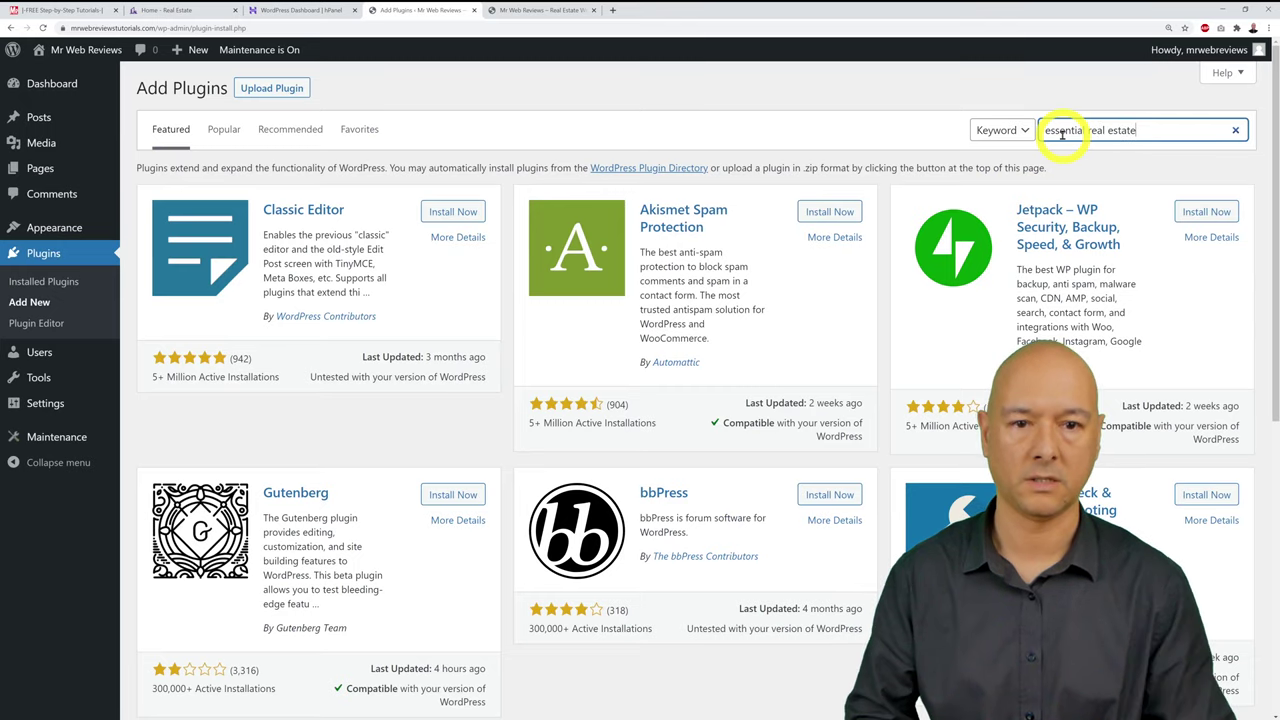
text(ssential real estate)
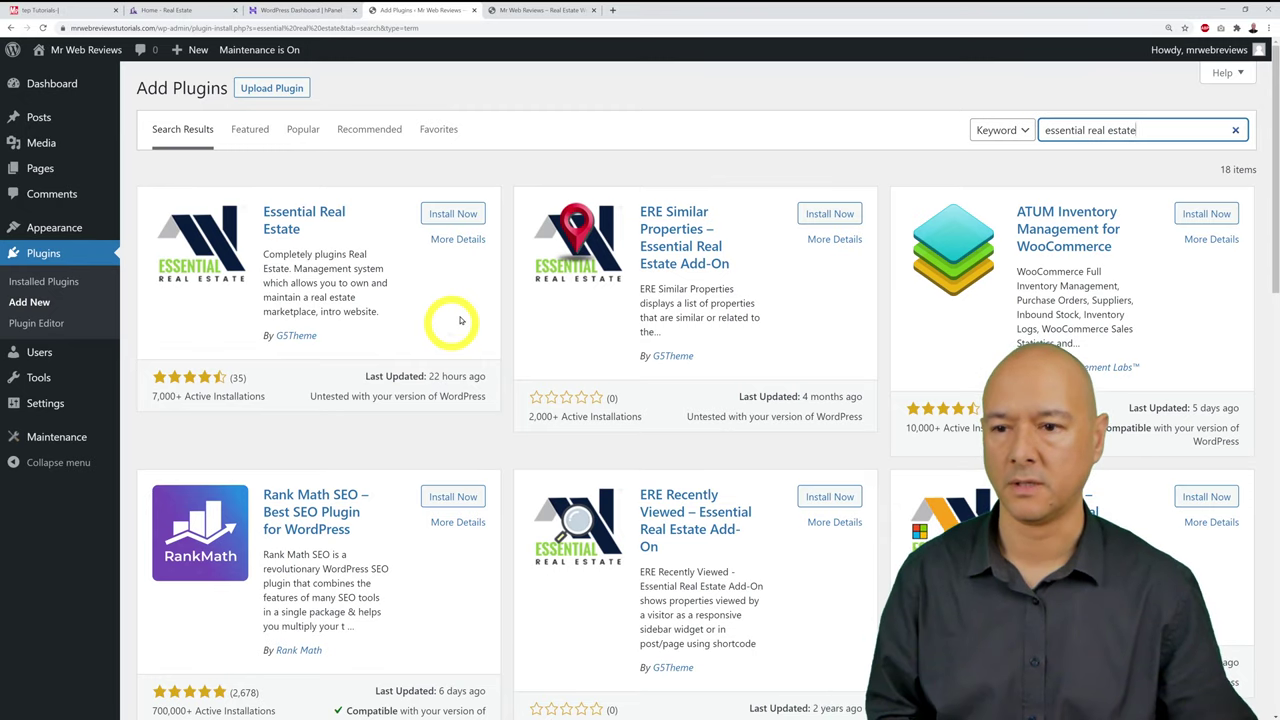
click(453, 214)
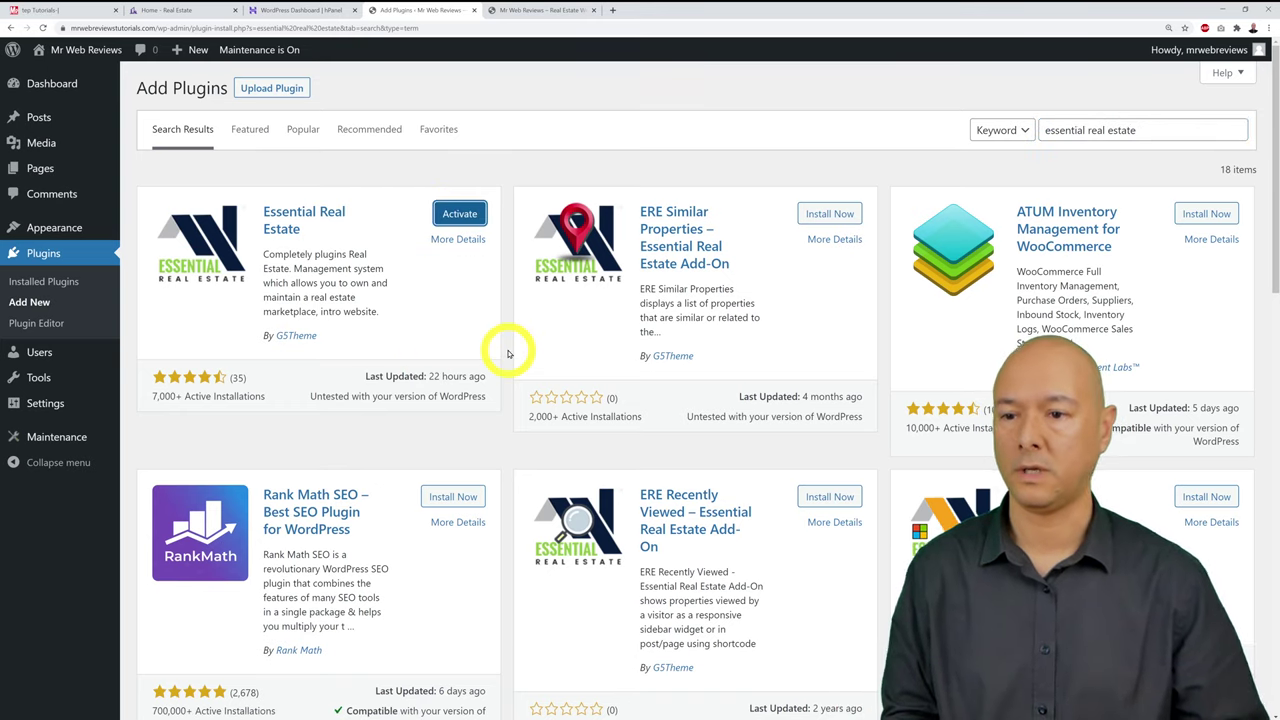
click(458, 214)
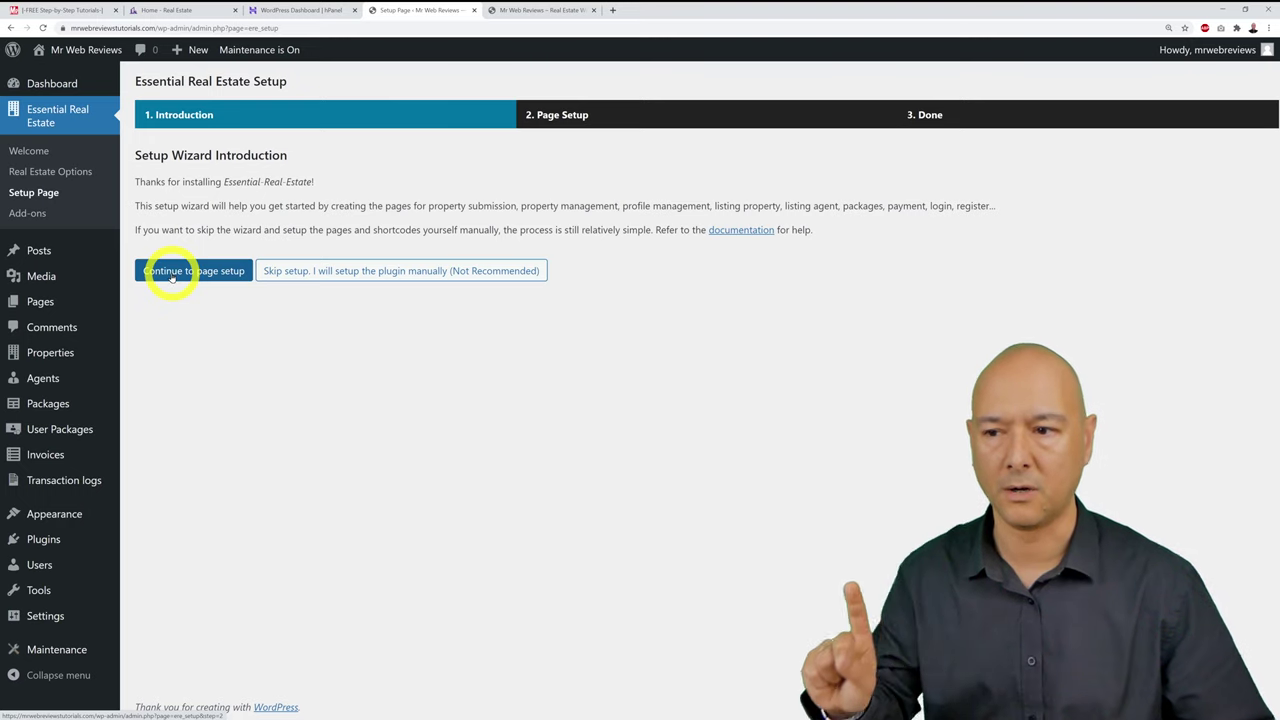
Step: In the wizard's Page Setup step, create all listed pages like New Property, Login, Advanced Search
click(172, 274)
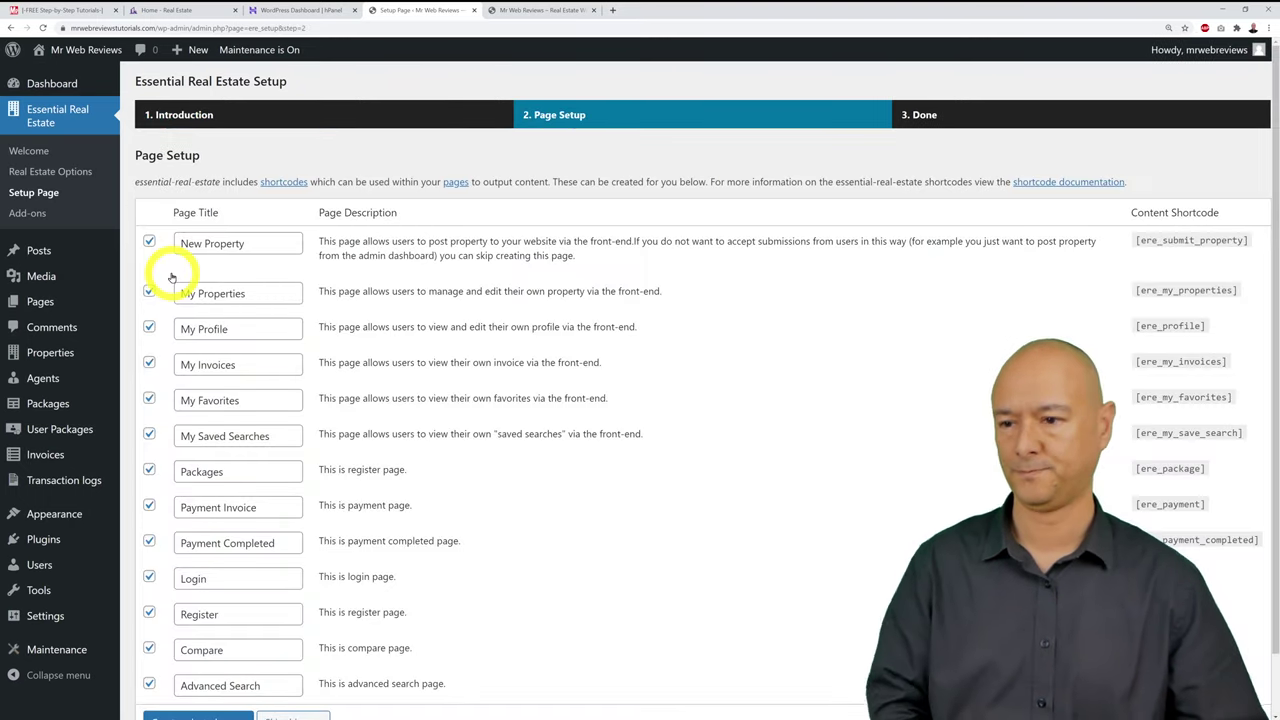
scroll(847, 448, down, 1)
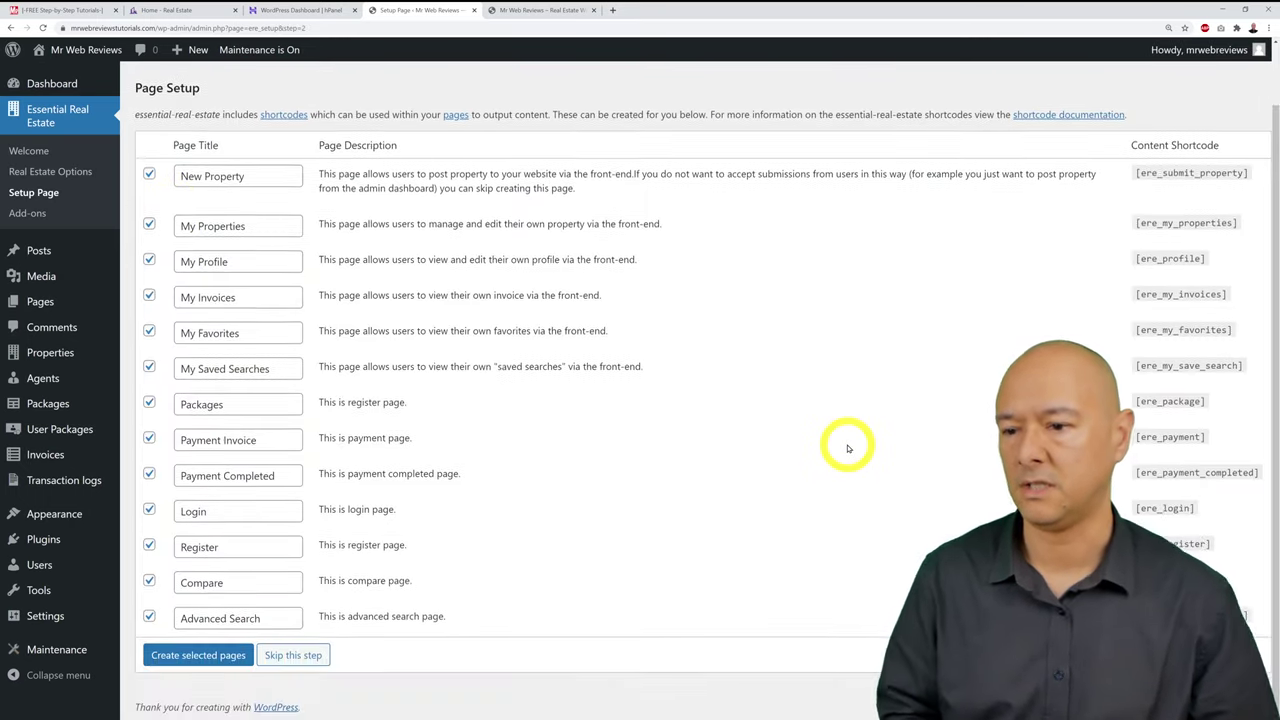
scroll(847, 448, up, 1)
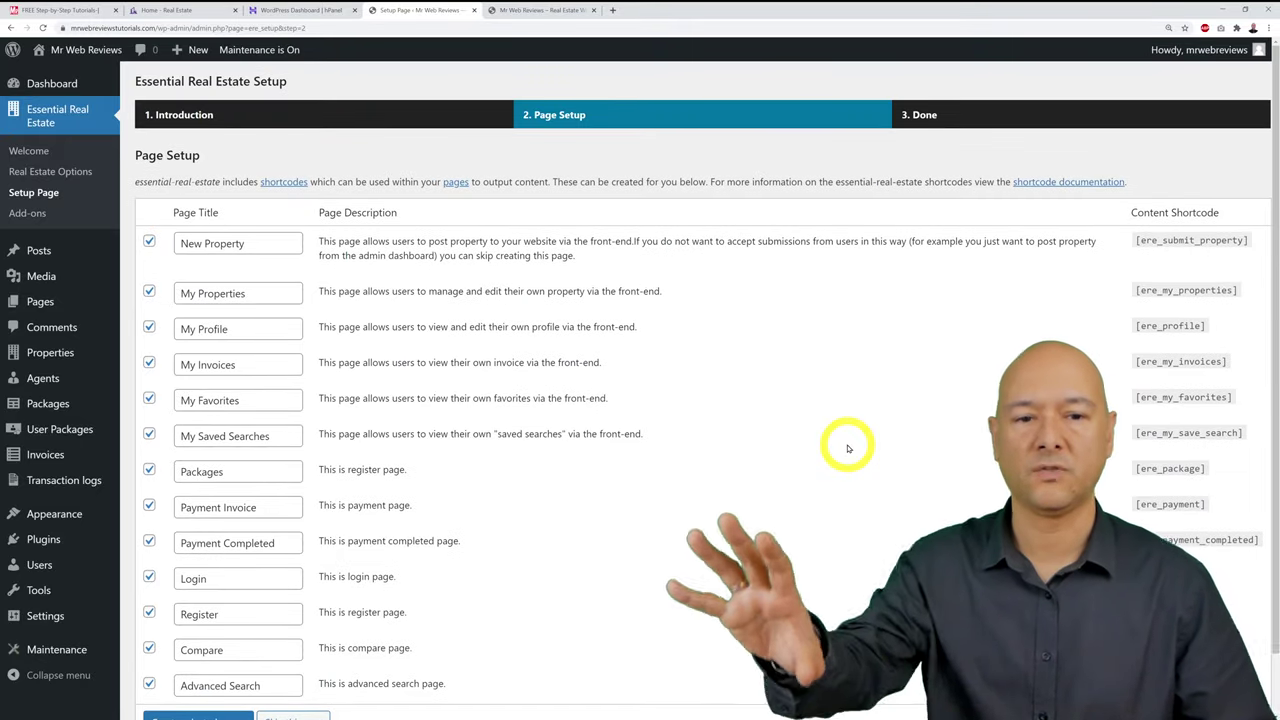
scroll(847, 448, down, 1)
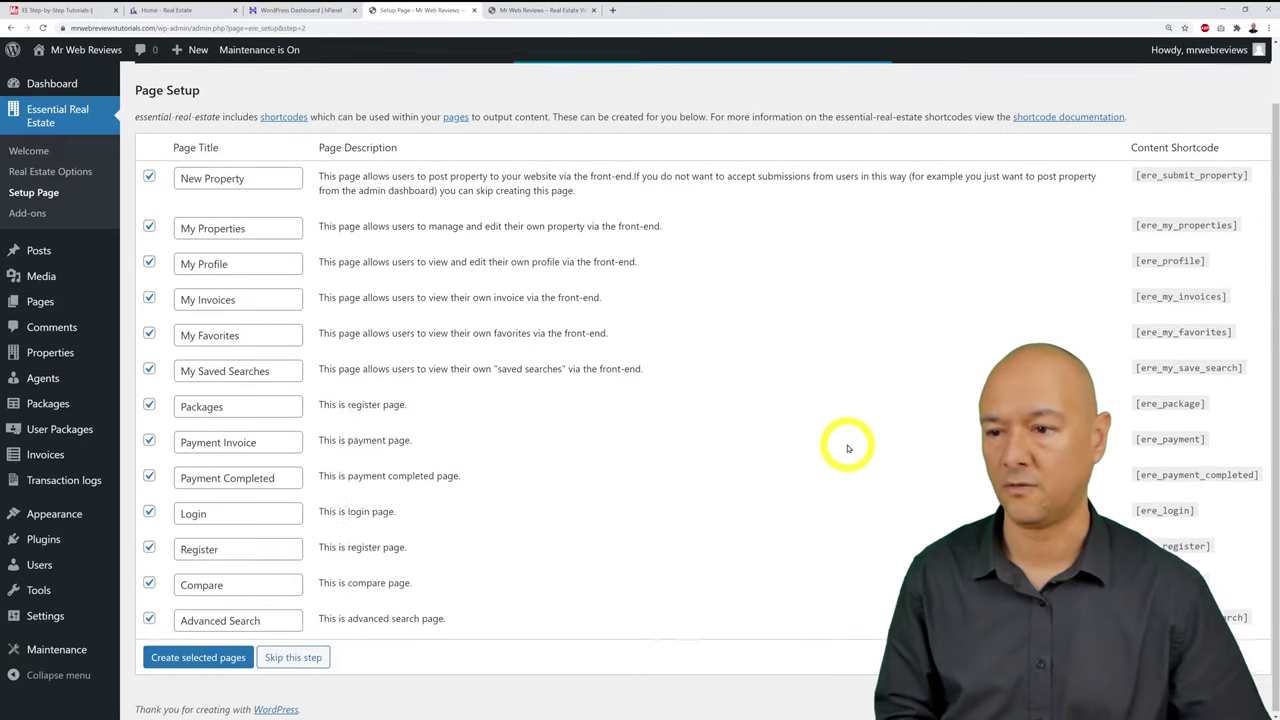
scroll(847, 448, up, 1)
scroll(847, 448, down, 1)
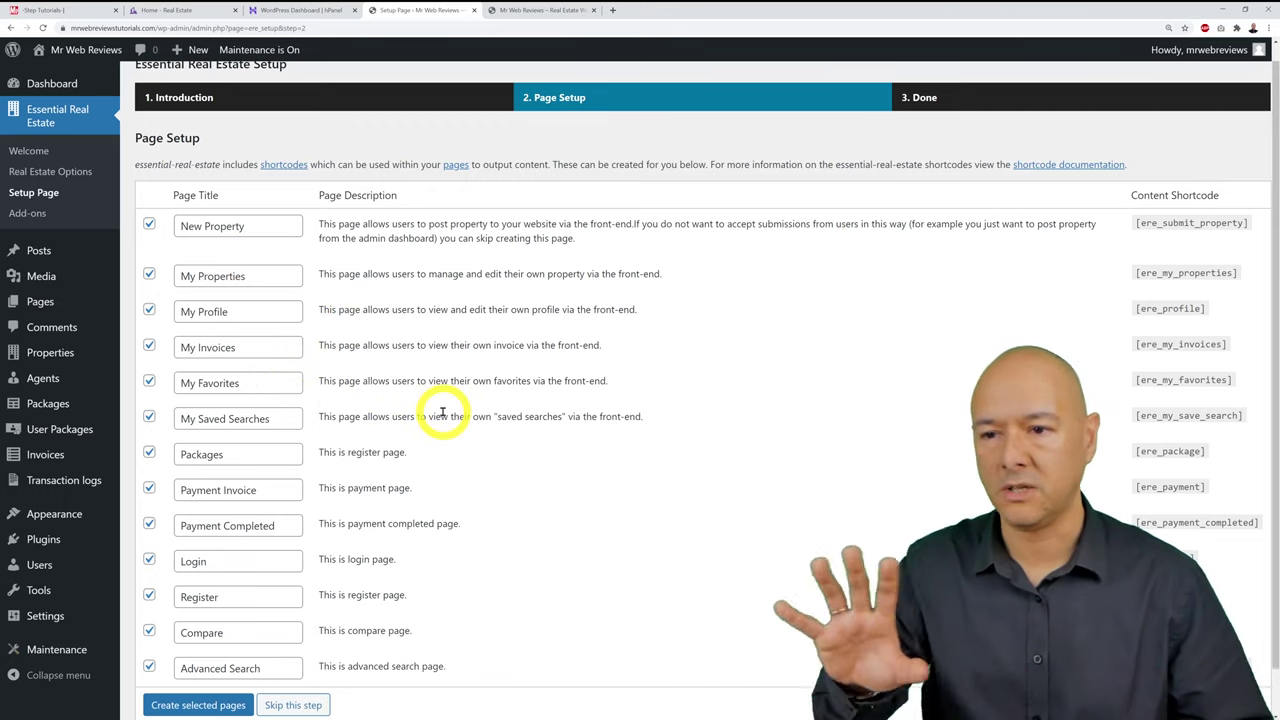
scroll(442, 412, down, 1)
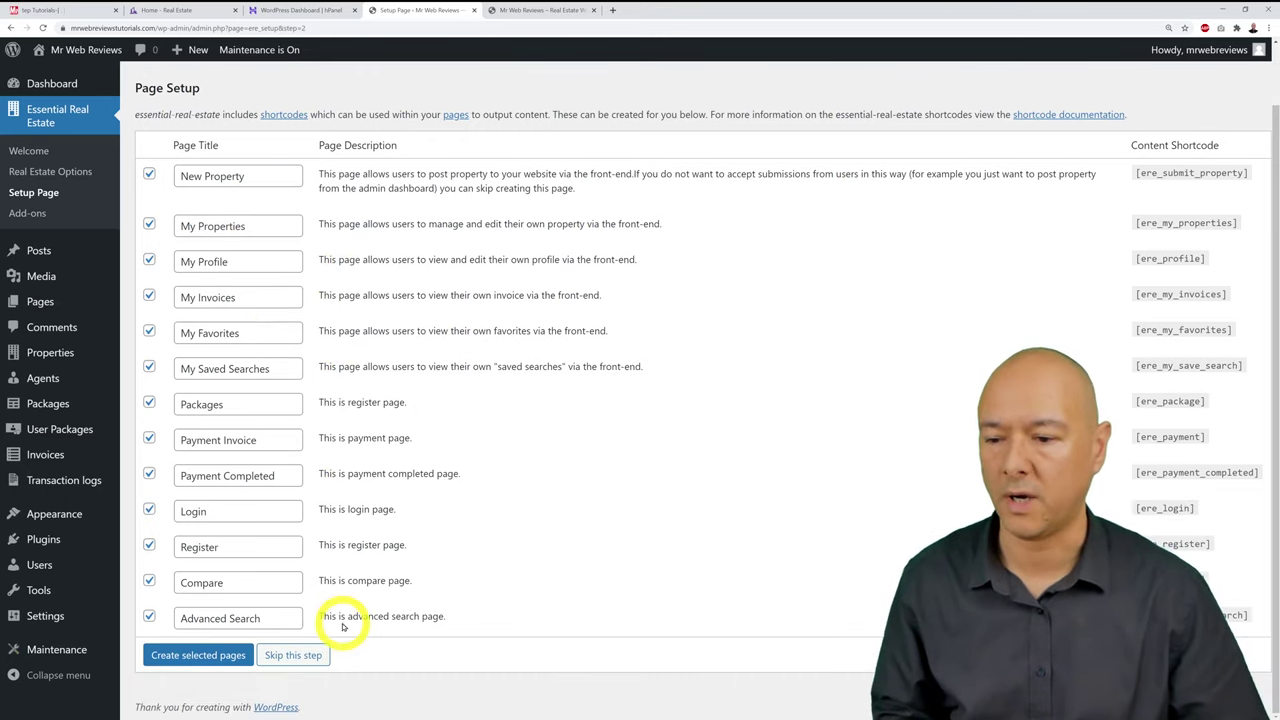
click(200, 660)
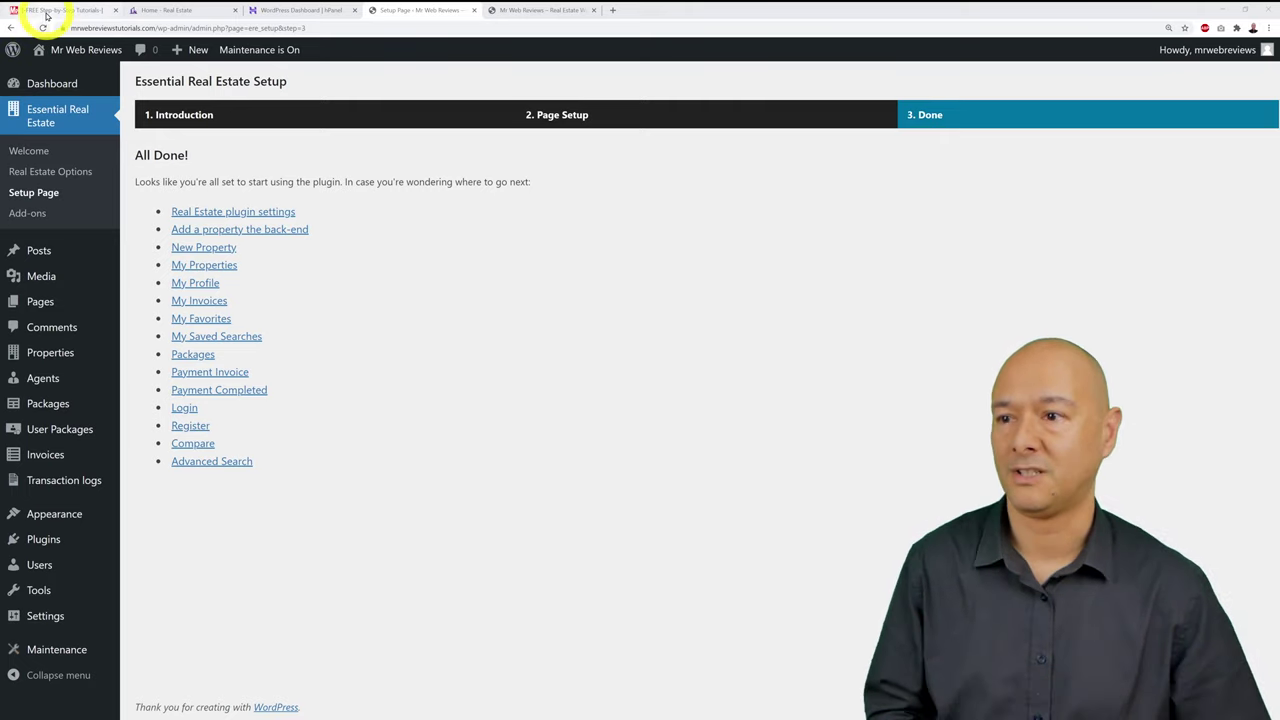
Step: Tick Plugins and Maintenance Mode on the checklist, view the front end, then return to the setup page
click(40, 10)
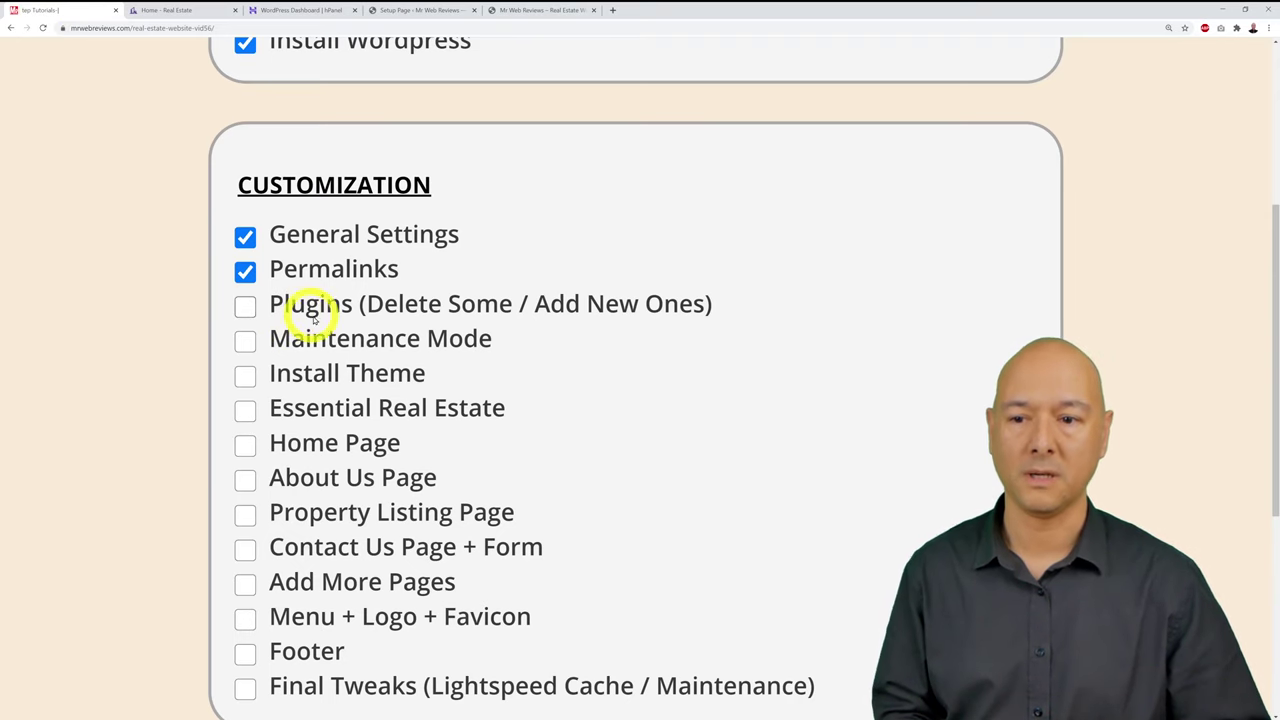
click(245, 307)
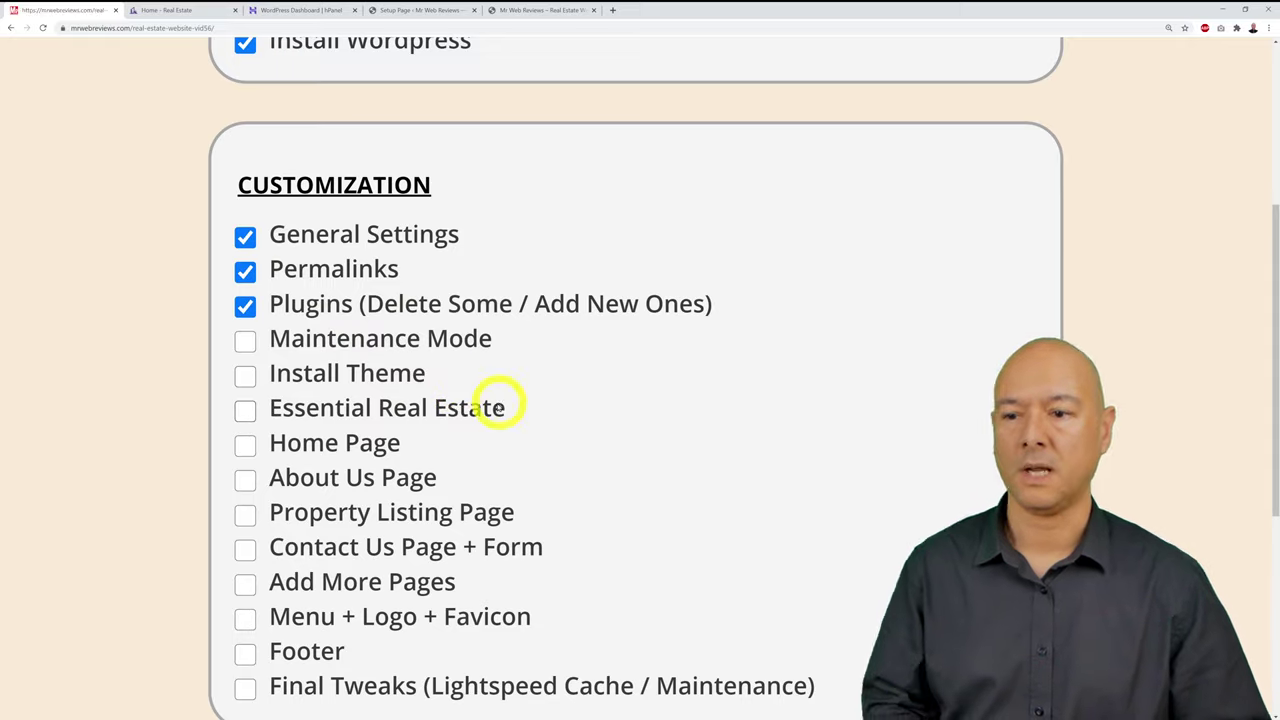
click(245, 341)
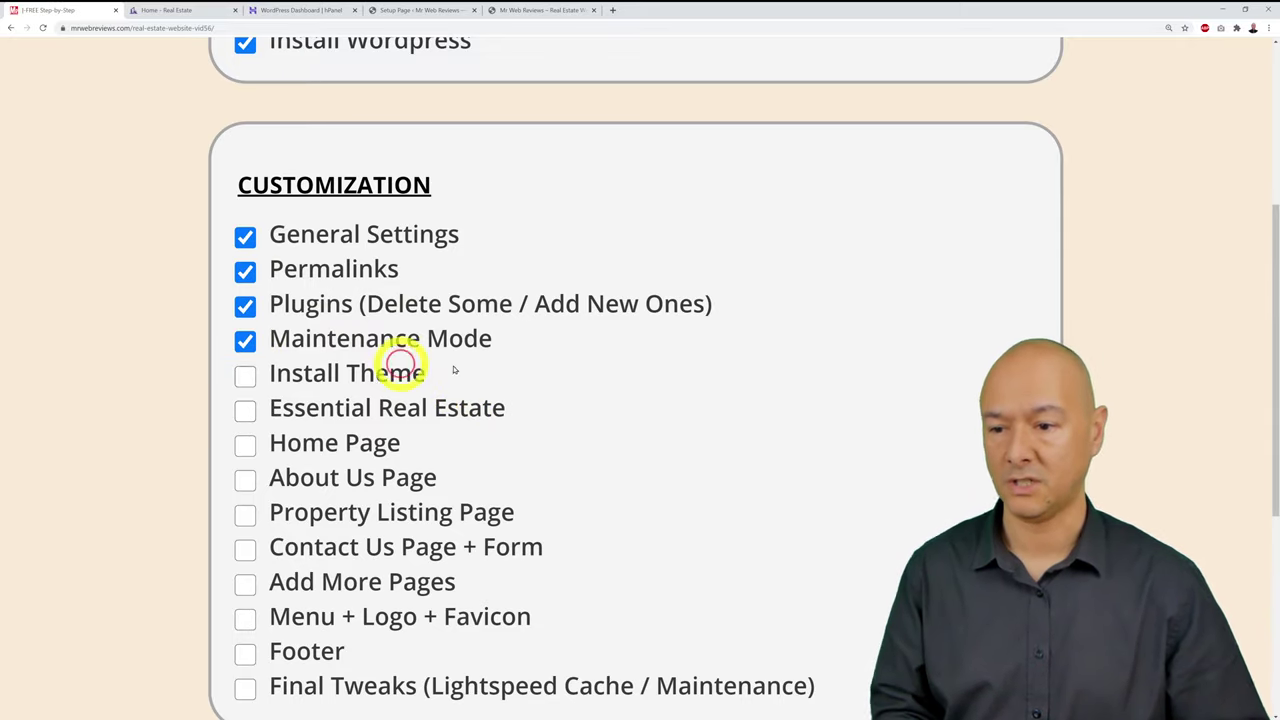
click(528, 10)
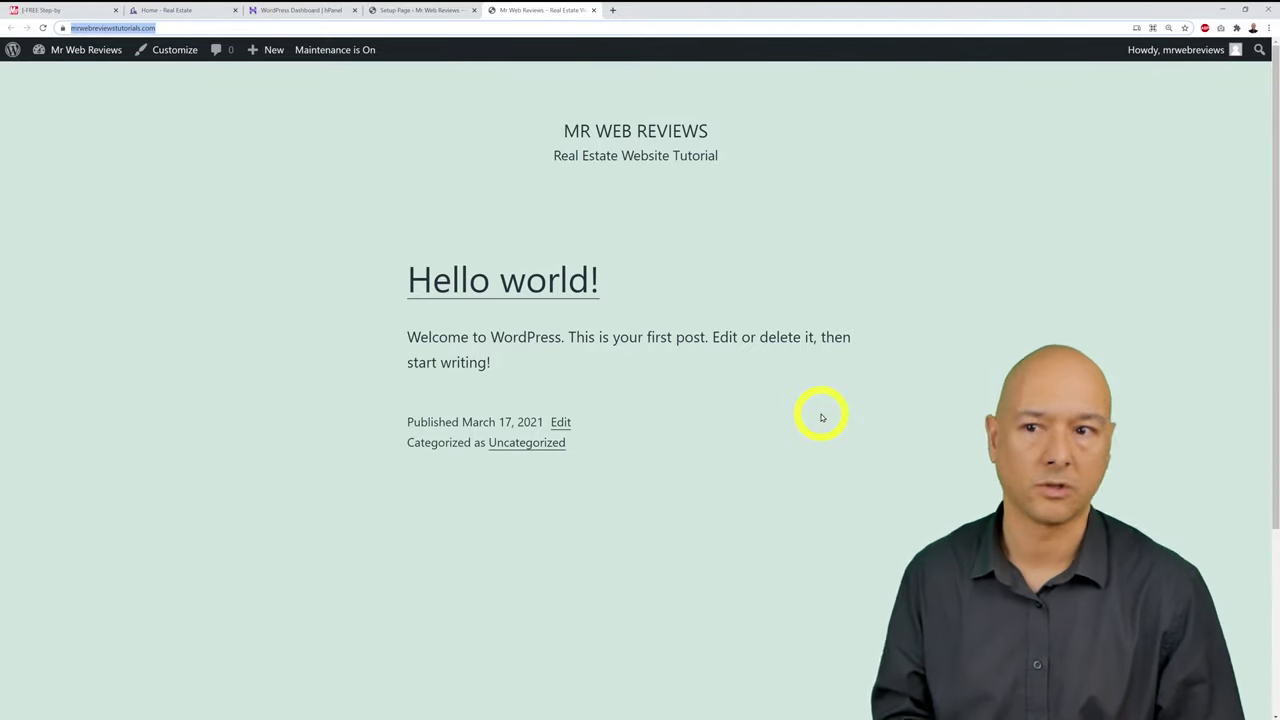
click(400, 10)
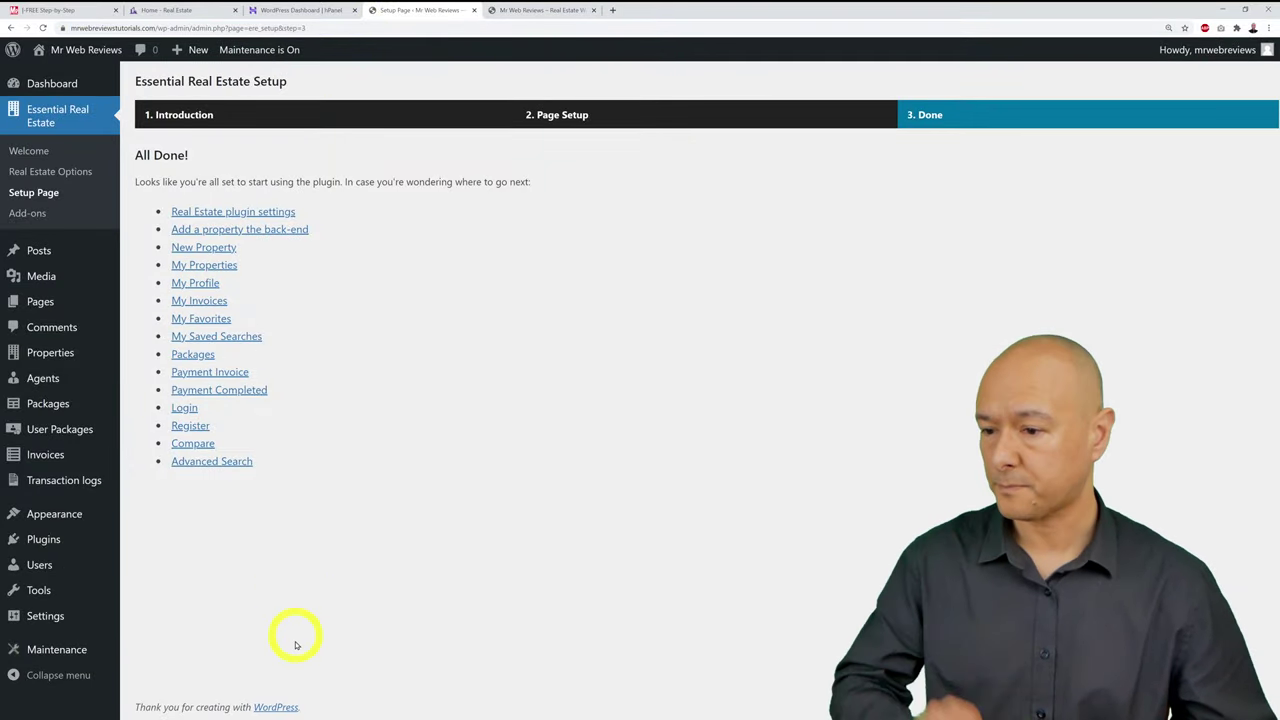
mouse_move(64, 510)
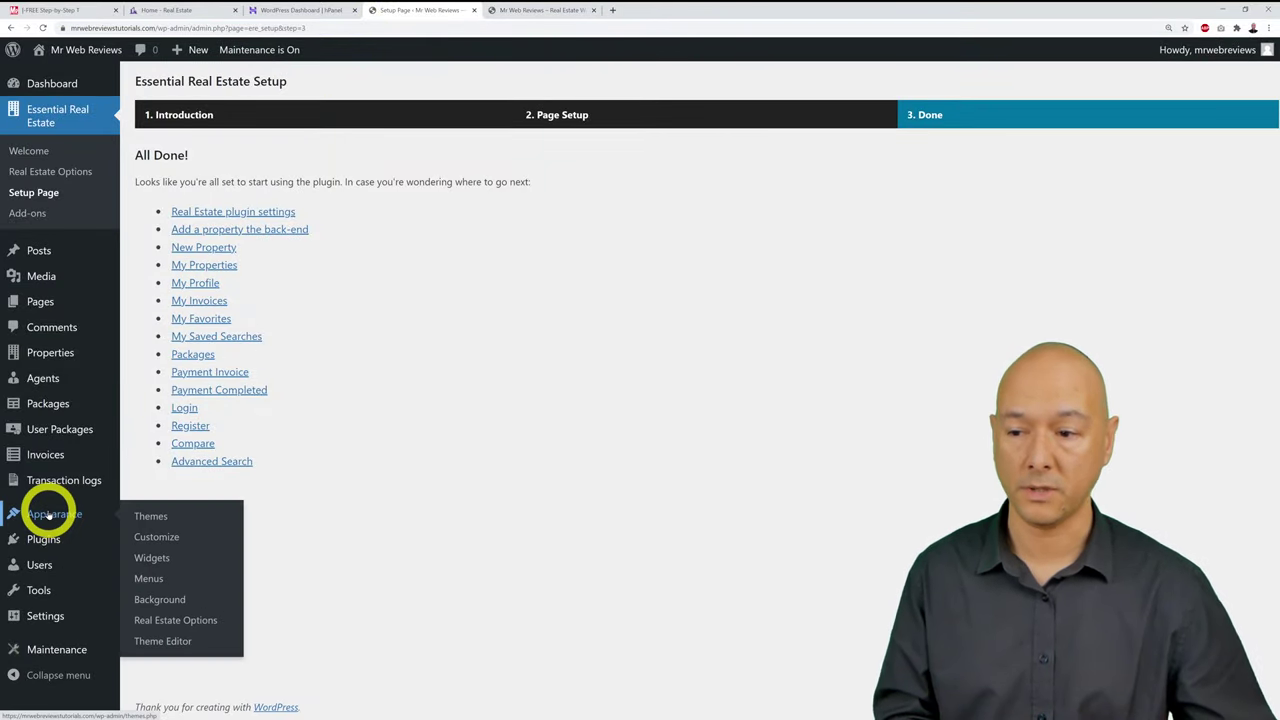
Step: Search new themes for 'astra', then install and activate the Astra theme
click(150, 520)
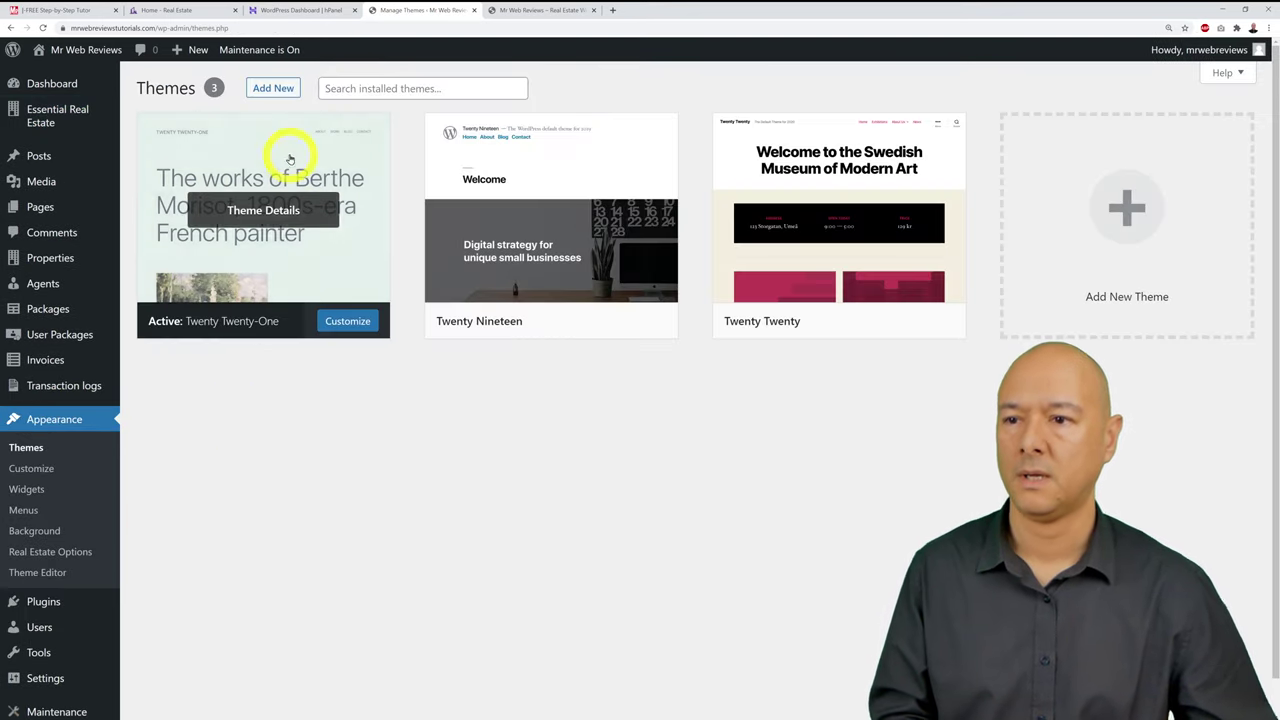
click(272, 89)
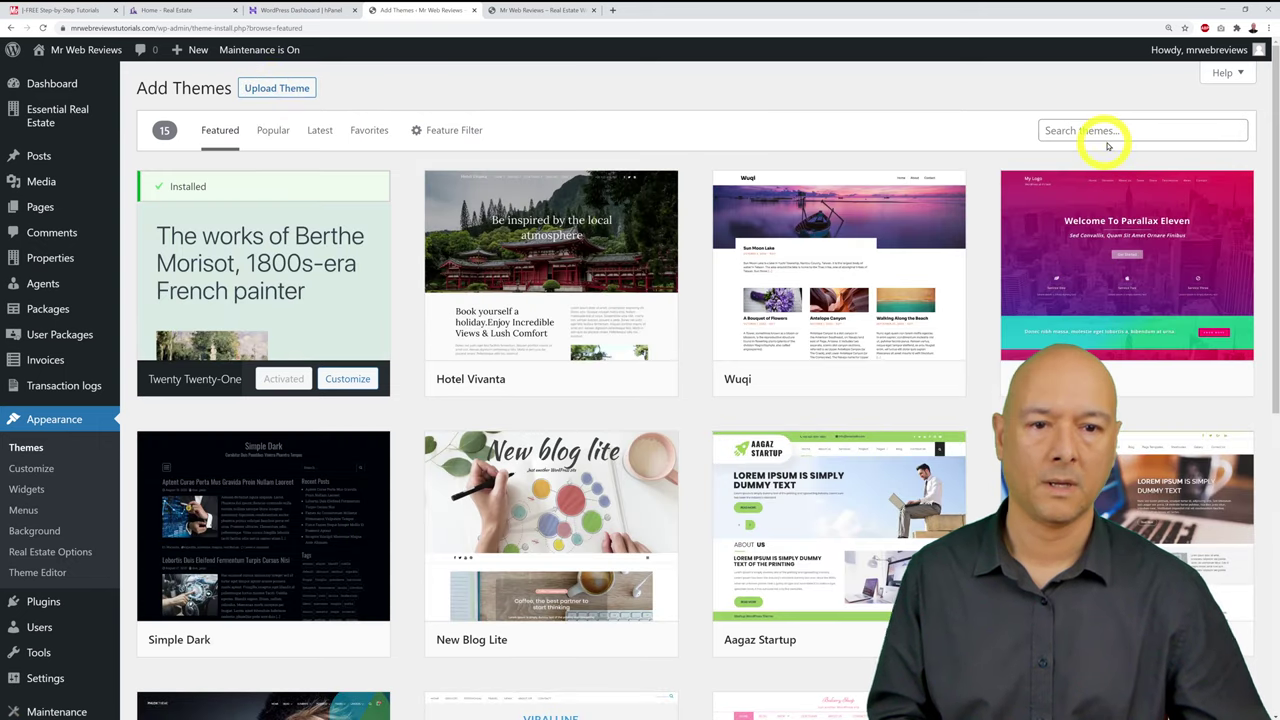
click(1162, 133)
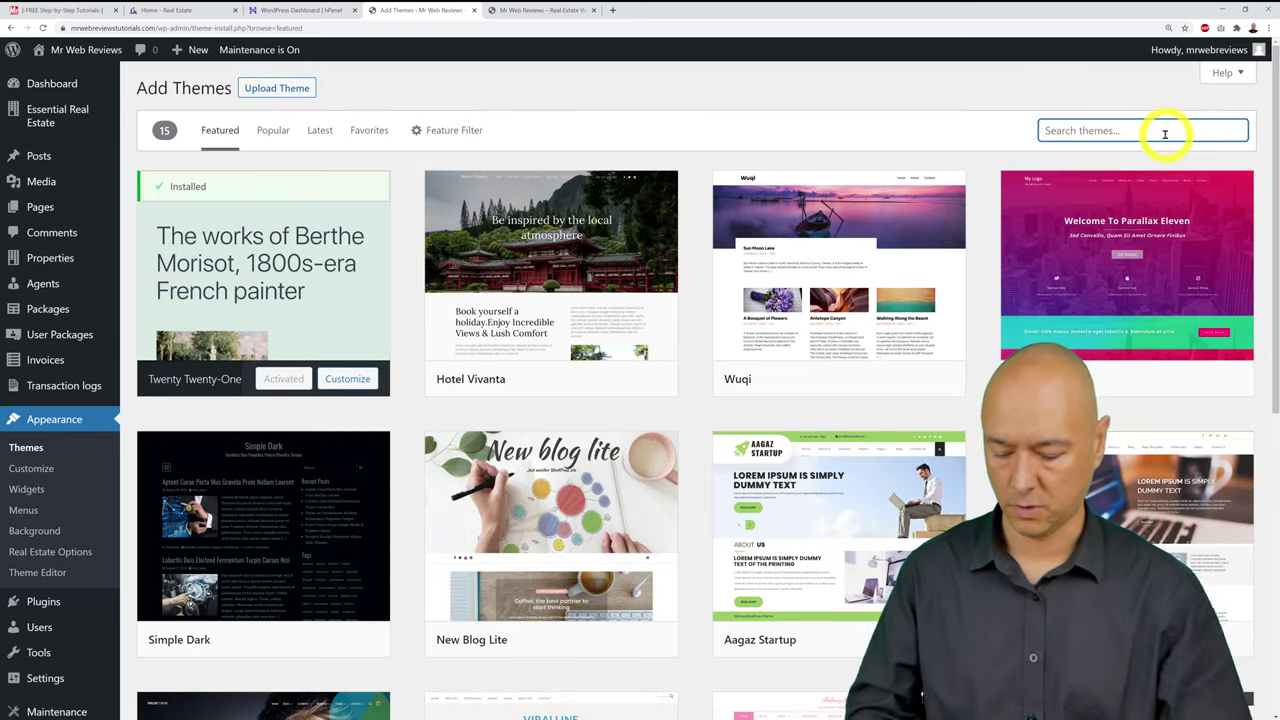
text(astra)
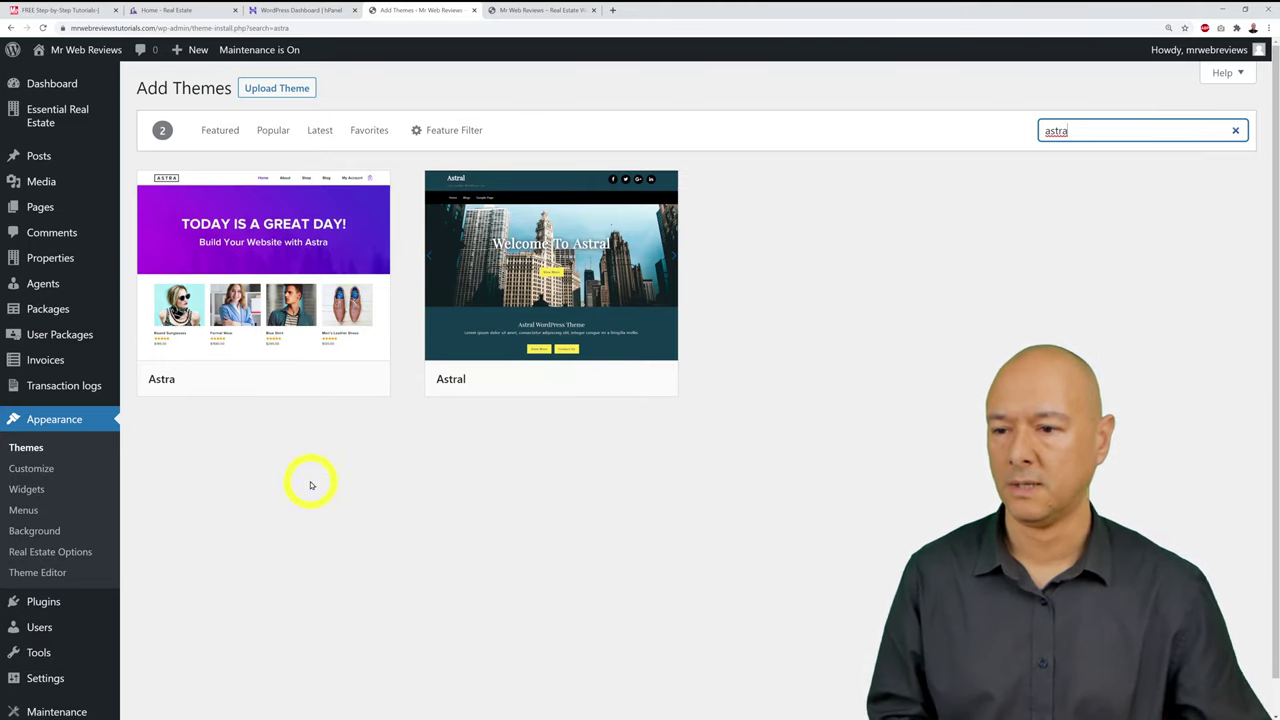
mouse_move(300, 237)
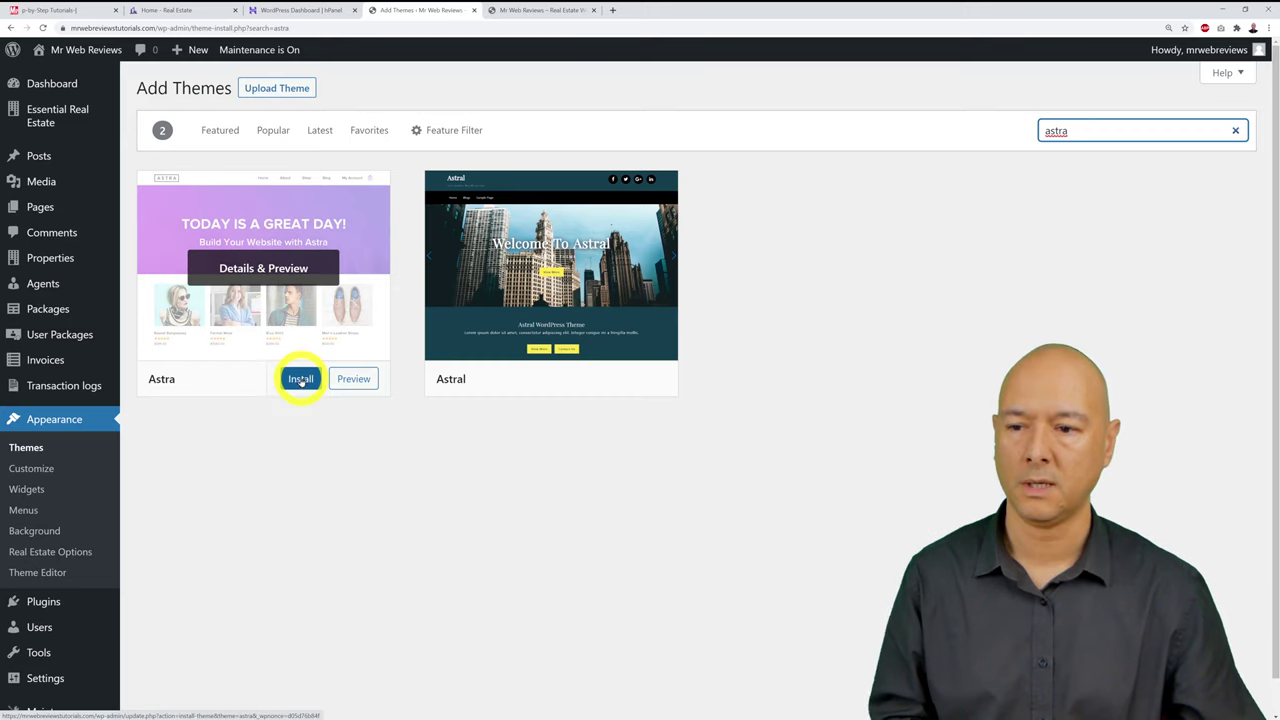
click(300, 377)
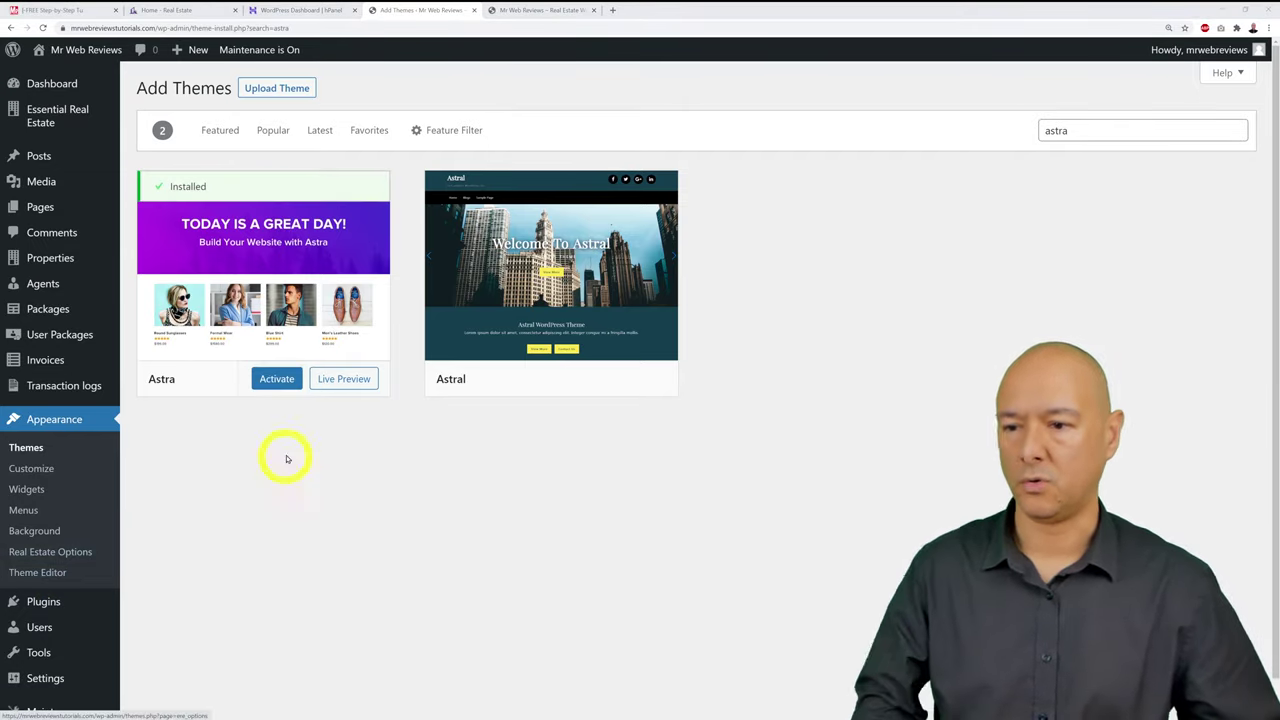
click(287, 382)
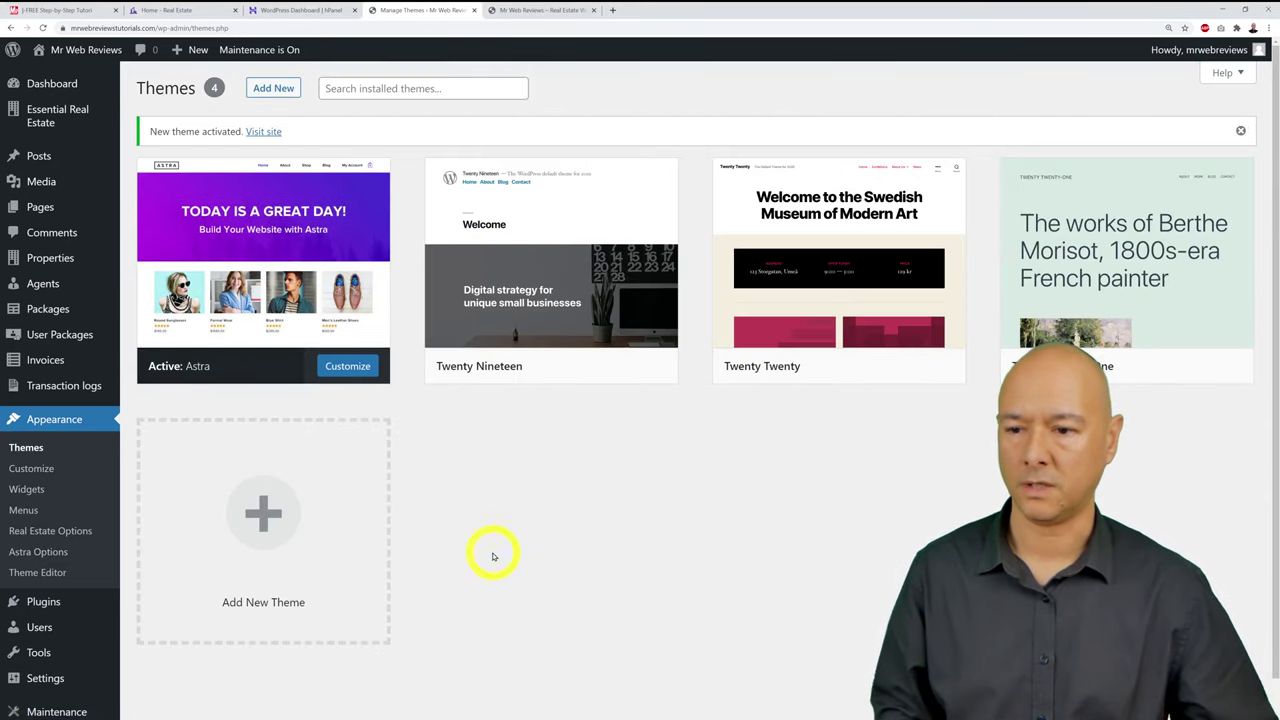
Step: Open the Astra Options page from the active Astra theme's details
mouse_move(263, 277)
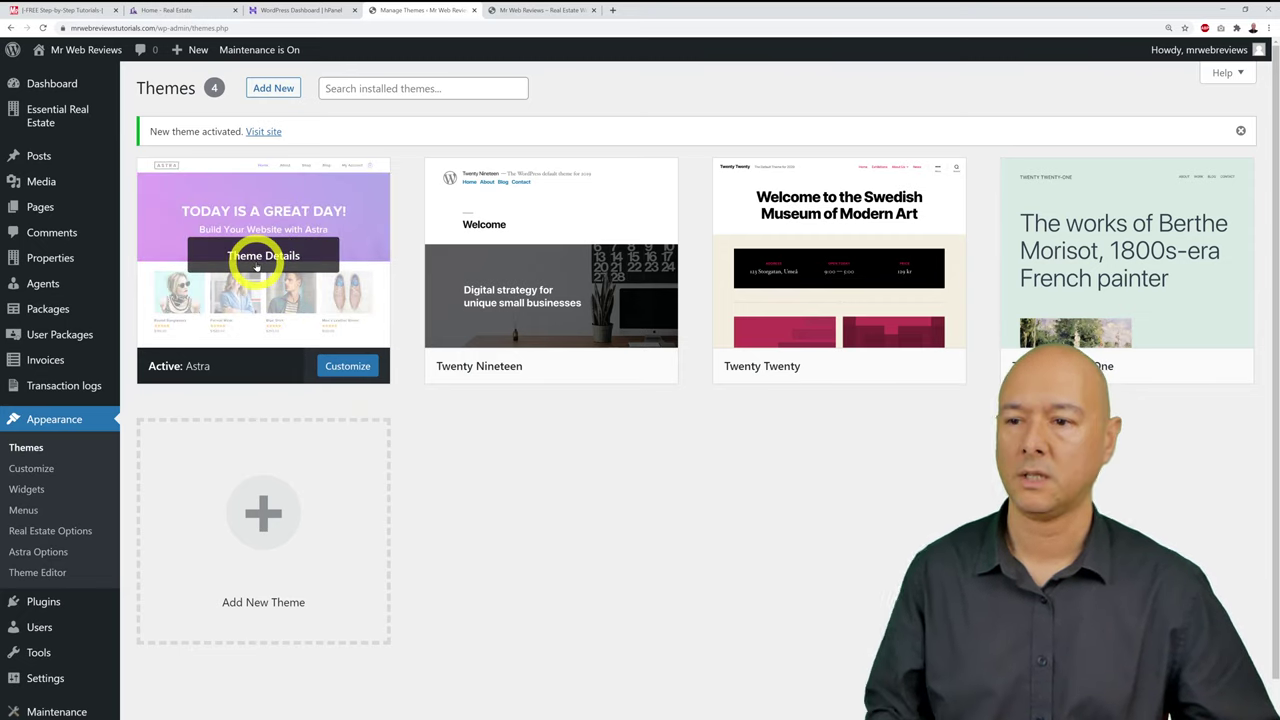
click(258, 265)
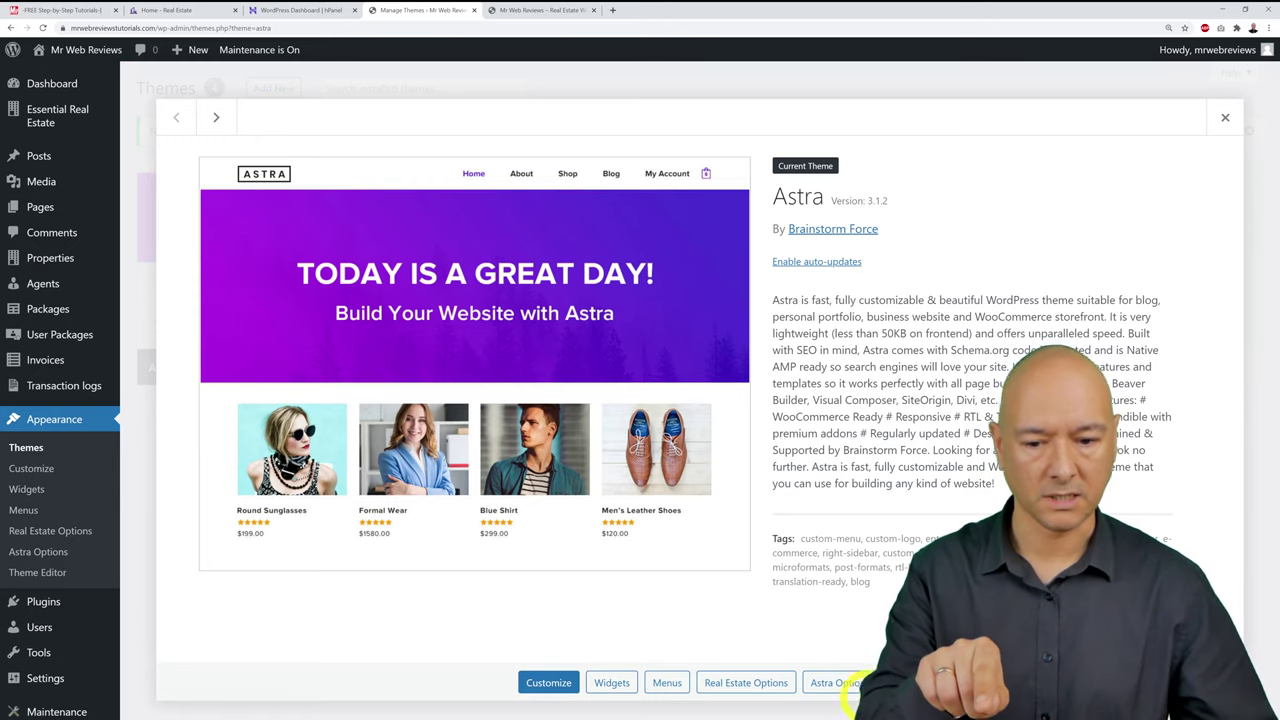
click(840, 683)
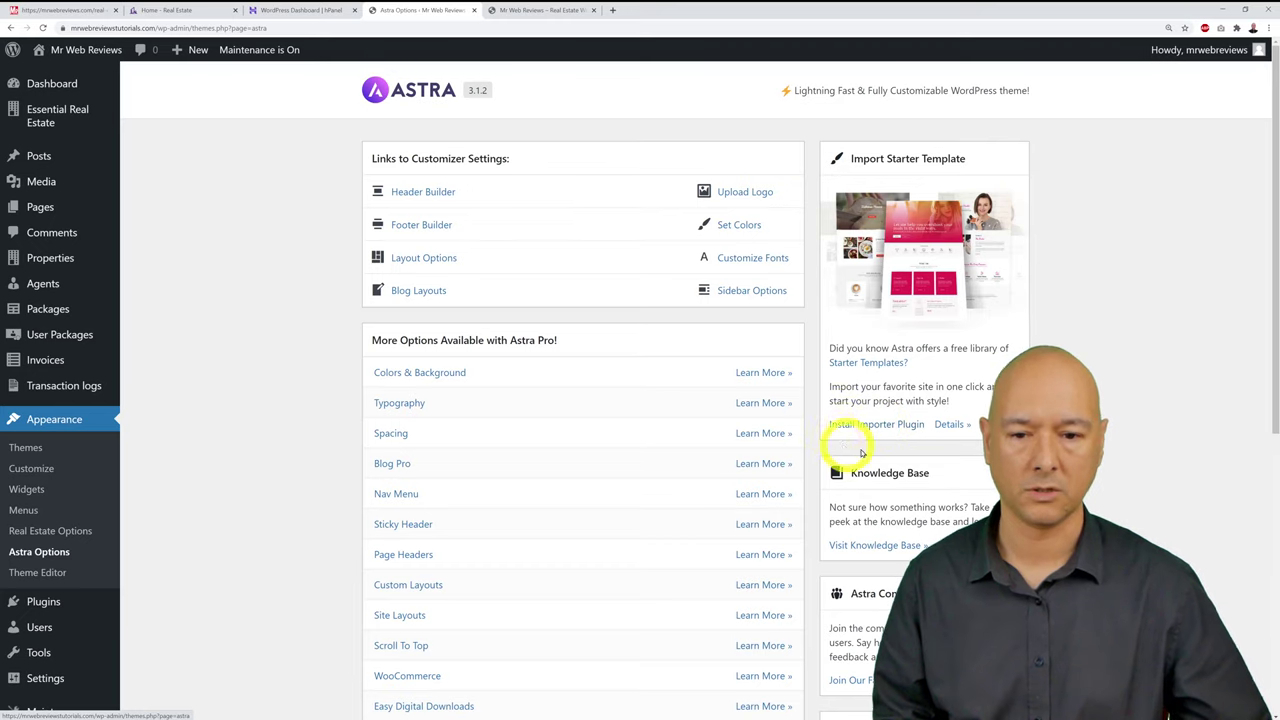
click(873, 421)
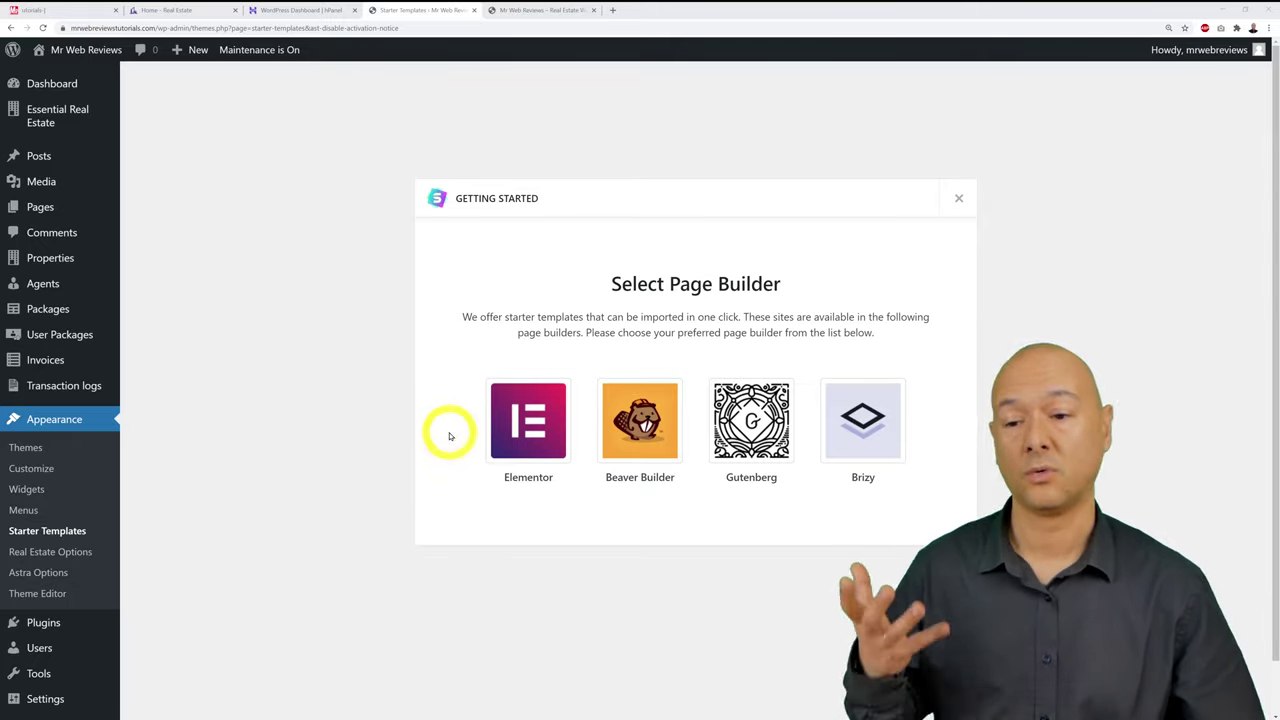
click(535, 444)
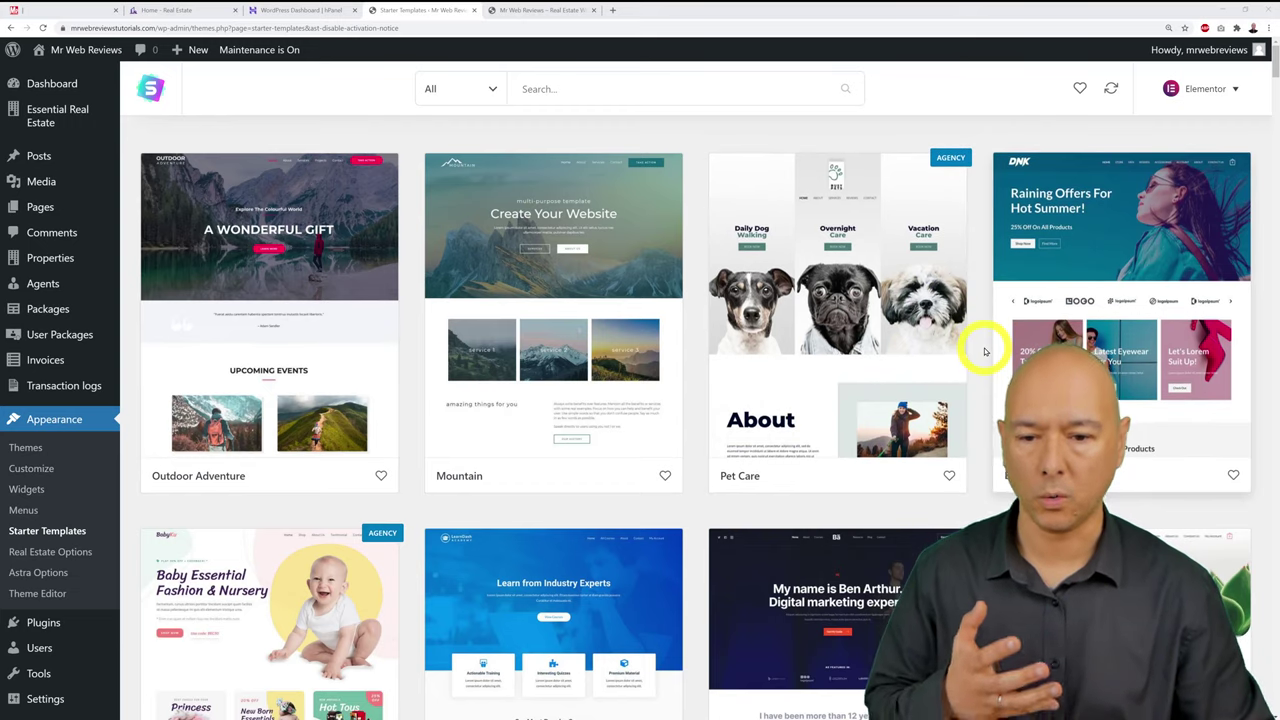
scroll(985, 351, down, 2)
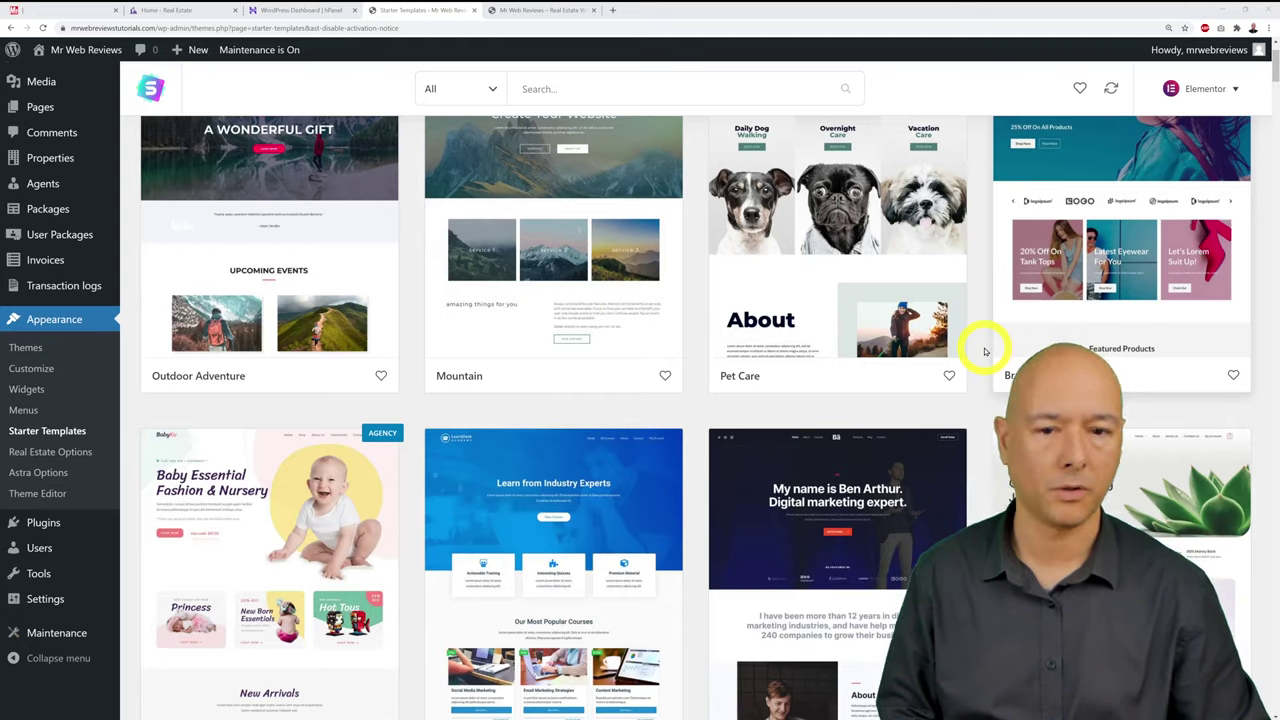
scroll(985, 351, down, 5)
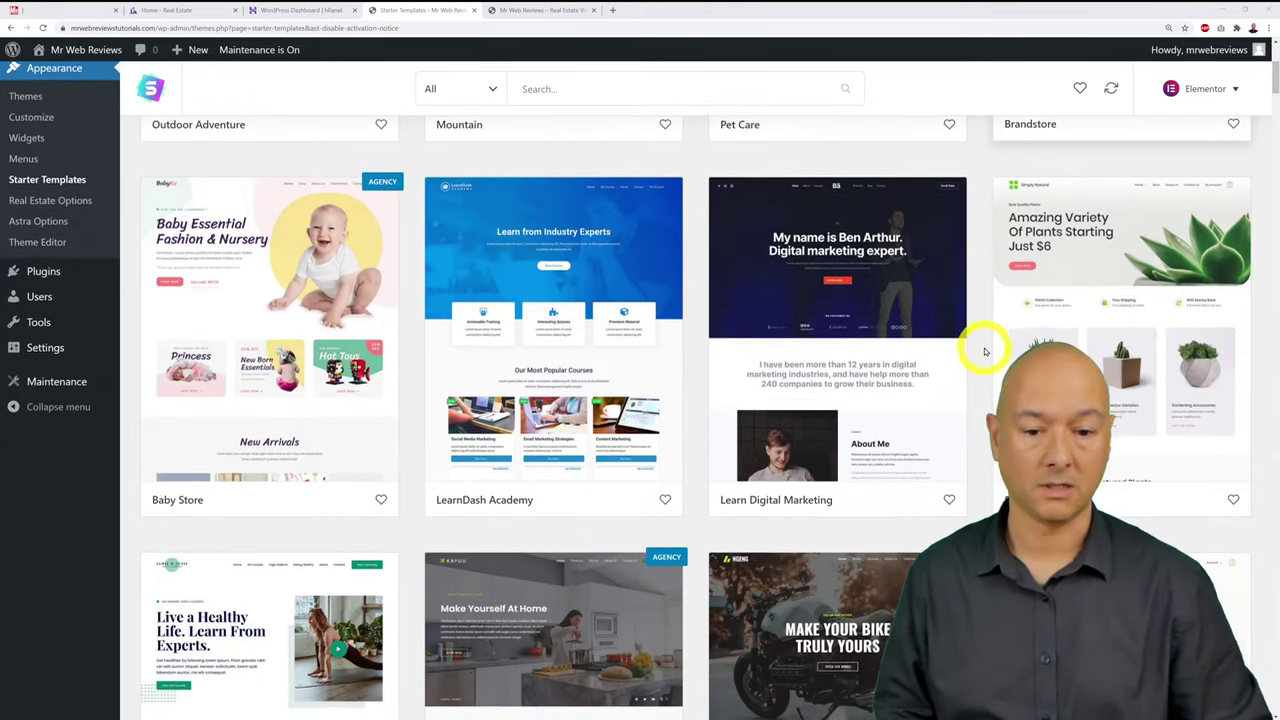
scroll(985, 351, down, 4)
scroll(985, 351, down, 9)
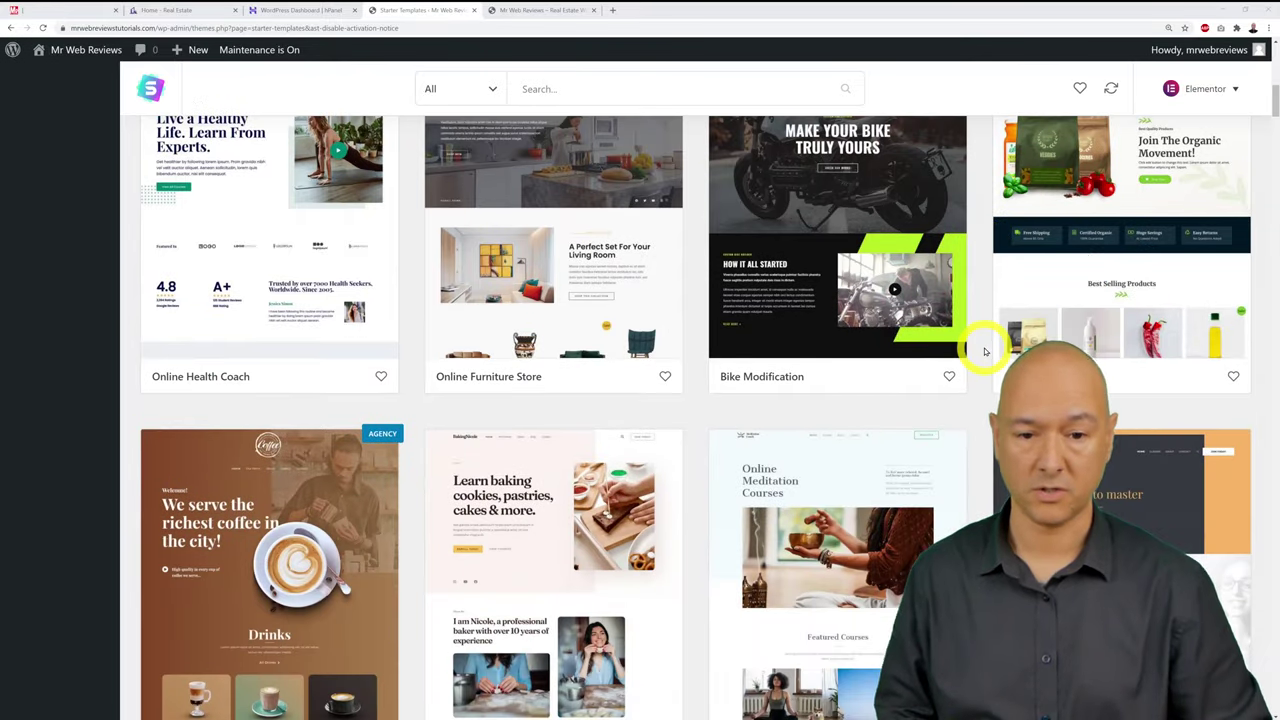
scroll(985, 351, down, 11)
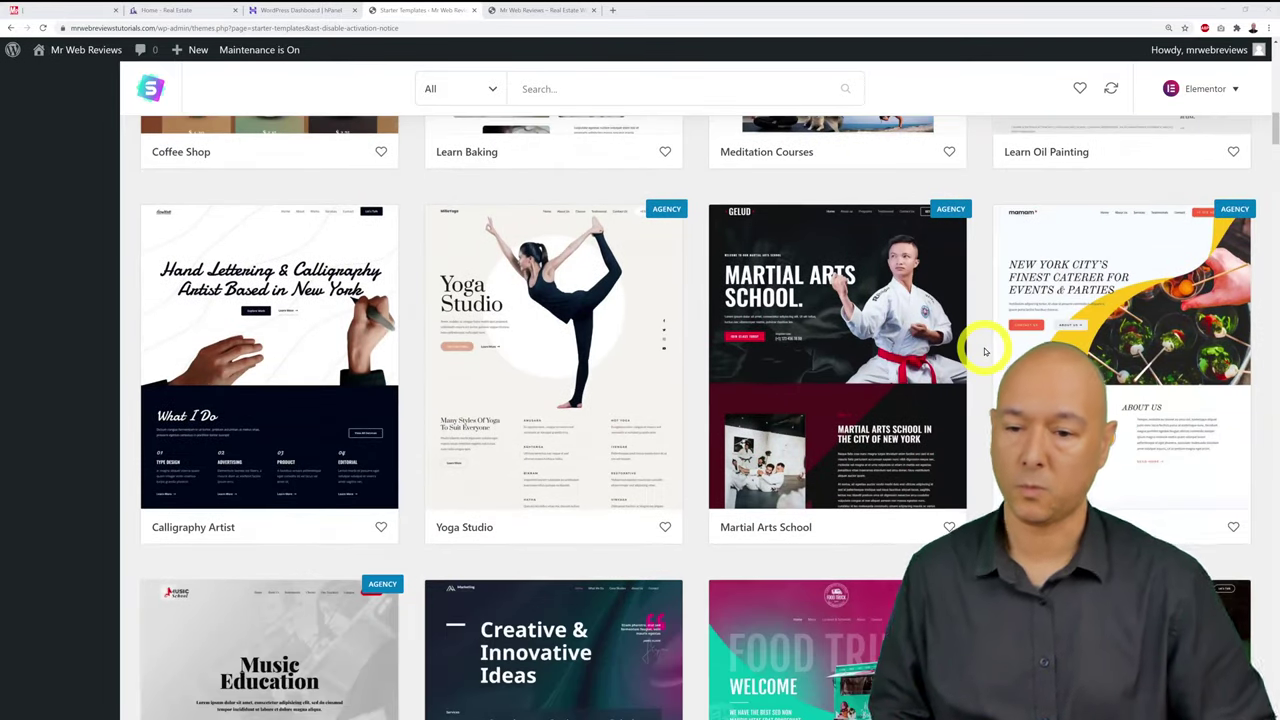
scroll(985, 351, down, 5)
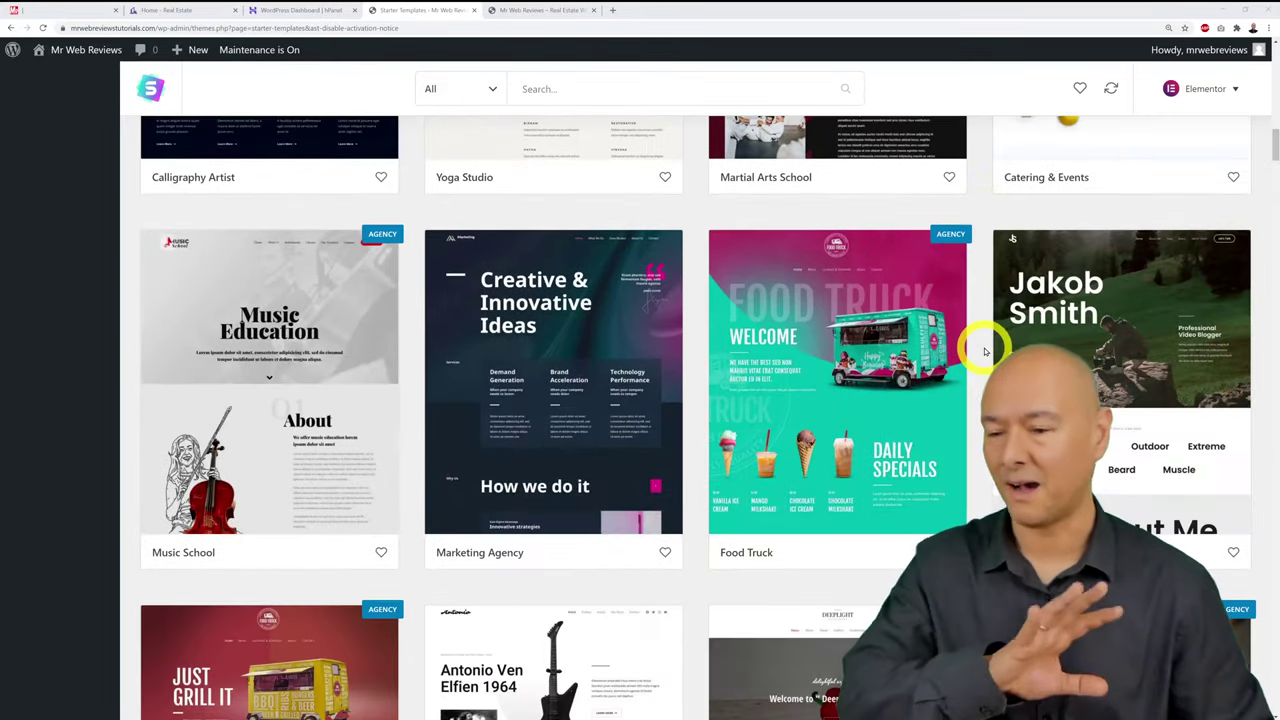
scroll(985, 351, down, 7)
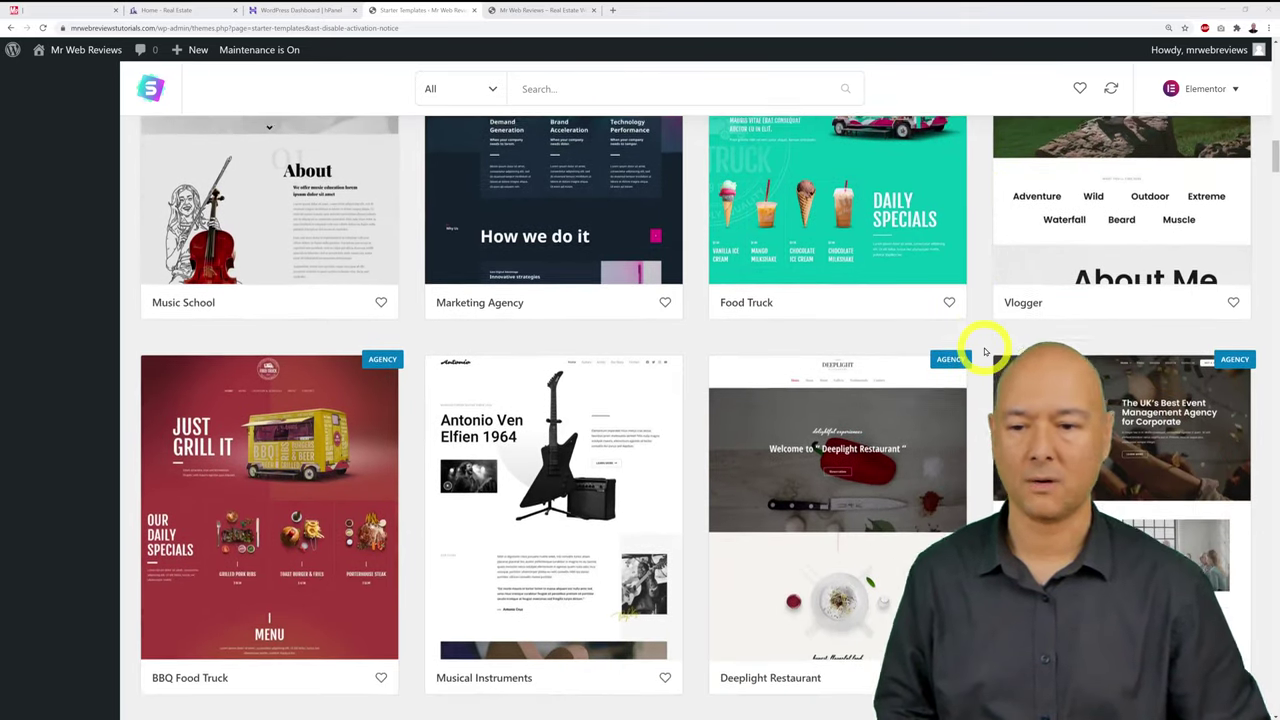
scroll(985, 351, down, 6)
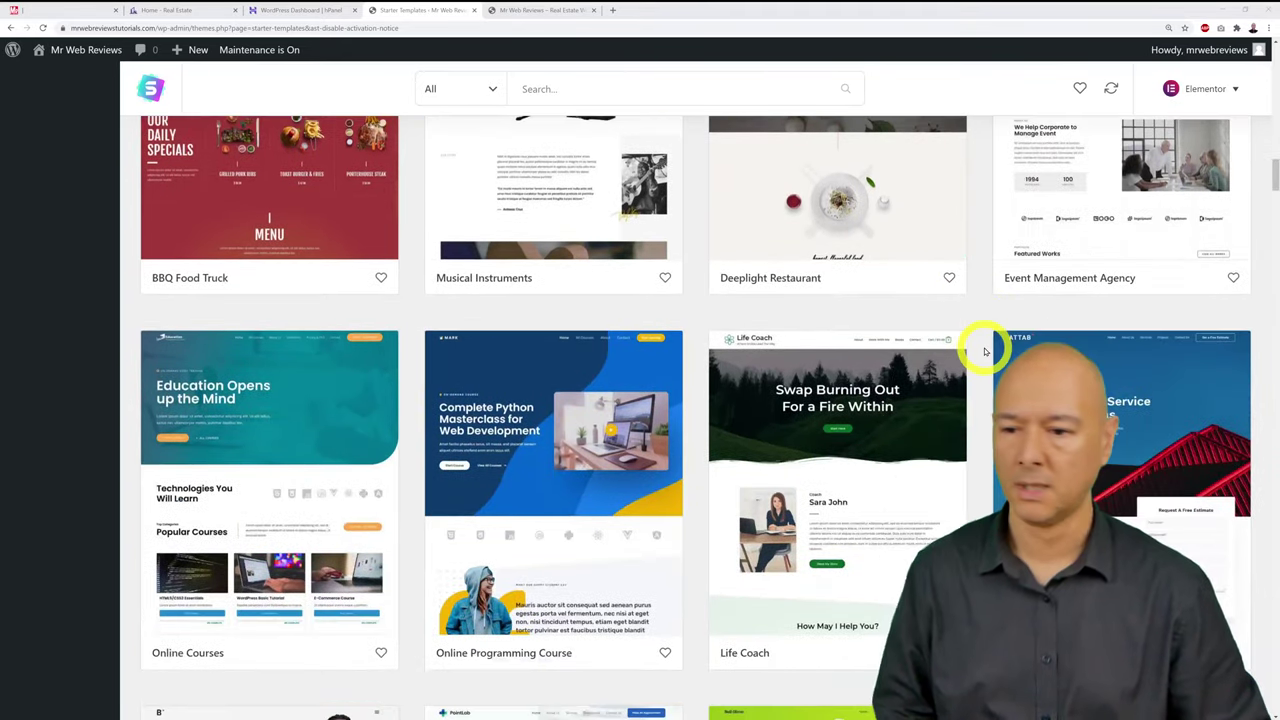
scroll(985, 351, down, 13)
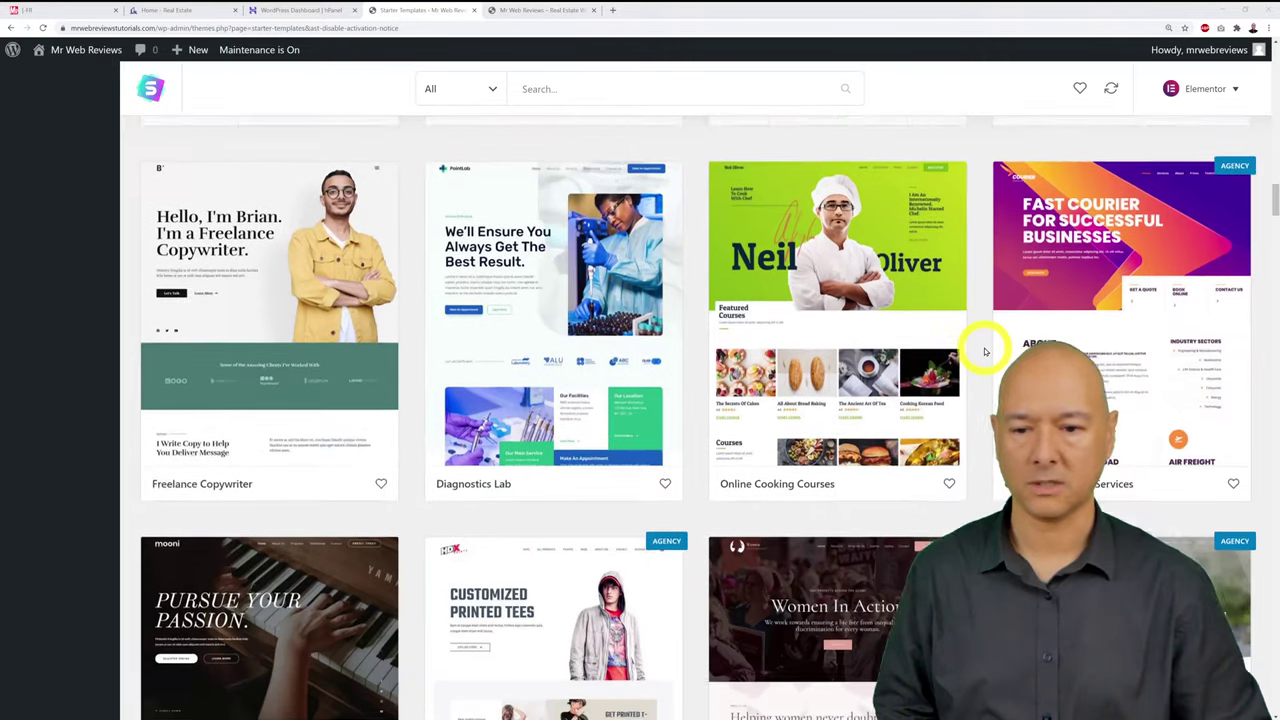
scroll(985, 351, down, 4)
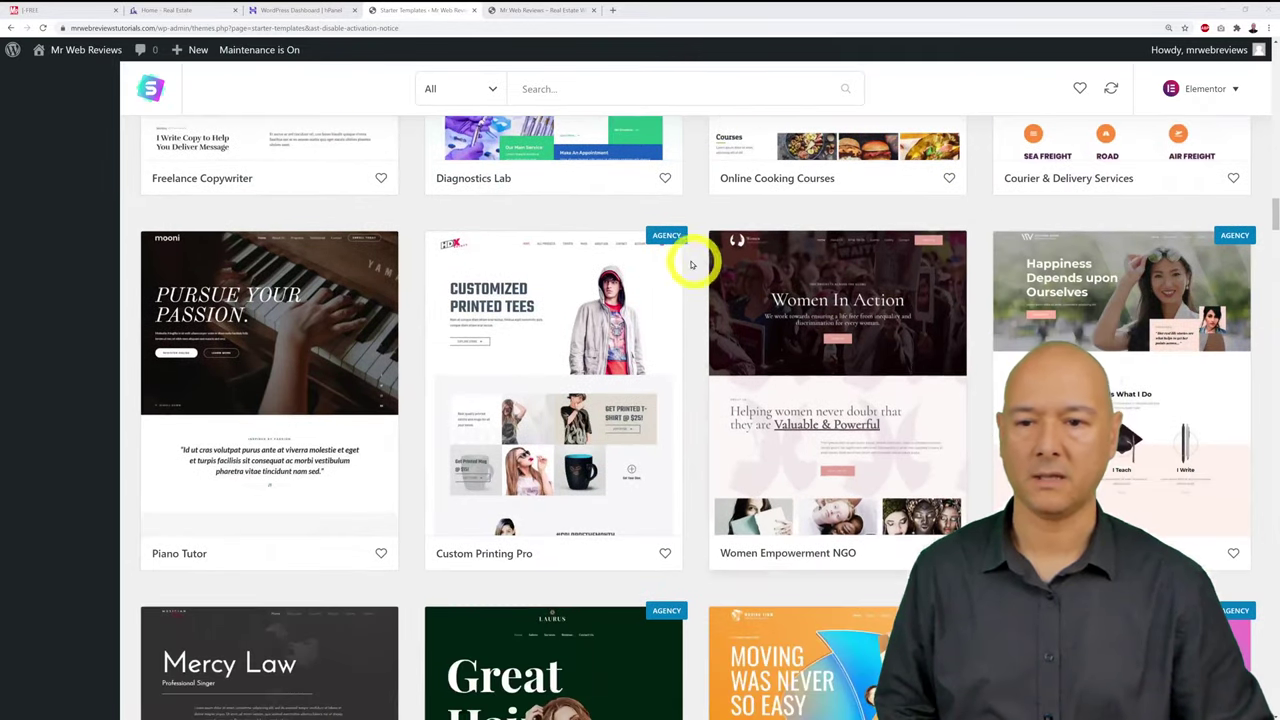
mouse_move(676, 243)
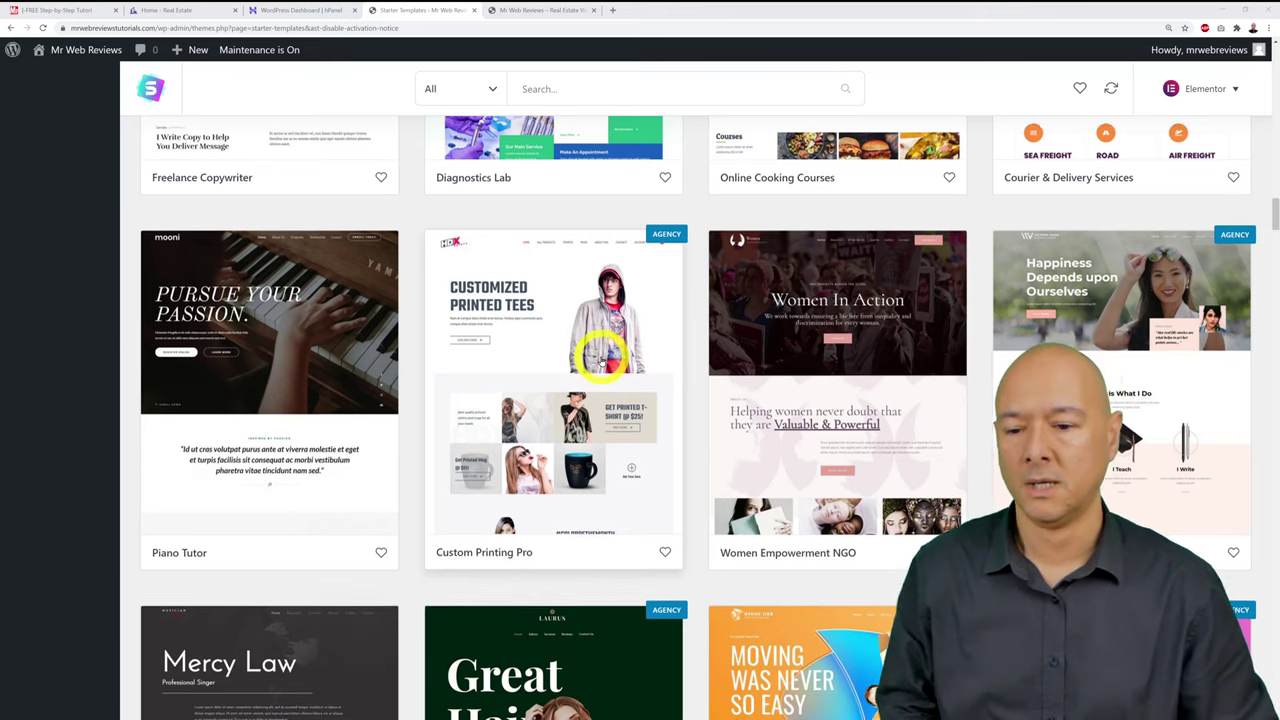
scroll(600, 355, down, 4)
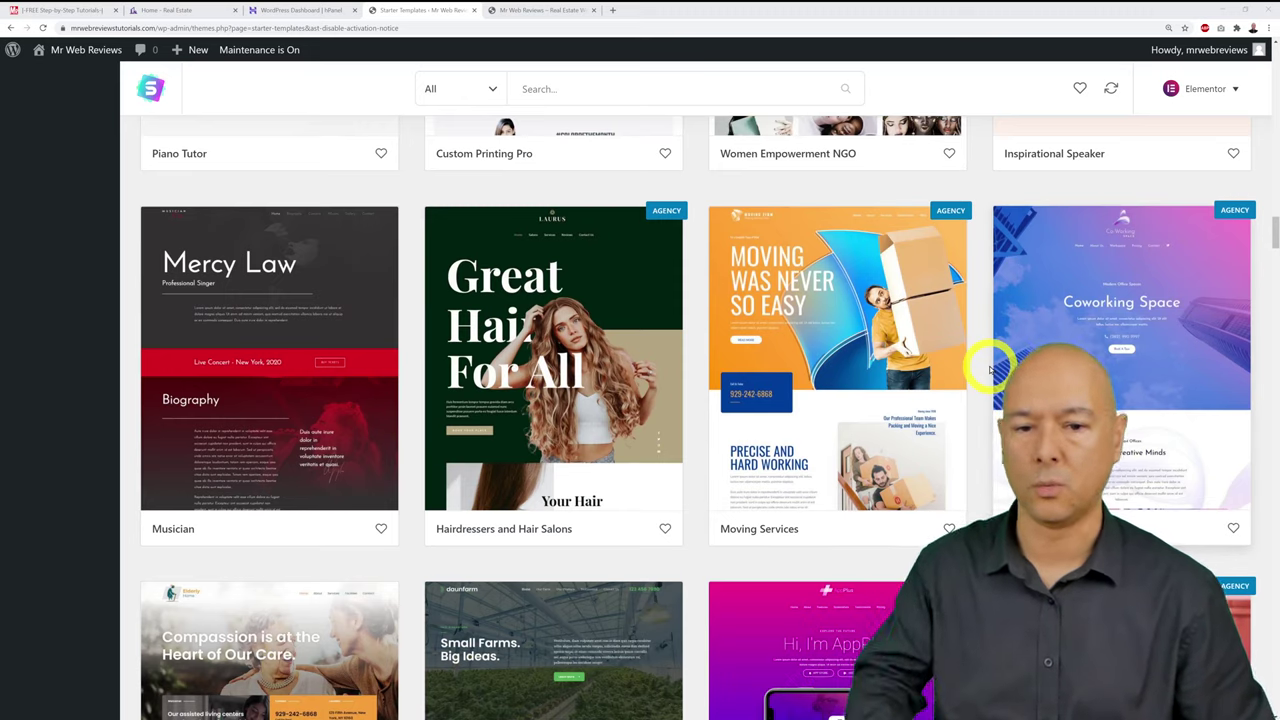
scroll(990, 370, down, 3)
scroll(990, 370, up, 4)
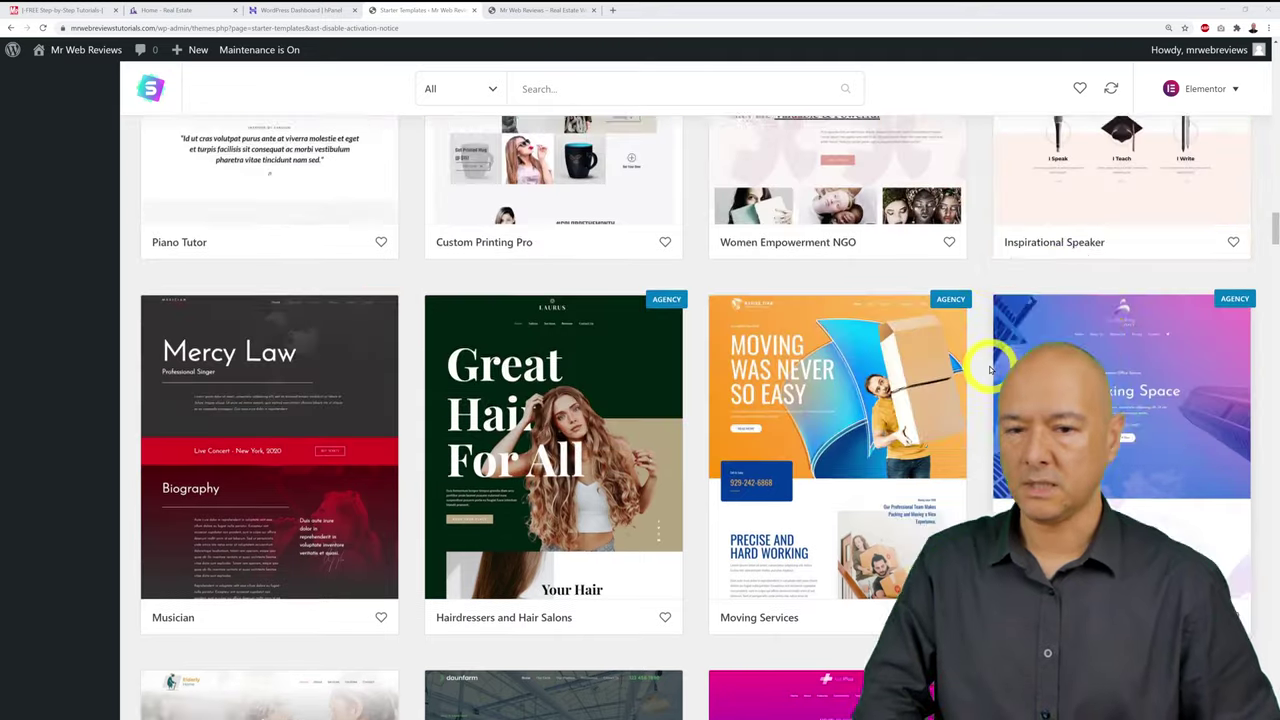
scroll(990, 370, up, 15)
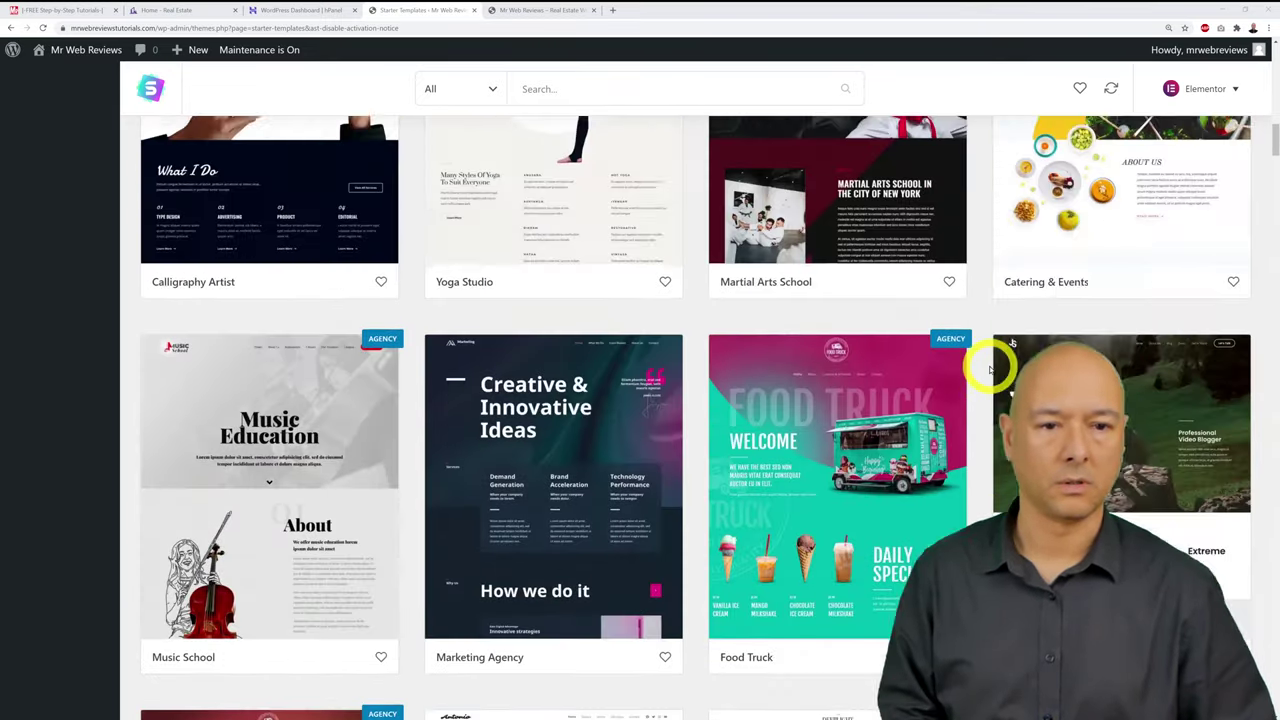
scroll(990, 370, up, 15)
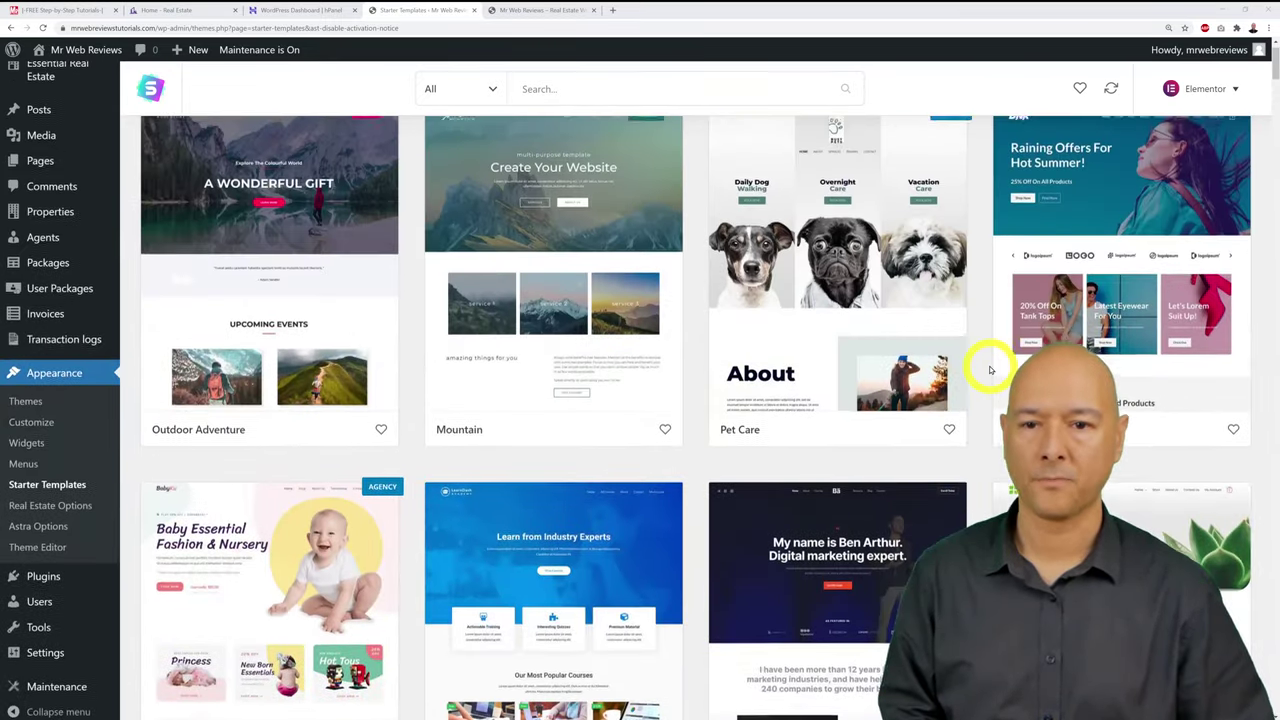
scroll(990, 370, up, 2)
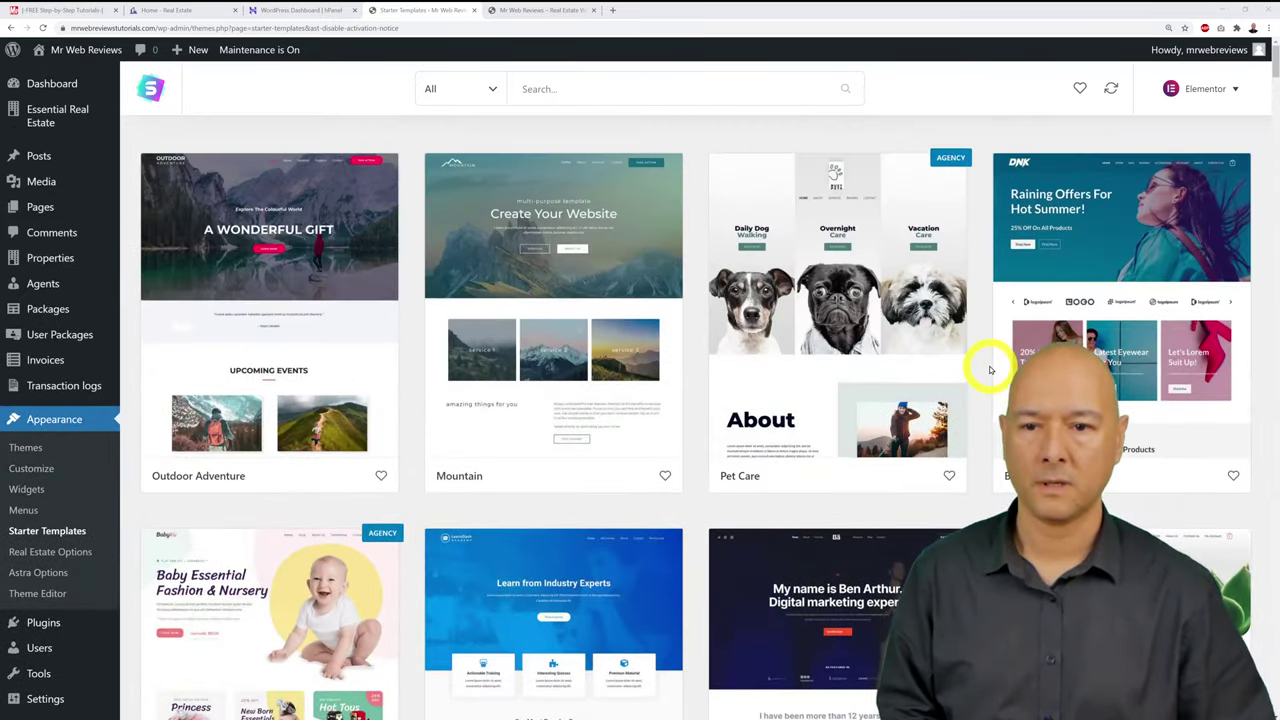
Step: Filter starter templates to Free and search for 'real estate'
click(494, 91)
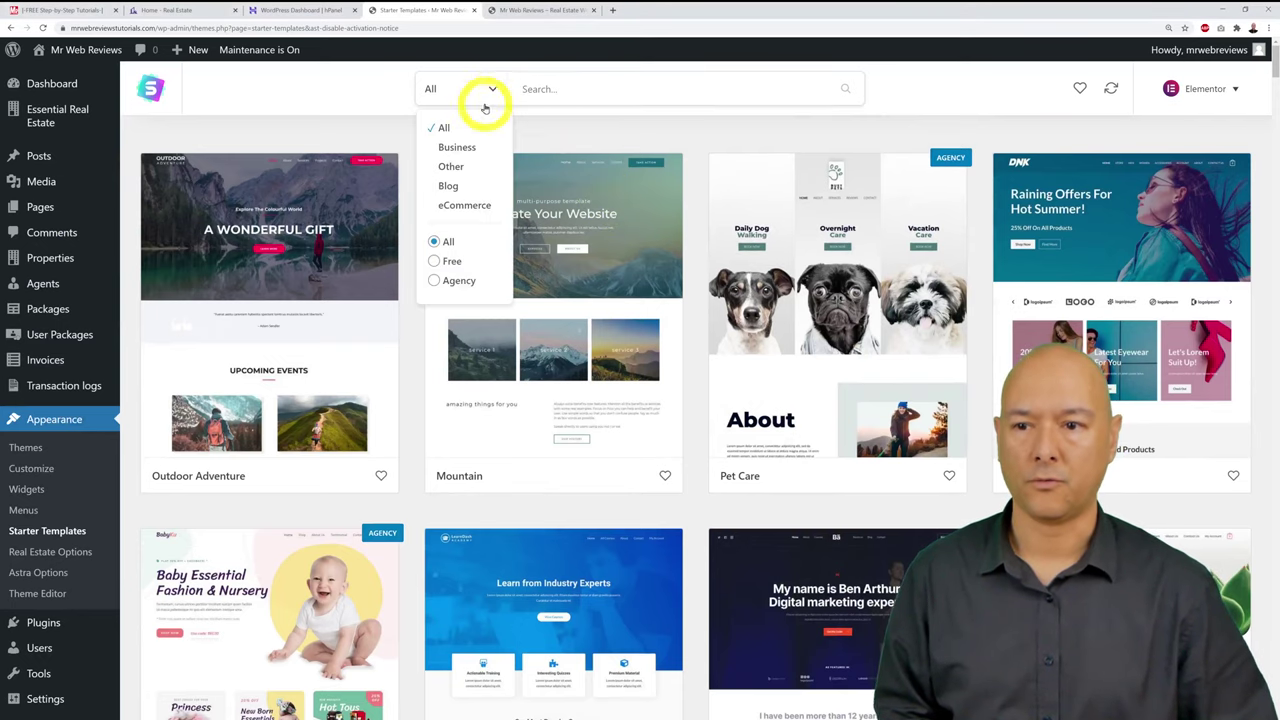
click(452, 262)
click(560, 93)
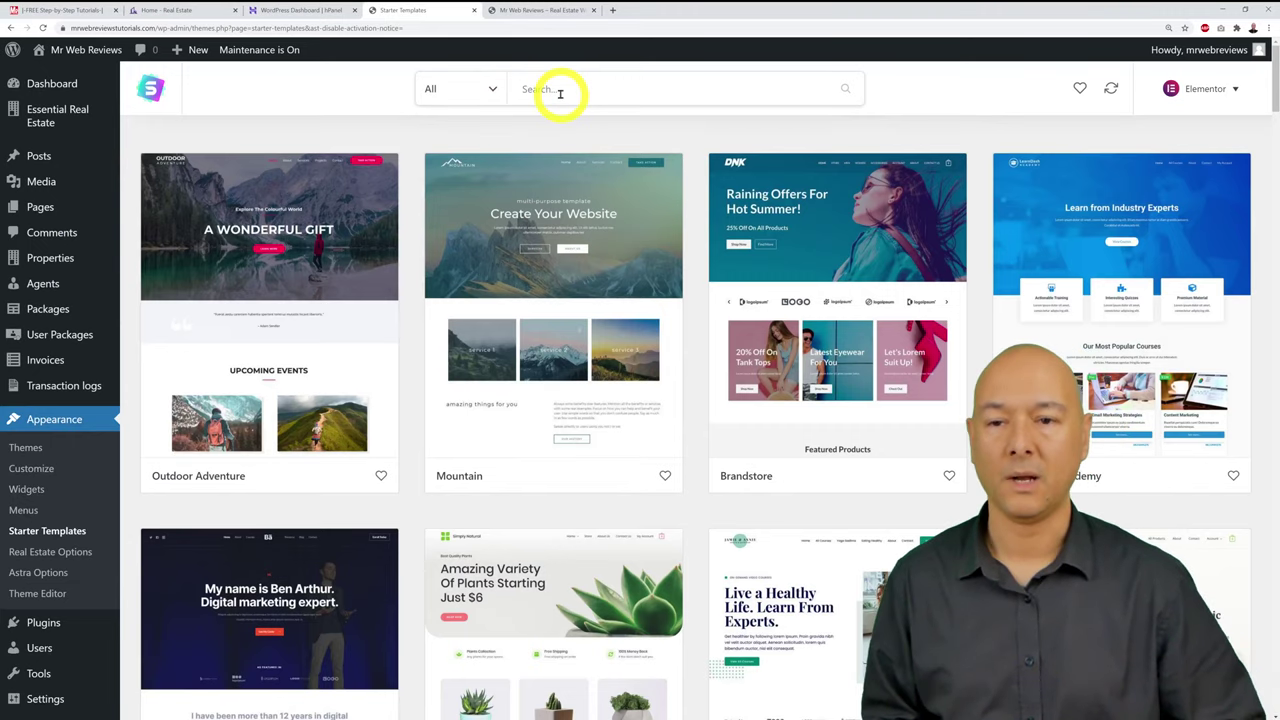
text(real)
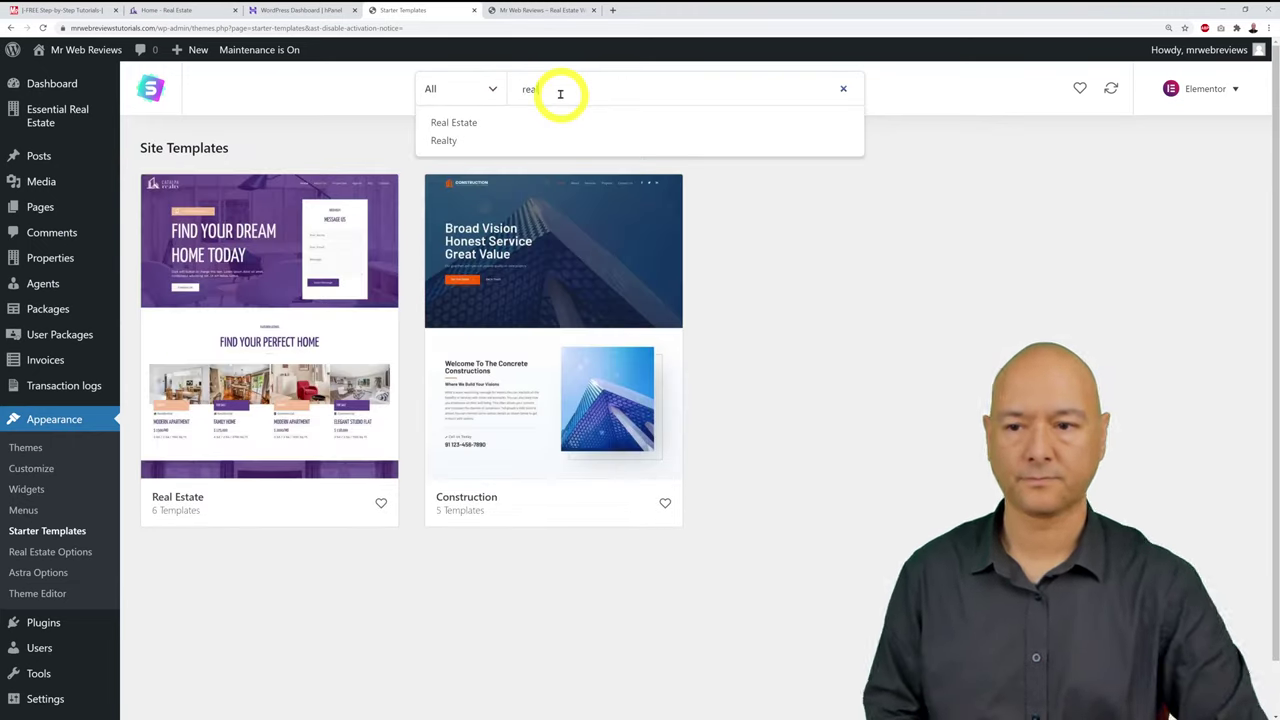
click(482, 122)
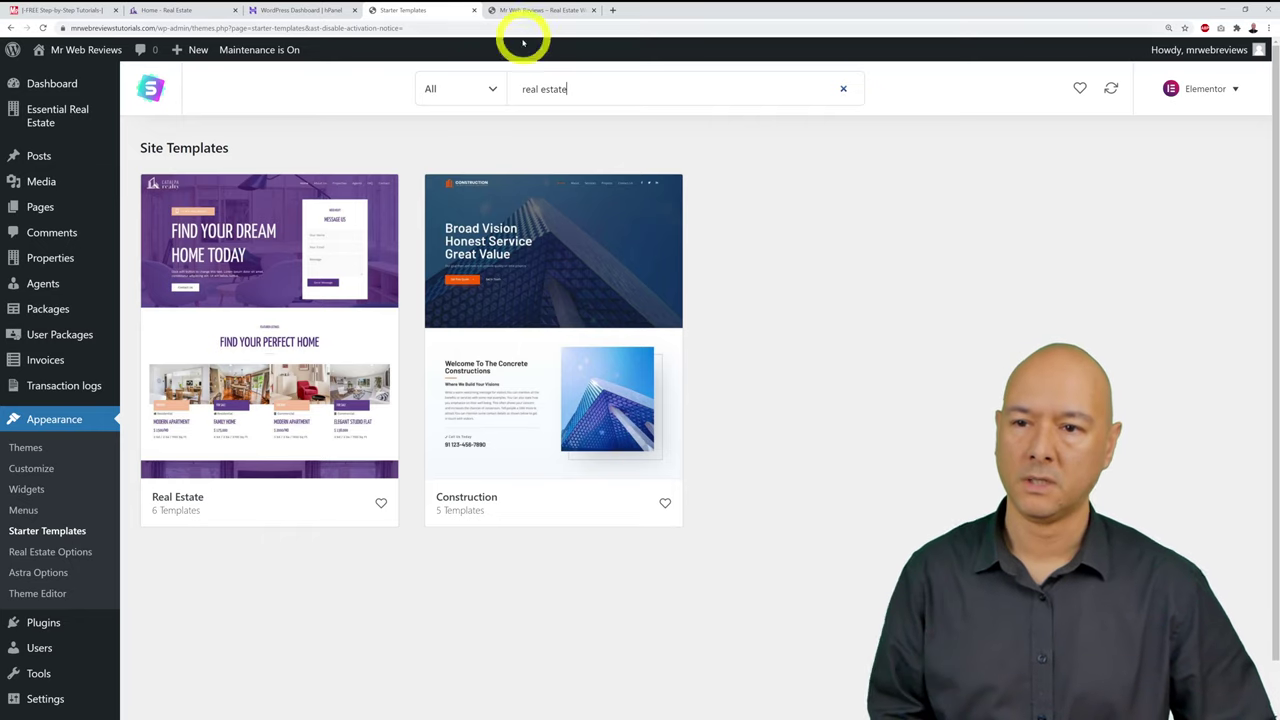
Step: Toggle the price filter back to Free and open the Real Estate template's details
click(497, 87)
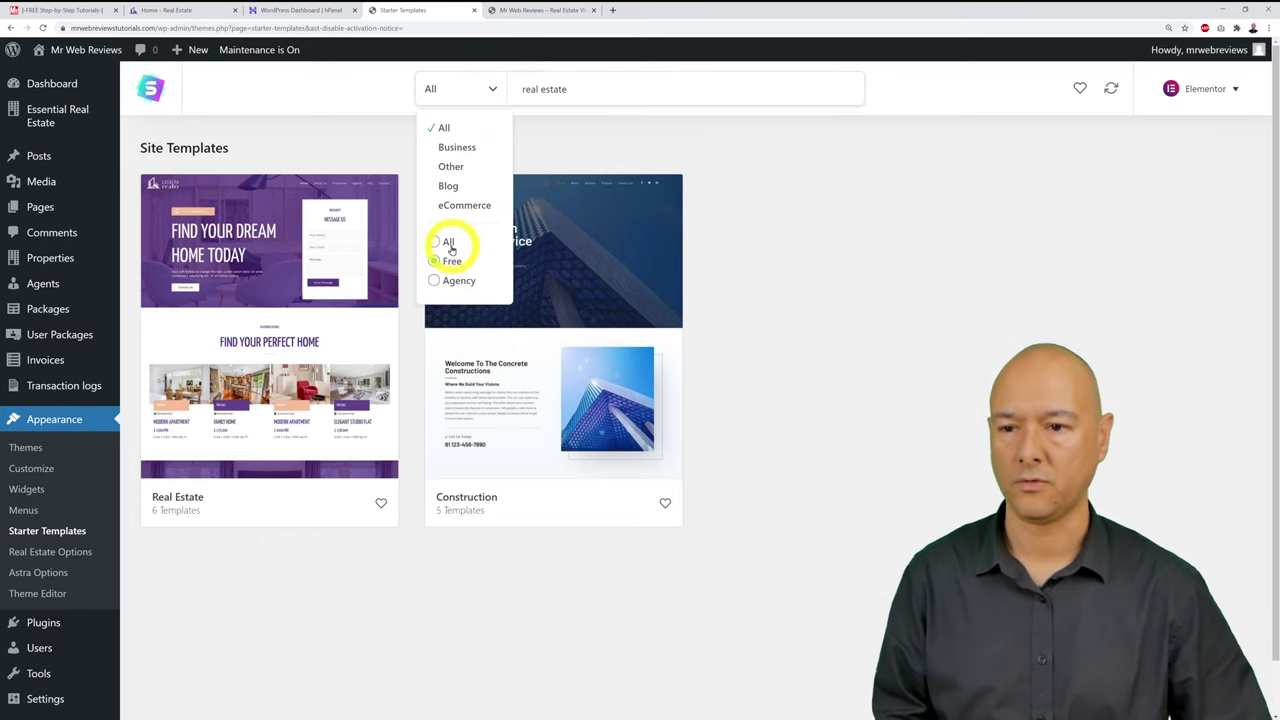
click(445, 242)
click(628, 662)
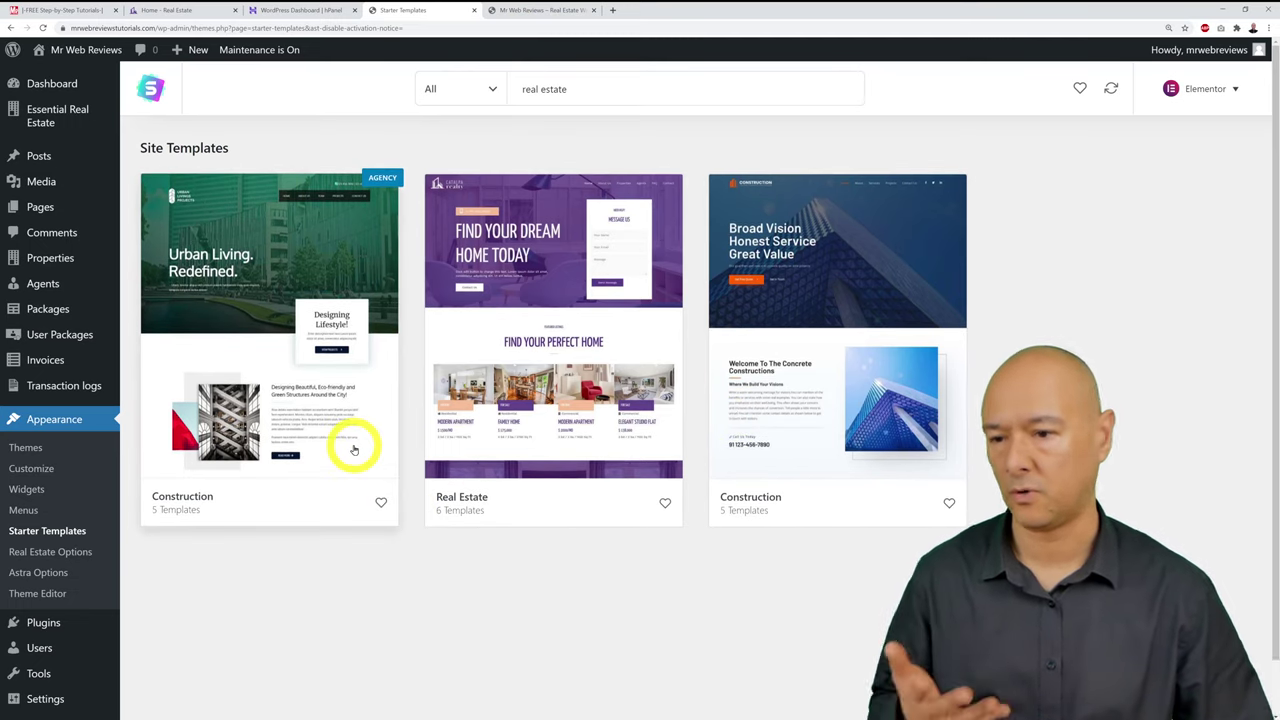
click(480, 90)
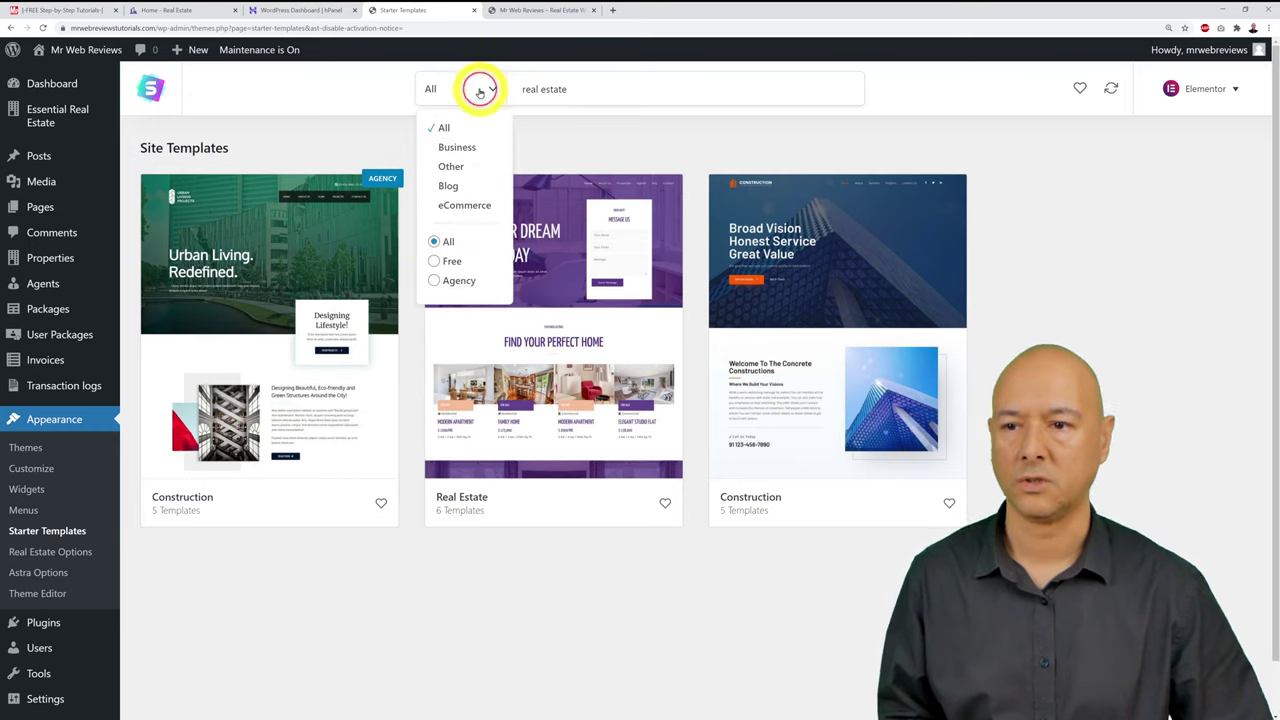
click(434, 261)
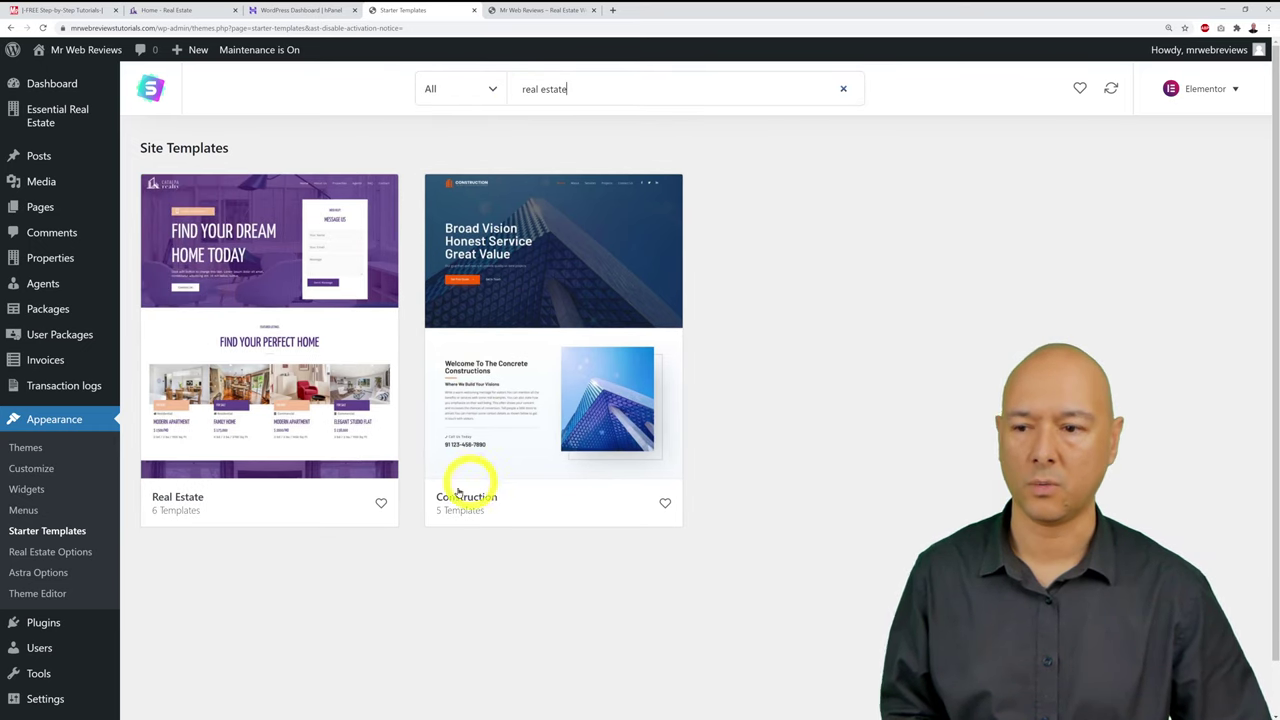
click(322, 441)
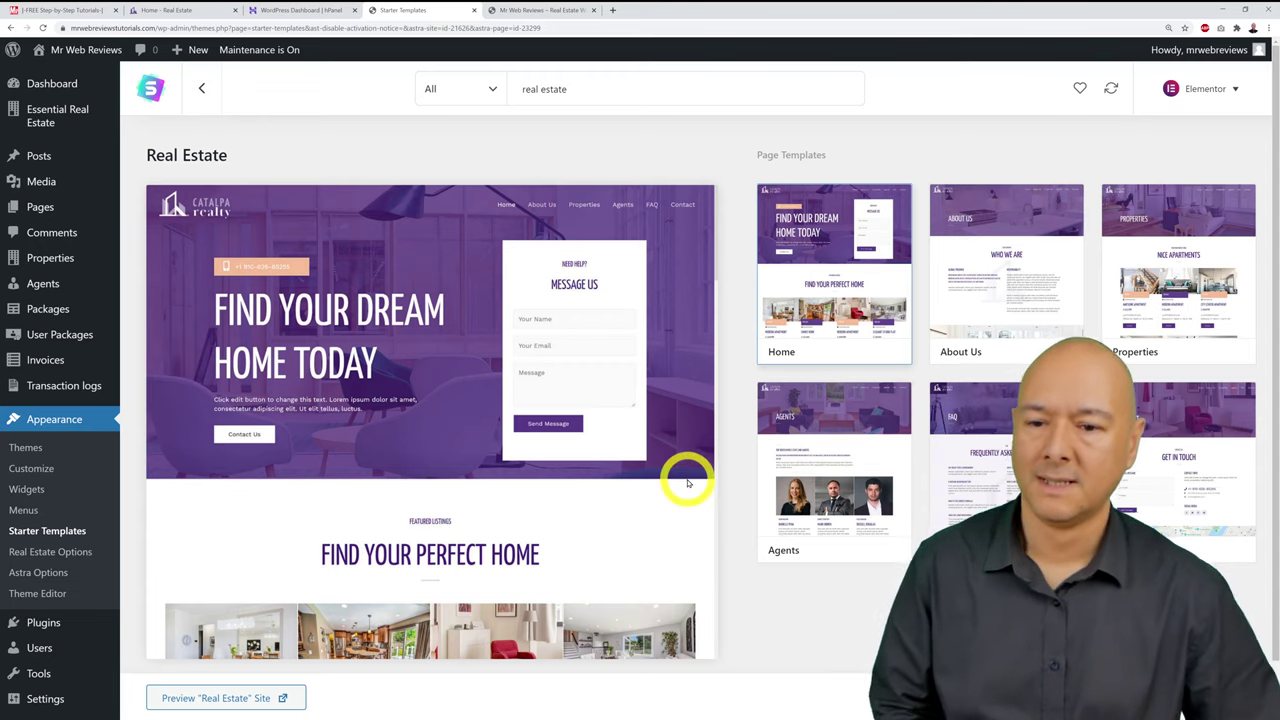
Step: Scroll through the Real Estate template preview and start Import Complete Site
scroll(657, 430, down, 10)
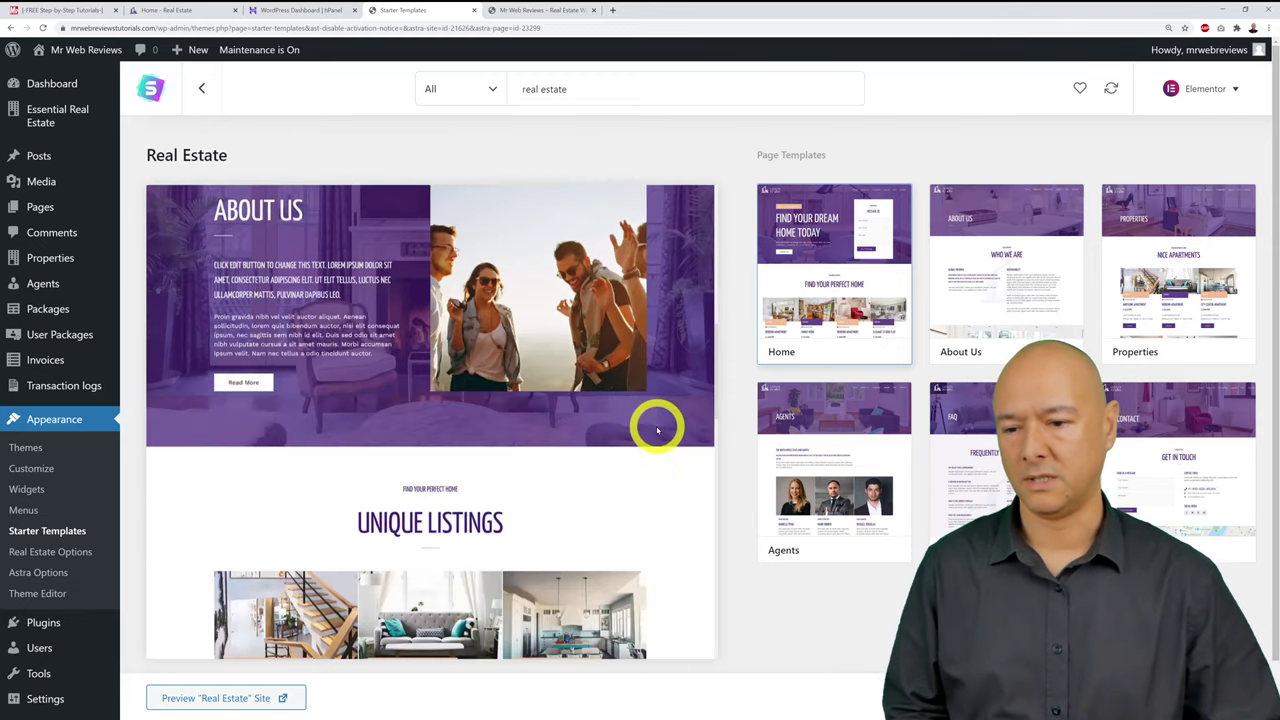
scroll(657, 430, down, 2)
scroll(657, 430, up, 12)
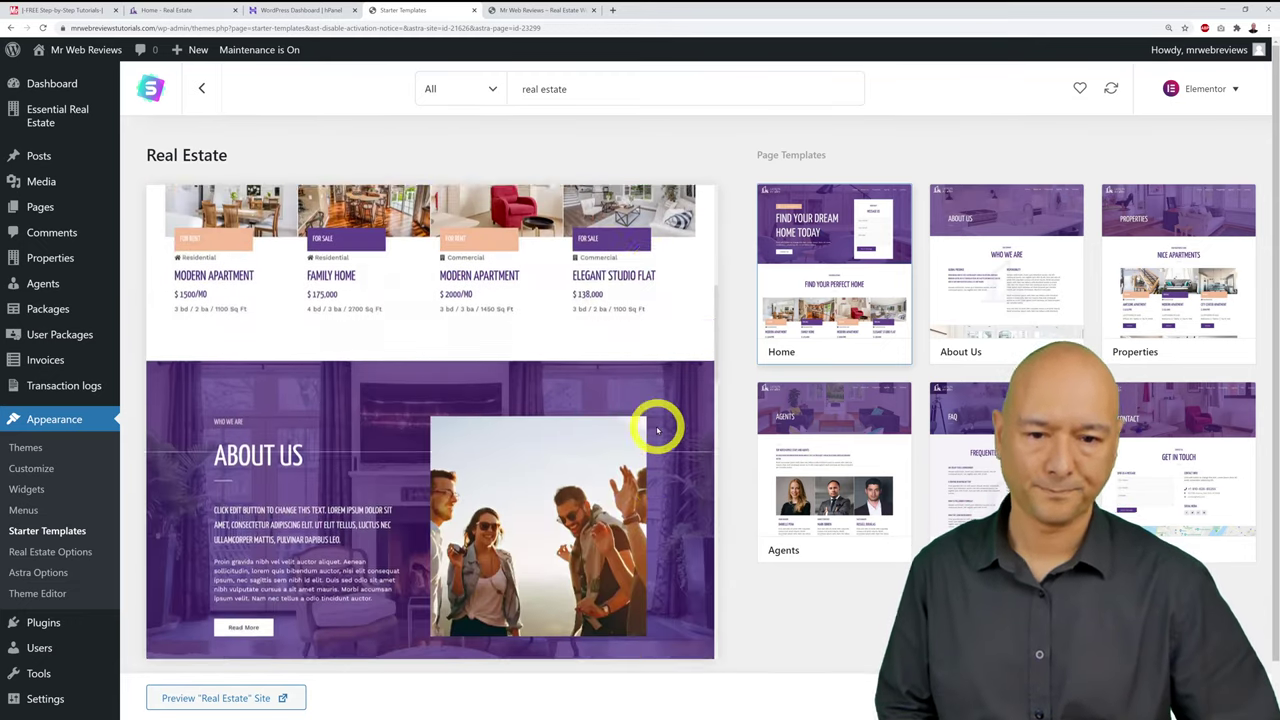
scroll(657, 430, up, 1)
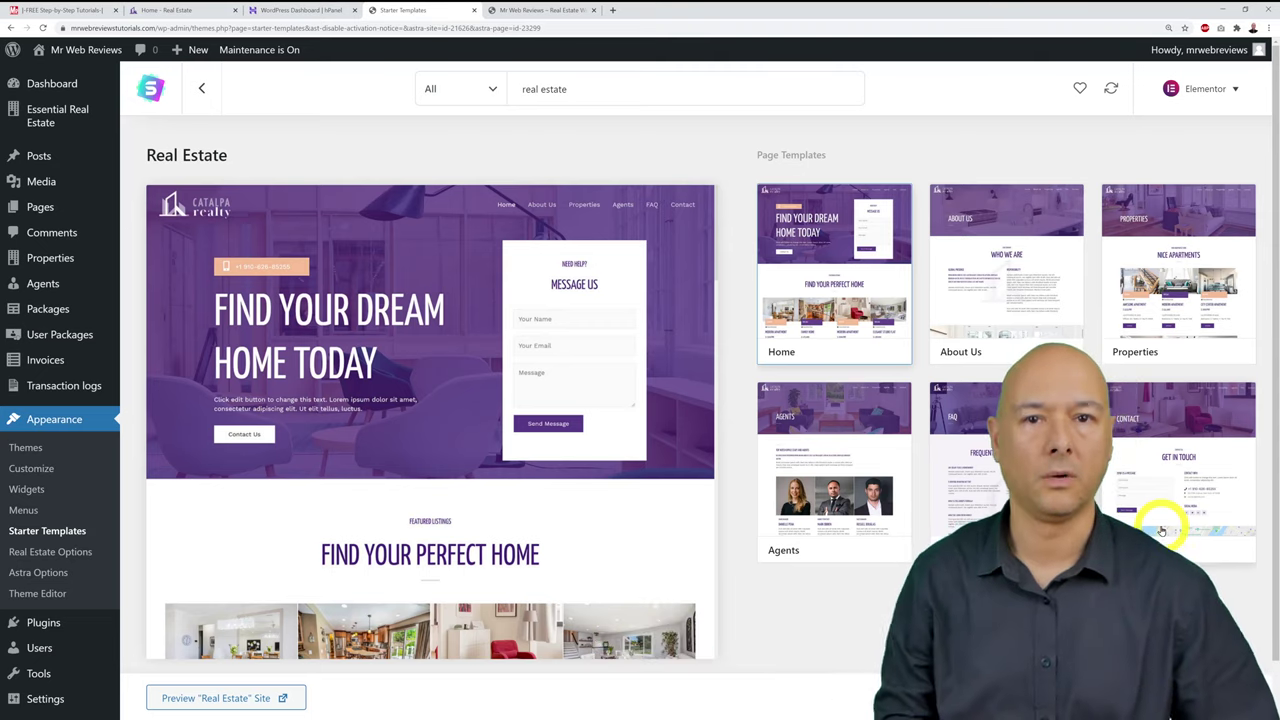
mouse_move(1160, 718)
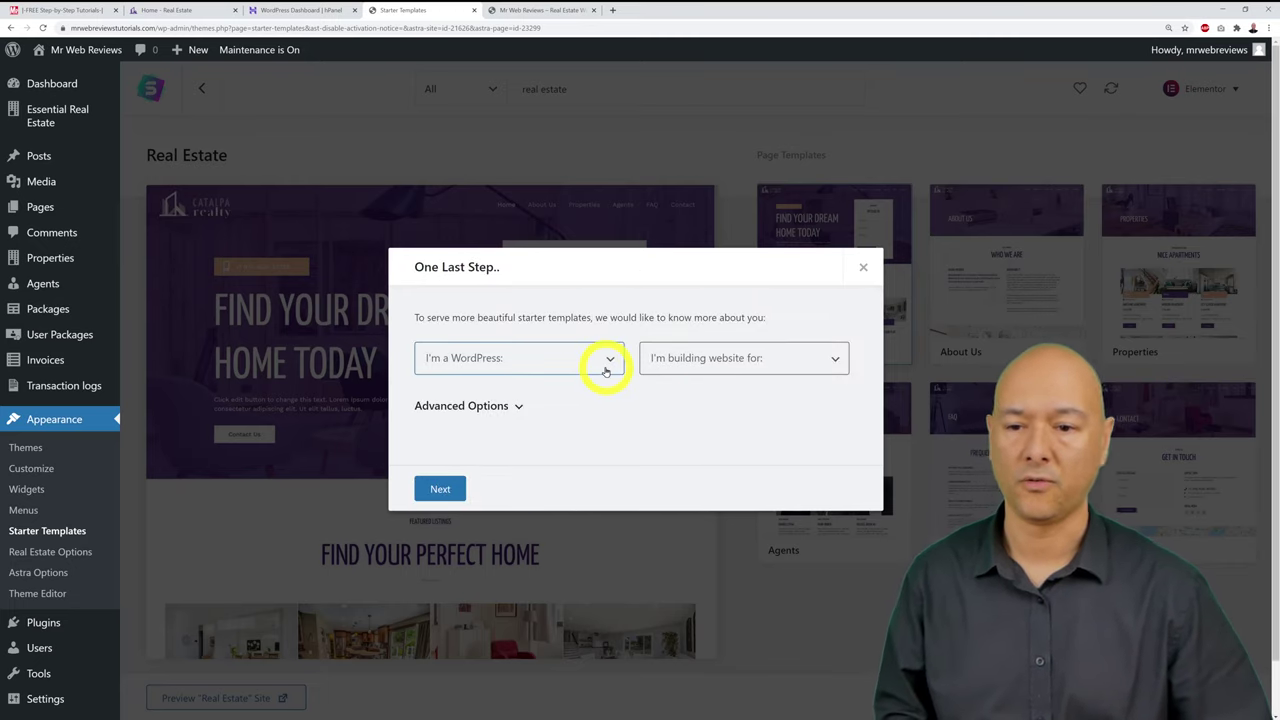
Step: Answer Beginner and Myself/My company, skip the details form, then view the imported site's tab
click(605, 371)
click(553, 390)
click(669, 372)
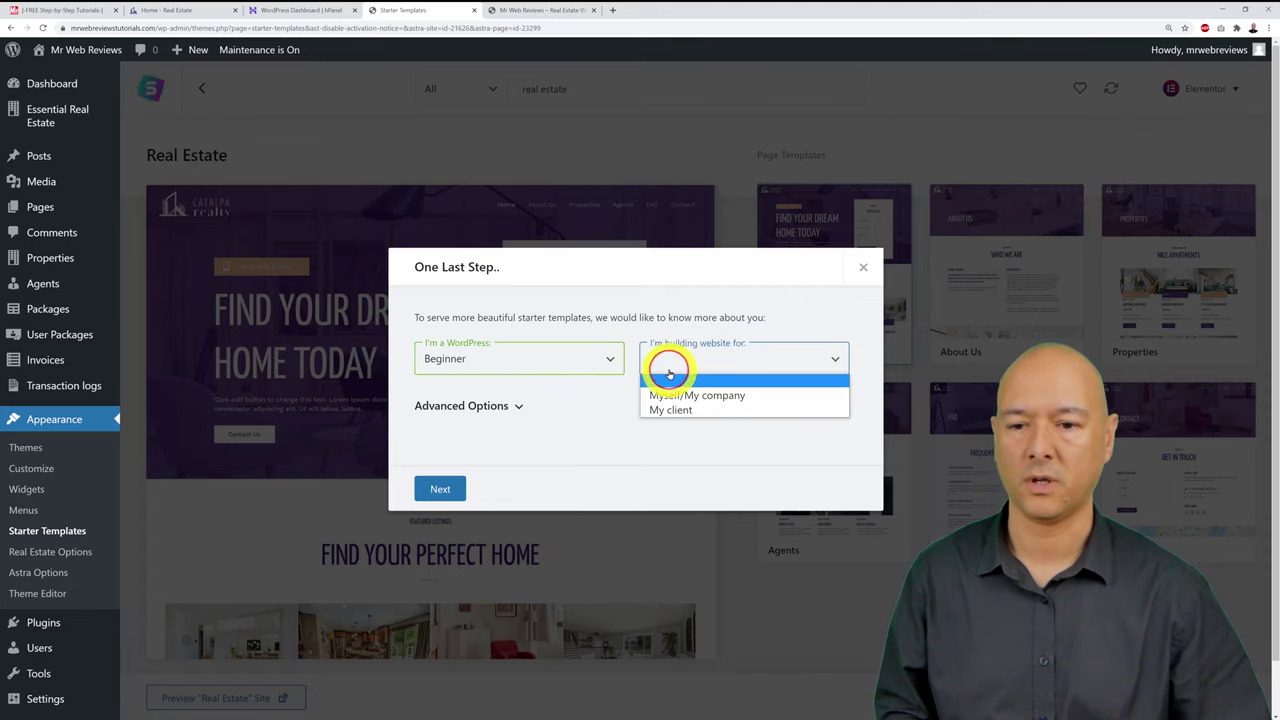
click(680, 395)
click(453, 487)
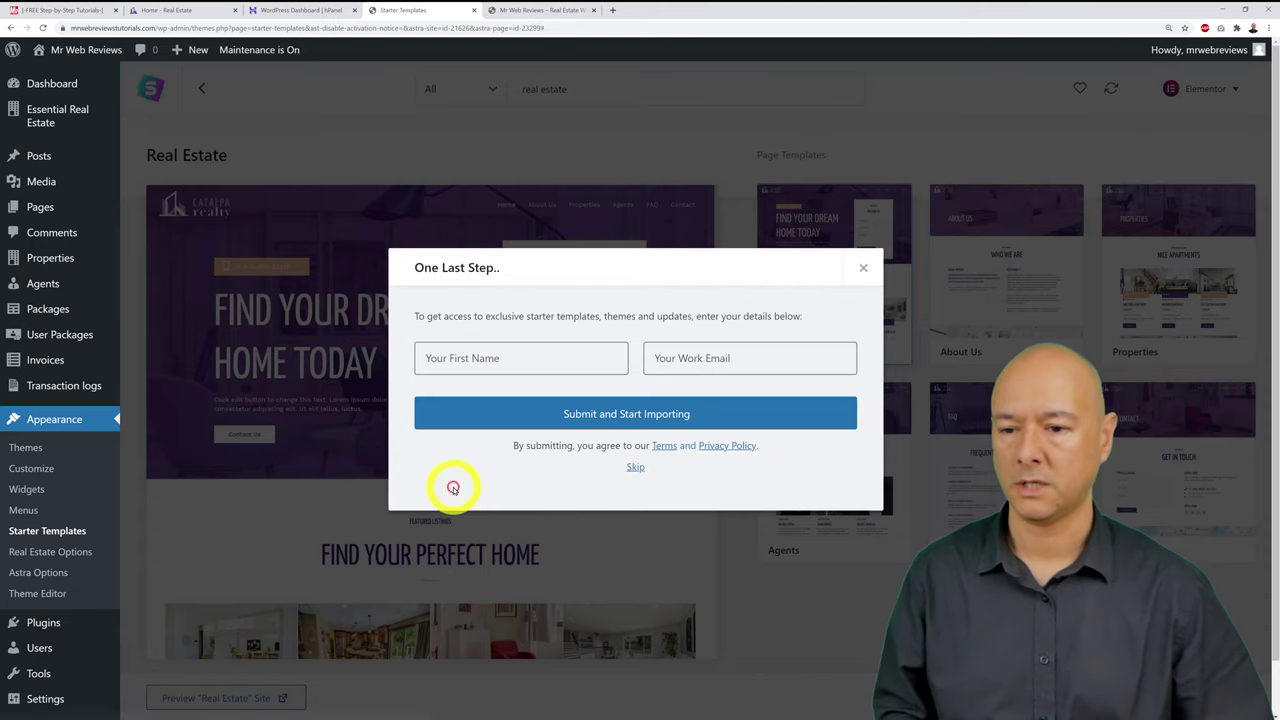
click(635, 469)
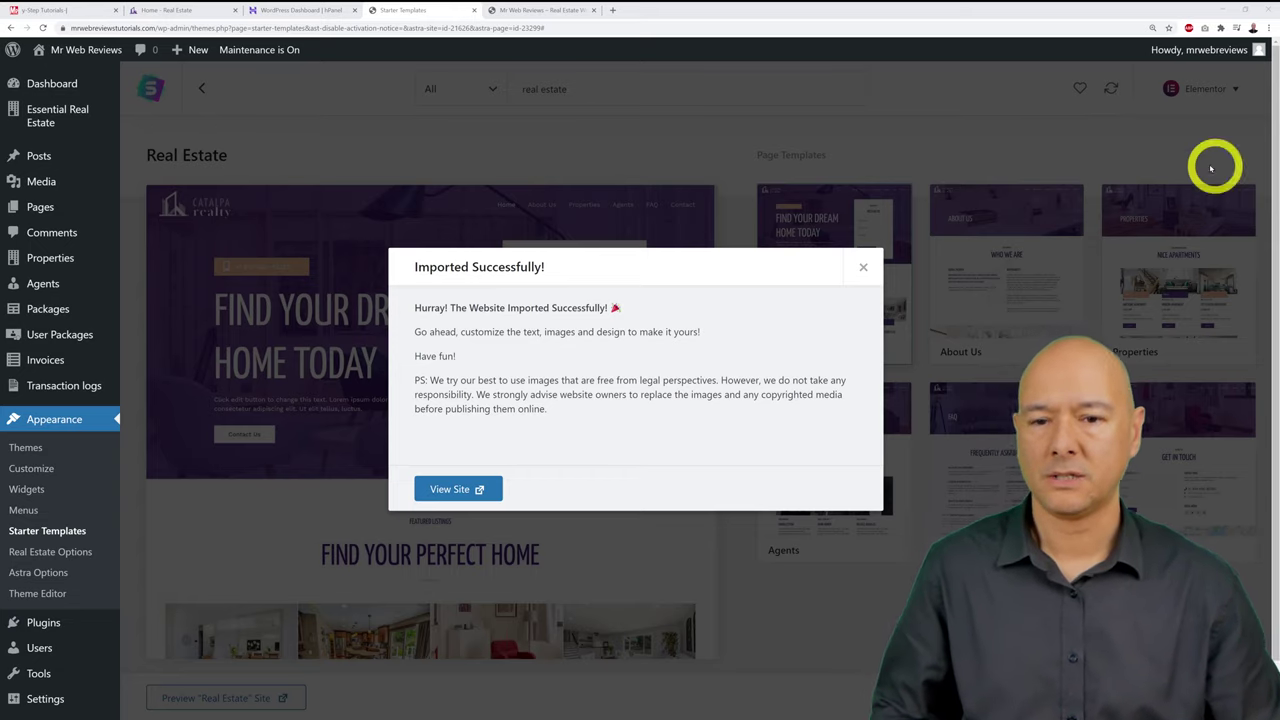
click(539, 12)
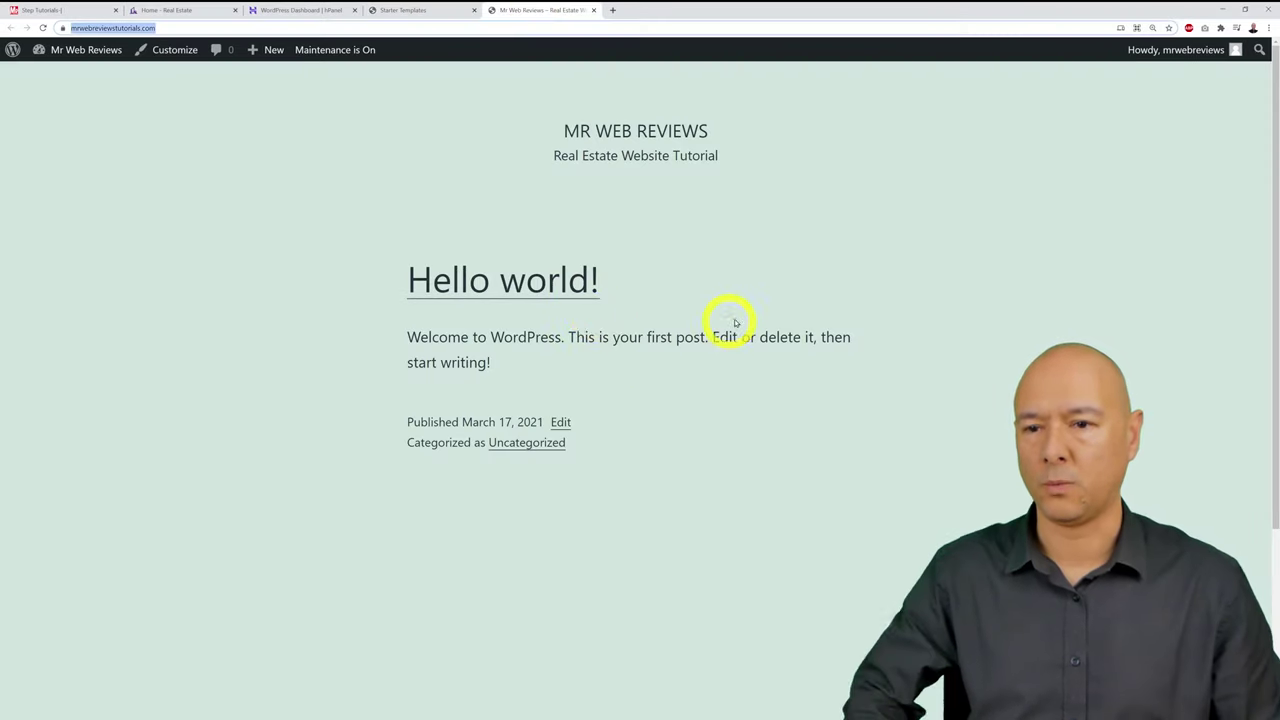
Step: Reload the site tab to show the imported Catalpa Realty design
click(762, 295)
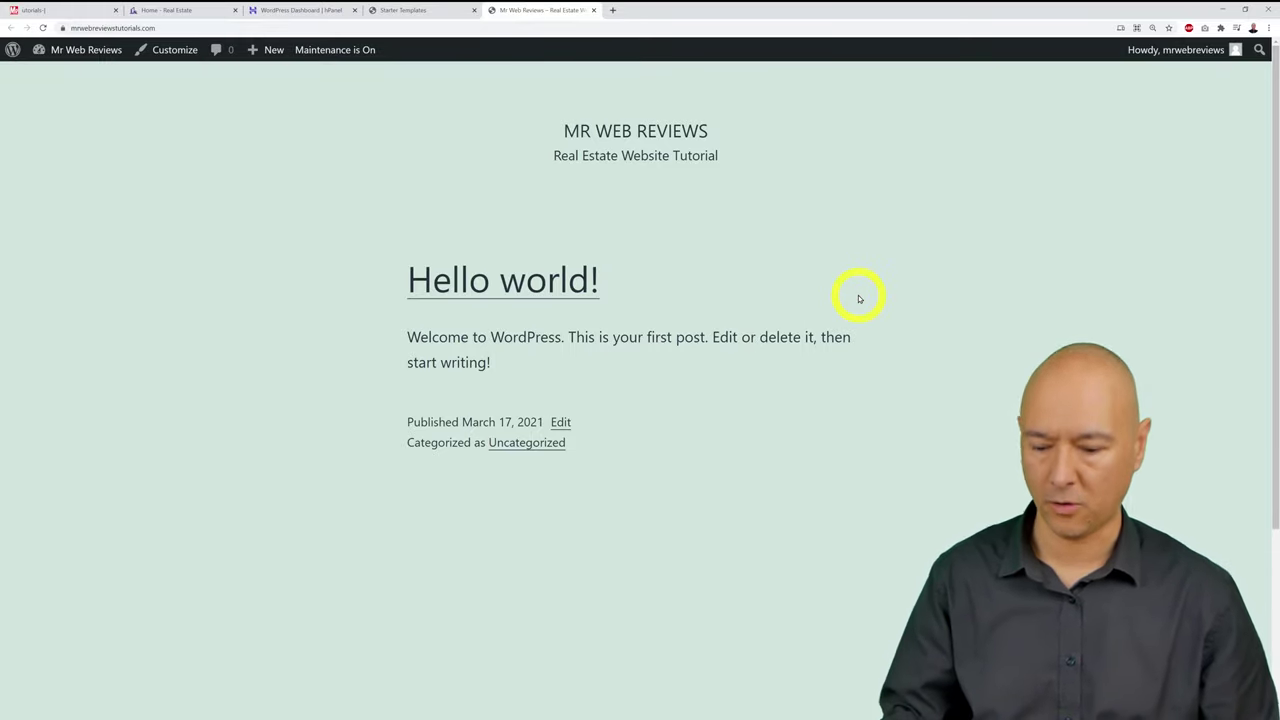
click(42, 27)
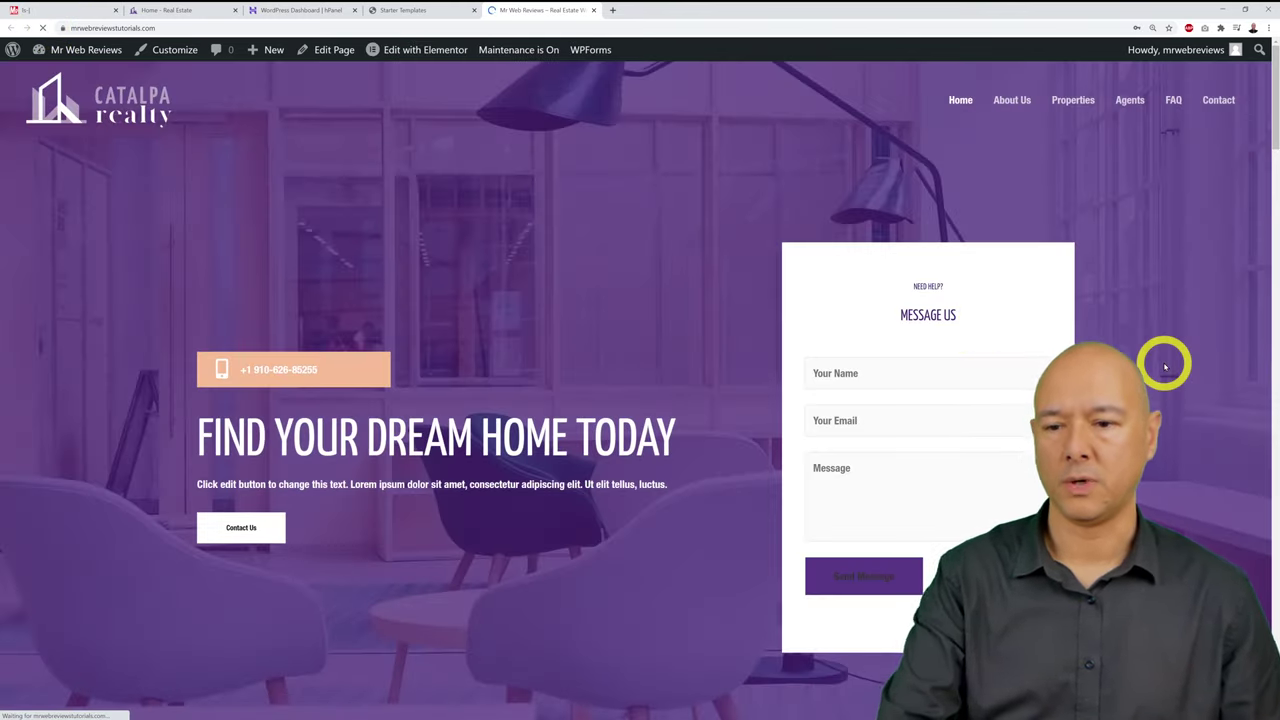
click(1267, 33)
click(1214, 378)
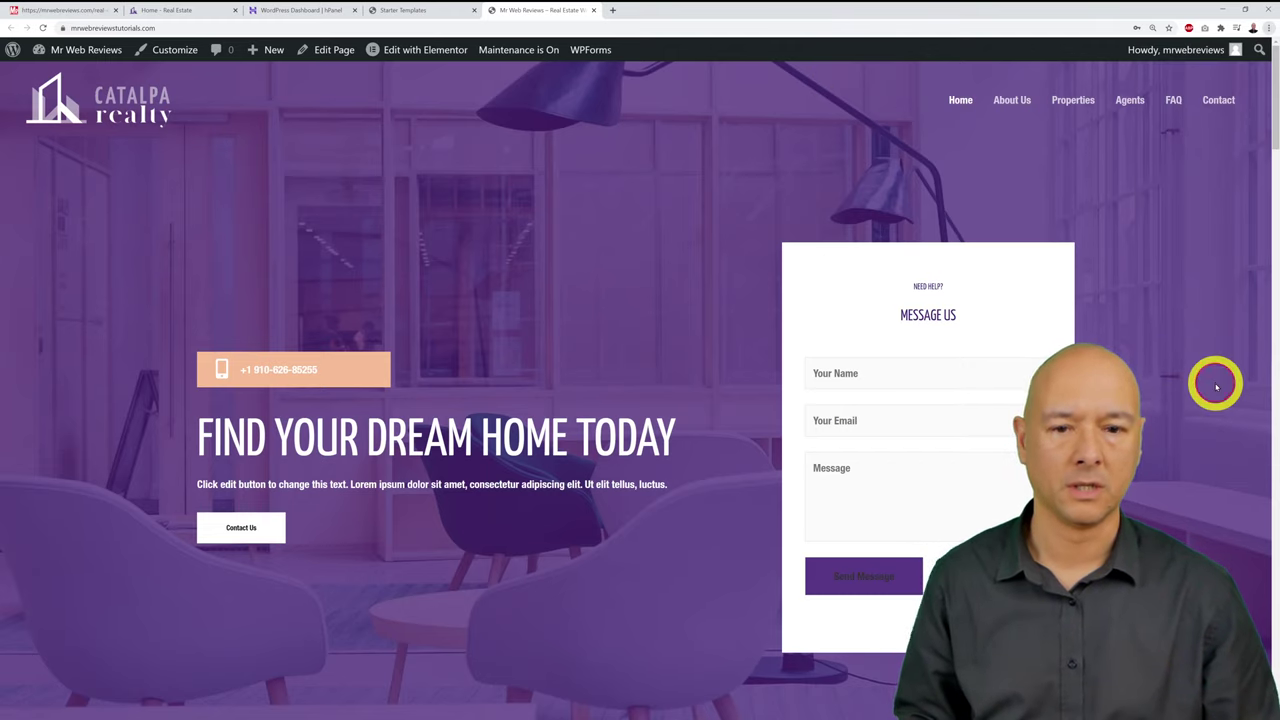
Step: Scroll the Catalpa Realty homepage down to the footer and back up, then return to the checklist
scroll(1211, 370, down, 7)
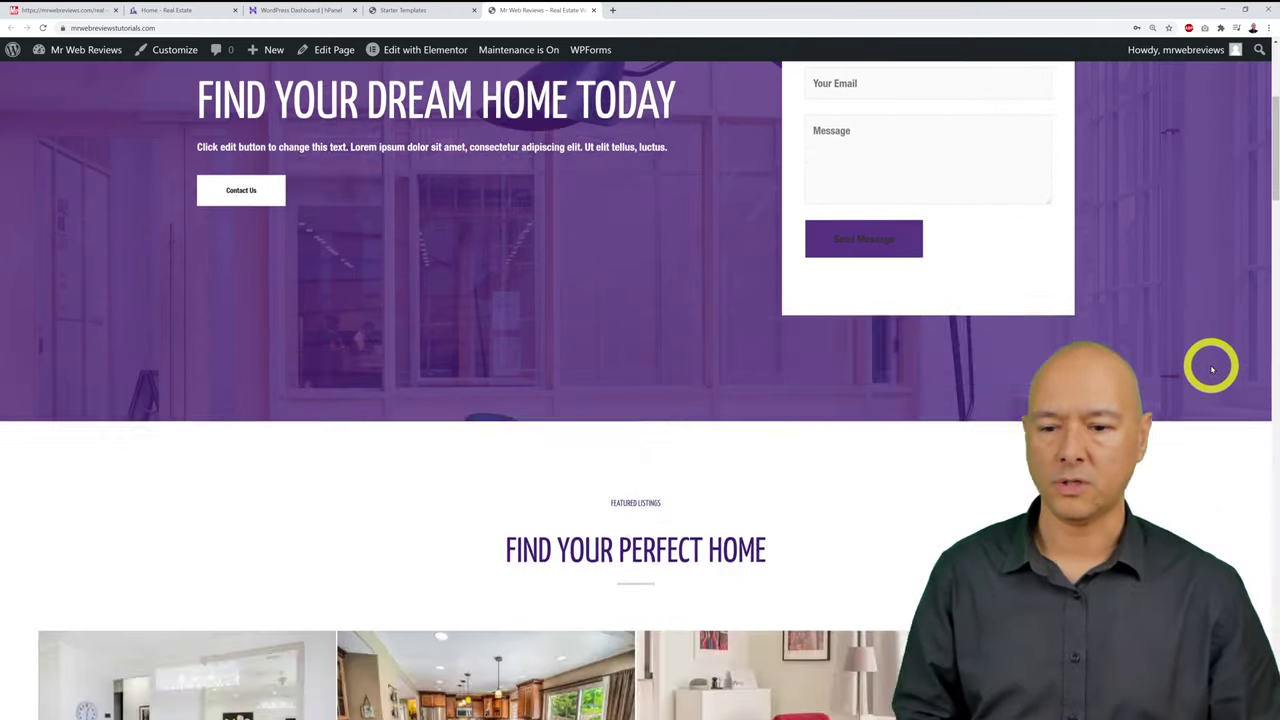
scroll(1211, 370, down, 9)
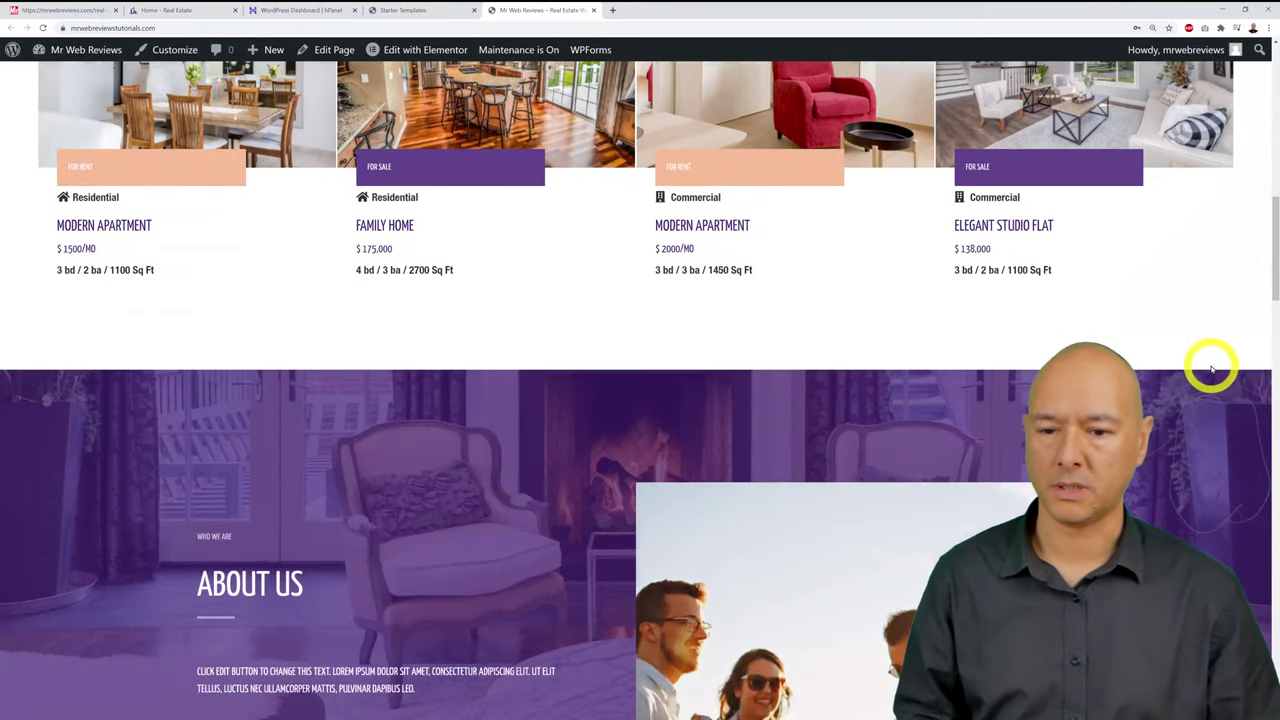
scroll(1211, 370, down, 12)
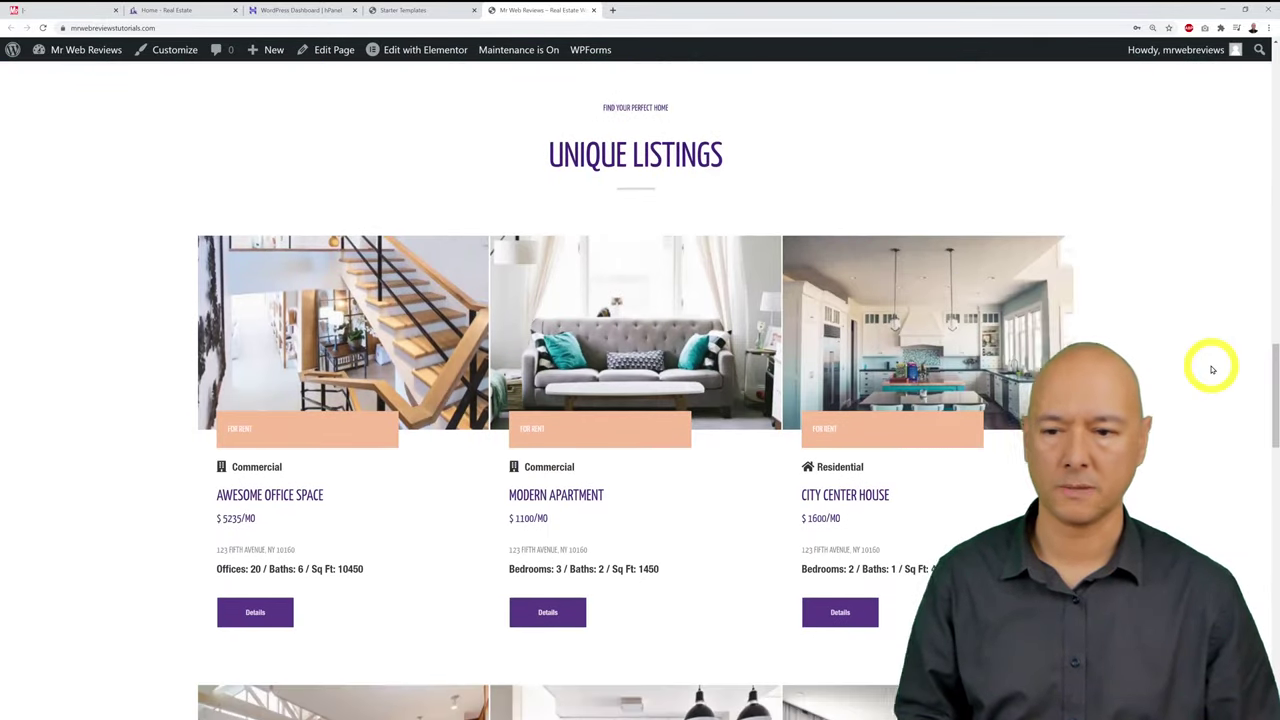
scroll(1211, 370, down, 8)
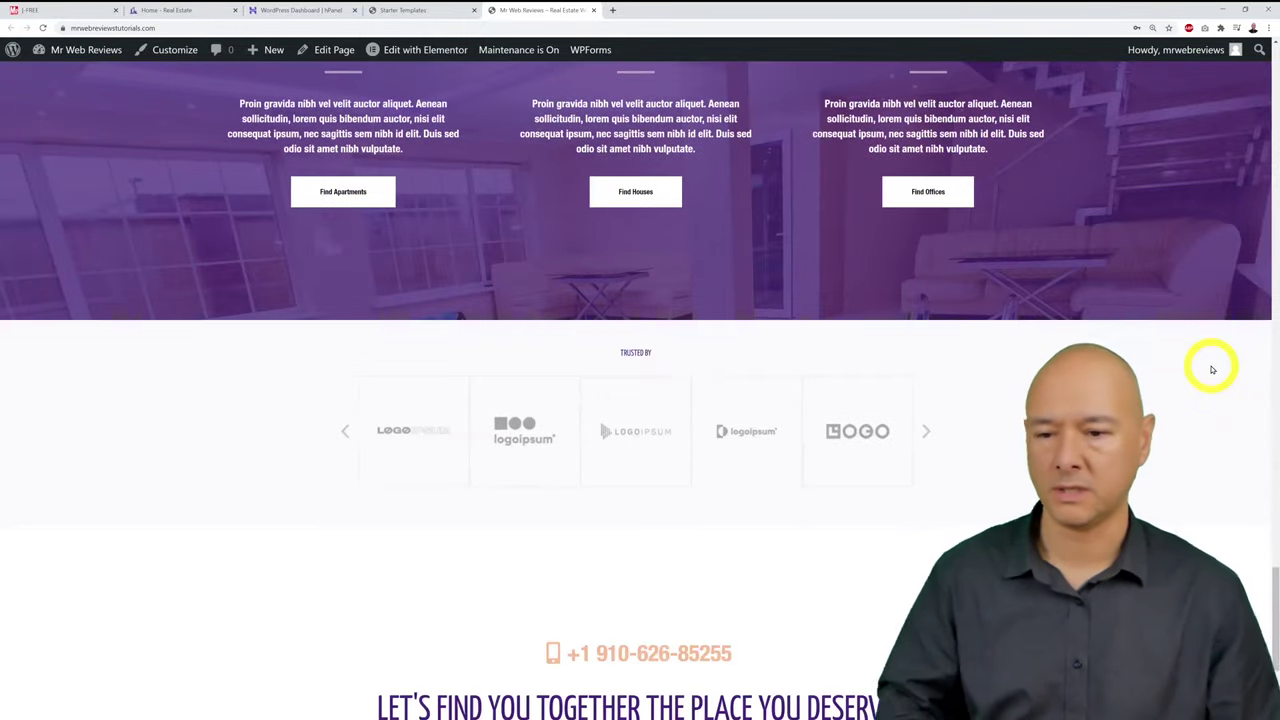
scroll(1211, 370, down, 3)
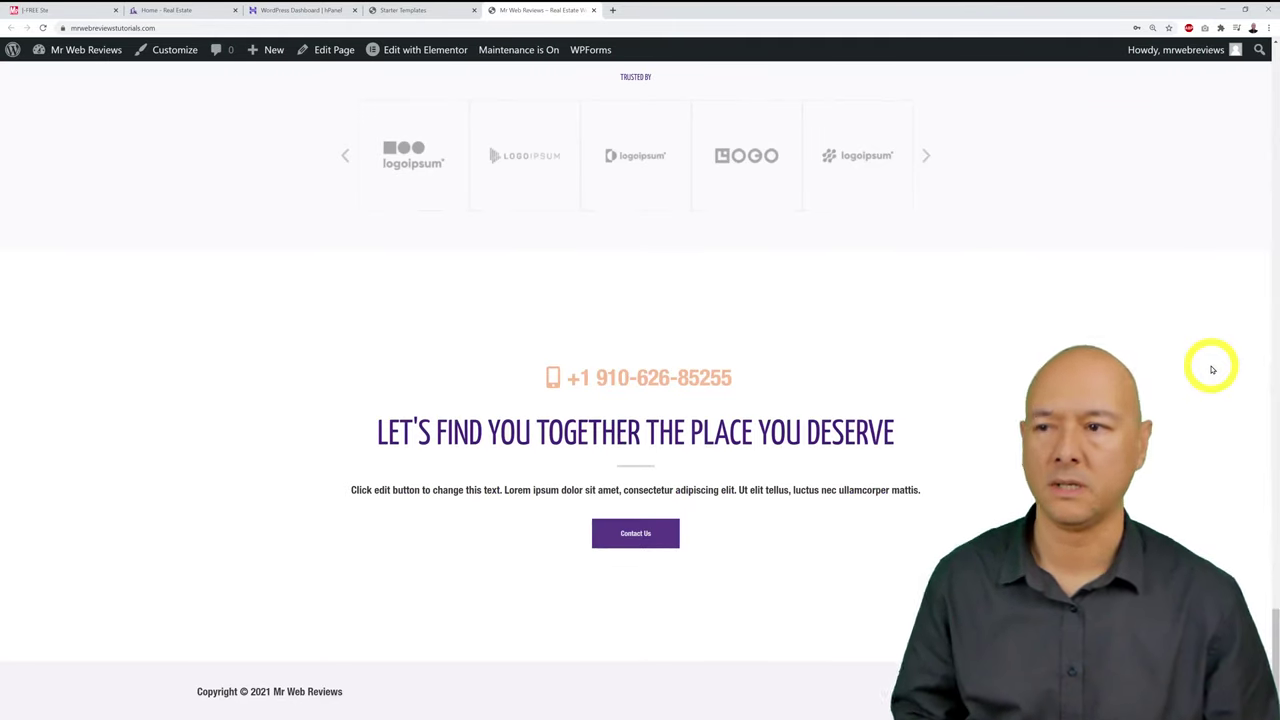
scroll(1211, 370, up, 20)
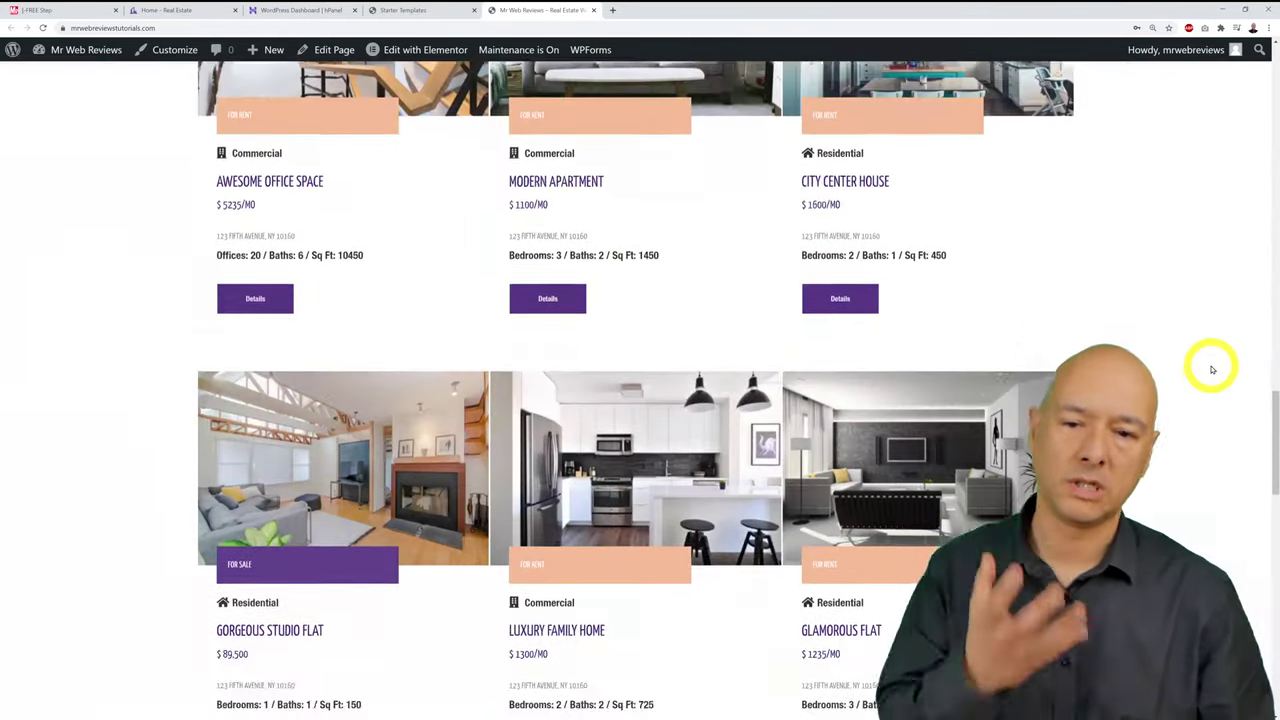
scroll(1211, 370, up, 3)
scroll(1211, 370, up, 12)
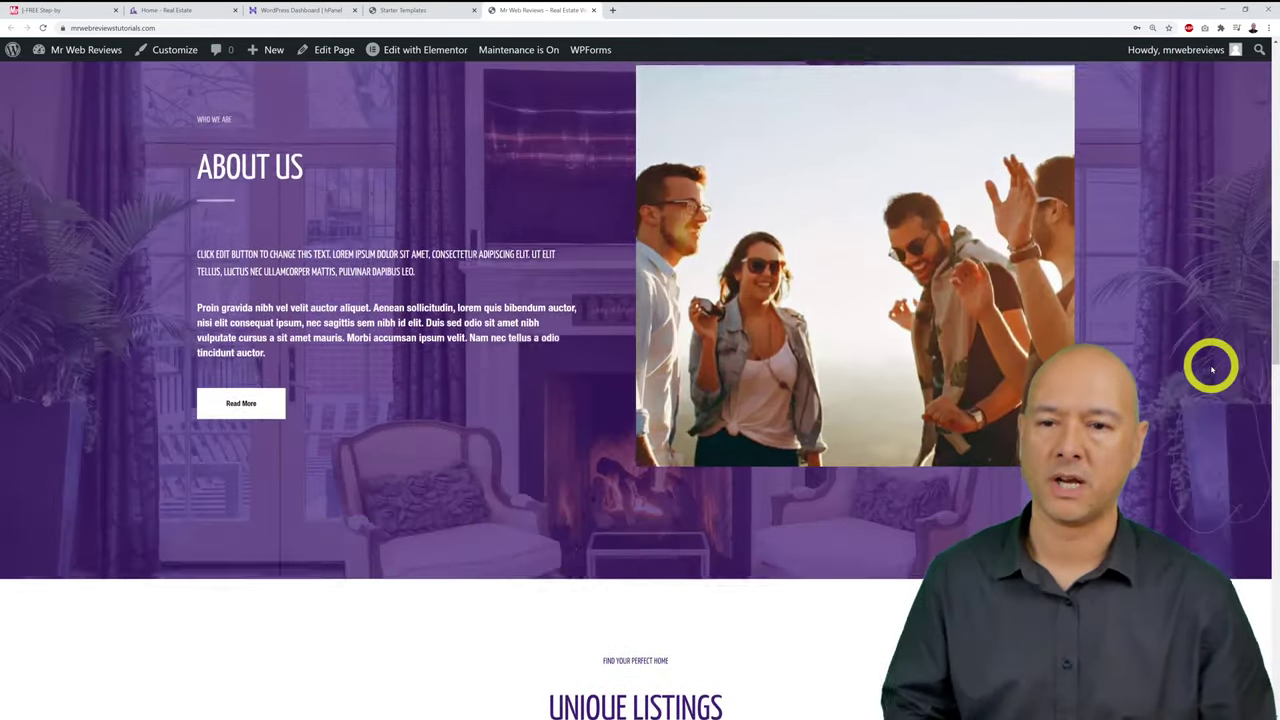
scroll(1211, 370, up, 2)
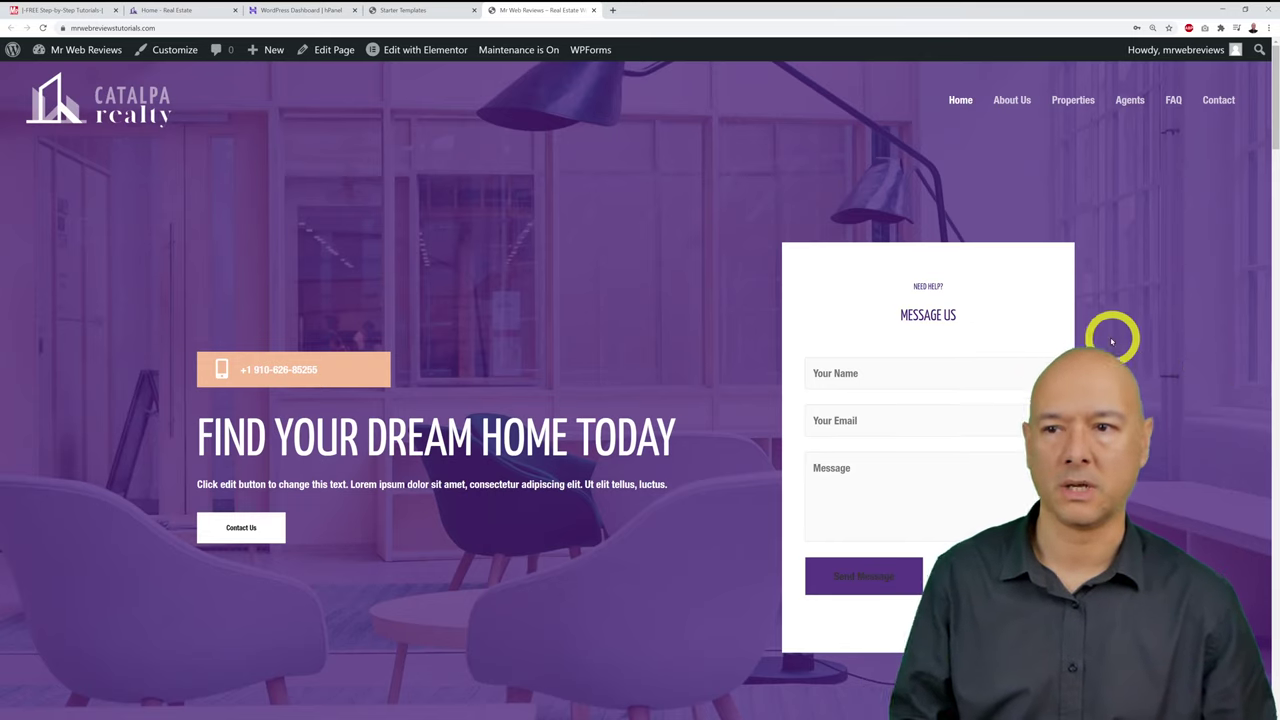
click(63, 11)
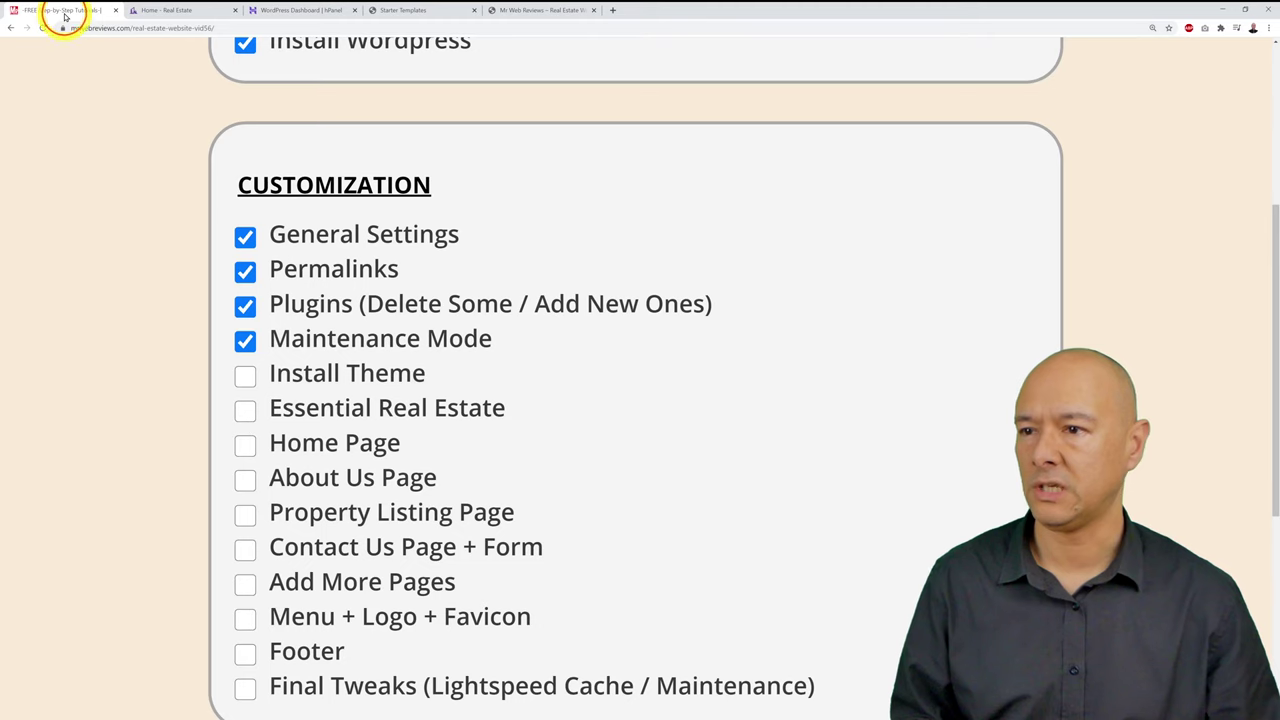
Step: Tick Install Theme on the checklist and return to the Starter Templates tab
click(245, 378)
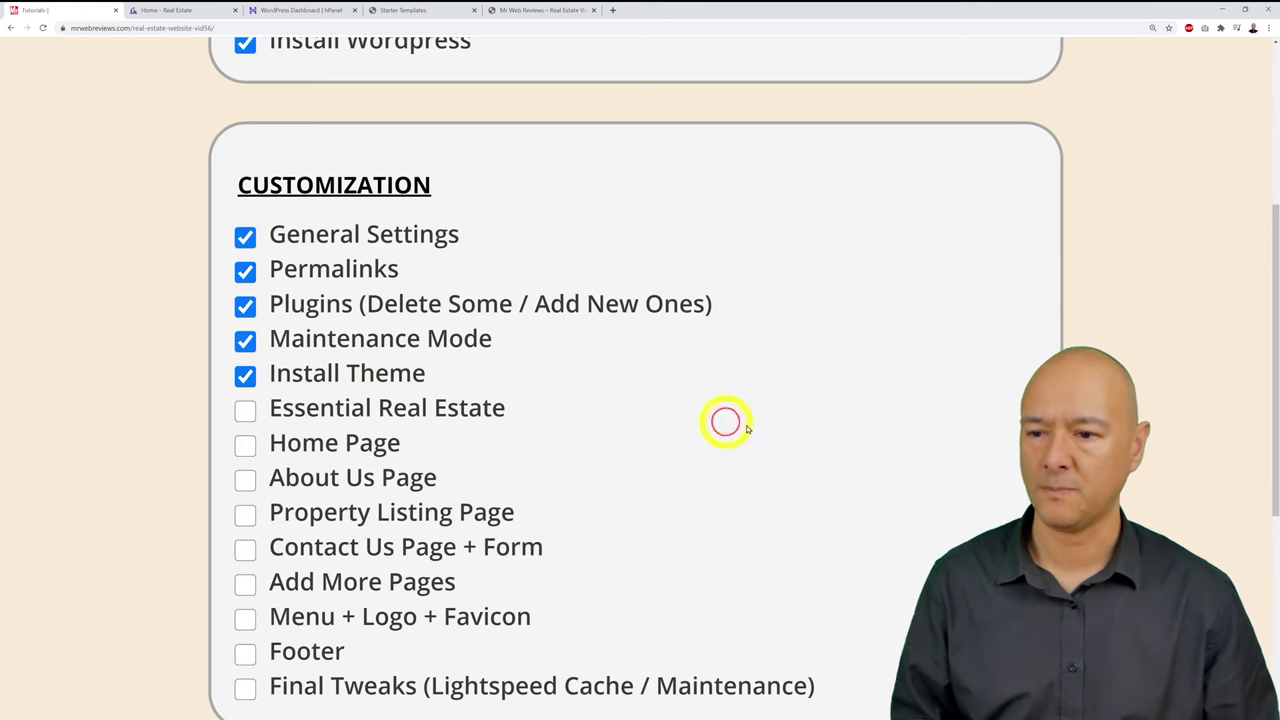
scroll(869, 443, down, 1)
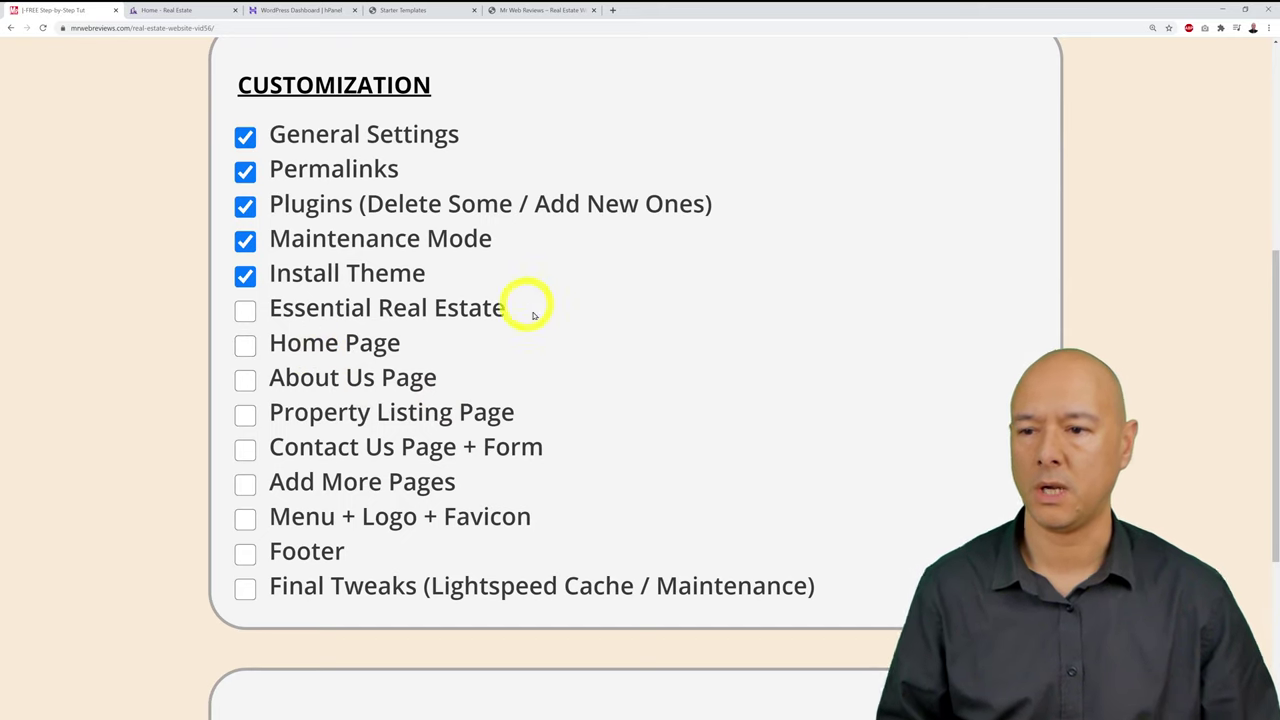
click(423, 11)
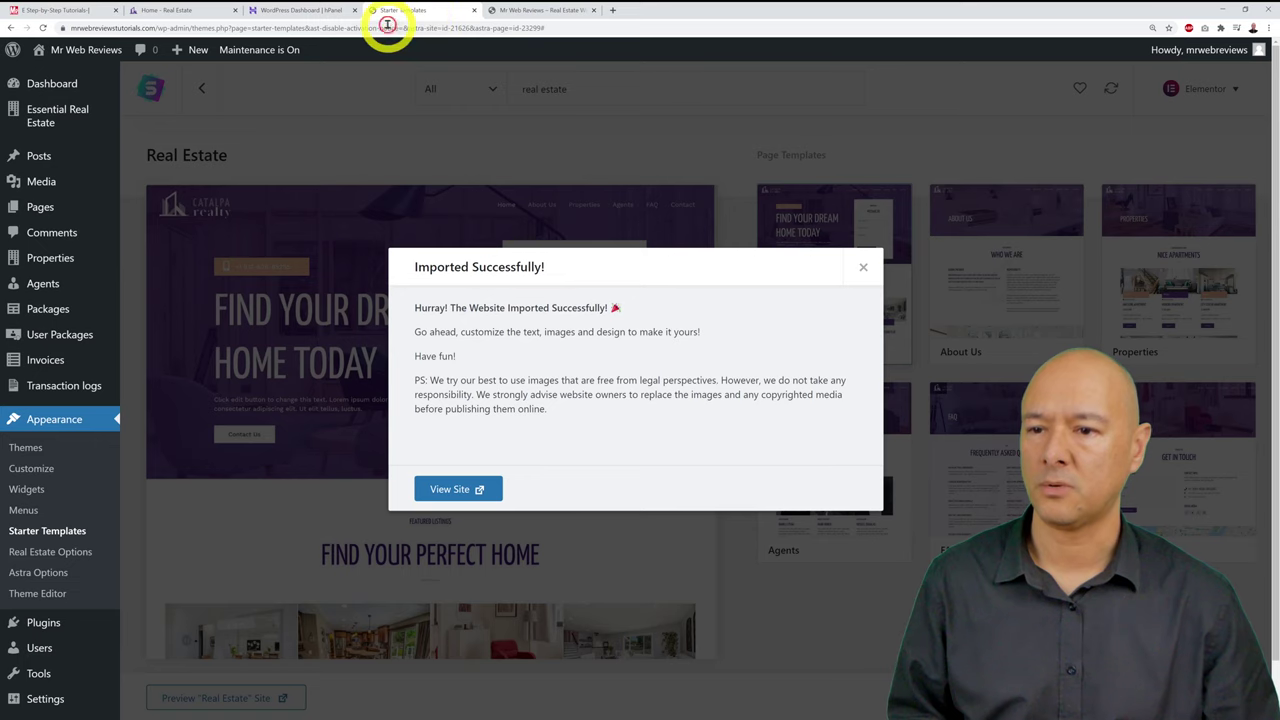
Step: Close the import success message, look over the new real estate sidebar menus, and close an extra tab
click(861, 273)
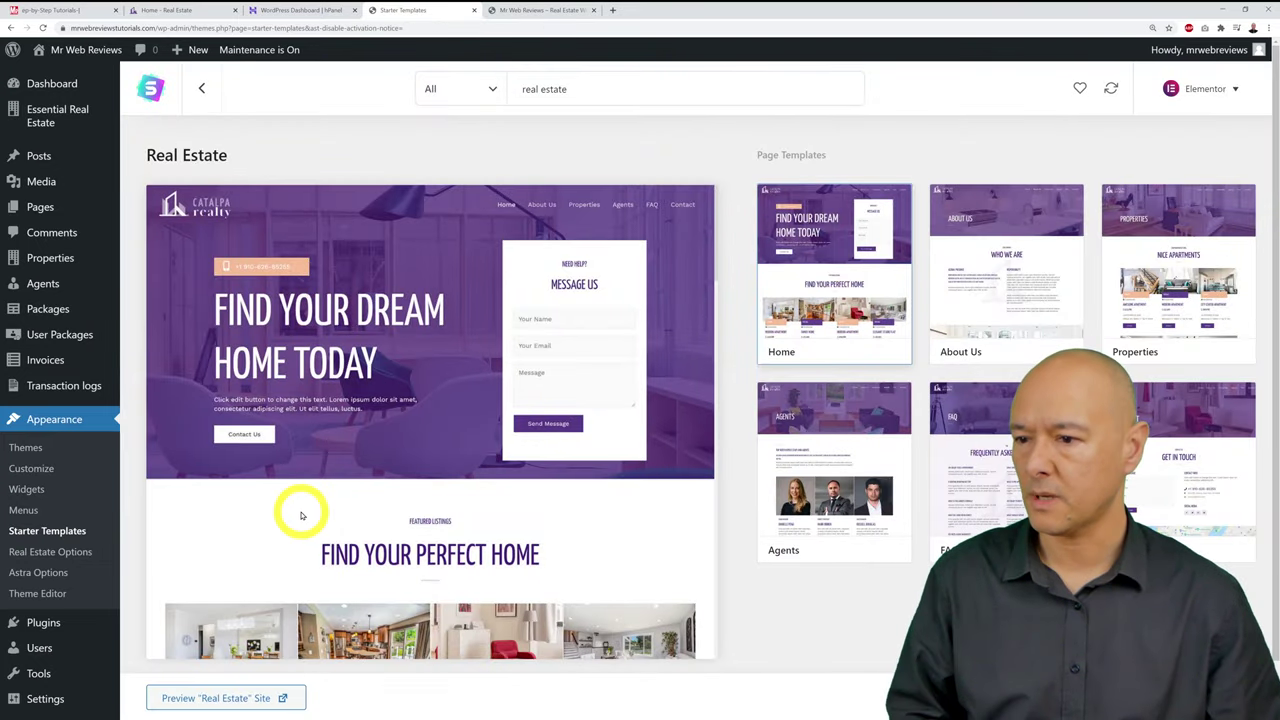
mouse_move(114, 180)
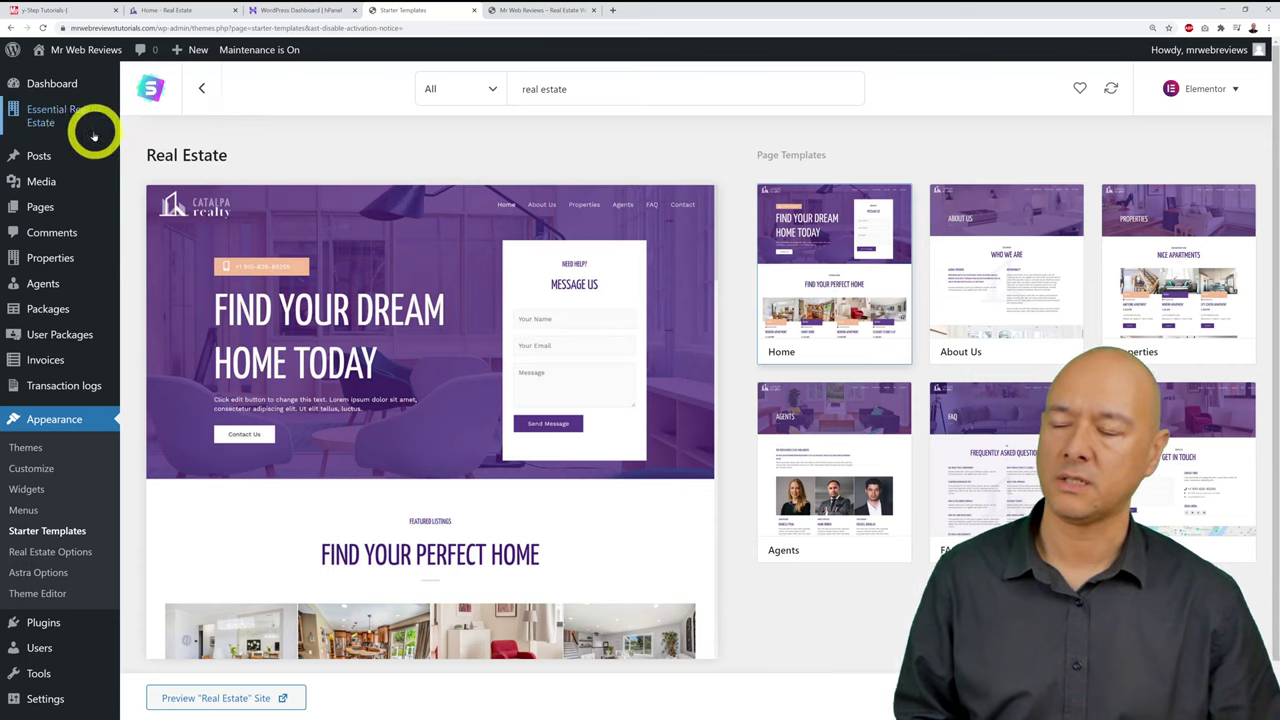
mouse_move(55, 127)
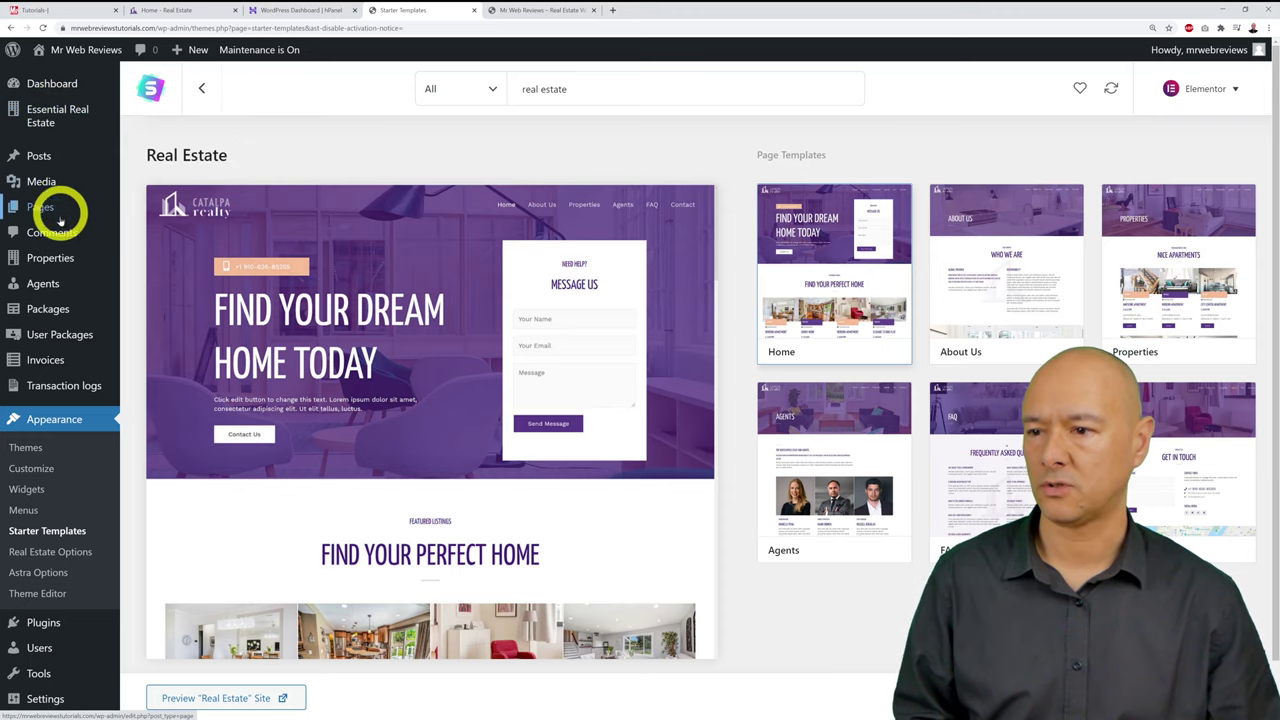
mouse_move(45, 282)
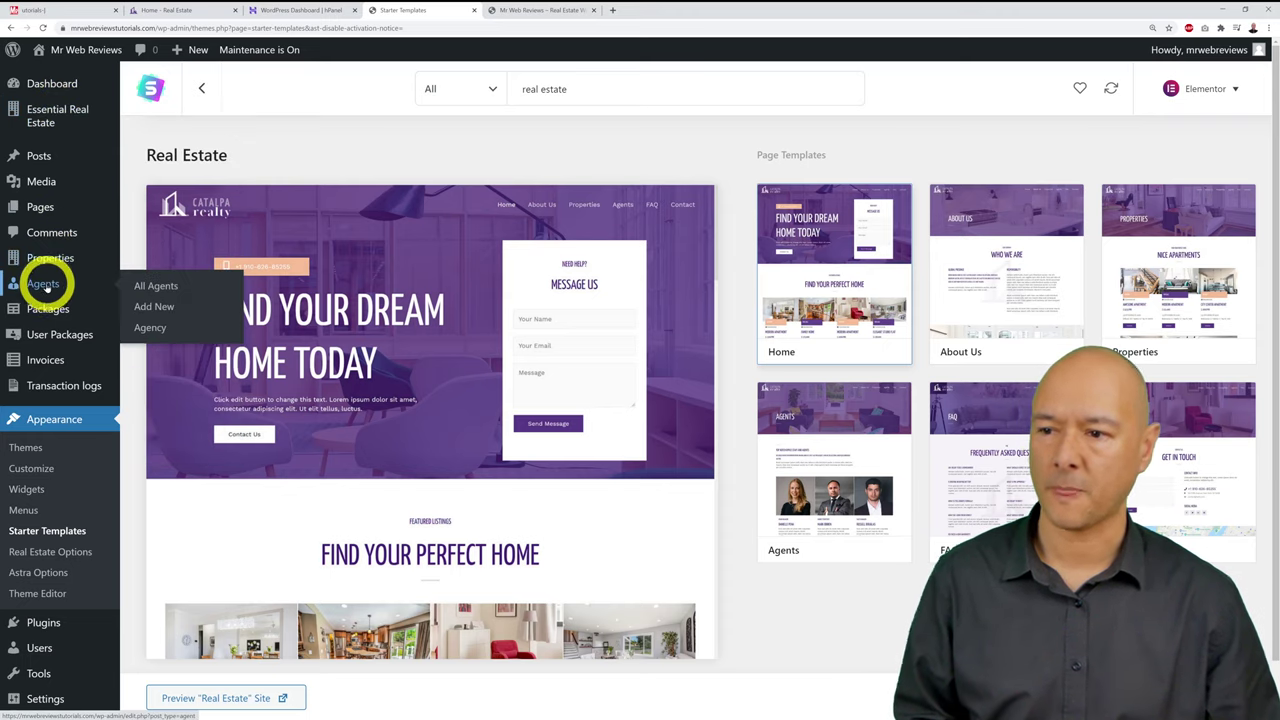
mouse_move(45, 312)
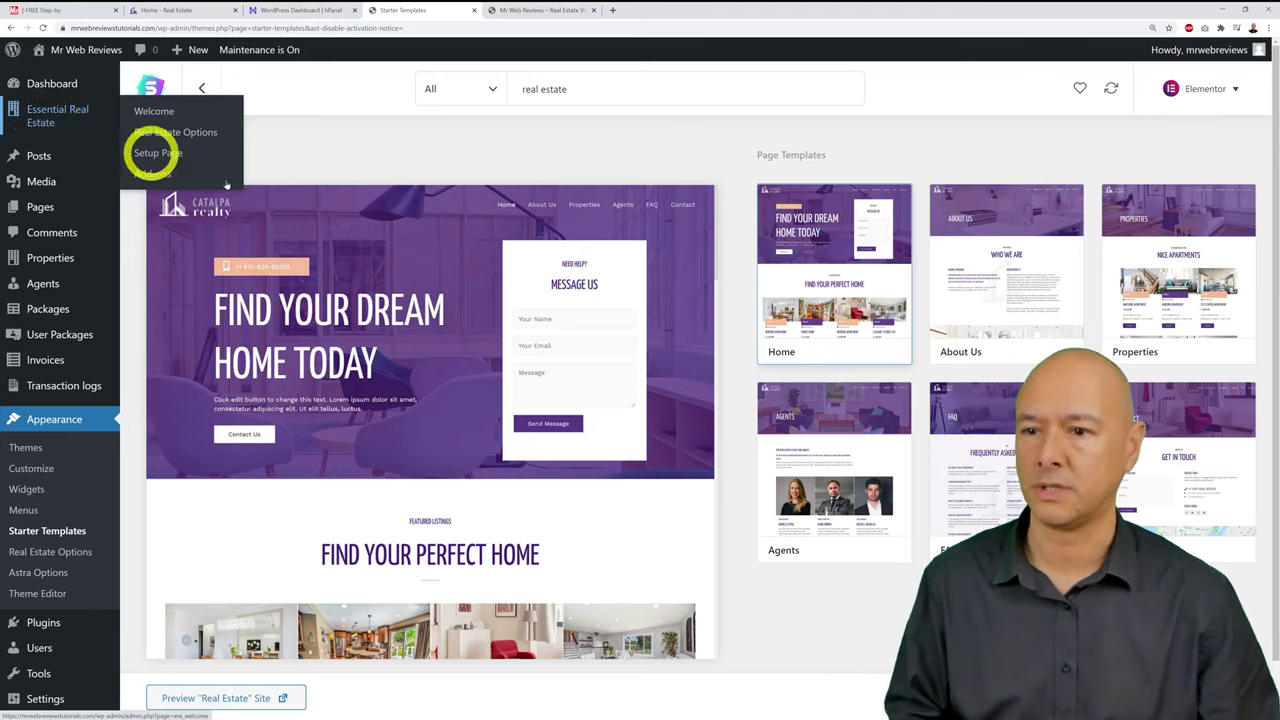
click(235, 10)
Step: Close the remaining extra tab and open the empty Properties list
click(235, 10)
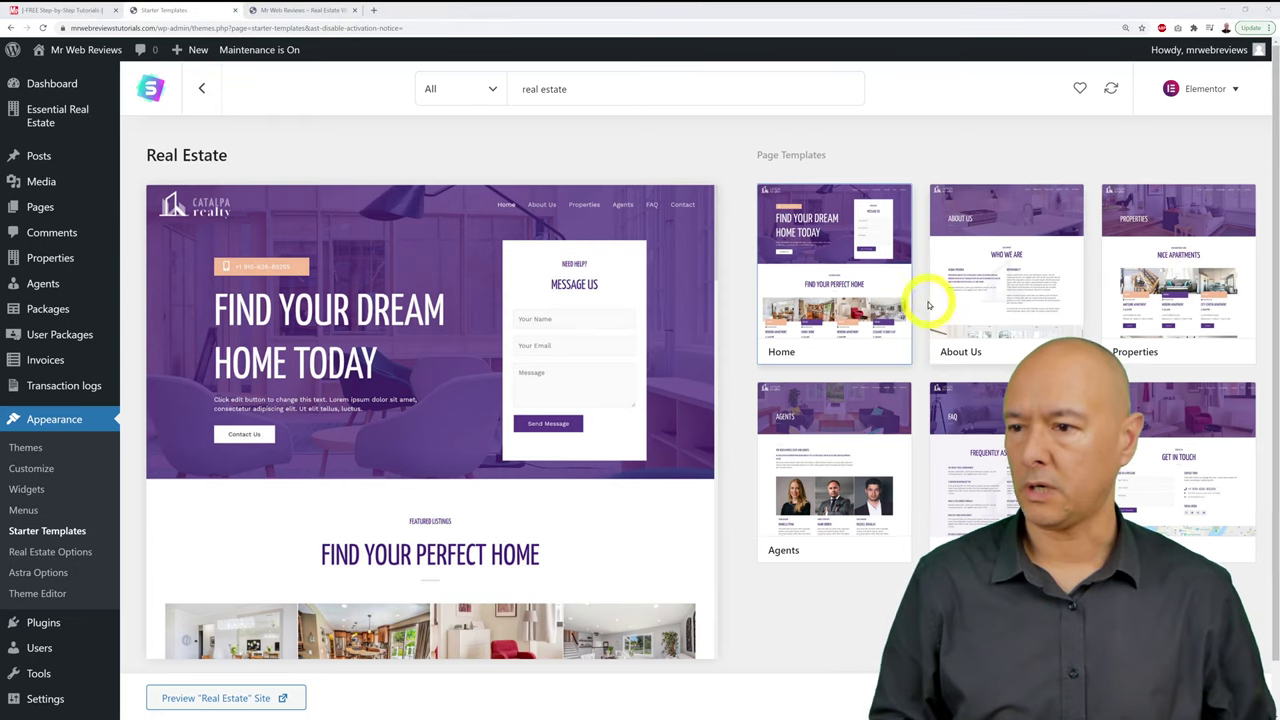
click(55, 260)
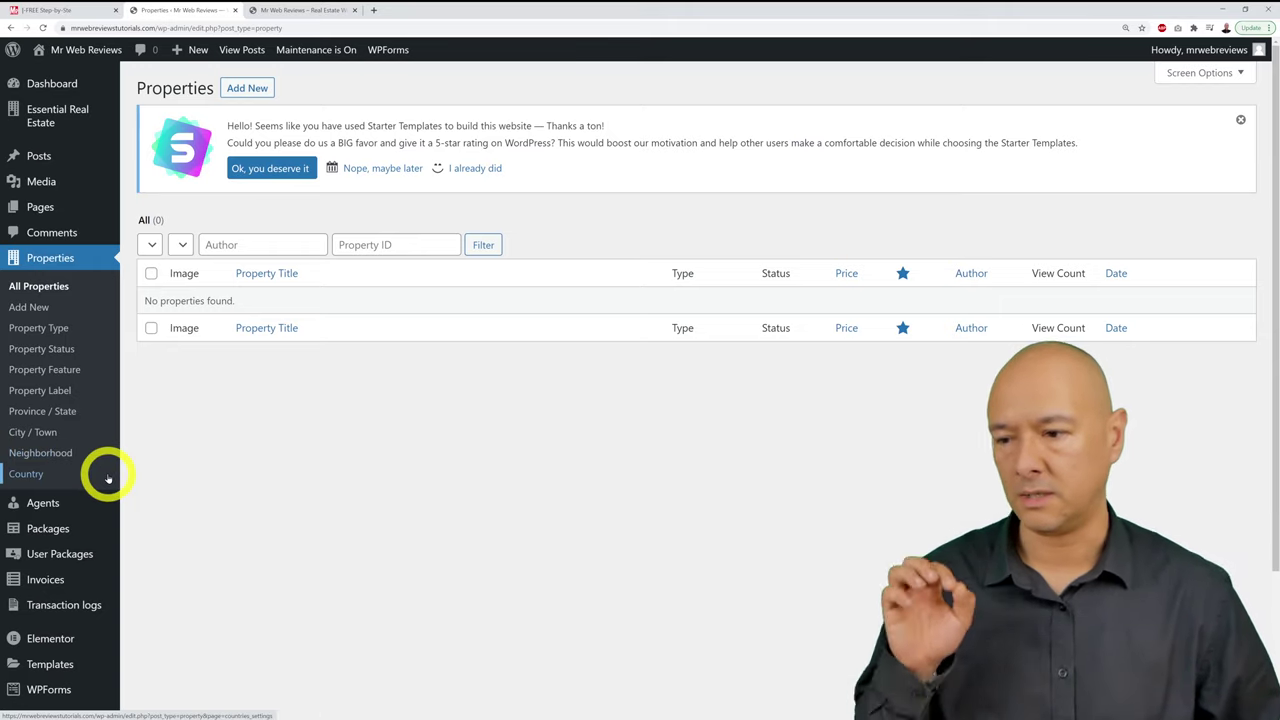
Step: Tick Ireland on the Properties Country page and save the changes
click(40, 474)
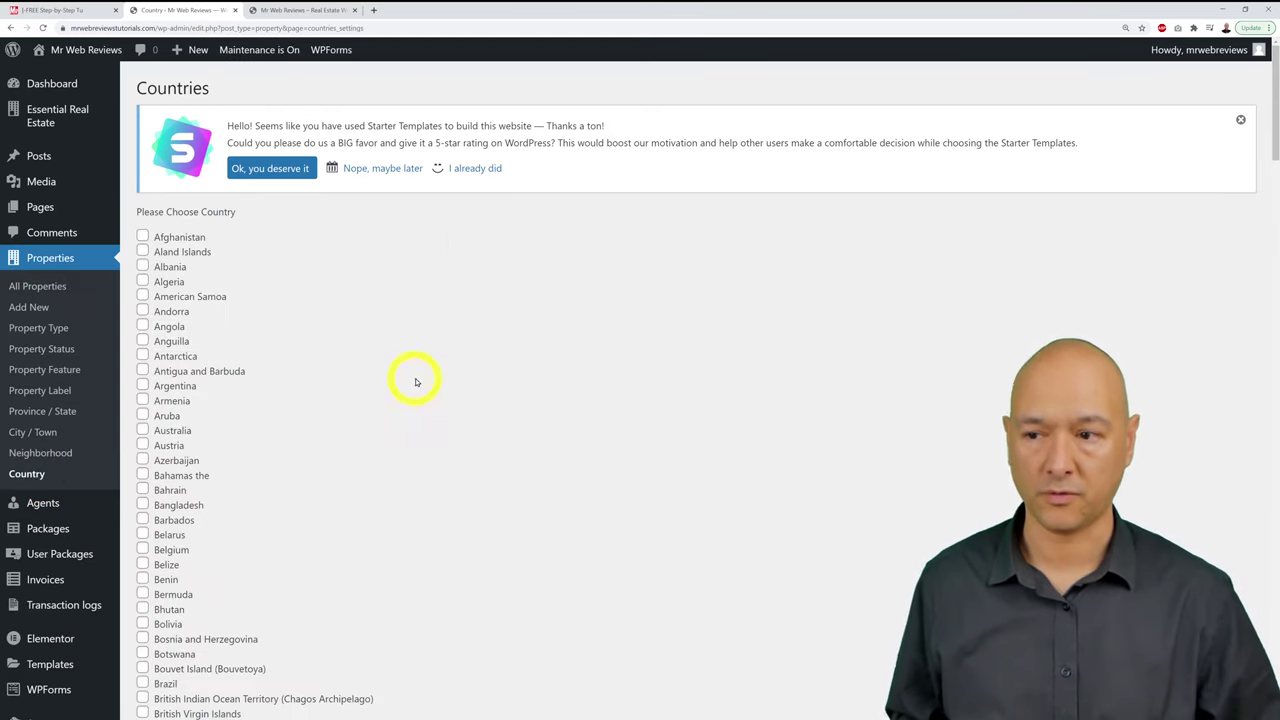
scroll(418, 378, down, 12)
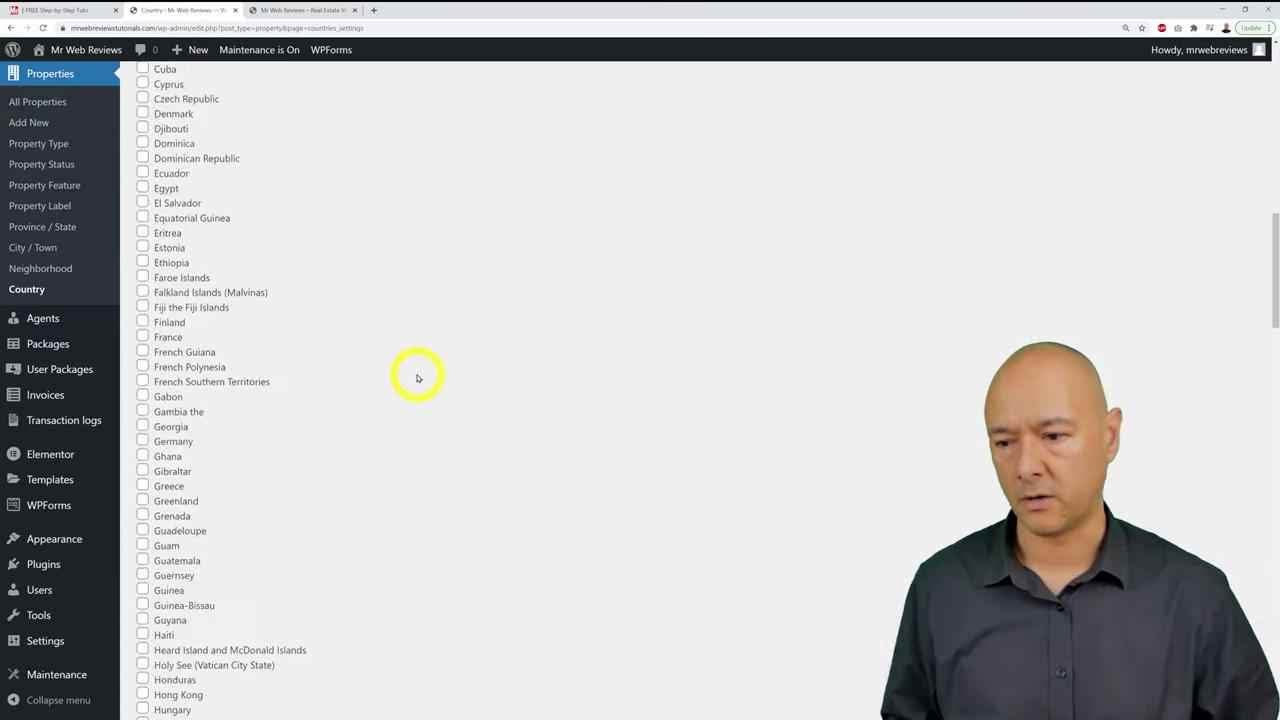
scroll(418, 378, down, 2)
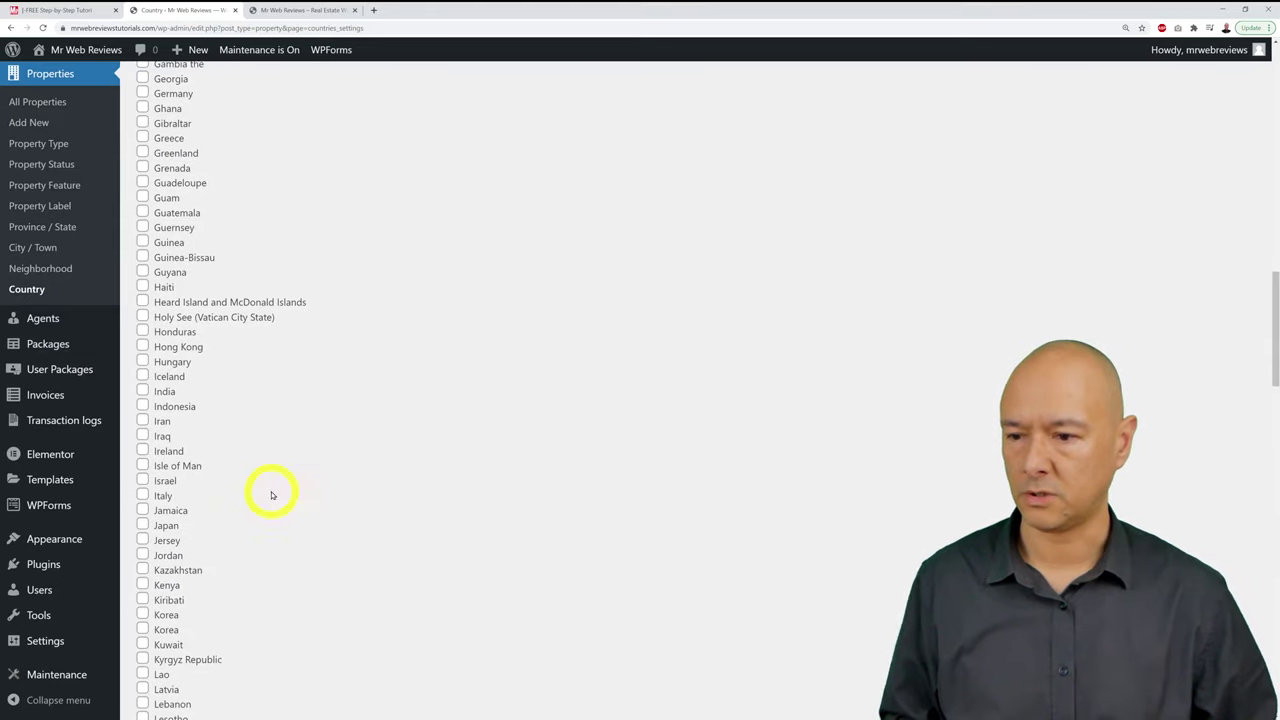
click(142, 451)
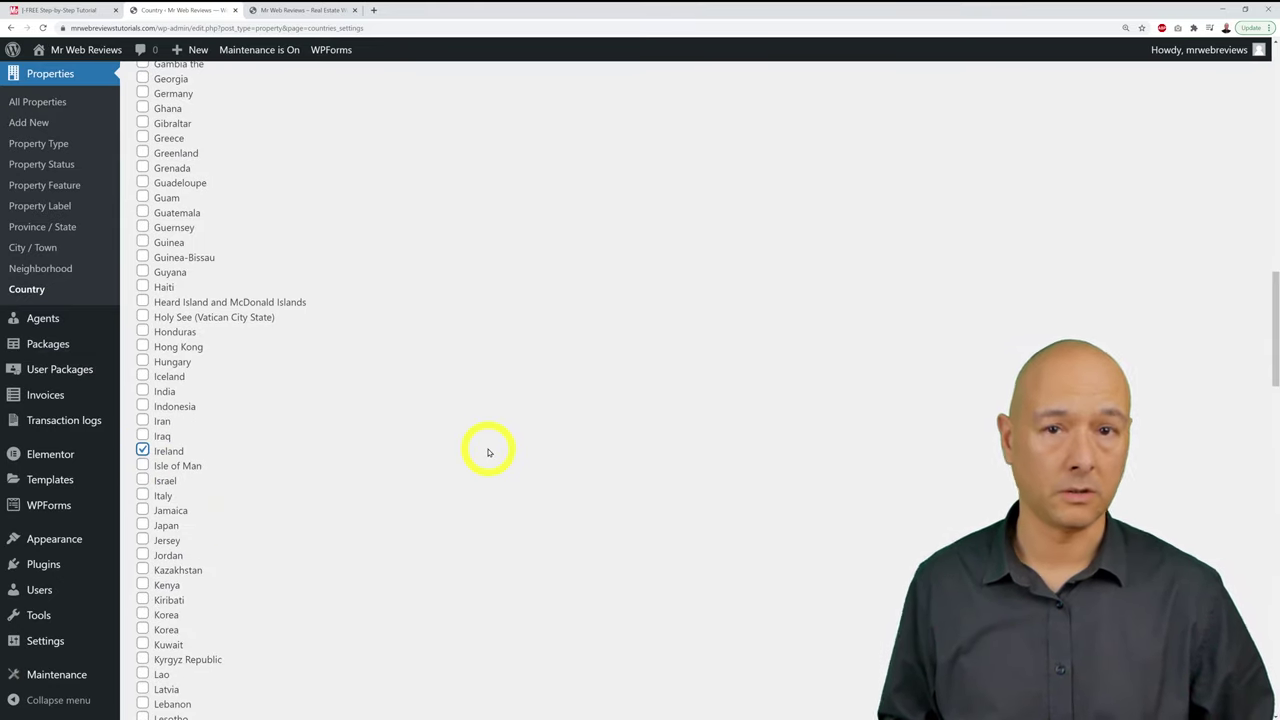
scroll(488, 453, down, 16)
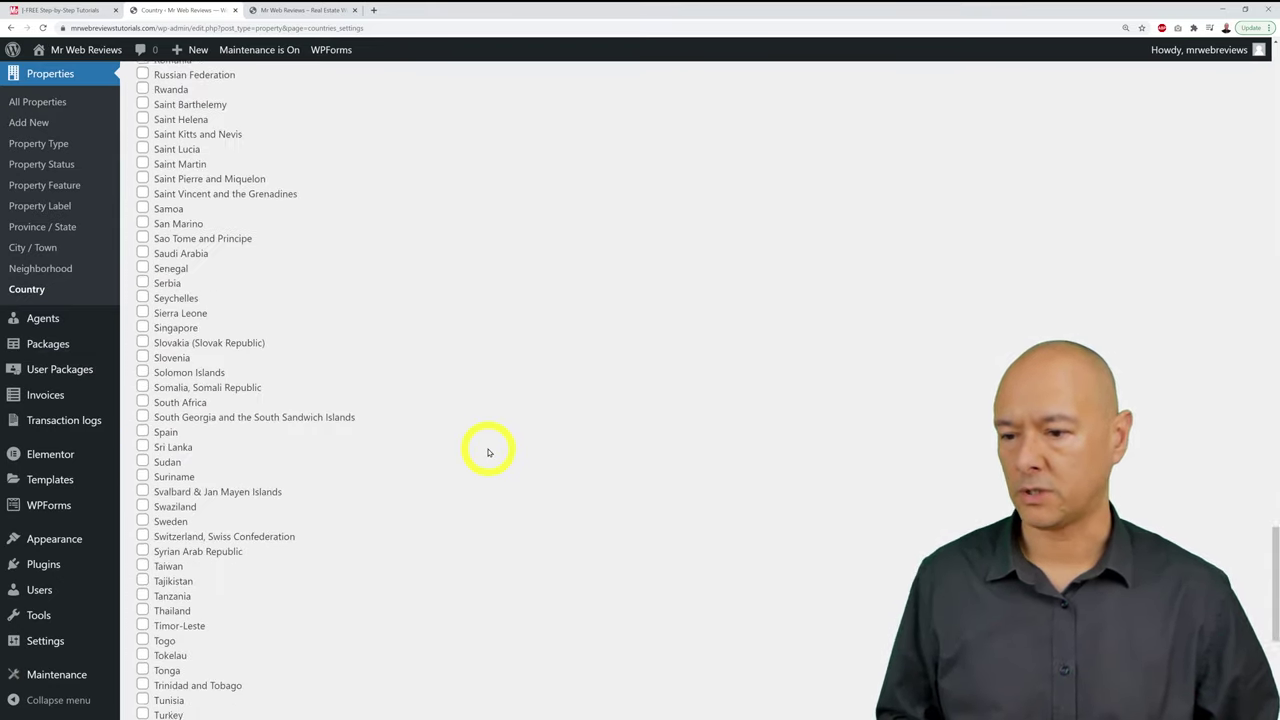
scroll(488, 453, down, 4)
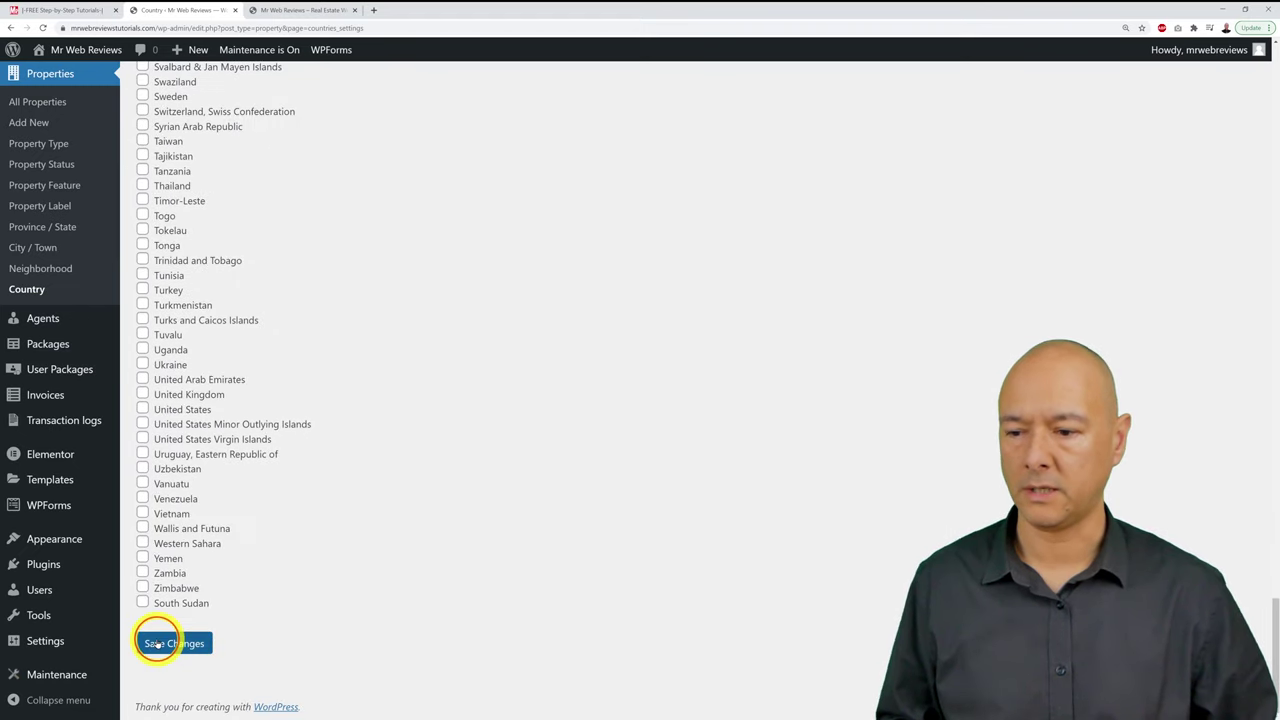
click(157, 643)
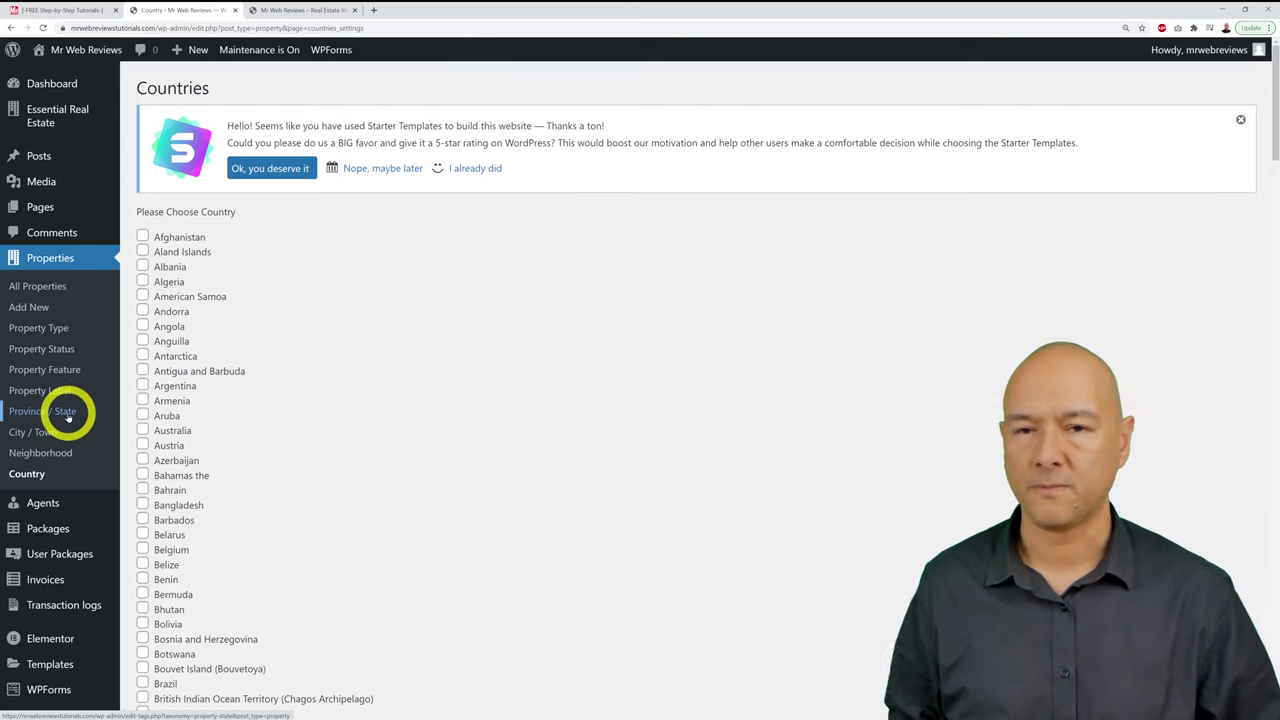
Step: On the Province / State page, add Dublin and Cork with country Ireland
click(67, 413)
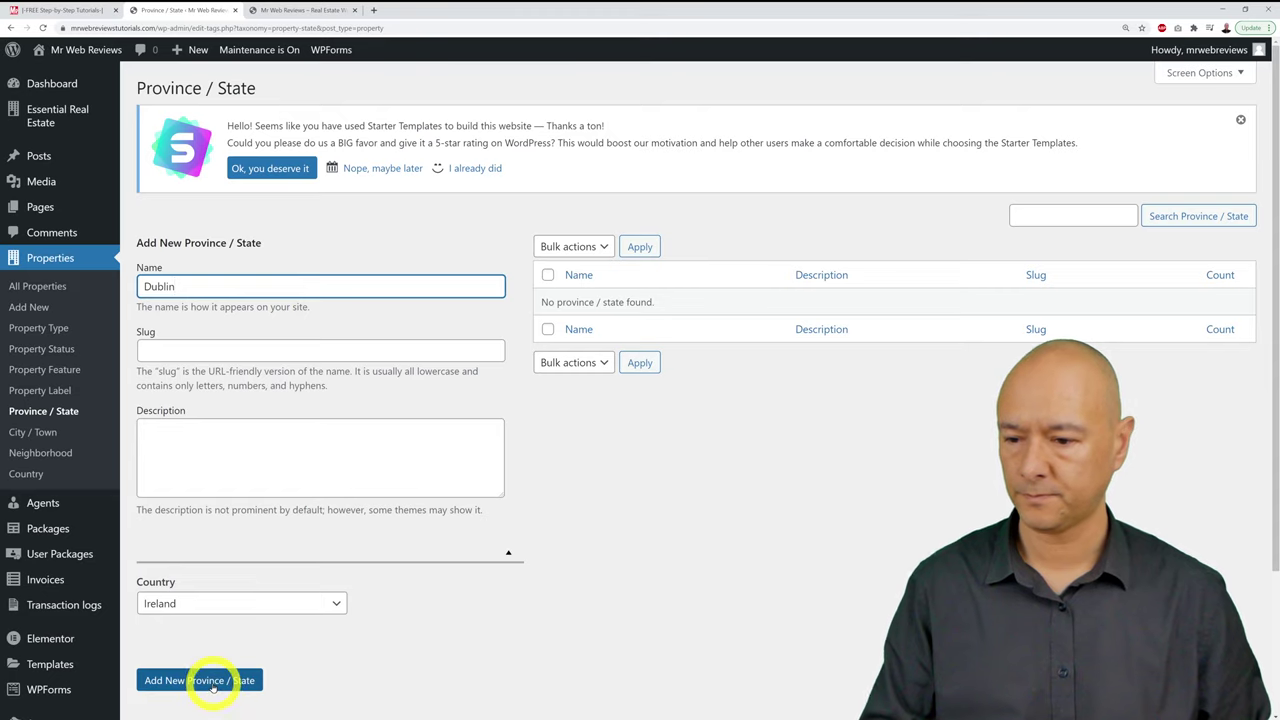
click(321, 605)
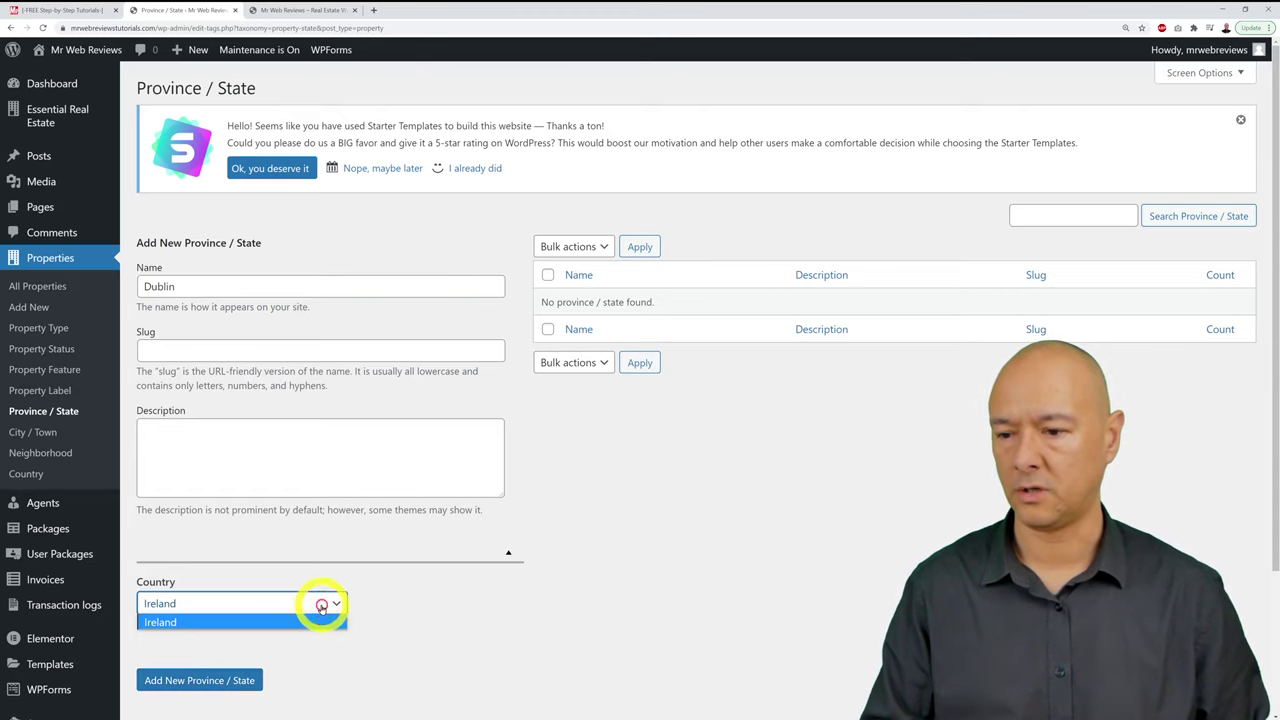
click(340, 604)
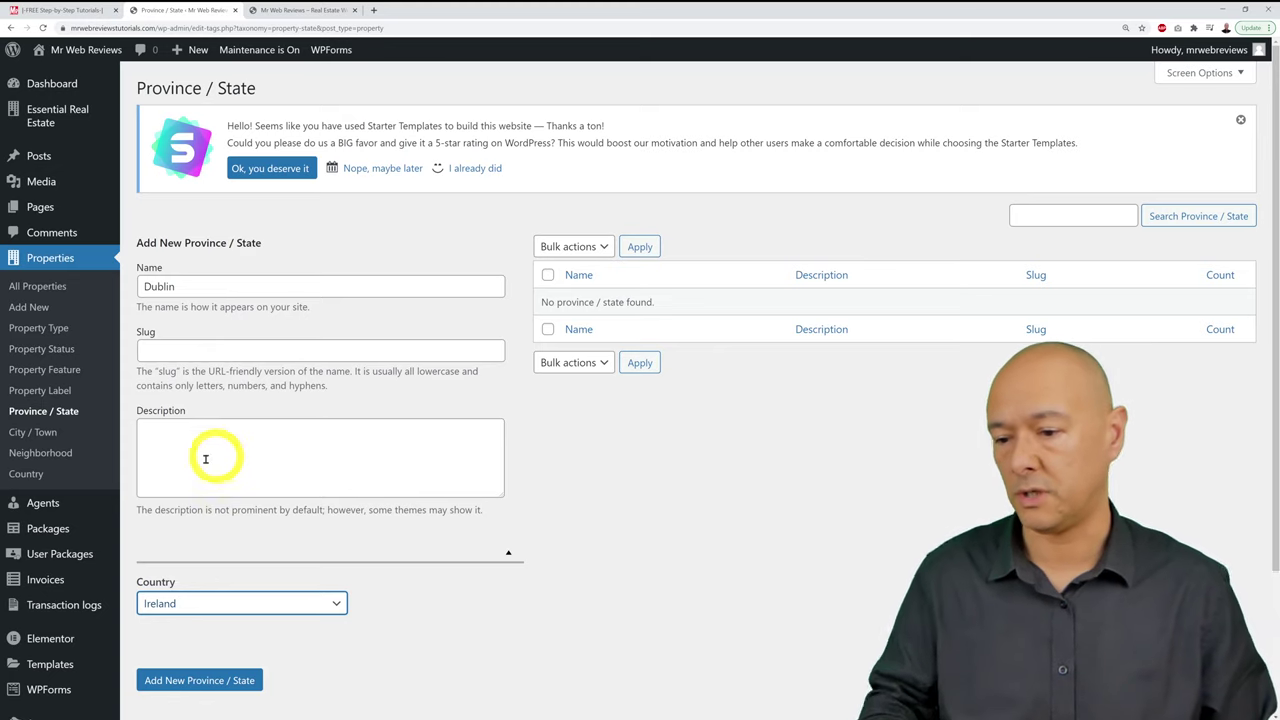
click(235, 680)
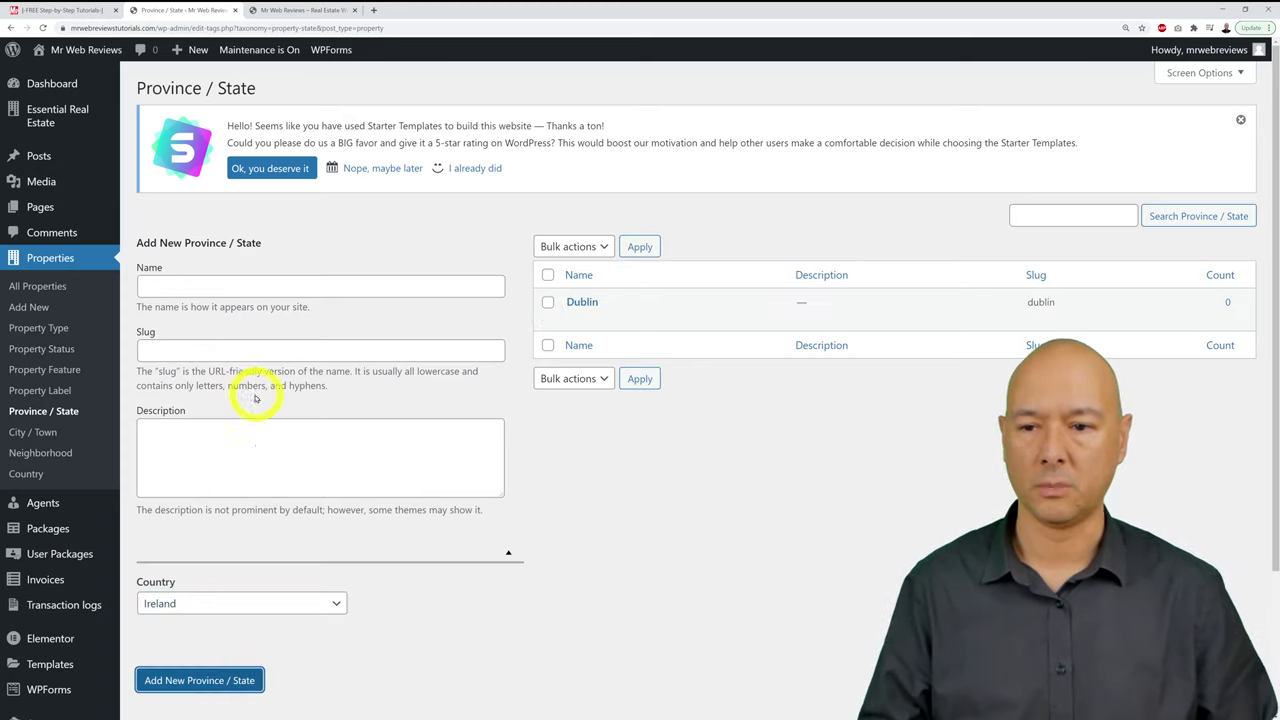
click(235, 288)
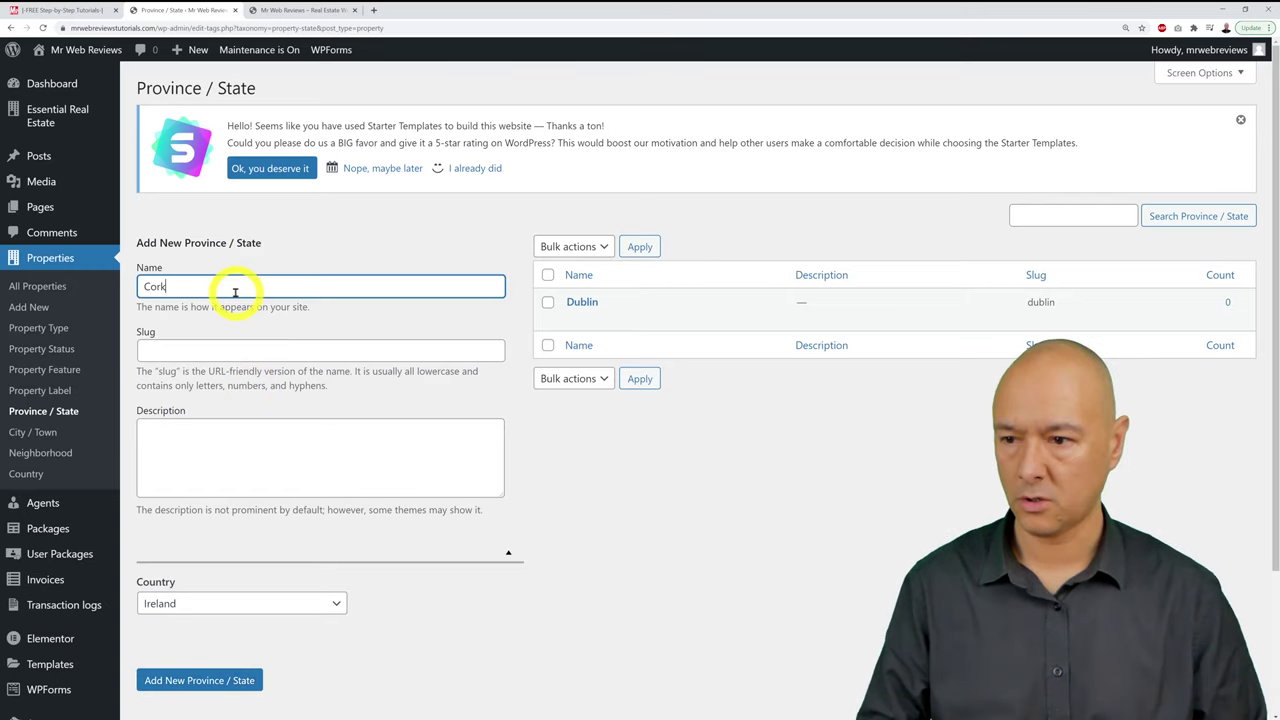
click(243, 679)
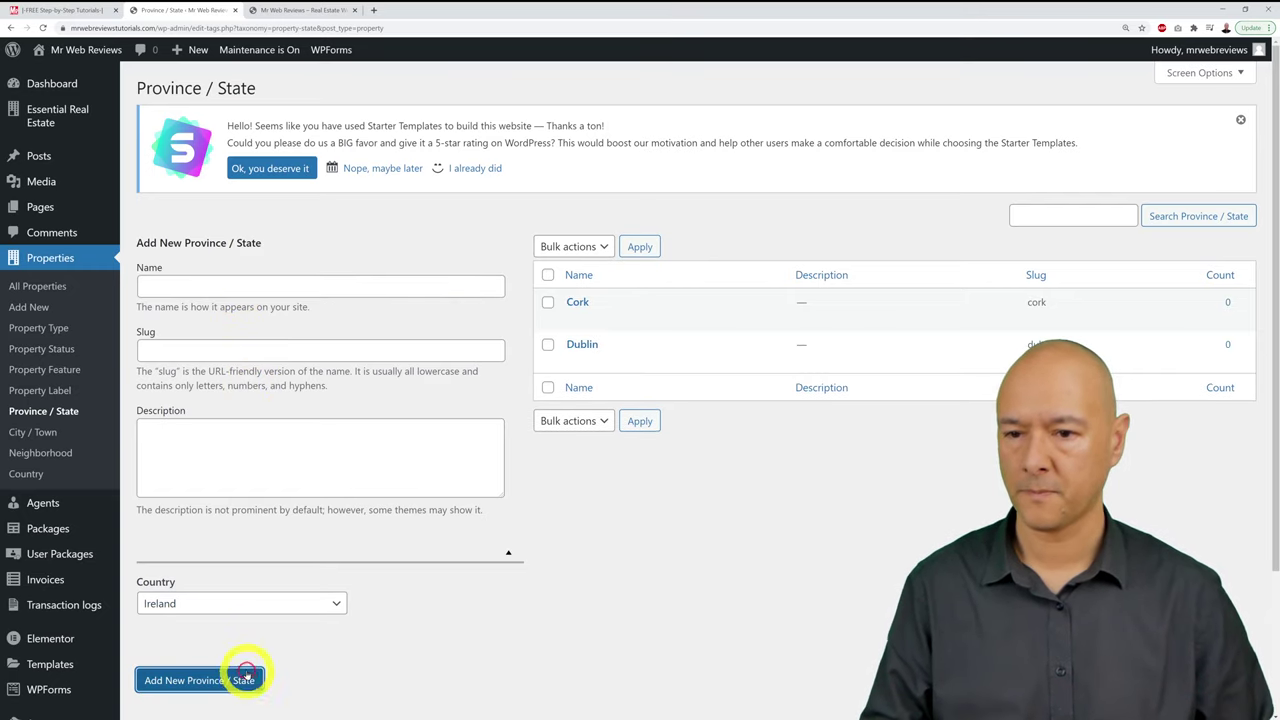
Step: Add Galway, Co. Leitrim, Co. Roscommon and Co. Sligo as further Irish provinces
click(217, 290)
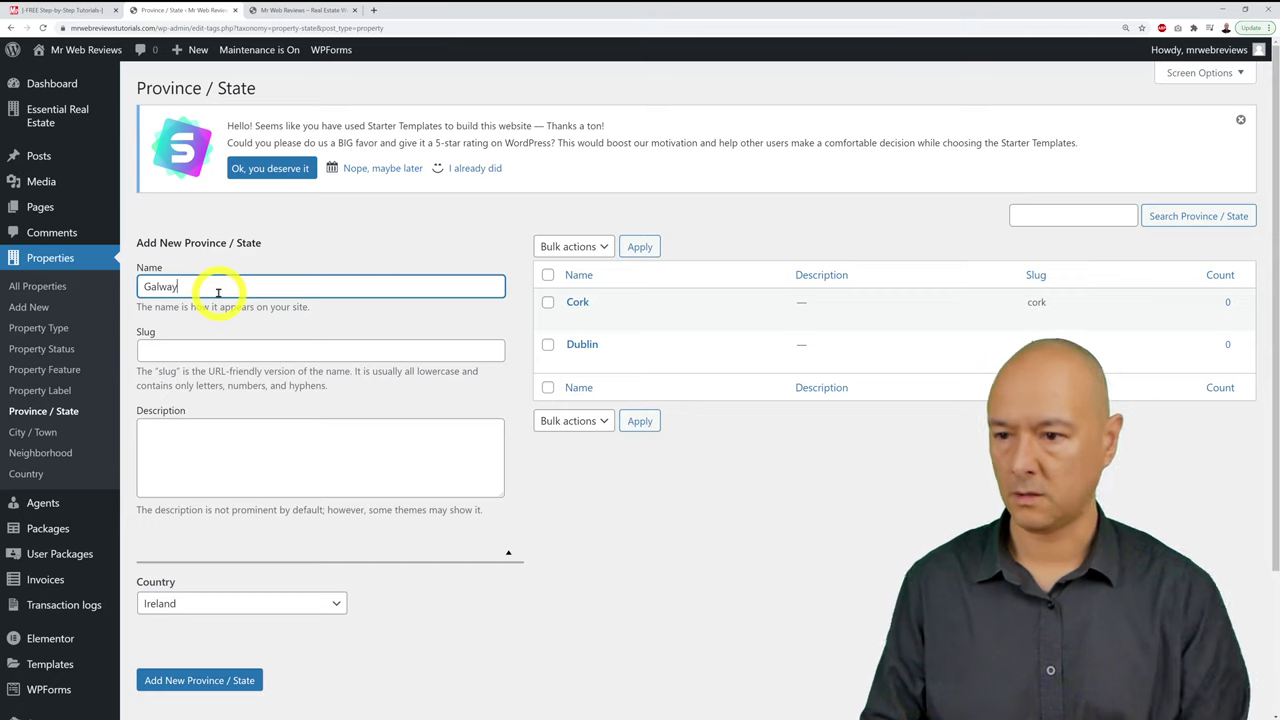
click(200, 680)
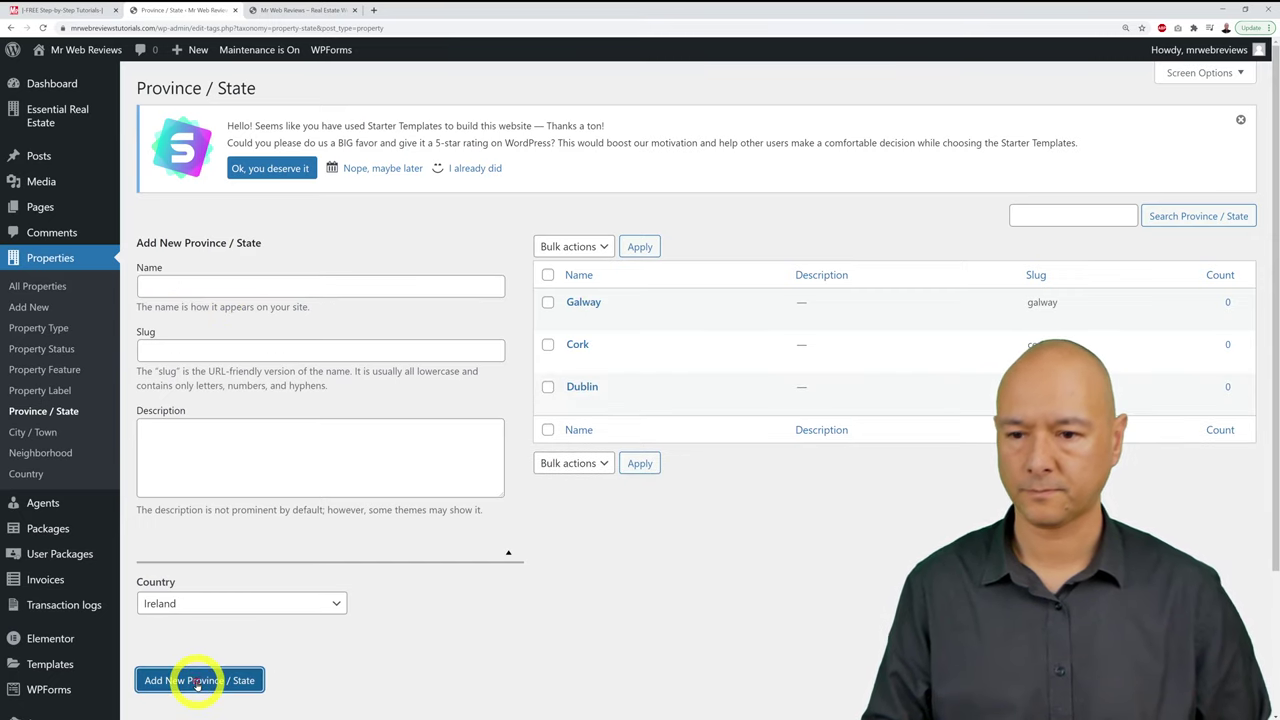
click(235, 293)
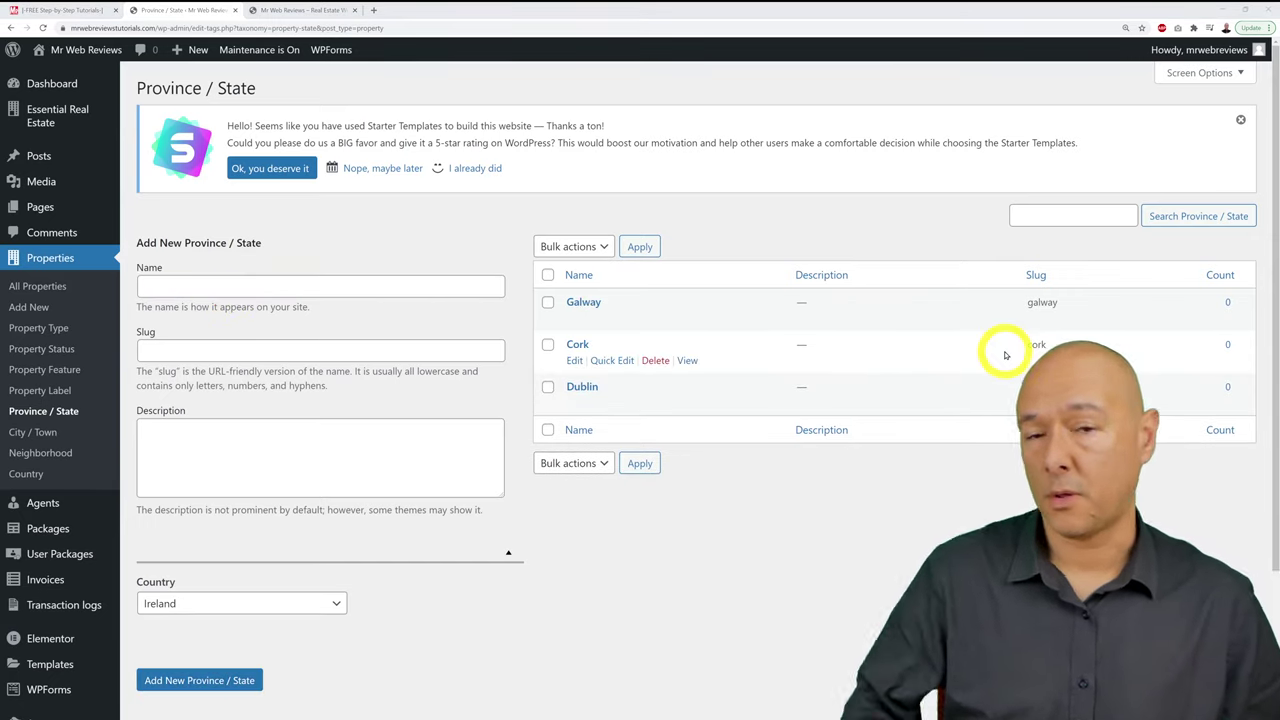
drag(406, 314, 395, 297)
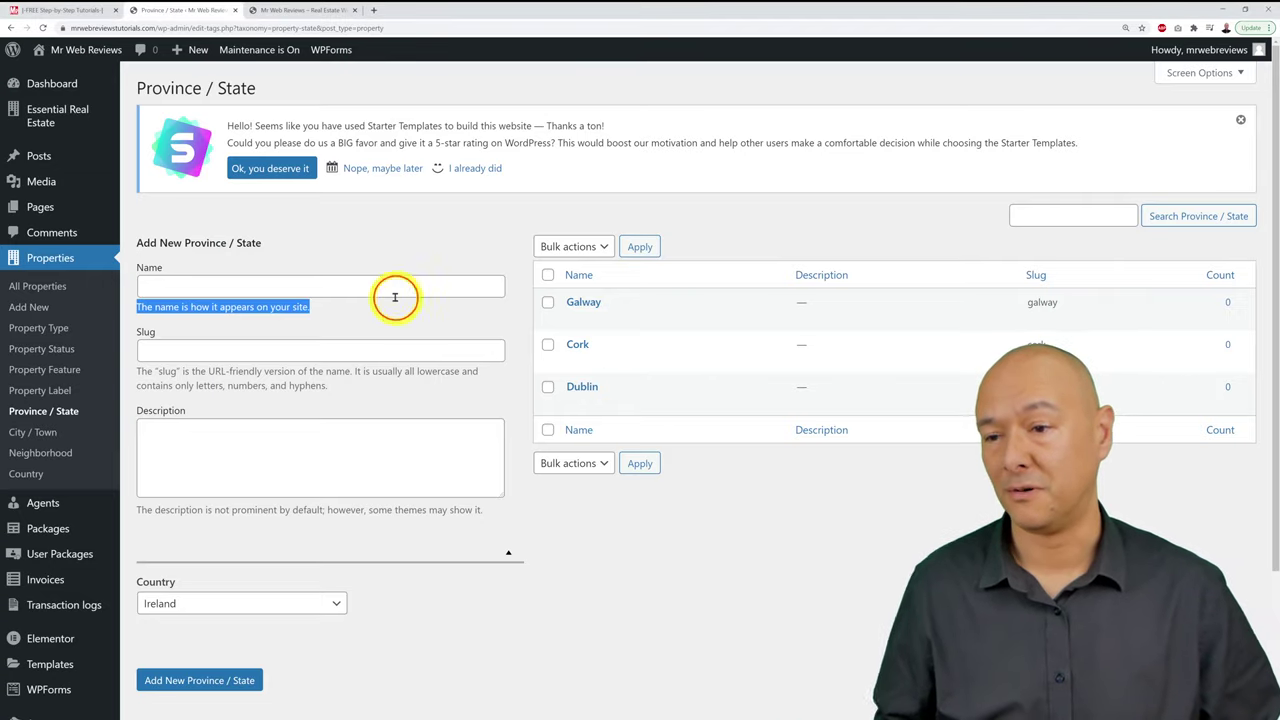
click(392, 287)
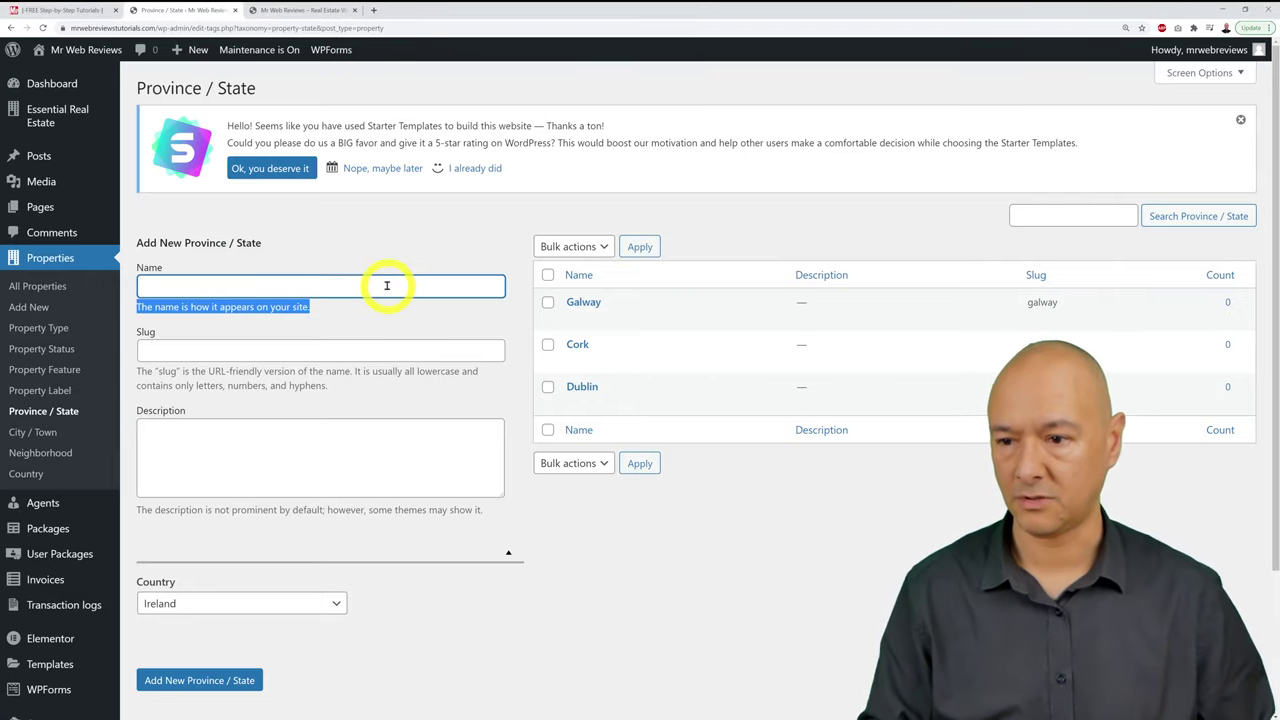
click(387, 286)
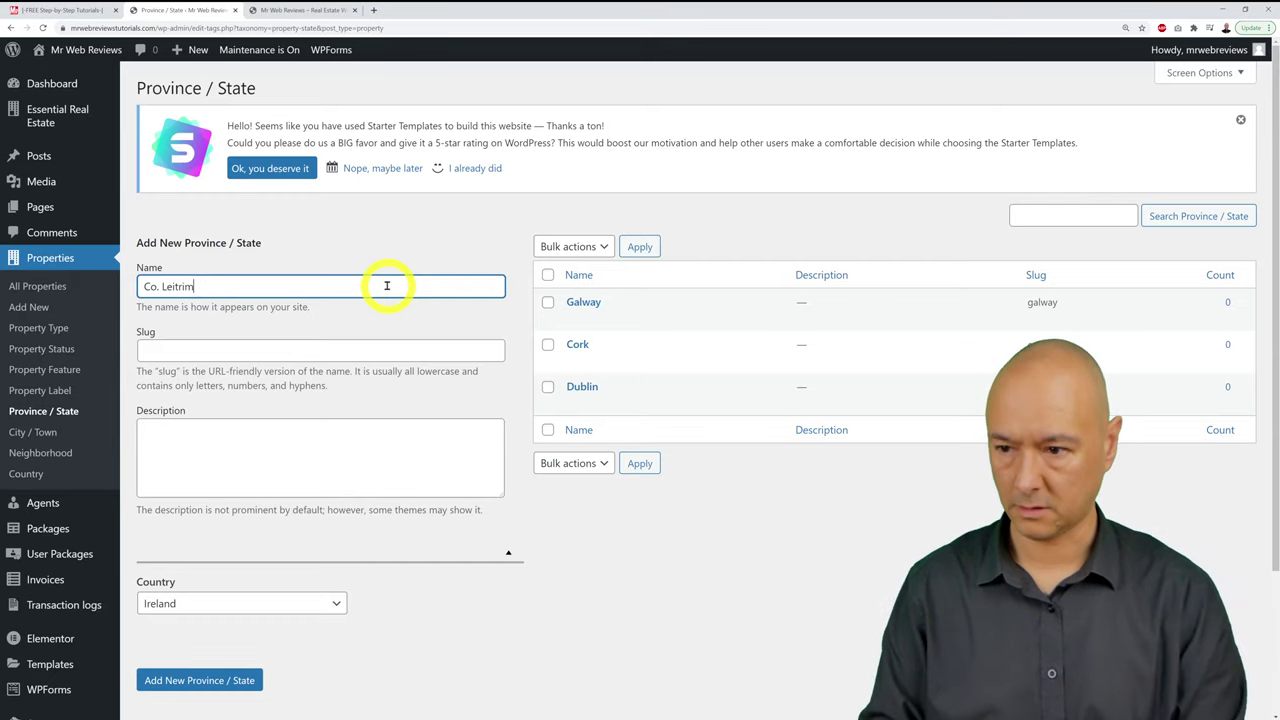
click(240, 680)
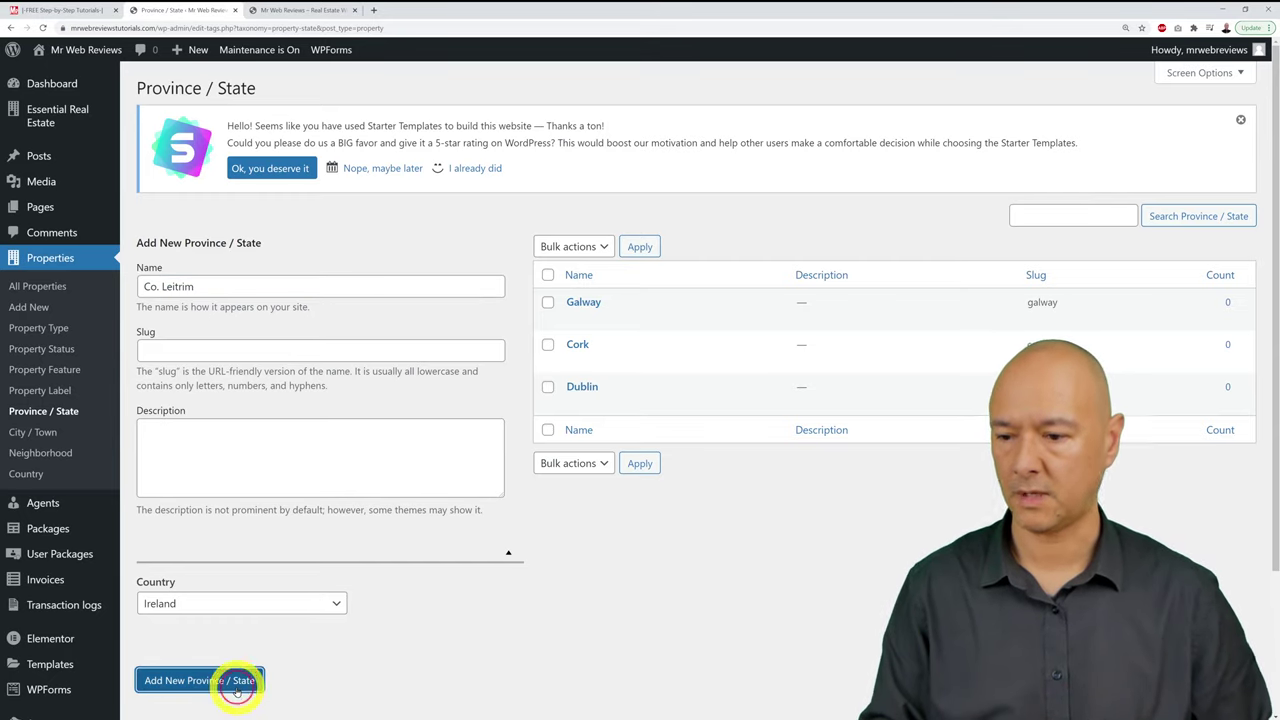
click(188, 290)
text(Co. Roscommon)
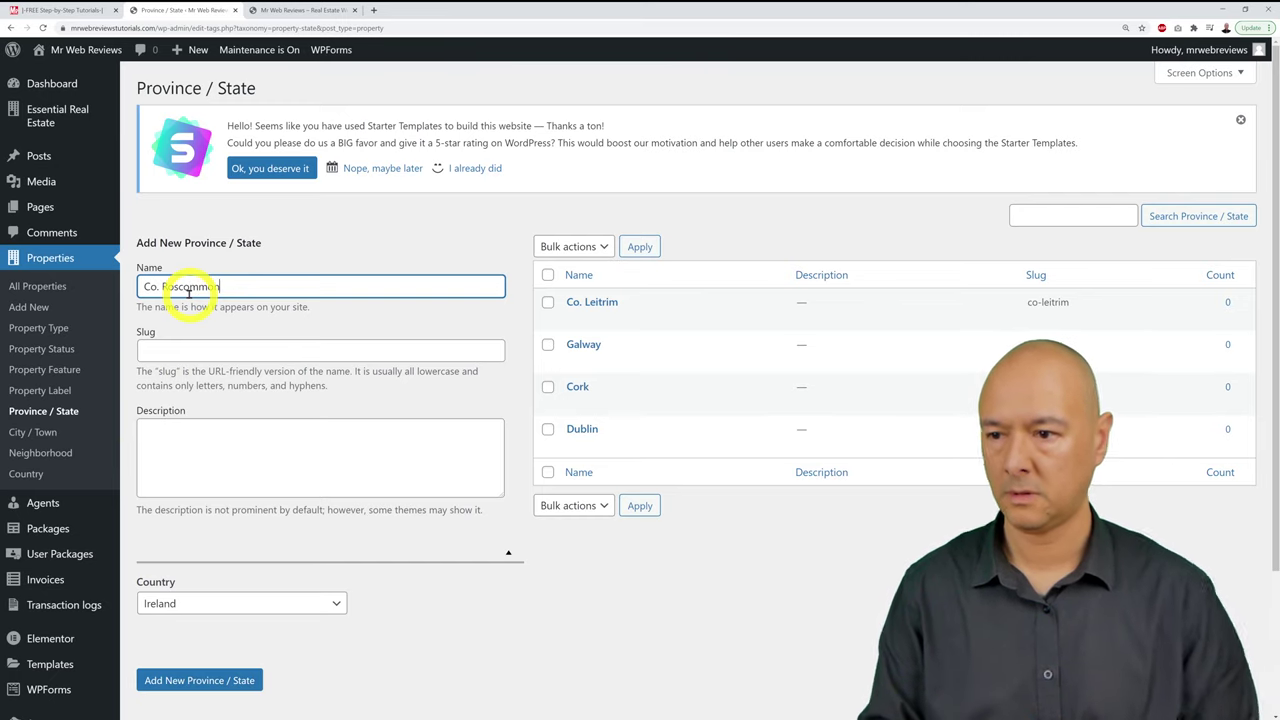
click(200, 680)
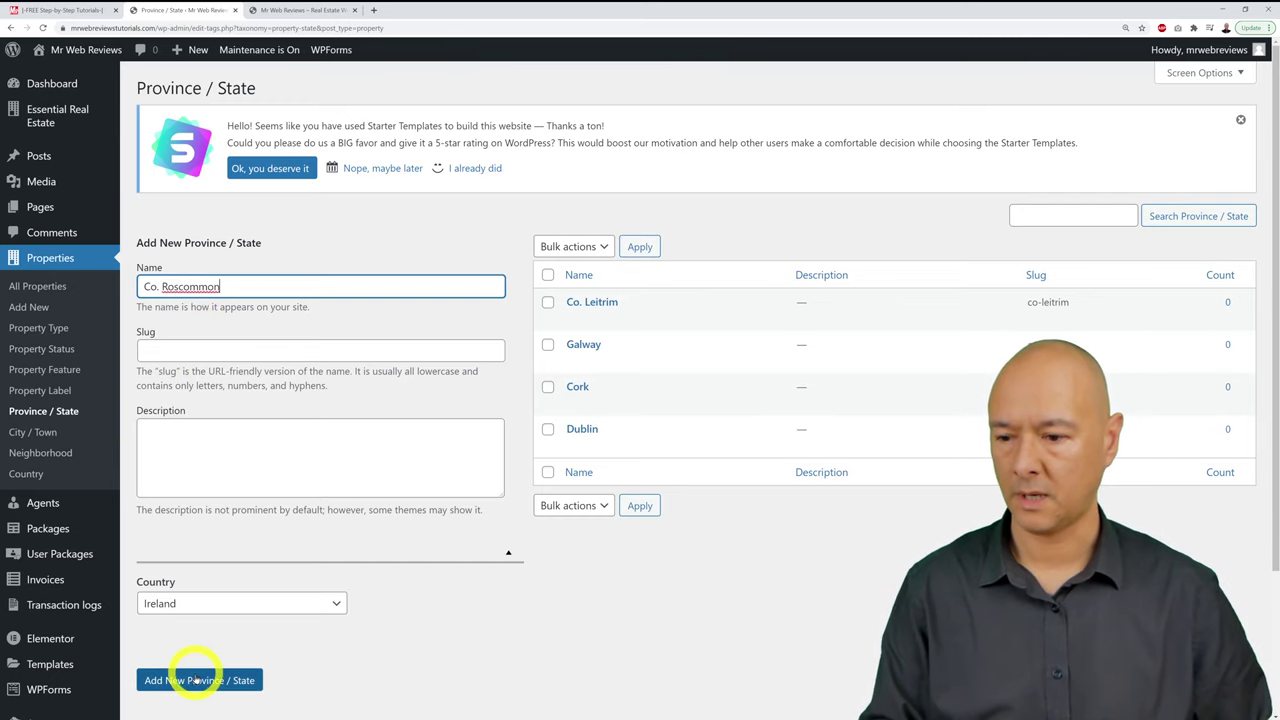
click(244, 290)
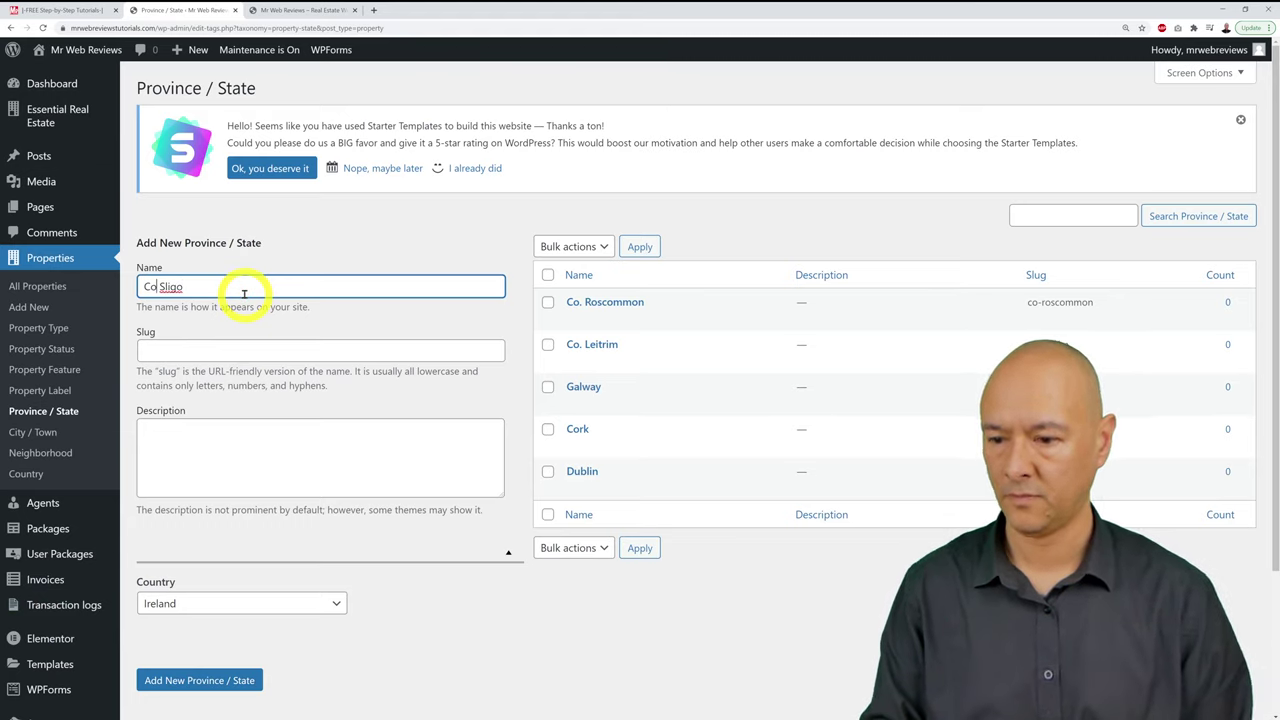
click(193, 680)
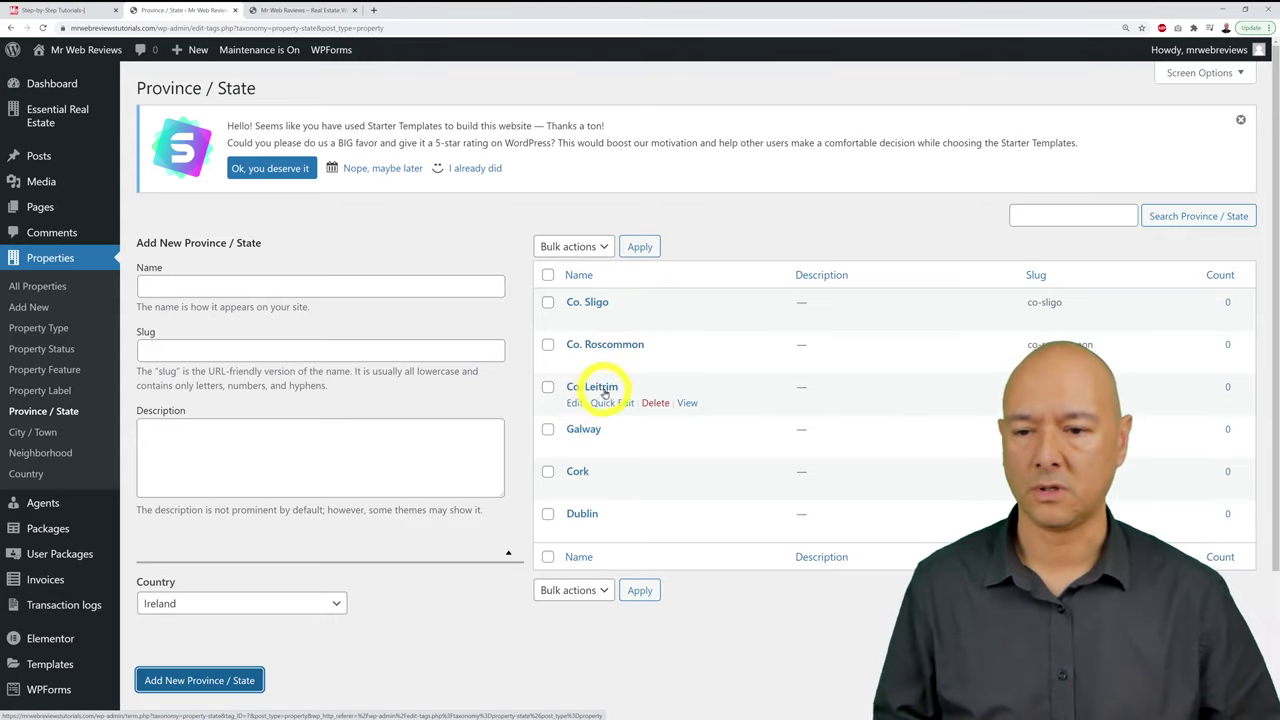
click(32, 434)
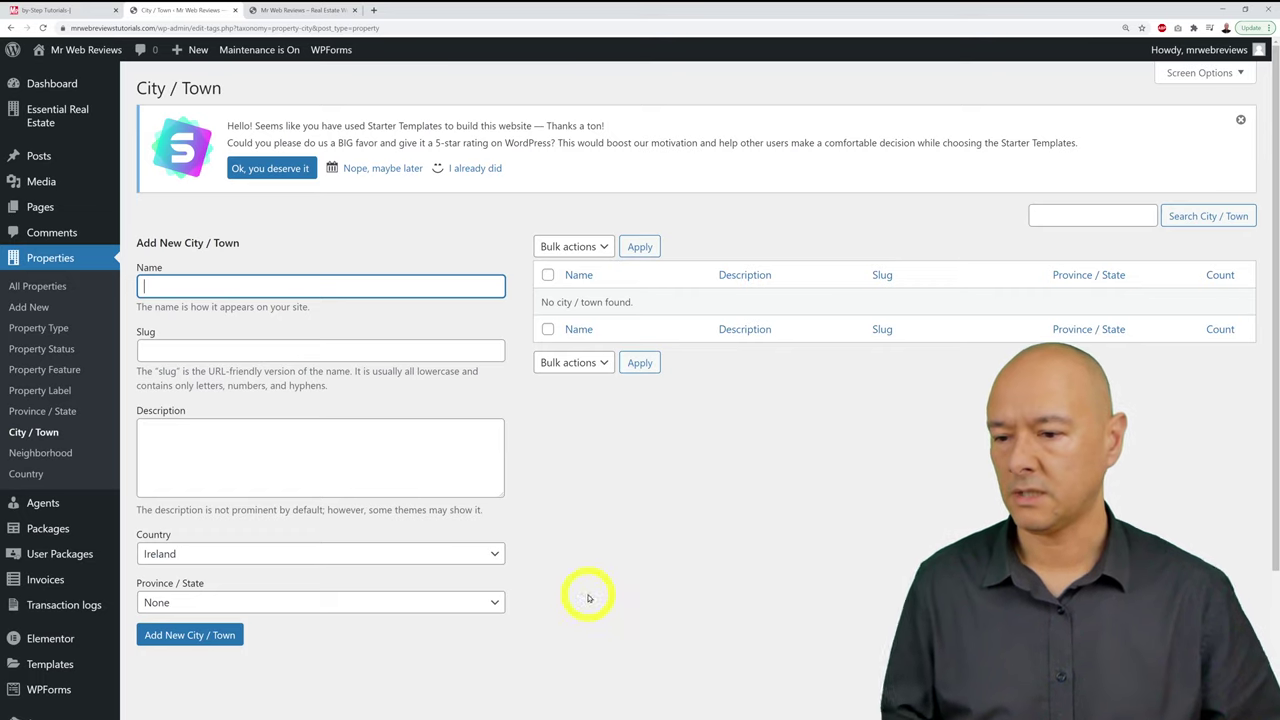
Step: Add Carrick-on-Shannon as a town under Co. Leitrim
click(490, 604)
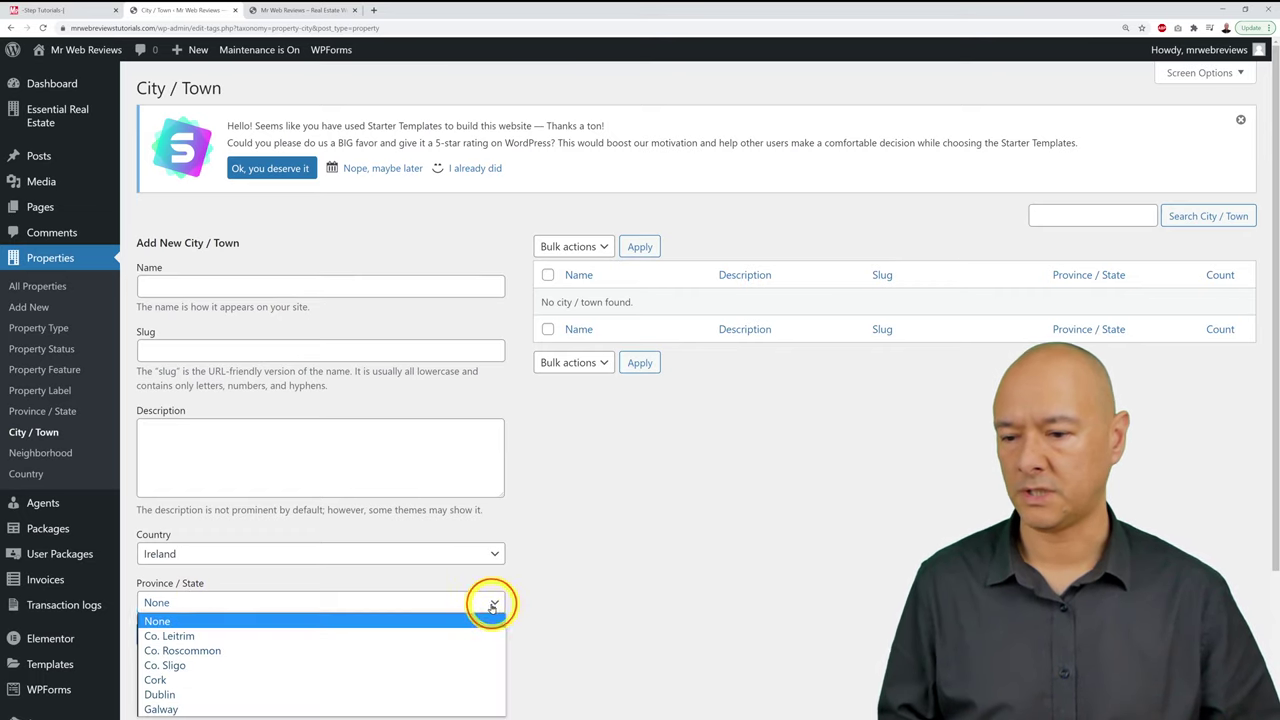
click(491, 604)
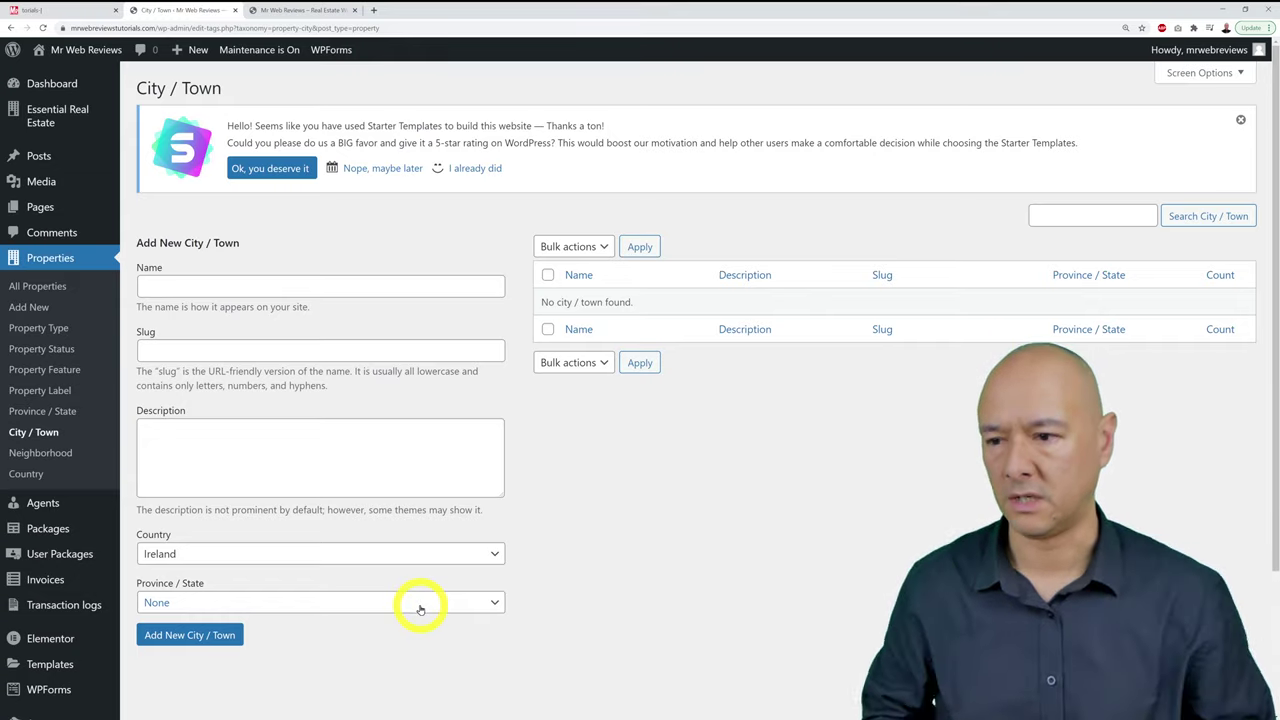
click(183, 291)
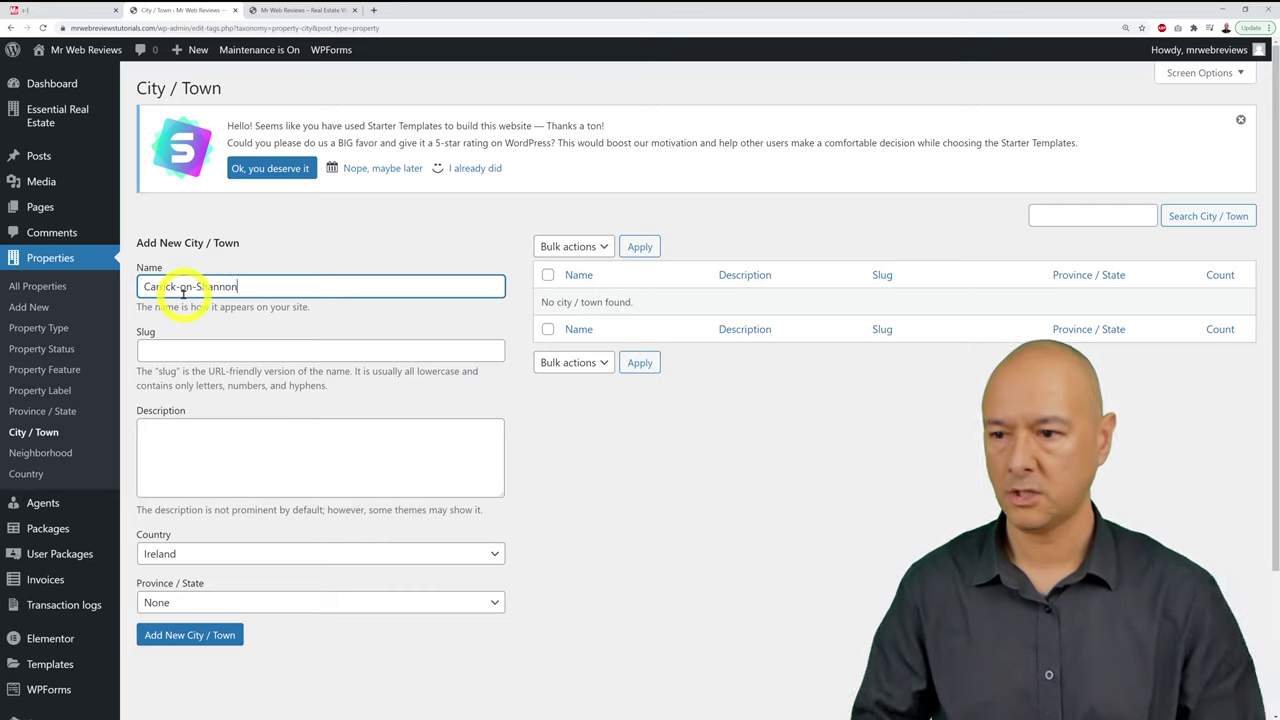
click(312, 603)
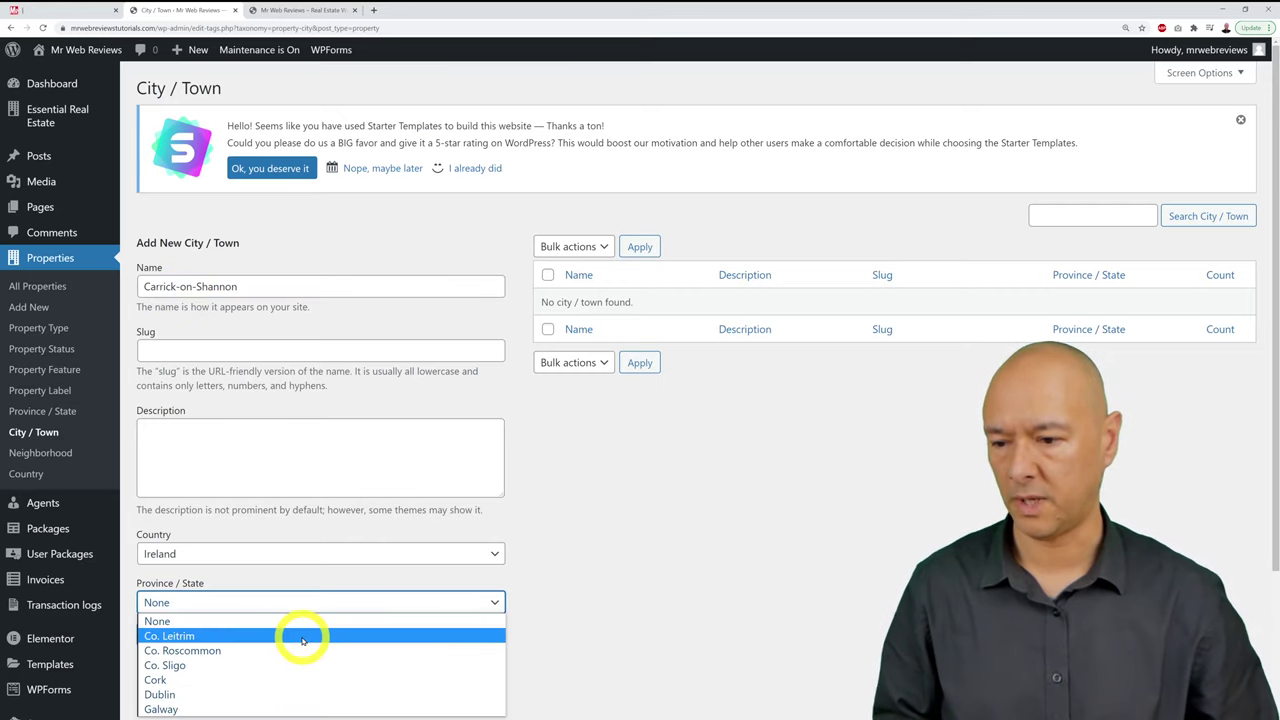
click(302, 638)
click(229, 634)
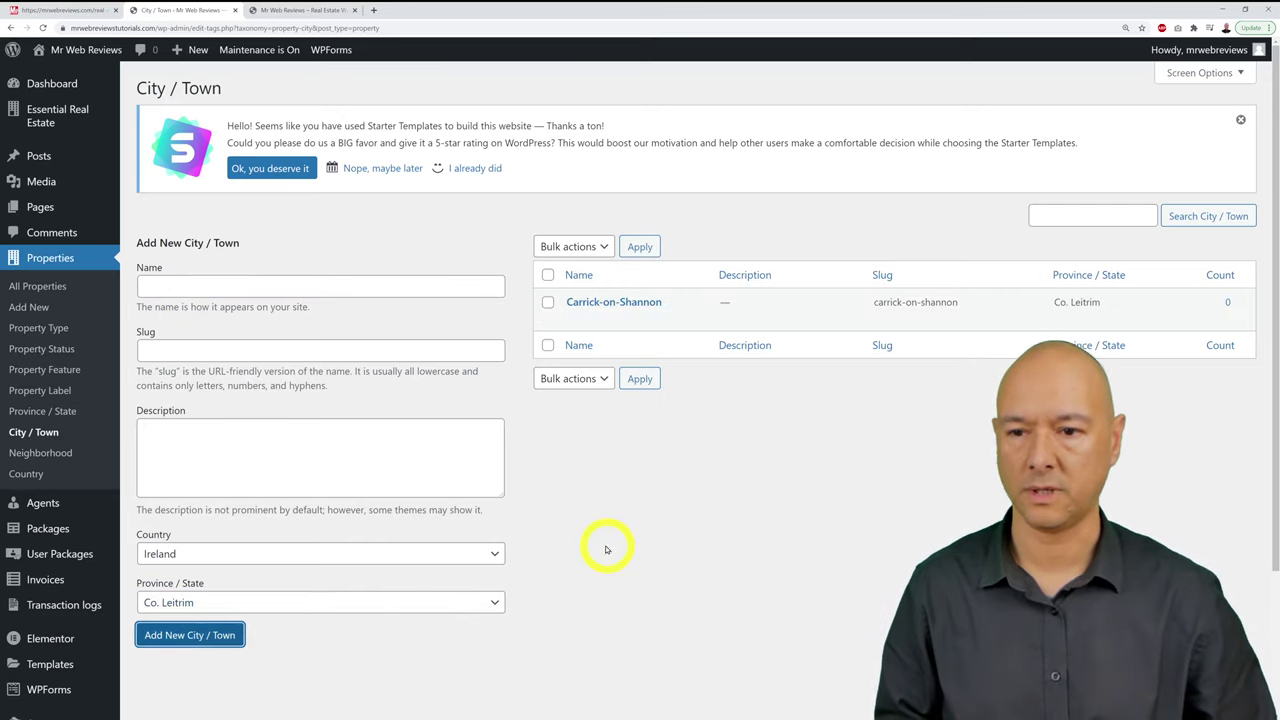
Step: Add Mohill and Drumshanbo as towns, both under Co. Leitrim
click(259, 290)
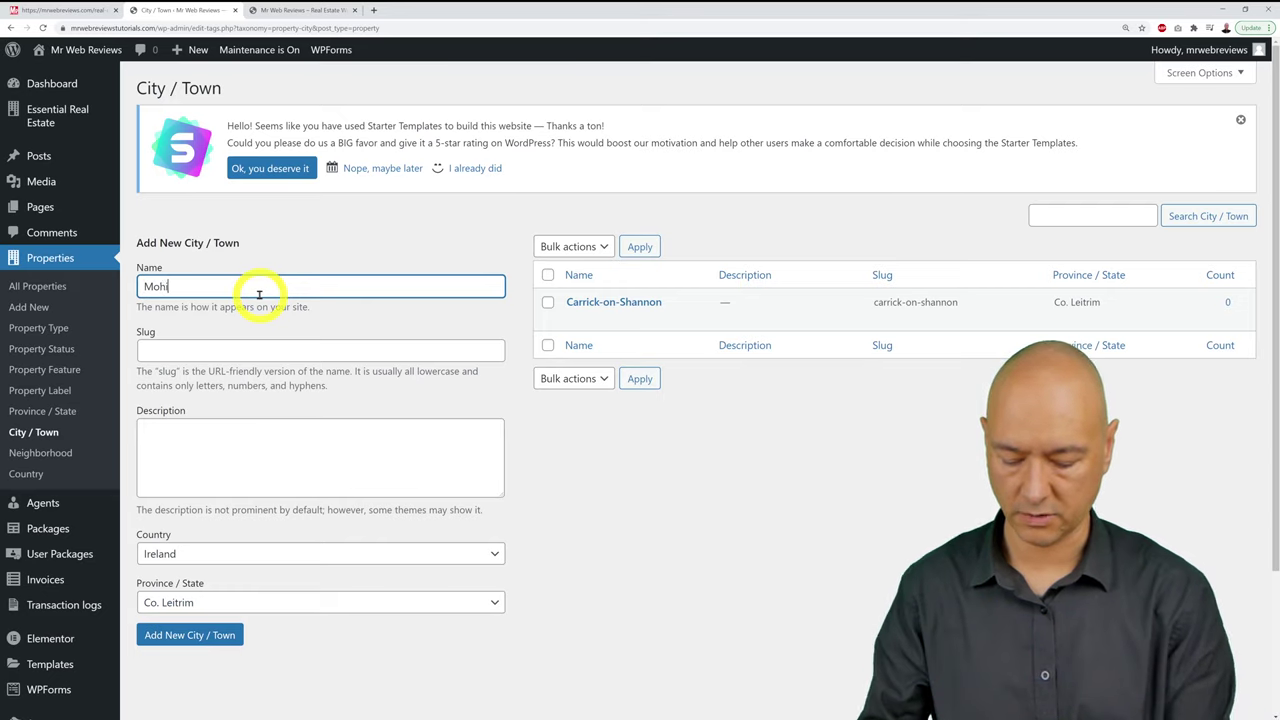
click(188, 600)
click(196, 643)
click(196, 643)
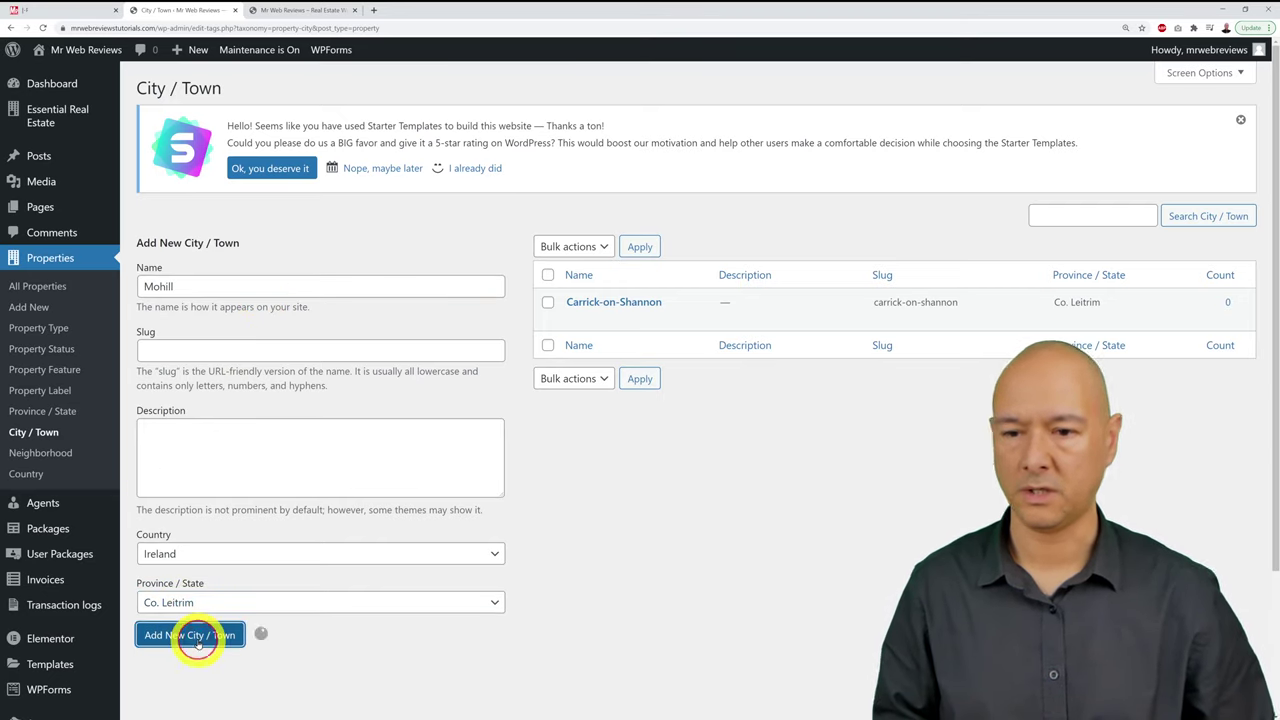
click(243, 289)
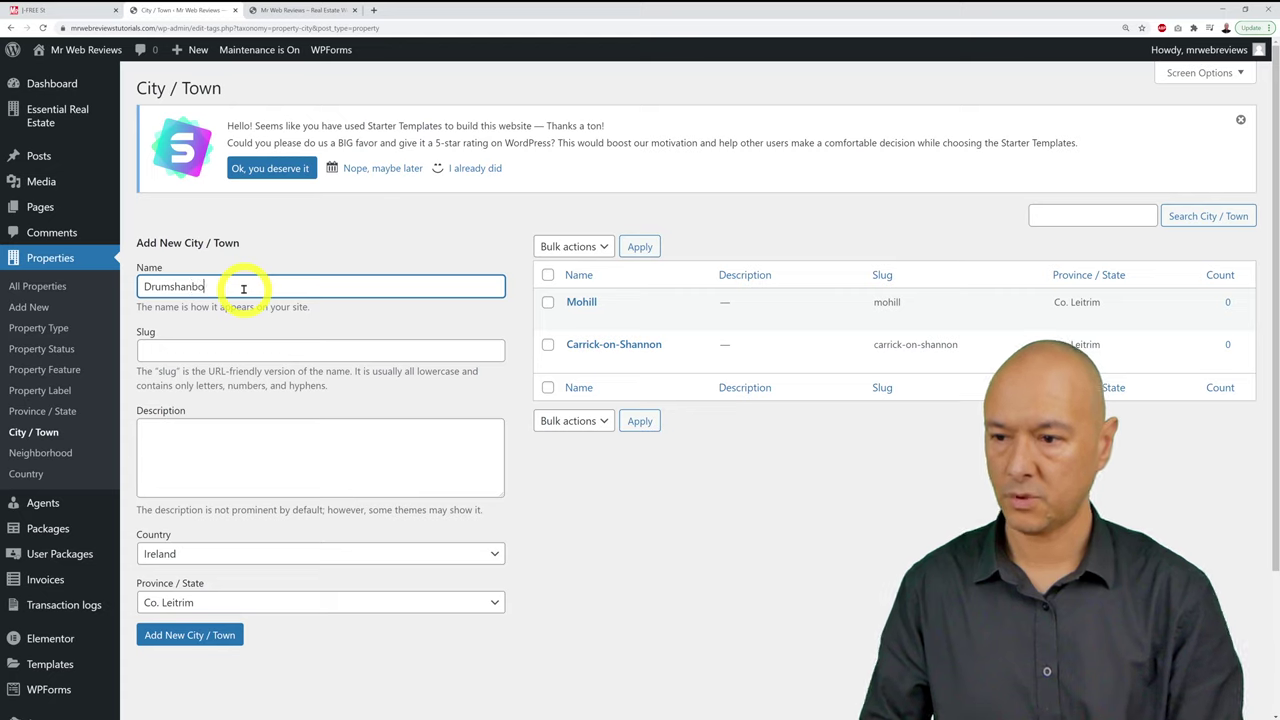
click(222, 636)
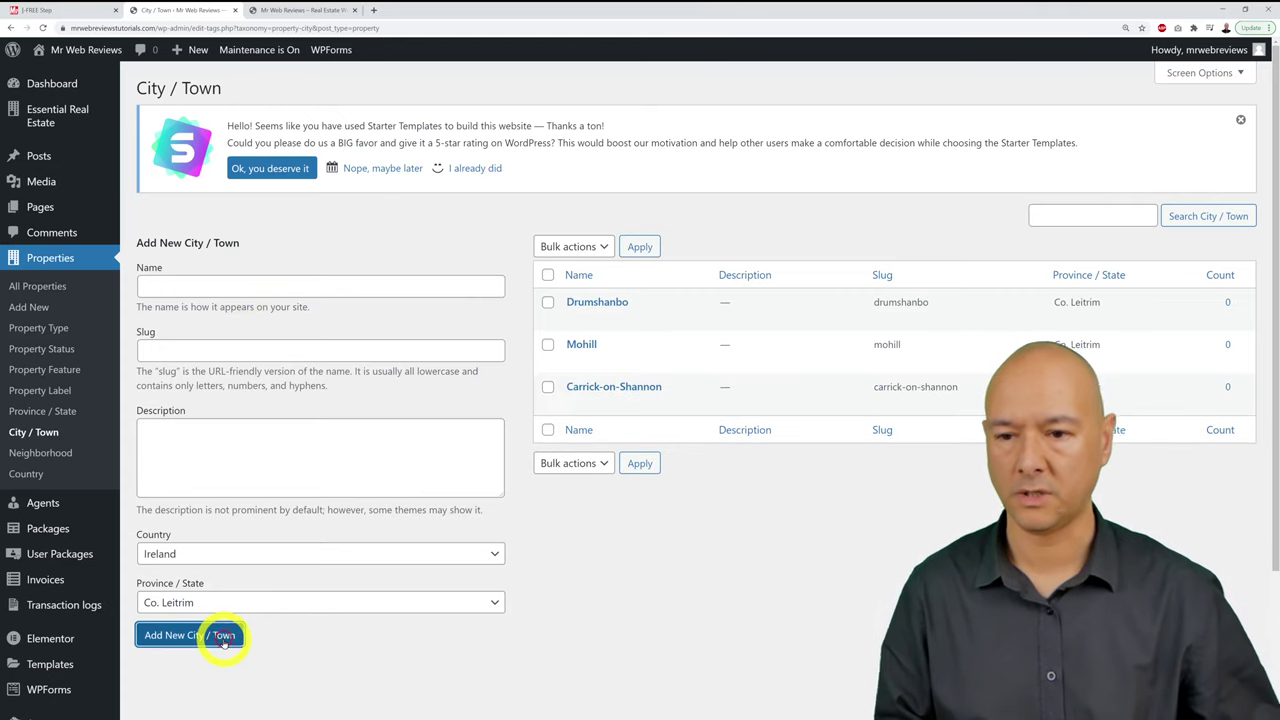
click(255, 290)
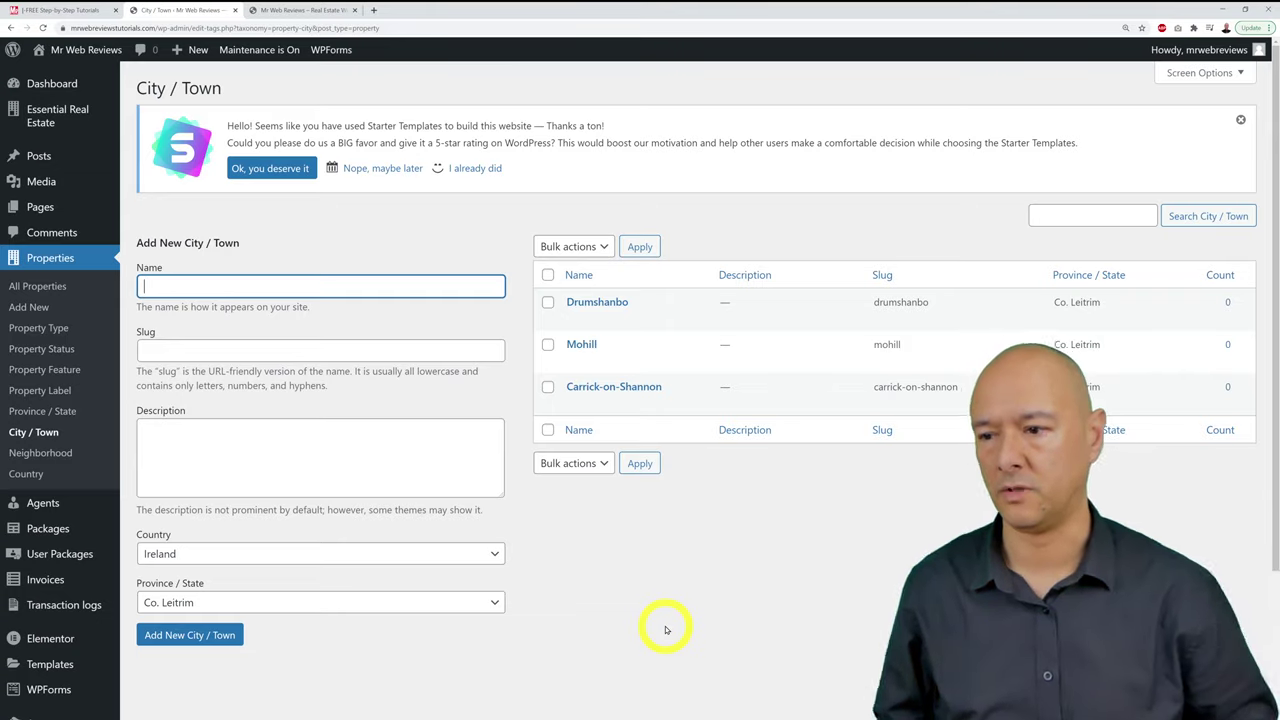
click(42, 452)
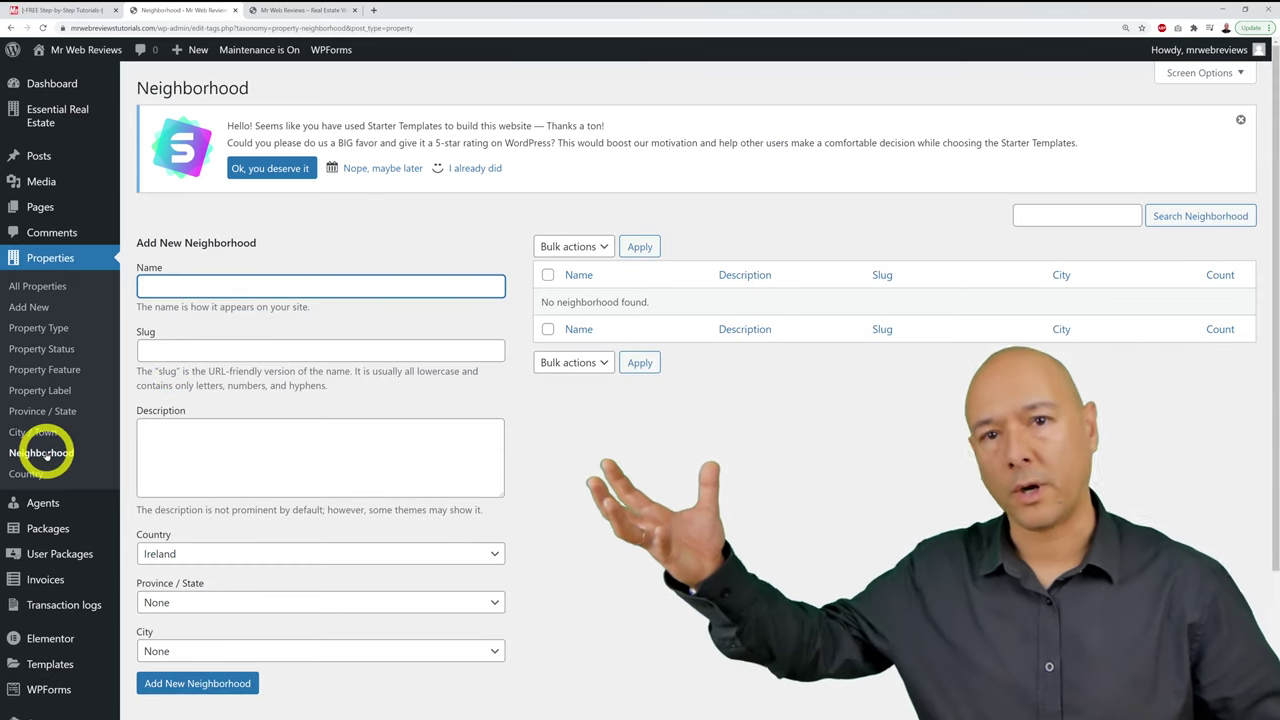
Step: Review the empty Add New Neighborhood form and its description box without saving anything
click(386, 469)
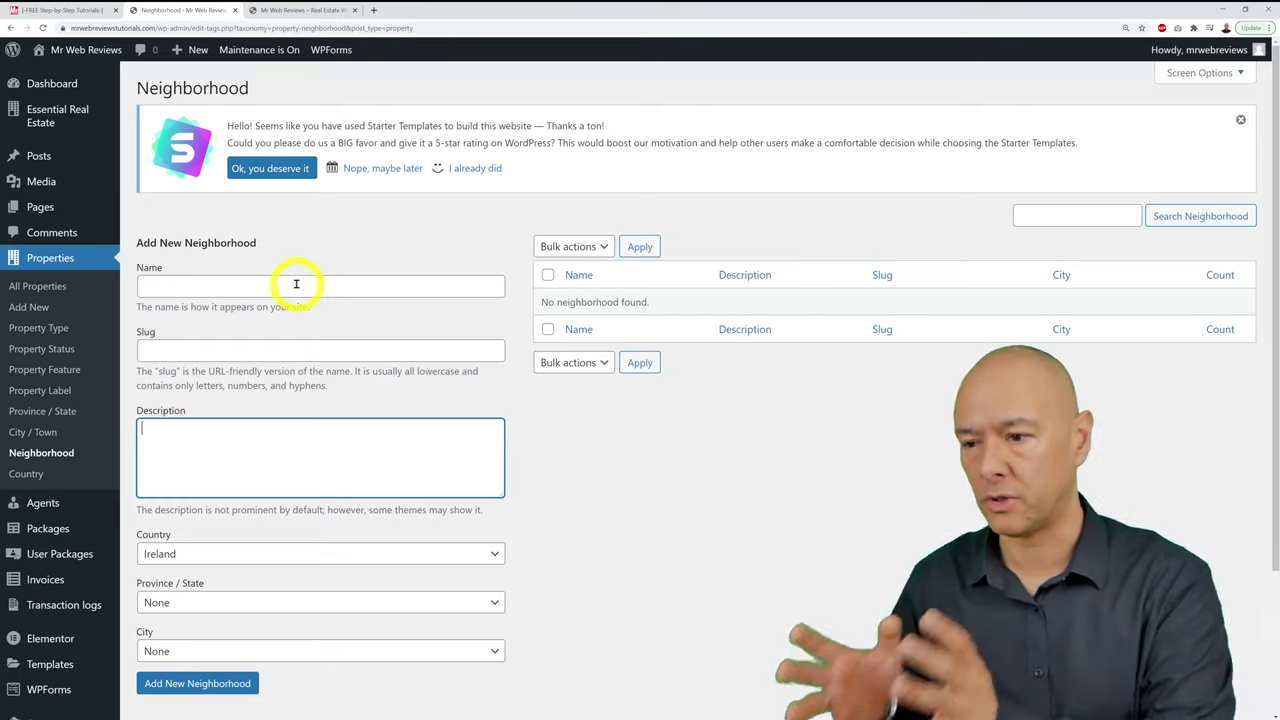
click(565, 498)
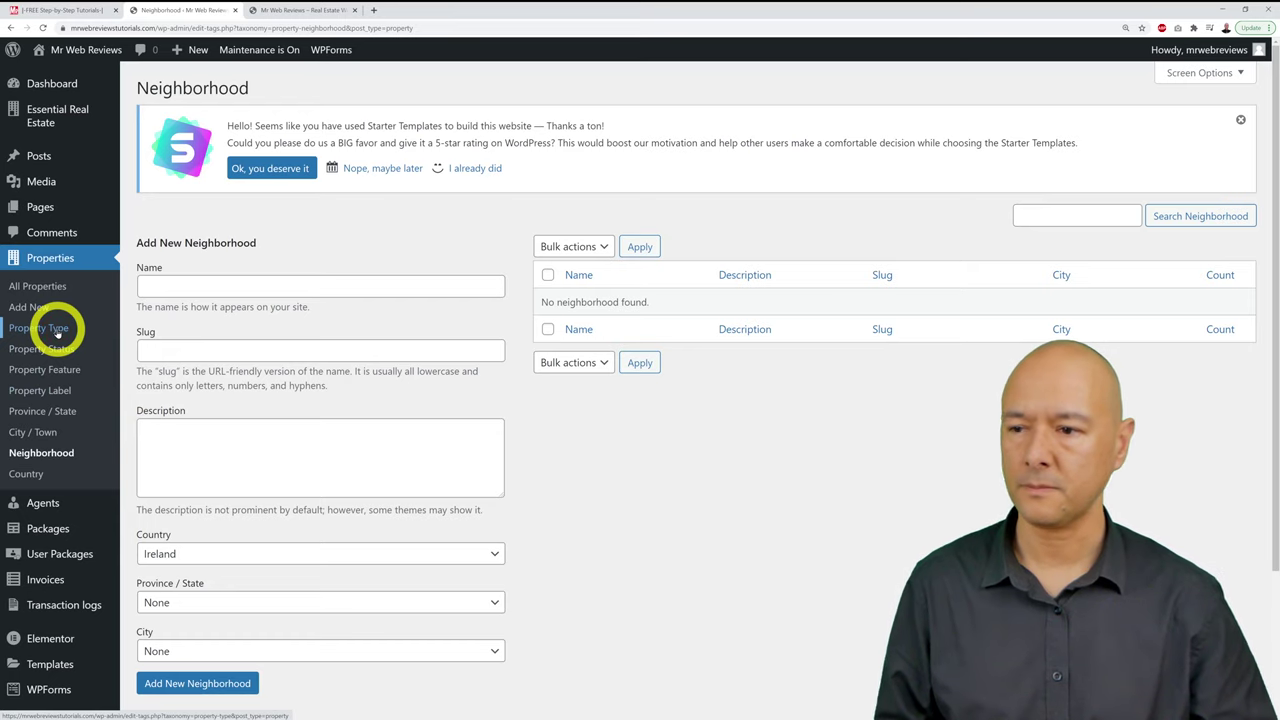
click(57, 333)
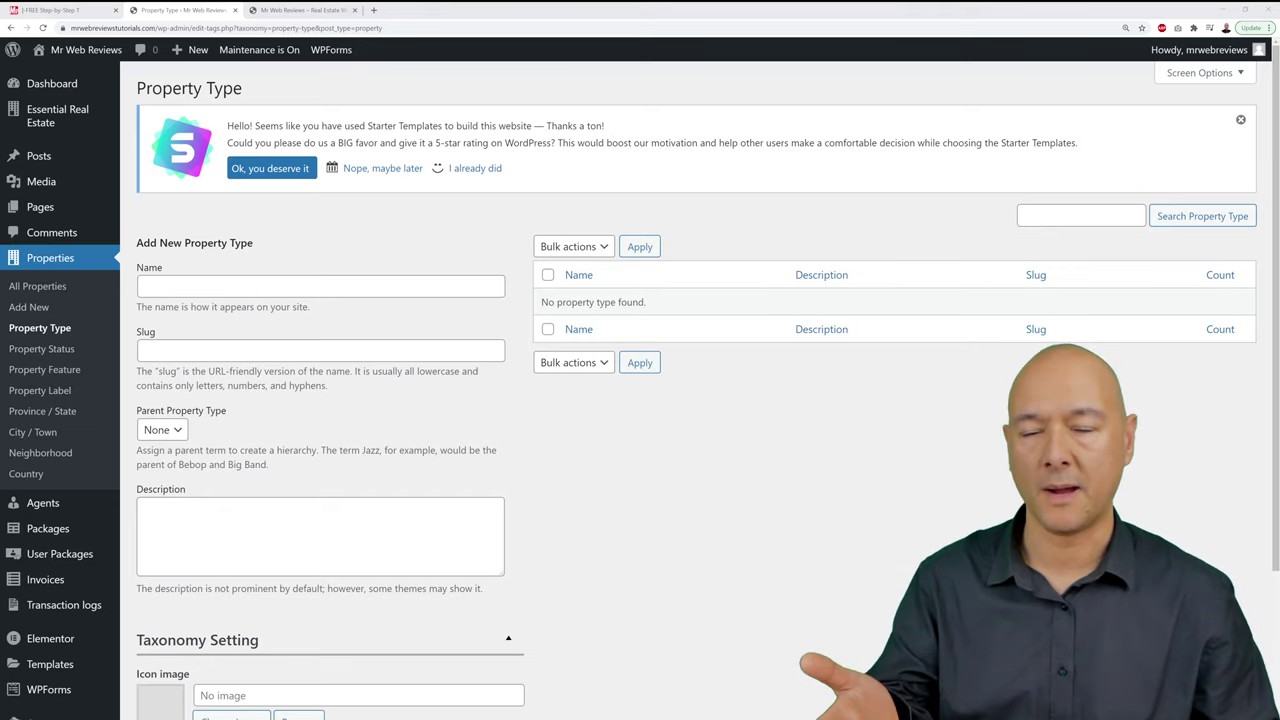
Step: Add Apartments and Bungalows as property types
click(290, 283)
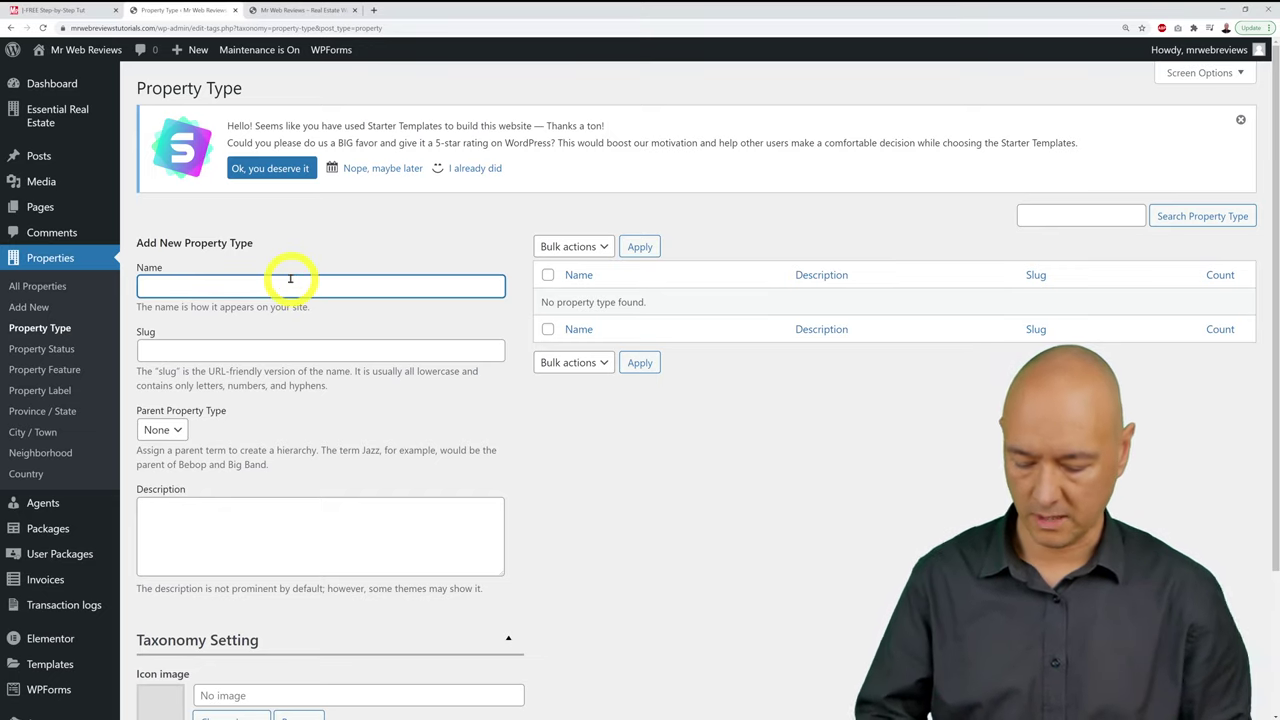
text(Apartments)
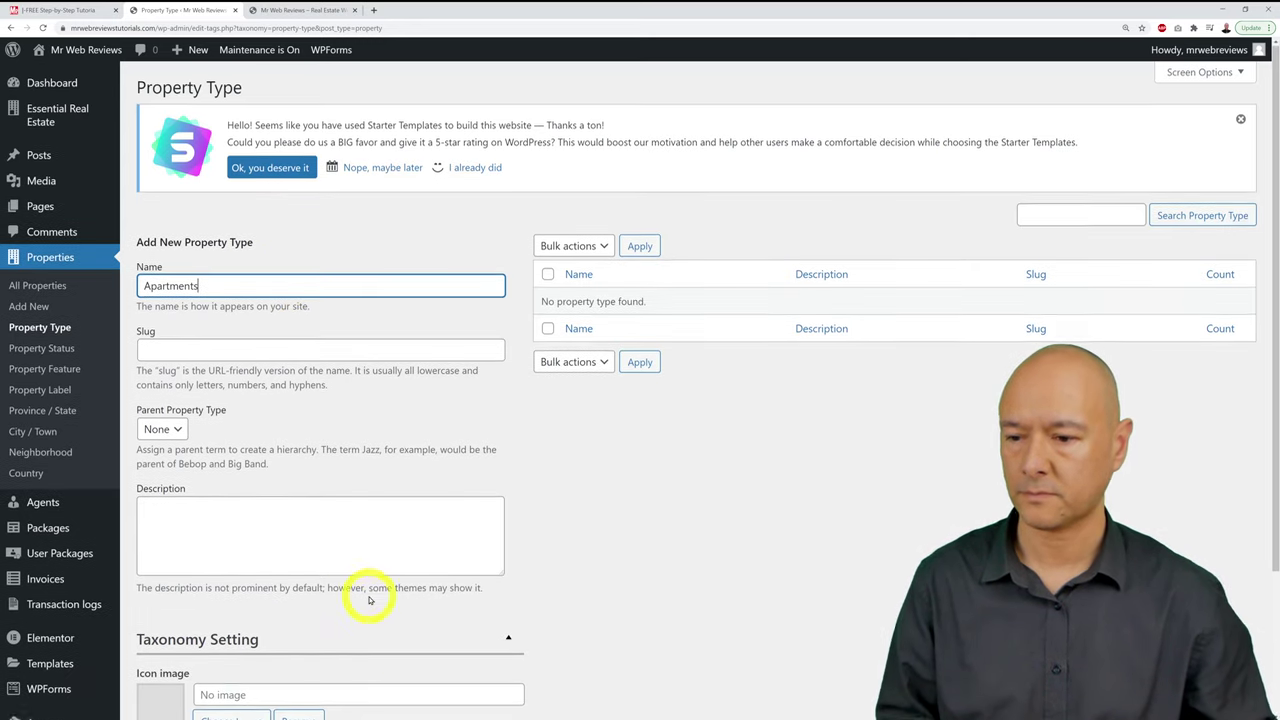
scroll(366, 594, down, 2)
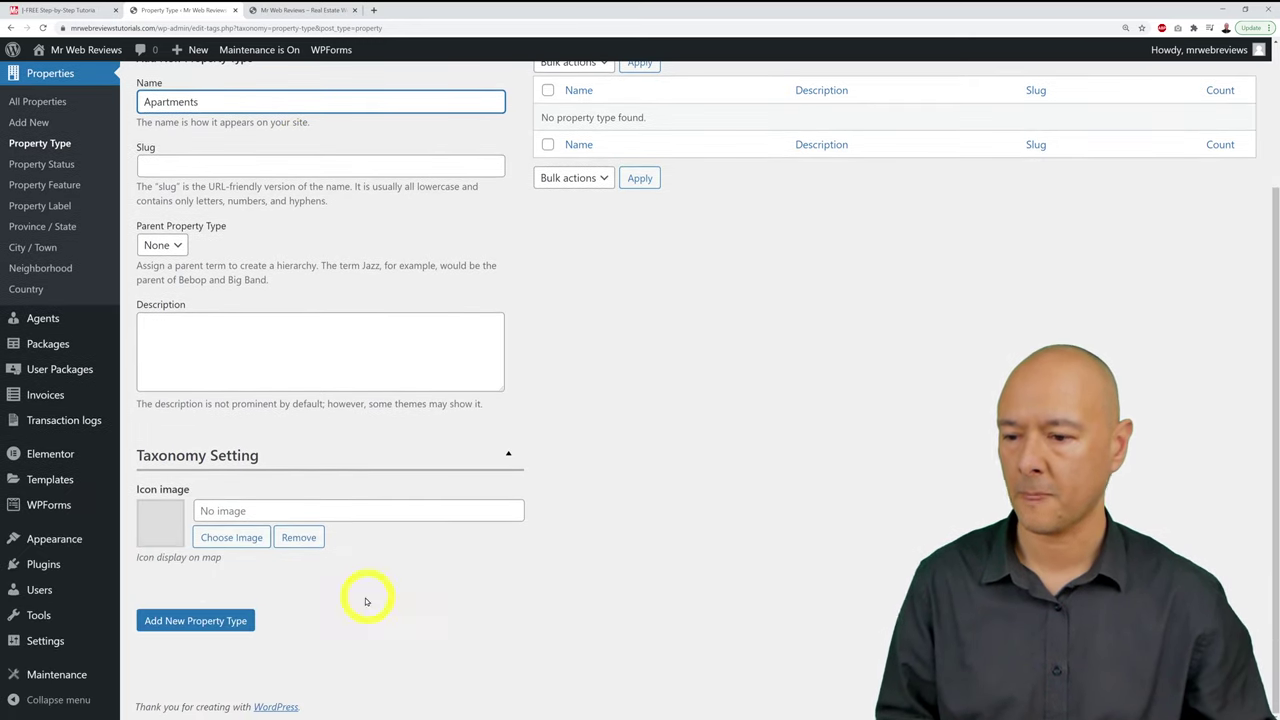
click(230, 621)
scroll(611, 514, up, 3)
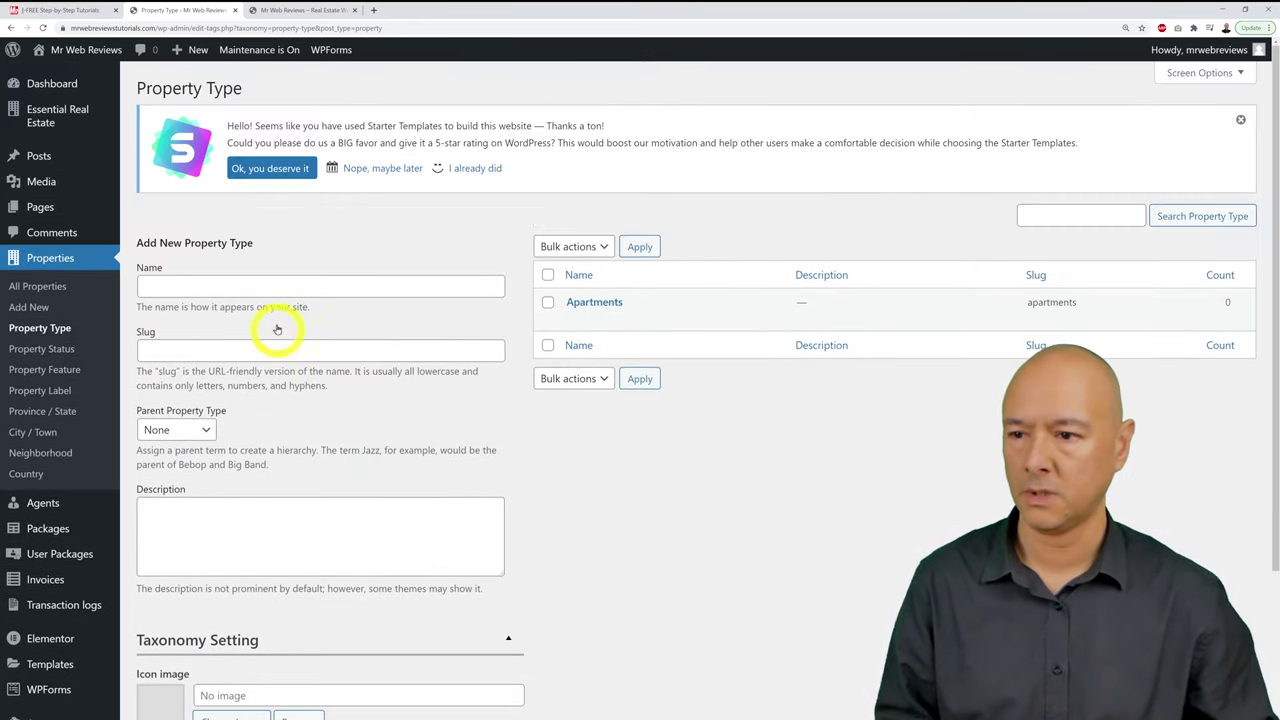
click(273, 286)
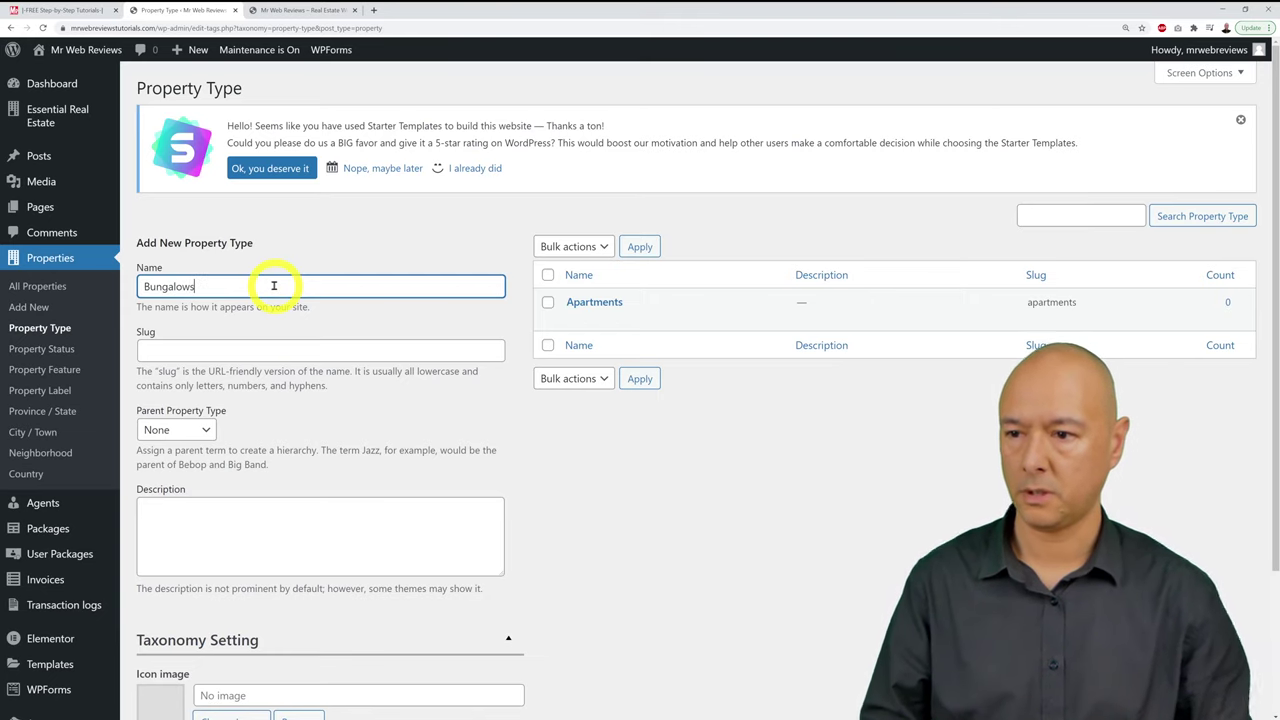
scroll(386, 394, down, 2)
click(249, 620)
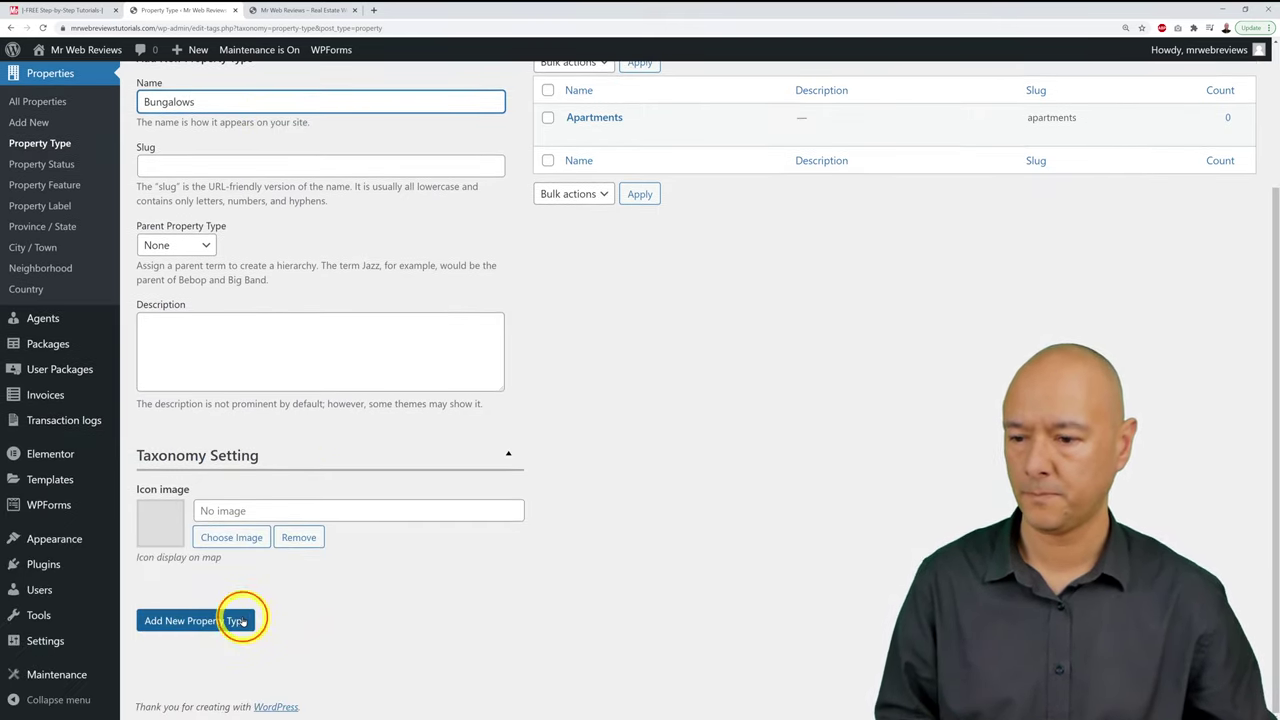
scroll(249, 620, up, 2)
Step: Add Villas and Offices as property types
click(243, 287)
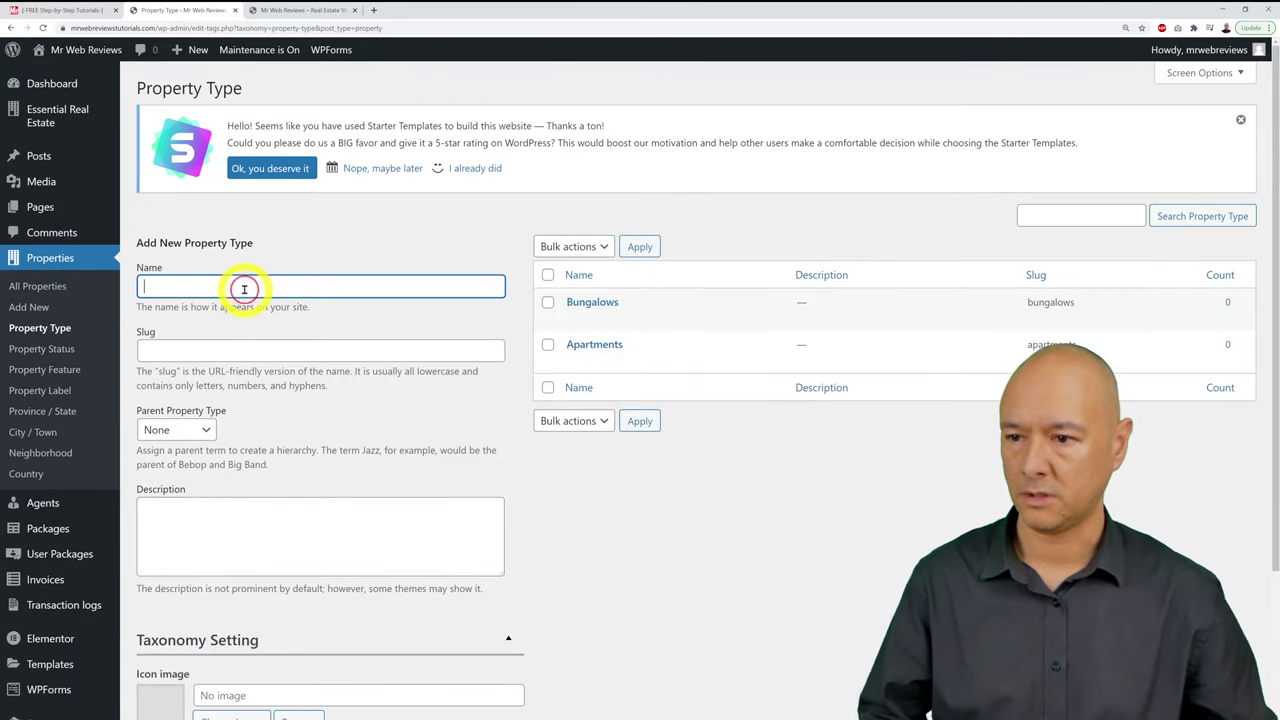
text(D)
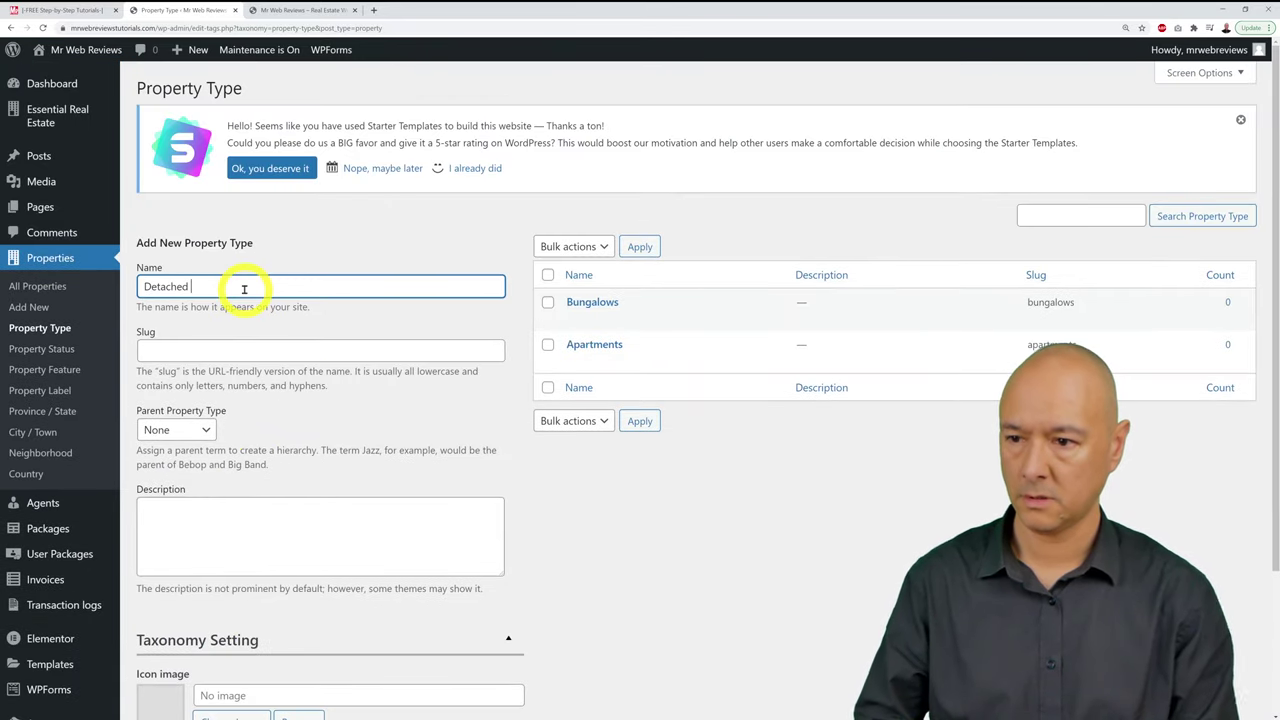
text(etached)
key(ctrl+a)
text(Vil)
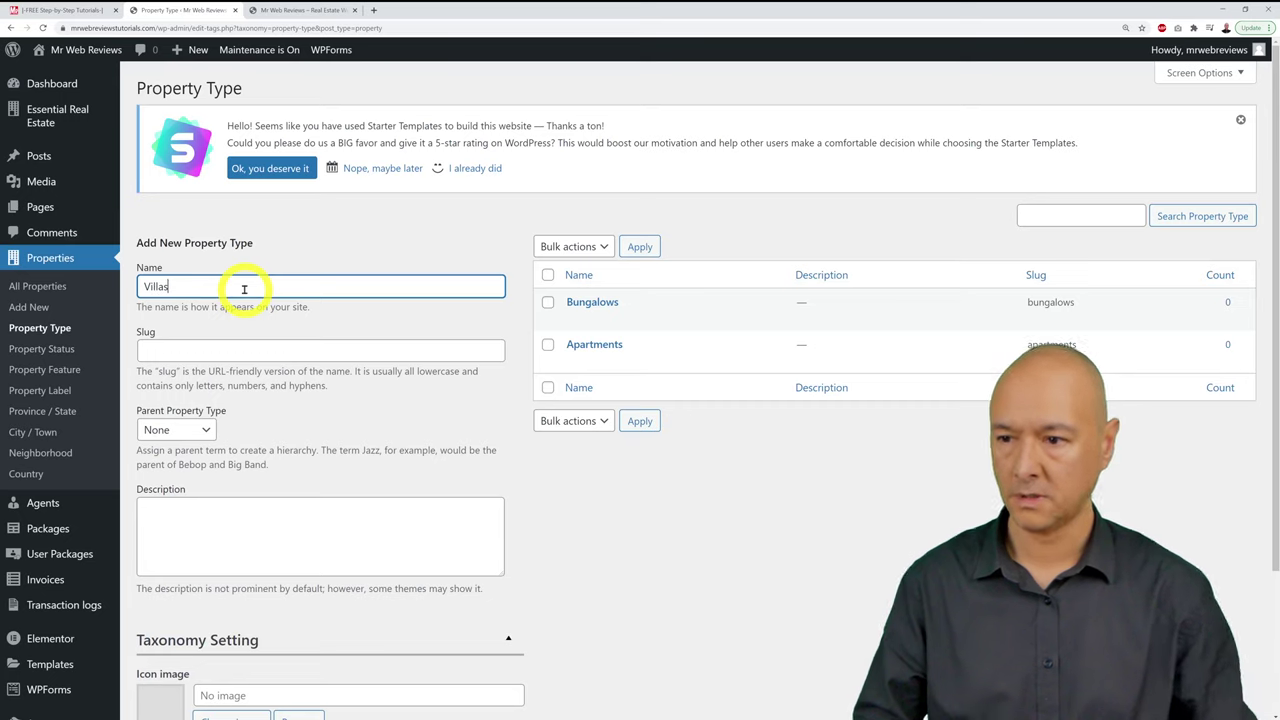
scroll(343, 329, down, 2)
click(198, 628)
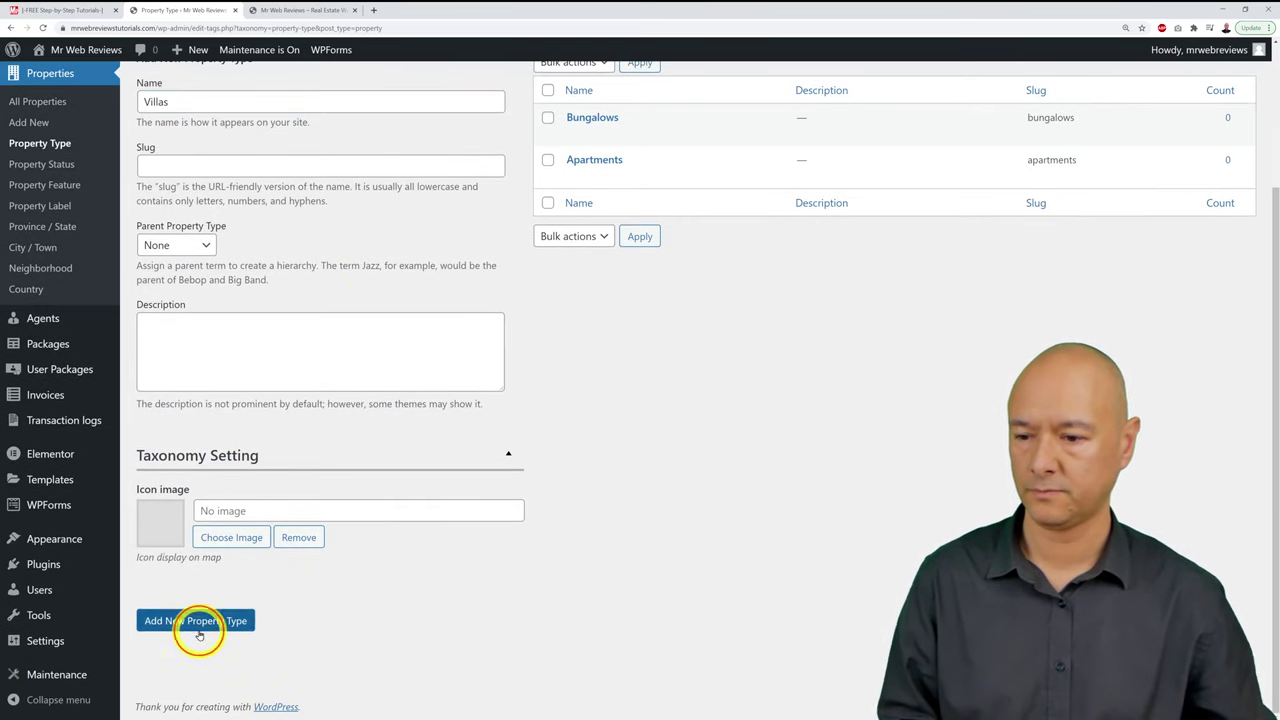
scroll(190, 560, up, 2)
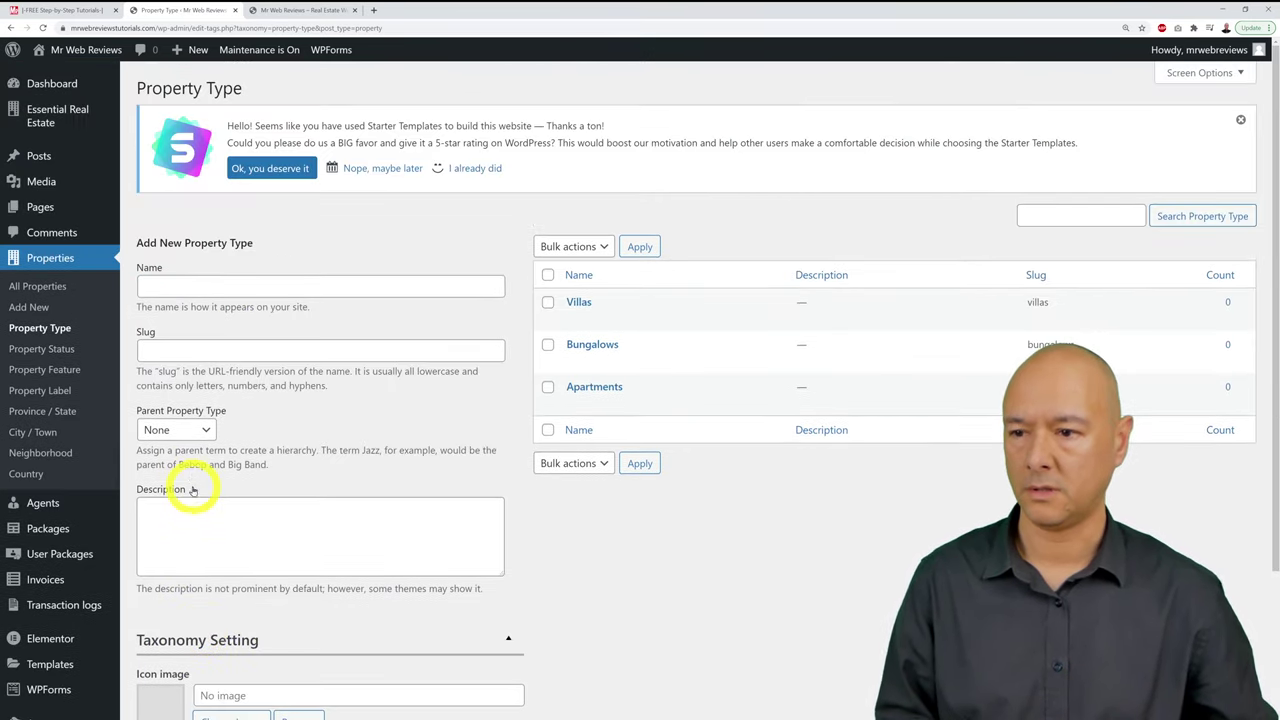
click(202, 288)
text(Offices)
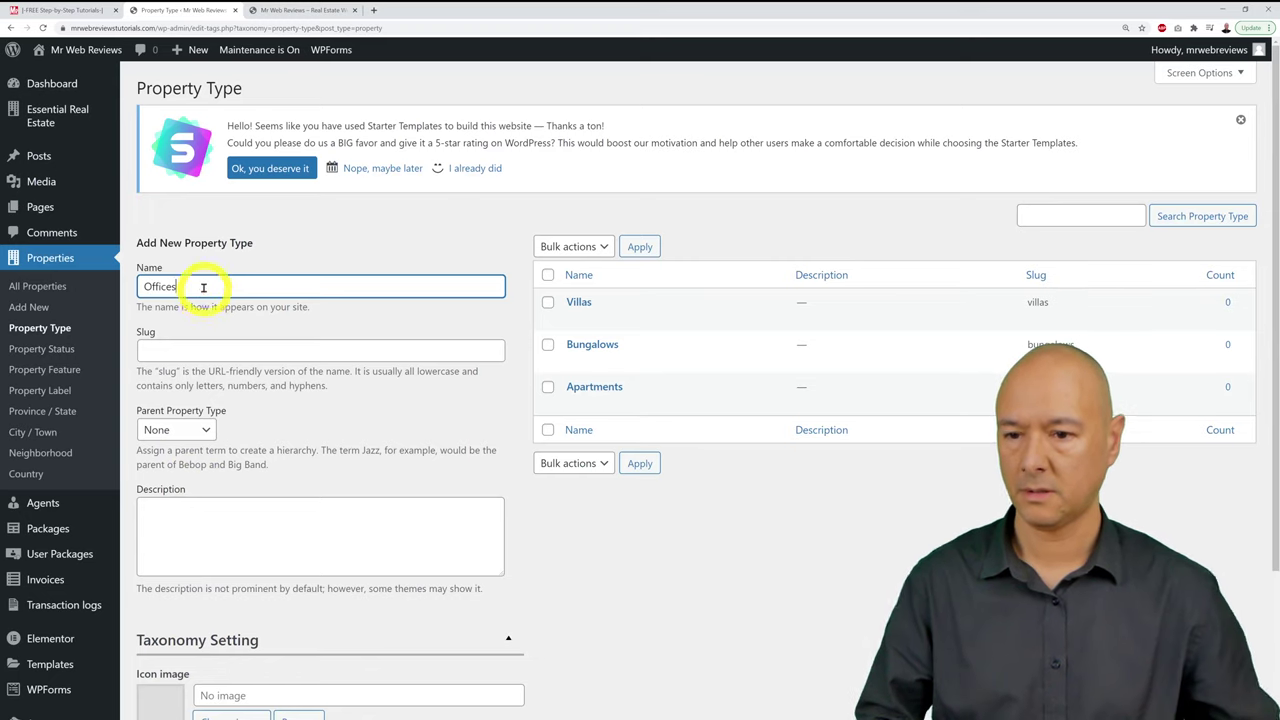
scroll(200, 288, down, 2)
click(208, 621)
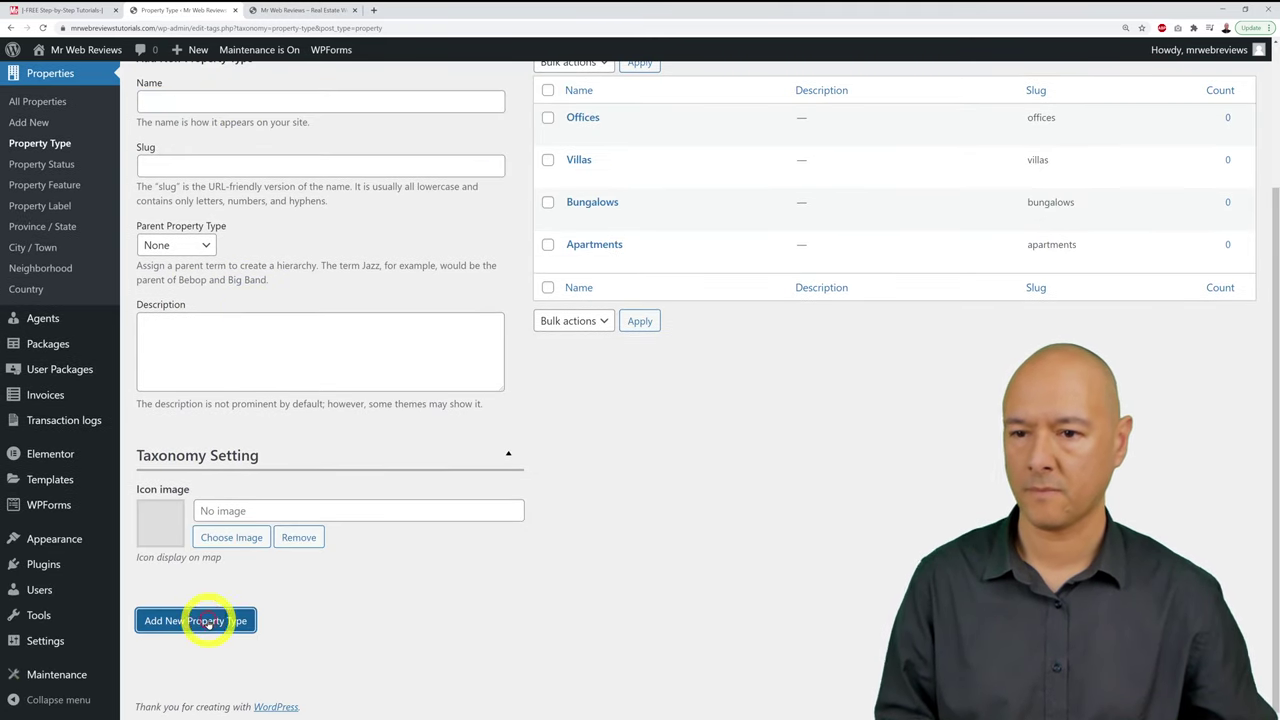
scroll(300, 622, up, 2)
Step: Add Lands, Garages and Houses as property types
click(319, 290)
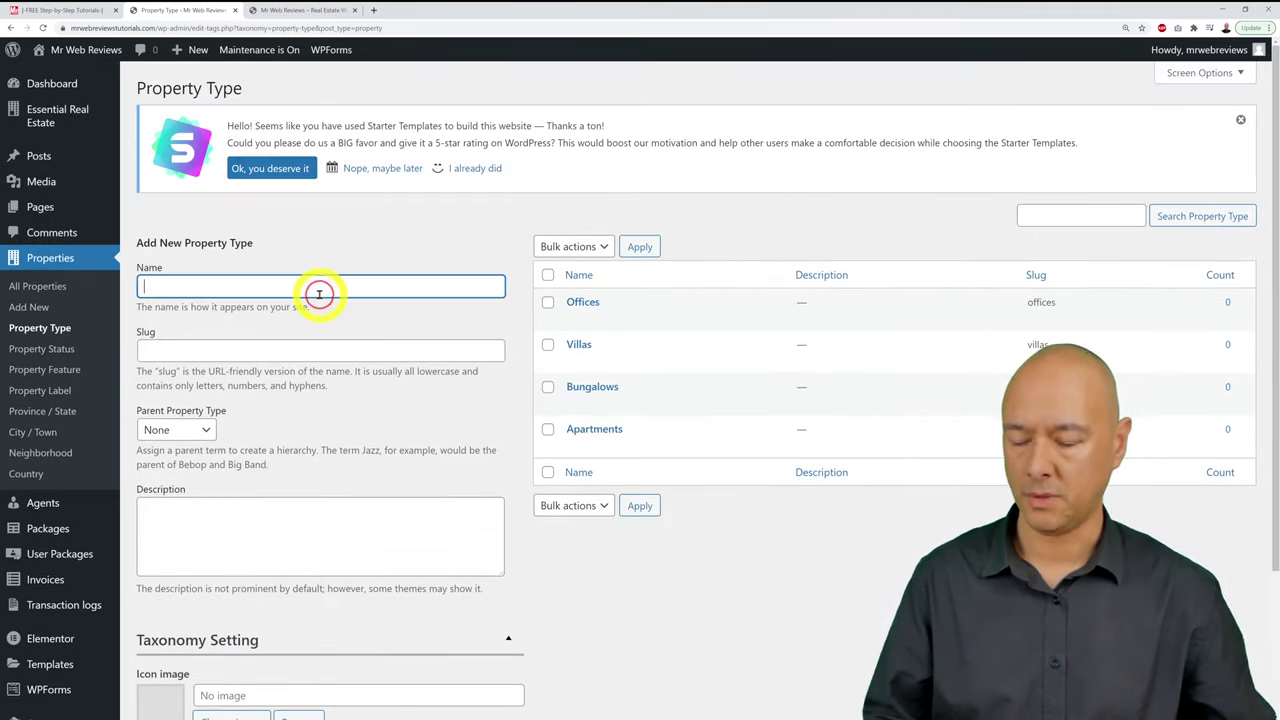
text(Labnds)
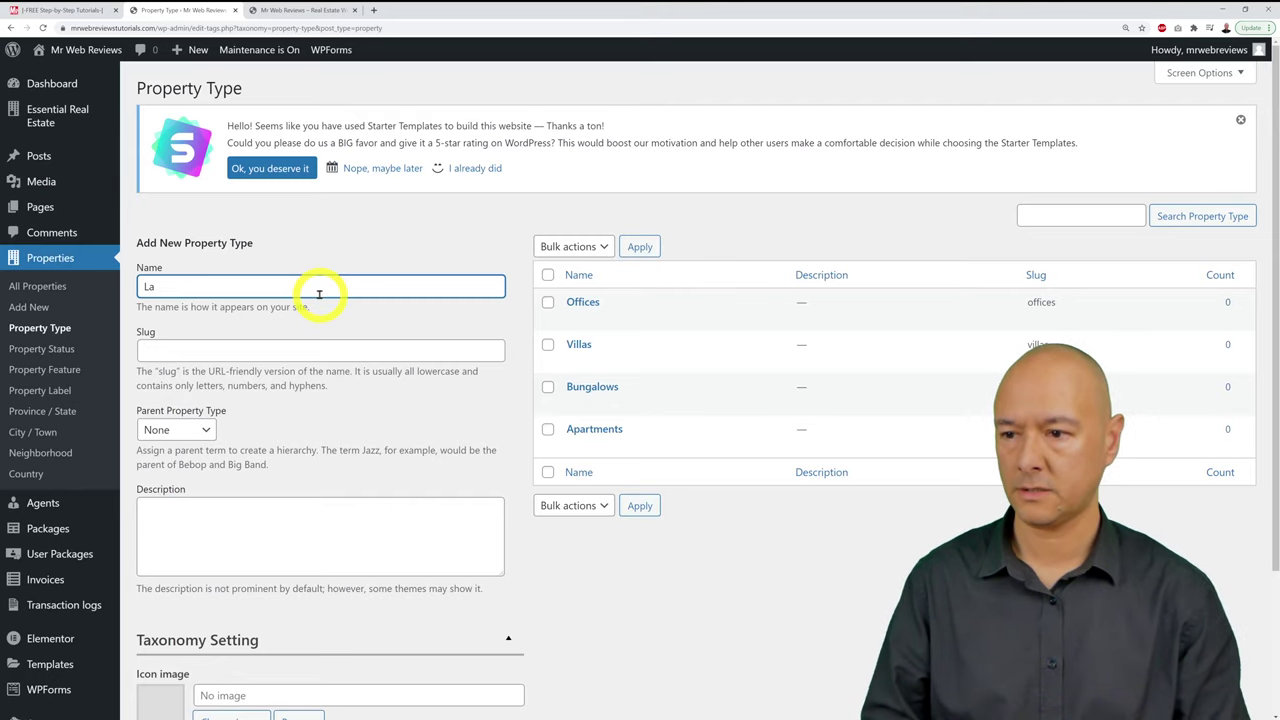
scroll(345, 300, down, 2)
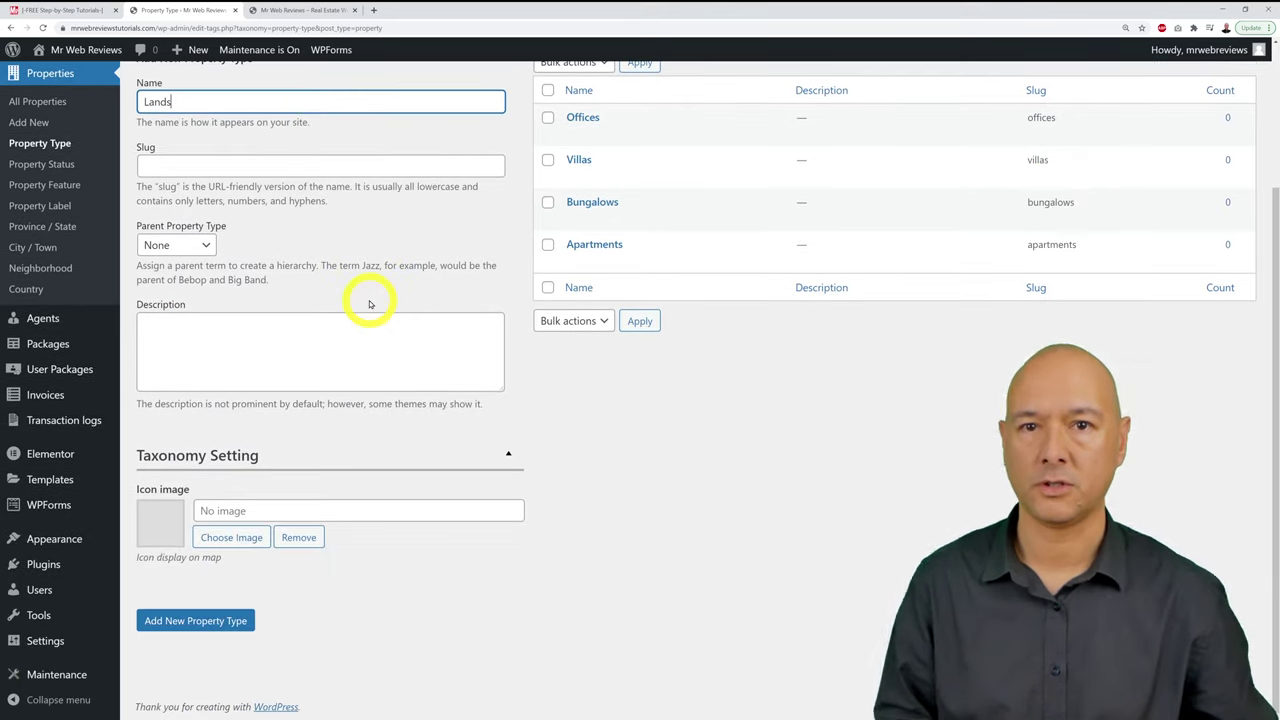
click(215, 621)
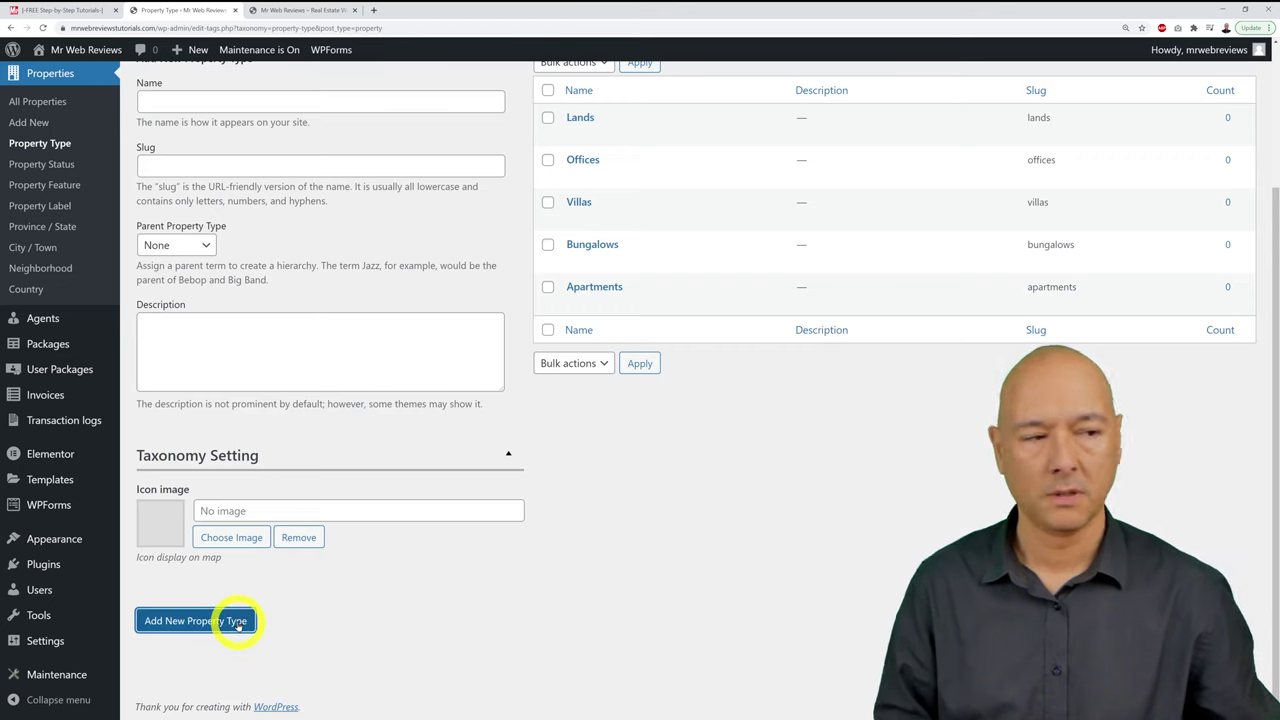
scroll(238, 626, up, 2)
click(268, 285)
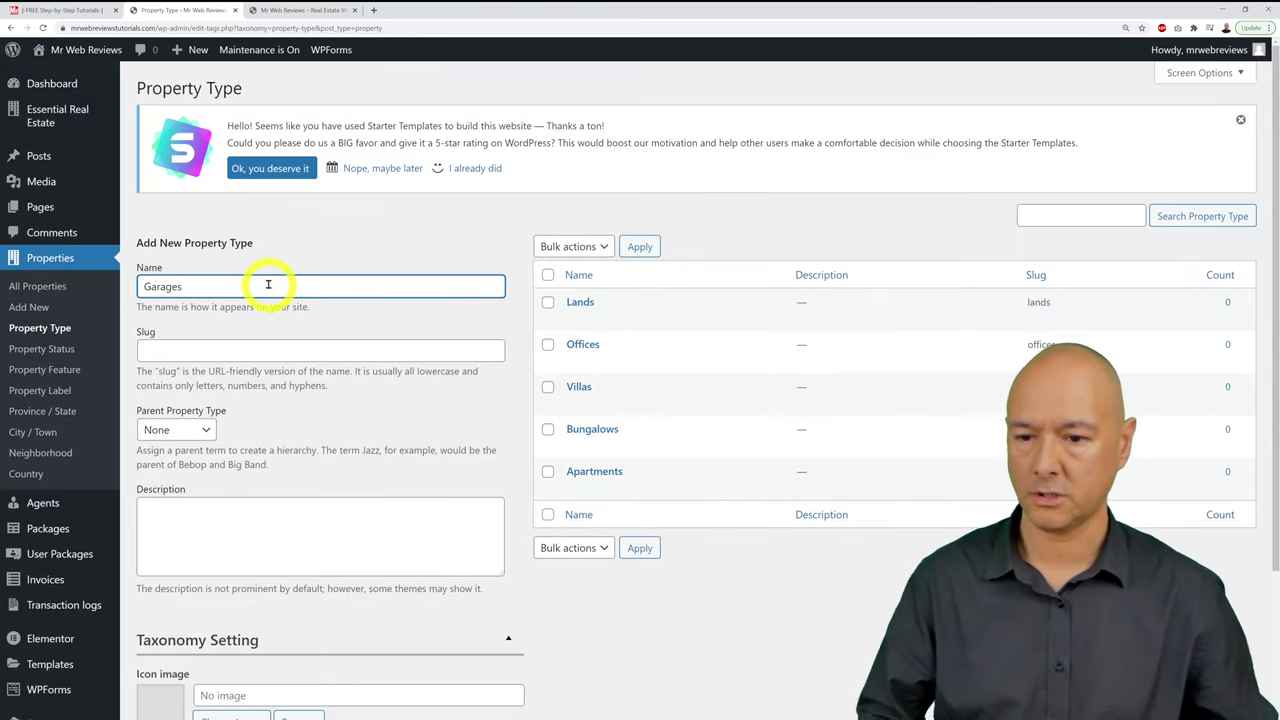
scroll(267, 286, down, 2)
click(216, 621)
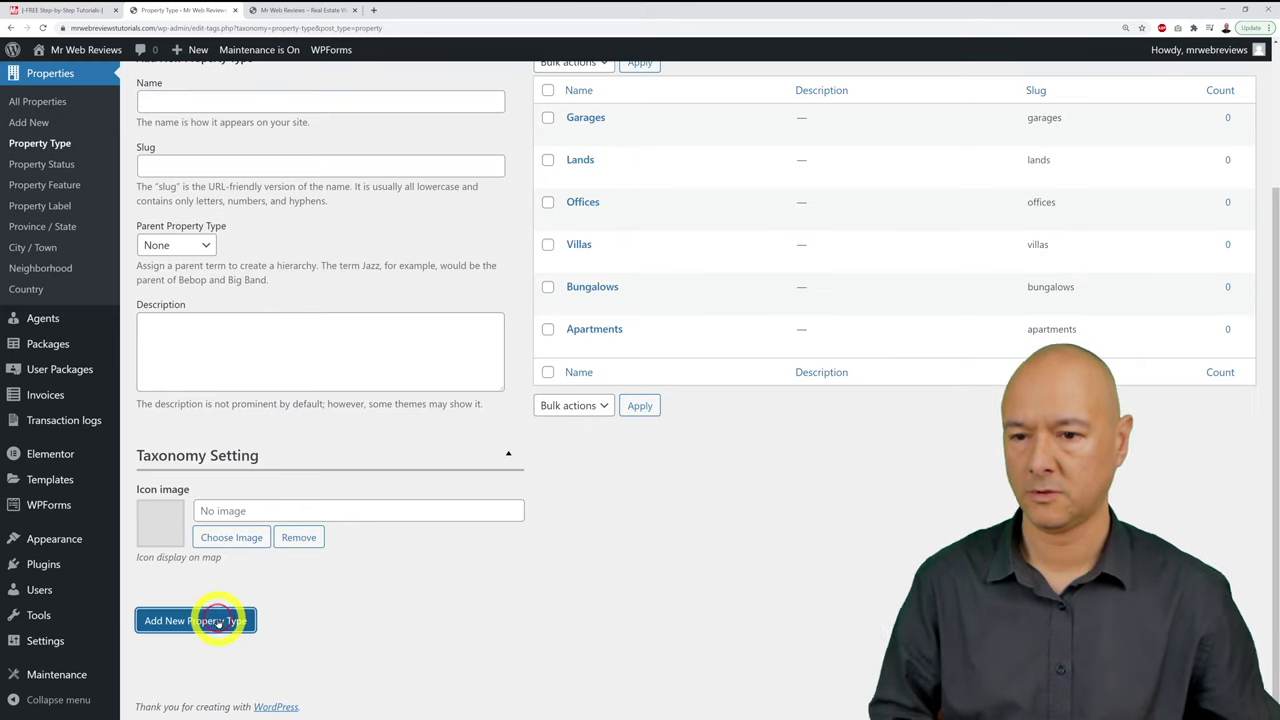
scroll(420, 575, up, 1)
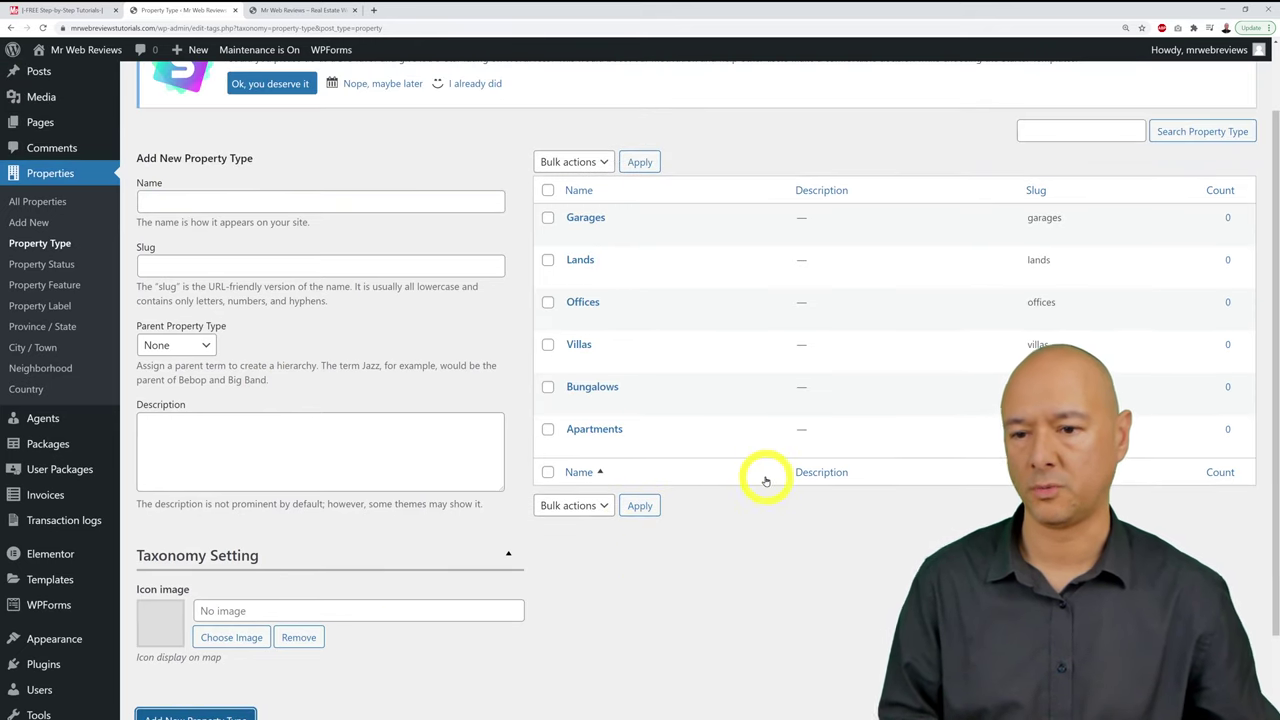
click(358, 203)
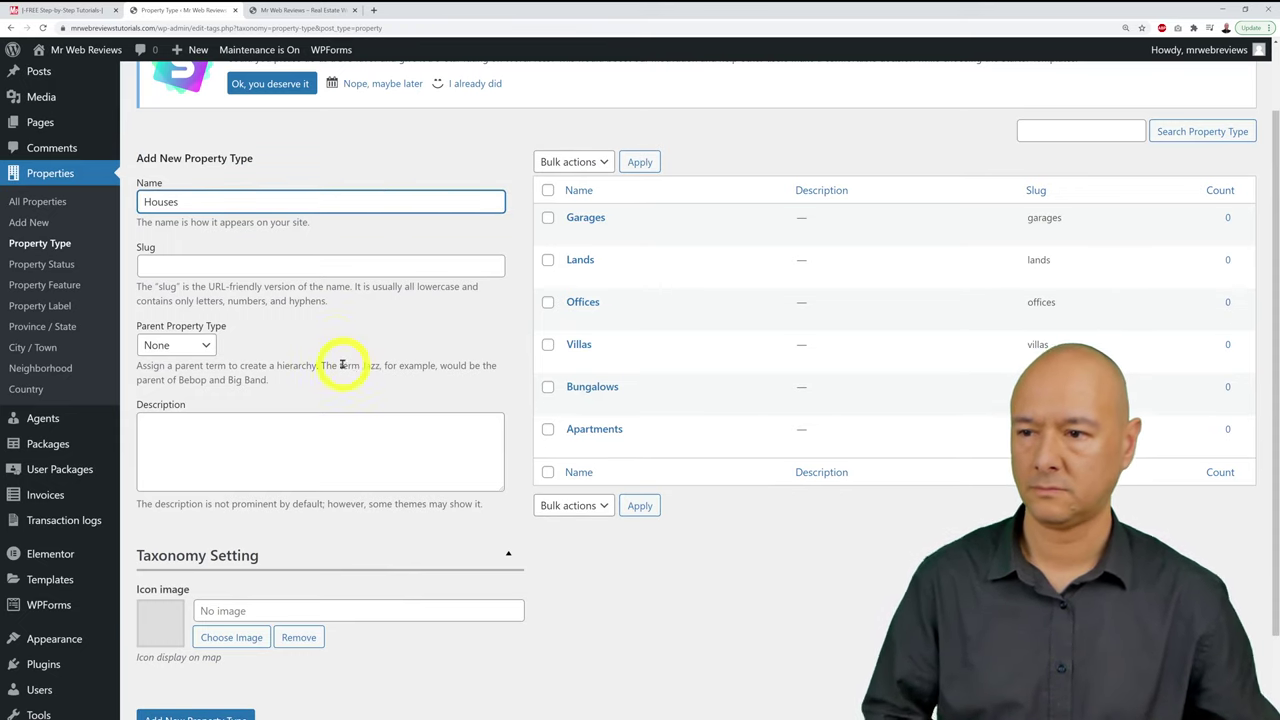
scroll(320, 400, down, 1)
click(200, 621)
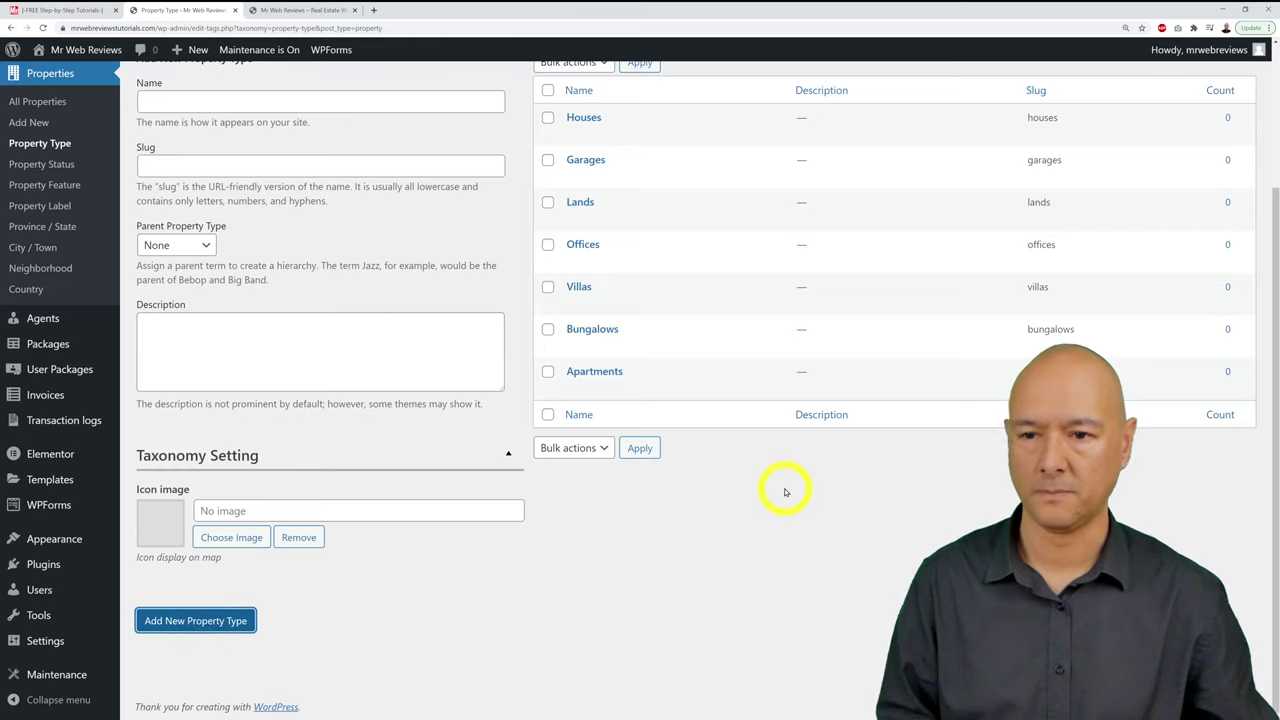
scroll(785, 497, up, 2)
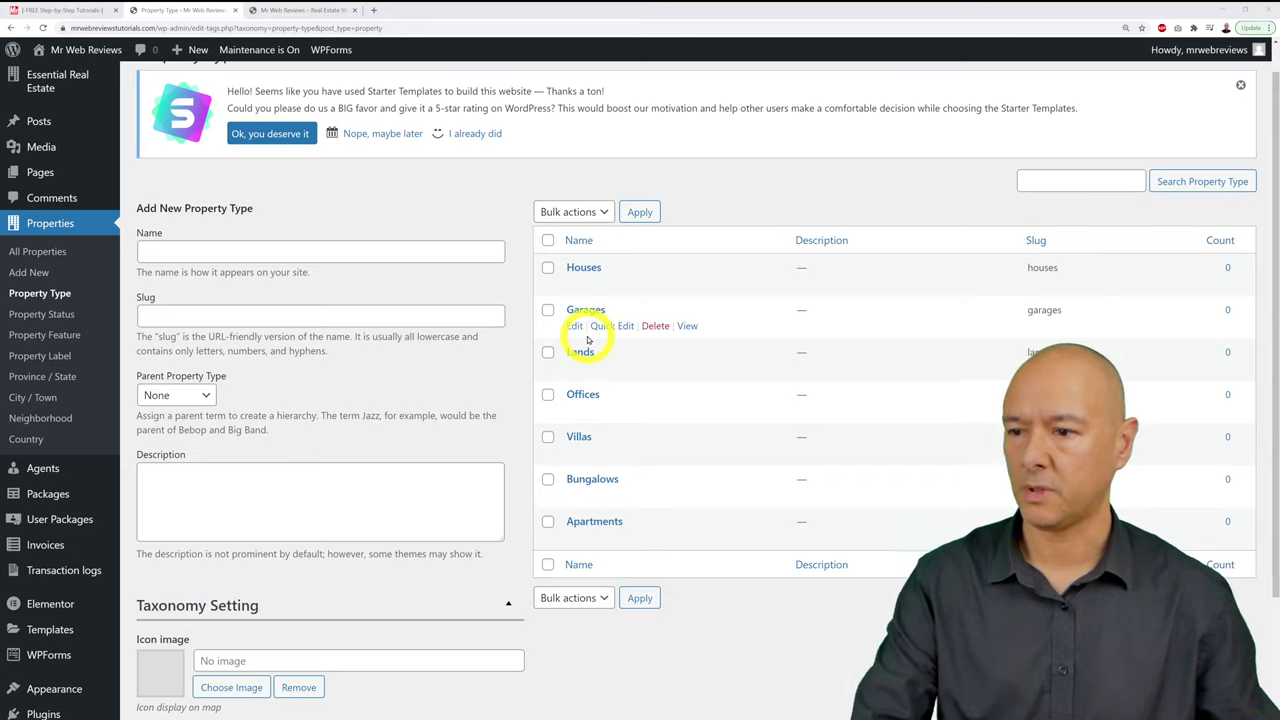
Step: Create the For Sale property status
click(45, 316)
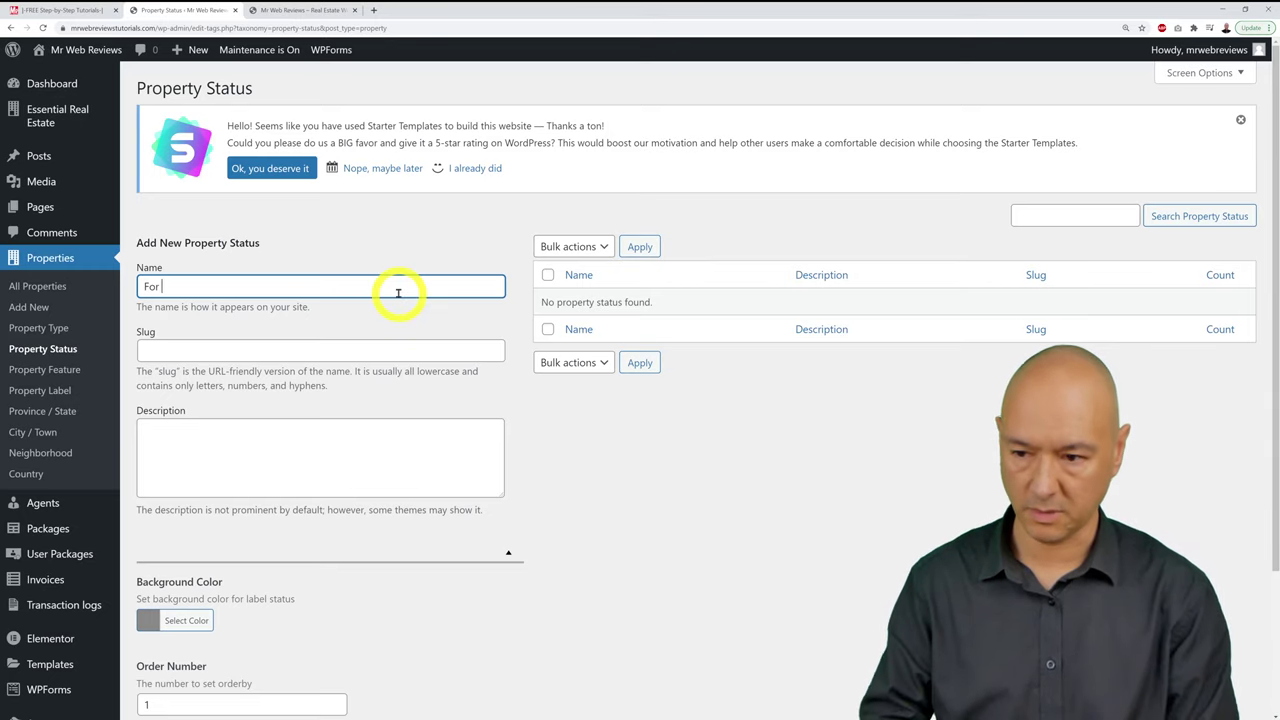
key(BackSpace)
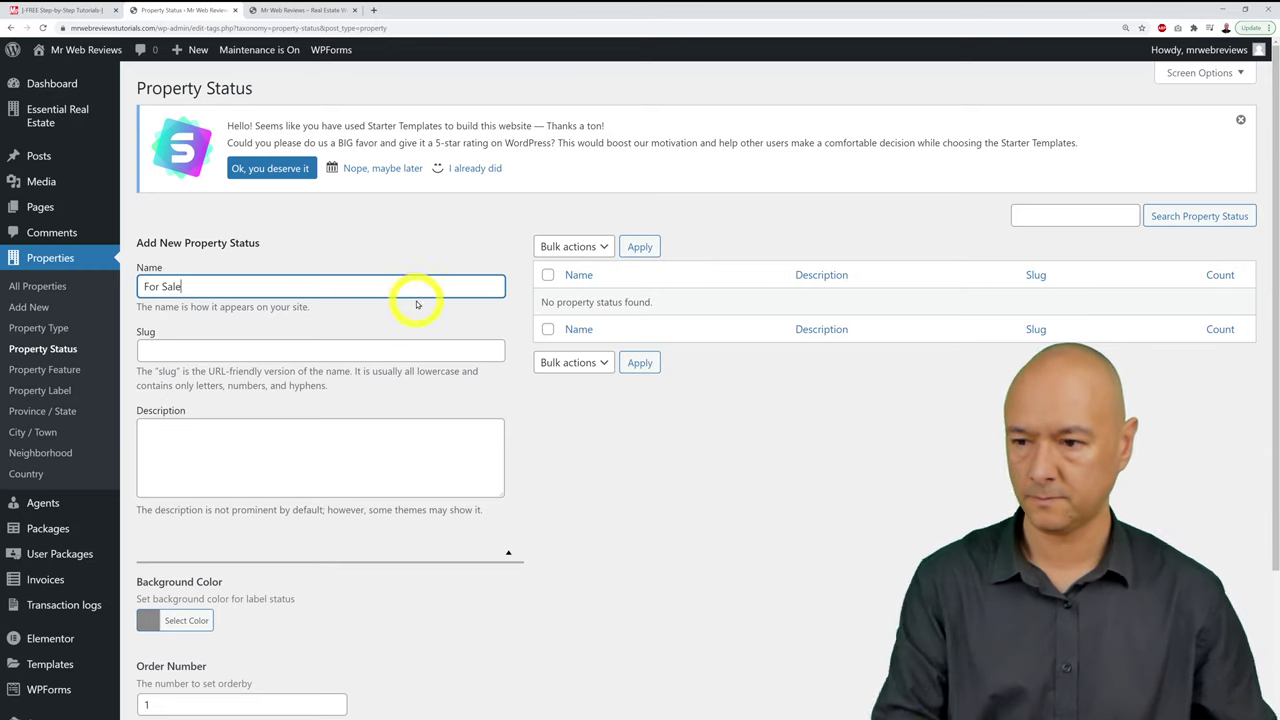
scroll(414, 294, down, 2)
click(252, 584)
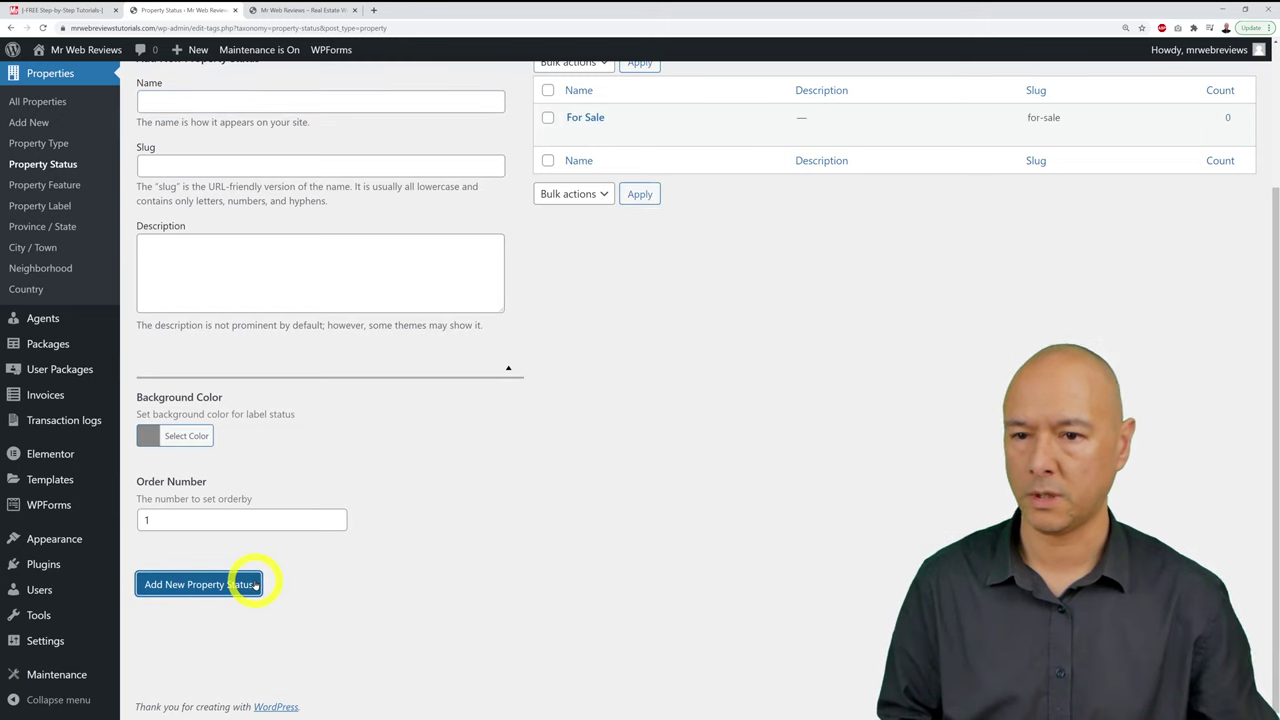
scroll(220, 349, up, 2)
Step: Create the For Rent and Commercial Lease property statuses
click(212, 292)
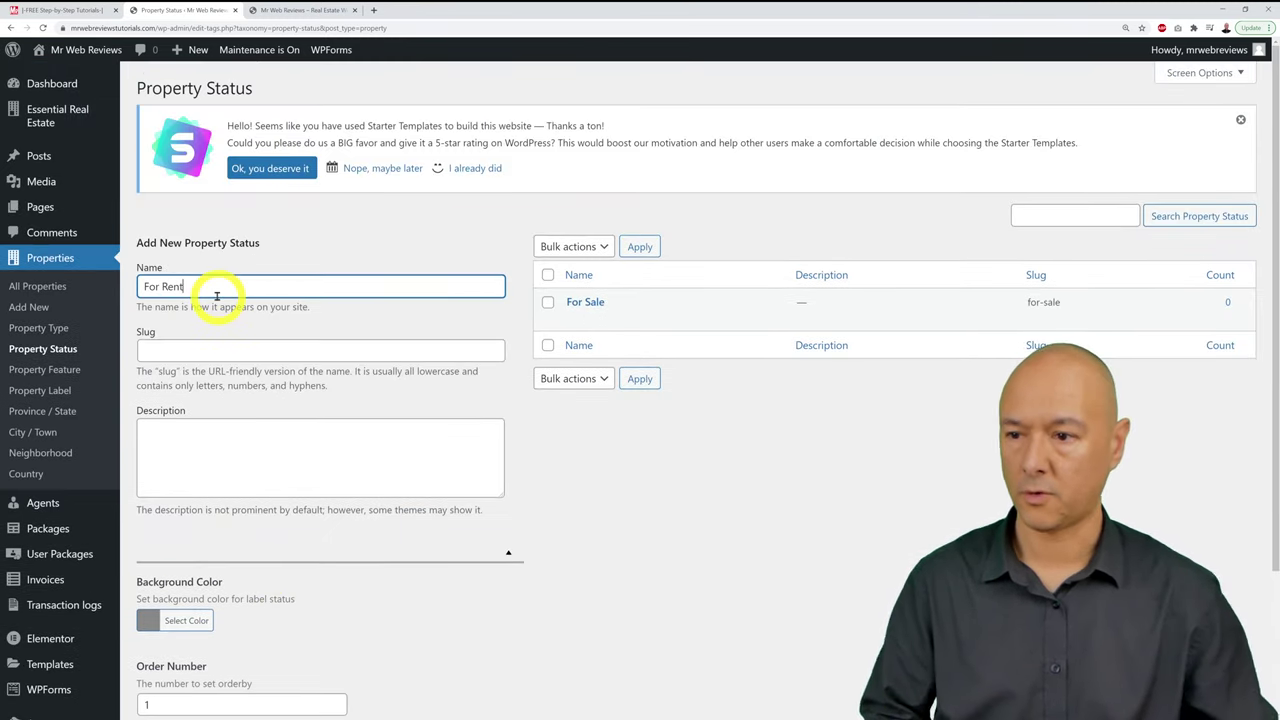
scroll(214, 294, down, 1)
click(188, 672)
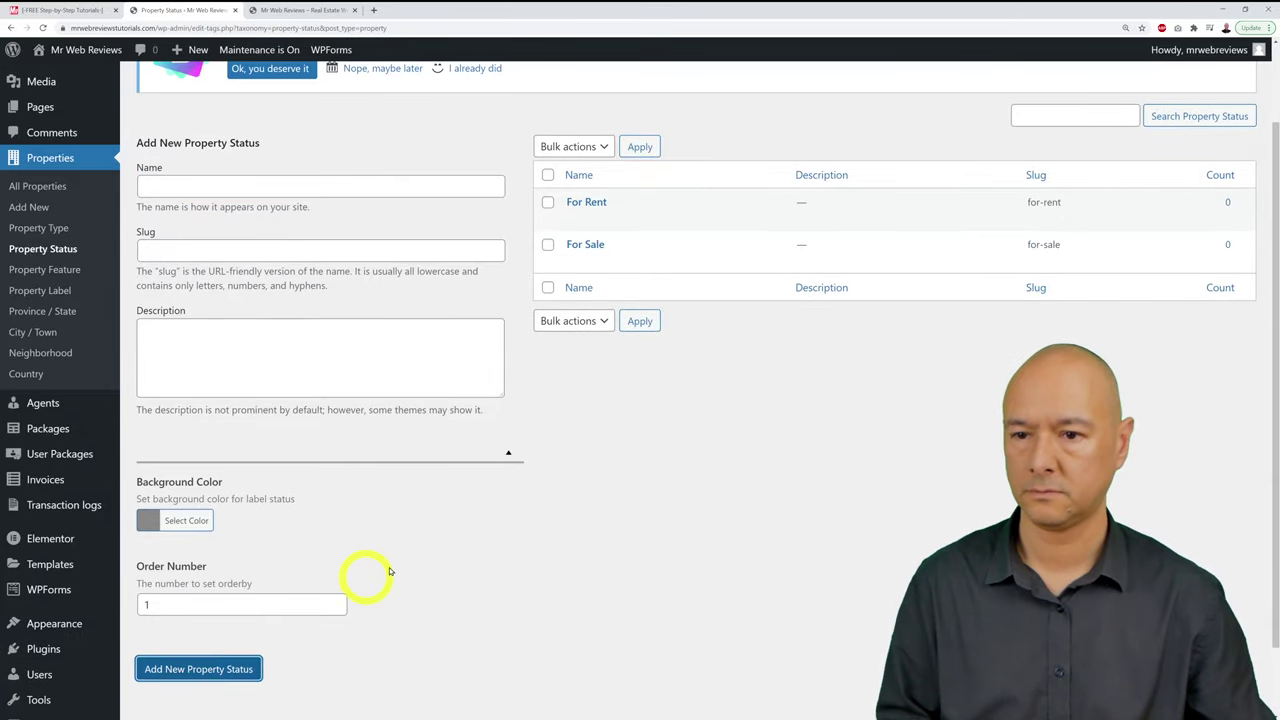
scroll(378, 490, up, 1)
click(340, 290)
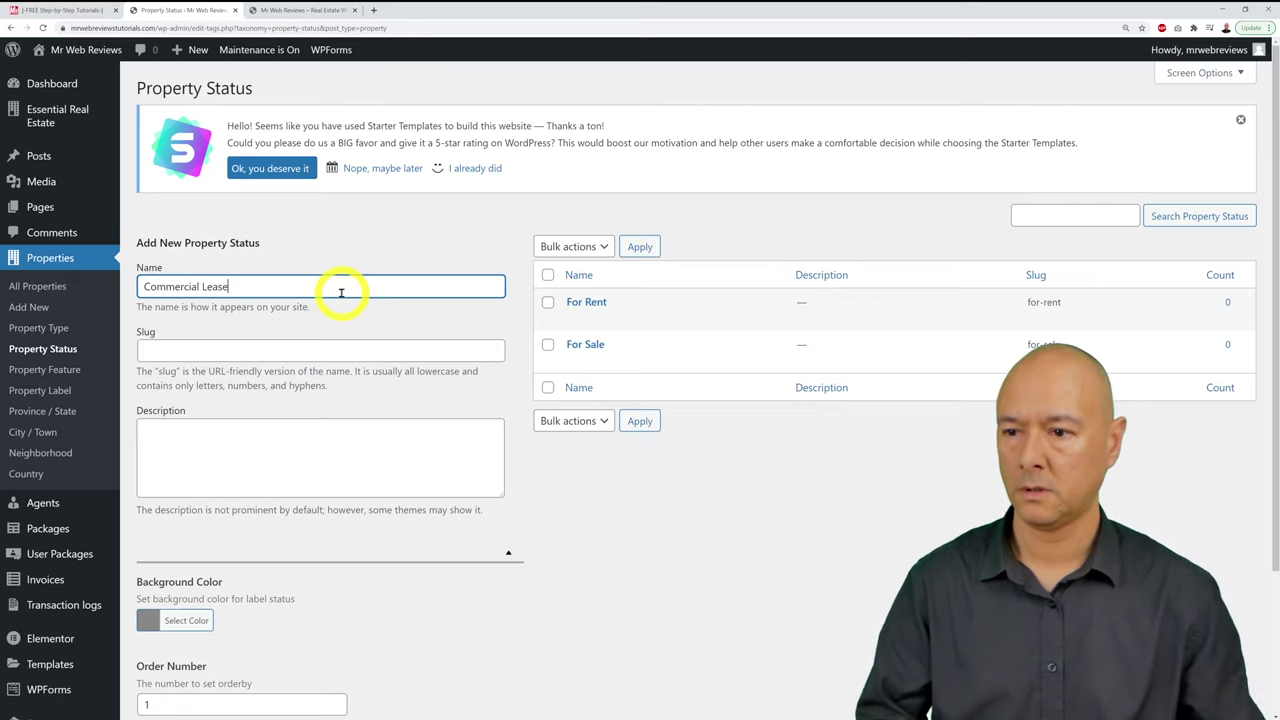
scroll(374, 457, down, 2)
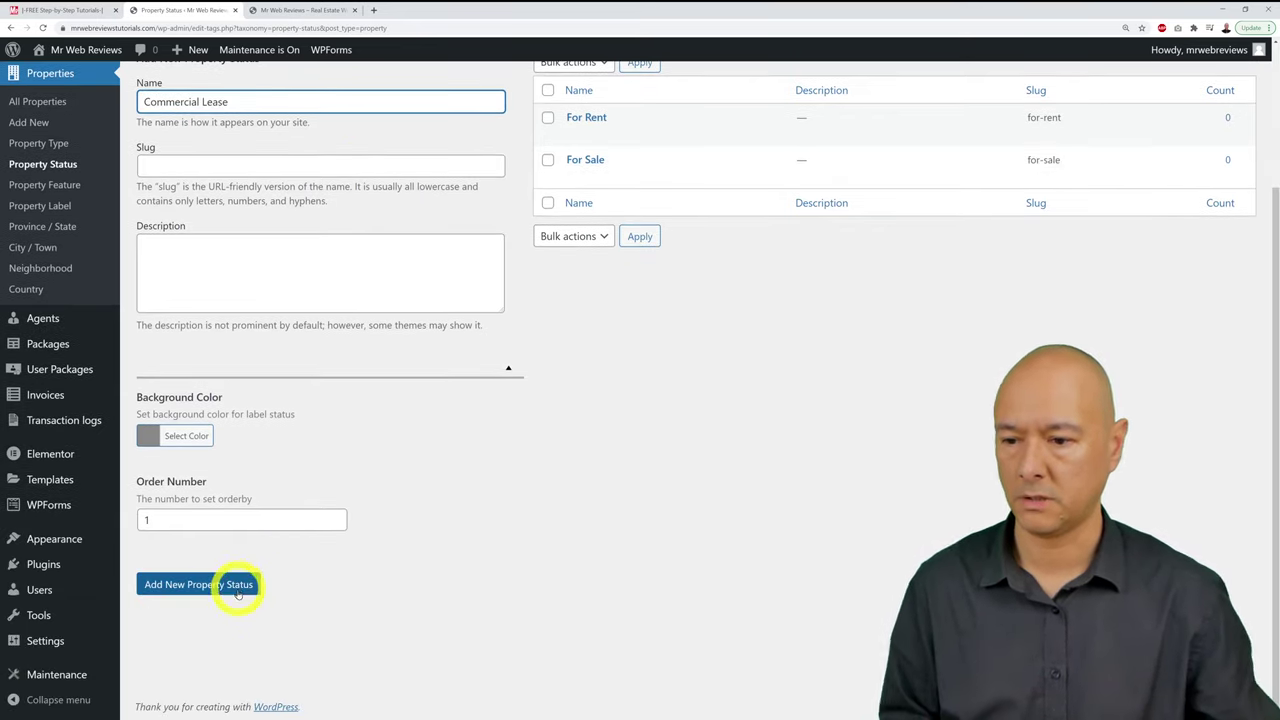
click(238, 594)
scroll(498, 627, up, 2)
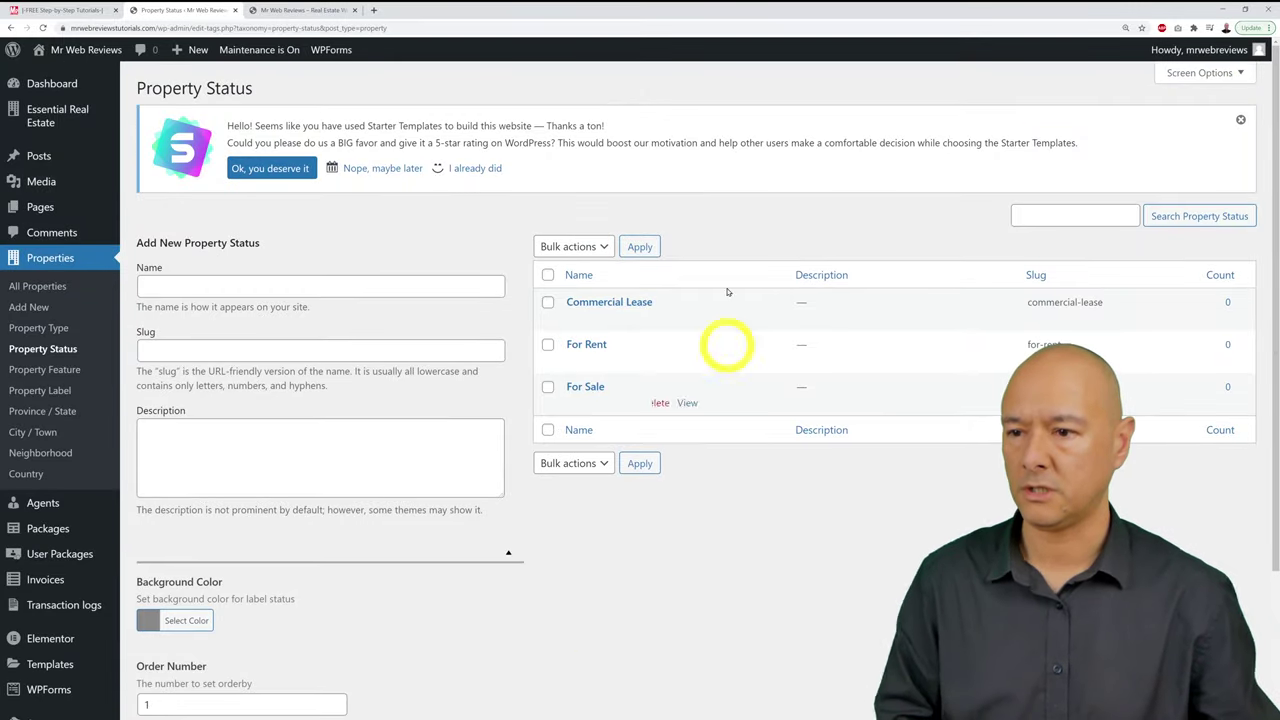
mouse_move(642, 402)
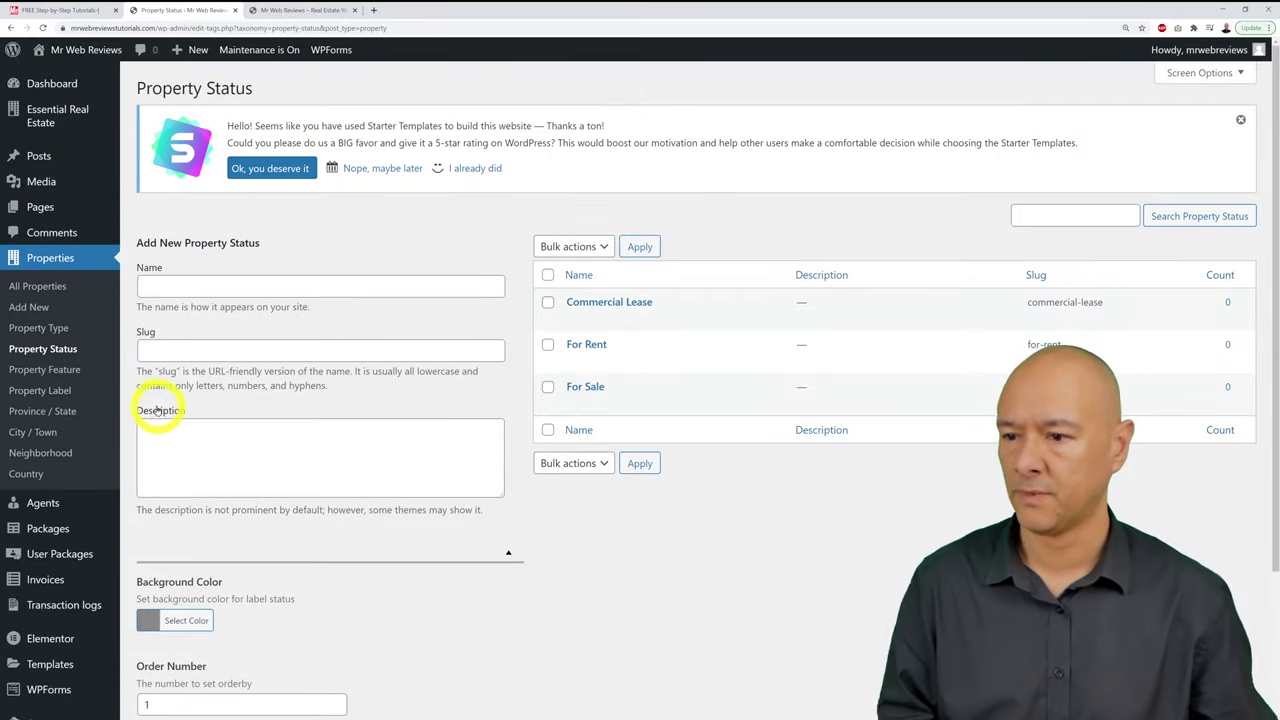
Step: Add Central Heating, Air Conditioning and Laundry Room as property features
click(76, 372)
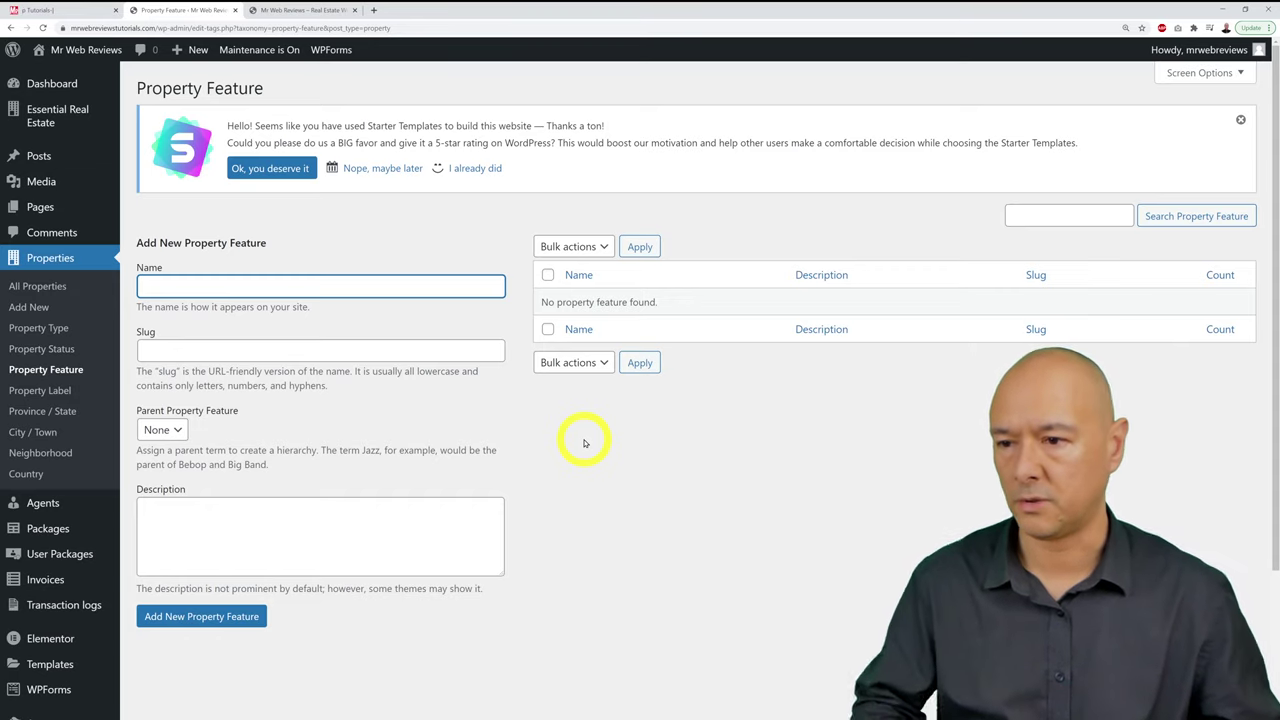
click(393, 285)
text(Central Heating)
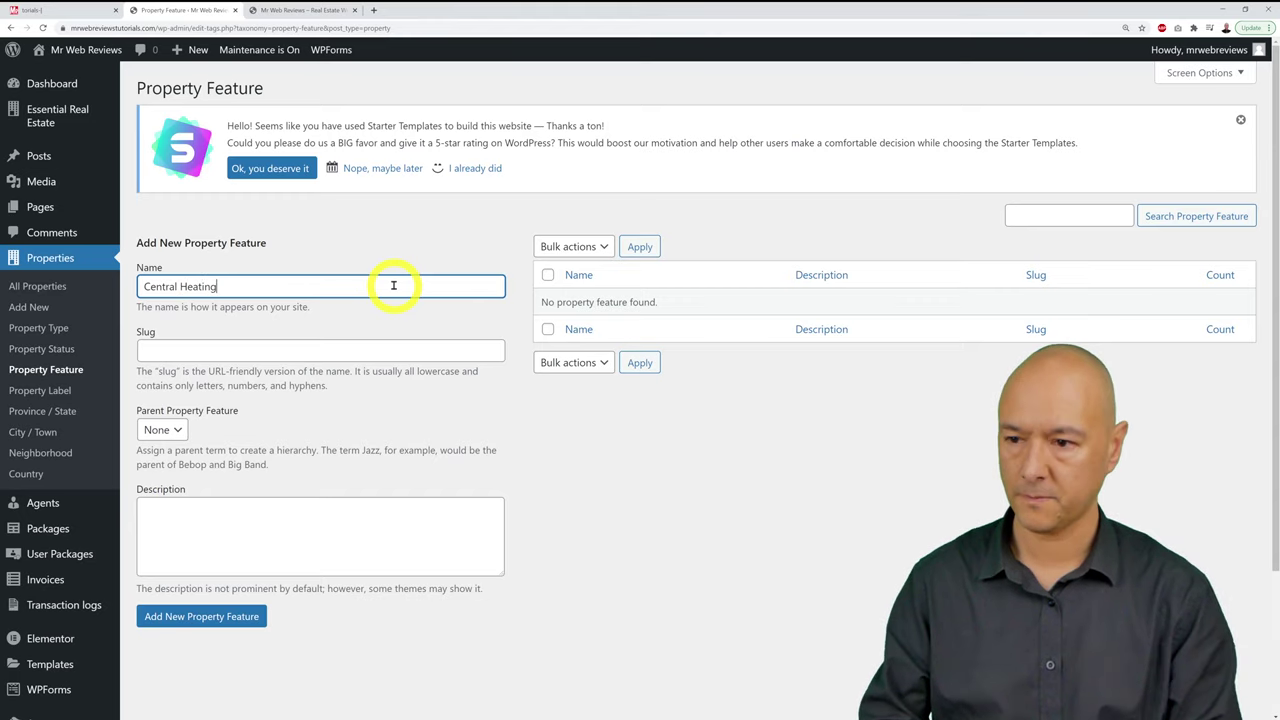
click(241, 617)
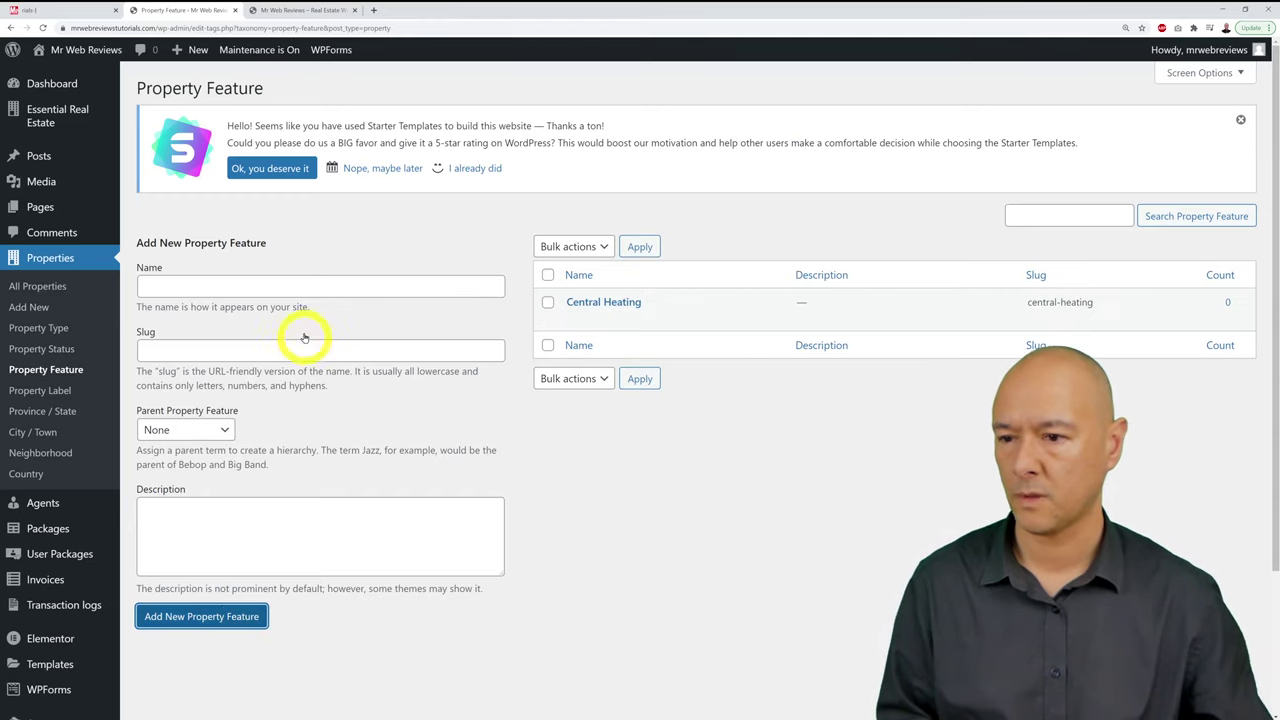
click(303, 289)
text(Air )
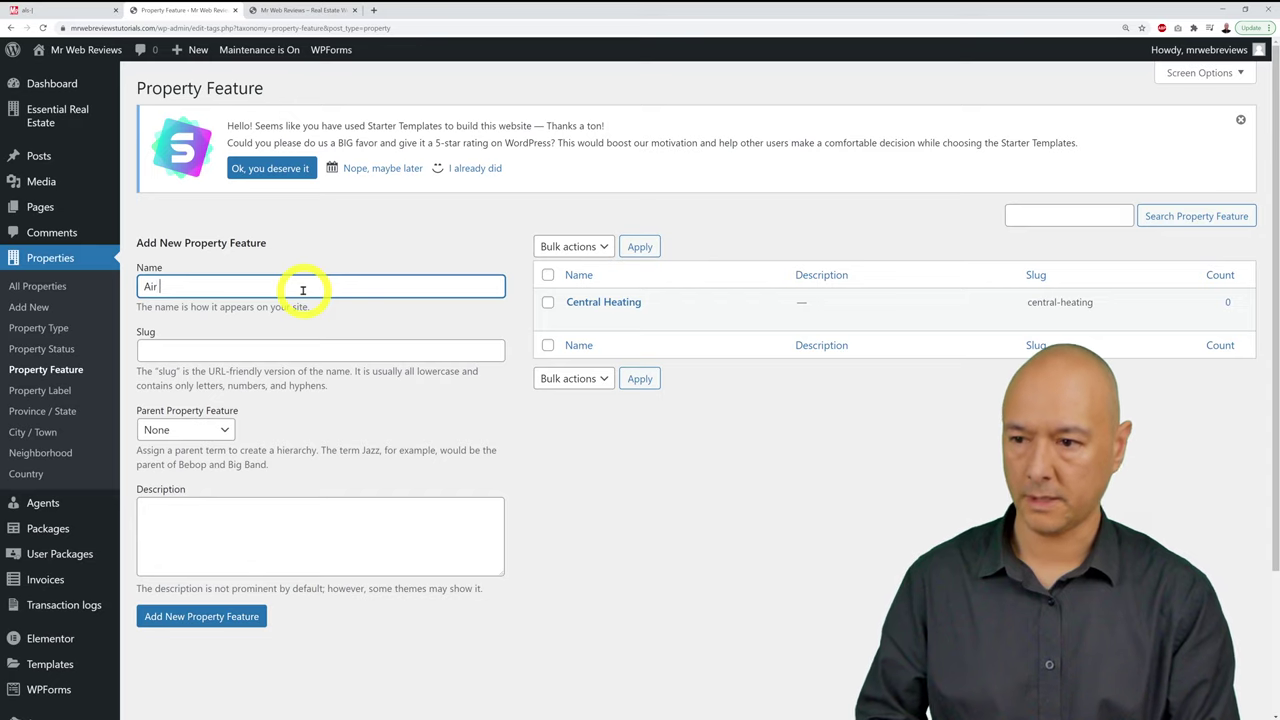
text(Conditioning)
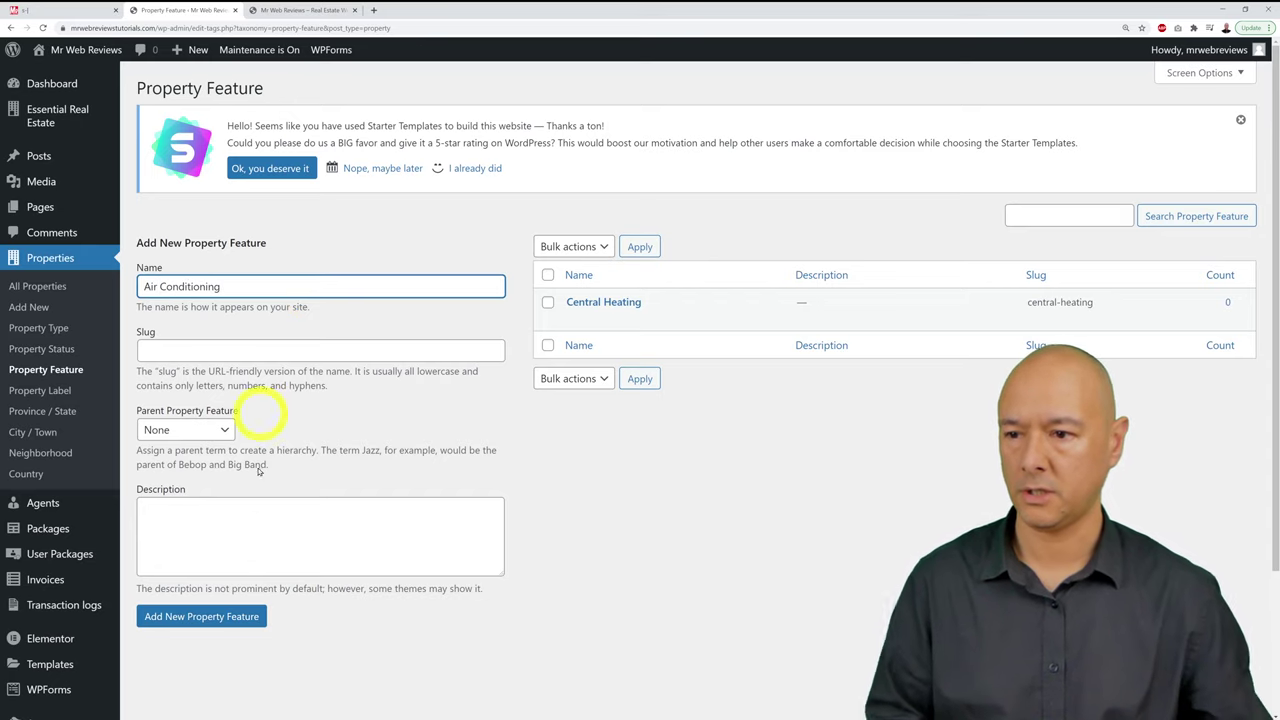
click(214, 617)
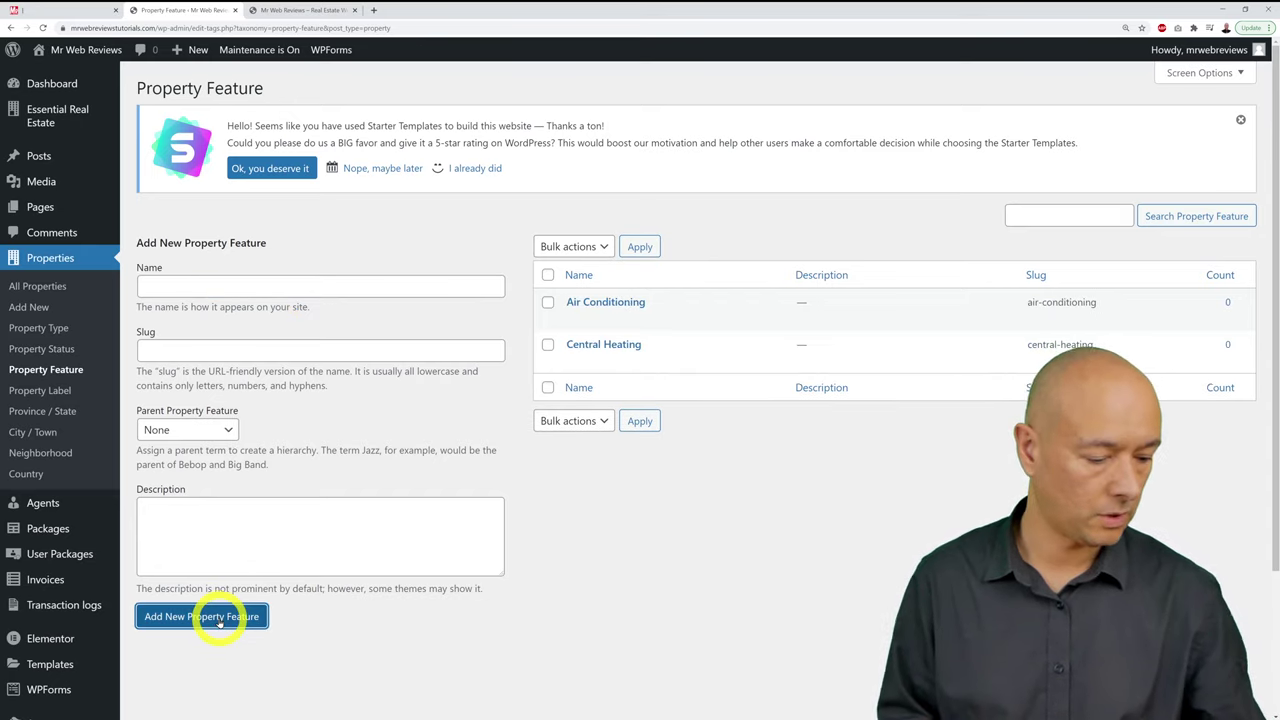
click(157, 290)
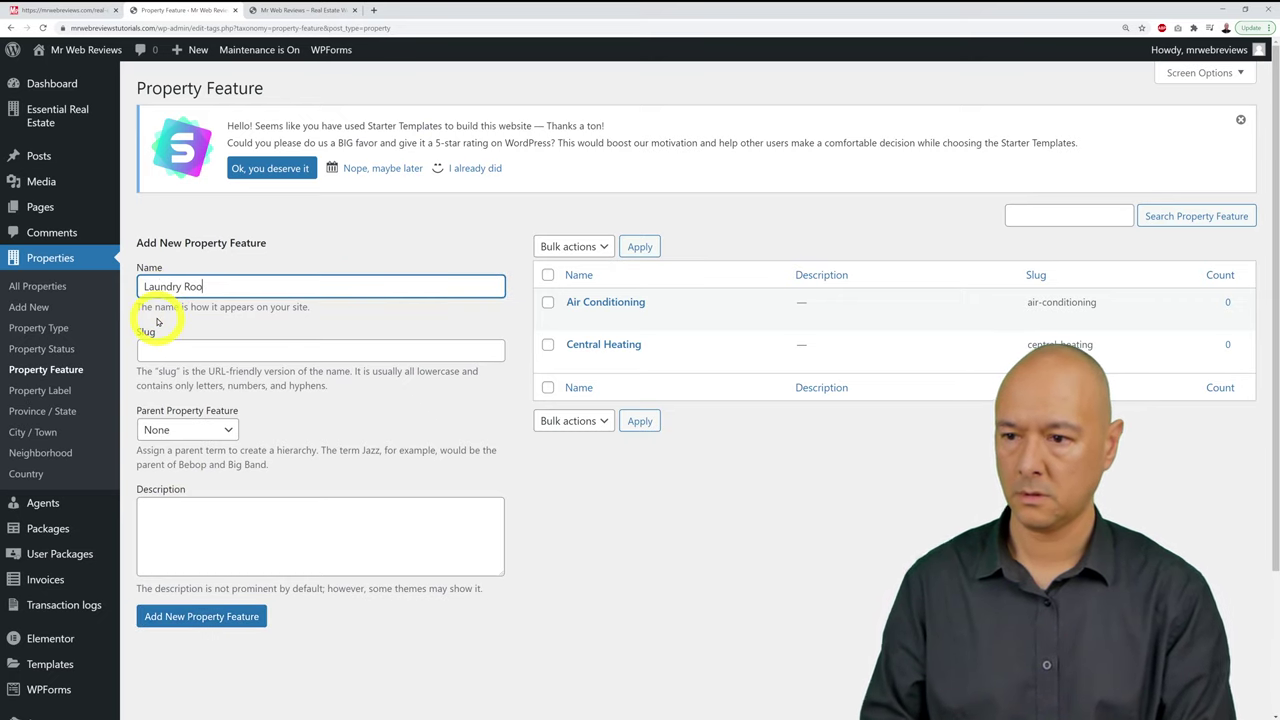
click(178, 613)
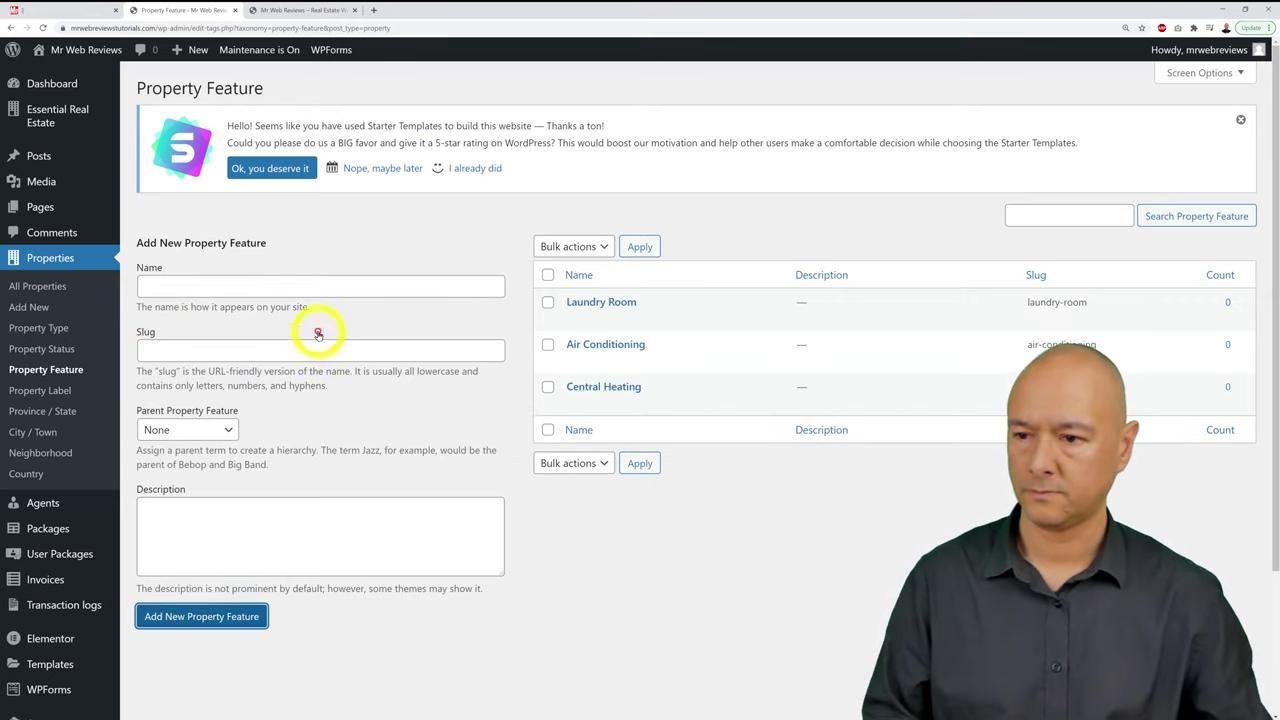
Step: Add Swimming Pool, Garage and Tool Shed as property features
click(308, 289)
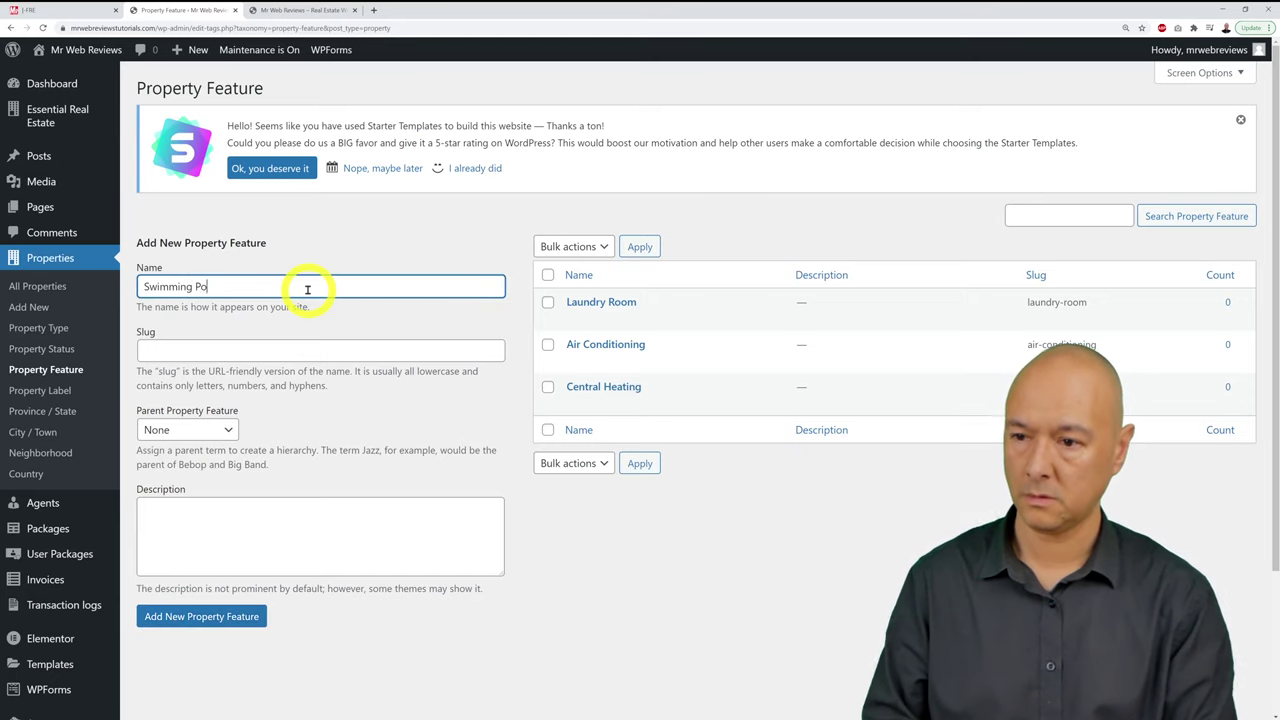
click(250, 617)
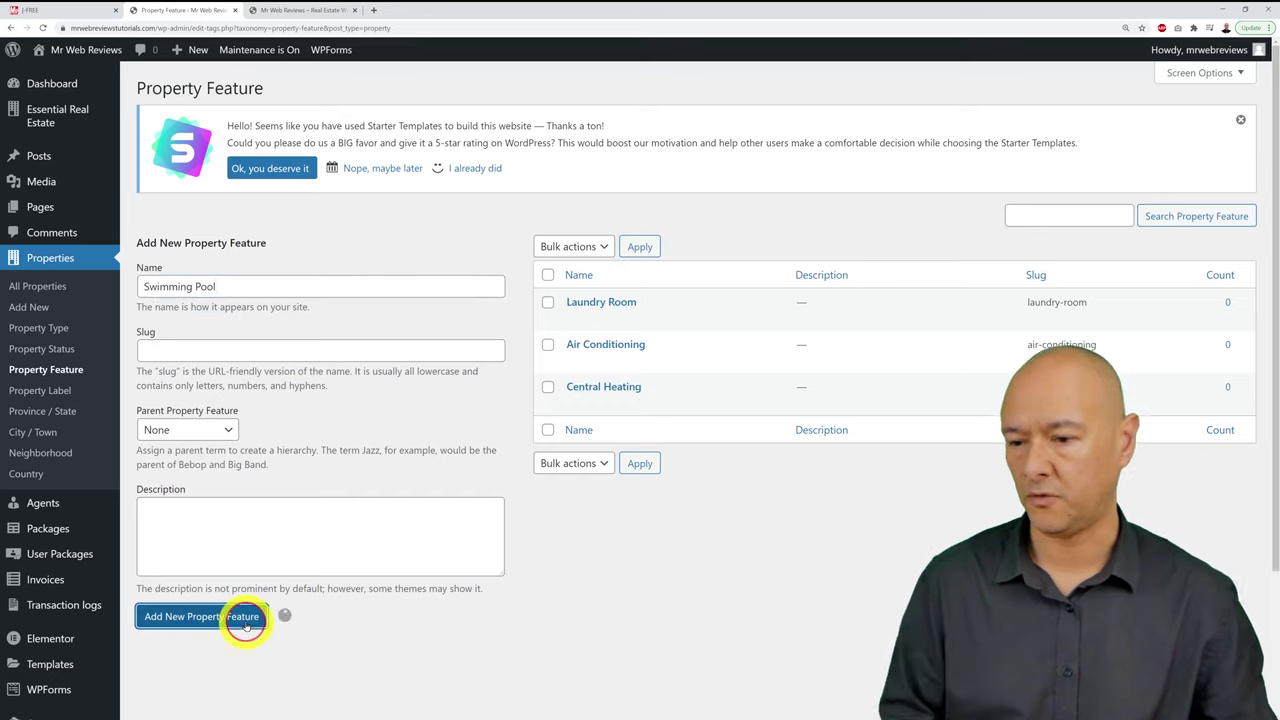
click(286, 287)
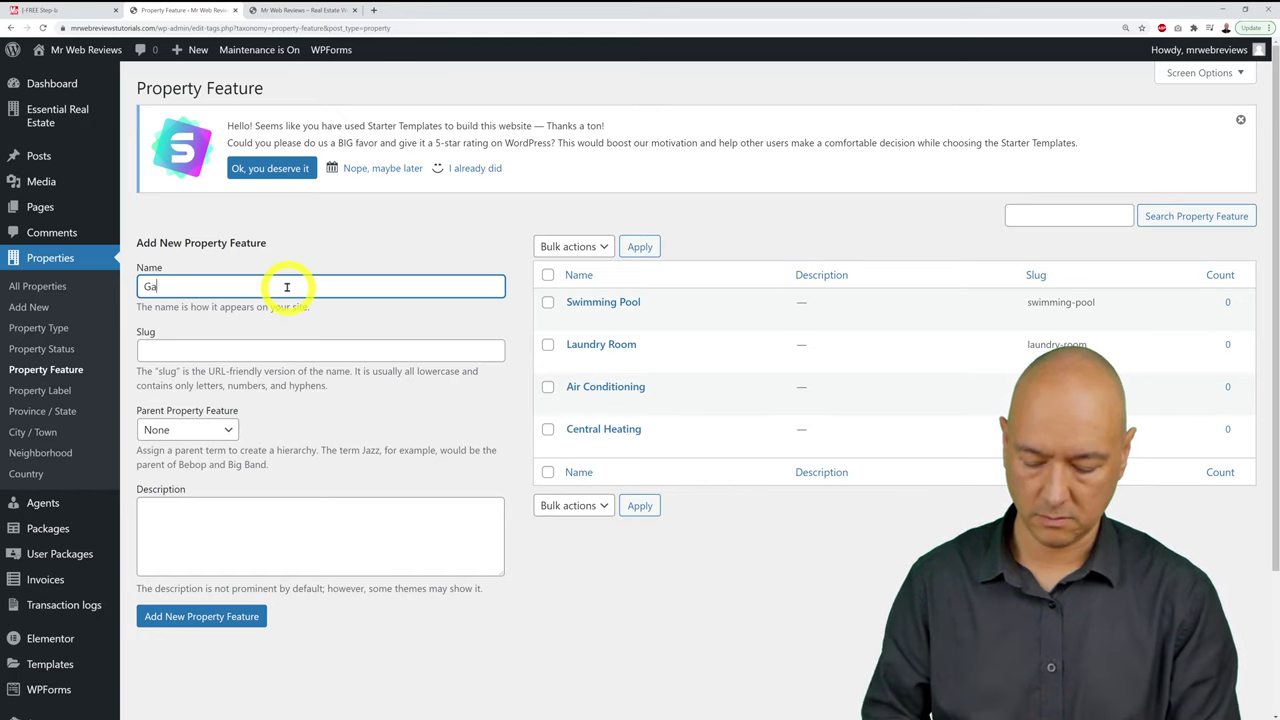
click(242, 616)
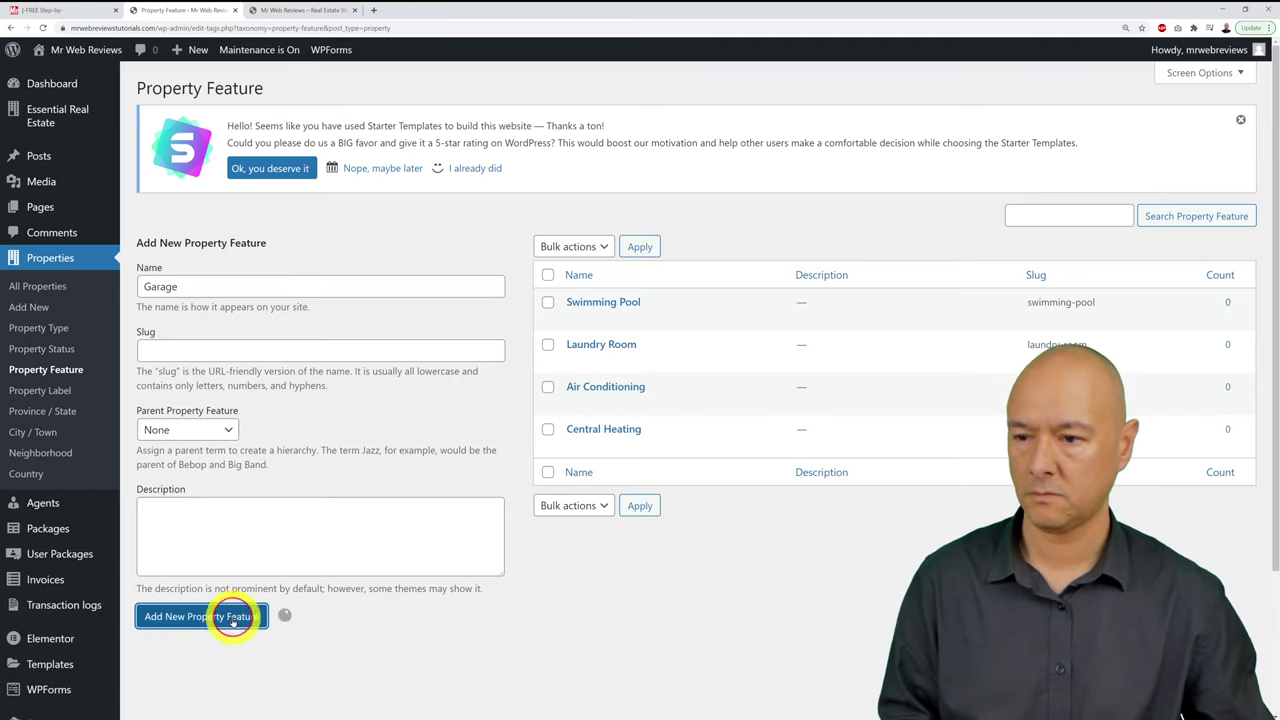
click(243, 288)
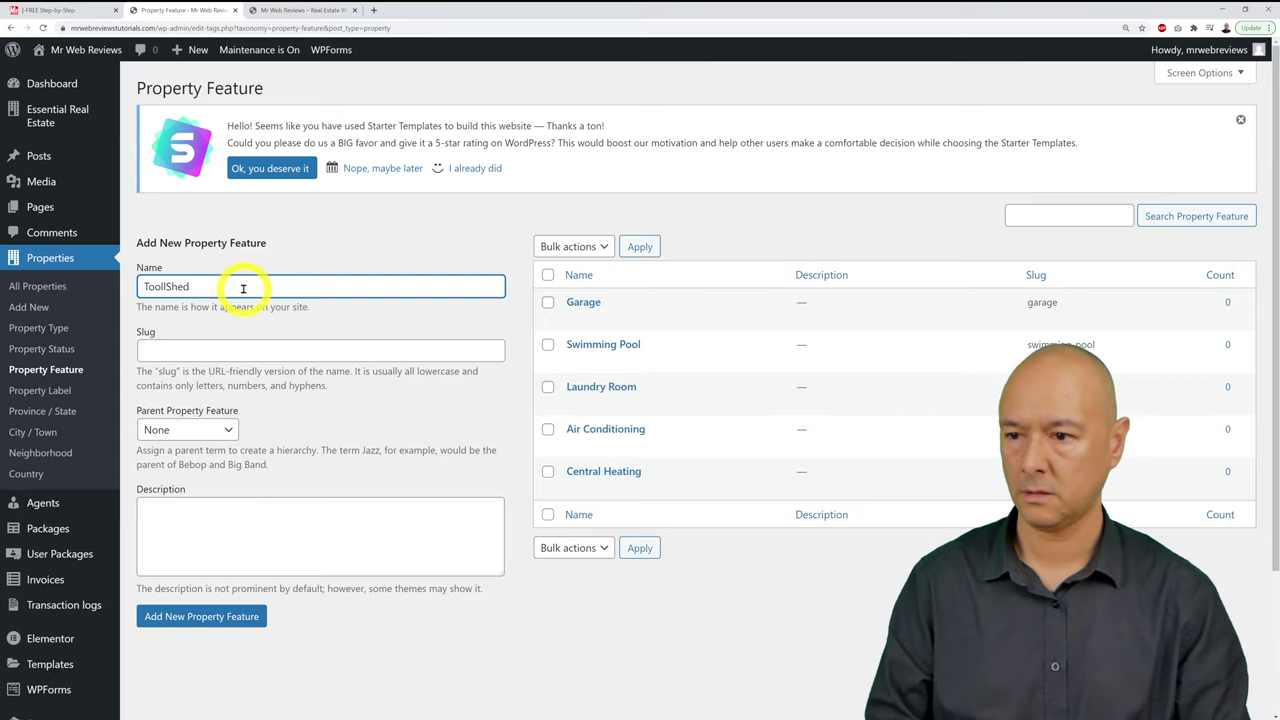
text(Tool Shed)
click(212, 618)
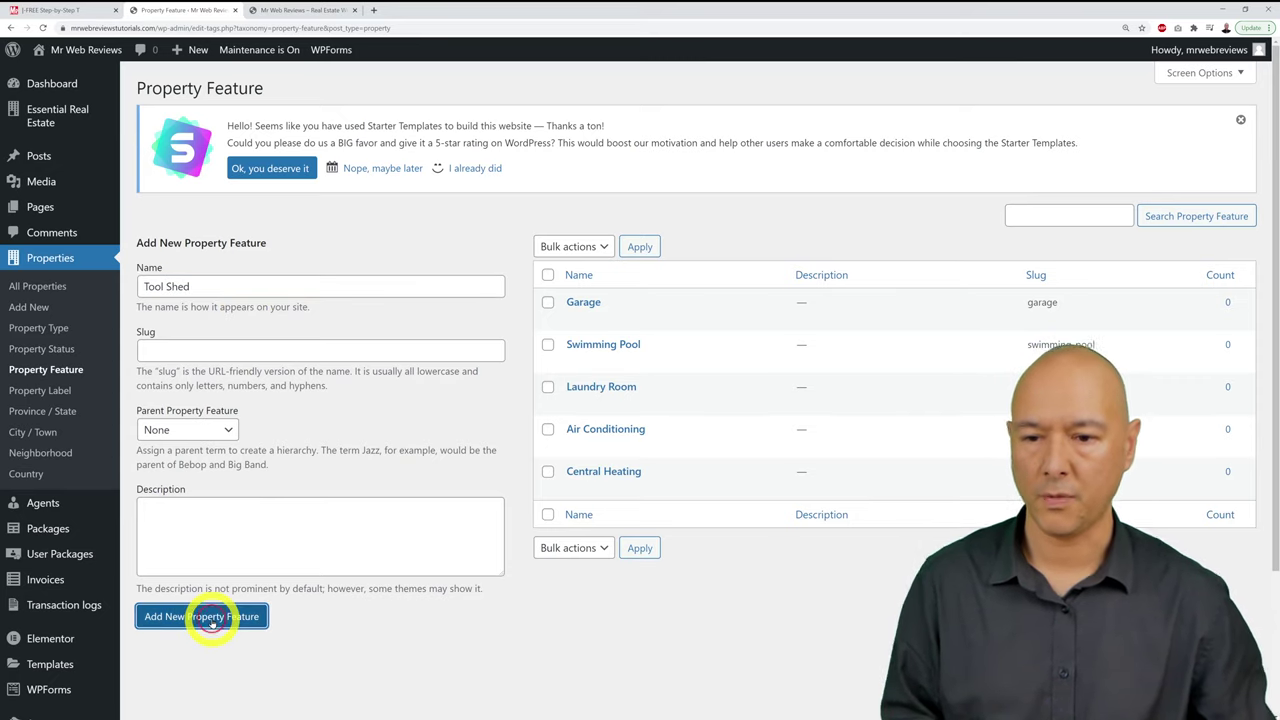
click(423, 632)
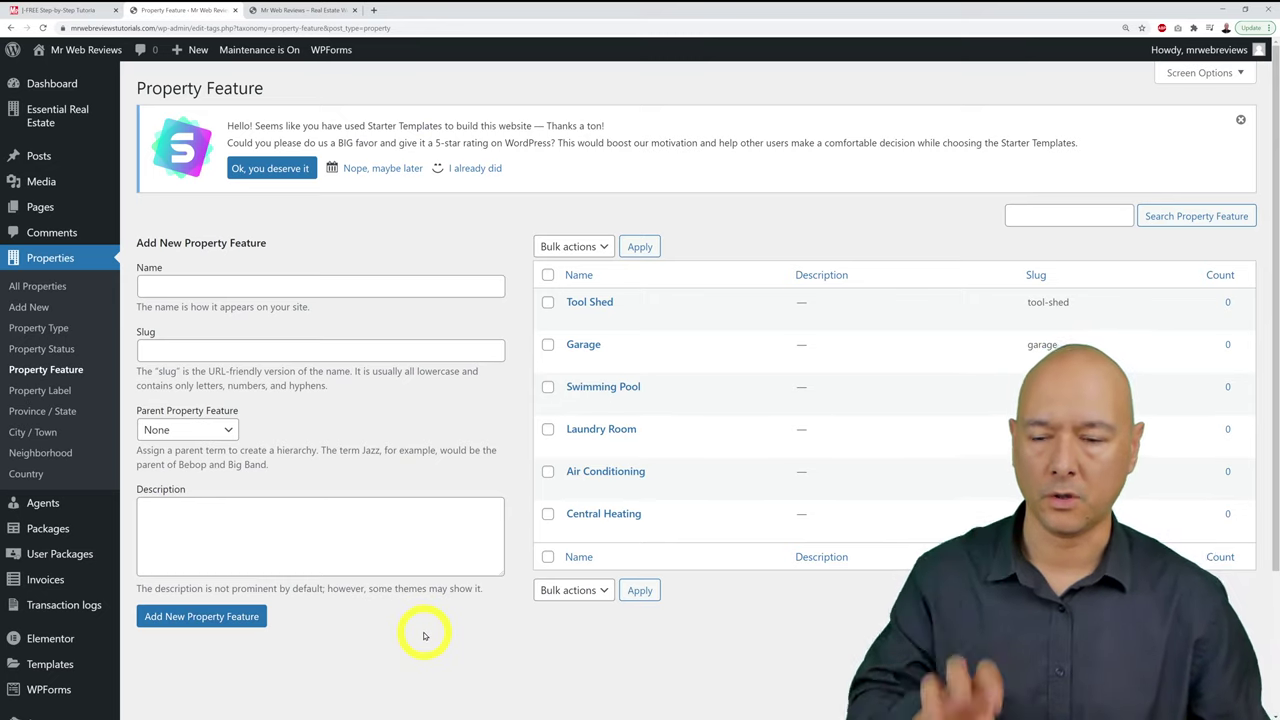
click(40, 391)
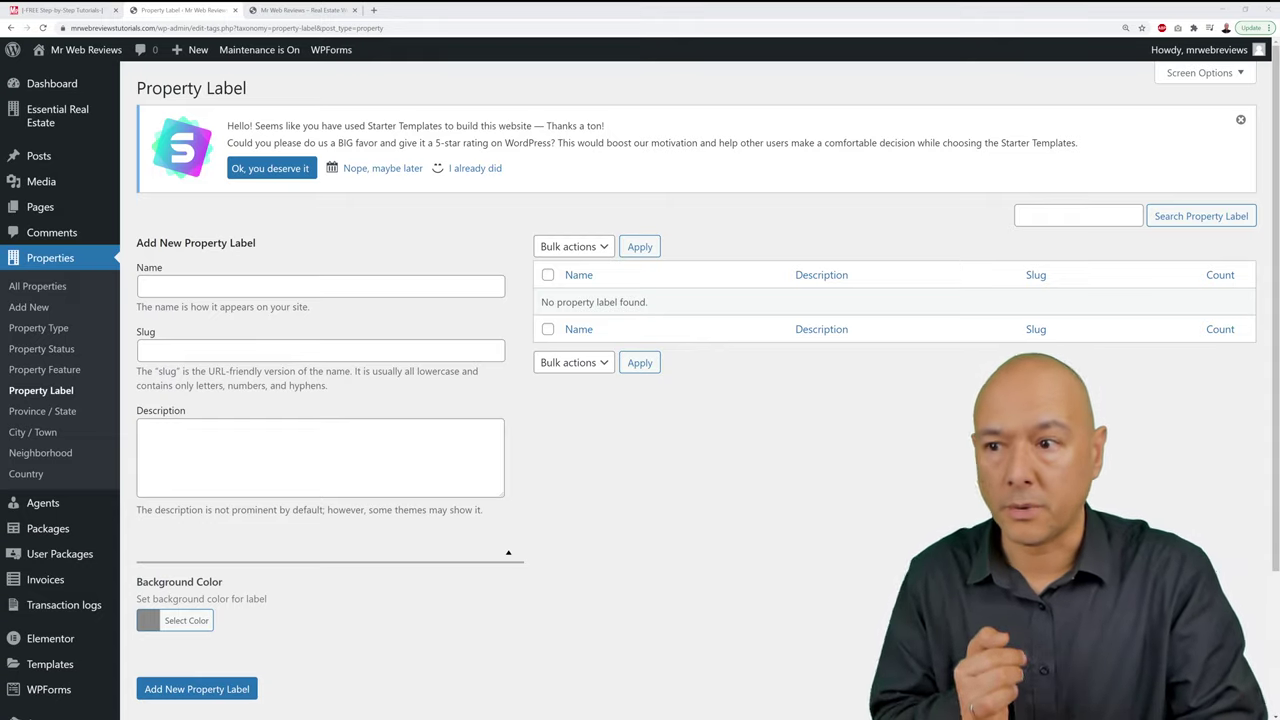
Step: Add the labels SALE, PRICE DROP, 1st TIME on the Market and NEW
click(458, 289)
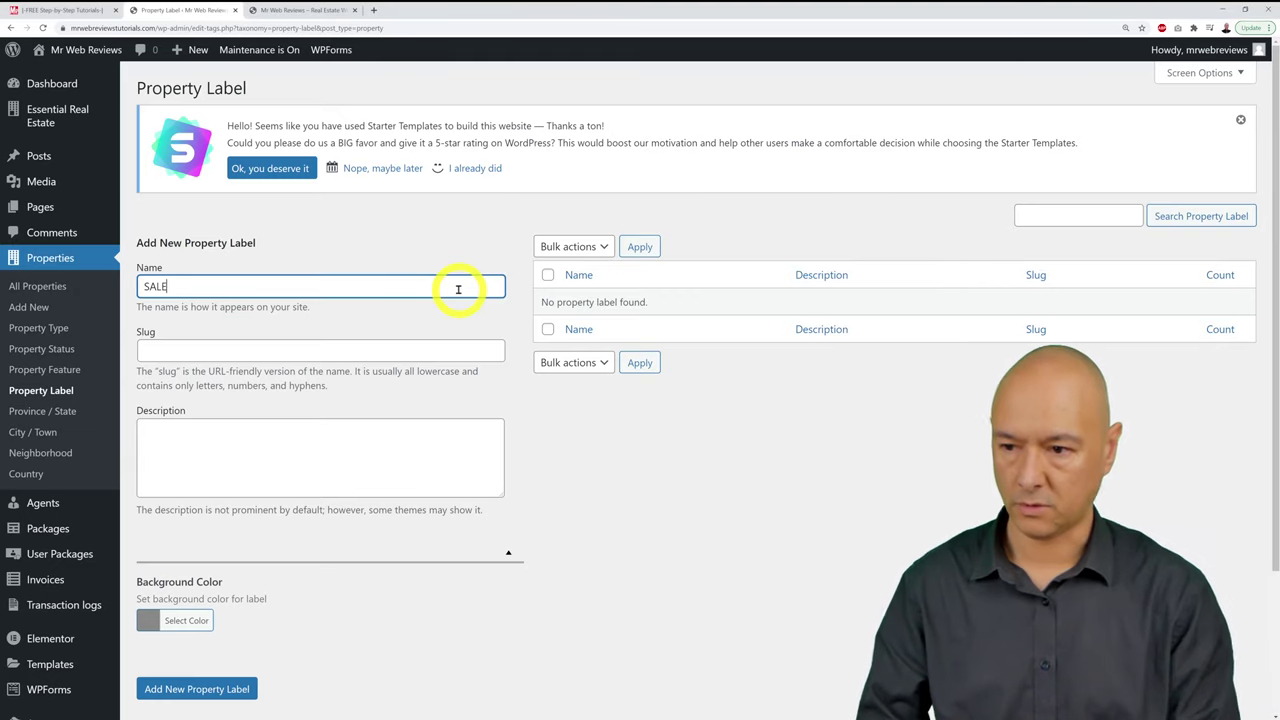
click(250, 688)
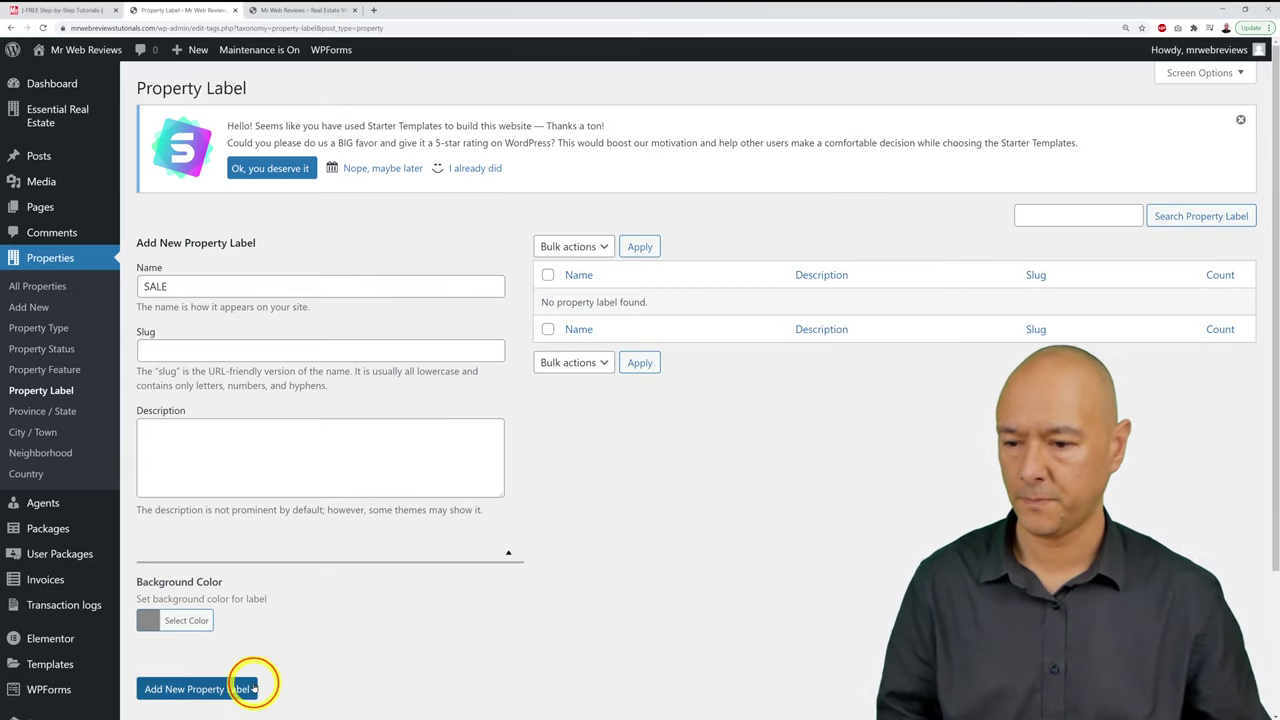
click(298, 289)
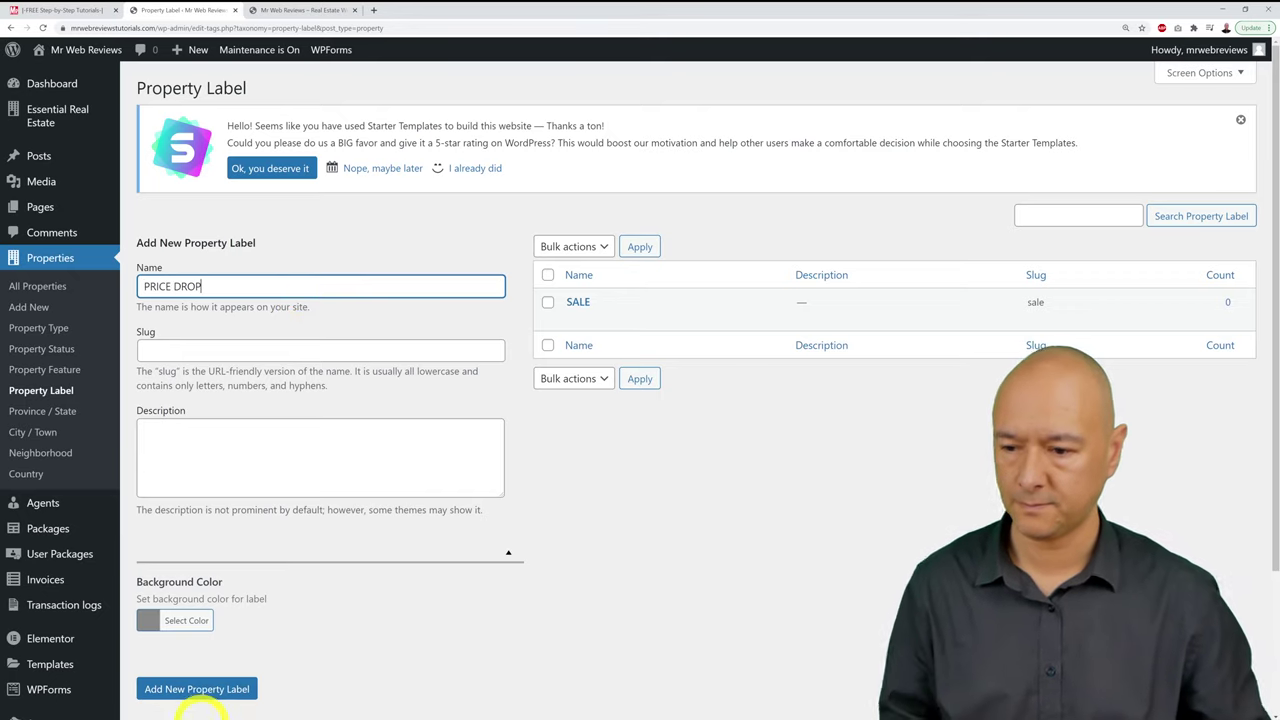
click(203, 688)
click(256, 291)
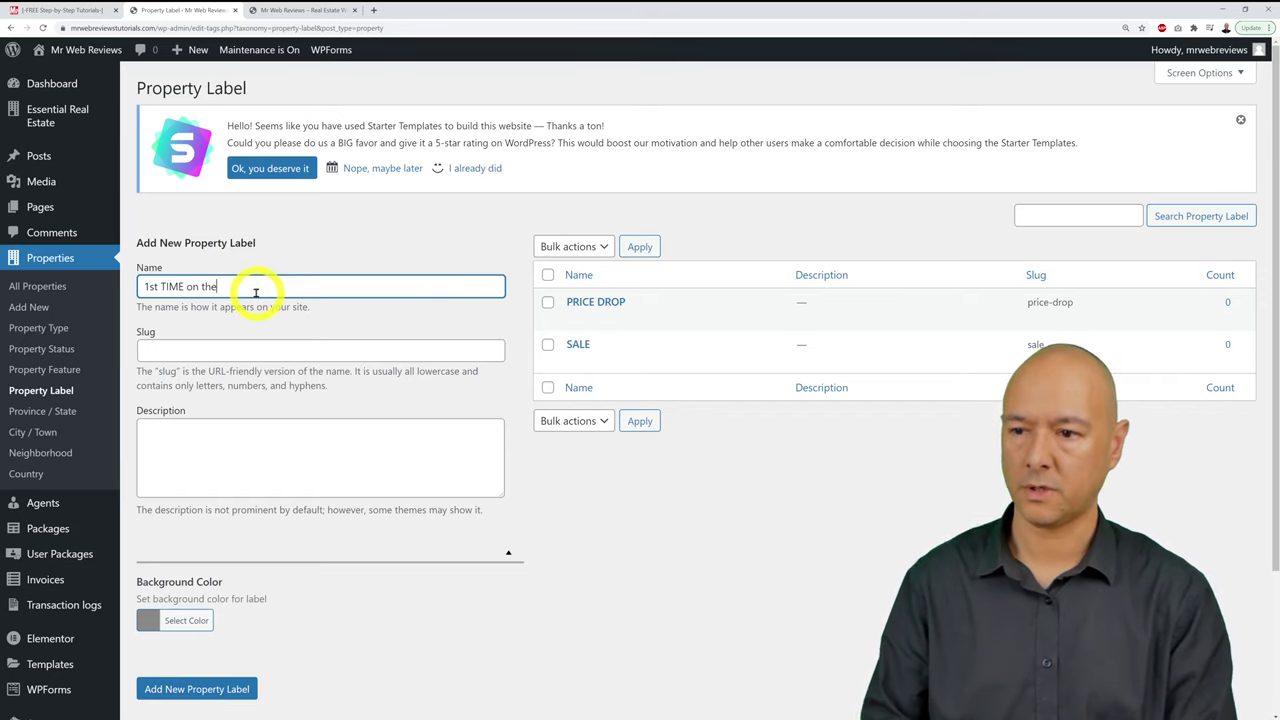
click(229, 688)
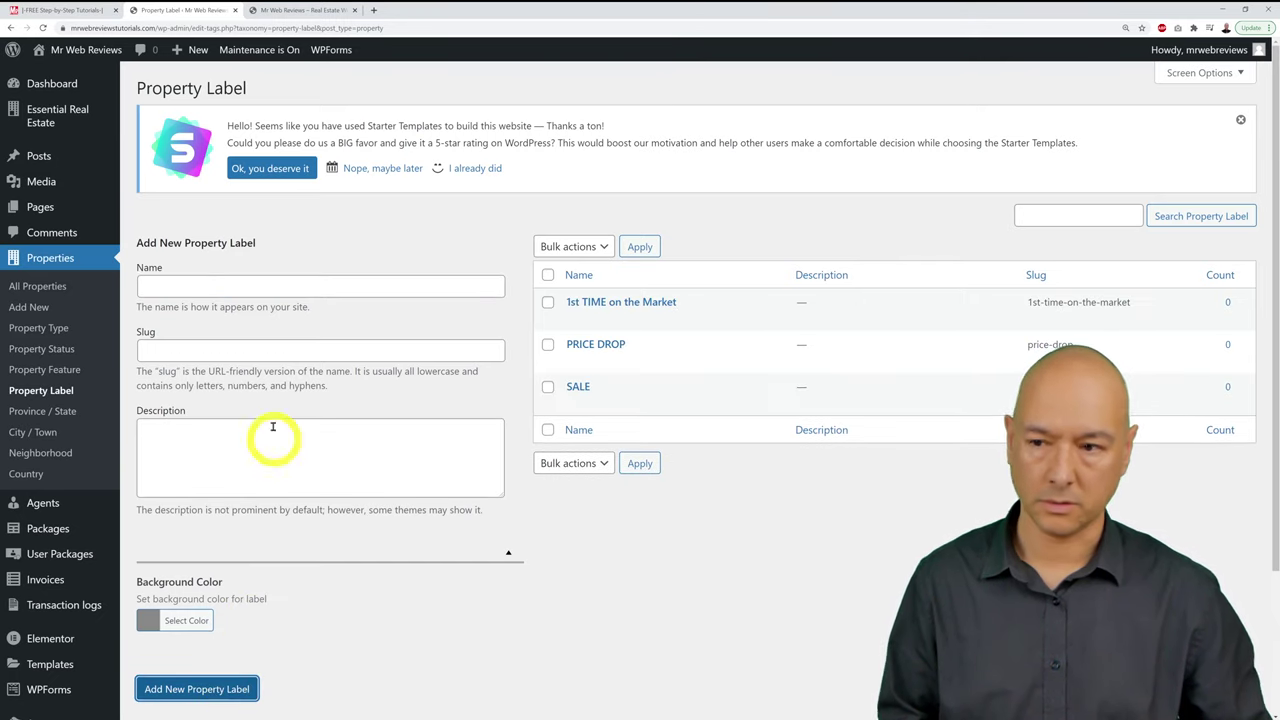
click(260, 293)
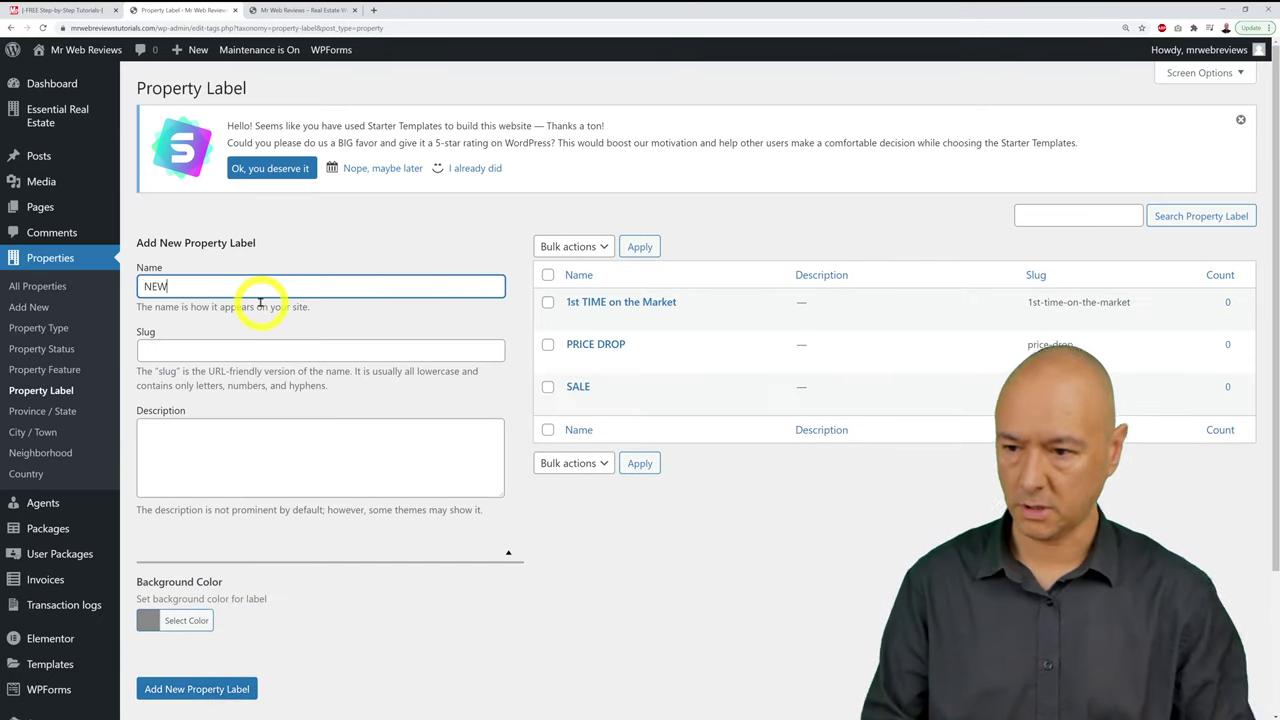
click(203, 686)
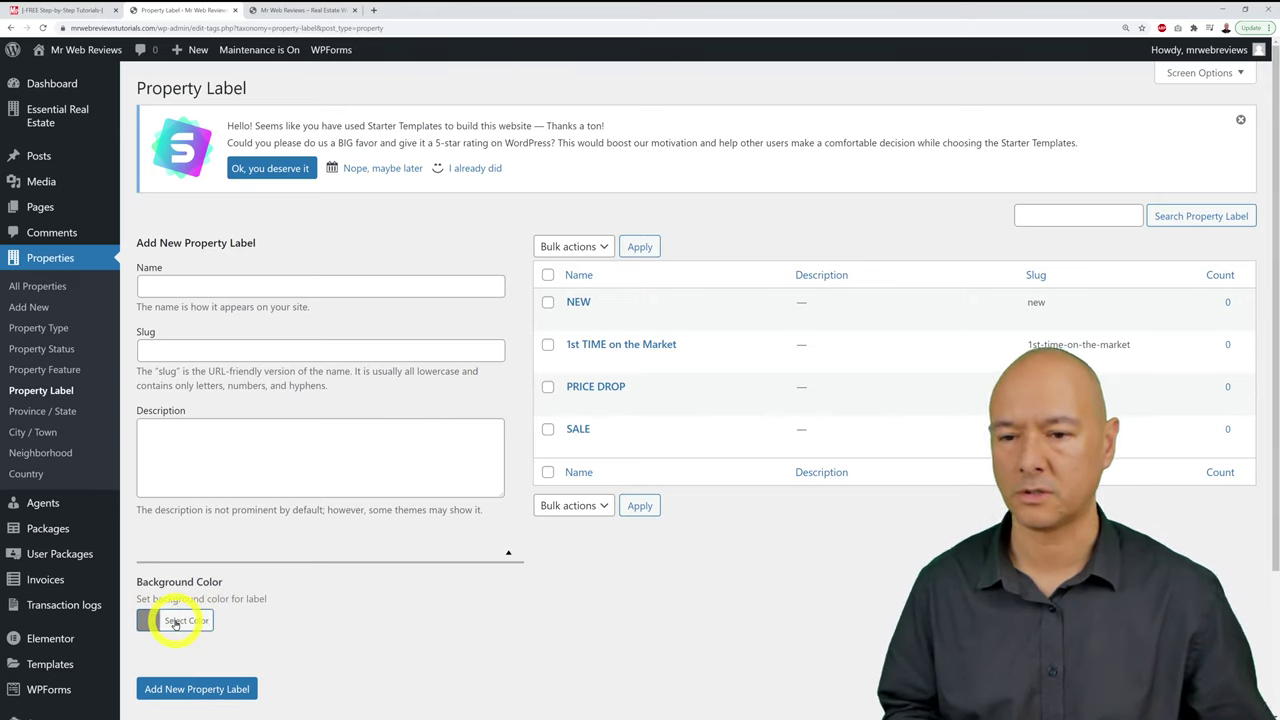
Step: Pick a bright red (#dd0202) background for an unnamed label and try saving it
click(180, 621)
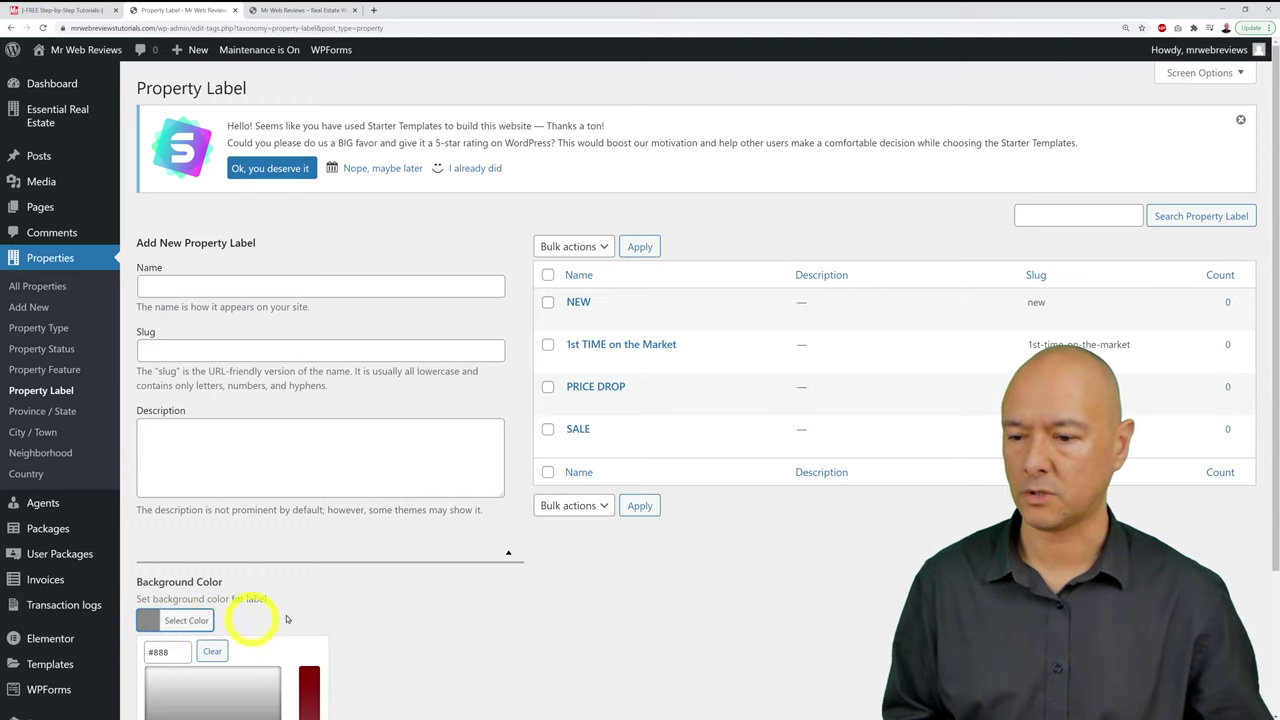
scroll(391, 600, down, 2)
click(186, 630)
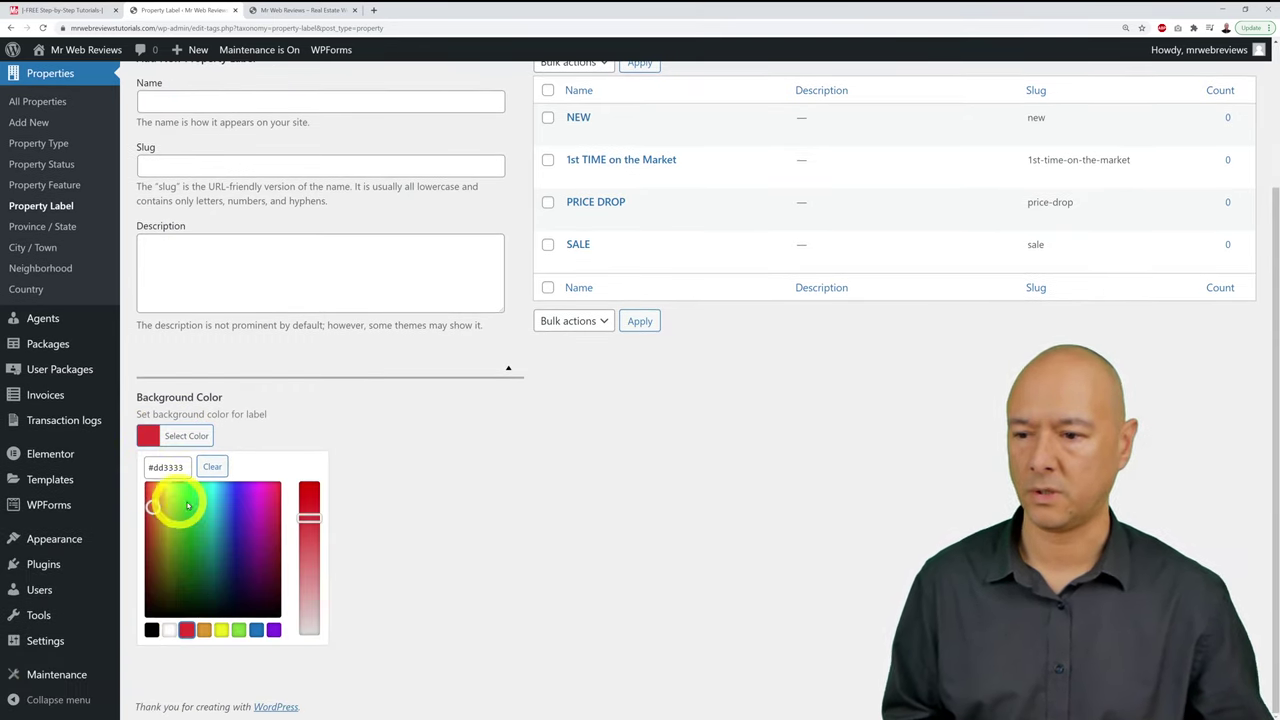
drag(313, 517, 312, 486)
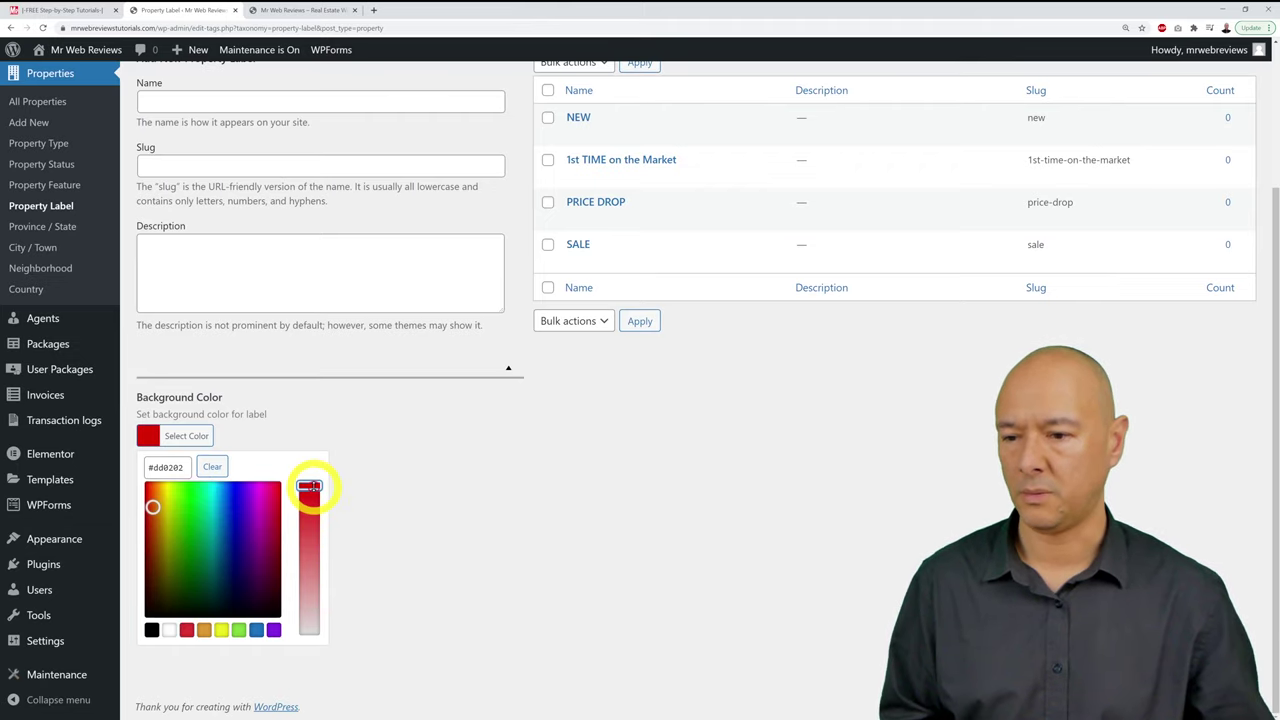
drag(153, 507, 153, 488)
click(308, 424)
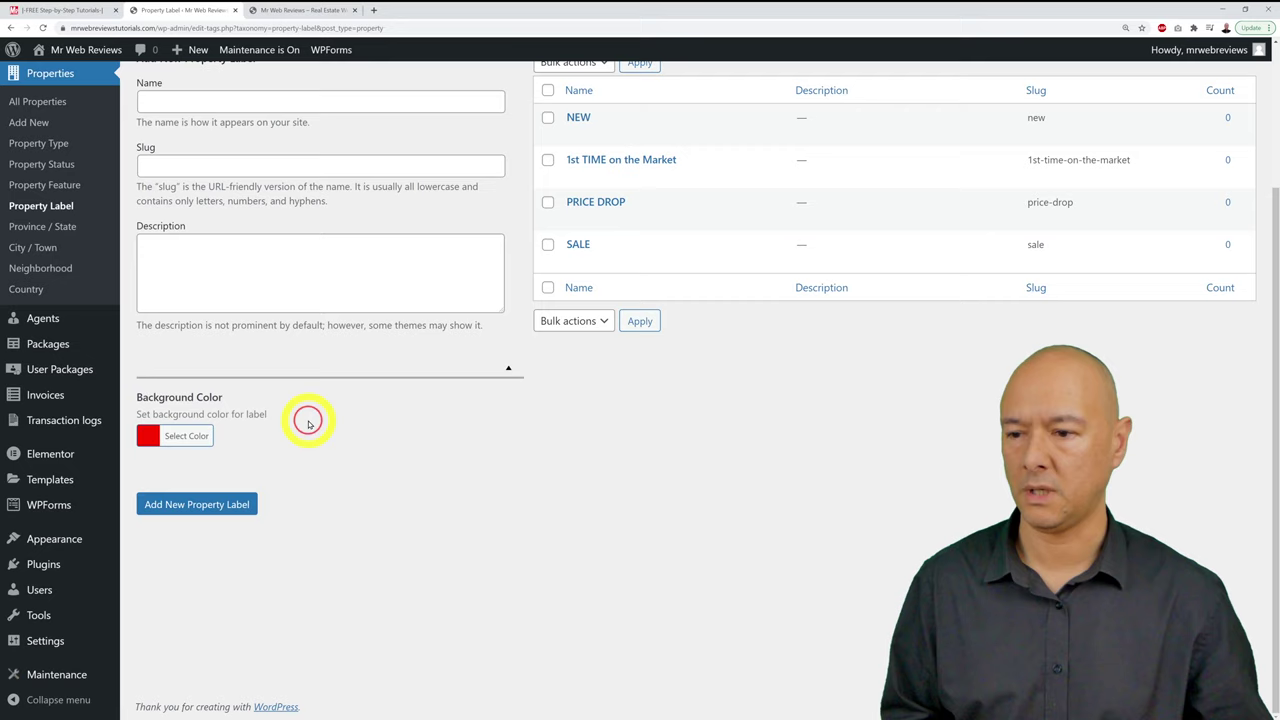
click(222, 507)
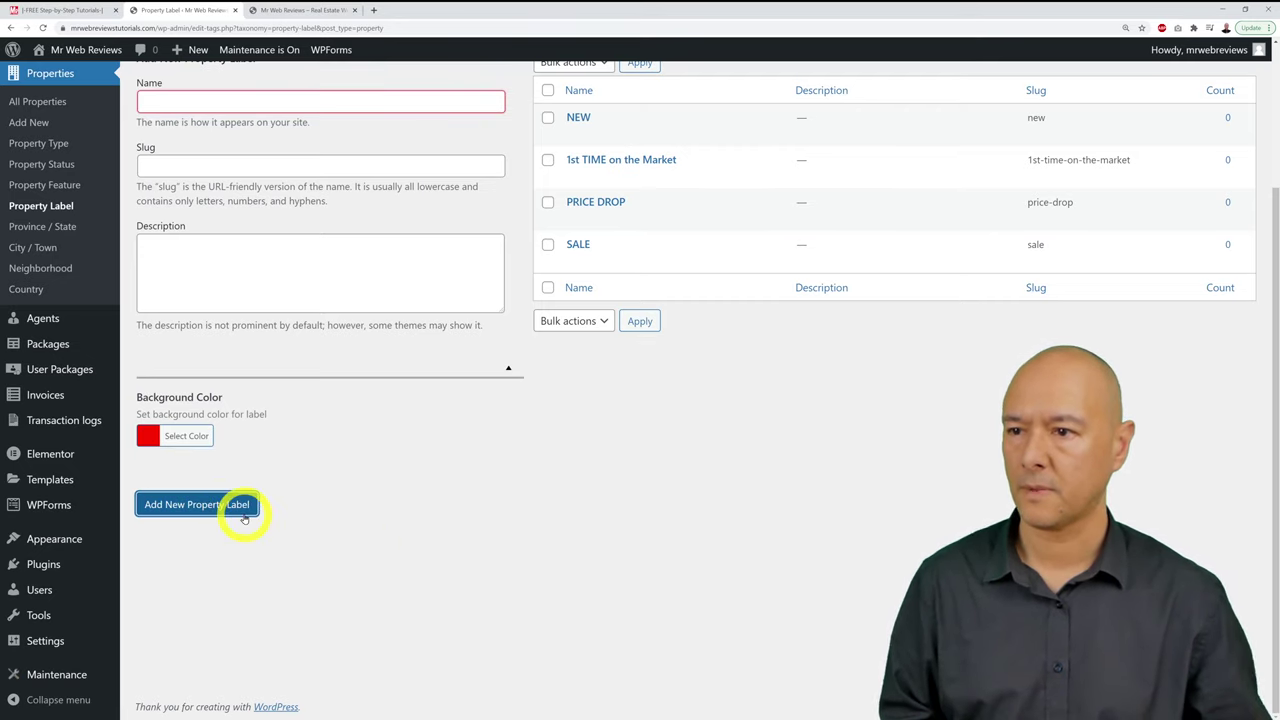
scroll(551, 523, up, 3)
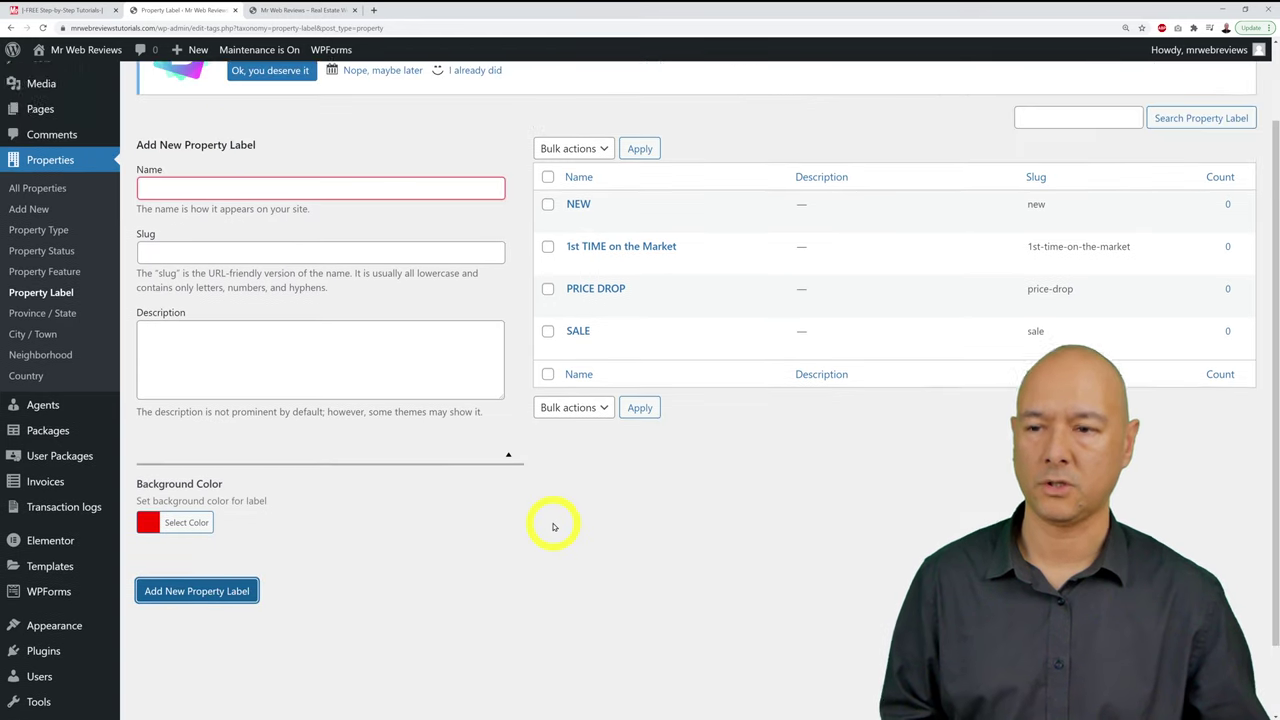
scroll(553, 527, down, 1)
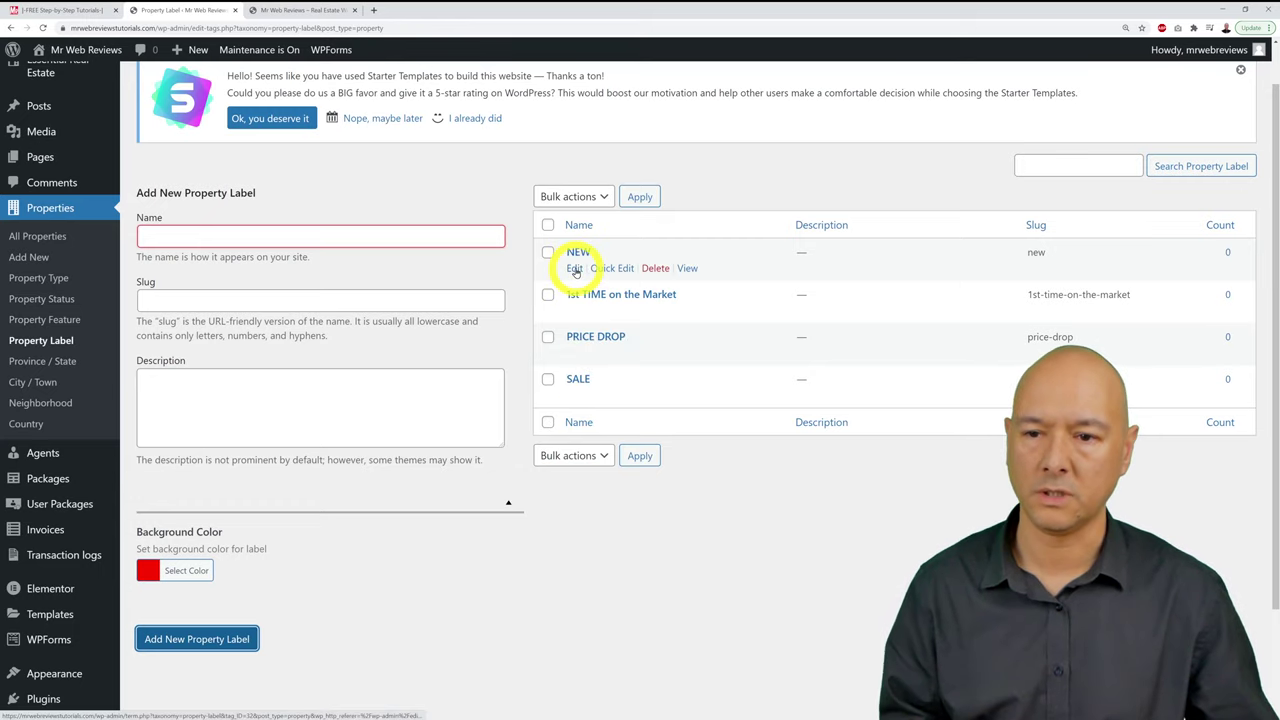
Step: Change the NEW label's background to bright red #ff3b14 and update it
click(575, 269)
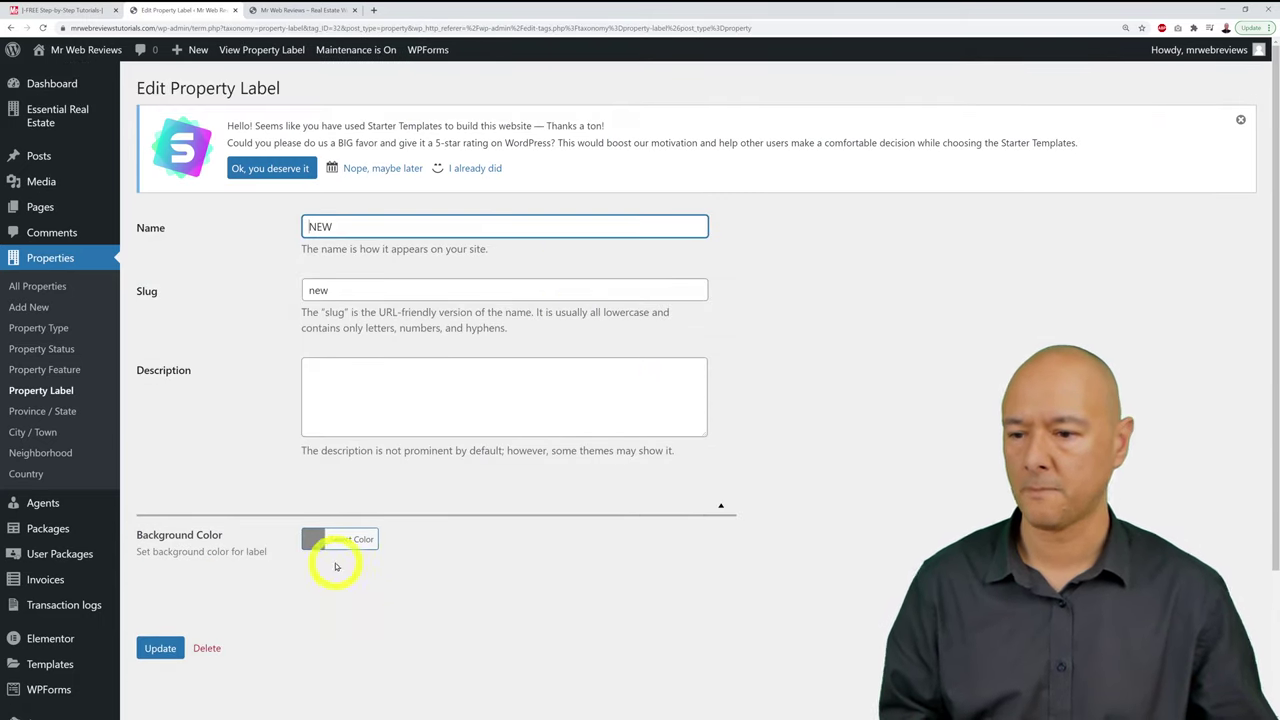
click(312, 539)
scroll(400, 558, down, 3)
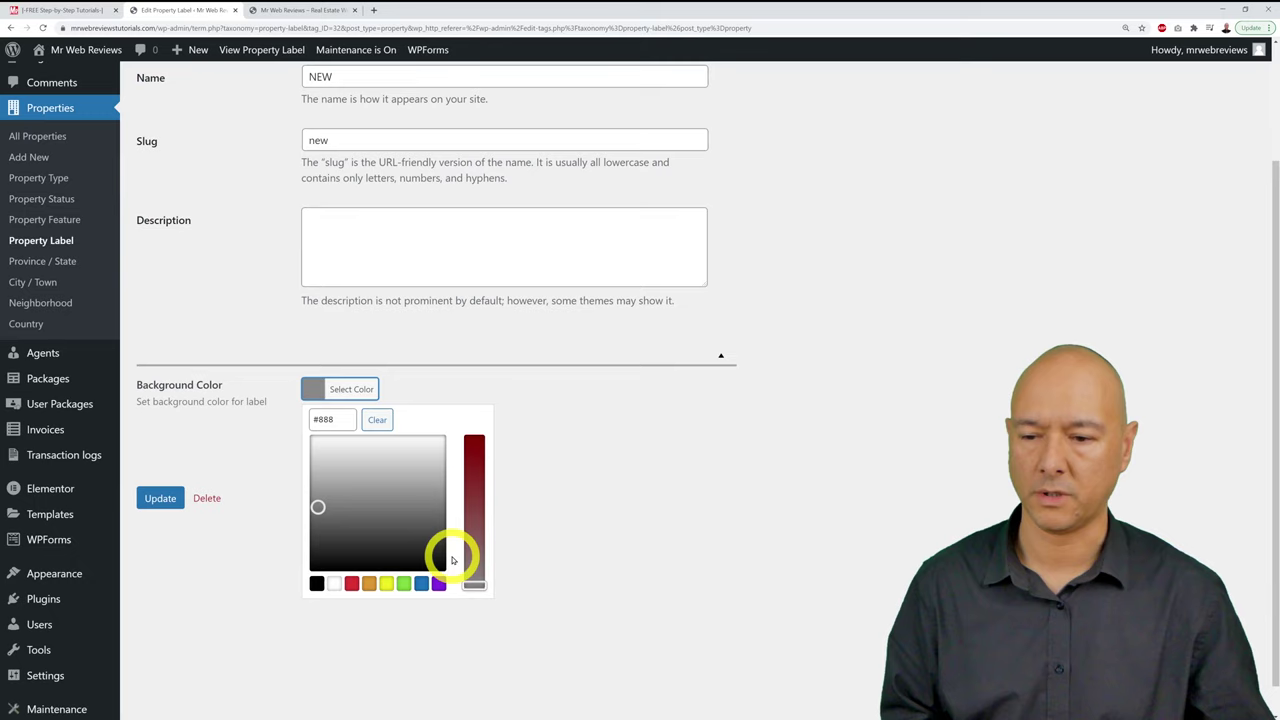
click(350, 582)
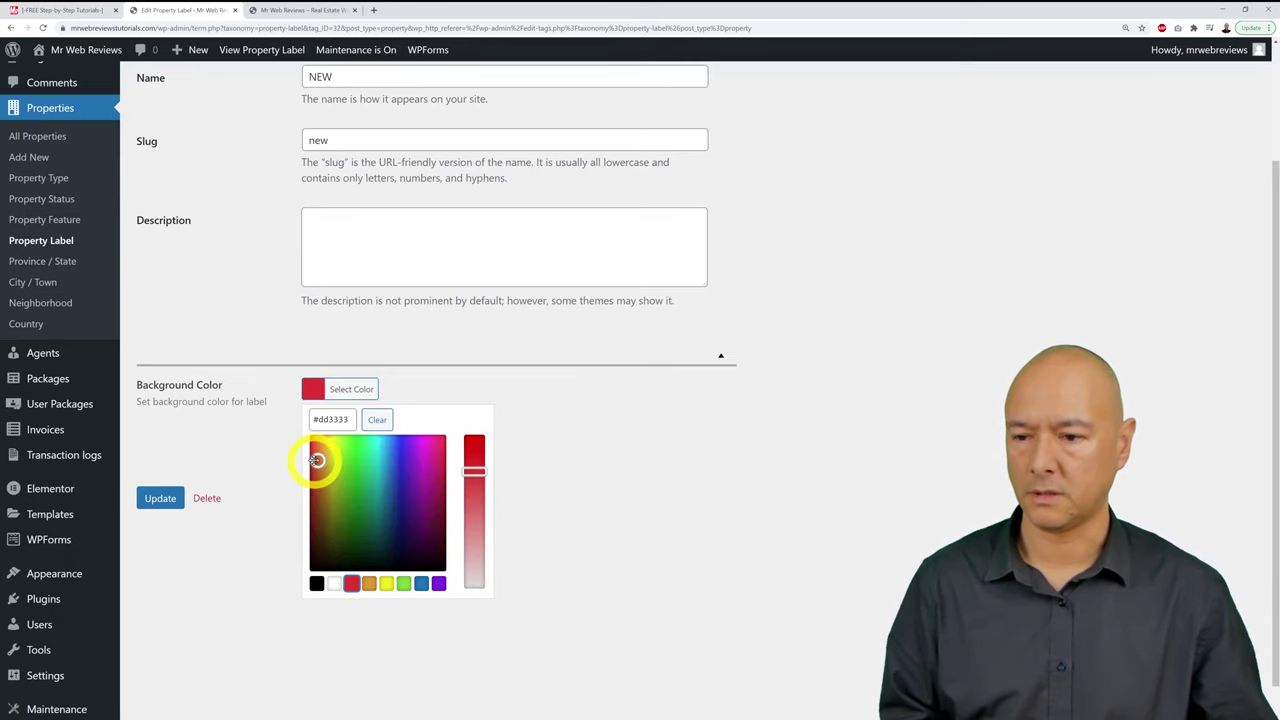
drag(316, 460, 321, 442)
click(476, 447)
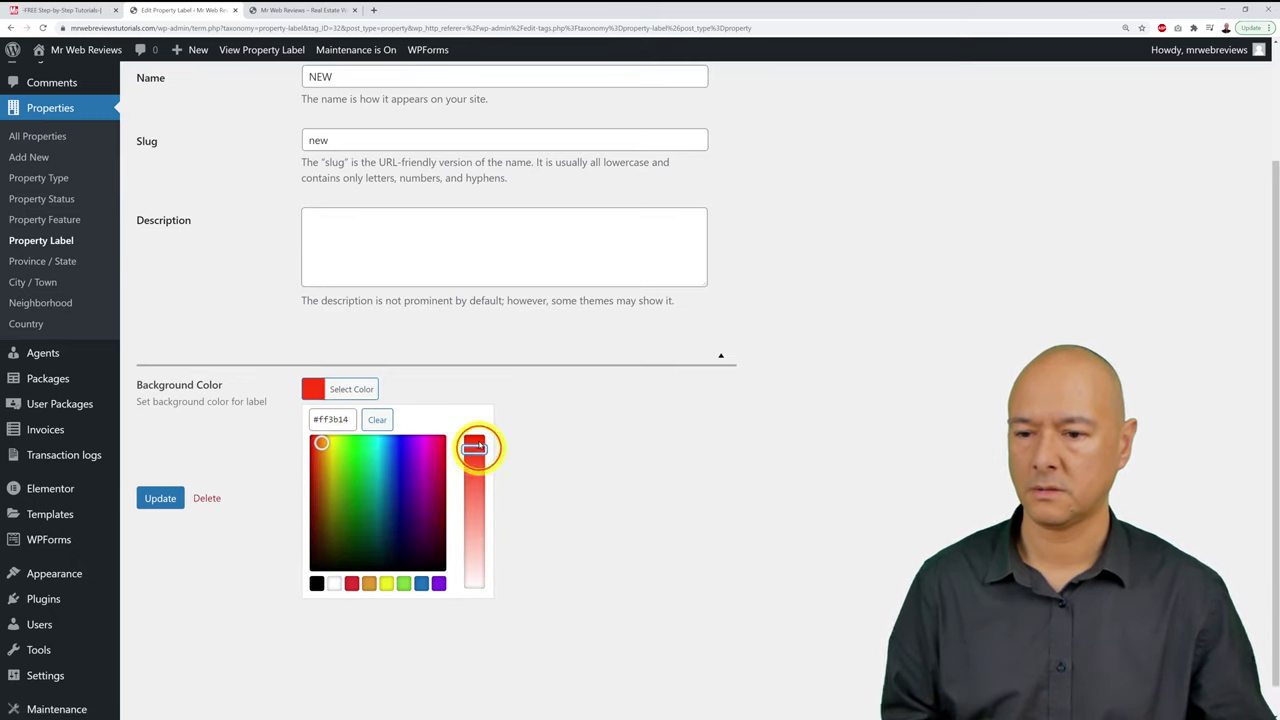
triple_click(340, 419)
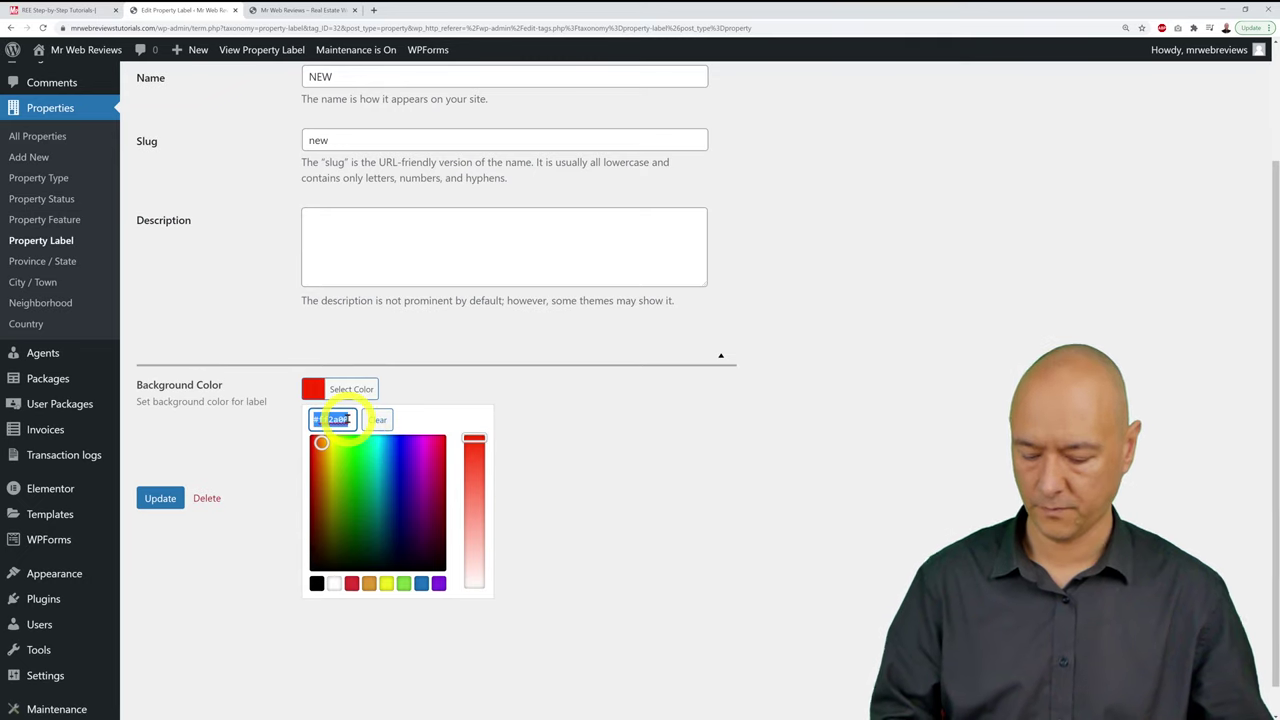
click(240, 437)
click(163, 499)
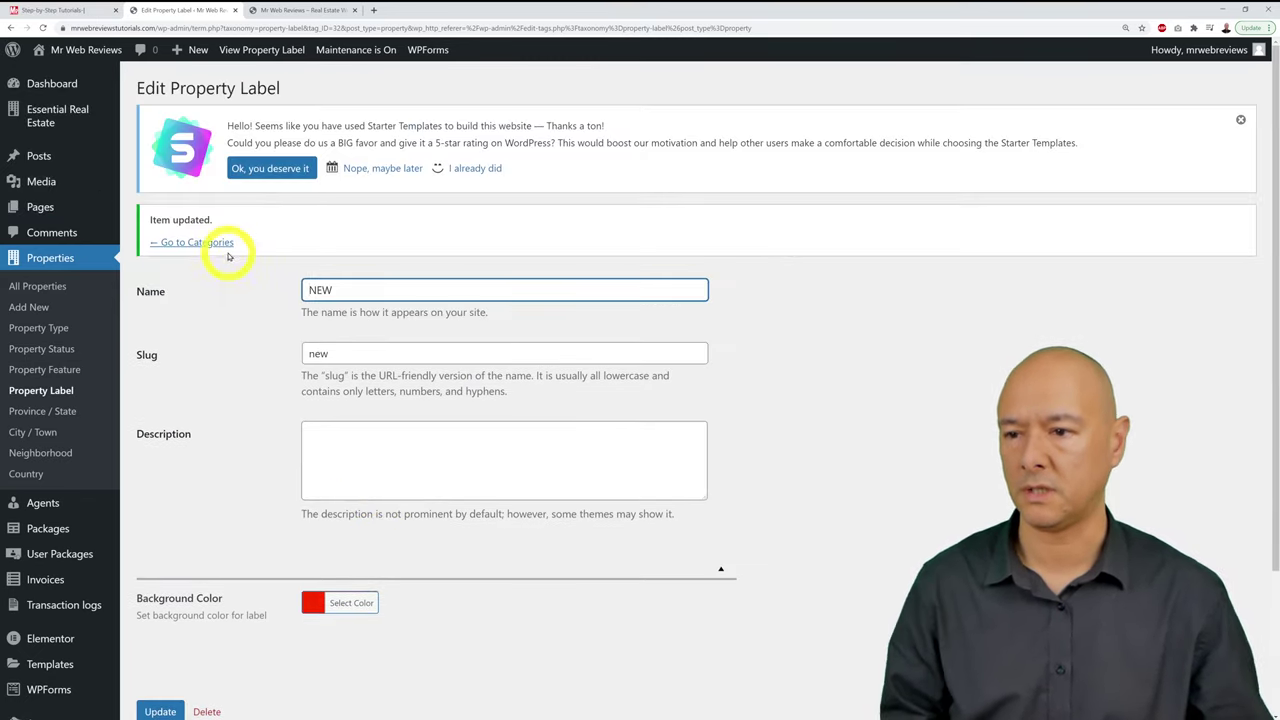
click(227, 243)
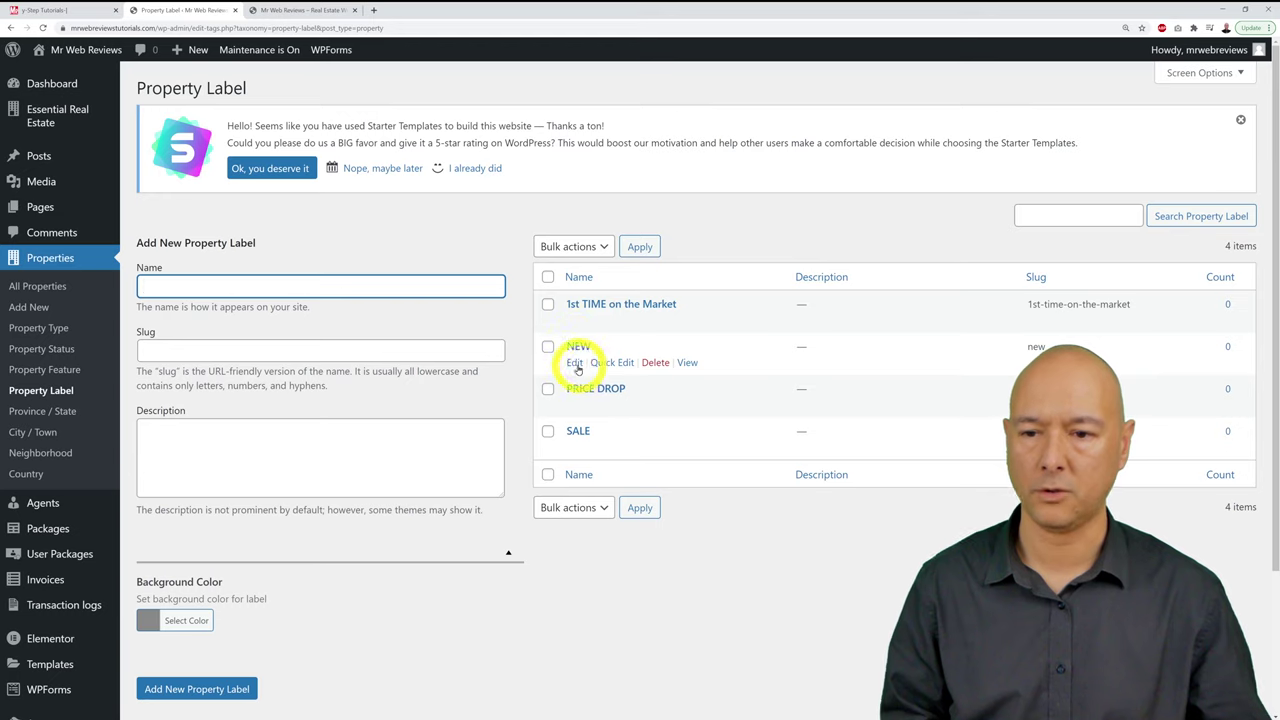
Step: Re-save the NEW label and return to the property label list
click(576, 364)
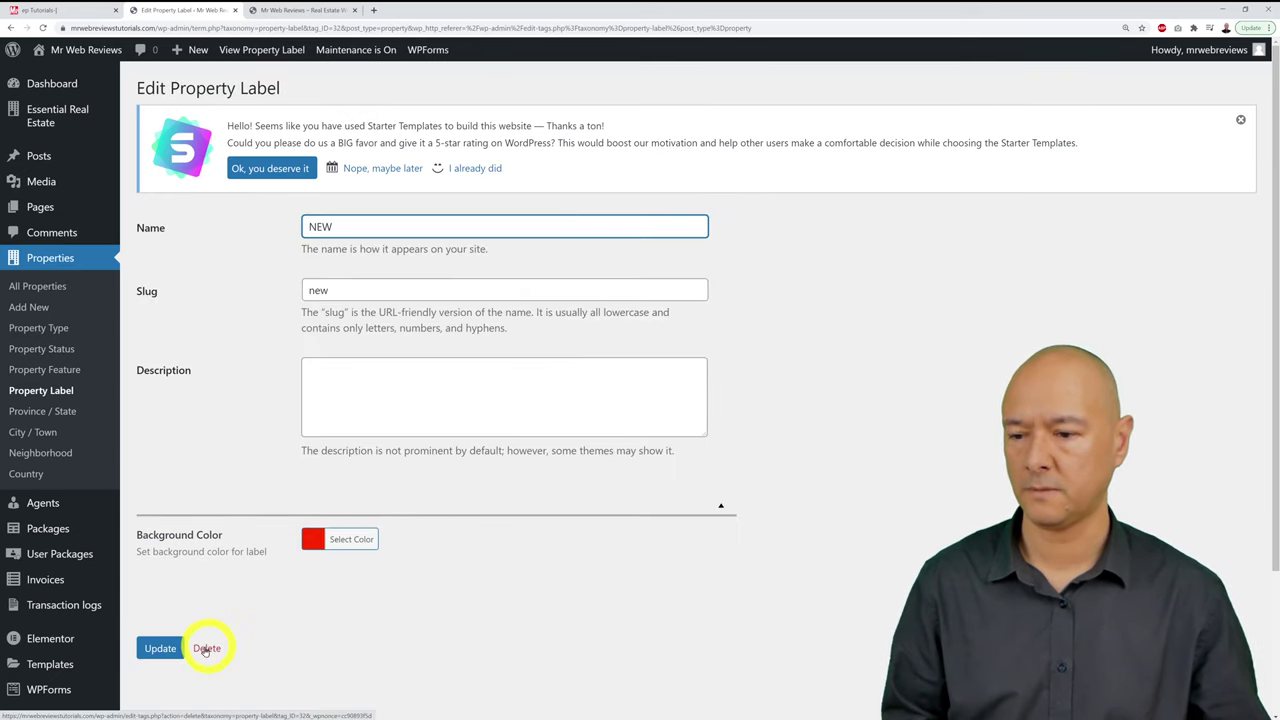
click(162, 647)
click(200, 242)
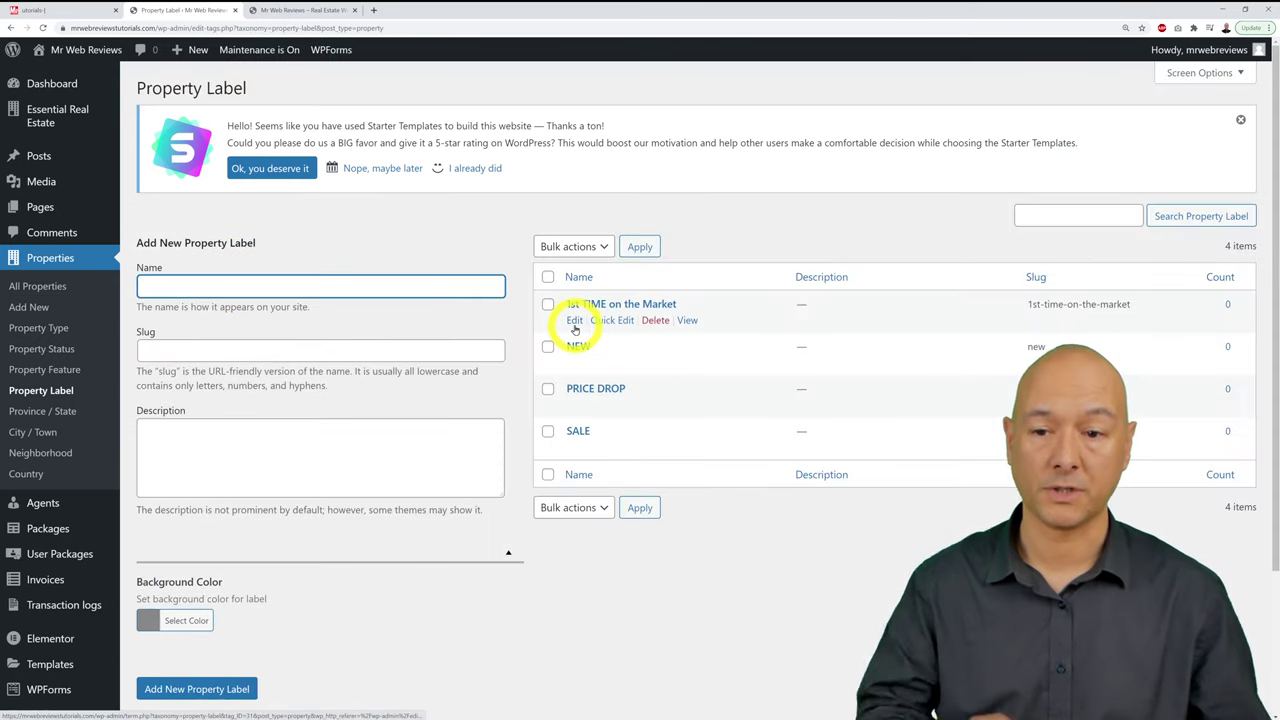
Step: Set the 1st TIME on the Market label background to blue #0066bf and save it
click(574, 321)
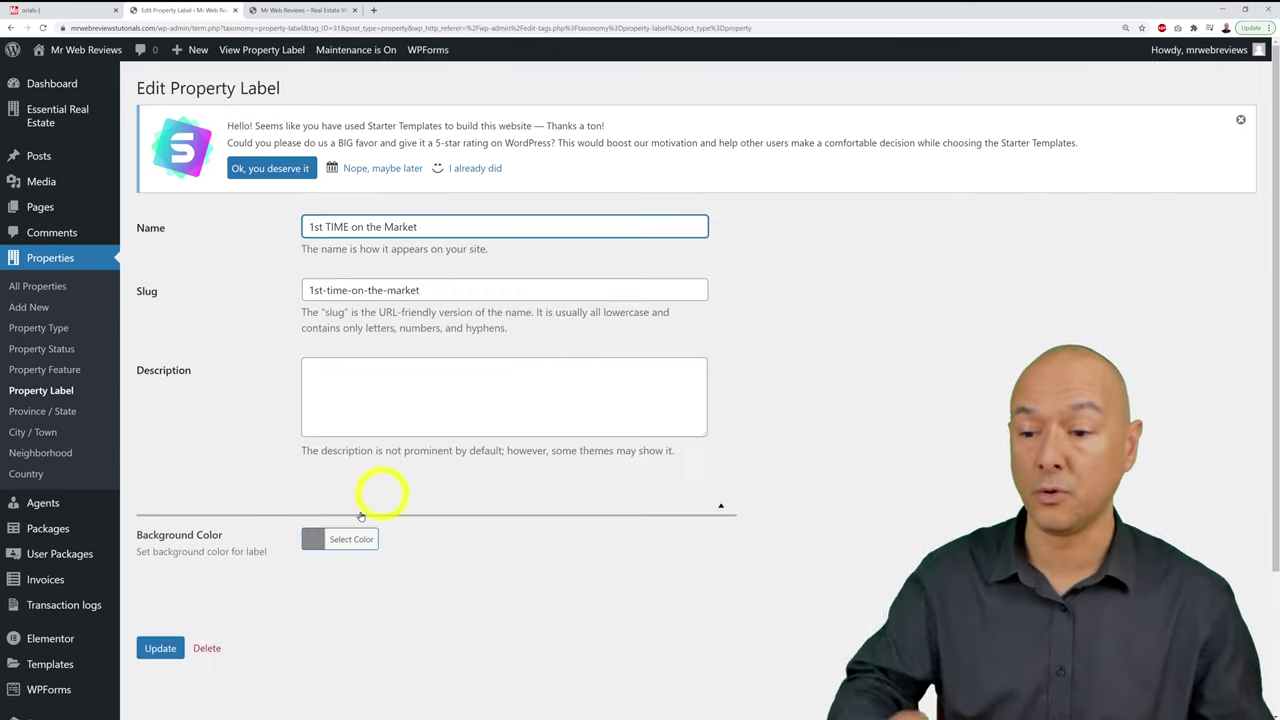
click(316, 541)
scroll(429, 557, down, 2)
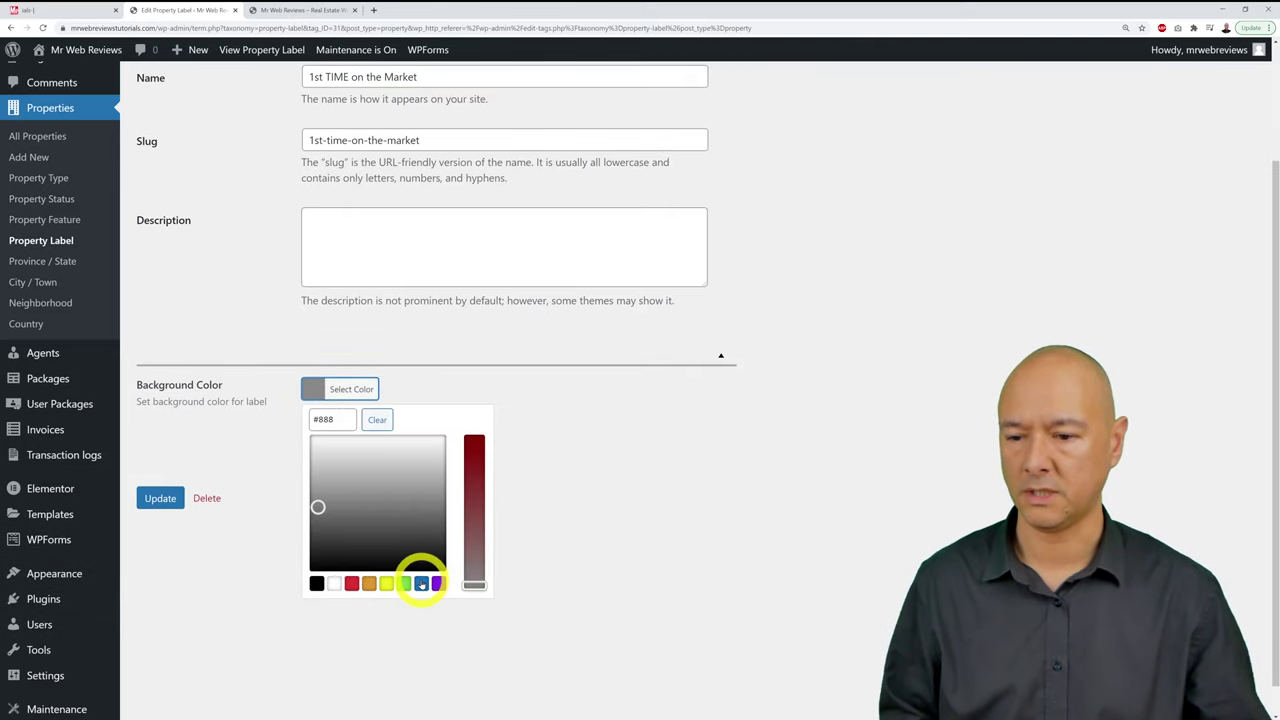
click(421, 583)
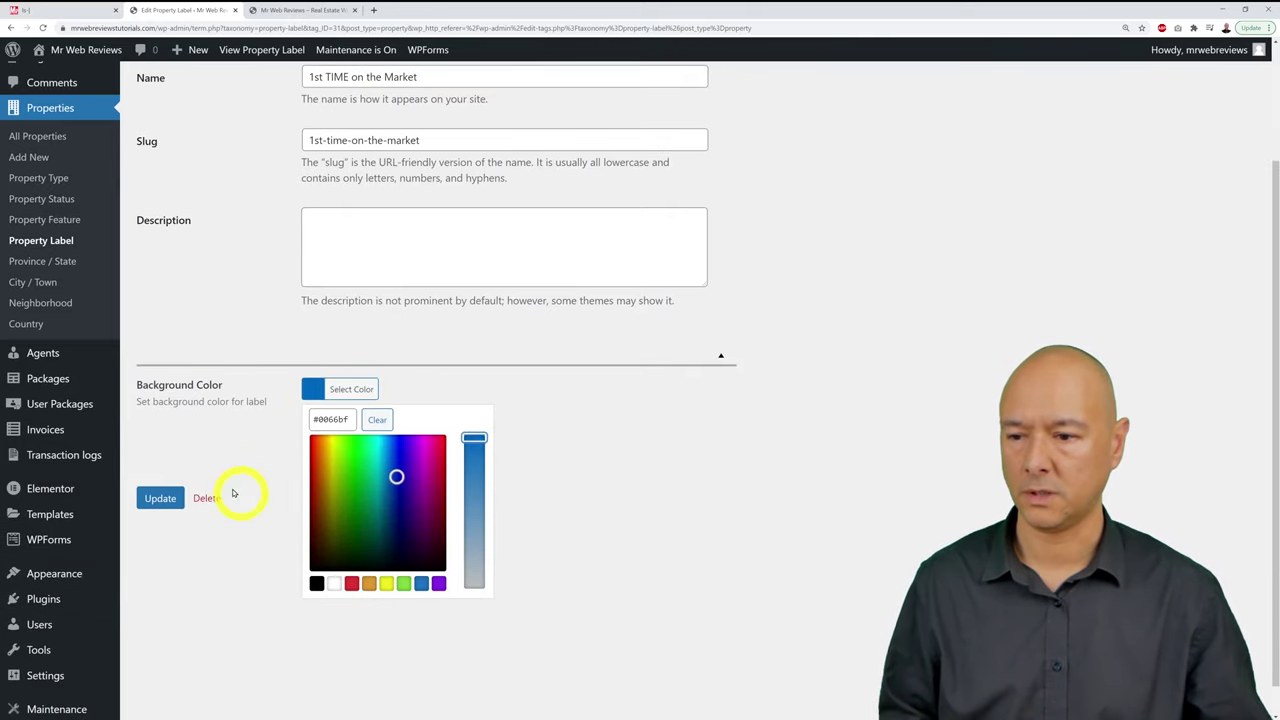
click(213, 470)
click(158, 498)
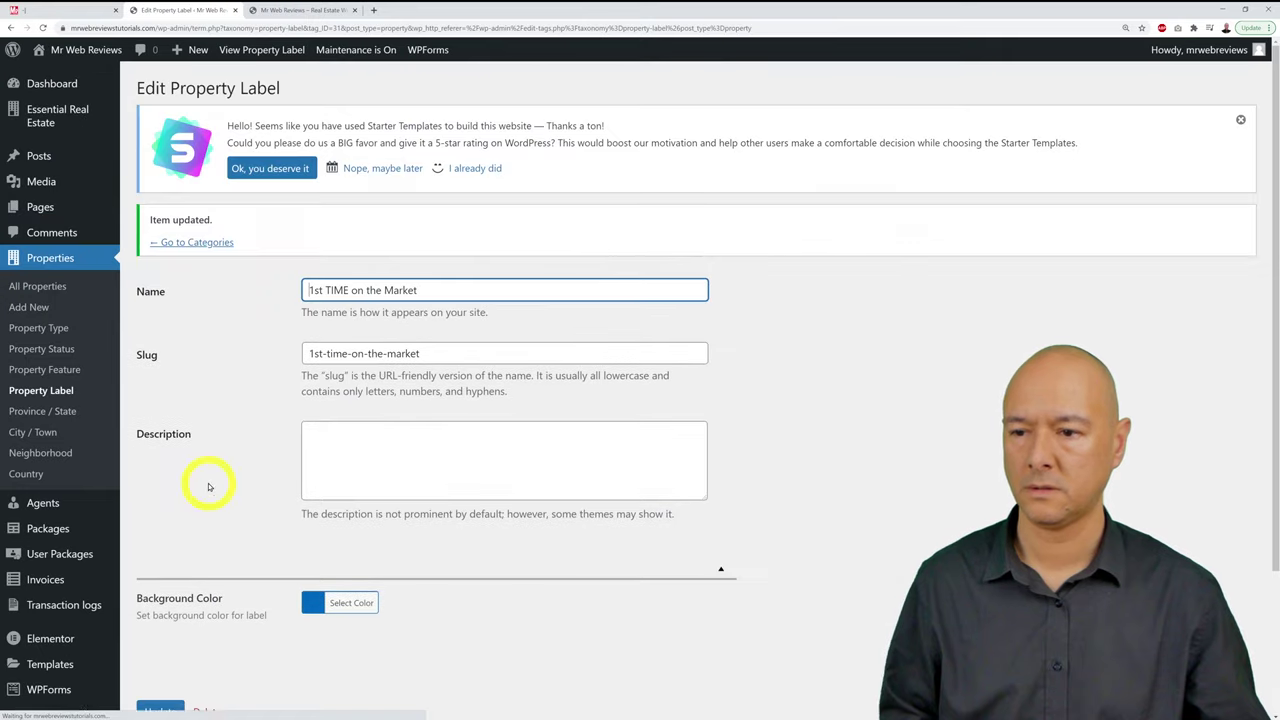
click(228, 243)
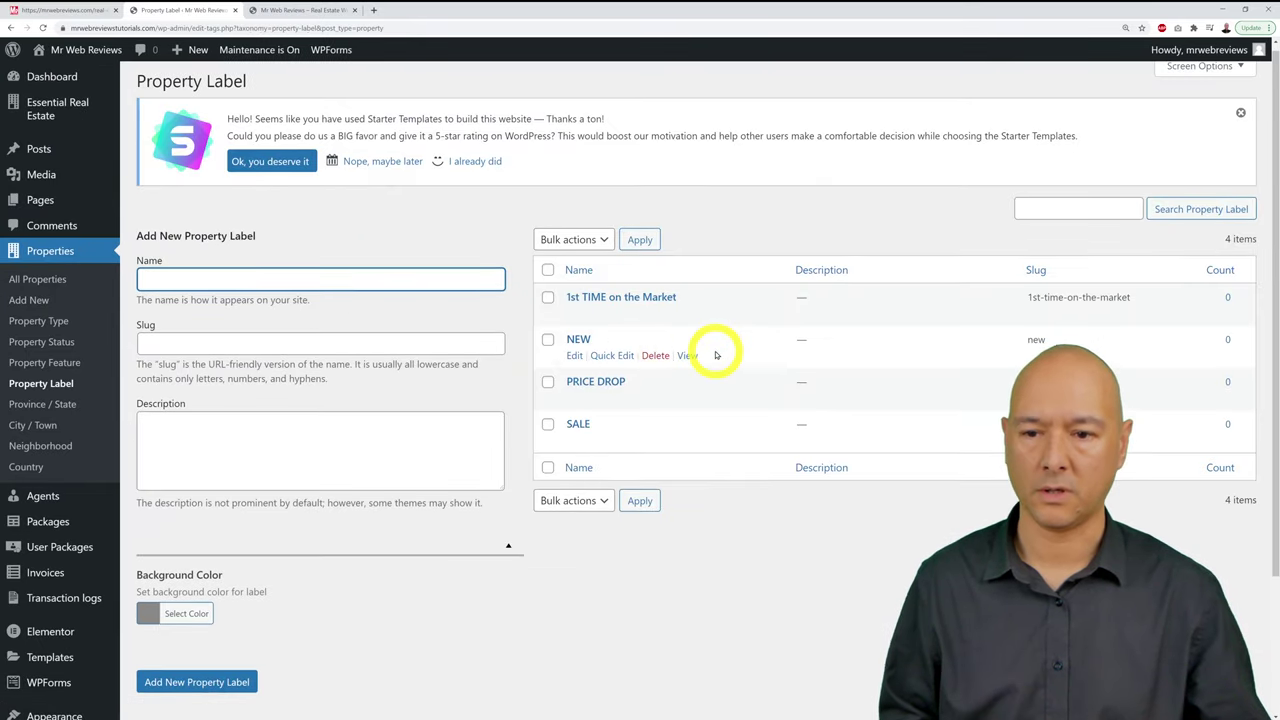
Step: Replace the PRICE DROP label's grey #888 background with red and save it
scroll(640, 370, down, 1)
click(577, 355)
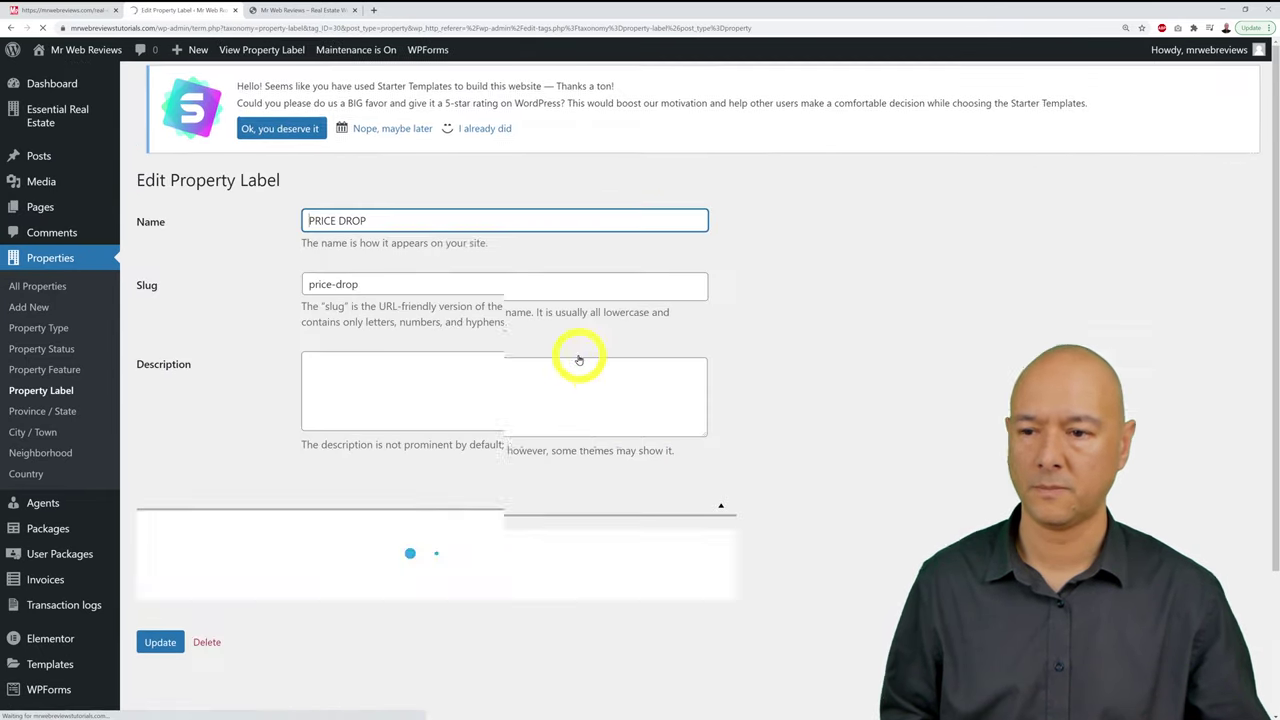
click(310, 543)
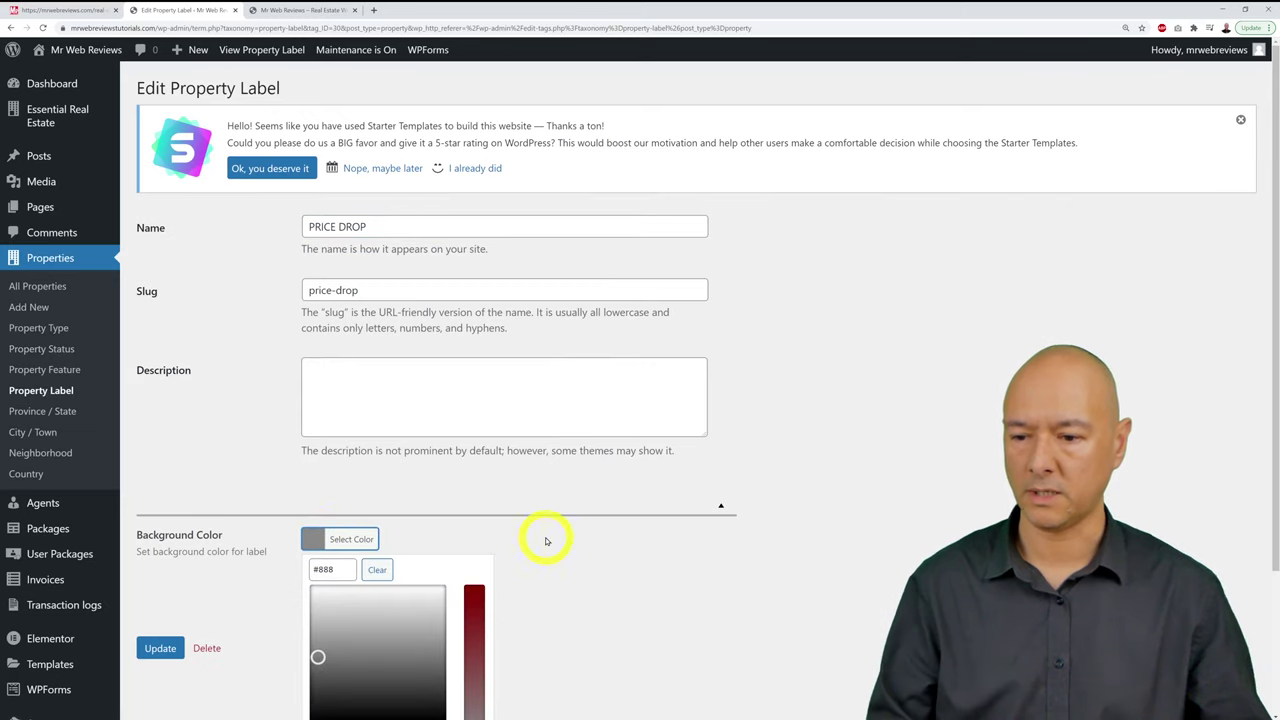
scroll(543, 537, down, 1)
double_click(335, 470)
click(221, 474)
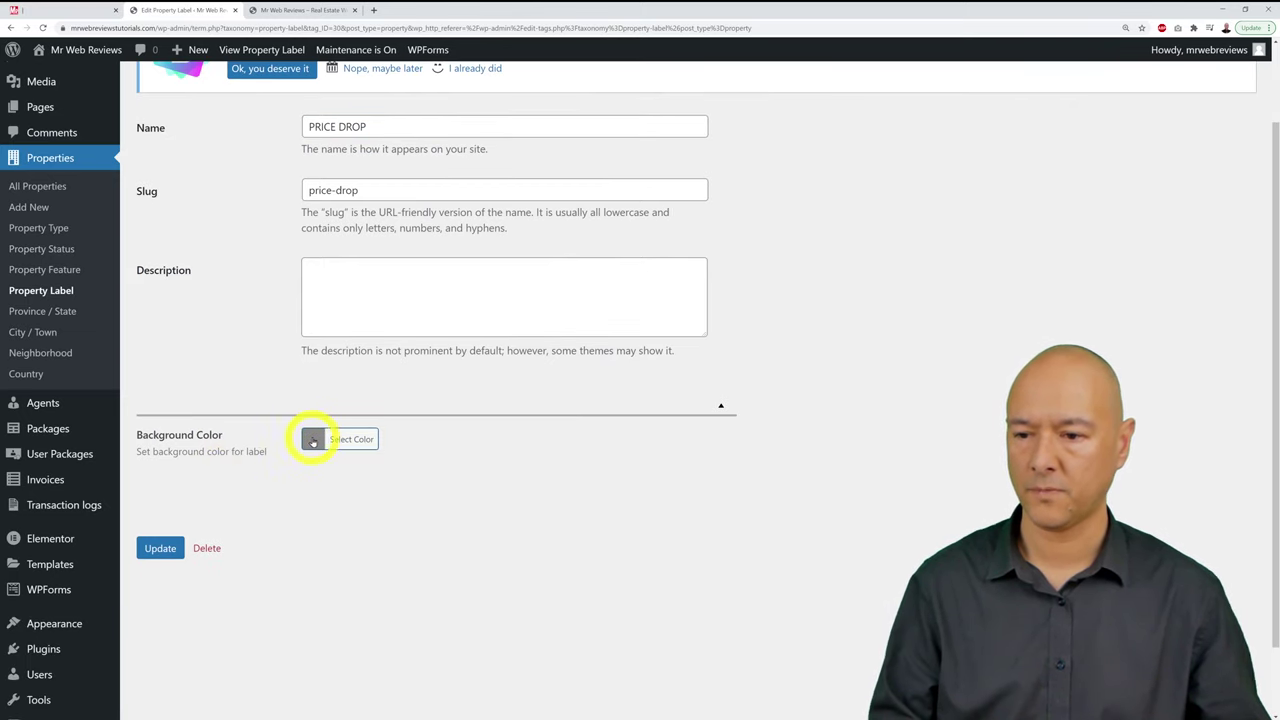
click(313, 441)
double_click(340, 471)
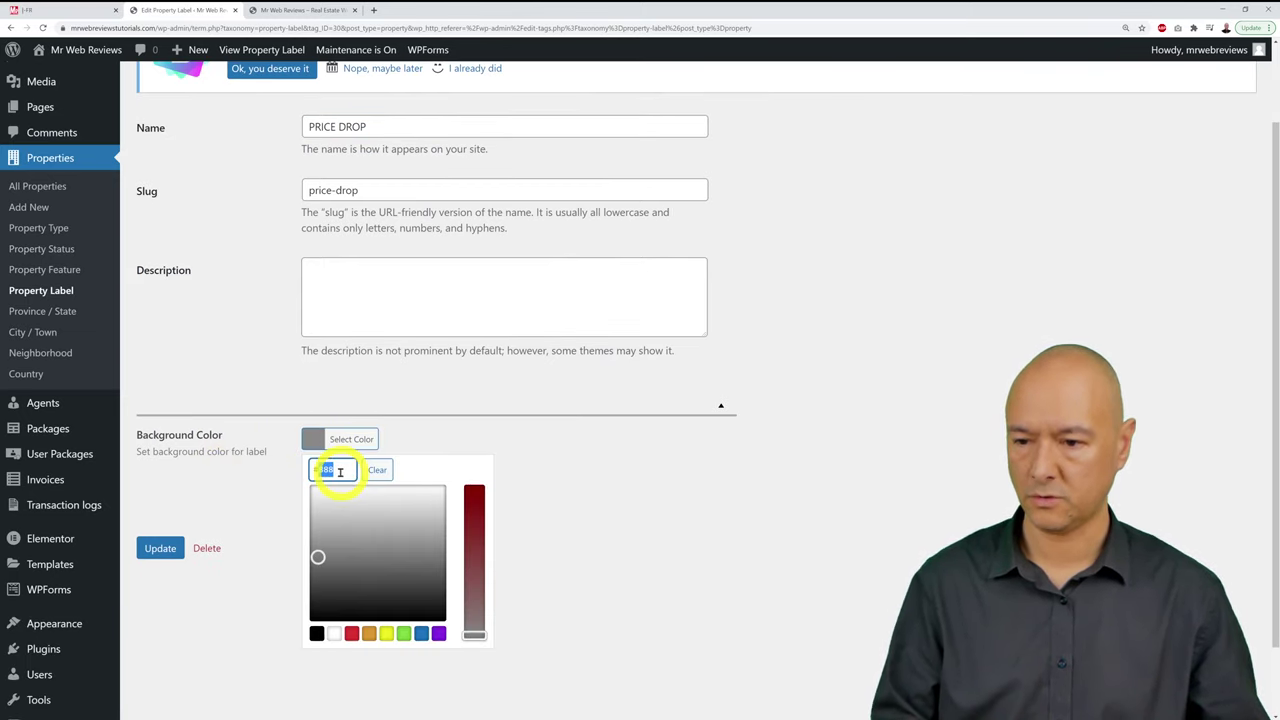
click(286, 471)
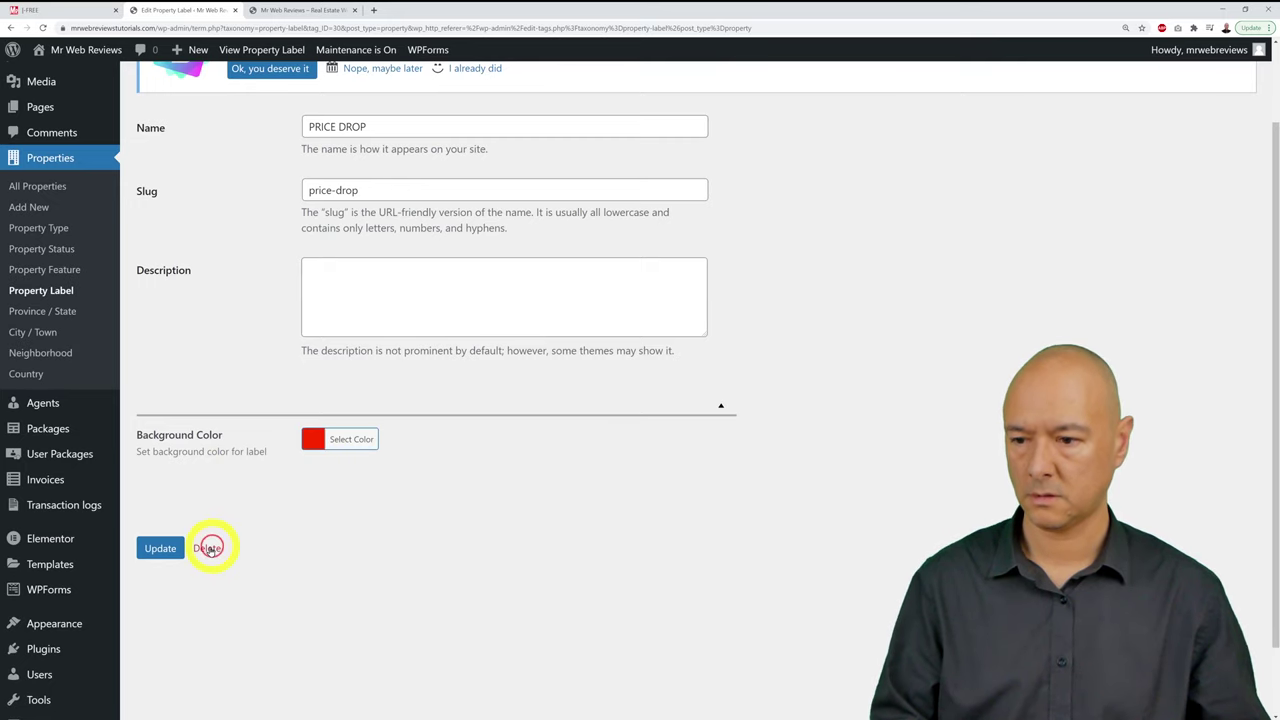
click(160, 548)
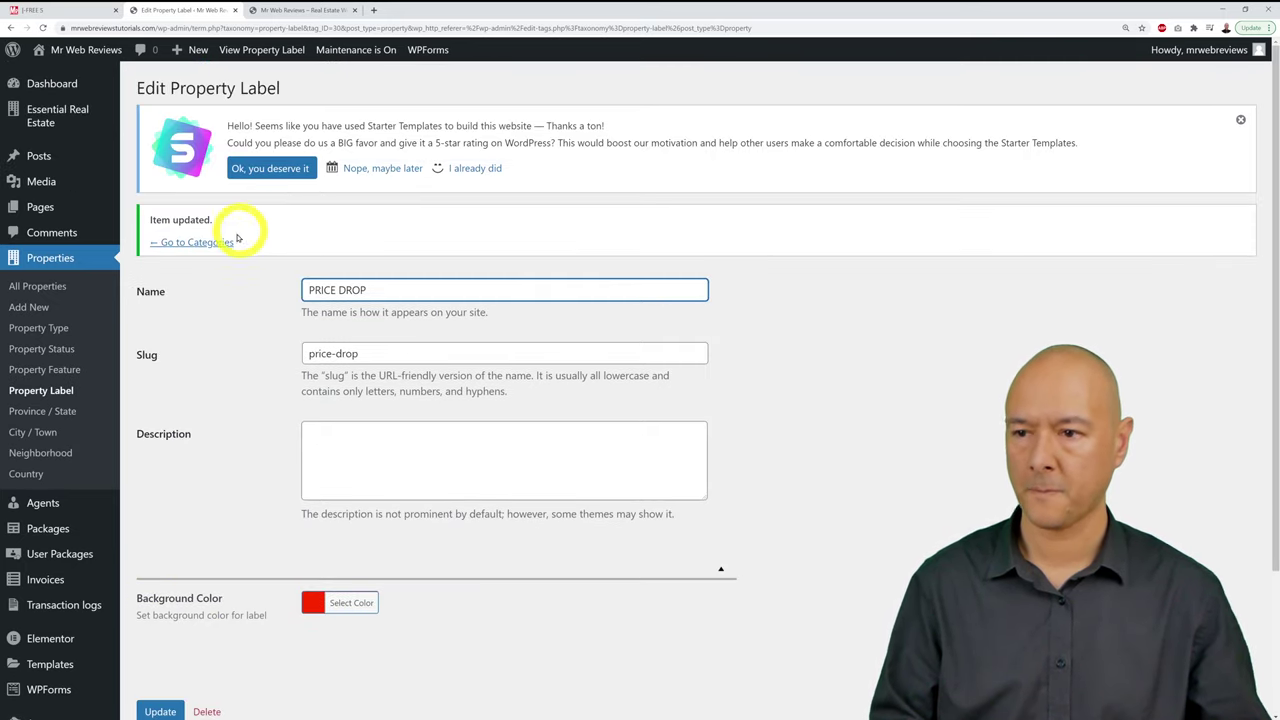
click(222, 240)
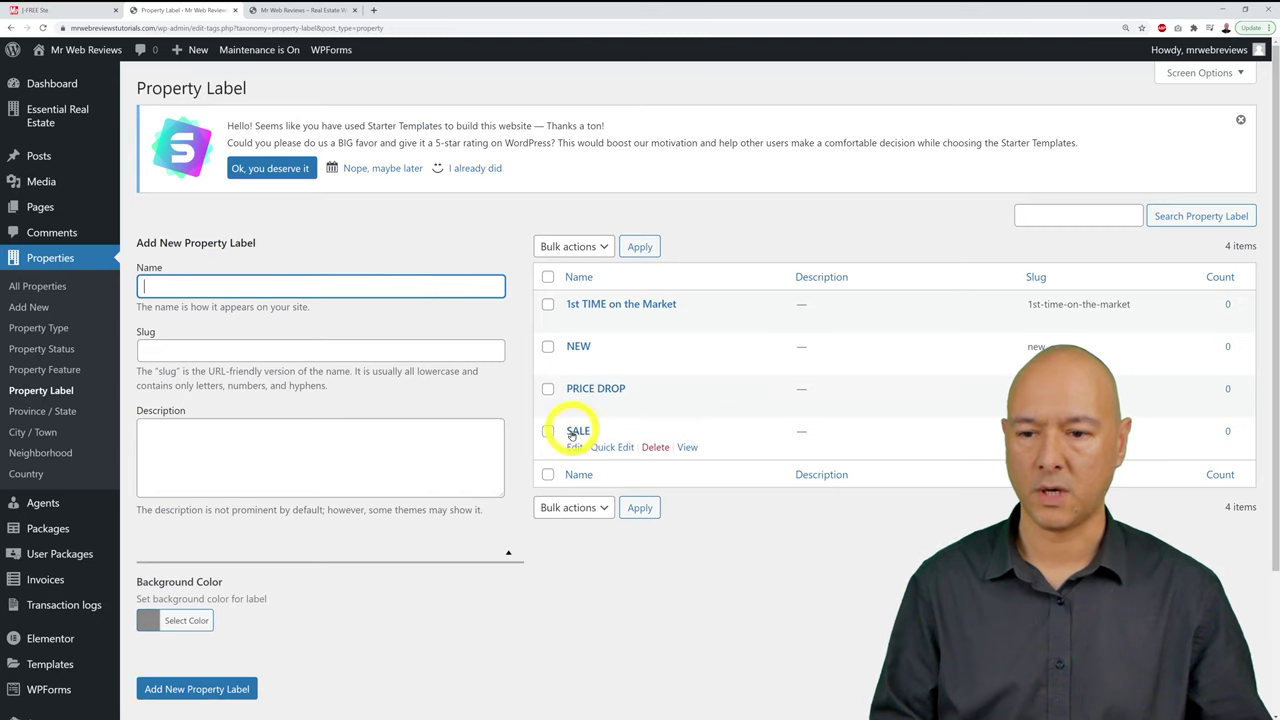
Step: Change the SALE label's background to an orange-yellow, update it, and go back to the label list
click(574, 447)
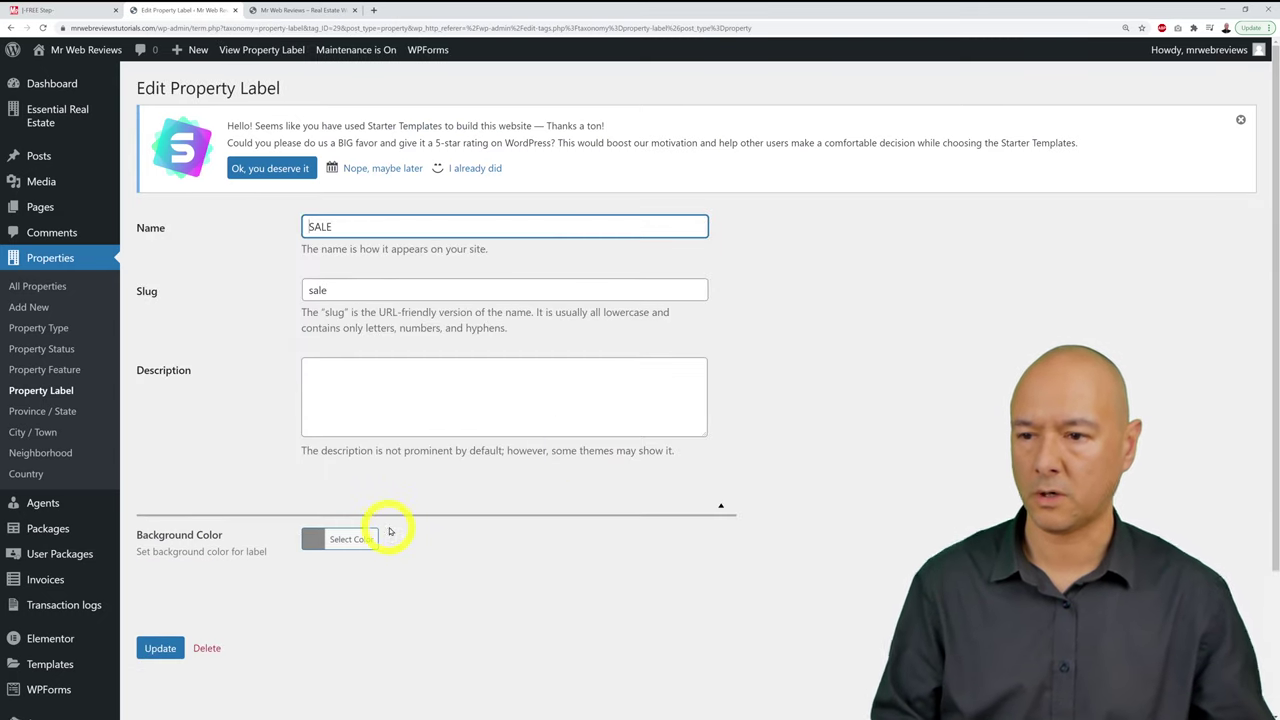
click(313, 541)
scroll(563, 549, down, 2)
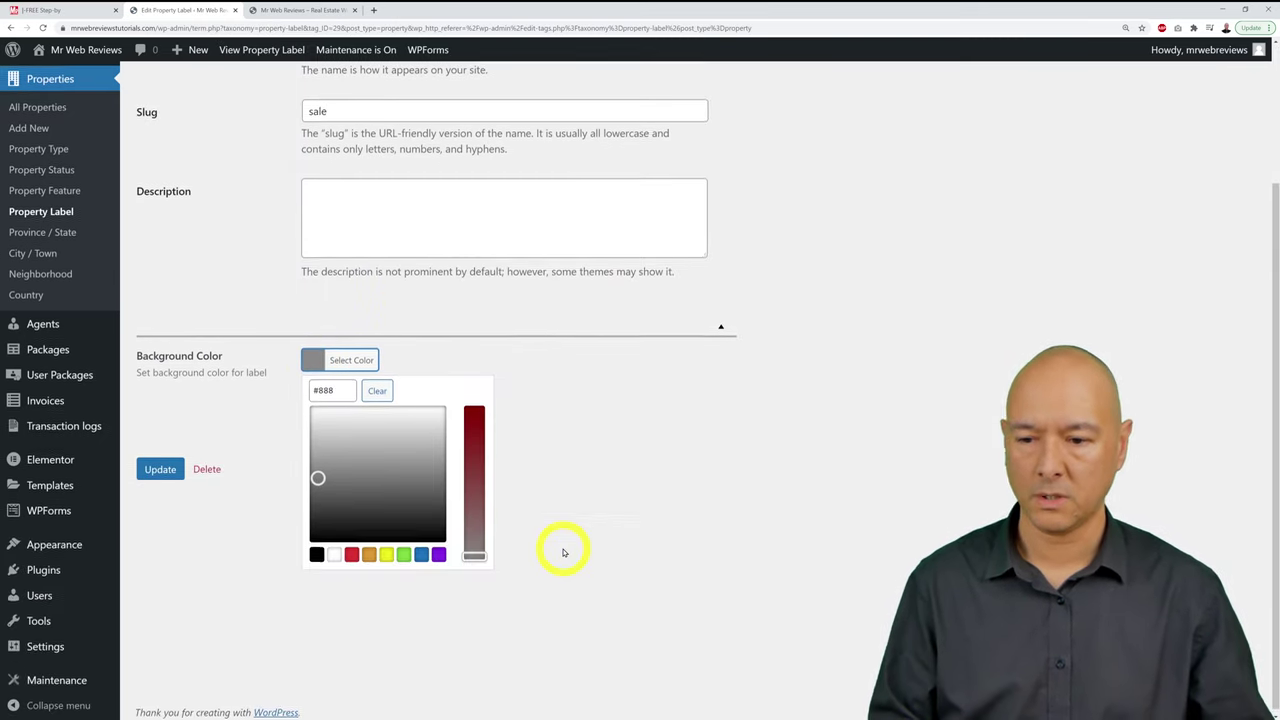
click(387, 549)
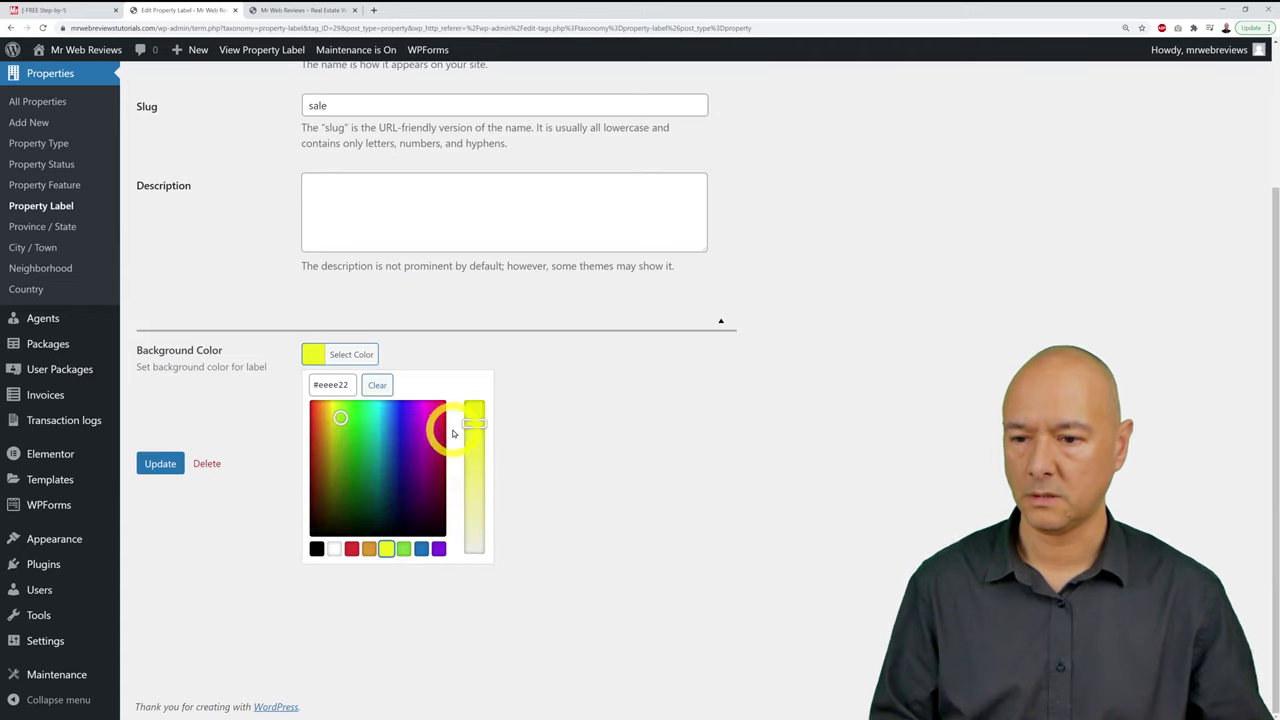
drag(340, 417, 335, 412)
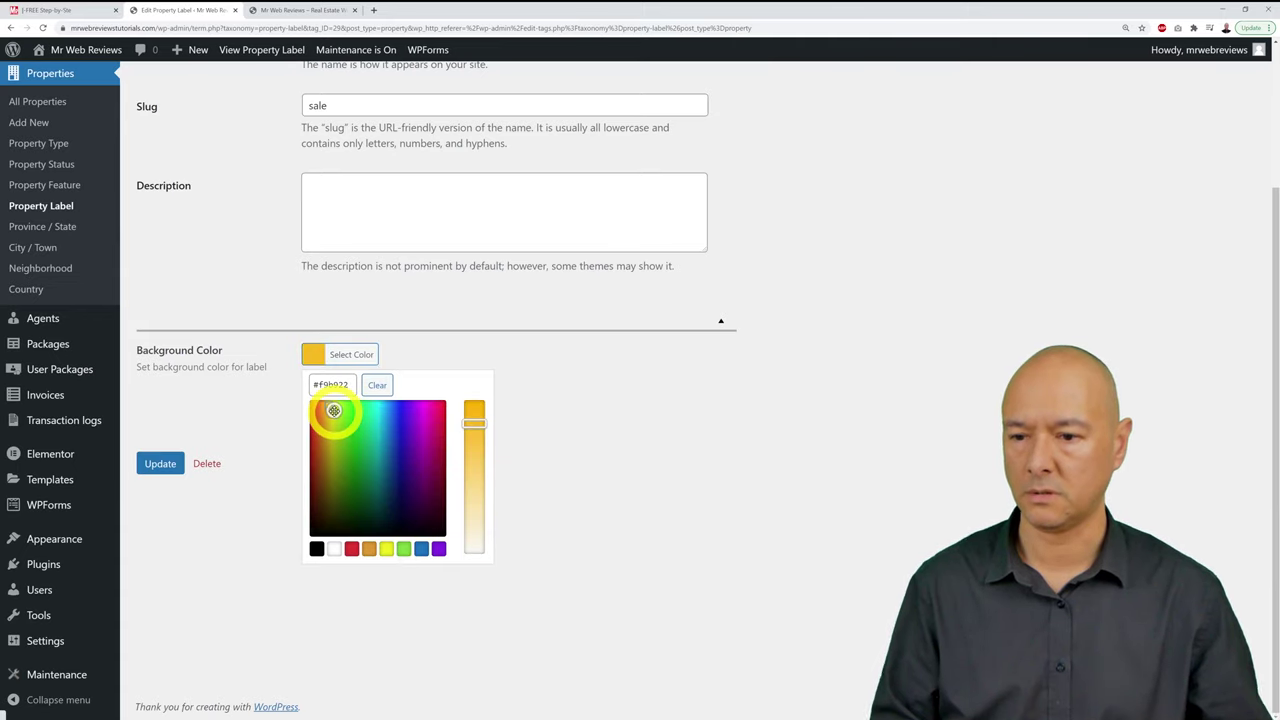
click(275, 341)
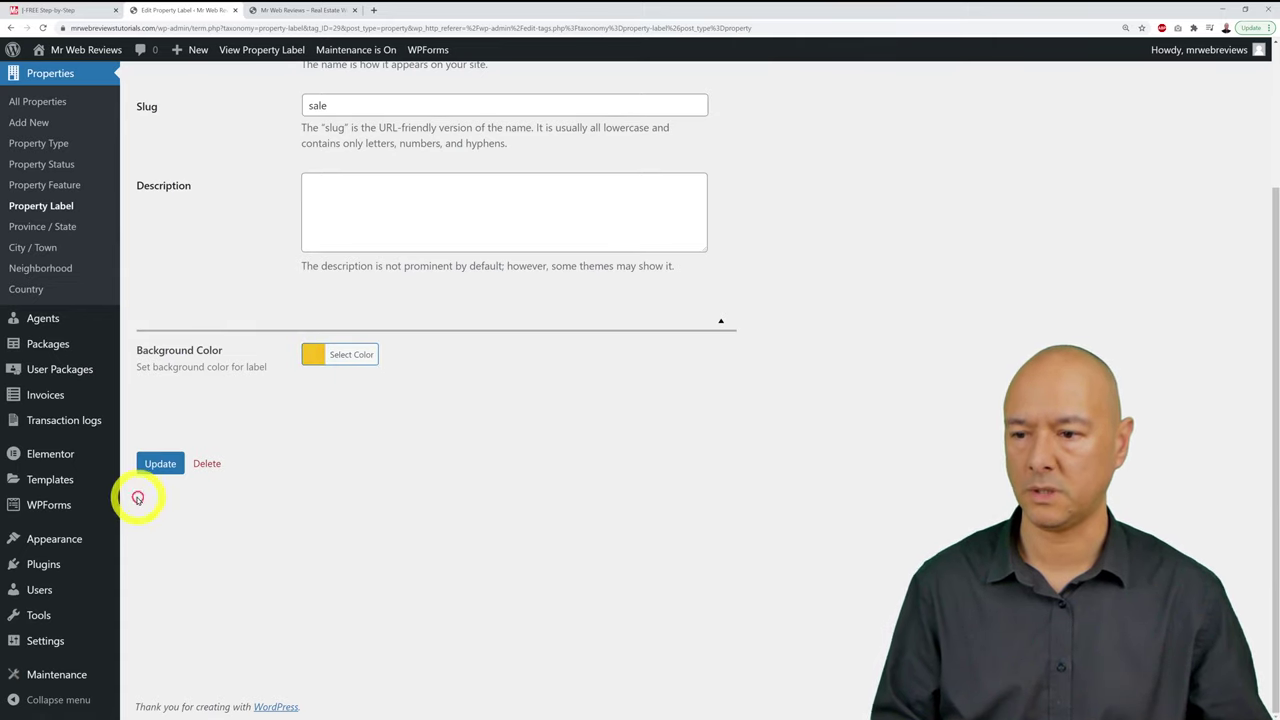
click(158, 465)
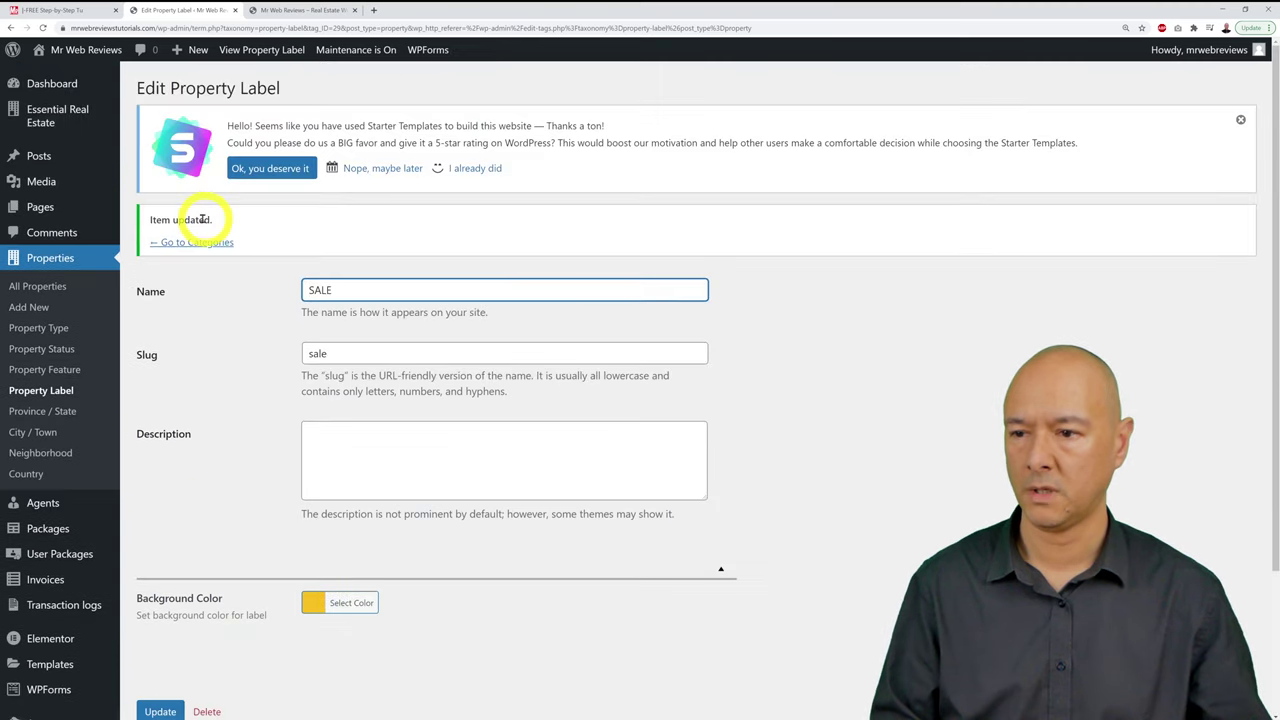
click(196, 242)
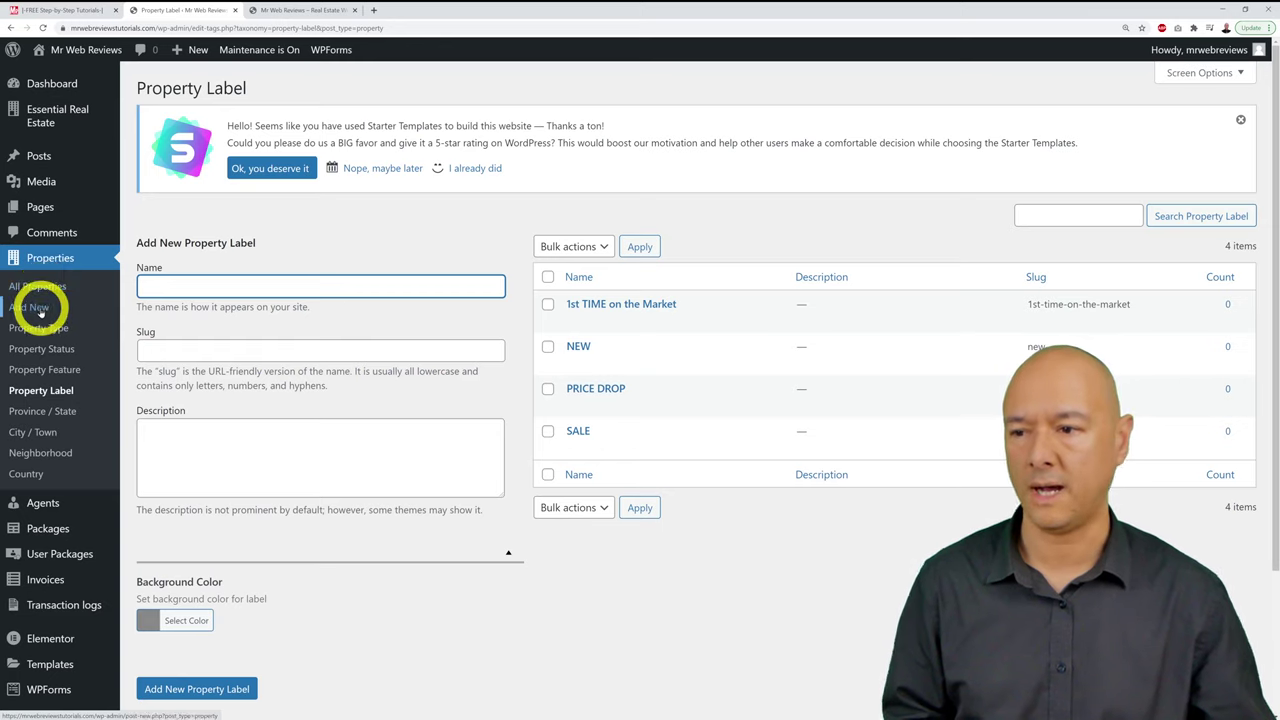
click(37, 289)
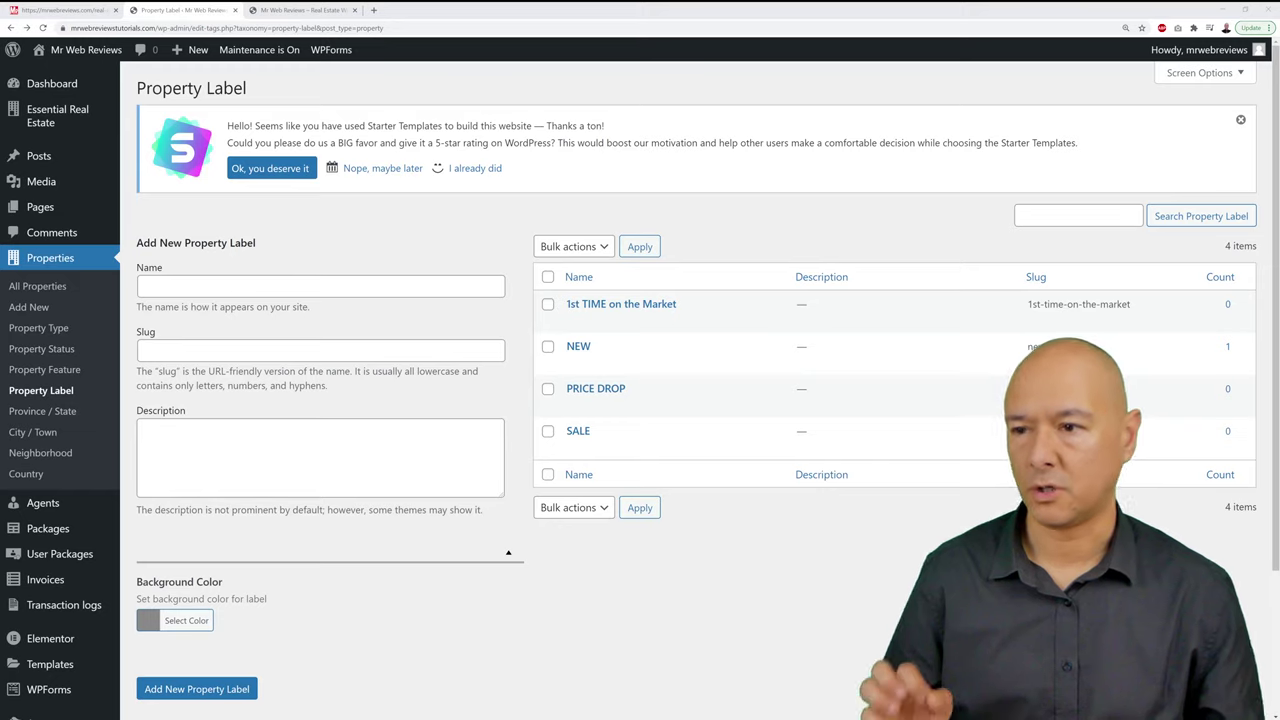
mouse_move(55, 112)
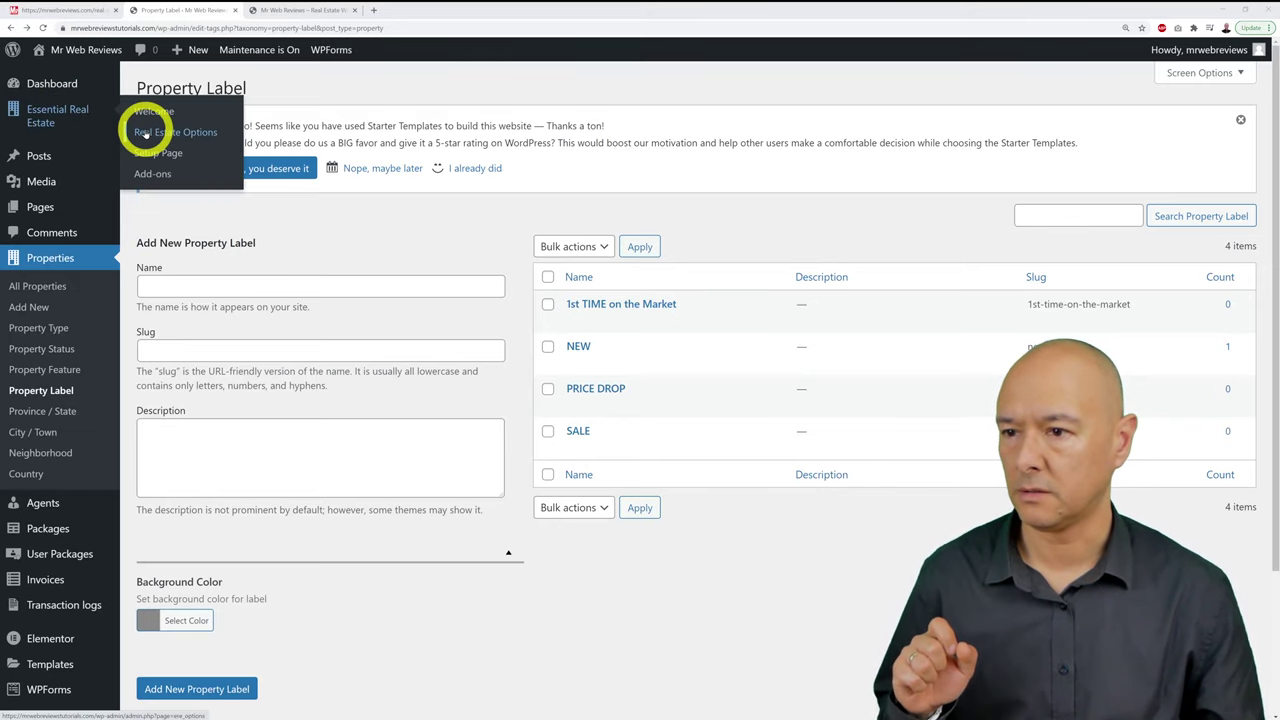
Step: In the real estate options, set property size and land area units to Square Meters (m2)
click(180, 133)
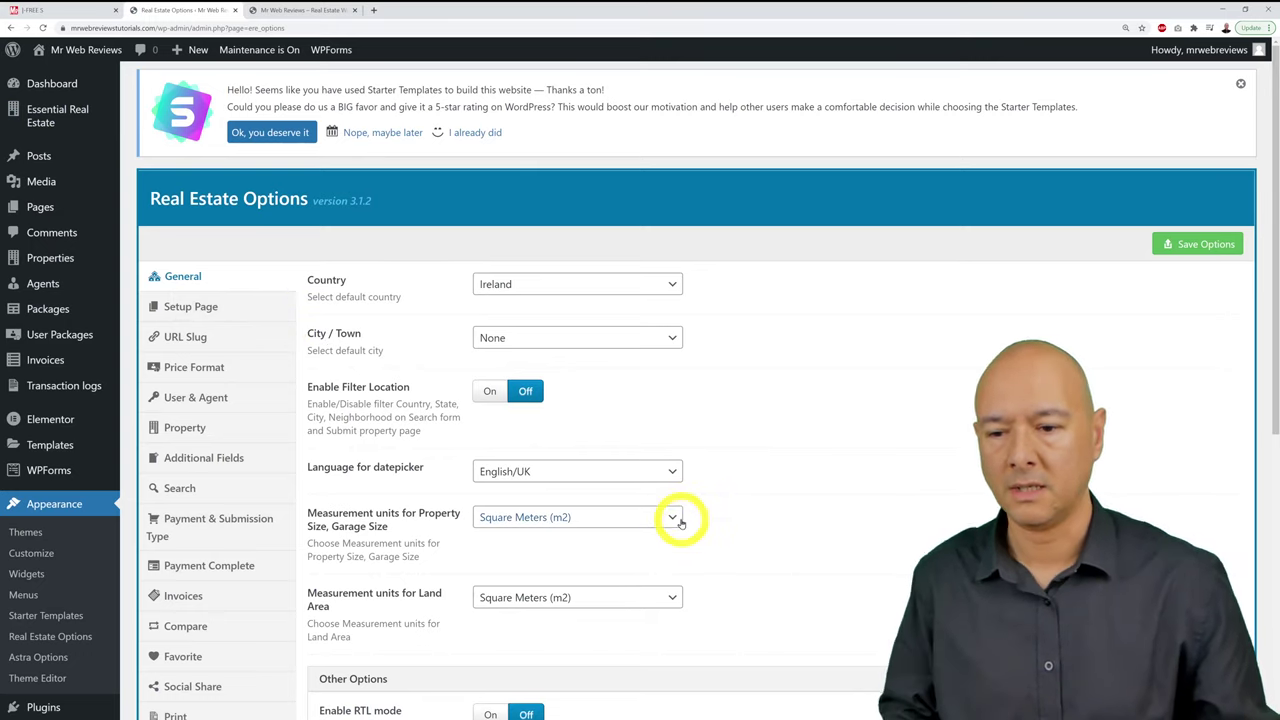
click(676, 518)
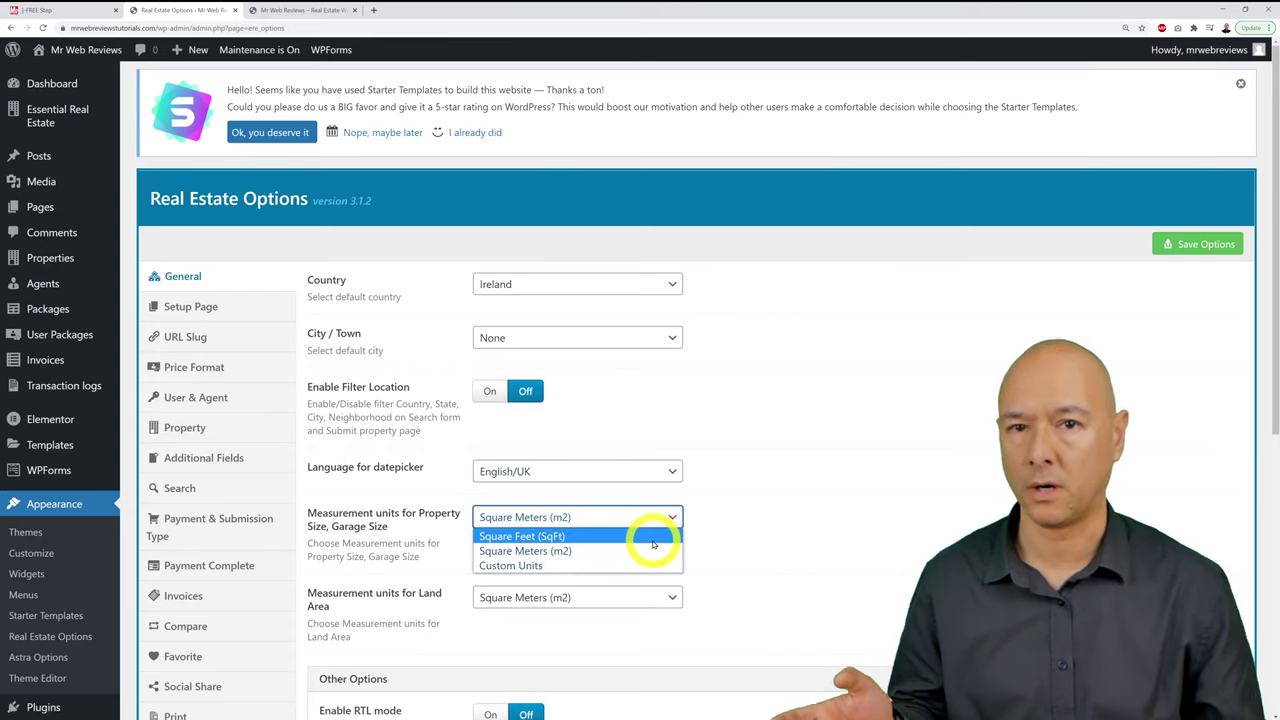
click(645, 537)
click(651, 598)
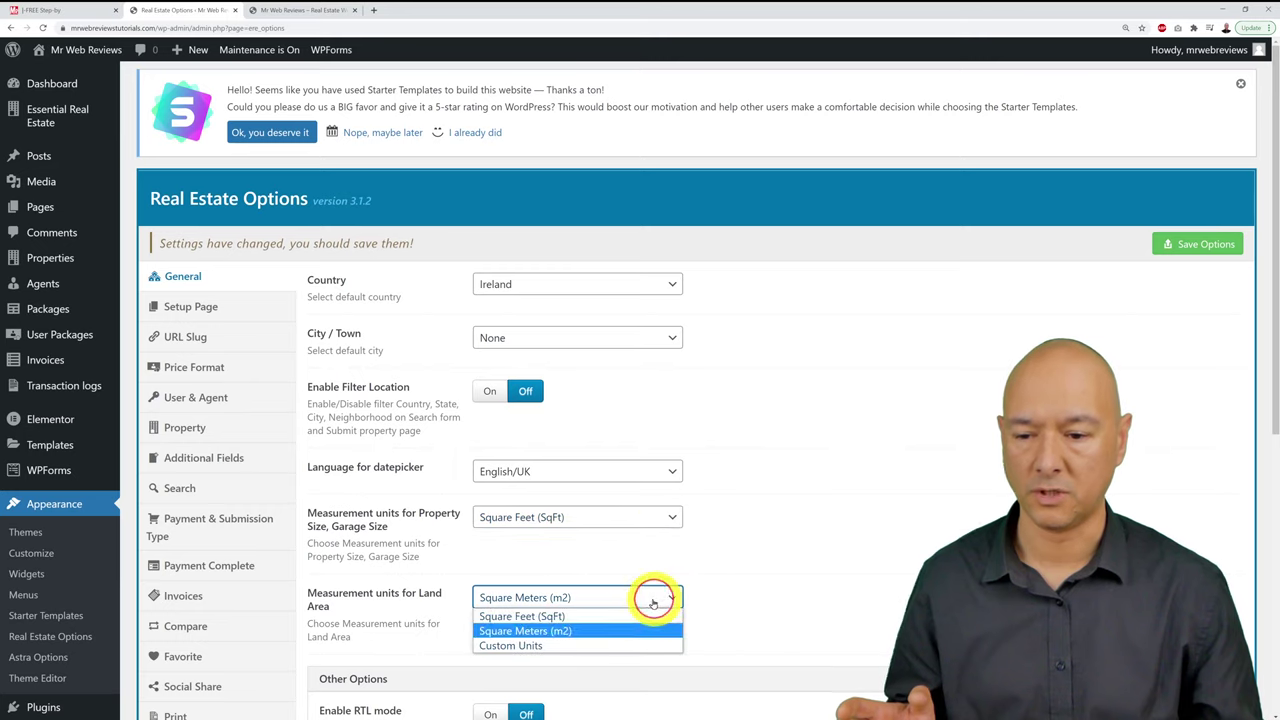
click(640, 611)
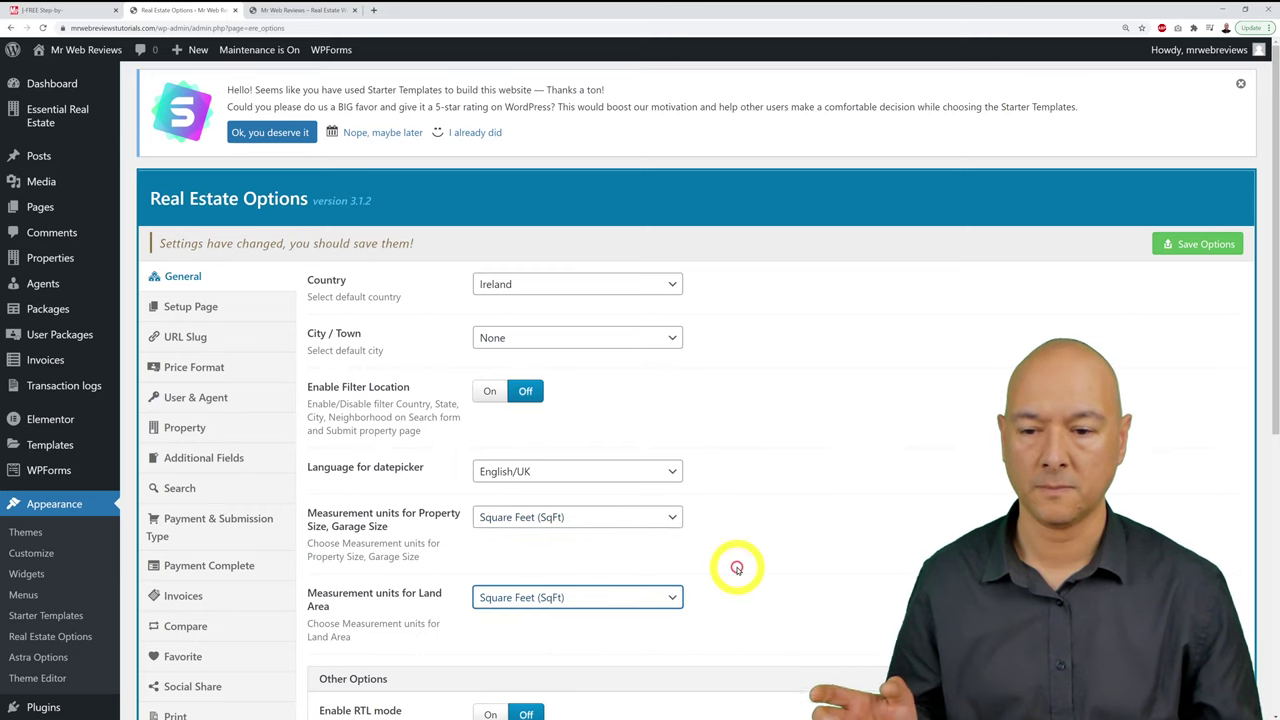
click(674, 517)
click(668, 547)
click(667, 604)
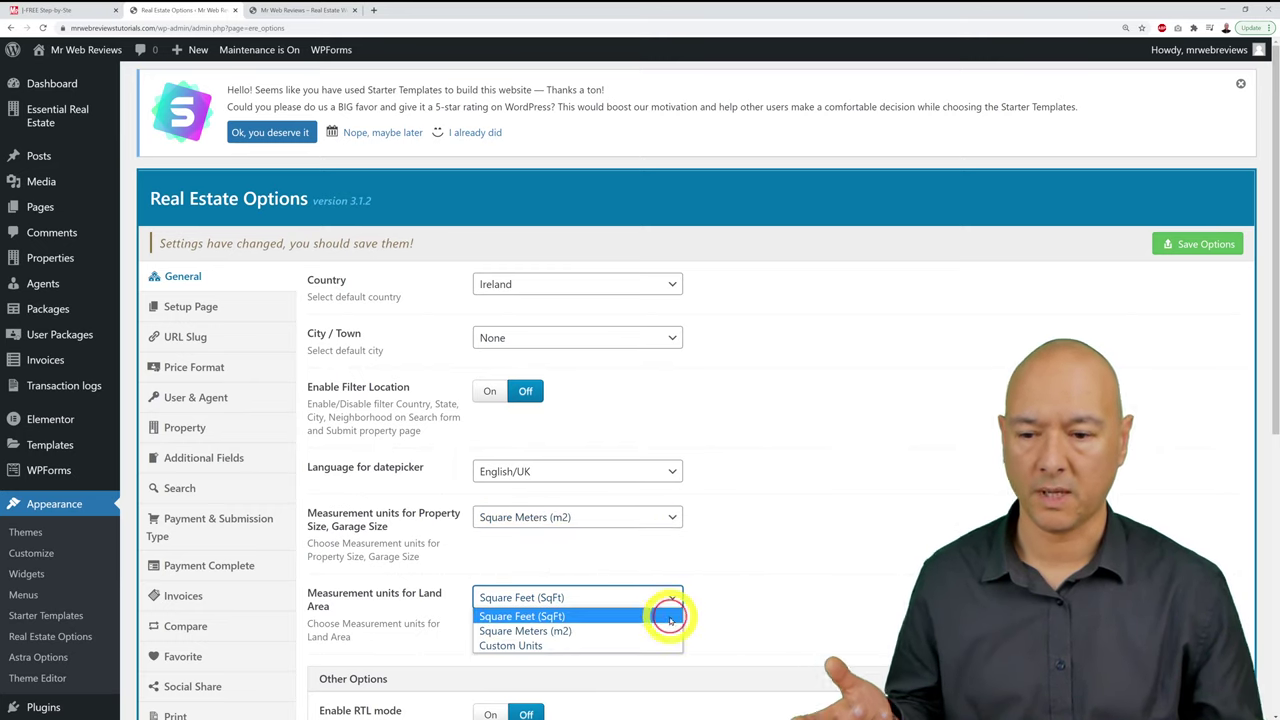
click(687, 627)
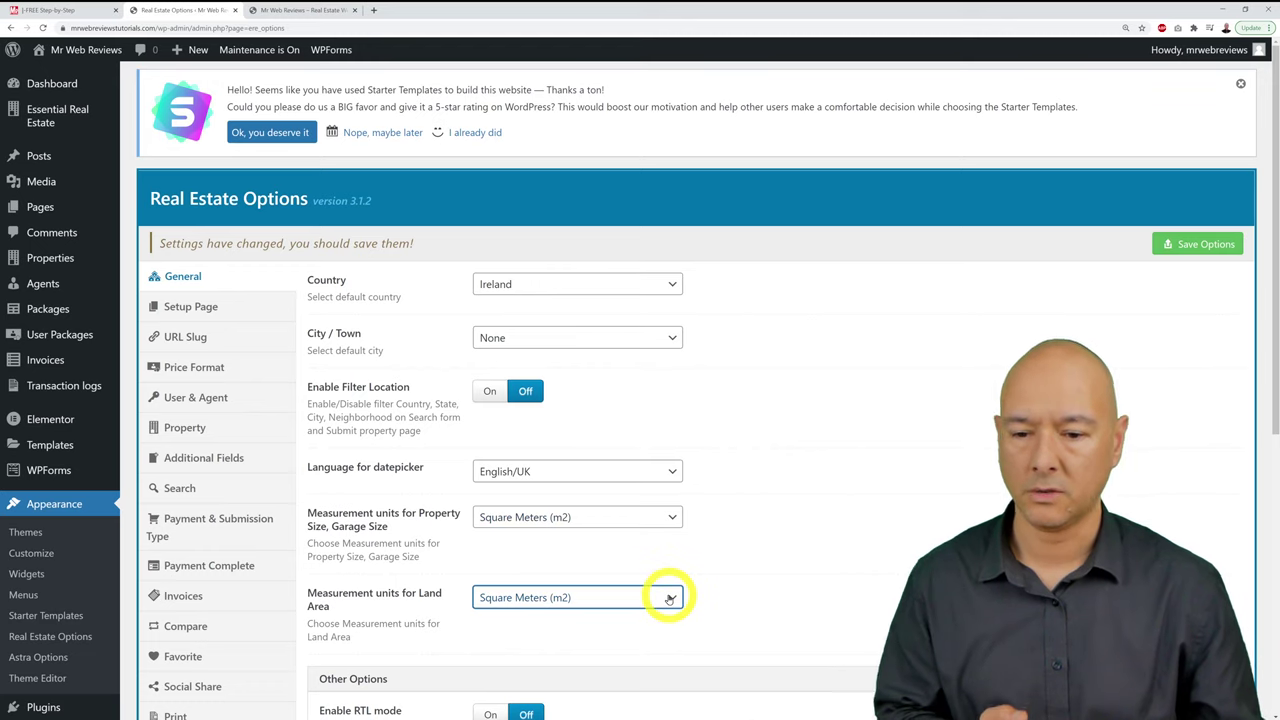
Step: Try Custom Units for land area, revert it to Square Meters (m2), and save the options
click(666, 597)
click(638, 645)
scroll(749, 597, down, 3)
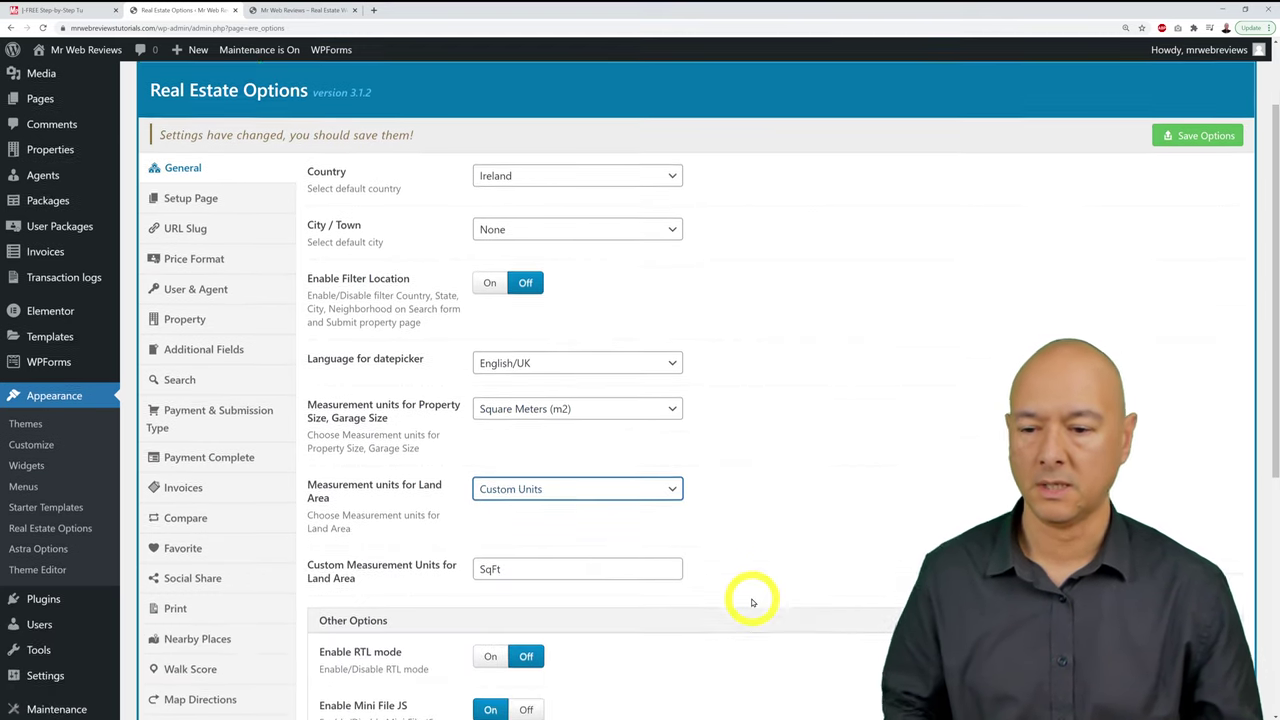
click(540, 522)
double_click(540, 522)
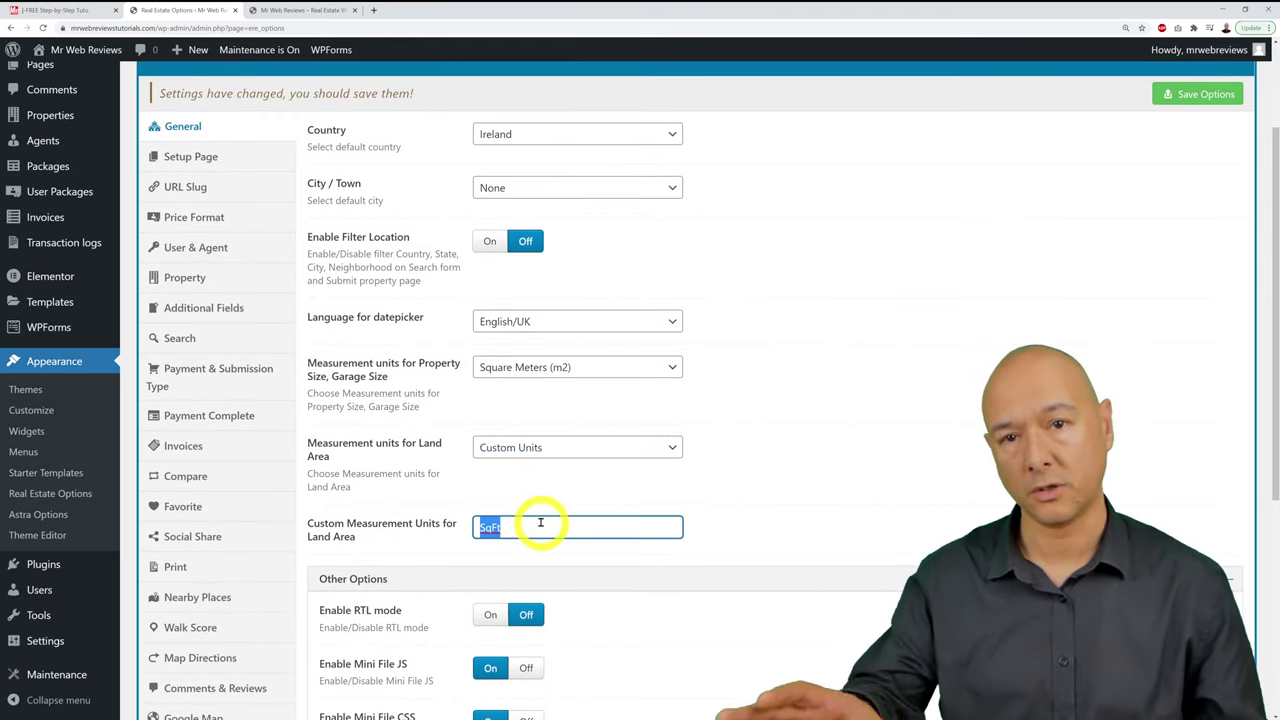
click(658, 450)
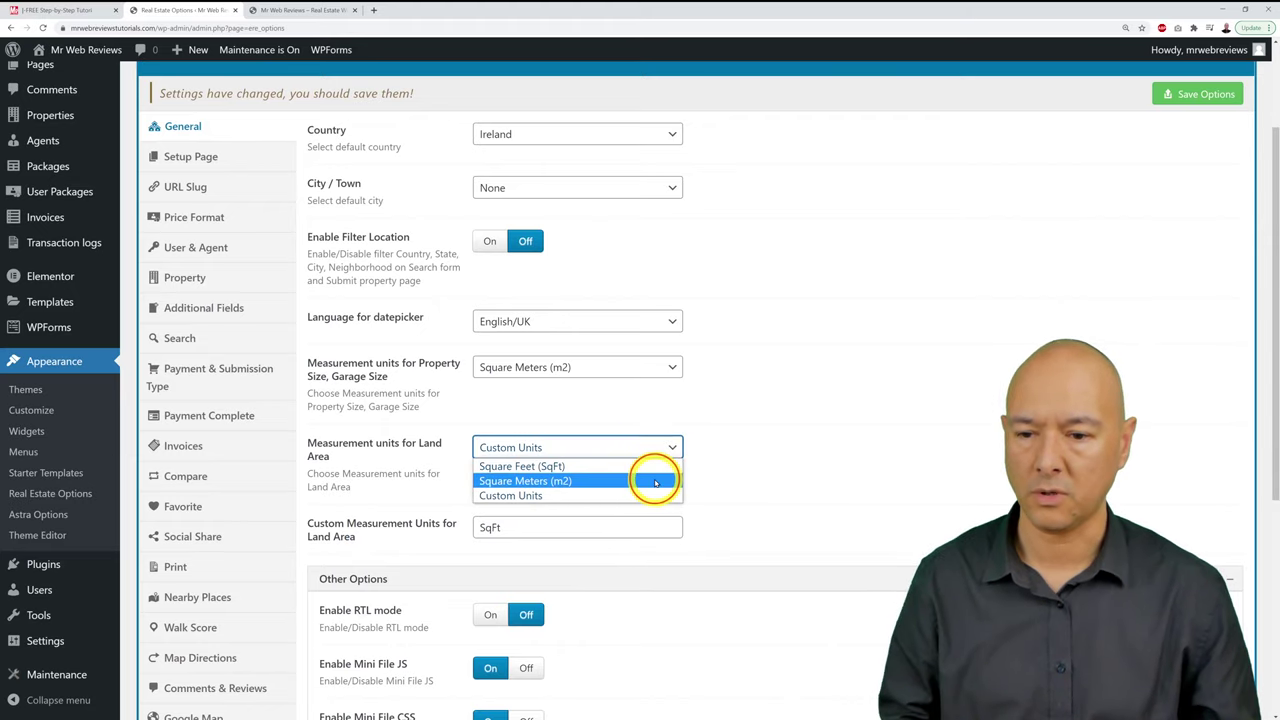
click(670, 480)
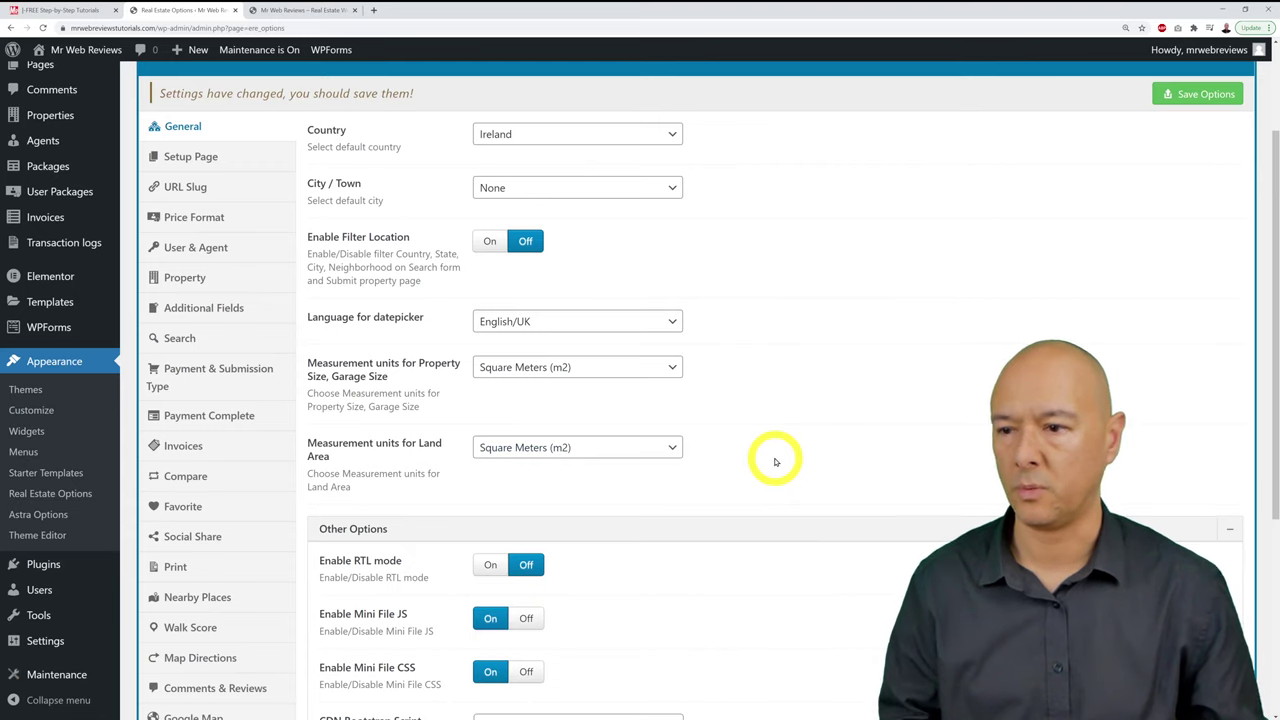
click(1198, 94)
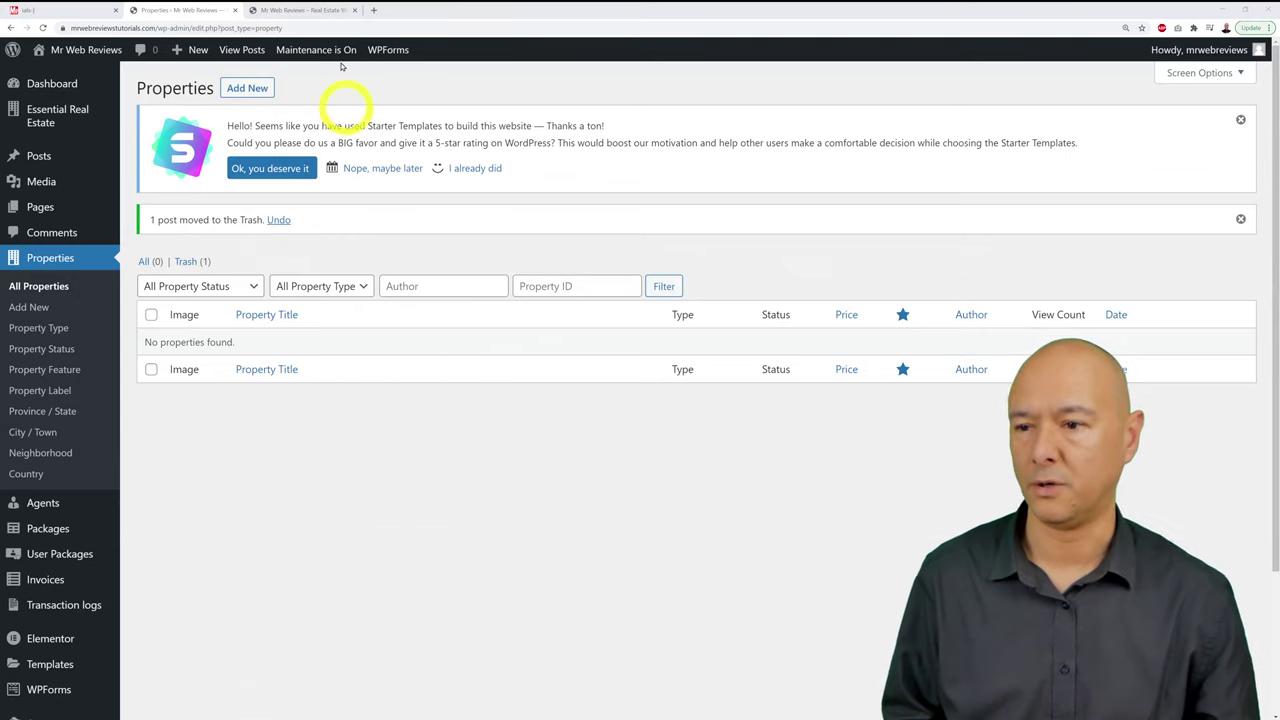
Step: Add a property titled '5 Bedroom House in the Countryside' with the description 'Your description goes here'
click(245, 88)
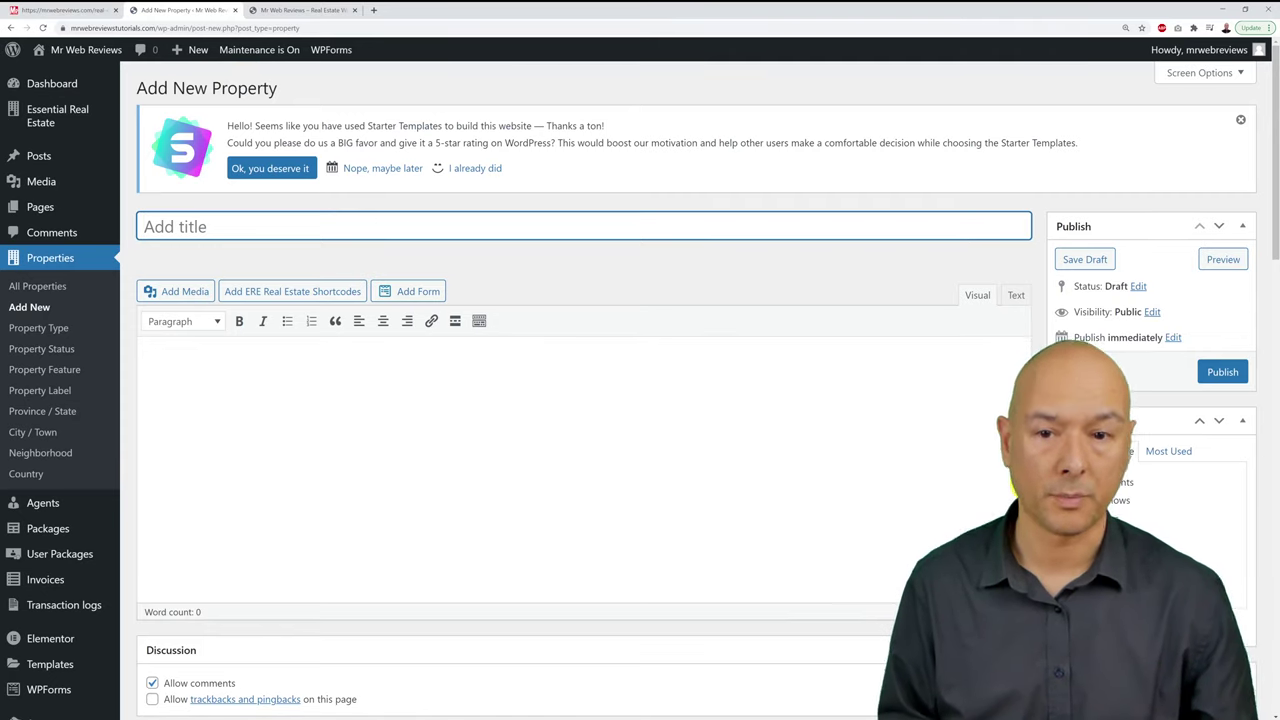
click(691, 222)
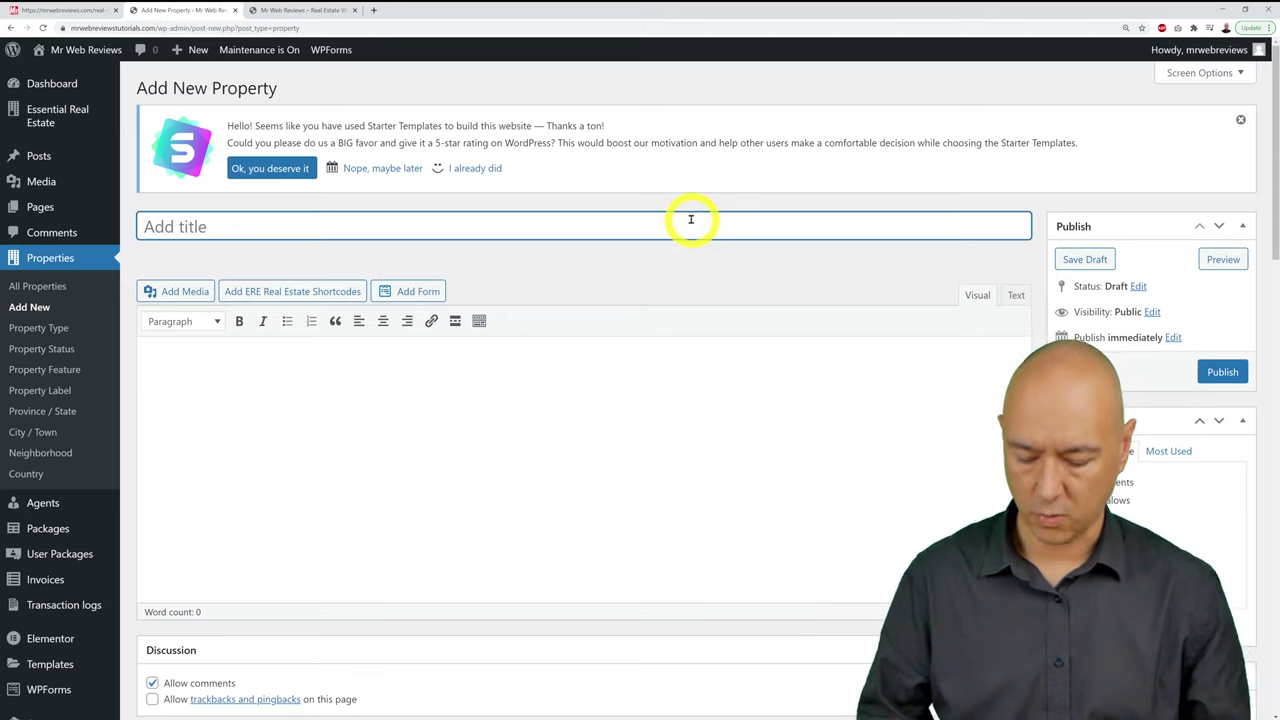
text(5 Bed)
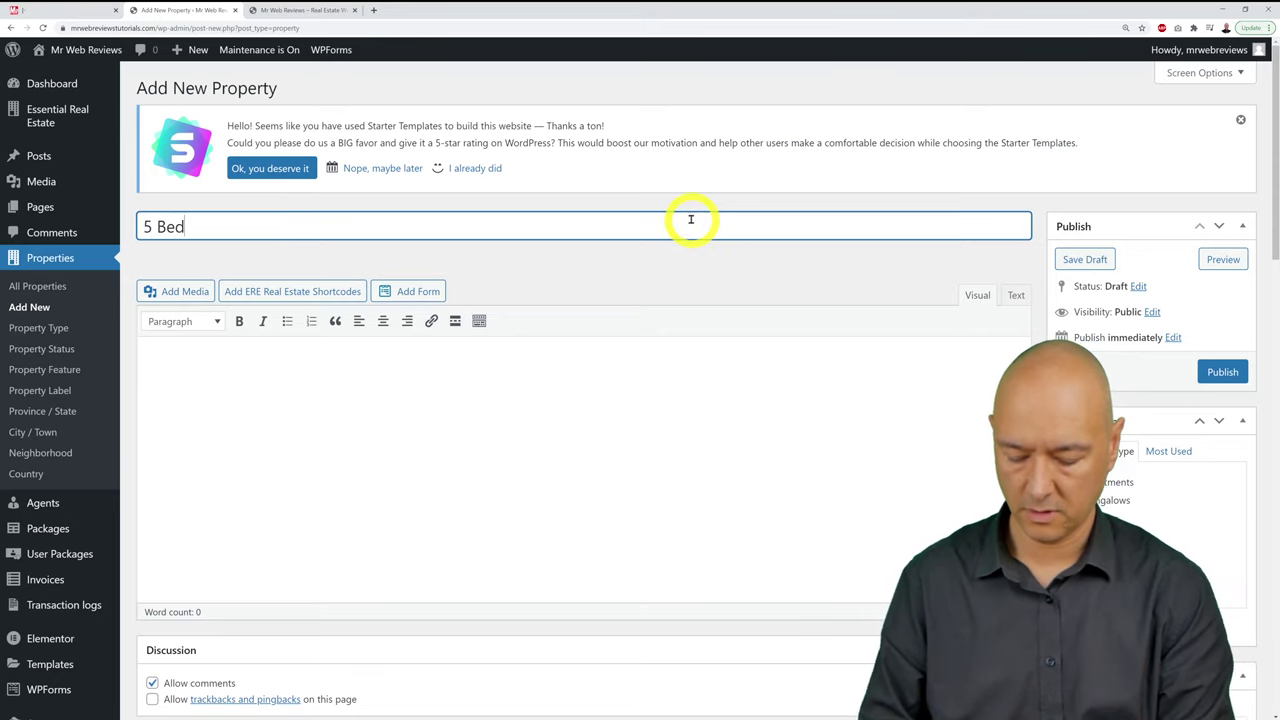
text(room Hous)
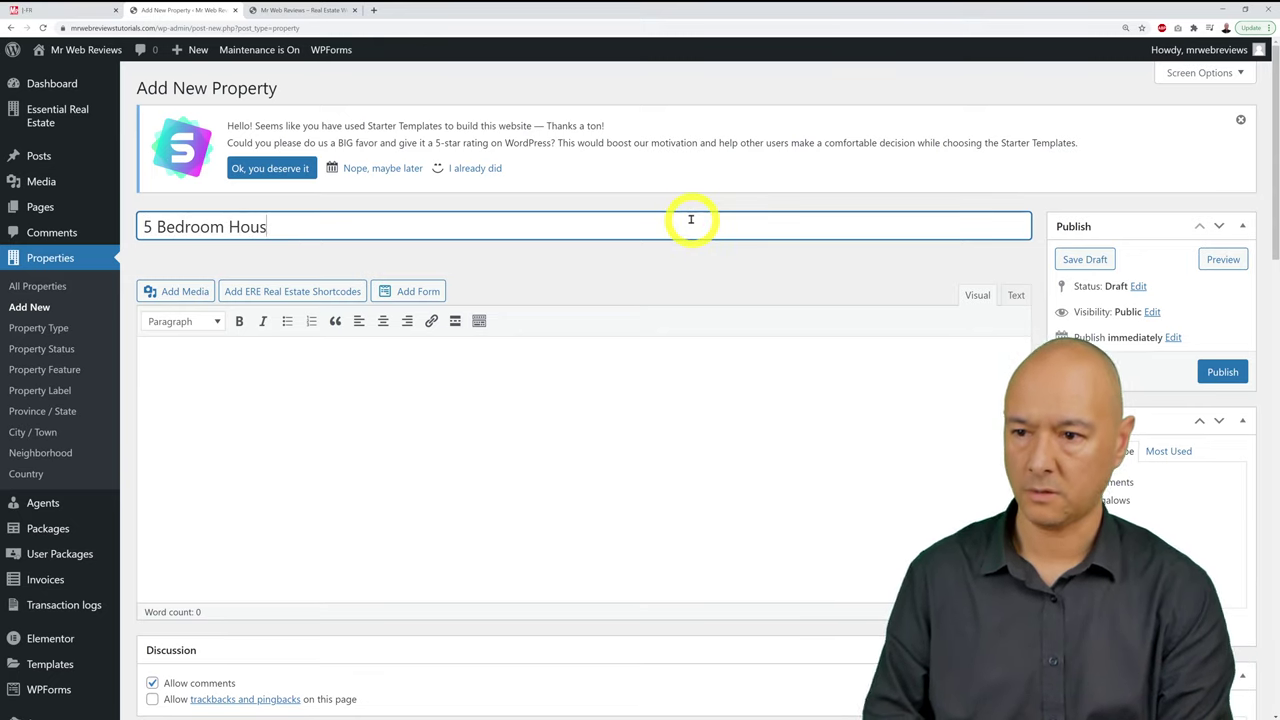
text(e in the )
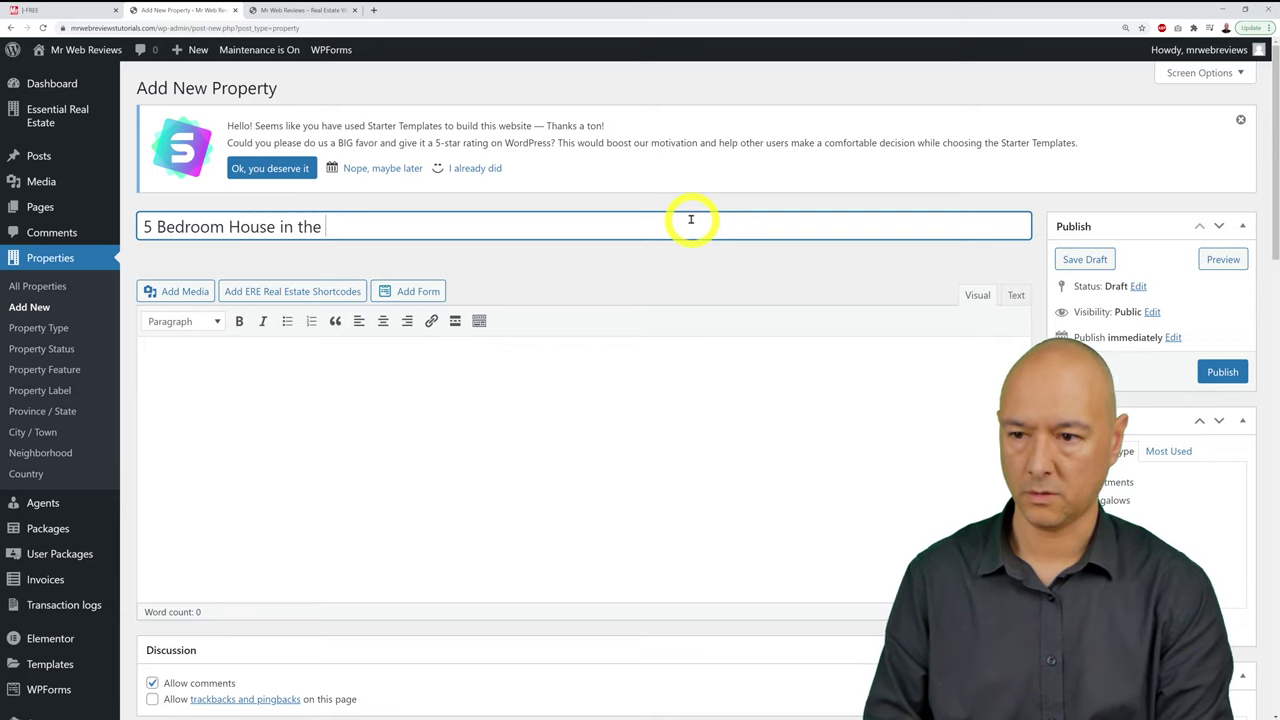
text(Countru)
key(BackSpace)
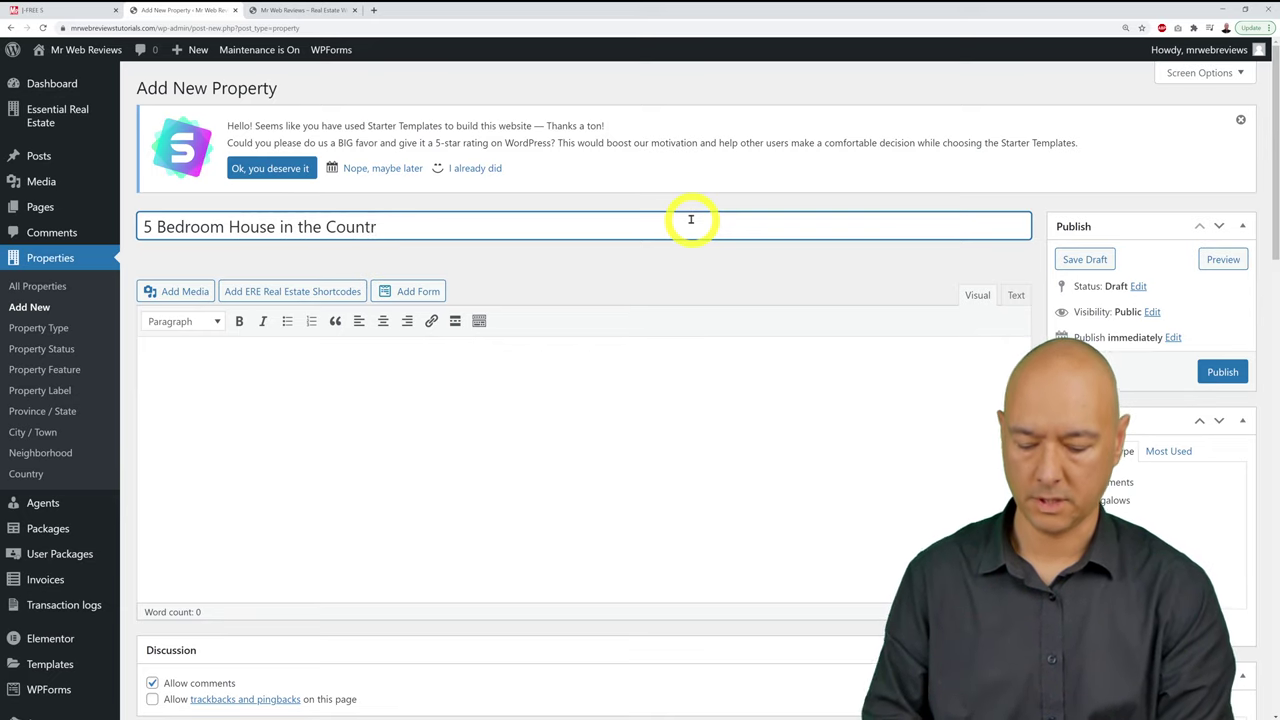
text(yside)
click(691, 363)
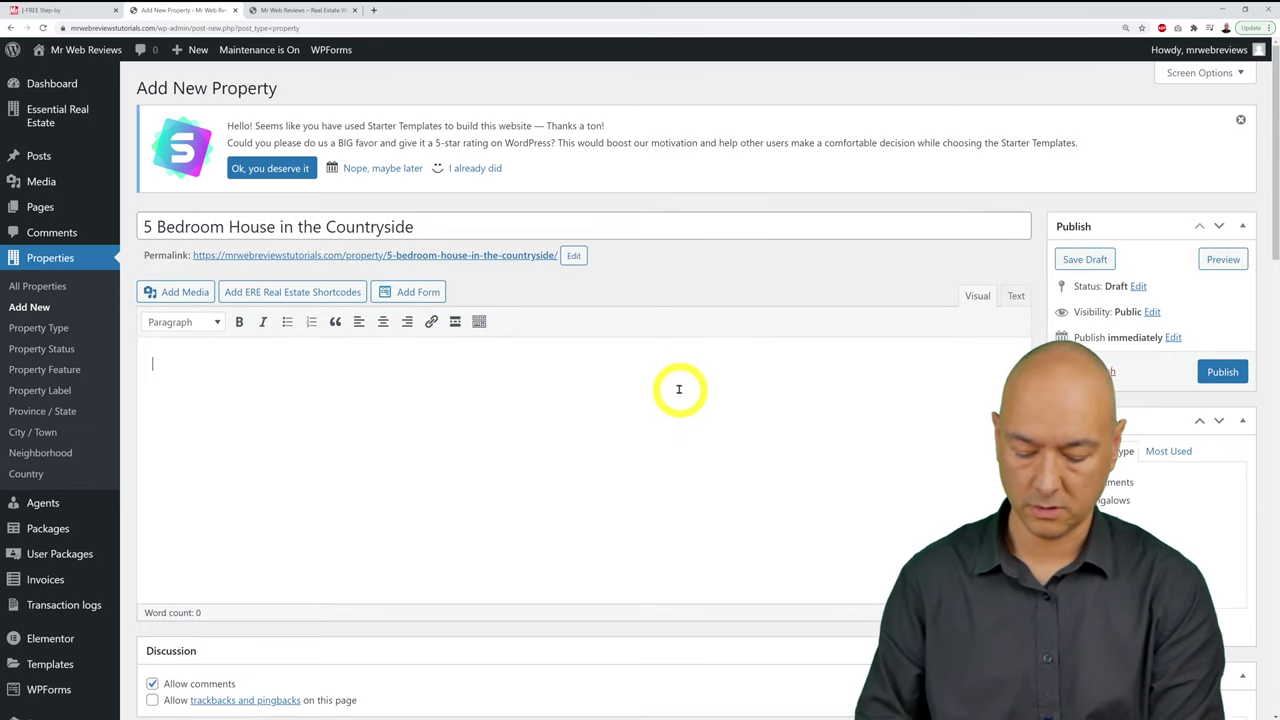
text(Your descripti)
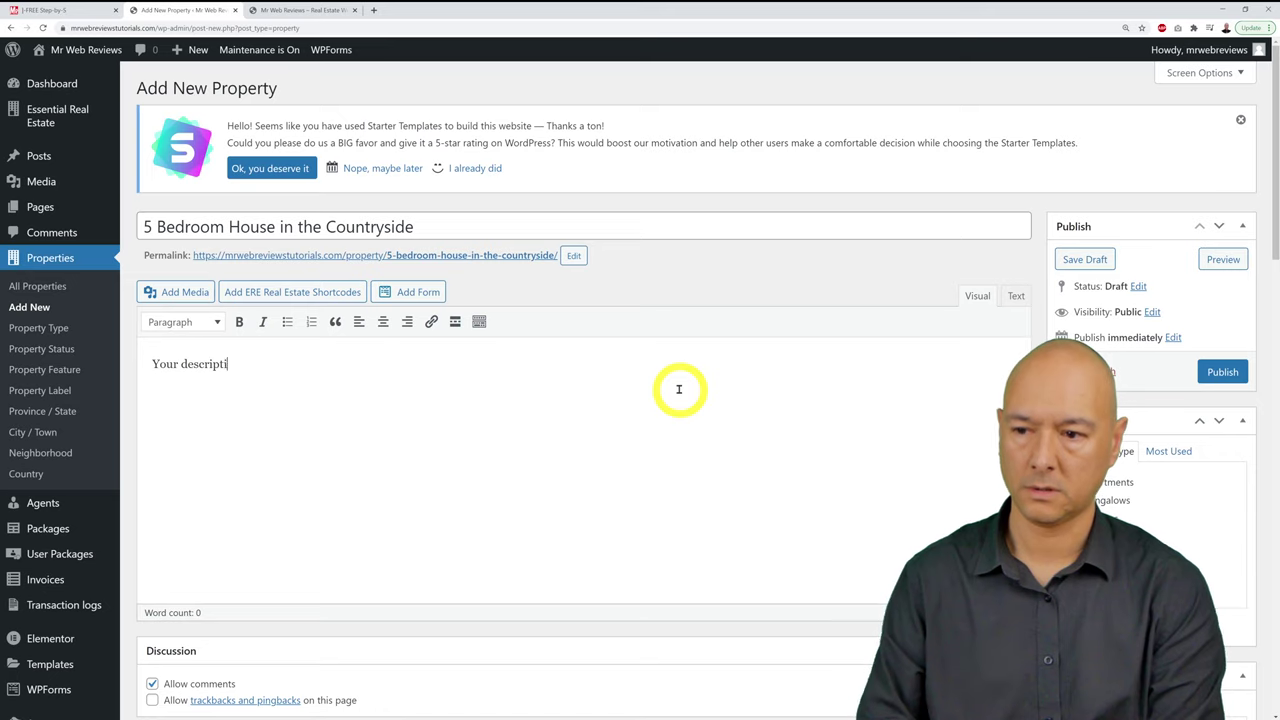
text(on goes here.)
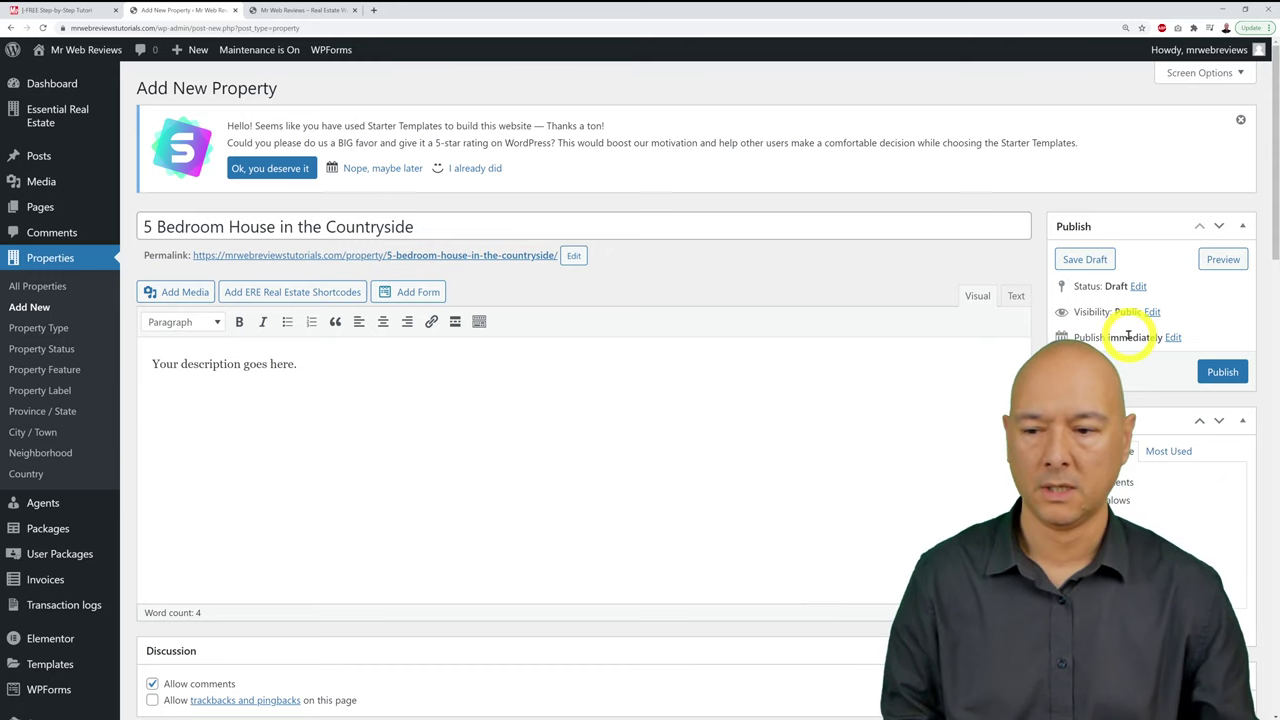
scroll(1134, 334, down, 3)
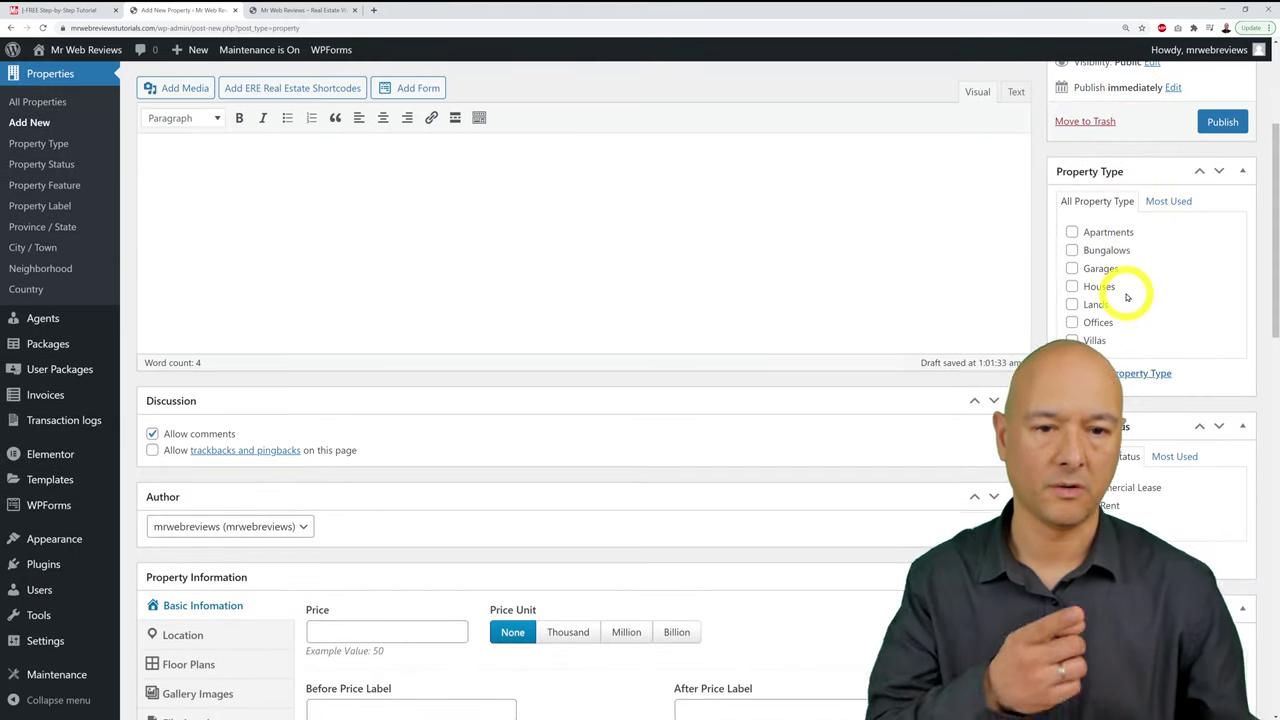
scroll(1170, 420, down, 1)
scroll(1187, 440, down, 1)
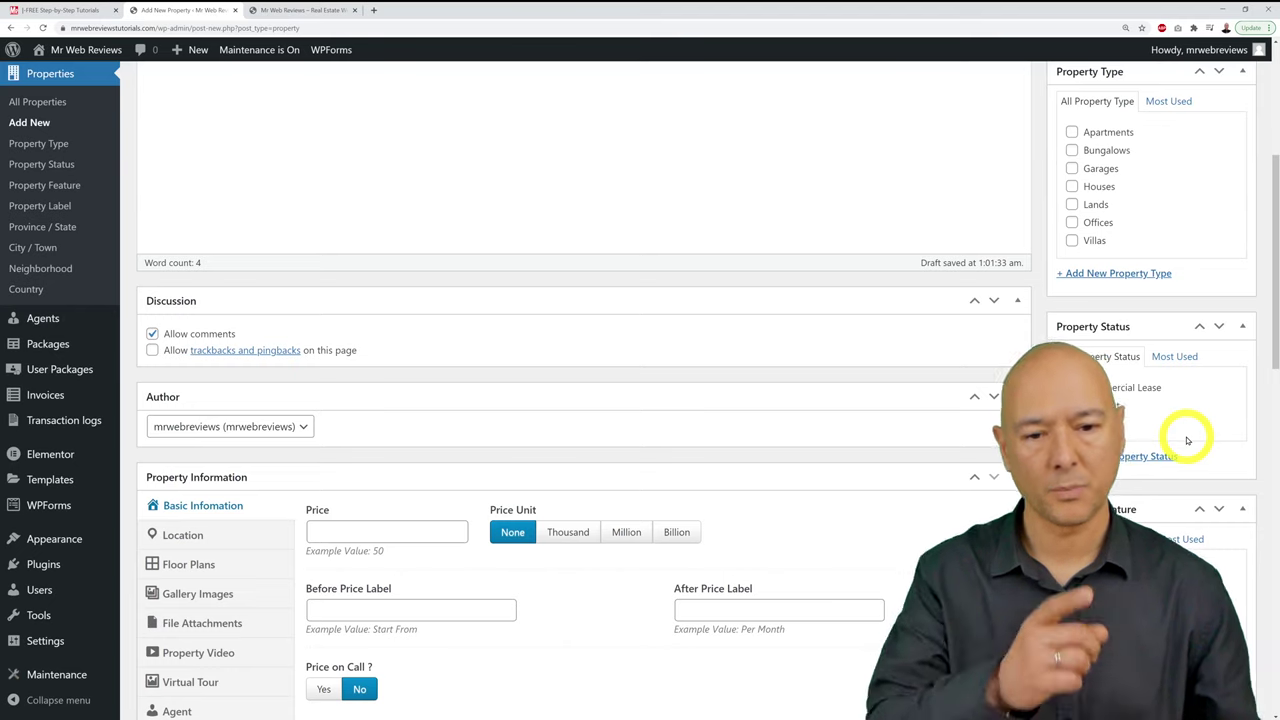
scroll(1187, 440, down, 3)
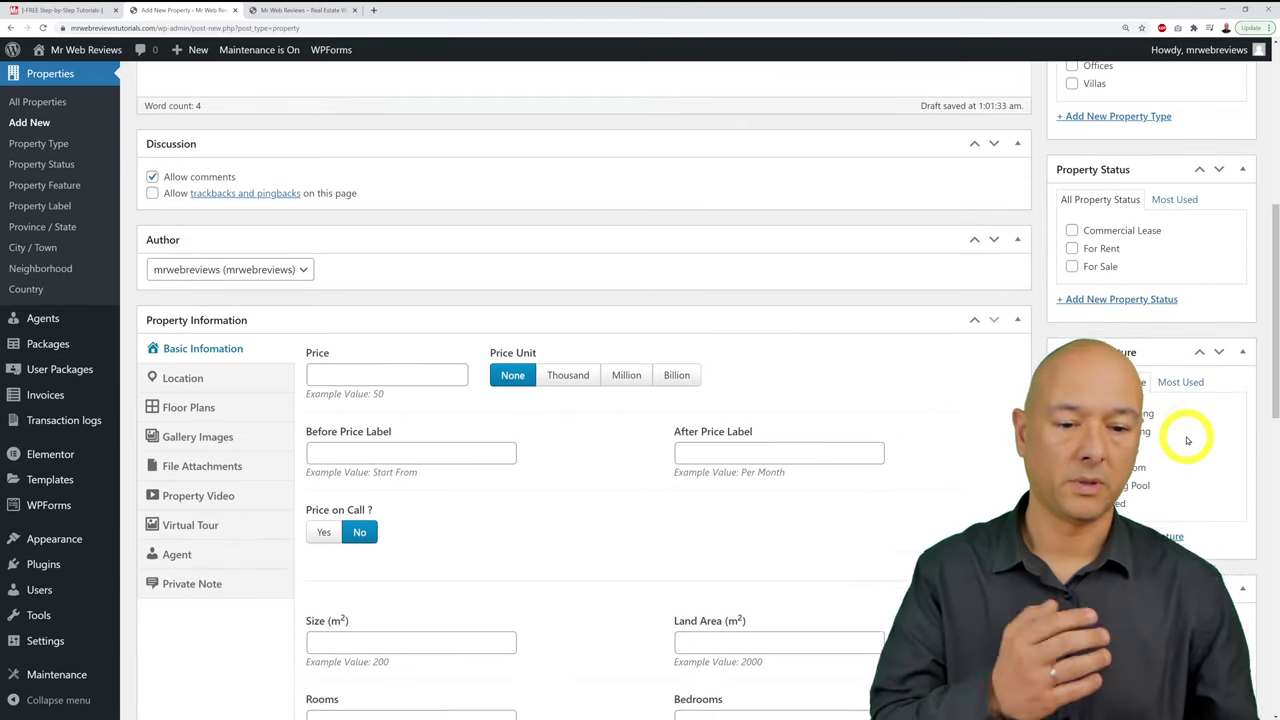
scroll(1187, 440, down, 4)
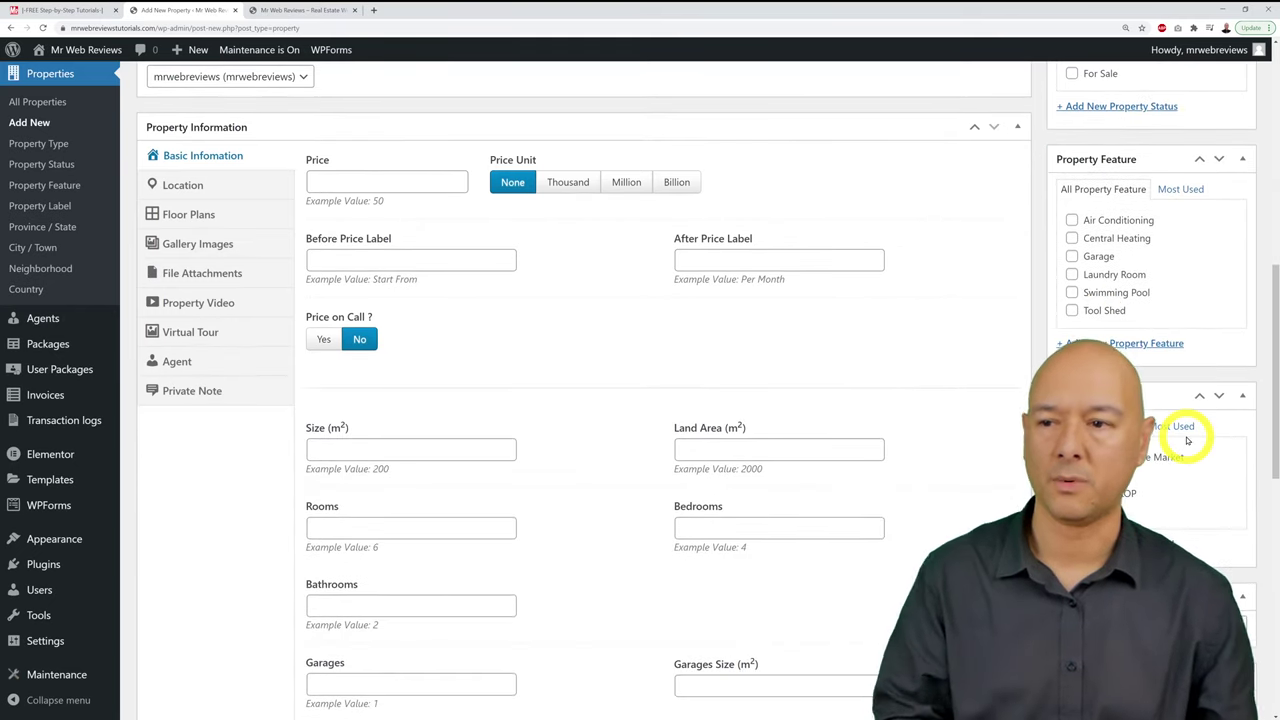
scroll(360, 463, up, 1)
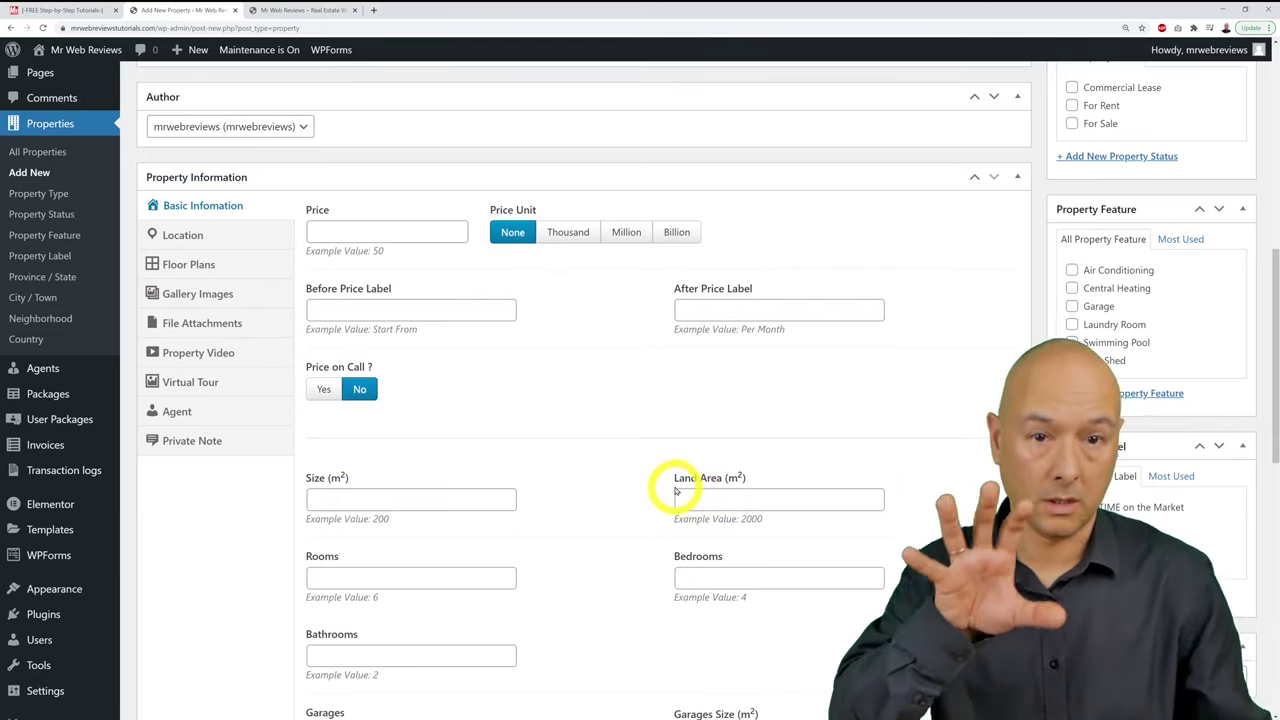
scroll(671, 488, up, 11)
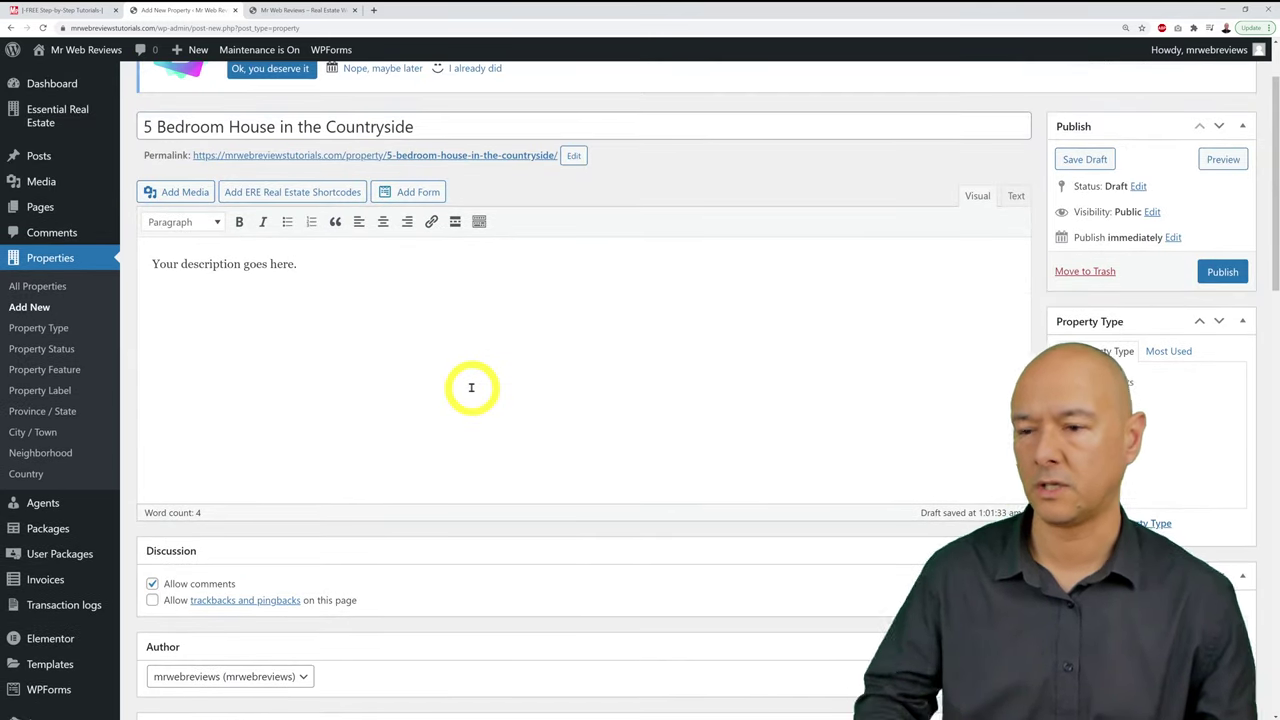
click(471, 387)
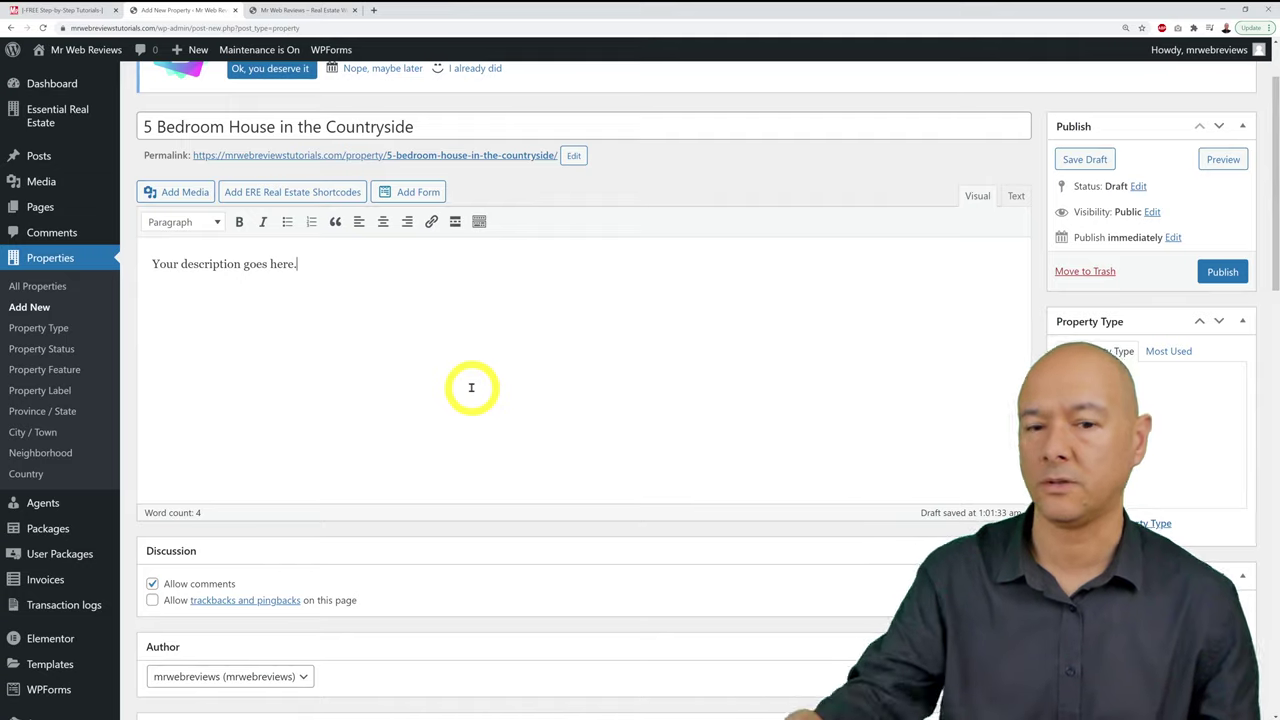
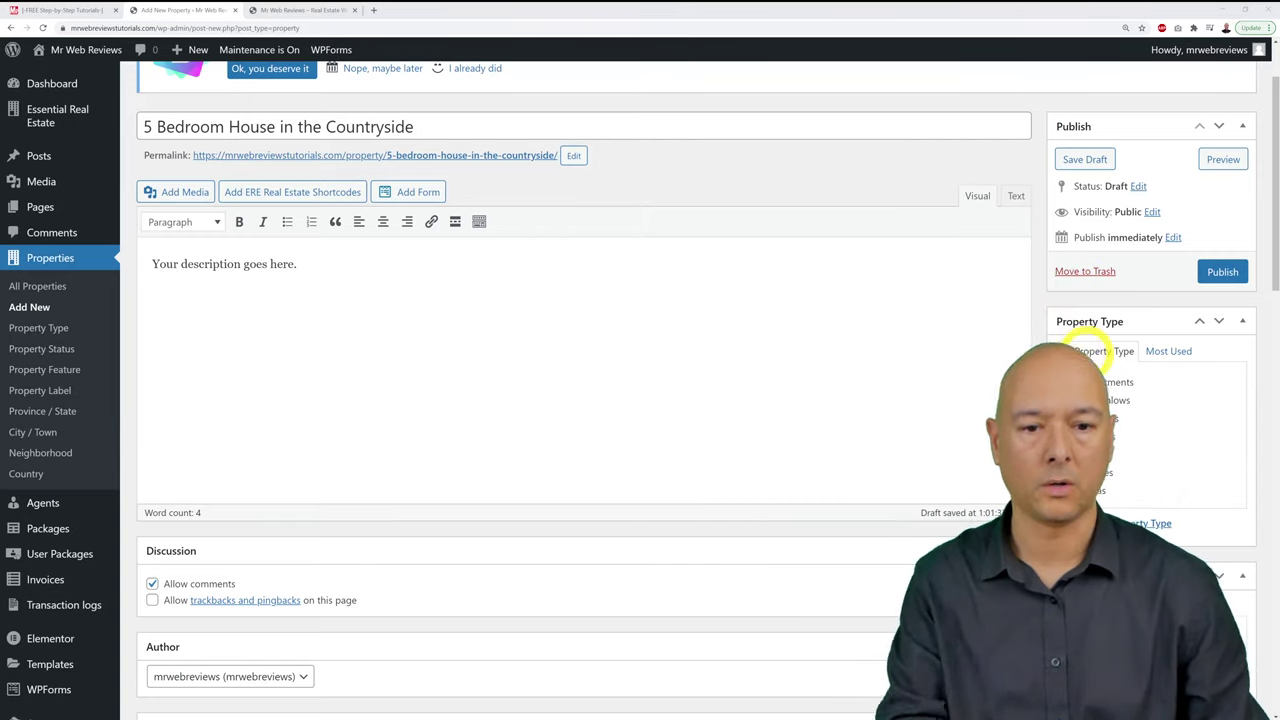
Step: Mark the property type as Houses
scroll(1249, 390, down, 1)
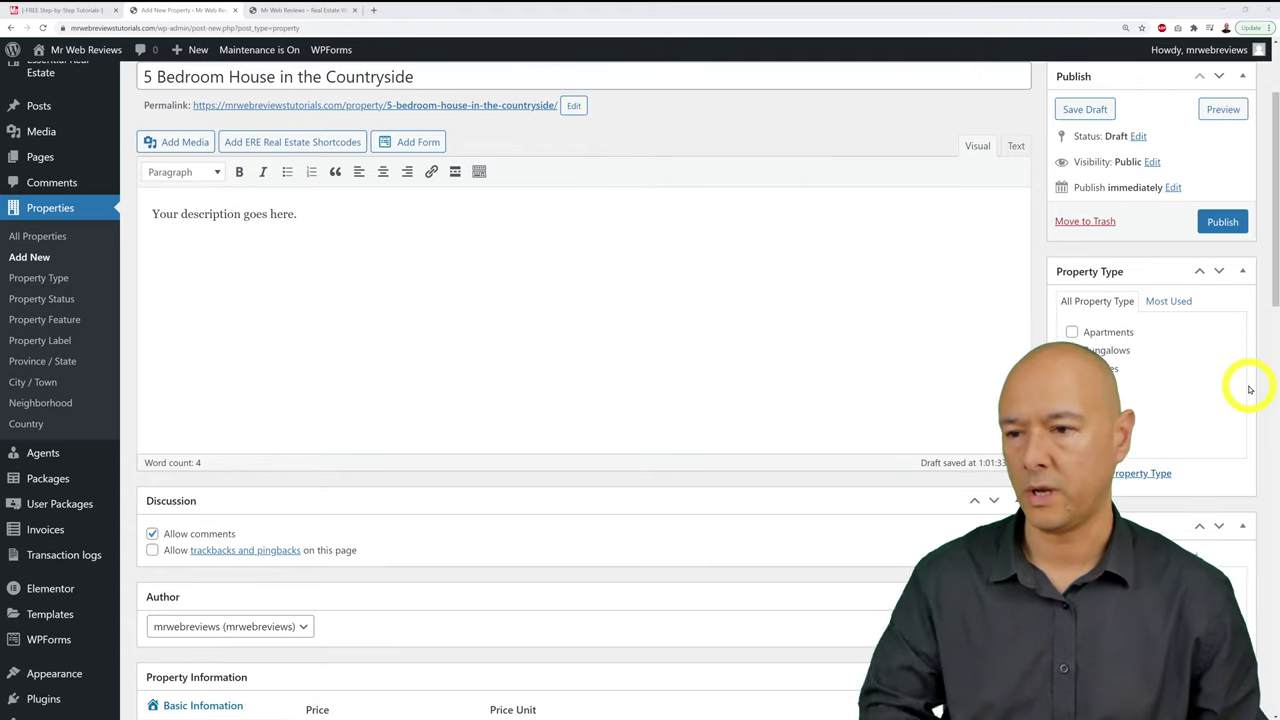
scroll(1249, 390, down, 1)
scroll(1249, 388, down, 1)
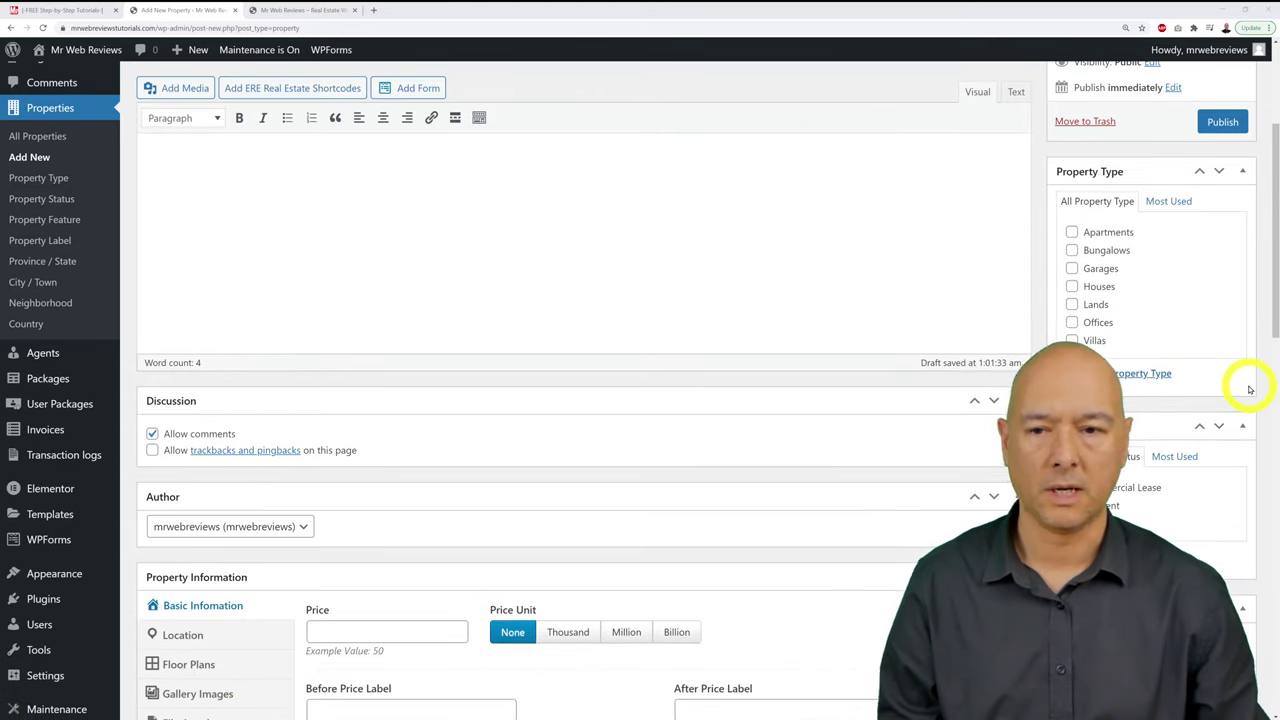
scroll(1249, 385, up, 1)
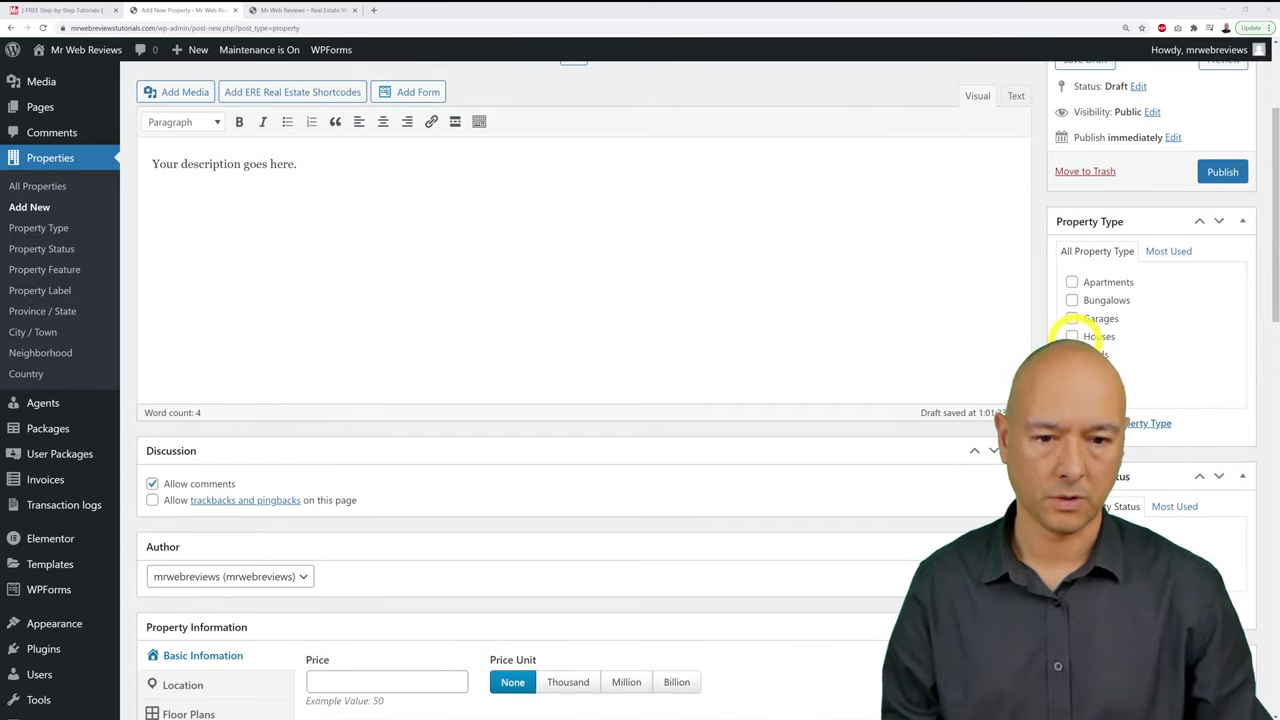
click(1085, 336)
Step: Set the property status to For Rent instead of For Sale
scroll(1257, 386, down, 3)
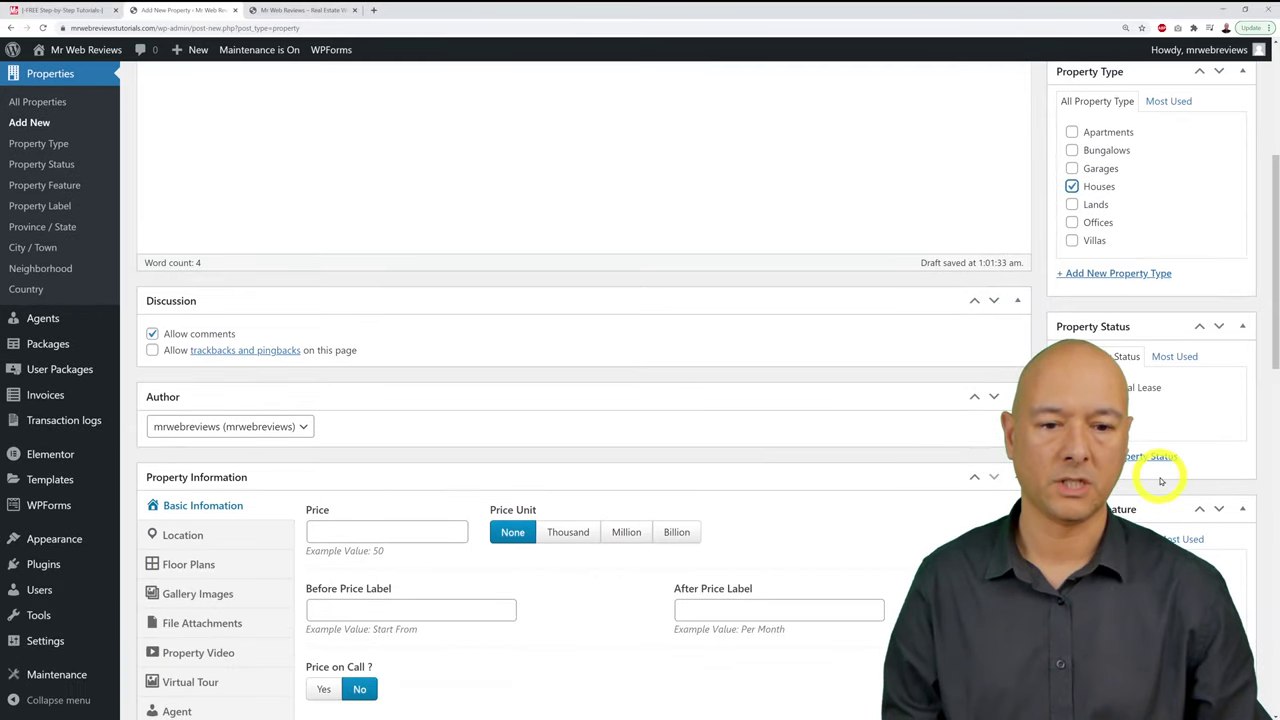
scroll(1270, 470, down, 2)
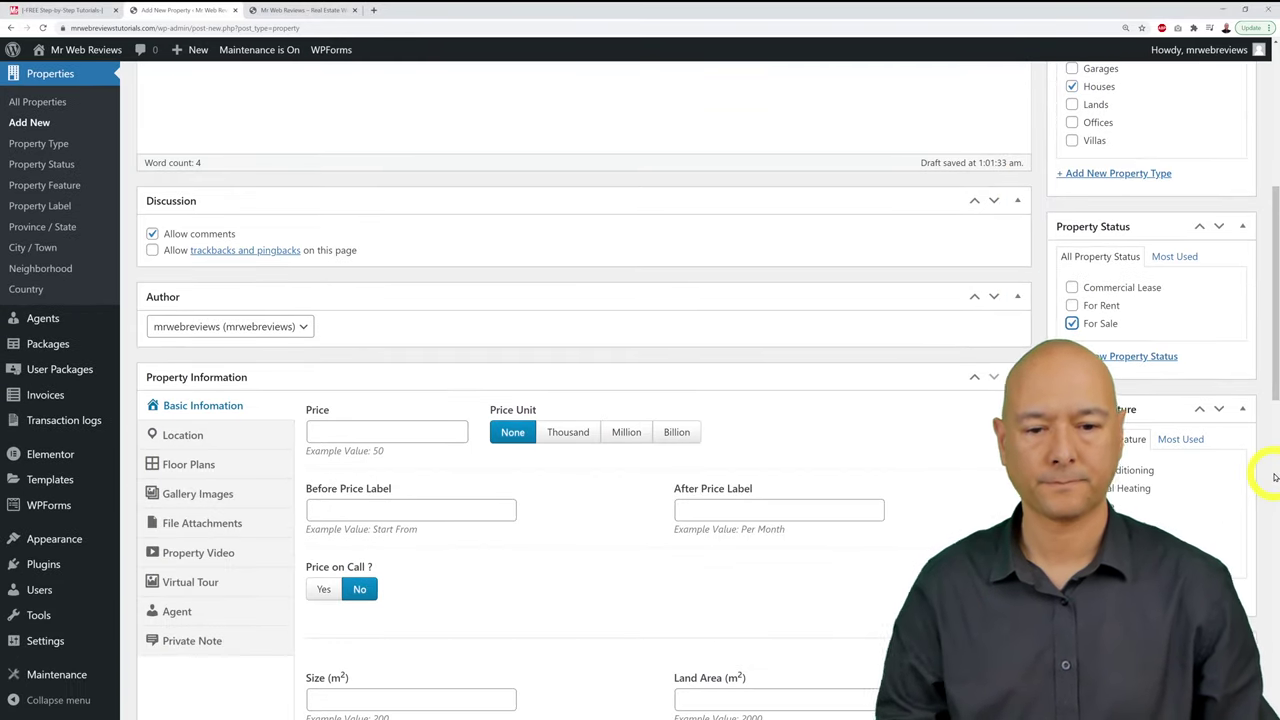
click(1072, 323)
click(1072, 305)
click(1072, 322)
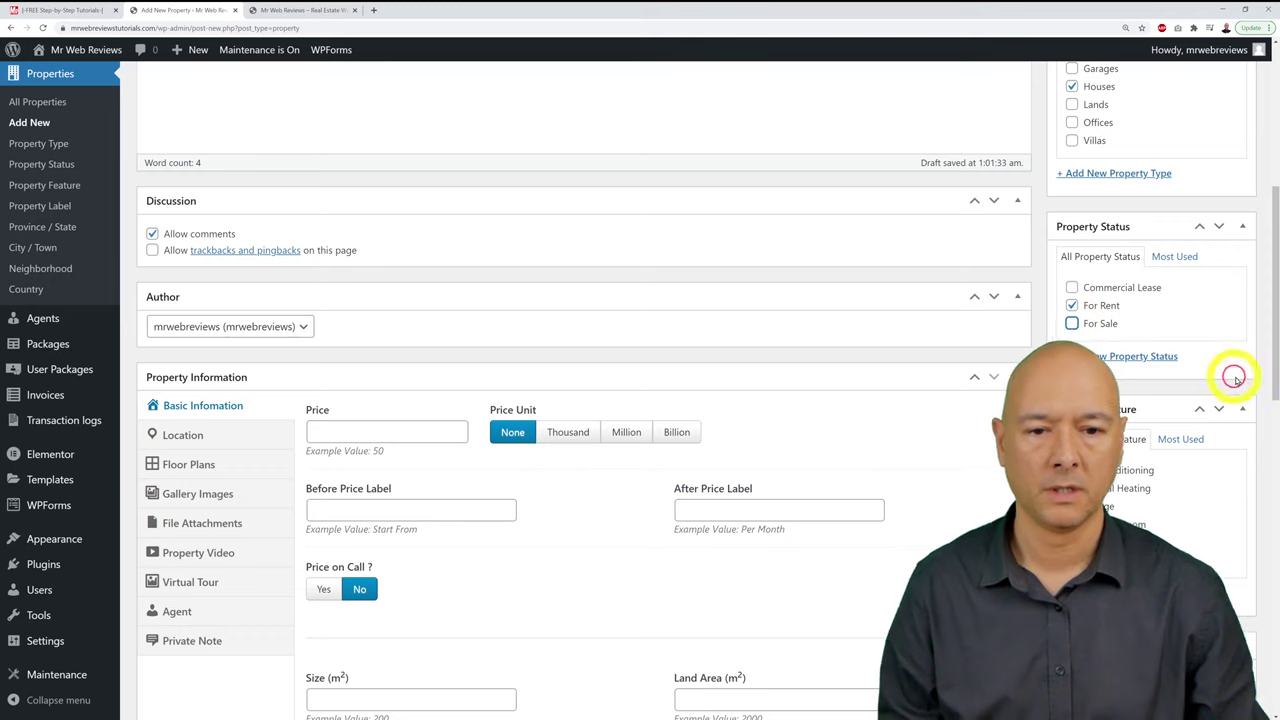
scroll(1261, 380, down, 3)
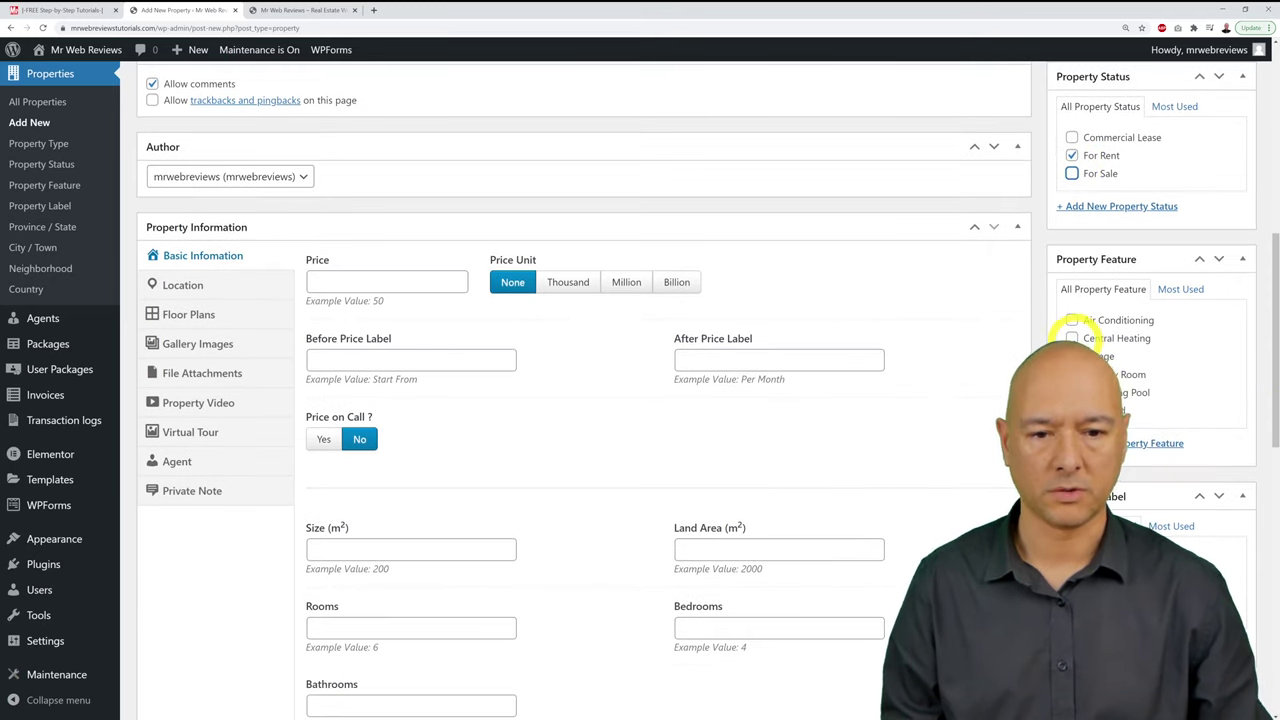
Step: Tick Central Heating, Garage, Laundry Room and Tool Shed, and add new features Dishwasher and Microwave
click(1072, 338)
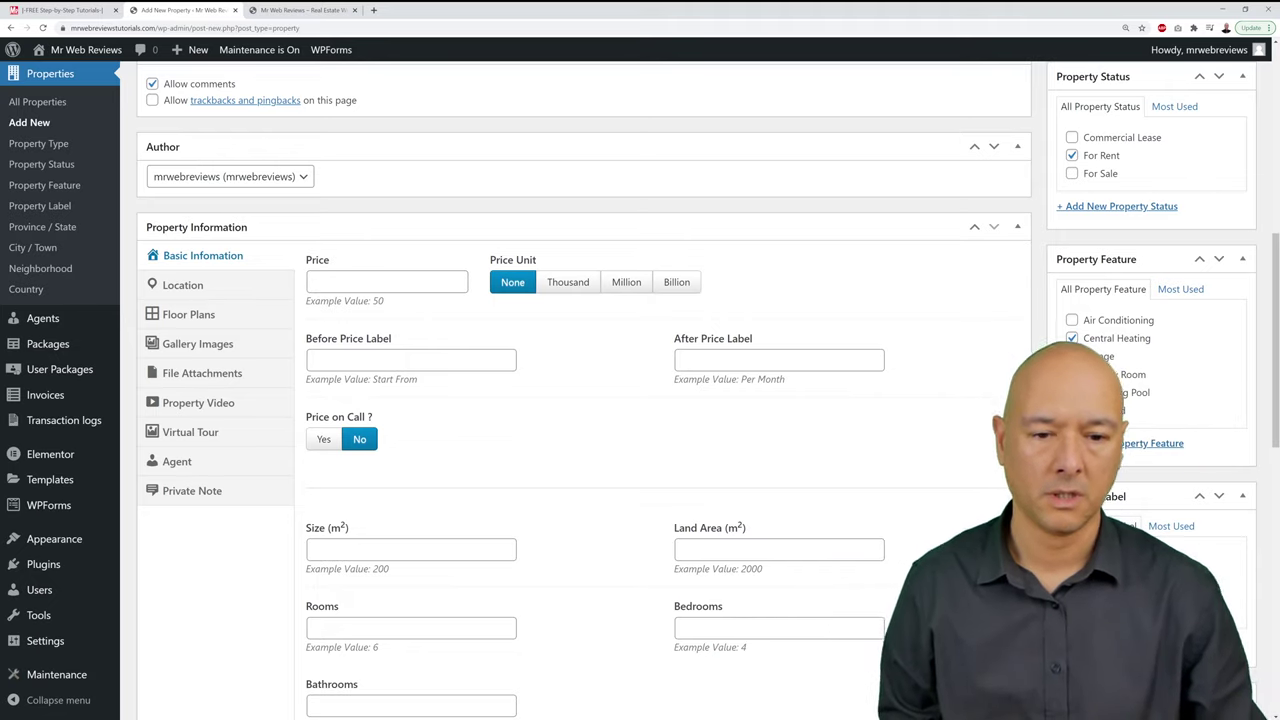
click(1122, 446)
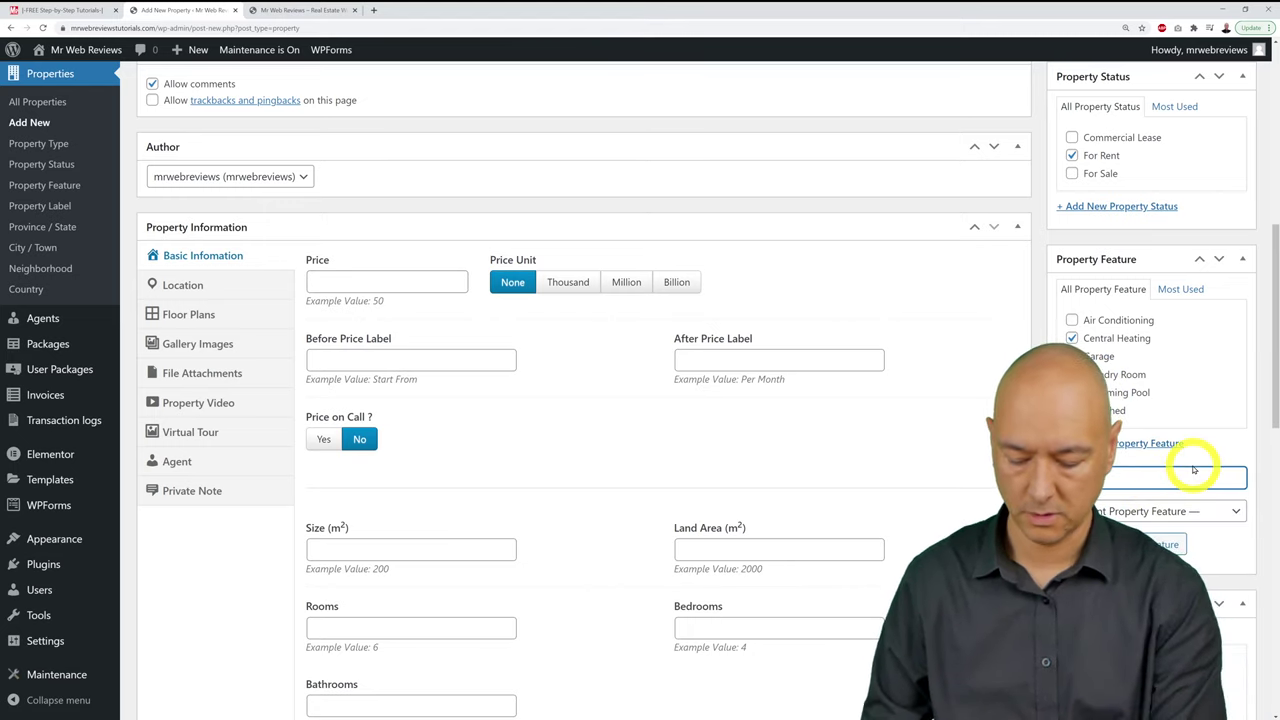
click(1174, 542)
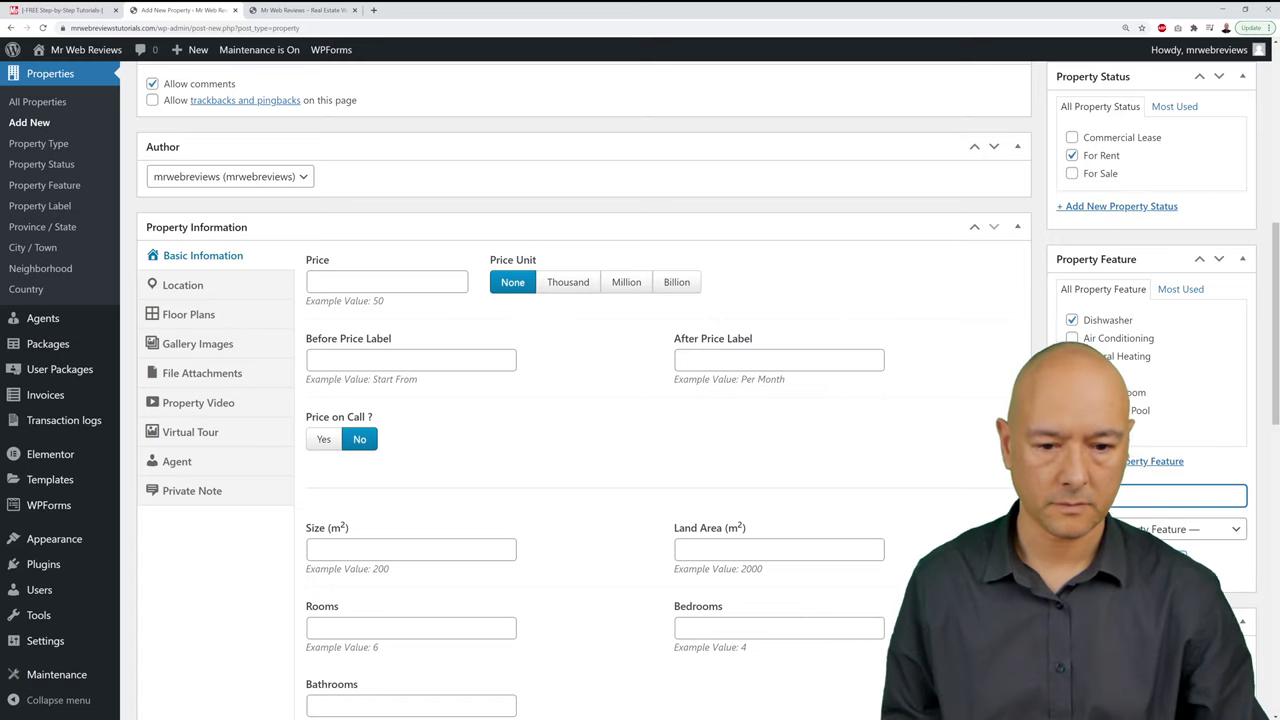
key(Return)
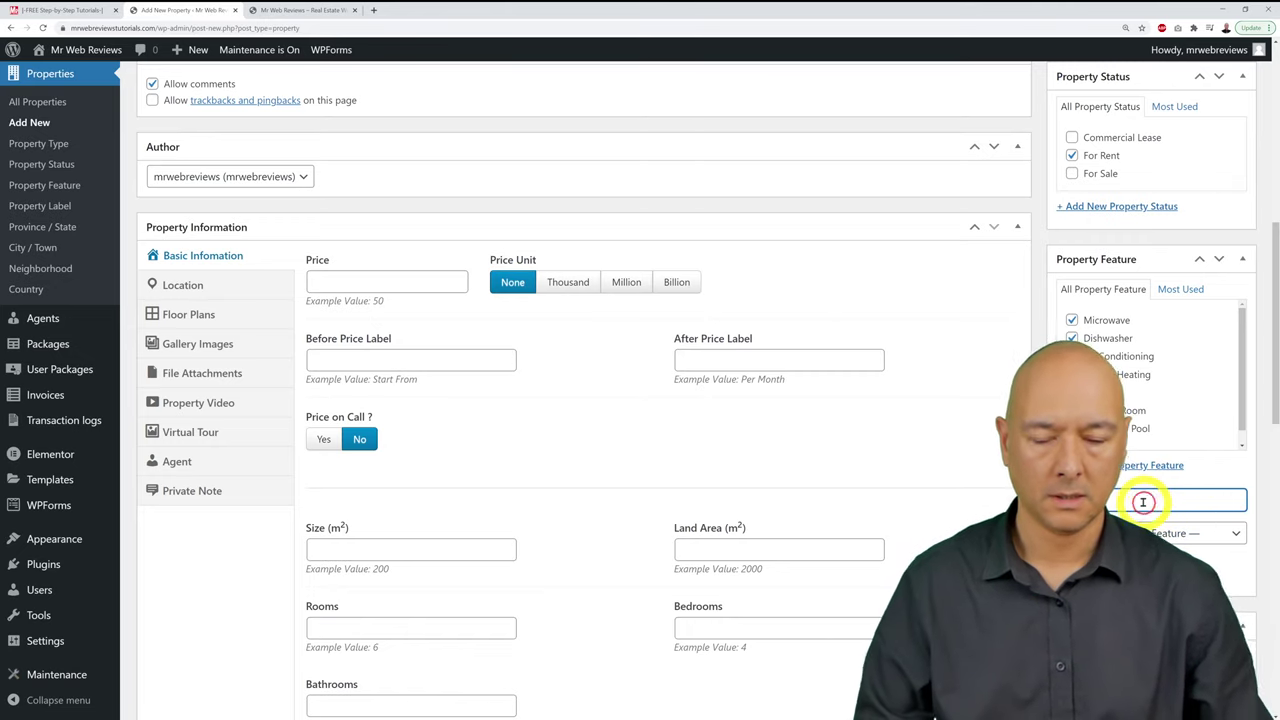
scroll(1217, 559, down, 3)
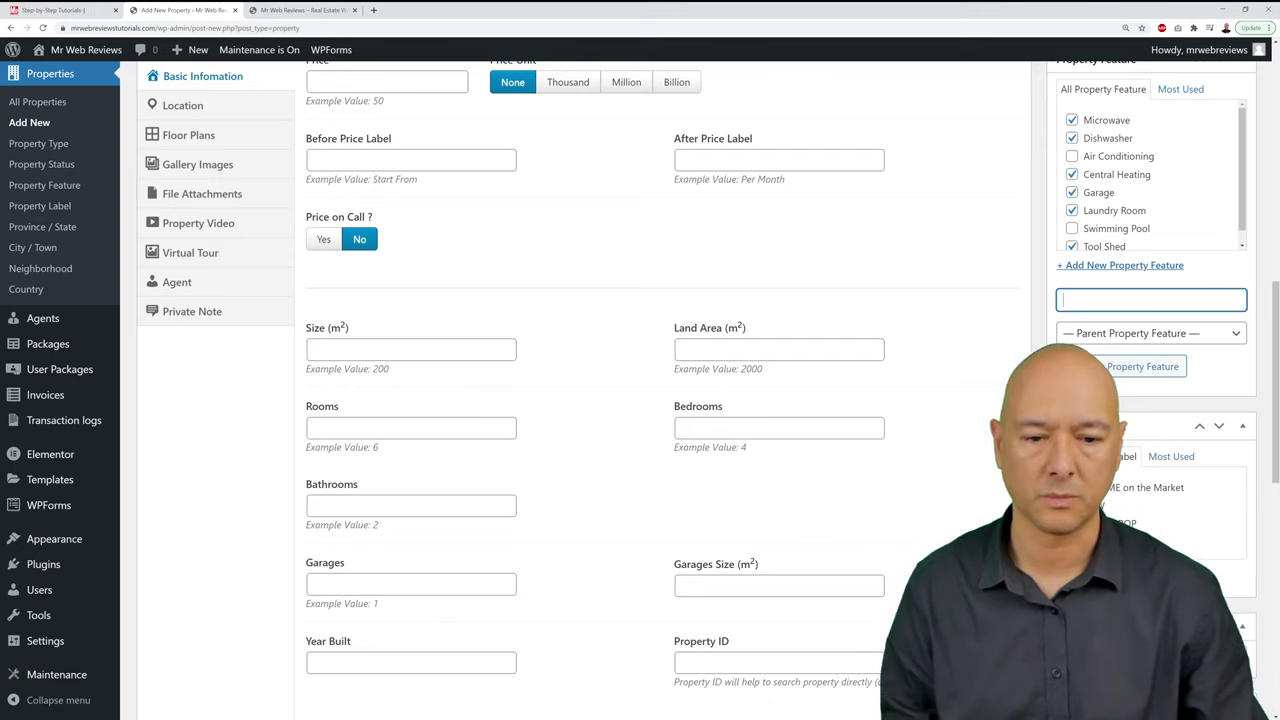
scroll(1125, 520, down, 3)
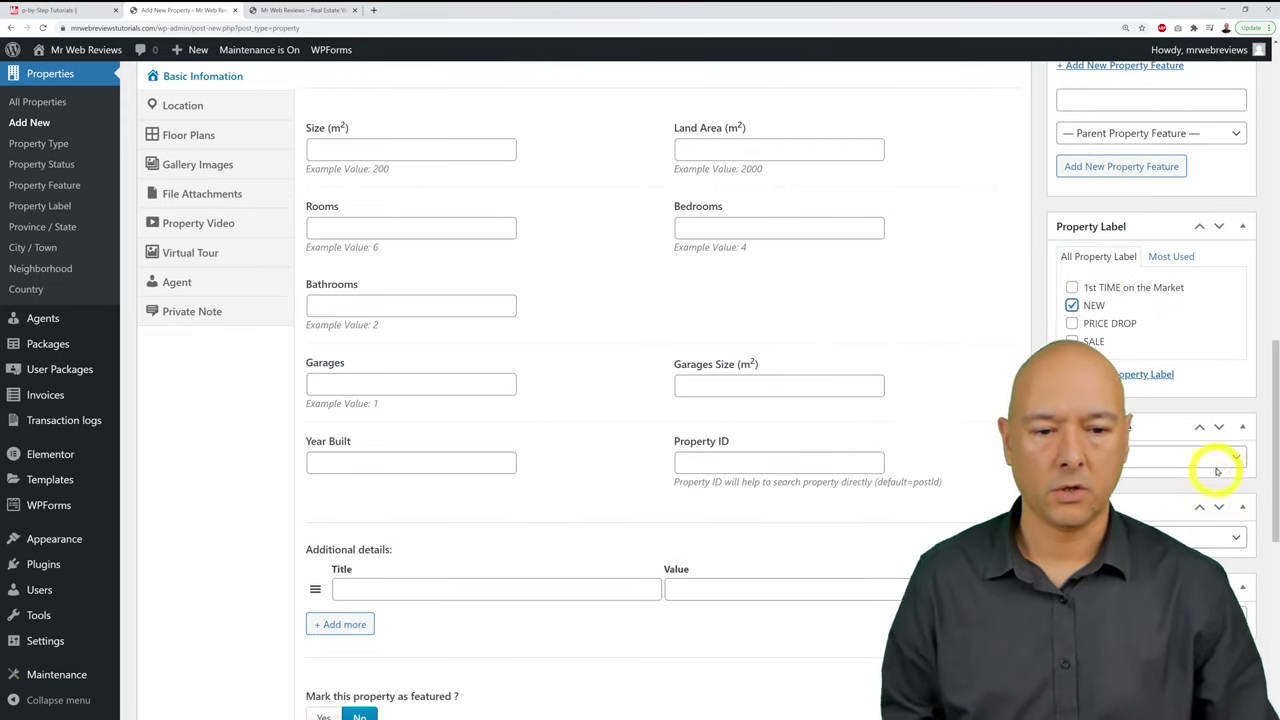
Step: Choose Co. Leitrim as the province and Carrick-on-Shannon as the town
click(1230, 458)
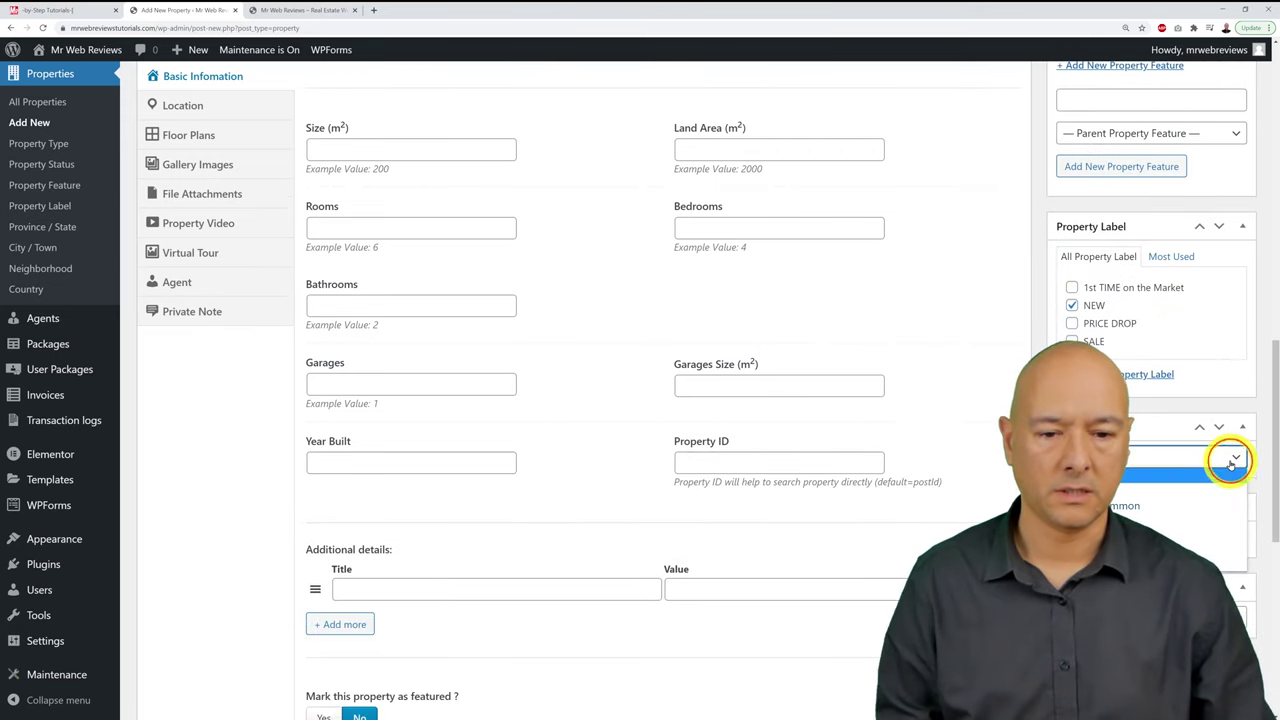
click(1160, 492)
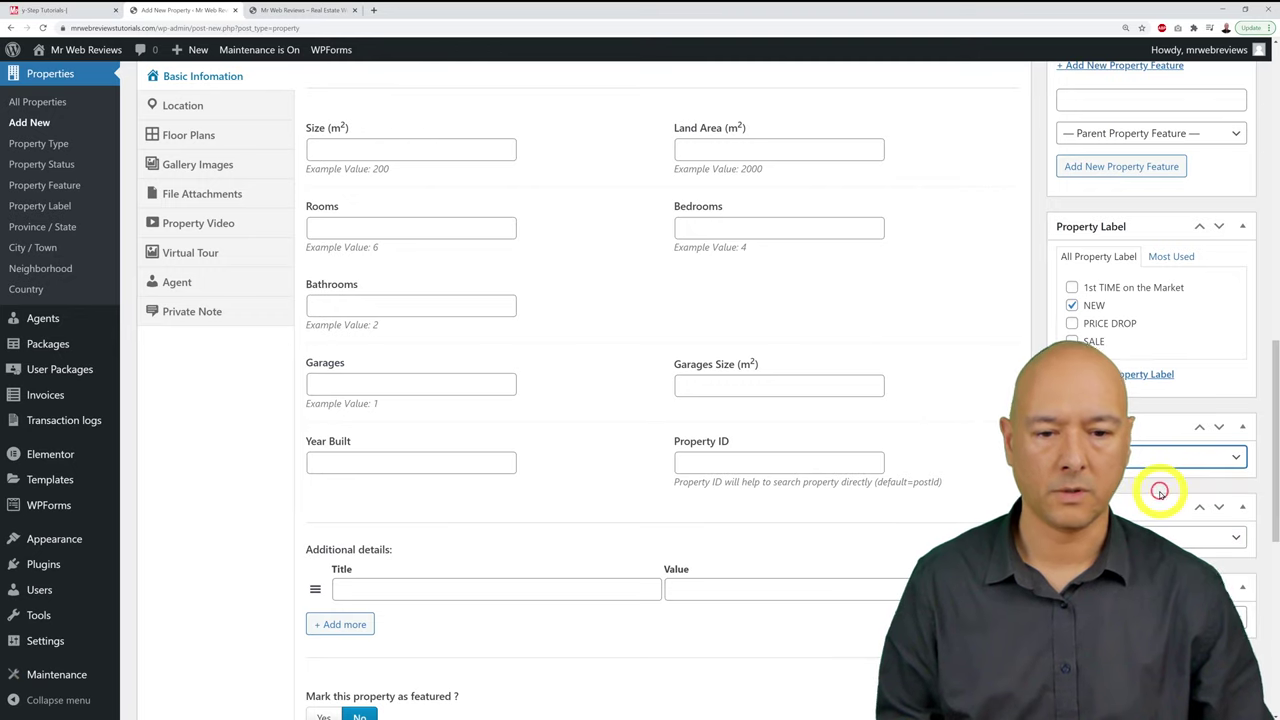
click(1201, 540)
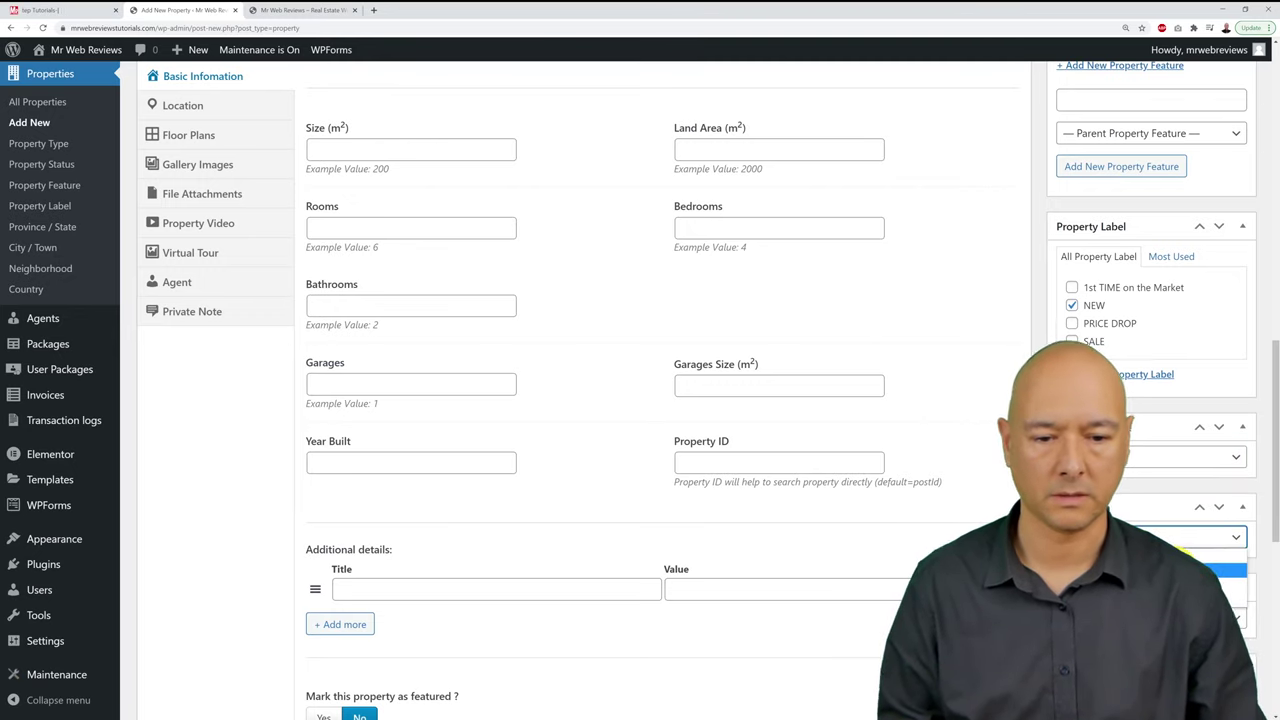
scroll(1222, 575, down, 2)
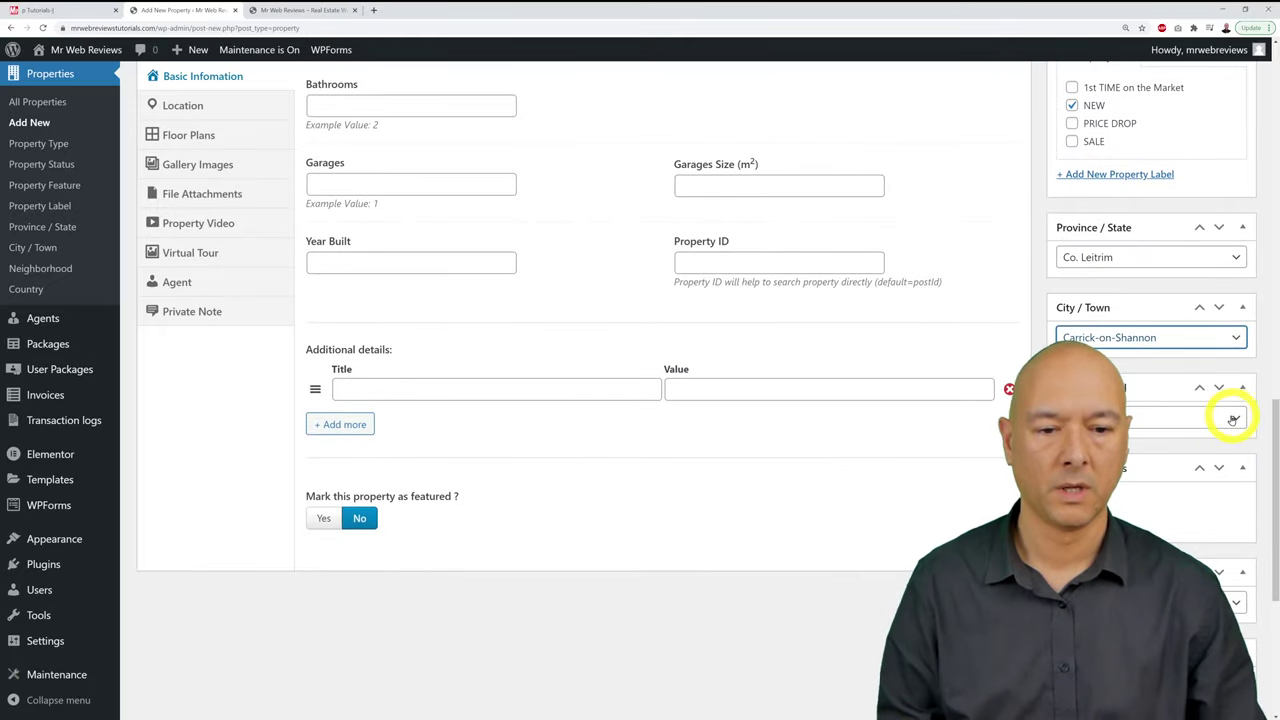
scroll(1214, 510, down, 3)
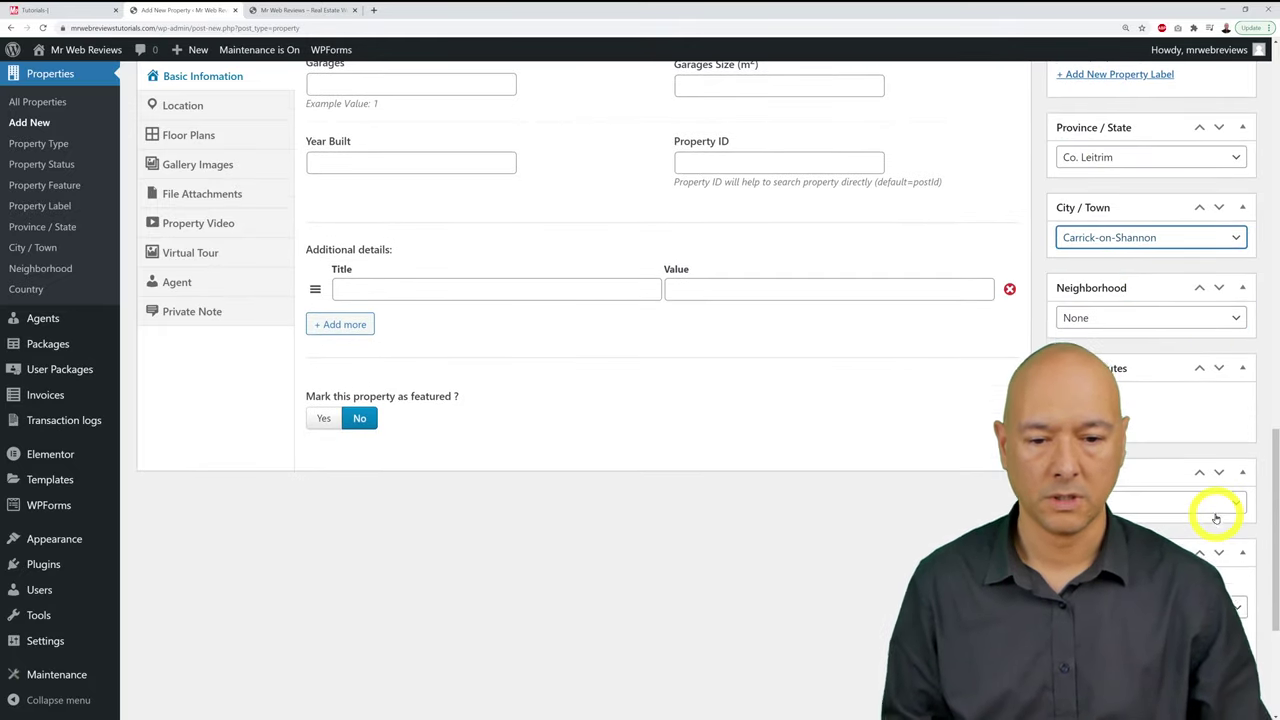
scroll(1217, 518, down, 1)
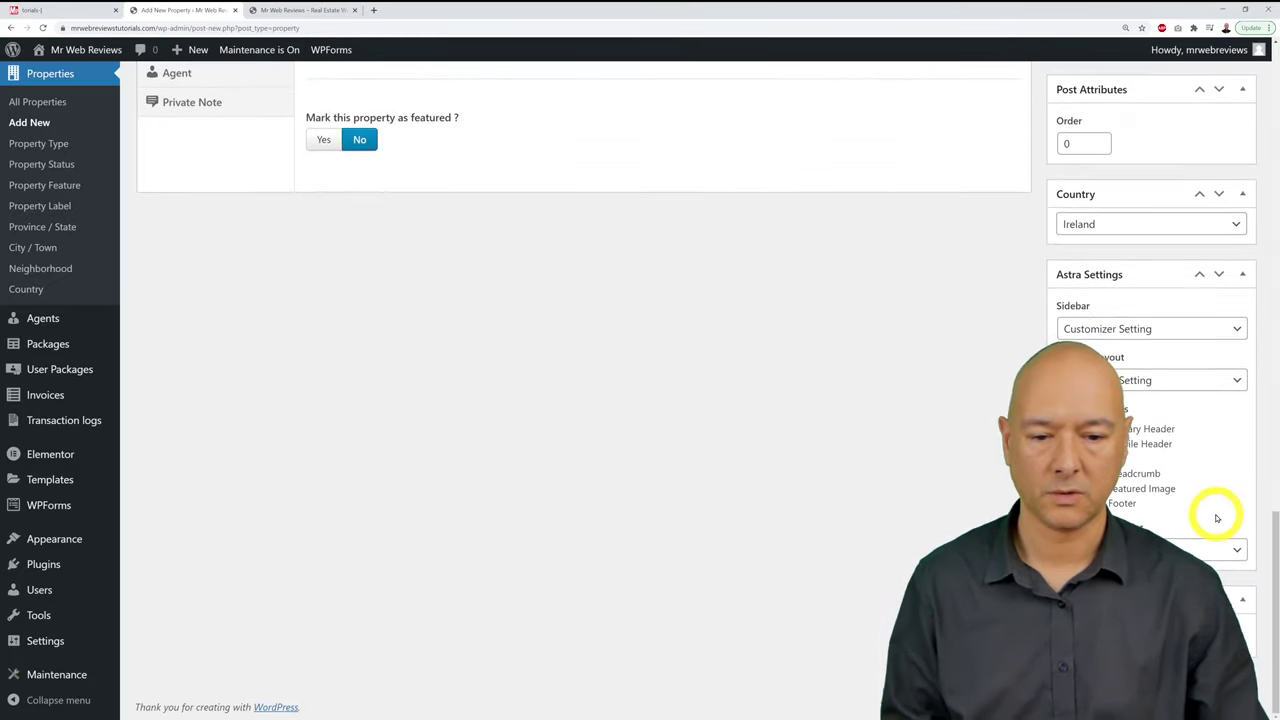
scroll(1217, 518, up, 10)
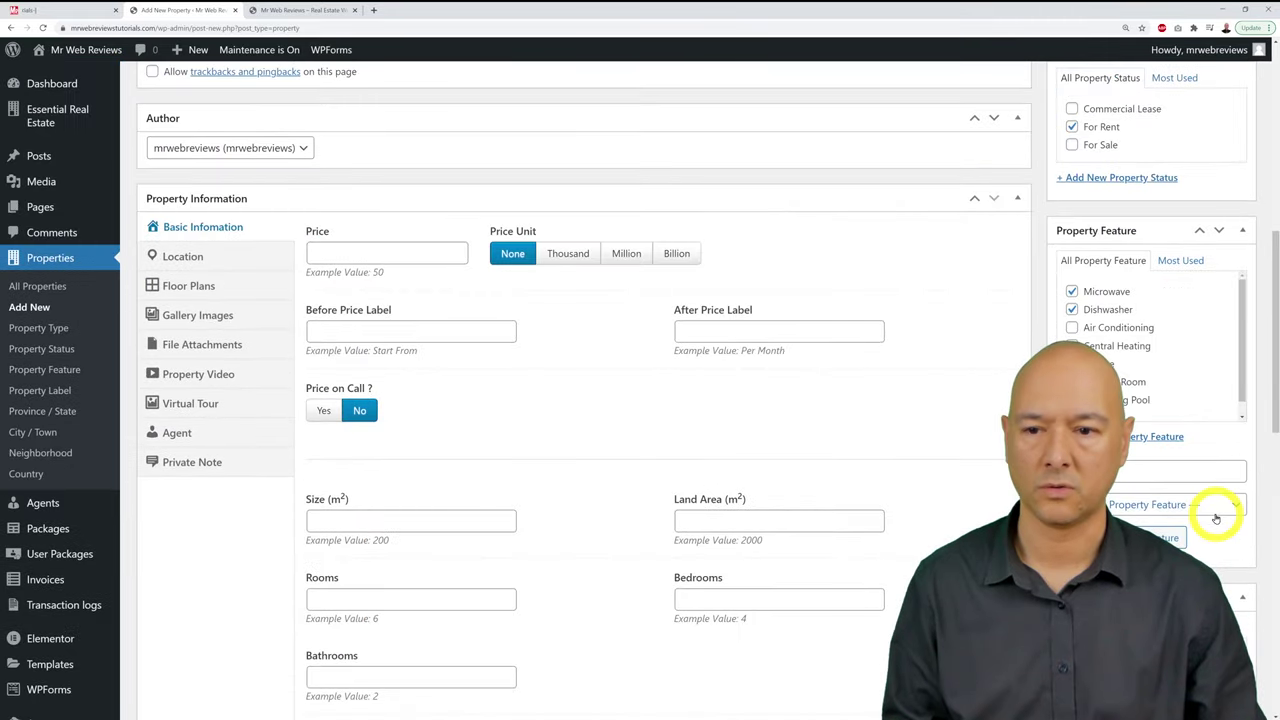
scroll(1216, 518, down, 10)
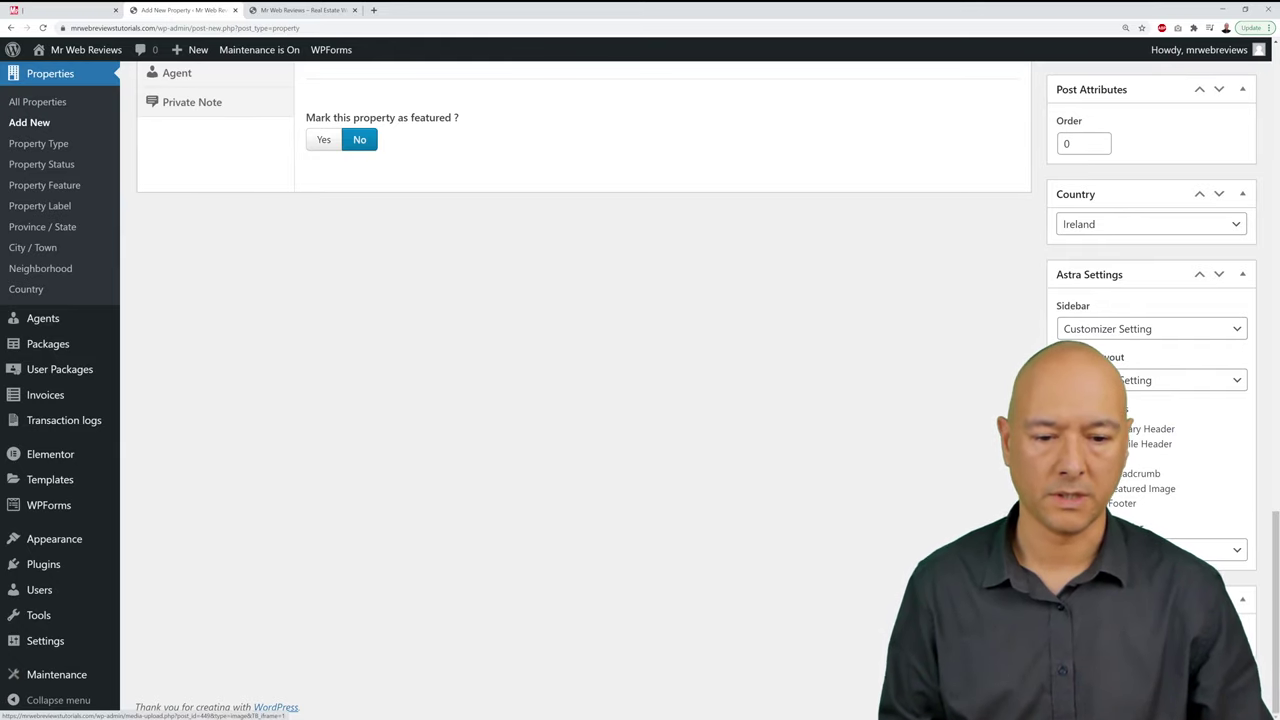
Step: Upload the house photo file to the featured image media library
click(1095, 628)
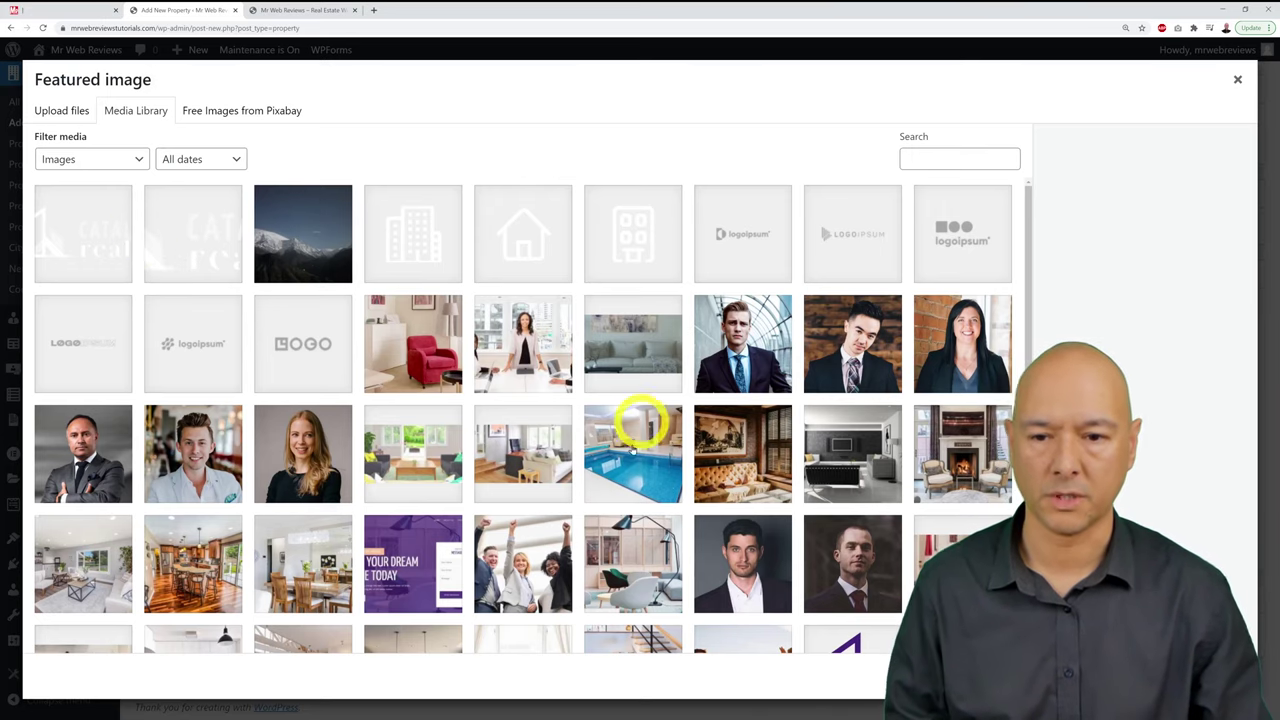
click(62, 112)
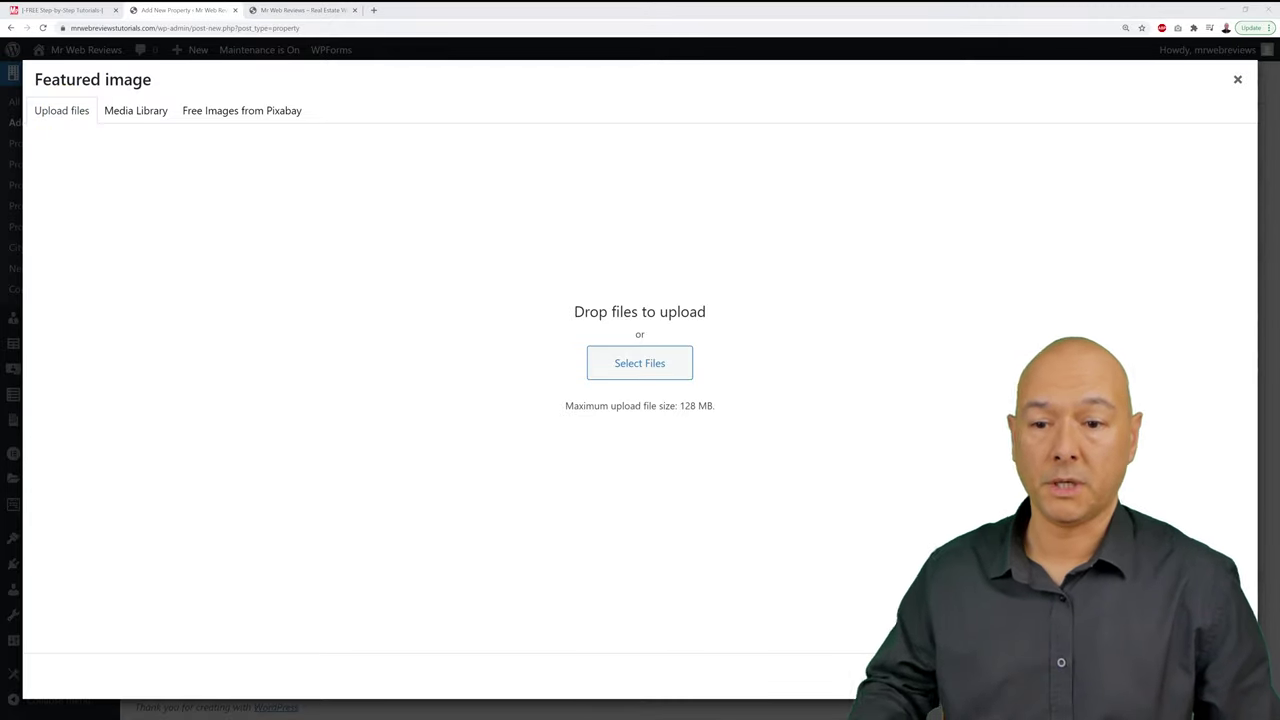
click(659, 368)
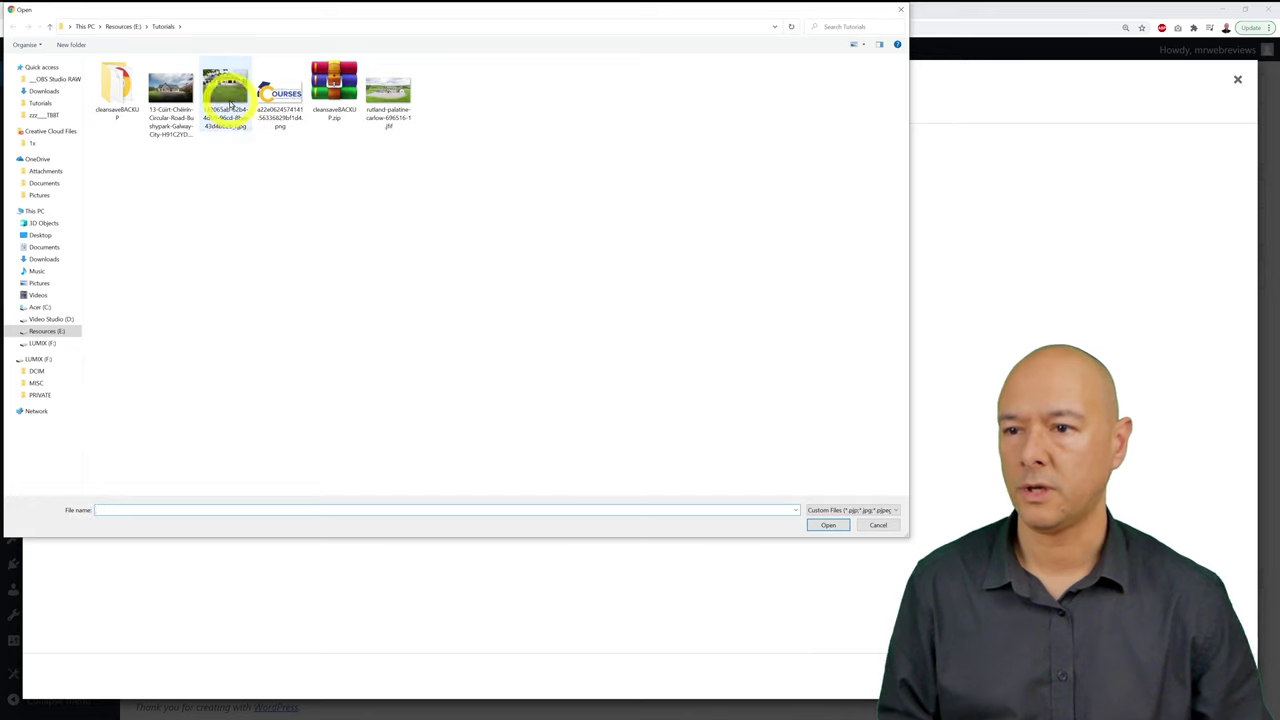
click(228, 100)
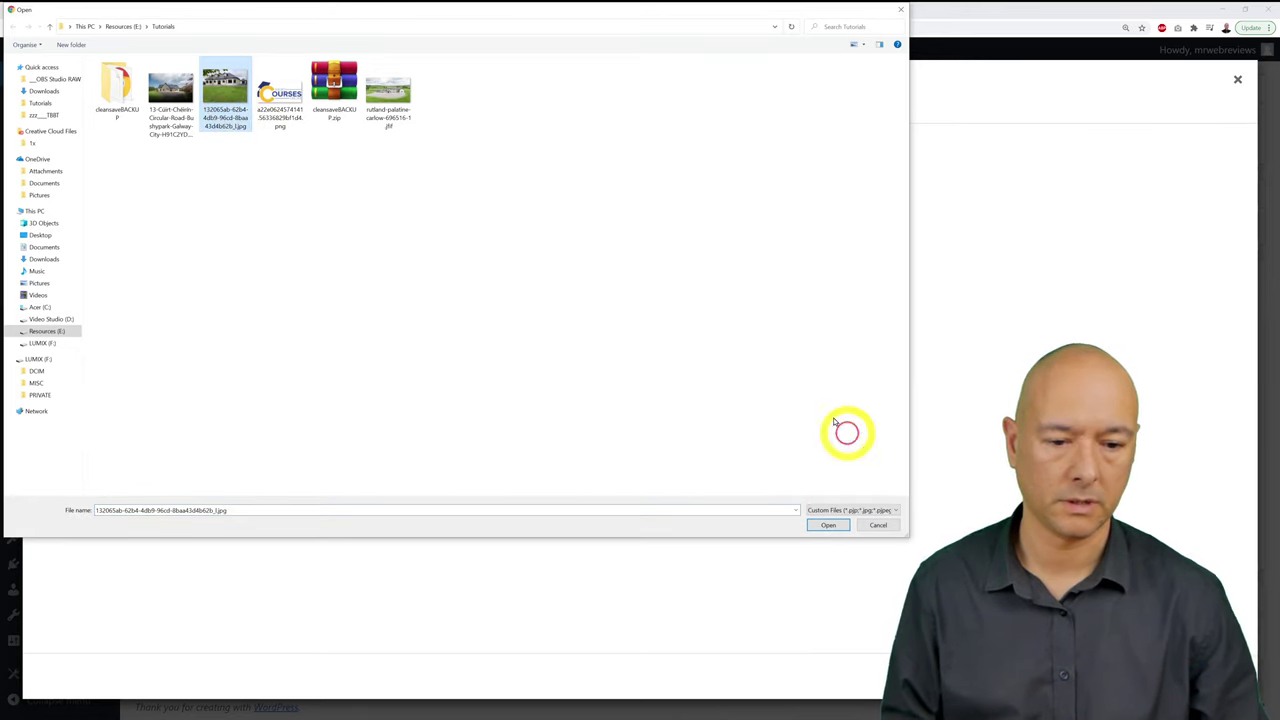
click(826, 525)
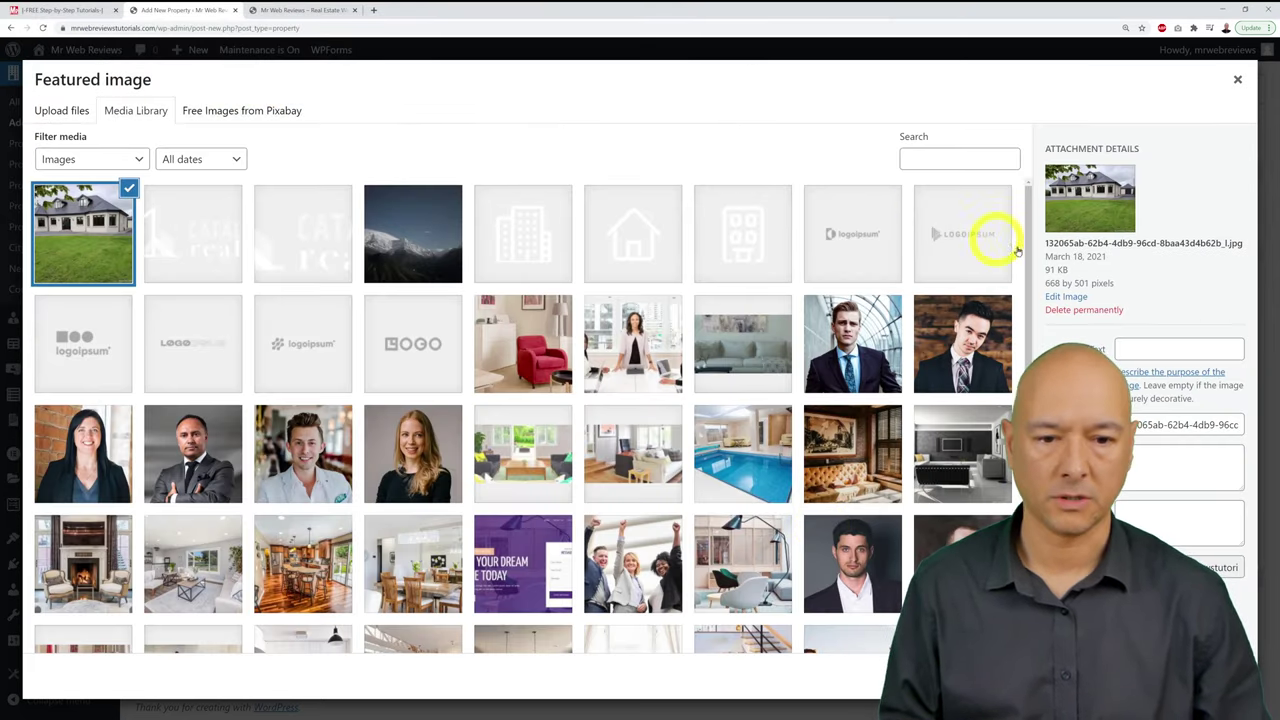
Step: Clear the image title and enter '5 bedroom house carrick on shannon' as alt text
click(1184, 425)
key(ctrl+a)
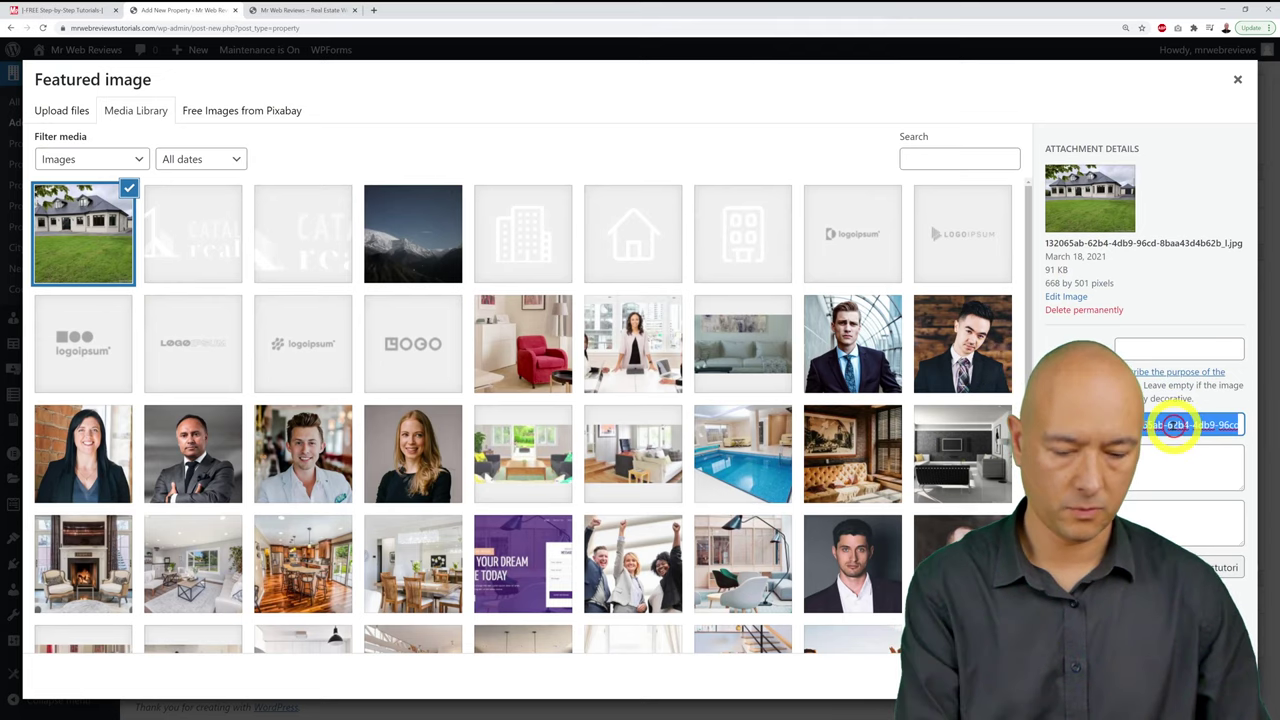
key(BackSpace)
click(1176, 345)
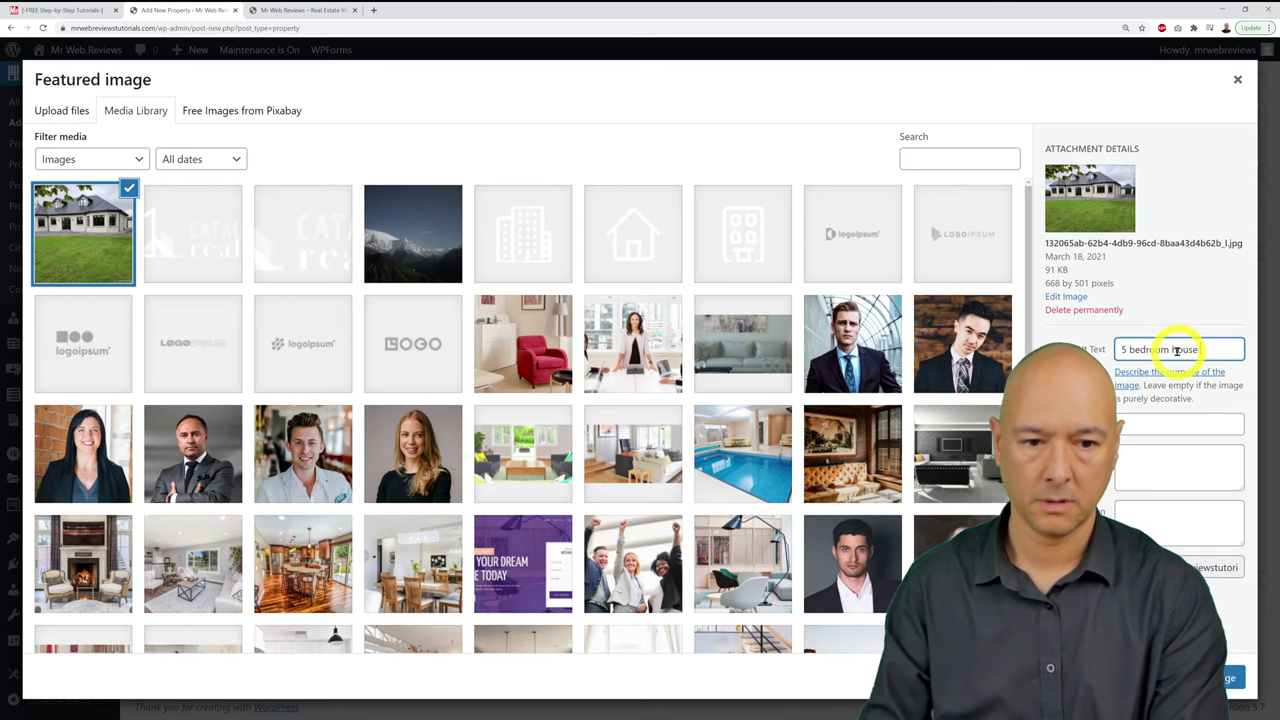
text(ick on shannon)
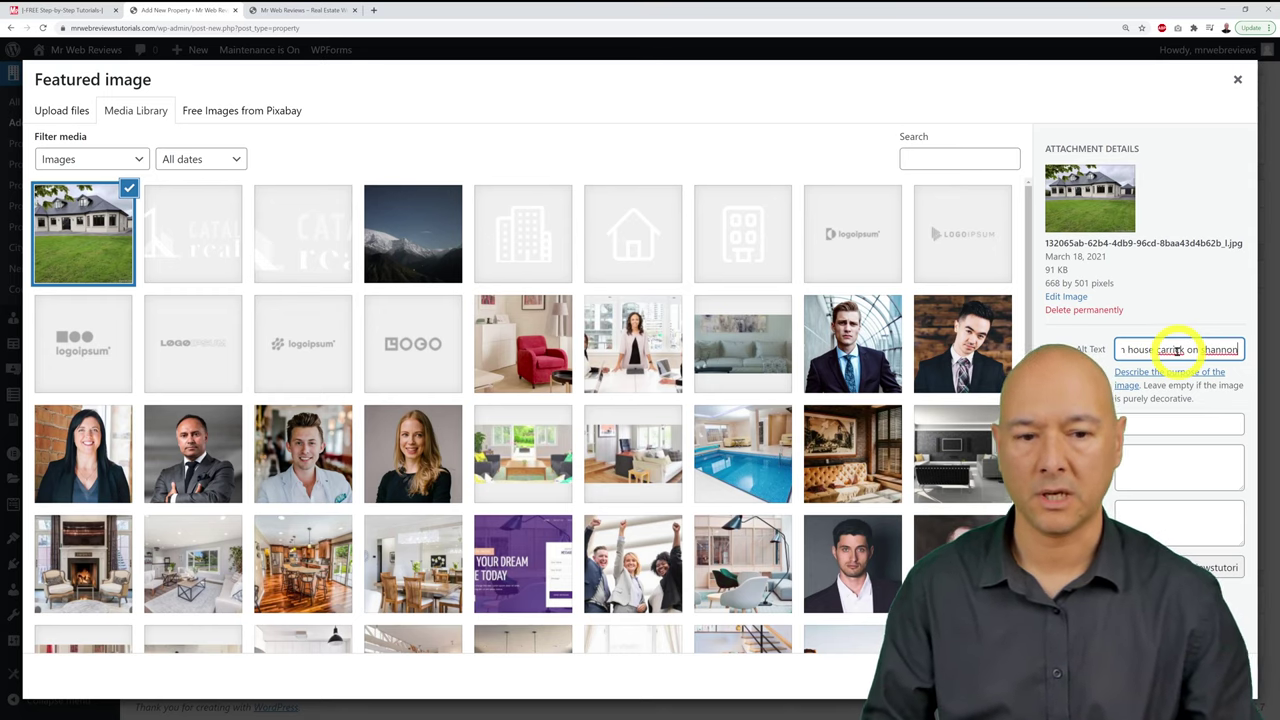
Step: Copy the alt text into title, caption and description, and set the photo as featured image
key(ctrl+a)
key(ctrl+c)
click(1189, 426)
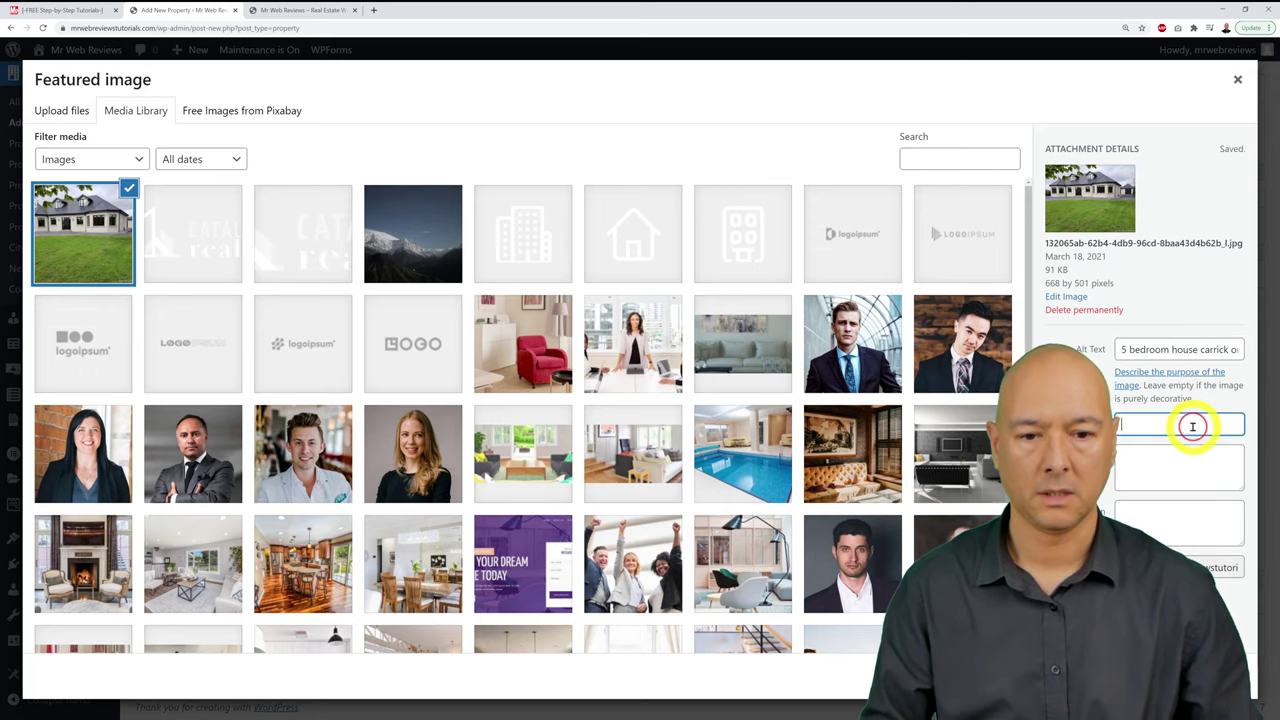
key(ctrl+v)
click(1189, 446)
key(ctrl+v)
click(1187, 514)
key(ctrl+v)
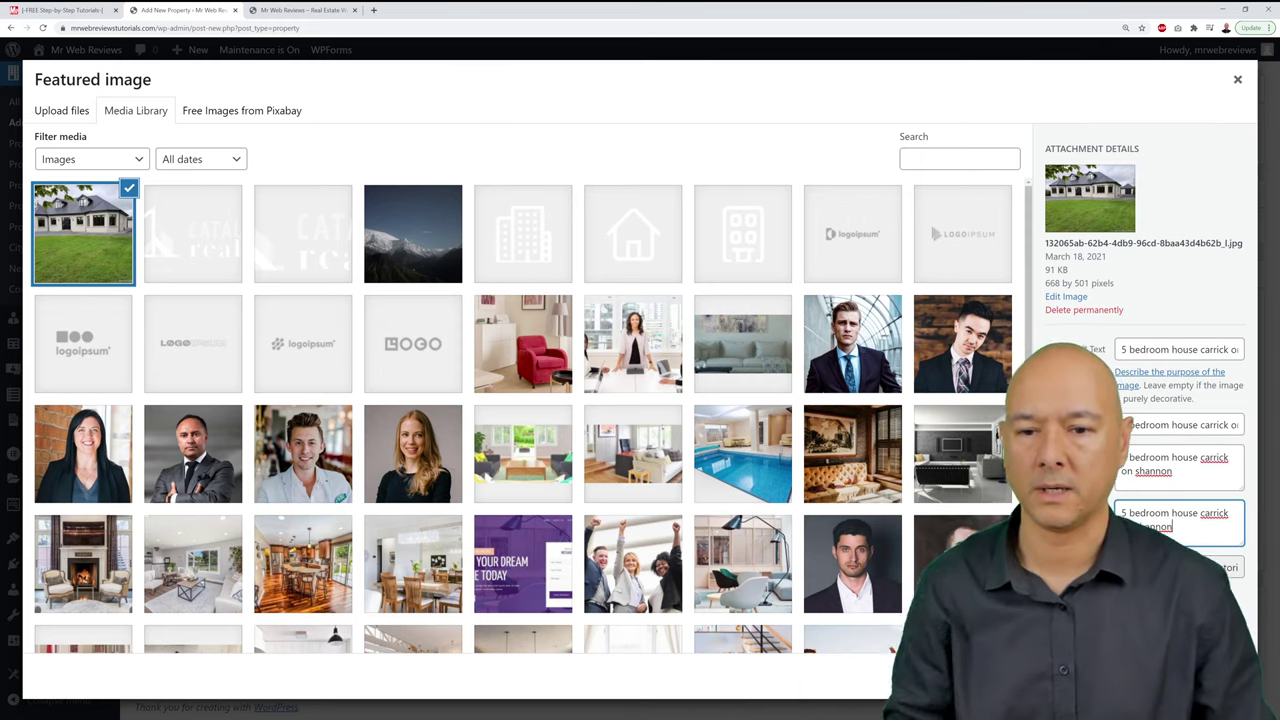
click(1190, 688)
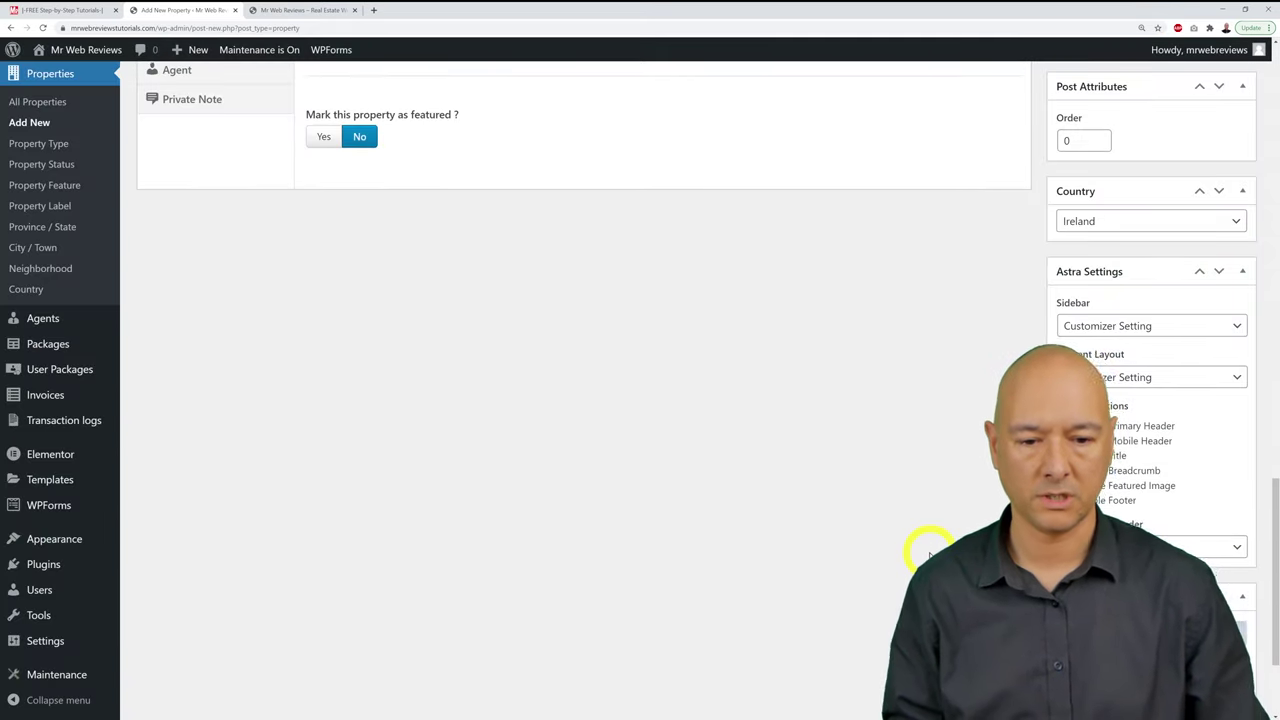
Step: Publish the '5 Bedroom House in the Countryside' listing from the top of the editor
scroll(935, 542, down, 2)
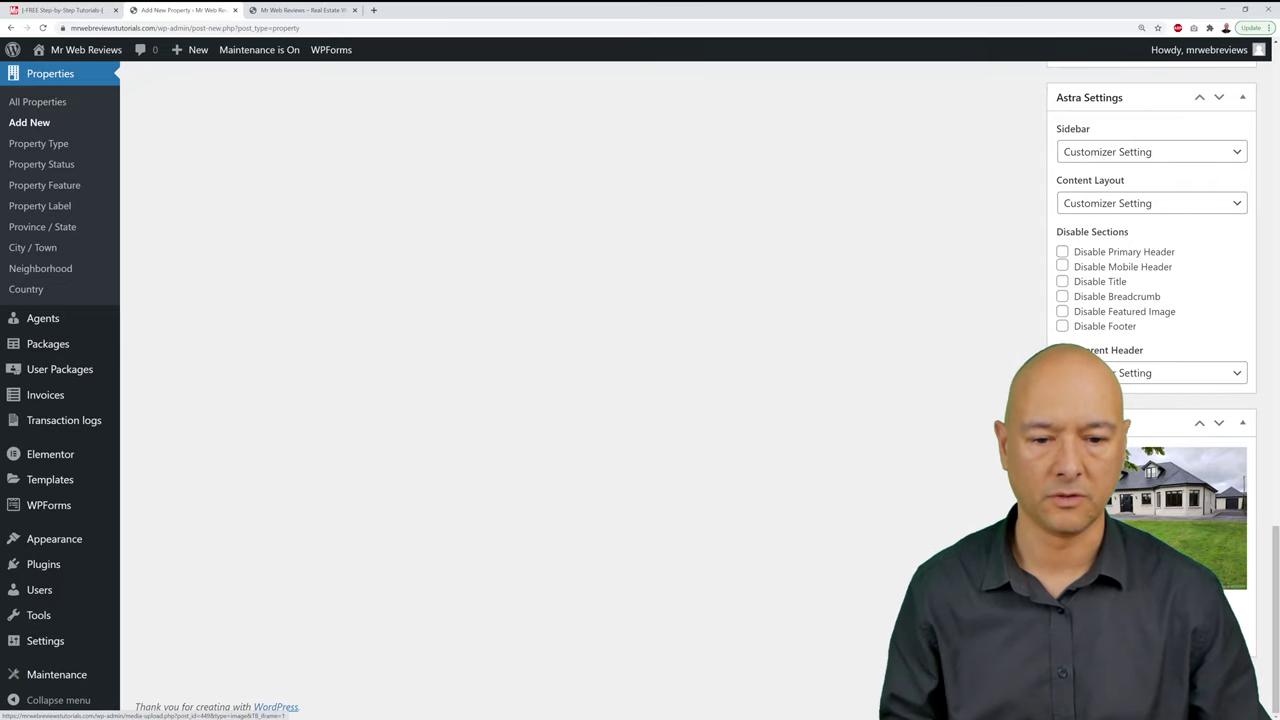
scroll(1135, 515, up, 2)
scroll(1135, 515, up, 15)
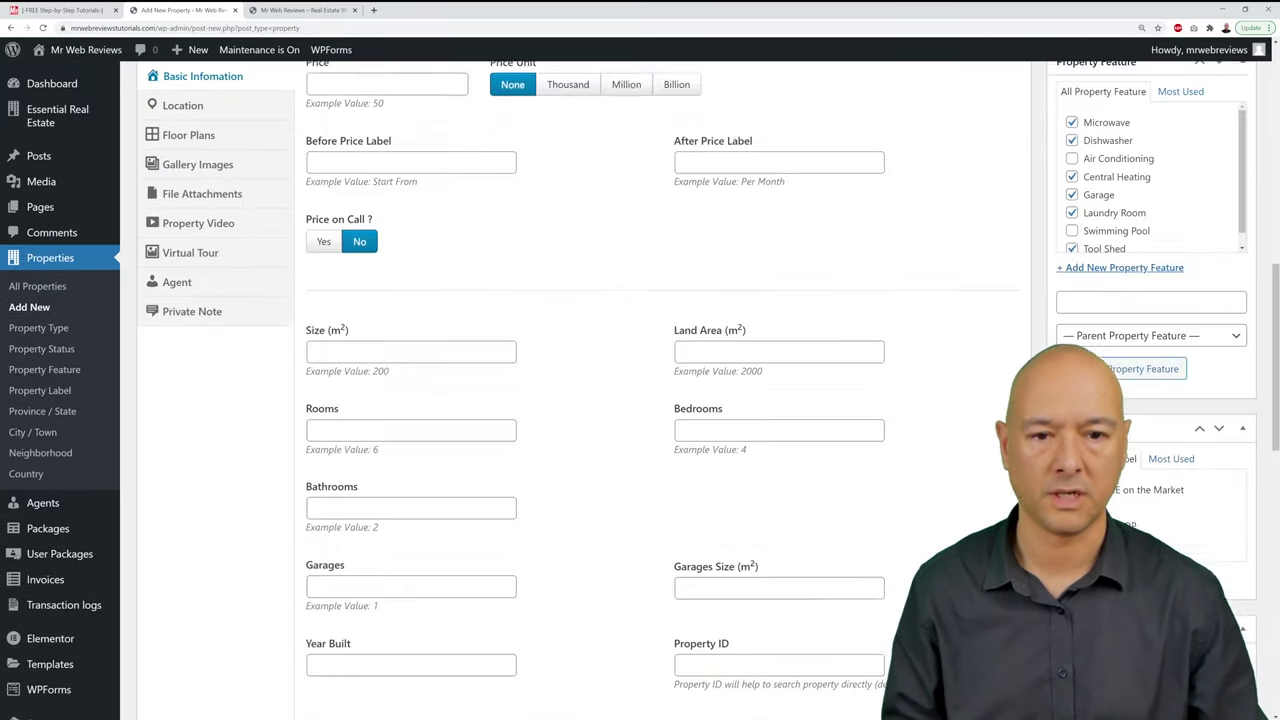
scroll(708, 380, up, 1)
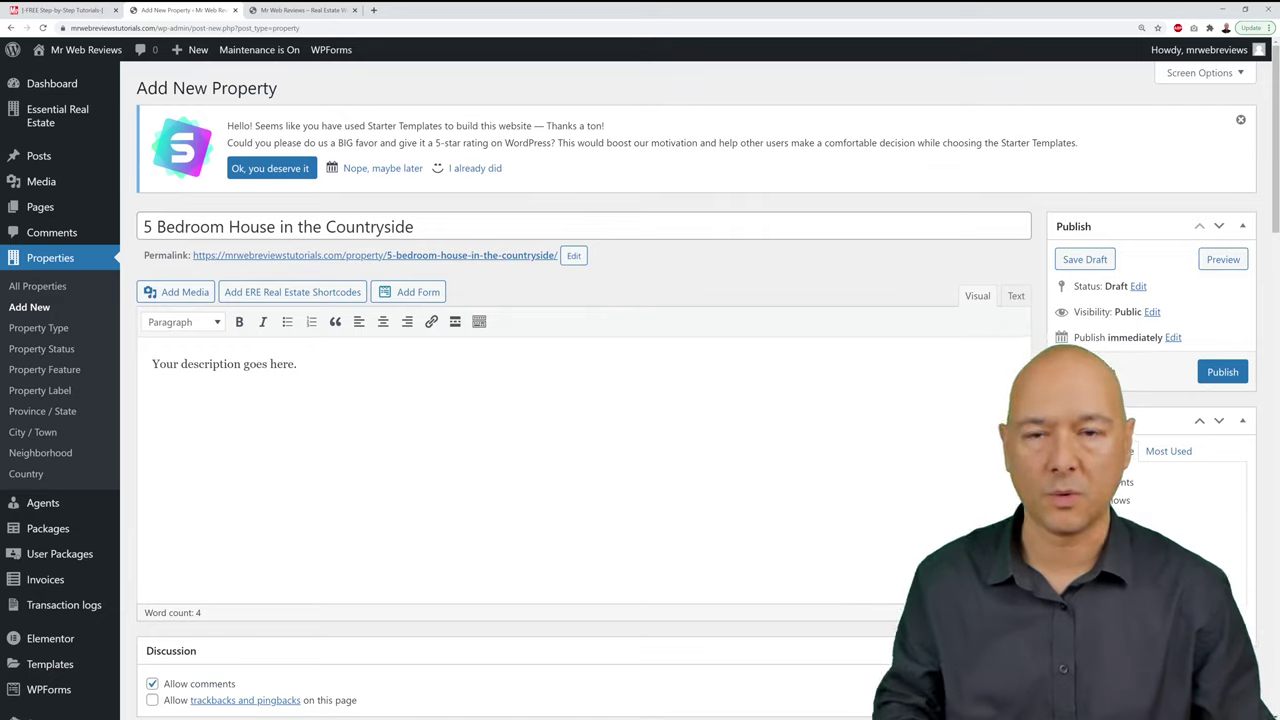
click(1222, 372)
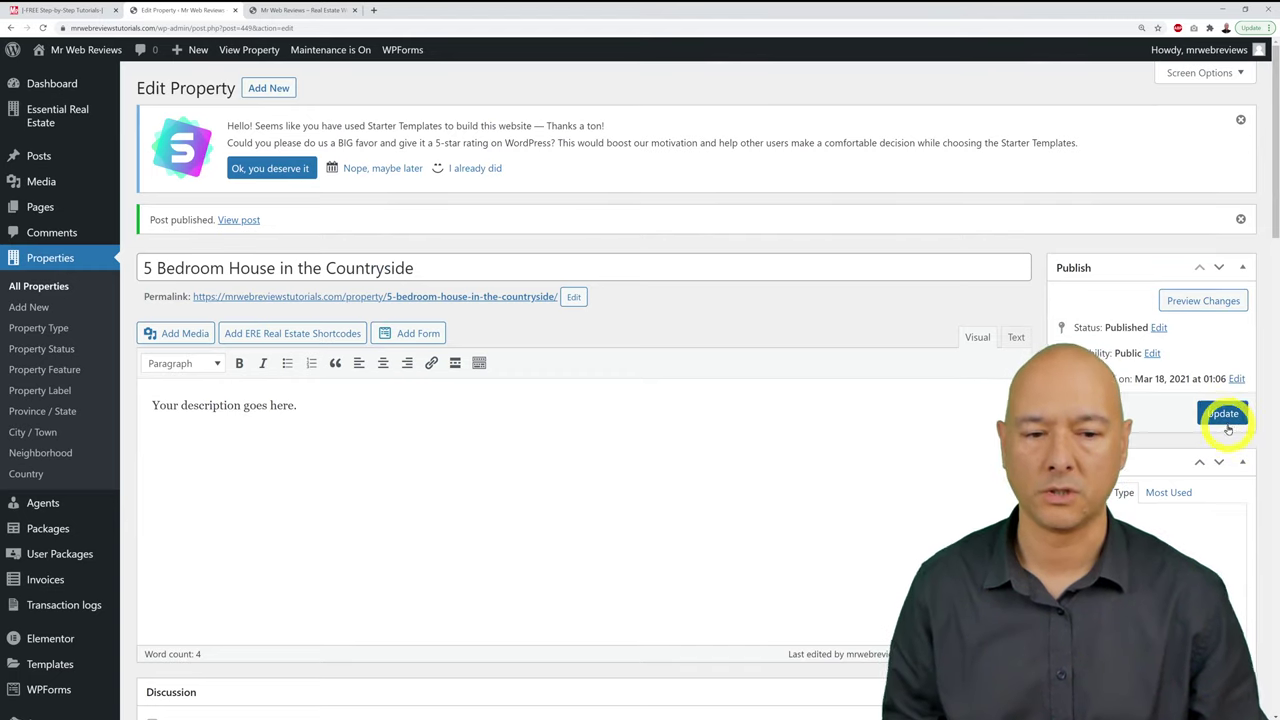
Step: Update the listing and enter a price of 650 in thousands
click(1223, 416)
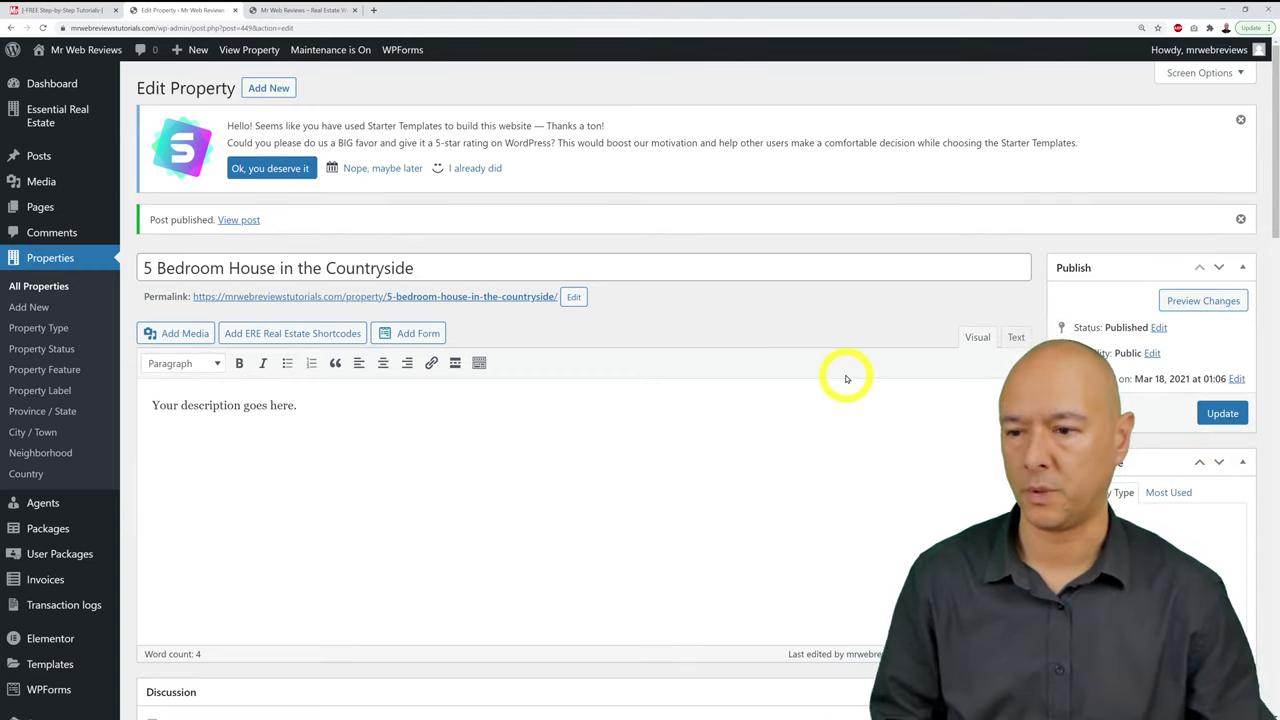
scroll(851, 375, down, 3)
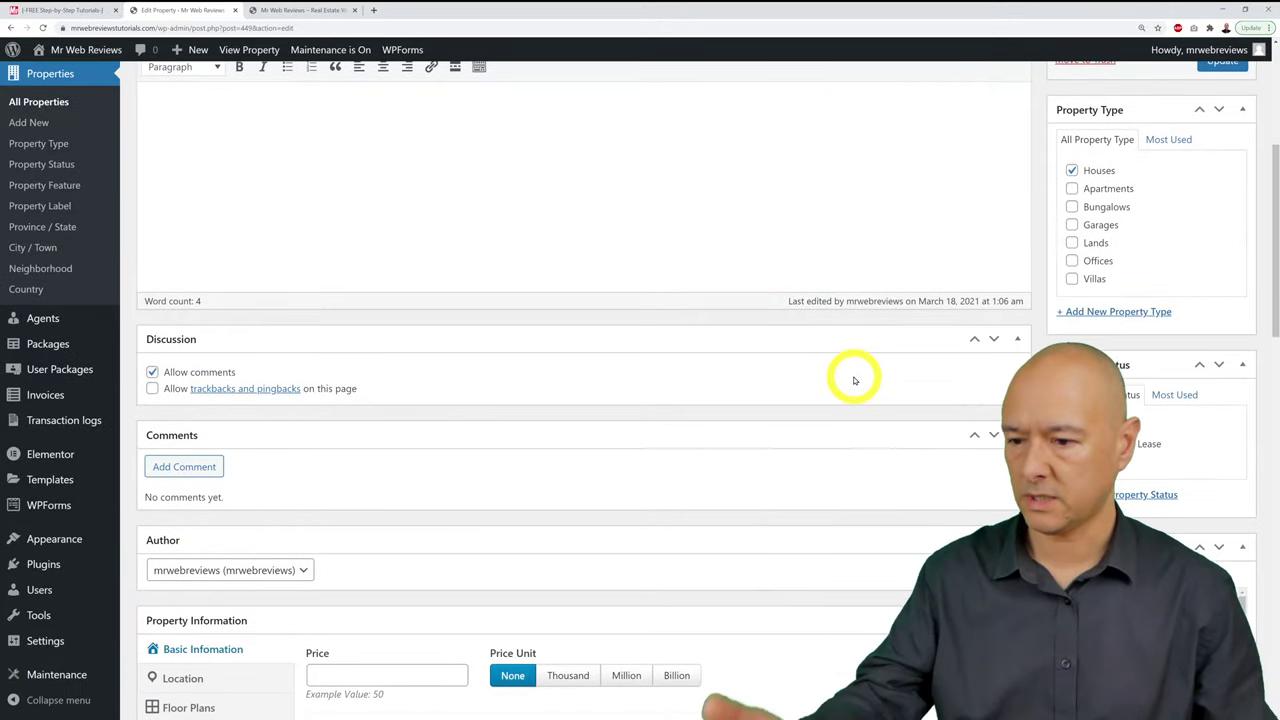
scroll(854, 380, down, 4)
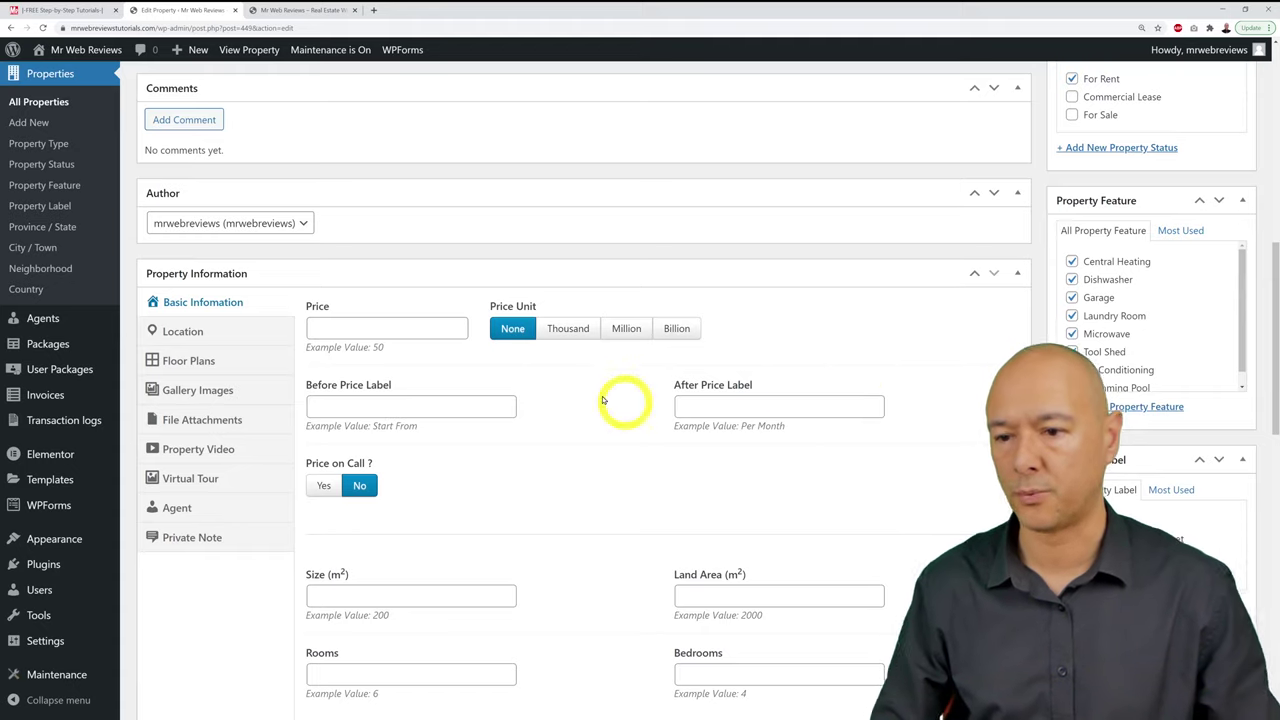
click(372, 332)
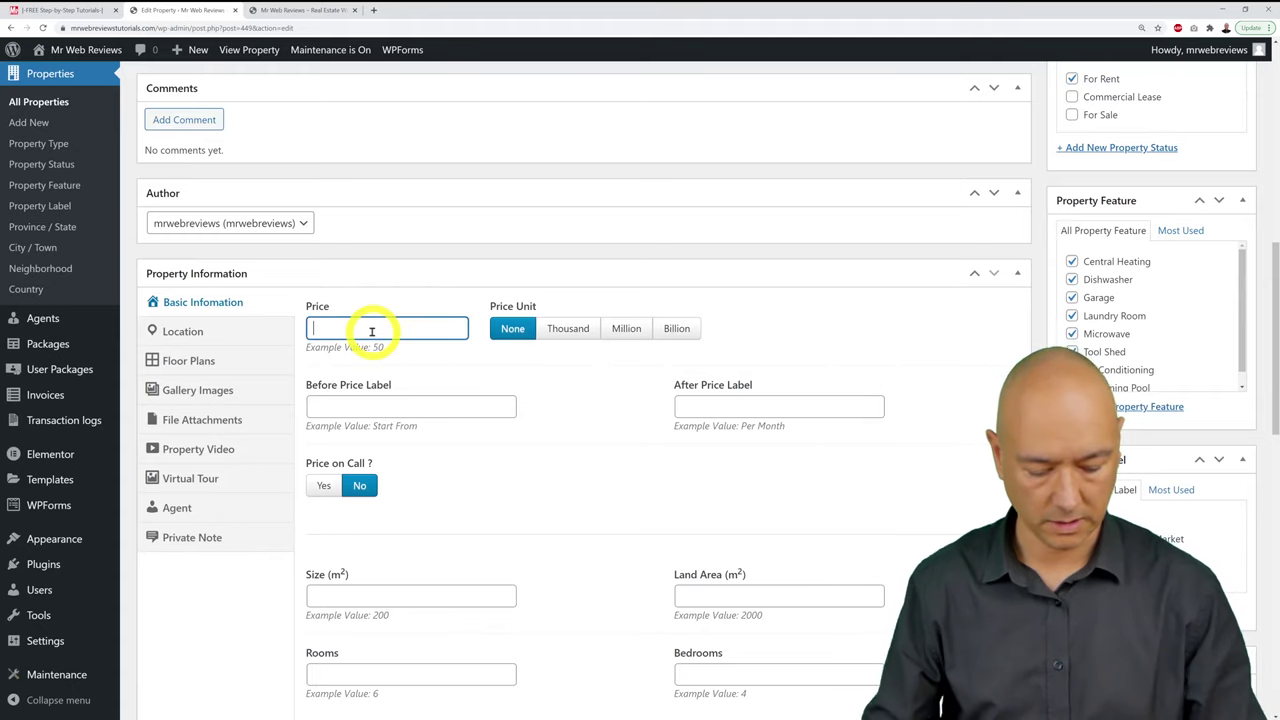
text(650)
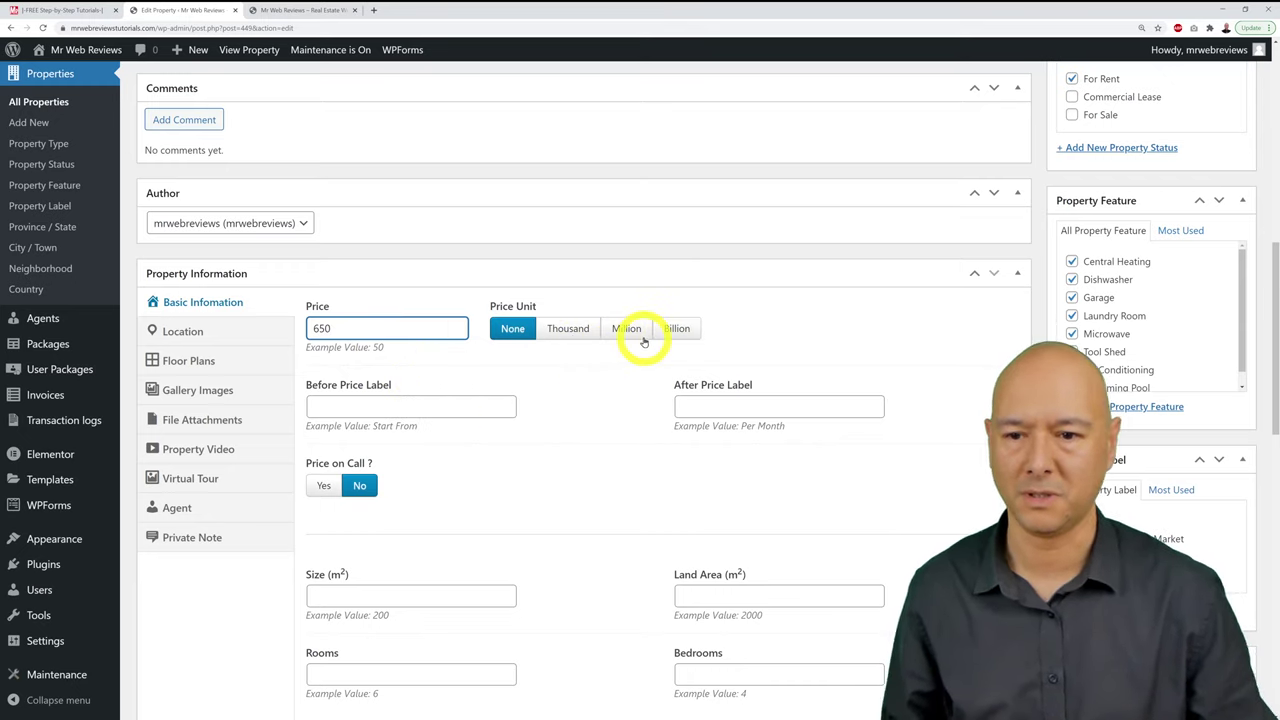
click(578, 329)
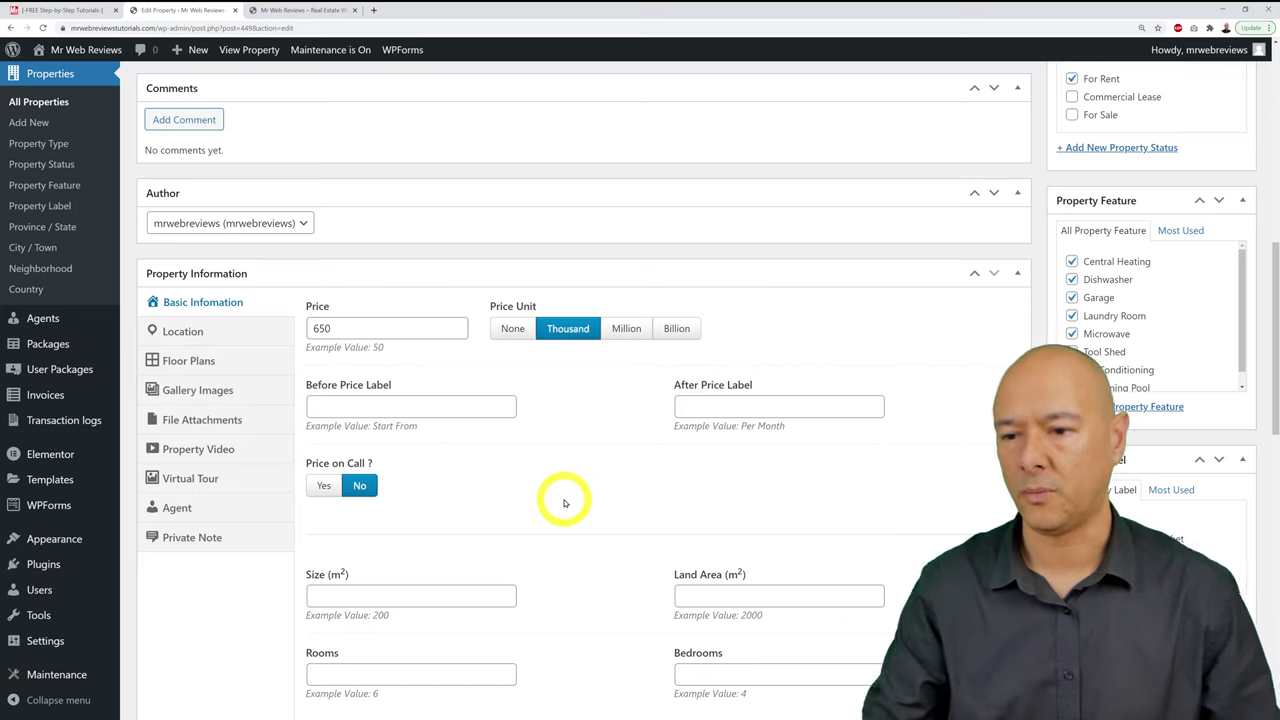
Step: Change the price to 1500 with no price unit
scroll(1097, 327, up, 3)
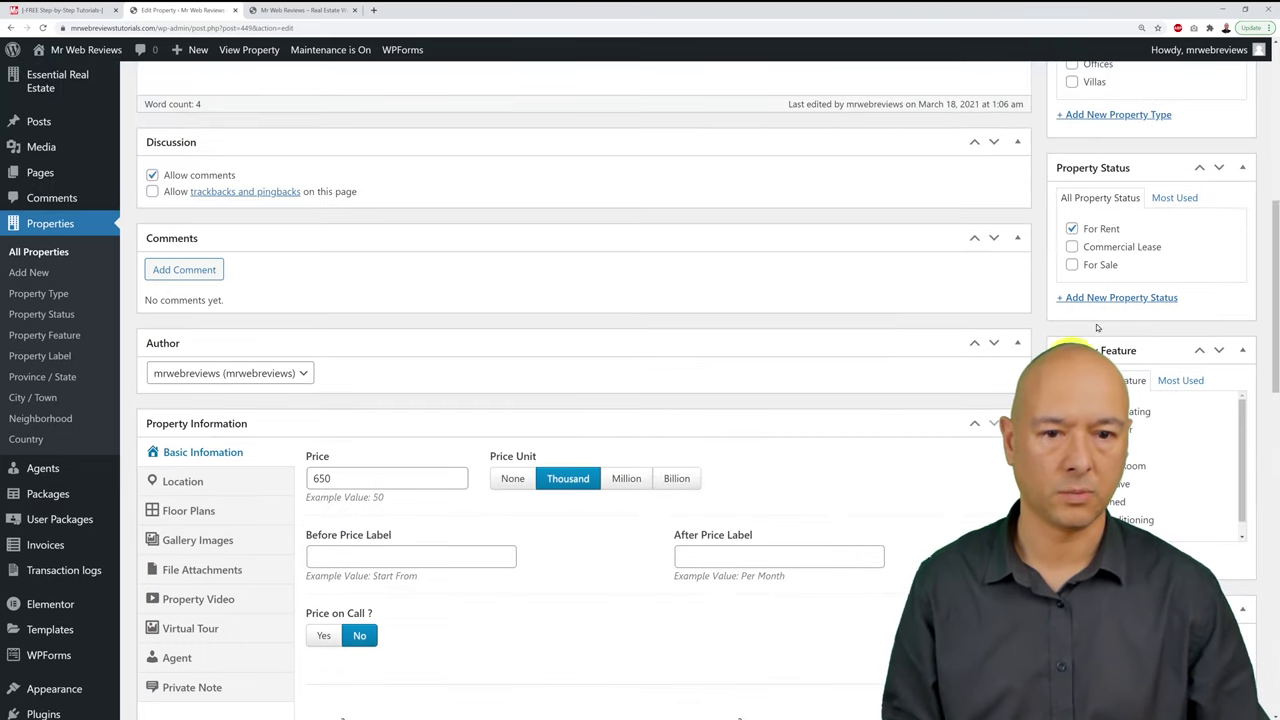
scroll(337, 371, down, 3)
click(378, 327)
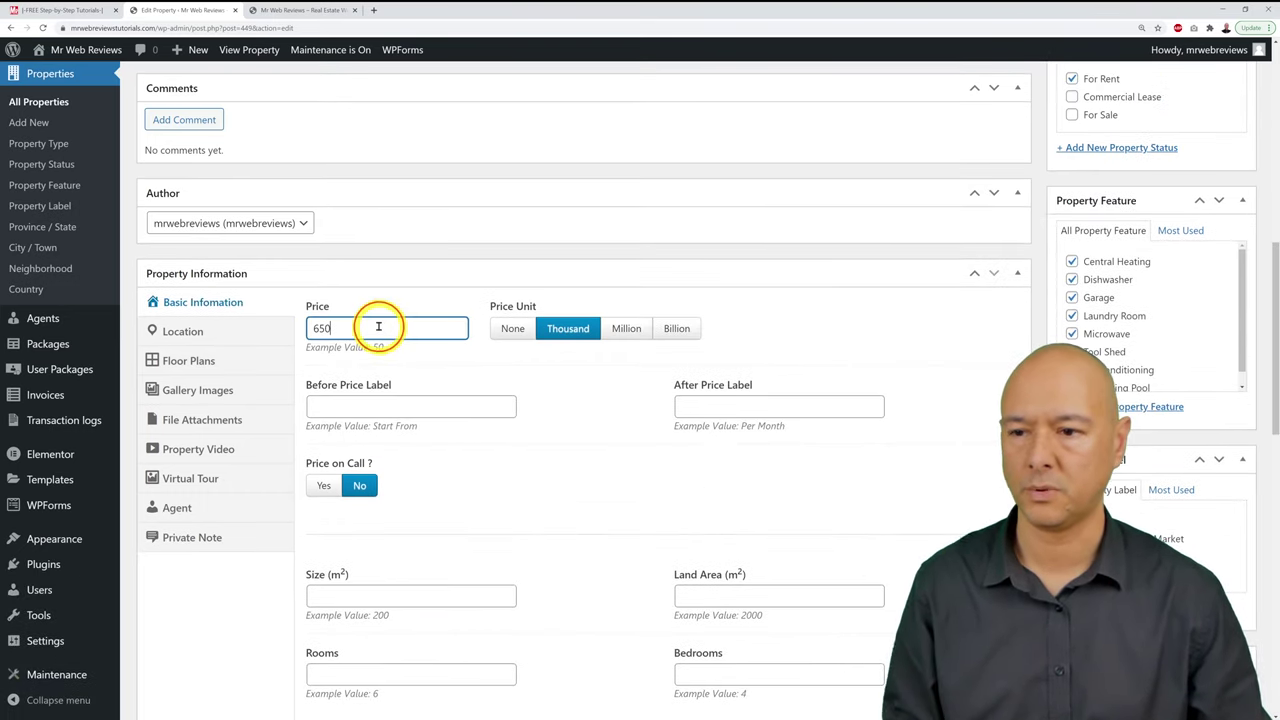
click(511, 328)
double_click(396, 327)
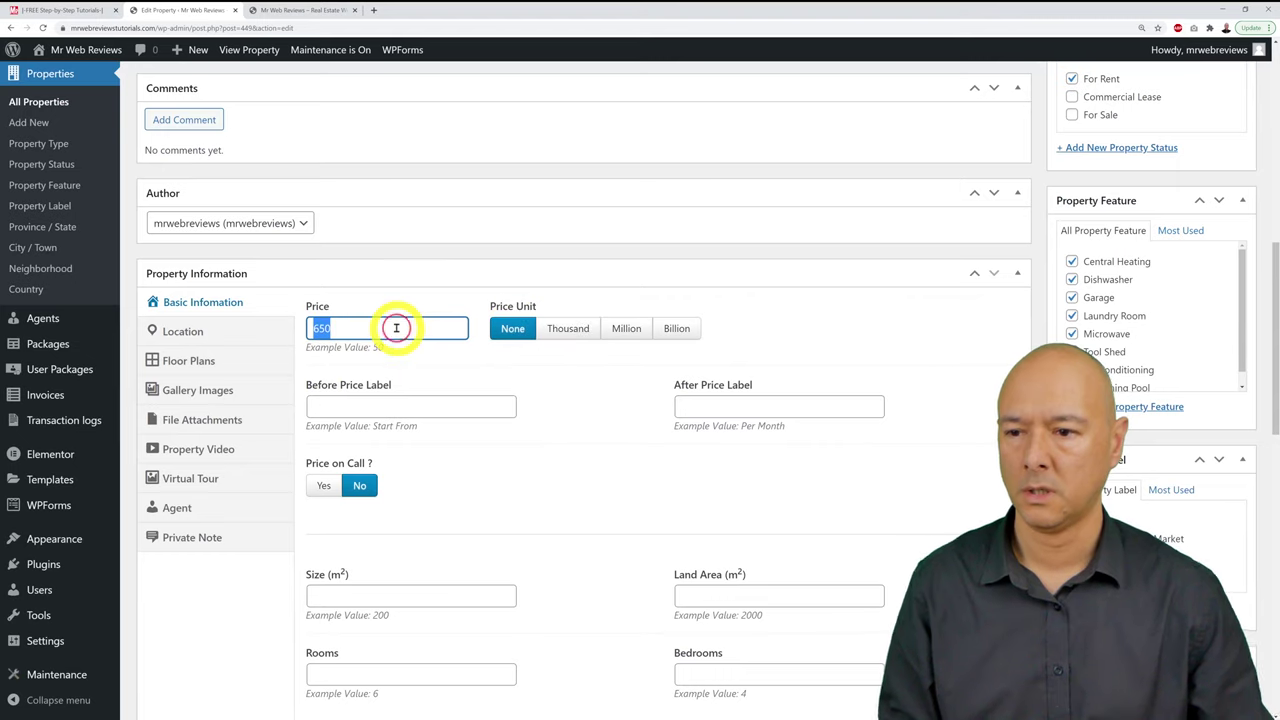
text(12)
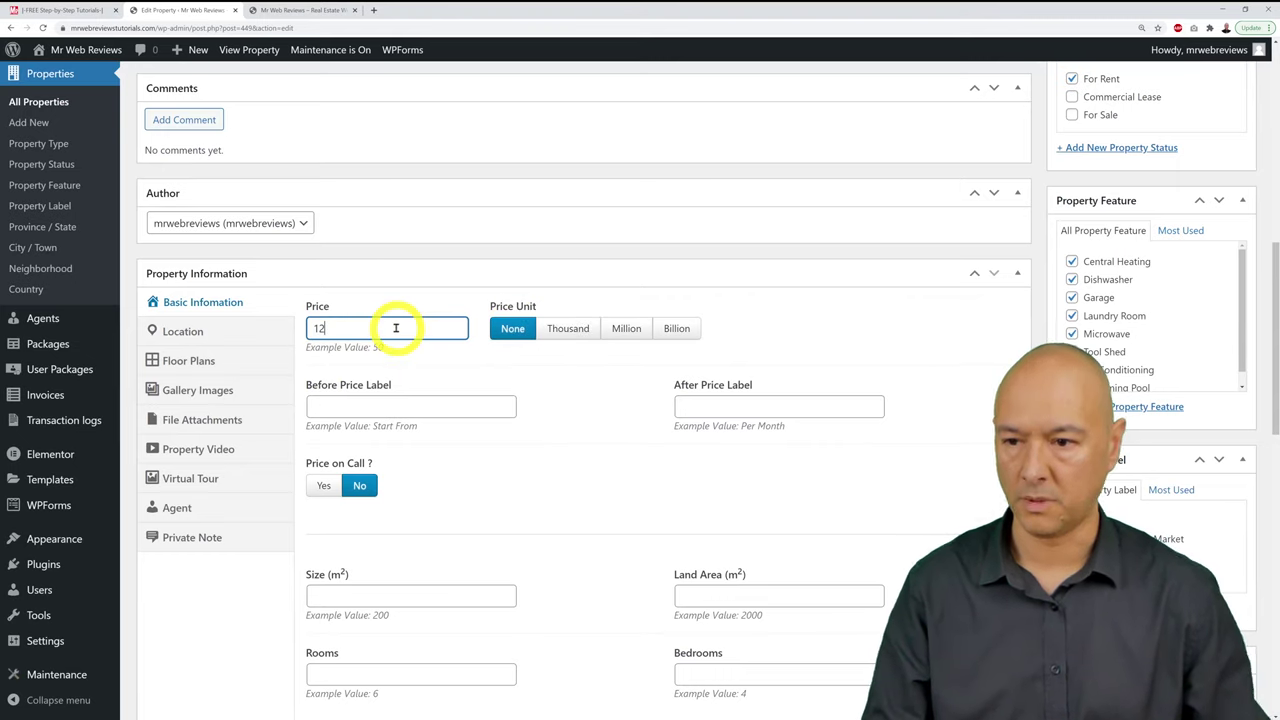
text(500)
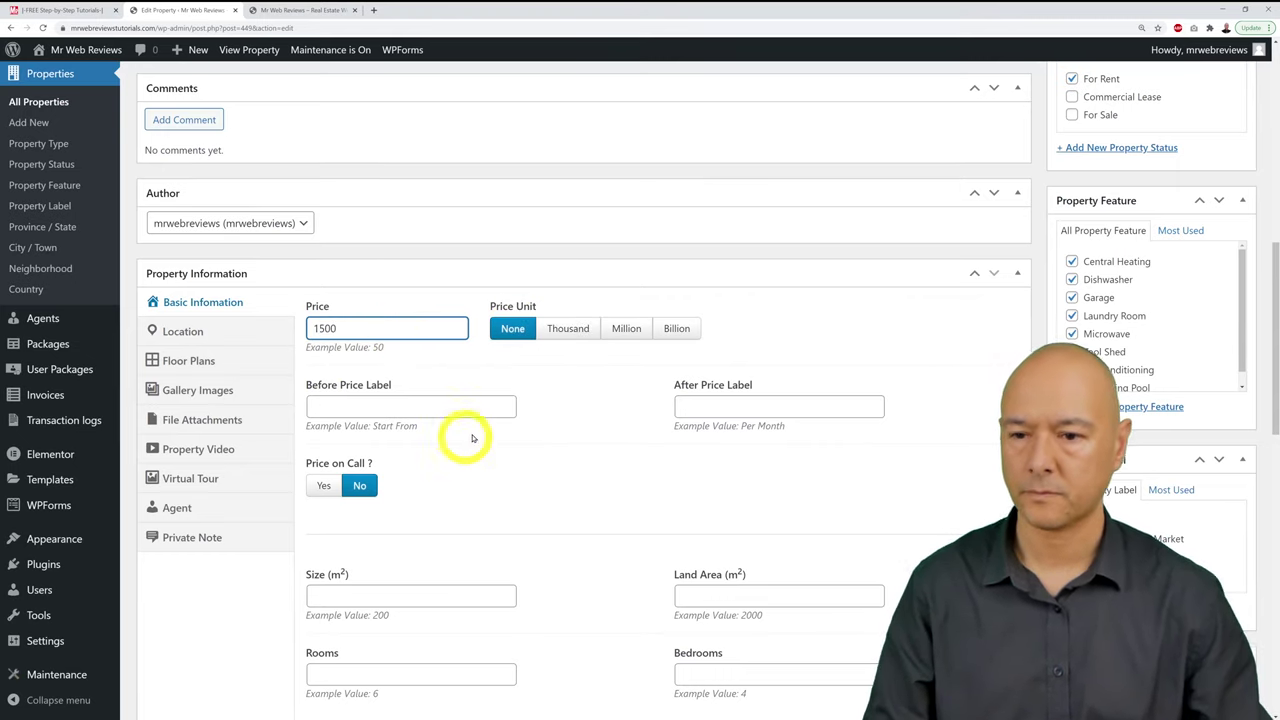
click(582, 405)
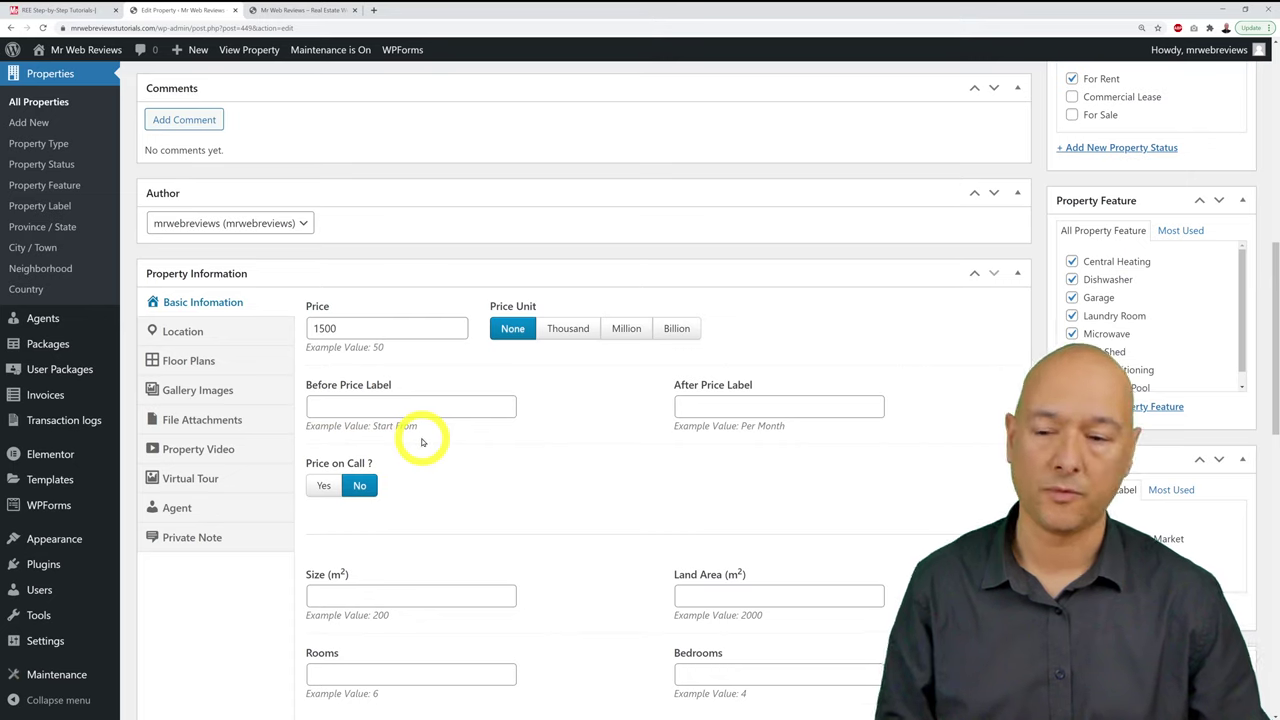
Step: Add 'per month' as the after-price label
click(769, 410)
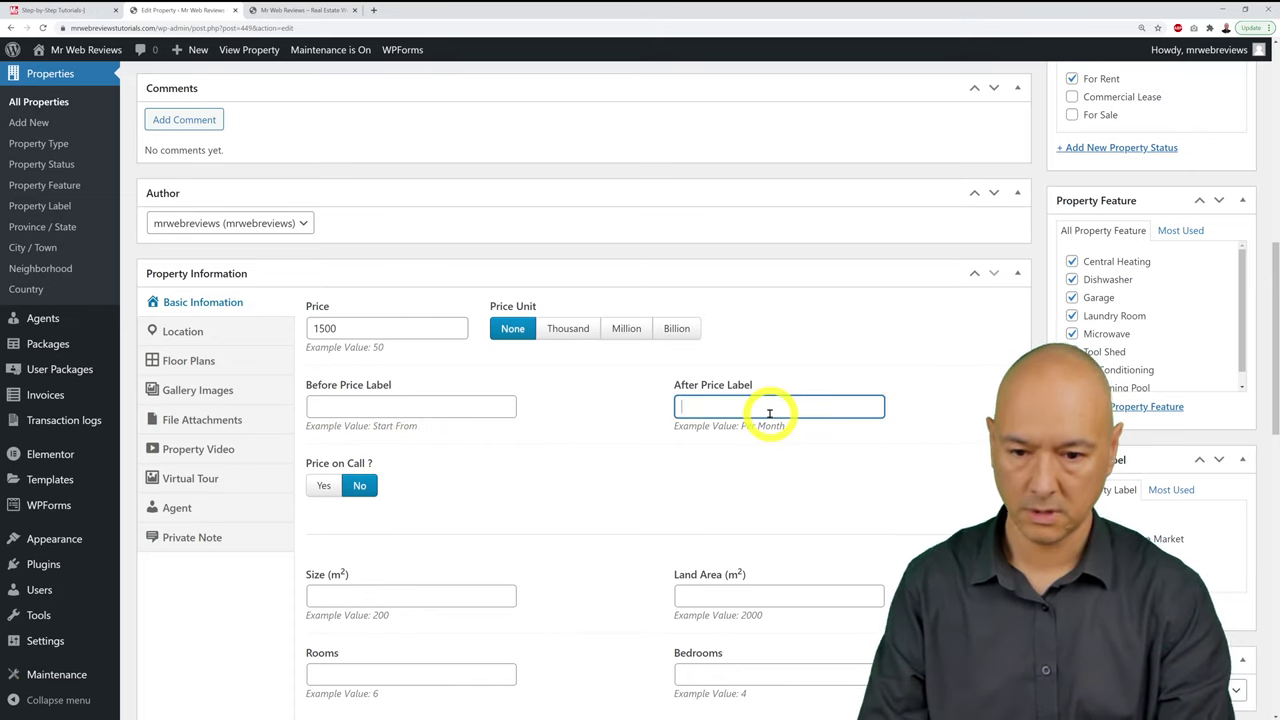
text(per month)
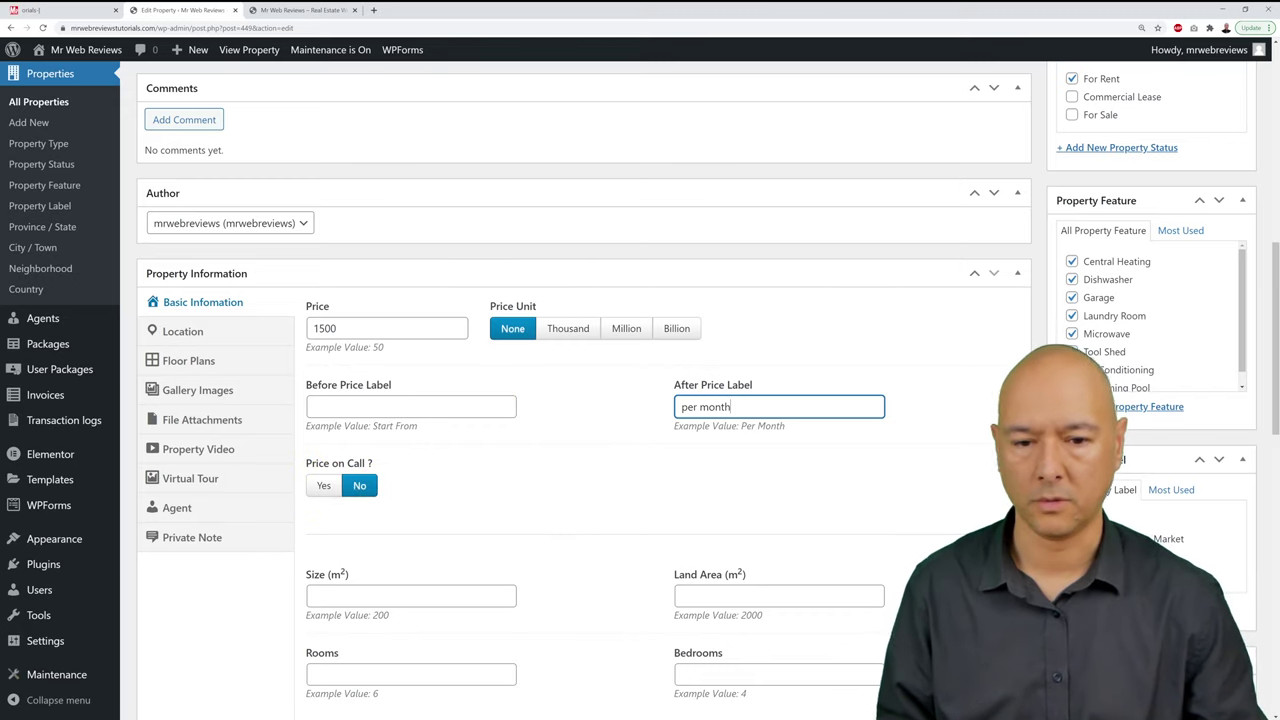
scroll(959, 456, down, 3)
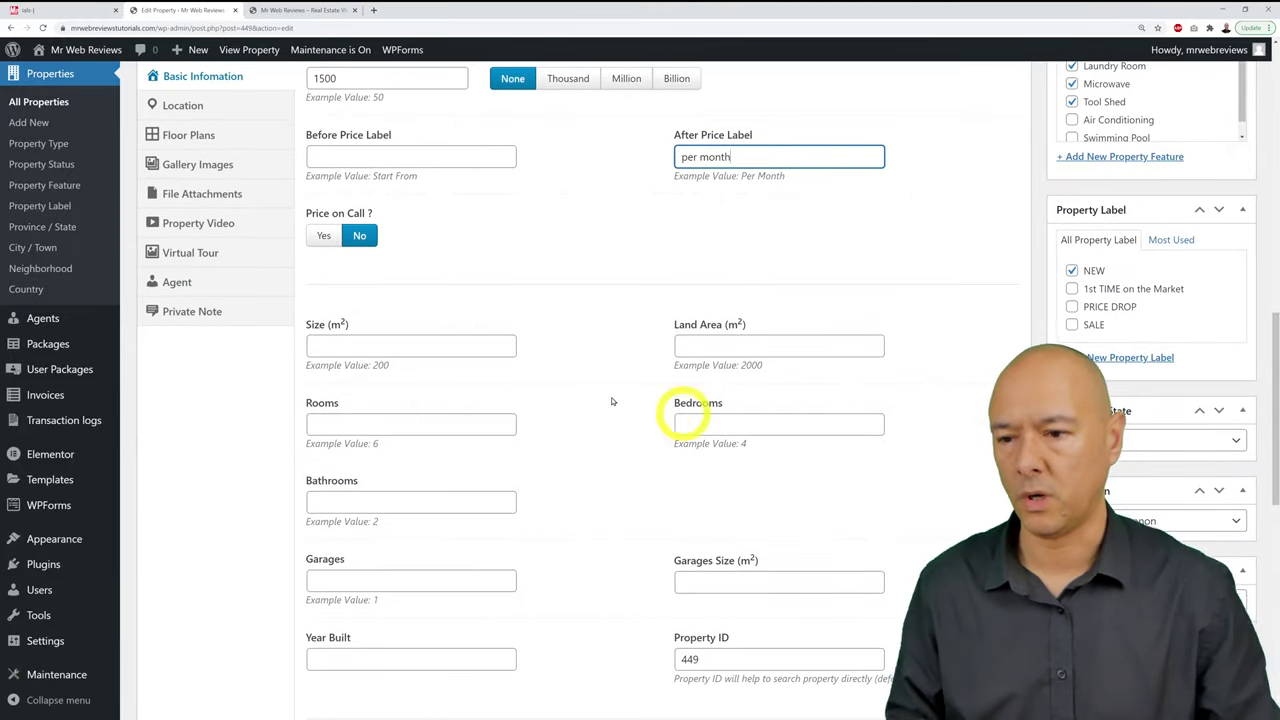
Step: Enter a property size of 420 m², land area 1100 m² and 12 rooms
click(447, 347)
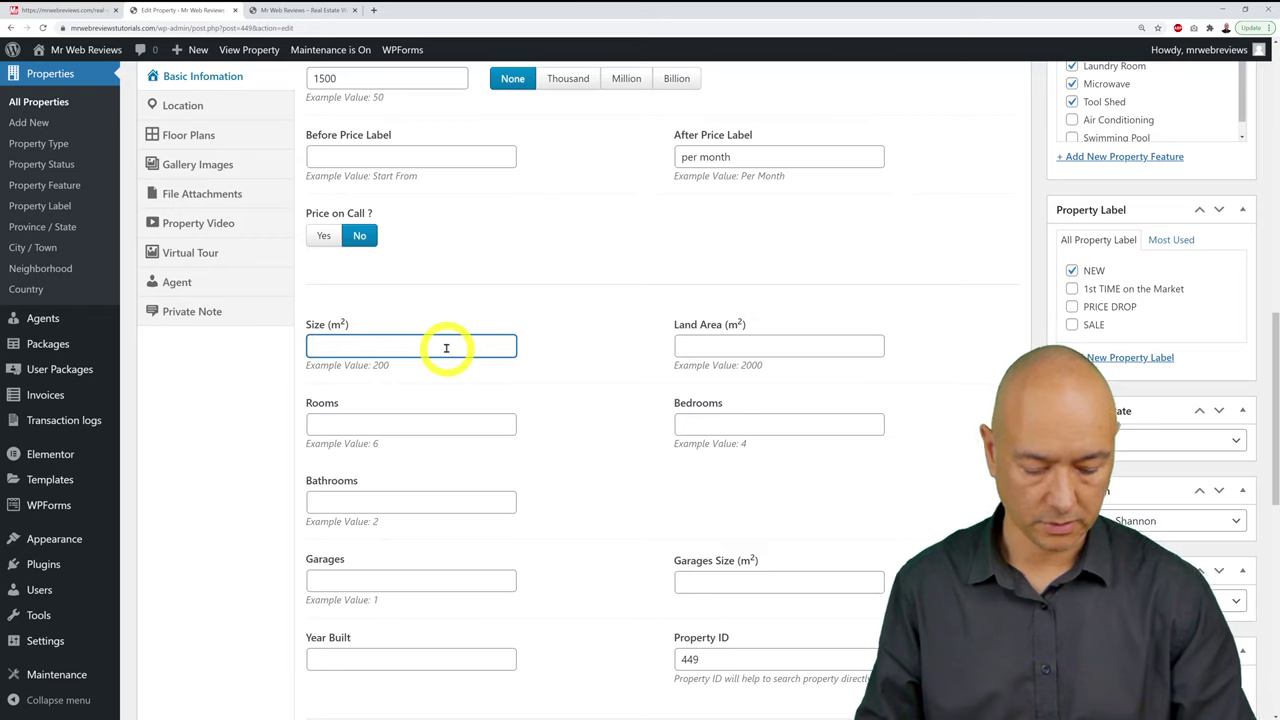
text(420)
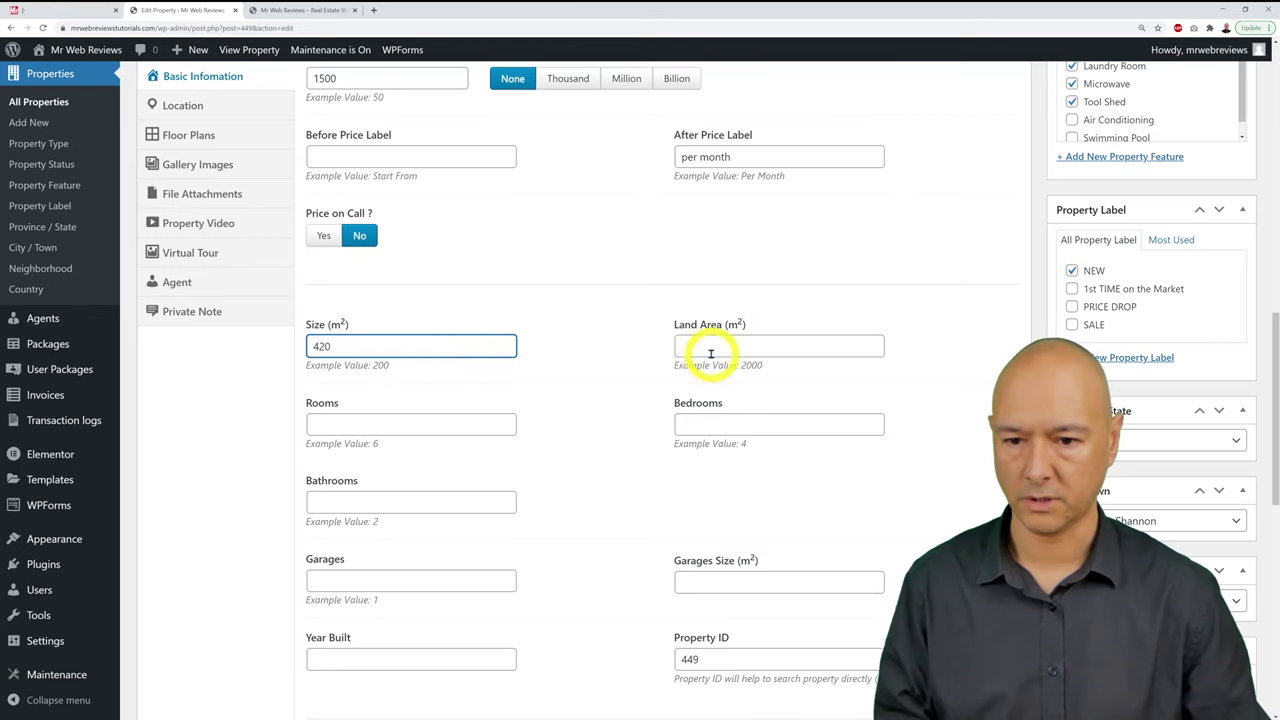
click(710, 348)
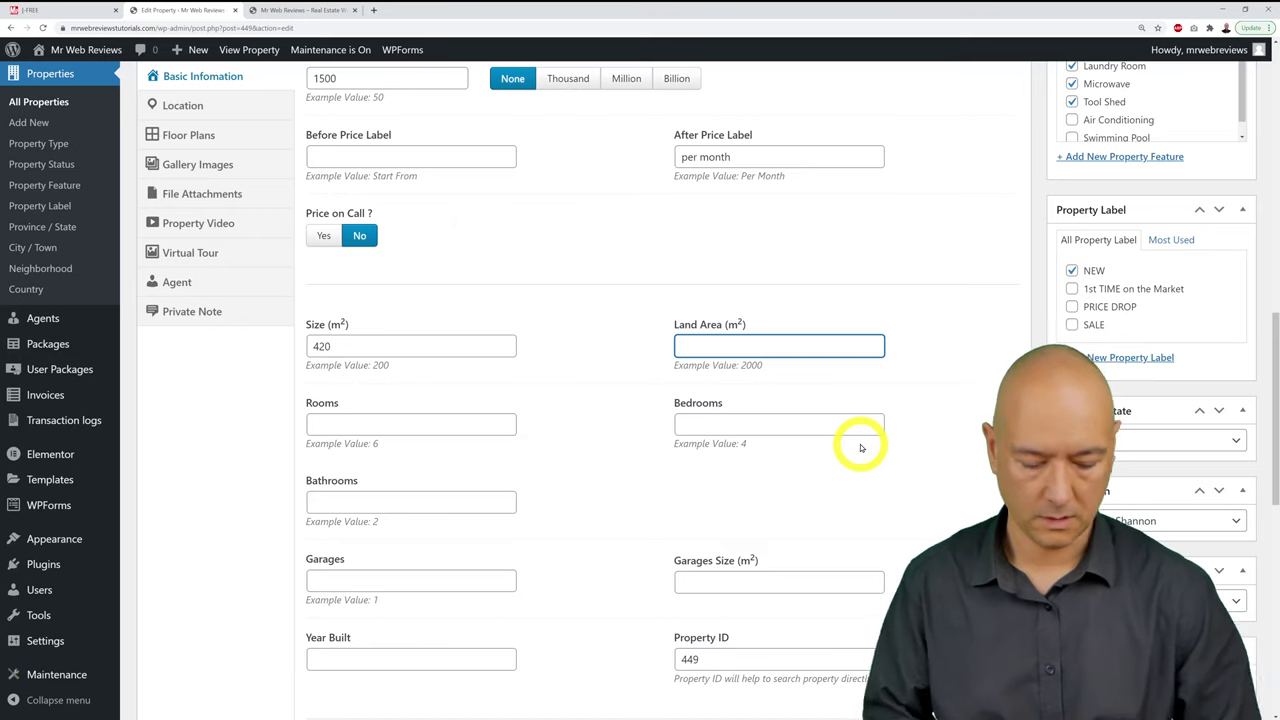
text(1500)
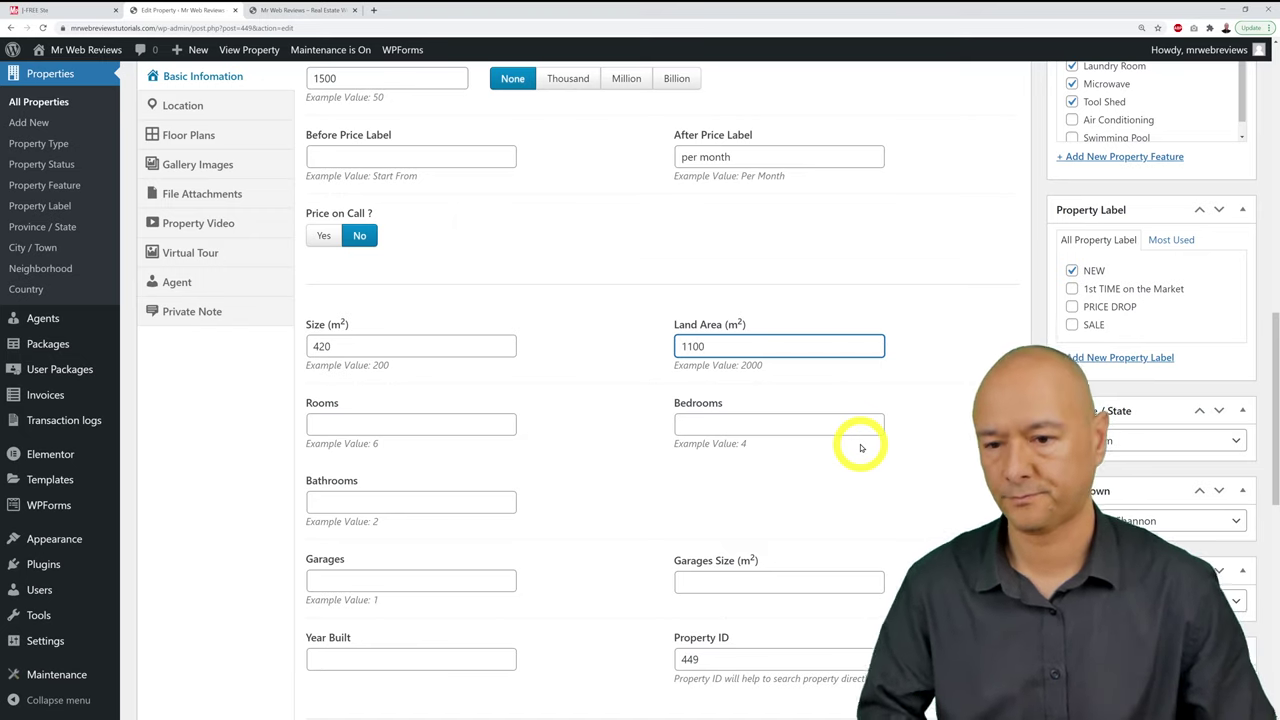
scroll(600, 430, down, 1)
click(477, 377)
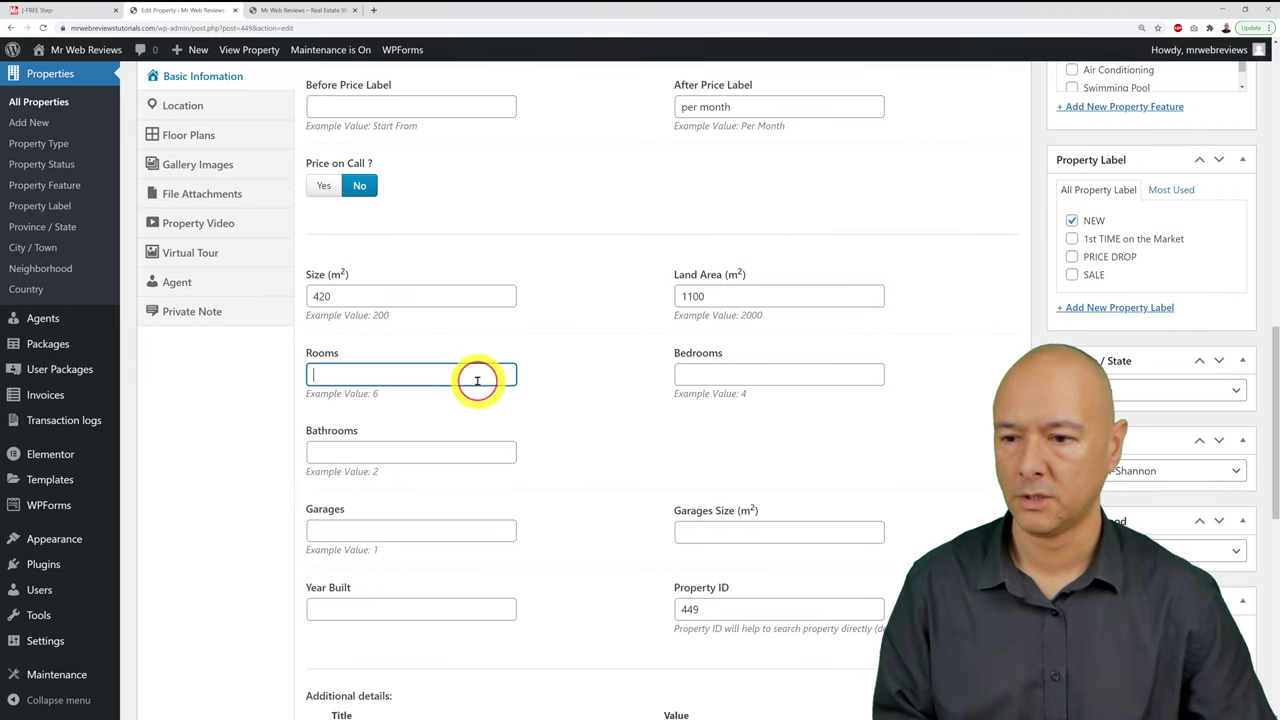
text(6)
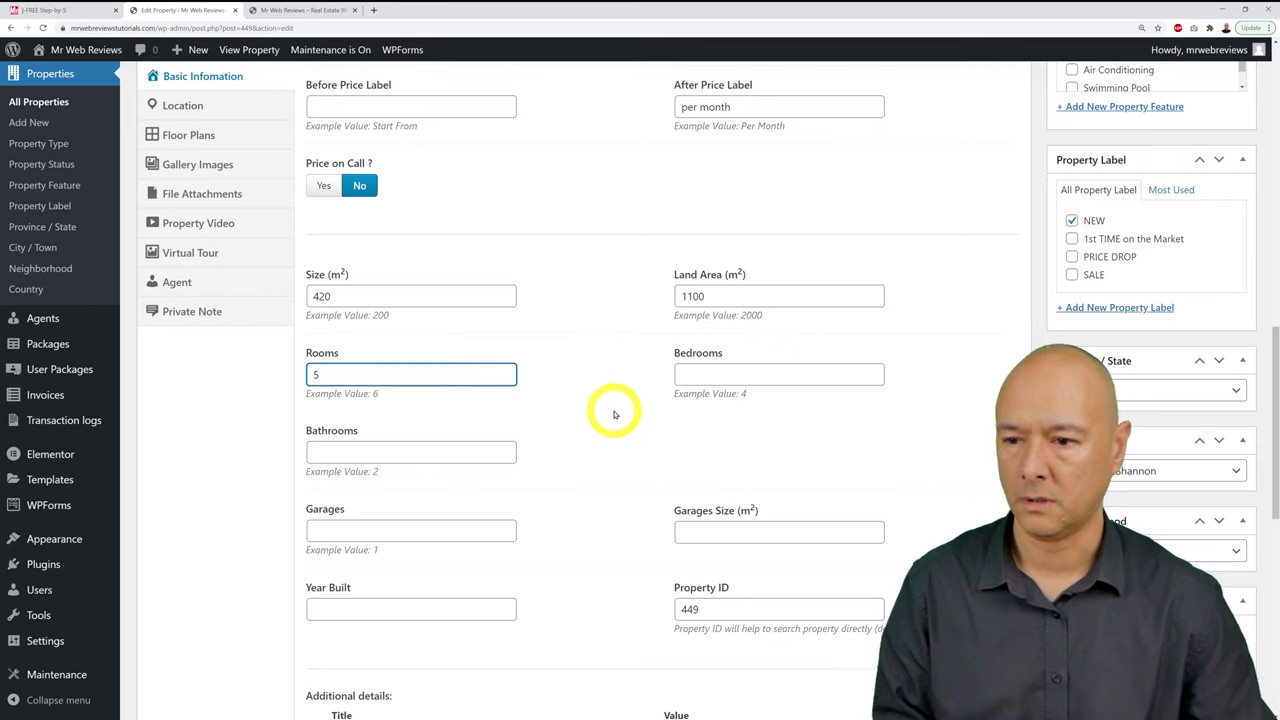
key(BackSpace)
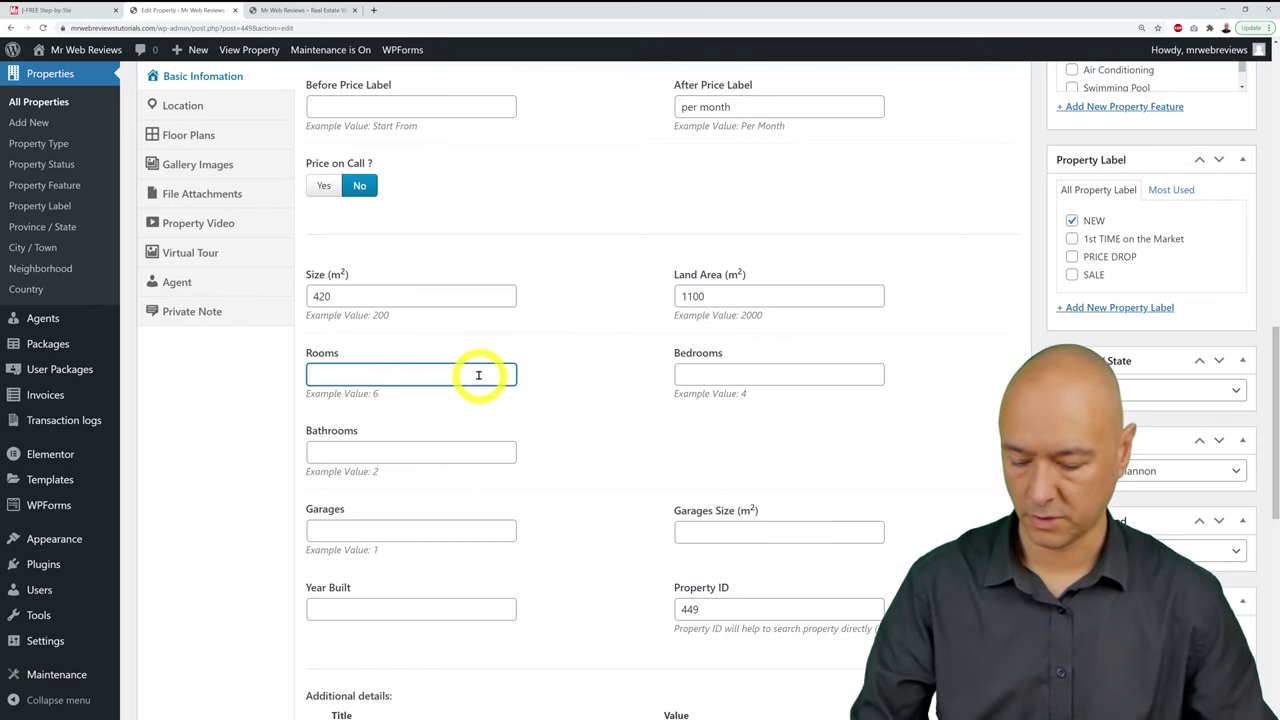
text(12)
Step: Set 5 bedrooms and 3 bathrooms
click(714, 380)
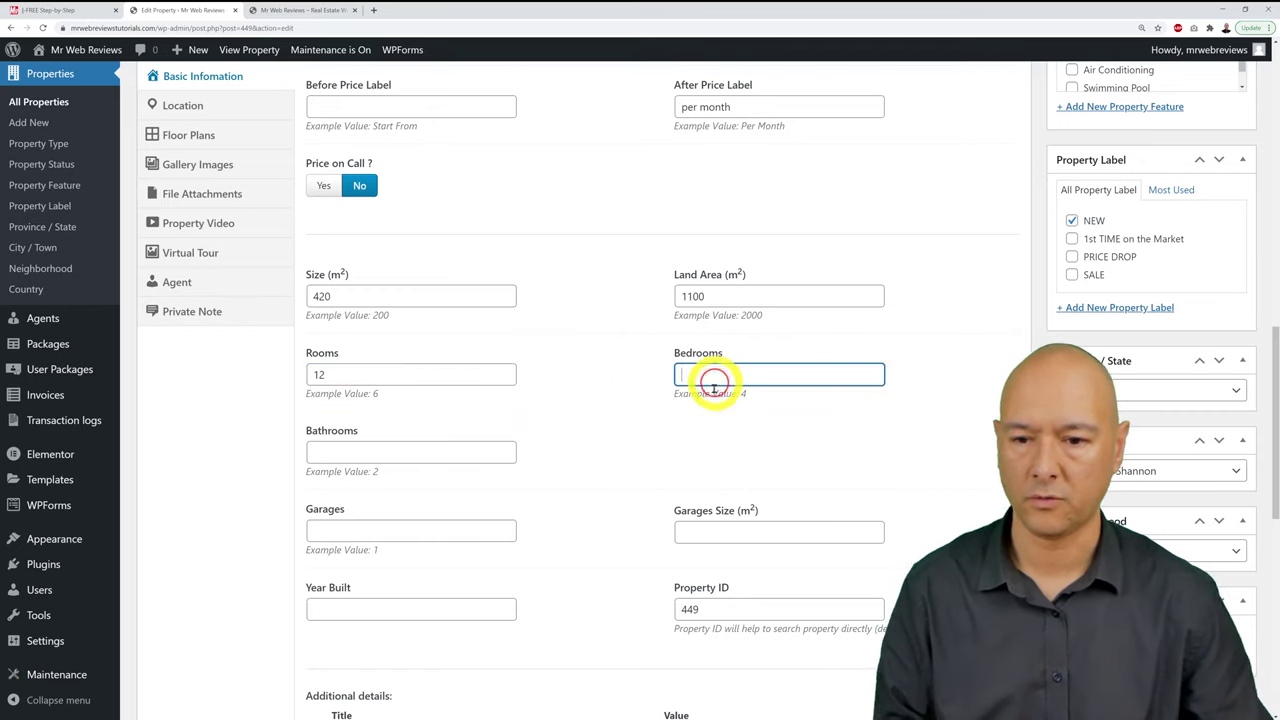
text(5)
scroll(640, 455, down, 1)
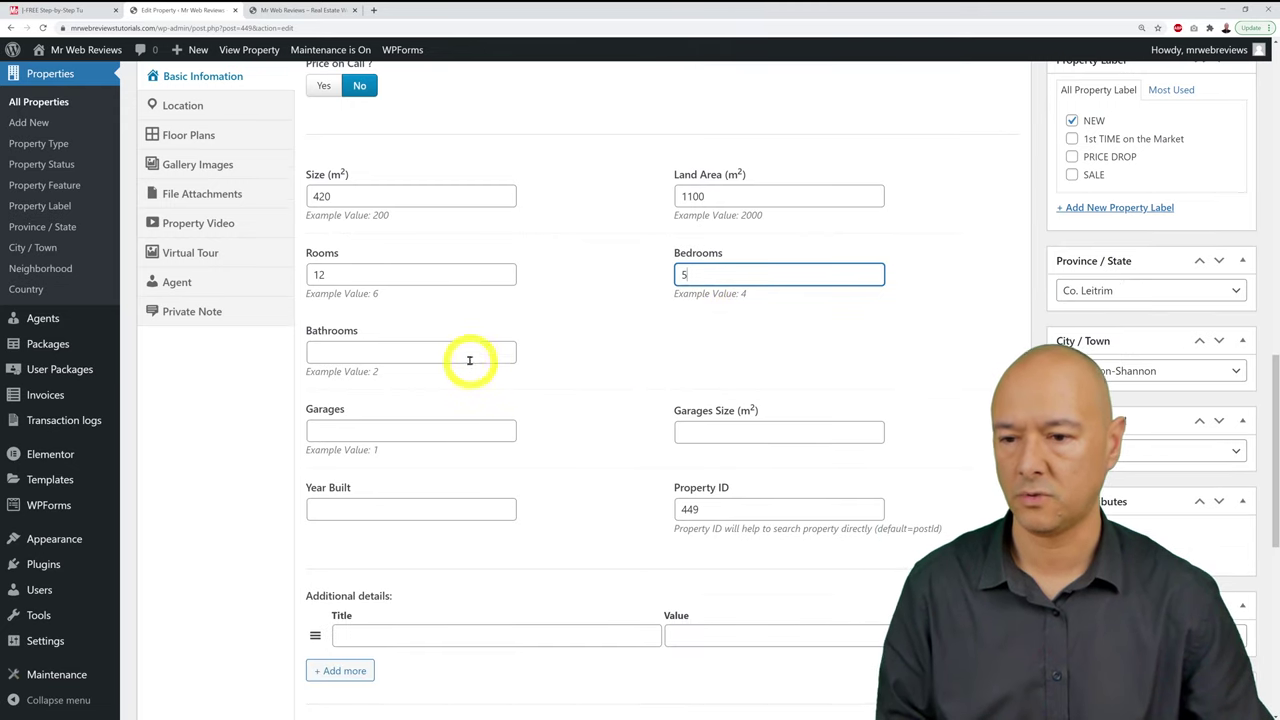
click(466, 355)
text(3)
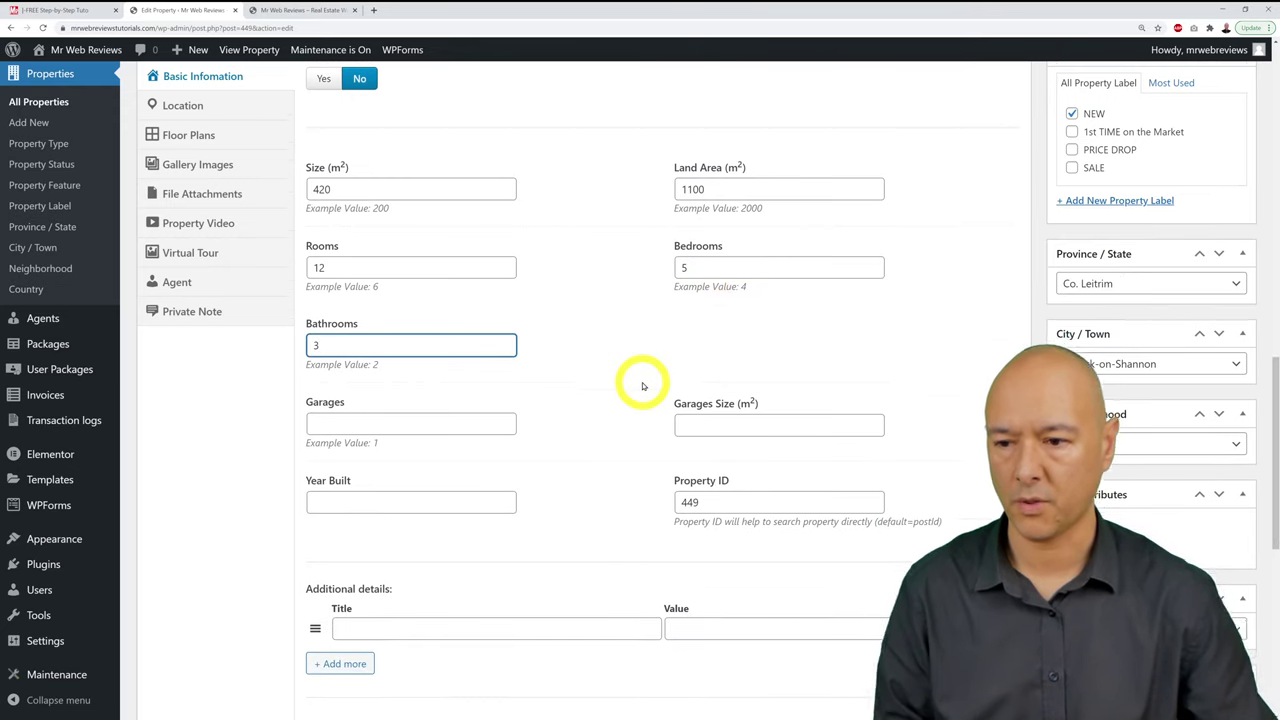
scroll(560, 380, down, 1)
Step: Enter 1 garage of 80 m² and year built 2010, and select Property ID 449
click(485, 383)
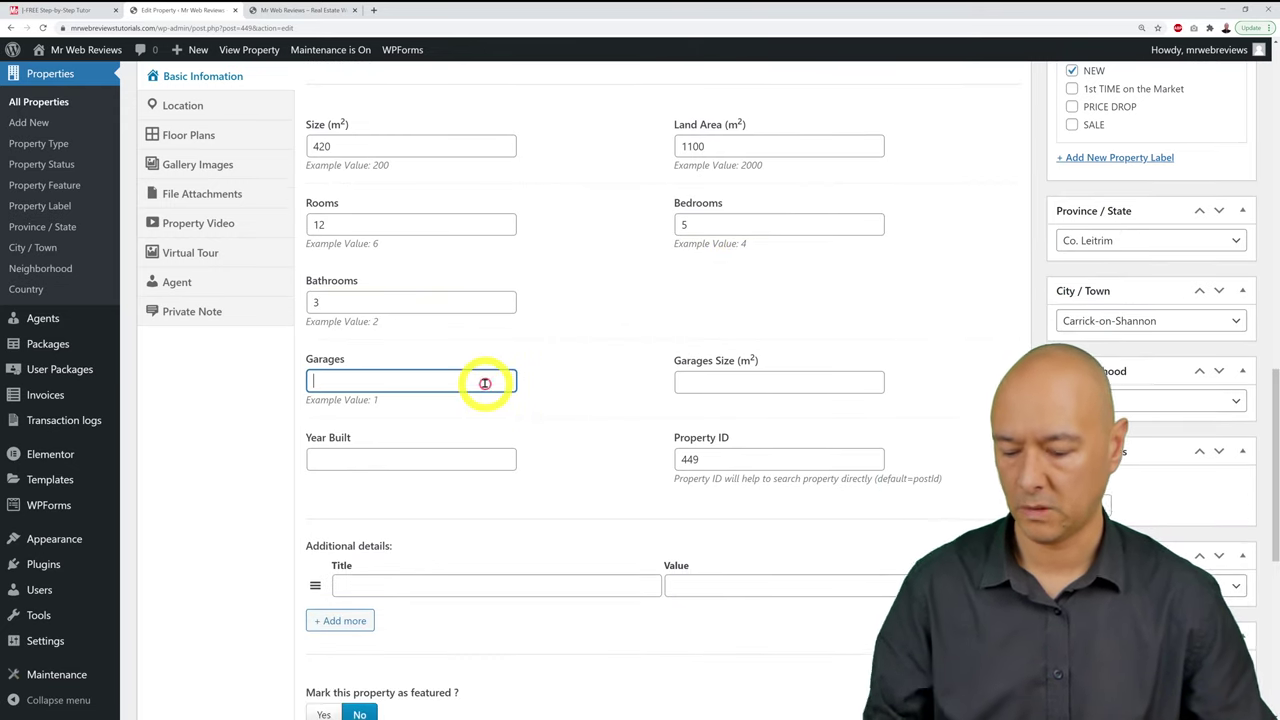
click(723, 383)
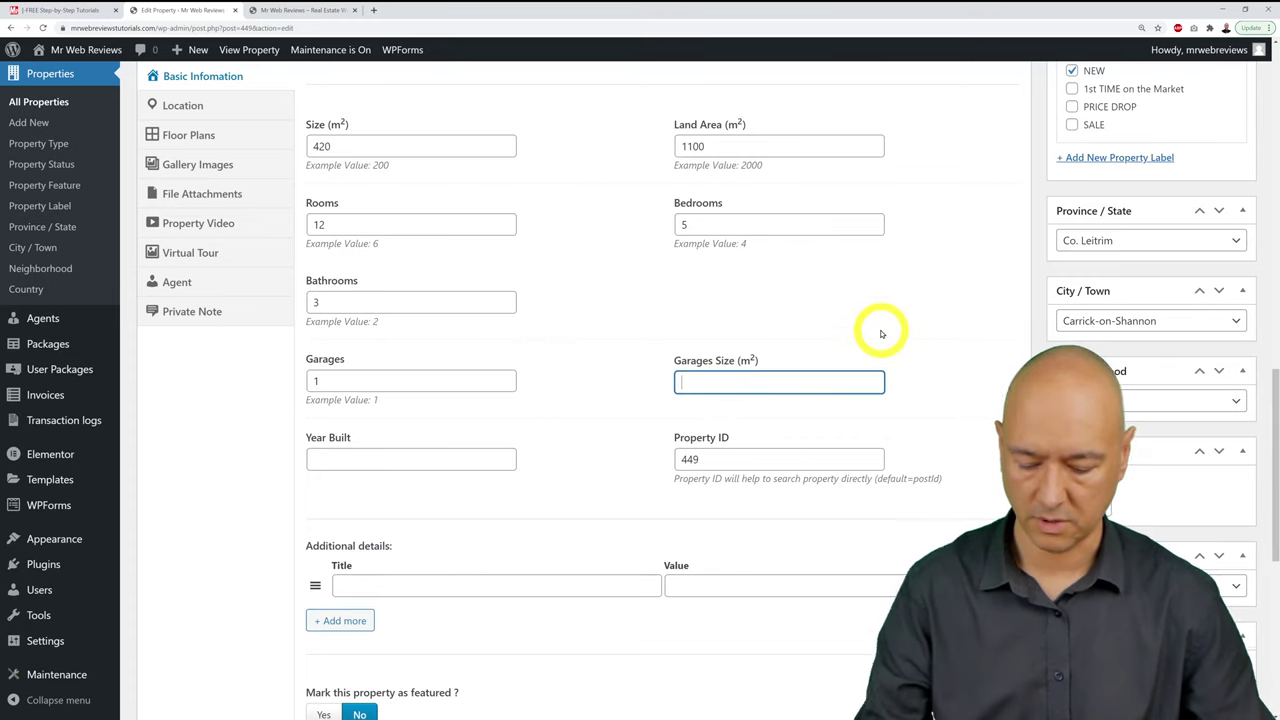
text(80)
scroll(589, 371, down, 2)
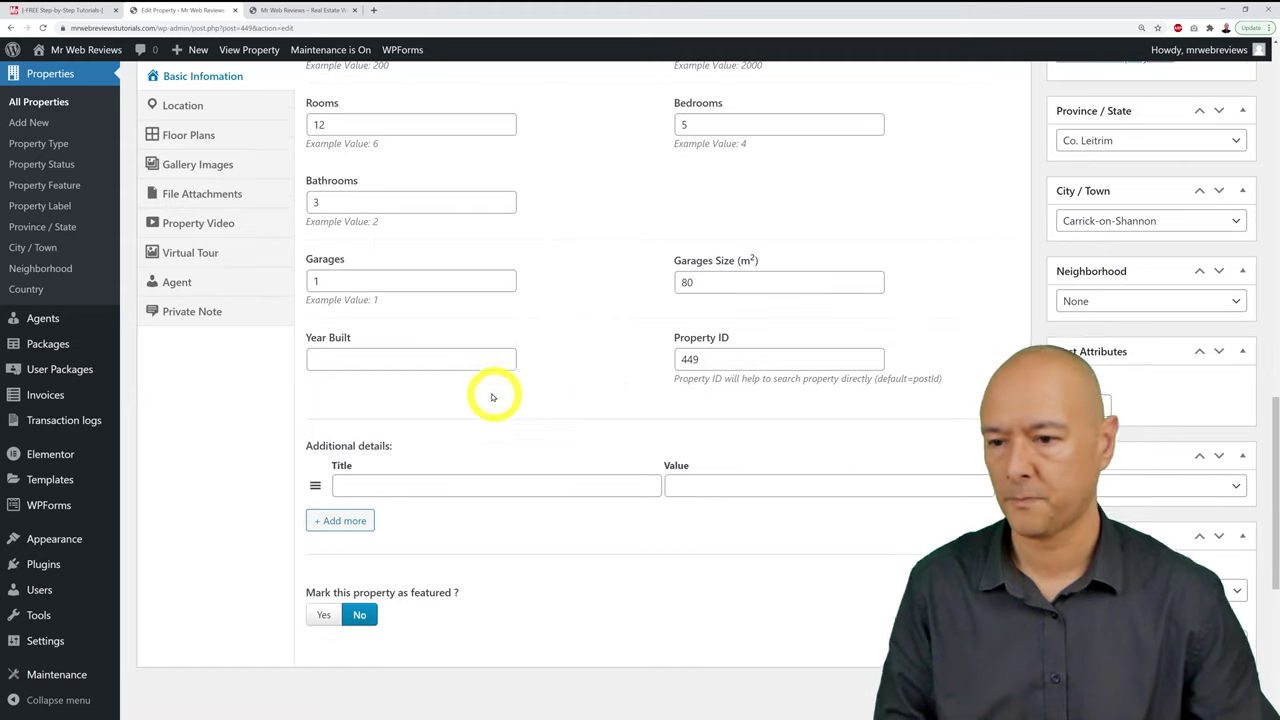
click(476, 364)
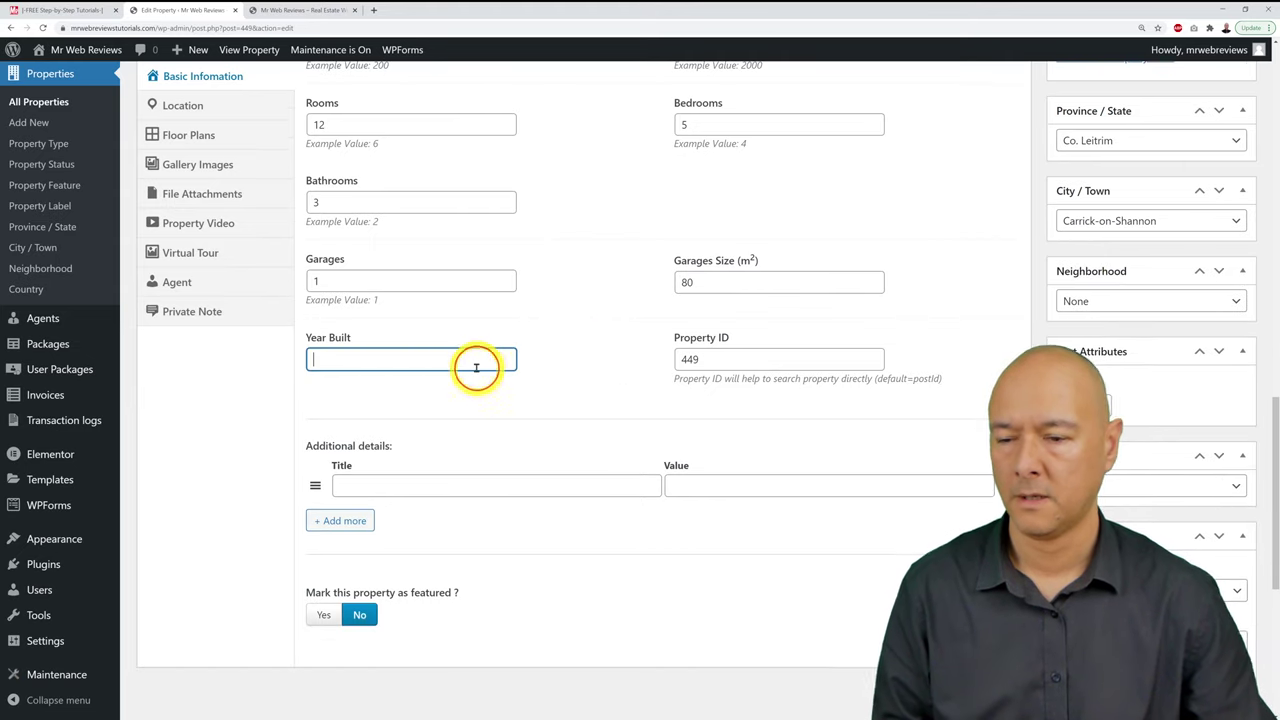
click(563, 394)
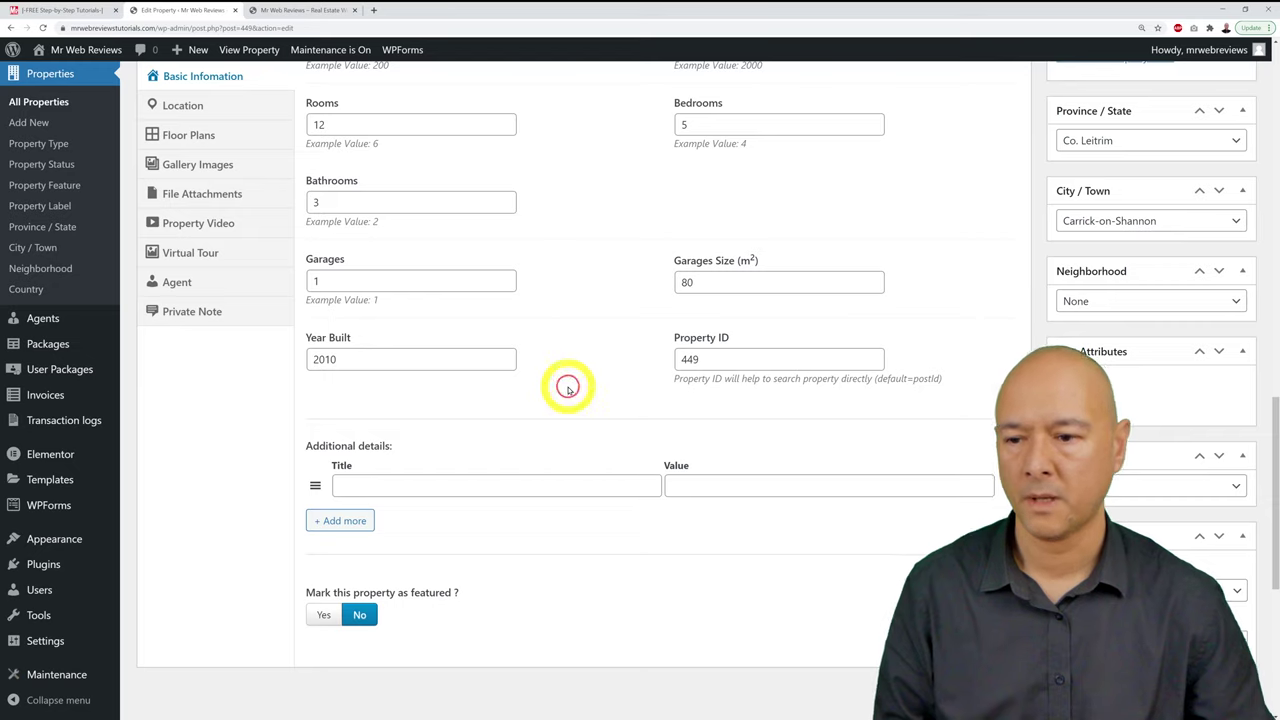
double_click(752, 362)
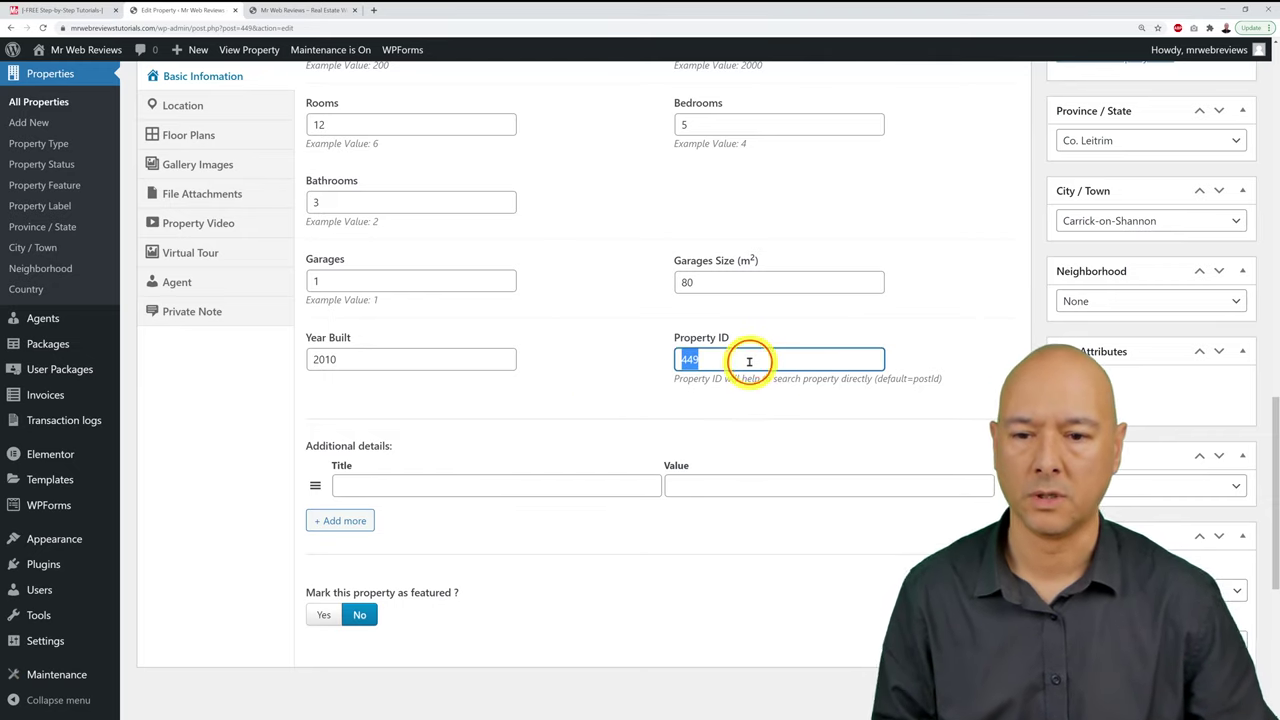
Step: Update the listing from the Publish box and return to Property Information
click(657, 364)
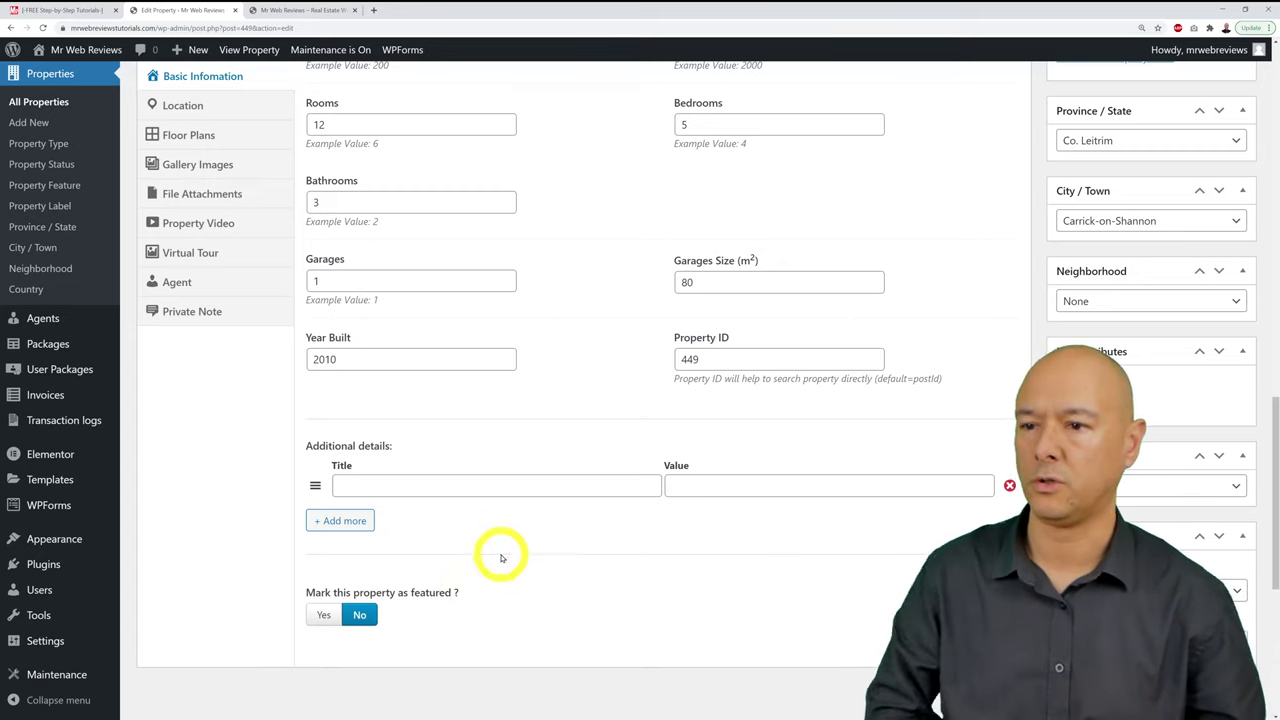
scroll(477, 580, up, 7)
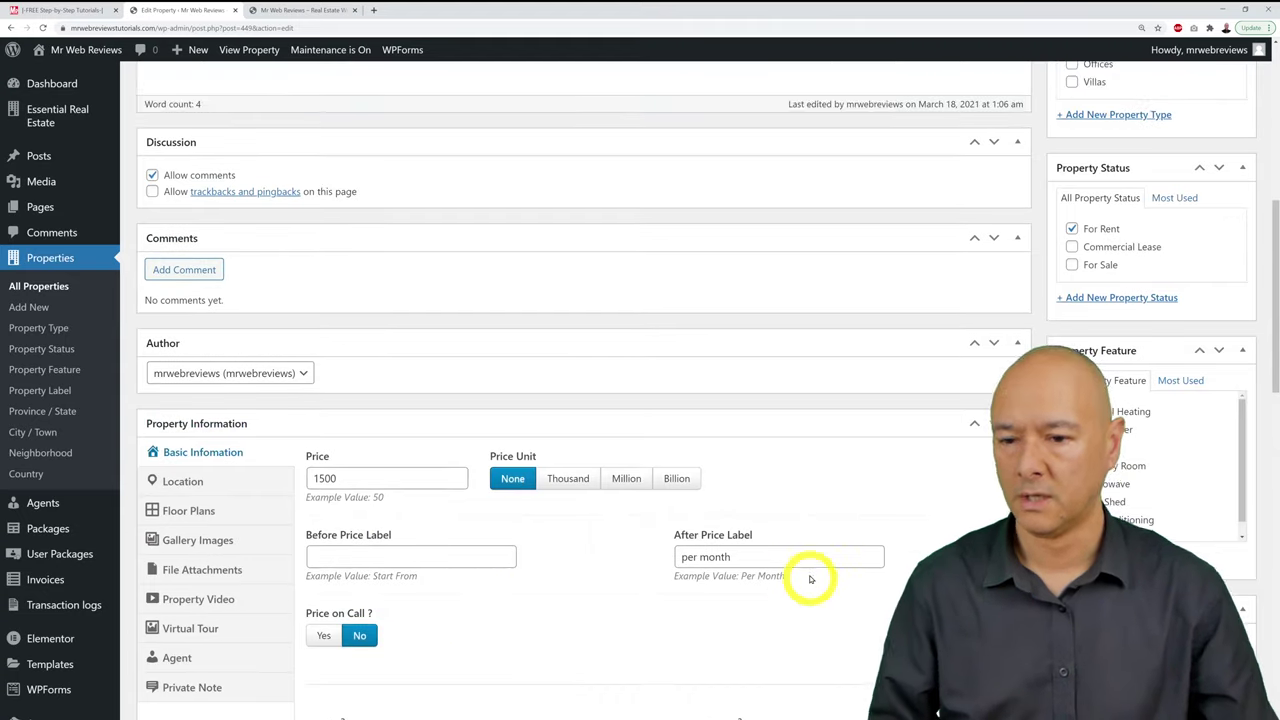
scroll(811, 580, up, 5)
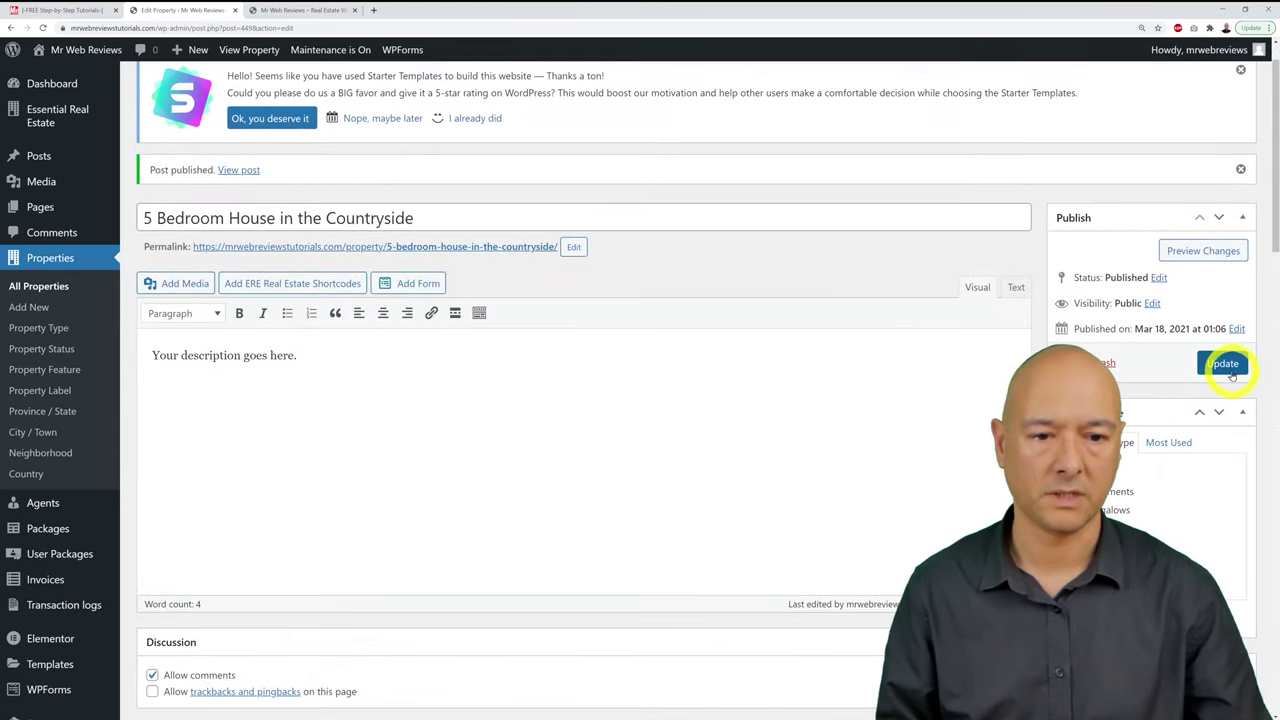
click(1222, 363)
scroll(951, 457, down, 6)
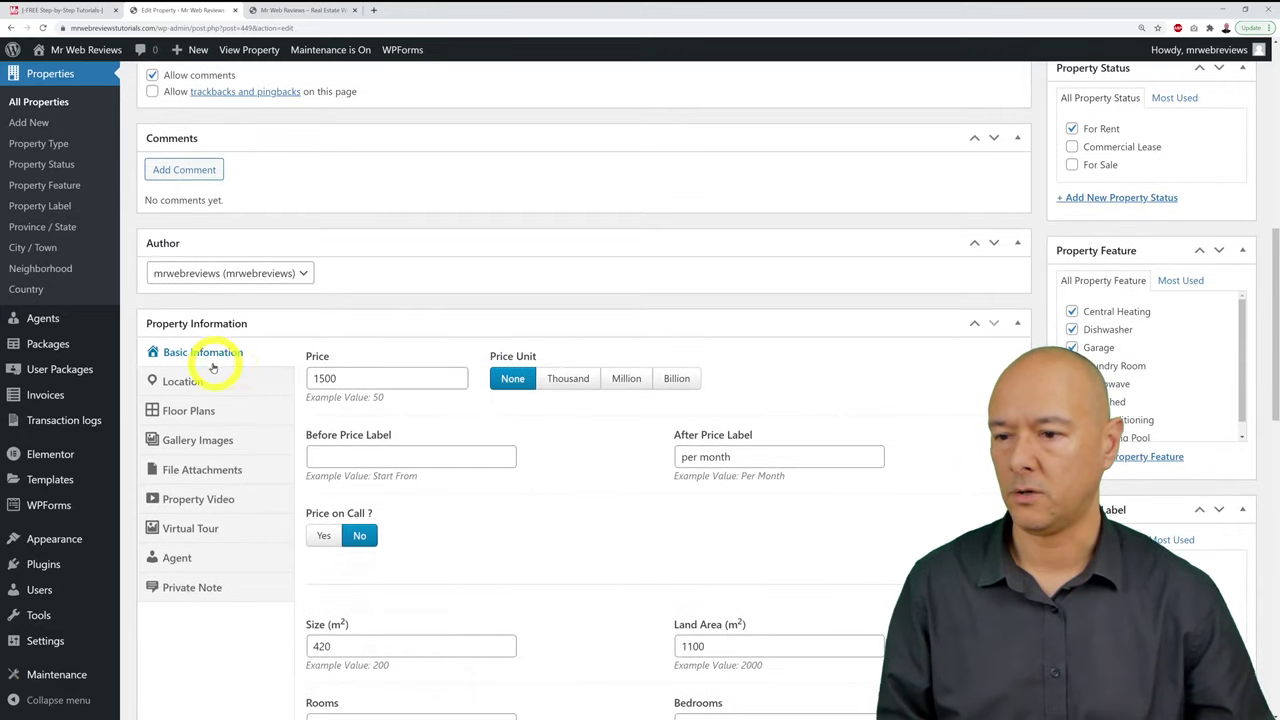
Step: Review the Location section's failing Google Map, then show the Floor Plans settings
click(202, 381)
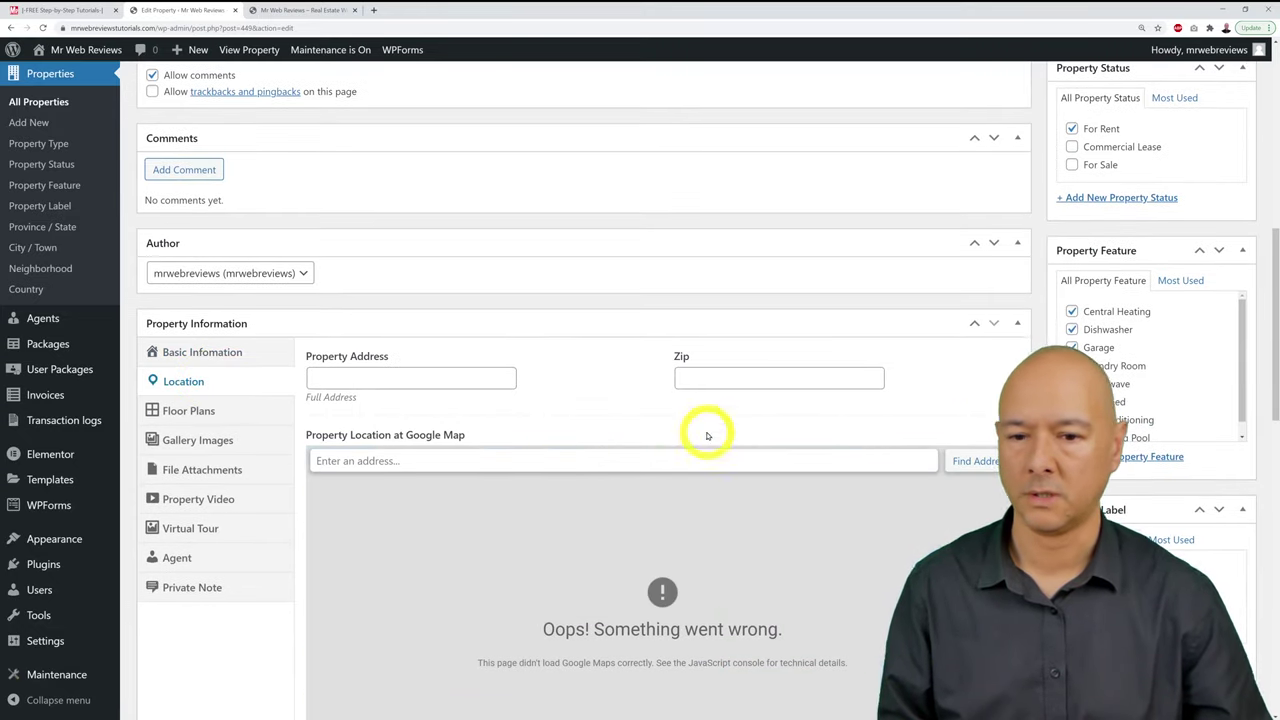
scroll(1046, 277, down, 2)
scroll(1046, 277, down, 1)
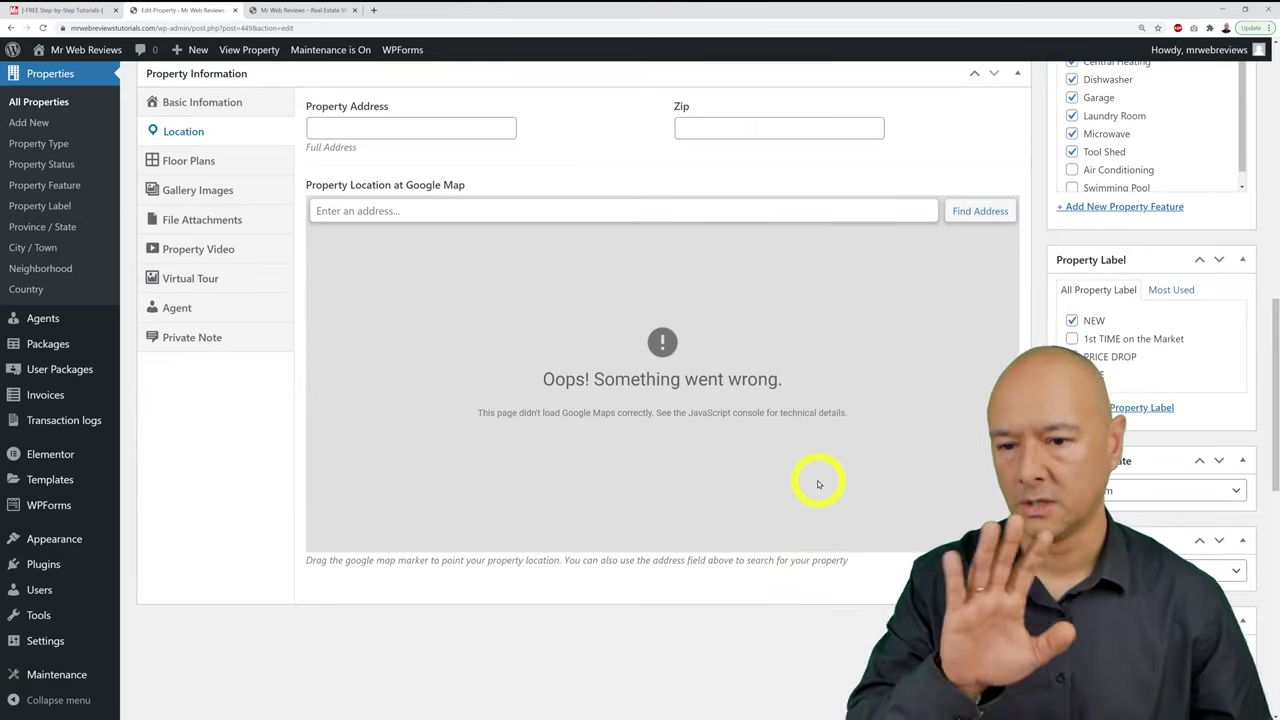
scroll(818, 485, up, 1)
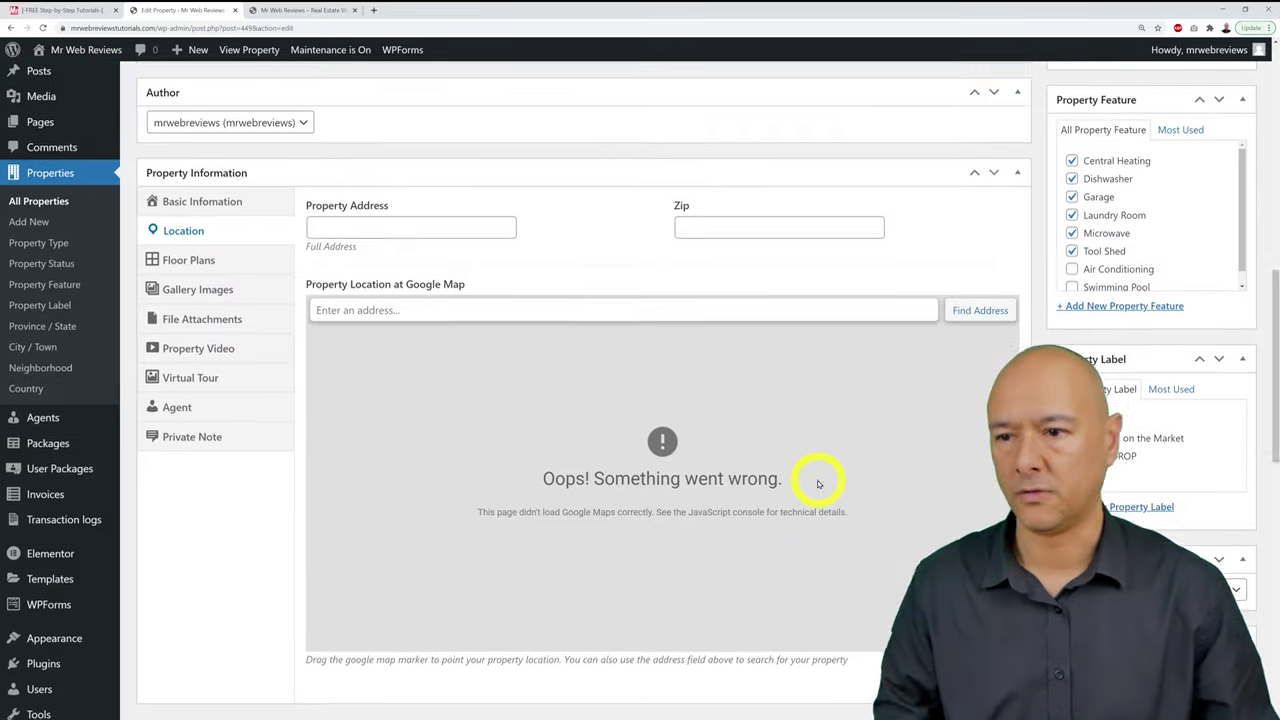
click(226, 265)
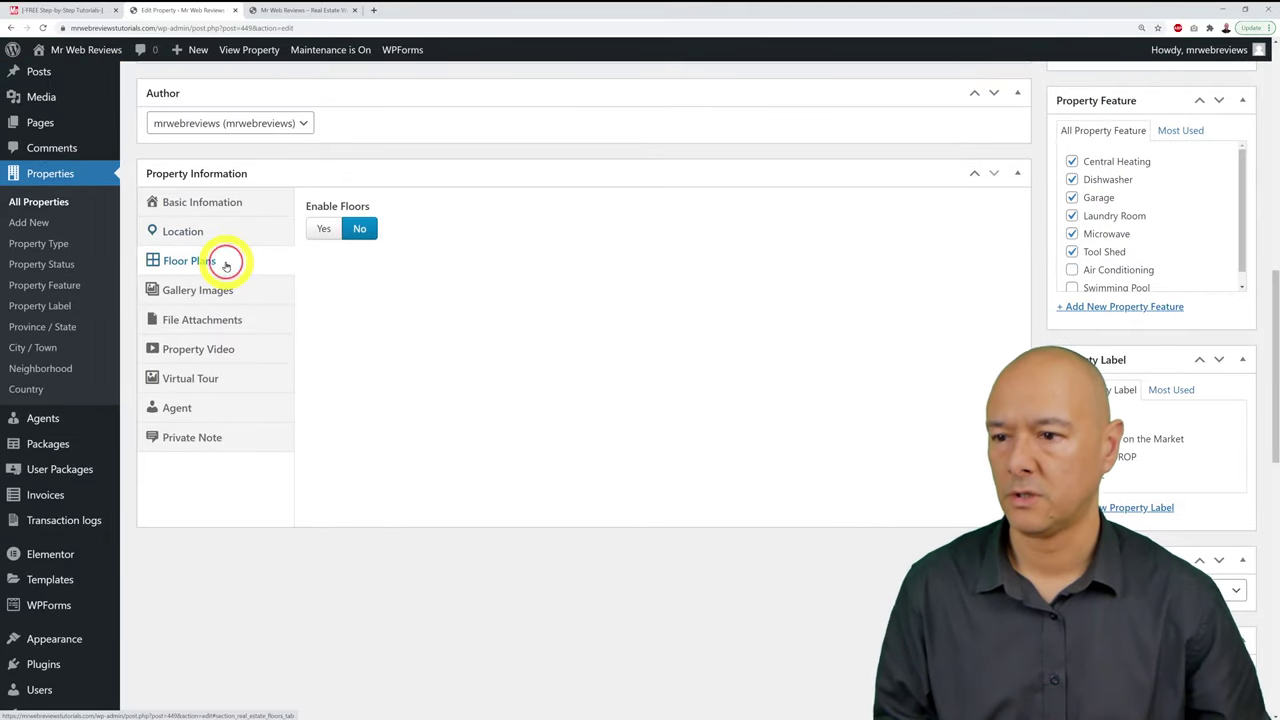
Step: Try Enable Floors on, switch it back to No, and show the Gallery Images section
click(324, 230)
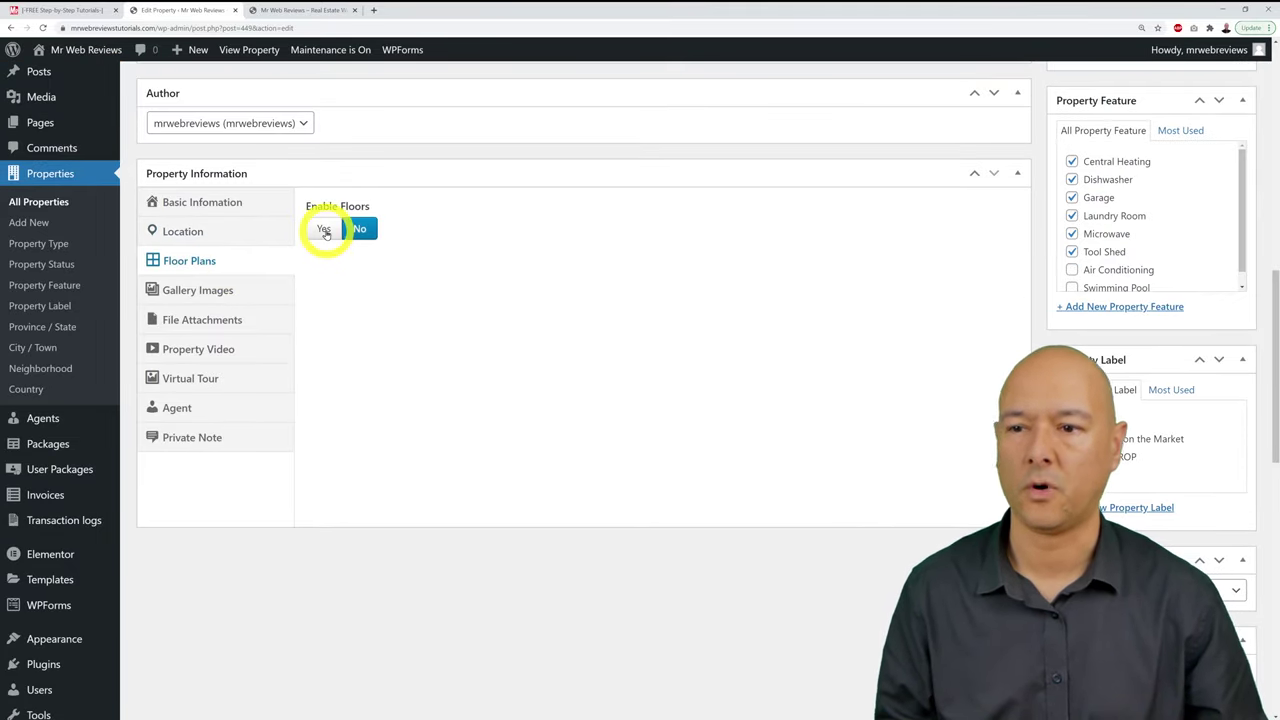
scroll(551, 271, down, 1)
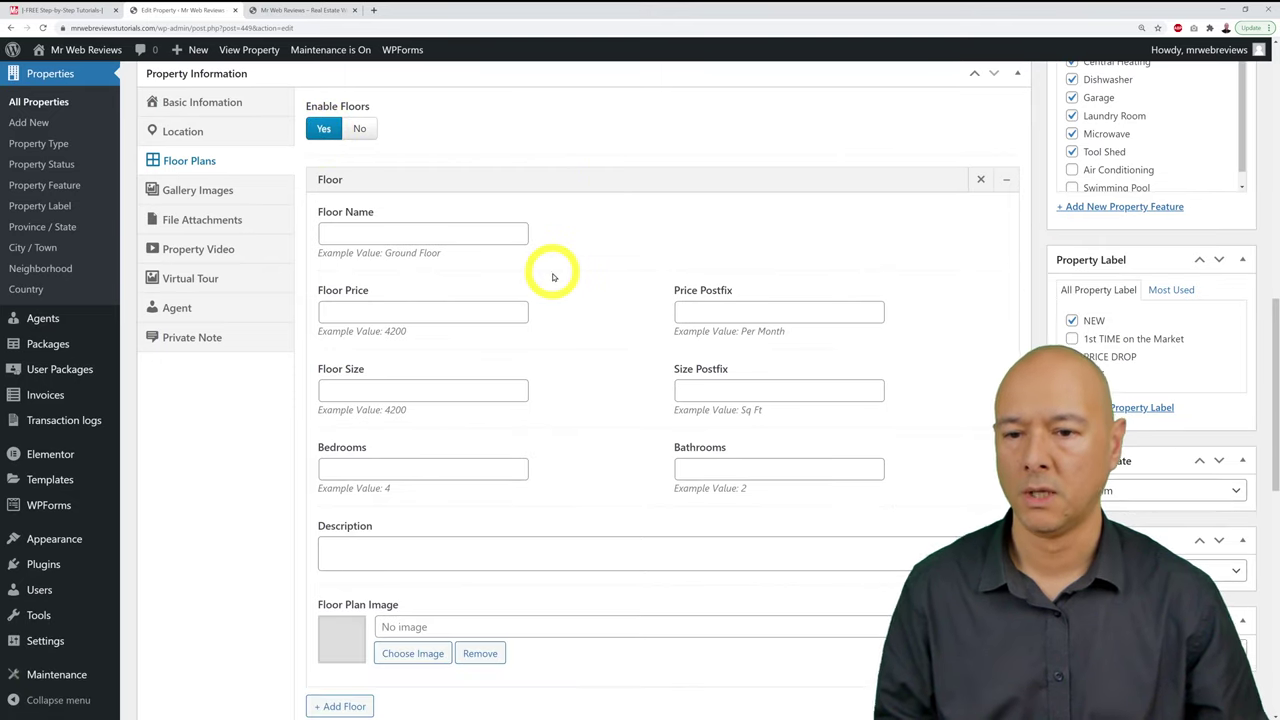
scroll(587, 308, down, 1)
scroll(587, 310, up, 1)
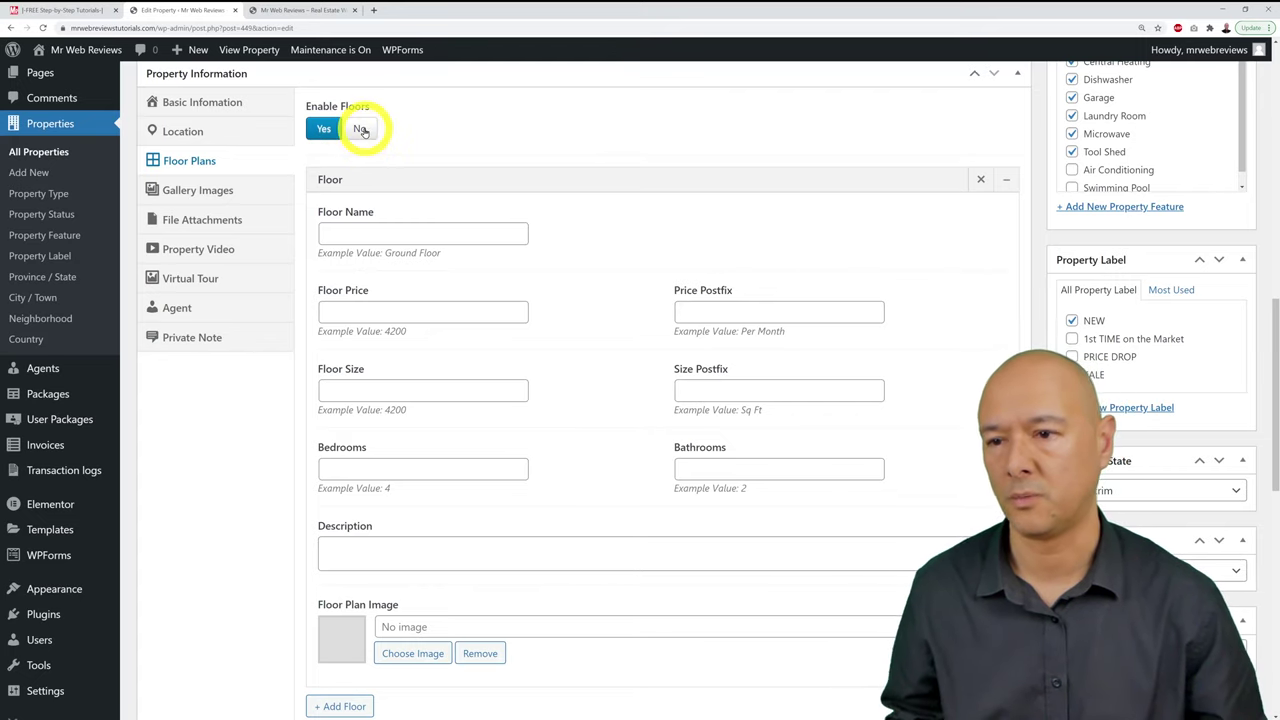
click(361, 130)
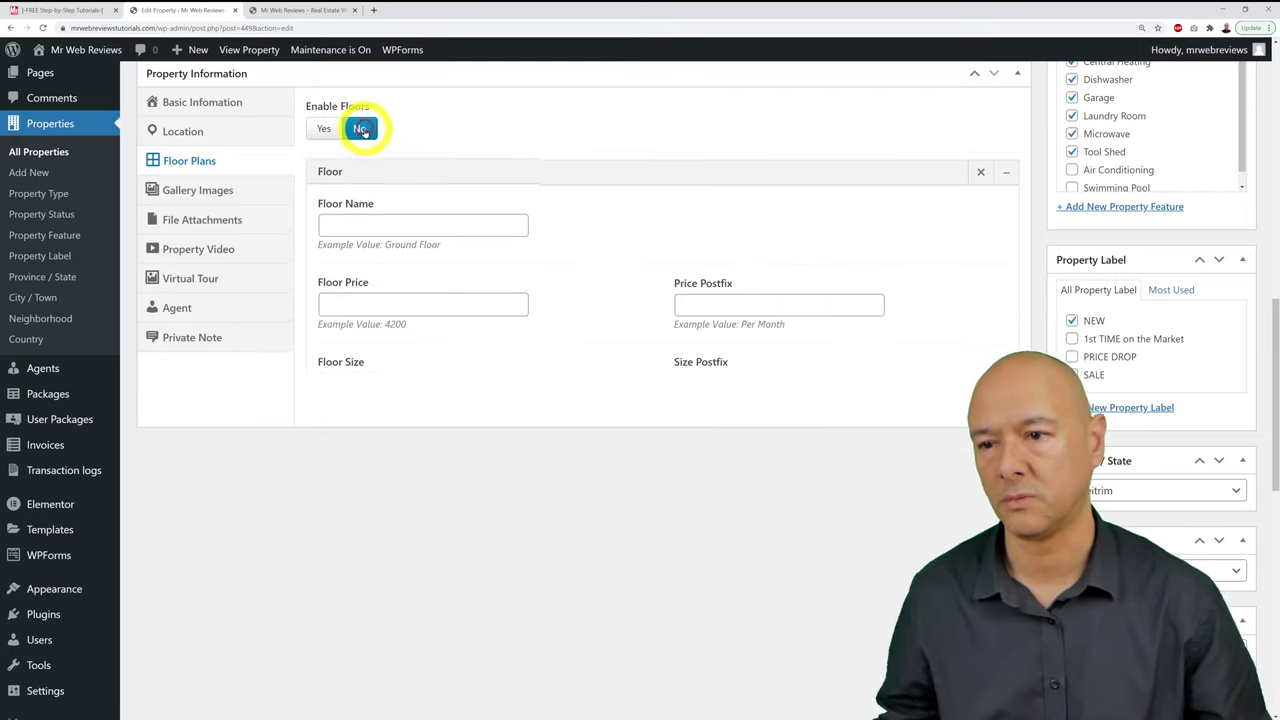
click(222, 194)
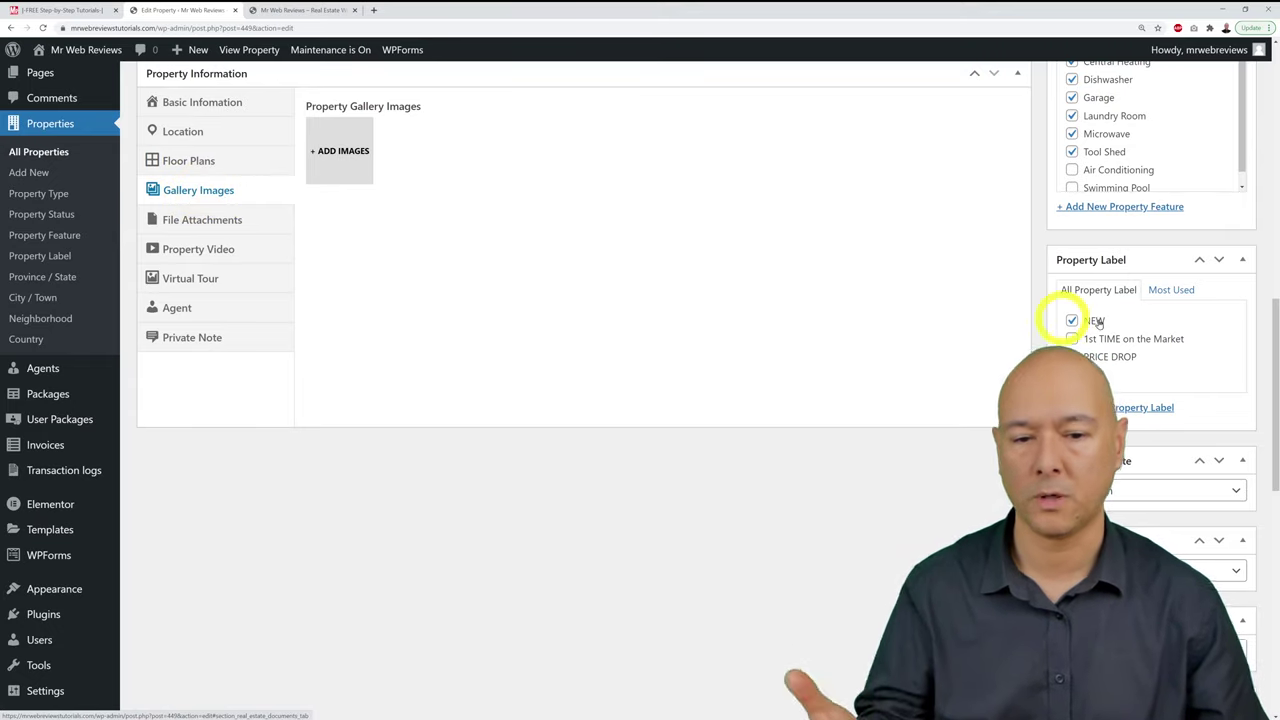
Step: Open the + ADD IMAGES picker under Property Gallery Images
scroll(1157, 314, down, 10)
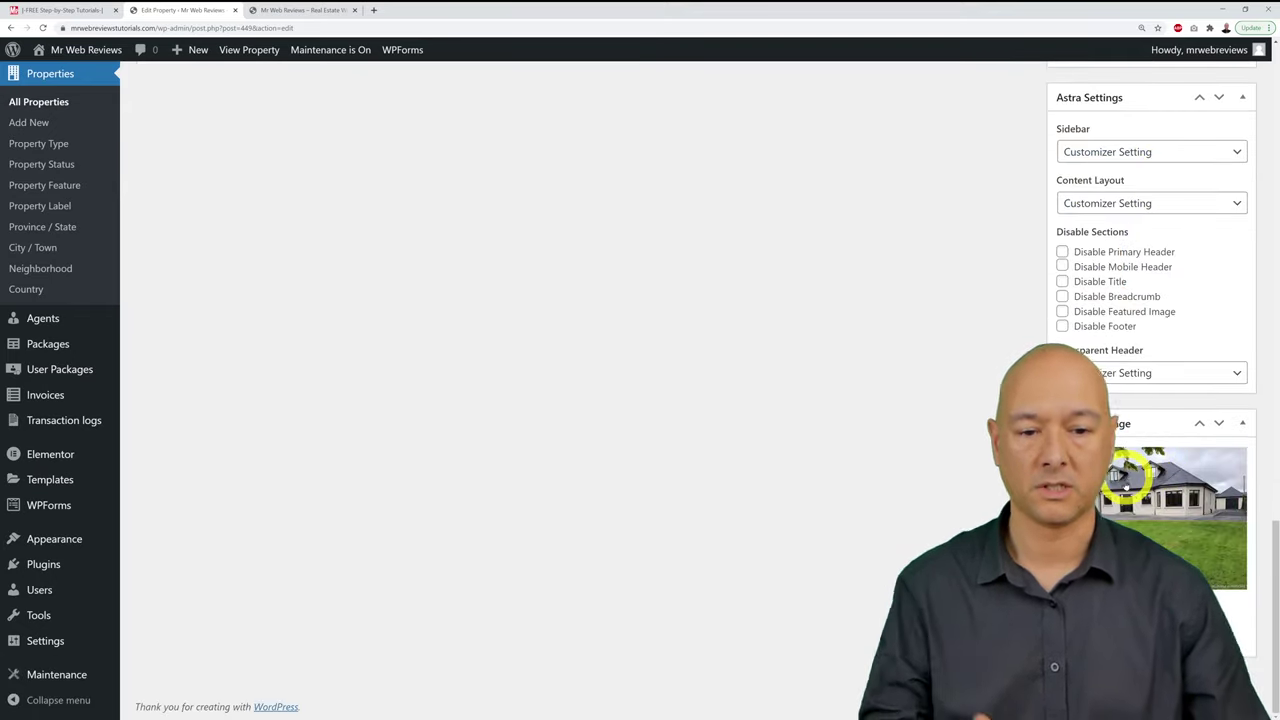
scroll(1130, 490, up, 10)
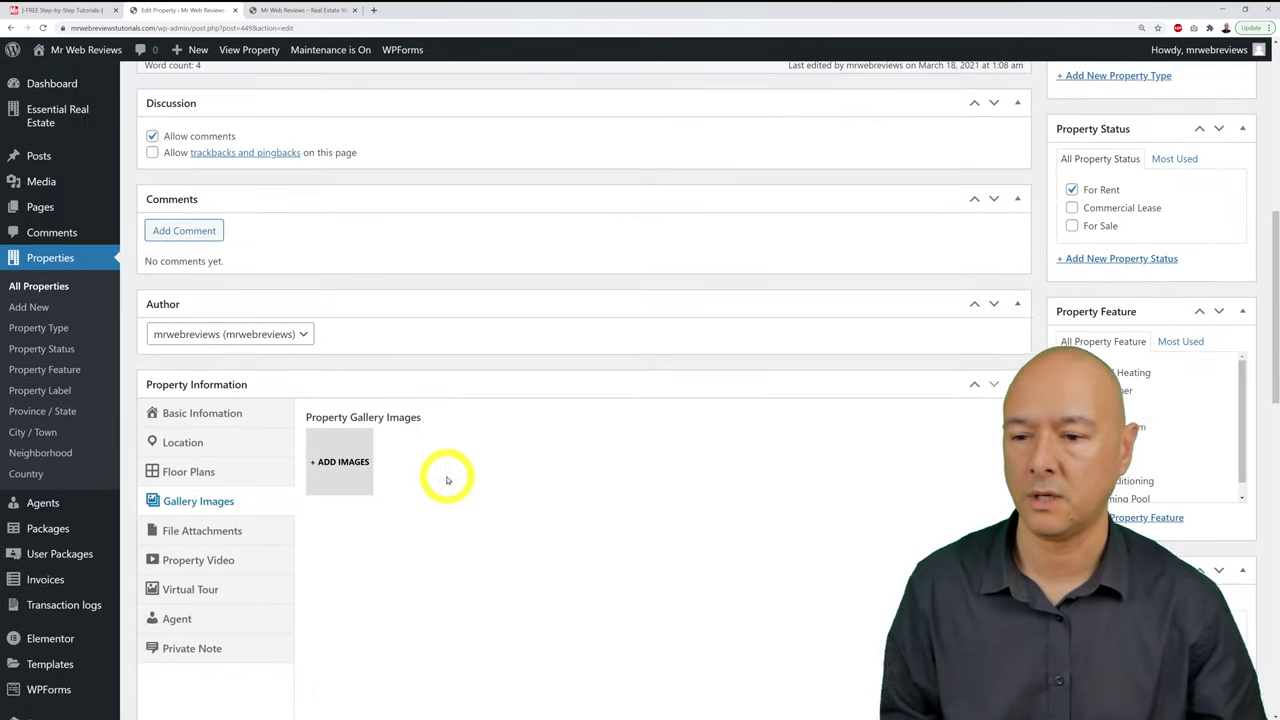
click(355, 463)
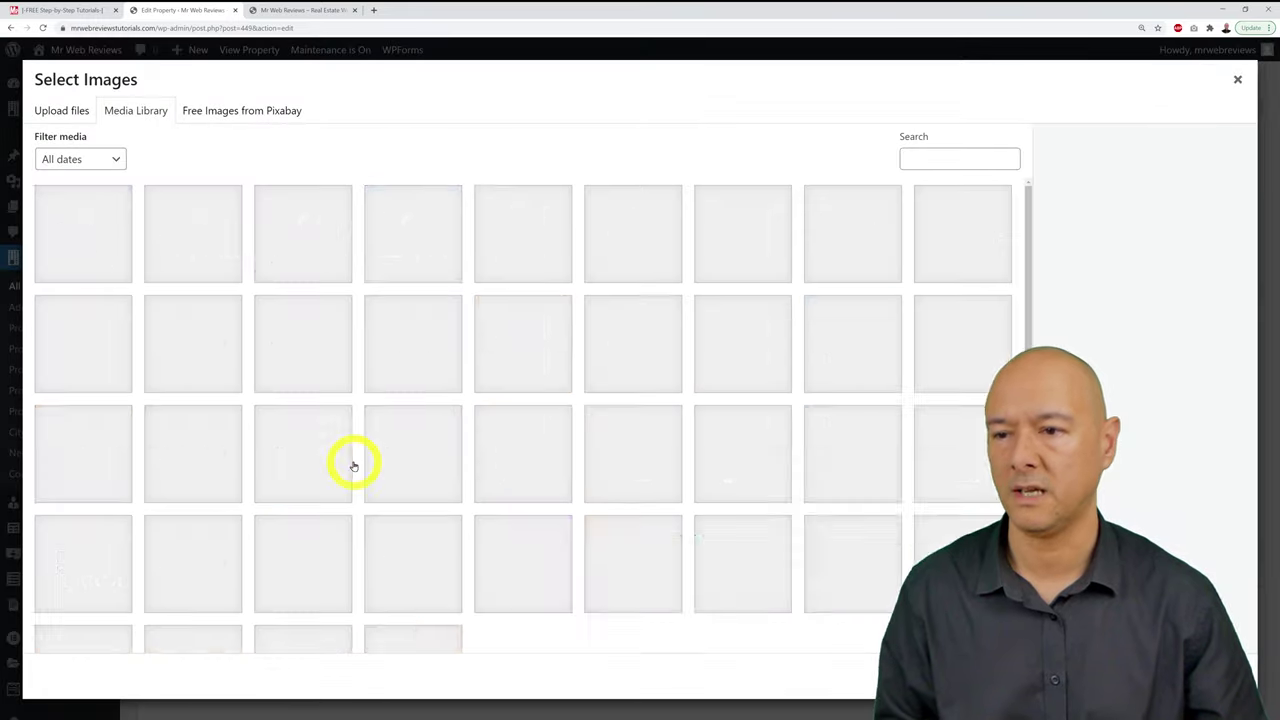
Step: Upload the hallway/staircase, 24HH-IRELAND and awinship house images to the Media Library
click(55, 112)
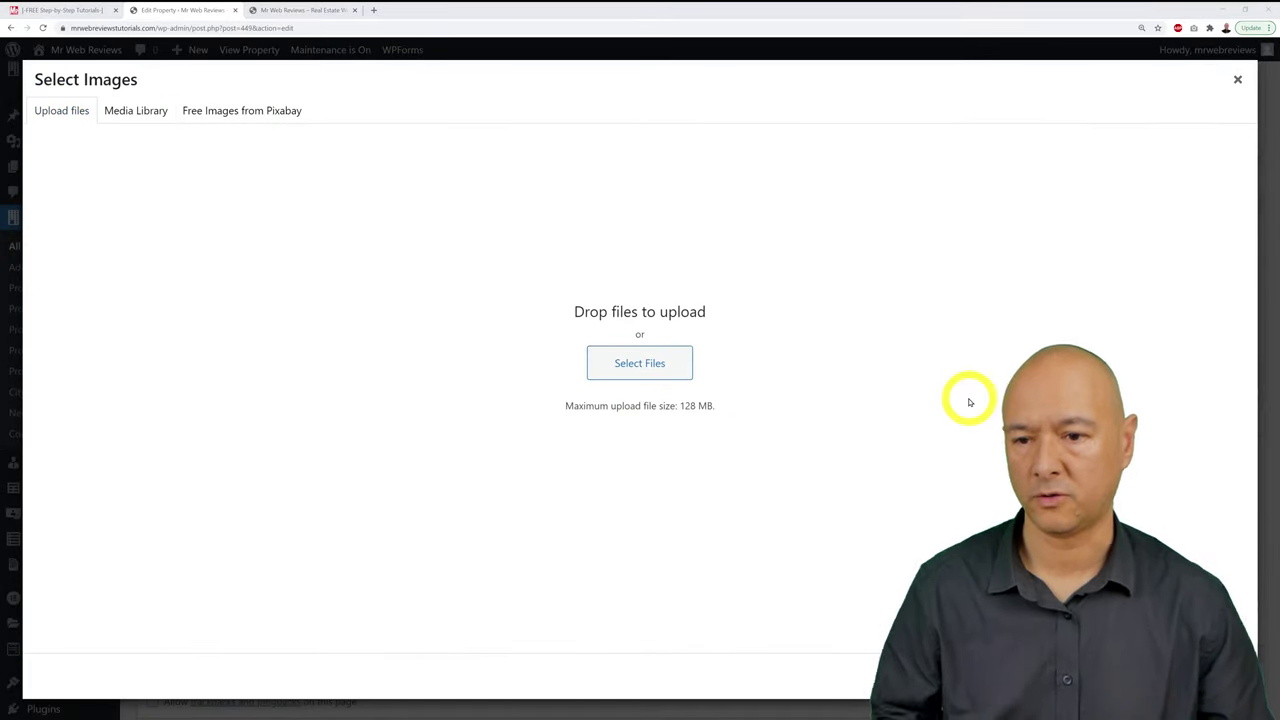
click(640, 363)
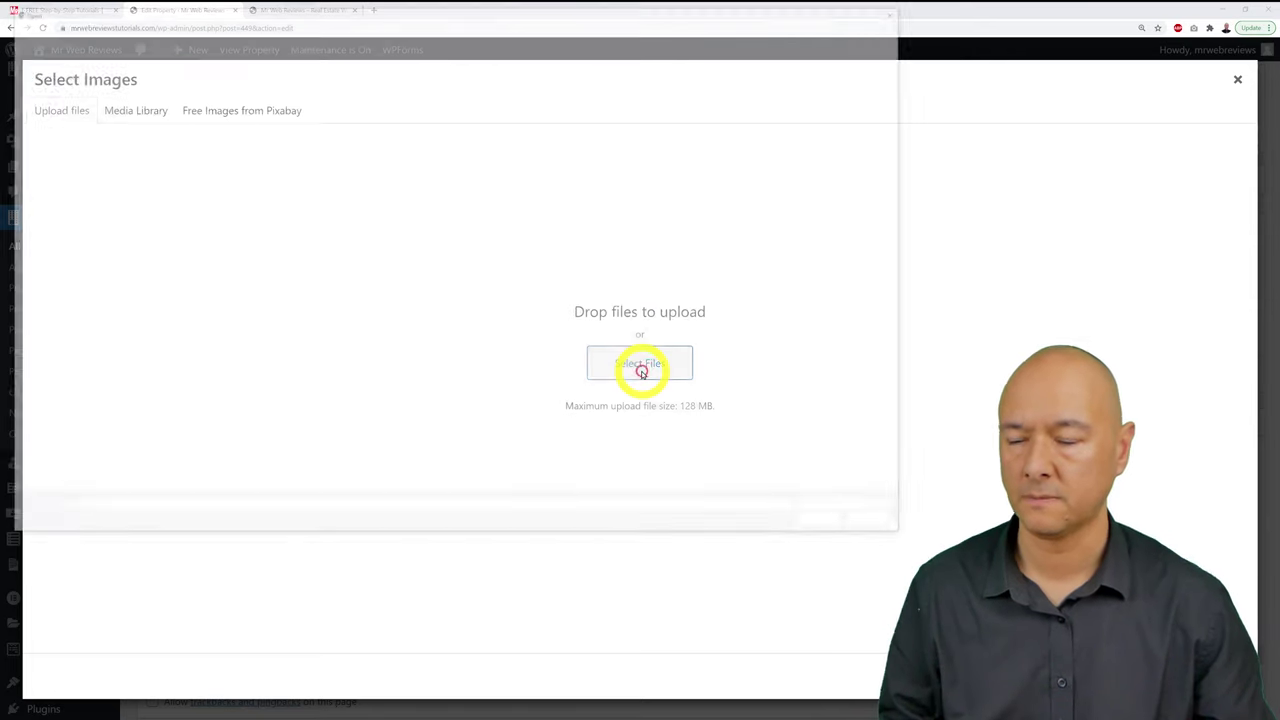
click(172, 100)
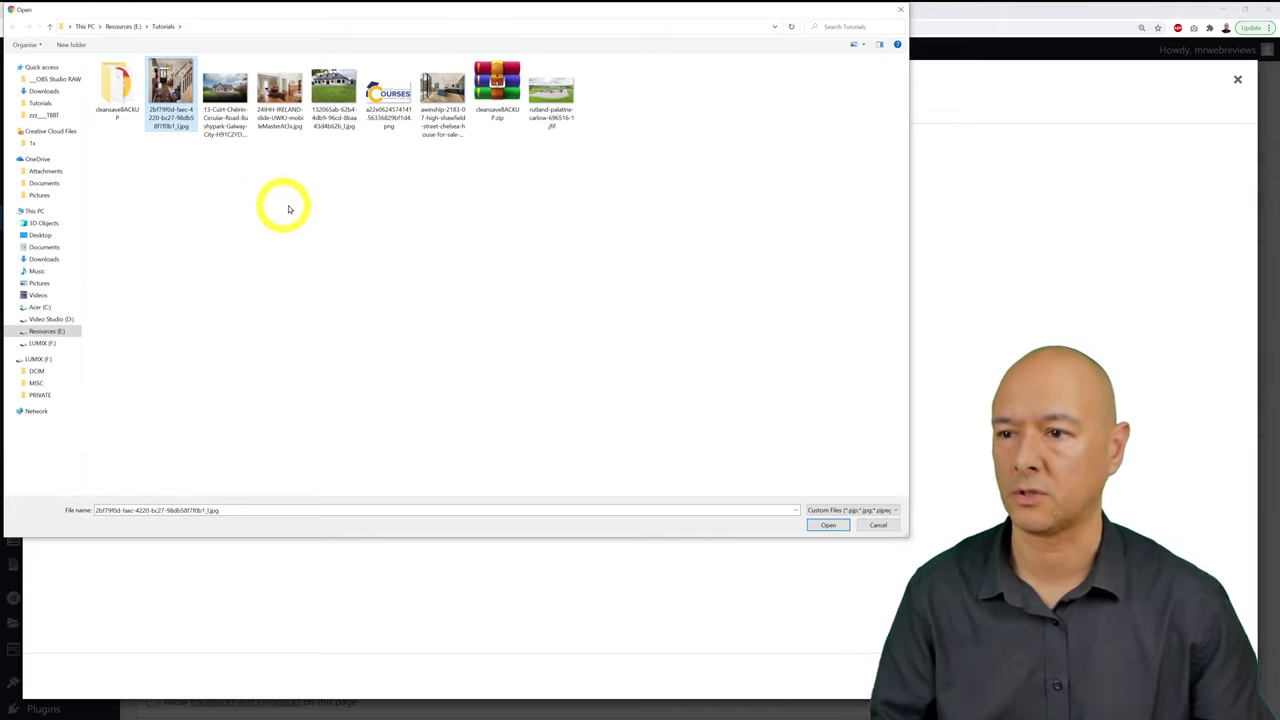
ctrl+click(281, 103)
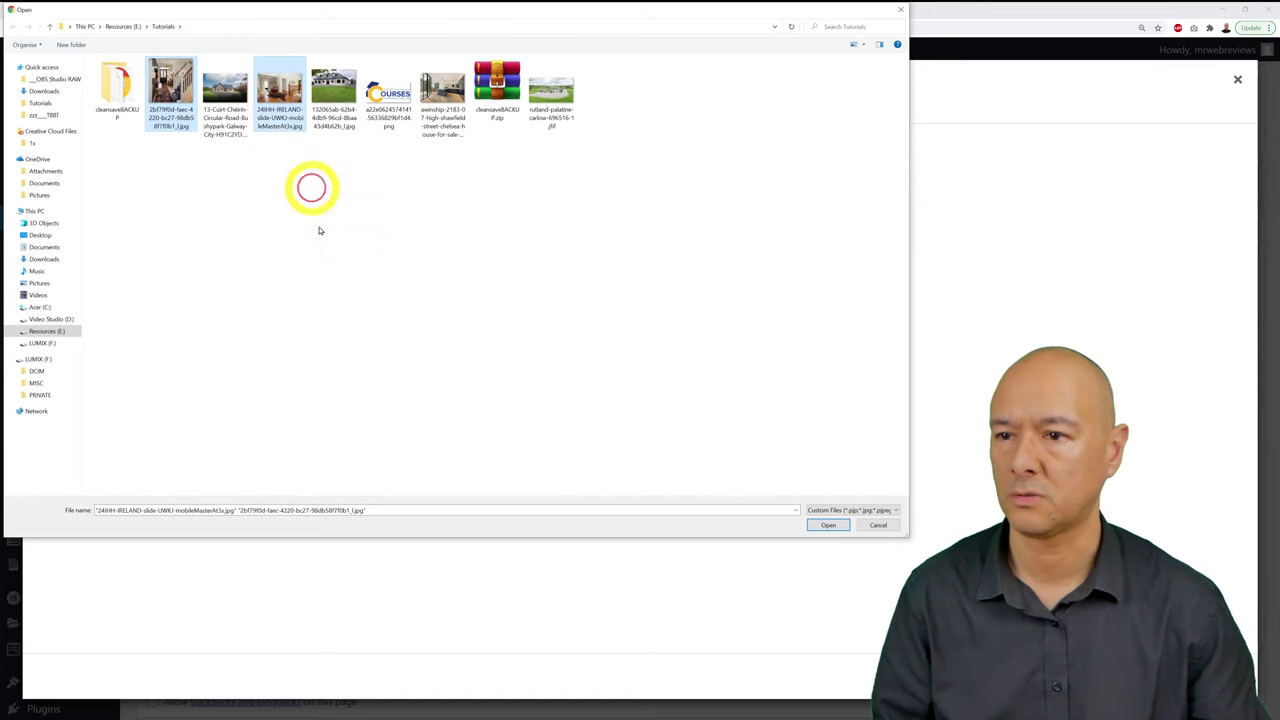
ctrl+click(438, 106)
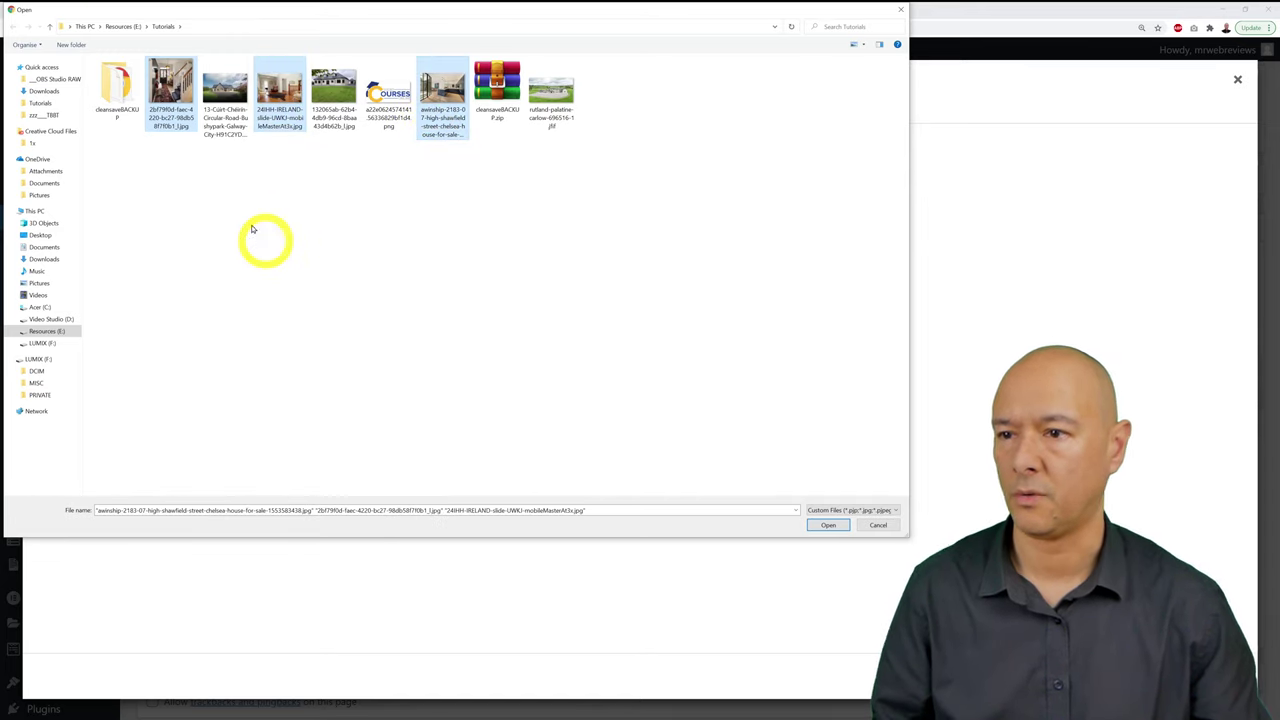
click(818, 525)
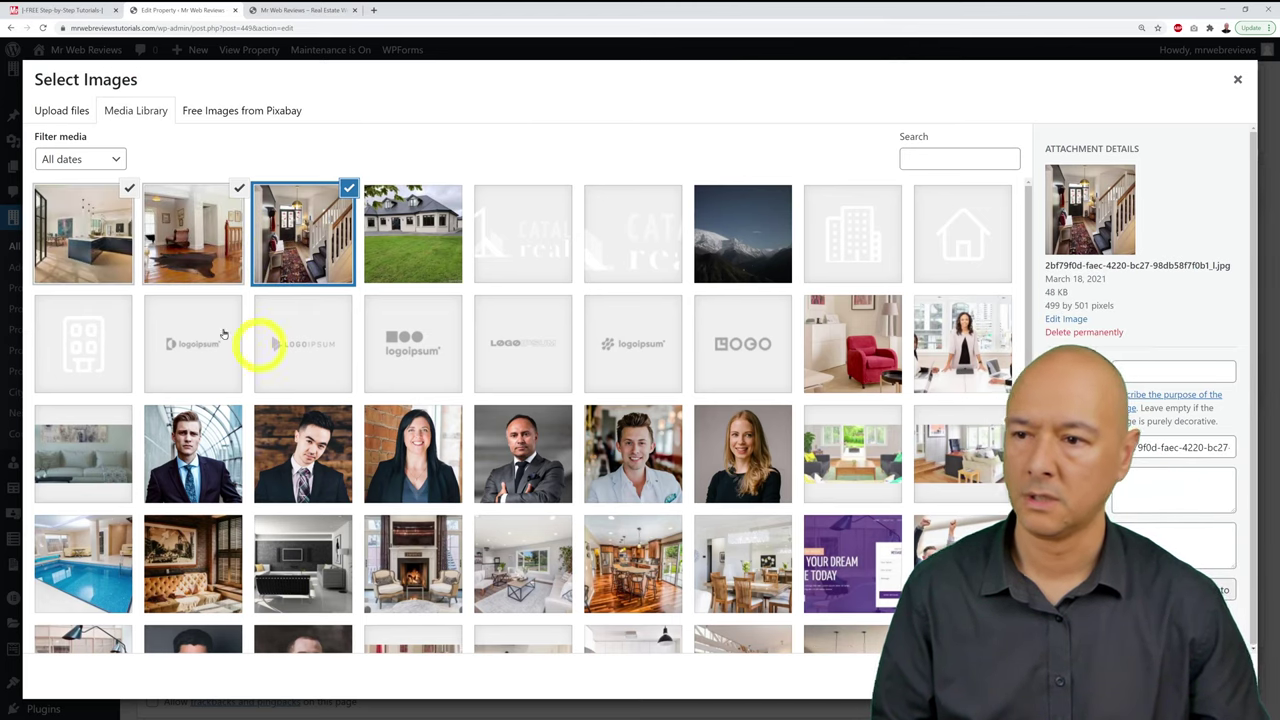
Step: Select the kitchen, hallway and staircase photos for the gallery, then close the picker
click(343, 215)
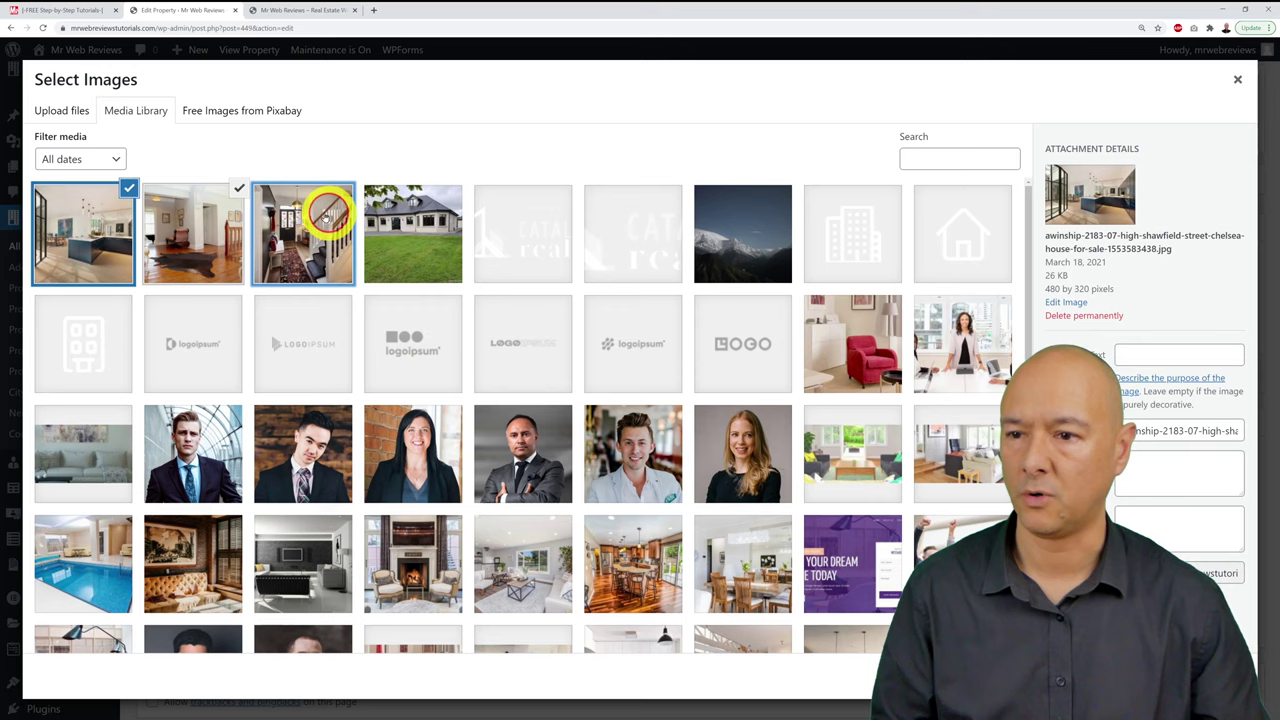
click(240, 206)
click(95, 222)
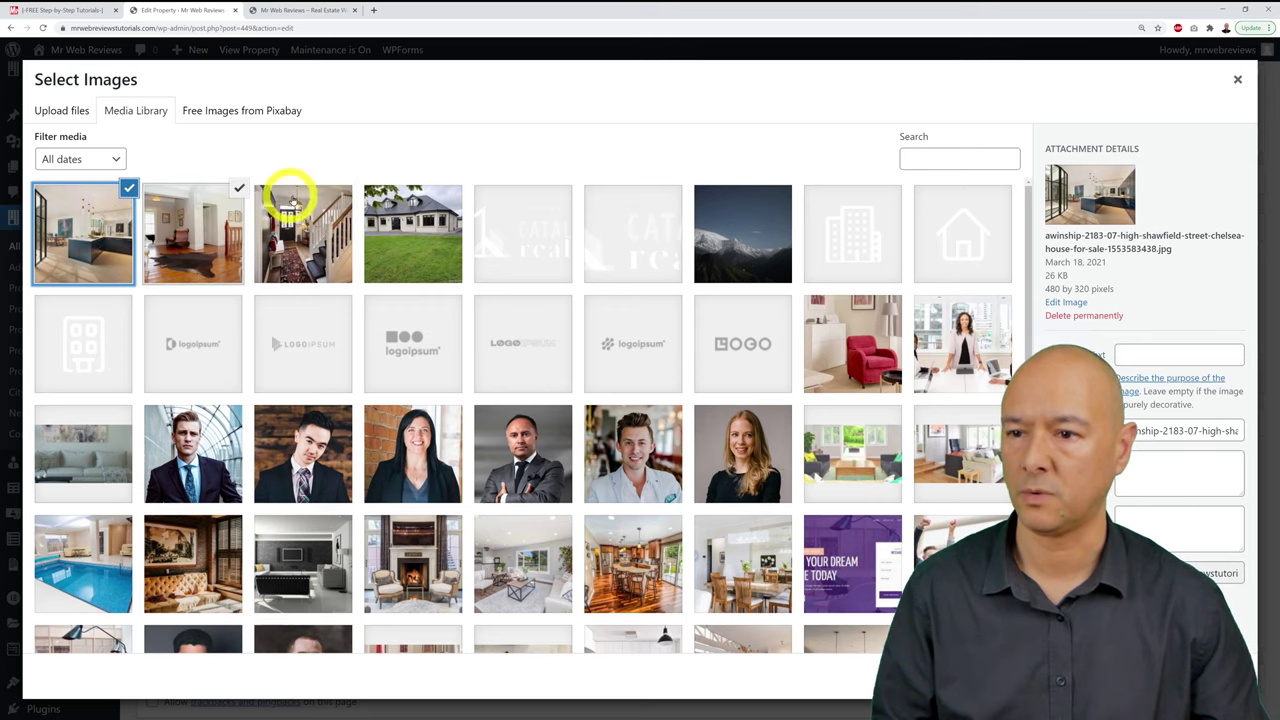
click(300, 210)
click(200, 210)
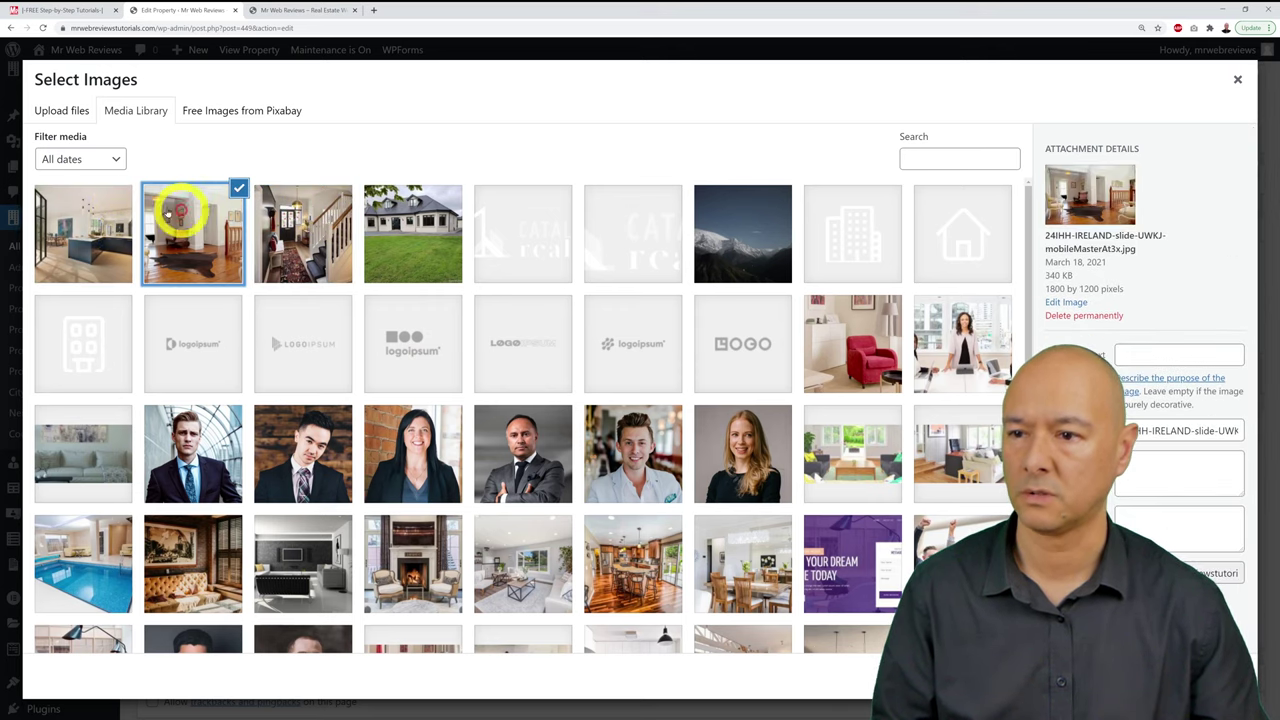
click(105, 207)
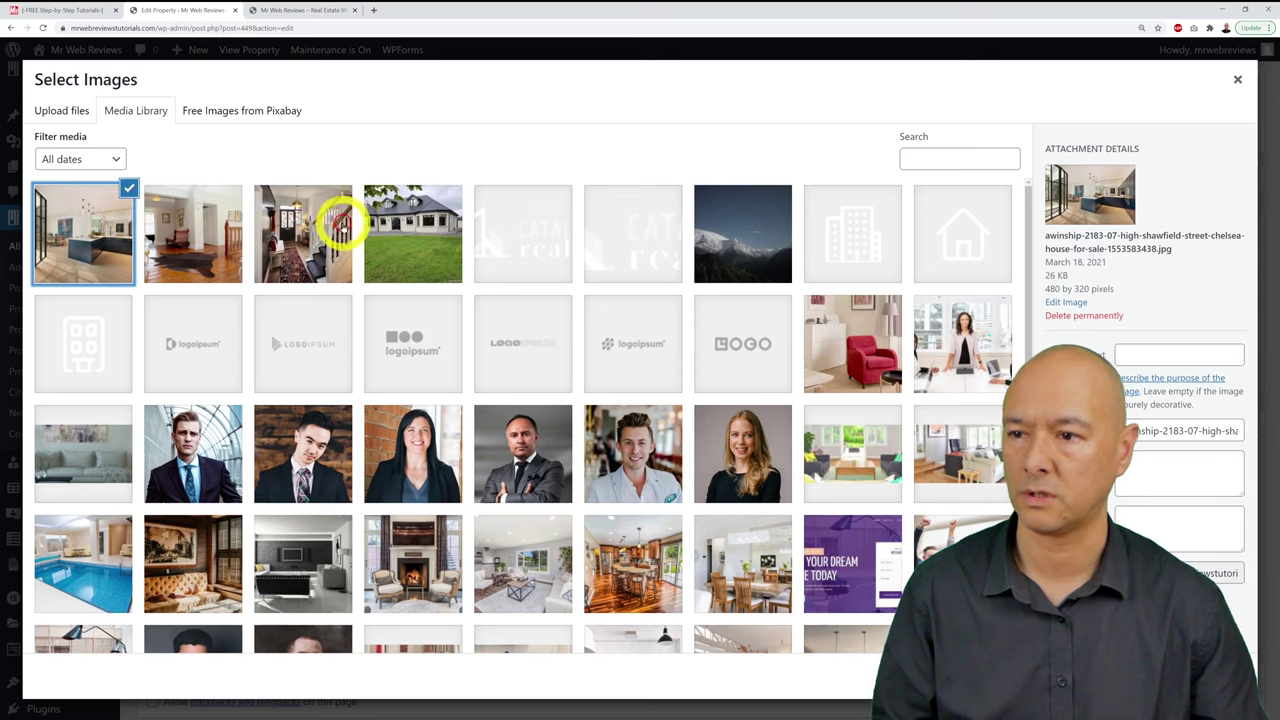
click(285, 222)
click(186, 216)
click(108, 207)
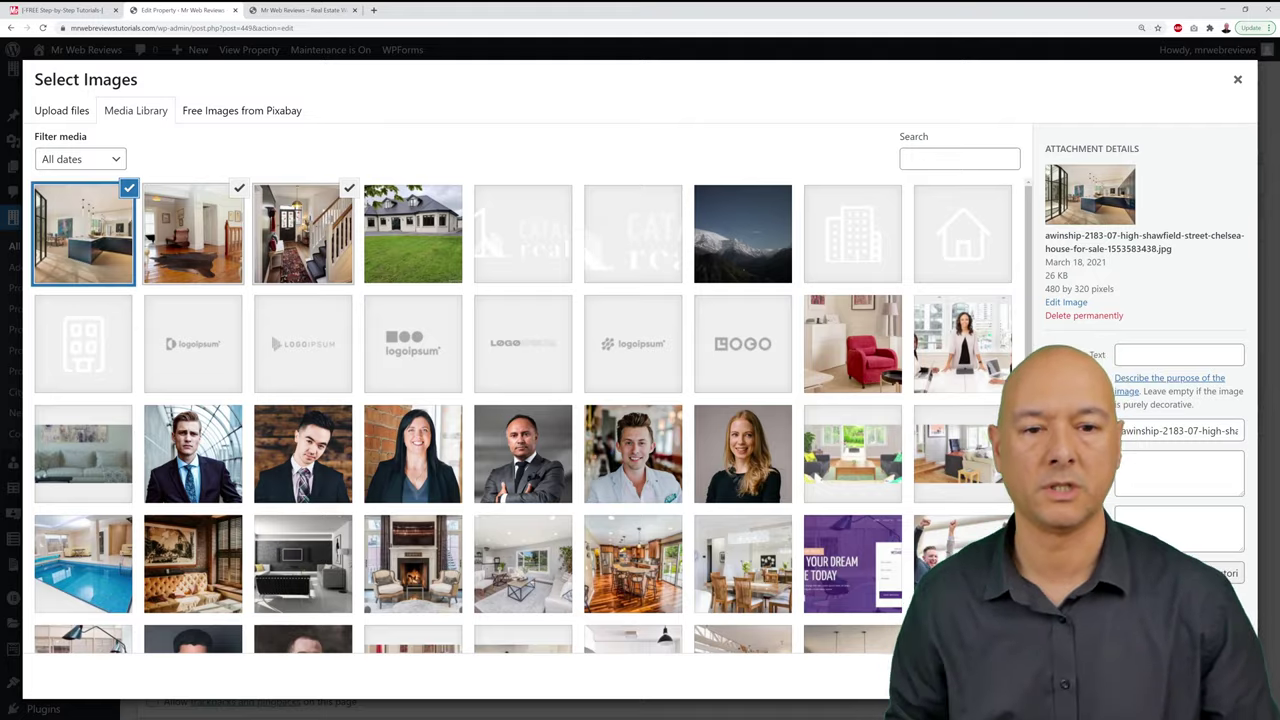
key(Escape)
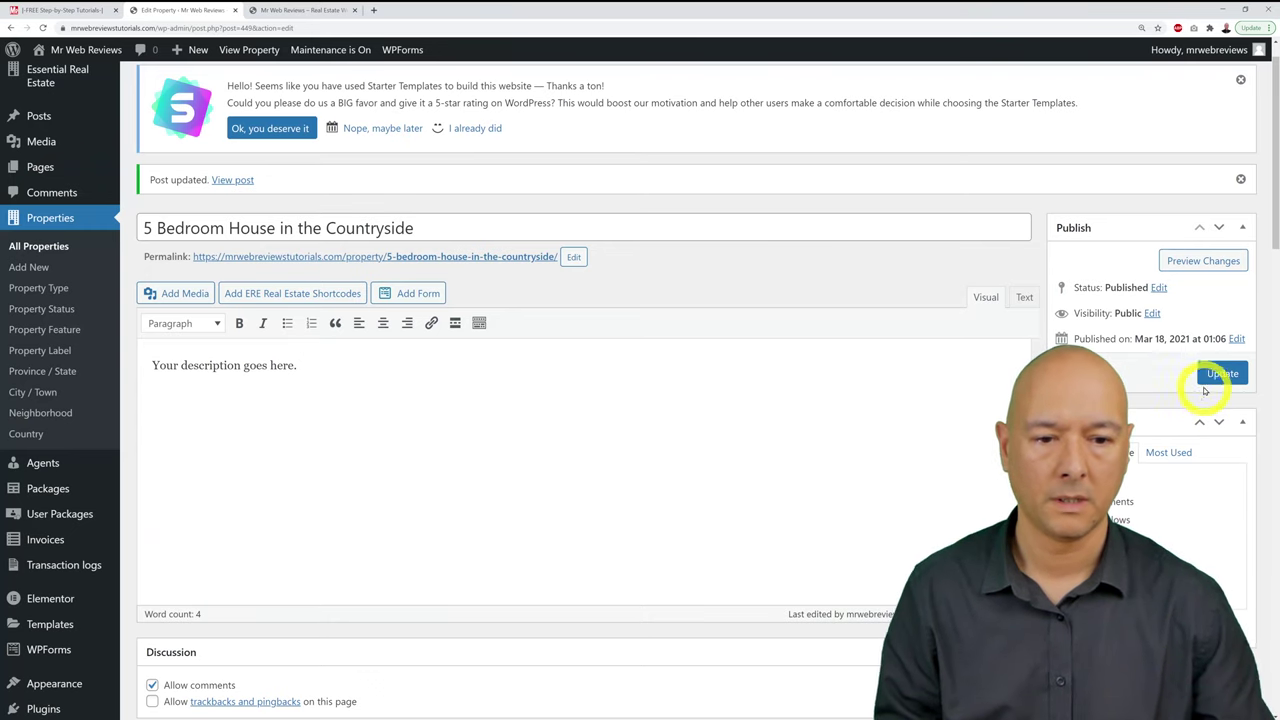
Step: Update the property listing to save its changes
click(1222, 373)
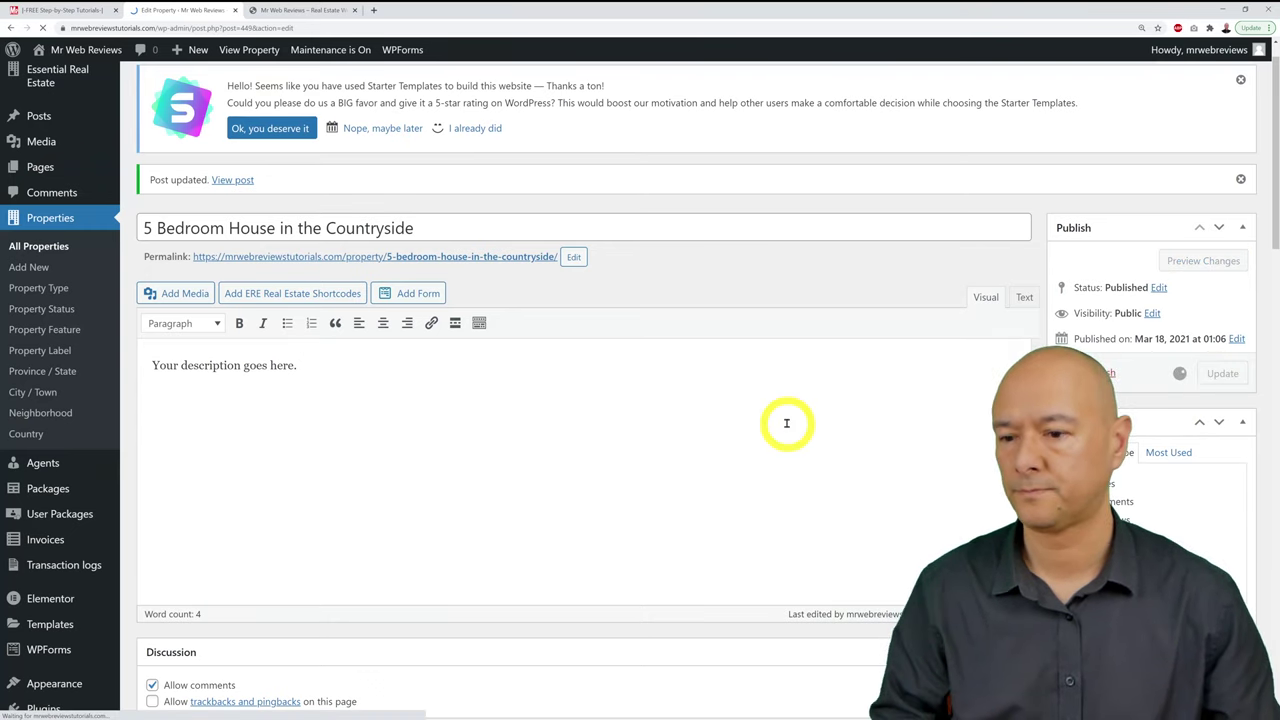
scroll(786, 423, down, 6)
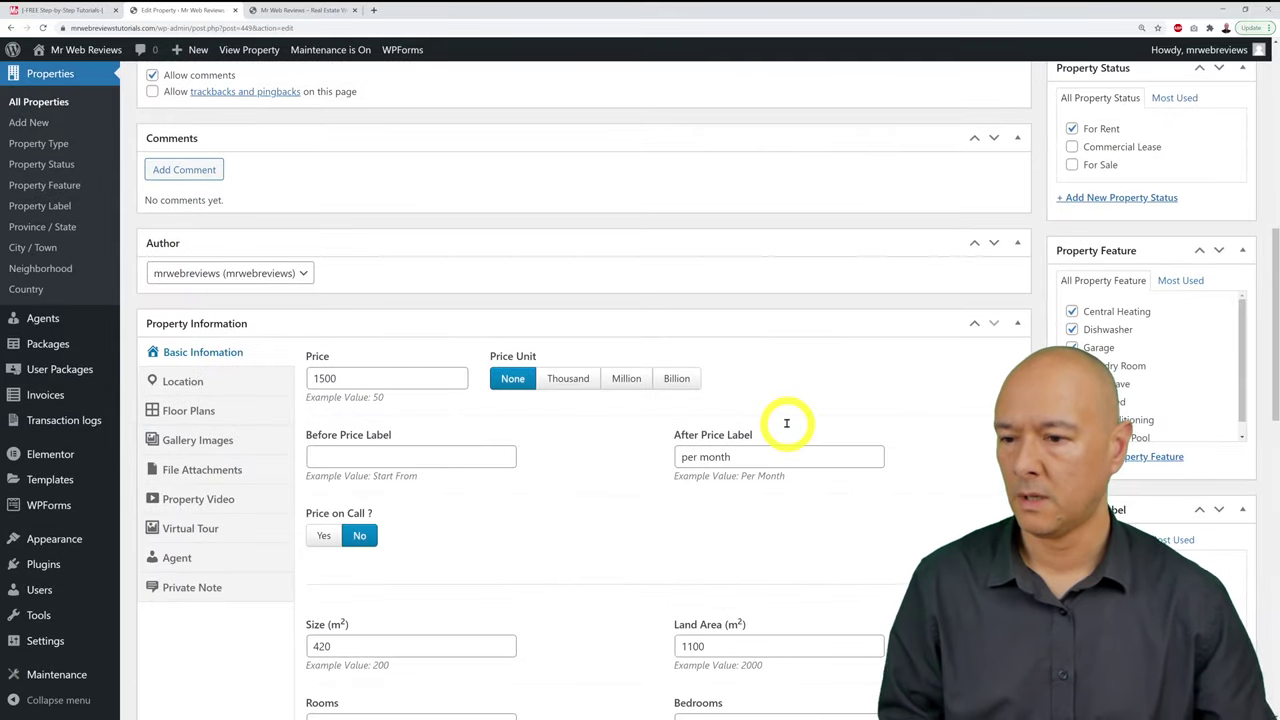
scroll(605, 525, down, 1)
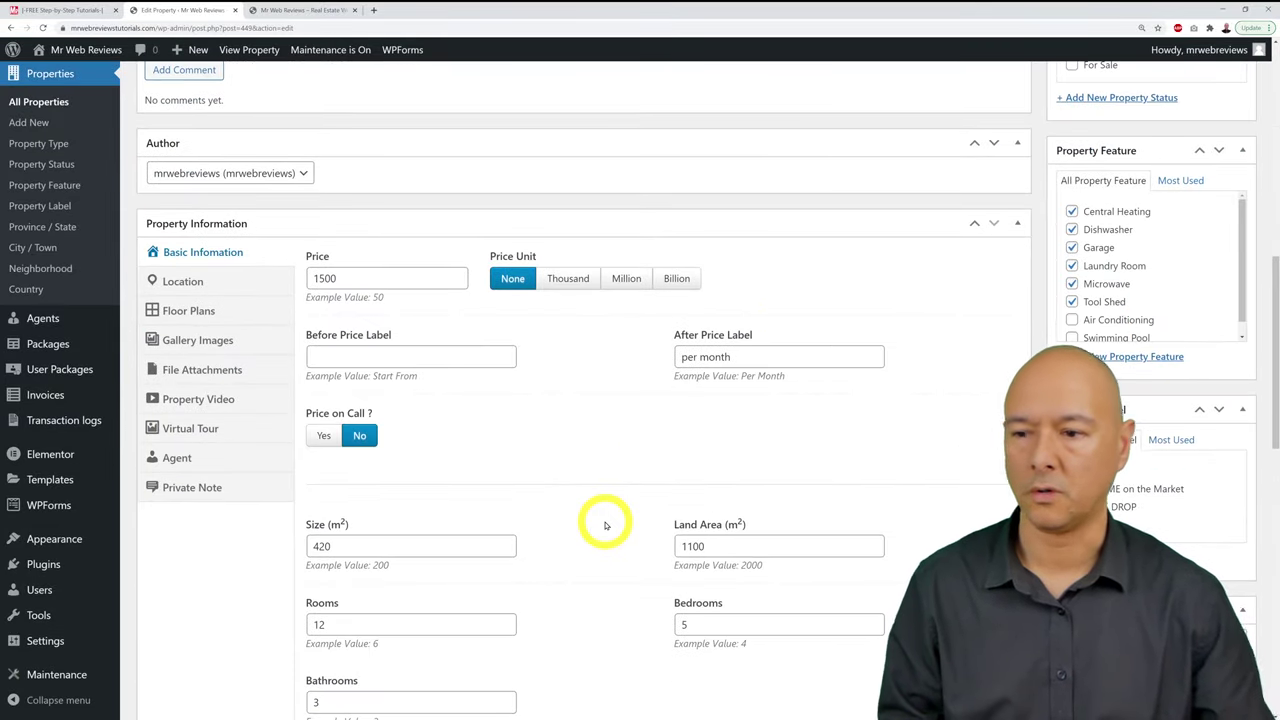
Step: Look through the Property Video, Virtual Tour and Agent tabs and review the available agents
click(220, 401)
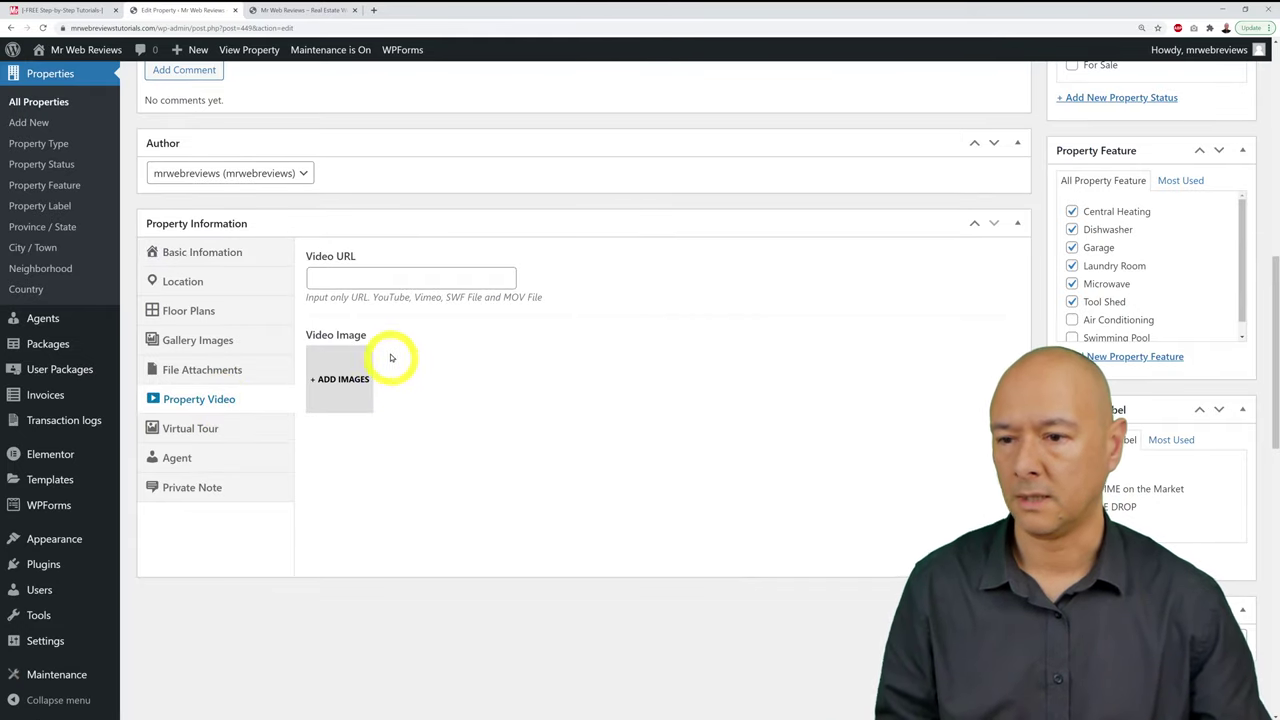
click(215, 428)
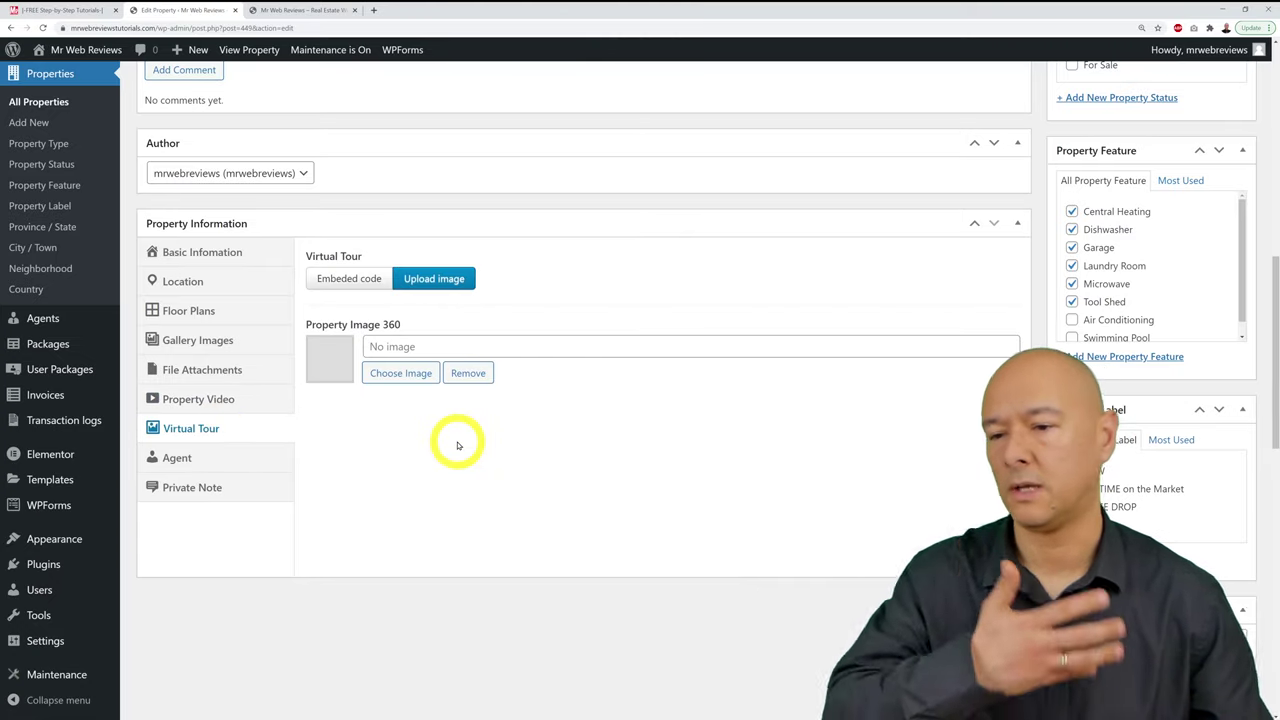
click(215, 460)
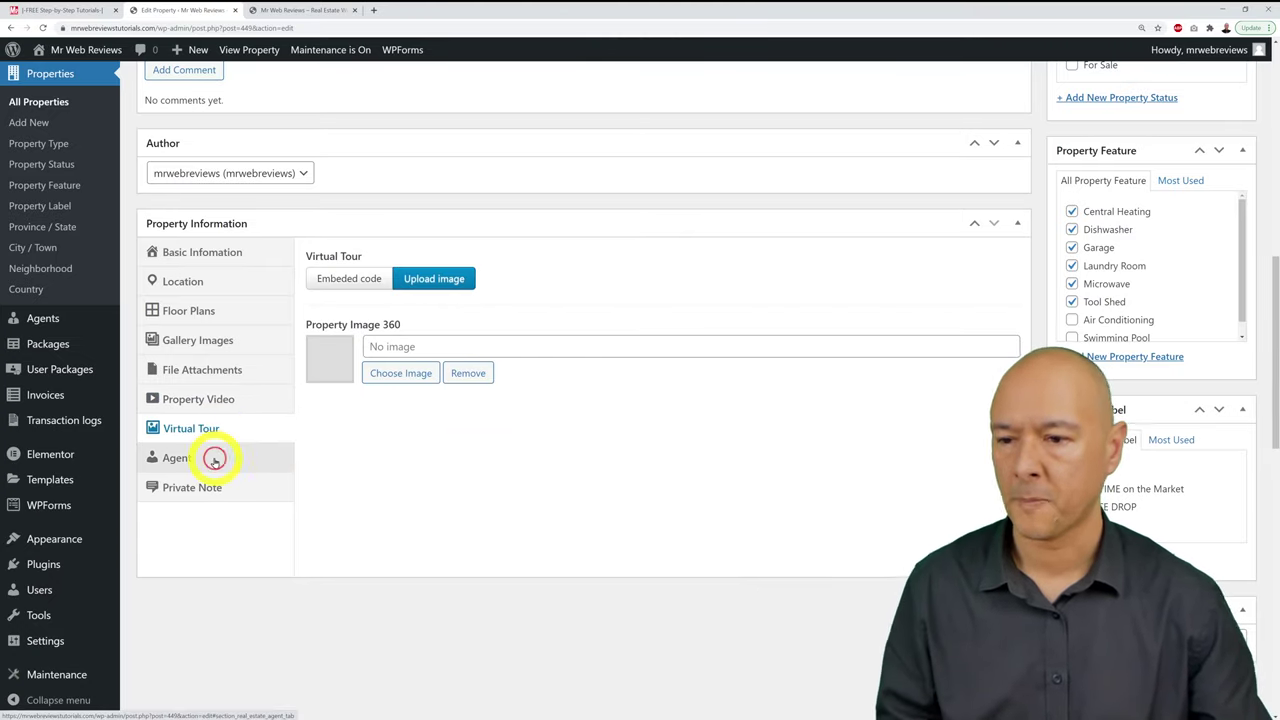
click(214, 460)
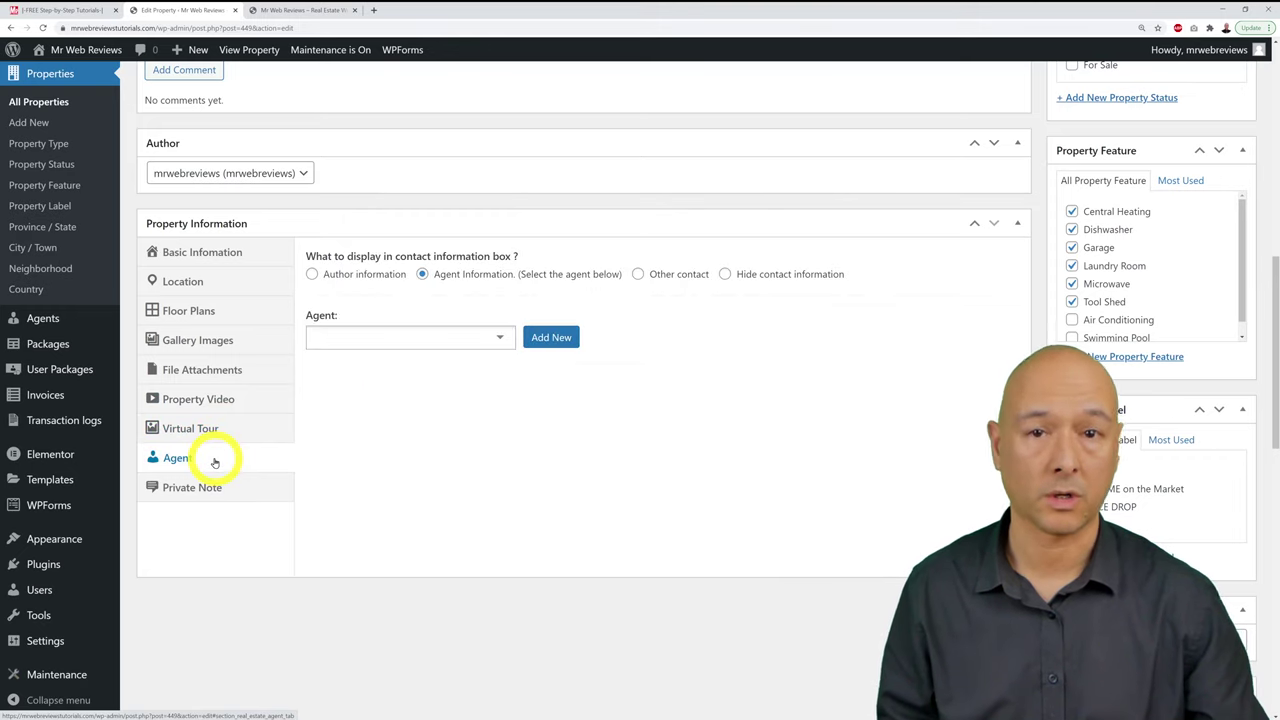
click(497, 337)
click(449, 403)
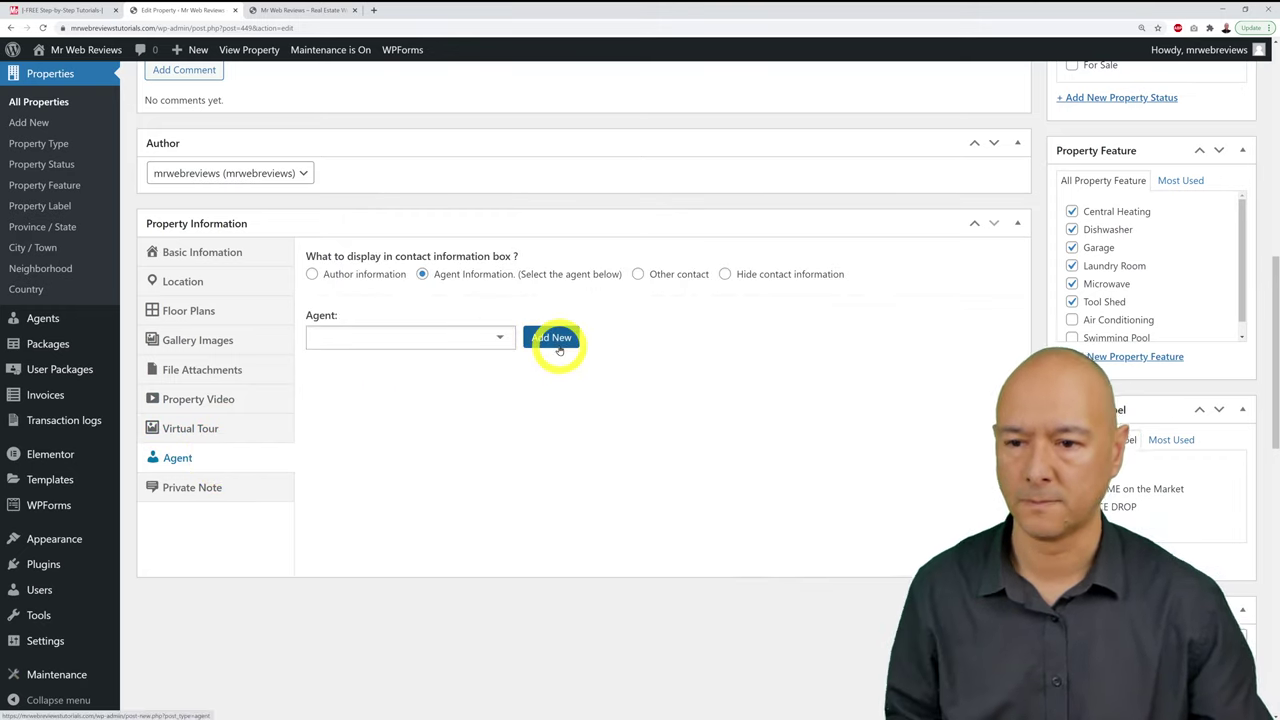
Step: Add a new agent titled with their name, described as Estate Agent for Co. Leitrim
click(552, 338)
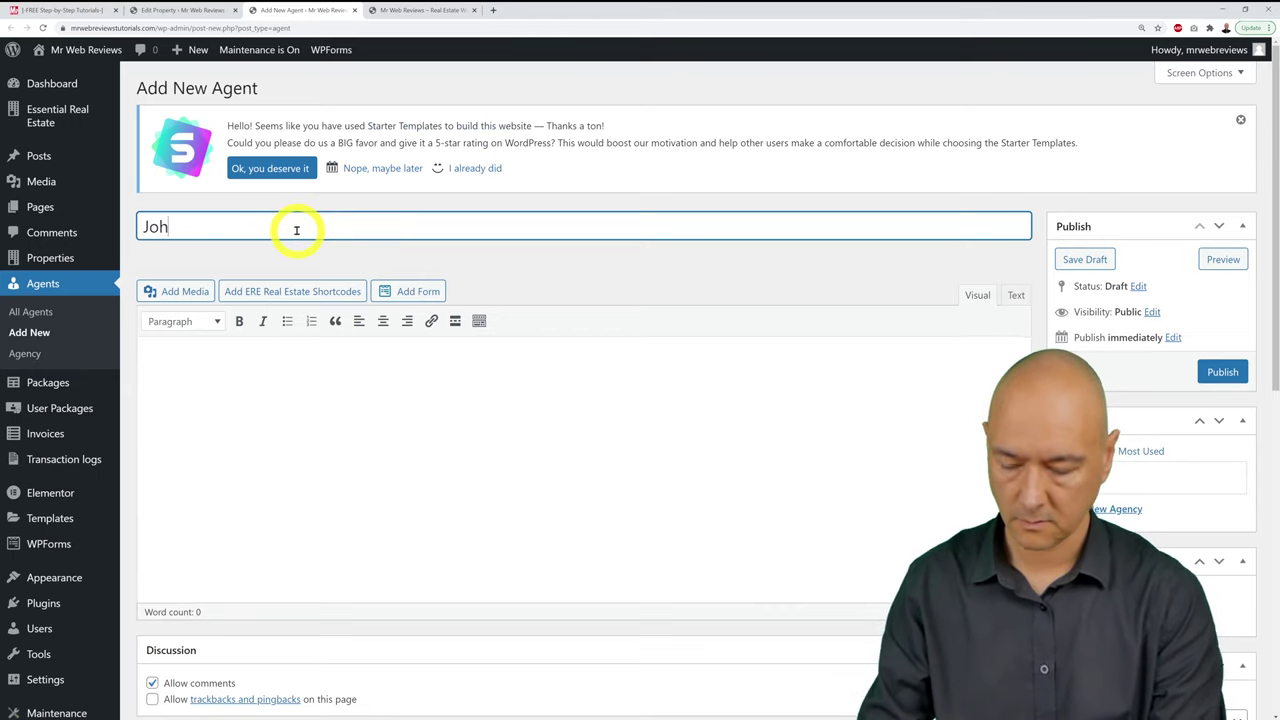
click(425, 435)
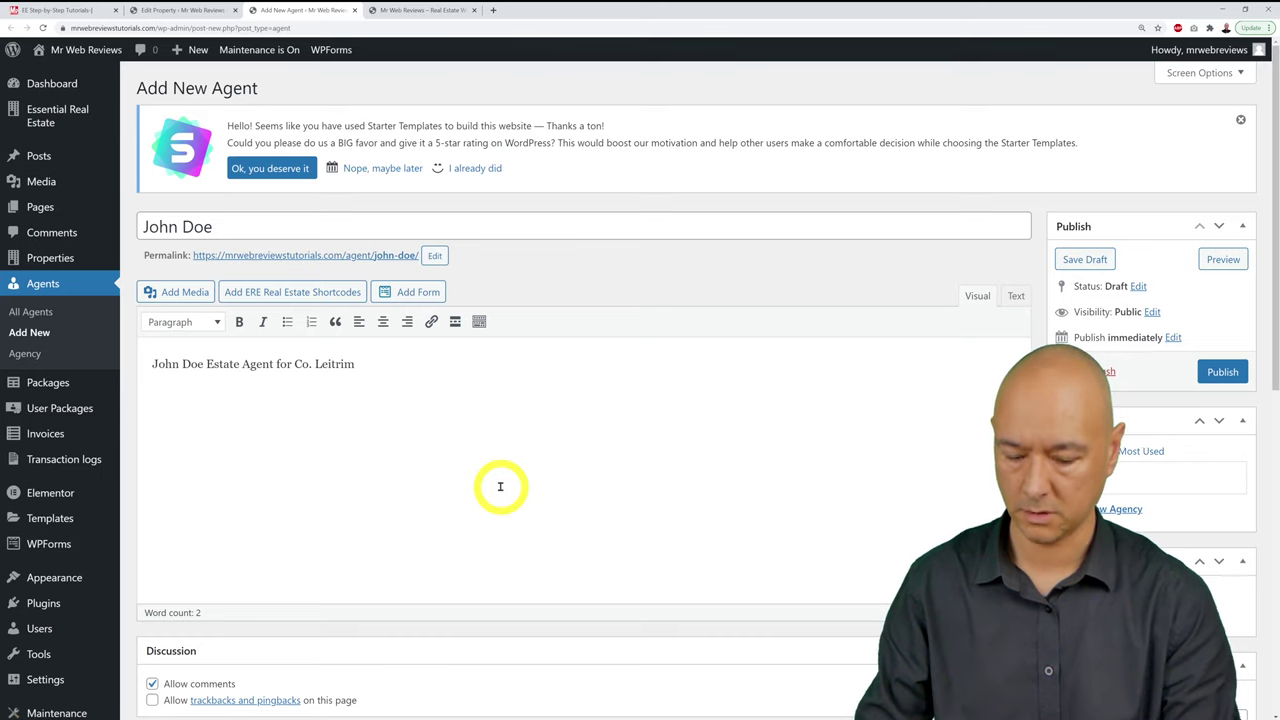
scroll(893, 426, down, 5)
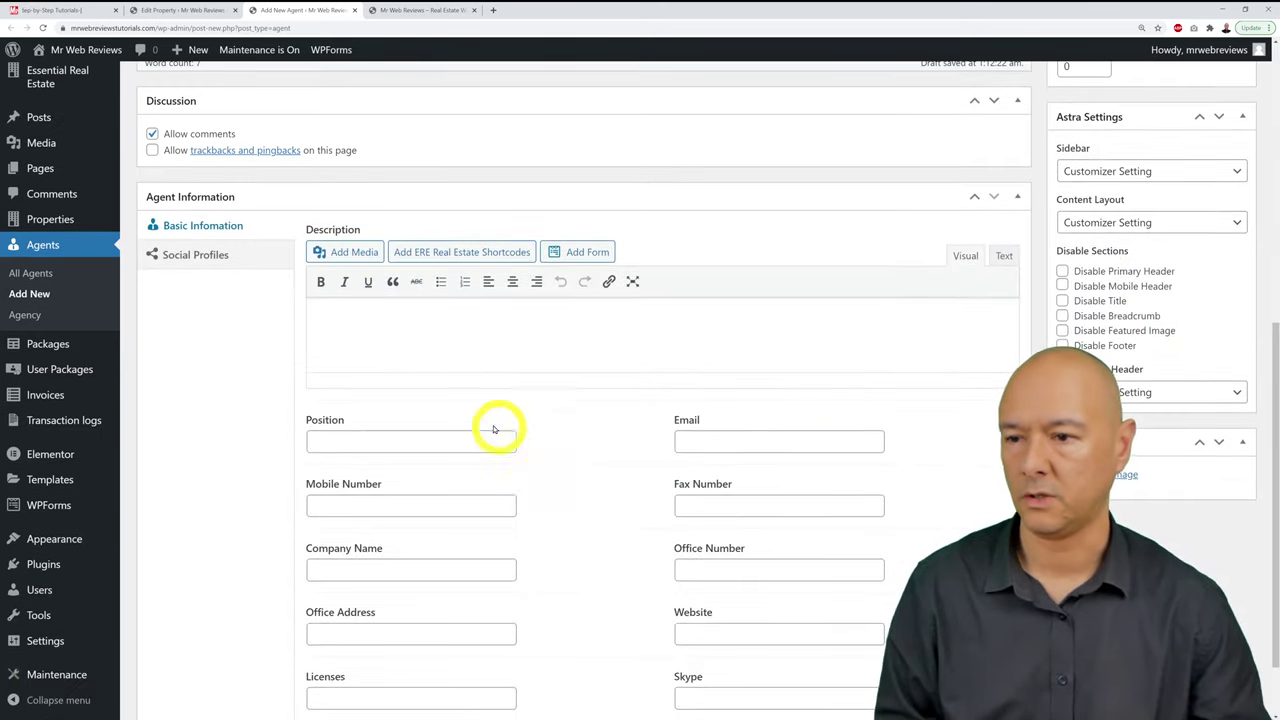
Step: Give the agent the position Estate Agent and enter their email and mobile number
scroll(387, 440, down, 1)
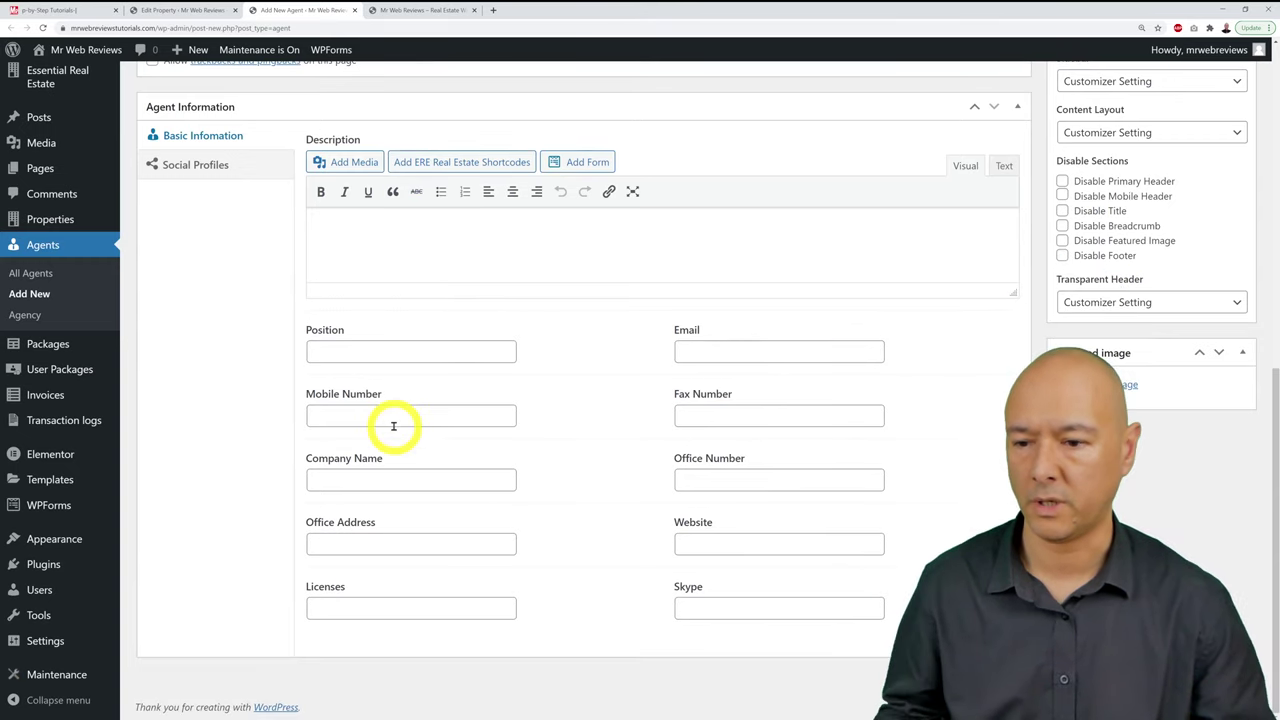
click(380, 355)
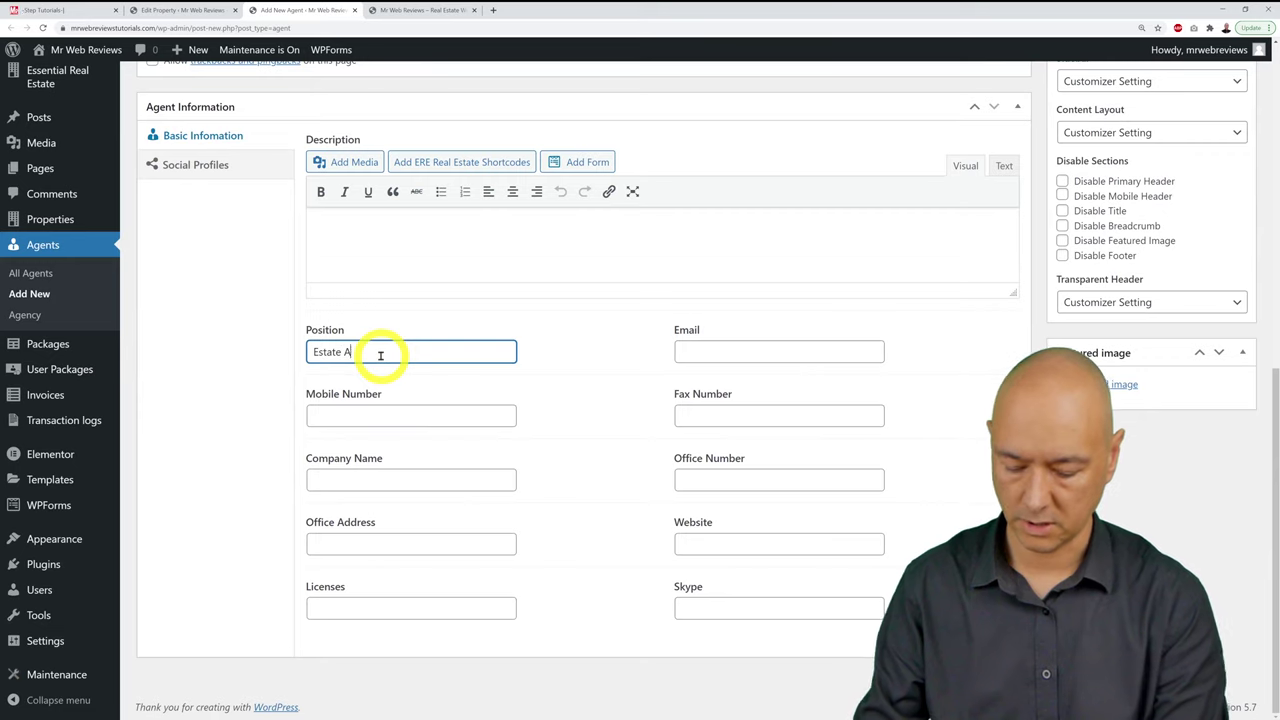
text(Estate Agent)
click(773, 352)
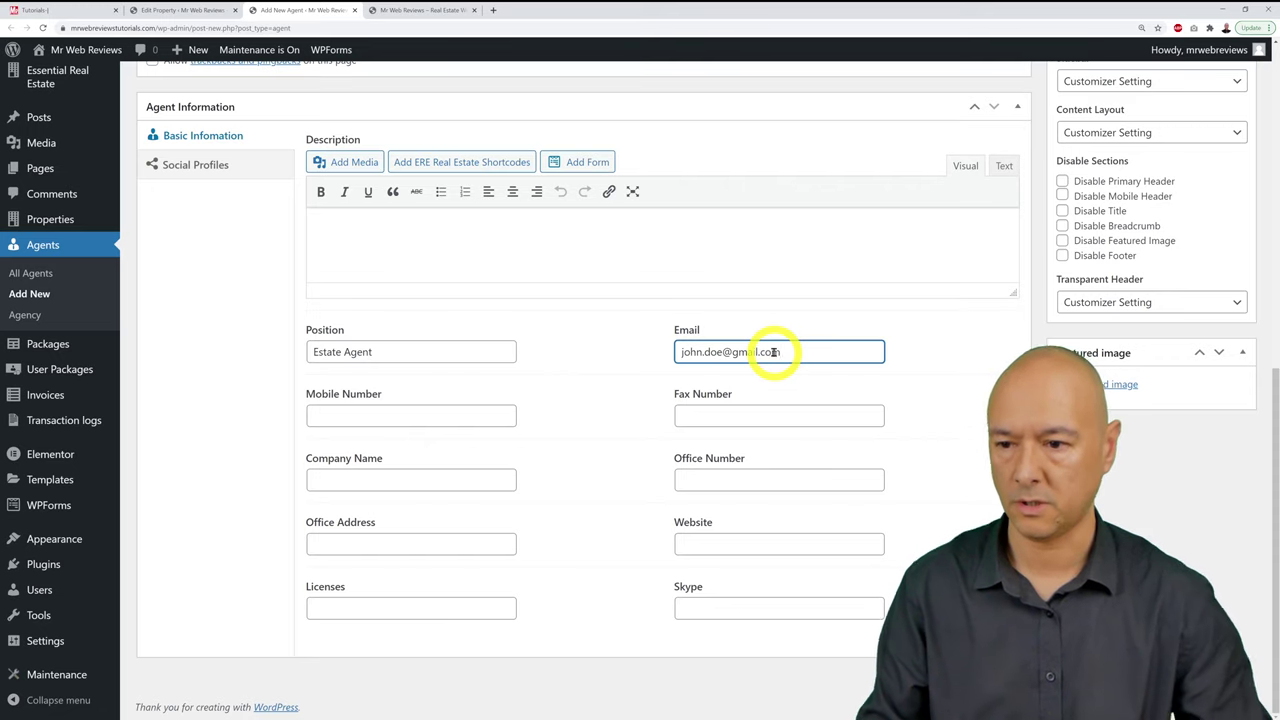
click(452, 420)
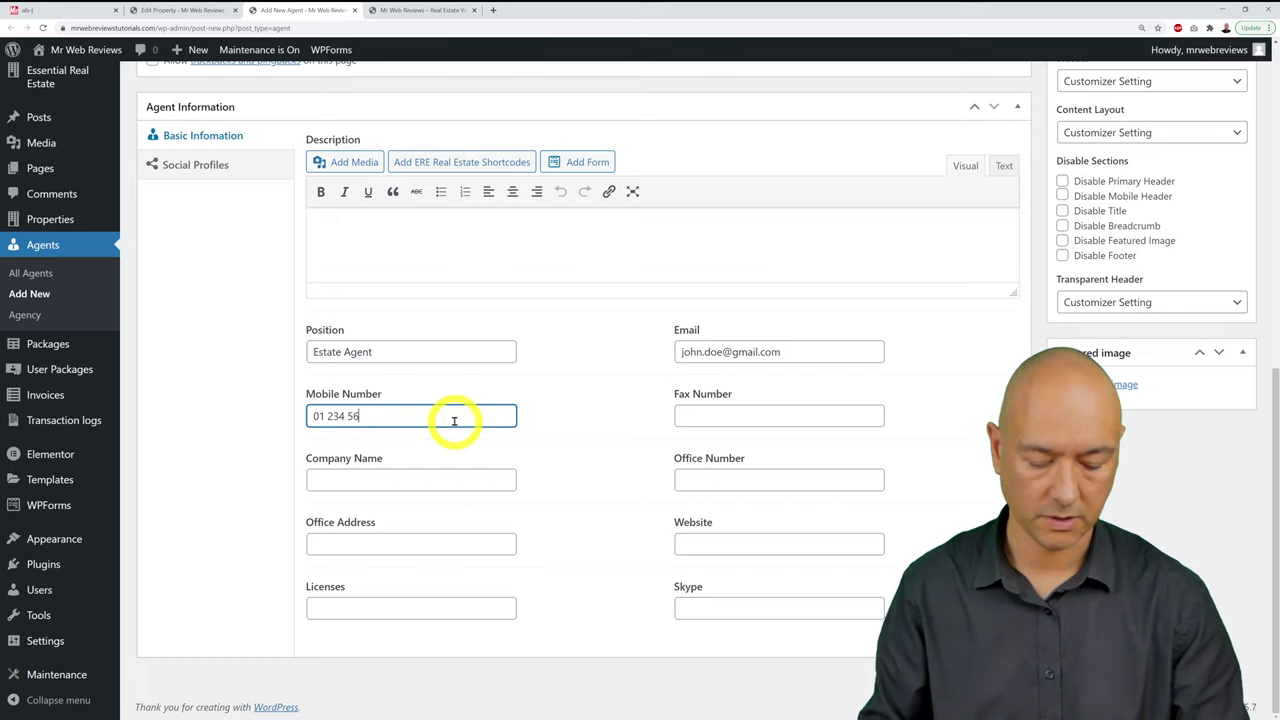
text(01 234 5678)
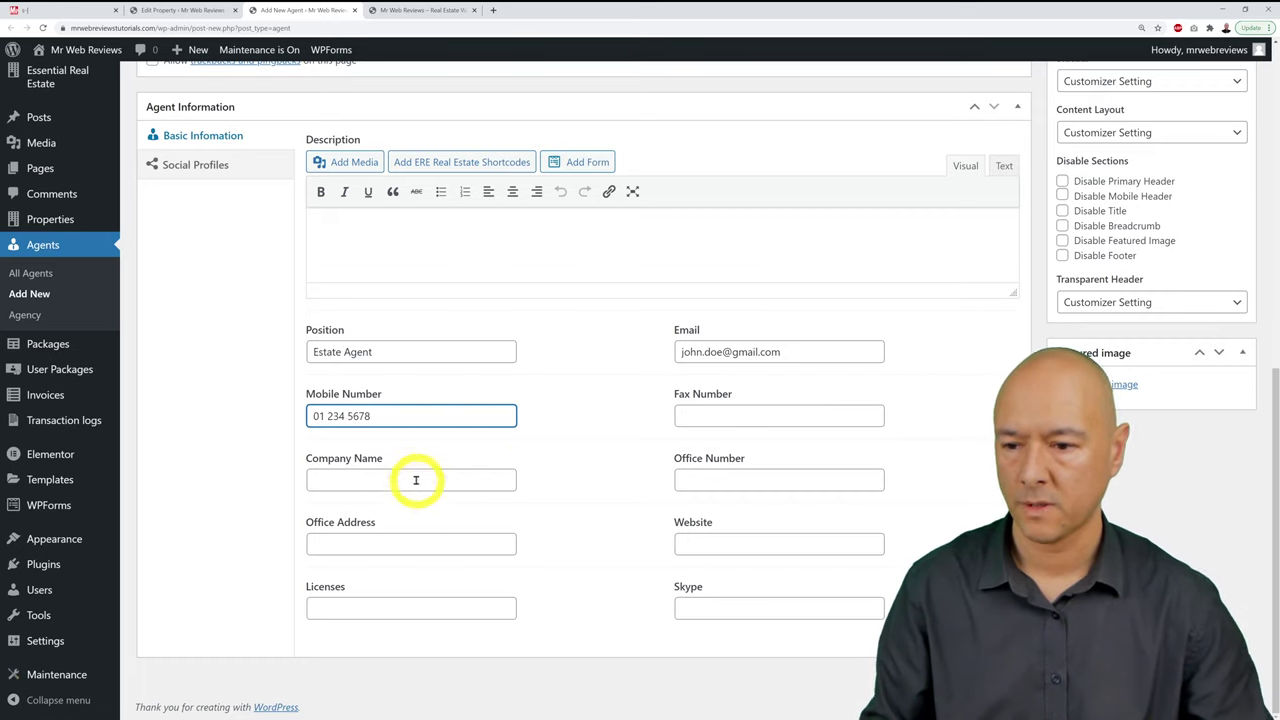
Step: Fill in the agent's company name, office address, licence number and website
click(416, 480)
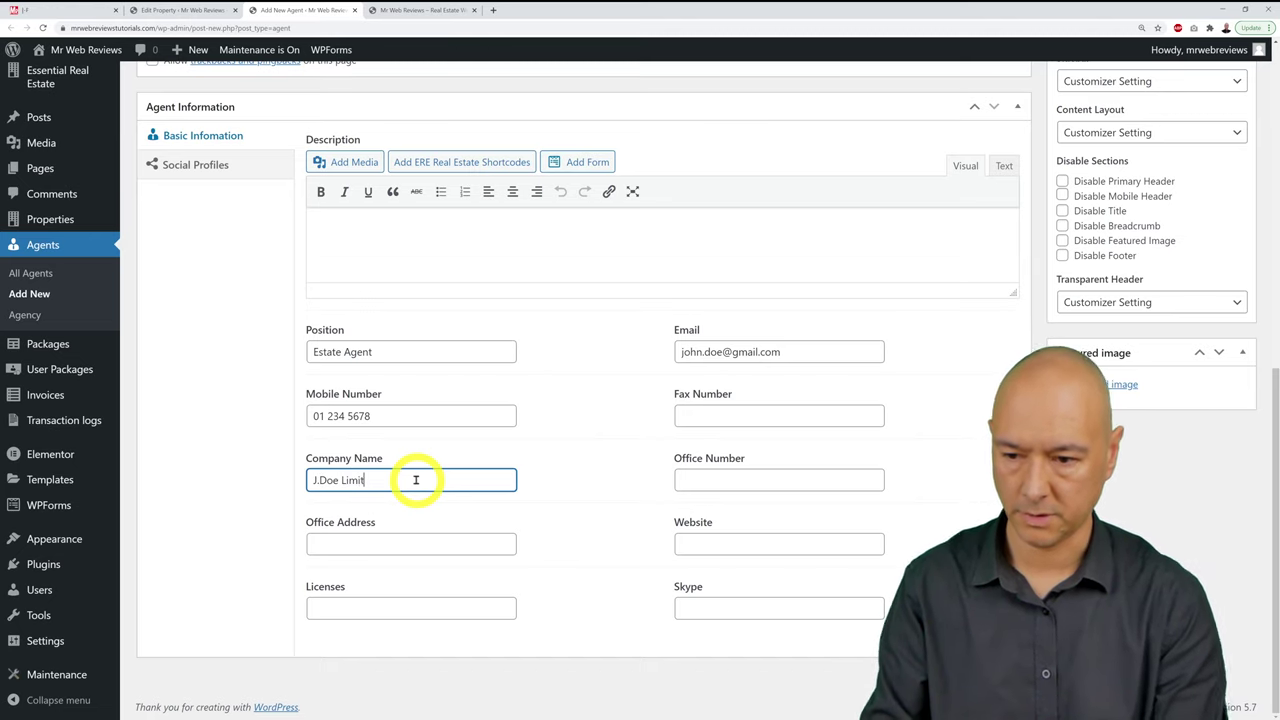
text(d)
click(451, 545)
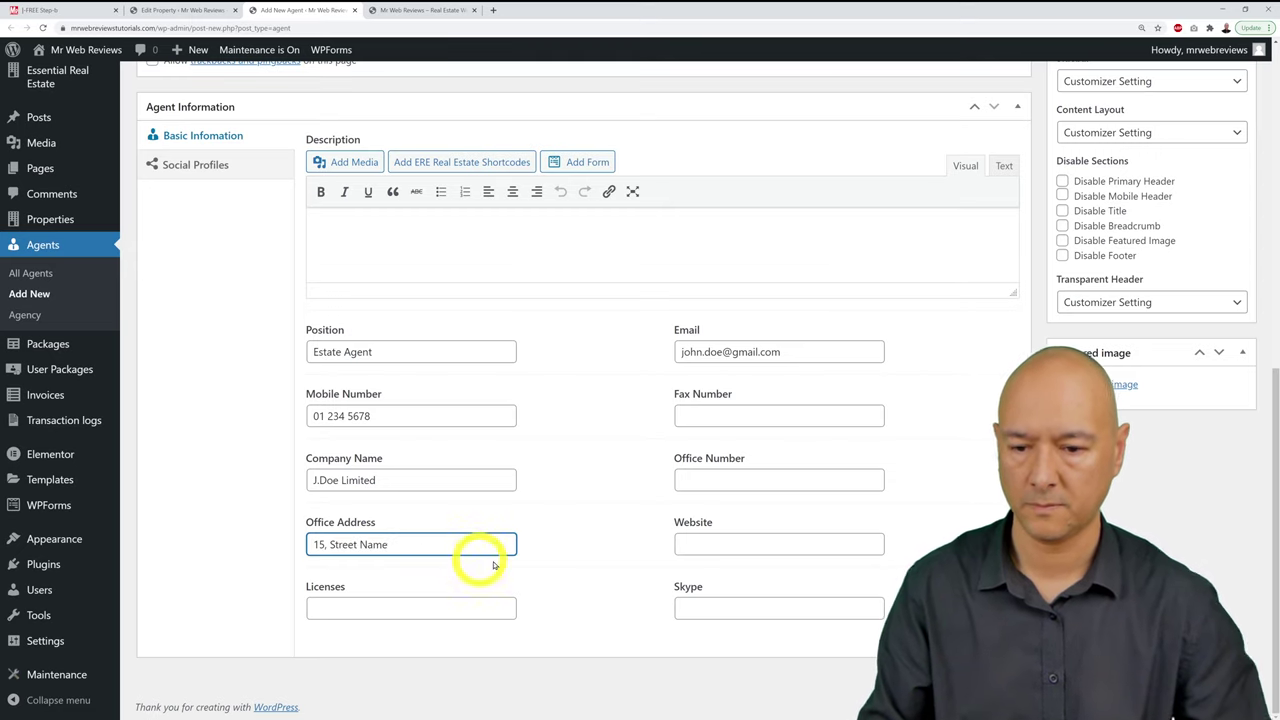
click(461, 608)
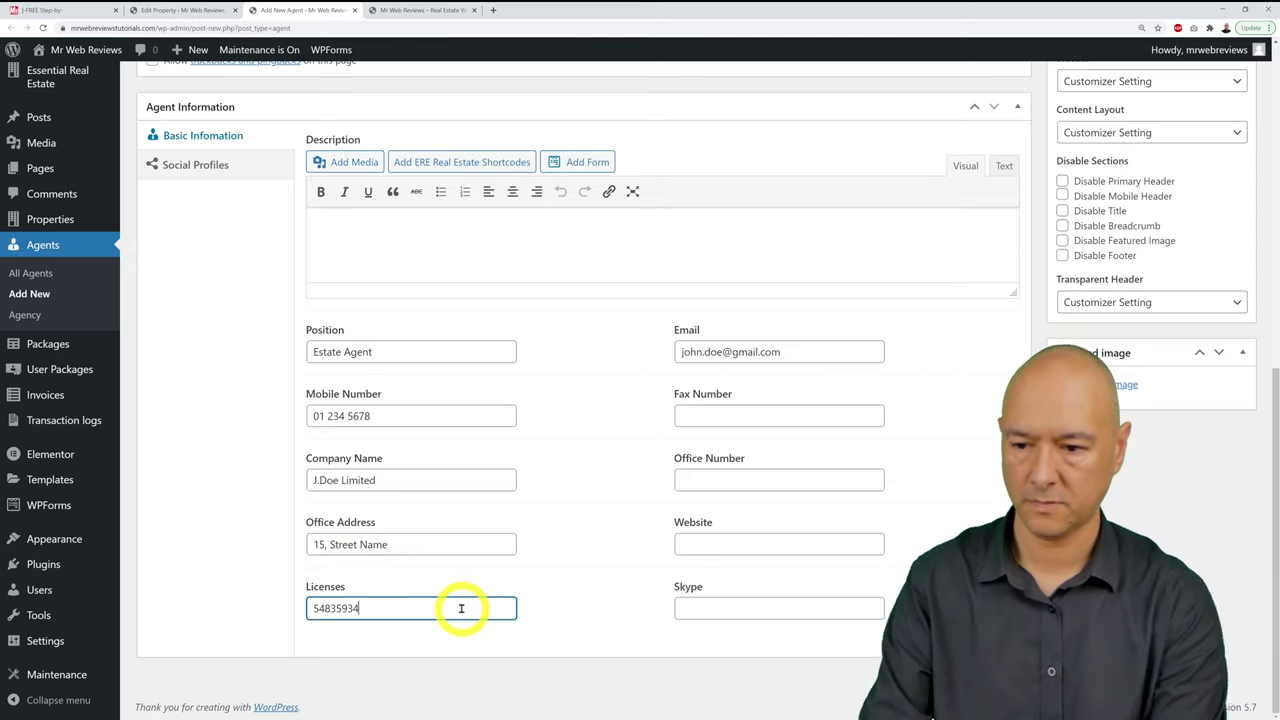
click(701, 540)
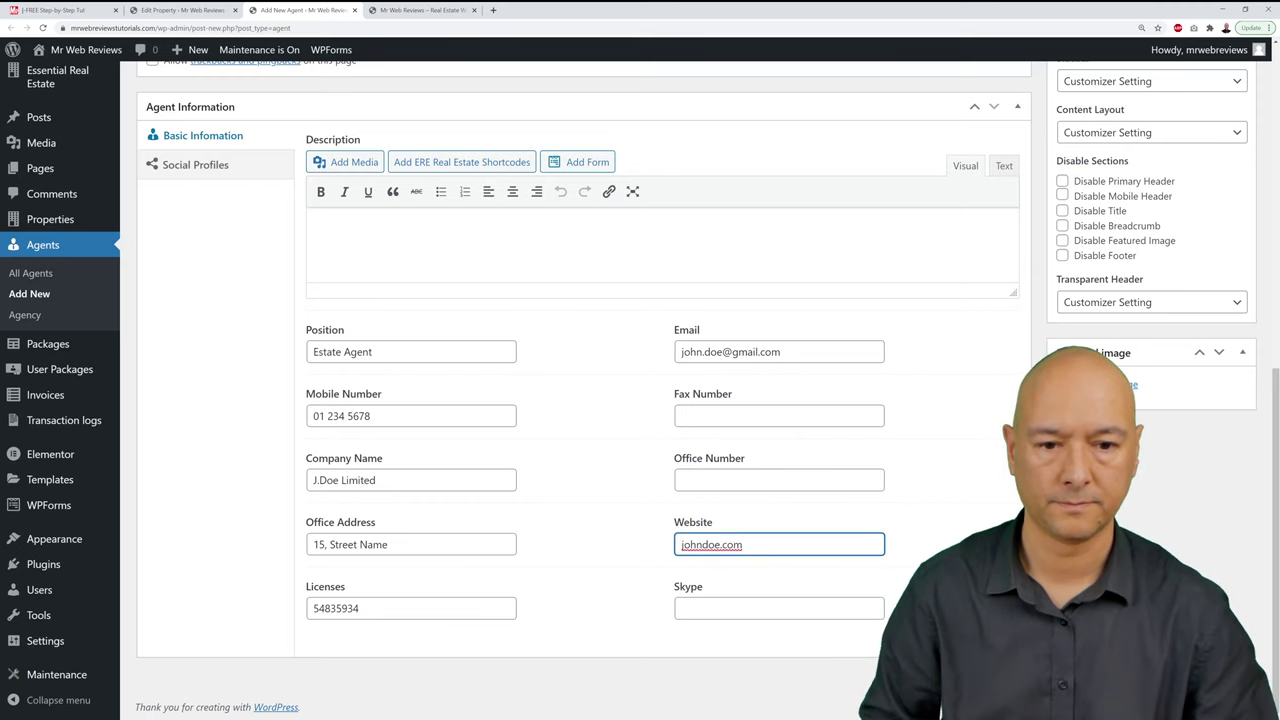
scroll(580, 400, up, 6)
scroll(580, 400, down, 6)
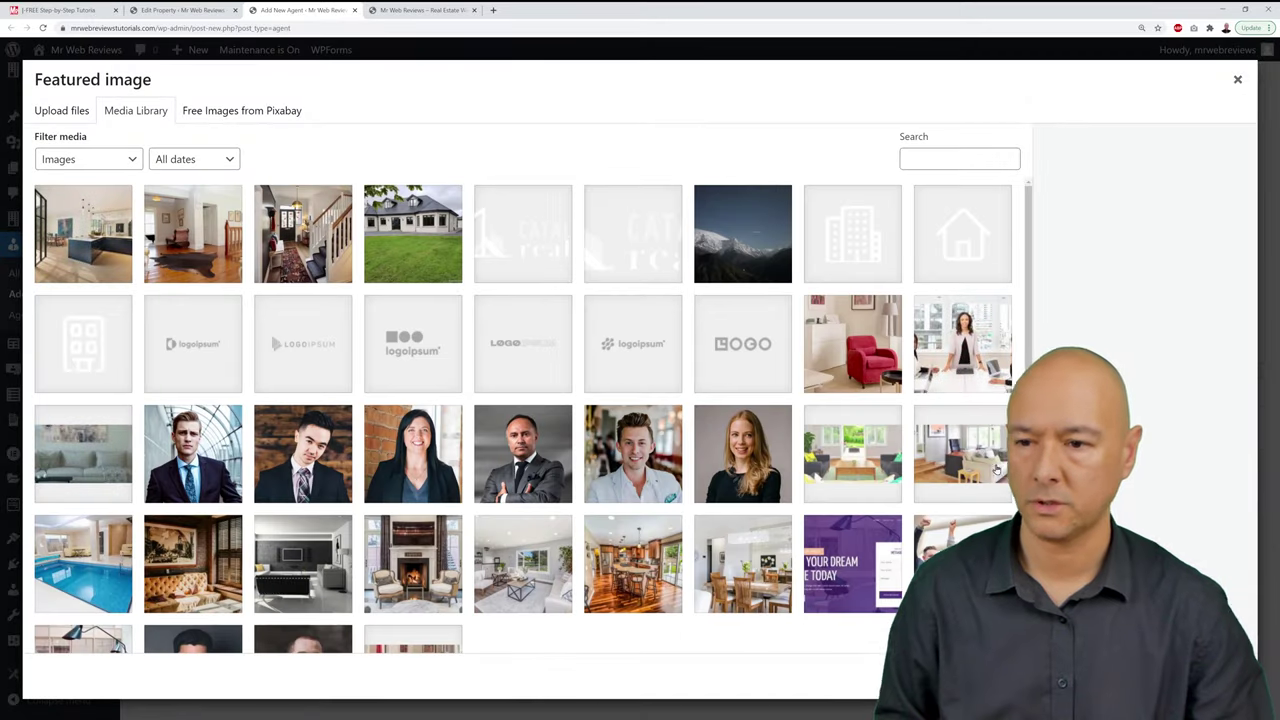
Step: Set estate-agent-2-1.jpg as the agent's featured image, publish the agent, and close its tab
click(190, 462)
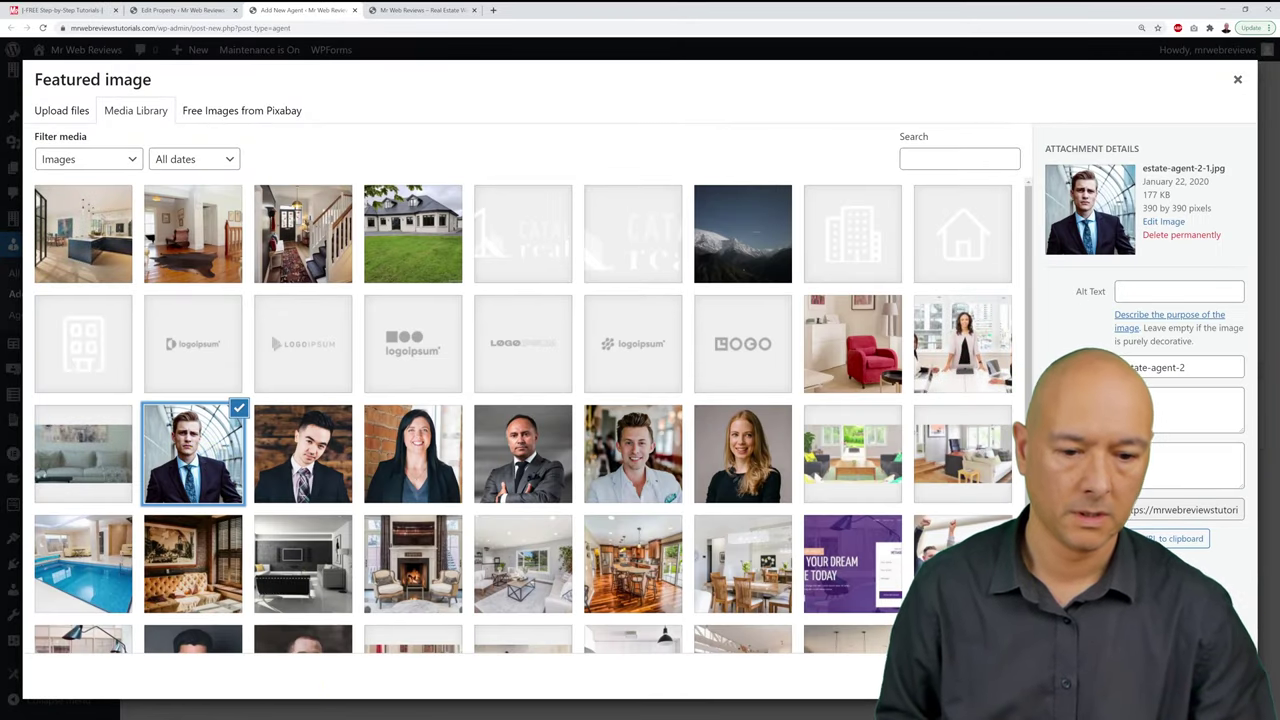
click(1190, 678)
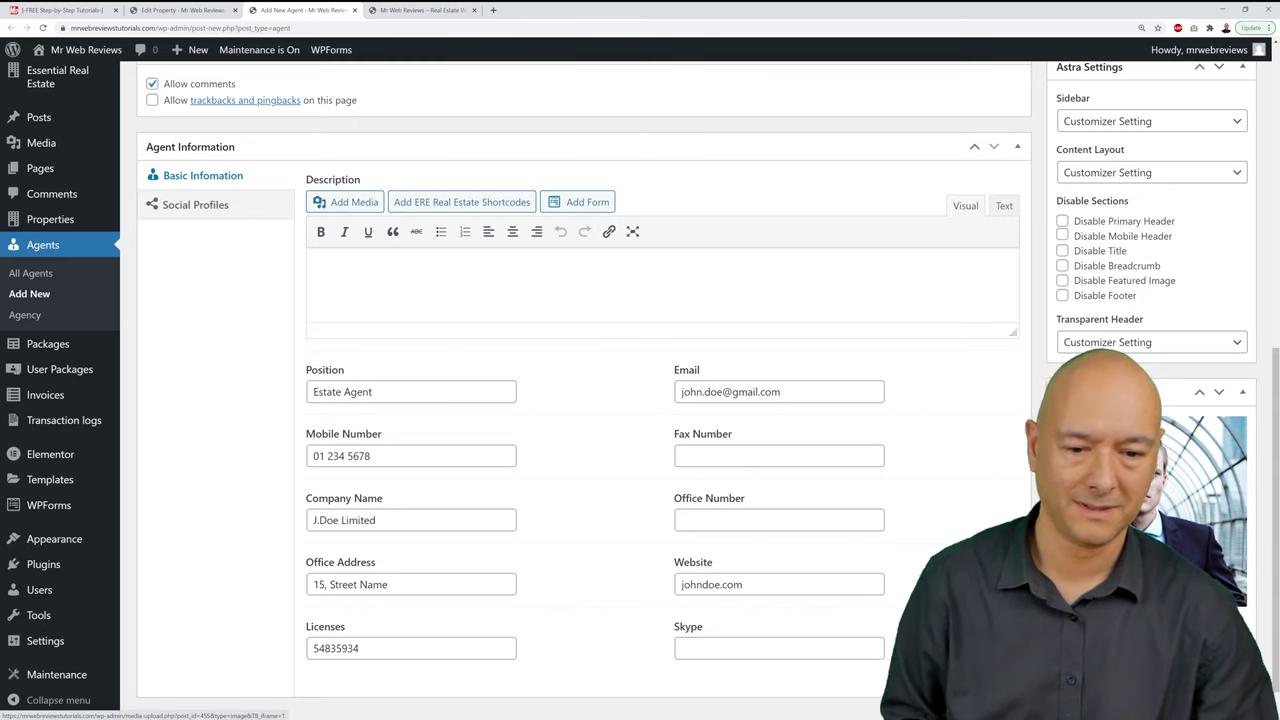
scroll(1190, 290, up, 5)
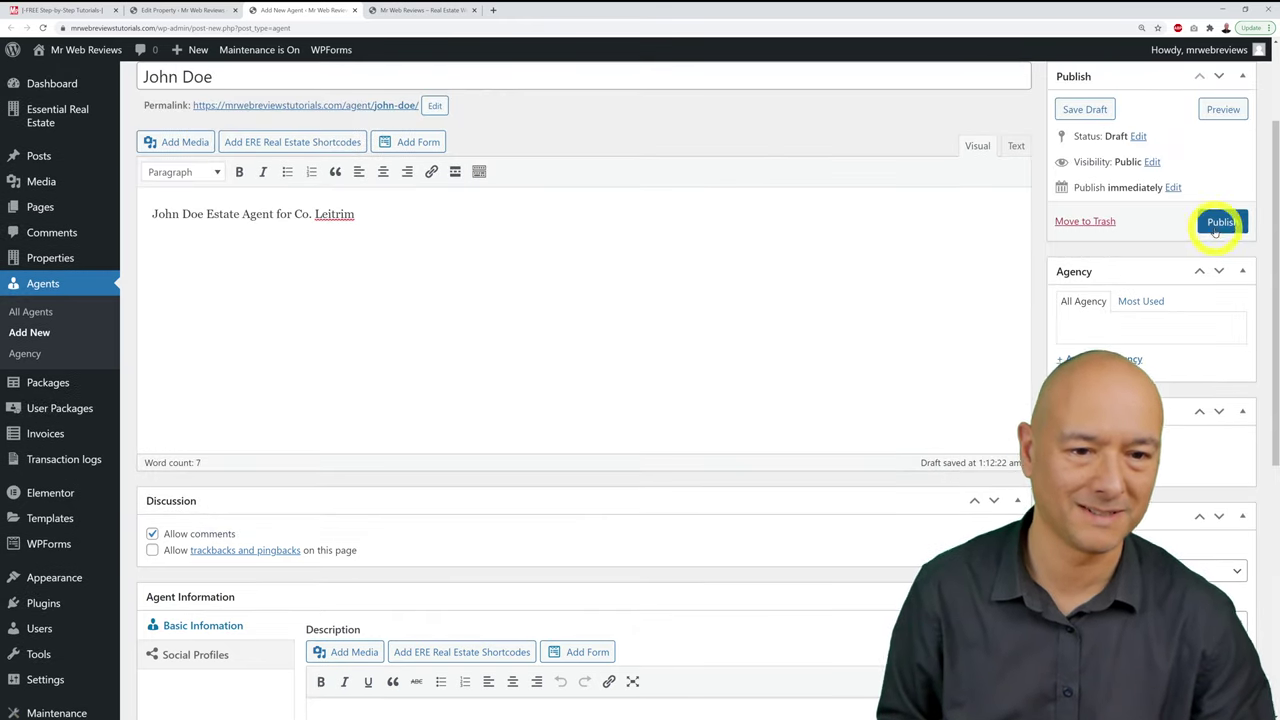
click(1218, 222)
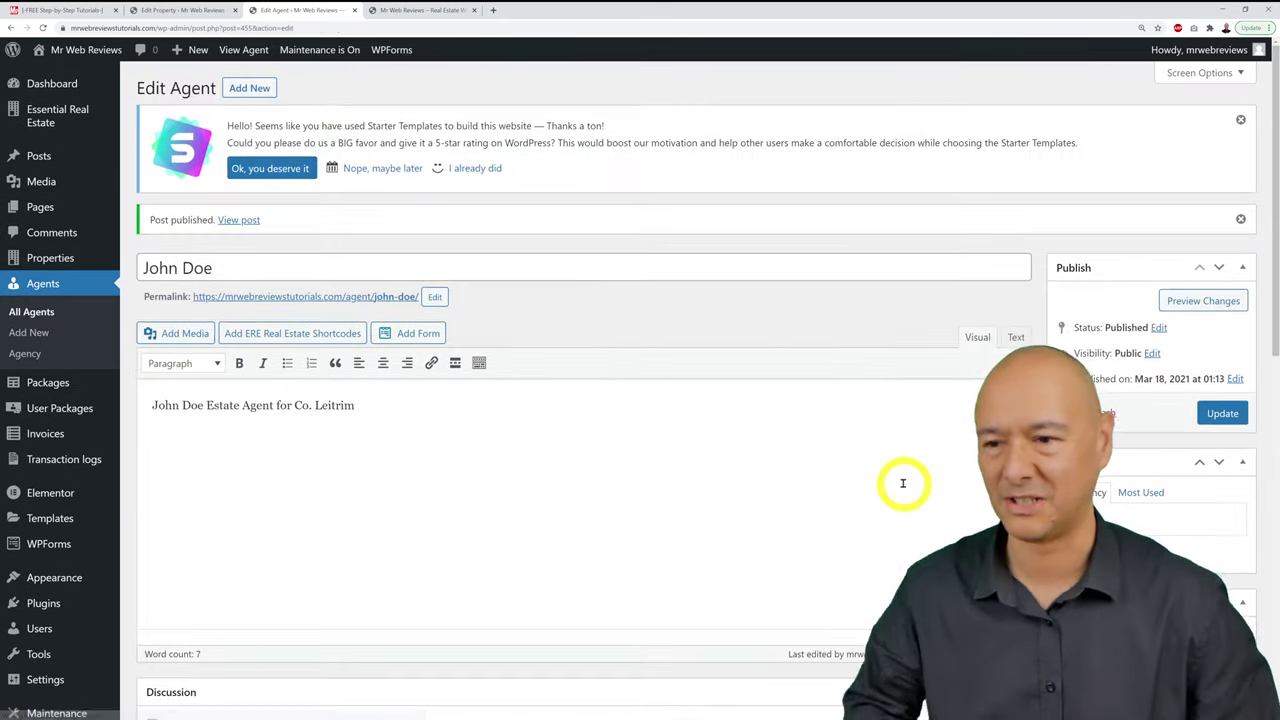
click(355, 10)
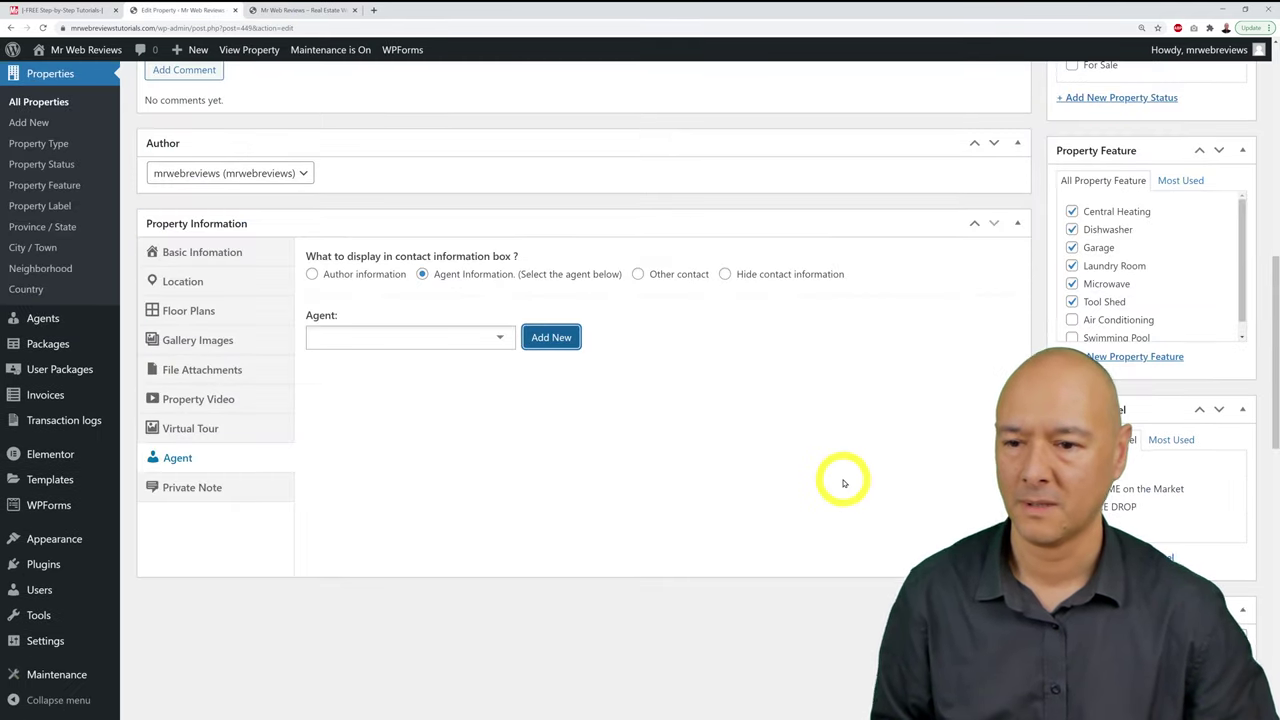
Step: Update the property and choose the newly created agent in the Agent dropdown
scroll(843, 480, up, 10)
click(1230, 414)
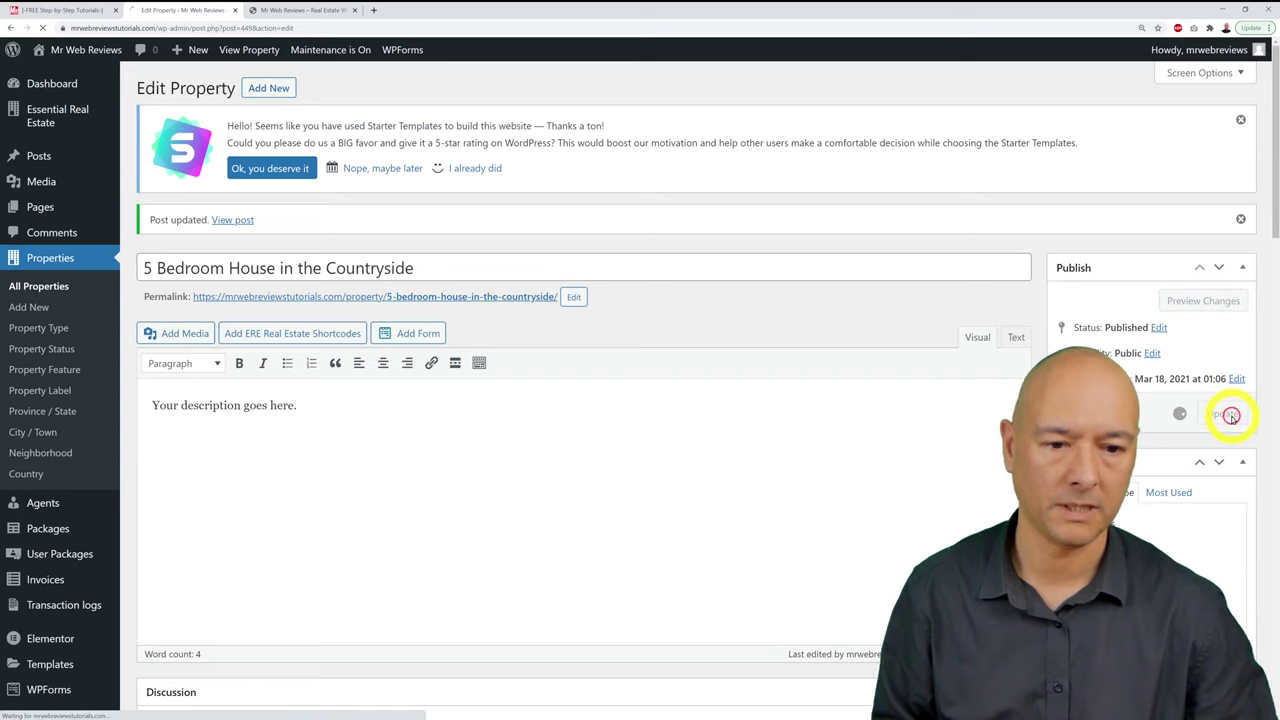
scroll(943, 386, down, 10)
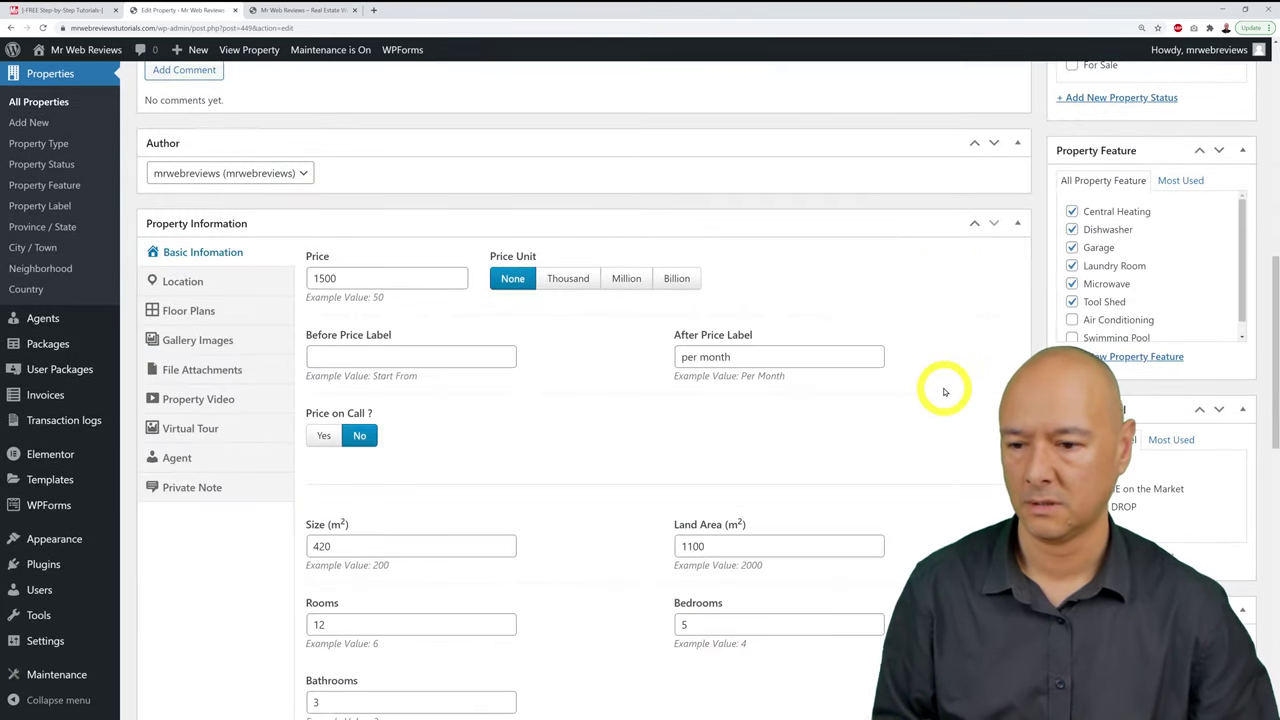
click(205, 285)
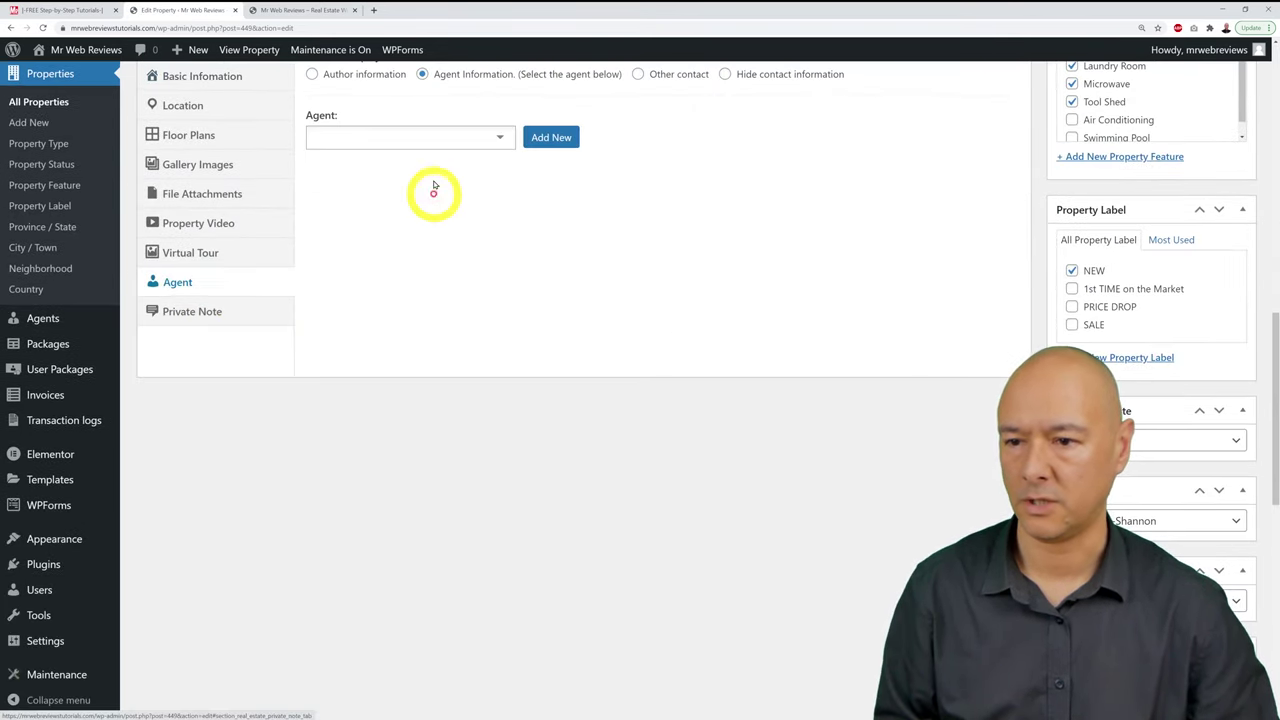
click(494, 141)
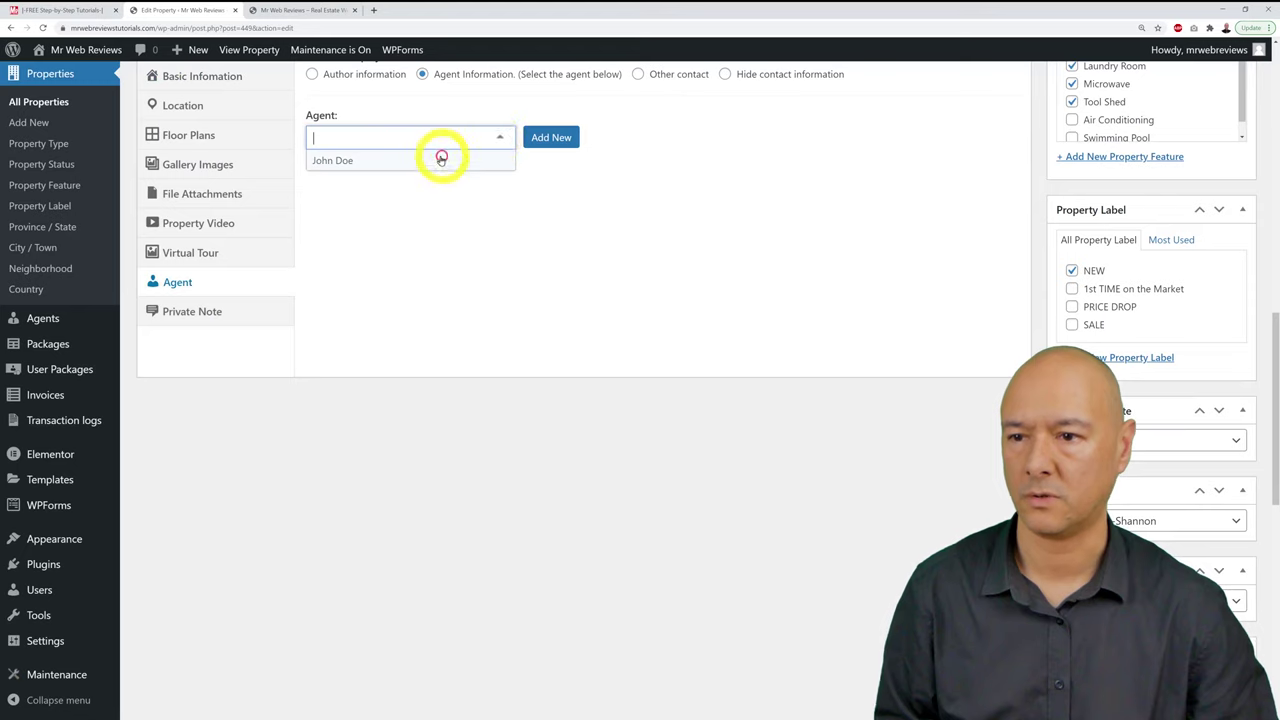
click(337, 163)
scroll(758, 288, up, 2)
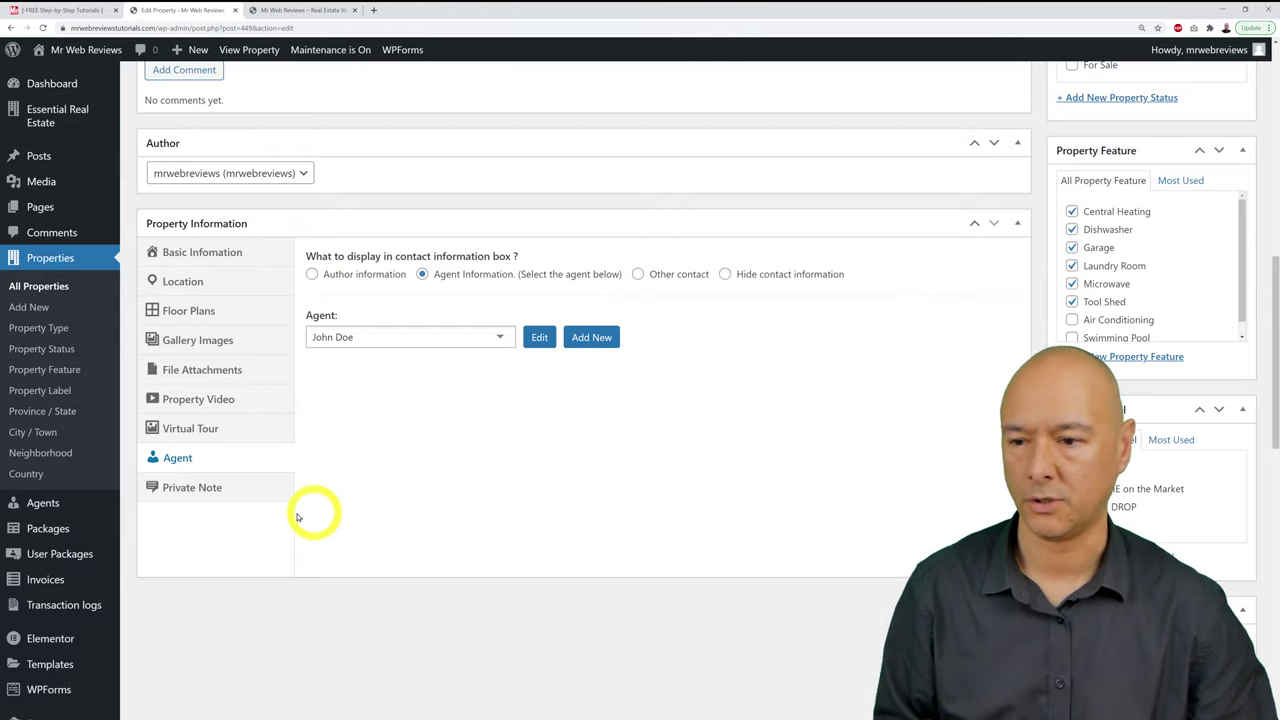
click(189, 488)
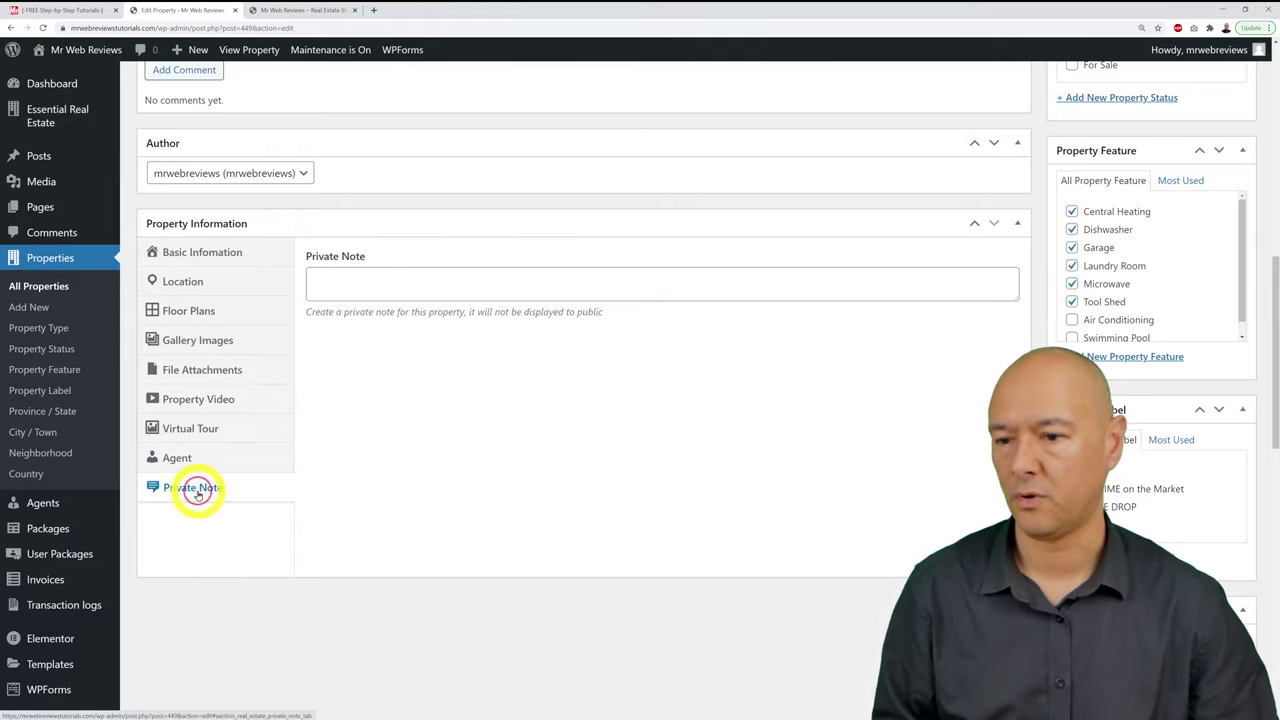
Step: Write a private note in the Private Note field and update the property
click(657, 300)
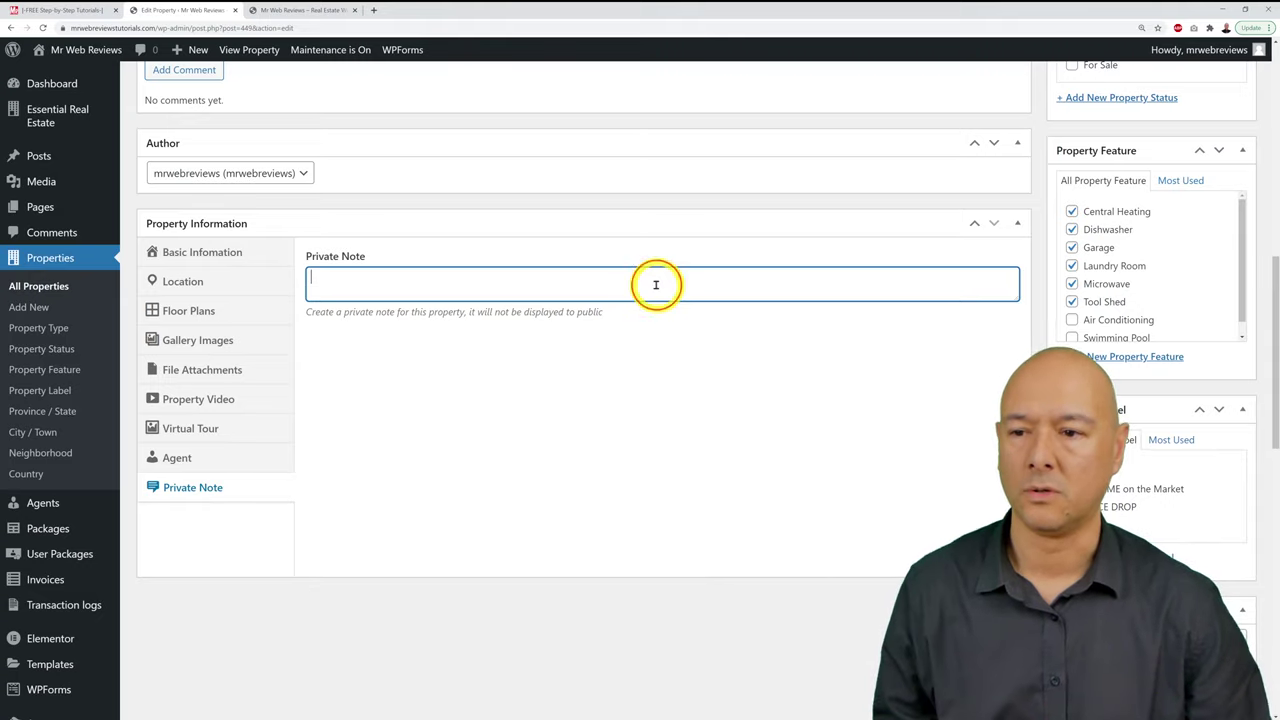
click(656, 285)
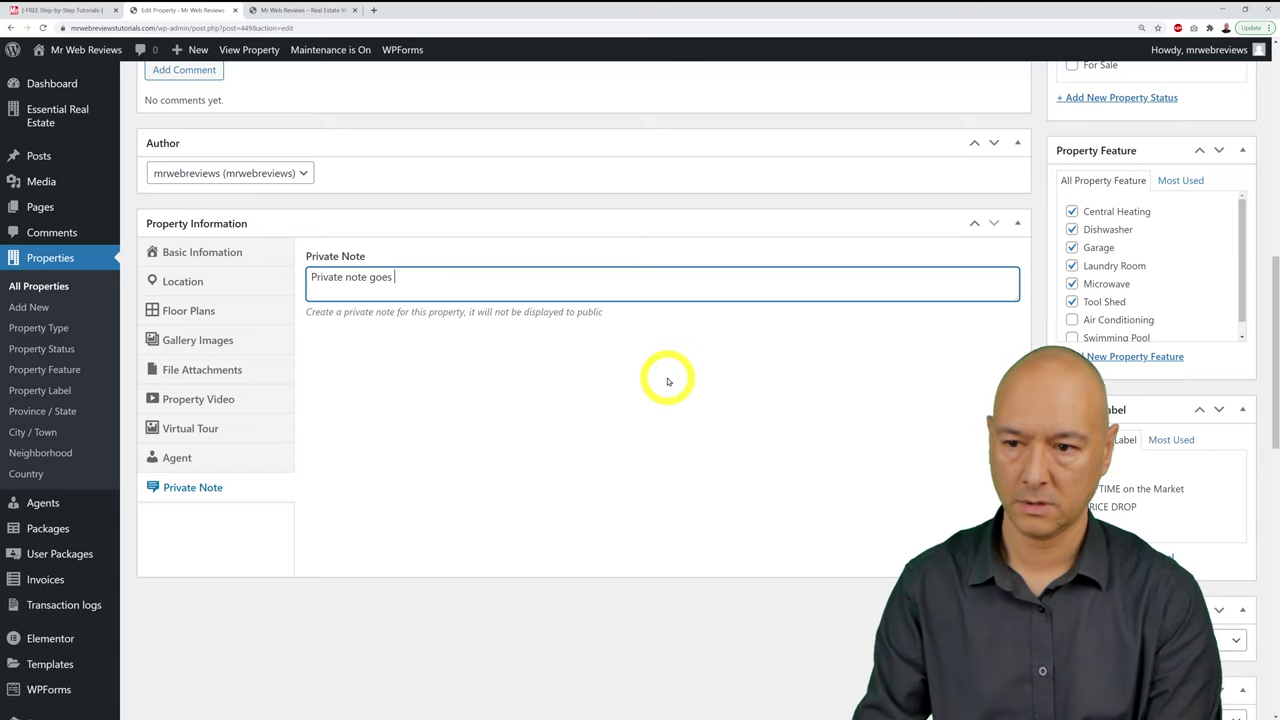
scroll(708, 380, up, 15)
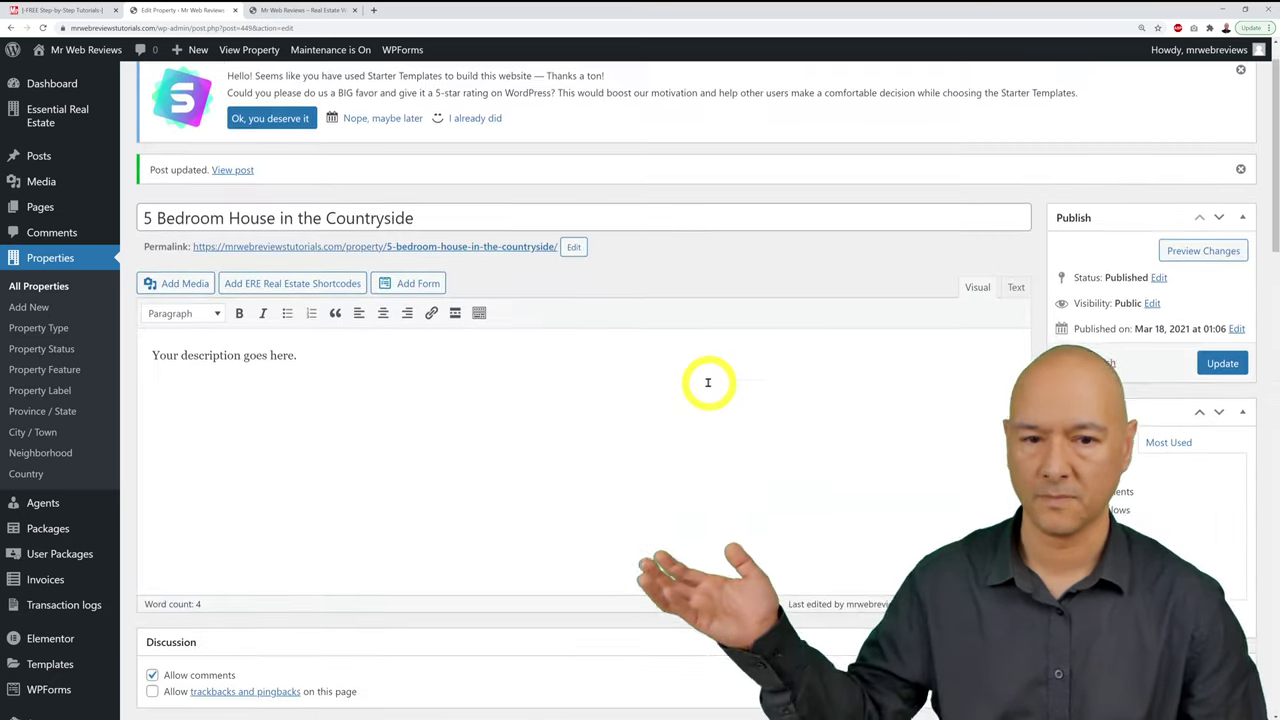
click(1218, 410)
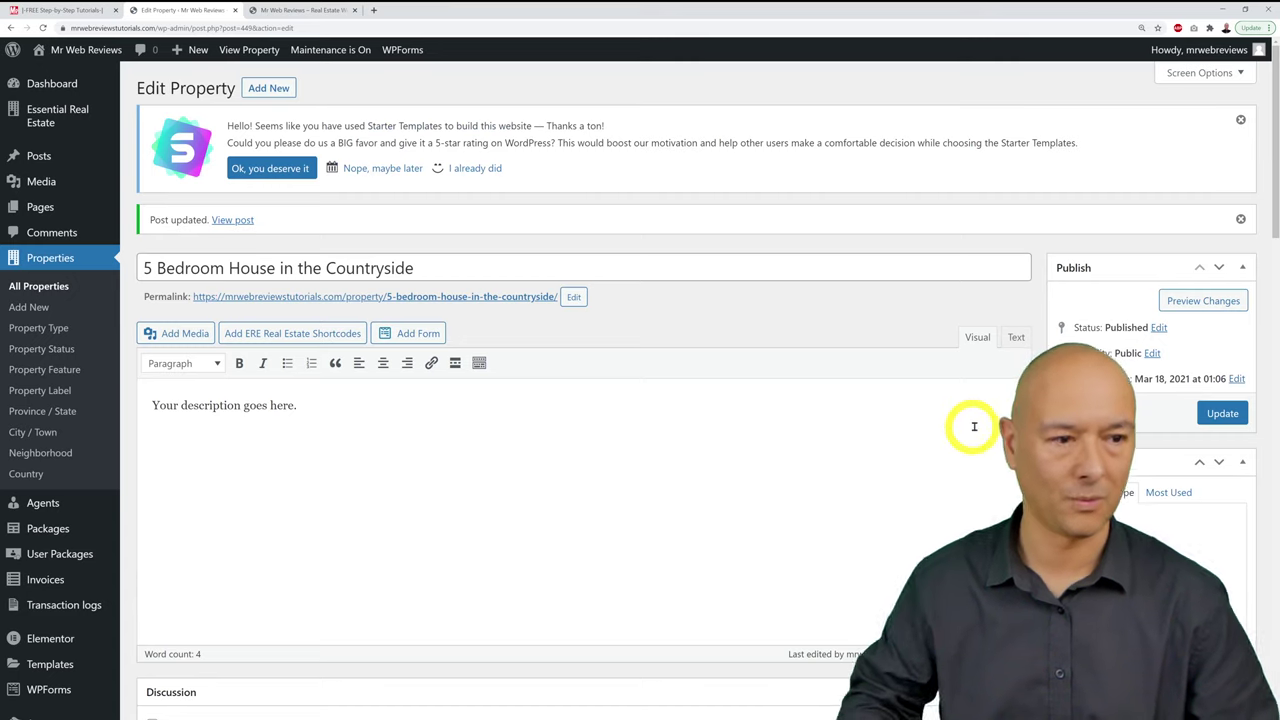
Step: Open the preview of '5 Bedroom House in the Countryside' in a new tab and scroll through it
right_click(1200, 303)
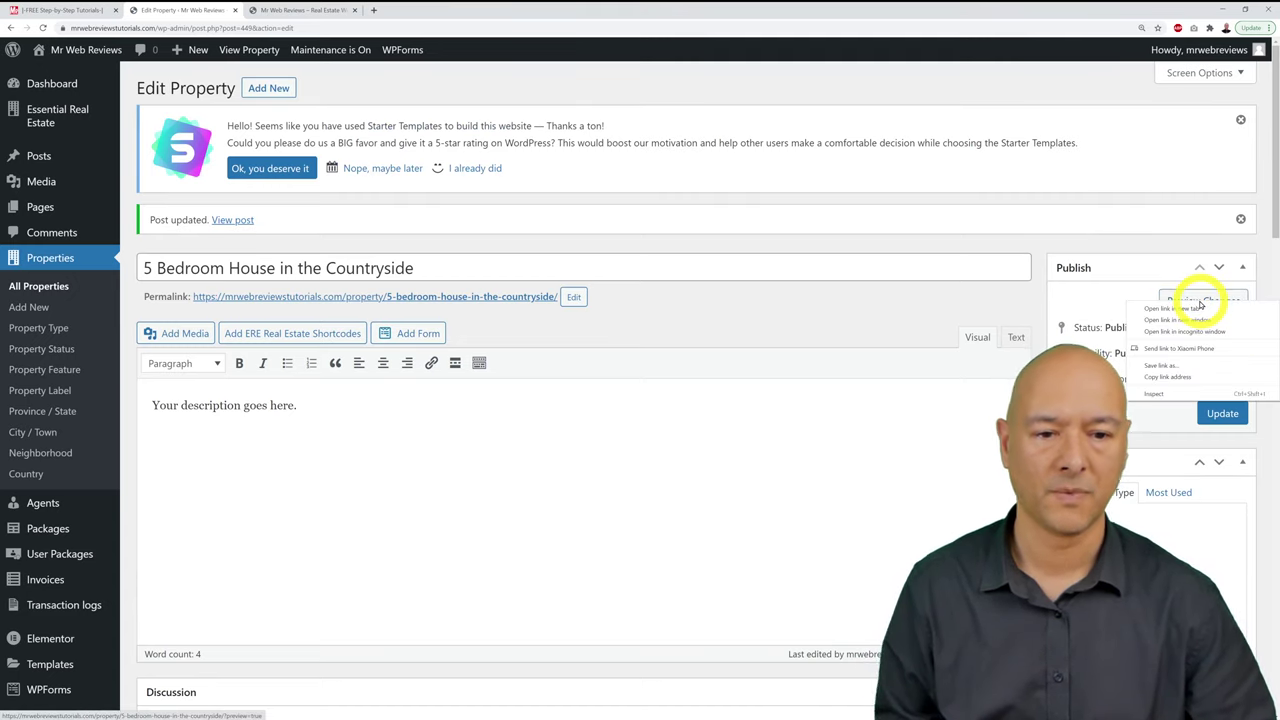
click(1195, 309)
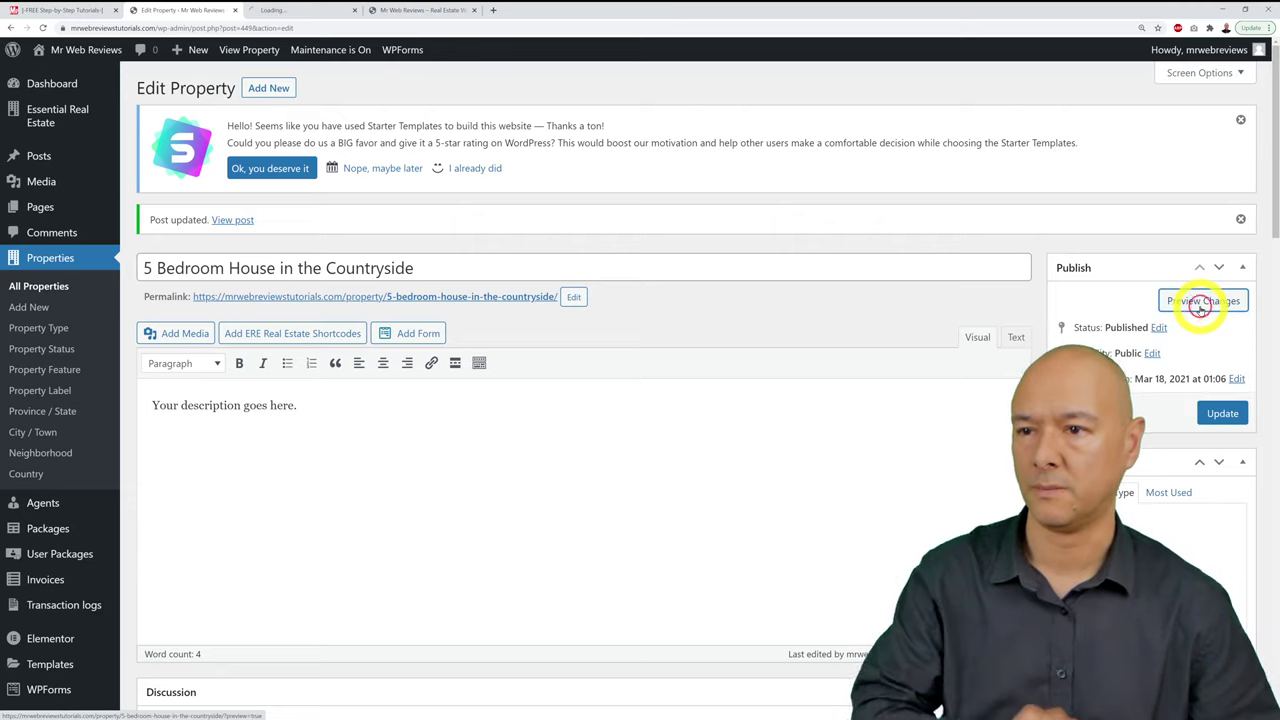
click(285, 9)
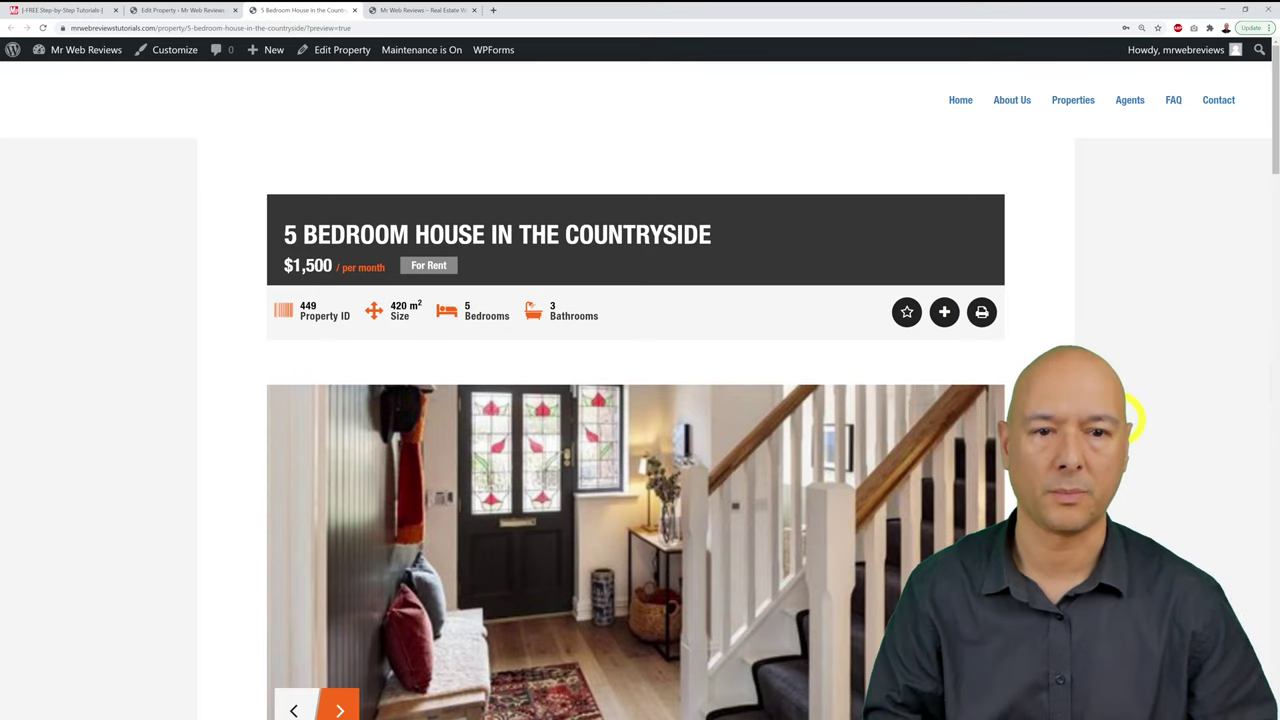
scroll(1128, 420, down, 10)
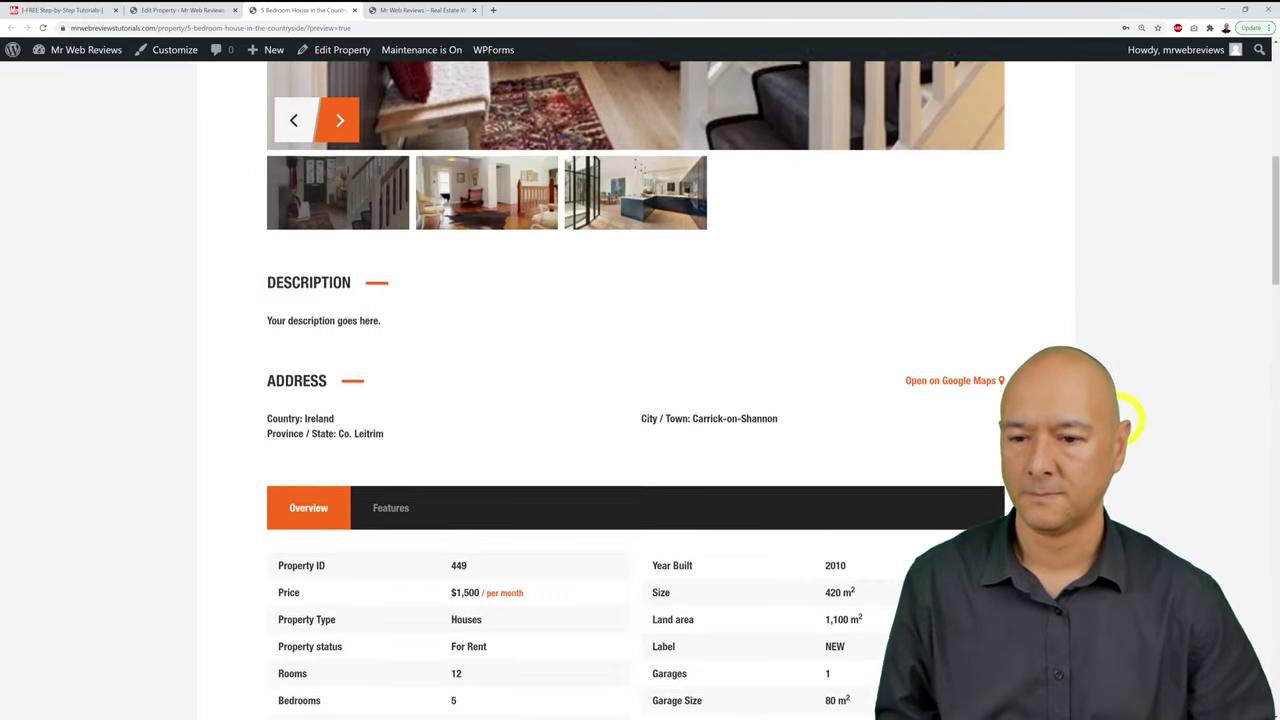
scroll(1128, 420, down, 5)
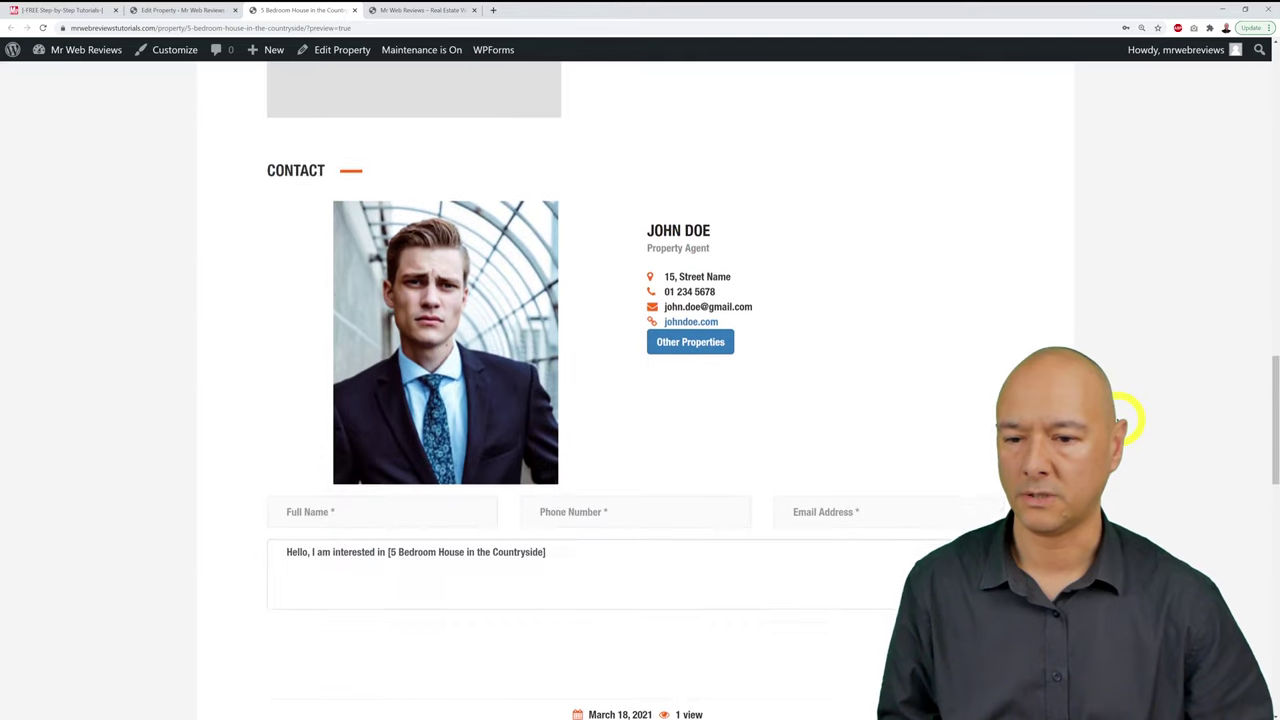
scroll(1128, 420, up, 10)
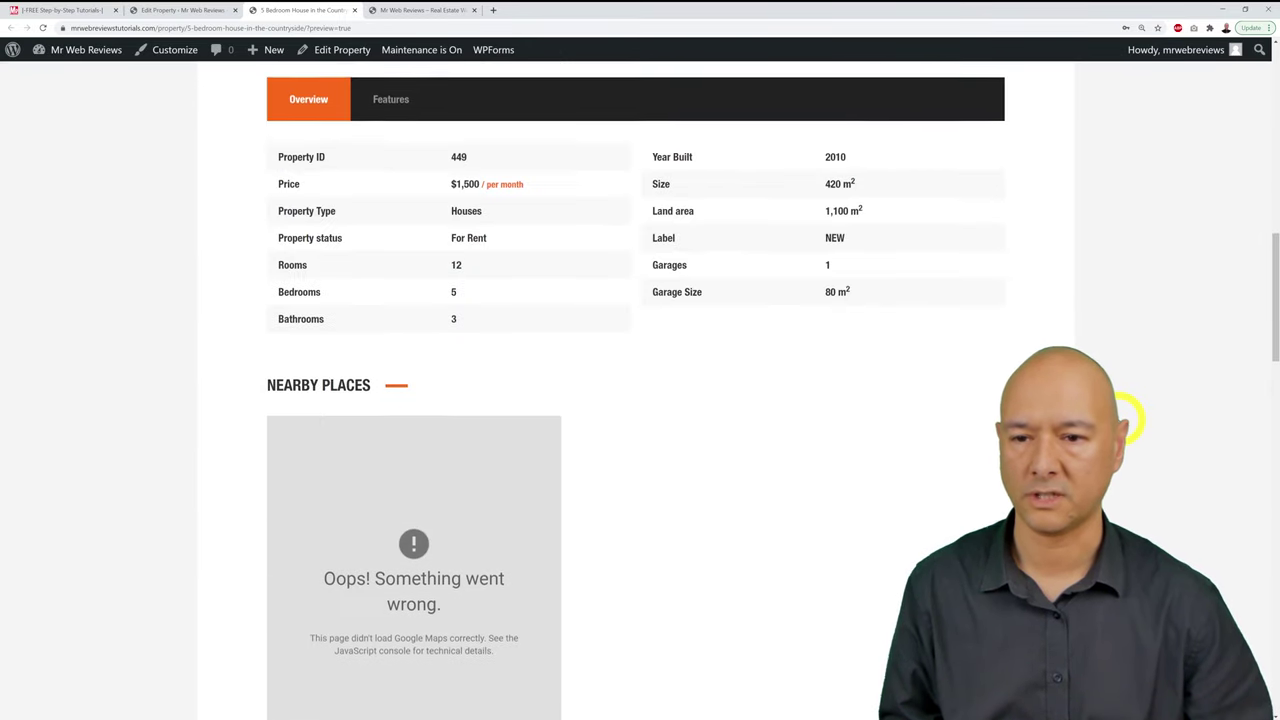
scroll(1128, 420, up, 3)
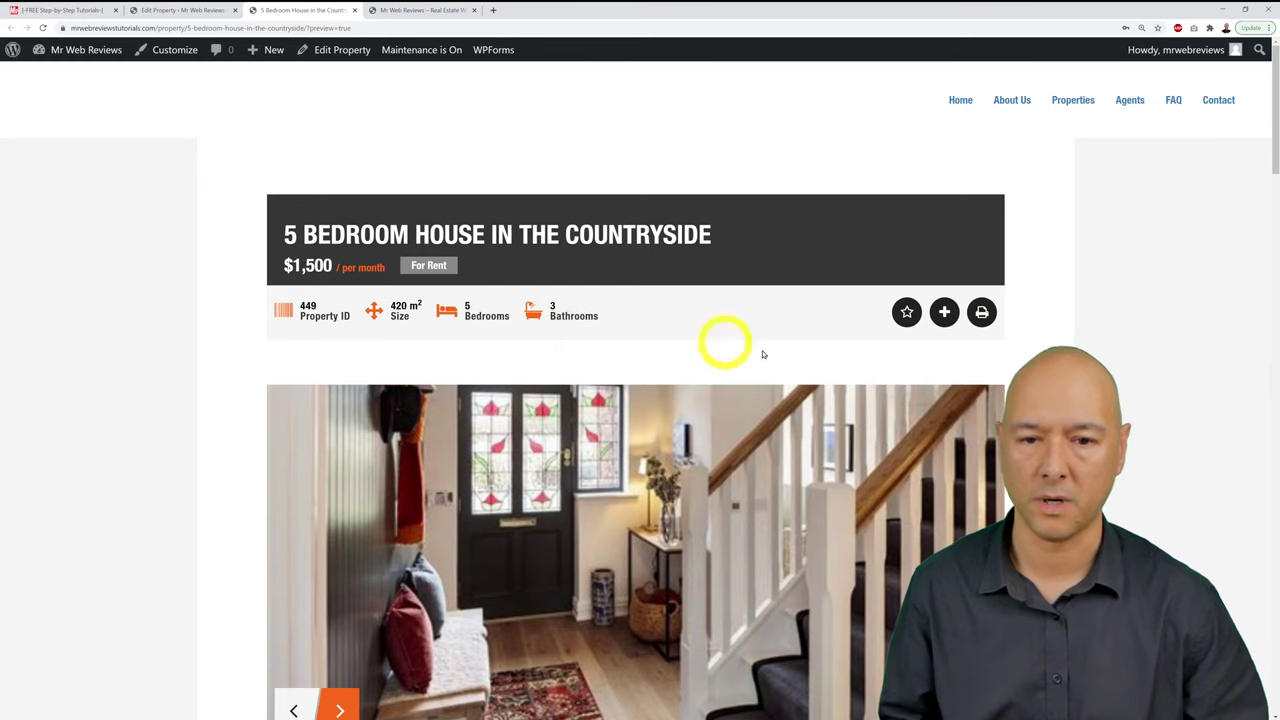
Step: Cycle through the hallway, landing and kitchen gallery photos, ending on the kitchen
scroll(880, 300, down, 2)
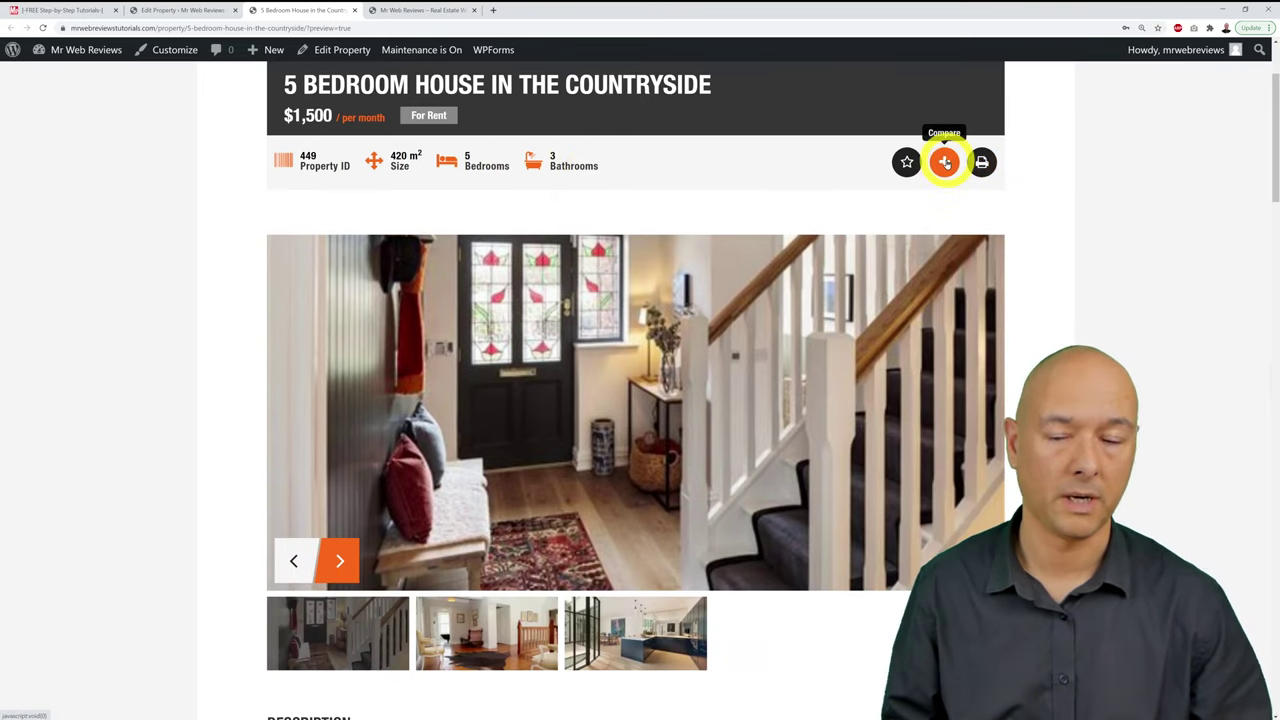
scroll(948, 329, down, 1)
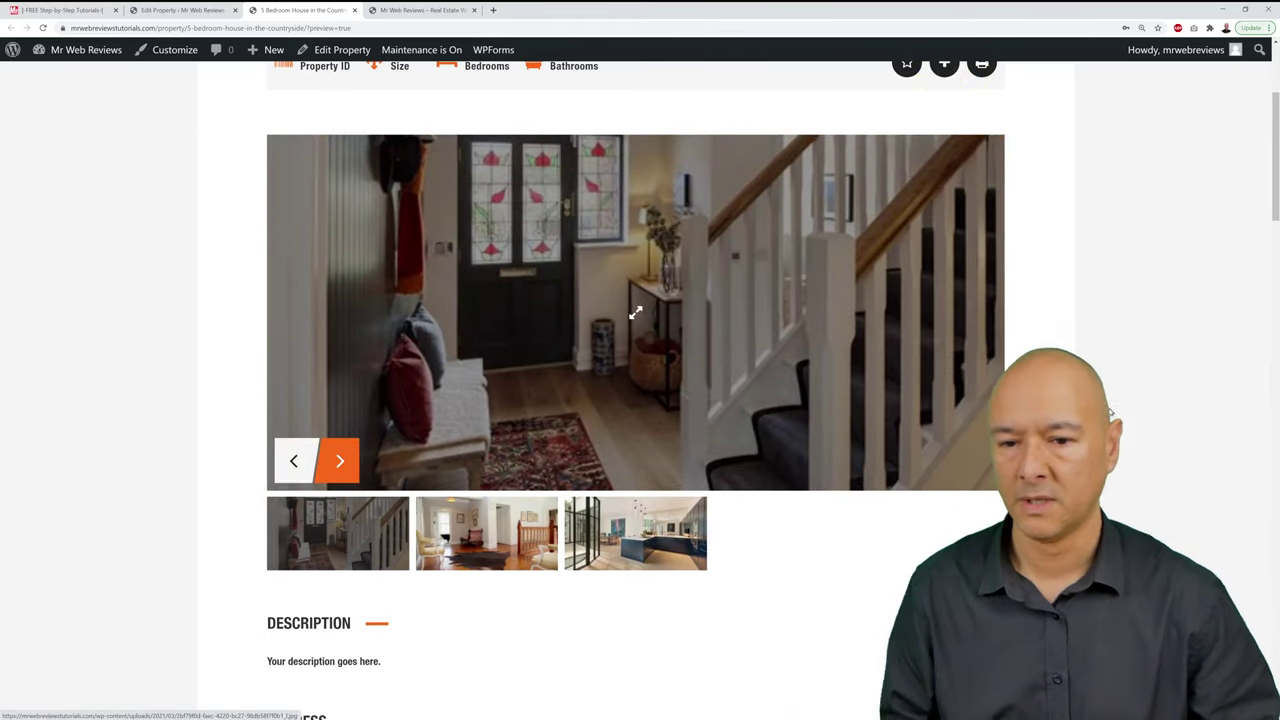
scroll(647, 585, up, 1)
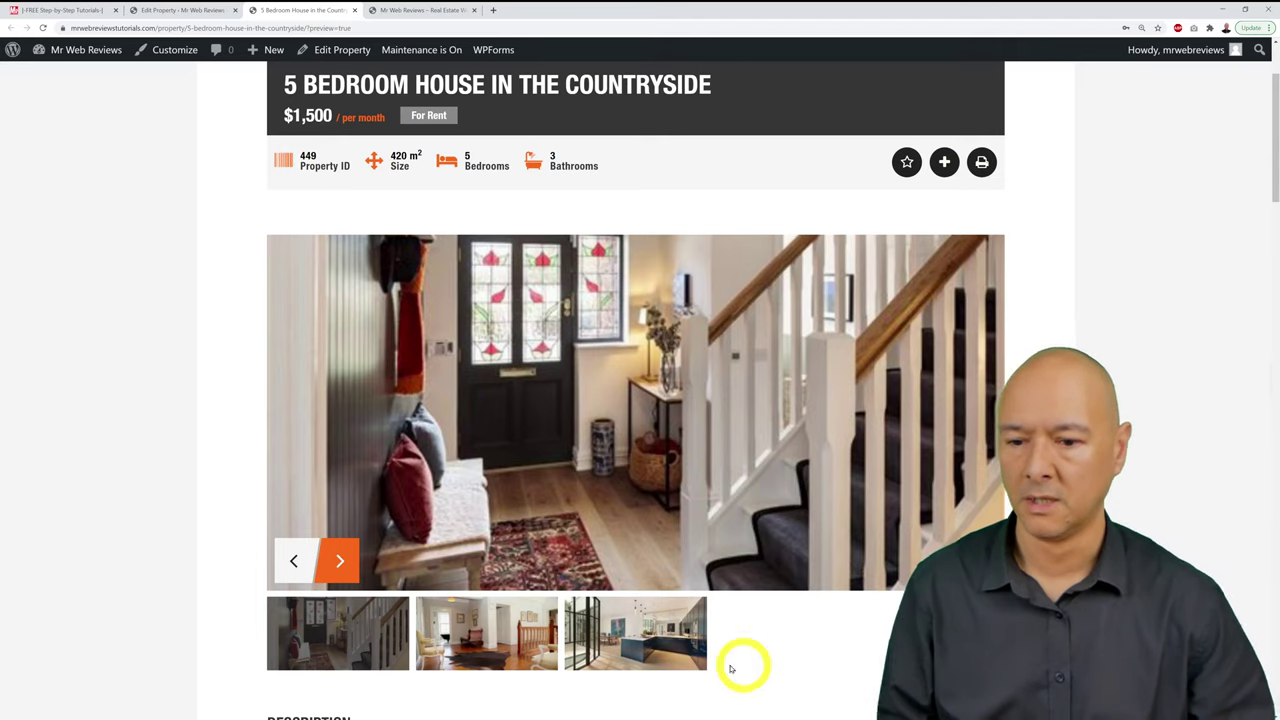
click(470, 628)
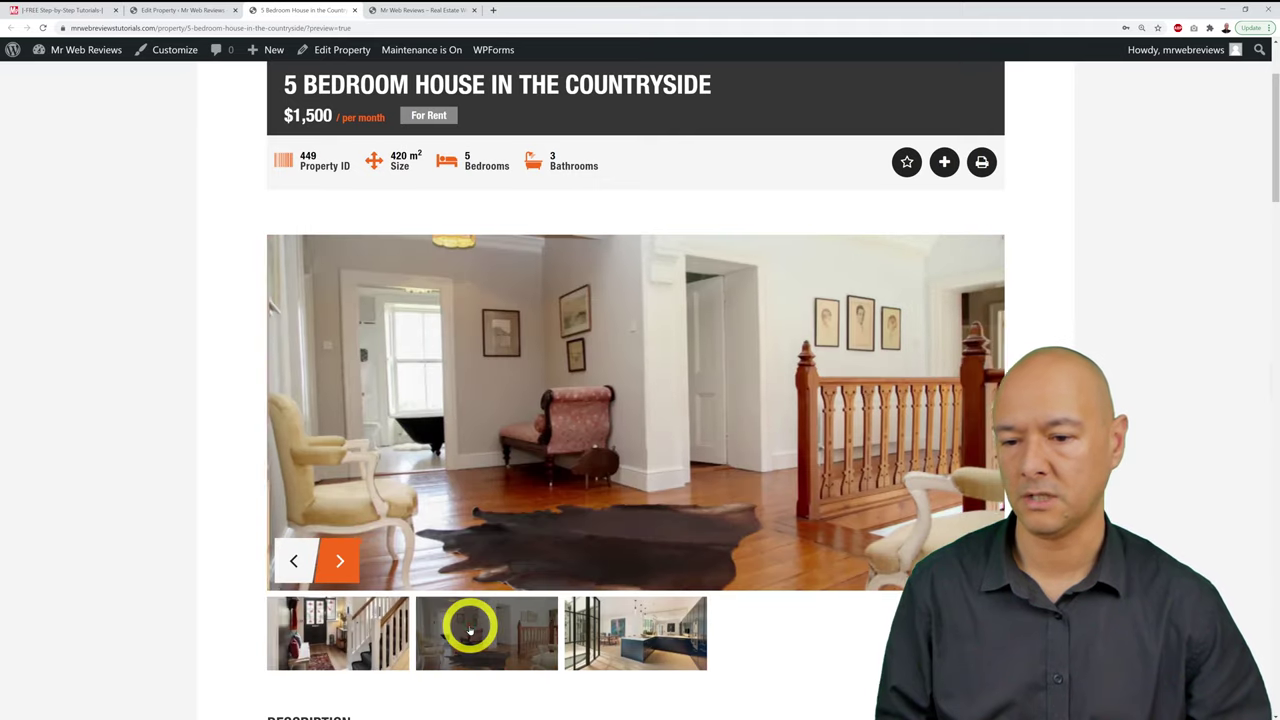
click(646, 640)
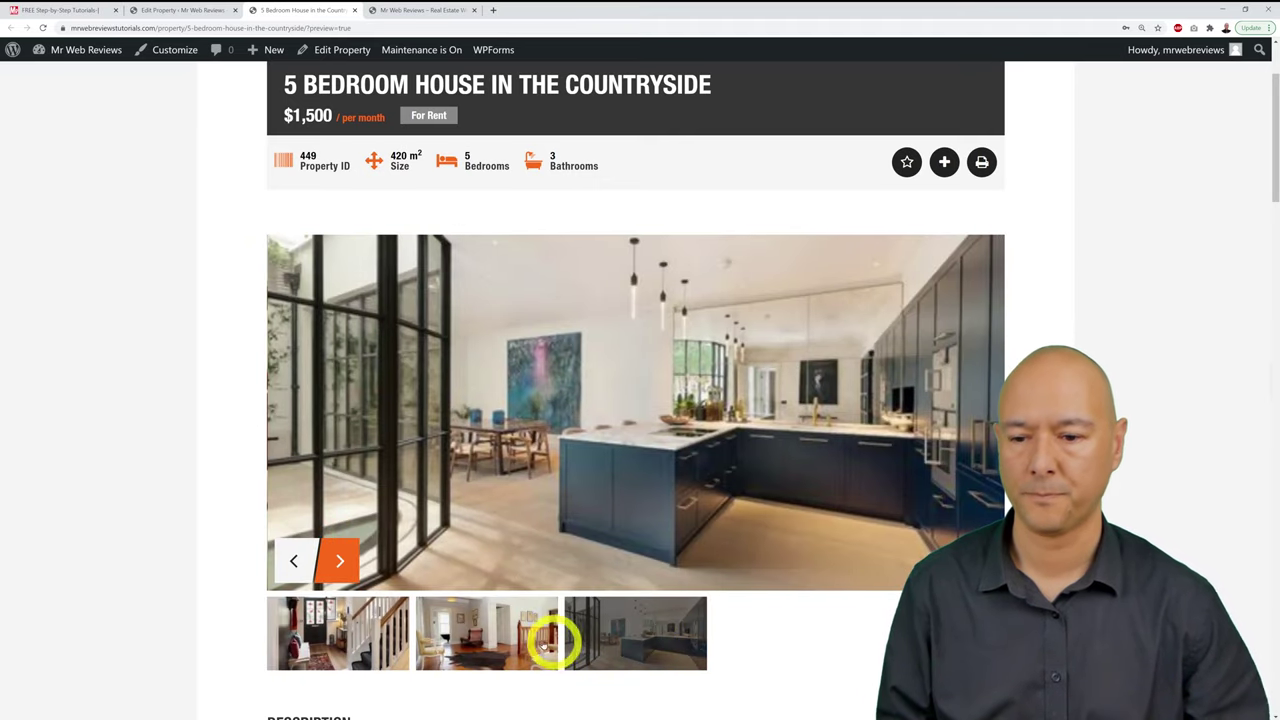
click(489, 636)
click(368, 632)
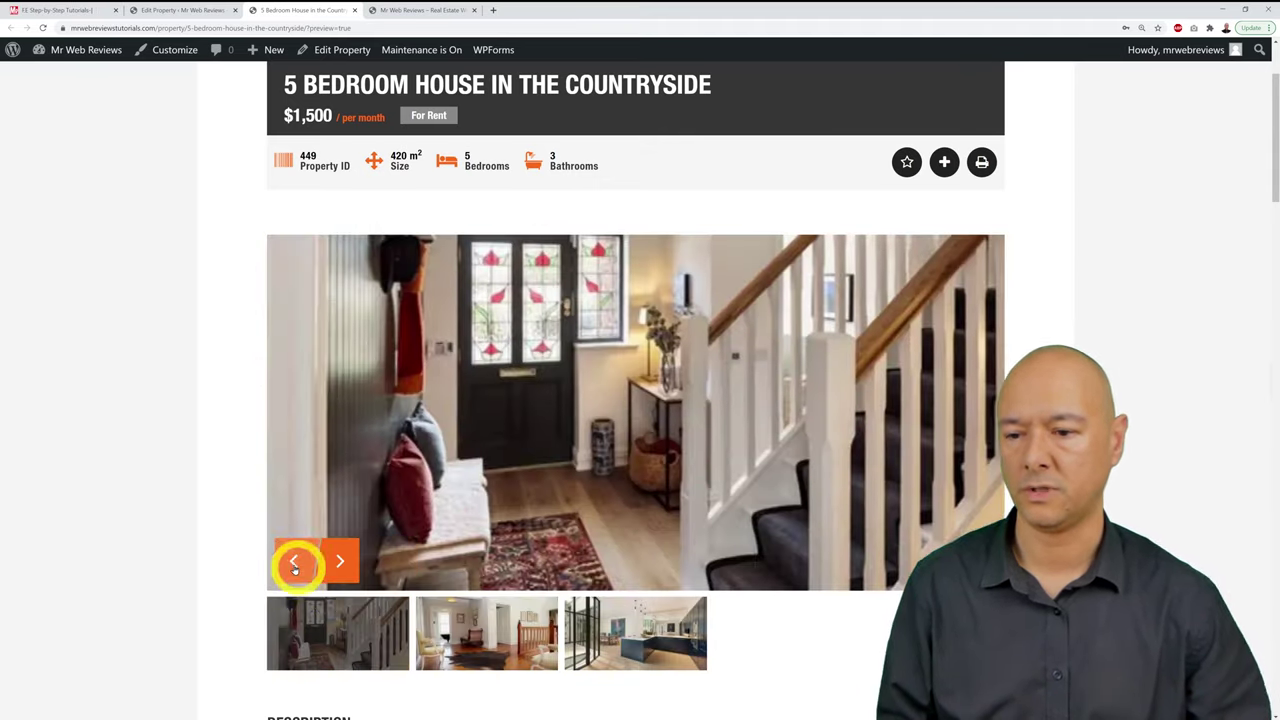
click(333, 562)
click(333, 562)
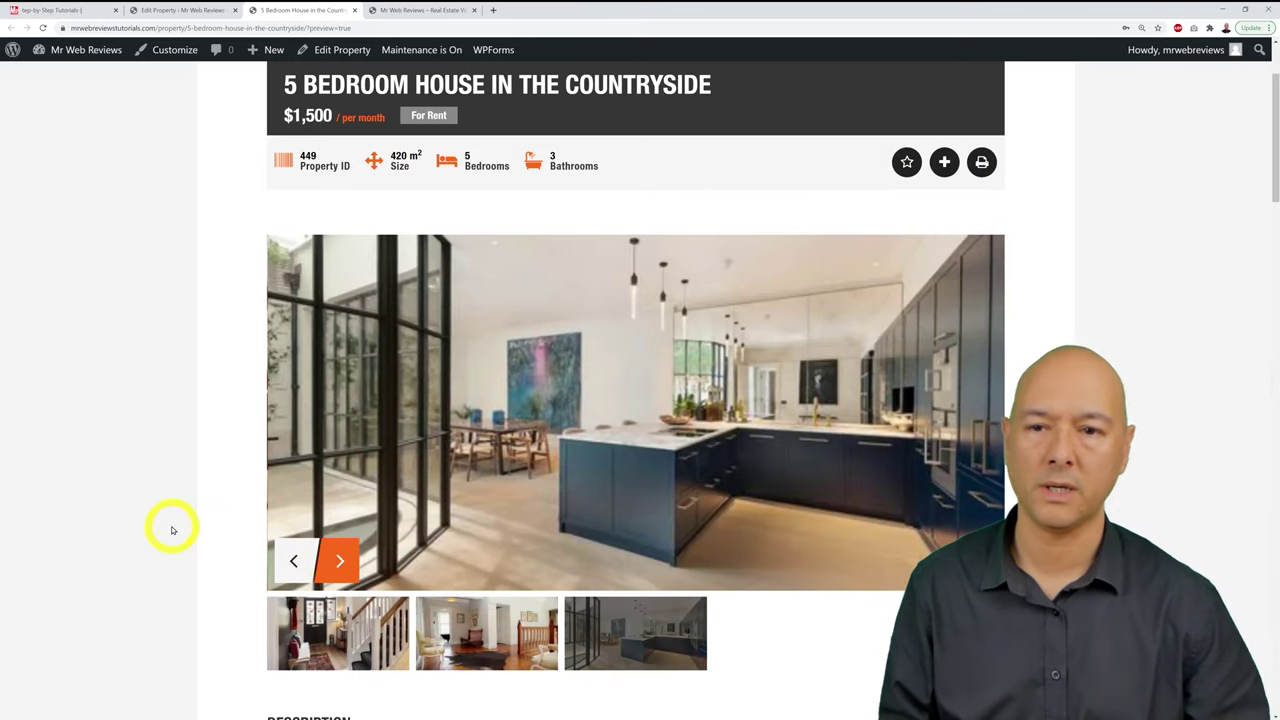
scroll(172, 530, down, 1)
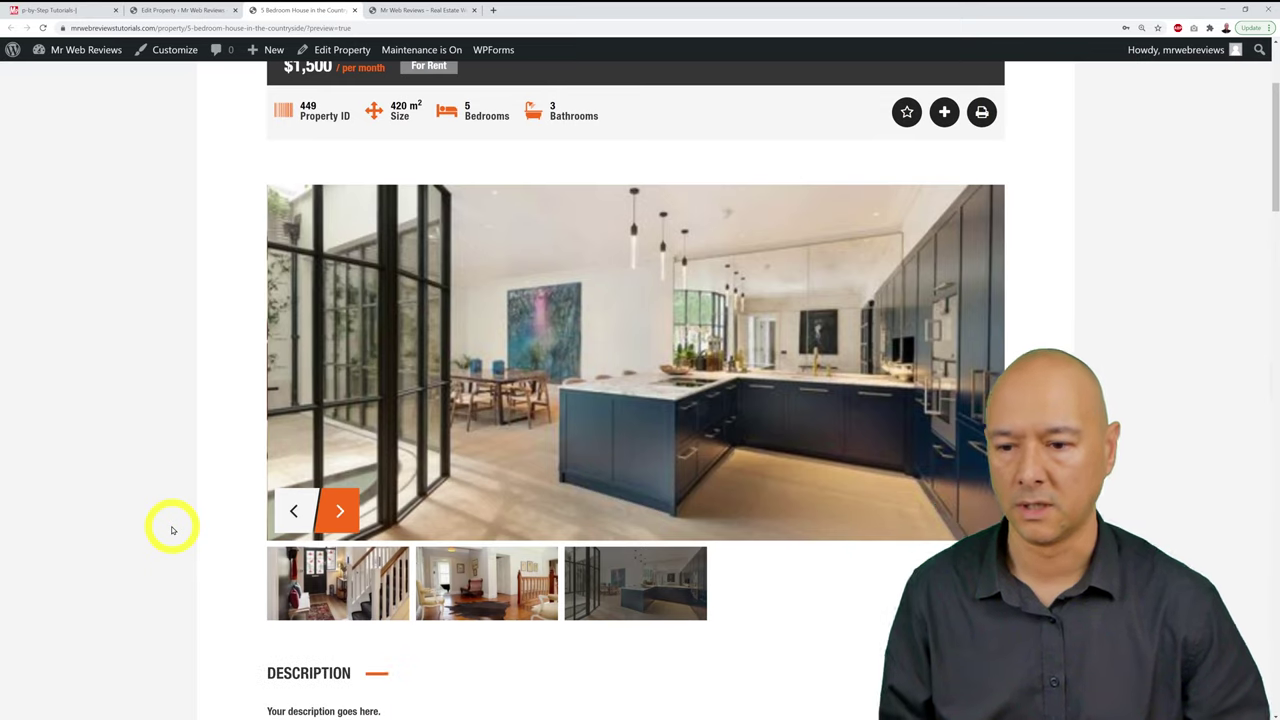
scroll(172, 530, down, 2)
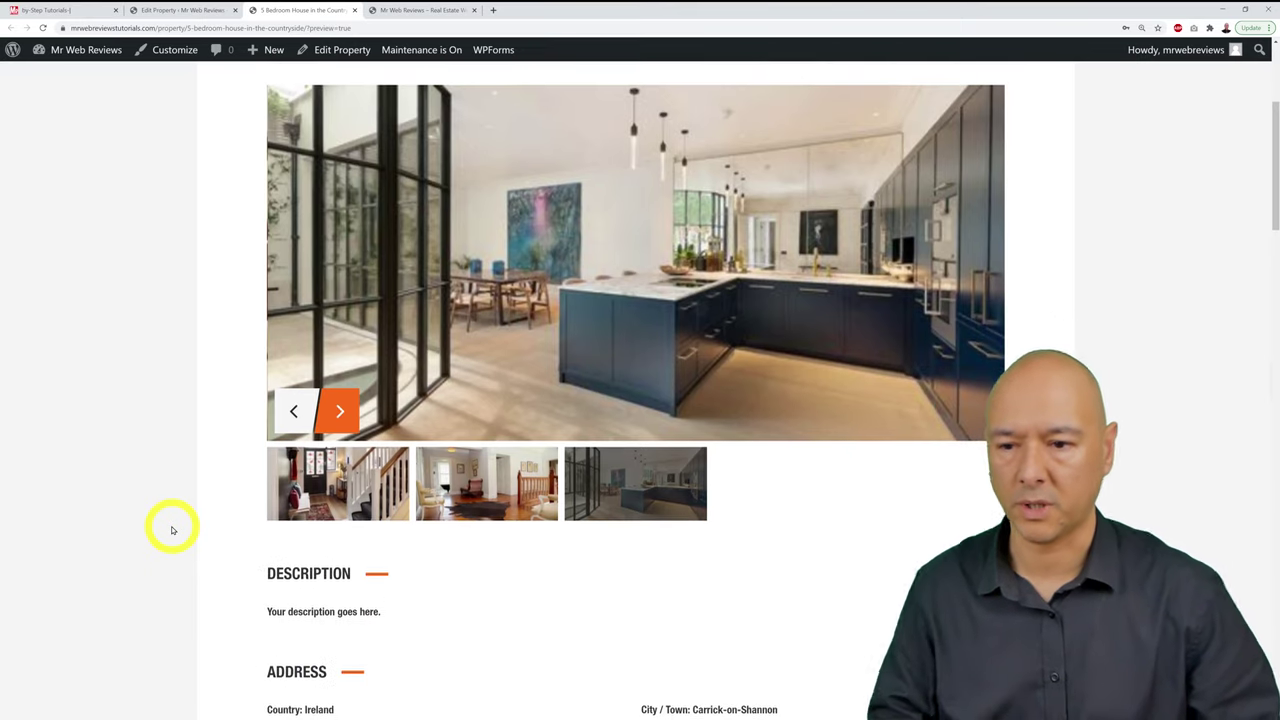
scroll(172, 530, down, 3)
scroll(172, 530, down, 1)
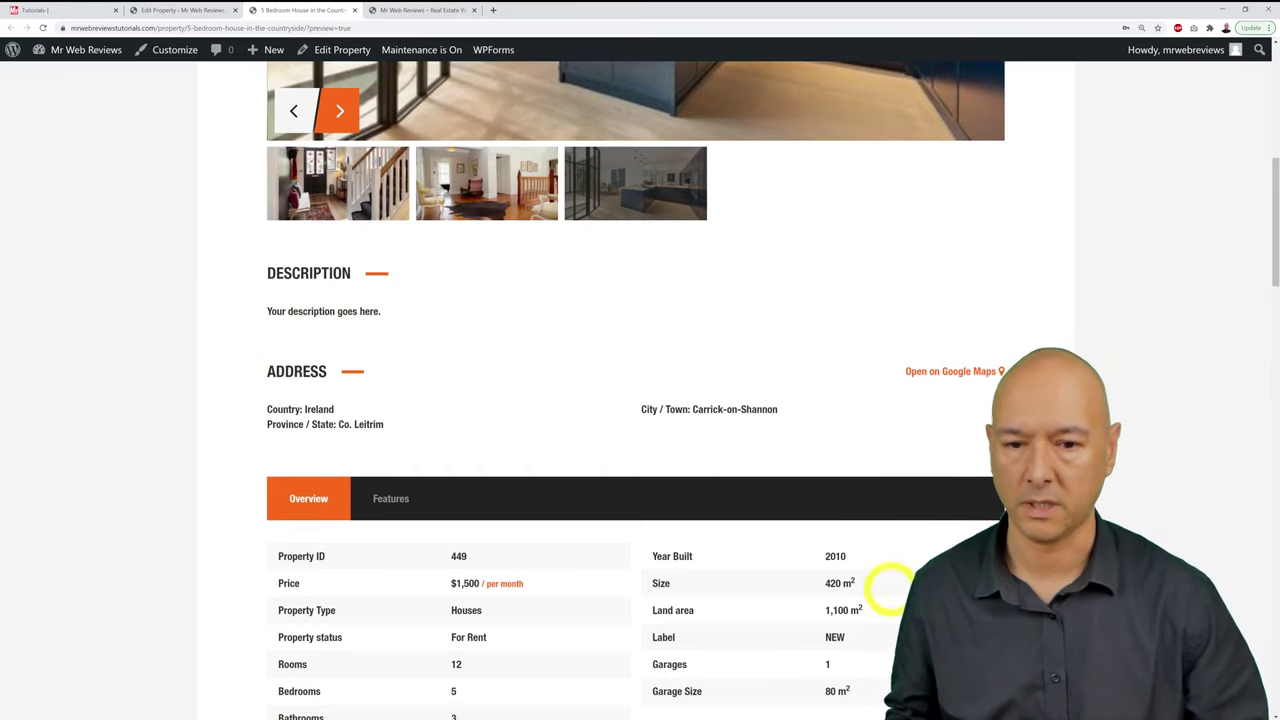
scroll(472, 338, down, 2)
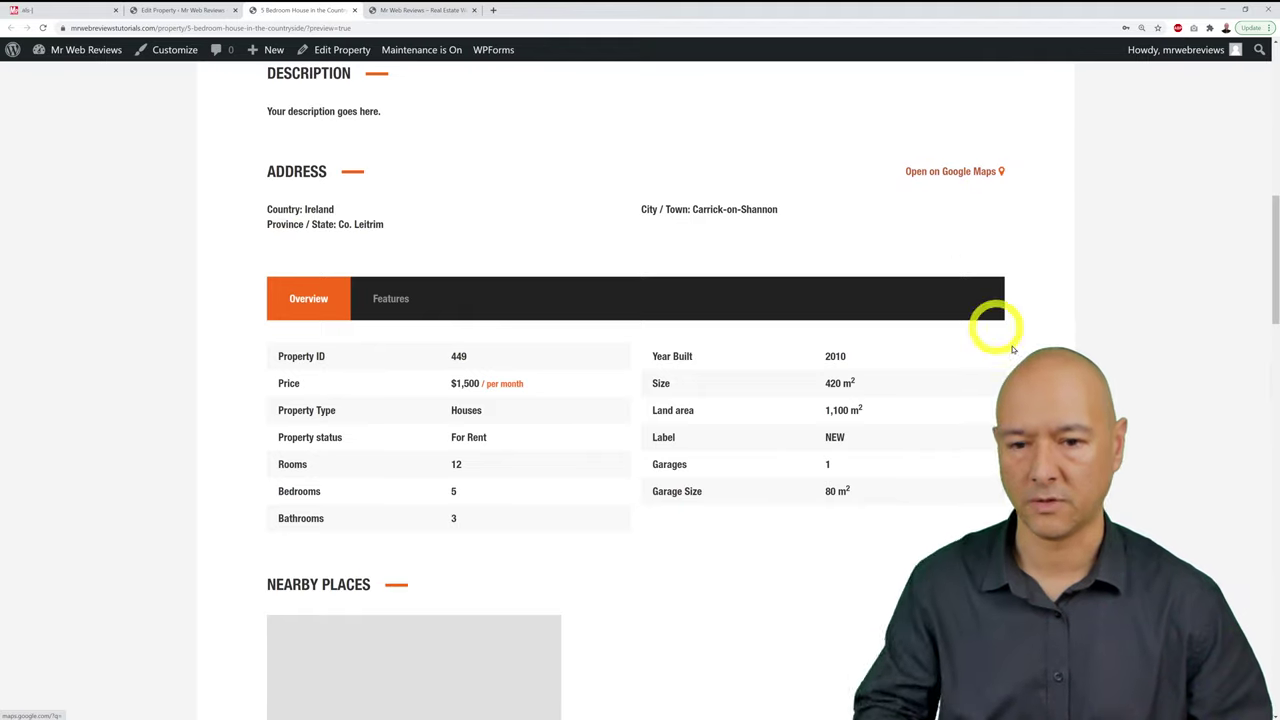
scroll(1025, 347, down, 3)
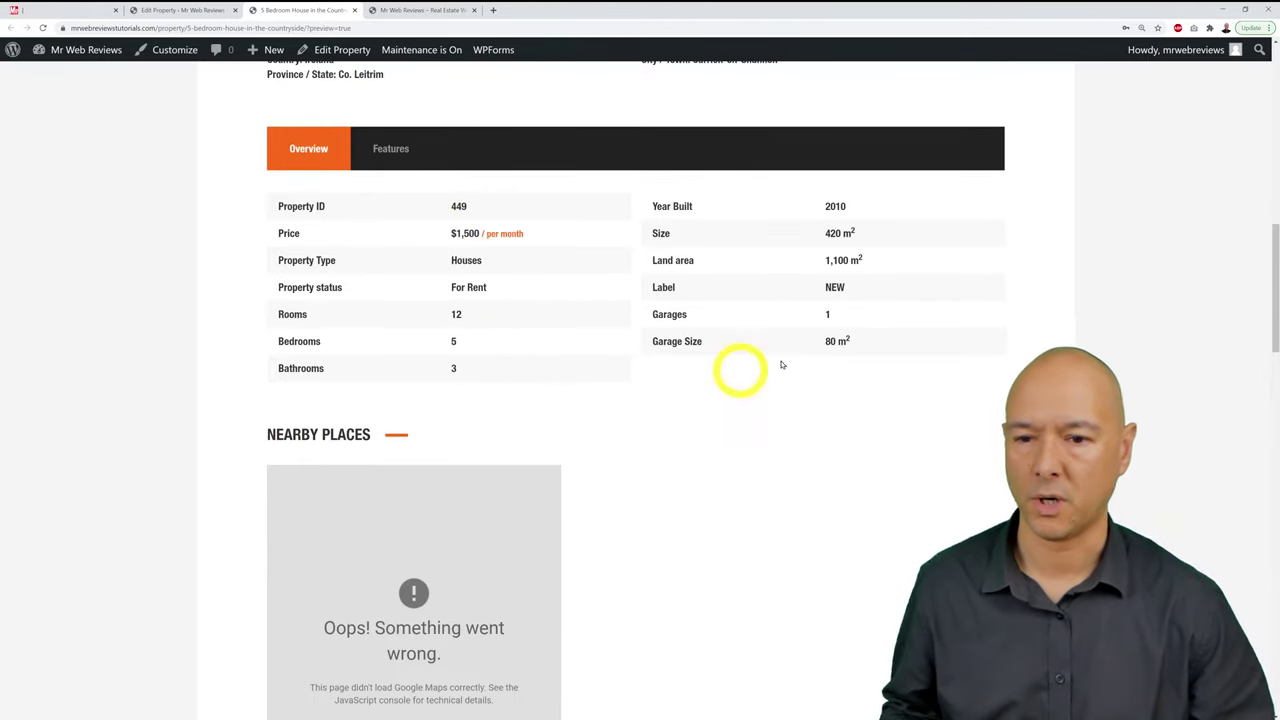
scroll(726, 262, down, 5)
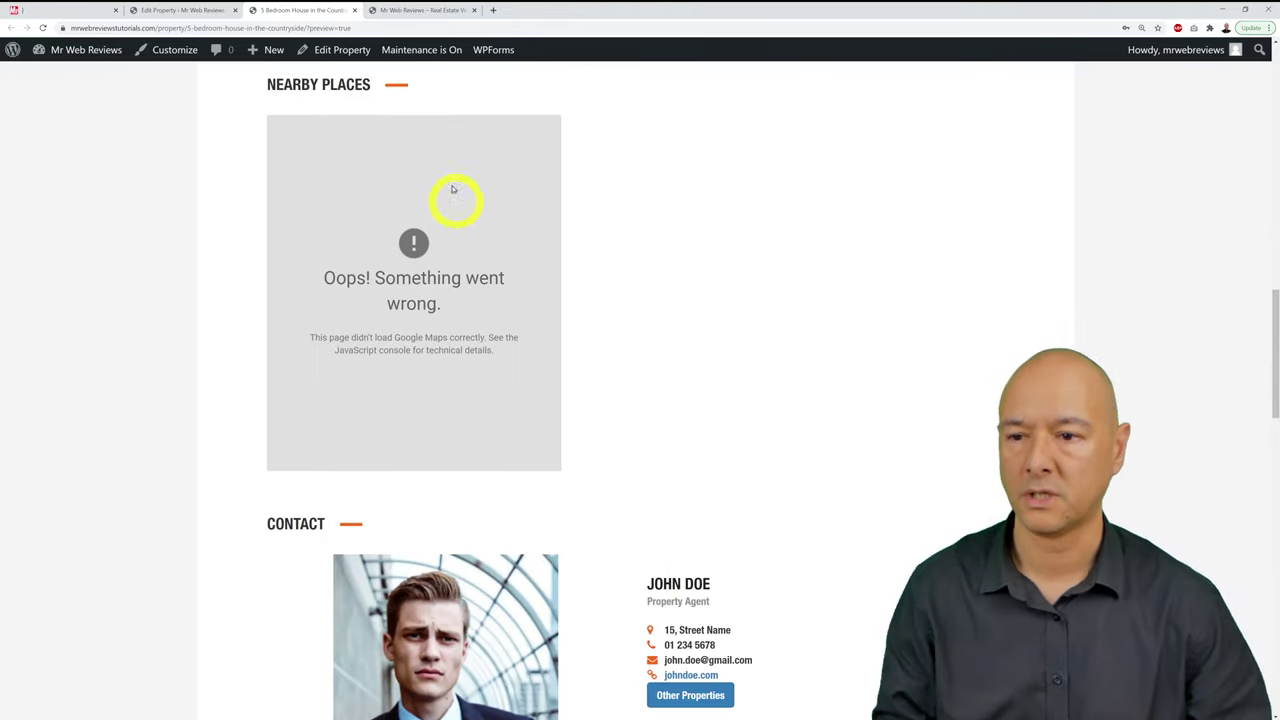
scroll(763, 340, down, 3)
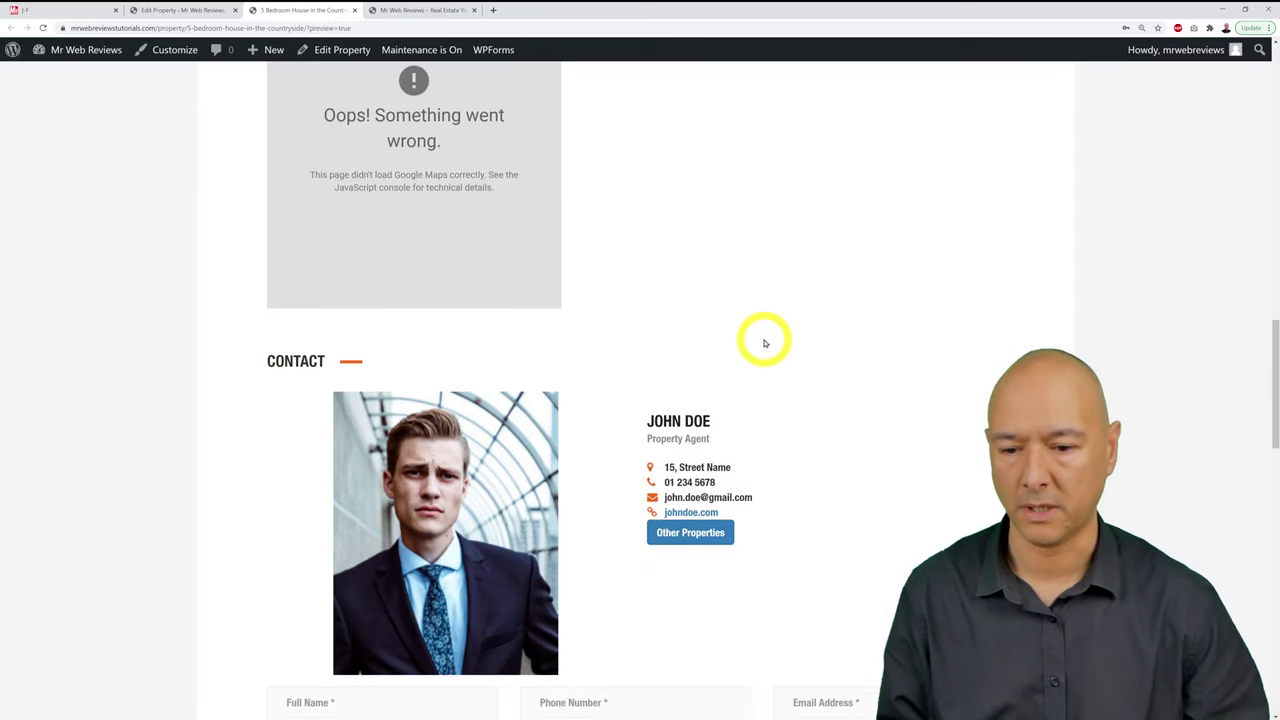
scroll(821, 395, down, 2)
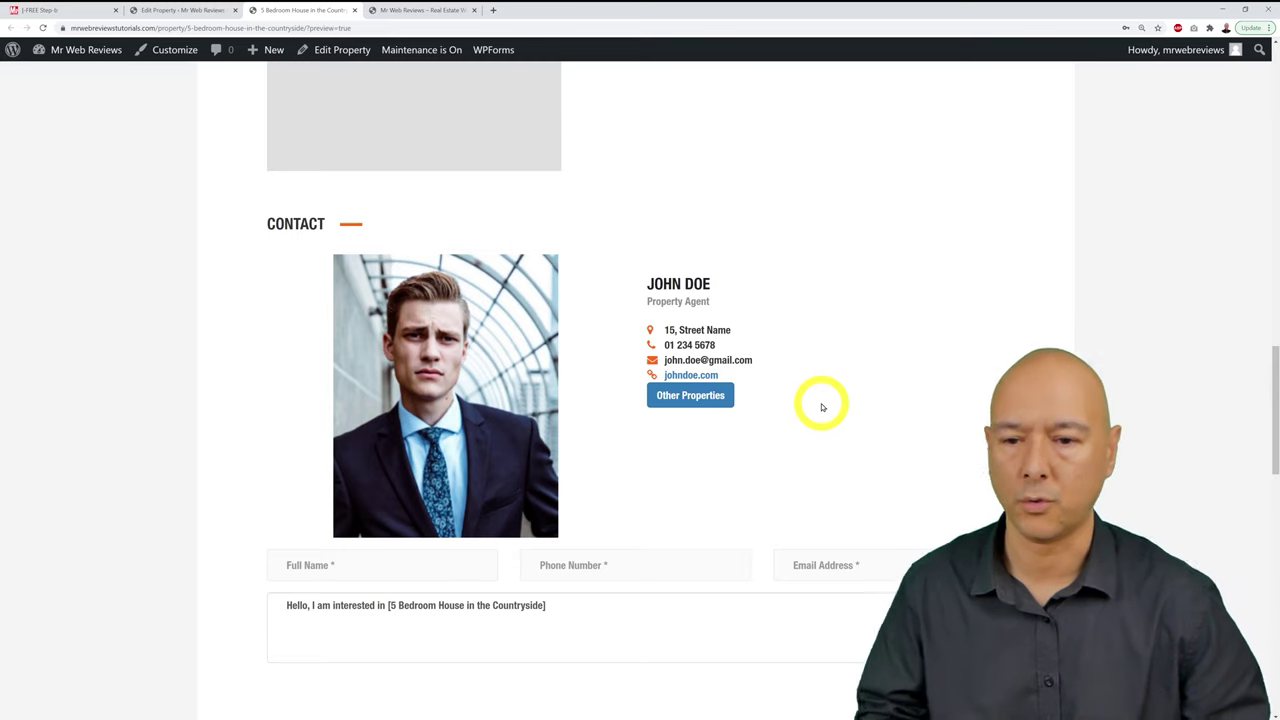
scroll(940, 478, up, 15)
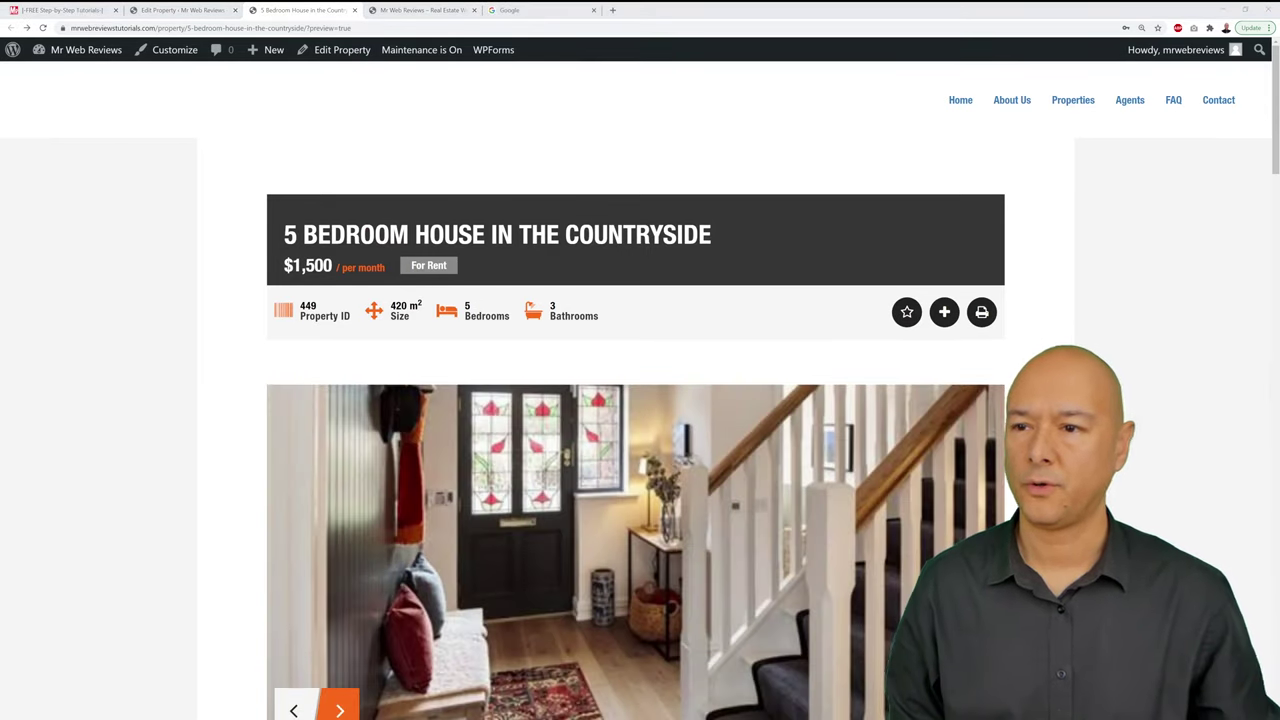
Step: Search Google for 'google maps api key' from the Google tab
click(543, 12)
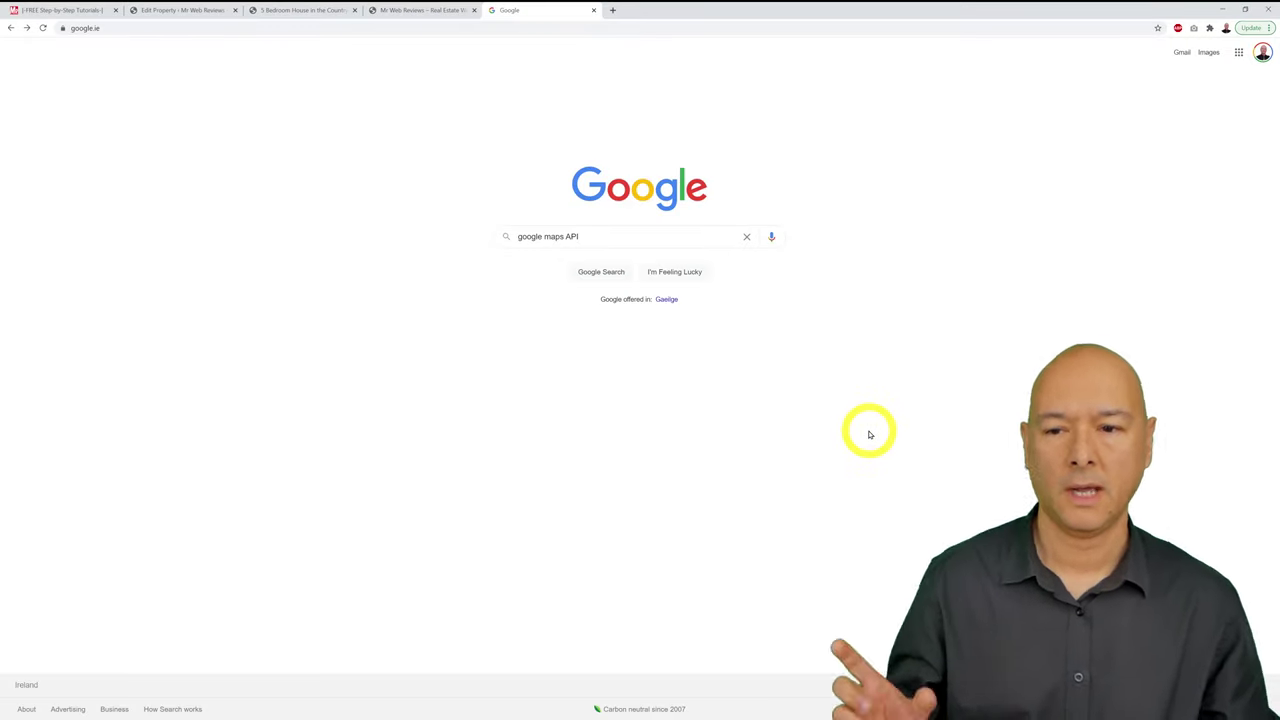
click(649, 237)
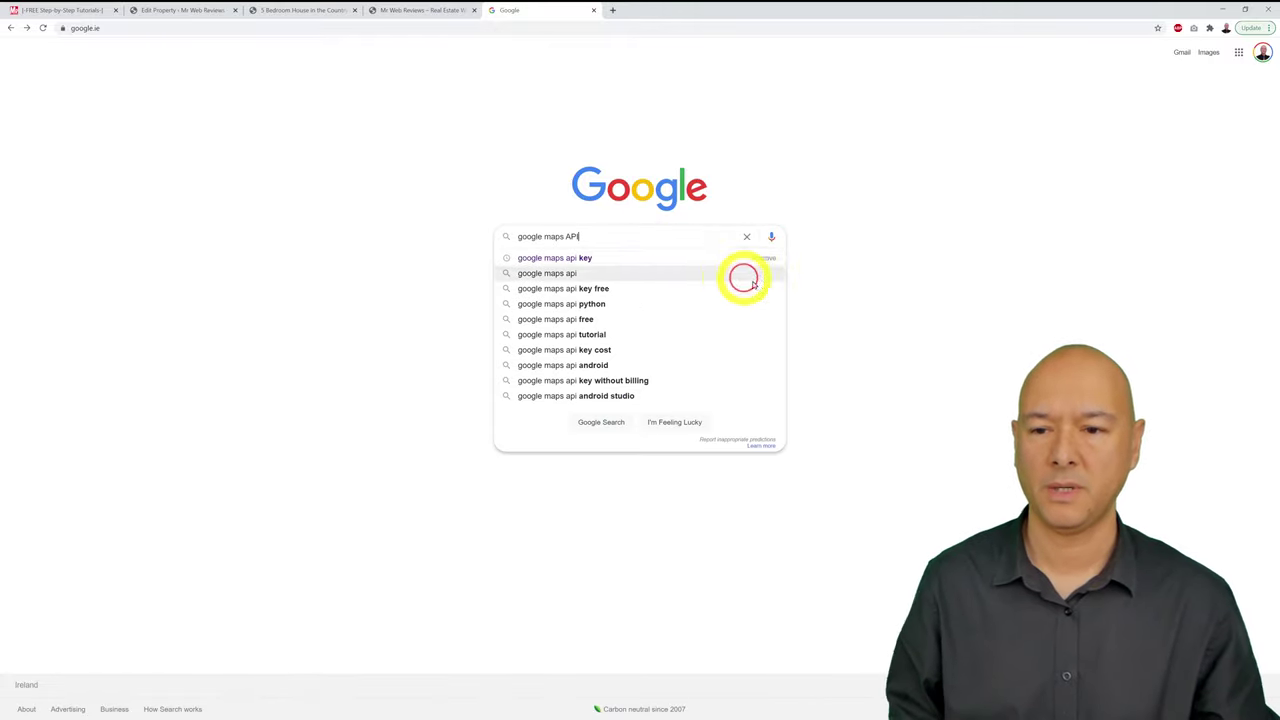
click(625, 260)
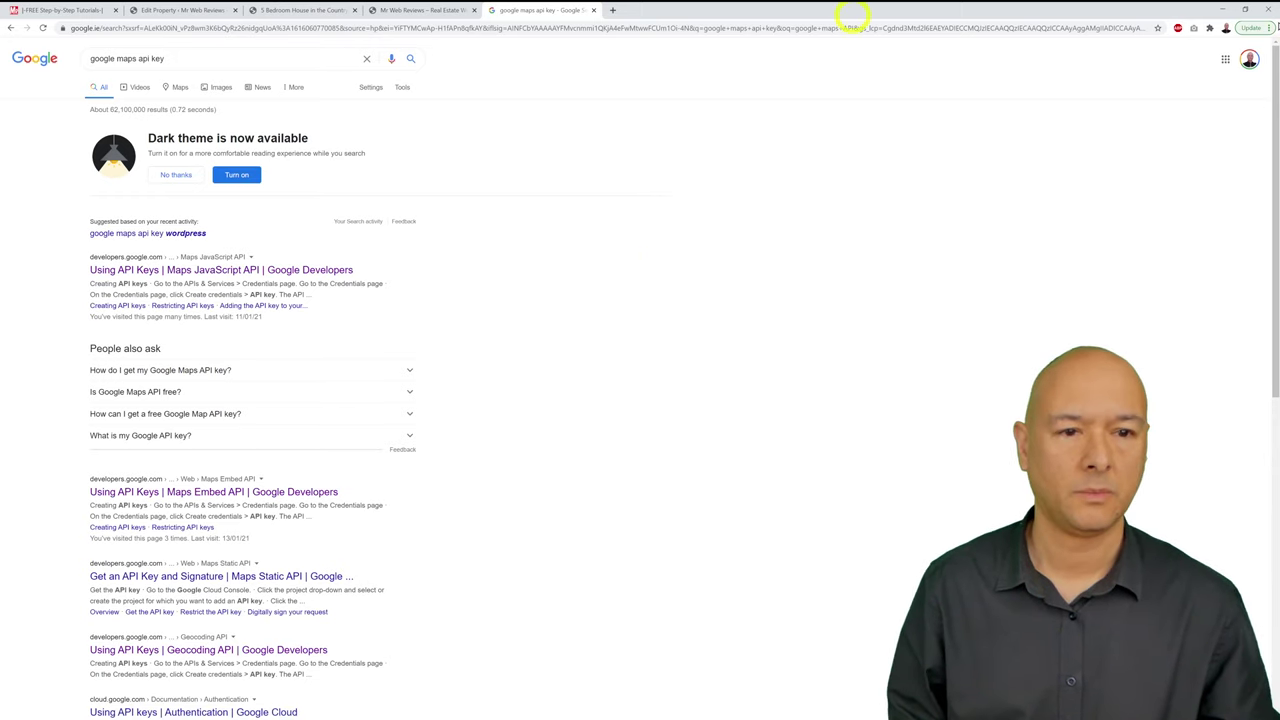
Step: Zoom the browser in on the search results for readability
click(1270, 28)
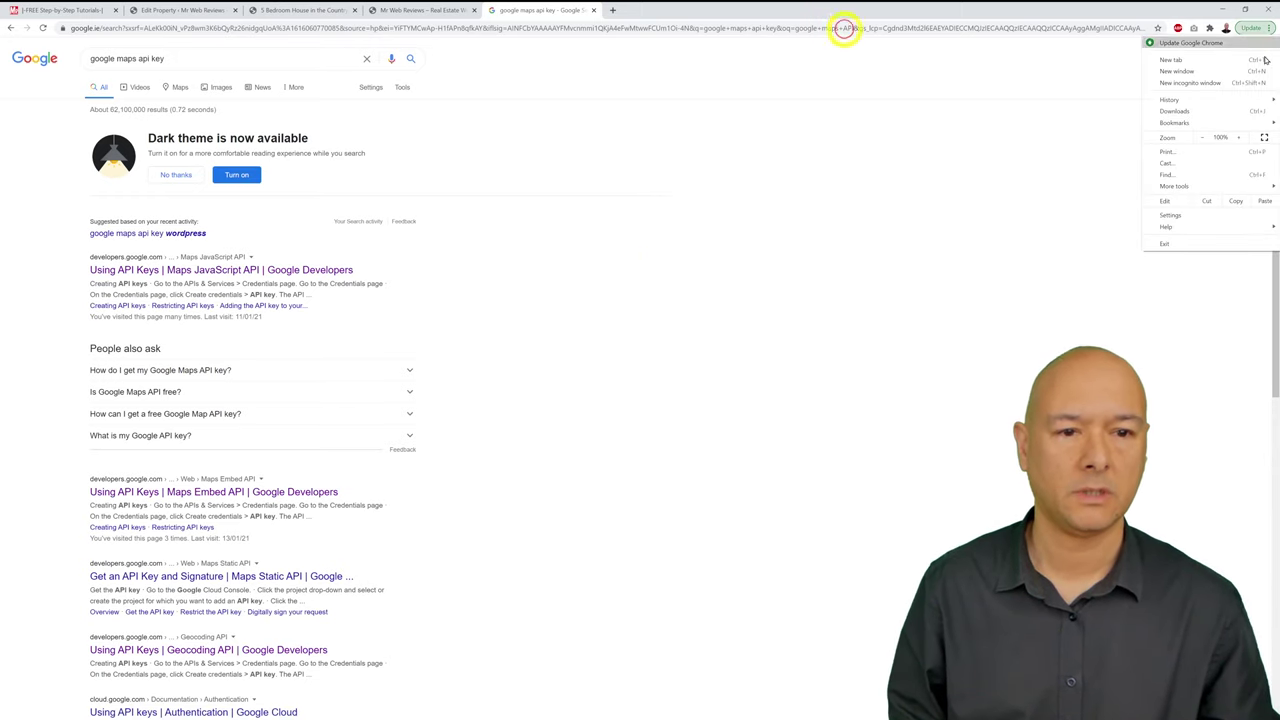
click(1239, 137)
click(1239, 137)
click(1239, 137)
triple_click(1000, 323)
scroll(971, 414, down, 2)
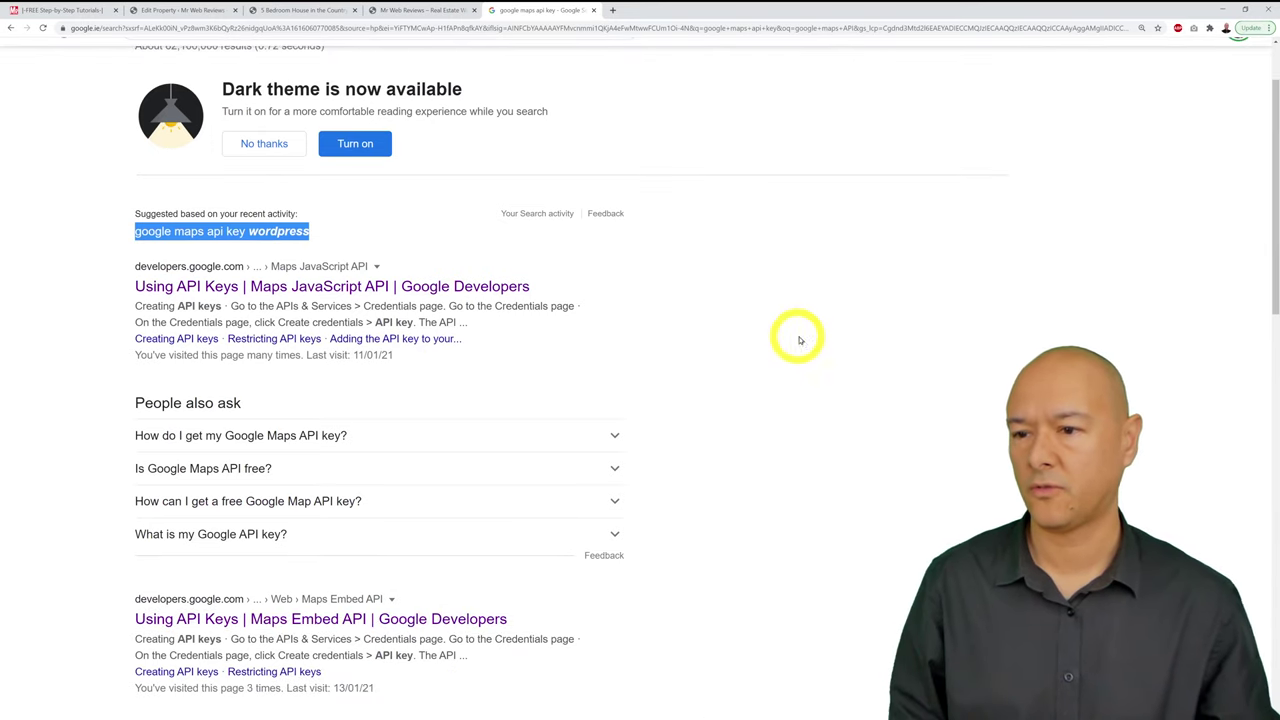
click(373, 368)
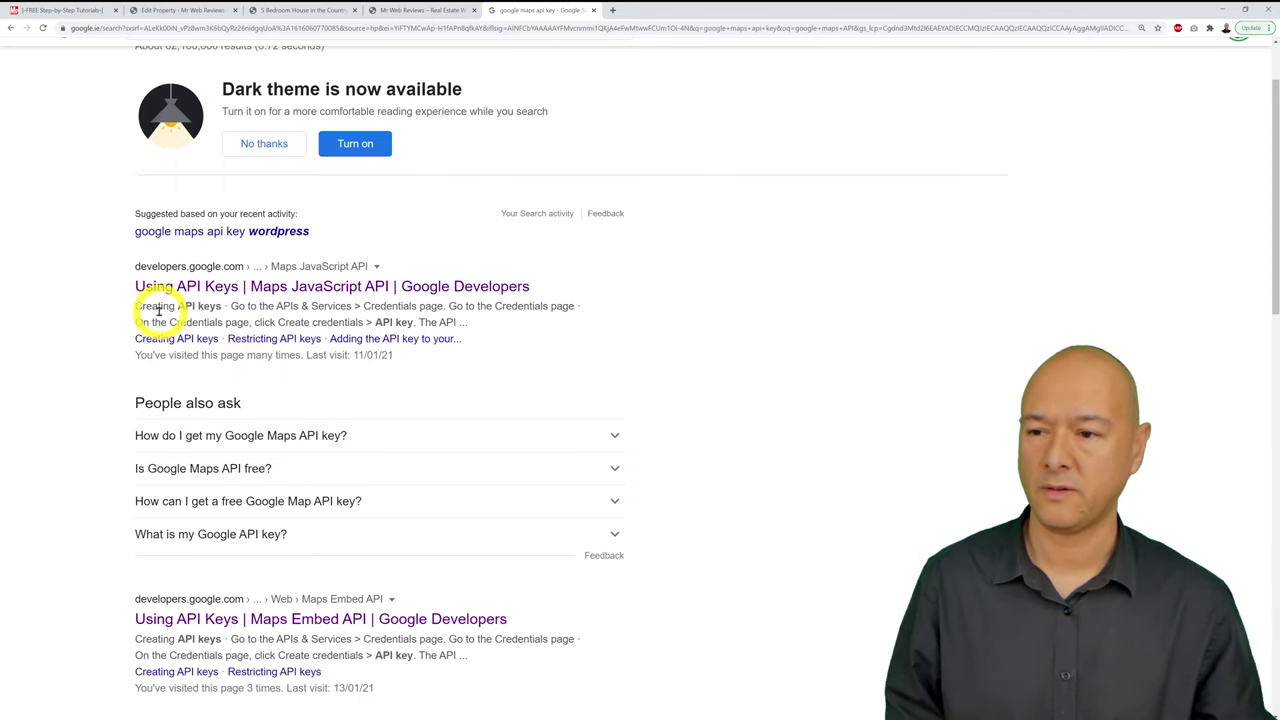
Step: Open the 'Using API Keys | Maps JavaScript API' guide and follow its link to the Cloud Console Credentials page
click(310, 288)
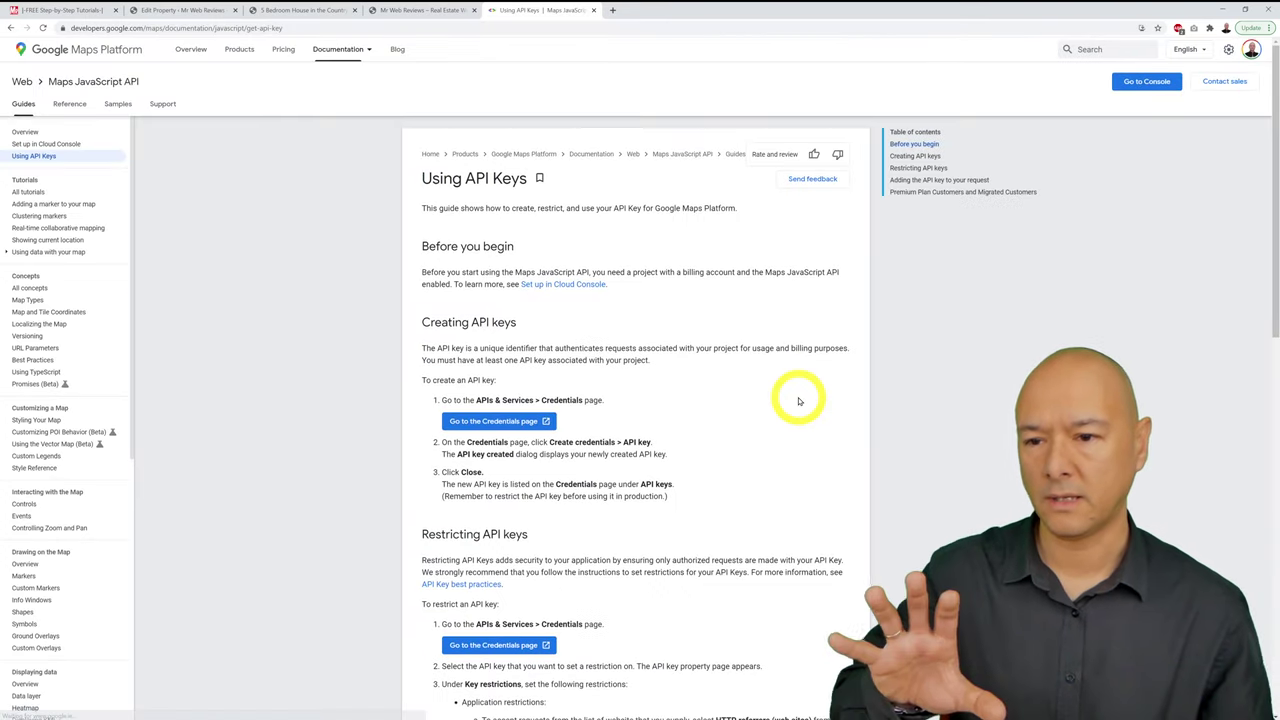
scroll(833, 421, down, 1)
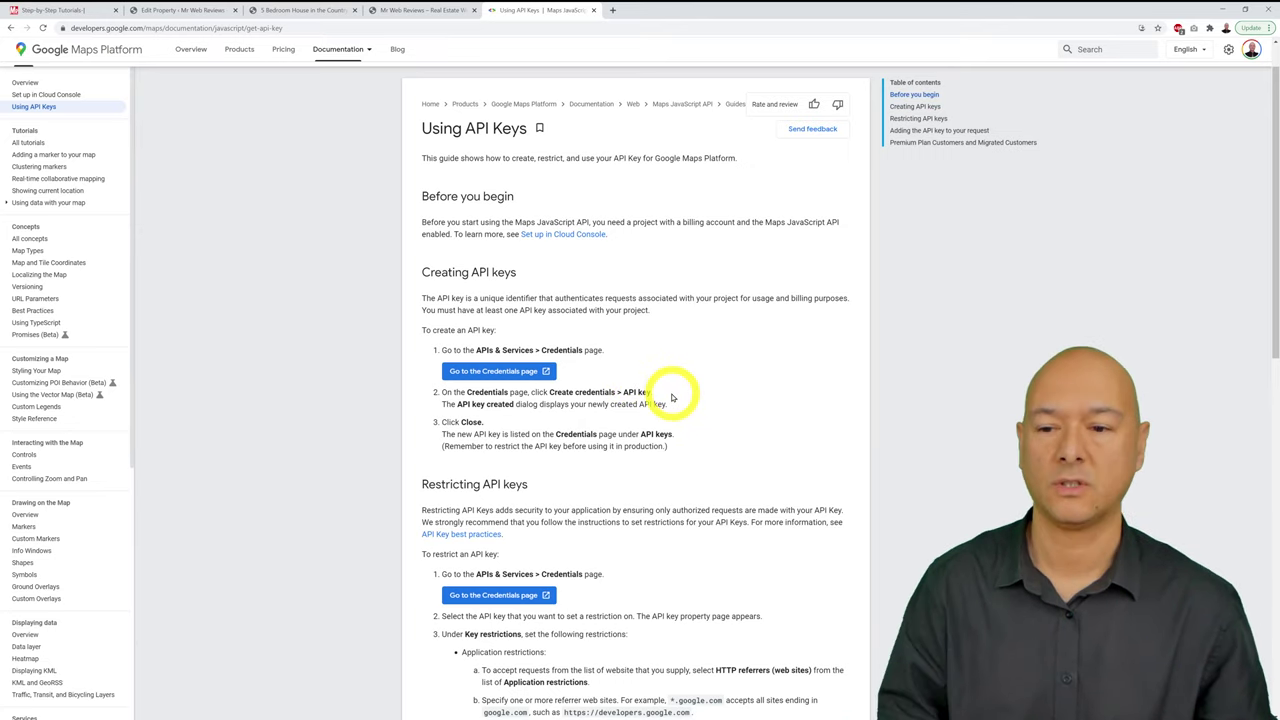
click(522, 372)
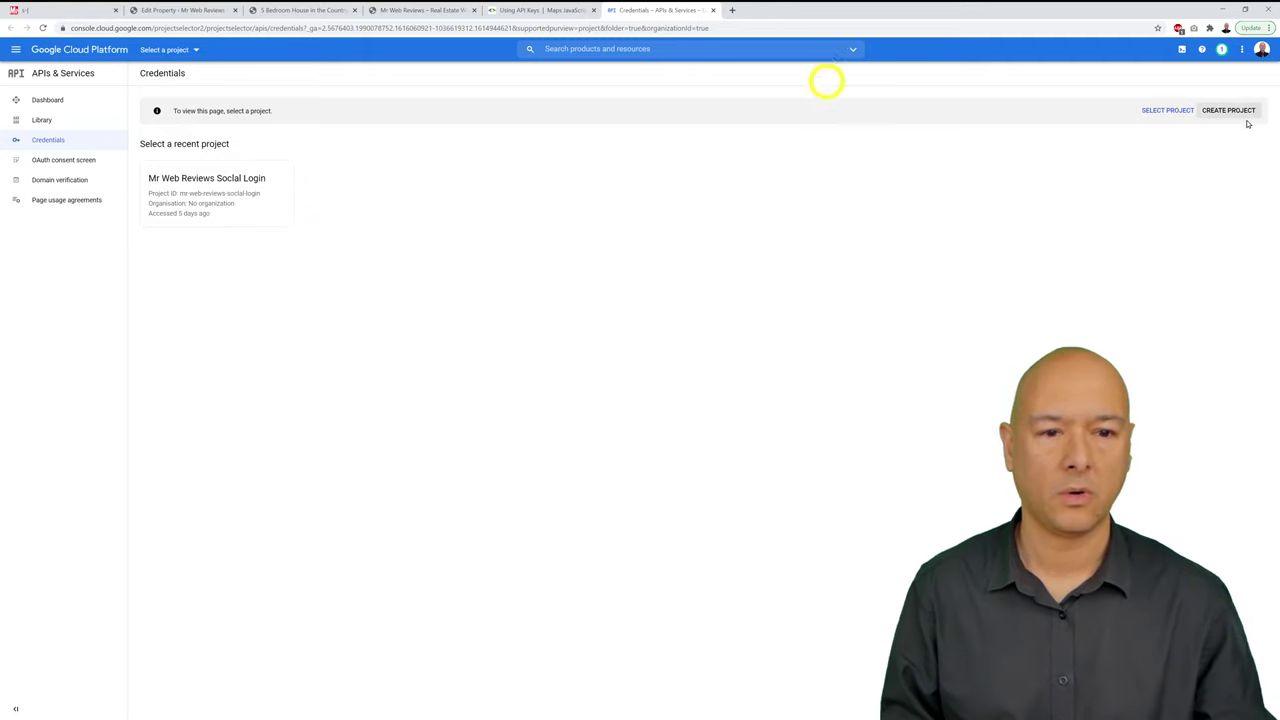
Step: Zoom the Cloud Console page in for readability
click(1270, 28)
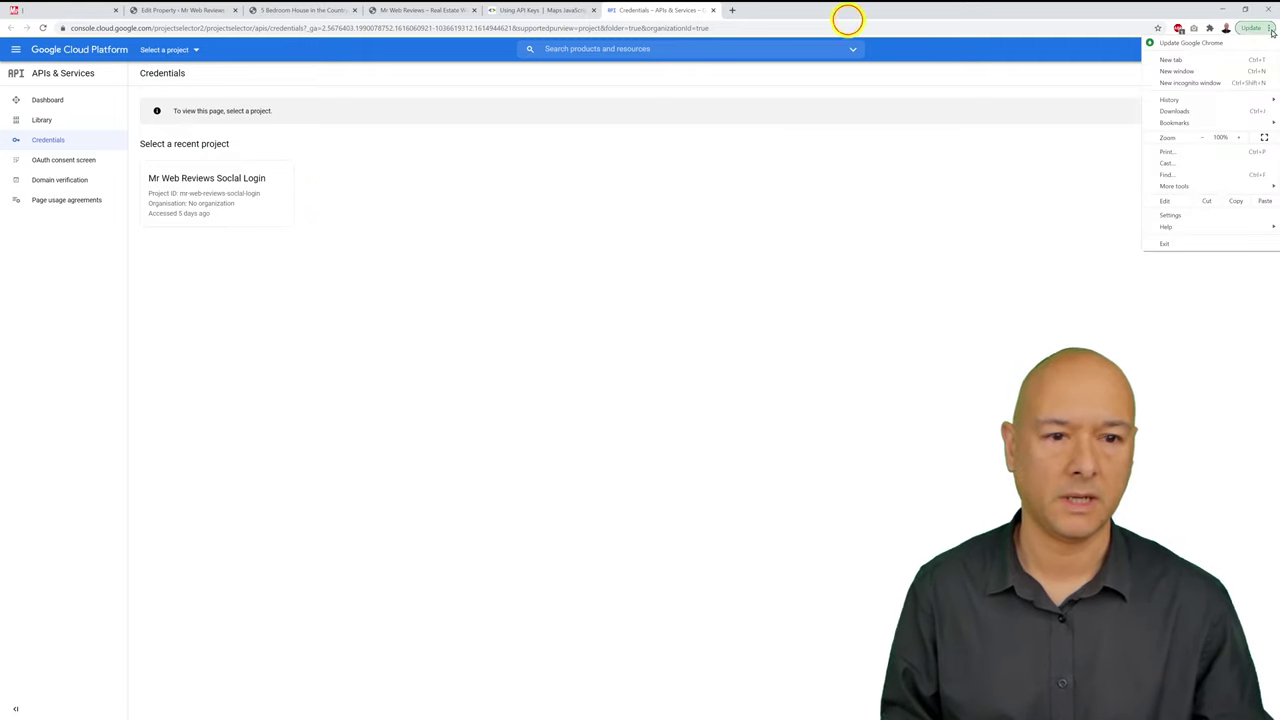
click(1238, 137)
click(1238, 137)
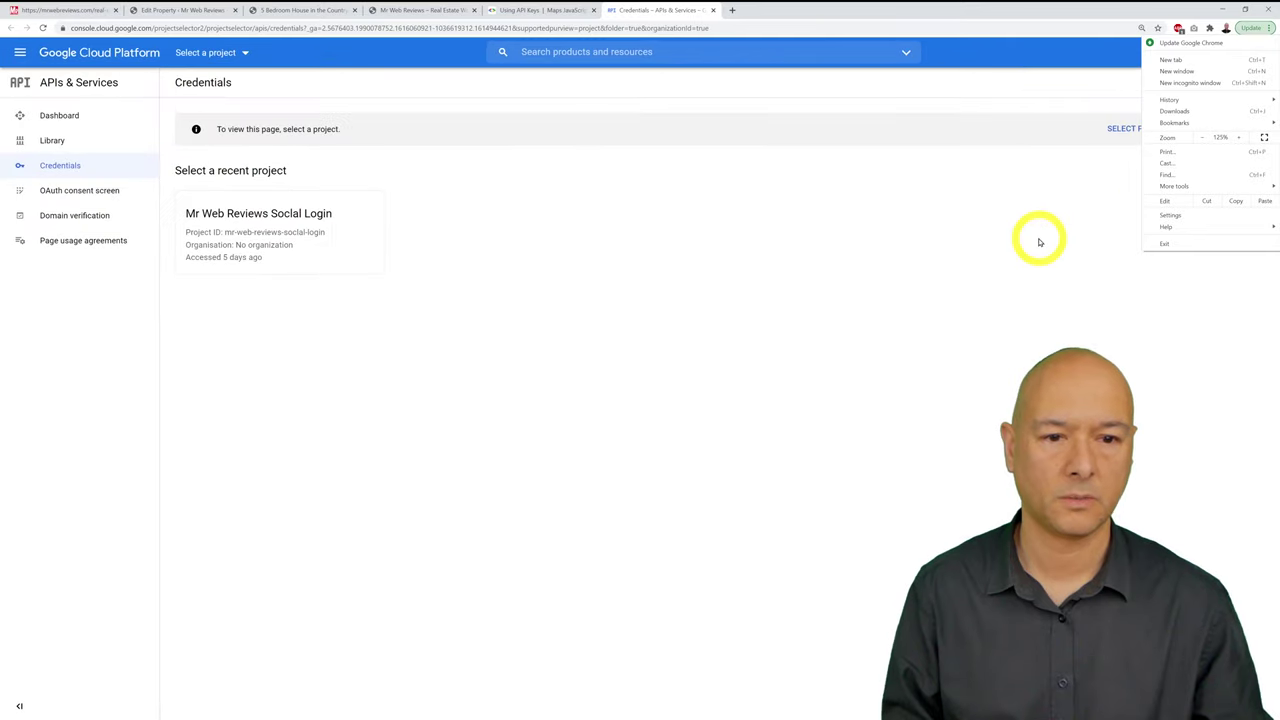
click(1238, 137)
click(826, 91)
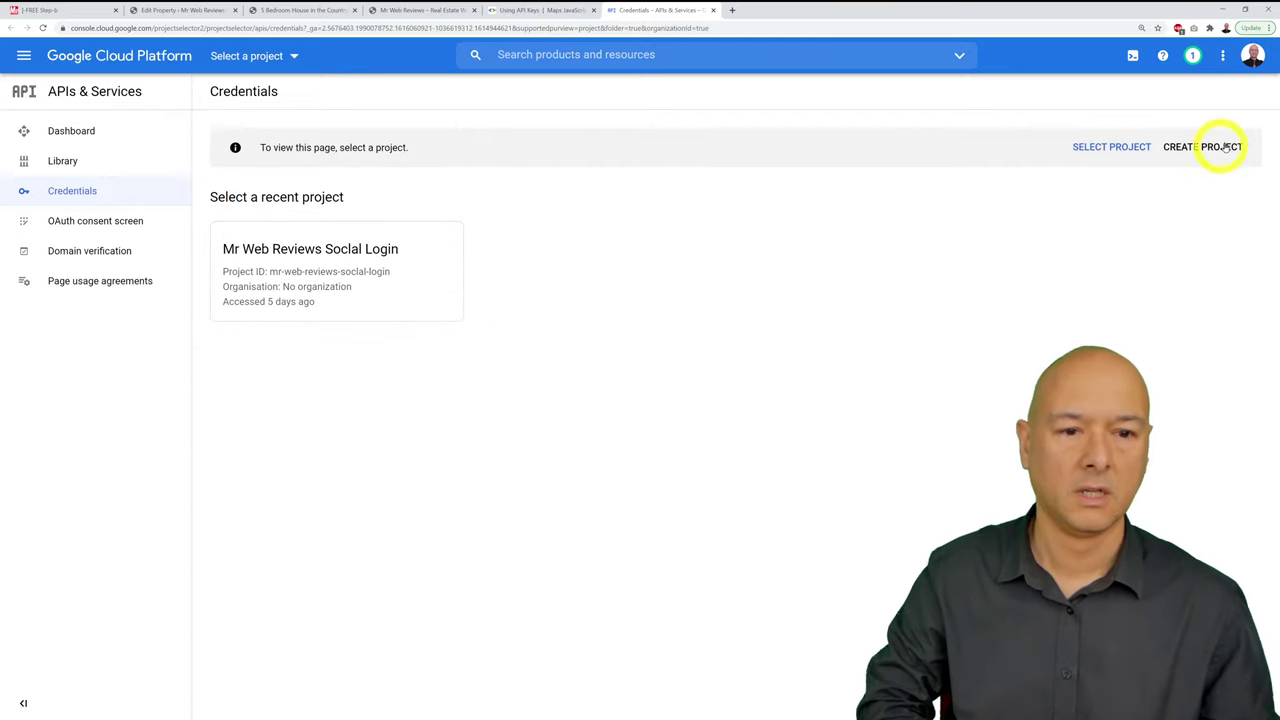
Step: Create a new Cloud project named 'Real Estate Project'
click(1221, 148)
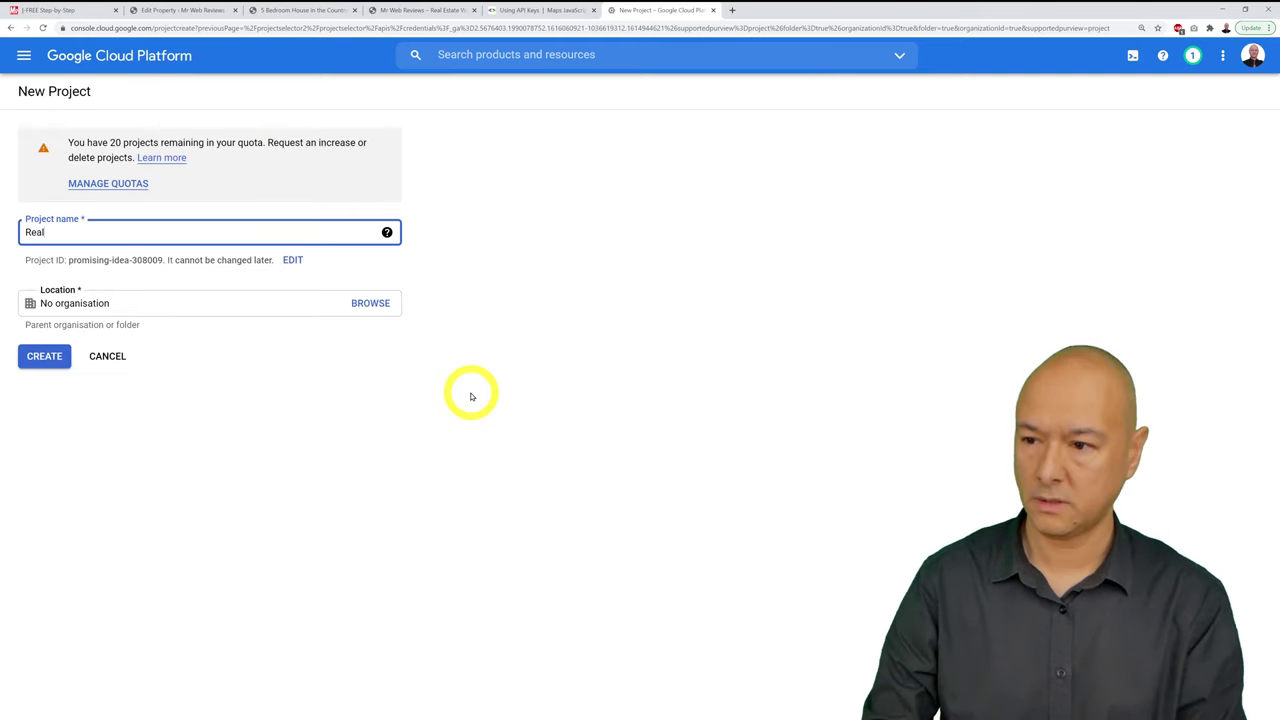
text(Real Estate Project)
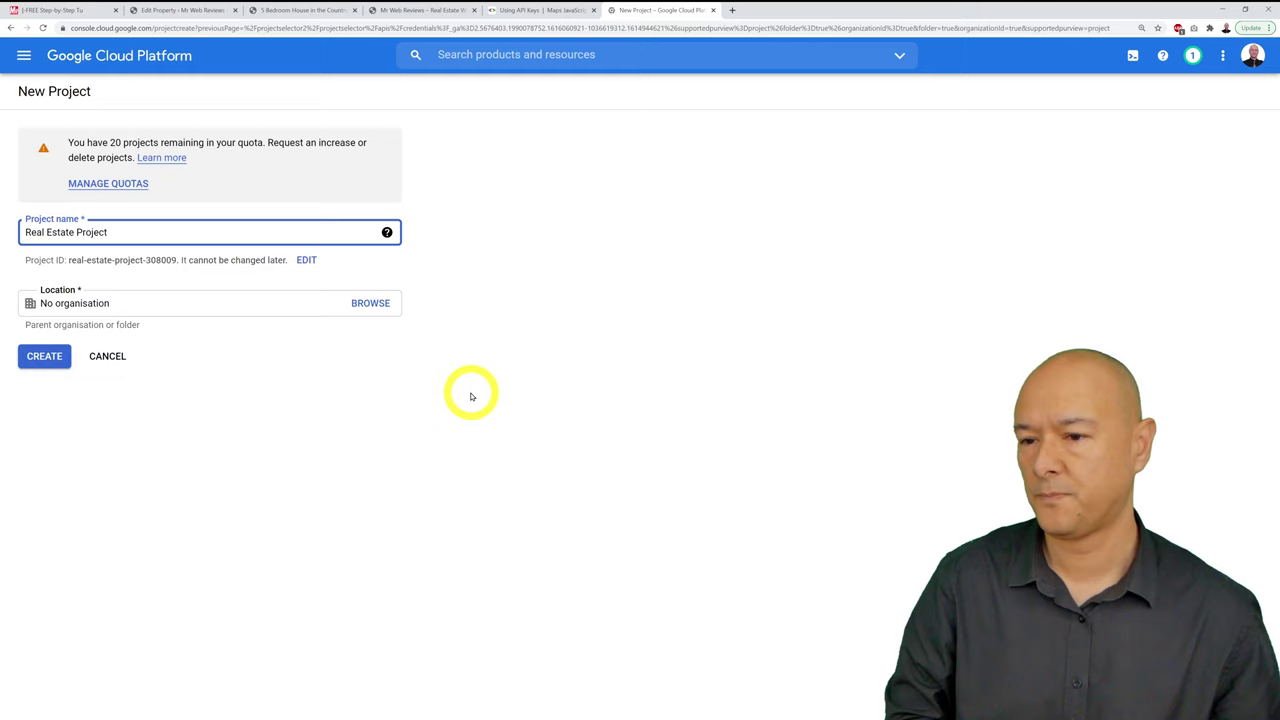
click(471, 396)
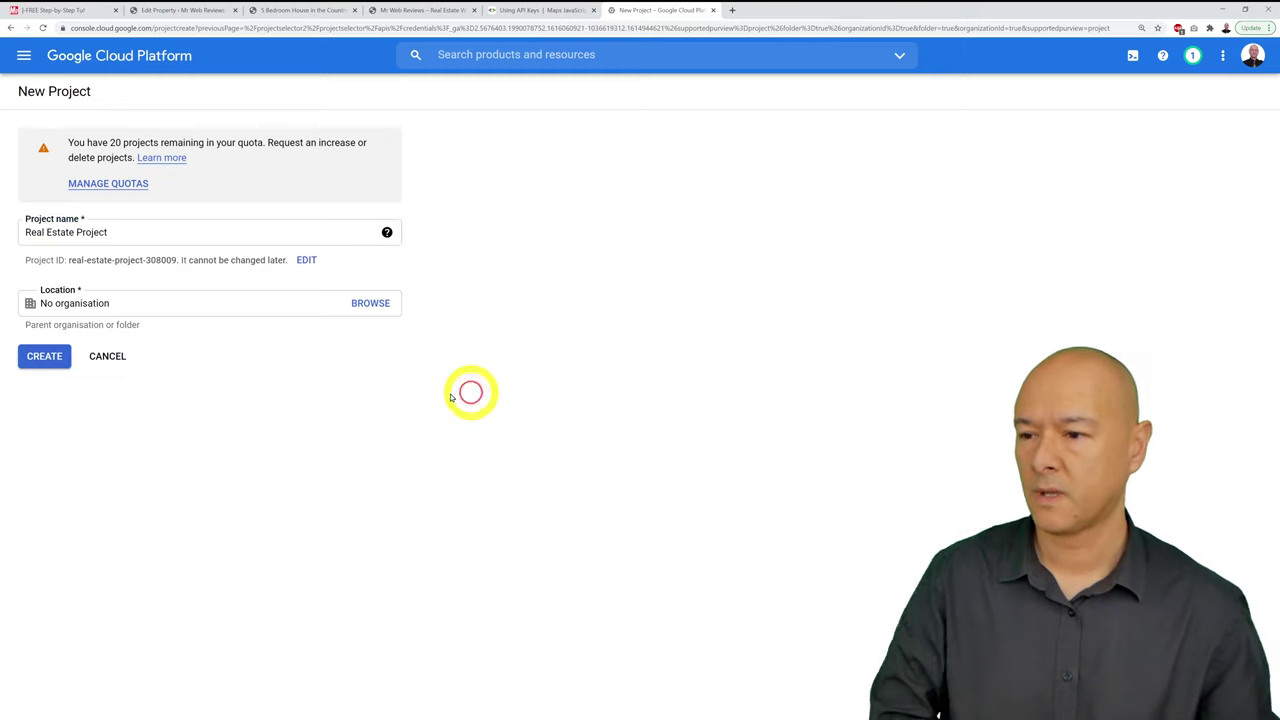
click(46, 358)
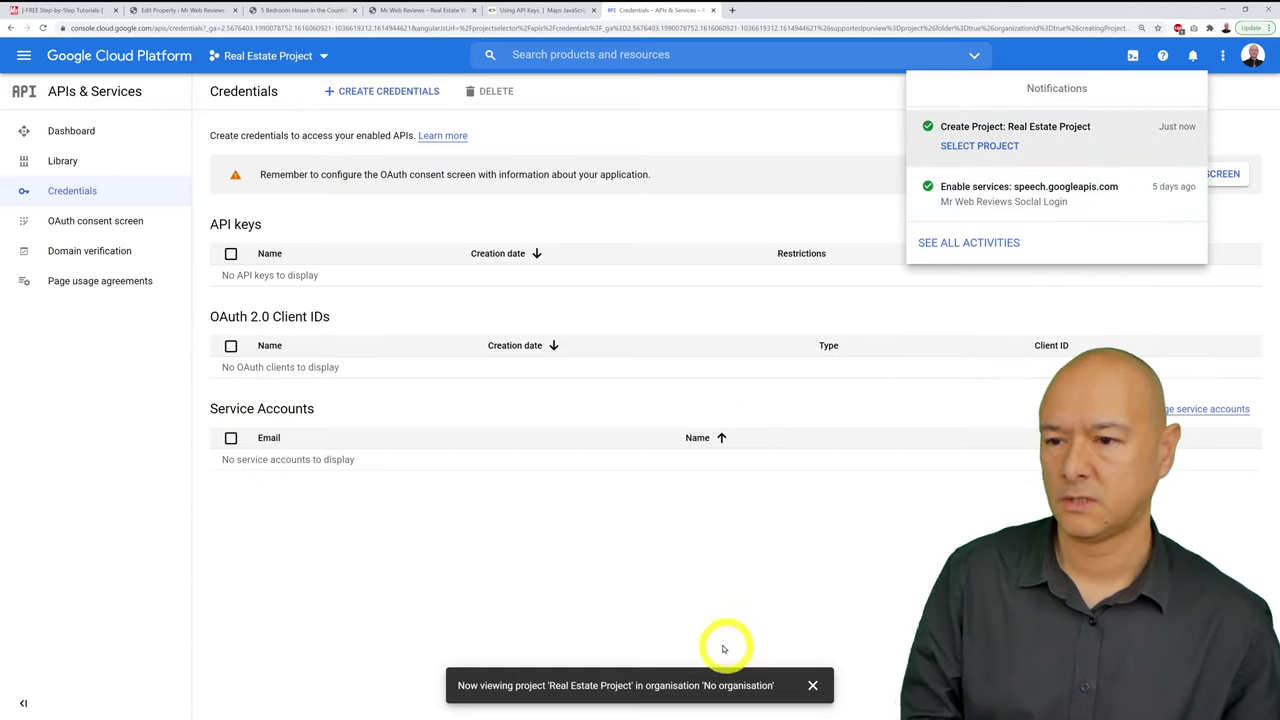
Step: Create an API key for Real Estate Project, copy it, and switch back to the WordPress Edit Property tab
click(955, 523)
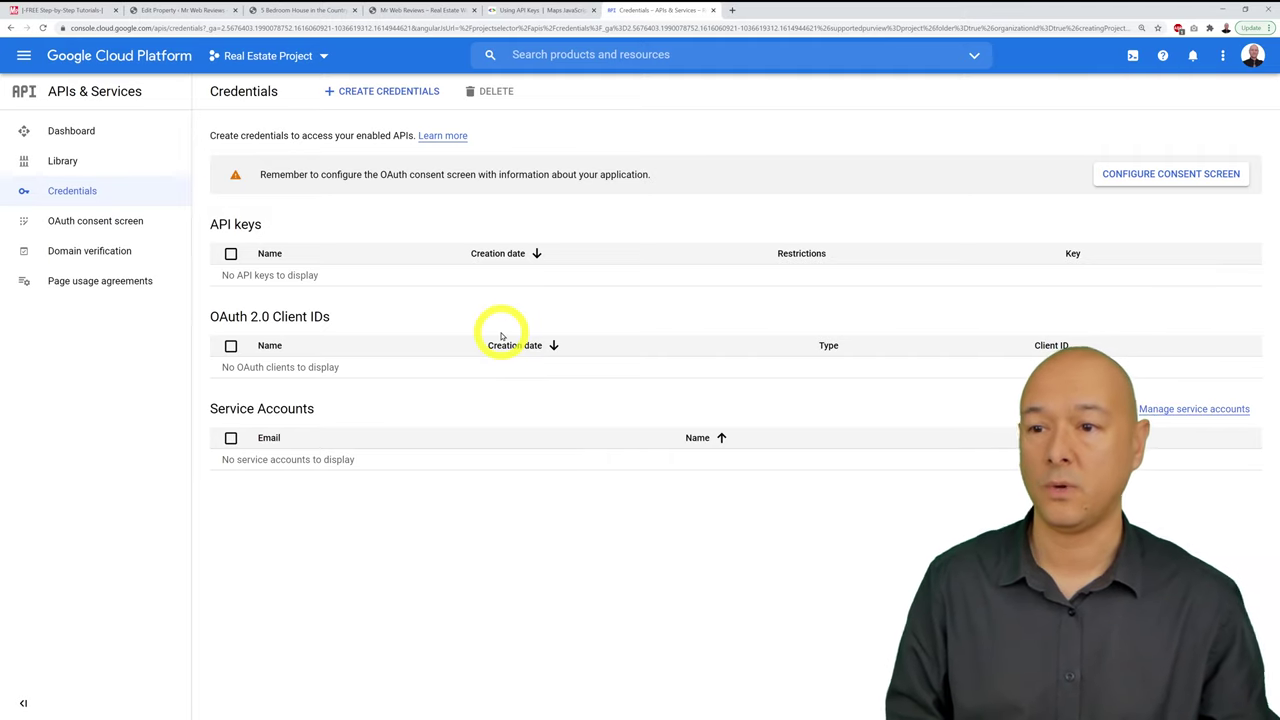
click(373, 95)
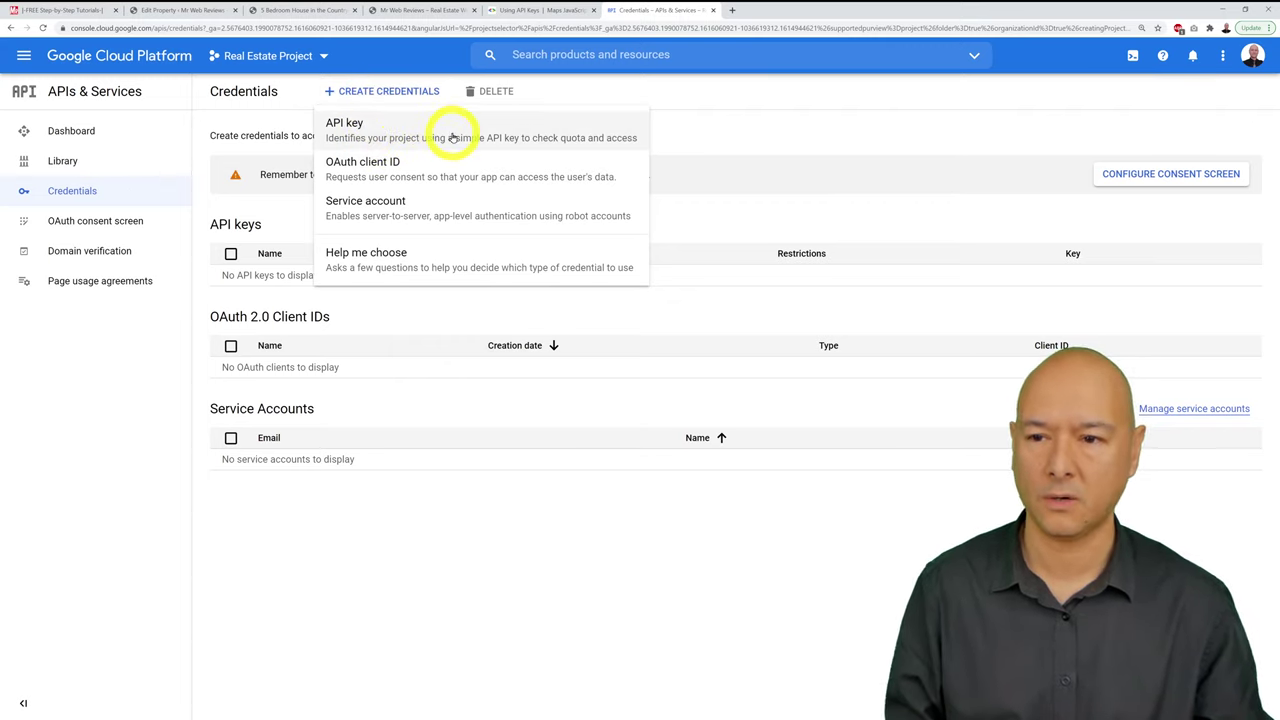
click(459, 138)
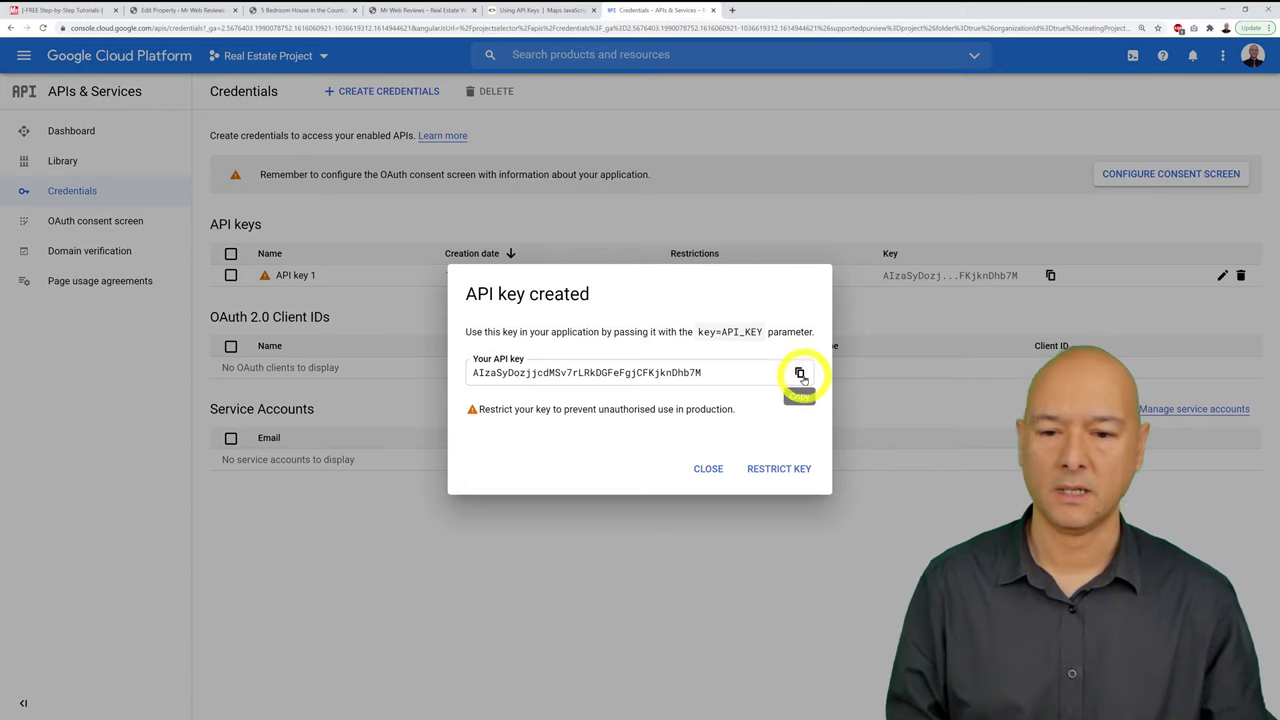
click(800, 373)
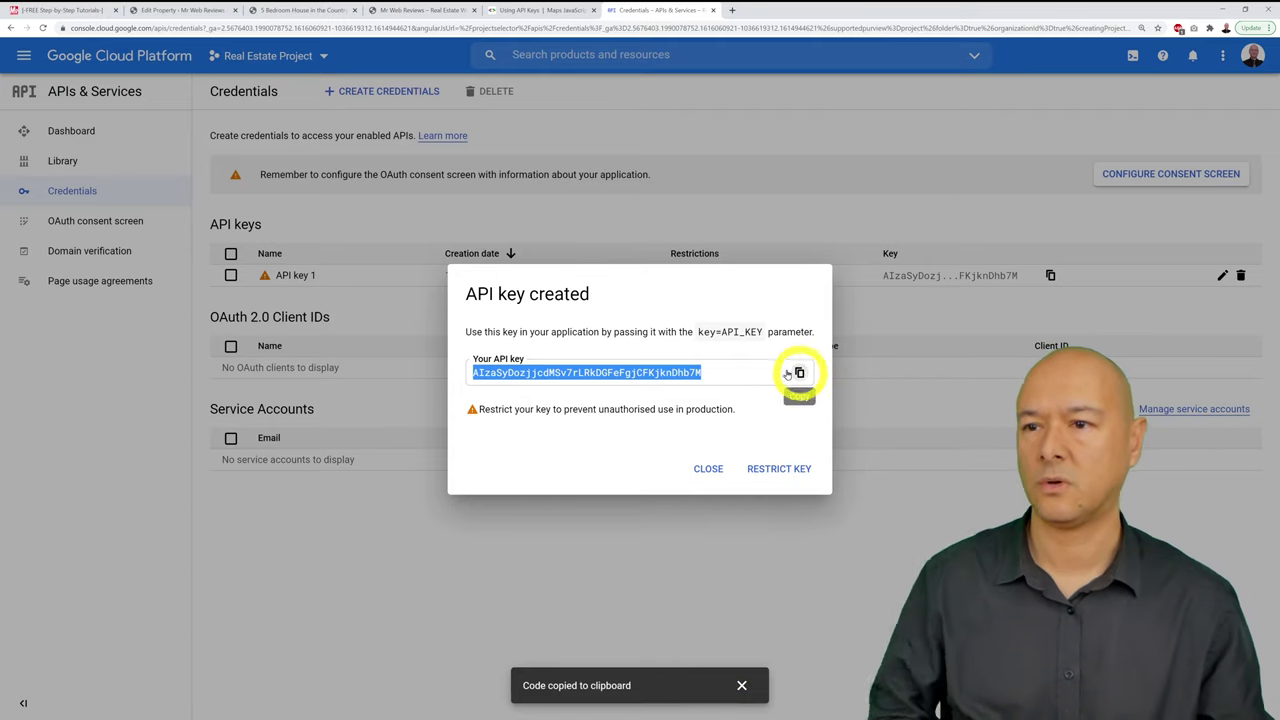
click(205, 11)
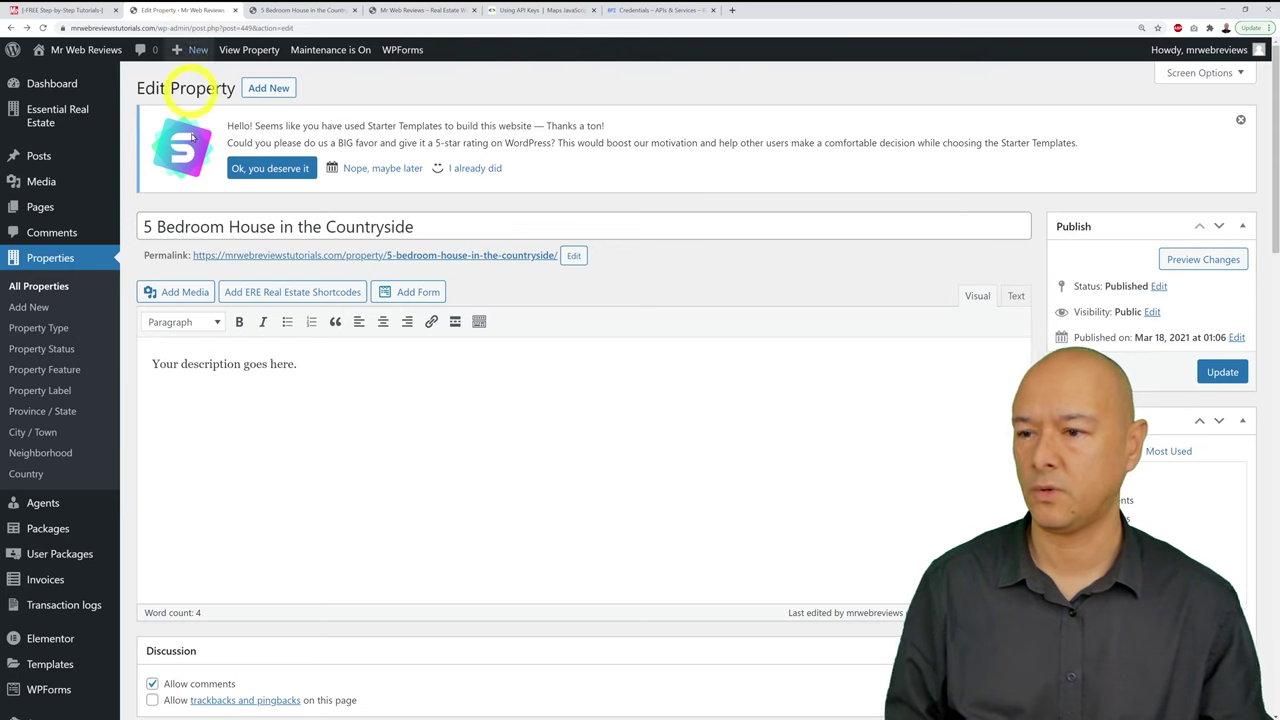
mouse_move(45, 125)
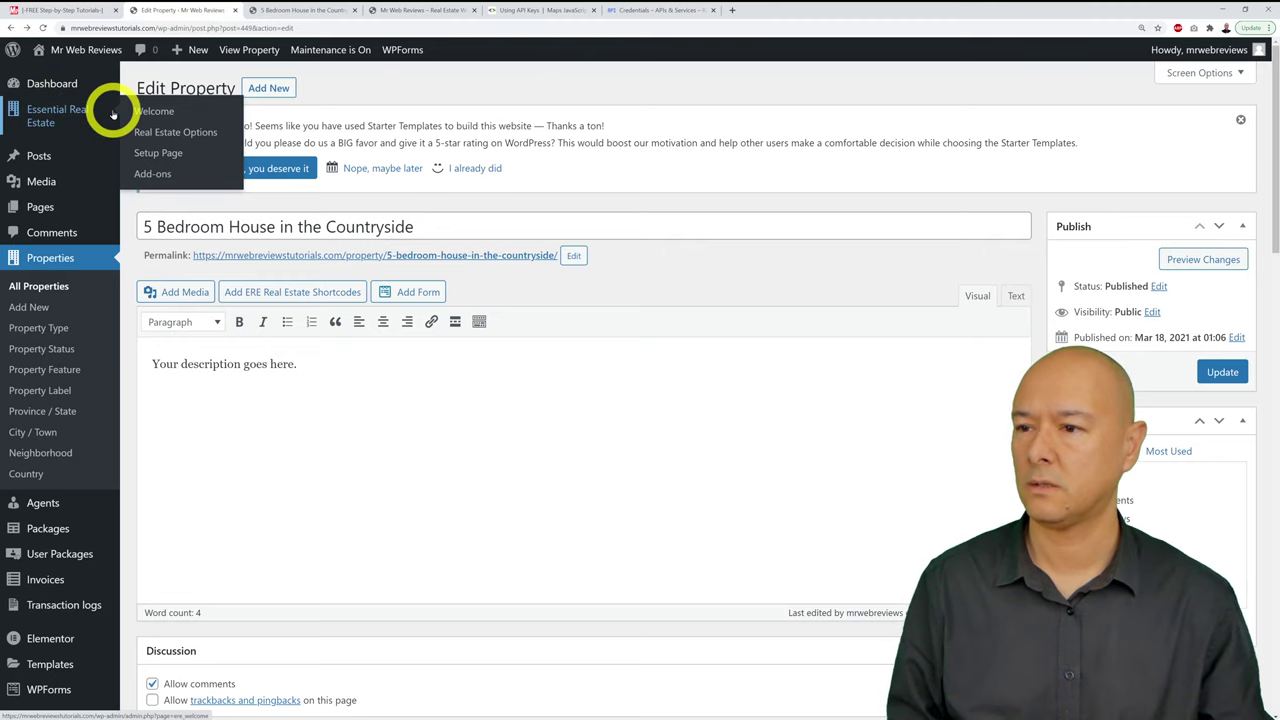
Step: Go to the Google Map section of the Real Estate Options settings
click(193, 134)
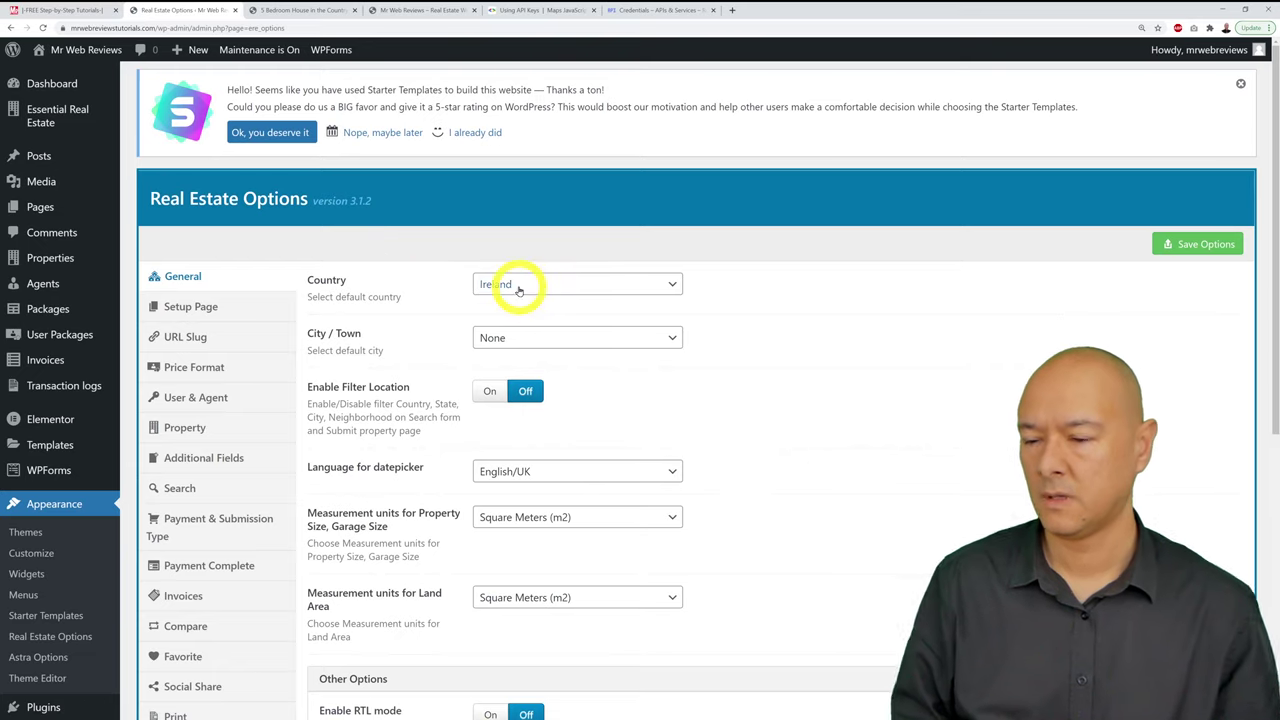
scroll(516, 290, down, 4)
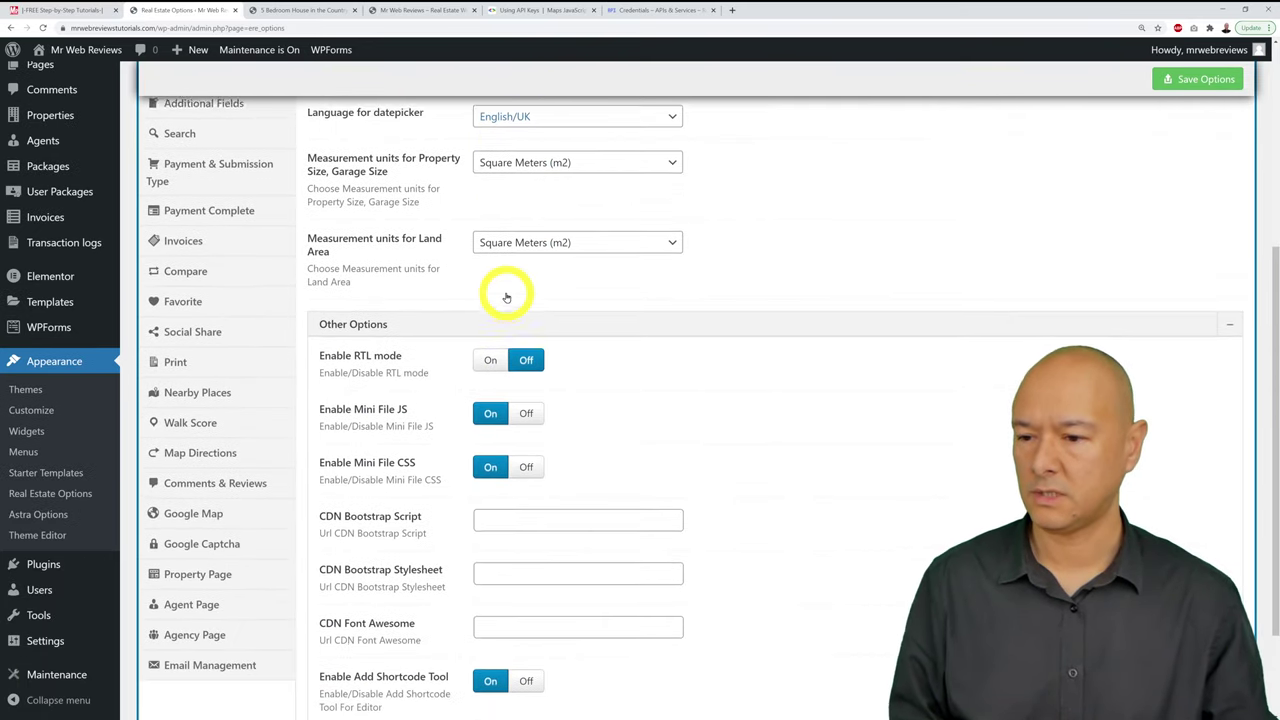
scroll(506, 297, down, 1)
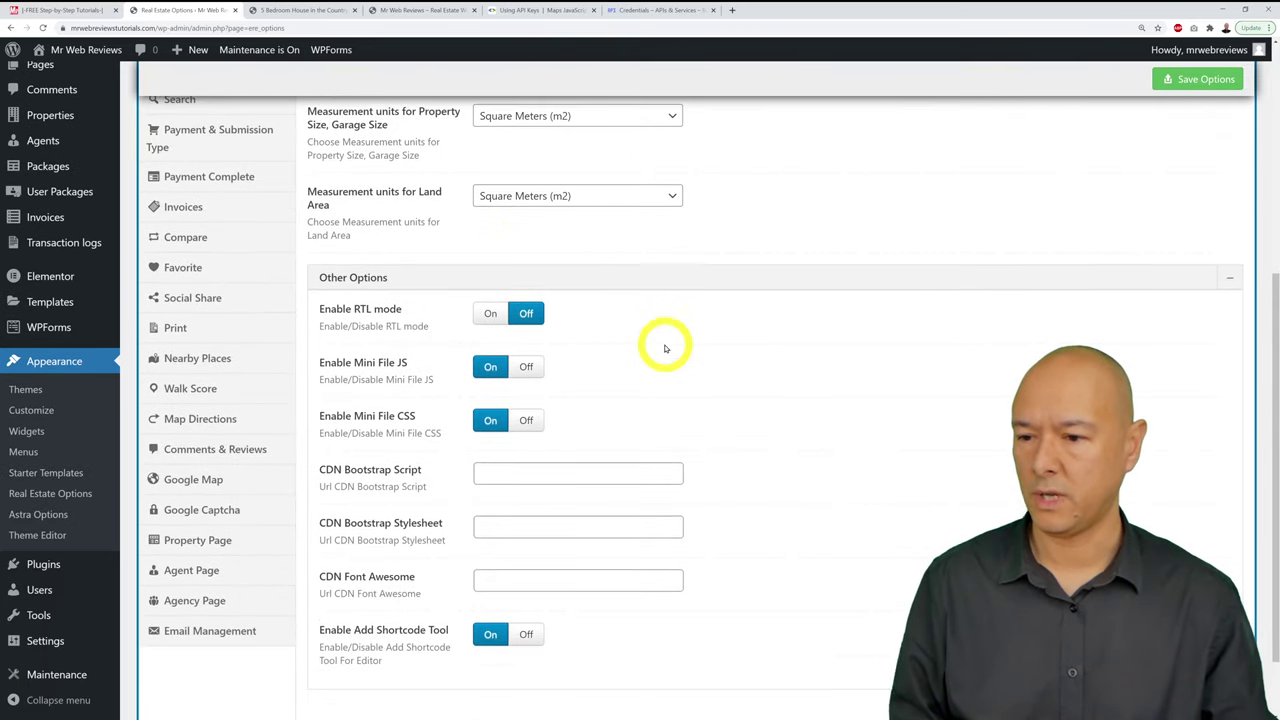
click(205, 480)
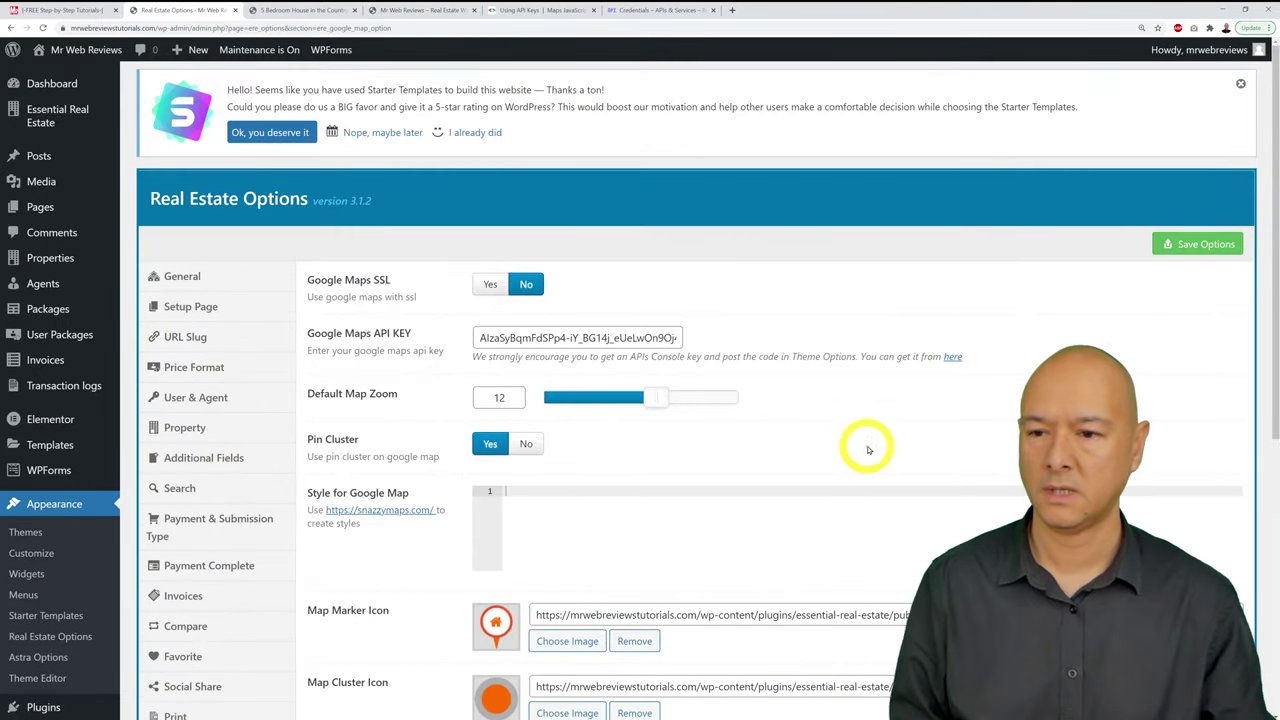
scroll(867, 447, down, 1)
Step: Replace the Google Maps API KEY with the new key and save the options
triple_click(572, 289)
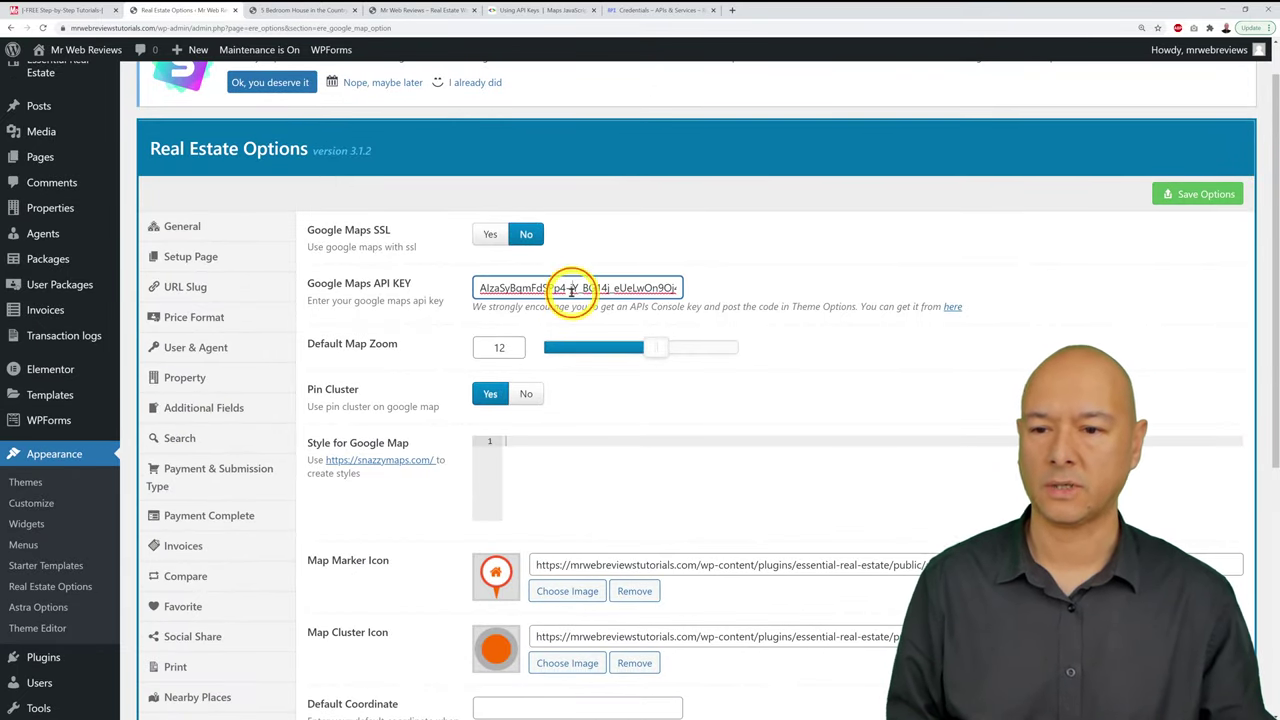
key(BackSpace)
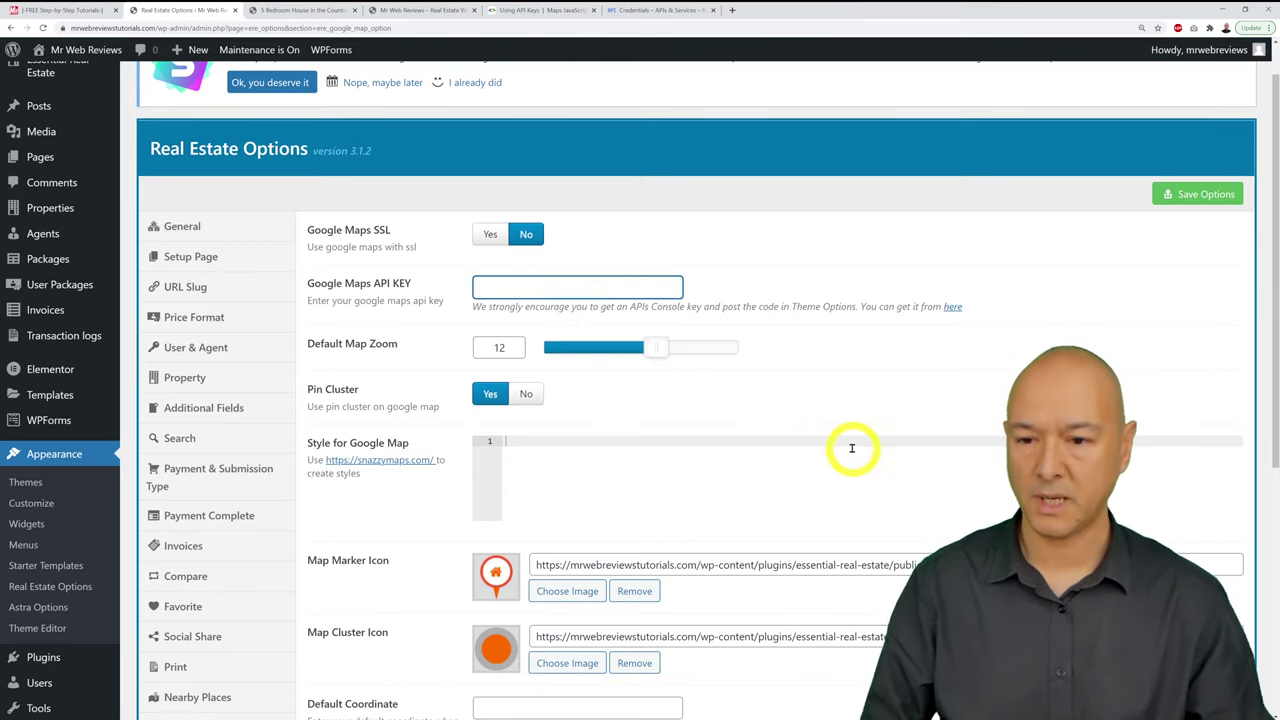
key(ctrl+v)
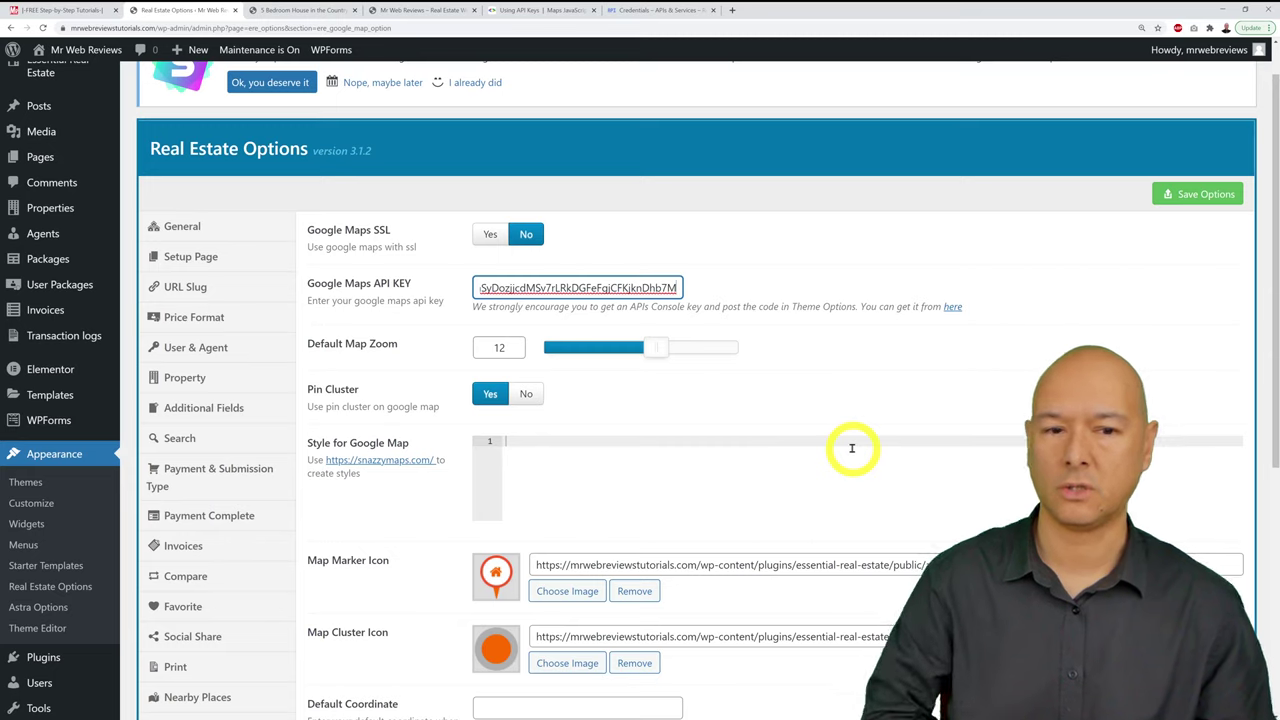
click(1184, 196)
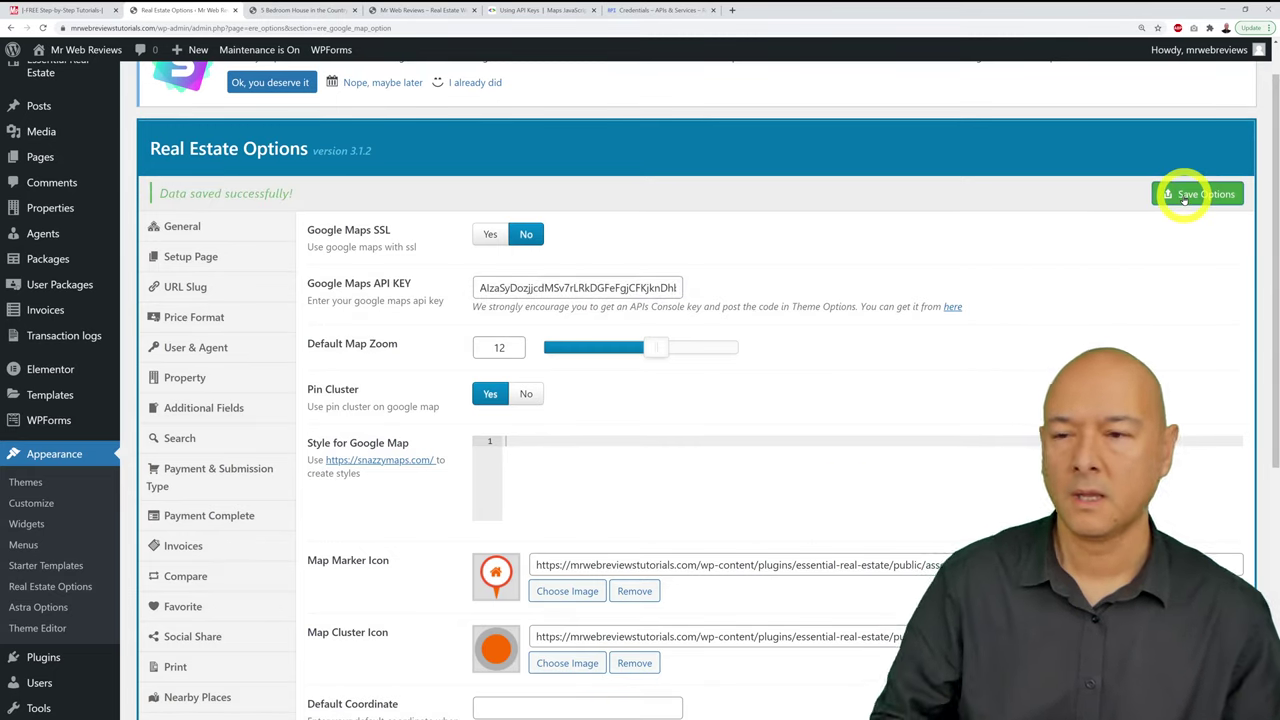
click(666, 11)
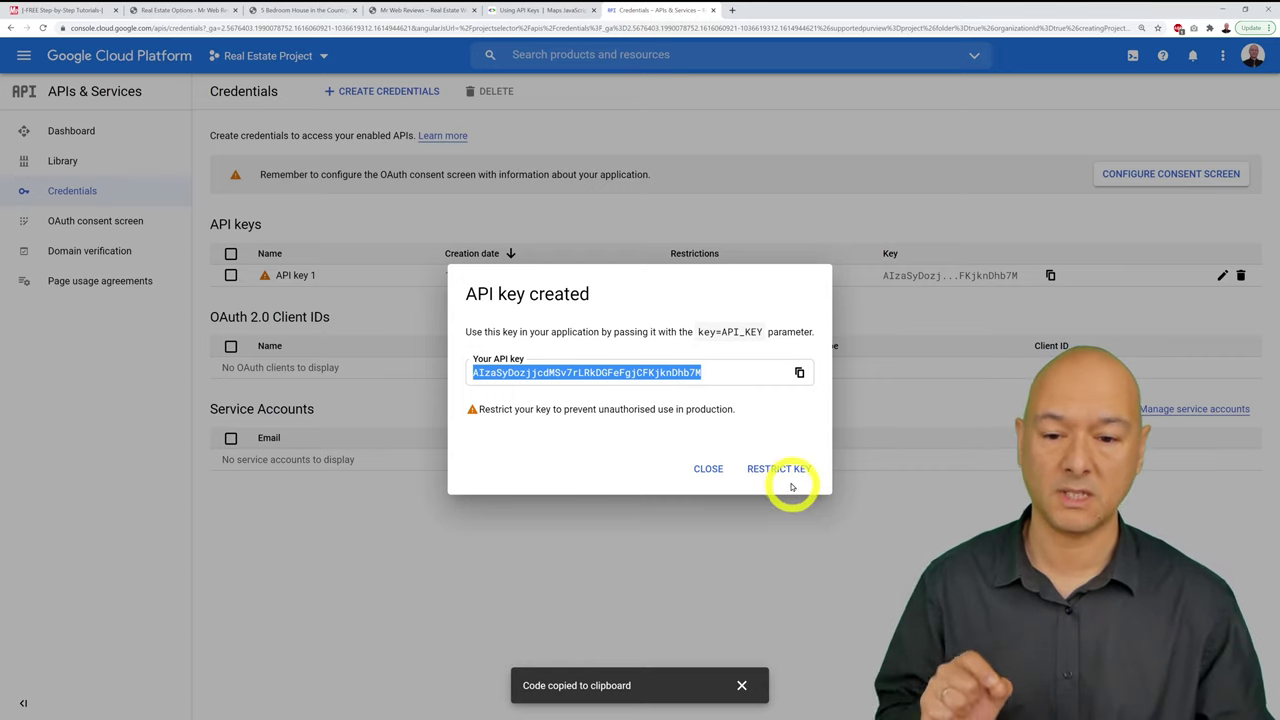
Step: Open the new key's restriction settings and rename it 'Real Estate API Key'
click(782, 470)
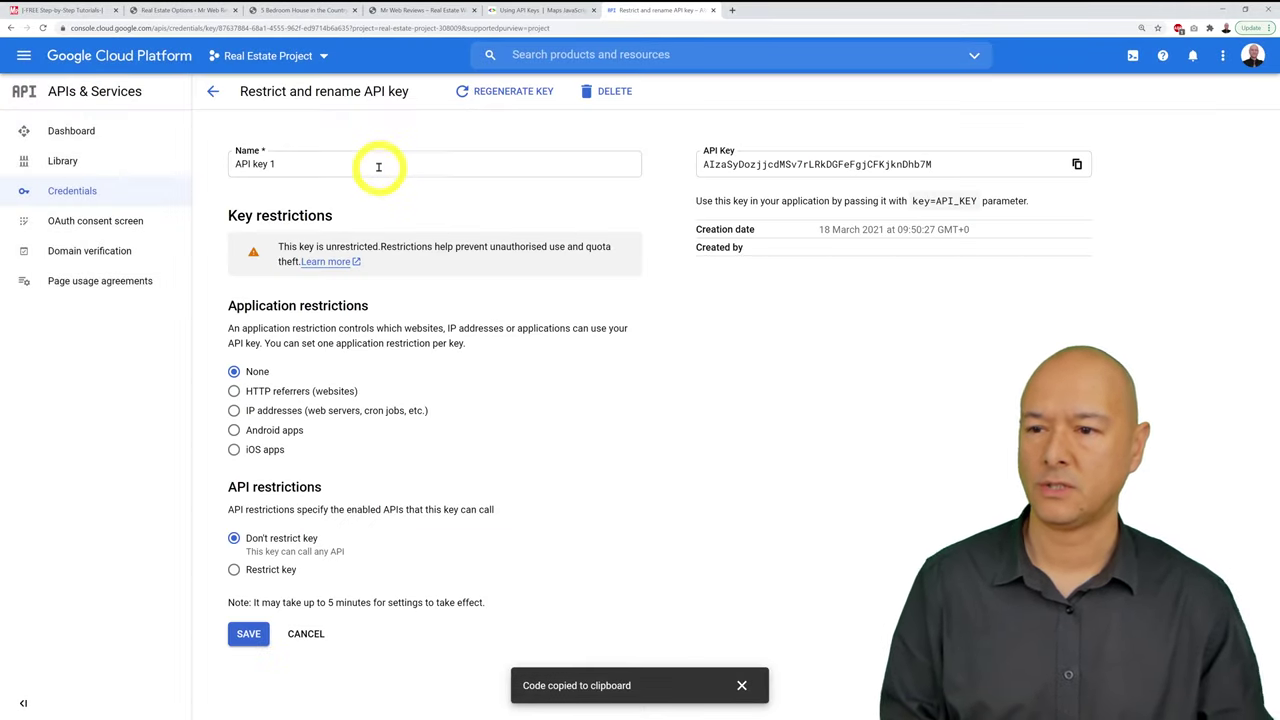
triple_click(378, 165)
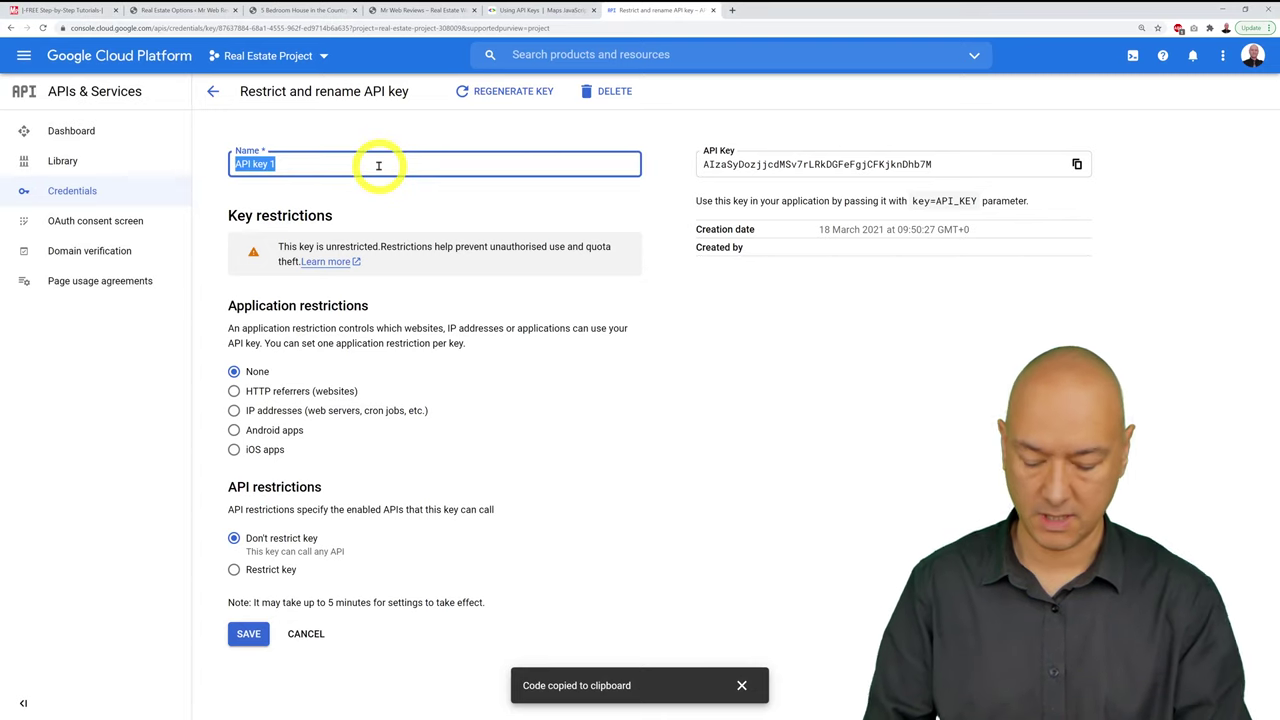
text(Real Estate)
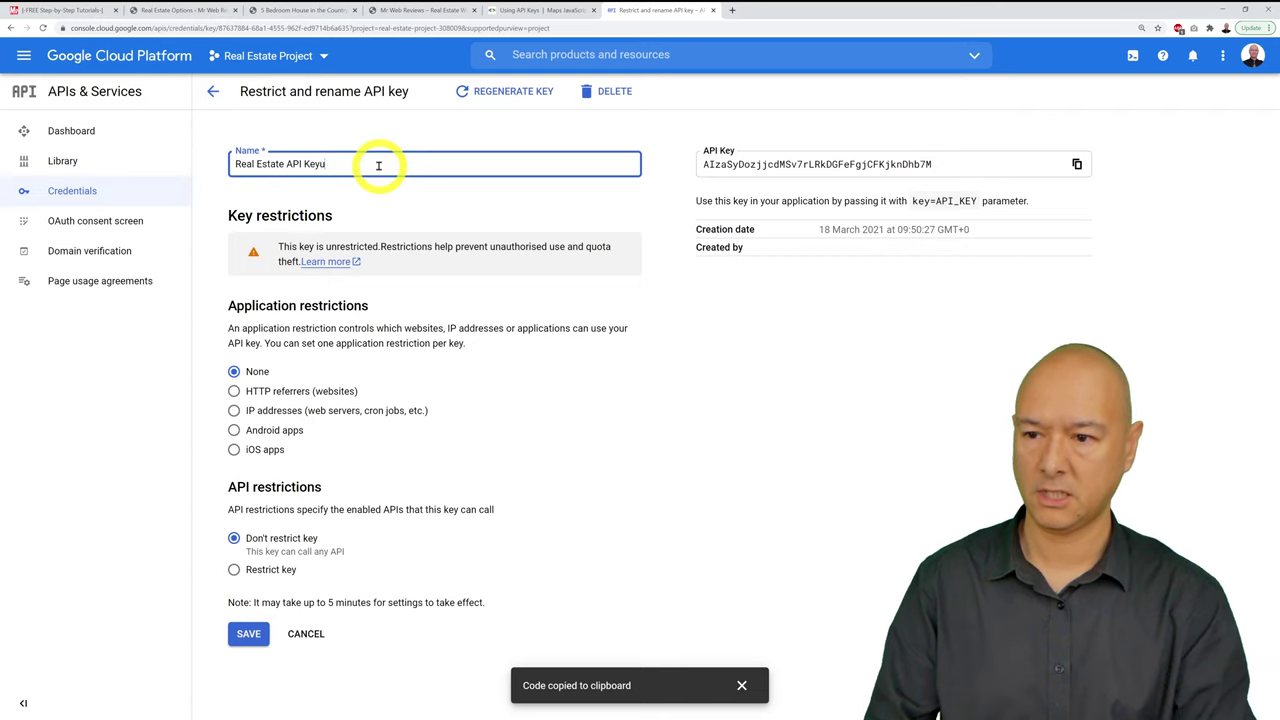
click(668, 408)
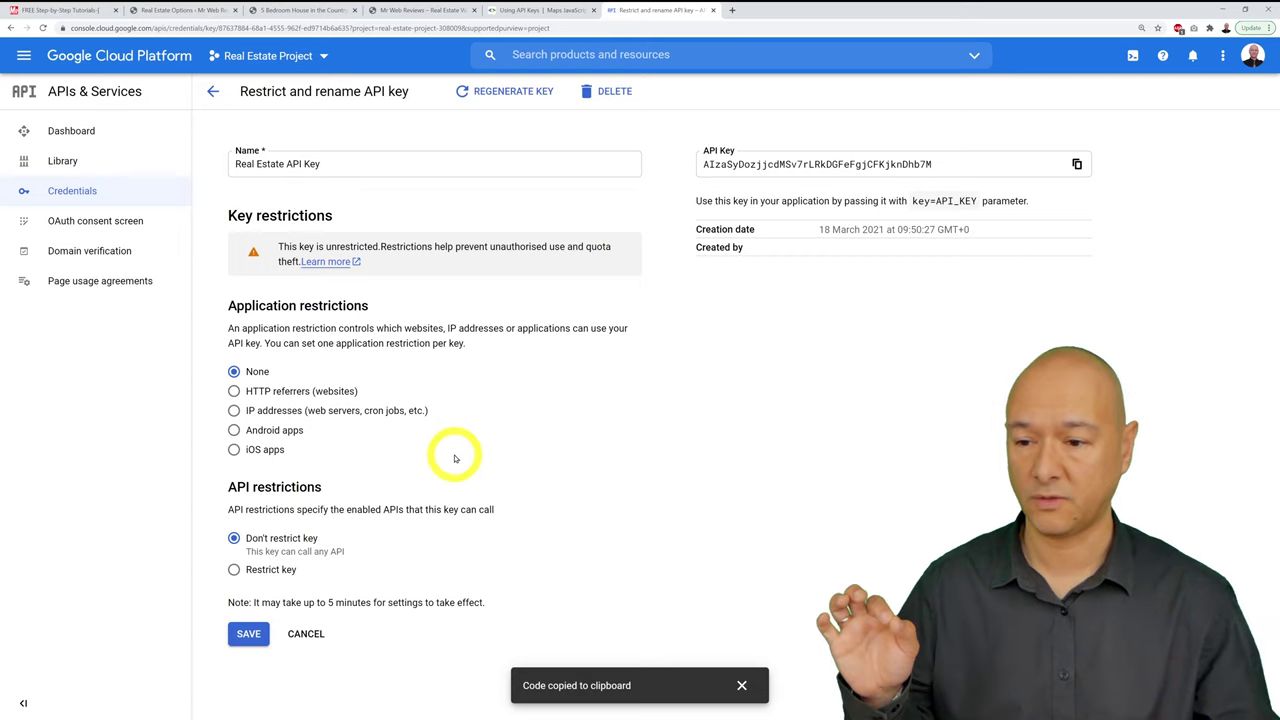
Step: Restrict the key to HTTP referrers and add *.mrwebreviewstutorials.com/* as an allowed website
click(233, 391)
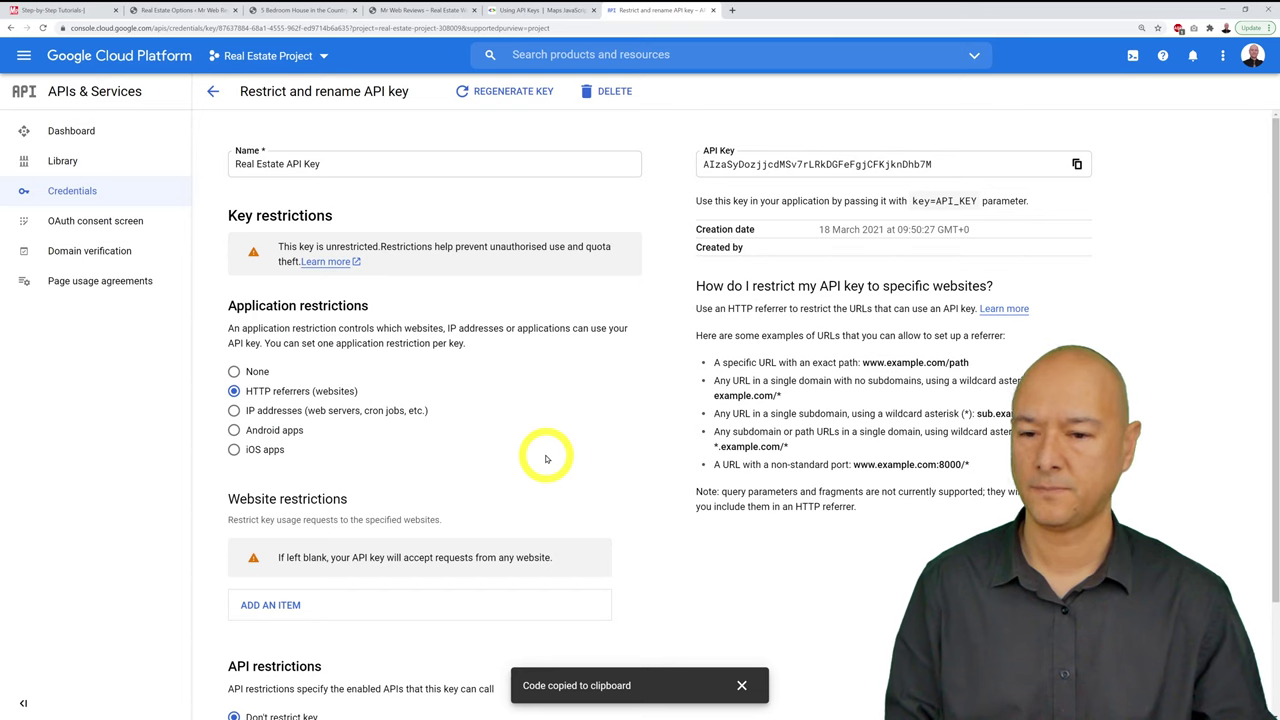
scroll(546, 459, down, 1)
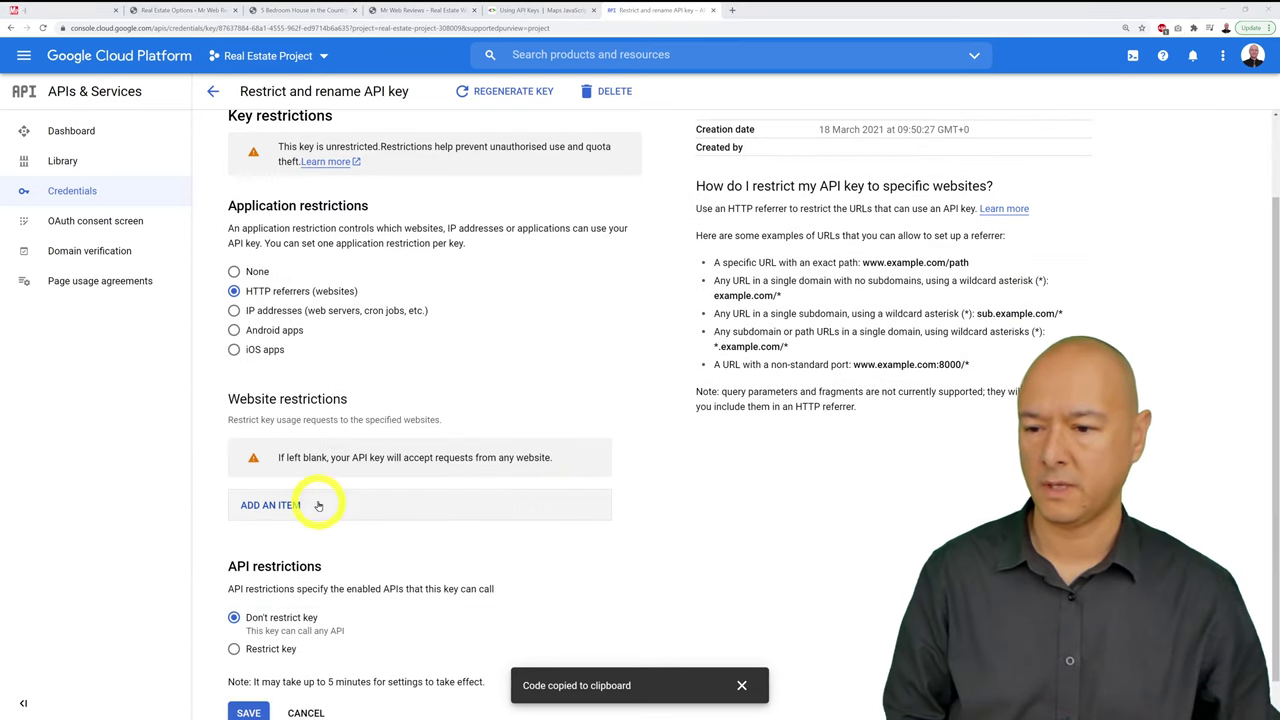
click(285, 505)
scroll(629, 491, down, 1)
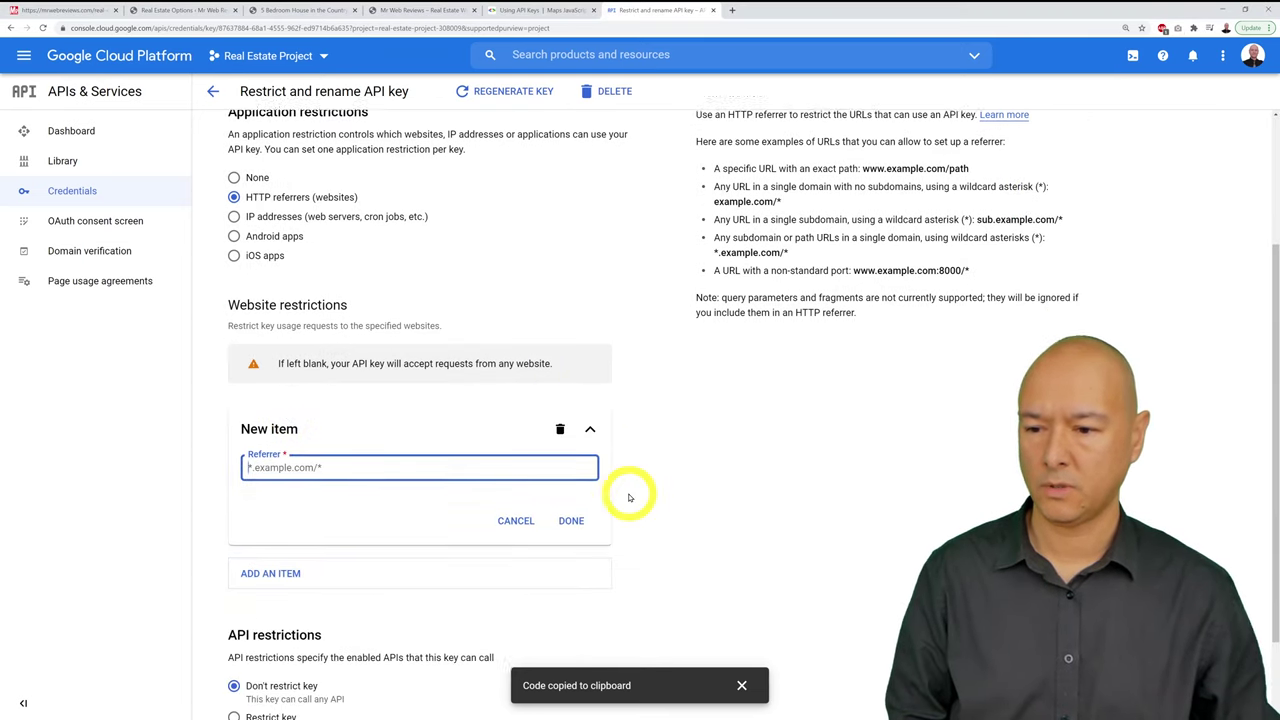
scroll(737, 511, down, 1)
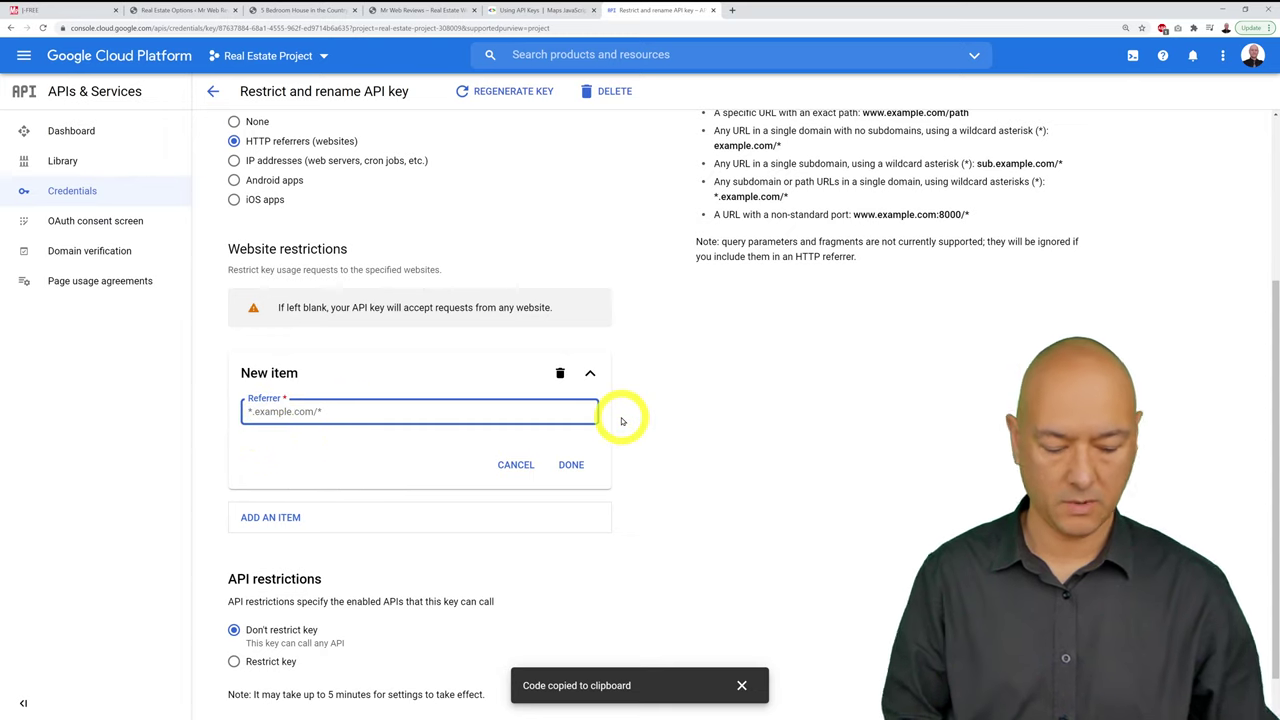
text(*)
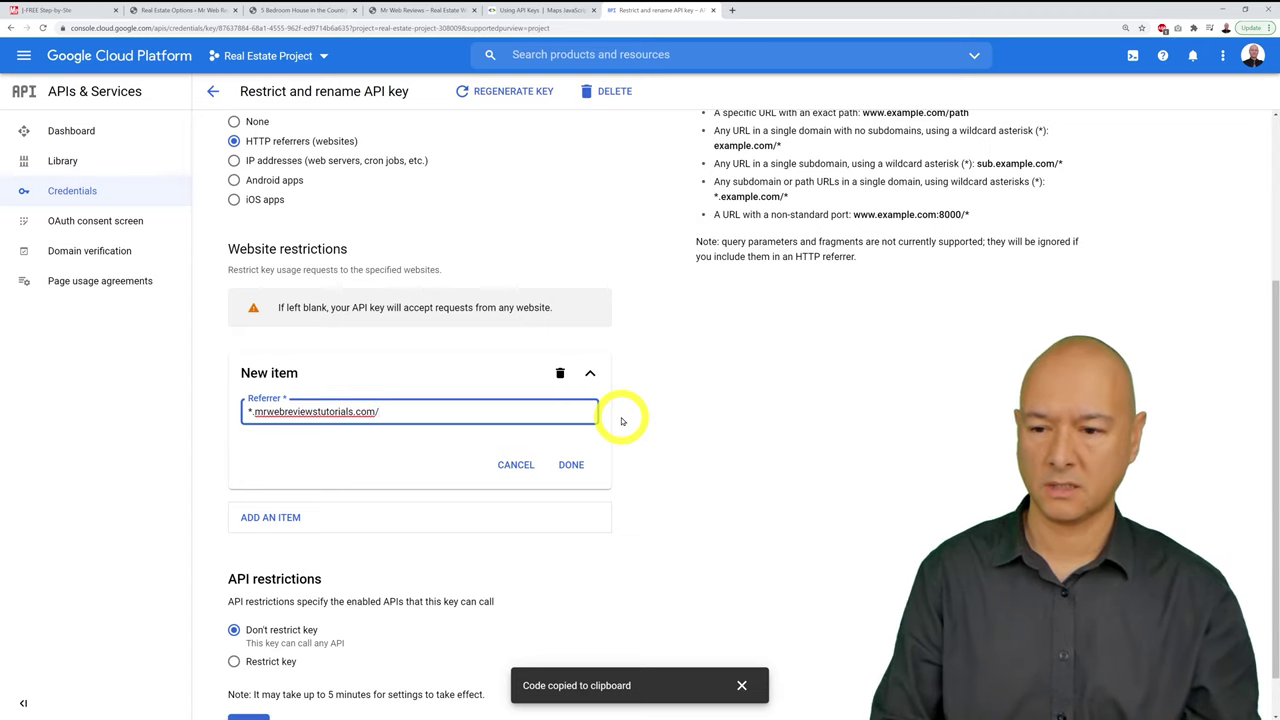
click(578, 466)
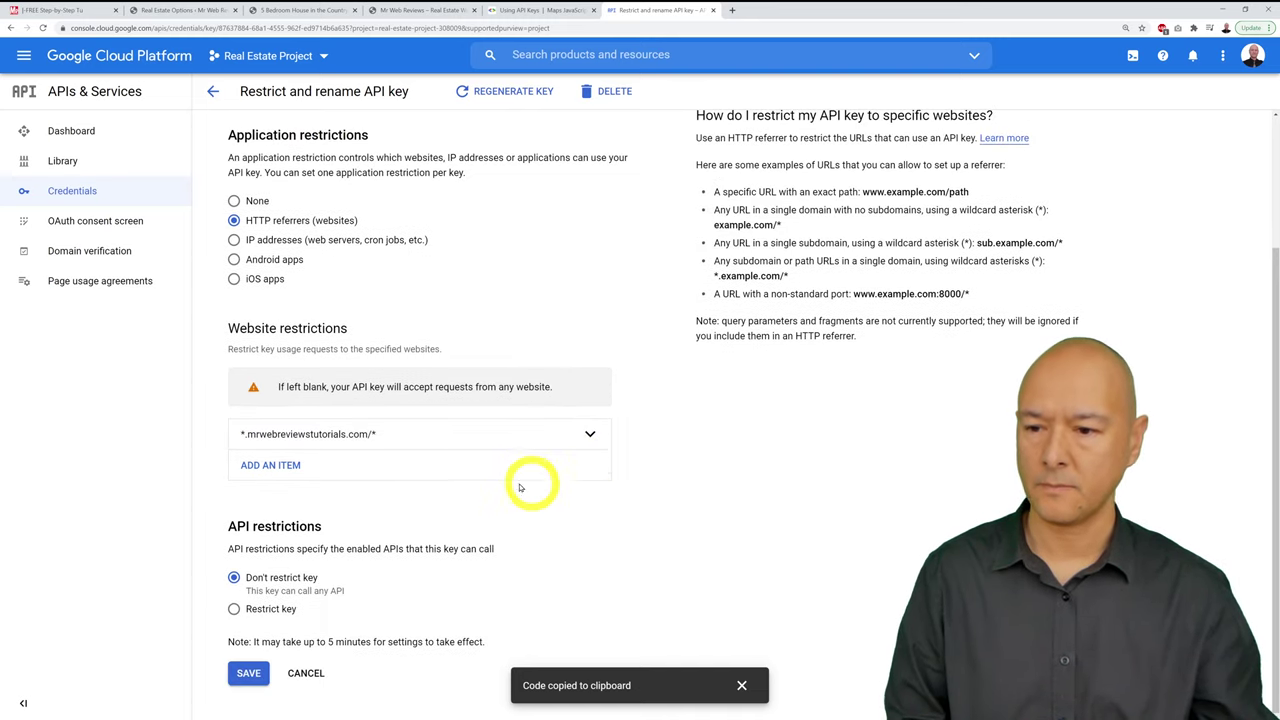
Step: Add *.mrwebreviewstutorials.com as a second allowed website referrer
click(275, 465)
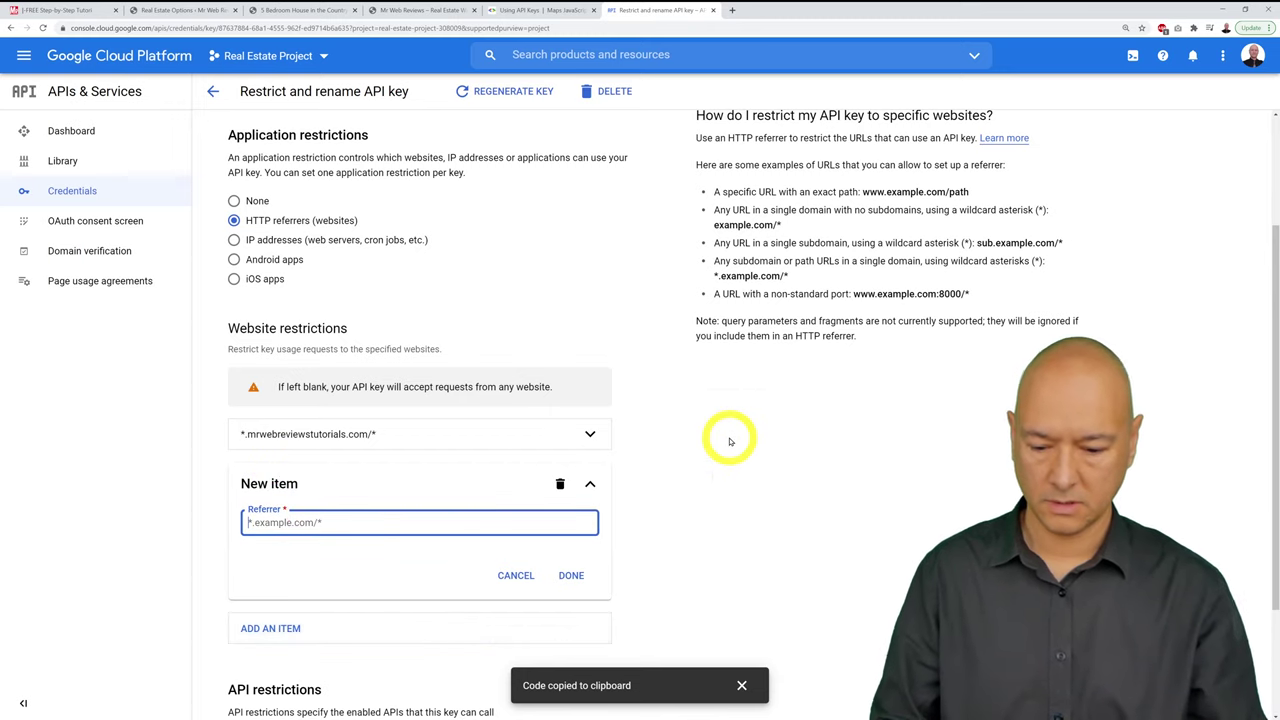
text(*)
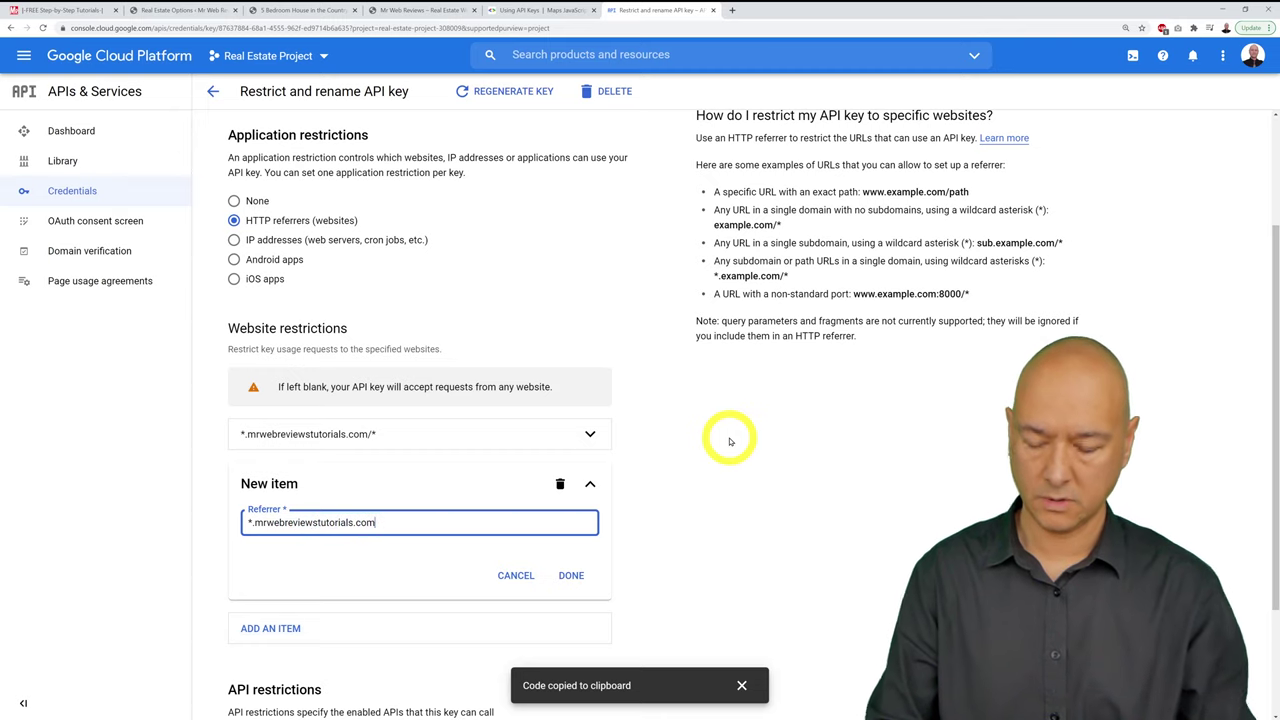
key(ctrl+shift+Left)
key(ctrl+shift+Left)
key(ctrl+shift+Left)
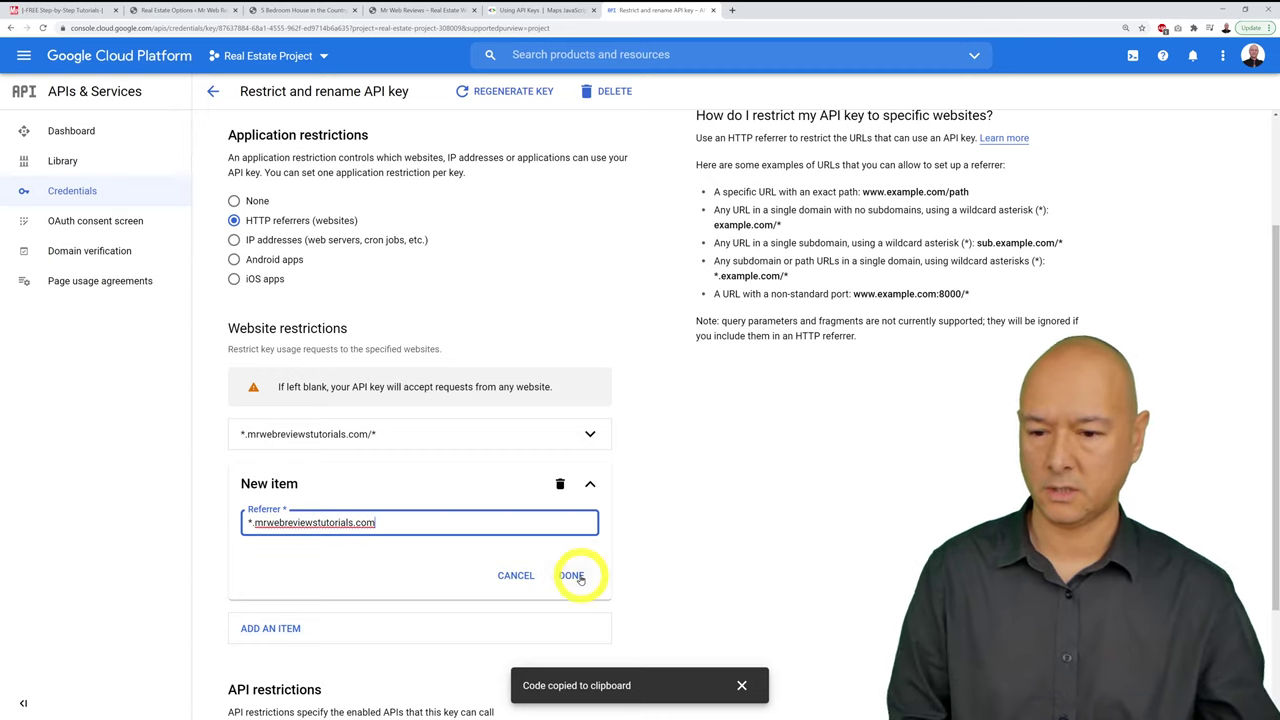
click(571, 575)
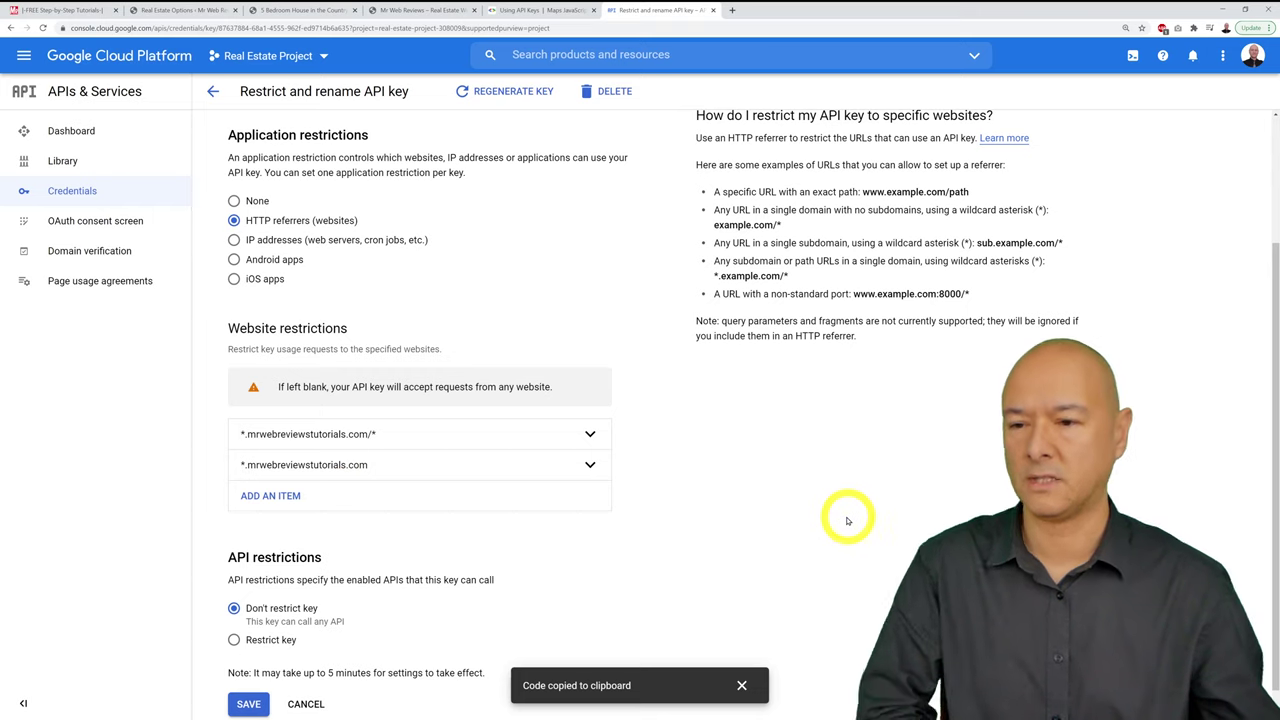
Step: Browse the API restriction list without choosing any, then save the key's HTTP referrer restriction
scroll(845, 517, down, 1)
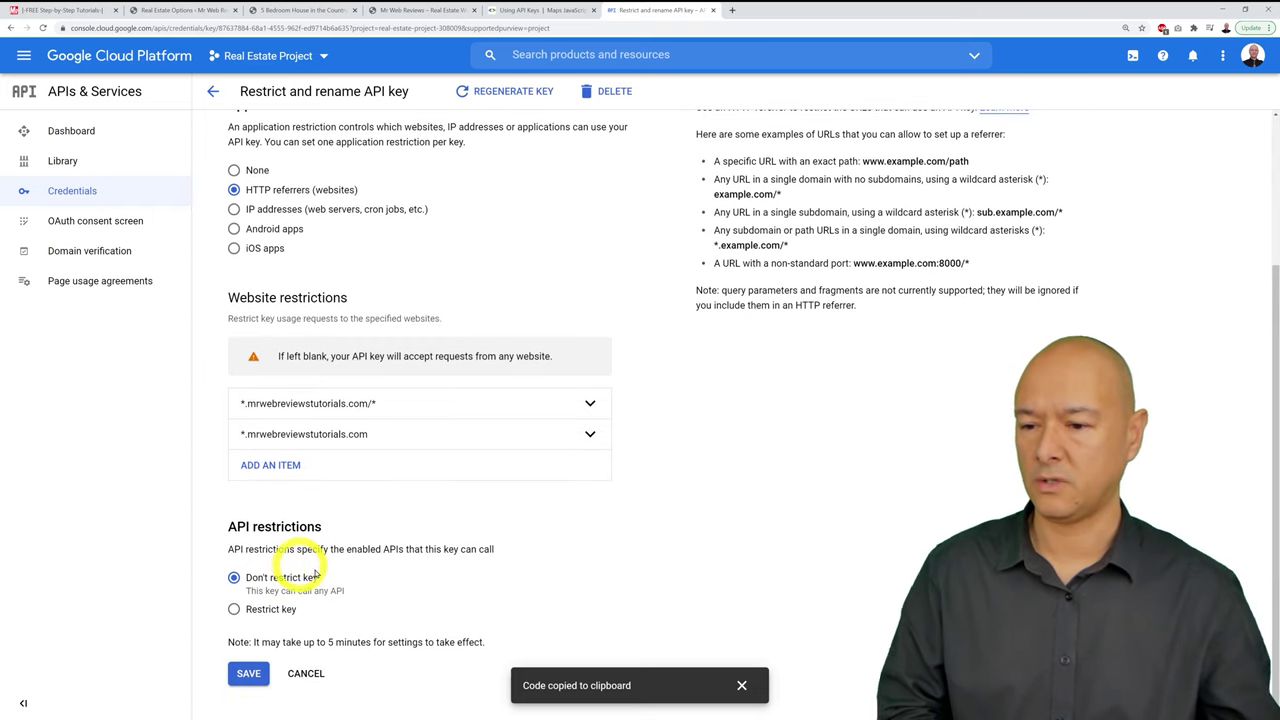
click(262, 610)
scroll(686, 563, down, 1)
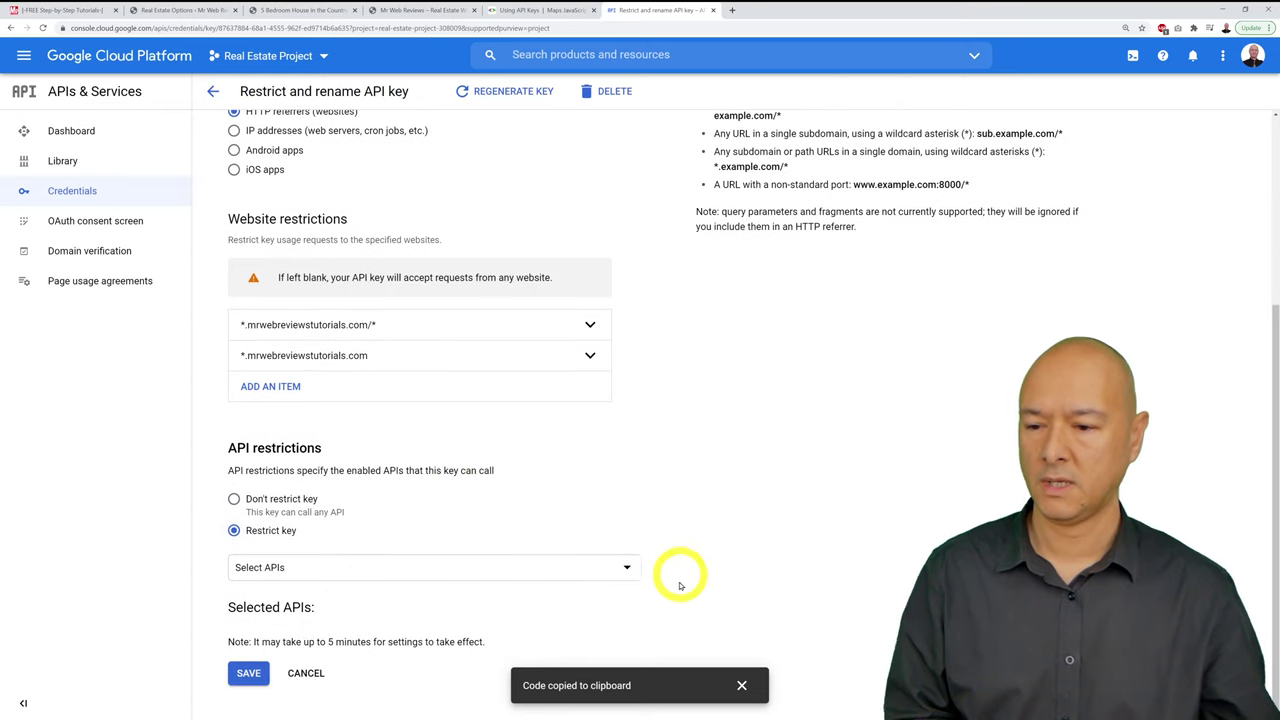
click(627, 570)
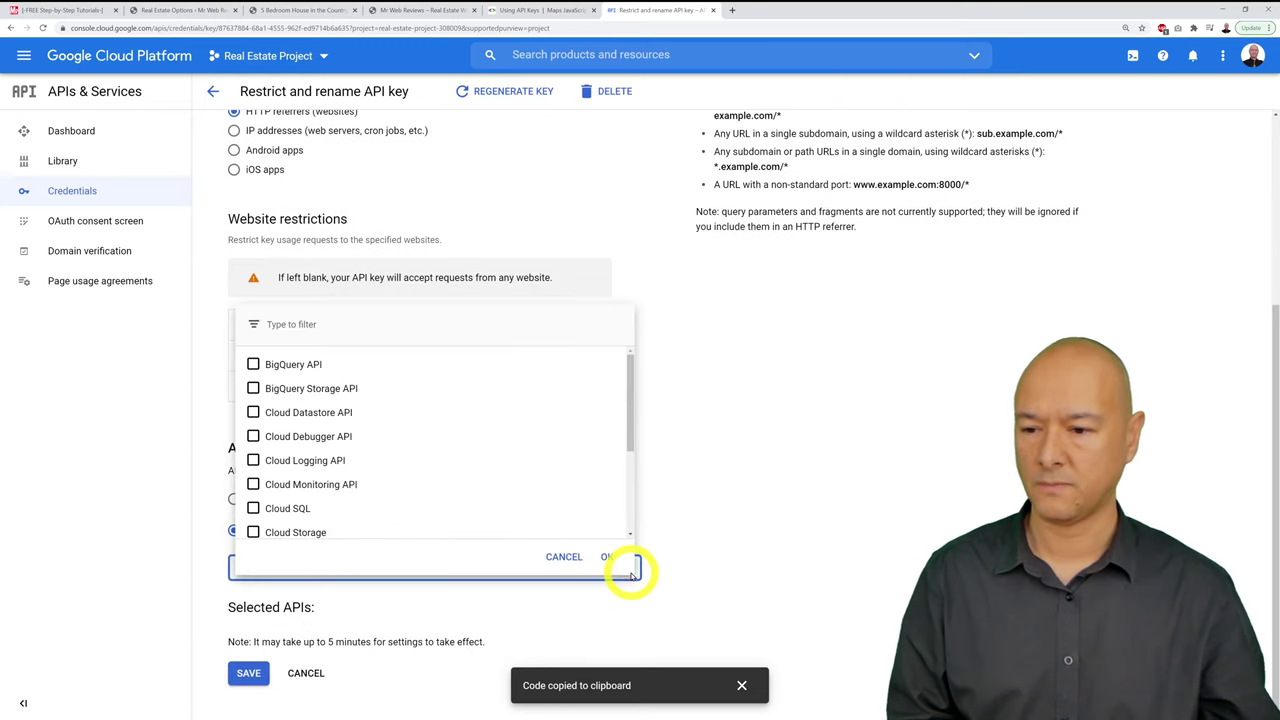
scroll(586, 468, down, 3)
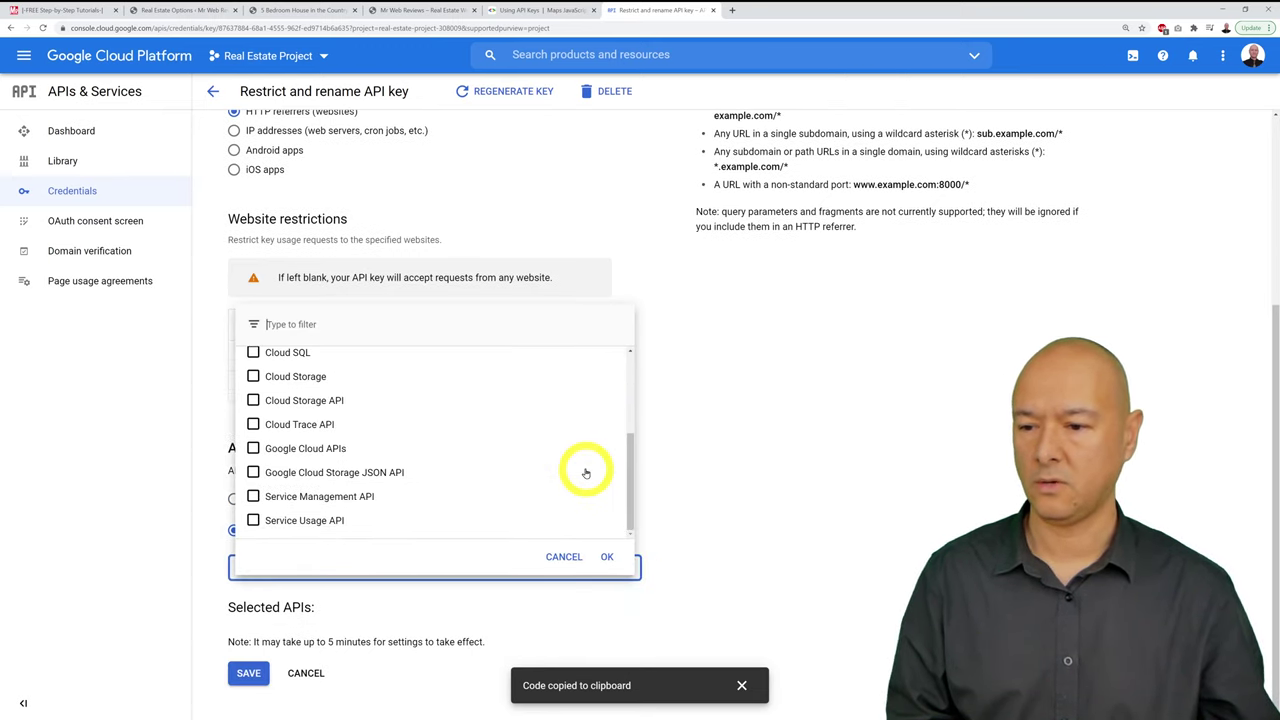
scroll(503, 513, up, 3)
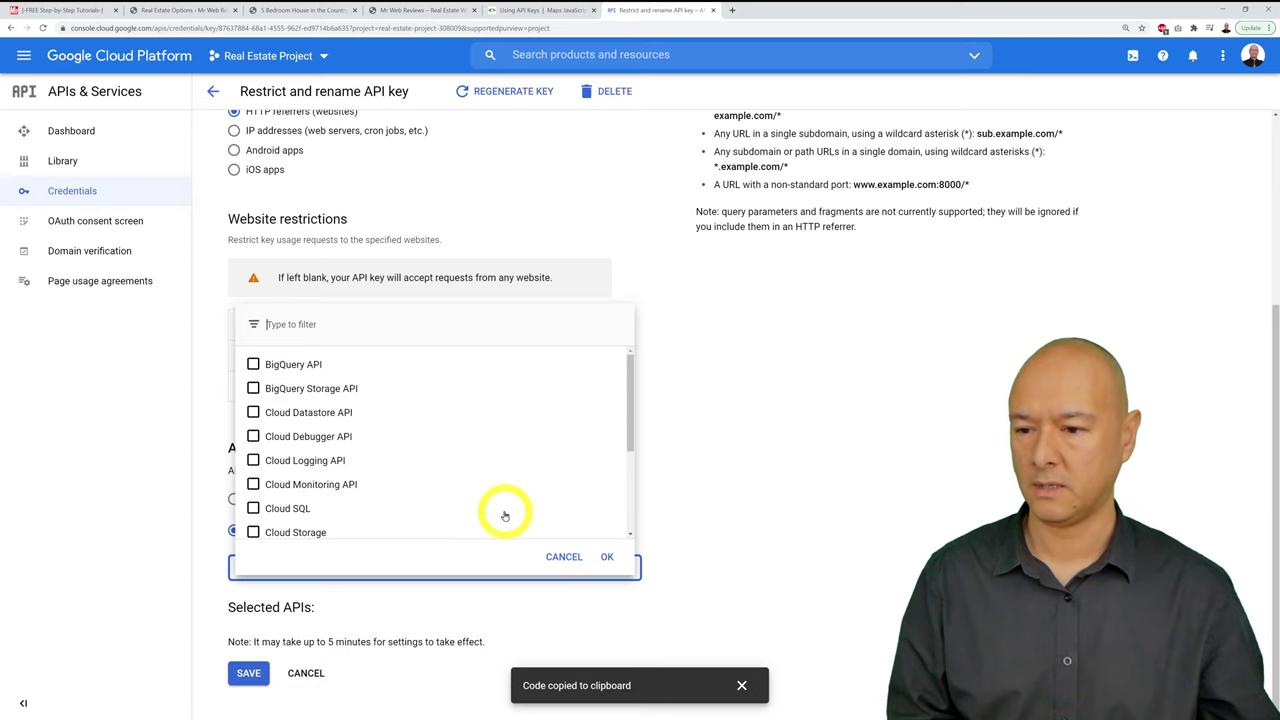
scroll(505, 515, down, 3)
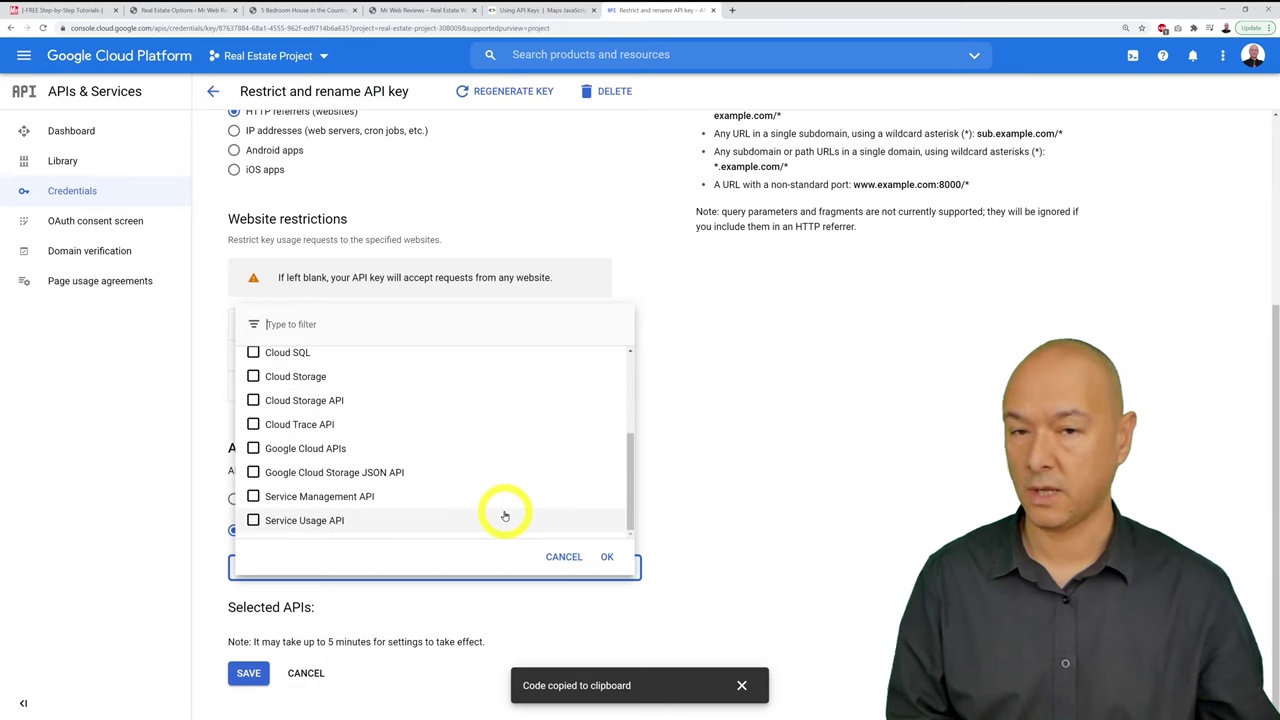
scroll(505, 515, up, 3)
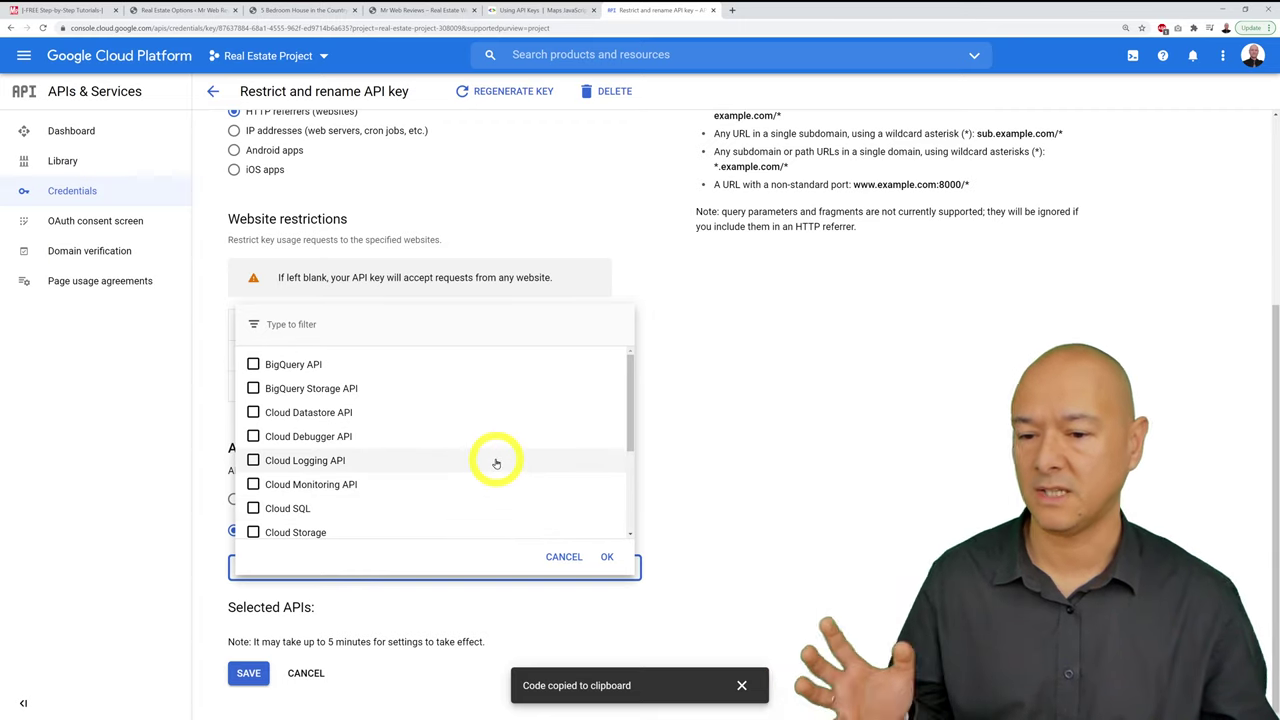
click(552, 557)
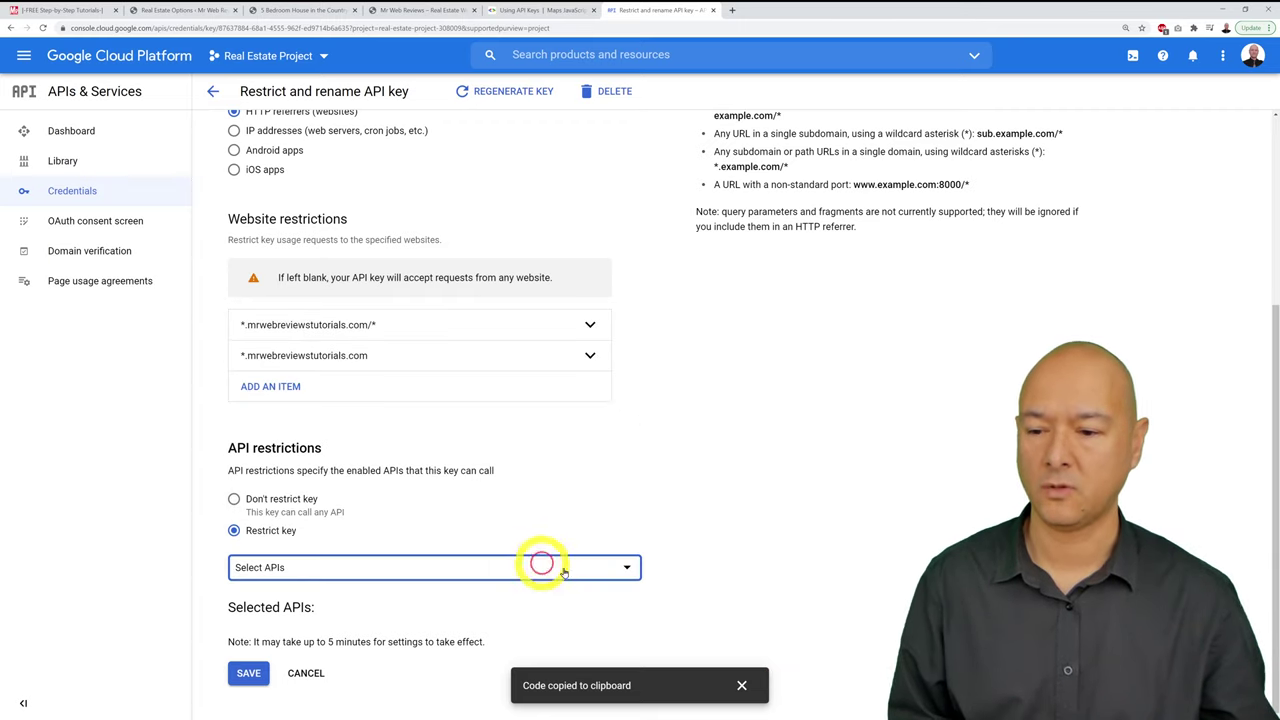
click(252, 675)
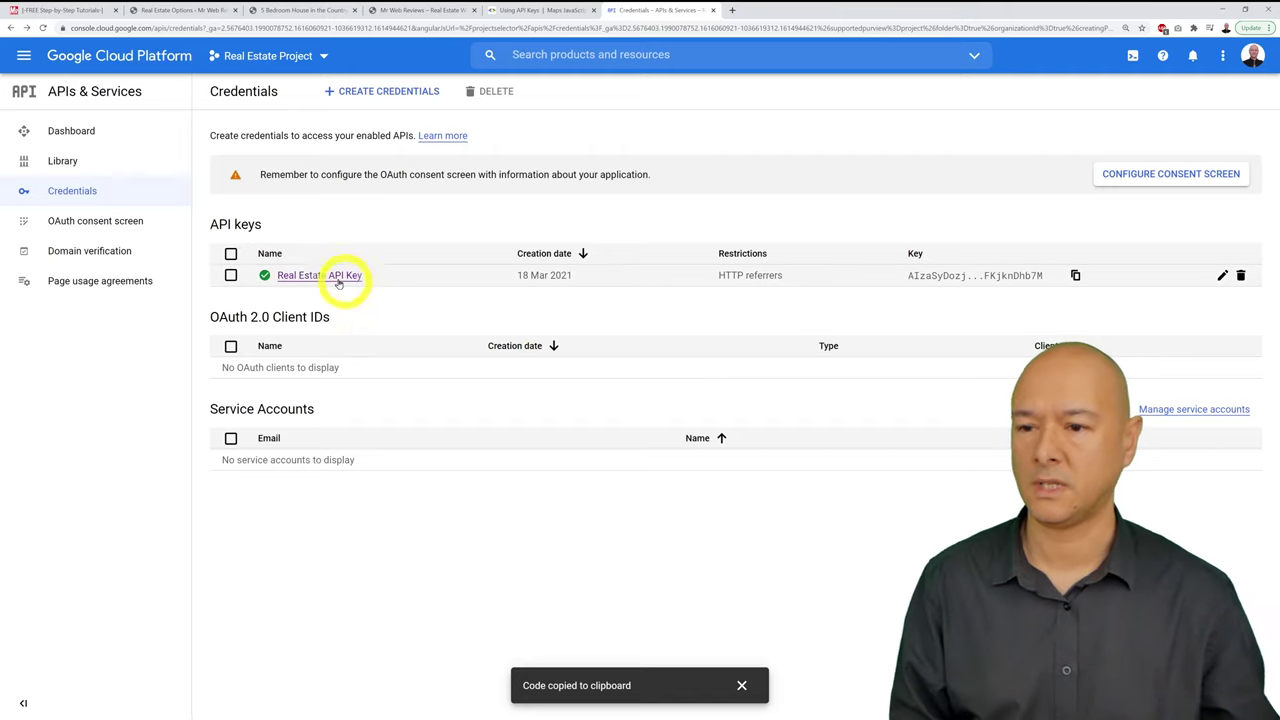
Step: Search the API Library for 'maps' and enable the Maps JavaScript API
click(63, 161)
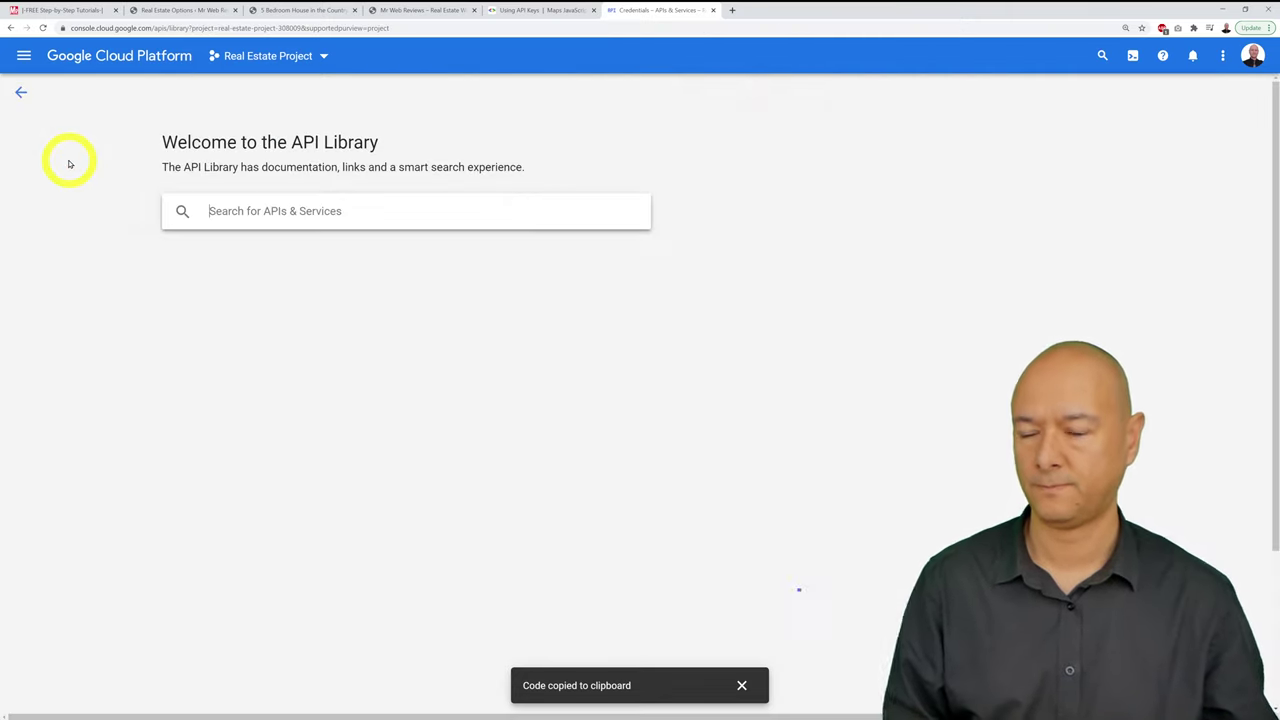
click(272, 213)
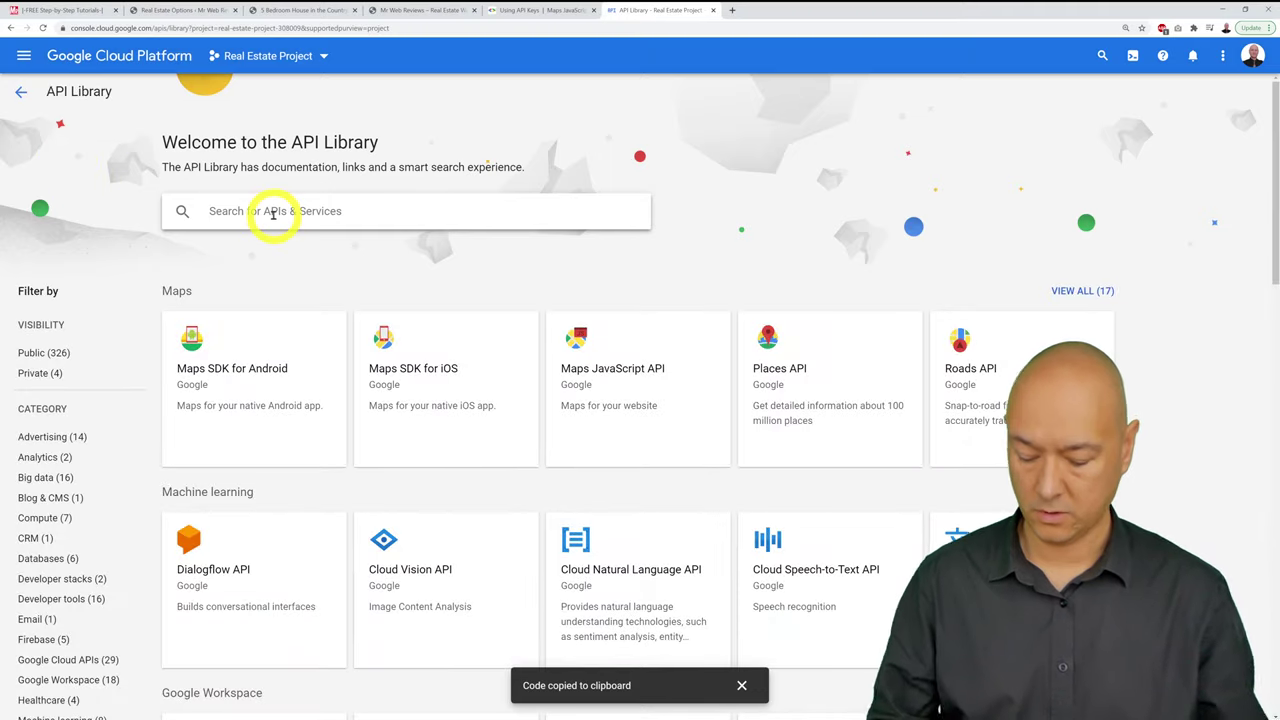
text(maps)
key(Return)
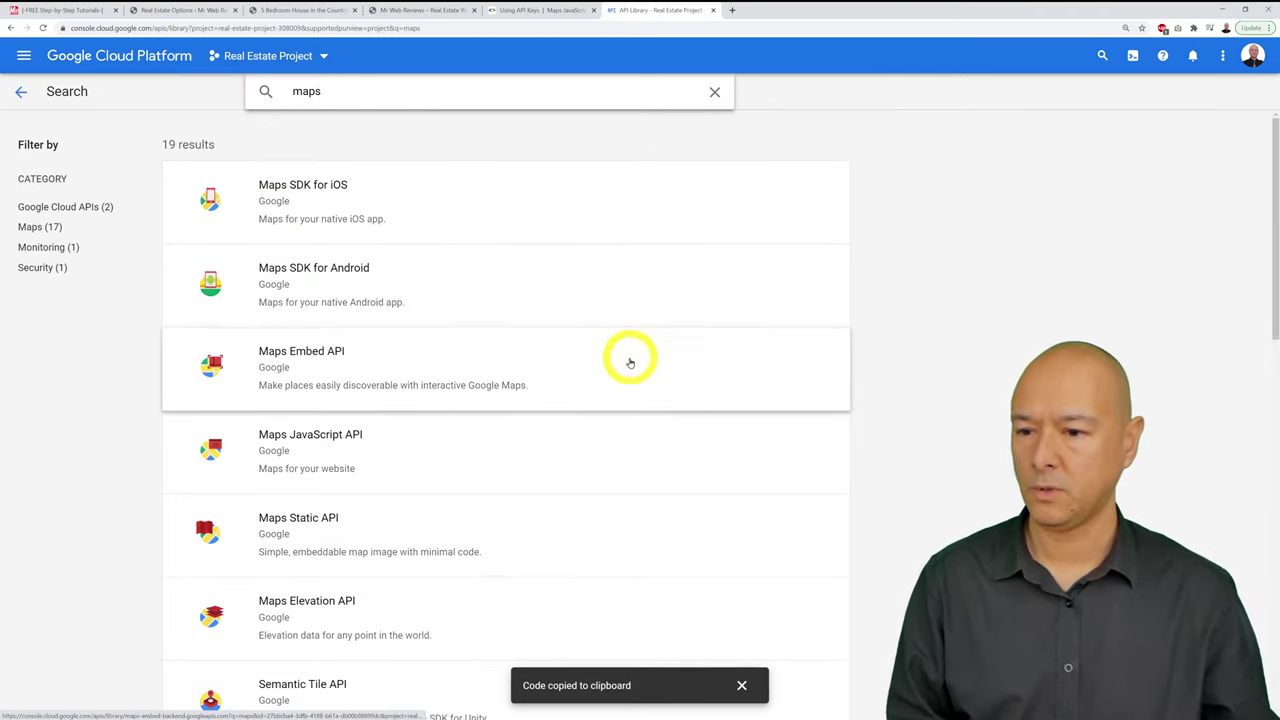
scroll(550, 456, down, 1)
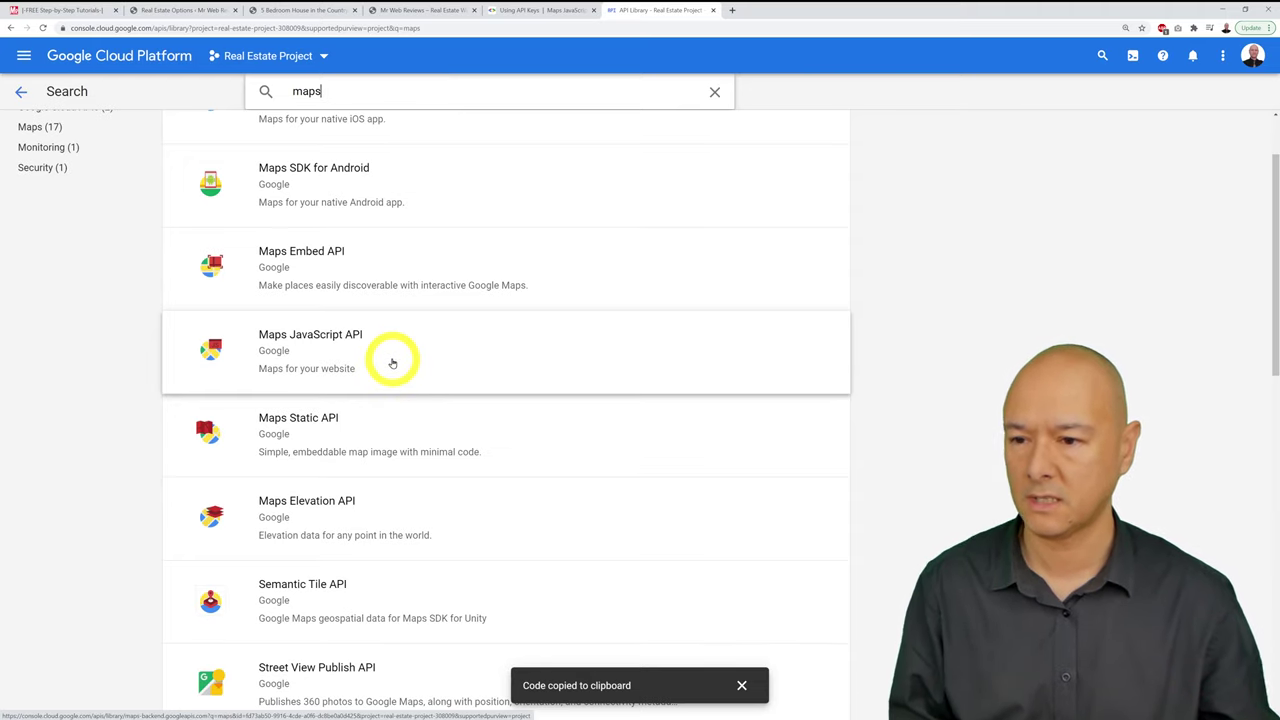
click(392, 363)
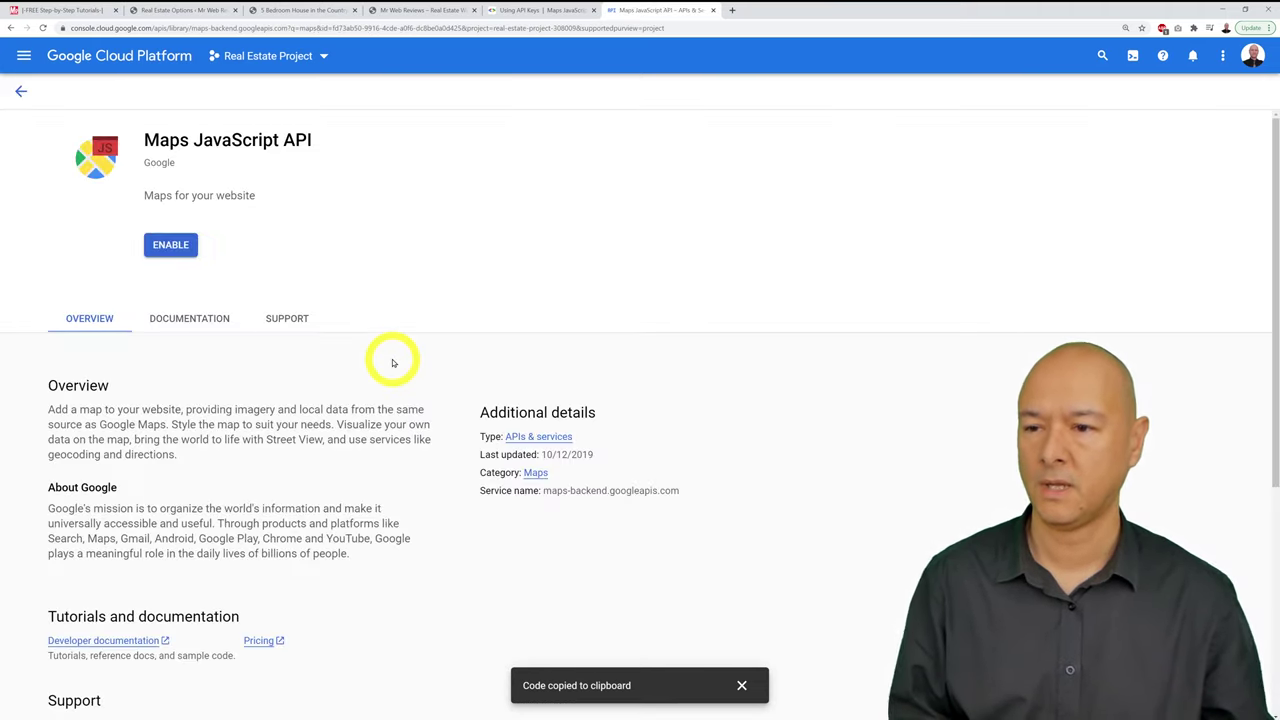
click(171, 245)
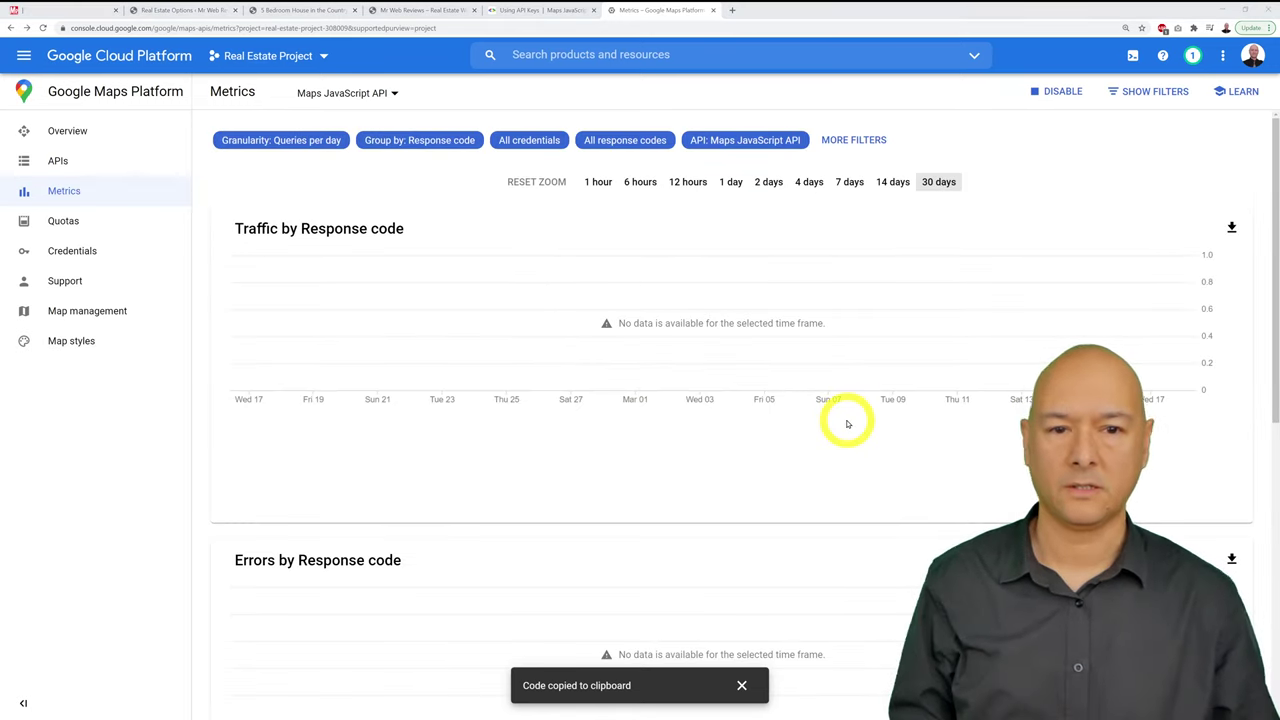
Step: Edit Real Estate API Key to allow only the Maps JavaScript API and save it
click(87, 254)
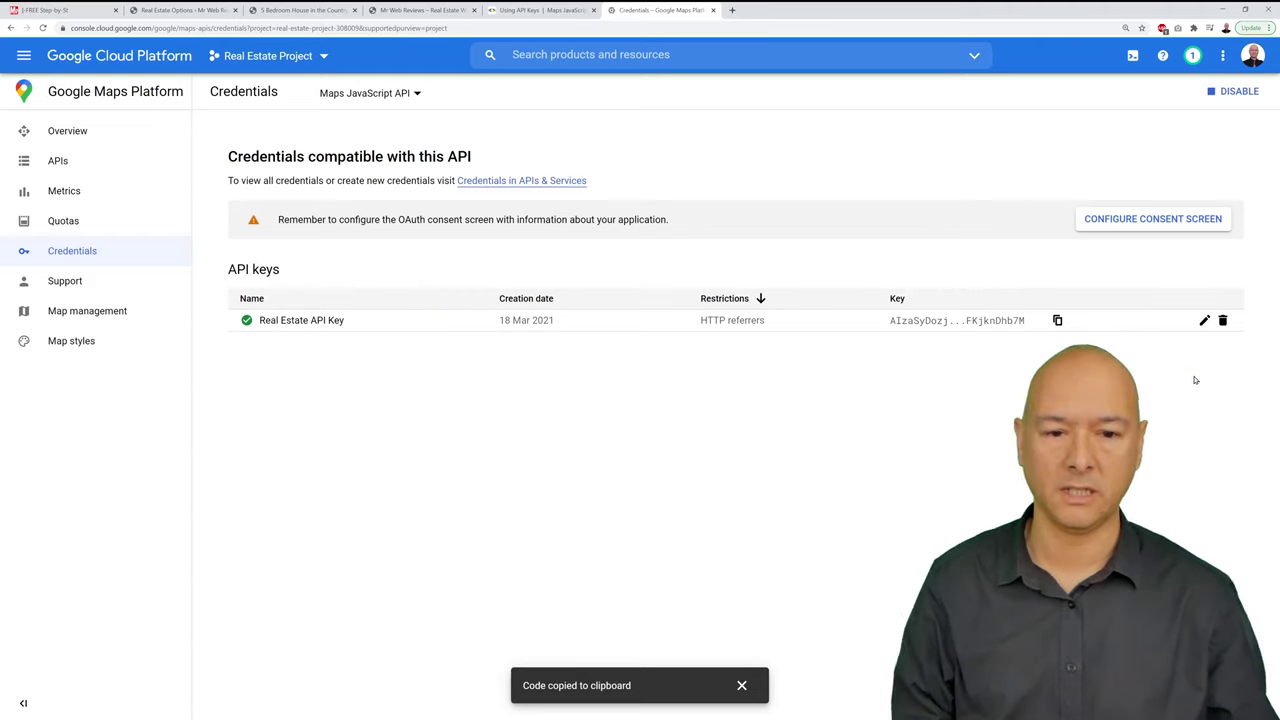
click(1205, 321)
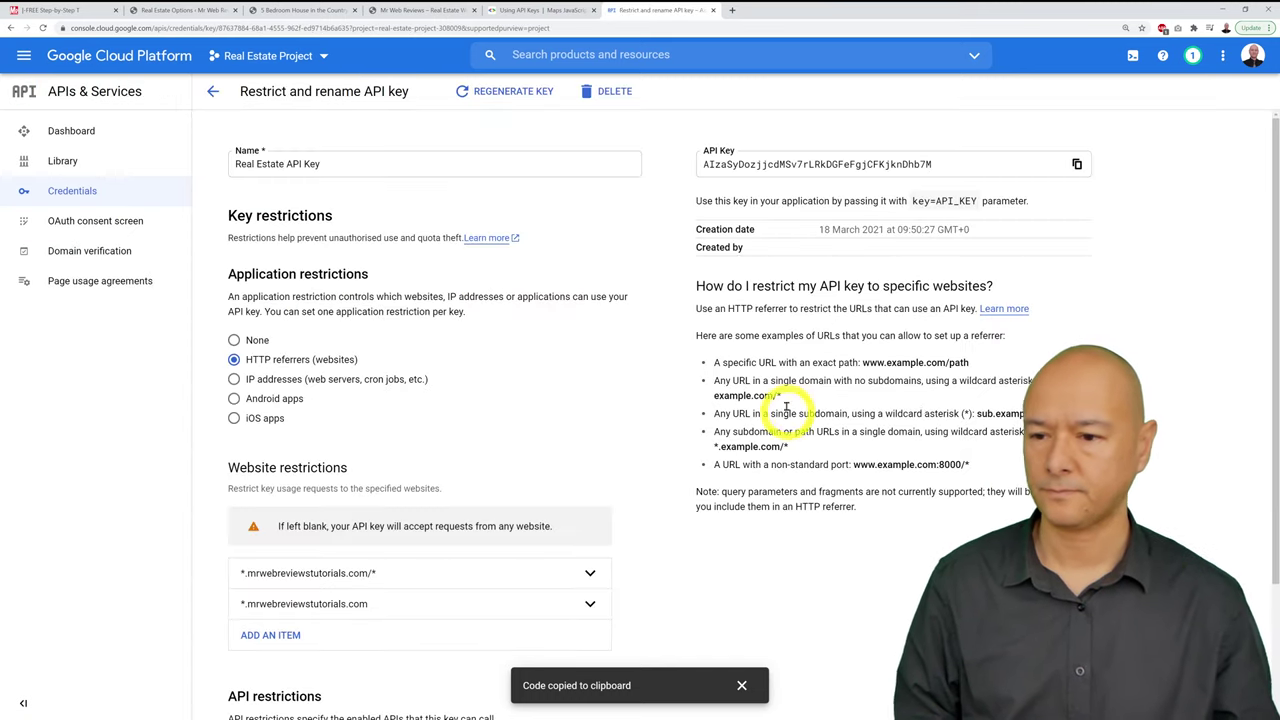
scroll(786, 409, down, 2)
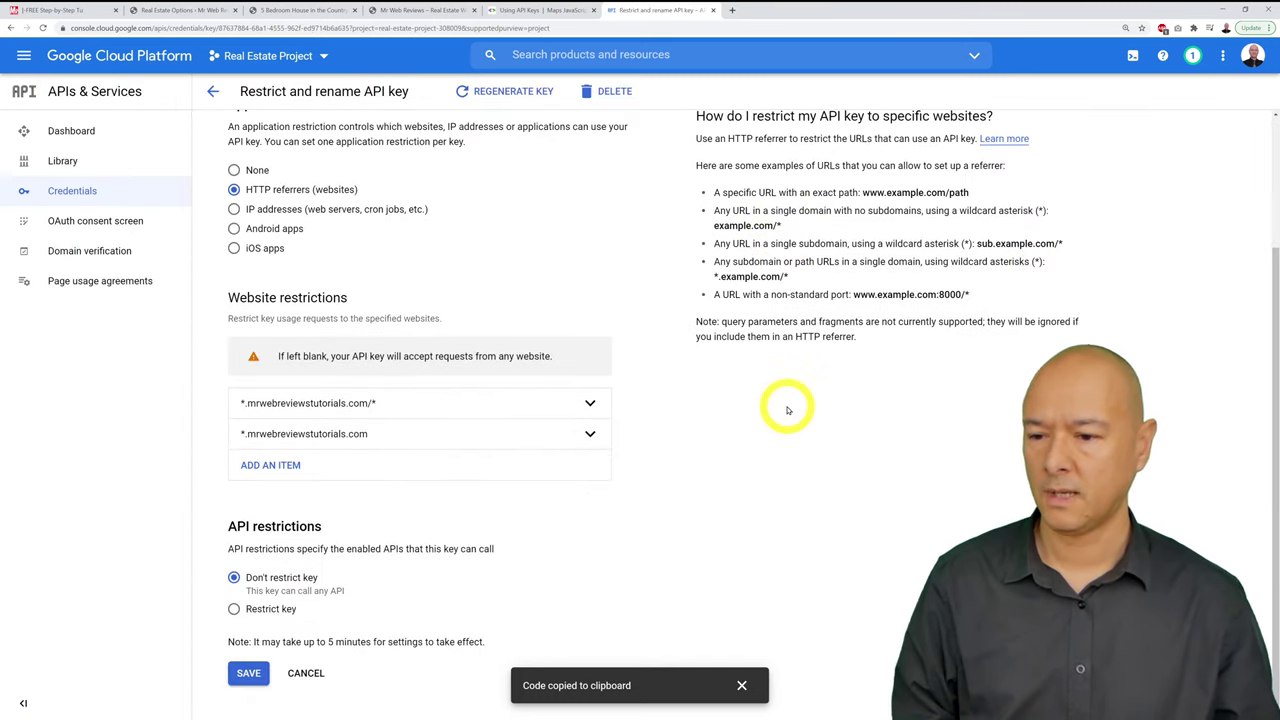
click(290, 609)
scroll(720, 543, down, 1)
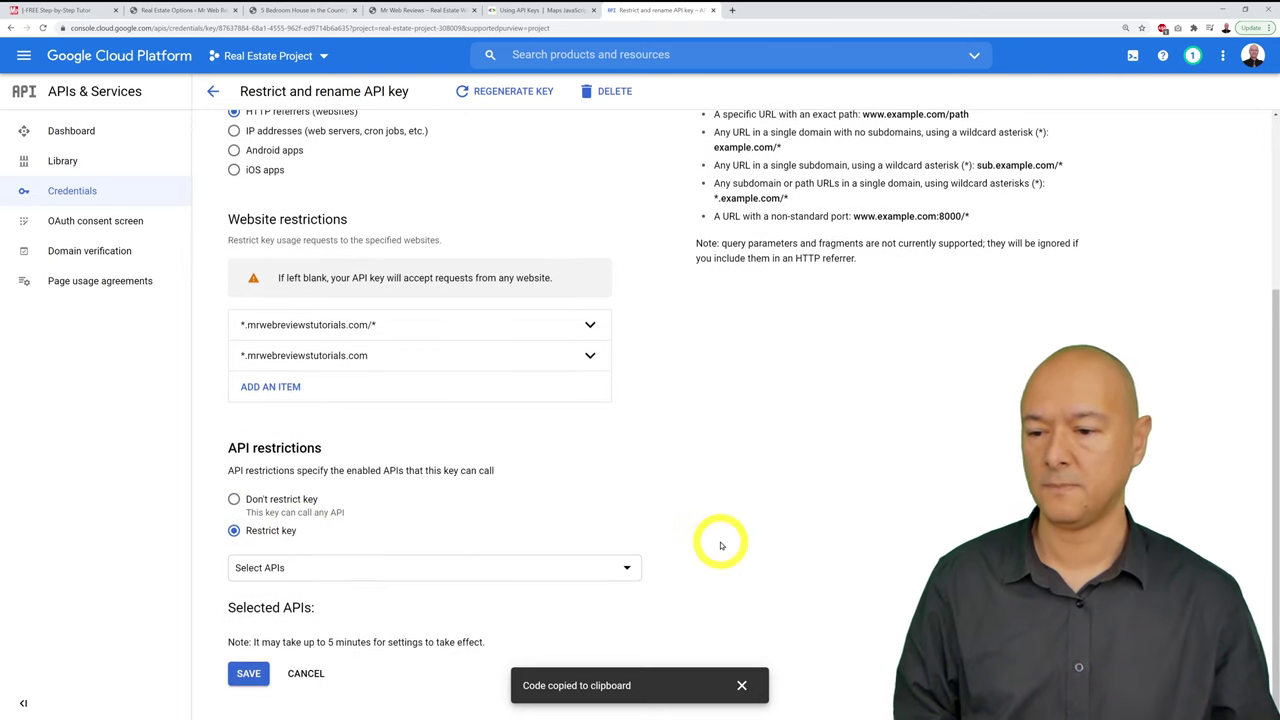
click(628, 560)
scroll(540, 460, down, 4)
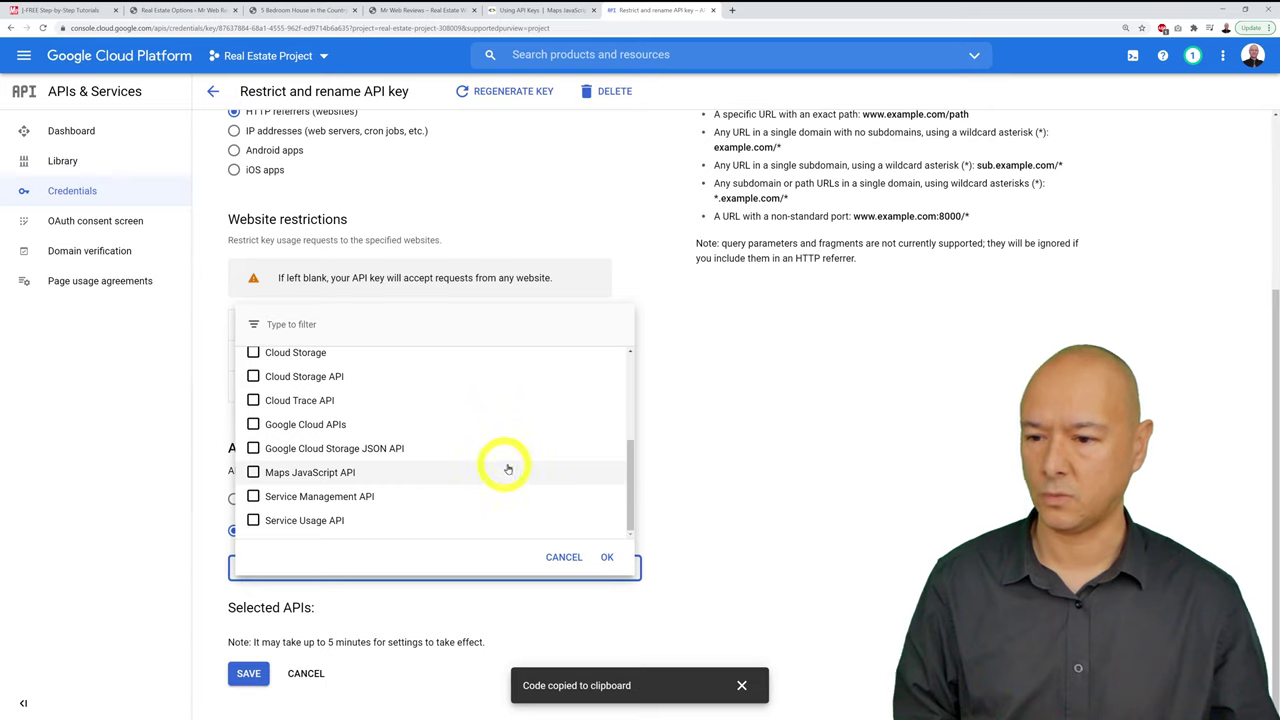
click(330, 474)
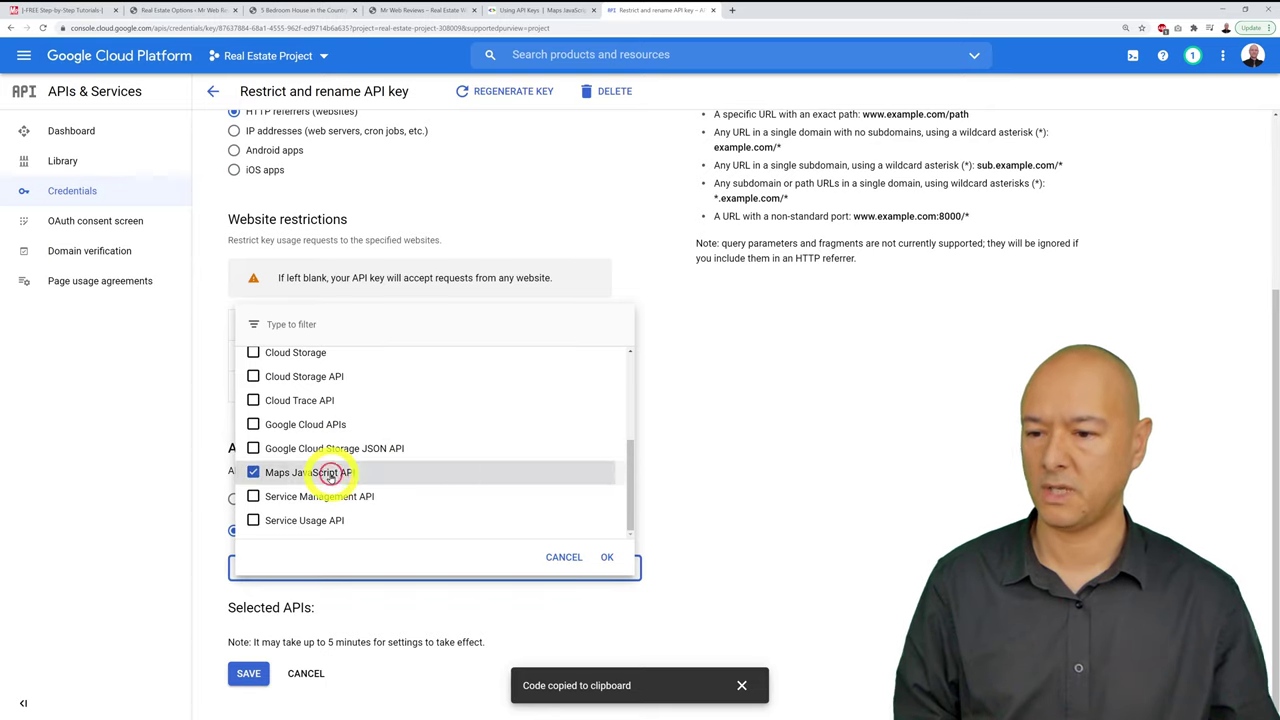
click(607, 558)
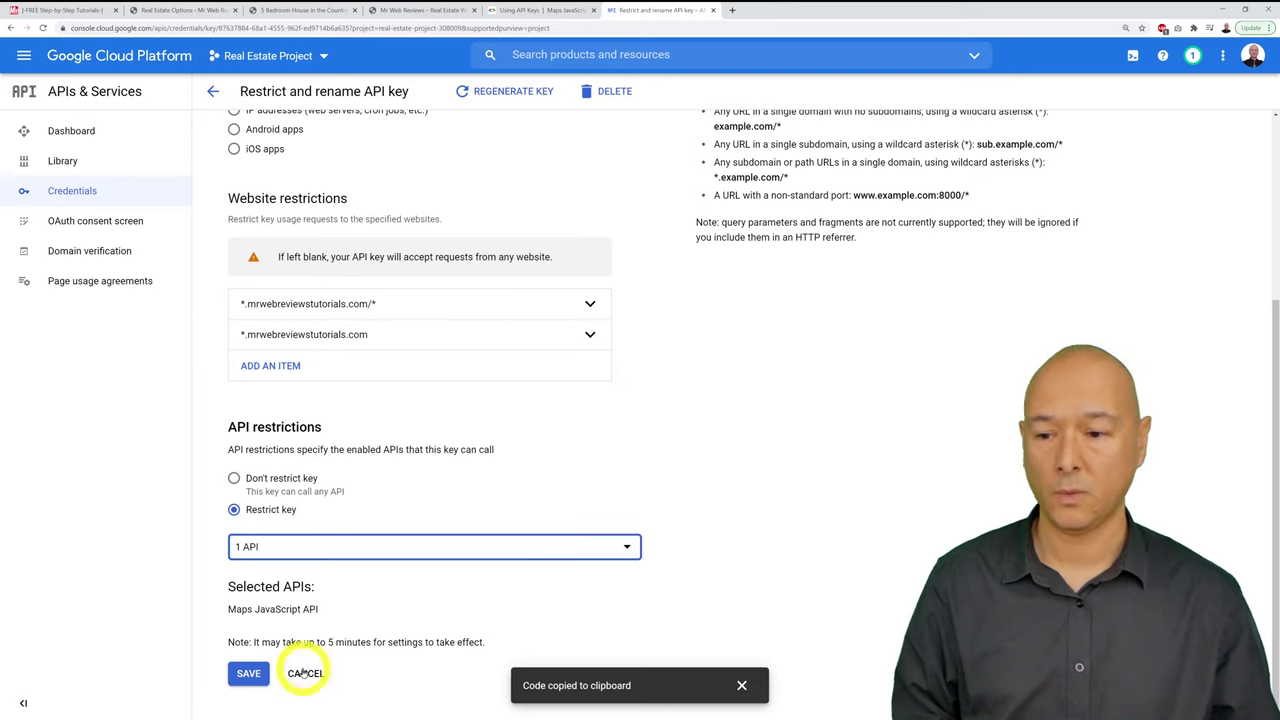
click(248, 675)
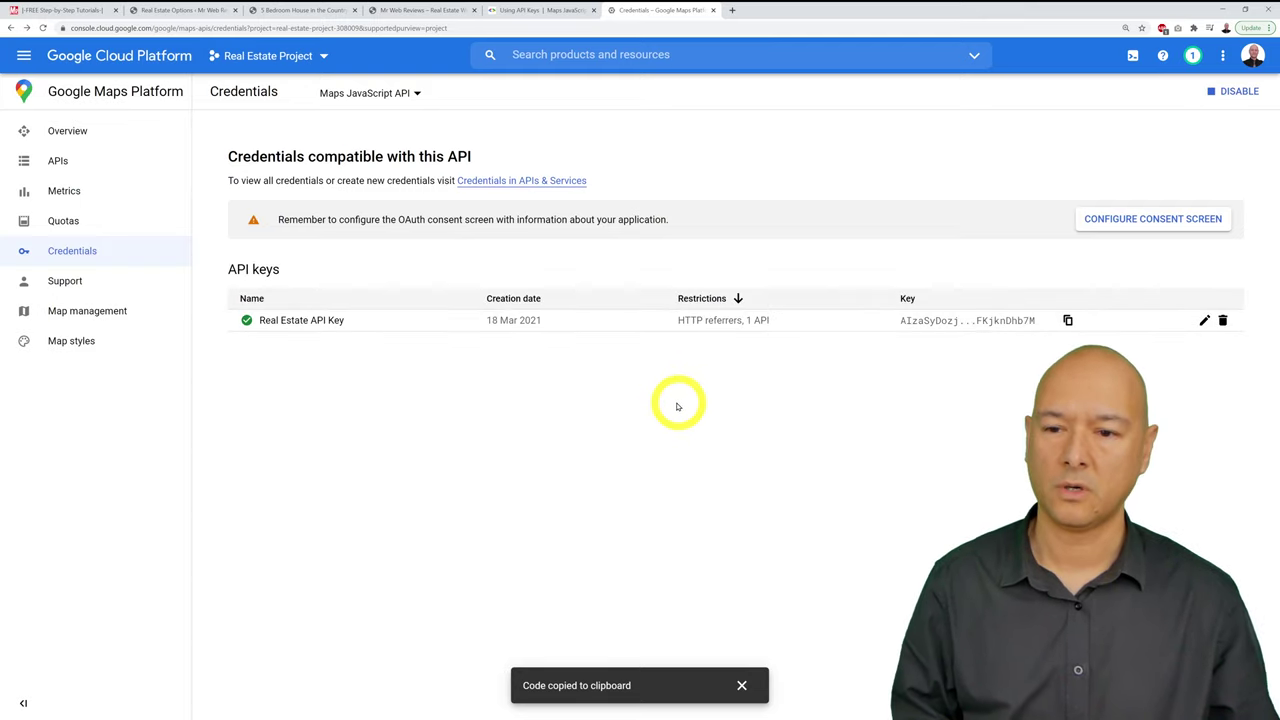
Step: Reload the property preview at its Nearby Places section to recheck the failed map
click(303, 9)
scroll(946, 505, down, 10)
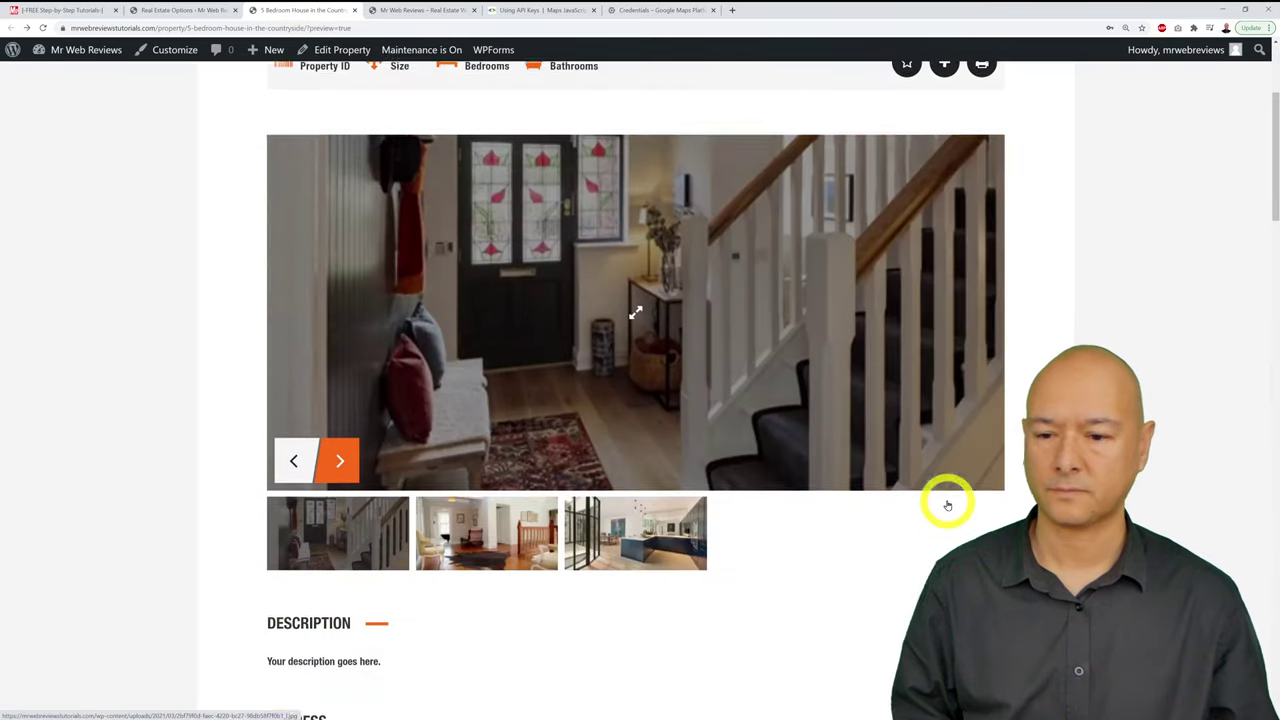
scroll(946, 505, down, 1)
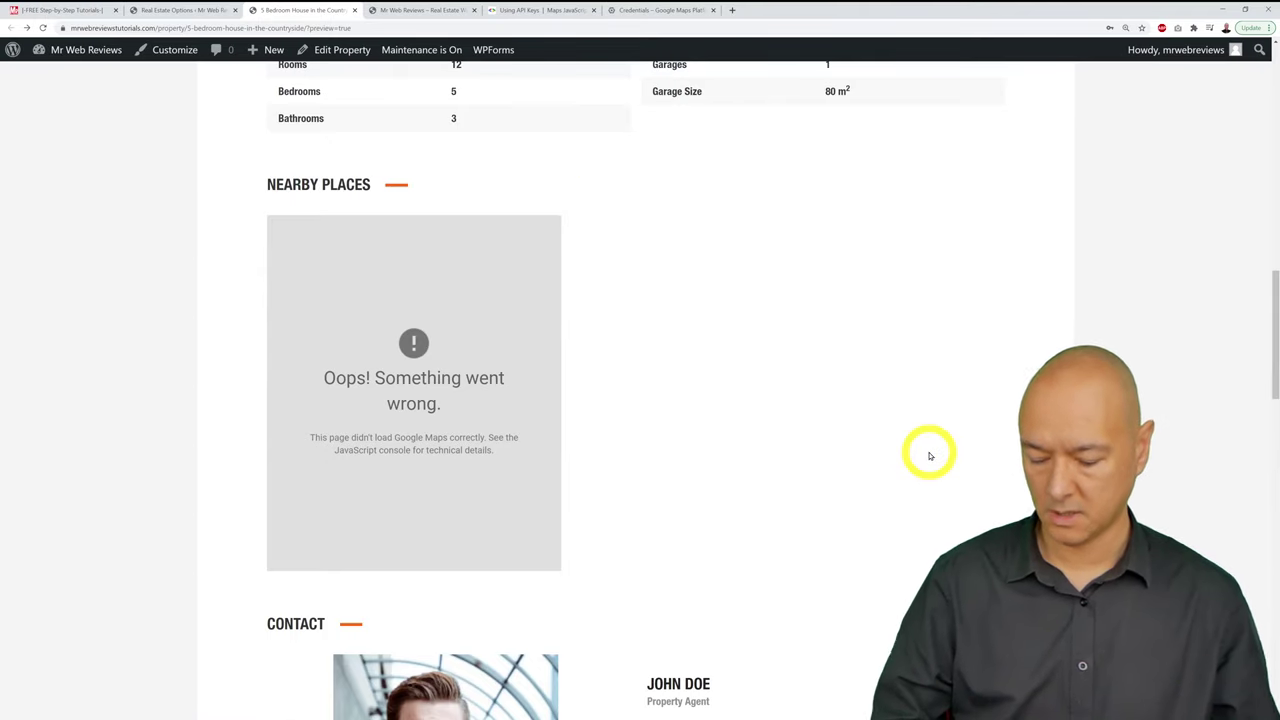
click(42, 27)
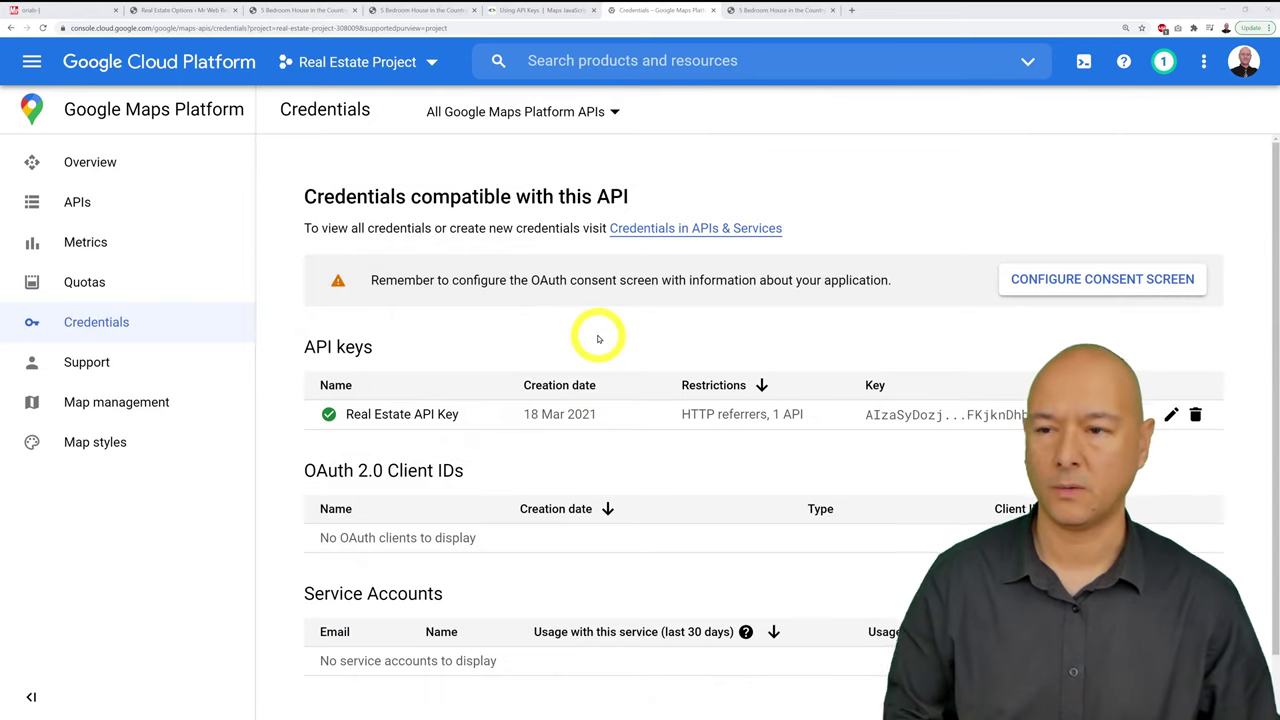
Step: Enable the Places API from Google Maps Platform's Additional APIs list
click(118, 205)
scroll(630, 330, down, 1)
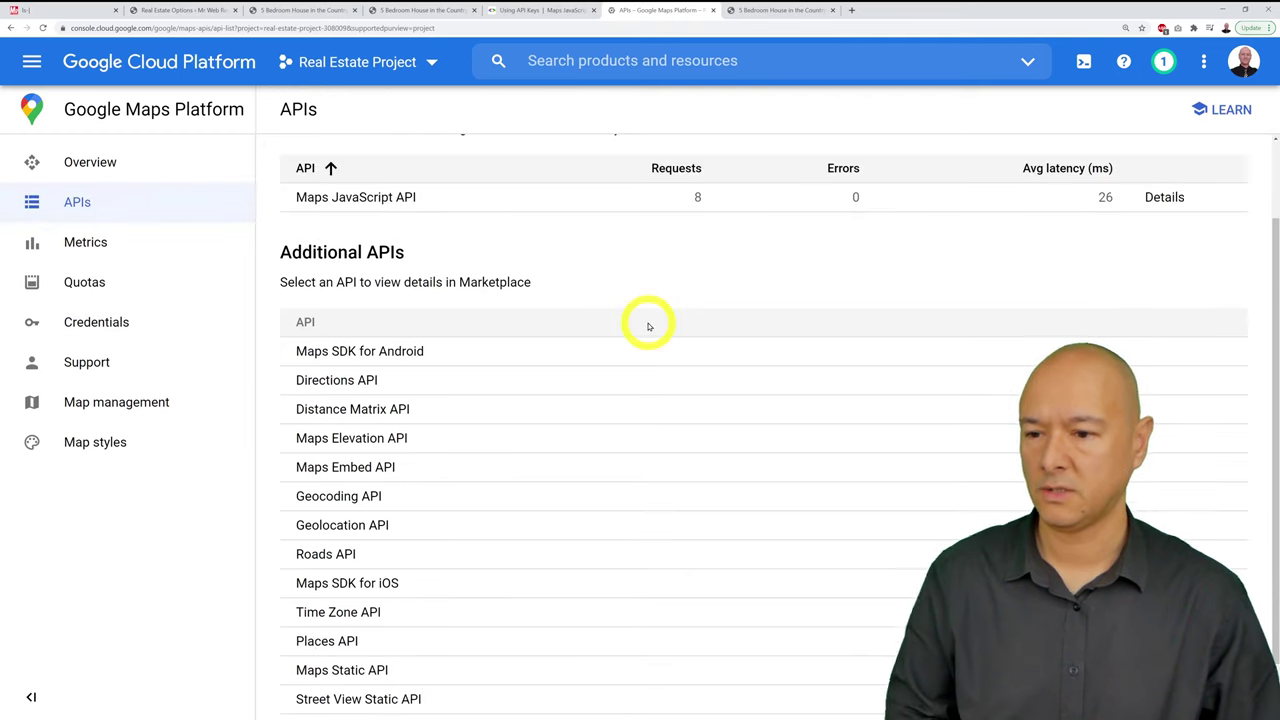
scroll(648, 326, down, 1)
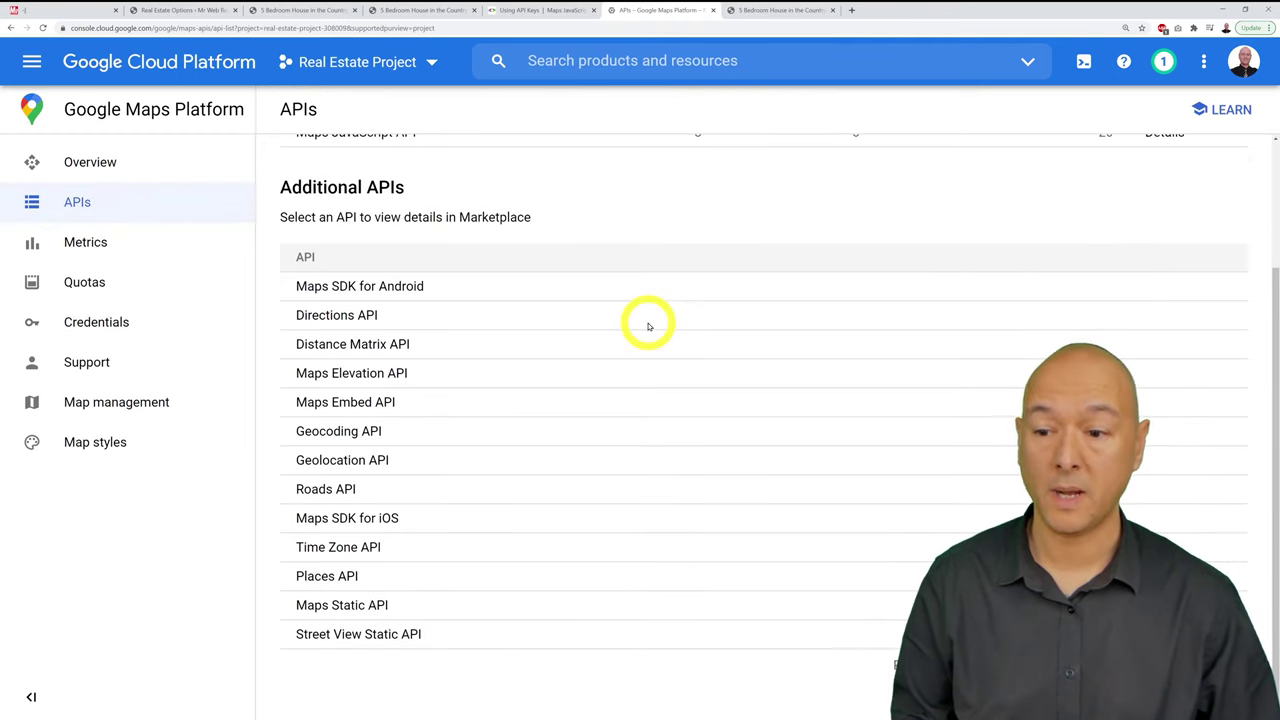
click(326, 577)
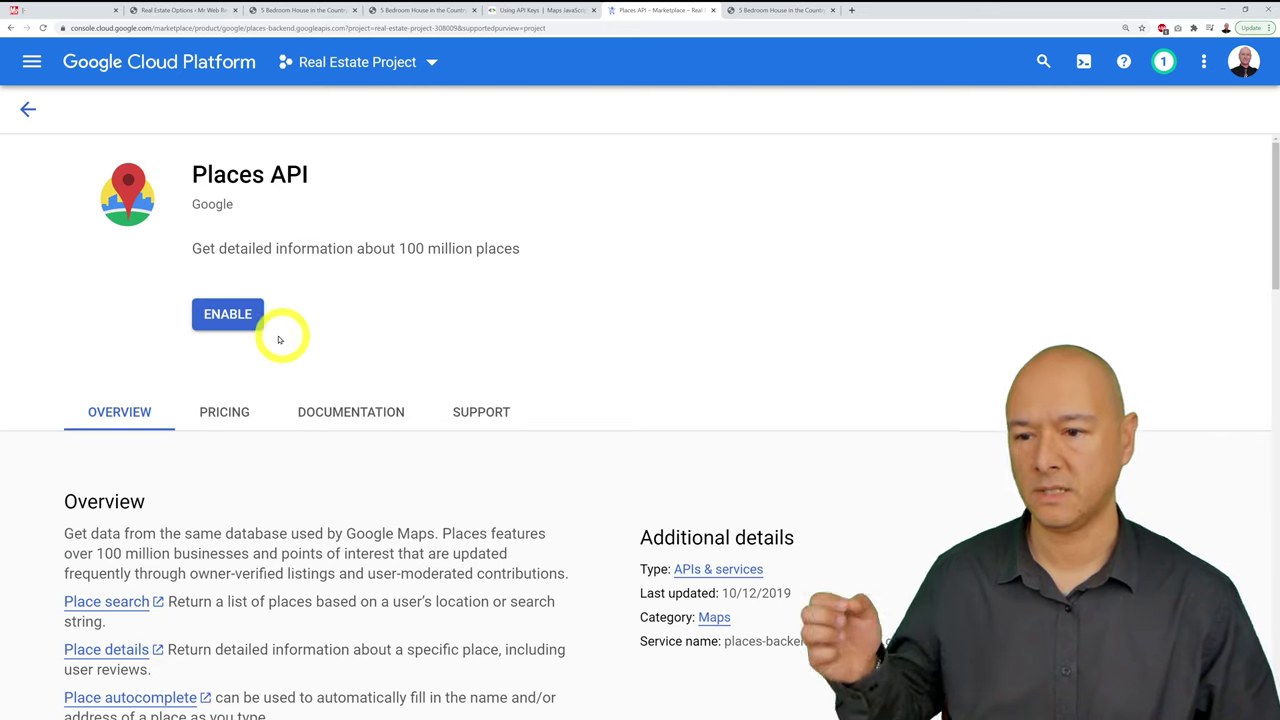
click(225, 318)
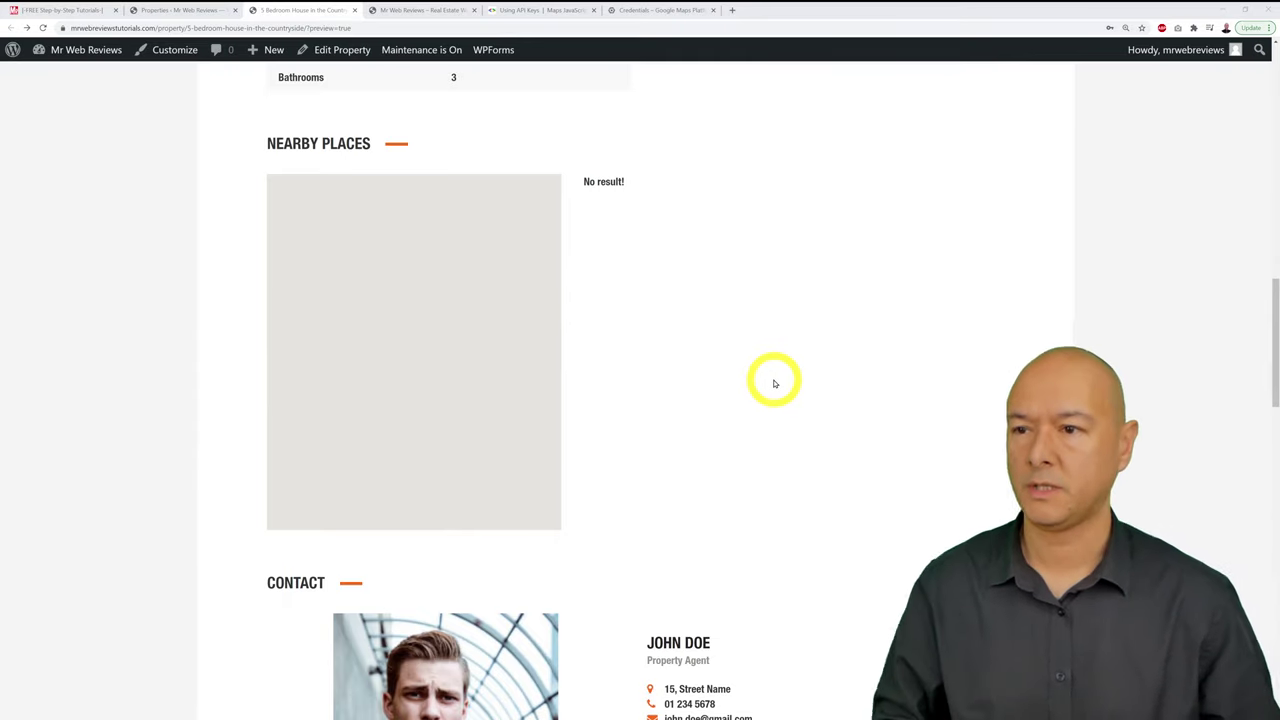
Step: Reload the property page to confirm Nearby Places loads, then return to Credentials
click(42, 28)
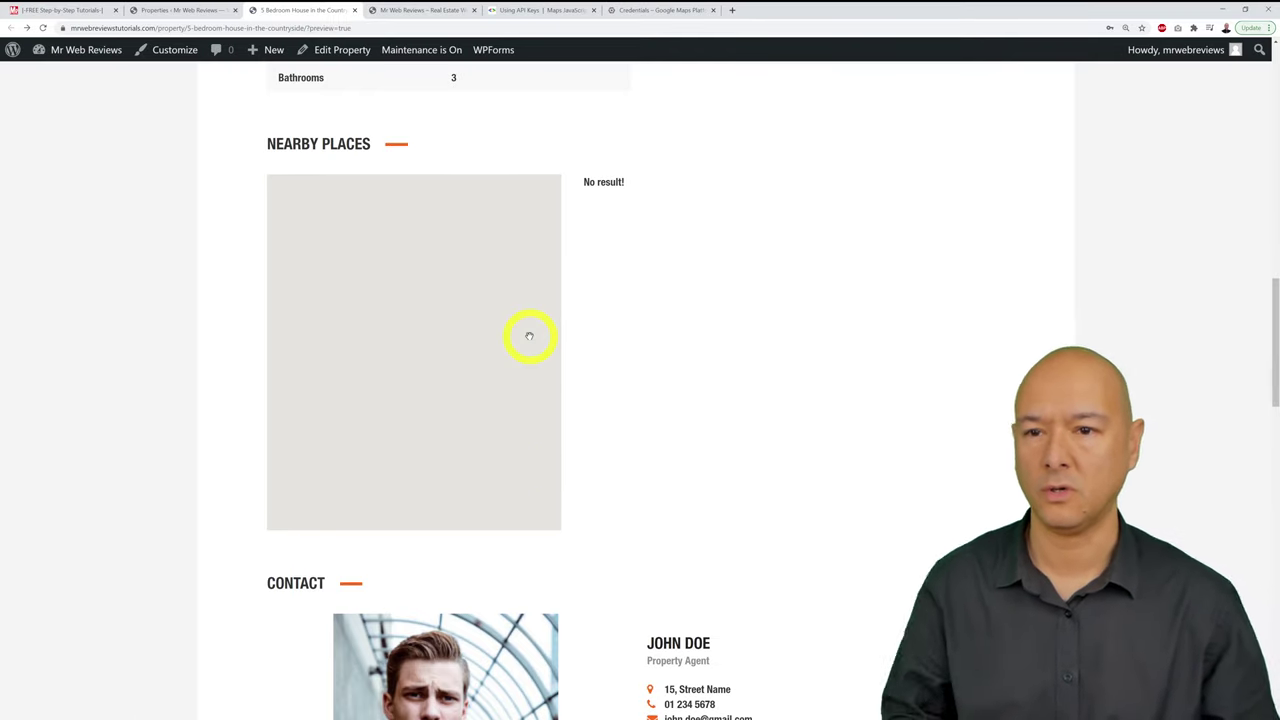
click(663, 10)
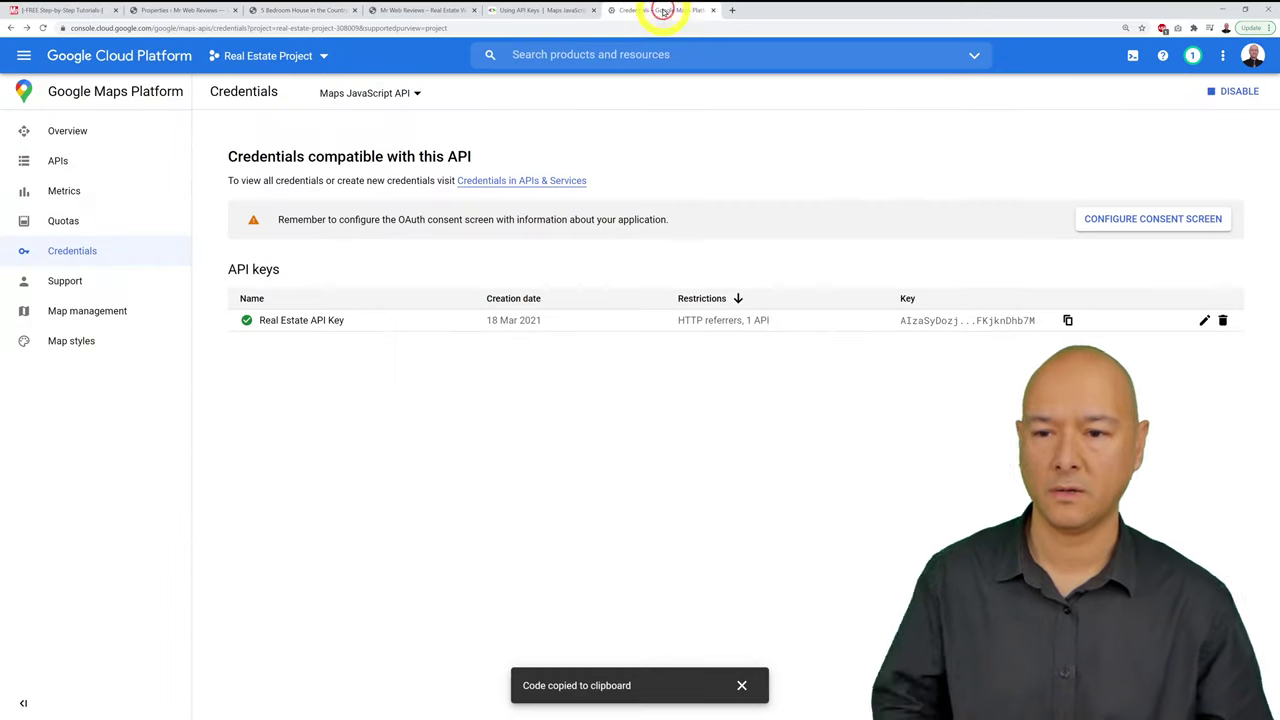
Step: Open the Real Estate API Key and review its website referrers and API restrictions
click(1206, 320)
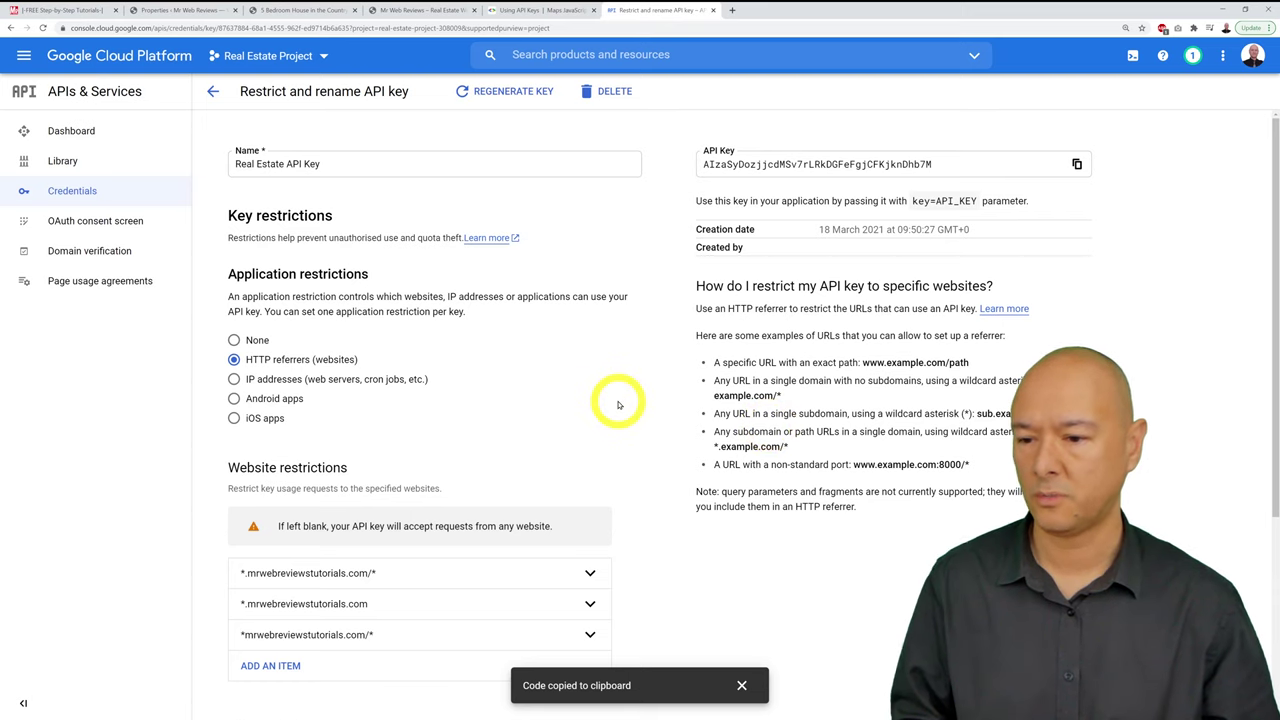
scroll(618, 405, down, 1)
scroll(640, 337, down, 3)
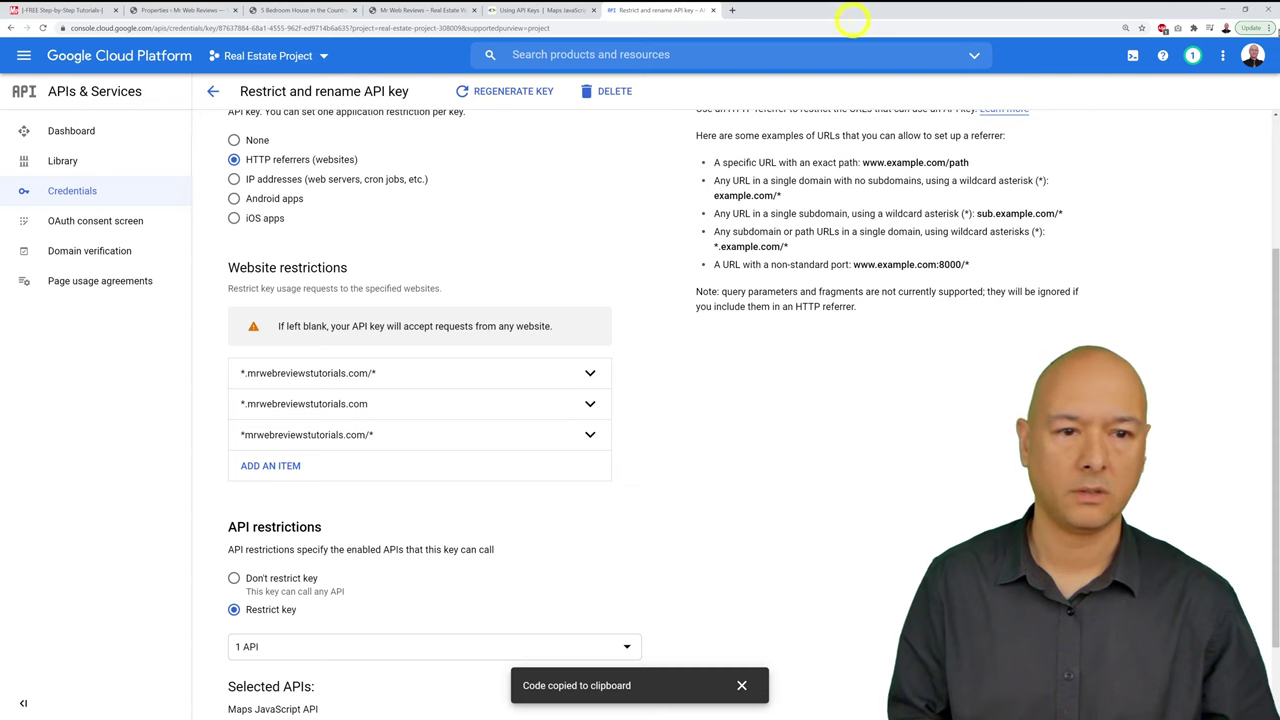
Step: Zoom the browser in twice to read the key's restrictions, then return to the website
click(1267, 27)
click(1243, 139)
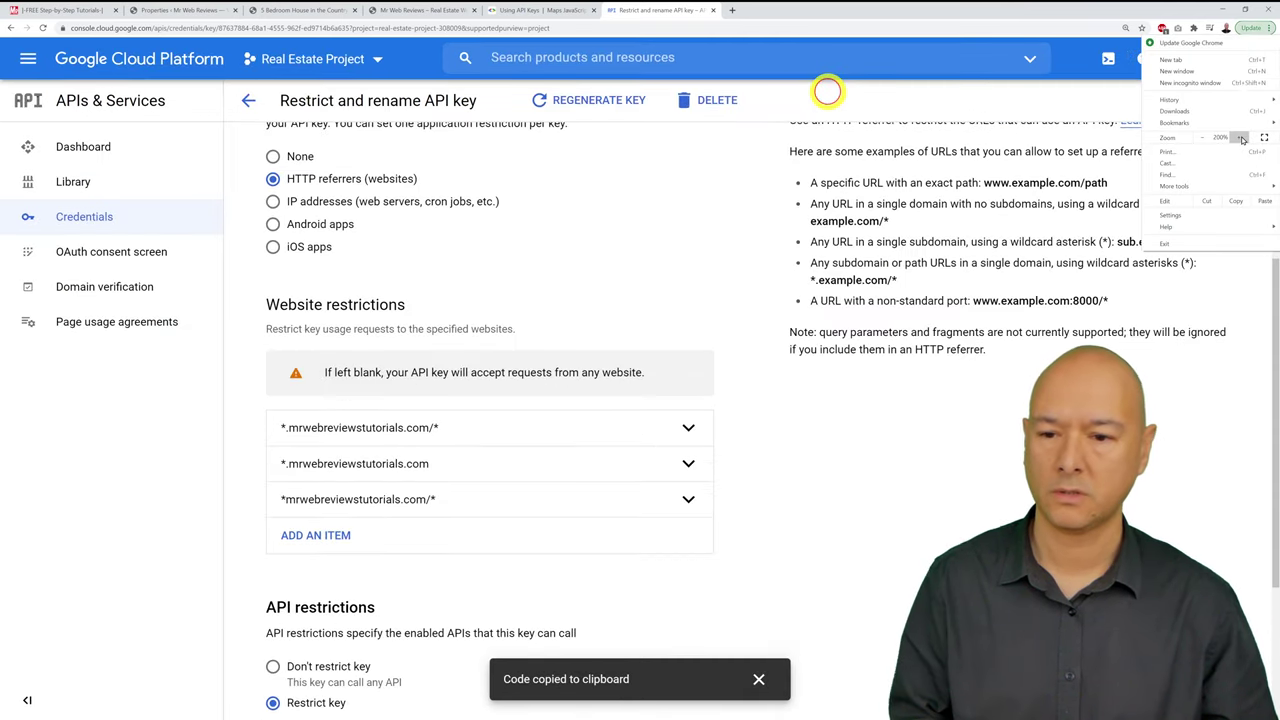
click(1243, 139)
click(966, 531)
scroll(966, 531, down, 4)
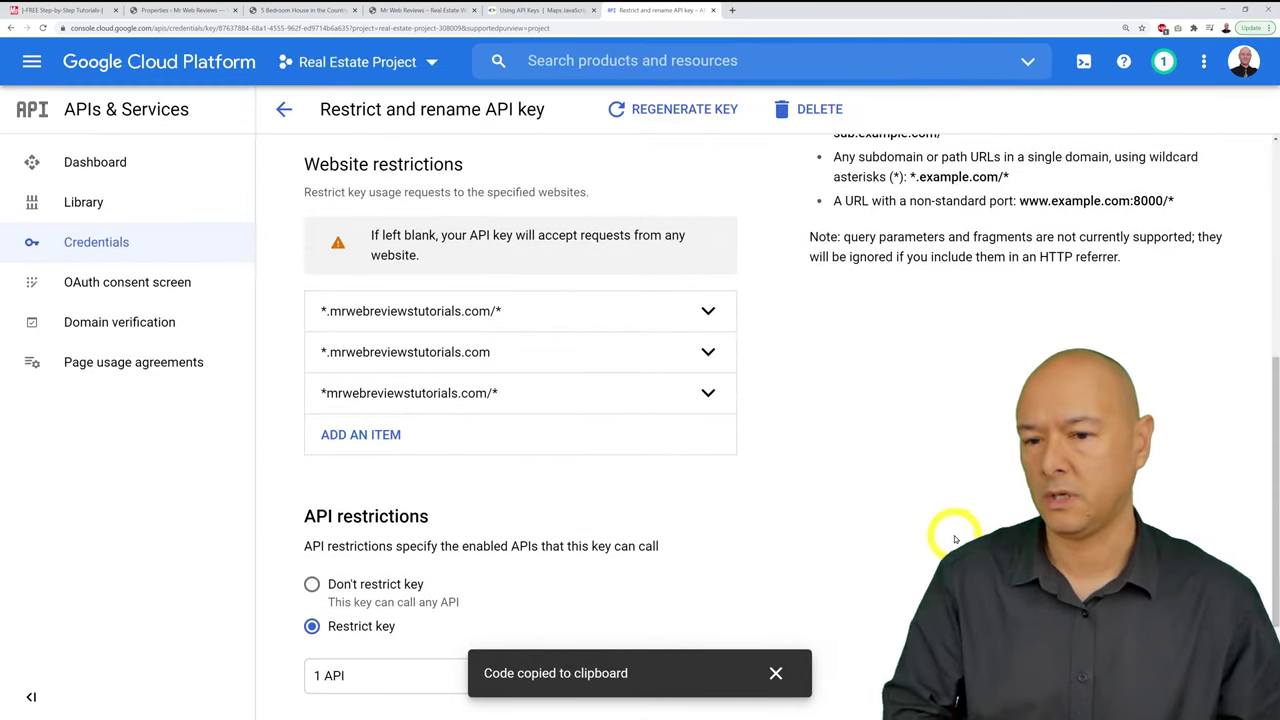
scroll(951, 531, down, 1)
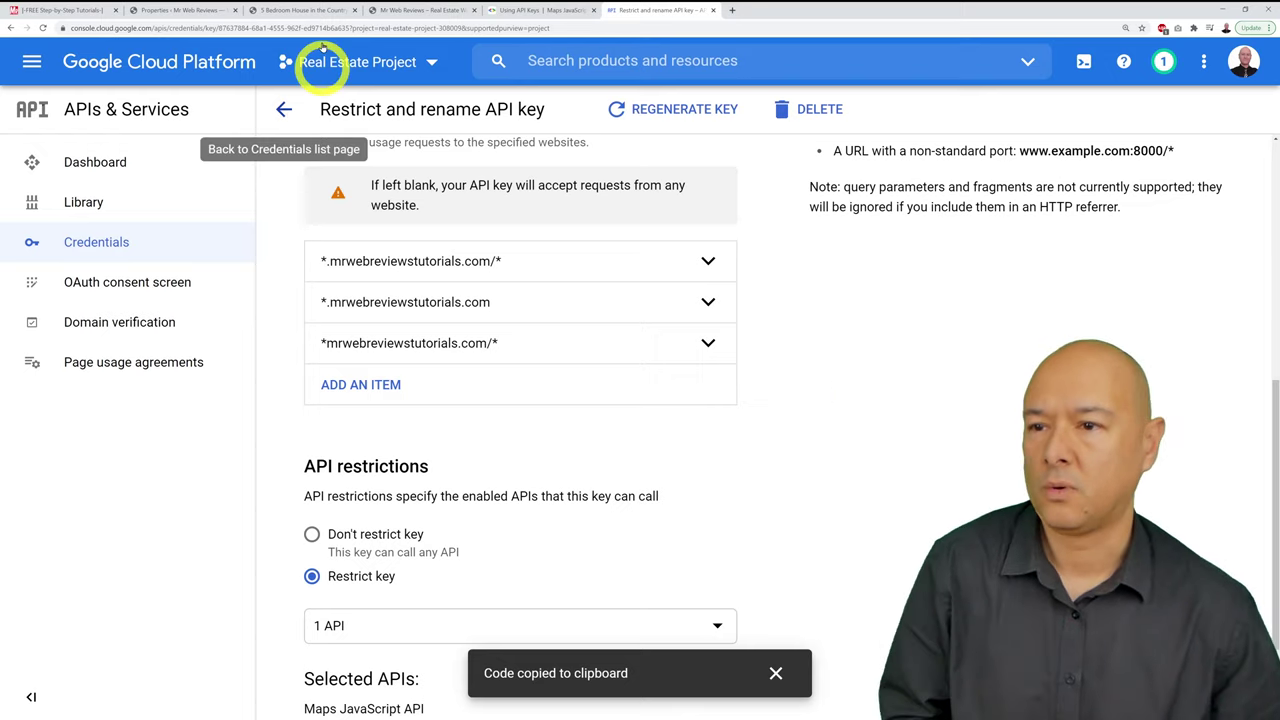
click(397, 12)
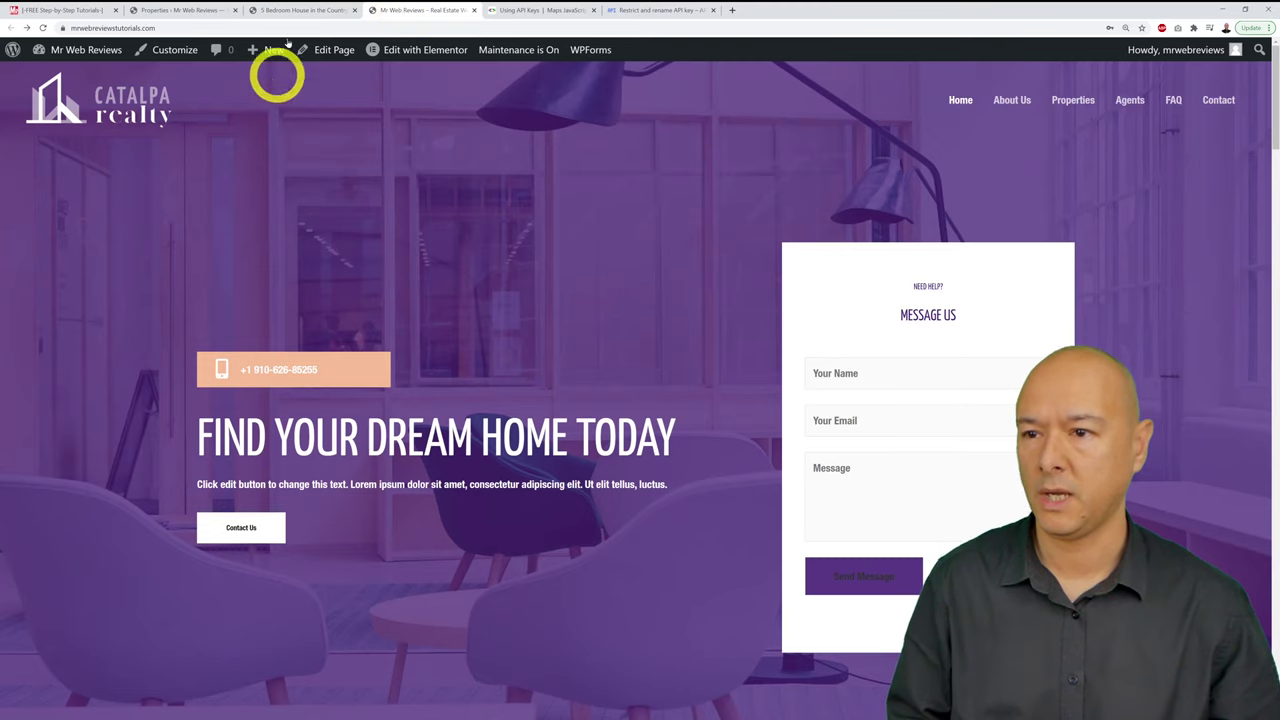
Step: Edit the 5 Bedroom House in the Countryside listing and show its Location tab
click(303, 10)
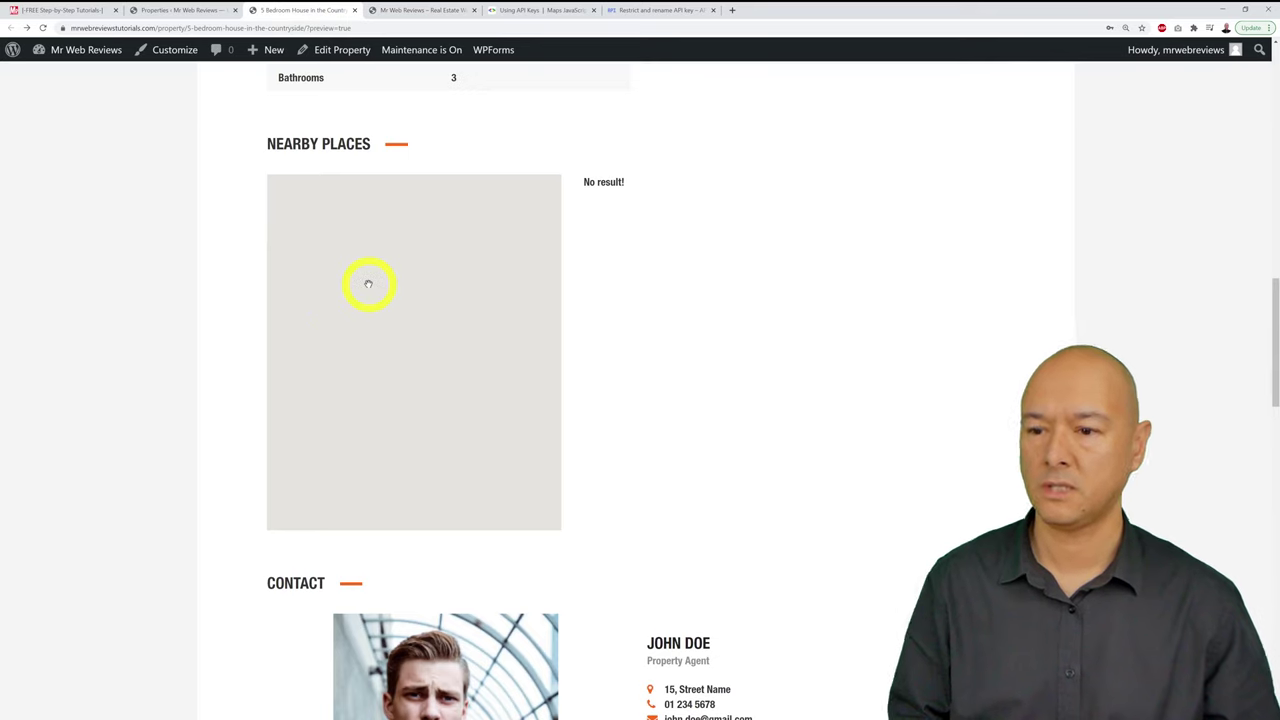
click(190, 12)
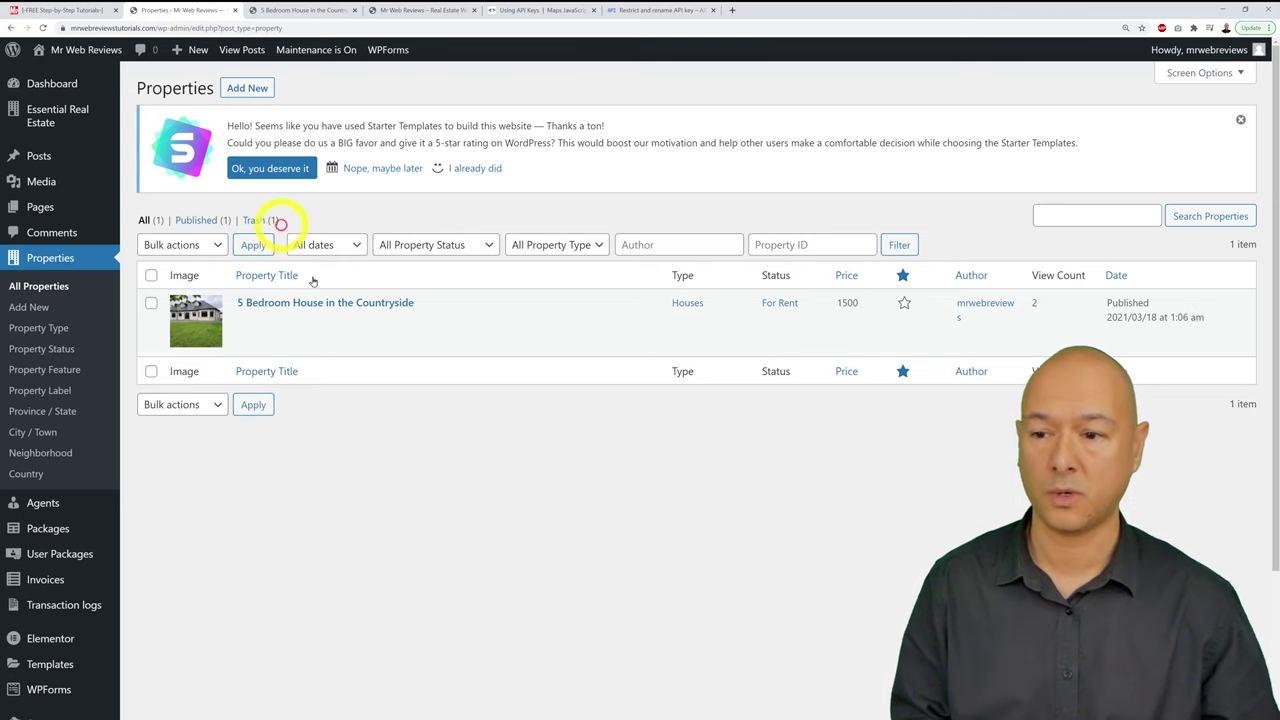
click(368, 303)
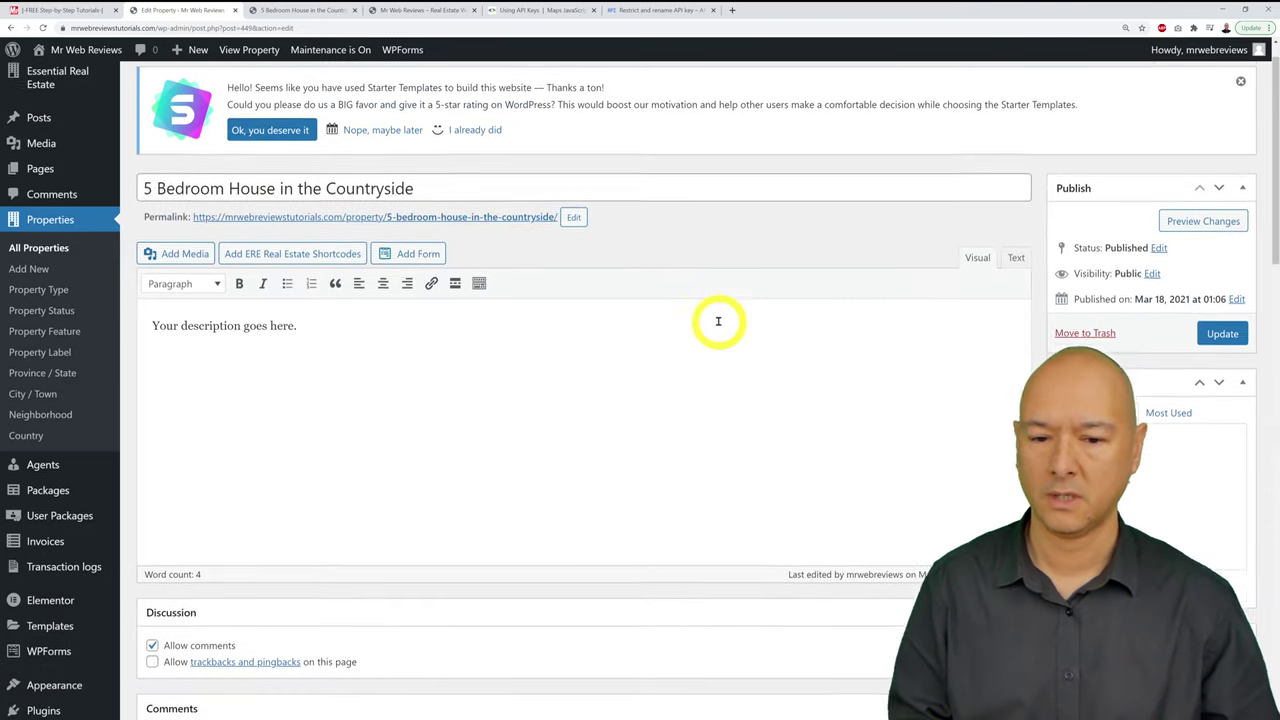
scroll(716, 322, down, 3)
scroll(718, 325, down, 1)
scroll(718, 325, up, 3)
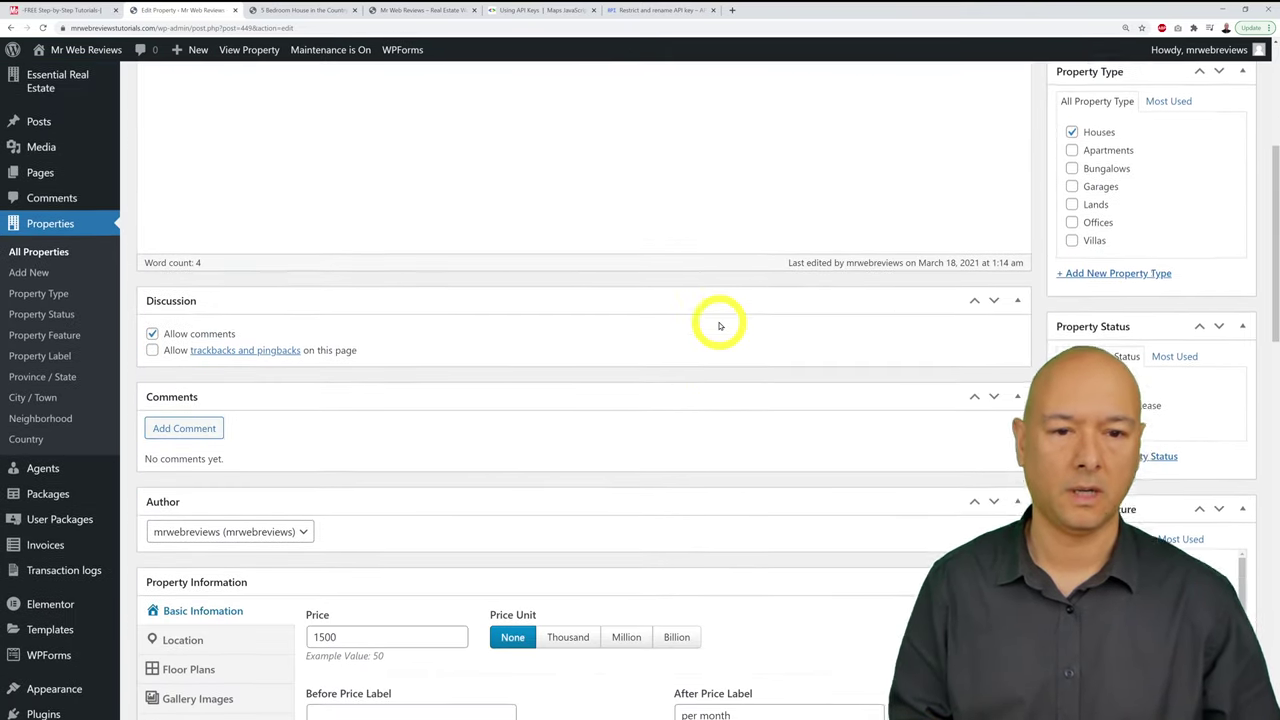
scroll(718, 321, down, 5)
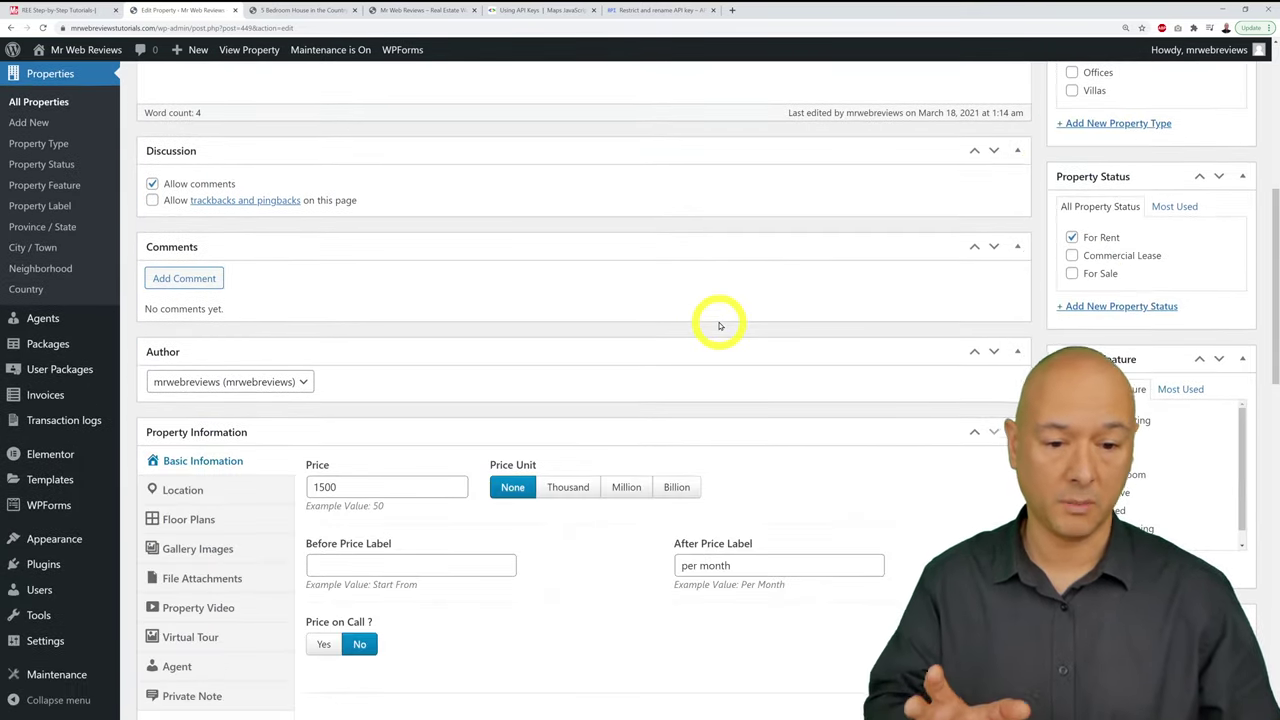
scroll(716, 324, down, 4)
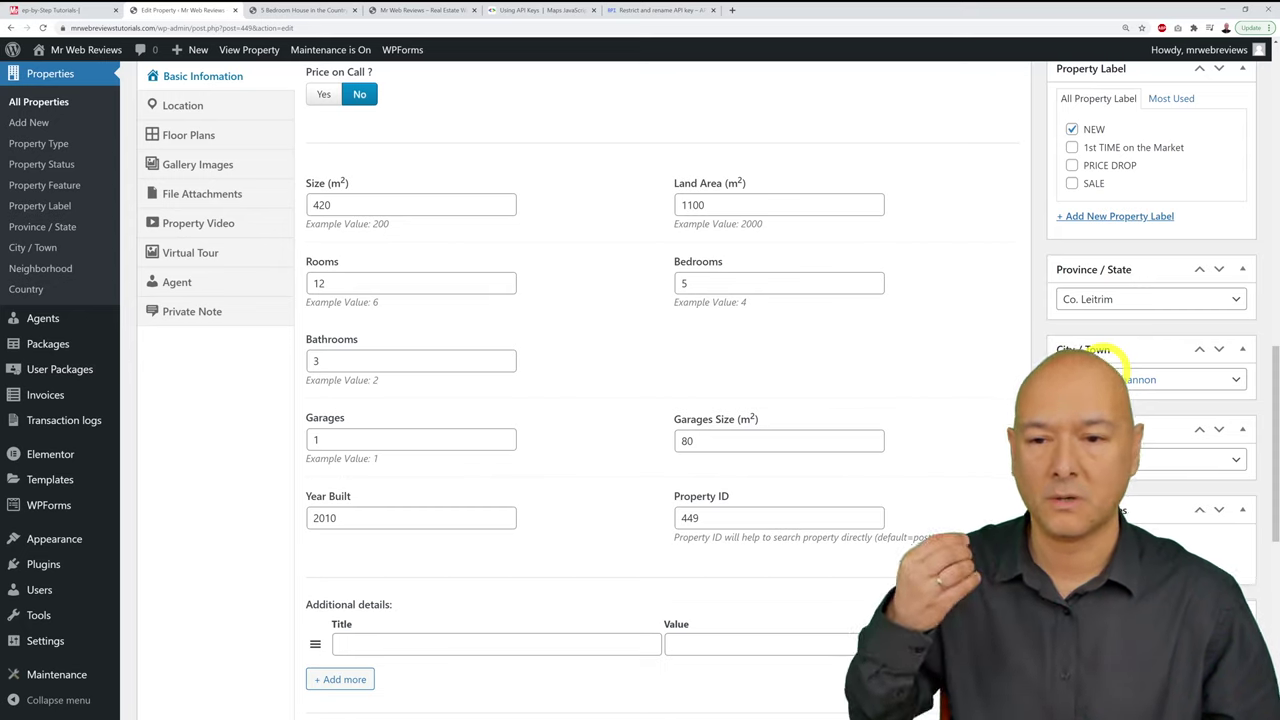
scroll(993, 380, up, 5)
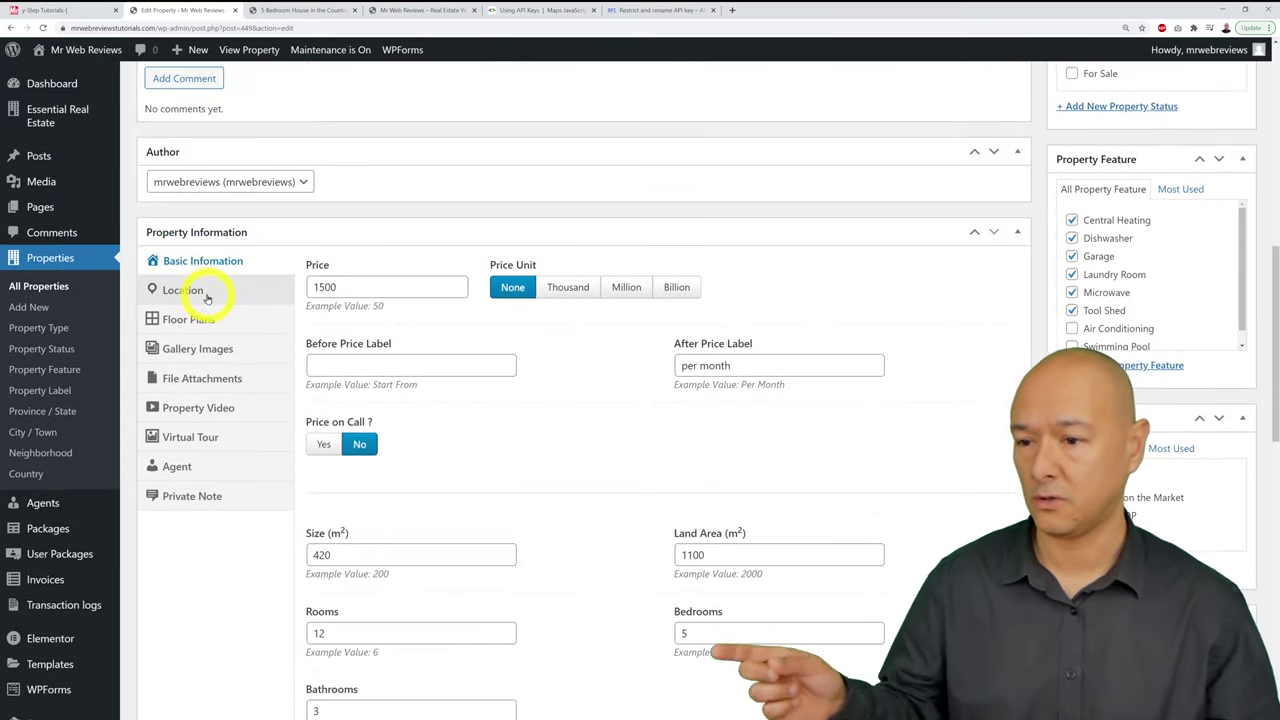
click(204, 292)
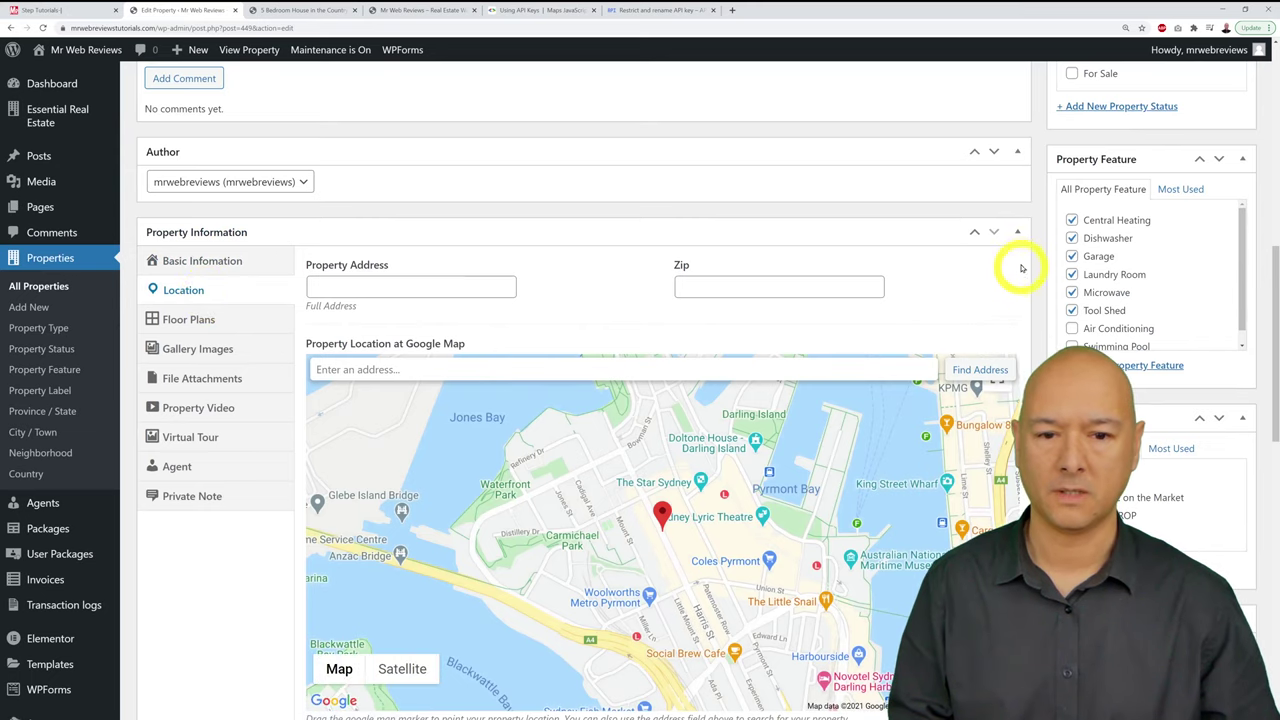
scroll(1022, 268, down, 1)
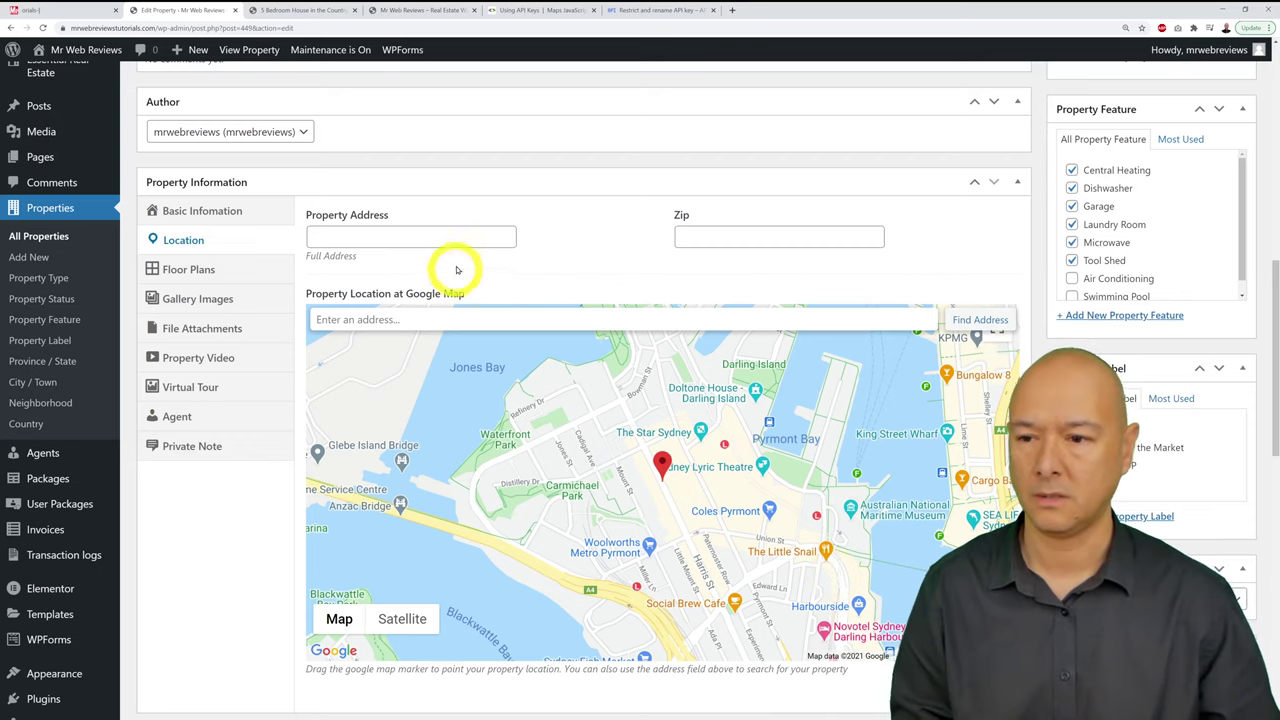
click(419, 242)
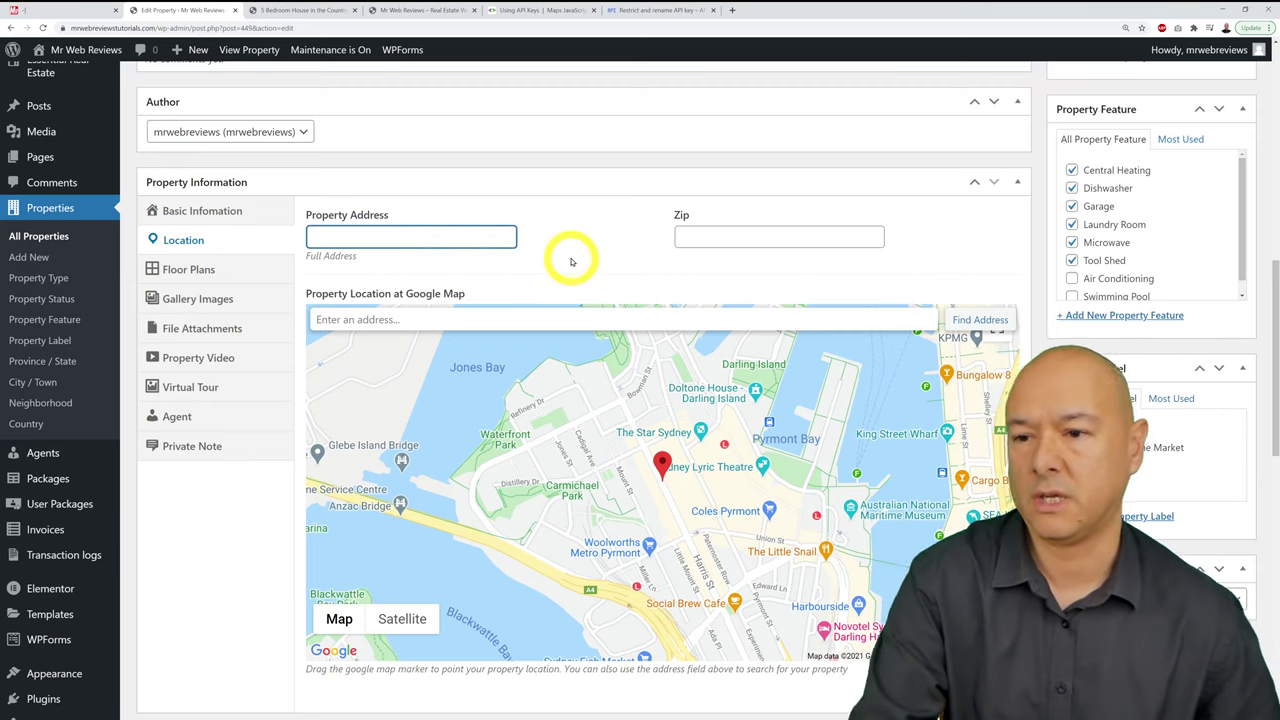
click(468, 241)
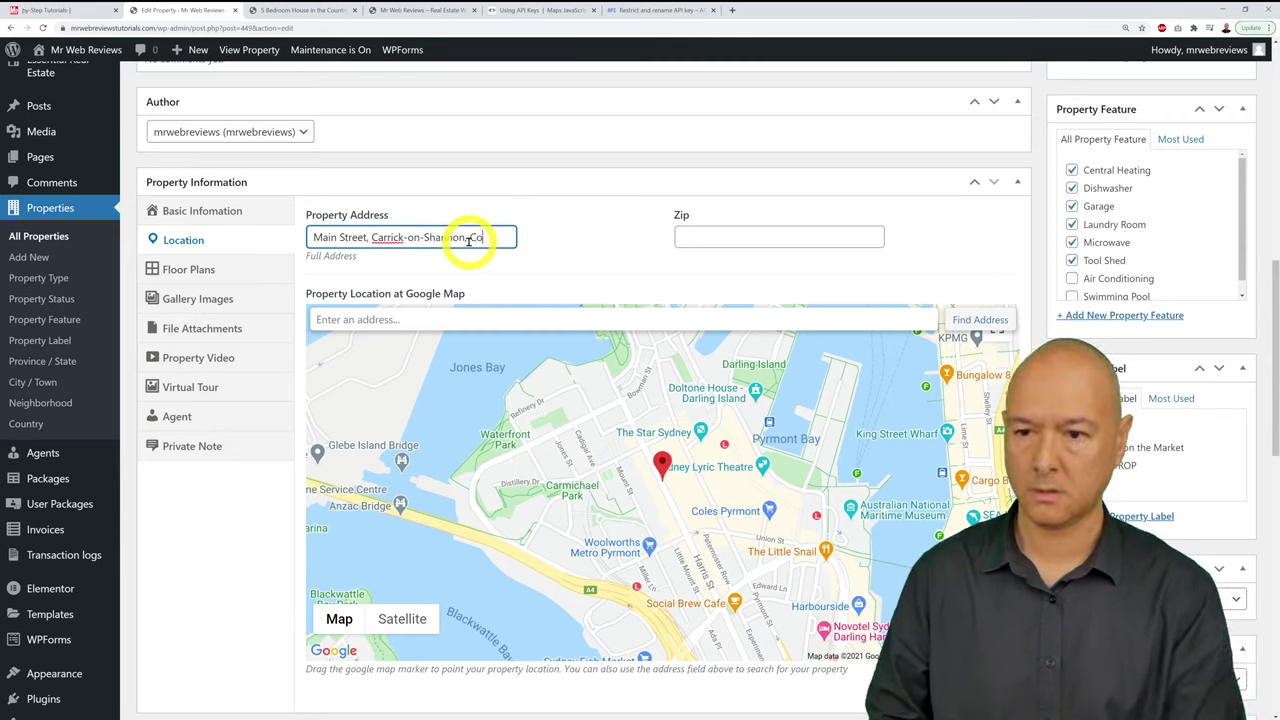
text(rim)
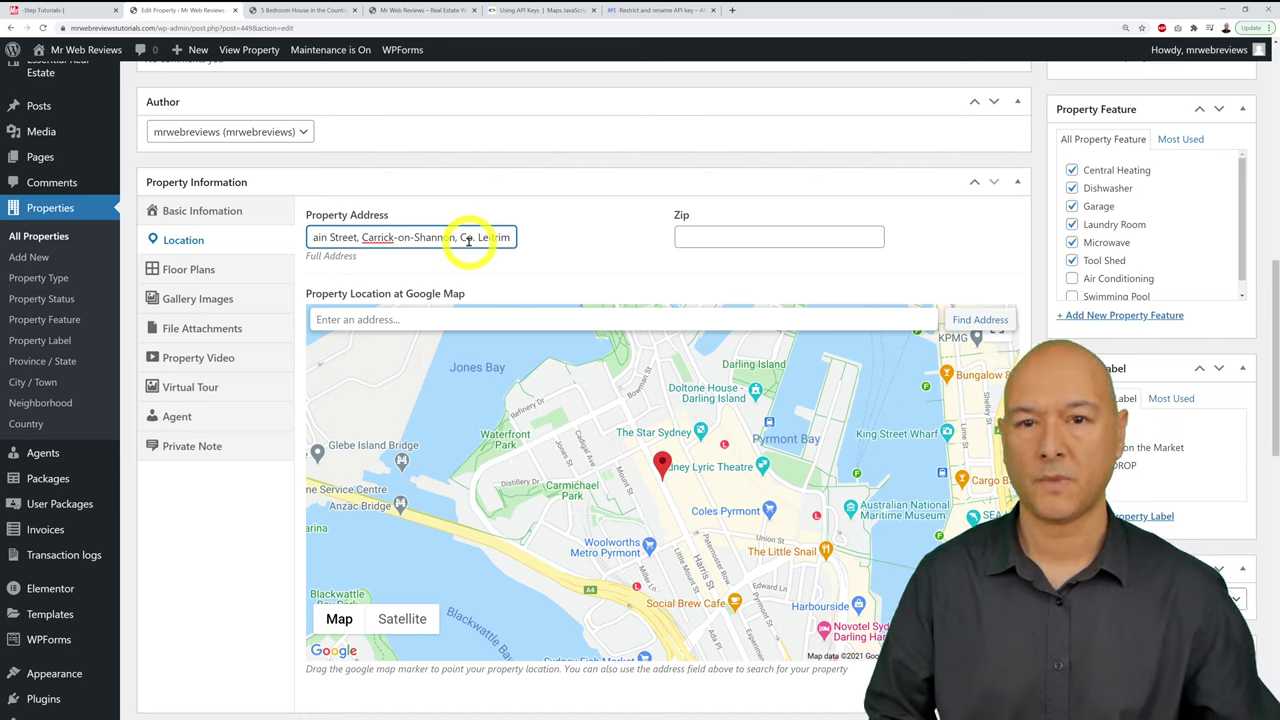
click(752, 240)
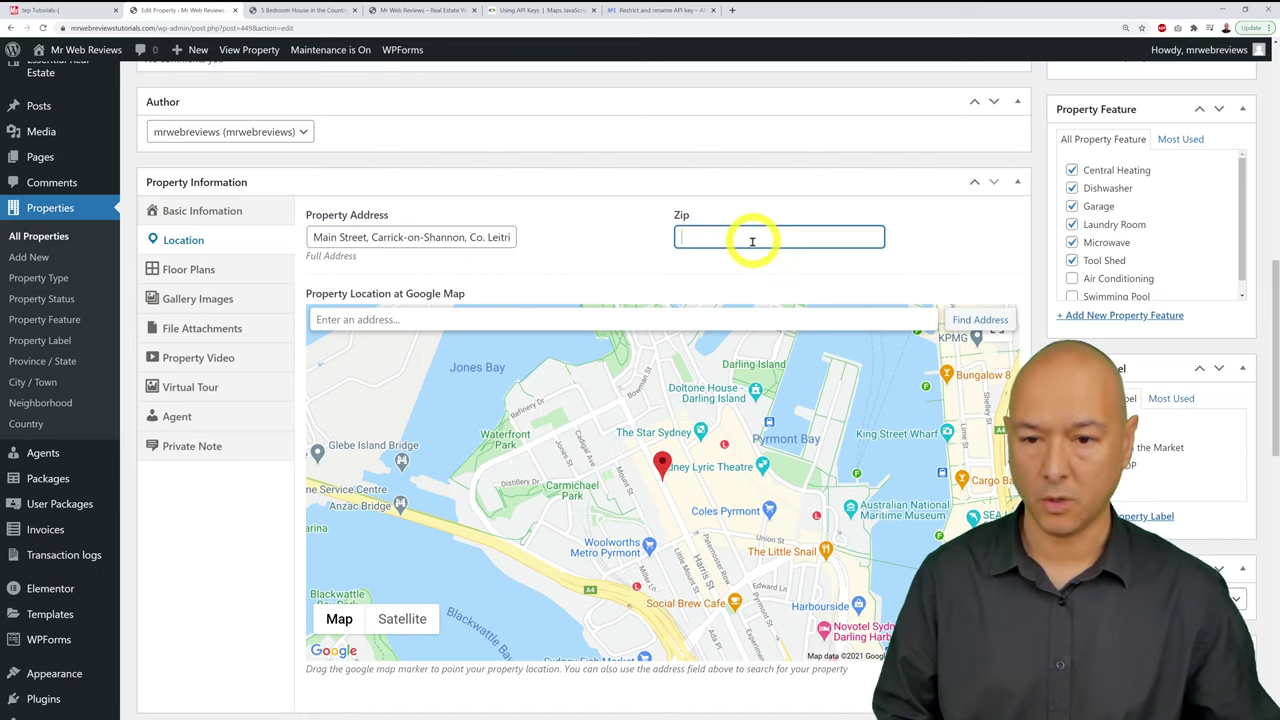
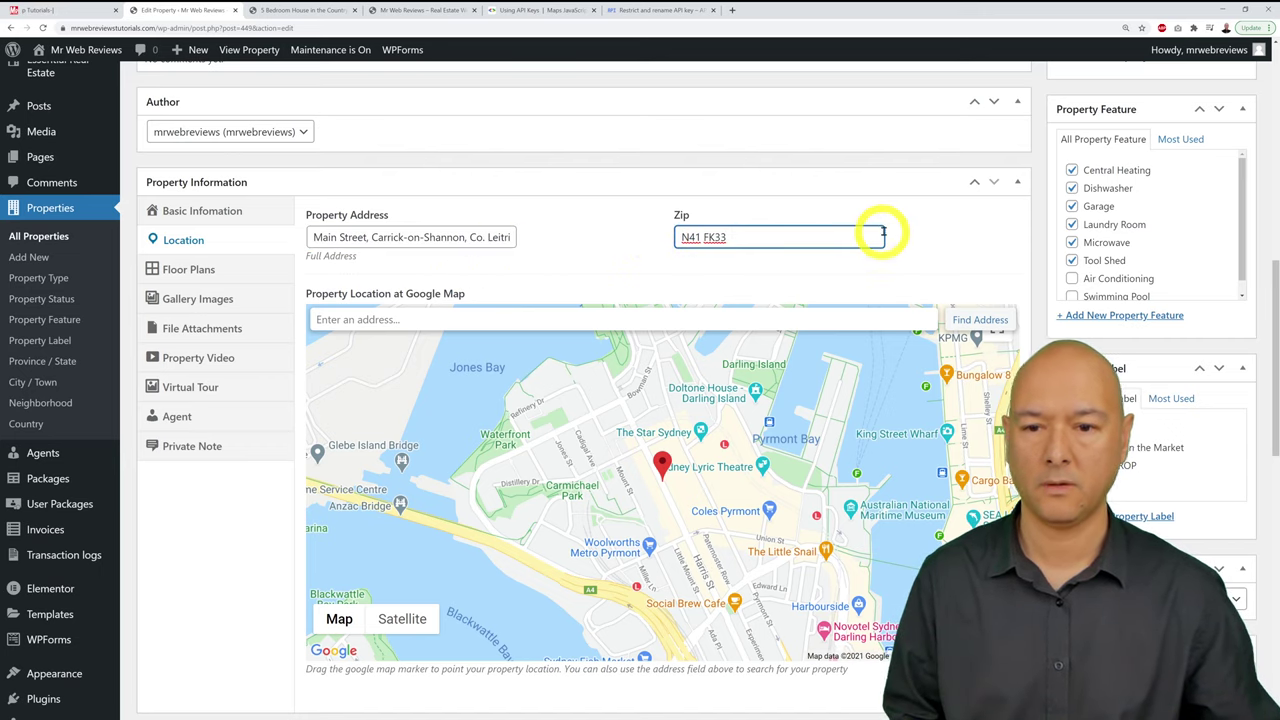
click(911, 241)
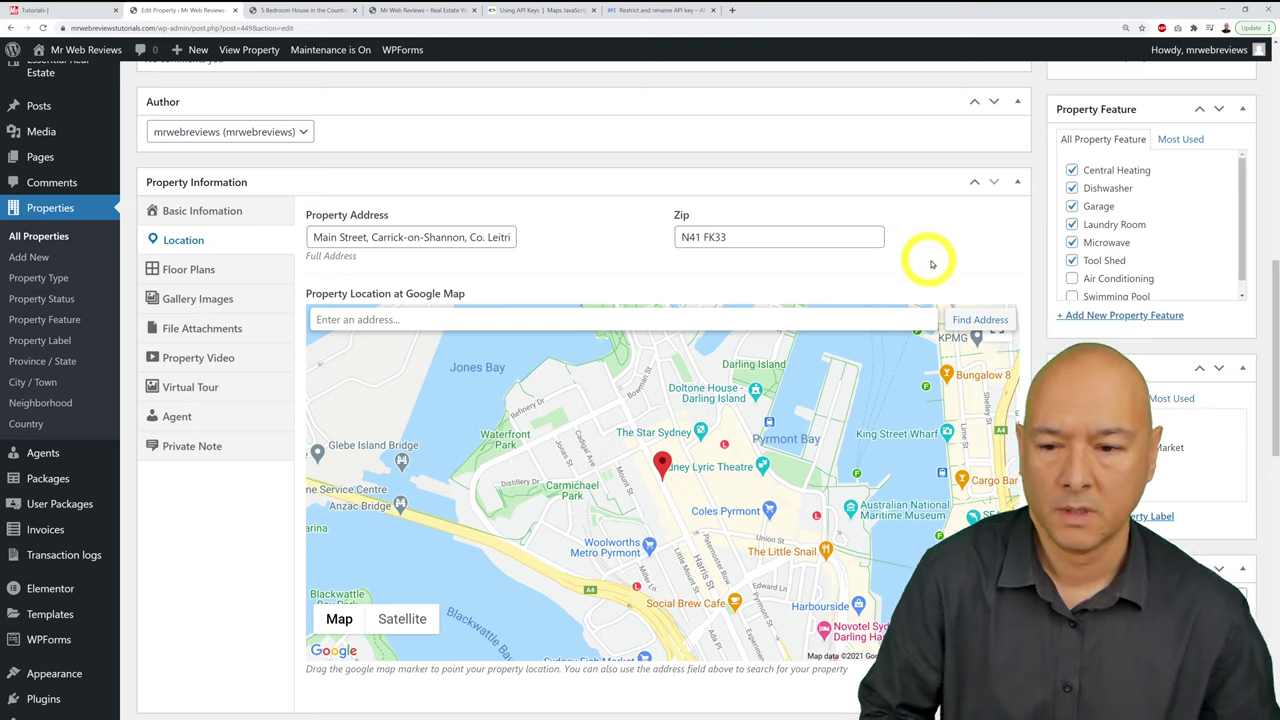
Step: Save the property listing with Update in the Publish box
scroll(959, 283, up, 2)
scroll(959, 283, up, 5)
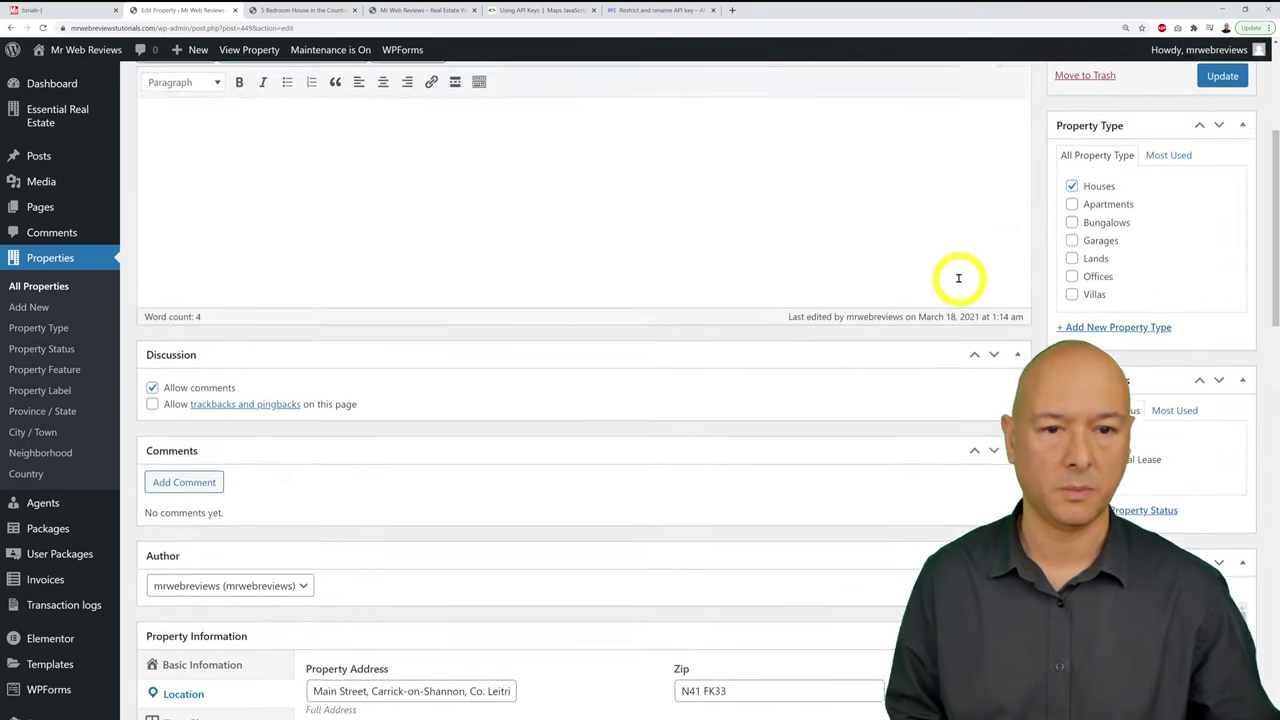
click(1224, 170)
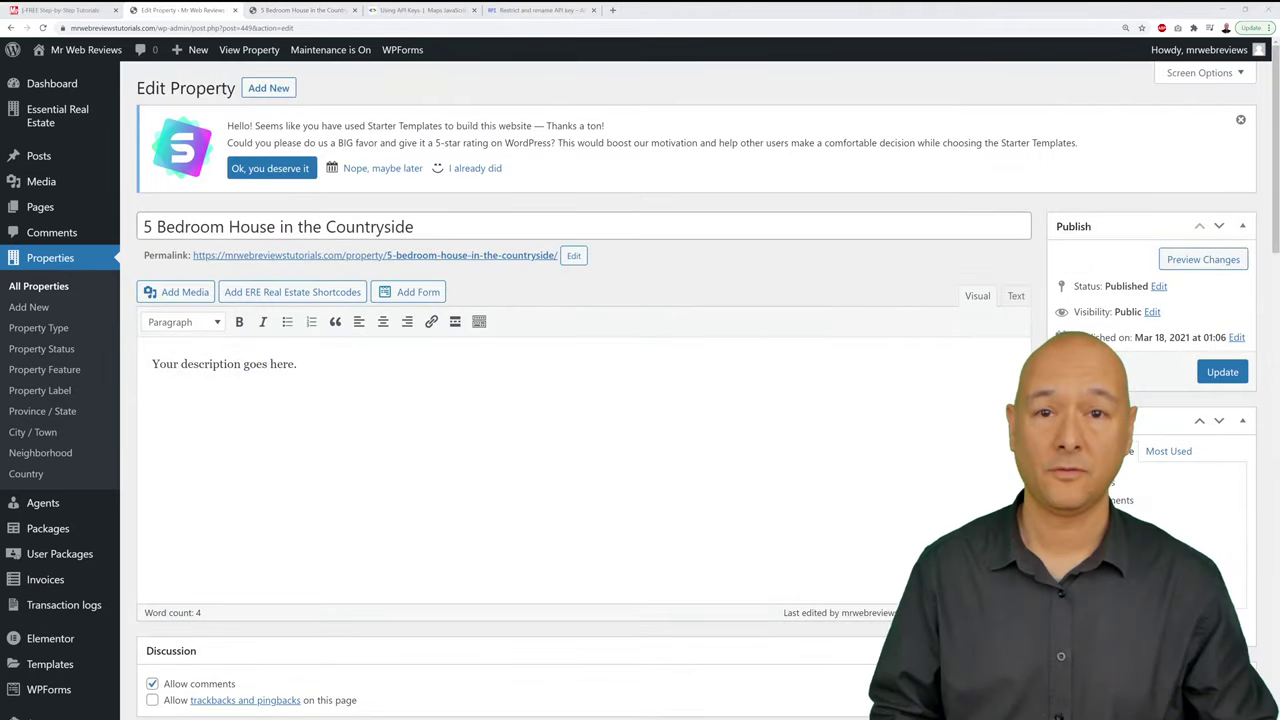
Step: Reload the live property page and open its Address location on Google Maps
click(320, 11)
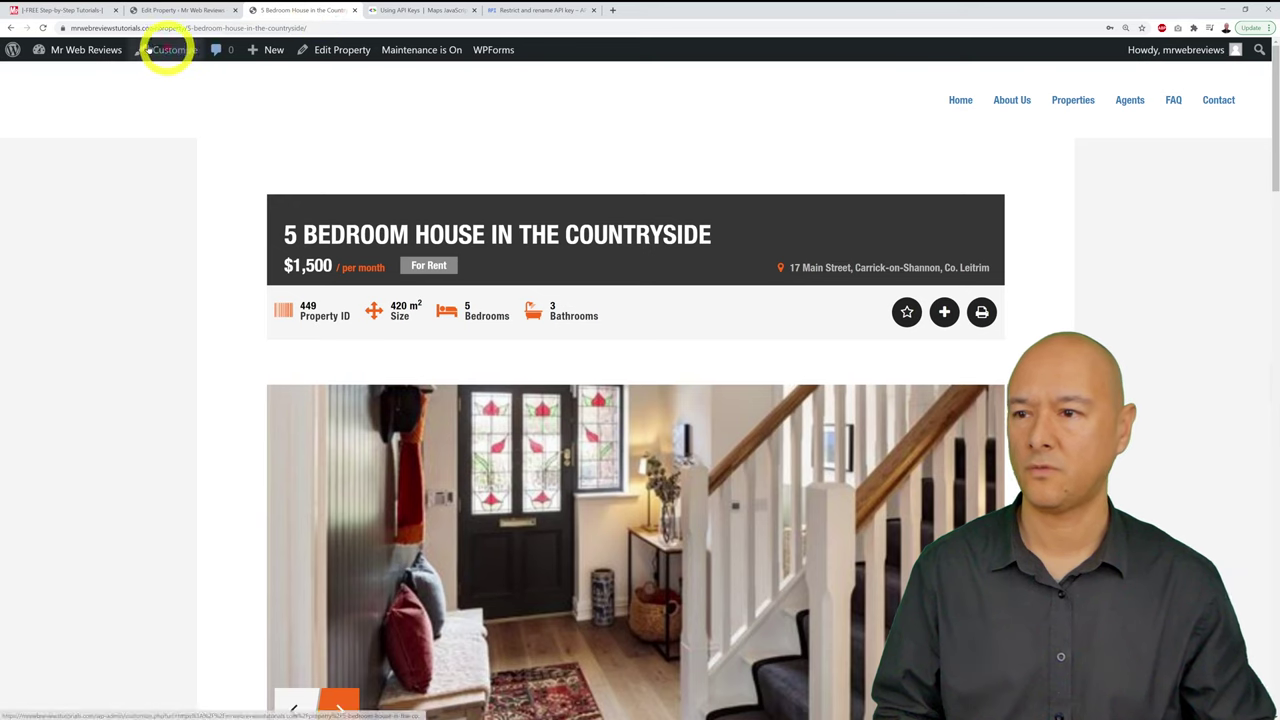
click(43, 28)
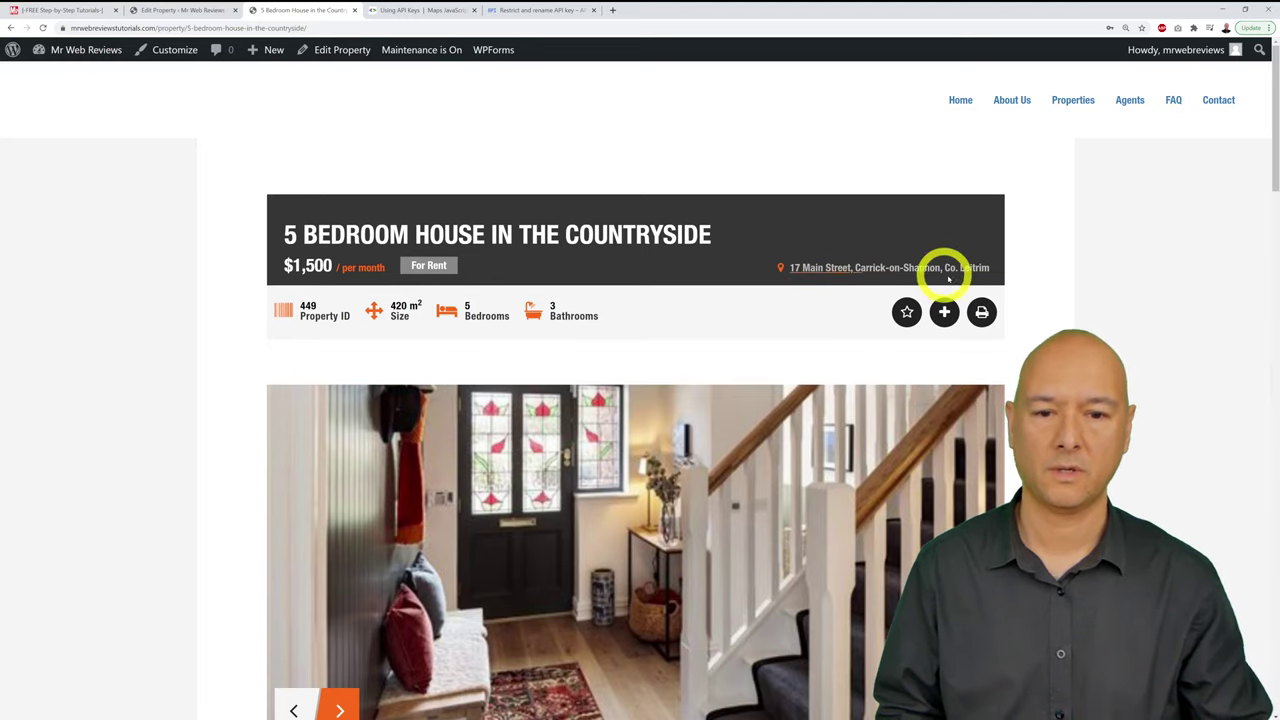
scroll(1014, 272, down, 5)
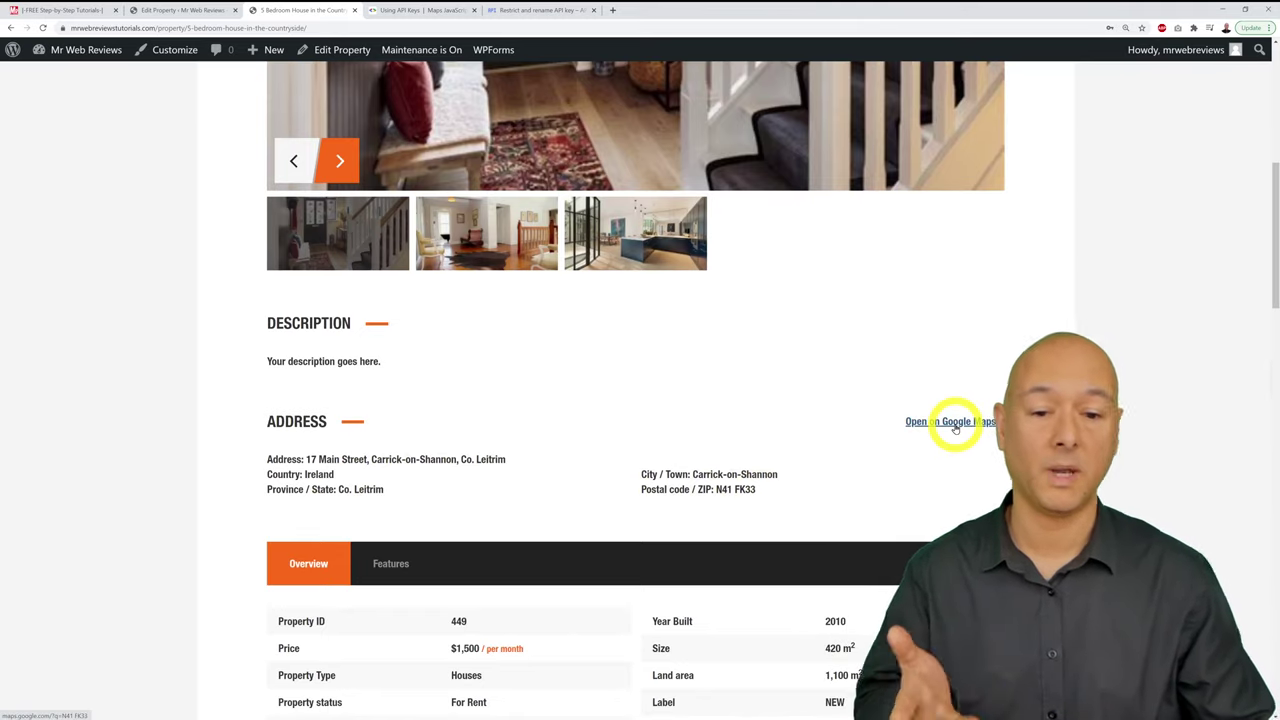
click(955, 425)
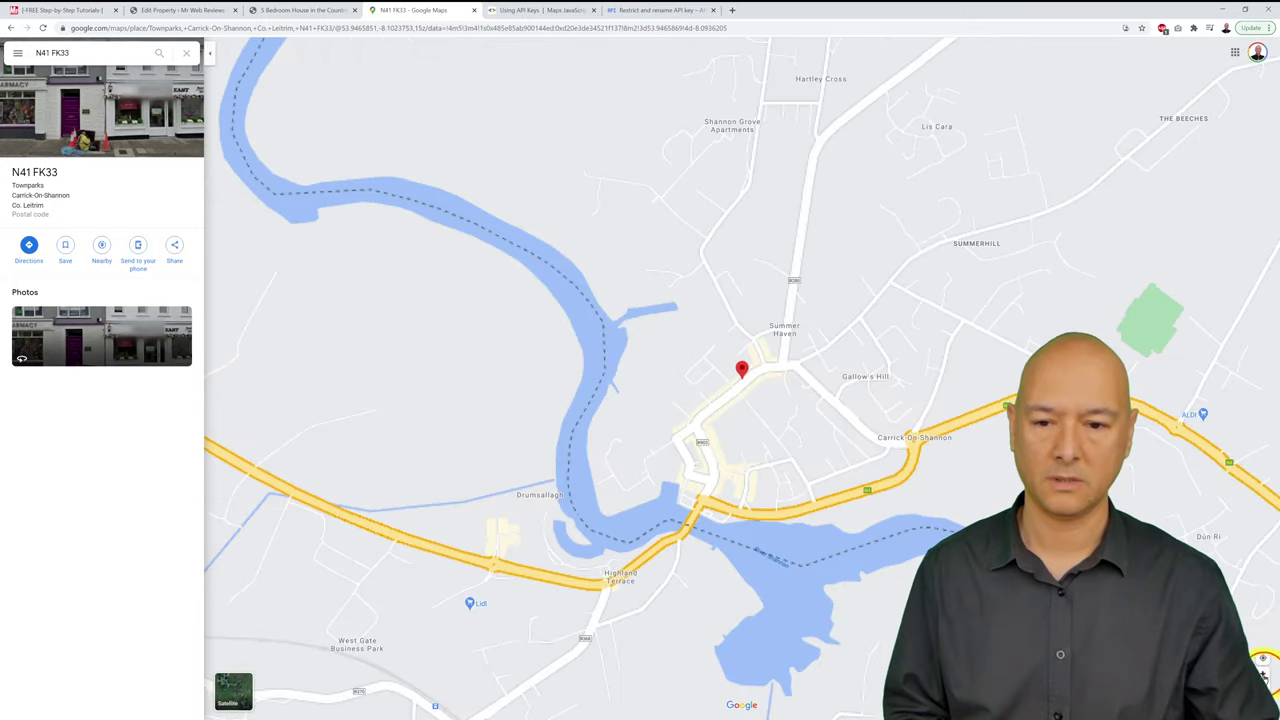
Step: Zoom in twice on the N41 FK33 pin, then close the Google Maps tab
click(1263, 658)
click(1263, 658)
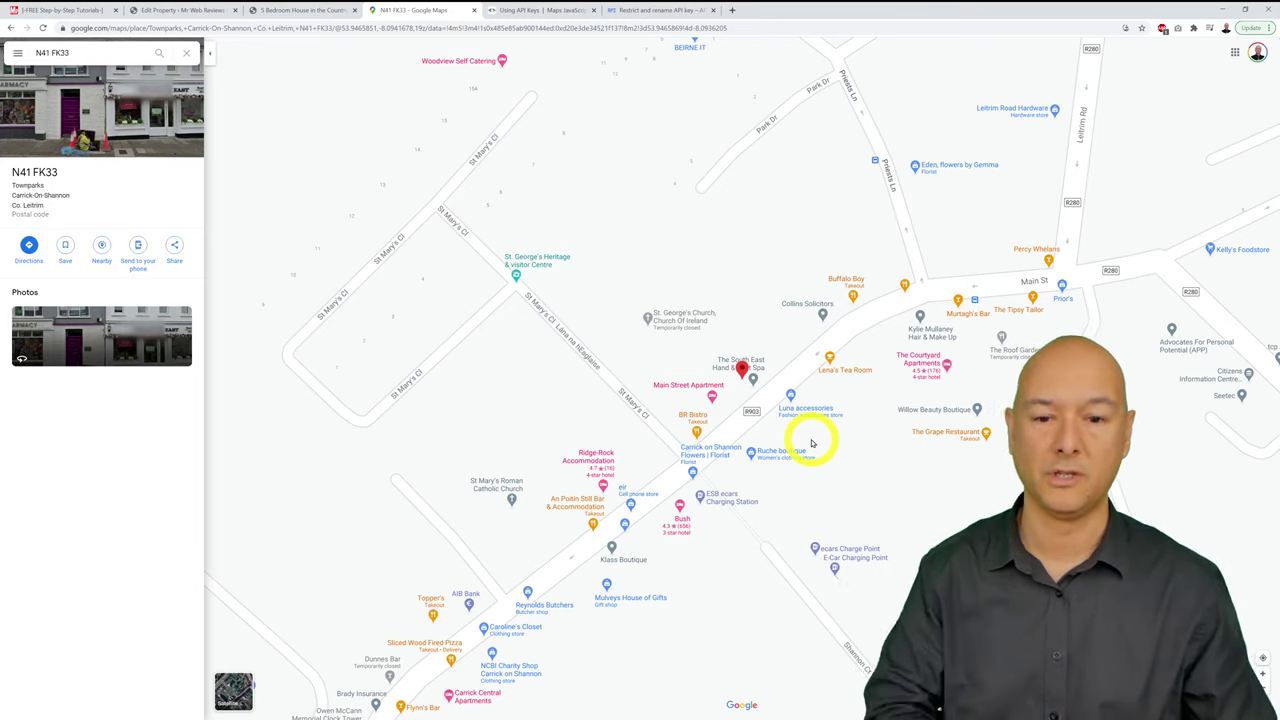
click(474, 10)
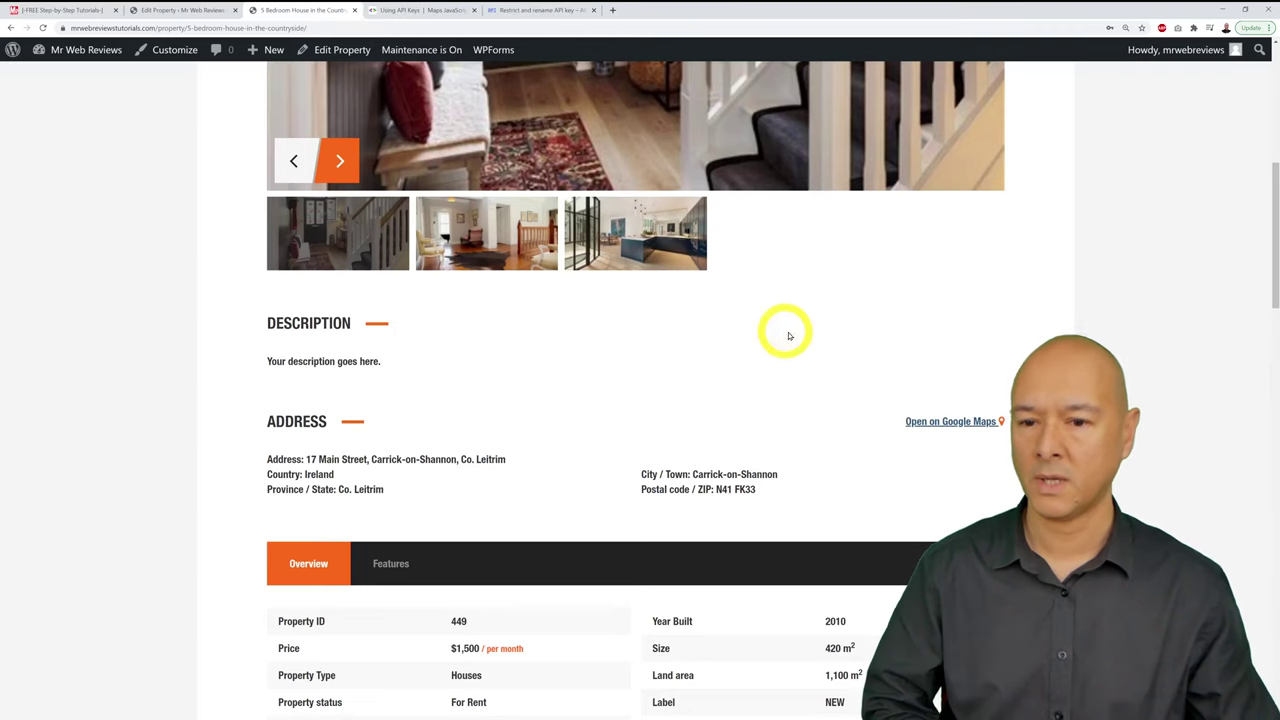
Step: Go to Properties > All Properties from the Edit Property tab
click(176, 10)
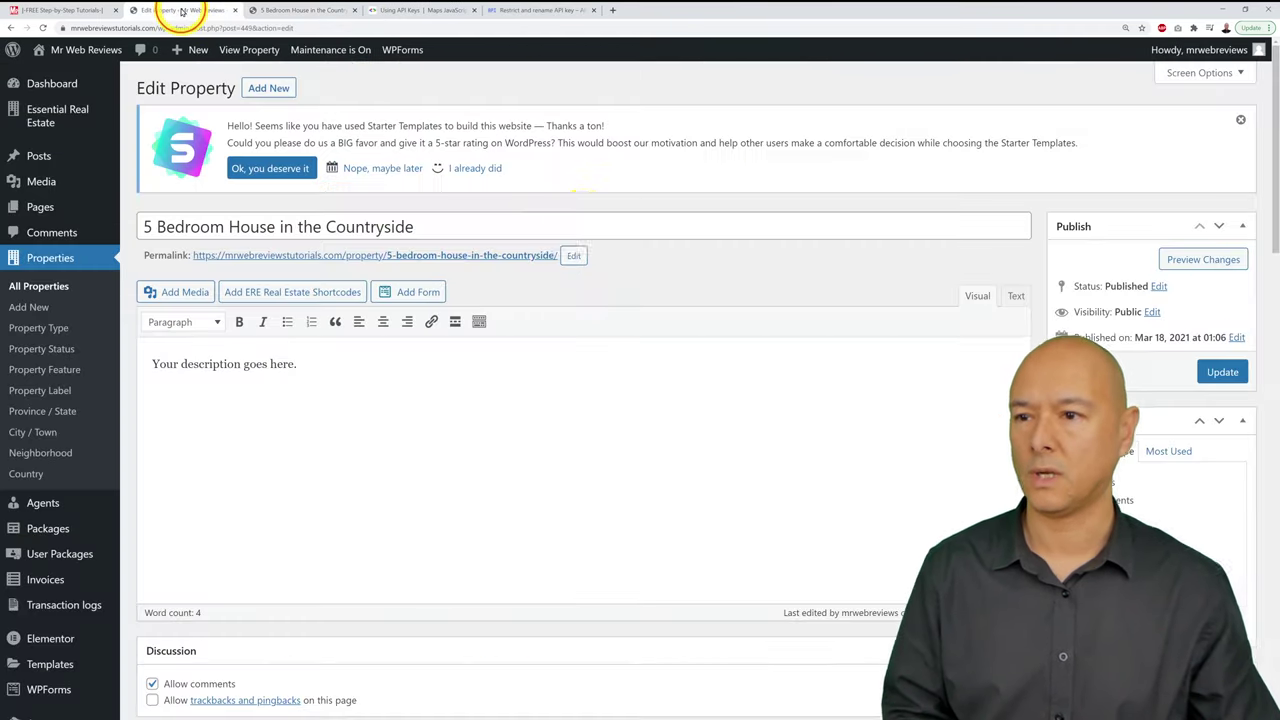
click(48, 286)
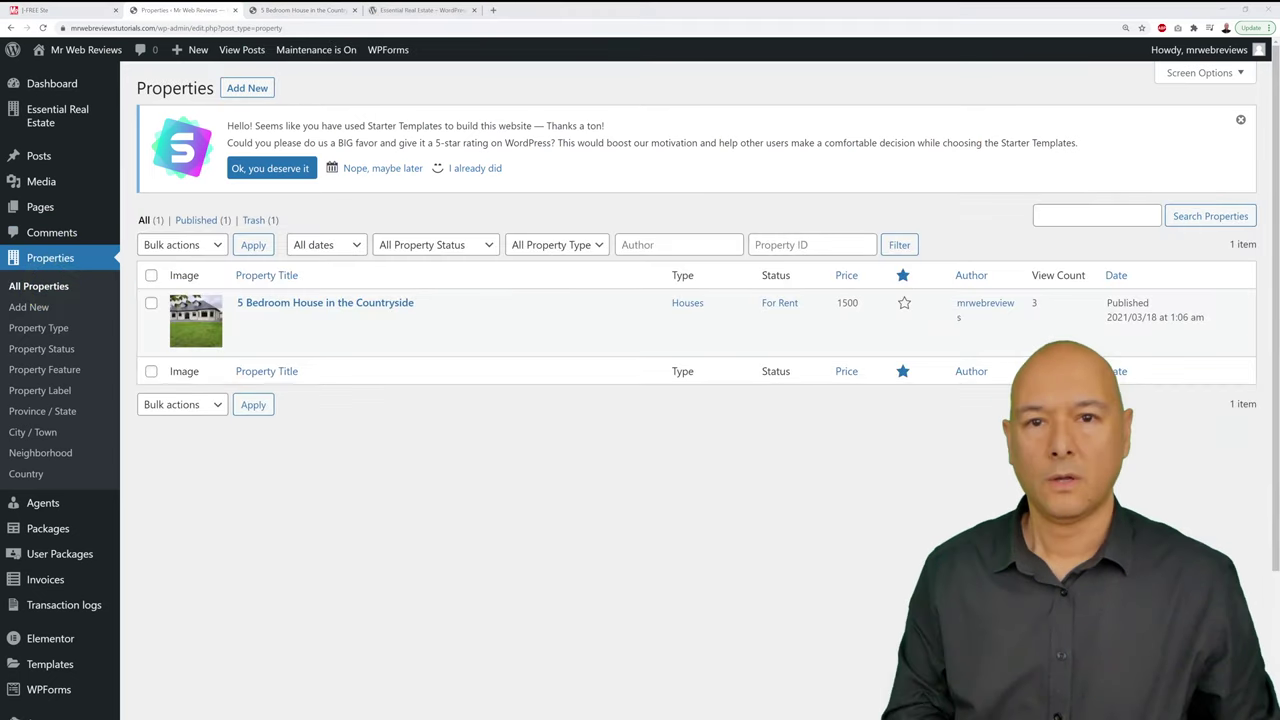
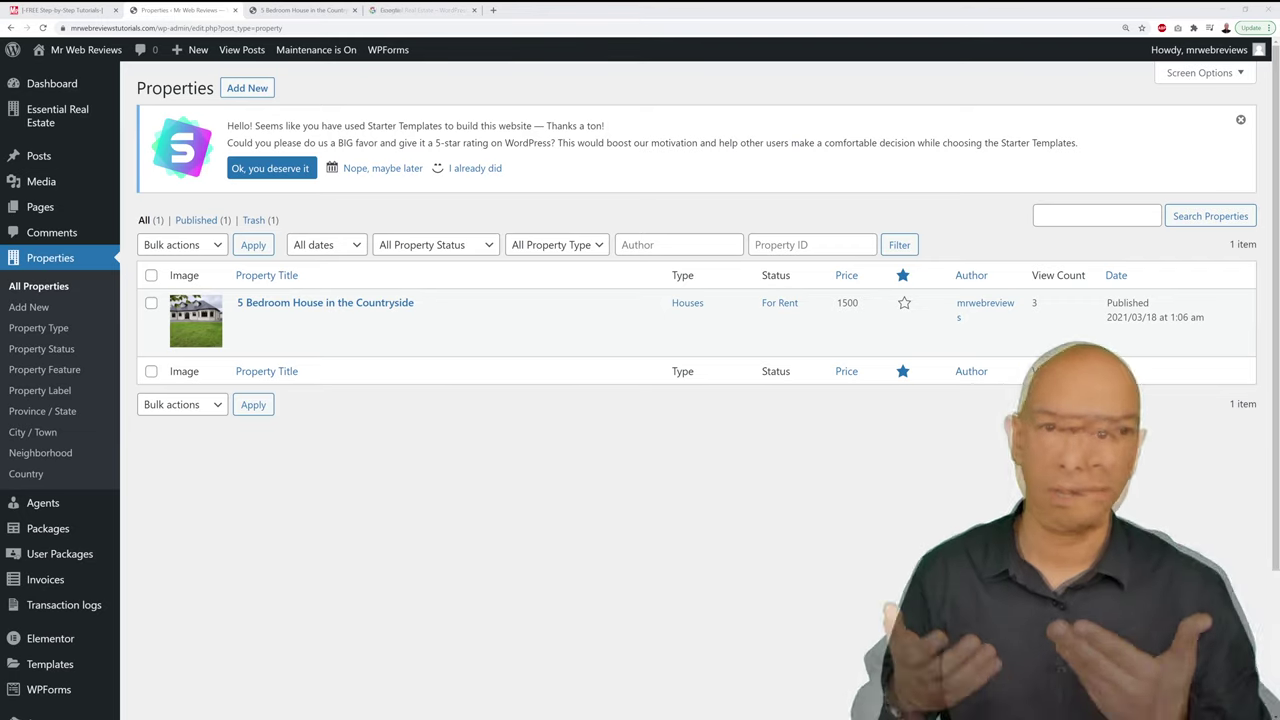
Step: Search Google for Essential Real Estate and open its WordPress.org plugin page
click(410, 12)
text(Essential Real Estate)
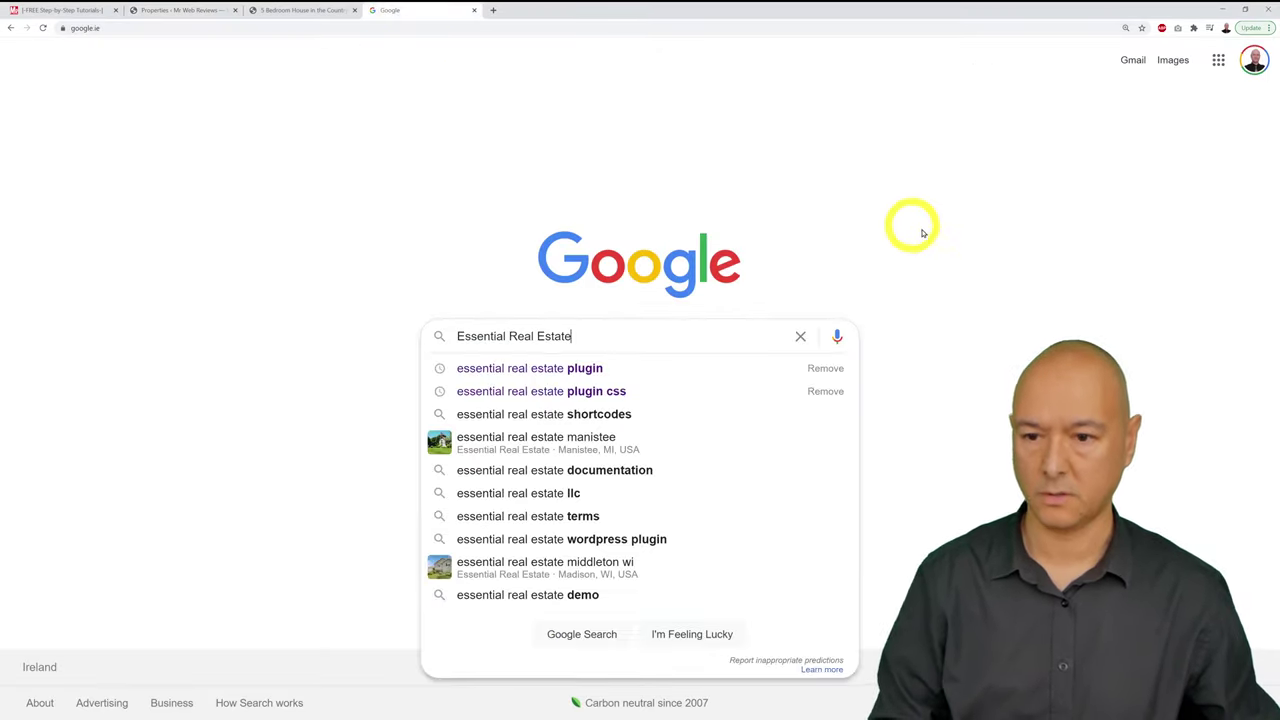
key(Return)
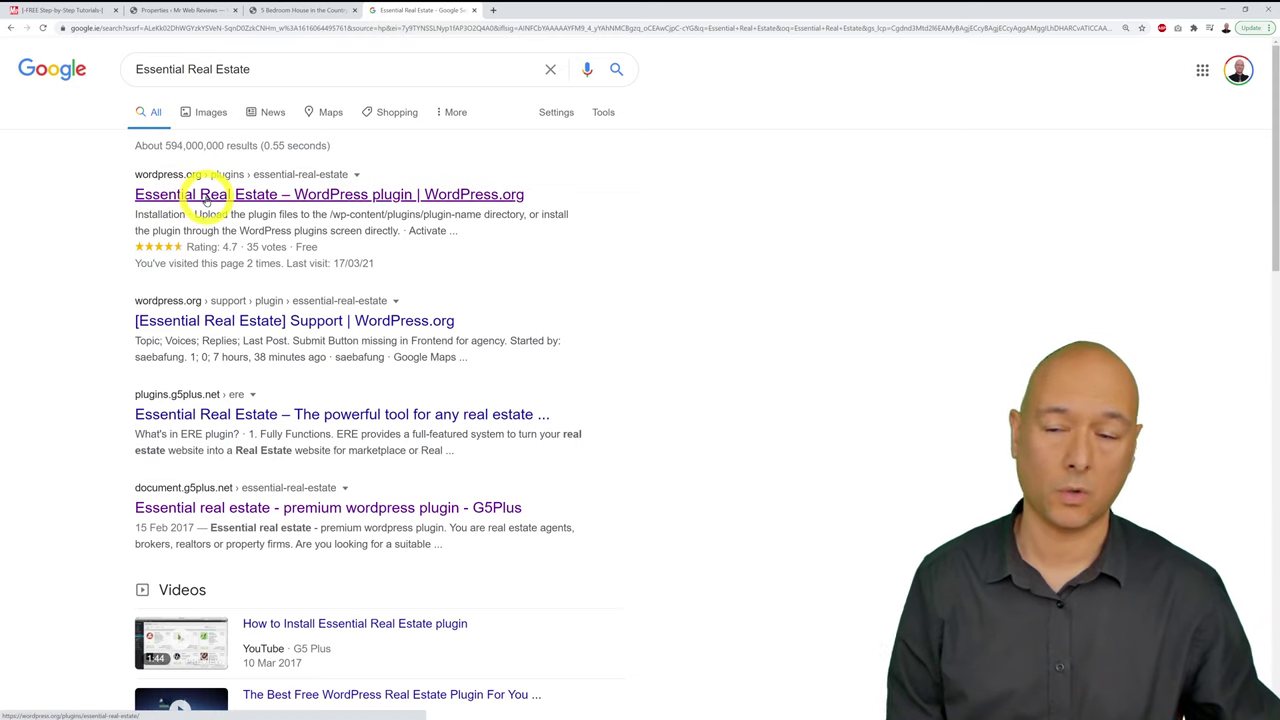
click(357, 198)
scroll(918, 364, down, 1)
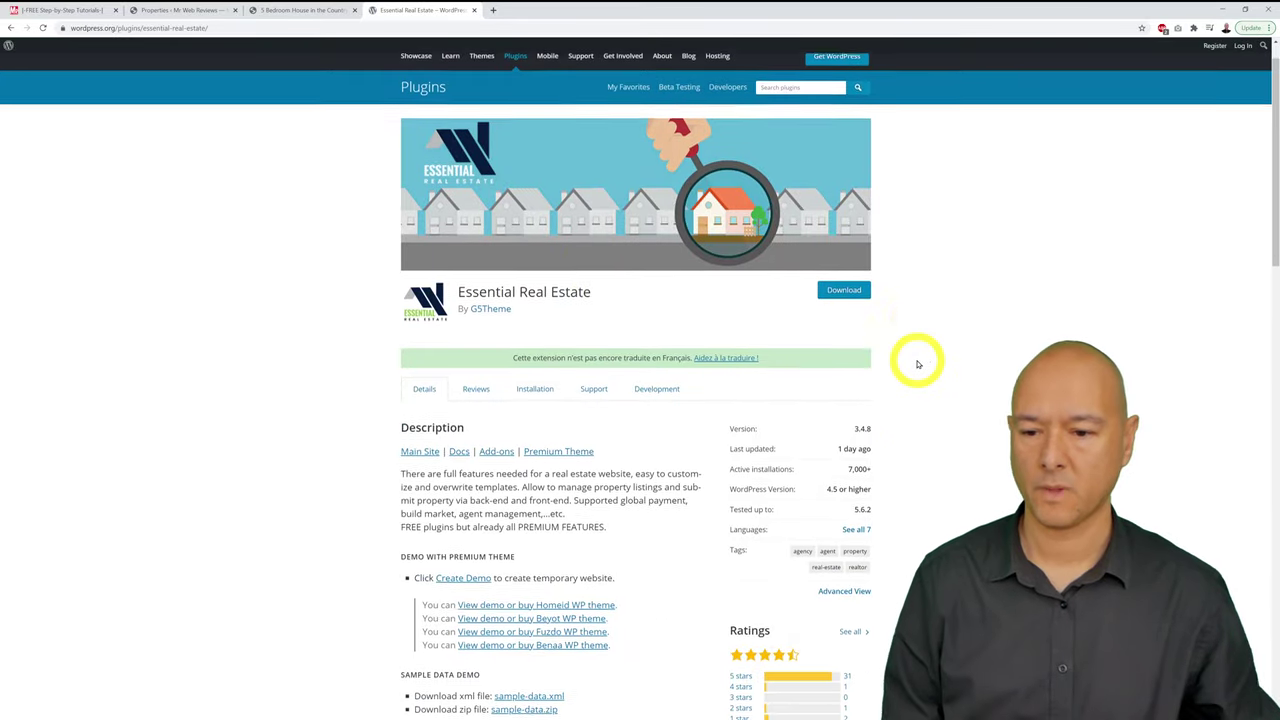
scroll(918, 364, down, 3)
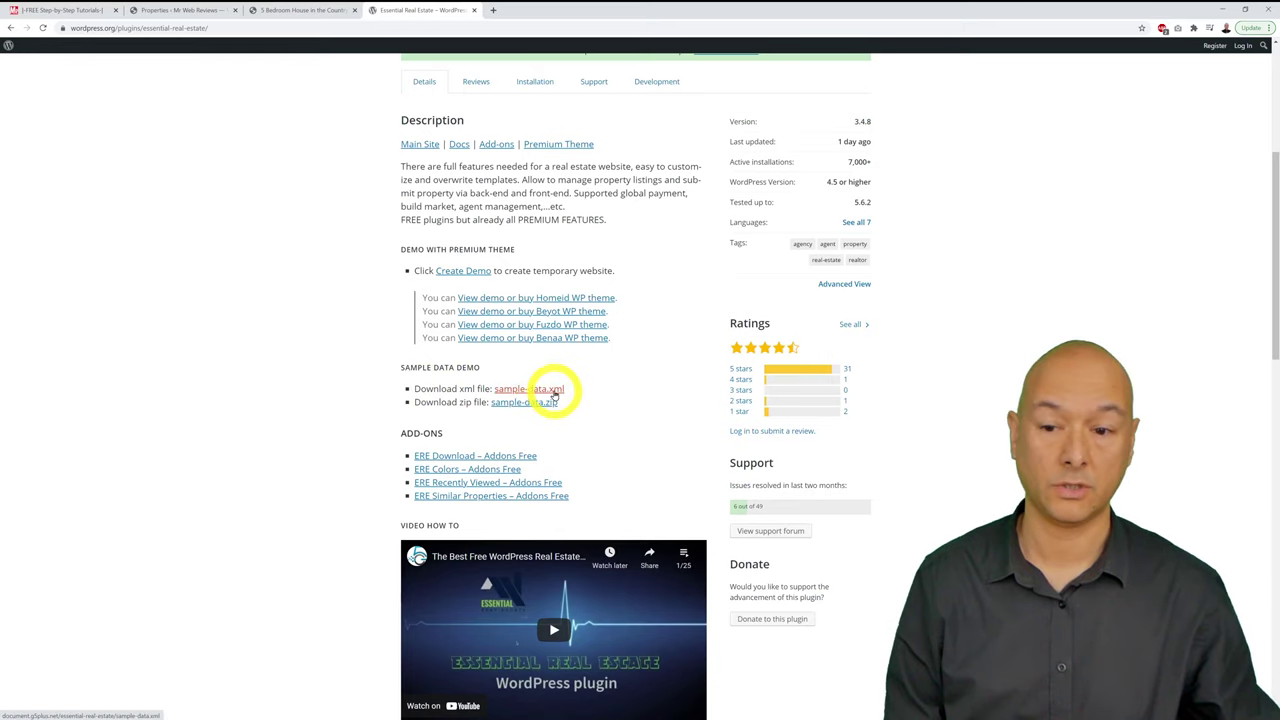
Step: Save sample-data.xml over the existing copy and keep the download
right_click(553, 394)
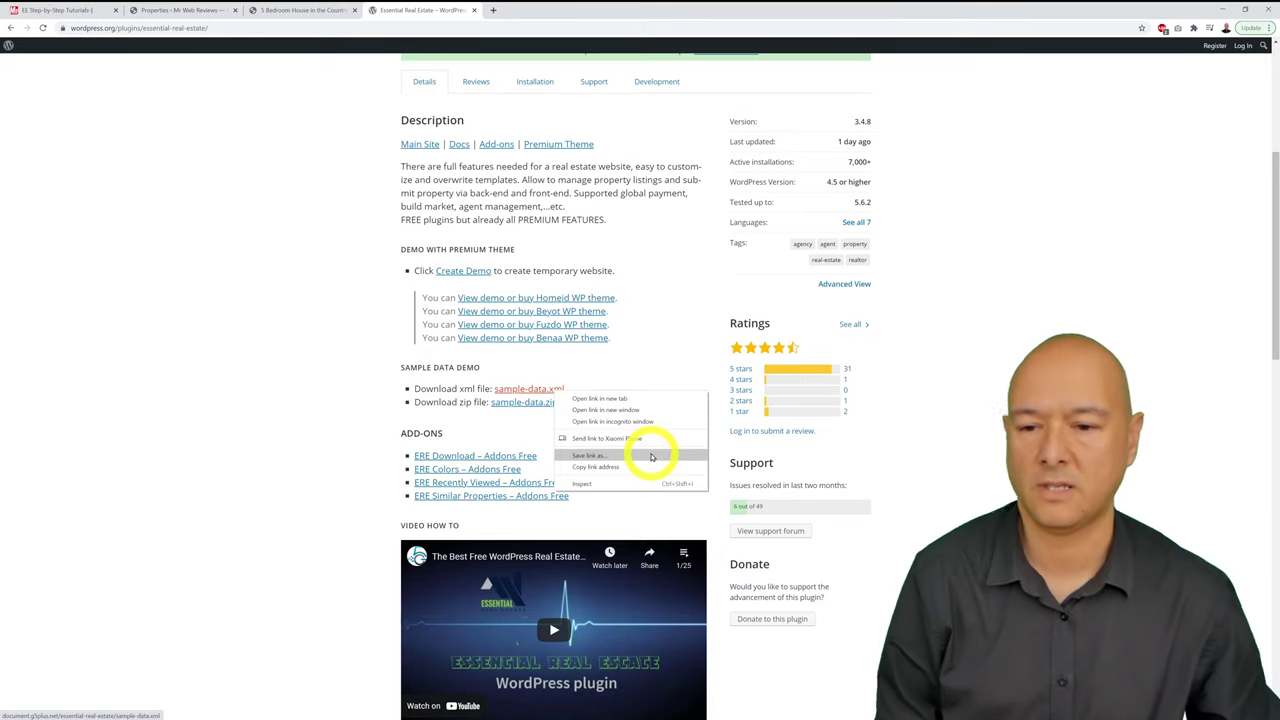
click(651, 457)
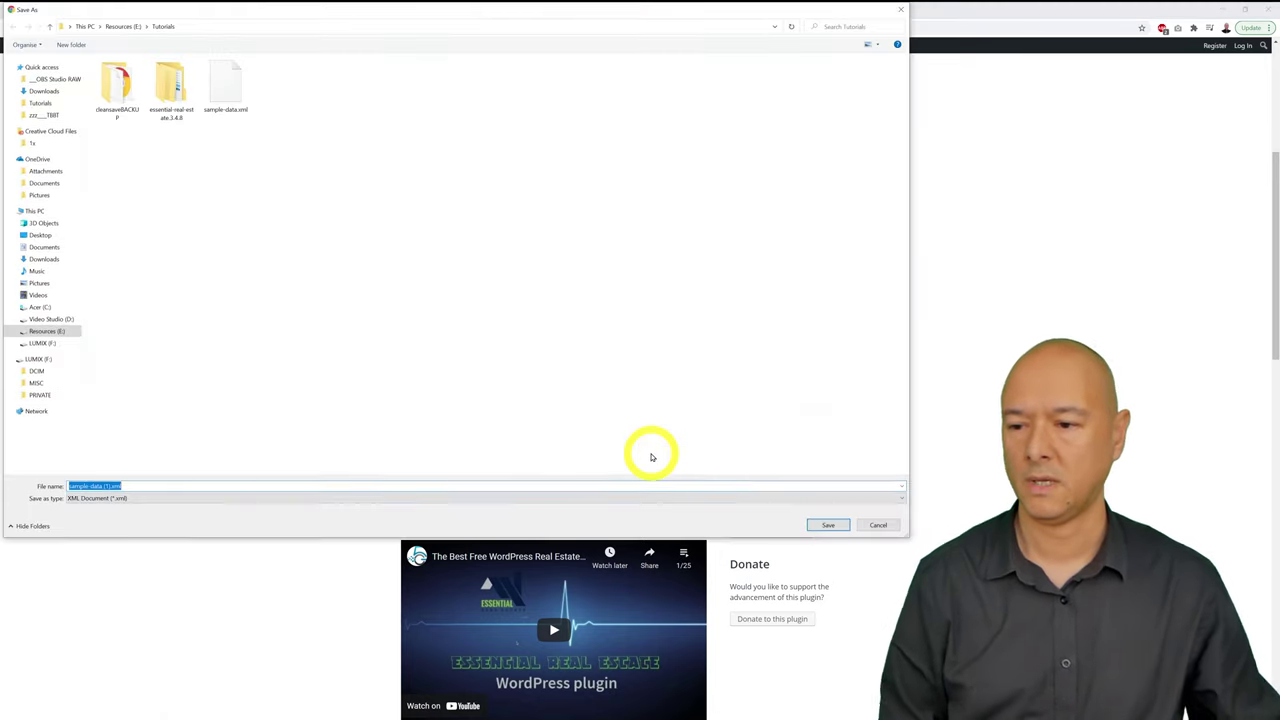
click(232, 90)
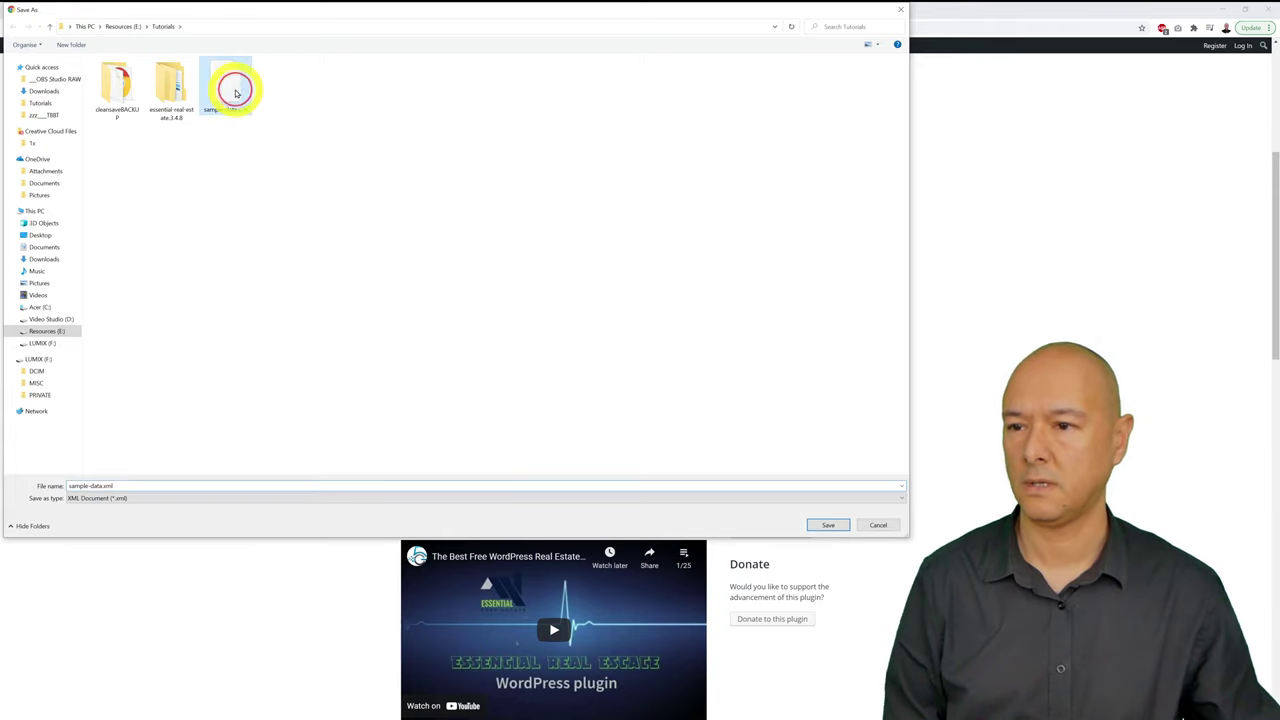
click(829, 526)
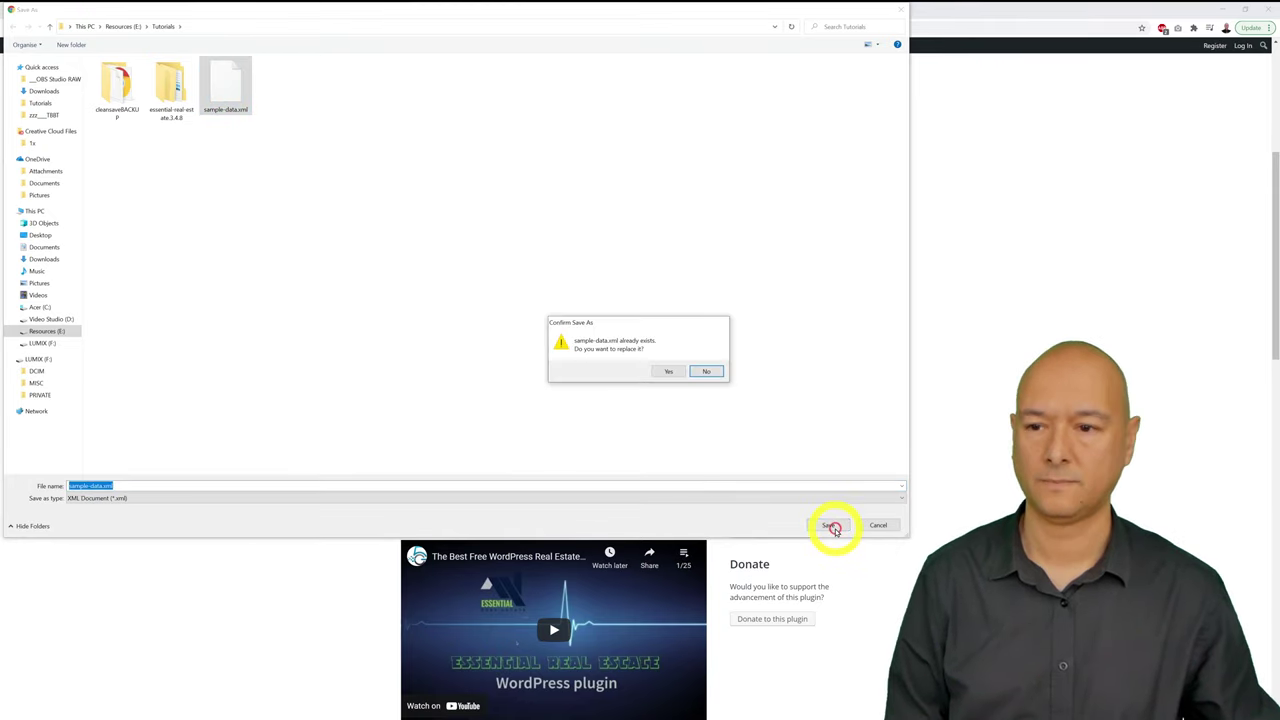
click(667, 373)
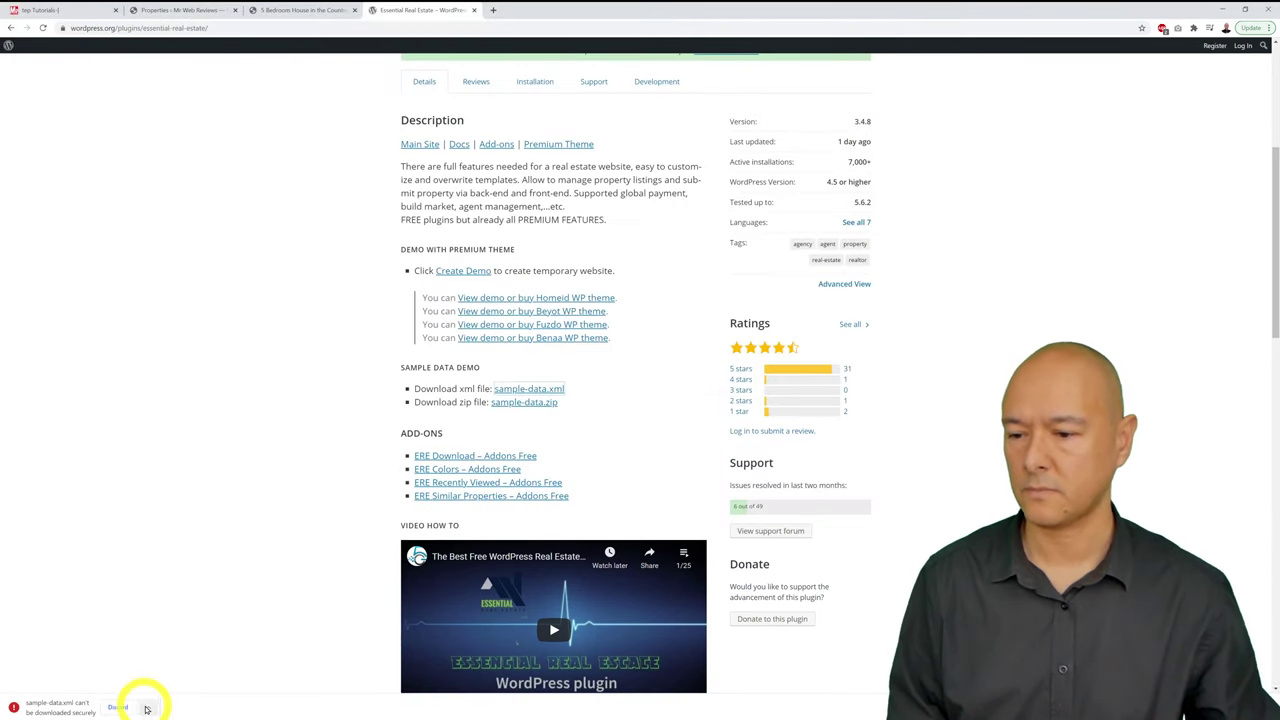
click(146, 709)
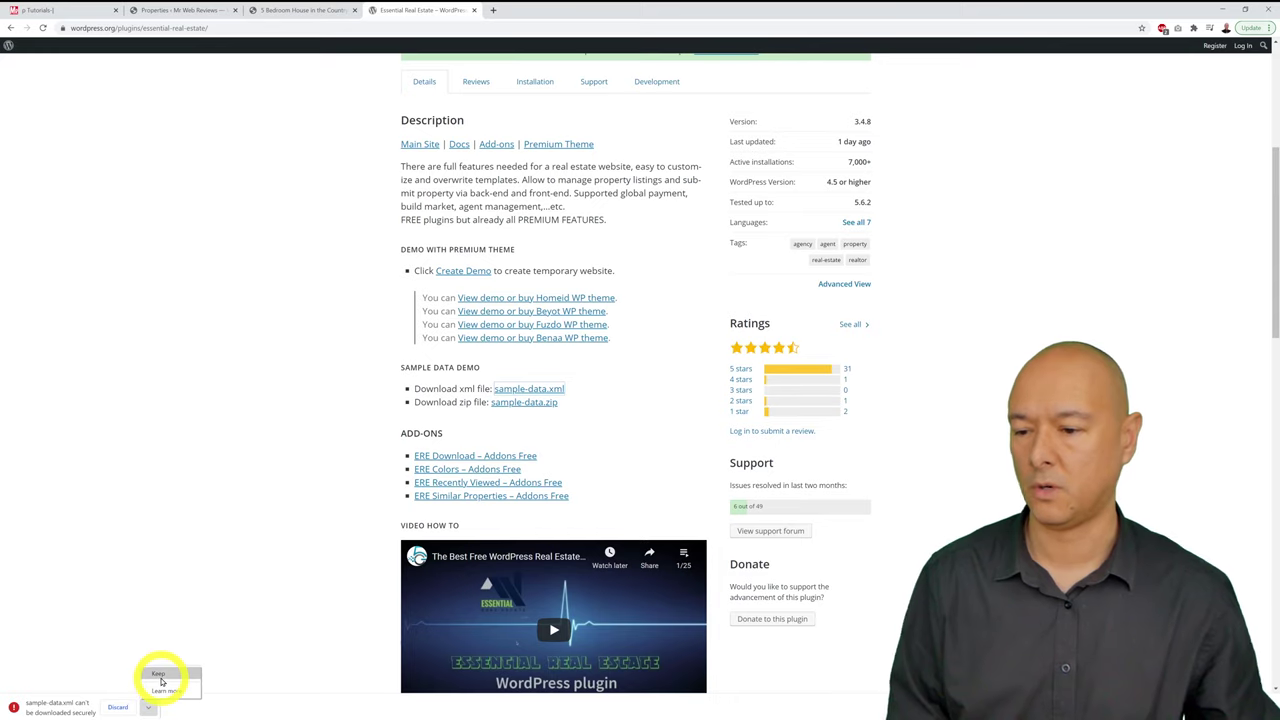
click(159, 676)
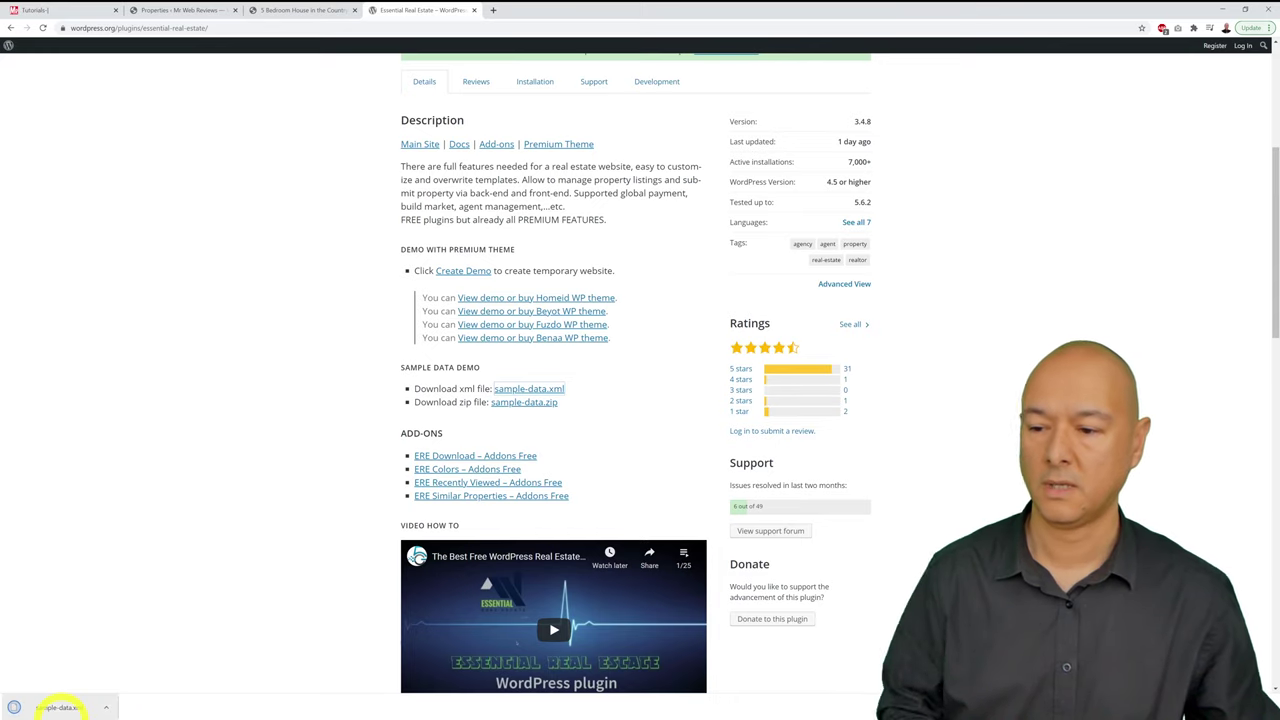
click(175, 10)
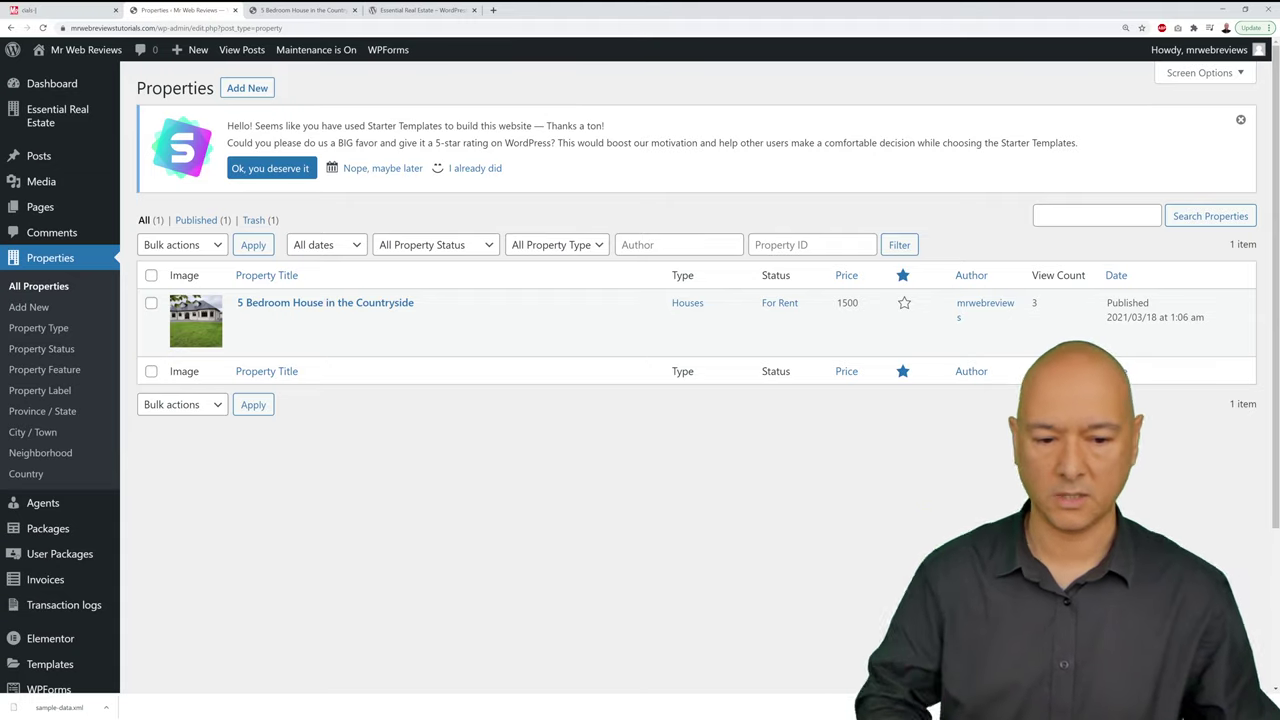
Step: Install the WordPress importer from Tools > Import and run it
click(1268, 707)
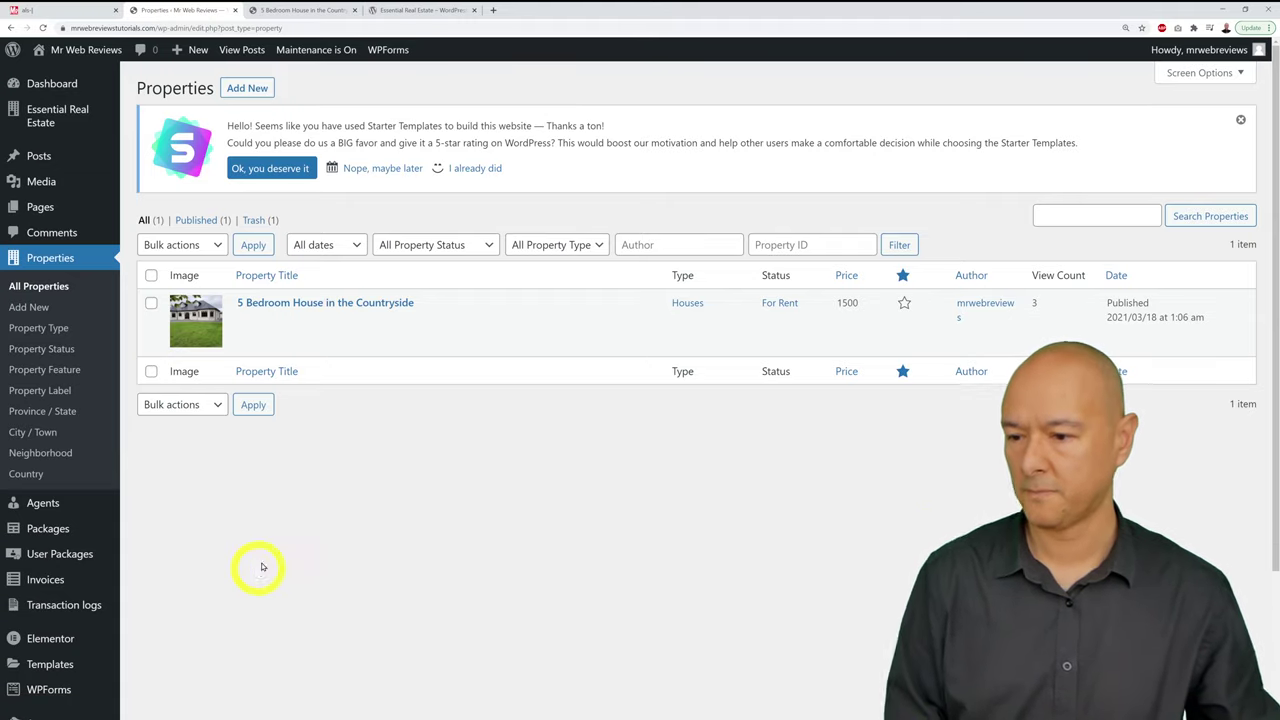
scroll(34, 580, down, 2)
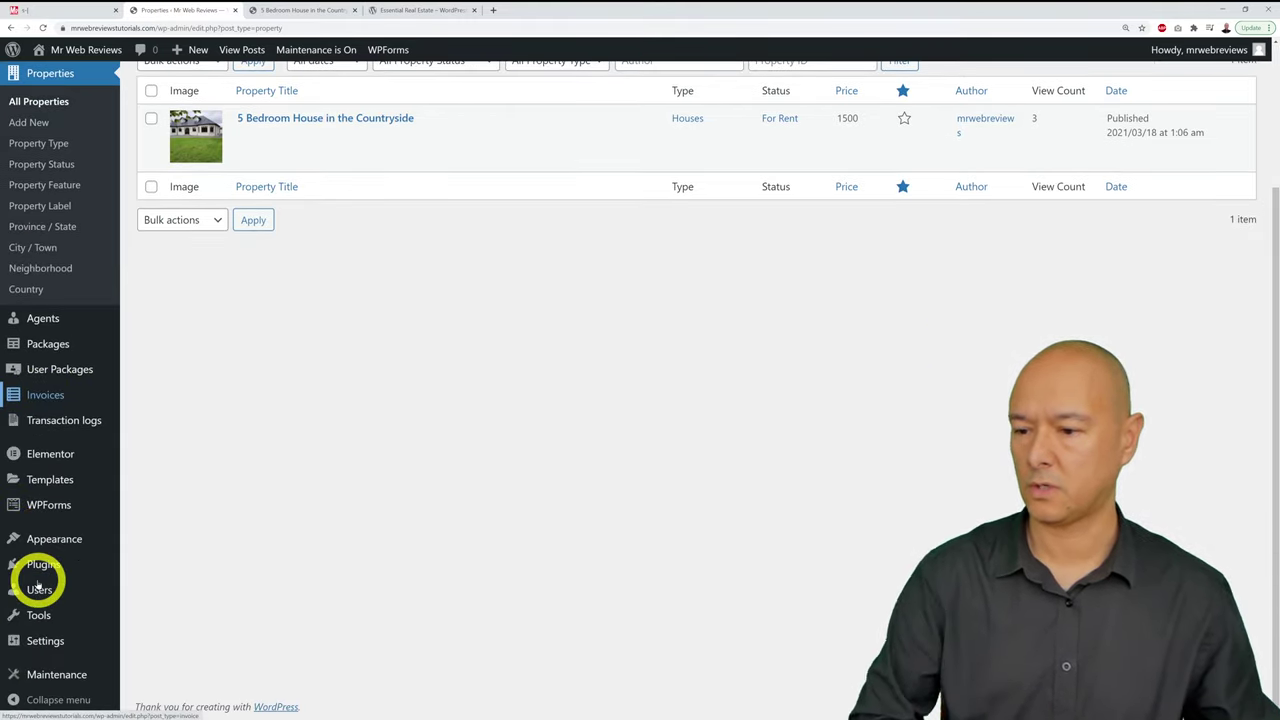
mouse_move(40, 614)
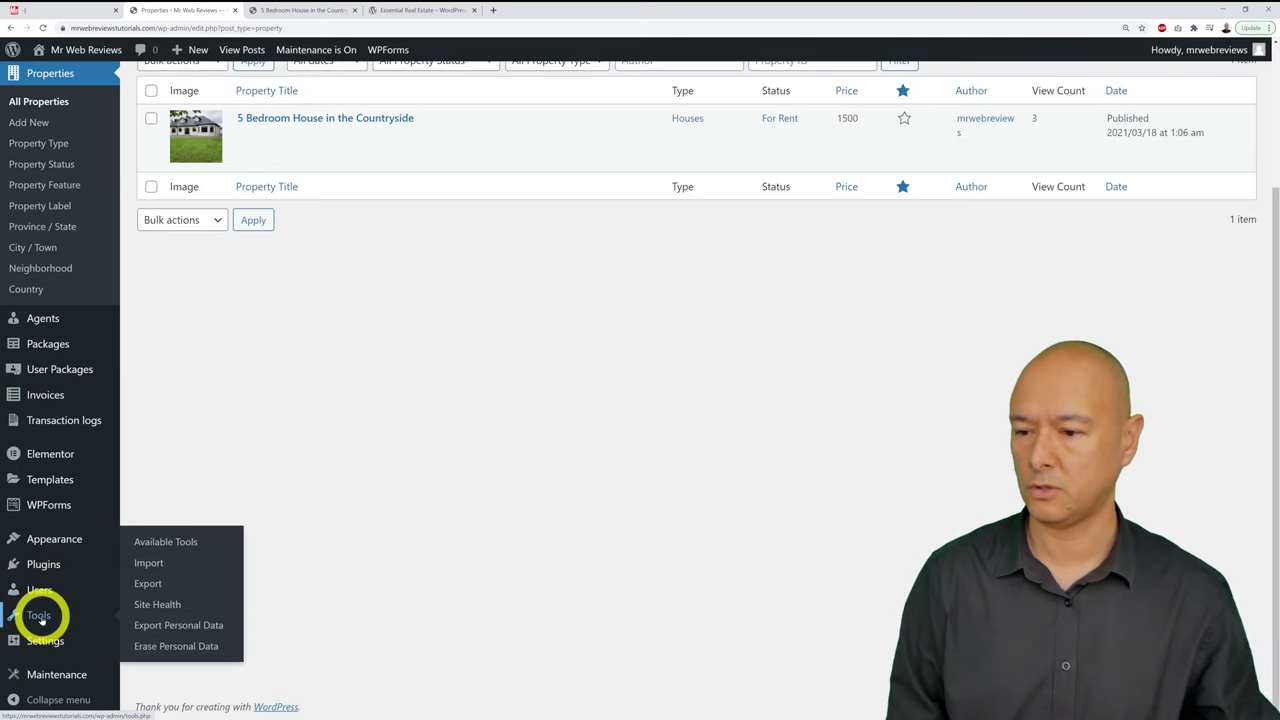
click(160, 562)
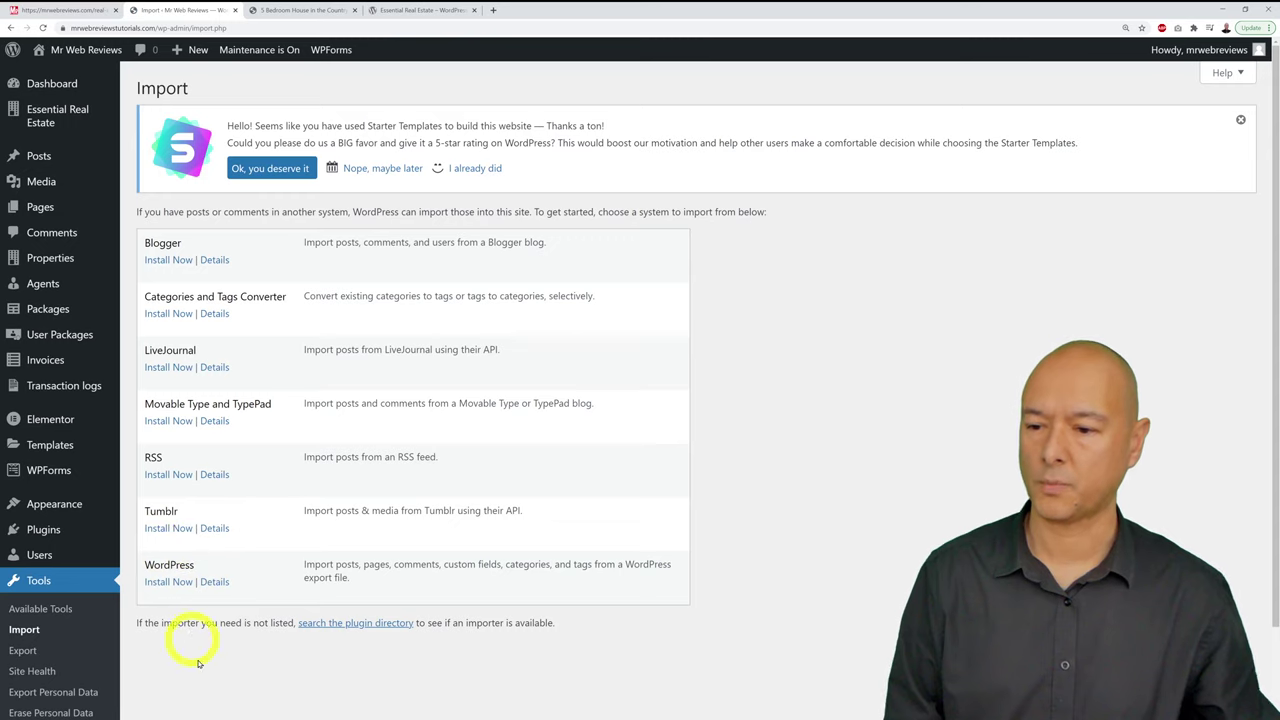
click(170, 582)
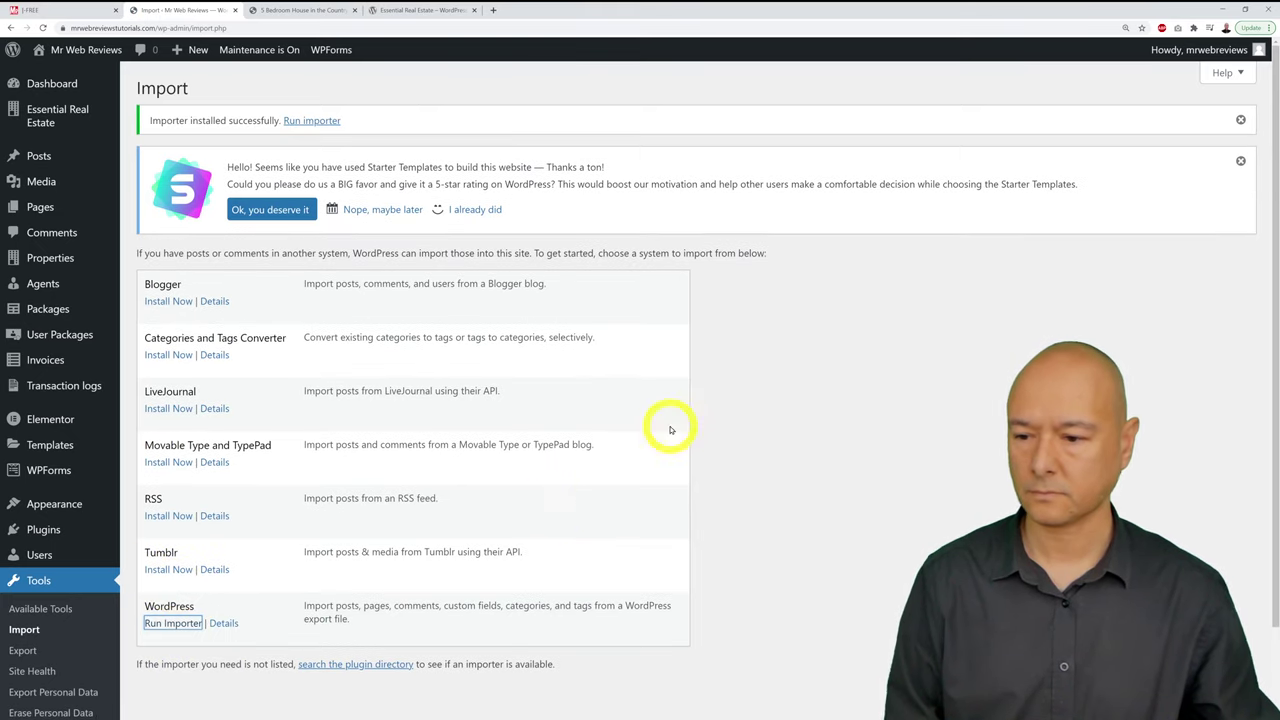
click(166, 623)
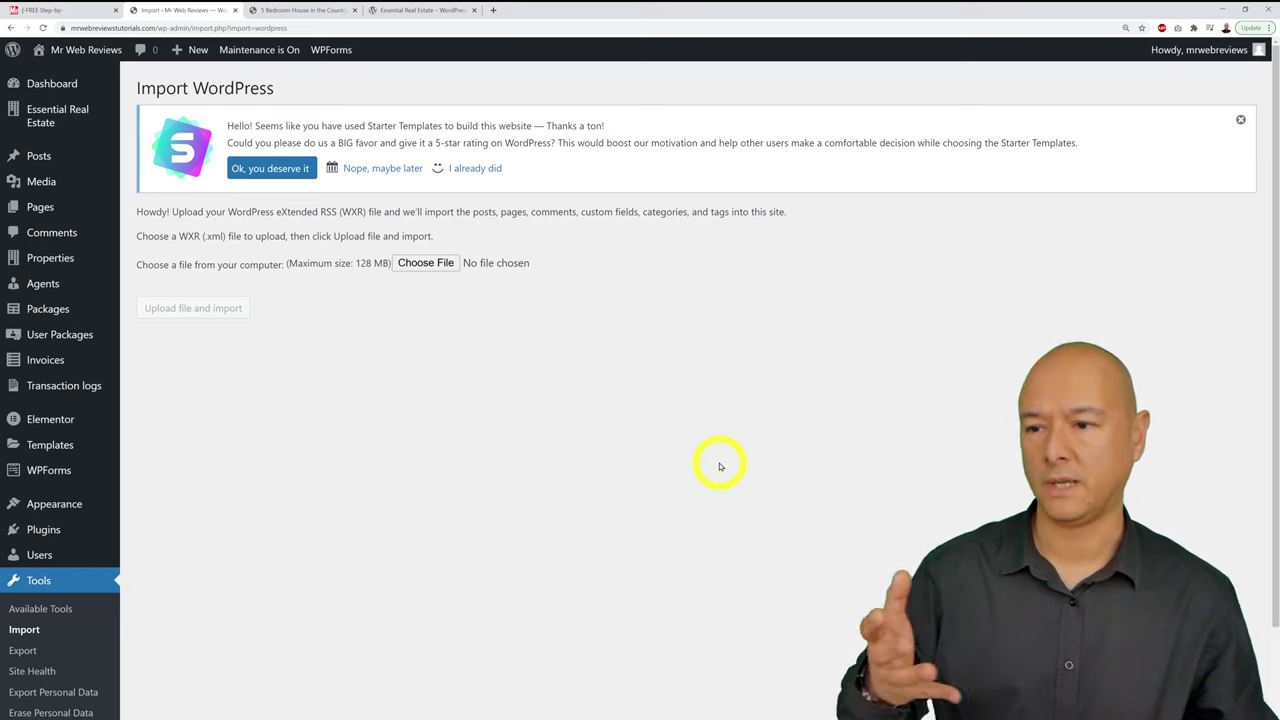
Step: Choose sample-data.xml as the export file and upload it to the importer
click(426, 263)
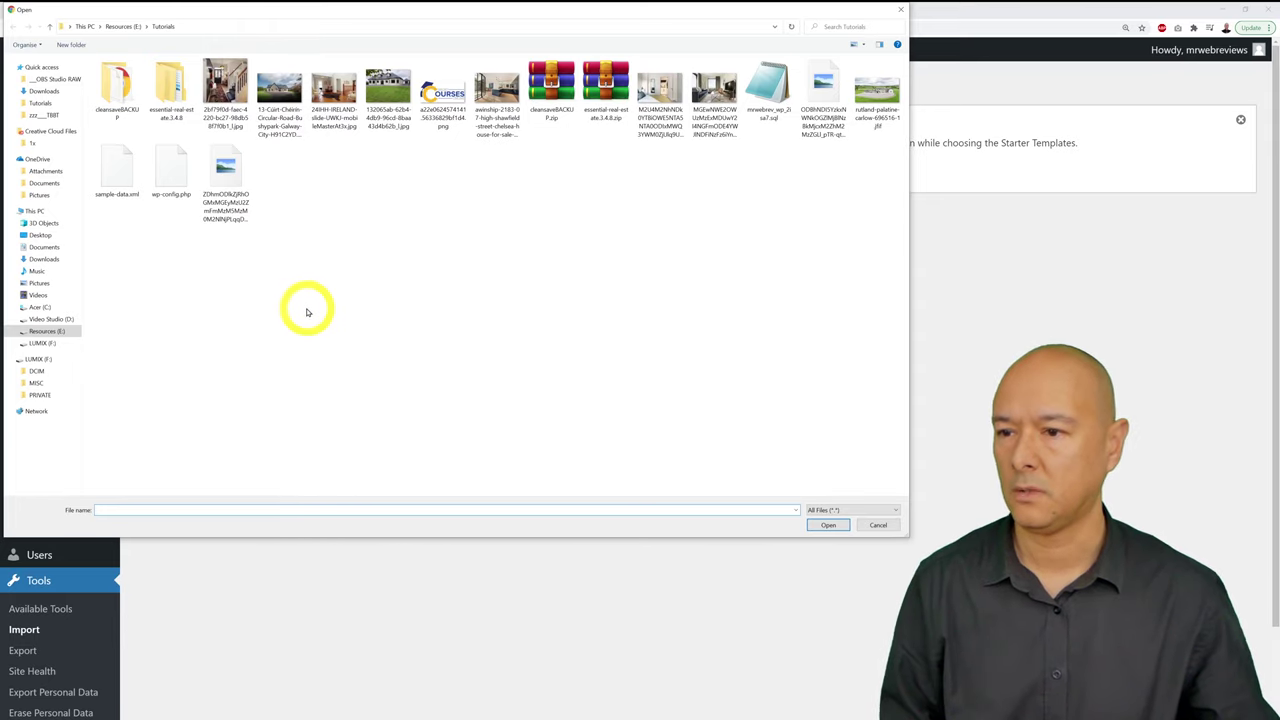
click(118, 172)
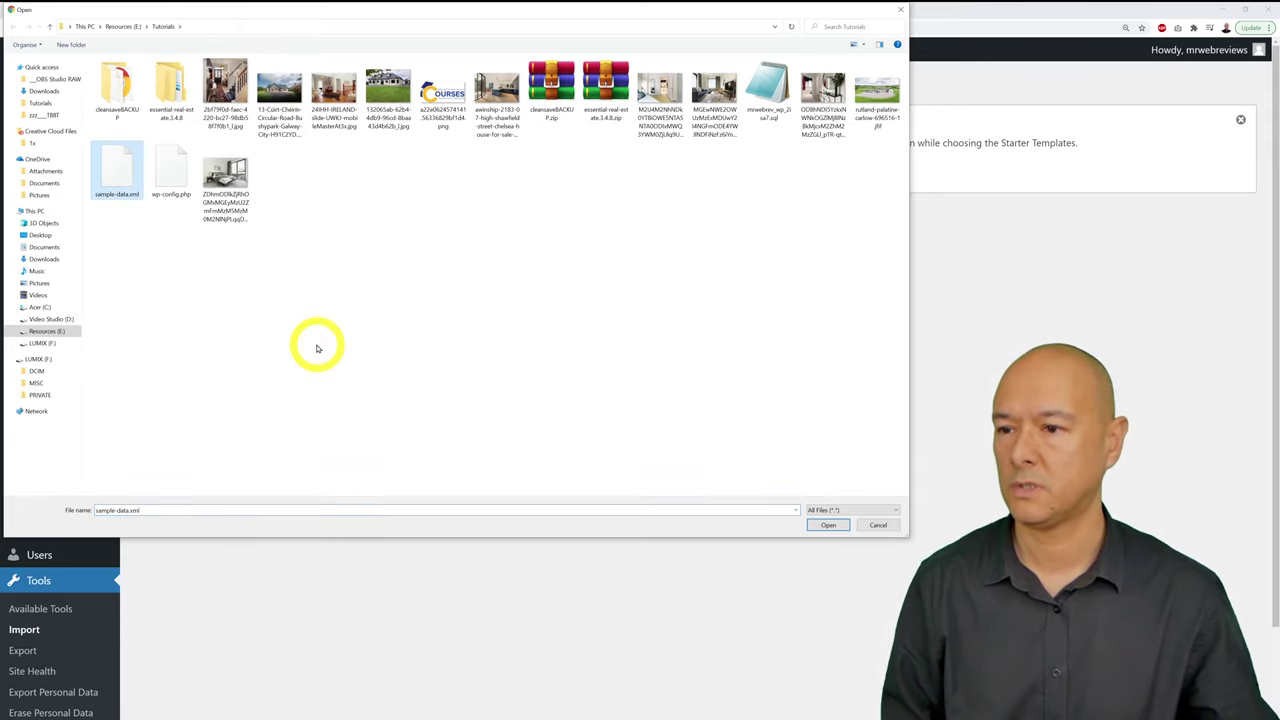
click(829, 524)
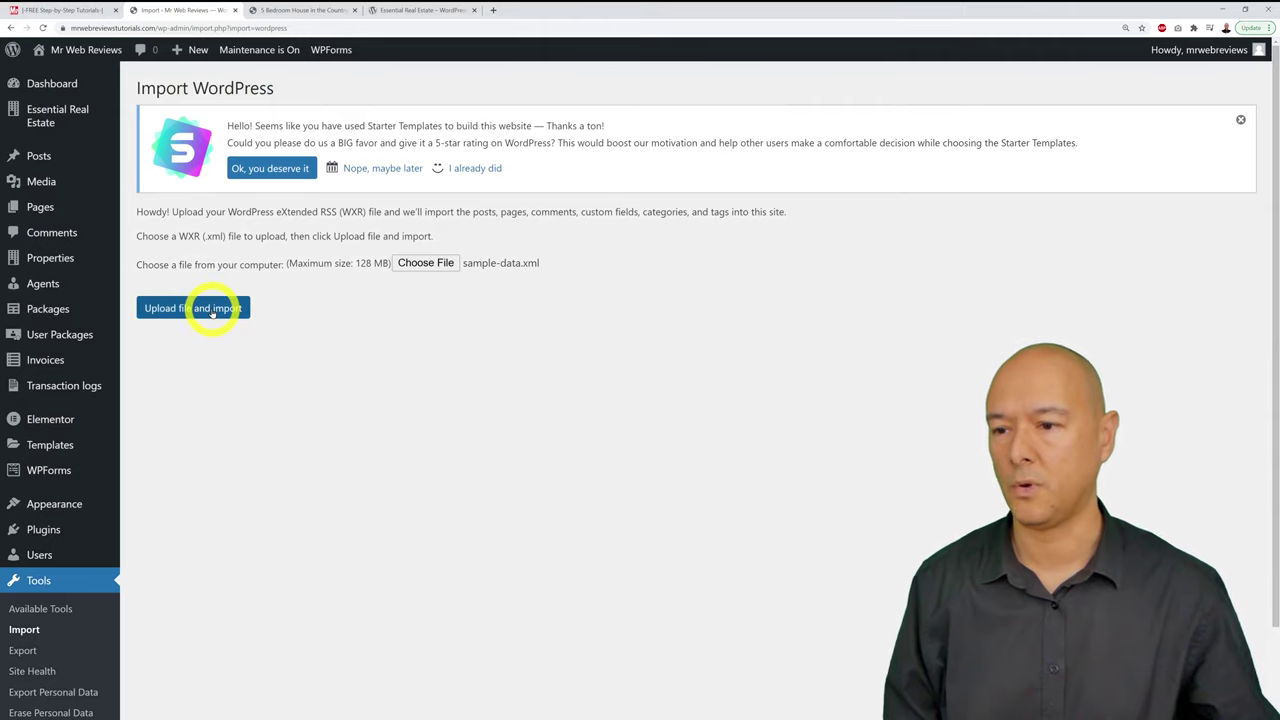
click(212, 310)
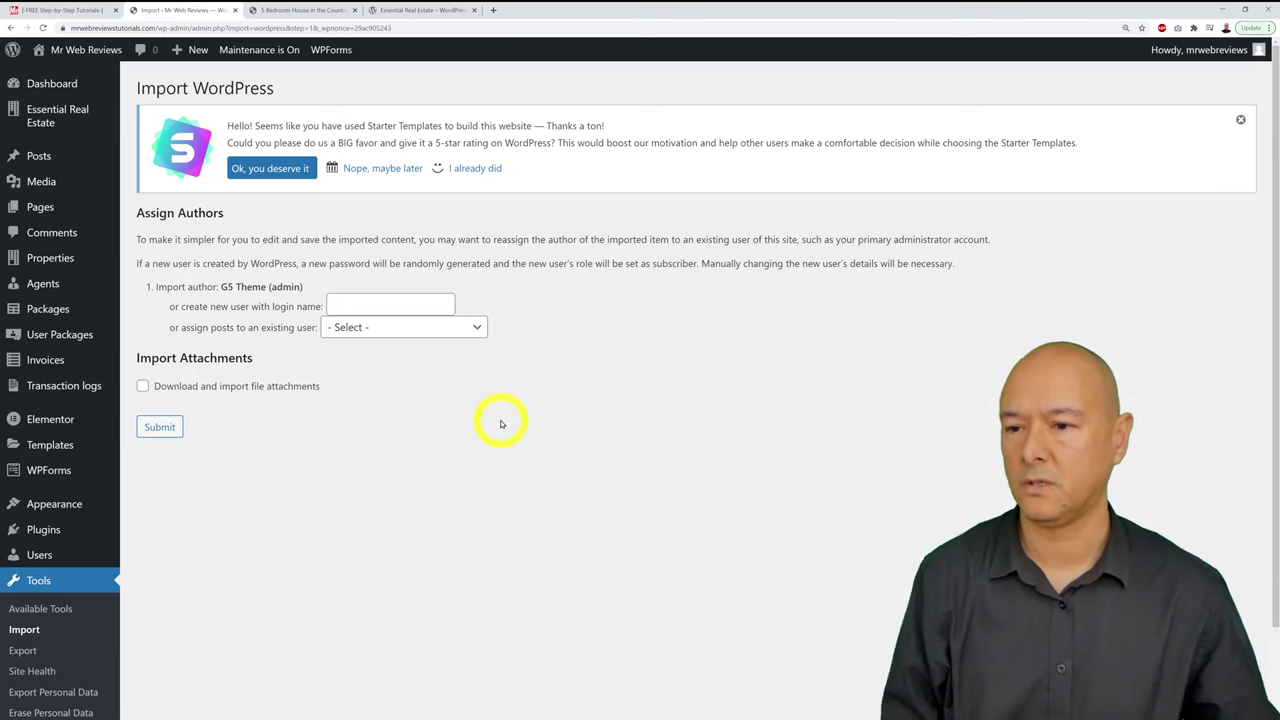
Step: Assign imported posts to the existing user, include file attachments, and run the import
click(466, 338)
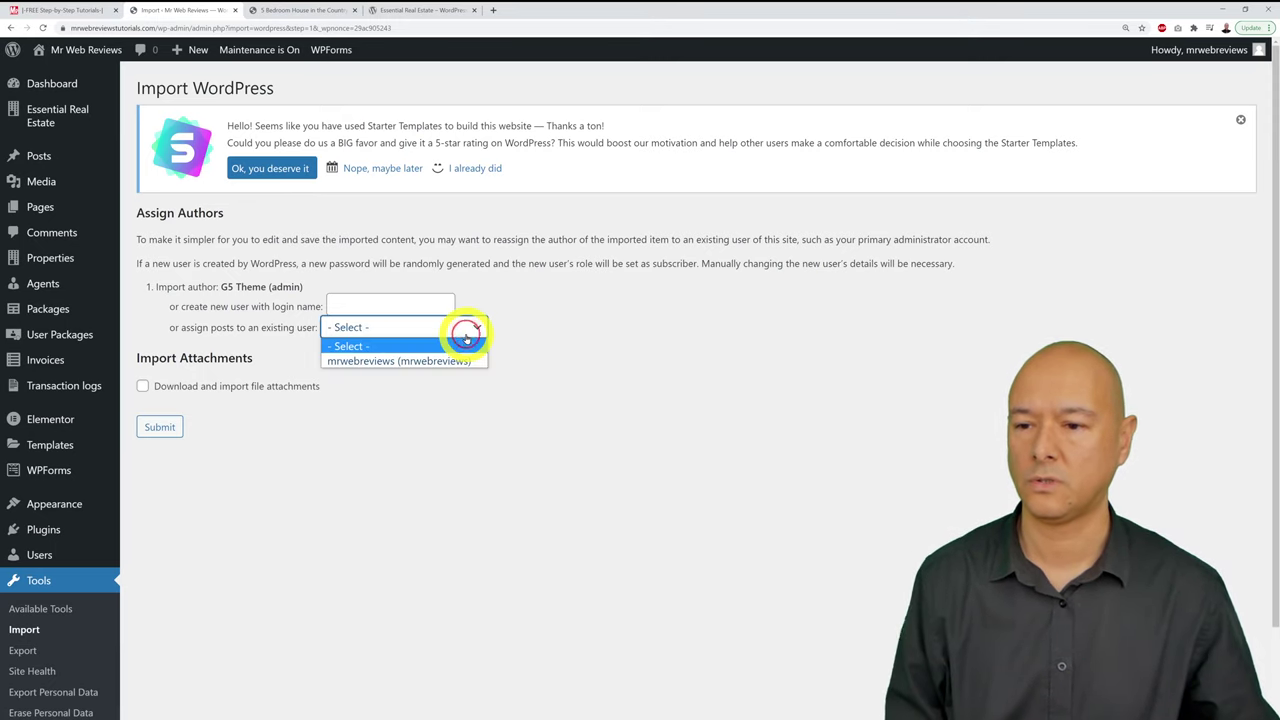
click(571, 311)
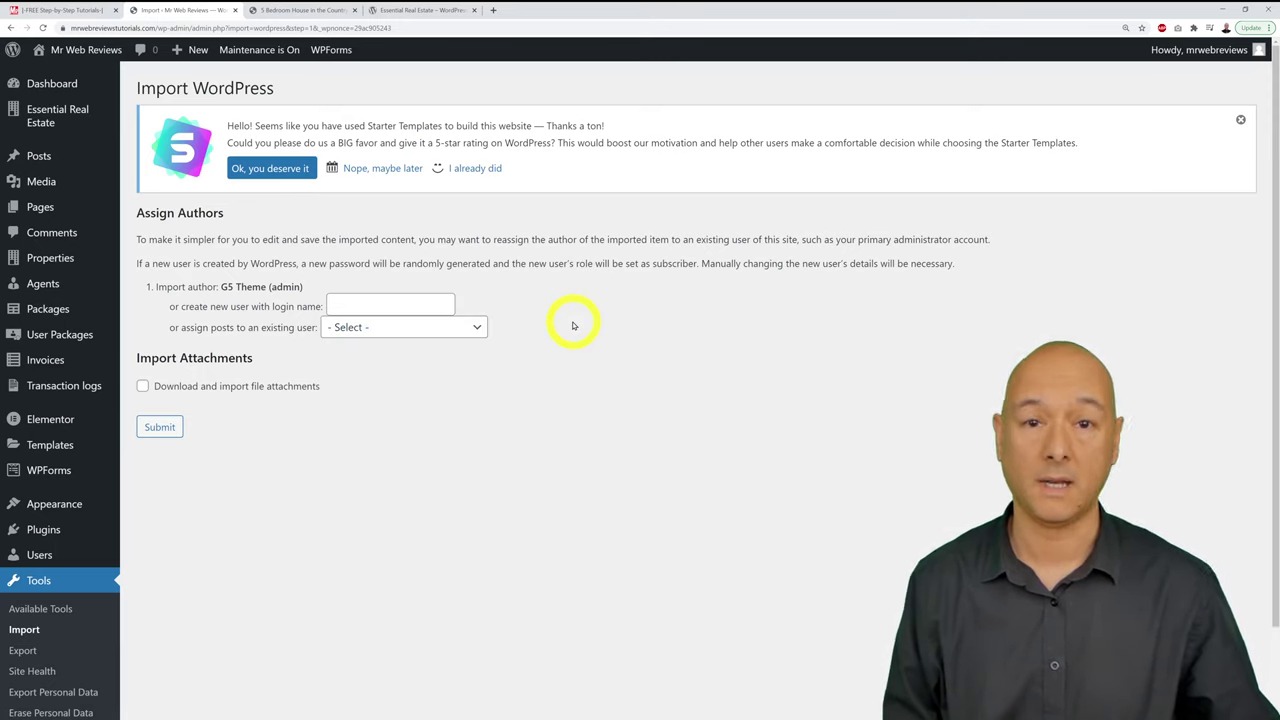
click(476, 330)
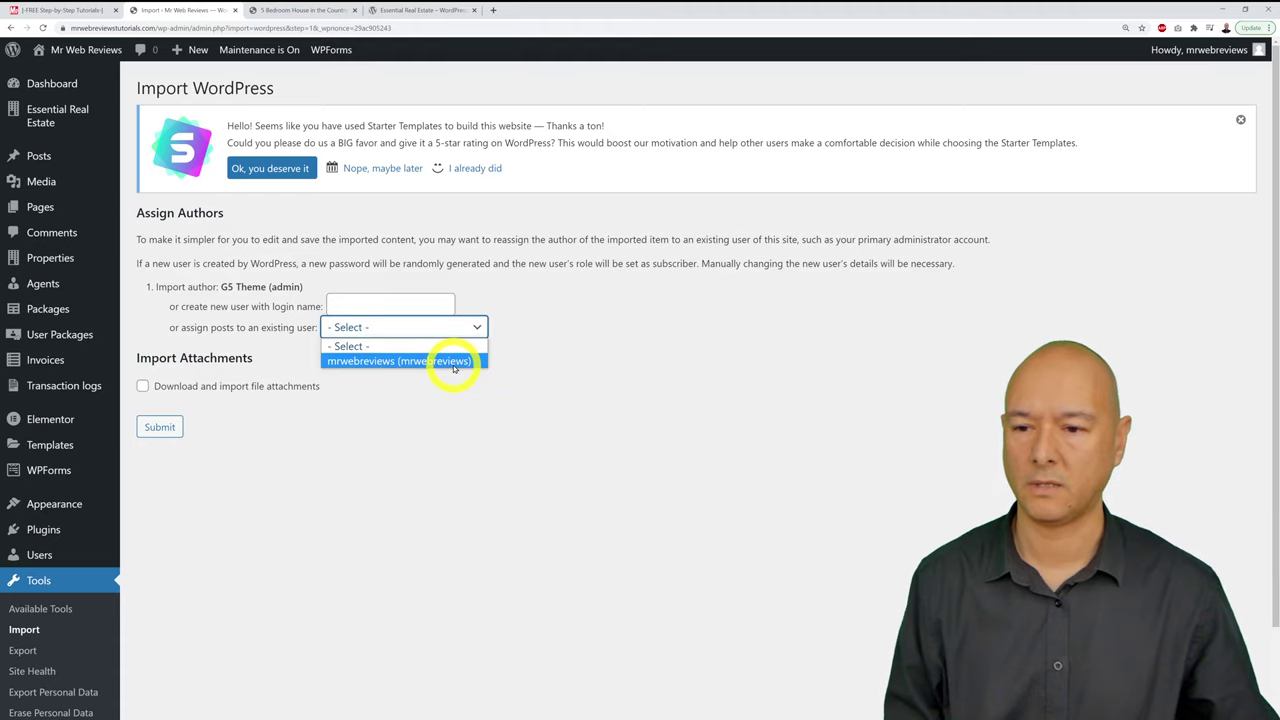
click(454, 366)
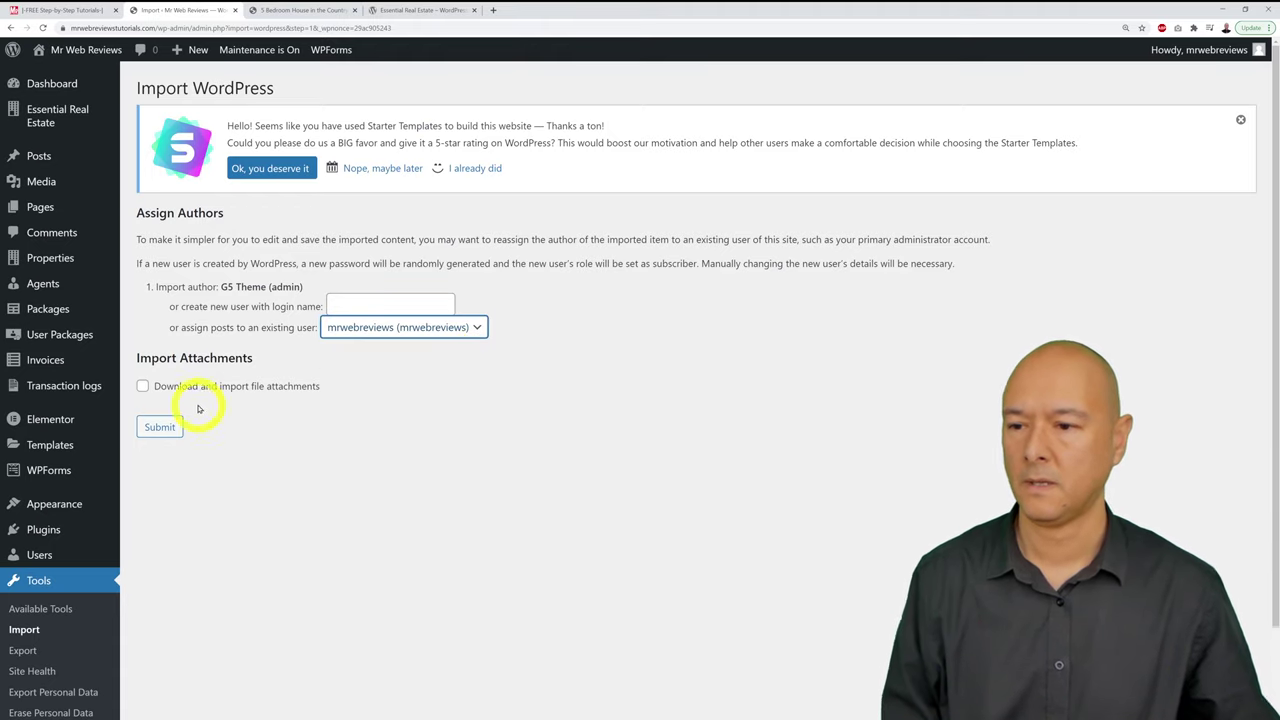
click(170, 390)
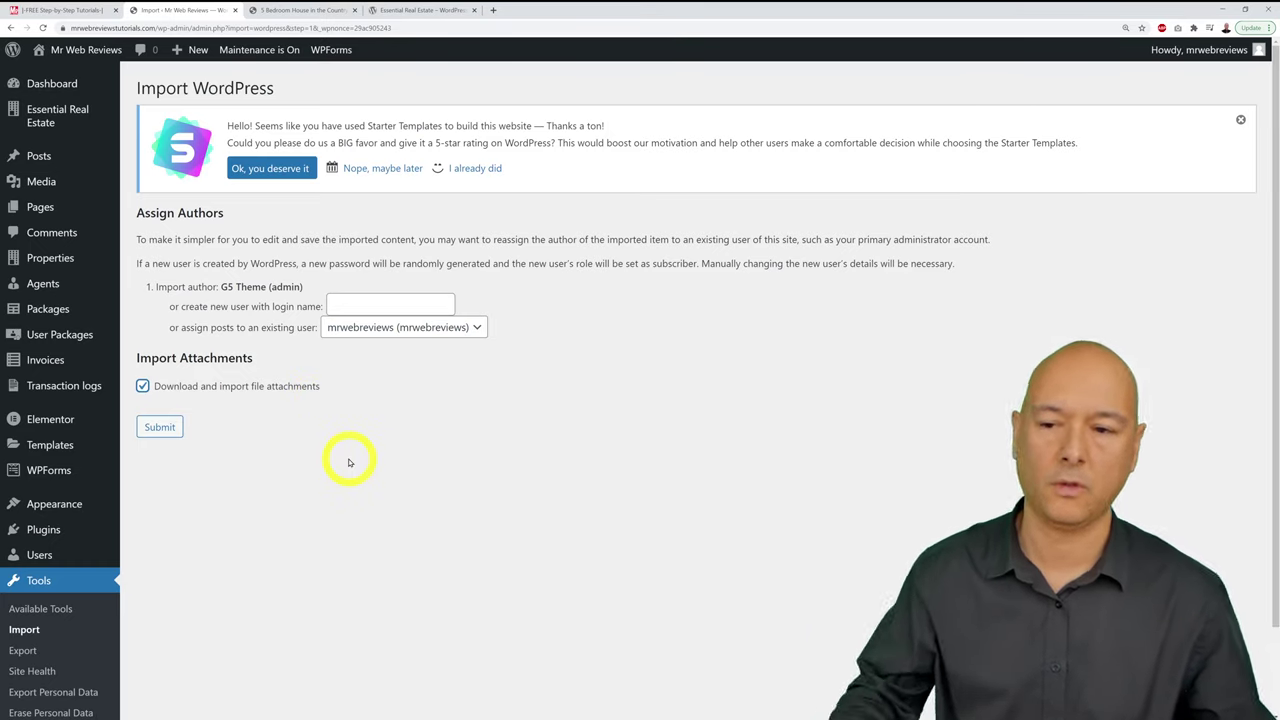
click(160, 427)
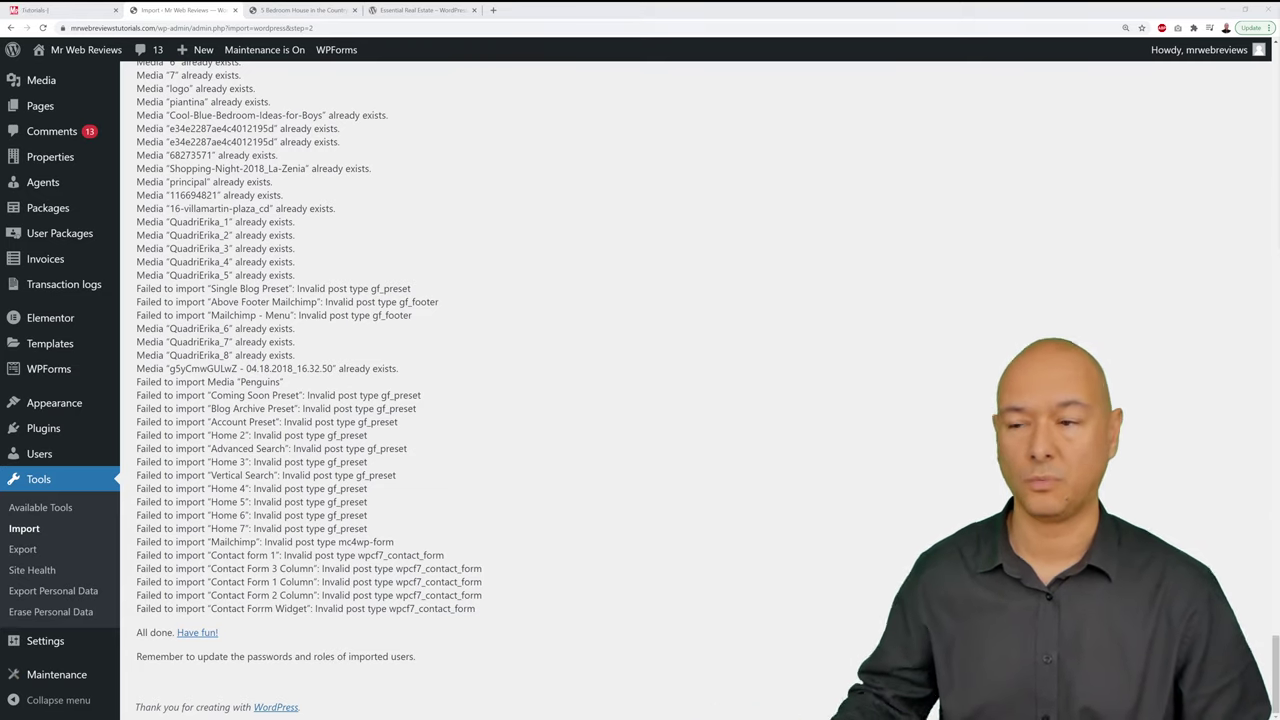
click(42, 158)
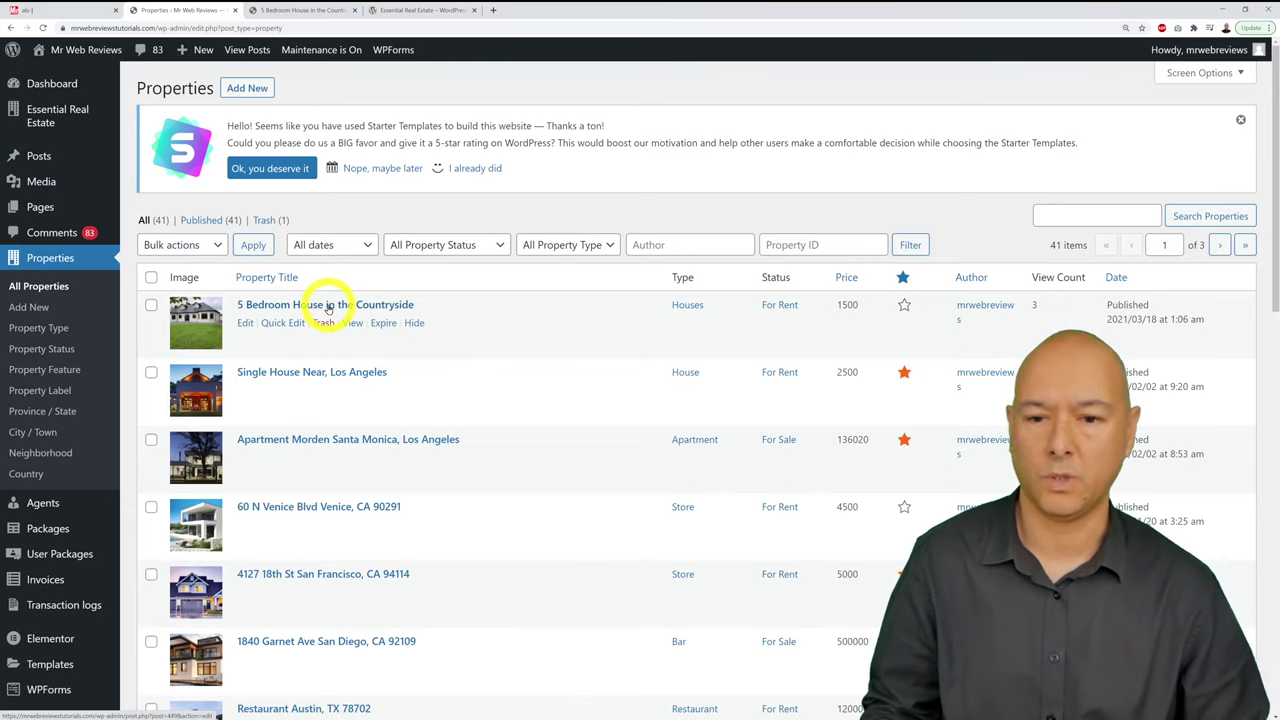
Step: Scroll through the 41 imported properties in the Properties list
scroll(730, 375, down, 2)
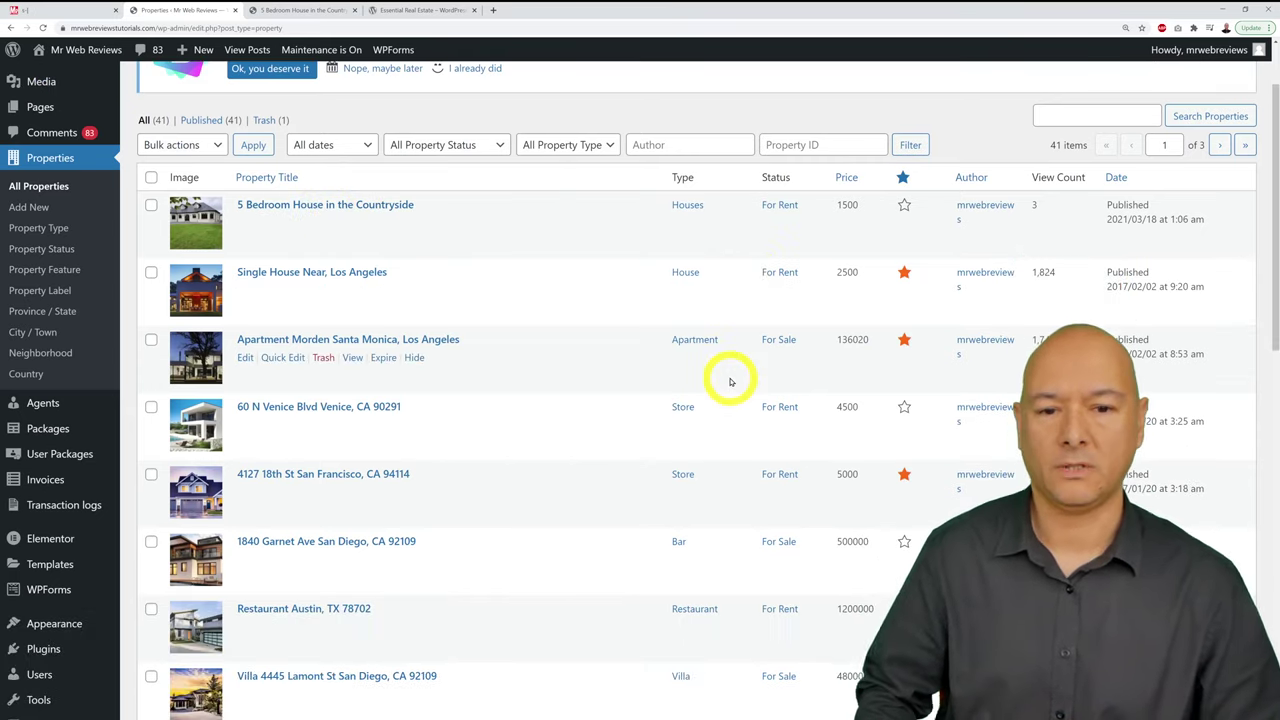
scroll(730, 381, down, 1)
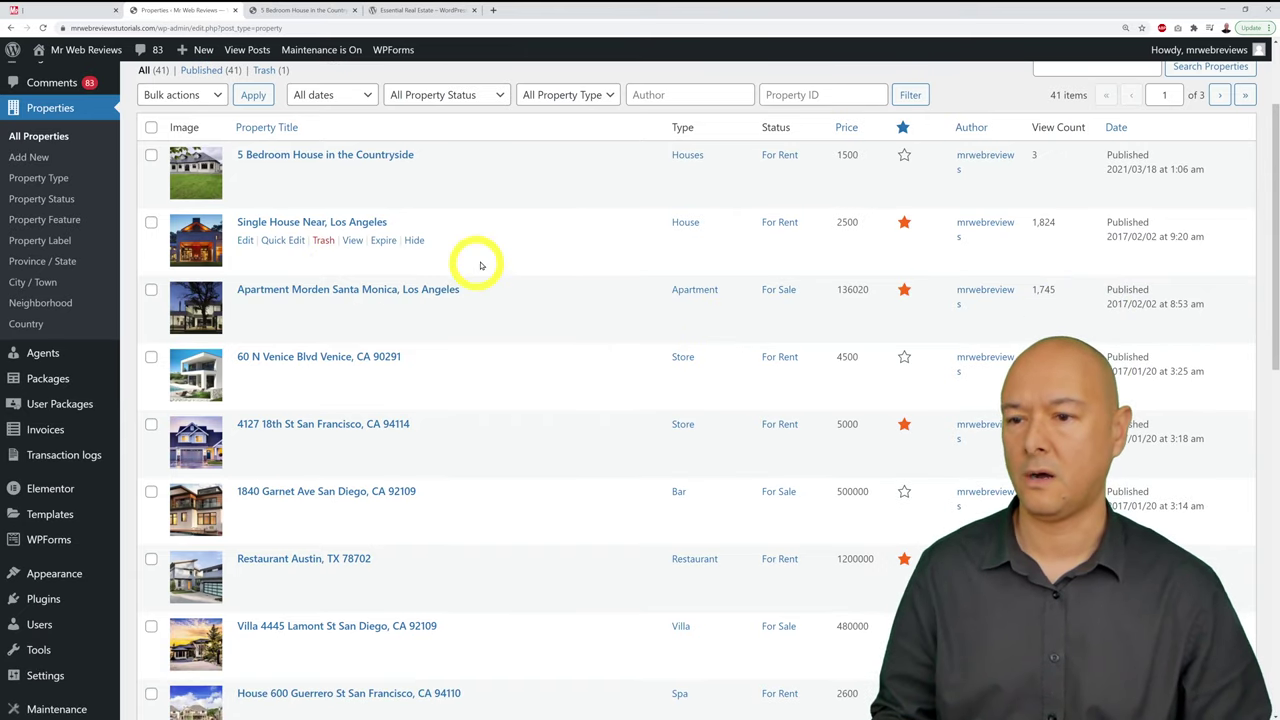
scroll(603, 289, down, 4)
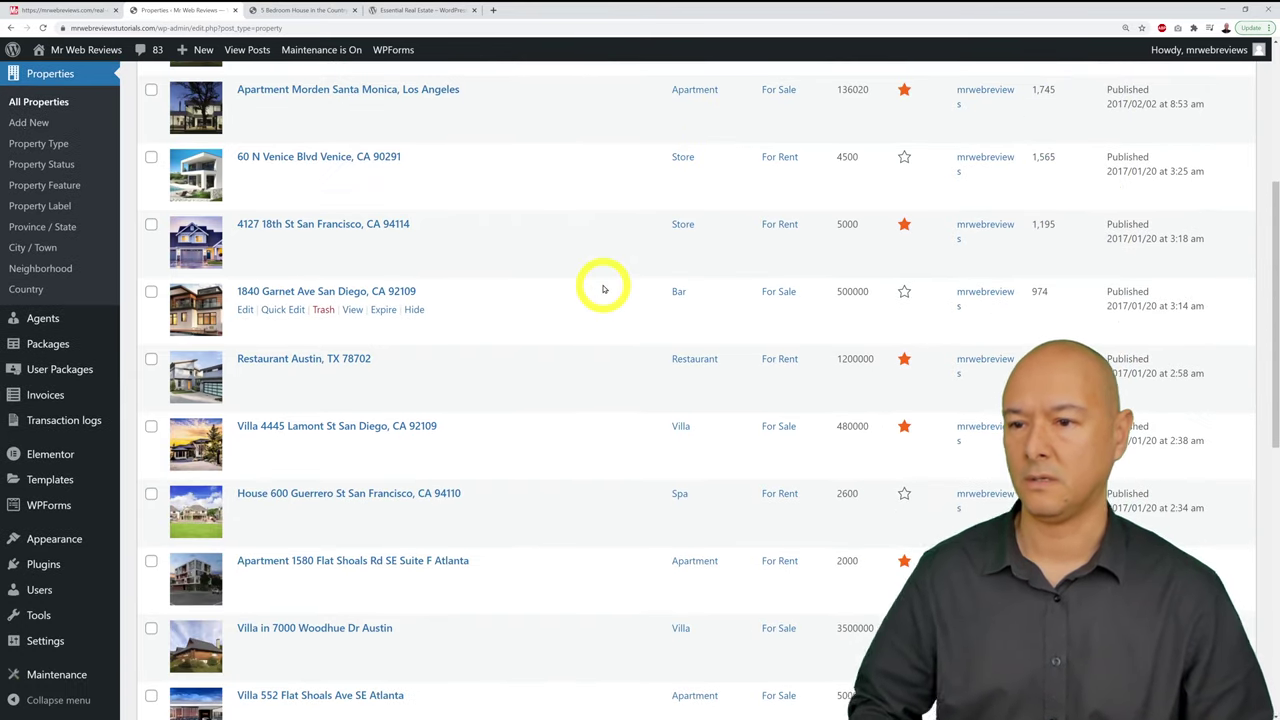
scroll(603, 289, down, 3)
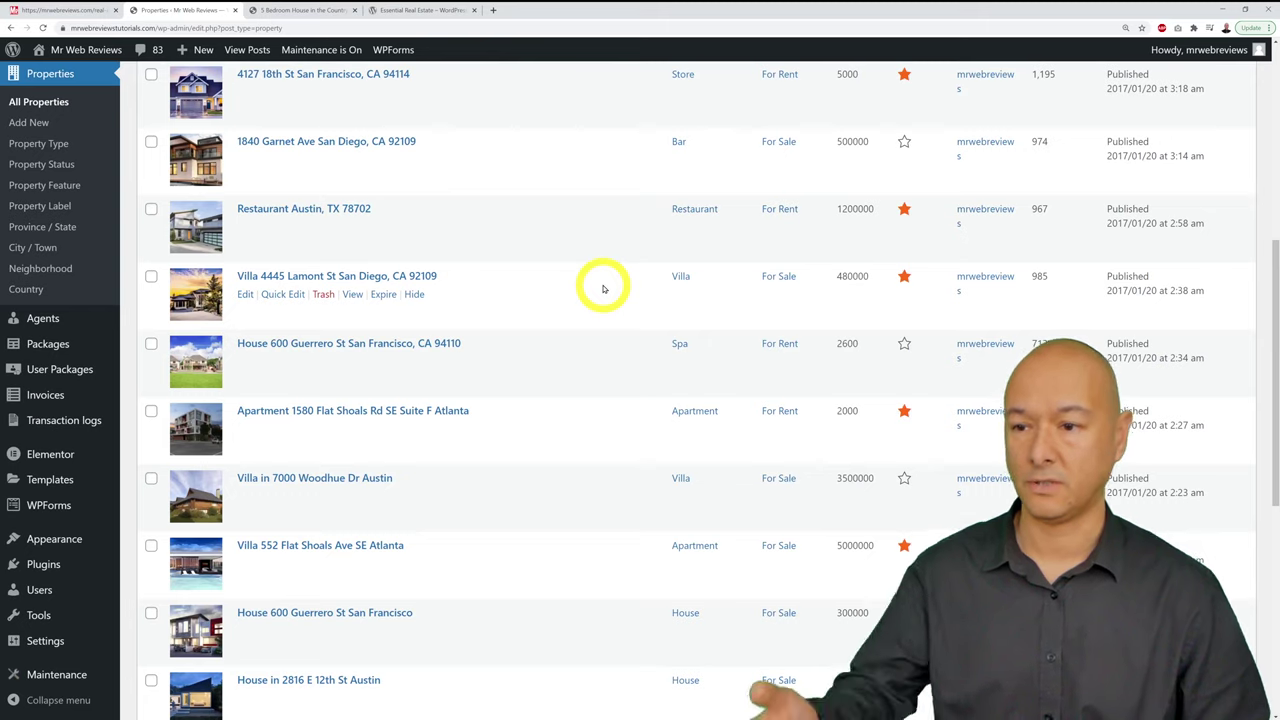
scroll(603, 289, down, 3)
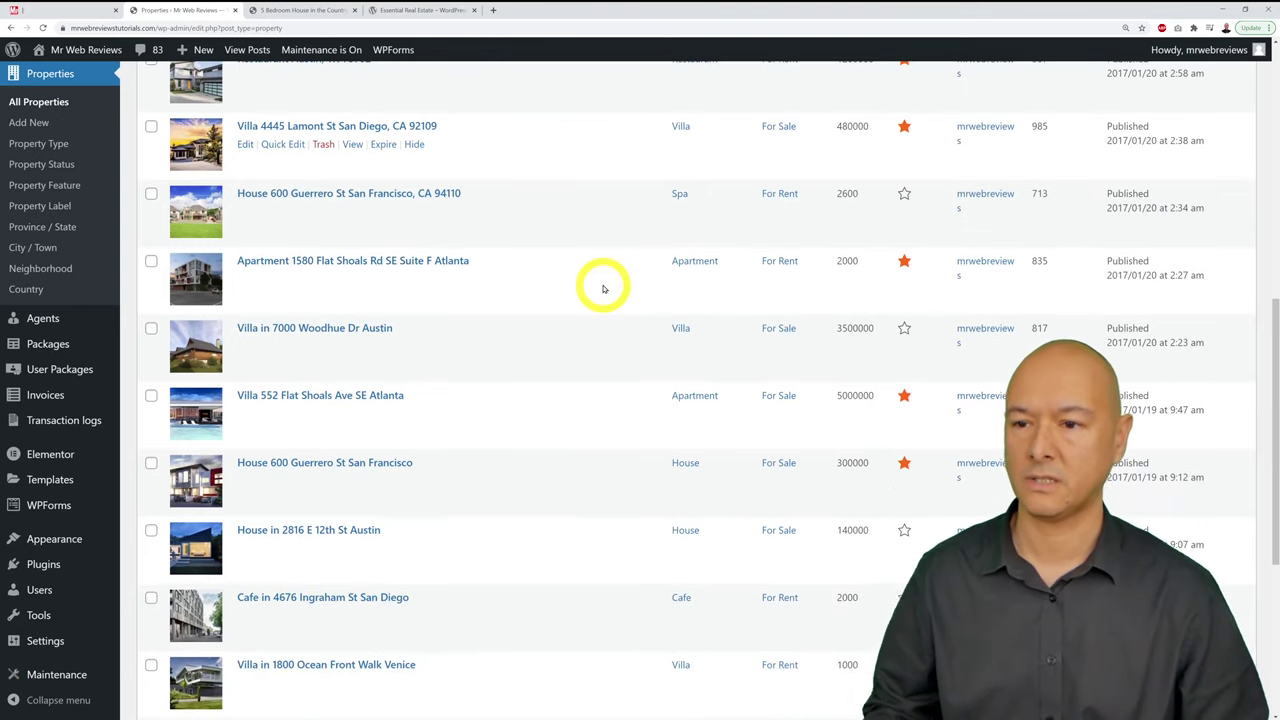
scroll(603, 289, down, 2)
scroll(603, 289, down, 2)
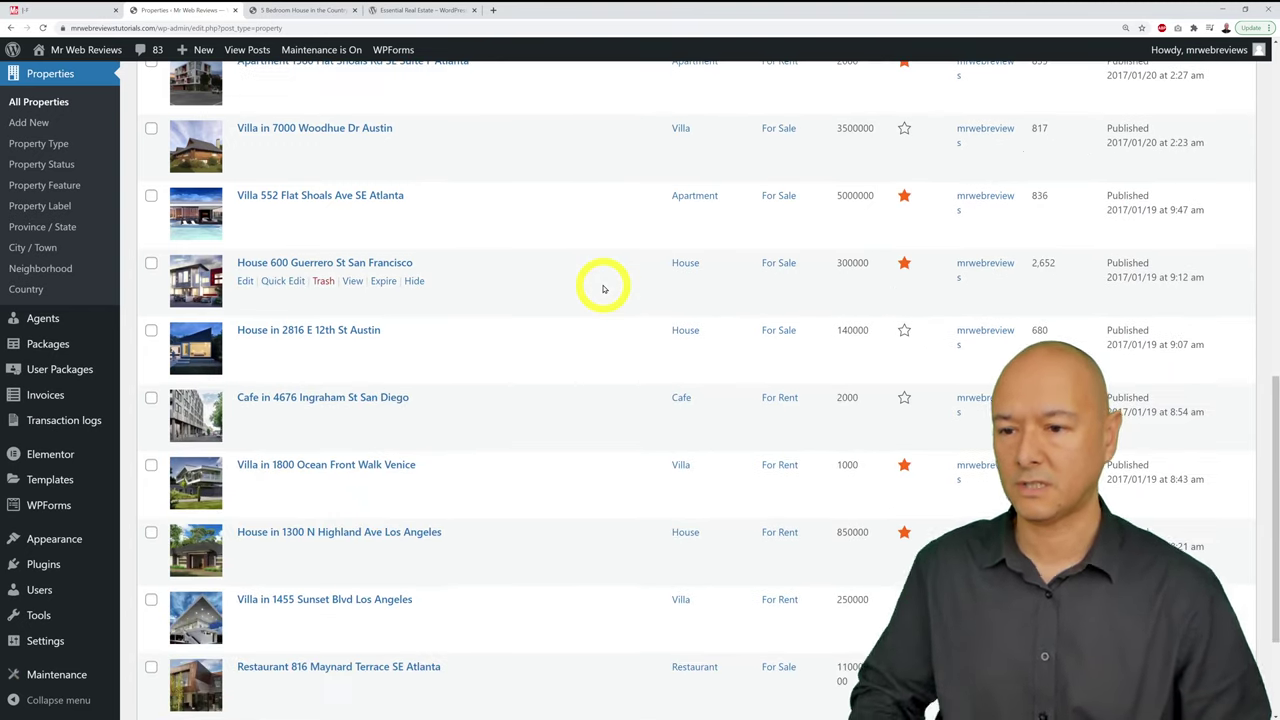
scroll(603, 289, down, 4)
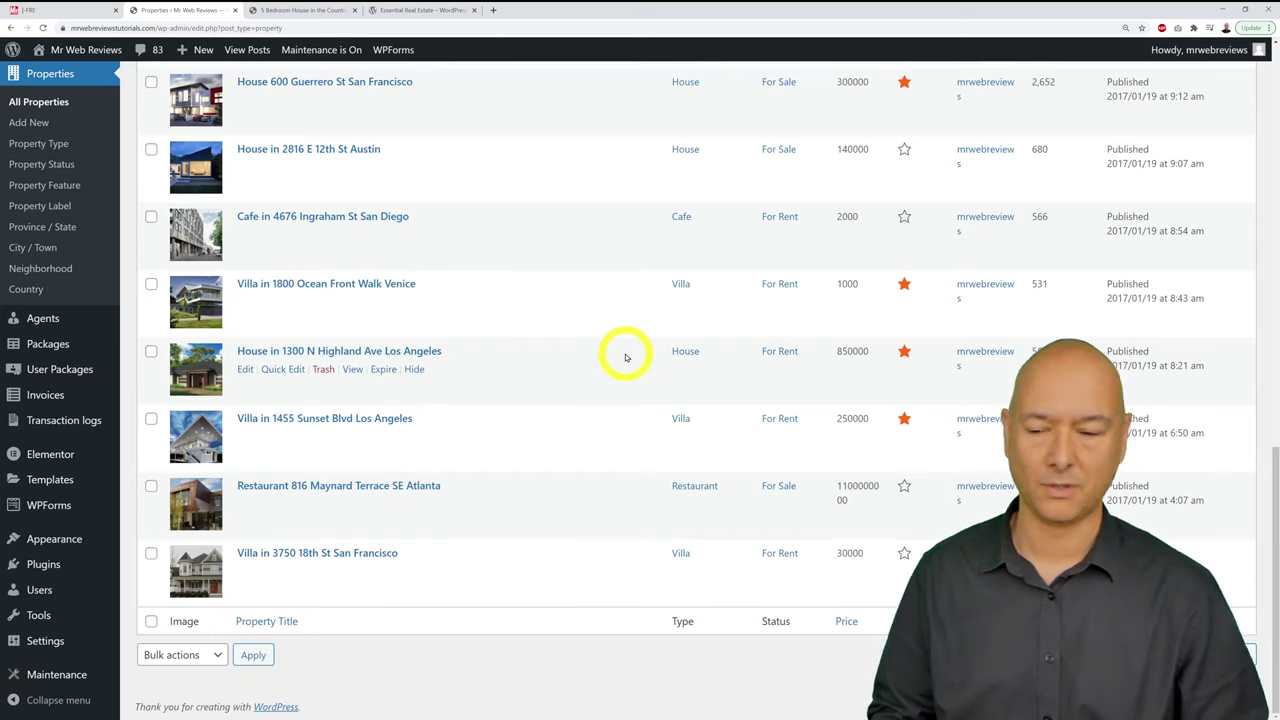
scroll(623, 351, up, 6)
scroll(624, 355, up, 5)
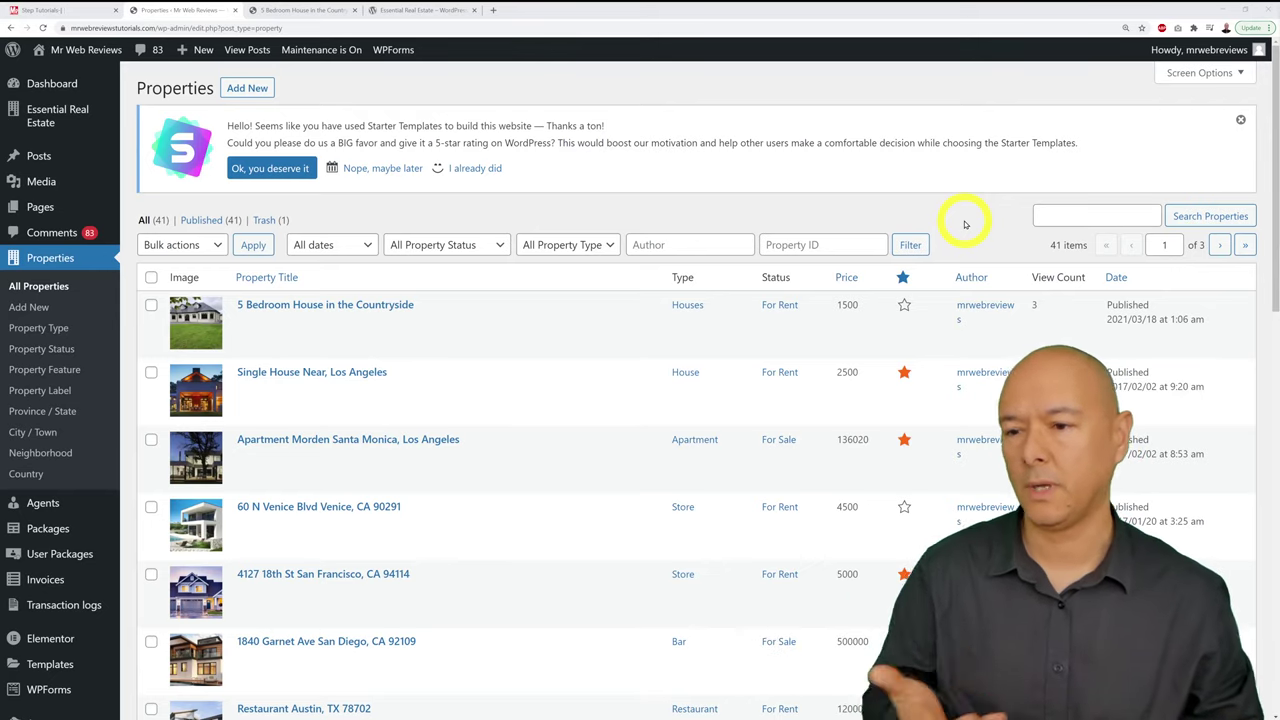
Step: Look over the Essential Real Estate Agents list
mouse_move(290, 388)
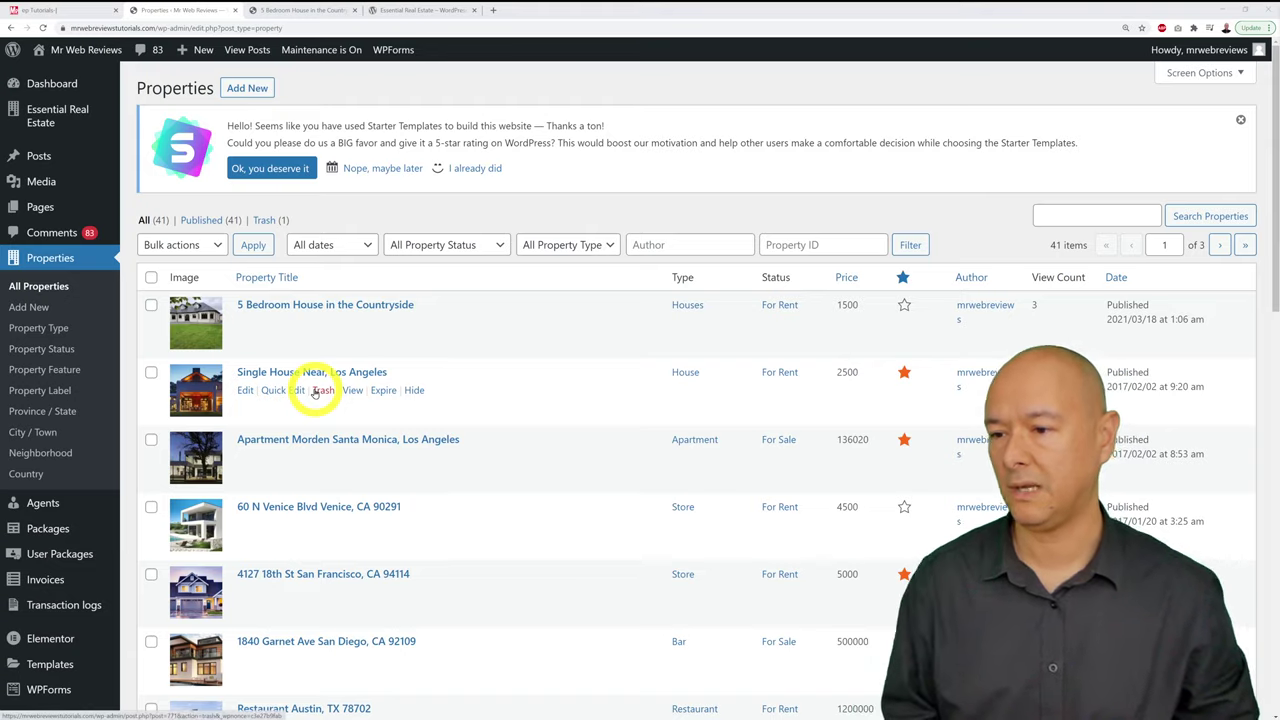
scroll(294, 391, down, 3)
click(45, 358)
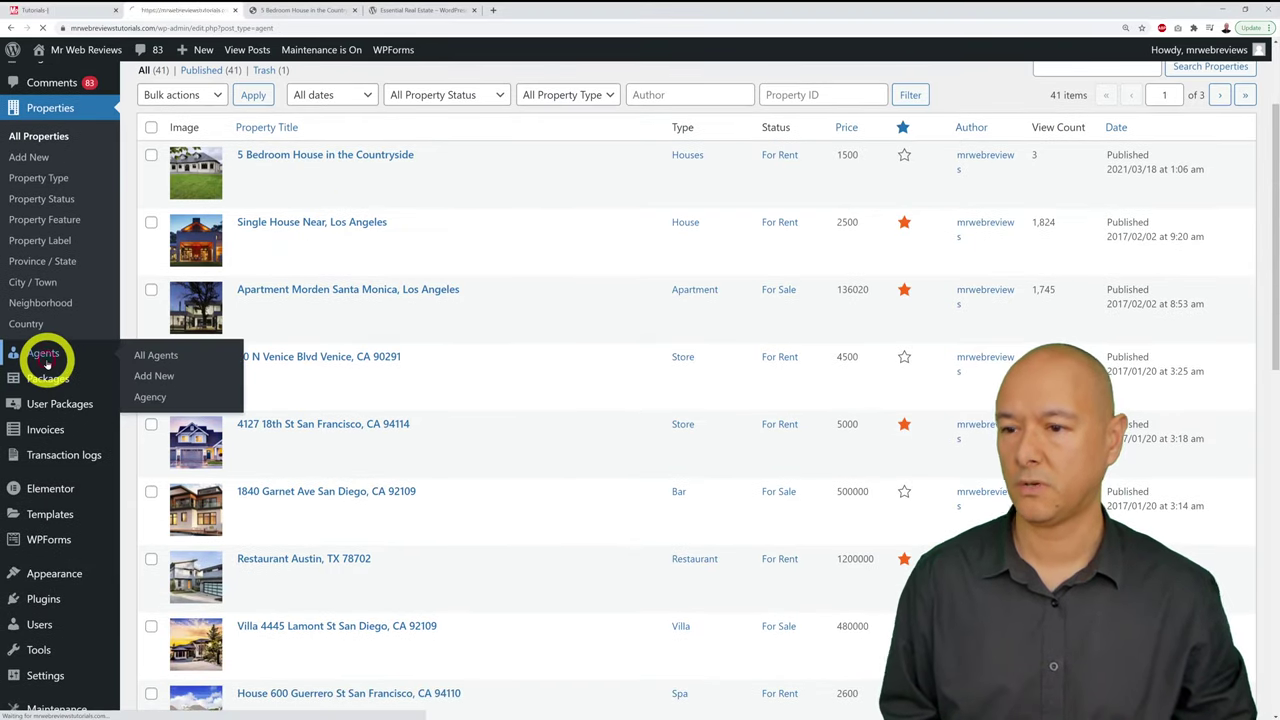
scroll(352, 346, down, 3)
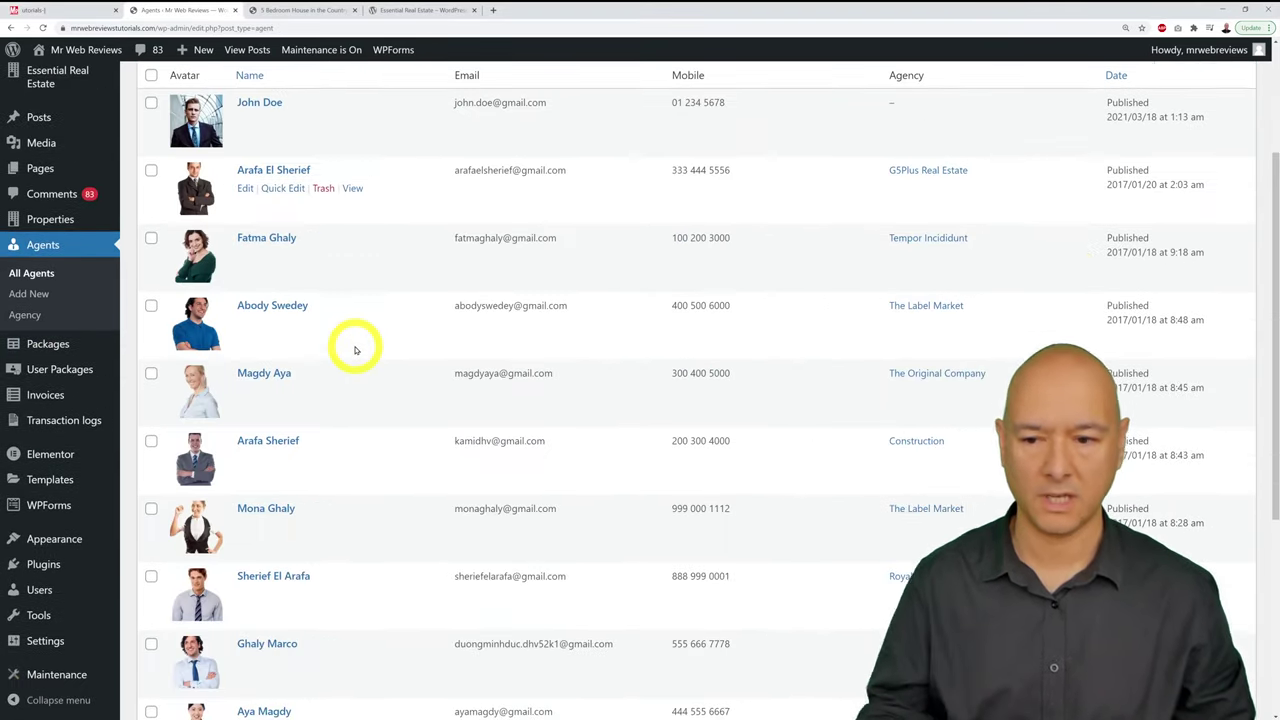
scroll(345, 350, up, 2)
Step: Review the Packages and User Packages lists, then return to the tutorial checklist
click(47, 383)
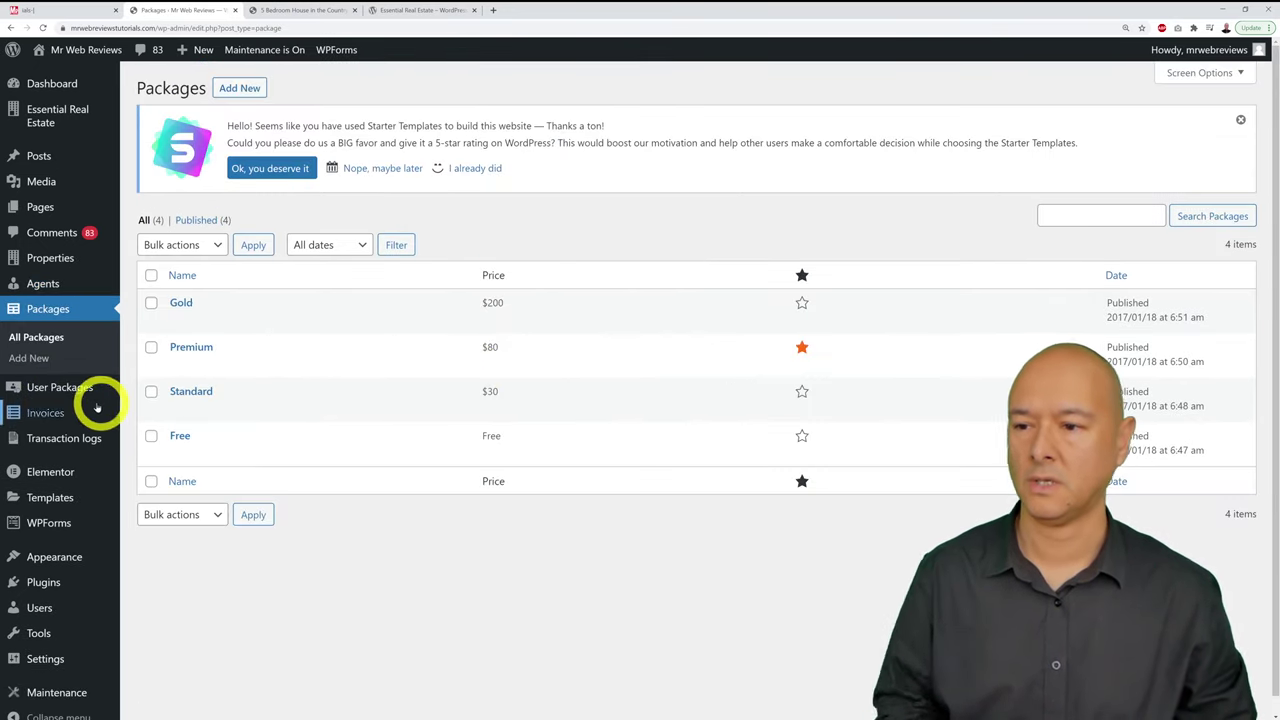
click(76, 388)
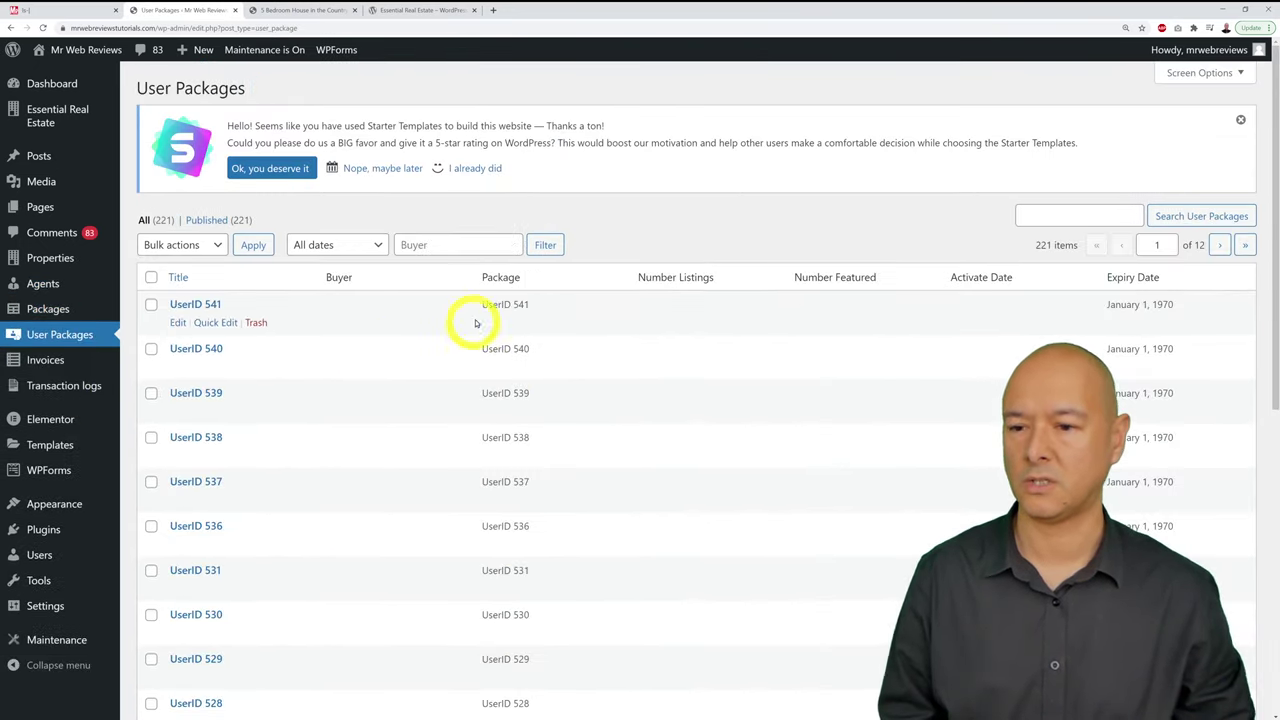
scroll(476, 321, down, 6)
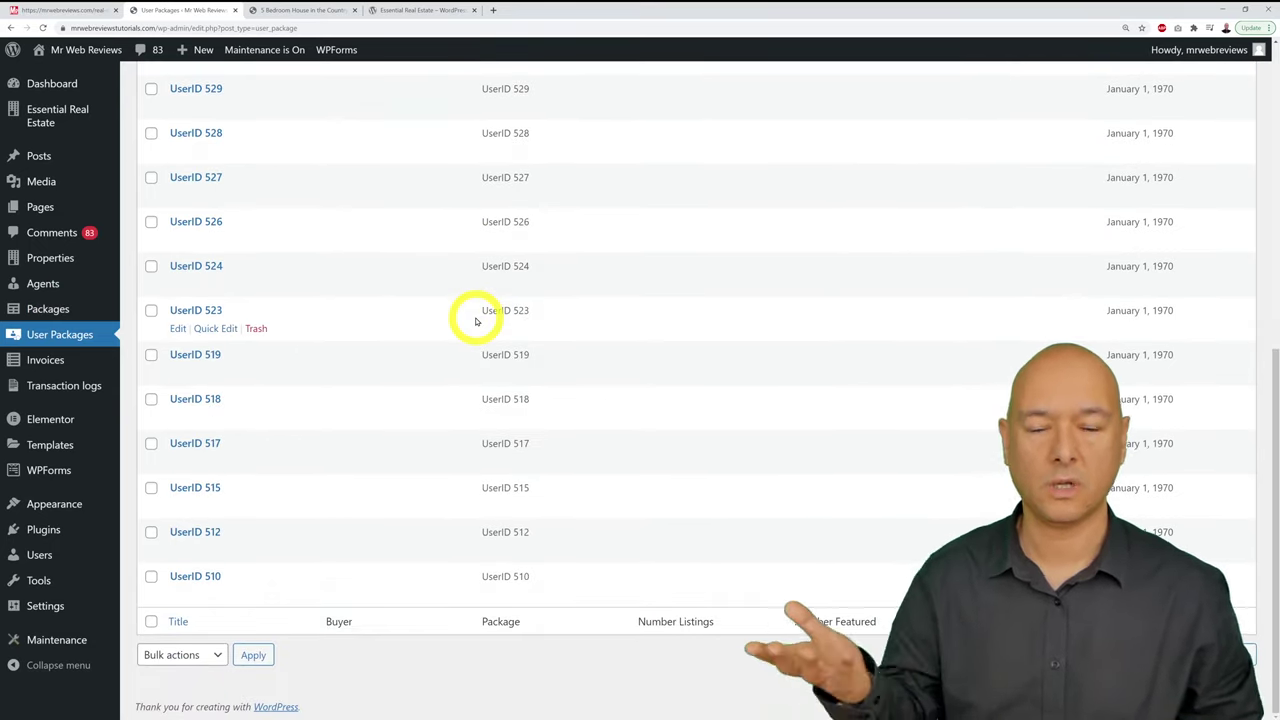
scroll(476, 321, up, 4)
scroll(476, 321, up, 3)
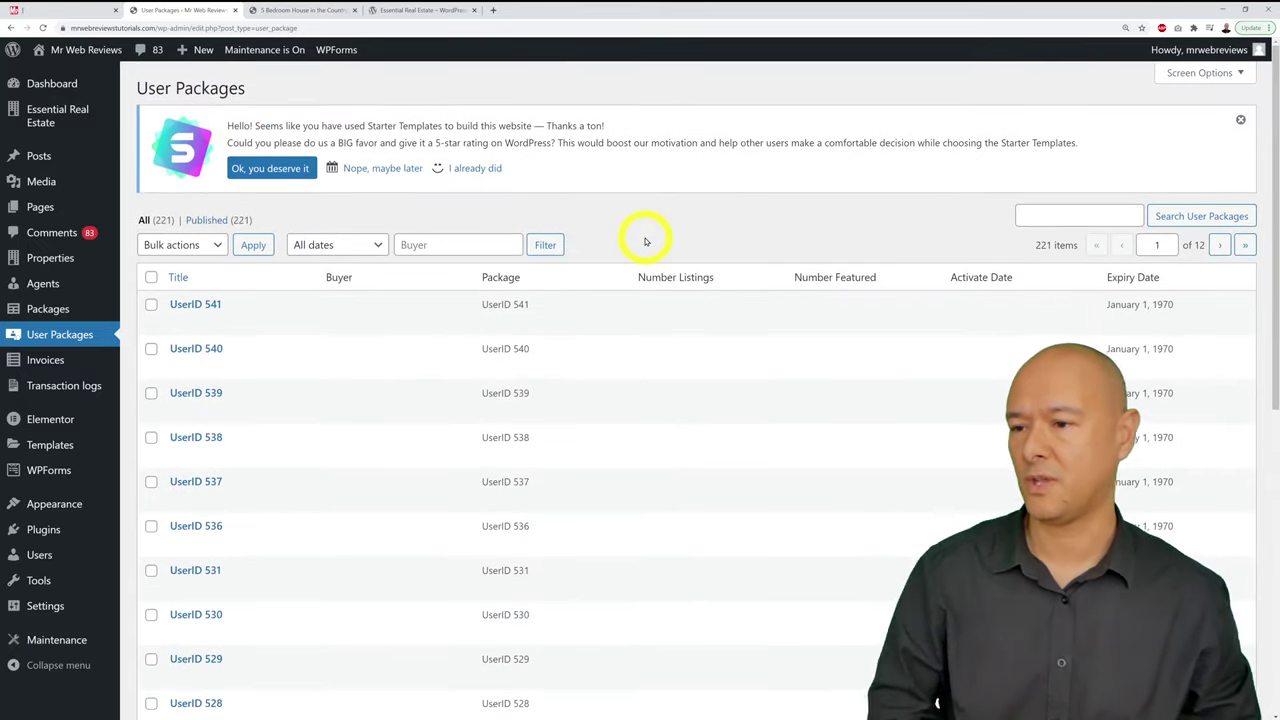
click(66, 12)
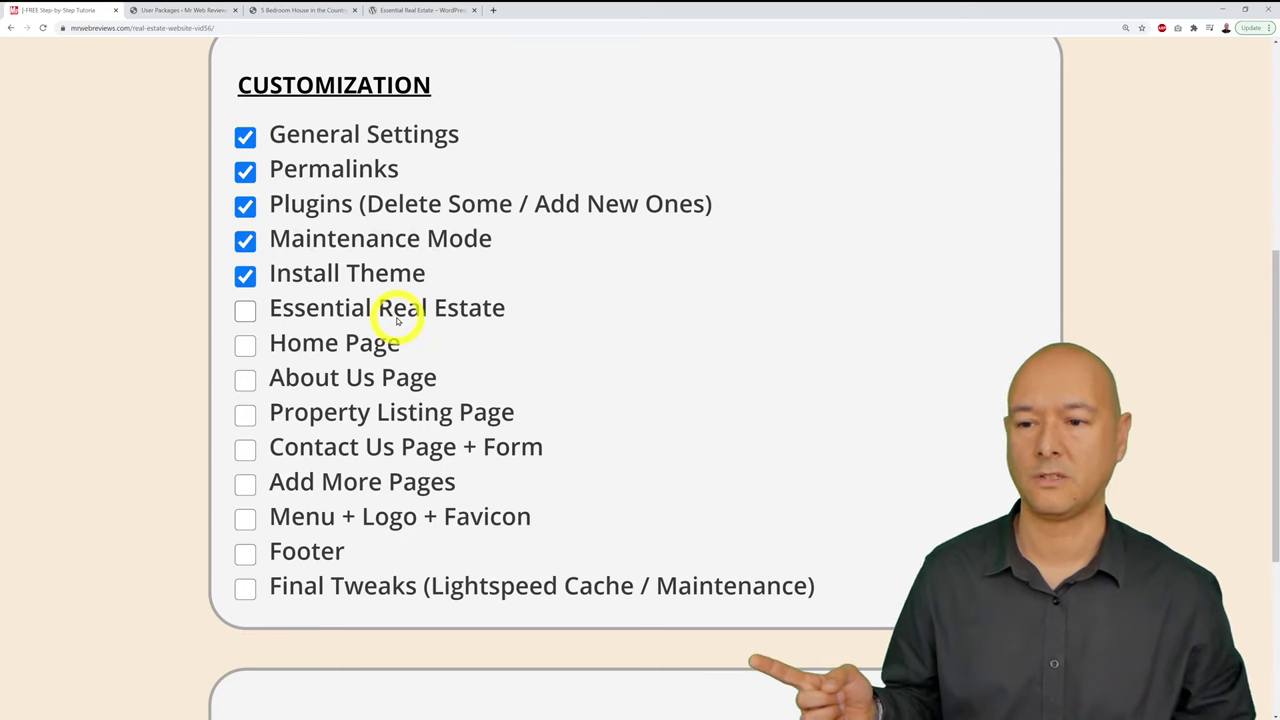
Step: Tick Essential Real Estate on the checklist and close the plugin's WordPress.org page
click(245, 310)
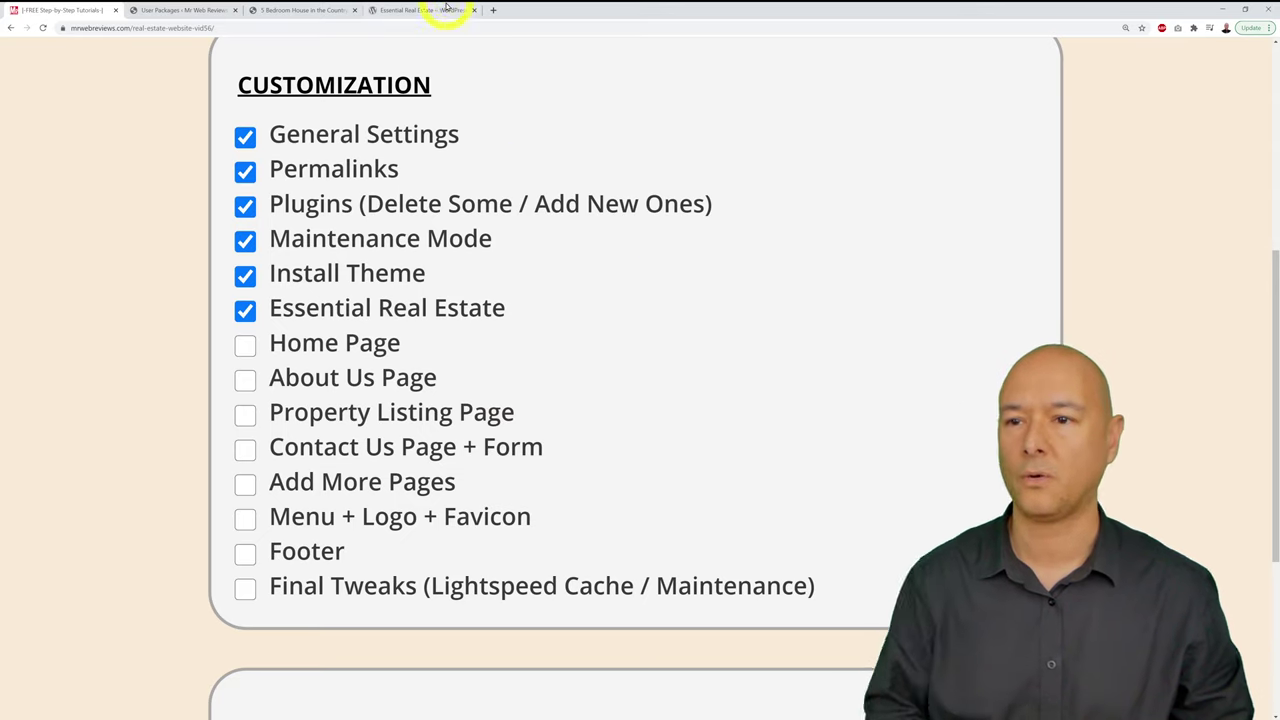
click(414, 10)
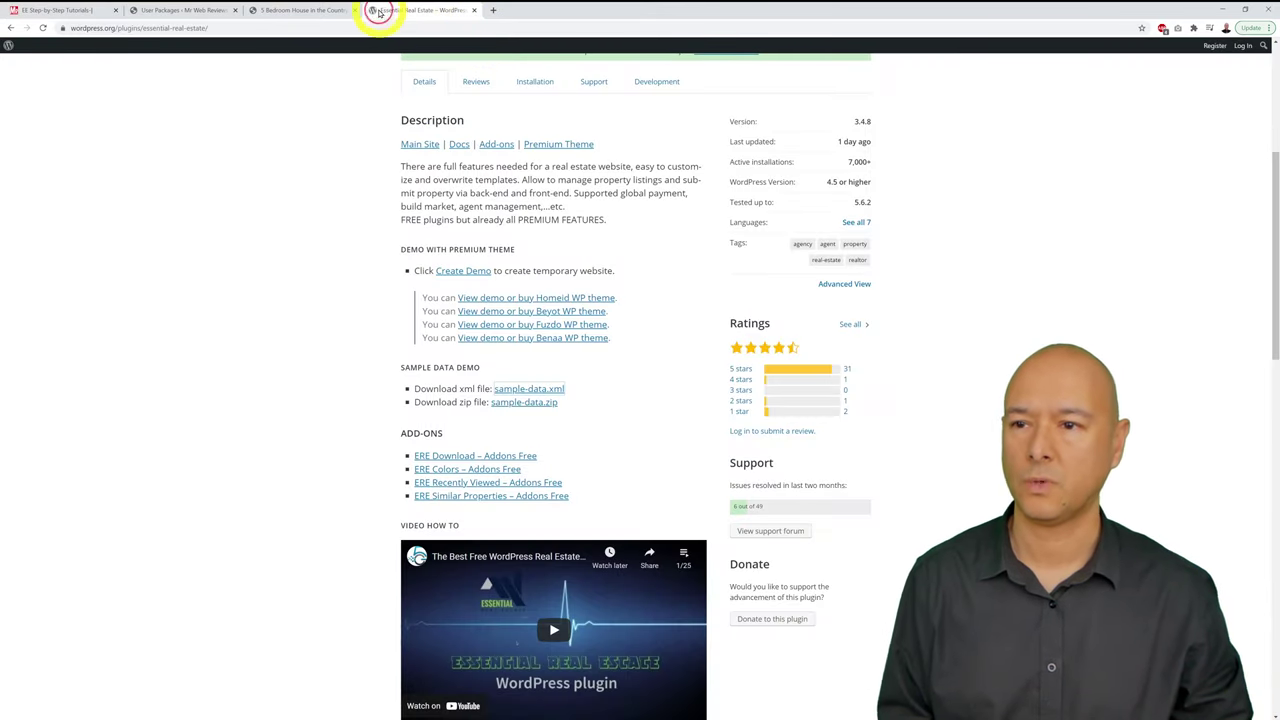
click(475, 10)
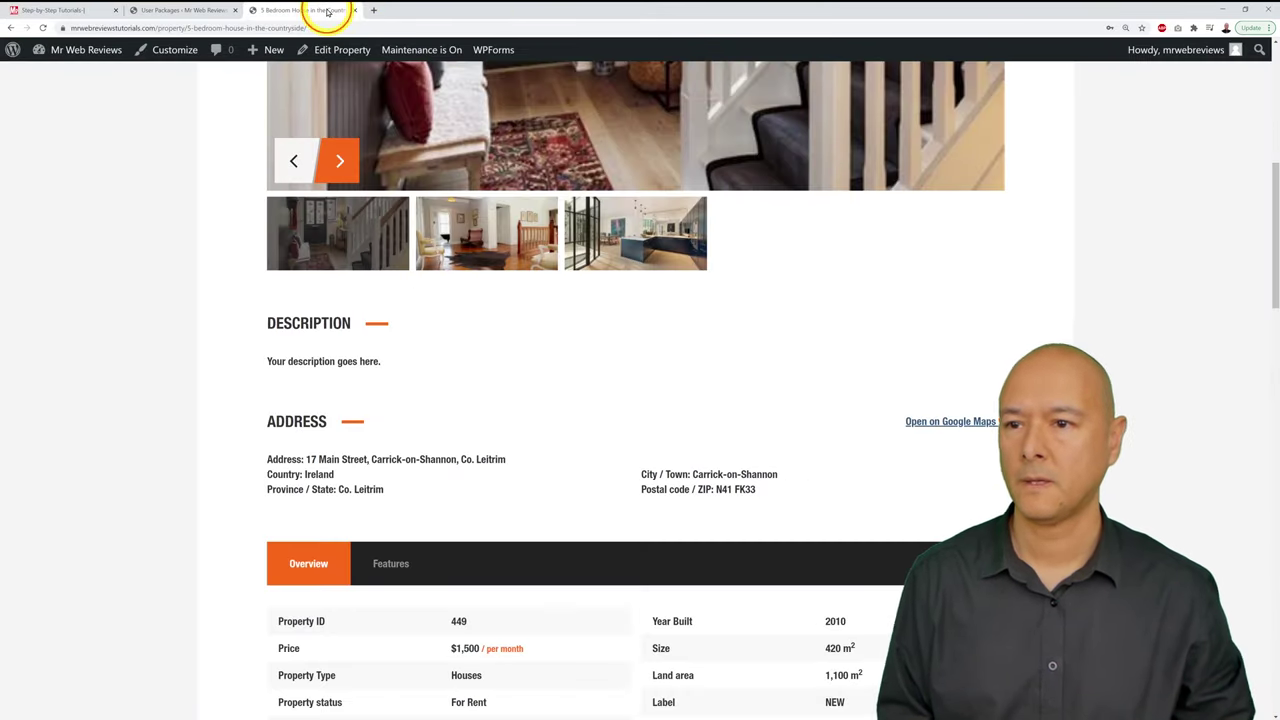
Step: Scroll through the Catalpa Realty home page, then return to the User Packages admin list
scroll(986, 351, up, 6)
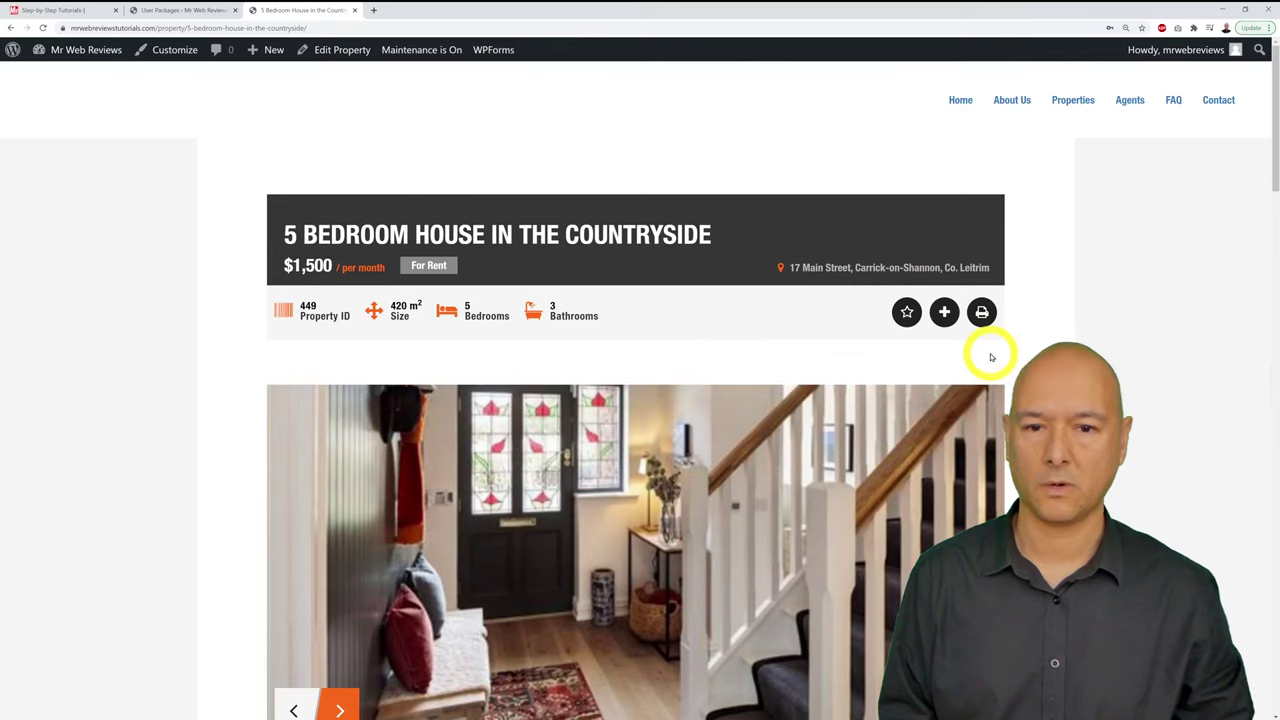
click(960, 99)
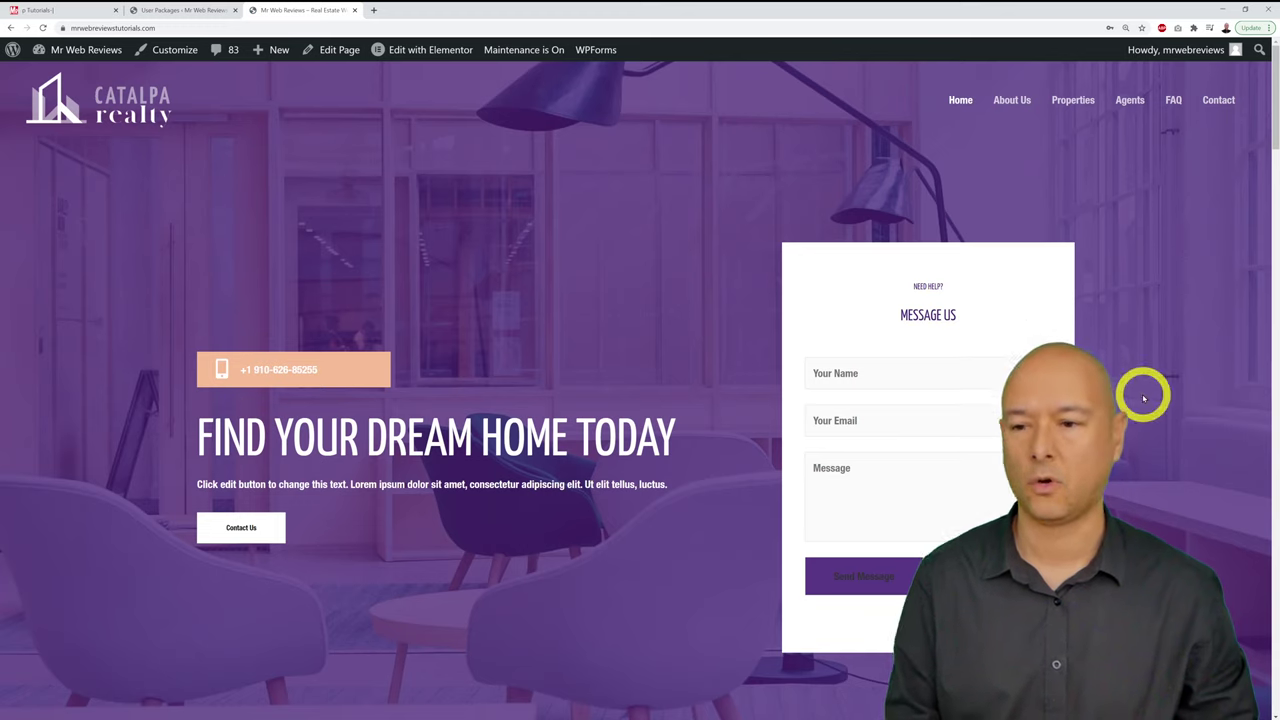
scroll(1142, 395, down, 2)
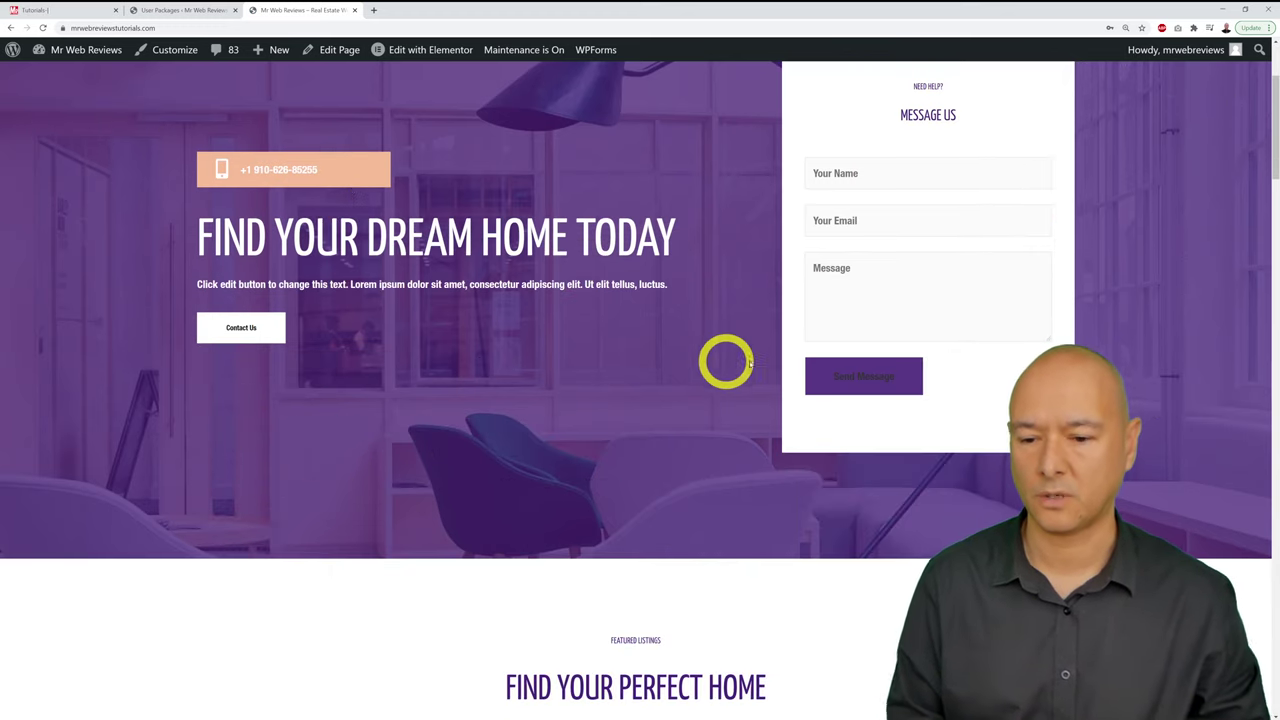
scroll(726, 362, down, 2)
scroll(726, 362, up, 4)
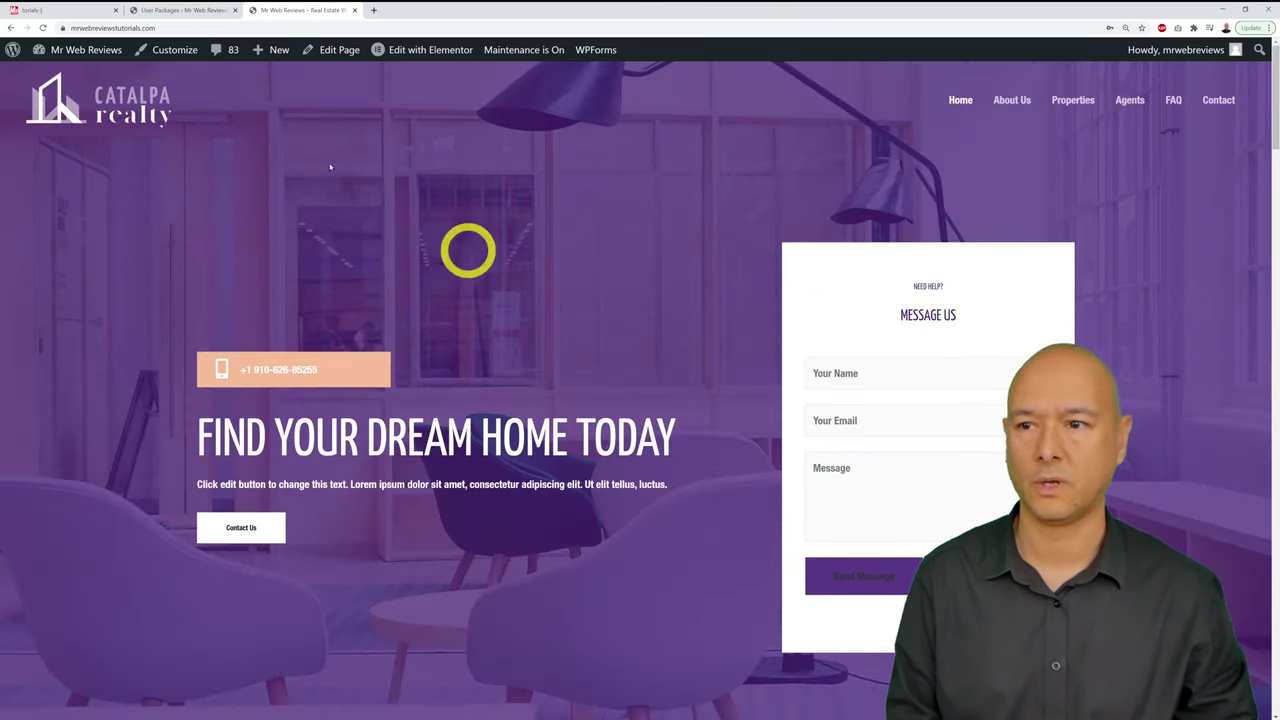
click(181, 10)
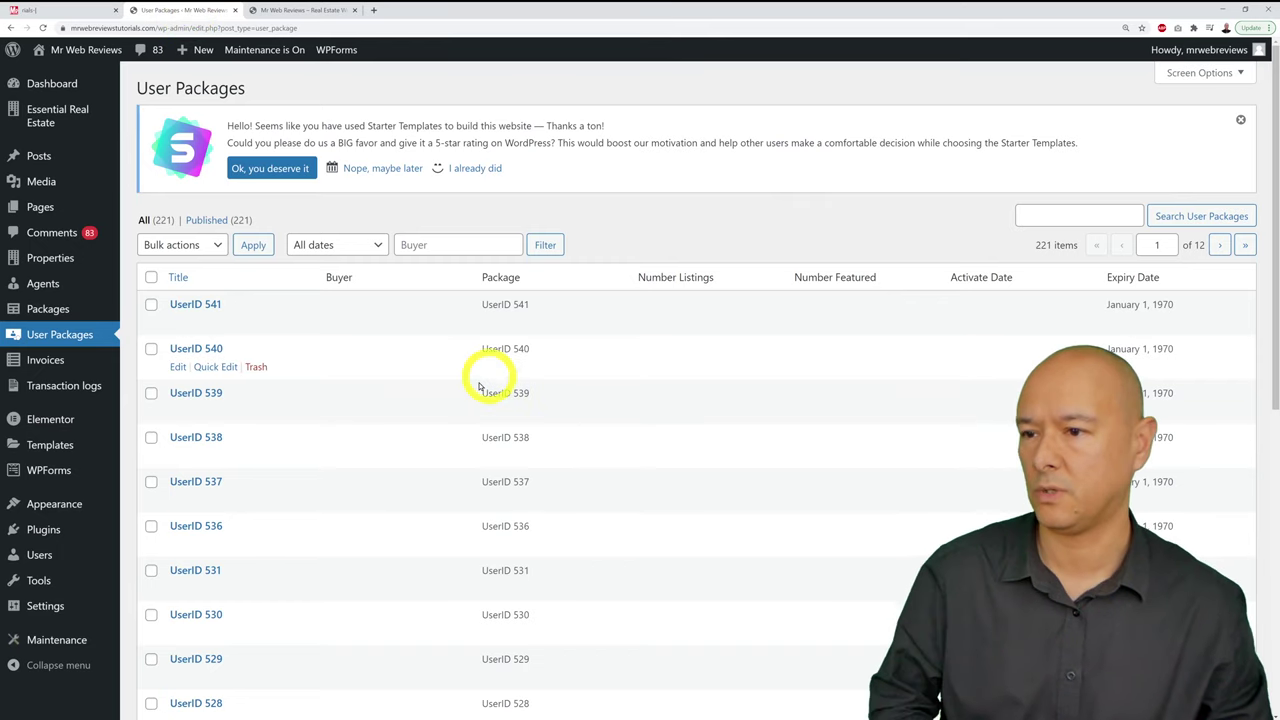
Step: From the Pages list, open Home's 'Edit with Elementor' link in a new tab
mouse_move(42, 212)
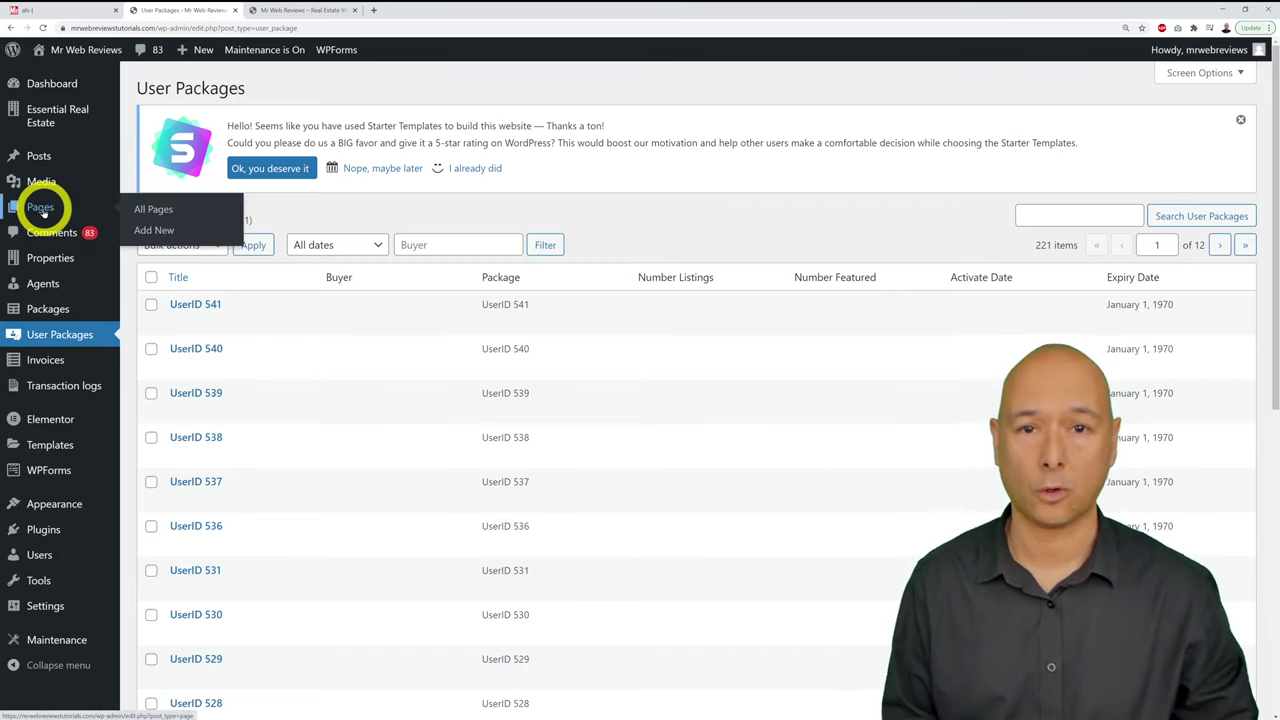
click(42, 210)
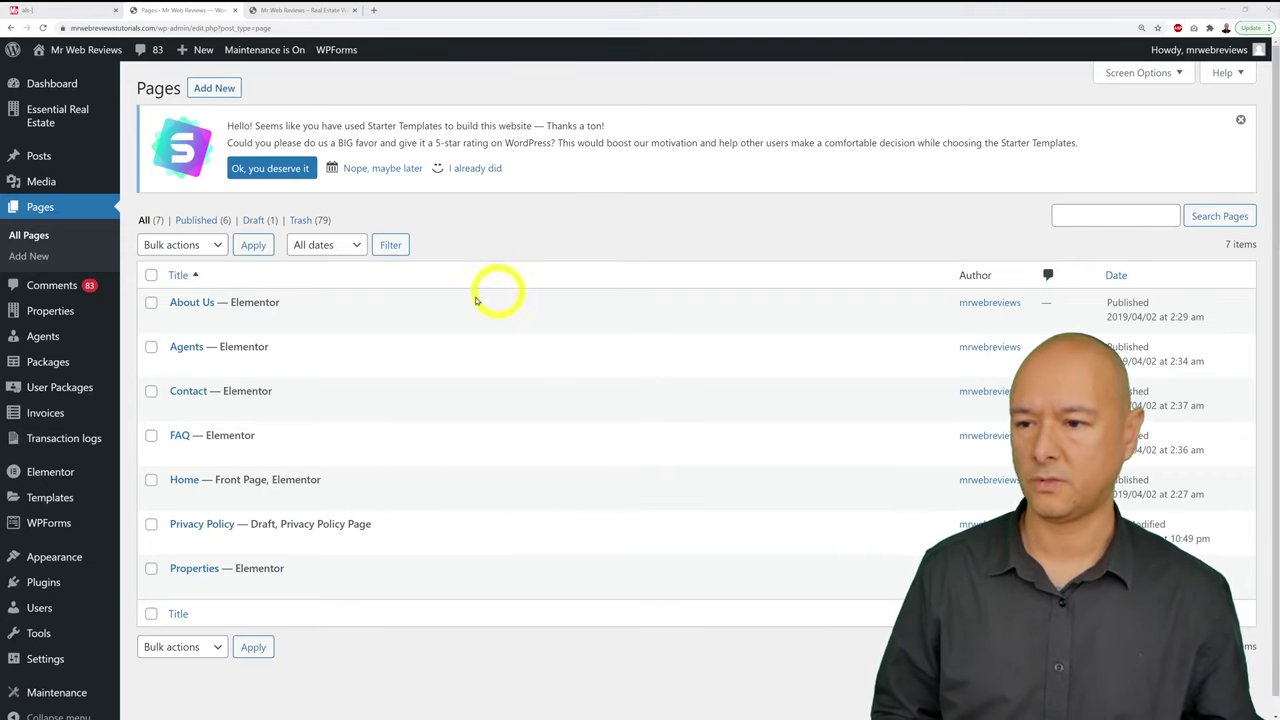
mouse_move(450, 353)
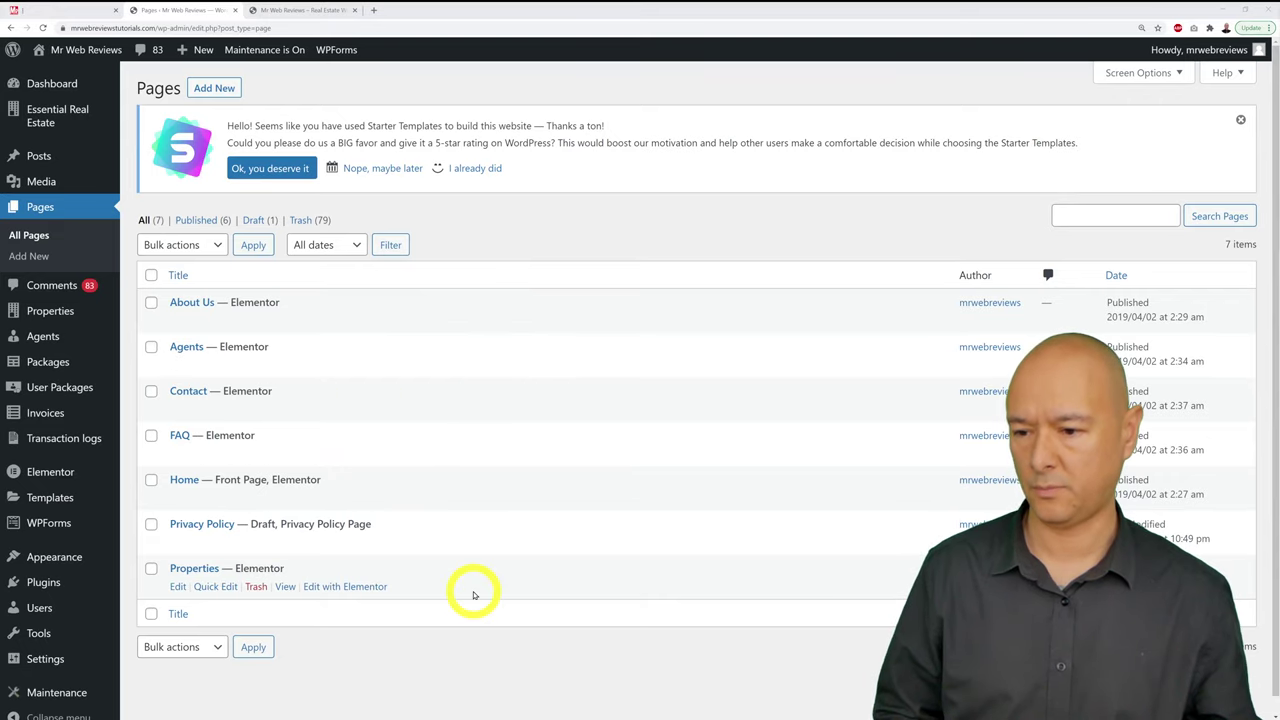
click(315, 10)
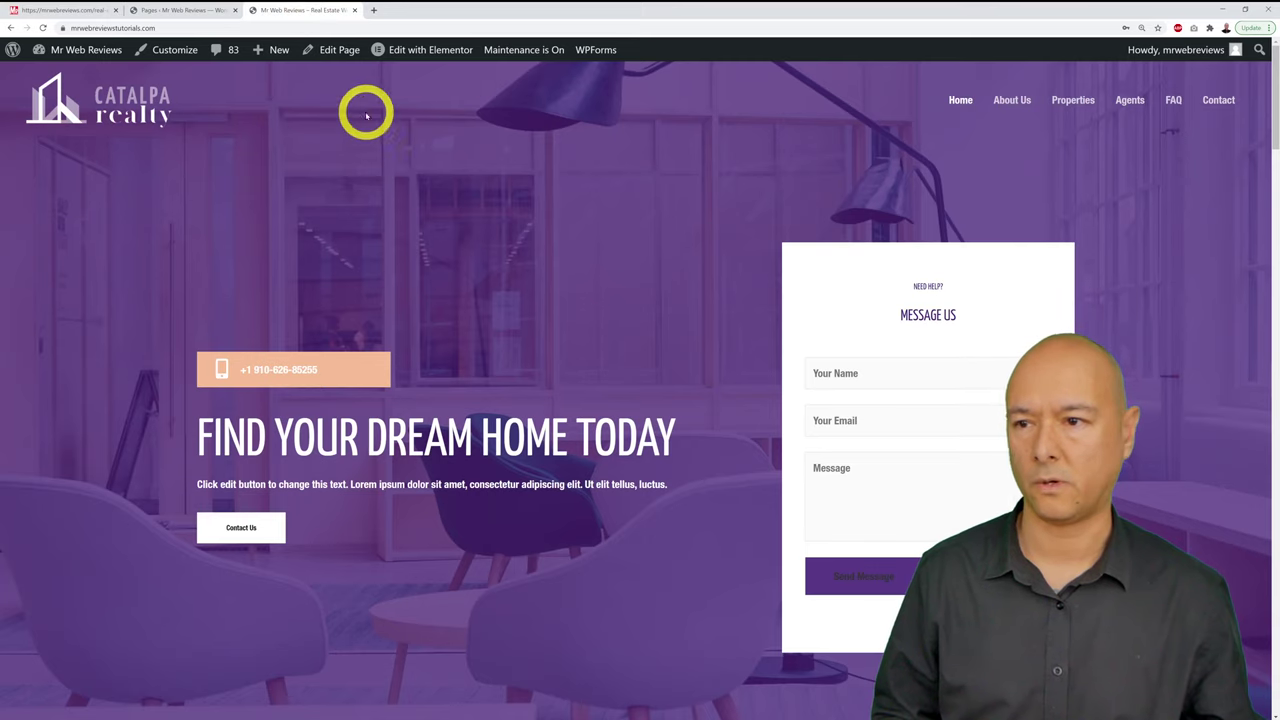
click(166, 11)
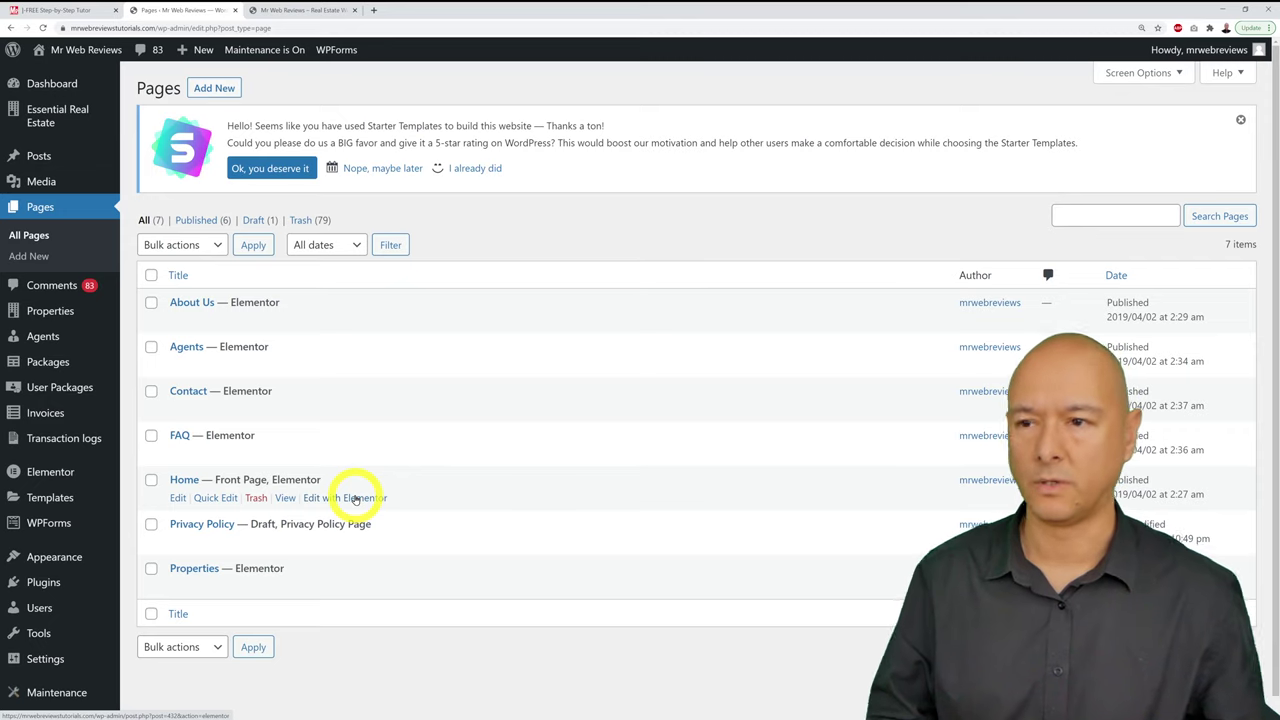
right_click(355, 498)
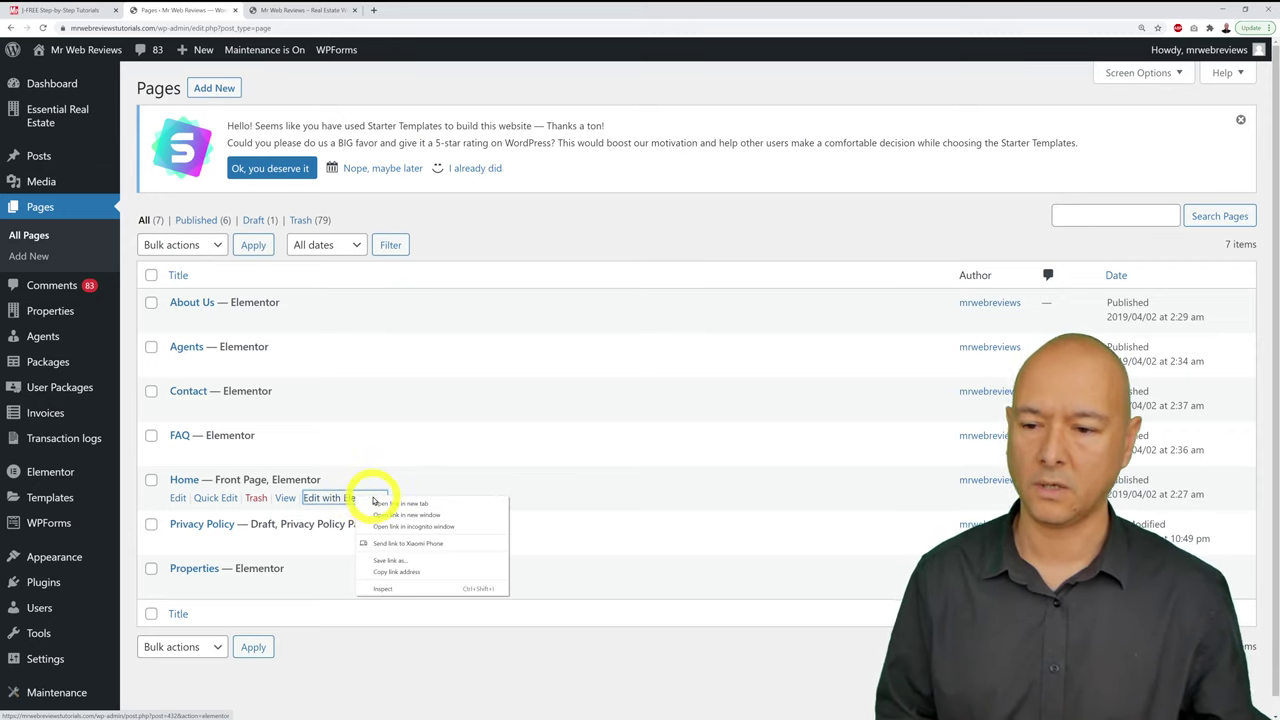
click(378, 503)
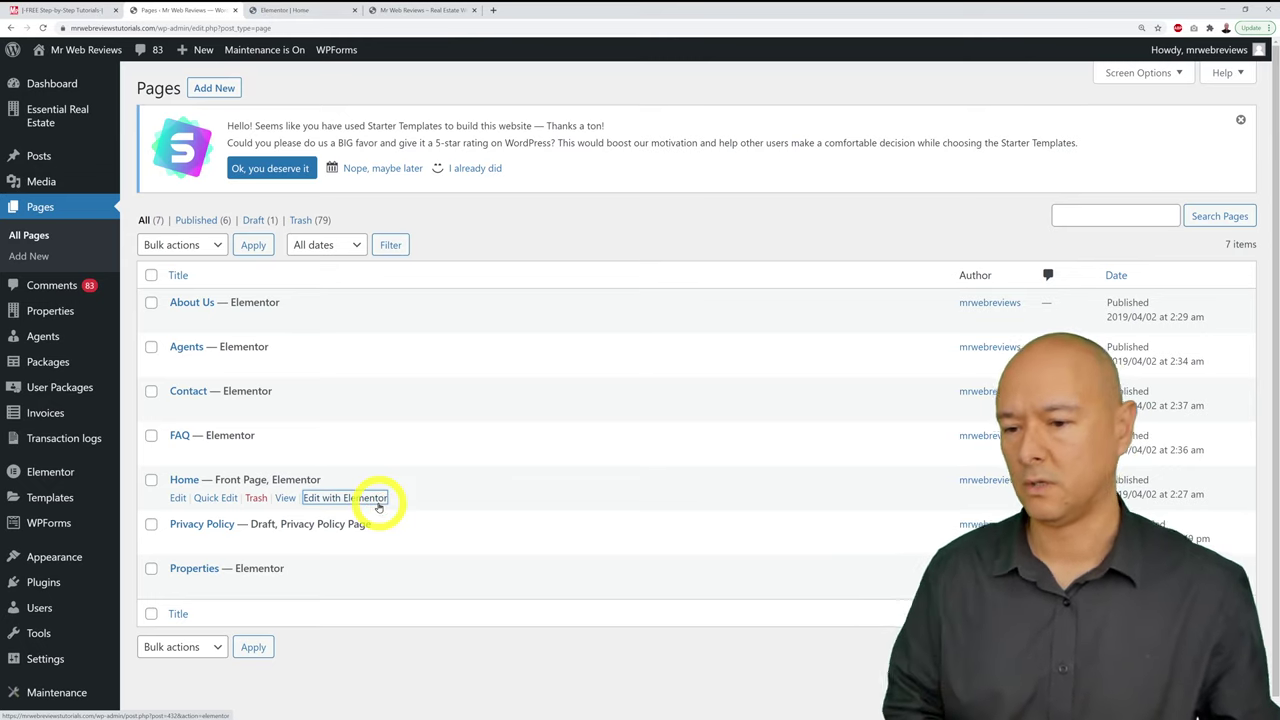
click(300, 9)
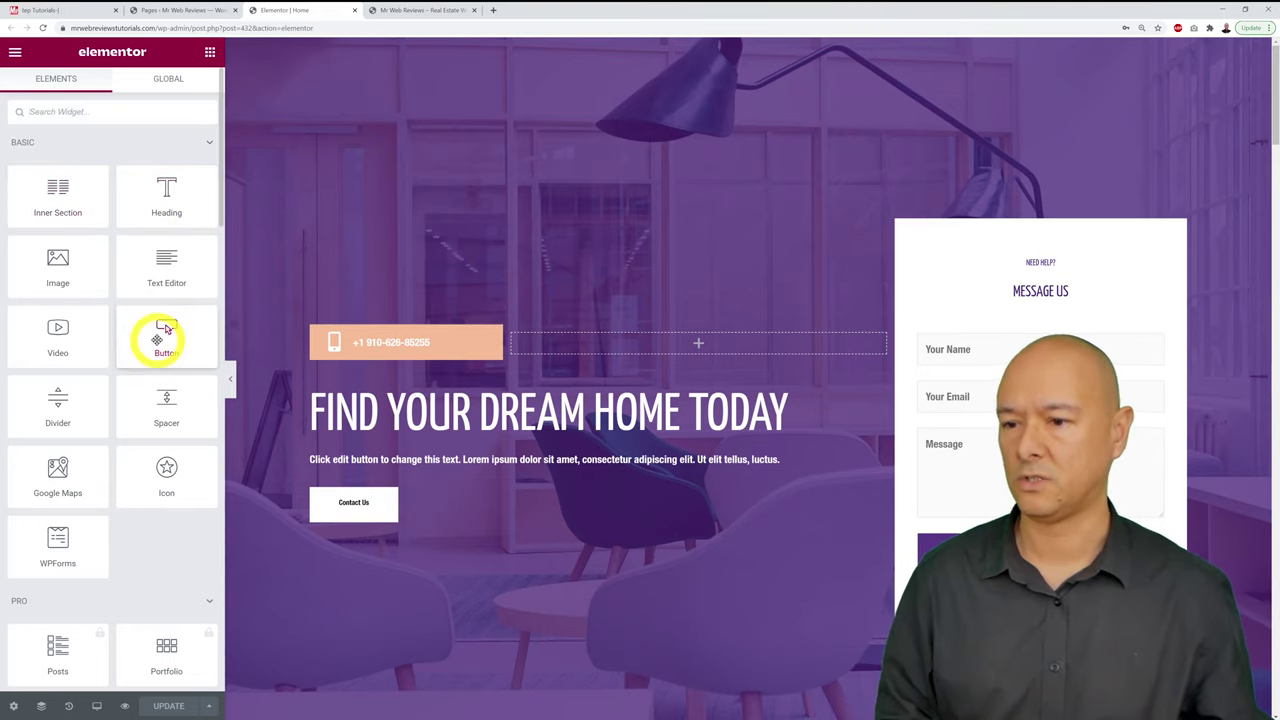
Step: Scroll the Elementor widget panel and Home page to look around
scroll(157, 340, down, 14)
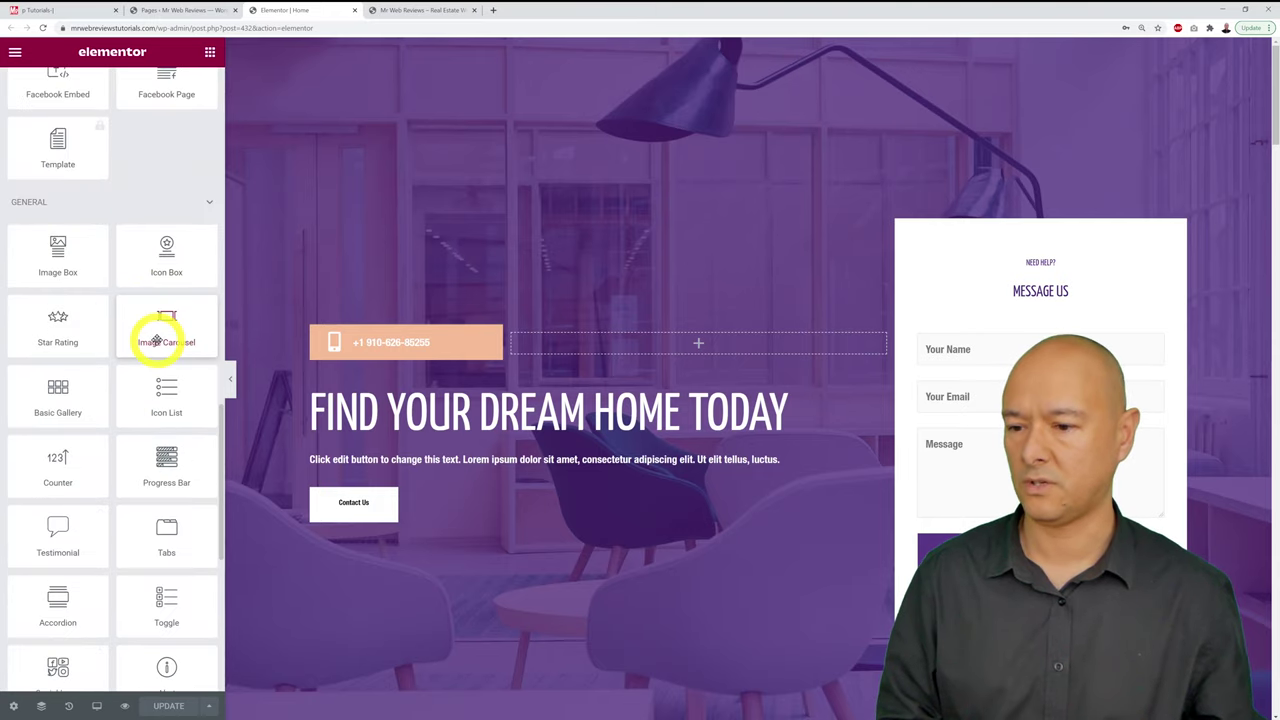
scroll(157, 340, down, 5)
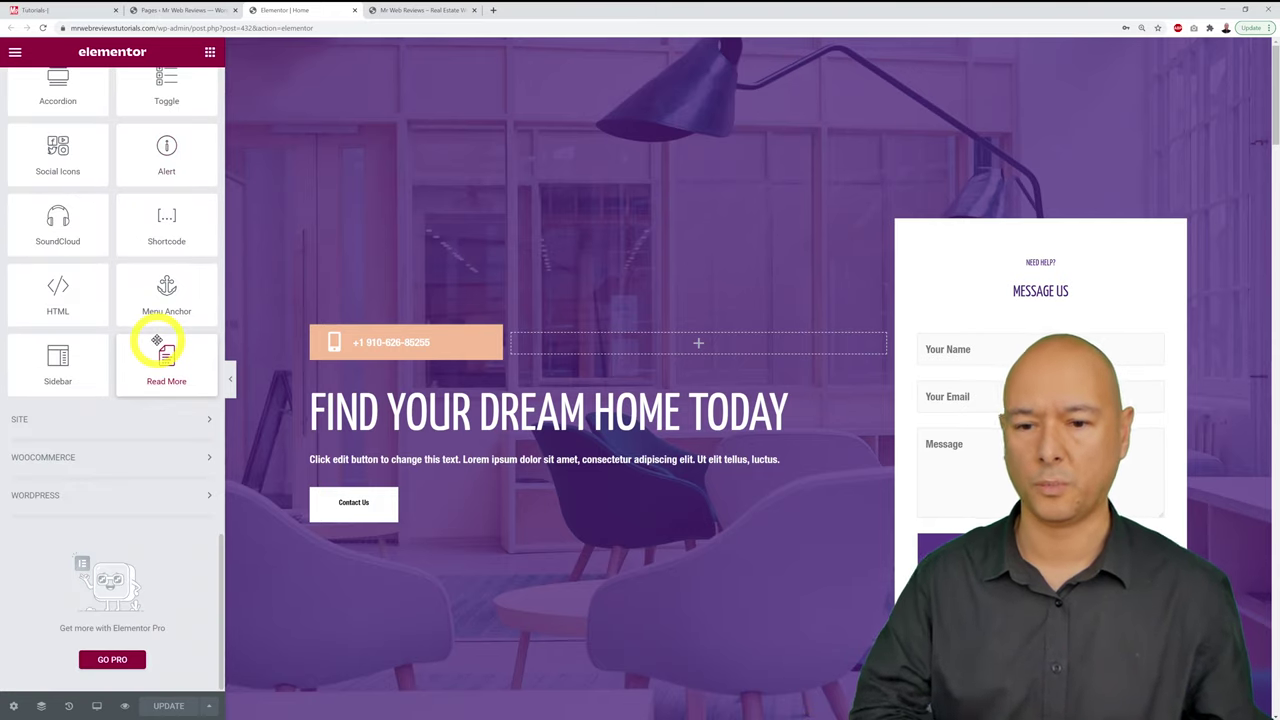
scroll(157, 341, up, 15)
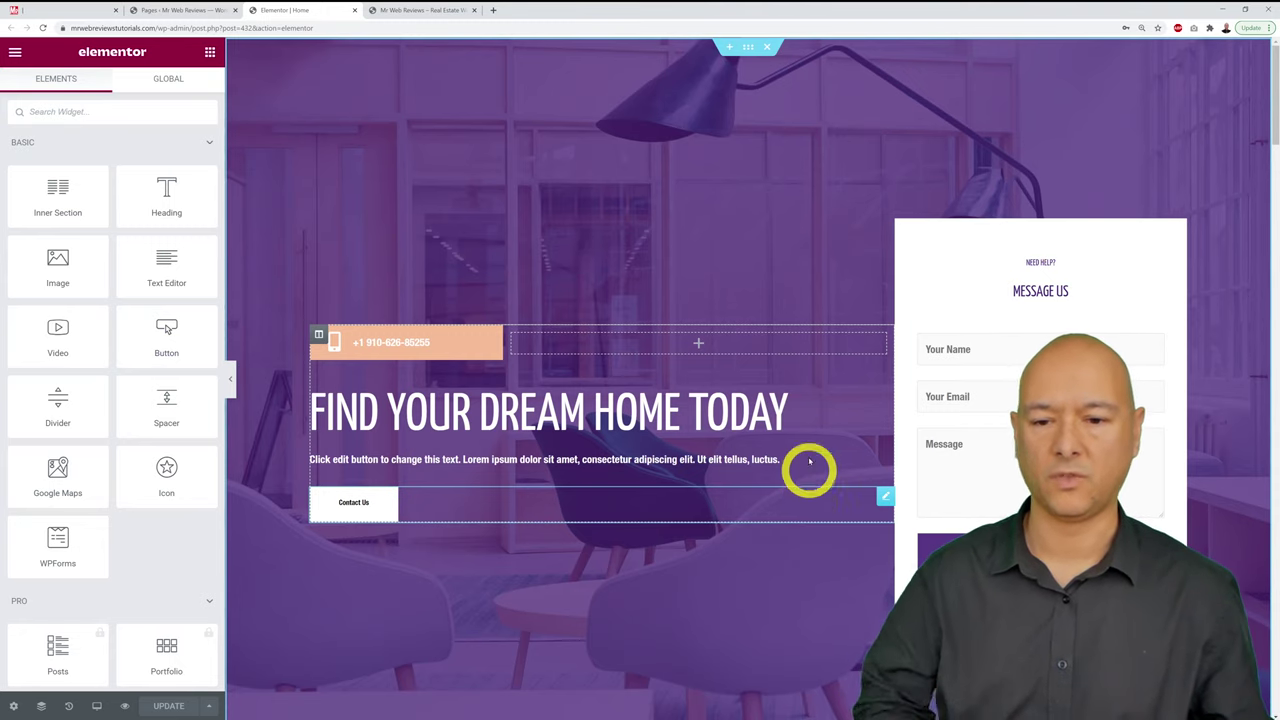
scroll(820, 385, down, 5)
scroll(1048, 308, down, 3)
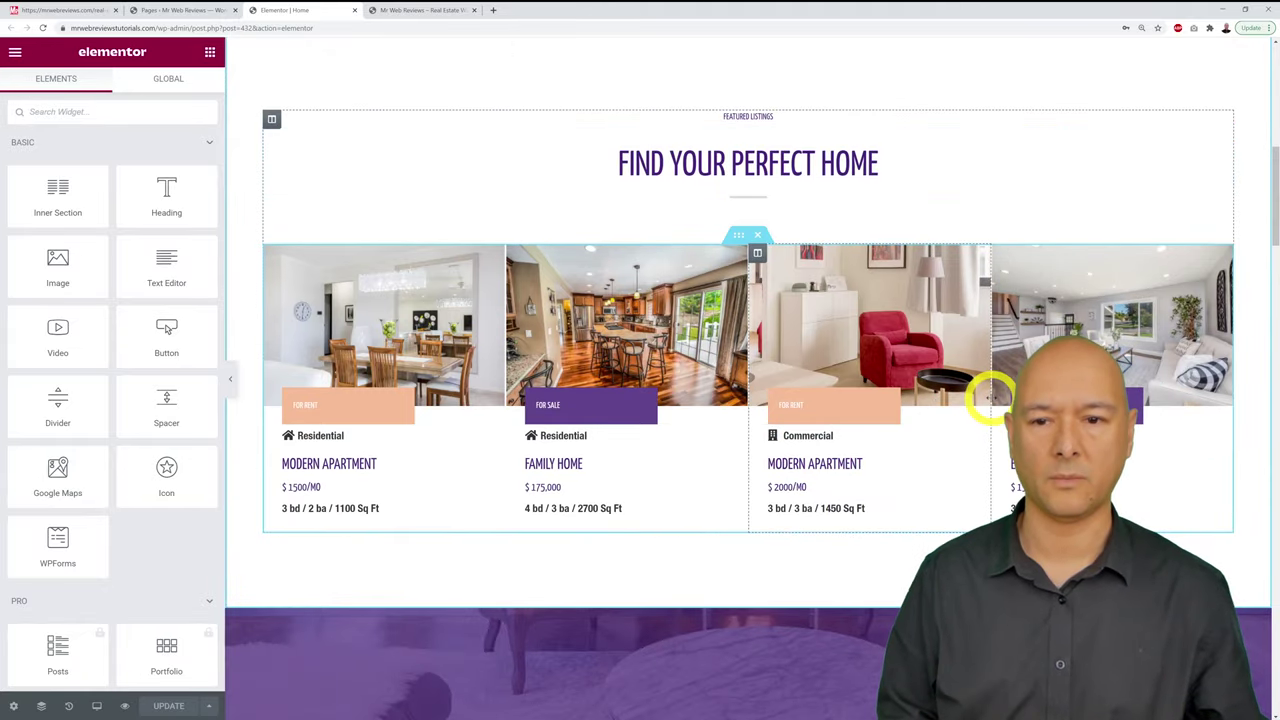
scroll(986, 394, up, 8)
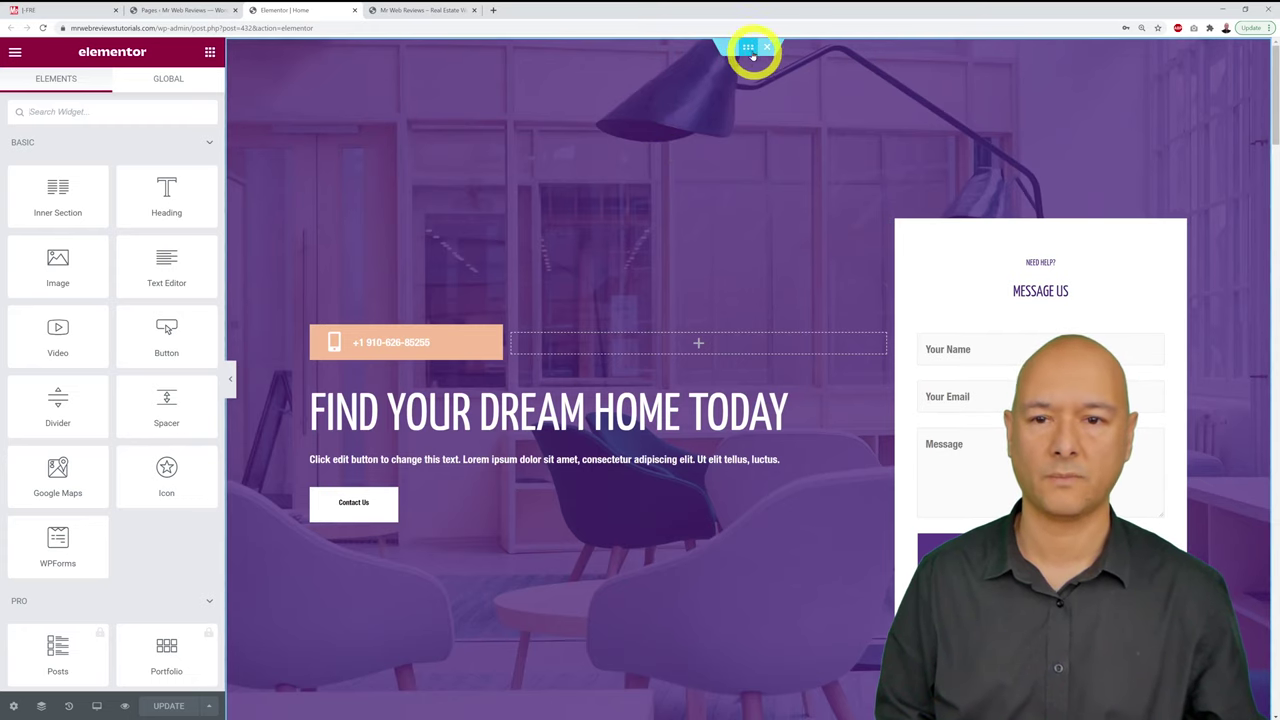
Step: Open the hero section's settings, dismissing the right-click tip, and review its Boxed width and 80 vh height
click(749, 48)
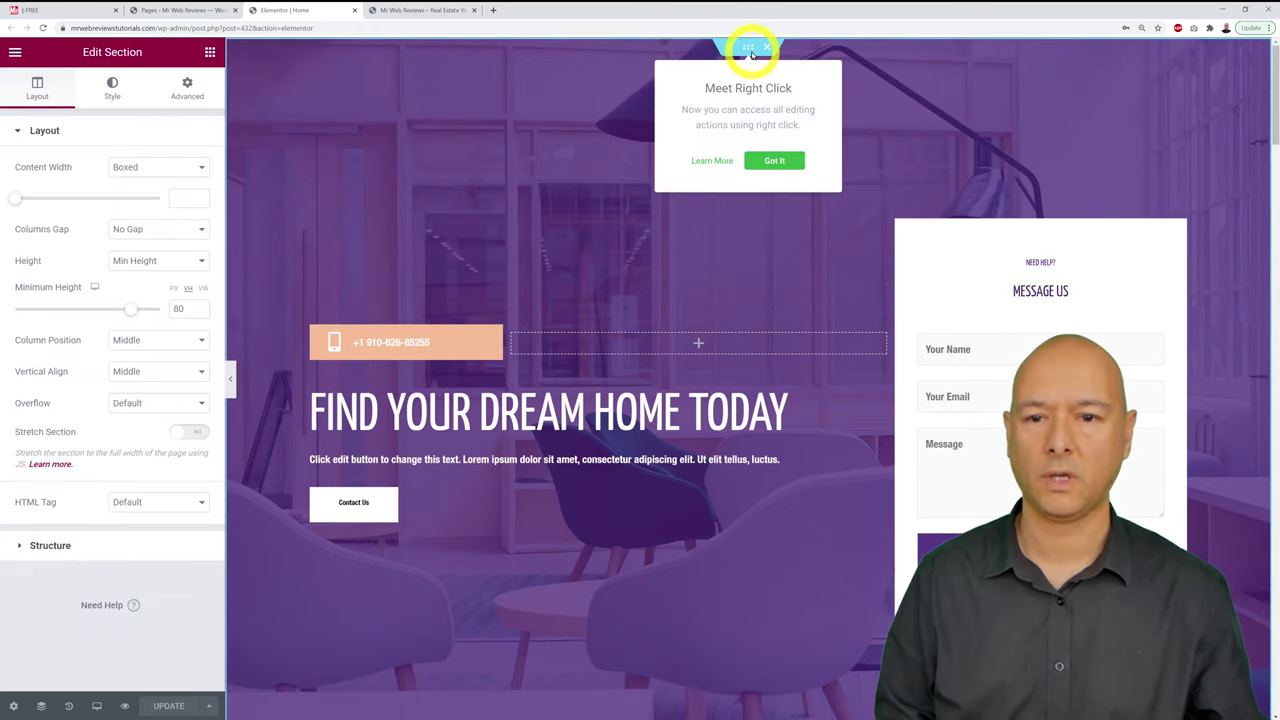
click(770, 160)
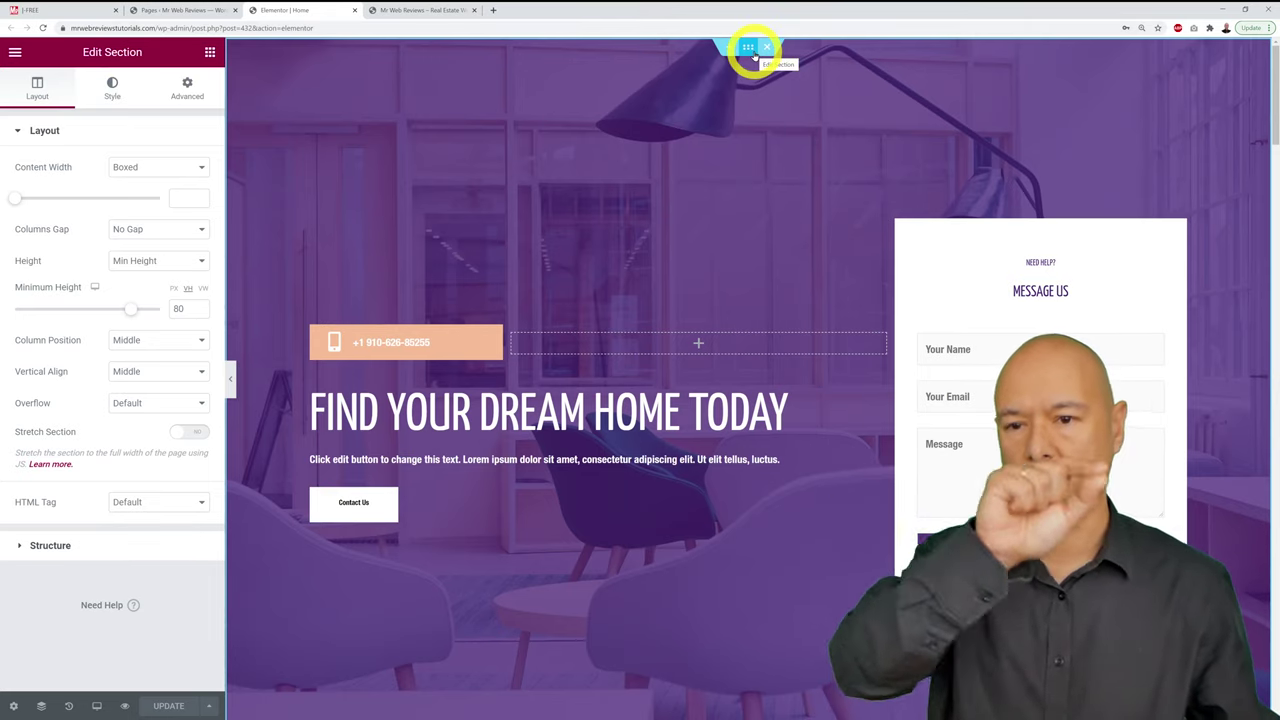
scroll(971, 149, down, 5)
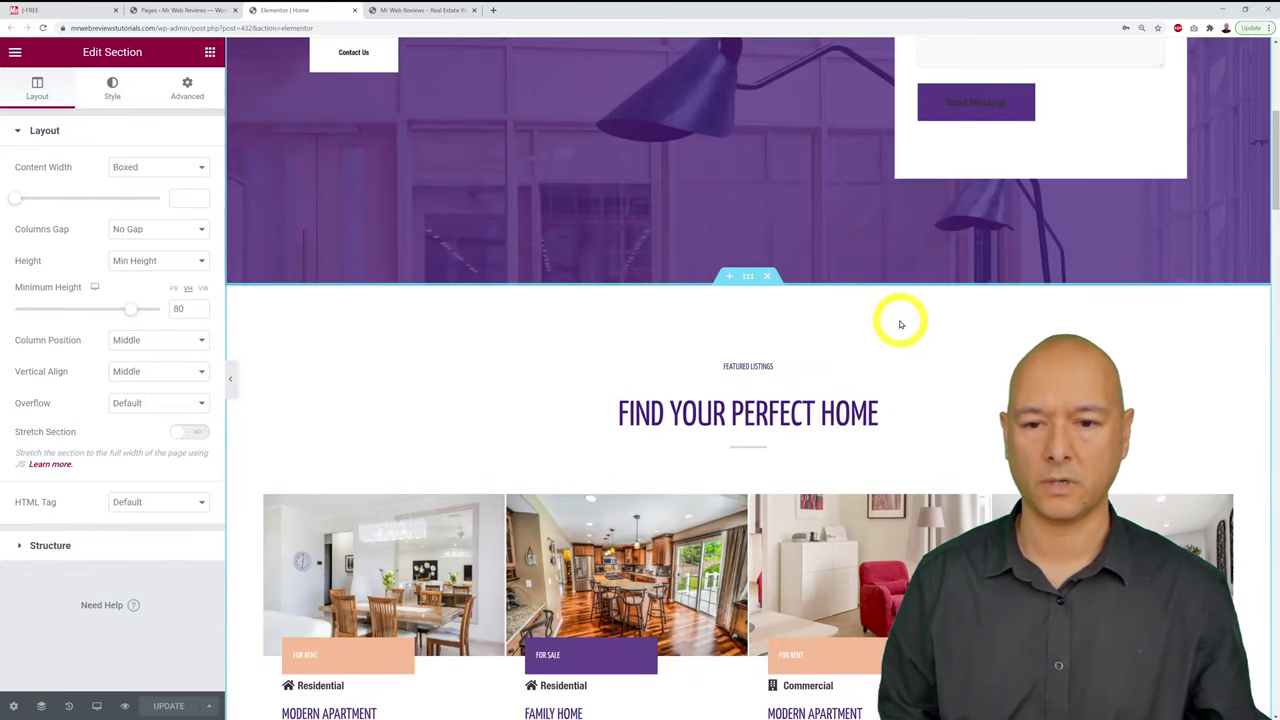
scroll(943, 314, down, 5)
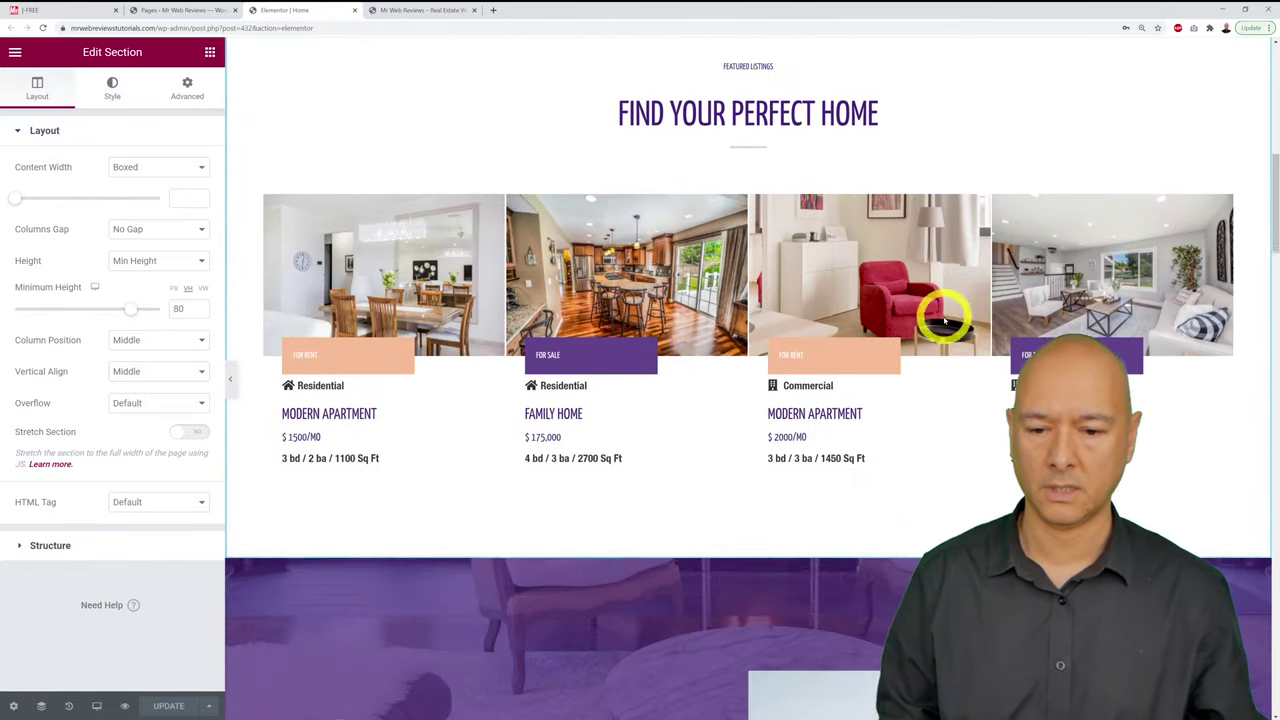
scroll(943, 318, down, 2)
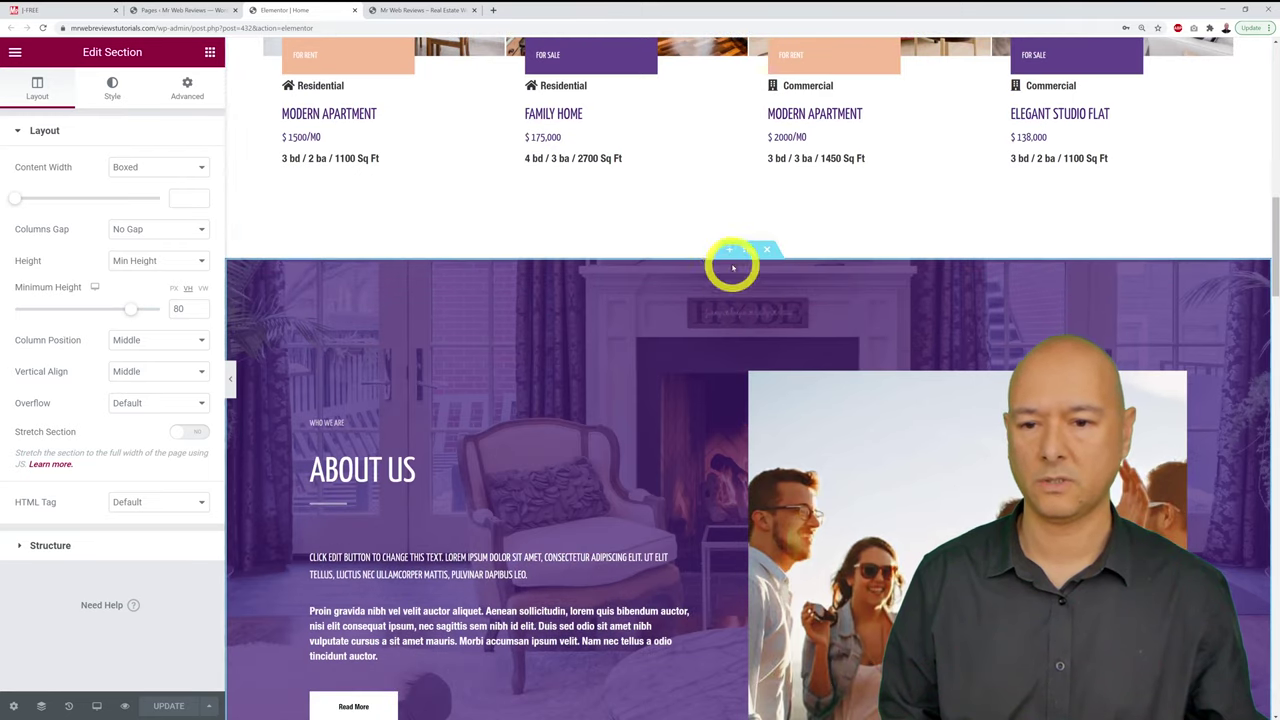
mouse_move(735, 258)
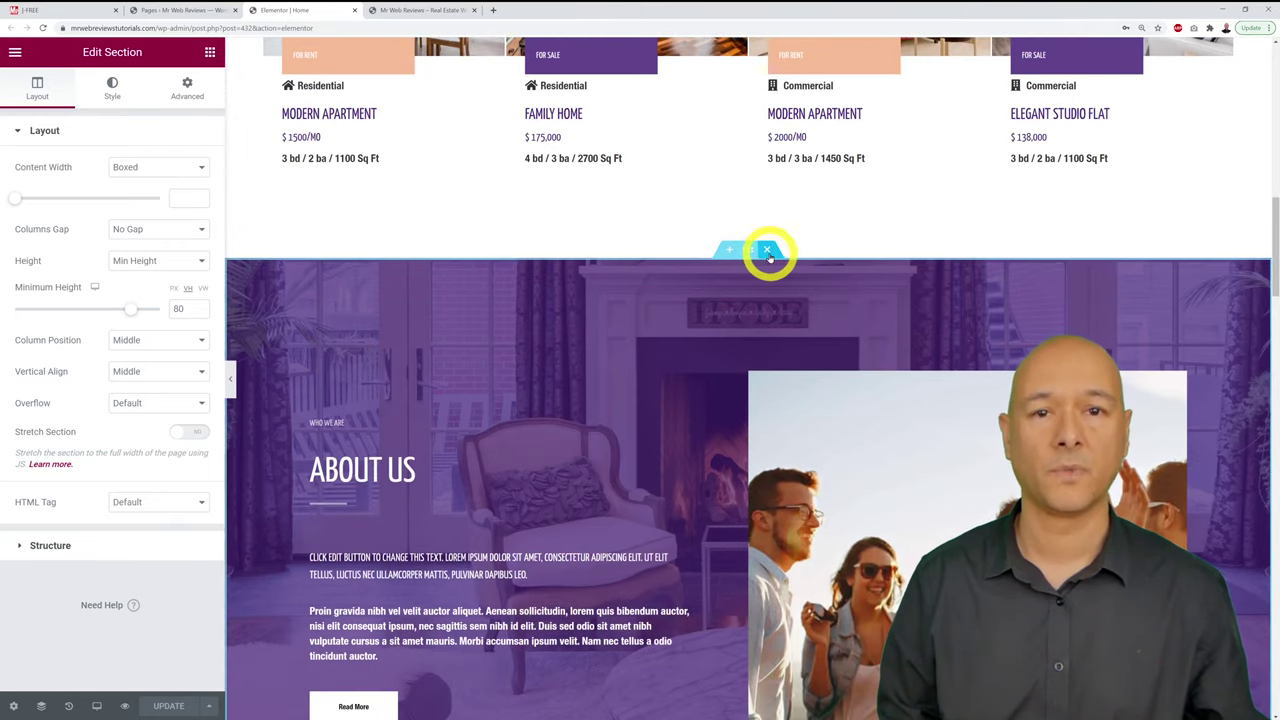
scroll(777, 309, up, 10)
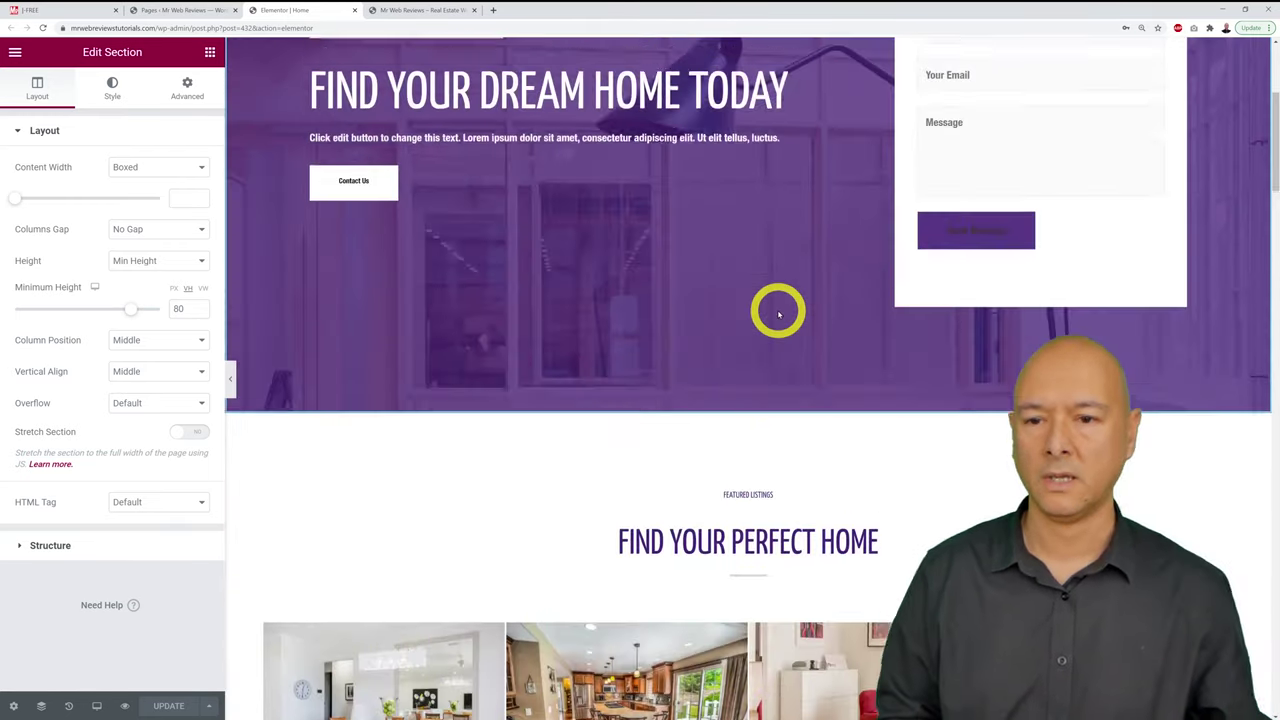
scroll(778, 314, up, 1)
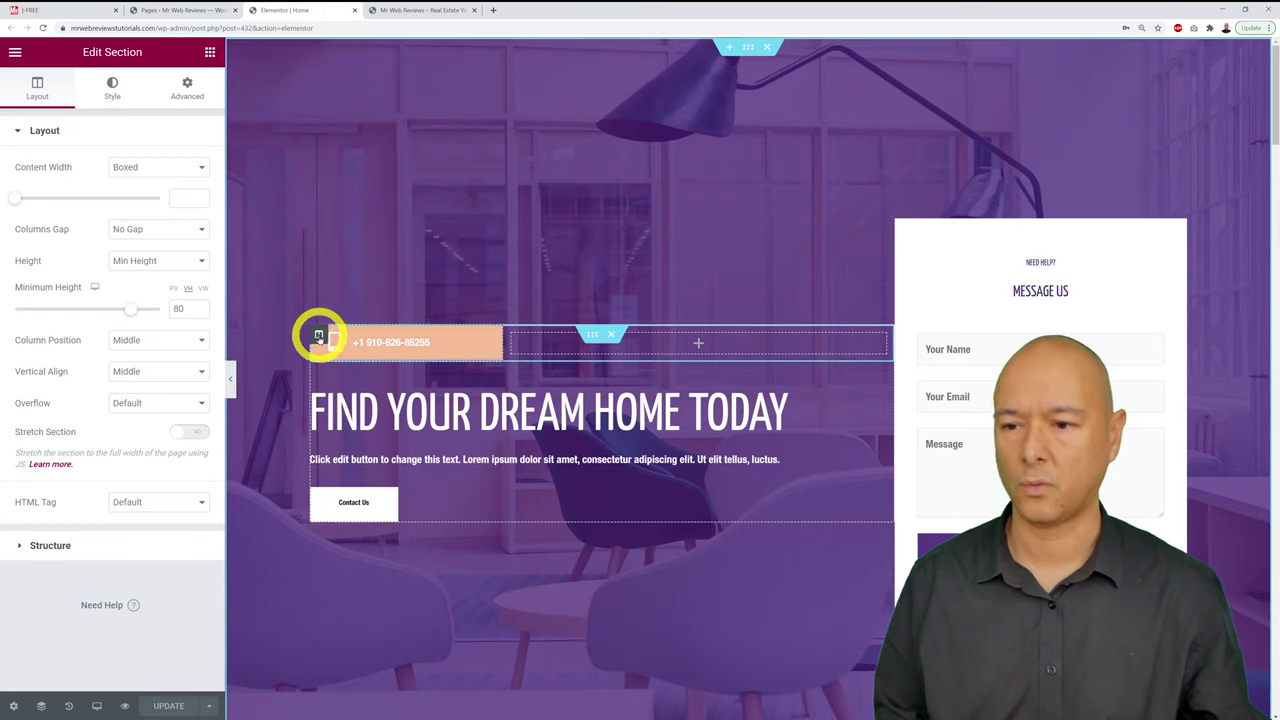
Step: Inspect the hero's column, phone Icon List, heading and Contact Us button settings, then return to Elements
click(318, 337)
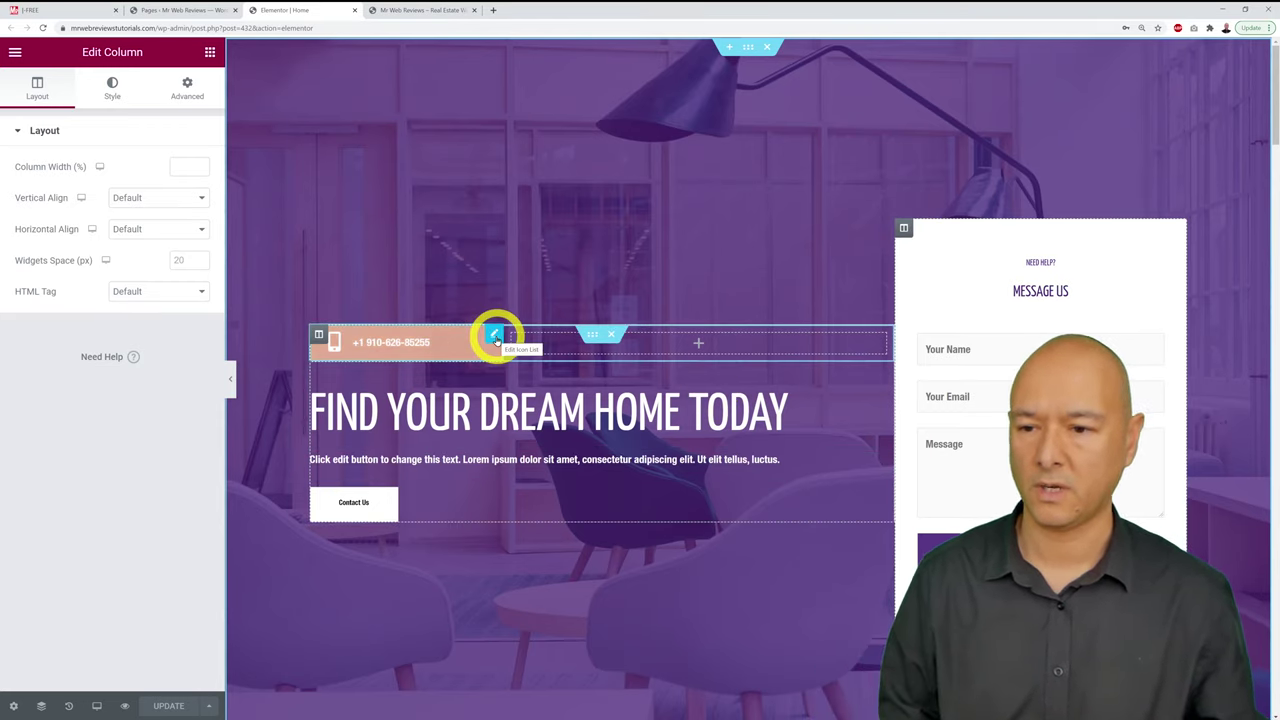
click(494, 337)
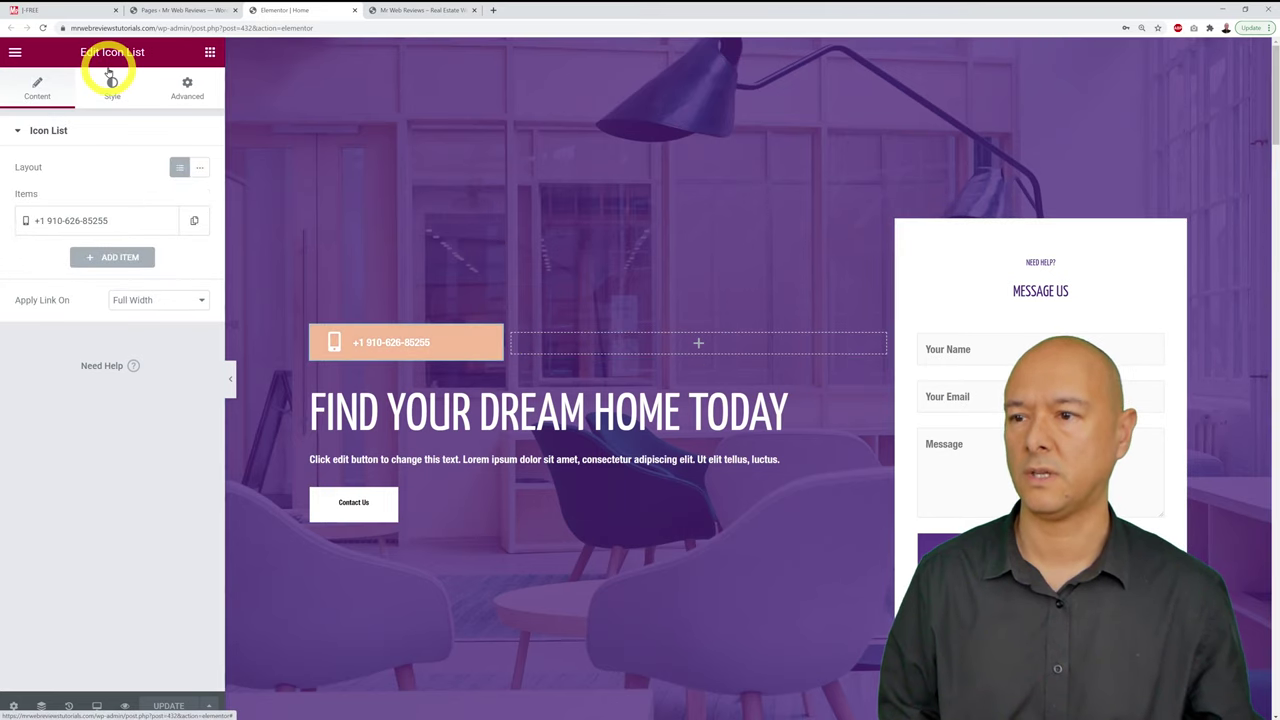
click(886, 373)
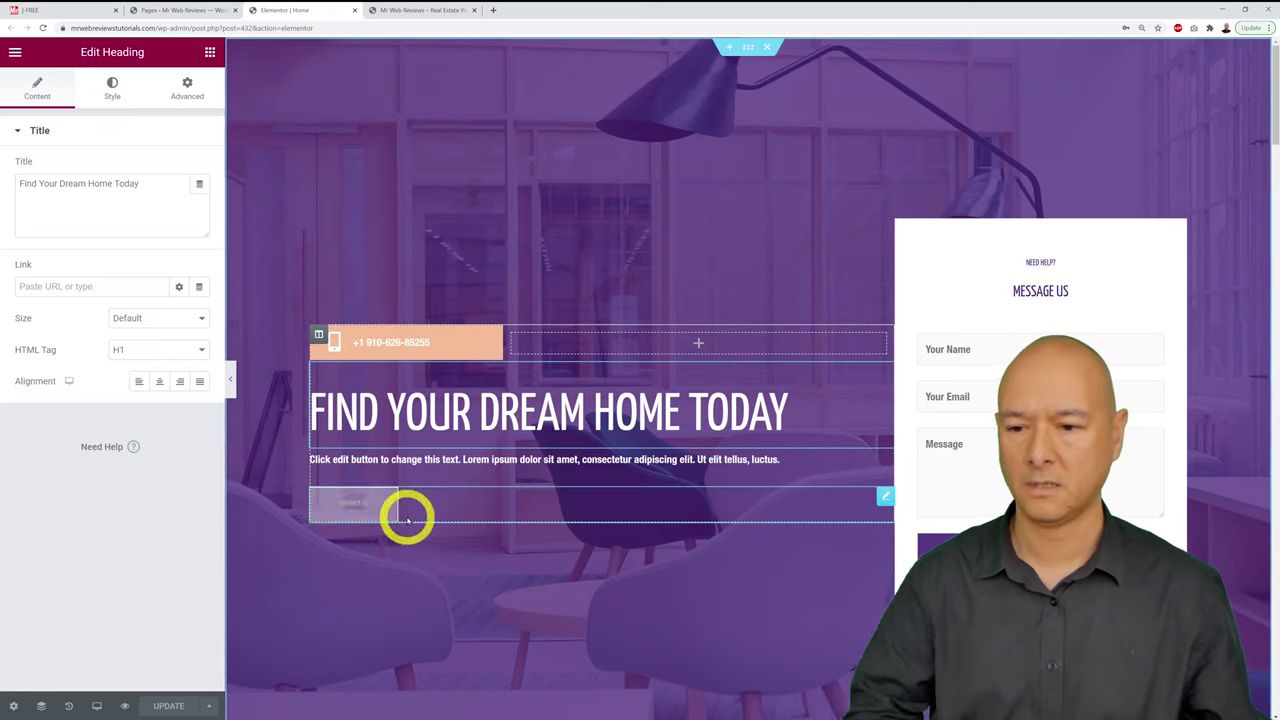
click(886, 500)
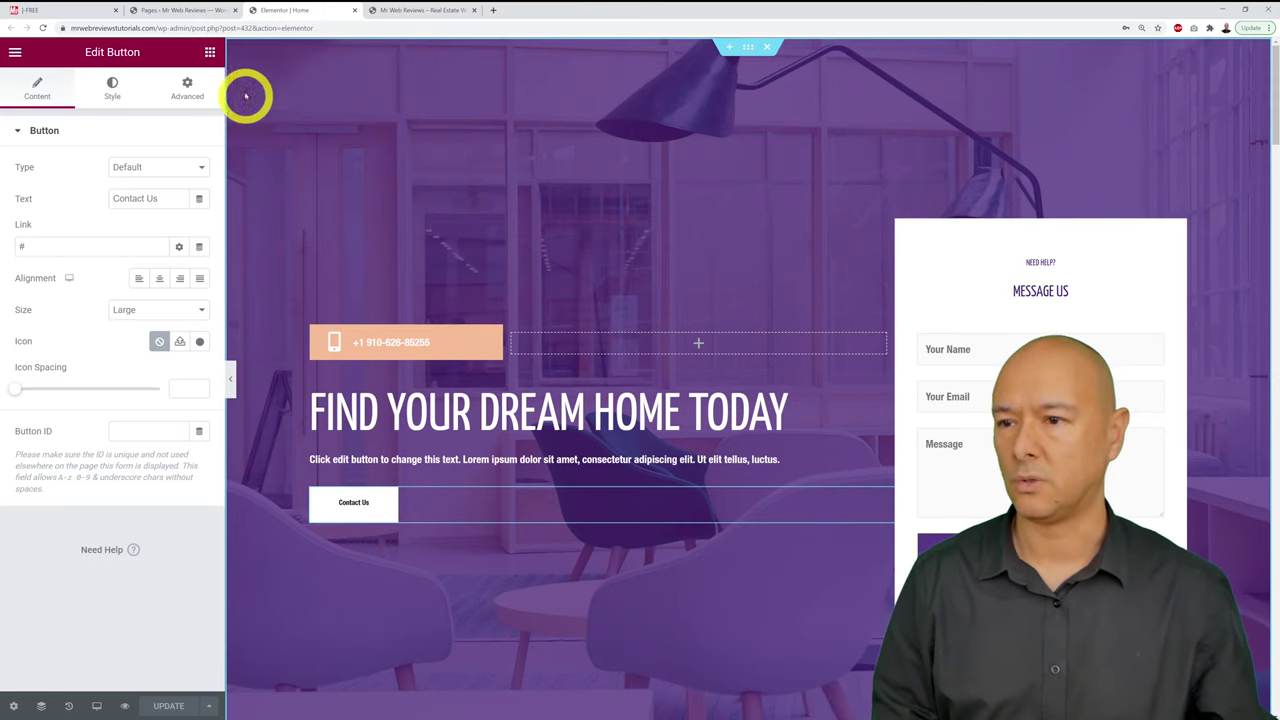
click(211, 53)
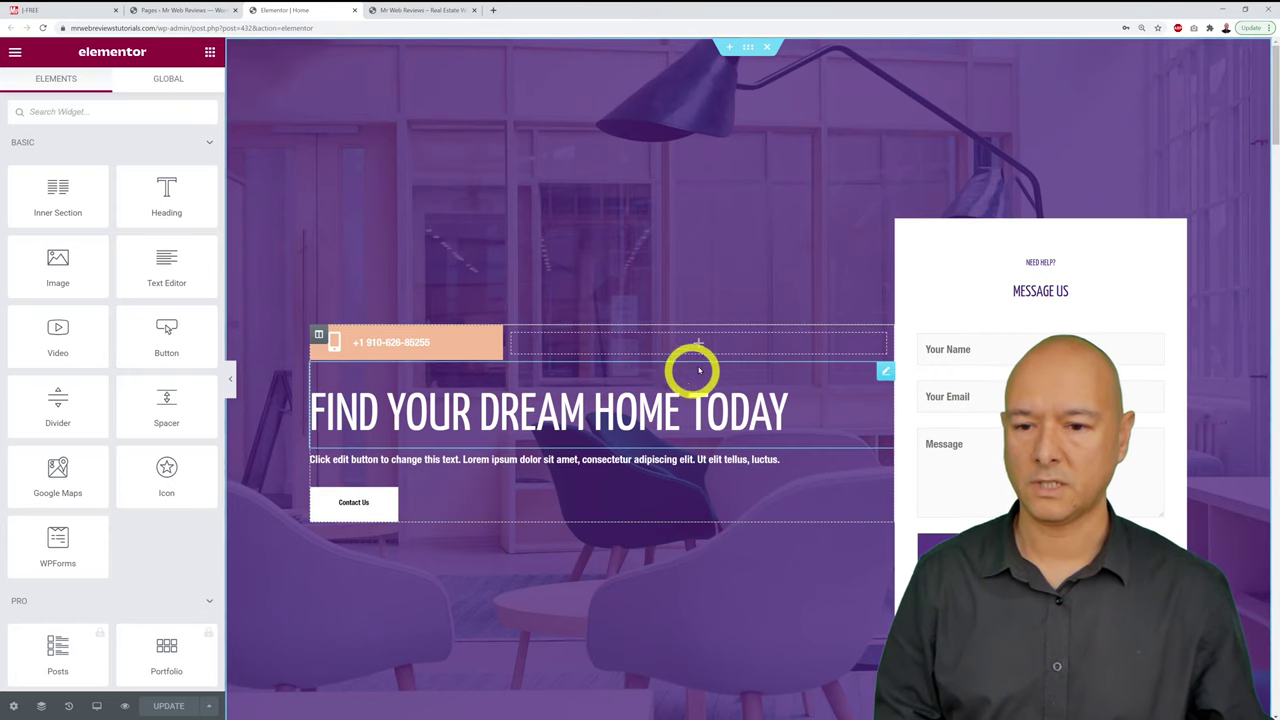
scroll(708, 370, down, 1)
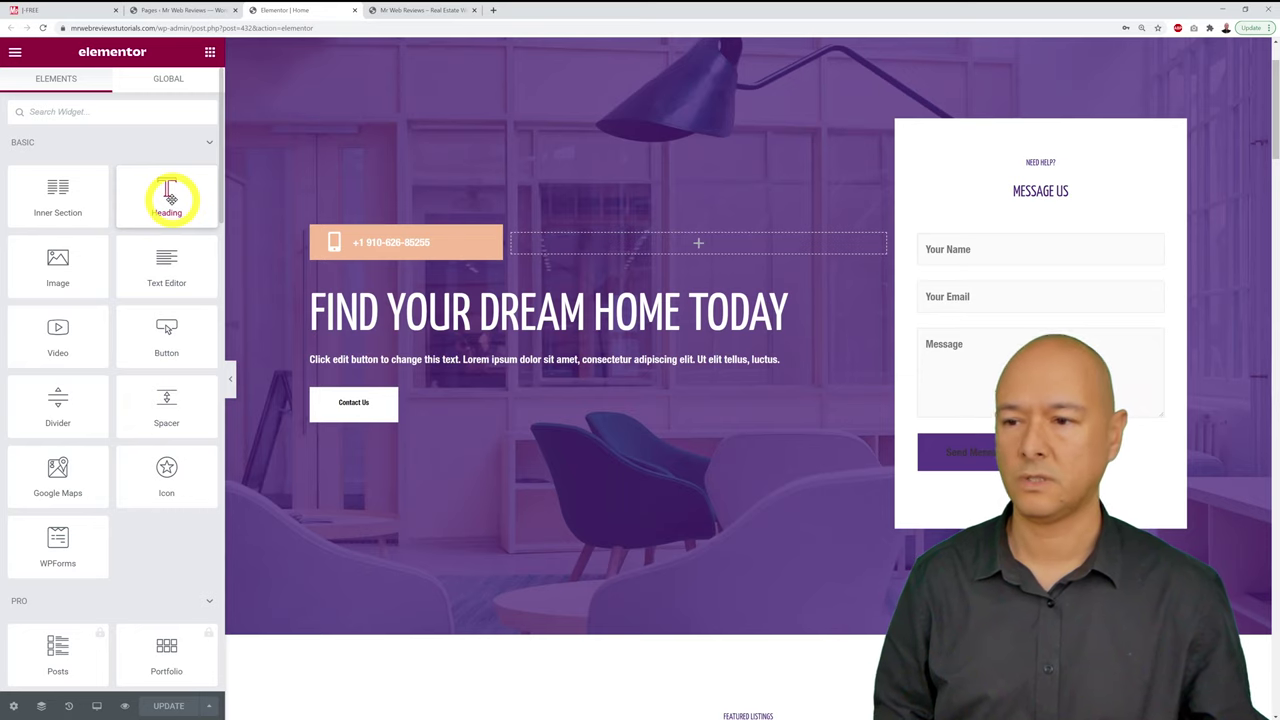
drag(168, 197, 720, 251)
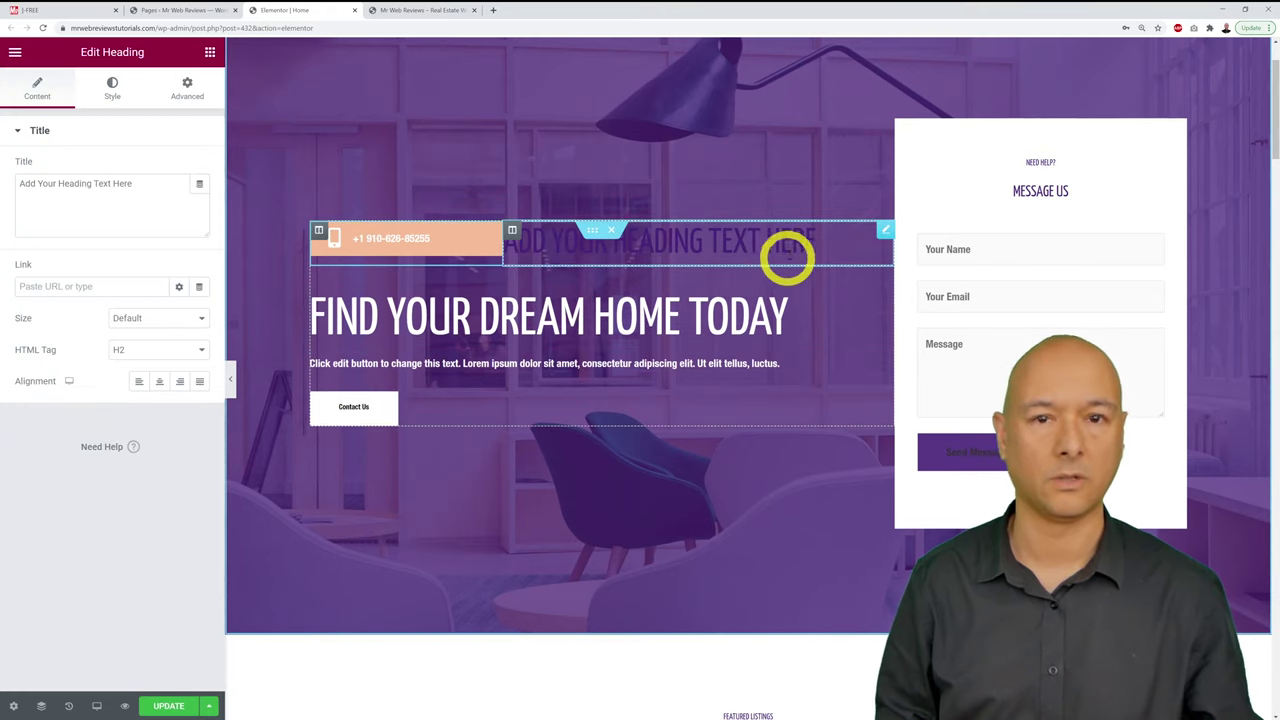
right_click(884, 236)
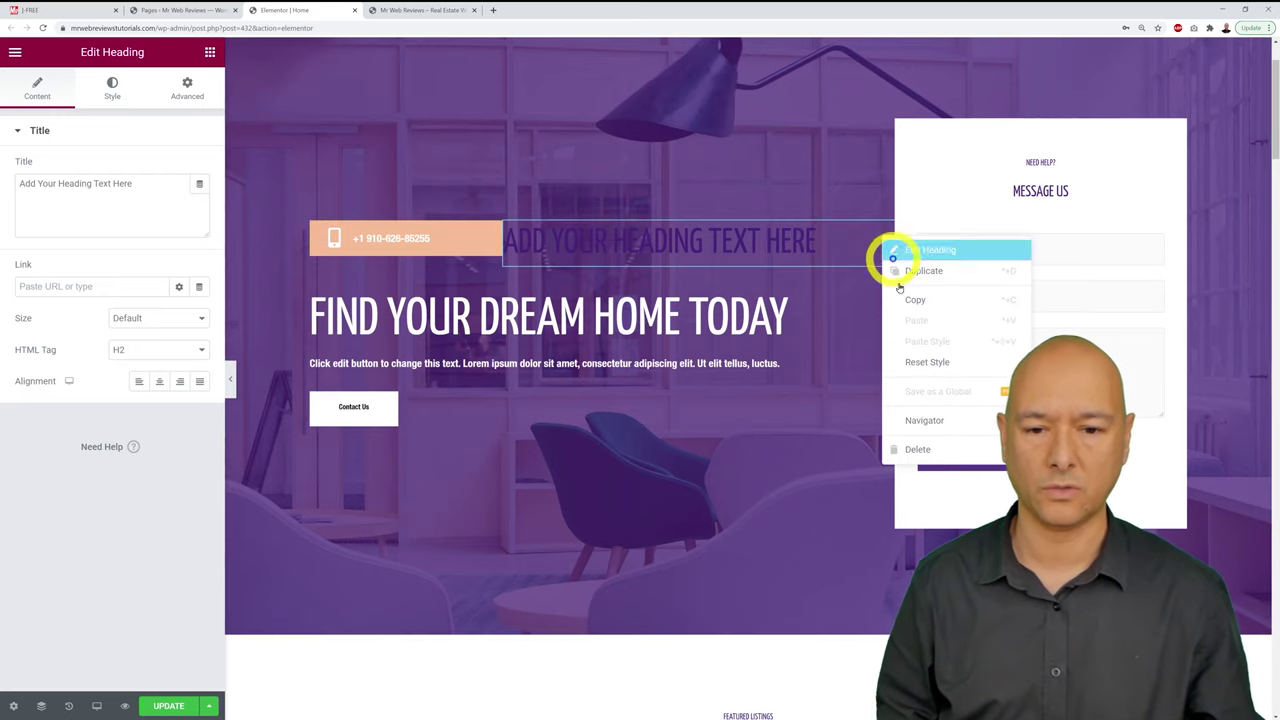
click(918, 446)
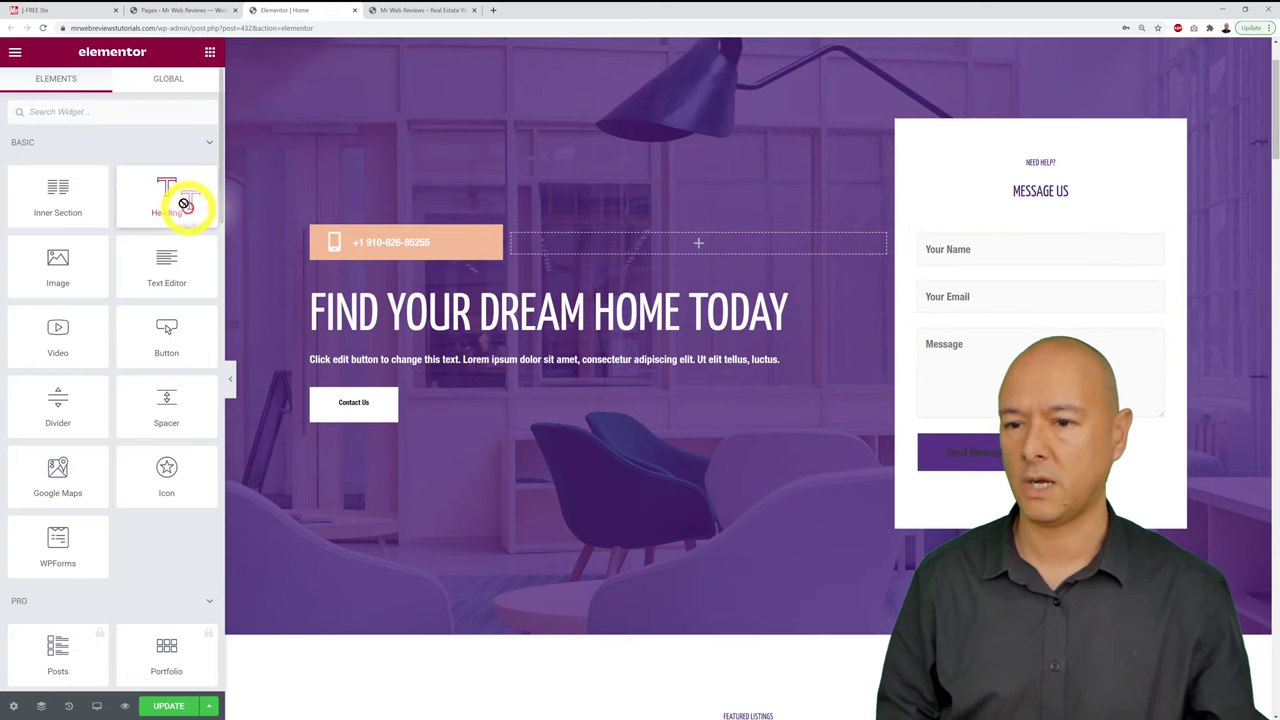
drag(184, 204, 136, 218)
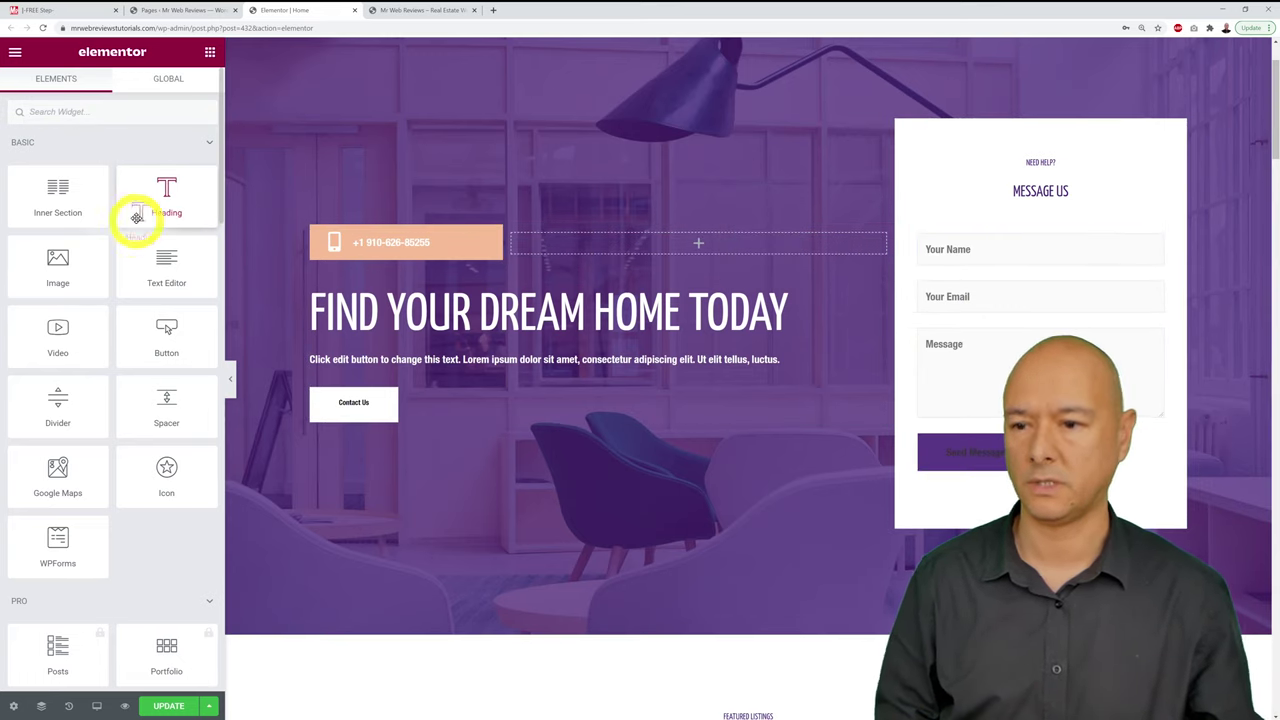
scroll(791, 489, up, 1)
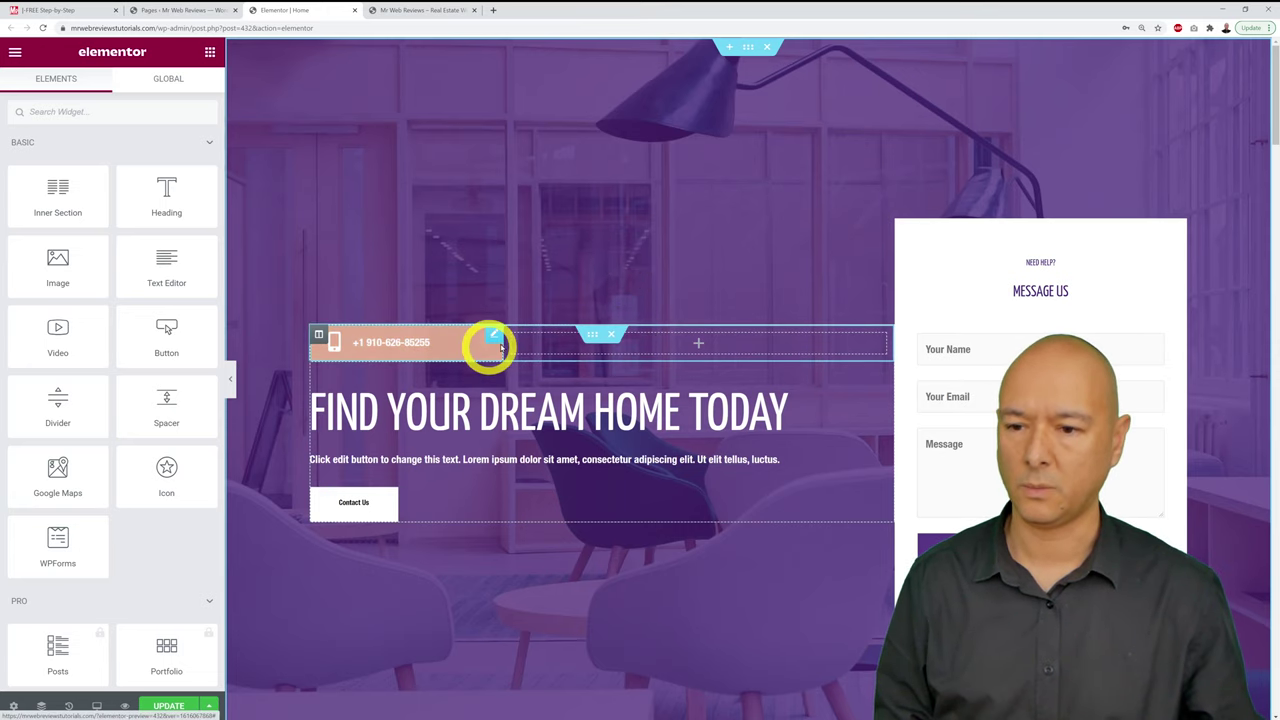
click(496, 336)
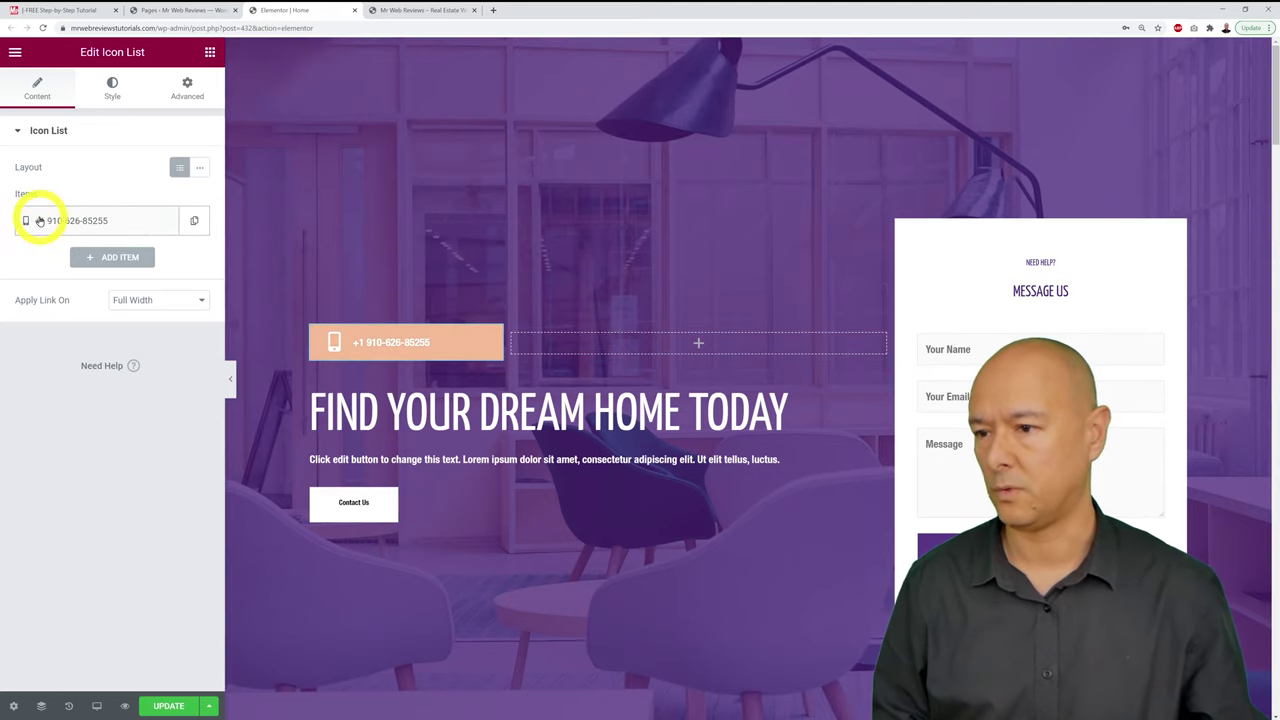
click(39, 220)
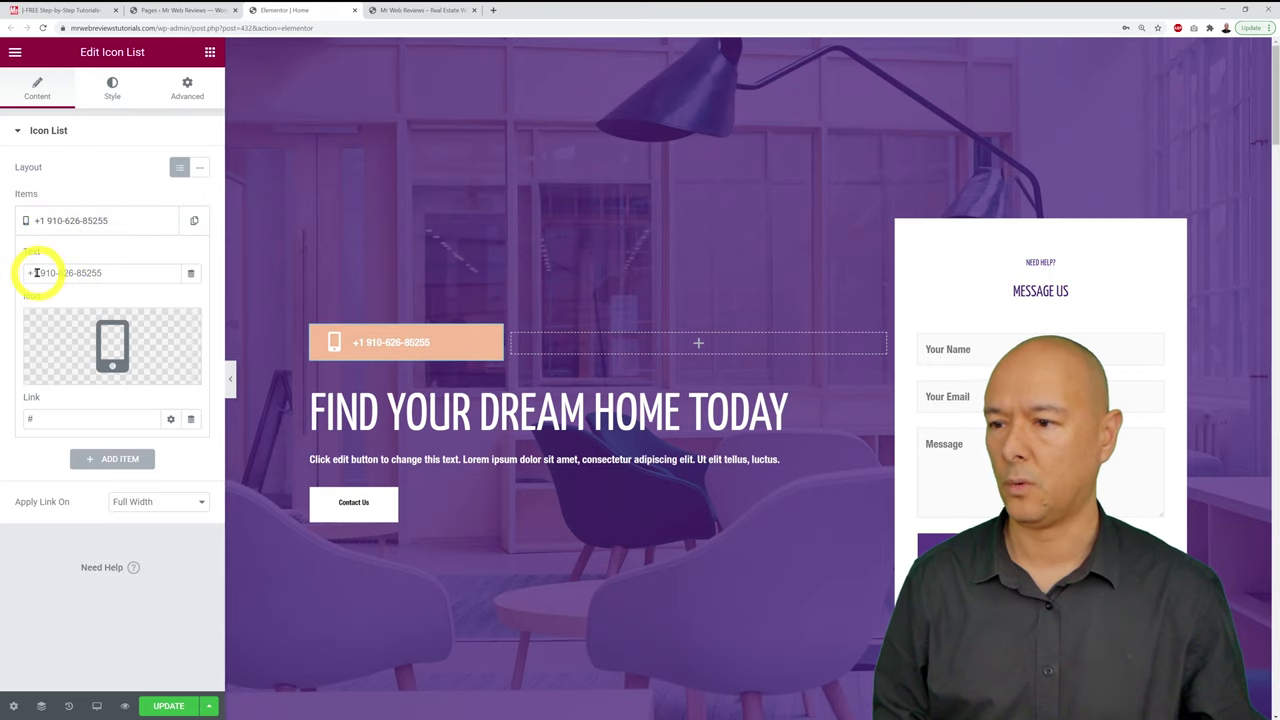
drag(29, 273, 169, 275)
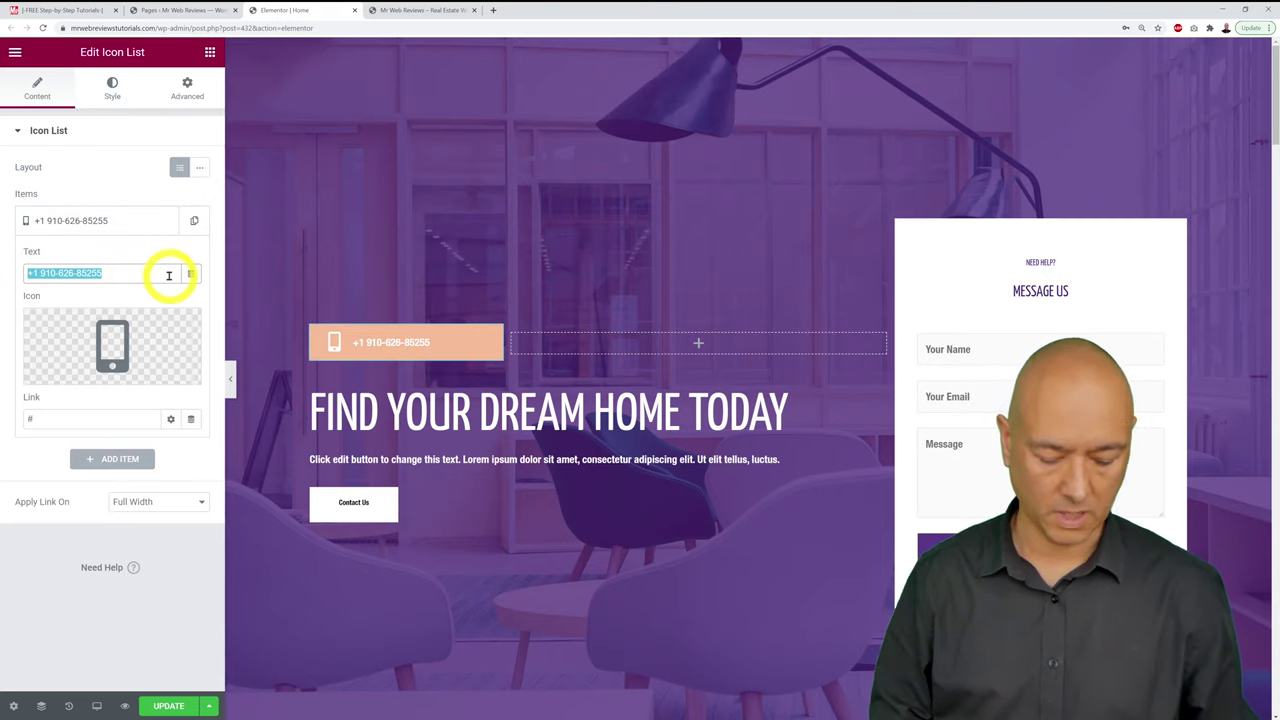
text(01 234 5678)
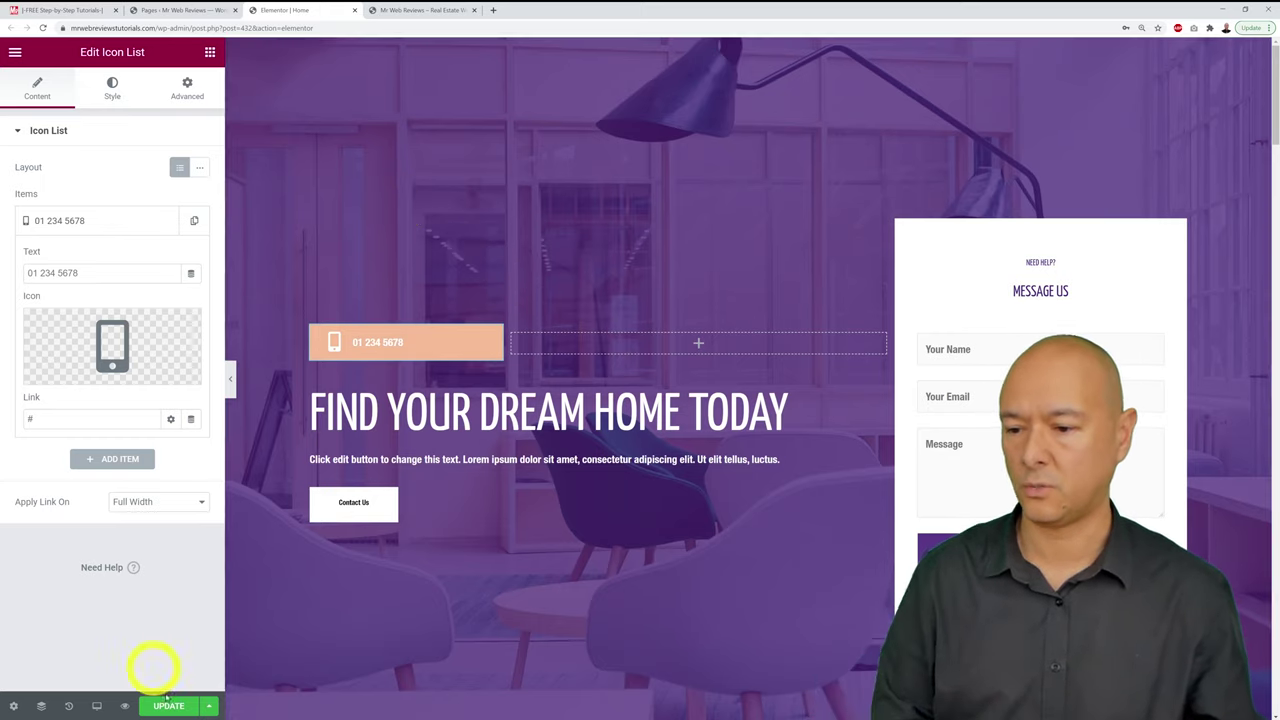
mouse_move(171, 705)
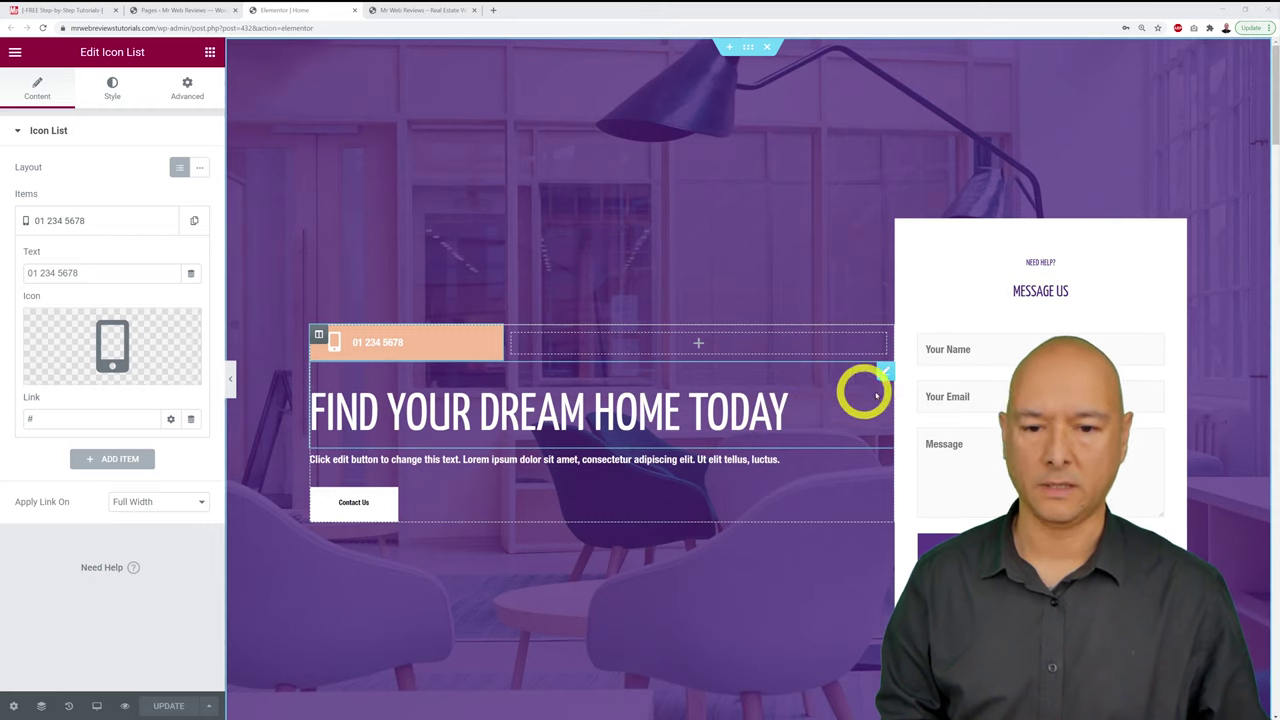
Step: Change 'Dream' to 'Ideal' so the heading reads 'Find Your Ideal Home Today', then save
click(885, 372)
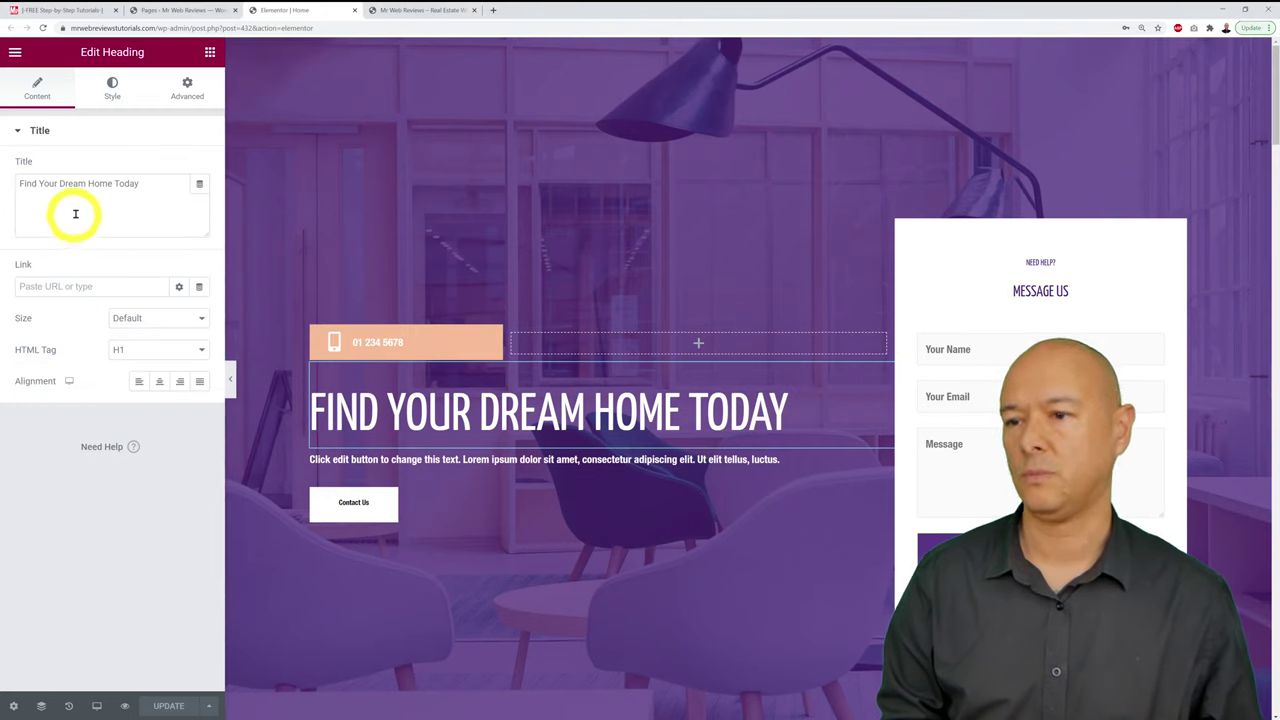
click(116, 183)
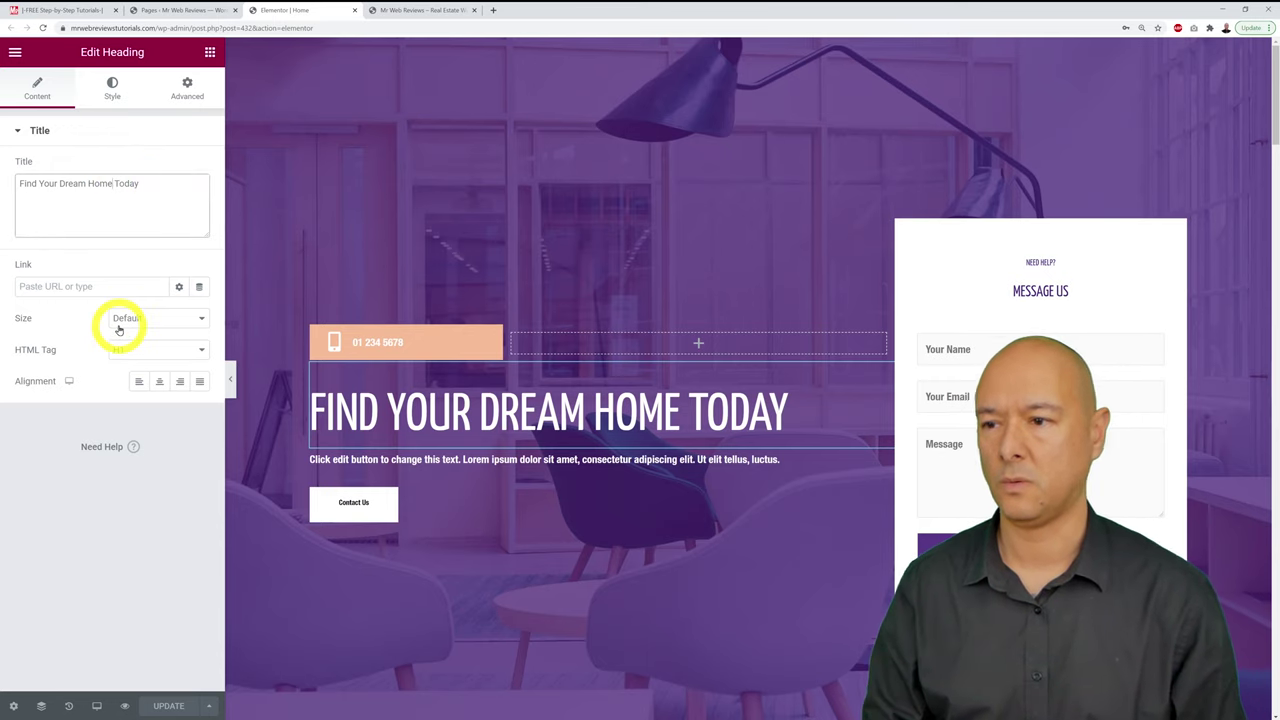
key(BackSpace)
key(BackSpace)
key(BackSpace)
key(BackSpace)
key(BackSpace)
key(BackSpace)
key(BackSpace)
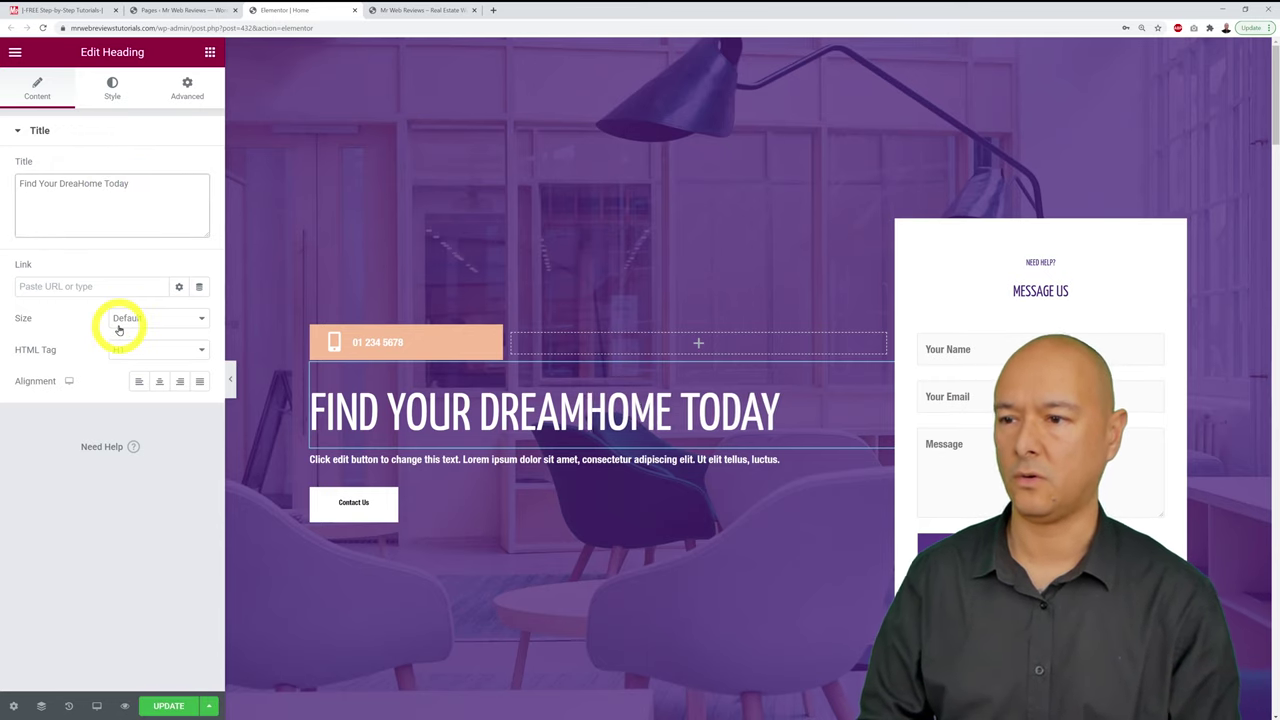
text(Ideal)
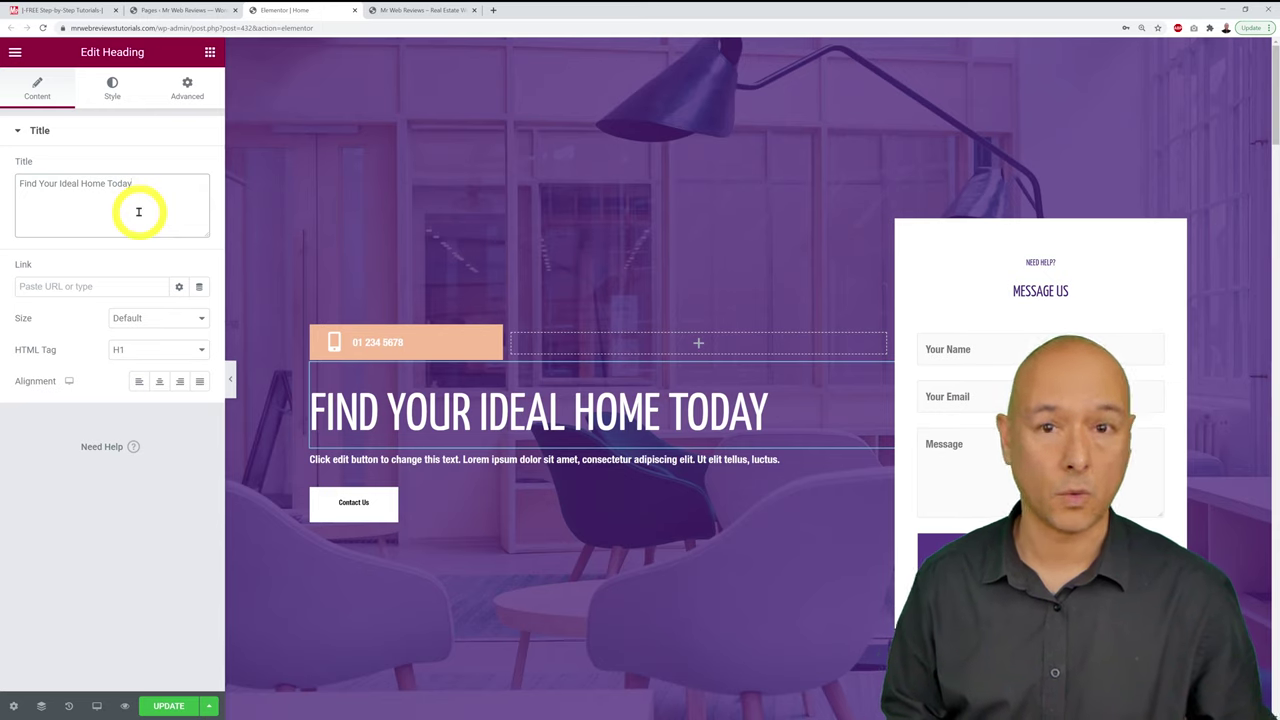
click(150, 200)
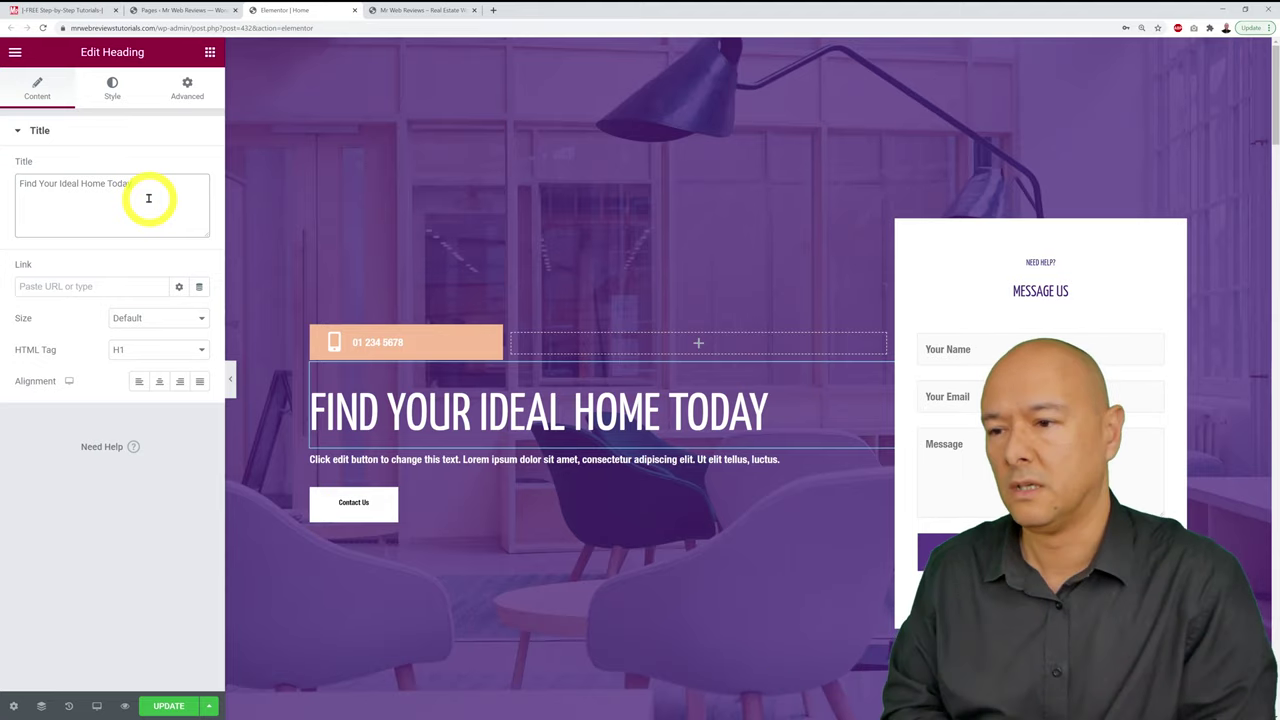
click(167, 706)
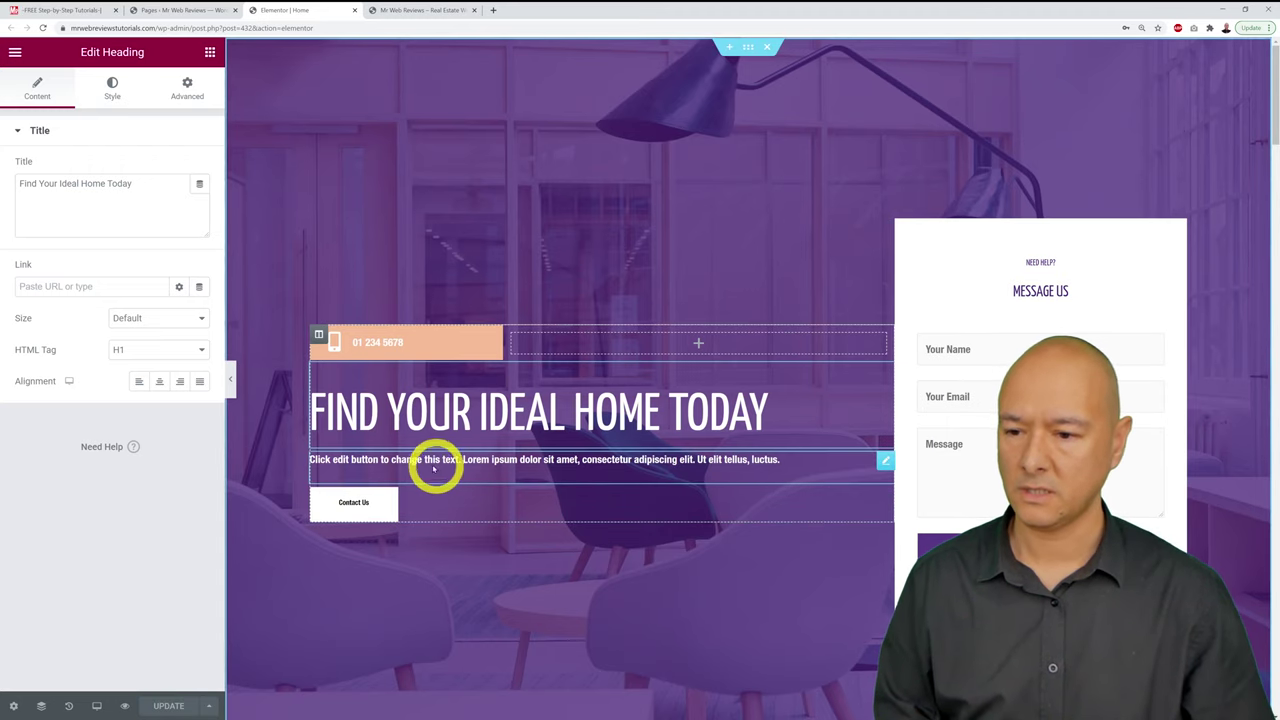
Step: Rewrite the hero paragraph as 'Over 2,500 properties to choose from in the Atlanta area'
click(885, 463)
click(126, 407)
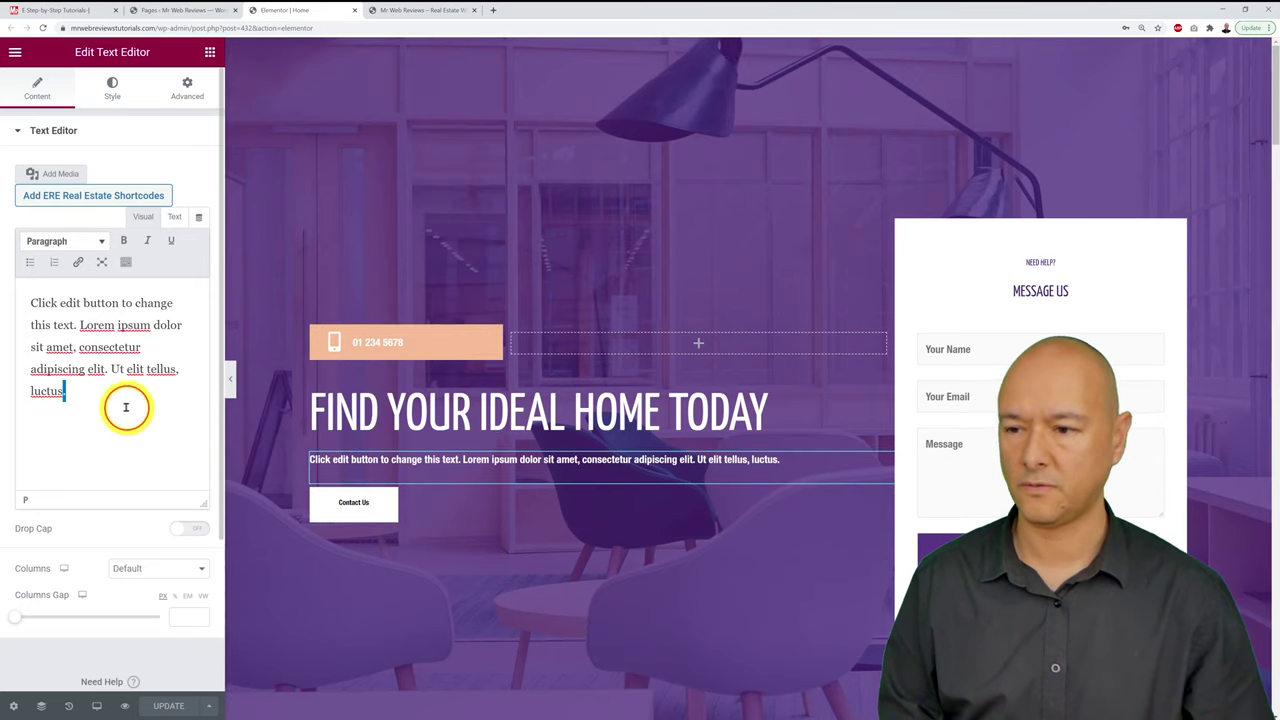
key(ctrl+a)
click(126, 407)
key(ctrl+a)
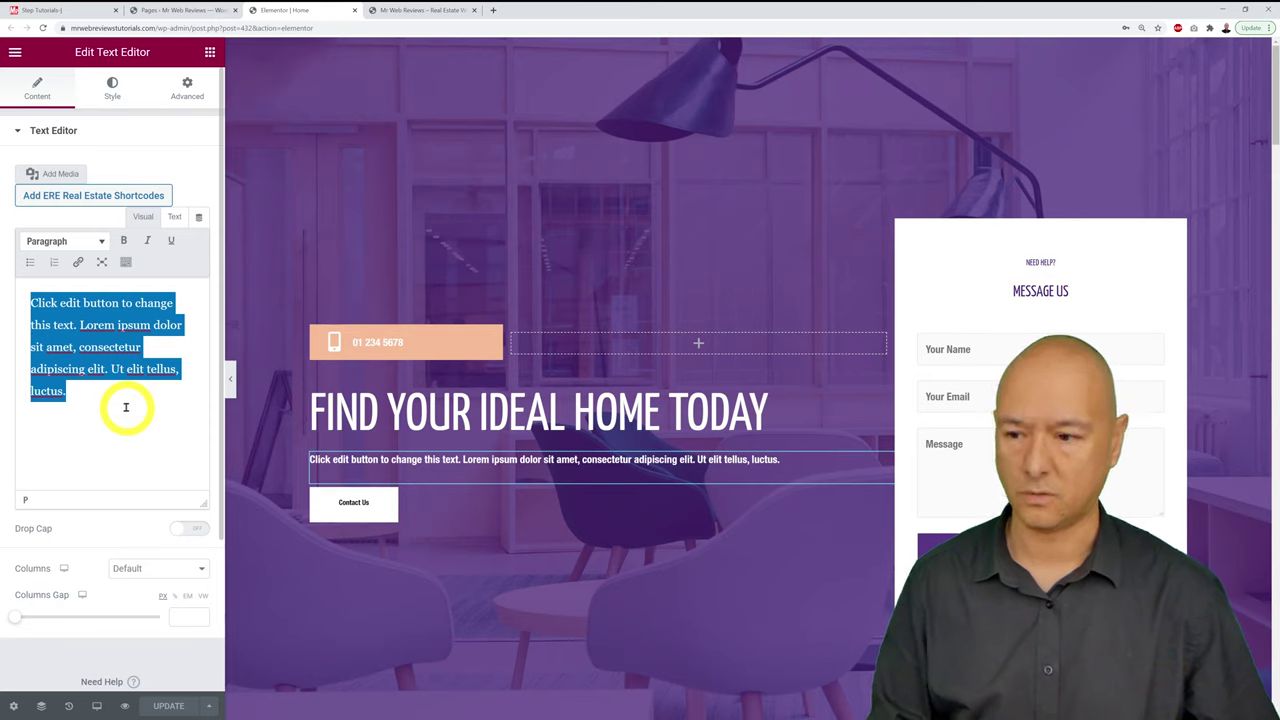
text(Over )
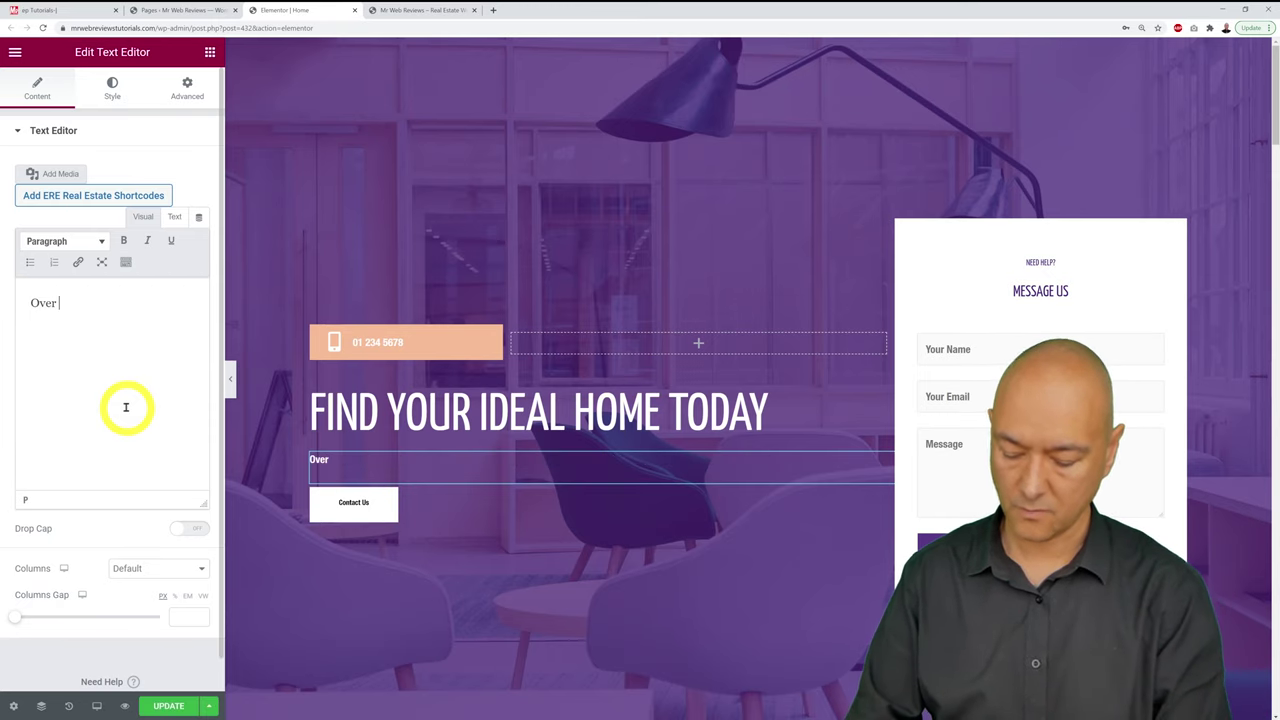
text(2,)
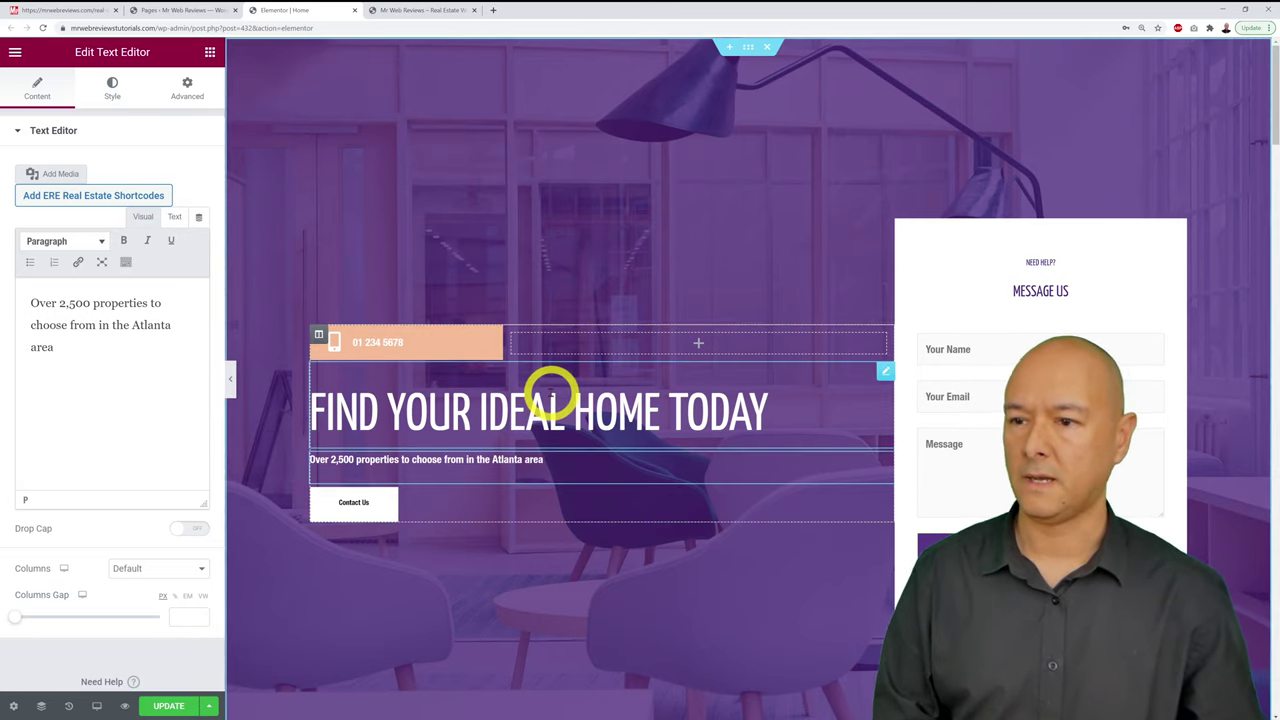
scroll(550, 395, down, 1)
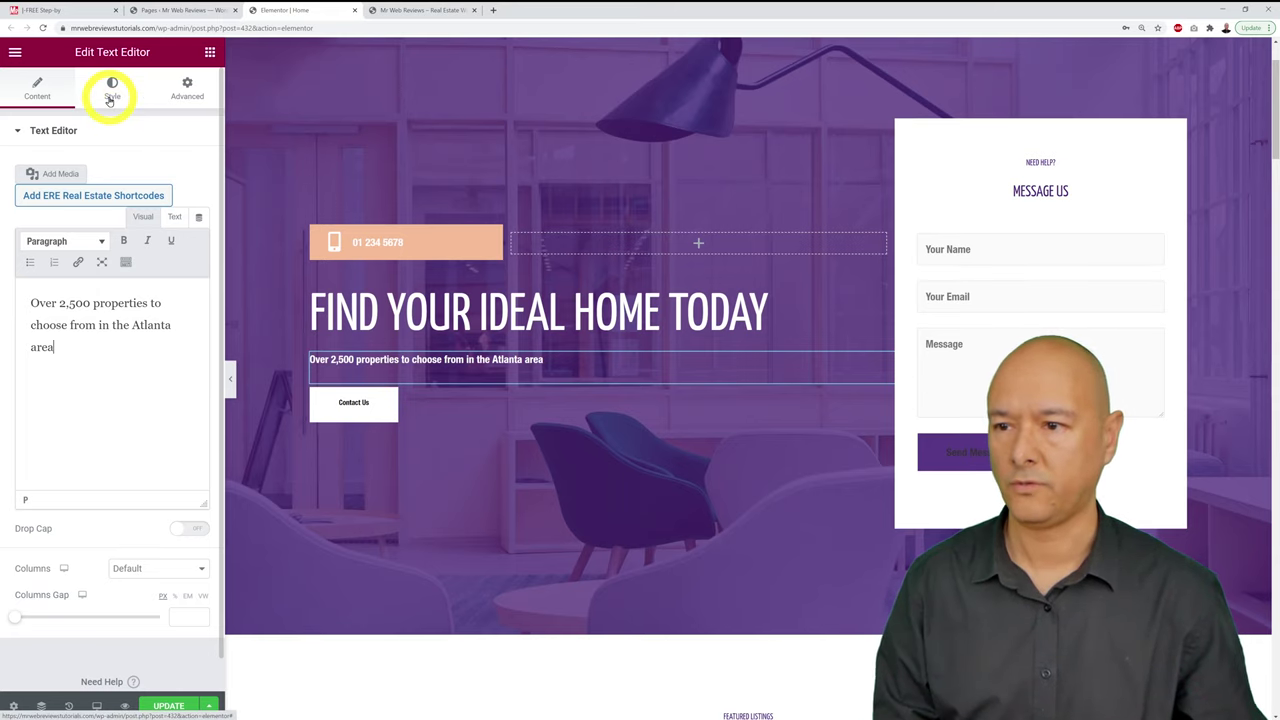
Step: Set the subtitle's typography font size to 25 in the Style tab
click(110, 97)
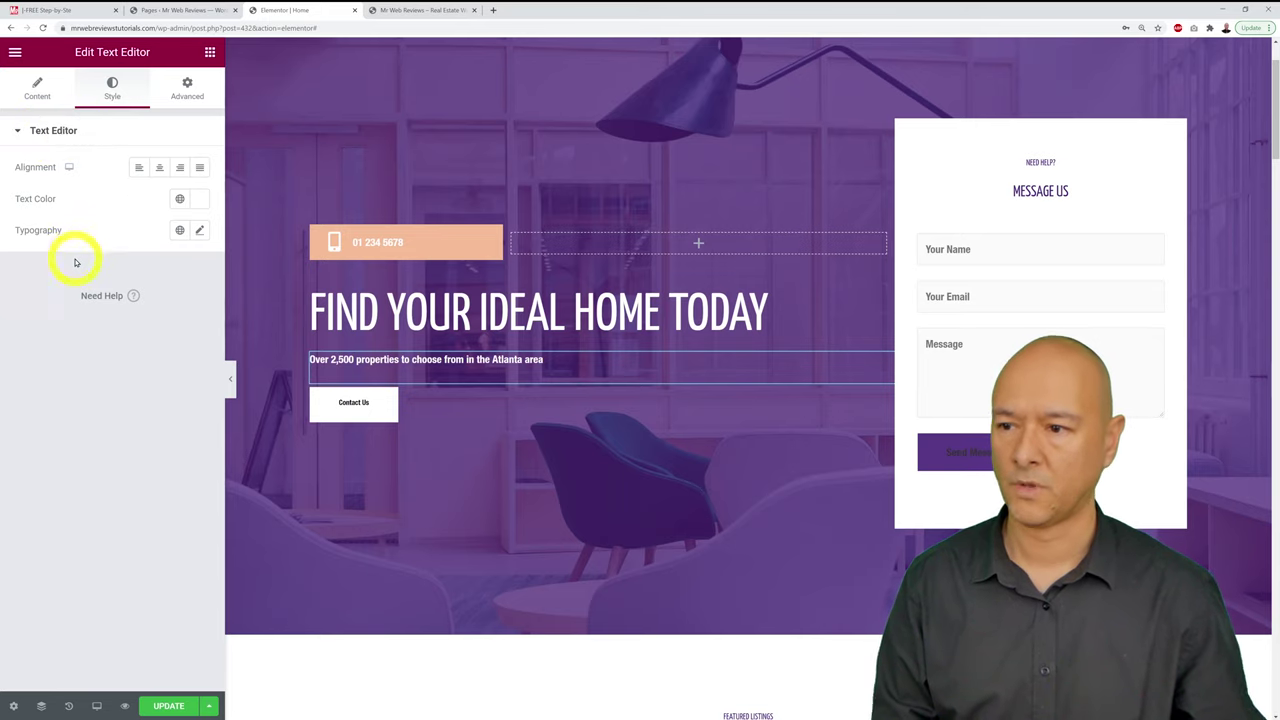
click(197, 232)
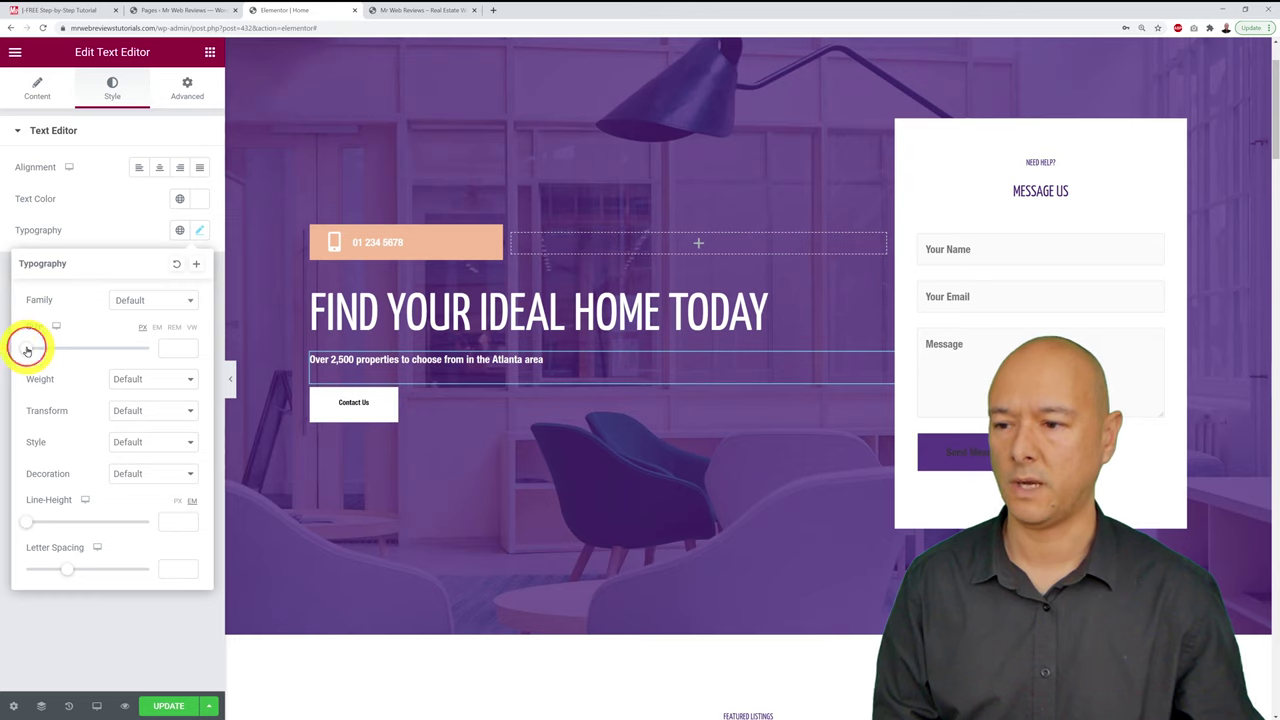
drag(27, 350, 45, 352)
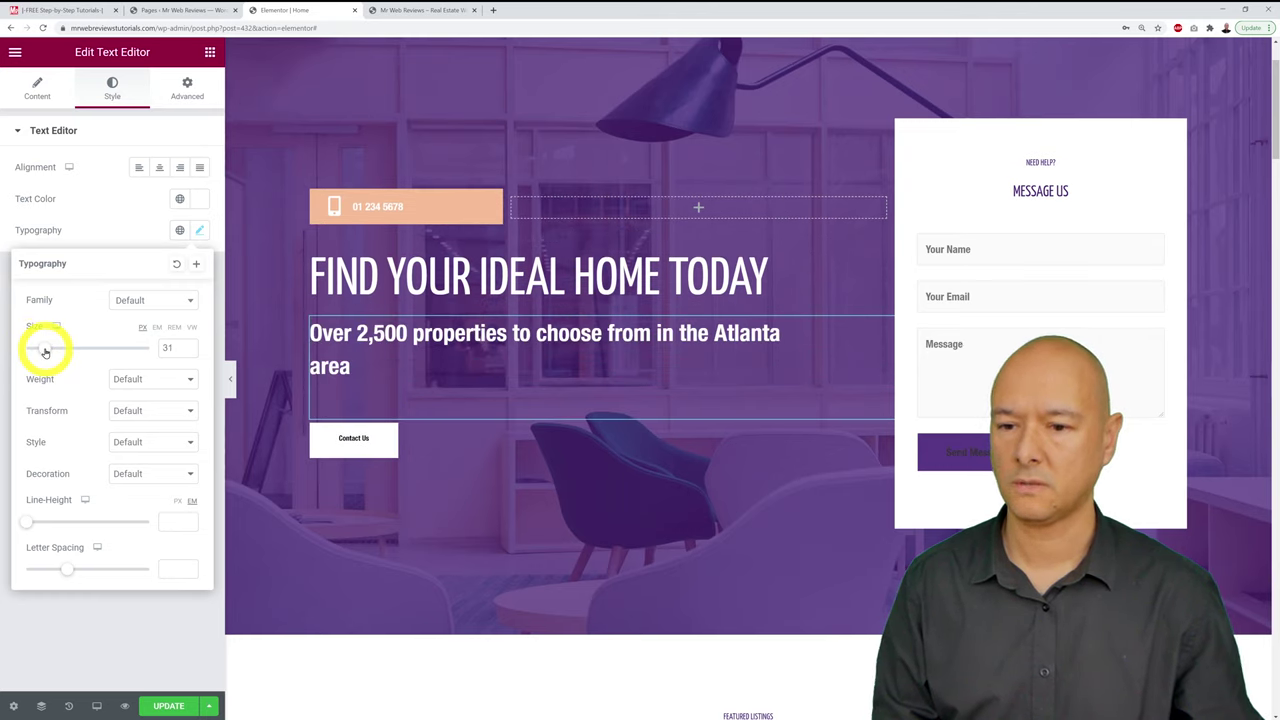
click(187, 353)
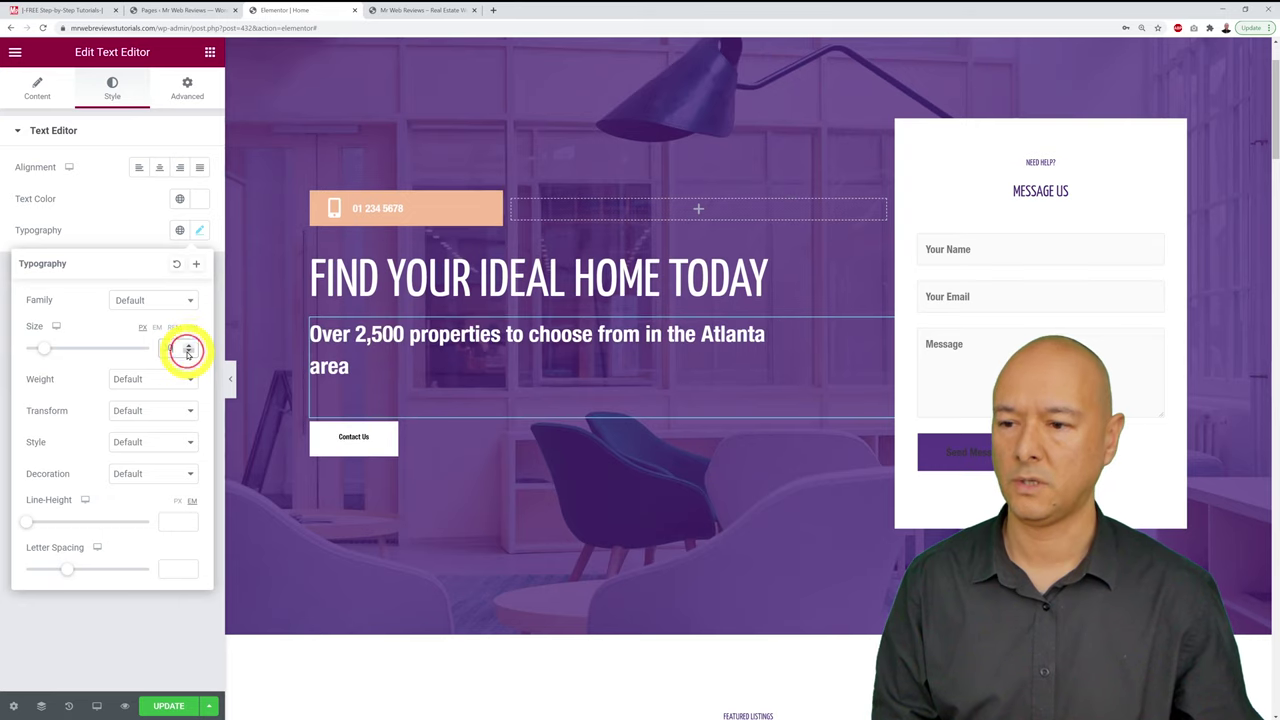
click(187, 353)
click(187, 353)
click(187, 353)
click(187, 353)
click(187, 353)
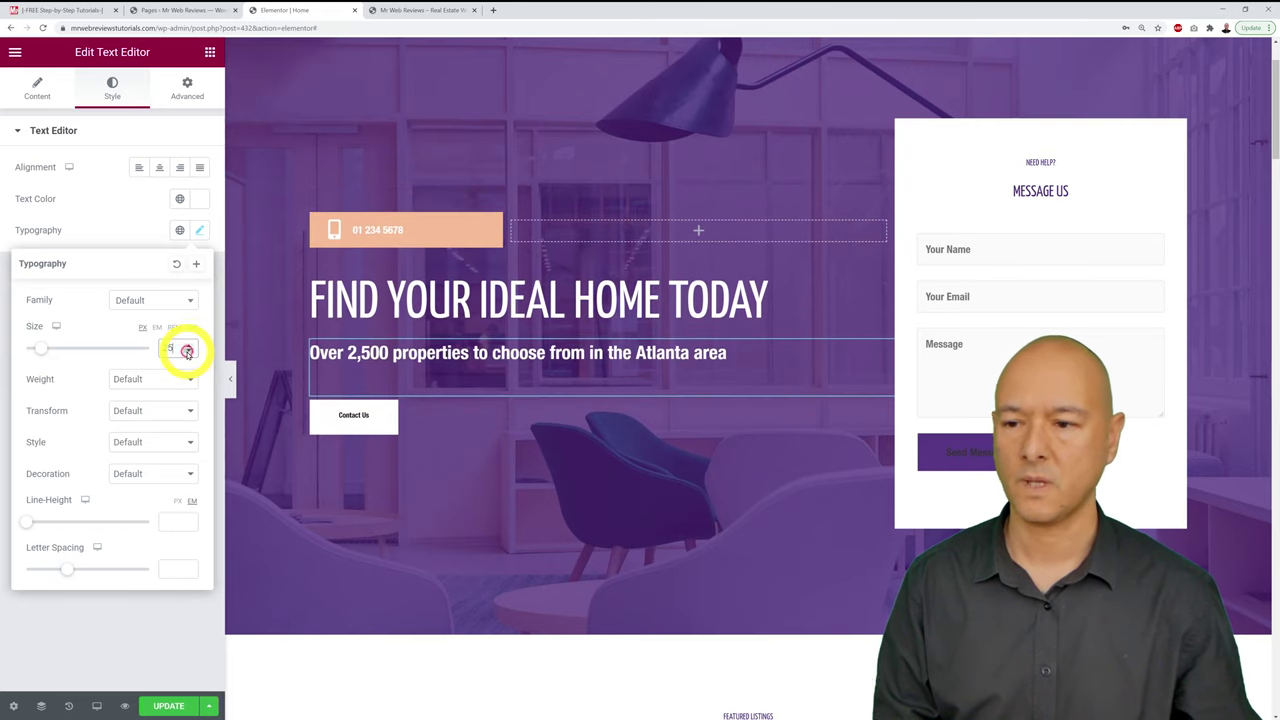
click(187, 353)
click(187, 353)
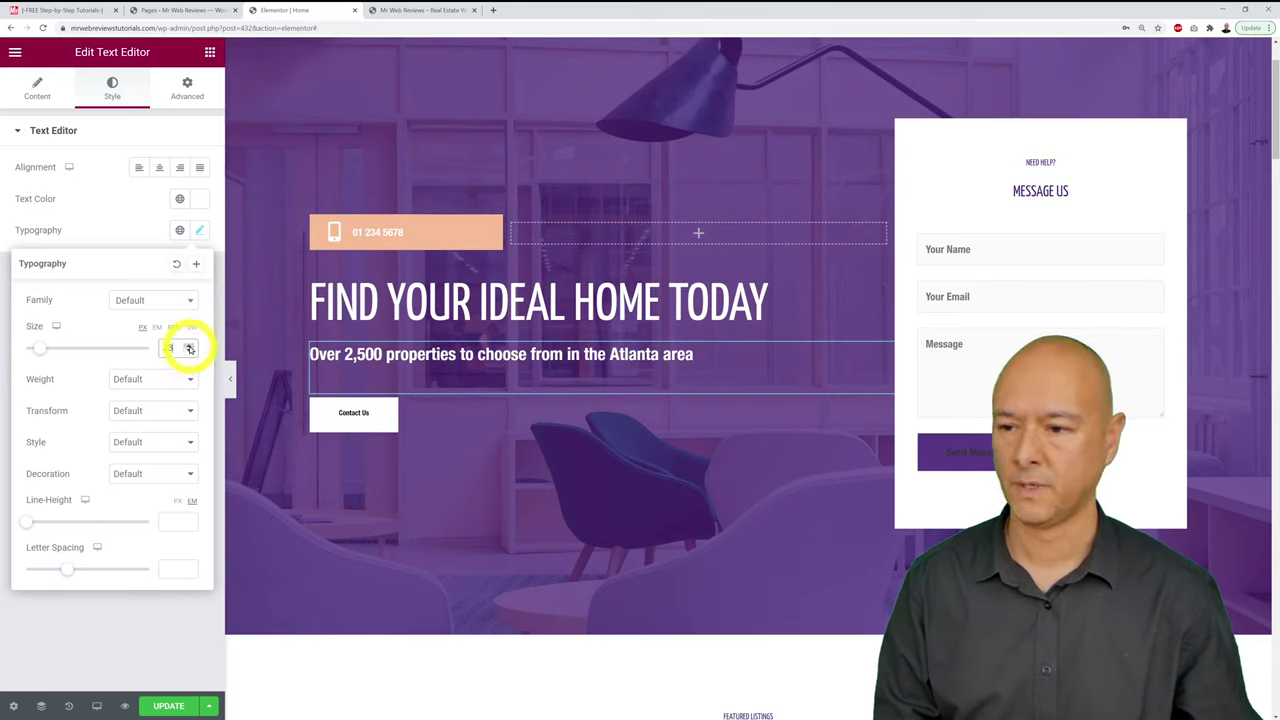
click(189, 345)
click(189, 345)
click(189, 353)
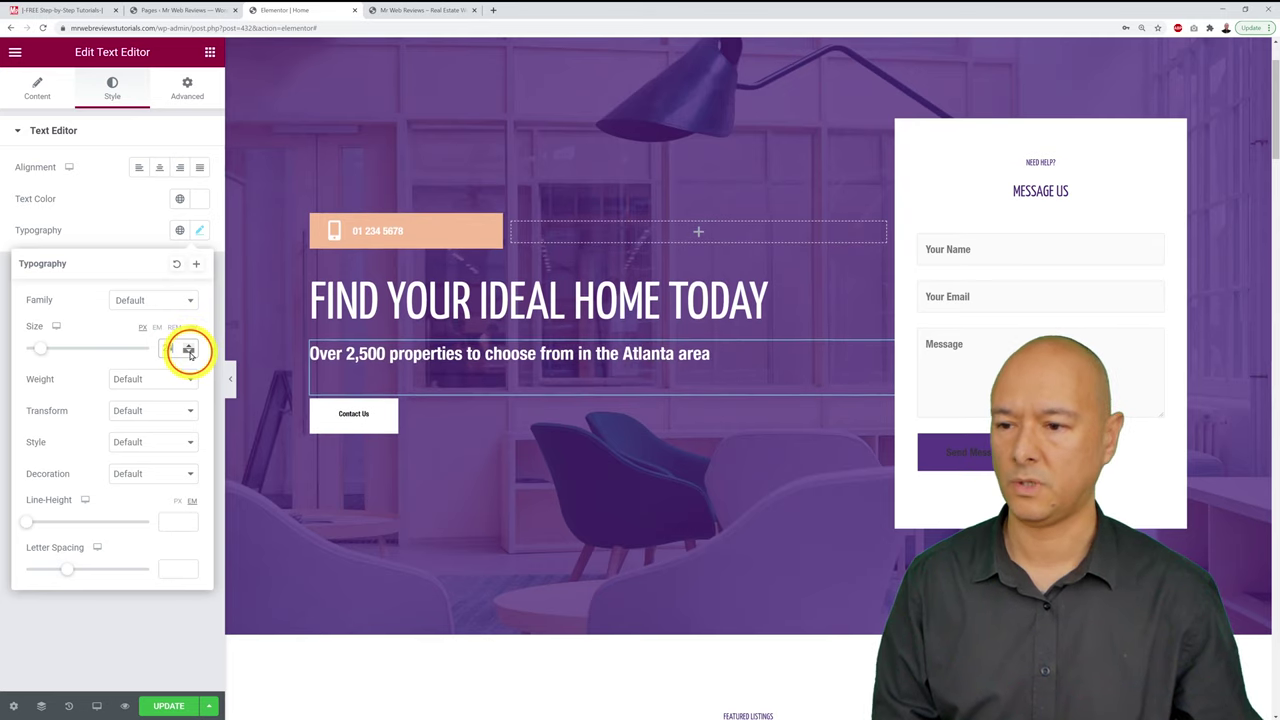
click(189, 345)
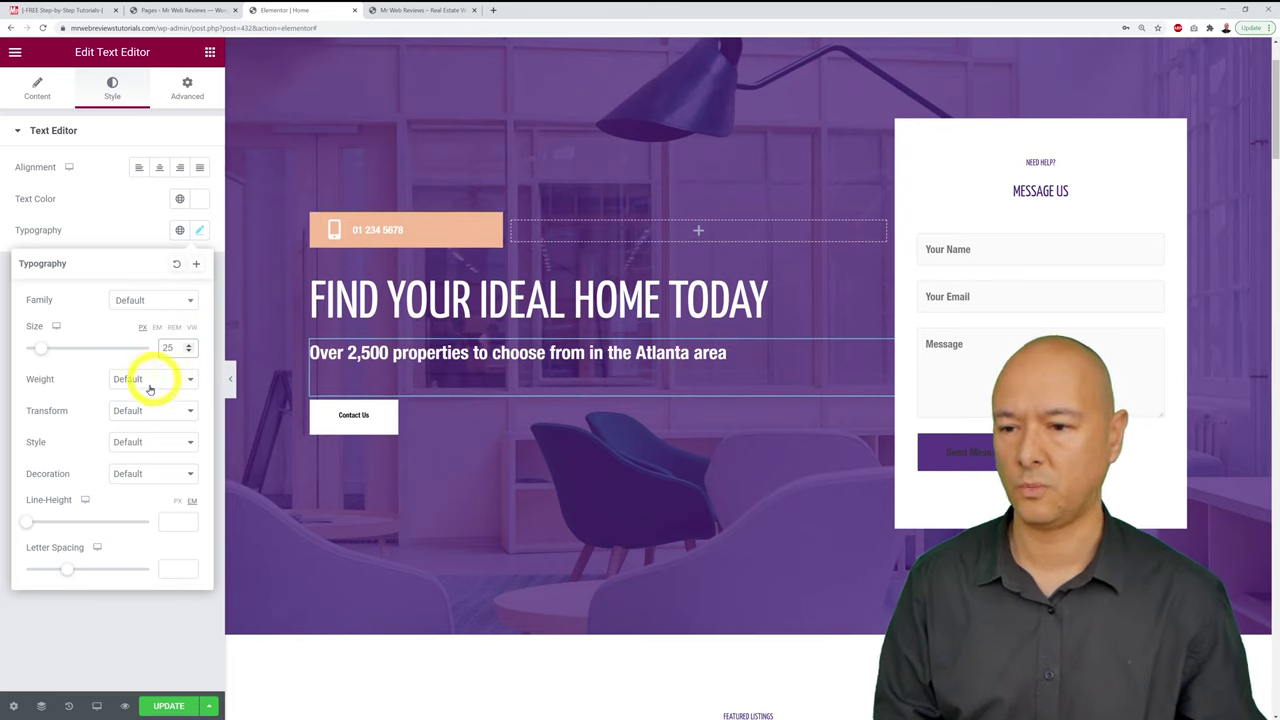
click(134, 652)
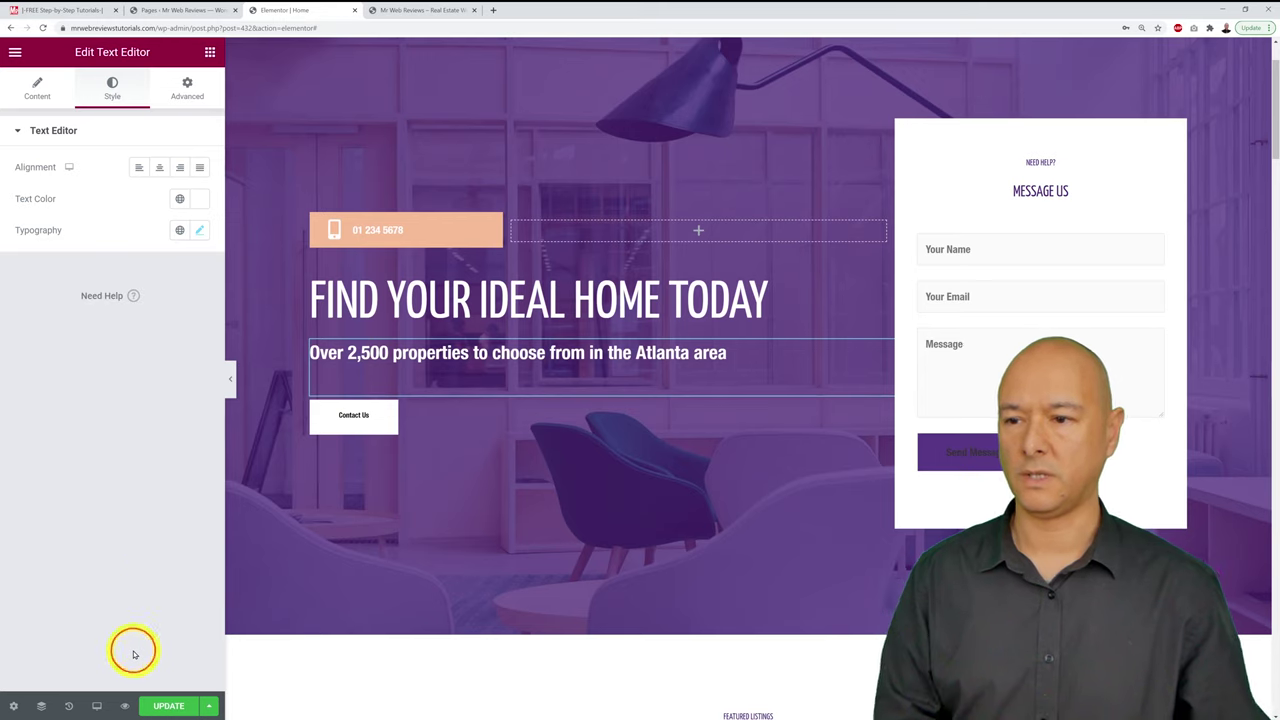
Step: Give the subtitle a white (#FFFFFF) text colour, replacing a trial yellow-green, and save
click(200, 197)
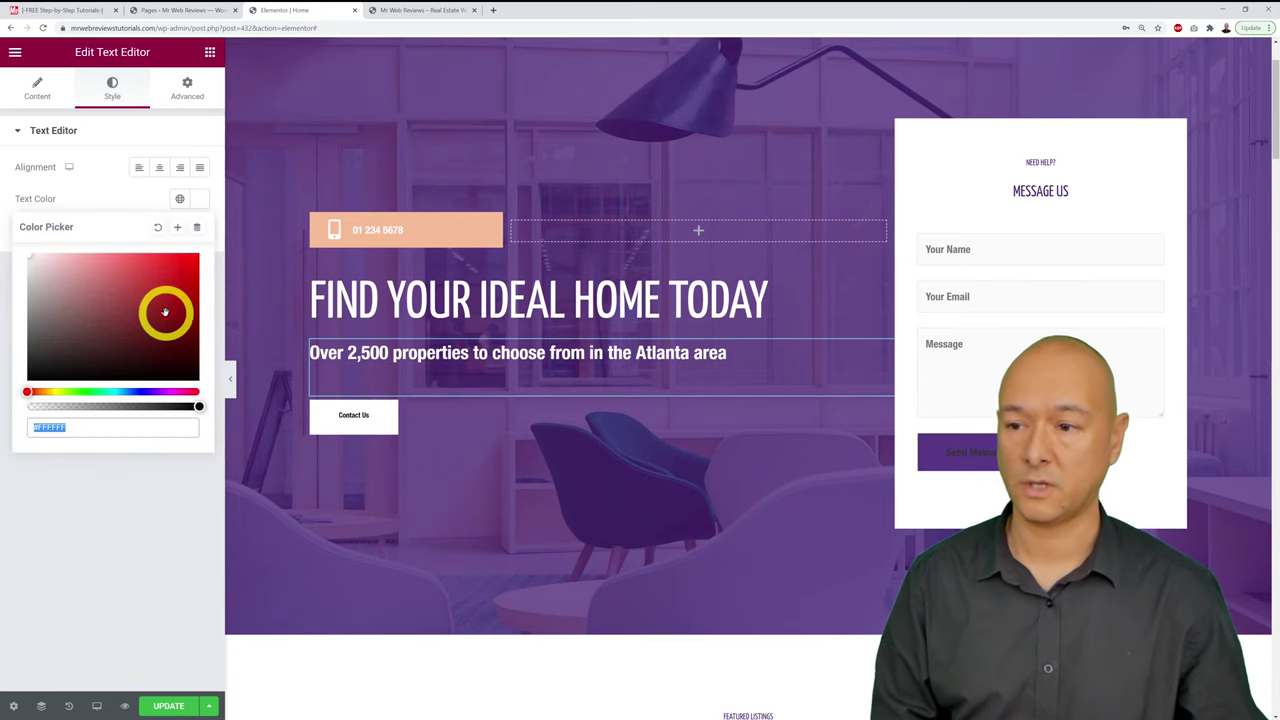
click(58, 391)
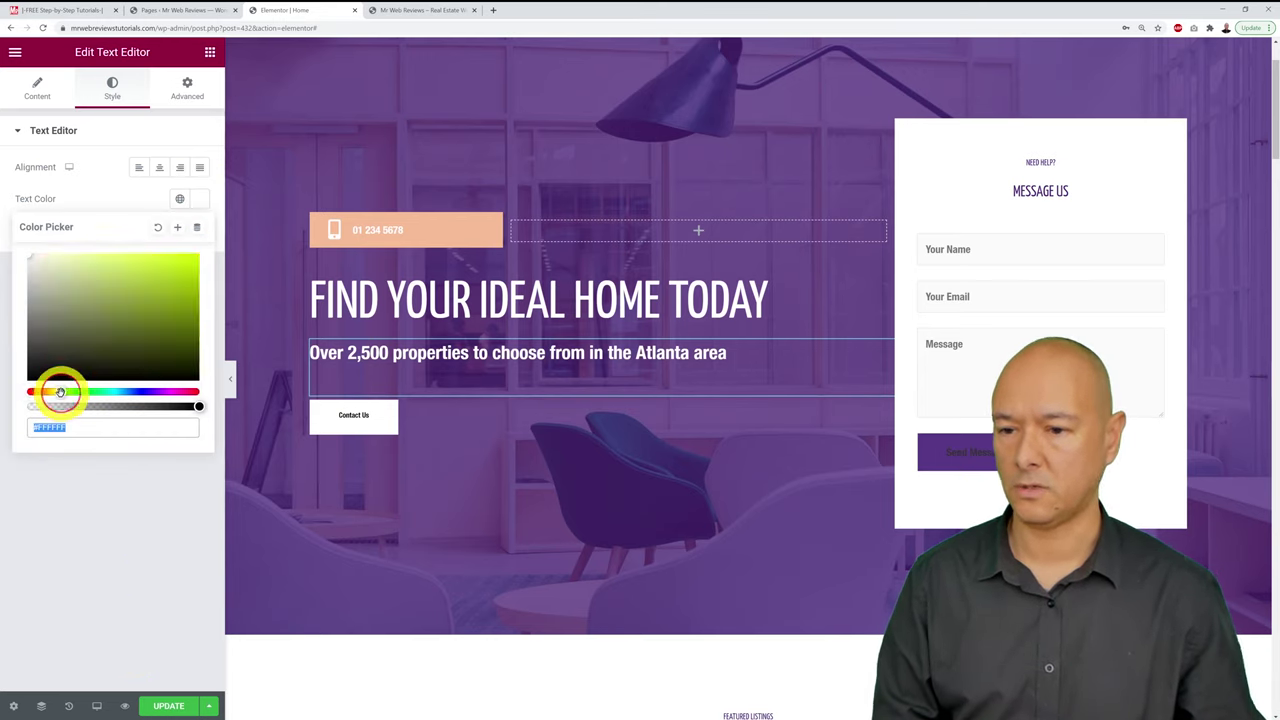
drag(74, 354, 234, 246)
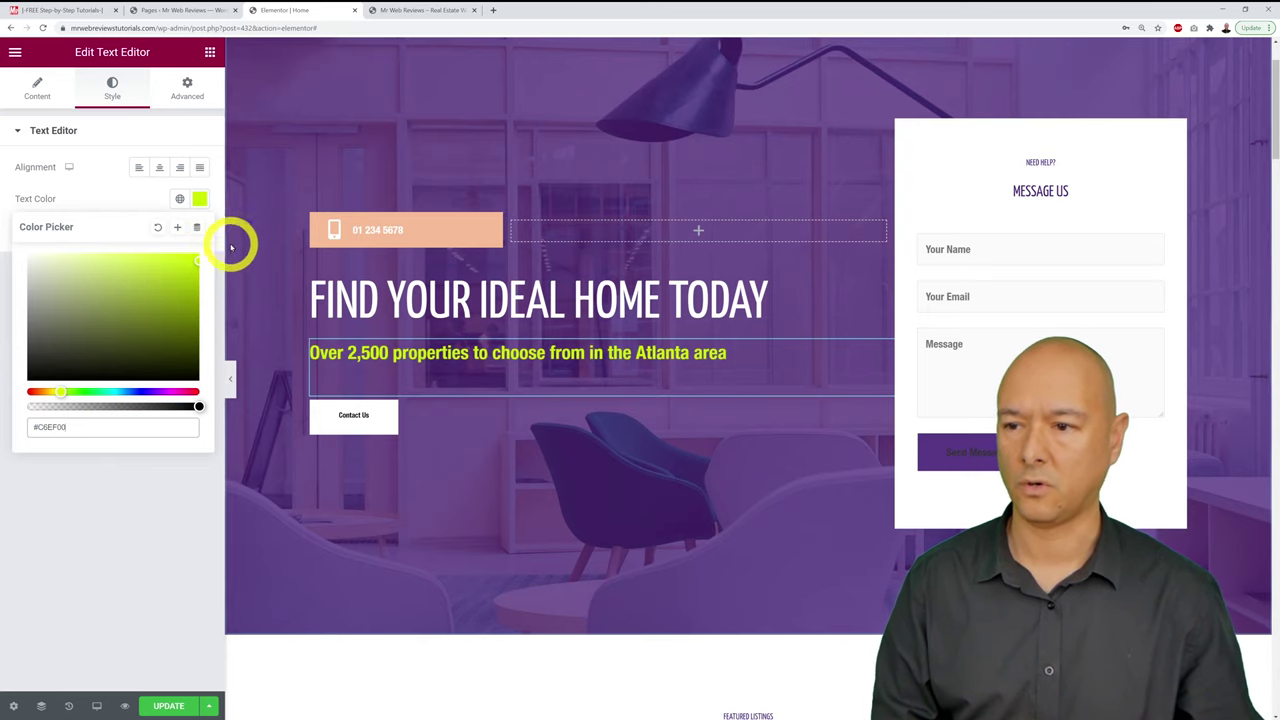
click(157, 228)
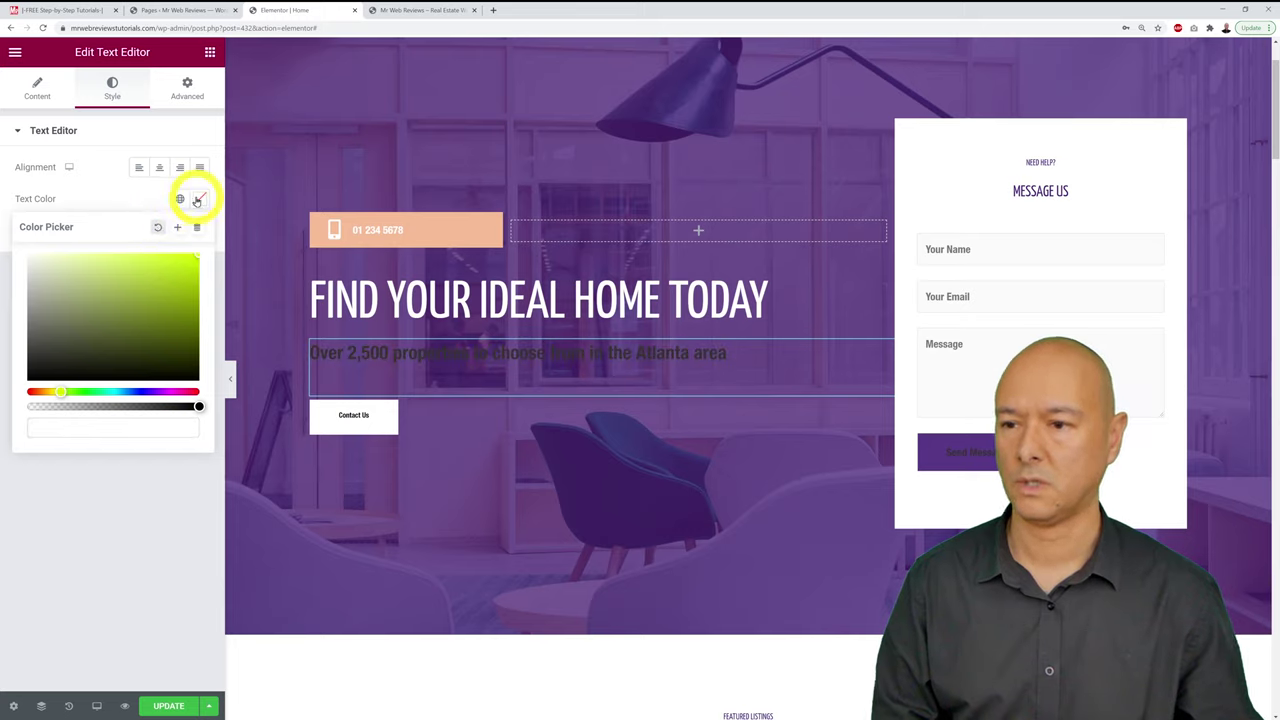
click(183, 218)
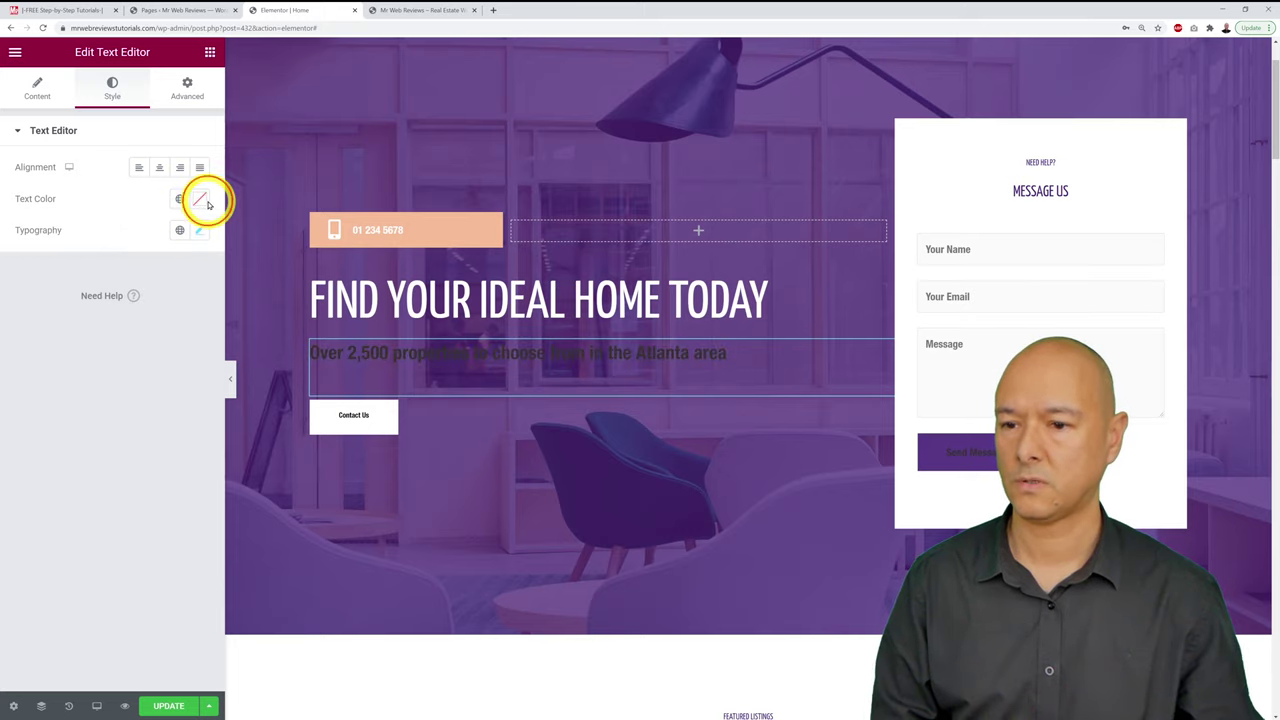
click(197, 208)
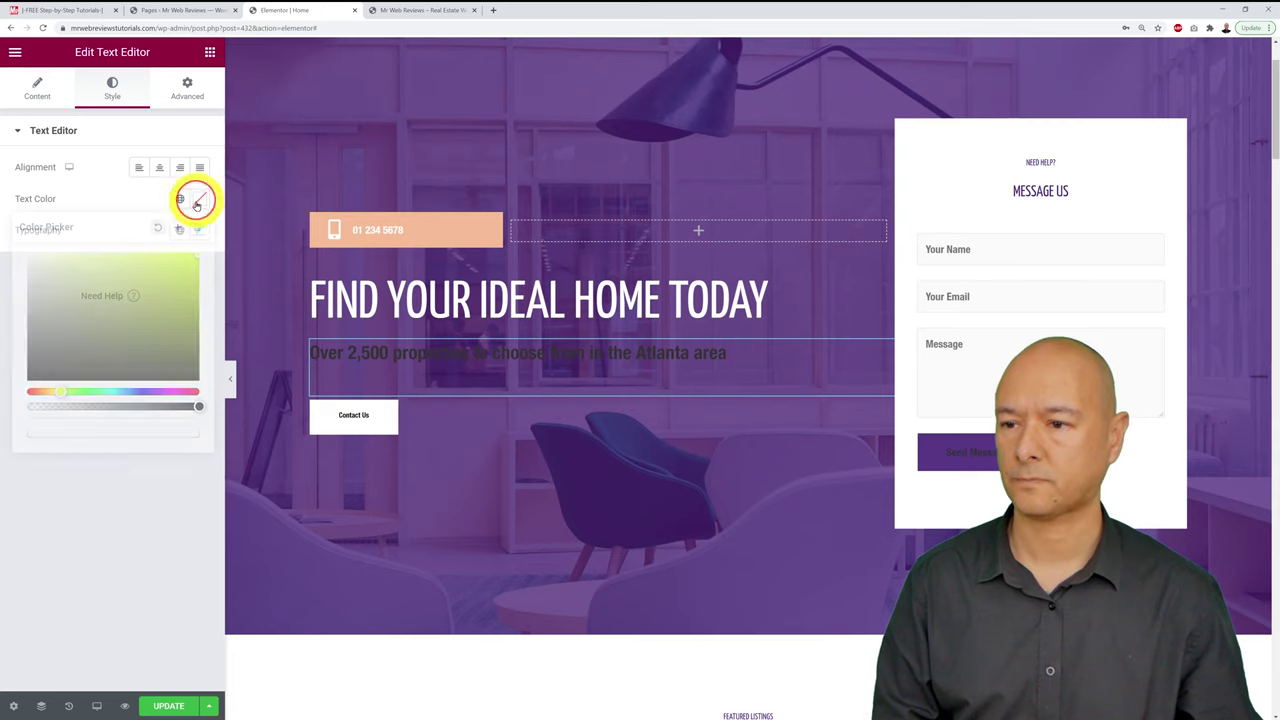
drag(57, 320, 8, 228)
click(95, 199)
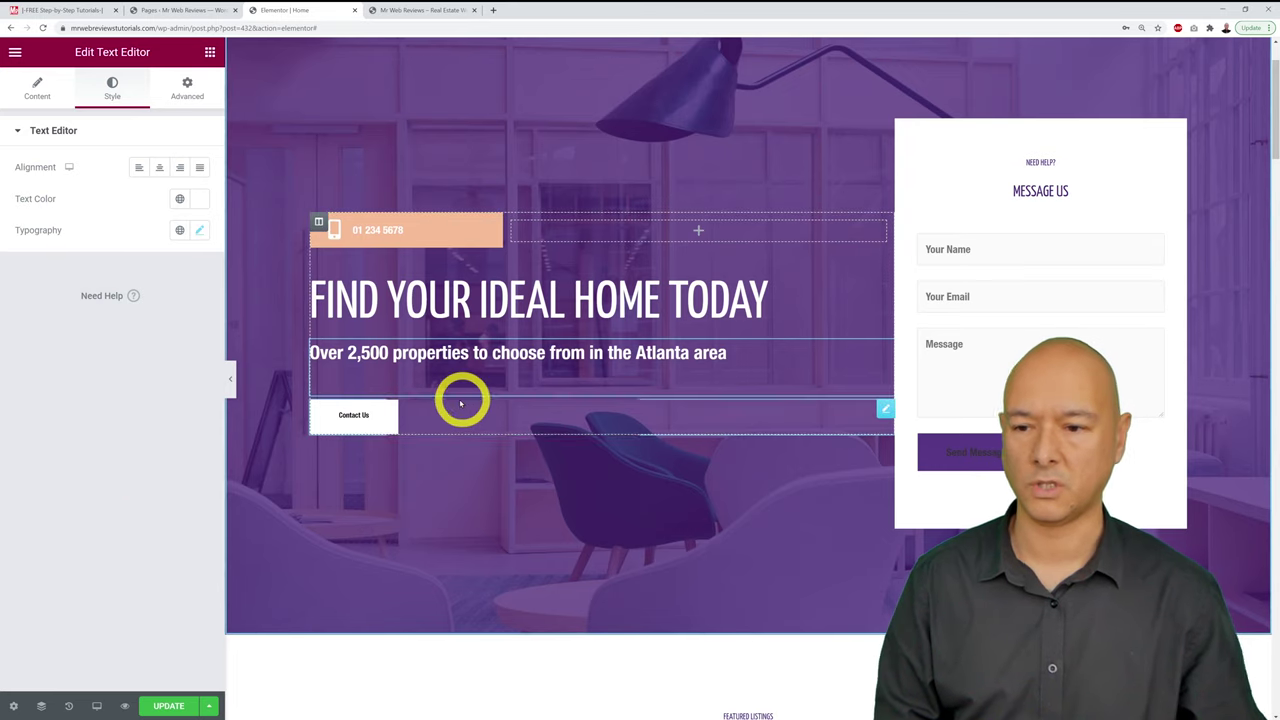
click(170, 705)
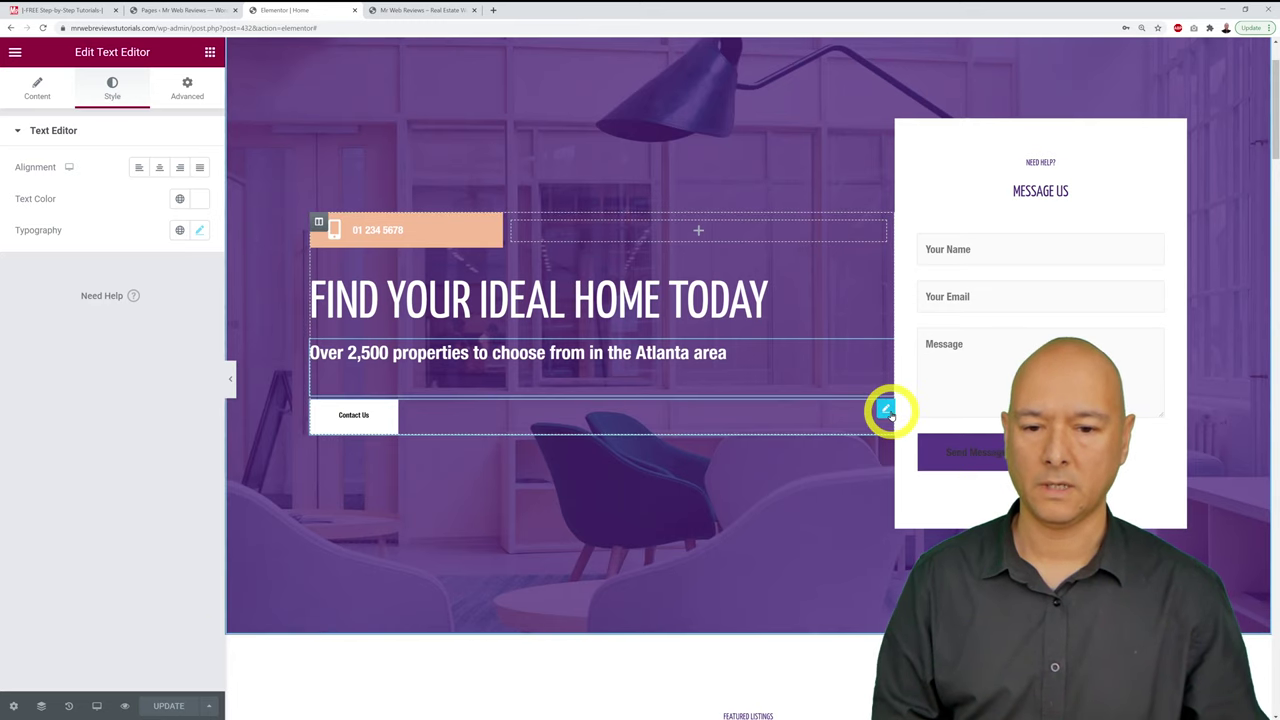
Step: Select the hero's Contact Us button widget to show its text, link and size
click(885, 411)
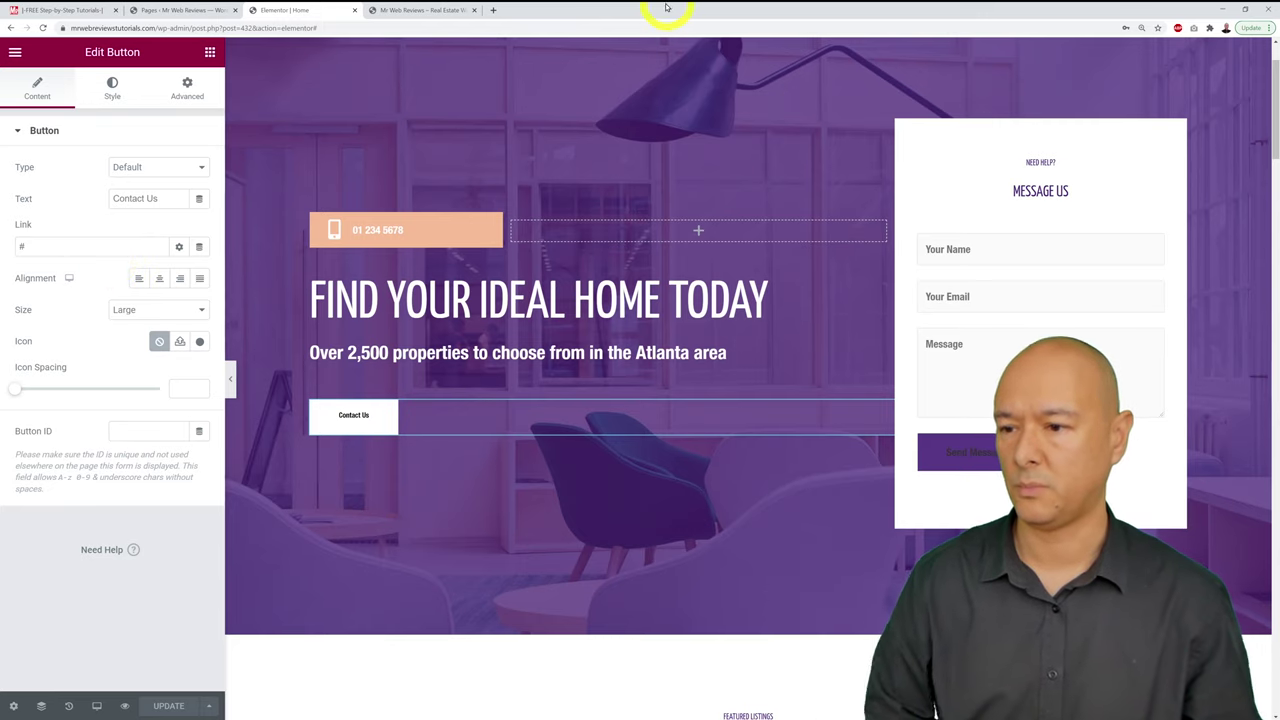
click(466, 9)
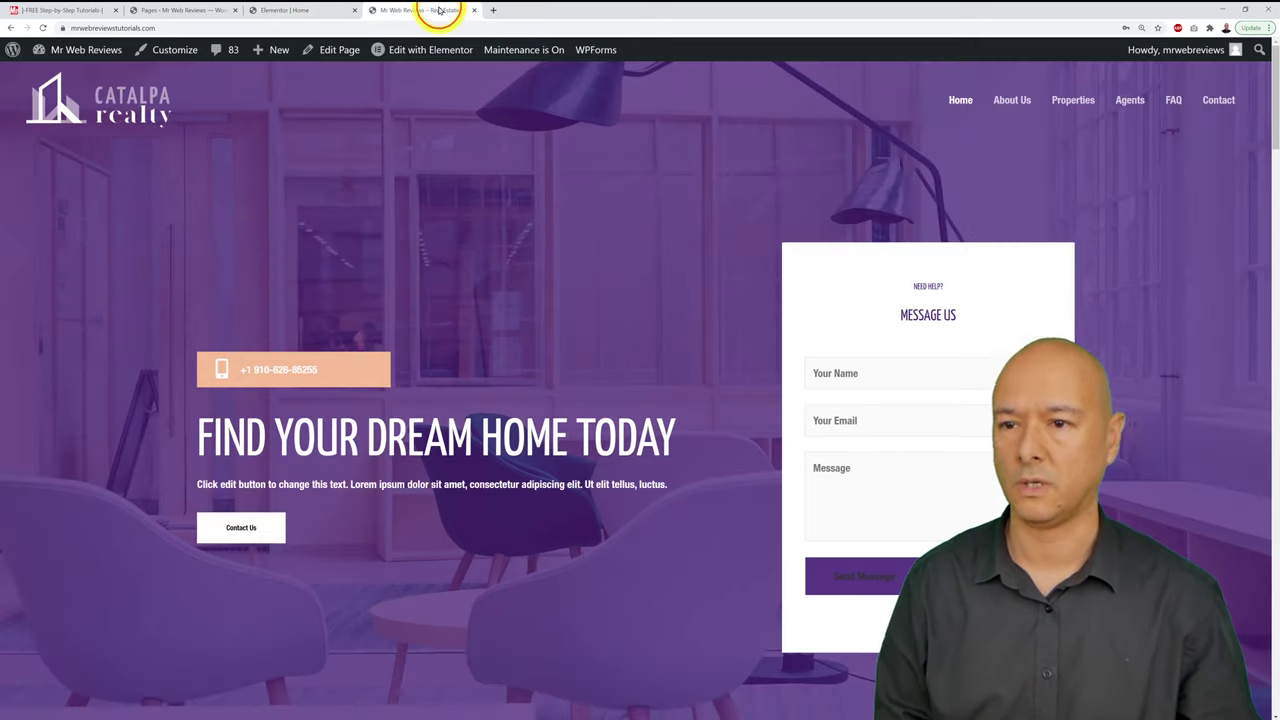
click(1226, 101)
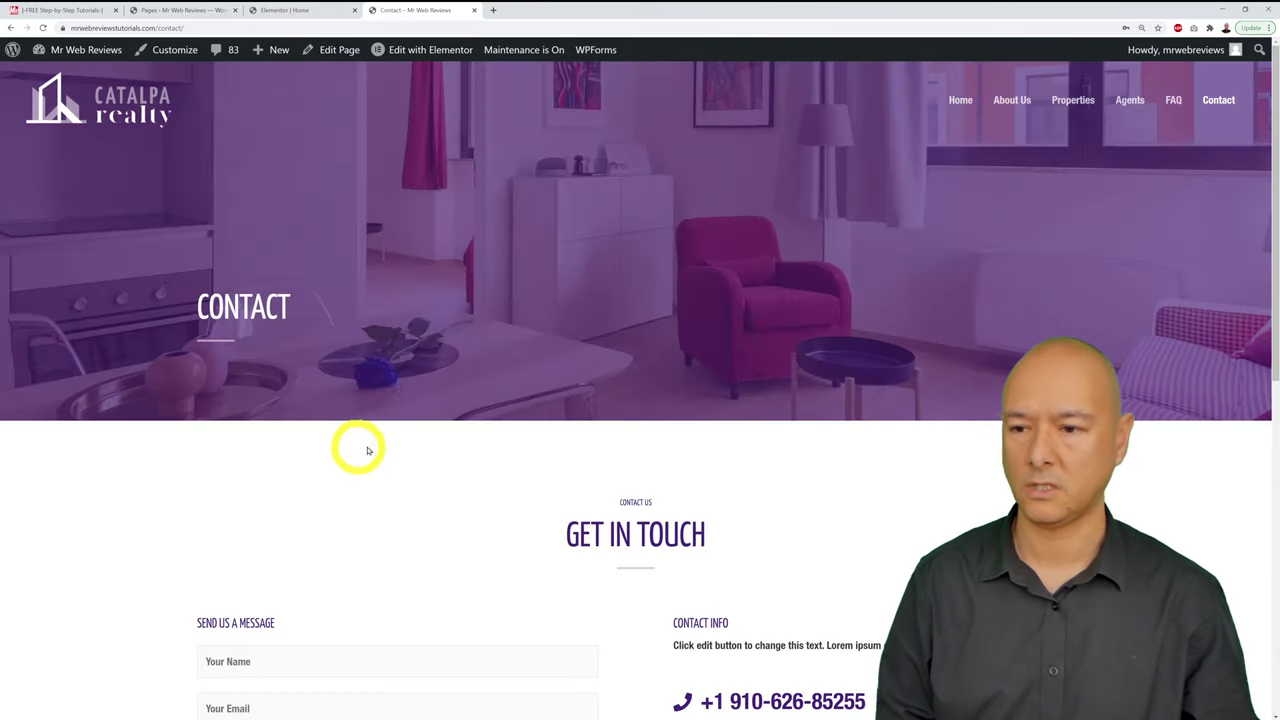
click(213, 30)
key(ctrl+c)
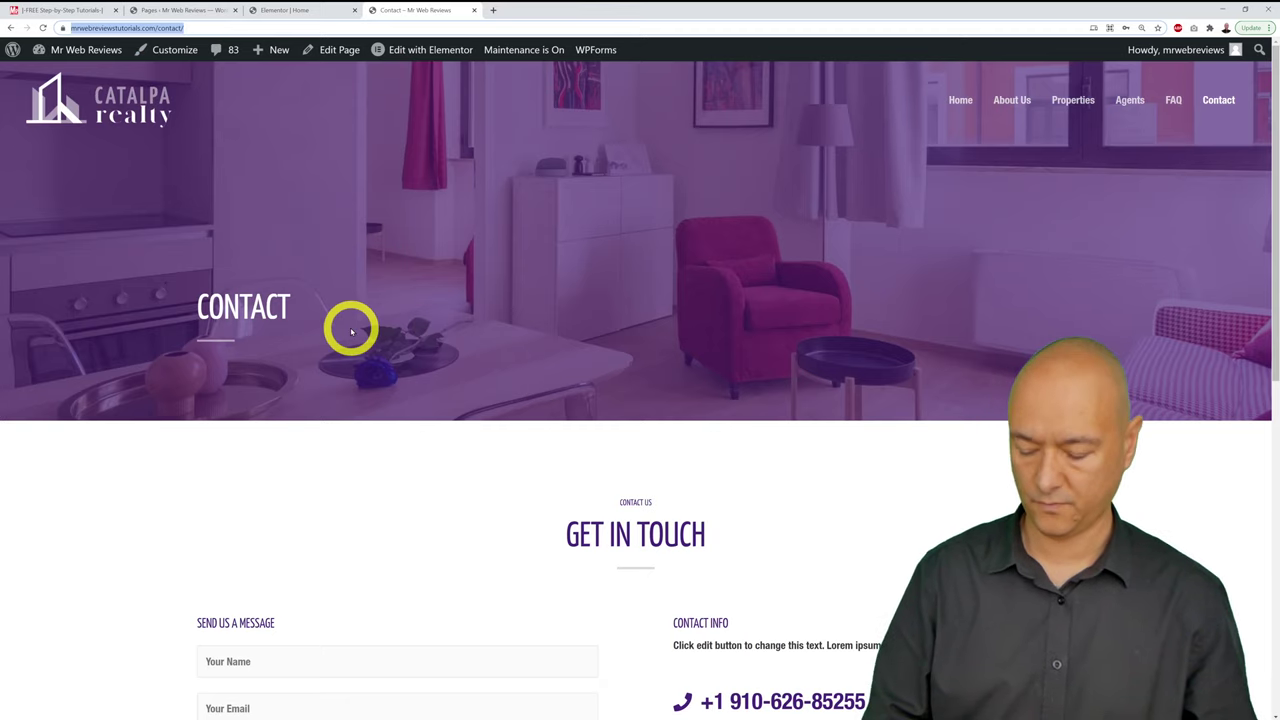
click(278, 11)
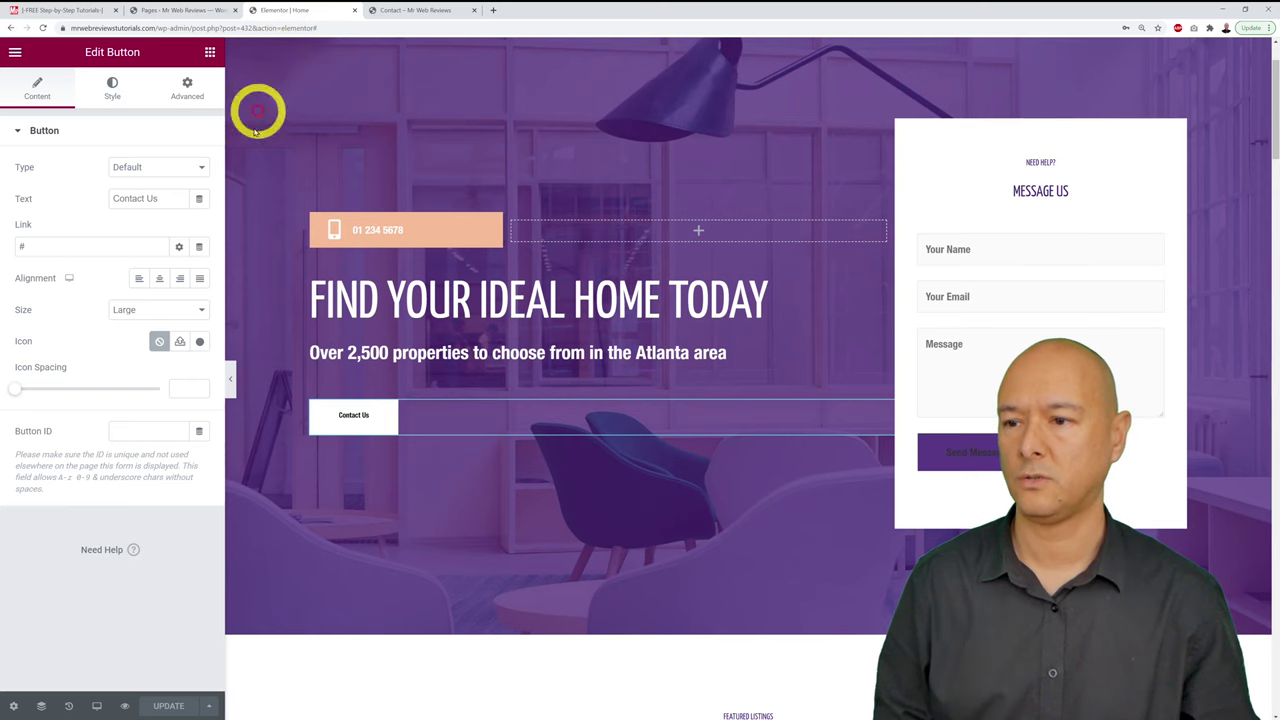
Step: Replace the Contact Us button's # link with the pasted Contact page URL and save
double_click(30, 247)
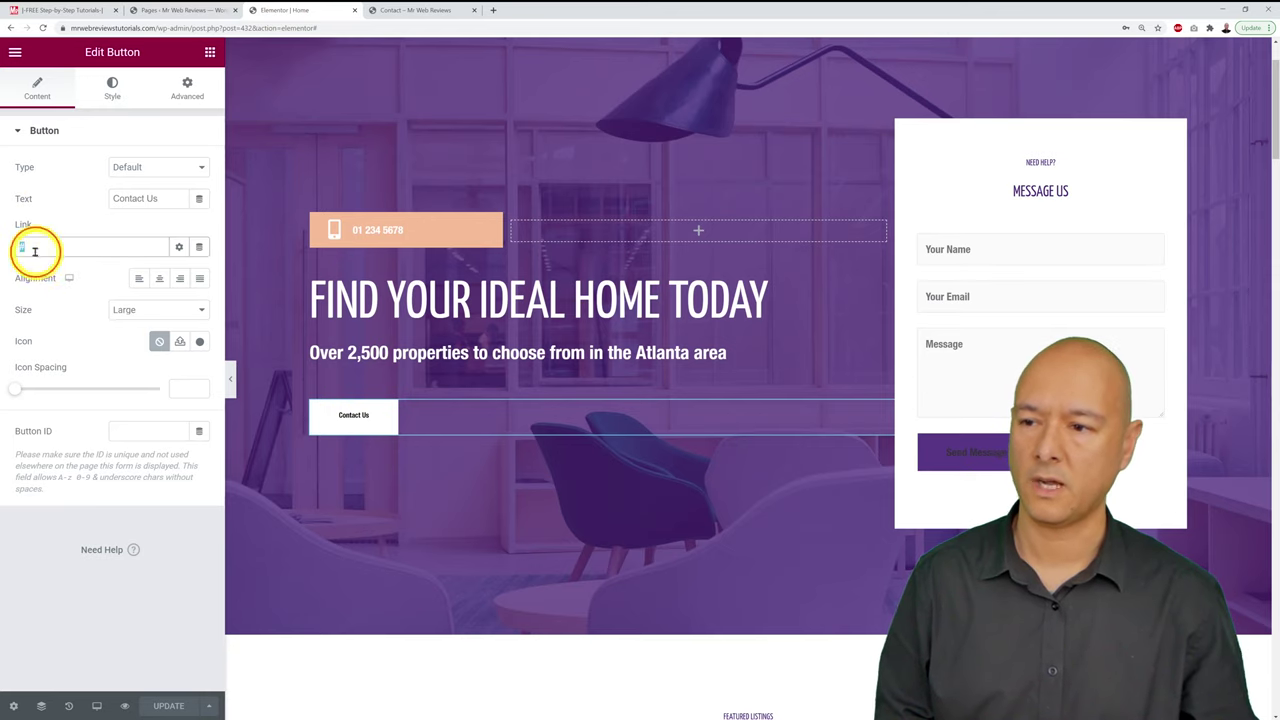
key(BackSpace)
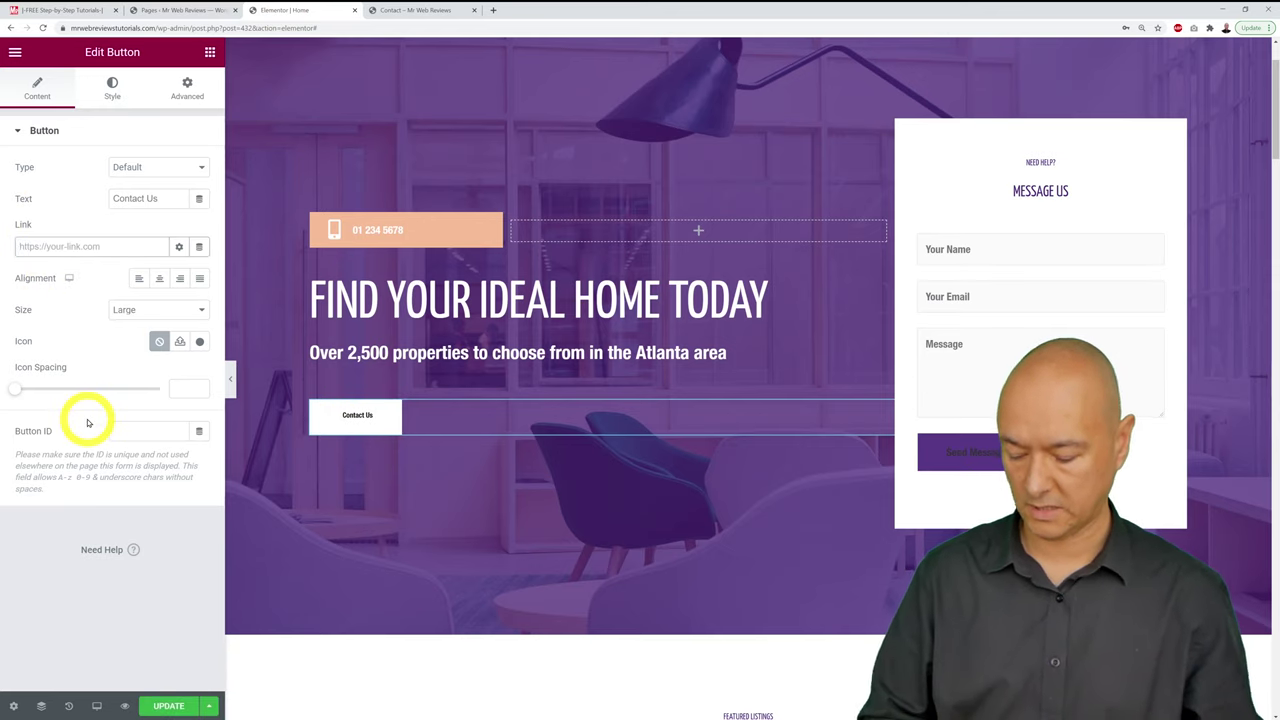
key(ctrl+v)
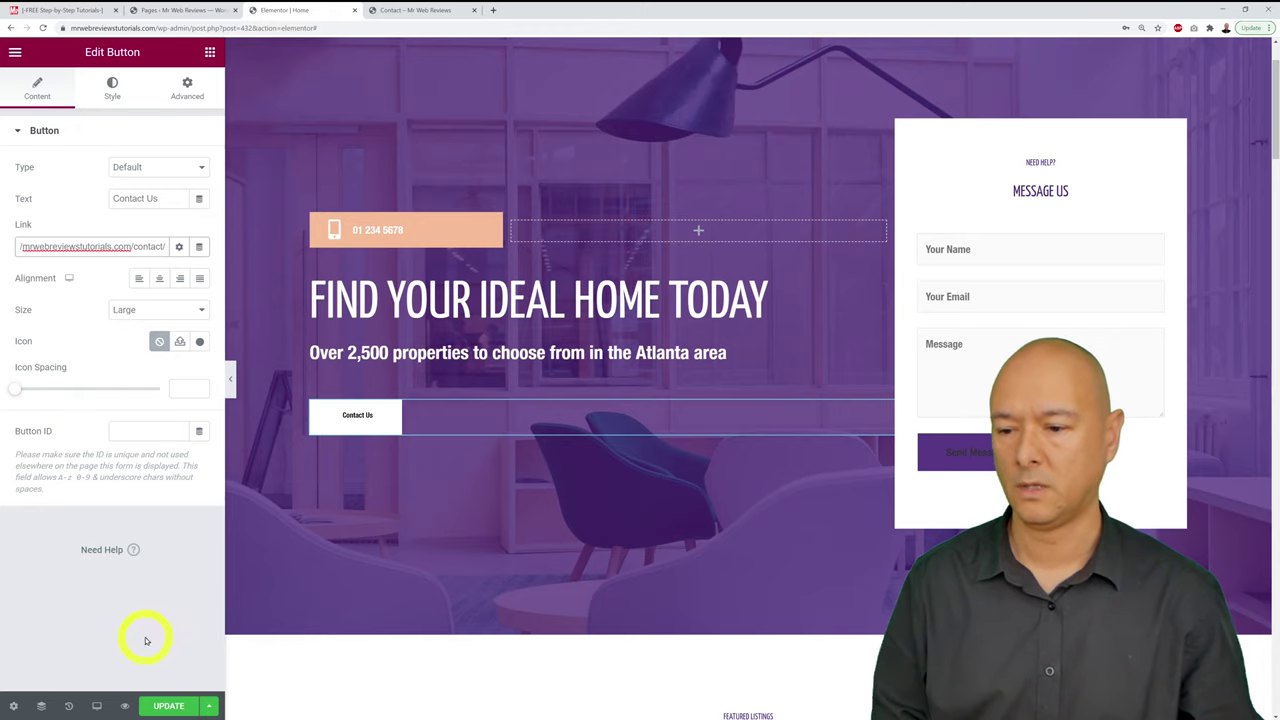
click(168, 705)
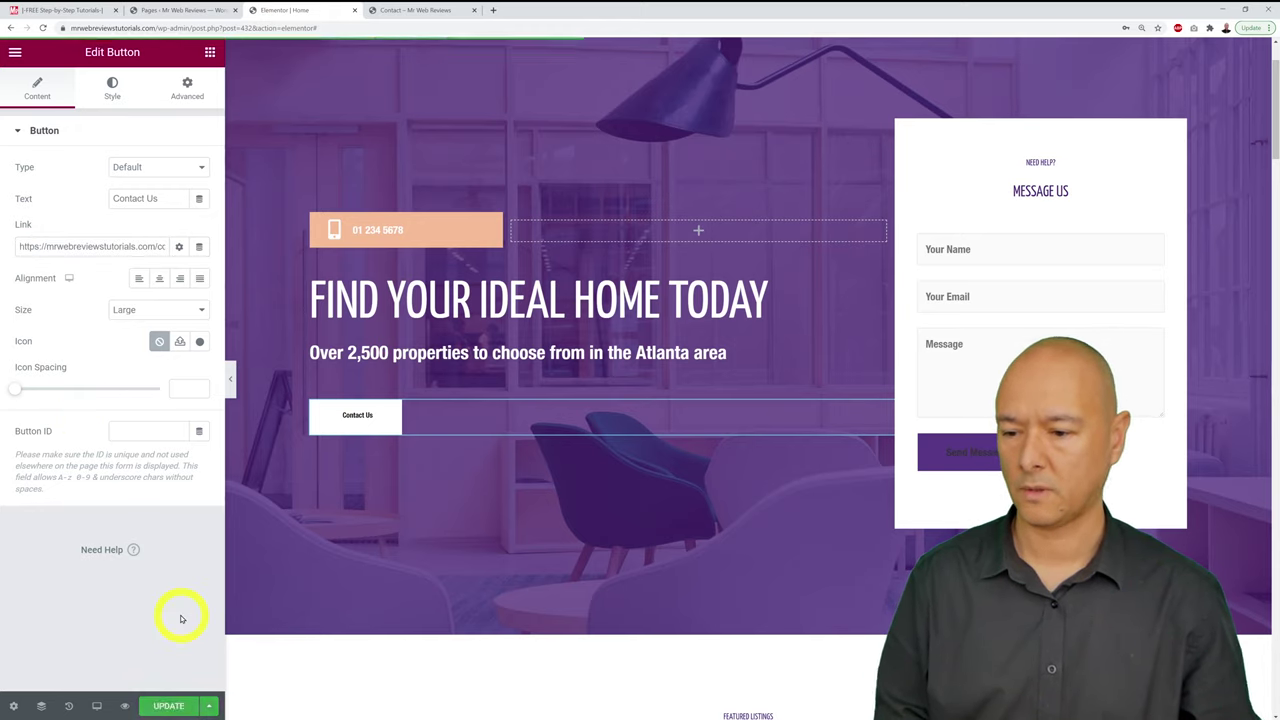
click(414, 11)
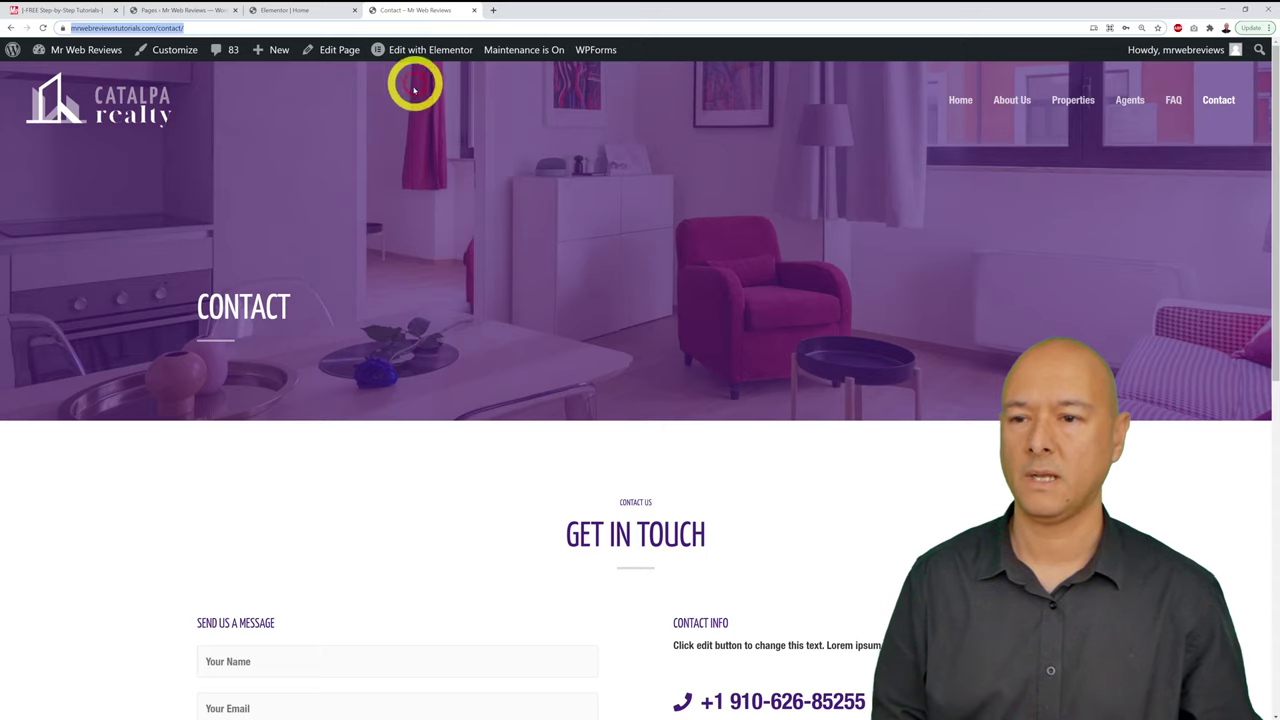
click(110, 118)
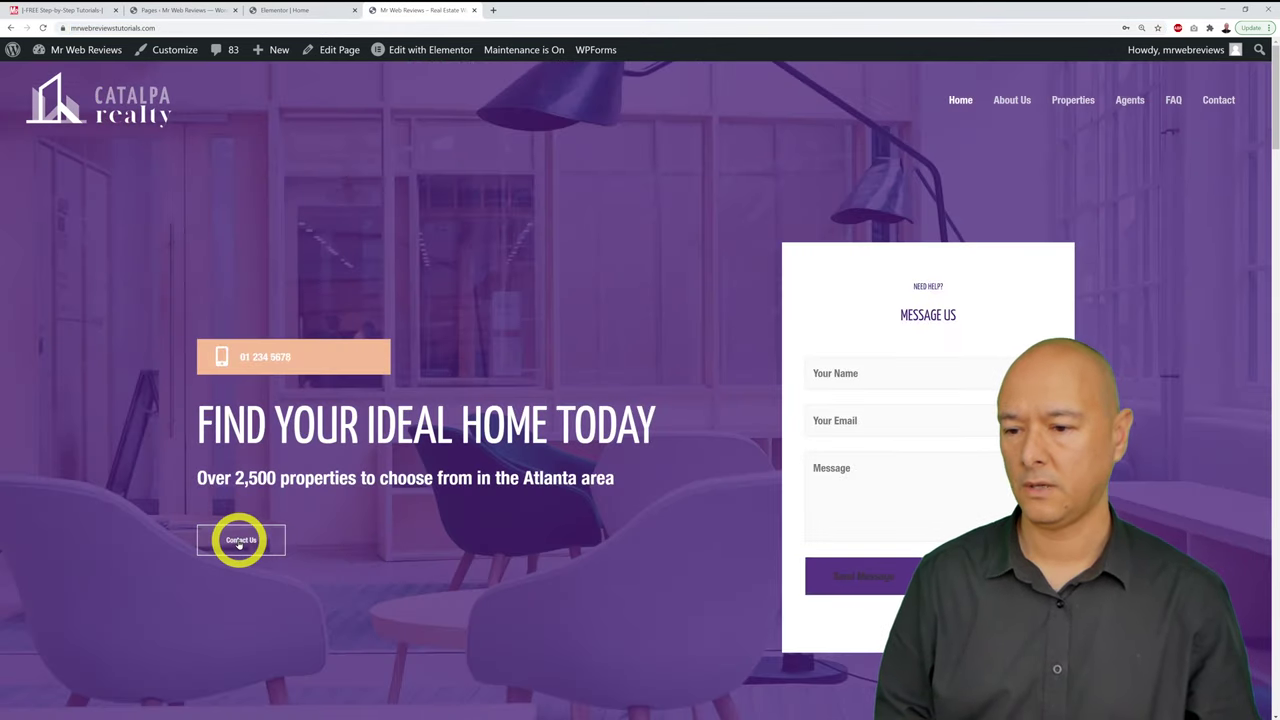
click(241, 541)
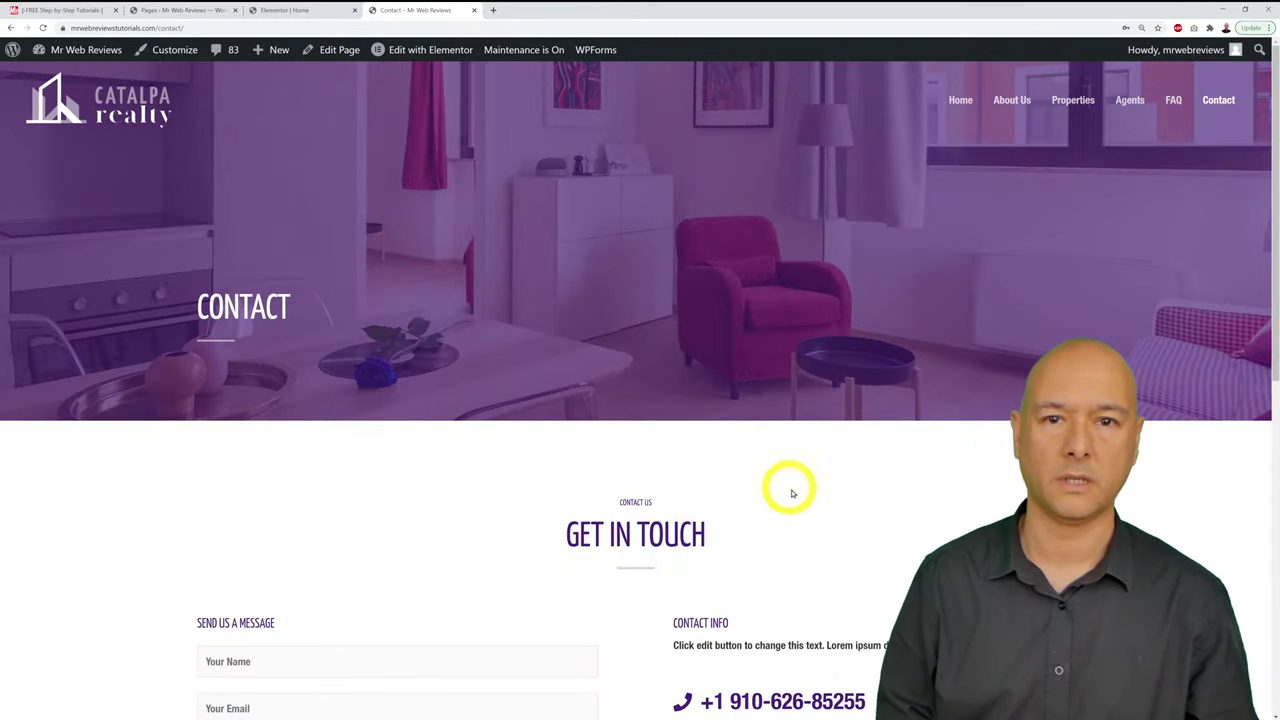
scroll(799, 493, down, 7)
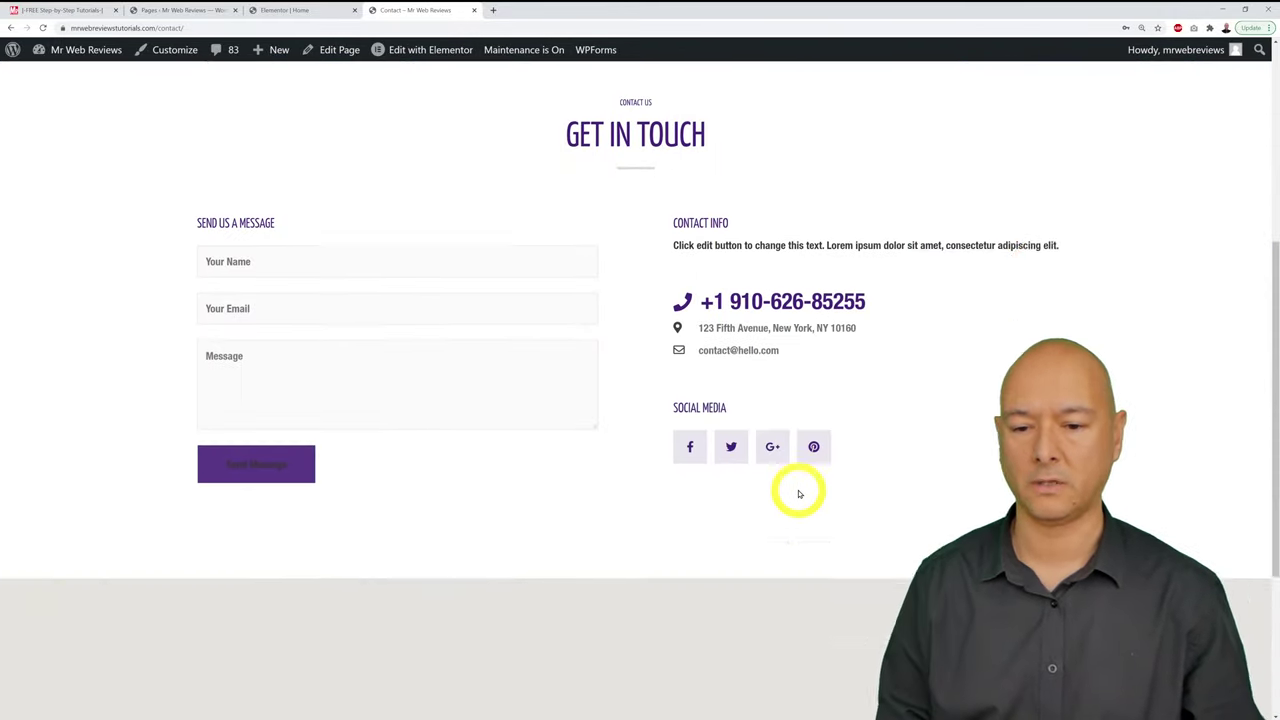
scroll(920, 531, up, 4)
scroll(978, 524, up, 3)
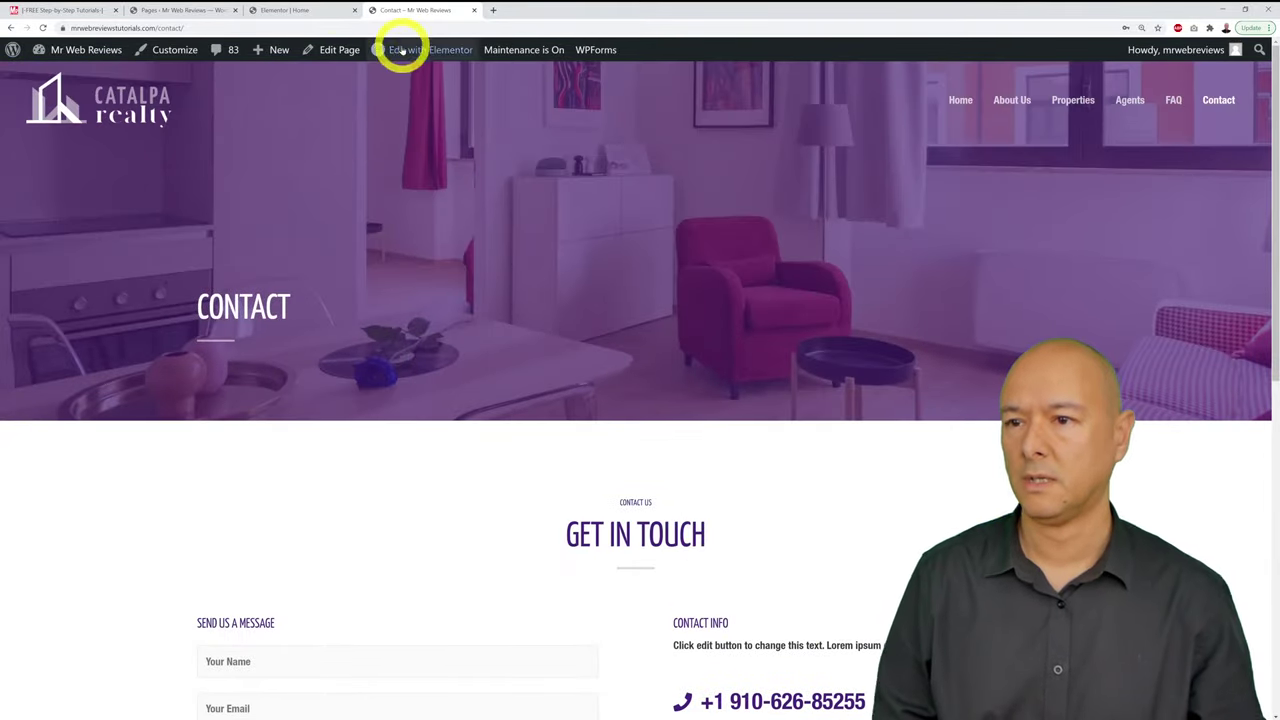
click(302, 10)
scroll(857, 470, down, 3)
scroll(855, 472, down, 2)
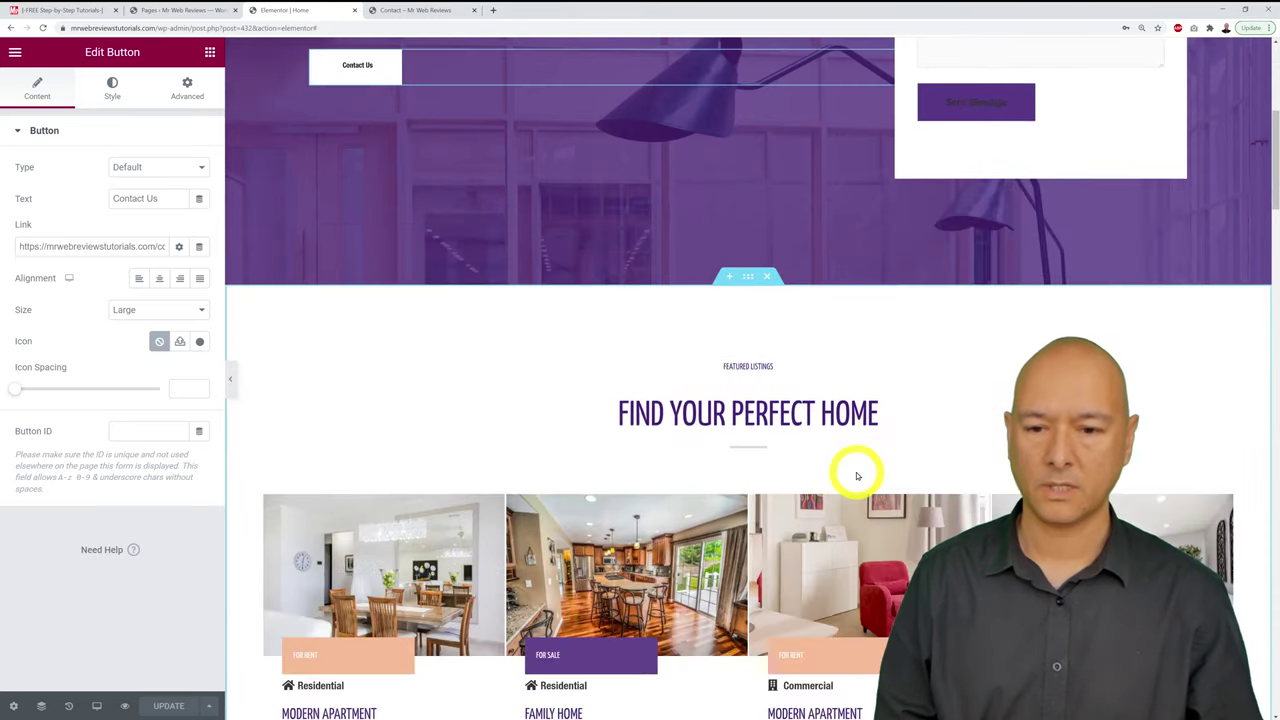
Step: Select the hero section and show its Style tab background settings
scroll(854, 471, up, 5)
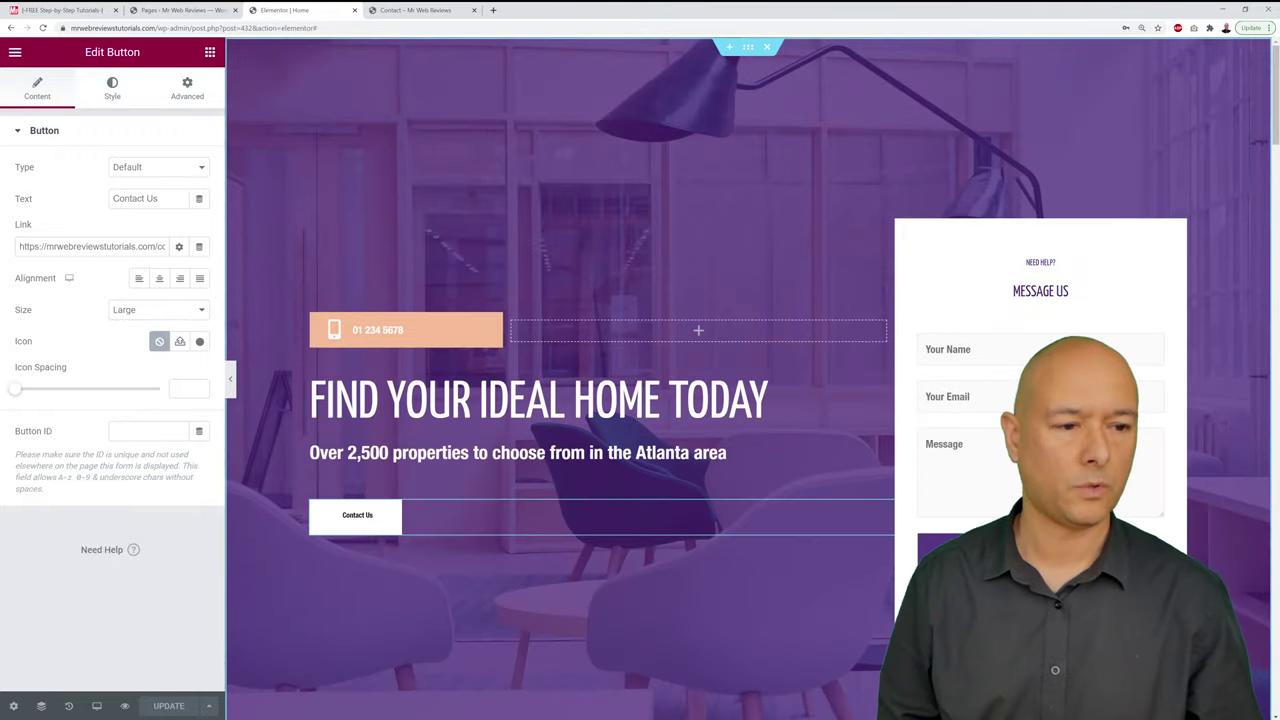
click(748, 50)
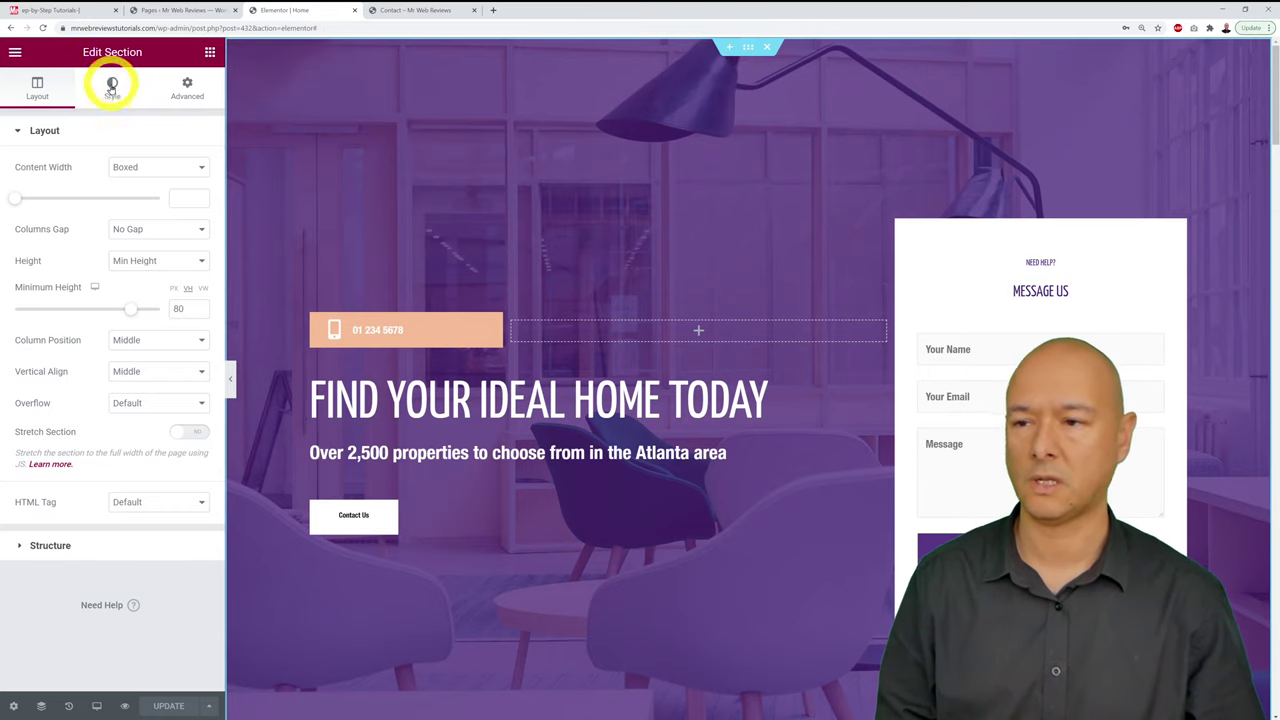
click(112, 94)
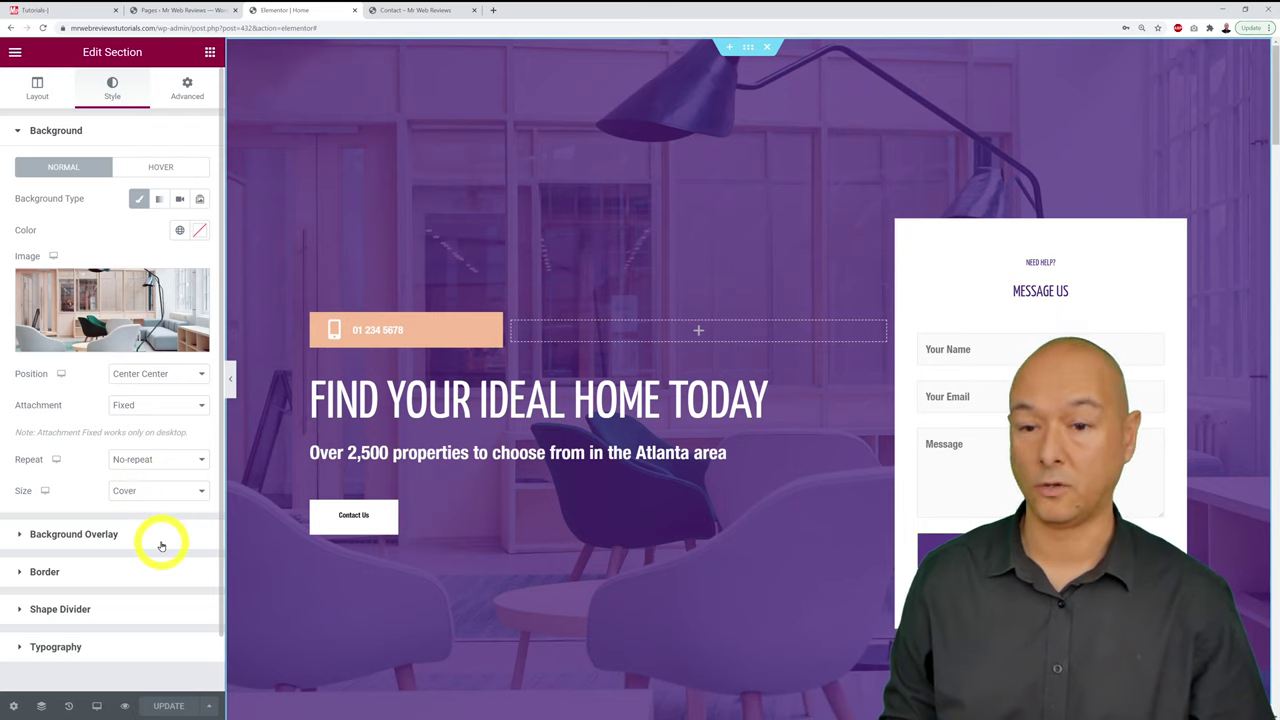
Step: Expand Background Overlay and experiment with the opacity slider, aiming for 0.49
click(57, 535)
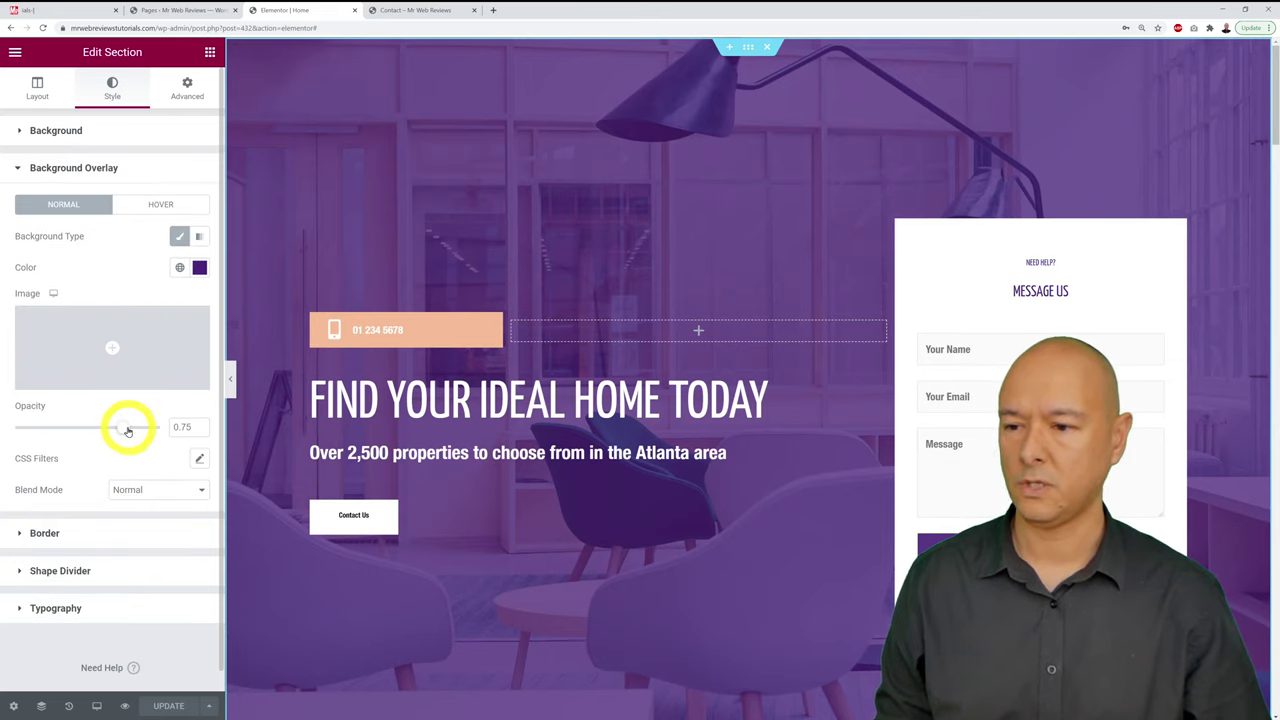
drag(127, 430, 163, 423)
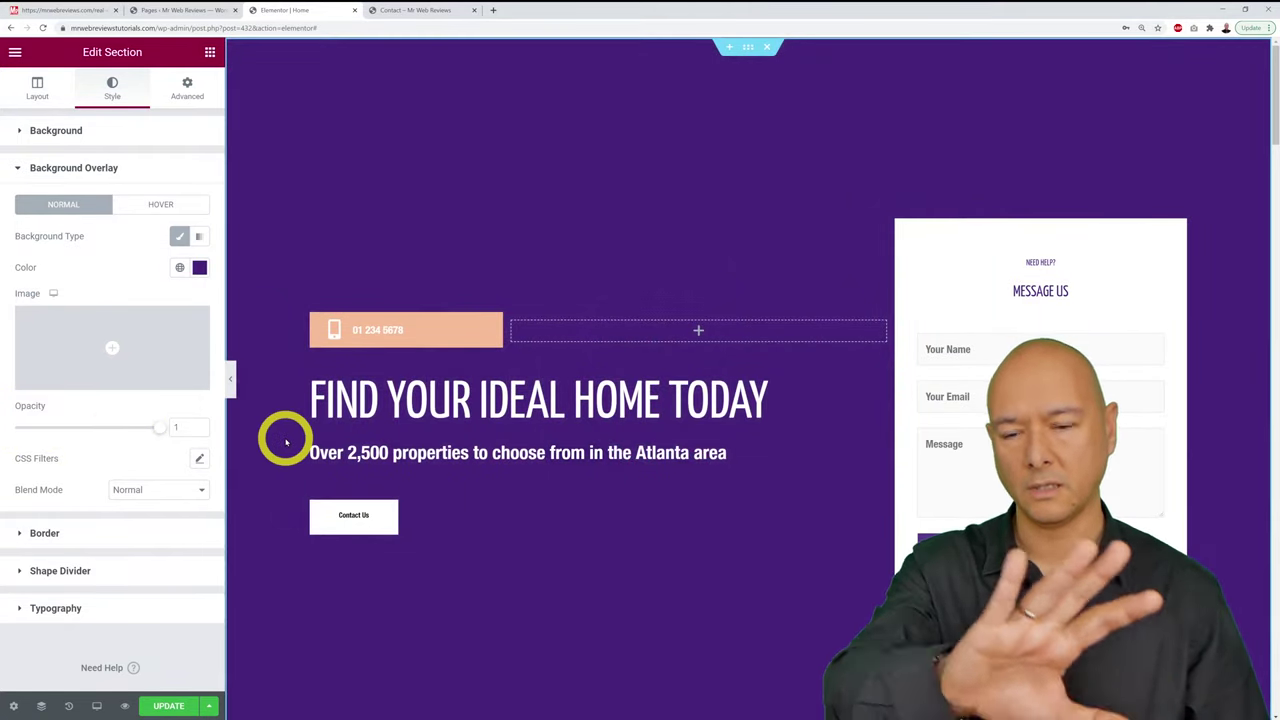
drag(160, 428, 93, 438)
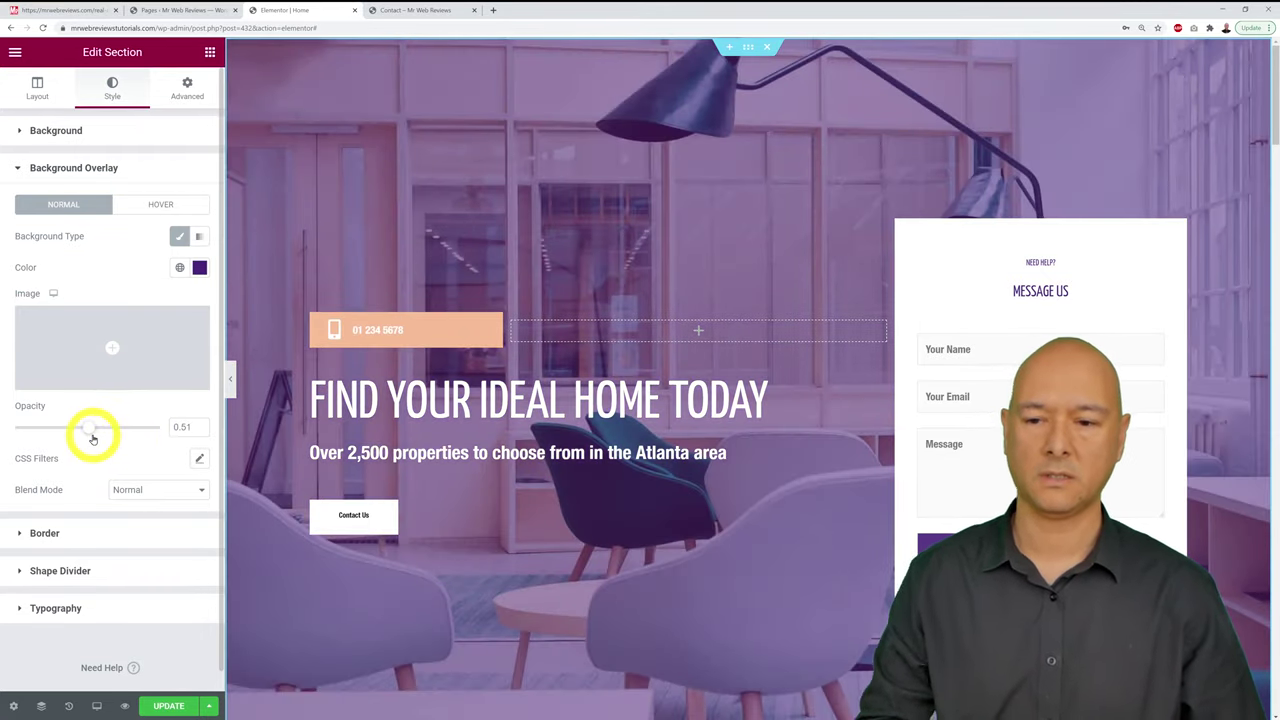
drag(93, 438, 2, 432)
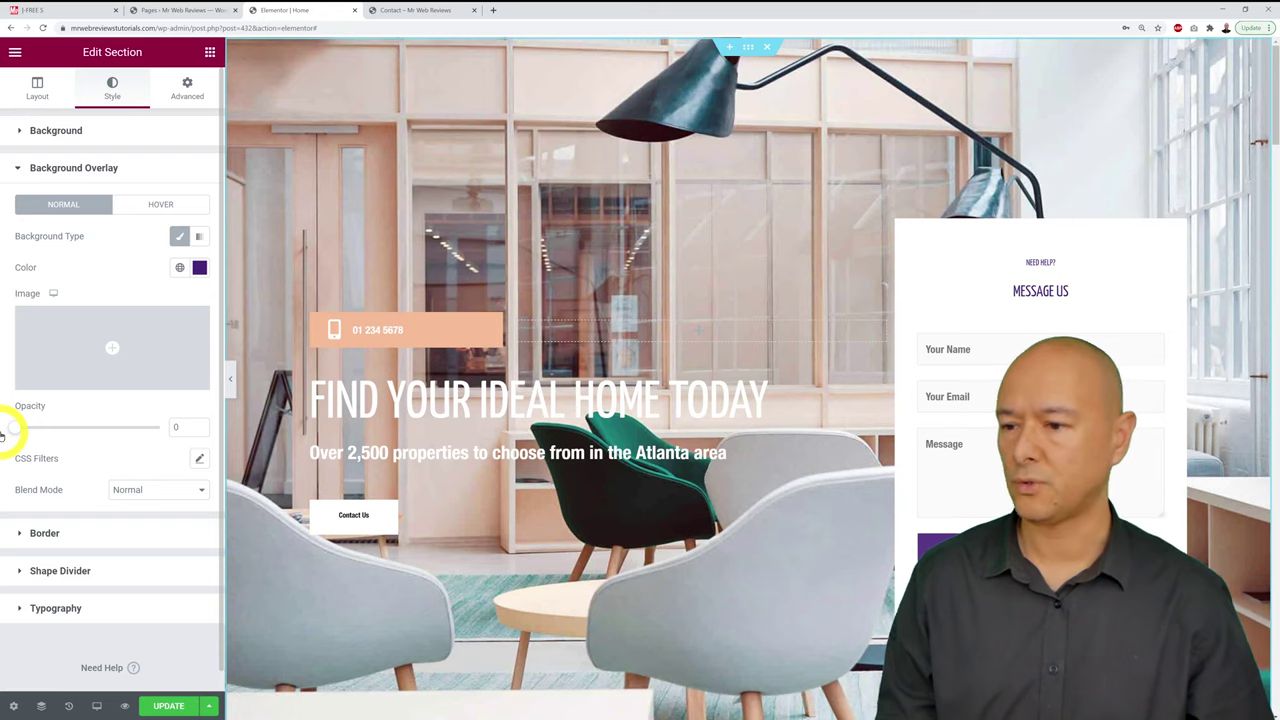
drag(17, 432, 2, 430)
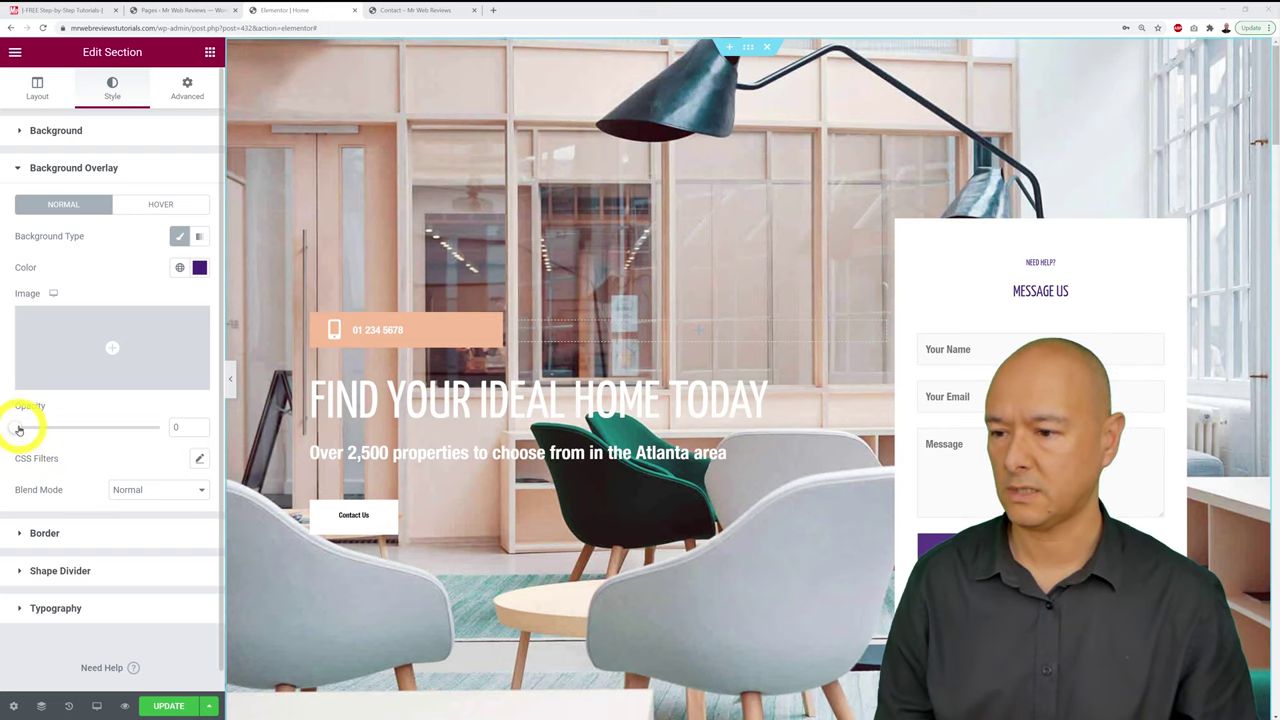
drag(19, 429, 82, 429)
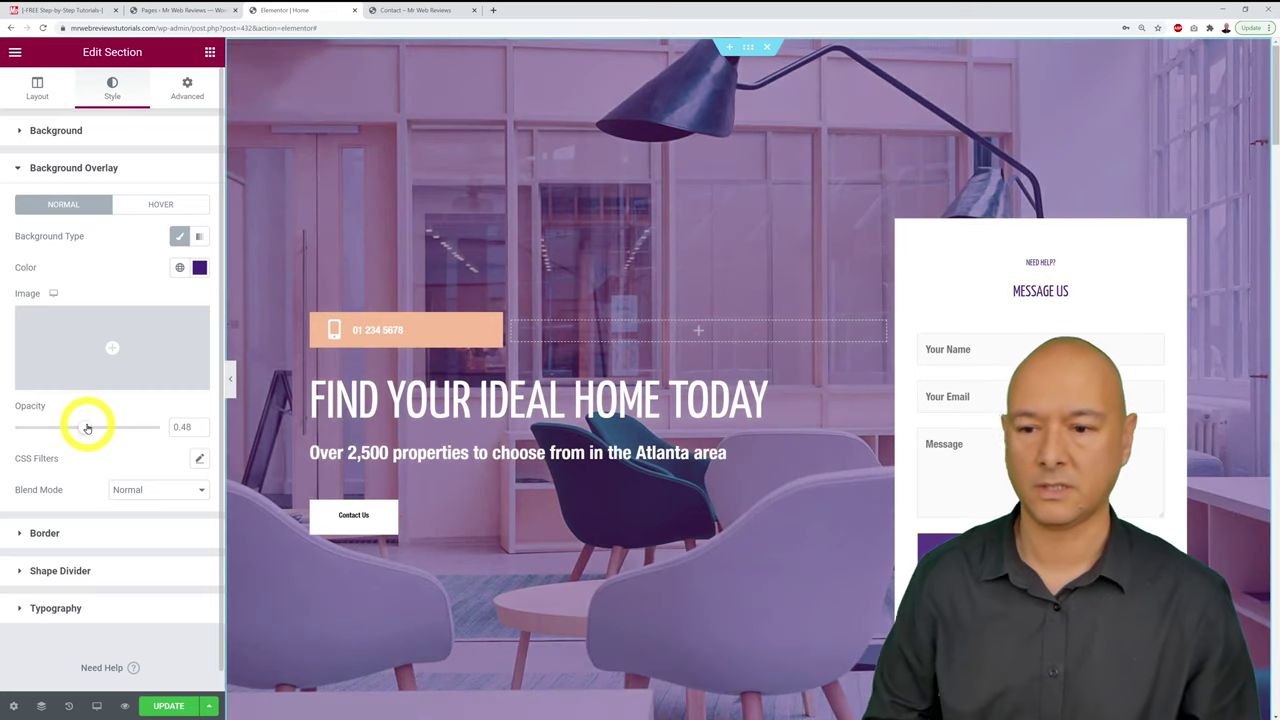
Step: Set the hero overlay colour to deep purple #41288C, discarding the trial red
click(200, 268)
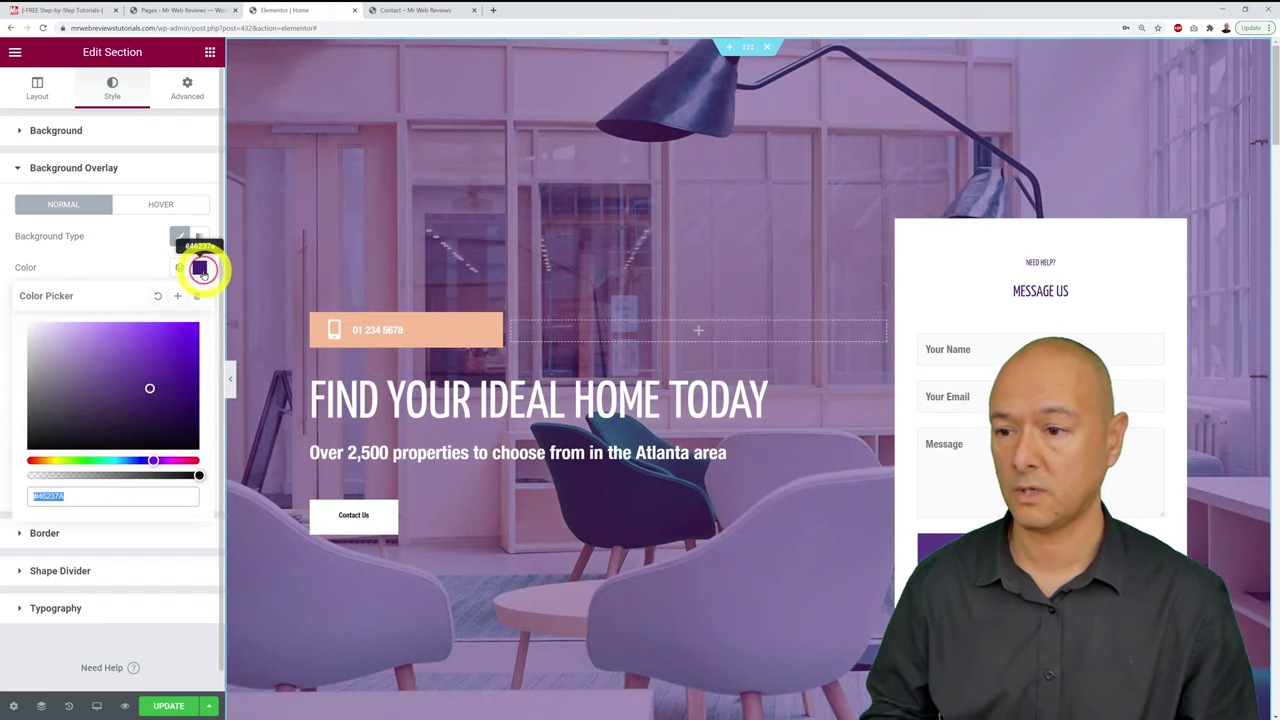
mouse_move(134, 460)
mouse_down()
mouse_move(154, 459)
mouse_move(136, 462)
mouse_move(134, 434)
mouse_move(163, 366)
mouse_move(207, 325)
mouse_move(185, 330)
mouse_up()
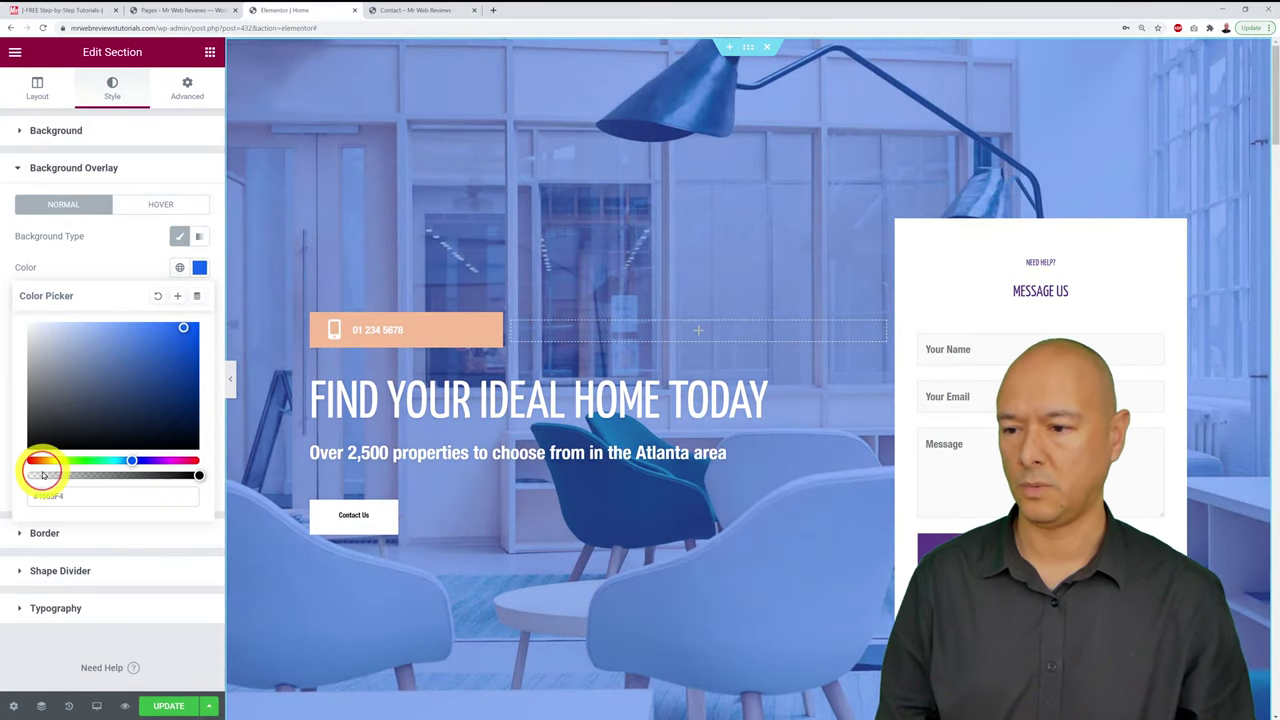
drag(46, 462, 28, 460)
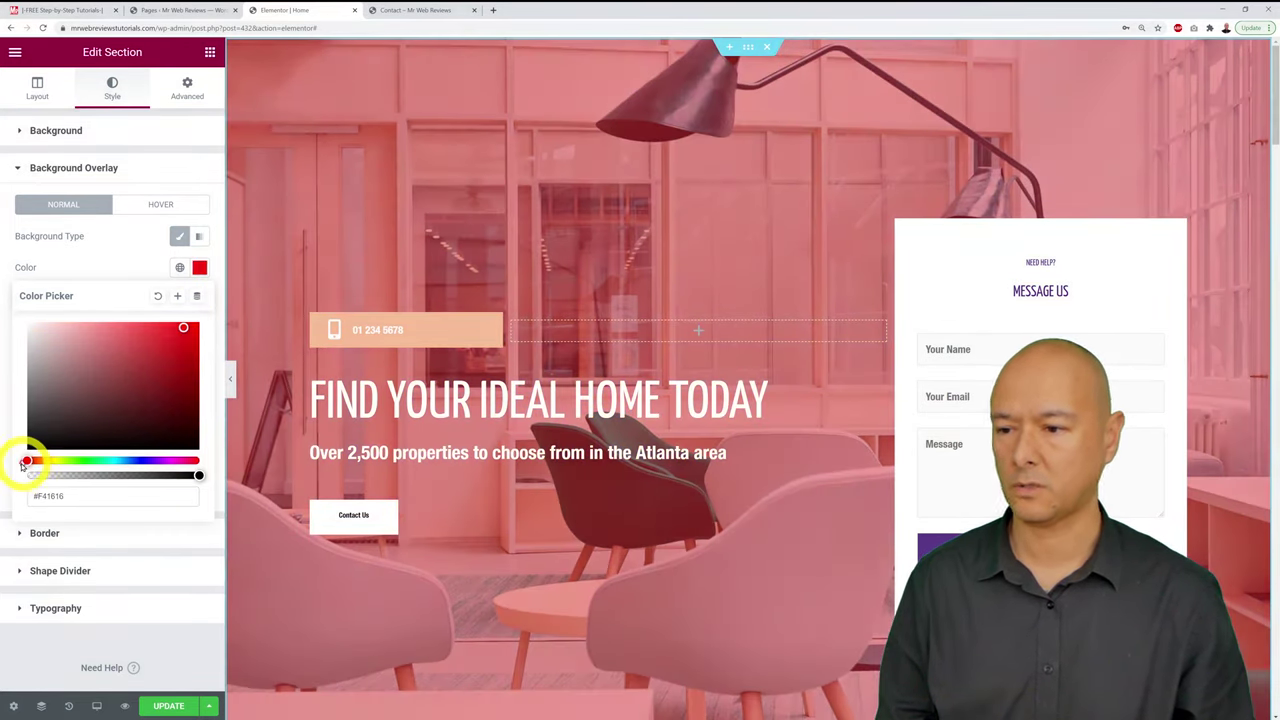
drag(82, 410, 218, 305)
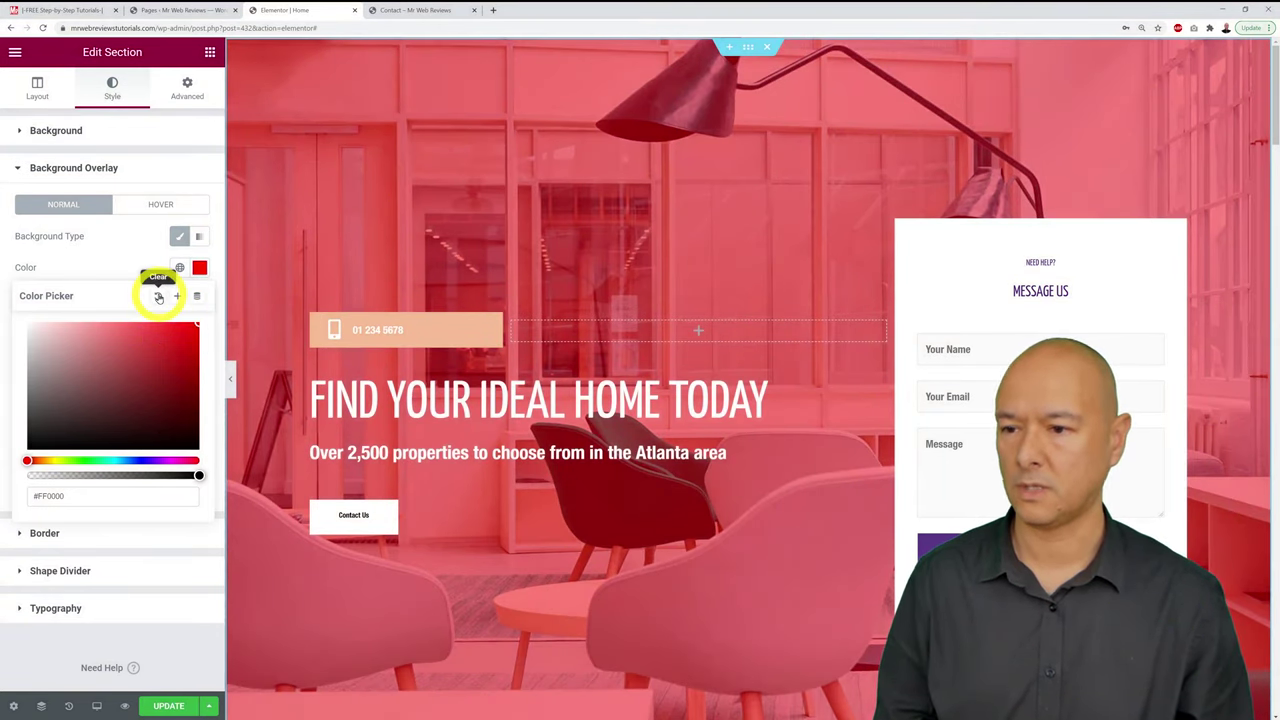
click(157, 295)
click(201, 270)
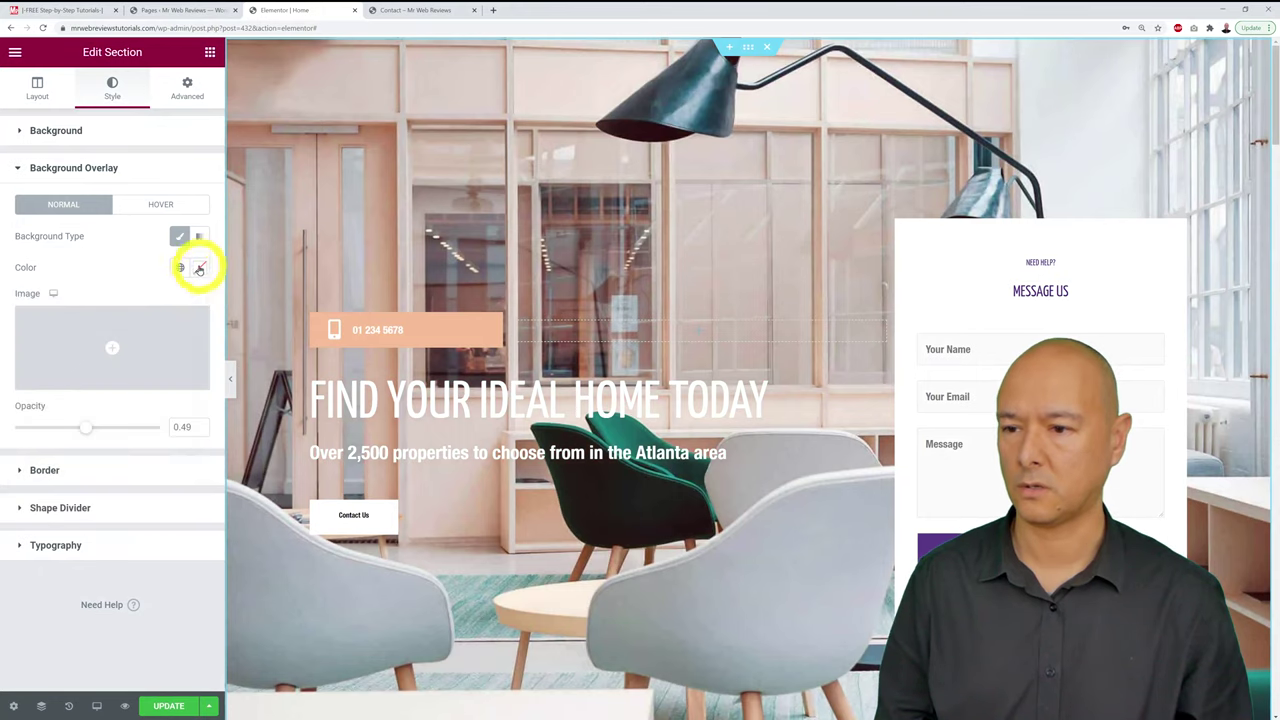
click(200, 268)
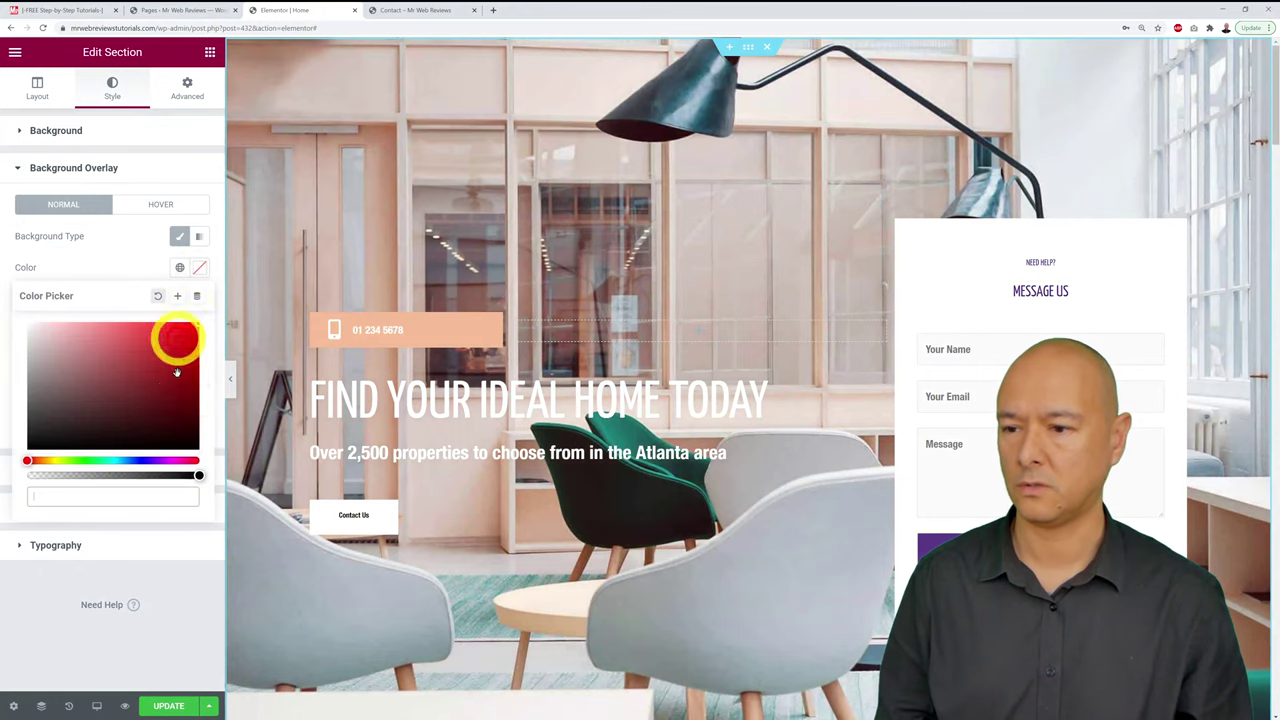
click(148, 461)
click(153, 364)
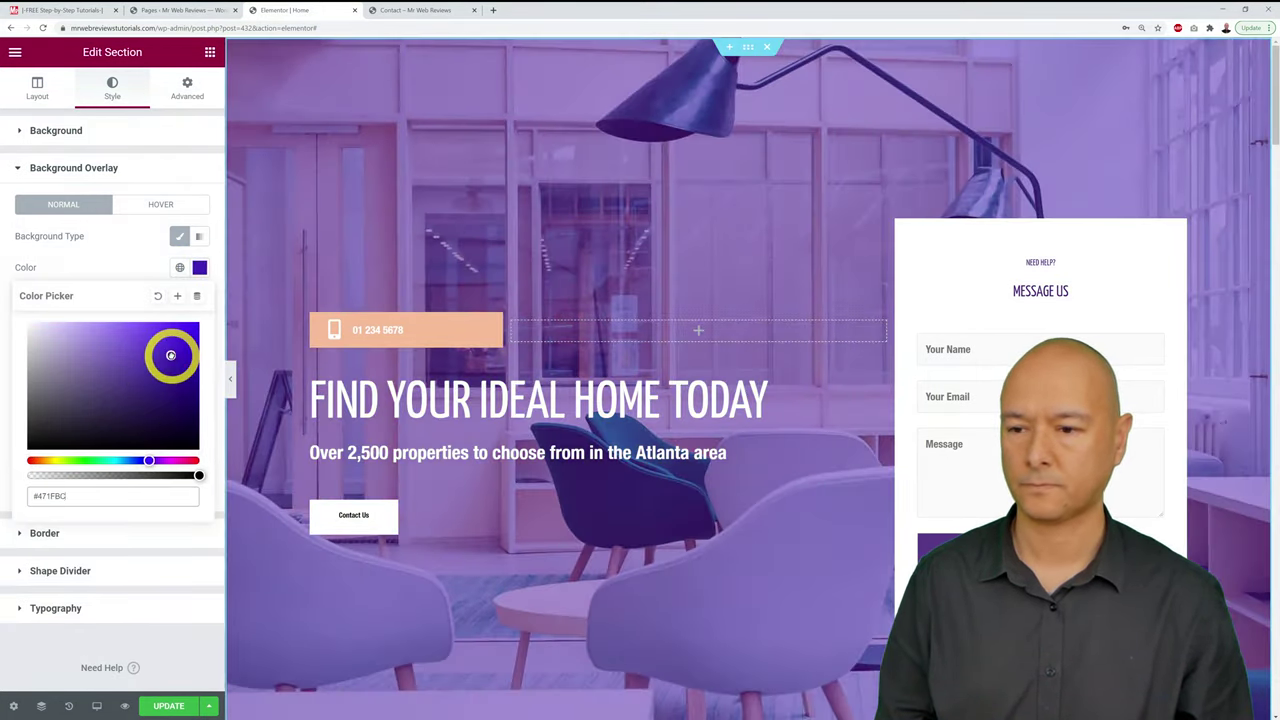
mouse_move(153, 364)
mouse_down()
mouse_move(132, 392)
mouse_move(140, 407)
mouse_move(150, 378)
mouse_up()
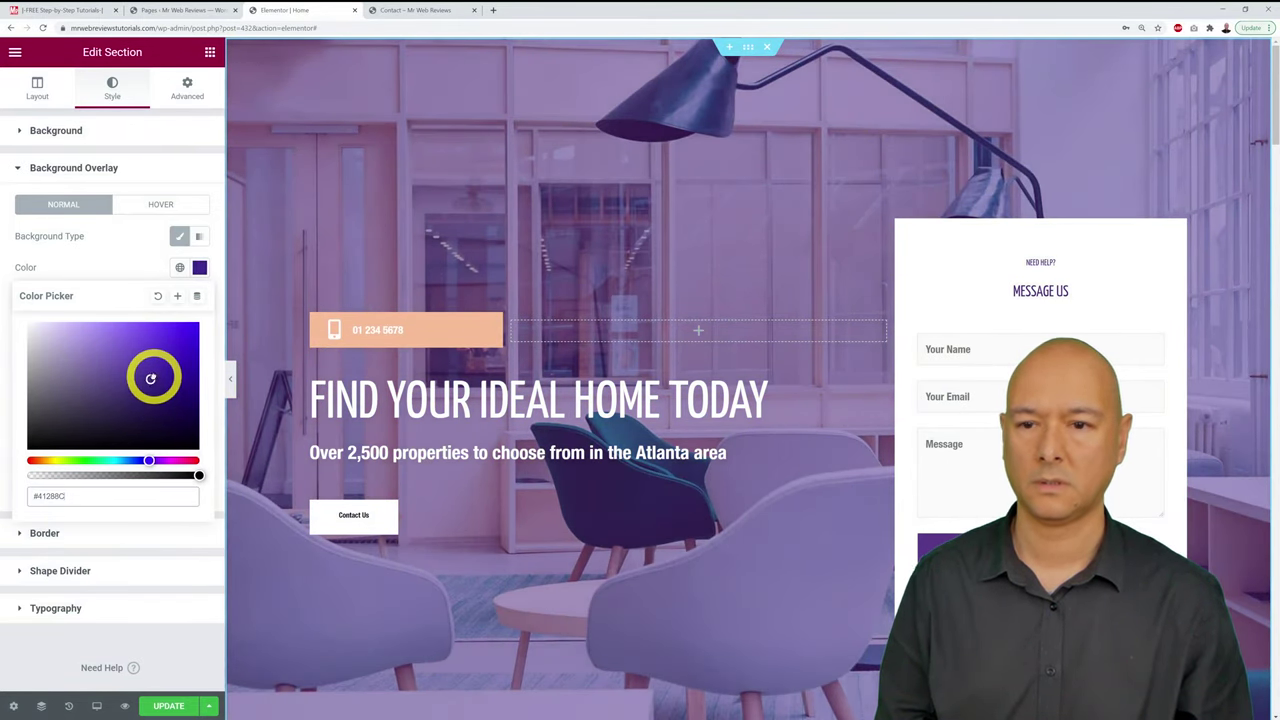
click(120, 240)
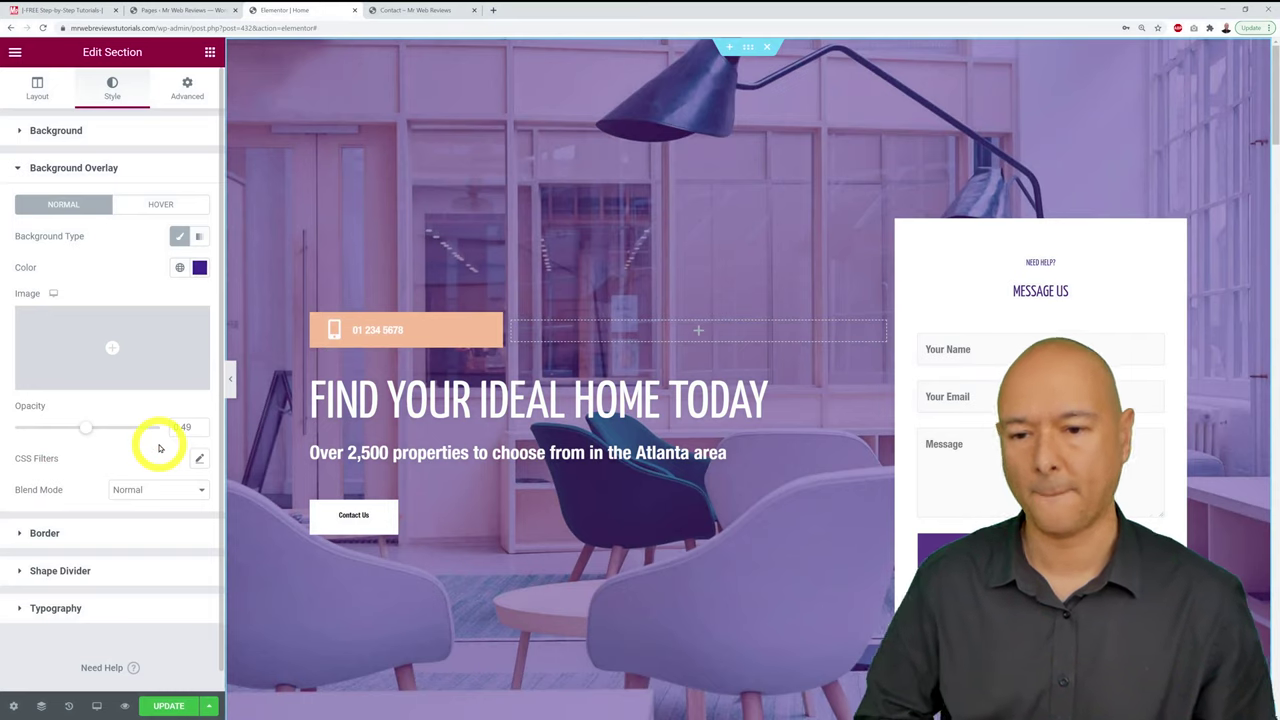
mouse_move(134, 363)
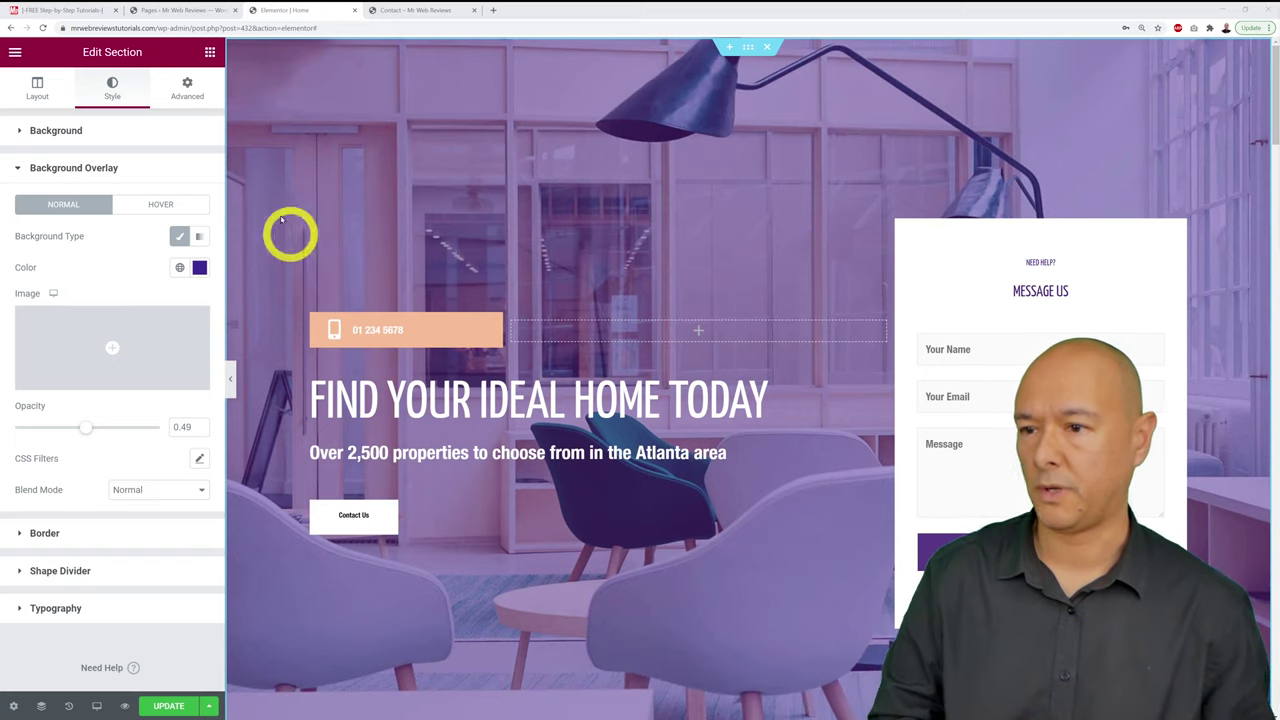
Step: Upload the living-room-inspiration photo and insert it as the hero background image
click(68, 130)
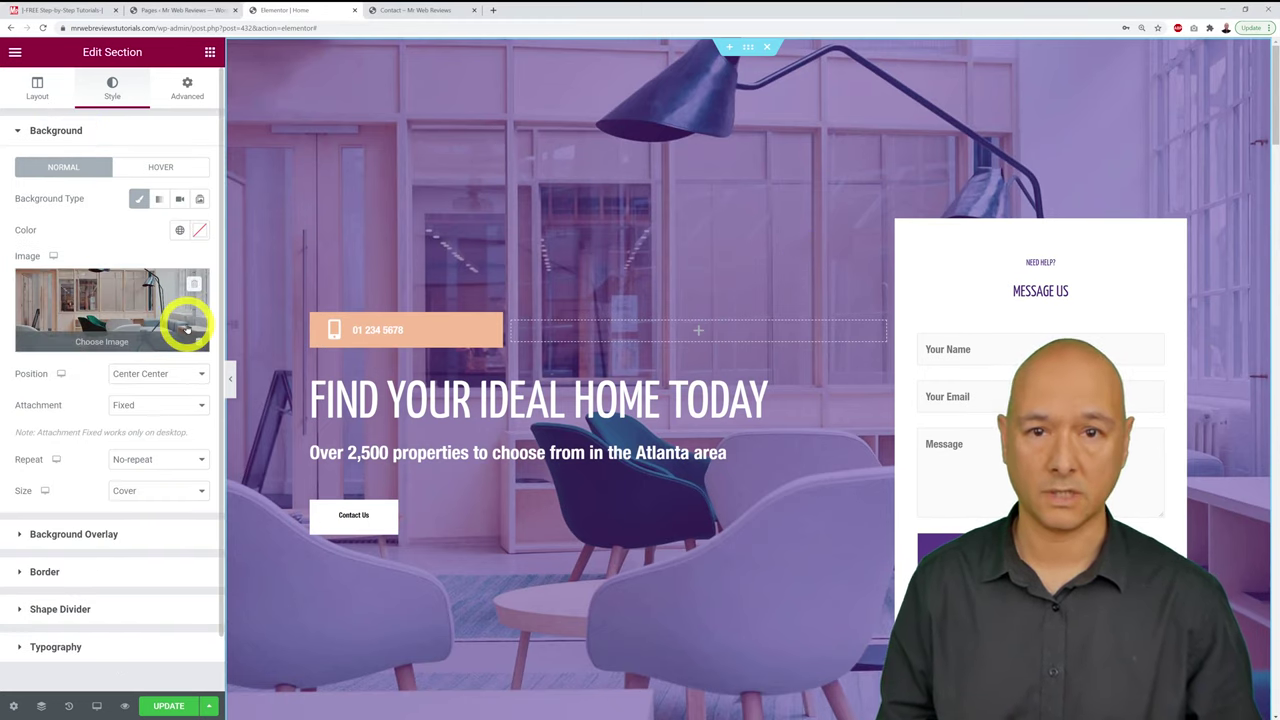
click(83, 293)
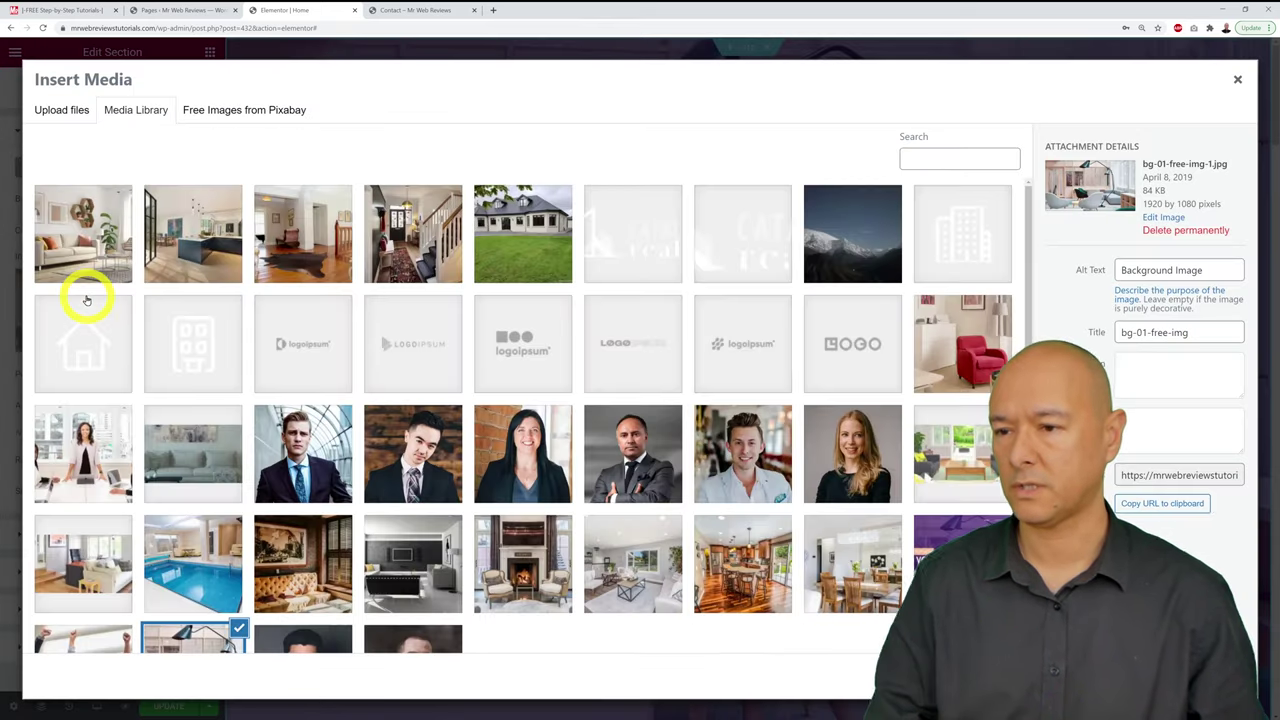
click(70, 110)
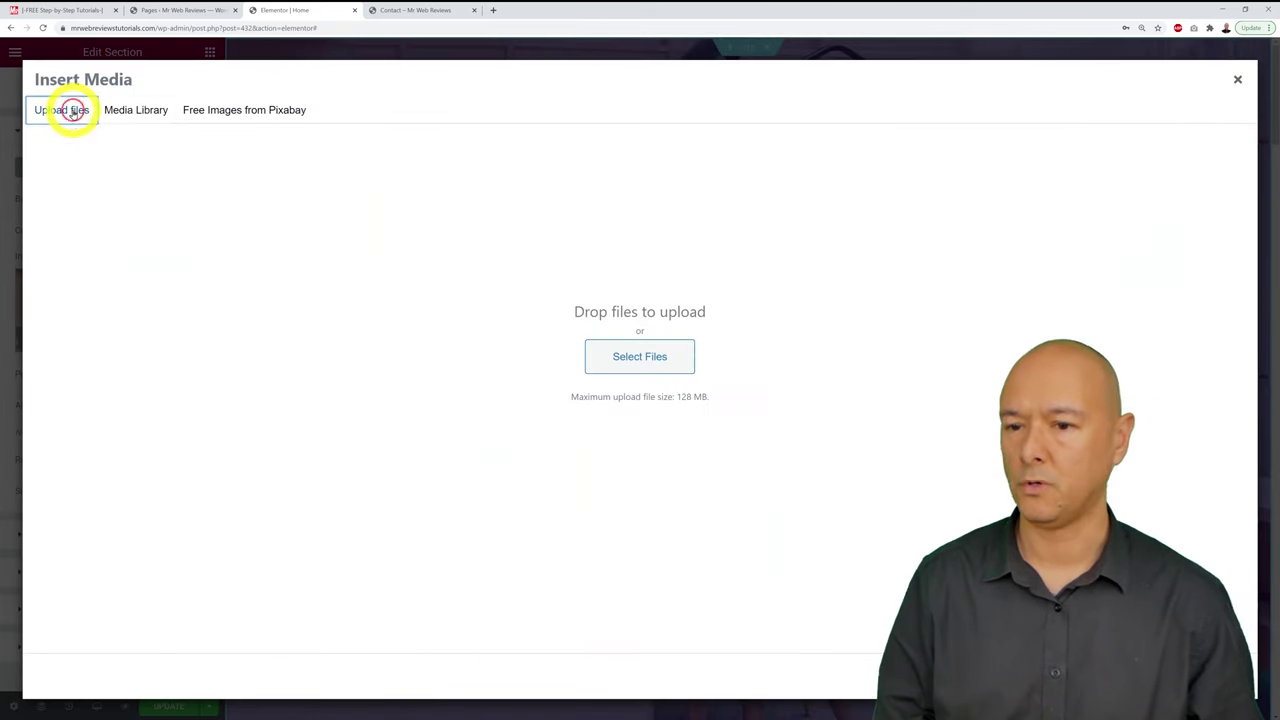
click(673, 363)
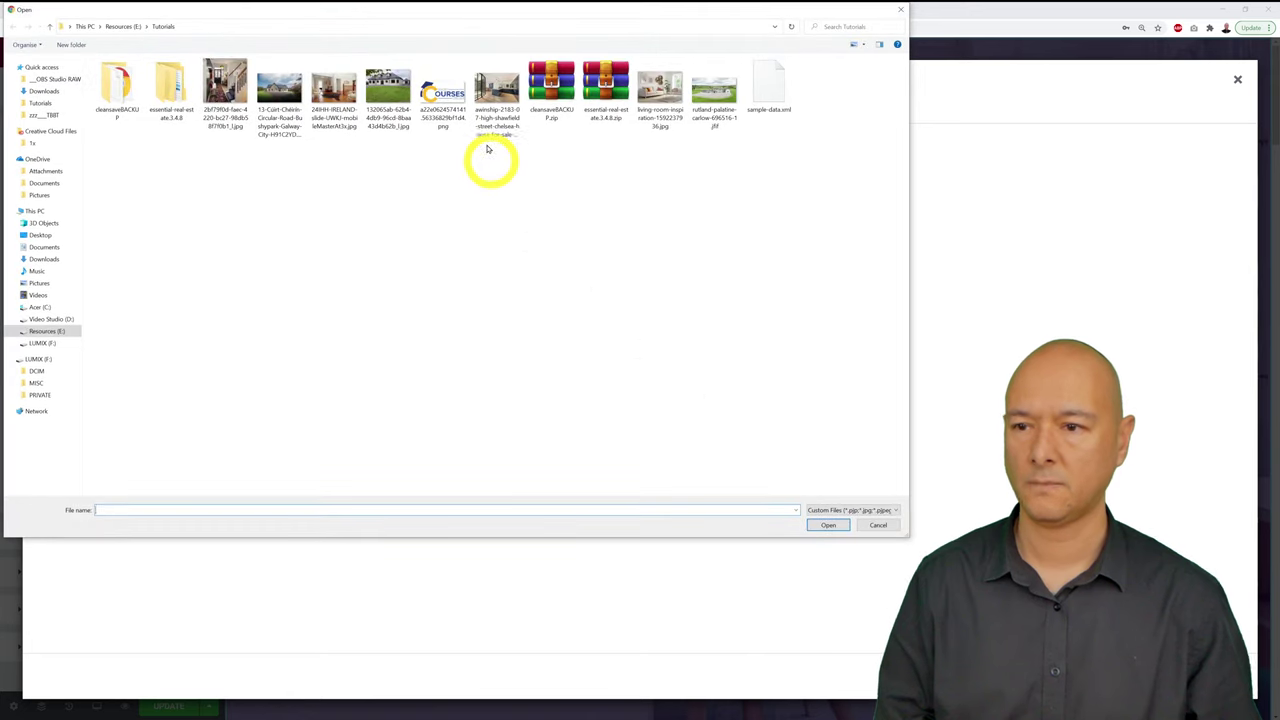
click(660, 95)
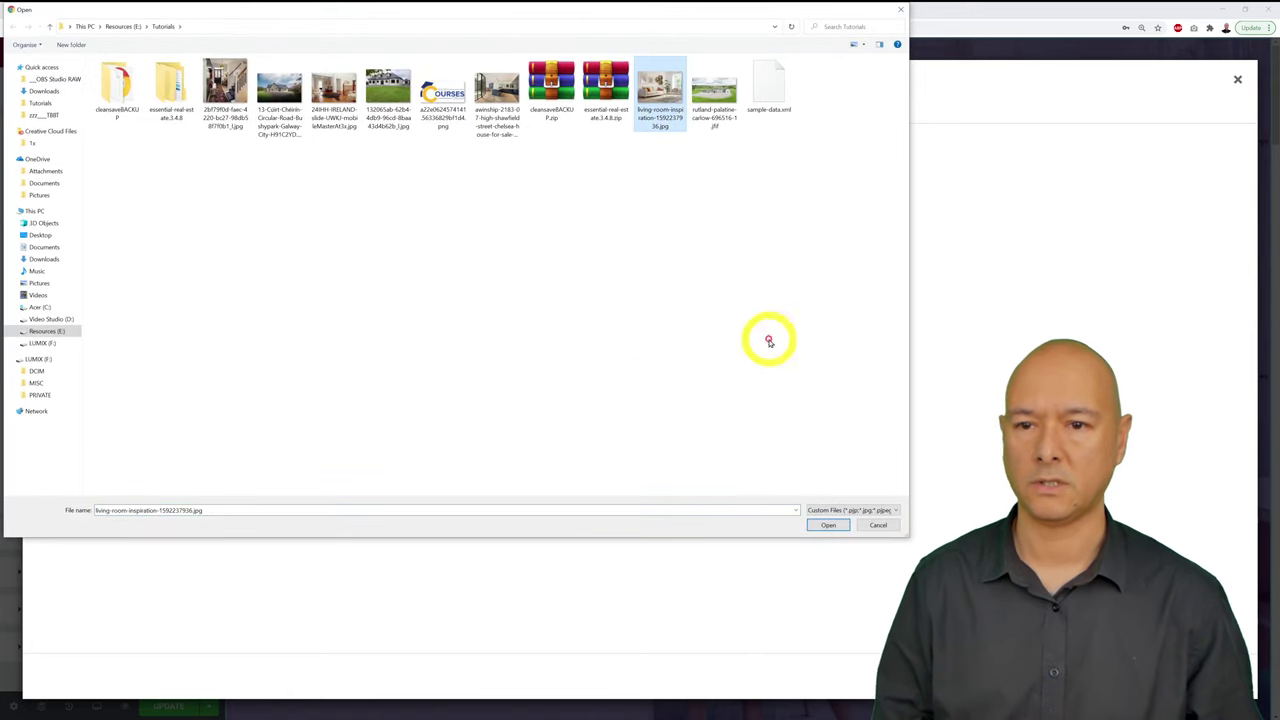
click(830, 525)
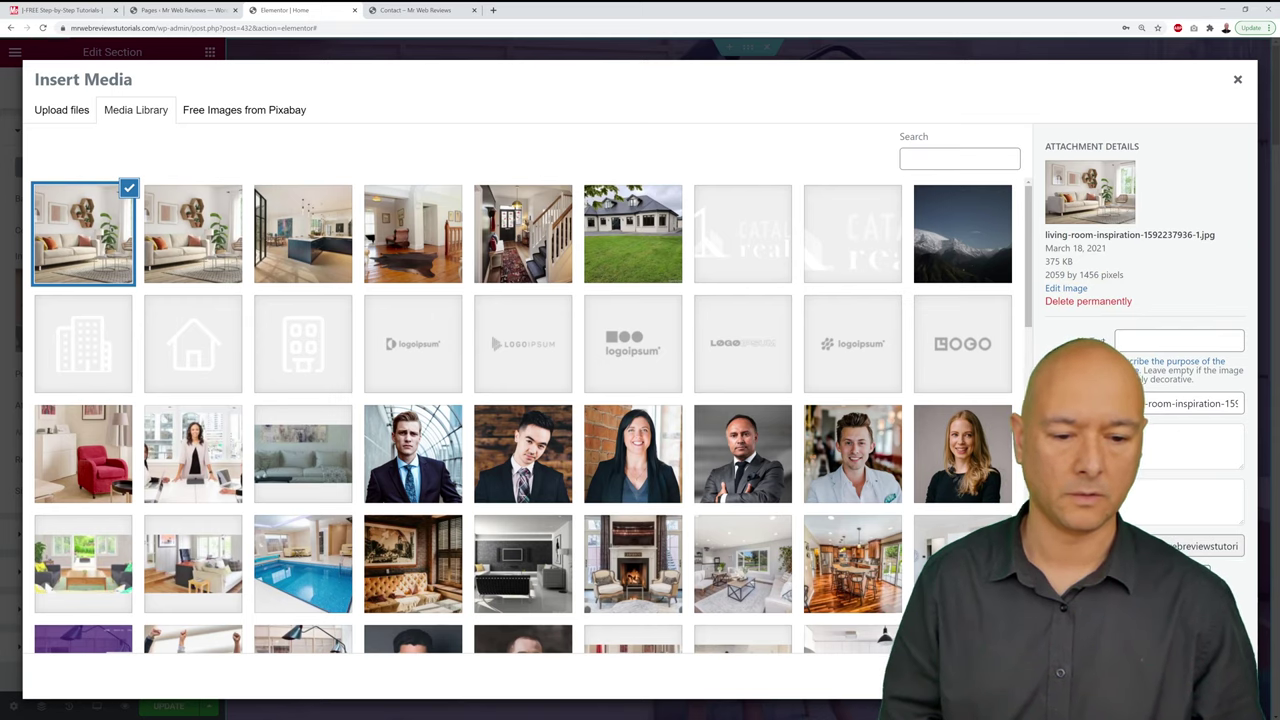
click(1200, 678)
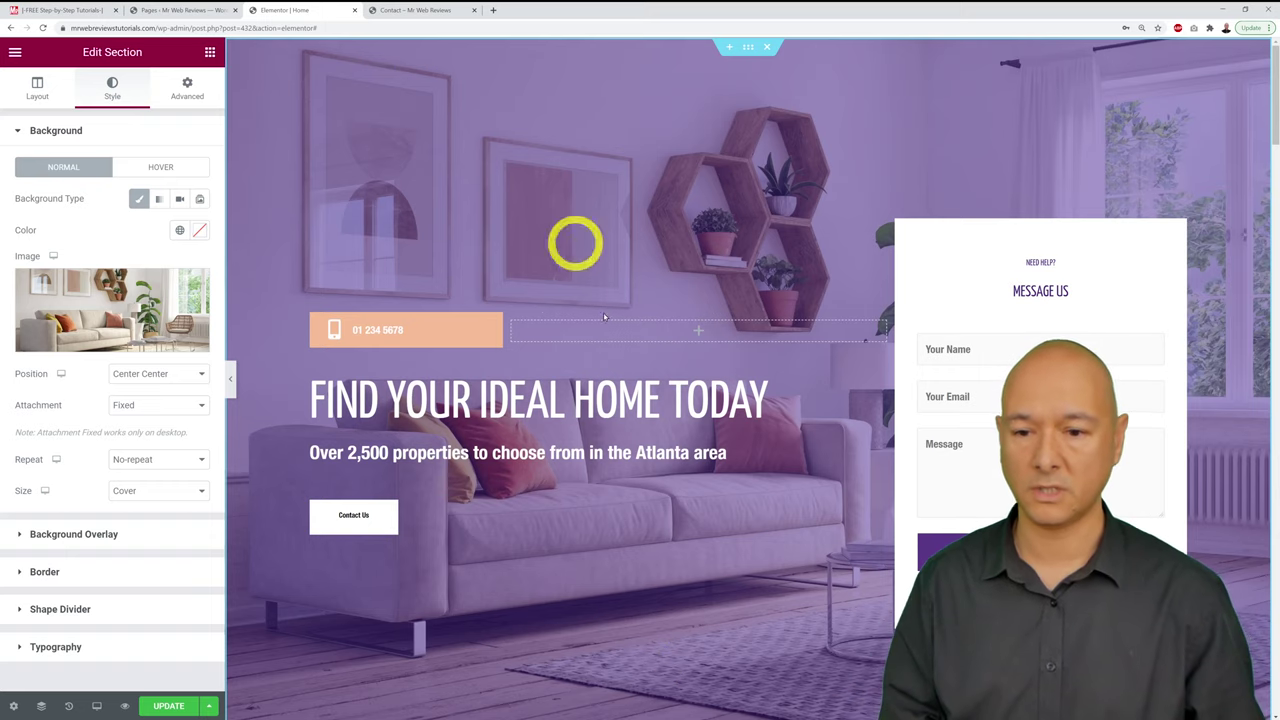
Step: Save the home page changes with UPDATE
click(160, 705)
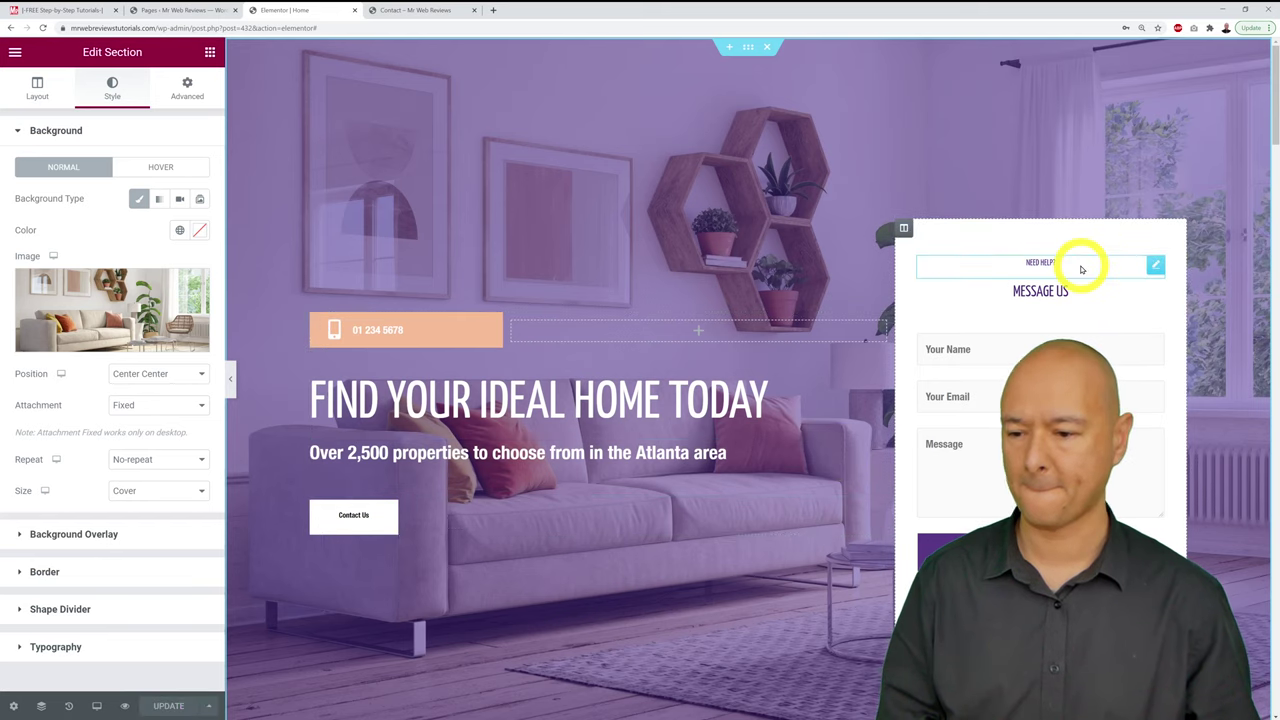
scroll(1081, 269, down, 1)
scroll(1081, 269, up, 1)
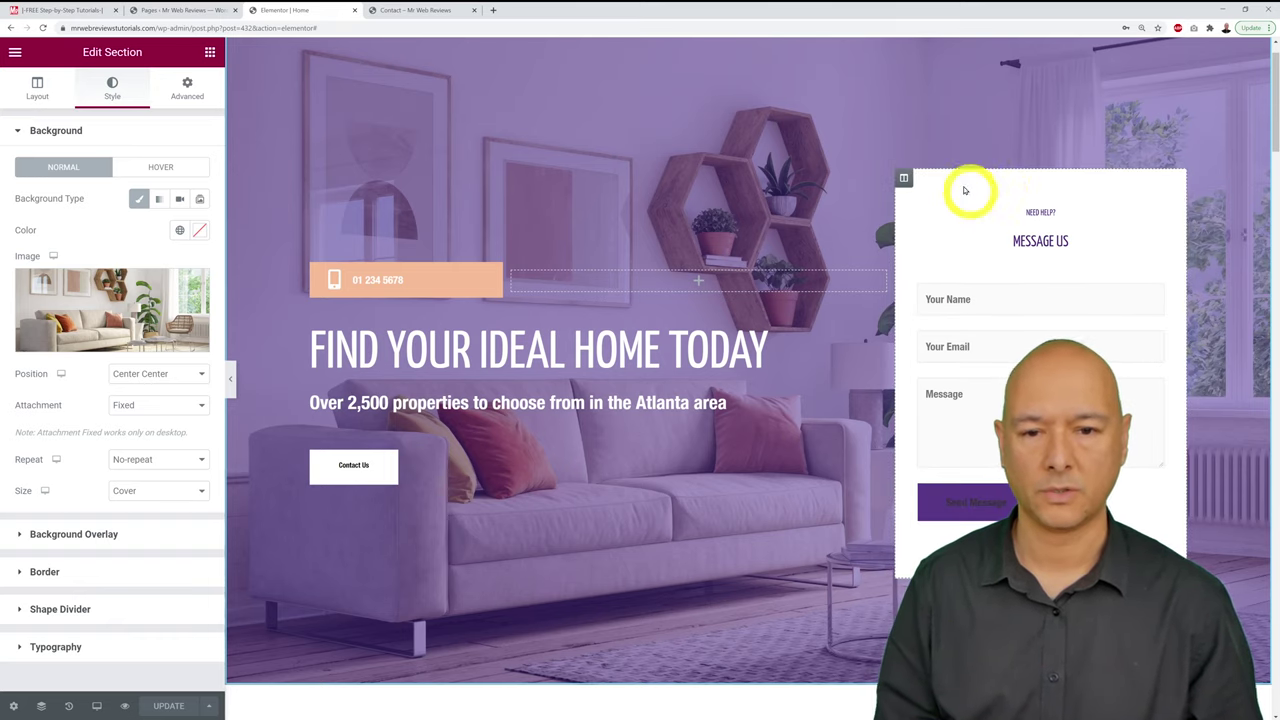
Step: Inspect the Message Us form's shortcode widget, which uses [wpforms id="19"]
click(904, 179)
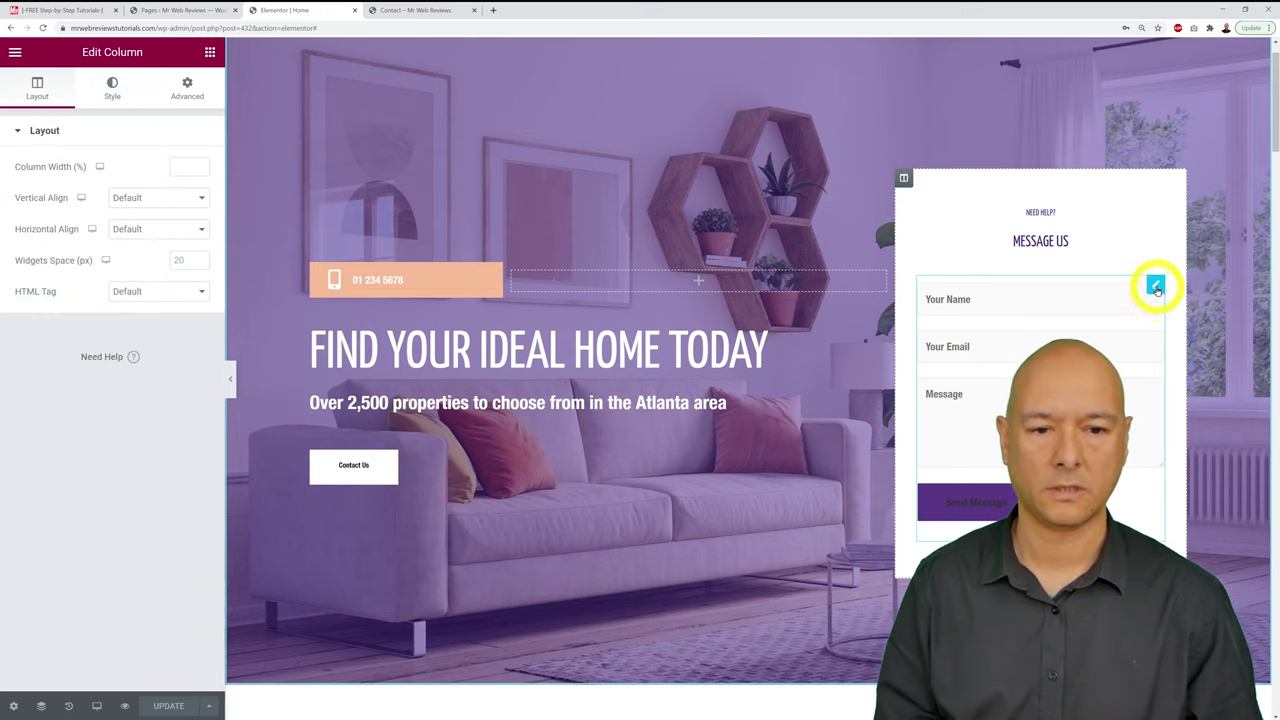
click(1155, 287)
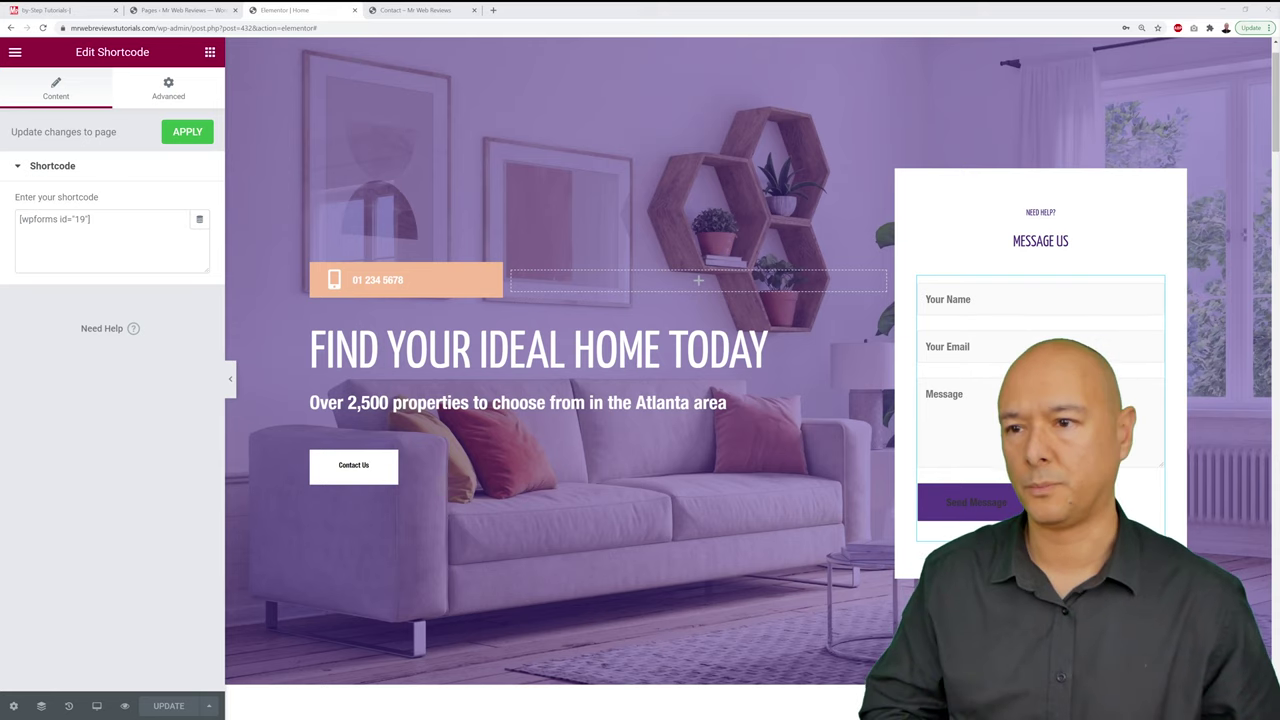
click(184, 12)
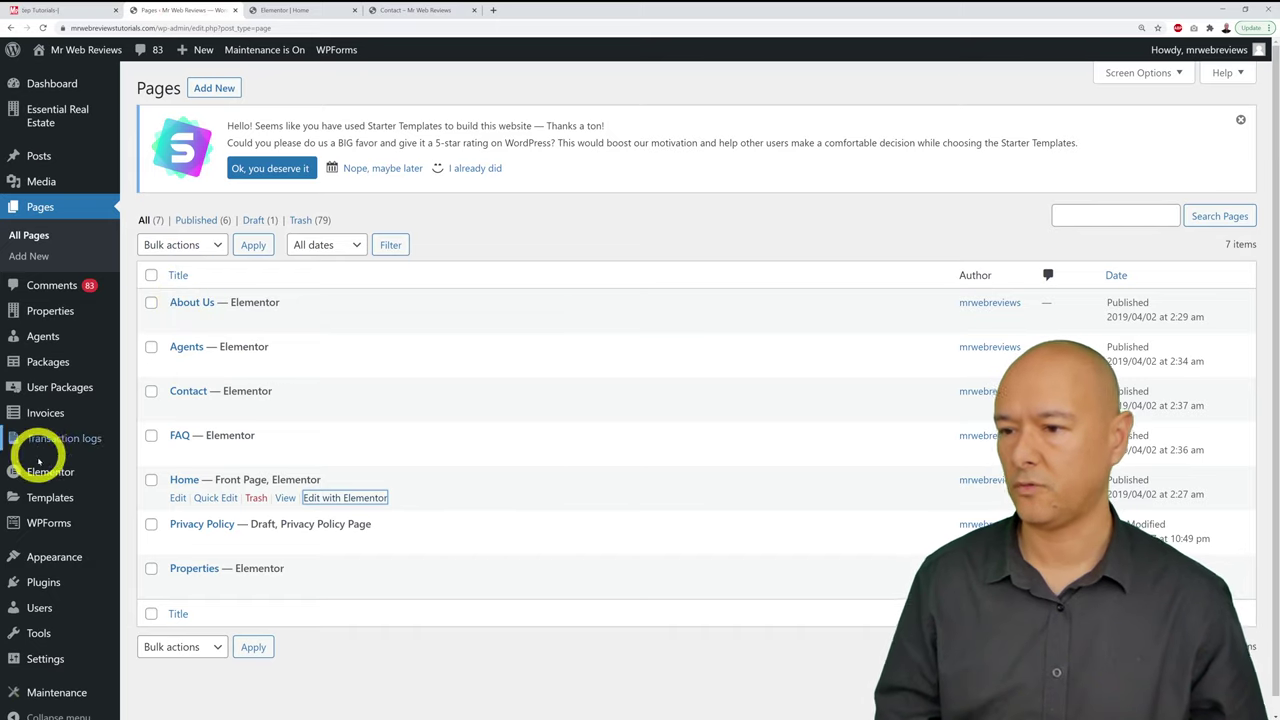
Step: Compare the Contact Form's shortcode in WPForms All Forms with the home page's form widget
mouse_move(34, 523)
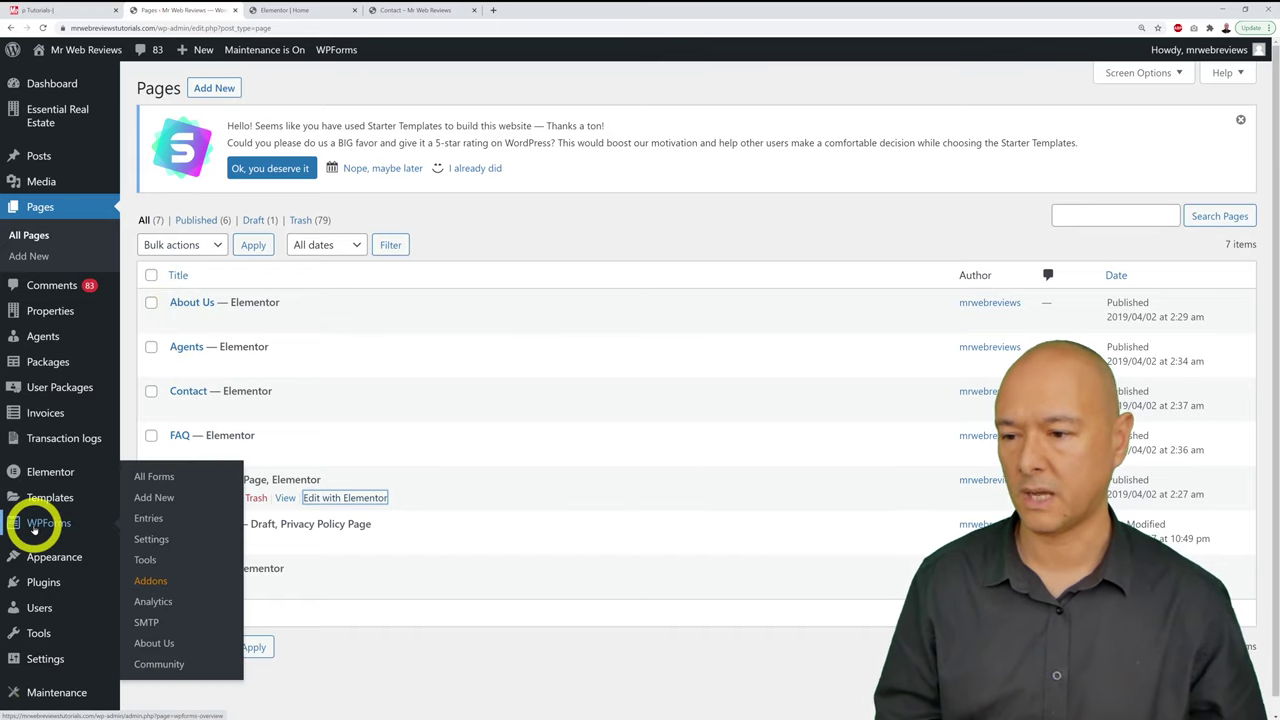
click(57, 522)
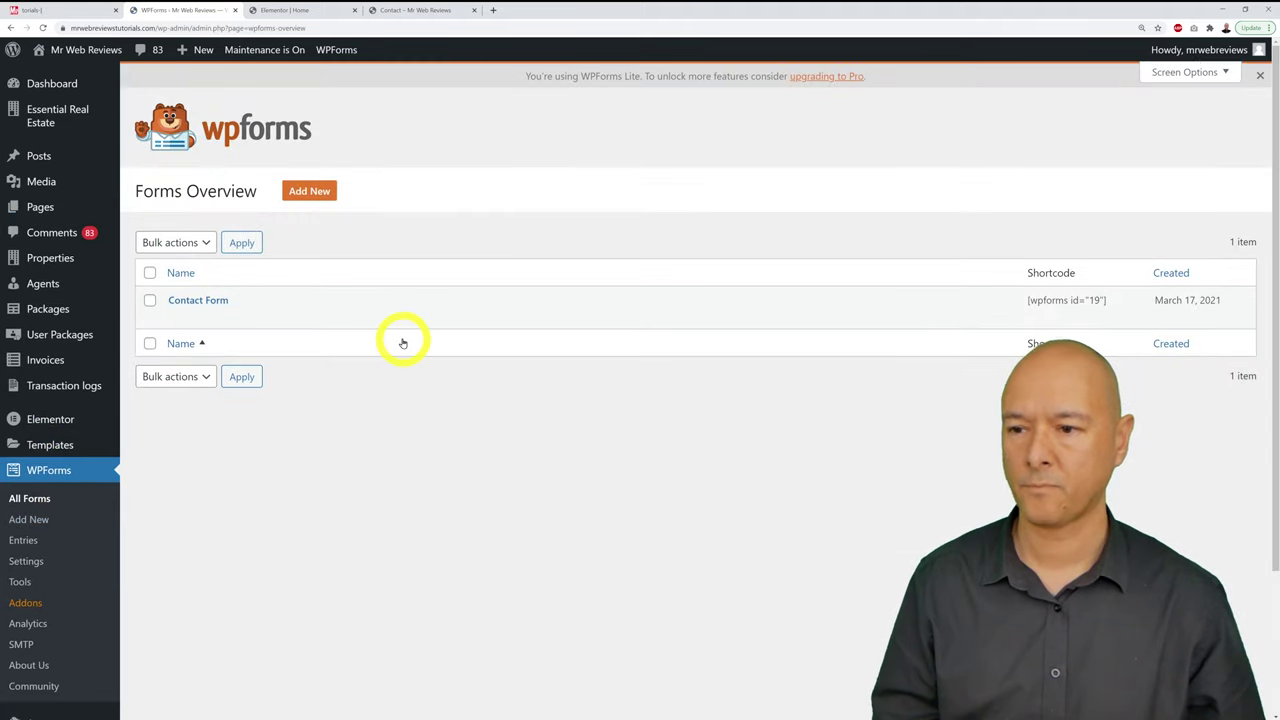
mouse_move(234, 320)
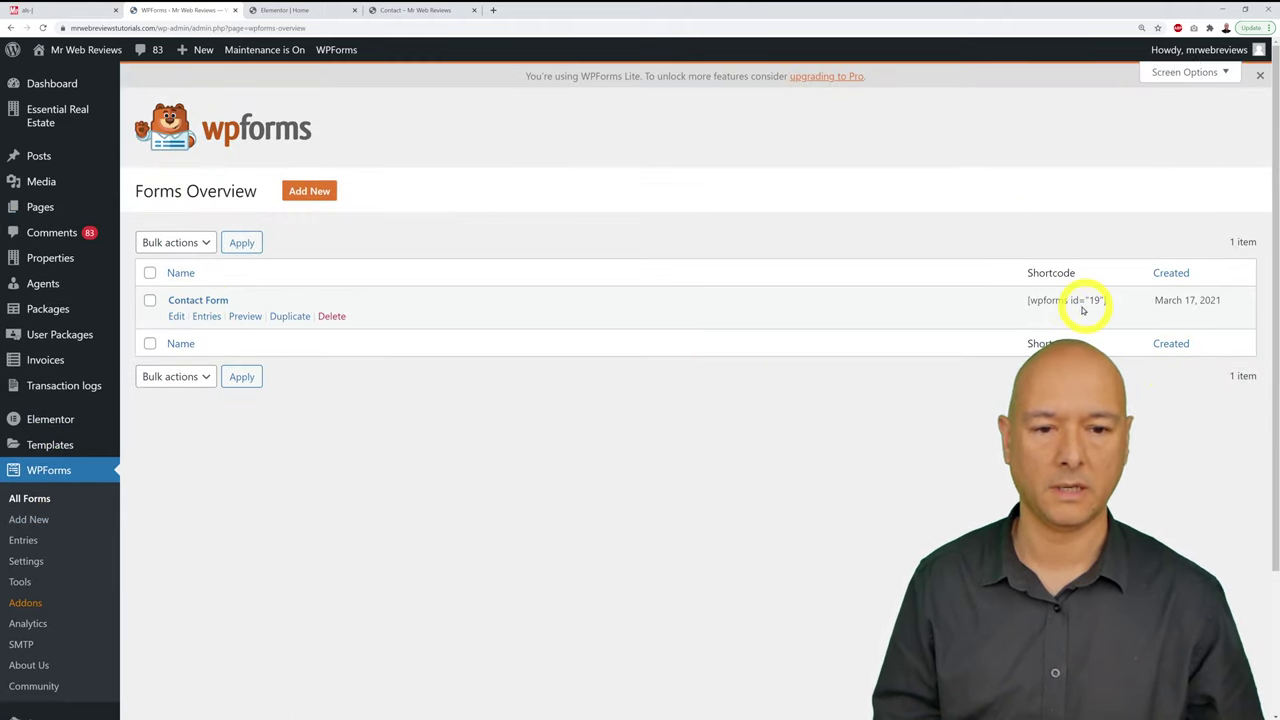
click(292, 12)
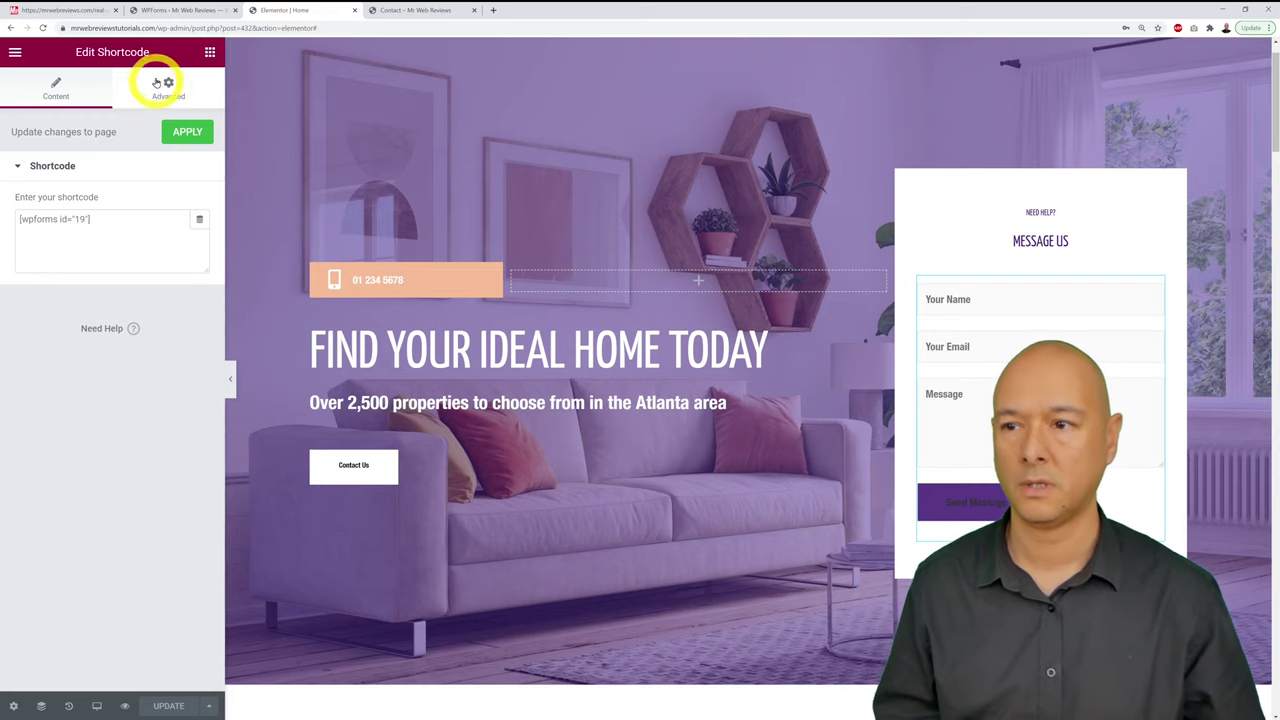
Step: Open the Contact Form in the WPForms builder, showing its Your Name, Your Email and Message fields
click(165, 10)
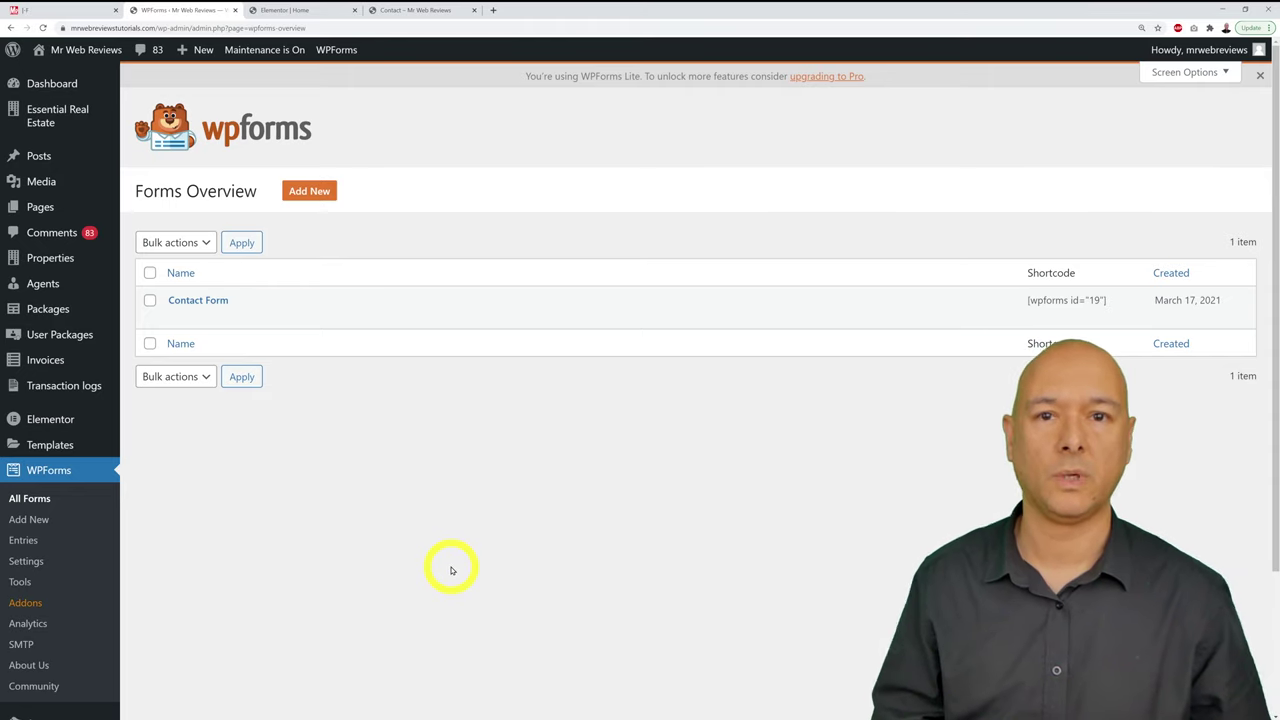
click(219, 300)
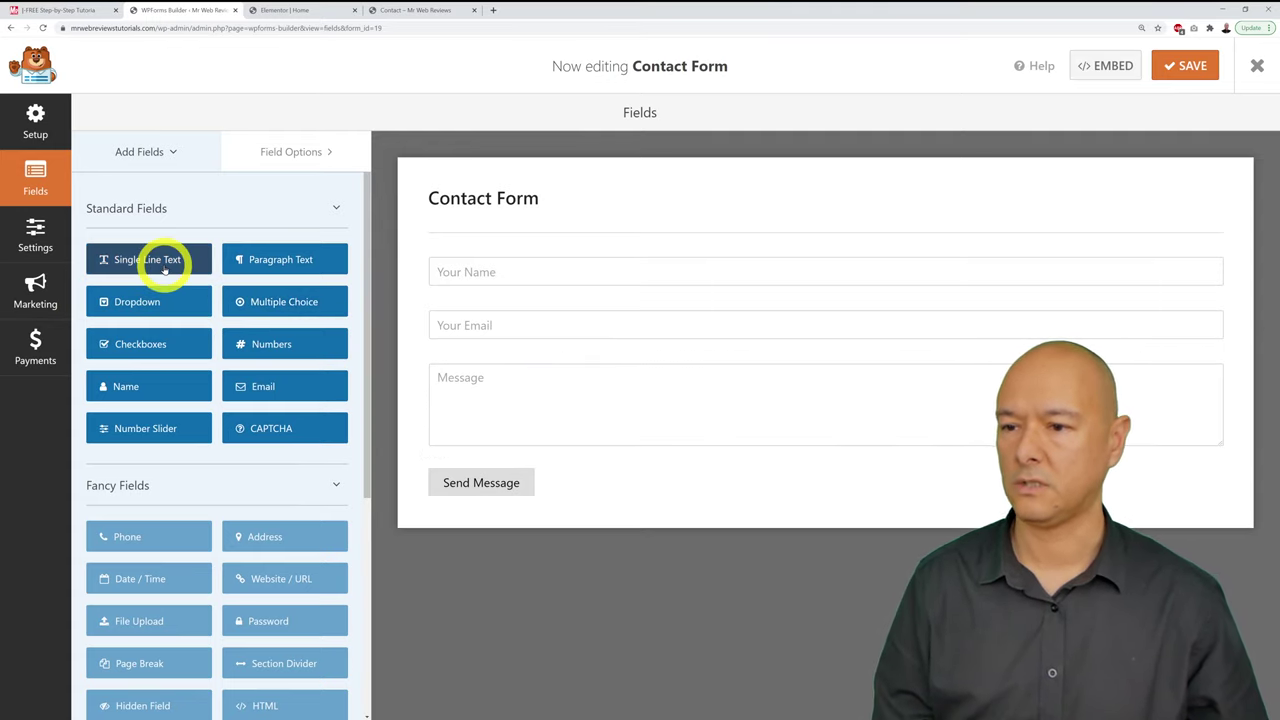
Step: Add a single line text field between Your Name and Your Email, clearing its label
drag(163, 265, 503, 321)
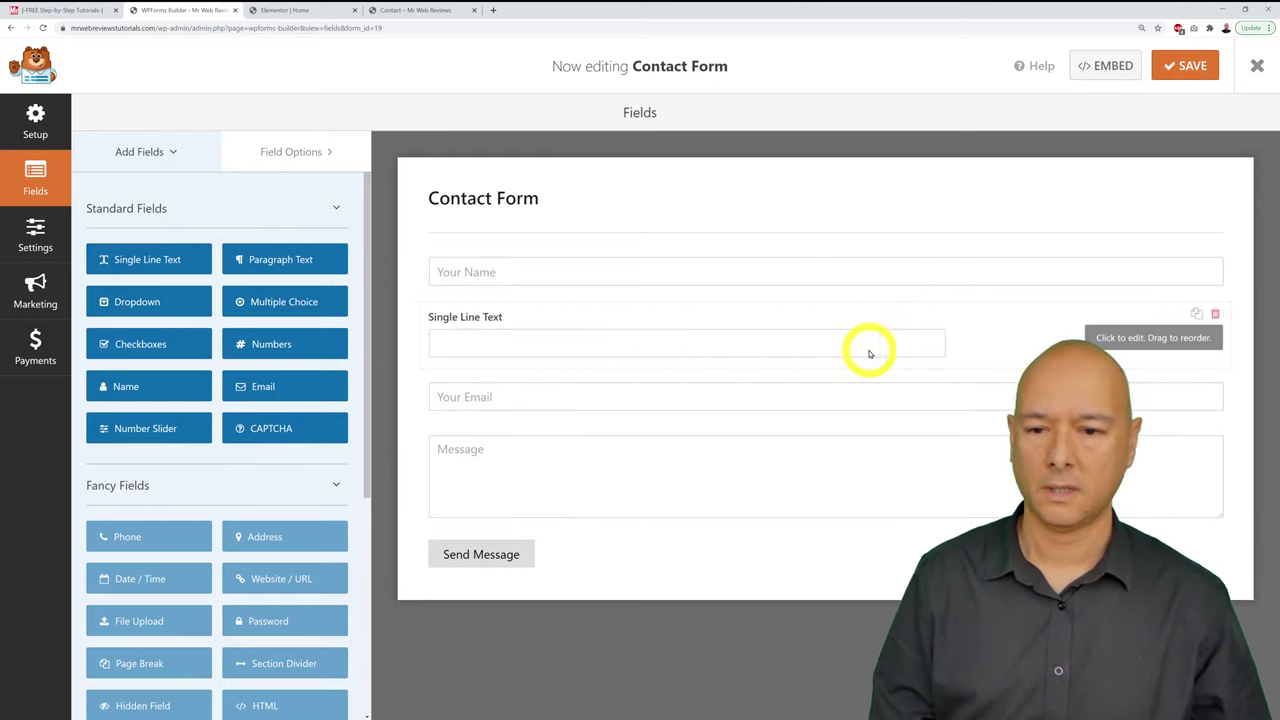
click(992, 339)
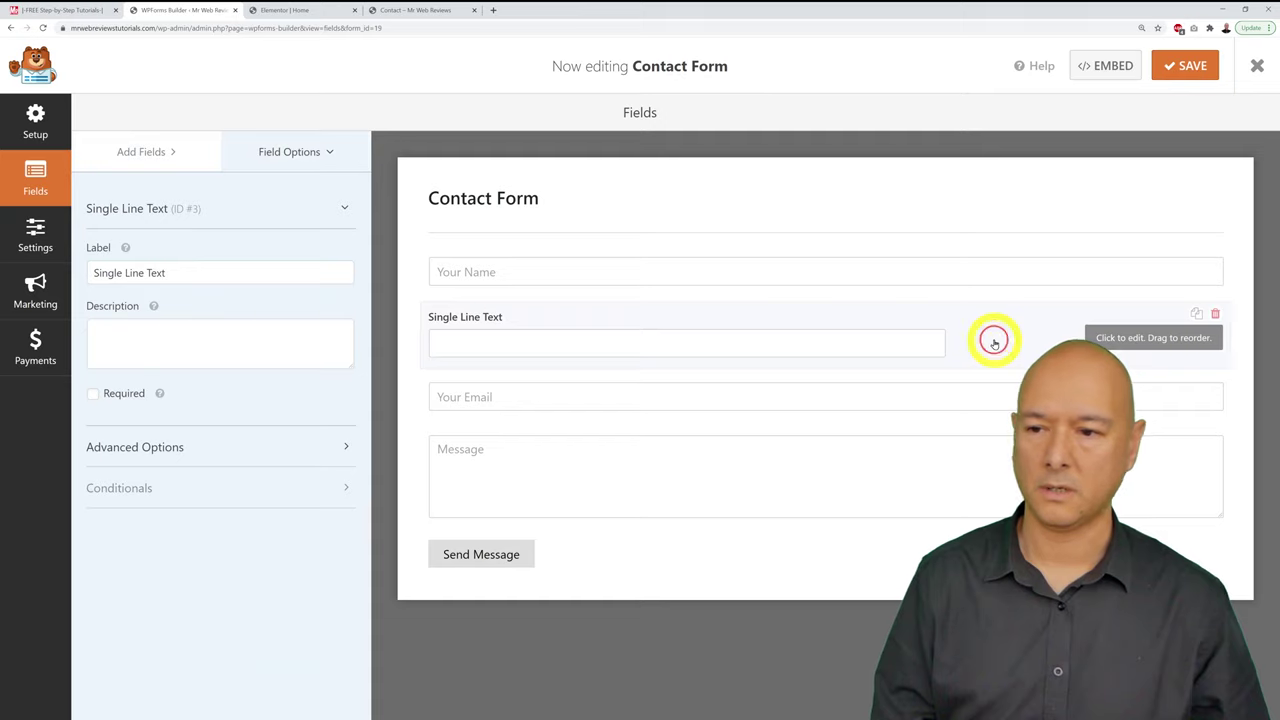
triple_click(203, 283)
key(BackSpace)
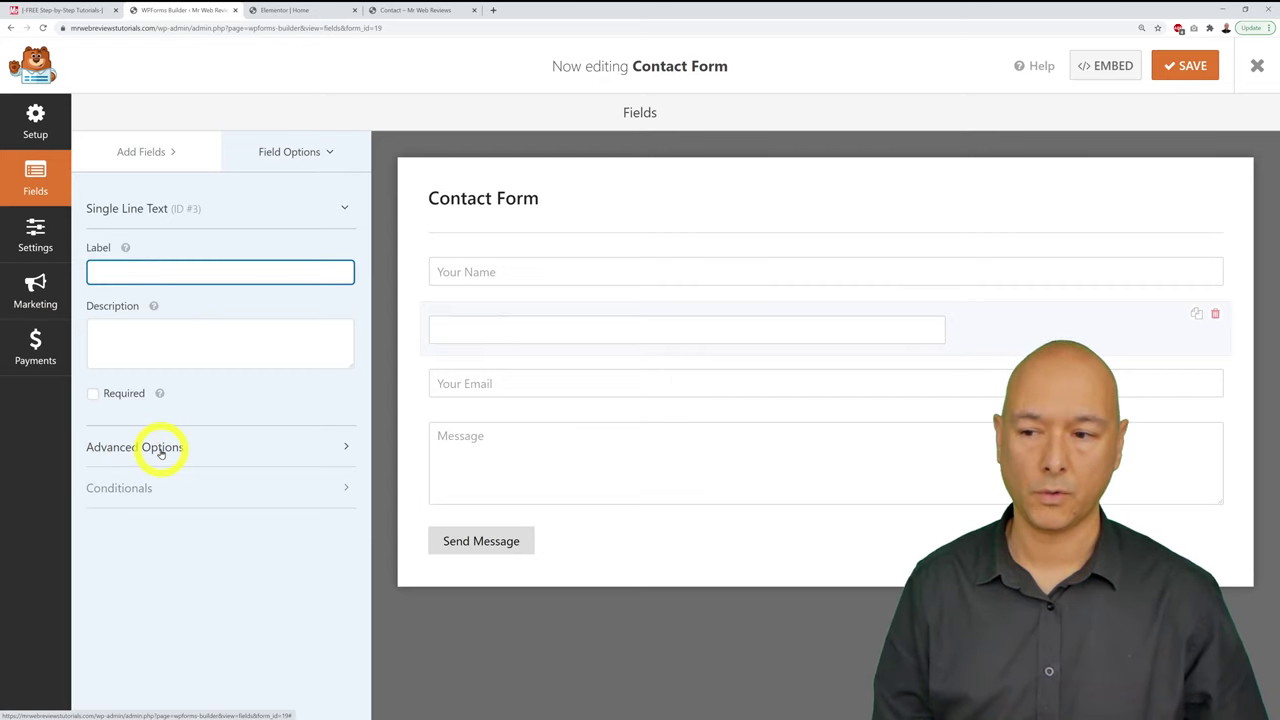
Step: Give the new field 'Phone Number' placeholder text, make it required, and save the form
click(161, 450)
scroll(286, 463, down, 3)
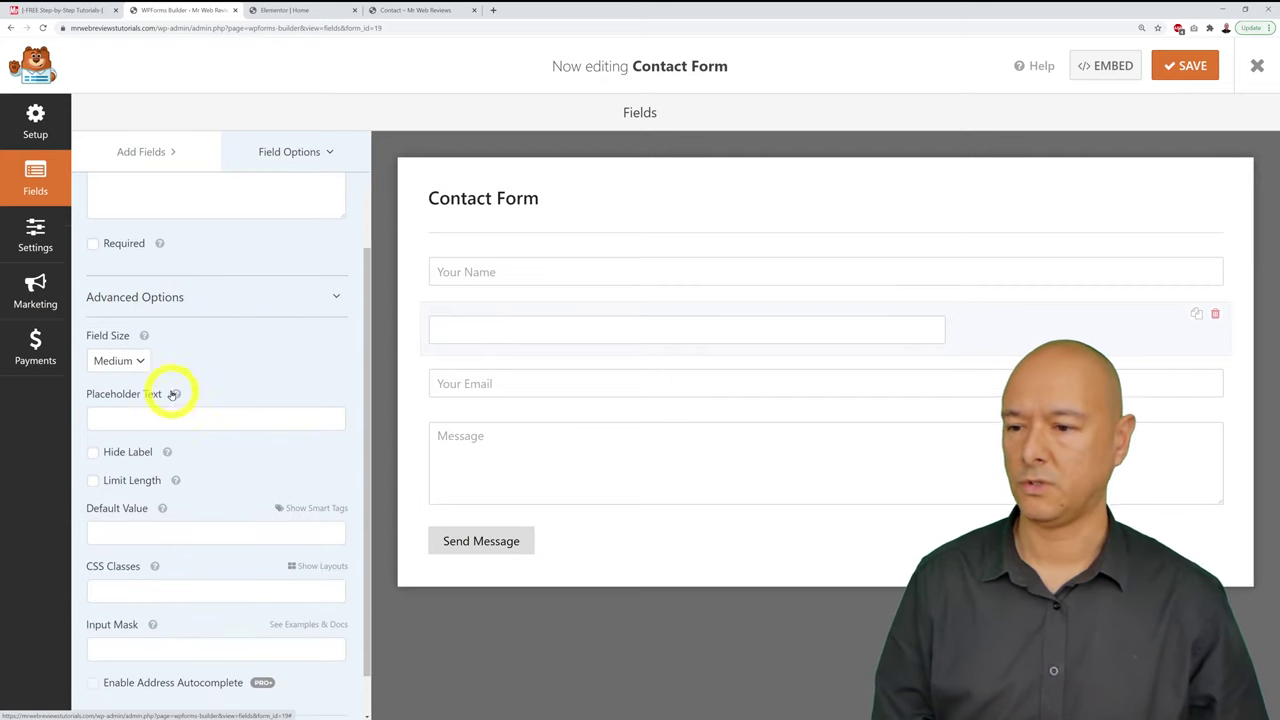
click(204, 417)
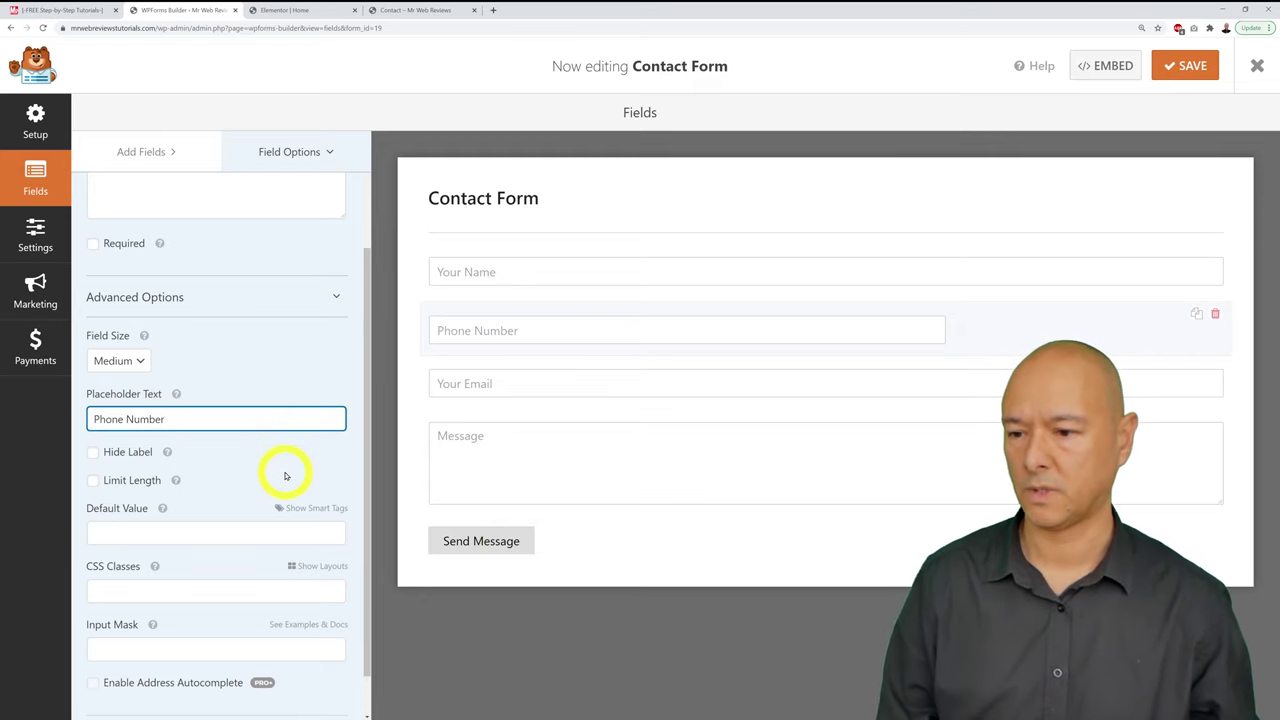
scroll(283, 468, up, 3)
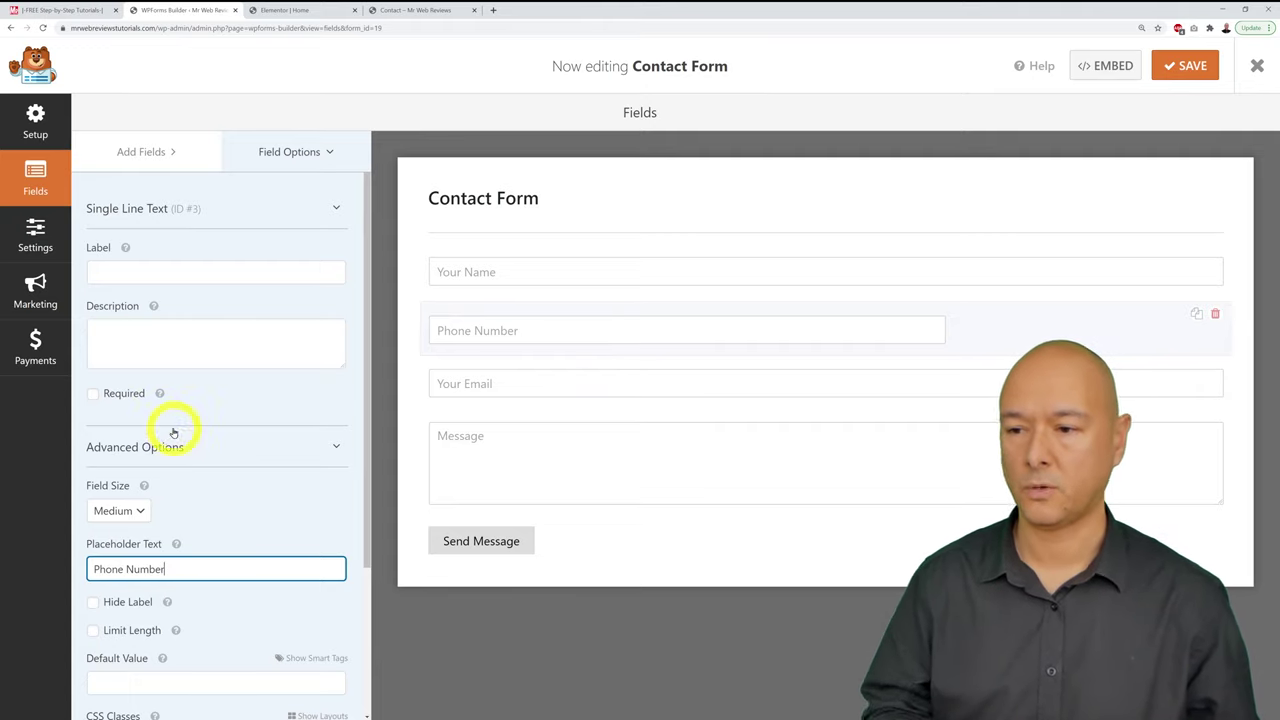
click(93, 393)
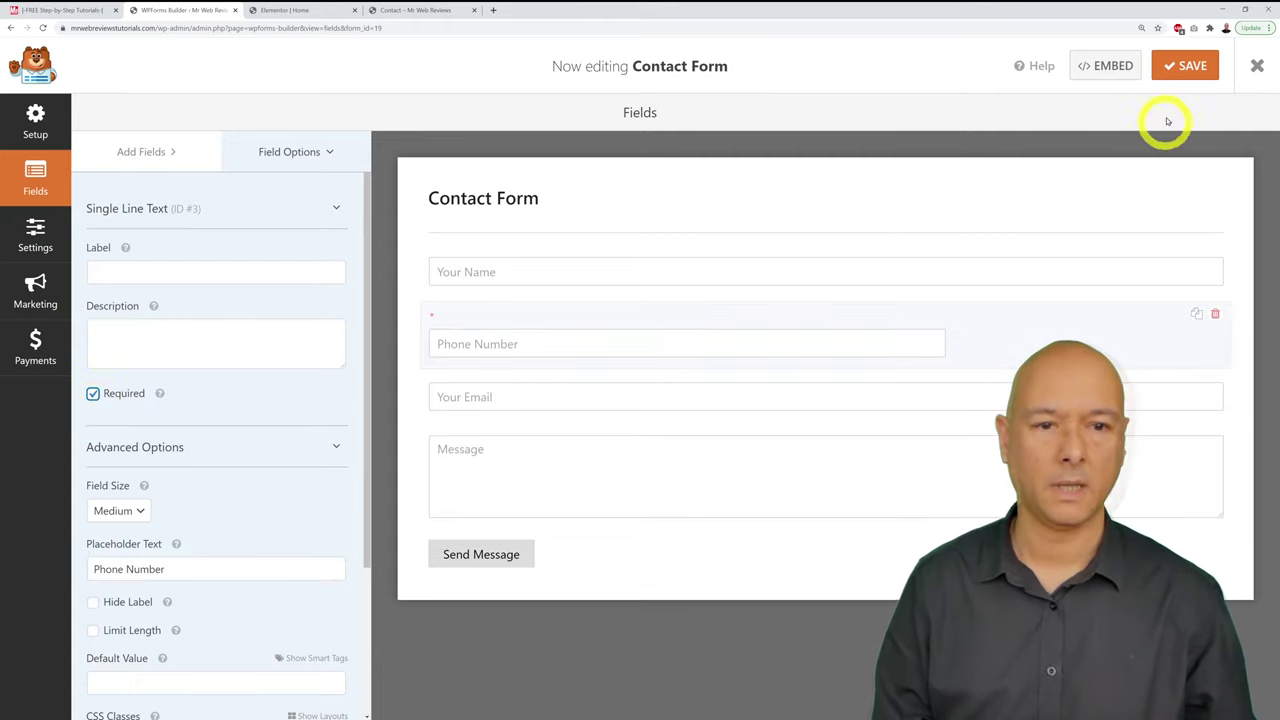
click(1185, 65)
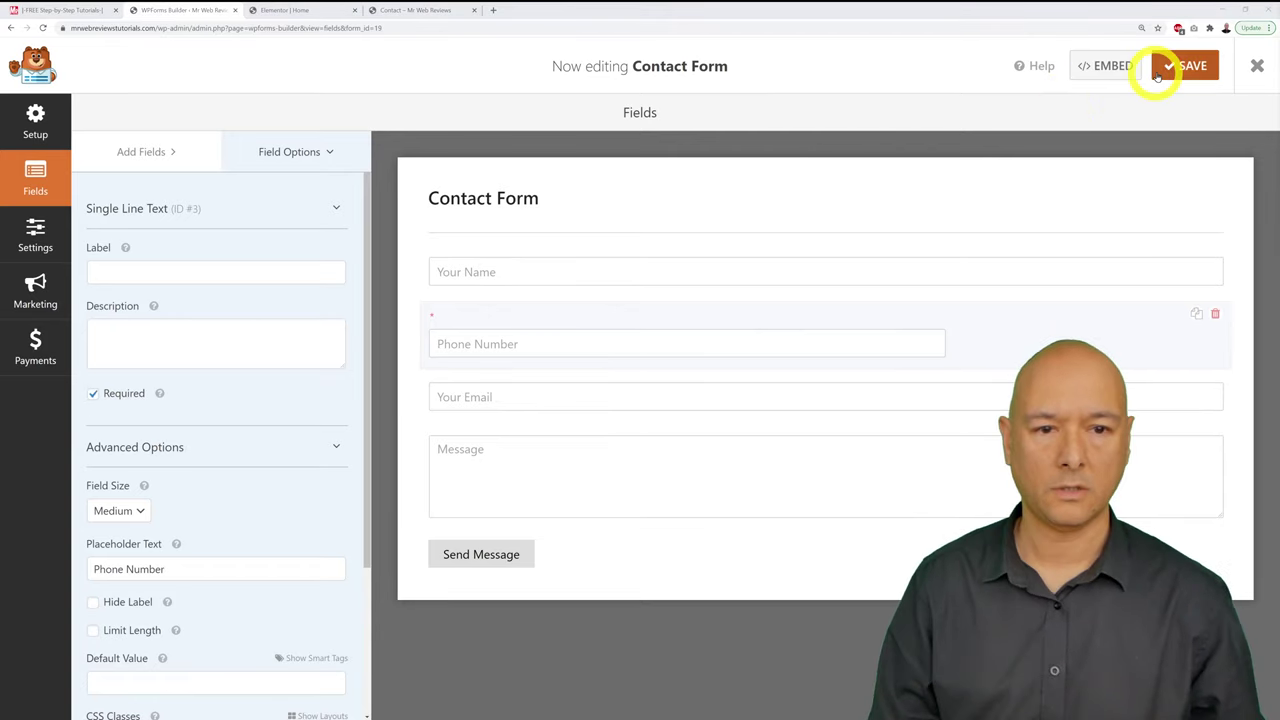
click(1155, 64)
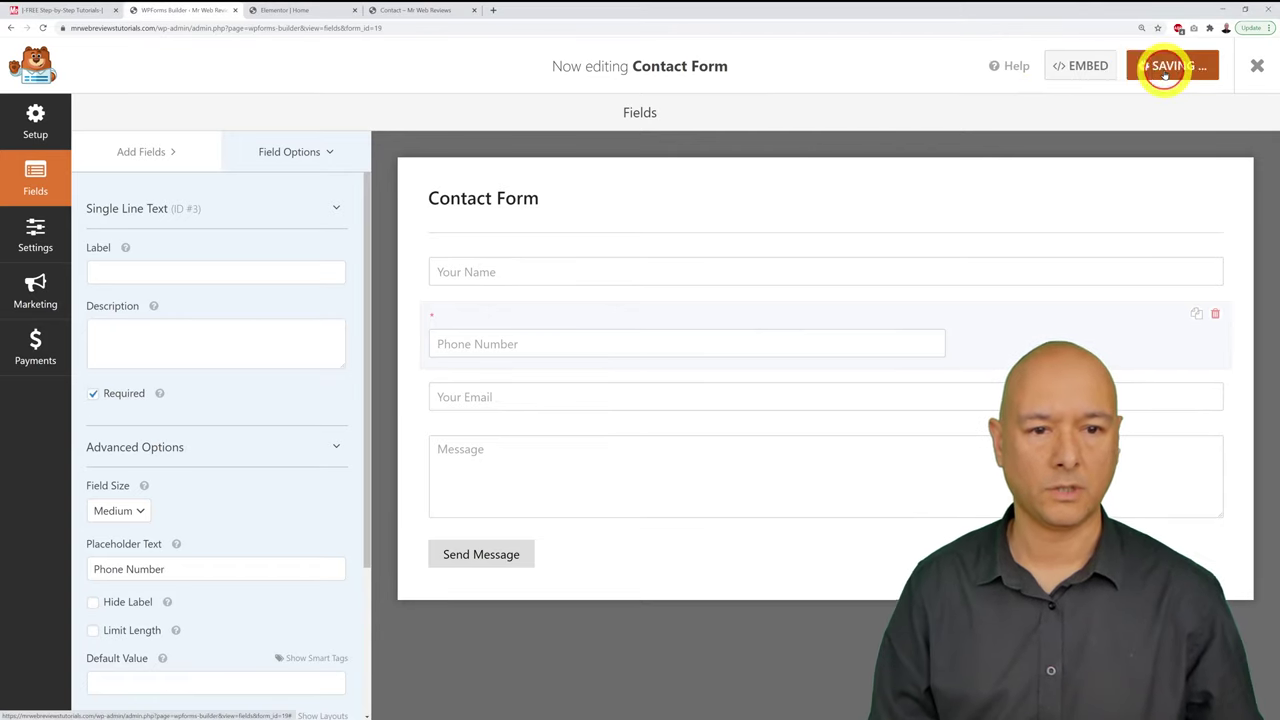
click(429, 11)
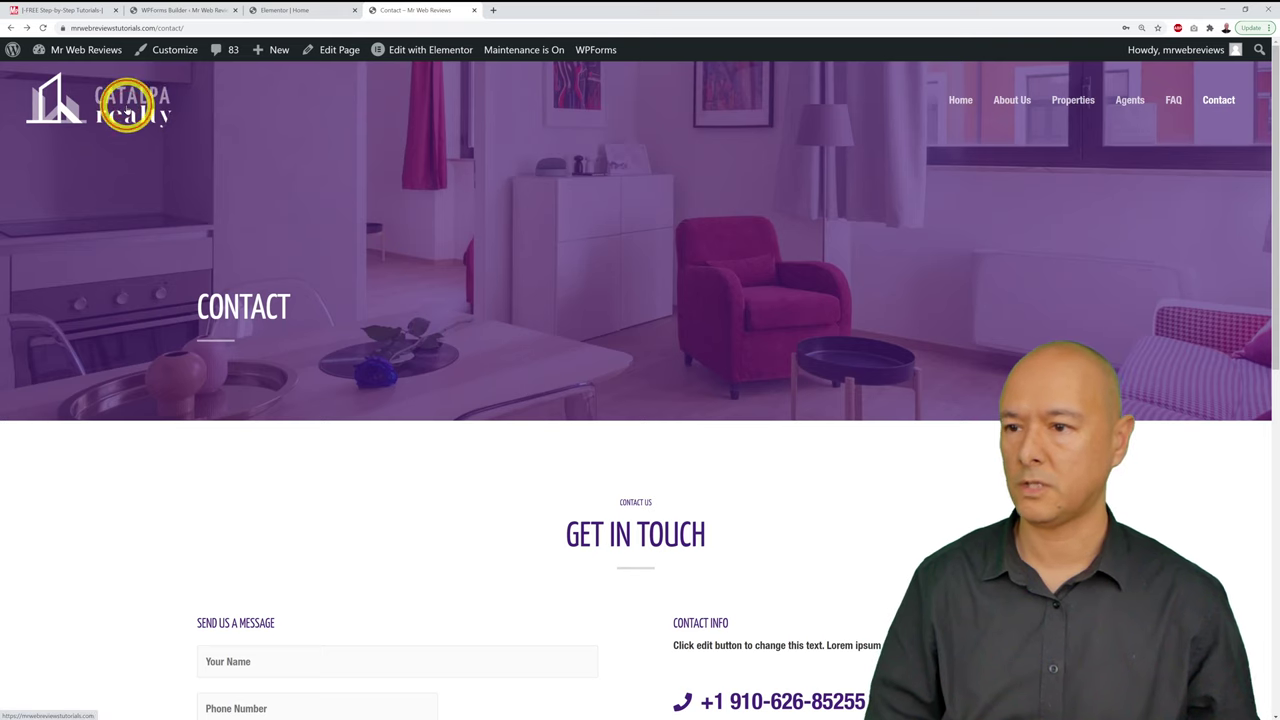
click(128, 109)
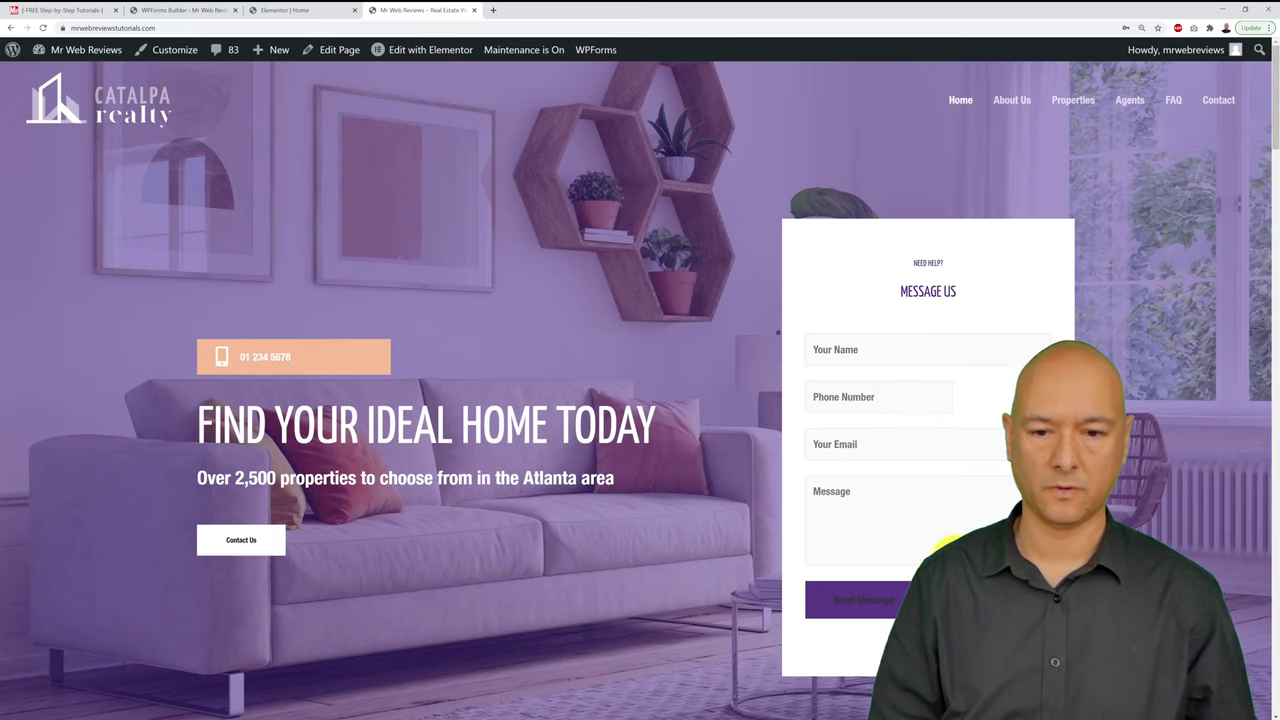
click(160, 10)
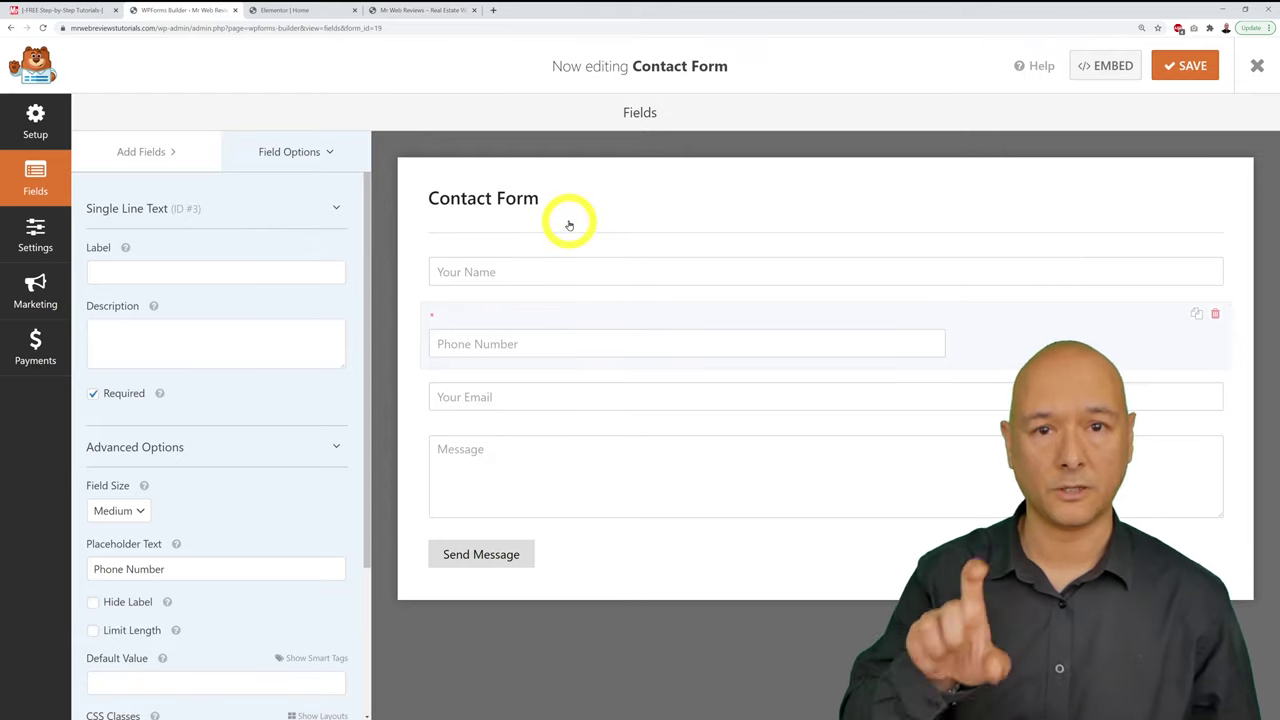
Step: Replace {admin_email} with a new recipient address in the Contact Form notification and save
click(49, 230)
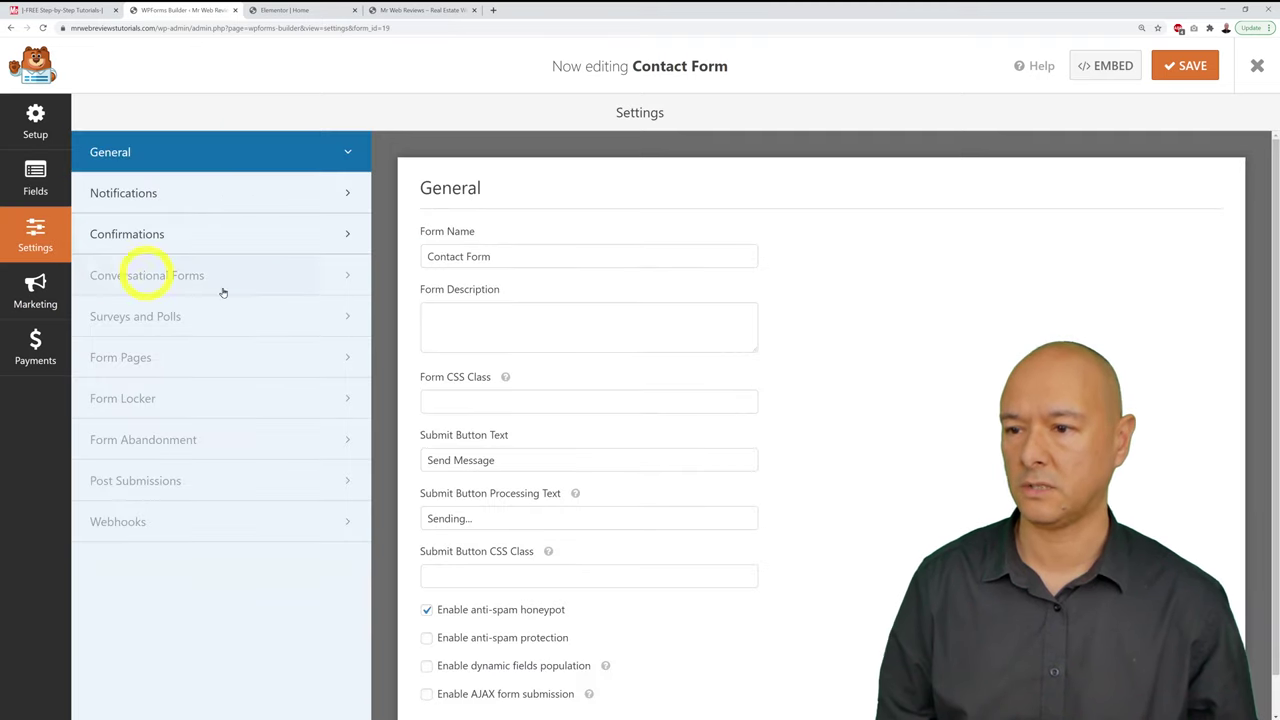
click(166, 200)
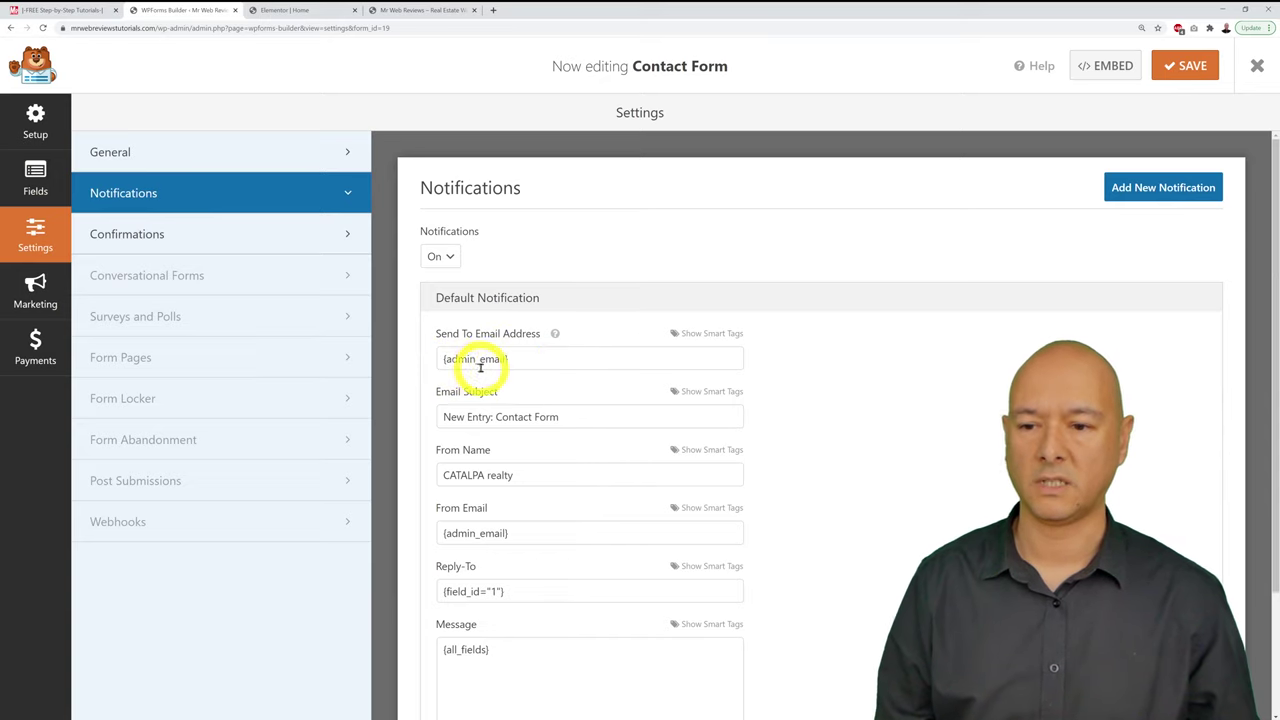
click(556, 357)
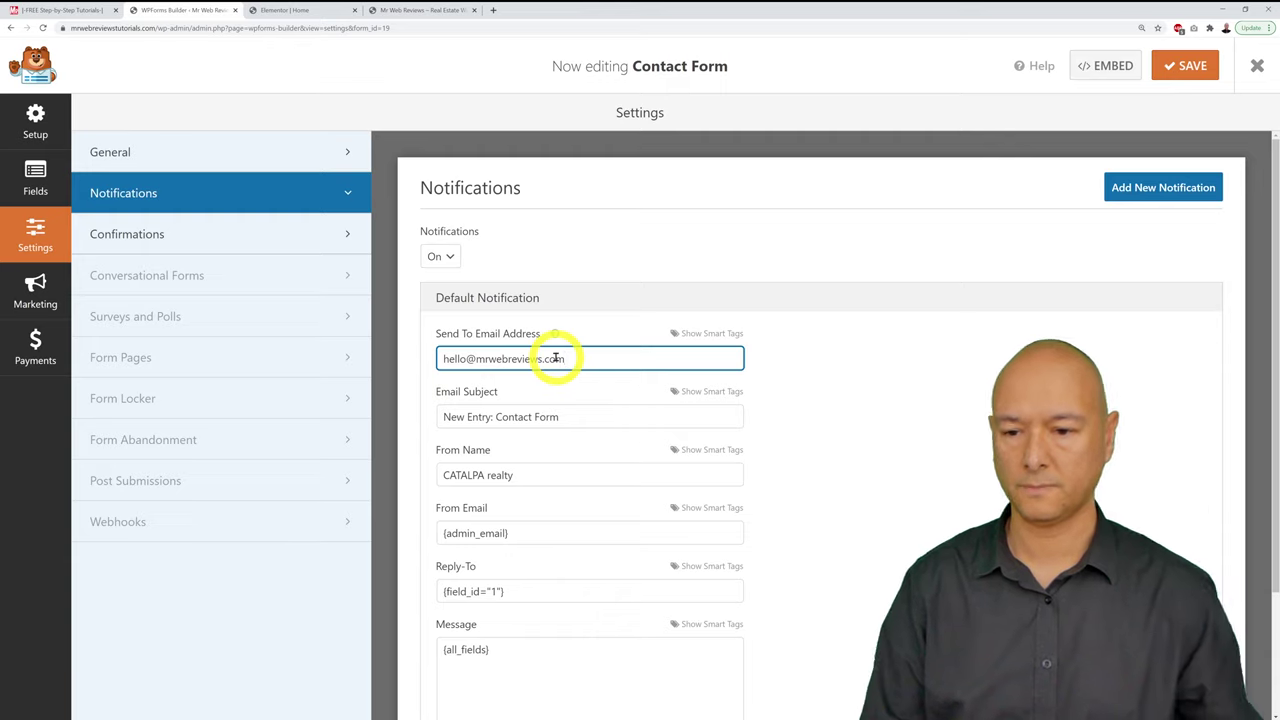
click(1183, 66)
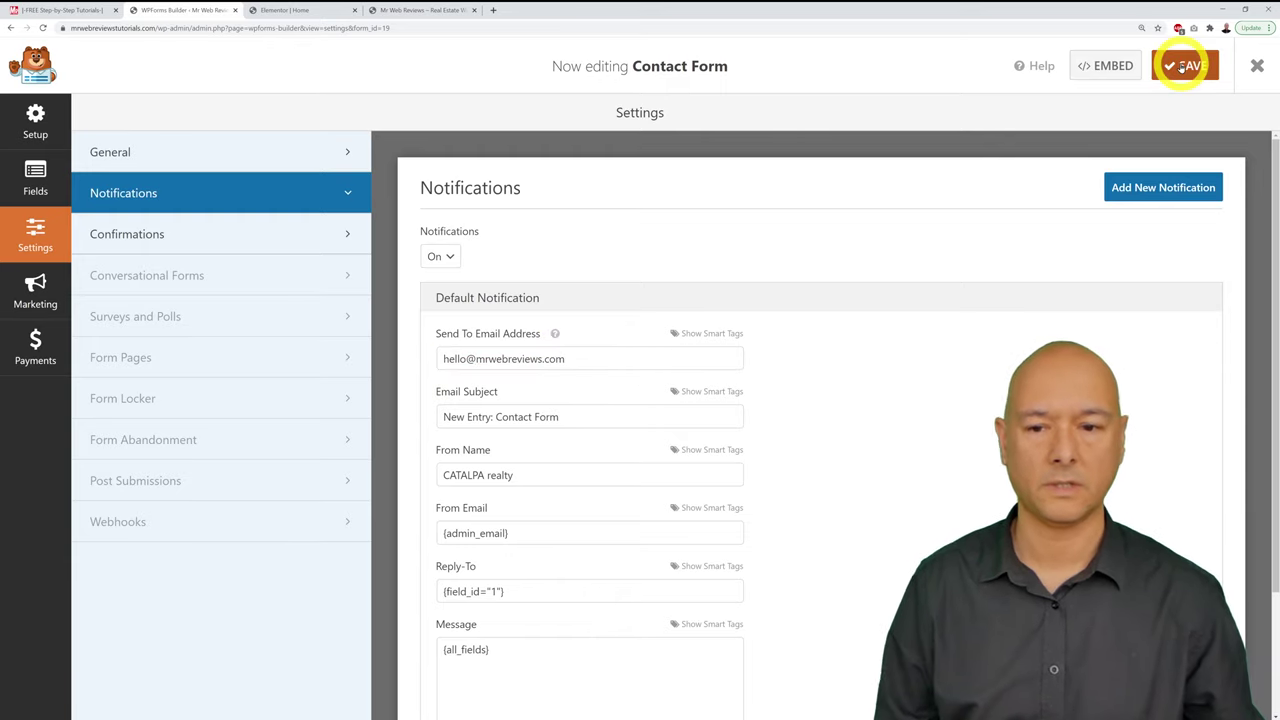
click(422, 12)
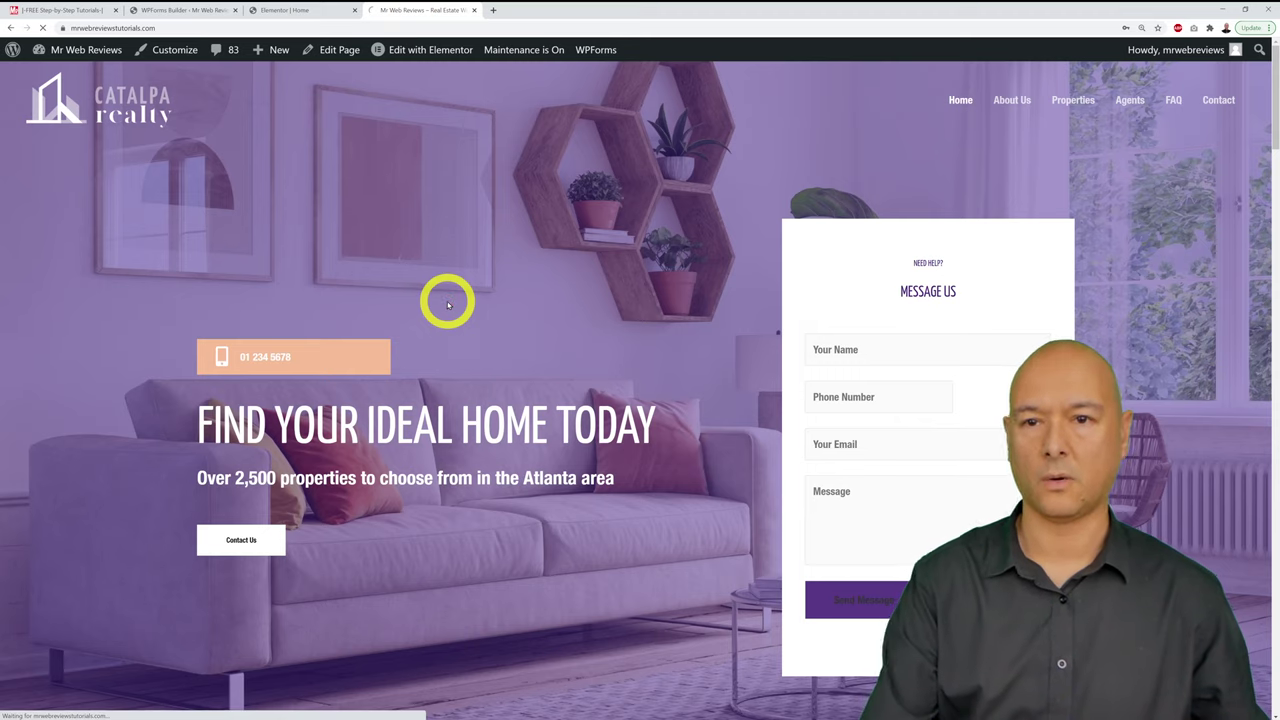
Step: Submit a test message with name, phone, a sample email and message via the Message Us form
click(972, 359)
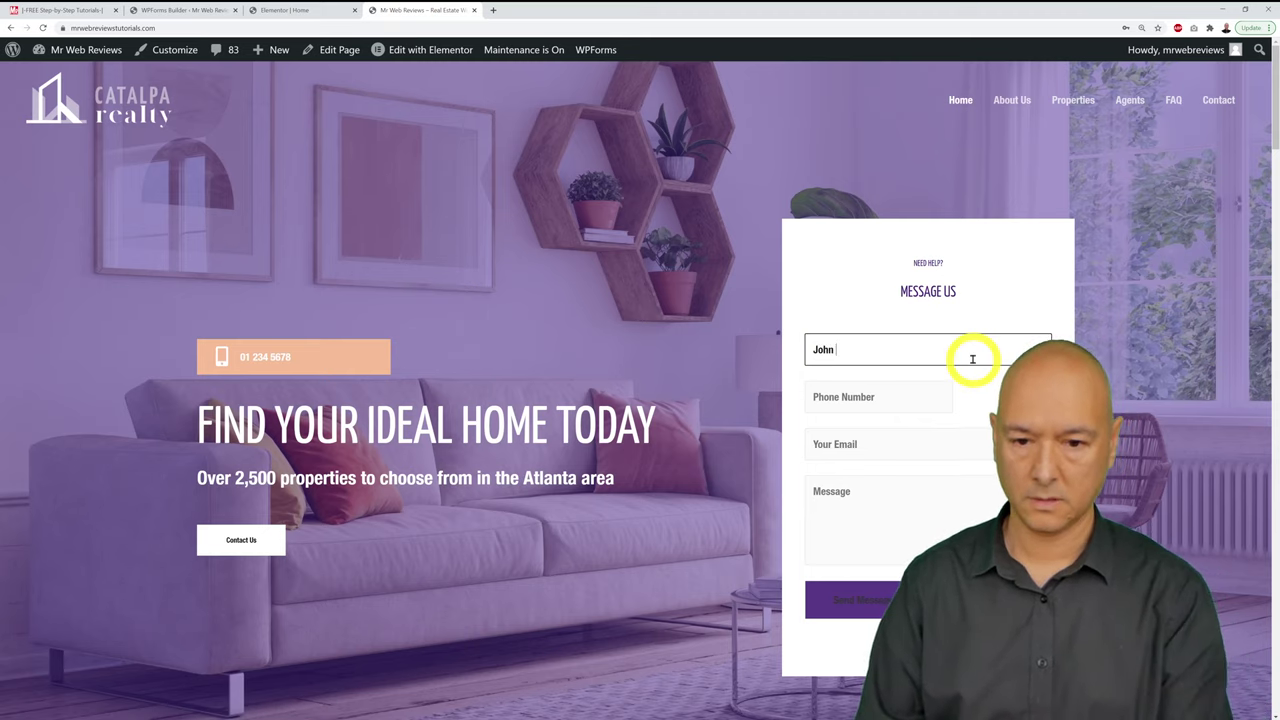
key(Tab)
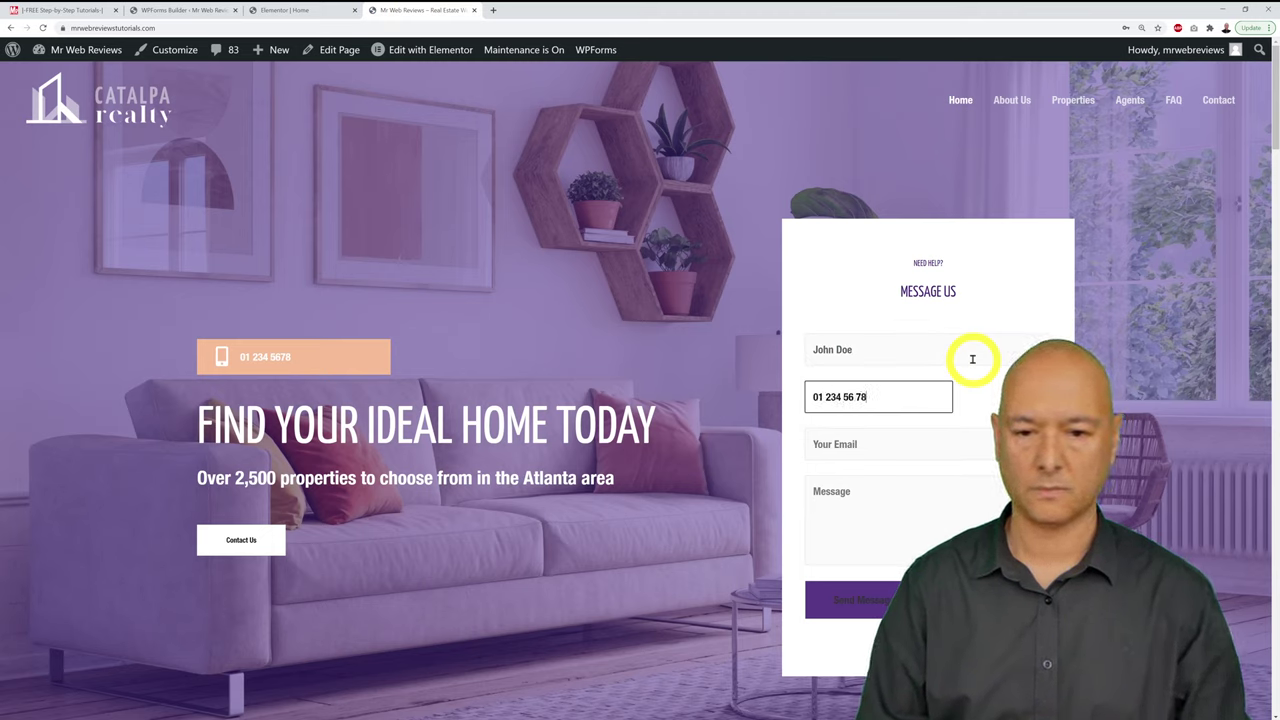
click(923, 443)
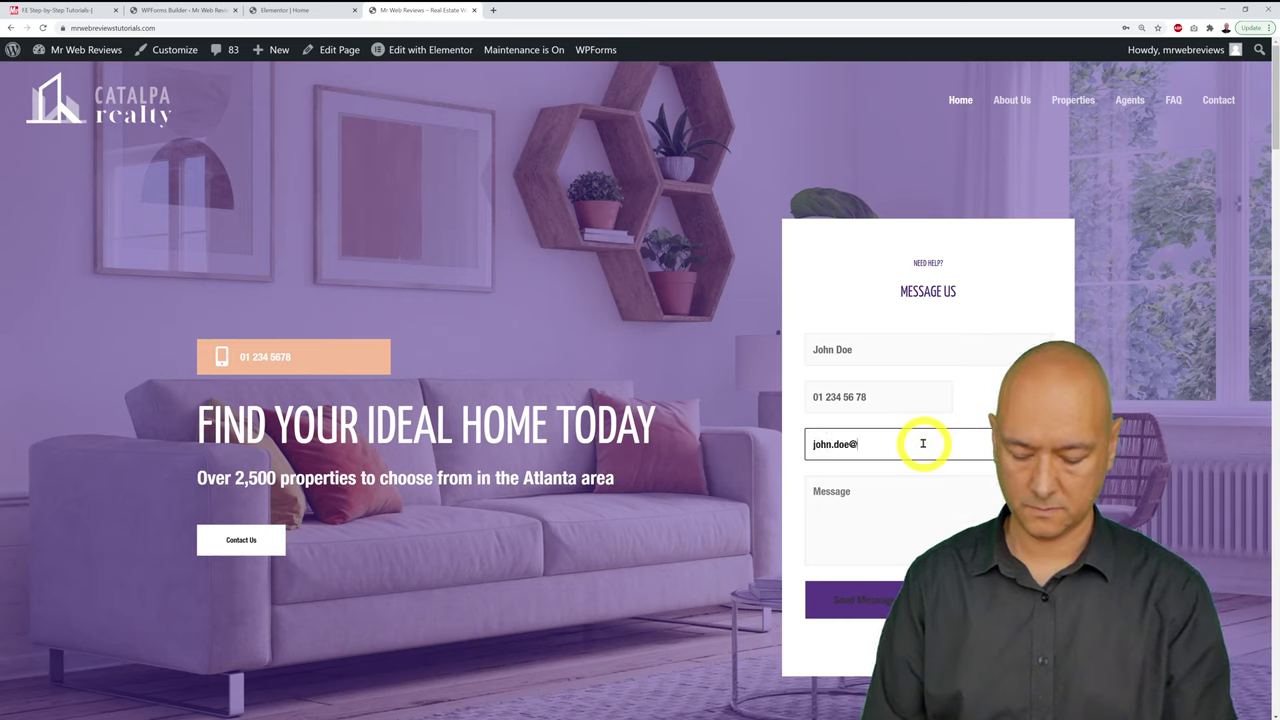
key(Tab)
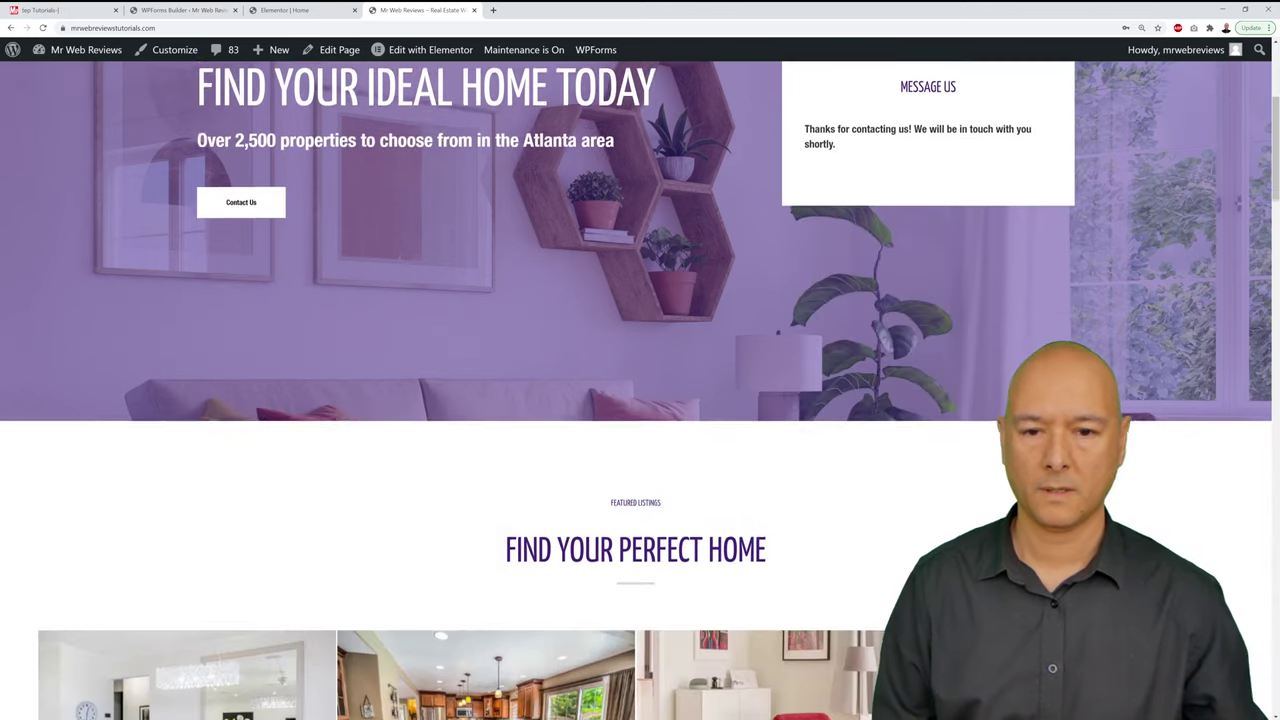
scroll(640, 400, up, 3)
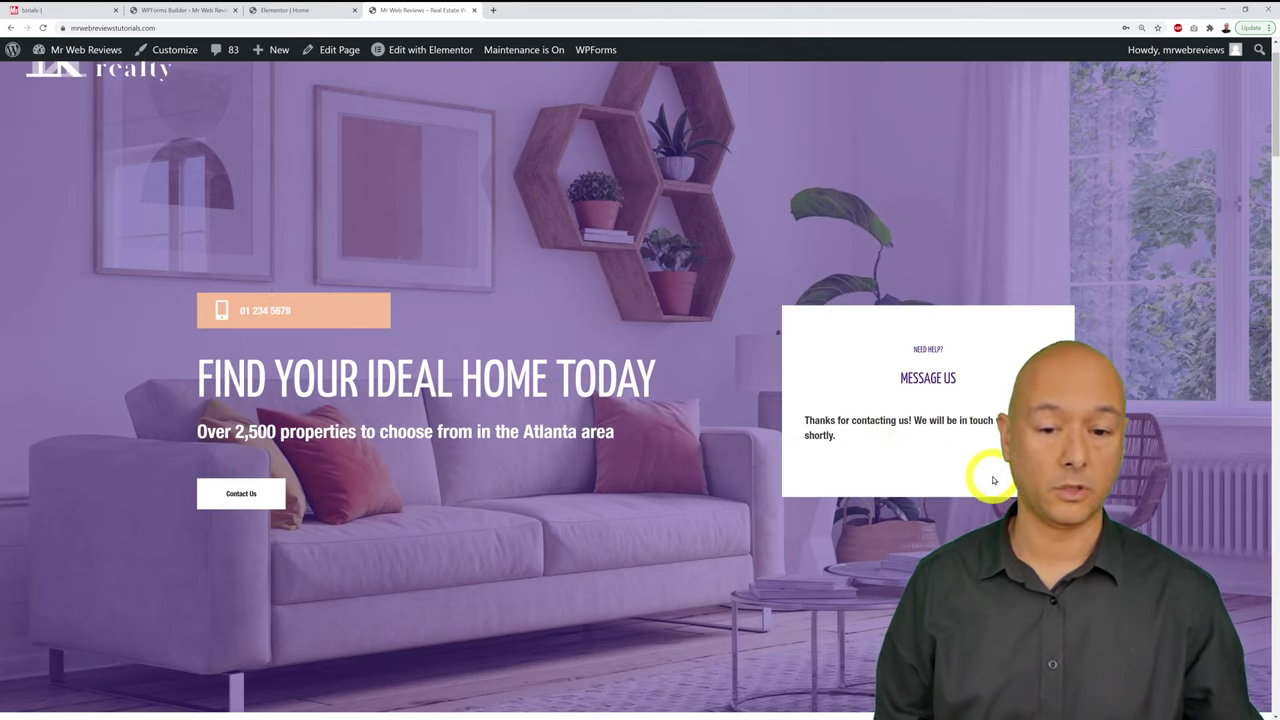
click(172, 12)
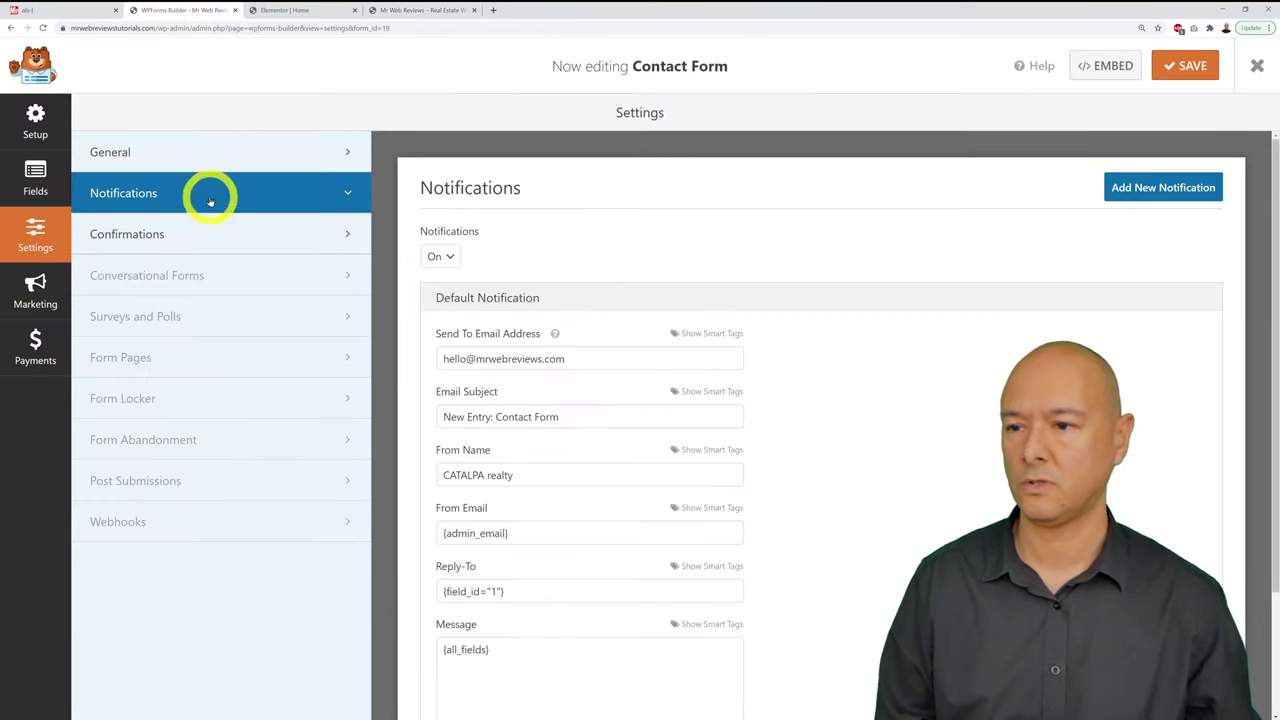
Step: Review the Contact Form's thank-you confirmation, then return to the Elementor Home editor
click(160, 240)
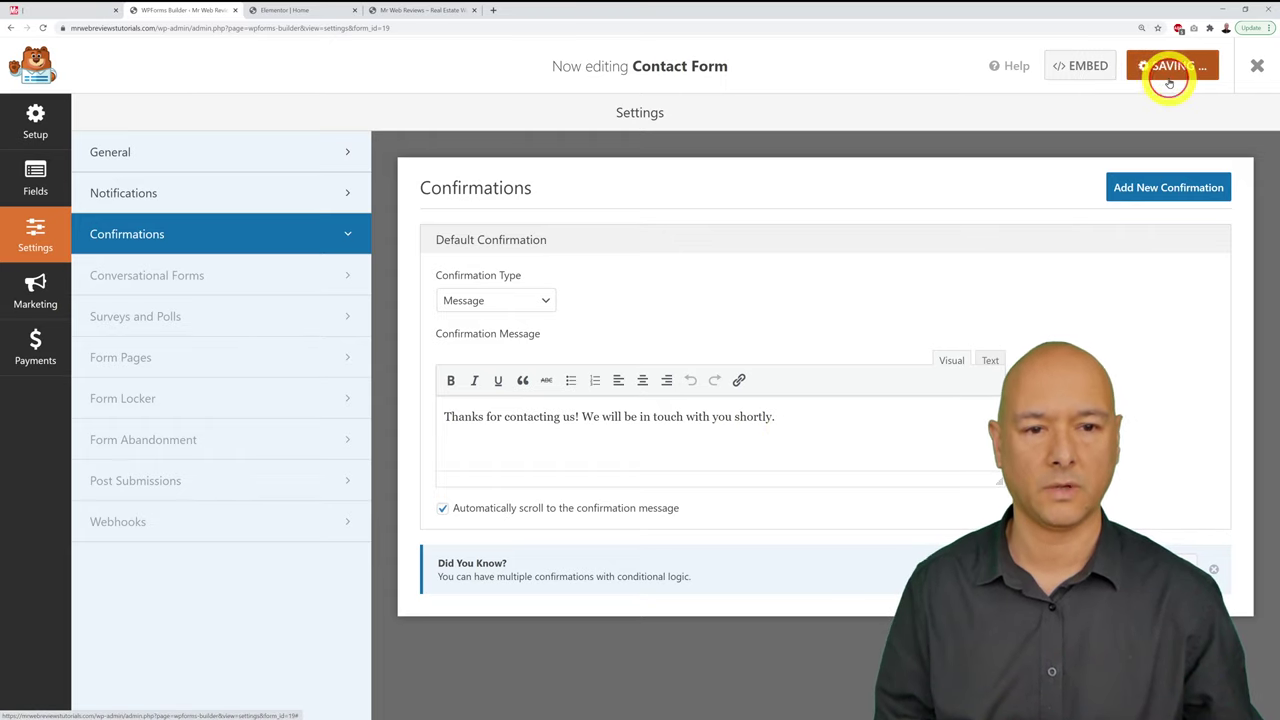
click(428, 10)
click(300, 10)
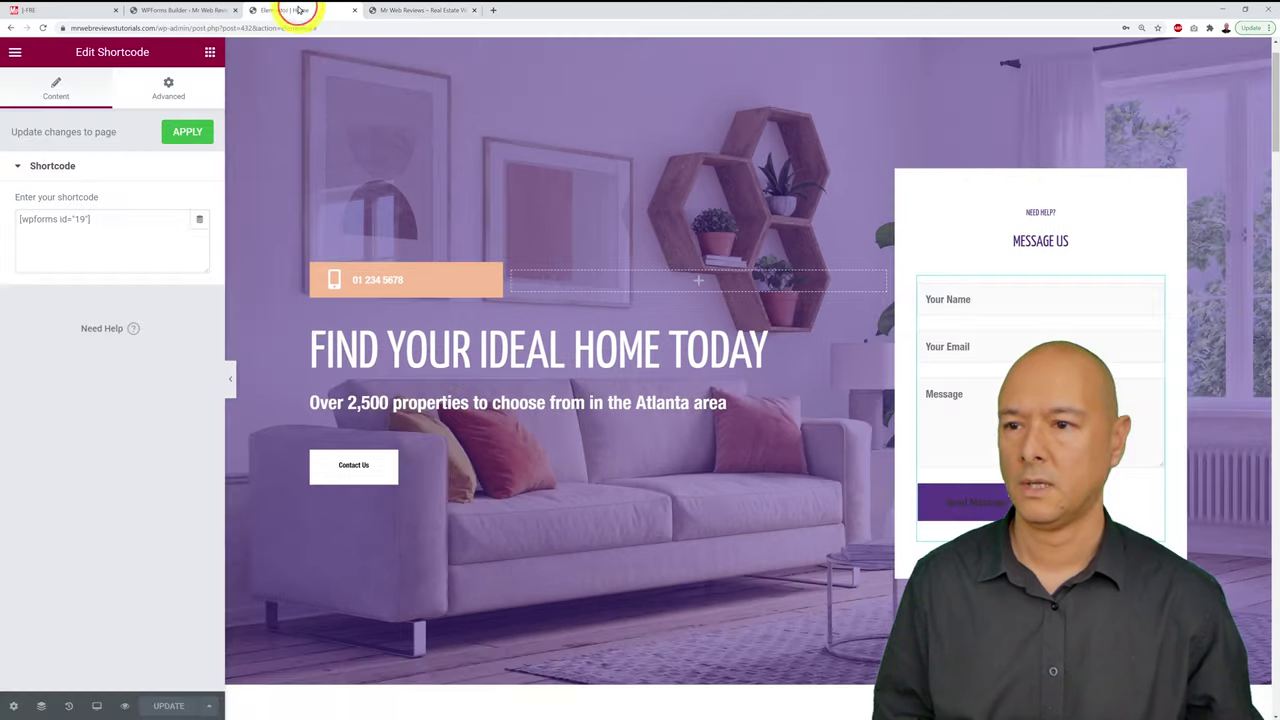
click(175, 12)
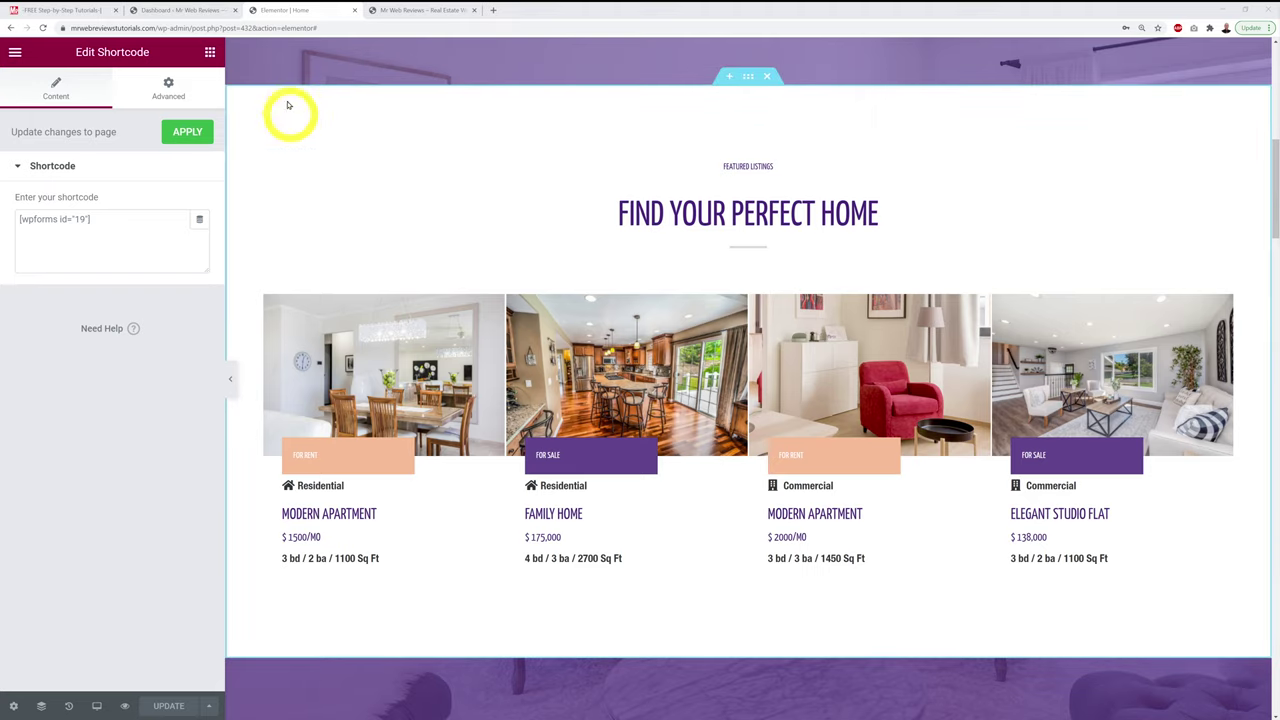
Step: Search the plugin directory for 'disable gutenberg', then install and activate Disable Gutenberg
click(177, 10)
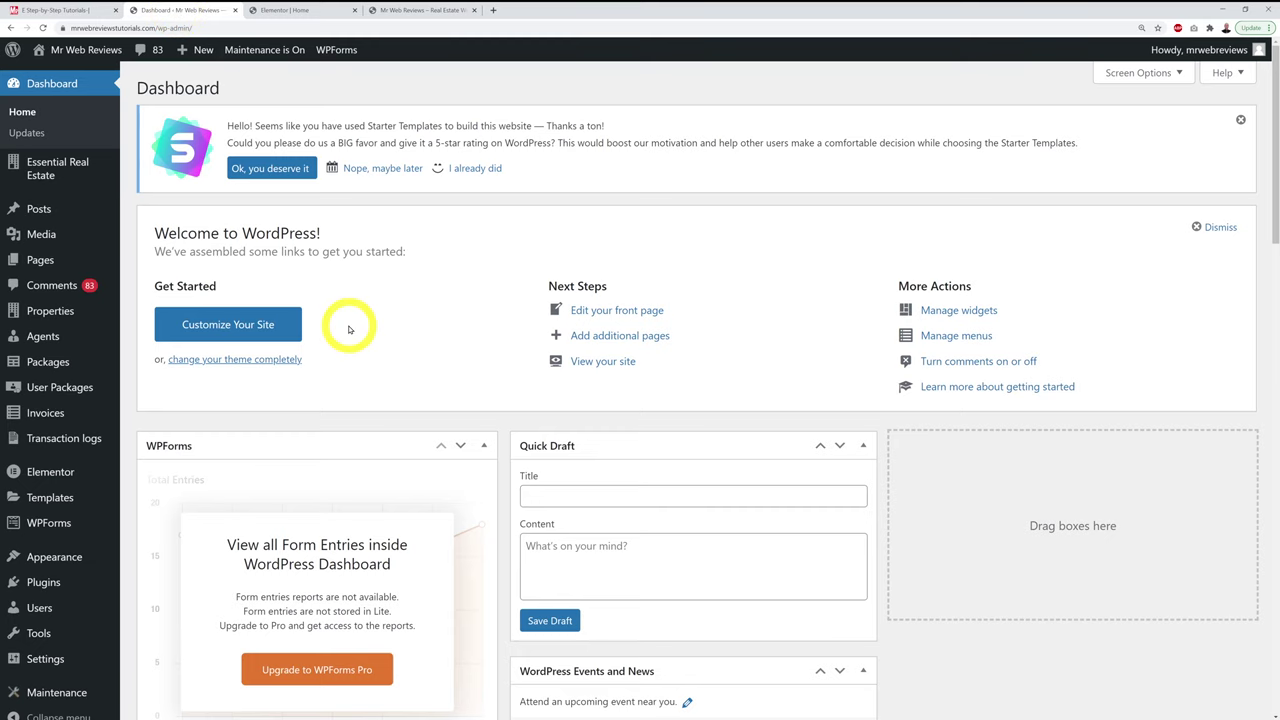
mouse_move(45, 585)
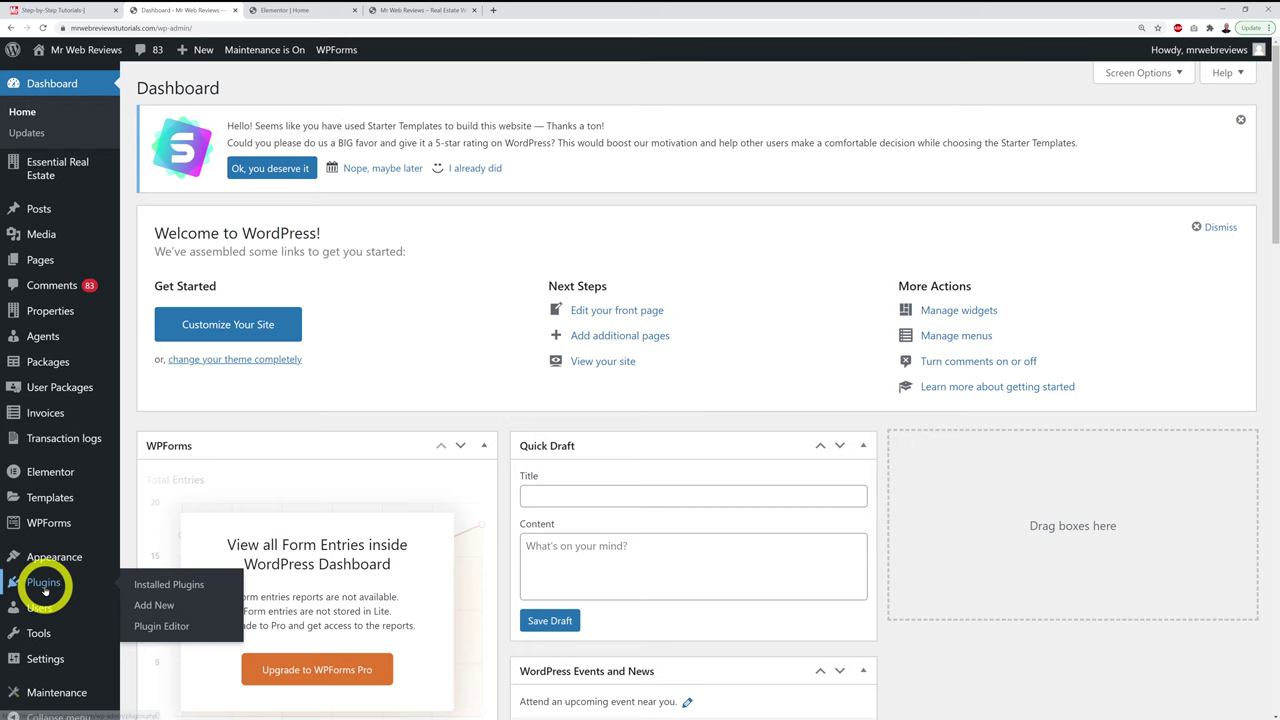
click(148, 605)
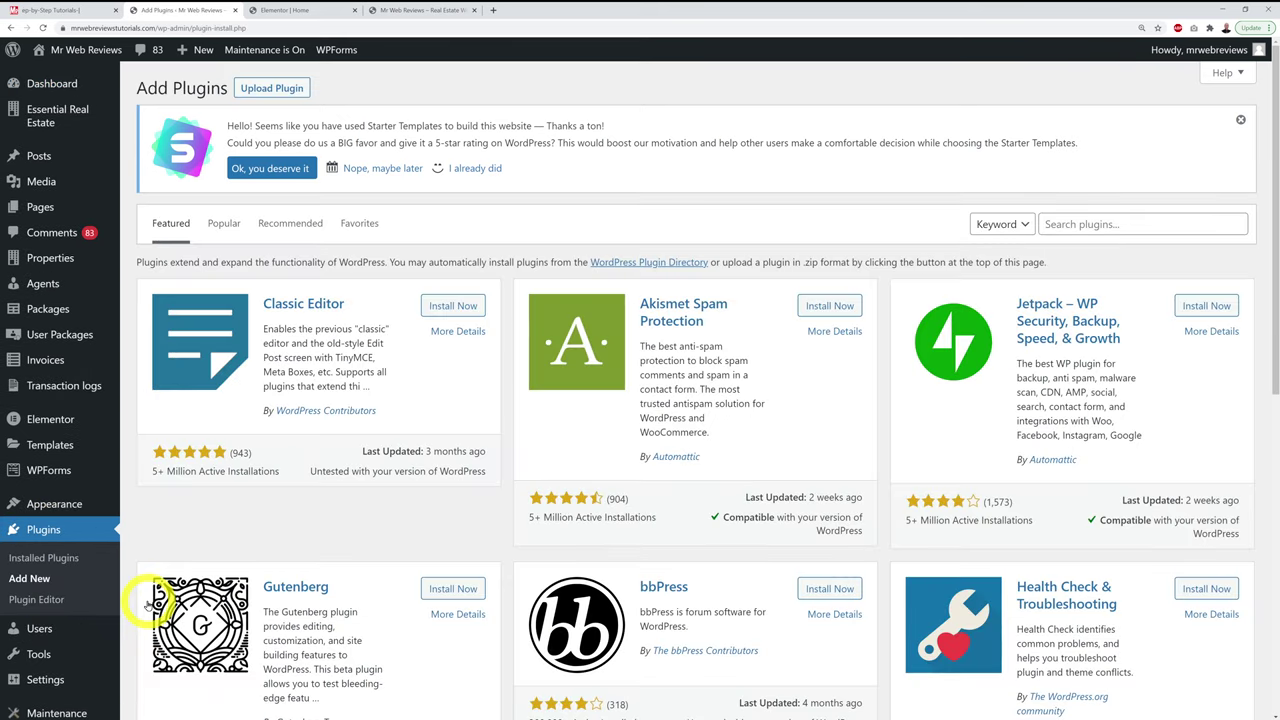
click(1133, 224)
text(disable gutenberg)
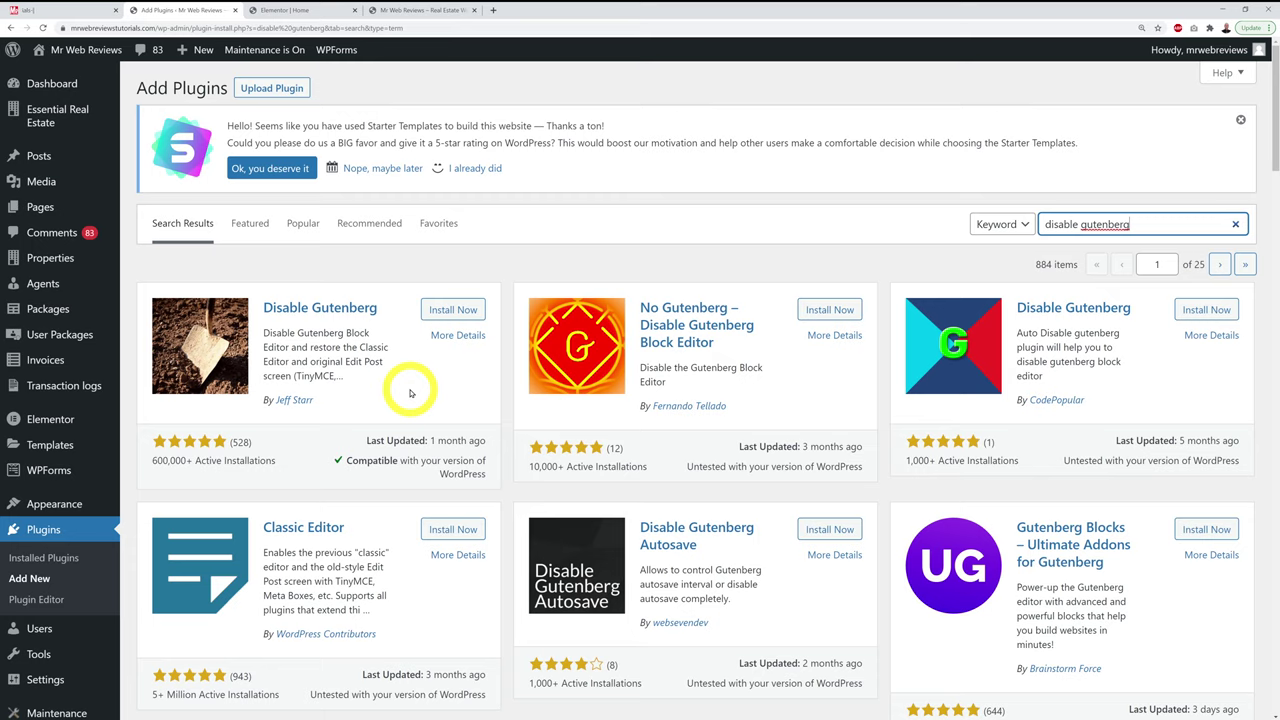
click(455, 310)
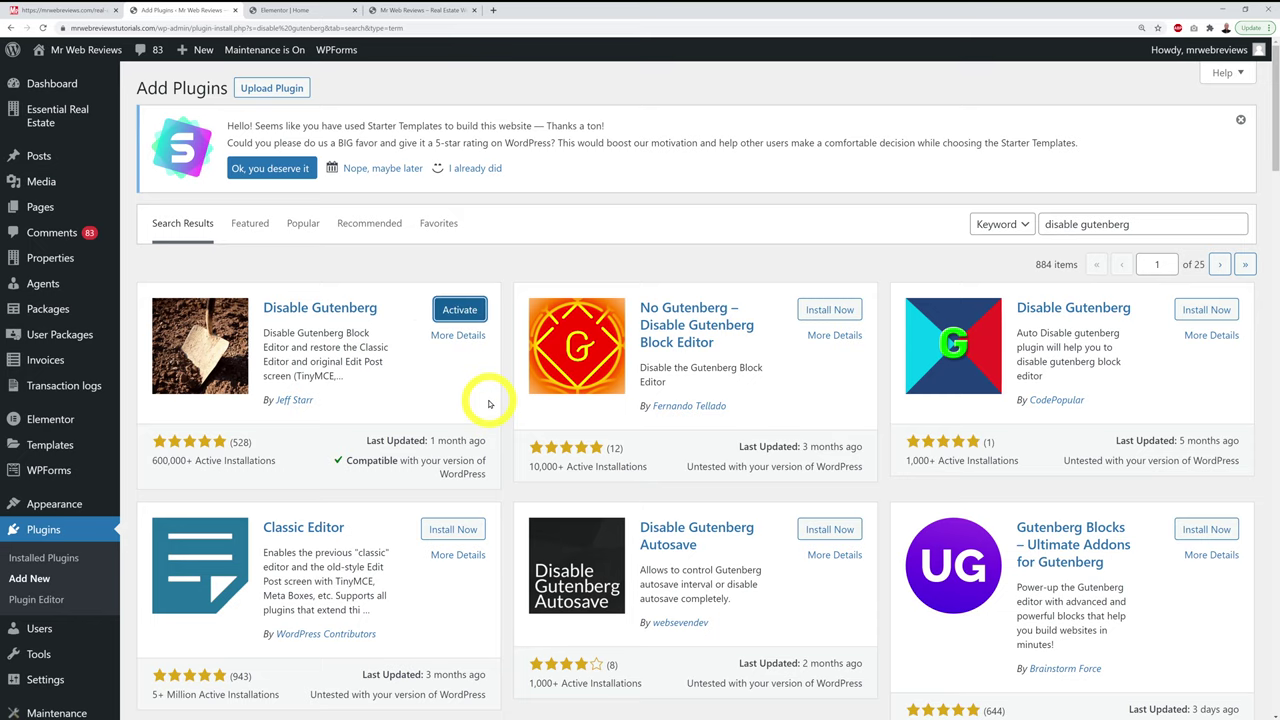
click(470, 310)
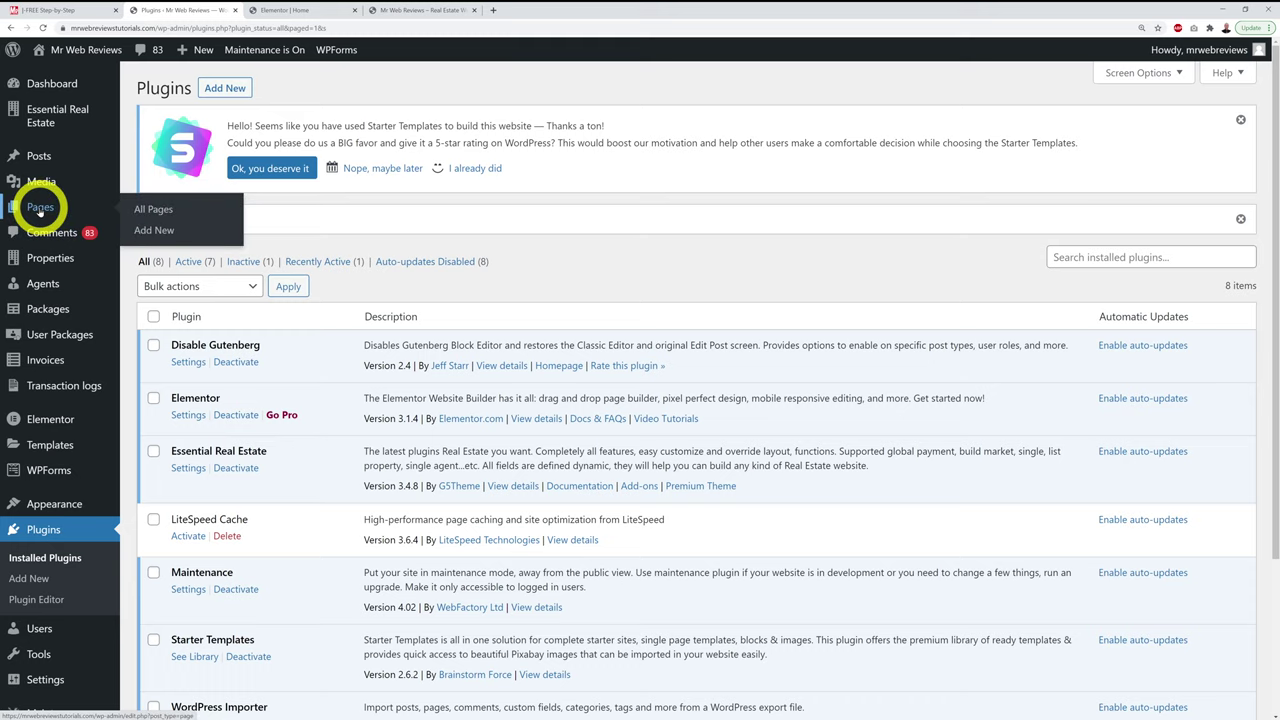
Step: Create a new page titled 'test' in the classic editor and let it save as a draft
click(40, 208)
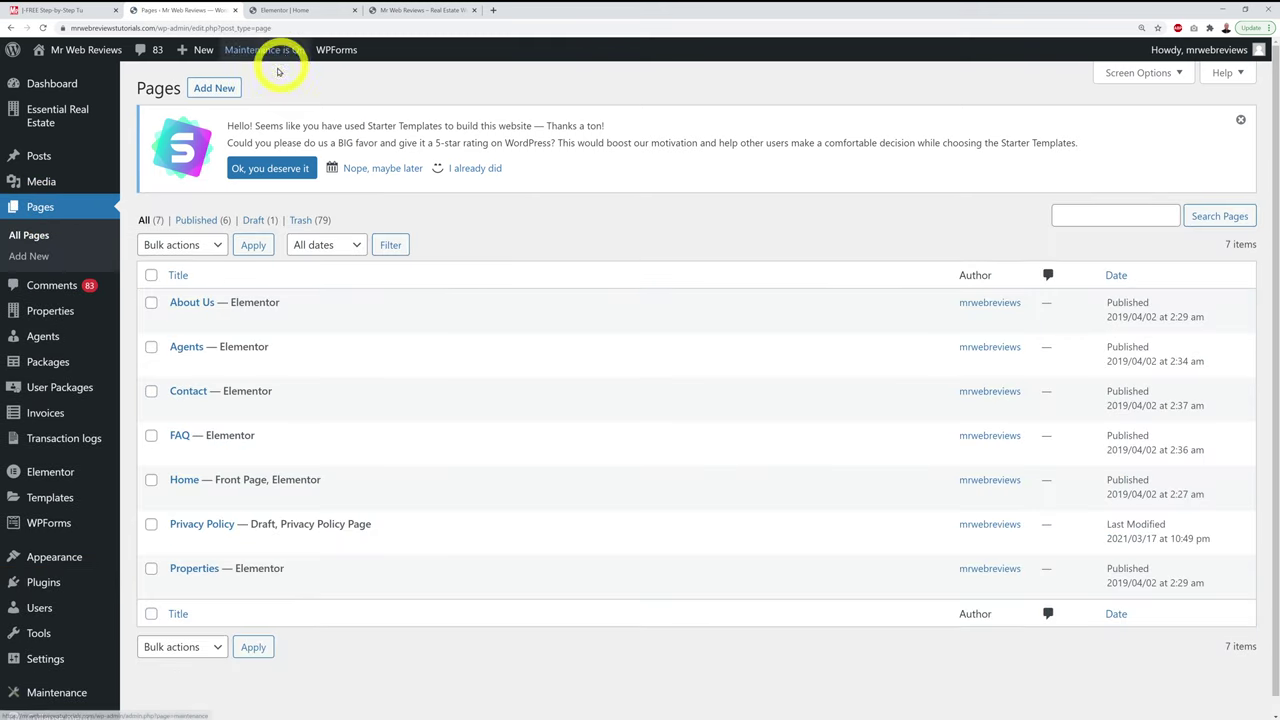
click(225, 88)
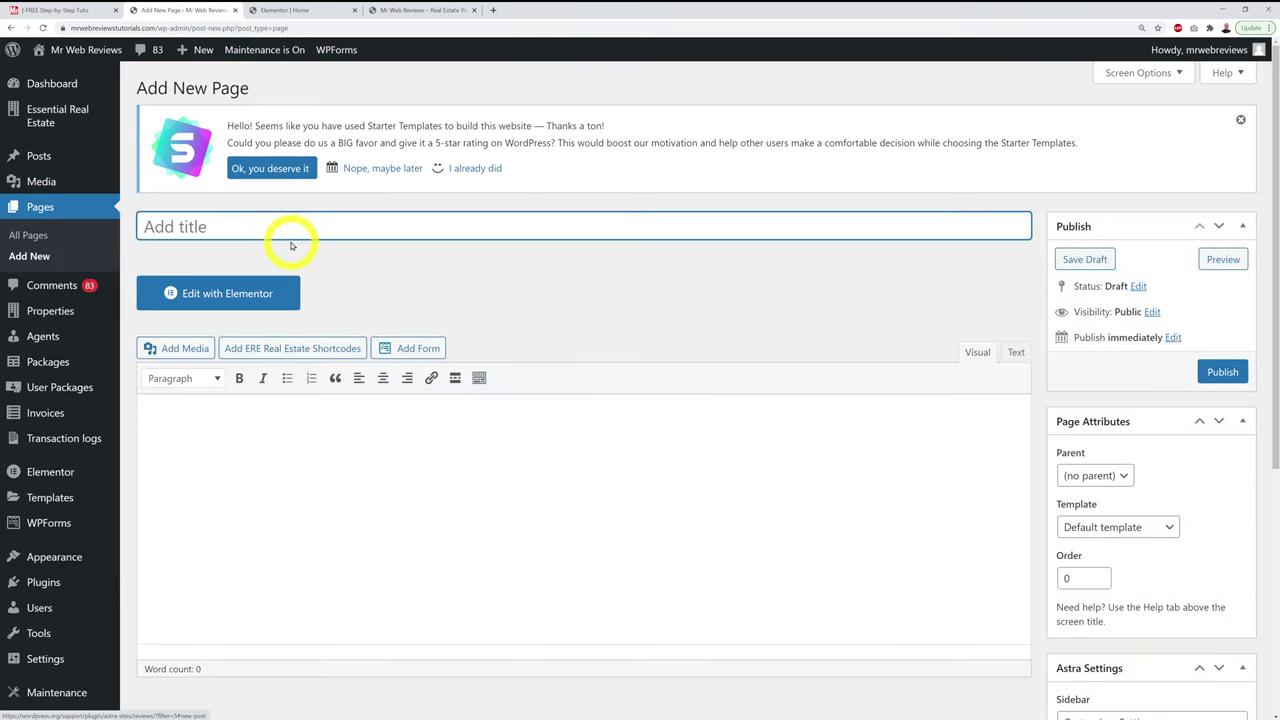
text(test)
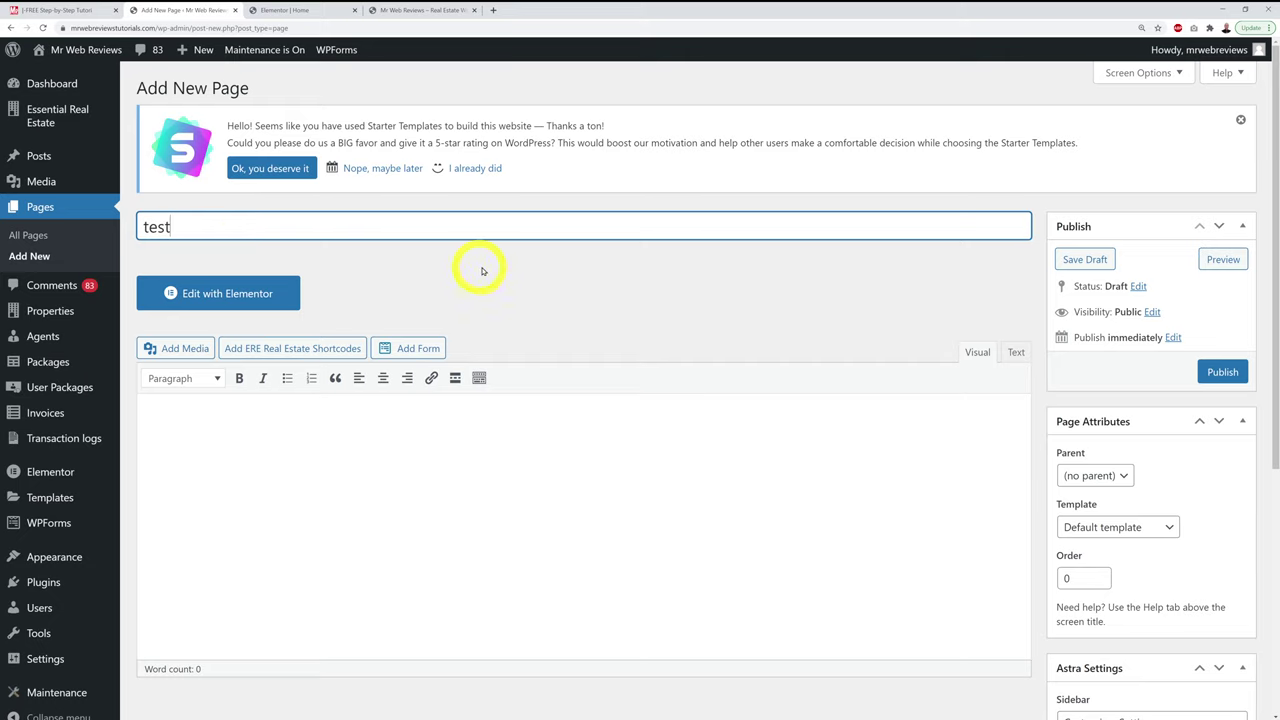
click(531, 272)
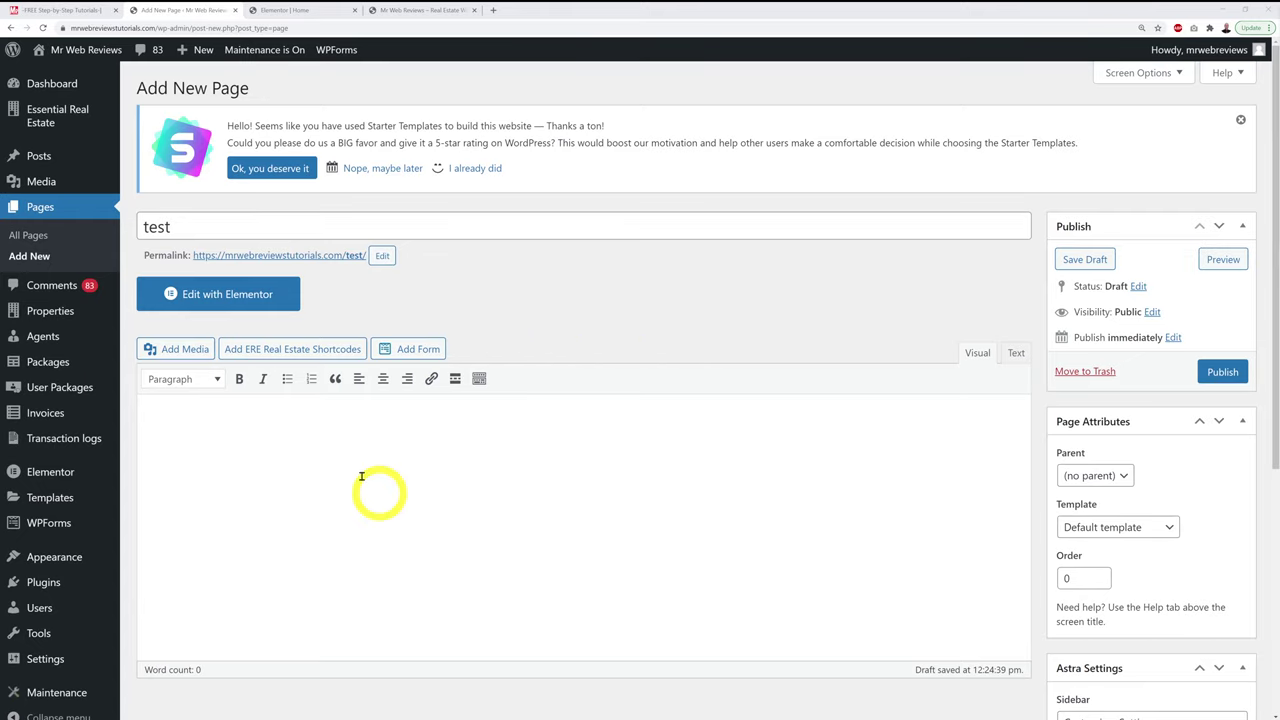
Step: Set up an ERE Property Carousel shortcode with the Light colour scheme
click(314, 350)
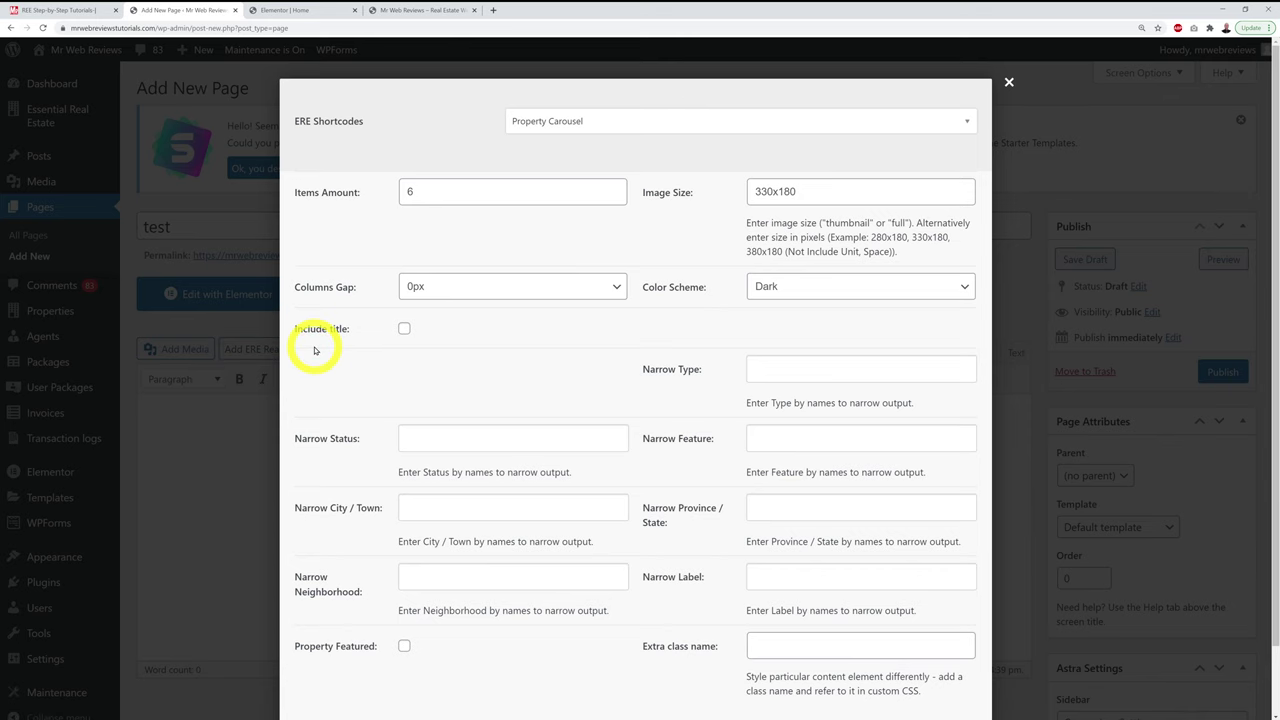
click(963, 123)
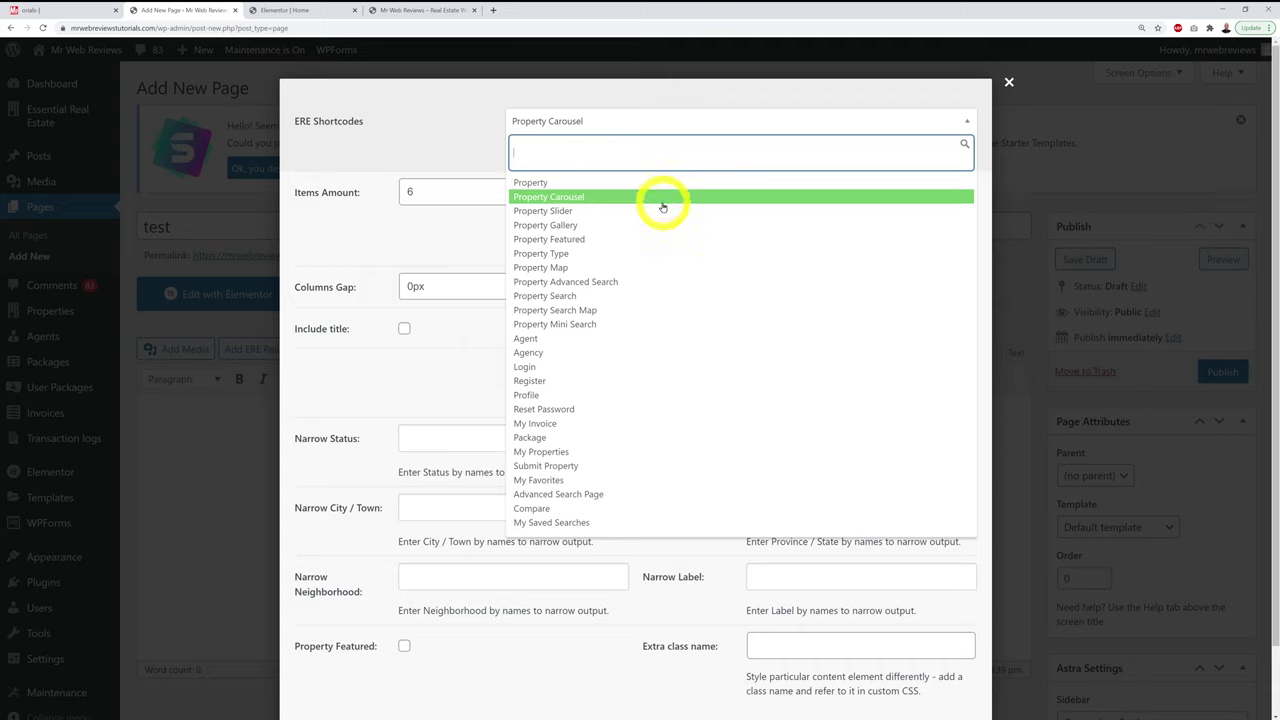
click(648, 198)
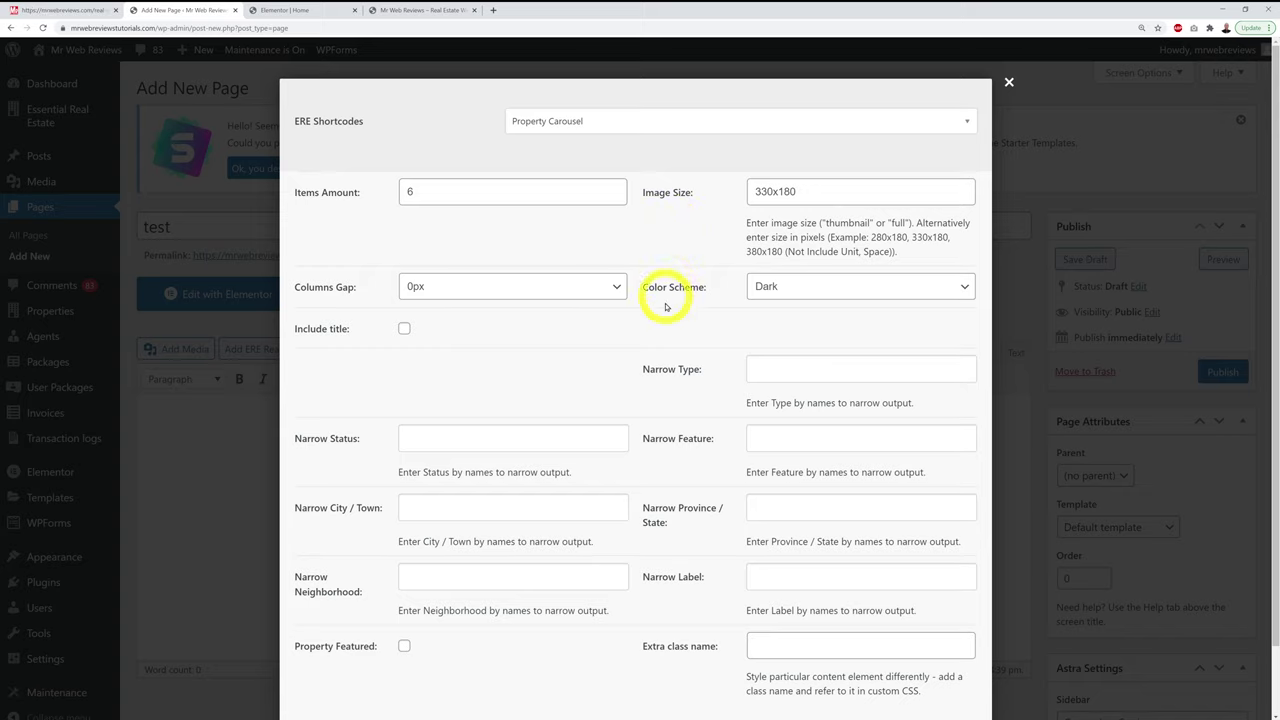
click(815, 287)
click(815, 320)
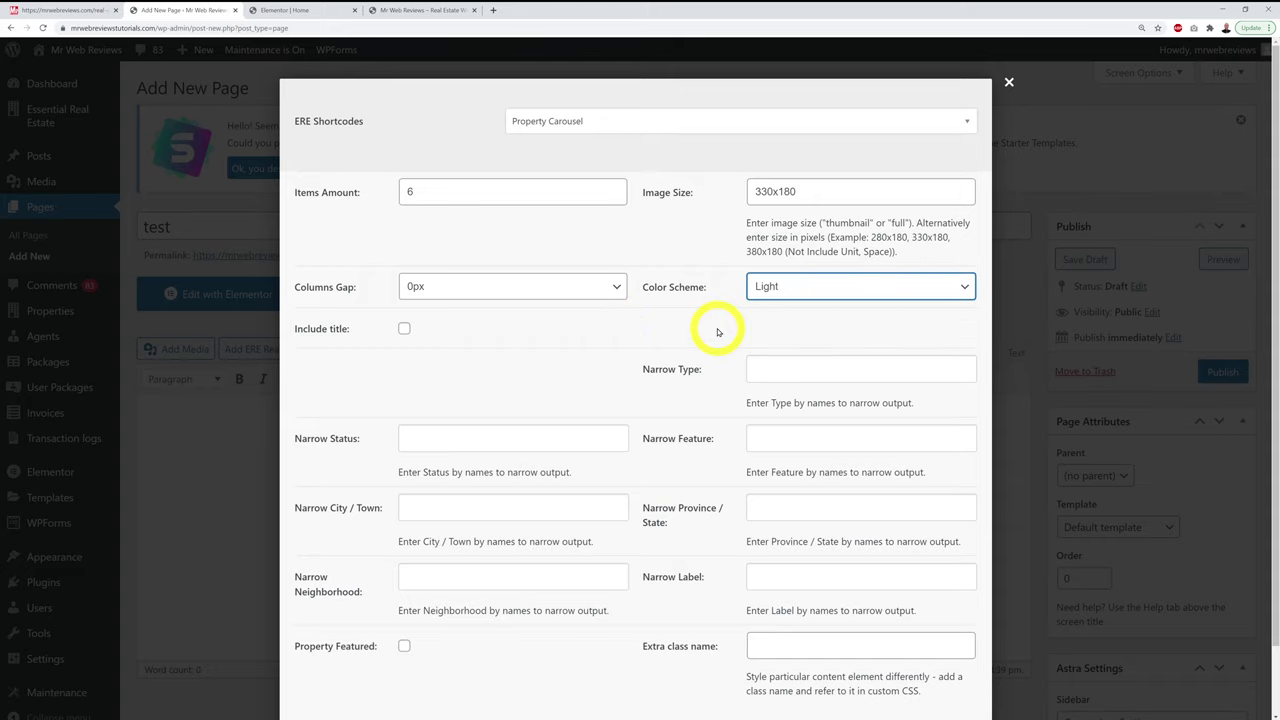
Step: Try For Rent and For Sale in the property status filter, then clear both
scroll(720, 335, down, 2)
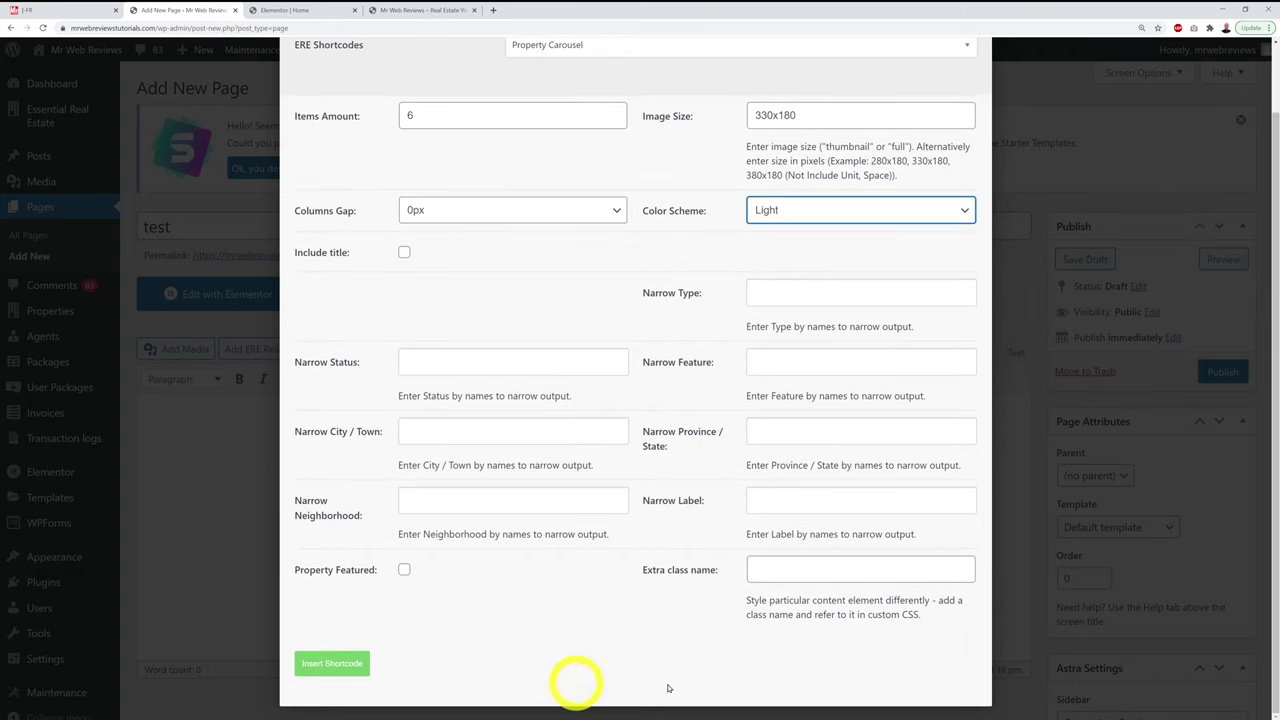
click(551, 366)
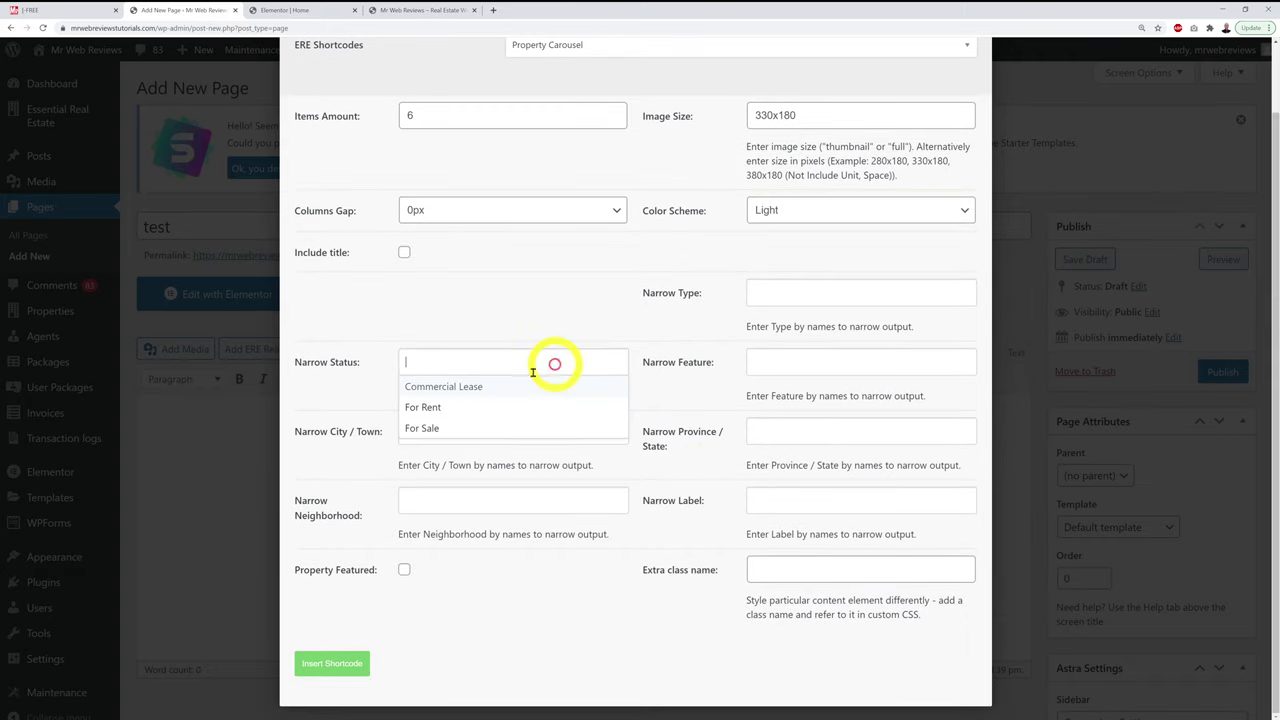
click(502, 312)
click(500, 370)
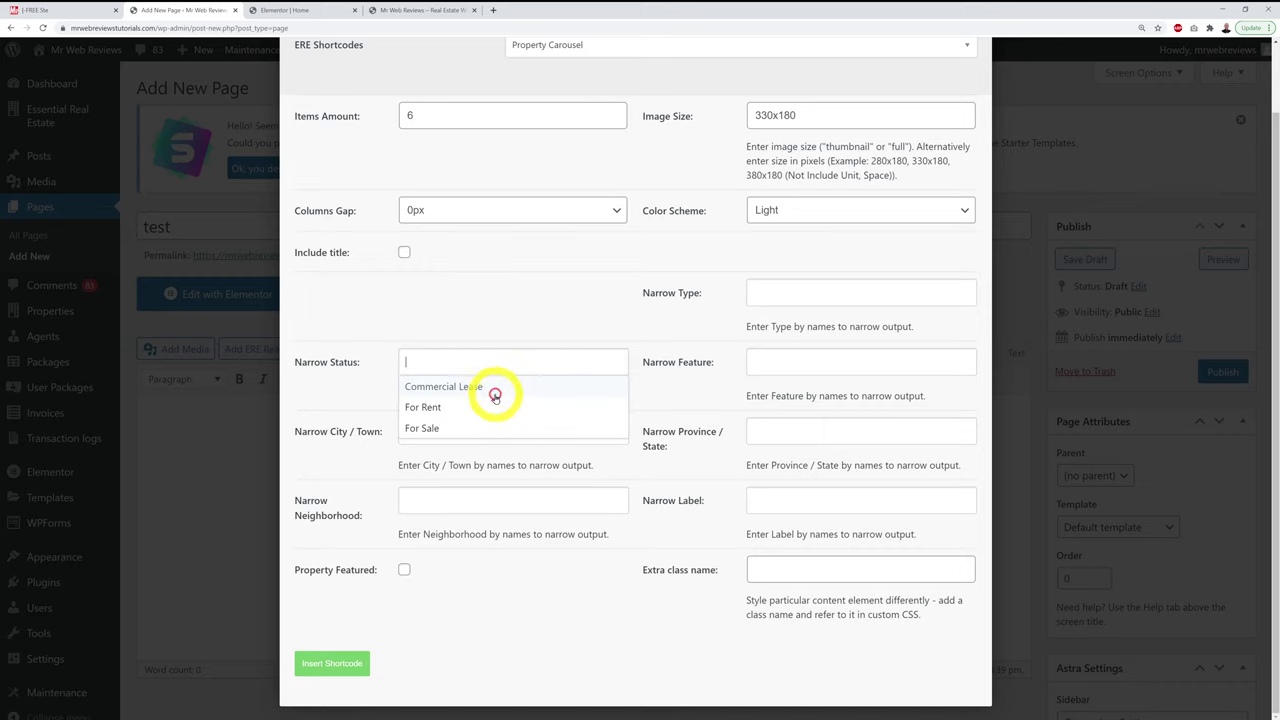
click(495, 407)
click(506, 406)
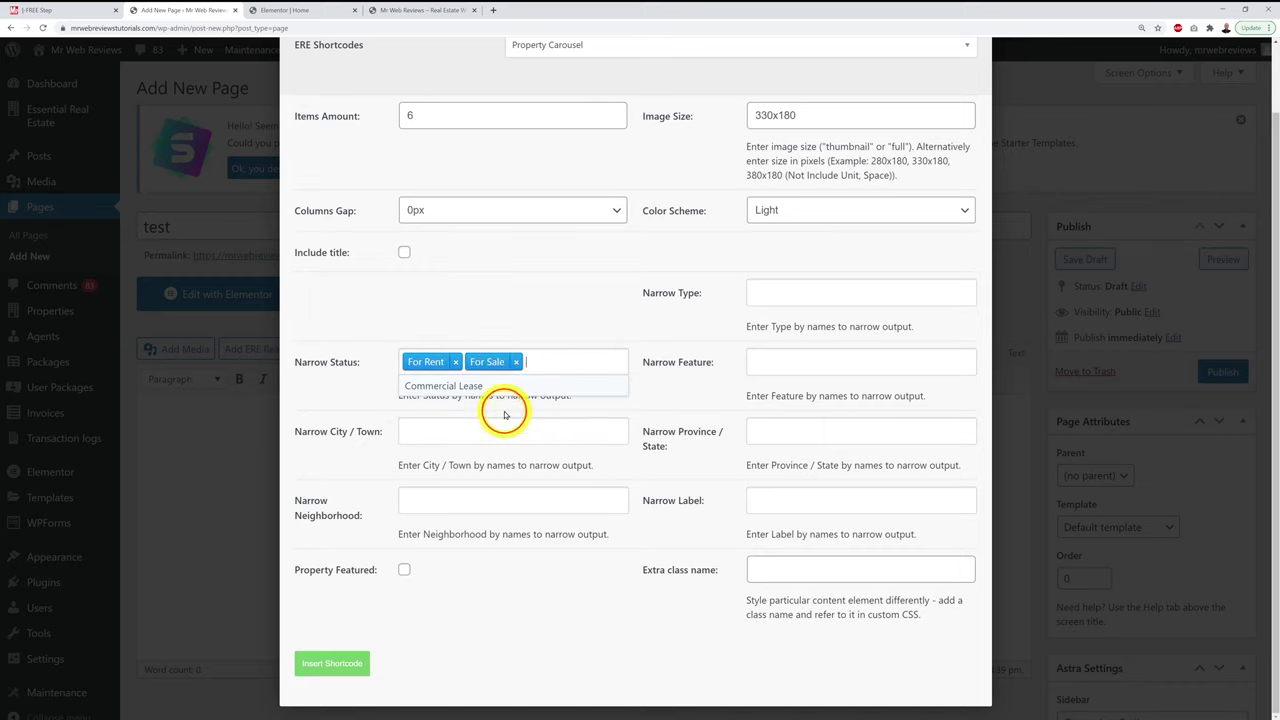
click(680, 432)
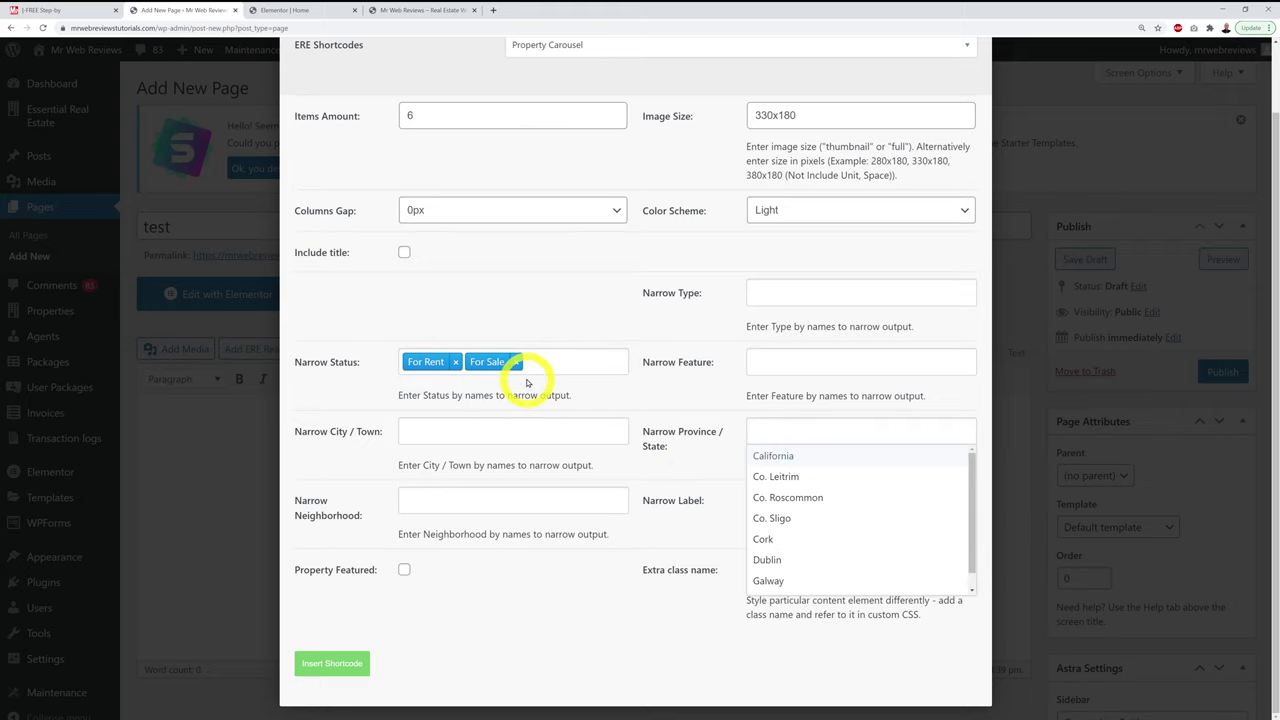
click(516, 362)
click(516, 362)
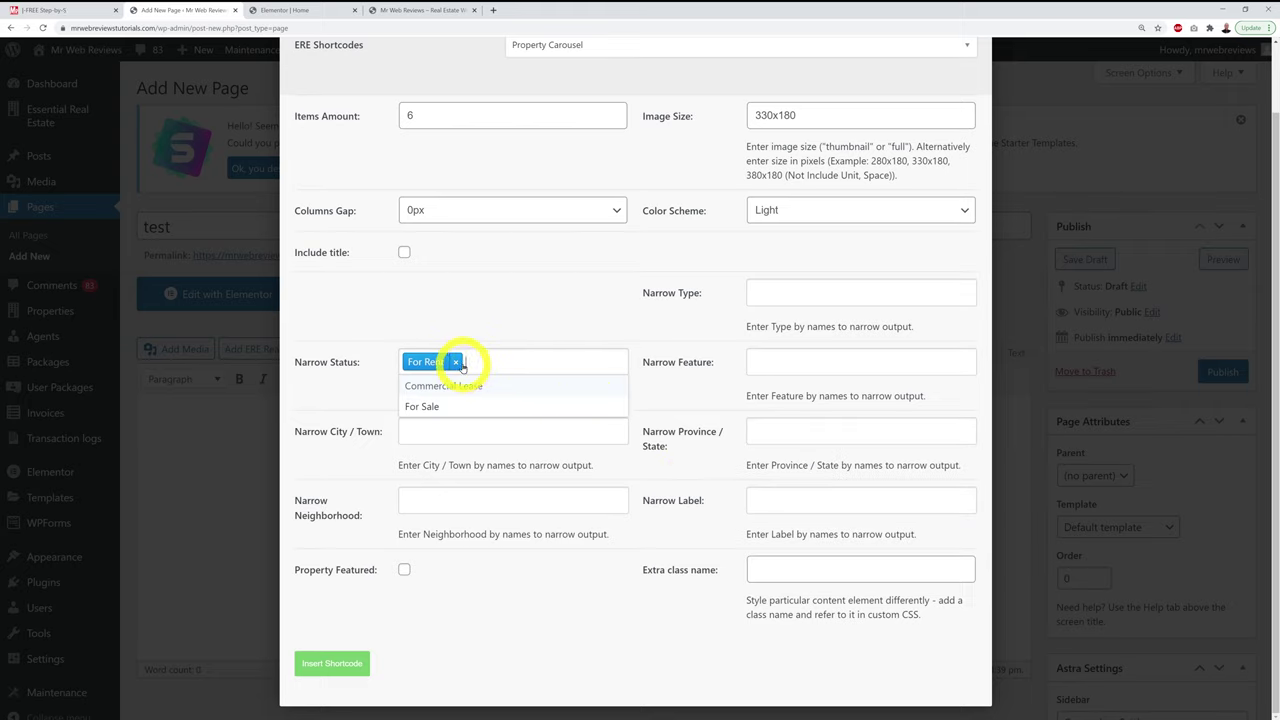
click(456, 363)
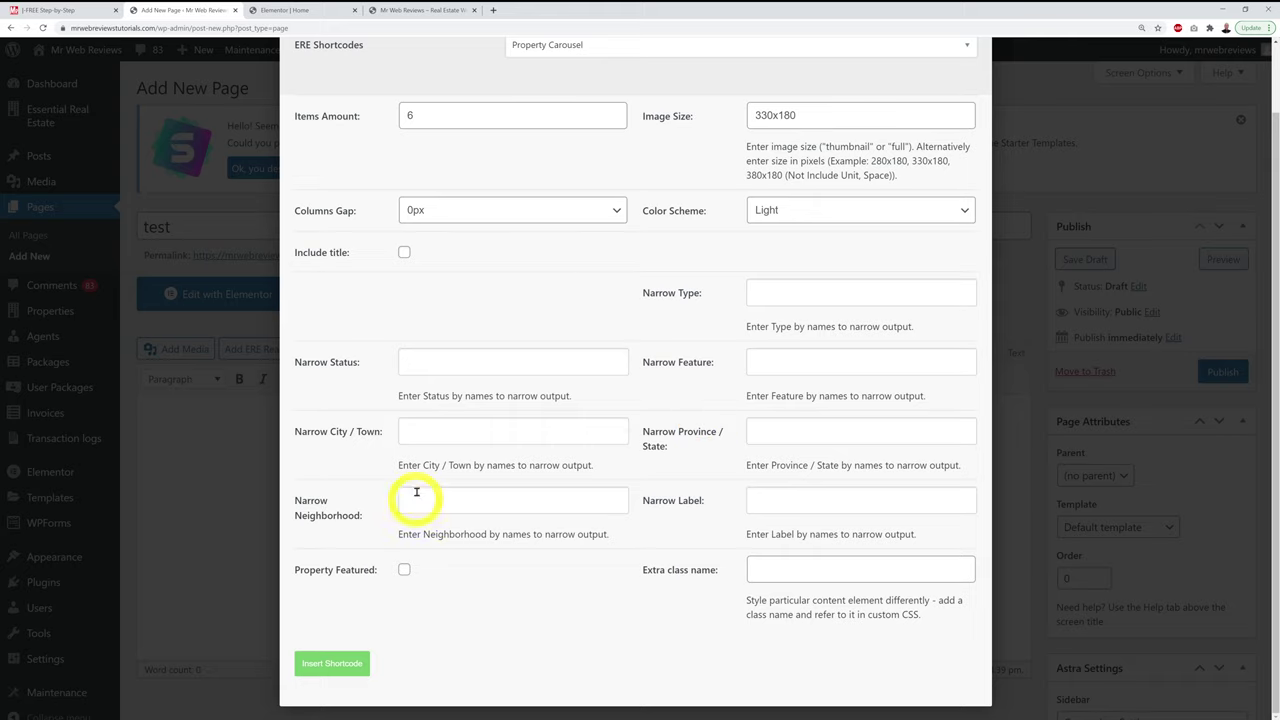
Step: Add then remove Atlanta, Austin and Los Angeles city filters, and insert the carousel shortcode
click(428, 438)
click(442, 452)
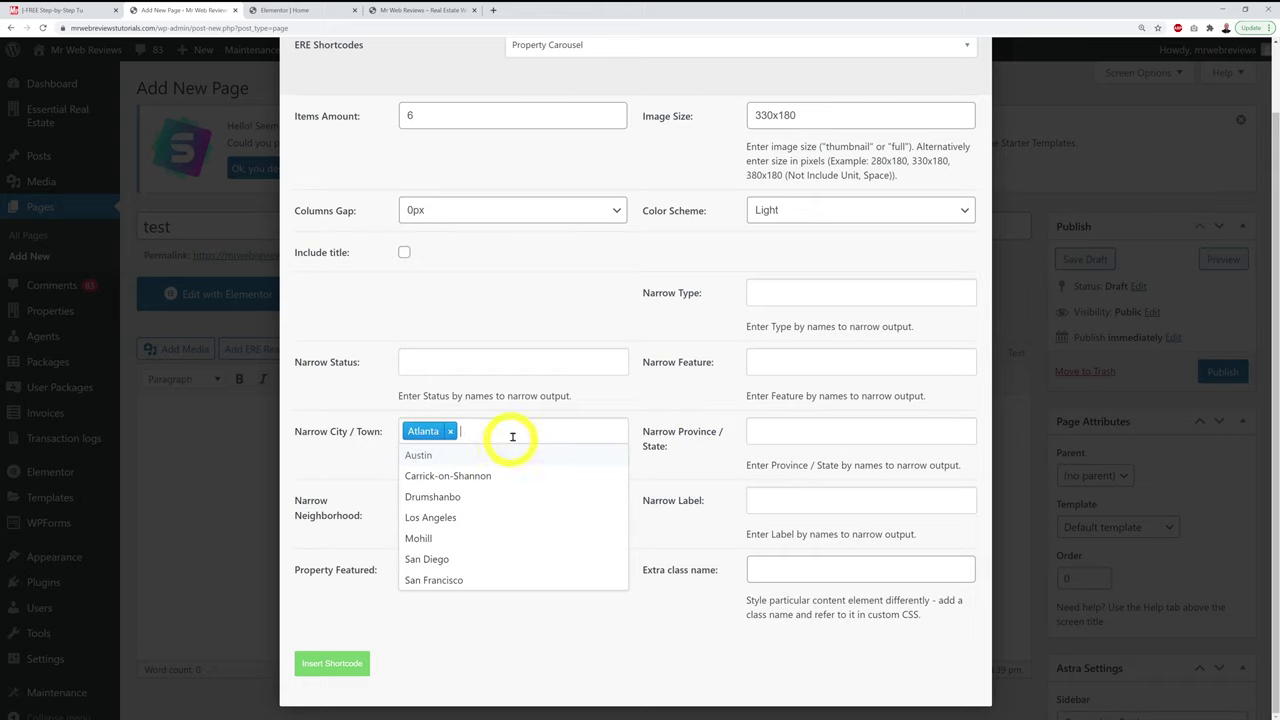
click(424, 456)
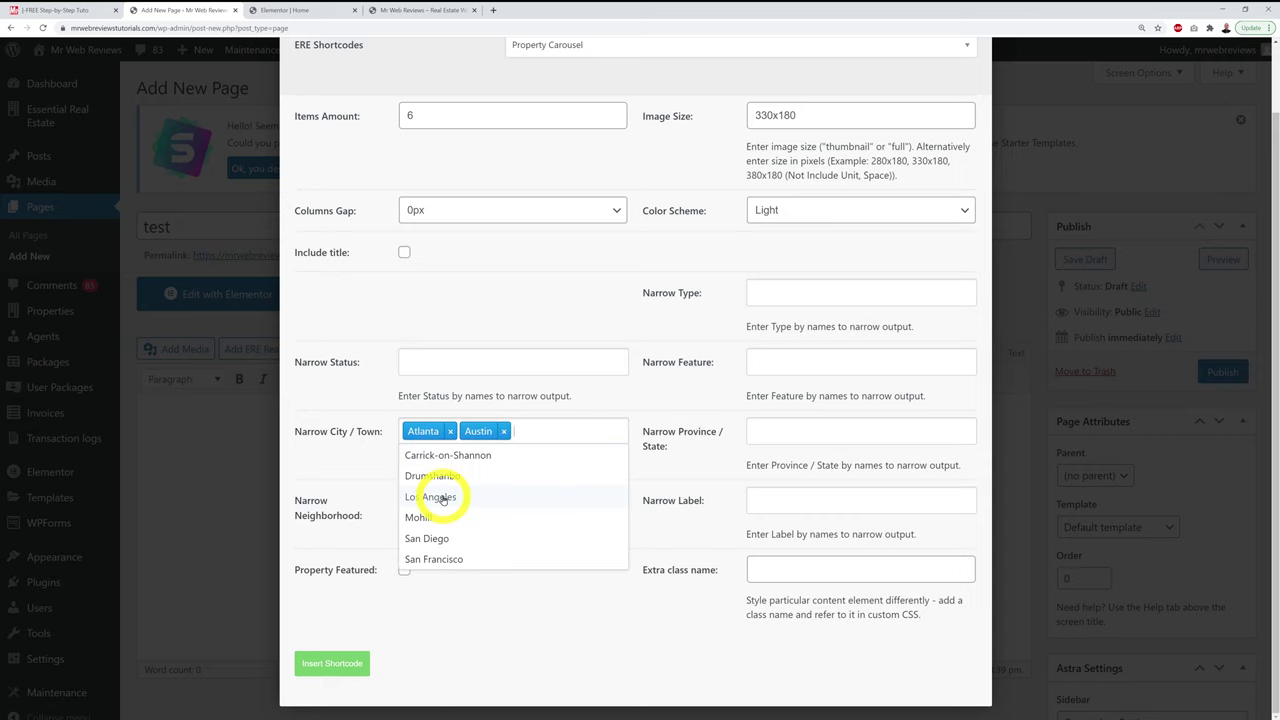
click(468, 492)
click(684, 462)
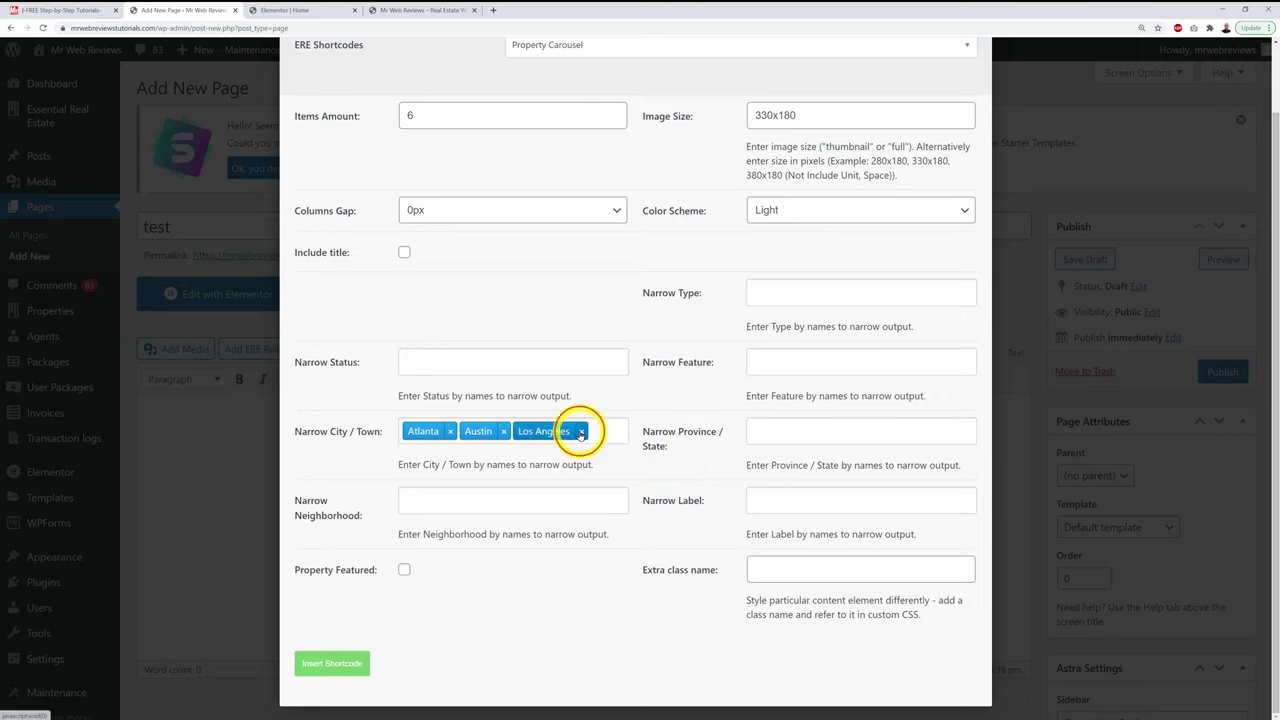
click(581, 431)
click(504, 430)
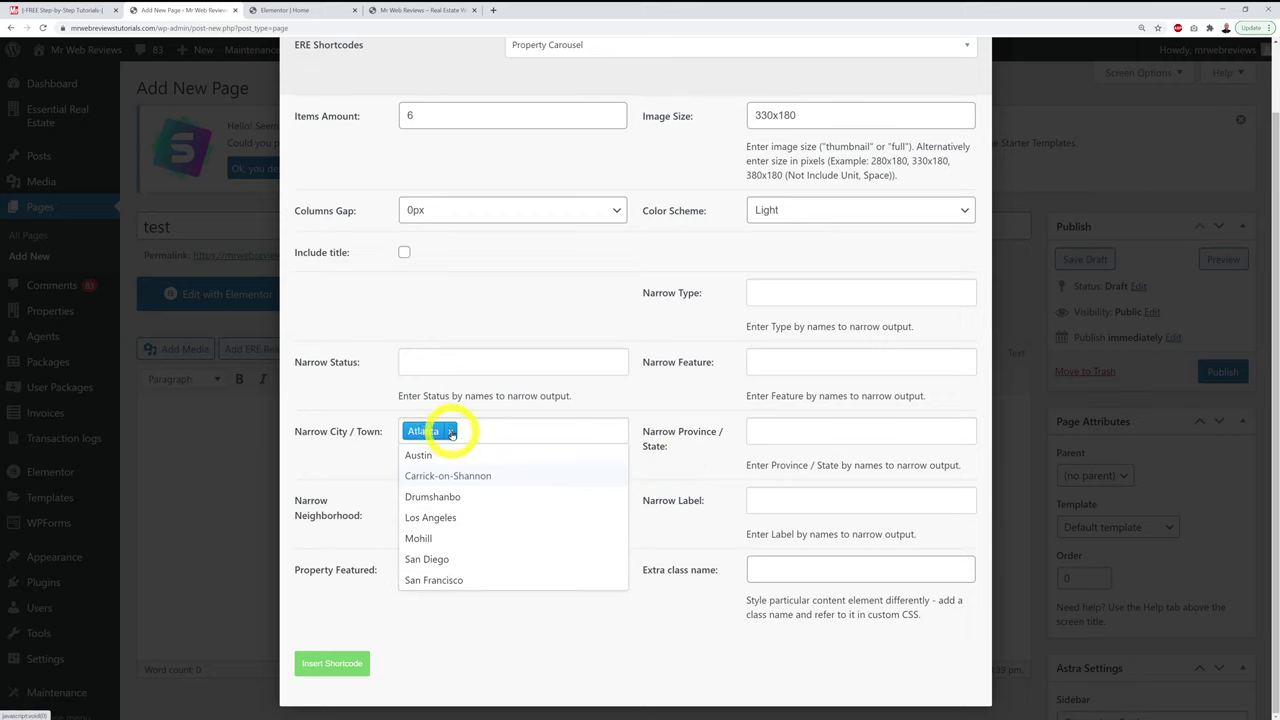
click(451, 431)
click(645, 514)
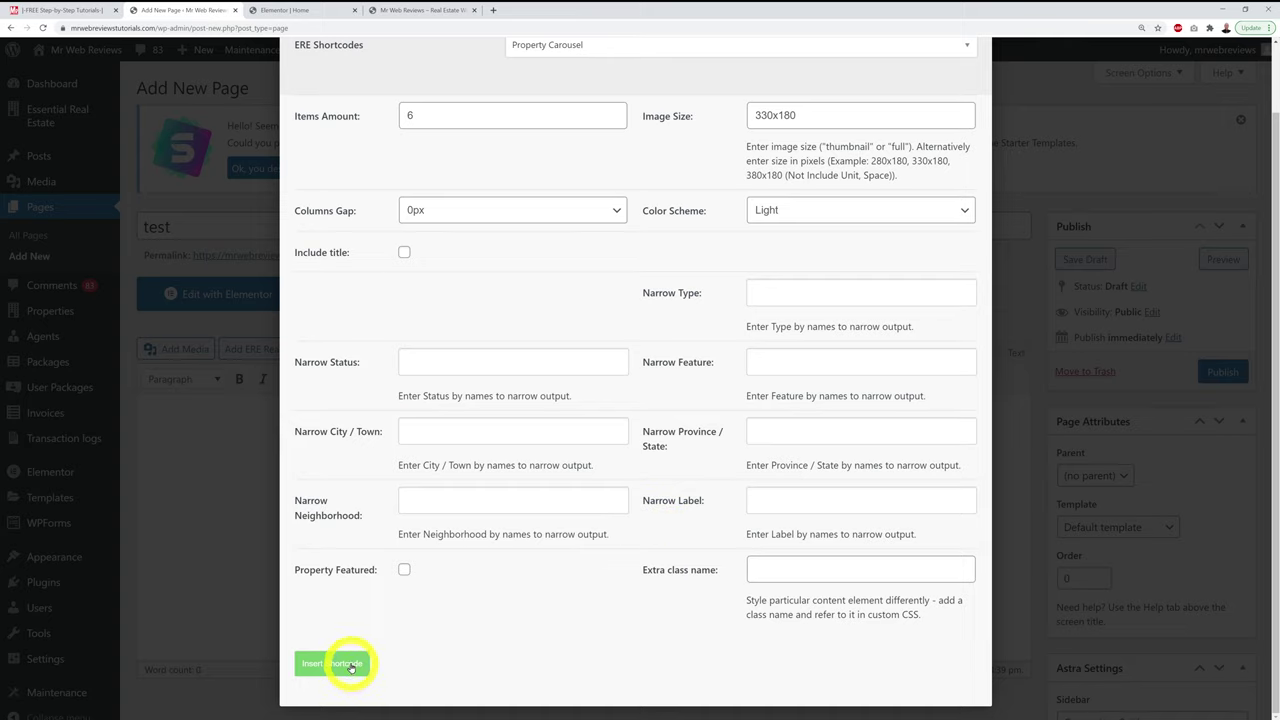
click(350, 664)
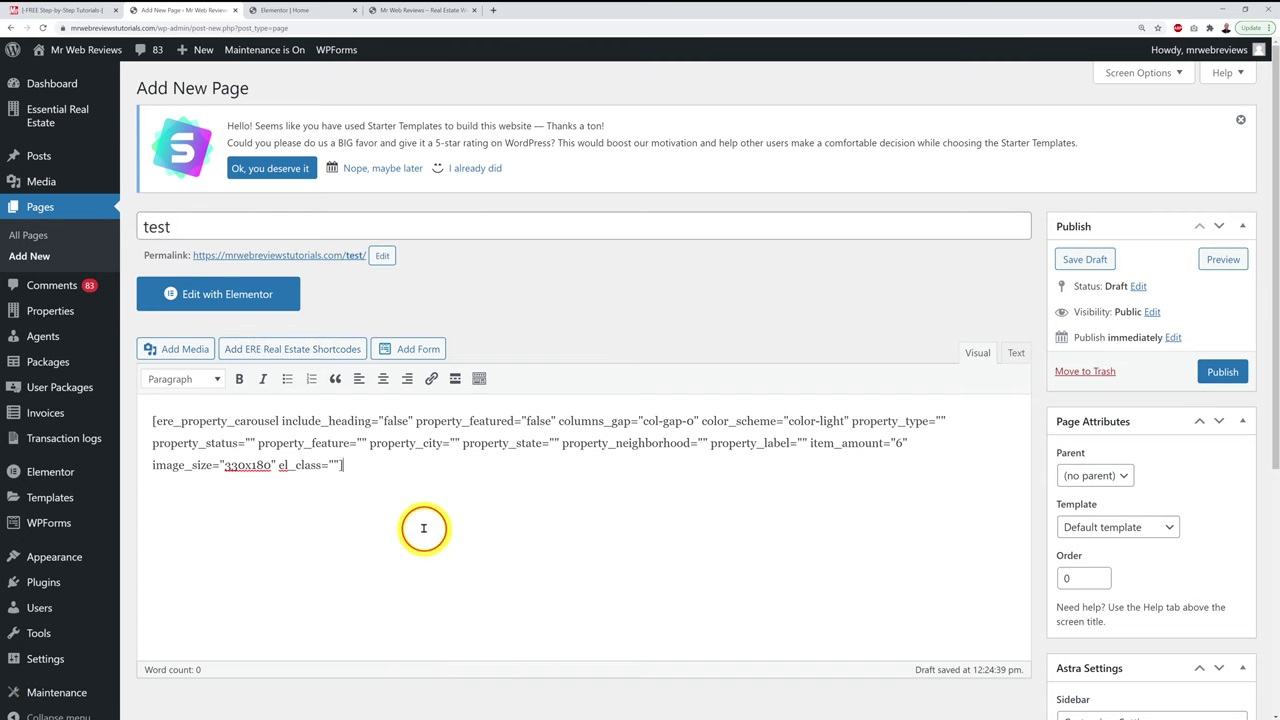
Step: Select the entire [ere_property_carousel] shortcode in the test page's content for copying
key(ctrl+a)
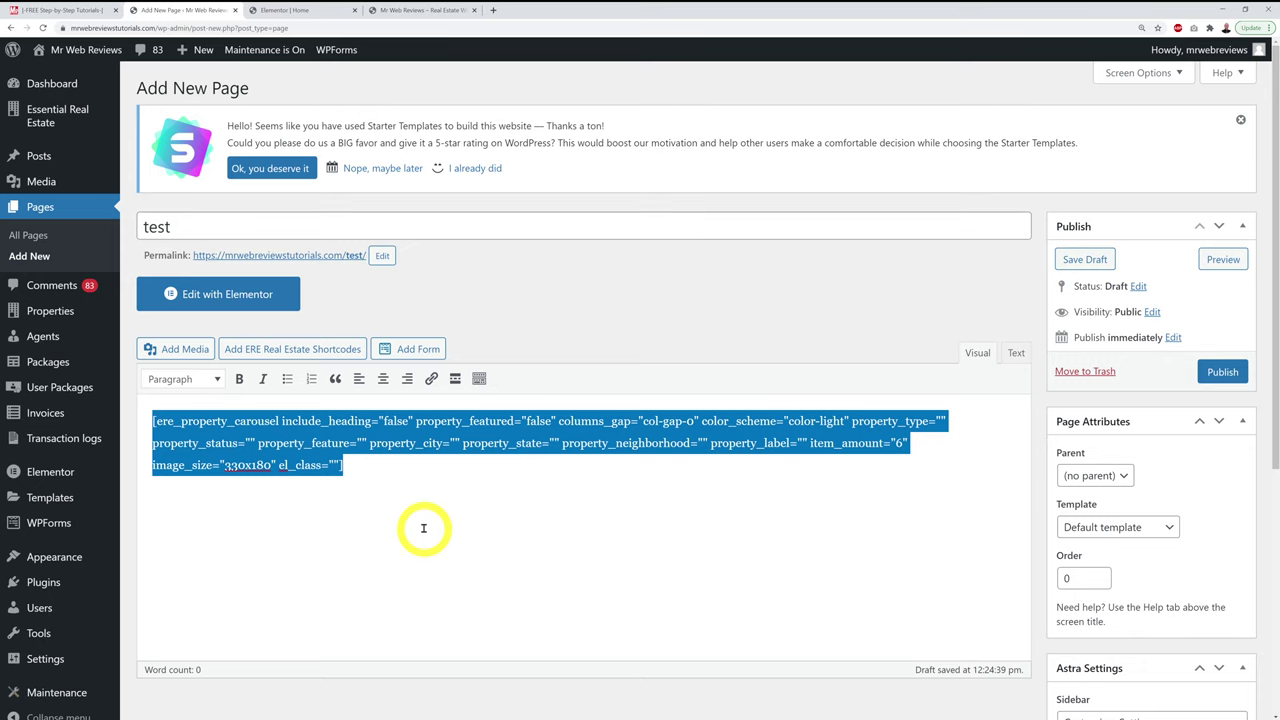
Step: In the Elementor home page editor, add a Shortcode widget under the Find Your Perfect Home heading
click(285, 10)
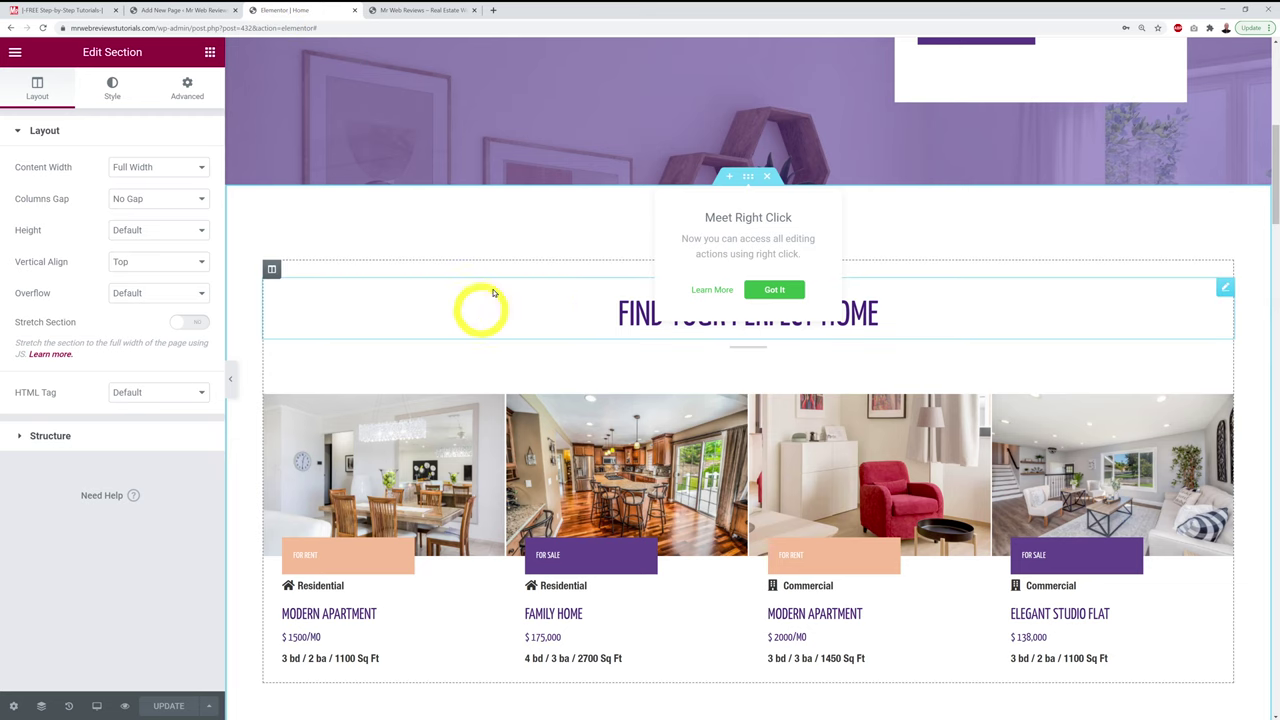
click(776, 290)
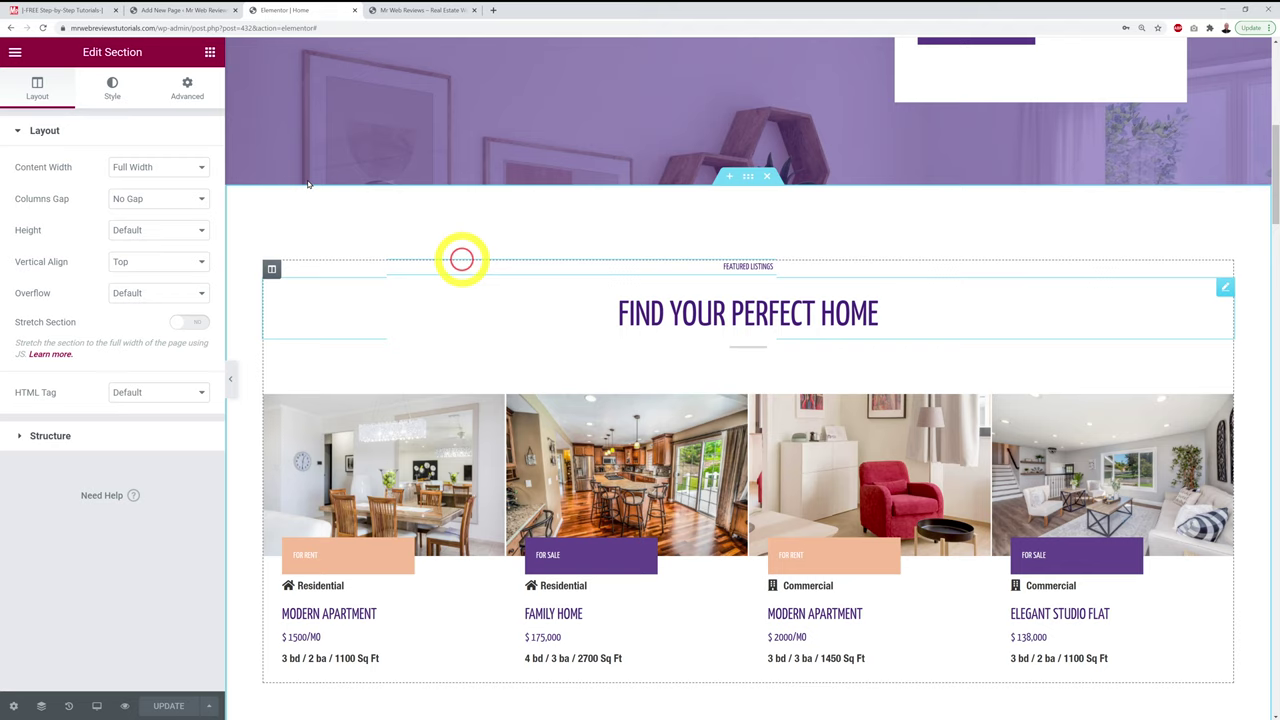
click(210, 52)
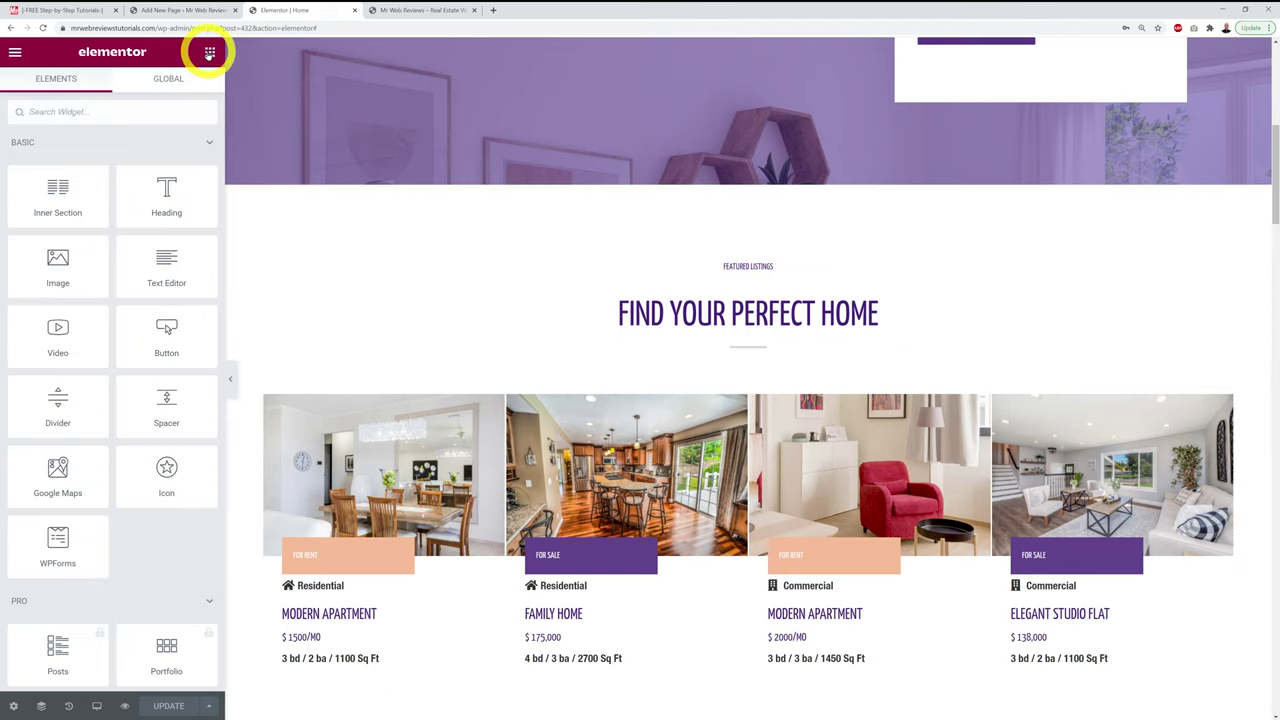
click(123, 116)
text(short)
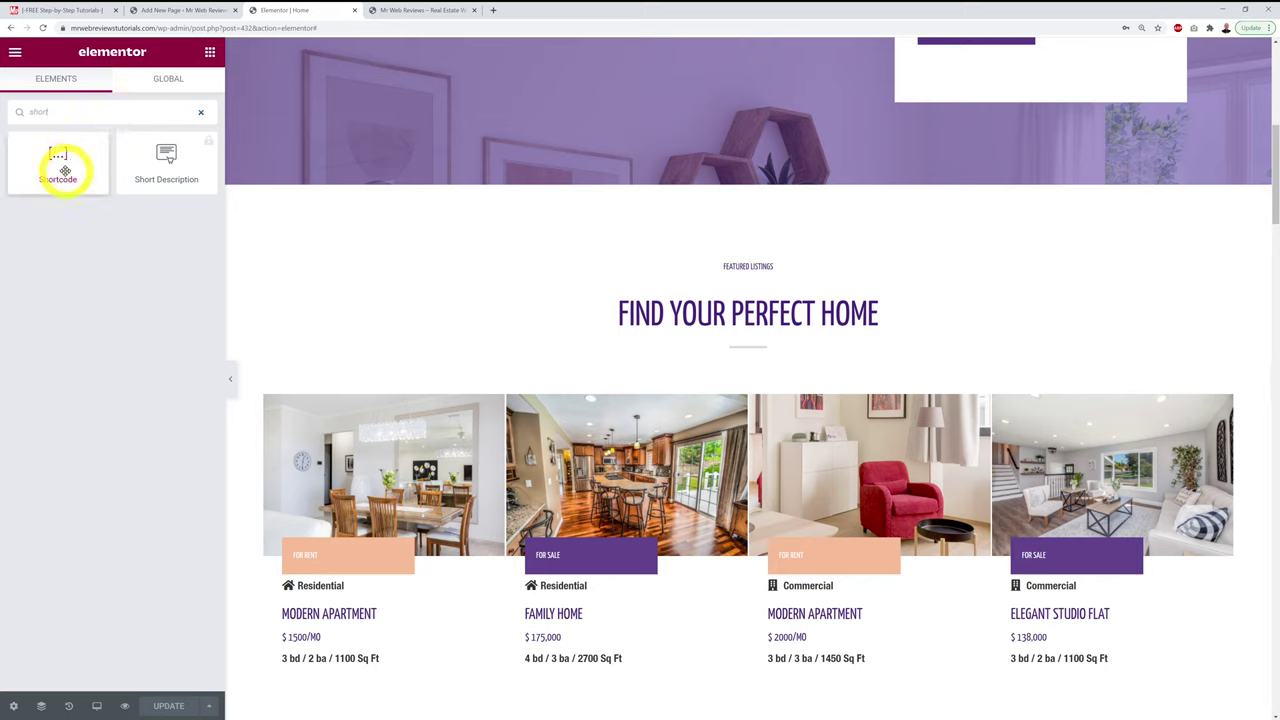
drag(65, 170, 760, 380)
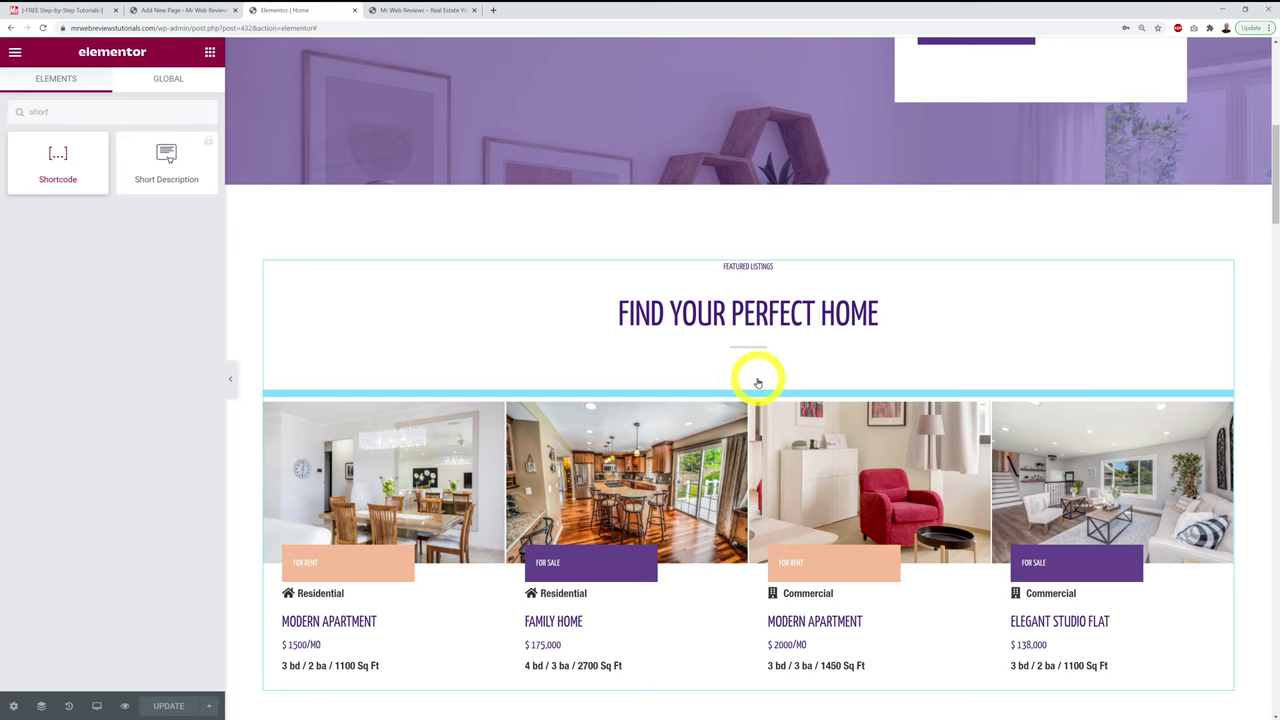
drag(758, 382, 757, 380)
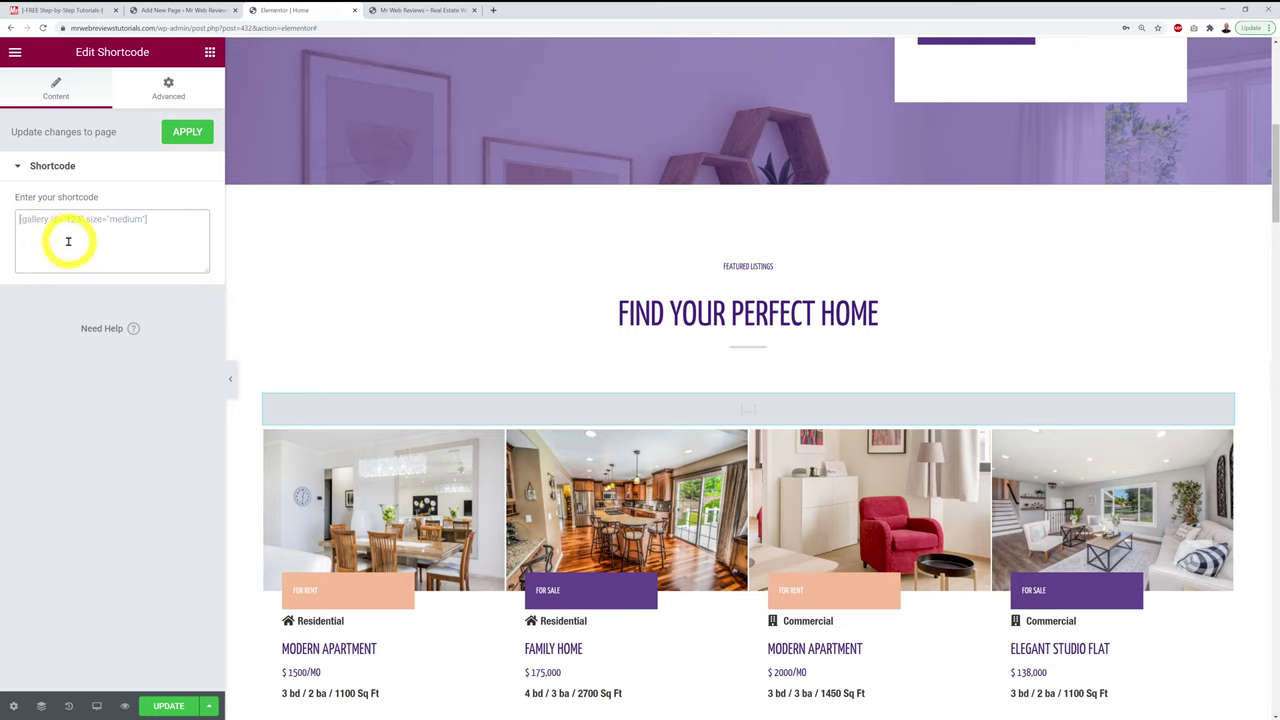
Step: Paste the carousel shortcode into the widget, update the page, and delete the old listing cards
click(70, 244)
key(ctrl+v)
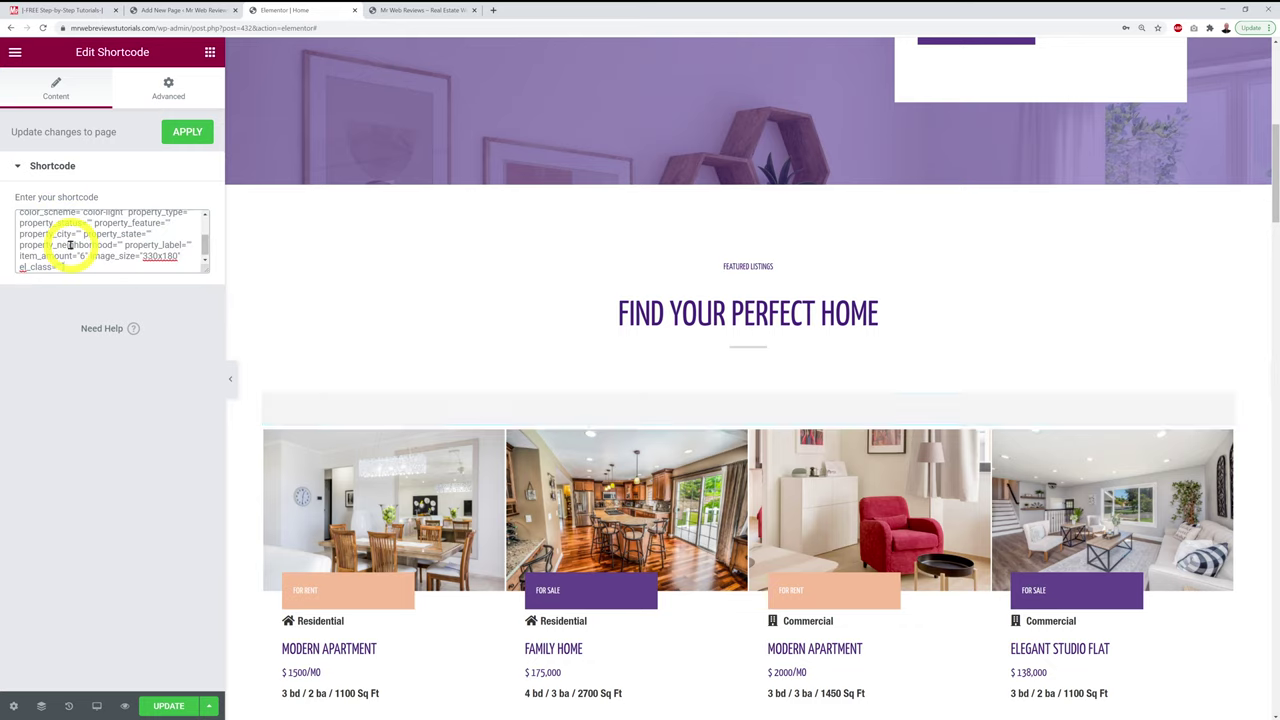
click(187, 17)
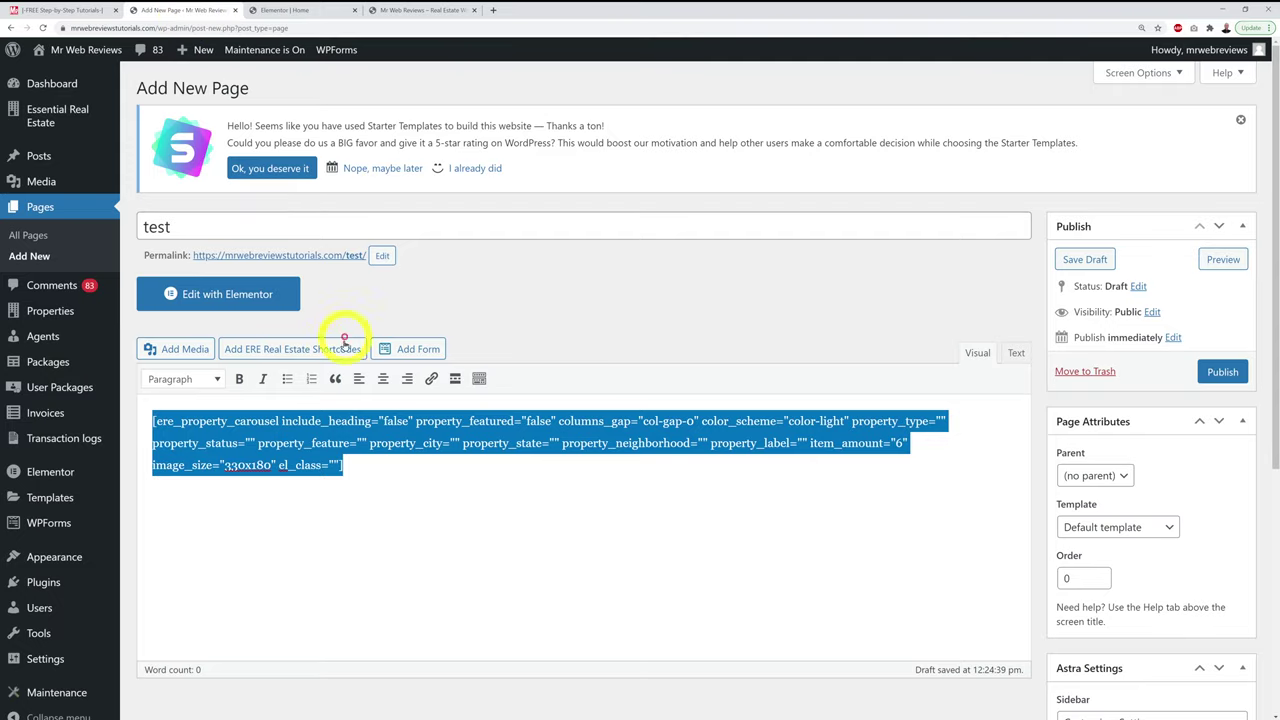
click(297, 9)
click(176, 256)
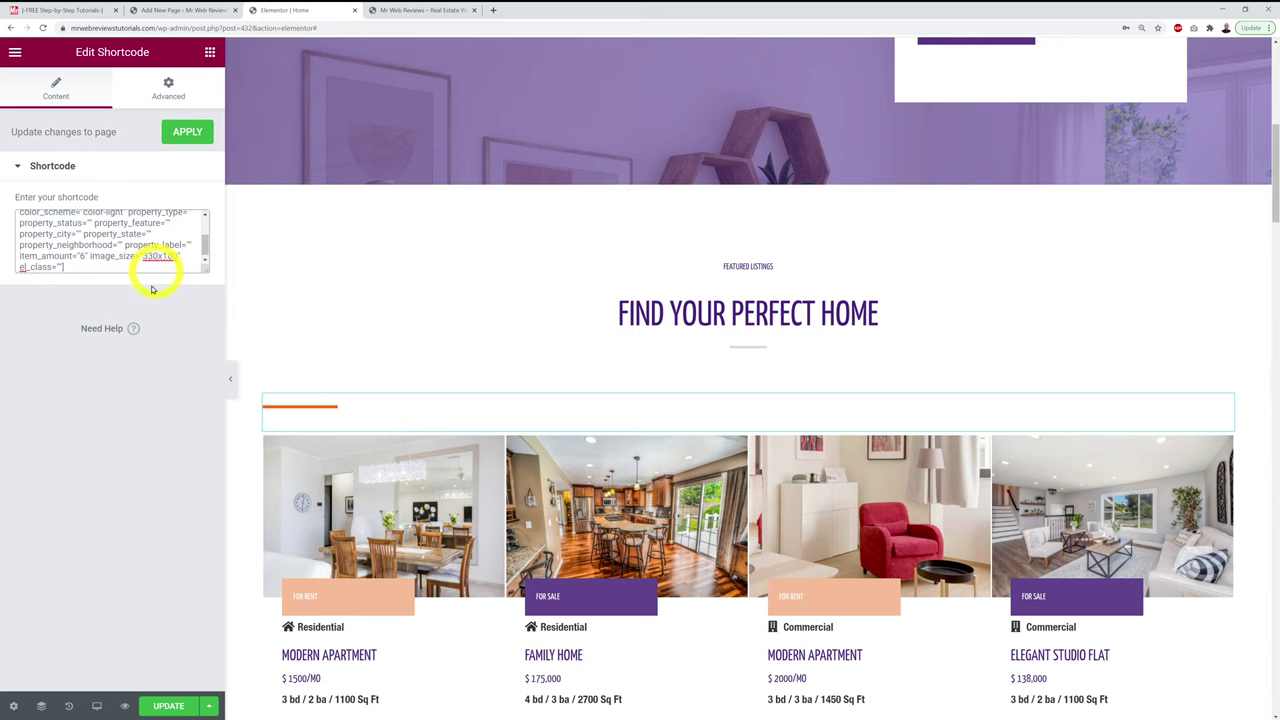
click(168, 706)
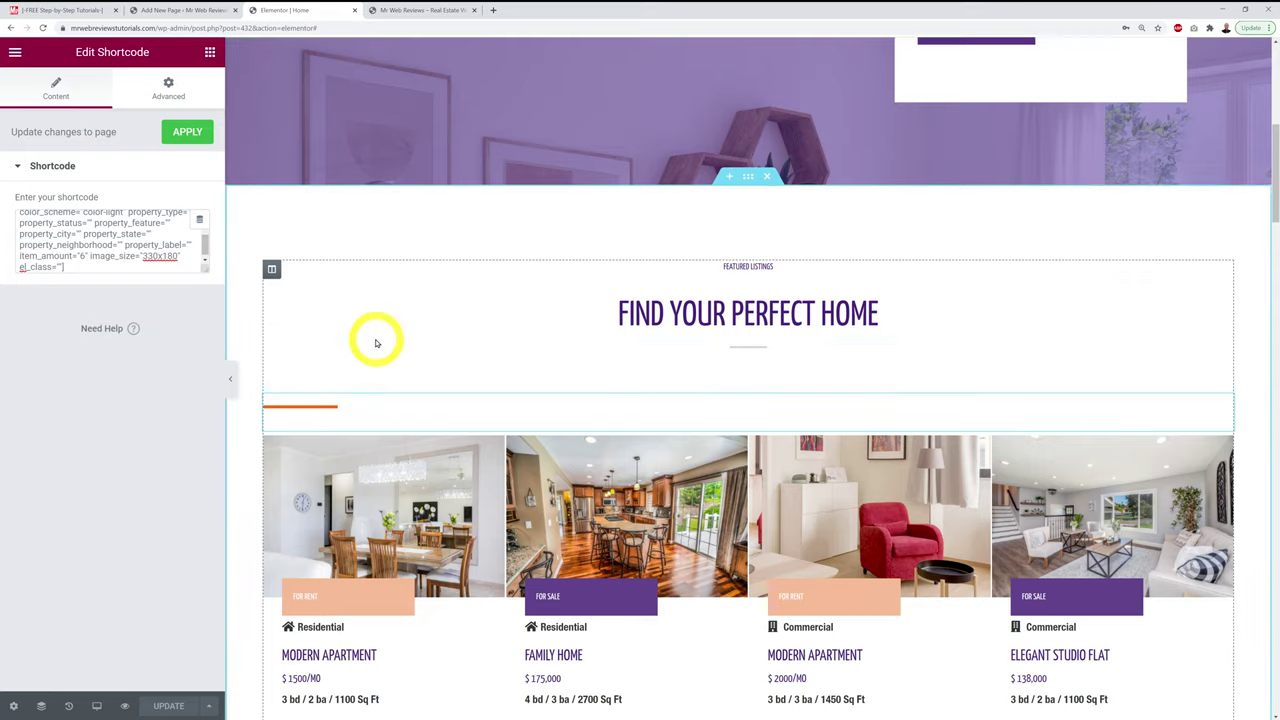
scroll(377, 337, down, 2)
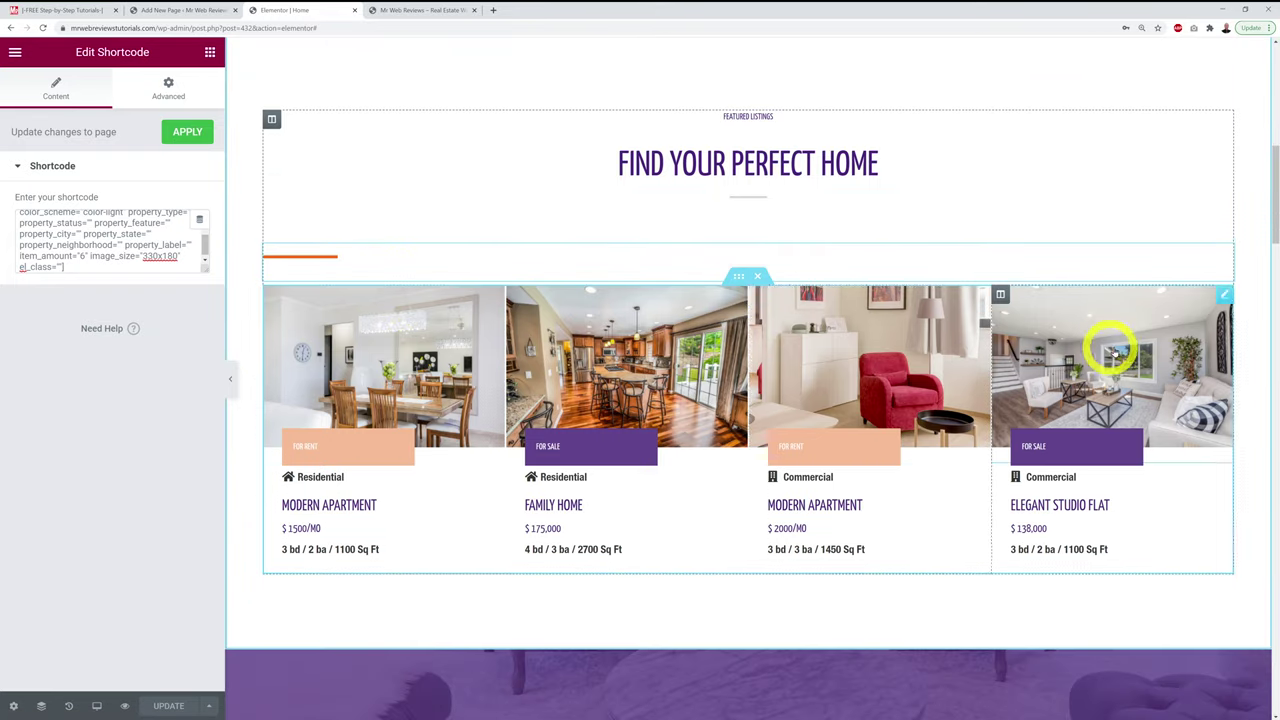
click(757, 278)
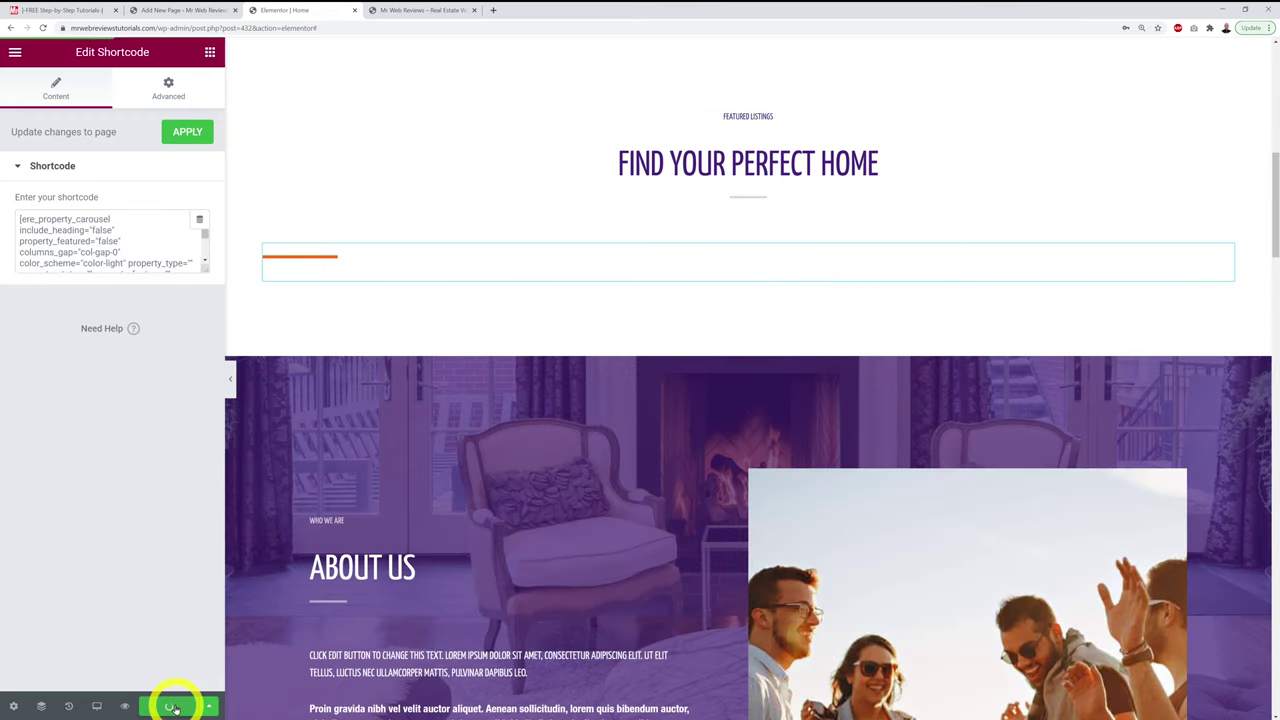
Step: Reload the live home page and scroll to Featured Listings to see the three-listing property carousel
click(385, 12)
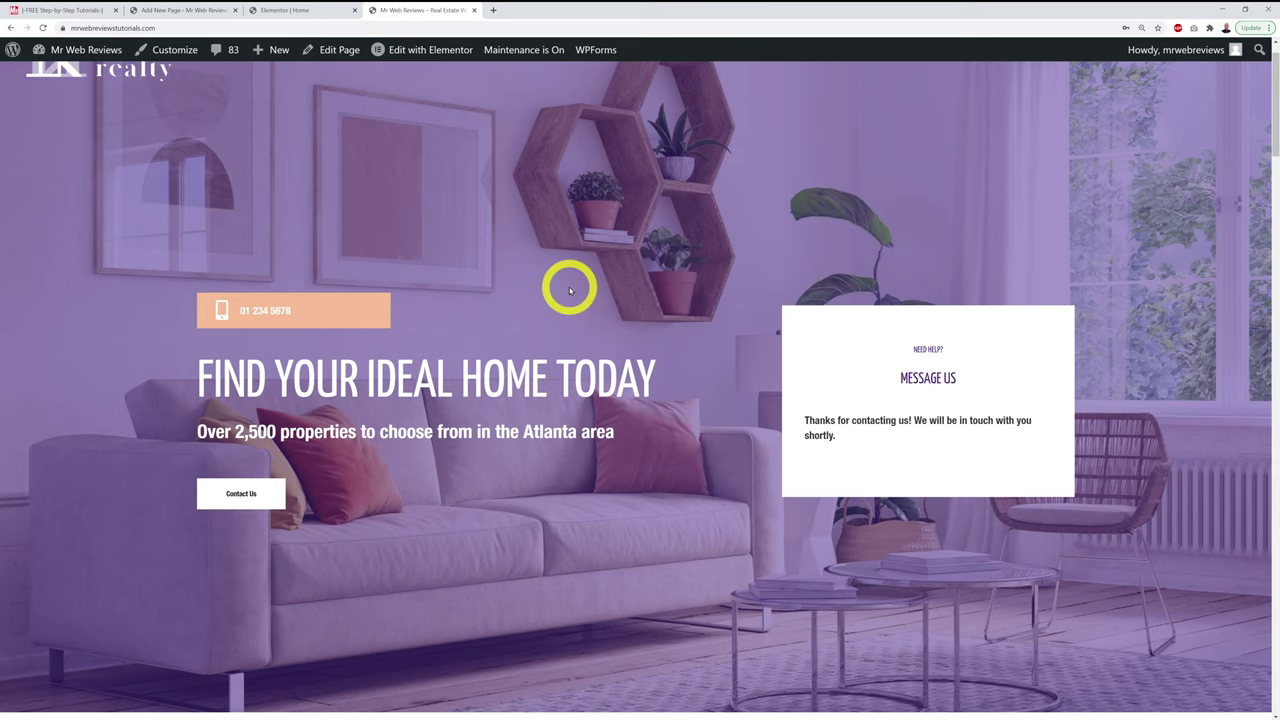
key(F5)
click(685, 106)
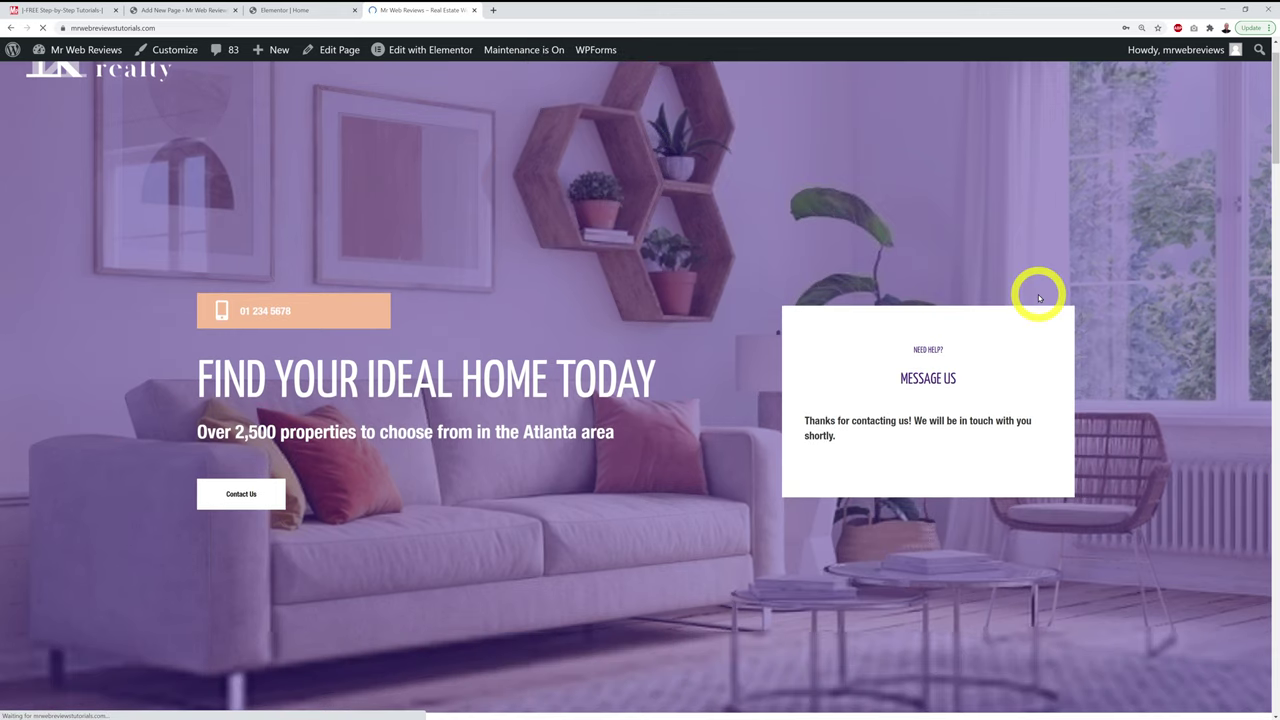
scroll(1038, 296, down, 3)
scroll(1140, 257, down, 4)
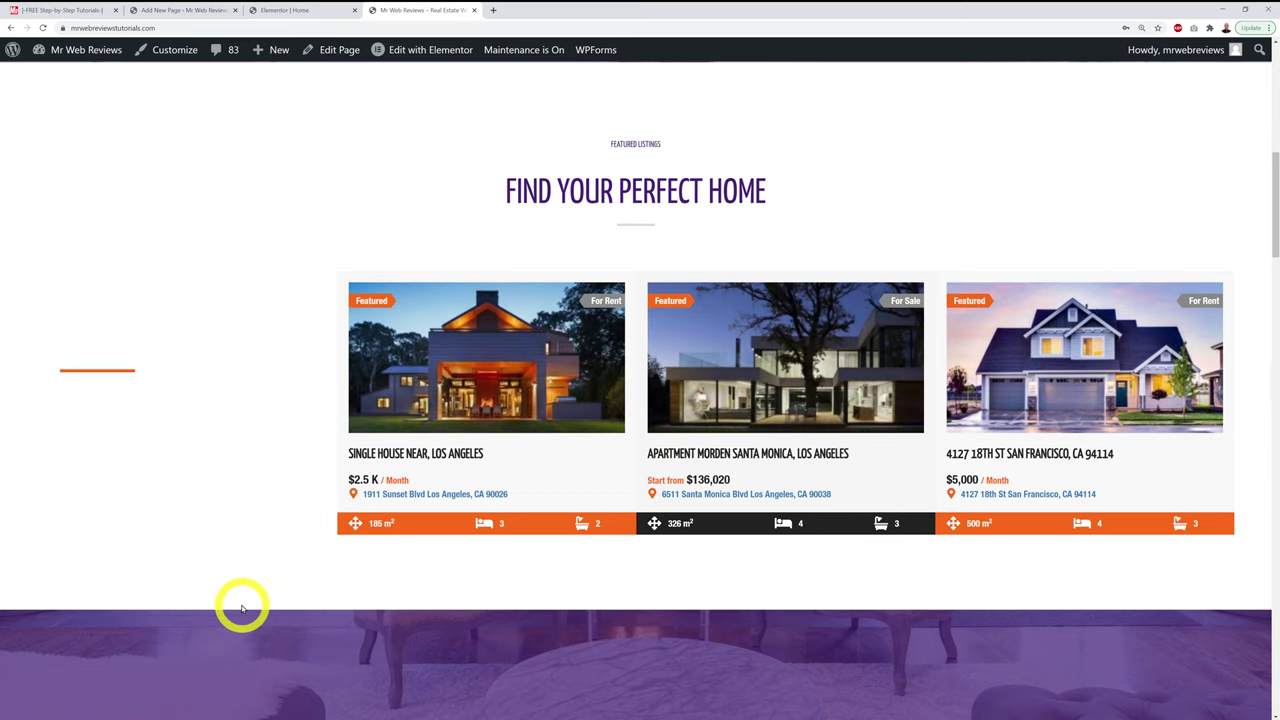
scroll(242, 609, up, 3)
scroll(242, 609, down, 1)
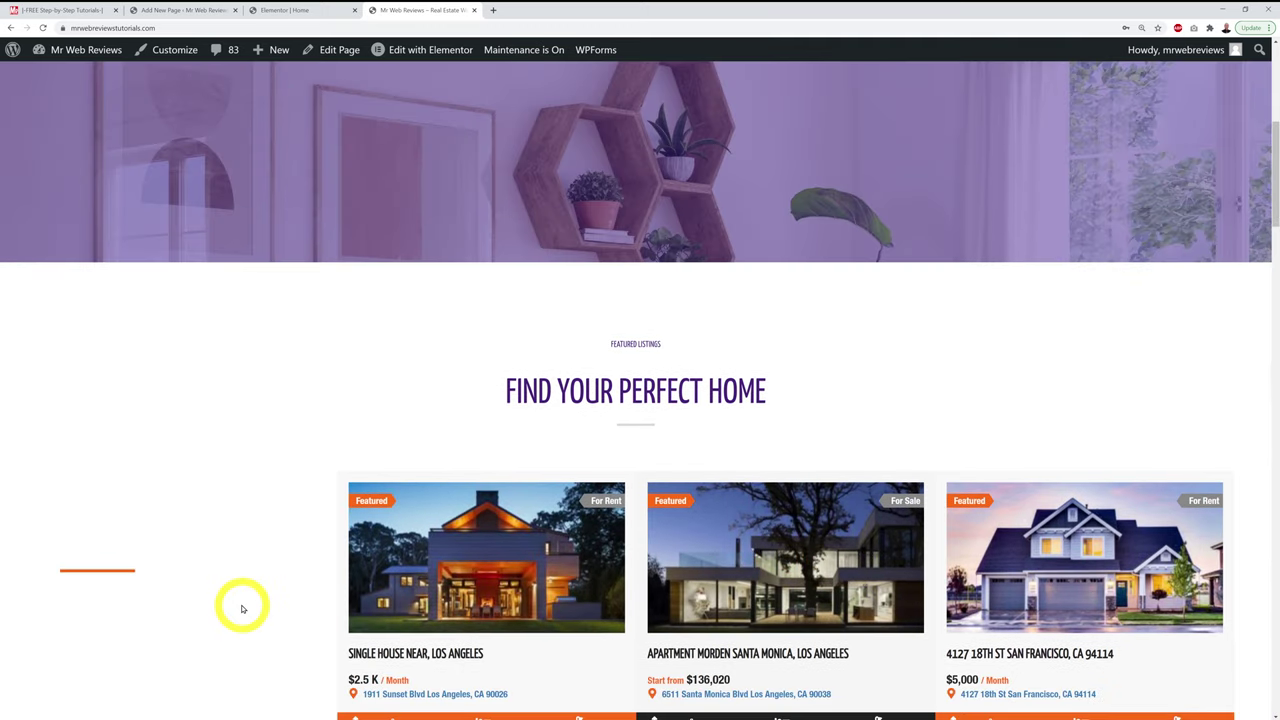
scroll(242, 609, down, 2)
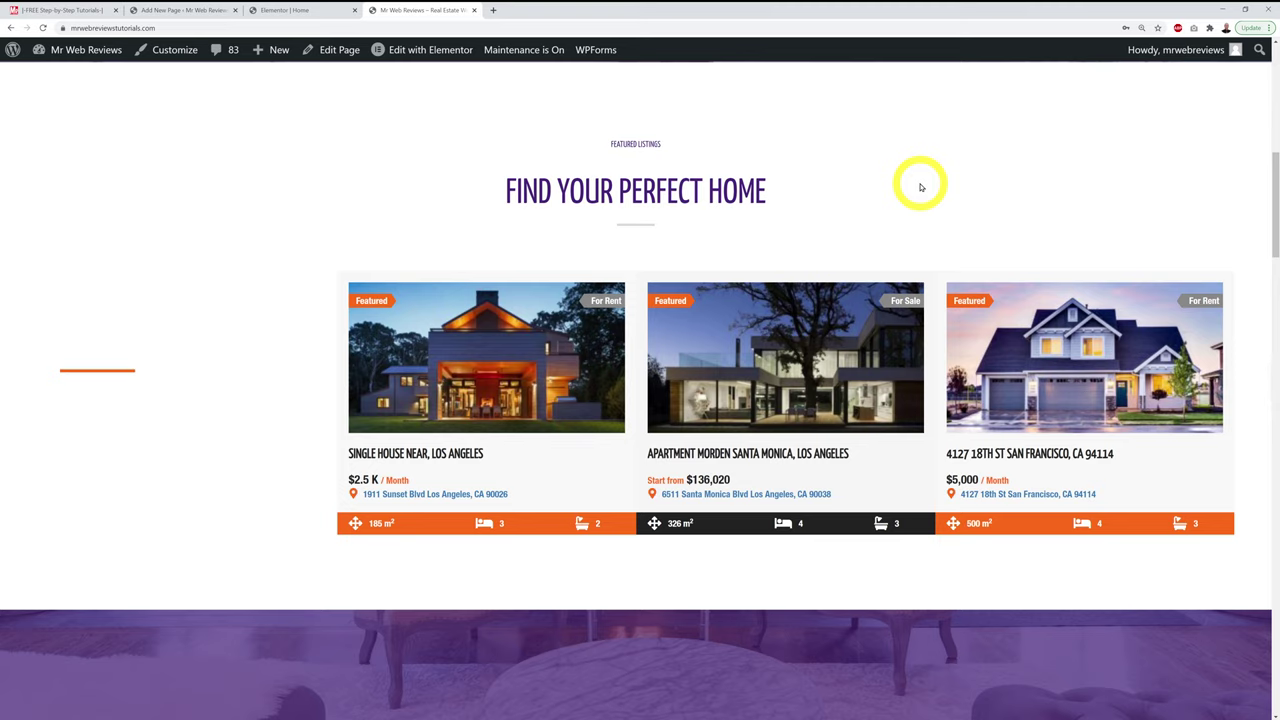
Step: On the test draft page, delete the existing carousel shortcode
click(176, 12)
click(634, 518)
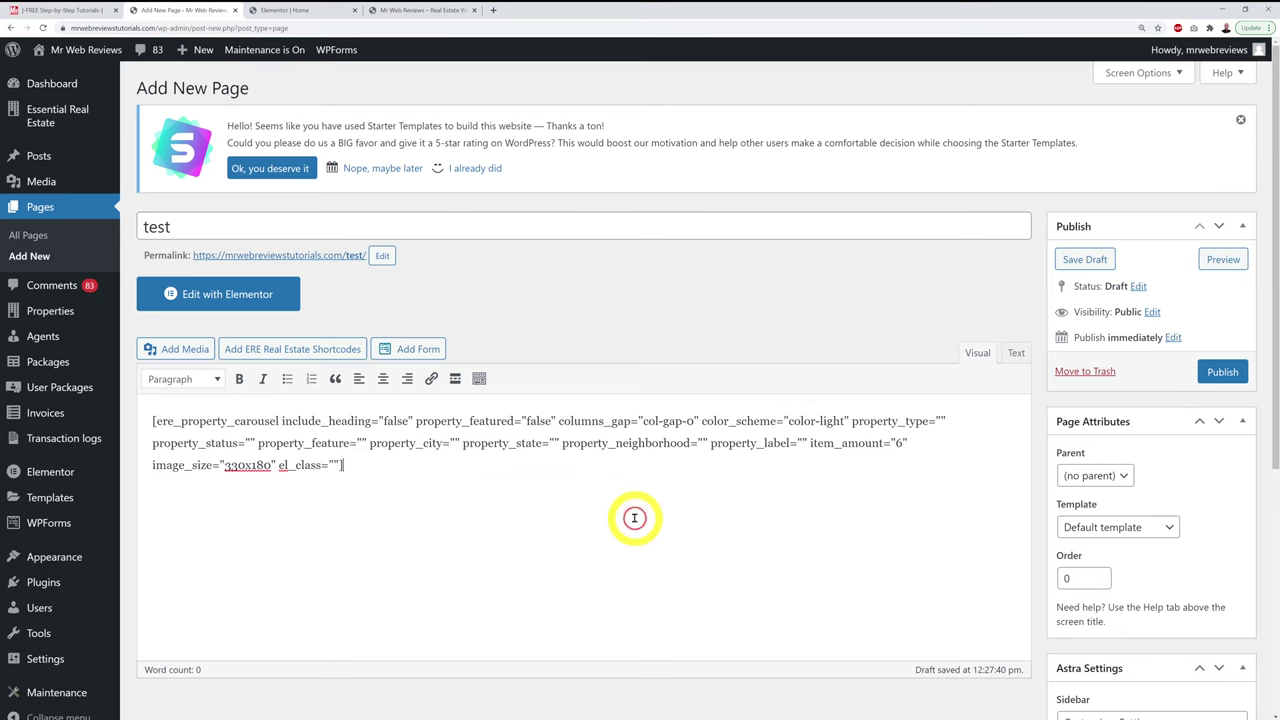
key(ctrl+a)
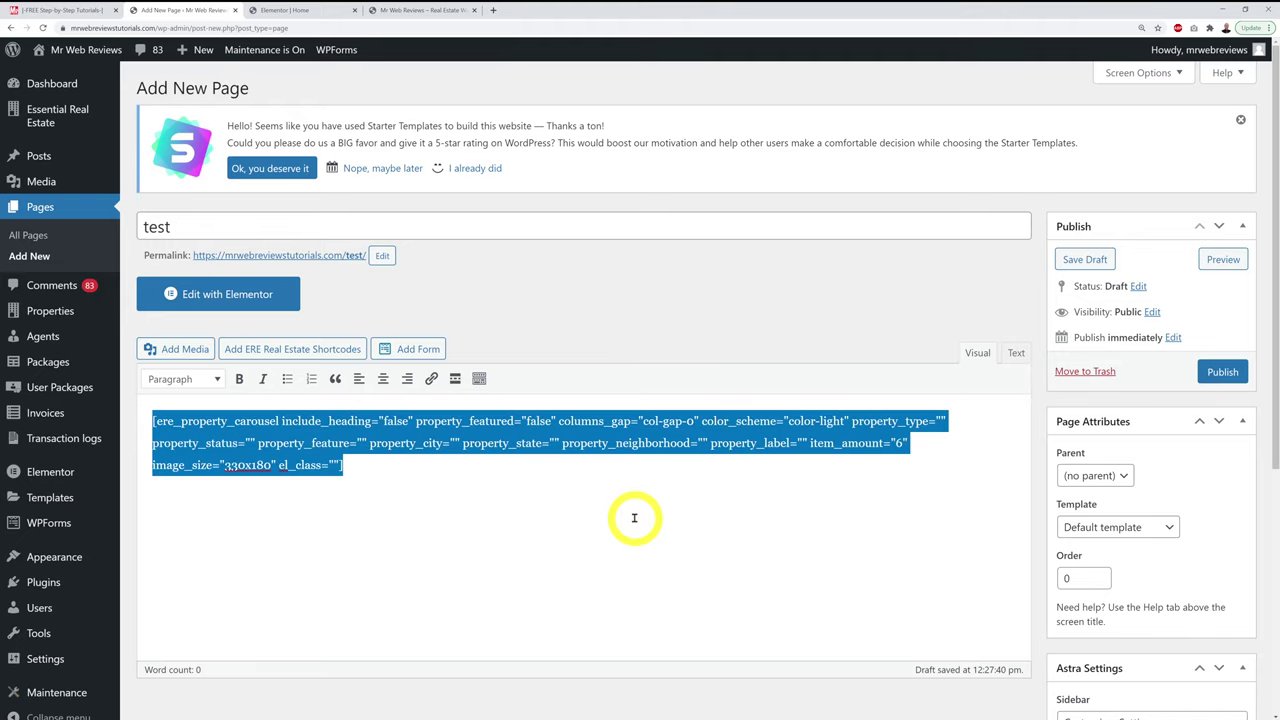
key(BackSpace)
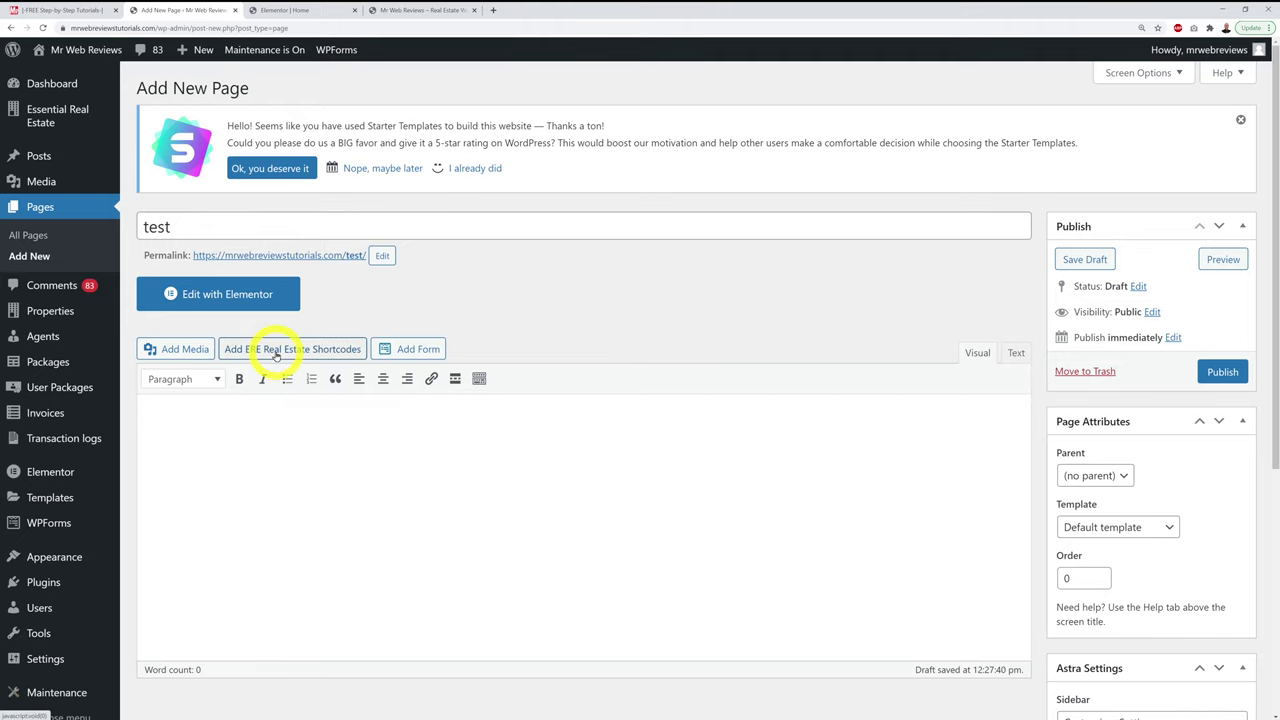
Step: Insert a Property Slider shortcode from the ERE generator and select it for copying
click(275, 352)
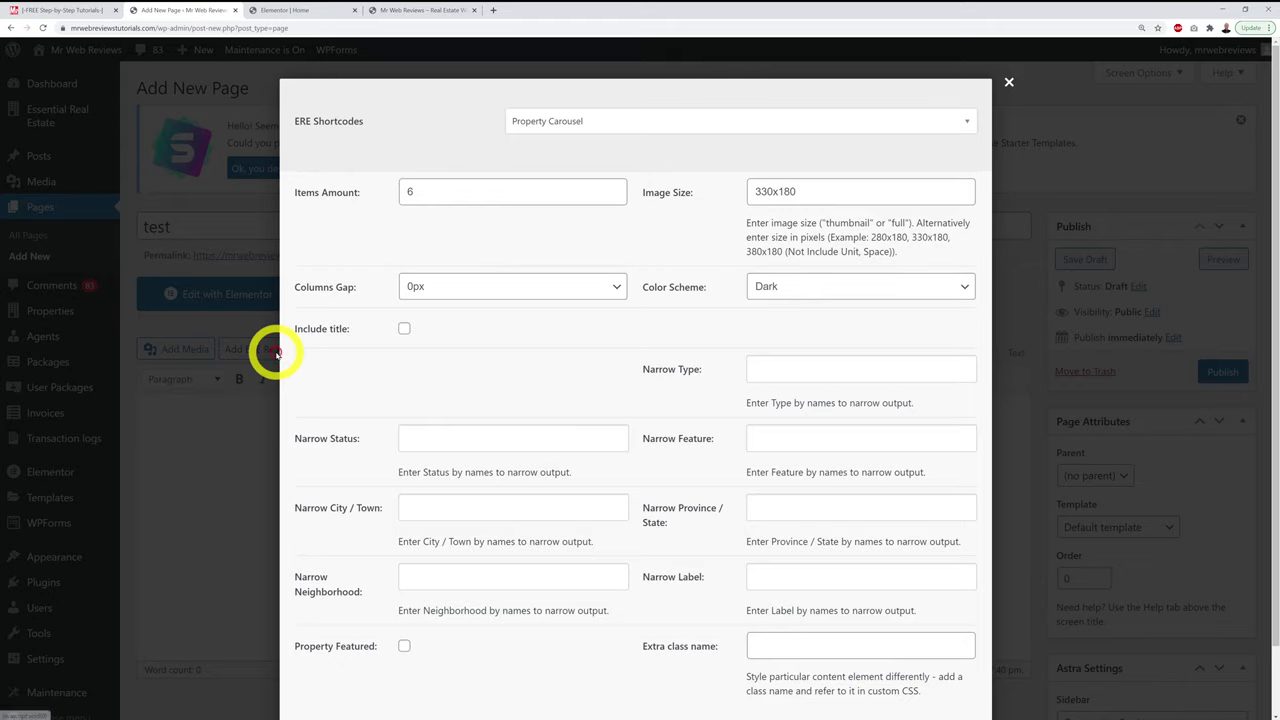
click(822, 128)
click(658, 210)
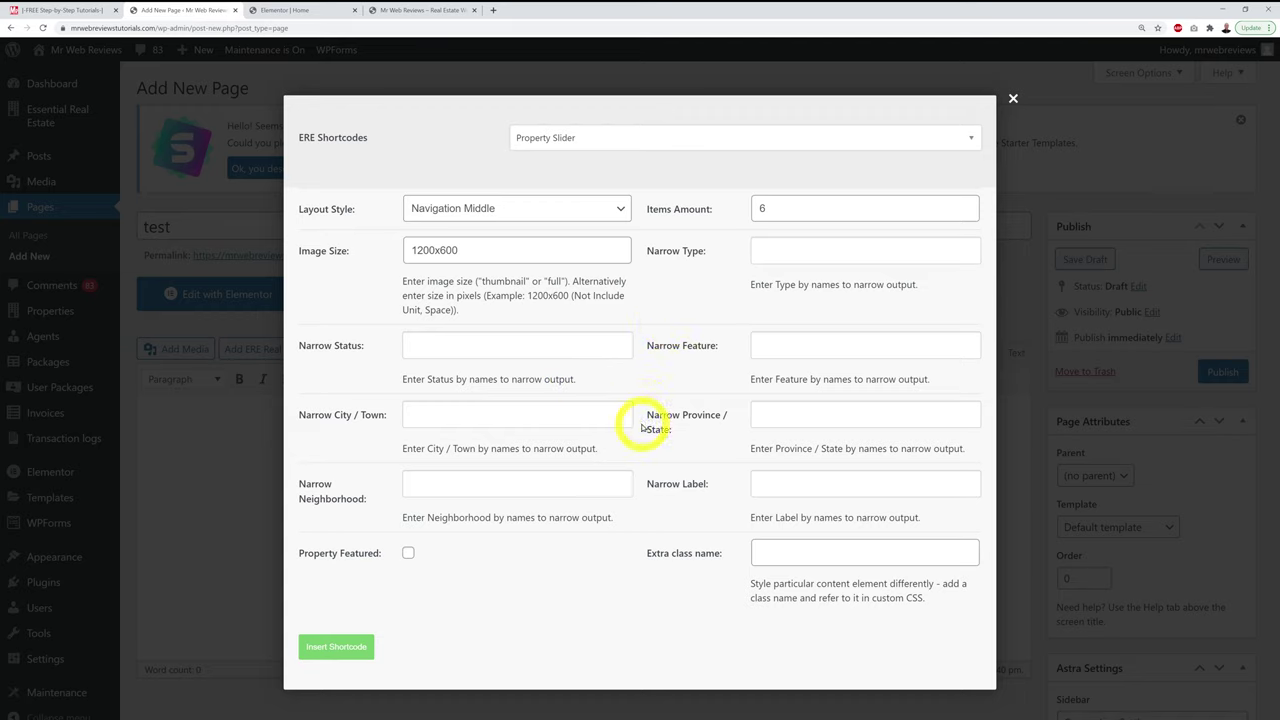
click(367, 651)
key(ctrl+a)
key(ctrl+c)
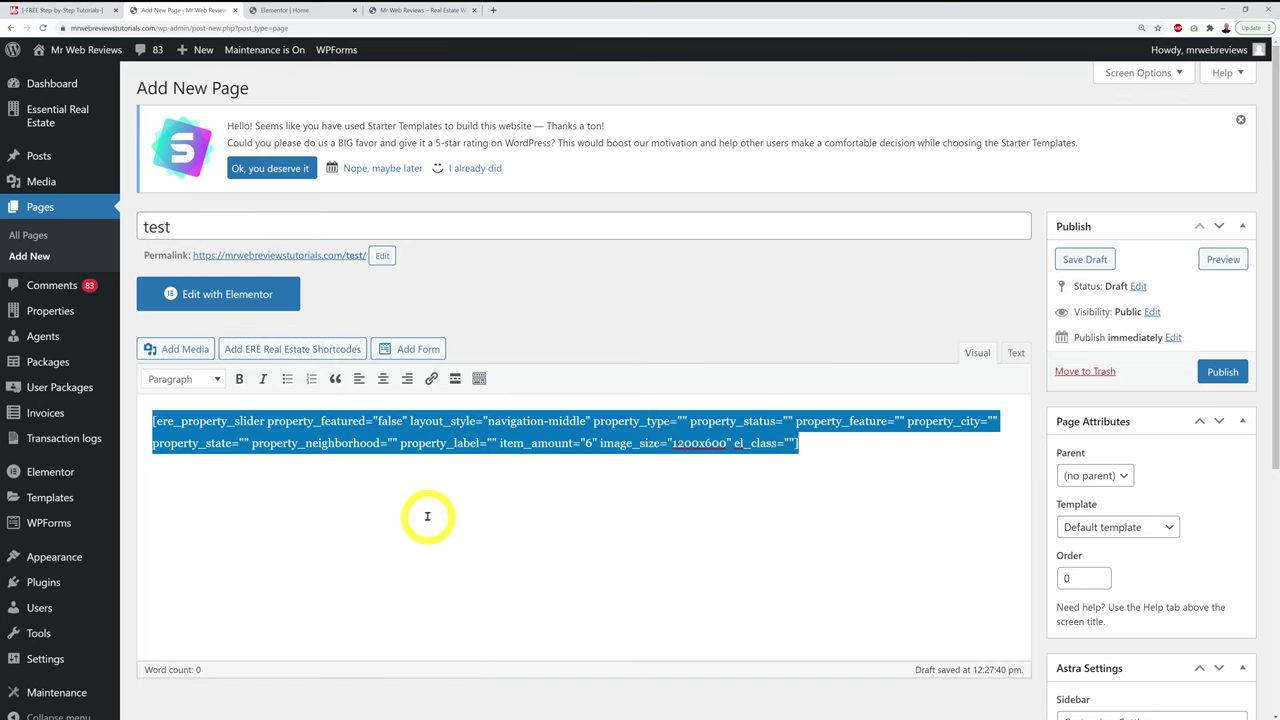
Step: Add a Shortcode widget to Featured Listings, paste the property slider shortcode into it, and update the page
click(288, 10)
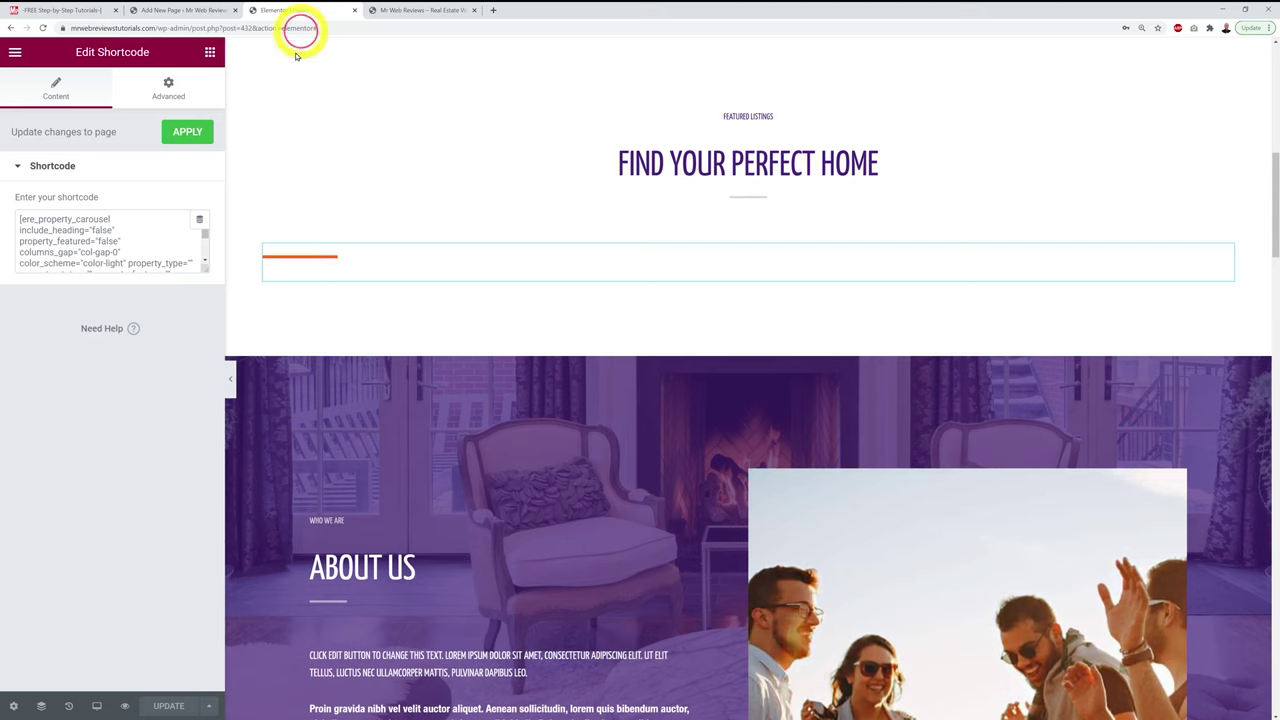
click(209, 55)
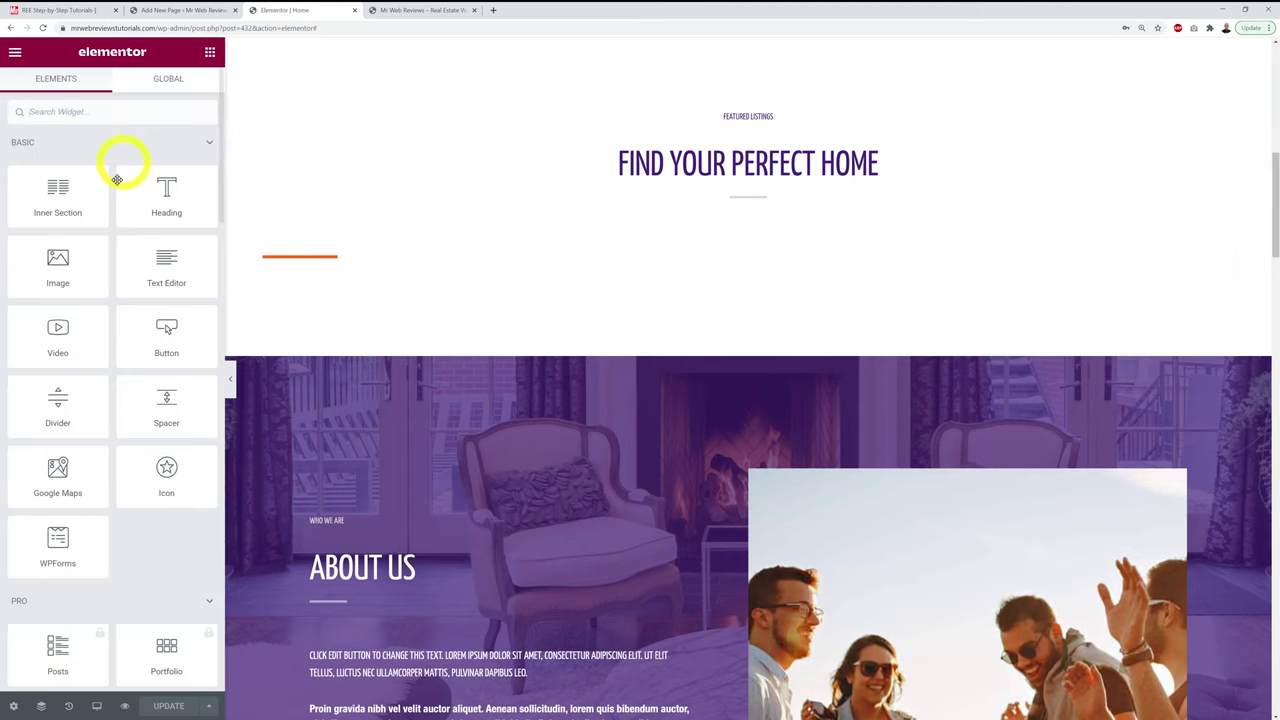
click(109, 111)
text(short)
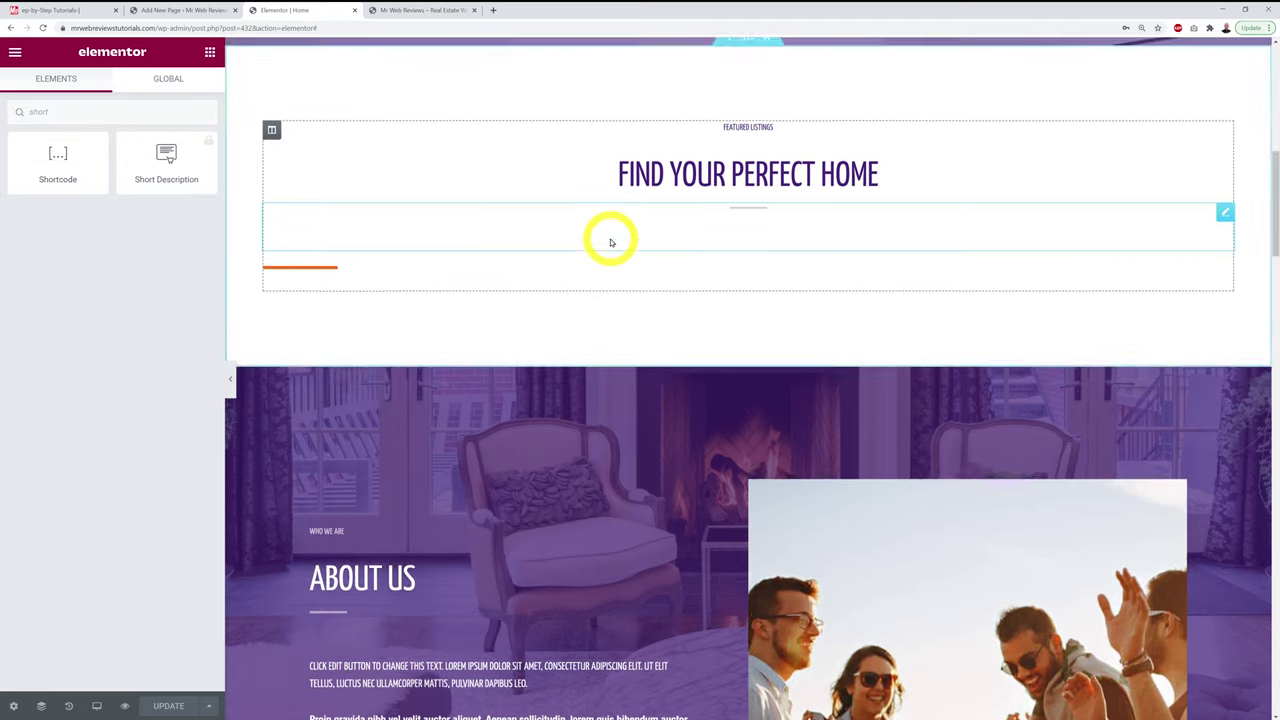
scroll(611, 242, up, 2)
scroll(611, 242, down, 1)
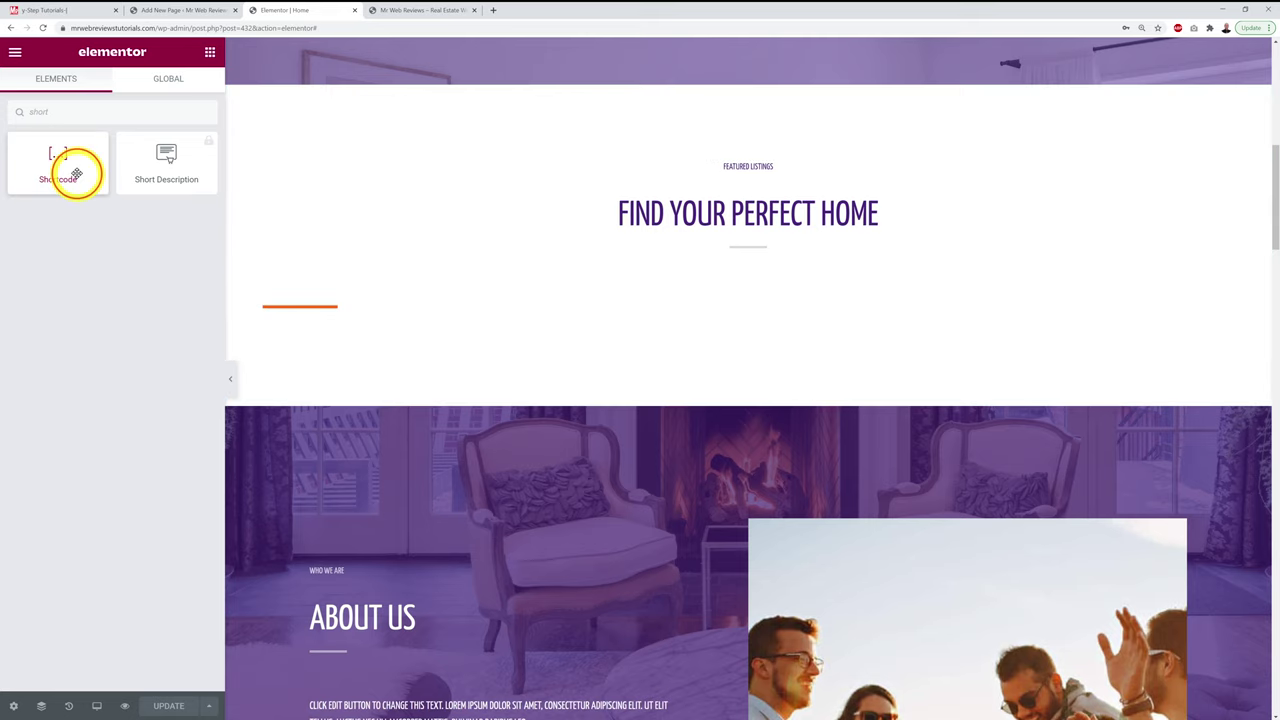
drag(76, 174, 610, 331)
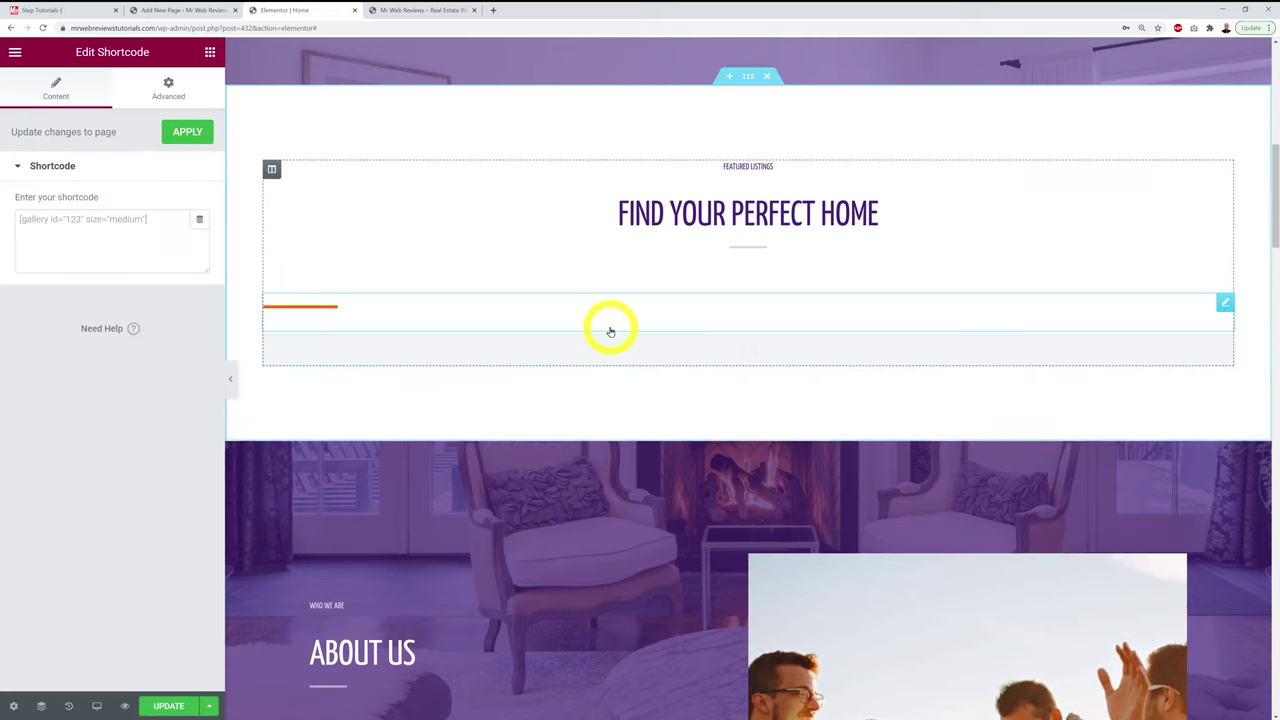
click(108, 240)
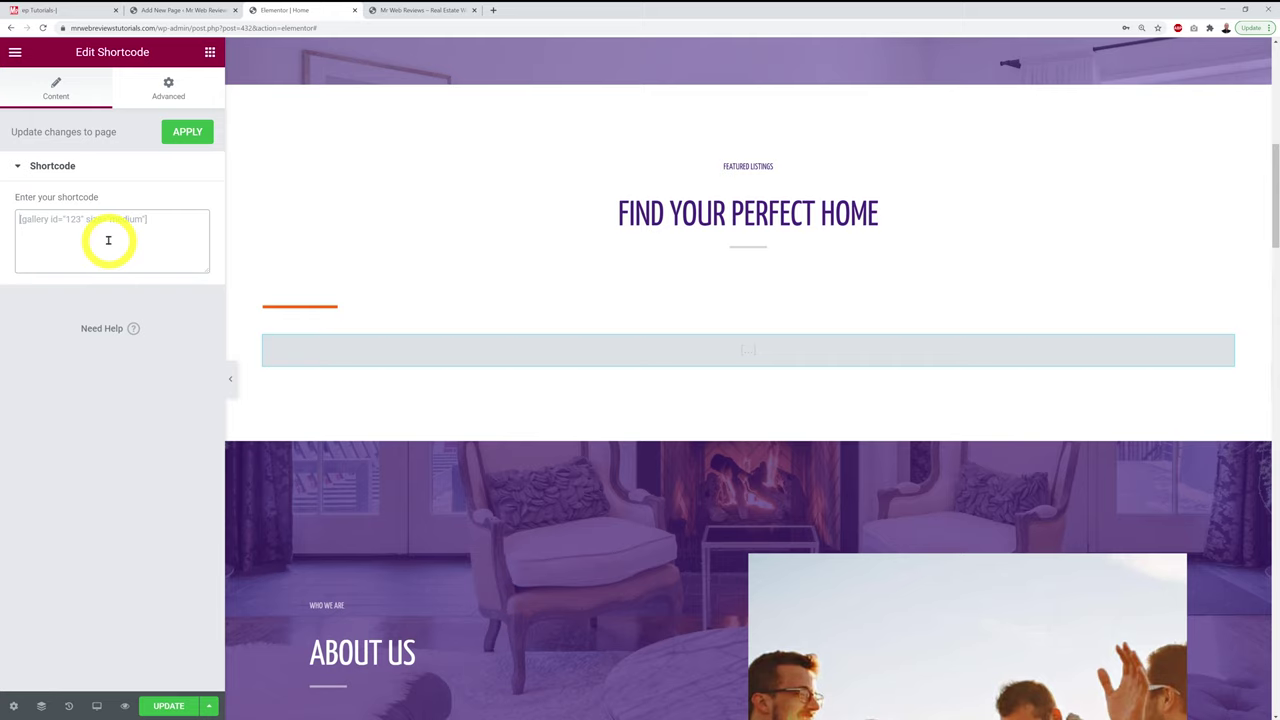
key(ctrl+v)
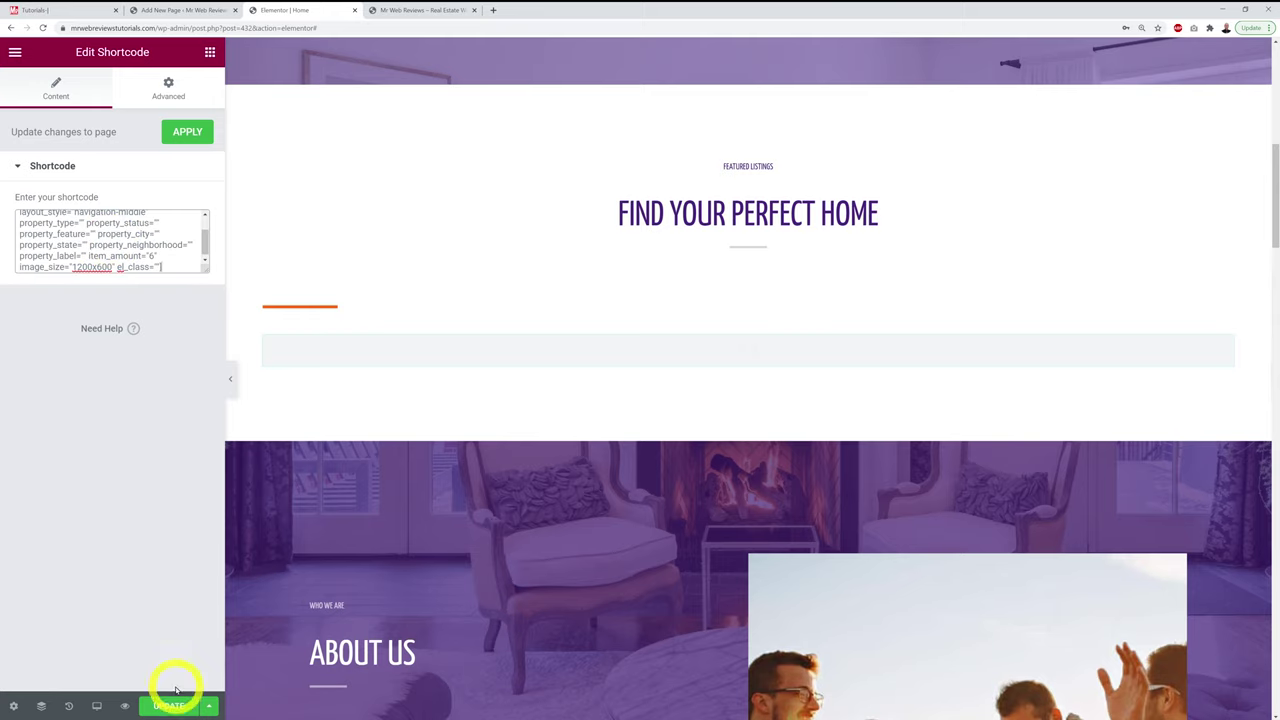
click(169, 706)
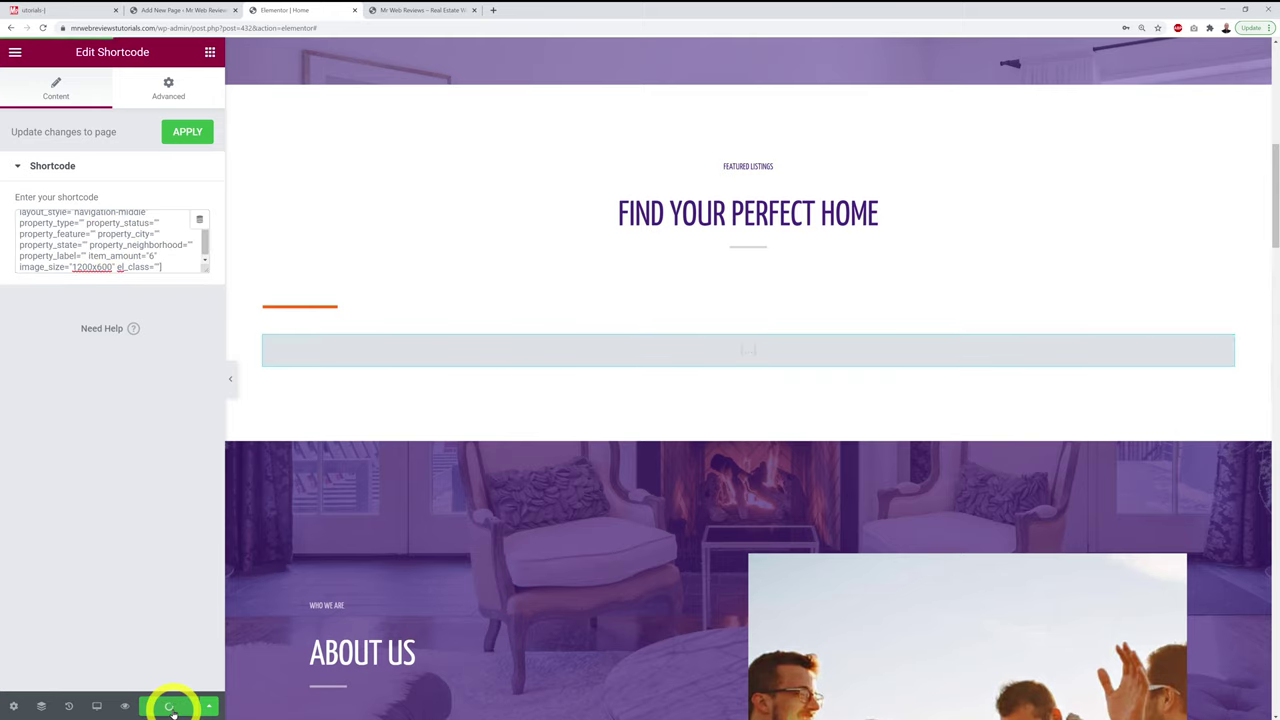
Step: Reload the live home page and scroll down to the new property slider
click(409, 10)
key(F5)
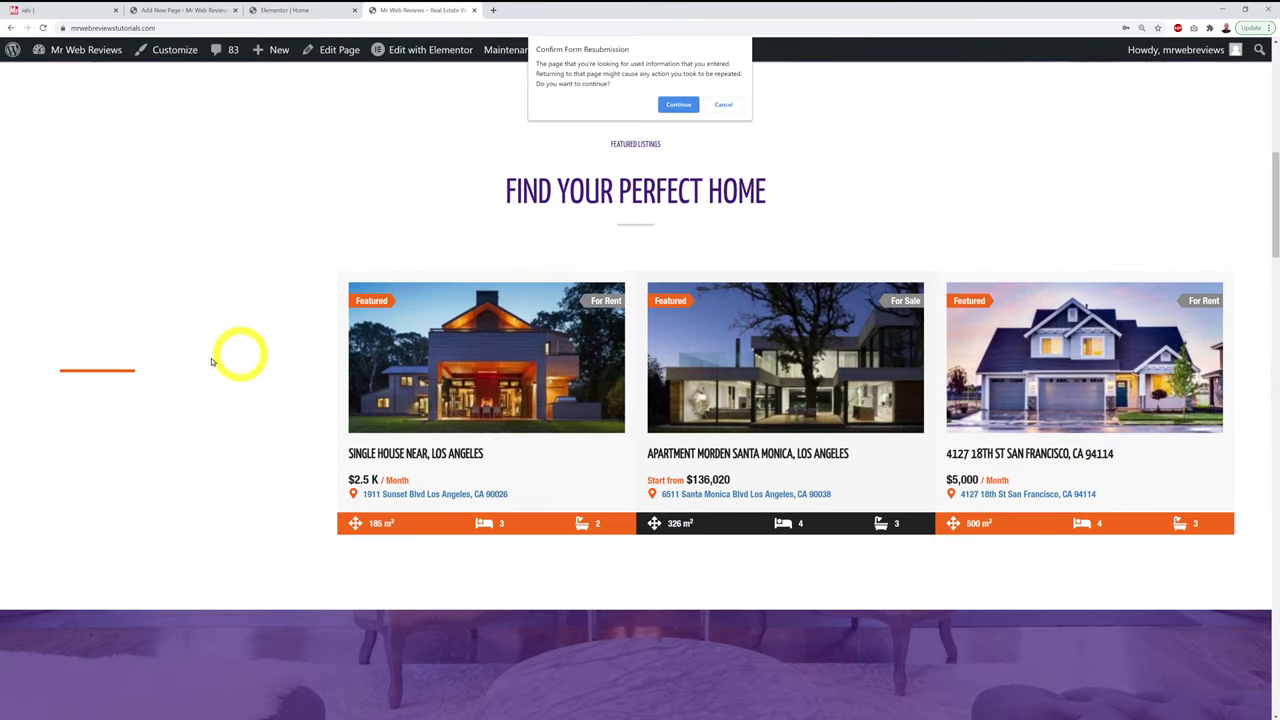
click(675, 105)
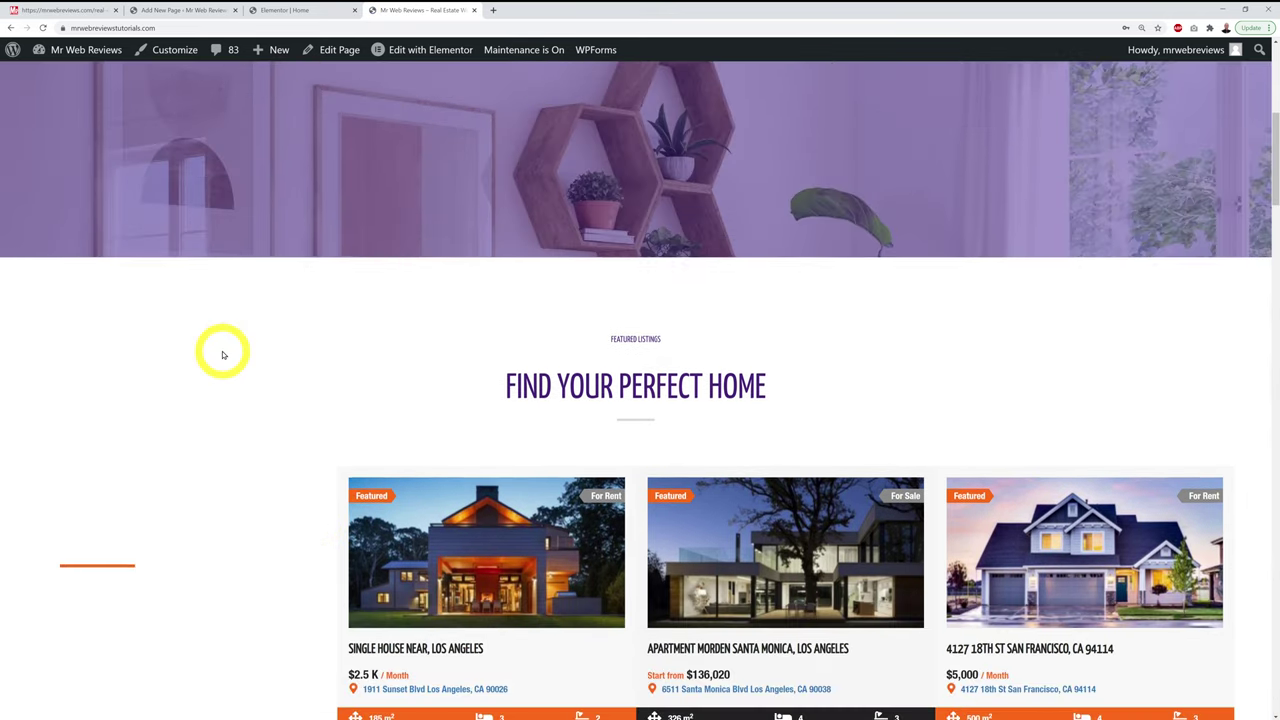
scroll(223, 355, down, 10)
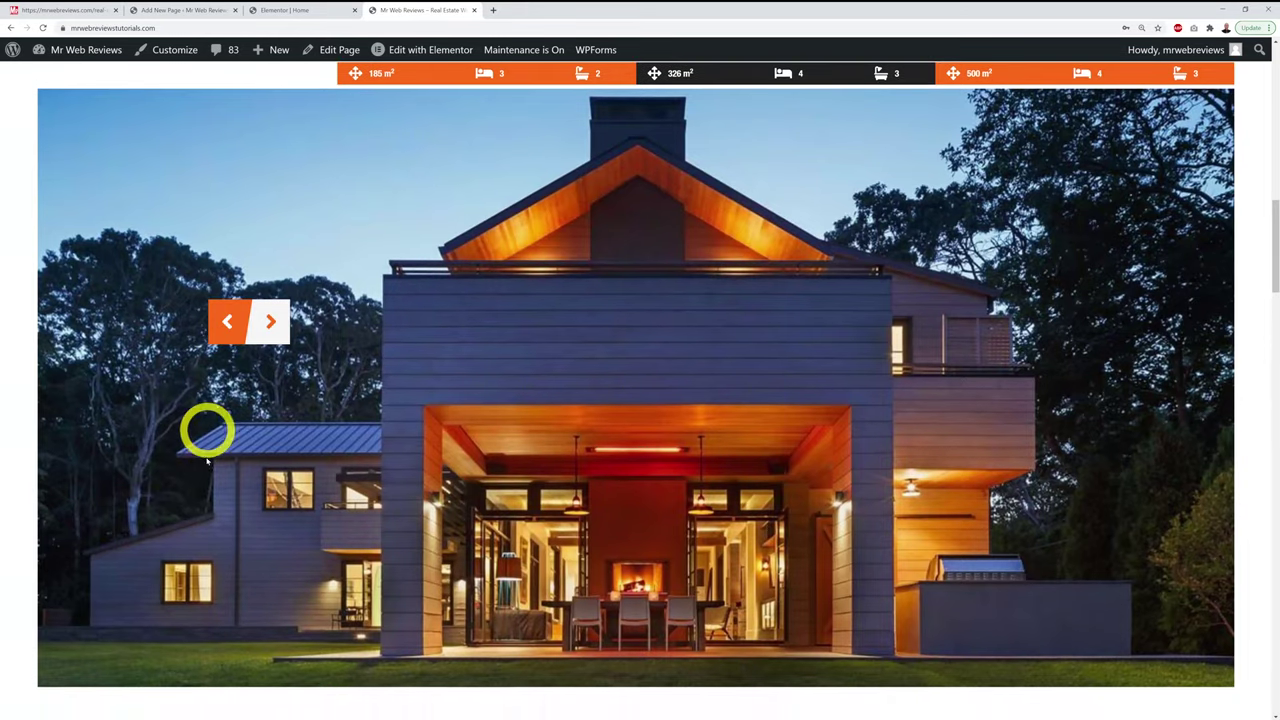
scroll(200, 470, down, 3)
scroll(206, 486, up, 4)
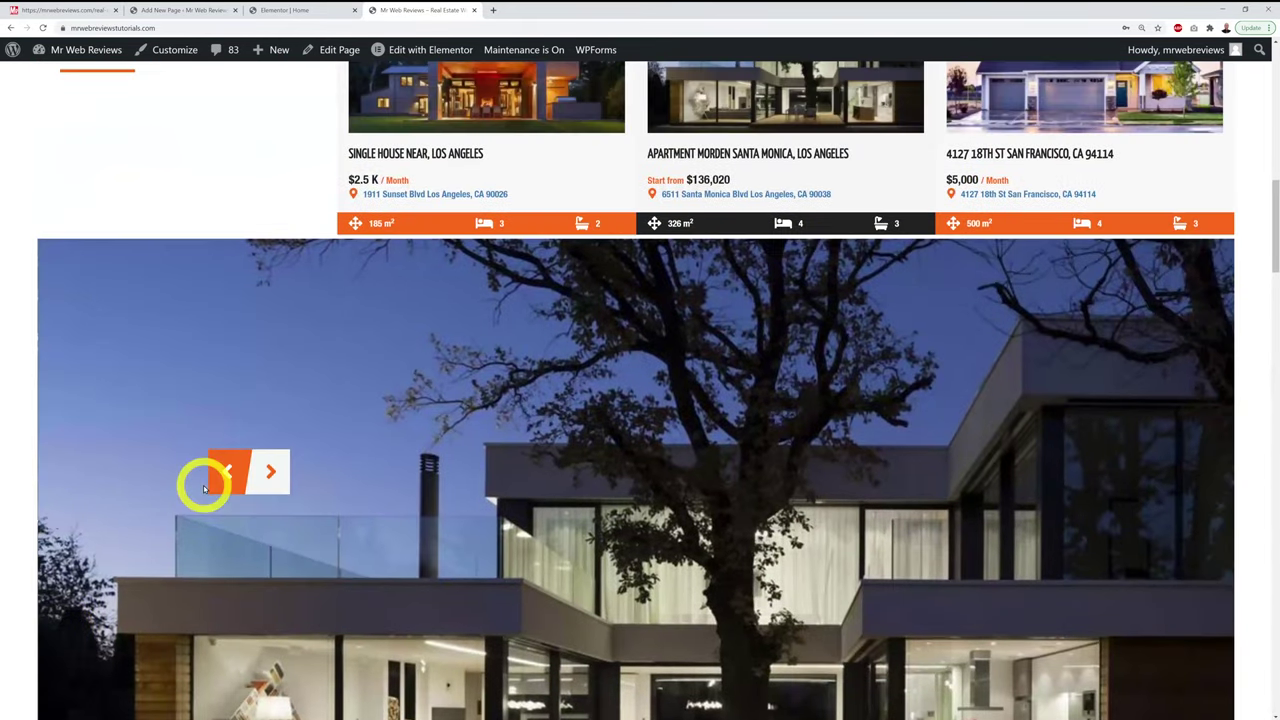
Step: Move the slider forward four properties, then back two, and compare it with the carousel
click(268, 472)
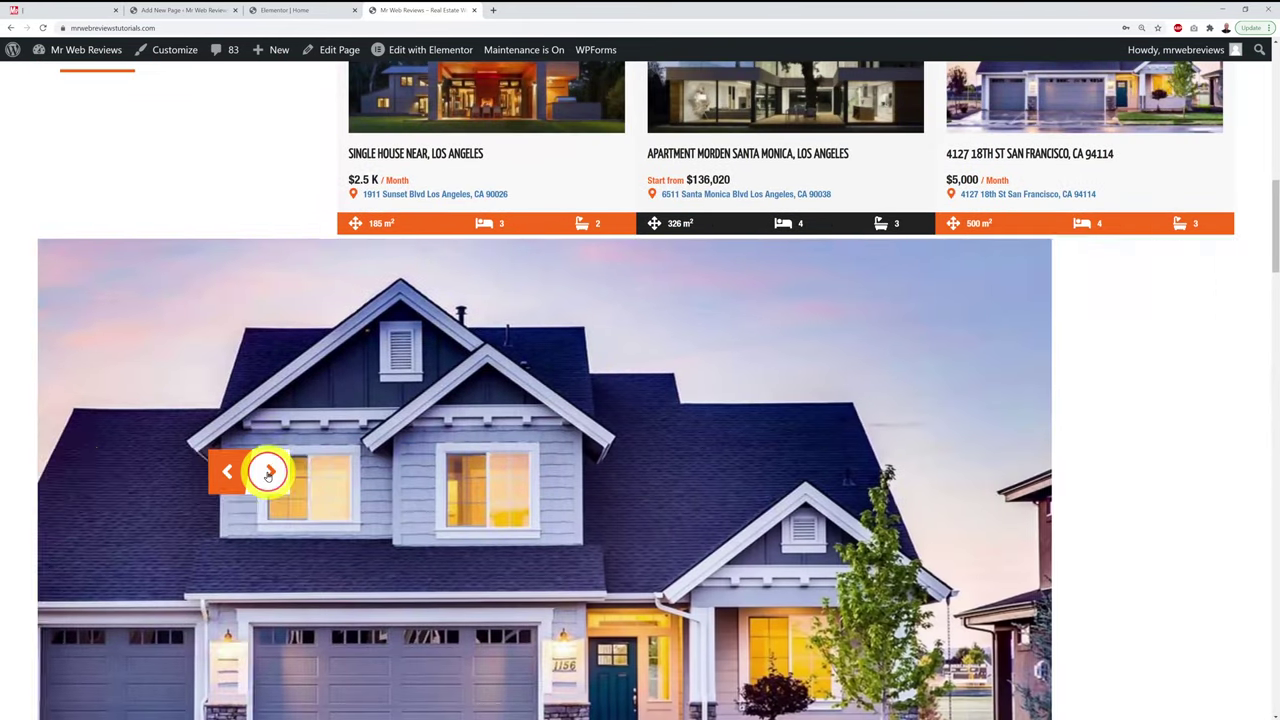
click(268, 472)
click(268, 472)
click(268, 472)
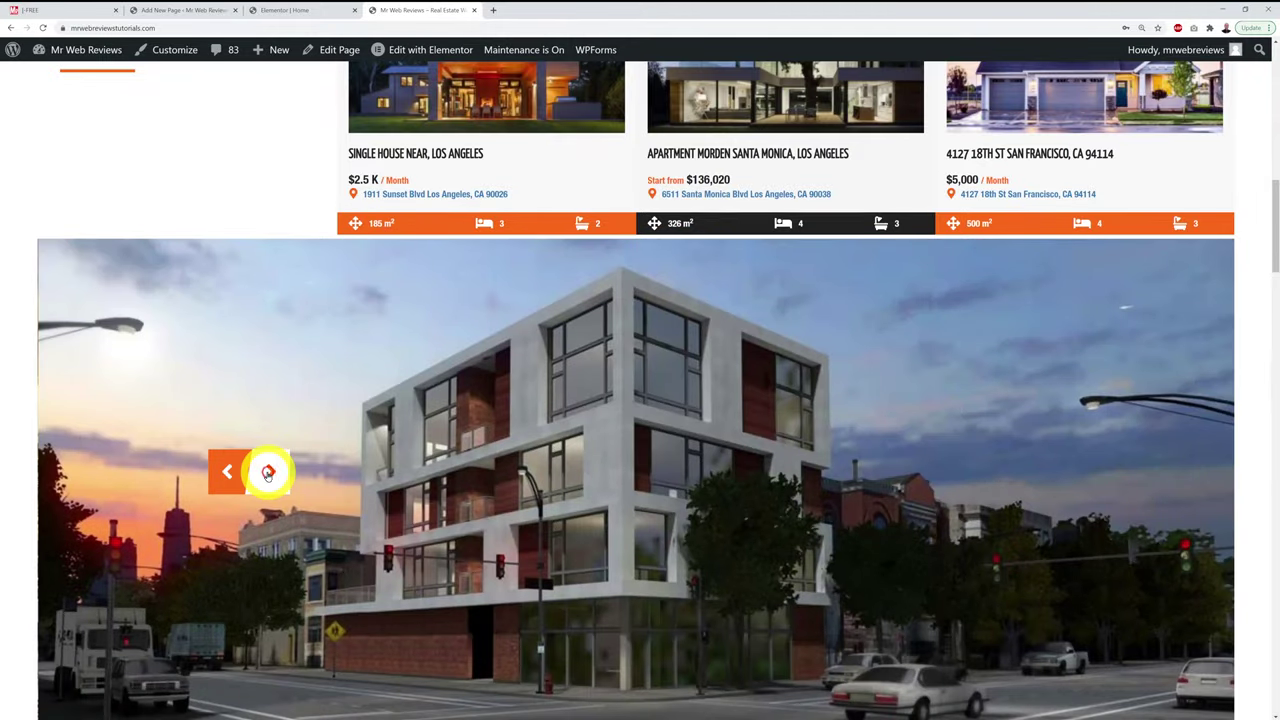
click(227, 472)
click(227, 472)
scroll(236, 484, down, 2)
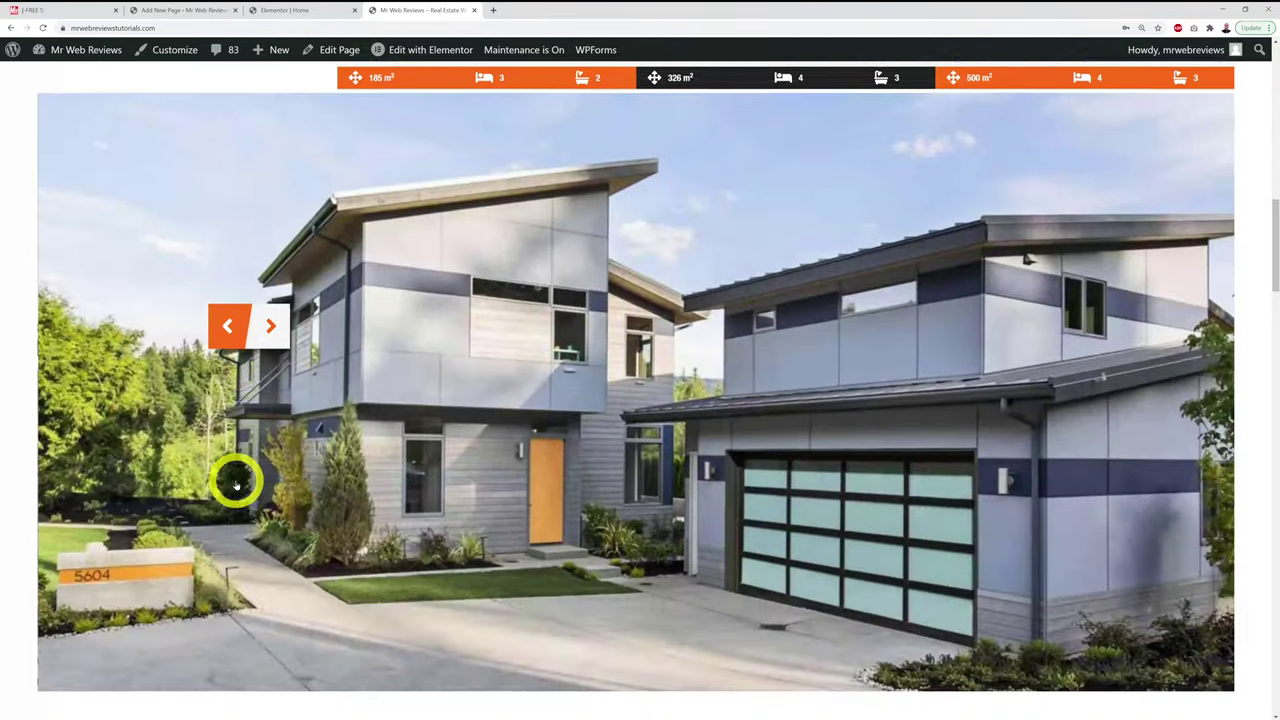
scroll(236, 484, down, 6)
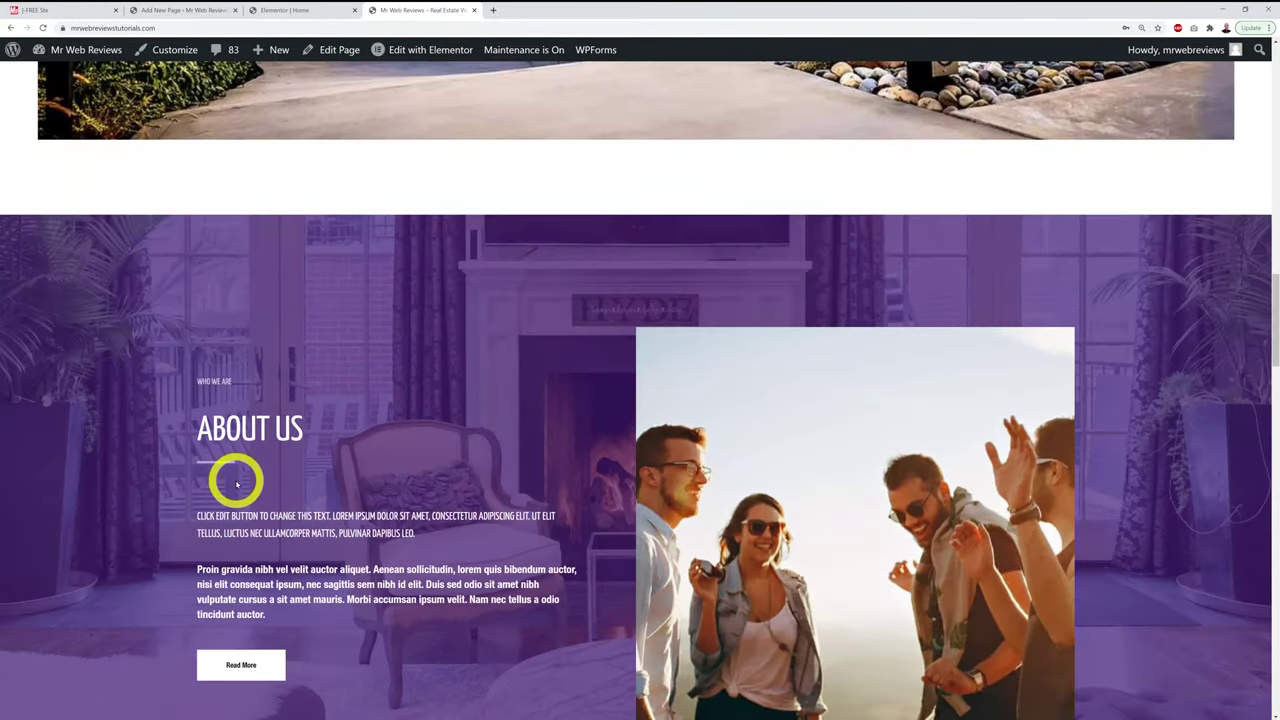
scroll(236, 484, up, 10)
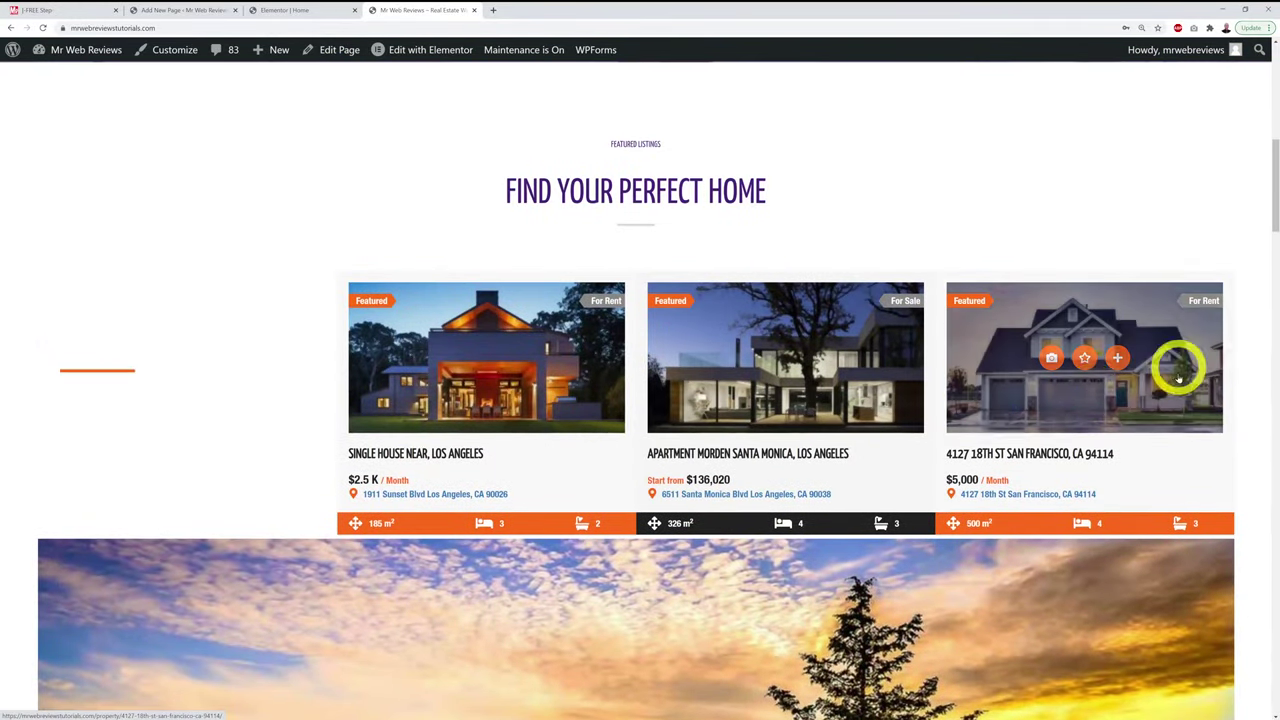
scroll(800, 457, down, 3)
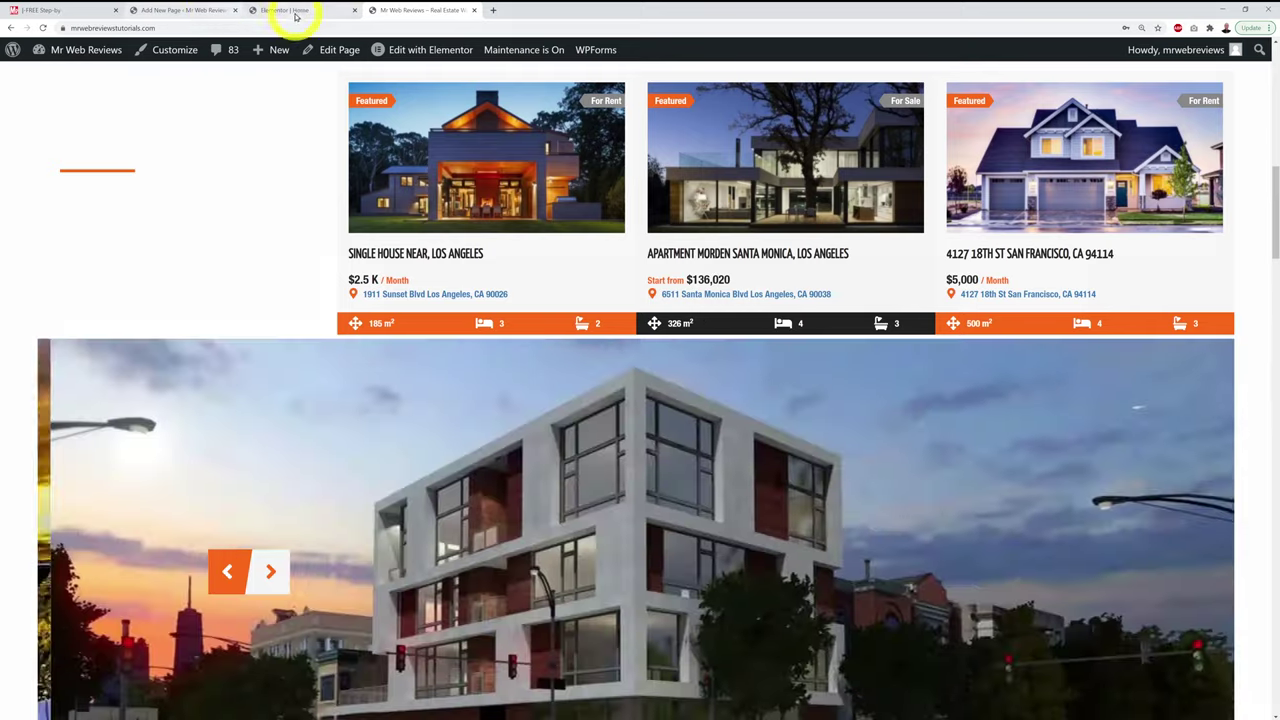
click(285, 10)
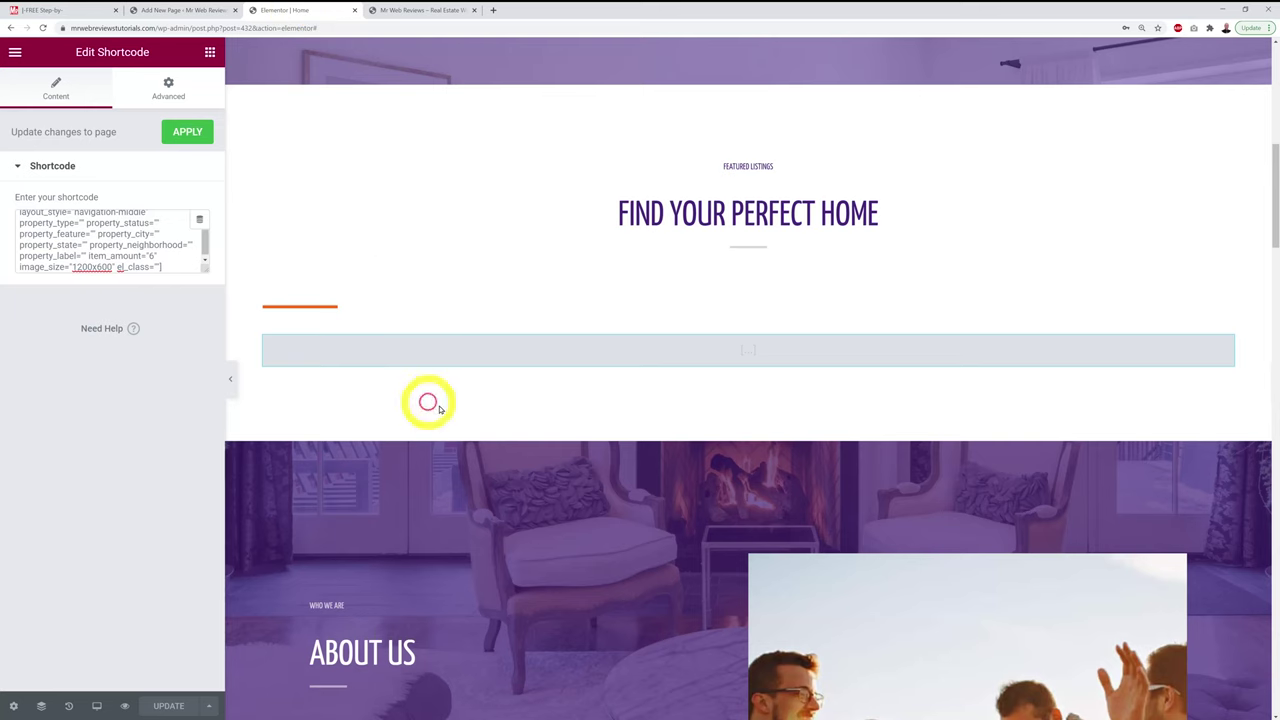
Step: Delete the property slider shortcode widget from Find Your Perfect Home and save the page
right_click(1226, 345)
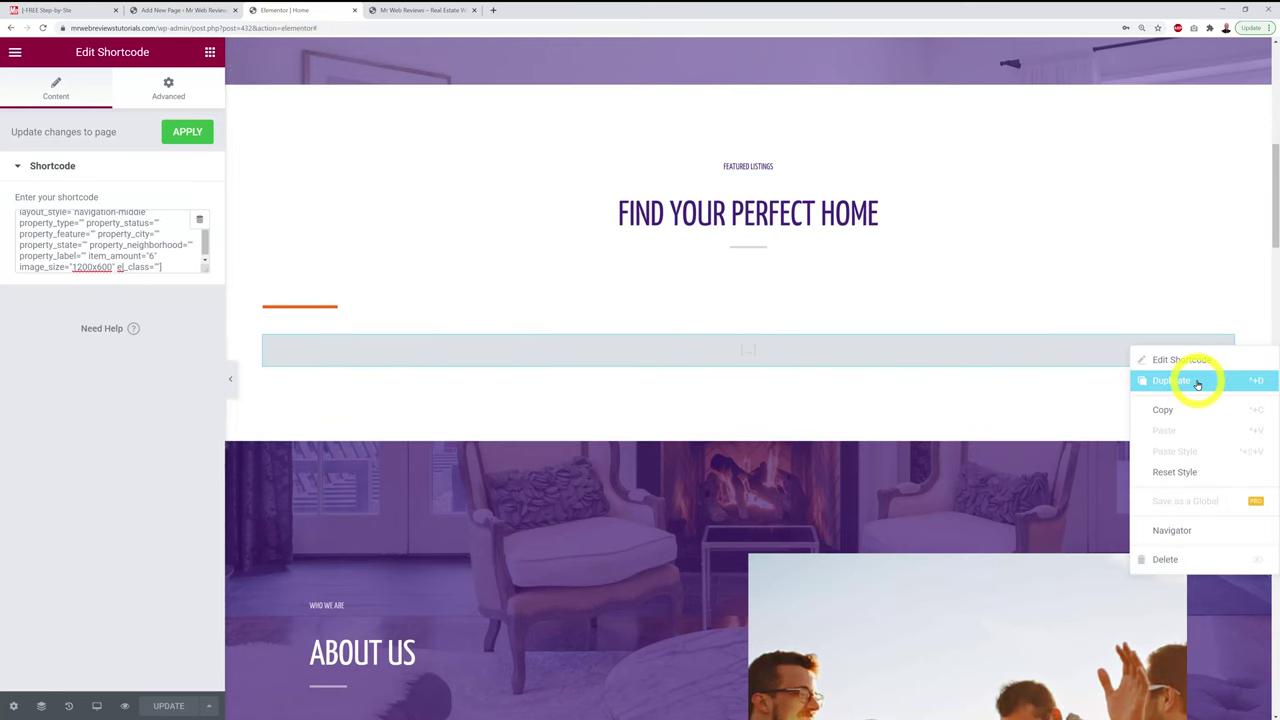
click(1200, 558)
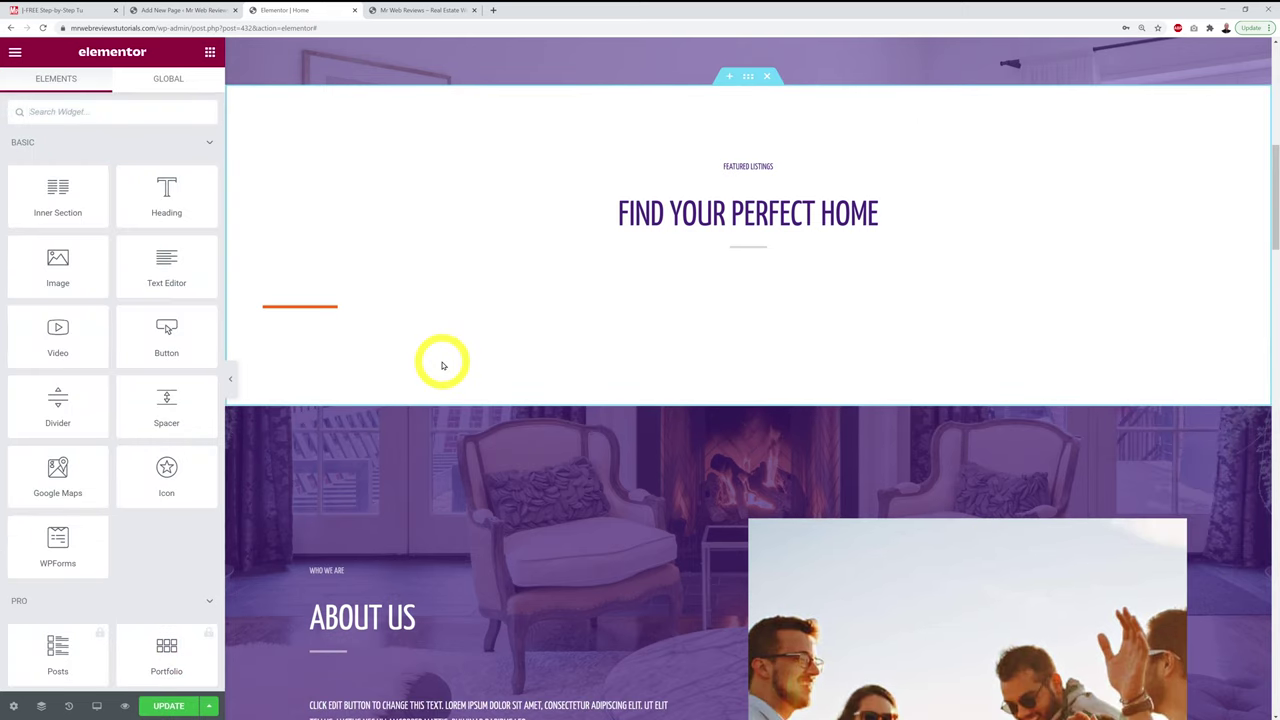
scroll(443, 362, down, 2)
key(ctrl+z)
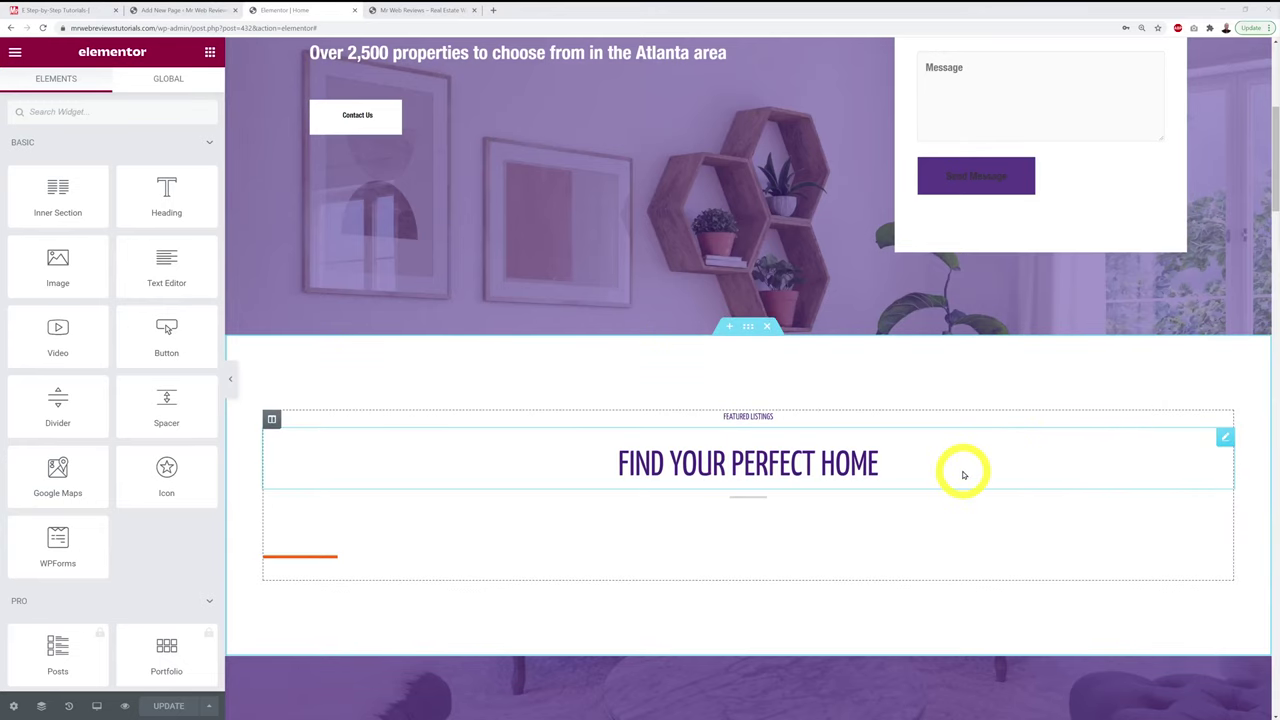
Step: Reload the live home page, then open the Single House Near, Los Angeles featured listing
click(445, 10)
key(F5)
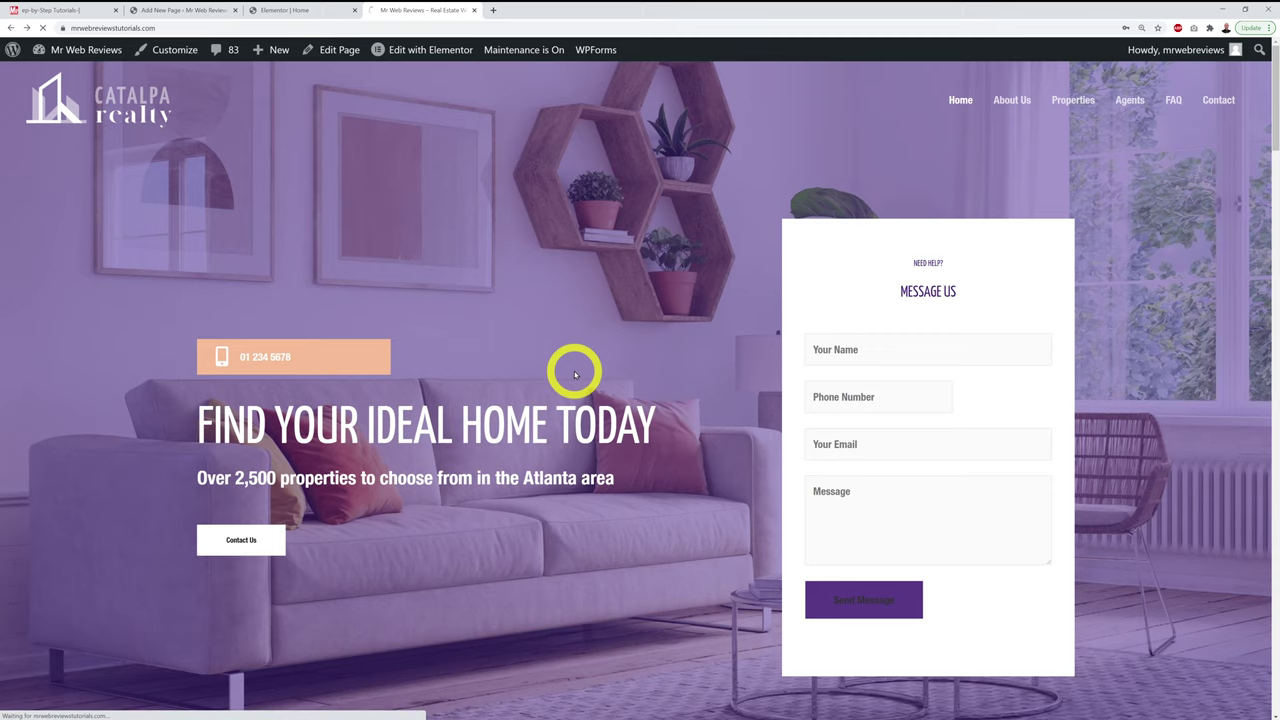
scroll(575, 375, down, 6)
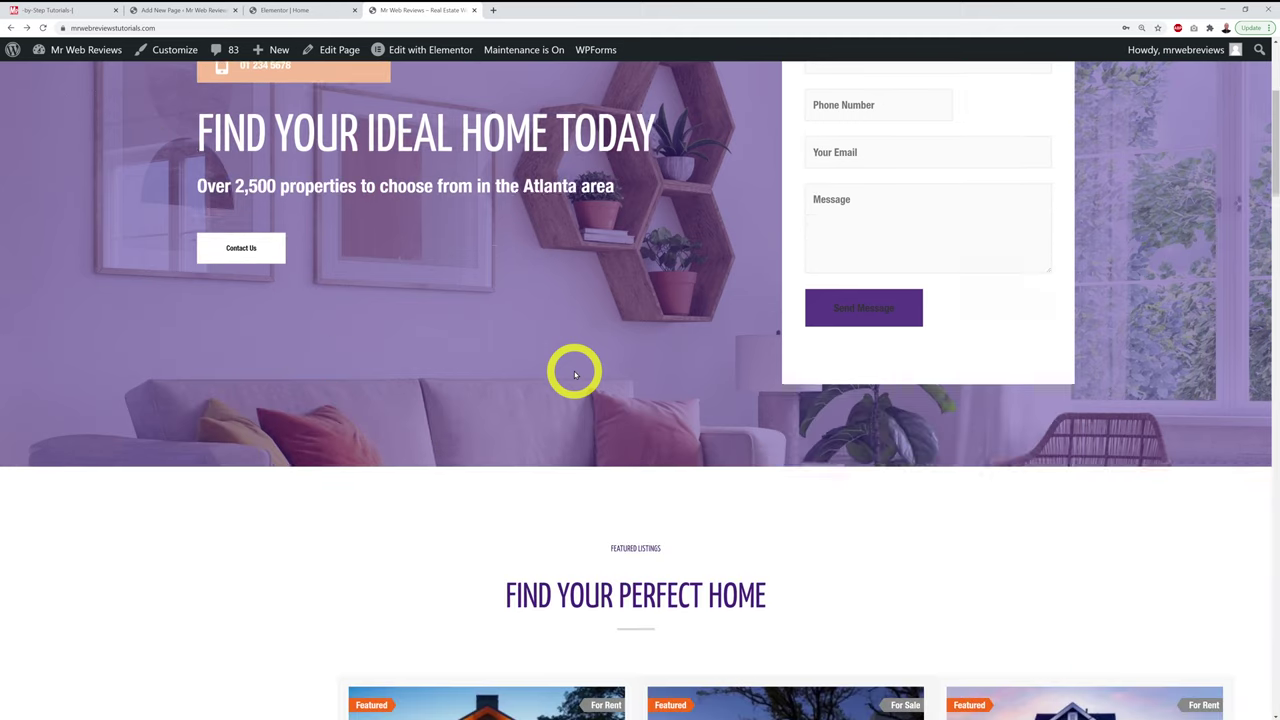
scroll(1052, 340, down, 1)
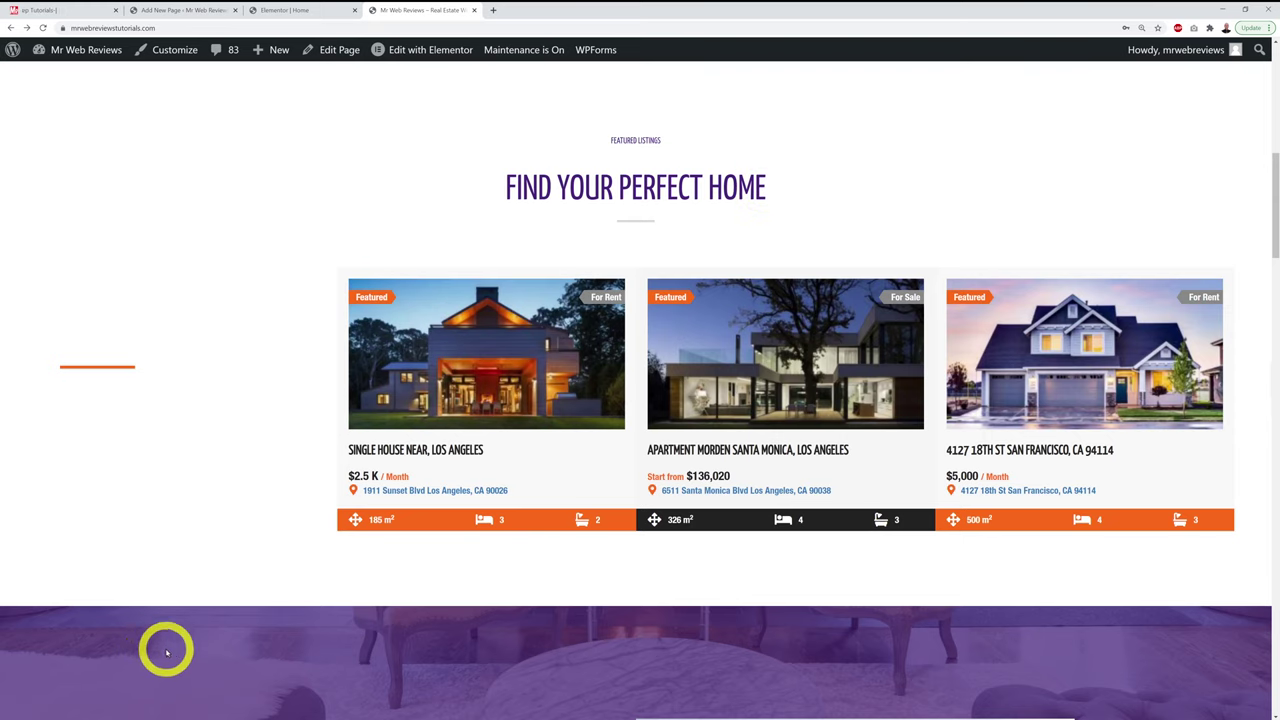
mouse_move(471, 430)
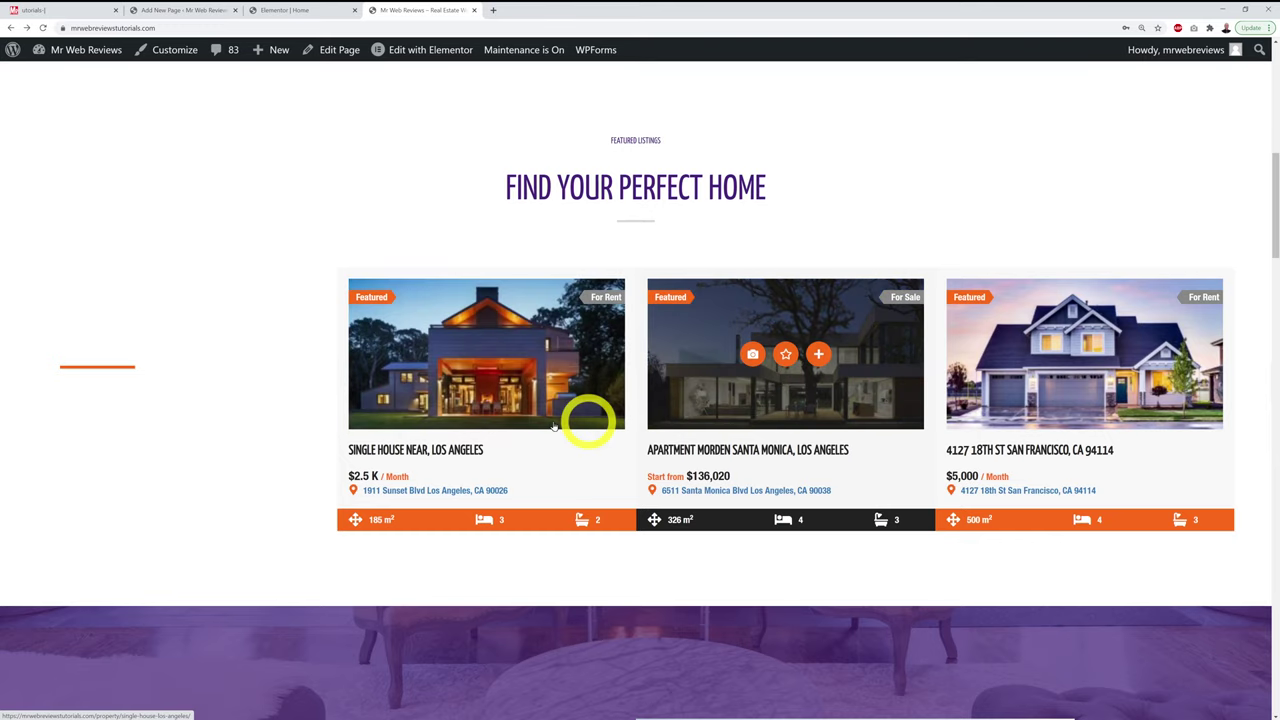
click(518, 419)
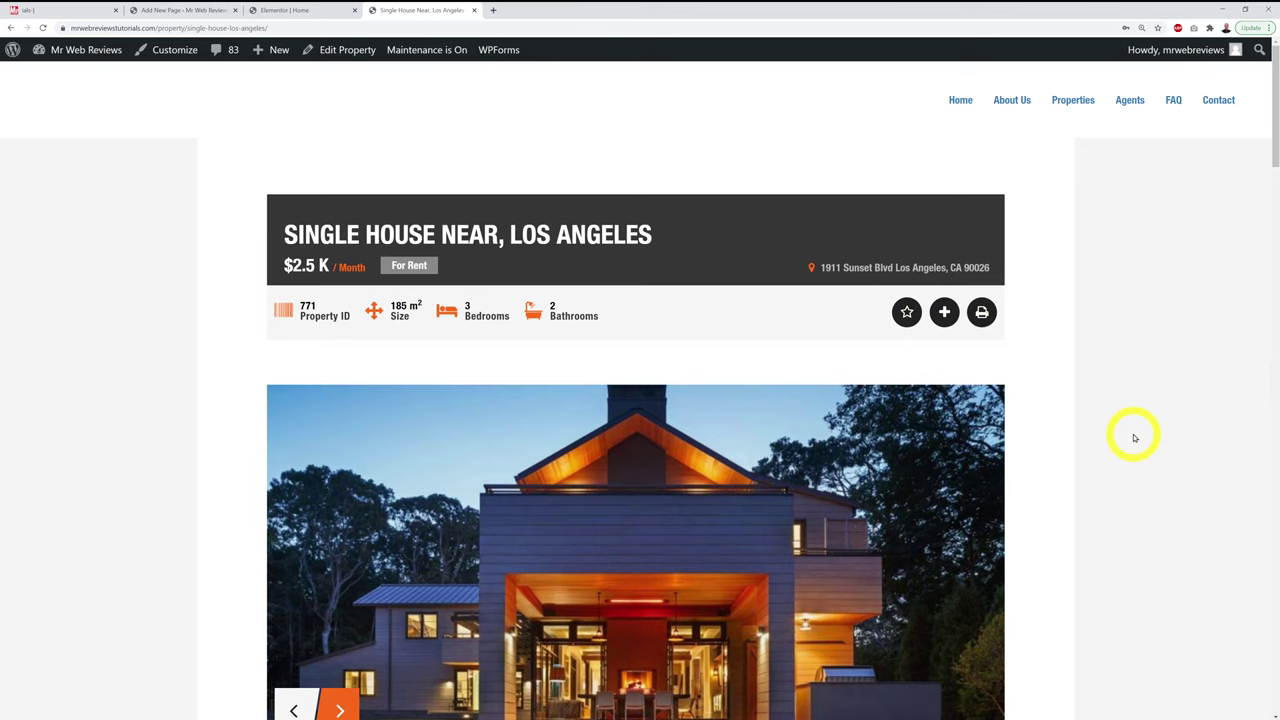
Step: Scroll through the Single House Near, Los Angeles property page details
scroll(1134, 437, down, 5)
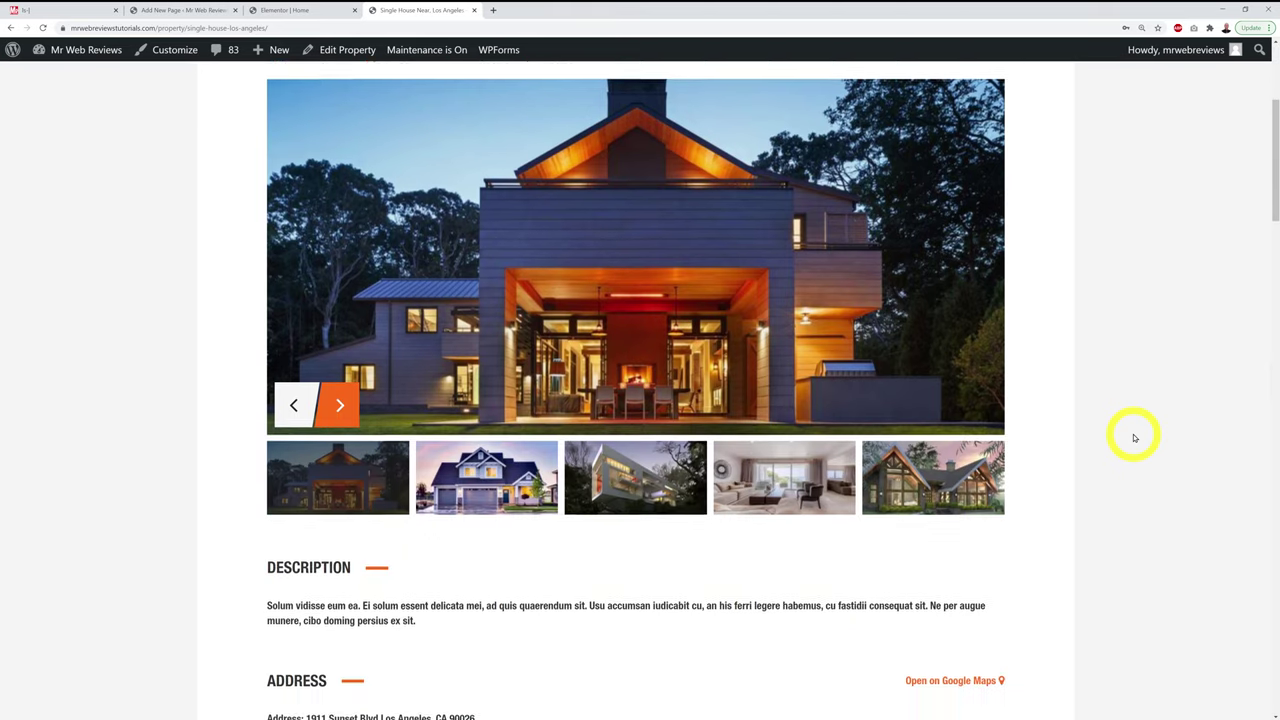
scroll(1134, 437, down, 1)
scroll(1134, 437, up, 3)
scroll(1134, 437, down, 3)
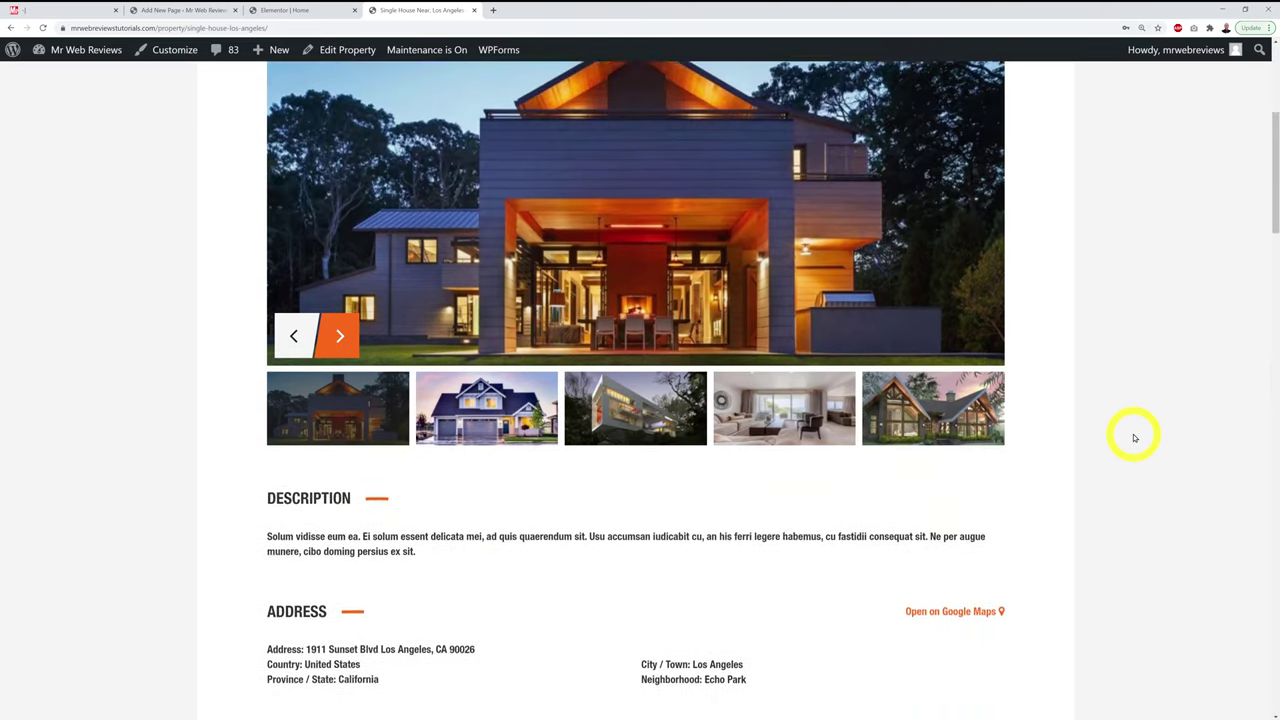
scroll(1134, 437, down, 5)
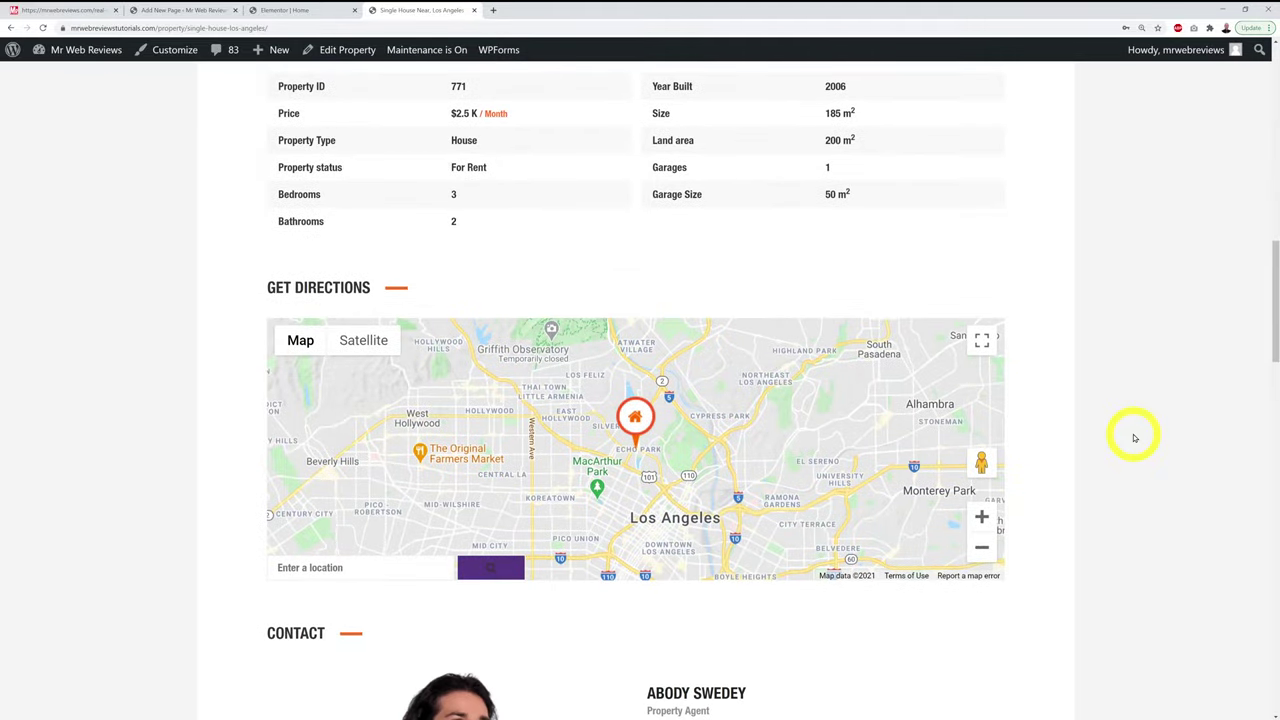
scroll(1134, 437, down, 4)
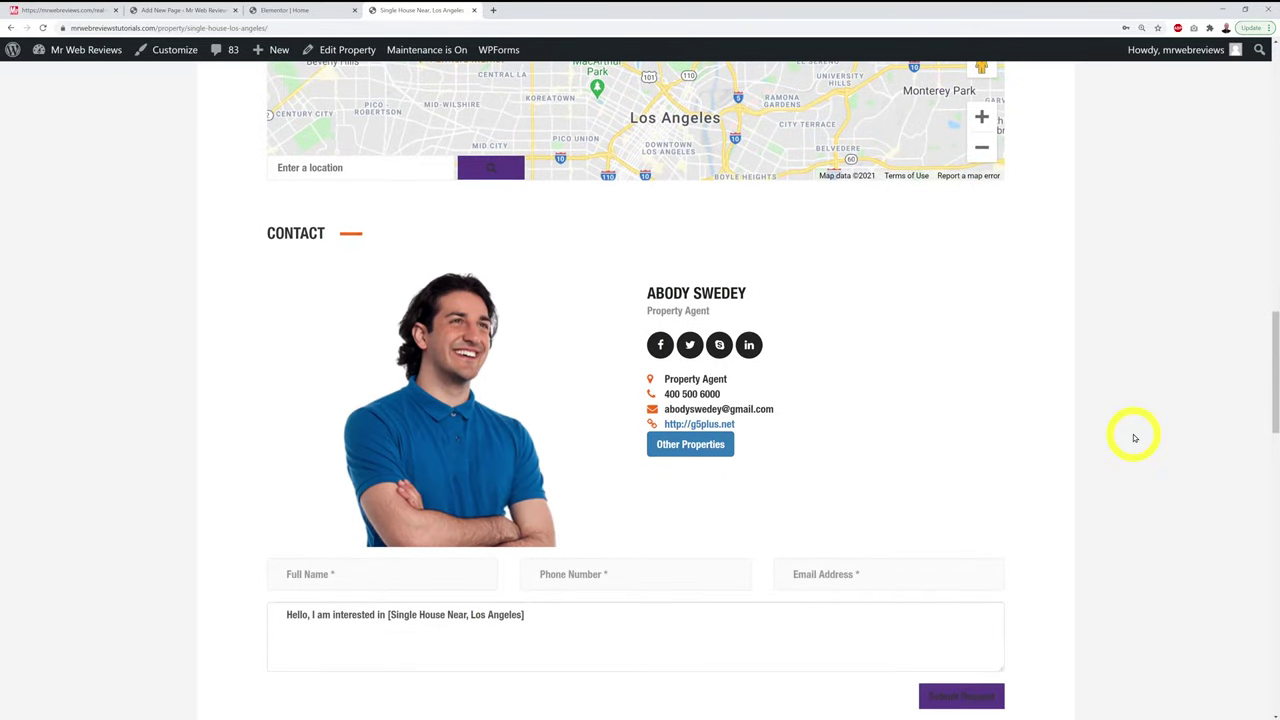
scroll(1134, 437, down, 3)
scroll(1134, 437, up, 4)
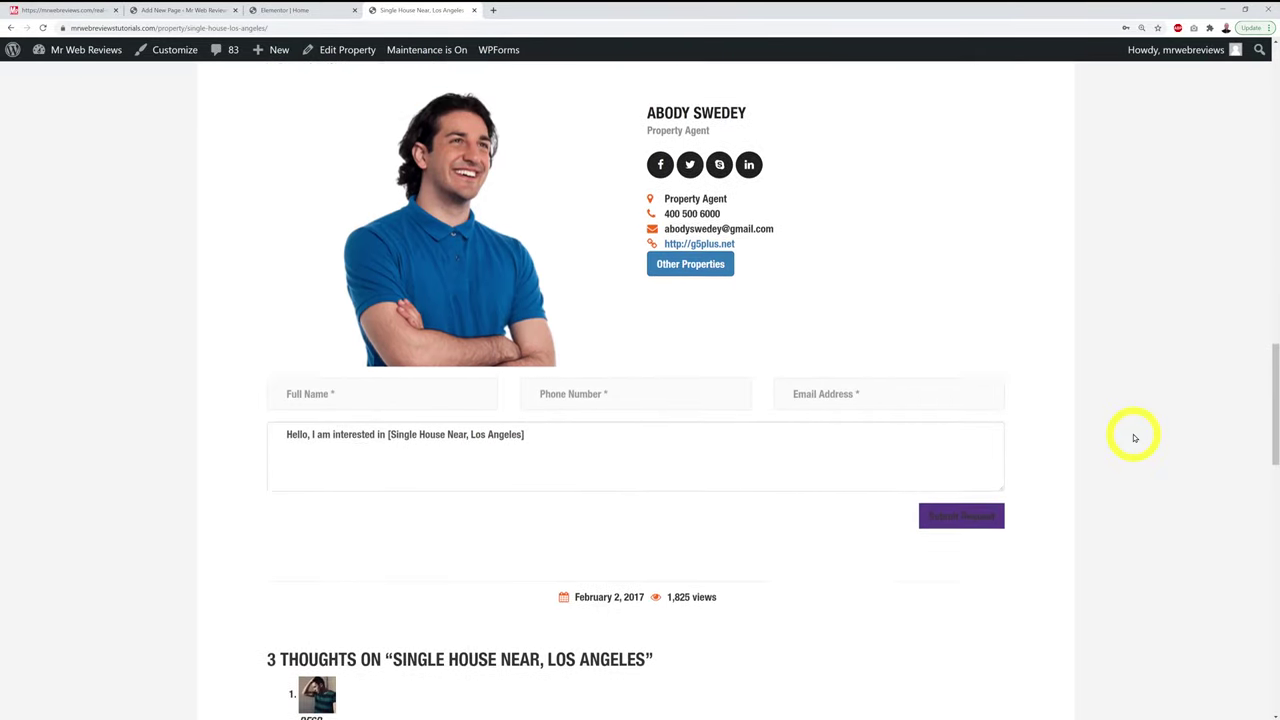
scroll(1134, 437, up, 6)
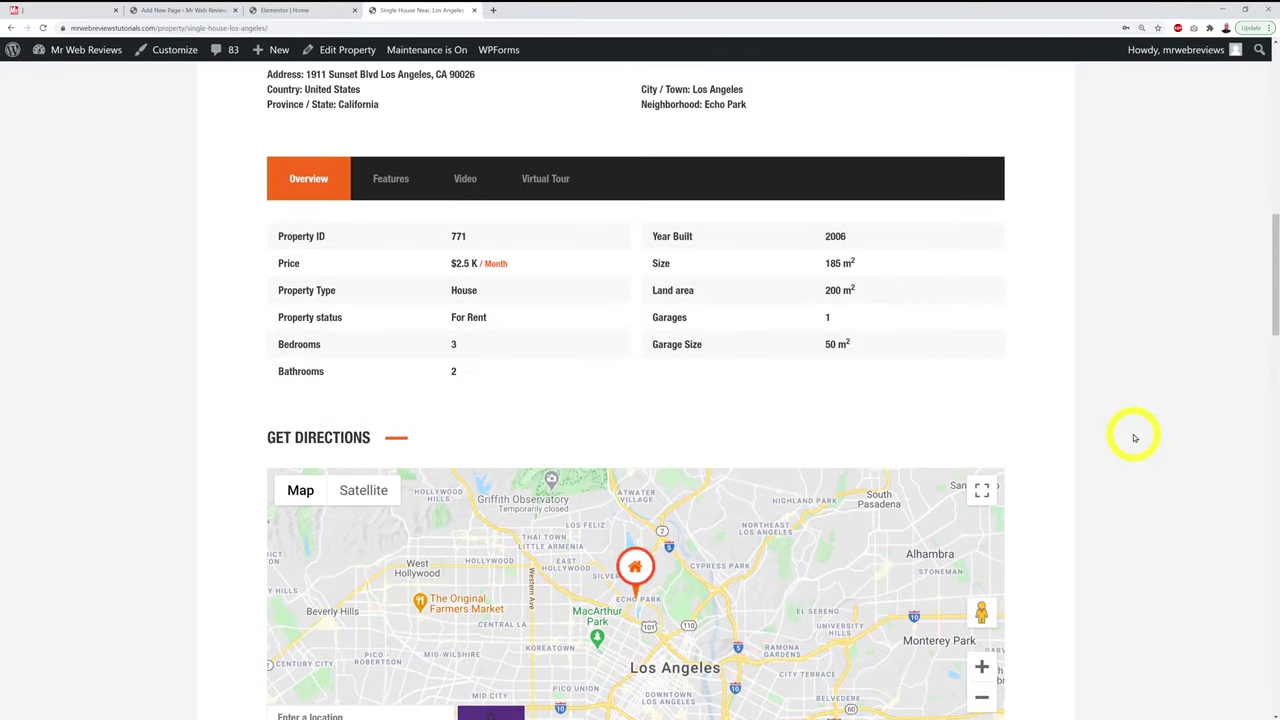
scroll(1134, 437, up, 5)
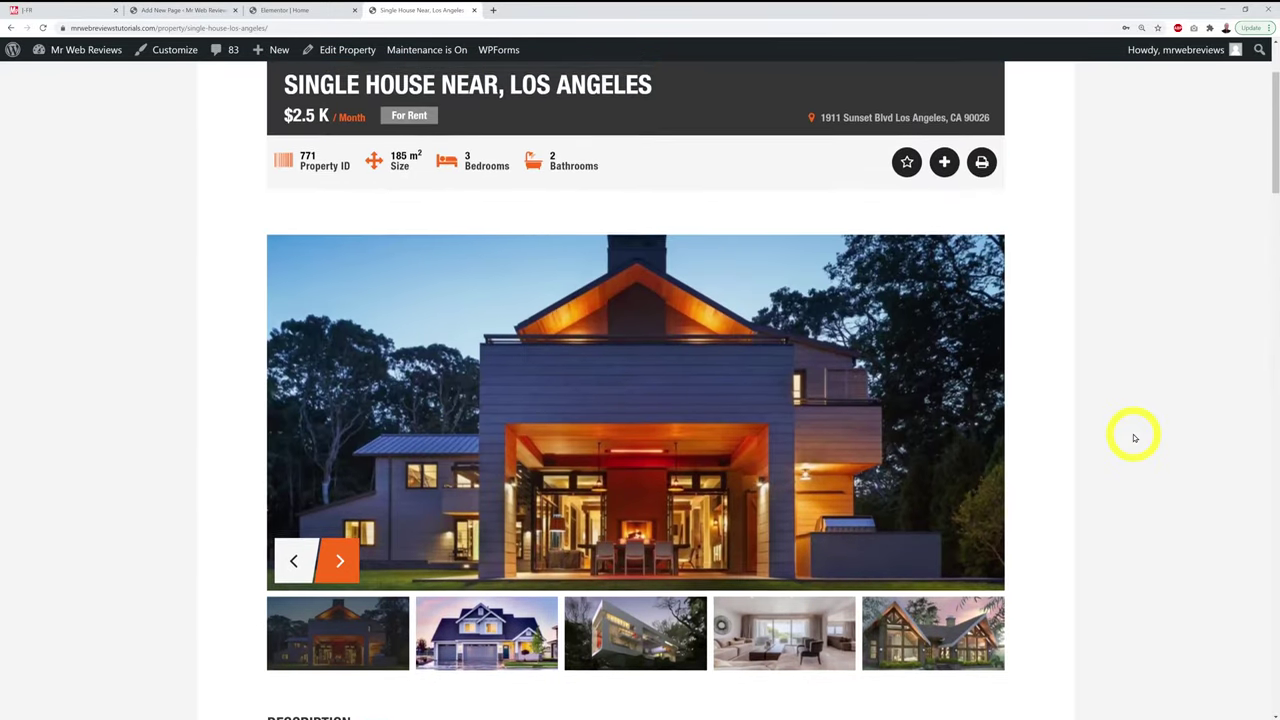
scroll(1134, 437, down, 1)
scroll(1134, 437, up, 1)
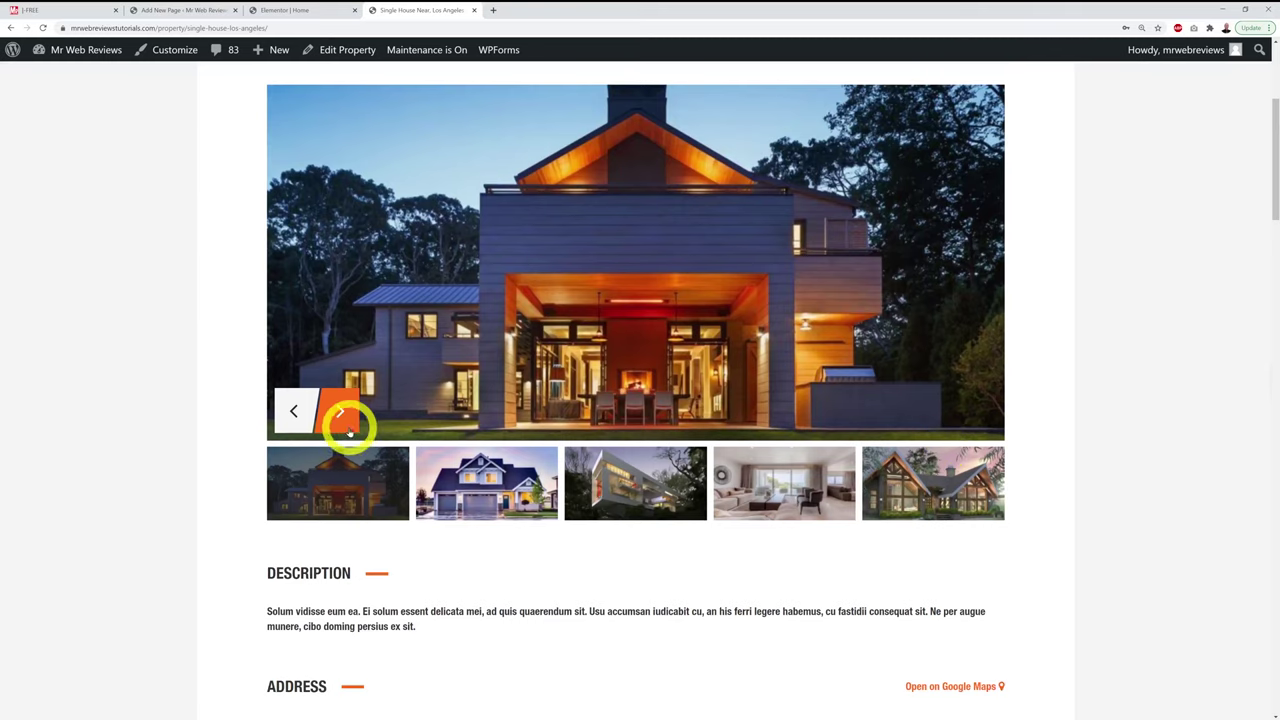
Step: Advance the photo gallery four images to the timber-framed house and scroll to the top
click(348, 420)
click(345, 420)
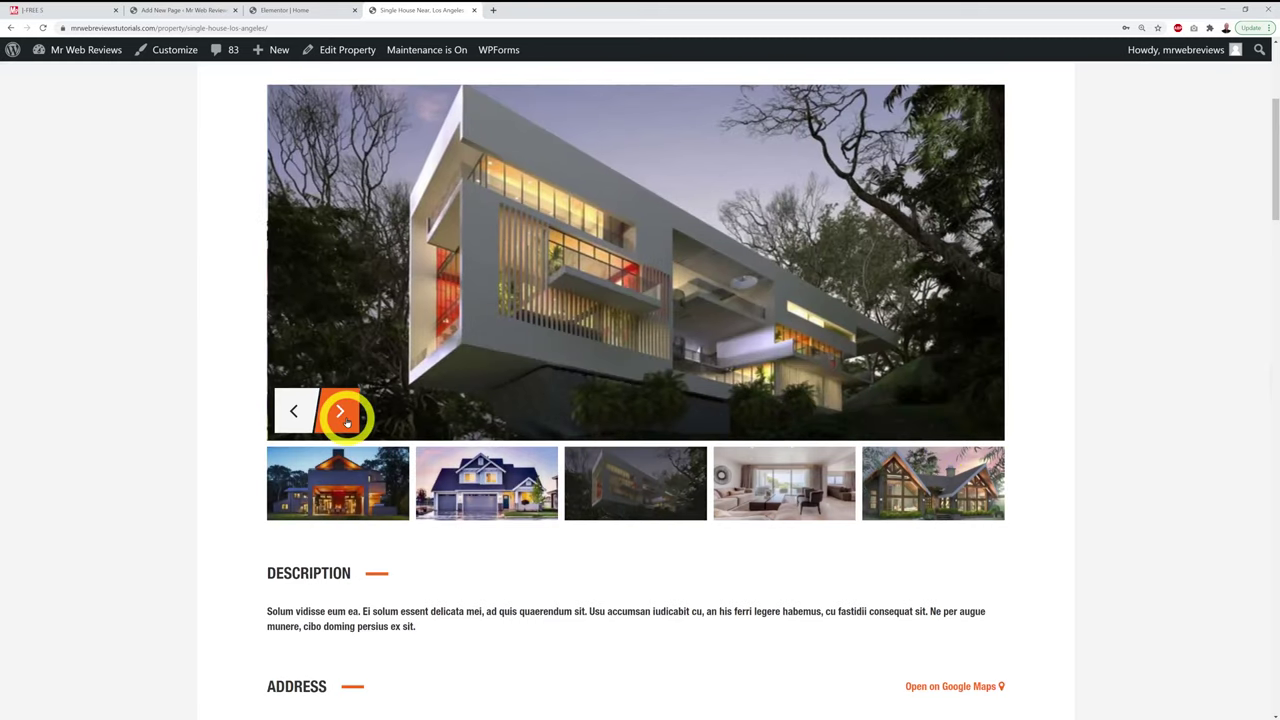
click(345, 420)
click(345, 420)
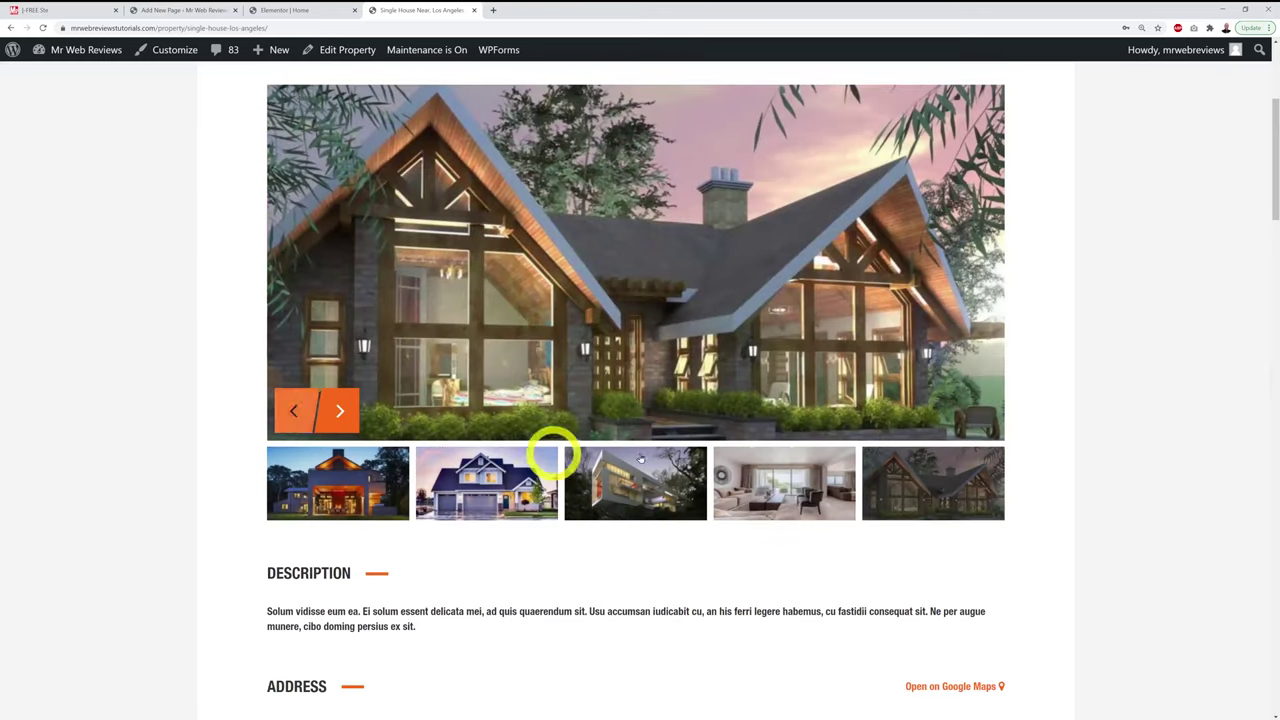
scroll(857, 462, up, 2)
scroll(857, 462, up, 2)
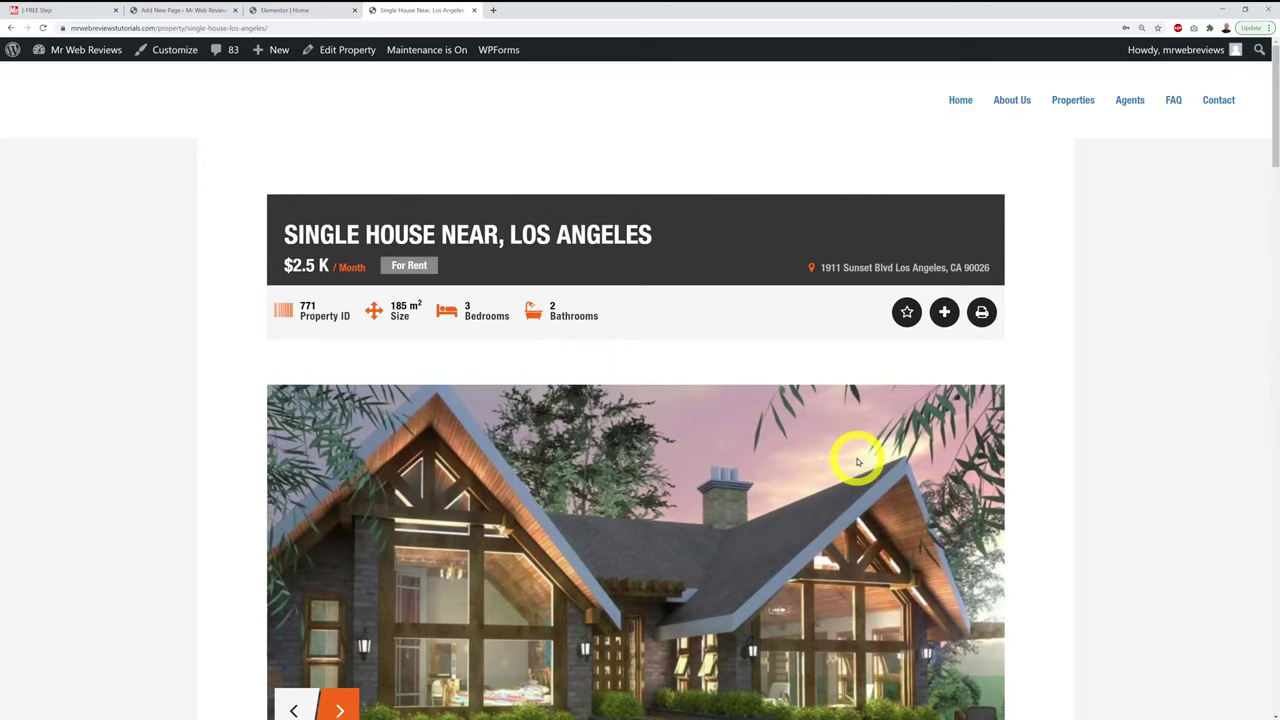
Step: Return to the Elementor Home editor and scroll down to the Find Your Perfect Home and About Us sections
click(958, 100)
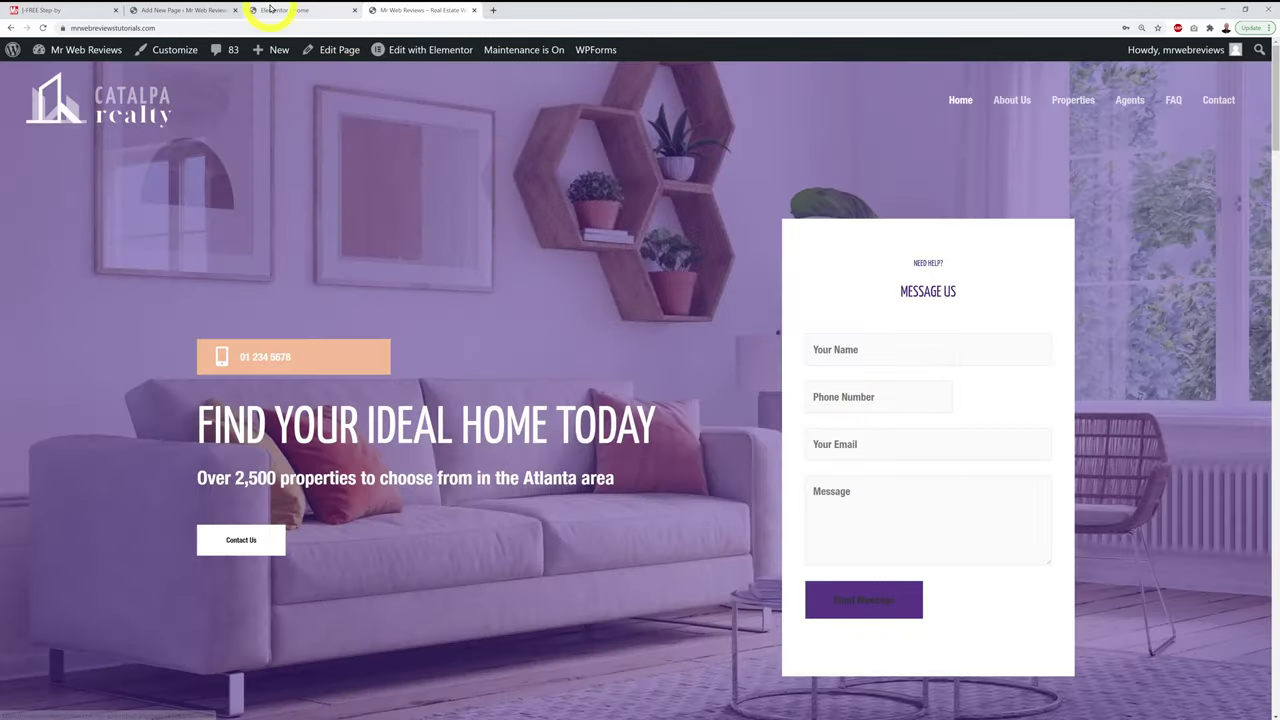
click(275, 8)
scroll(1046, 374, down, 5)
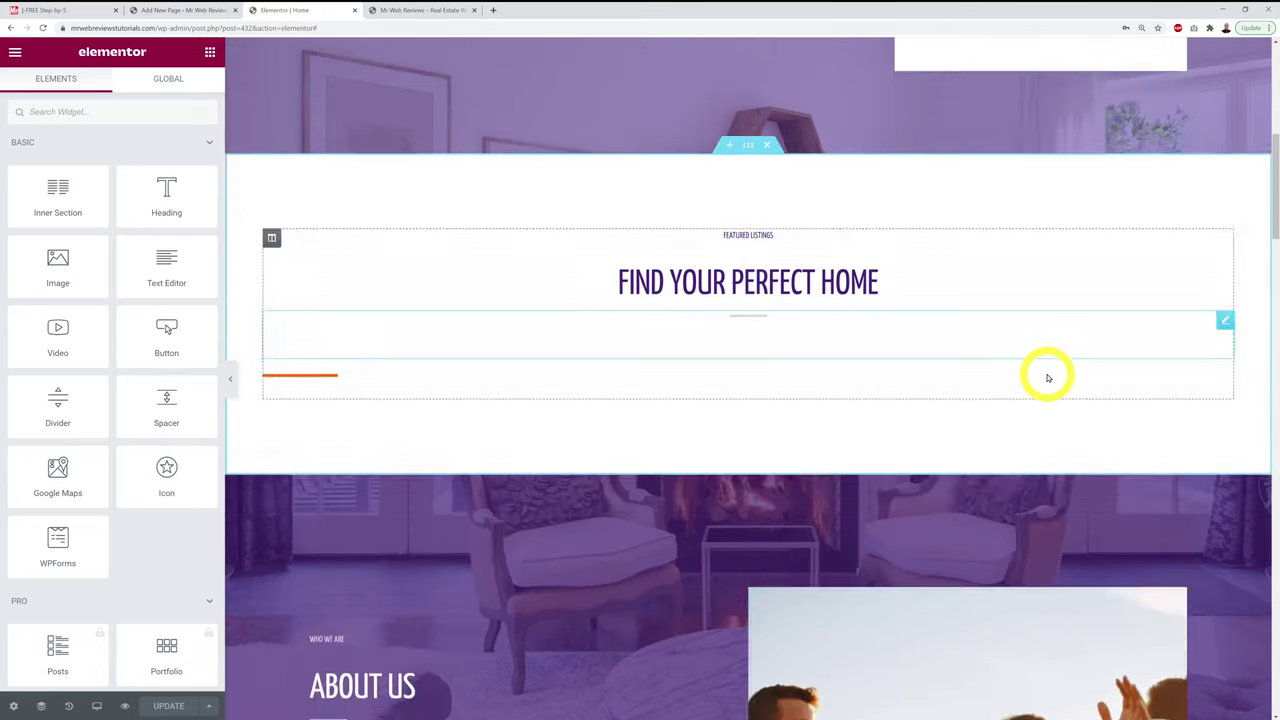
scroll(1040, 375, down, 2)
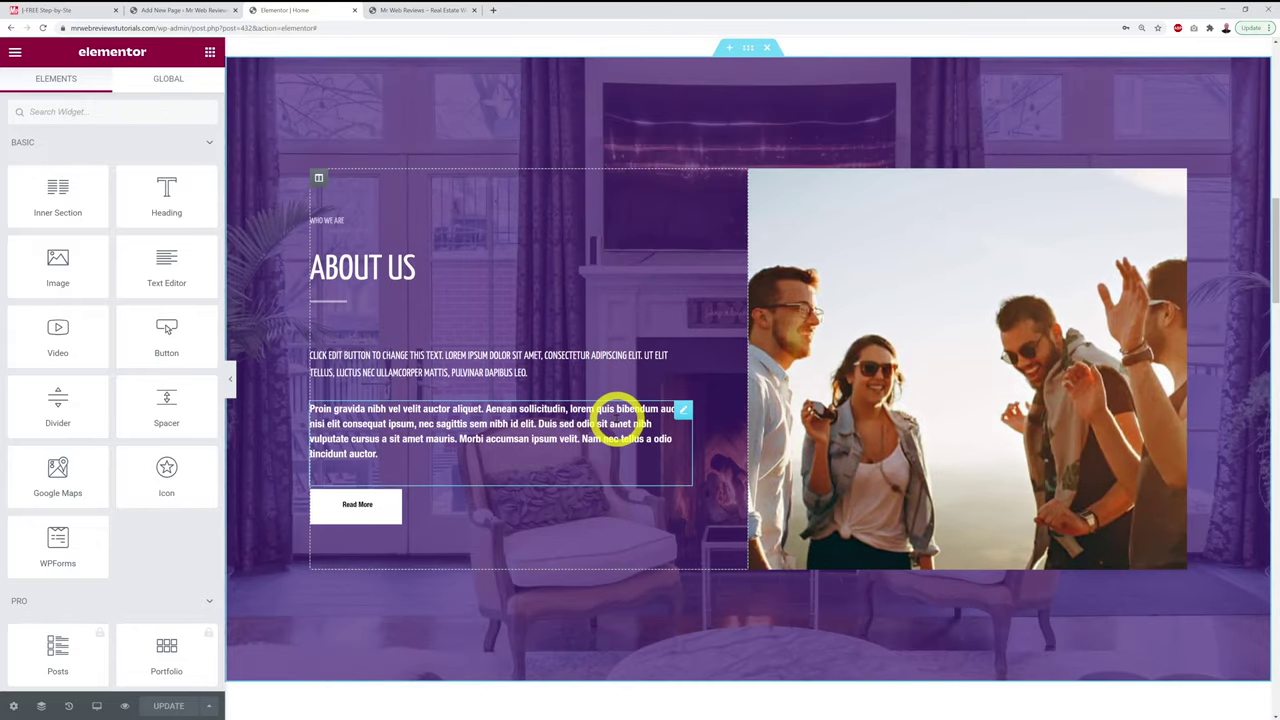
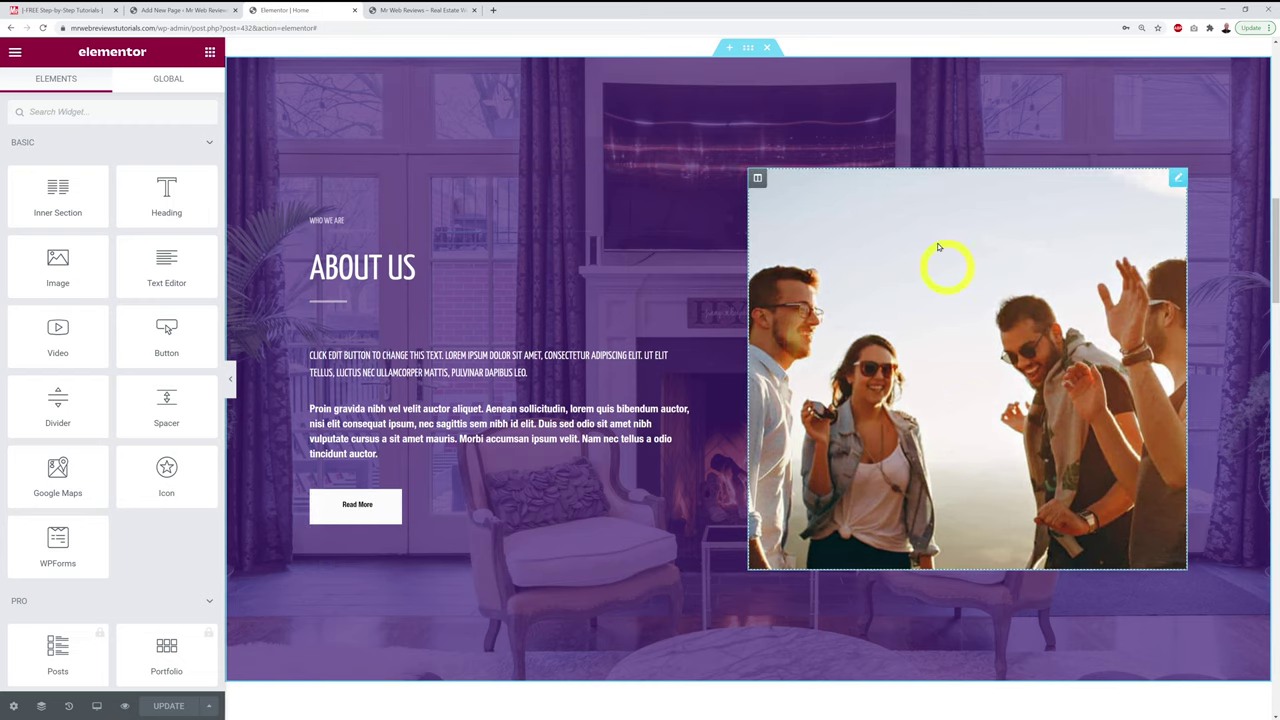
Step: Upload the real estate office jpg and set it as the About Us image column's background
click(888, 195)
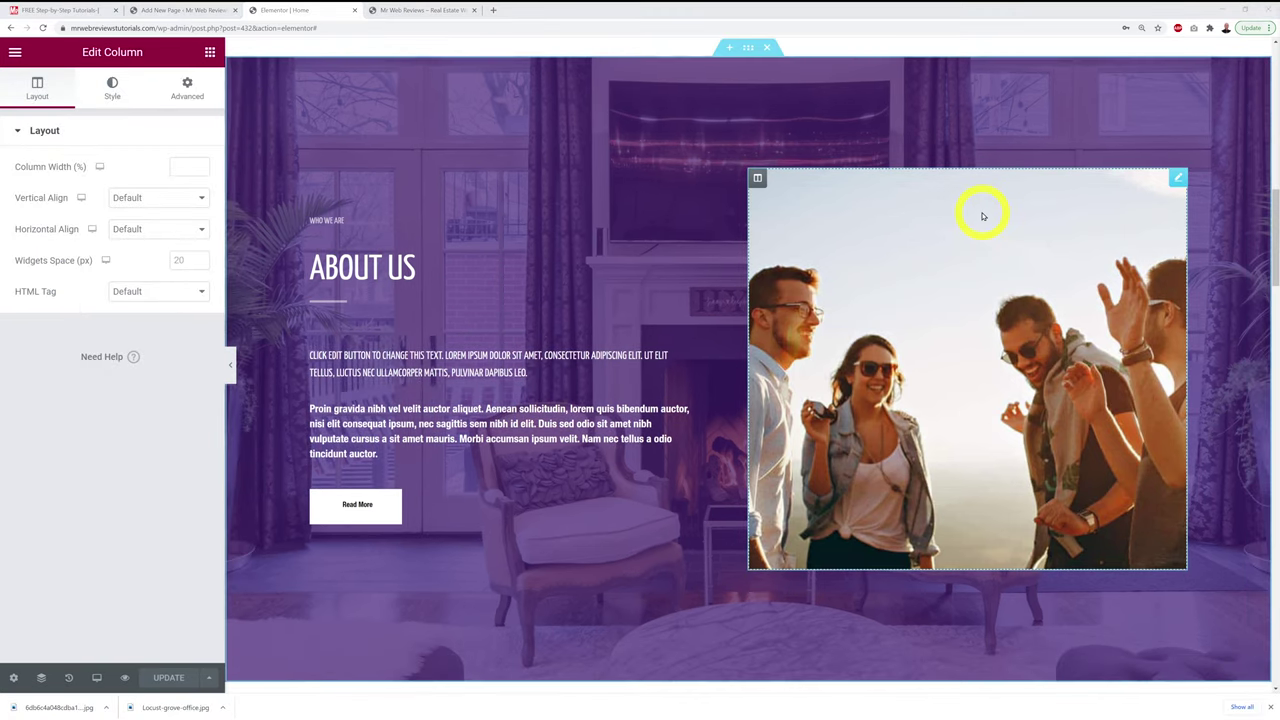
click(759, 180)
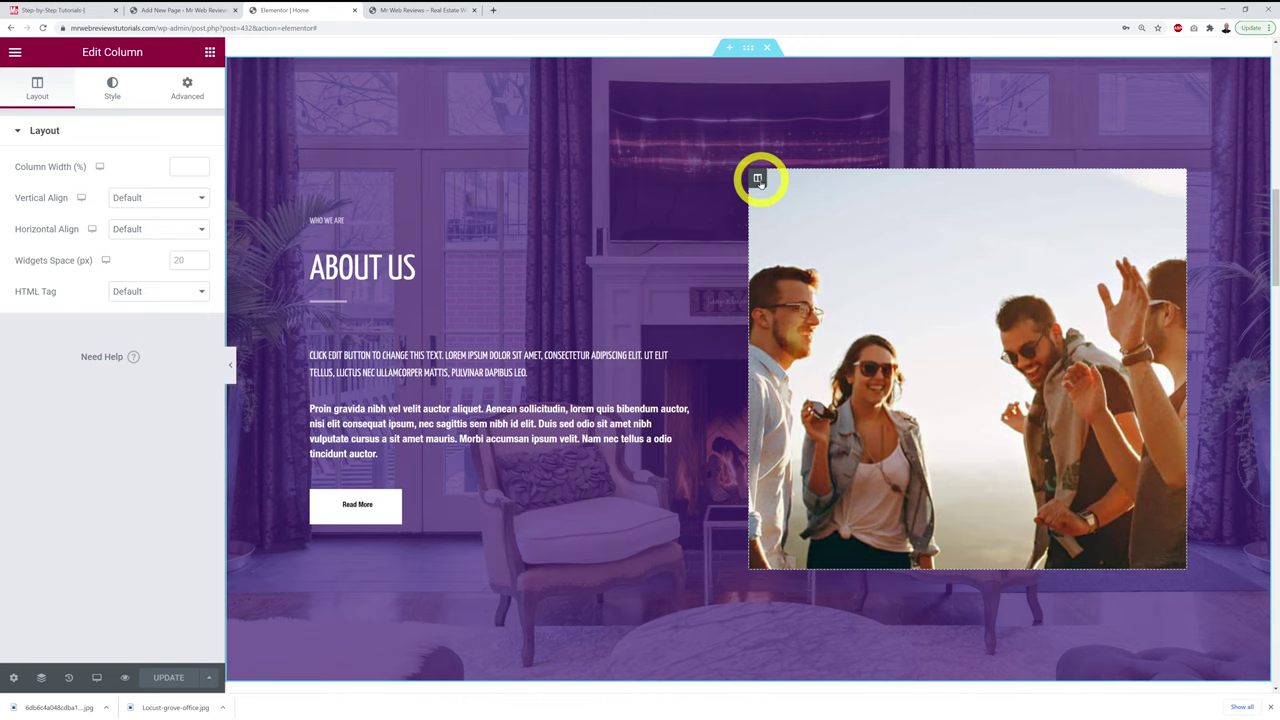
click(113, 90)
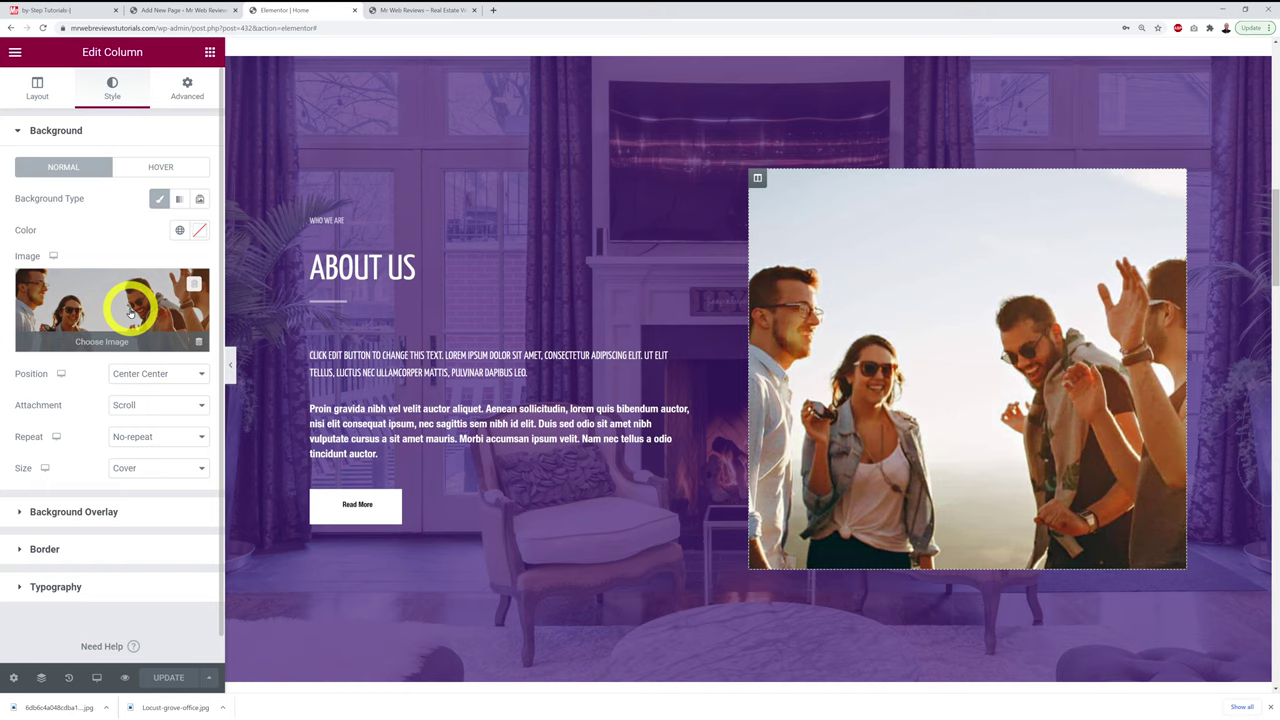
click(130, 313)
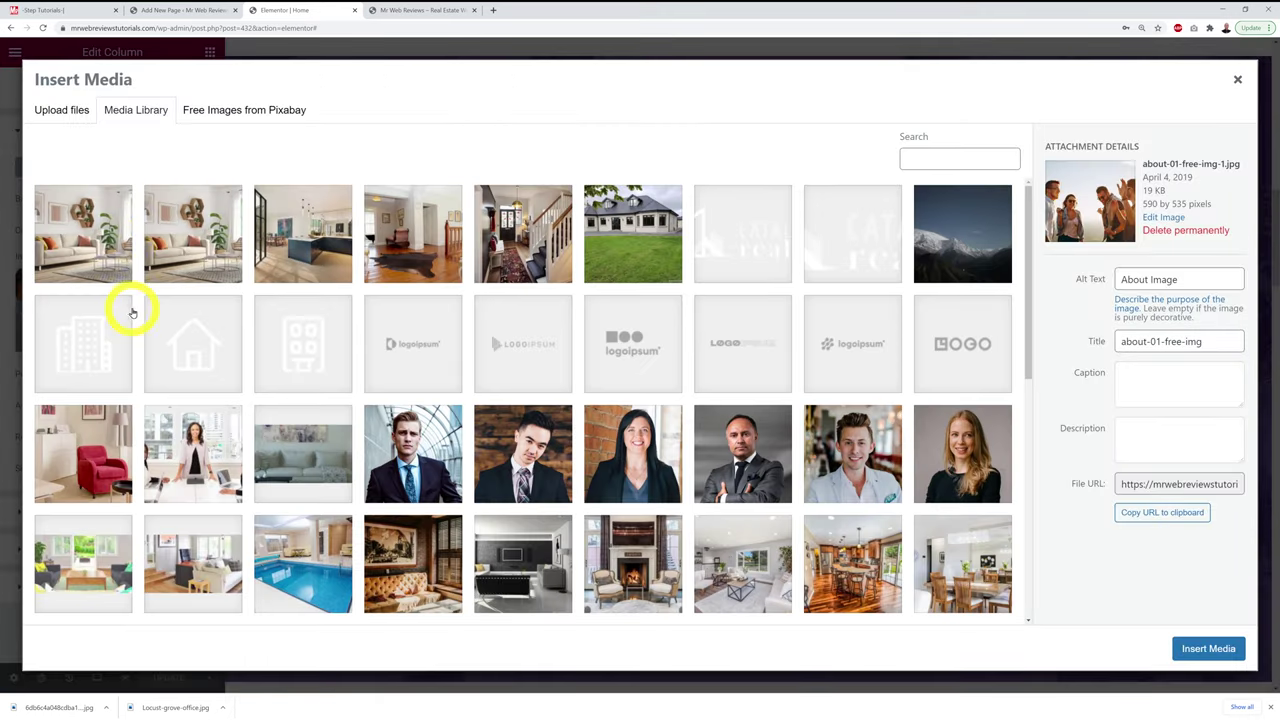
click(60, 112)
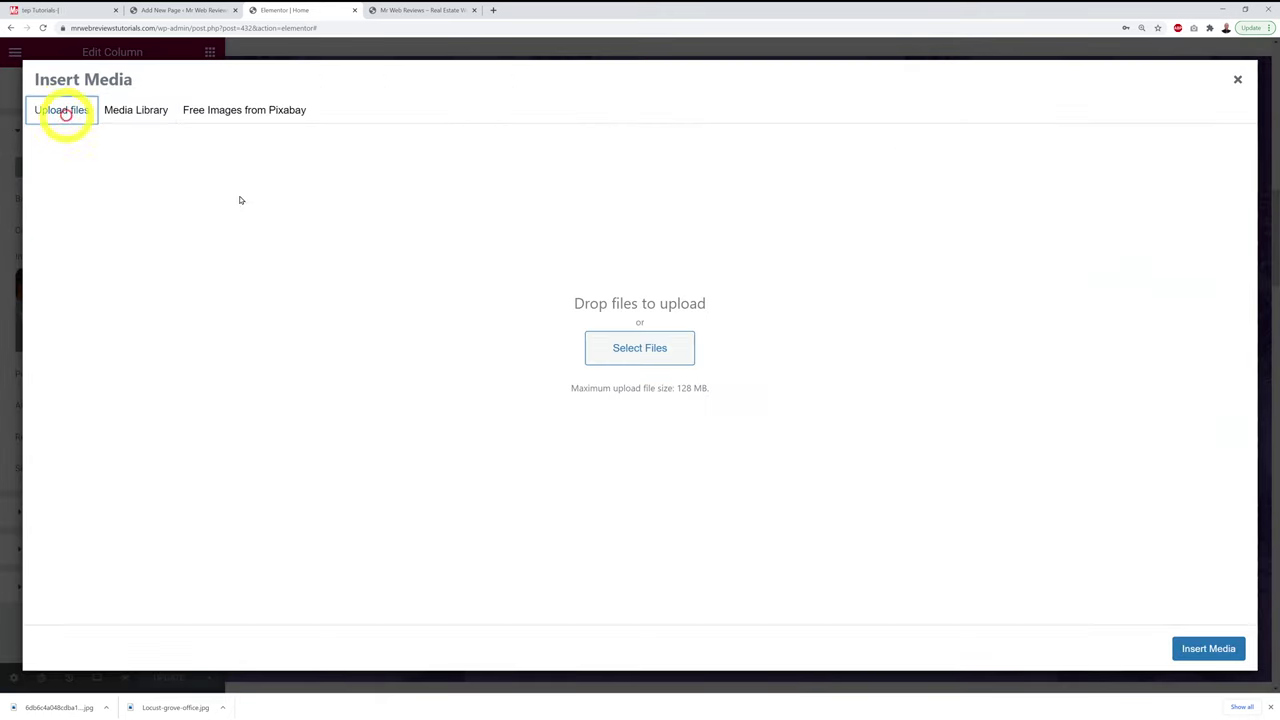
click(652, 356)
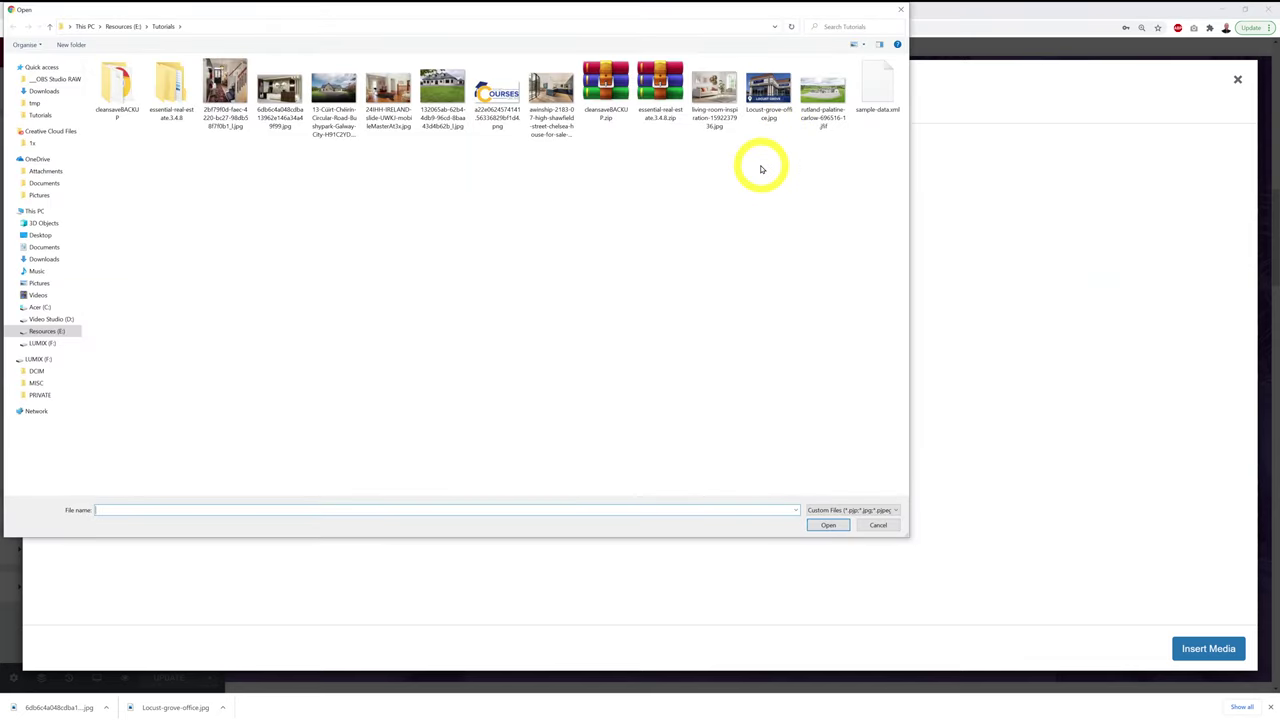
click(290, 127)
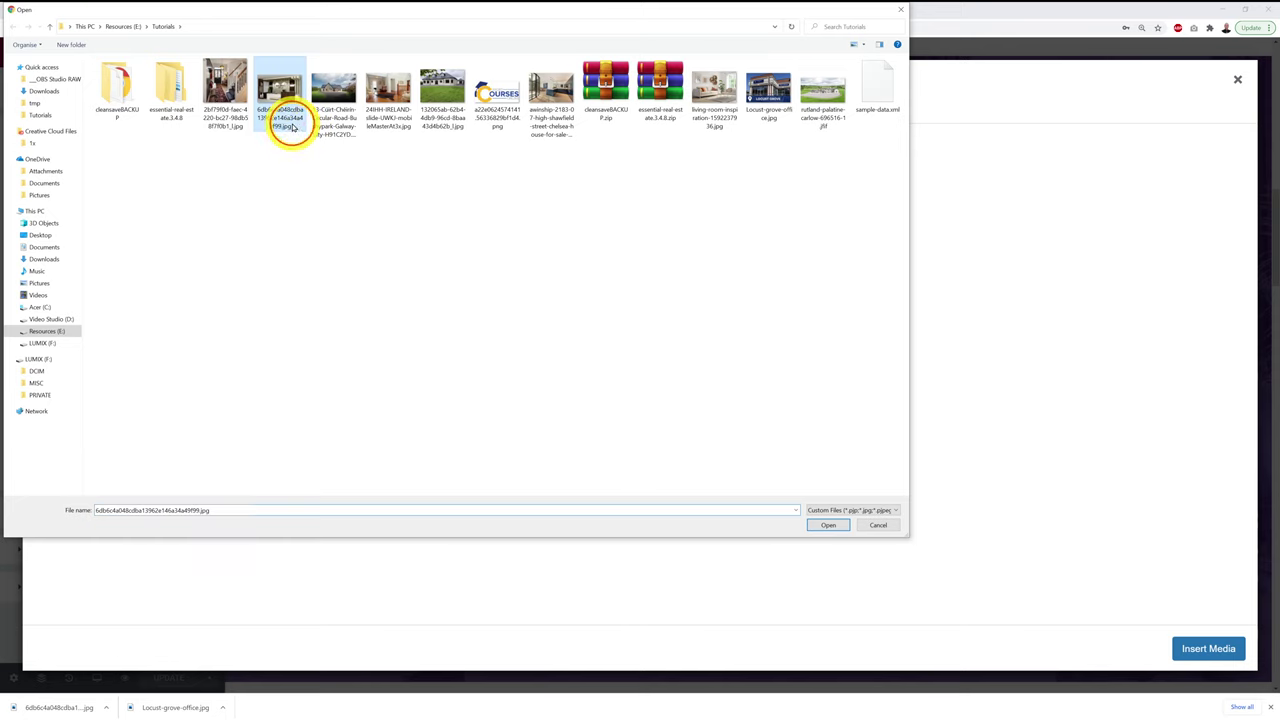
click(845, 527)
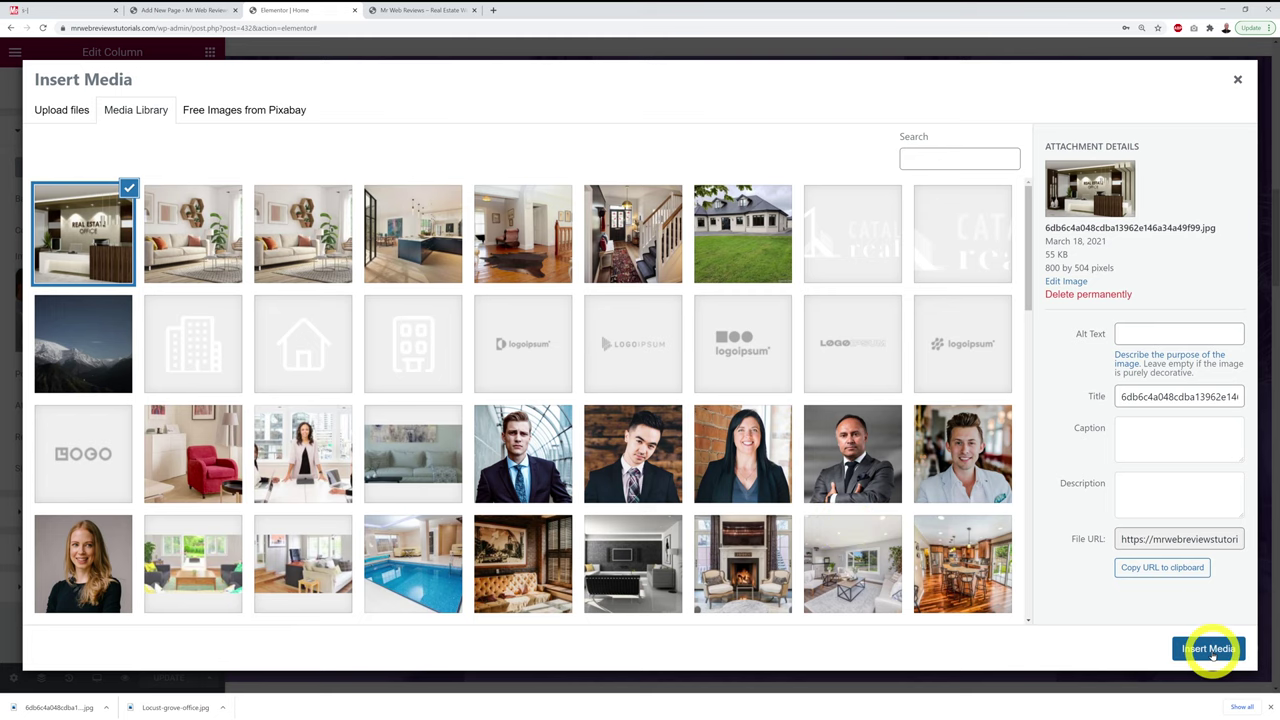
click(1209, 649)
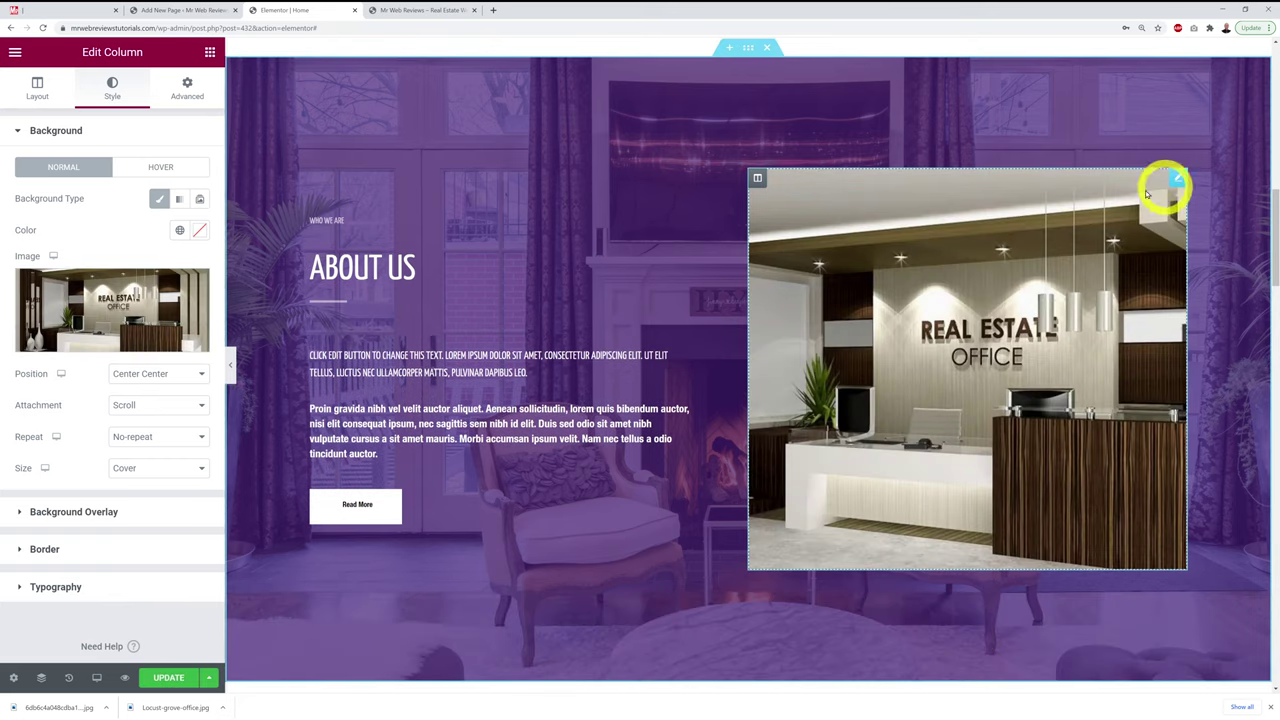
Step: Update the page, then reload the live homepage and scroll past About Us to check the photo
click(176, 677)
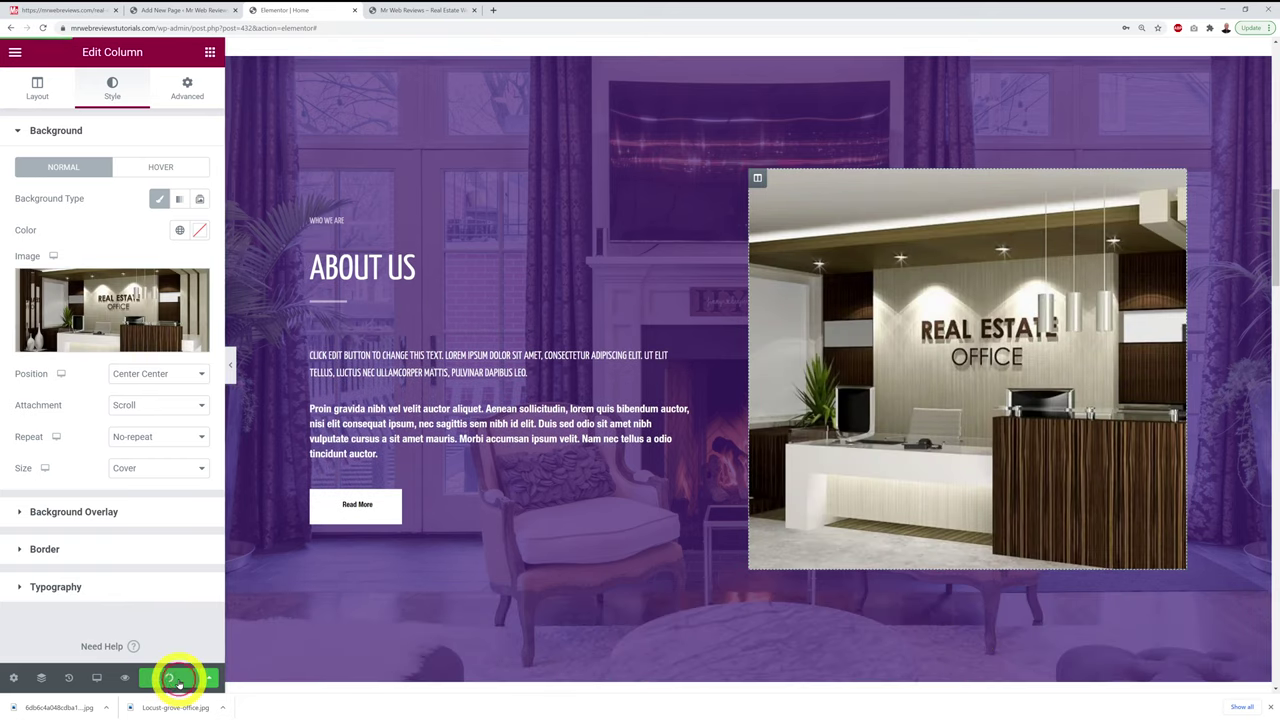
click(1270, 707)
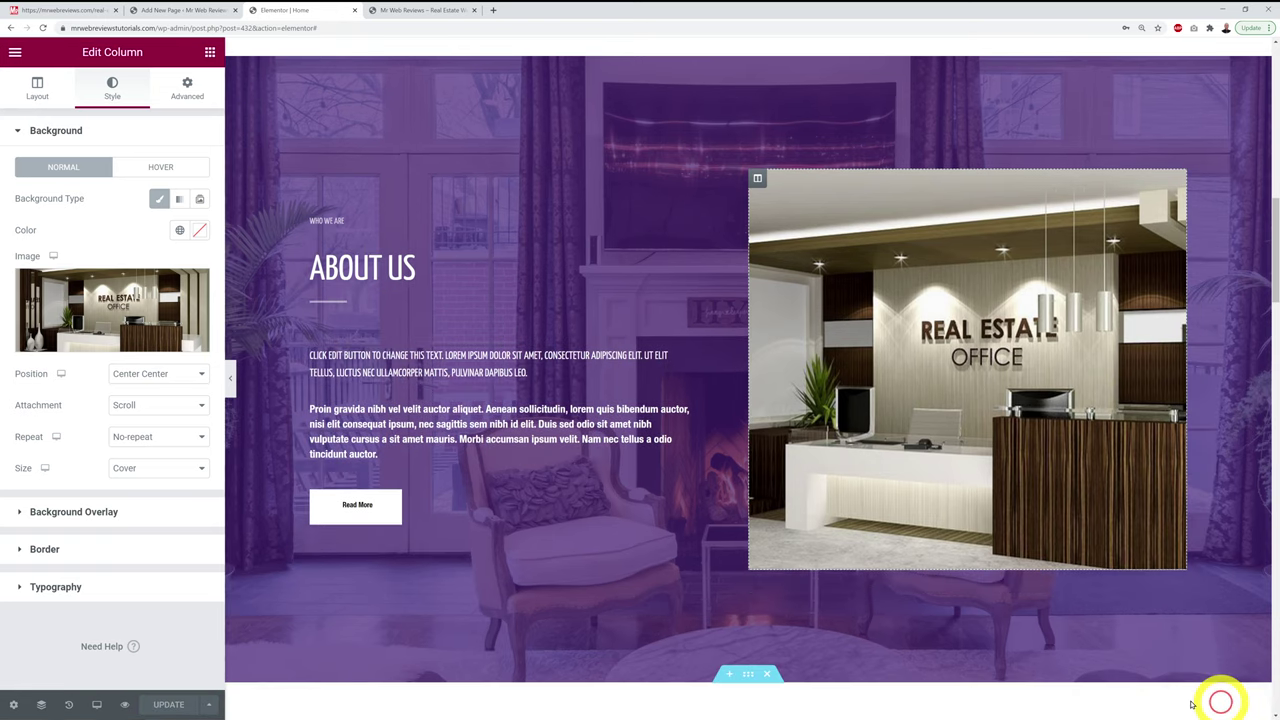
click(407, 11)
key(F5)
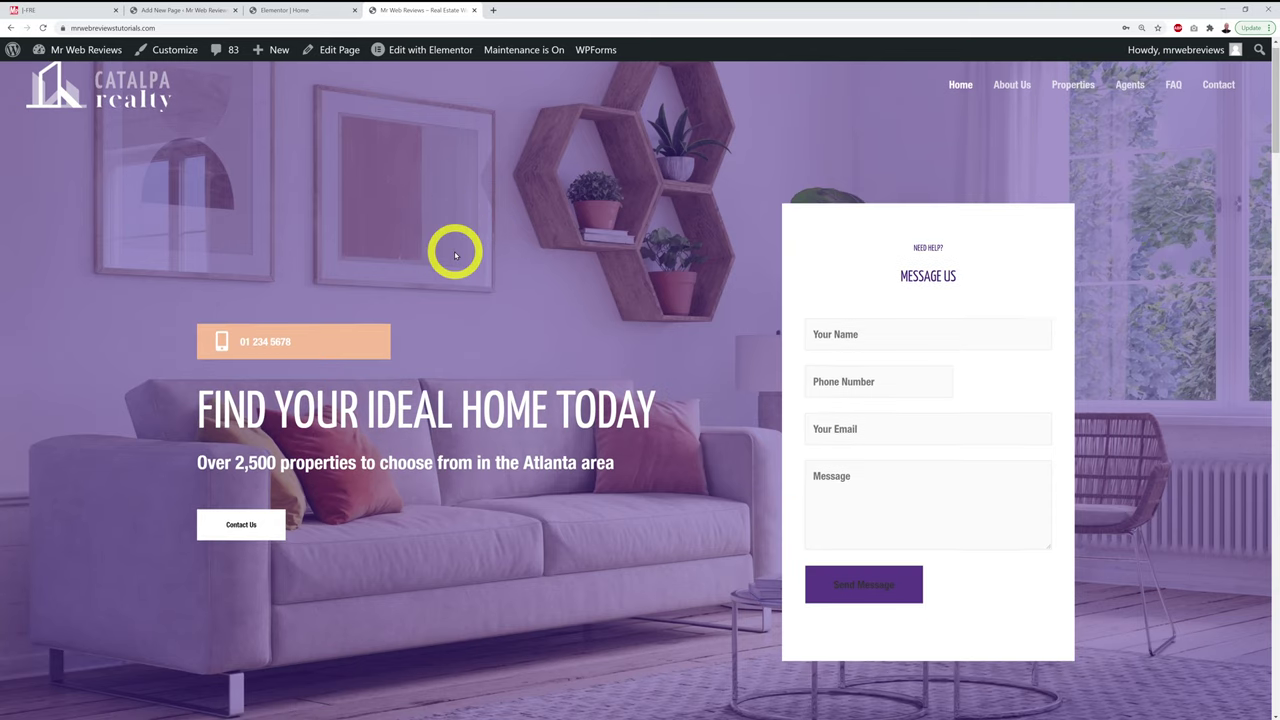
scroll(457, 251, down, 3)
scroll(455, 255, down, 5)
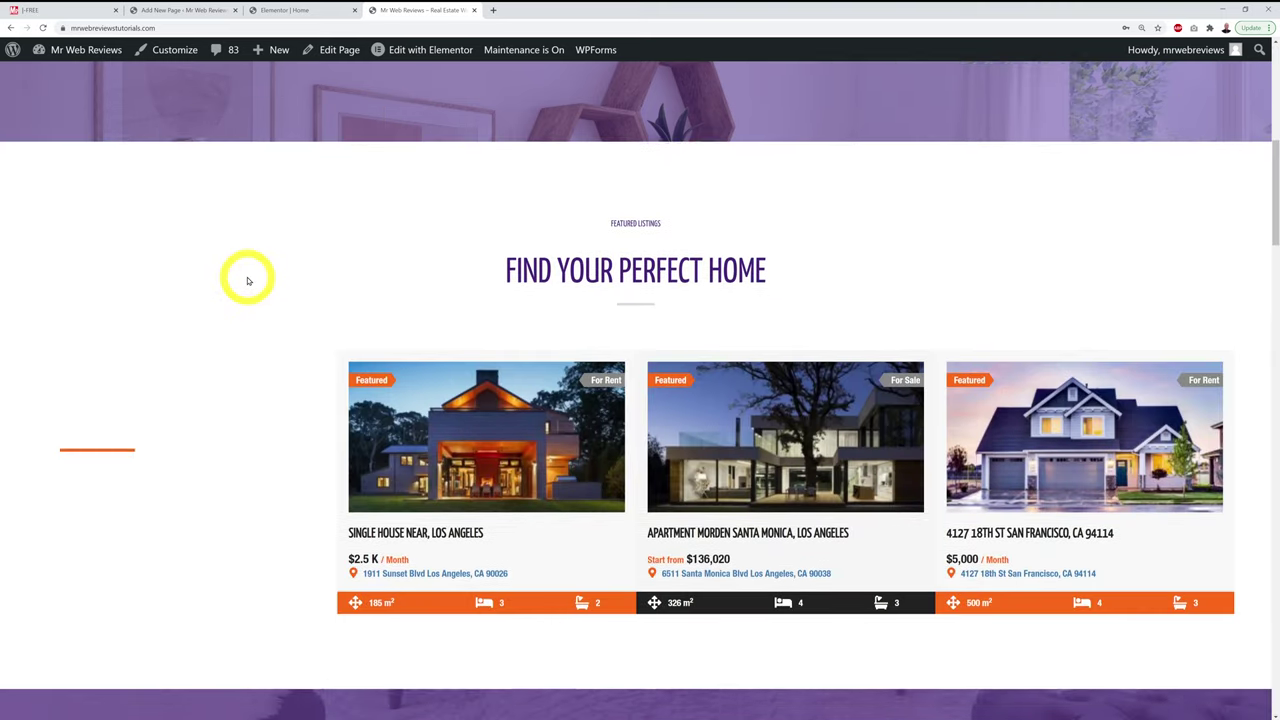
scroll(248, 280, down, 4)
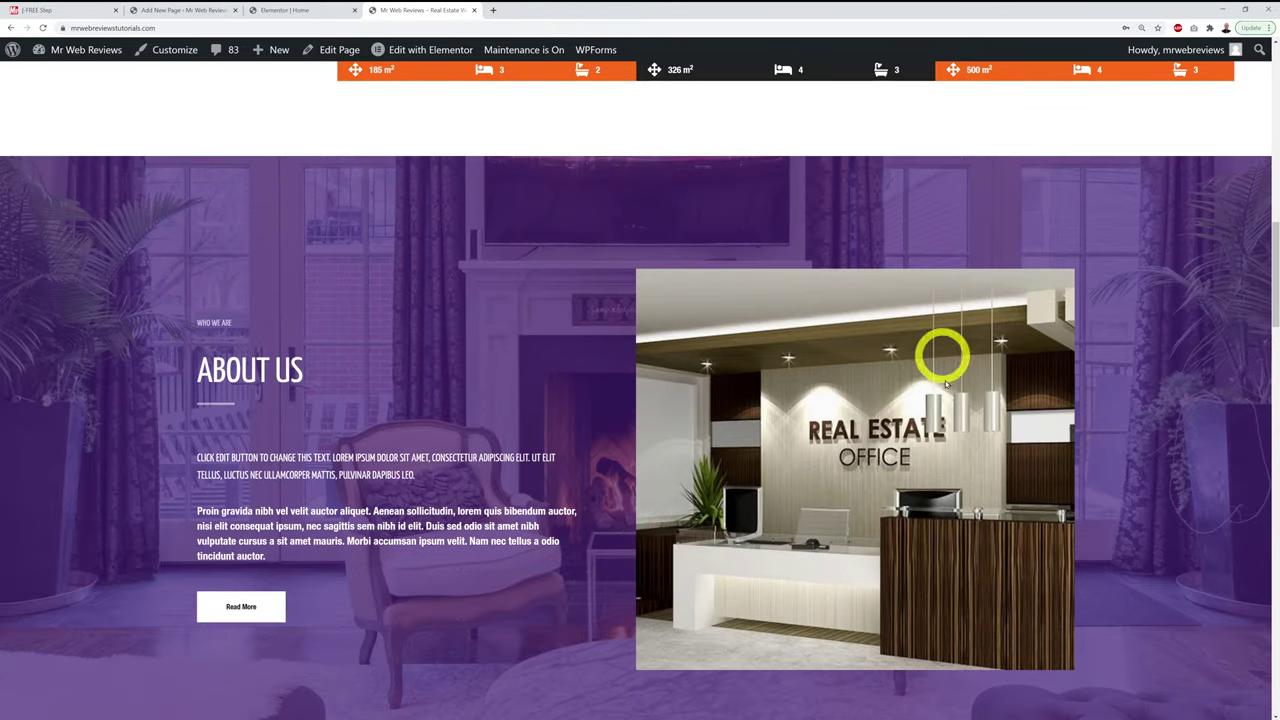
scroll(1189, 360, down, 4)
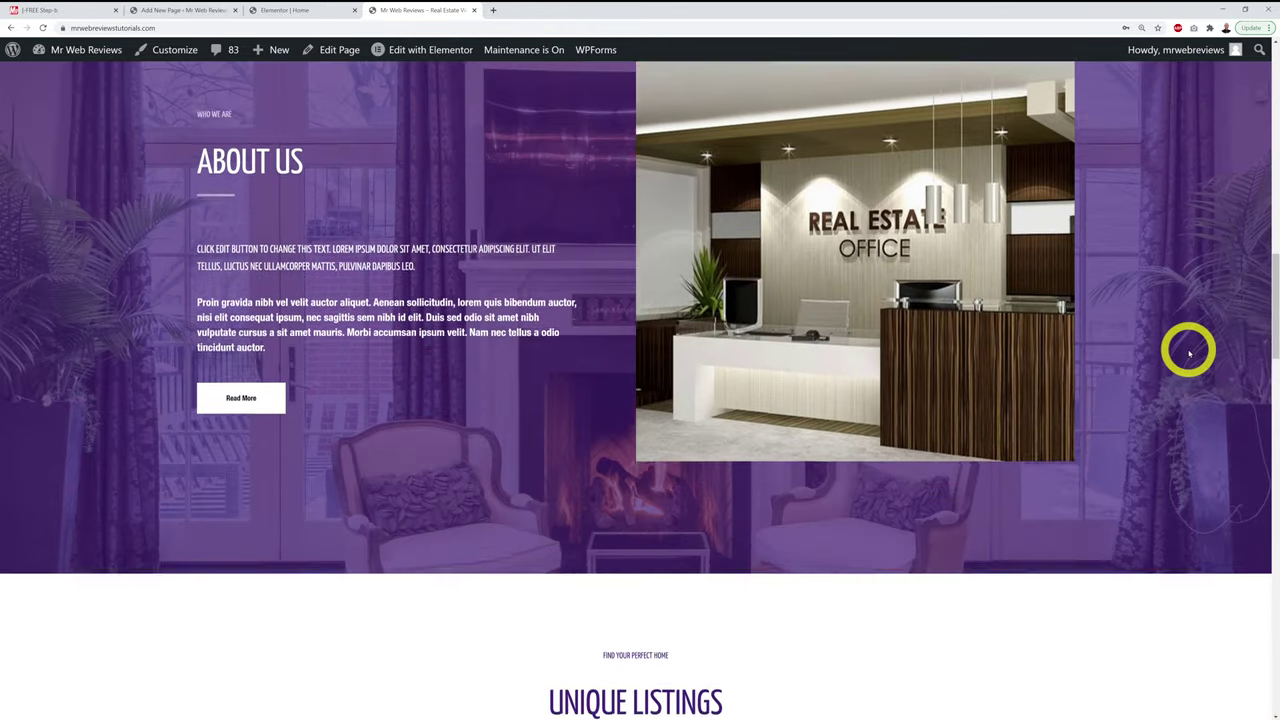
scroll(1189, 353, down, 4)
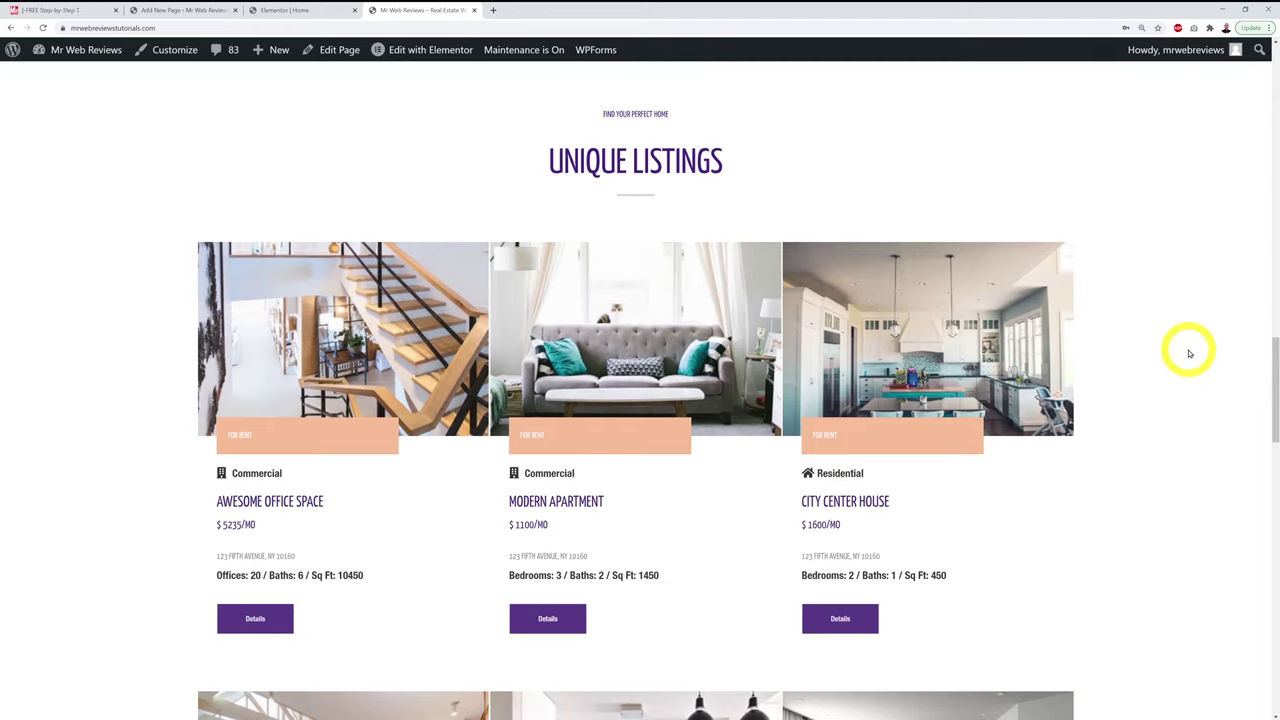
Step: Delete the old property slider shortcode from the test page
click(190, 10)
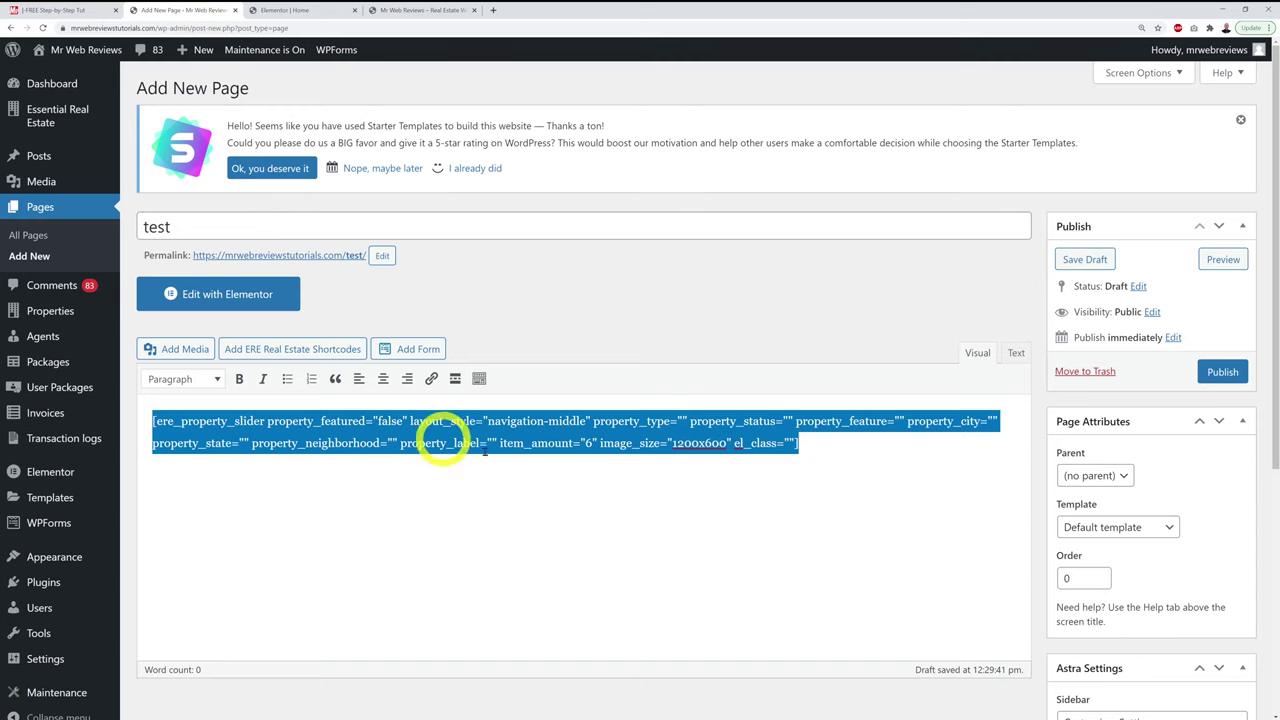
click(566, 531)
click(597, 508)
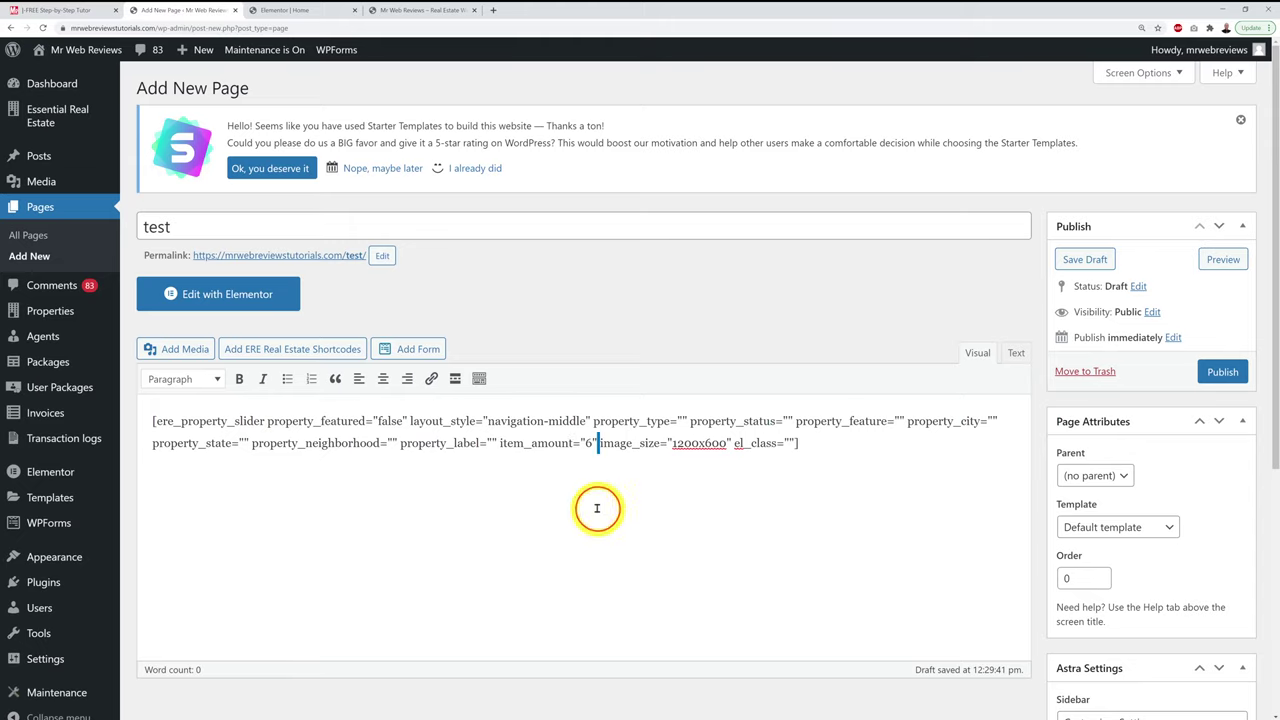
key(ctrl+a)
key(BackSpace)
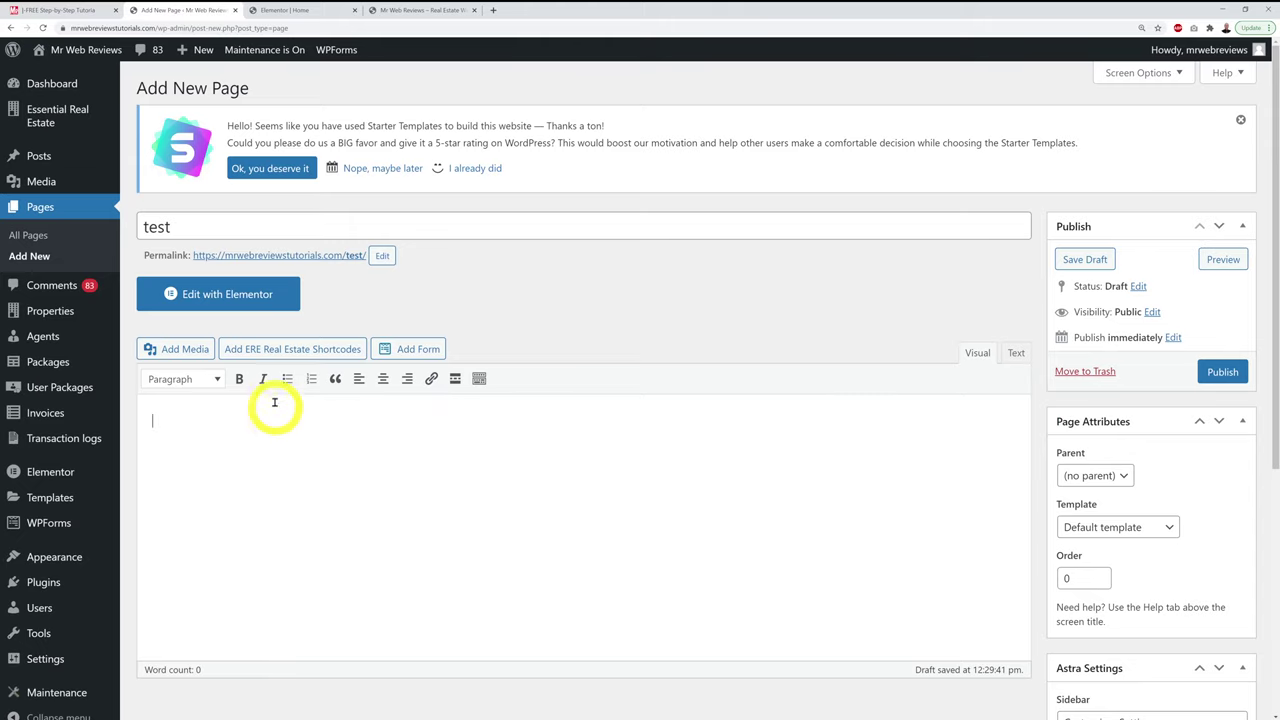
Step: Insert an ERE Property shortcode with Grid layout and select the new shortcode text
click(278, 354)
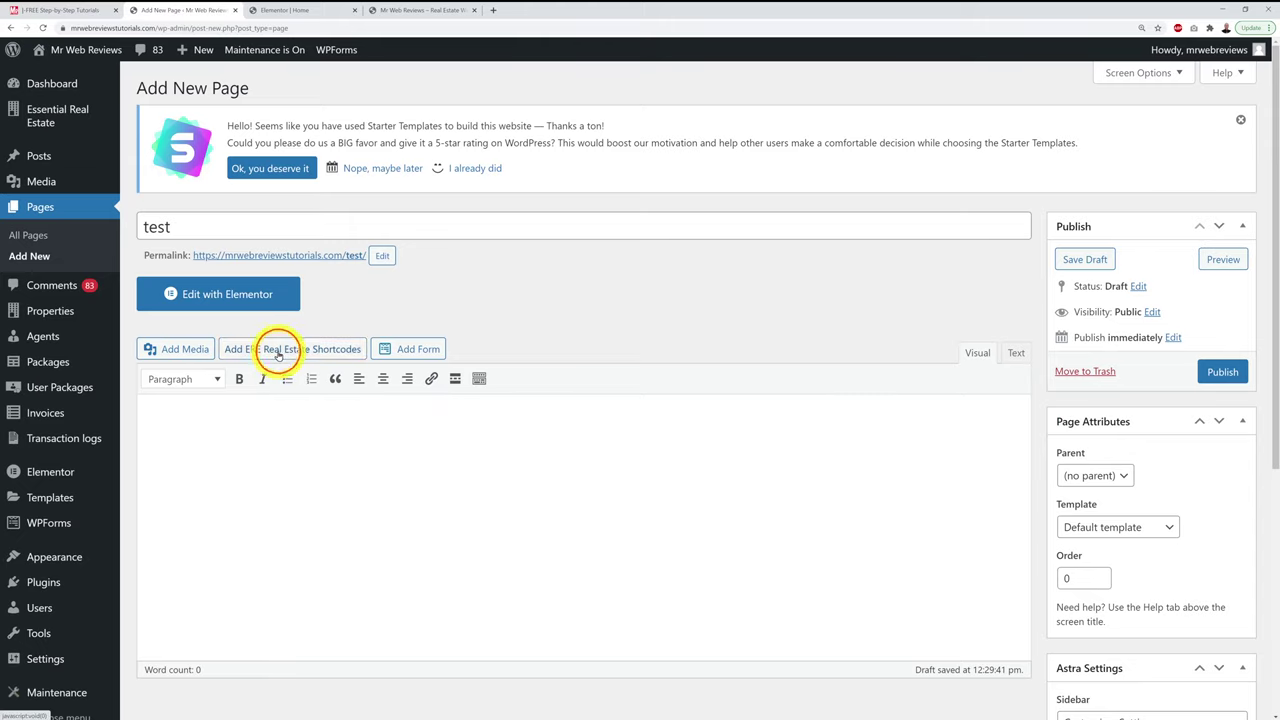
click(962, 134)
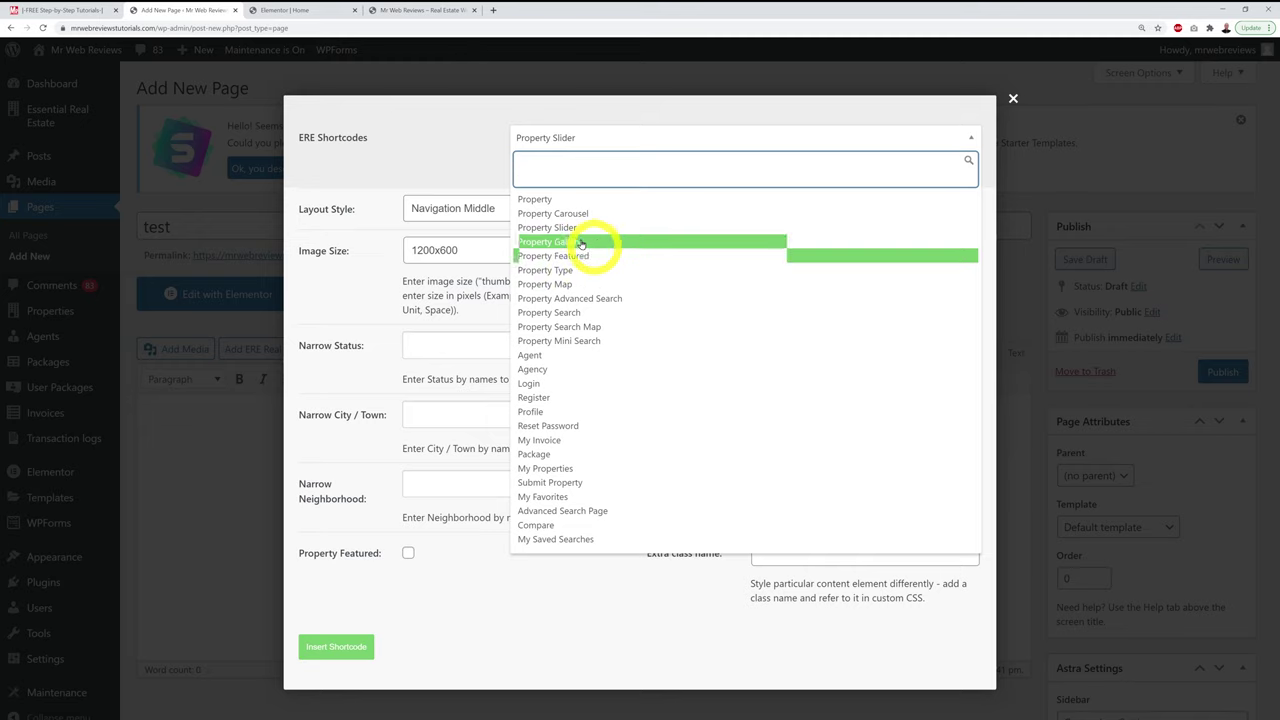
click(564, 204)
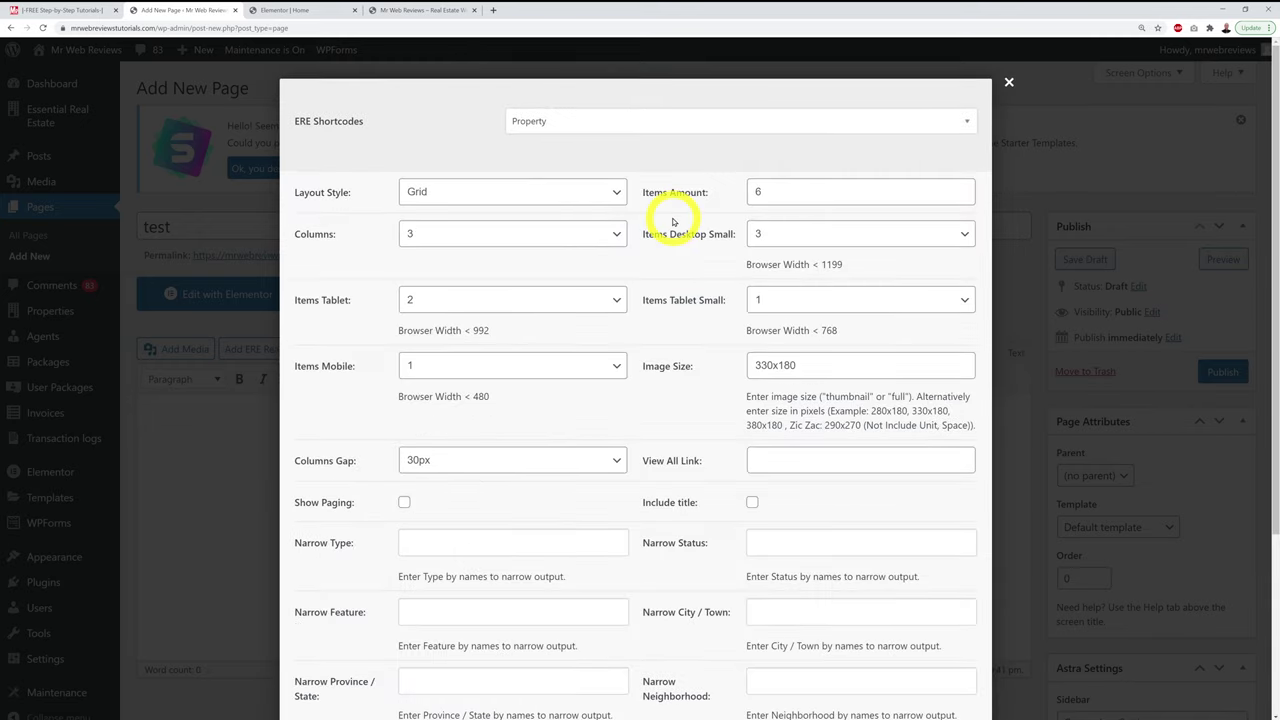
click(600, 193)
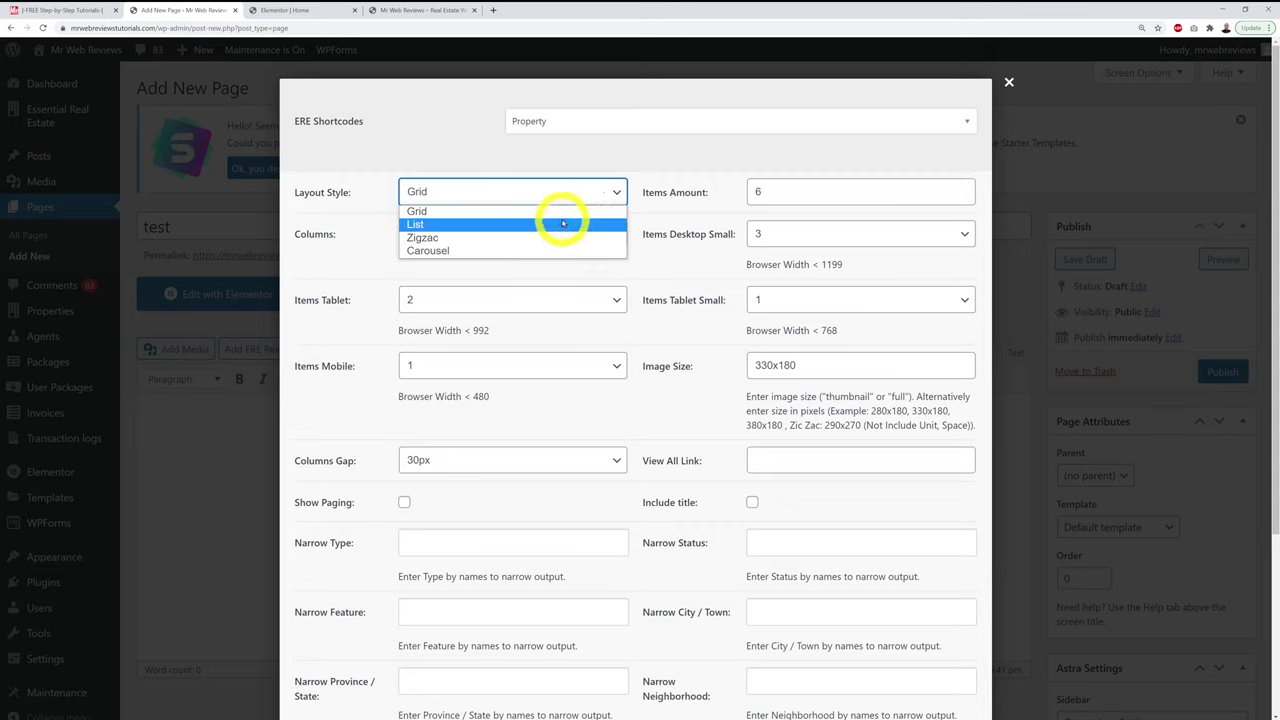
click(562, 218)
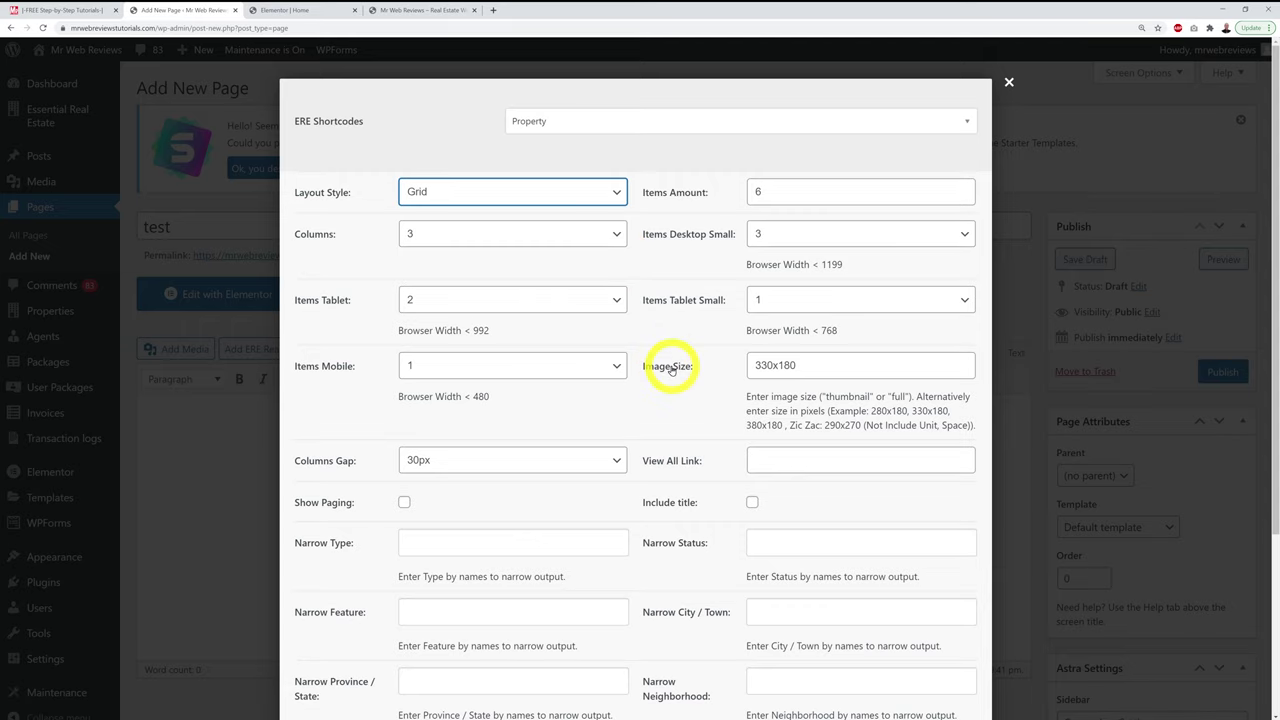
scroll(670, 372, down, 5)
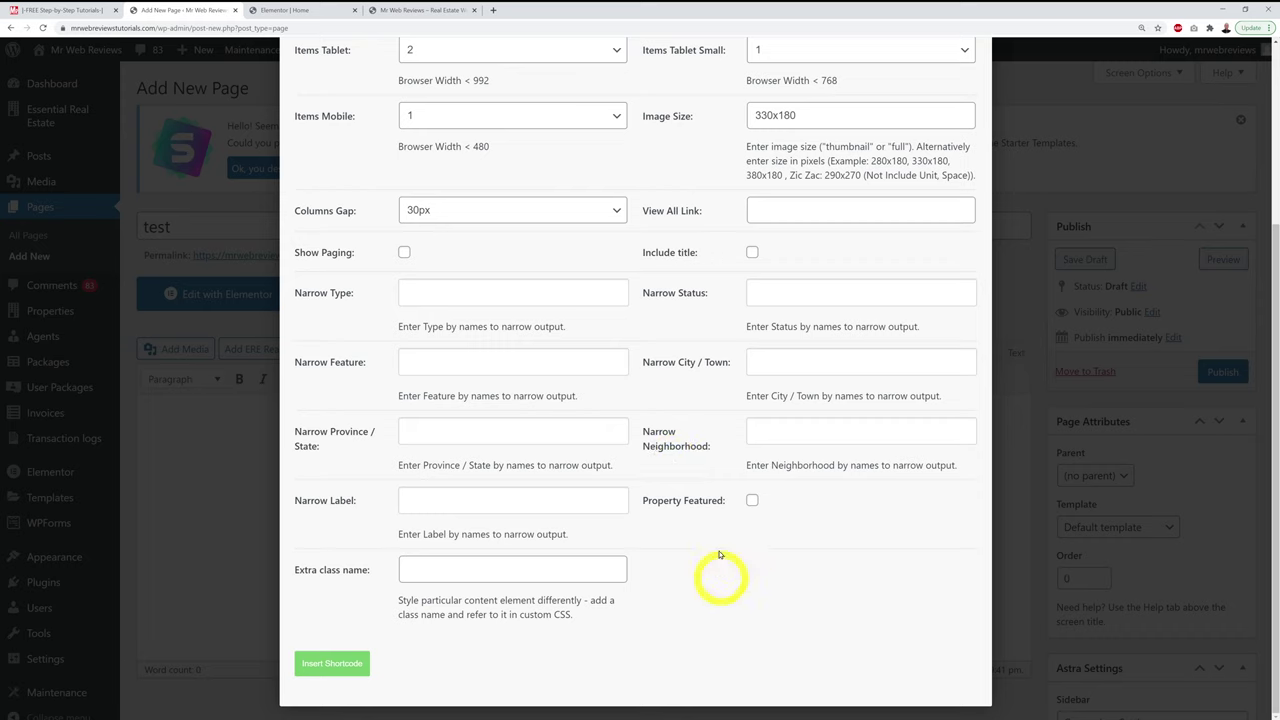
click(347, 670)
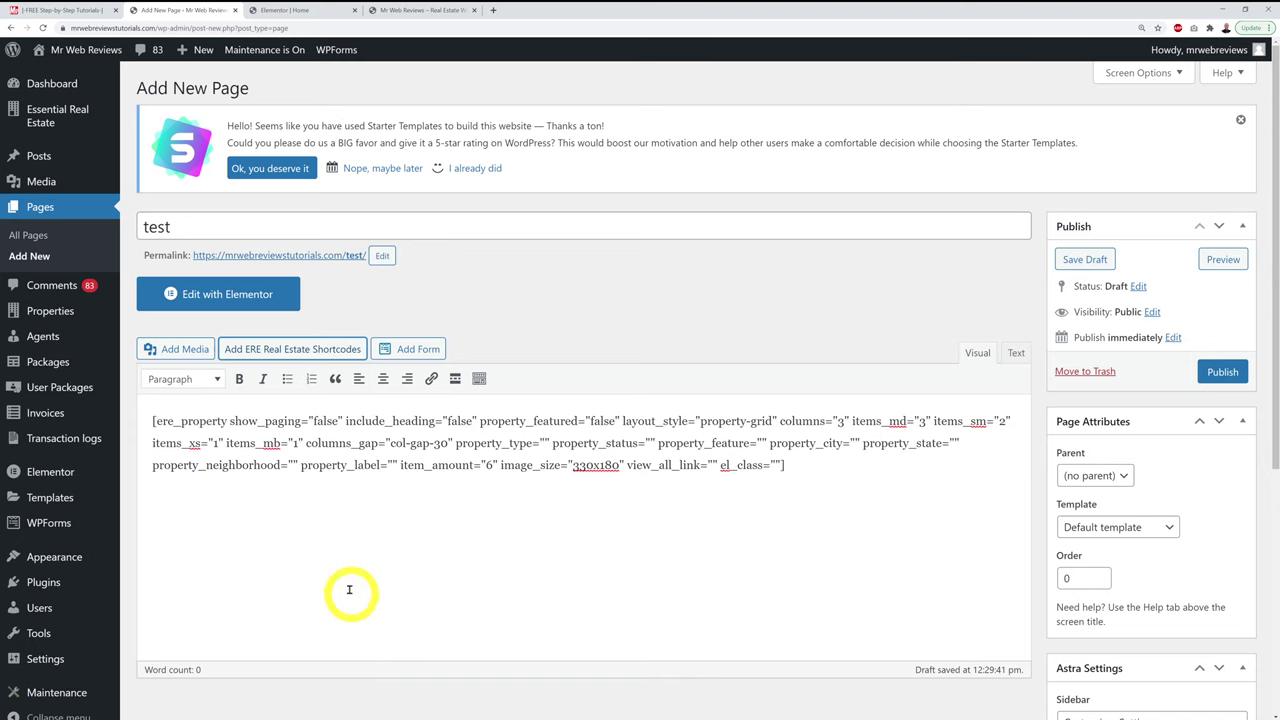
key(ctrl+a)
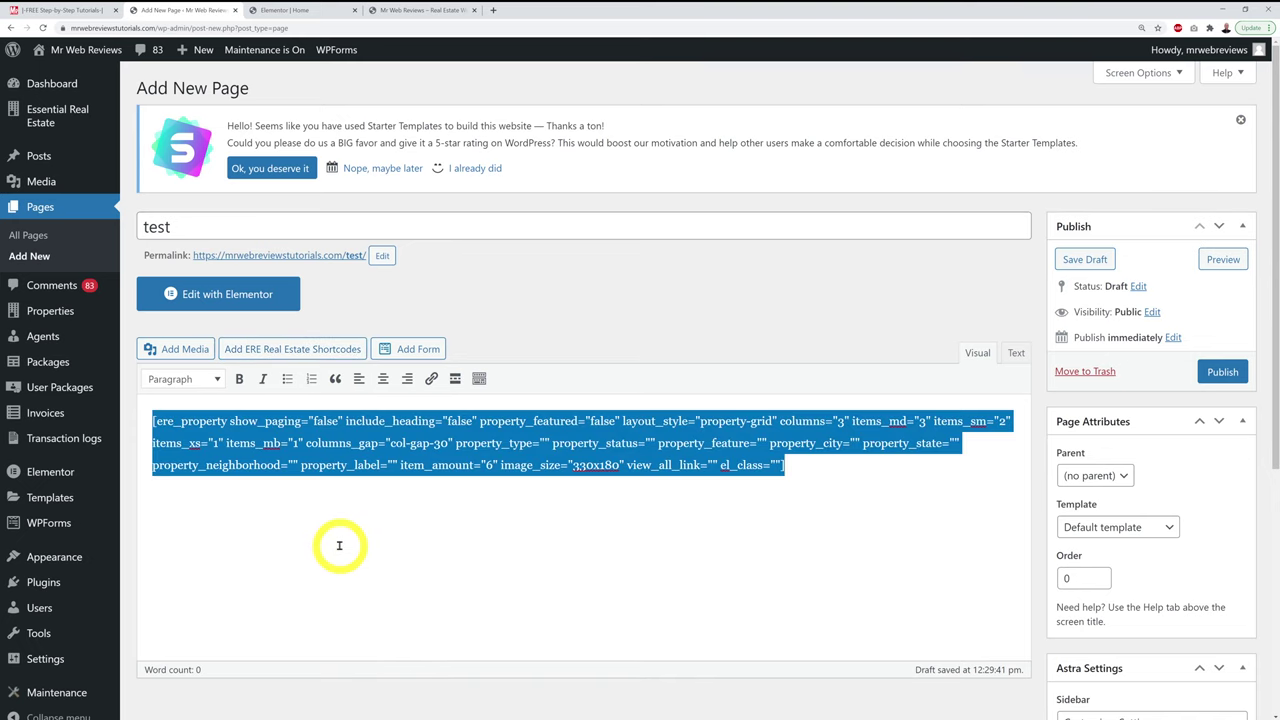
click(305, 10)
Step: Delete the inner section of three static property cards below Unique Listings
scroll(686, 302, down, 3)
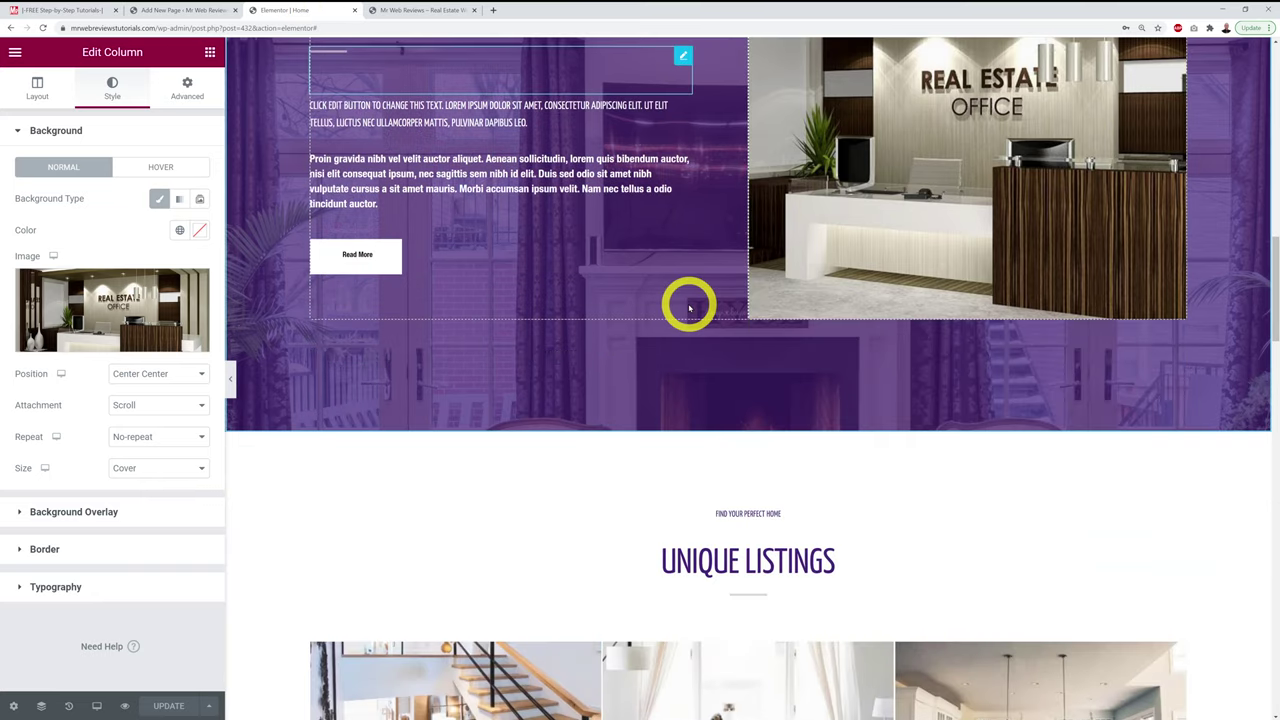
scroll(686, 303, down, 4)
scroll(689, 489, down, 2)
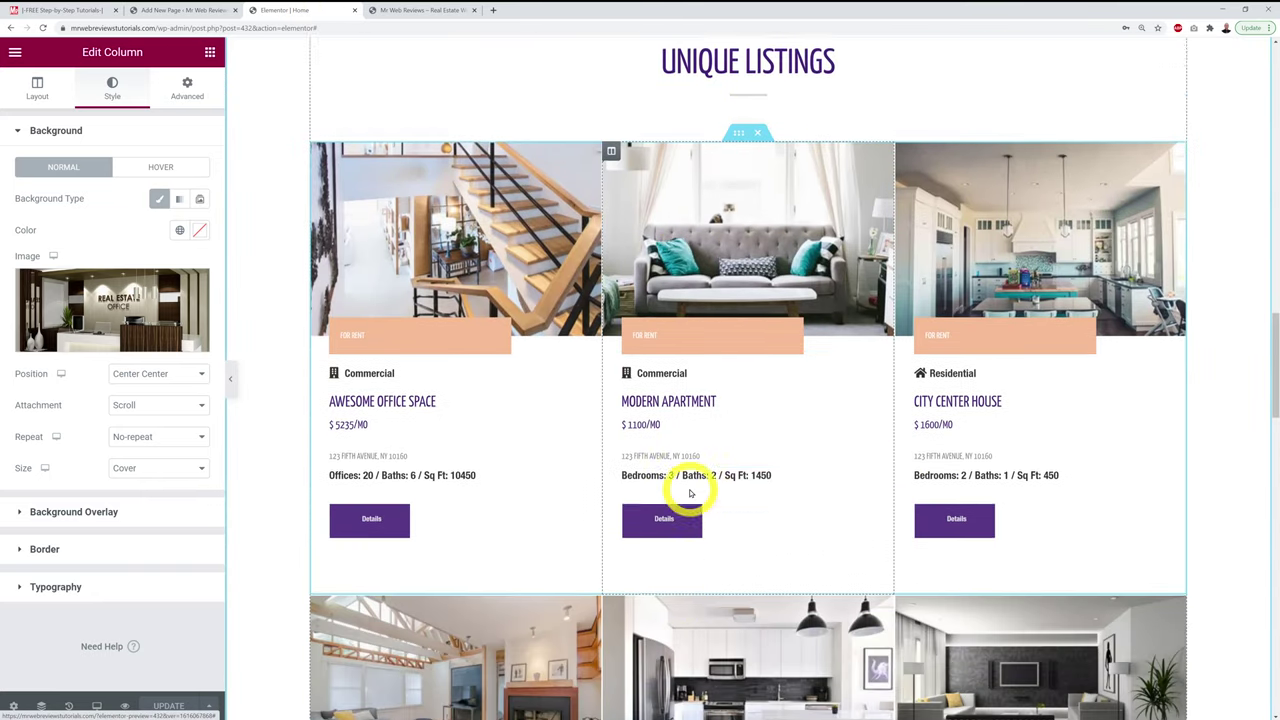
scroll(690, 493, down, 2)
scroll(990, 543, up, 3)
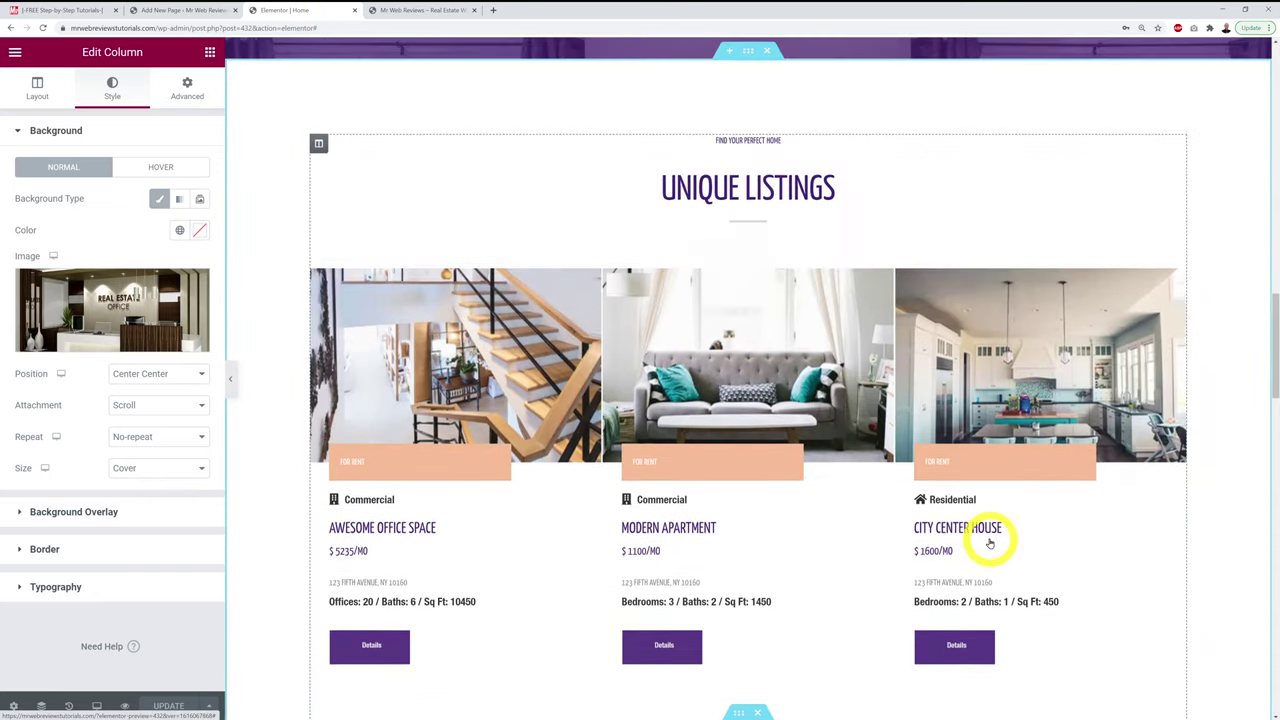
scroll(988, 540, up, 1)
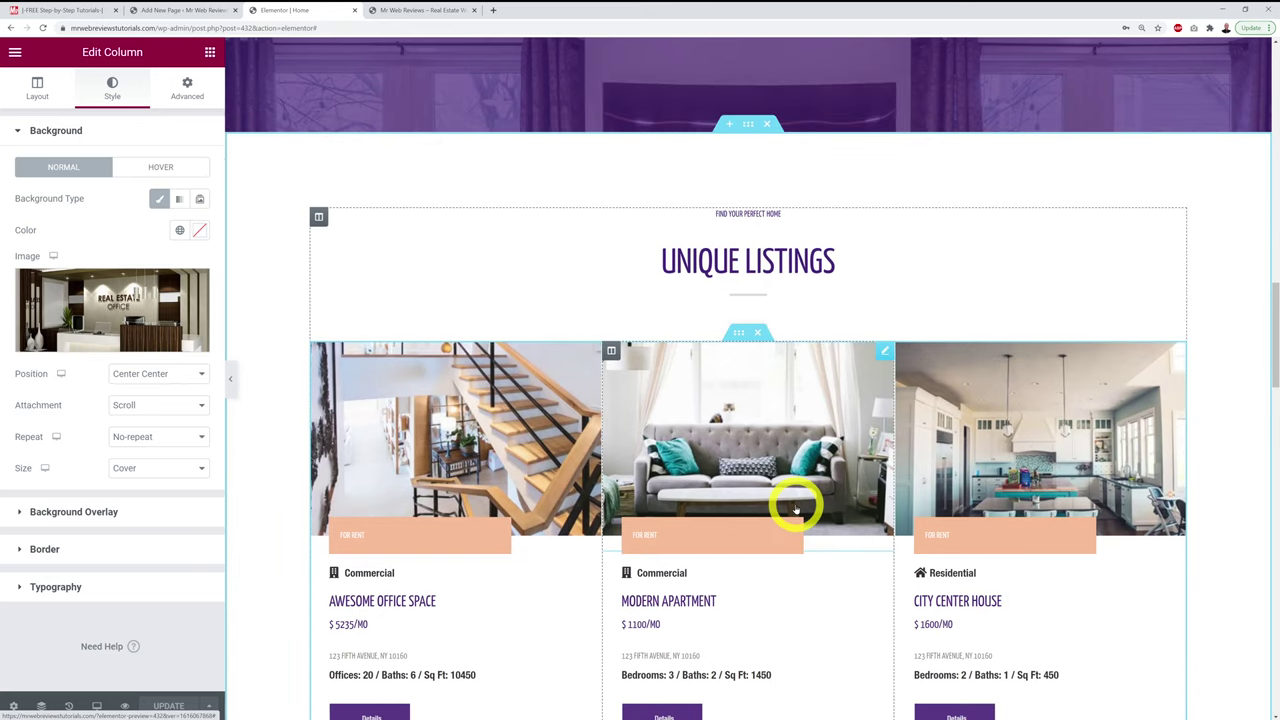
mouse_move(758, 335)
mouse_down()
mouse_move(771, 380)
mouse_move(751, 329)
mouse_move(763, 341)
mouse_up()
click(758, 334)
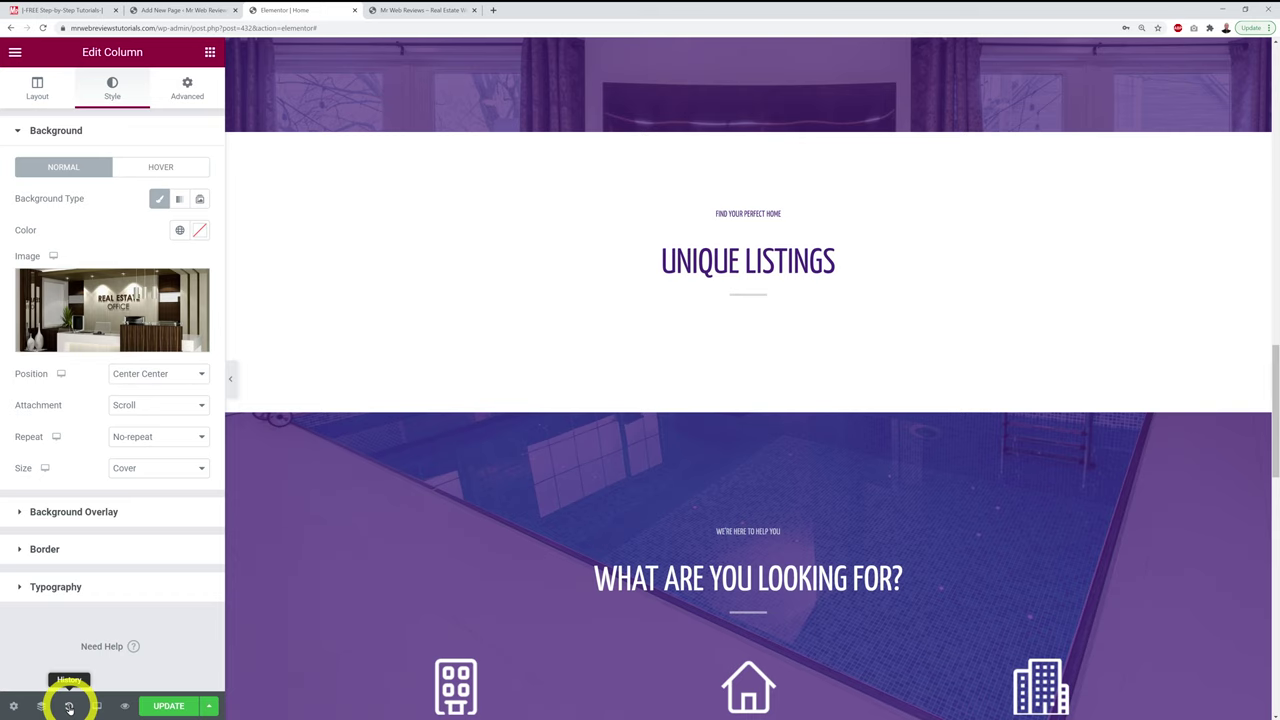
Step: Review the editing history and select the divider under UNIQUE LISTINGS
click(69, 707)
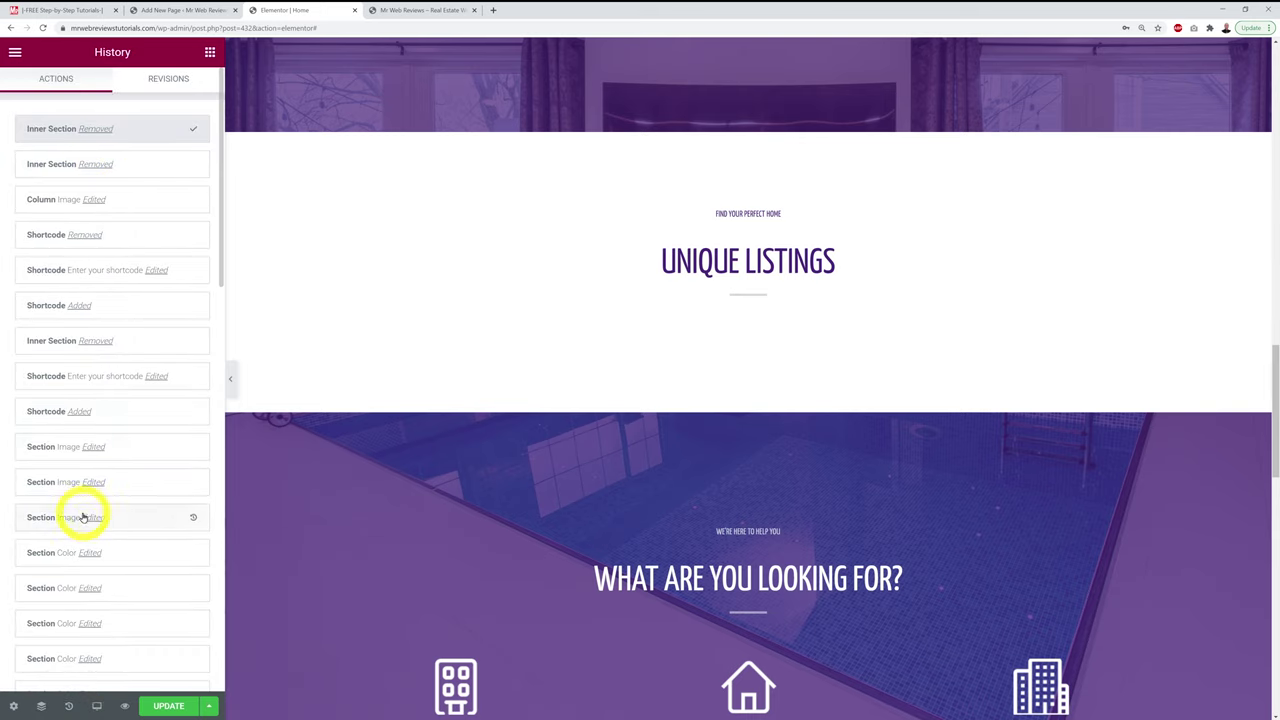
click(707, 323)
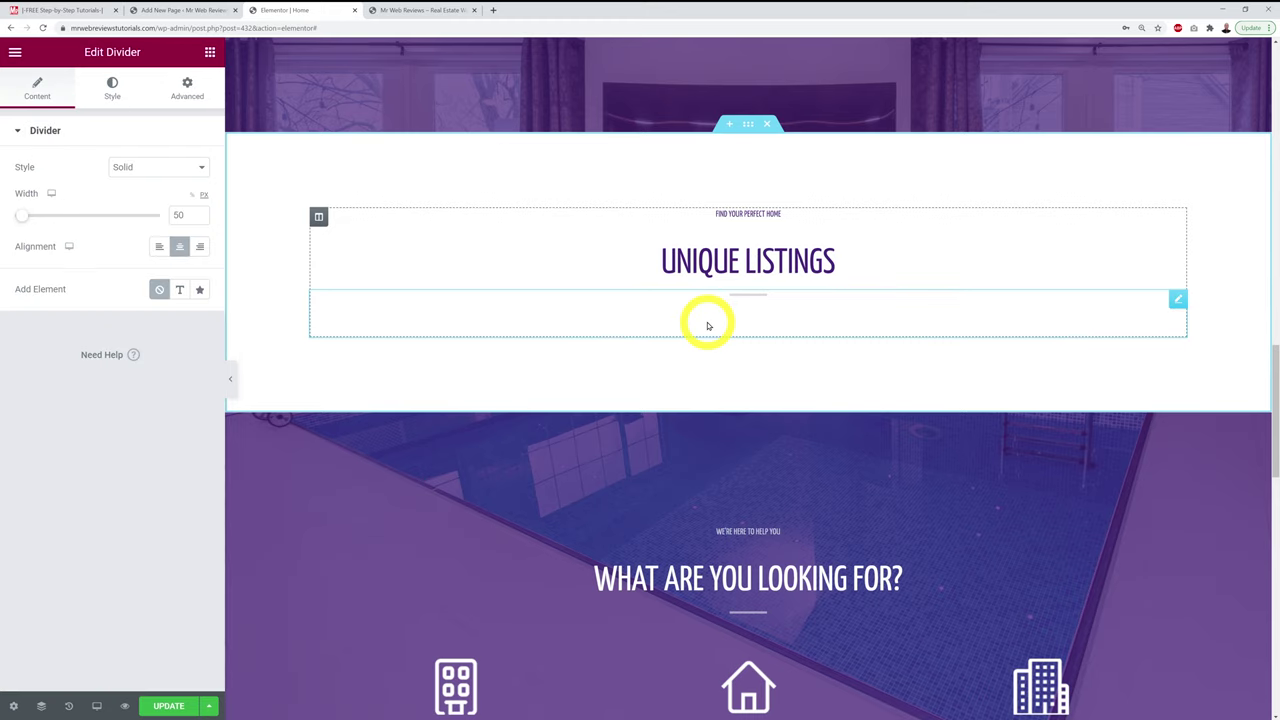
click(209, 55)
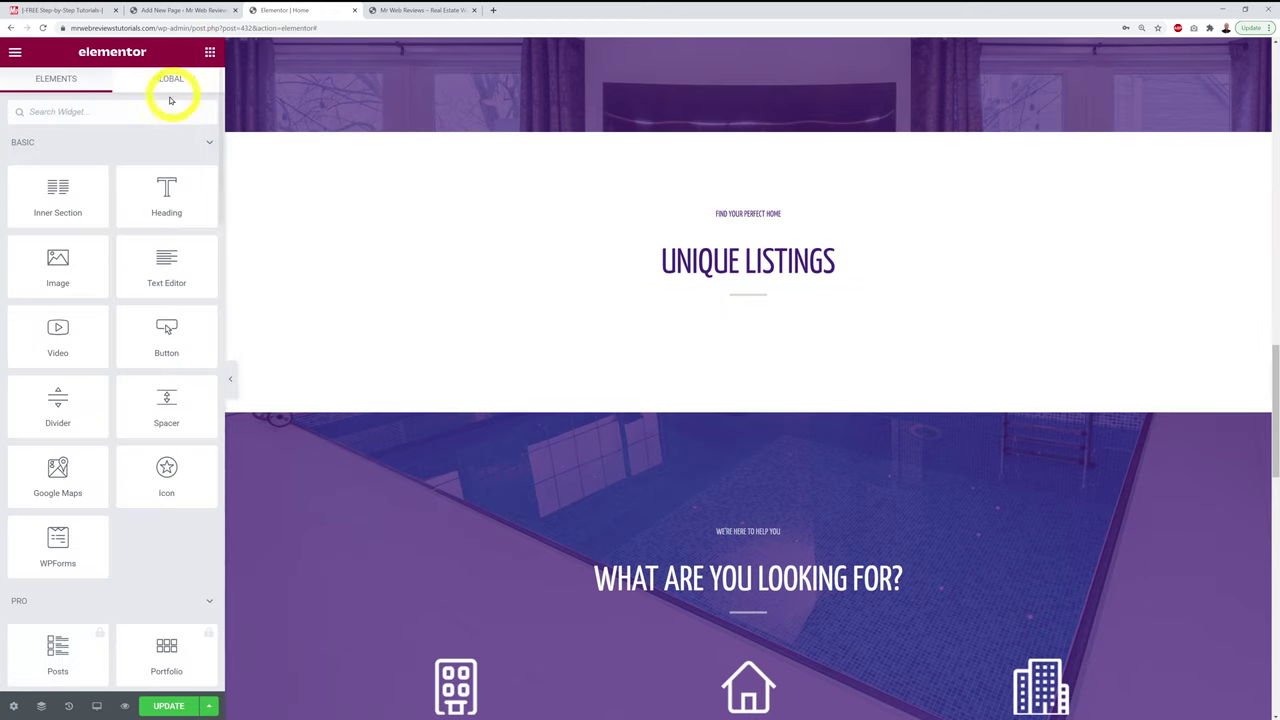
Step: Add a Shortcode widget below the Unique Listings heading and paste the property grid shortcode
click(150, 111)
text(short)
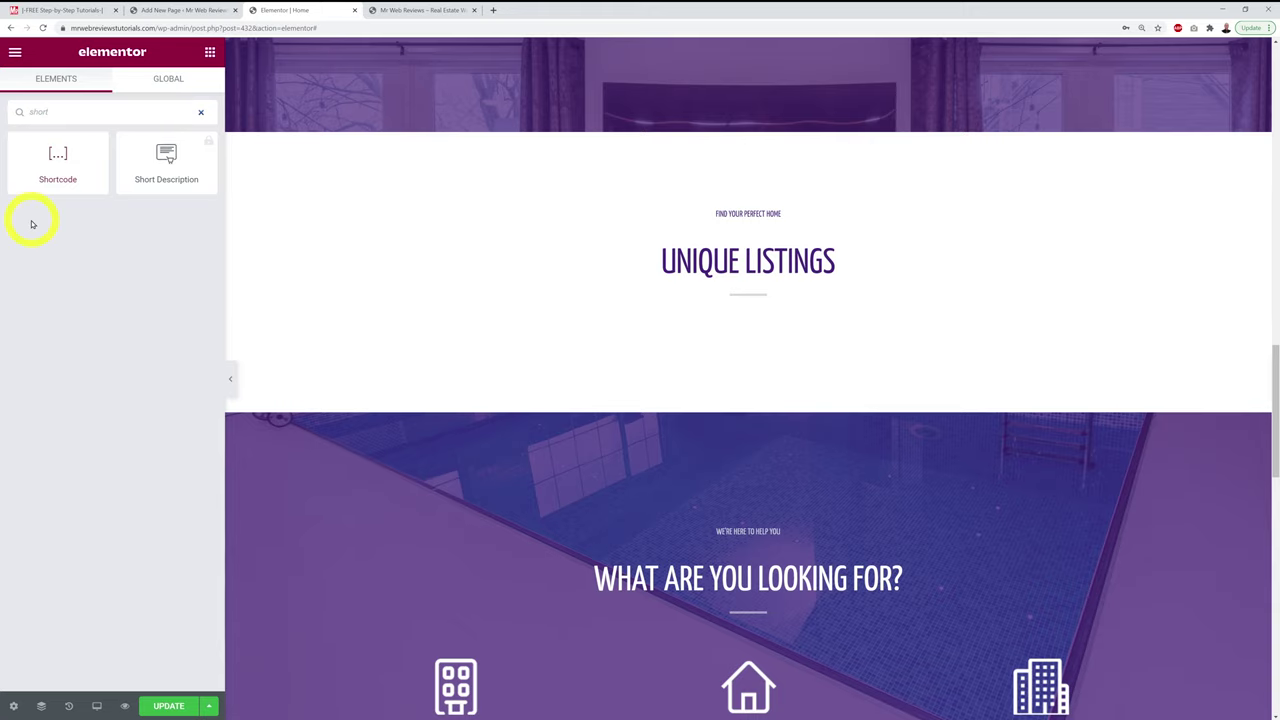
drag(75, 175, 760, 330)
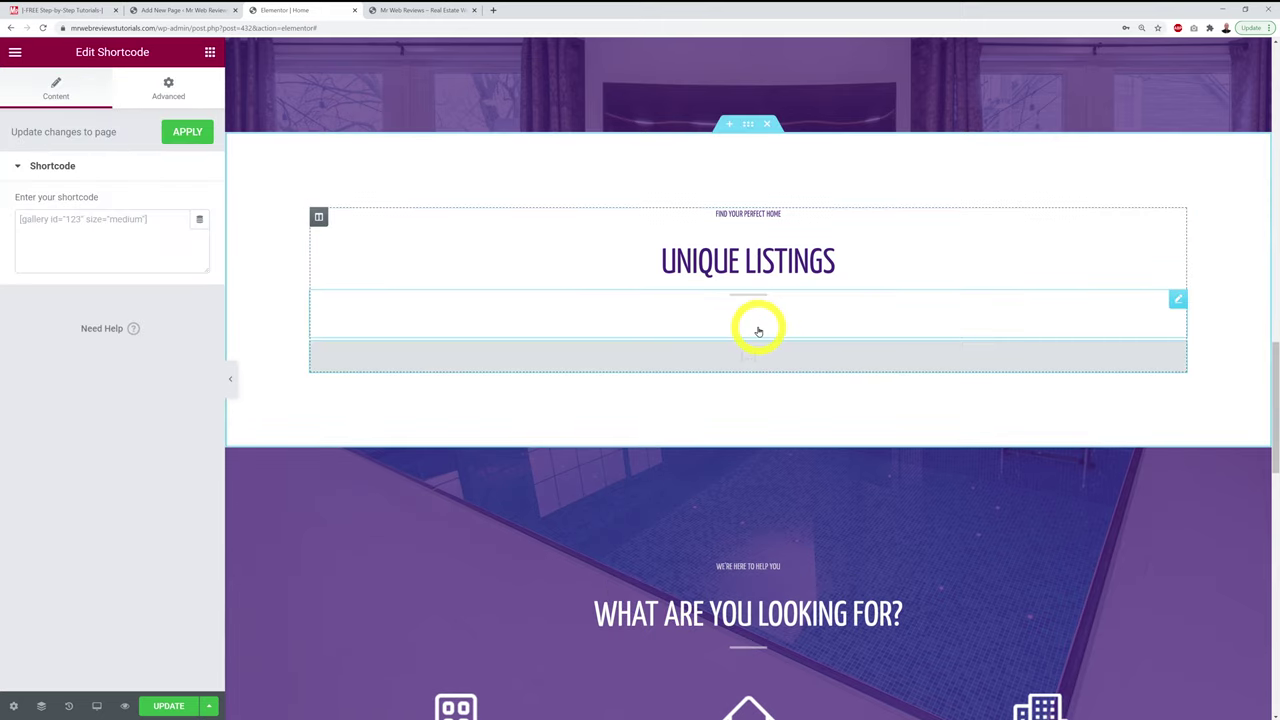
click(84, 226)
key(ctrl+v)
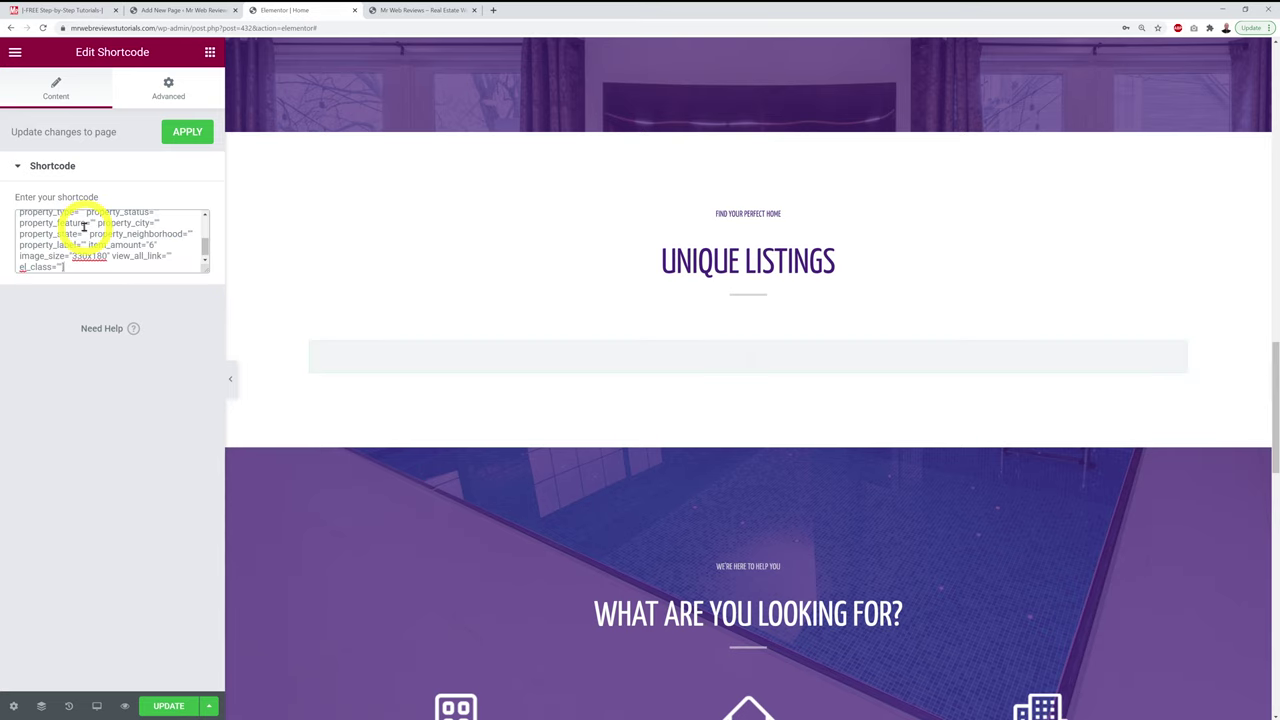
Step: Save the page with Update
scroll(677, 394, down, 5)
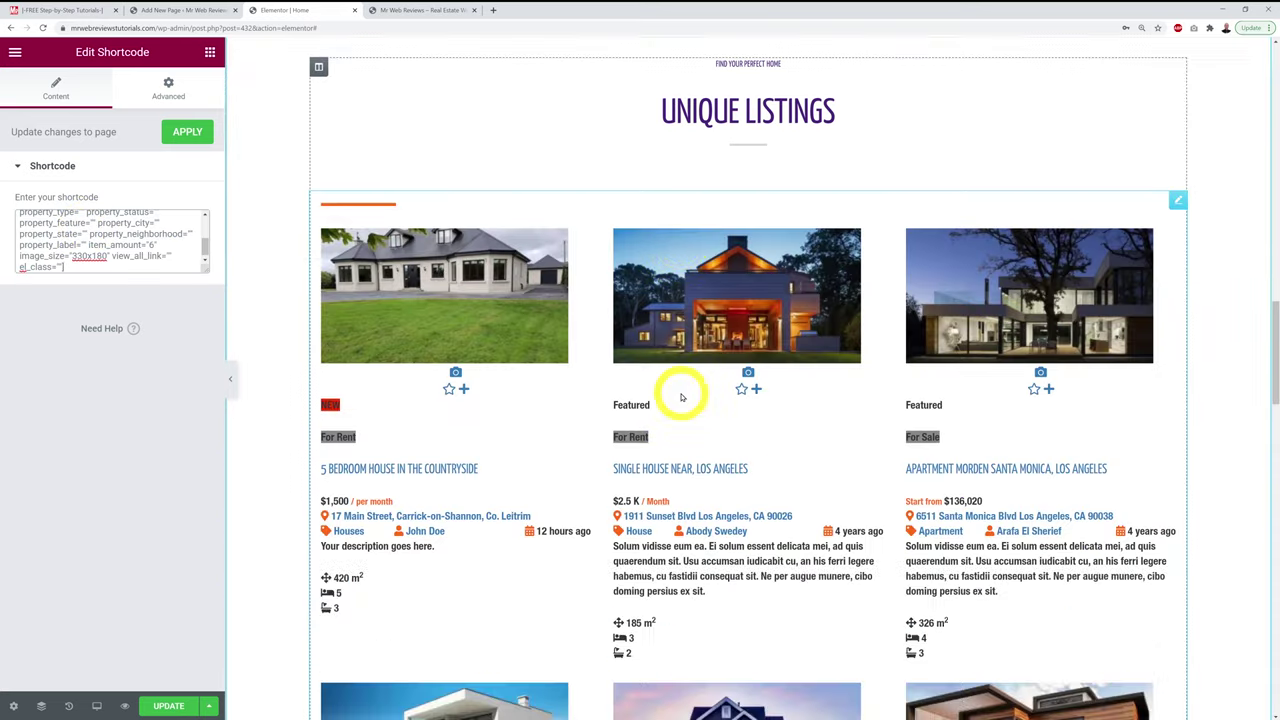
scroll(681, 398, down, 2)
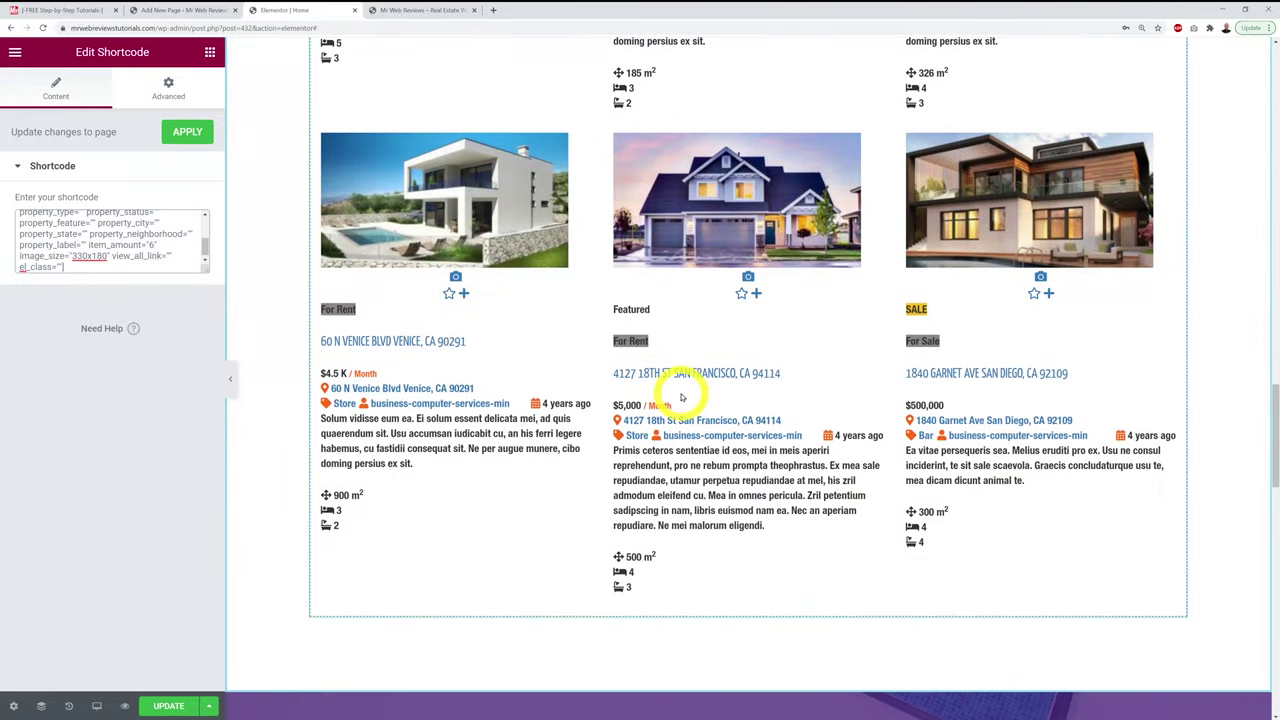
scroll(681, 398, up, 8)
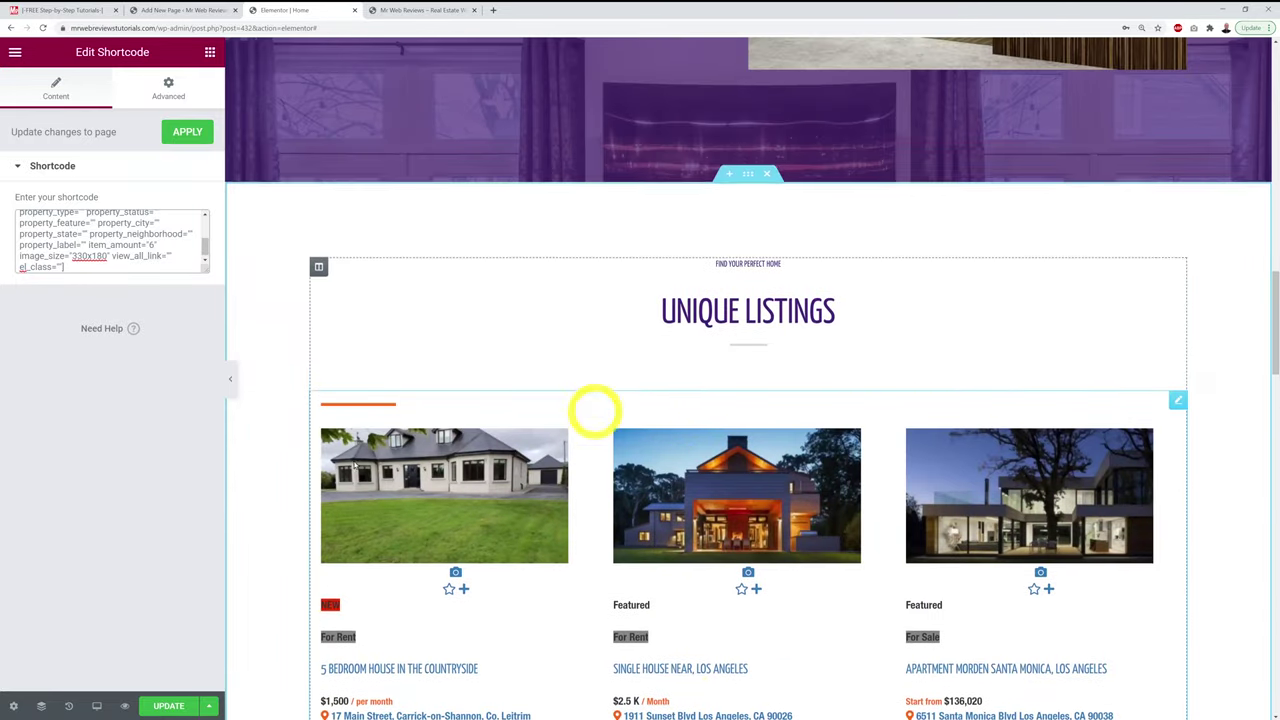
click(172, 705)
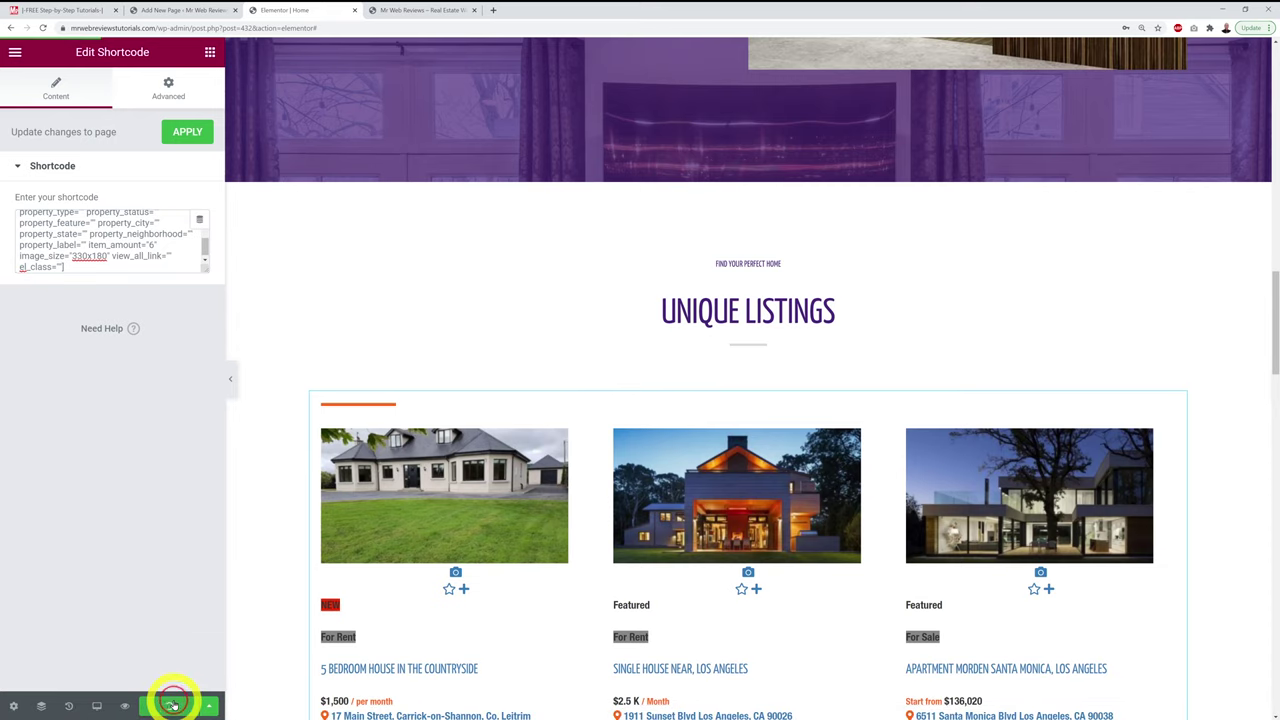
Step: View the new property listings grid on the live site
click(425, 10)
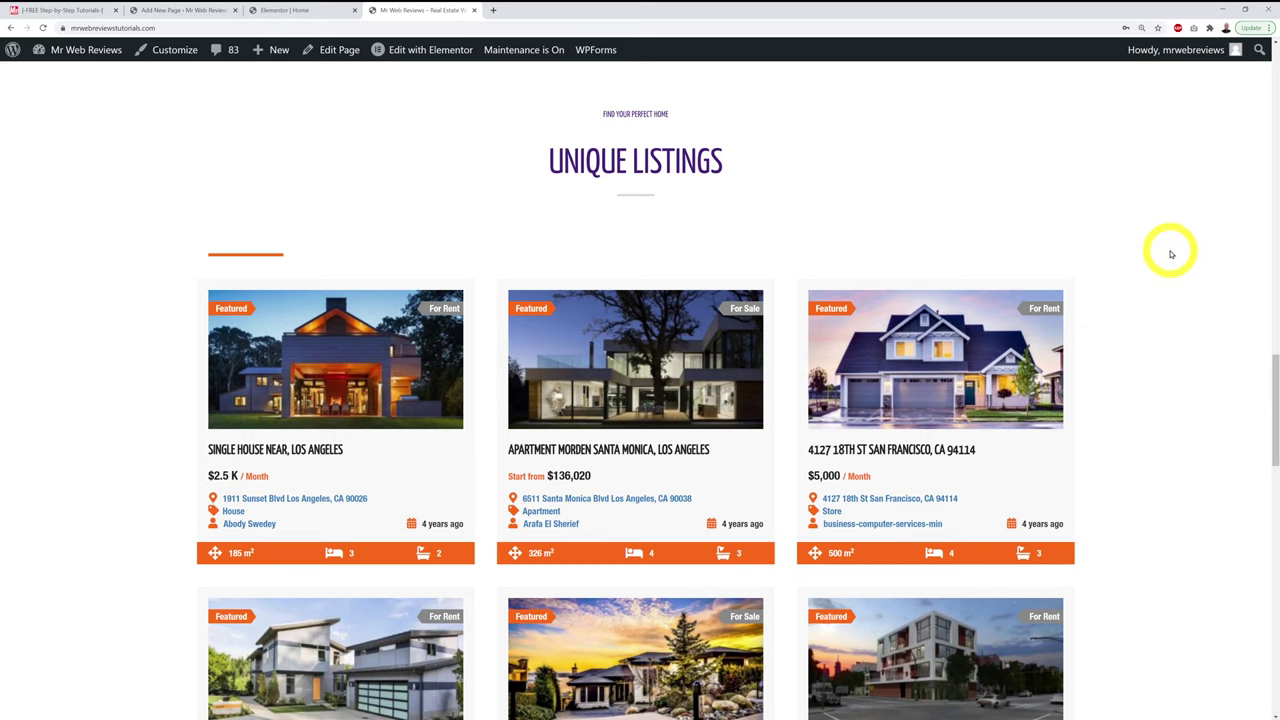
scroll(1171, 254, down, 3)
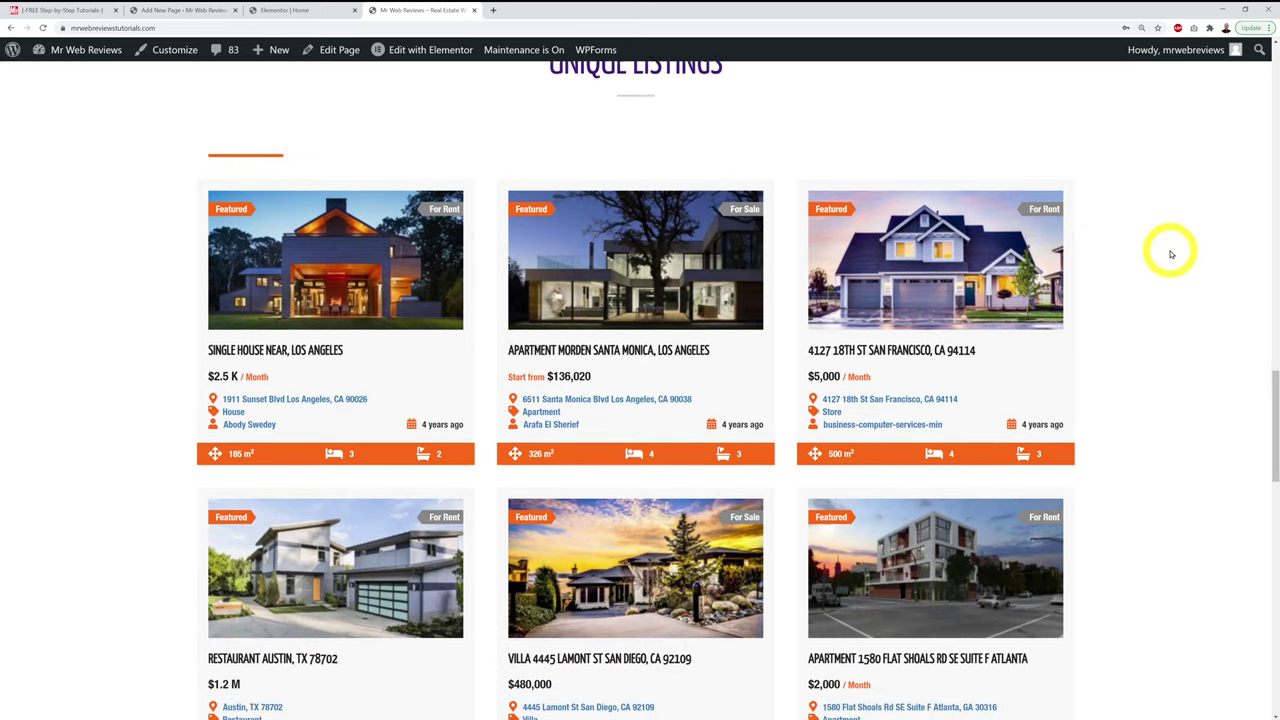
scroll(1171, 254, up, 5)
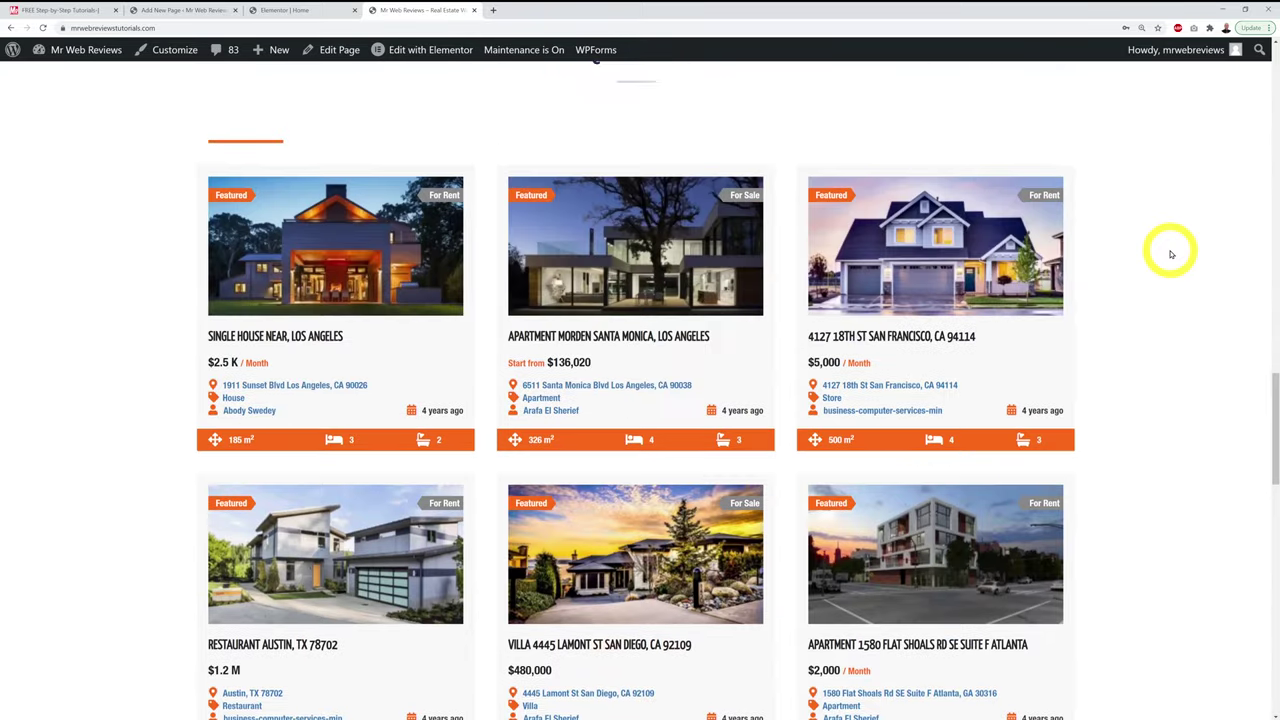
scroll(1171, 254, down, 3)
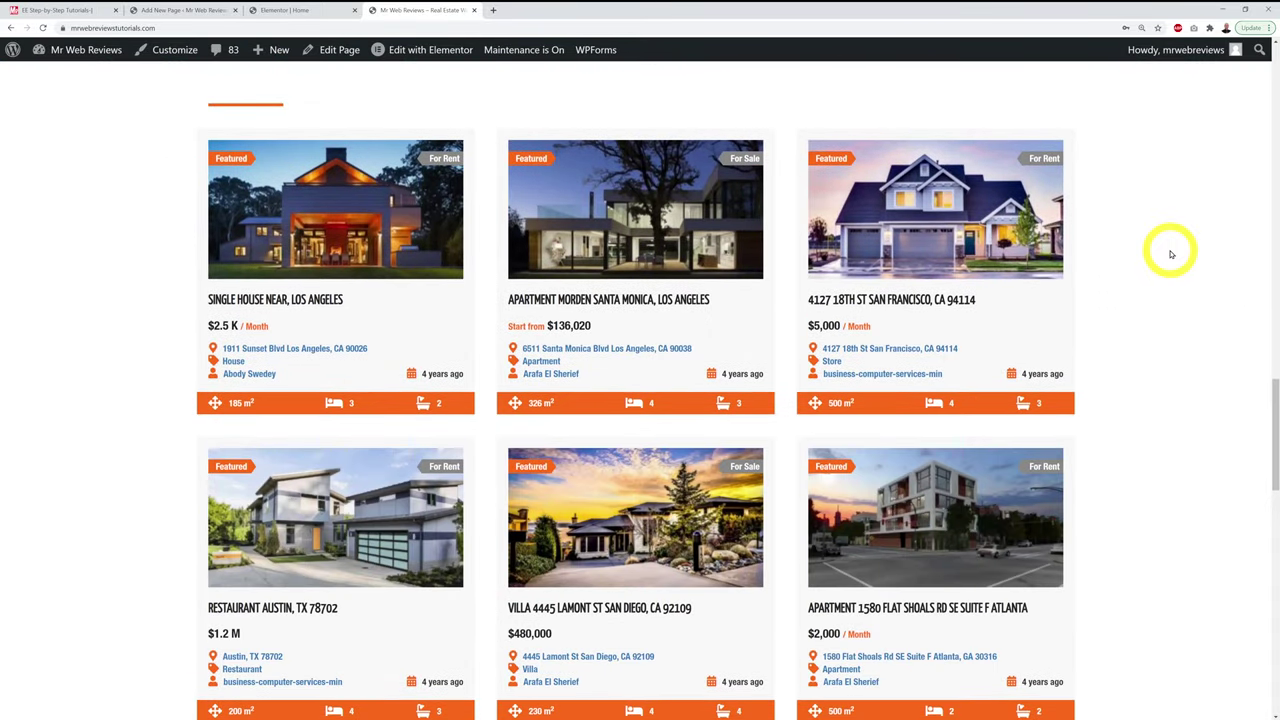
mouse_move(955, 277)
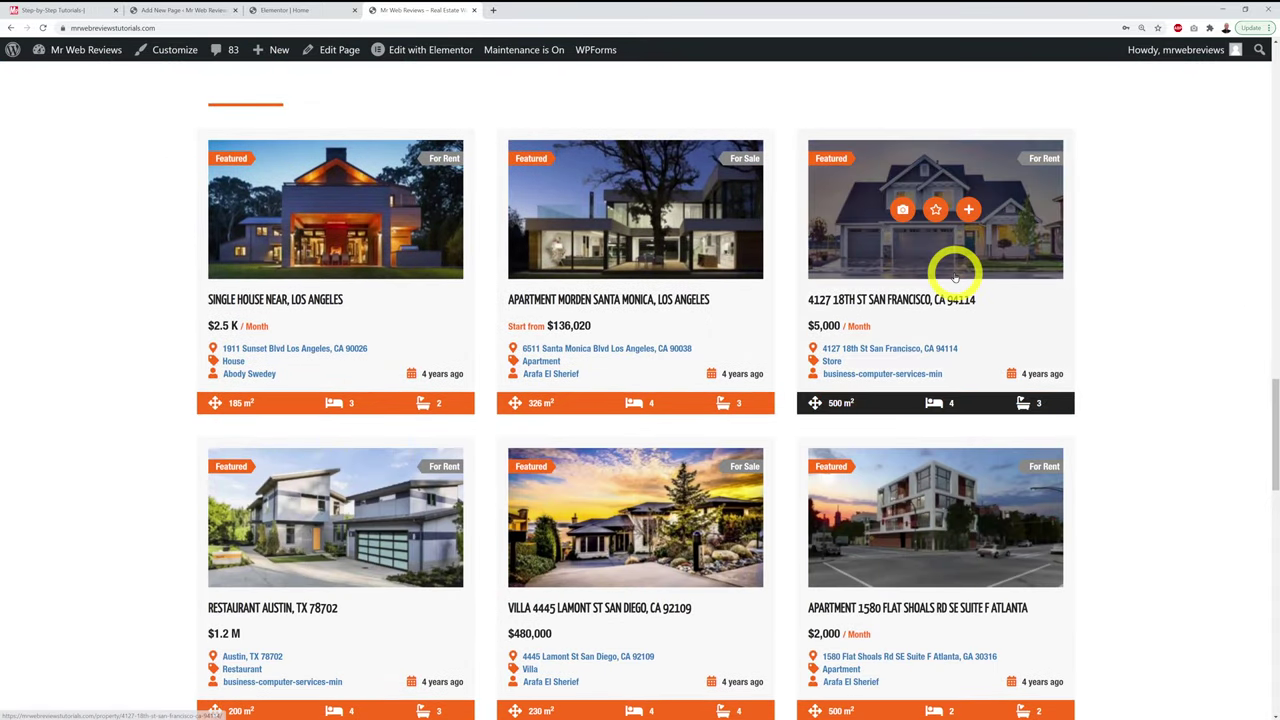
Step: Compare against the Elementor editor, then scroll through the live six-card listings grid again
click(302, 12)
scroll(729, 354, down, 4)
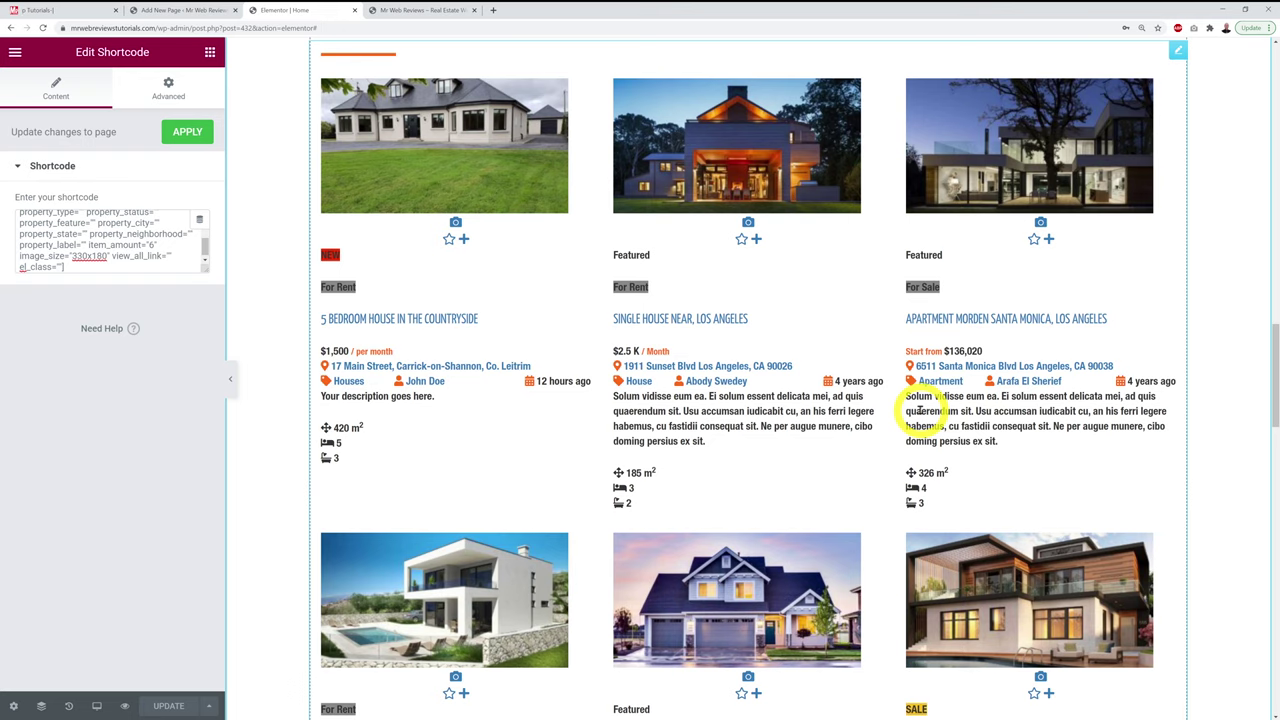
click(437, 11)
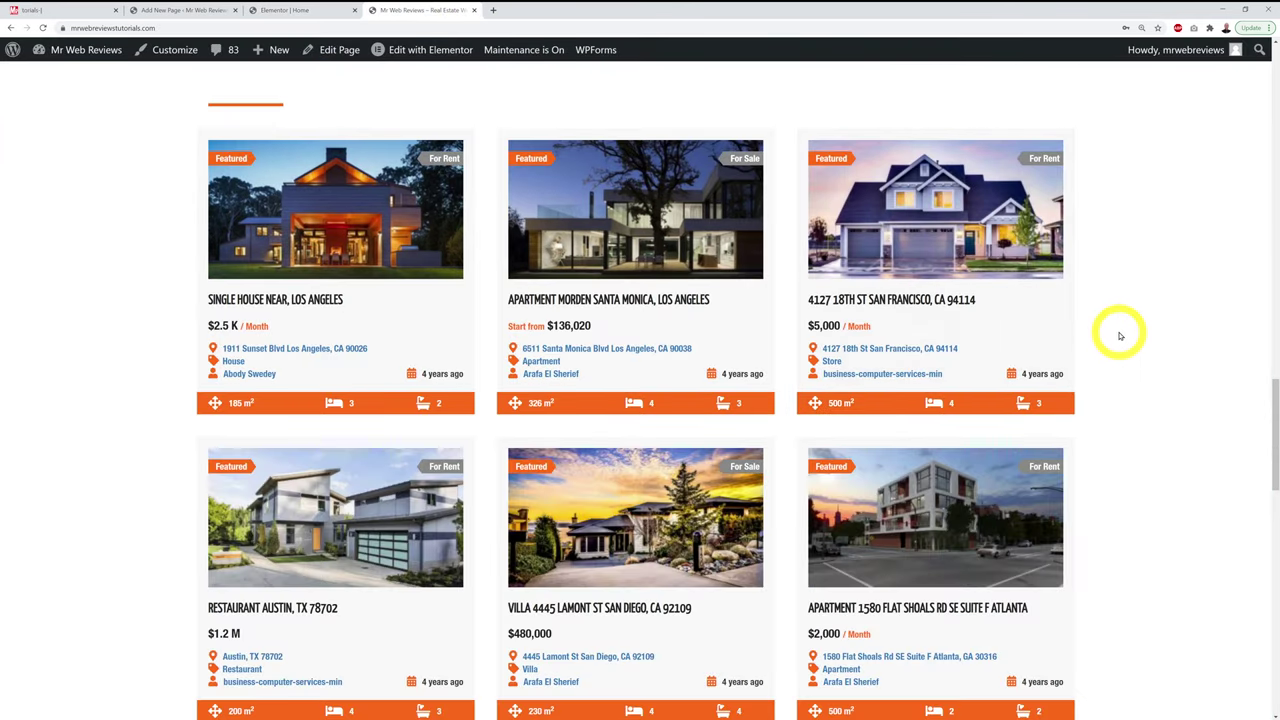
scroll(1120, 336, down, 1)
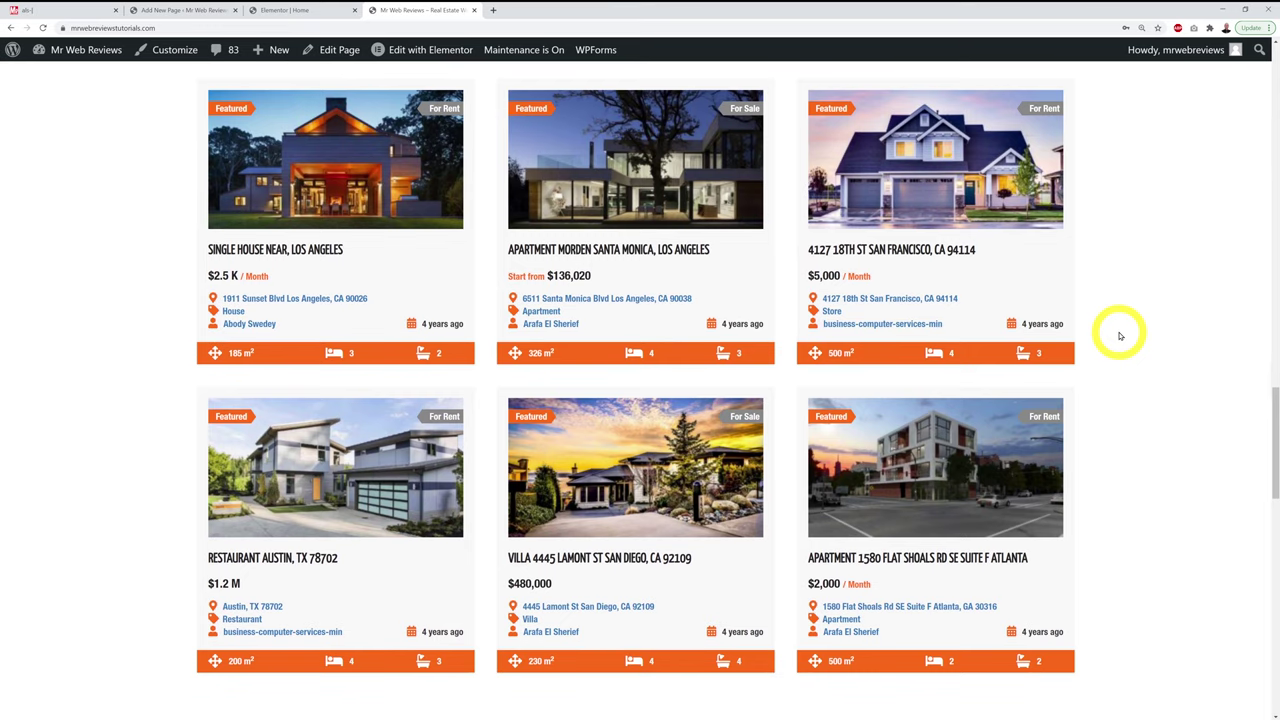
scroll(1118, 332, down, 2)
scroll(1135, 352, up, 4)
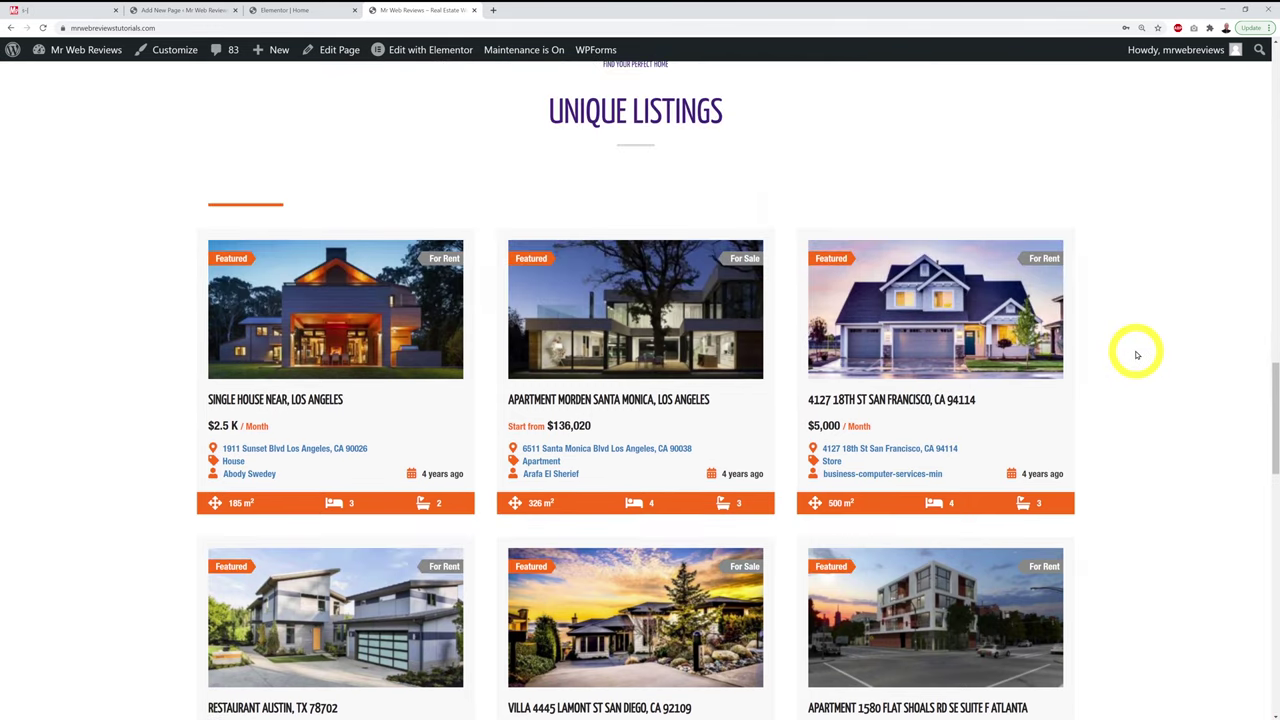
scroll(1136, 355, up, 2)
scroll(1136, 355, down, 3)
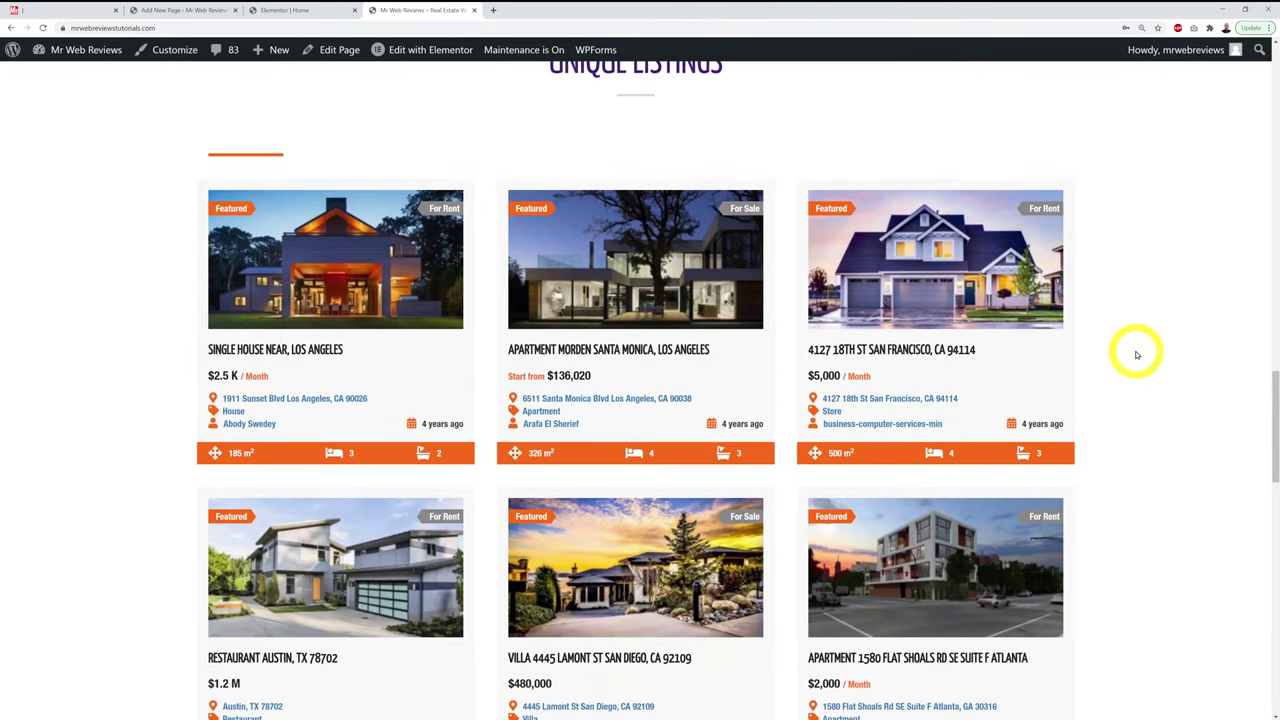
scroll(1136, 355, down, 2)
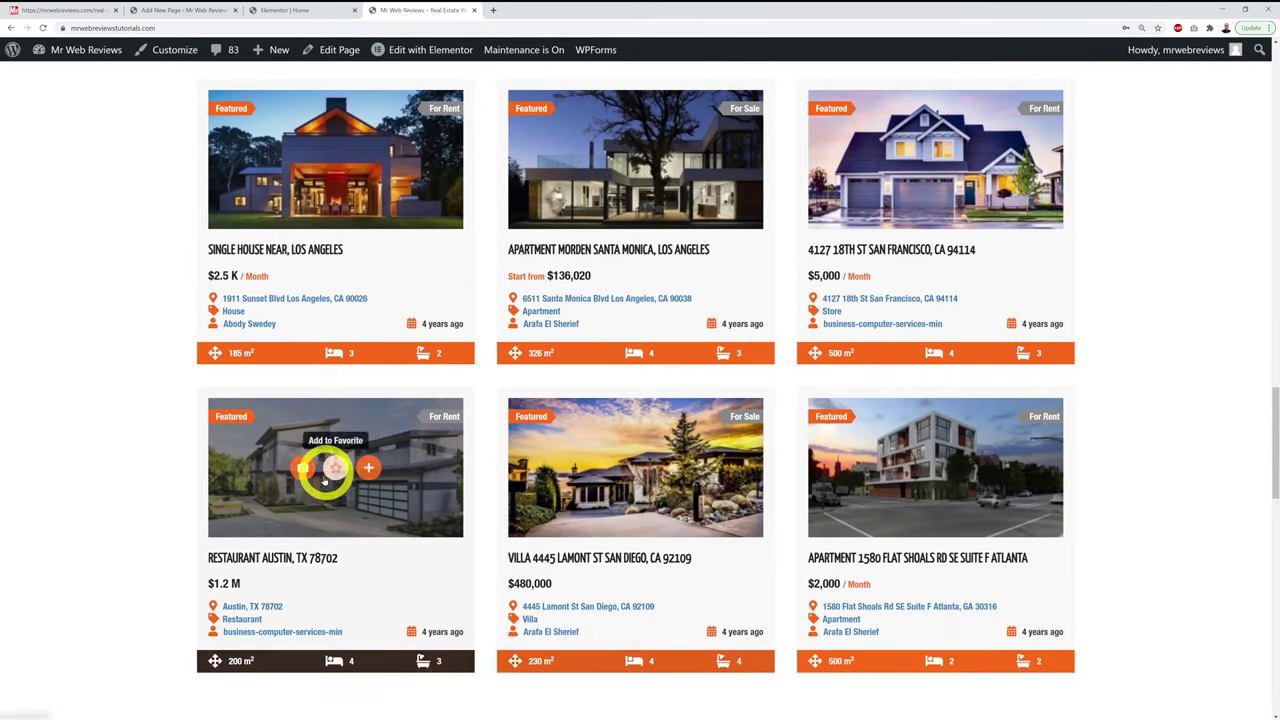
Step: Open the Restaurant Austin listing's detail page from the grid
click(351, 537)
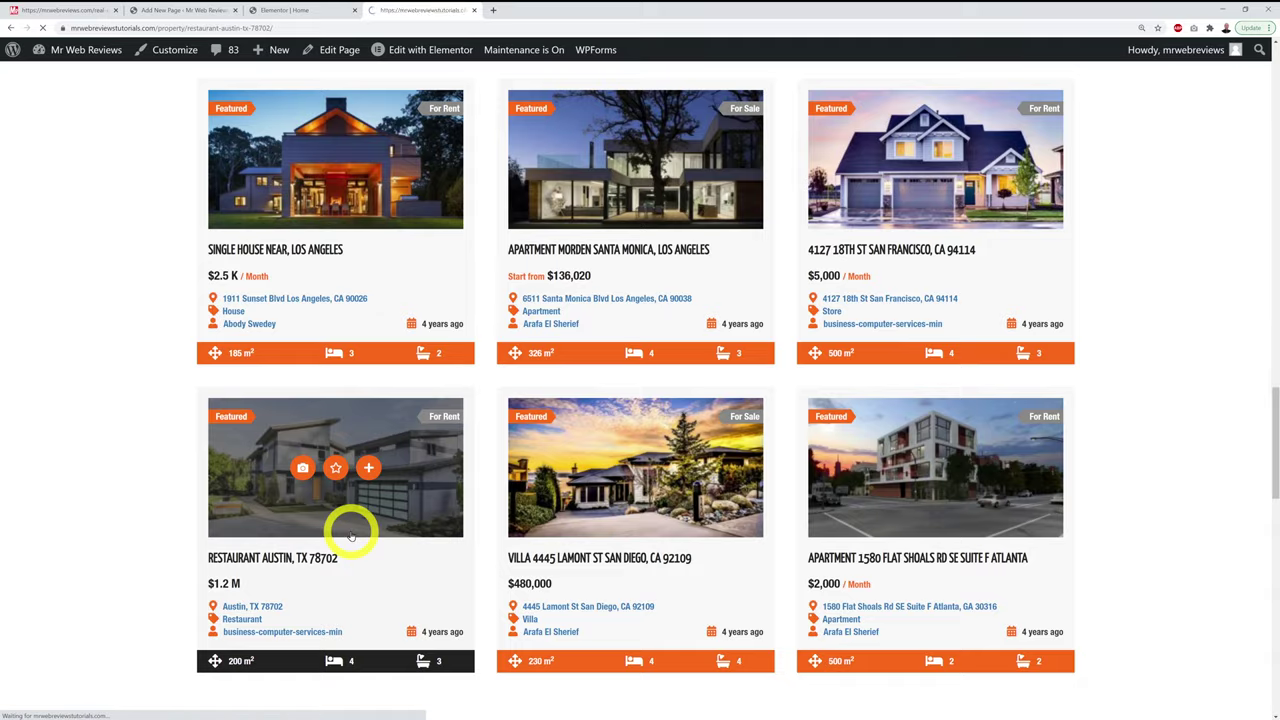
scroll(53, 416, down, 2)
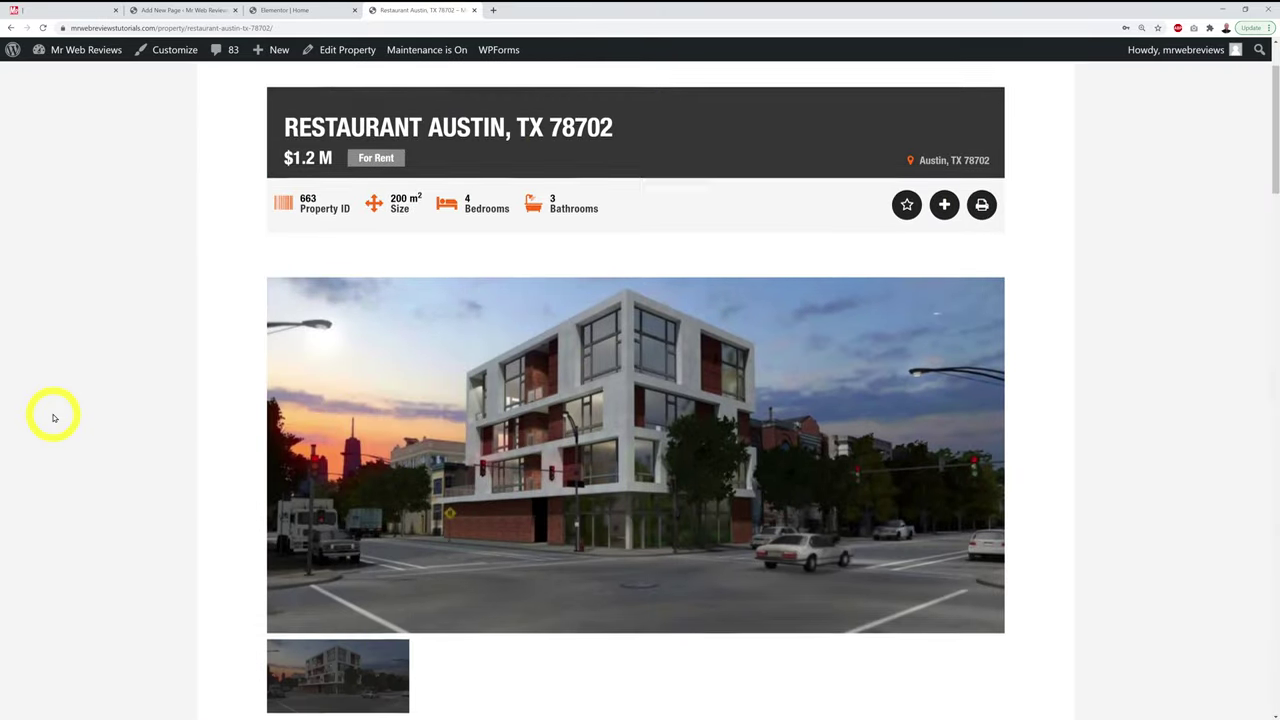
scroll(54, 418, down, 6)
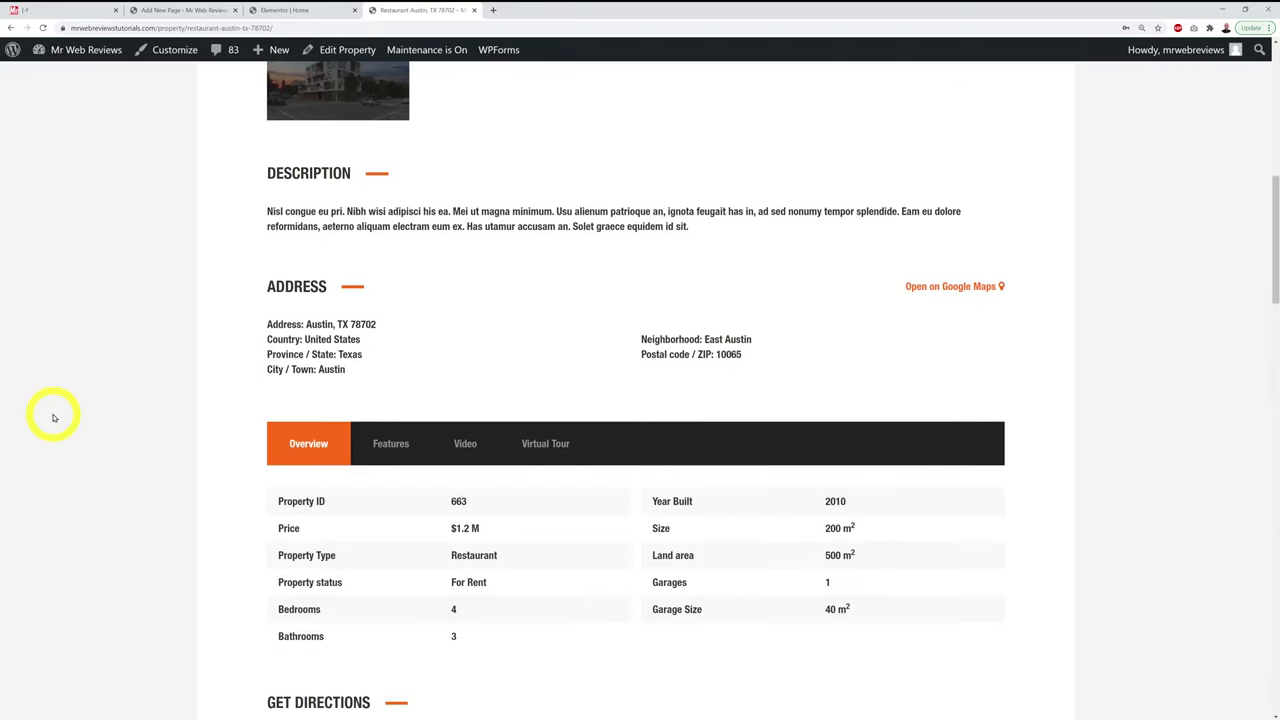
scroll(54, 418, up, 7)
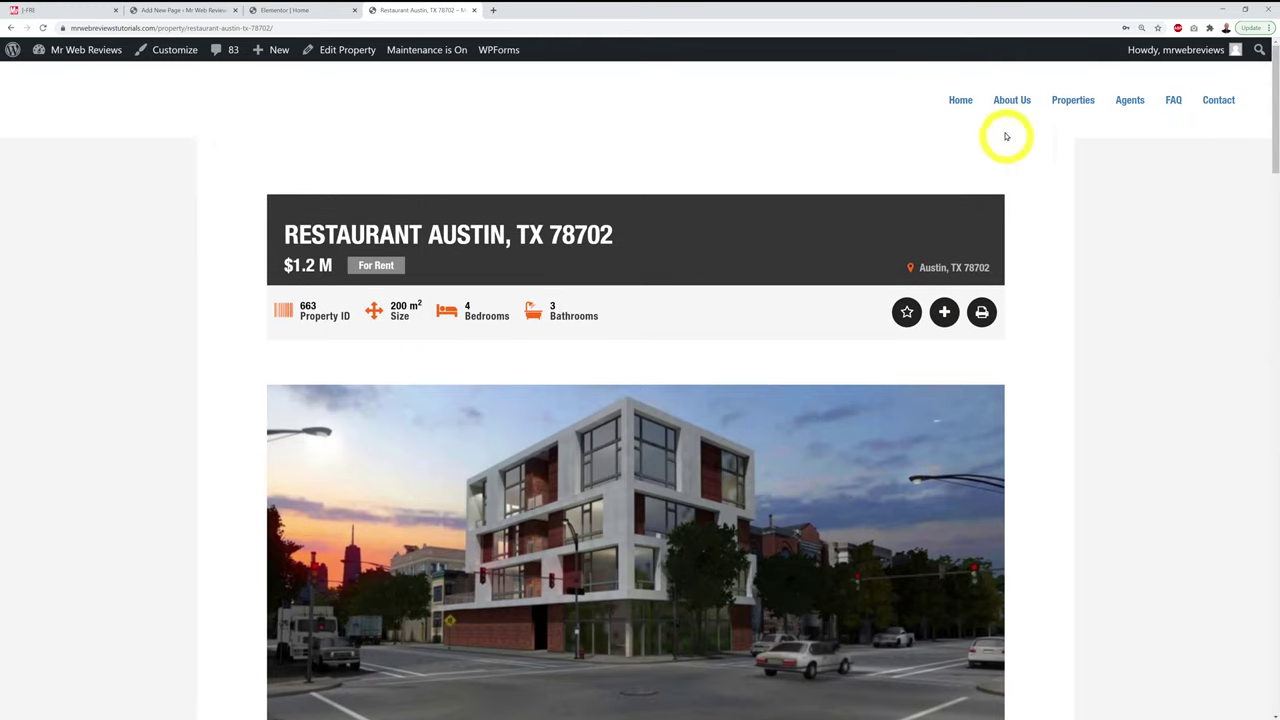
Step: Return to the home page and scroll to the What Are You Looking For? section
click(958, 100)
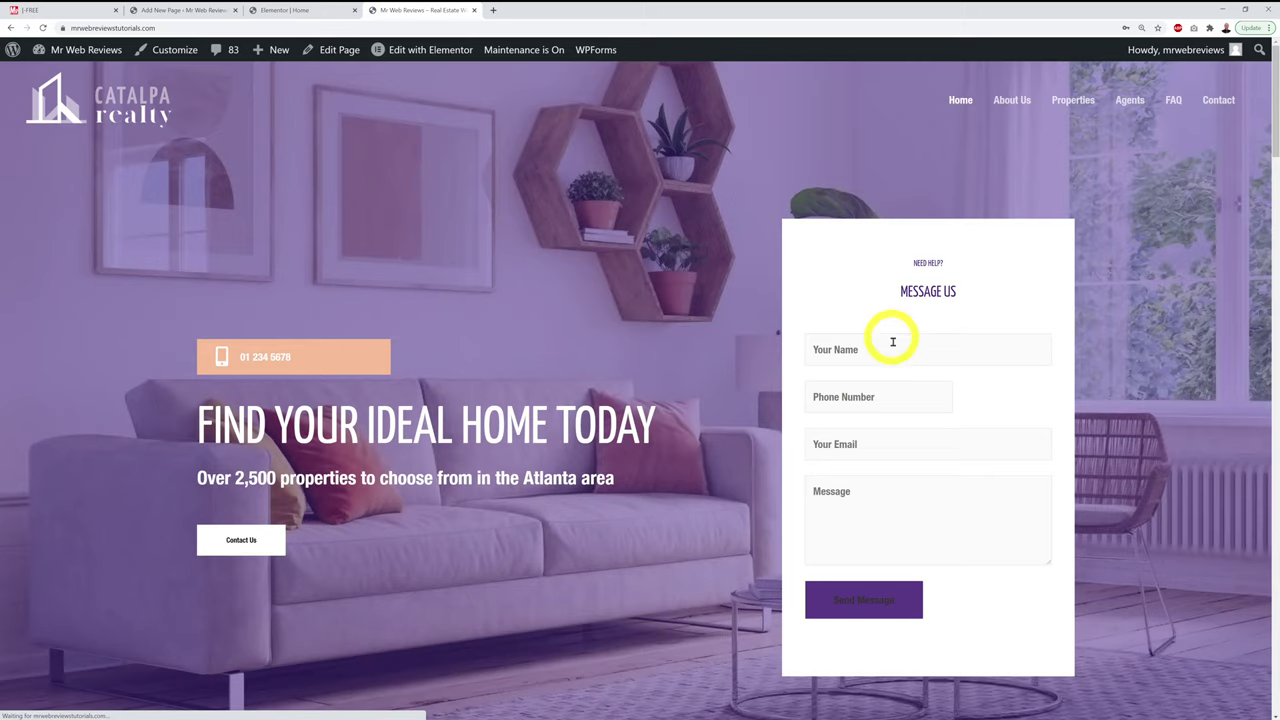
scroll(1051, 360, down, 12)
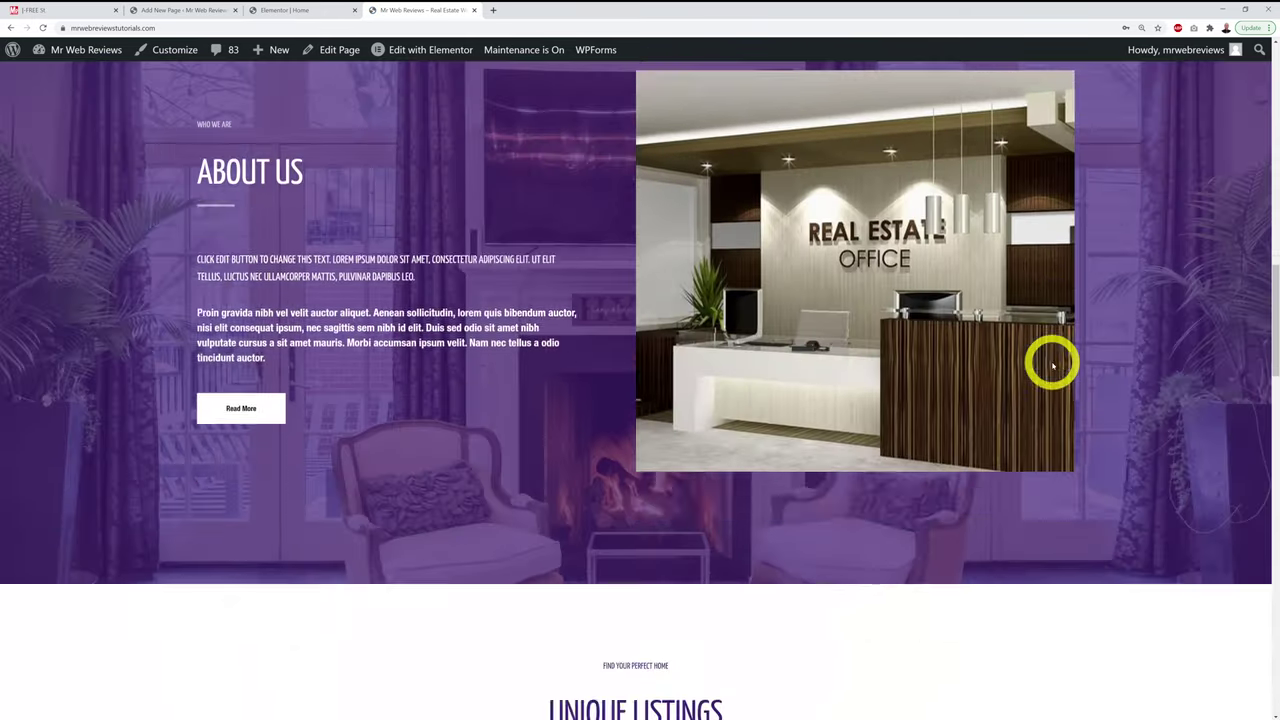
scroll(1051, 365, down, 15)
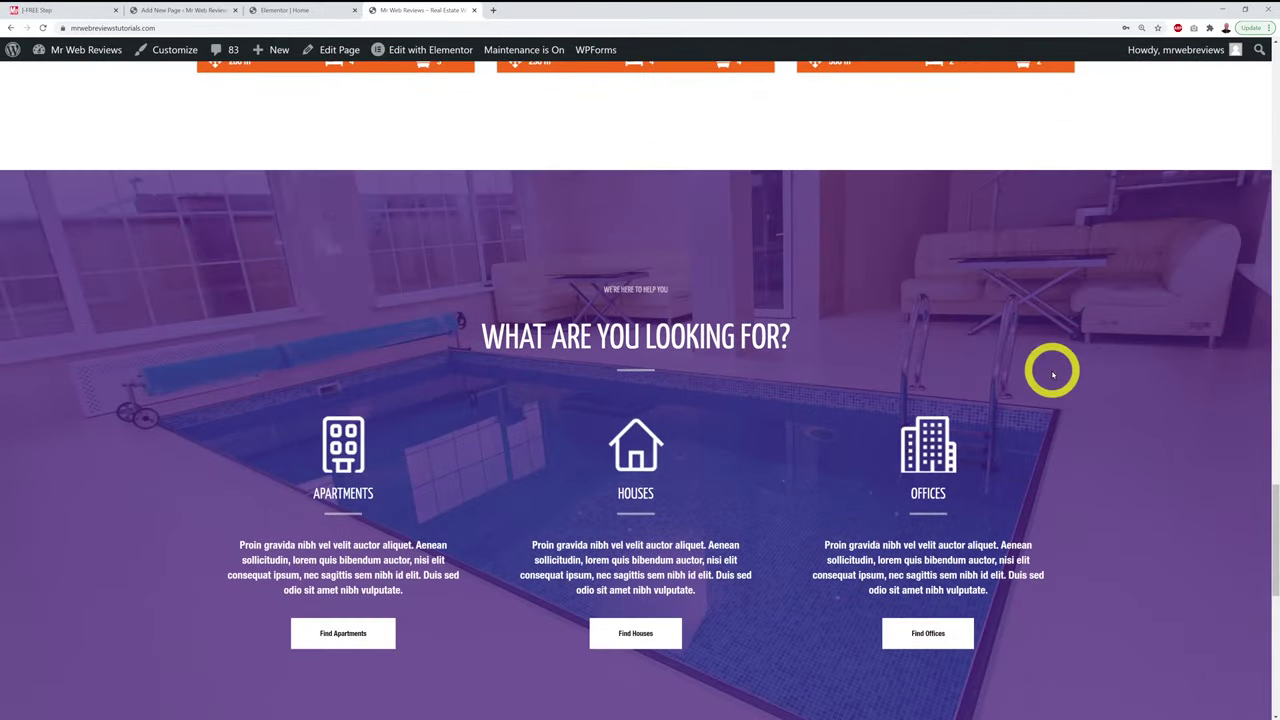
scroll(1052, 375, down, 12)
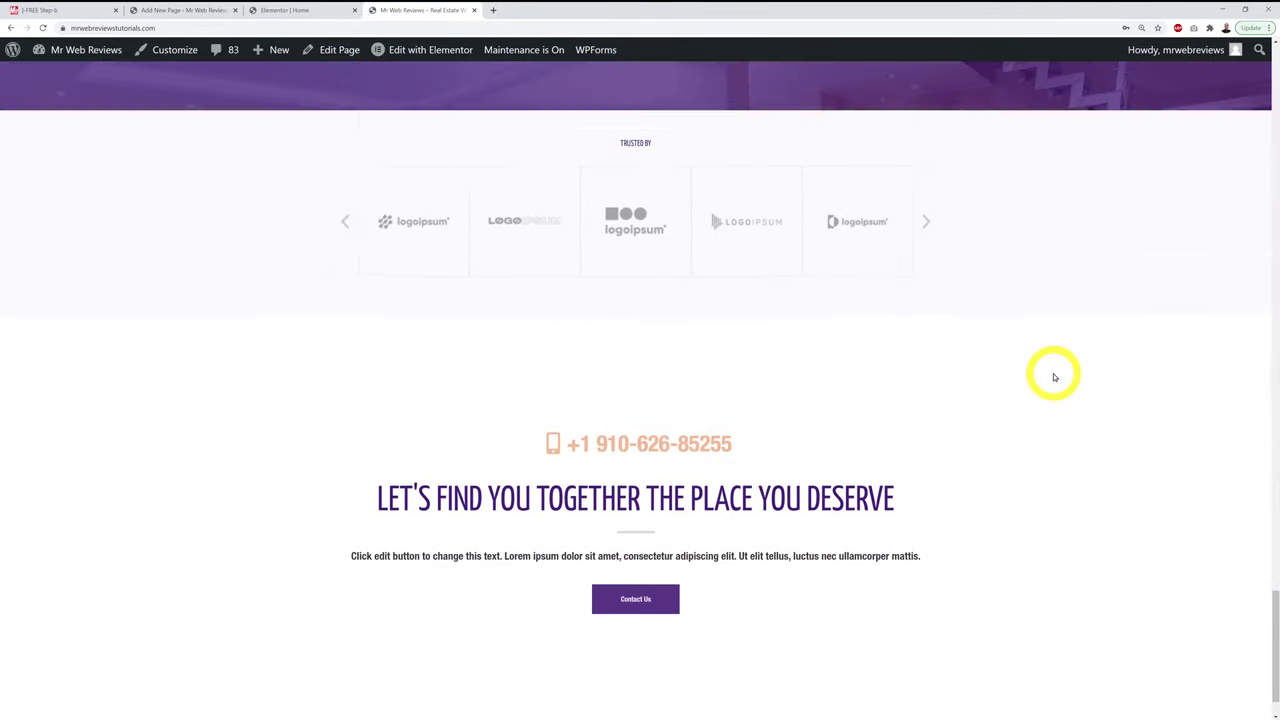
scroll(1053, 375, up, 6)
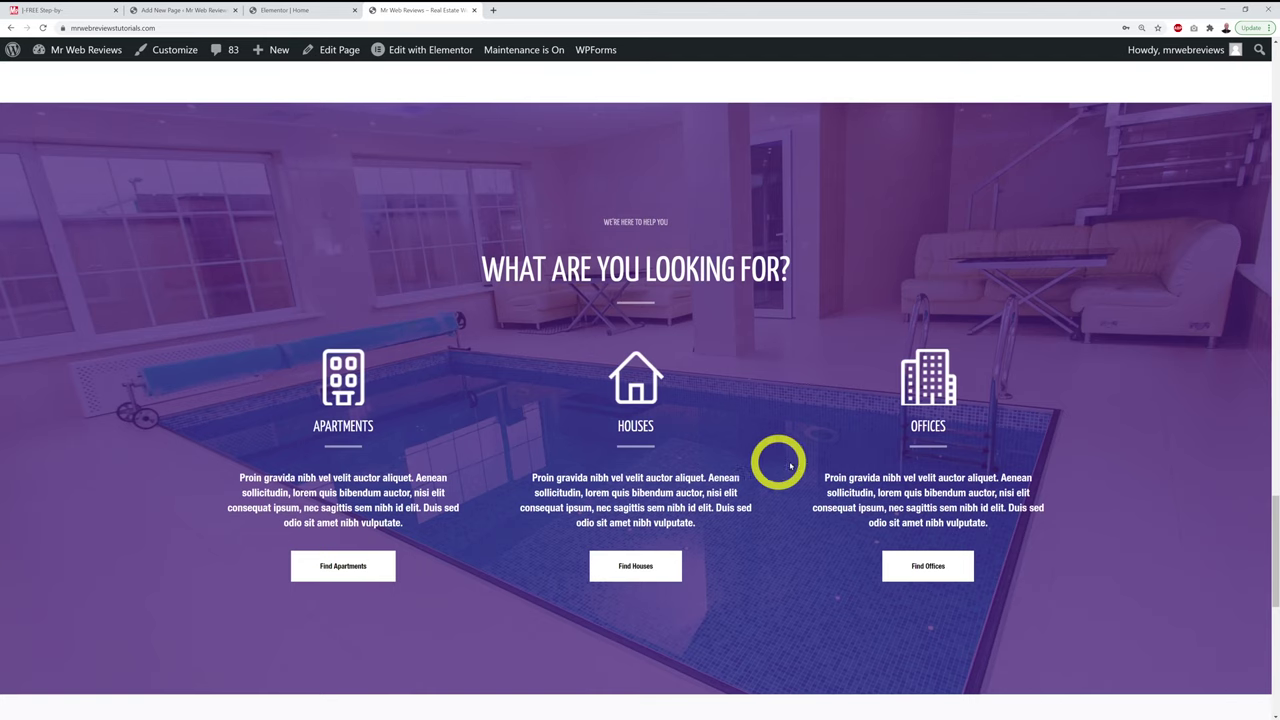
Step: Compare the live What Are You Looking For? section with the Elementor editor view
click(286, 10)
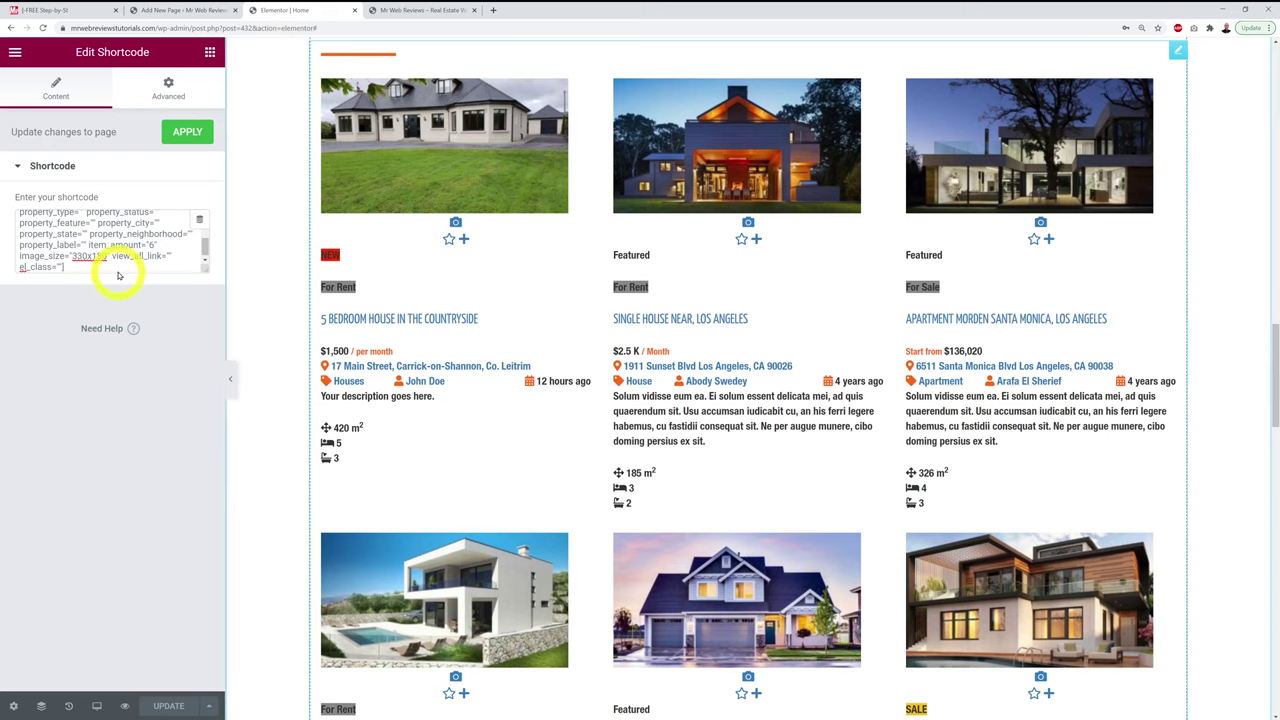
scroll(266, 323, down, 10)
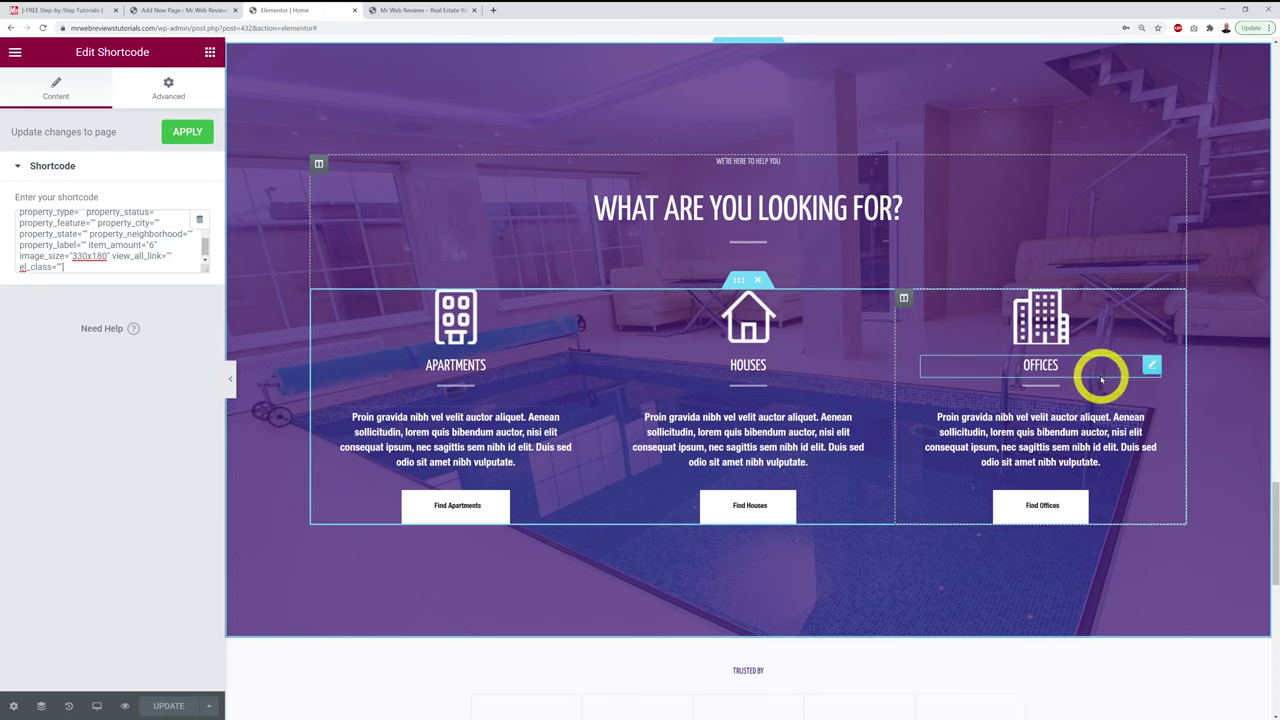
click(414, 10)
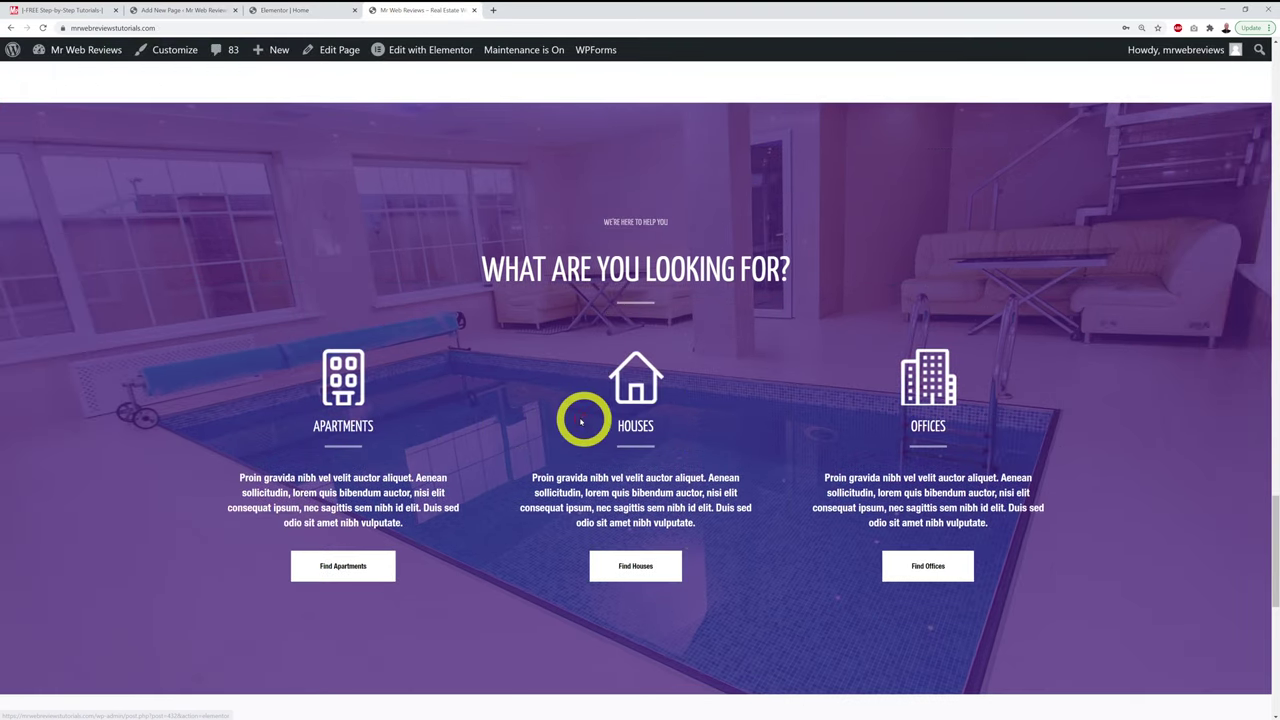
scroll(580, 422, up, 9)
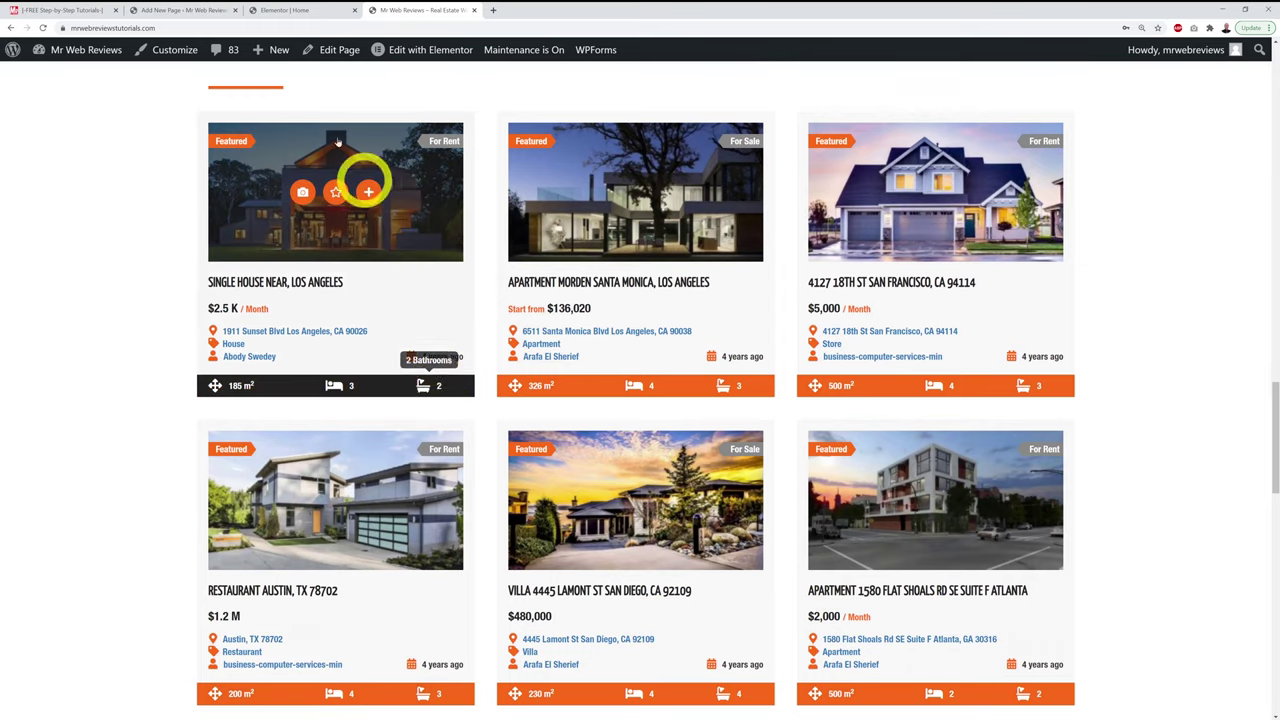
click(305, 12)
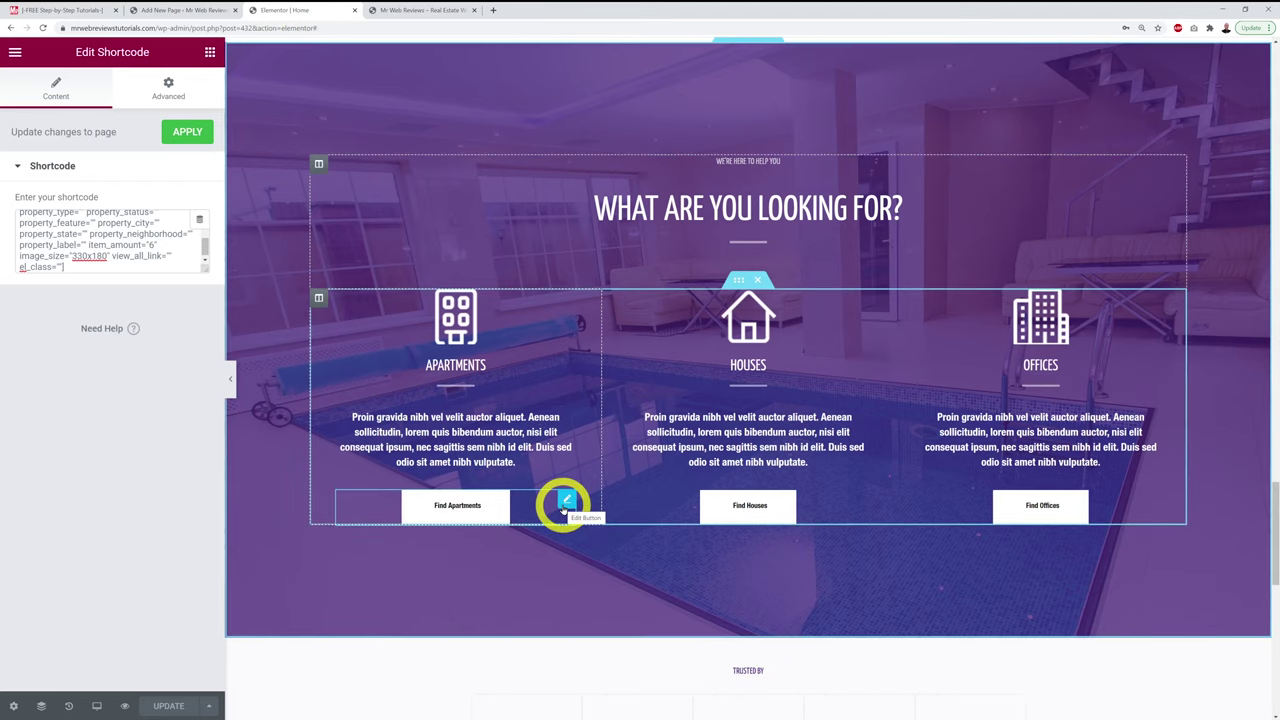
Step: Check the Find Apartments button's settings, confirming its link is only the placeholder #
click(566, 500)
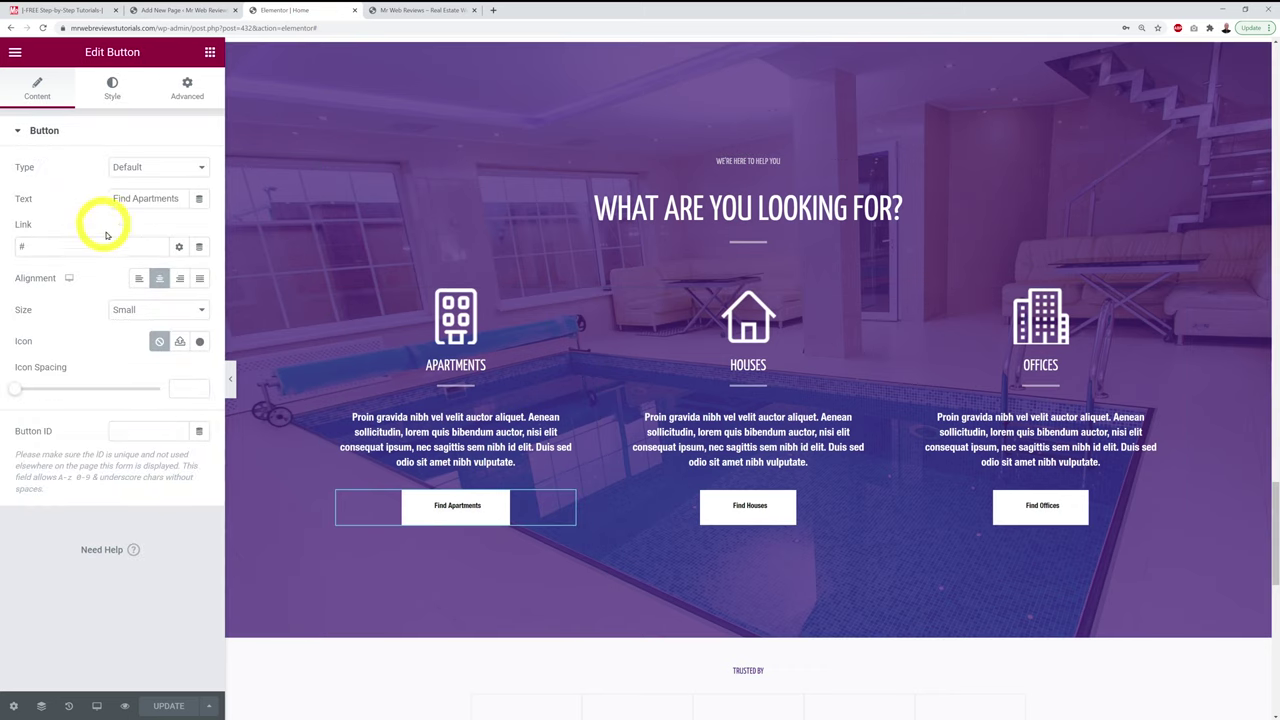
drag(101, 250, 53, 270)
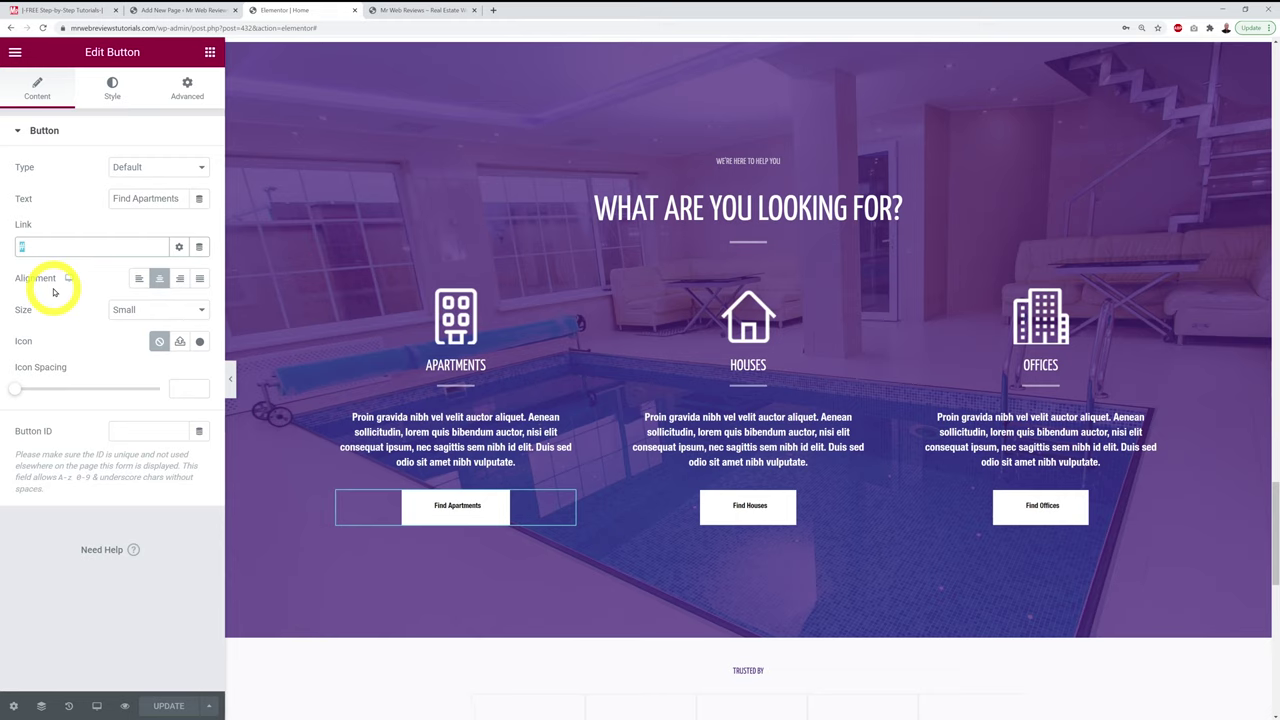
click(134, 608)
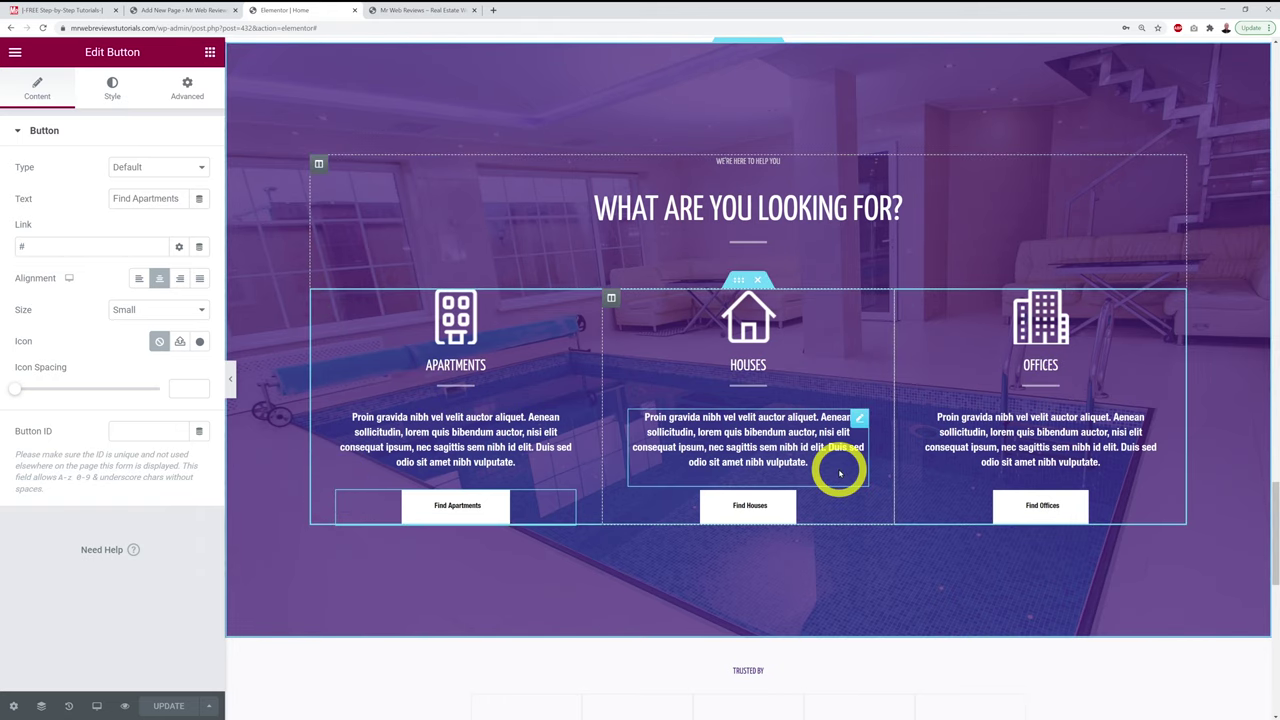
scroll(843, 471, down, 1)
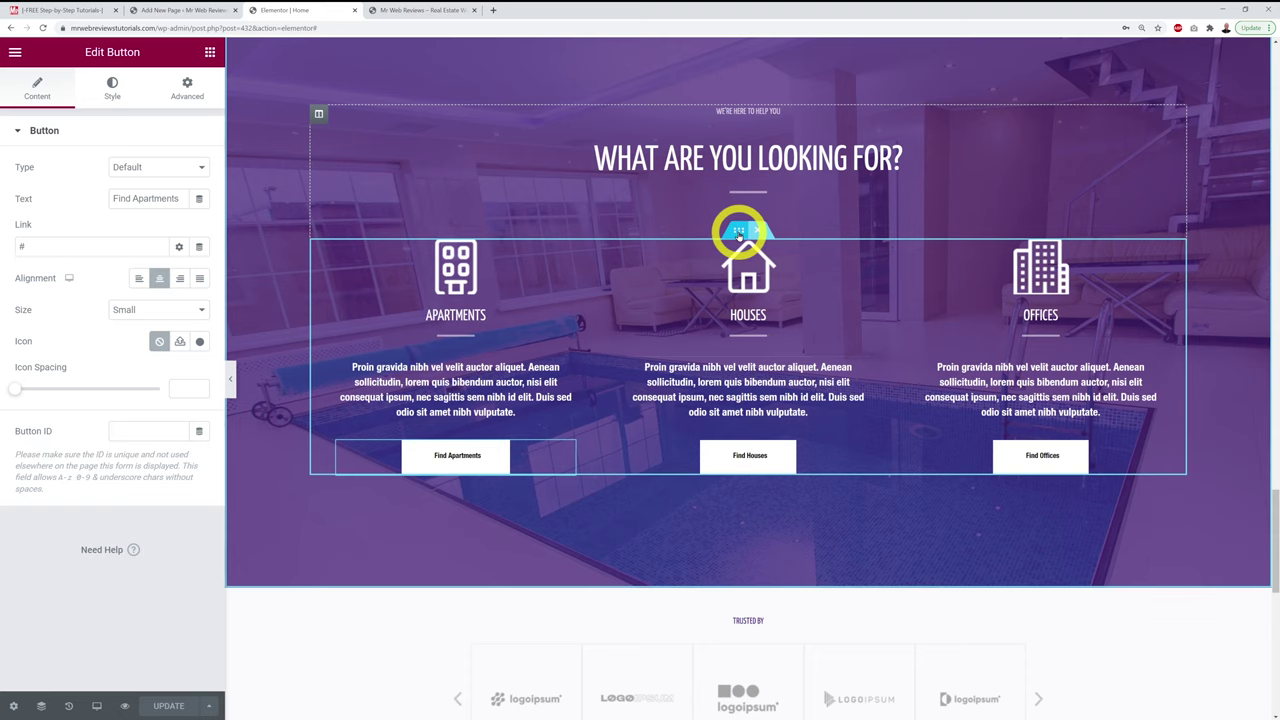
right_click(738, 232)
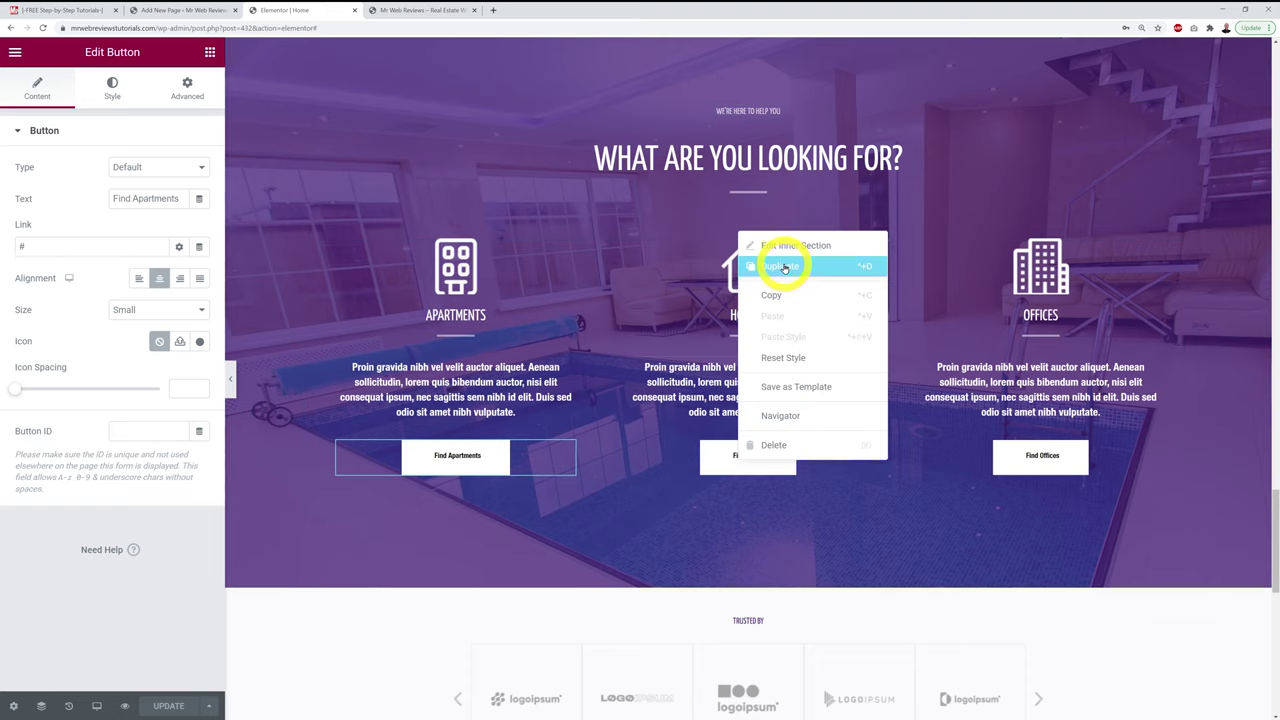
click(784, 265)
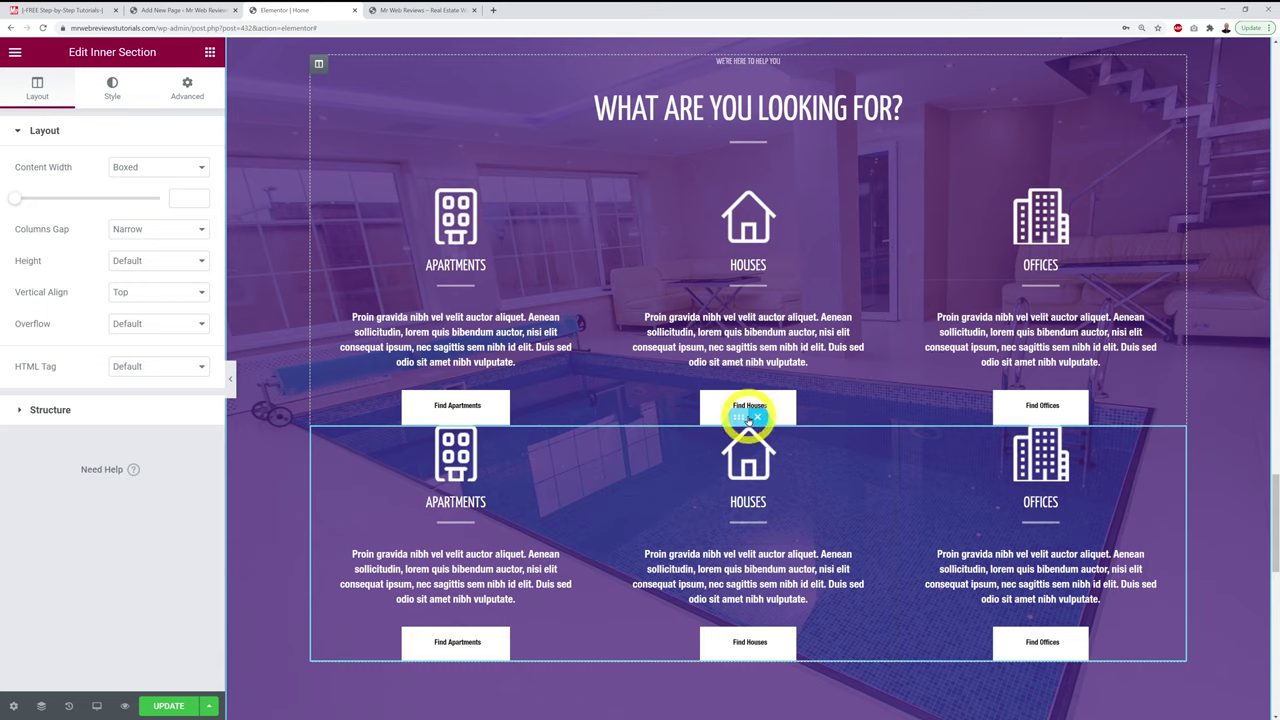
click(757, 420)
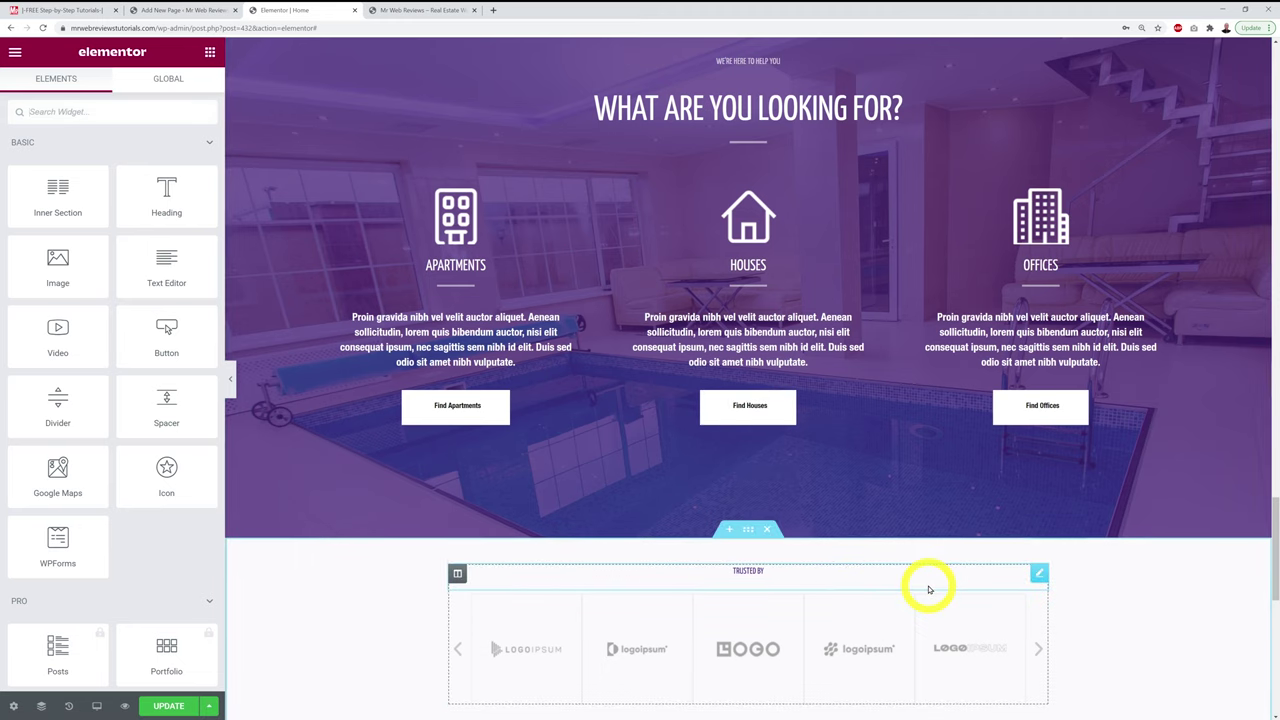
scroll(926, 586, up, 2)
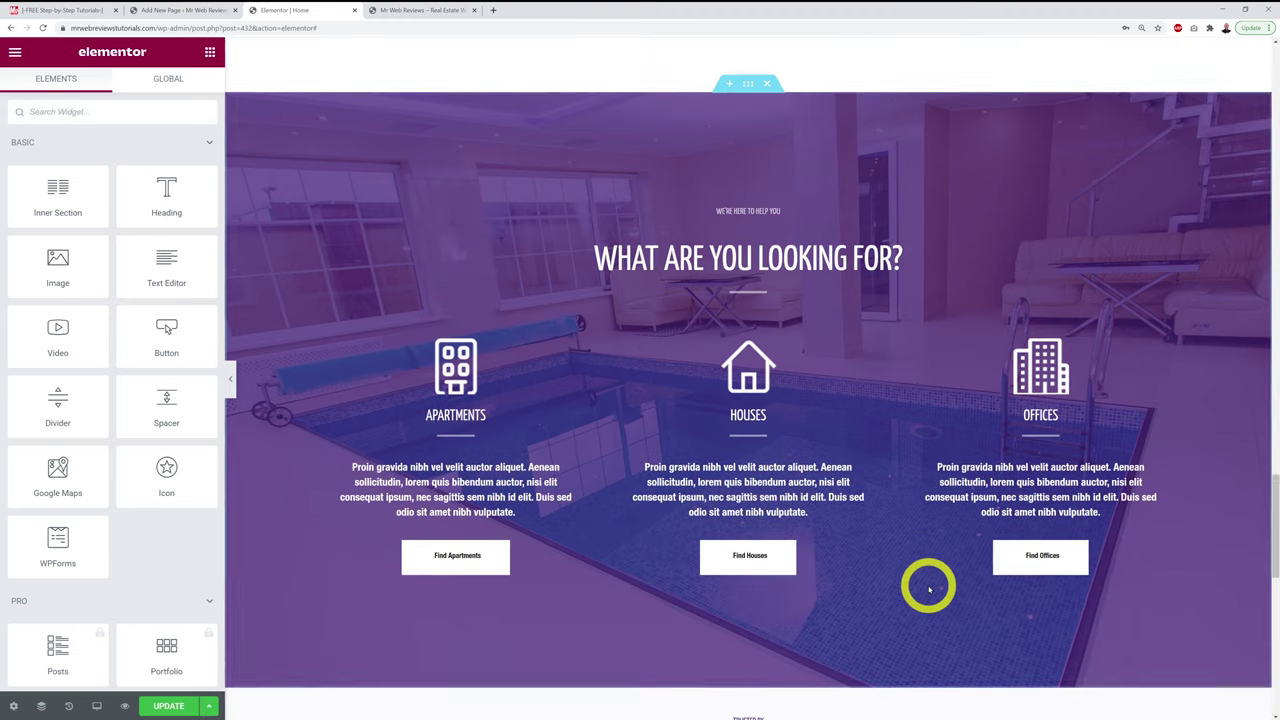
Step: Scroll the preview past the Trusted By logos to the Let's Find You Together contact section
scroll(928, 589, down, 1)
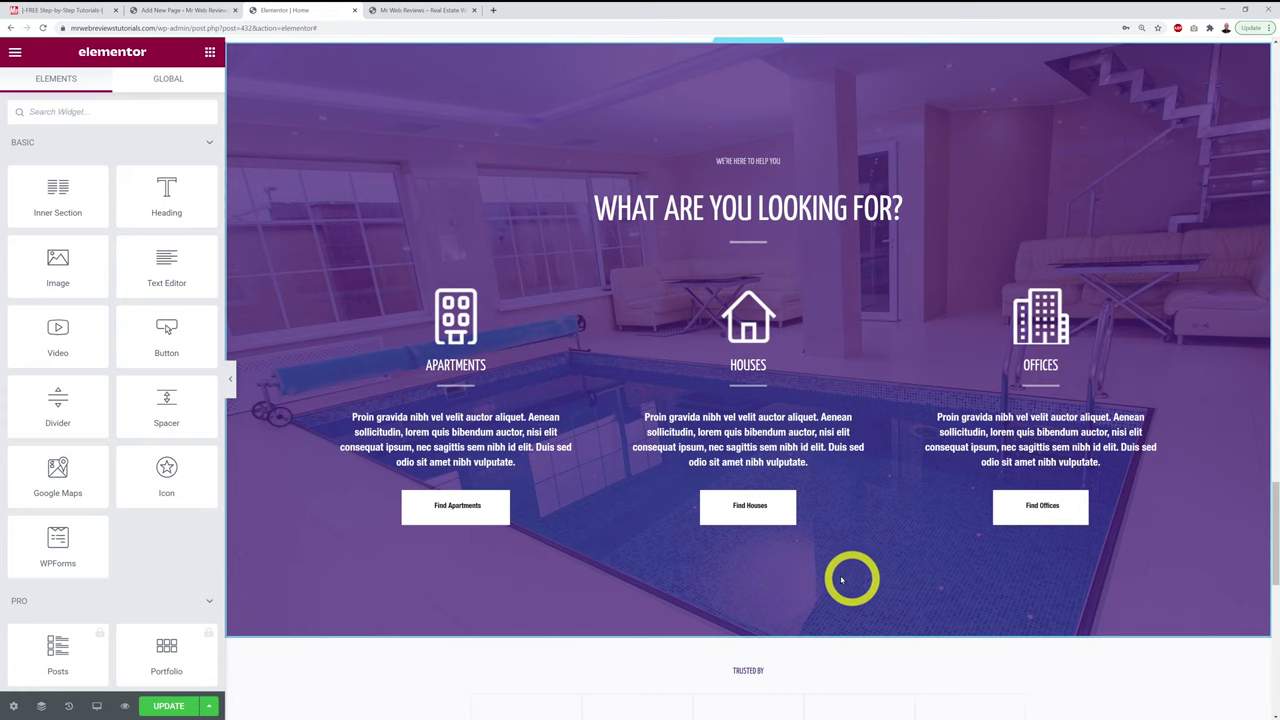
scroll(968, 572, down, 5)
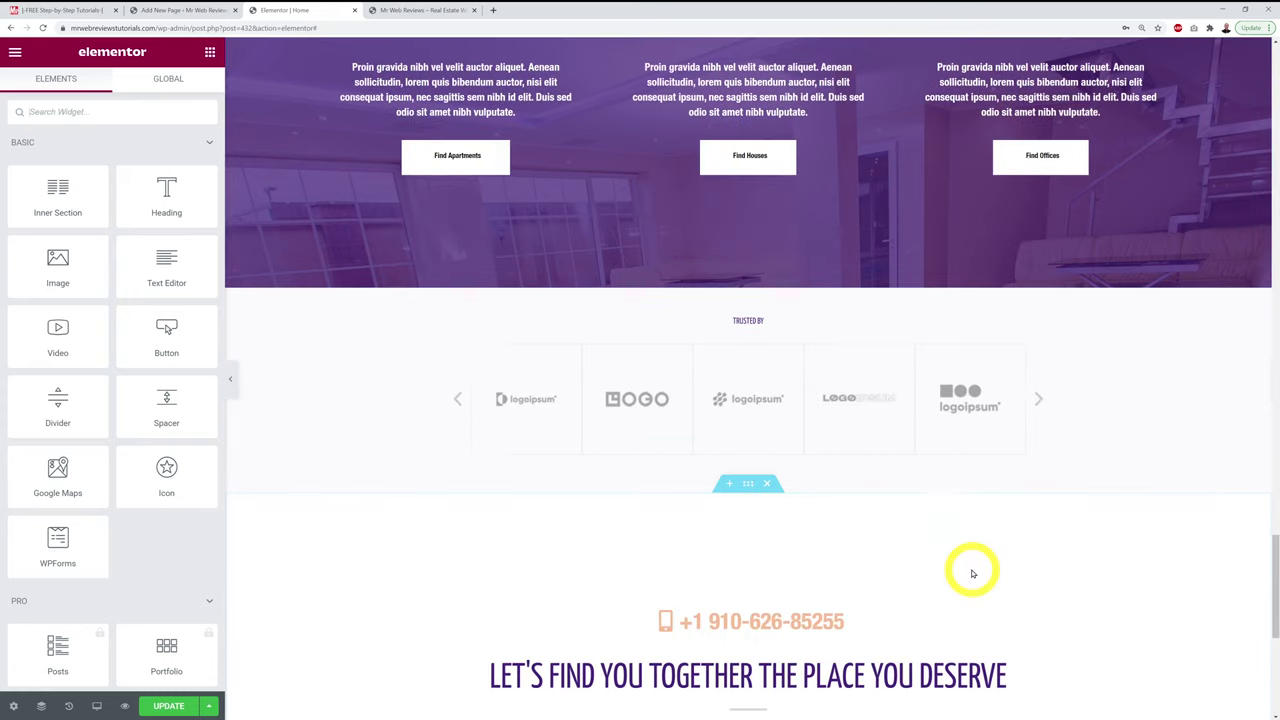
scroll(972, 573, down, 1)
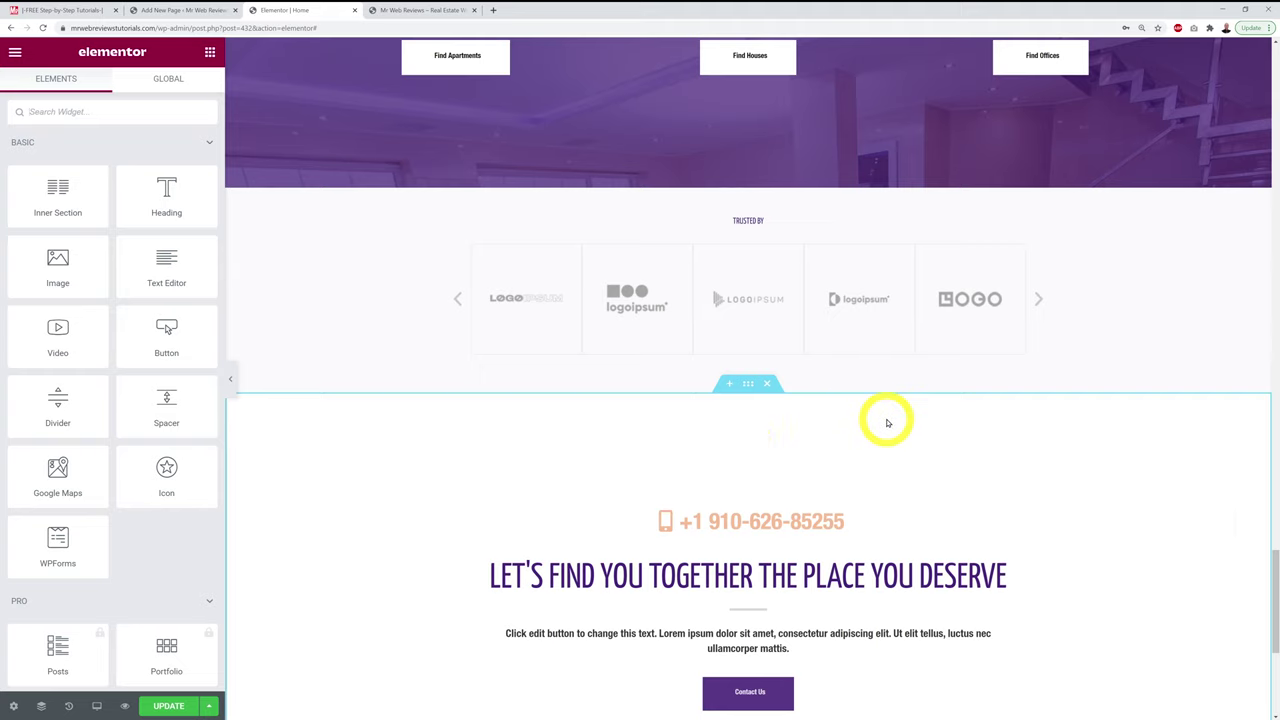
scroll(888, 423, down, 3)
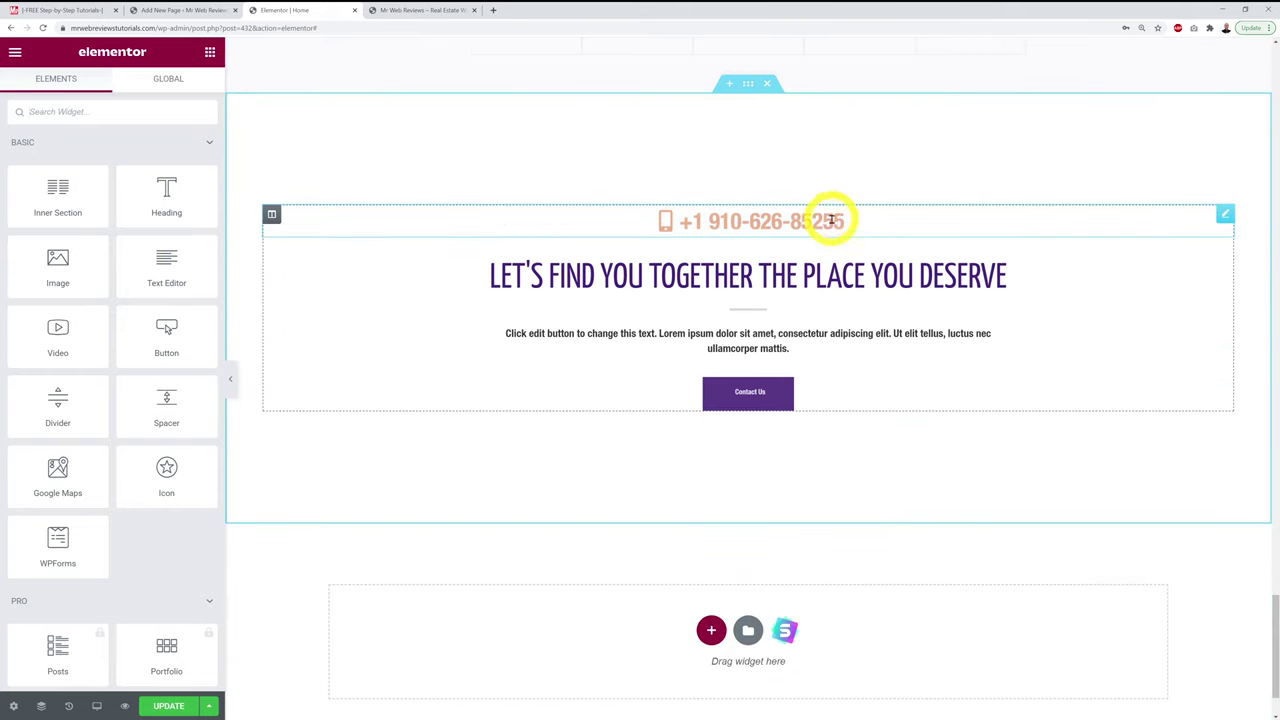
Step: Replace the contact section's phone number with 01 234 5678
click(1225, 214)
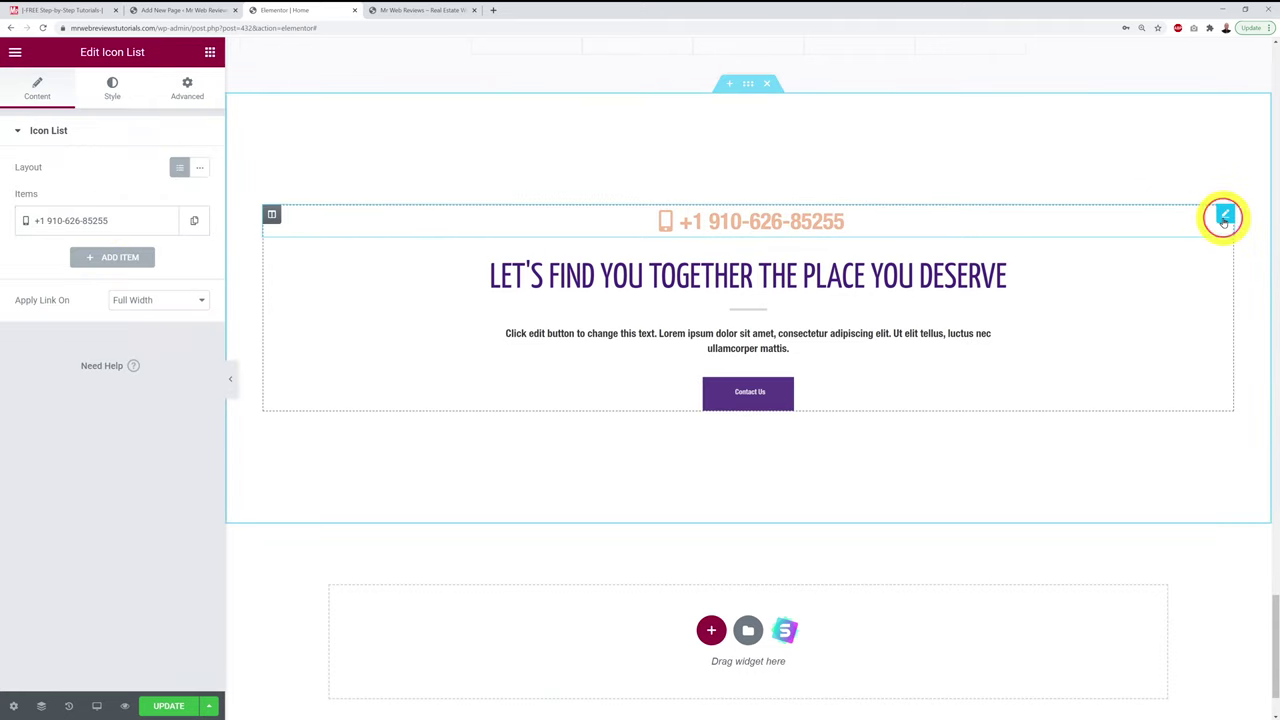
click(92, 221)
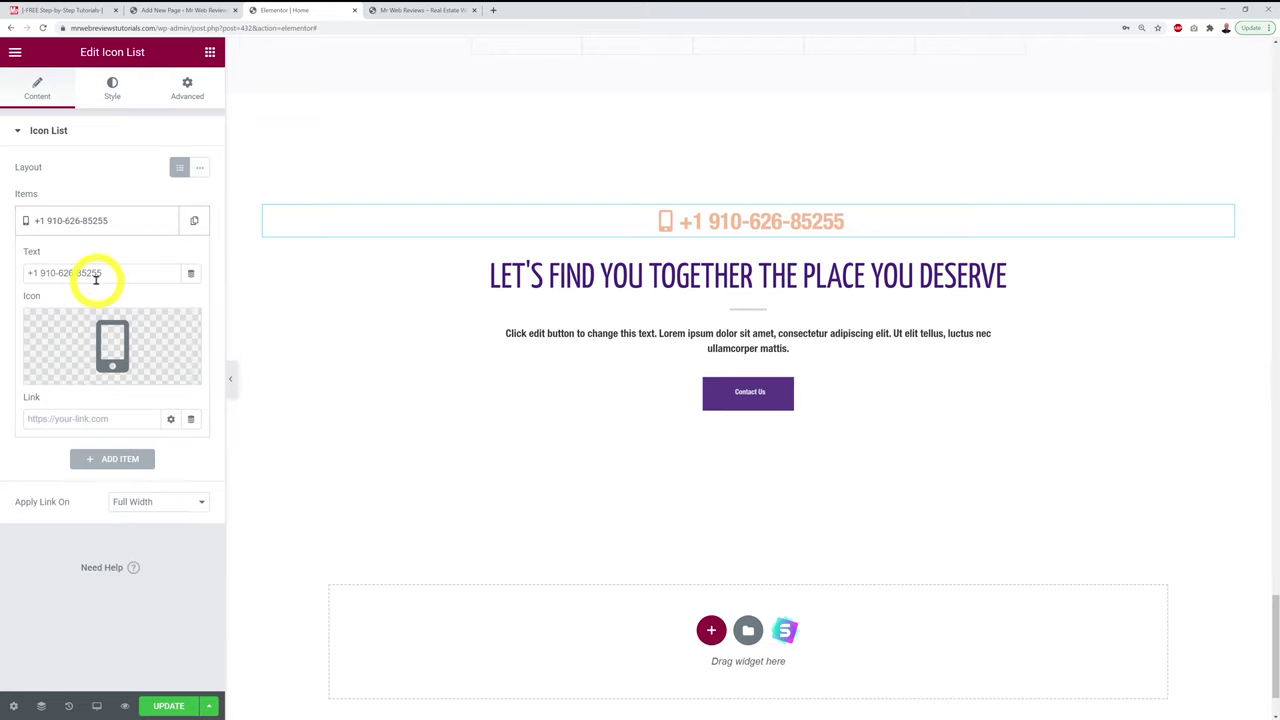
drag(122, 276, 2, 288)
key(BackSpace)
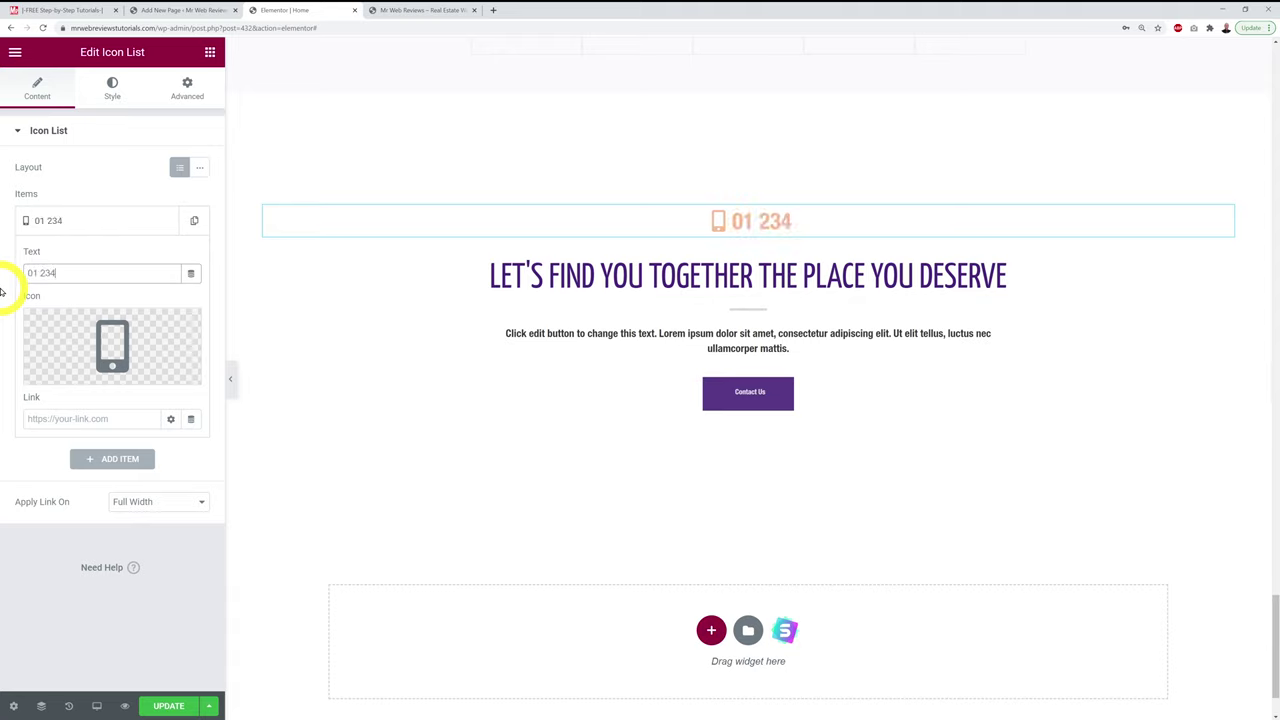
text(01 234 5678)
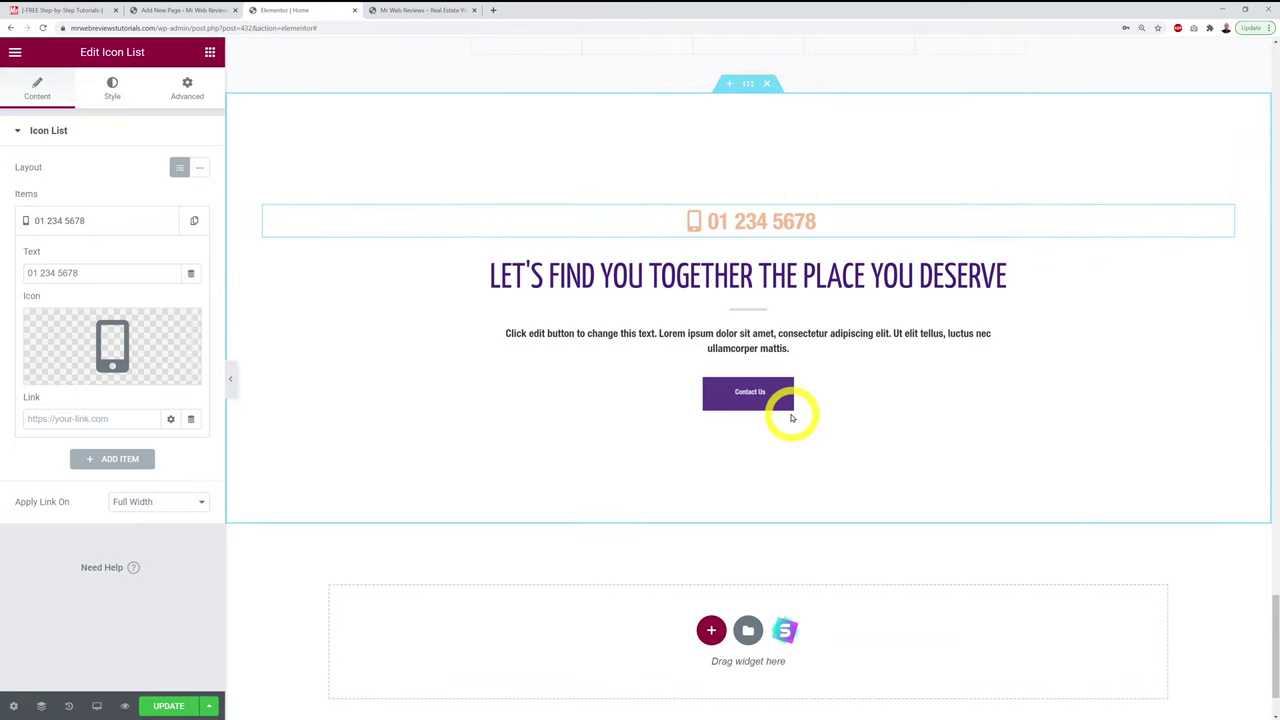
click(1225, 386)
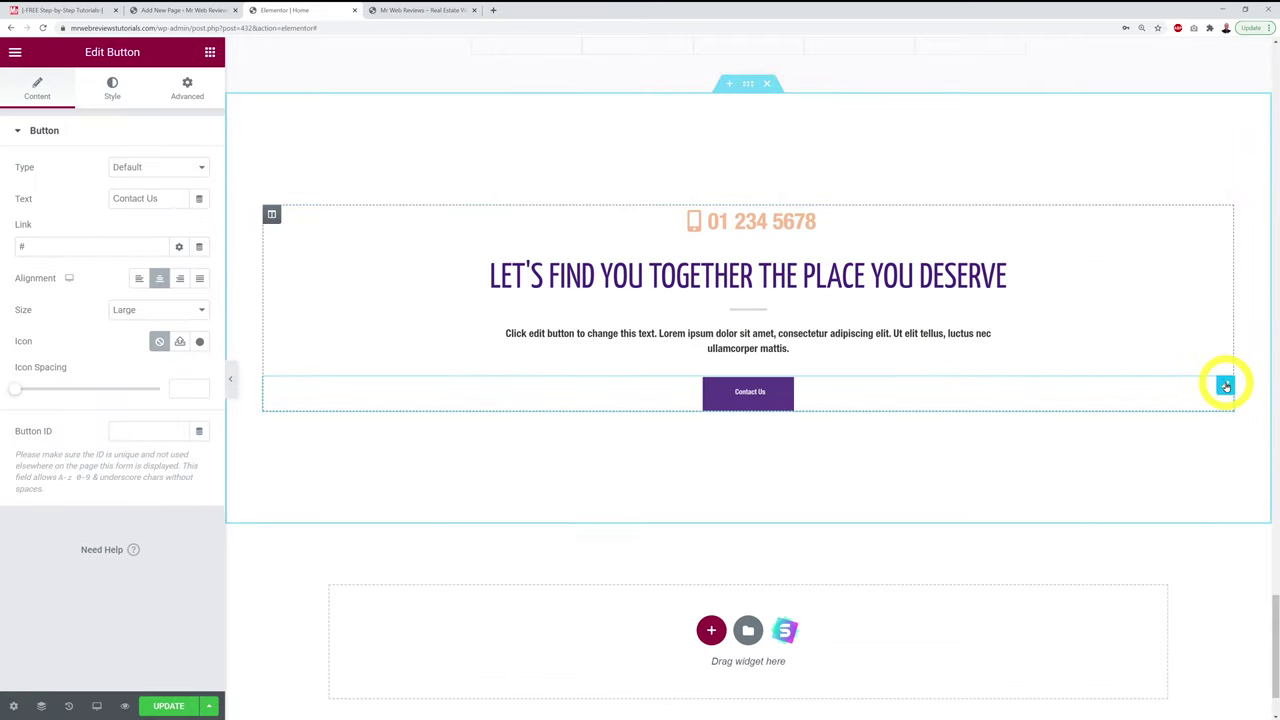
Step: Paste the live site's /contact/ page address into the Contact Us button link and save
click(406, 14)
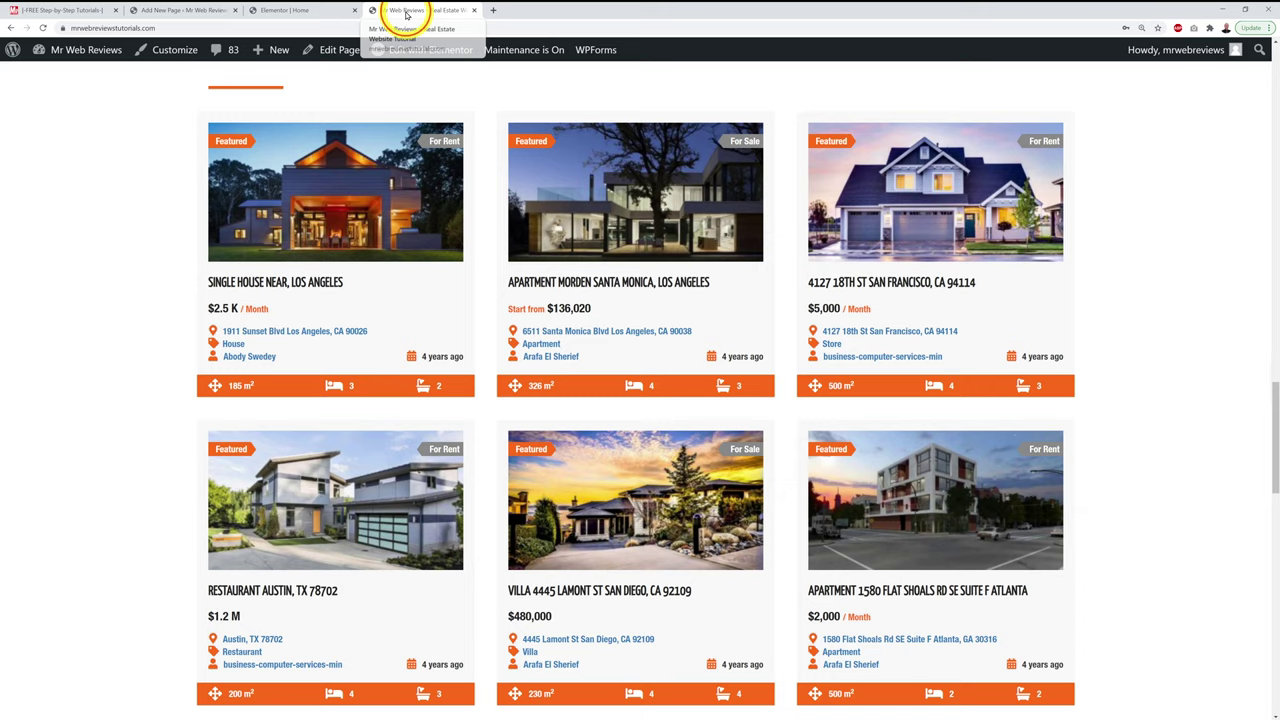
scroll(1163, 260, up, 3)
scroll(1163, 260, up, 10)
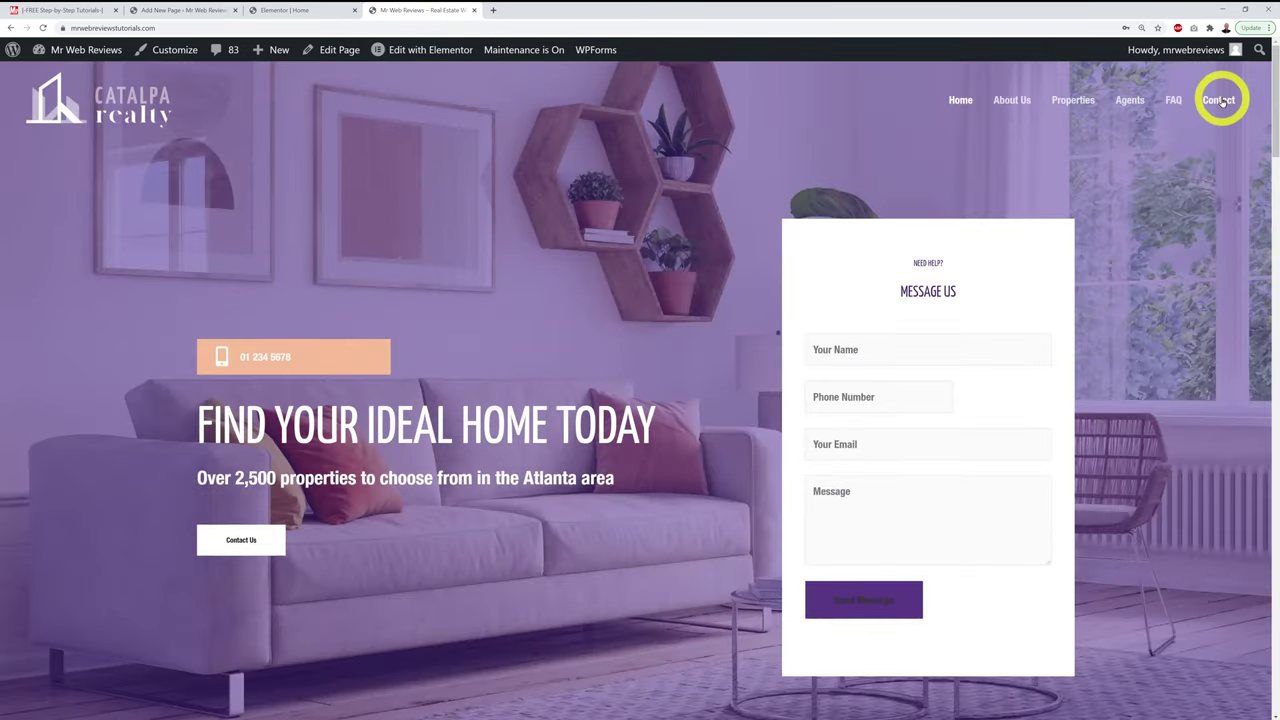
click(1222, 101)
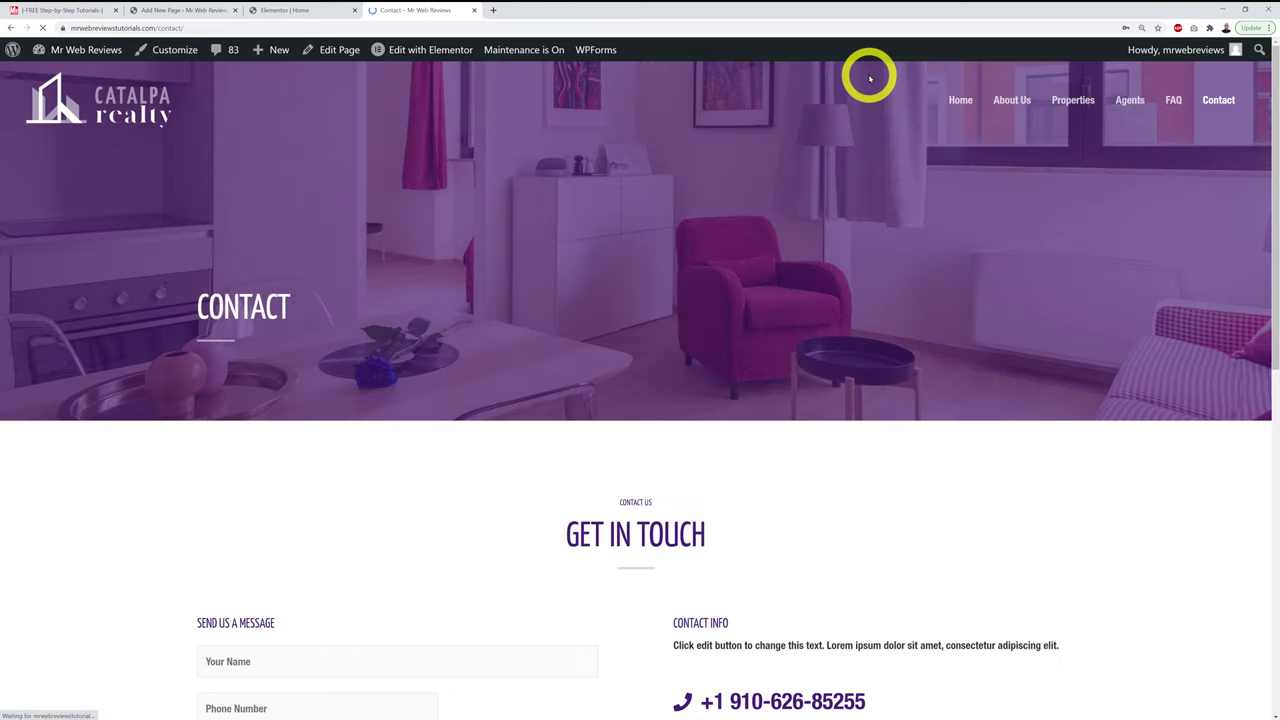
click(749, 28)
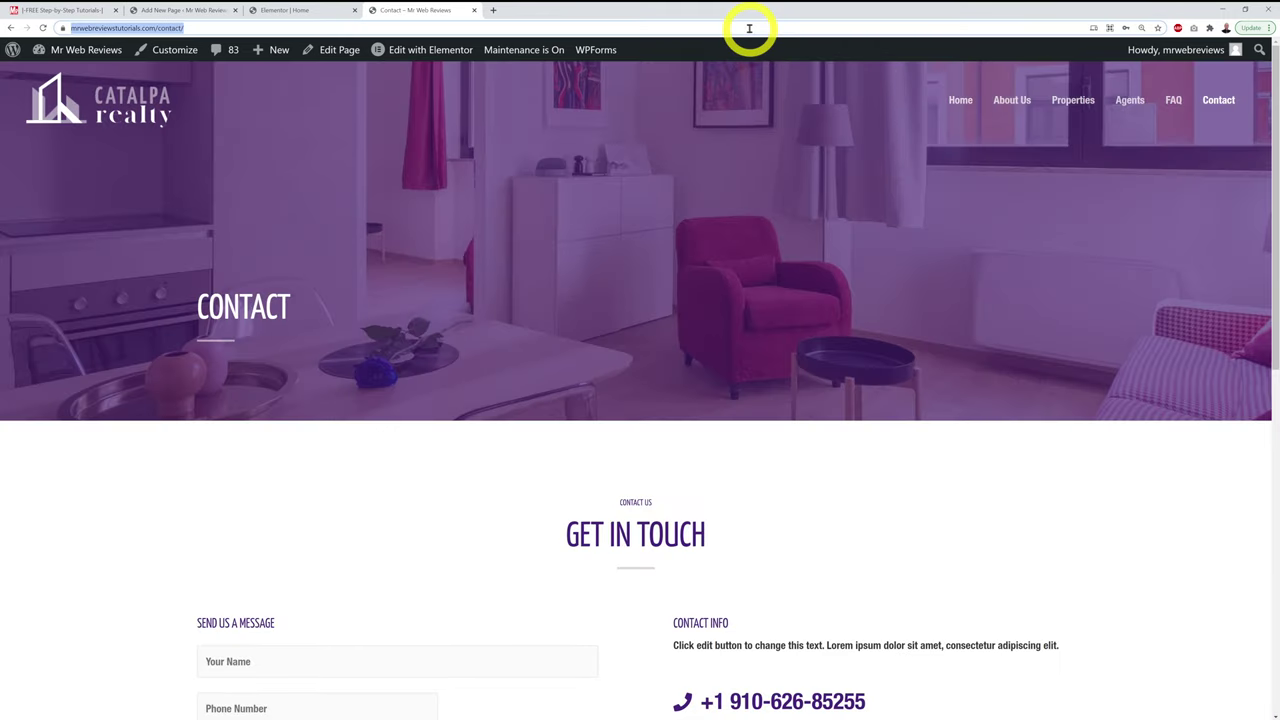
click(294, 10)
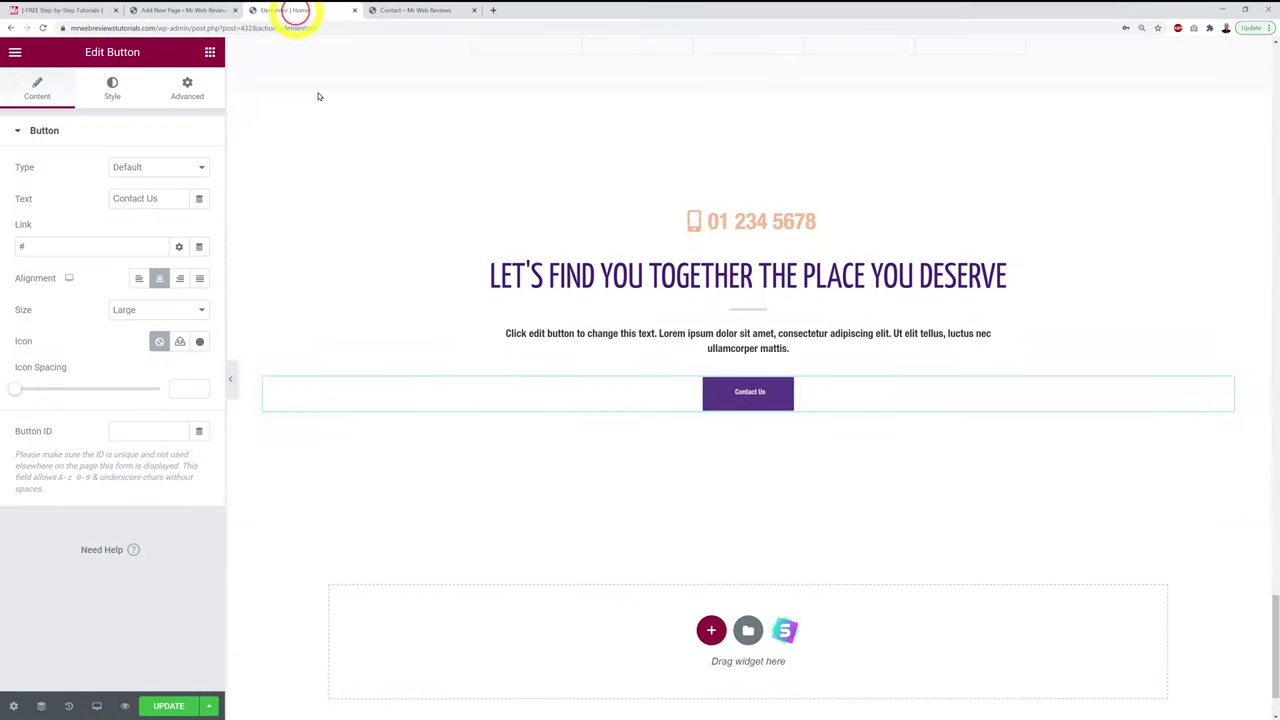
click(63, 246)
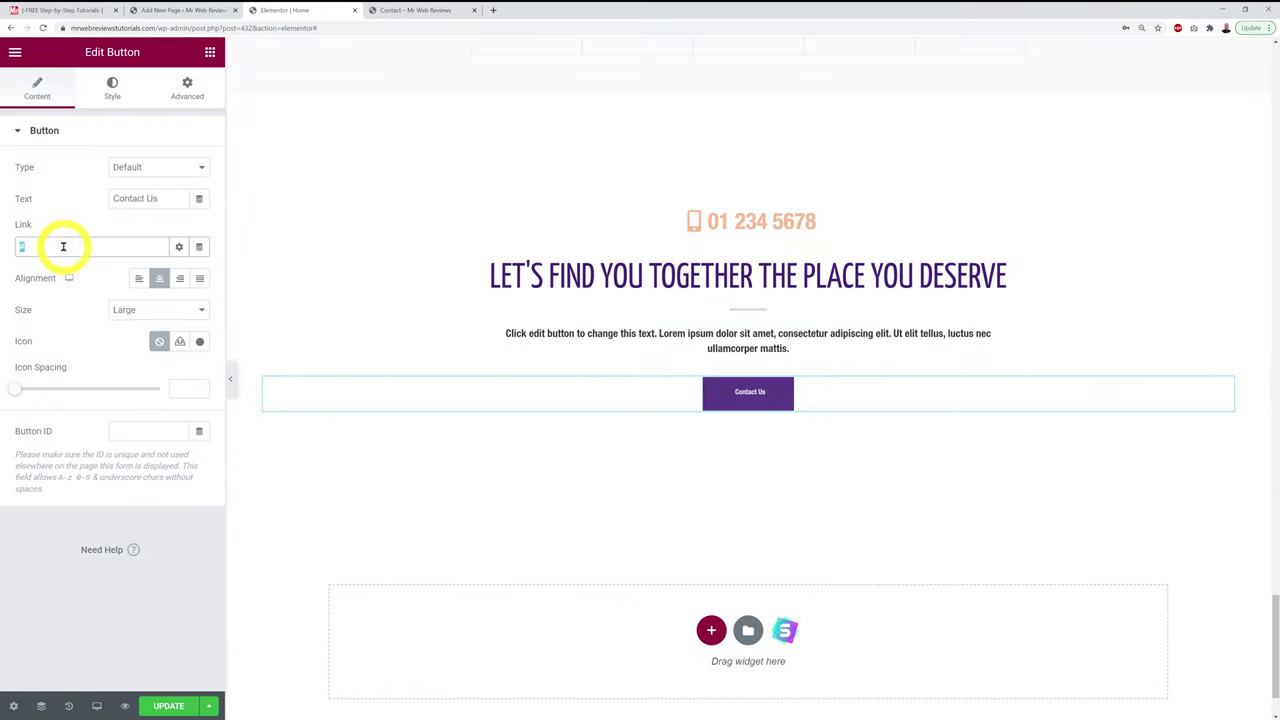
key(ctrl+v)
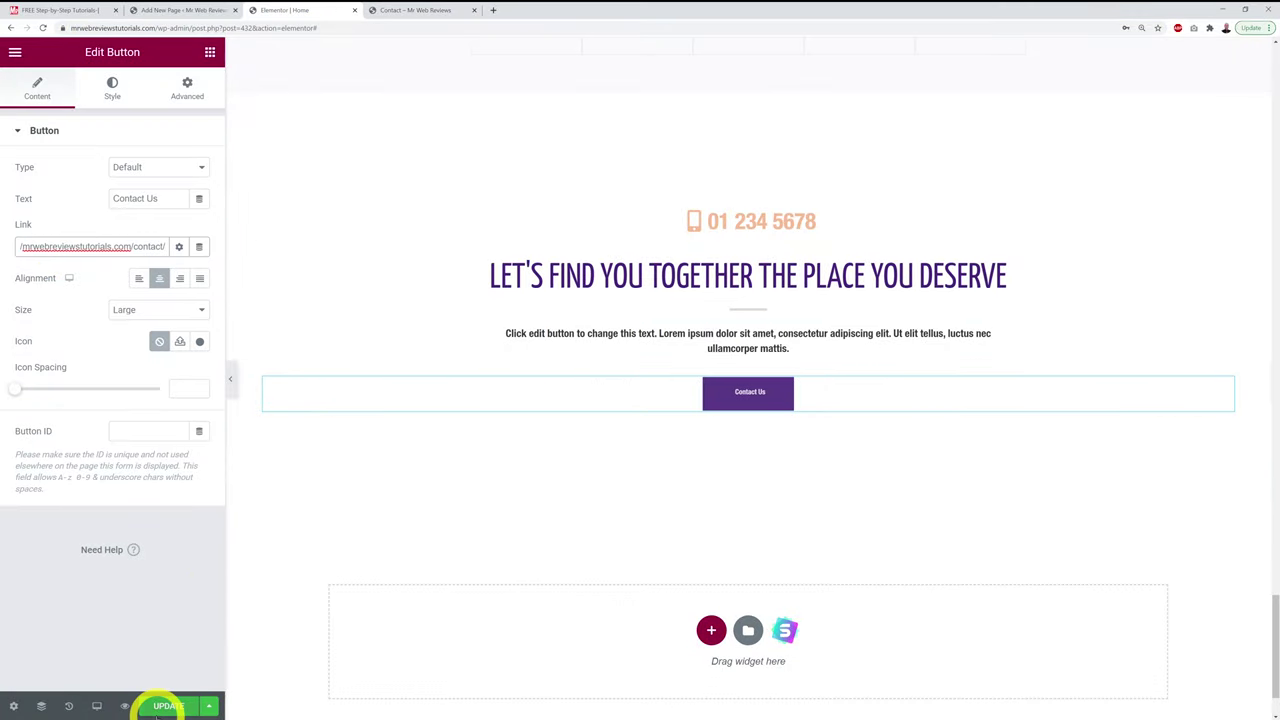
click(157, 708)
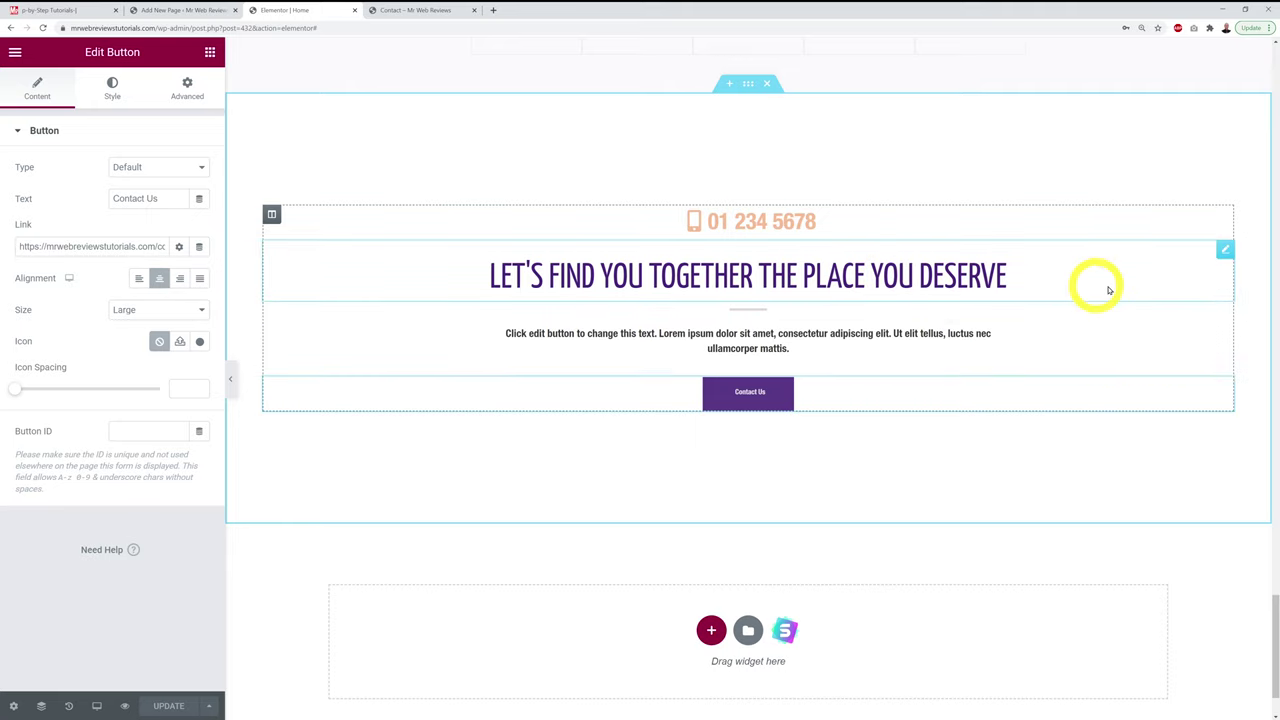
Step: Retitle the section heading 'Request a Call Back'
click(1226, 252)
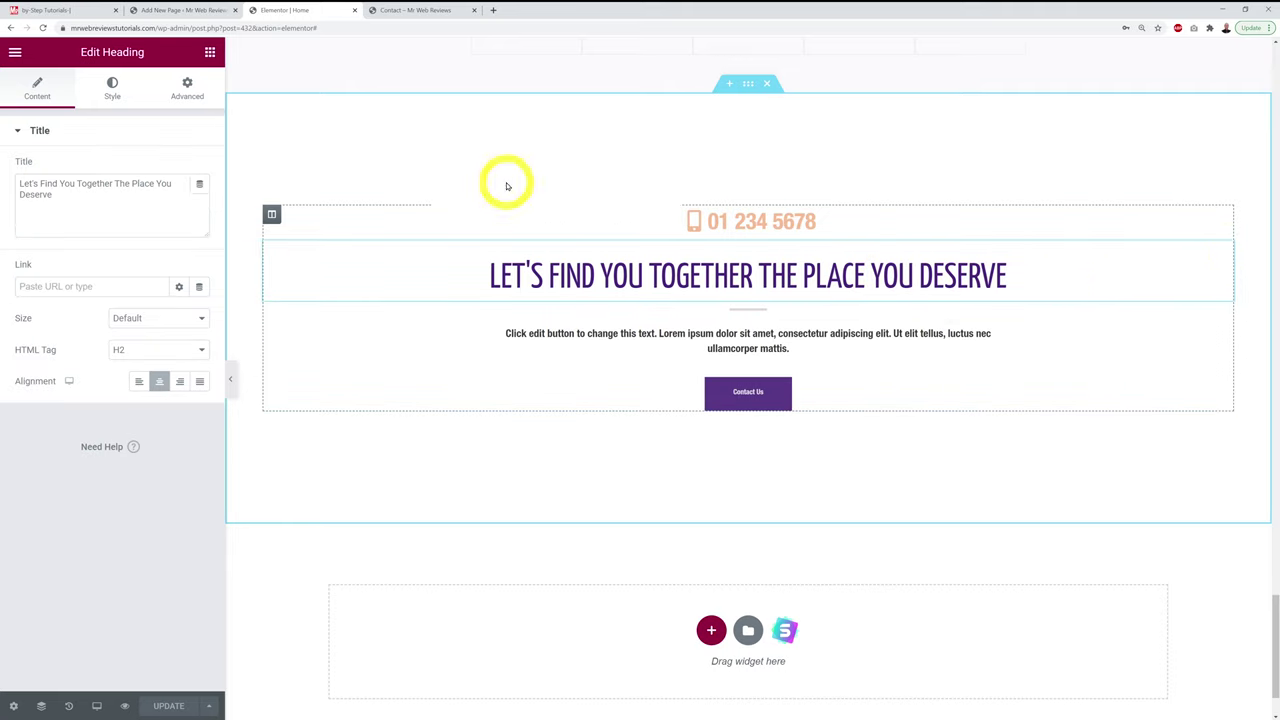
triple_click(88, 198)
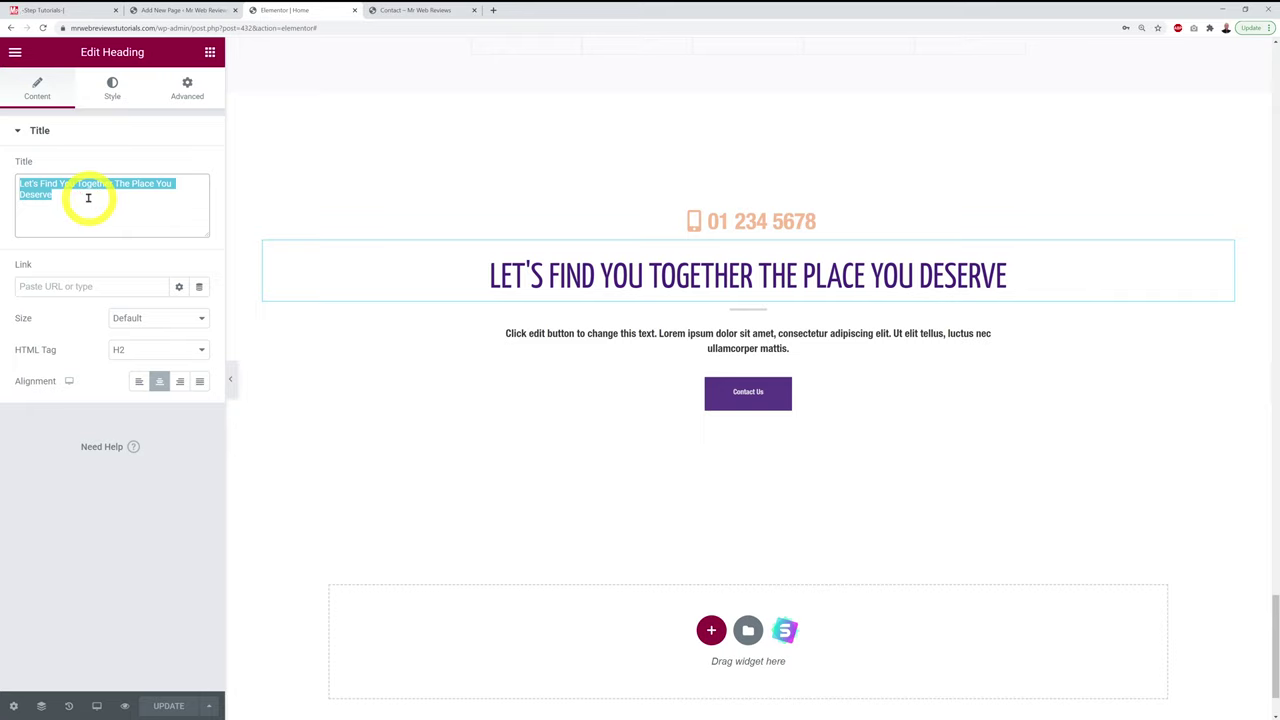
text(Rre)
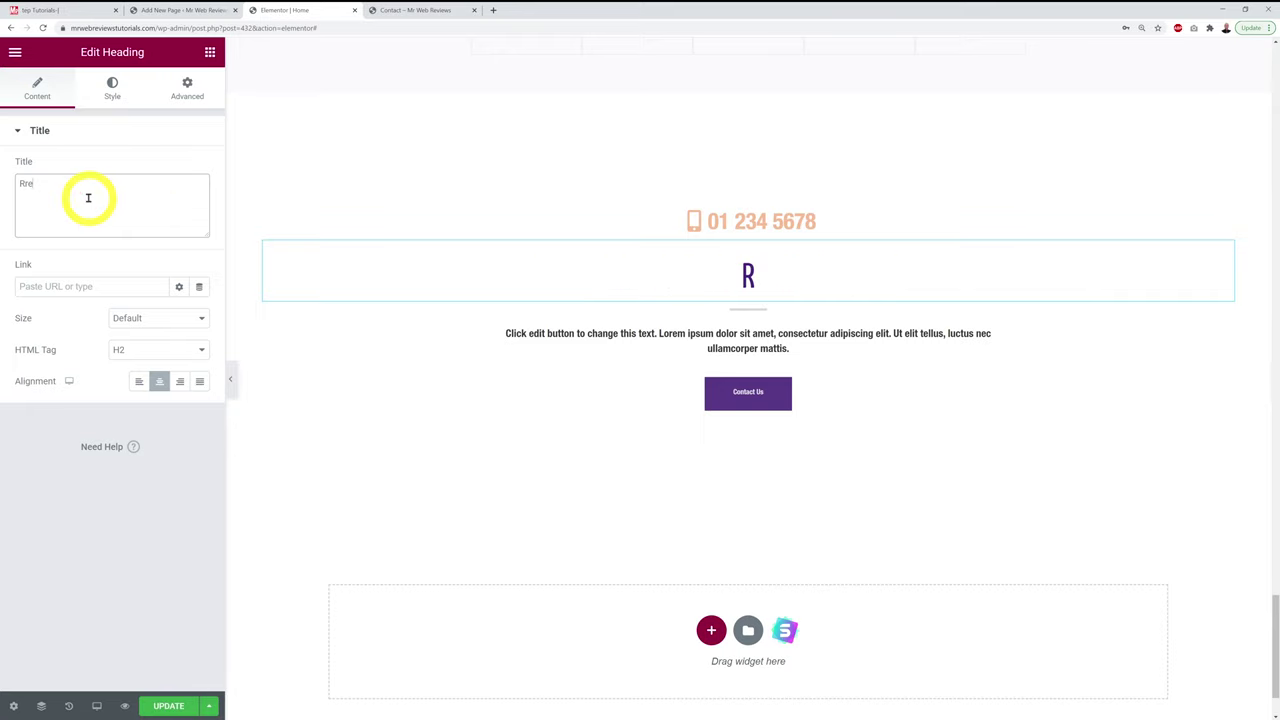
text(ues)
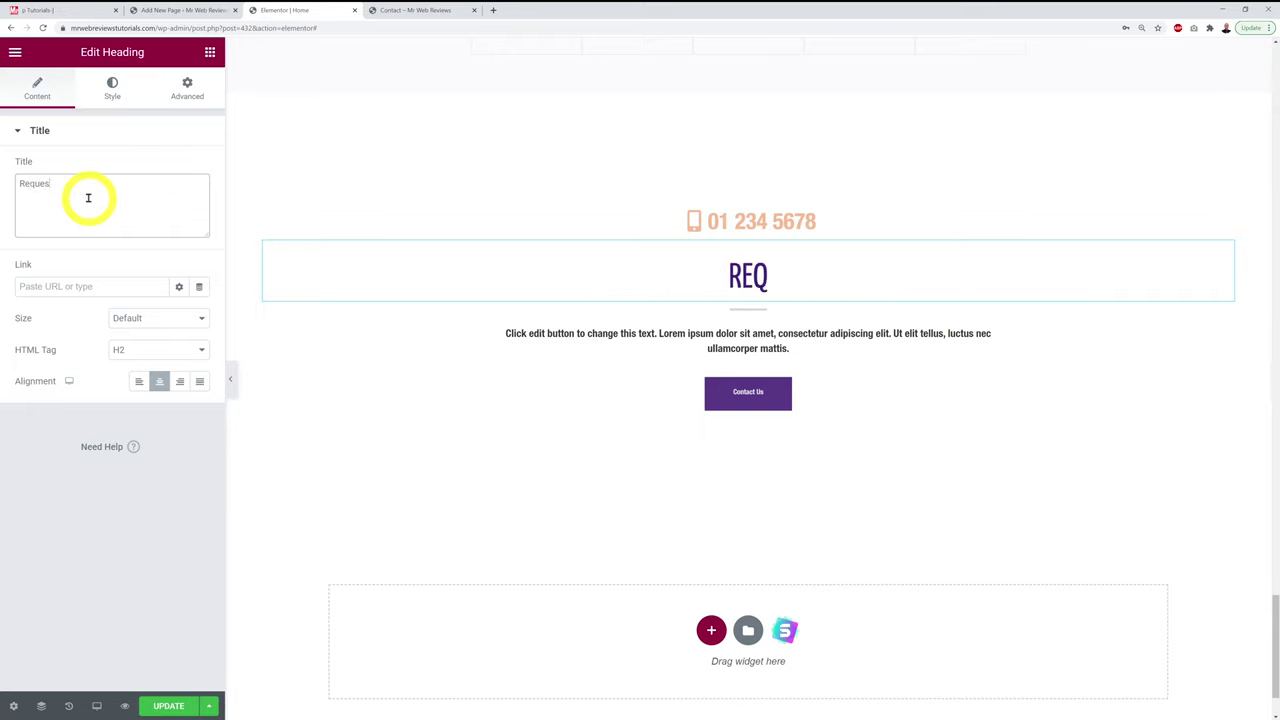
text(t a Call Back)
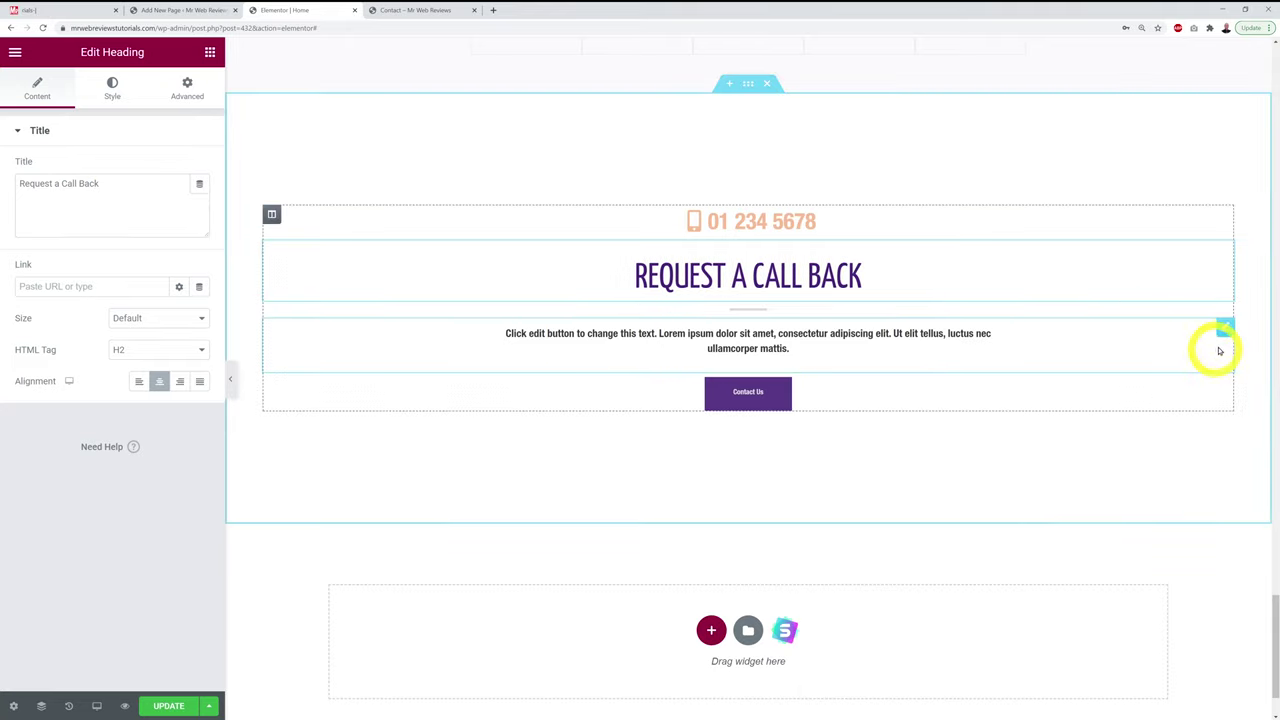
Step: Replace the lorem ipsum paragraph with 'Simply fill out our contact form on our contact page by clicking the link below'
click(1224, 330)
click(109, 420)
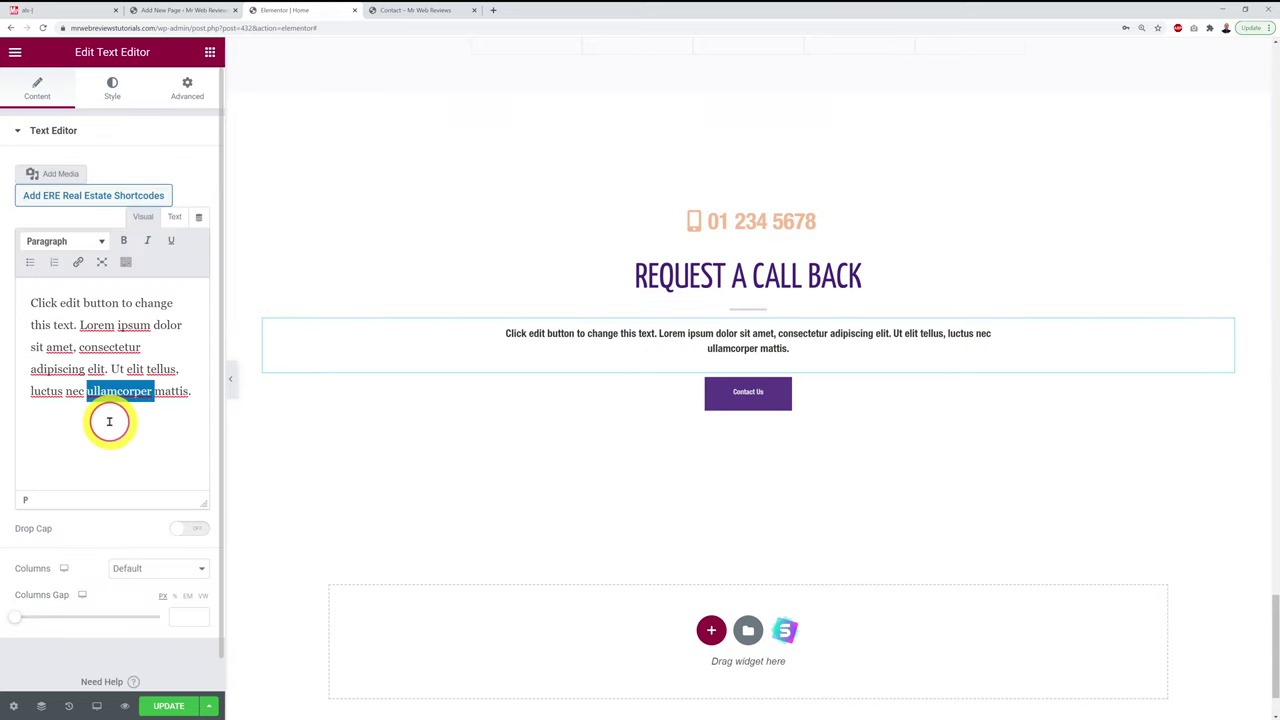
key(ctrl+a)
text(Si)
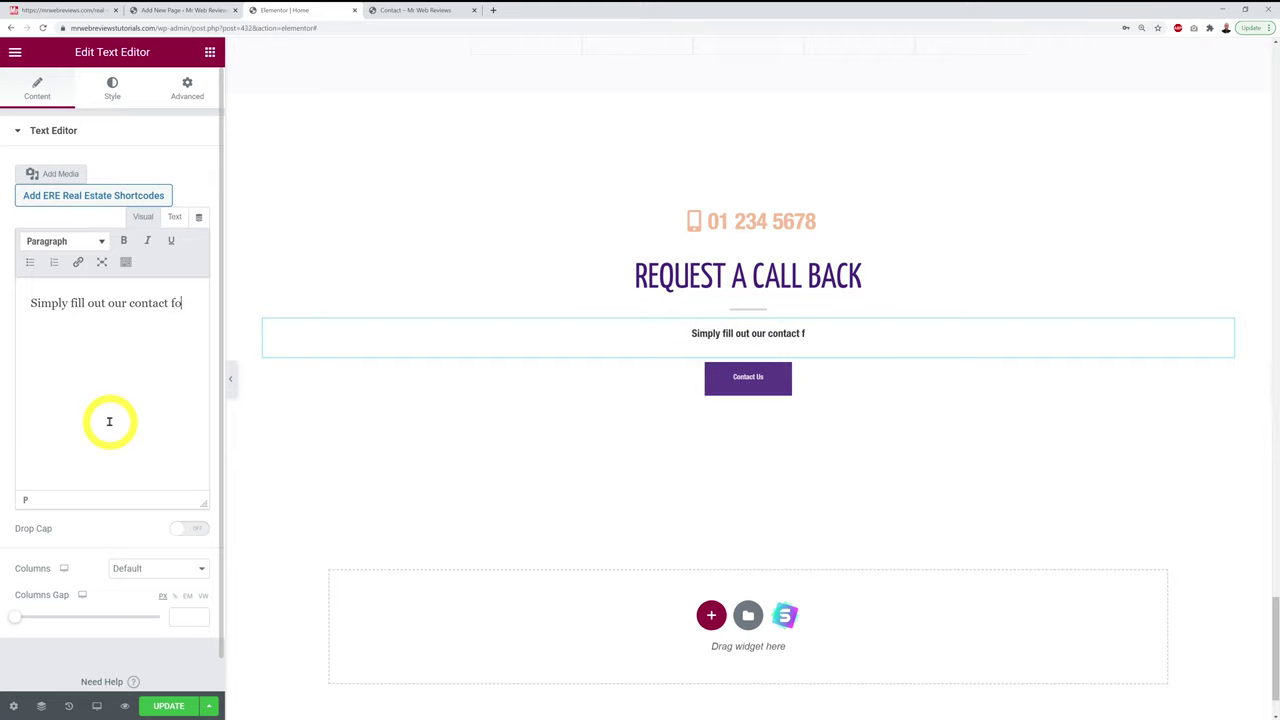
text(mply fill out our contact form on our co)
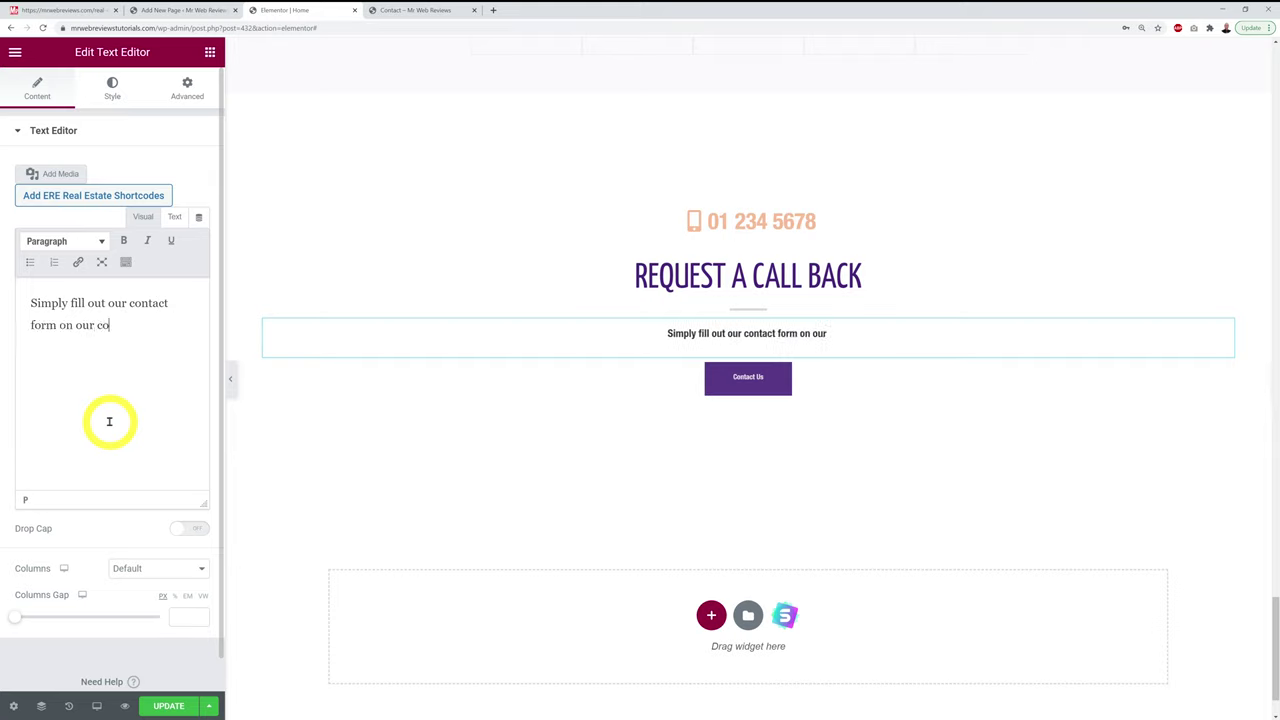
text(ntact page )
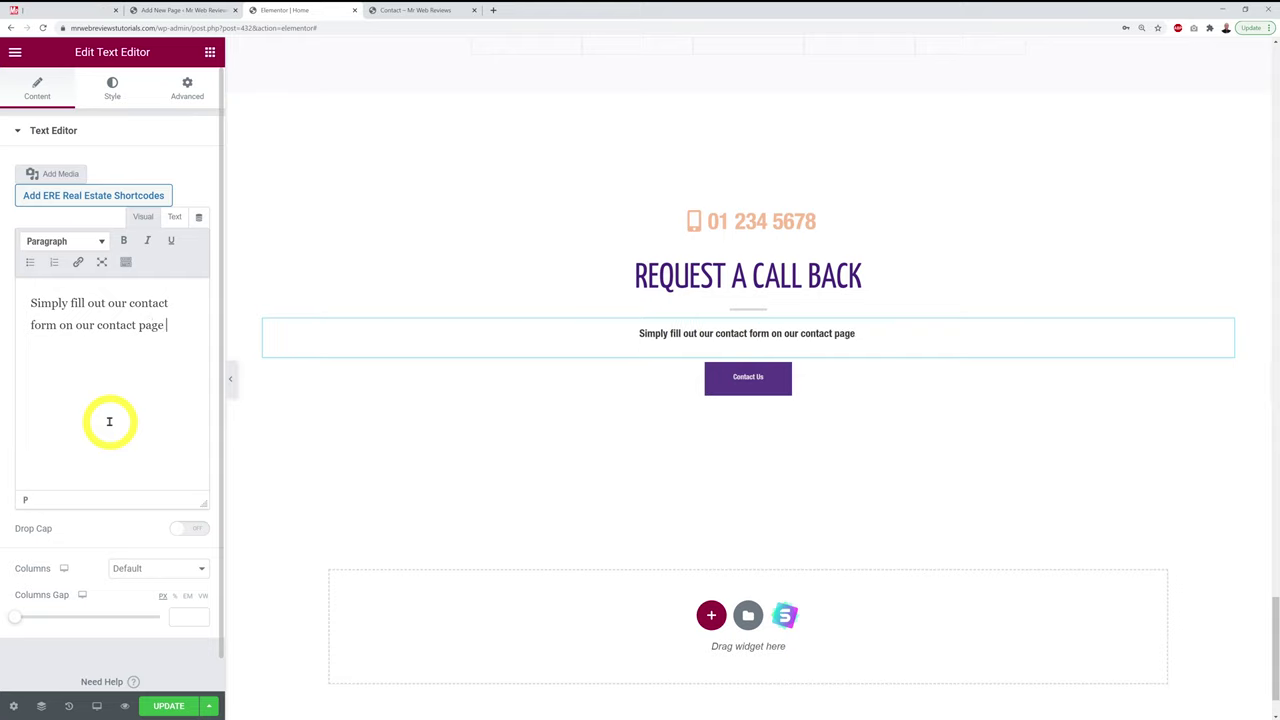
text(by click)
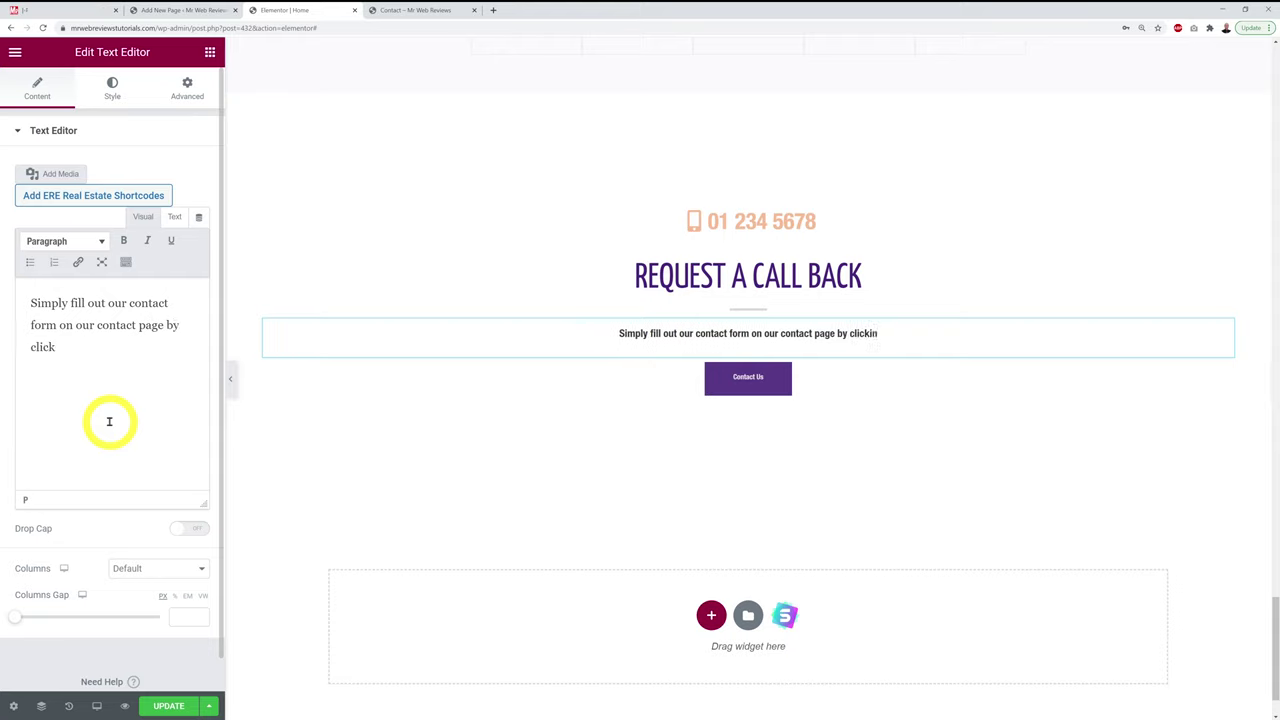
text(ing the link below)
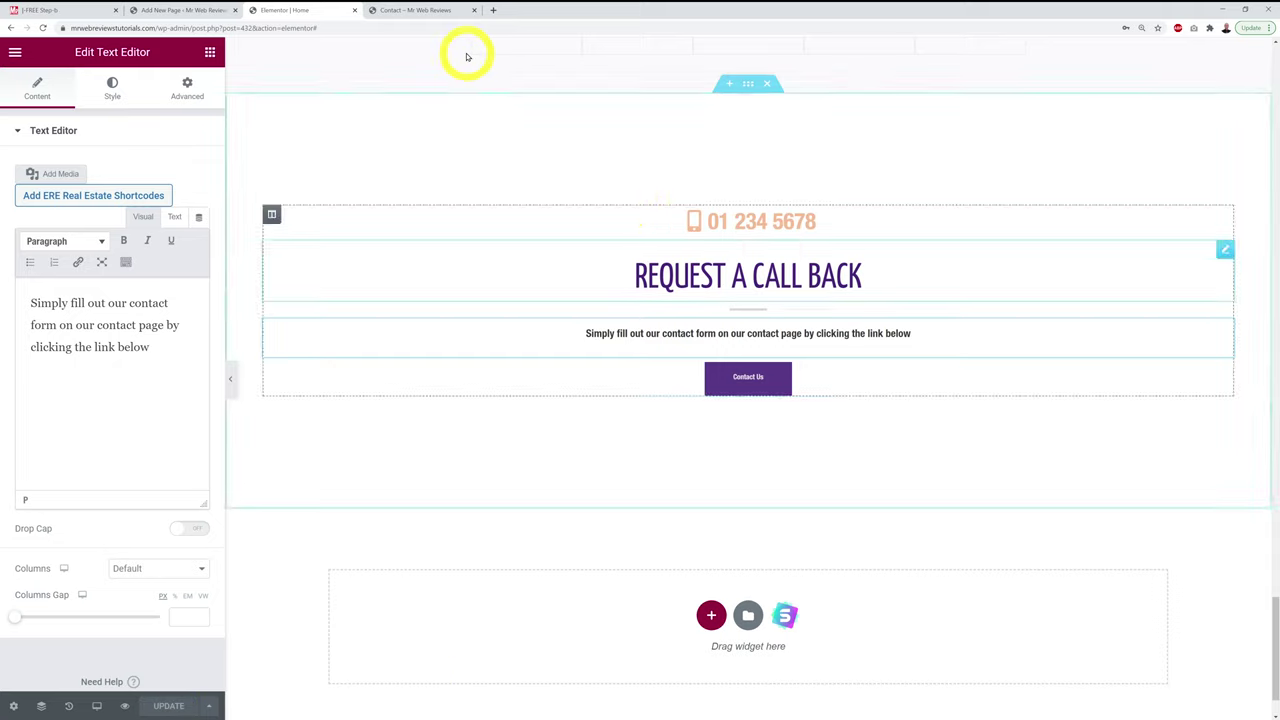
click(395, 14)
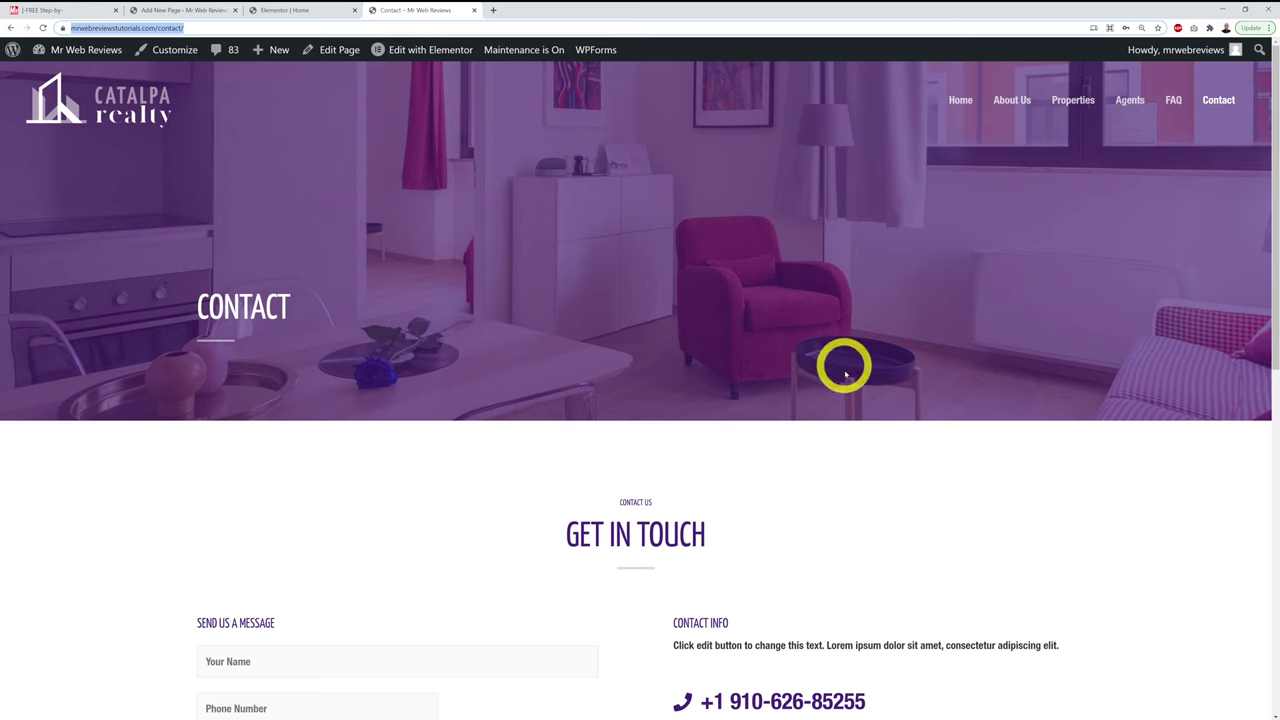
Step: Scroll the home page down past the Request a Call Back section to the footer
click(131, 115)
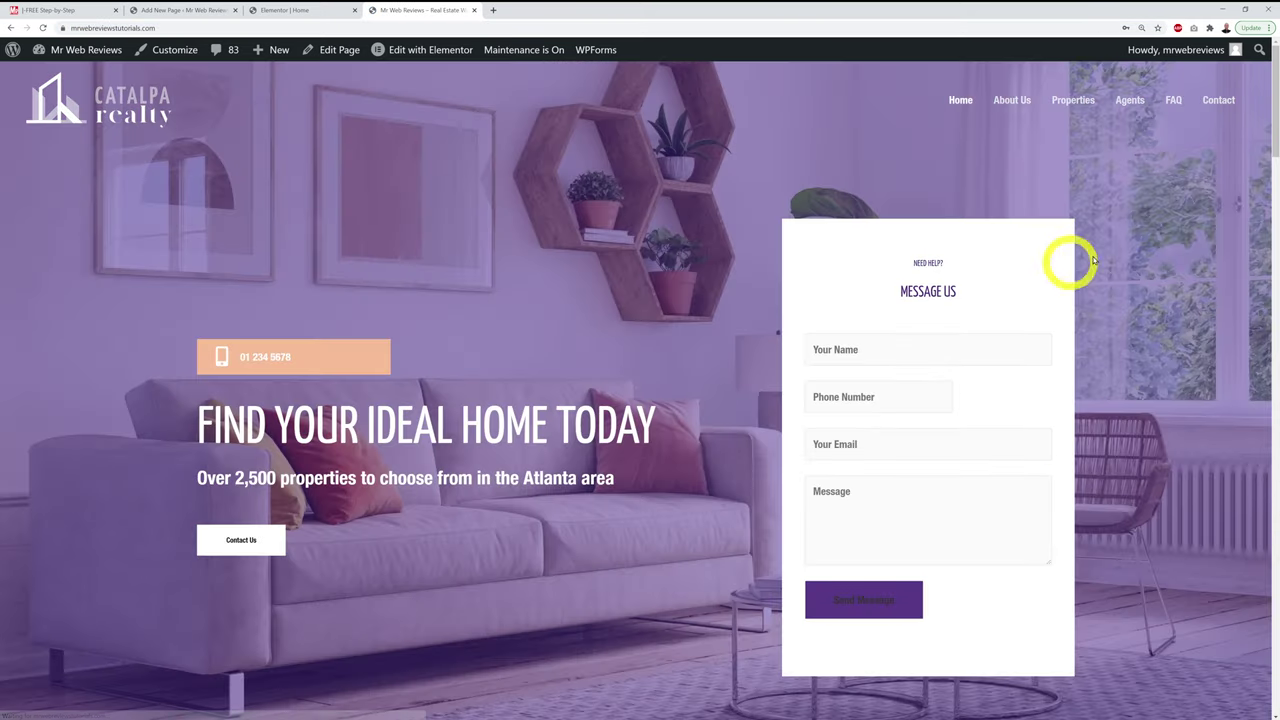
scroll(1103, 250, down, 2)
scroll(1104, 254, up, 2)
scroll(1104, 254, down, 2)
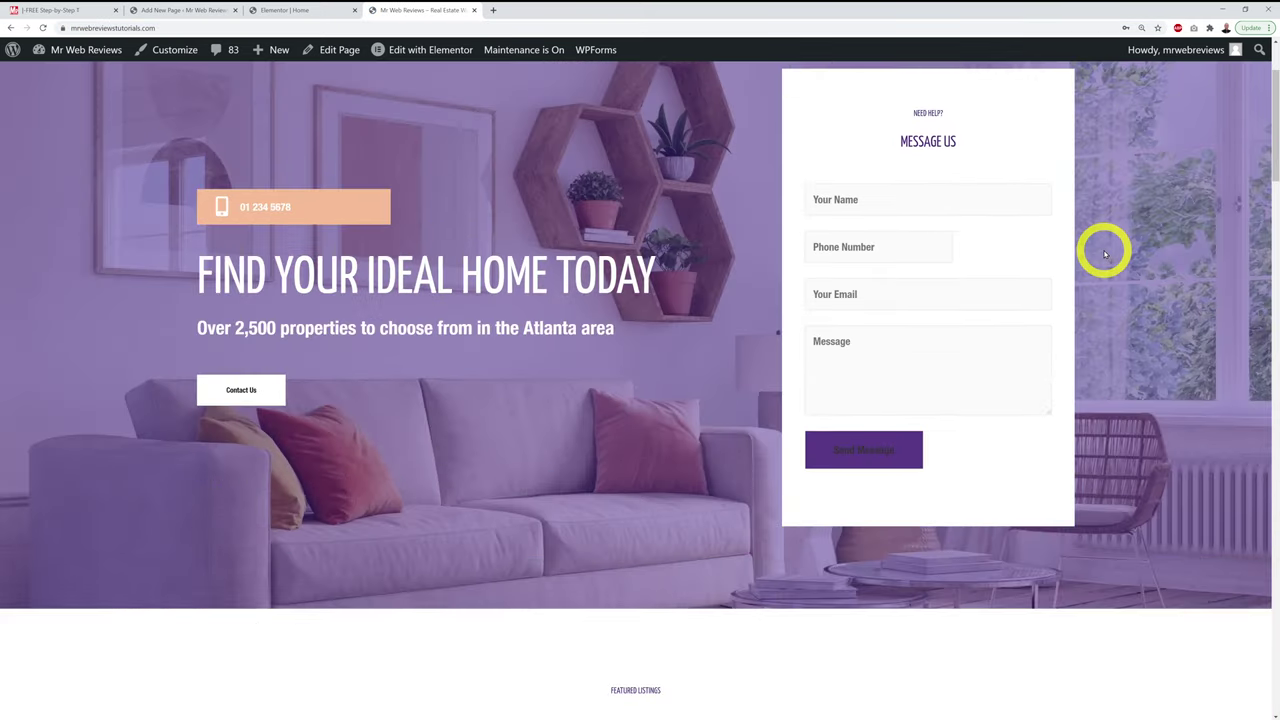
scroll(1142, 305, up, 2)
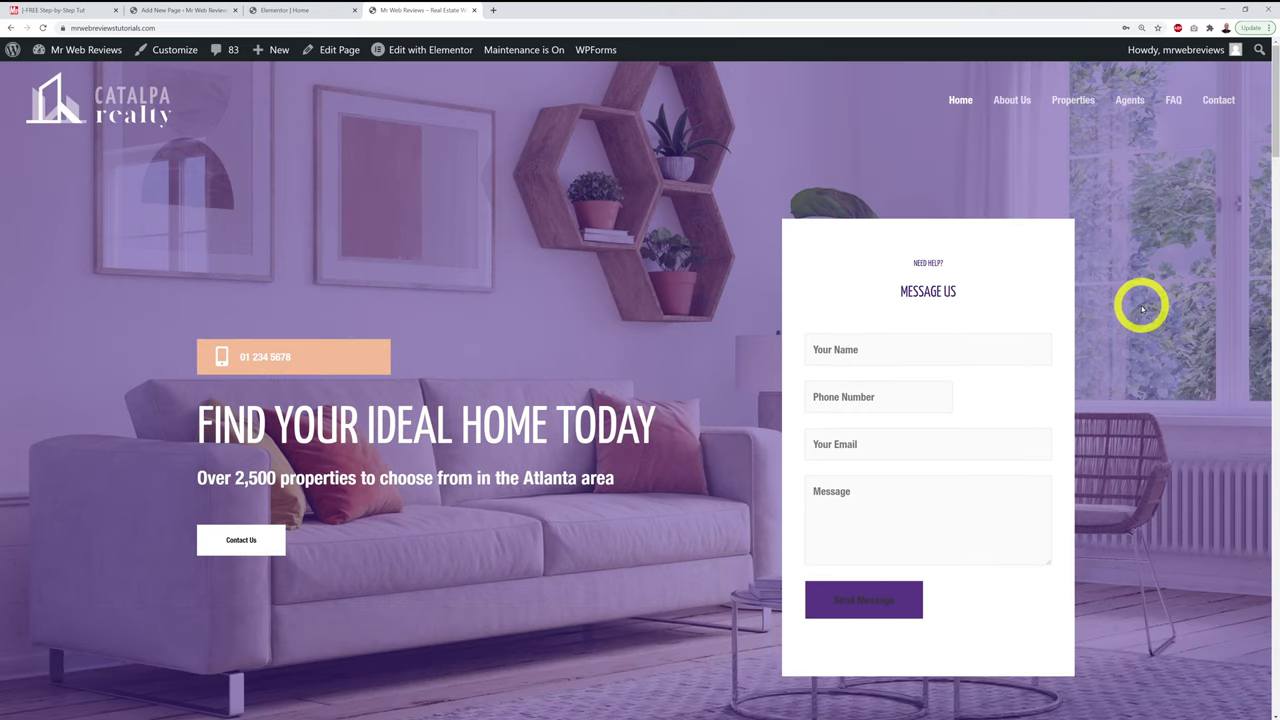
scroll(1142, 307, down, 1)
scroll(1142, 309, up, 1)
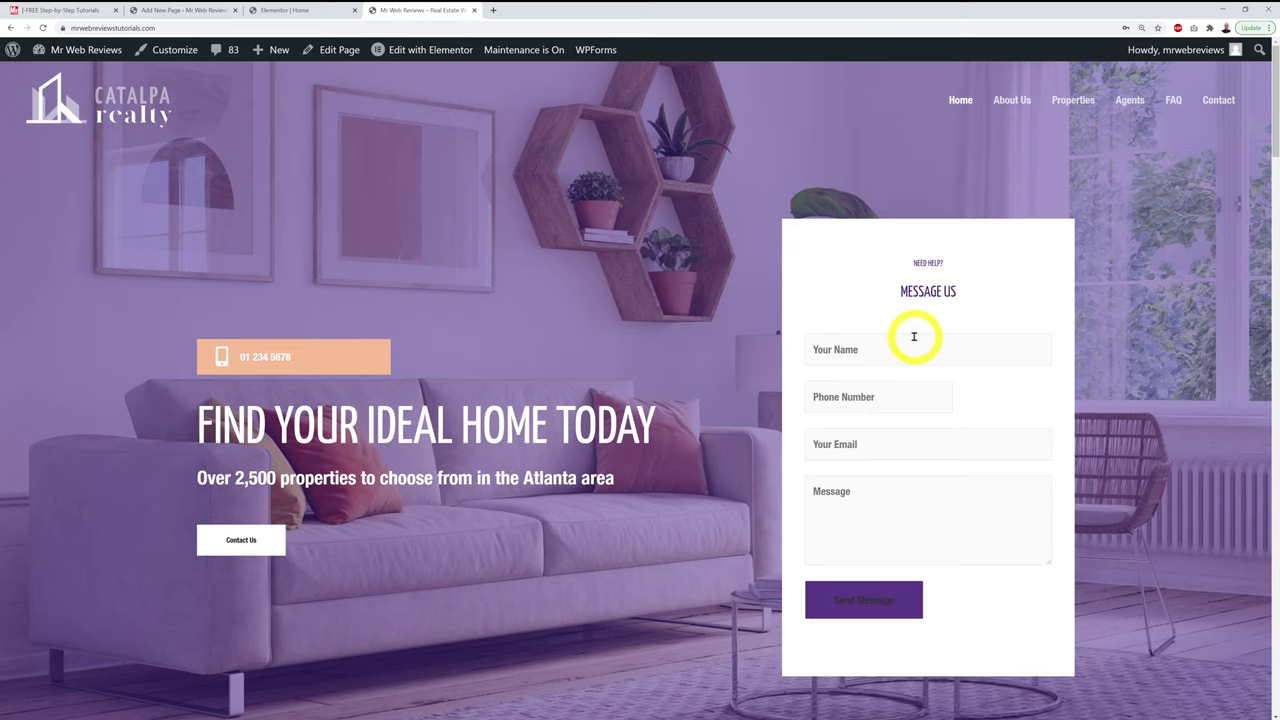
scroll(913, 337, down, 6)
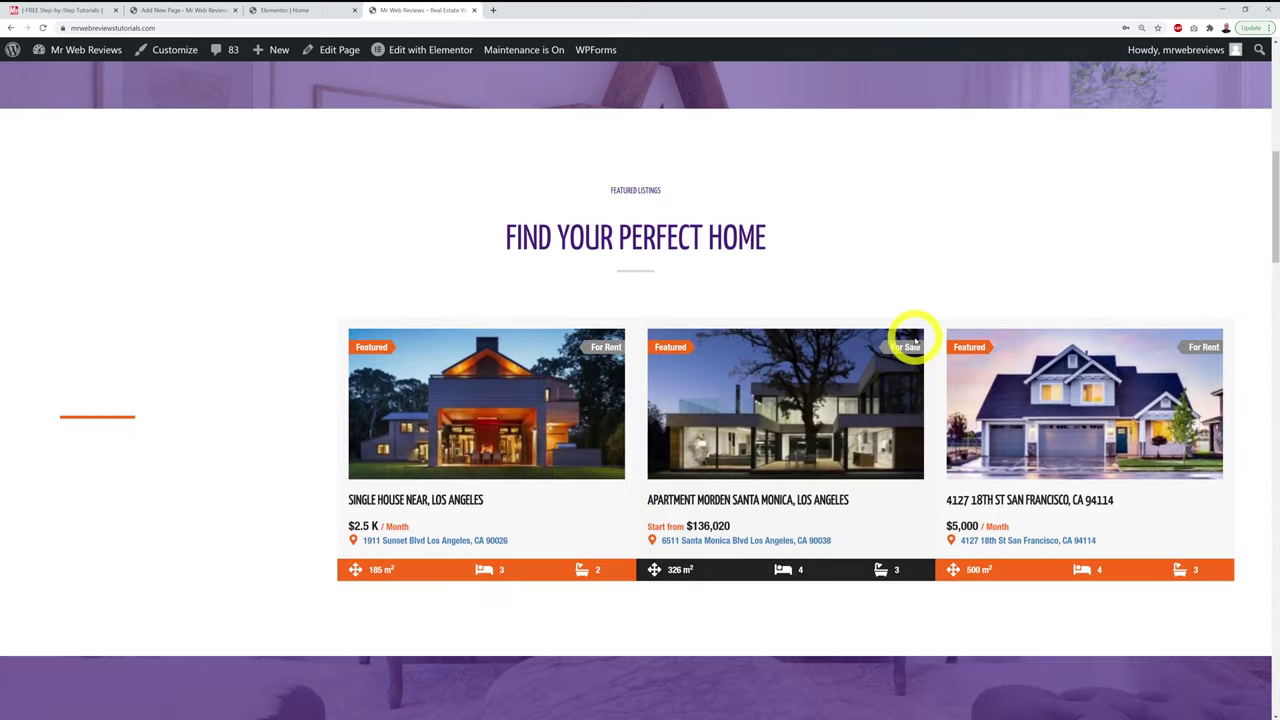
scroll(913, 337, down, 5)
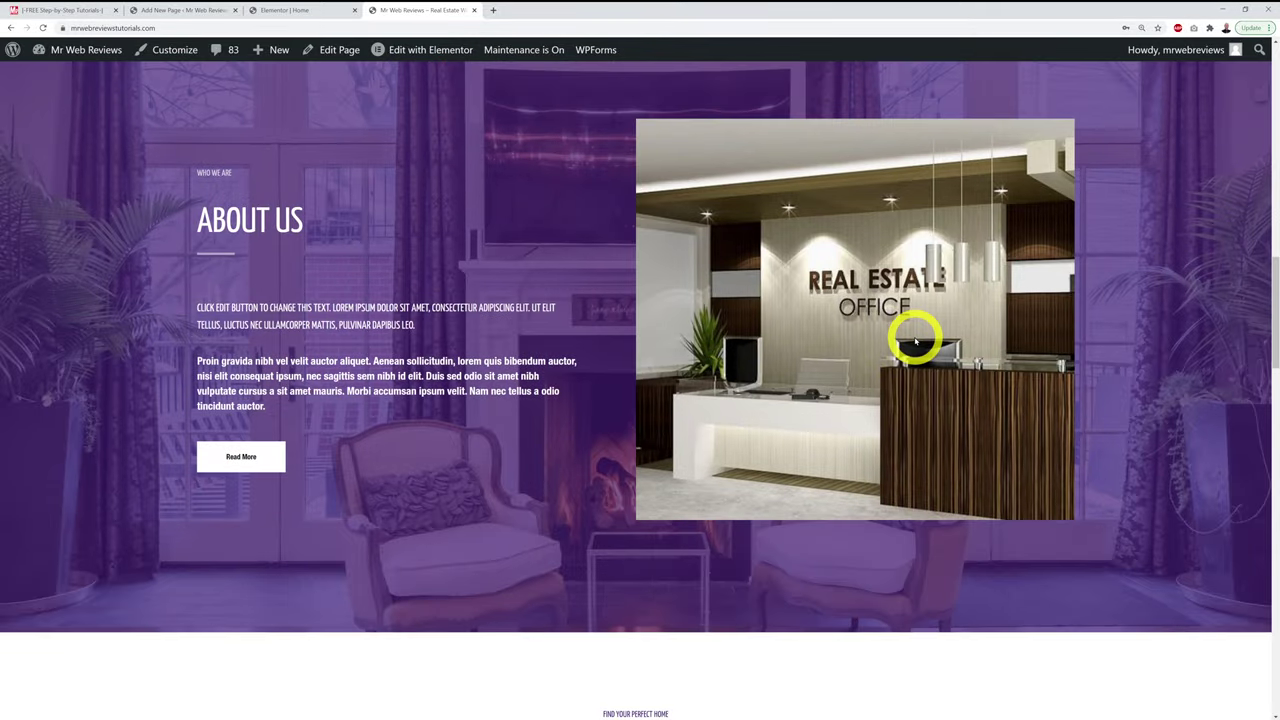
scroll(915, 342, down, 8)
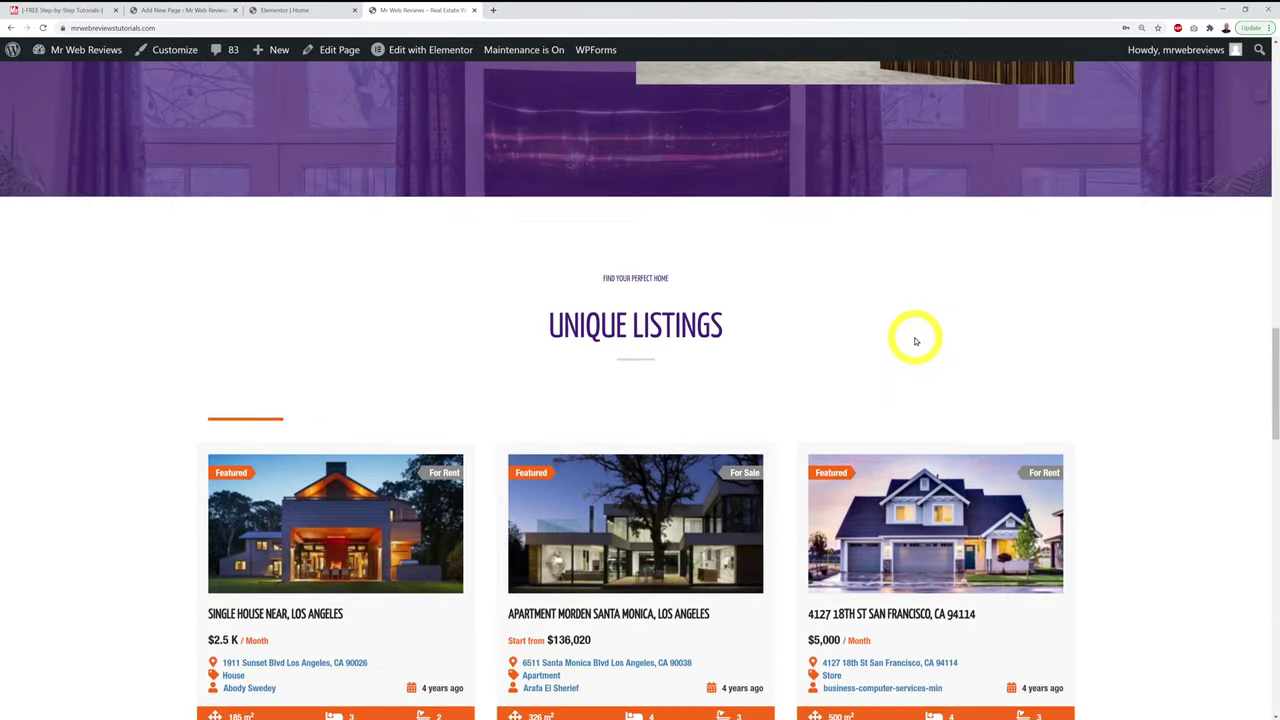
scroll(1018, 405, down, 8)
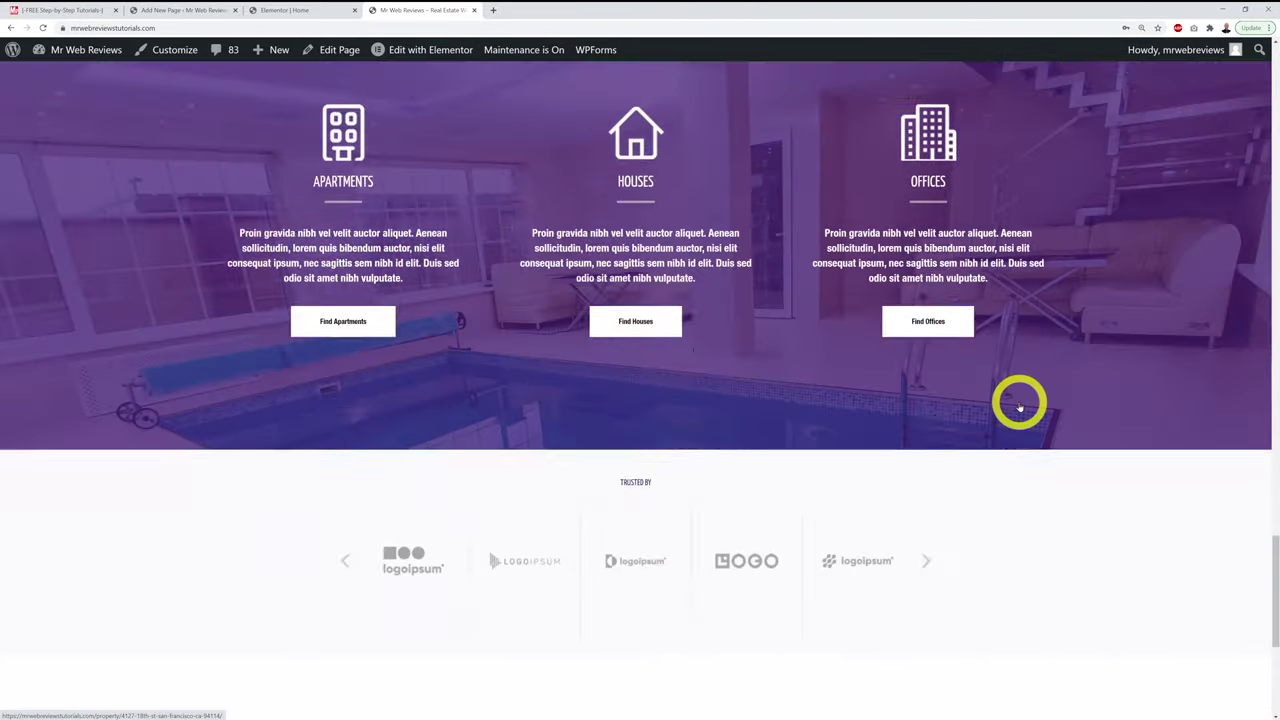
scroll(1018, 405, down, 4)
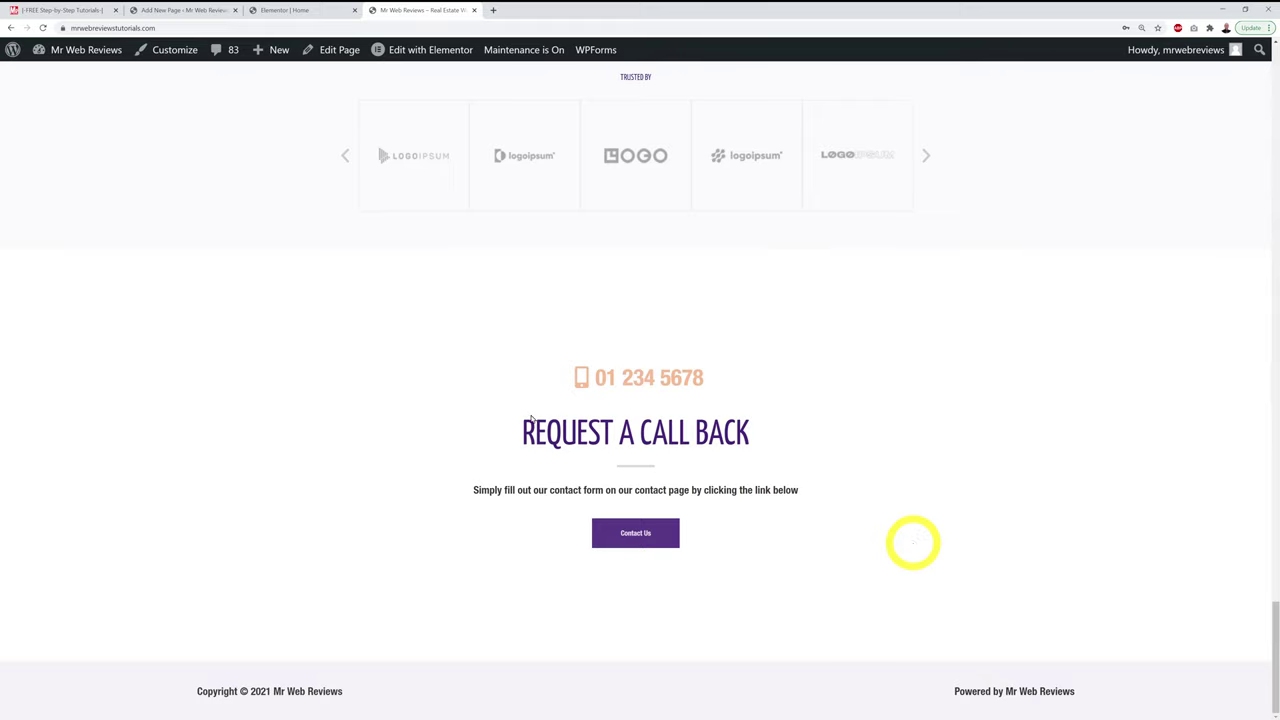
click(79, 8)
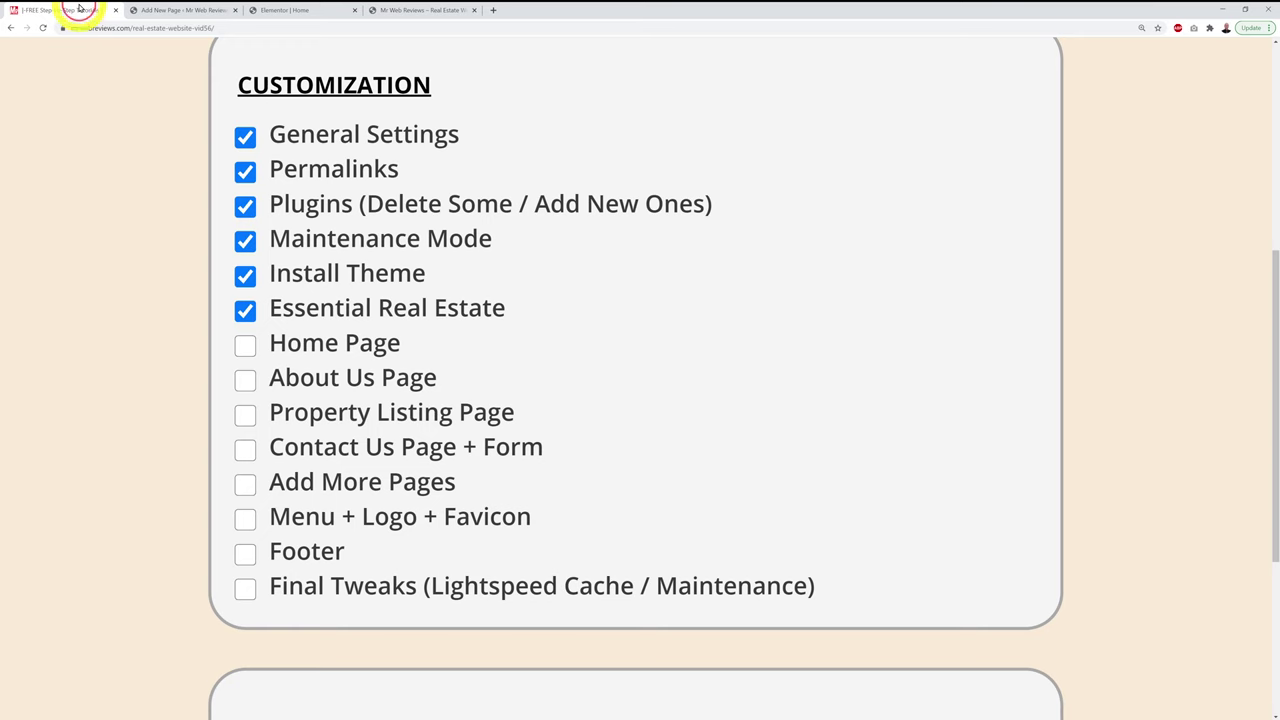
Step: Tick Home Page as done in the checklist and bring up the live About Us page
click(245, 345)
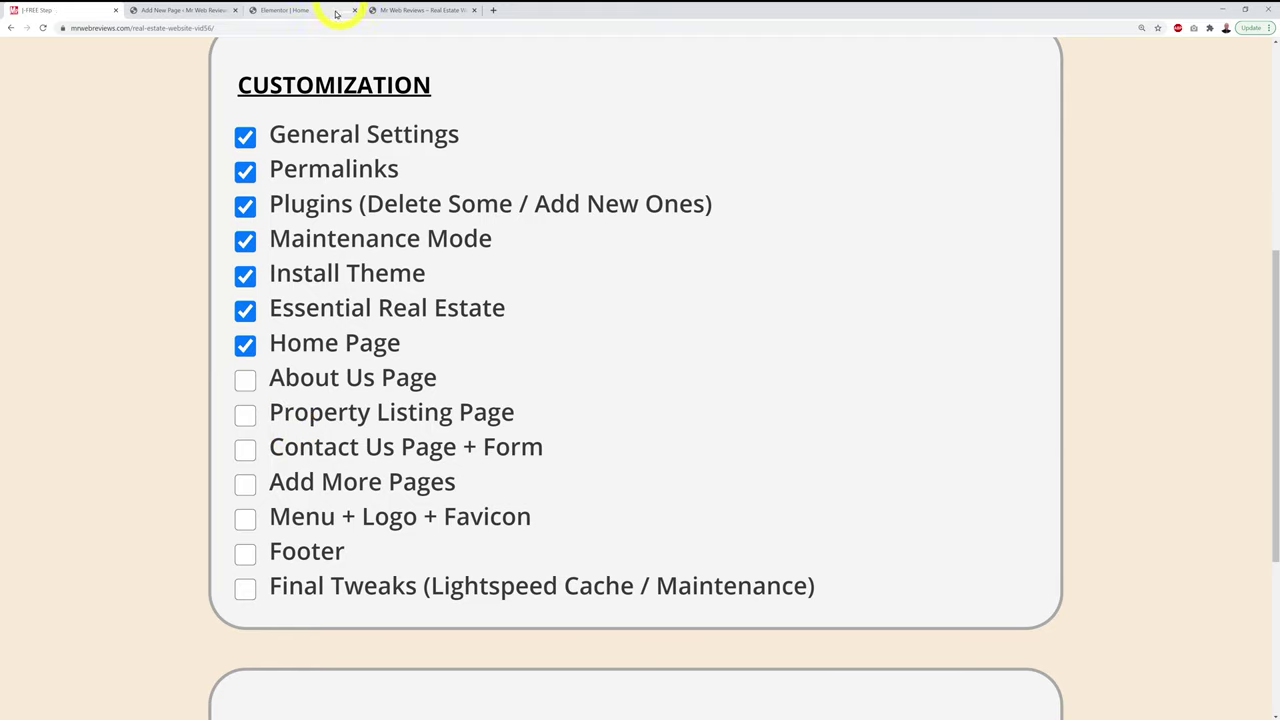
click(165, 10)
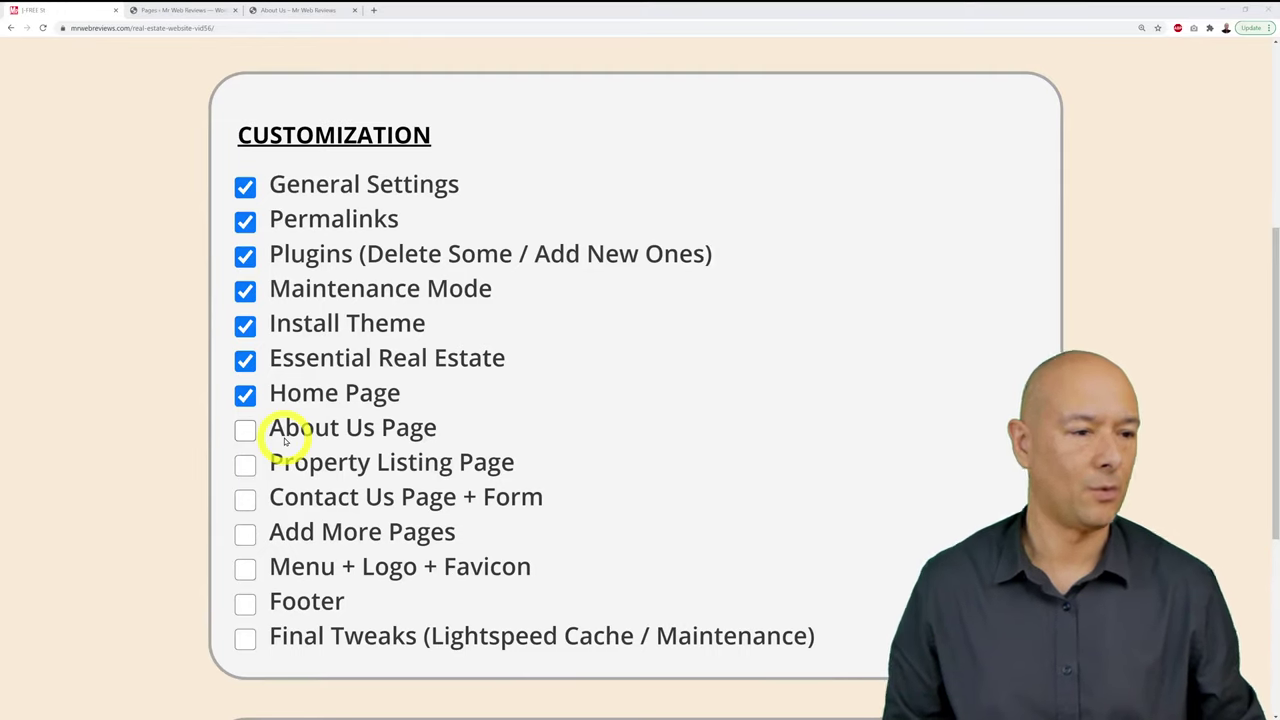
click(310, 11)
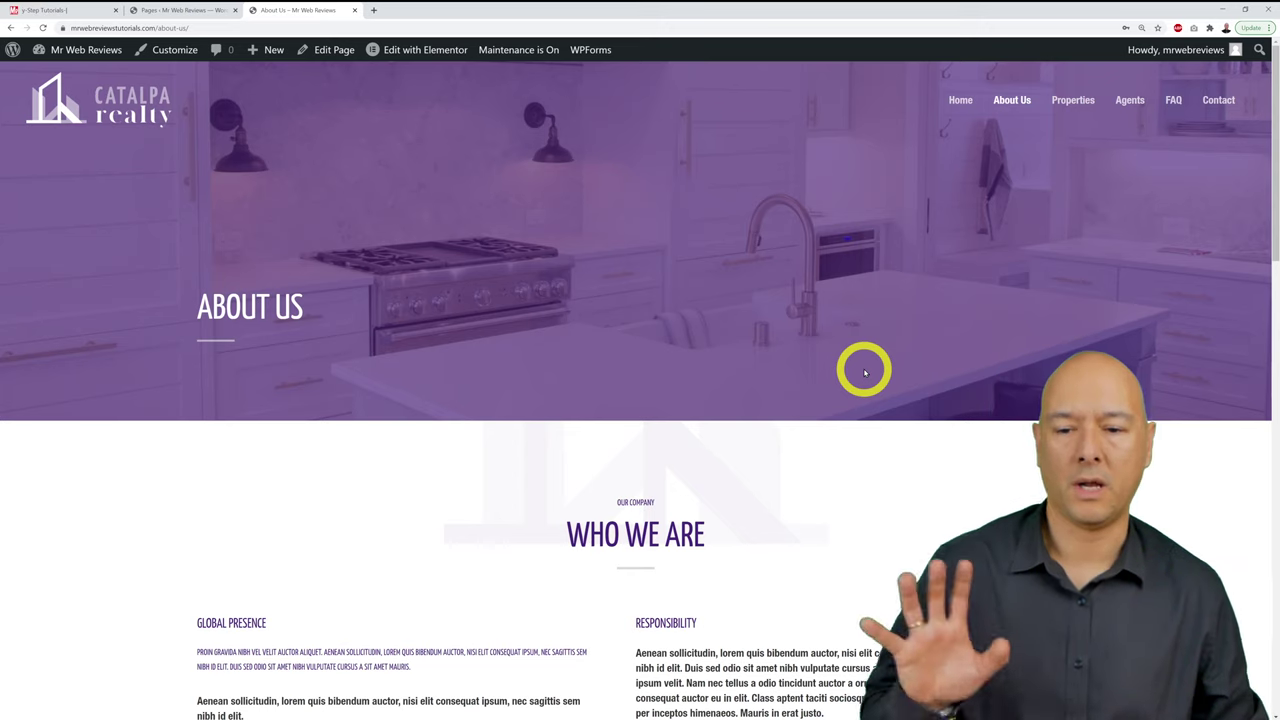
Step: Scroll through the About Us page to the bottom and back up
scroll(865, 372, down, 3)
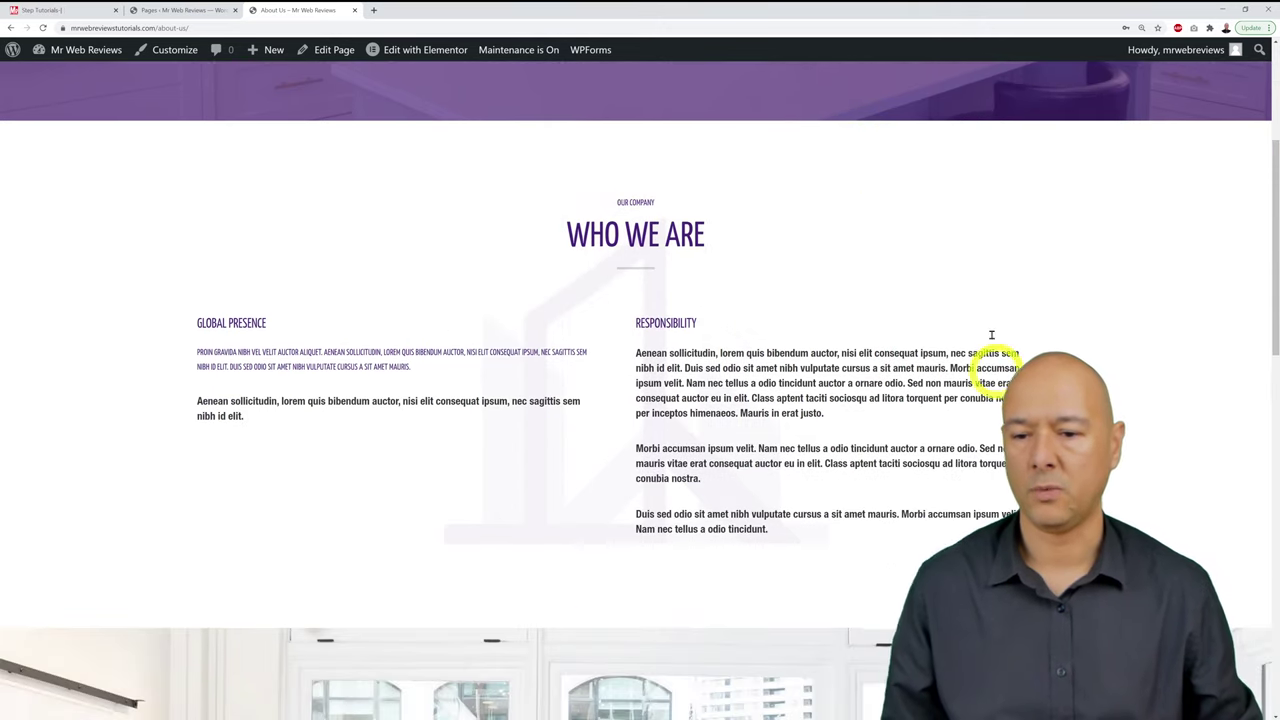
scroll(1120, 410, down, 5)
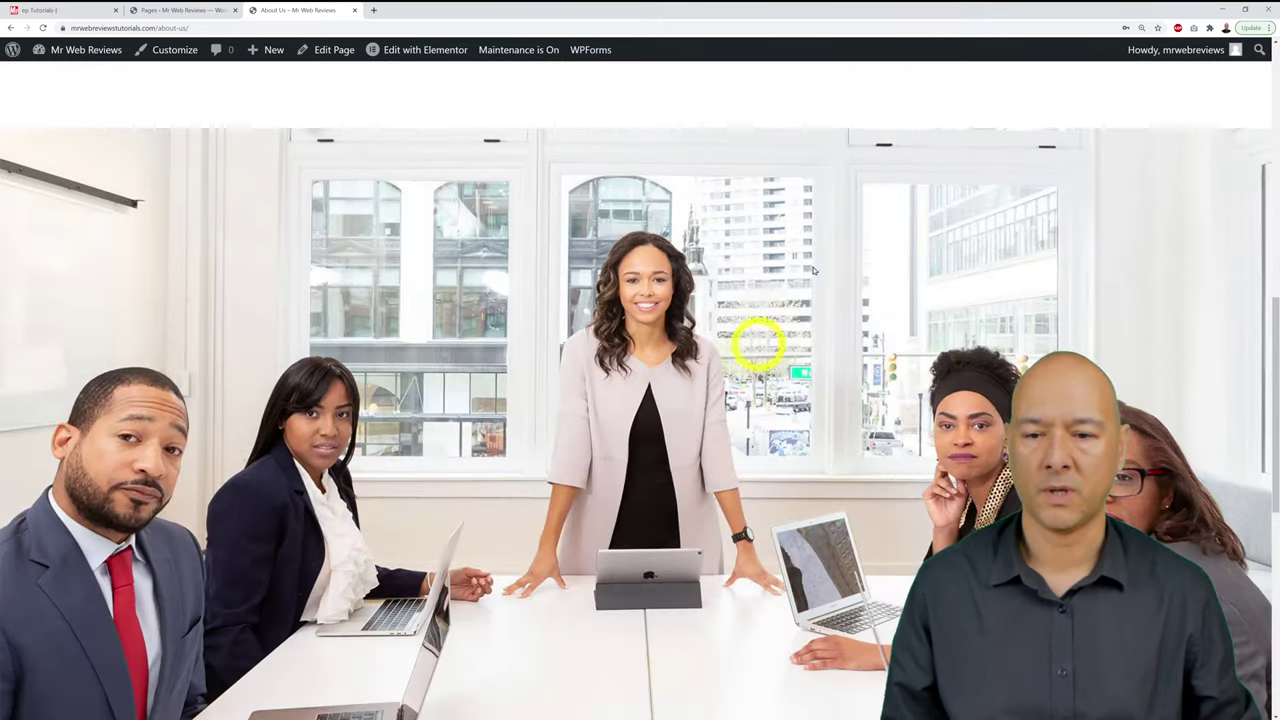
scroll(1050, 343, down, 4)
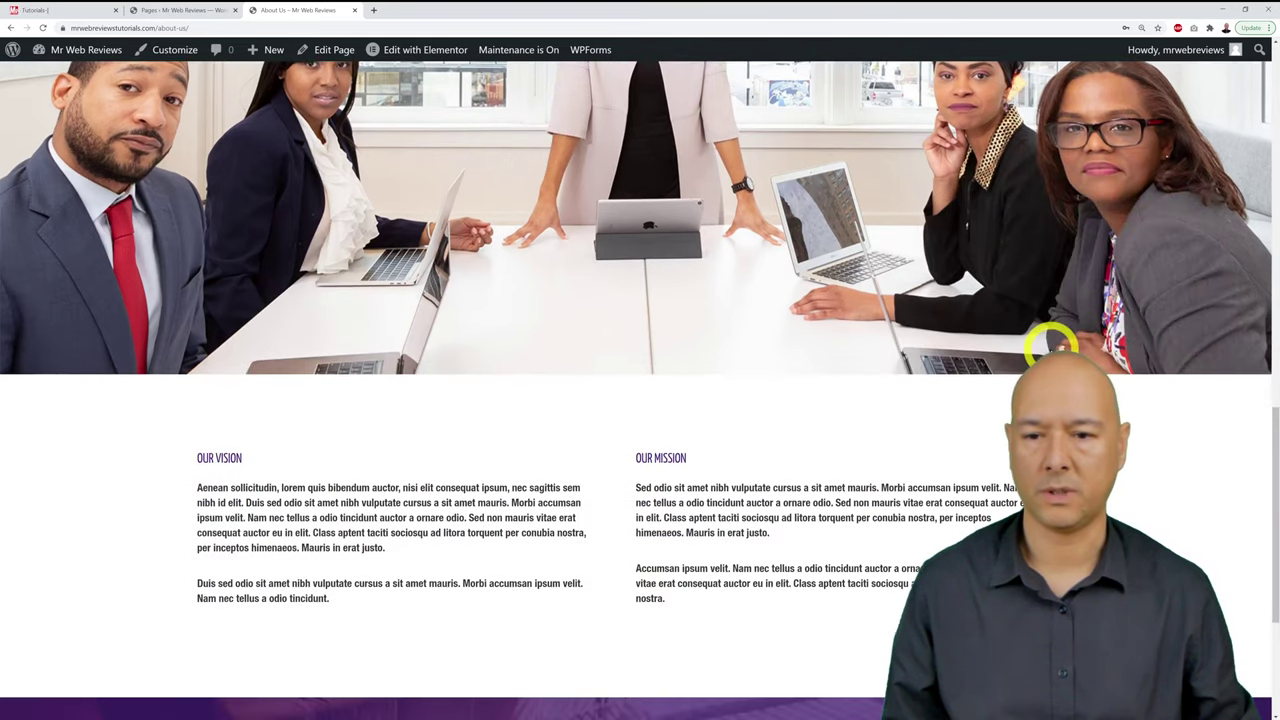
scroll(1137, 366, down, 3)
scroll(1137, 370, up, 3)
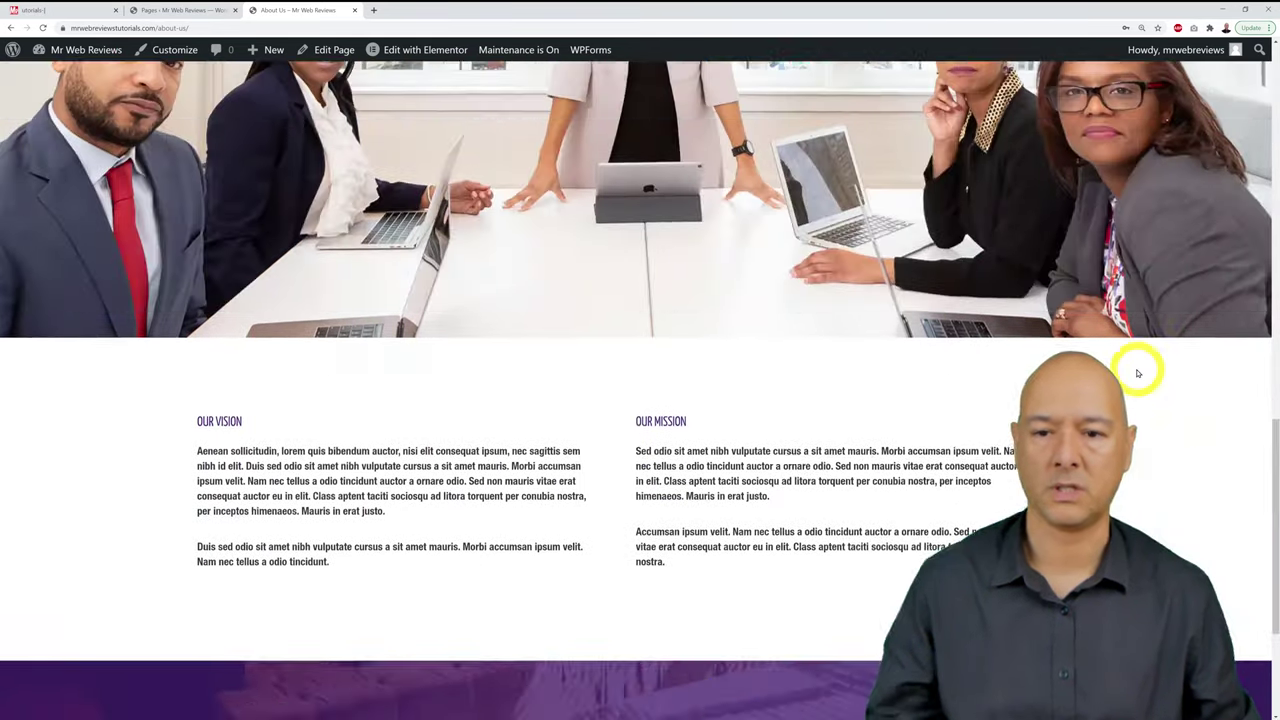
scroll(1137, 370, up, 10)
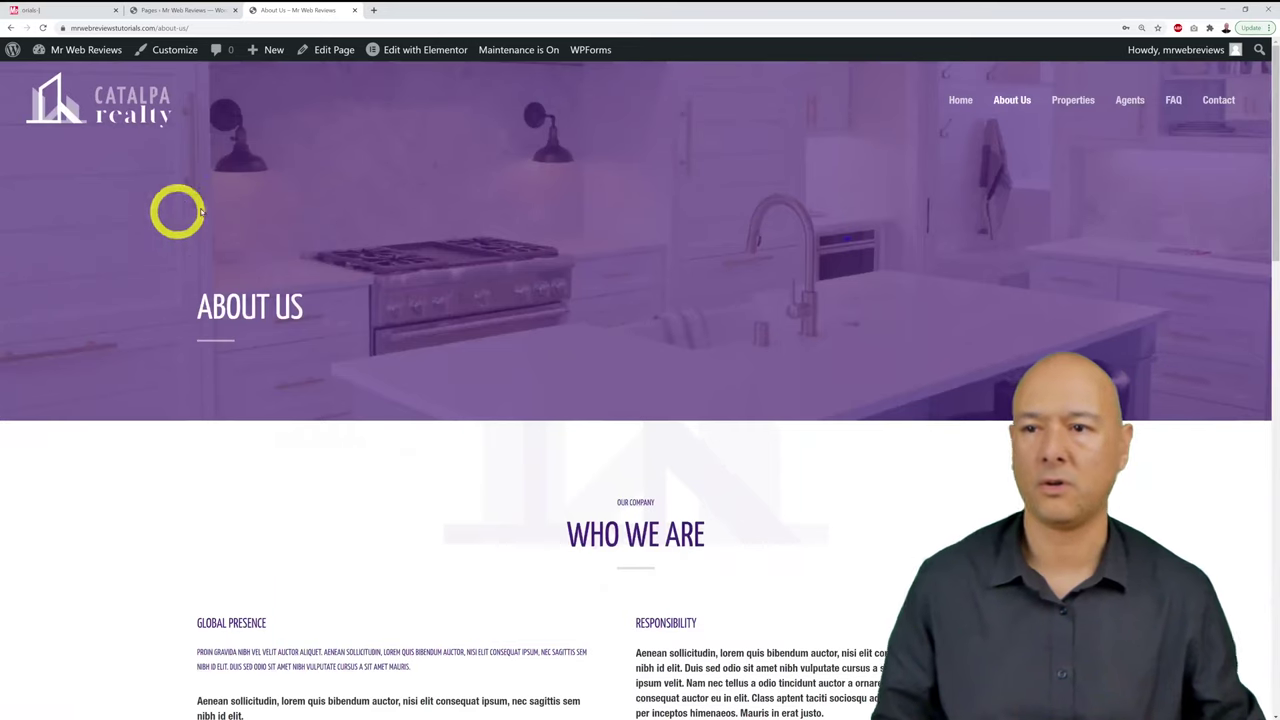
click(181, 10)
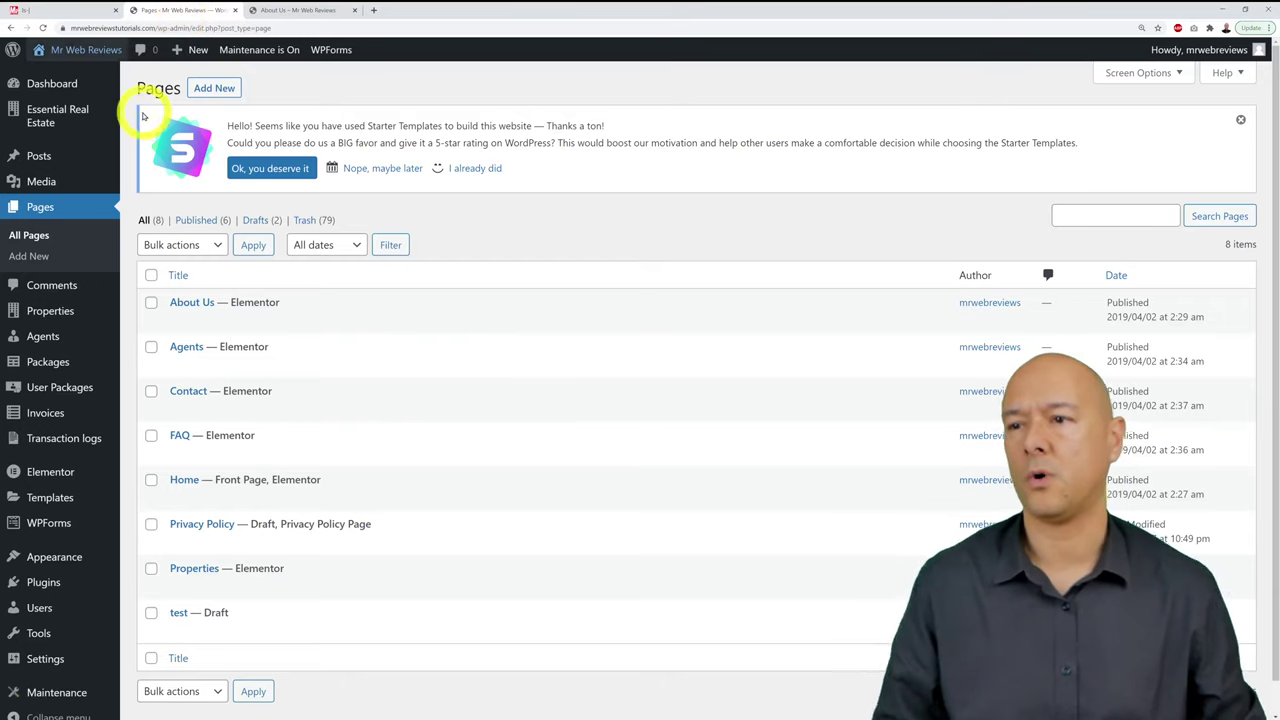
Step: Open About Us's Edit with Elementor link in a new tab from the Pages list
click(44, 210)
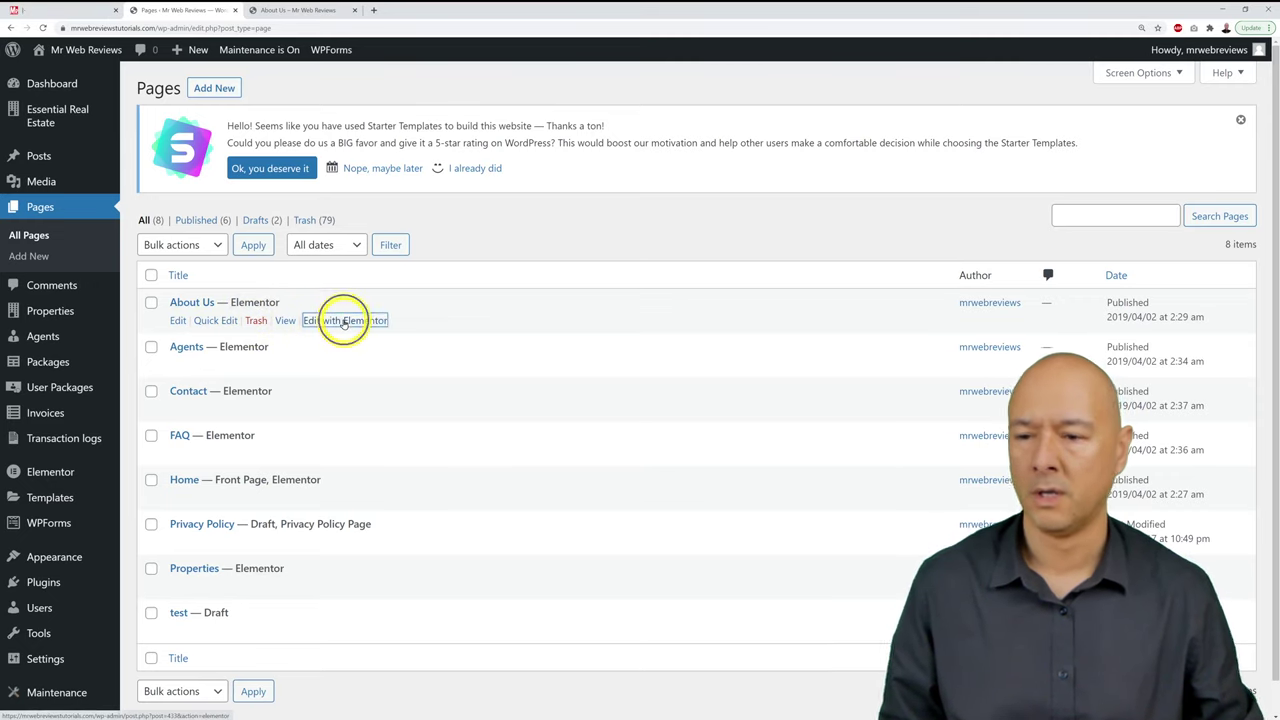
right_click(343, 322)
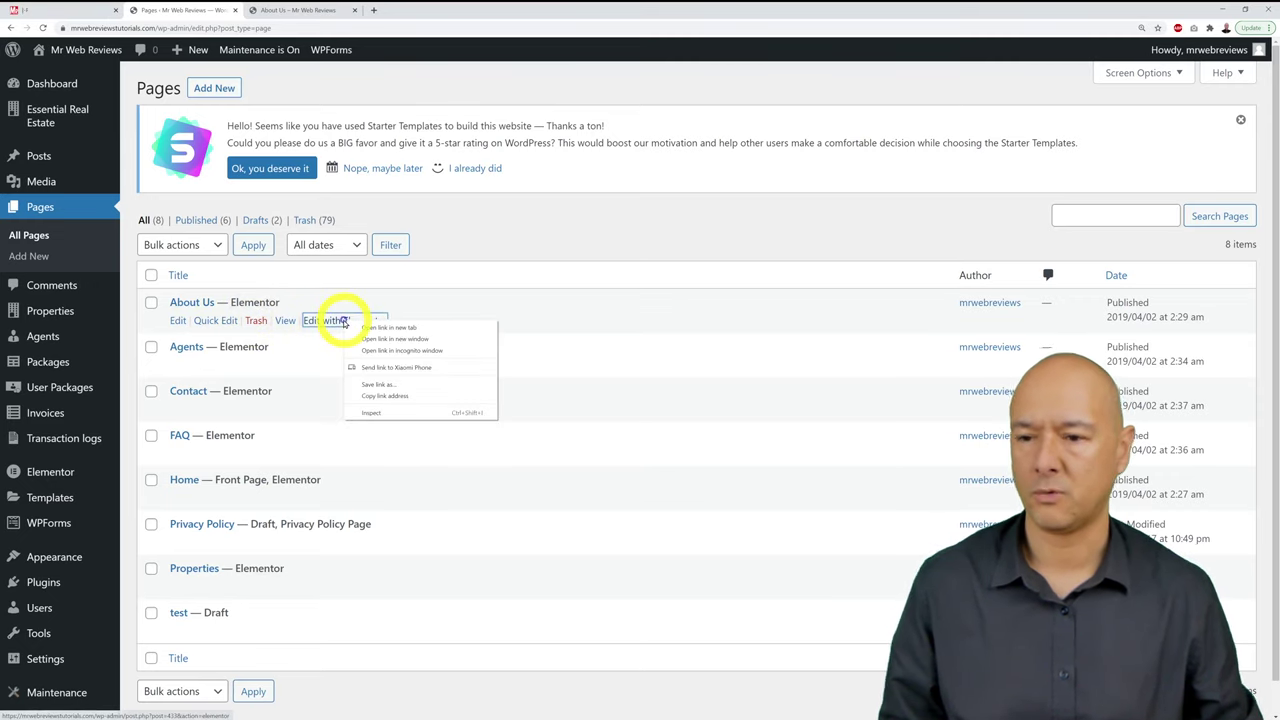
click(397, 328)
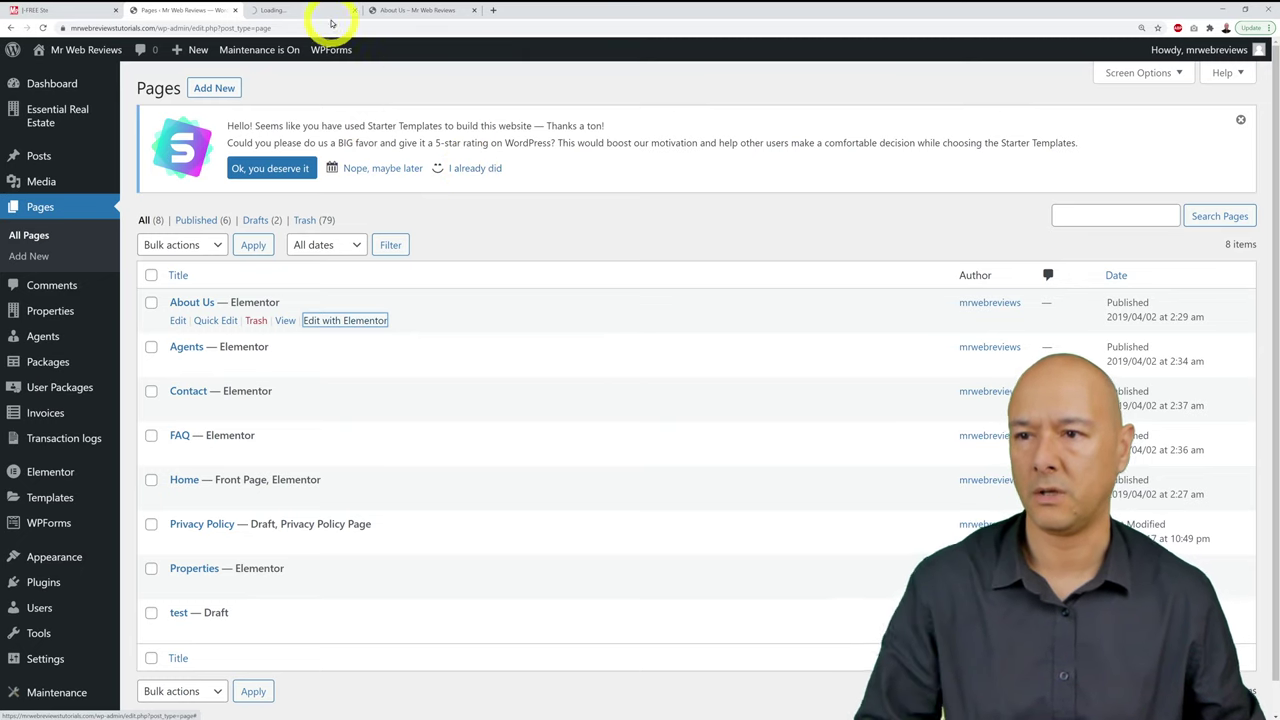
Step: Scroll through the live About Us page again
click(405, 12)
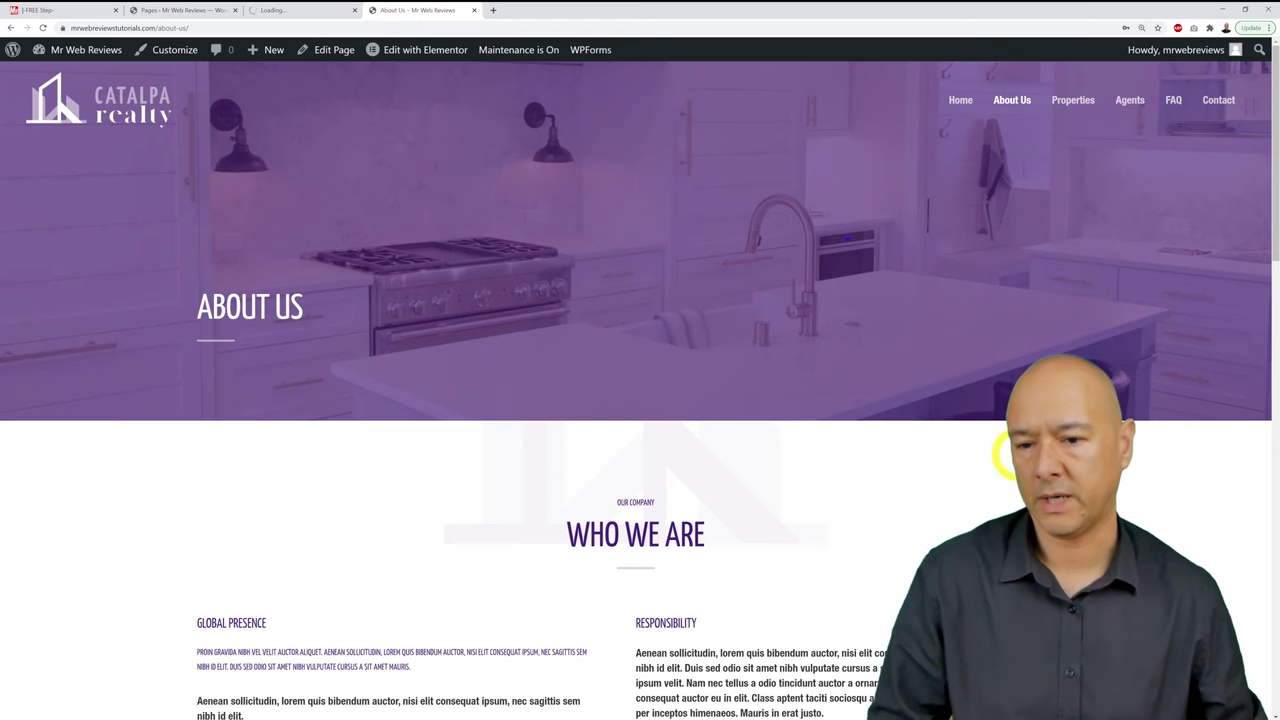
scroll(1021, 290, down, 7)
scroll(1021, 290, down, 2)
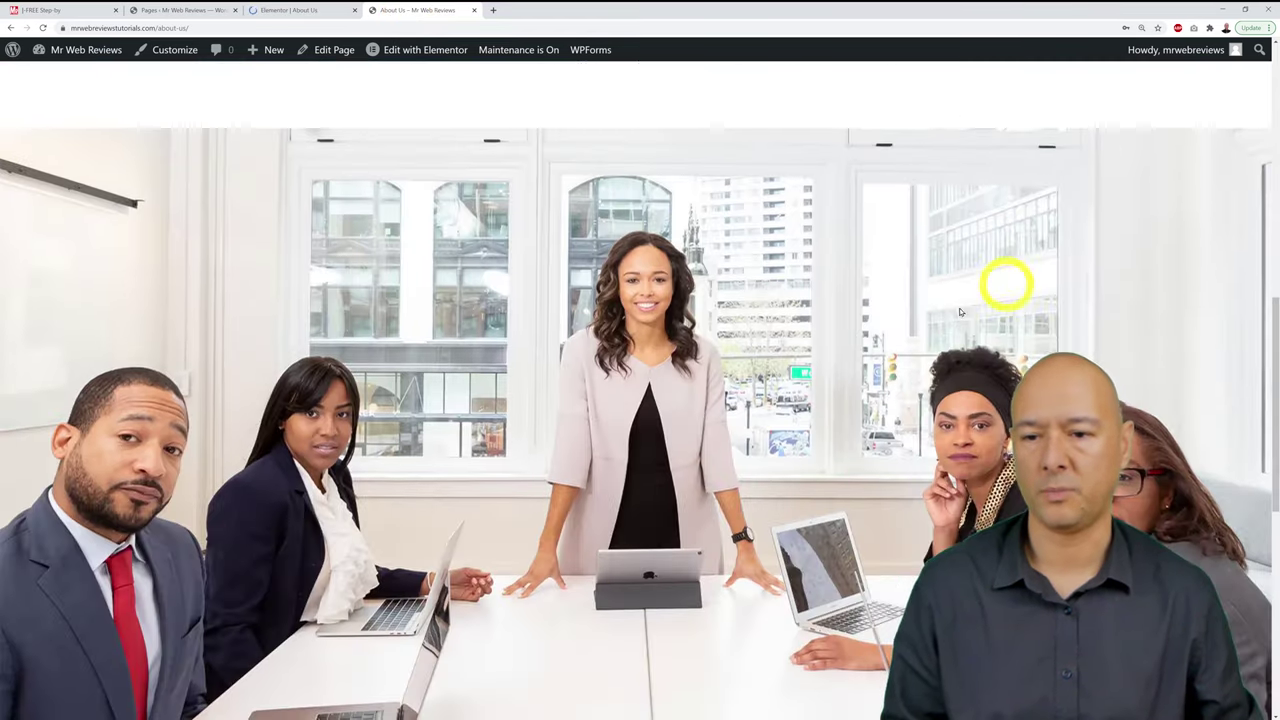
scroll(790, 580, down, 2)
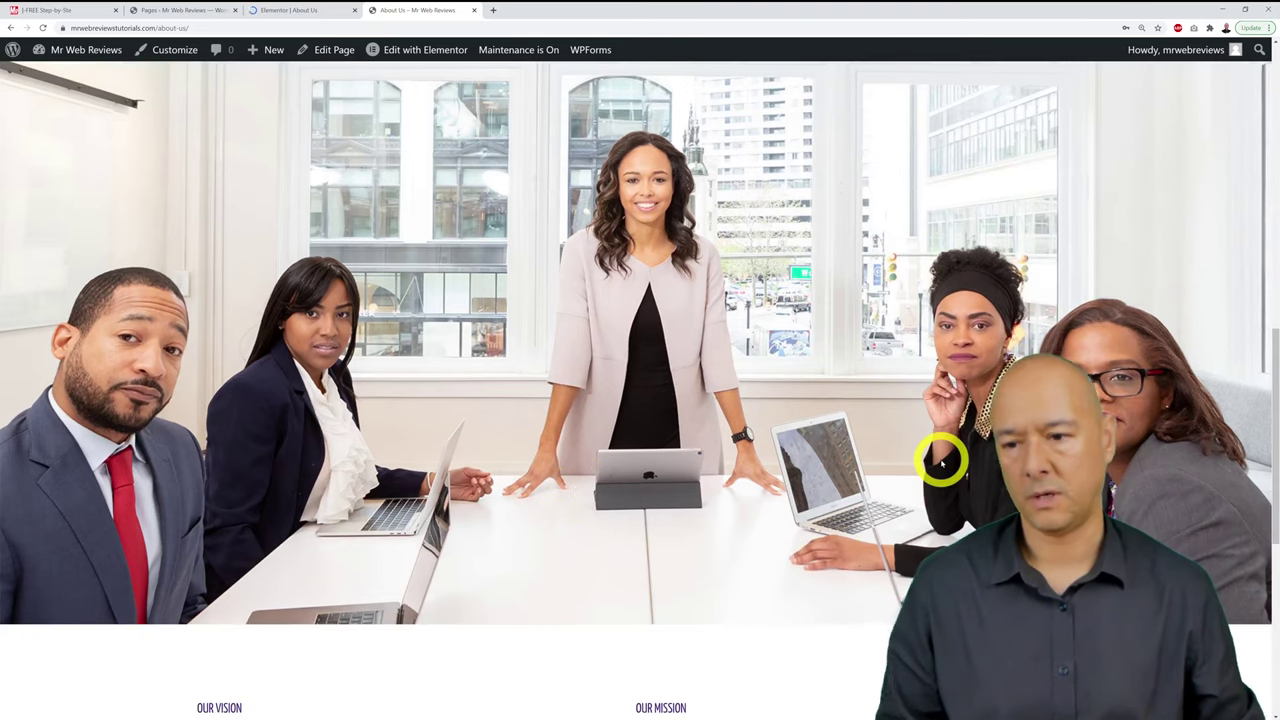
scroll(943, 458, down, 1)
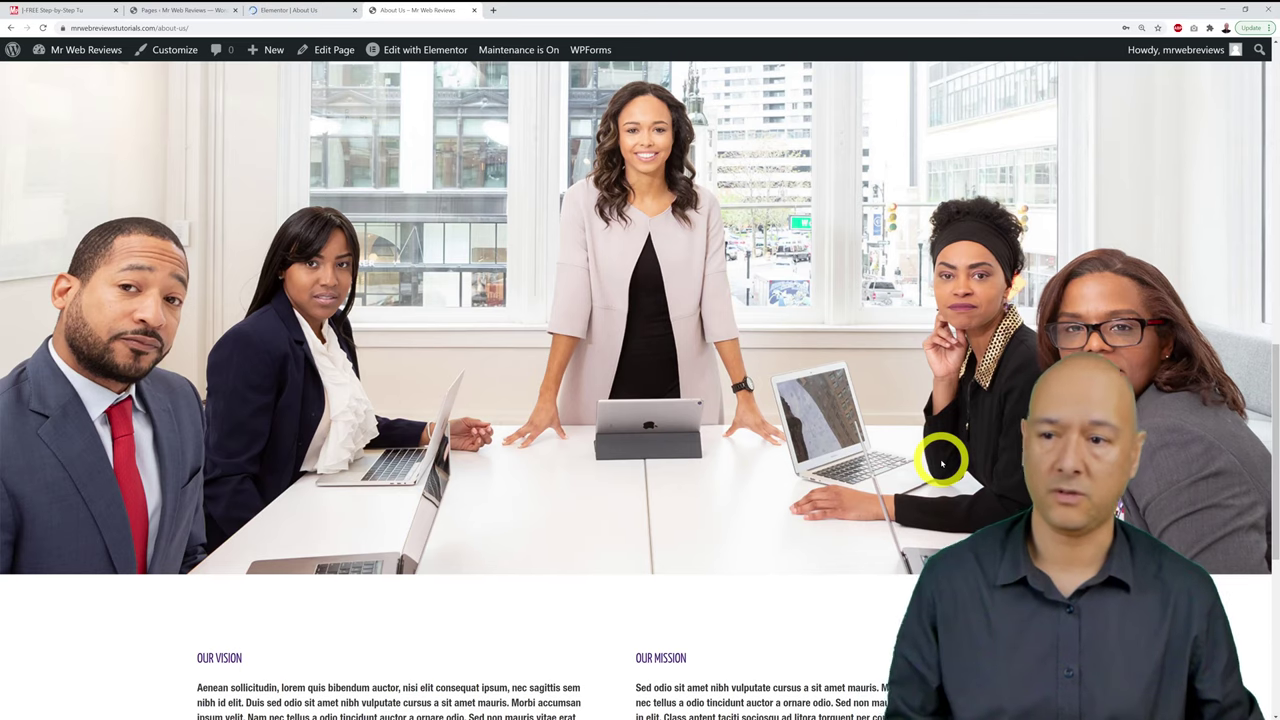
scroll(941, 463, down, 3)
scroll(941, 463, up, 5)
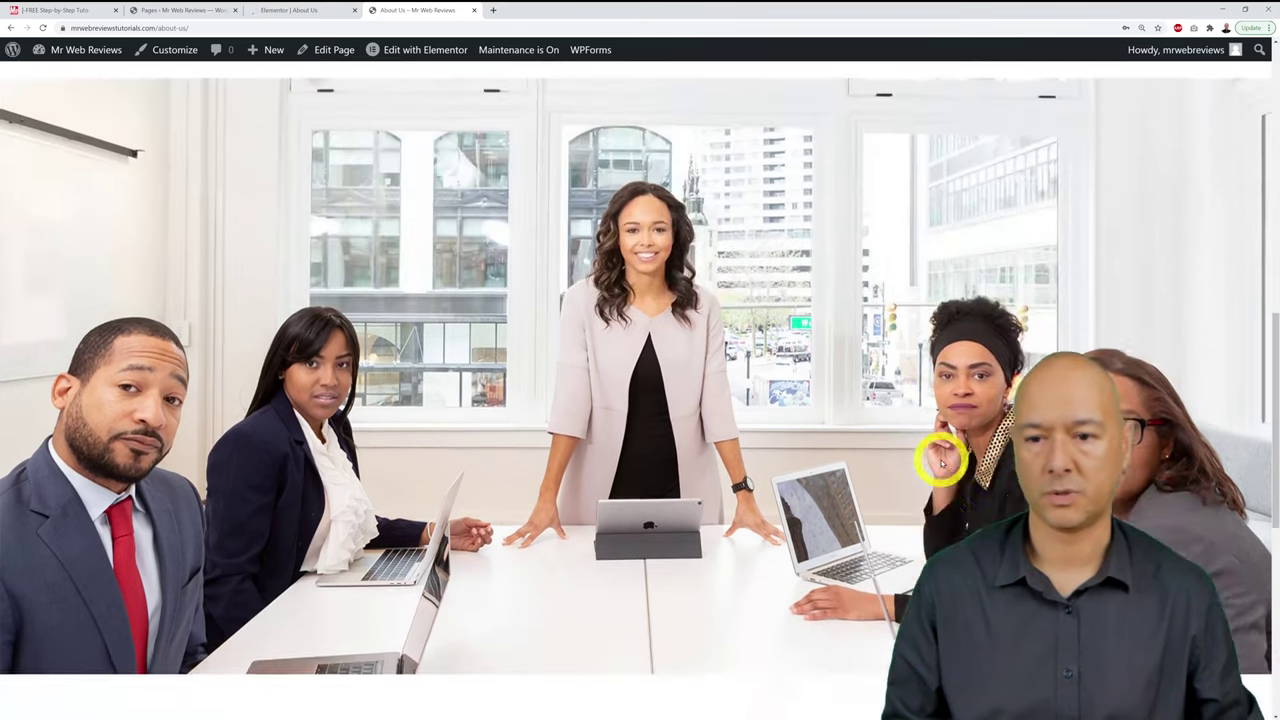
scroll(941, 463, down, 5)
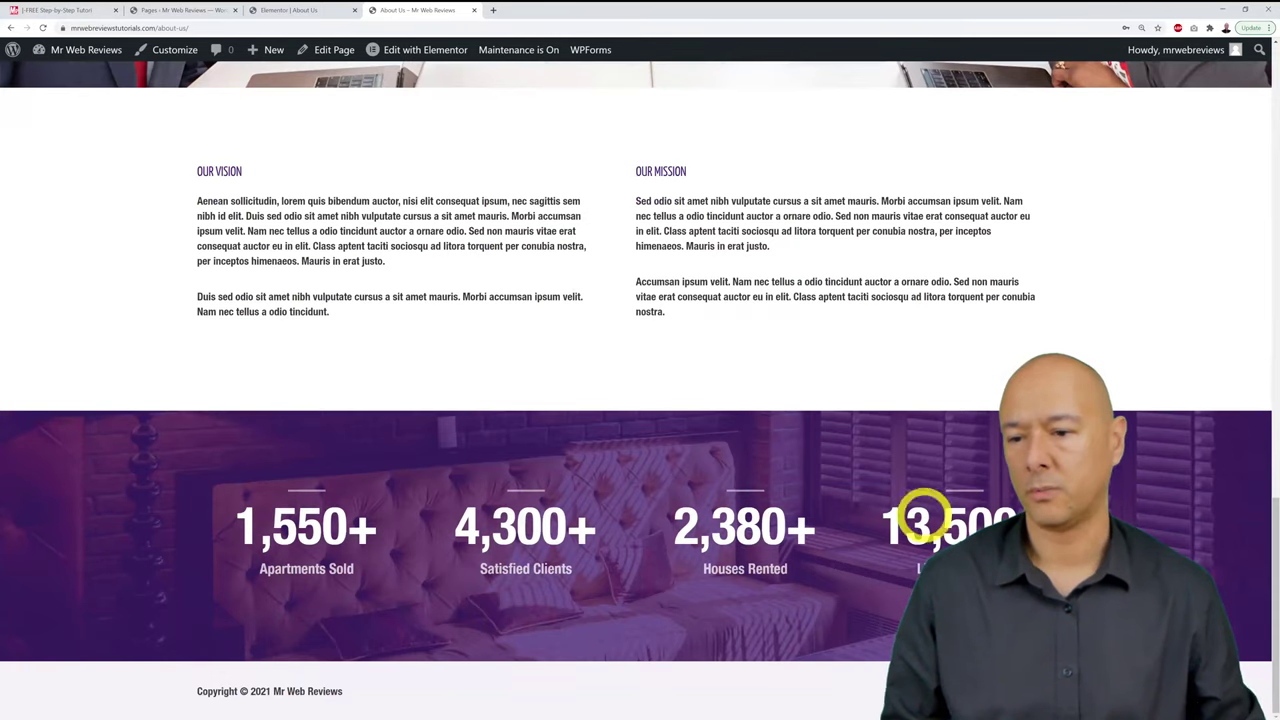
scroll(941, 463, up, 10)
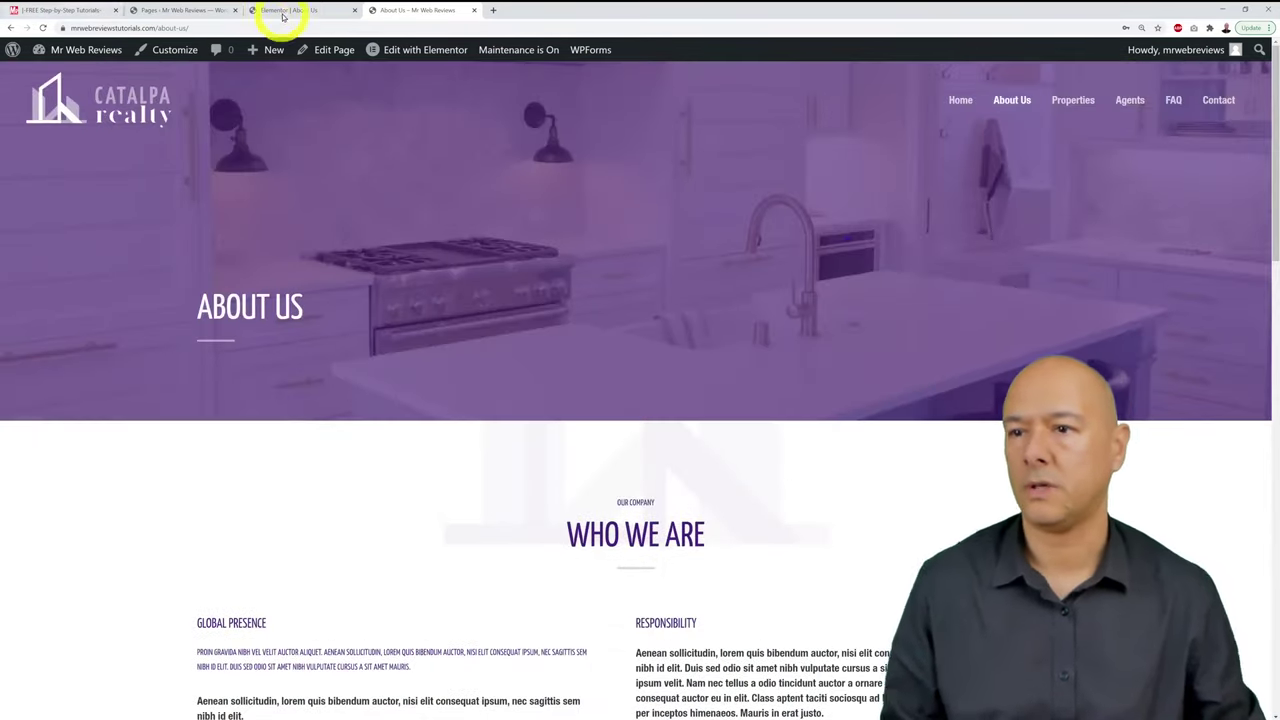
Step: Select the About Us hero section and start replacing its kitchen background image
click(280, 10)
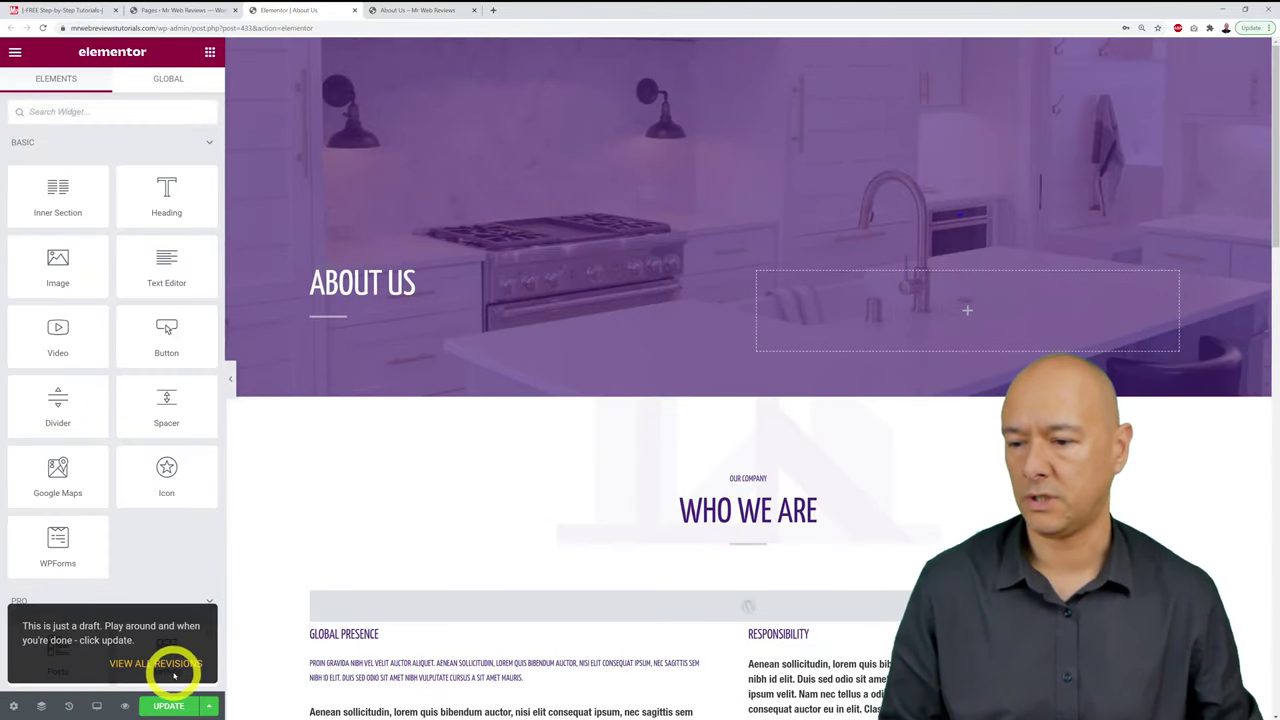
click(326, 463)
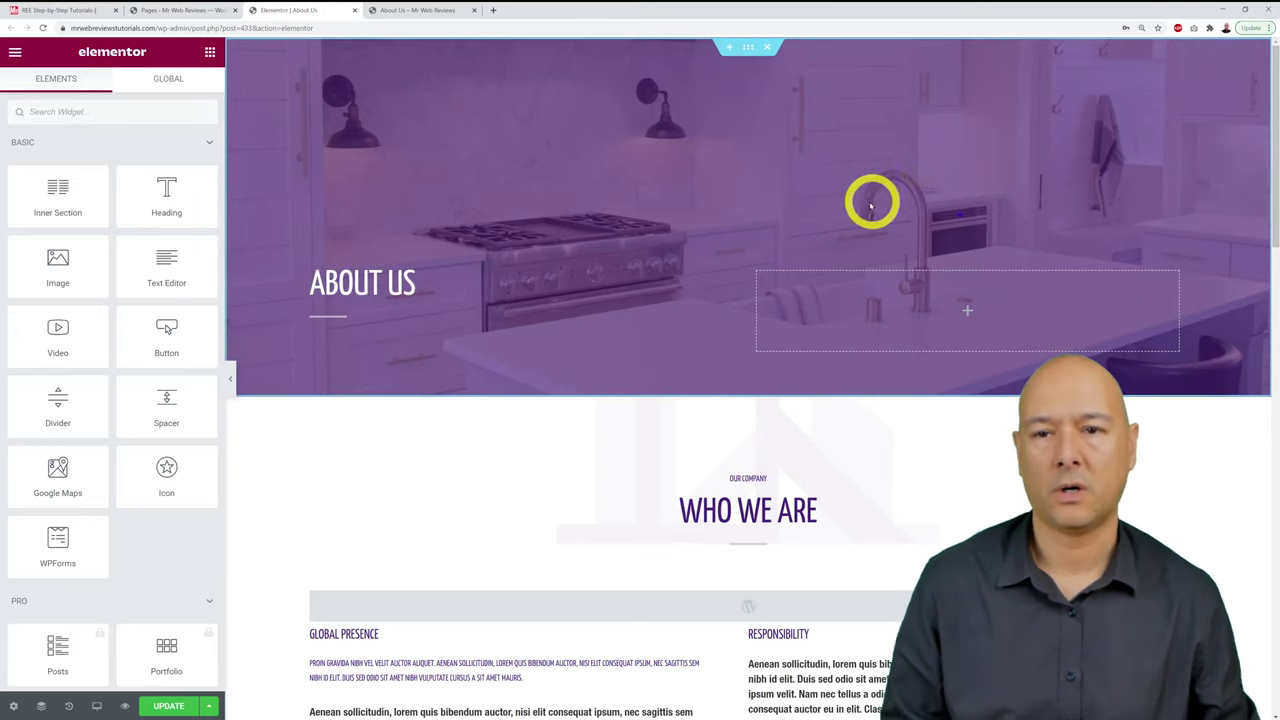
click(748, 49)
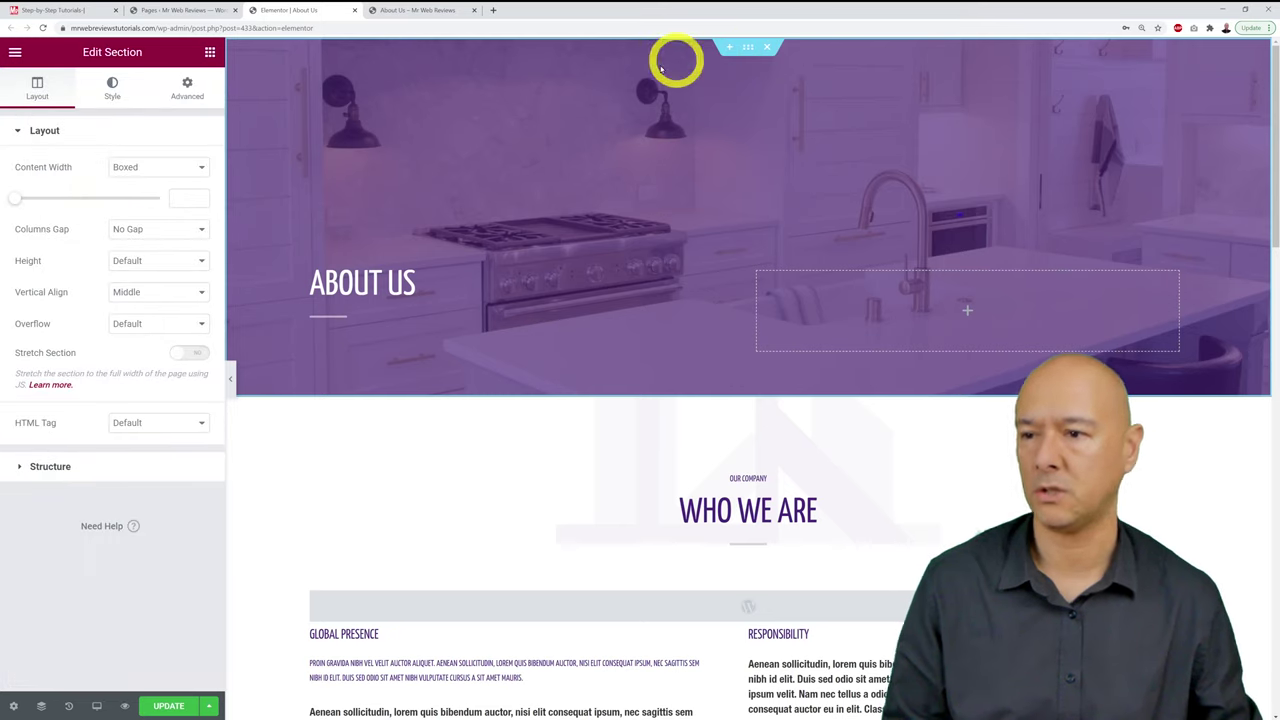
click(113, 88)
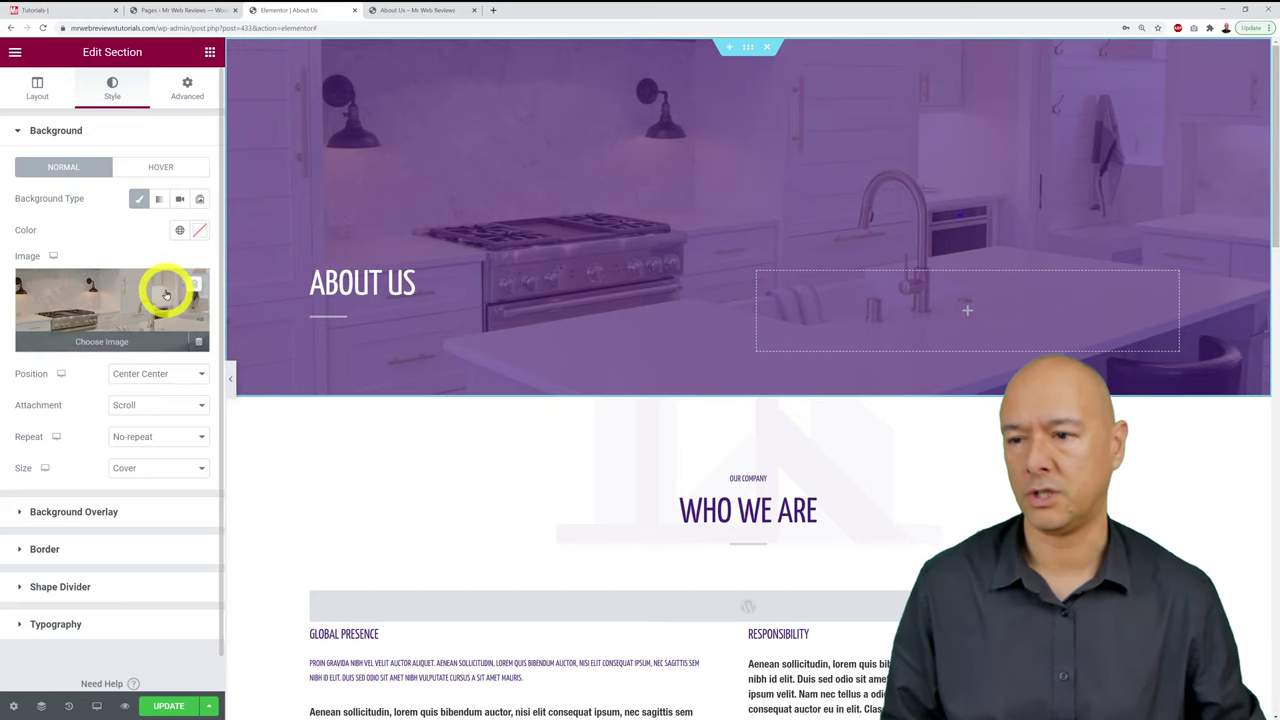
click(166, 294)
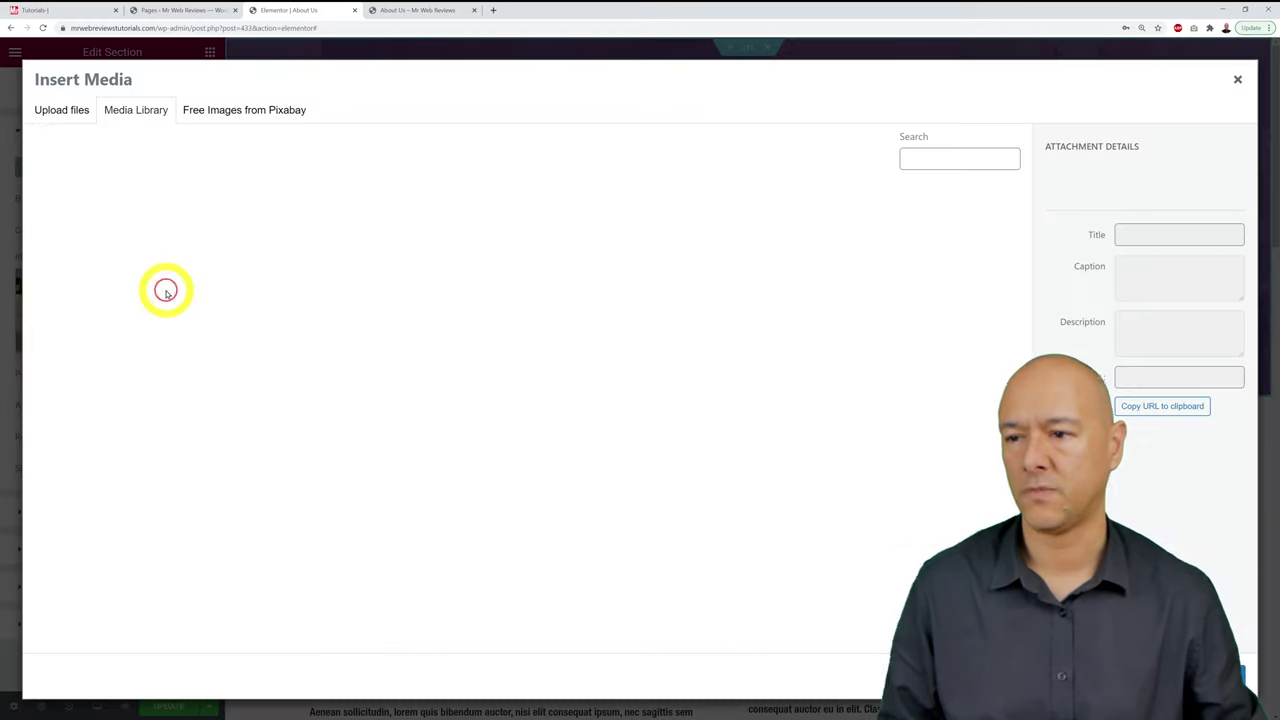
Step: Upload ViaSat_4098.jpg and set it as the hero section's background image
click(71, 114)
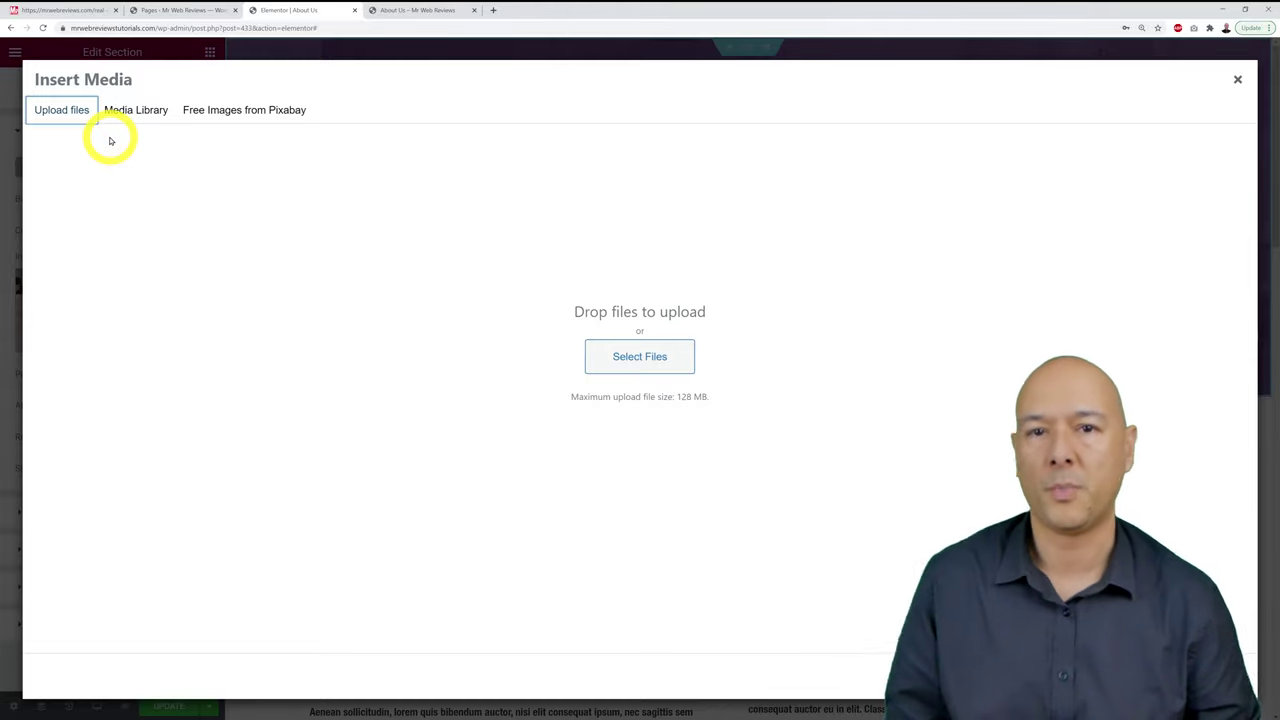
click(638, 354)
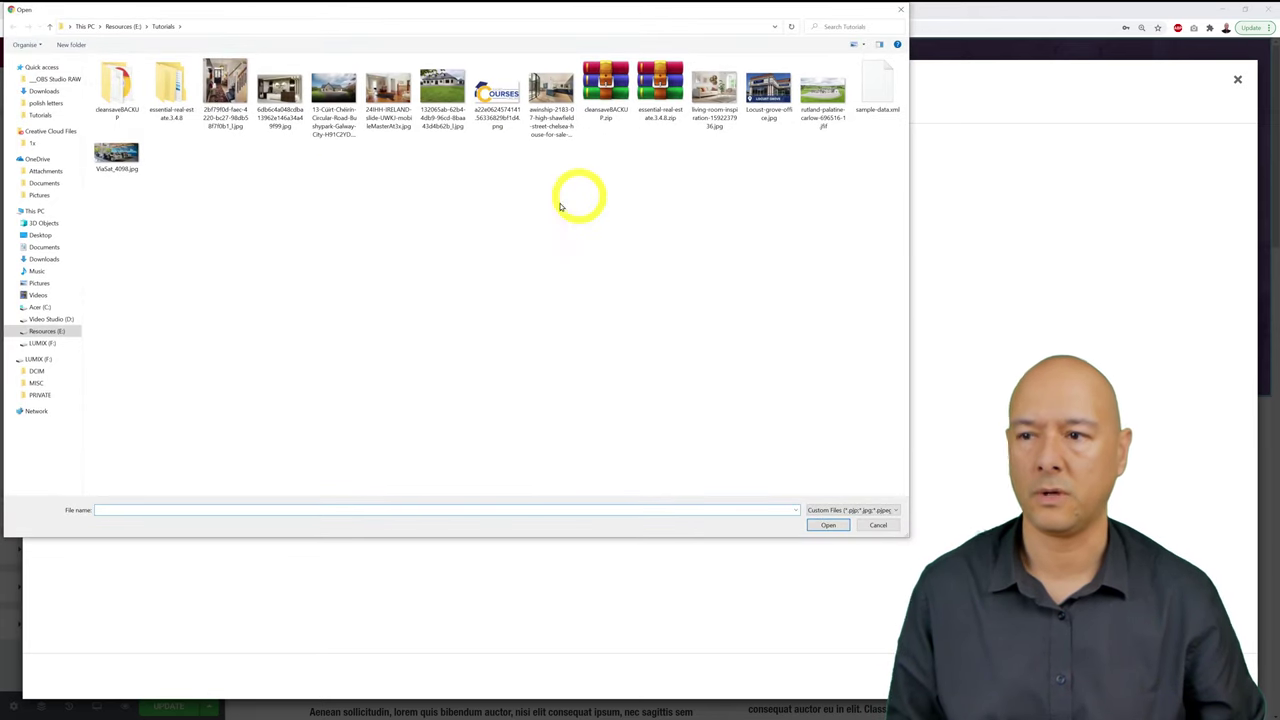
click(116, 155)
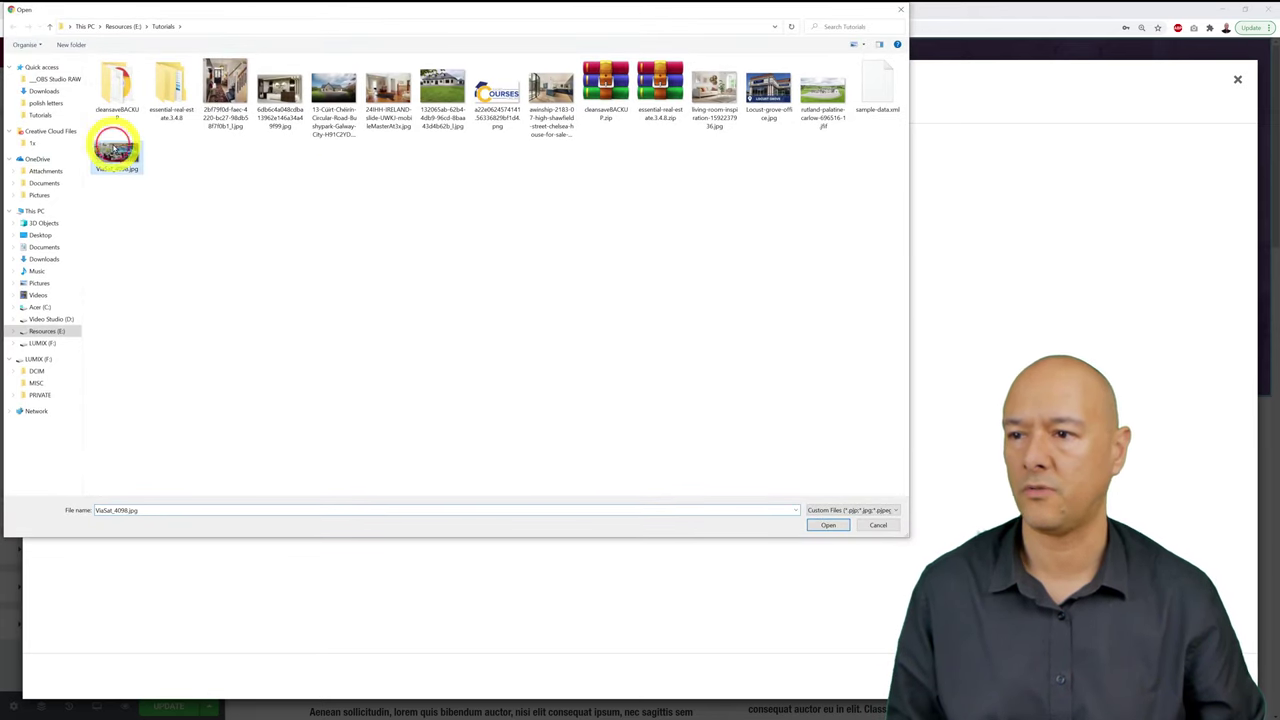
click(828, 526)
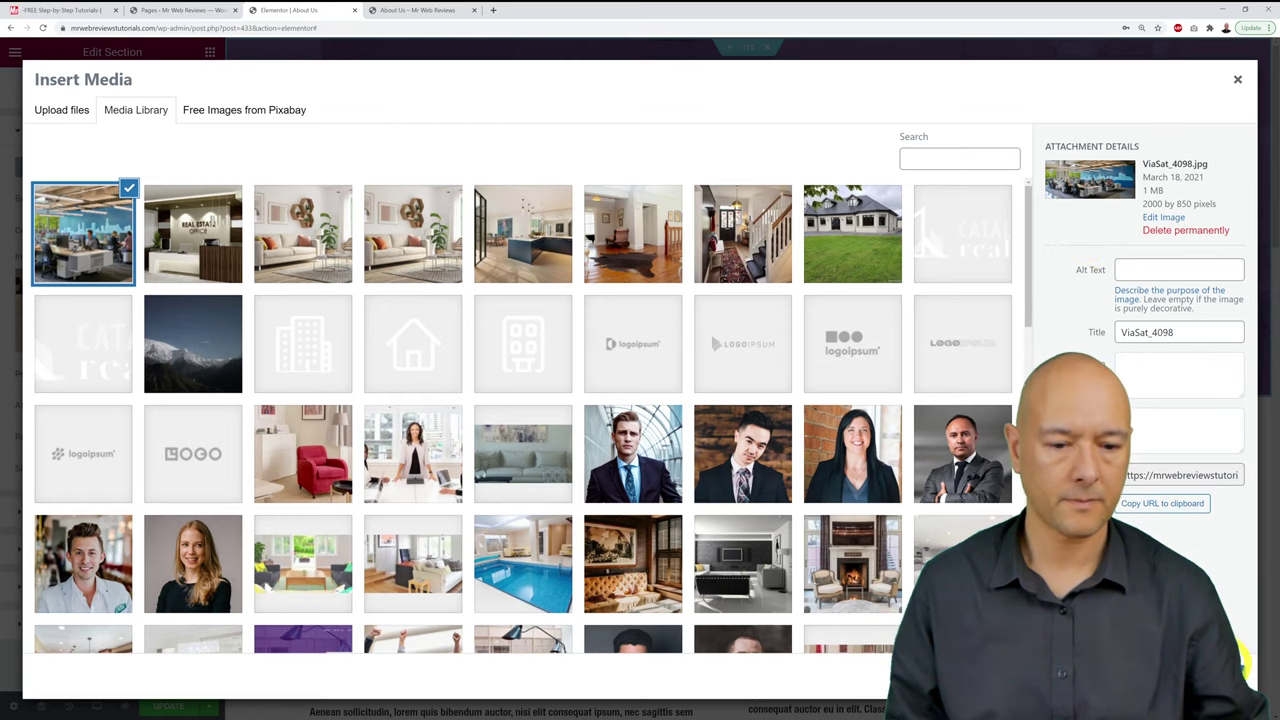
key(Escape)
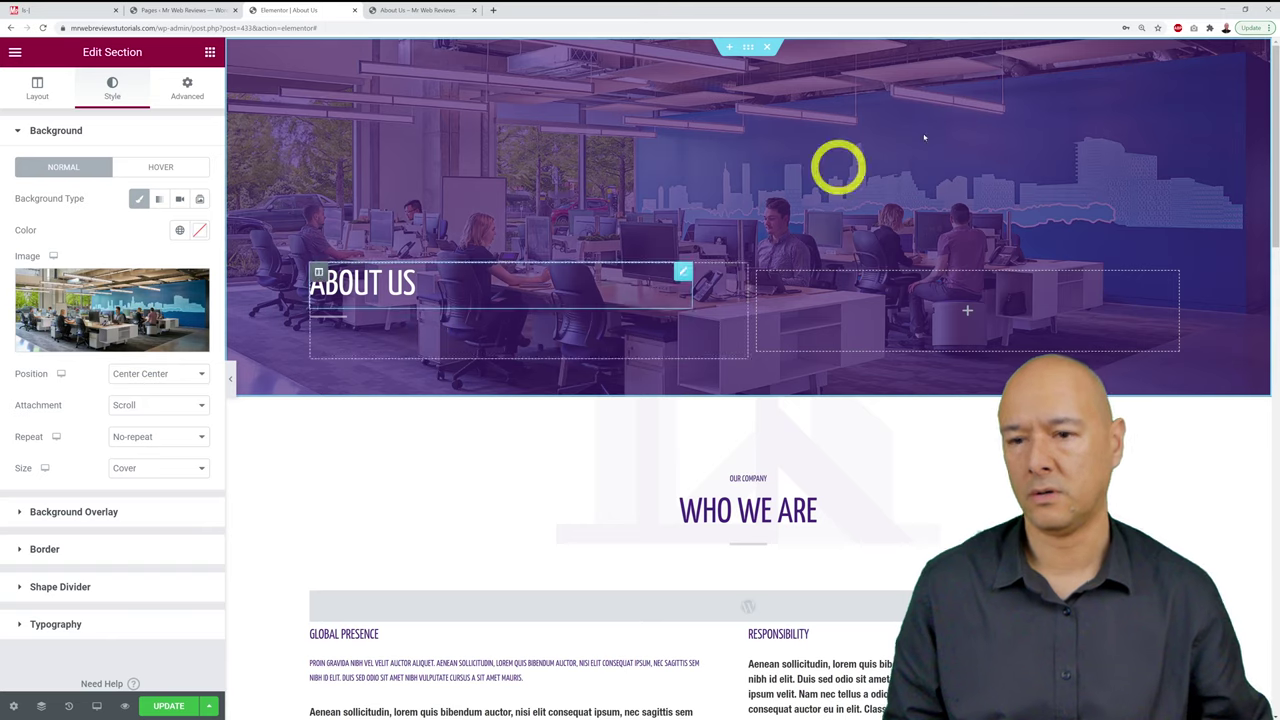
Step: Set the hero's purple background overlay opacity to 0.49
click(65, 514)
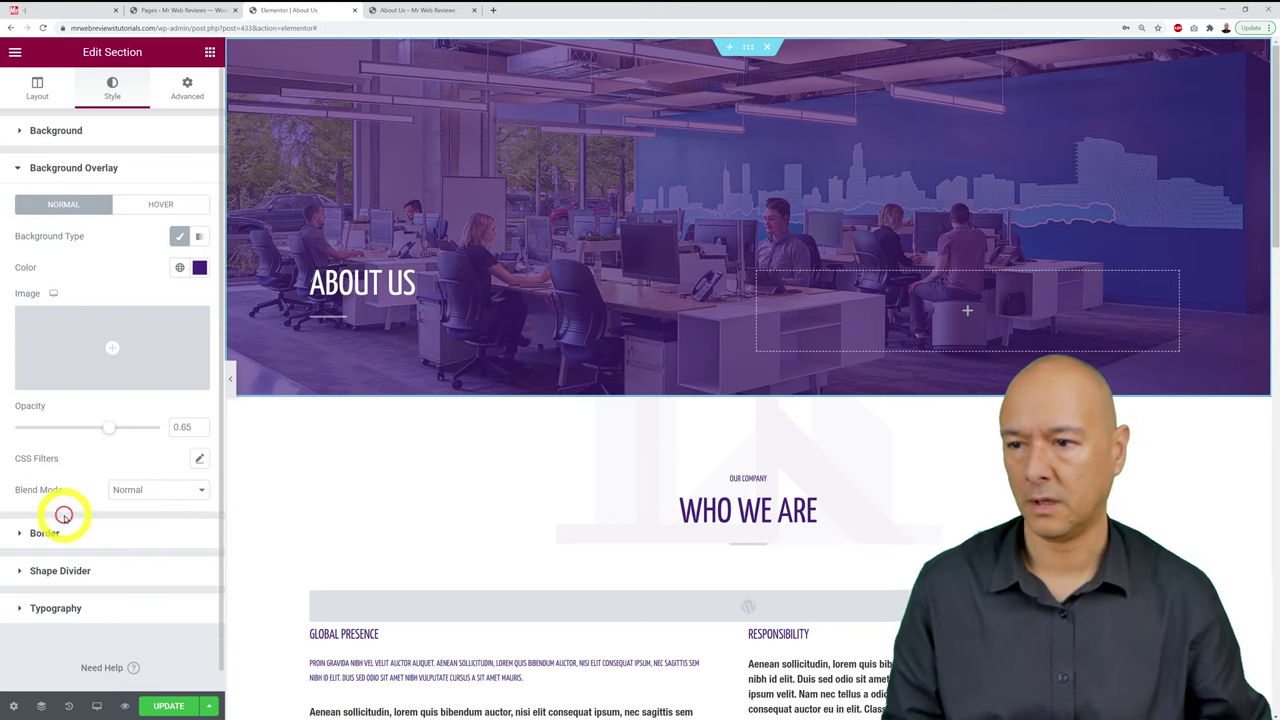
click(198, 268)
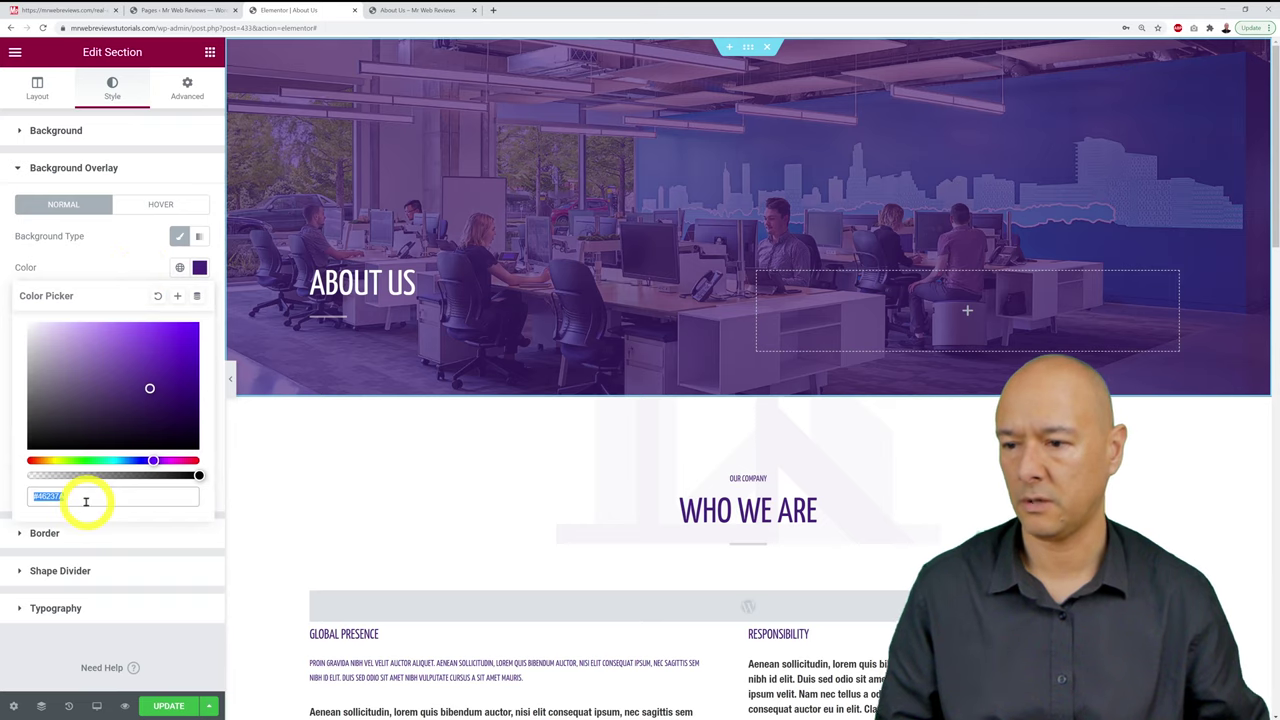
click(103, 265)
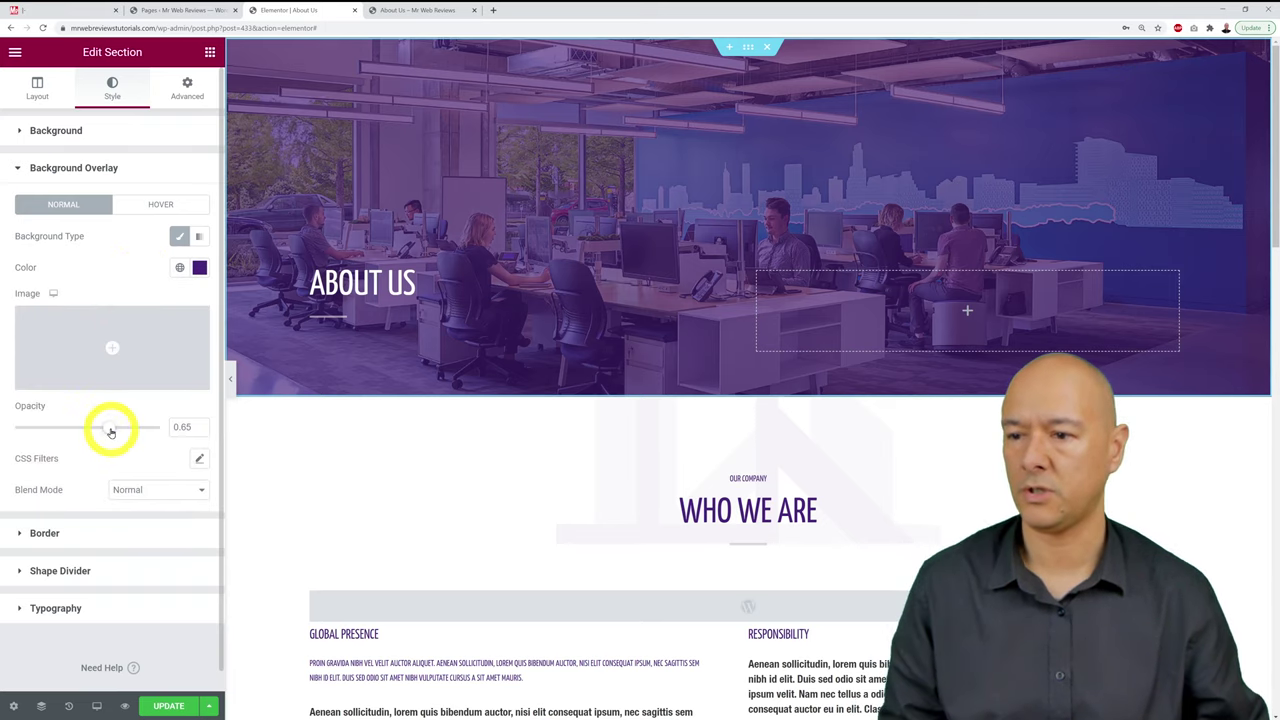
drag(111, 428, 2, 430)
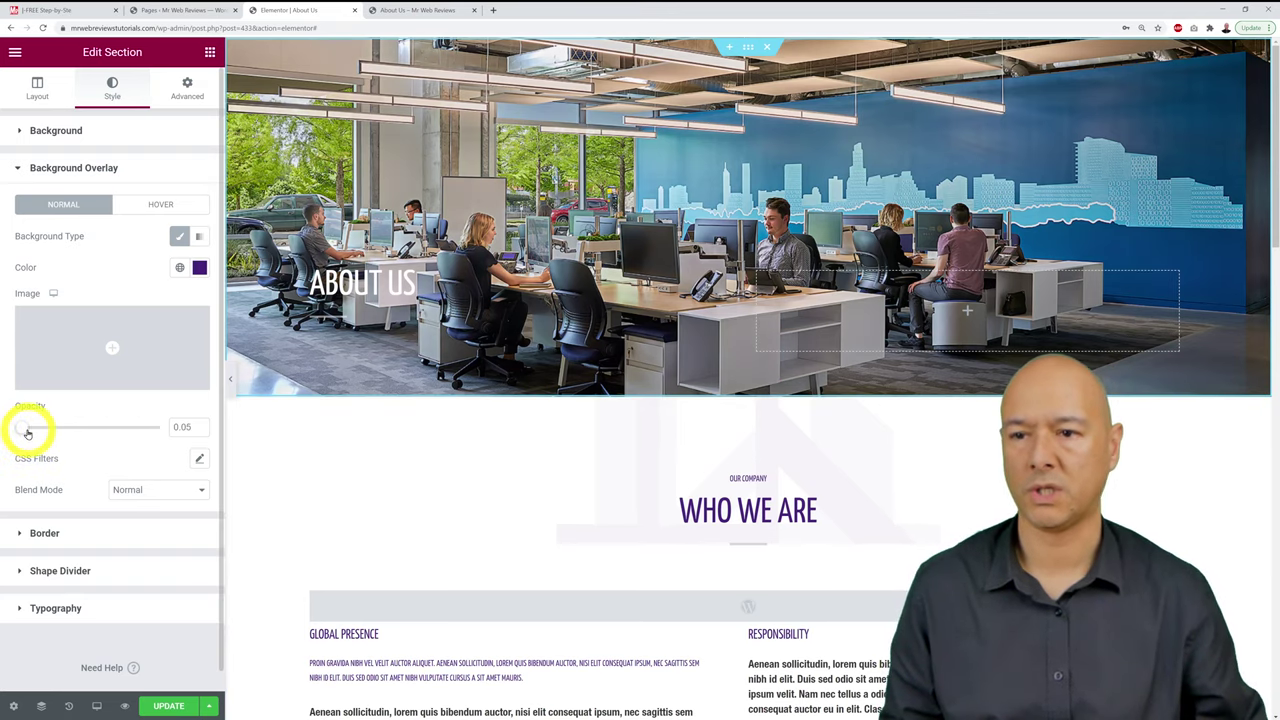
drag(27, 432, 86, 435)
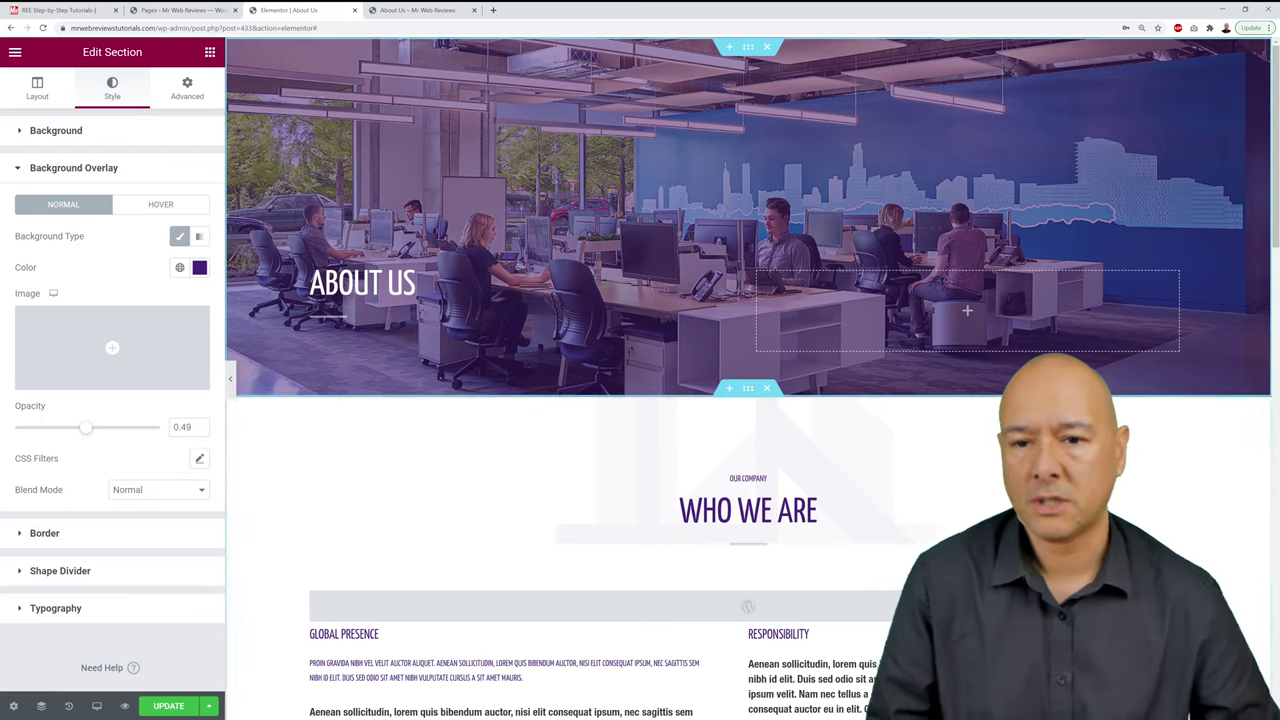
Step: Delete the Global Presence heading, its small uppercase text and the paragraph from the left column
scroll(1077, 337, down, 5)
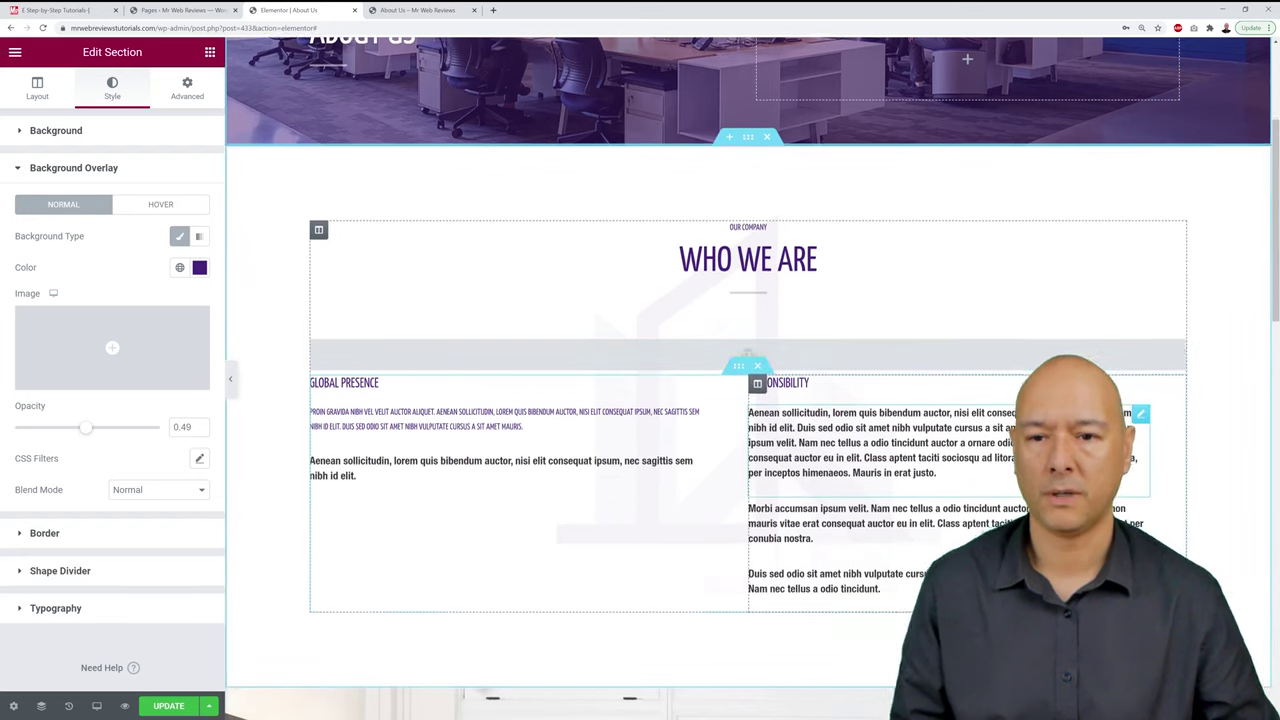
scroll(1077, 337, down, 1)
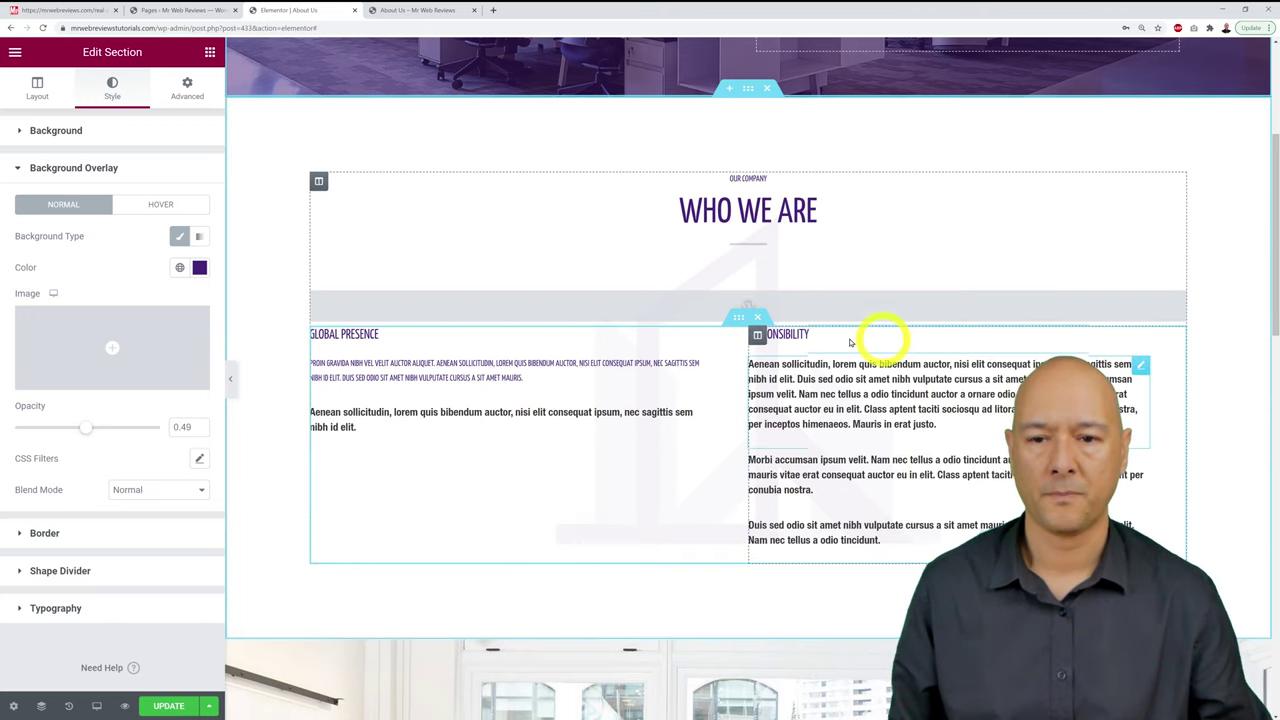
right_click(700, 338)
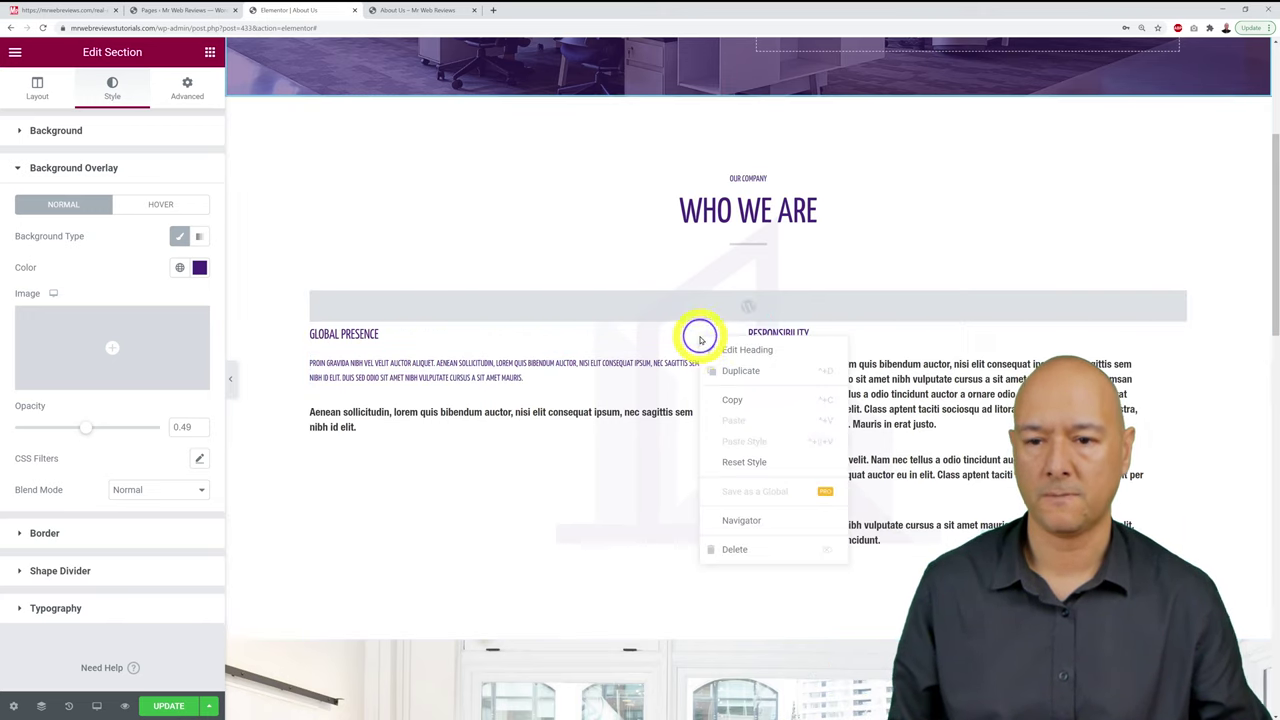
click(726, 546)
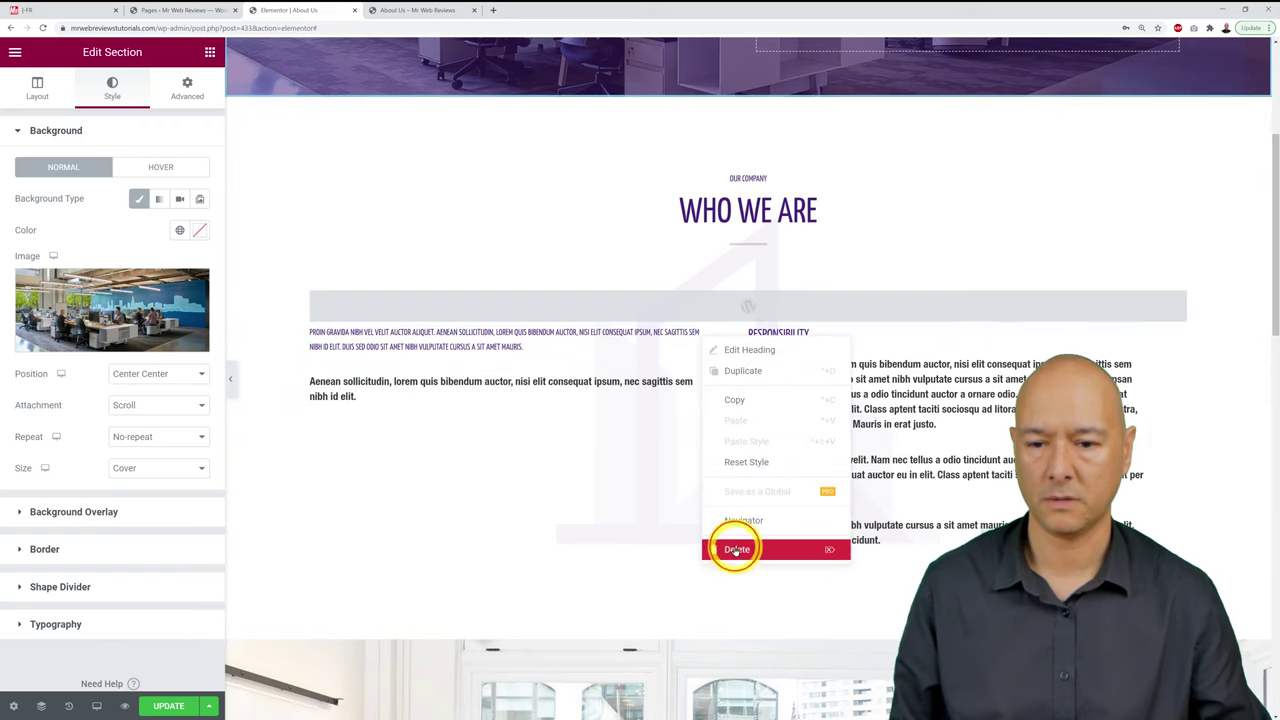
click(737, 549)
right_click(700, 338)
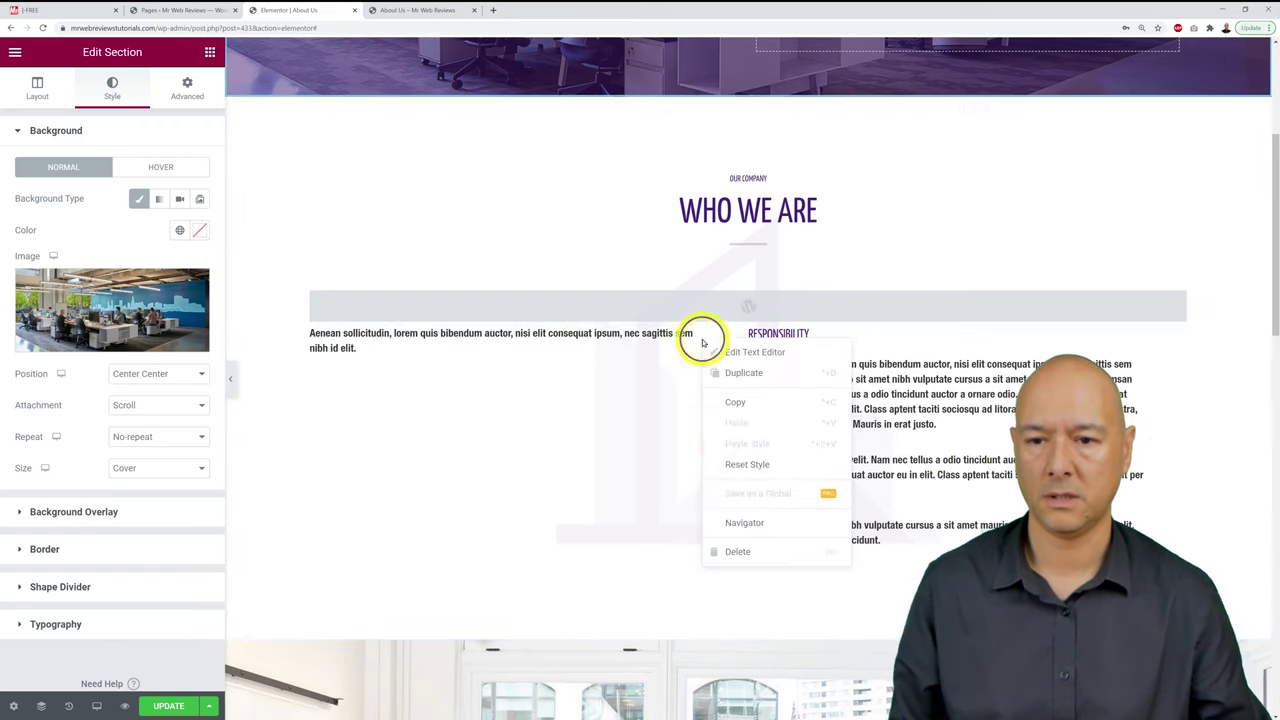
click(738, 552)
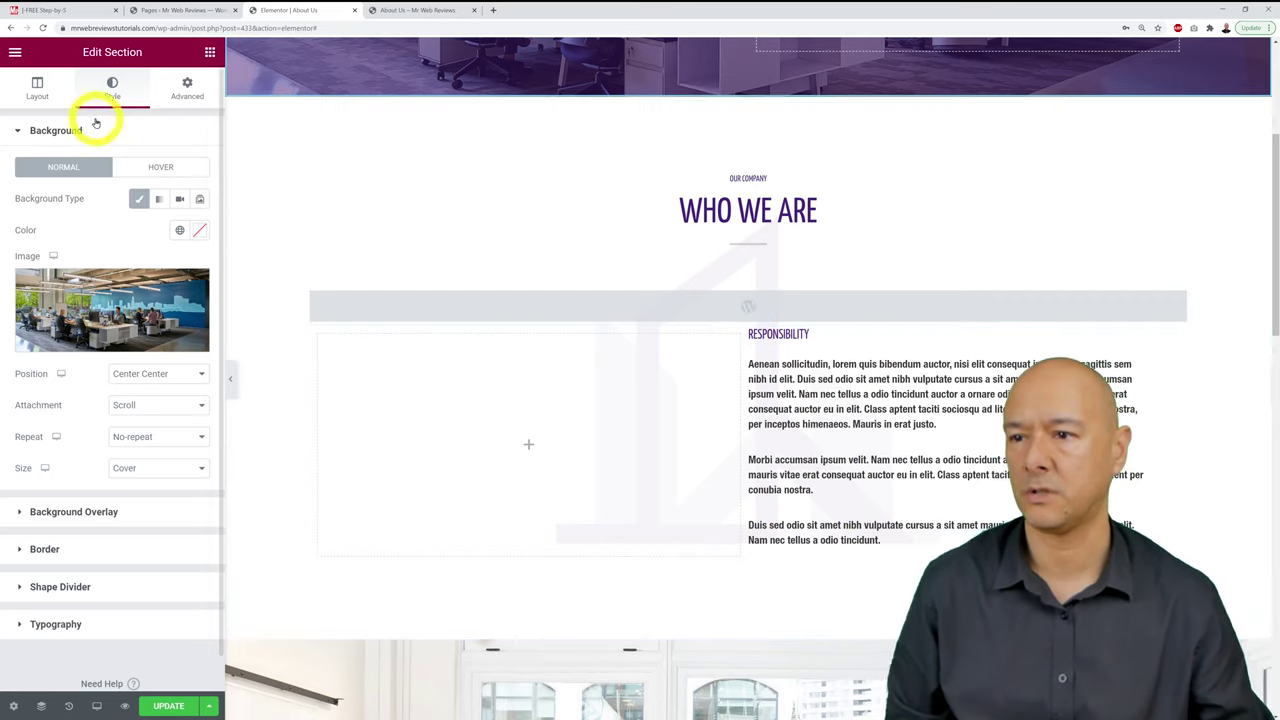
Step: Drop an Image widget into the empty column showing the estate-agent-1-1.jpg portrait at Large 1024 x 1024
click(210, 55)
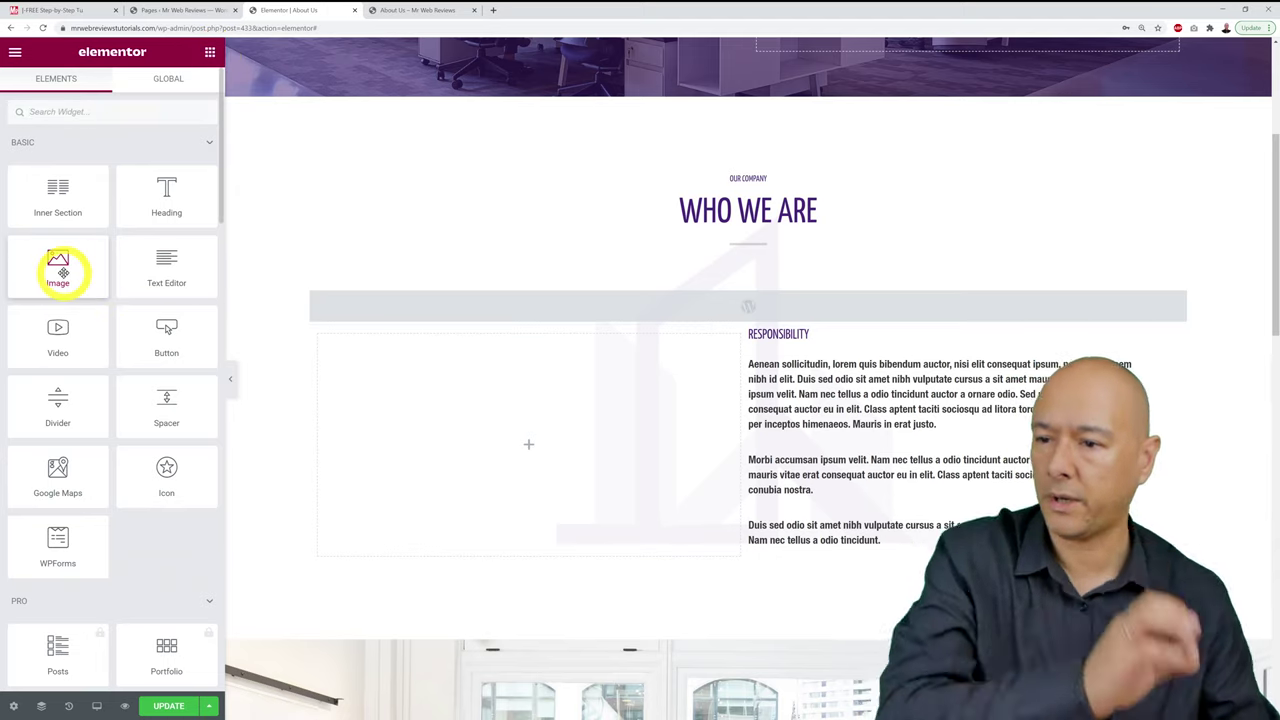
drag(58, 270, 546, 437)
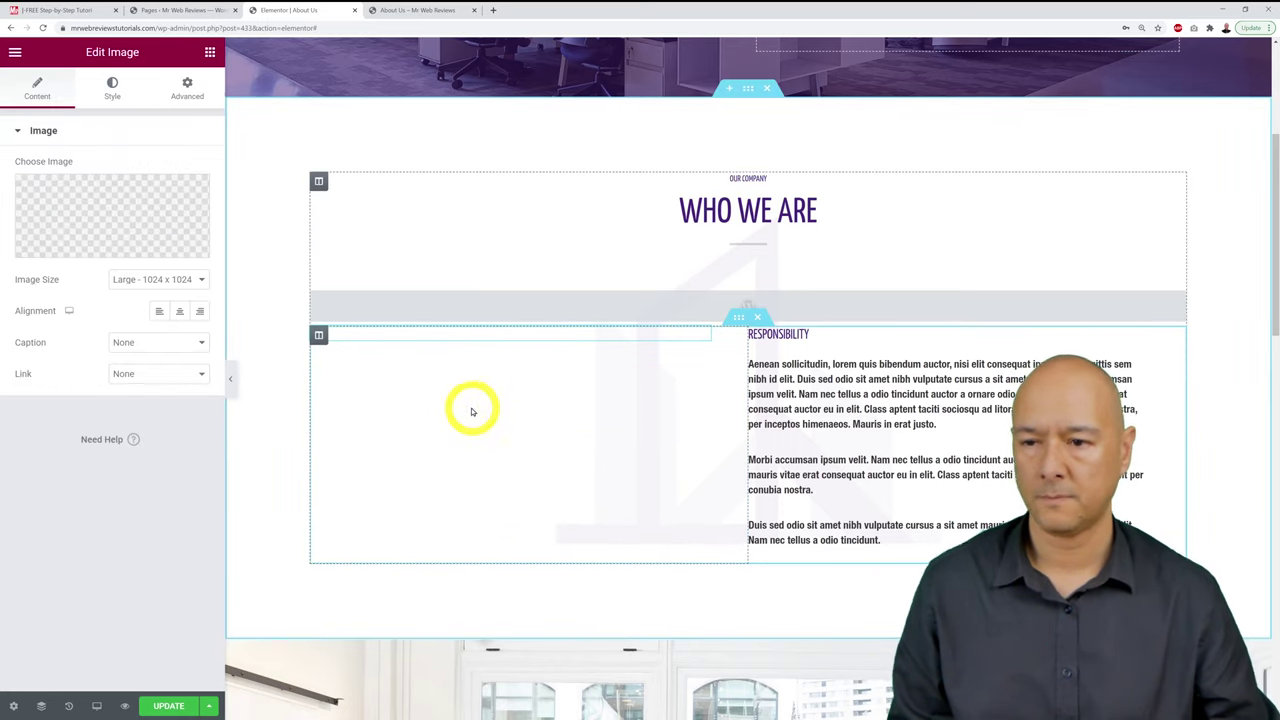
click(96, 215)
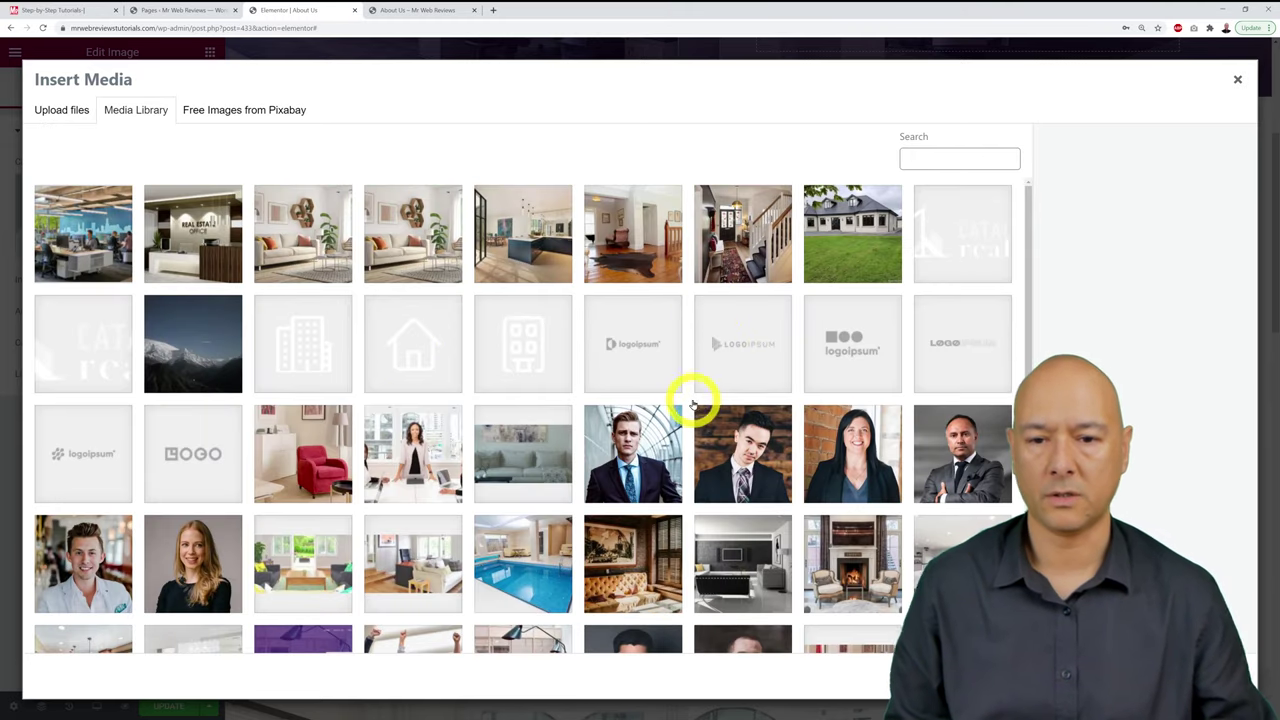
click(866, 472)
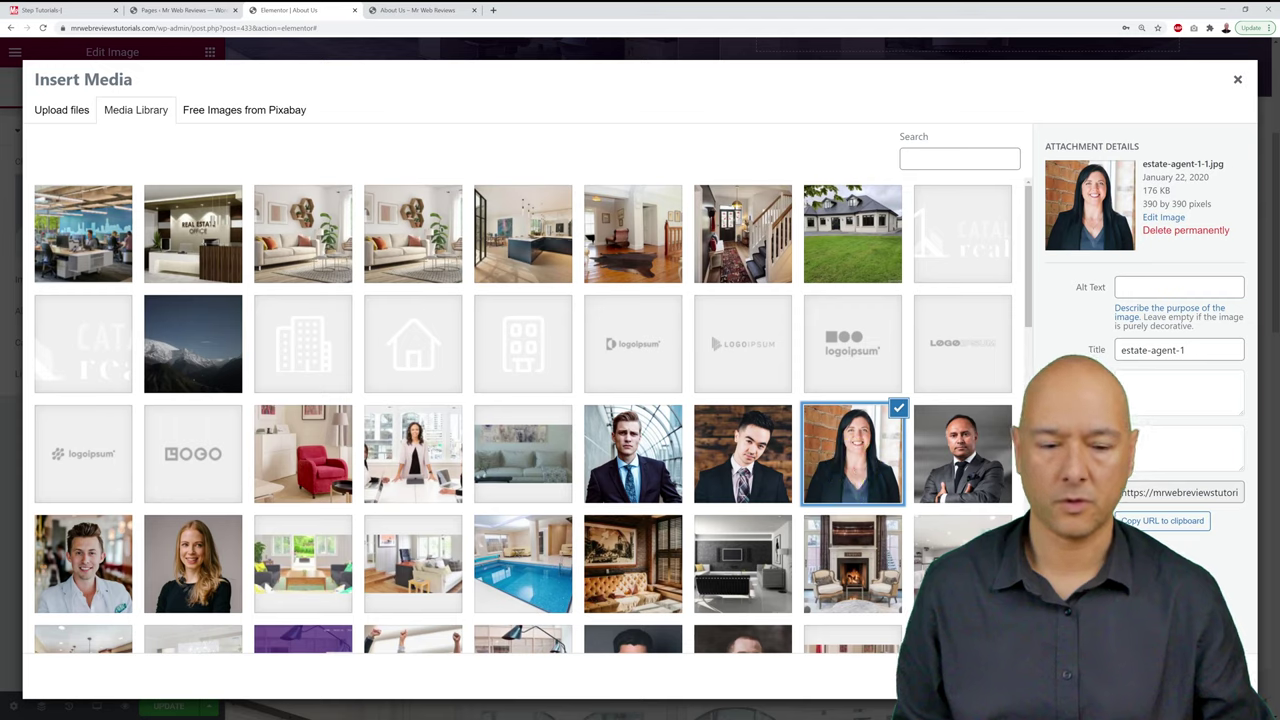
click(1205, 678)
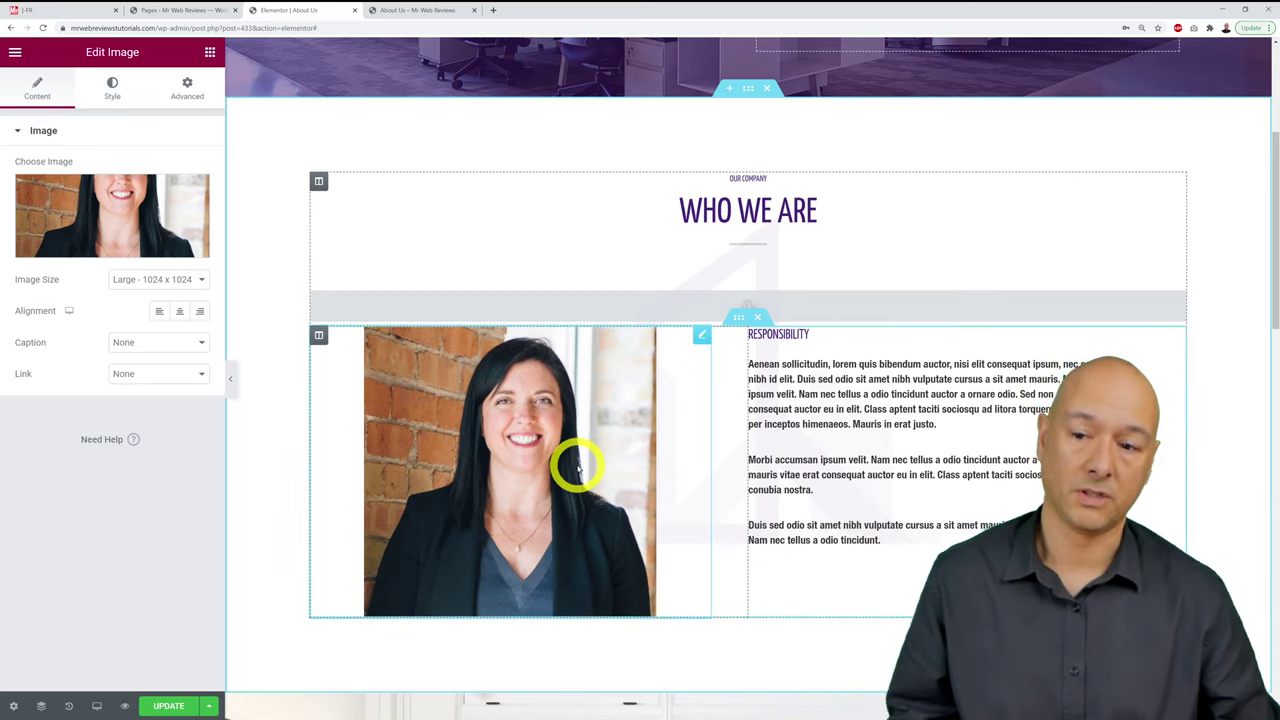
Step: Add a Text Editor widget below the Responsibility text and start typing the agent's name over the lorem ipsum placeholder
click(209, 52)
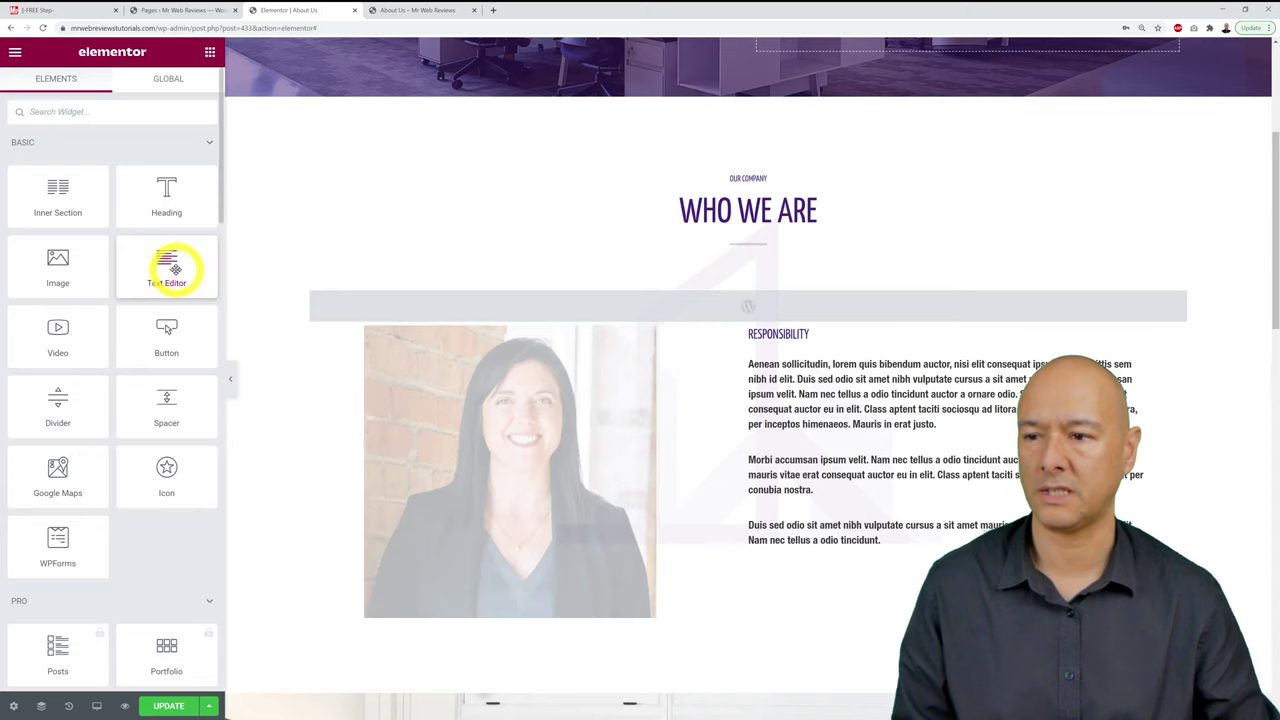
drag(175, 268, 809, 569)
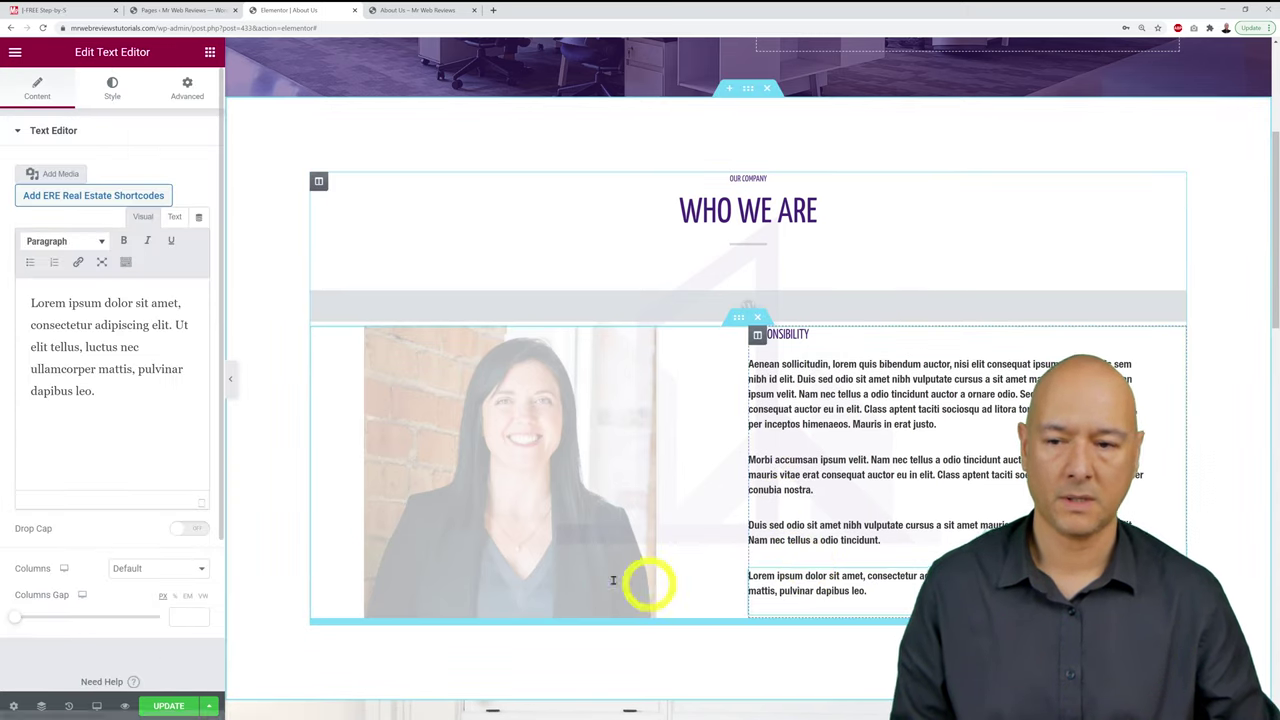
click(153, 426)
key(ctrl+a)
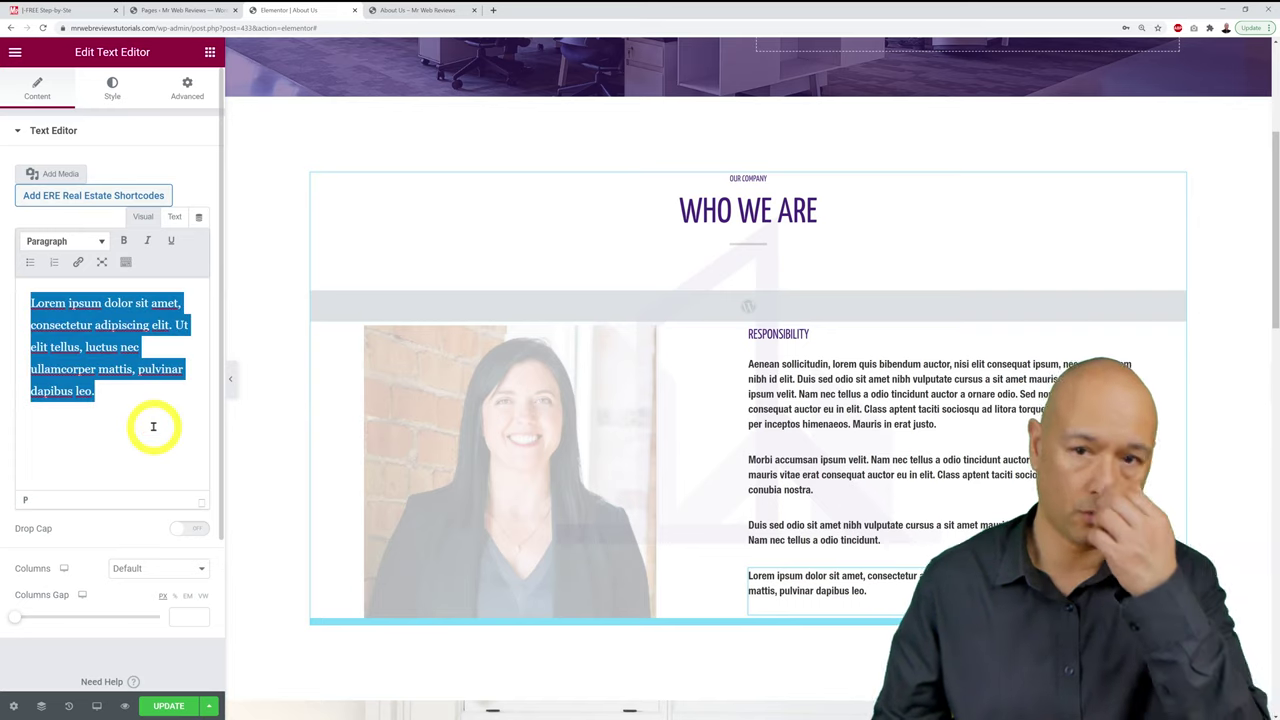
text(Su)
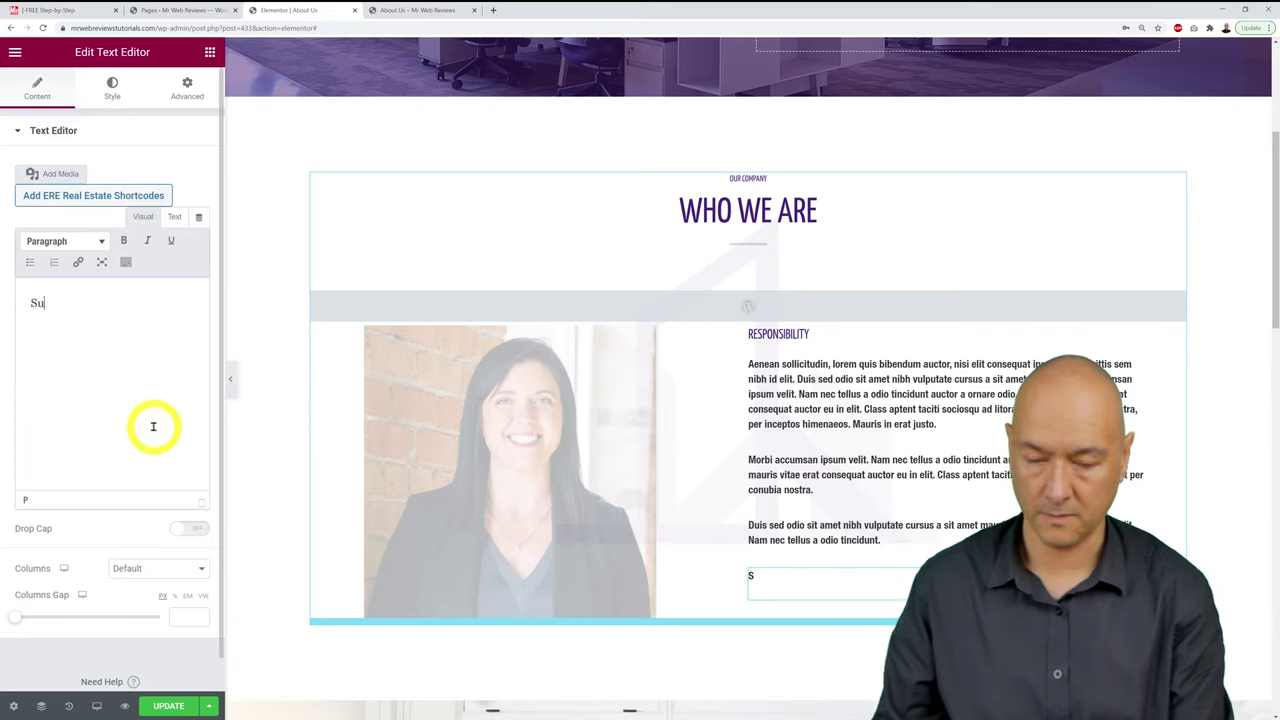
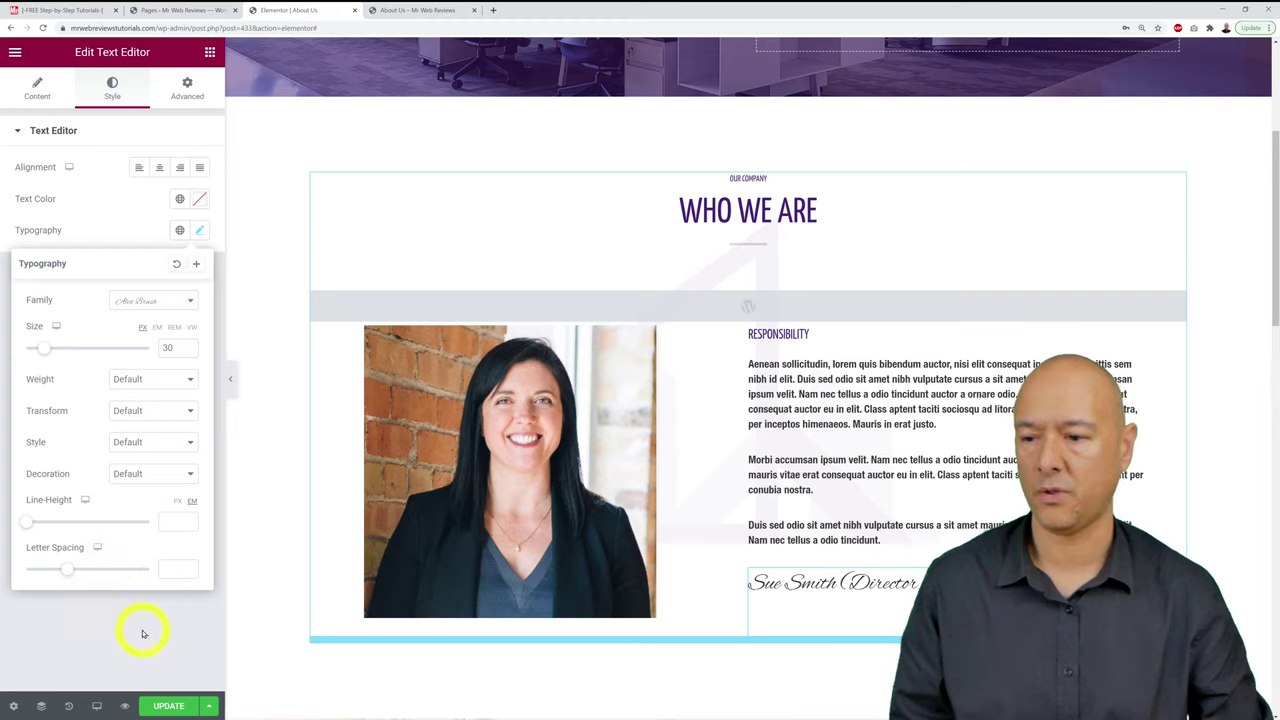
Step: Close the Typography settings and save the About Us page with UPDATE
click(143, 633)
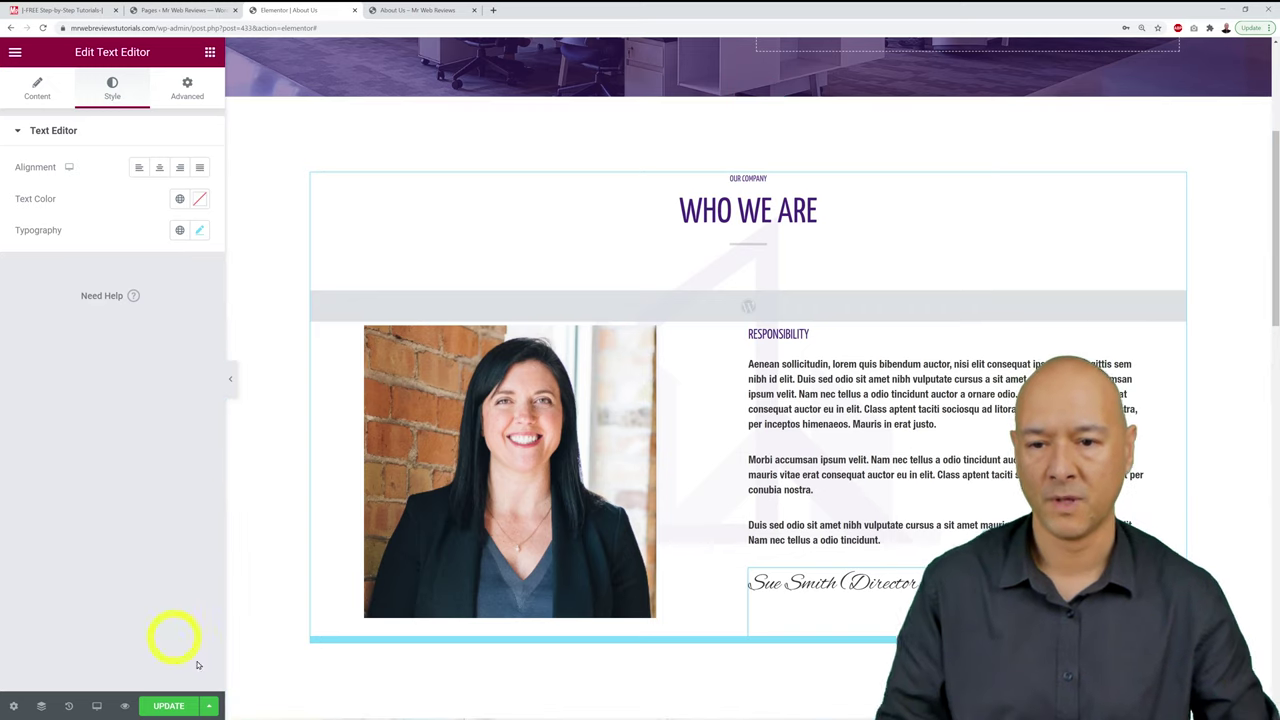
click(170, 706)
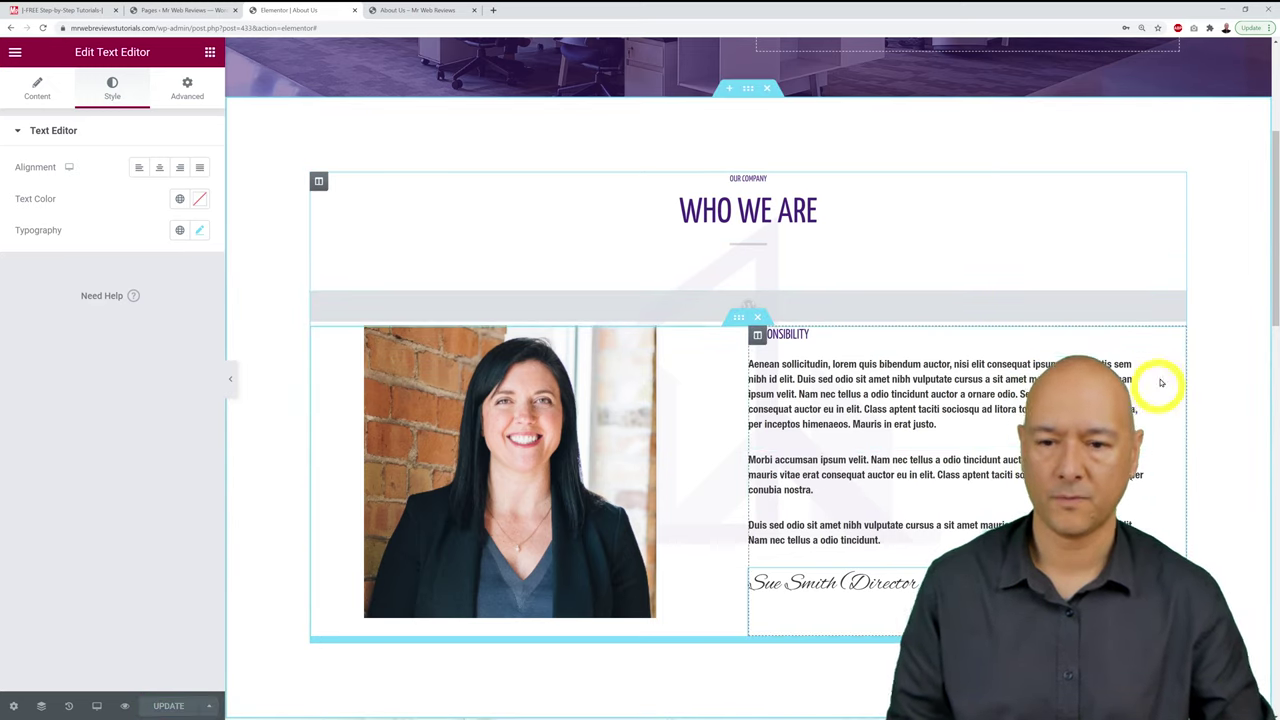
scroll(1206, 353, down, 1)
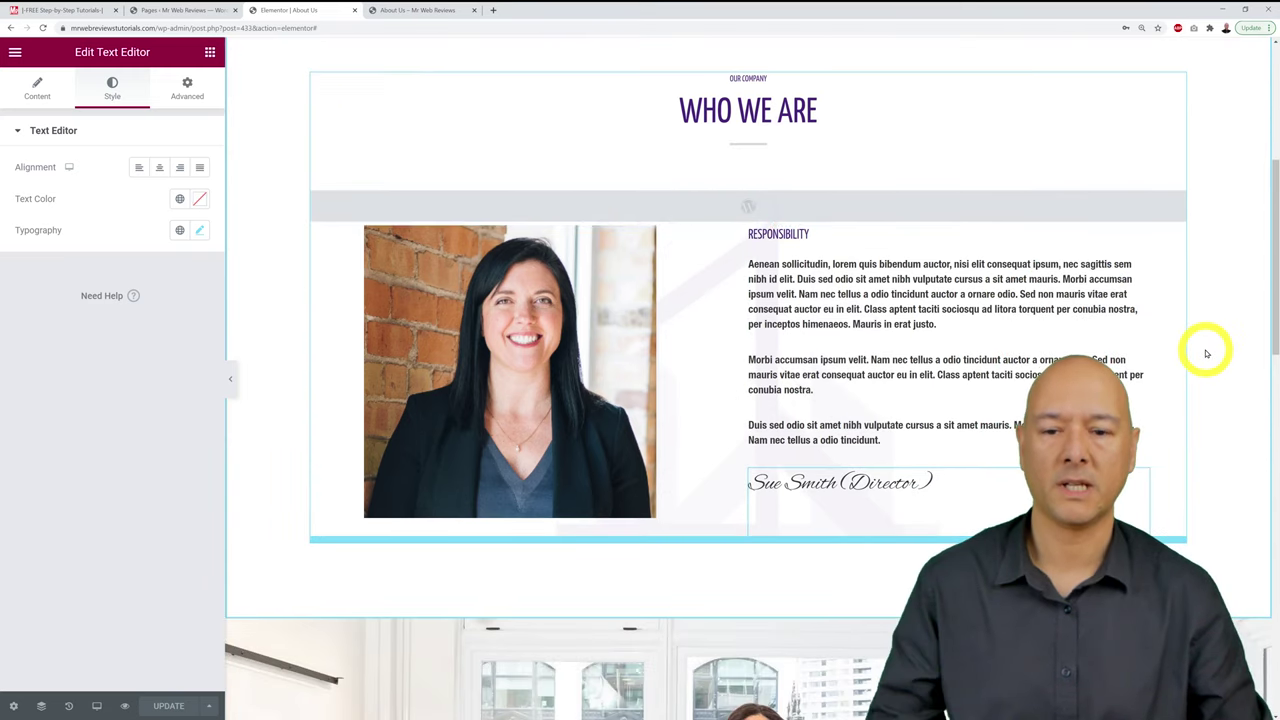
scroll(1206, 353, down, 4)
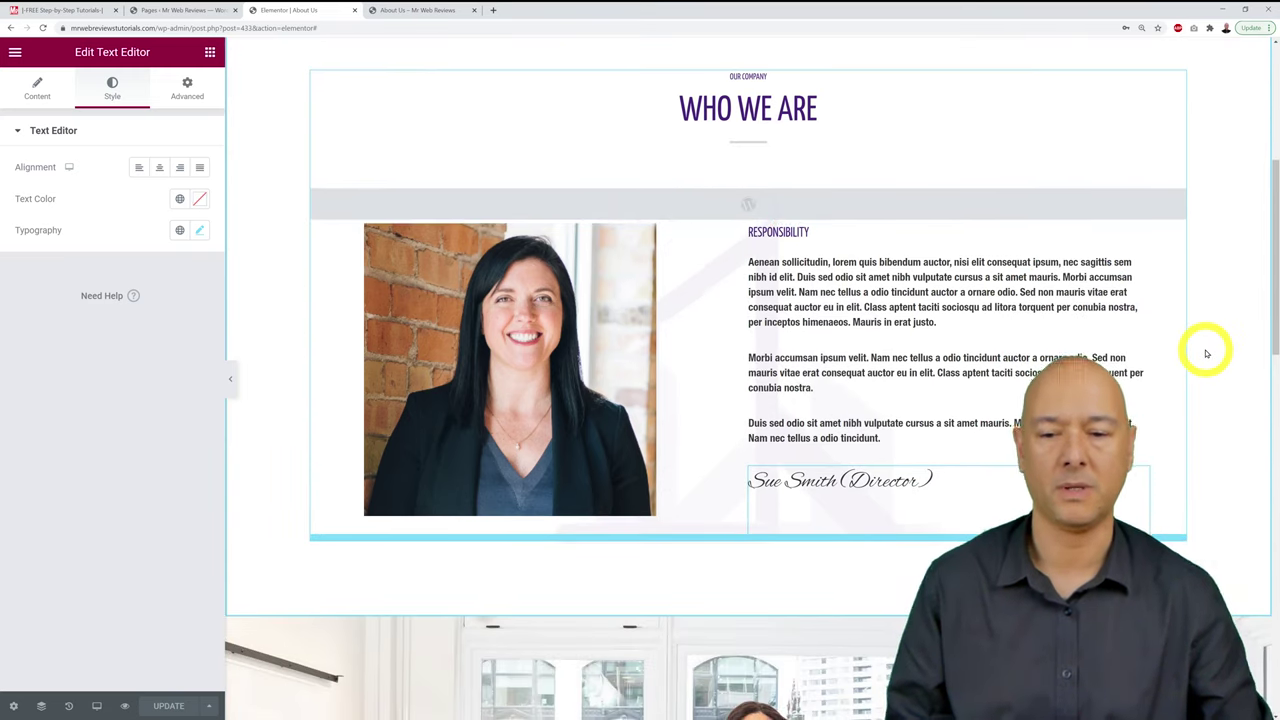
scroll(1206, 353, down, 1)
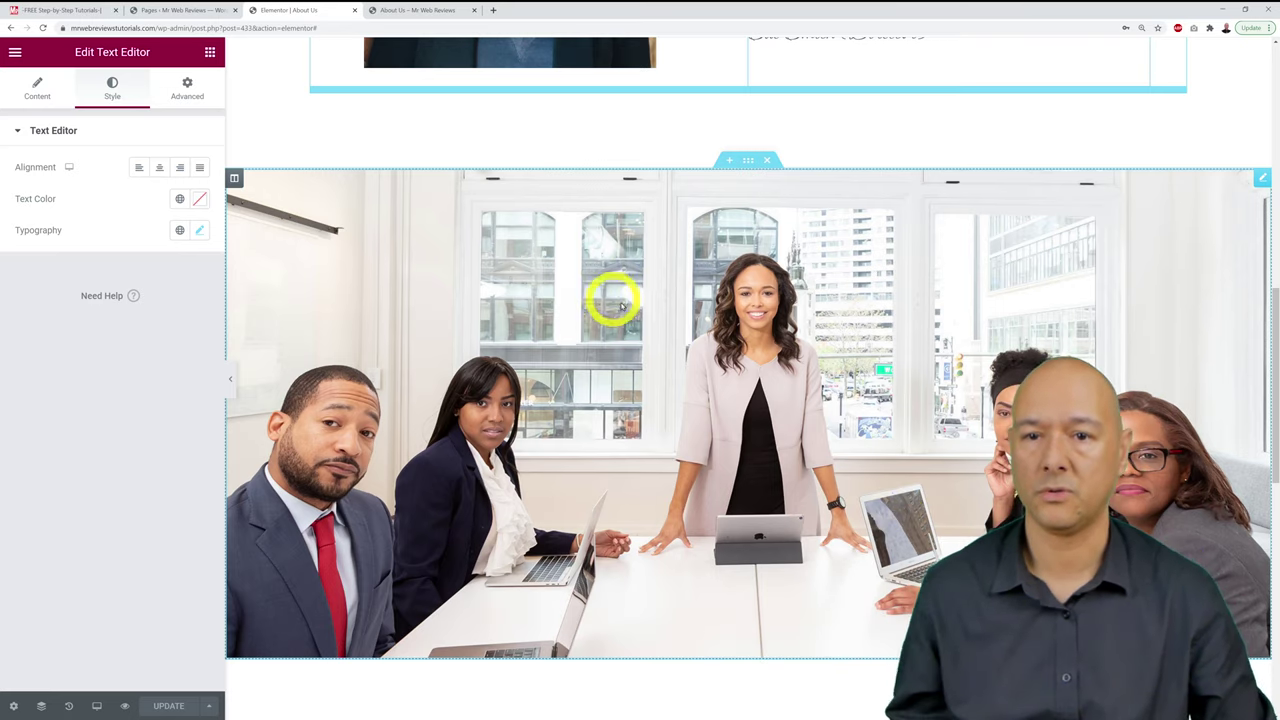
Step: Select the full-width team photo and browse the Media Library without changing the image
click(690, 282)
click(137, 215)
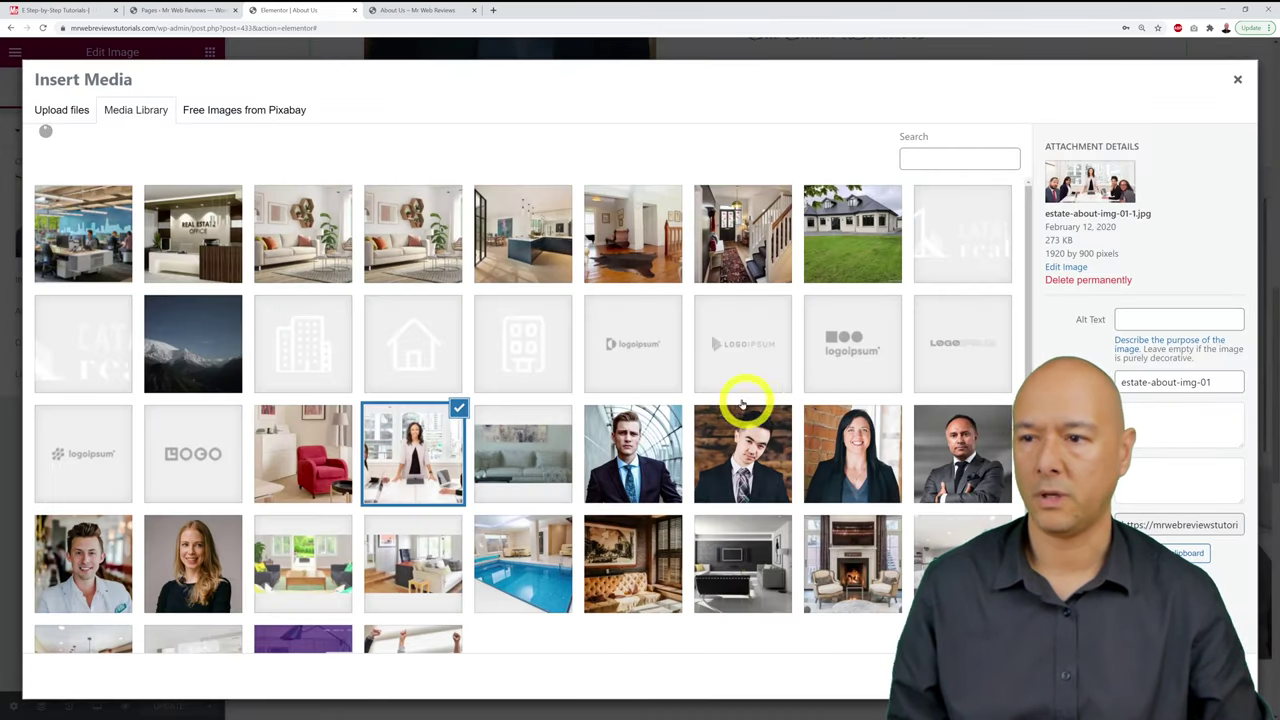
scroll(697, 354, down, 1)
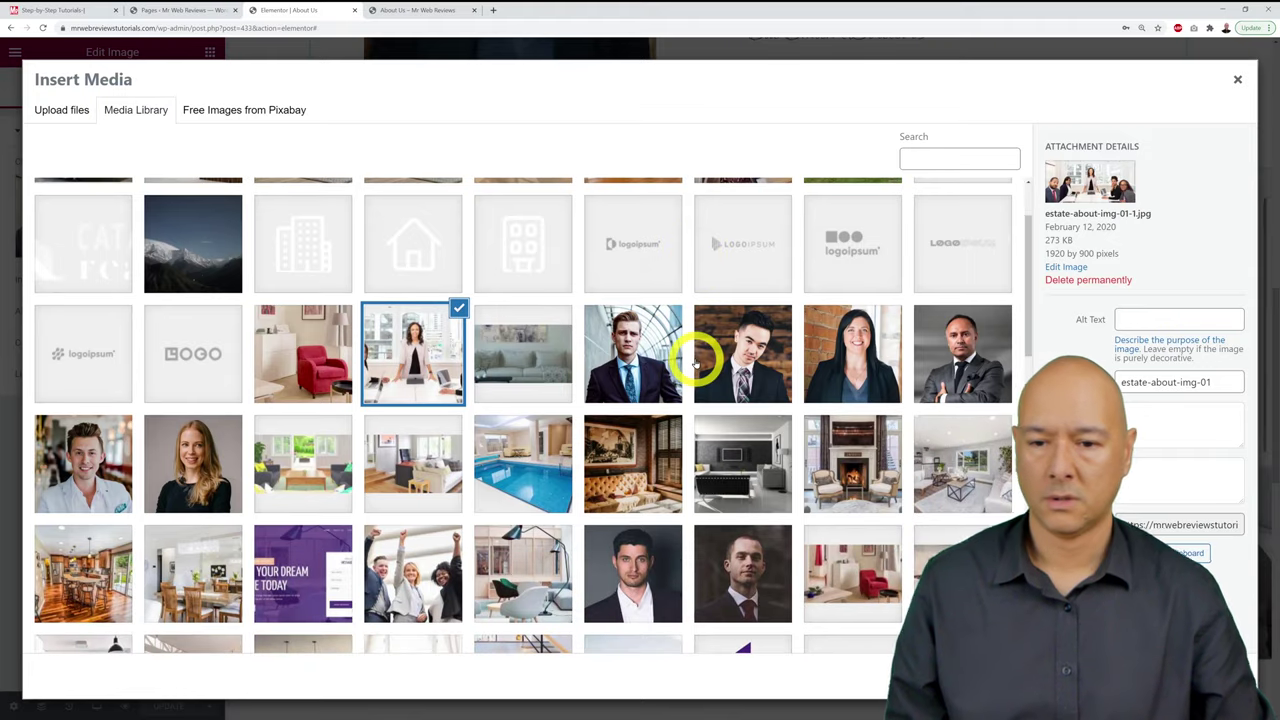
scroll(697, 358, down, 1)
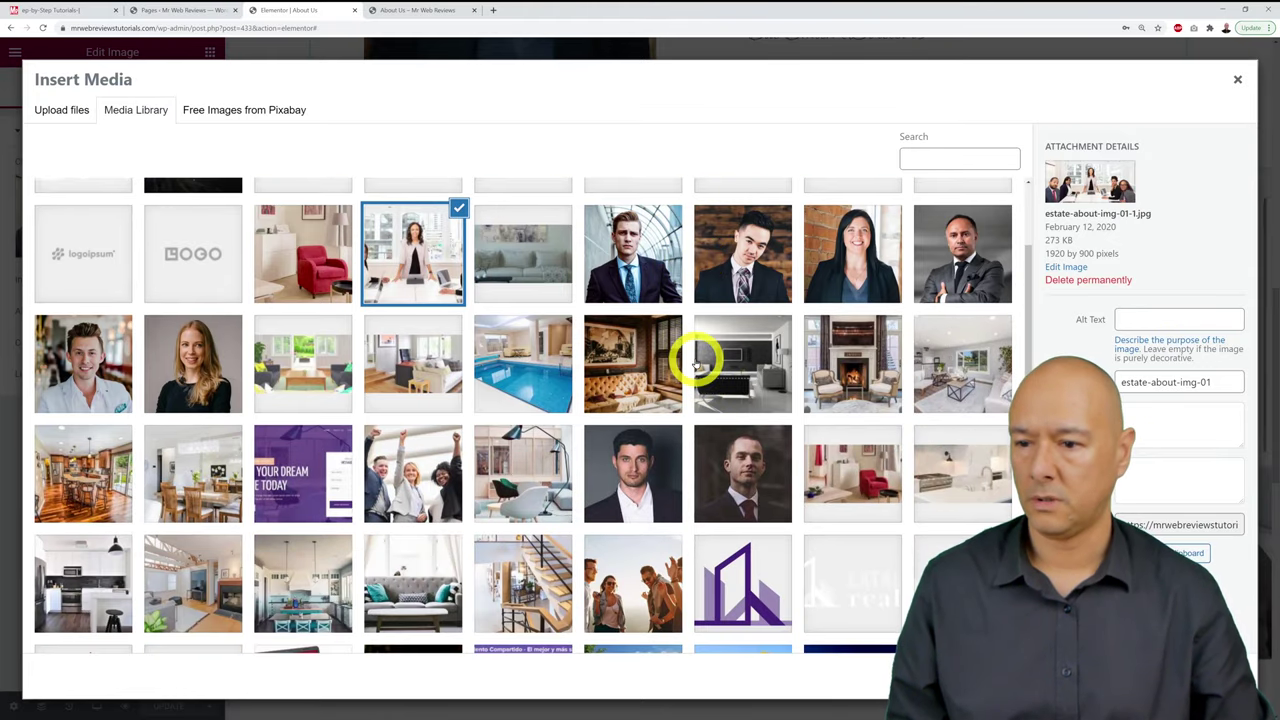
scroll(697, 364, down, 3)
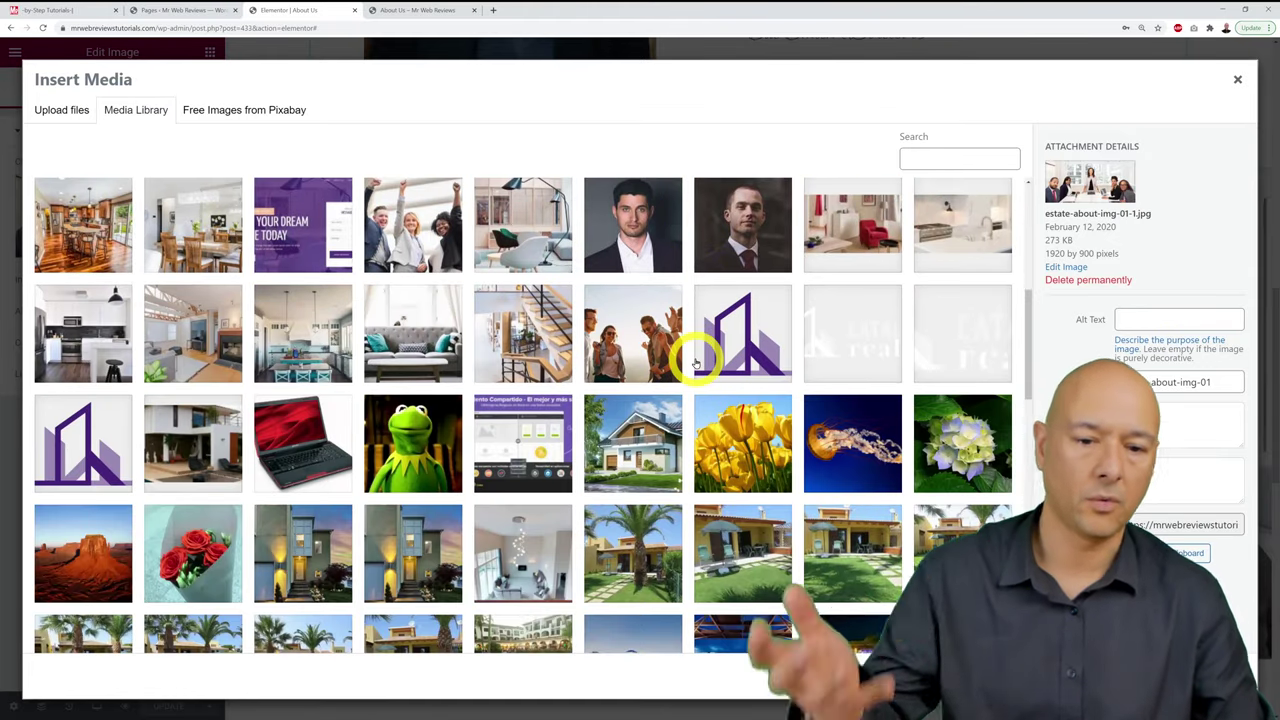
scroll(697, 360, up, 5)
click(1240, 82)
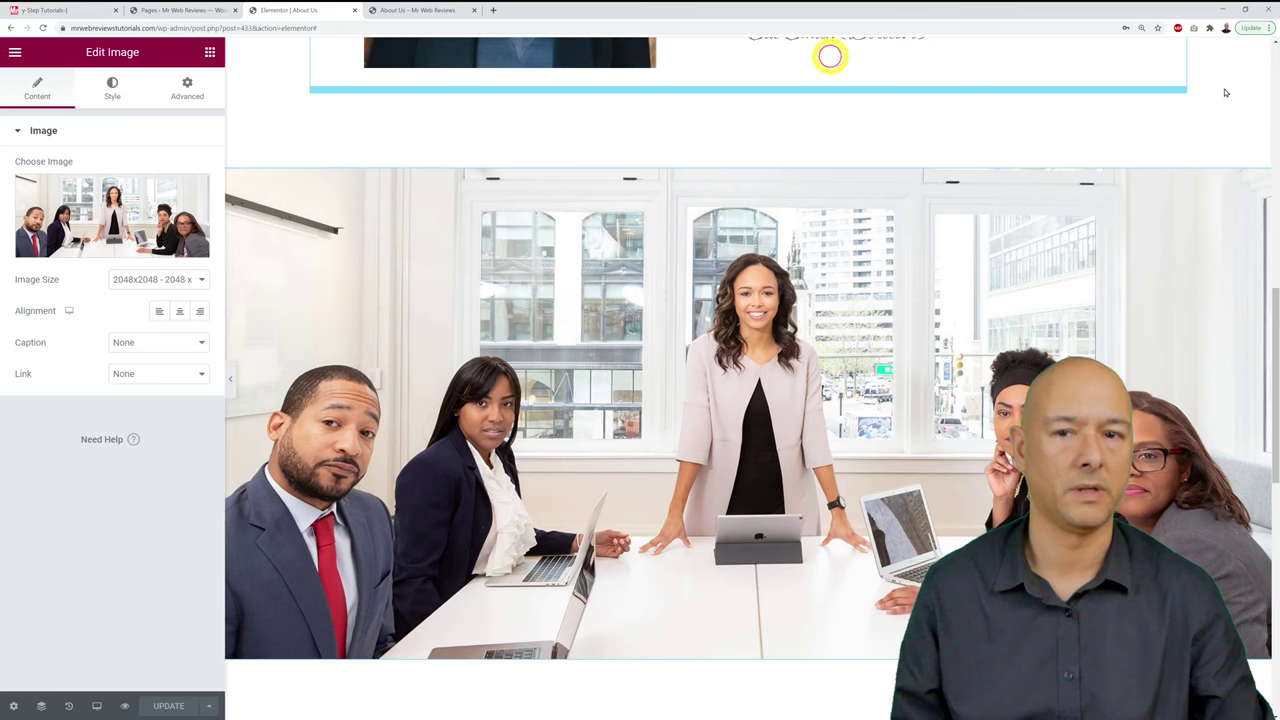
click(768, 161)
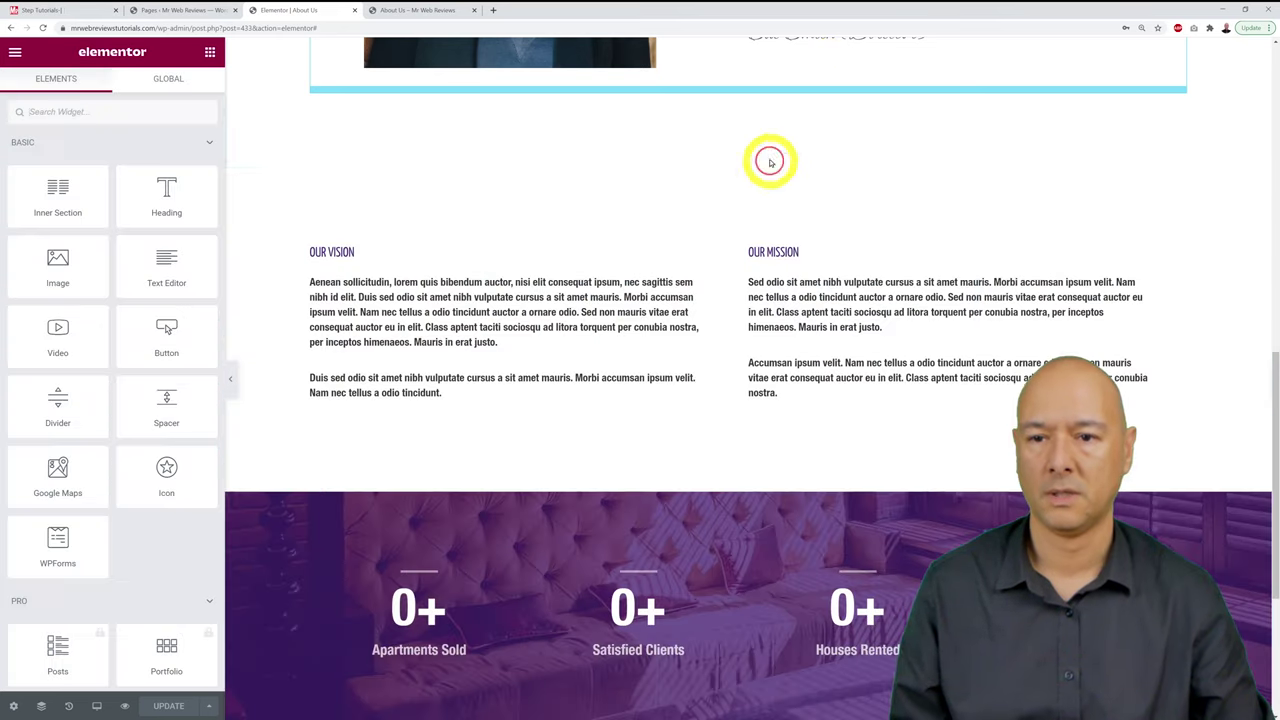
scroll(957, 335, up, 3)
scroll(953, 335, up, 1)
scroll(900, 342, down, 3)
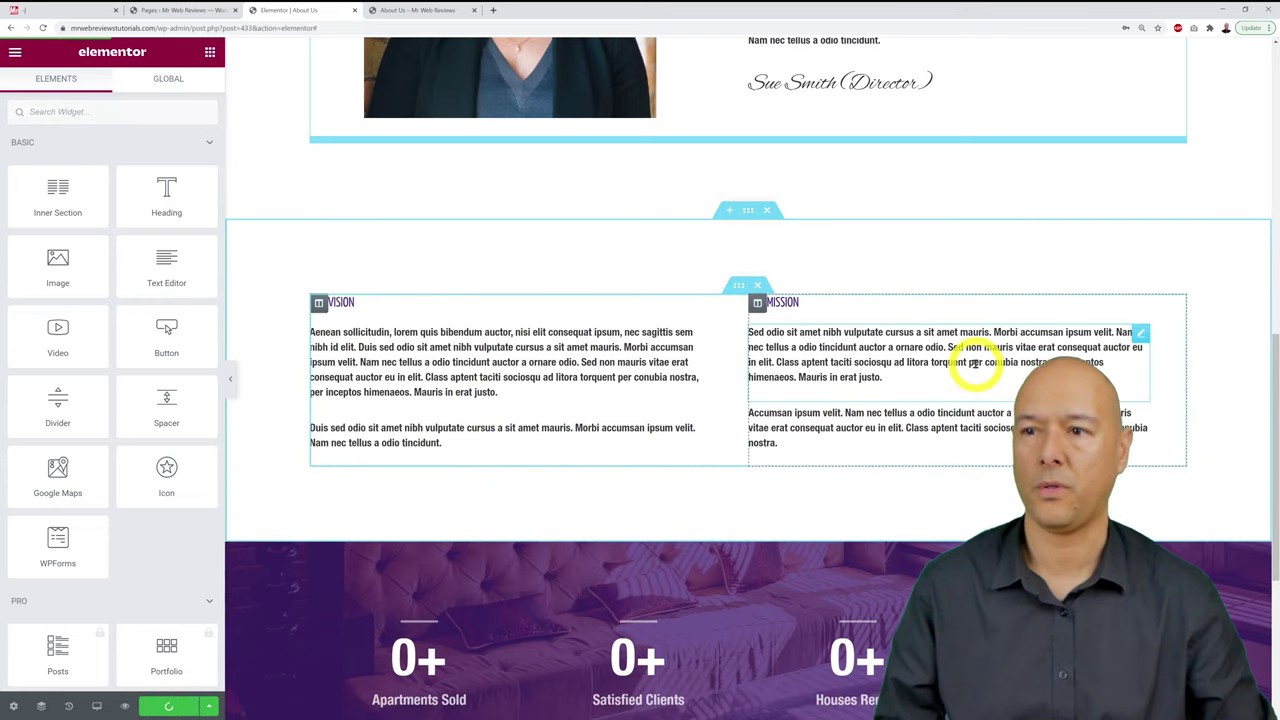
scroll(1213, 249, down, 3)
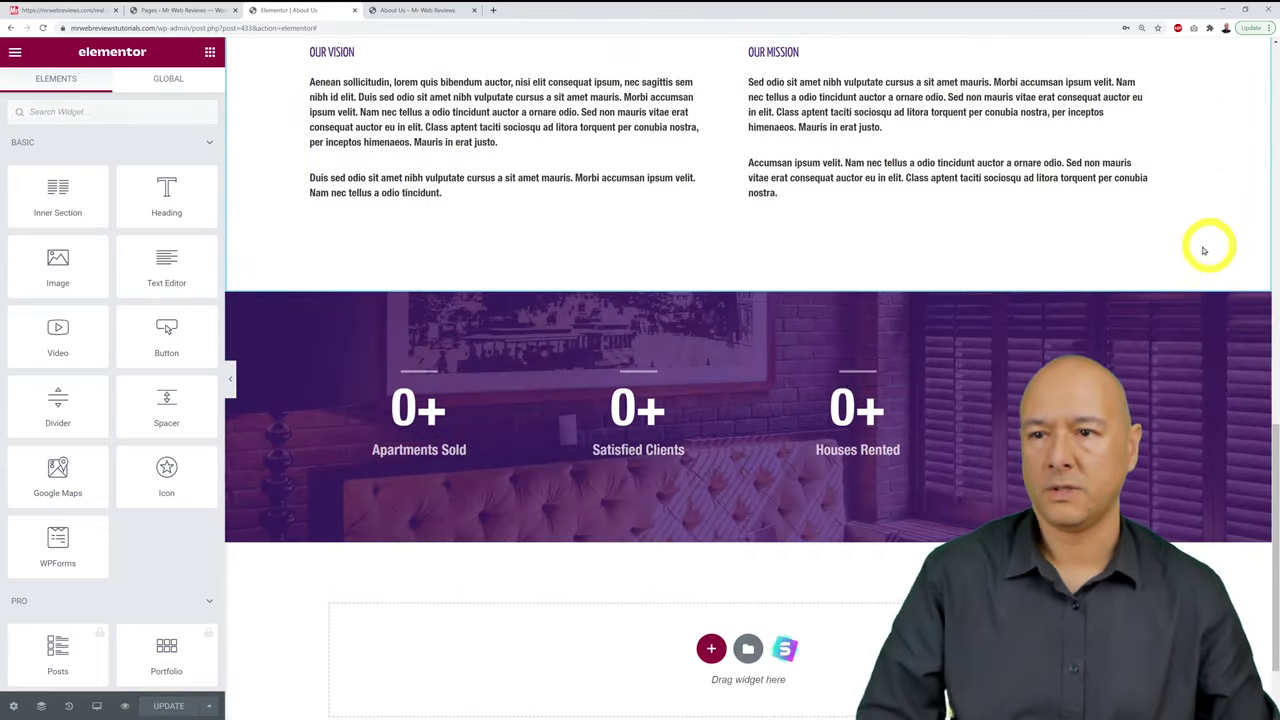
scroll(1188, 300, down, 1)
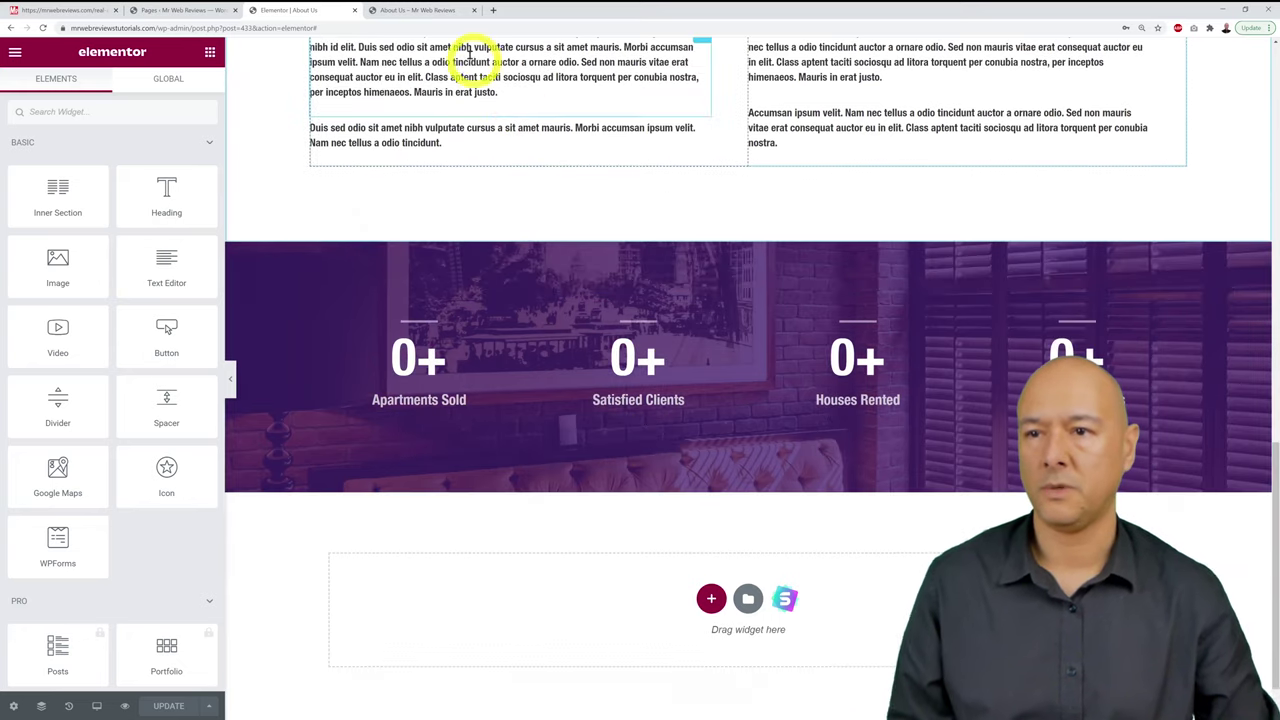
click(386, 10)
scroll(886, 317, down, 10)
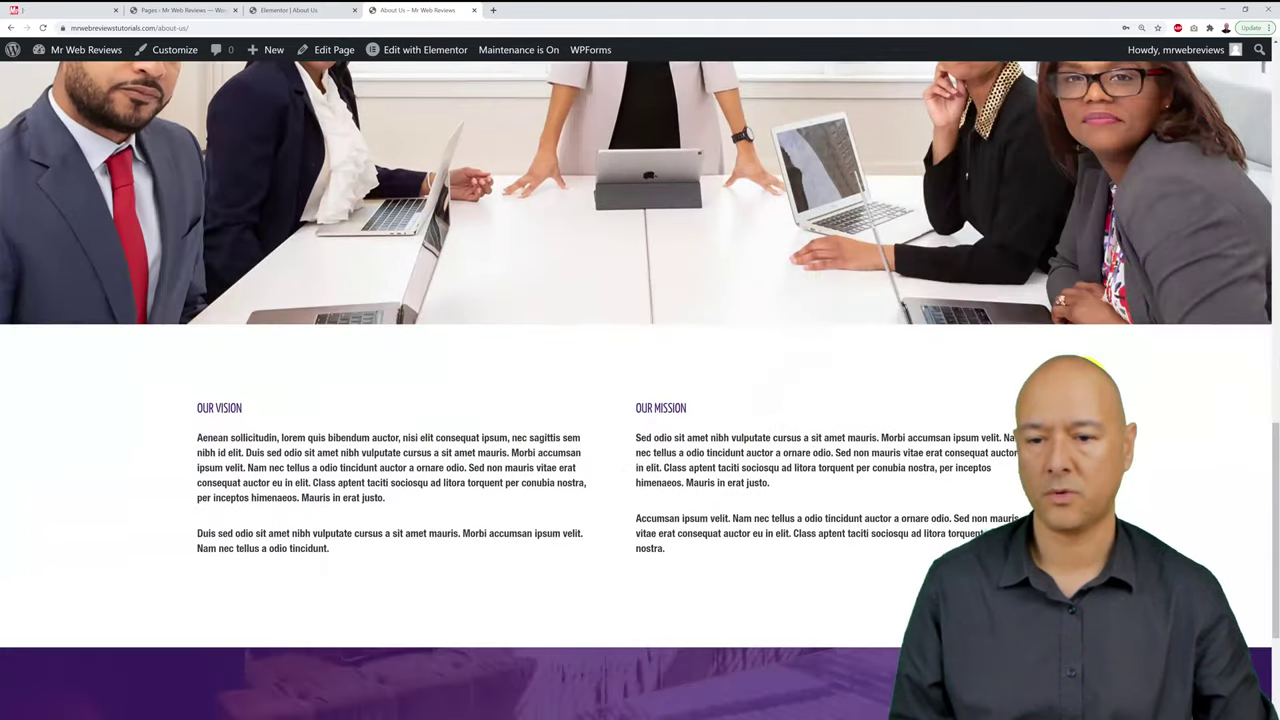
scroll(1092, 367, down, 3)
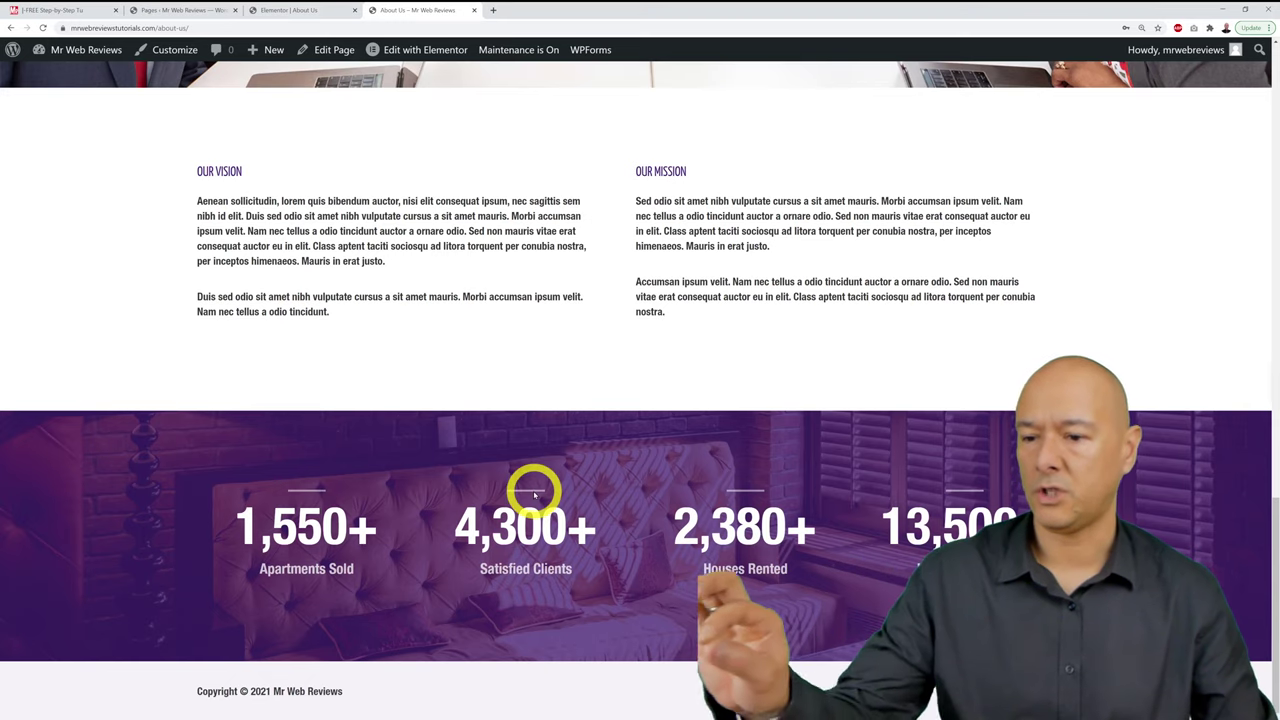
click(295, 12)
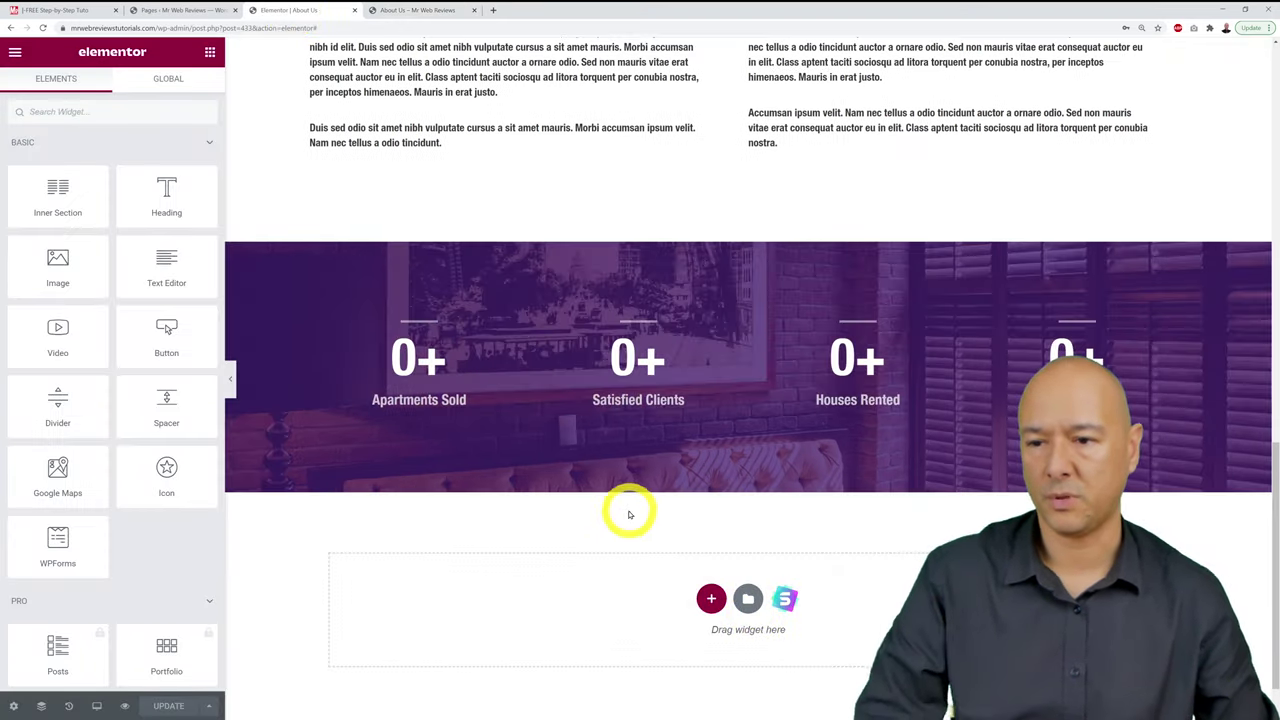
click(420, 10)
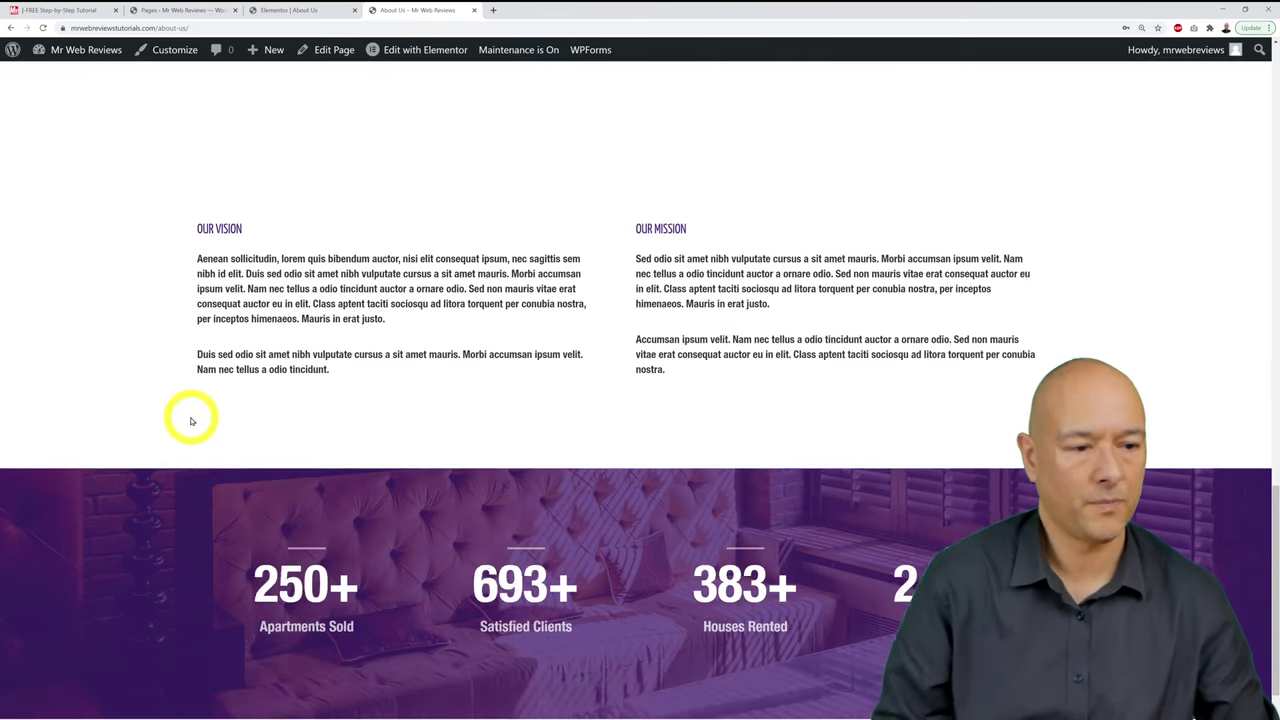
scroll(571, 309, down, 1)
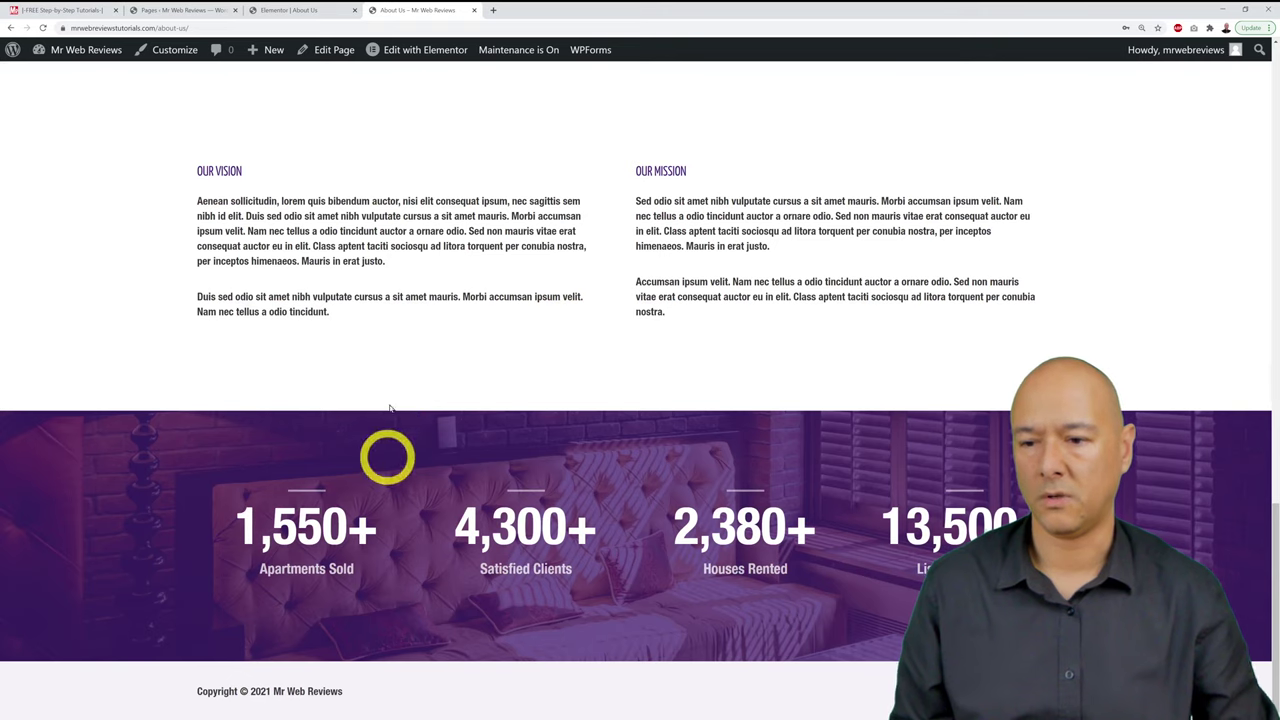
click(304, 10)
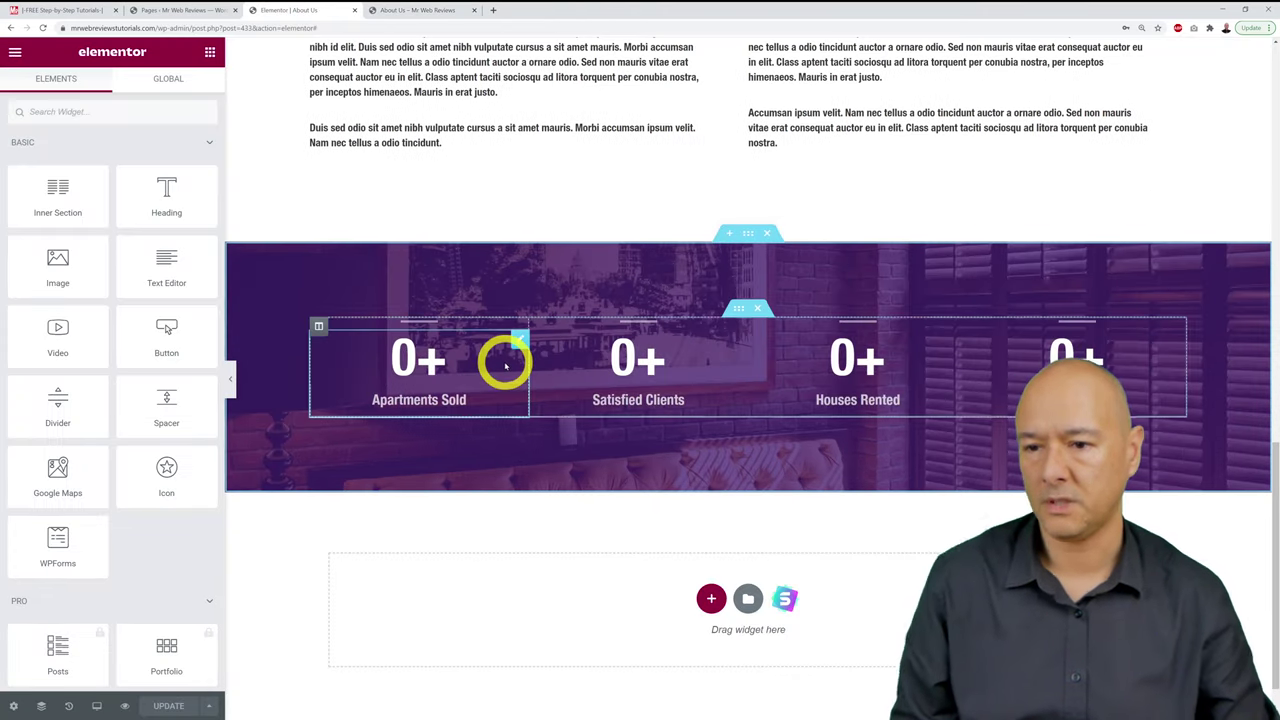
Step: Set the first counter's ending number to 741 and its title to Properties Sold
click(520, 343)
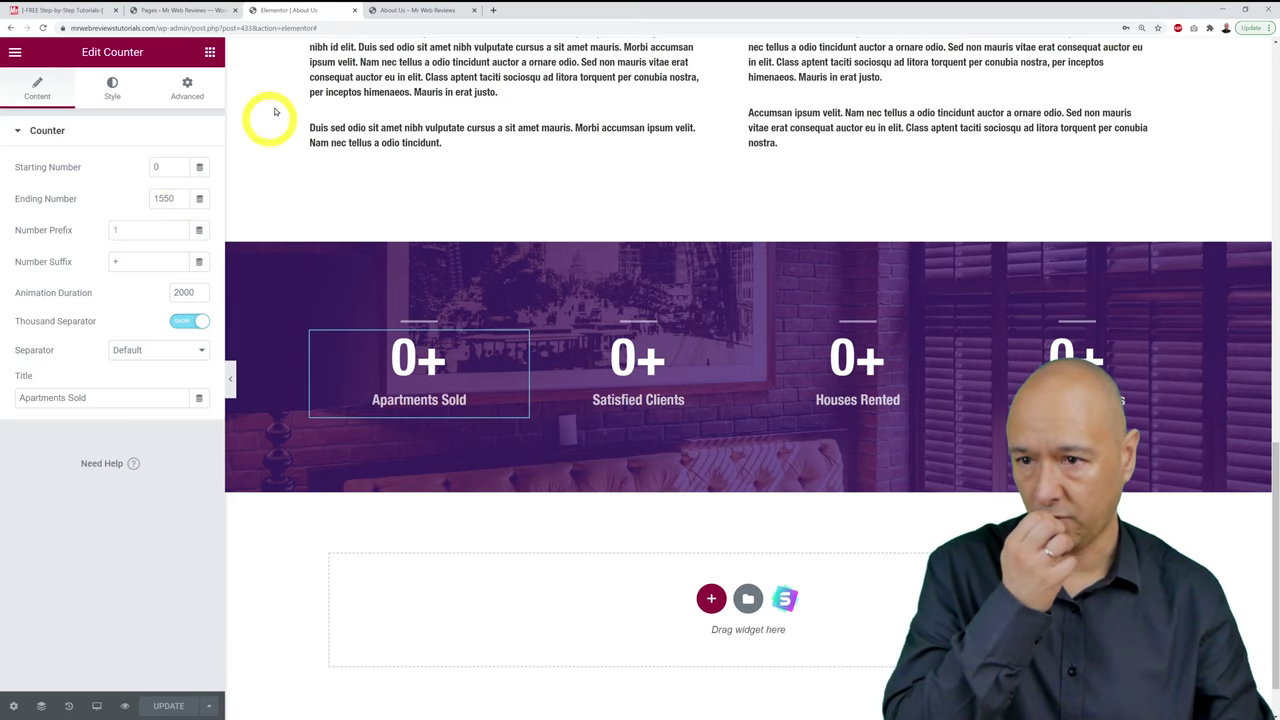
click(414, 12)
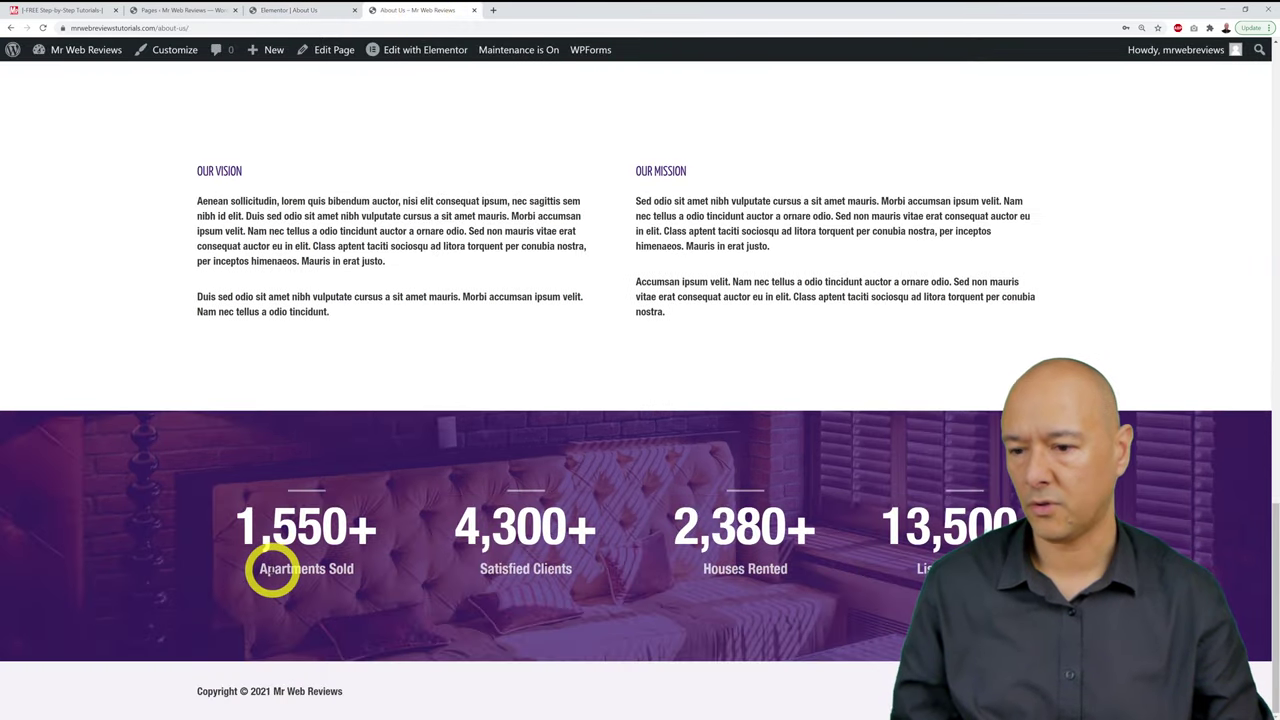
click(332, 16)
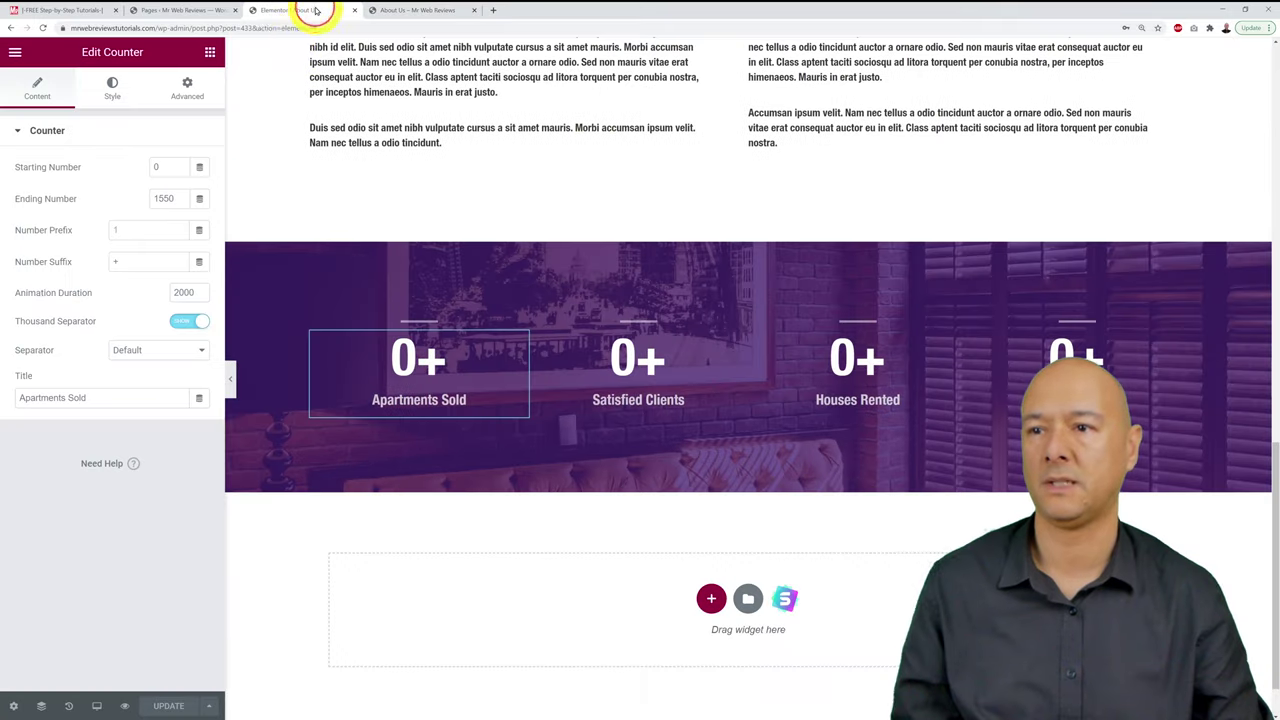
click(180, 195)
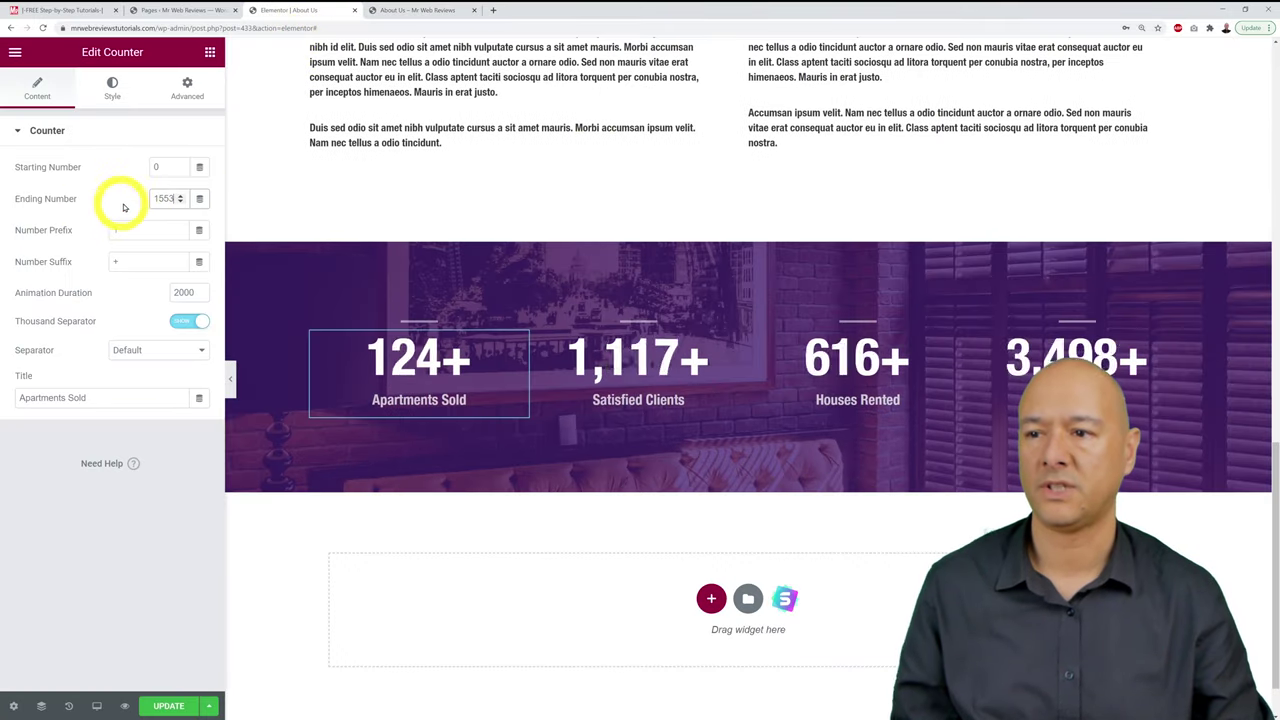
double_click(160, 198)
key(BackSpace)
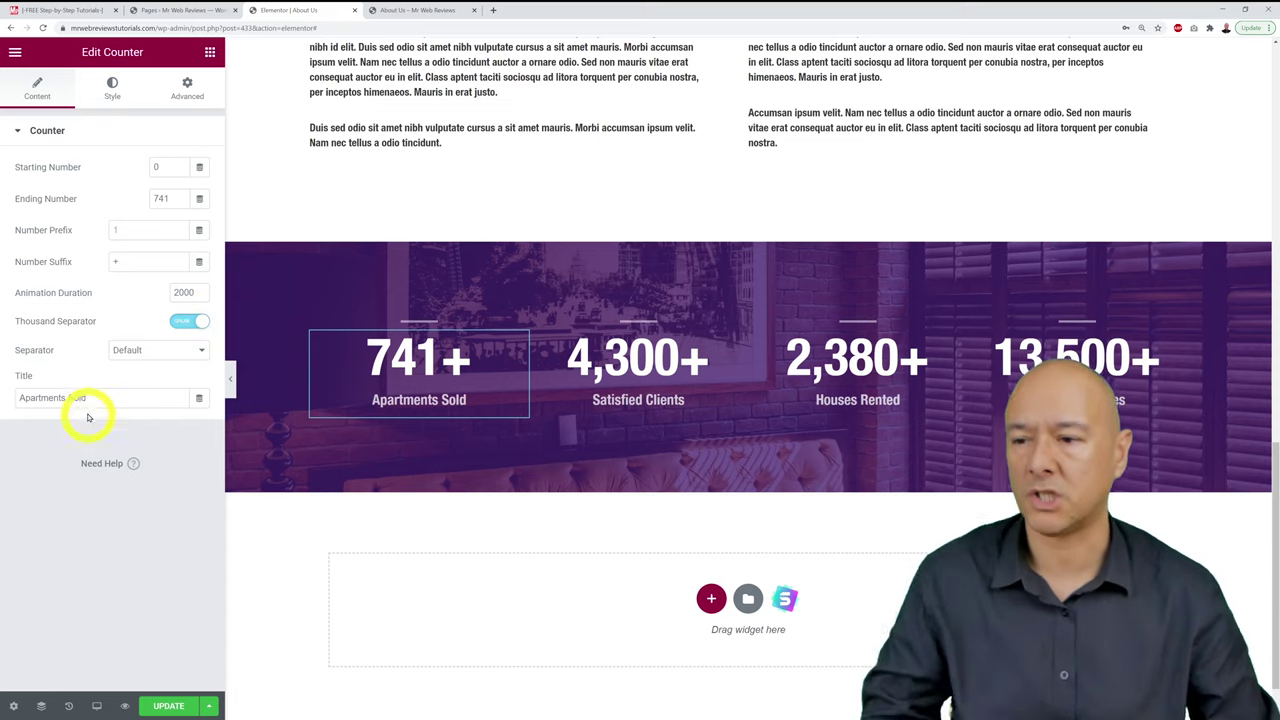
click(77, 483)
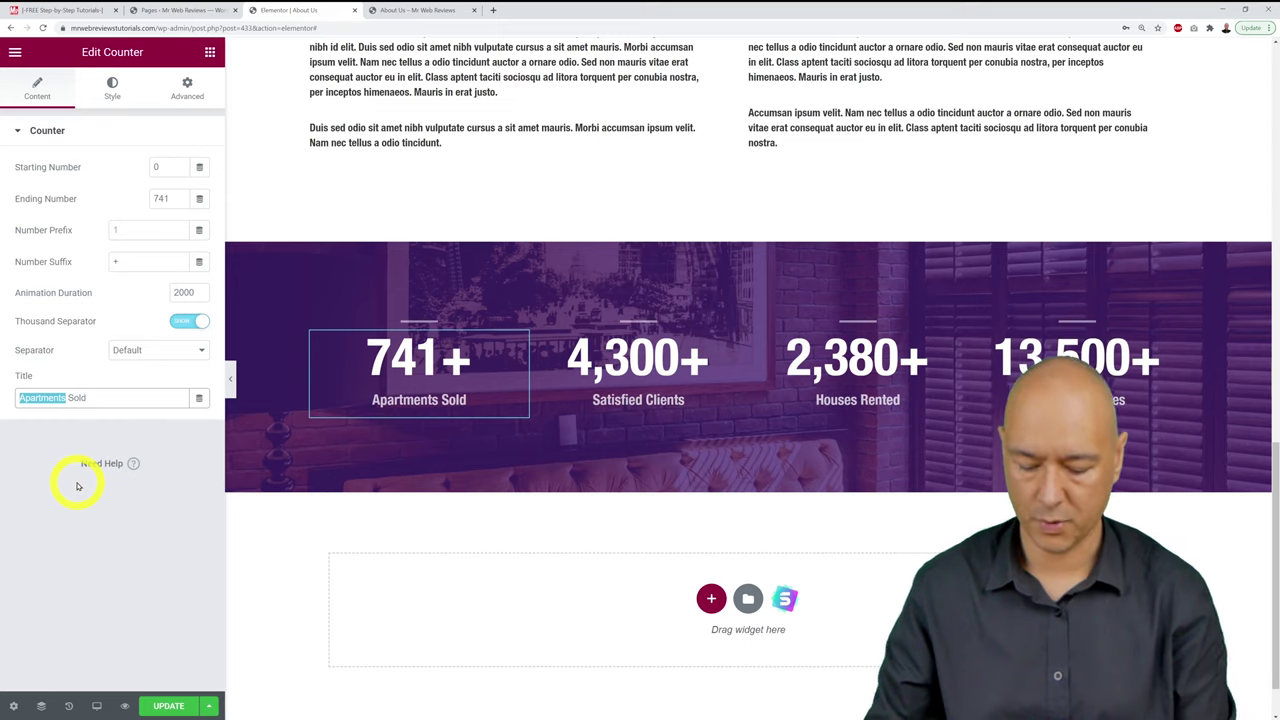
text(Properties)
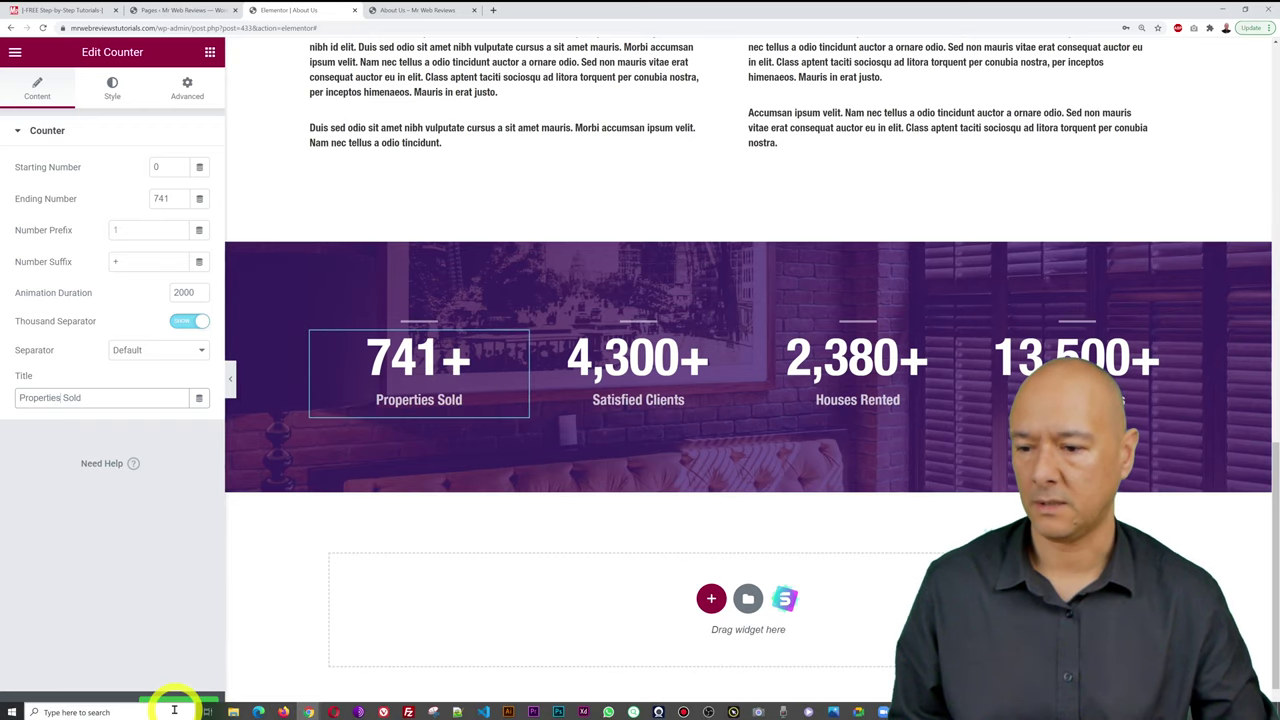
Step: Save the page and reload the live About Us page
click(170, 706)
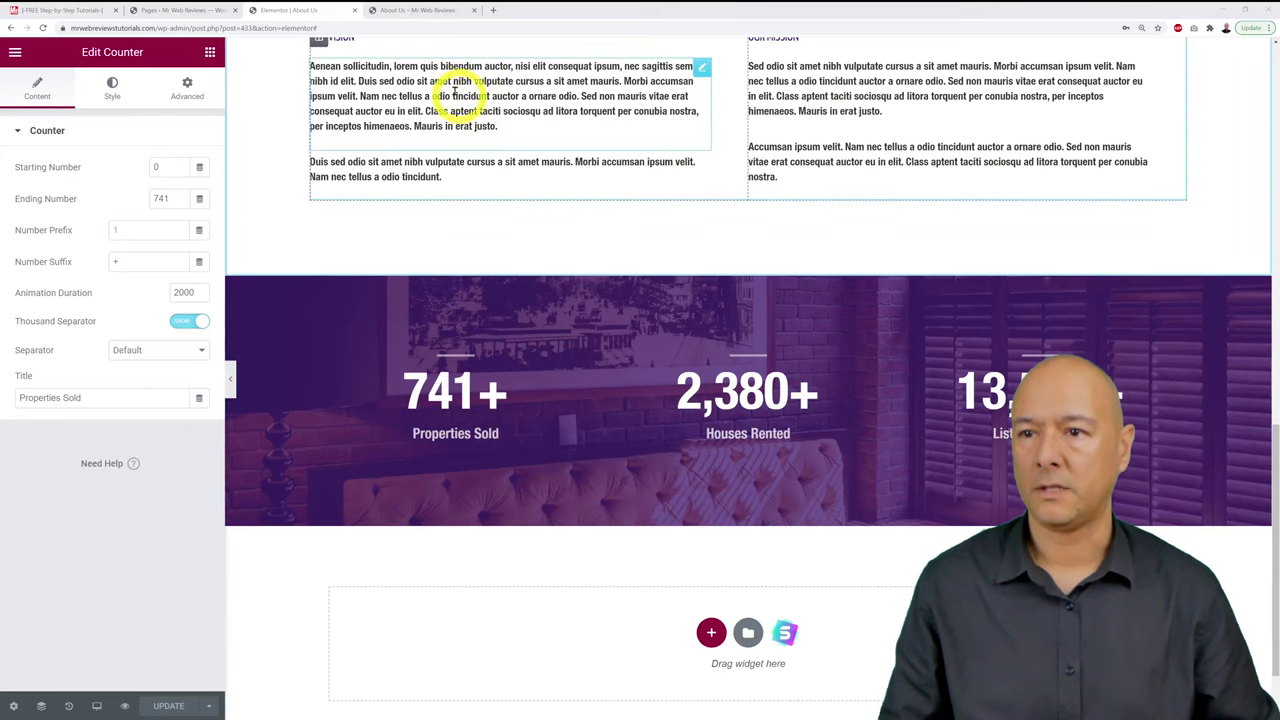
click(420, 10)
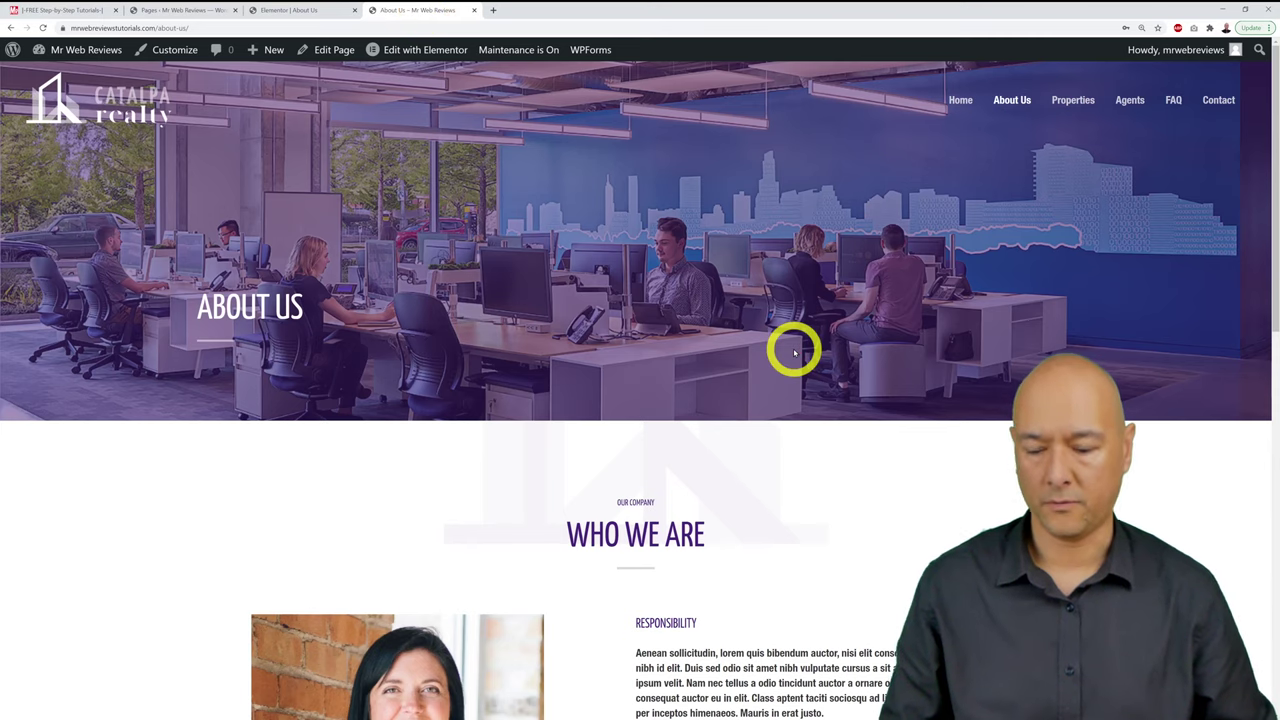
key(F5)
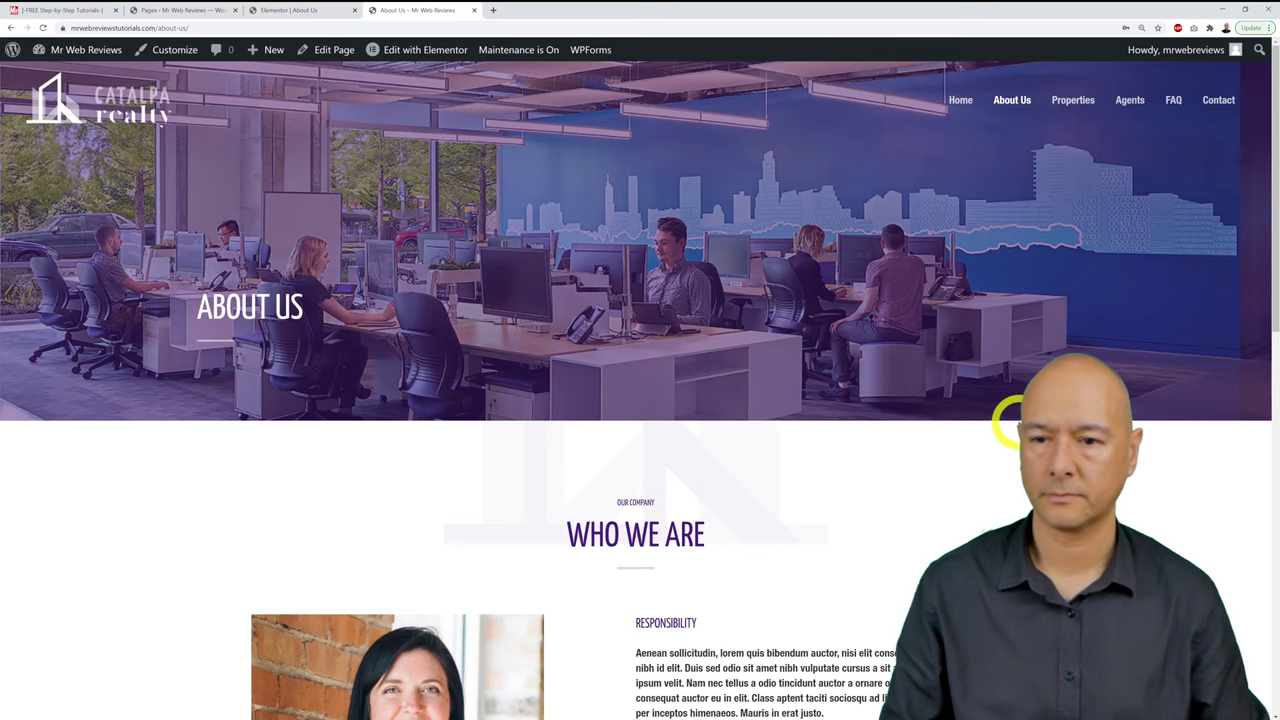
Step: Scroll through the live About Us page with its updated counters, then return to the checklist
scroll(1012, 422, down, 2)
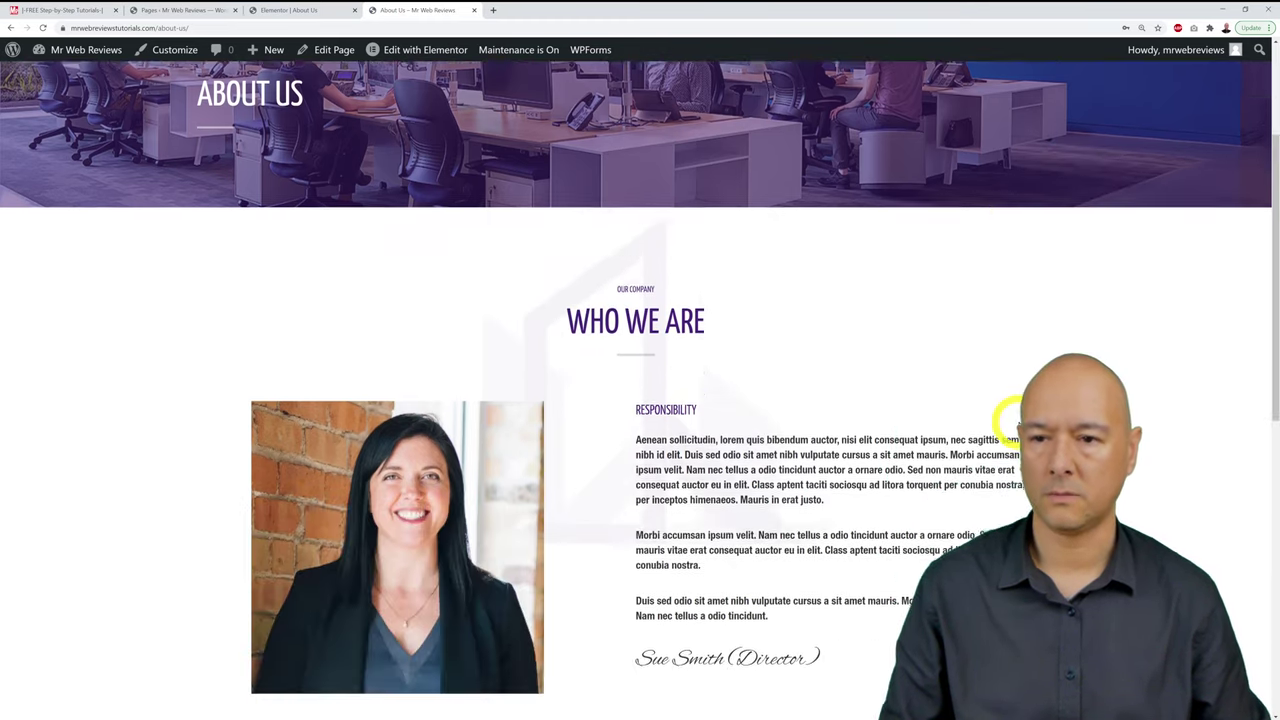
scroll(1020, 410, up, 3)
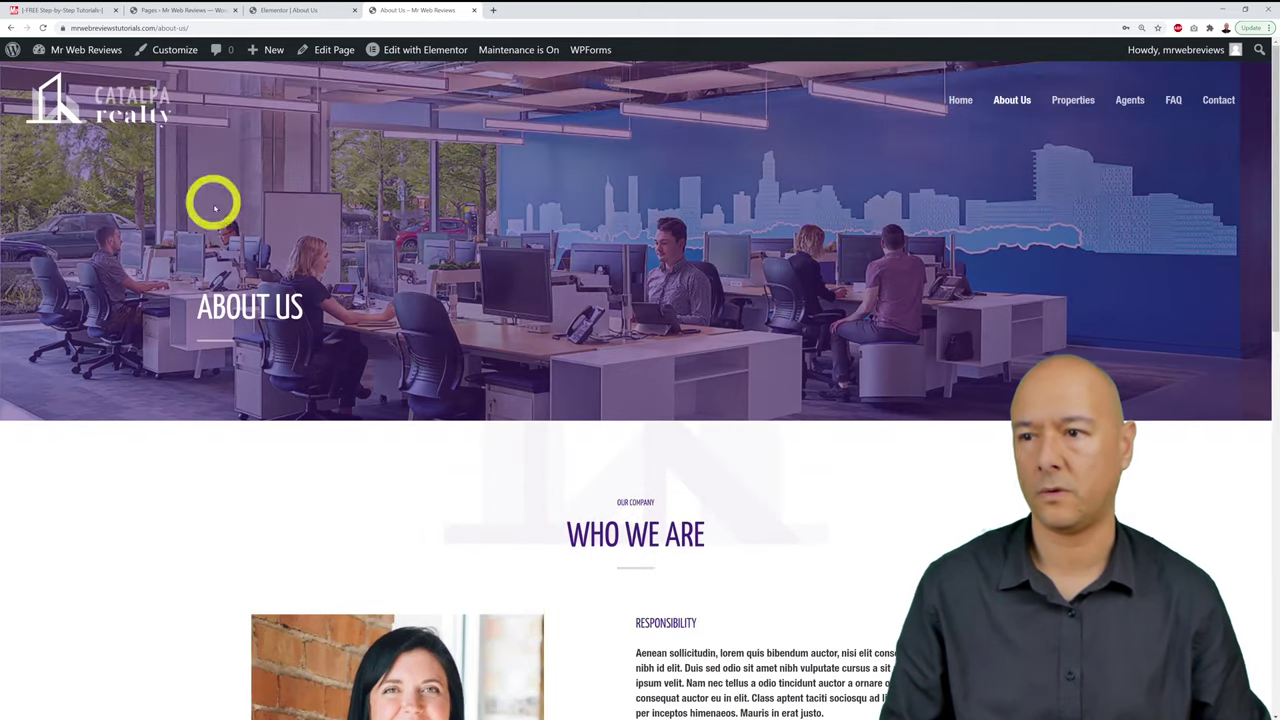
scroll(958, 318, down, 3)
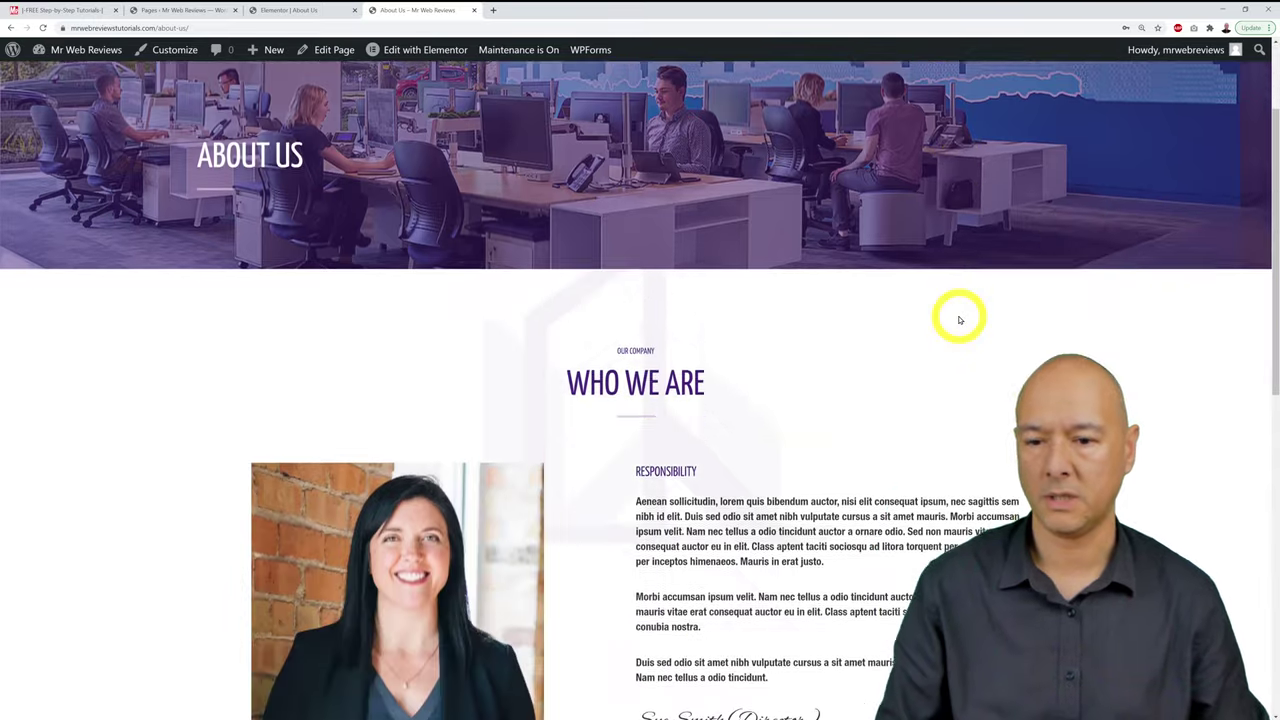
scroll(545, 470, down, 3)
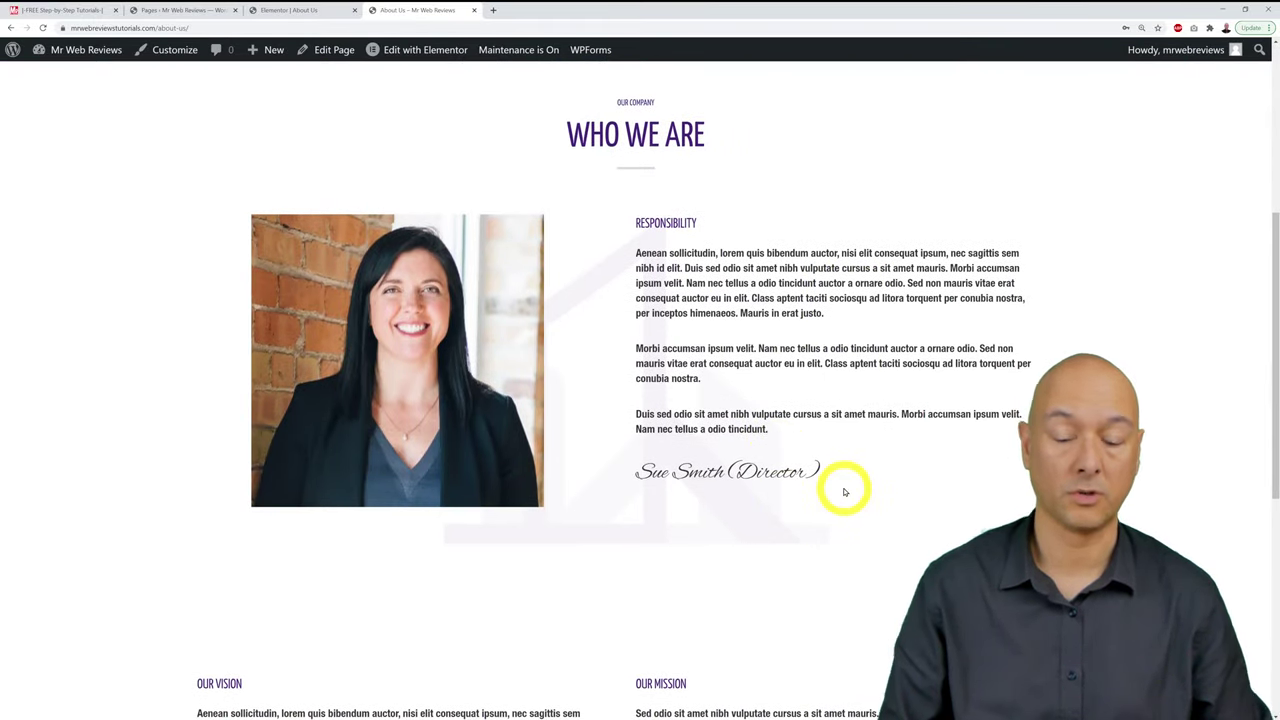
scroll(840, 515, down, 3)
scroll(843, 517, down, 2)
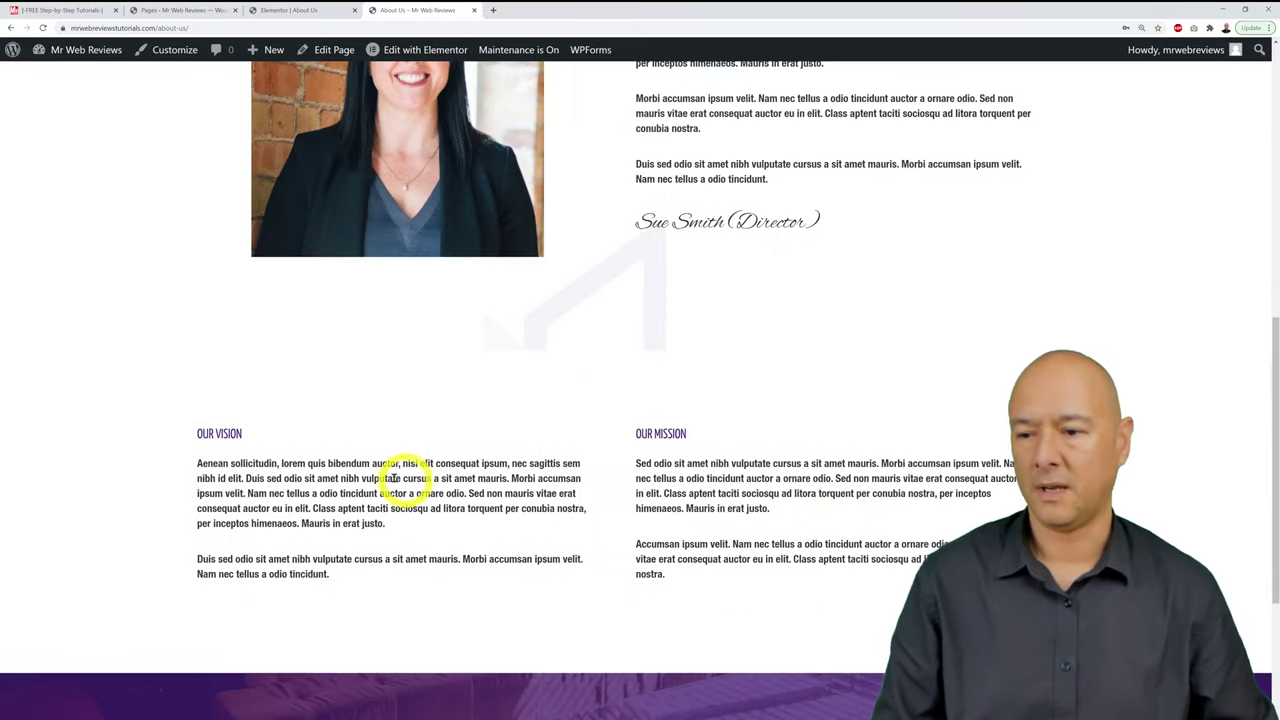
scroll(360, 510, down, 5)
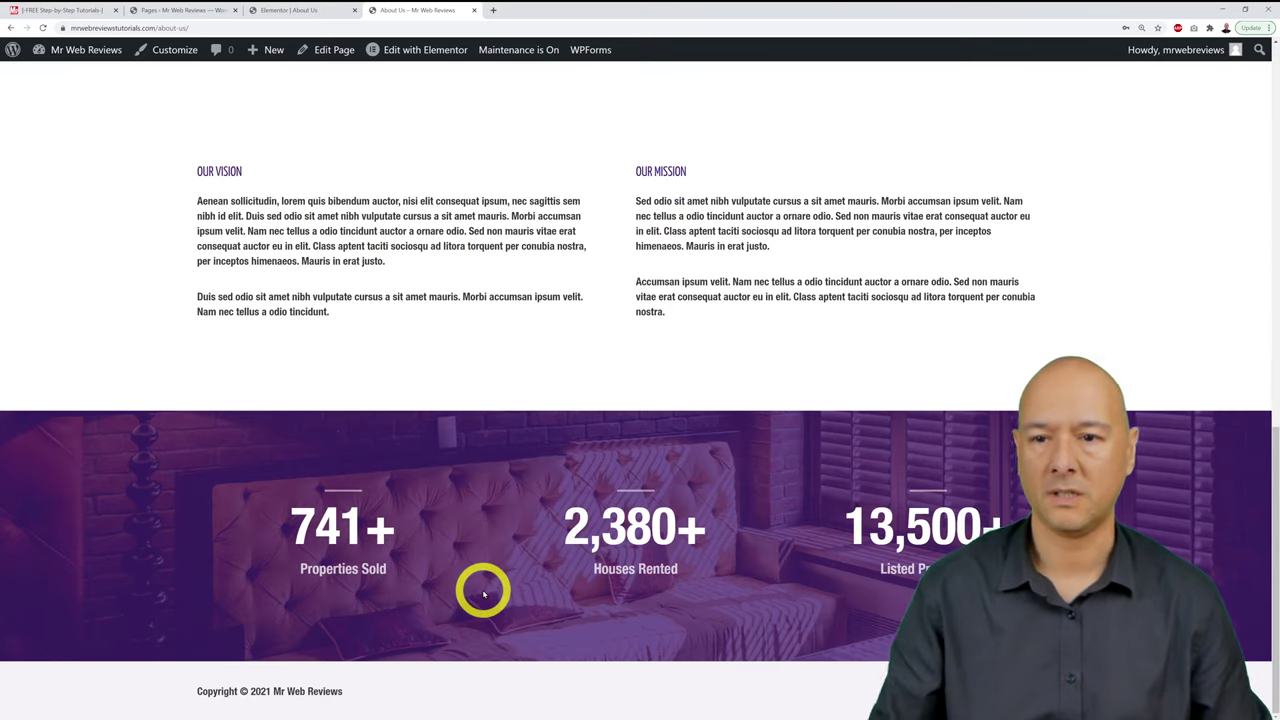
scroll(483, 594, up, 10)
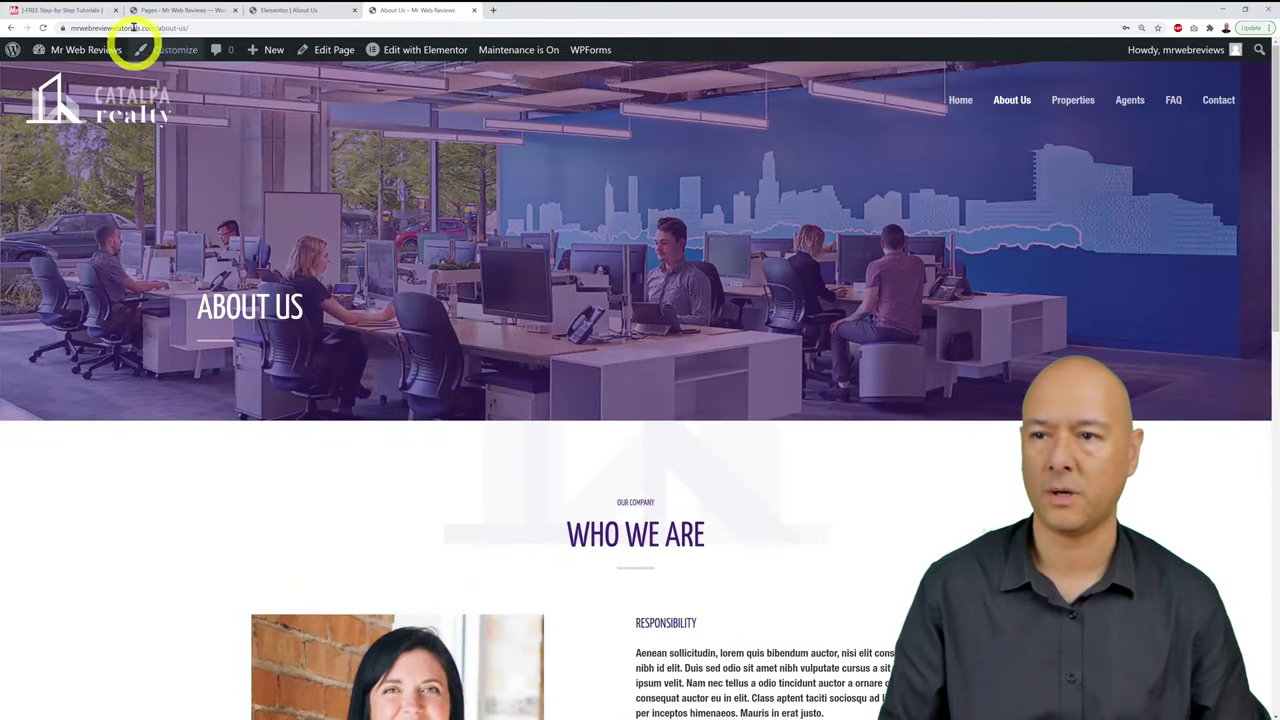
click(72, 11)
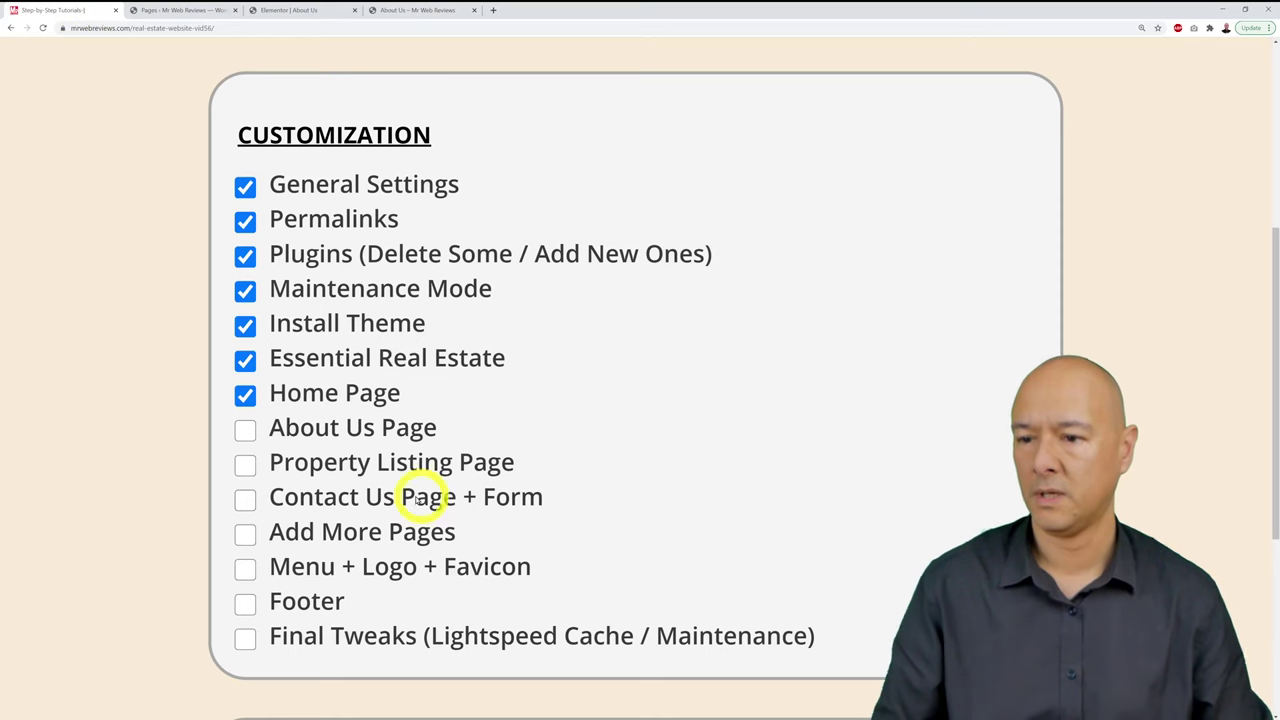
Step: Tick About Us Page on the checklist and open the live Properties listing page
click(246, 430)
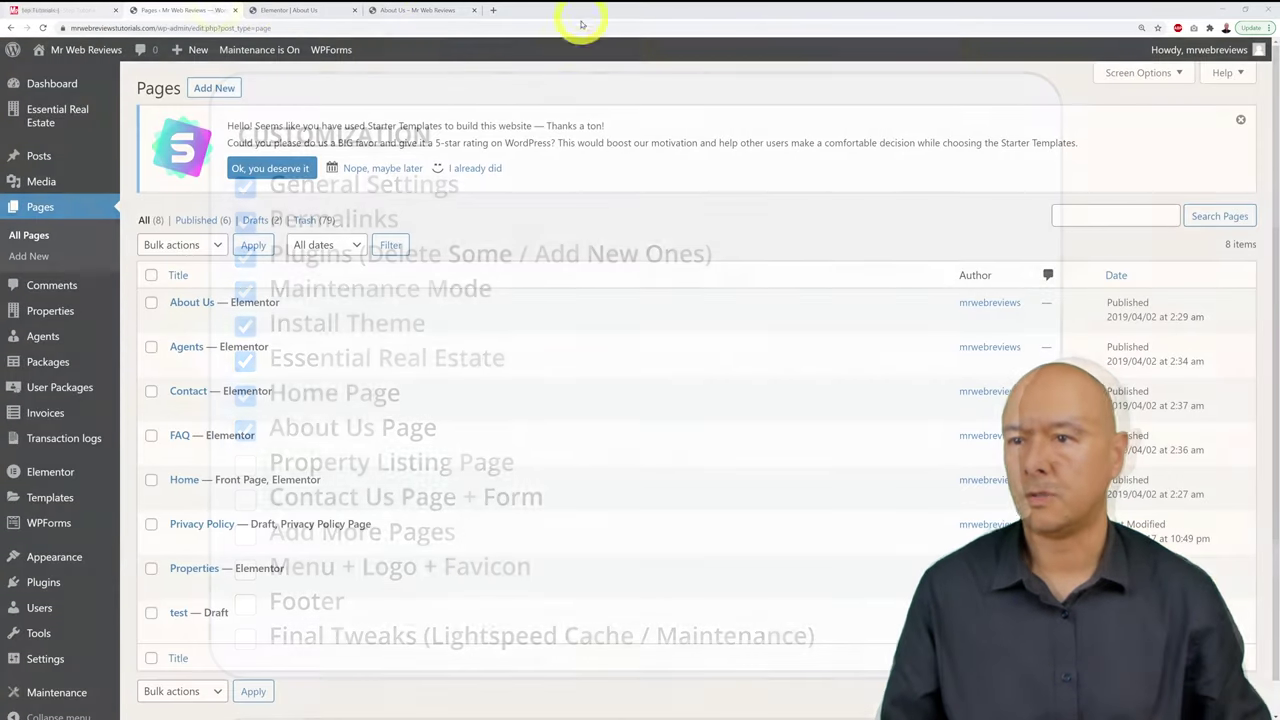
click(411, 14)
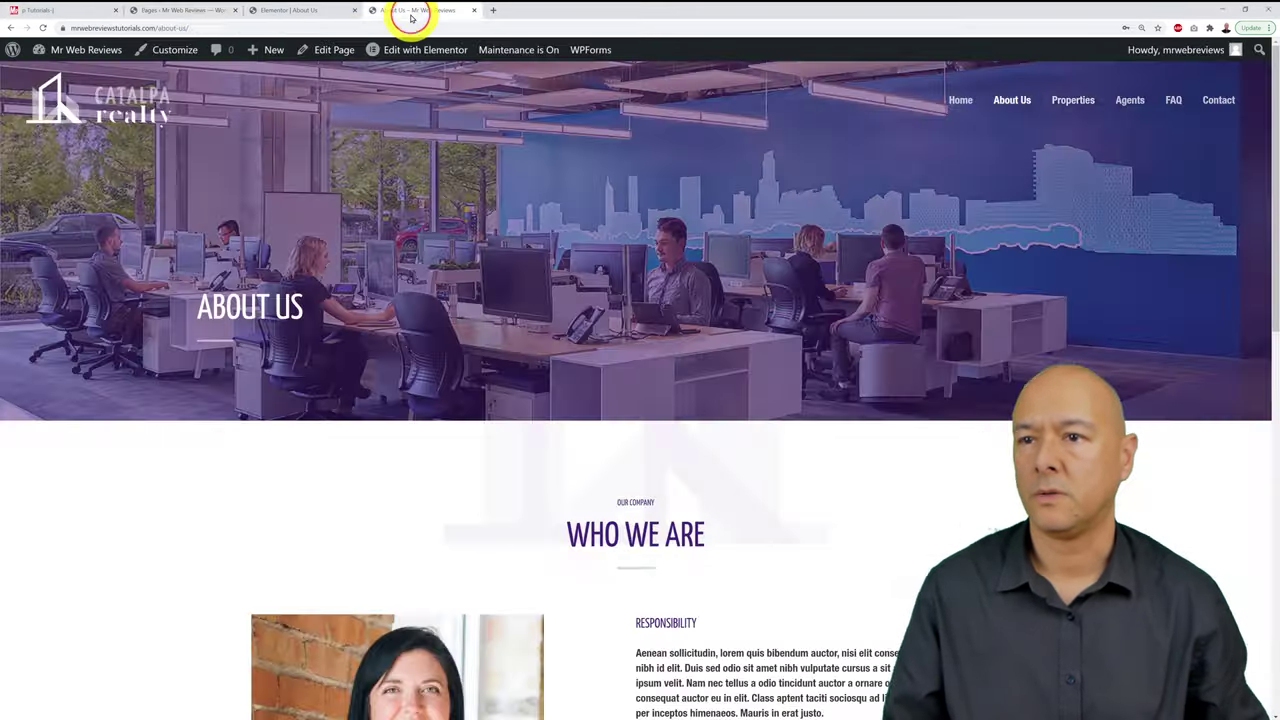
click(1074, 101)
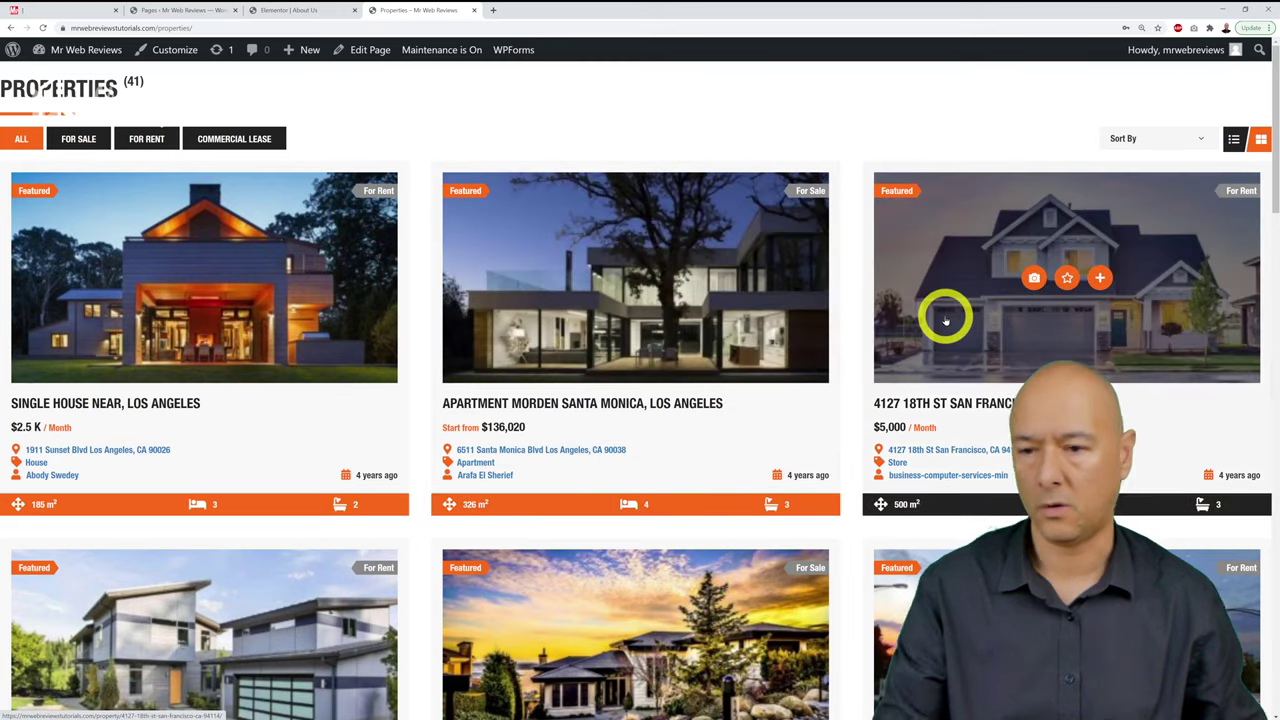
Step: Scroll through the property listings, then return to the About Us Elementor editor
scroll(1211, 360, down, 13)
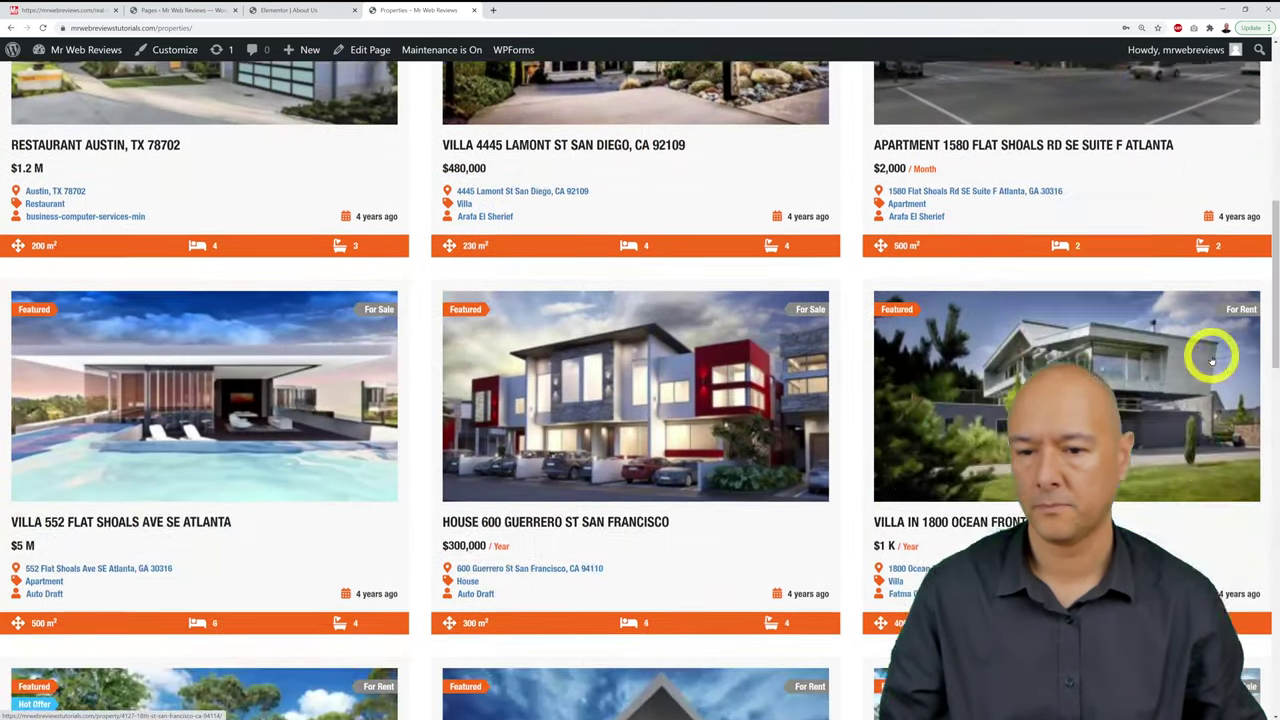
scroll(1211, 360, down, 5)
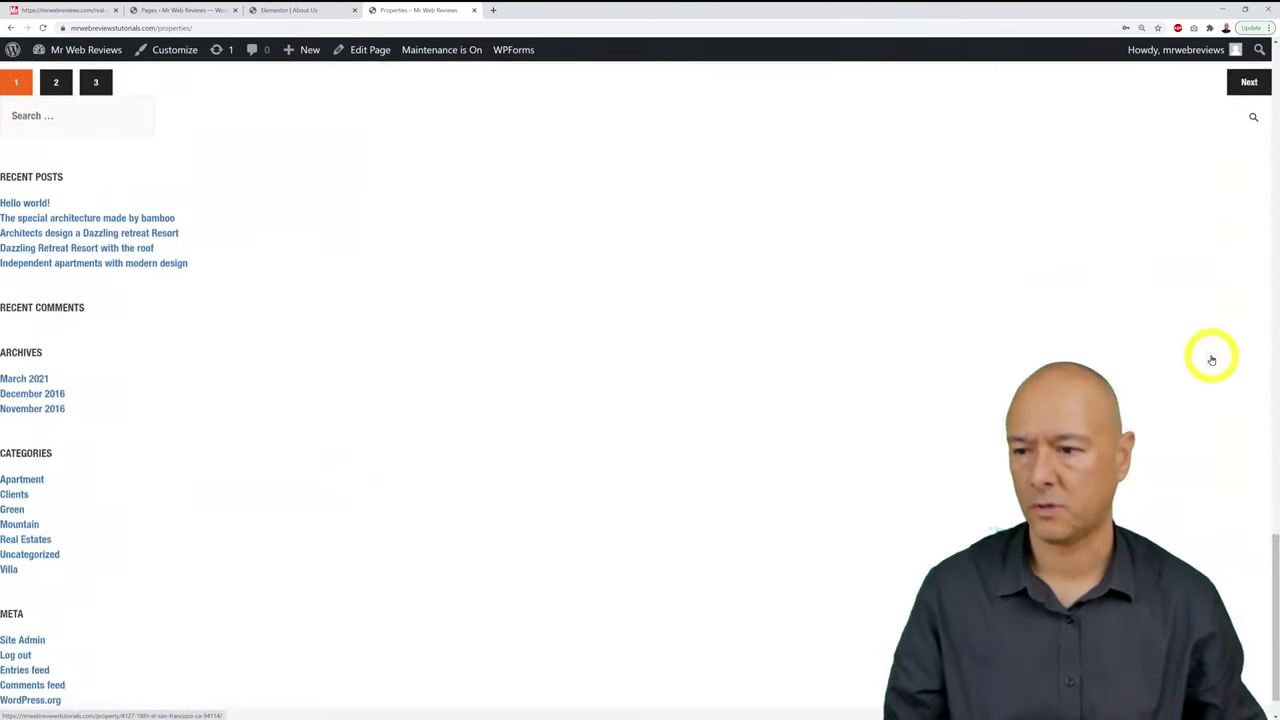
scroll(1209, 360, up, 1)
scroll(1207, 361, down, 1)
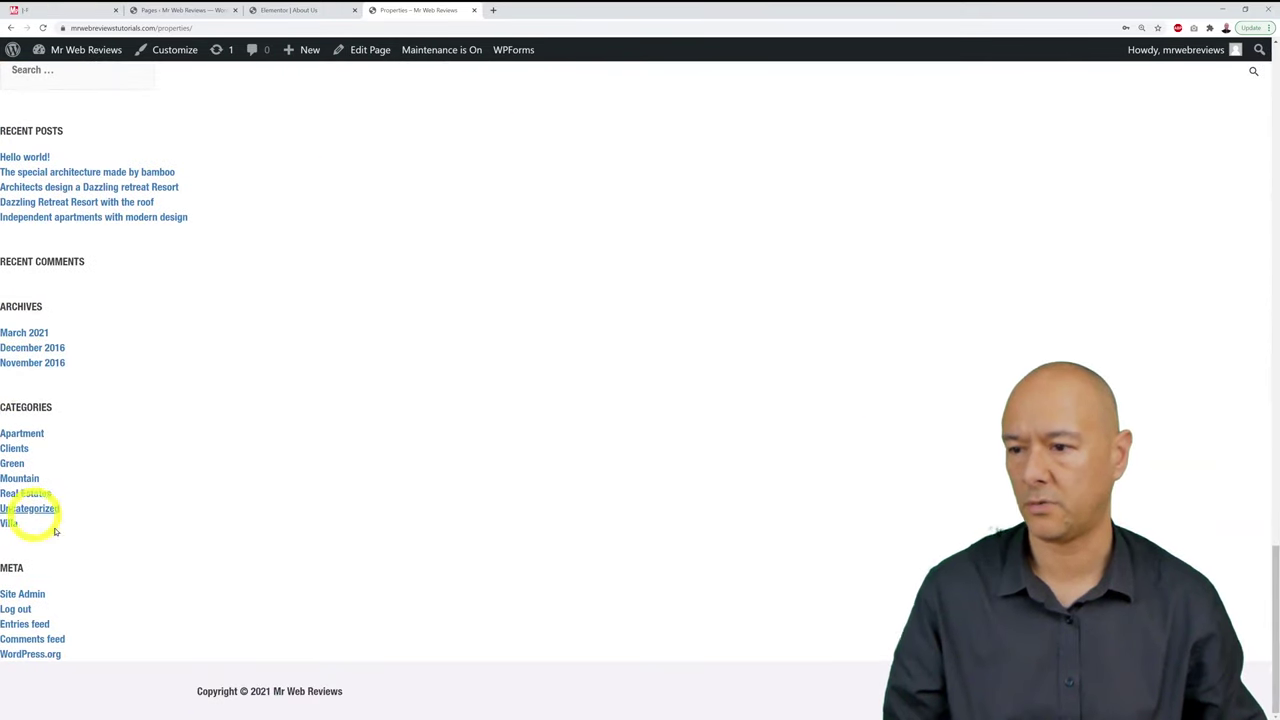
scroll(971, 334, up, 9)
scroll(971, 340, up, 10)
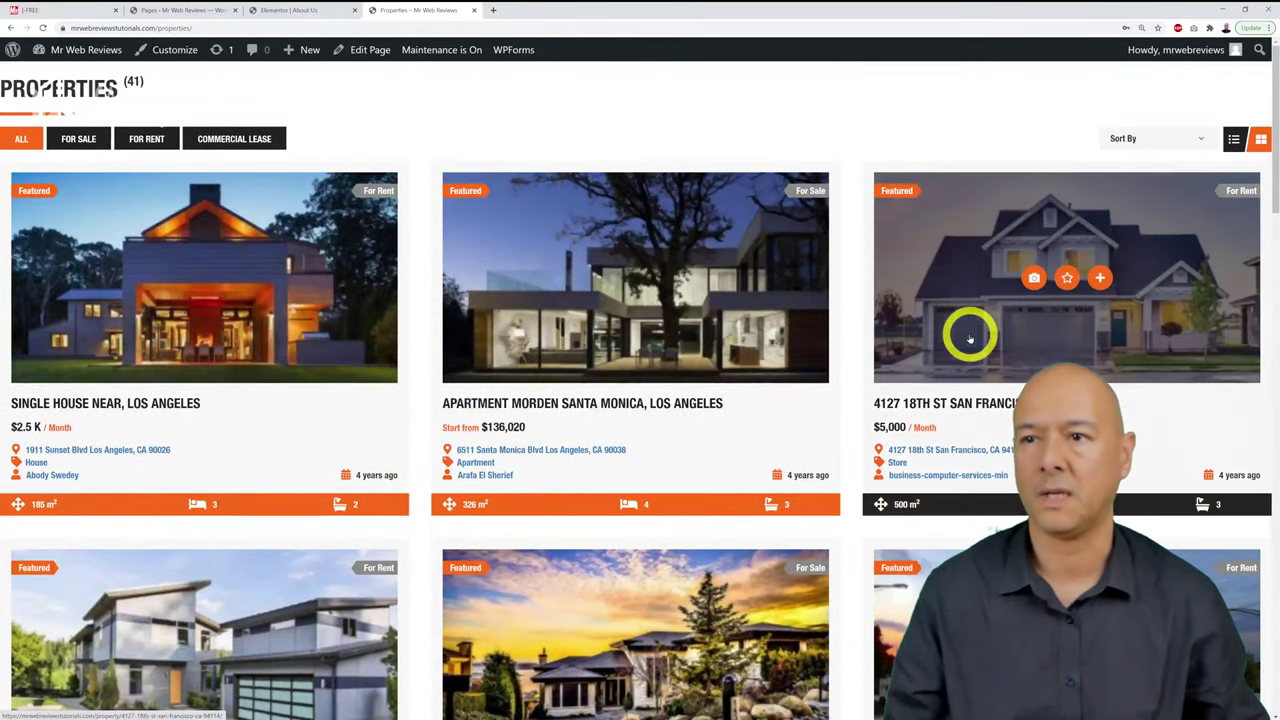
click(305, 10)
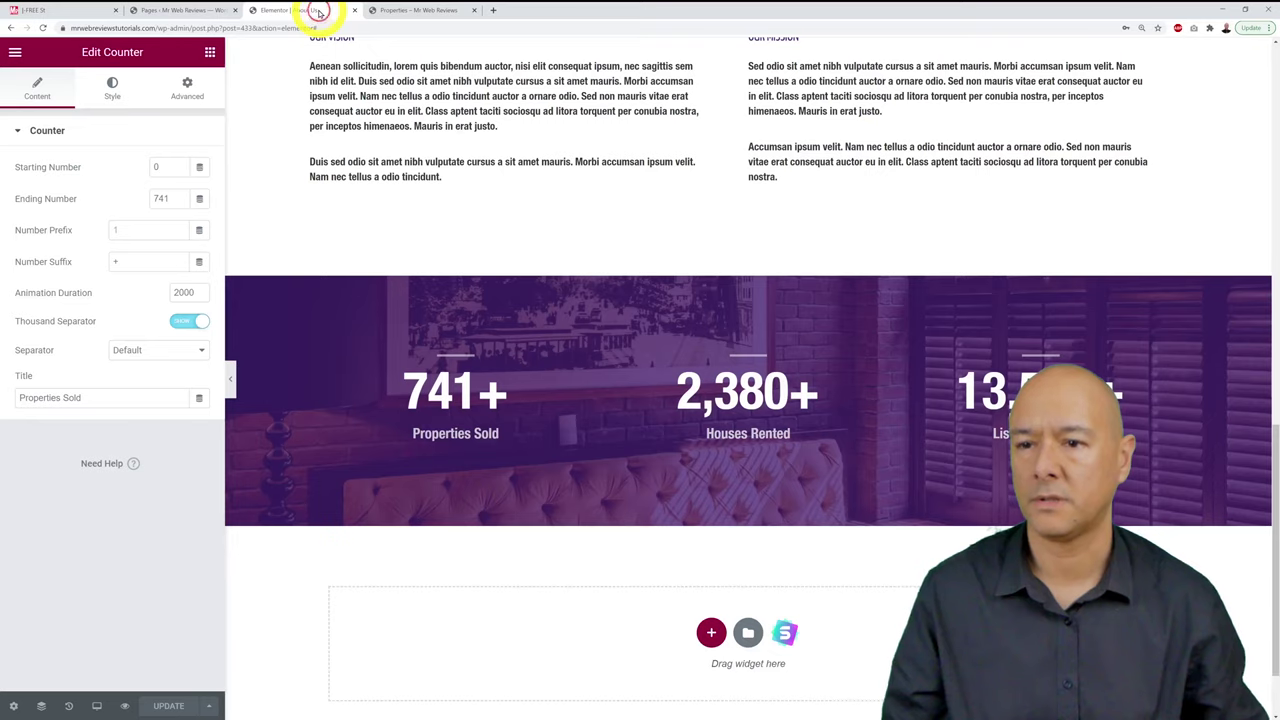
Step: Close the Elementor editor, then change and save the Properties page's layout setting
click(355, 10)
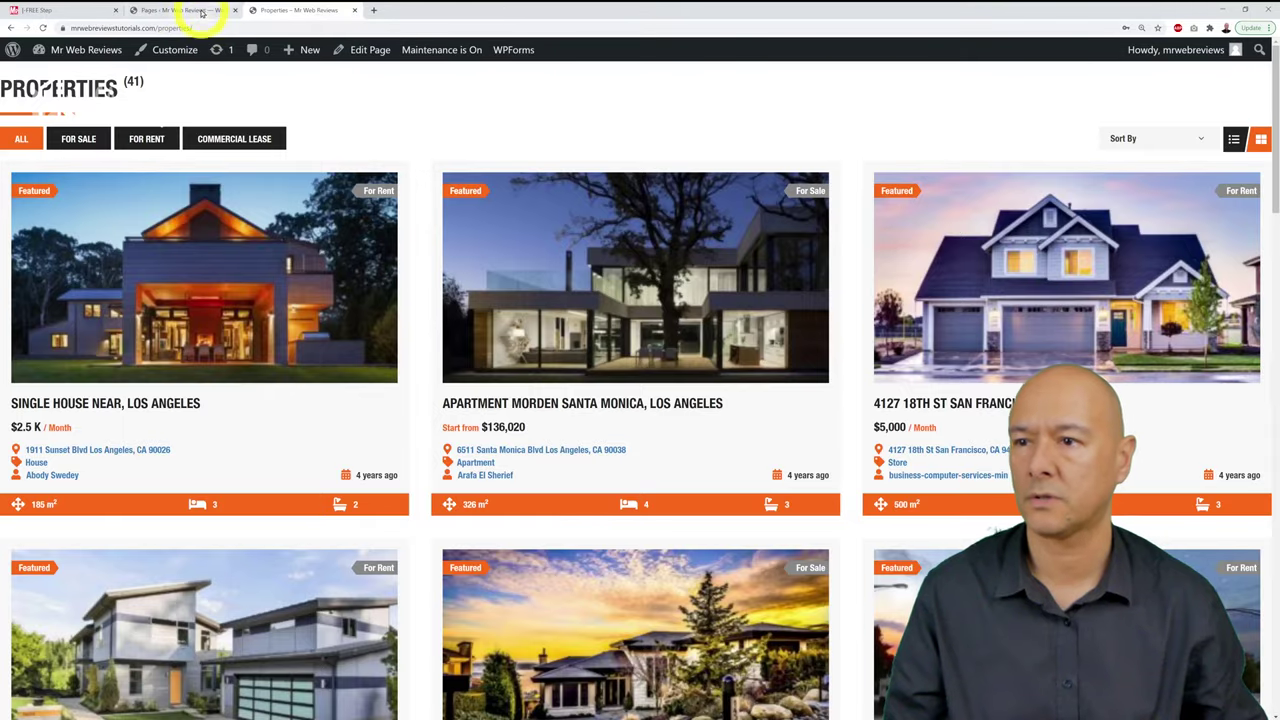
click(190, 10)
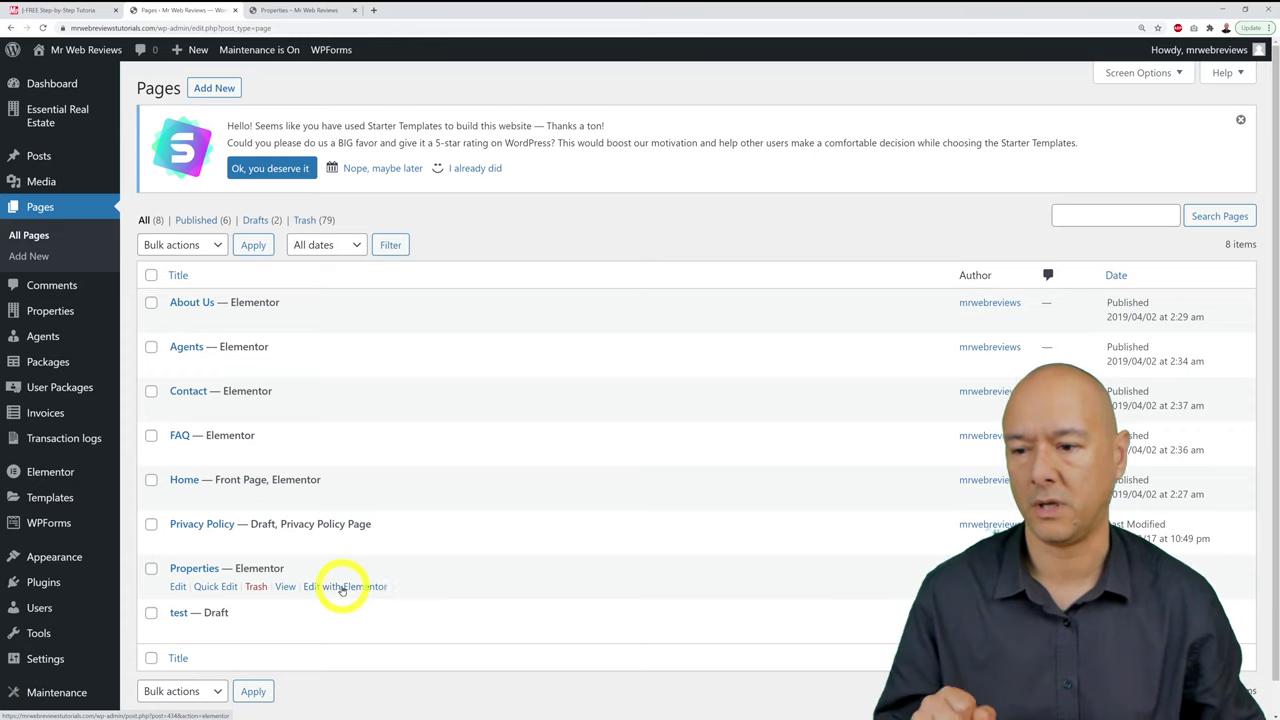
click(211, 571)
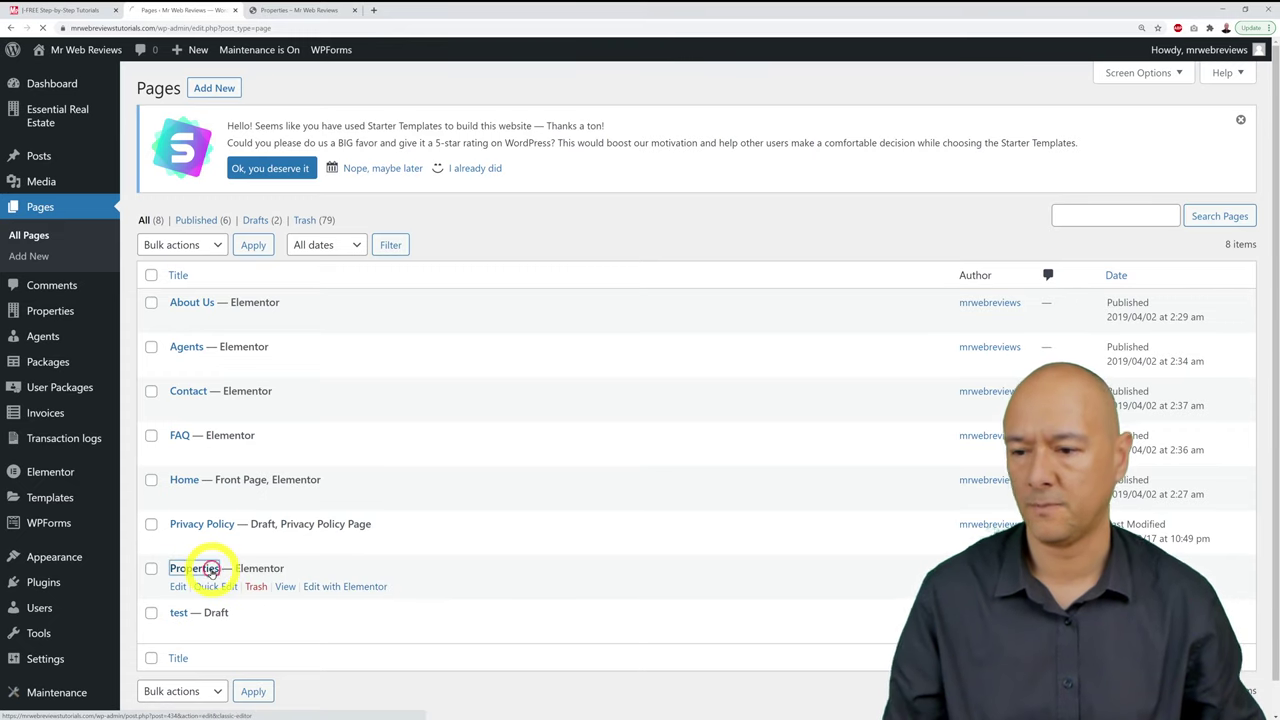
scroll(923, 335, down, 1)
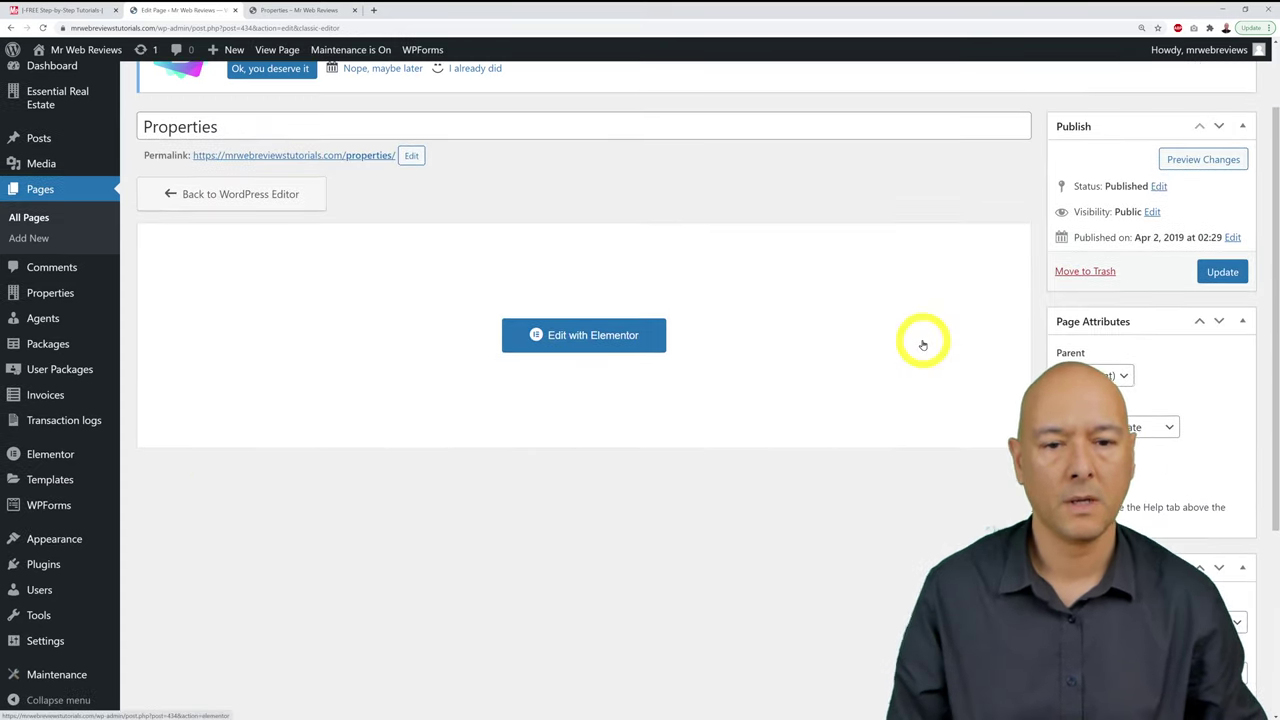
scroll(922, 350, down, 1)
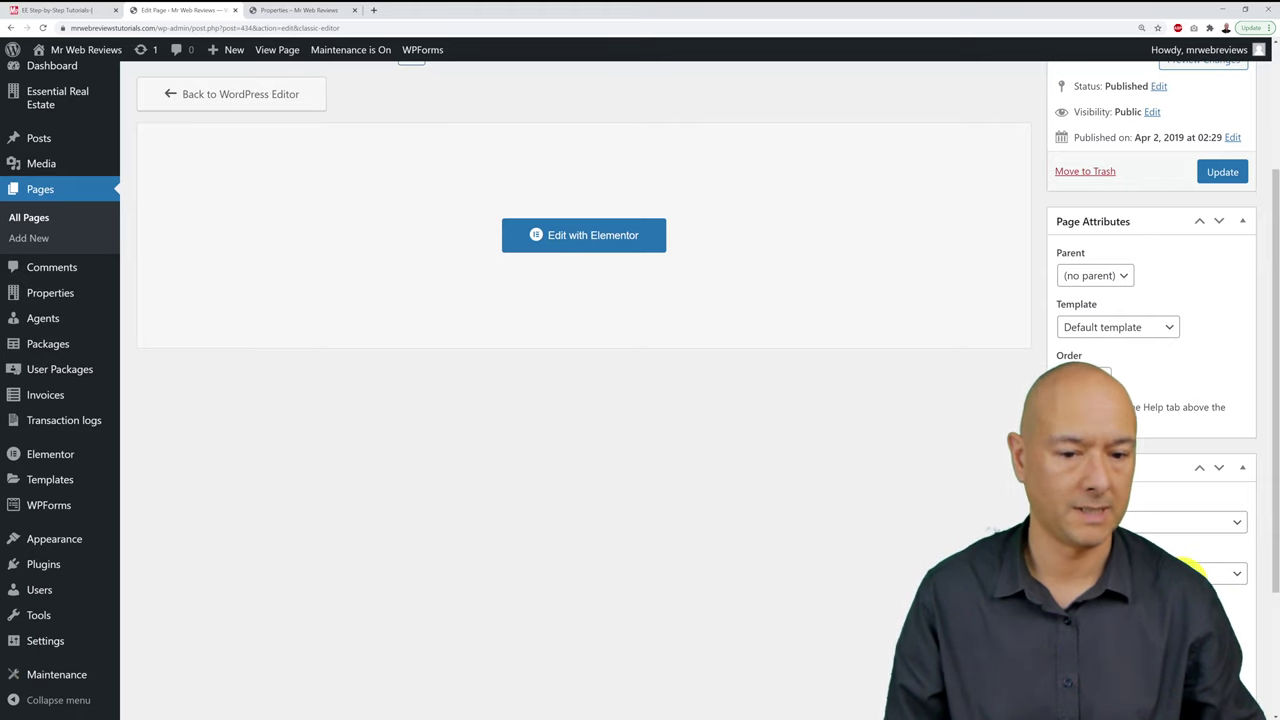
click(1210, 576)
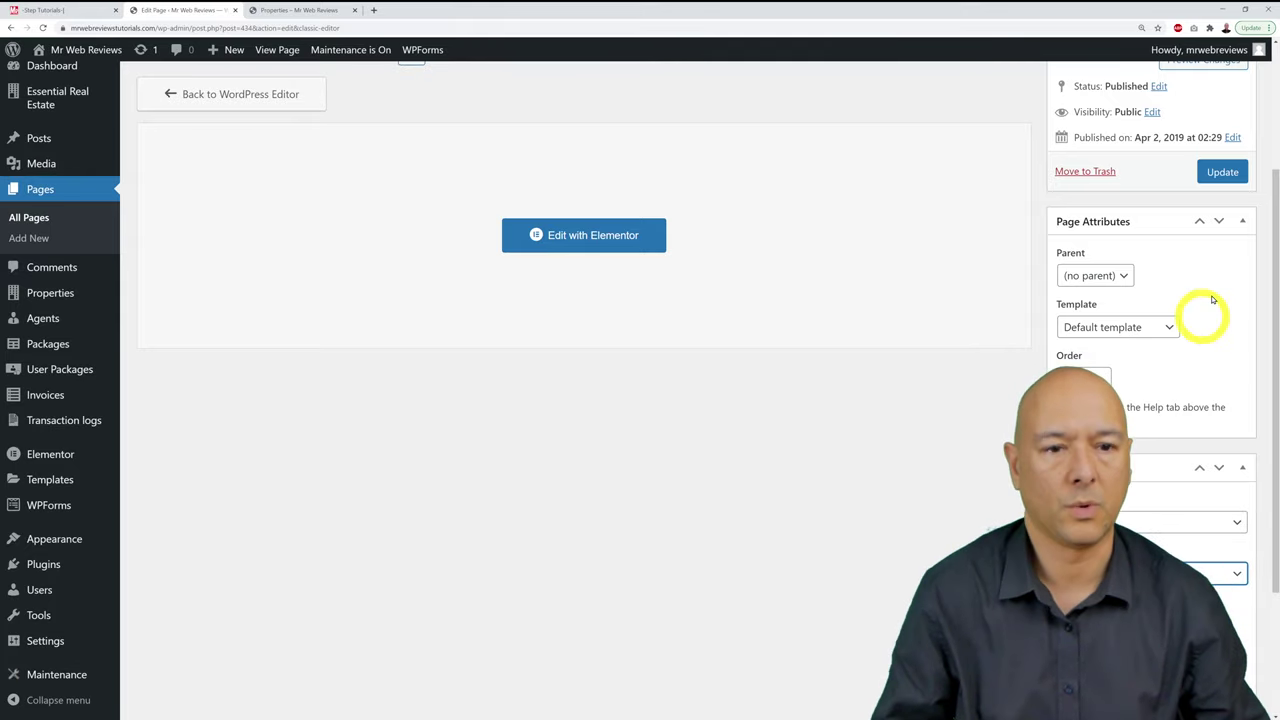
click(1223, 173)
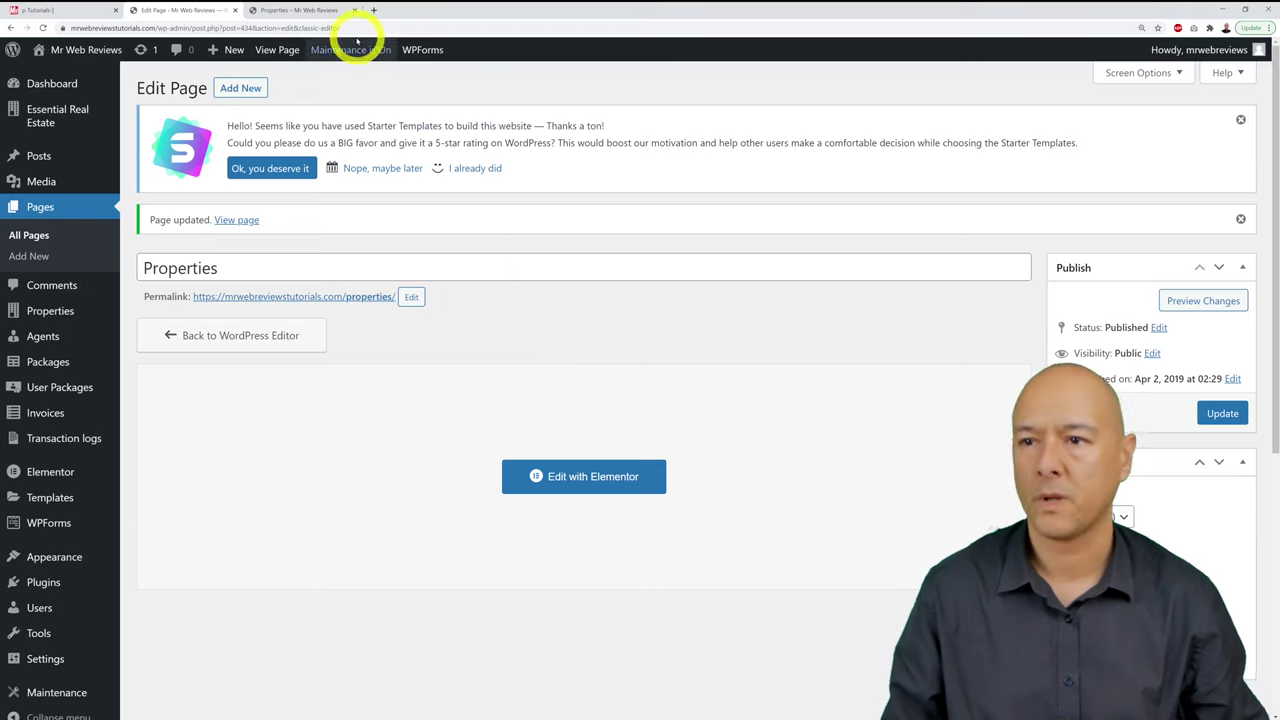
click(310, 12)
Step: Reload the live Properties page and review its centred grid of 41 listings
key(F5)
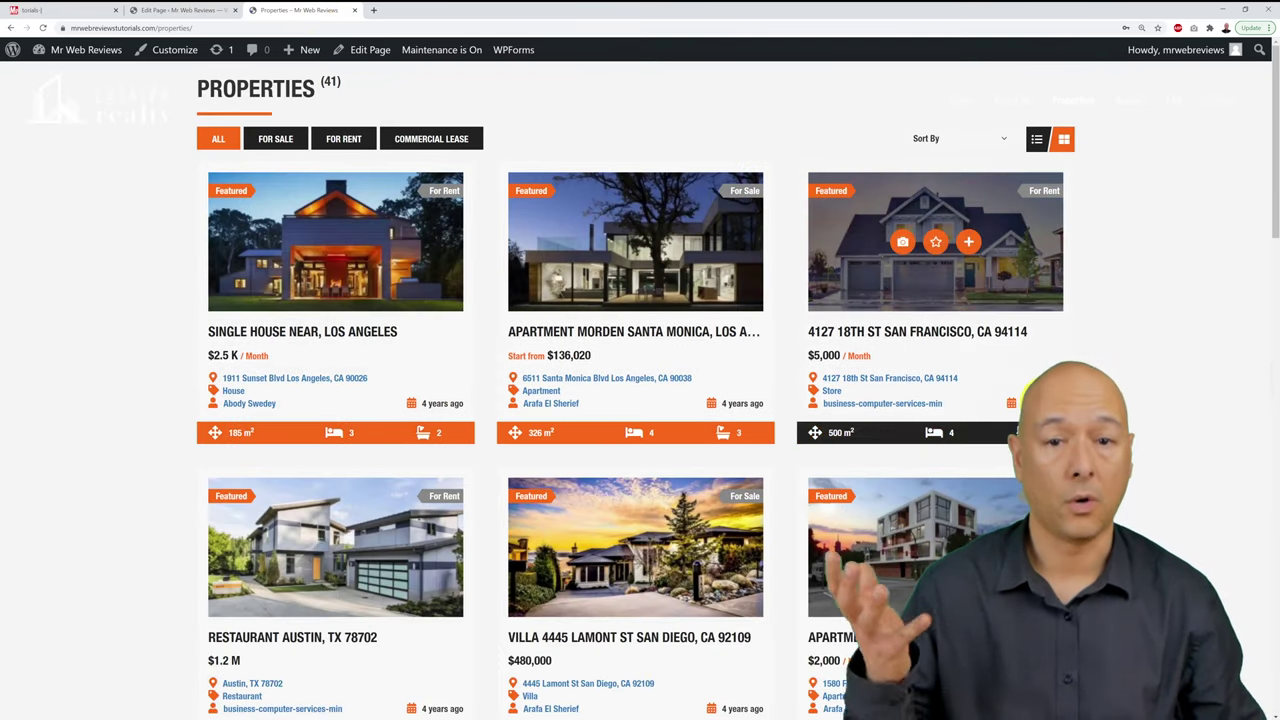
scroll(1195, 492, down, 7)
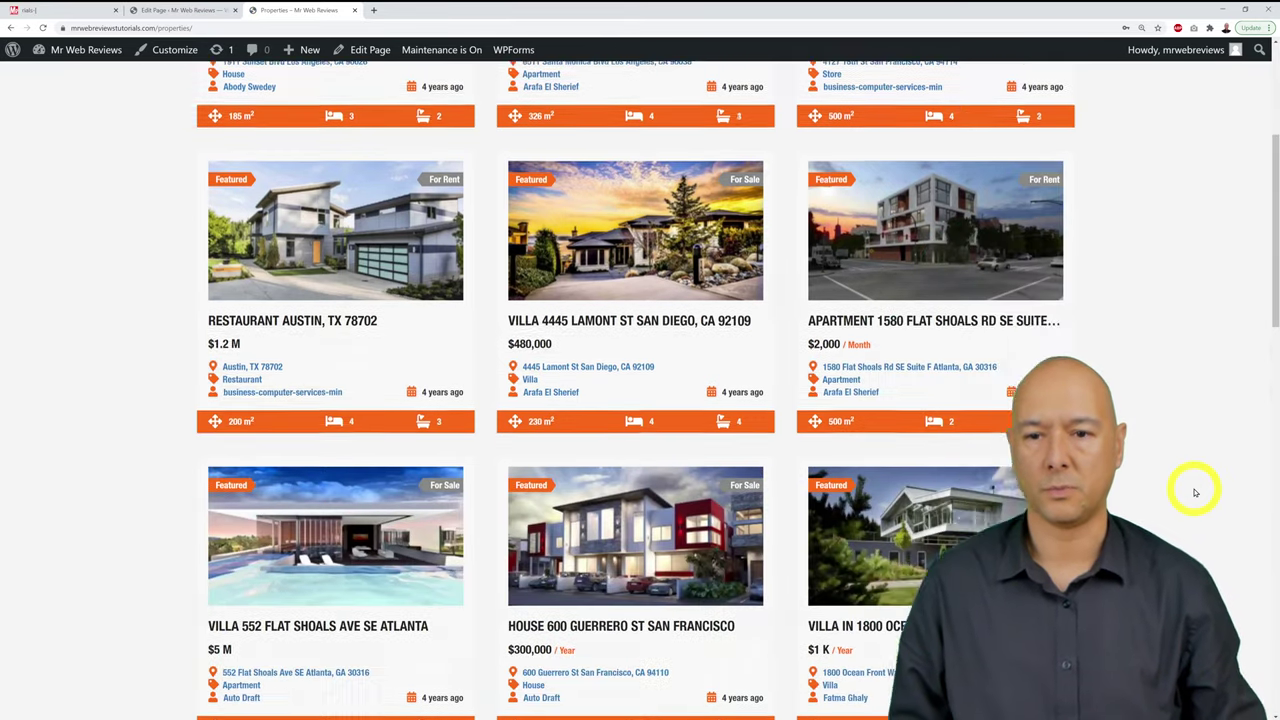
scroll(1195, 492, up, 7)
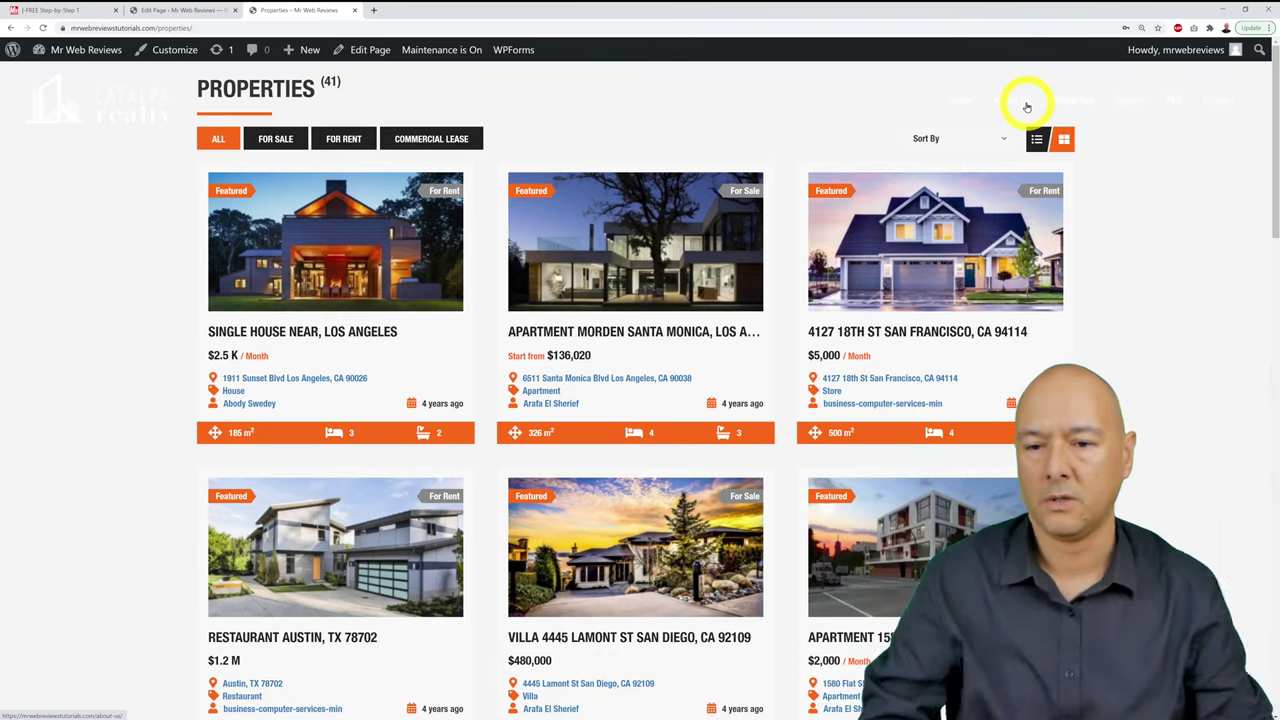
scroll(1027, 107, down, 10)
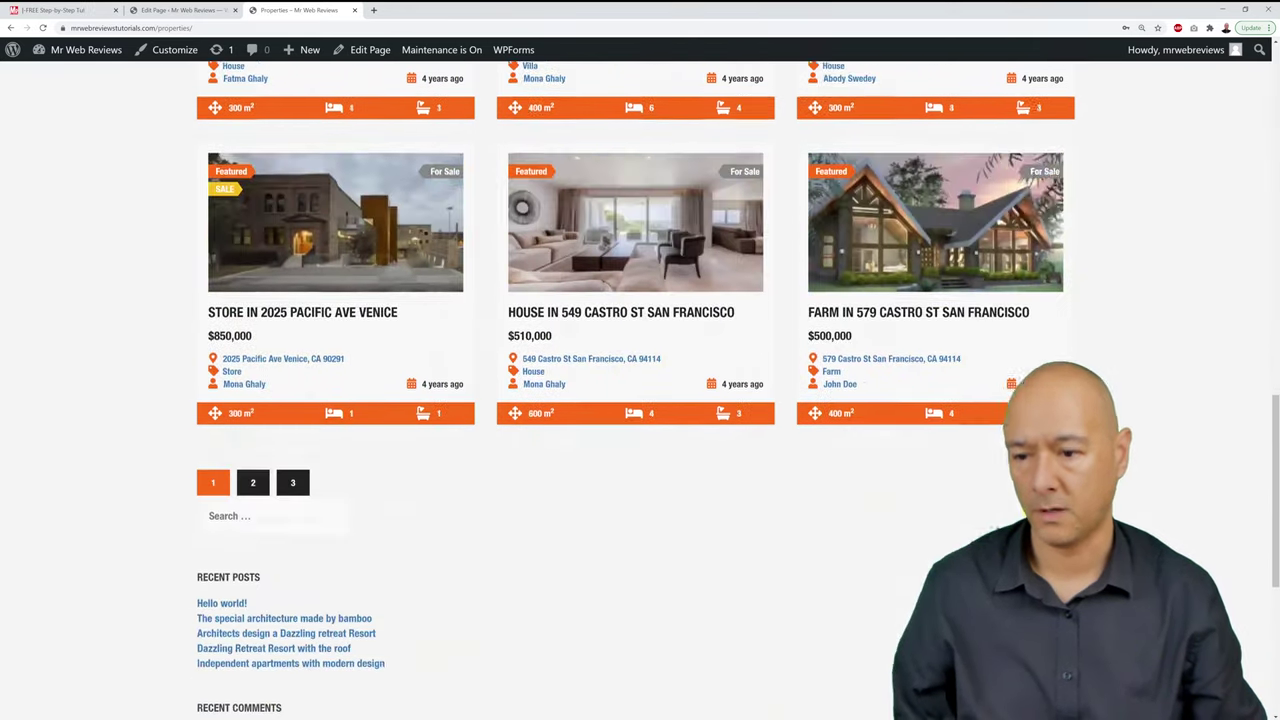
scroll(640, 400, down, 2)
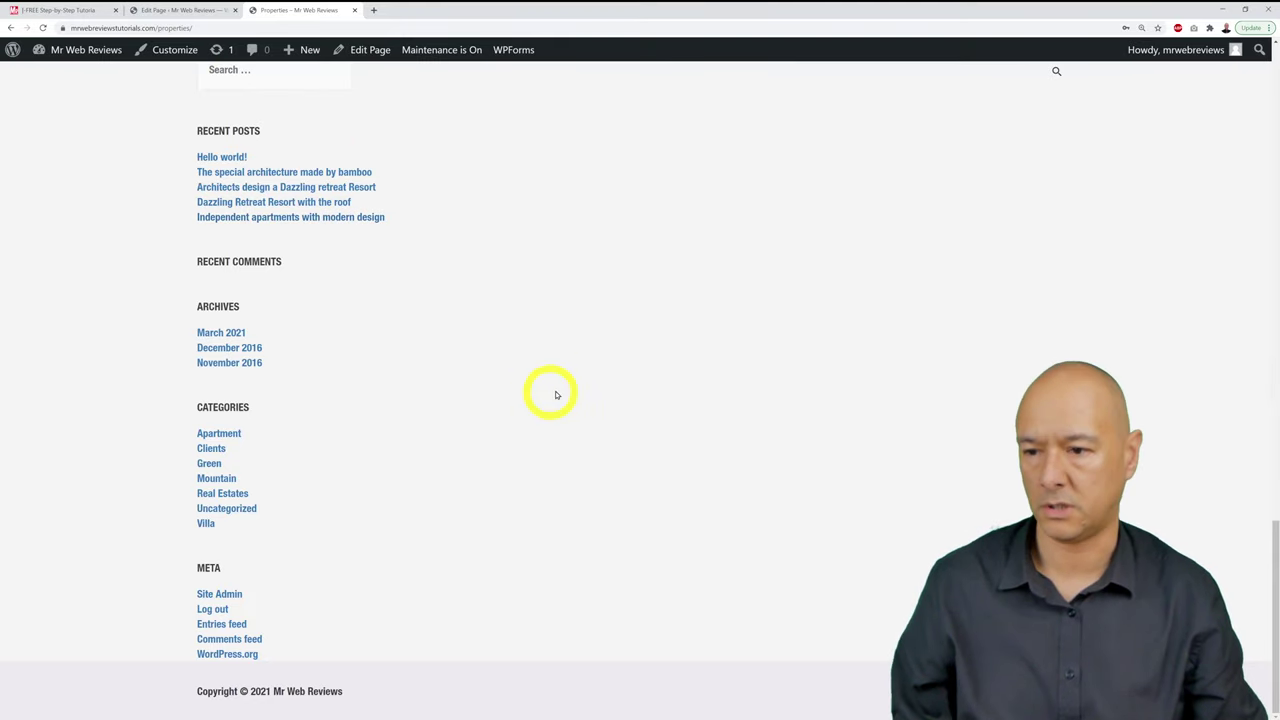
scroll(763, 443, up, 10)
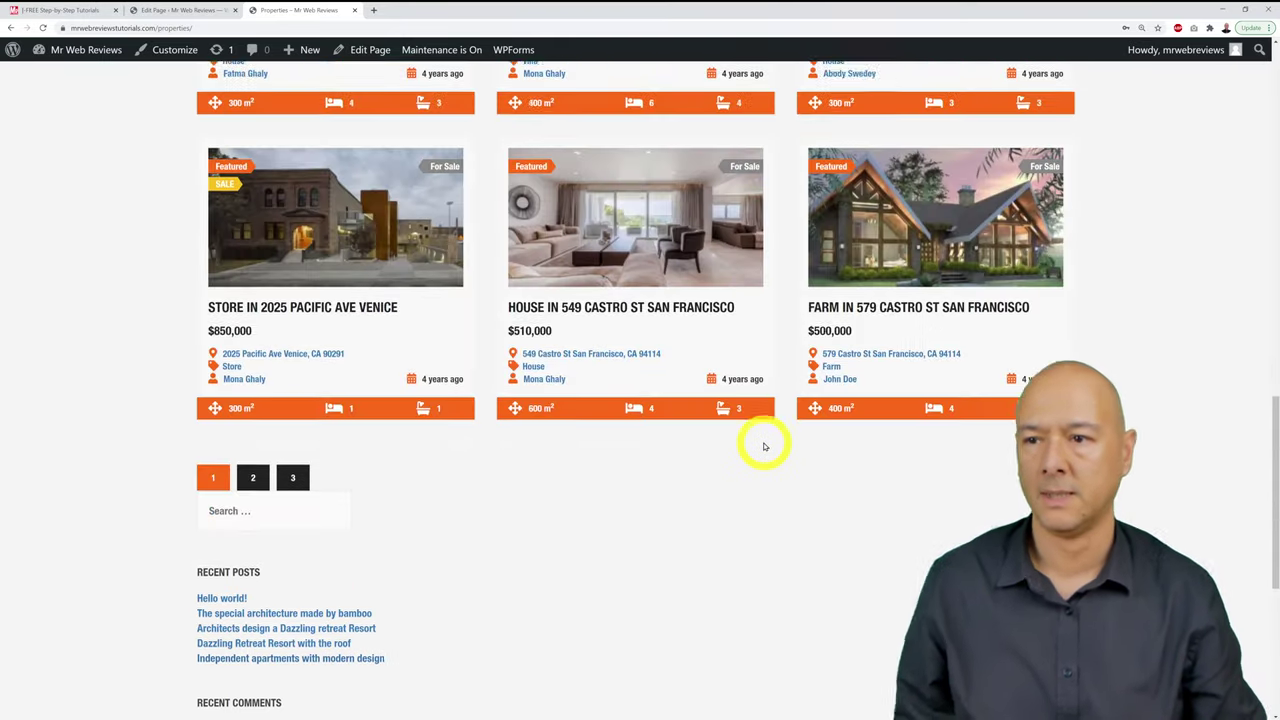
scroll(763, 443, up, 10)
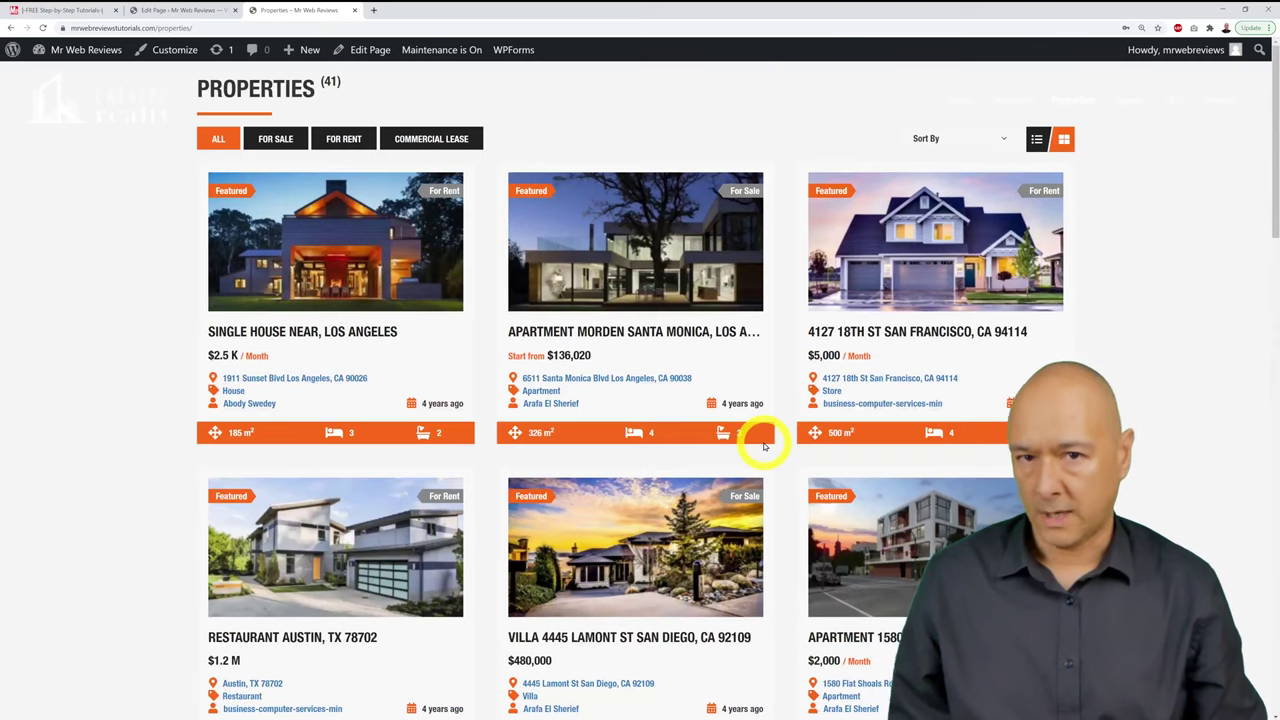
mouse_move(763, 445)
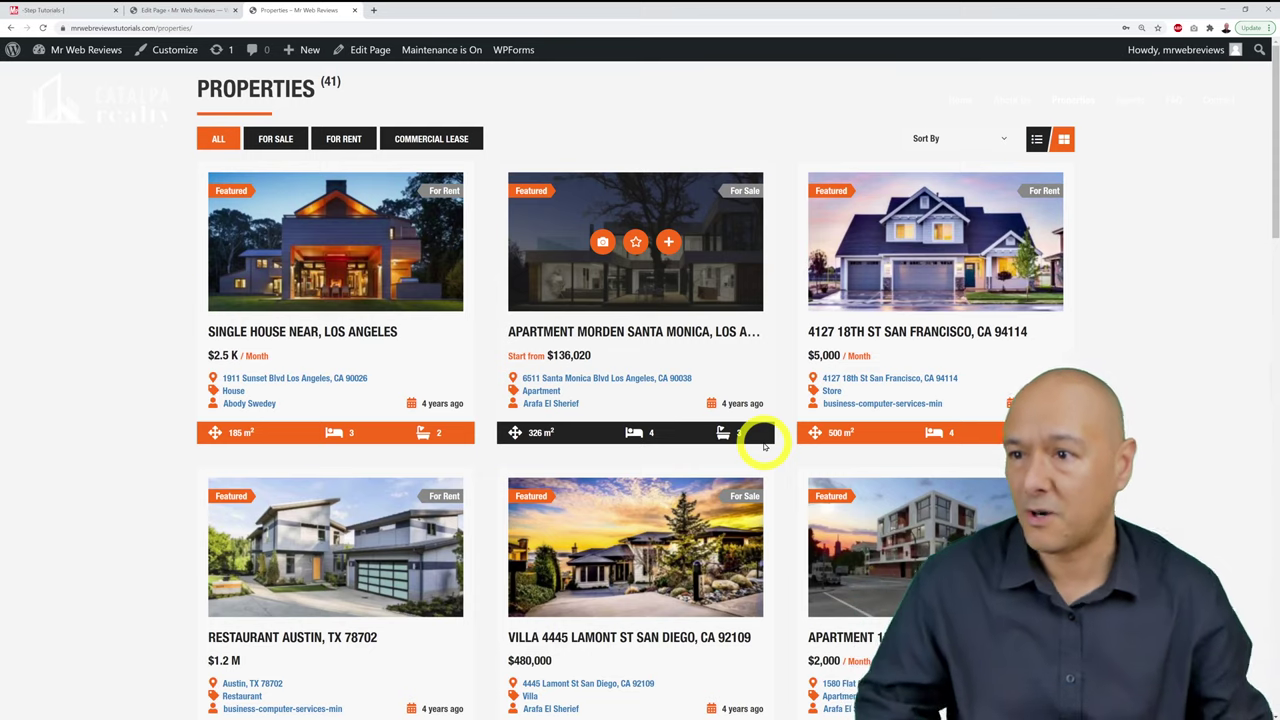
Step: Paste the div#secondary display:none and .ere-archive-property-wrap margin-top:120px rules into Additional CSS
click(170, 10)
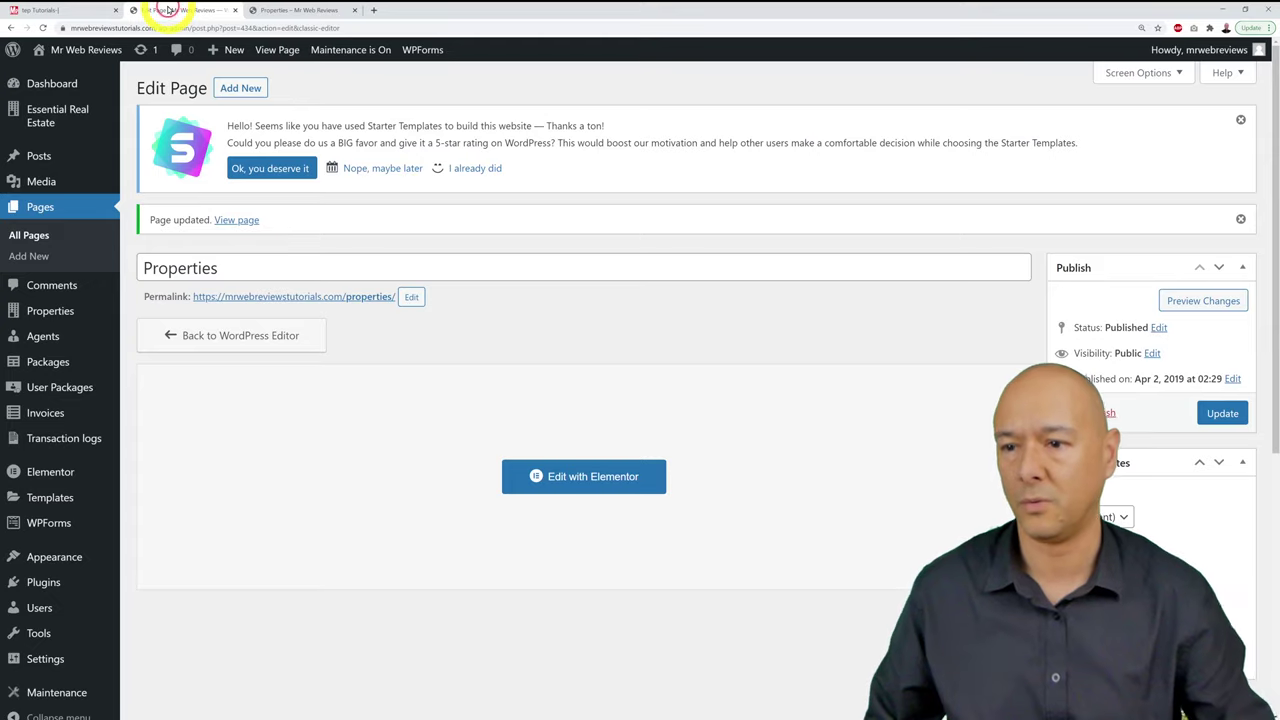
mouse_move(55, 564)
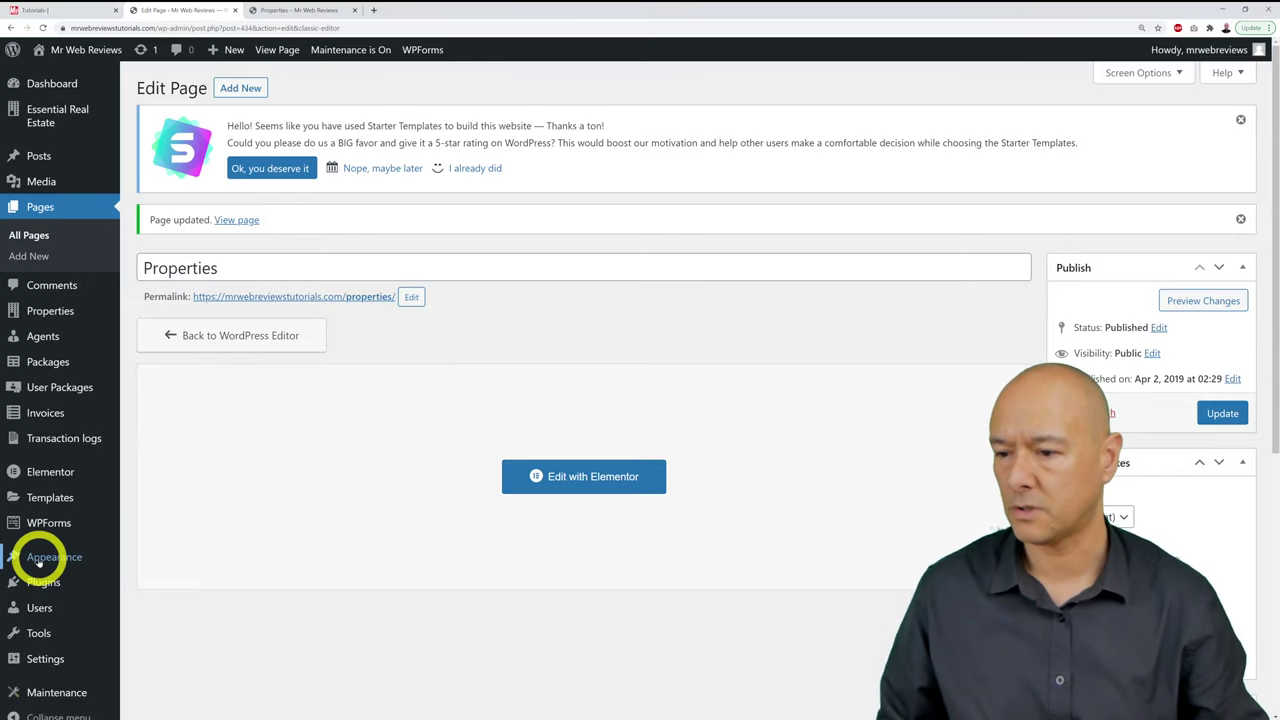
click(160, 555)
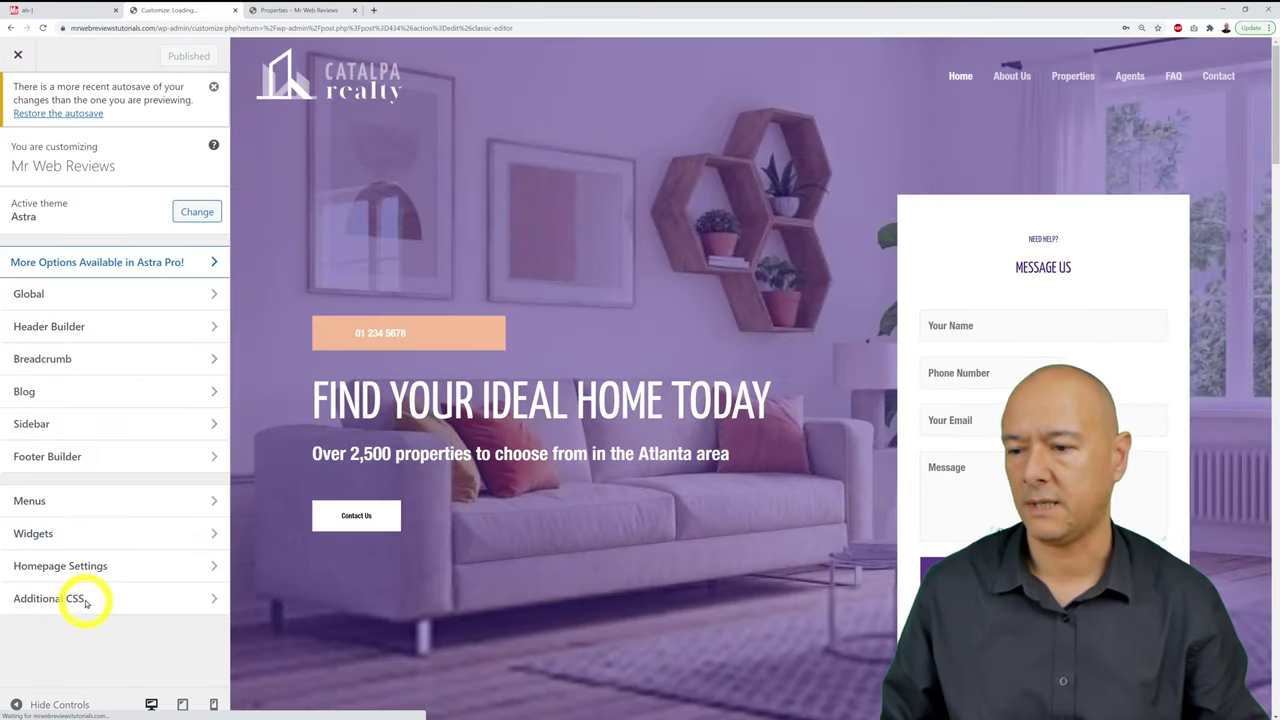
click(84, 600)
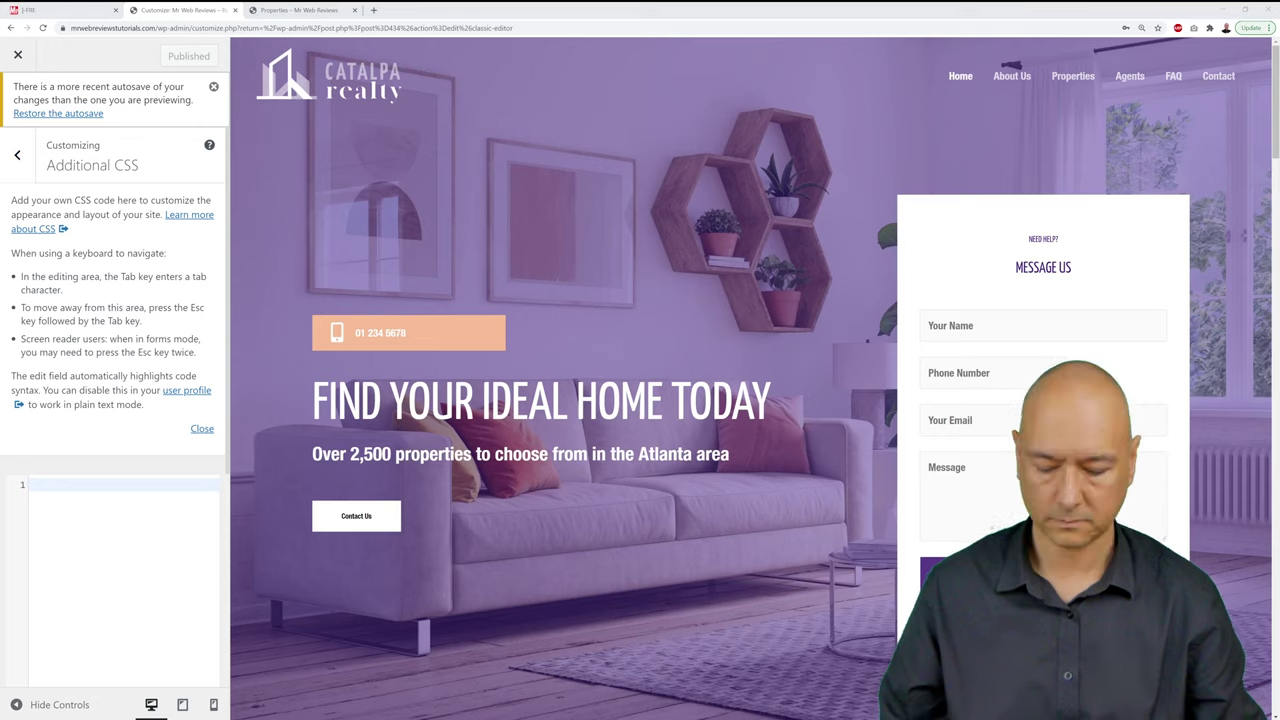
click(114, 540)
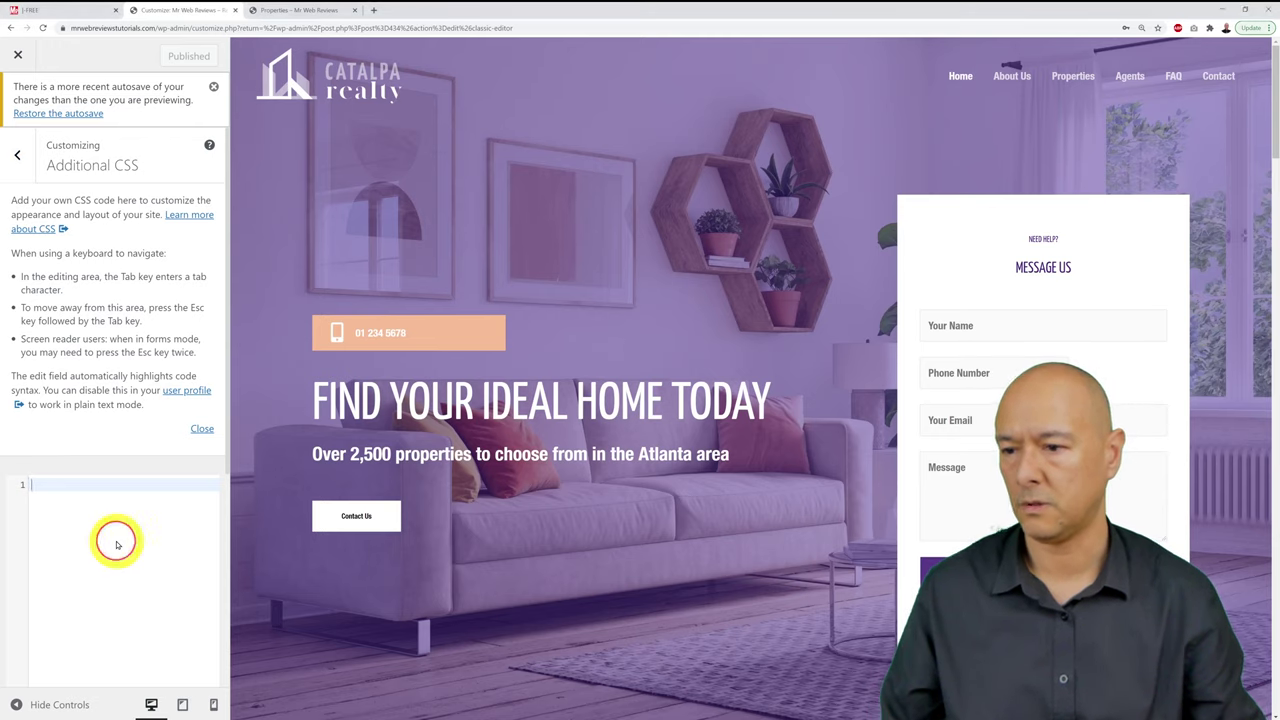
text(div#secondary {     display: none; }  .ere-archive-property-wrap.ere-property-wrap {     margin-top: 120px; })
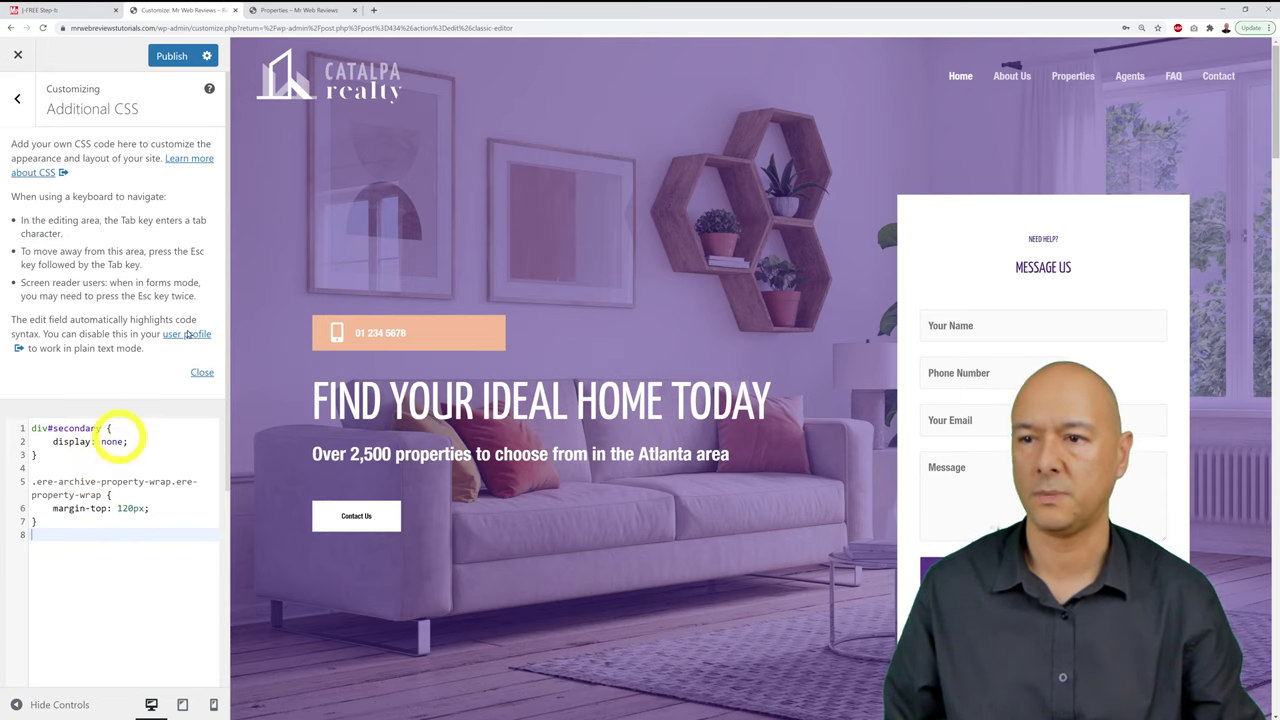
Step: Compare against the Properties page, then publish the custom CSS
click(325, 12)
scroll(567, 453, down, 3)
scroll(567, 453, down, 15)
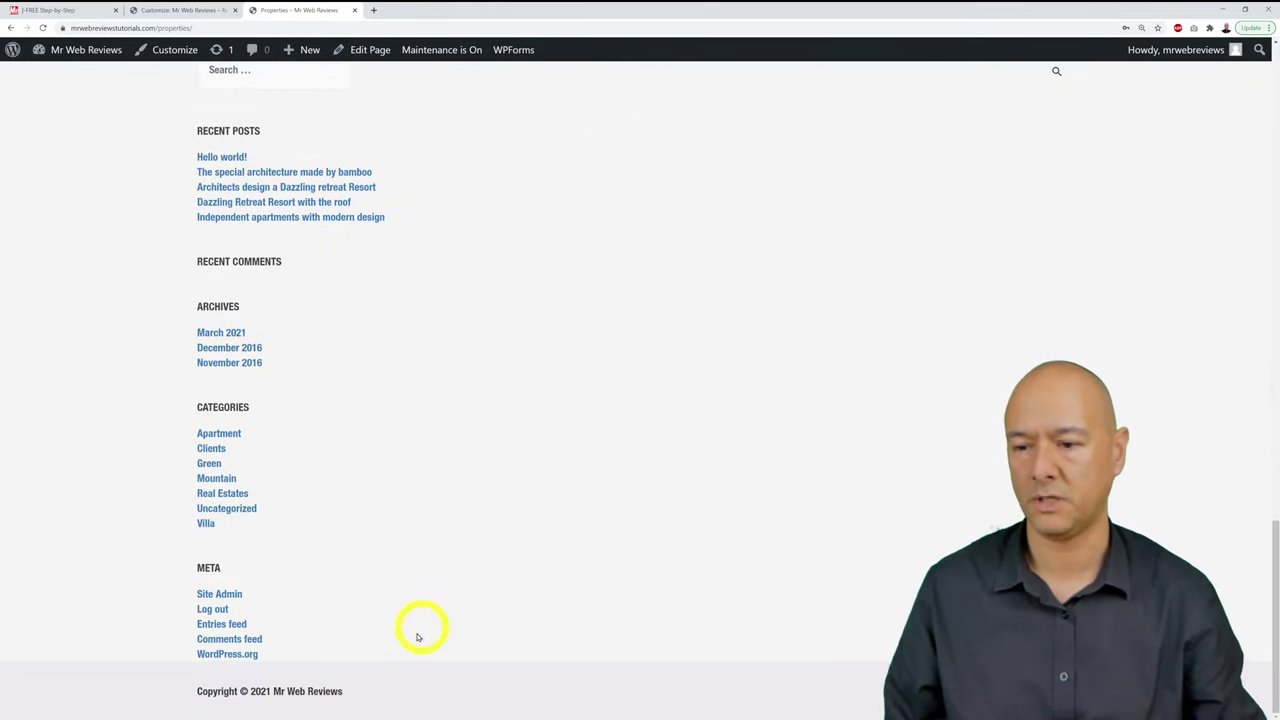
click(177, 10)
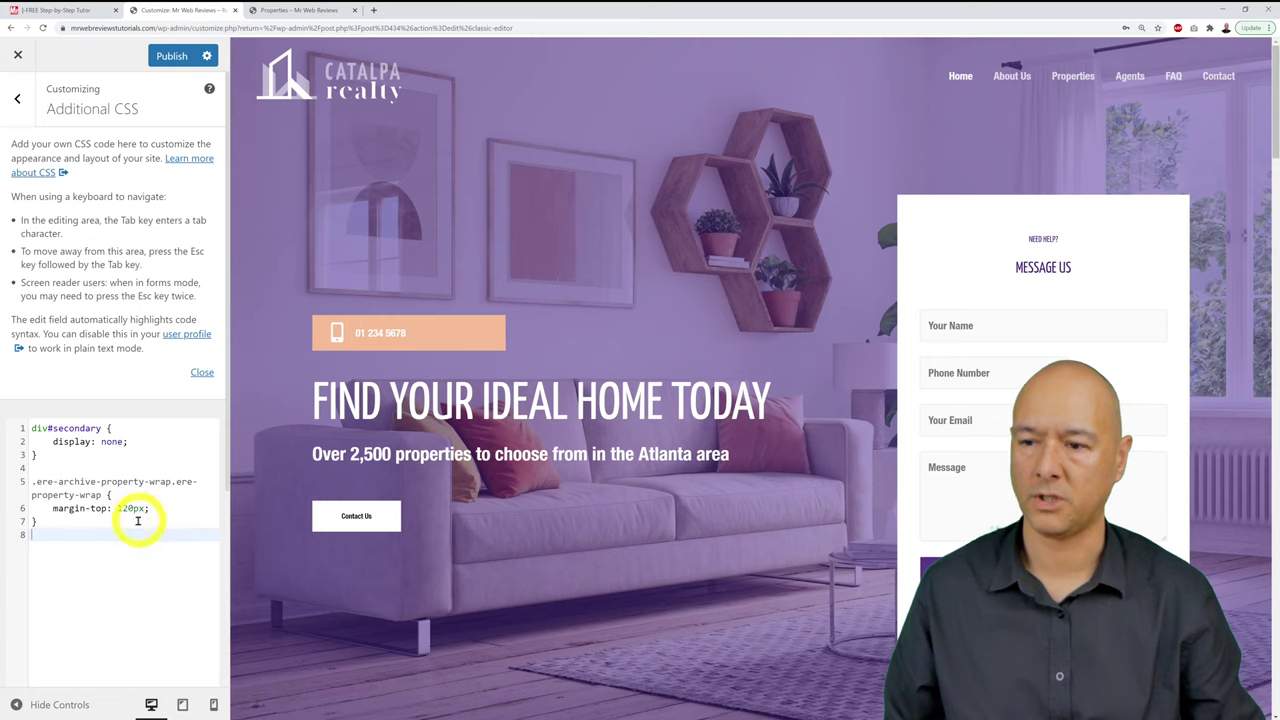
click(296, 12)
scroll(880, 423, up, 20)
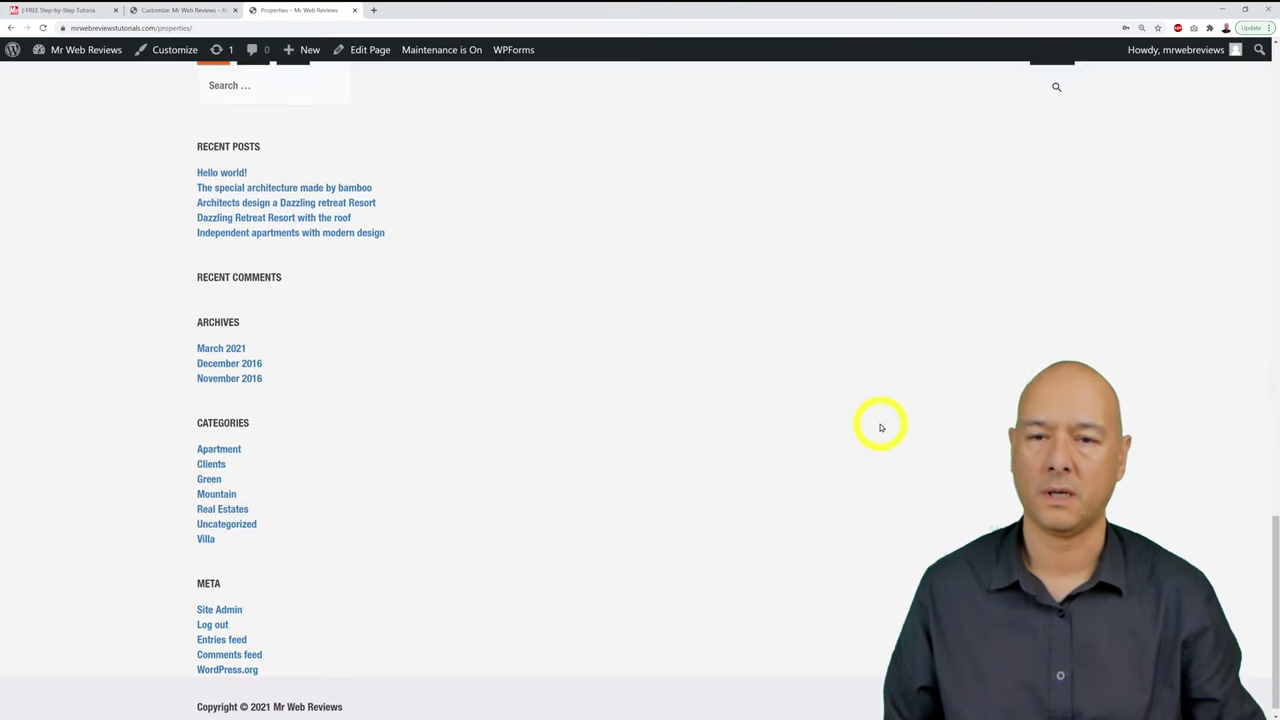
scroll(870, 424, up, 2)
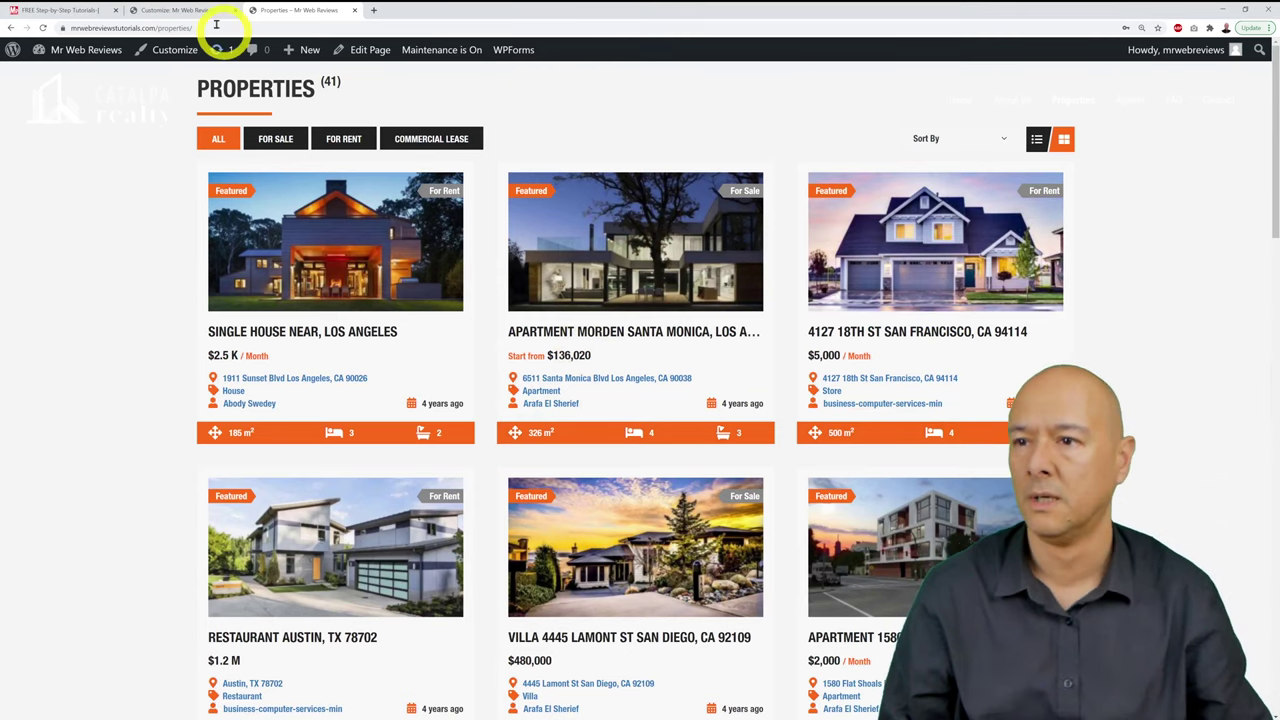
click(186, 10)
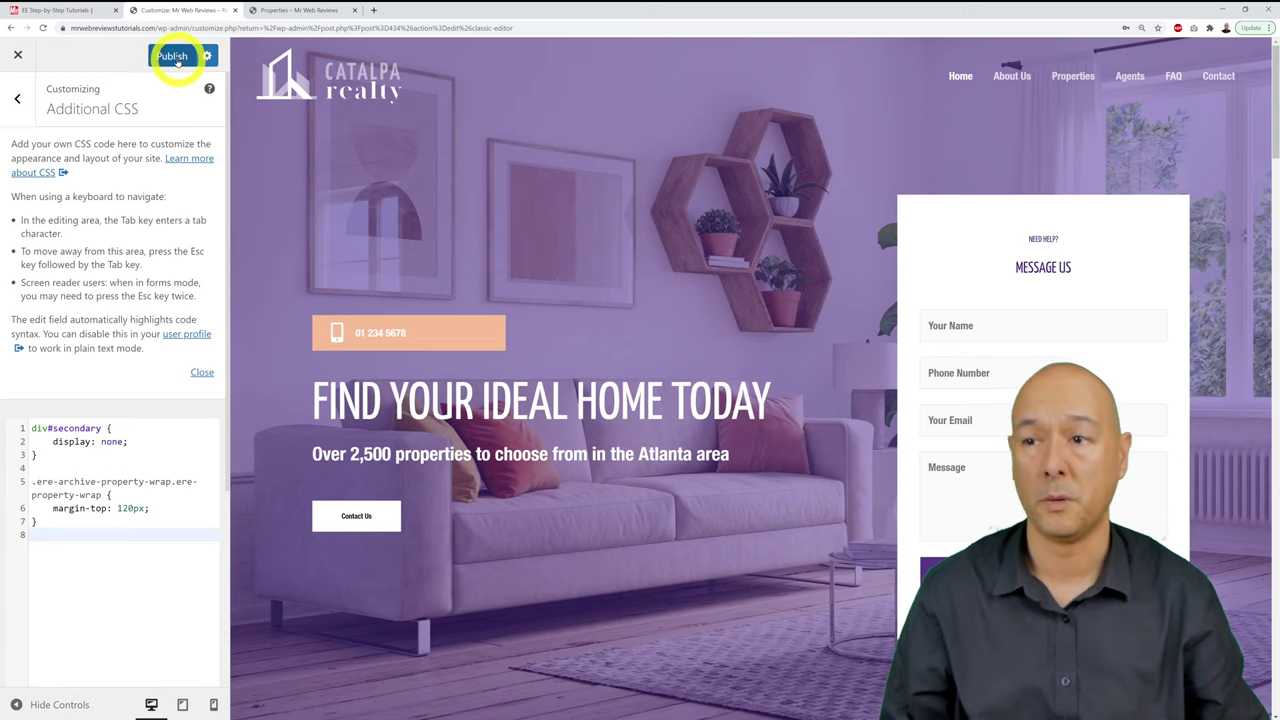
click(175, 57)
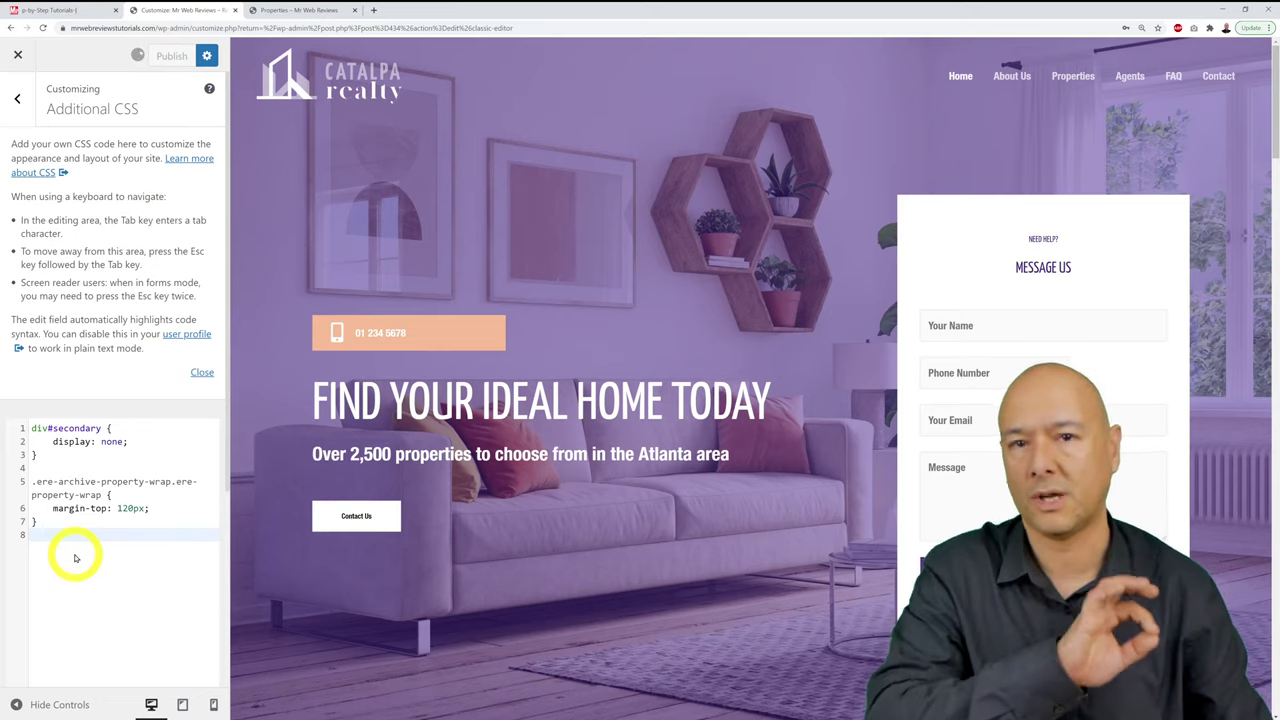
Step: Reload the Properties page to verify the 120px top margin, then return to the checklist
click(283, 10)
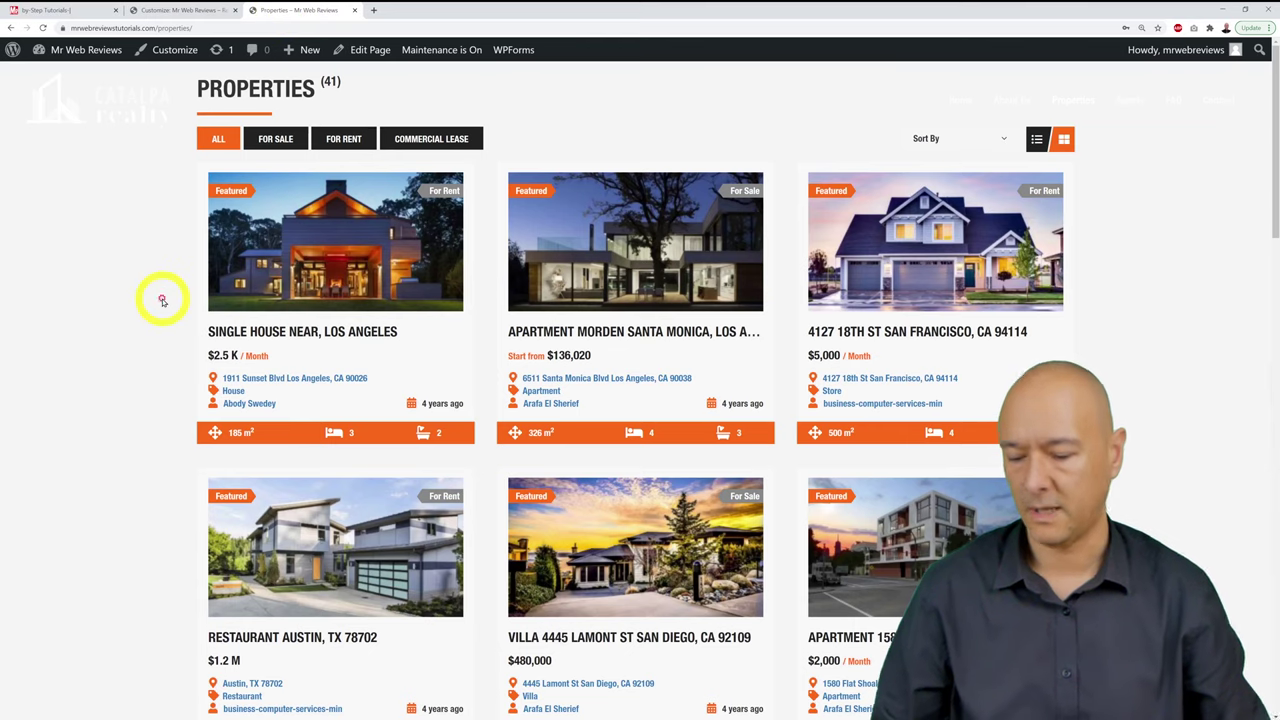
key(F5)
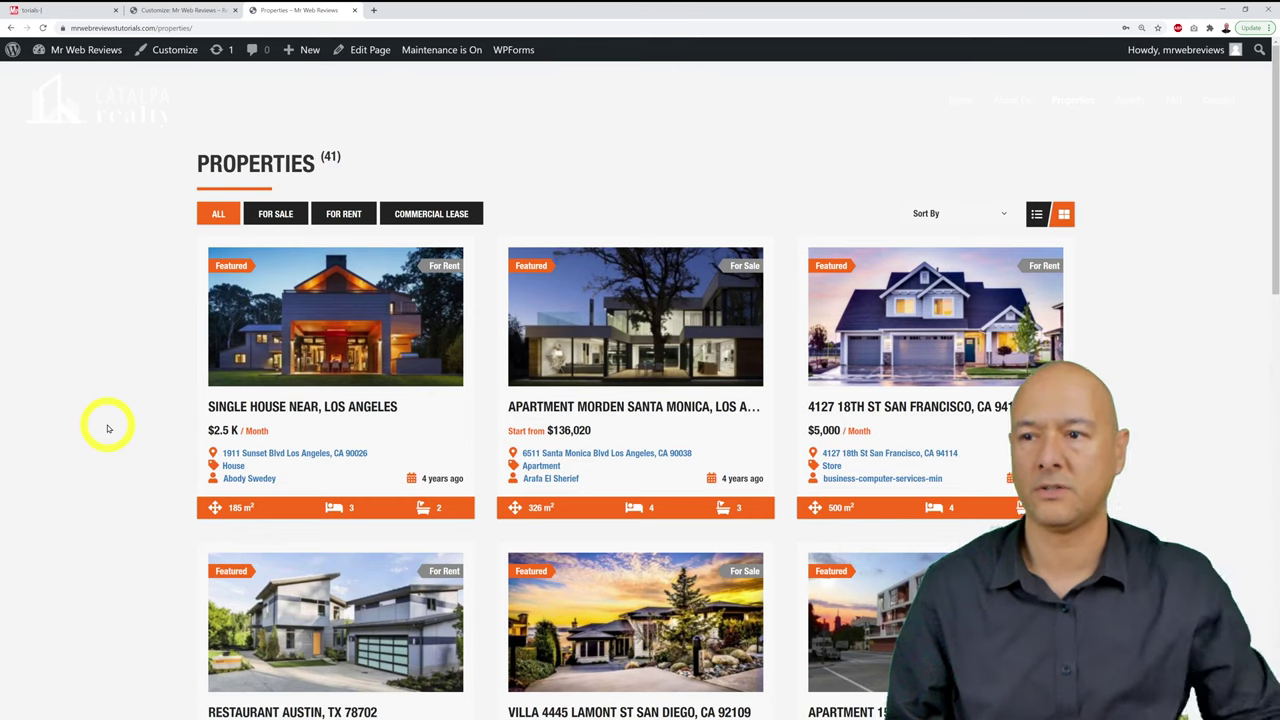
scroll(108, 428, down, 7)
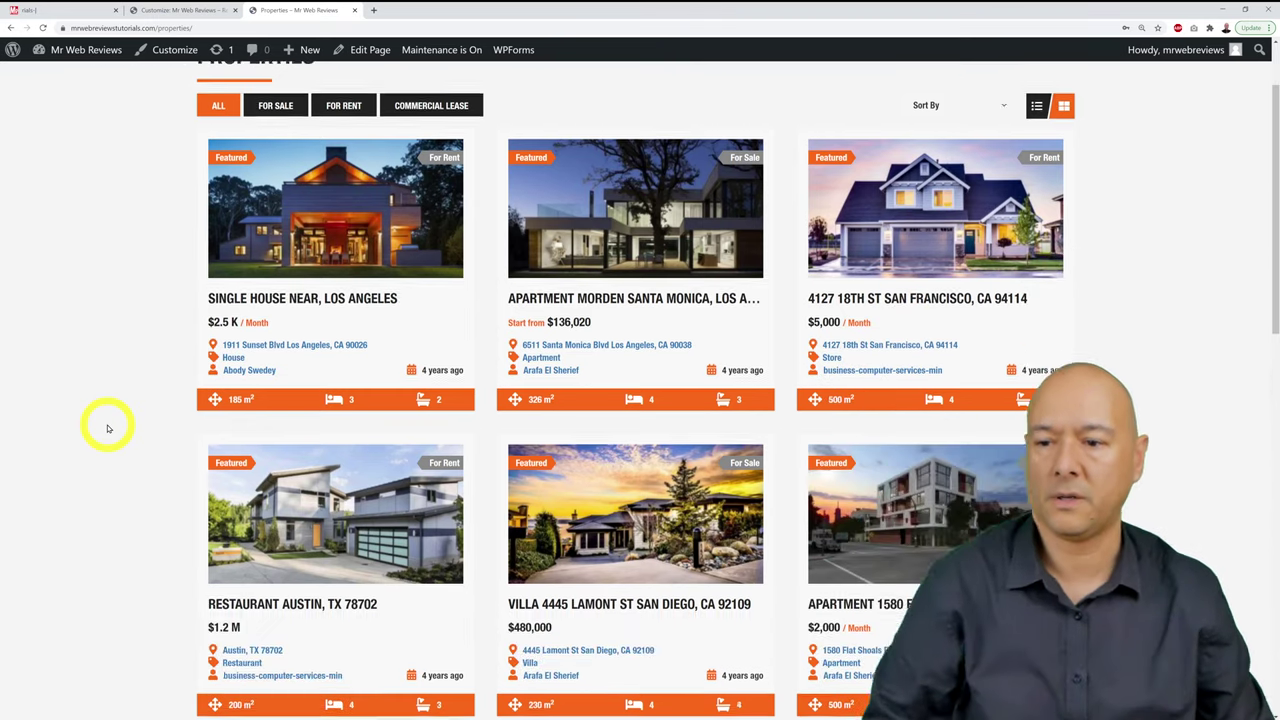
scroll(108, 428, down, 5)
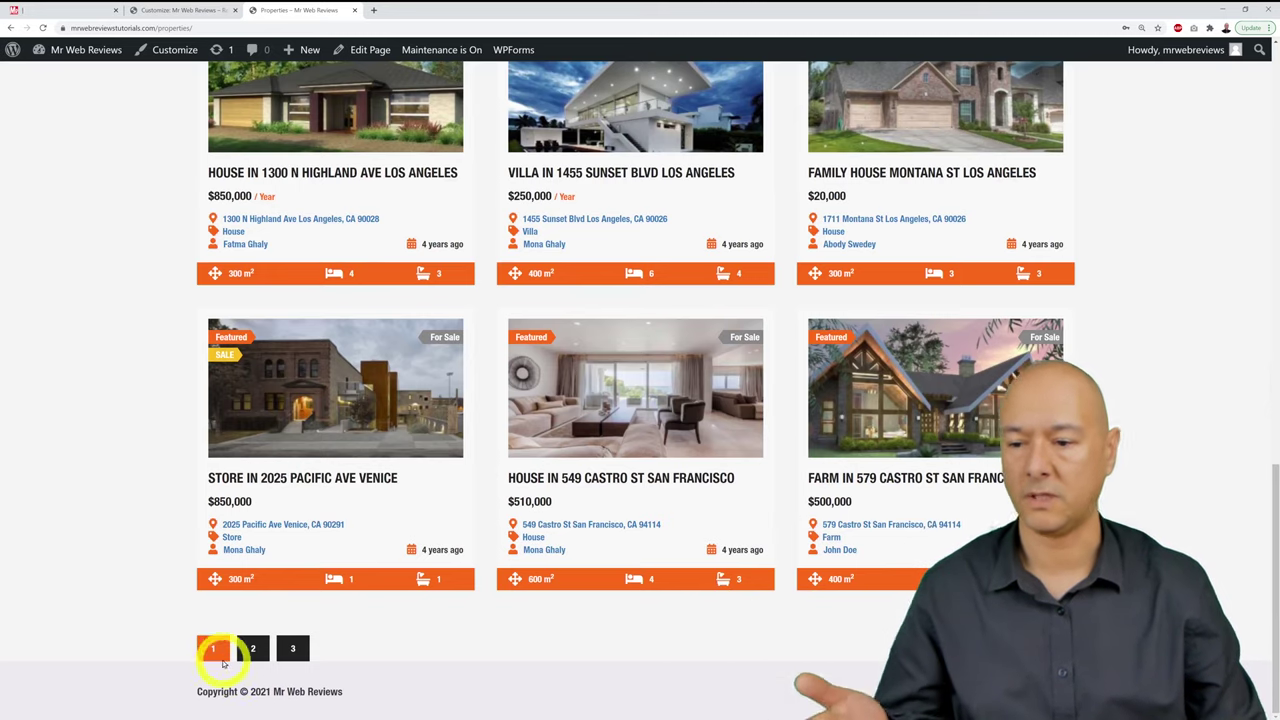
scroll(549, 666, up, 10)
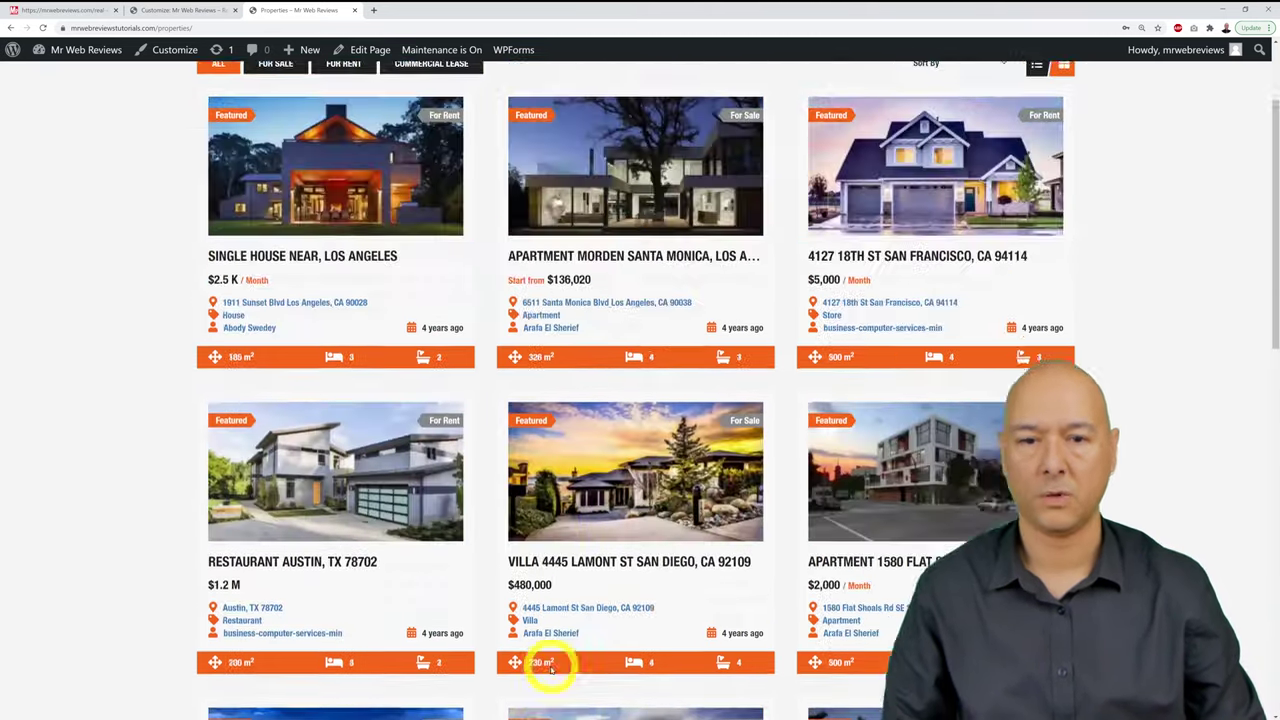
scroll(549, 668, up, 2)
scroll(549, 668, down, 2)
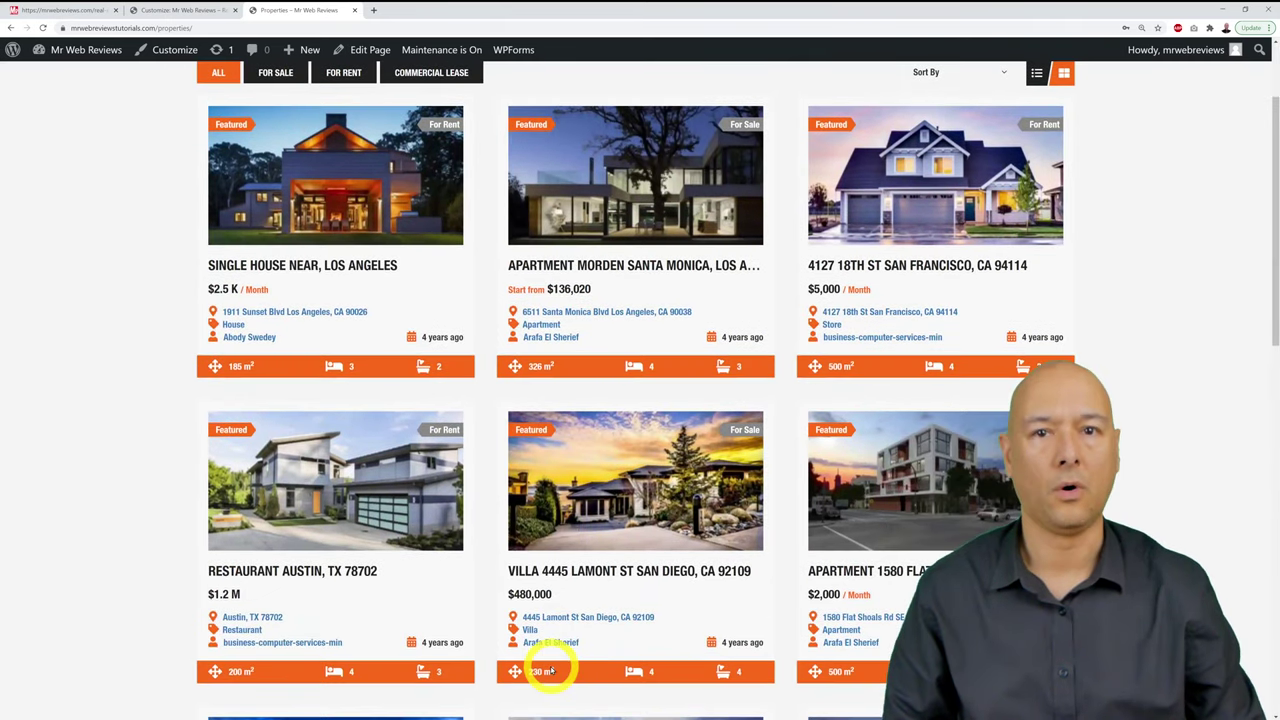
scroll(549, 668, up, 2)
mouse_move(550, 670)
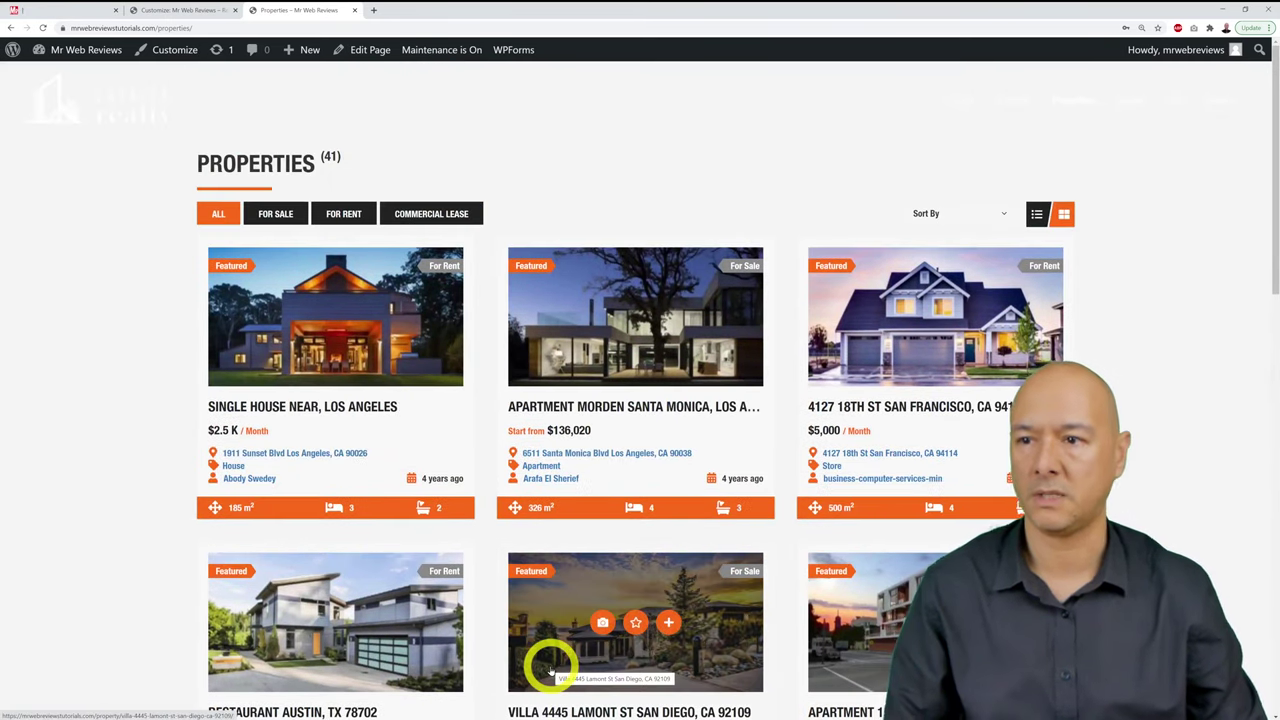
click(35, 10)
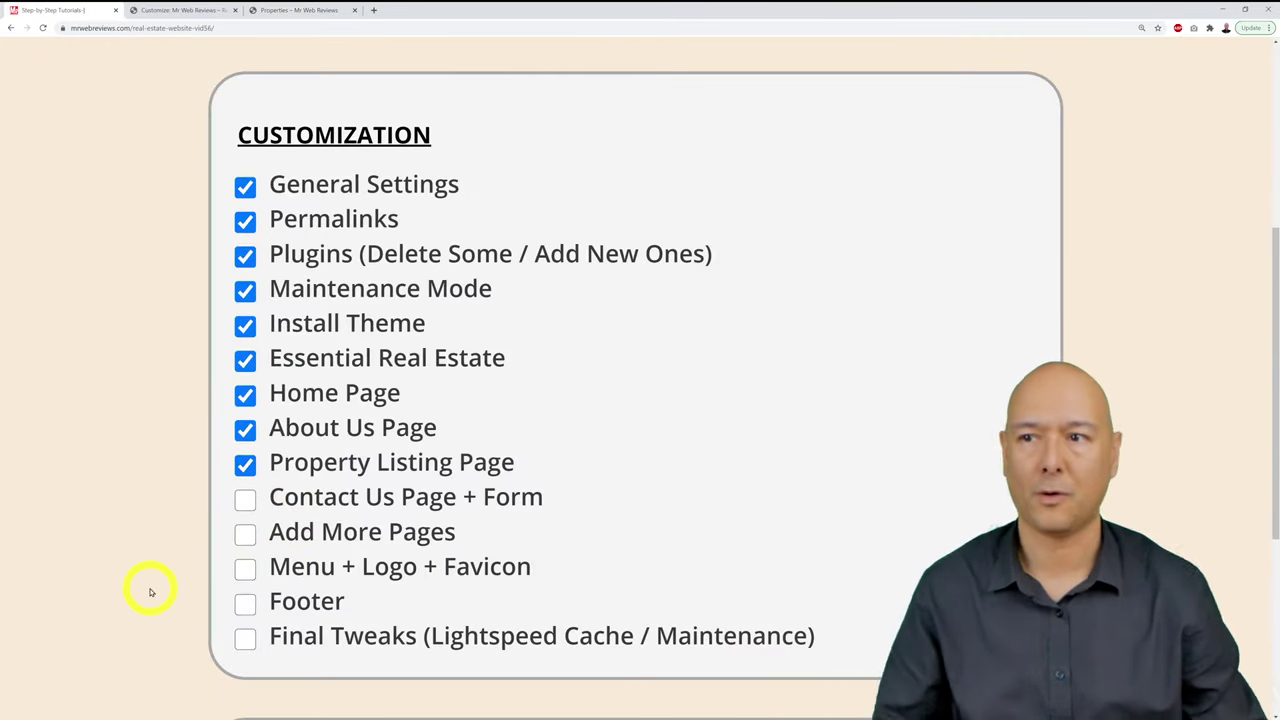
Step: Close the Customizer, list All Pages, and open Contact's Elementor editor in a new tab
click(170, 12)
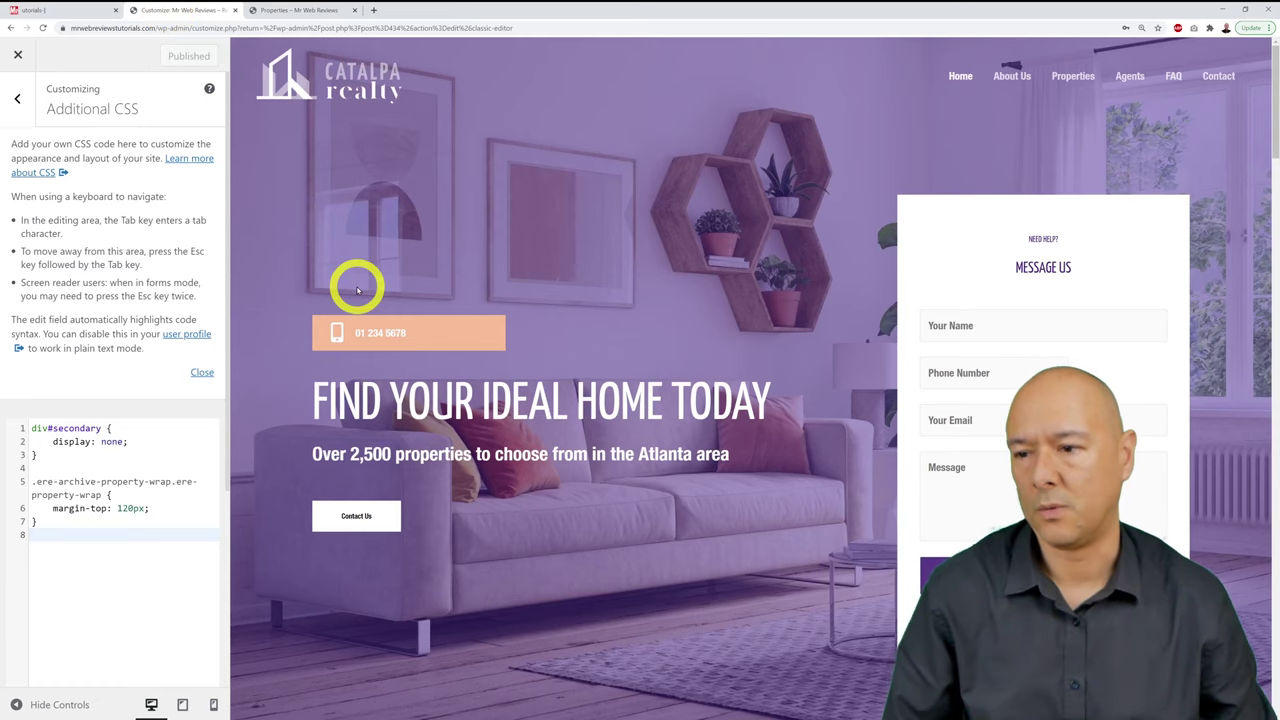
click(18, 56)
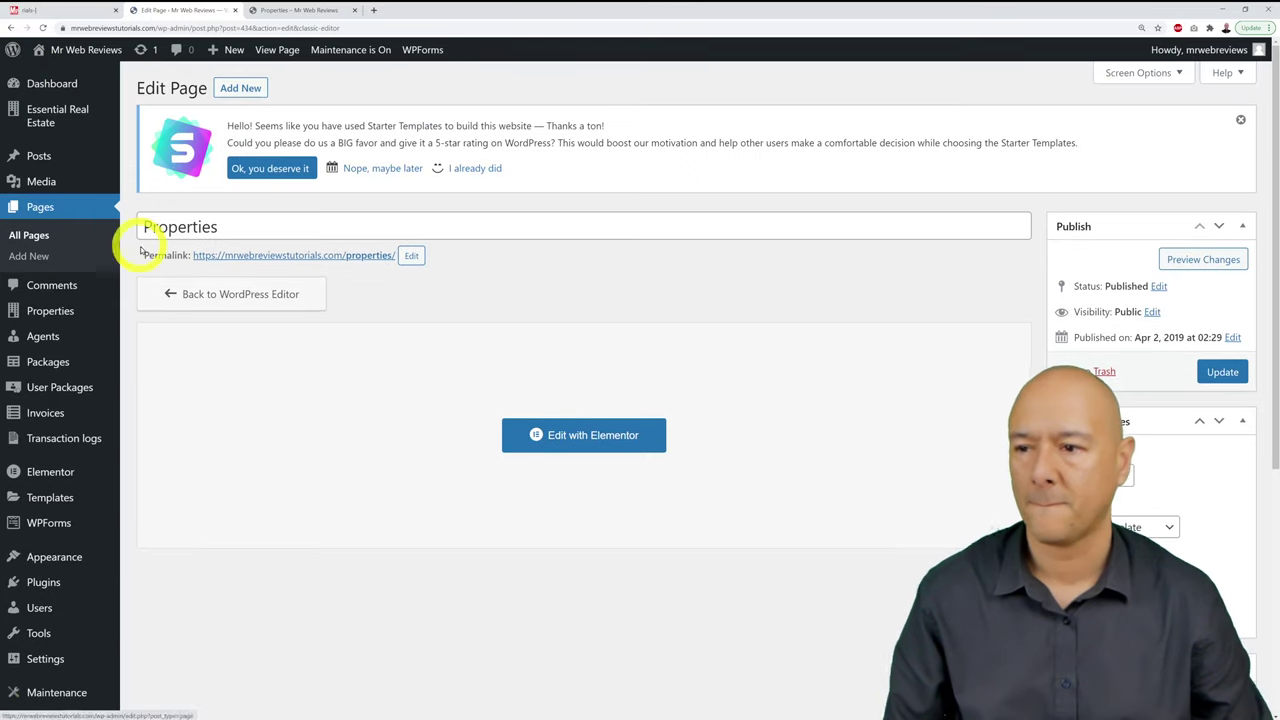
click(36, 236)
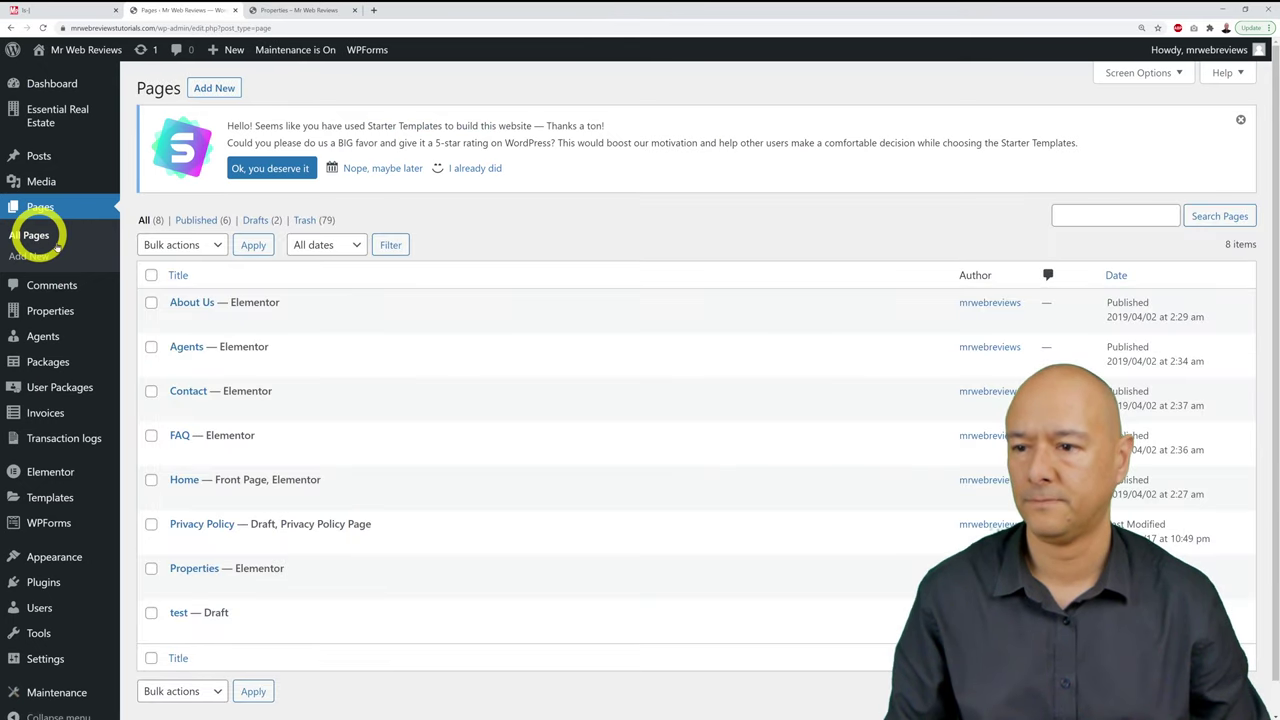
scroll(449, 331, down, 1)
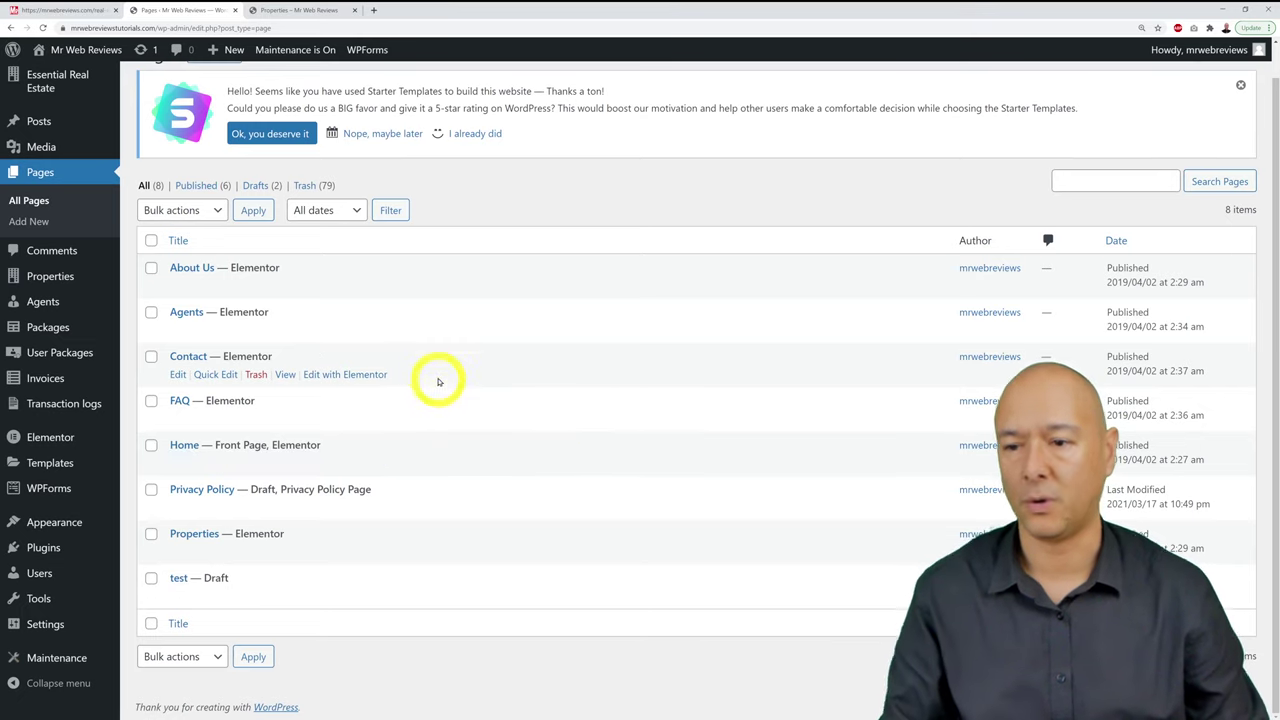
right_click(346, 376)
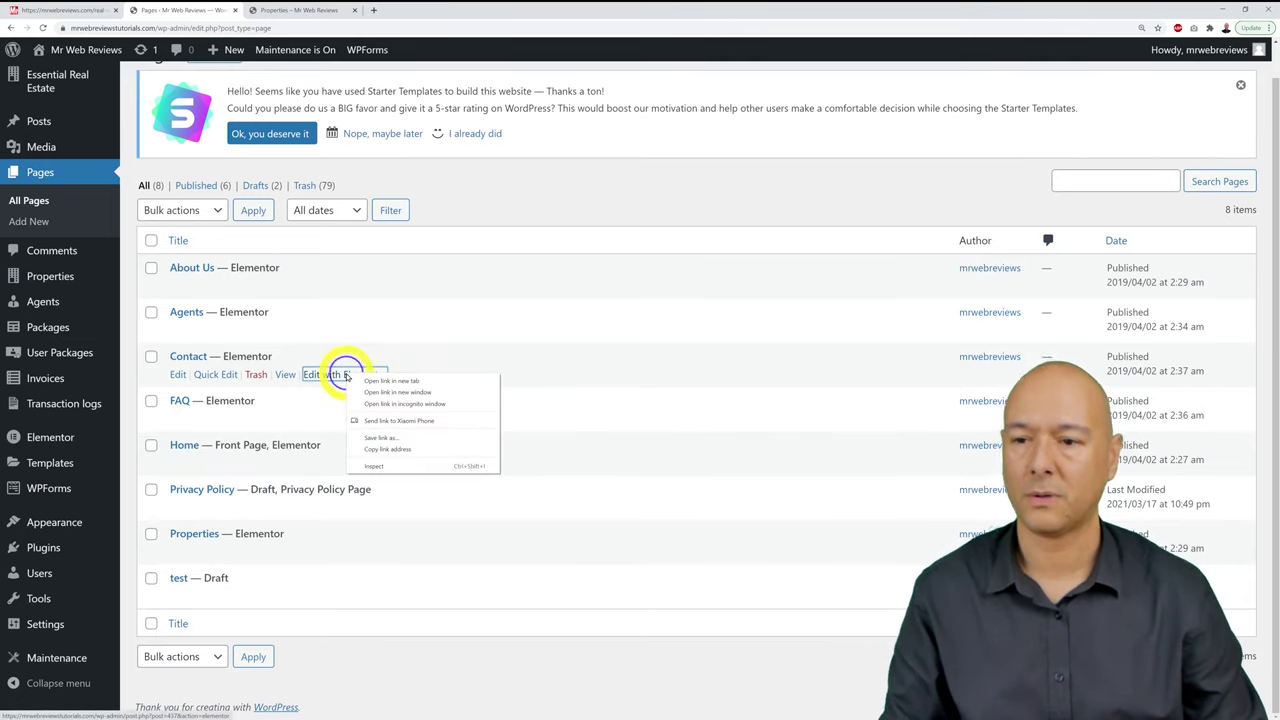
click(362, 379)
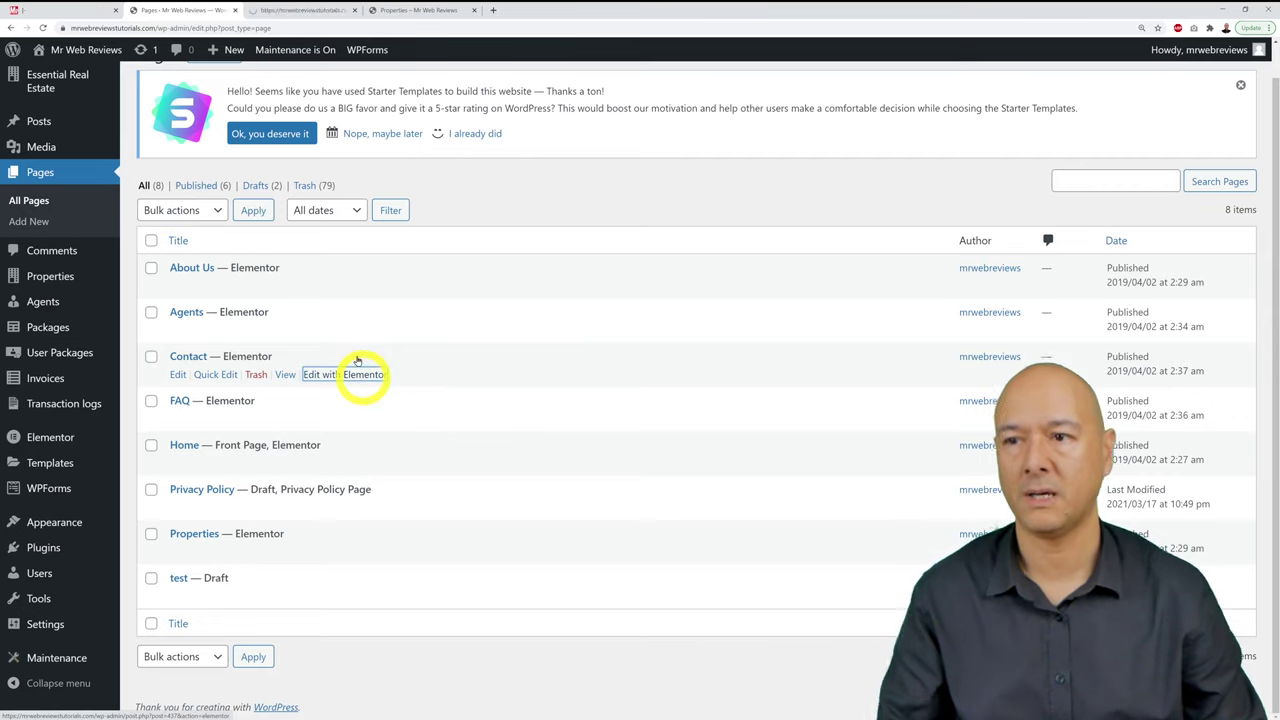
Step: Browse the live Contact page from the site menu, then return to its Elementor editor
click(294, 10)
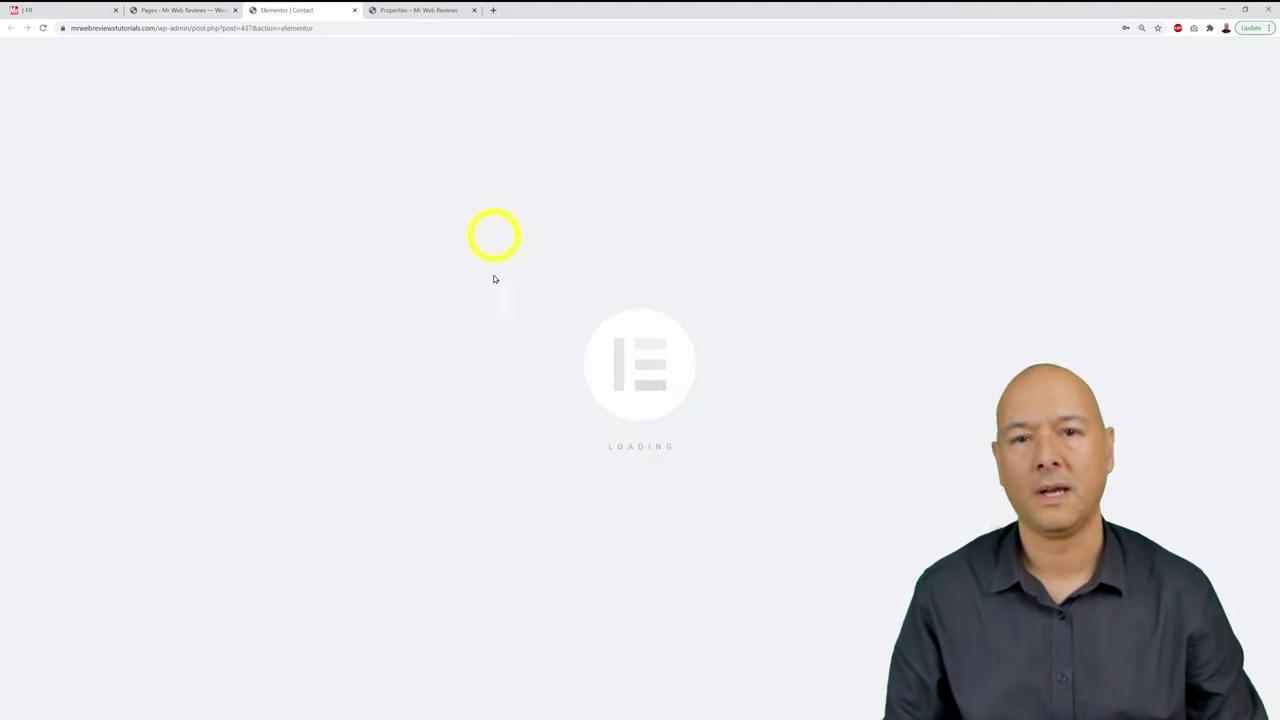
click(446, 10)
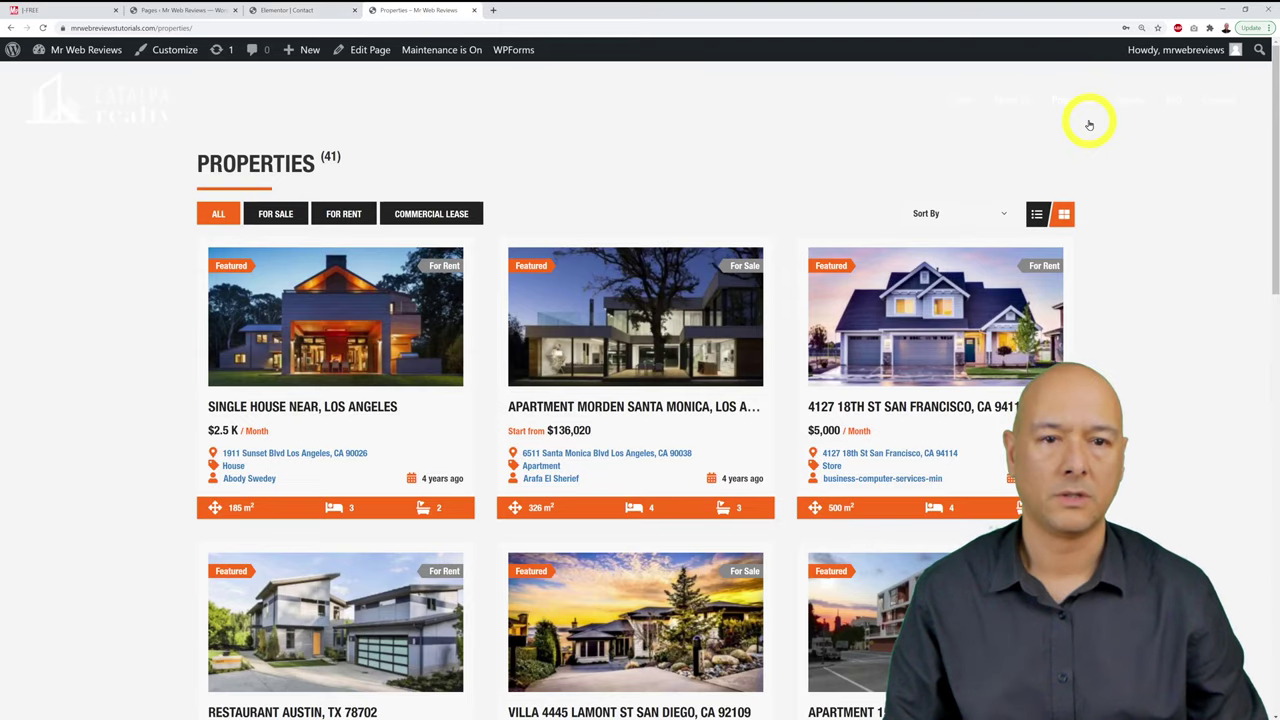
click(1218, 100)
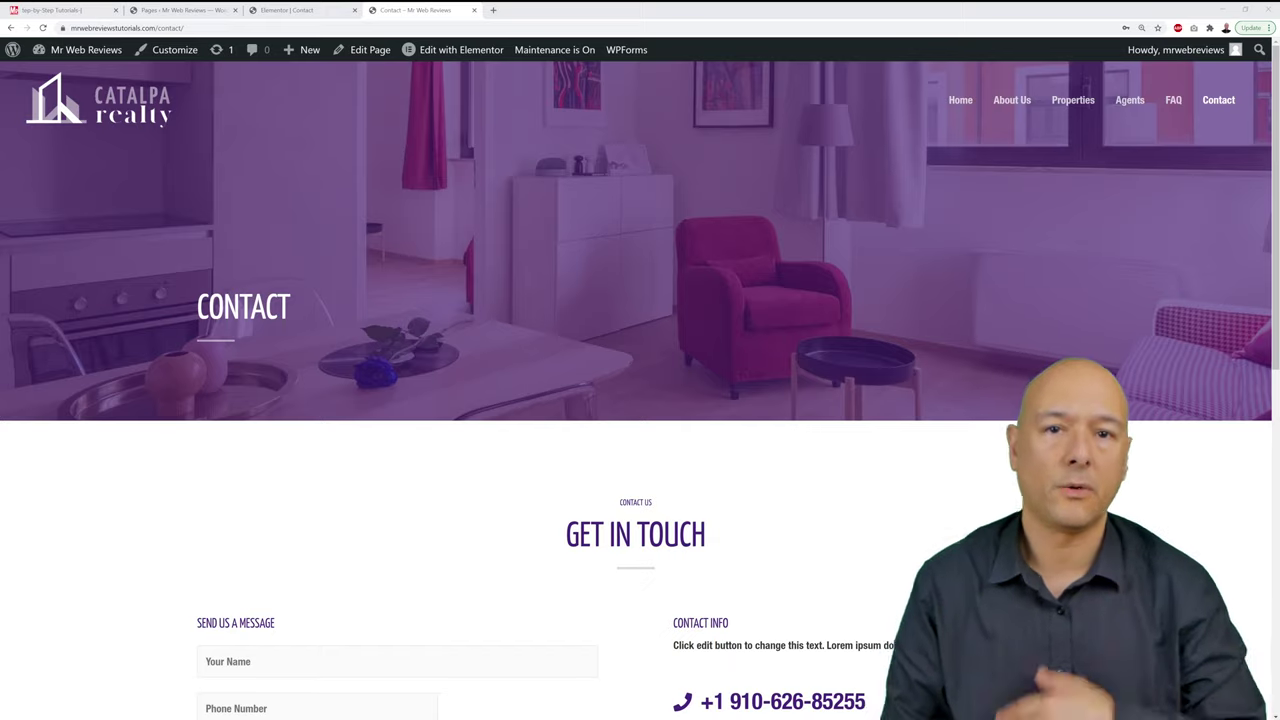
scroll(640, 390, down, 3)
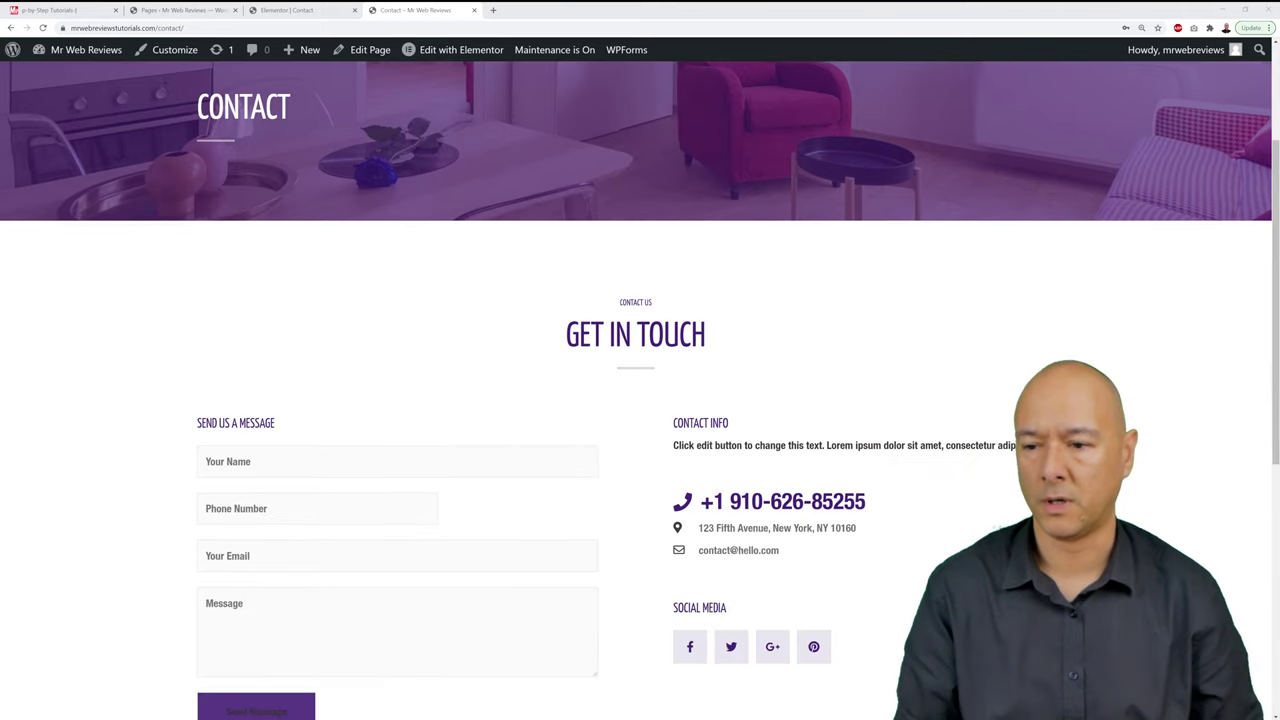
scroll(480, 537, down, 2)
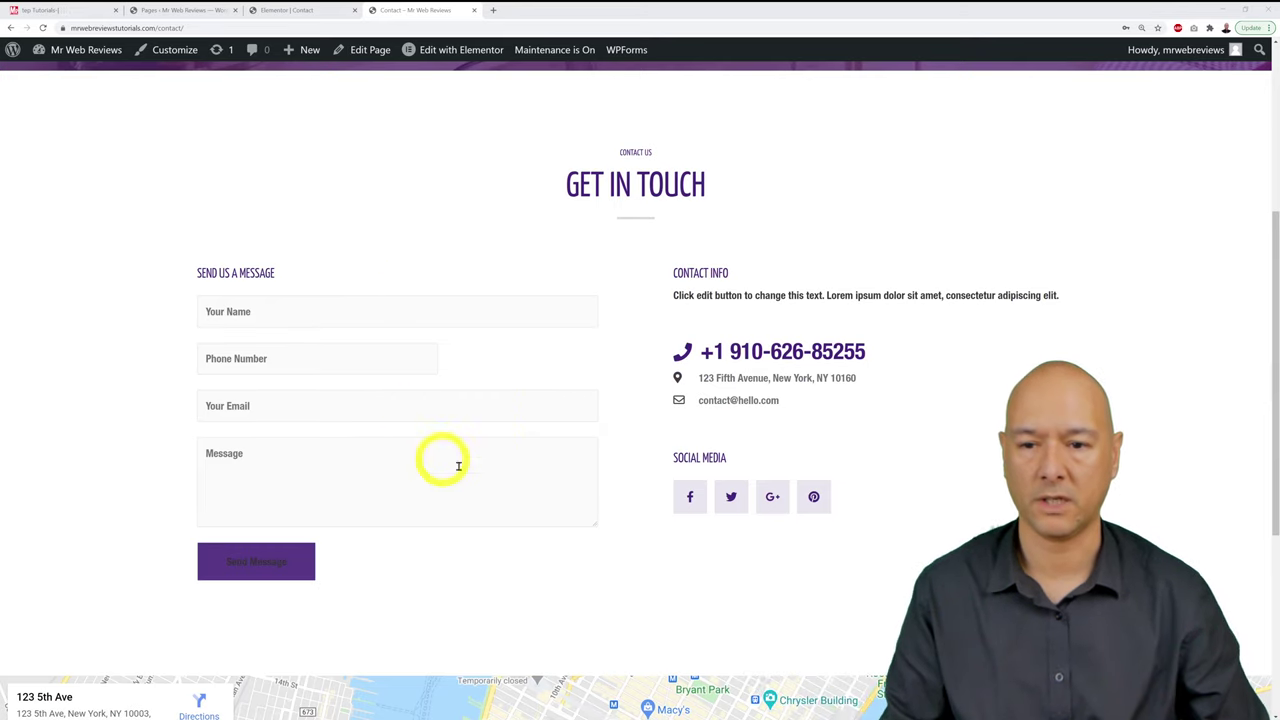
scroll(886, 371, up, 4)
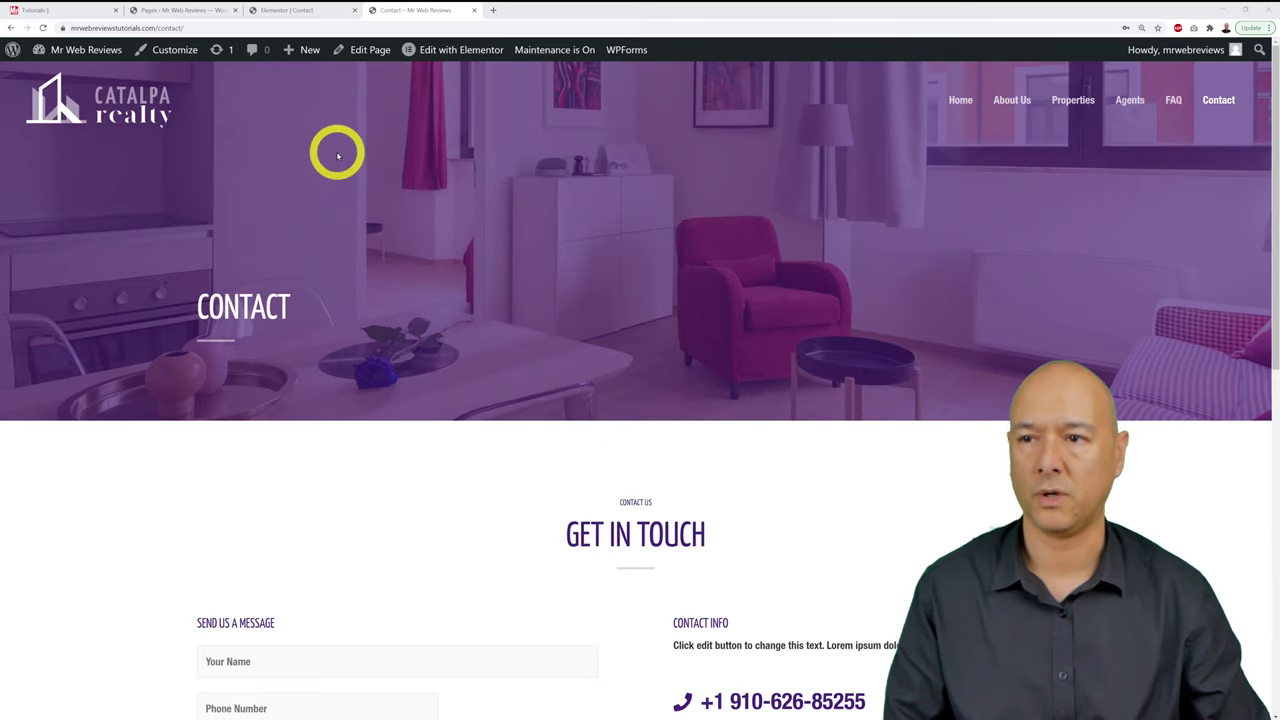
click(300, 10)
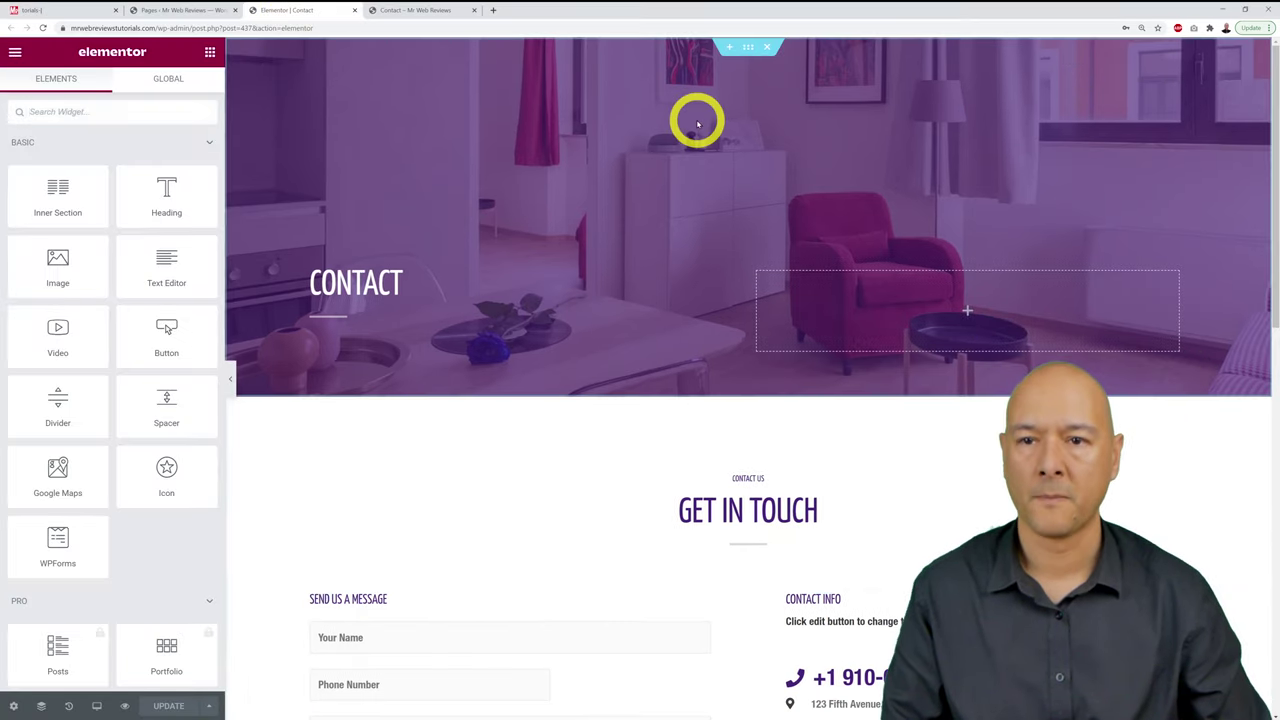
Step: Set the Contact header section's background image to ViaSat_4098.jpg from the Media Library
click(746, 52)
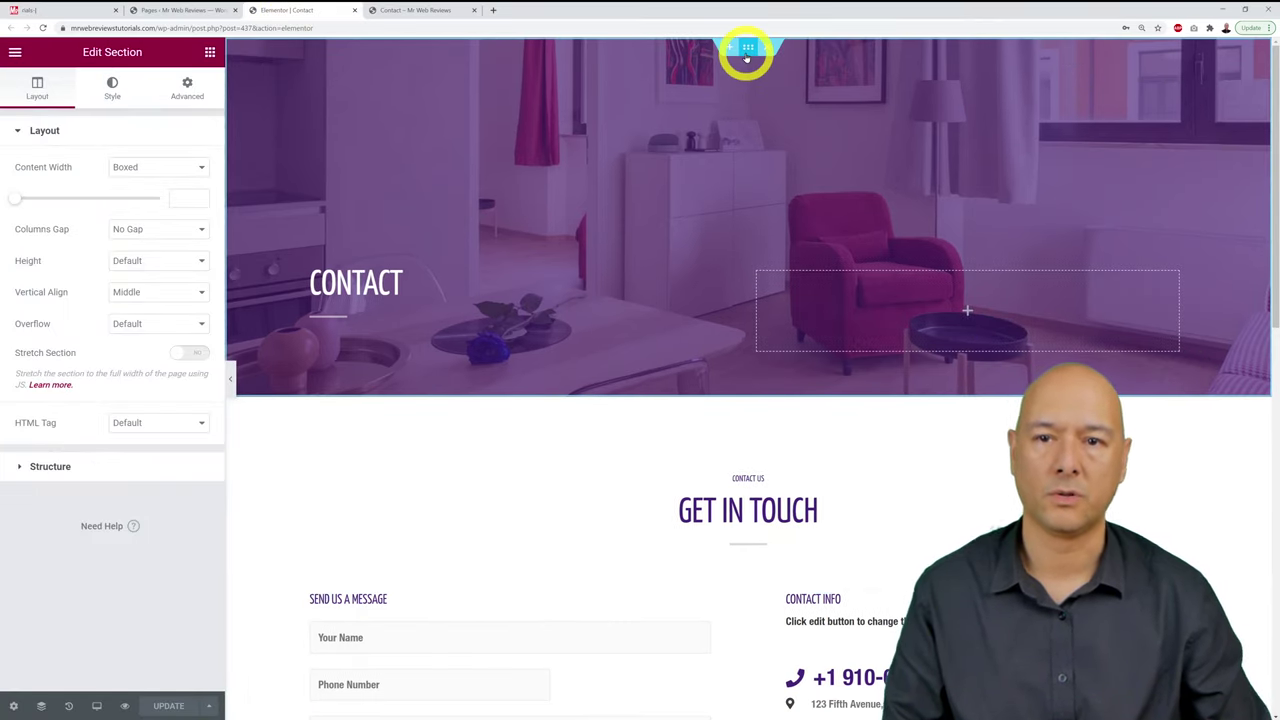
click(113, 93)
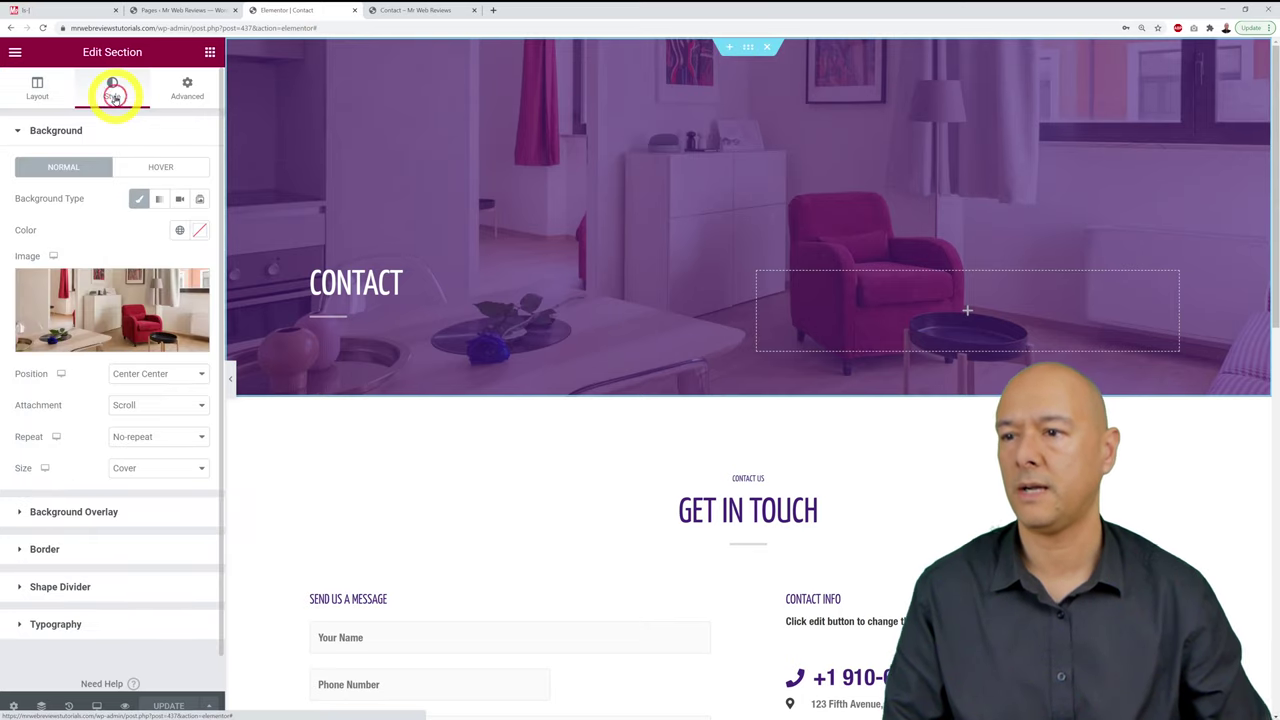
click(147, 299)
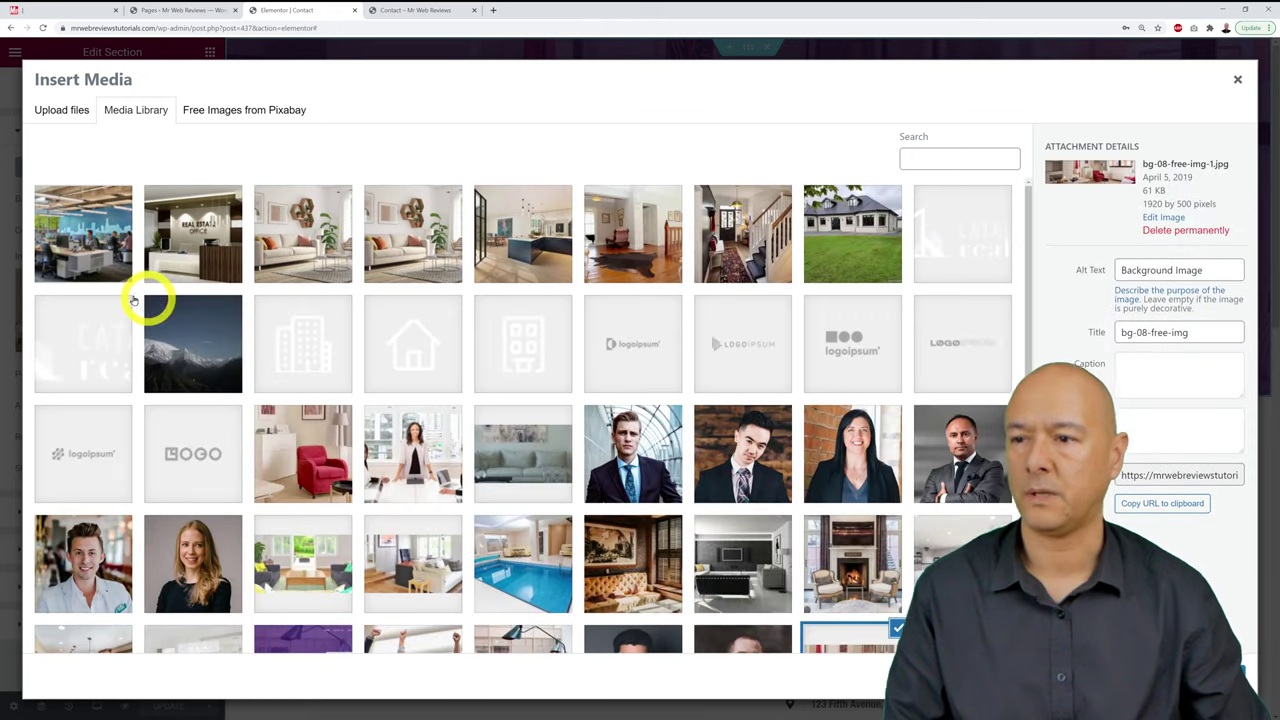
click(82, 252)
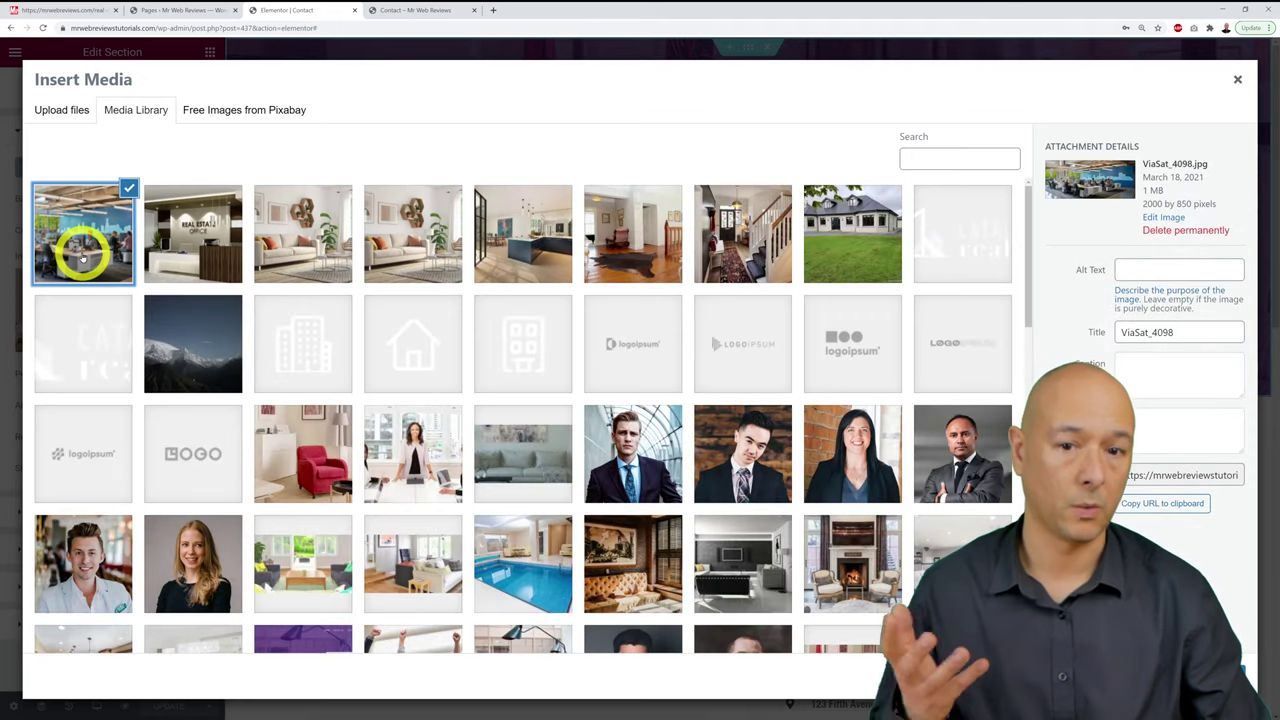
click(1195, 683)
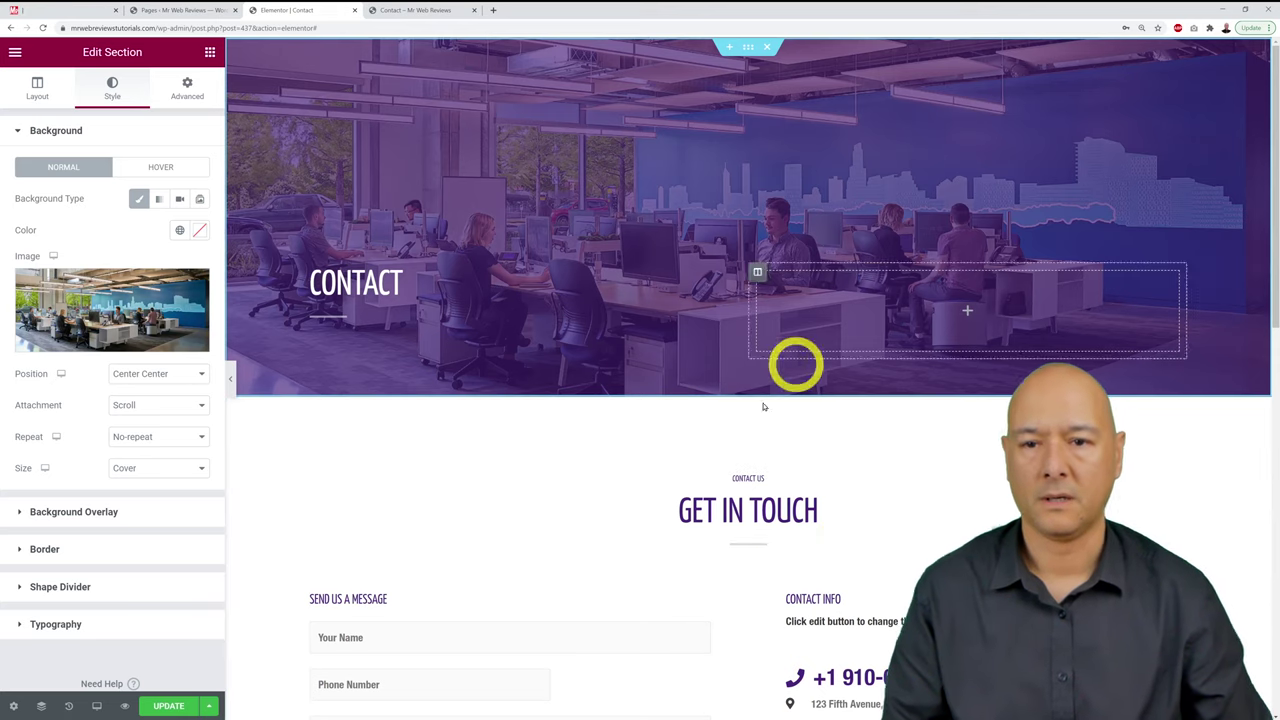
click(90, 520)
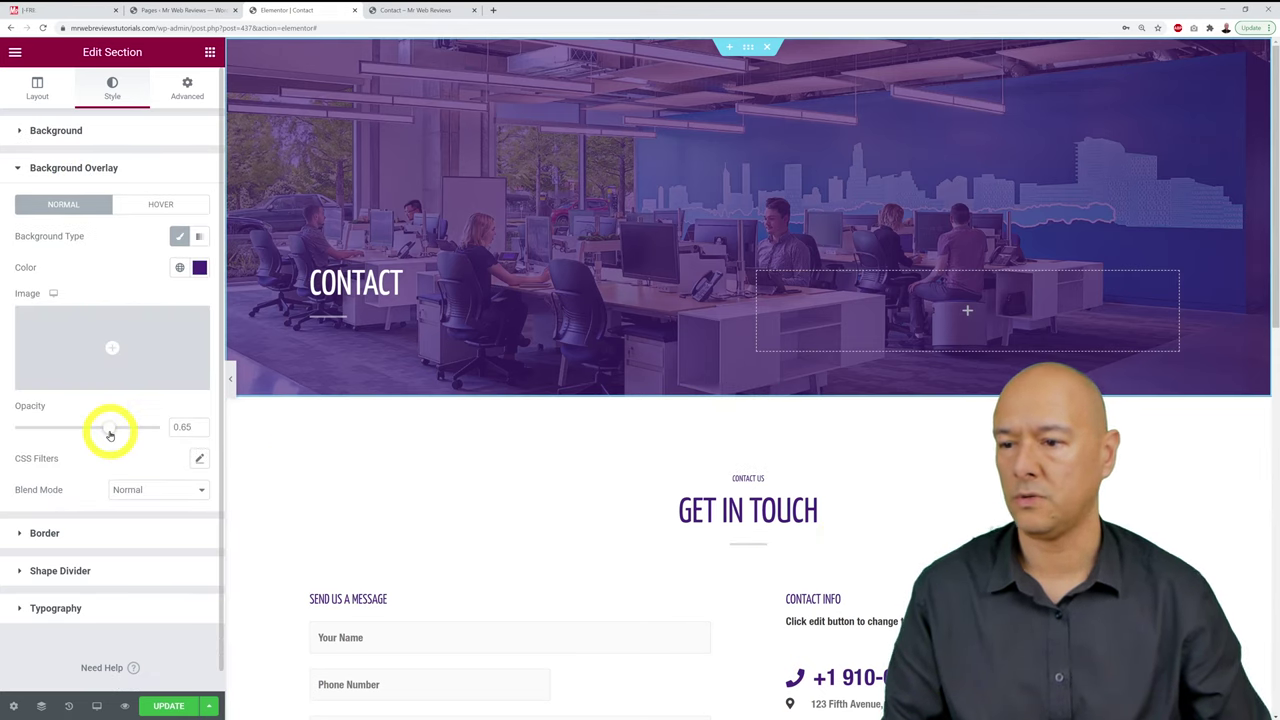
Step: Lower the purple background overlay's opacity to 0.47 on the Contact hero
drag(106, 432, 80, 430)
click(198, 424)
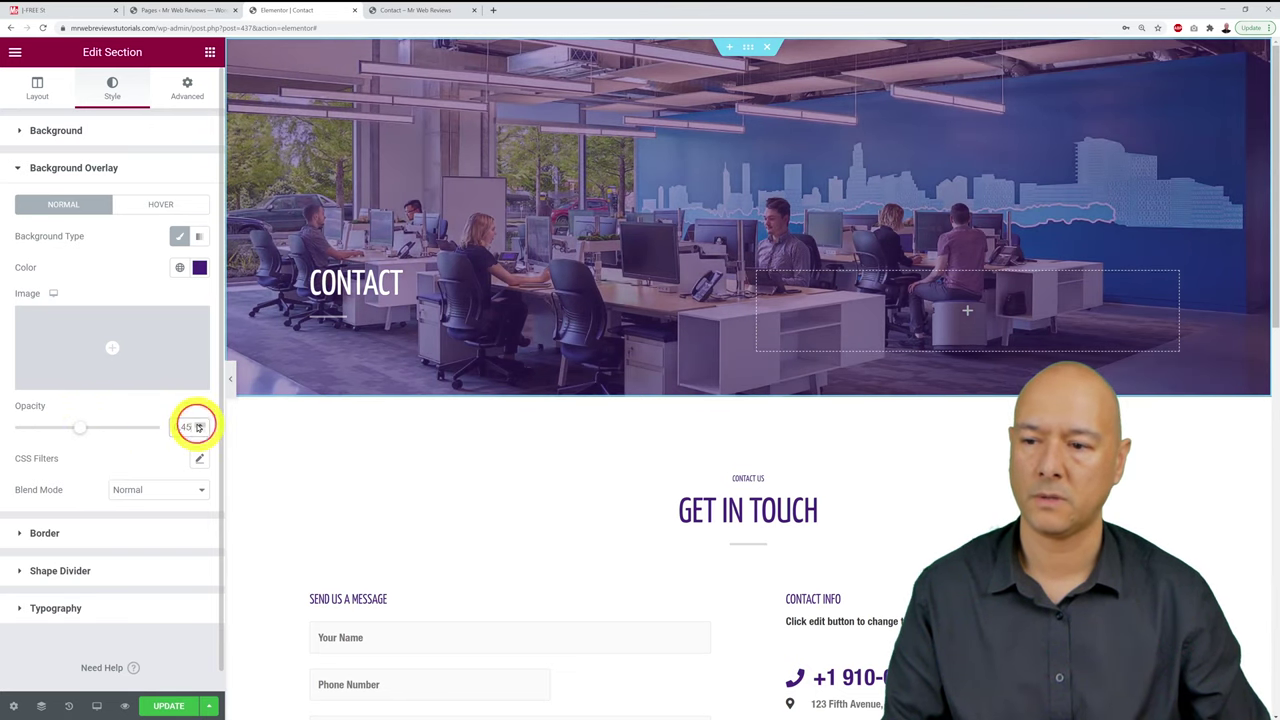
click(198, 424)
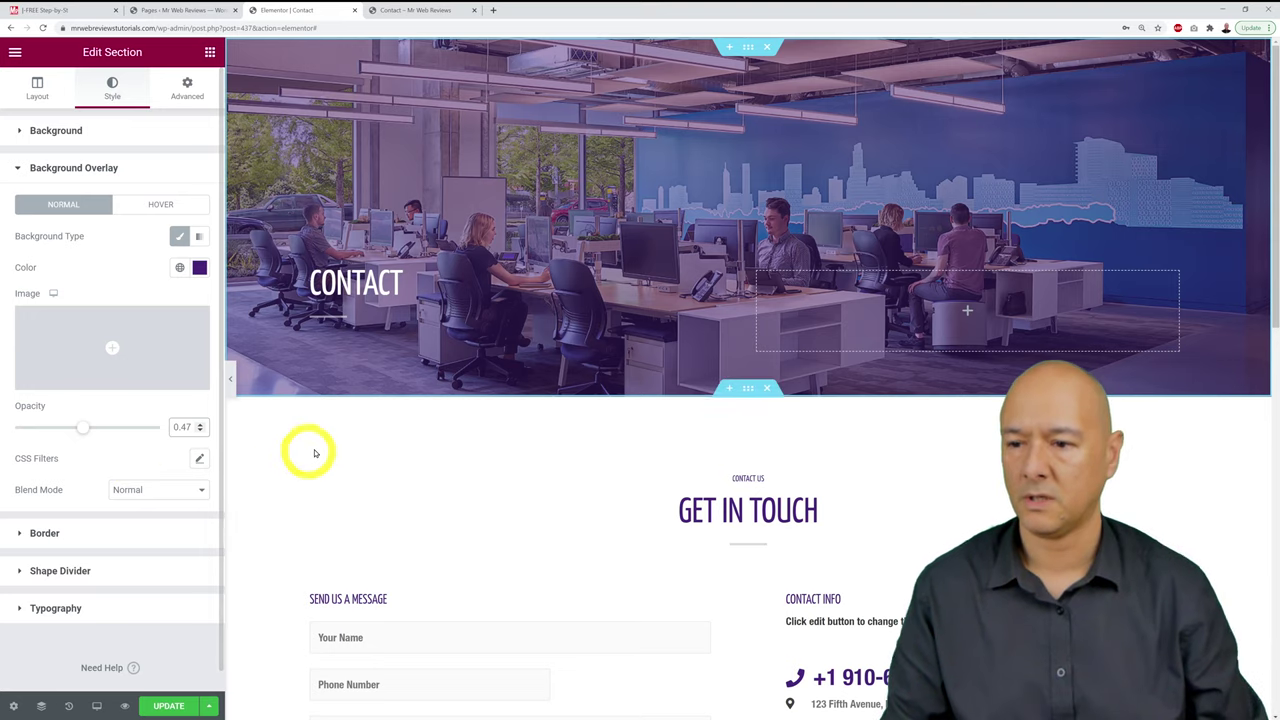
scroll(780, 502, down, 1)
scroll(782, 498, down, 4)
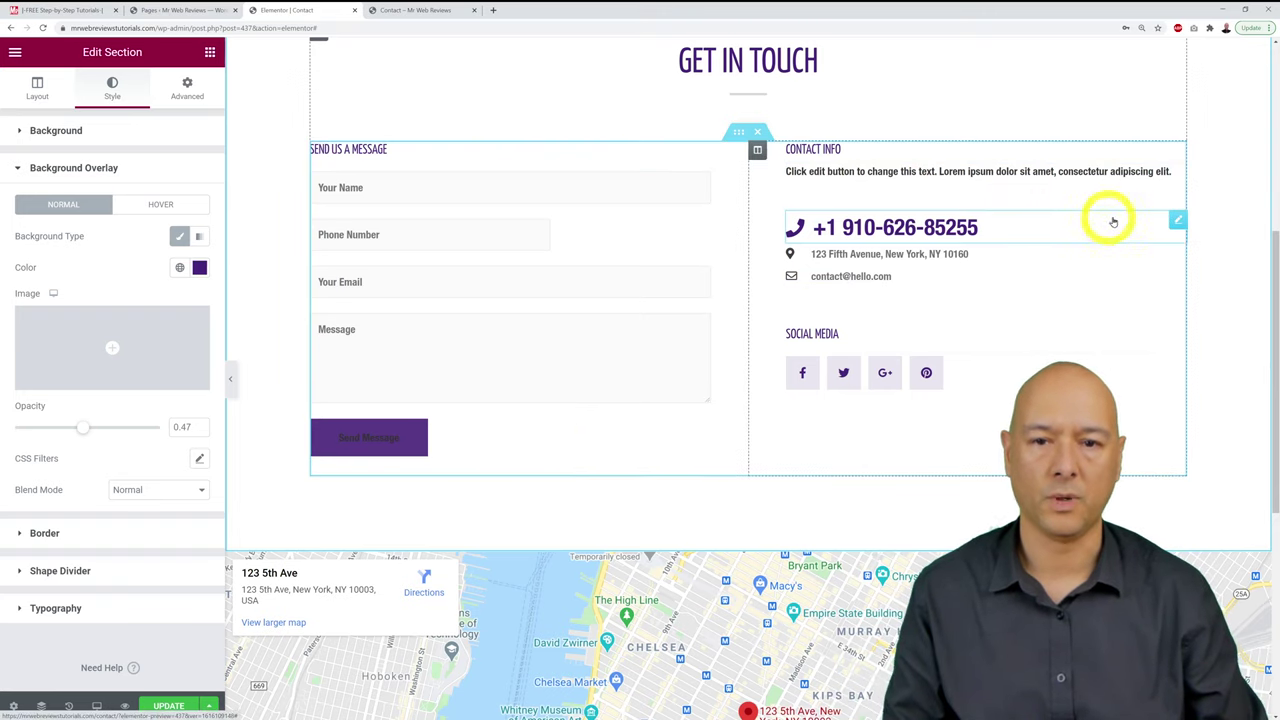
Step: Replace the sample phone number in the Contact Info list with the business's number
click(1179, 223)
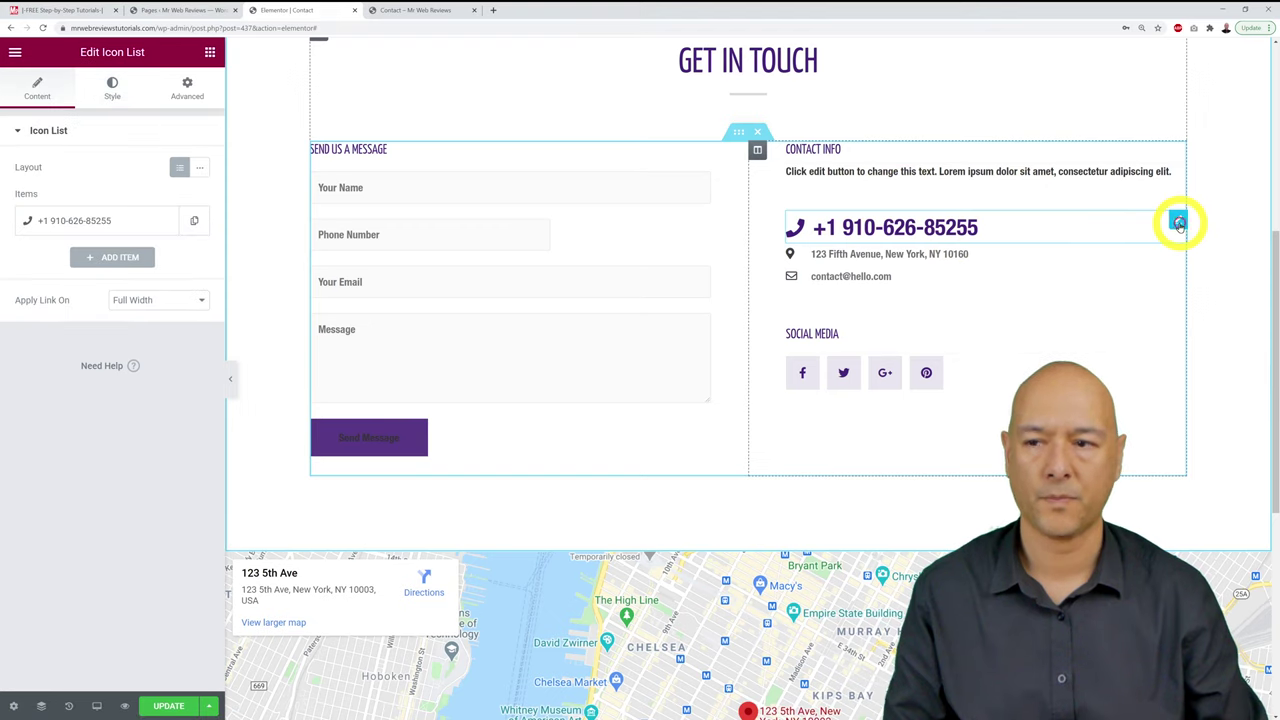
click(65, 228)
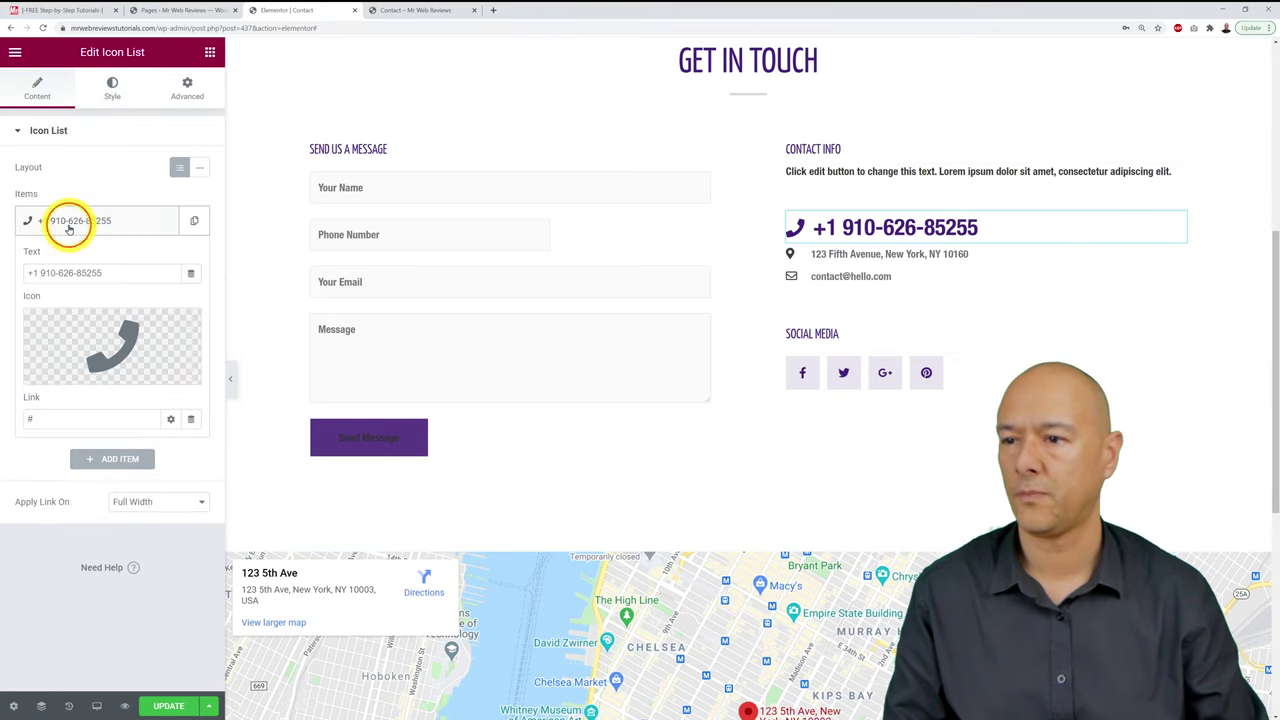
drag(110, 273, 9, 273)
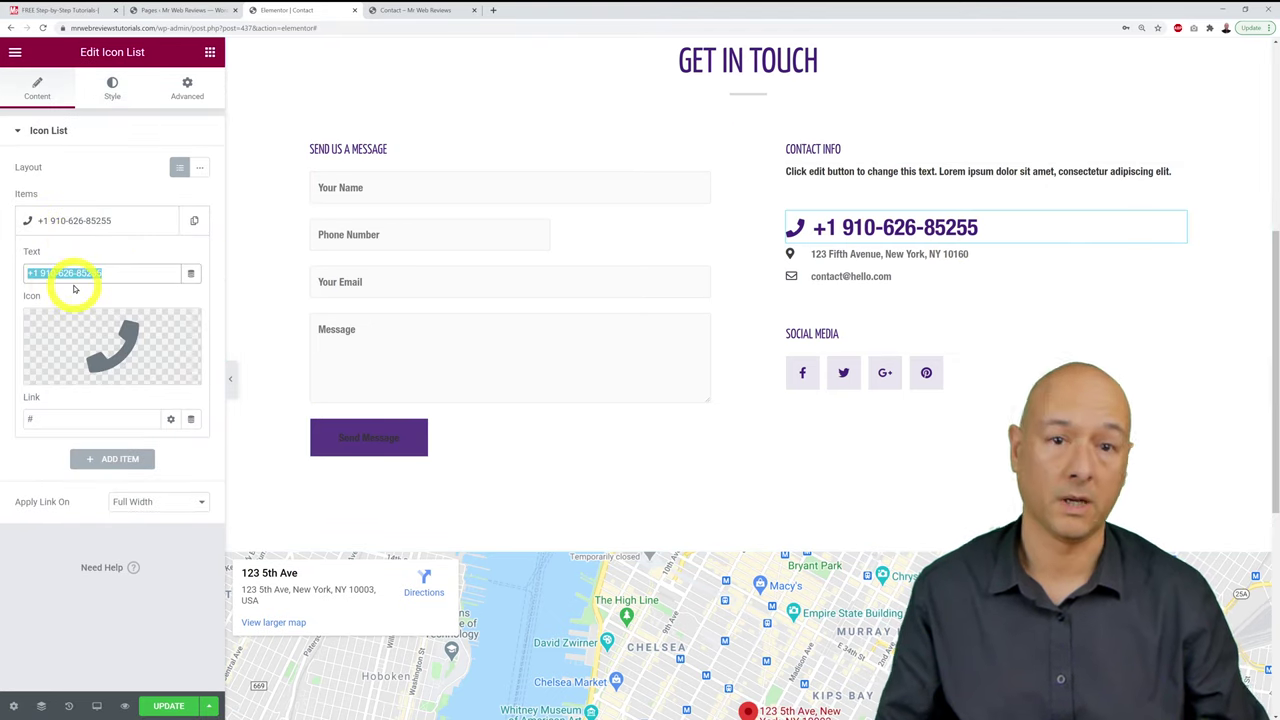
text(01 234 5678)
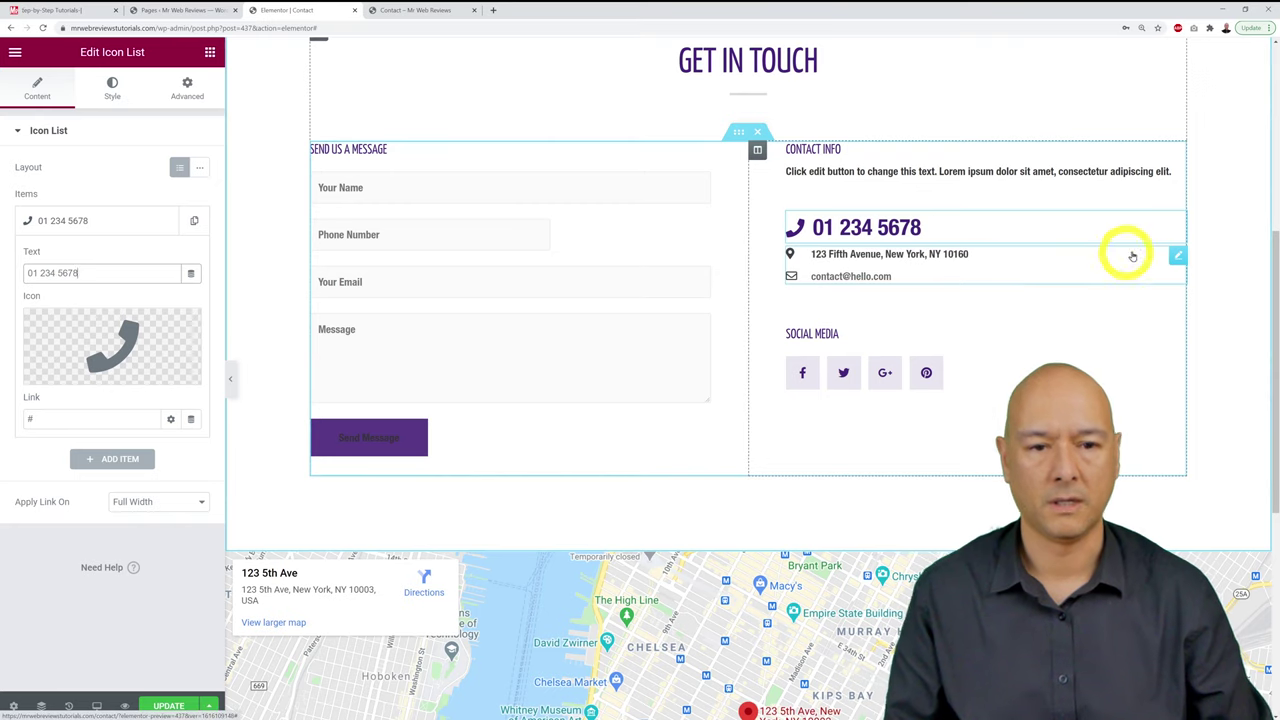
Step: Replace the sample email item with the site's contact email and save the page
click(1178, 257)
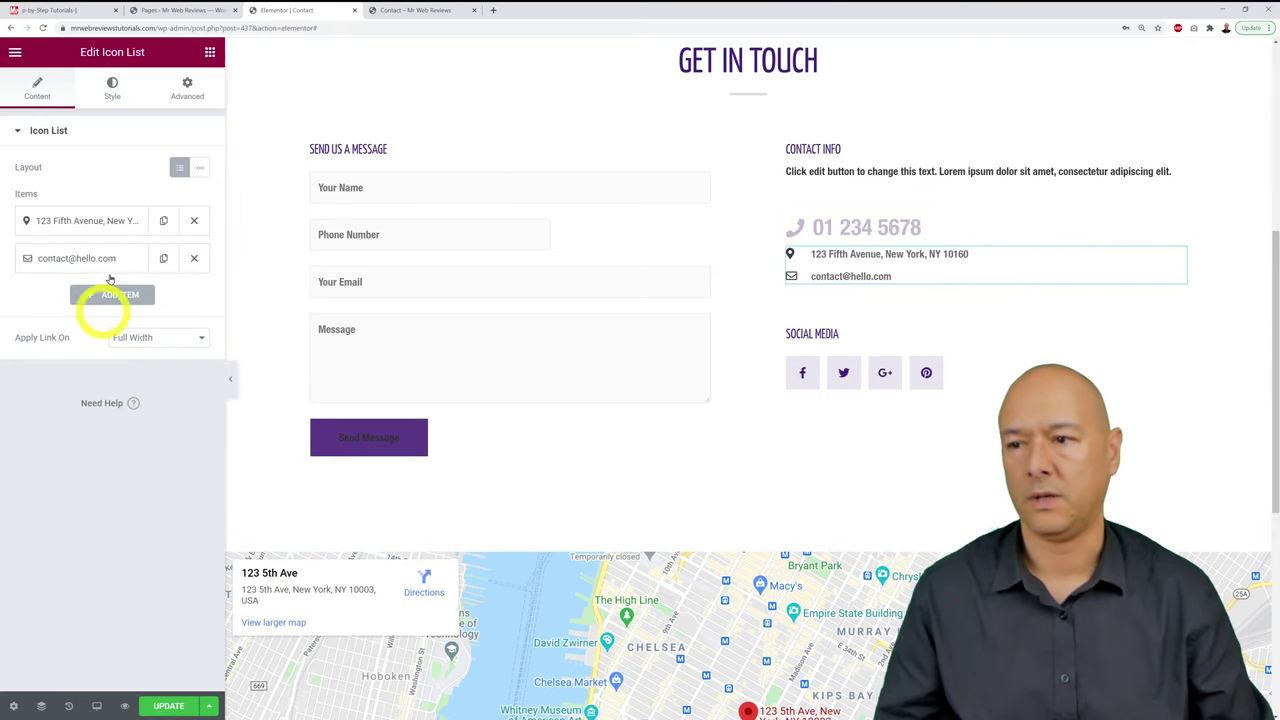
click(87, 221)
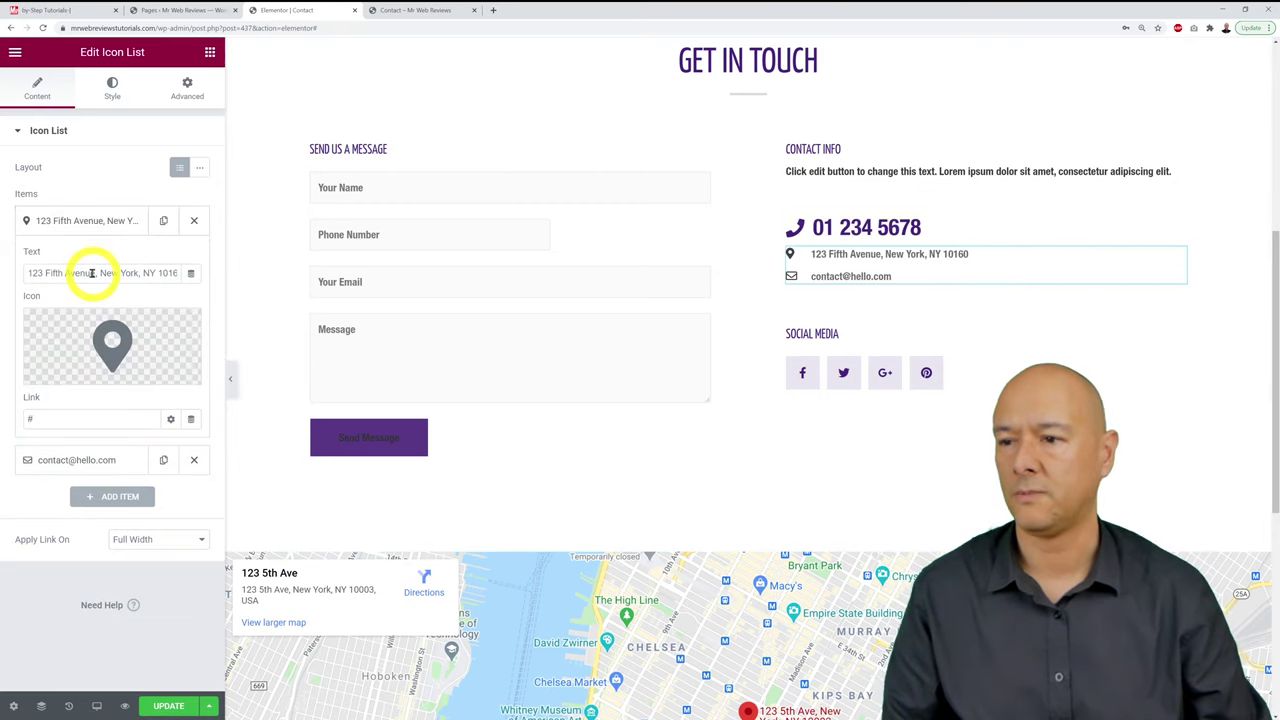
triple_click(92, 272)
click(87, 220)
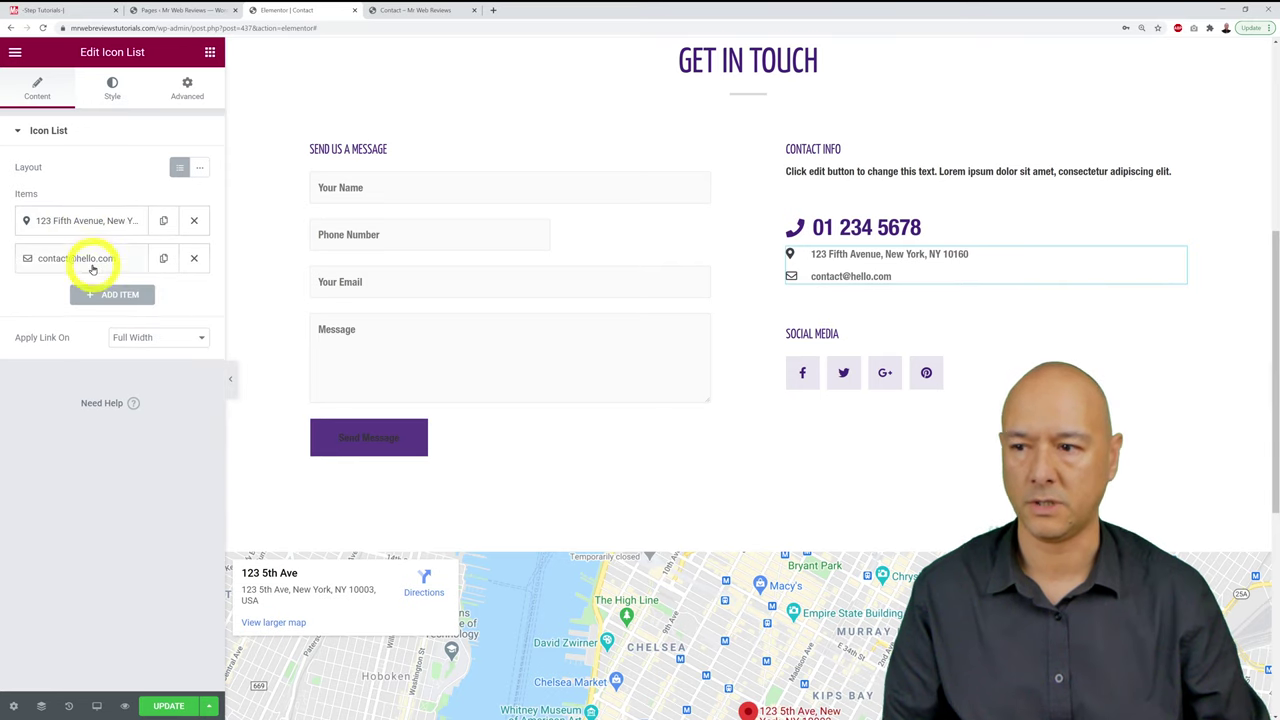
click(92, 261)
drag(112, 312, 4, 322)
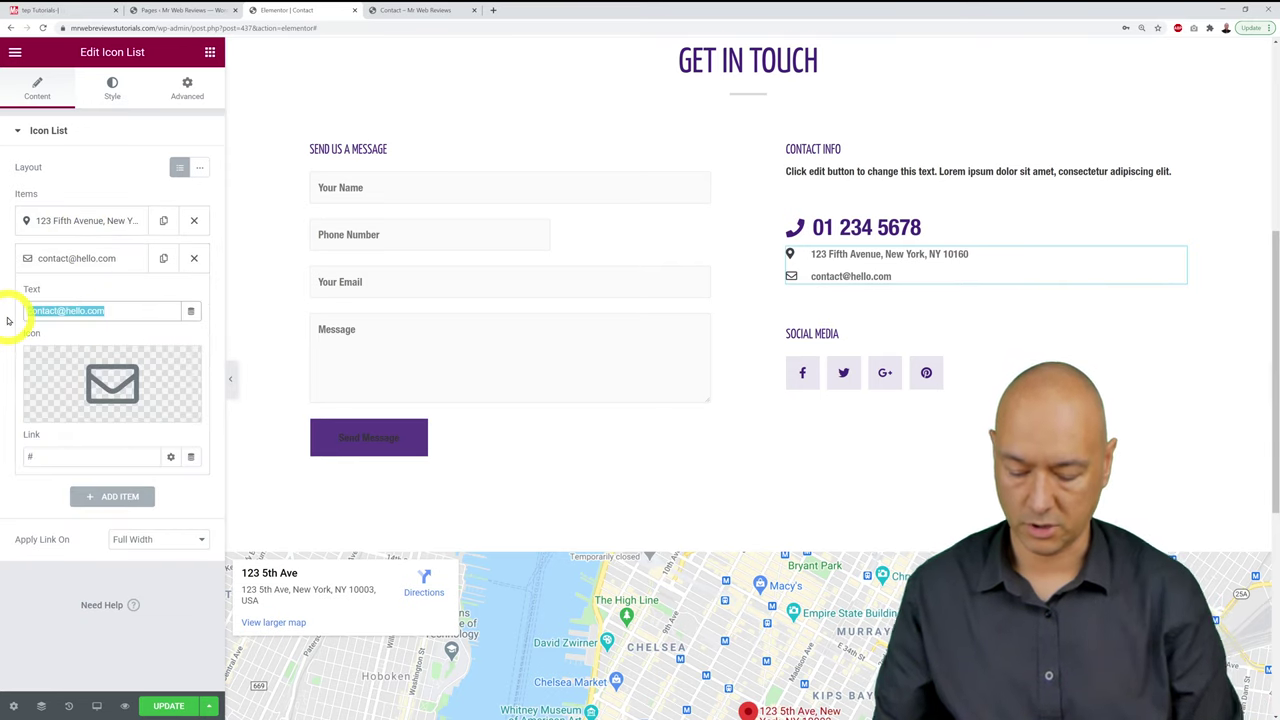
text(he)
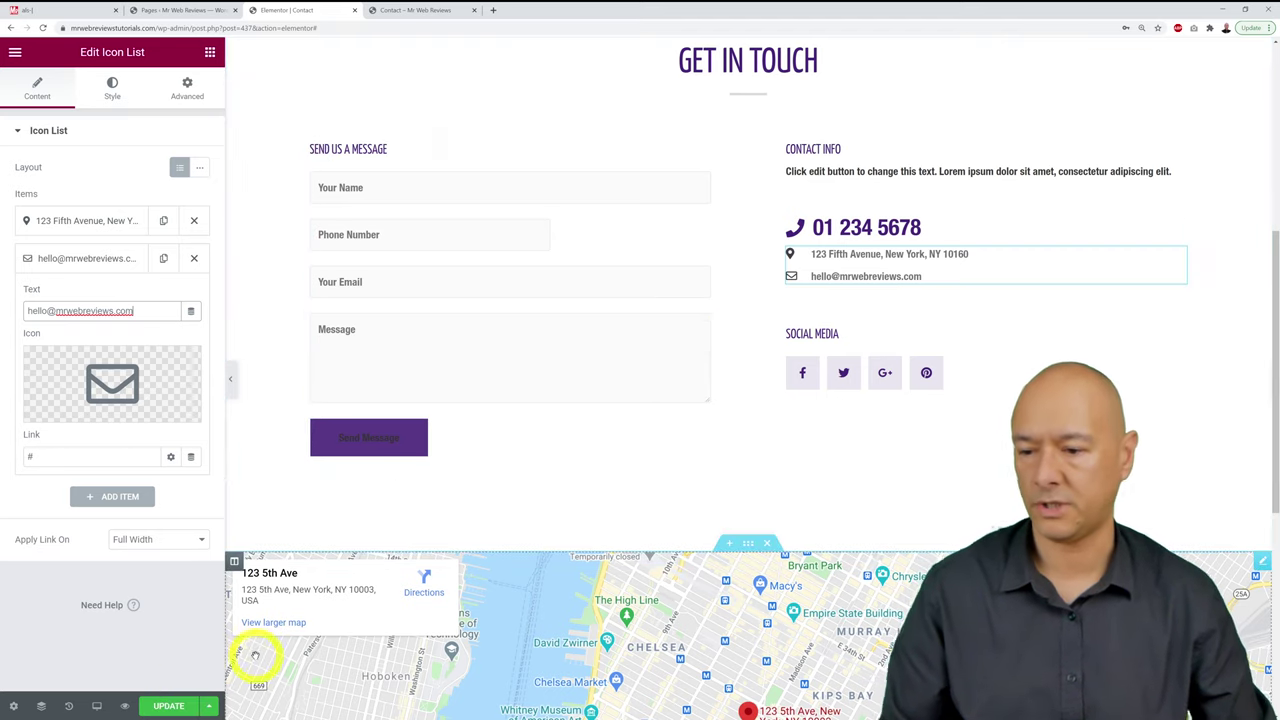
click(175, 705)
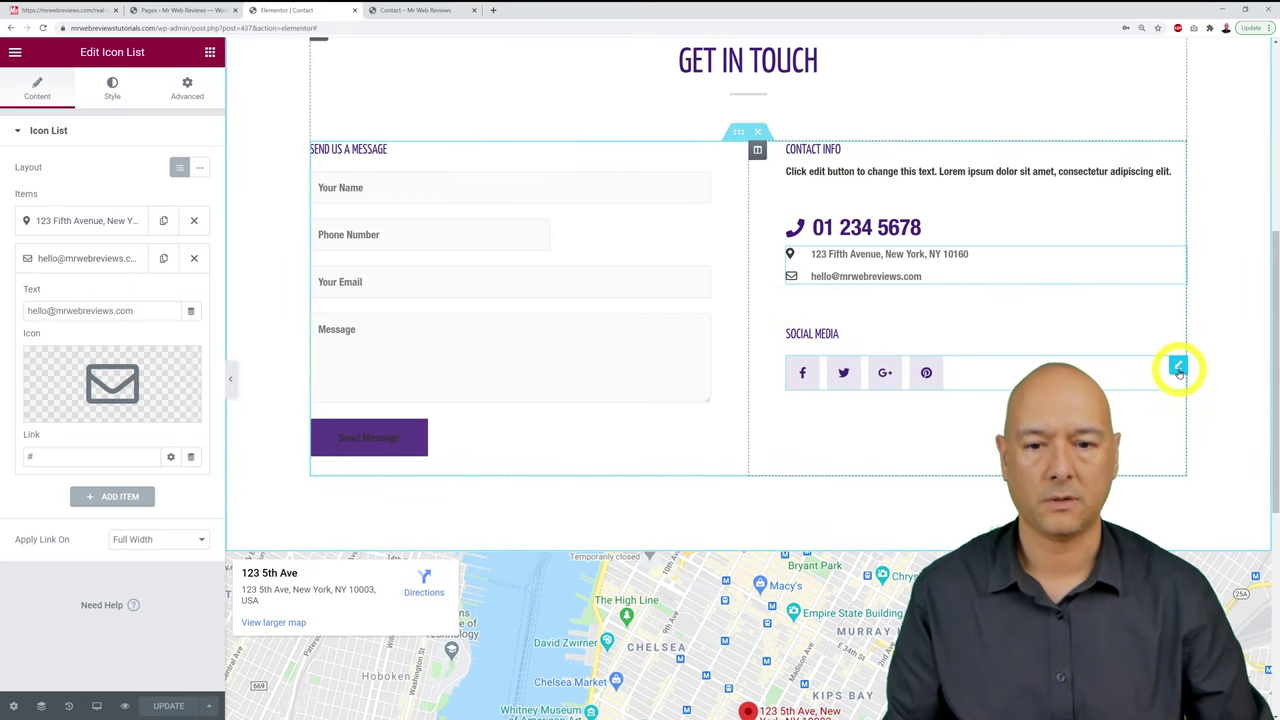
Step: Remove the Google Plus and Pinterest social icons, leaving a duplicated Twitter item as the third icon
click(1178, 369)
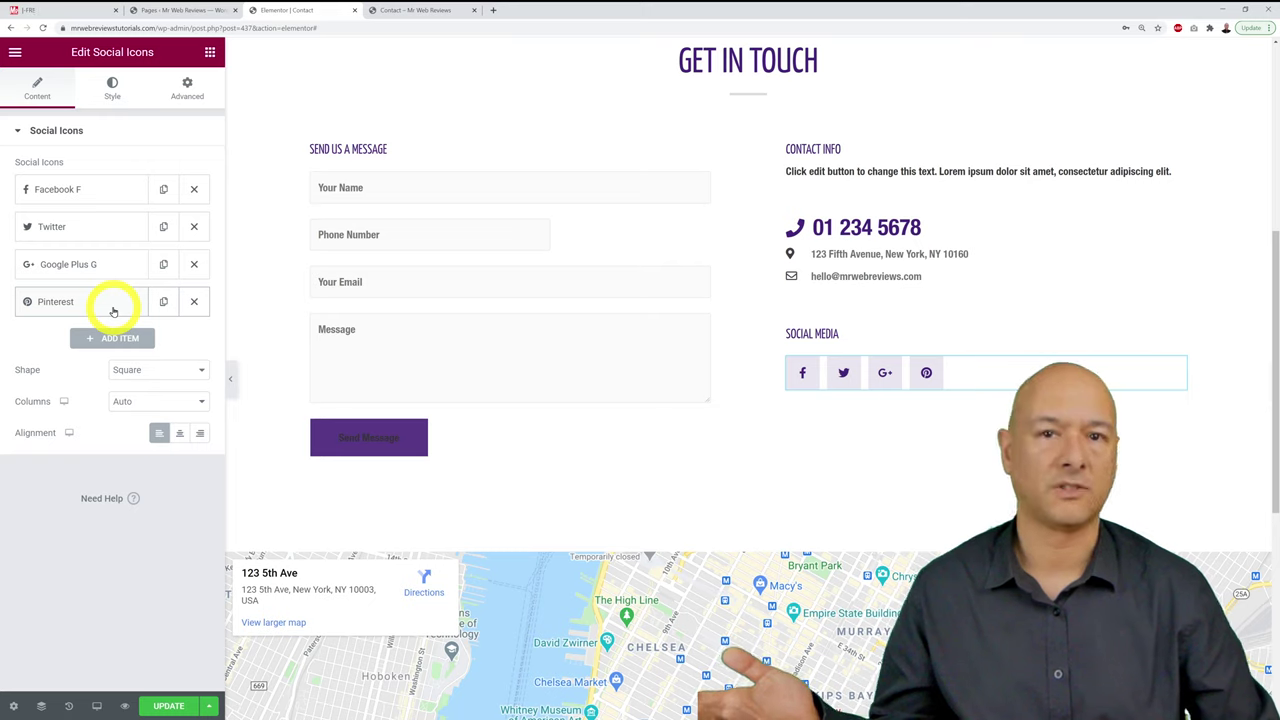
click(193, 266)
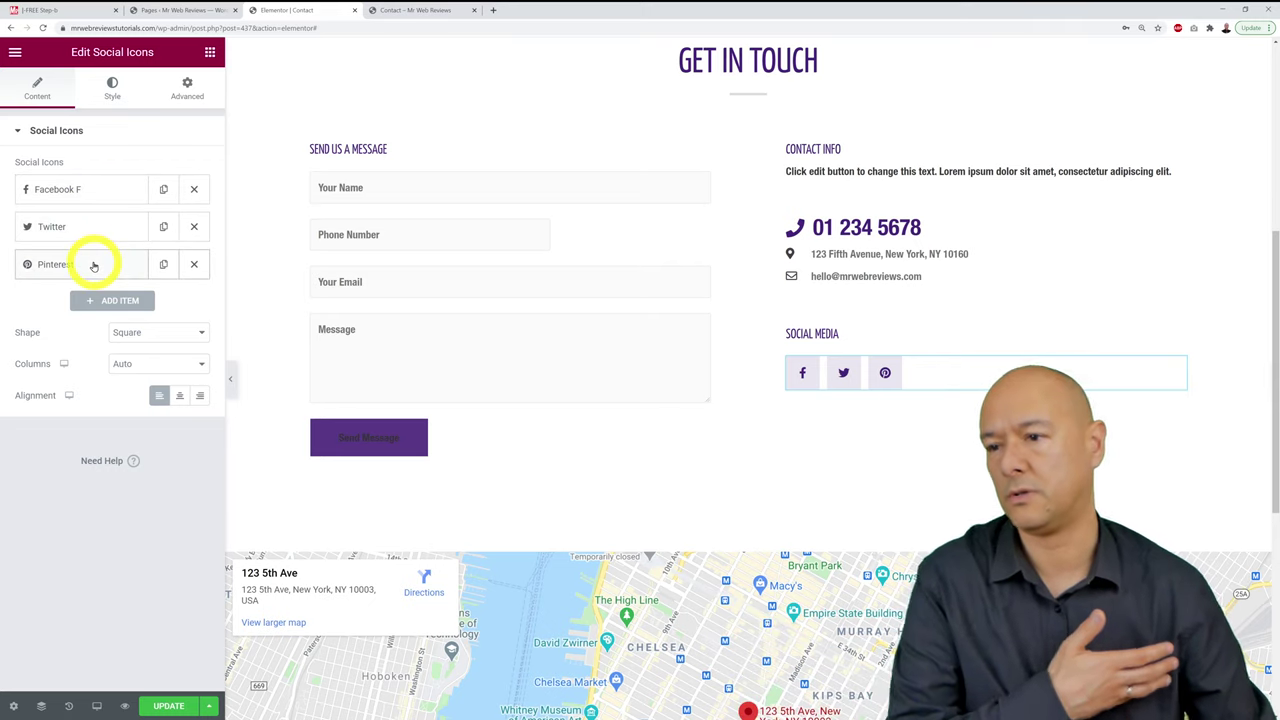
click(194, 264)
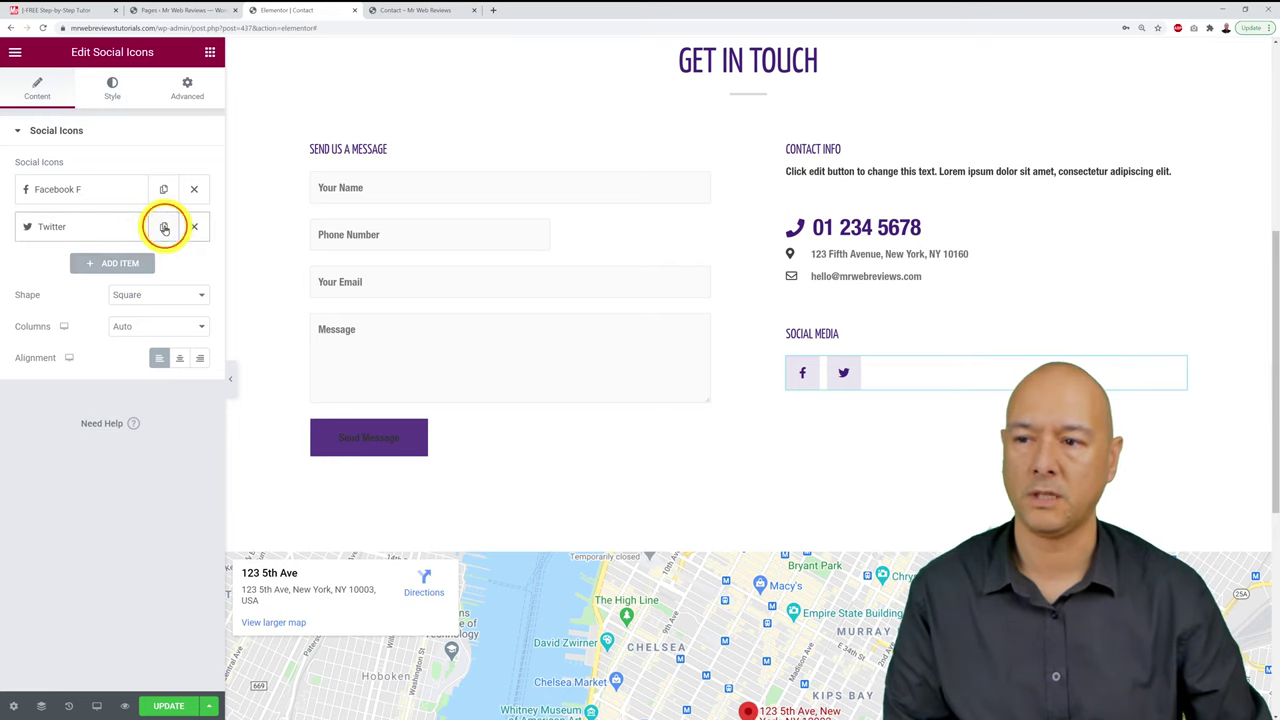
click(165, 228)
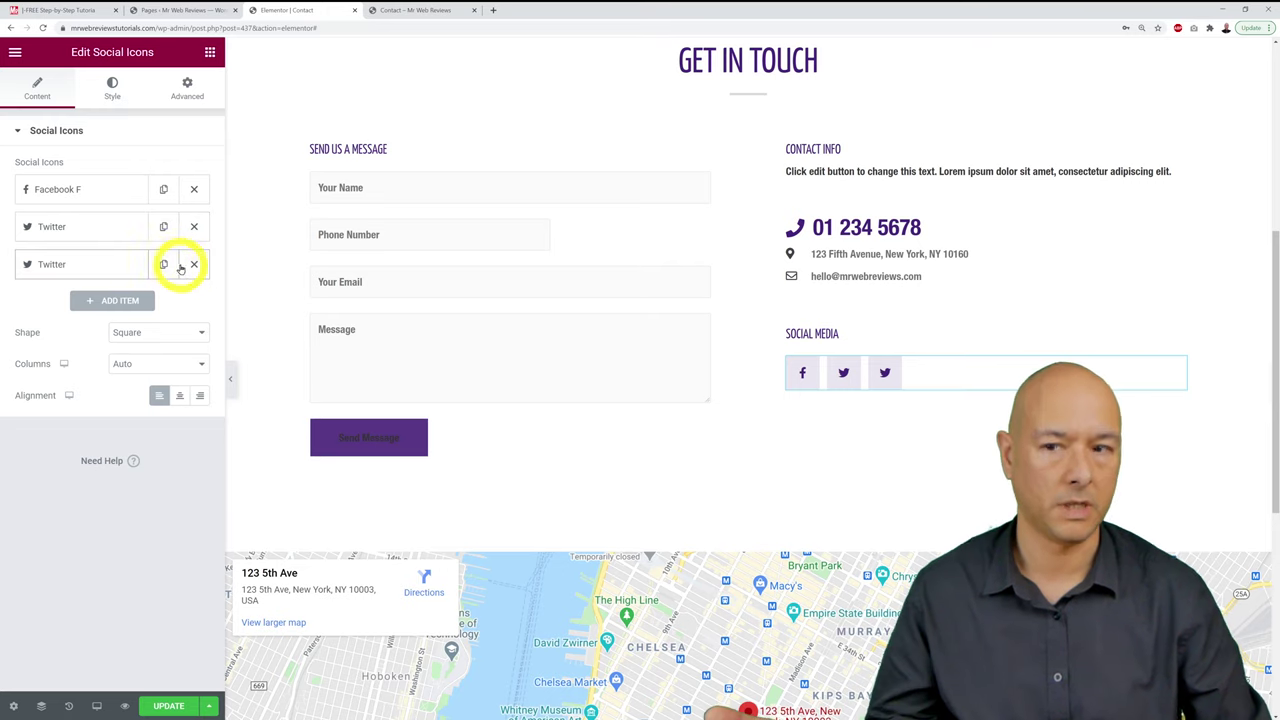
click(193, 264)
click(140, 263)
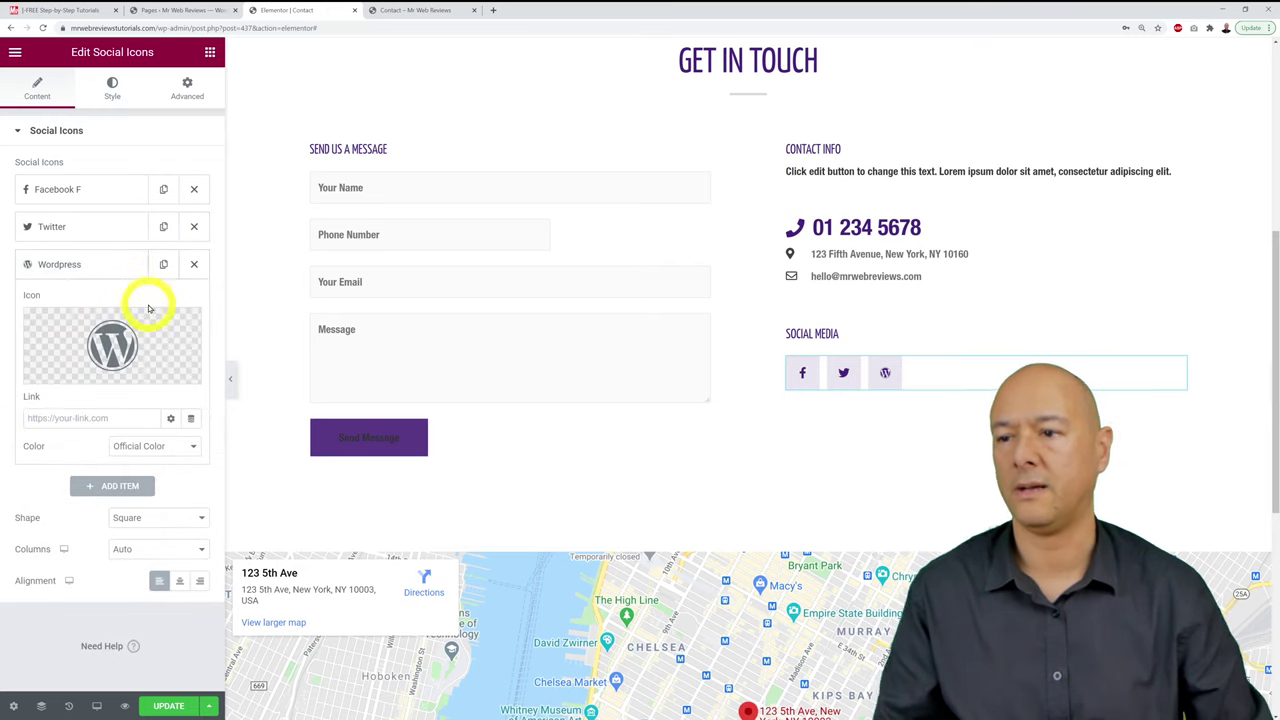
click(194, 264)
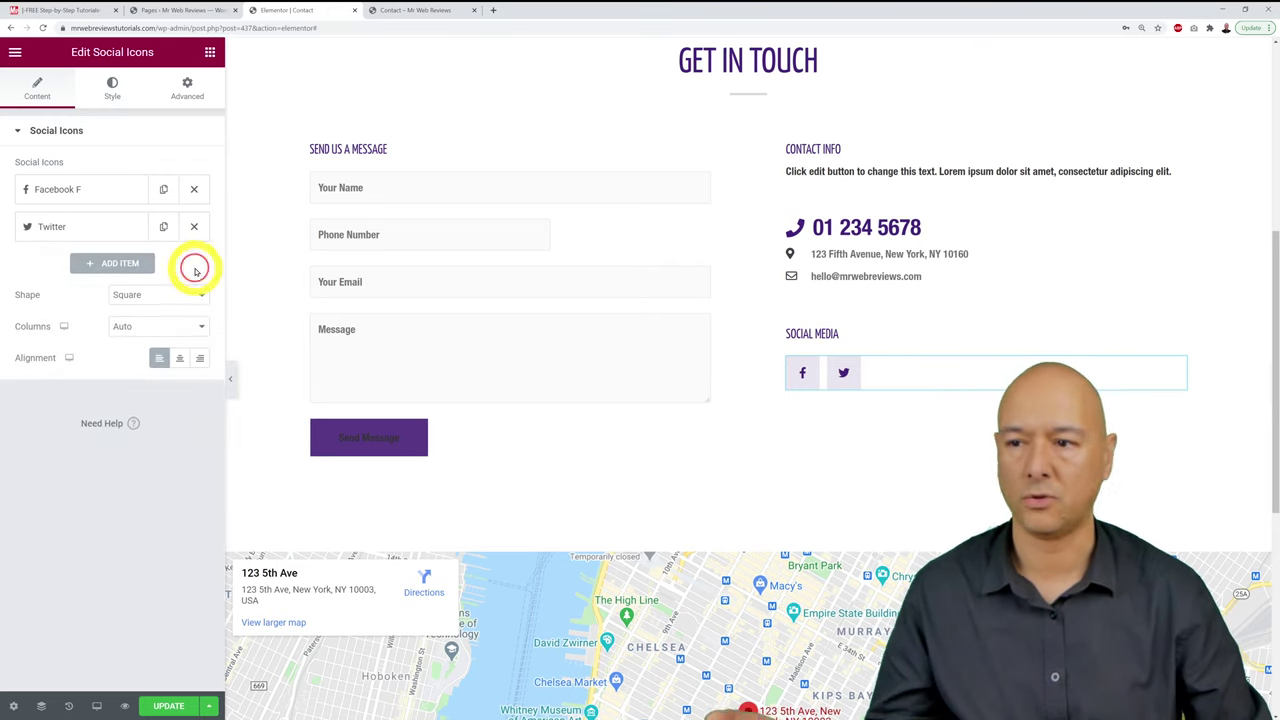
click(163, 228)
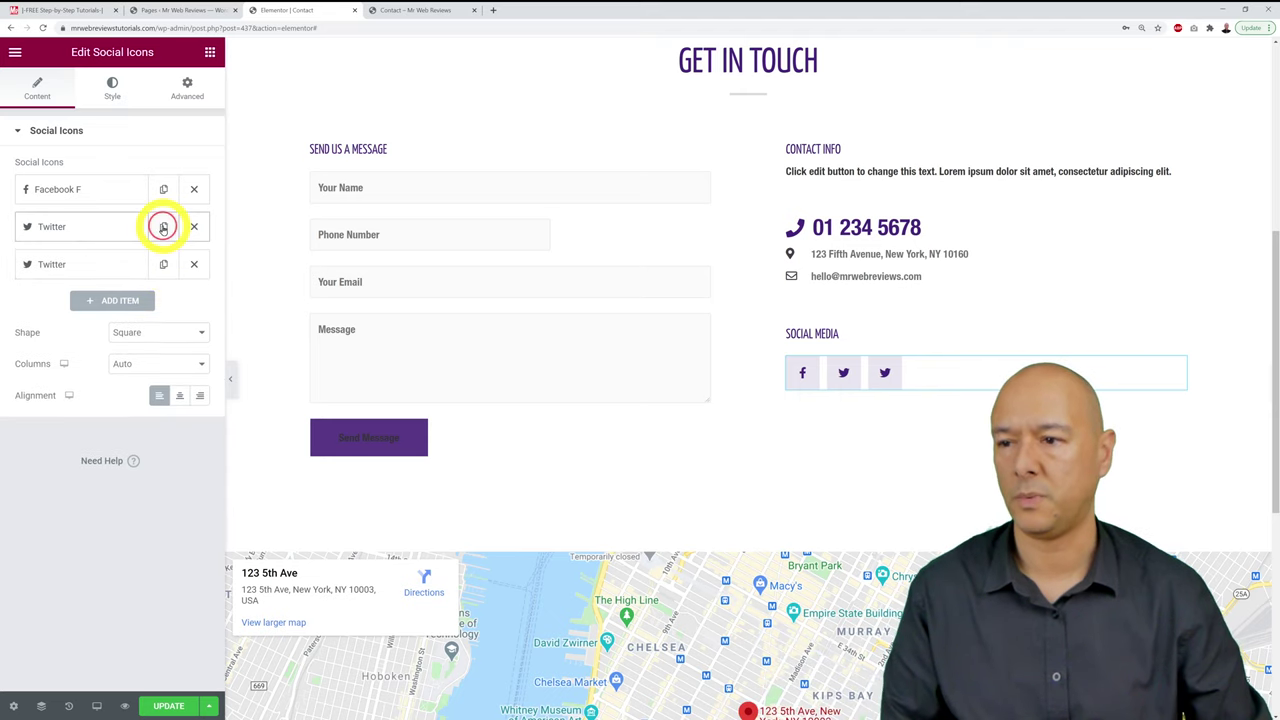
Step: Change the third social icon to LinkedIn via the Icon Library
click(54, 264)
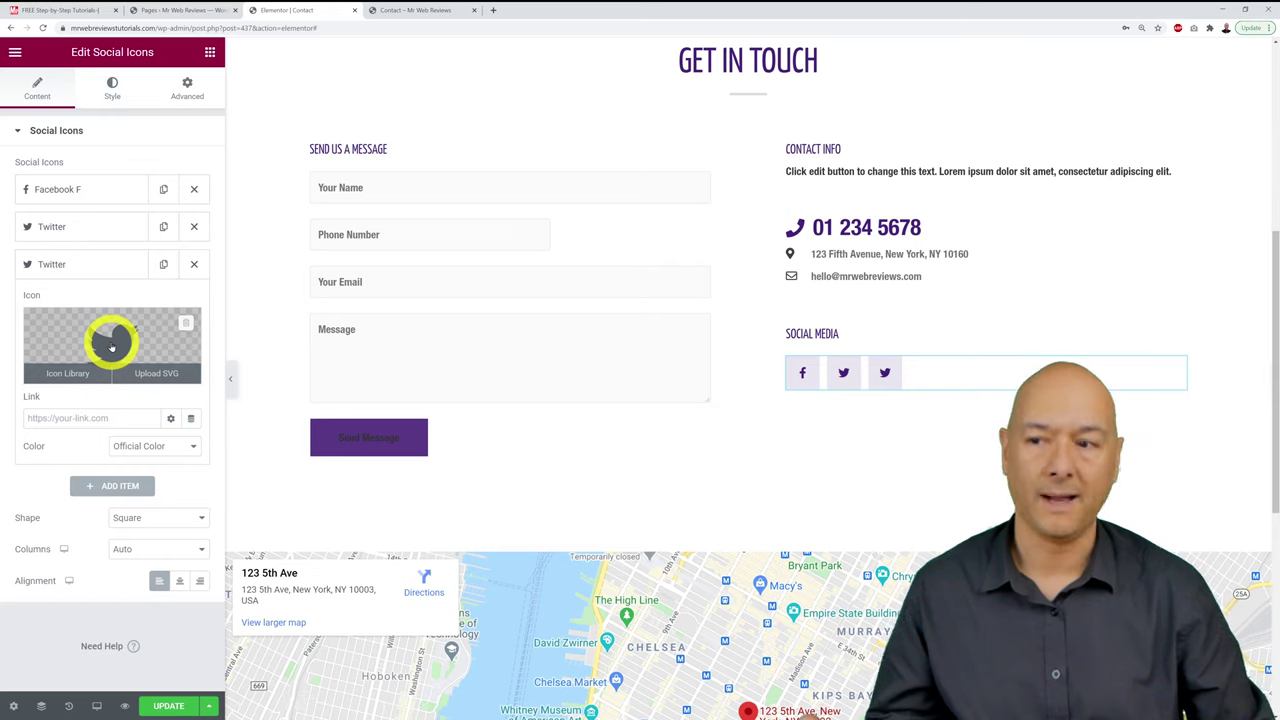
click(111, 345)
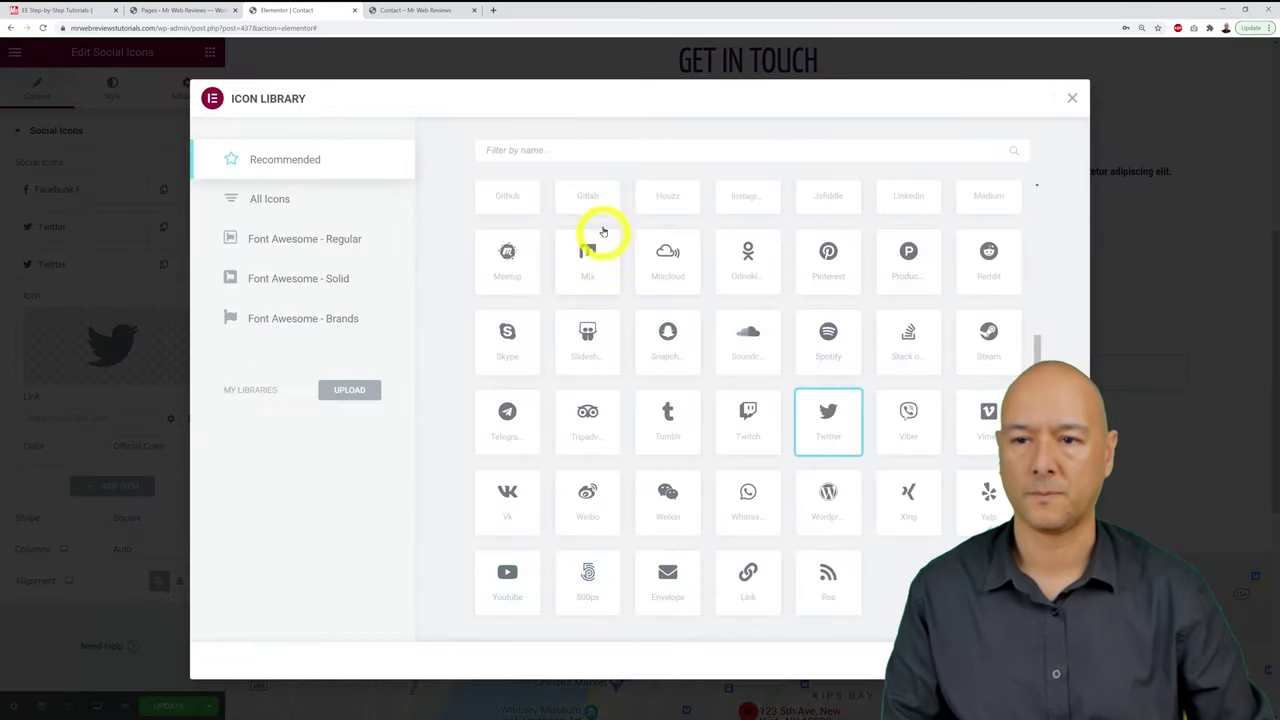
click(535, 151)
text(l)
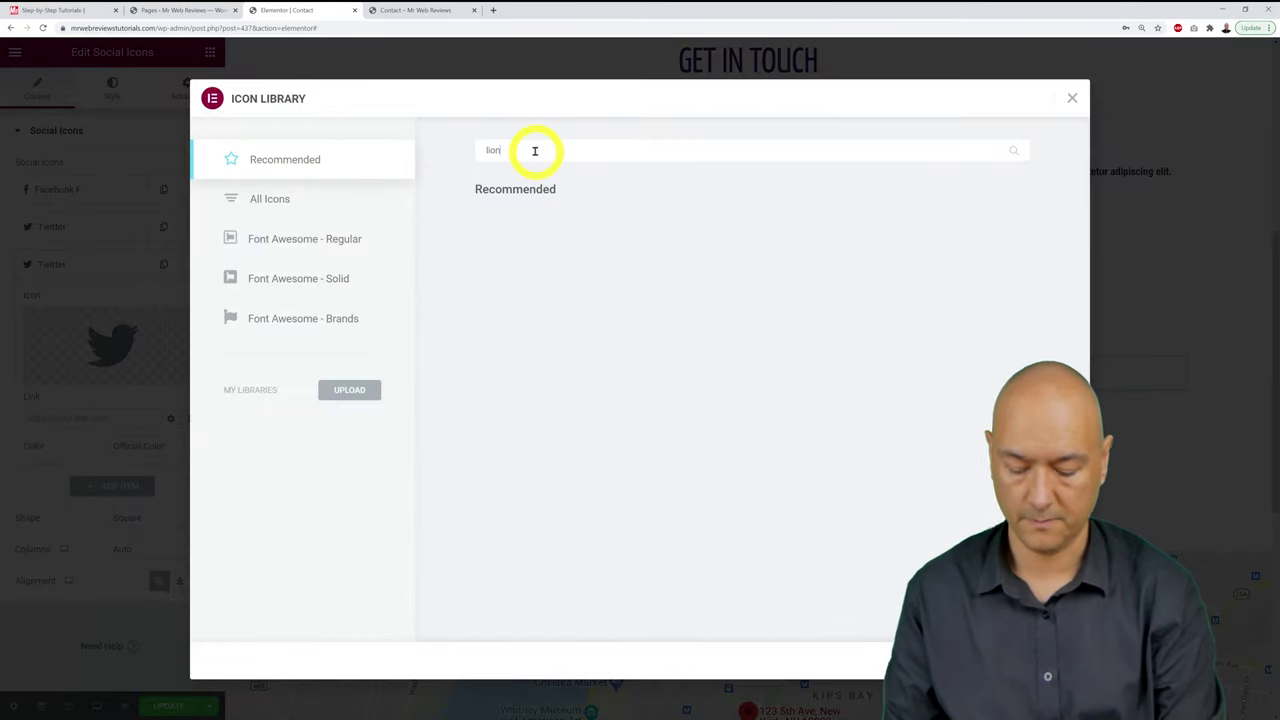
text(inke)
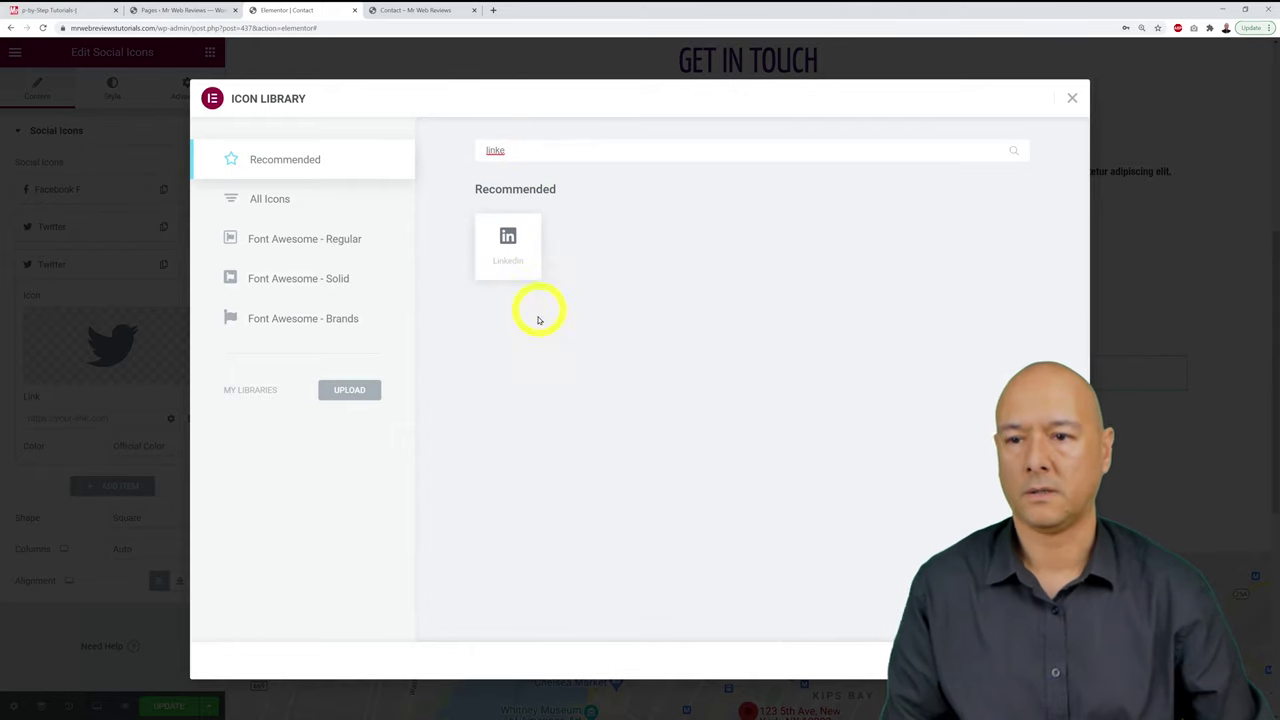
click(510, 250)
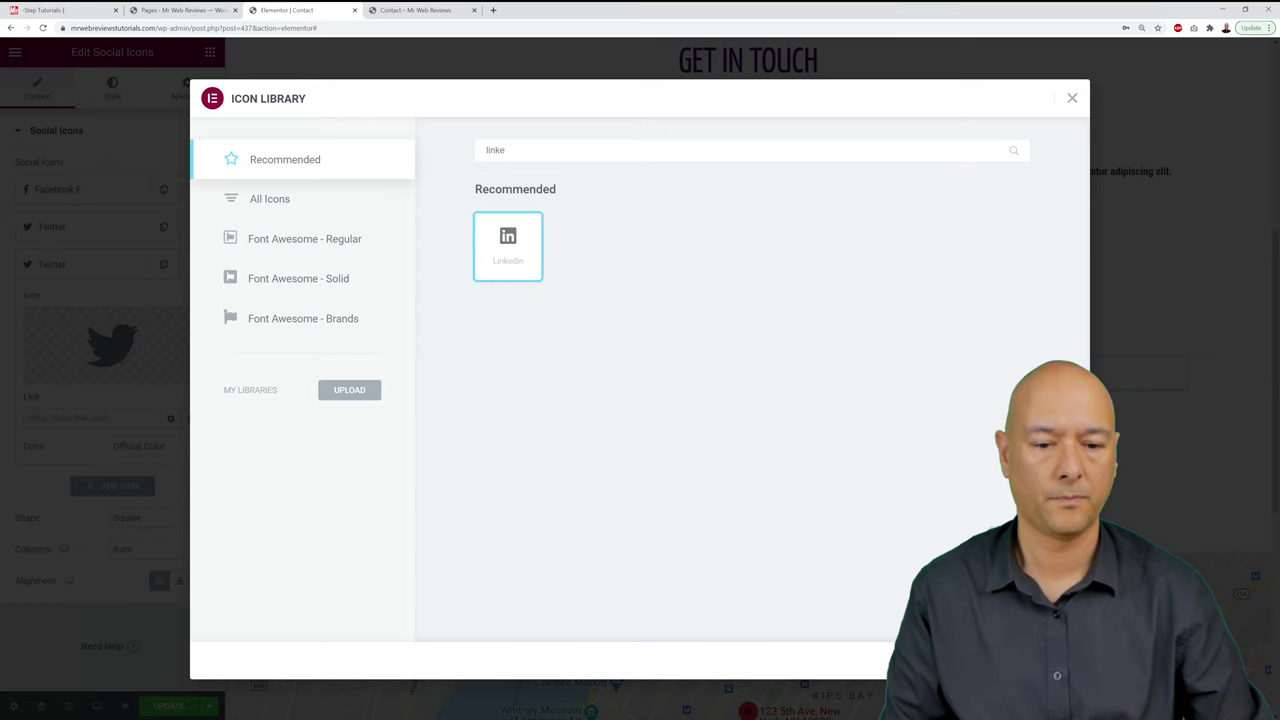
click(1040, 660)
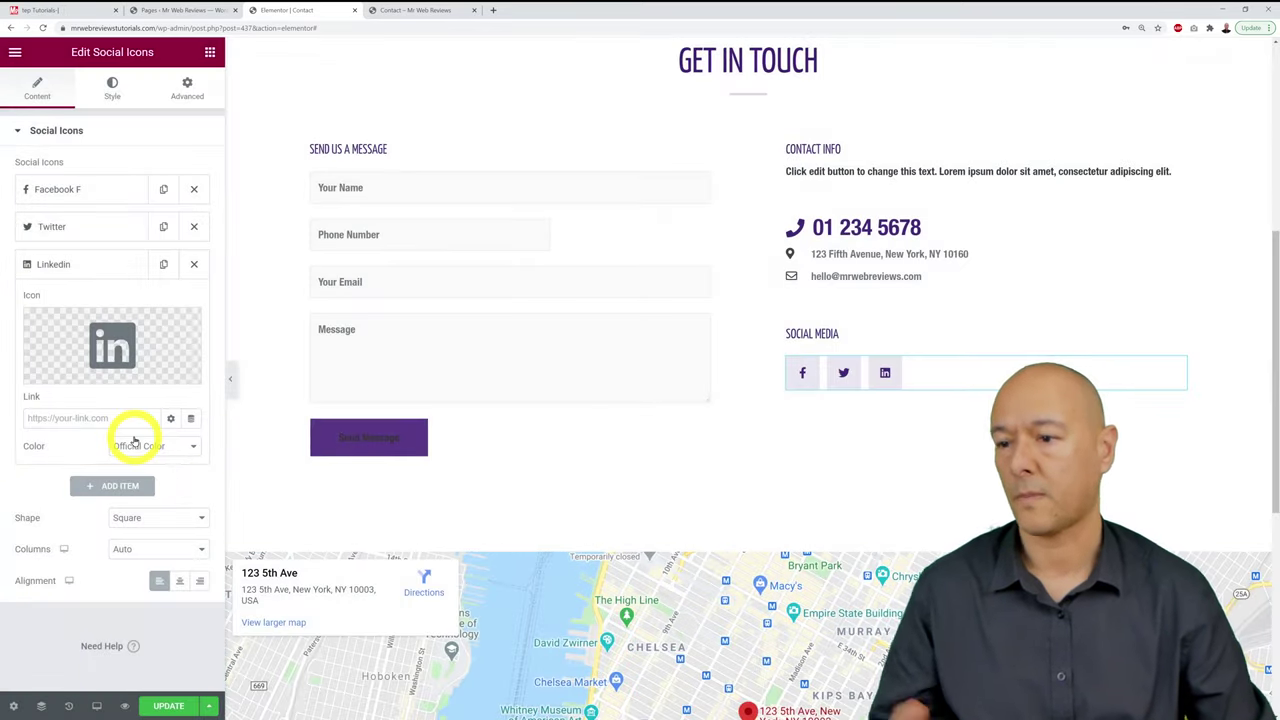
click(70, 262)
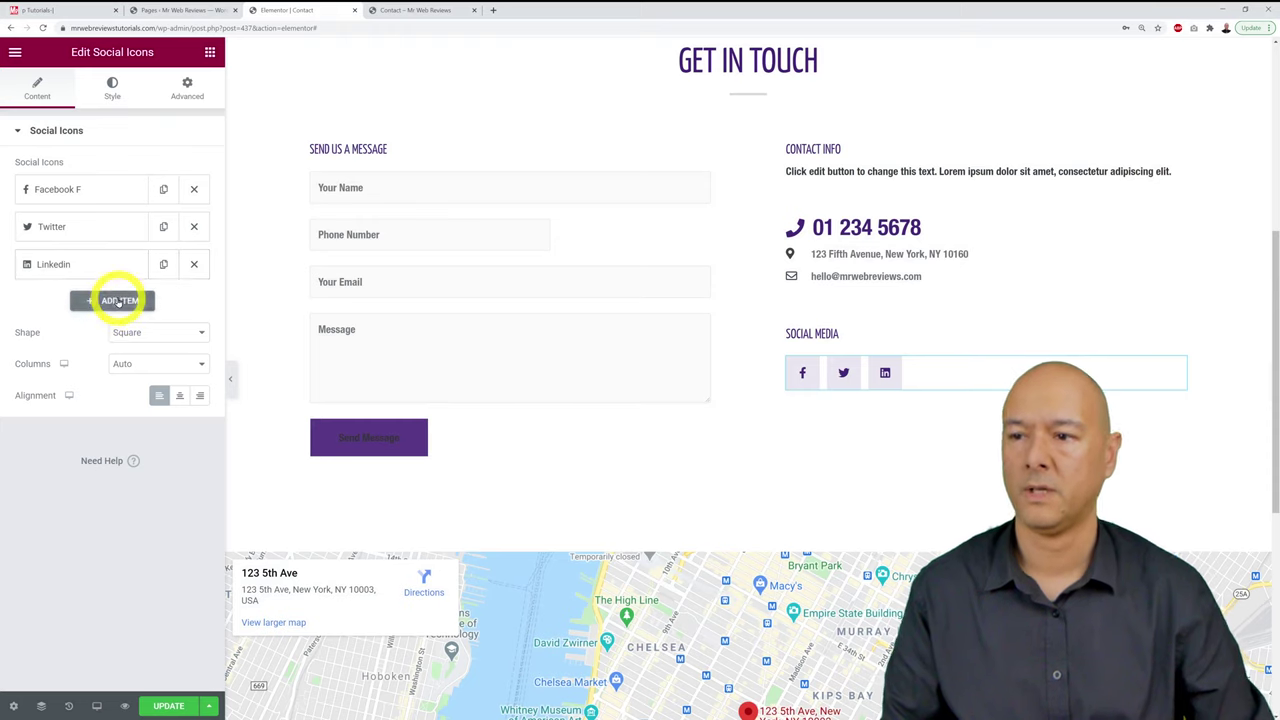
Step: Add a fourth social icon and set it to the Youtube icon
click(118, 300)
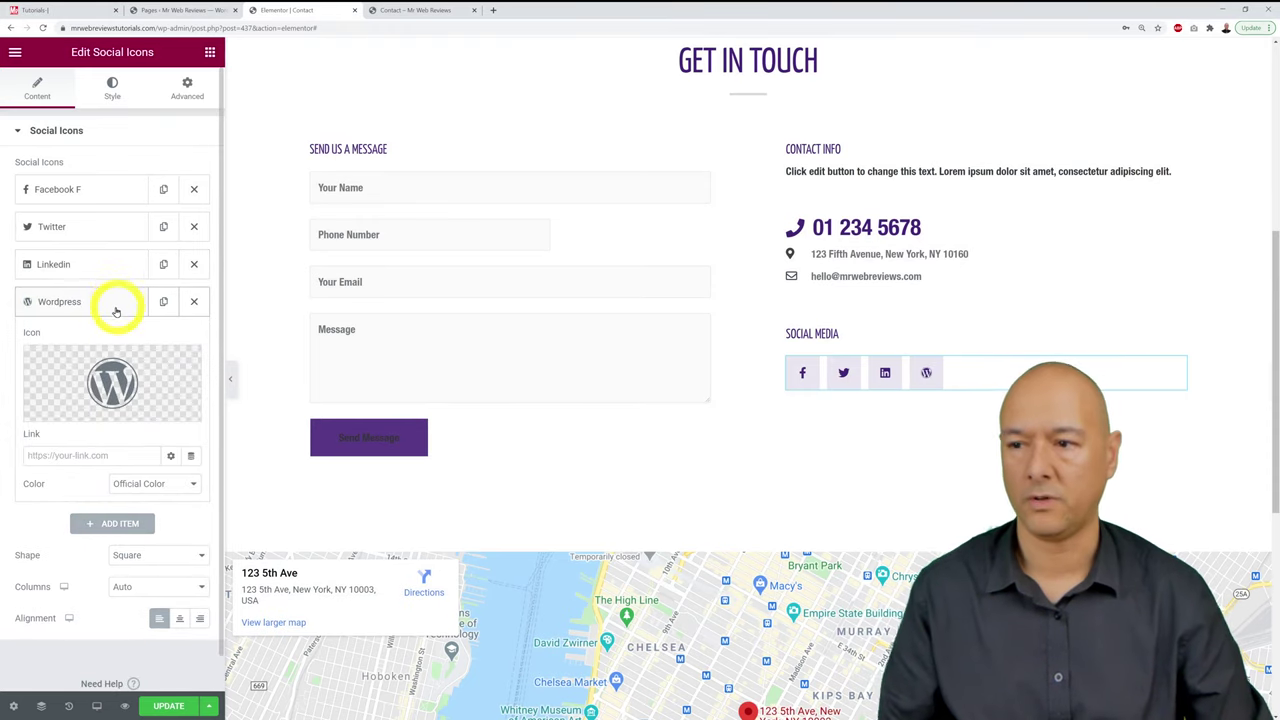
click(122, 379)
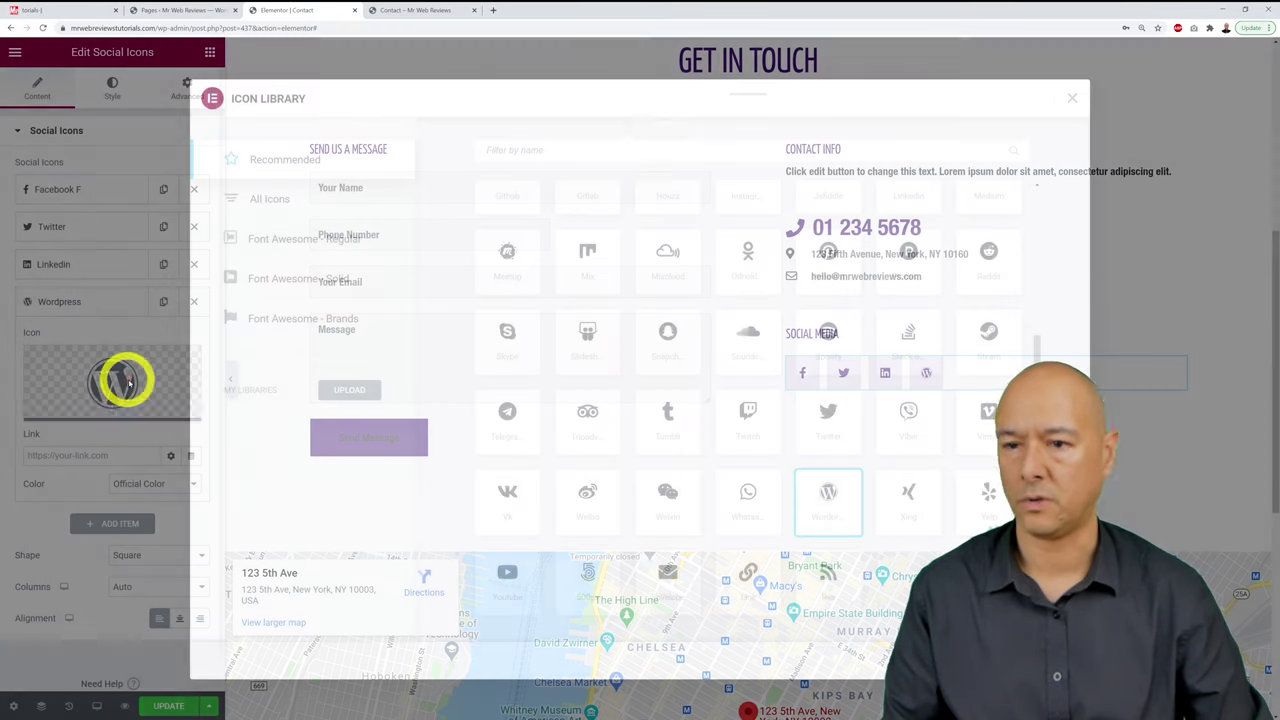
click(657, 152)
text(yout)
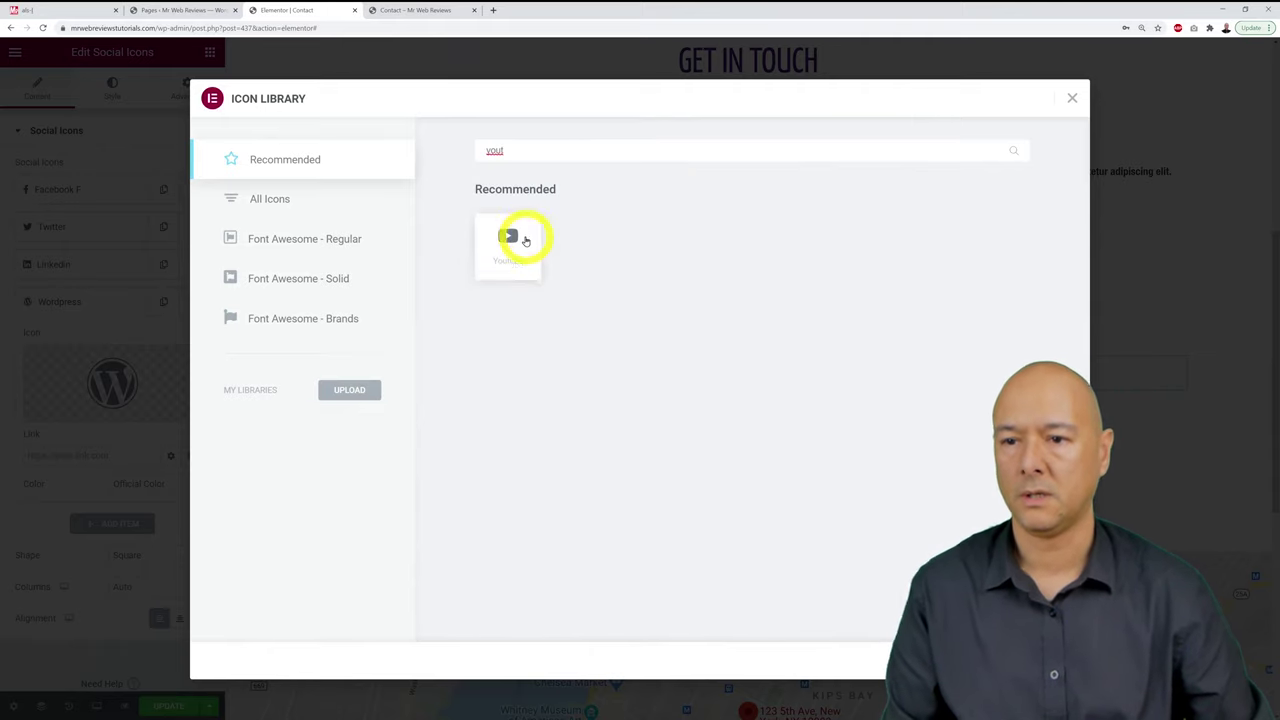
click(512, 240)
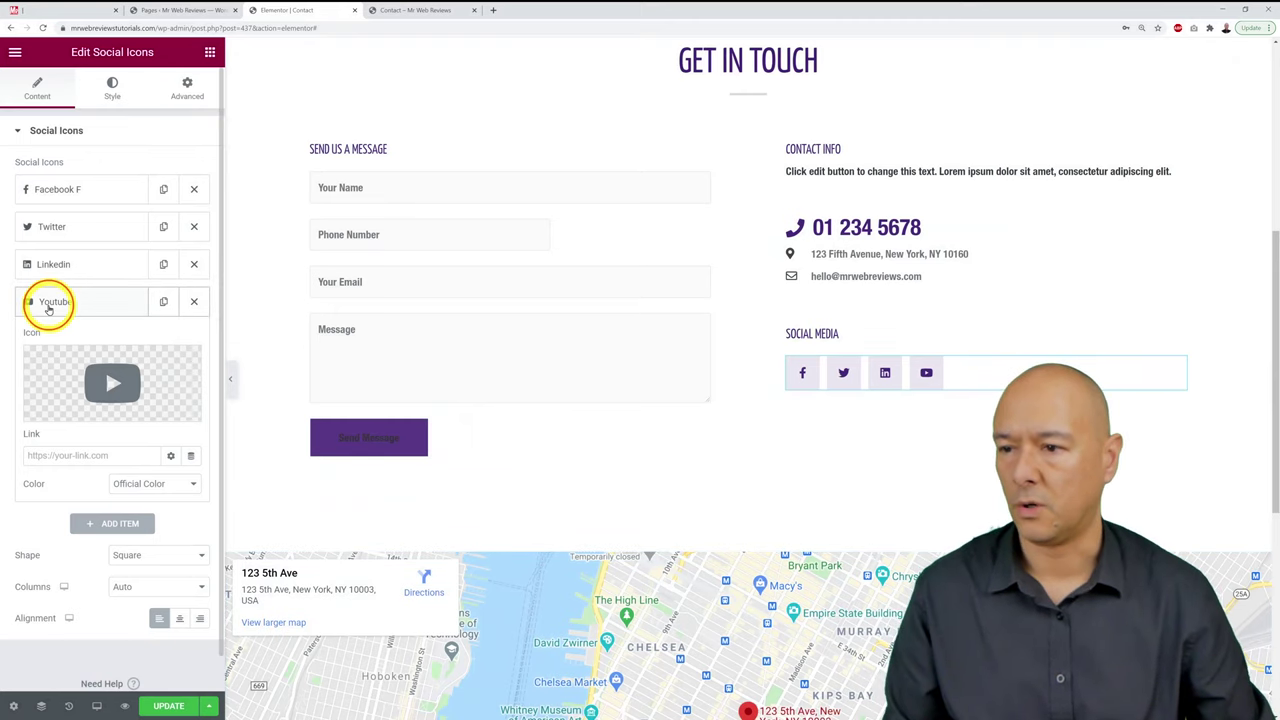
click(46, 296)
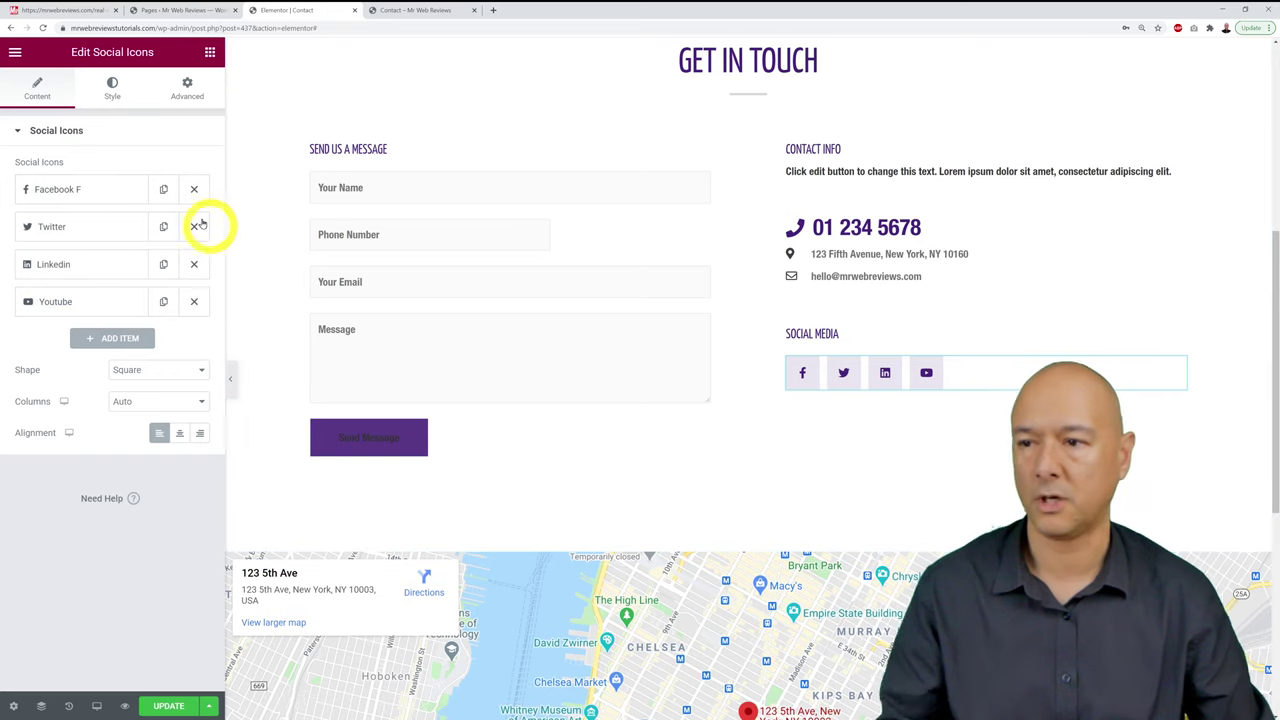
click(57, 189)
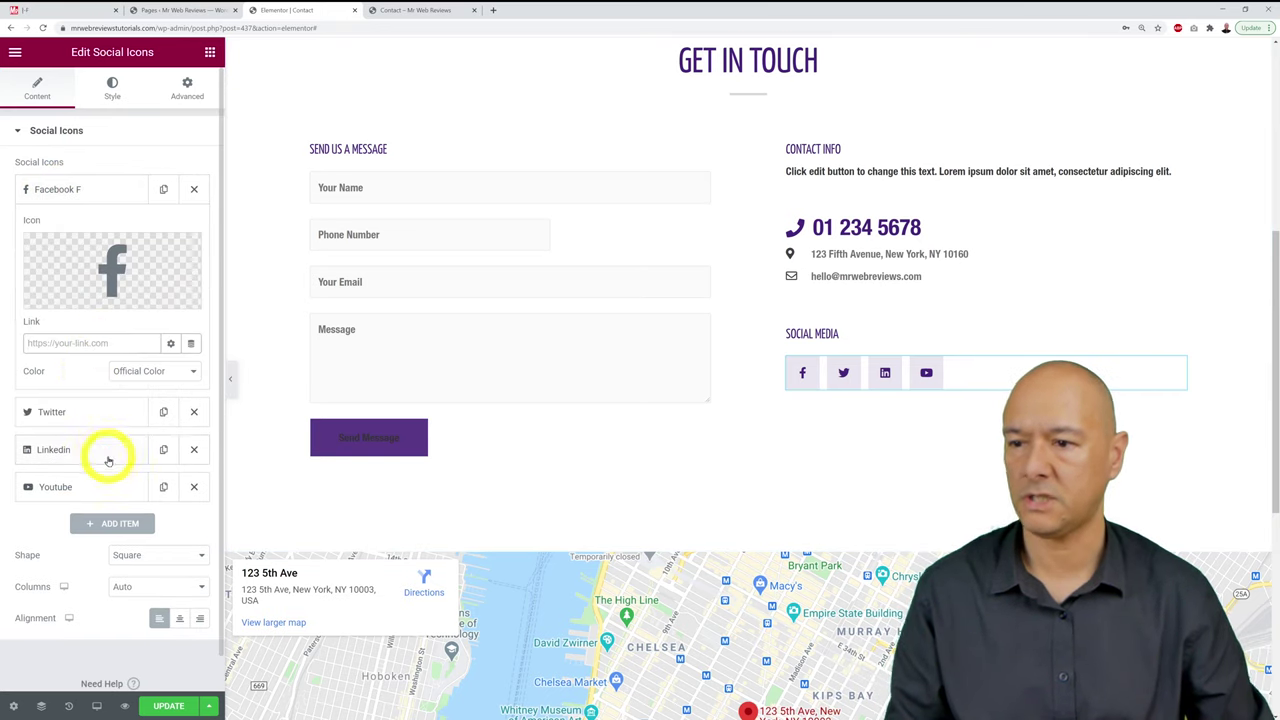
click(68, 343)
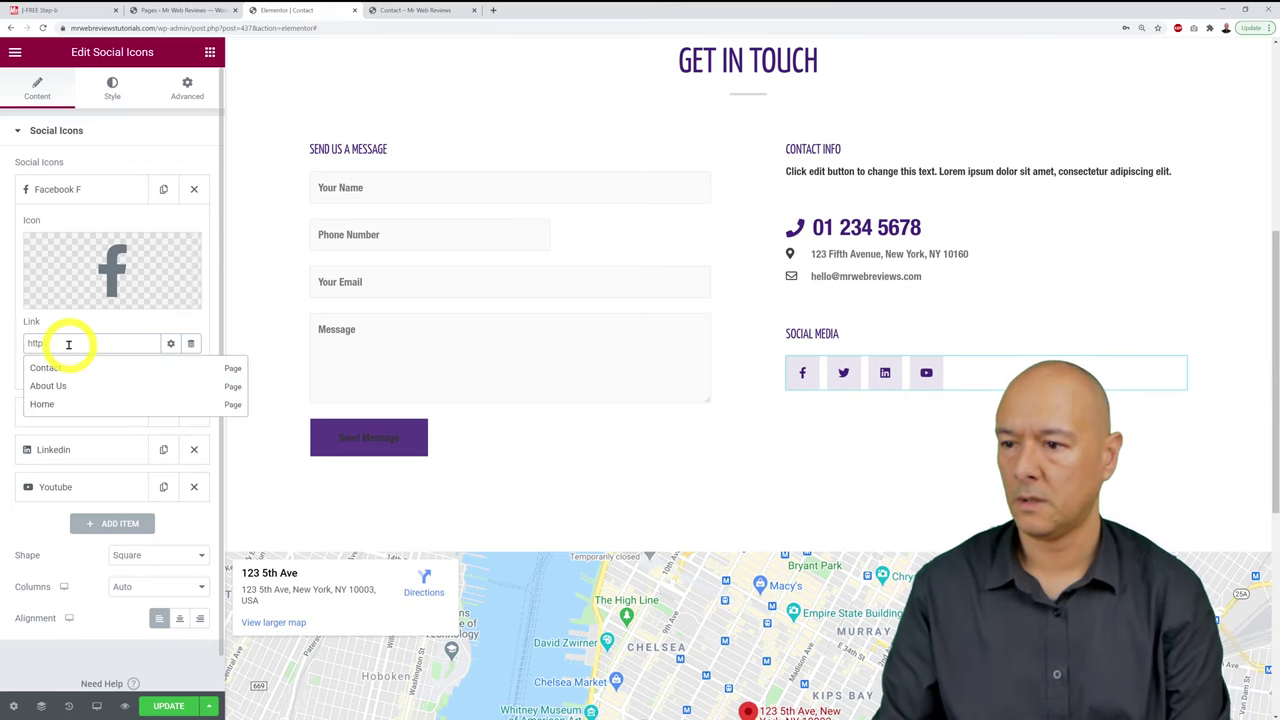
key(Escape)
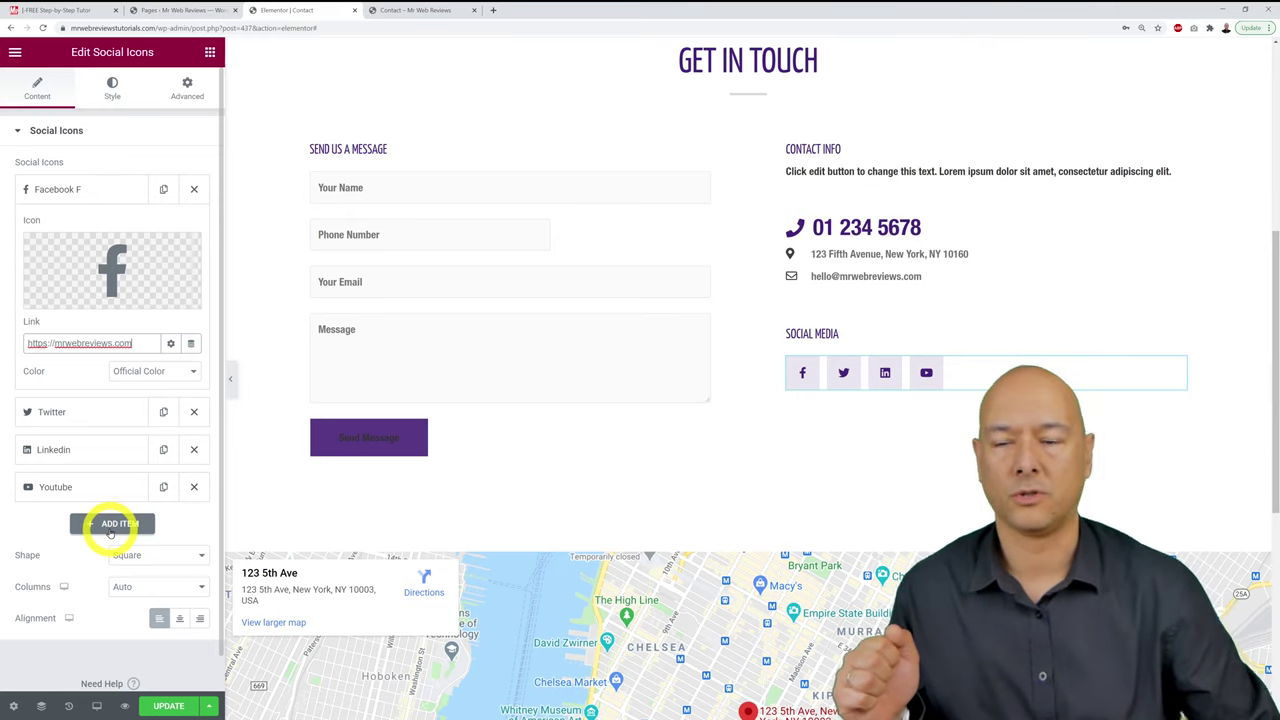
click(172, 345)
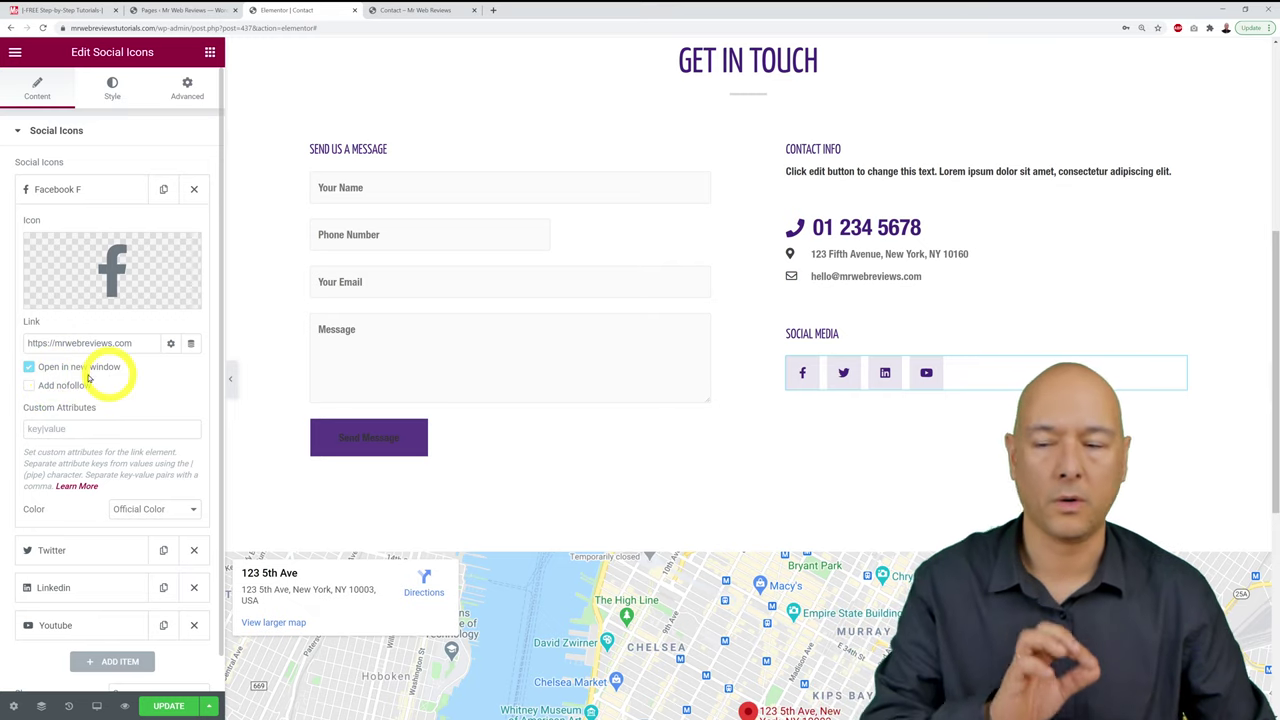
click(33, 376)
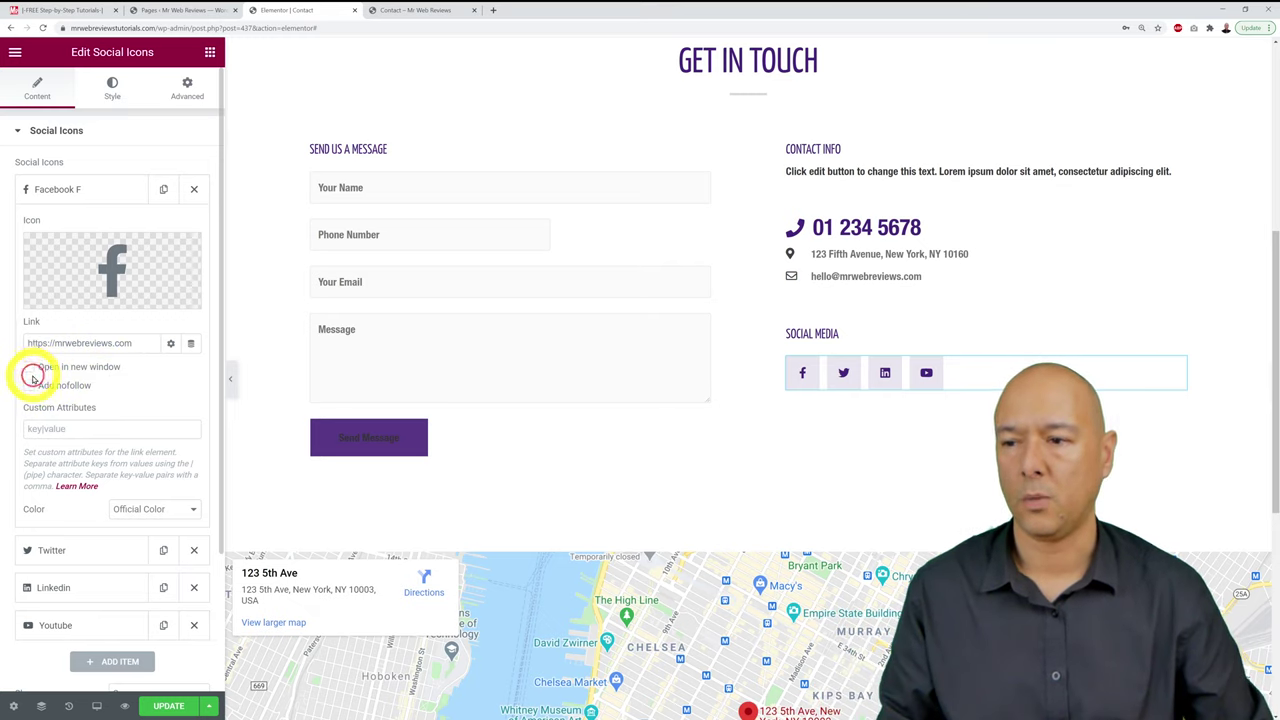
click(421, 12)
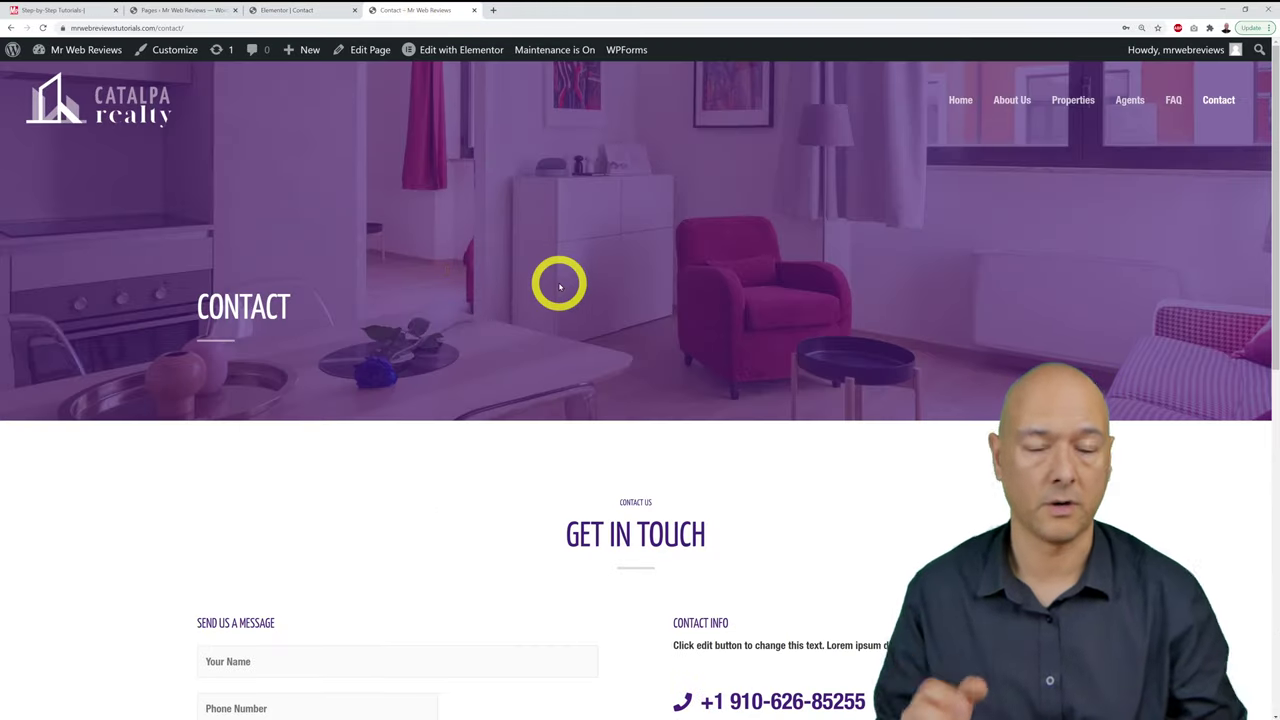
Step: Check the live Contact page's social icons, then return to the Elementor editor
scroll(560, 287, down, 5)
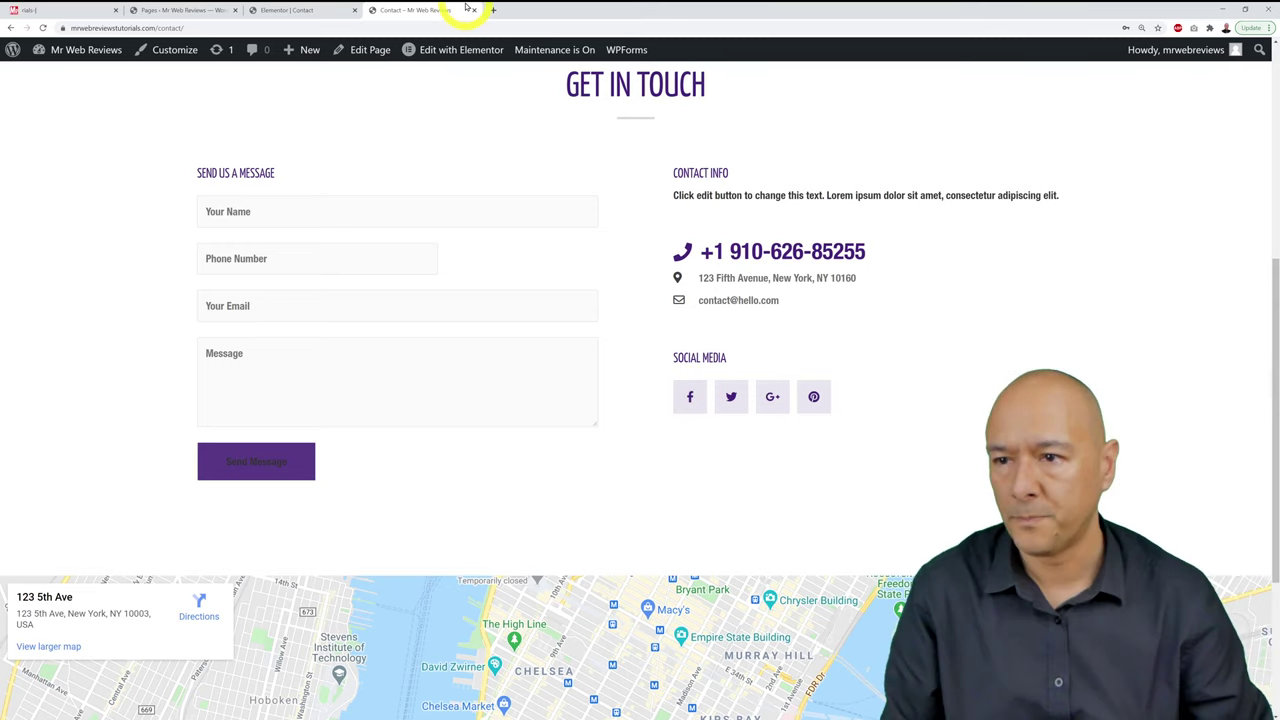
click(312, 8)
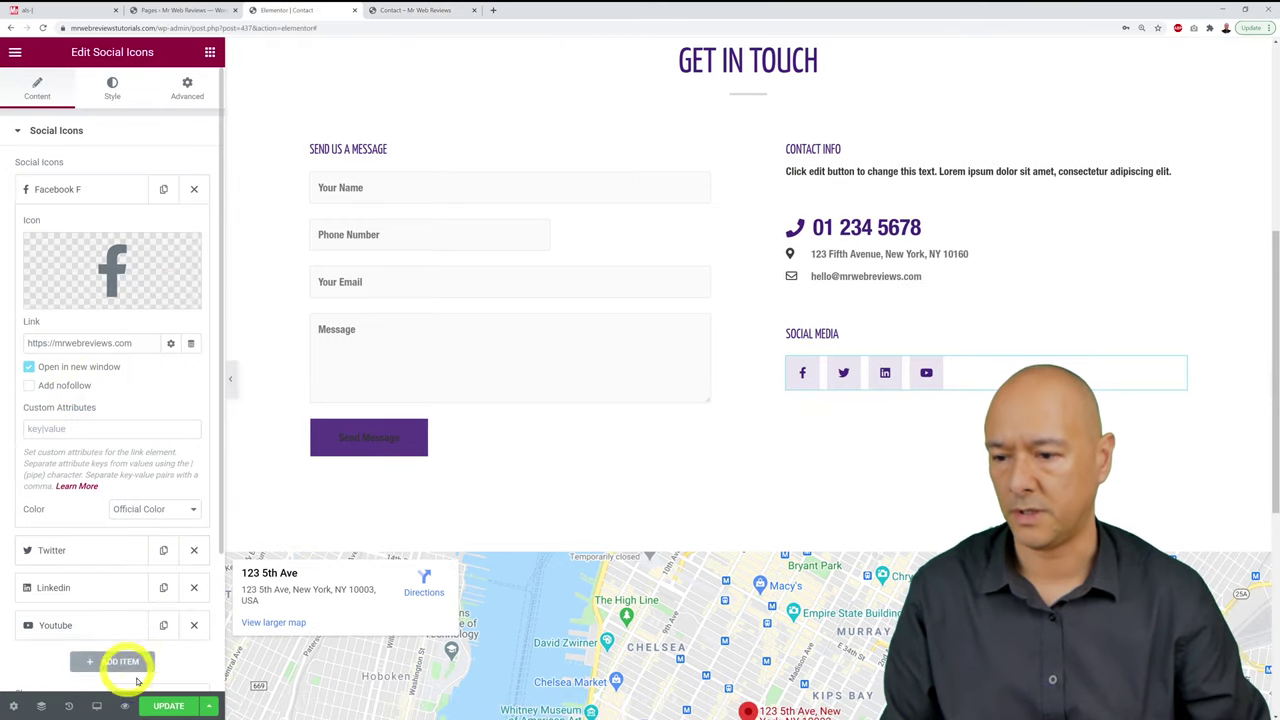
Step: Save the Contact page and reload the live page to review the new phone and icons
click(167, 707)
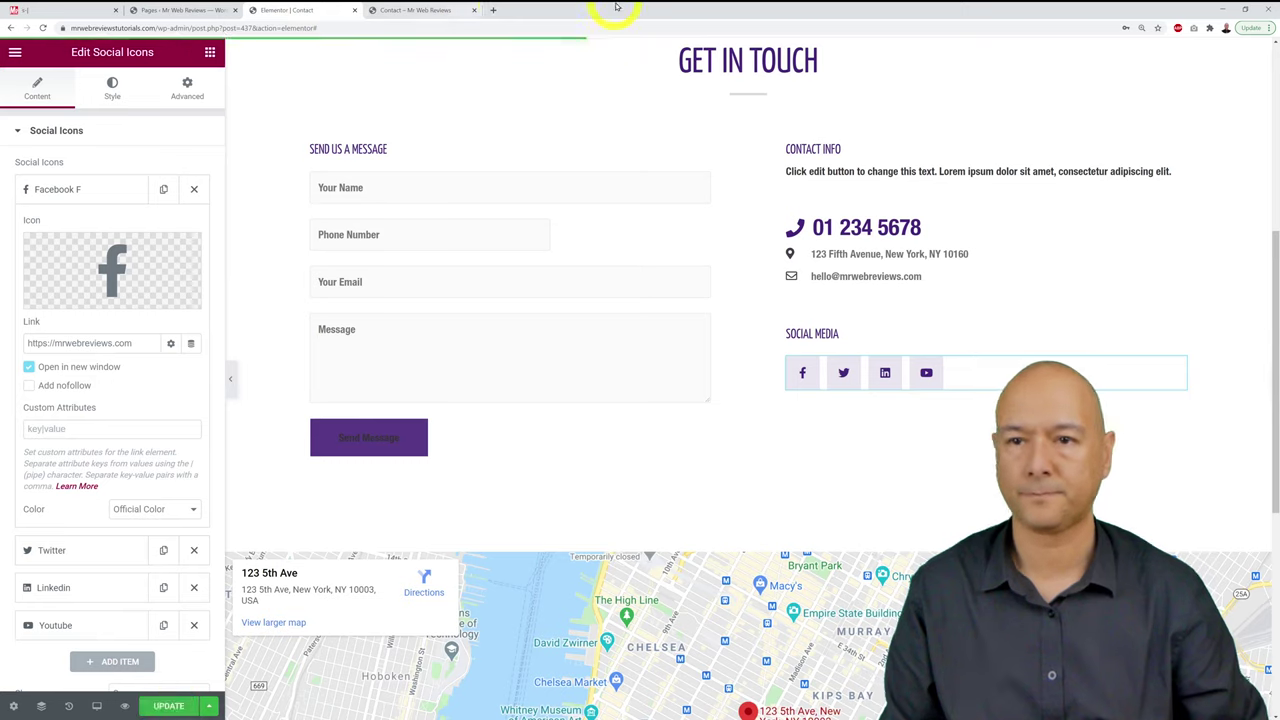
click(410, 10)
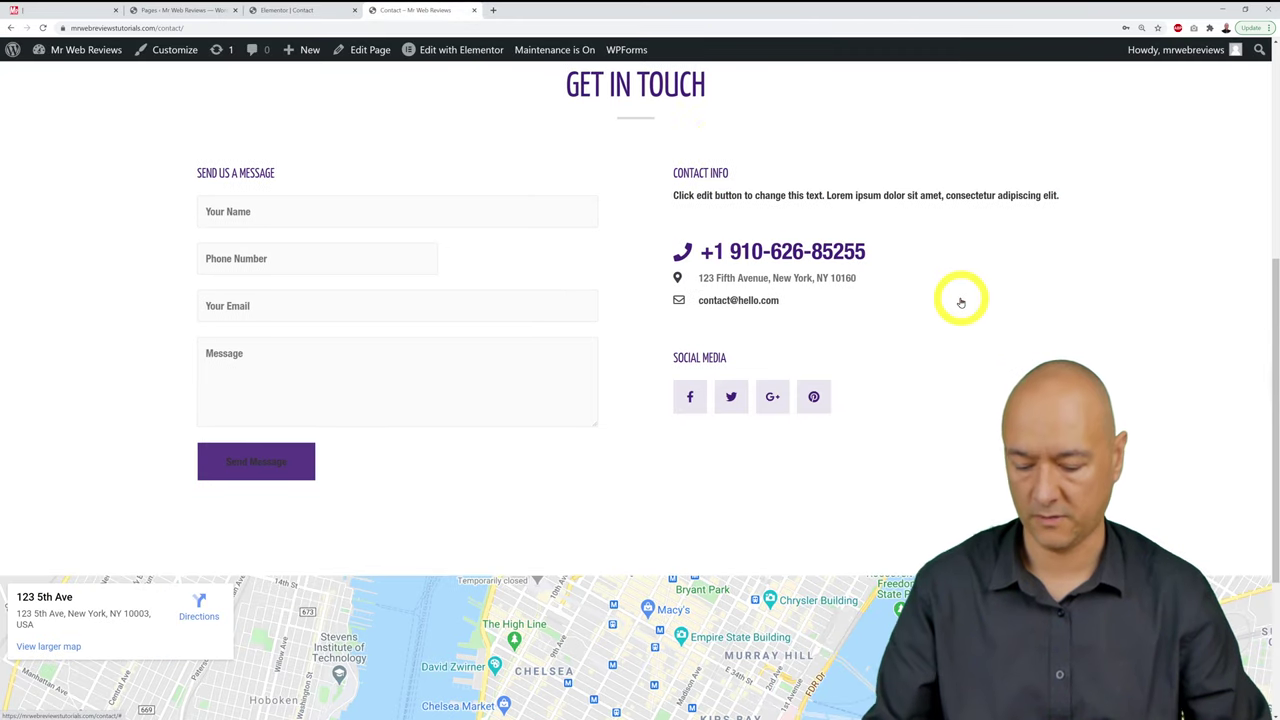
key(F5)
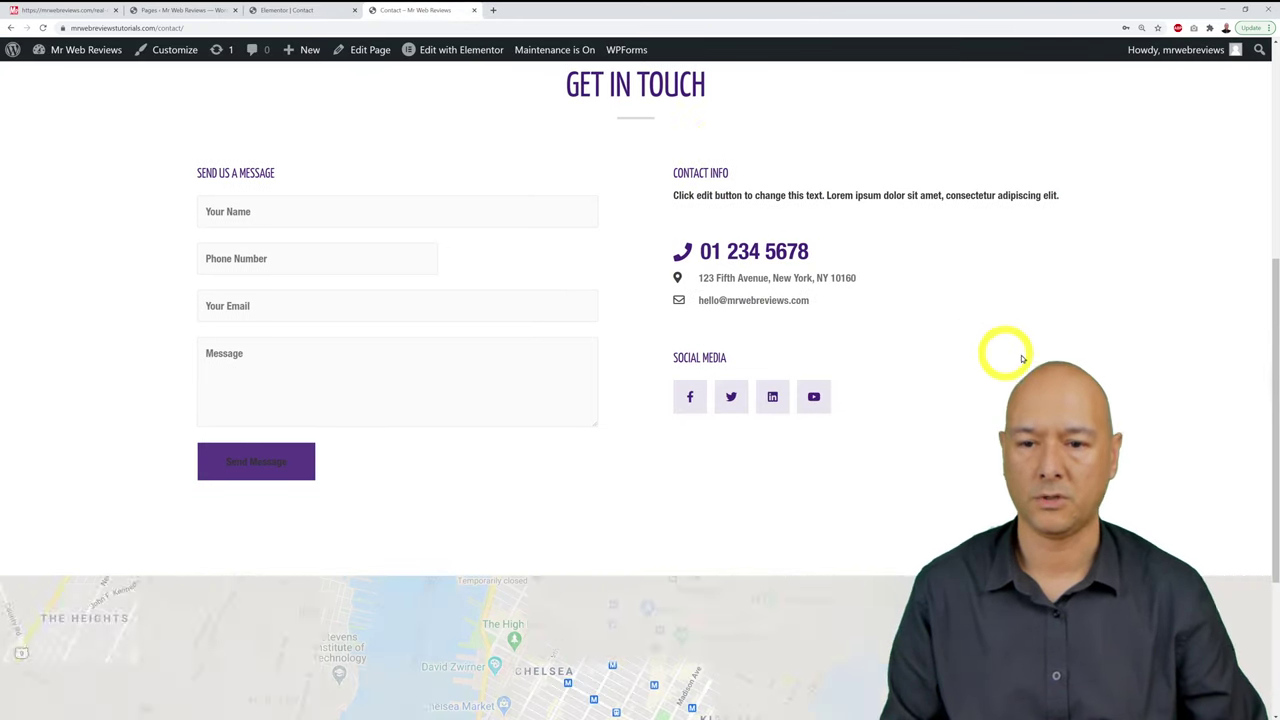
scroll(945, 270, up, 5)
scroll(940, 260, down, 2)
scroll(940, 257, up, 2)
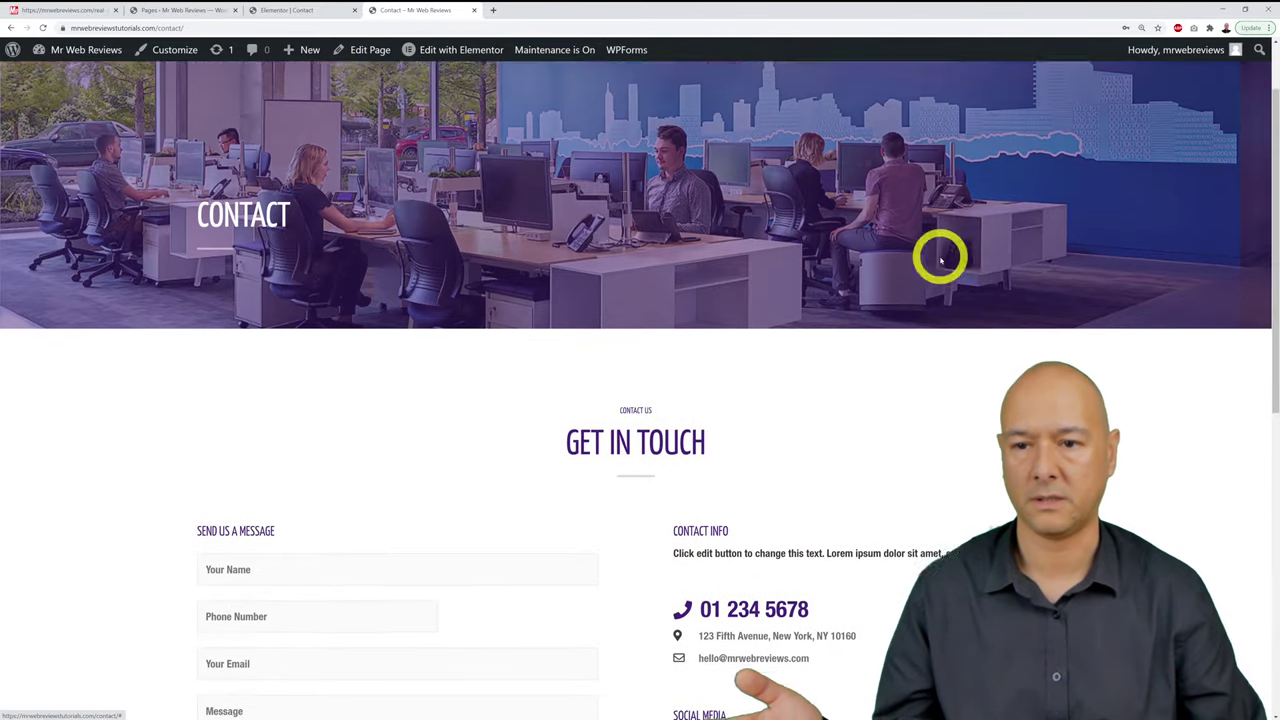
scroll(967, 224, down, 2)
scroll(967, 224, down, 1)
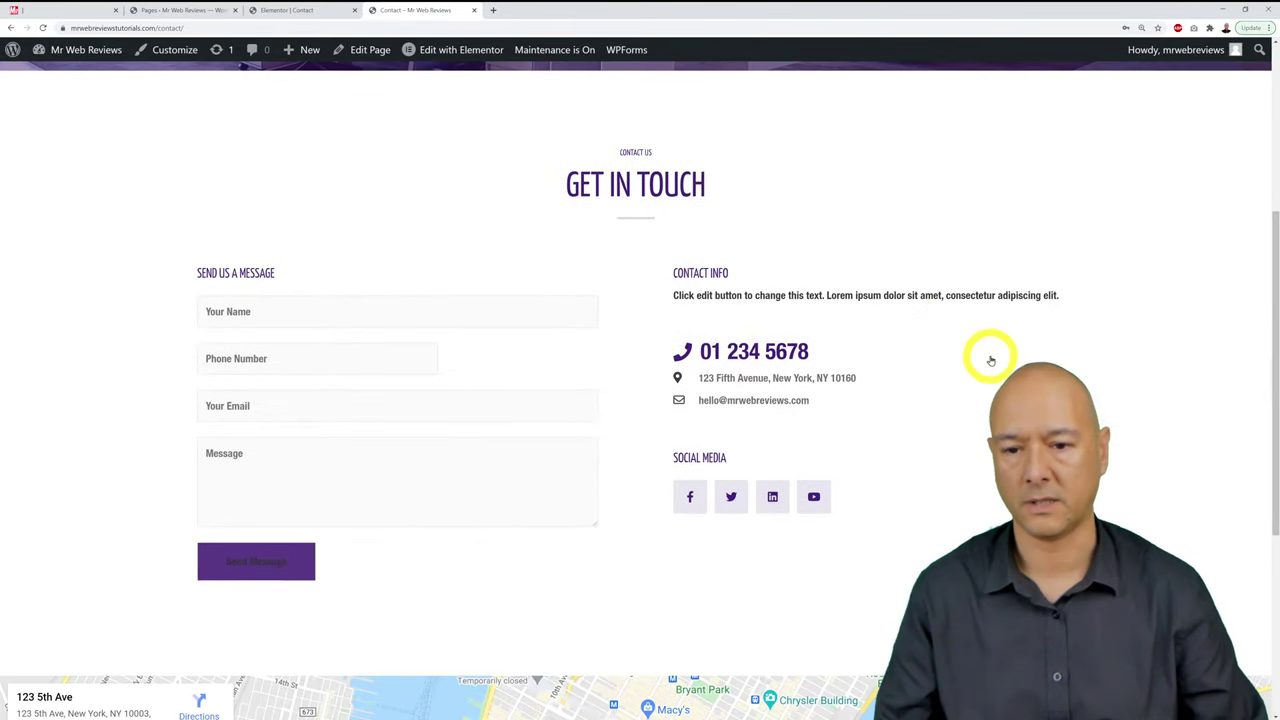
scroll(966, 349, down, 1)
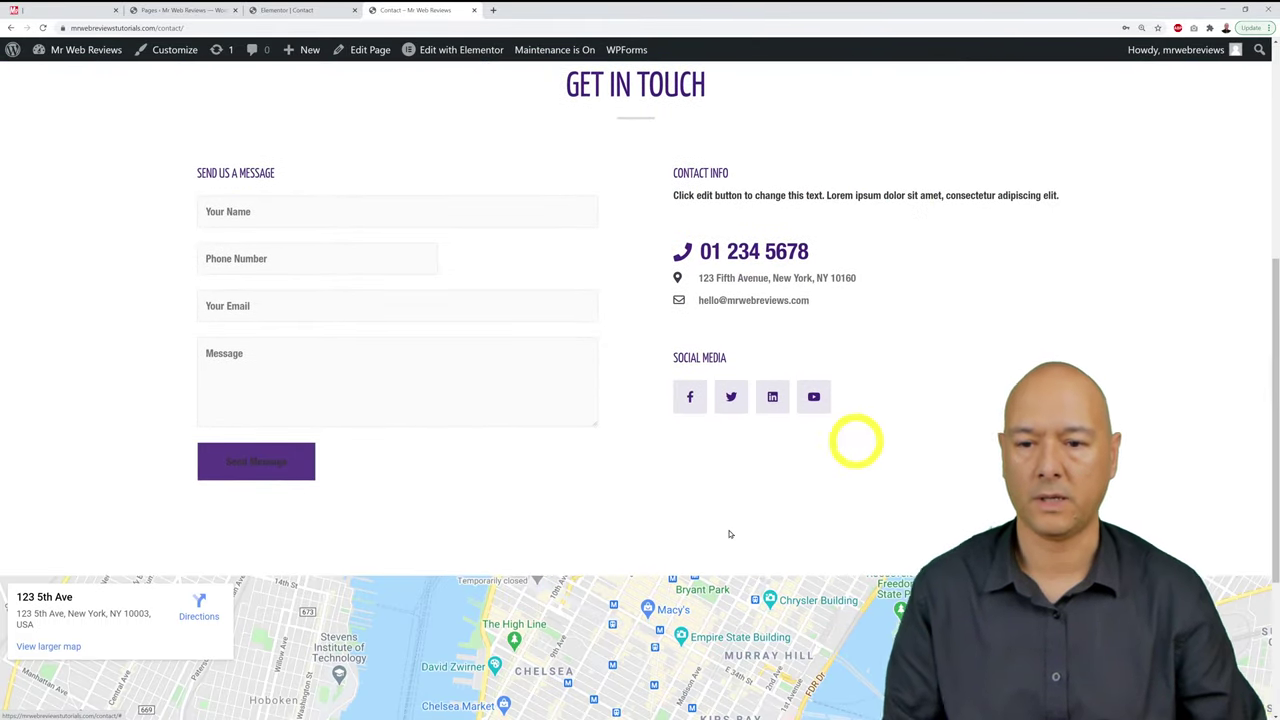
Step: Test the Facebook icon's link, close the opened tab, and return to the editor
click(696, 399)
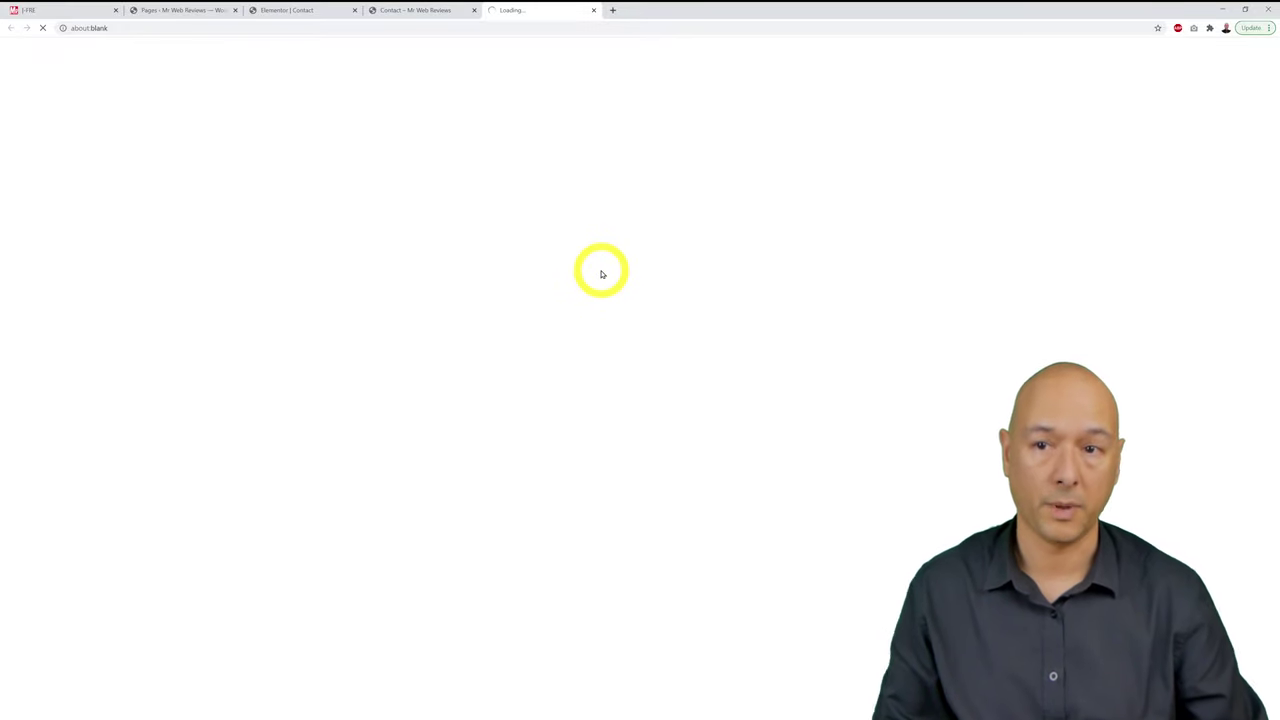
click(428, 11)
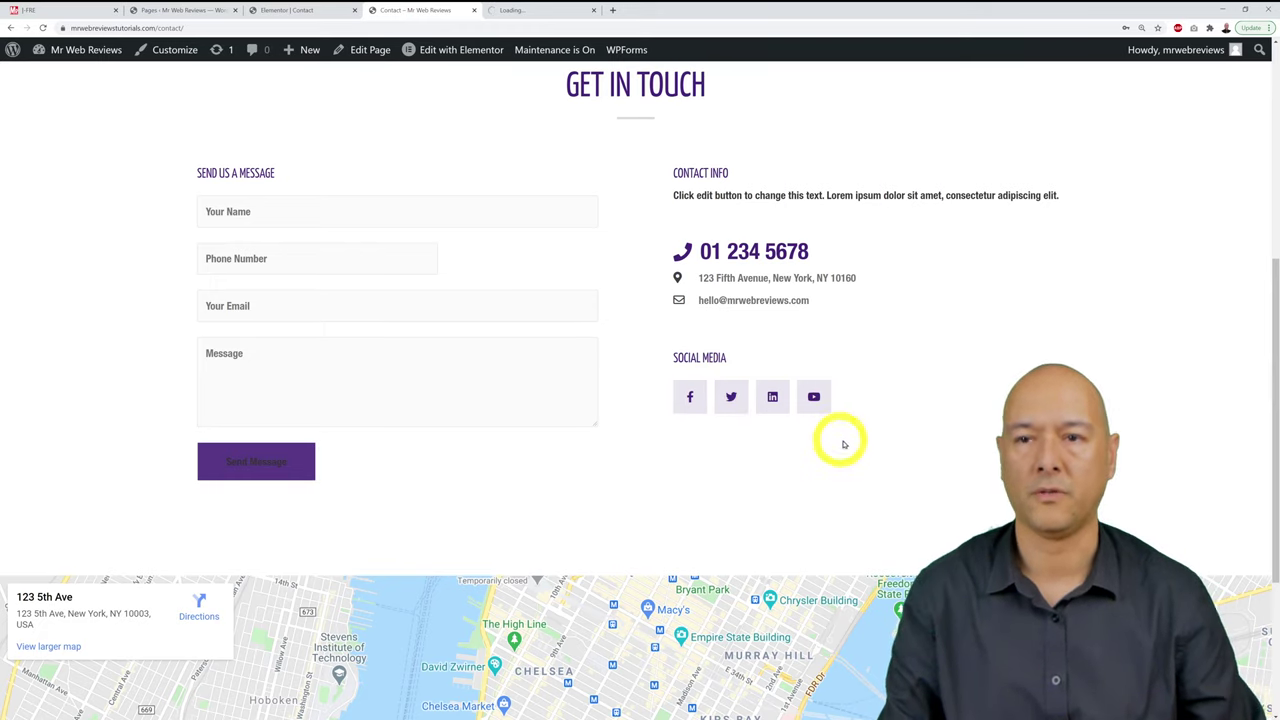
click(596, 11)
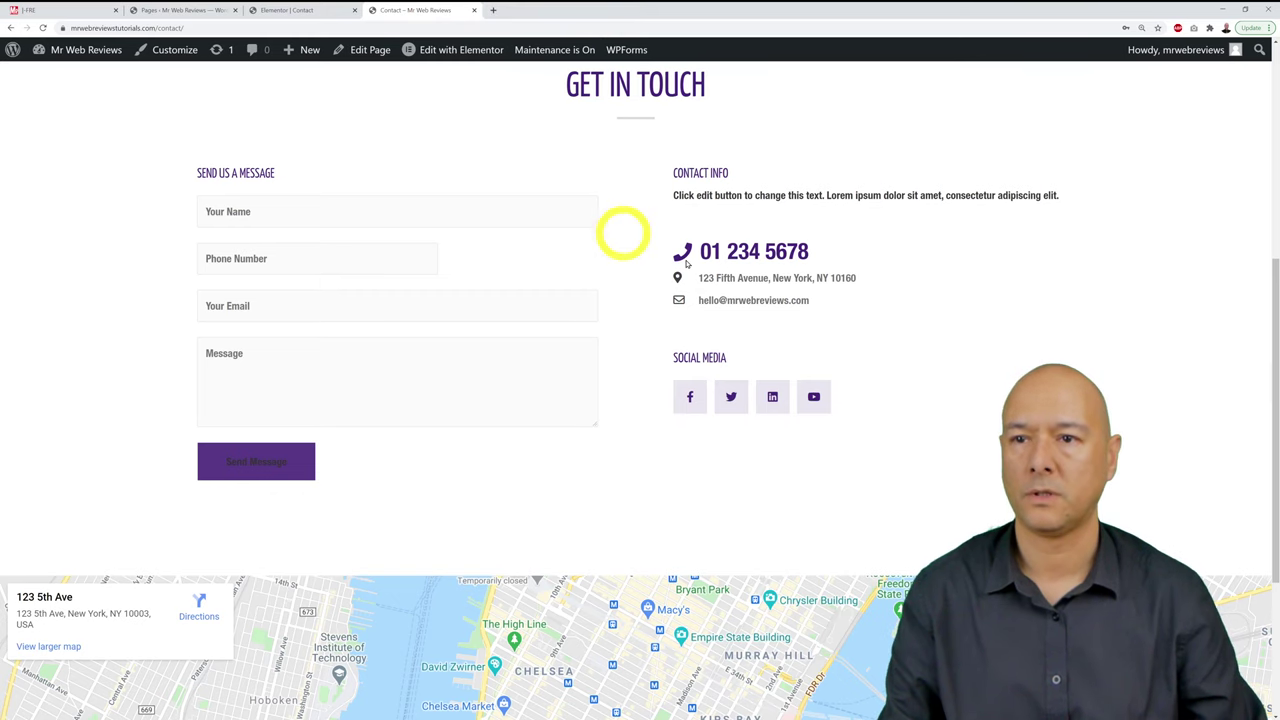
scroll(640, 400, down, 3)
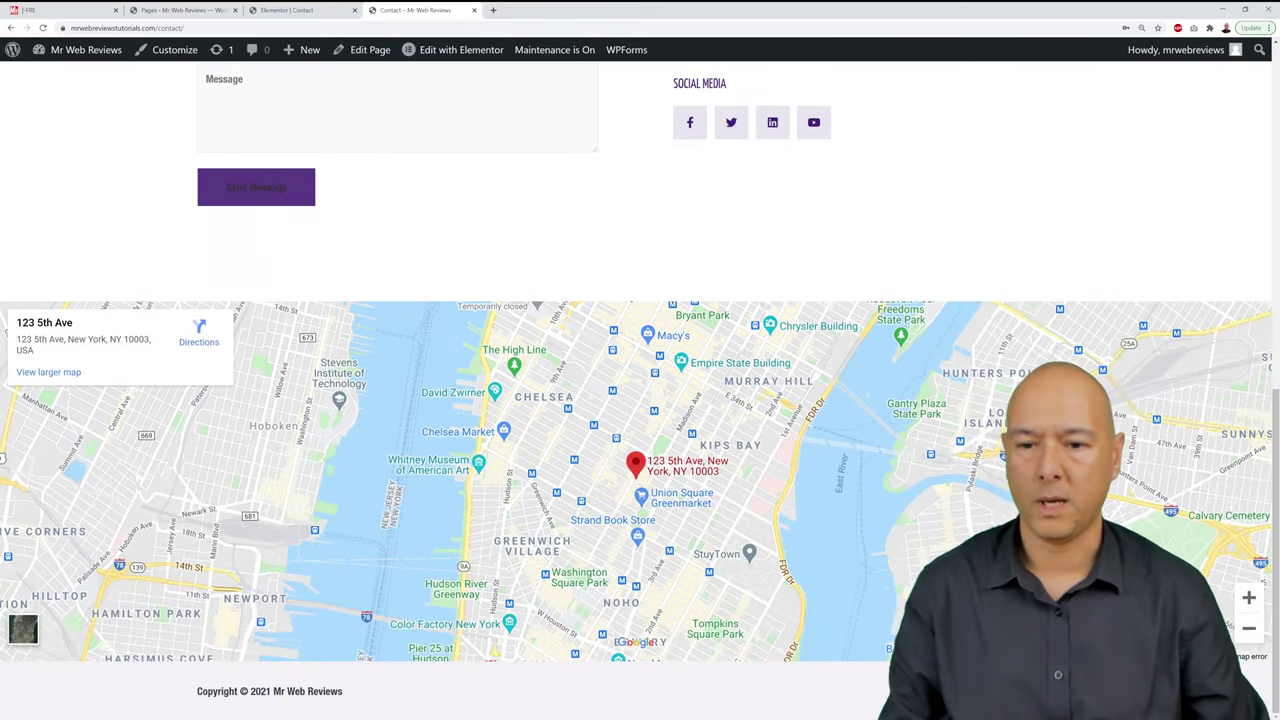
click(323, 12)
Step: Set the Google Maps widget address to 'main street, carrick-on-shannon, co leitrim'
scroll(700, 420, down, 4)
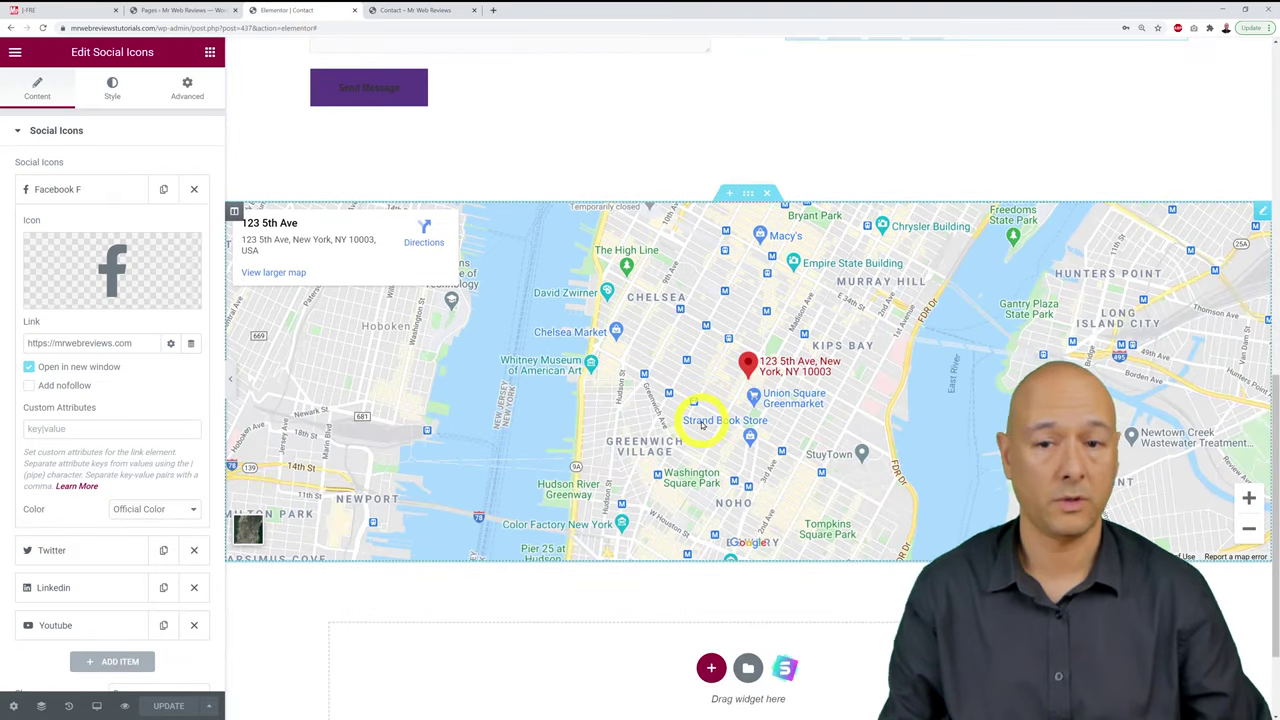
drag(749, 205, 750, 201)
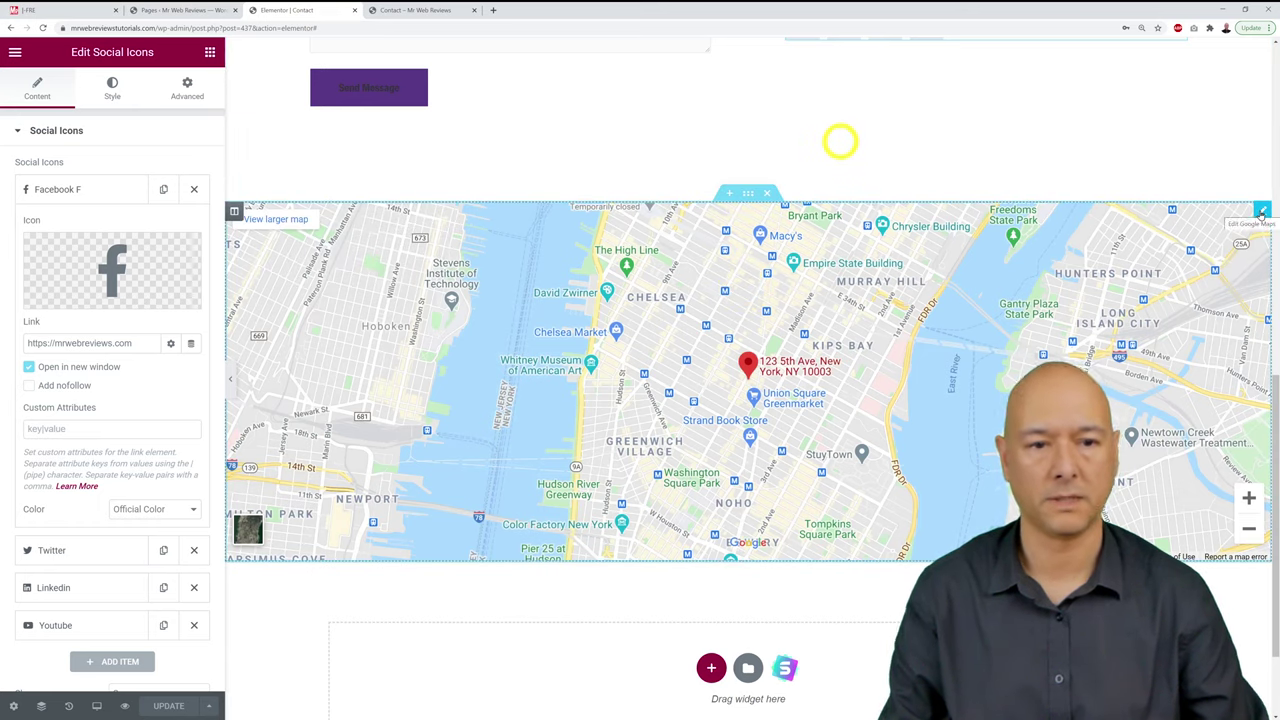
click(1262, 212)
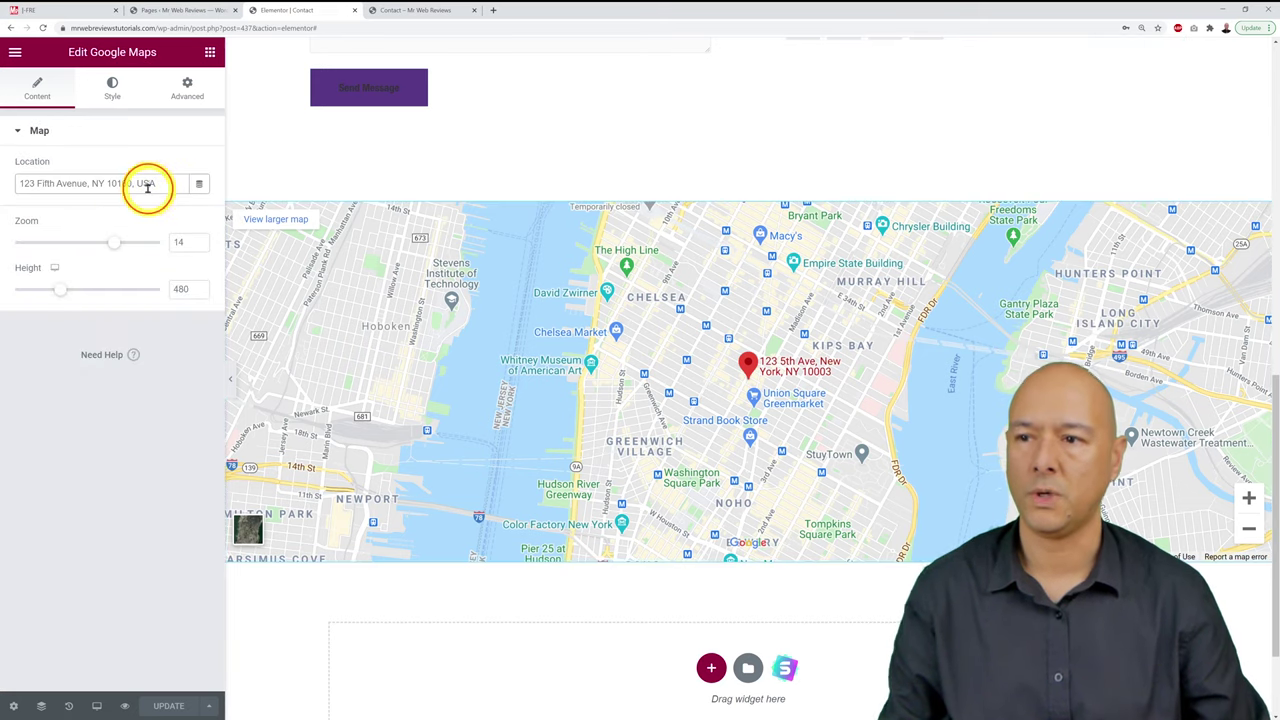
triple_click(147, 186)
text(main)
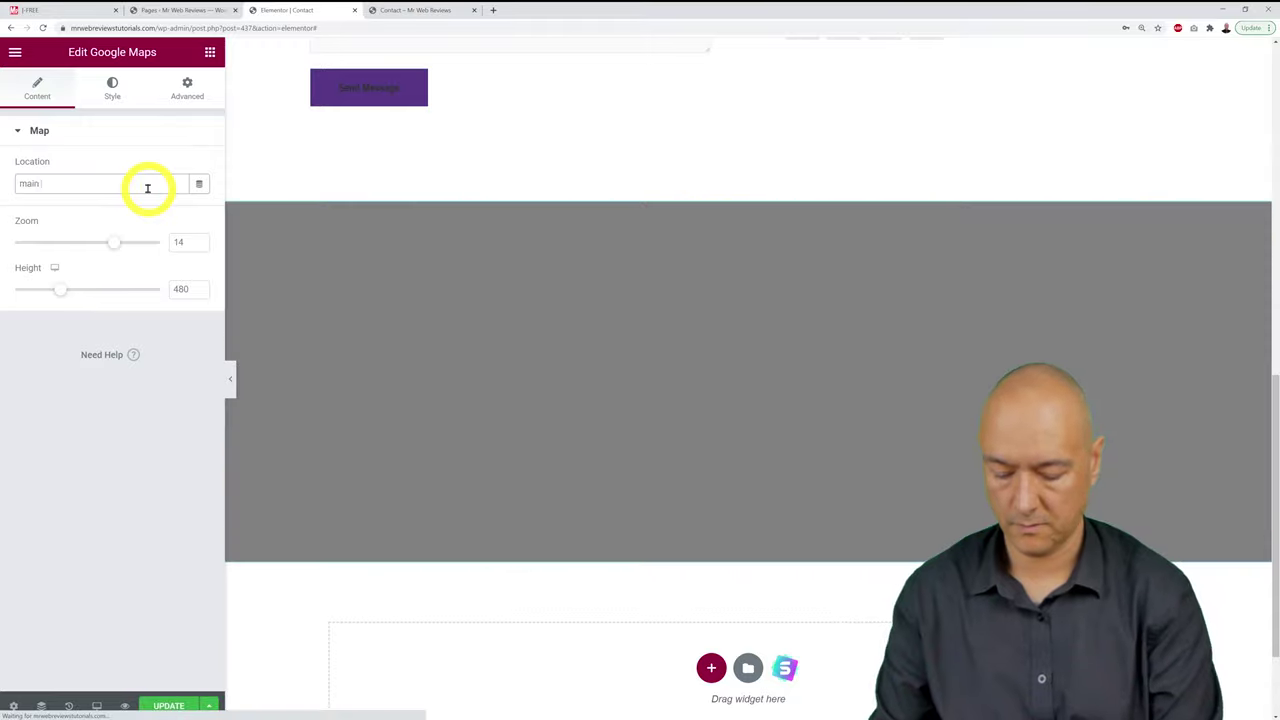
text( street, ca)
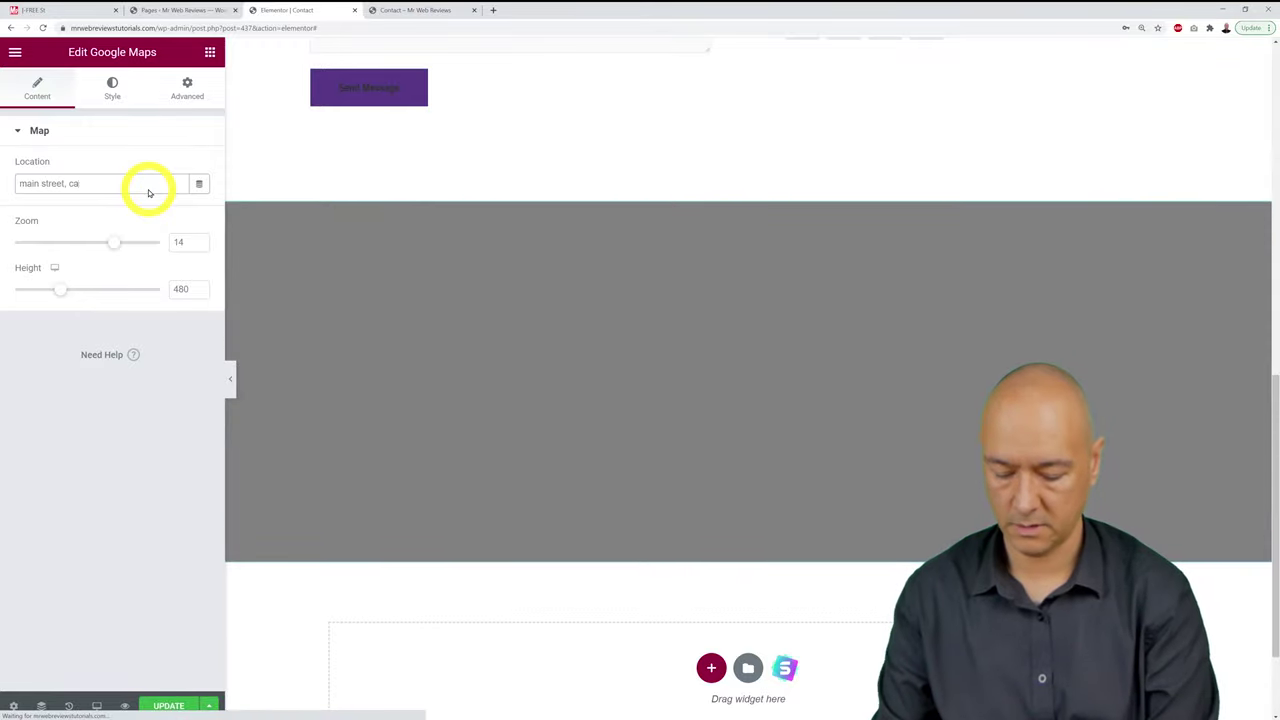
text(rrick-on-)
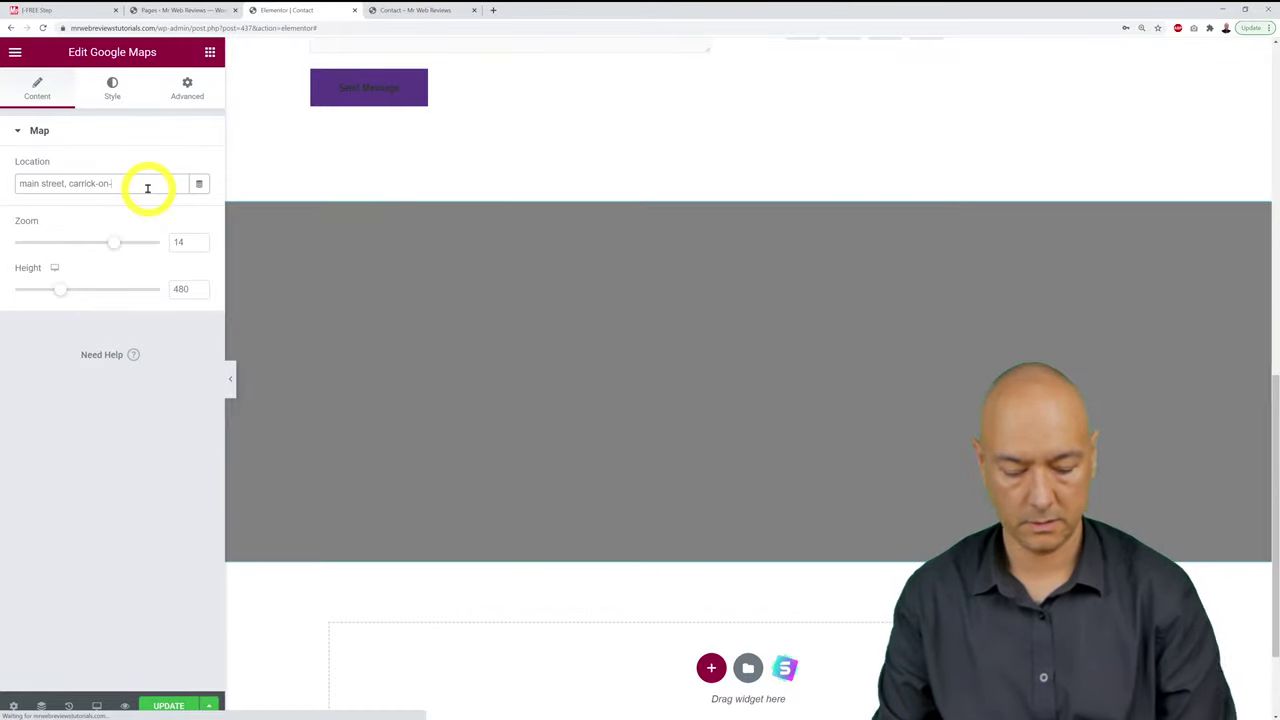
text(shann)
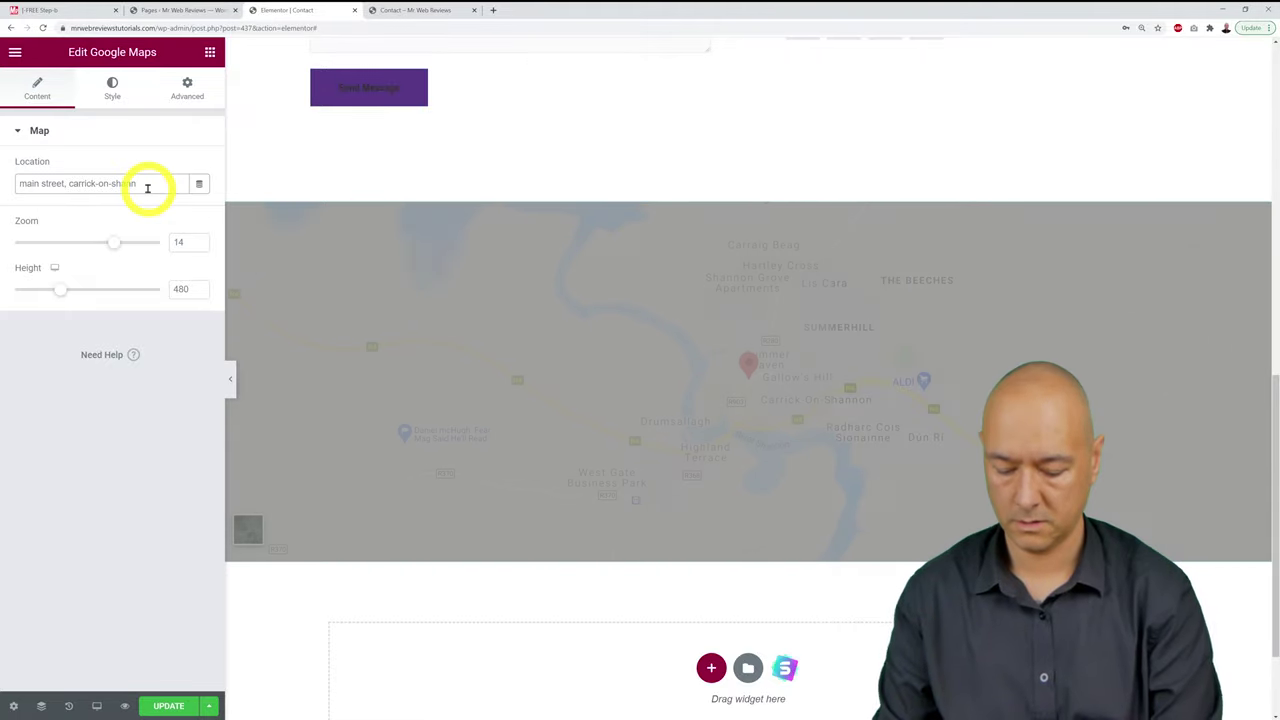
text(on, co leitrim)
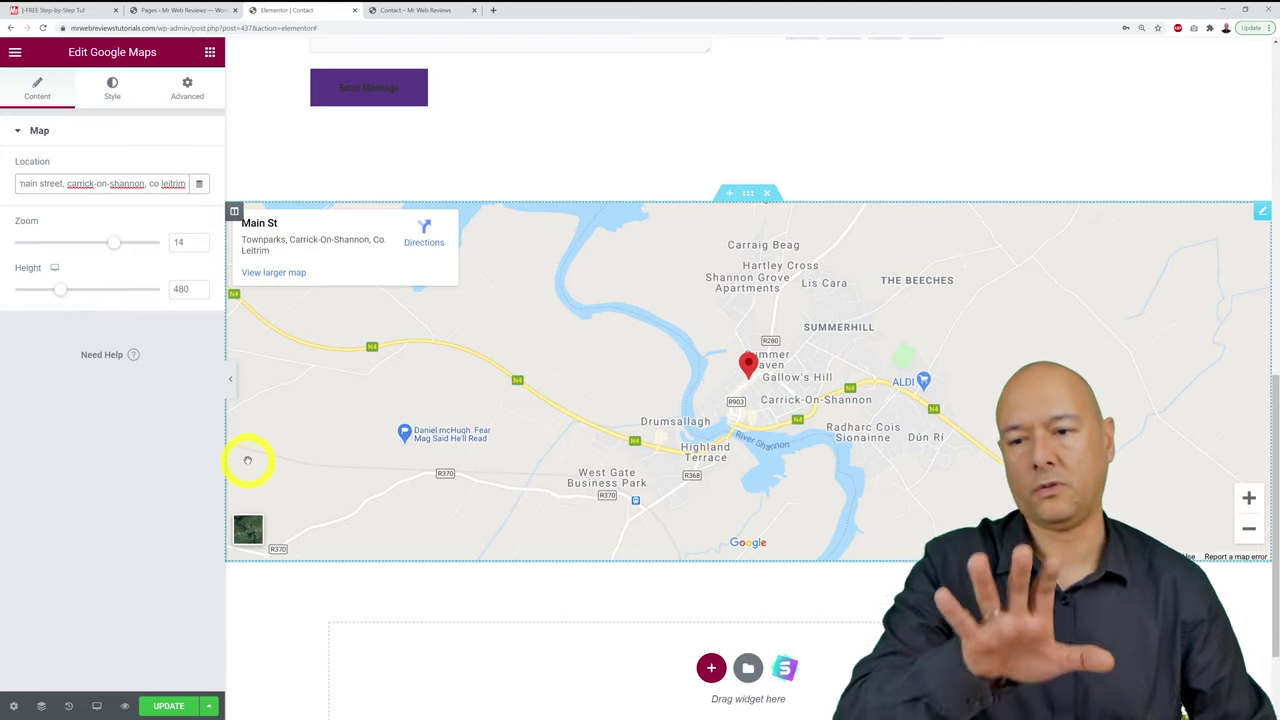
Step: Zoom the map in closer on Carrick-on-Shannon and save the Contact page
click(202, 241)
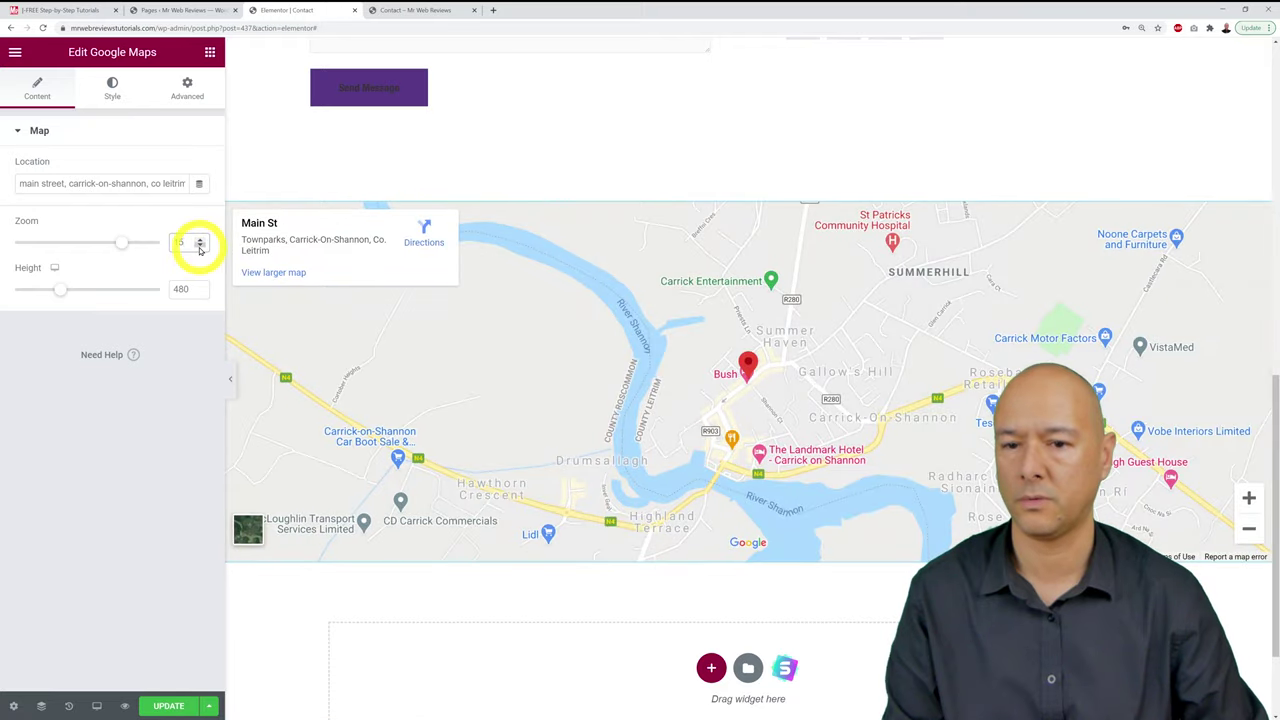
click(199, 238)
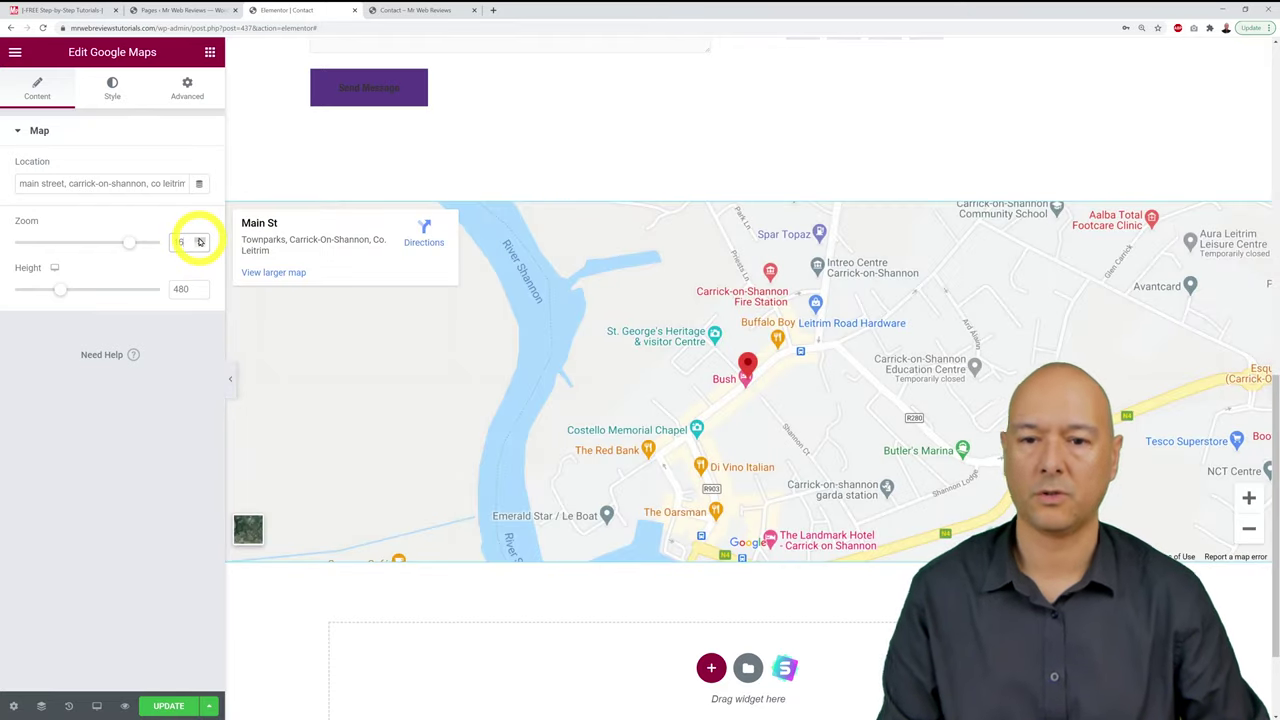
click(199, 239)
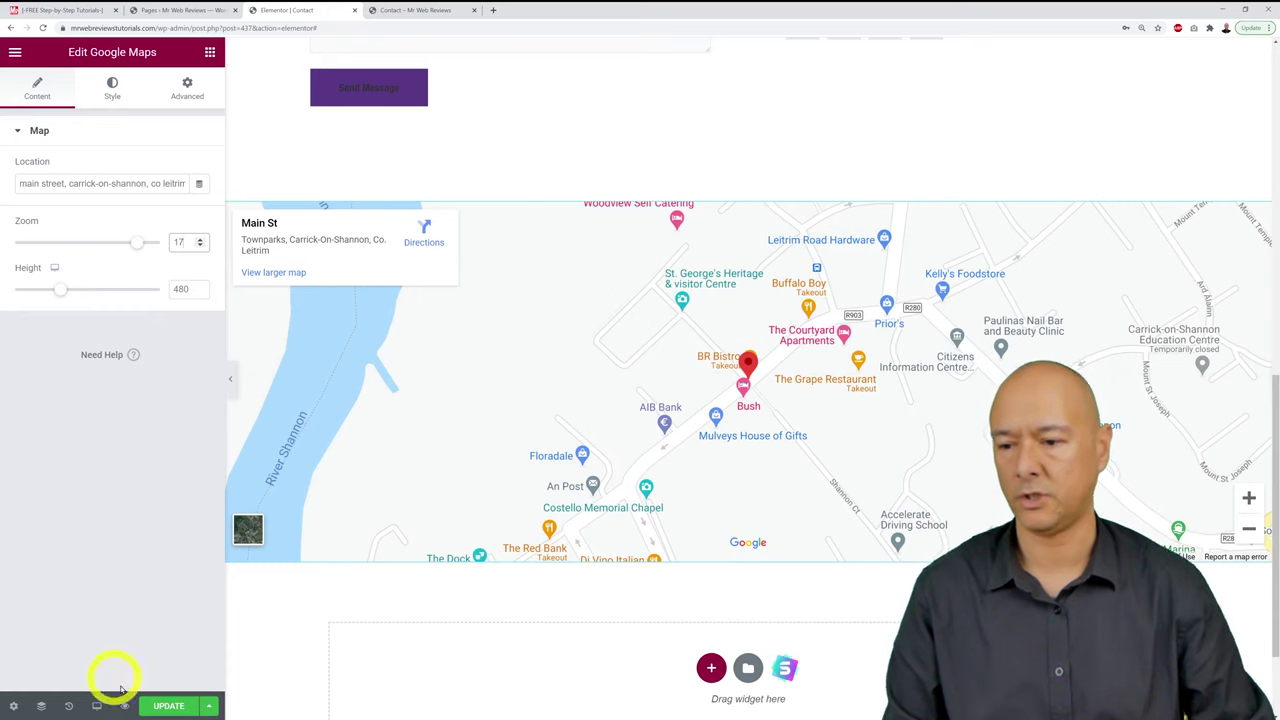
click(169, 706)
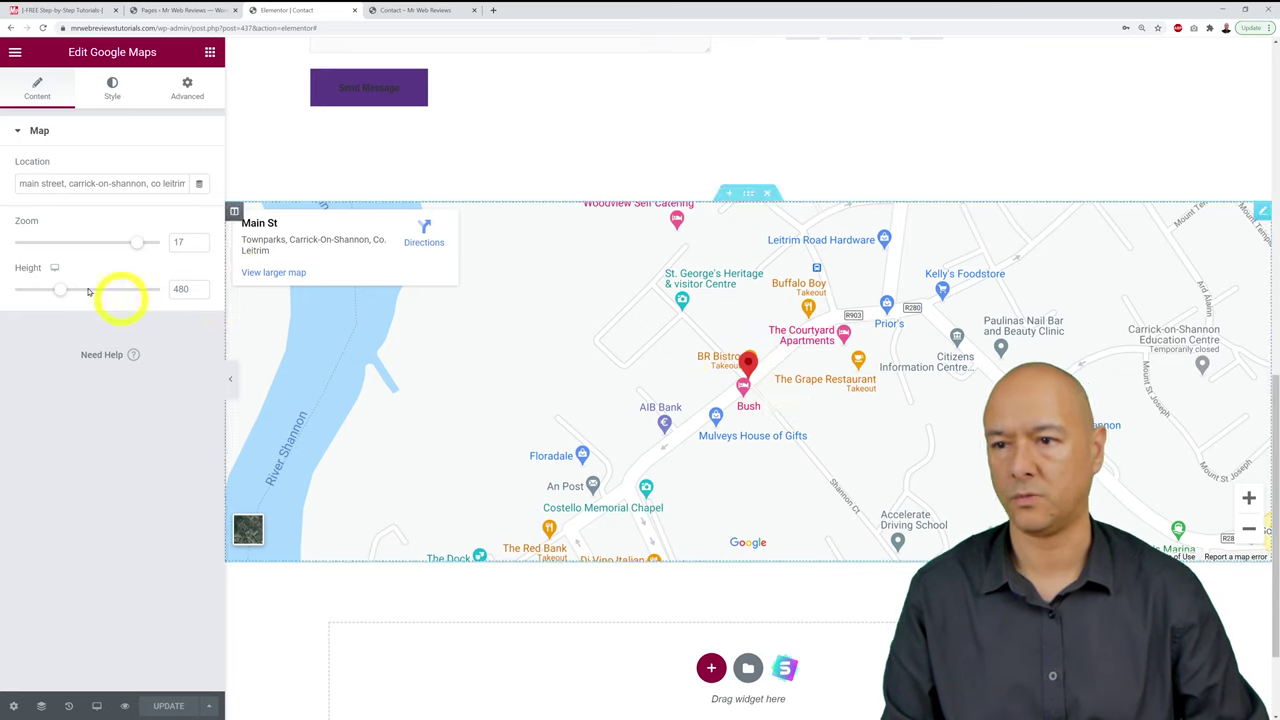
click(428, 12)
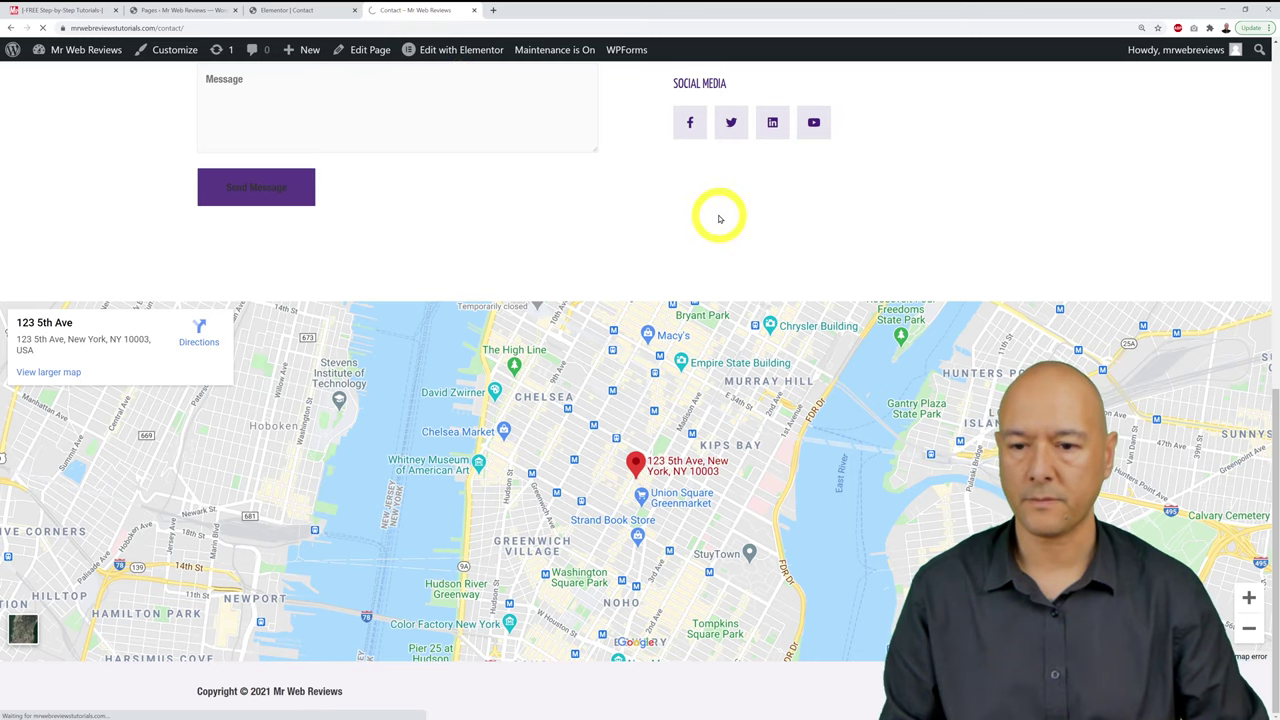
Step: Refresh the live Contact page to confirm the Main St, Carrick-On-Shannon map
key(F5)
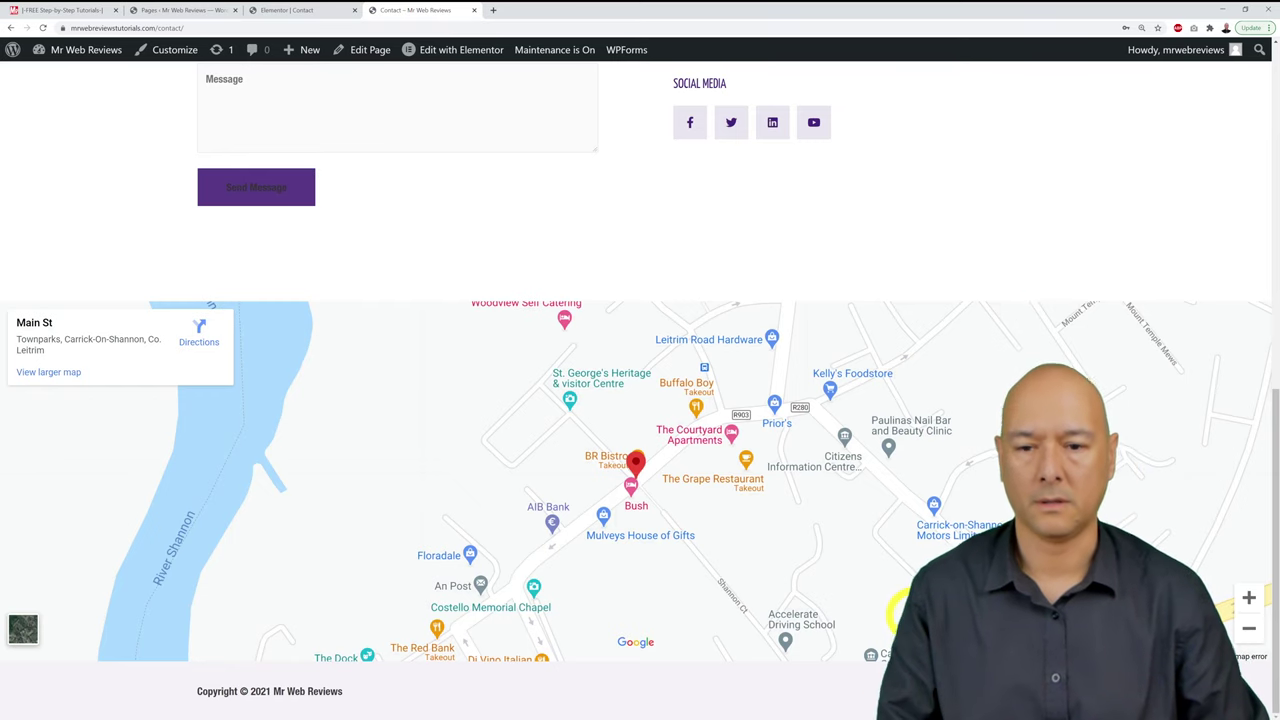
scroll(900, 612, up, 8)
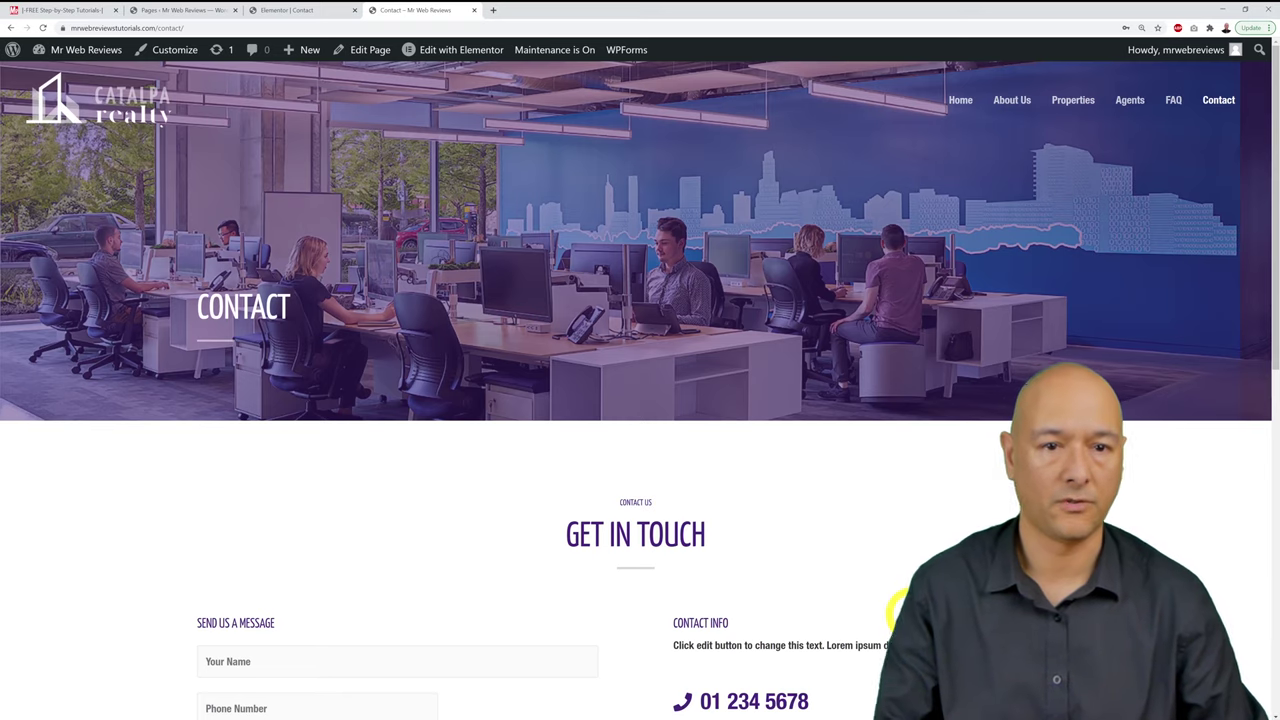
click(85, 14)
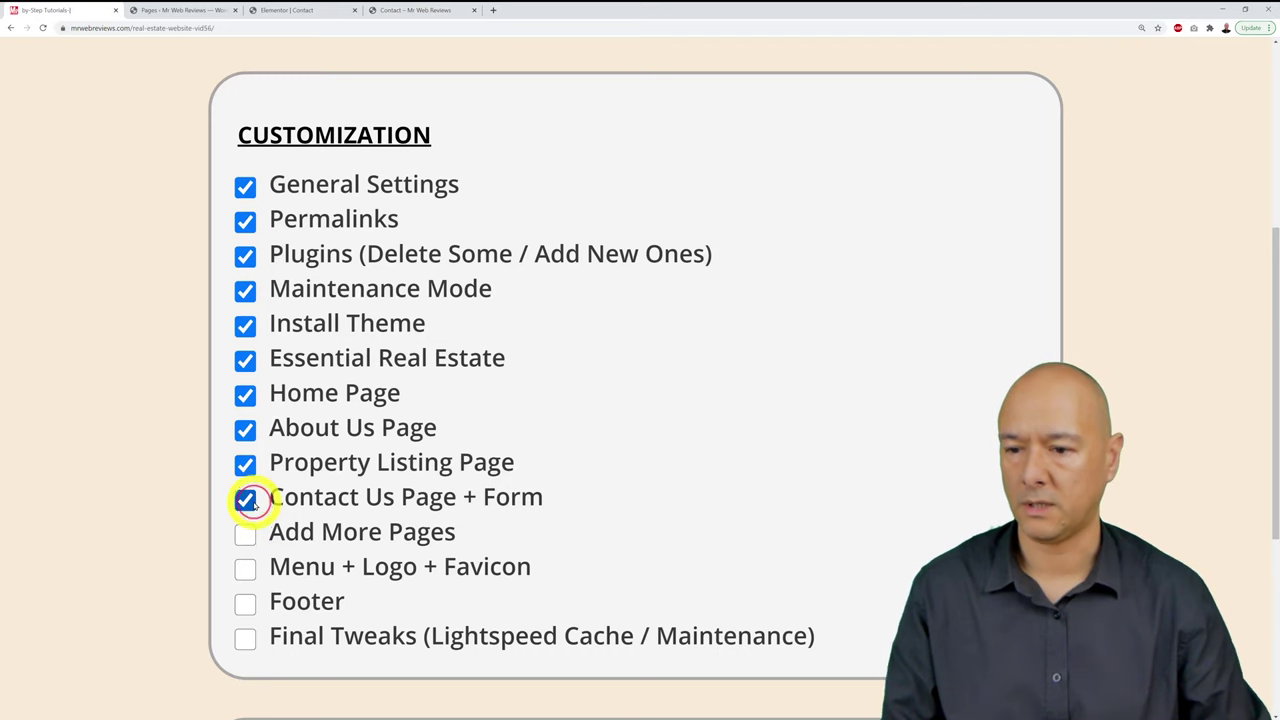
Step: Check the 'Contact Us Page + Form' entry on the checklist, then return to the WordPress Pages list
scroll(157, 637, down, 1)
scroll(156, 640, up, 1)
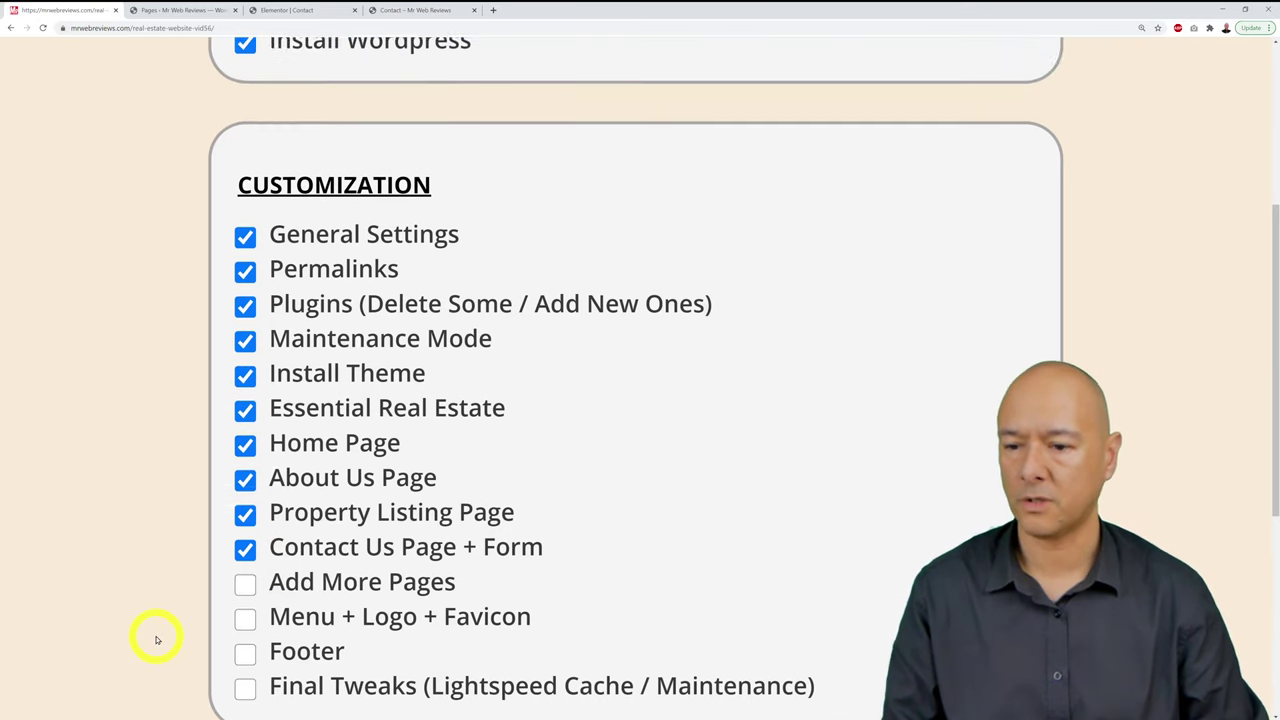
scroll(156, 640, down, 1)
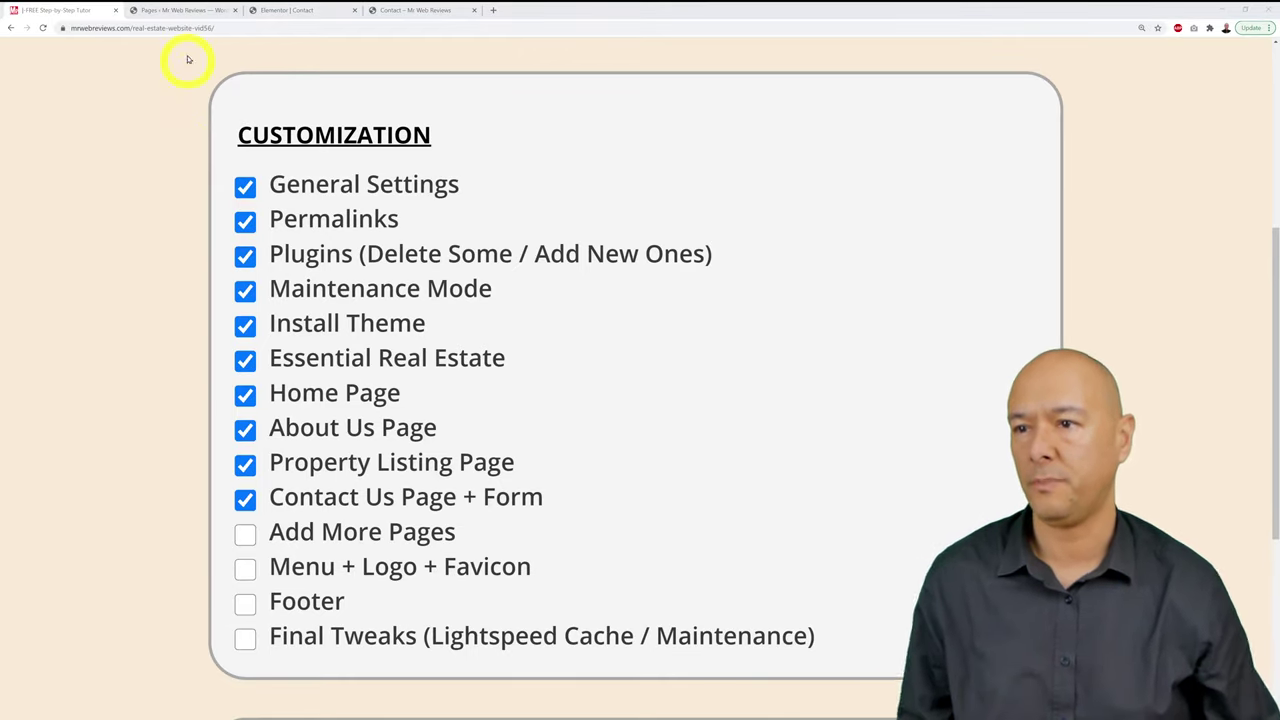
click(185, 10)
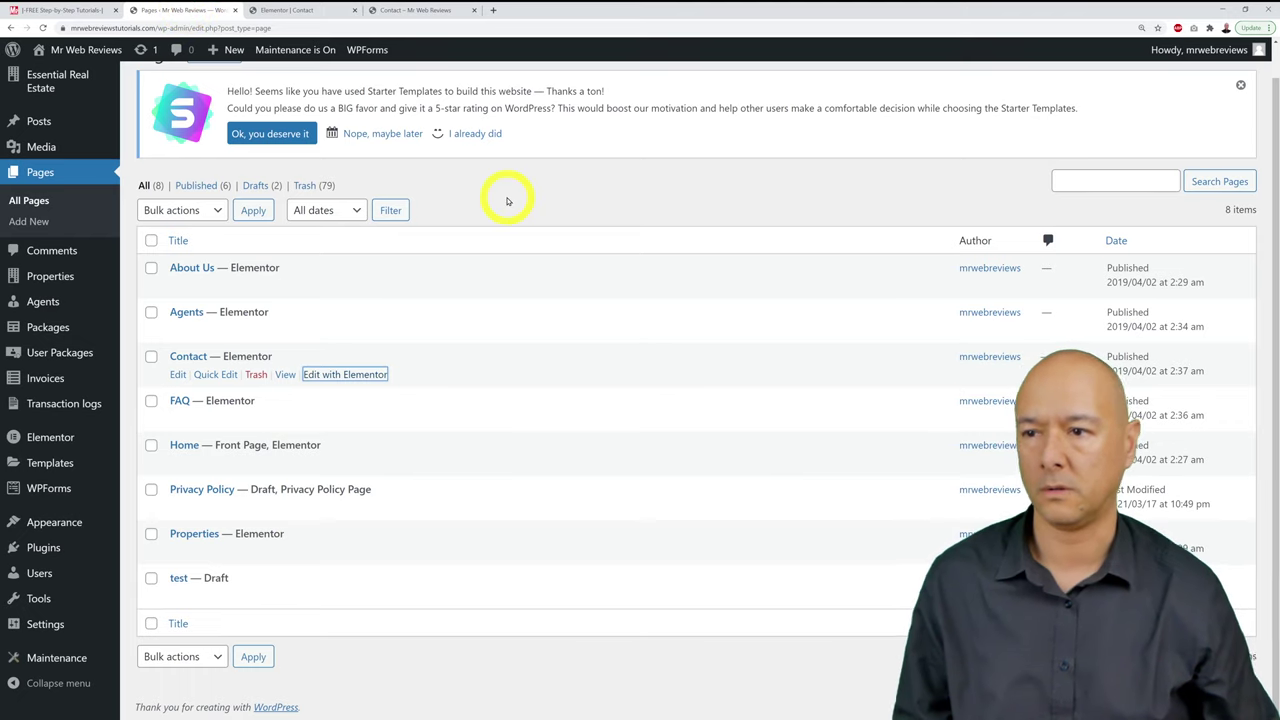
Step: Add a new page titled 'Test Page' with a /test-page/ permalink and launch Elementor
scroll(507, 201, up, 1)
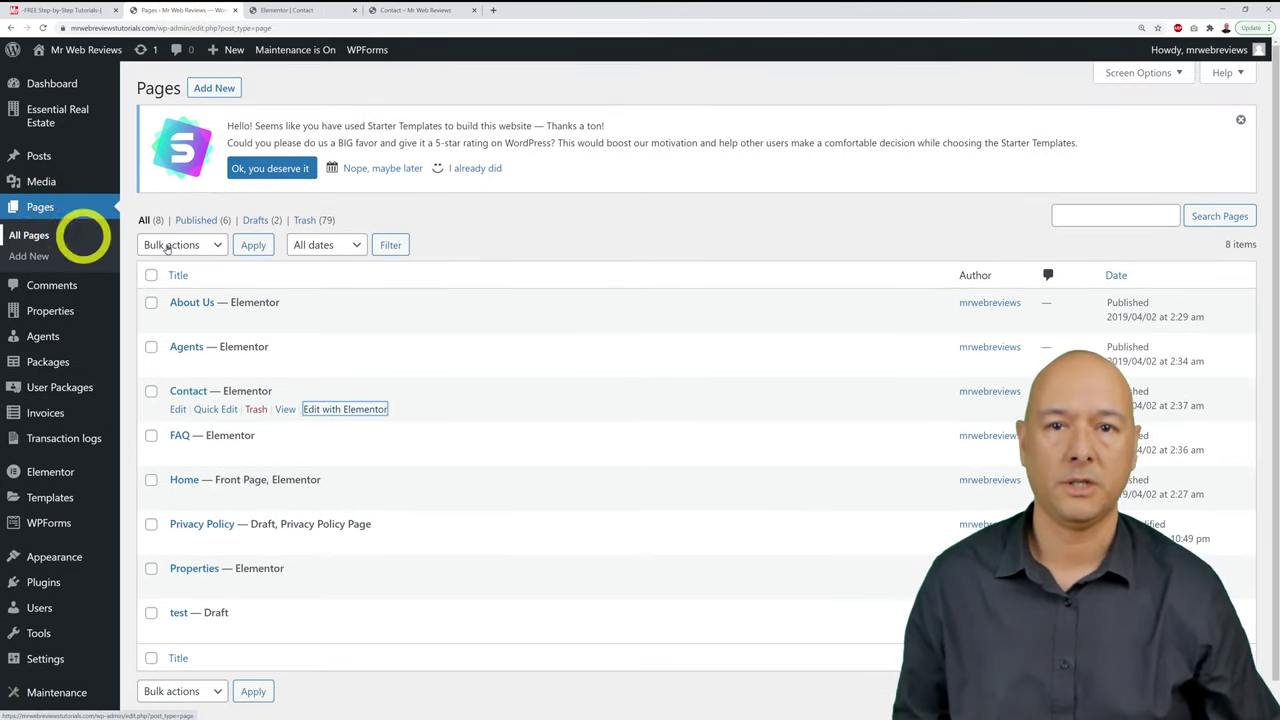
click(225, 89)
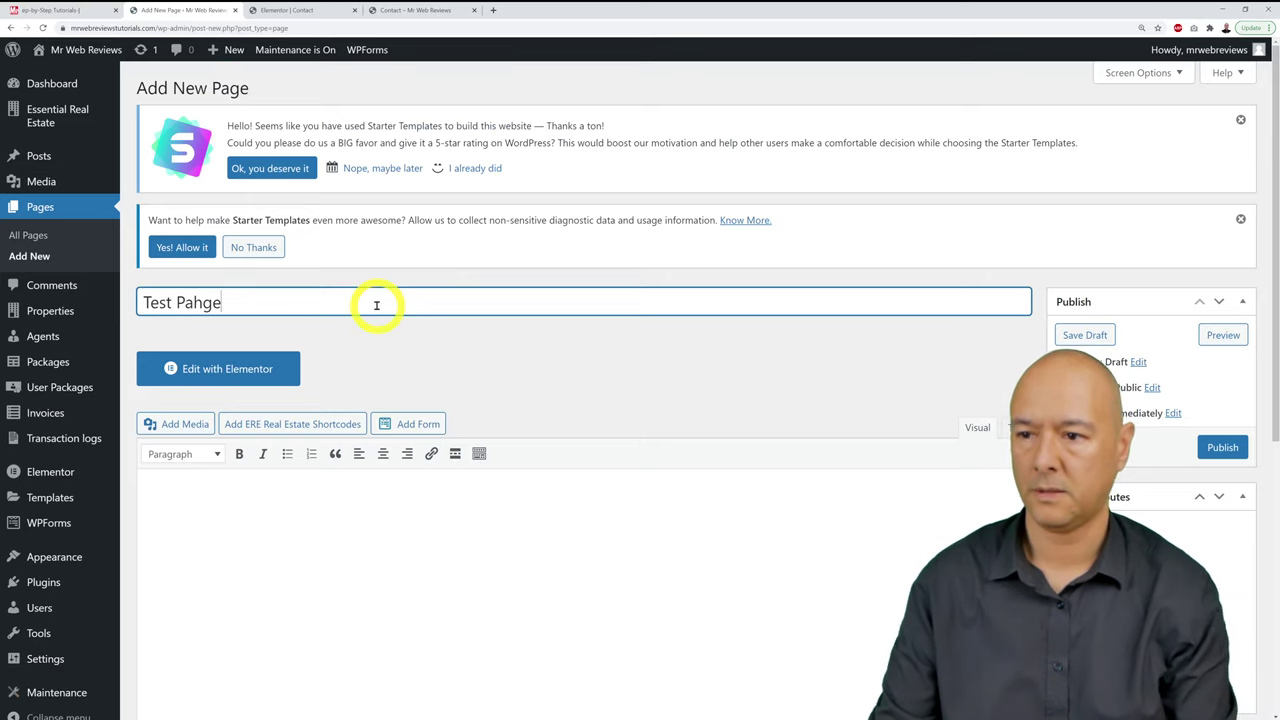
click(500, 346)
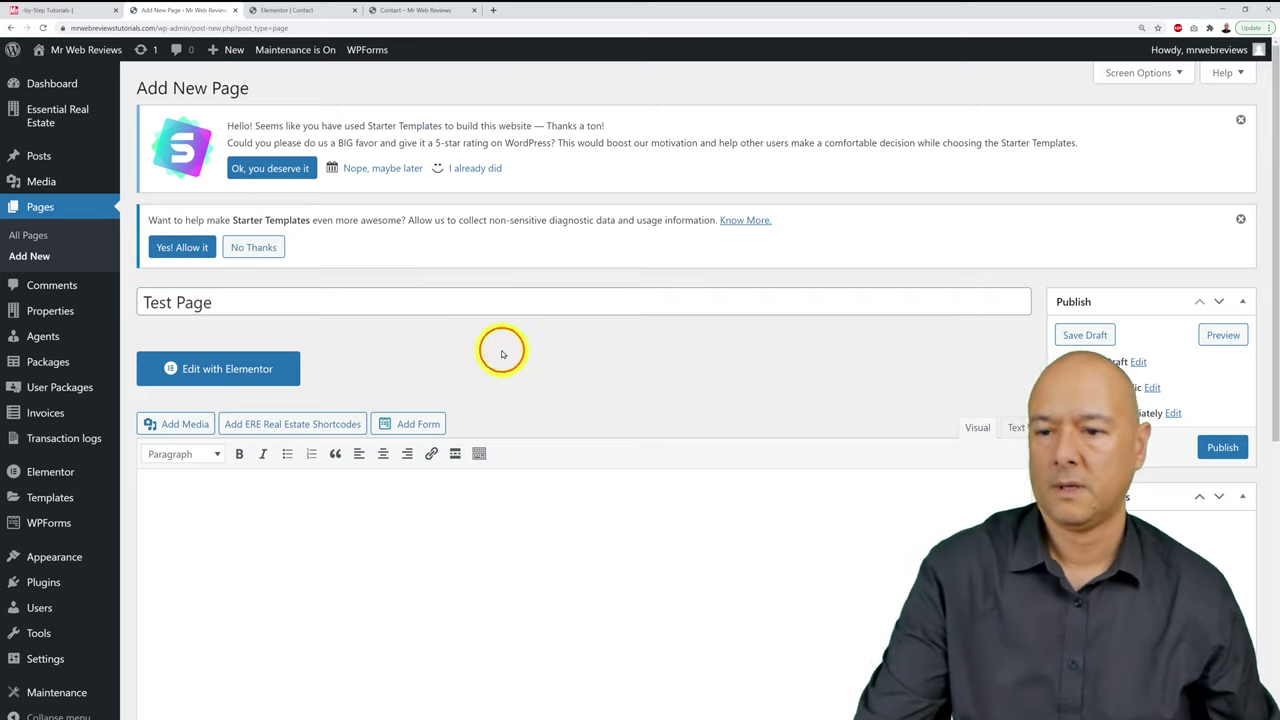
scroll(657, 386, down, 1)
scroll(658, 390, up, 1)
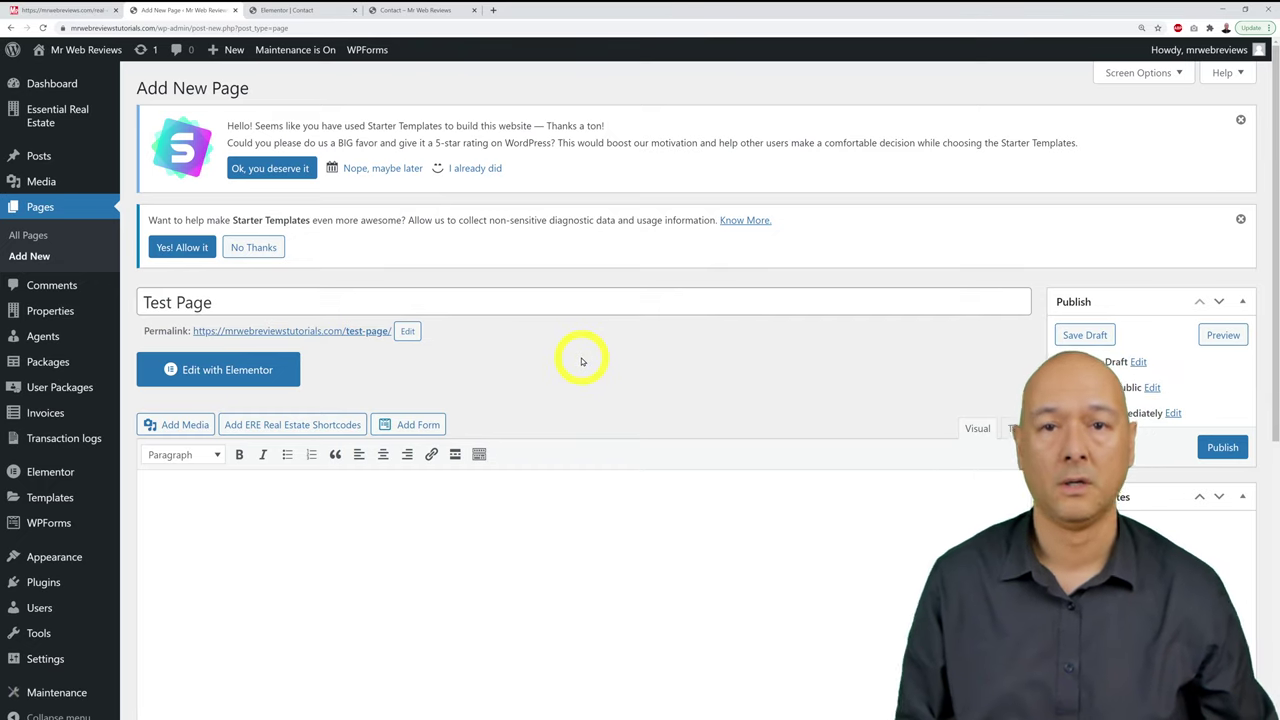
click(242, 382)
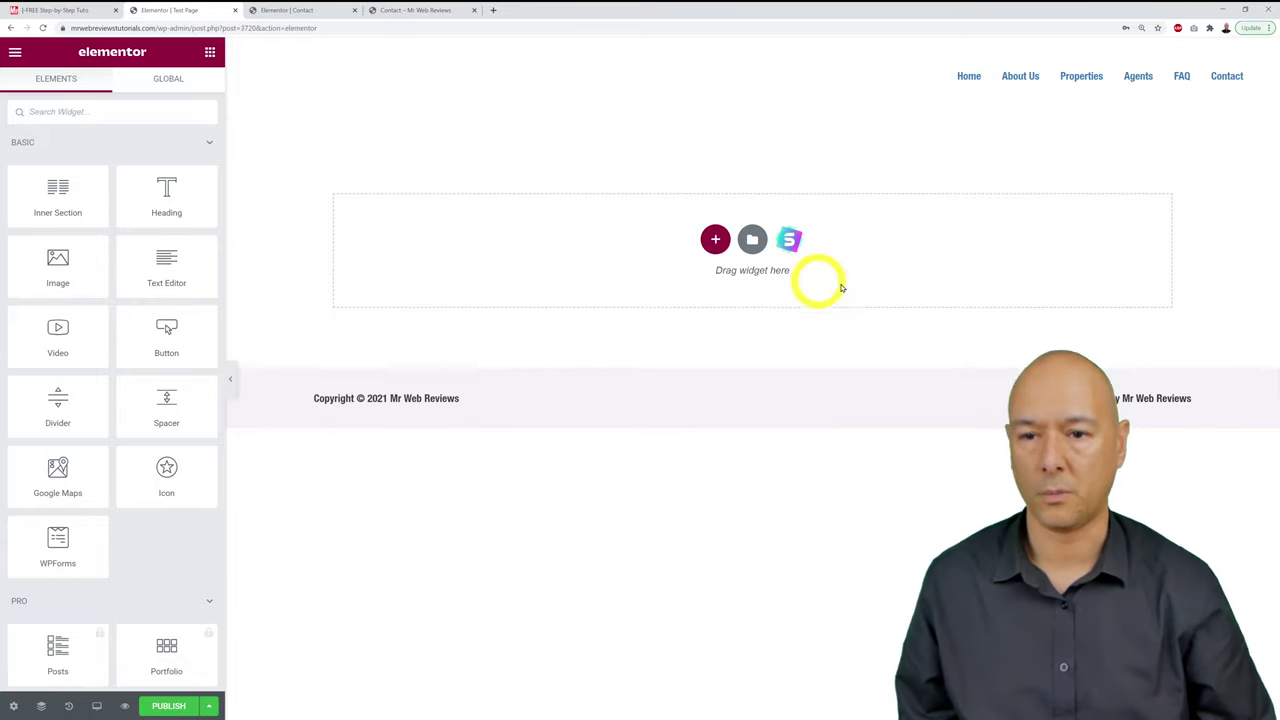
Step: Add a section with the two-column structure to the blank Test Page canvas
click(715, 239)
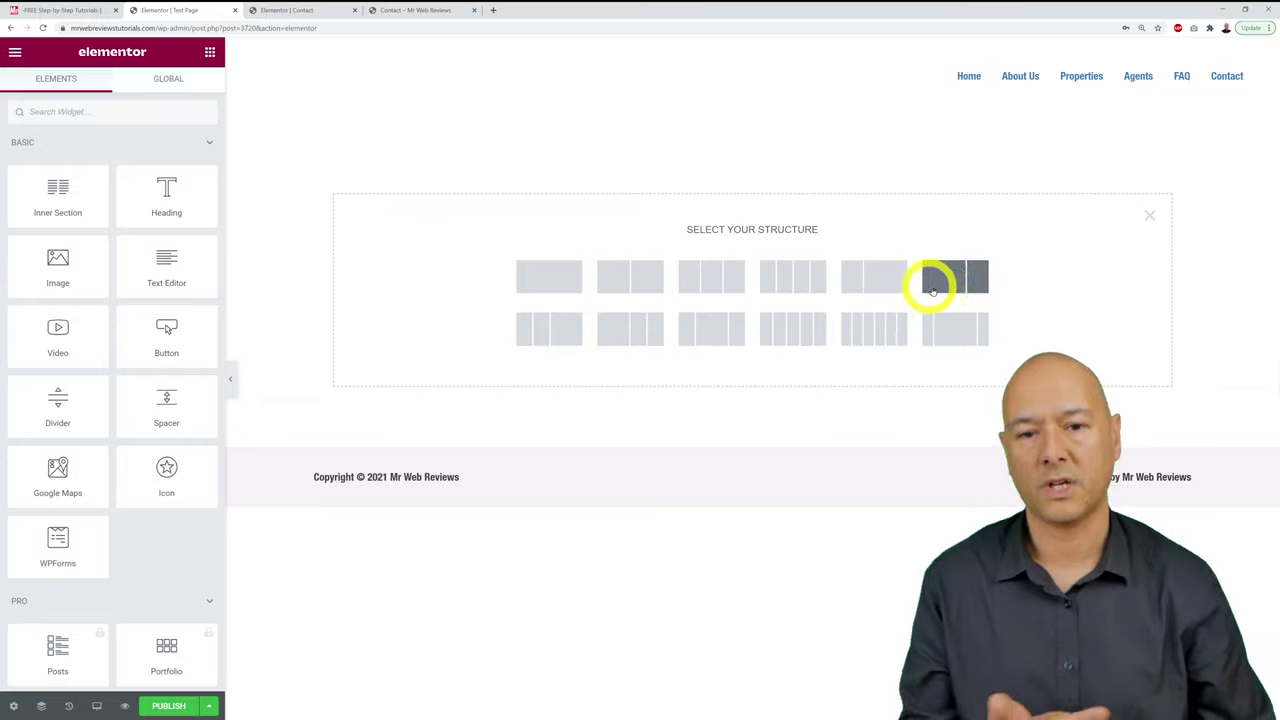
click(641, 283)
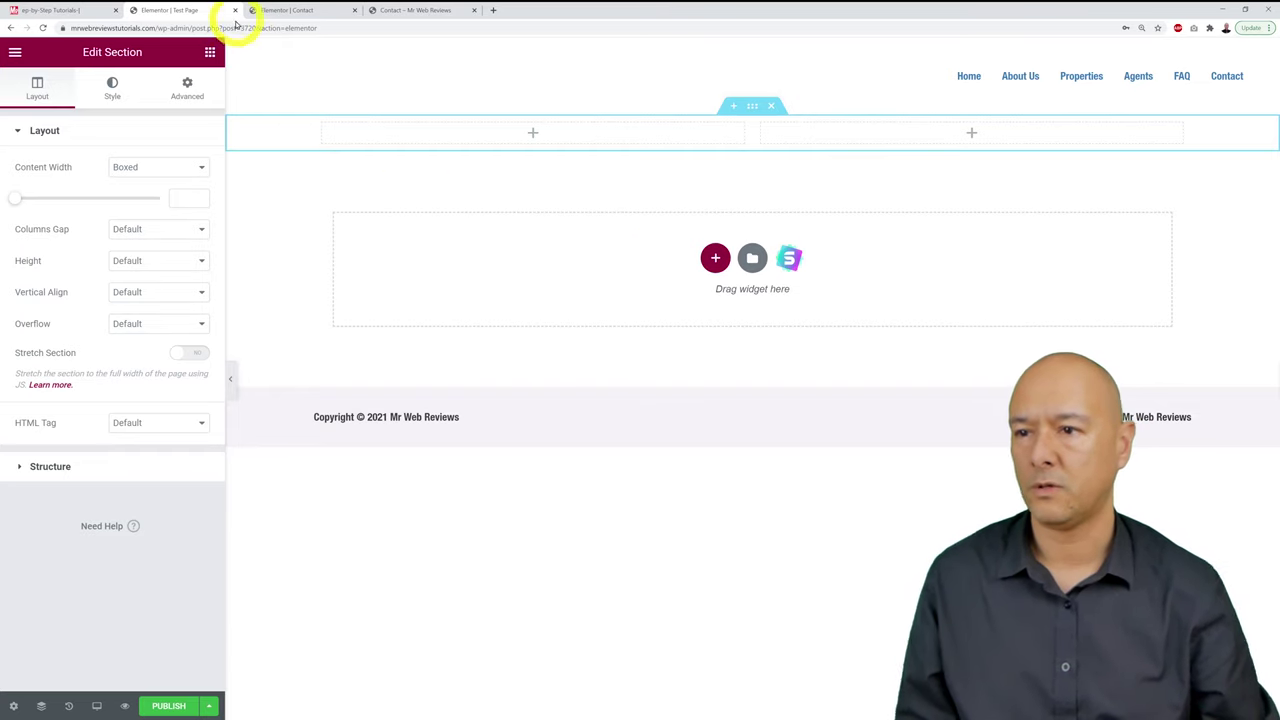
Step: Drag a Video widget into the left column and Heading, Text Editor and Button into the right
click(210, 52)
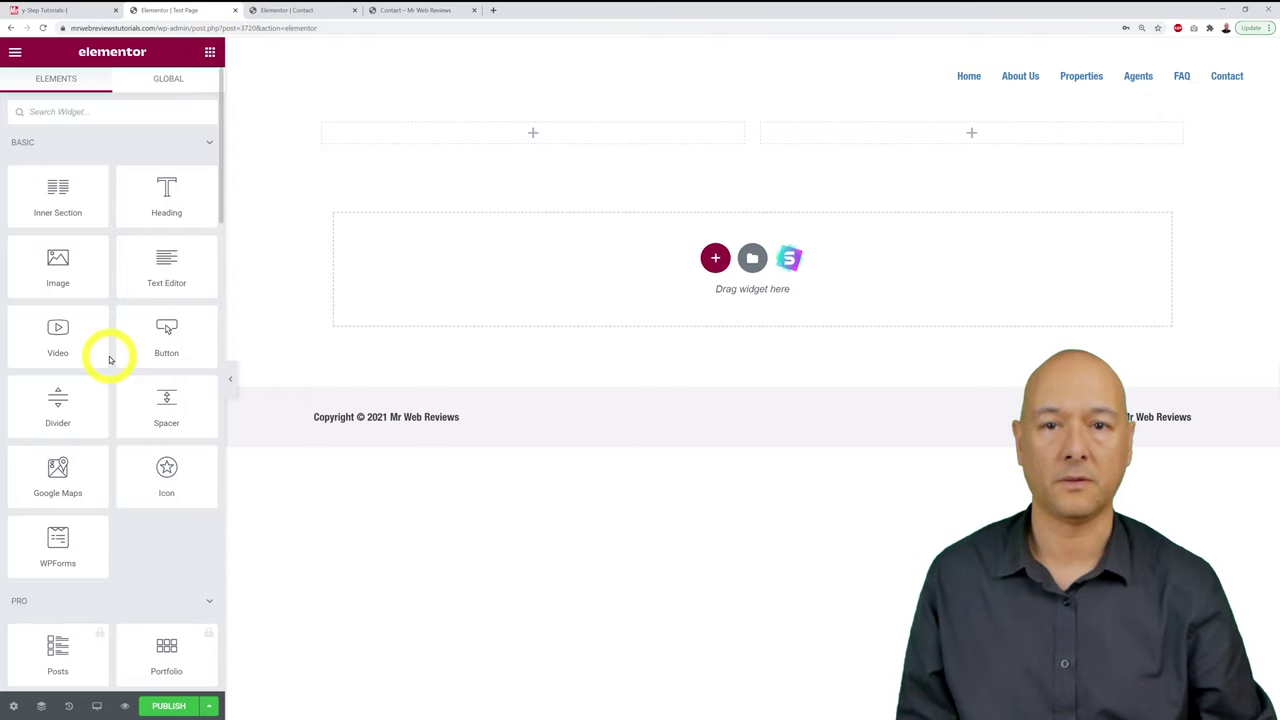
drag(69, 349, 456, 142)
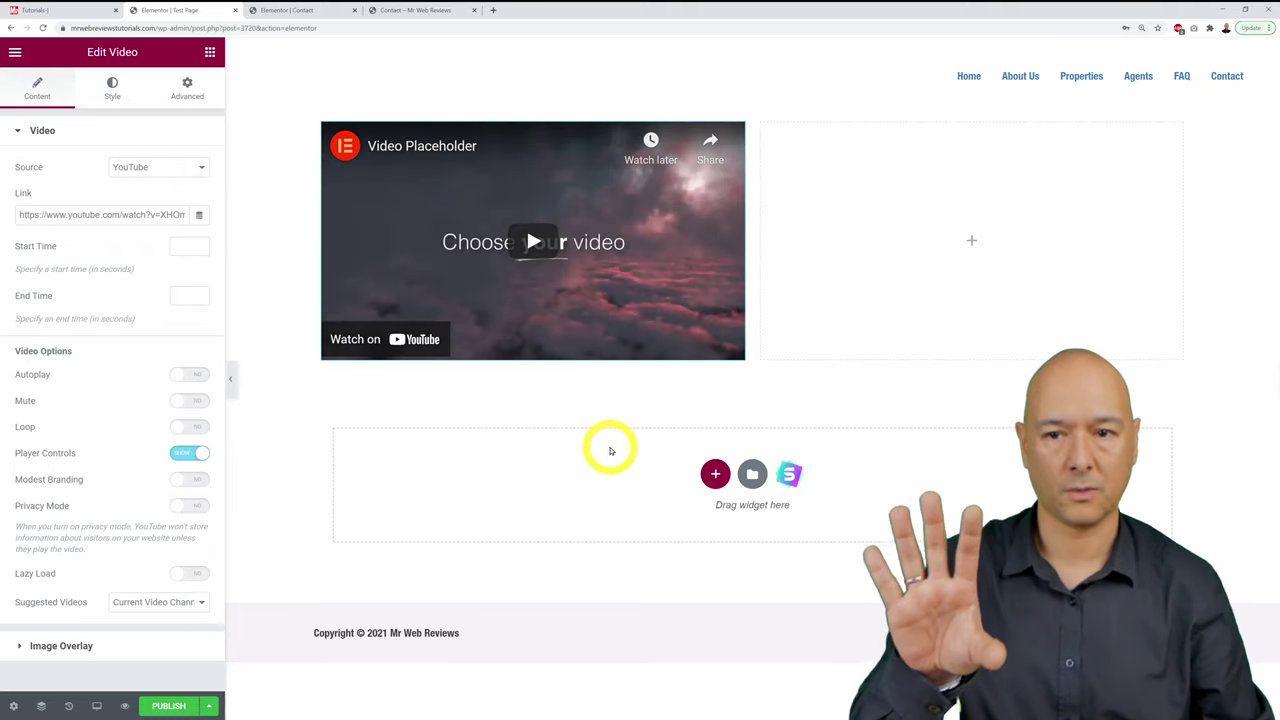
click(210, 52)
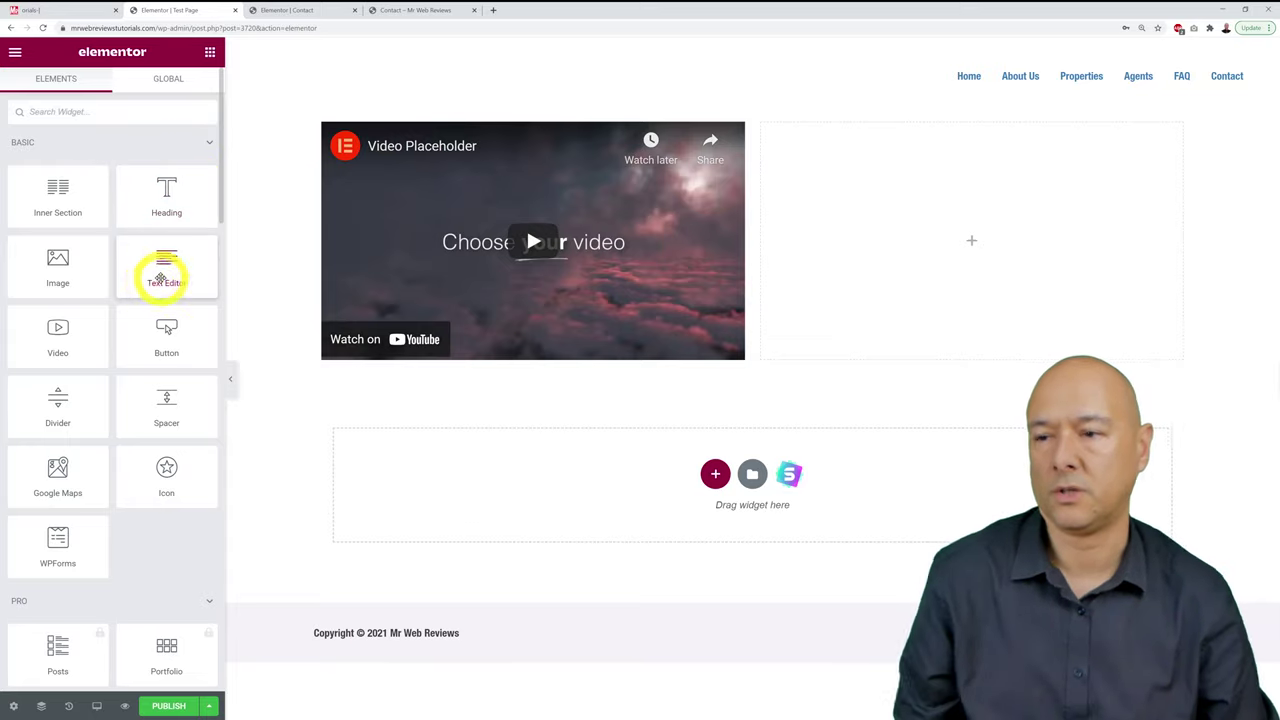
drag(163, 193, 846, 140)
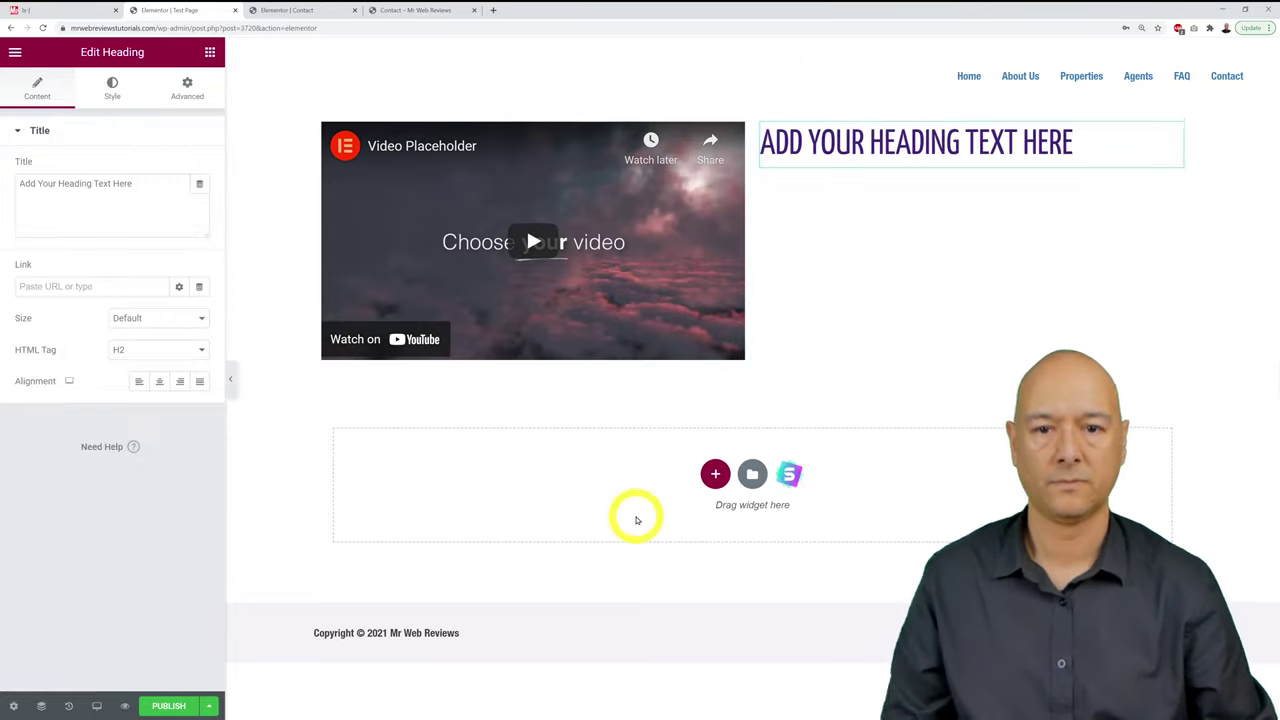
click(210, 52)
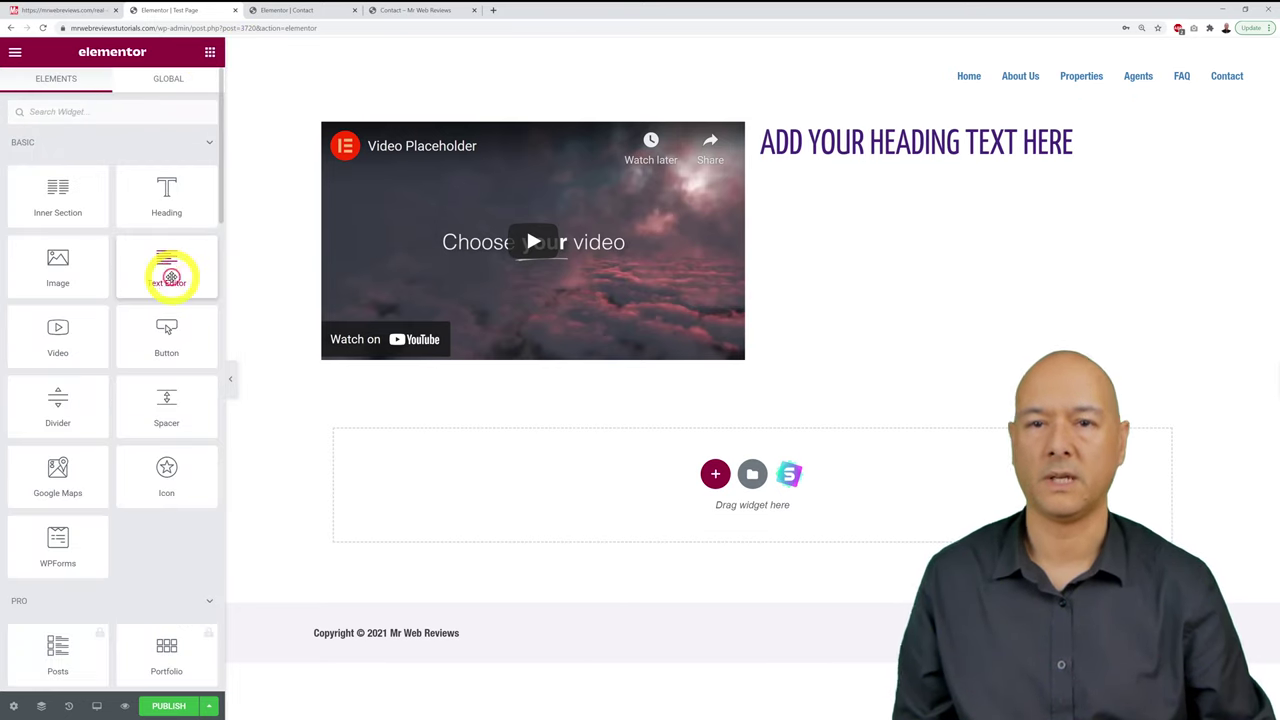
drag(171, 277, 804, 167)
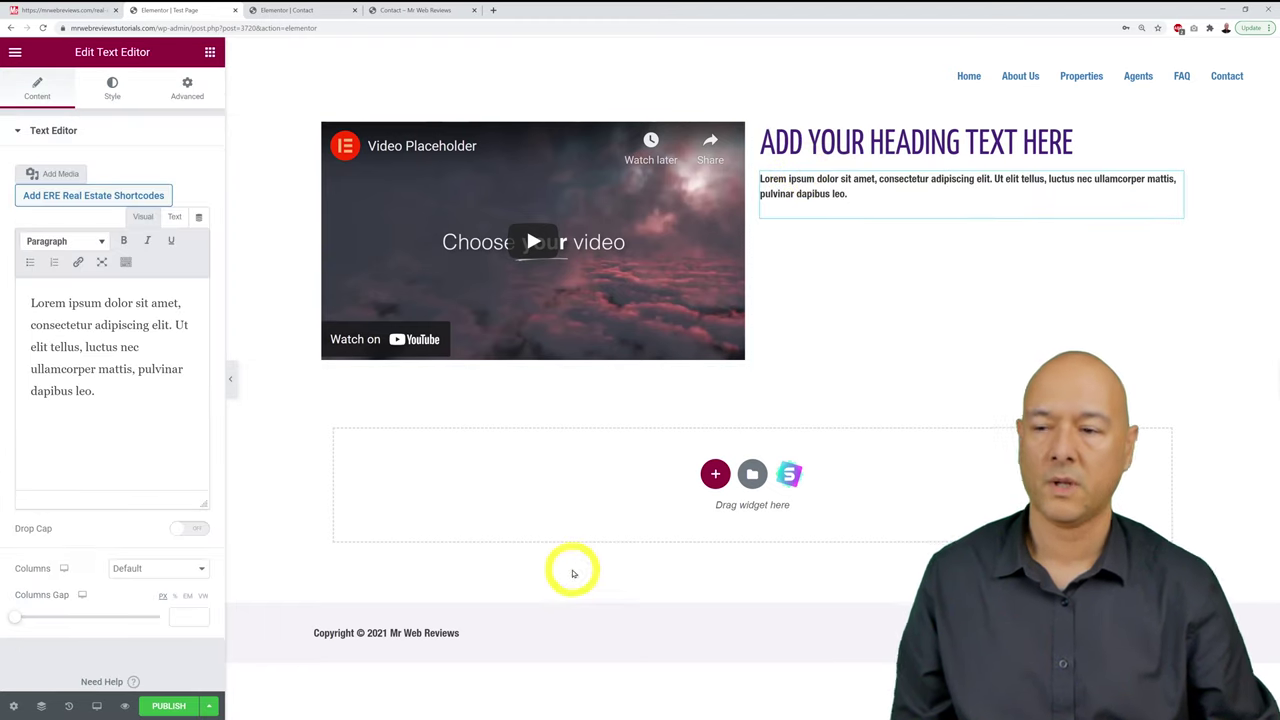
click(210, 52)
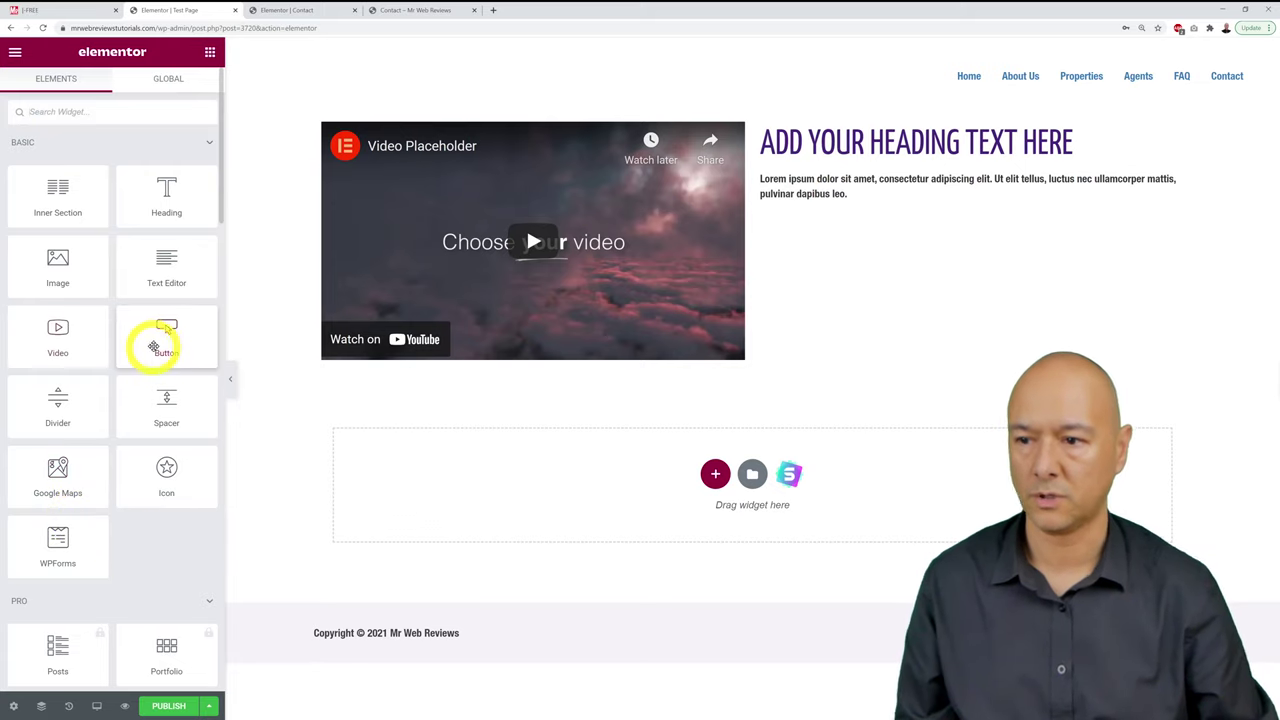
drag(155, 345, 777, 349)
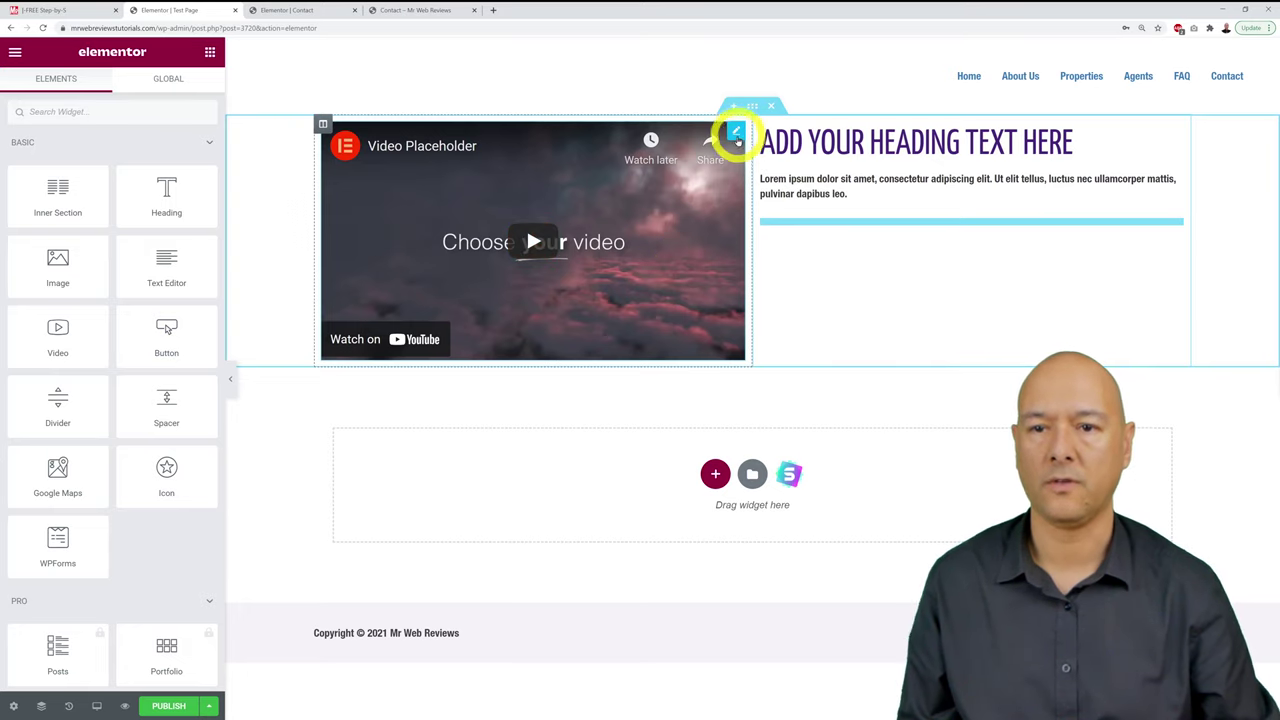
Step: Open the video settings and review the Source options, keeping YouTube
click(736, 133)
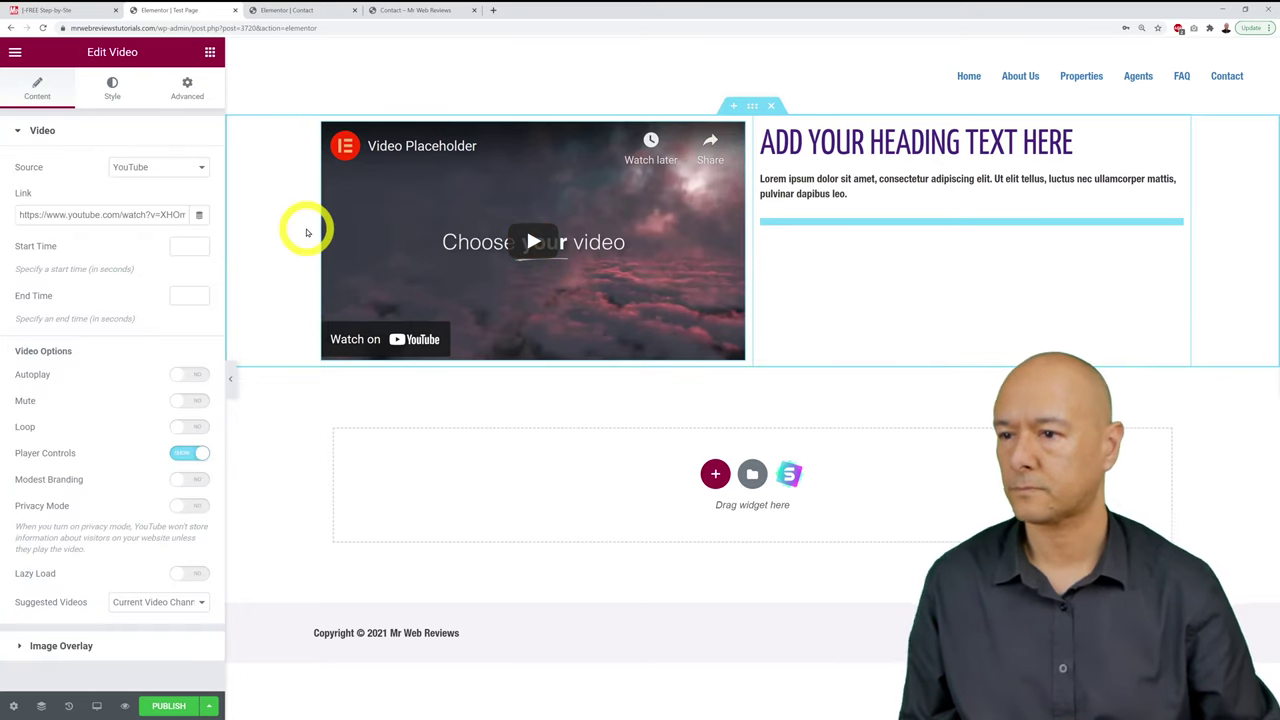
click(200, 171)
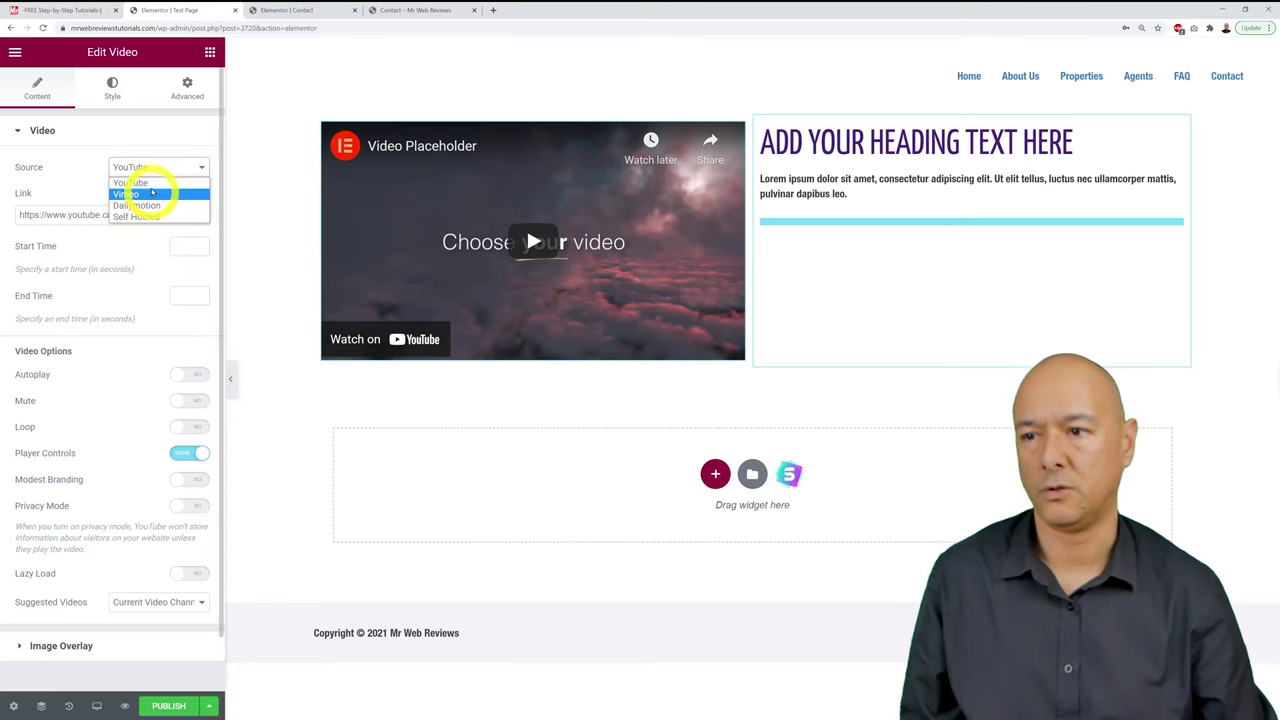
click(138, 146)
Step: Inspect the video link field without changing it, then bring up the heading's settings
click(55, 130)
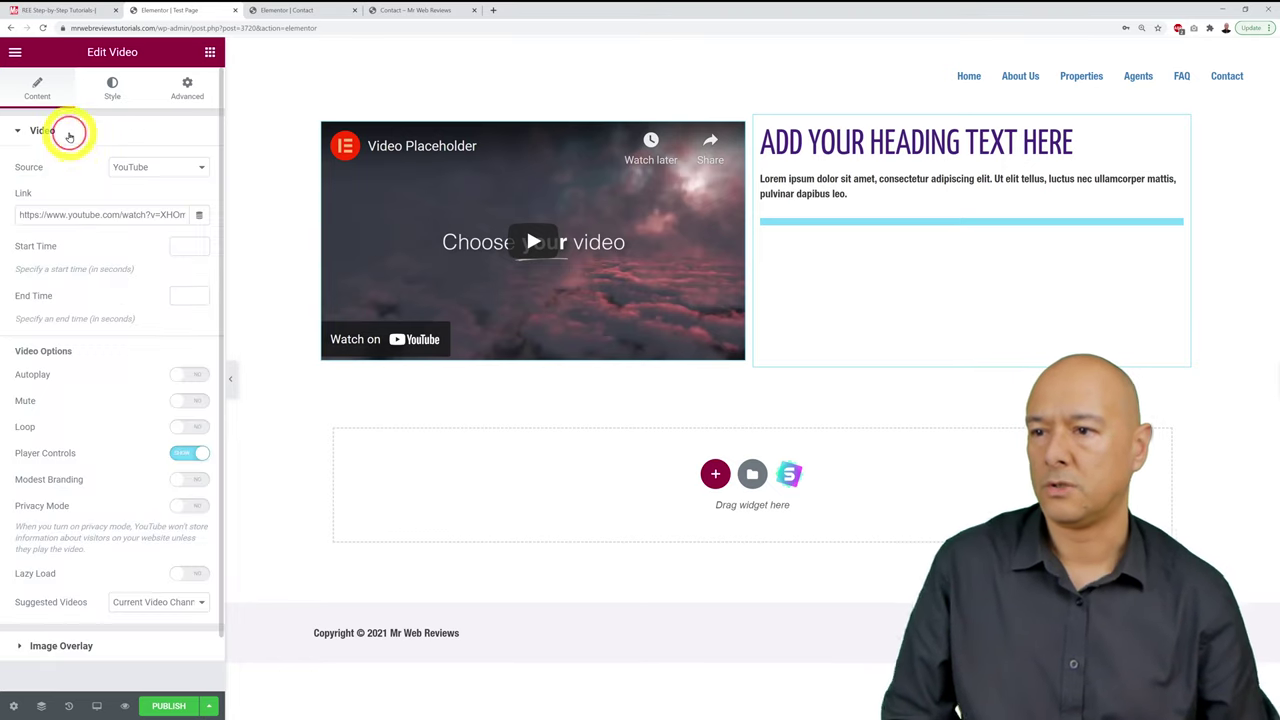
triple_click(90, 215)
click(86, 188)
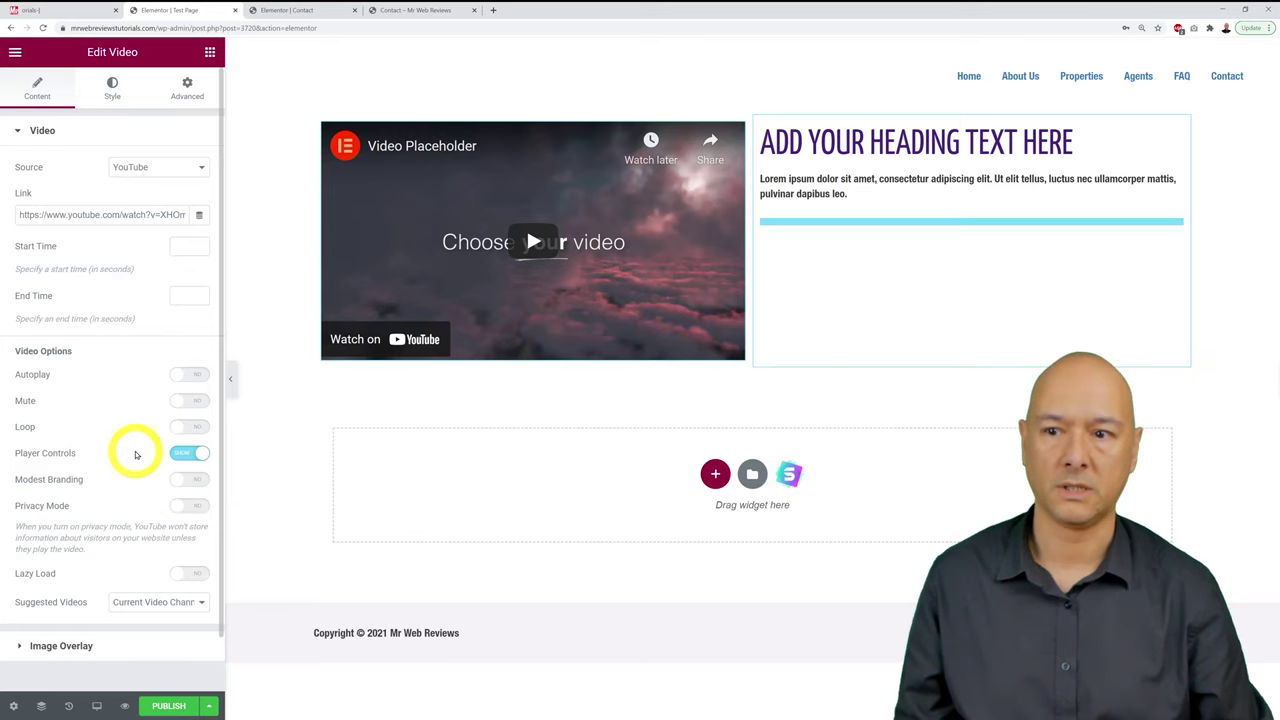
scroll(136, 455, down, 1)
scroll(136, 455, up, 1)
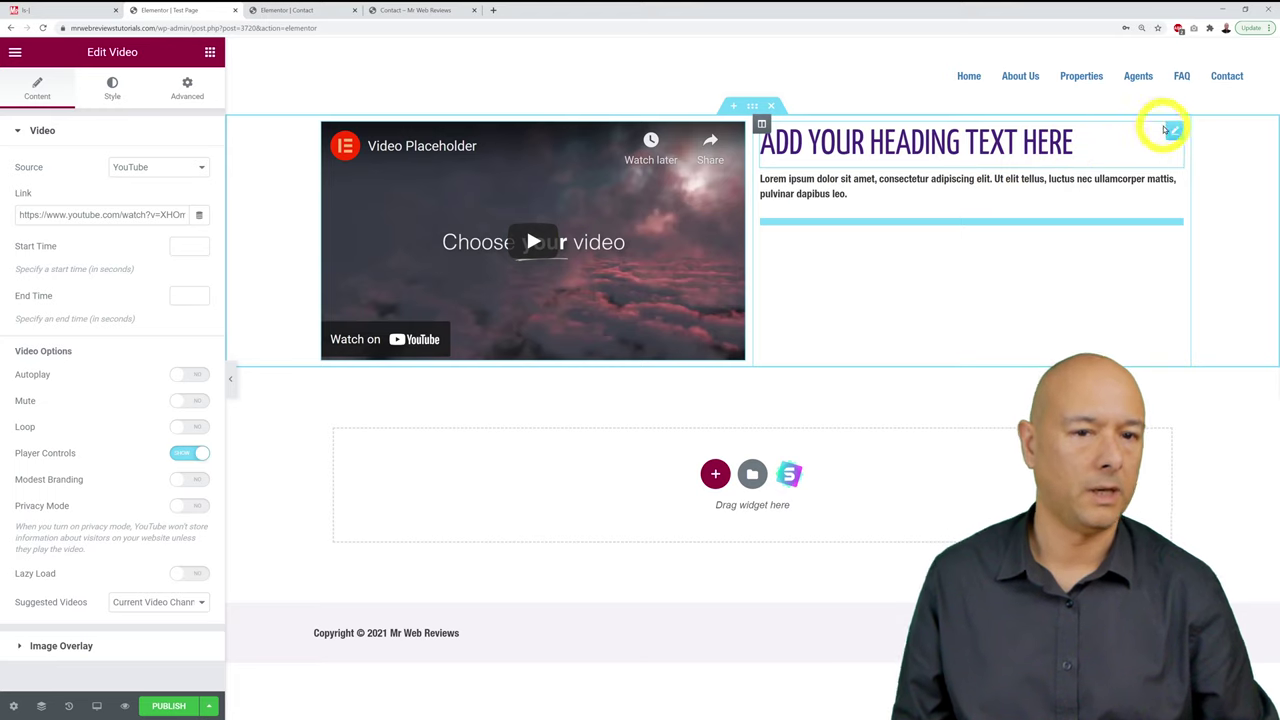
click(1171, 131)
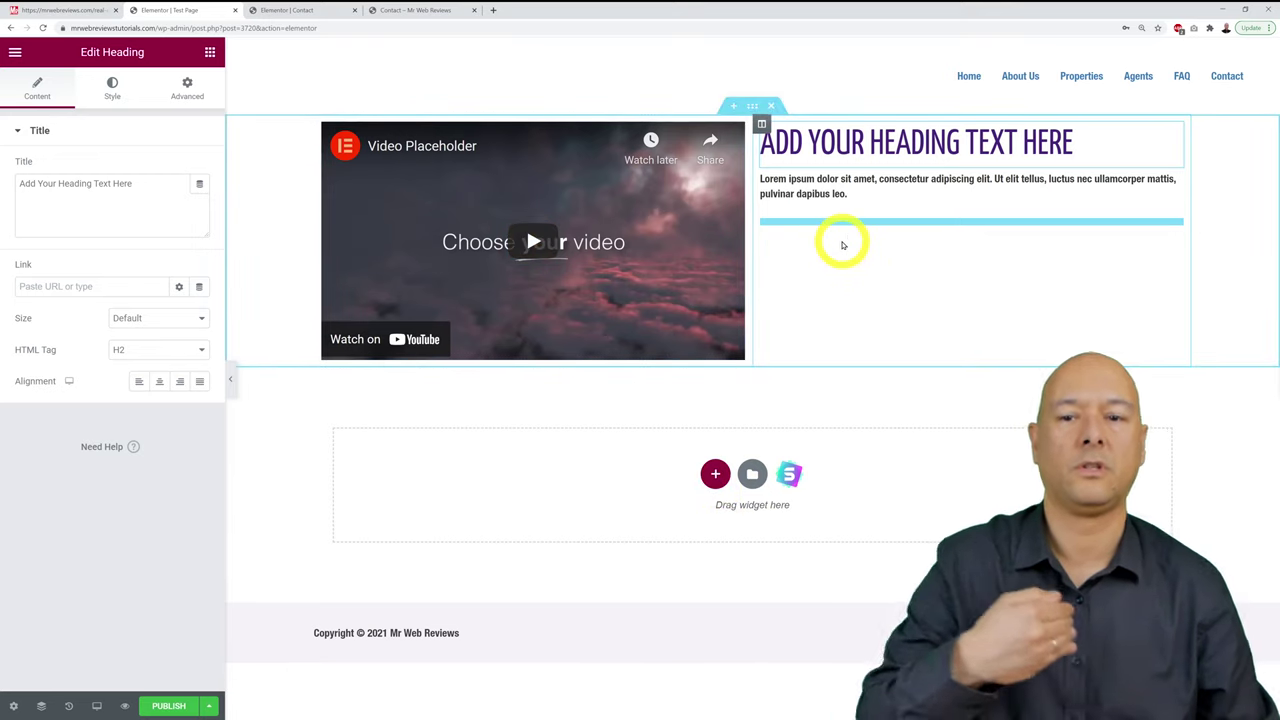
Step: Add an Inner Section below the video and heading, duplicating a column to make three columns
click(716, 476)
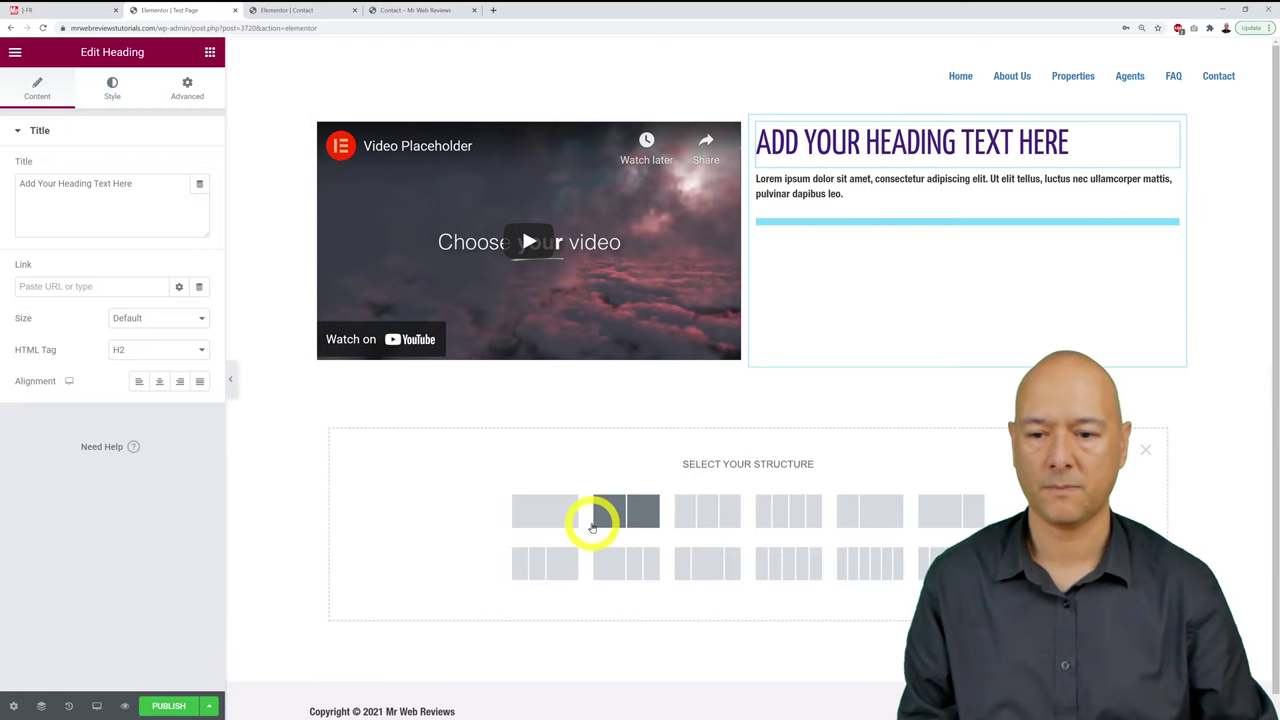
click(886, 516)
click(1145, 452)
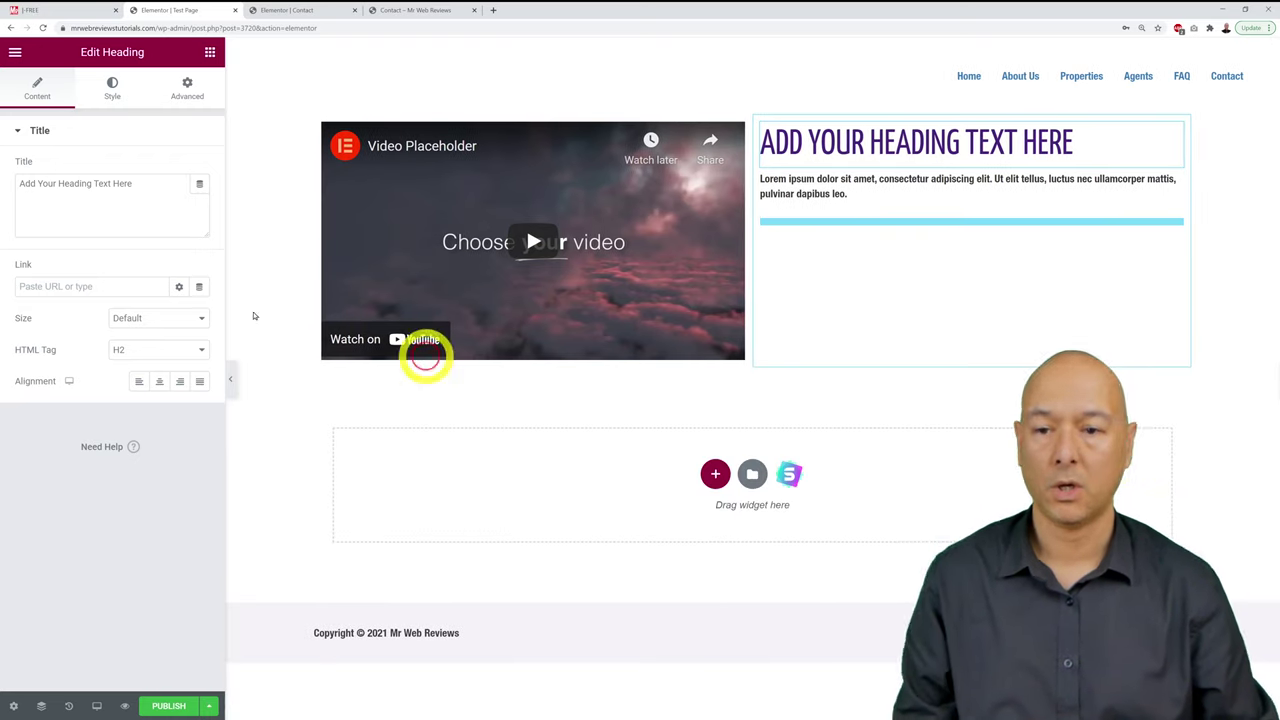
click(211, 53)
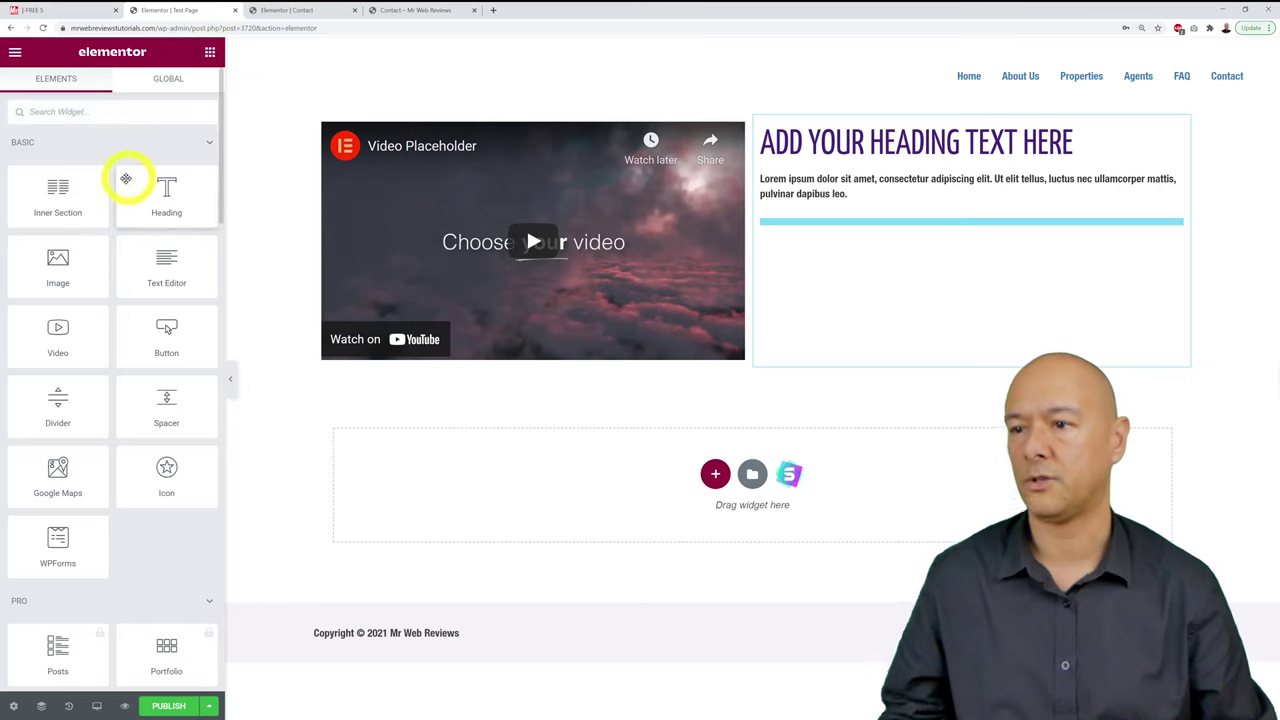
drag(60, 180, 781, 466)
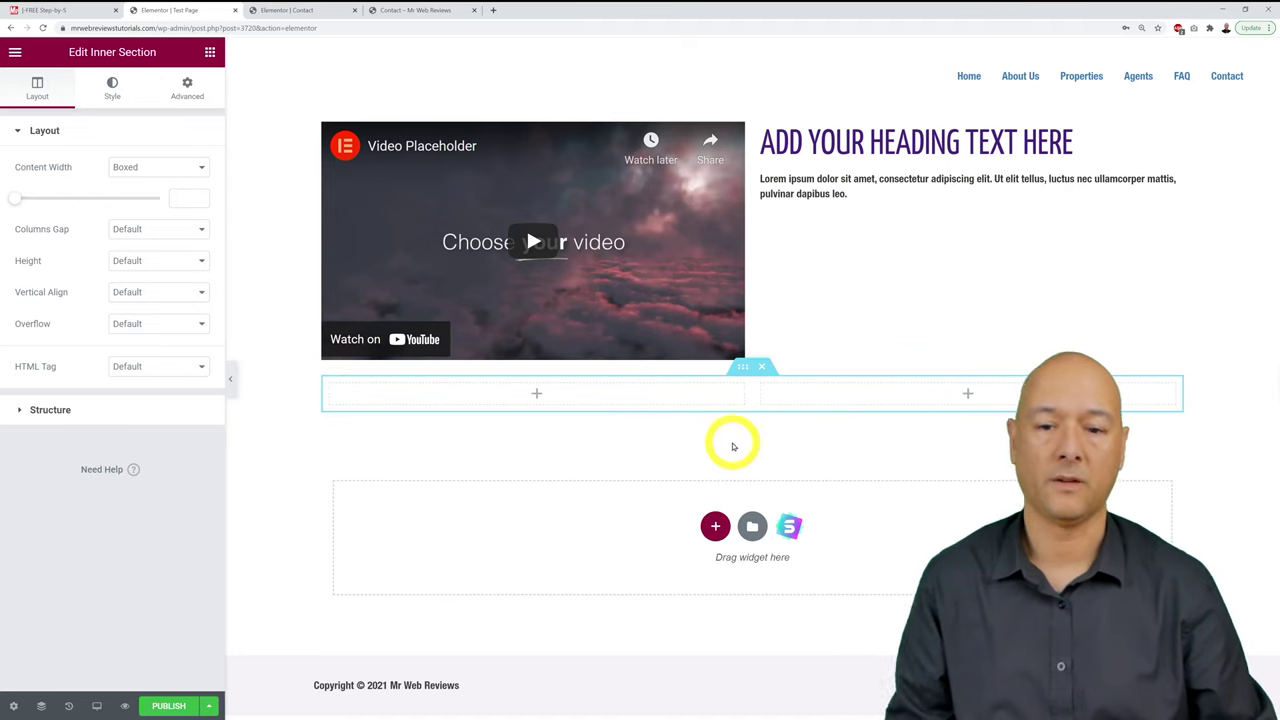
right_click(762, 386)
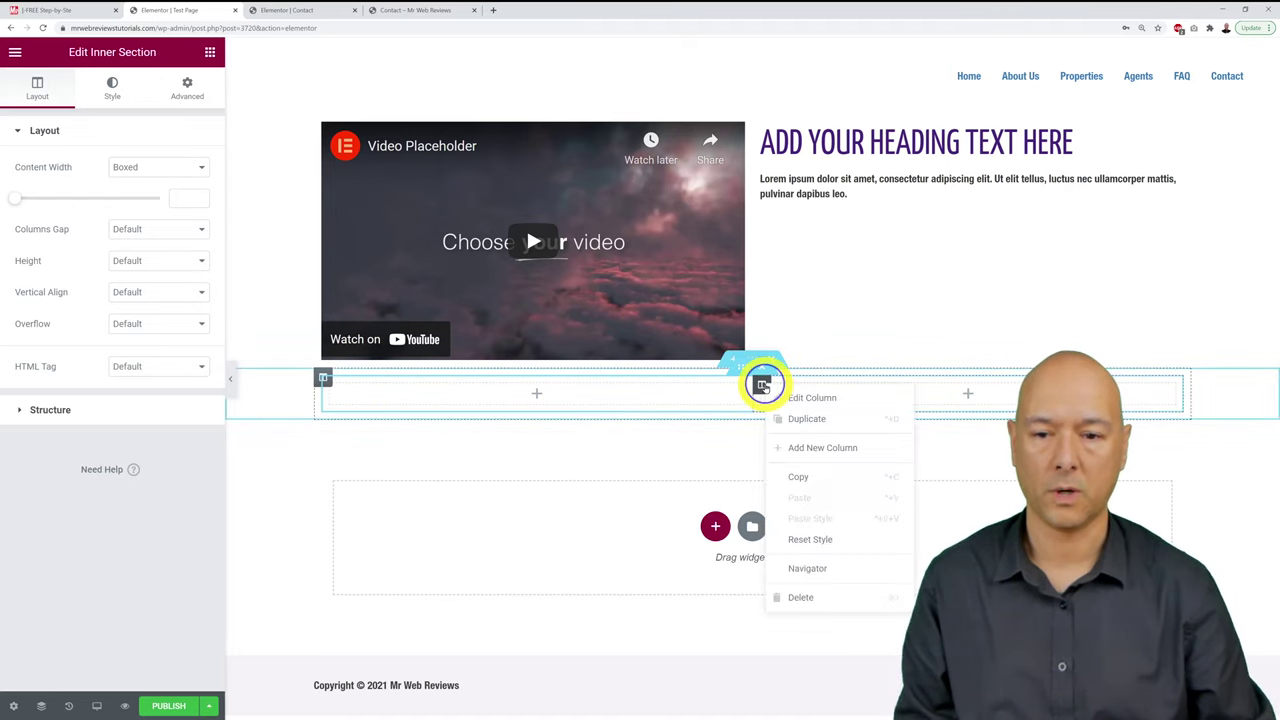
click(786, 420)
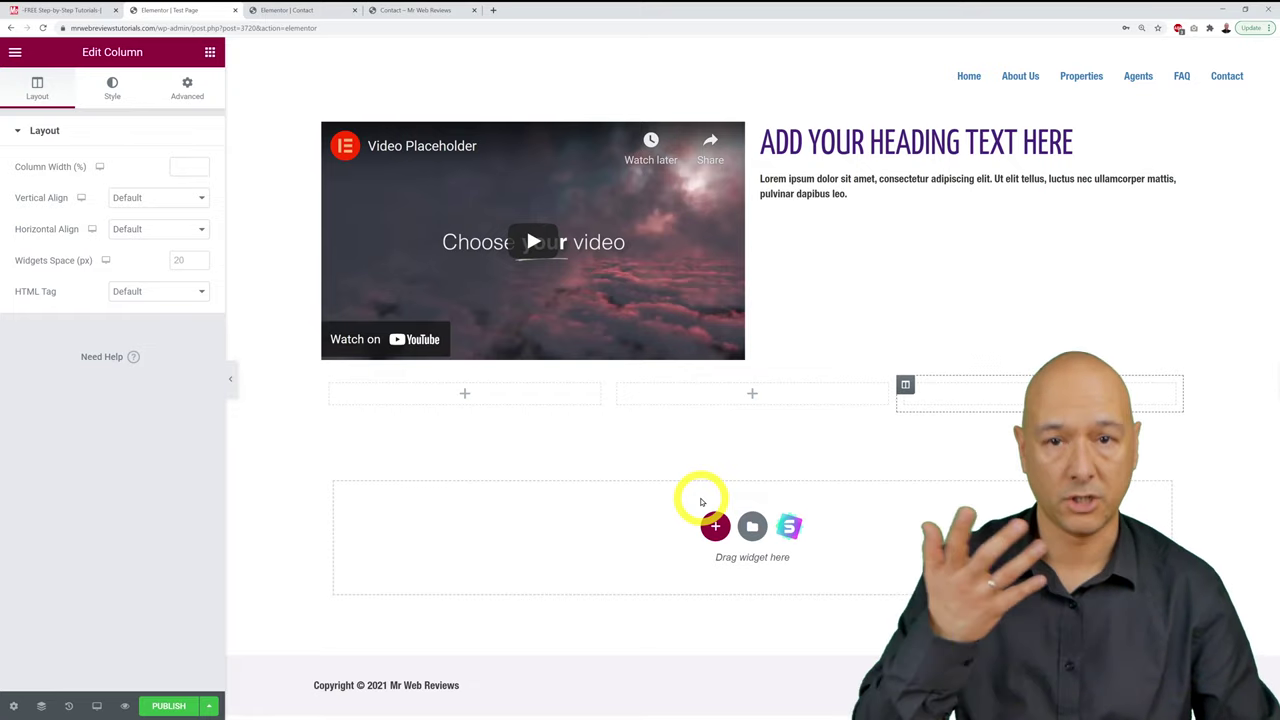
click(65, 10)
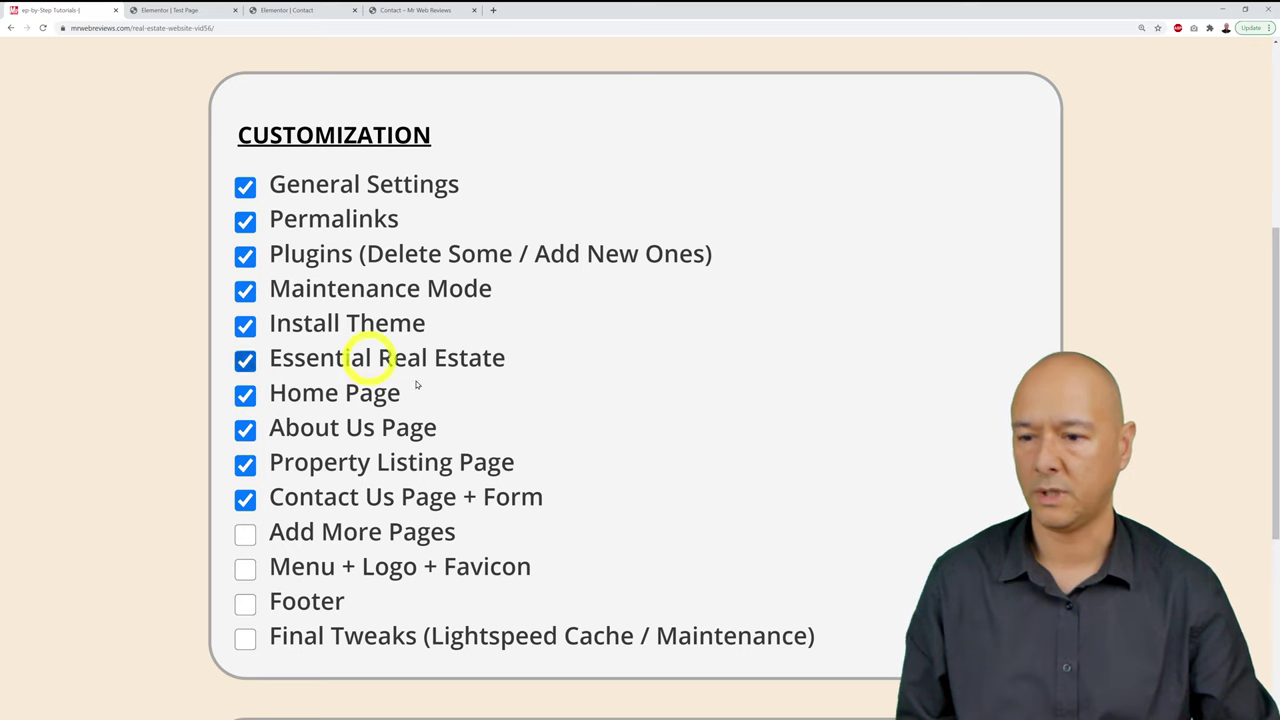
Step: Tick Add More Pages on the checklist and browse the live Contact and Properties pages
click(244, 536)
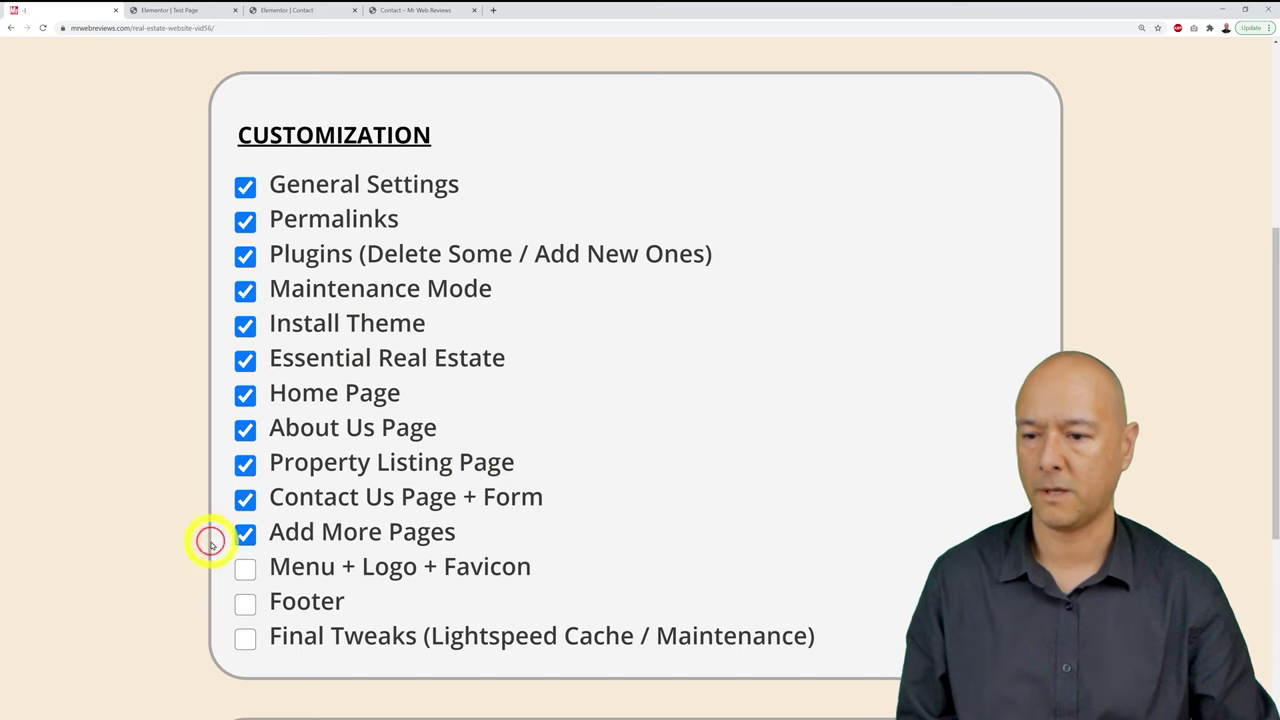
click(386, 10)
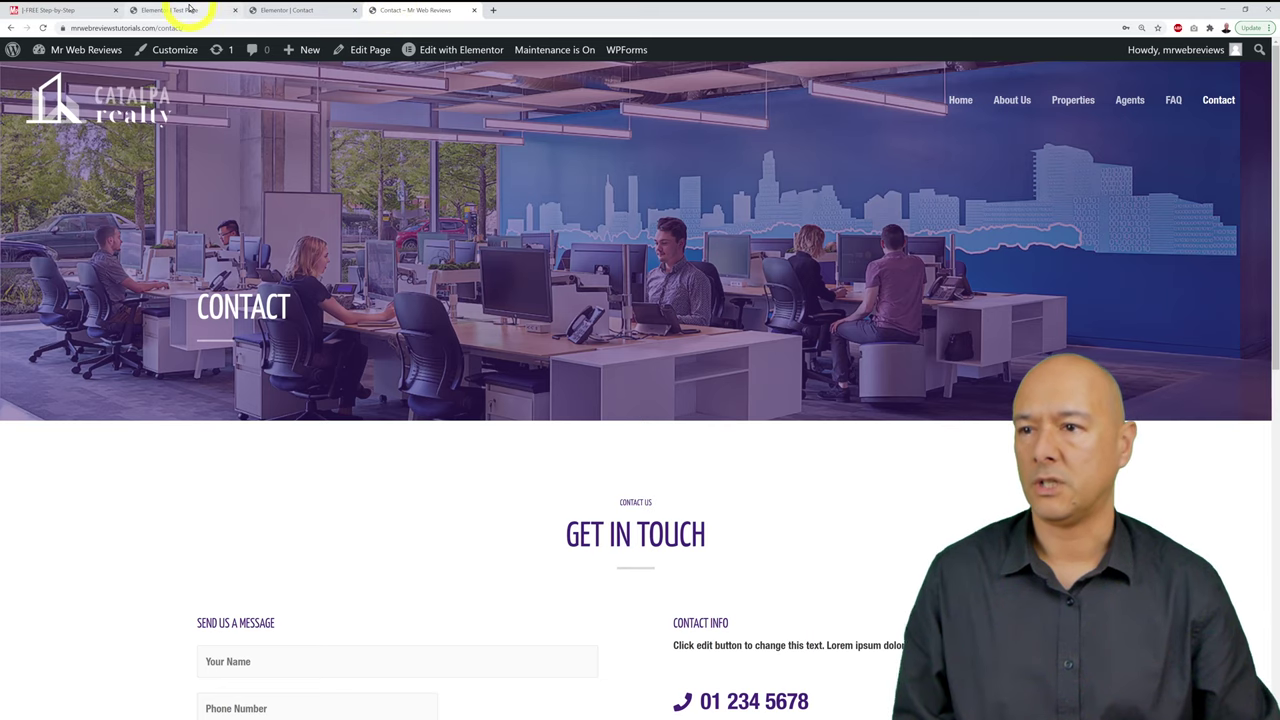
click(30, 10)
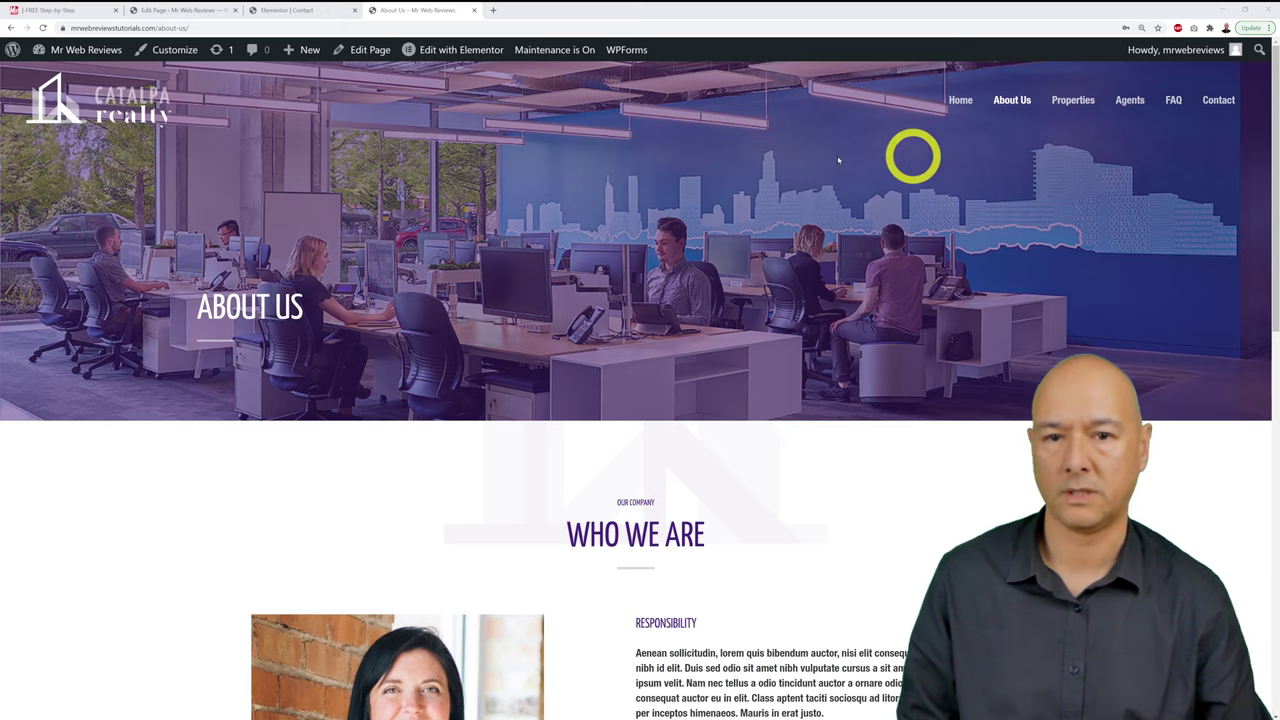
click(1083, 101)
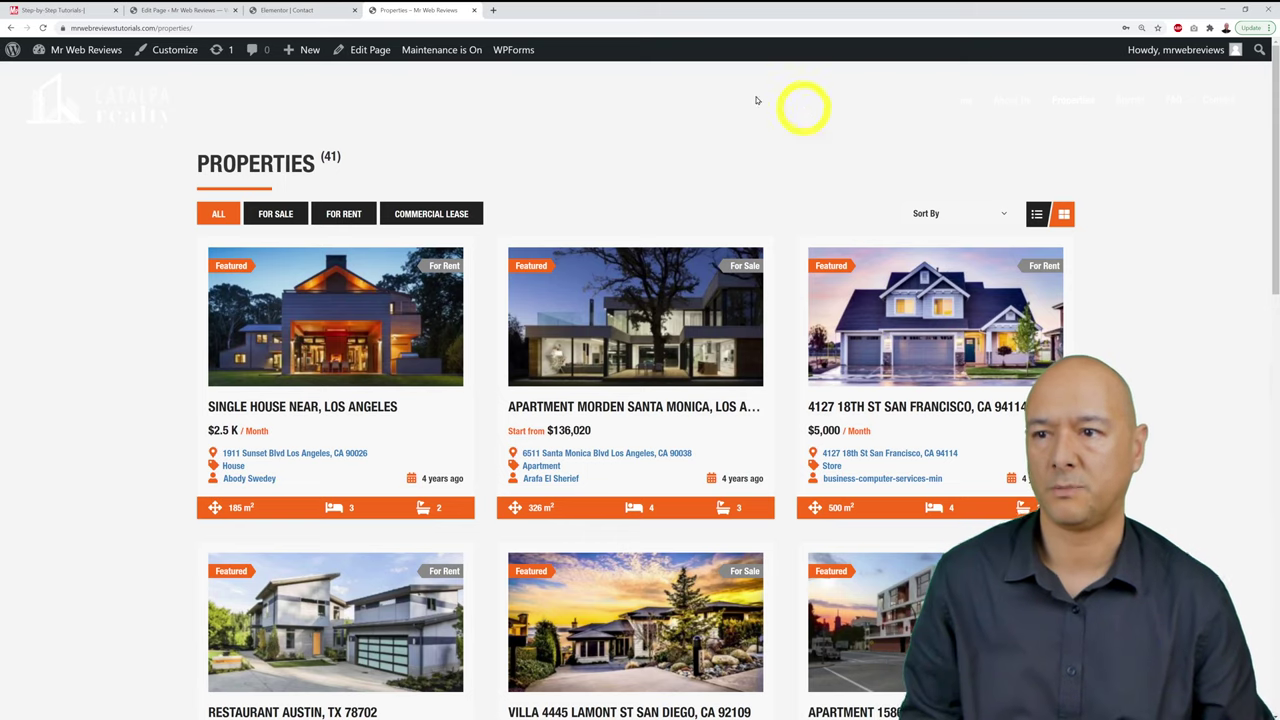
click(200, 10)
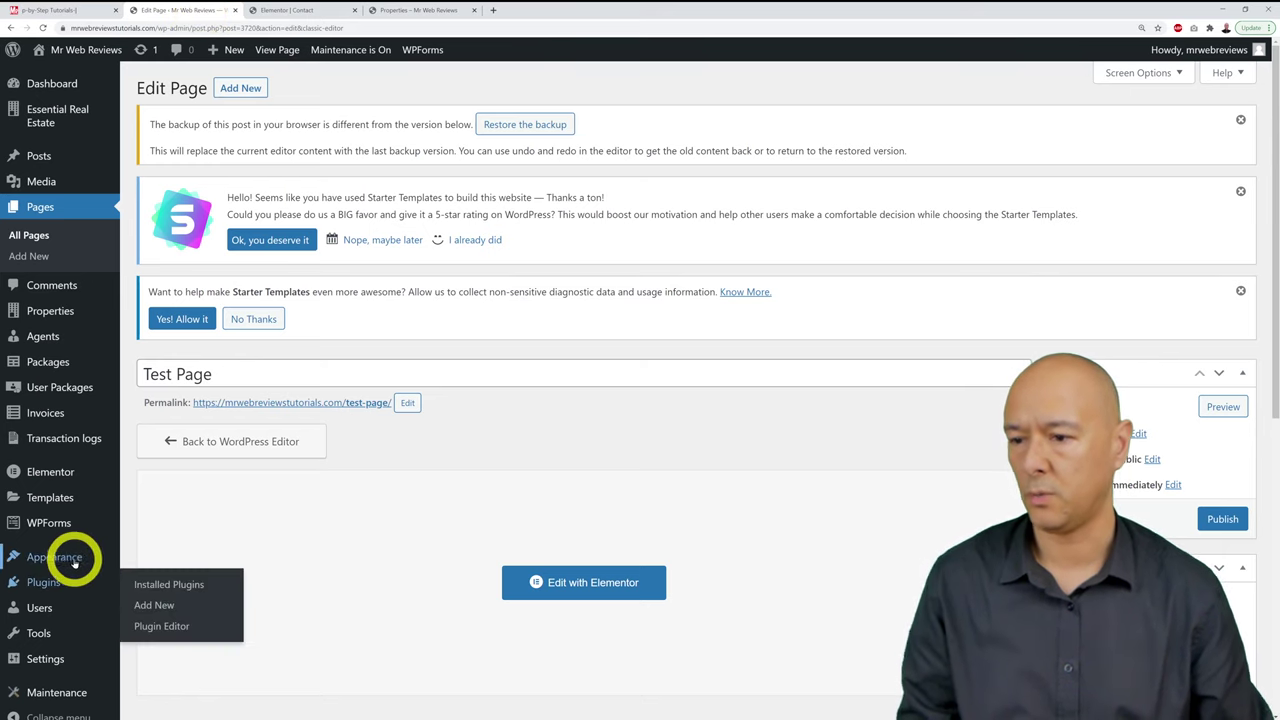
Step: Open Astra's Header Builder in the Customizer and preview the Properties page with header rows hidden
mouse_move(70, 560)
click(172, 556)
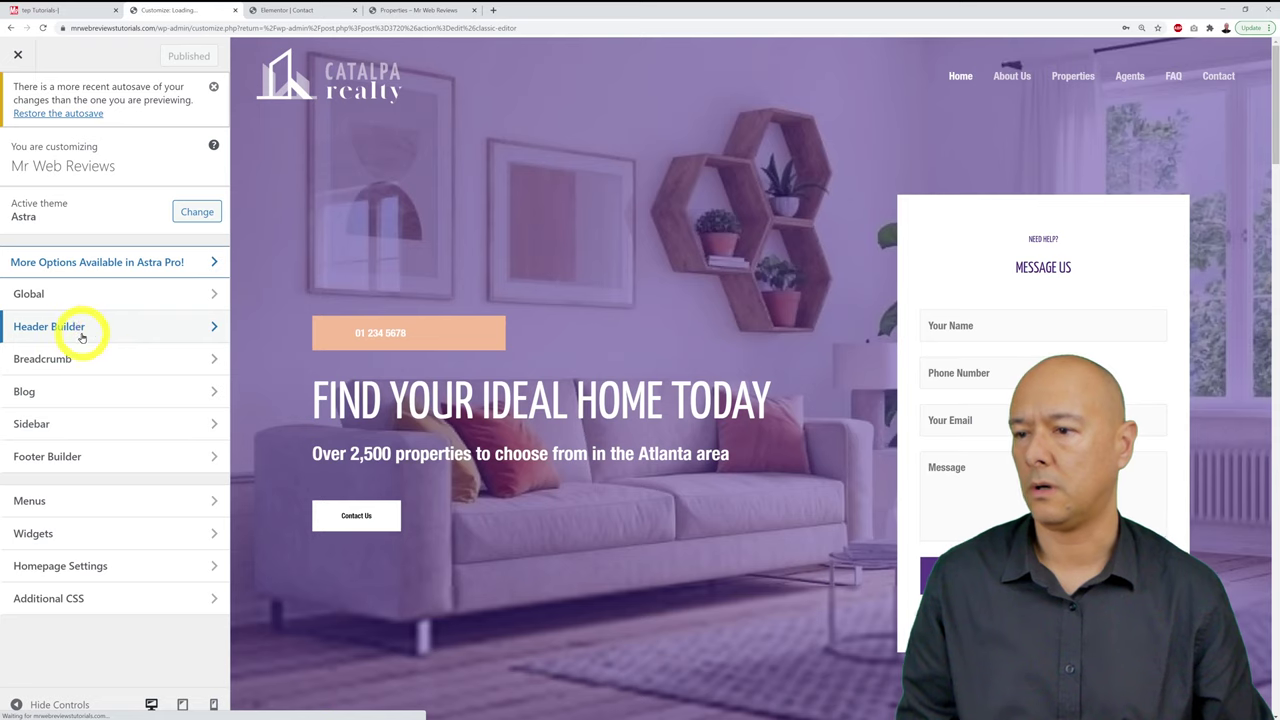
click(73, 329)
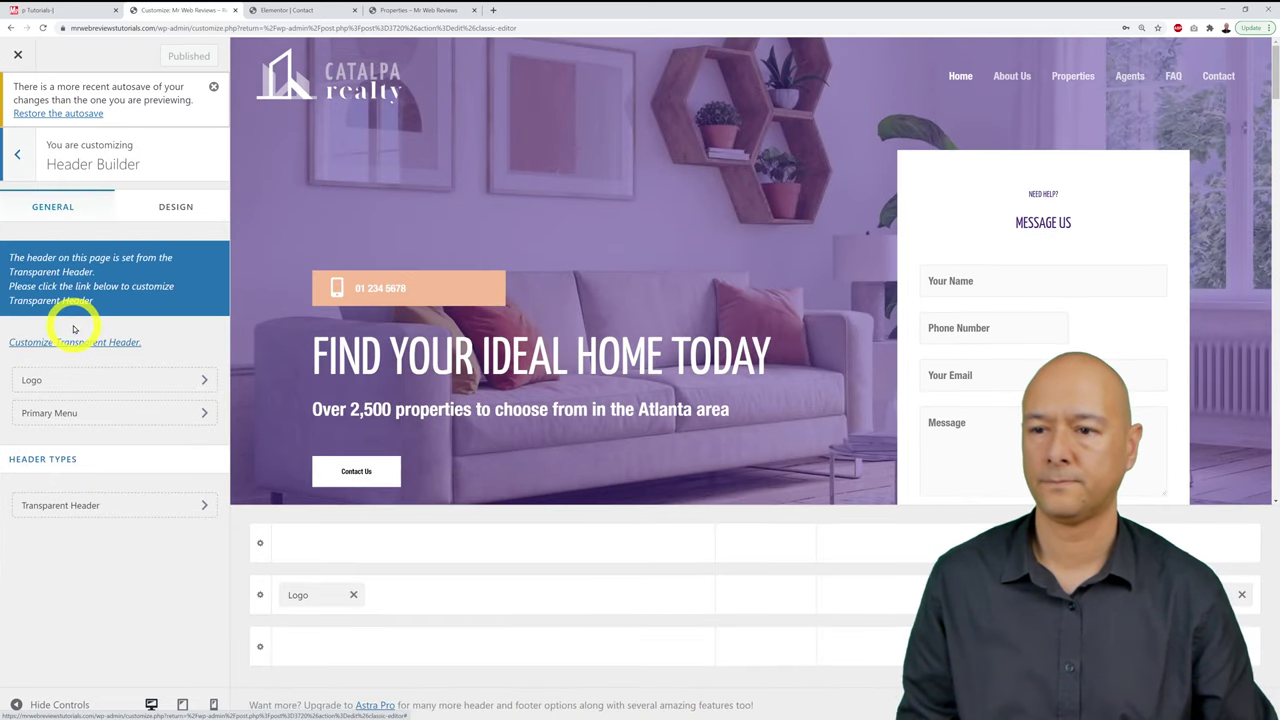
click(1075, 78)
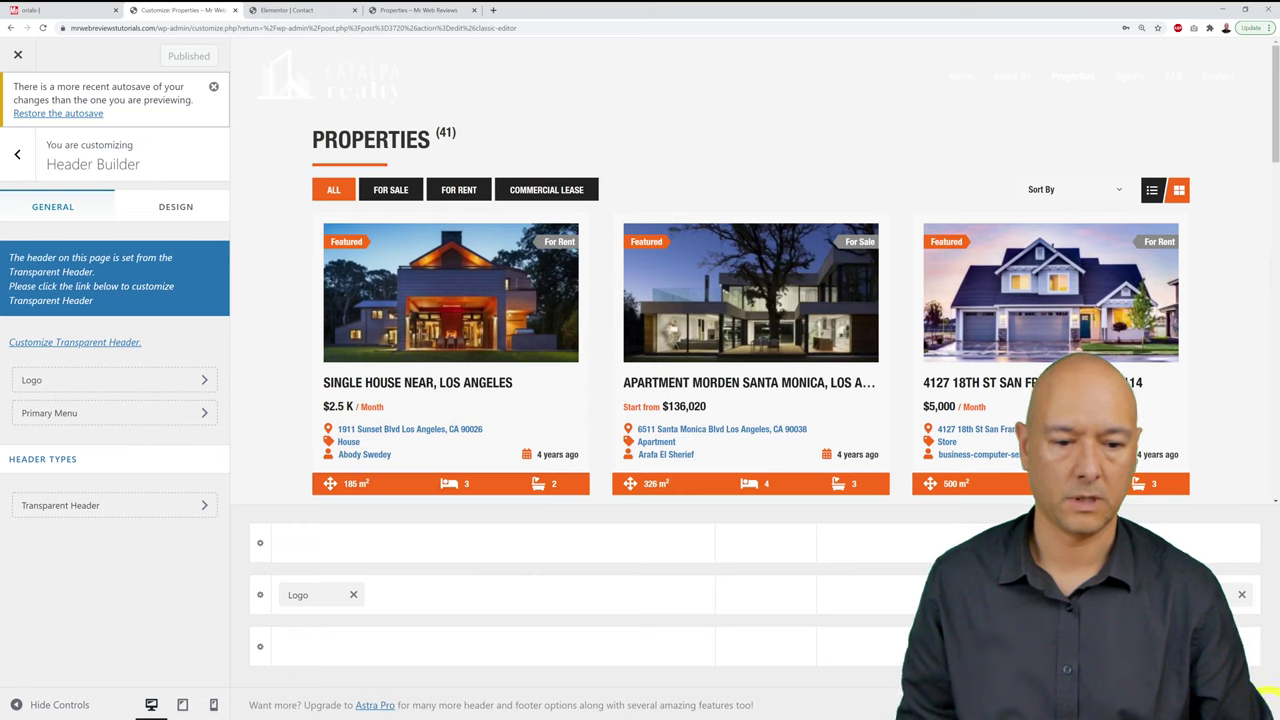
click(1265, 695)
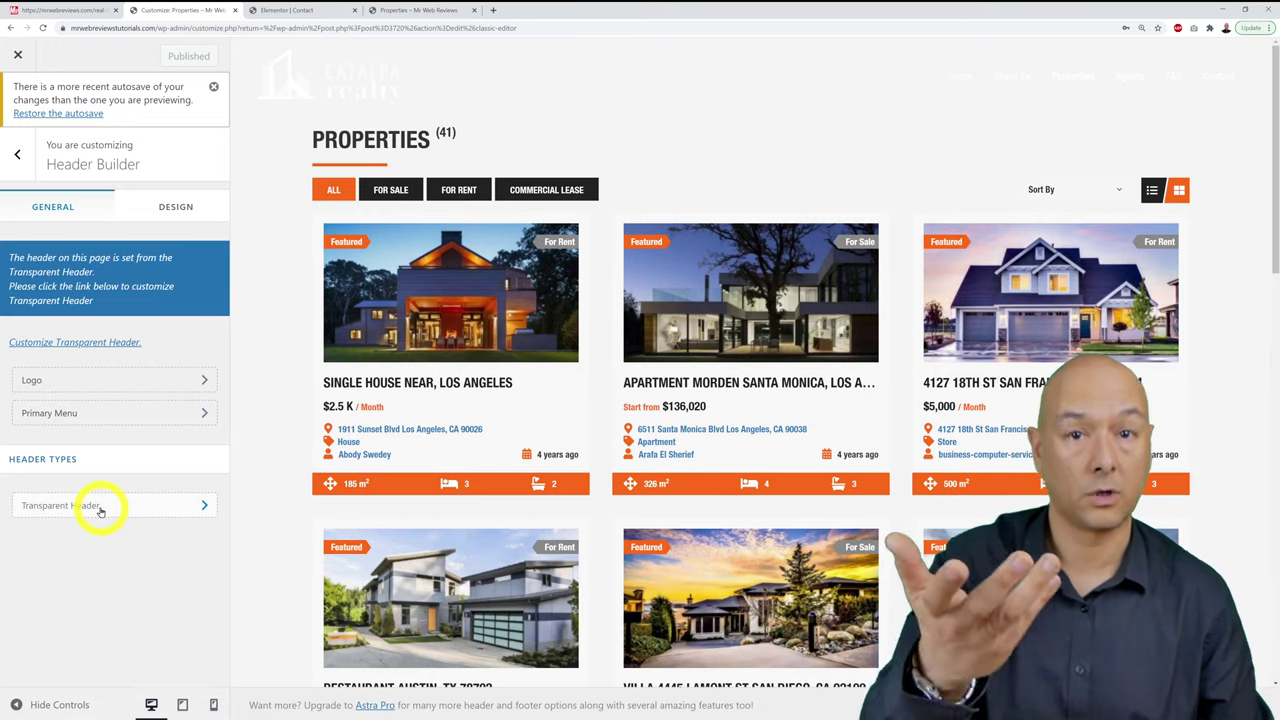
Step: Set the transparent header's Background Overlay to purple #59347e and publish
click(100, 508)
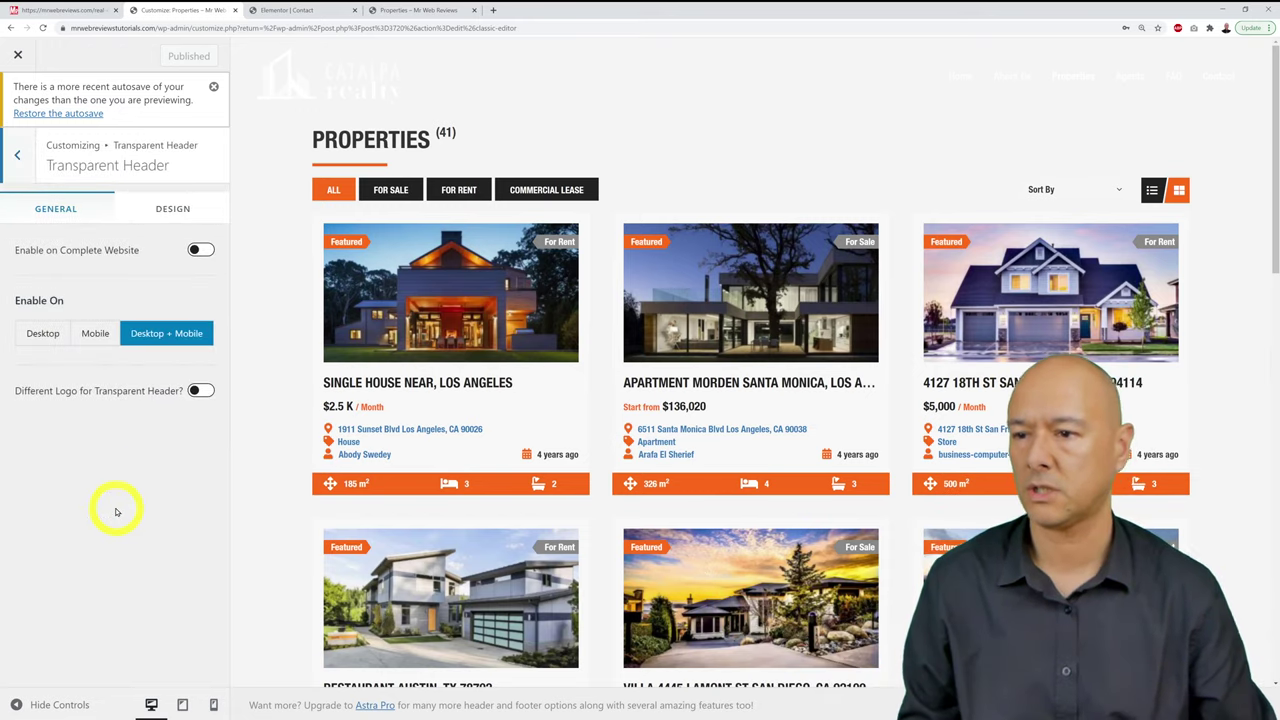
click(170, 214)
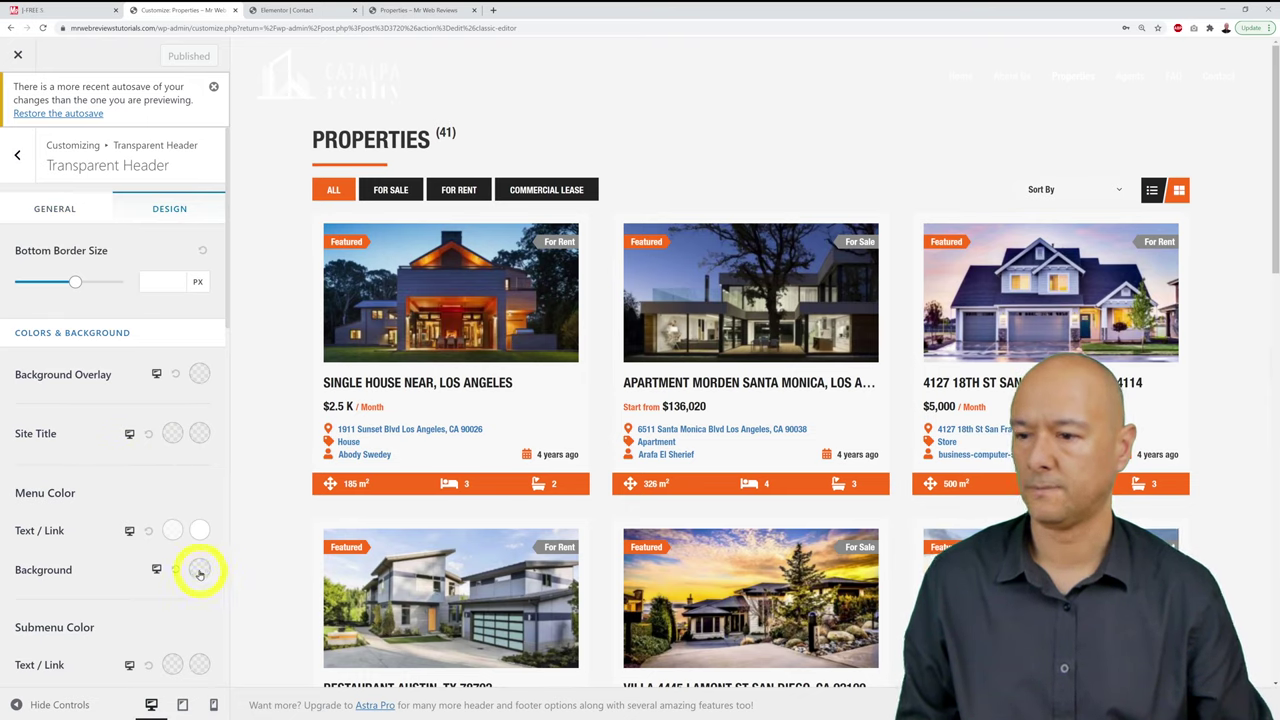
click(198, 378)
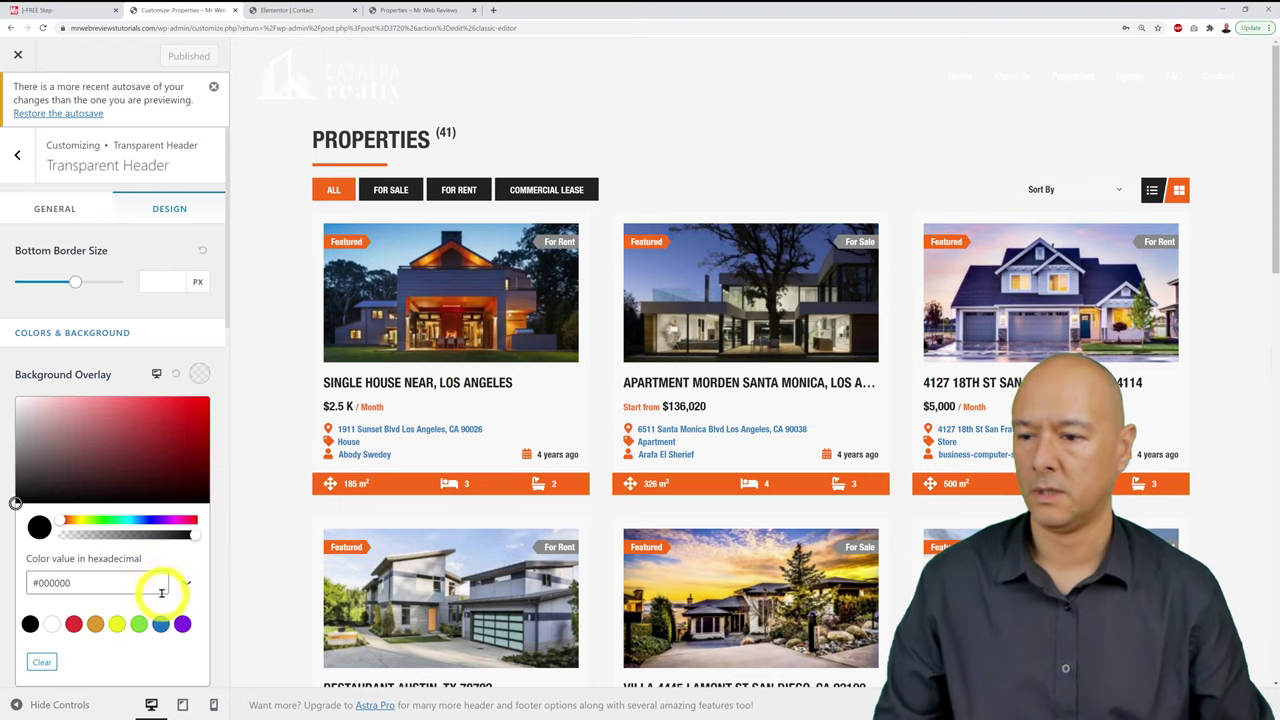
click(117, 587)
key(ctrl+a)
text(#59347e)
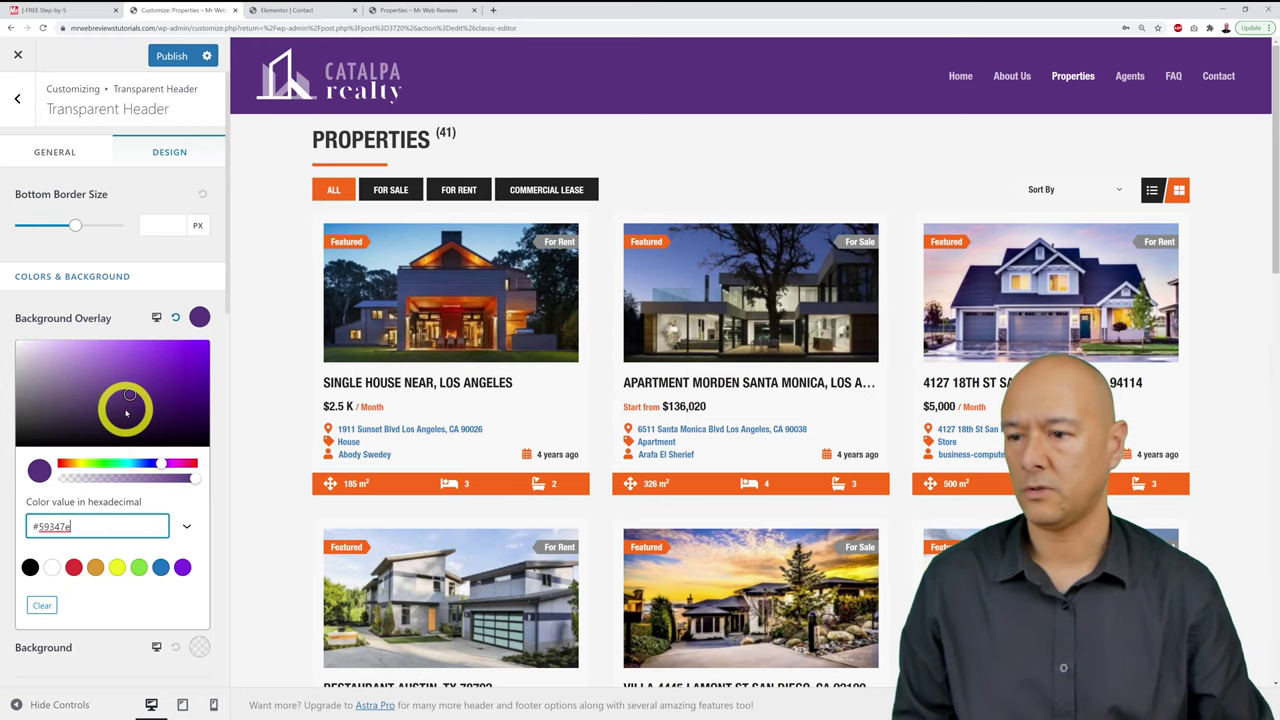
drag(129, 396, 131, 396)
click(125, 314)
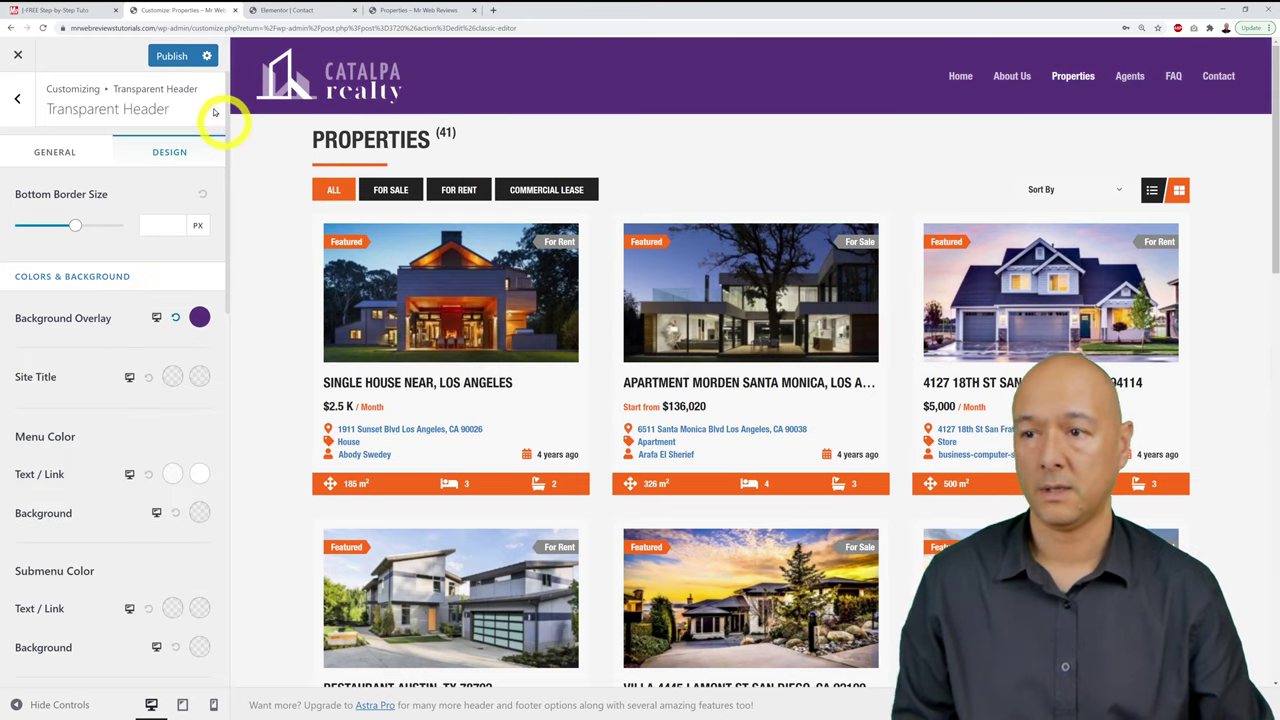
click(167, 55)
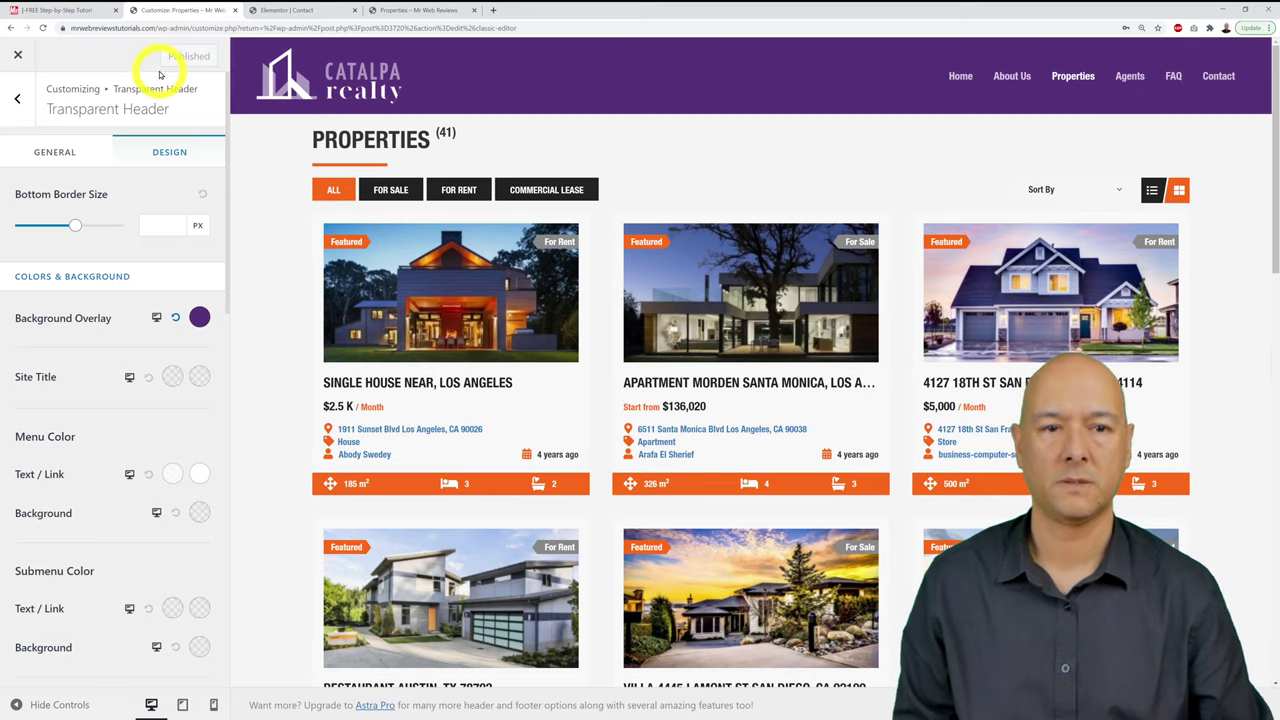
Step: Refresh the live Properties page to check the purple header, then go to the homepage
click(410, 10)
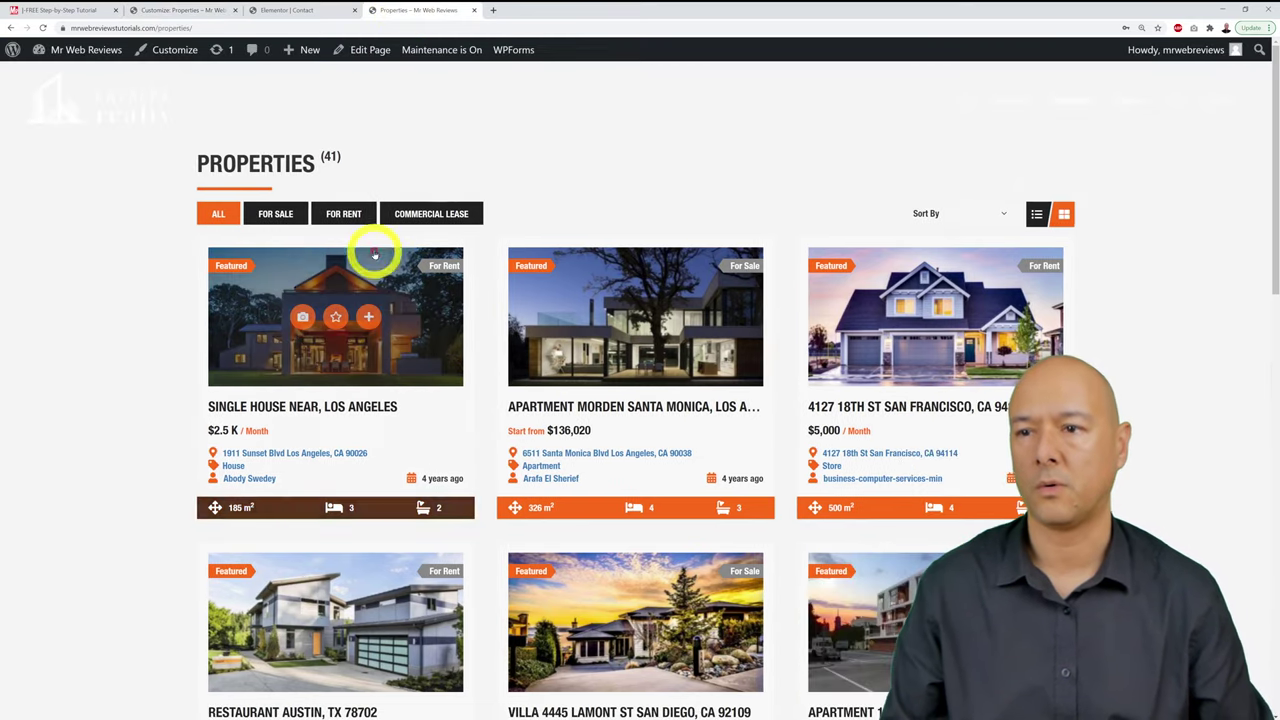
key(F5)
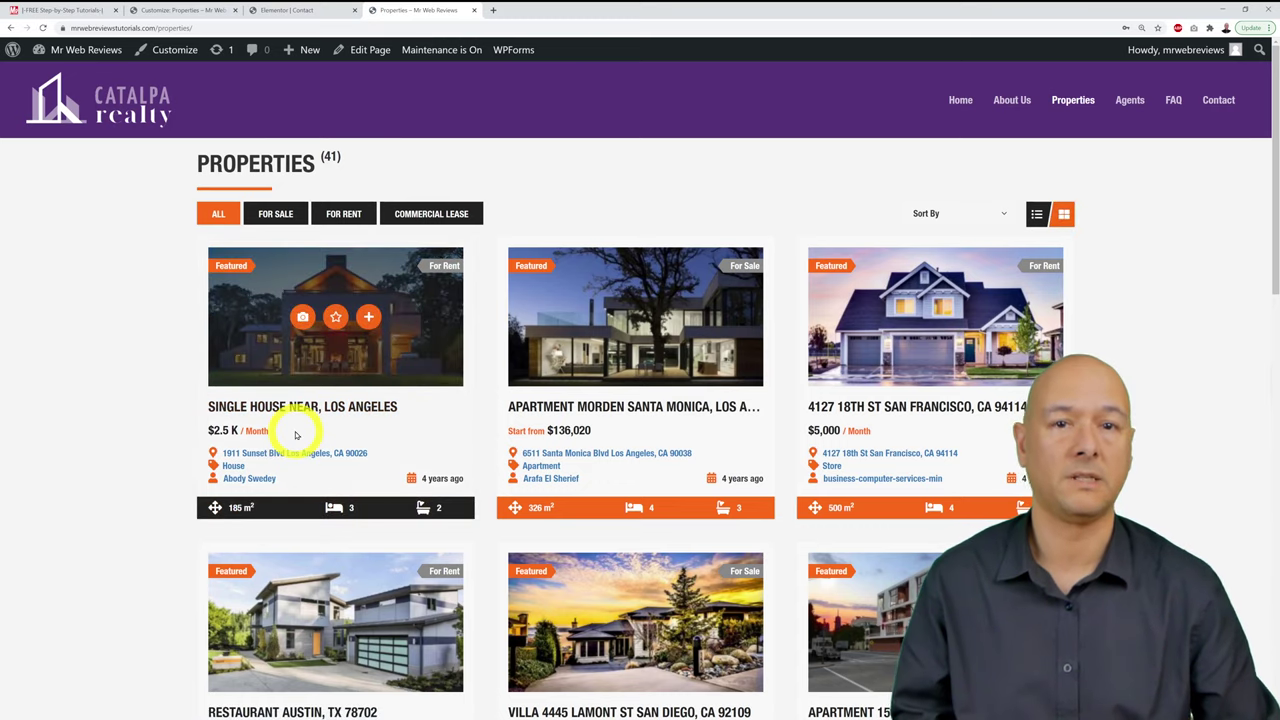
scroll(709, 274, down, 10)
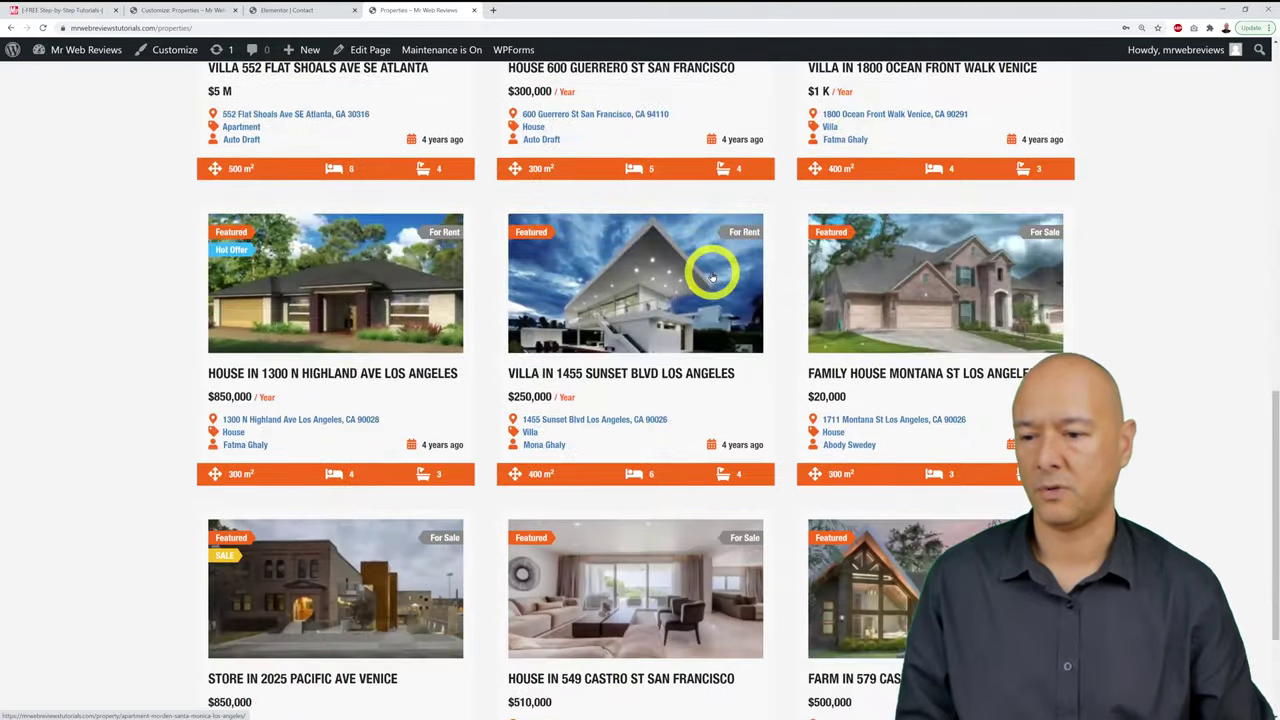
scroll(712, 276, up, 10)
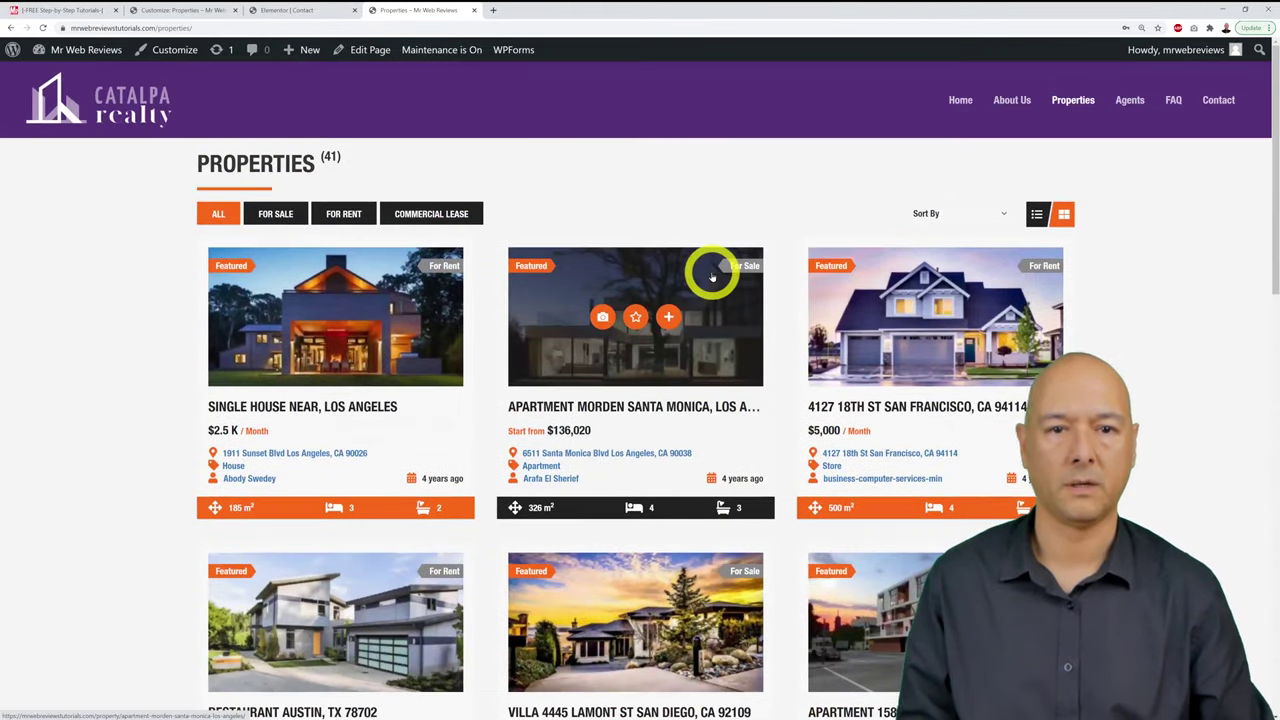
click(960, 101)
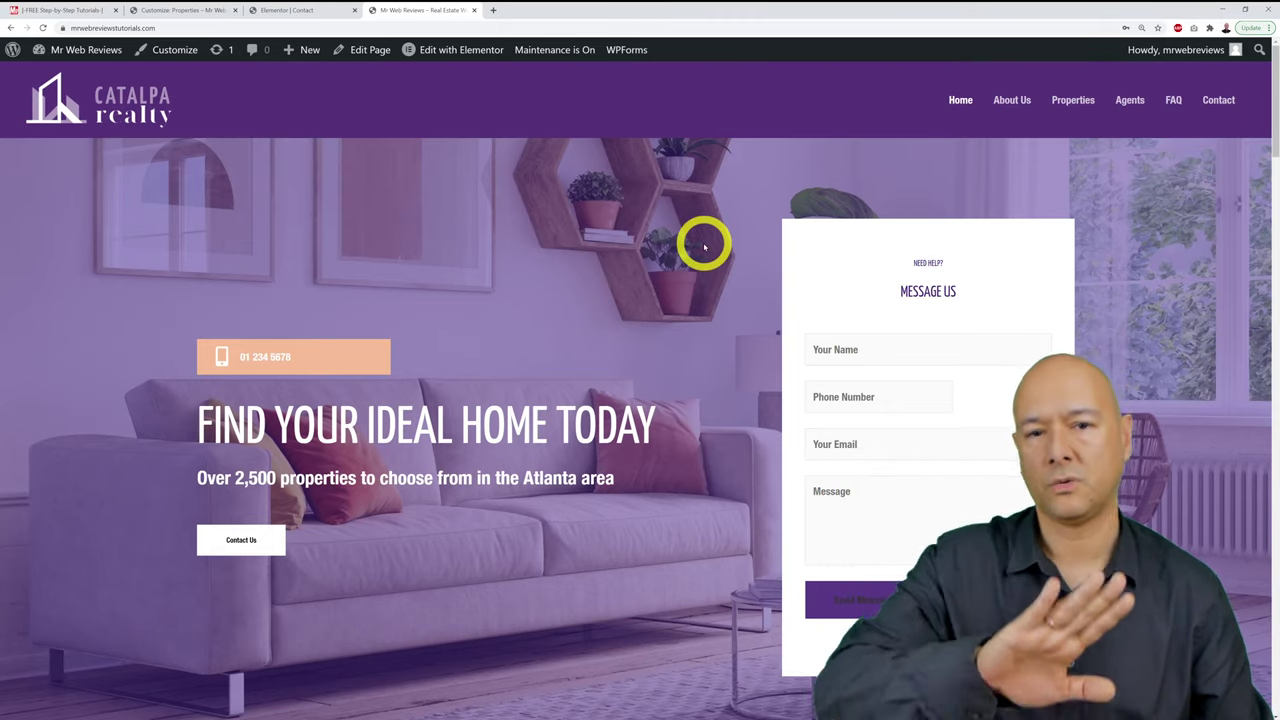
Step: Lower the purple overlay's opacity, publish, and check the lighter header on the homepage
click(187, 12)
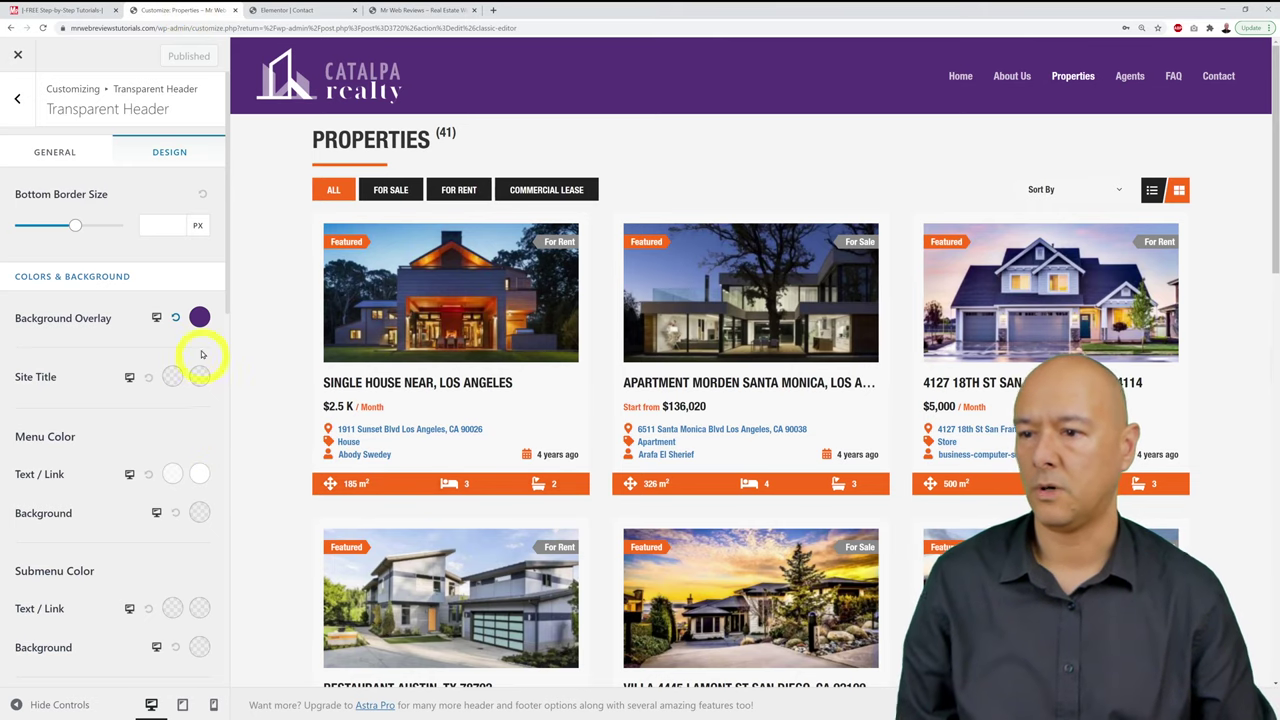
click(199, 318)
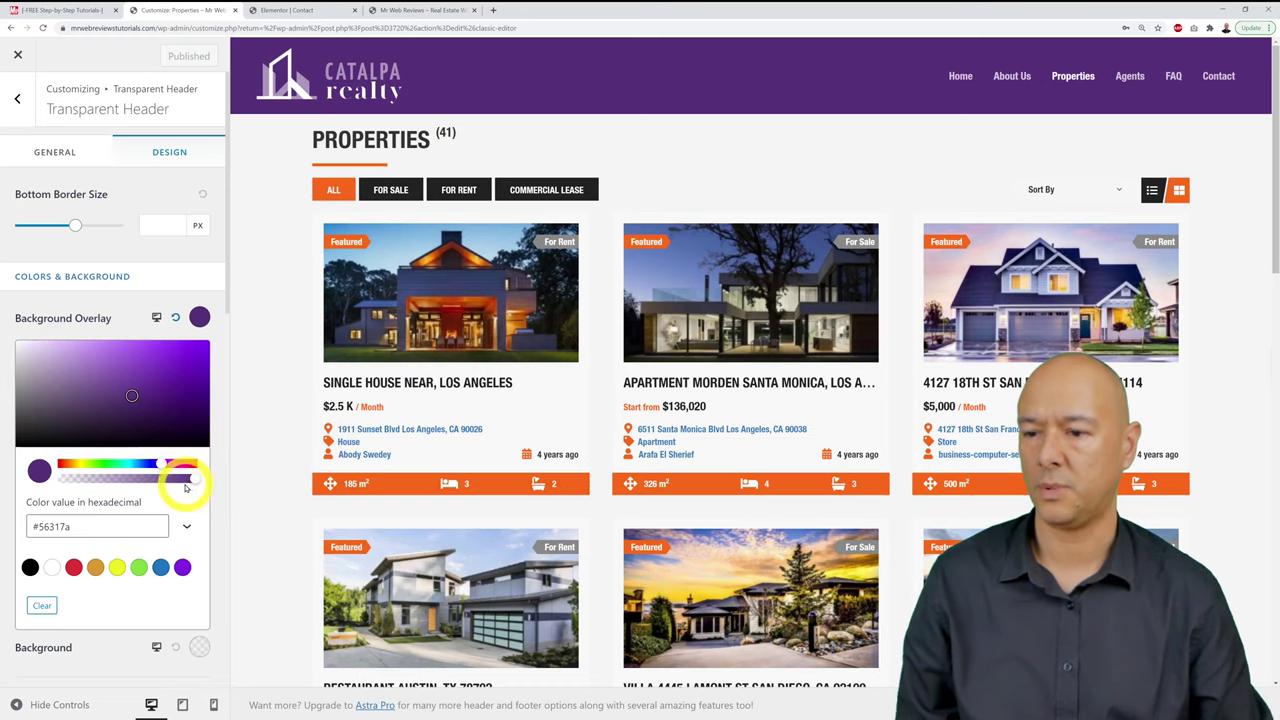
drag(188, 479, 150, 481)
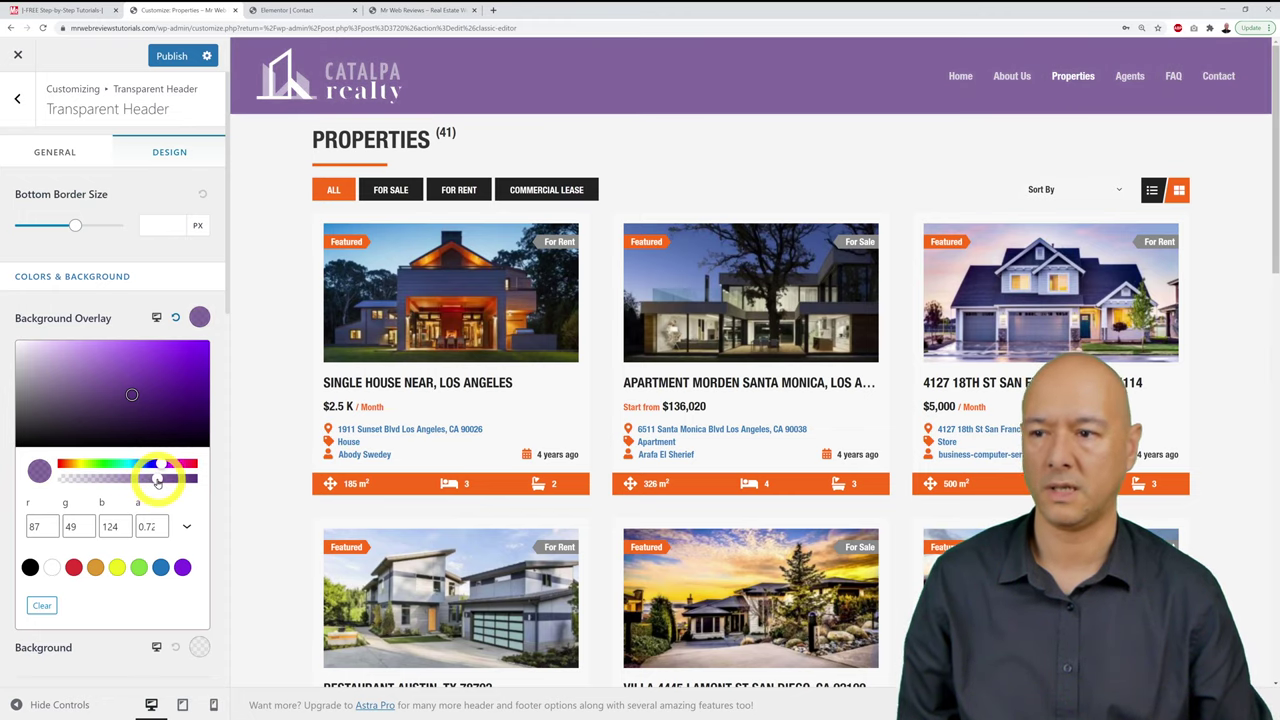
click(164, 52)
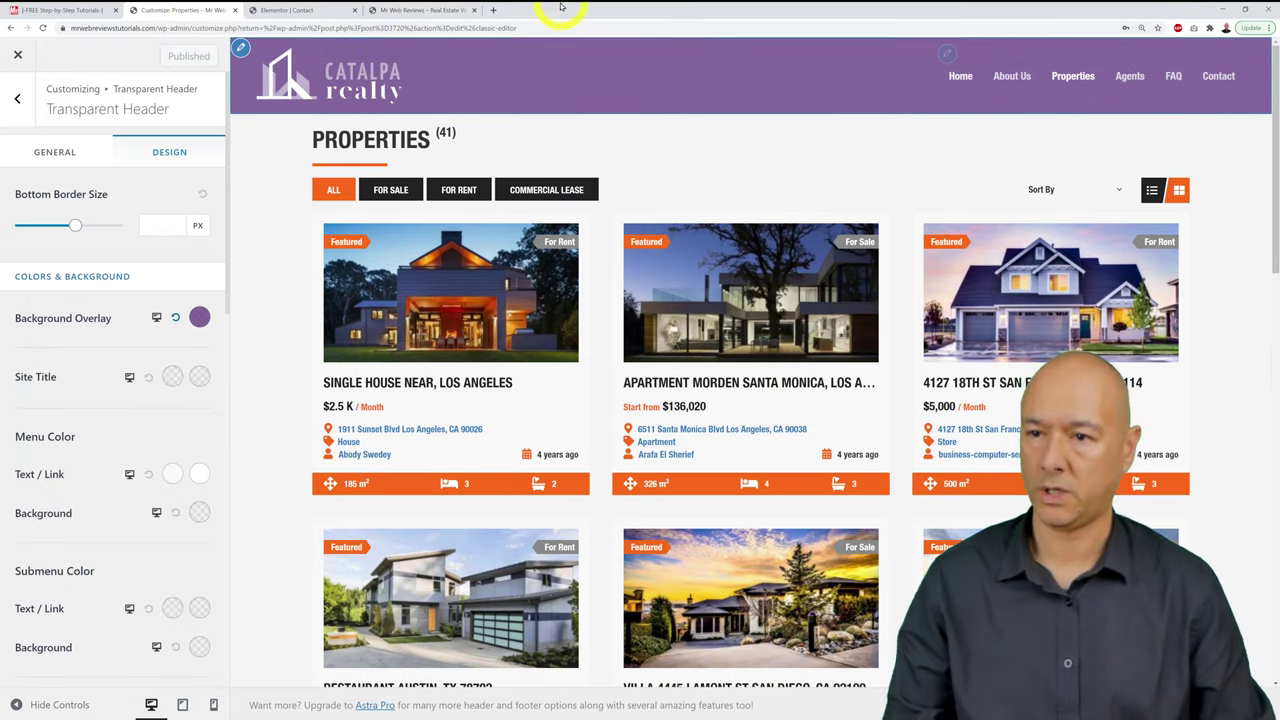
click(405, 10)
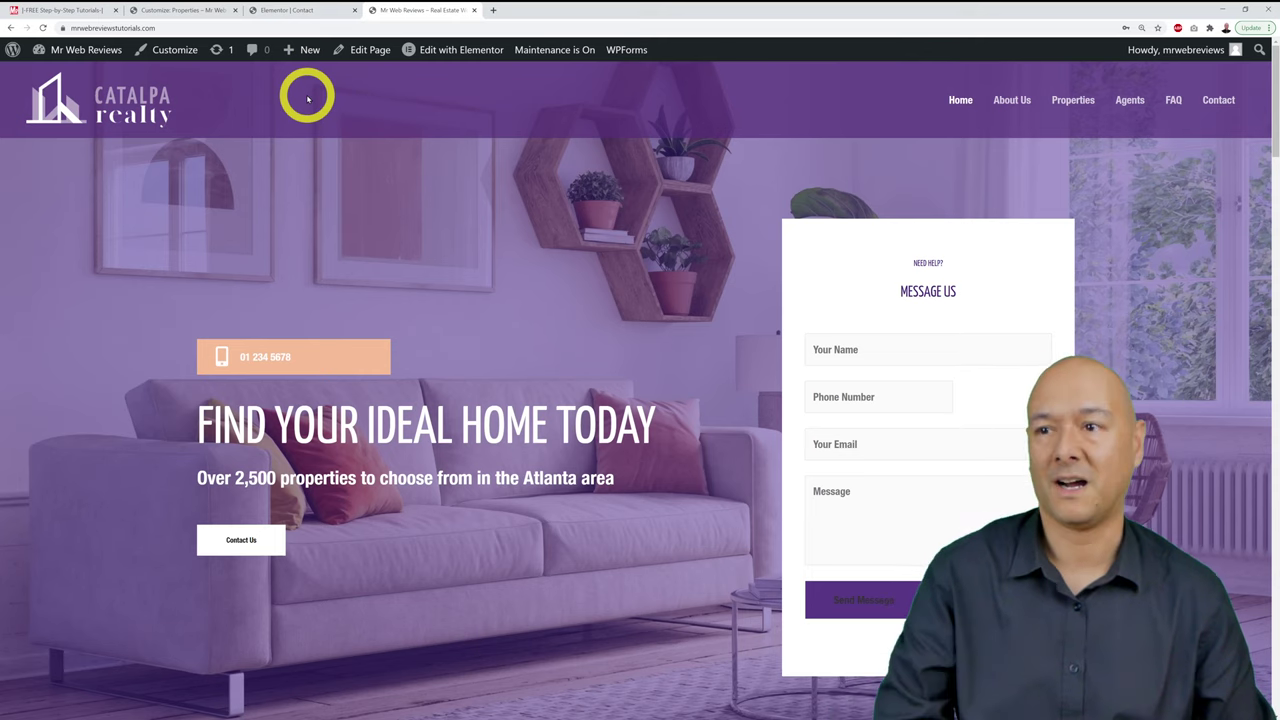
click(200, 11)
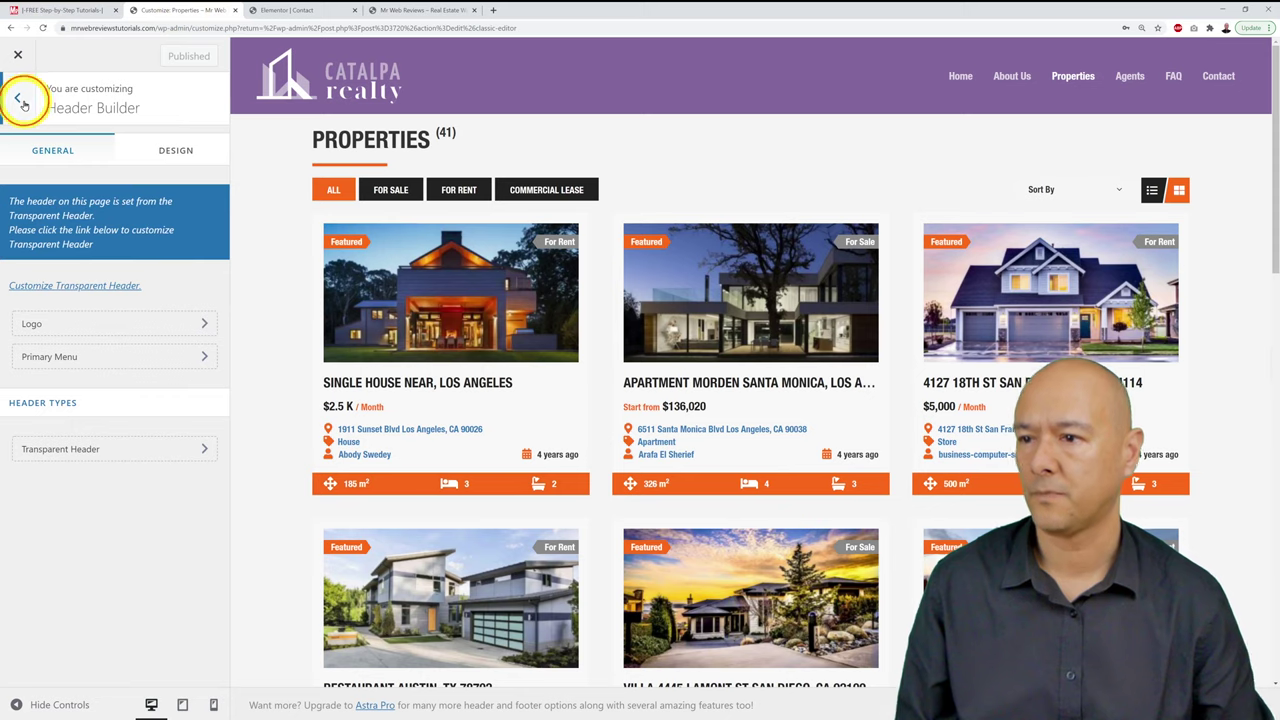
Step: From the header builder, open the site logo settings and the Select logo media library
click(22, 102)
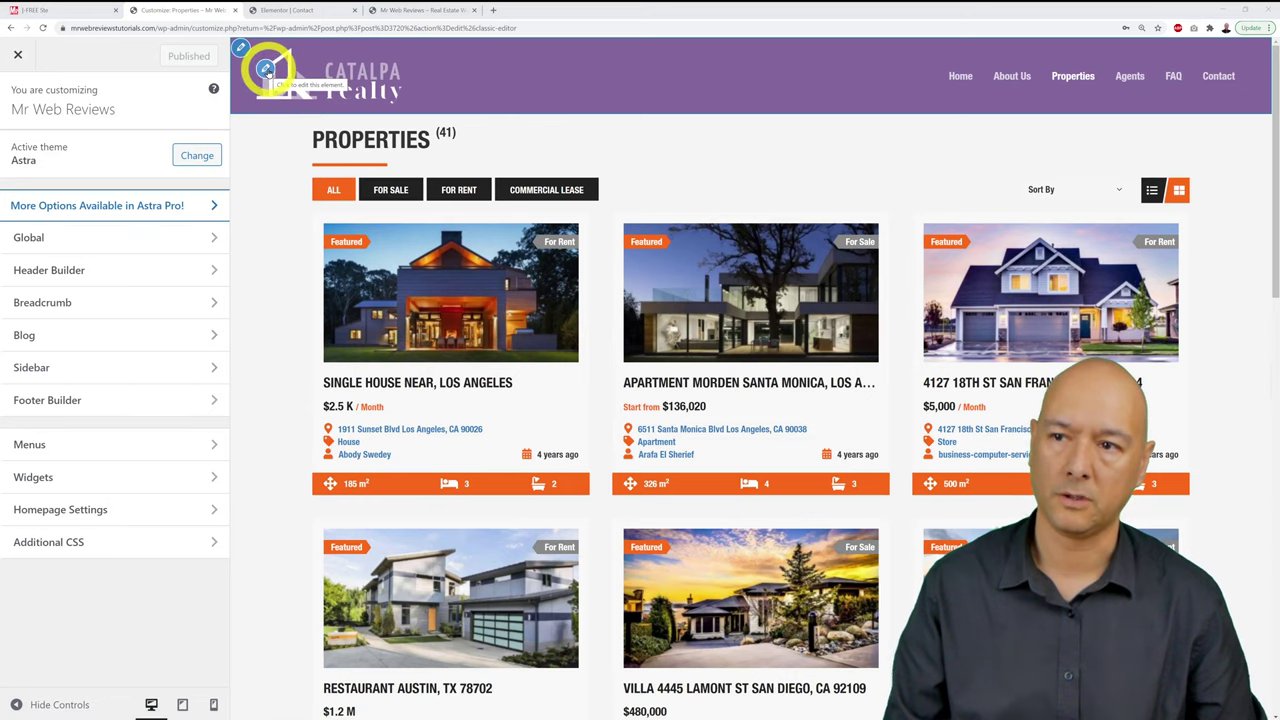
click(266, 70)
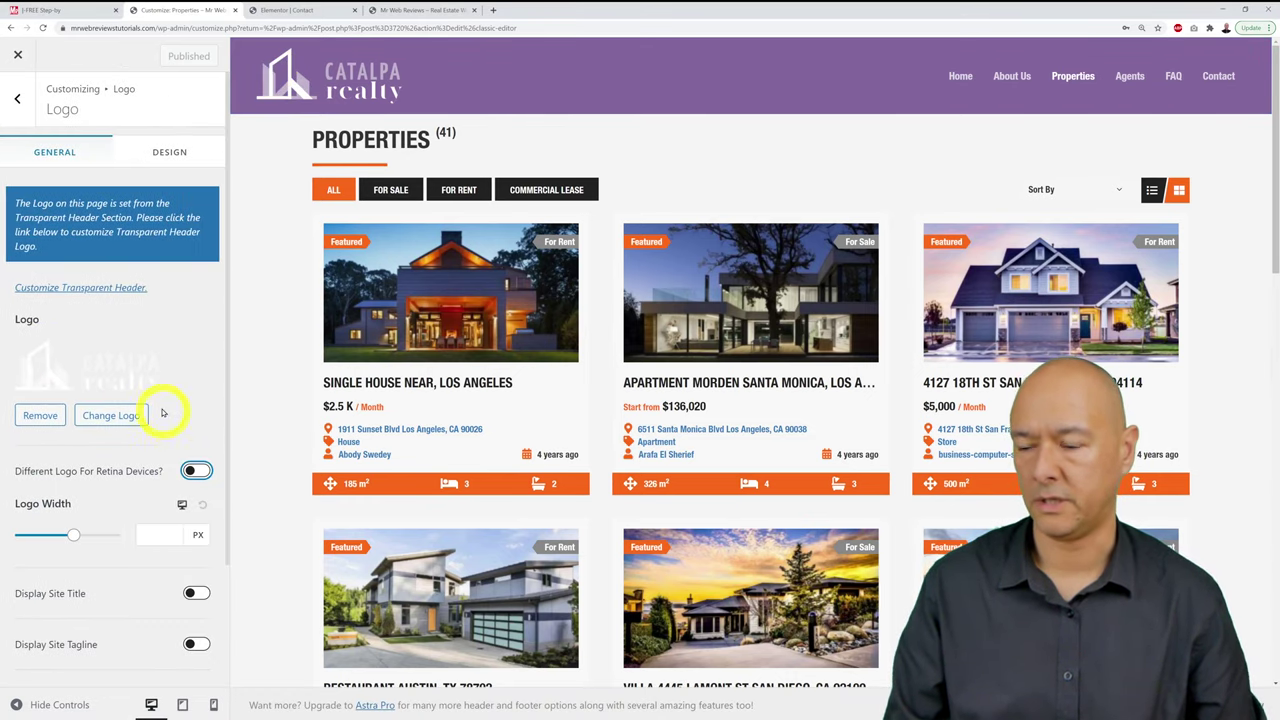
scroll(180, 445, down, 1)
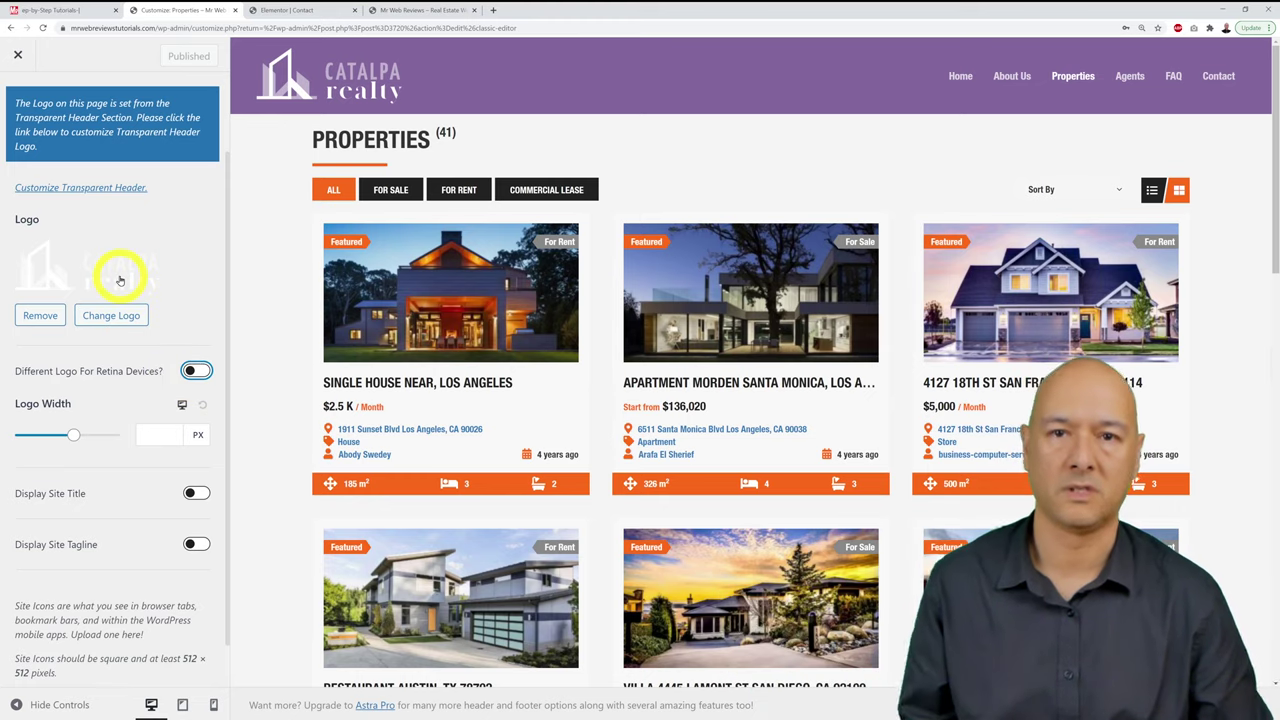
click(155, 432)
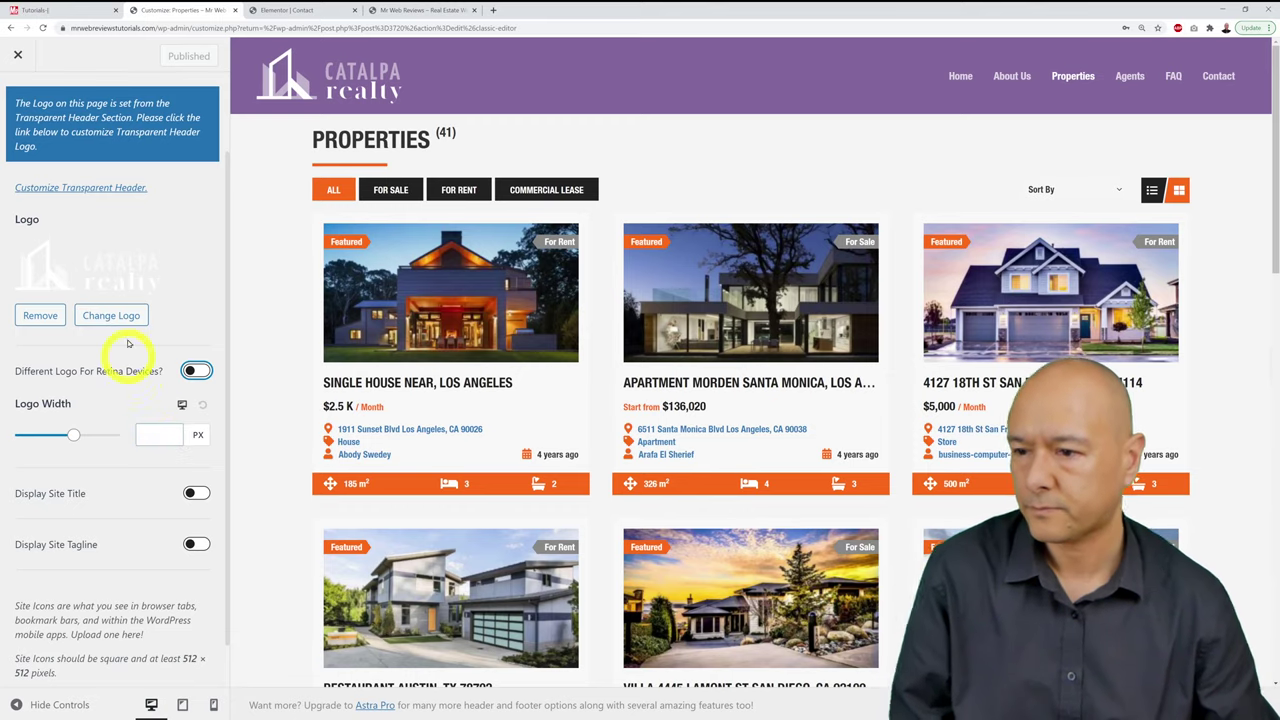
click(137, 283)
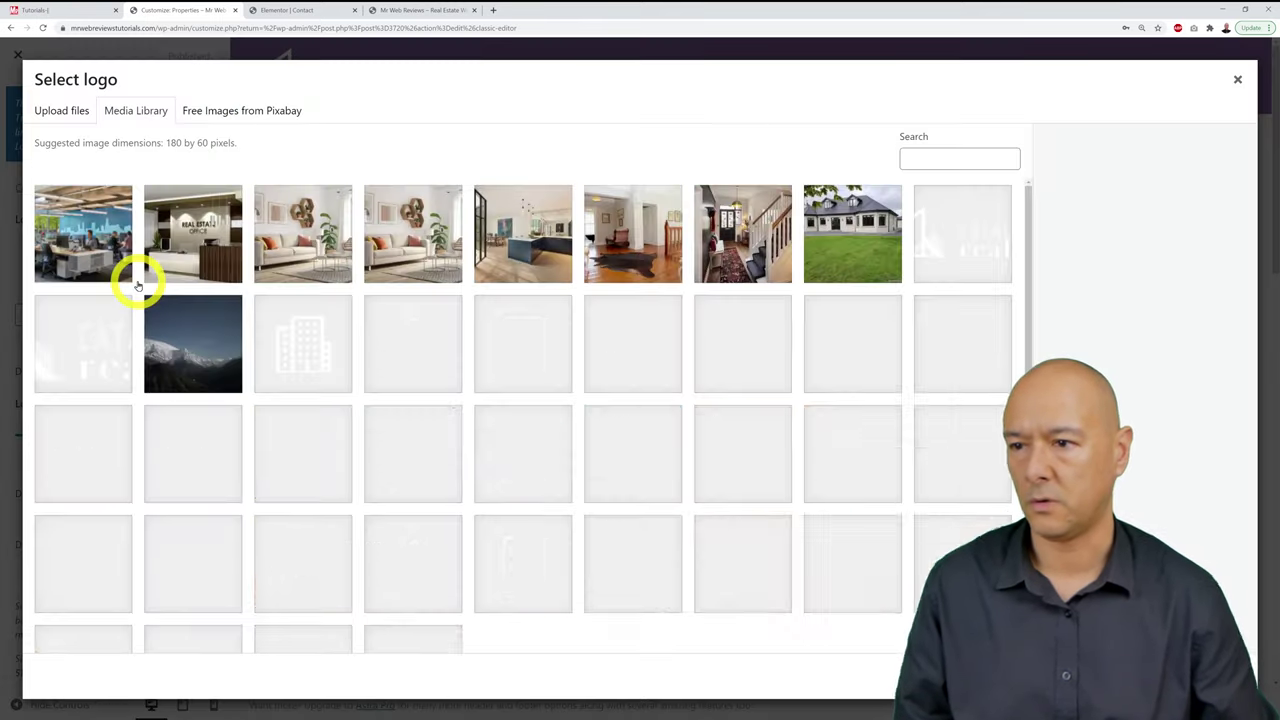
Step: Upload logo-white.svg and set it as the header logo, skipping cropping
click(73, 111)
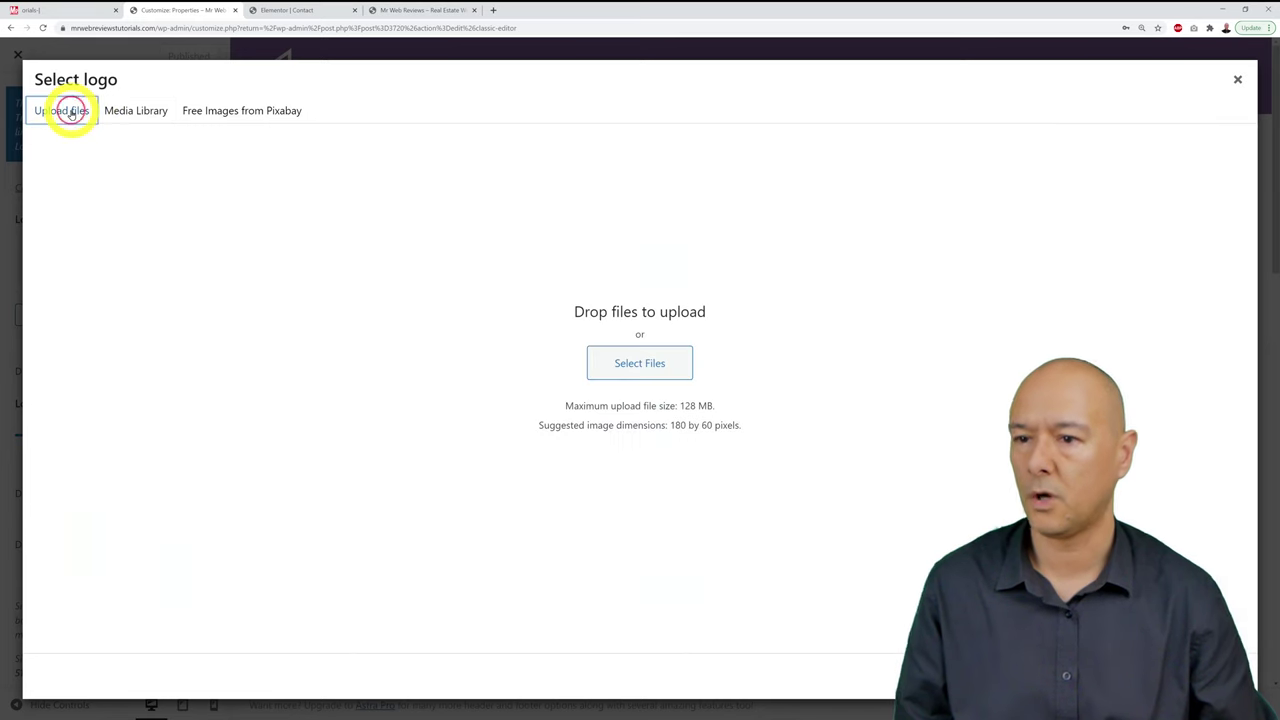
click(619, 360)
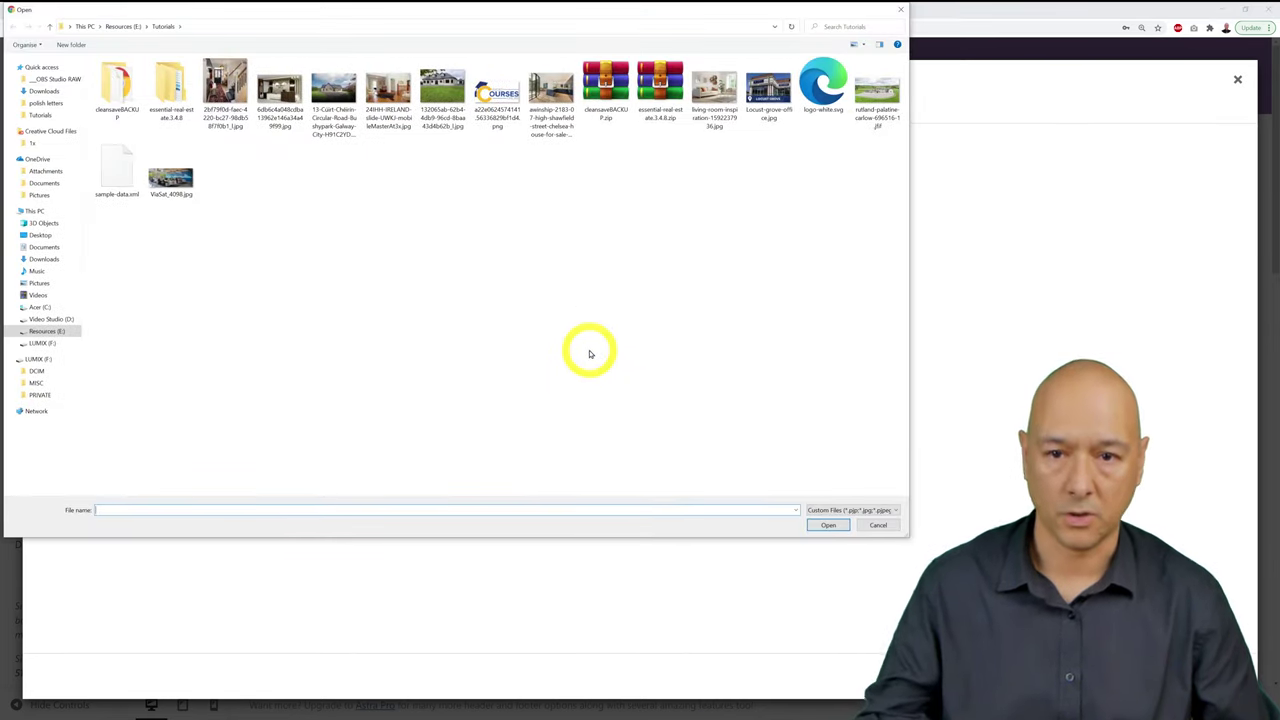
click(821, 105)
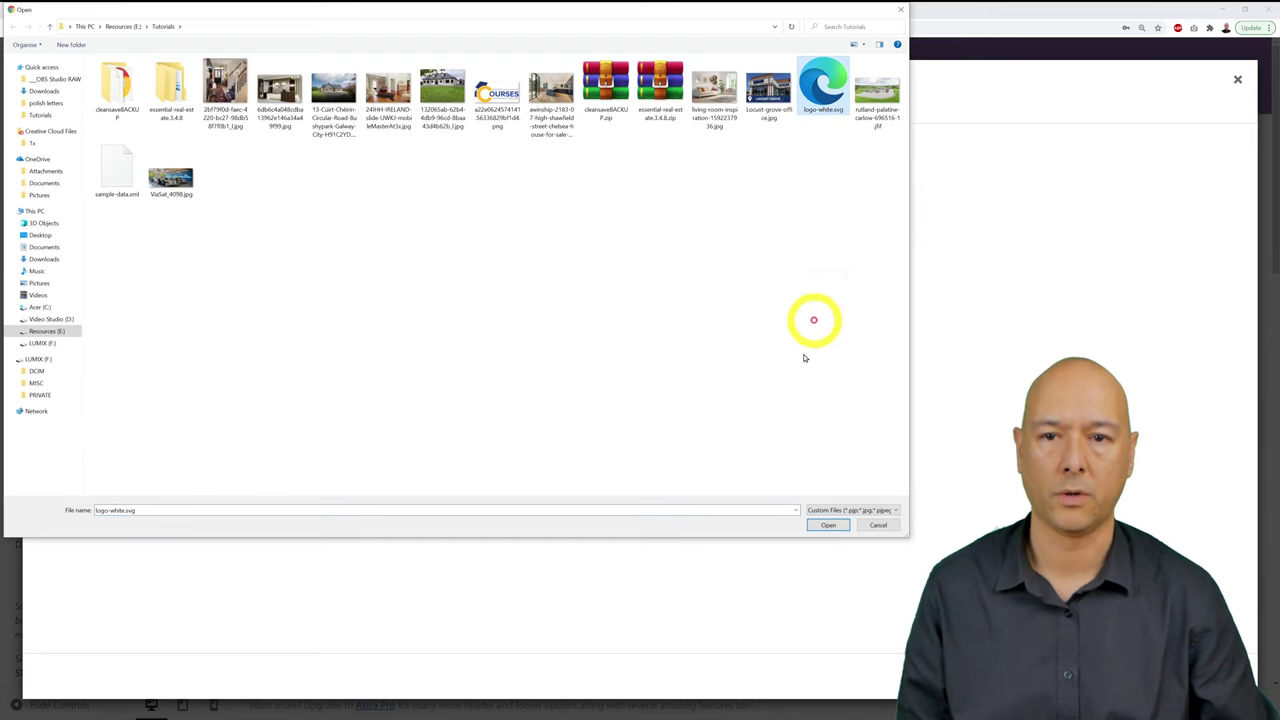
click(829, 526)
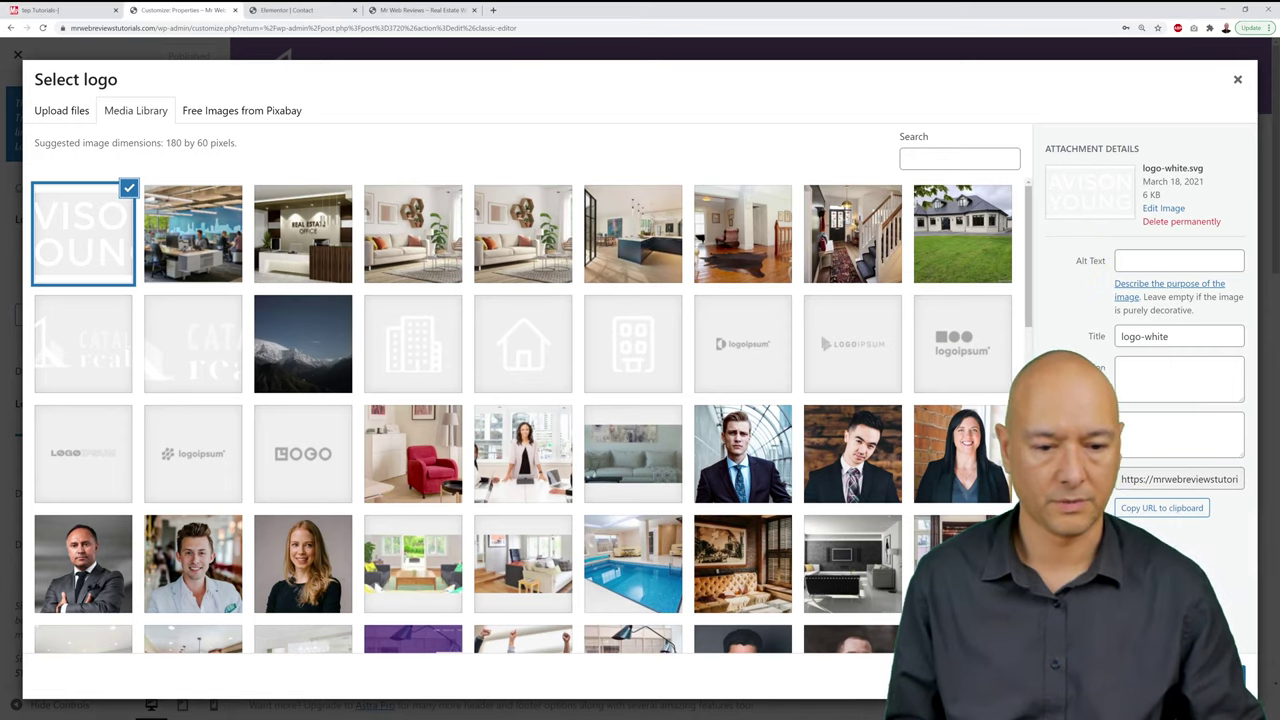
click(1215, 677)
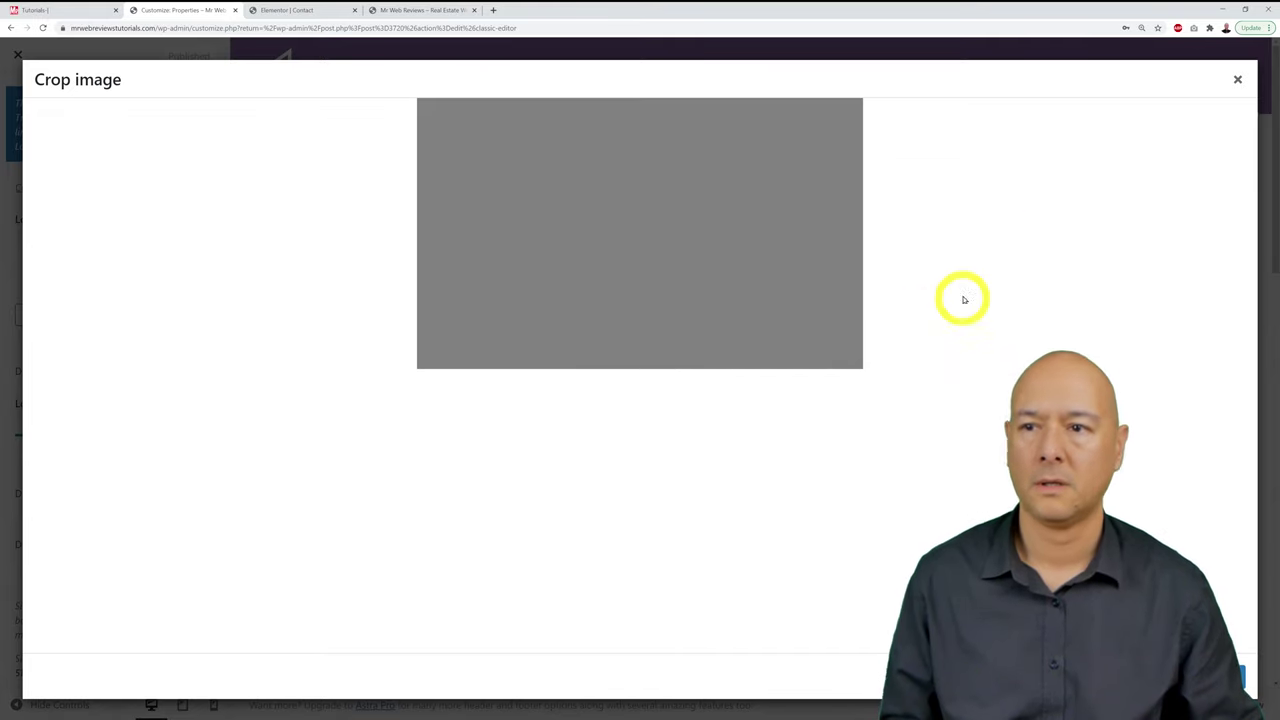
click(1205, 677)
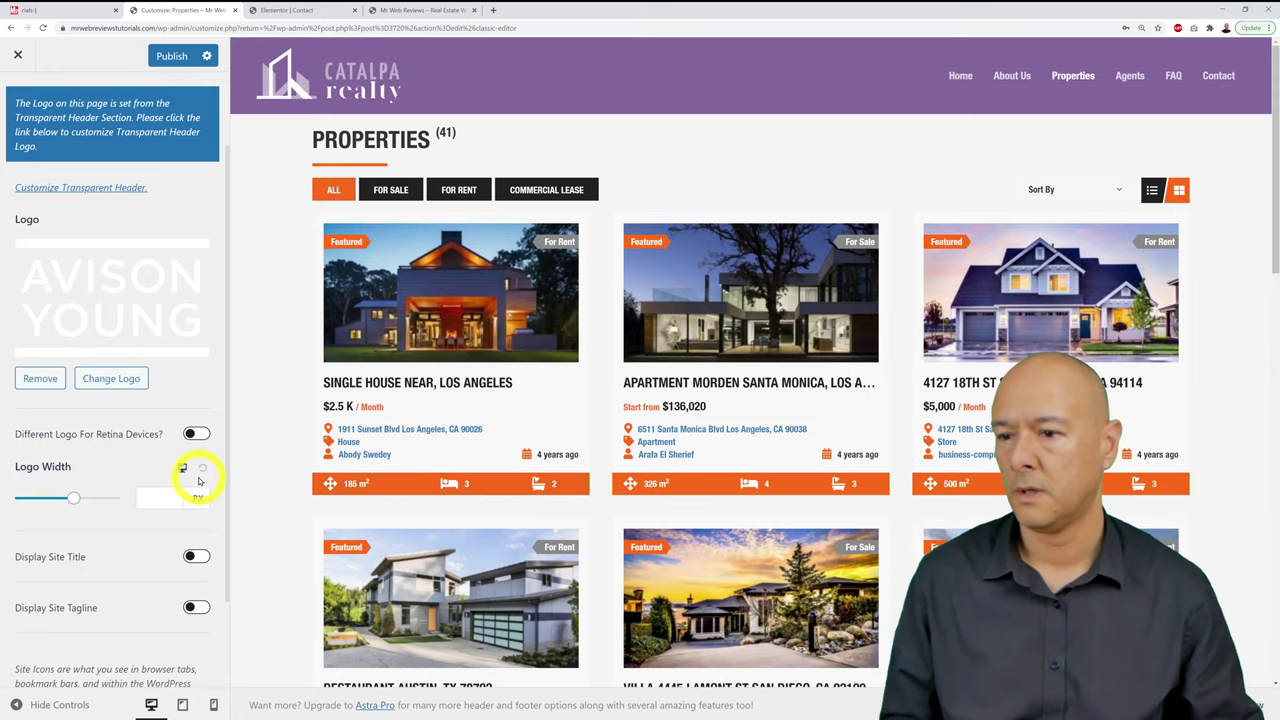
Step: Enable a separate retina logo using logo-white.svg, and shrink the logo width to about 70 px
click(196, 436)
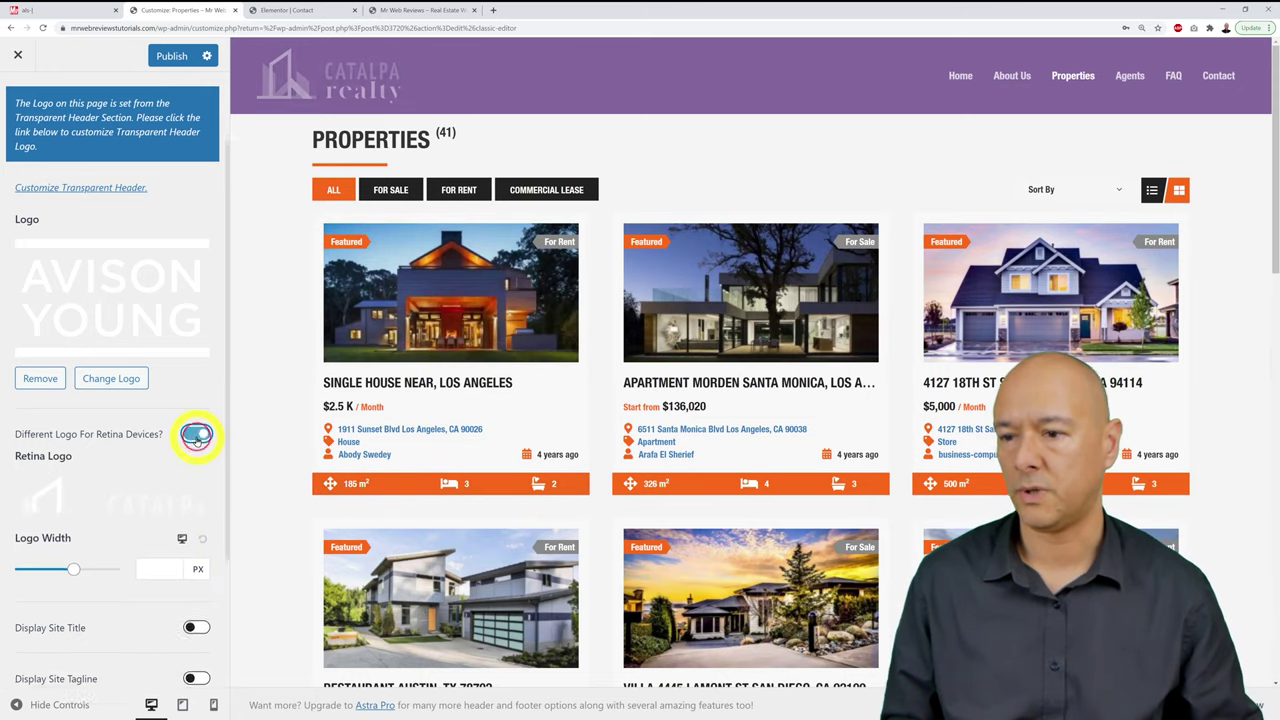
click(157, 532)
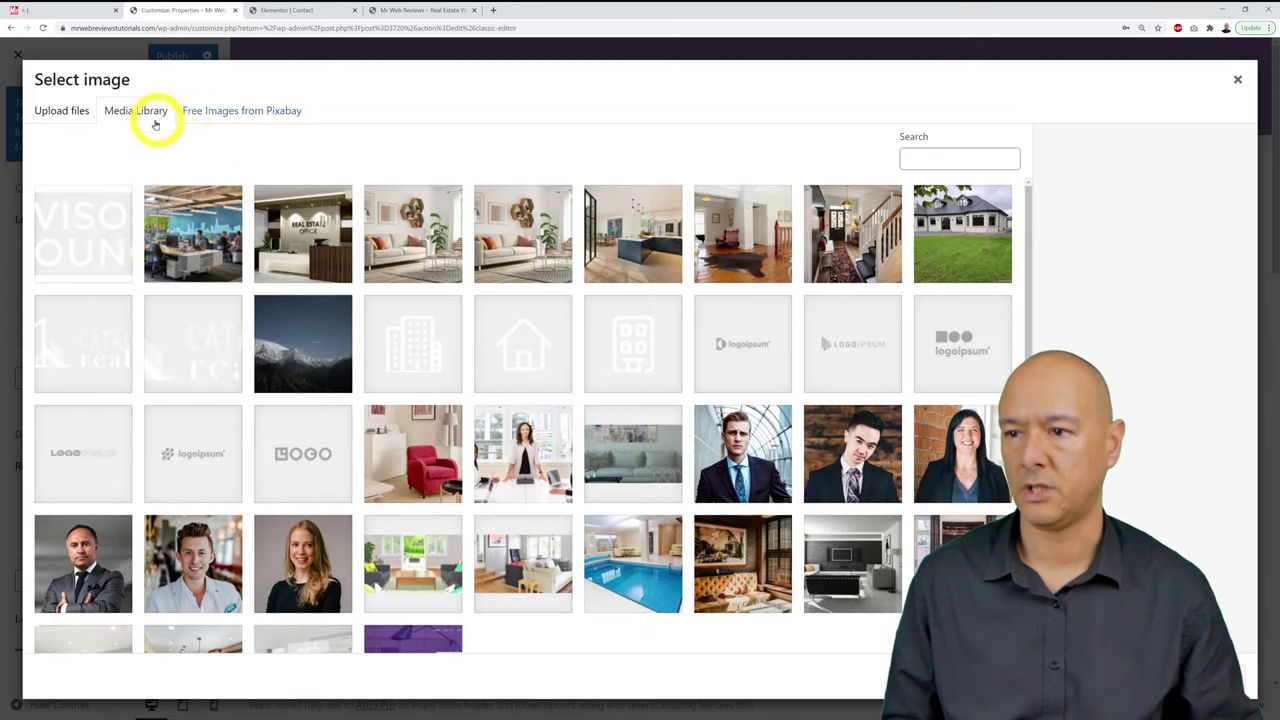
click(101, 234)
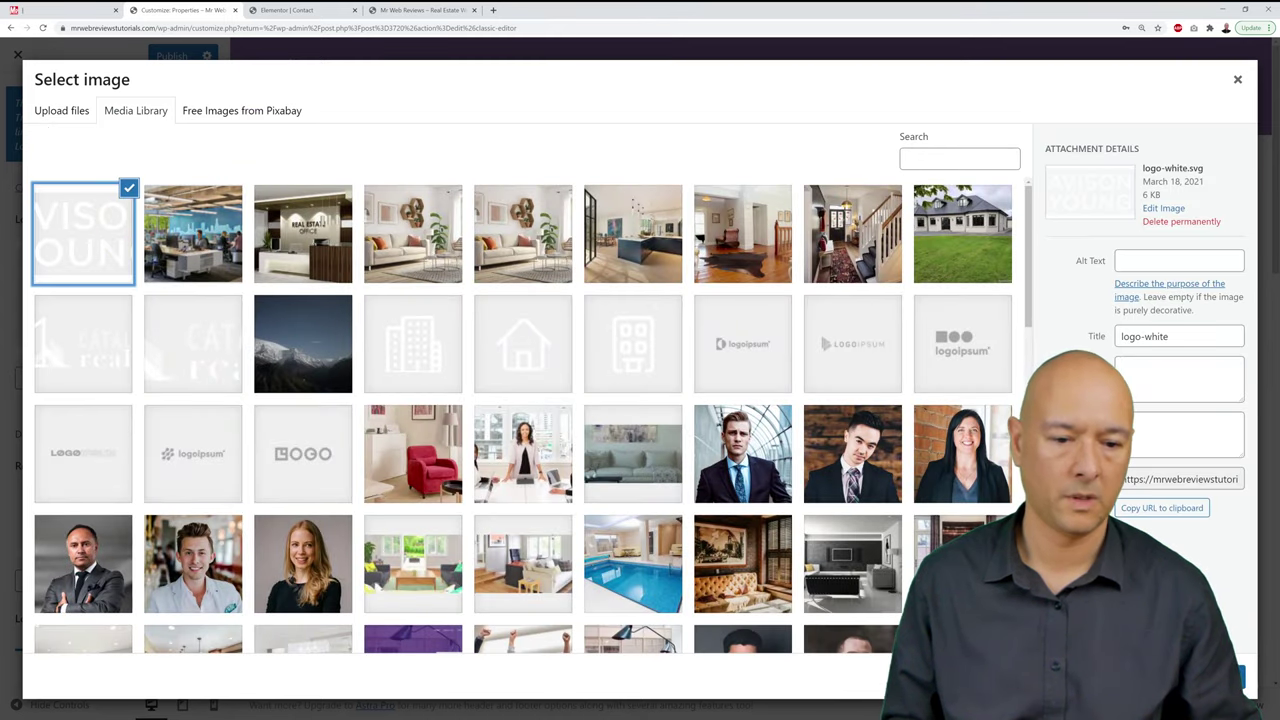
click(1236, 678)
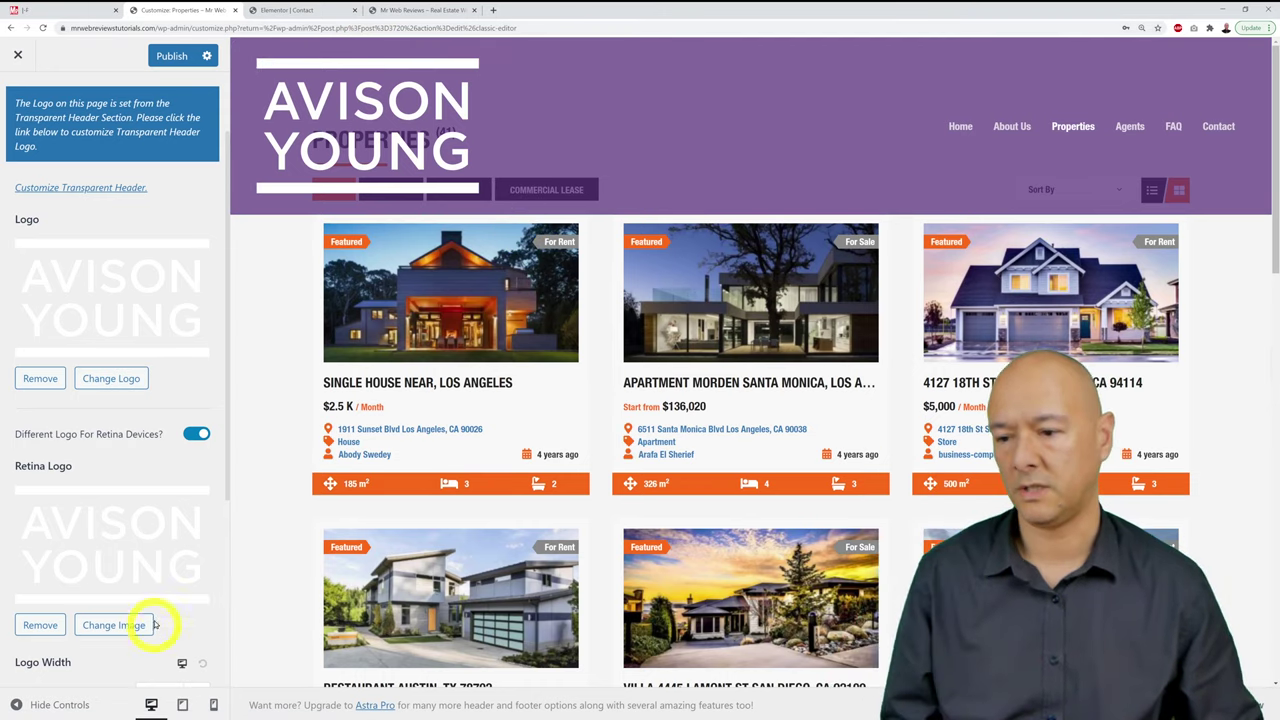
scroll(157, 602, down, 3)
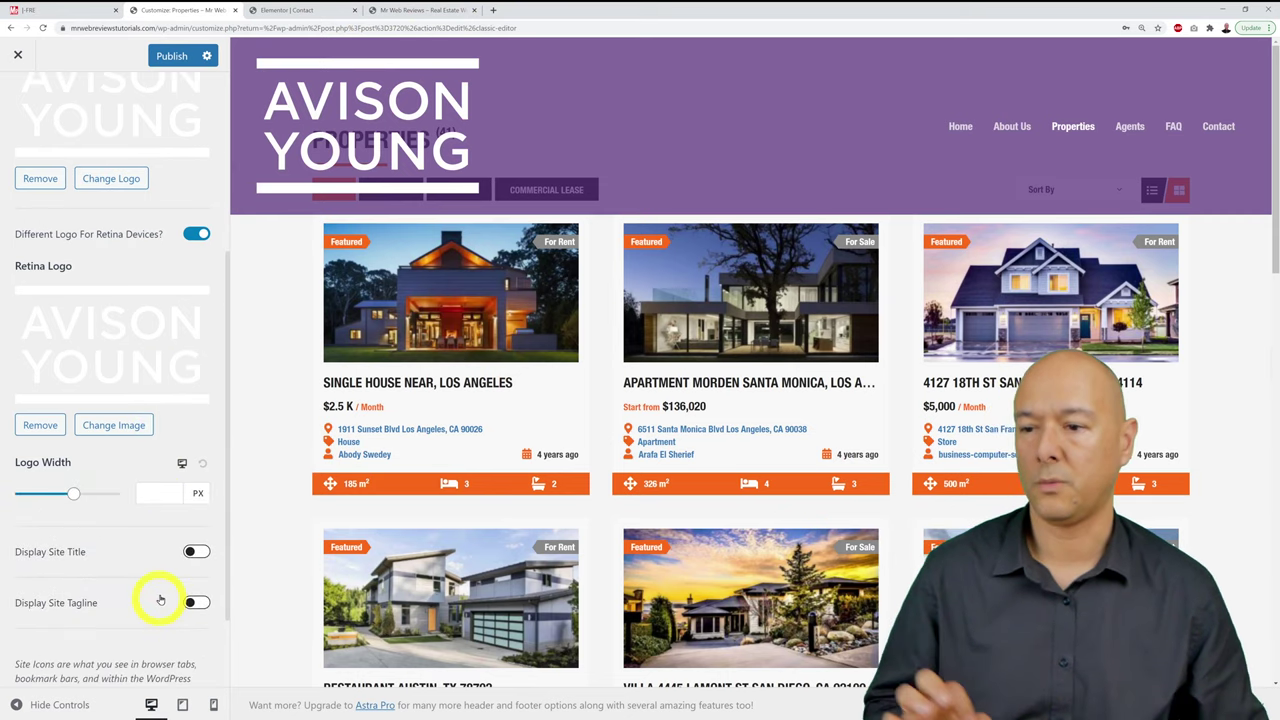
drag(74, 494, 32, 493)
Step: Fine-tune the Logo Width to 82 px, publish, and view the live home page
click(164, 493)
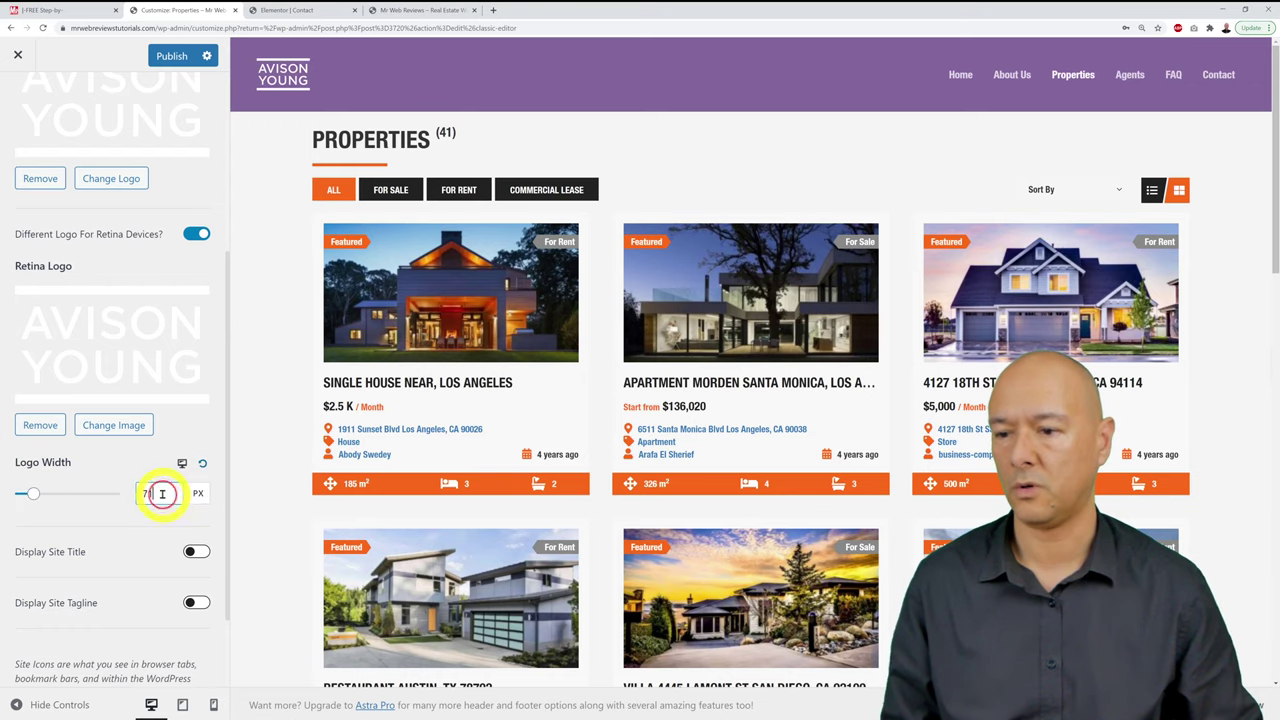
key(Up)
key(Up)
key(Up)
key(Up)
key(Up)
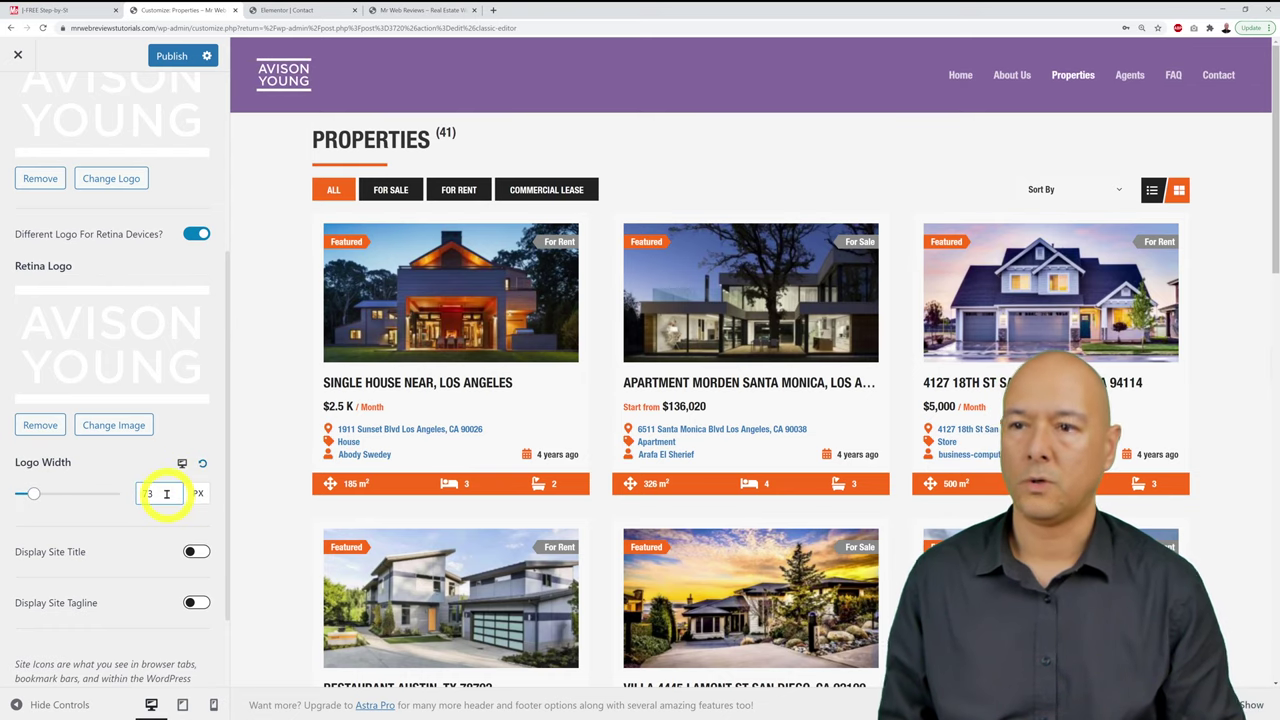
key(Up)
key(Up)
key(Up)
key(Up)
key(Up)
key(Up)
key(Up)
key(Up)
key(Up)
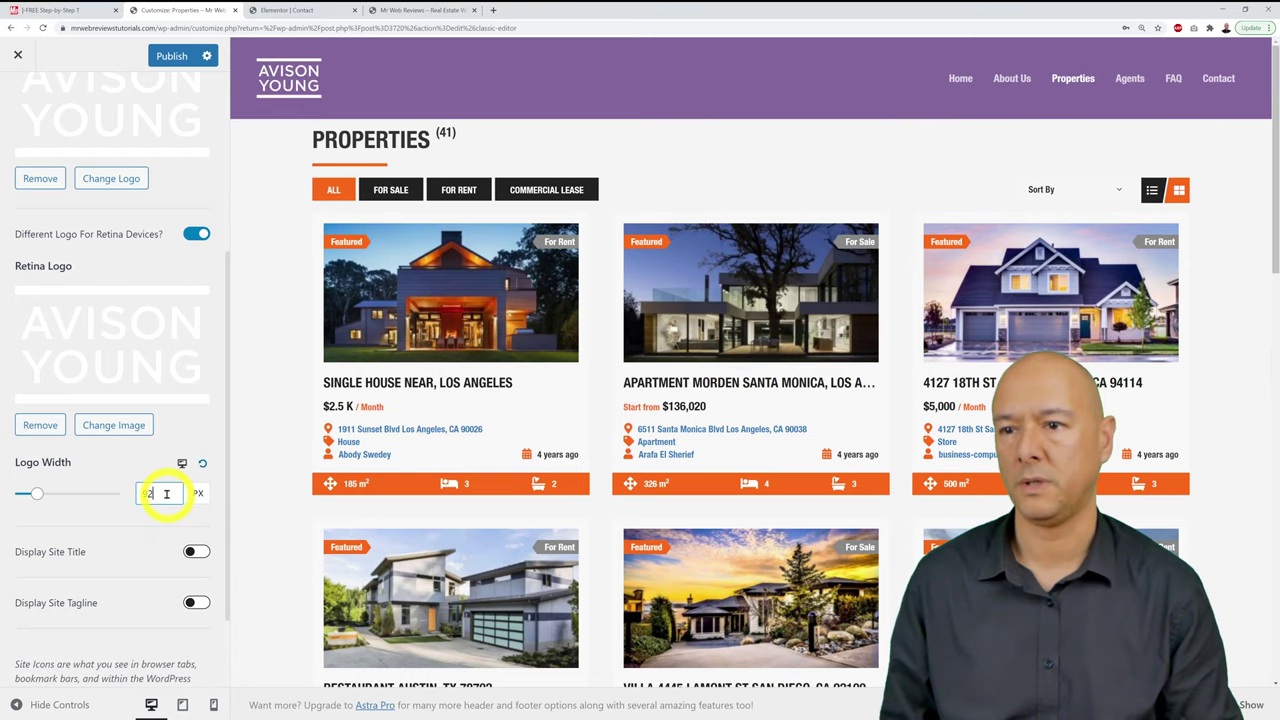
key(Down)
key(Down)
key(Down)
key(Down)
key(Down)
key(Down)
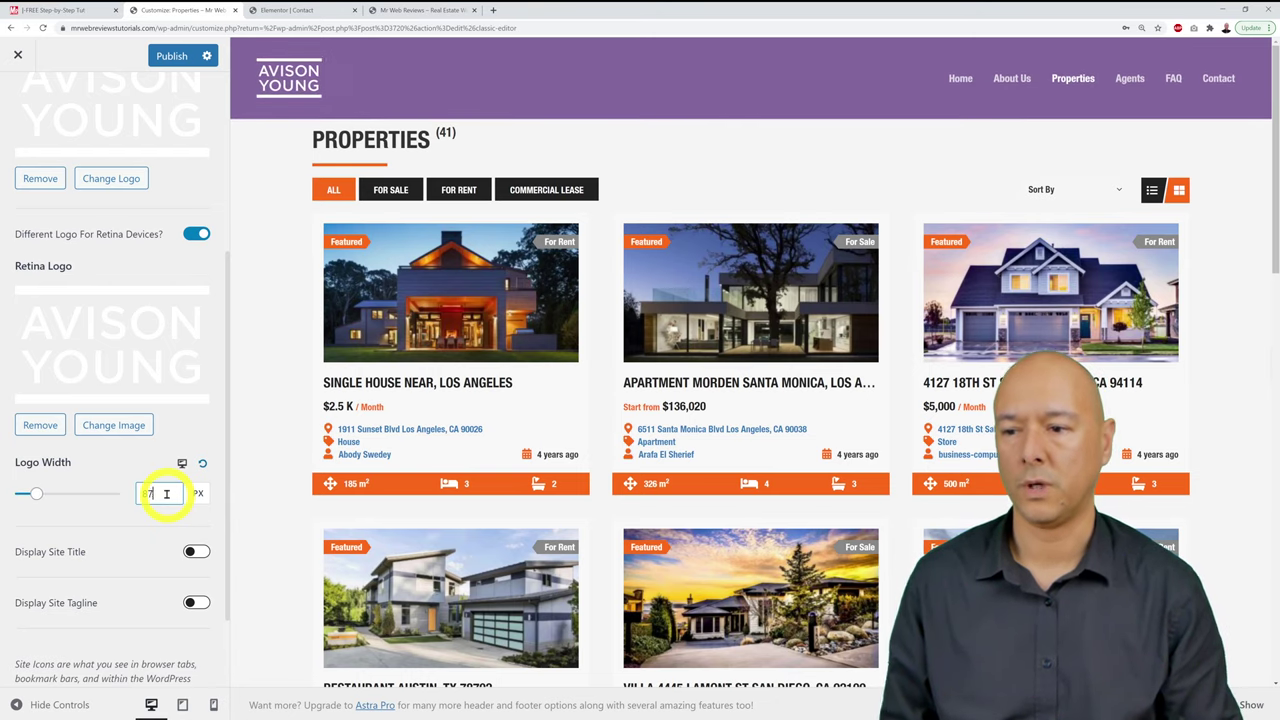
key(Down)
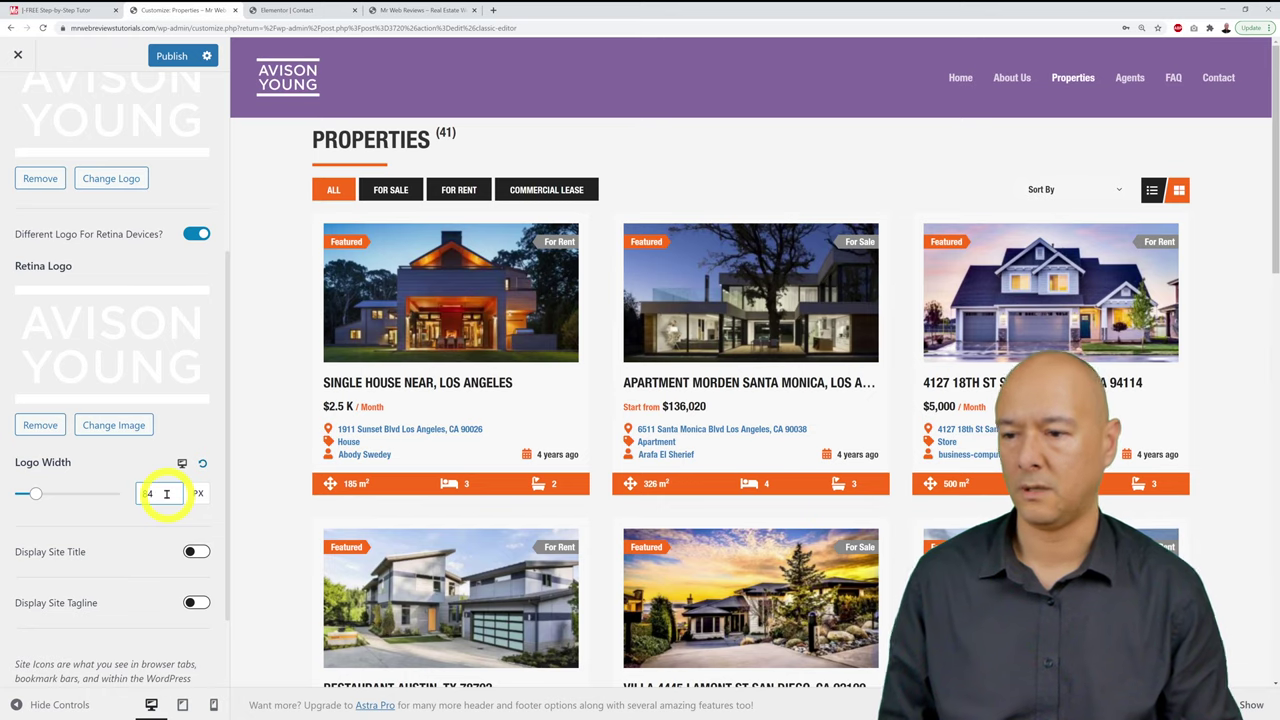
key(Down)
key(Down)
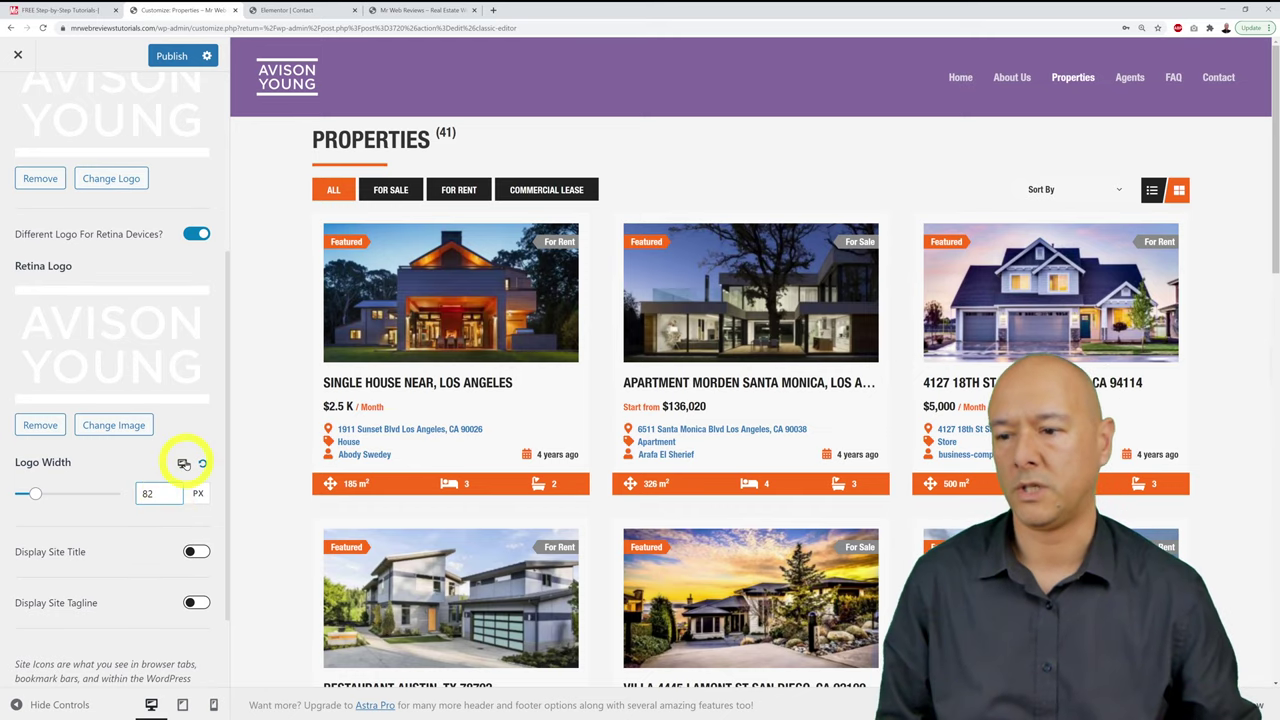
click(165, 55)
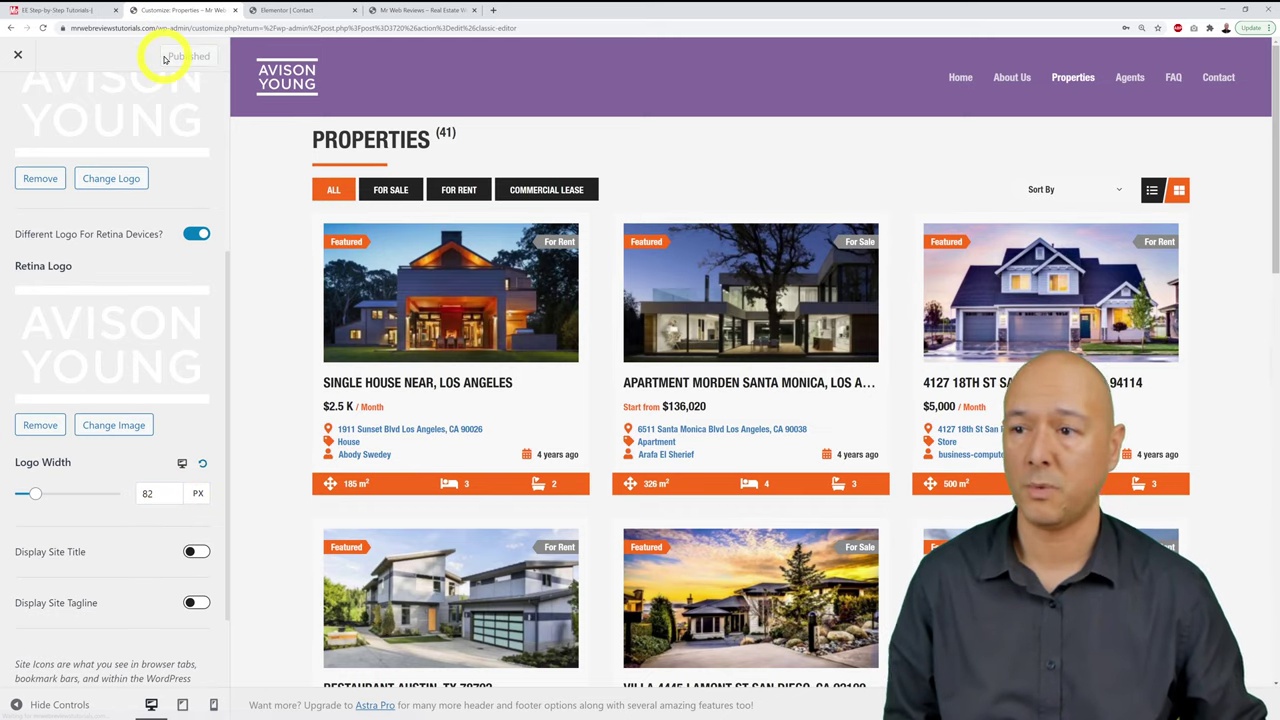
click(412, 10)
click(355, 360)
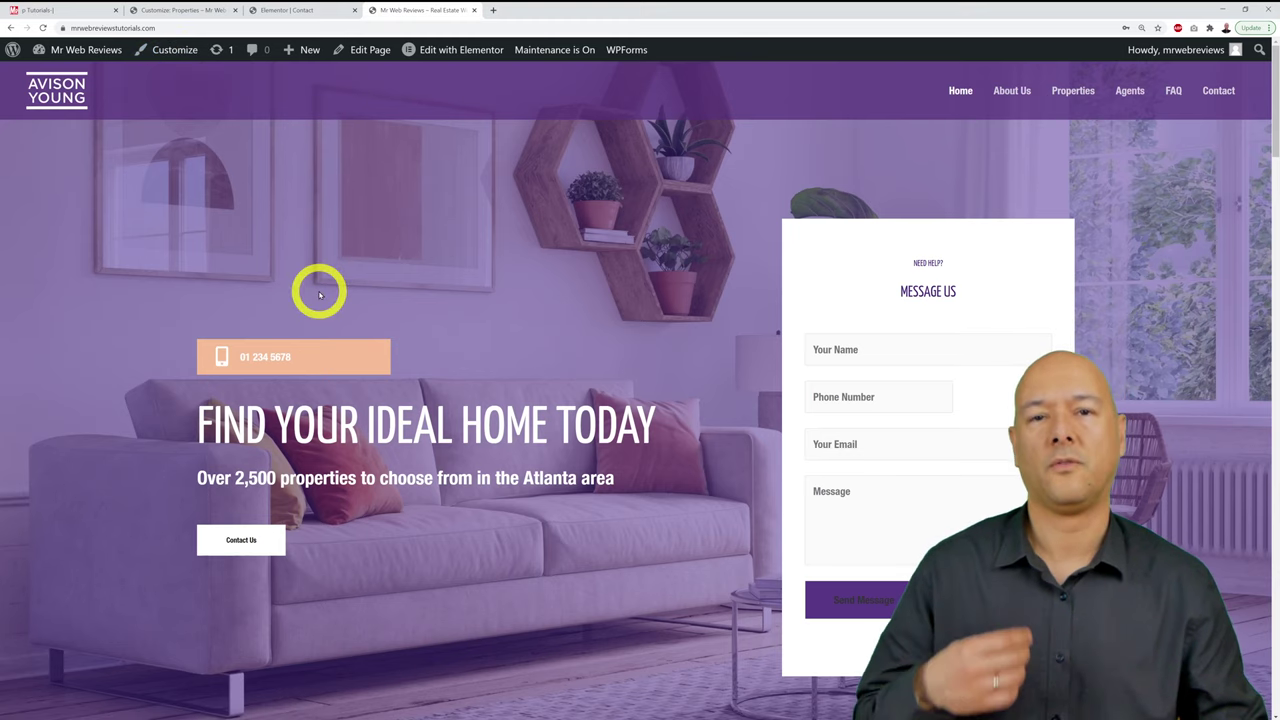
click(168, 11)
click(400, 10)
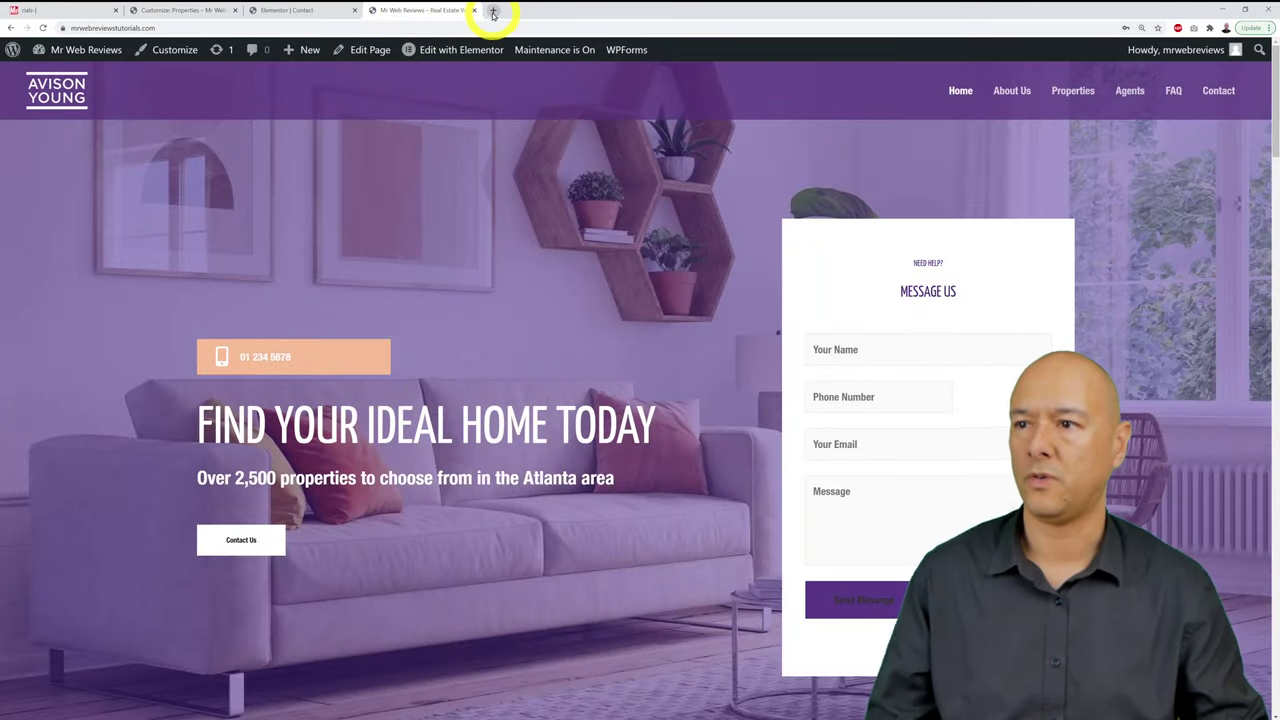
click(24, 11)
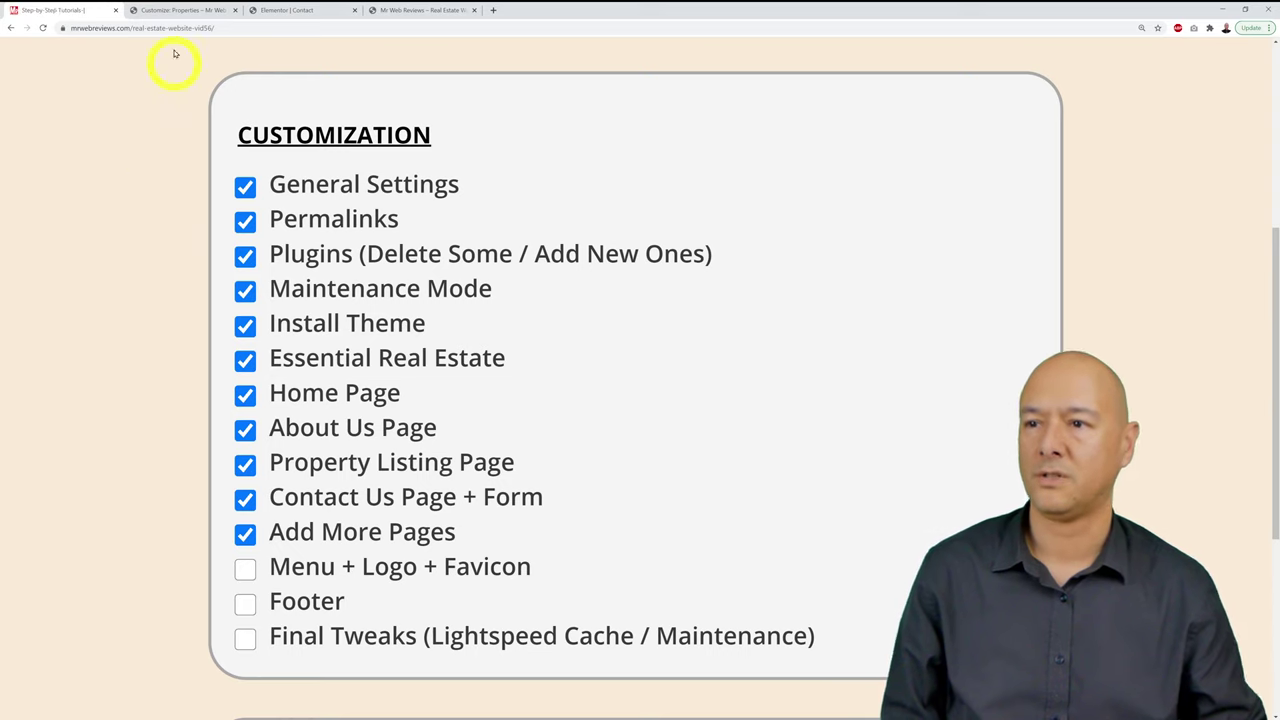
click(189, 10)
click(318, 10)
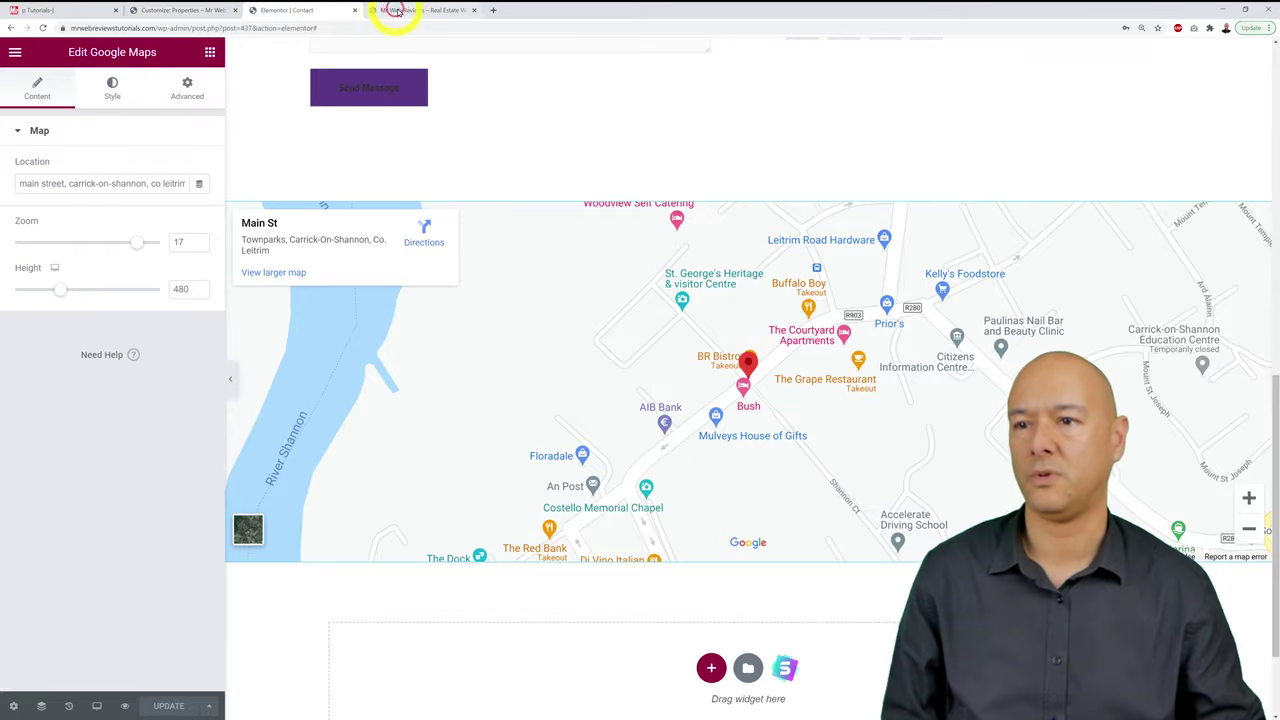
click(395, 10)
click(62, 10)
click(143, 10)
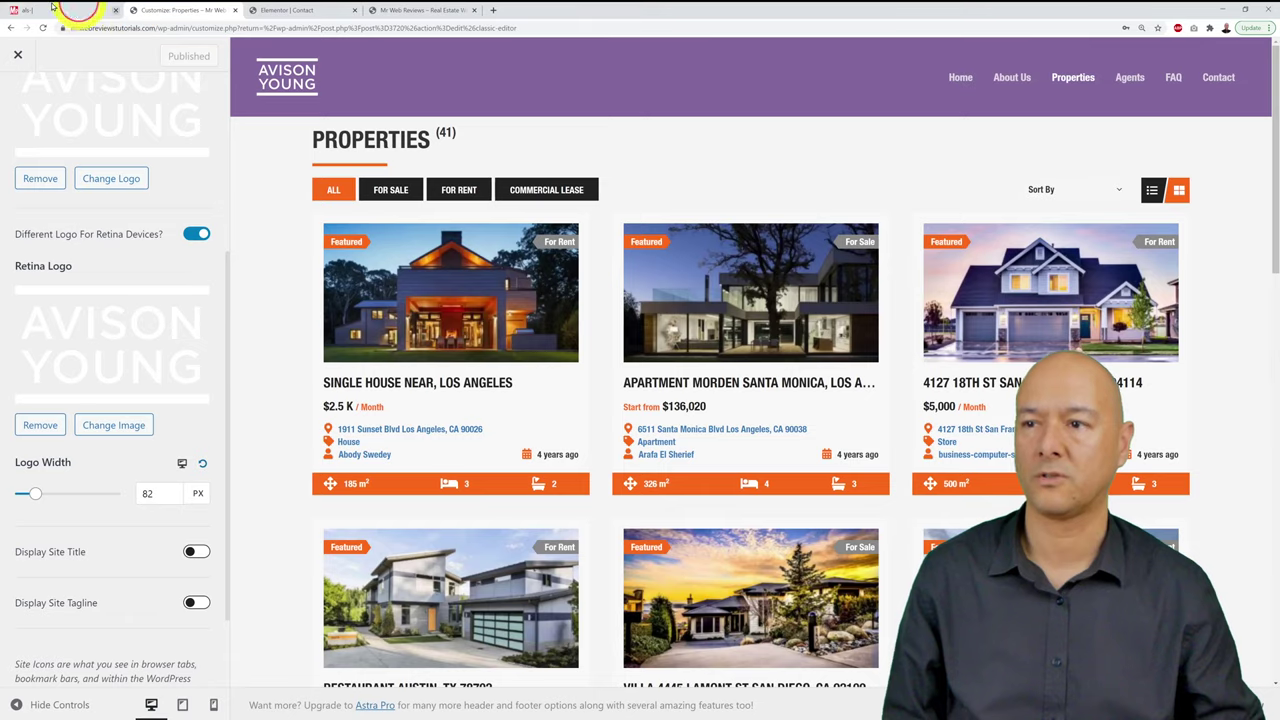
click(50, 10)
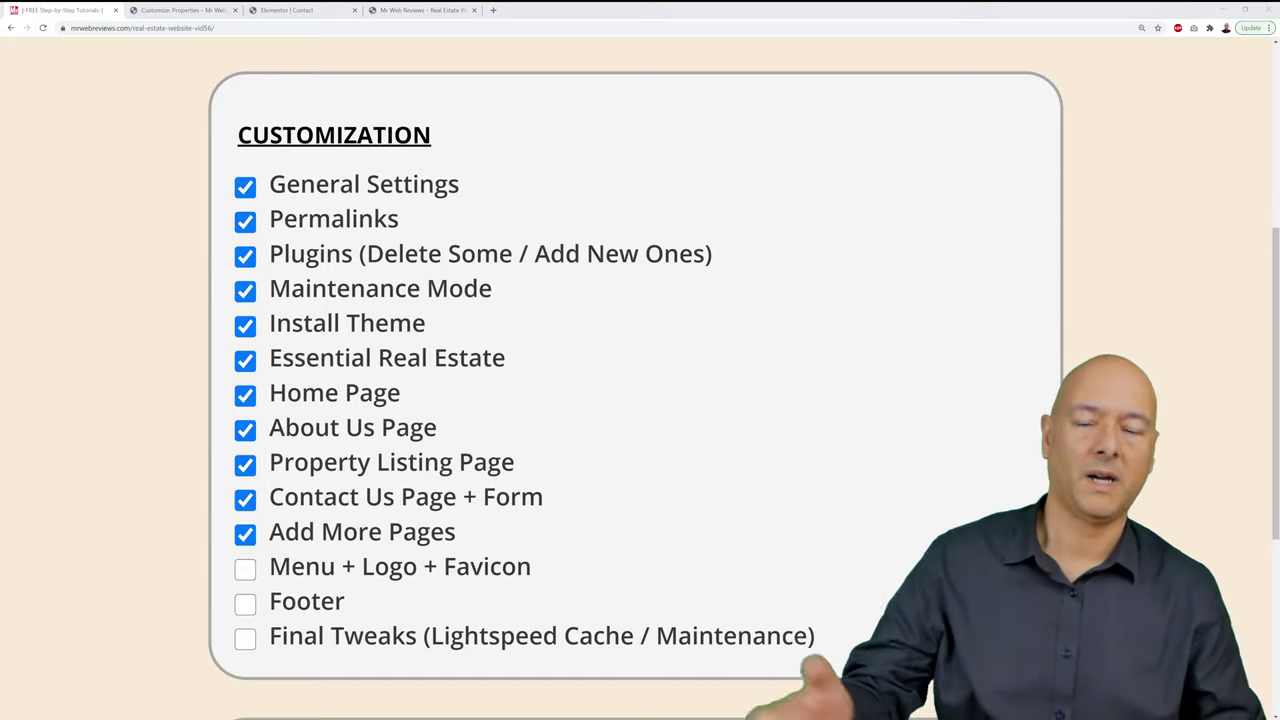
click(420, 10)
click(288, 10)
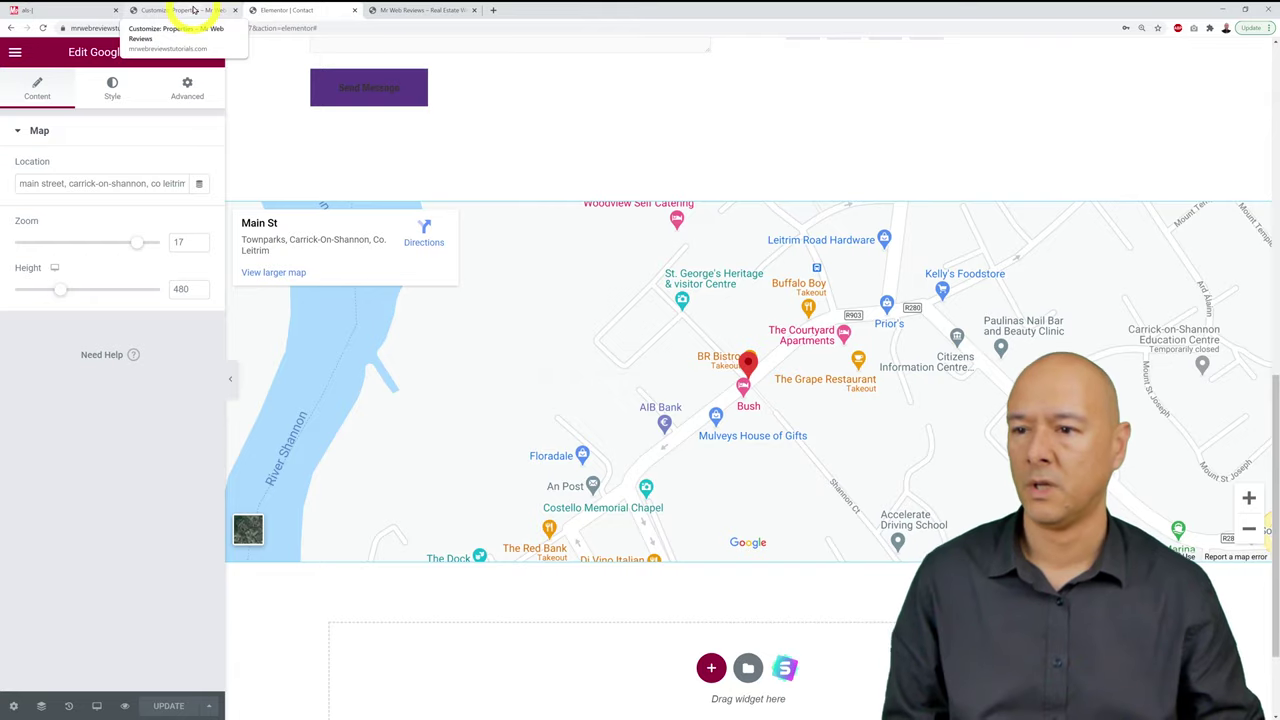
click(193, 10)
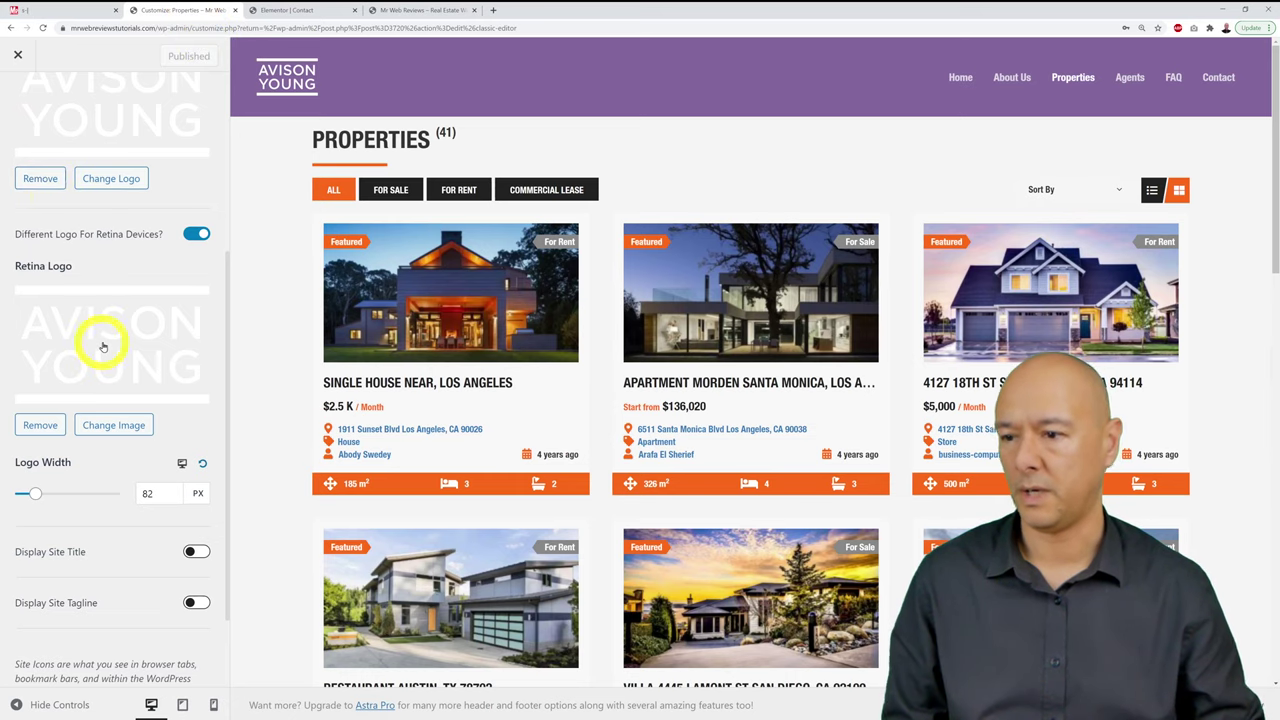
Step: Upload cropped-favicon.png as the site icon and publish the change
scroll(103, 346, down, 1)
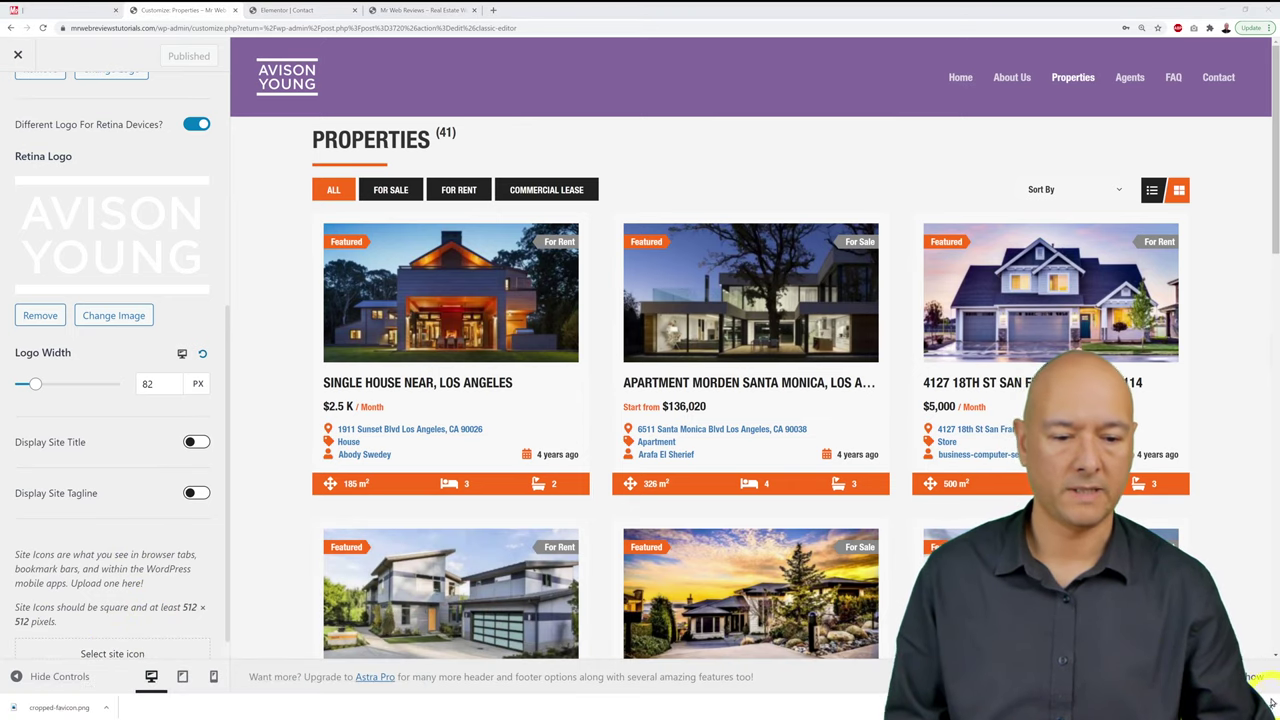
click(1270, 707)
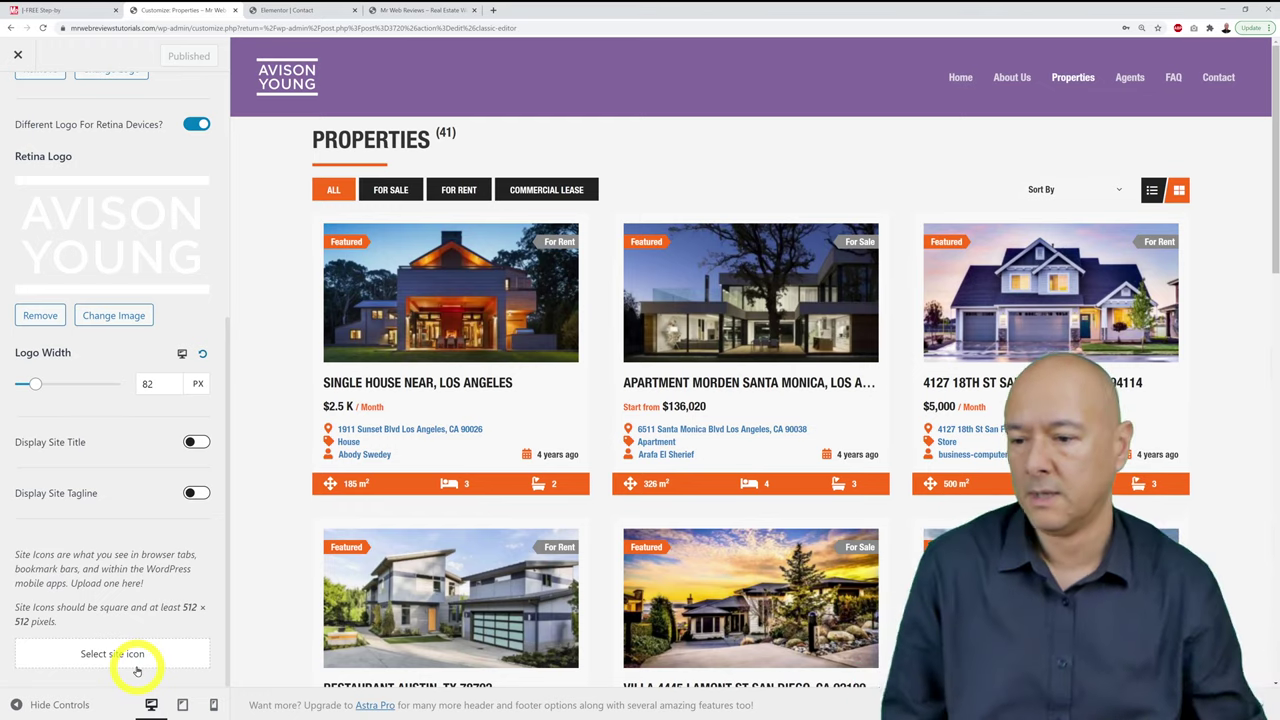
click(133, 656)
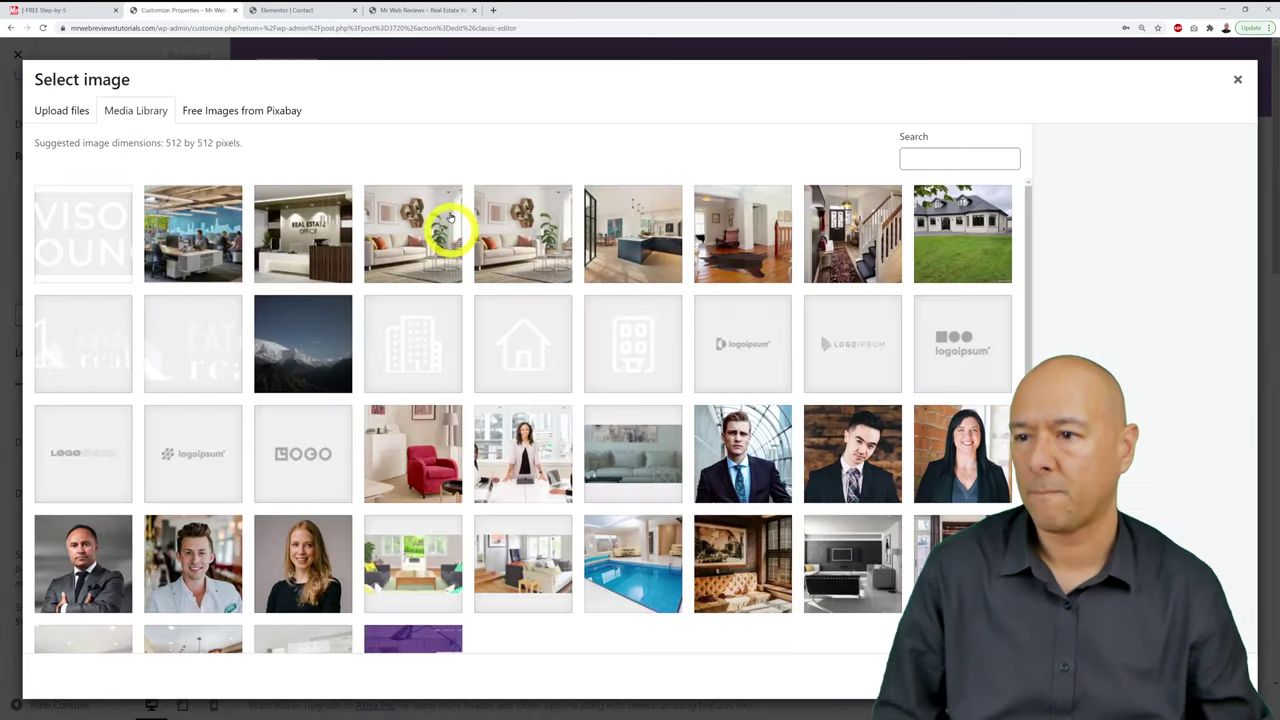
click(61, 112)
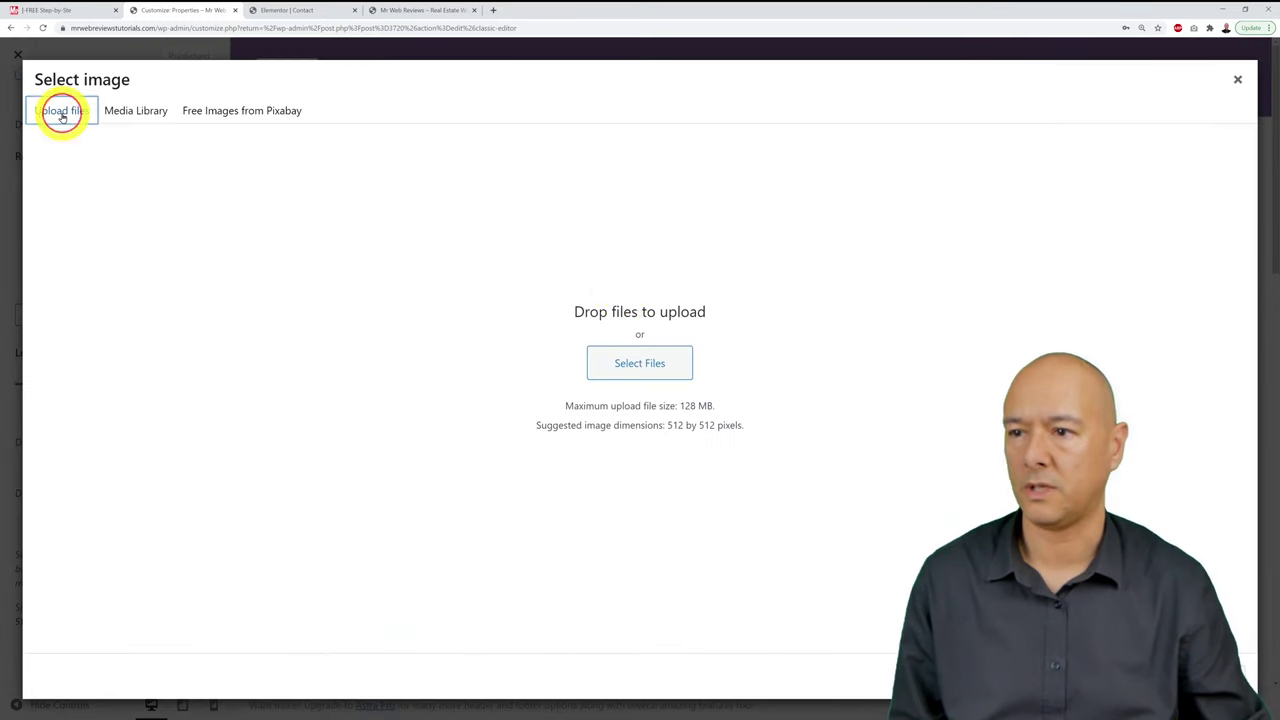
click(652, 360)
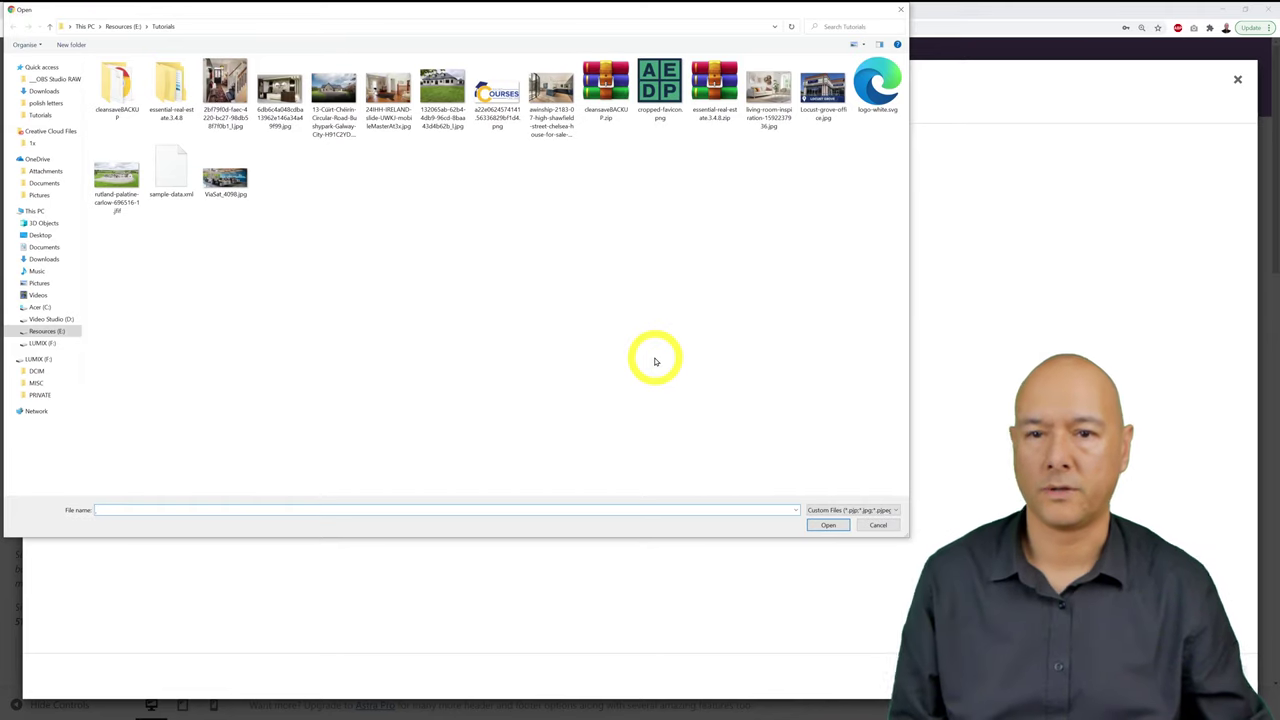
click(660, 86)
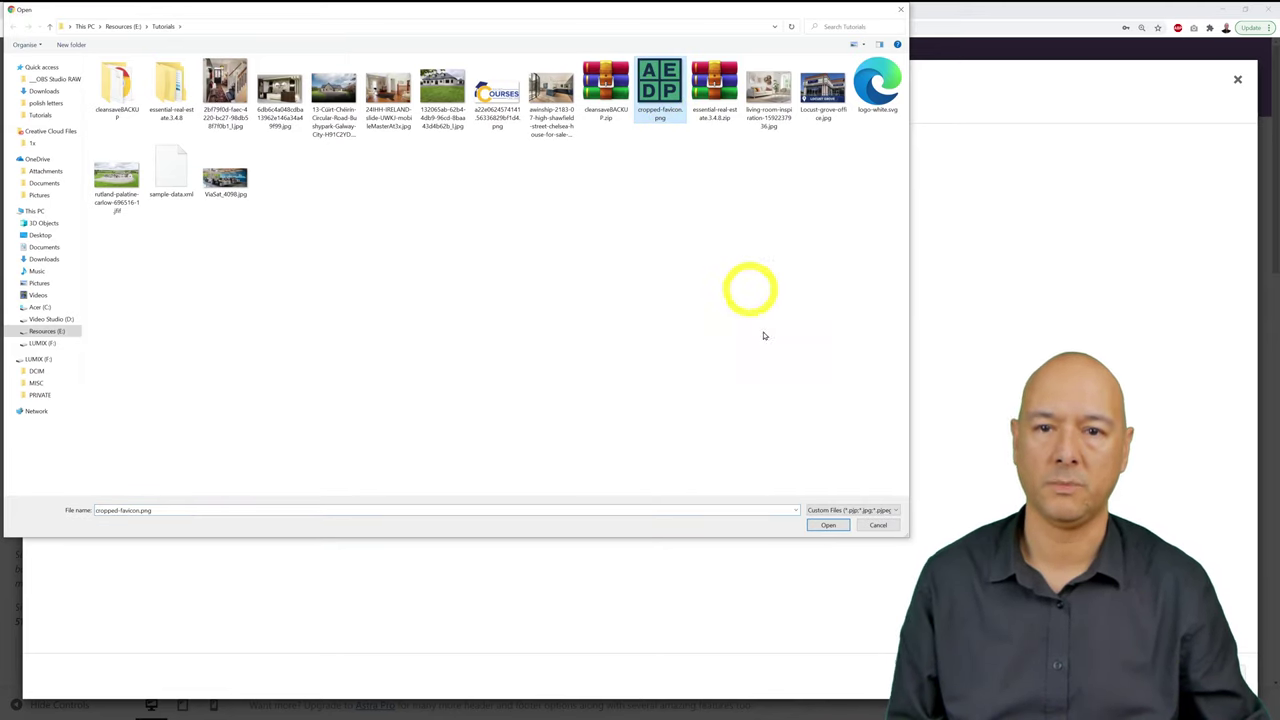
click(828, 525)
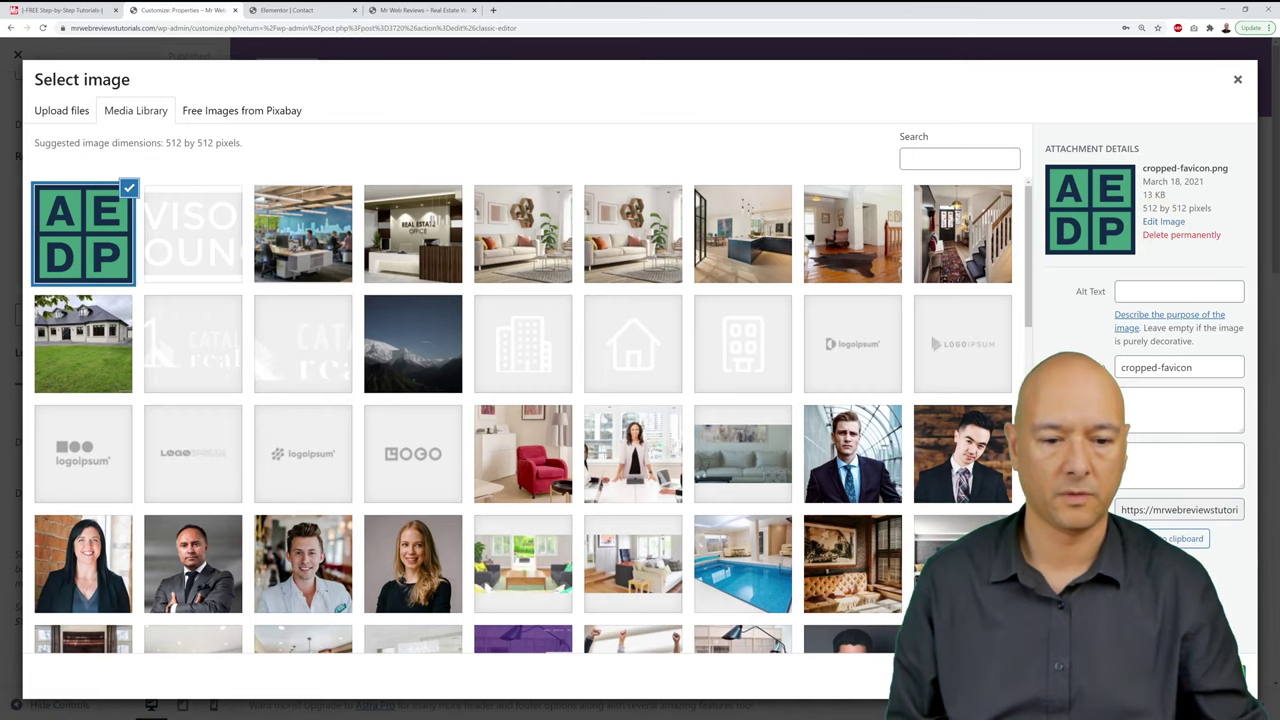
click(1210, 676)
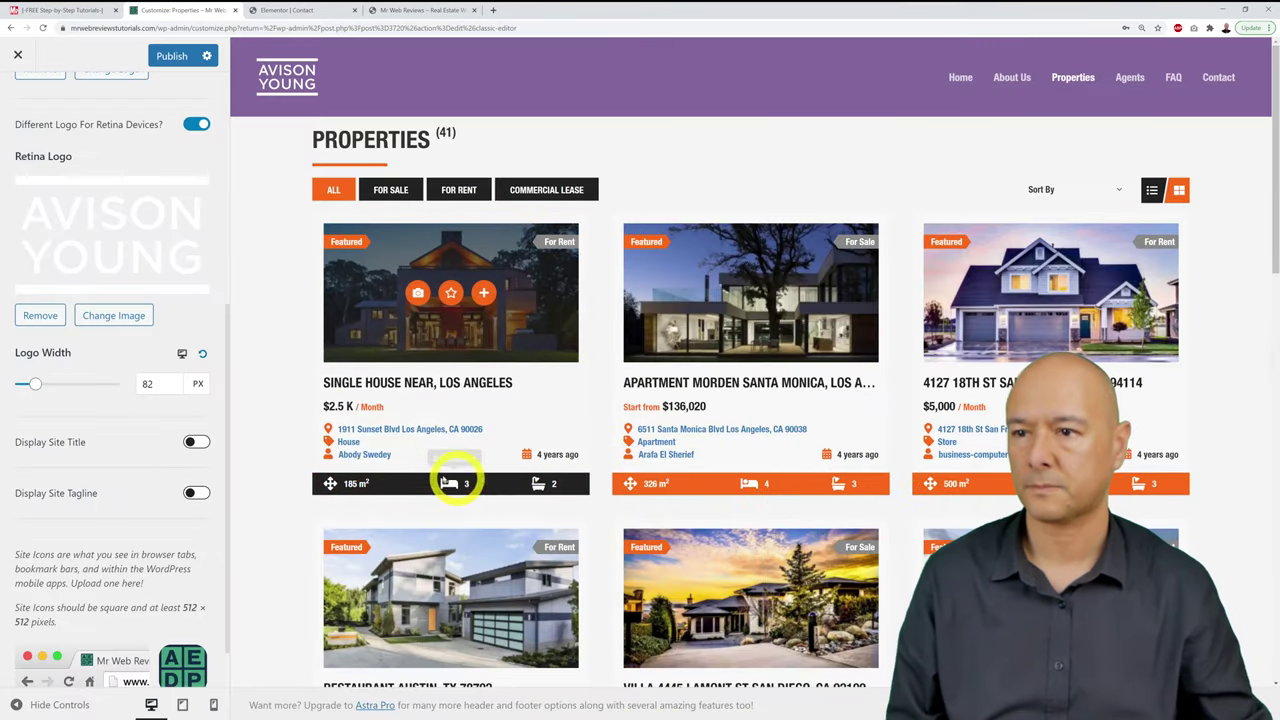
click(174, 56)
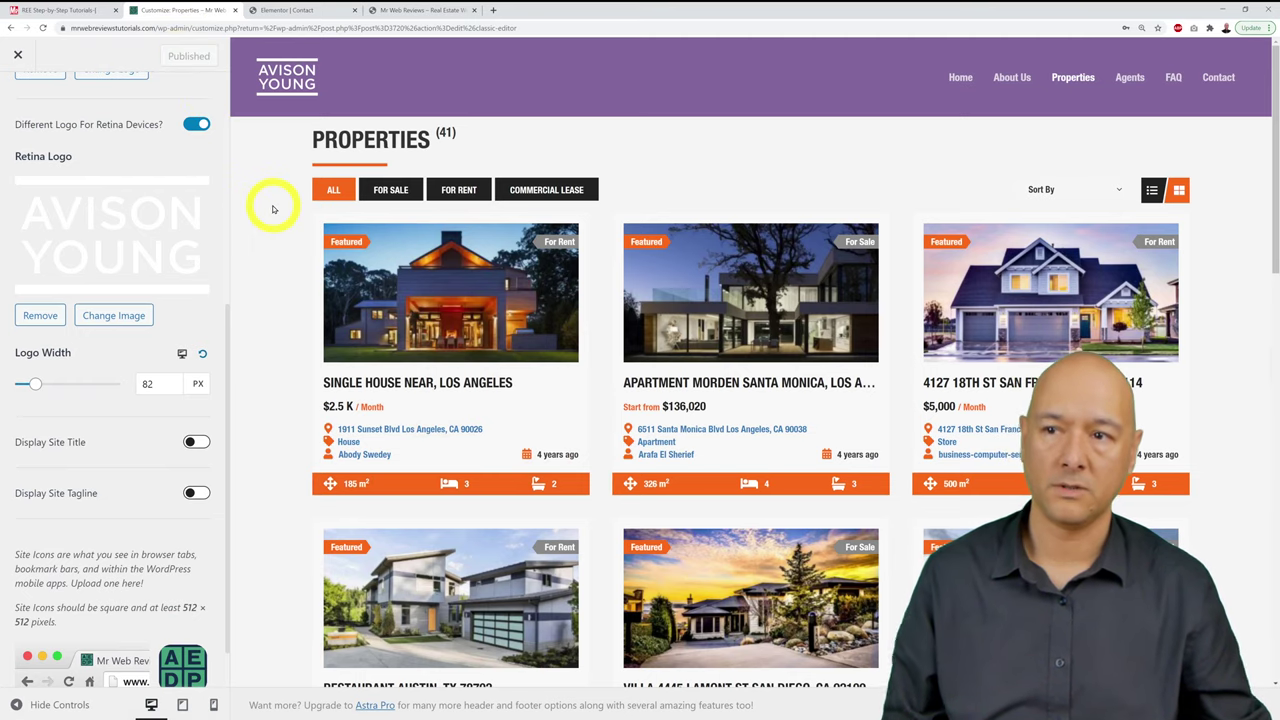
Step: Tick off Menu + Logo + Favicon on the tutorial checklist
click(415, 10)
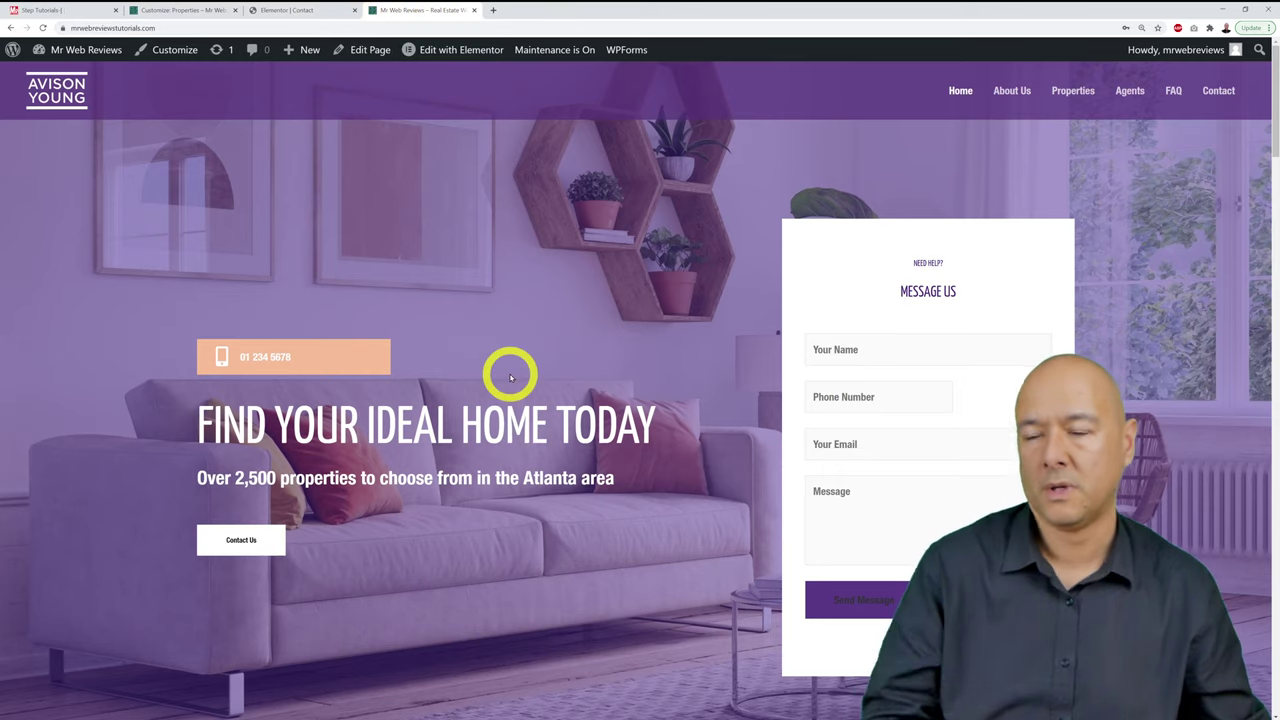
click(68, 10)
click(245, 568)
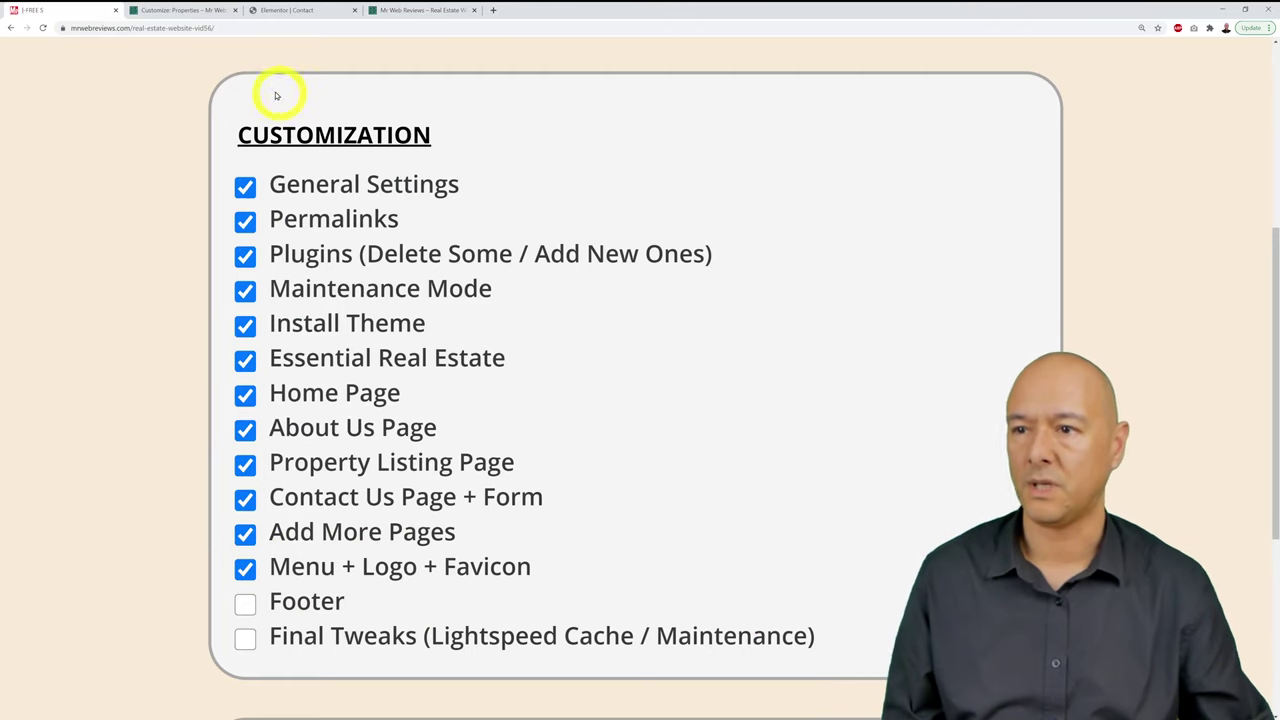
Step: Review the live site's footer copyright text, then return to the Customizer
click(420, 10)
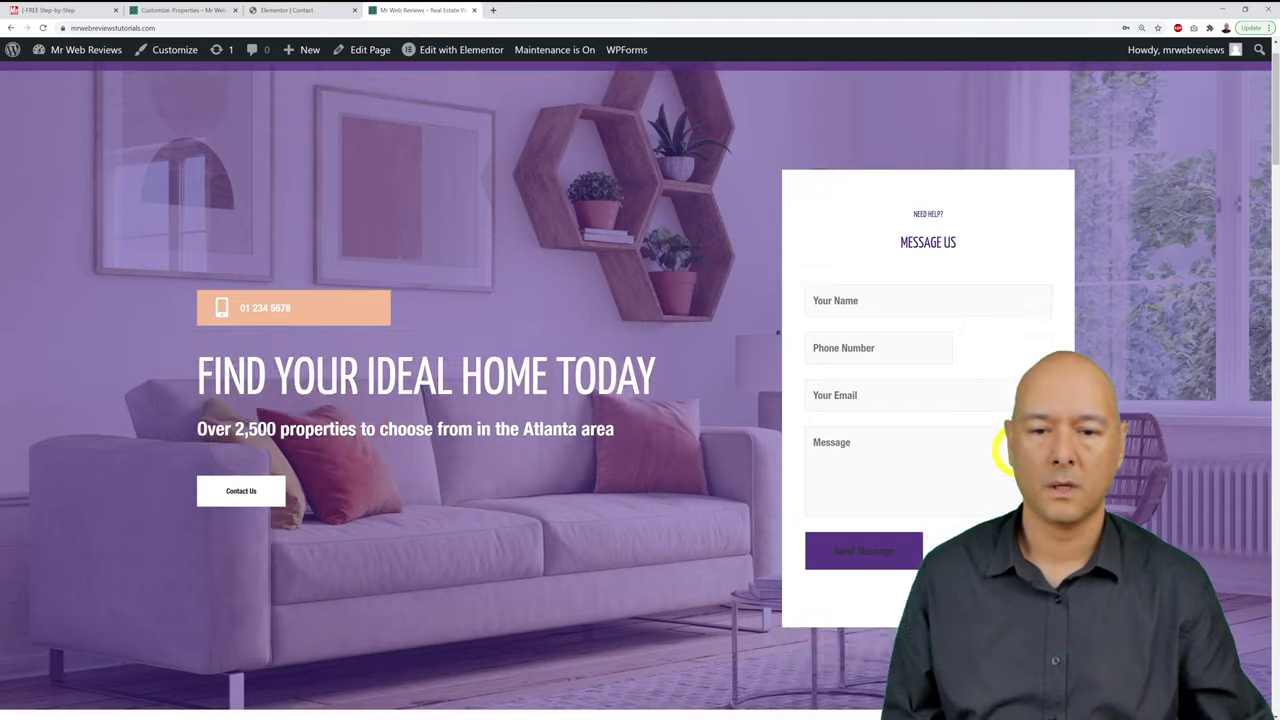
scroll(1040, 445, down, 5)
scroll(1018, 450, down, 20)
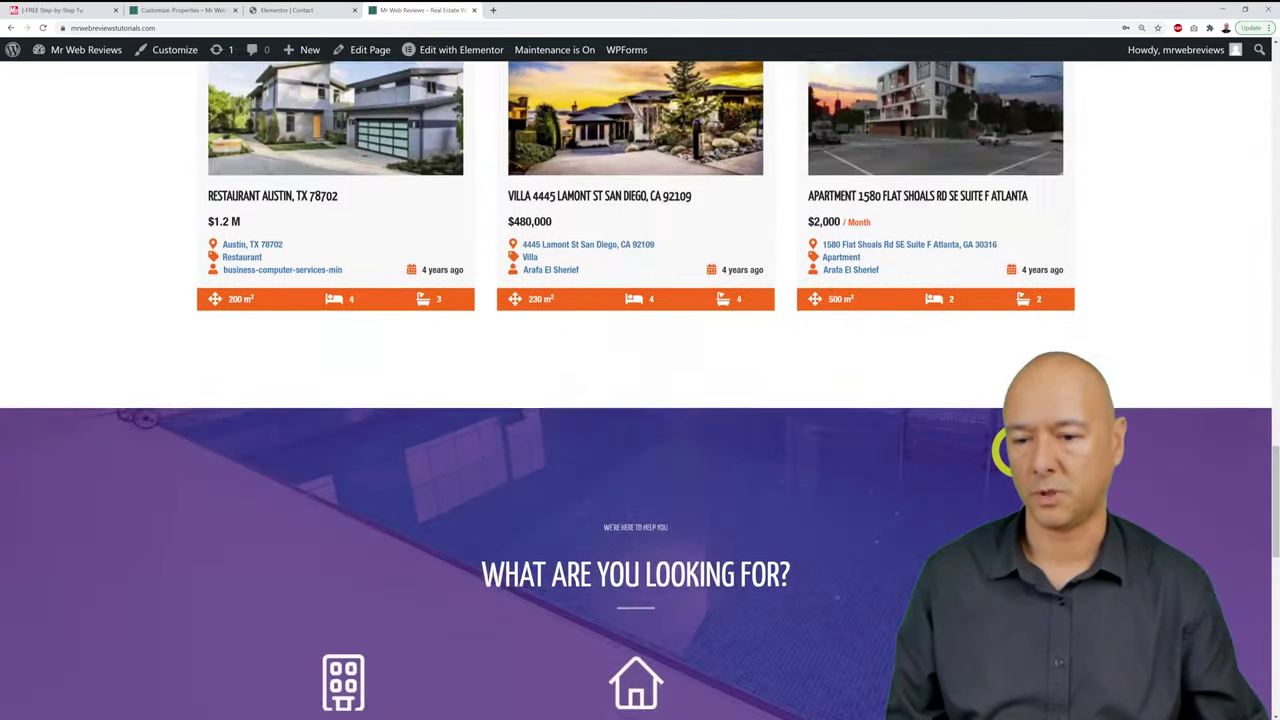
scroll(1015, 453, down, 5)
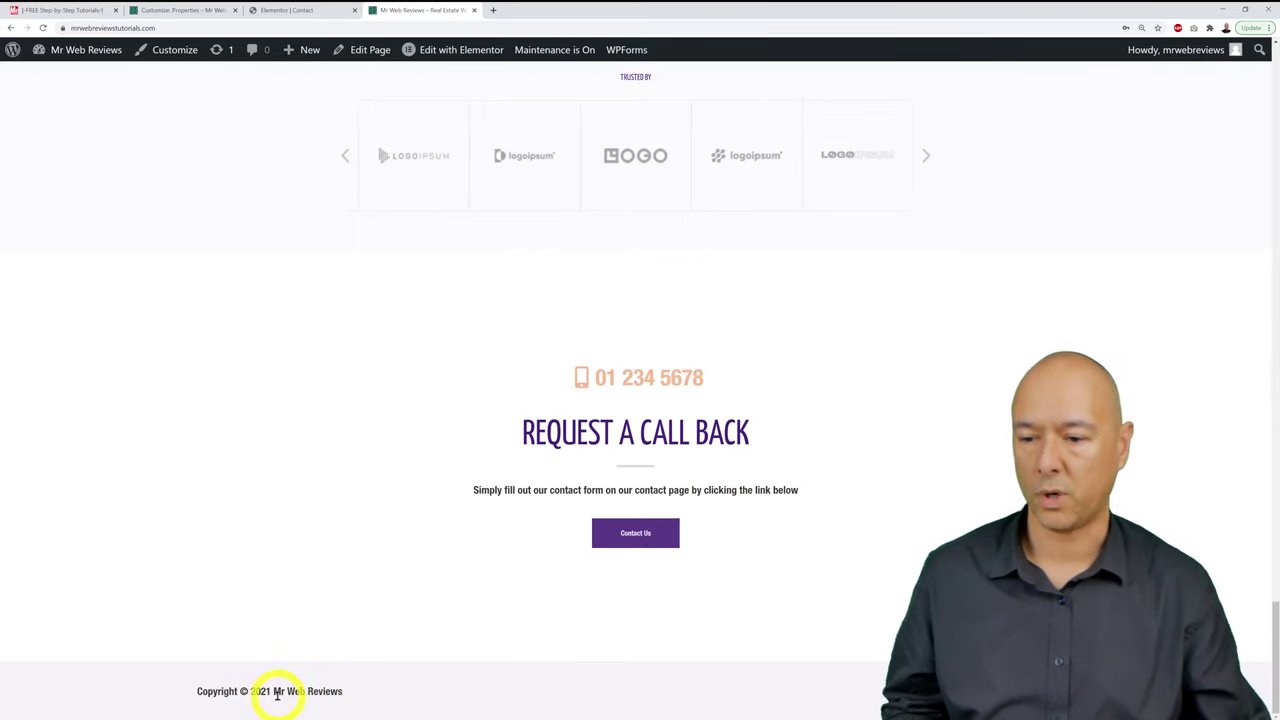
drag(274, 692, 348, 691)
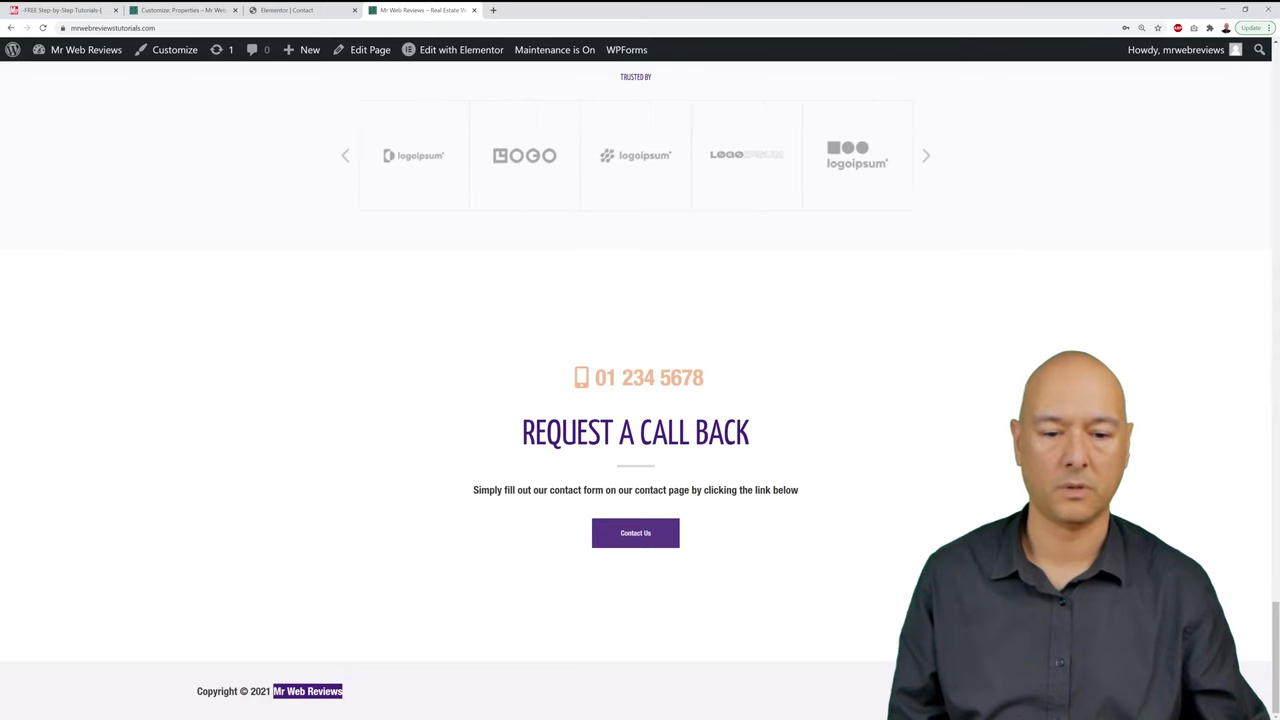
click(348, 691)
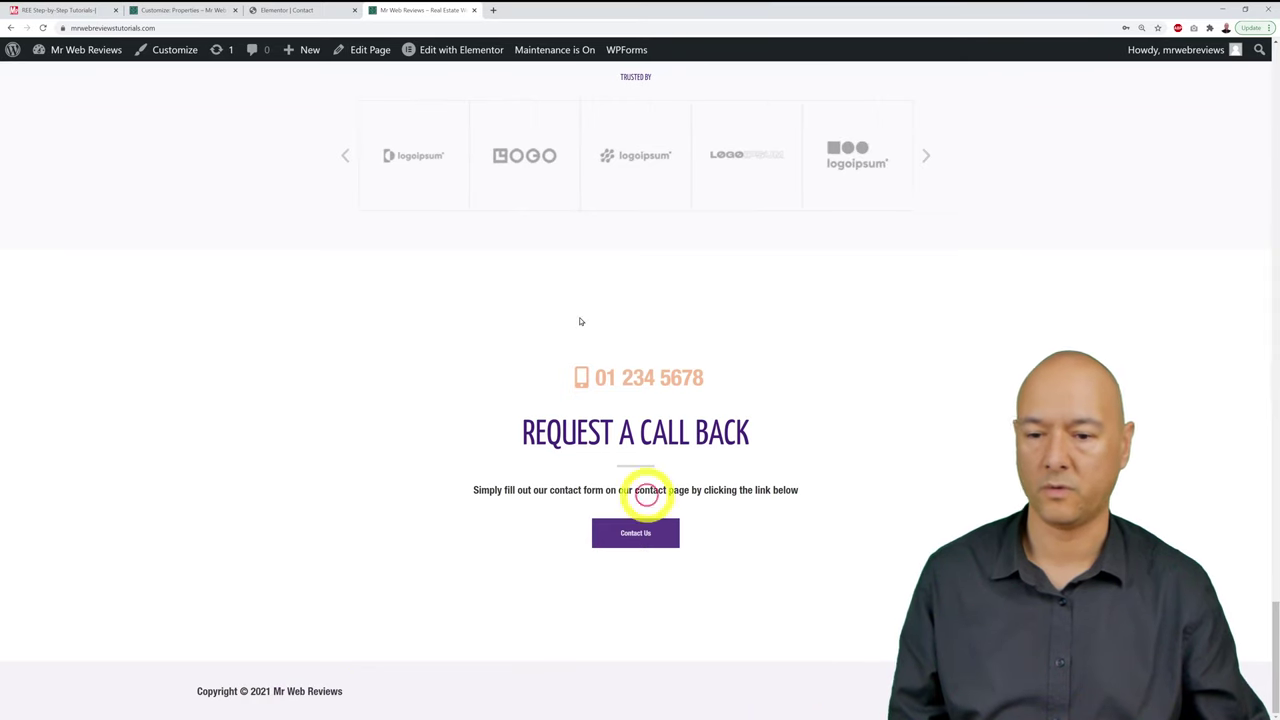
click(180, 10)
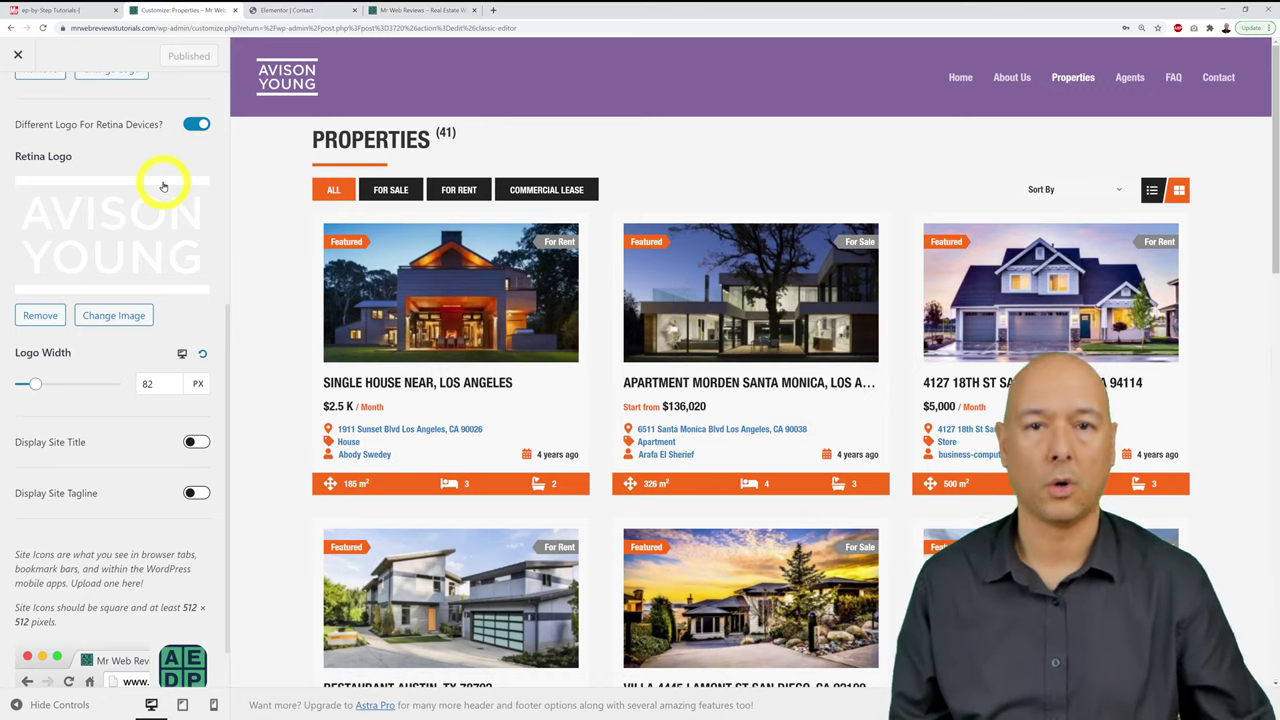
Step: Go back to the main Customizer panel and open the Footer Builder, comparing with the live footer
scroll(161, 347, up, 5)
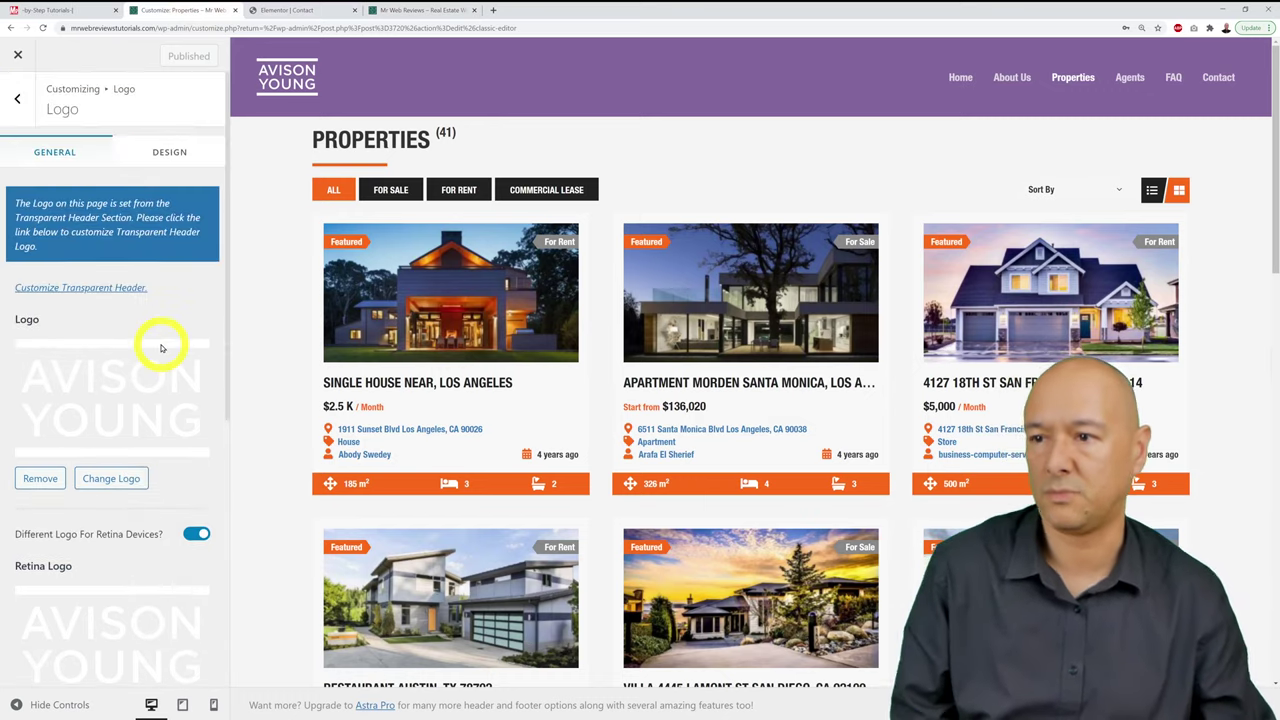
click(16, 100)
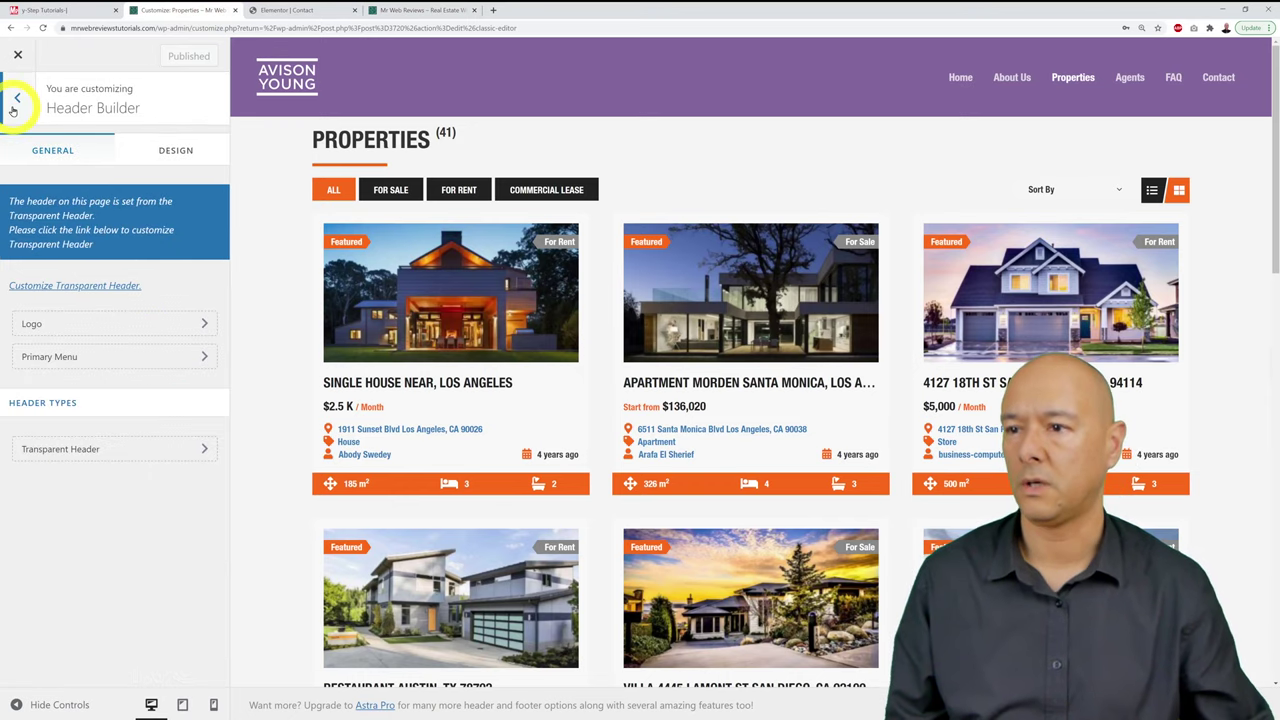
click(15, 106)
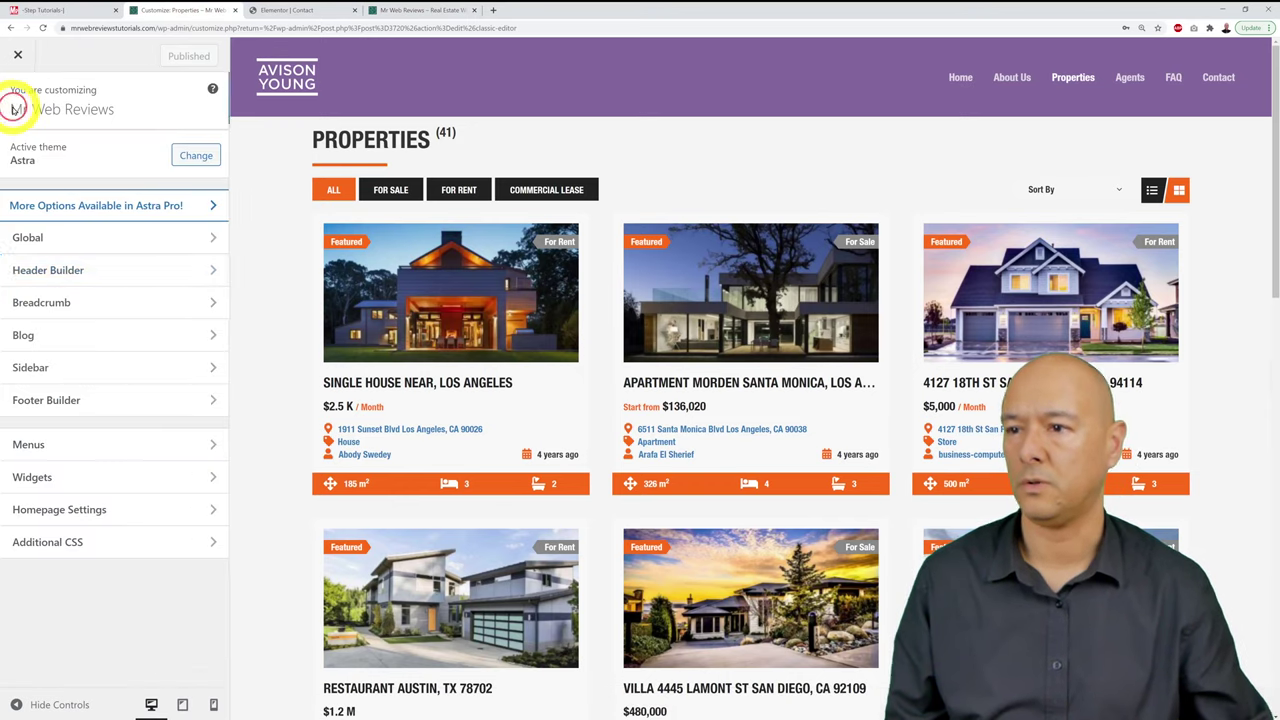
click(59, 405)
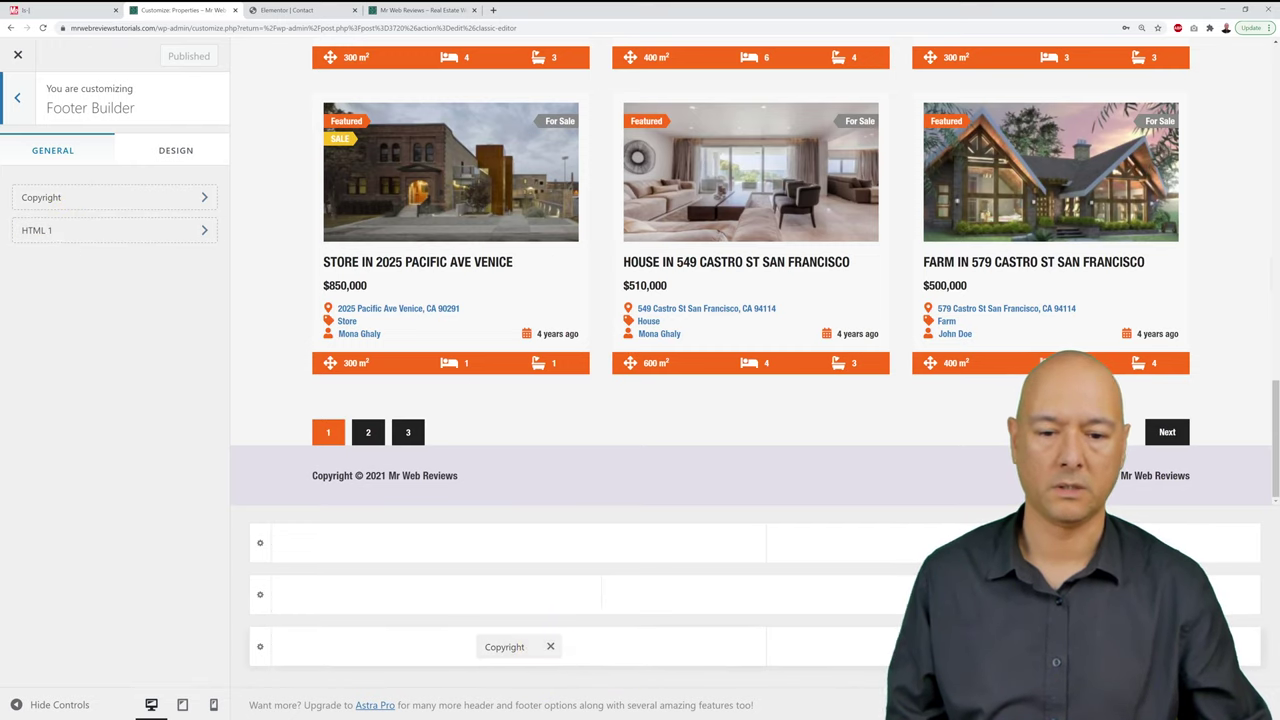
click(417, 10)
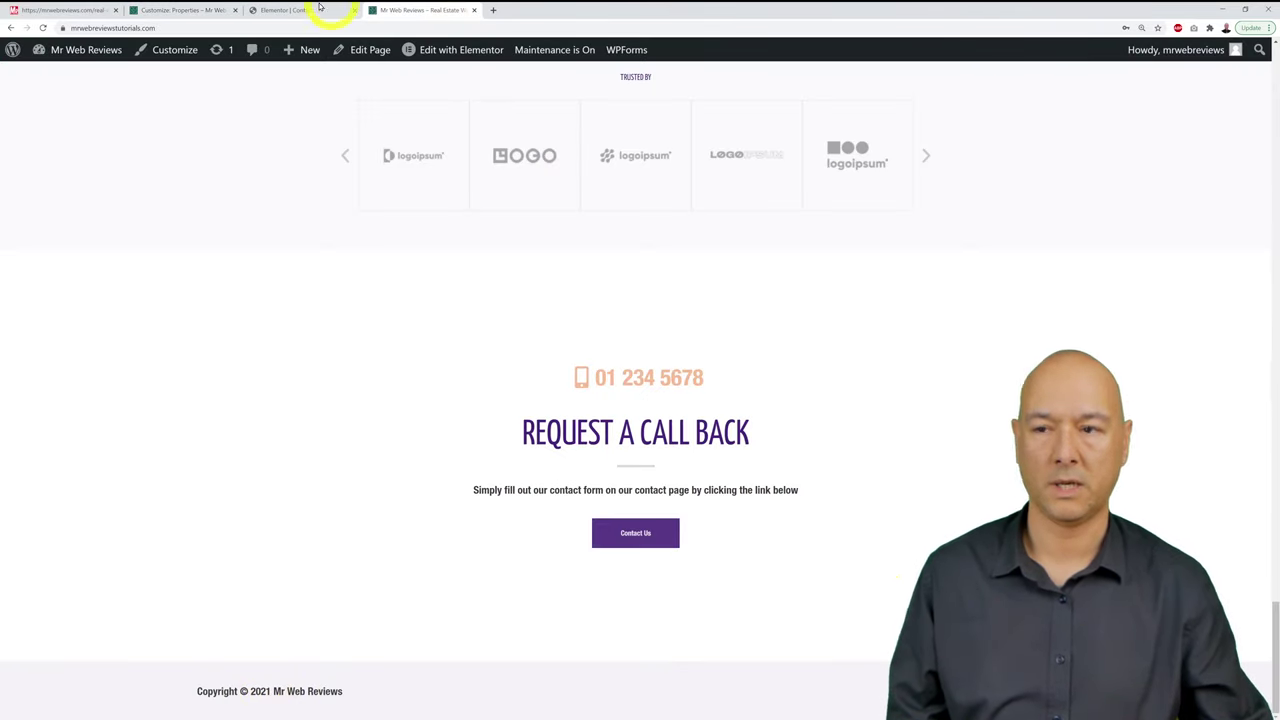
click(194, 10)
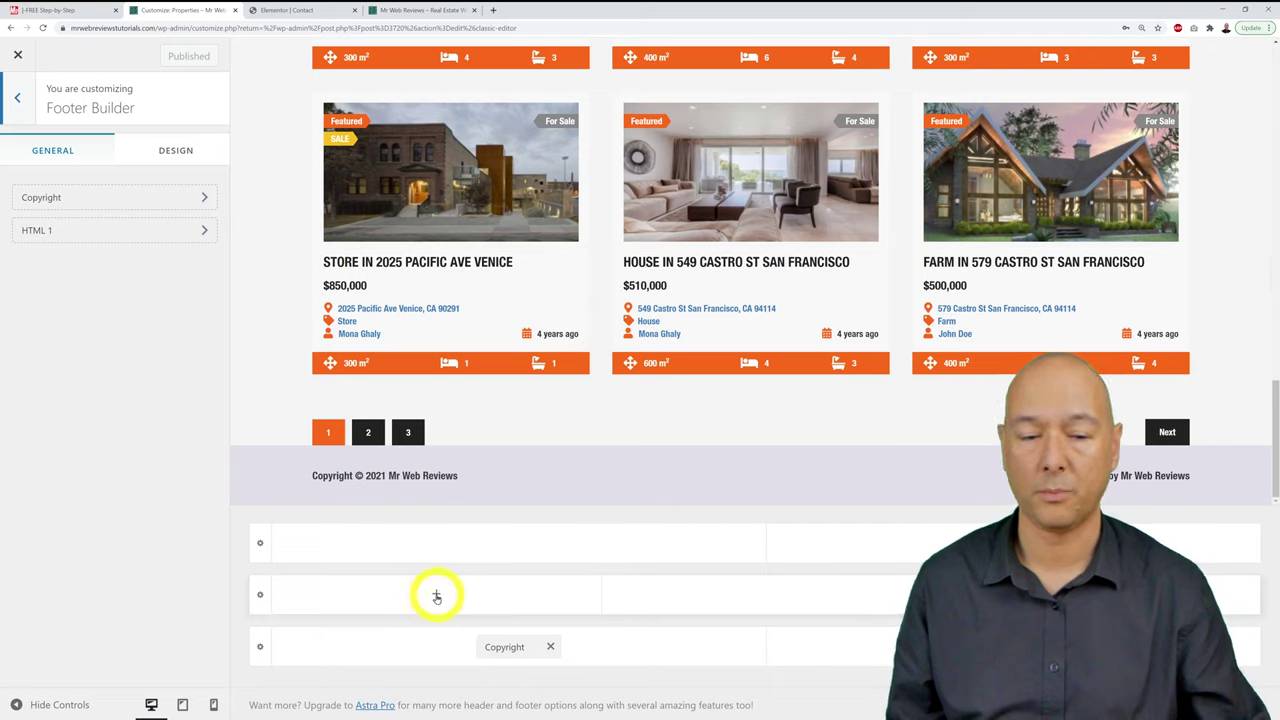
Step: Add the Footer Menu to the middle footer row, publish, and check the live site
click(436, 594)
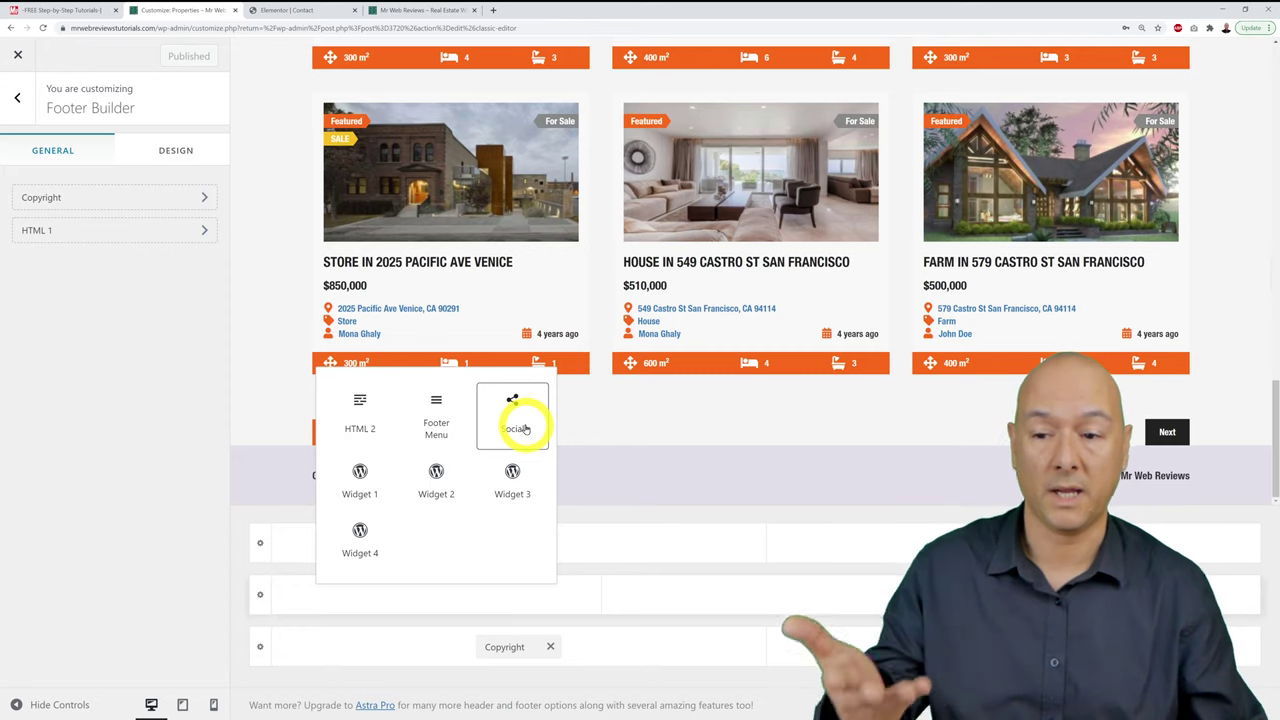
click(440, 430)
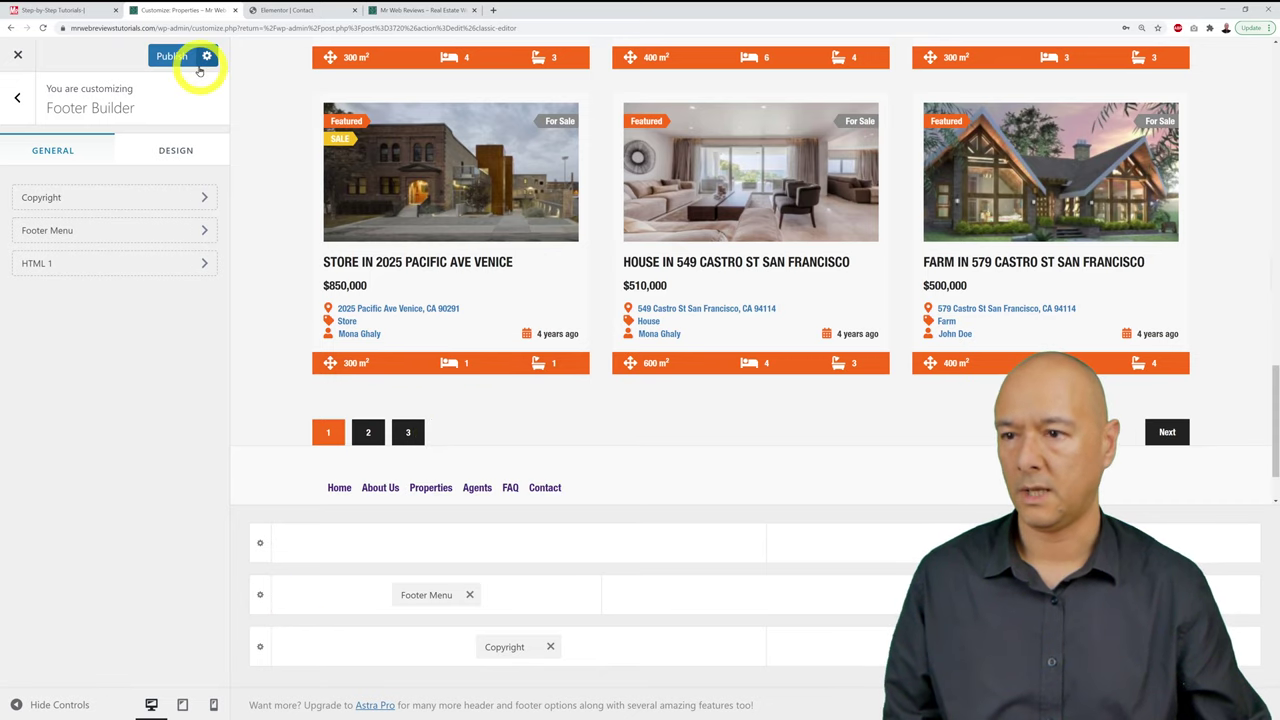
click(180, 56)
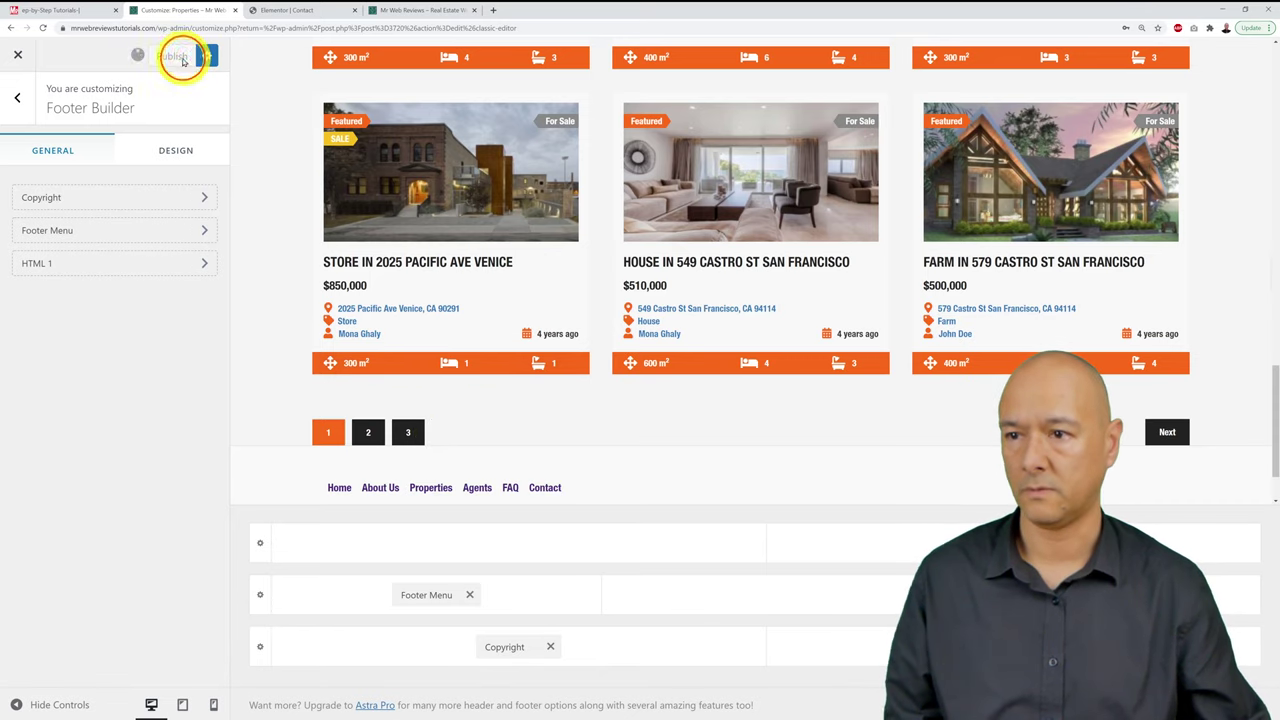
click(432, 12)
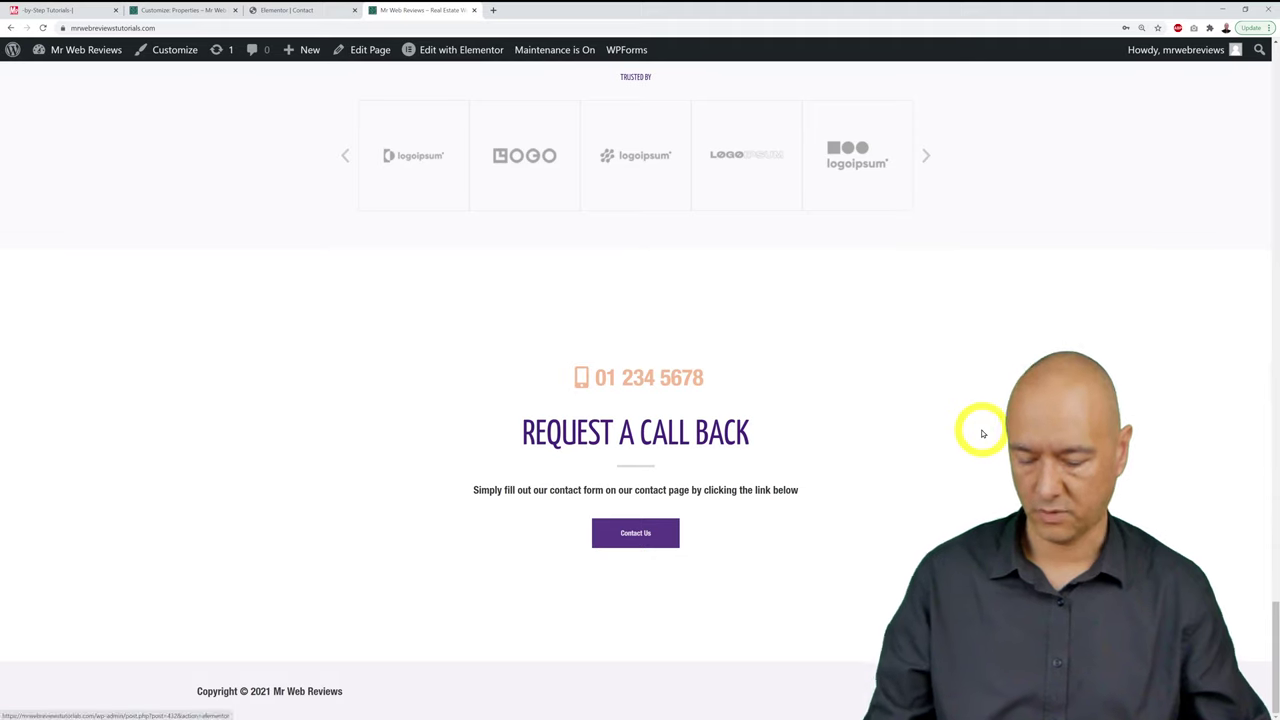
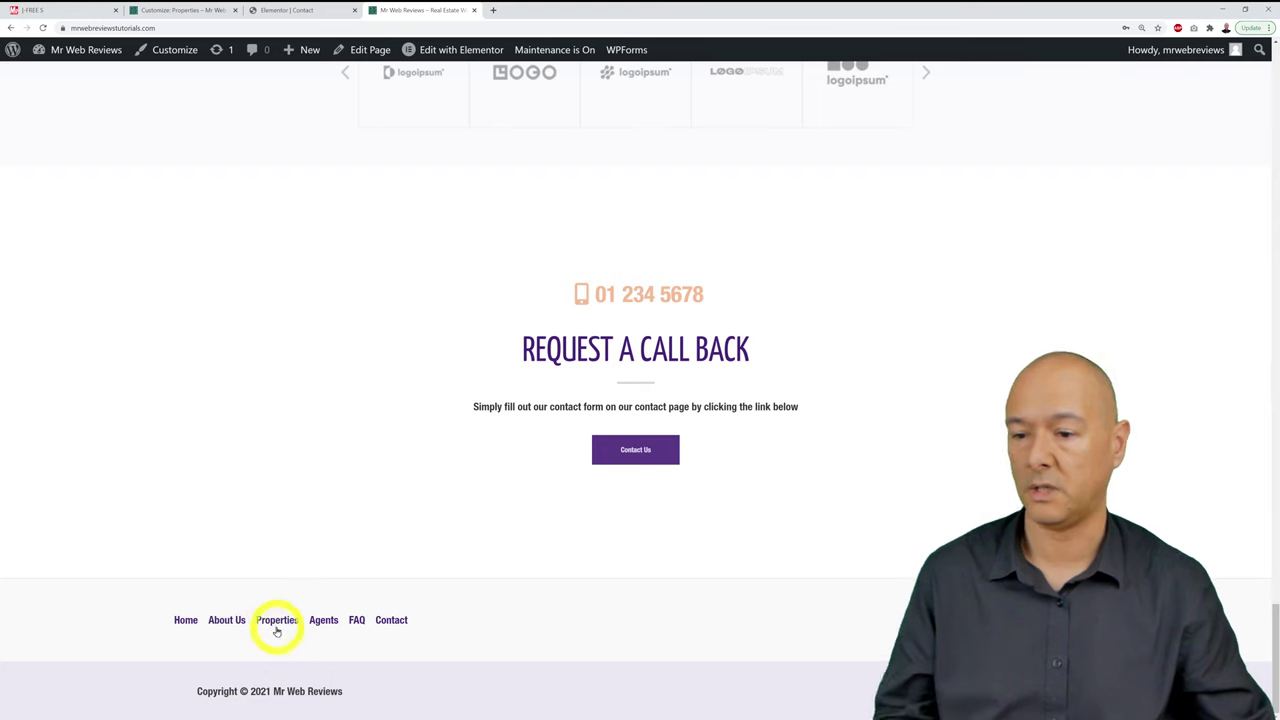
Step: Scroll through the Properties listings page, then return to the Contact page in Elementor
click(276, 627)
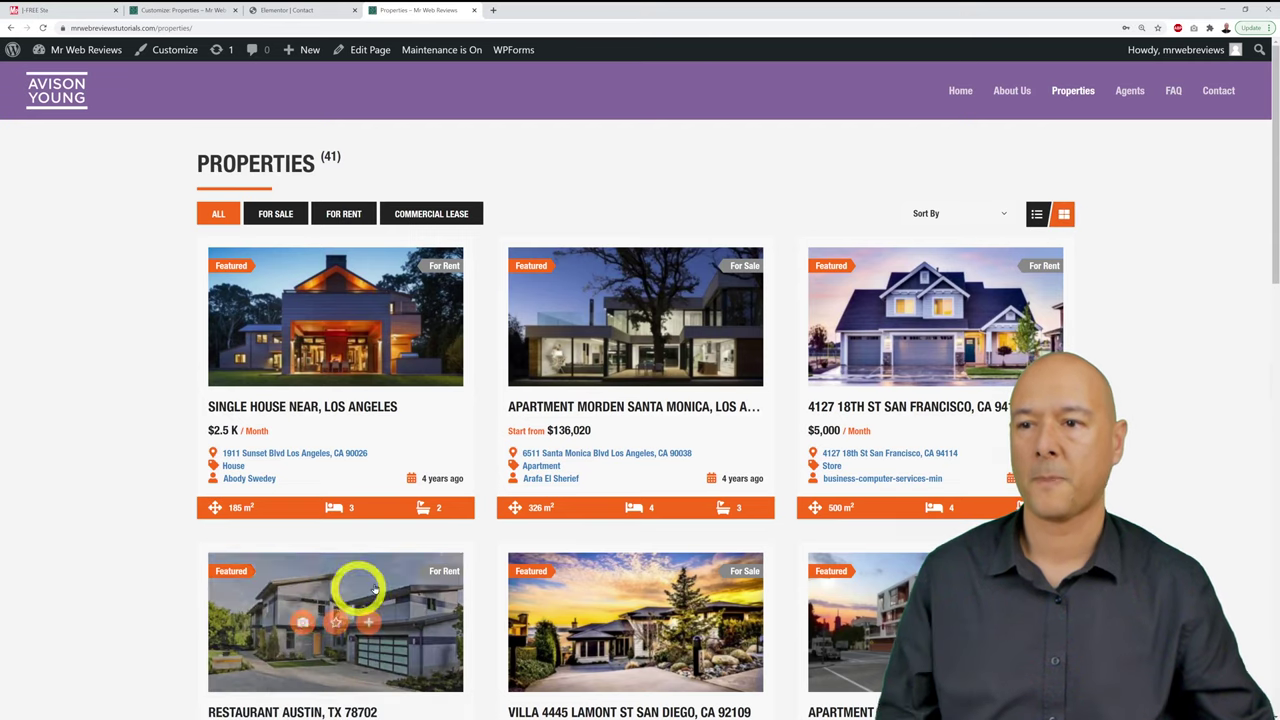
scroll(1180, 285, down, 10)
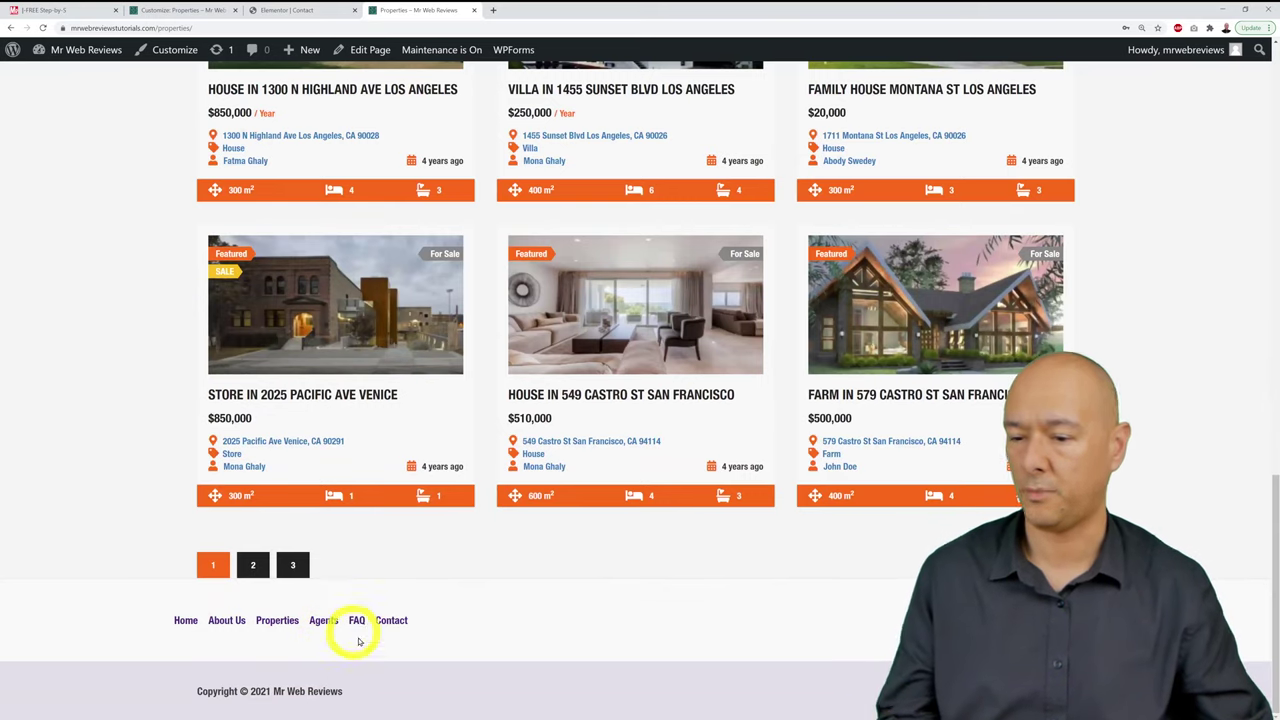
scroll(518, 658, up, 10)
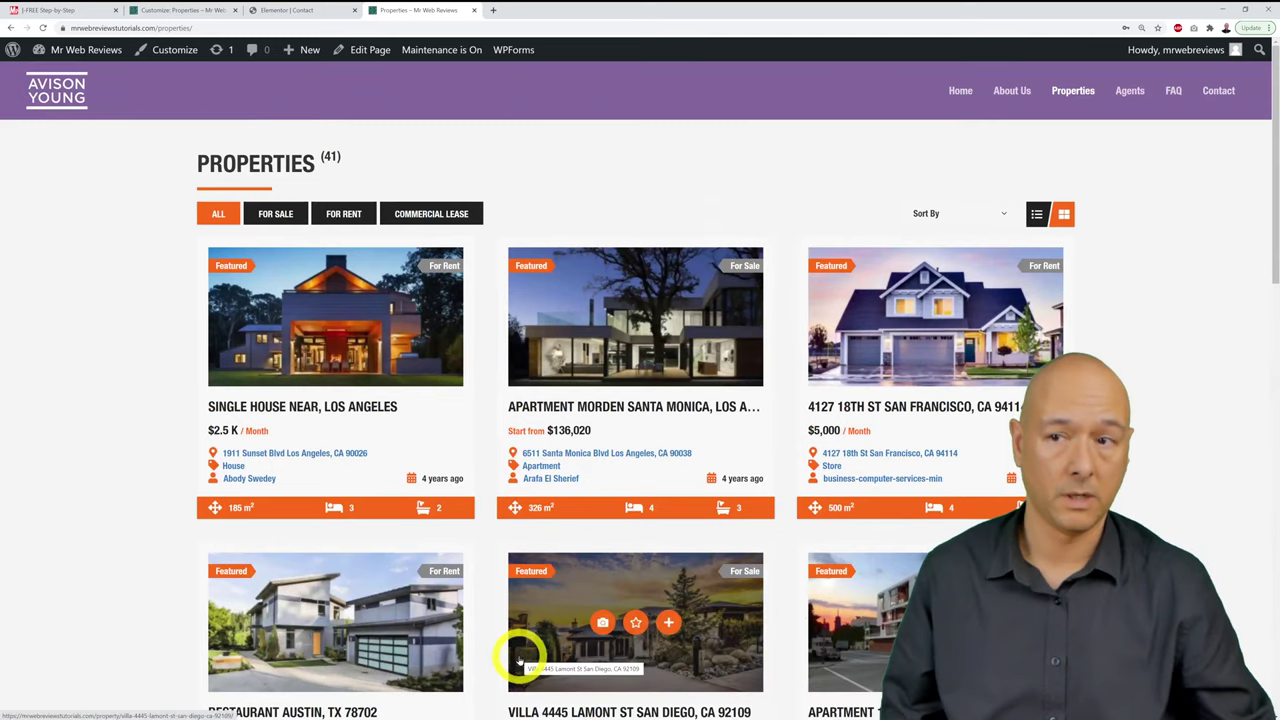
click(262, 11)
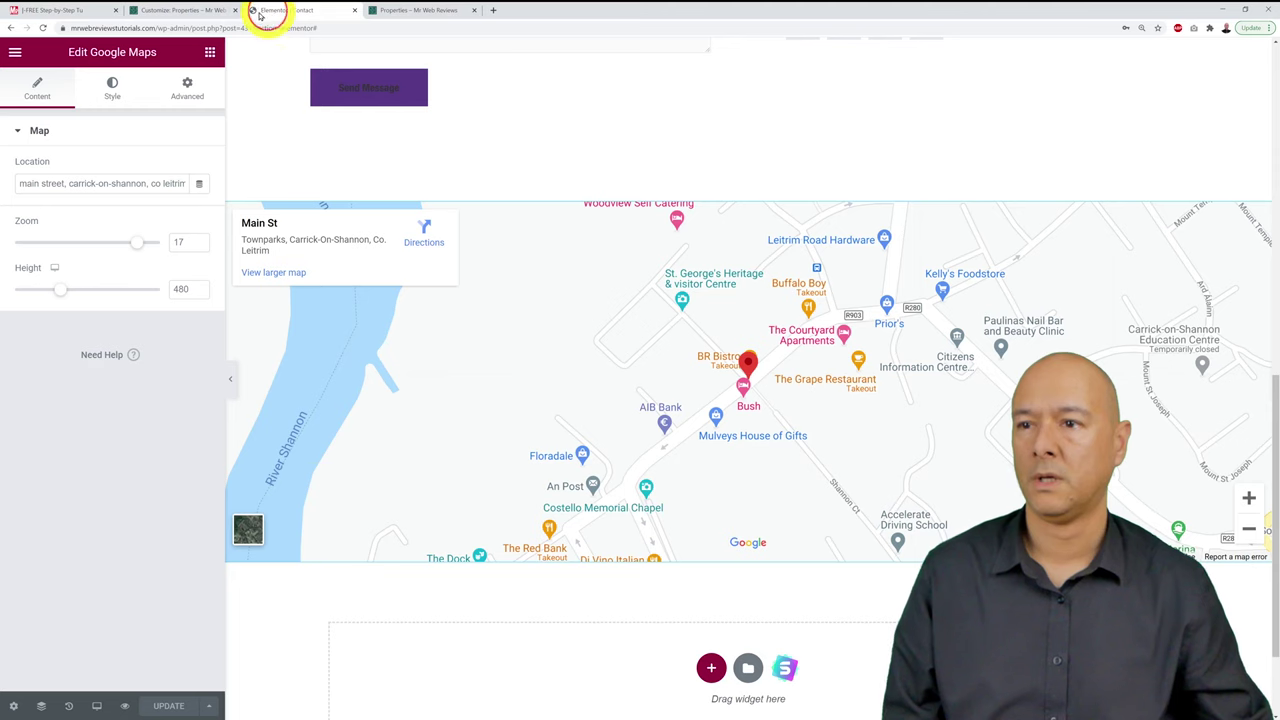
Step: Add a Social icons element to the footer's middle row and publish
click(180, 11)
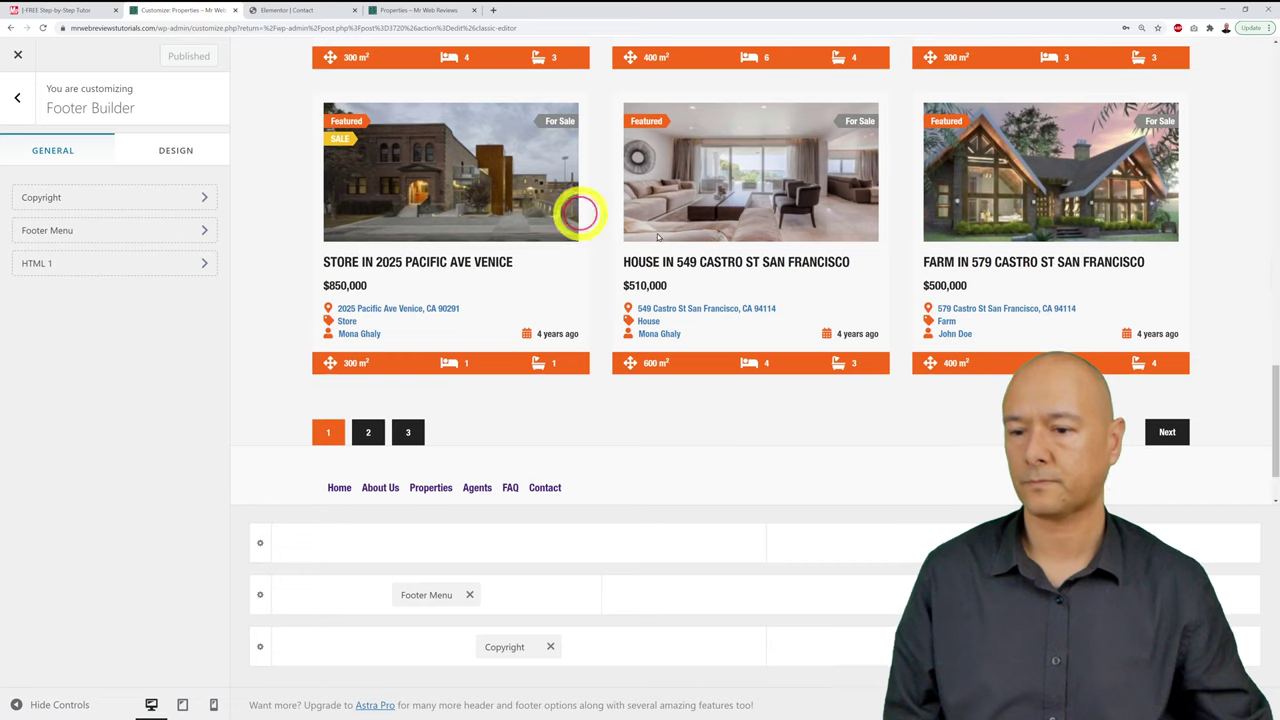
click(767, 598)
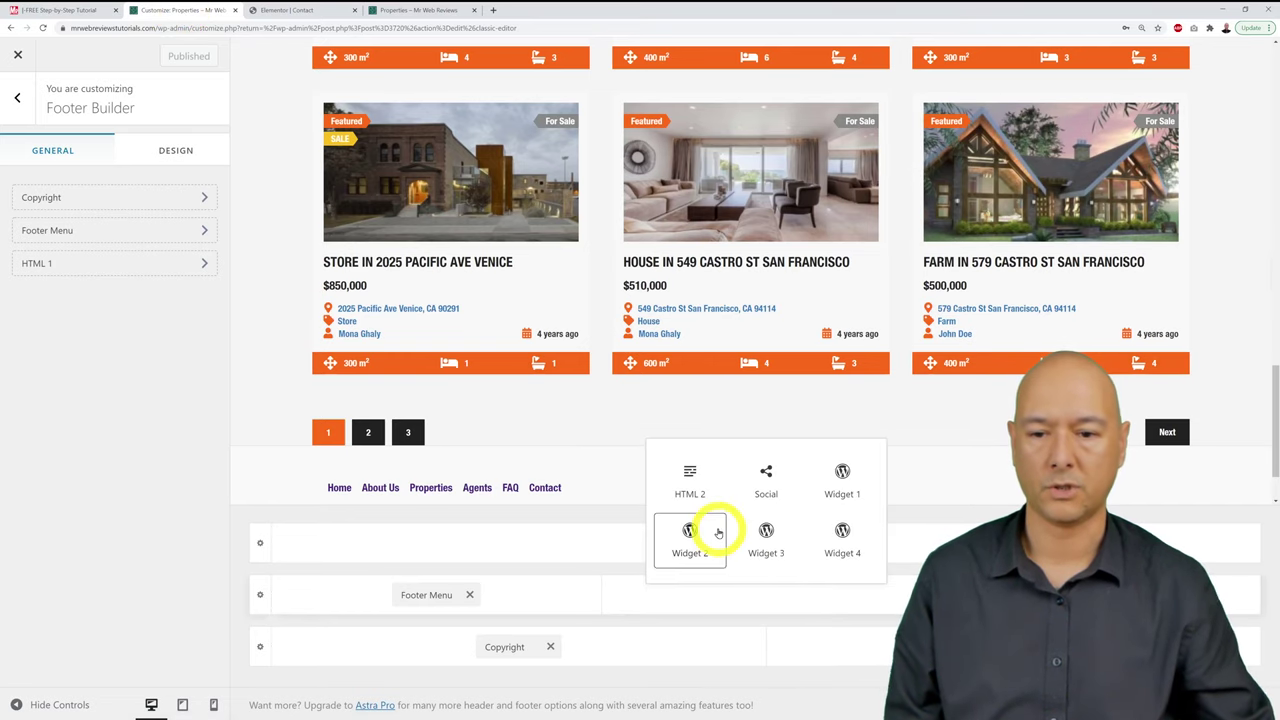
click(786, 505)
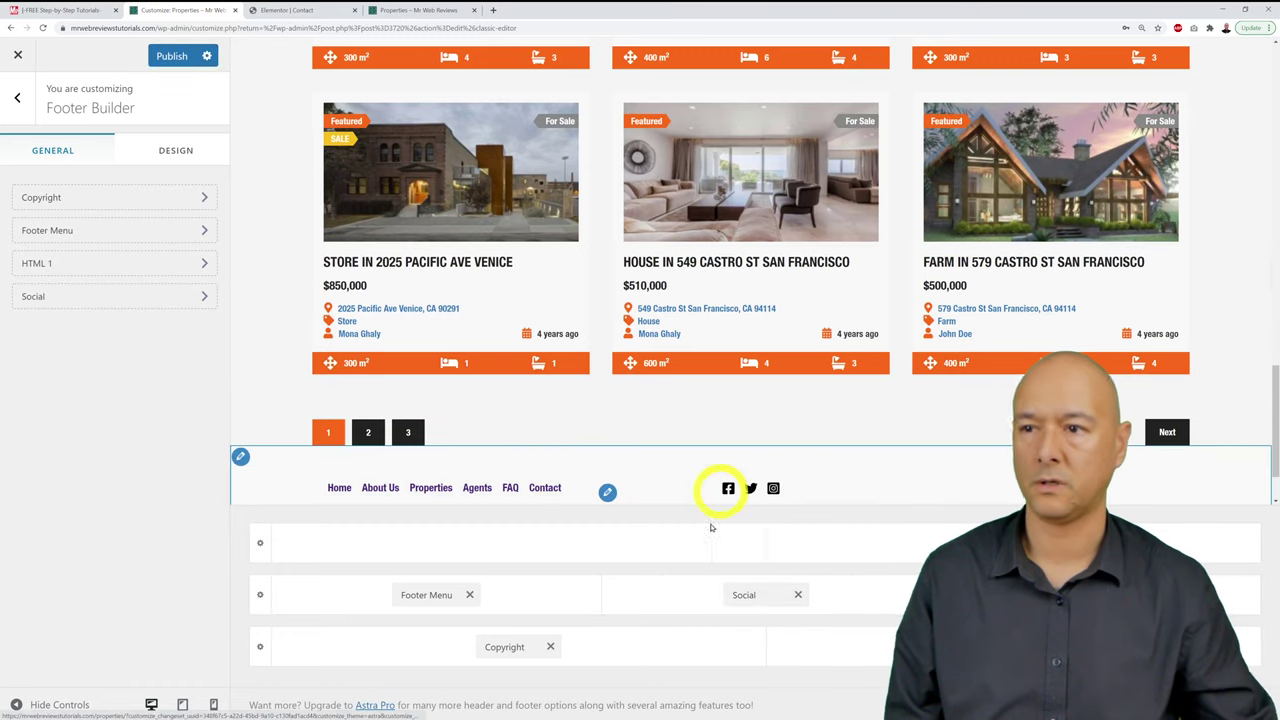
click(165, 55)
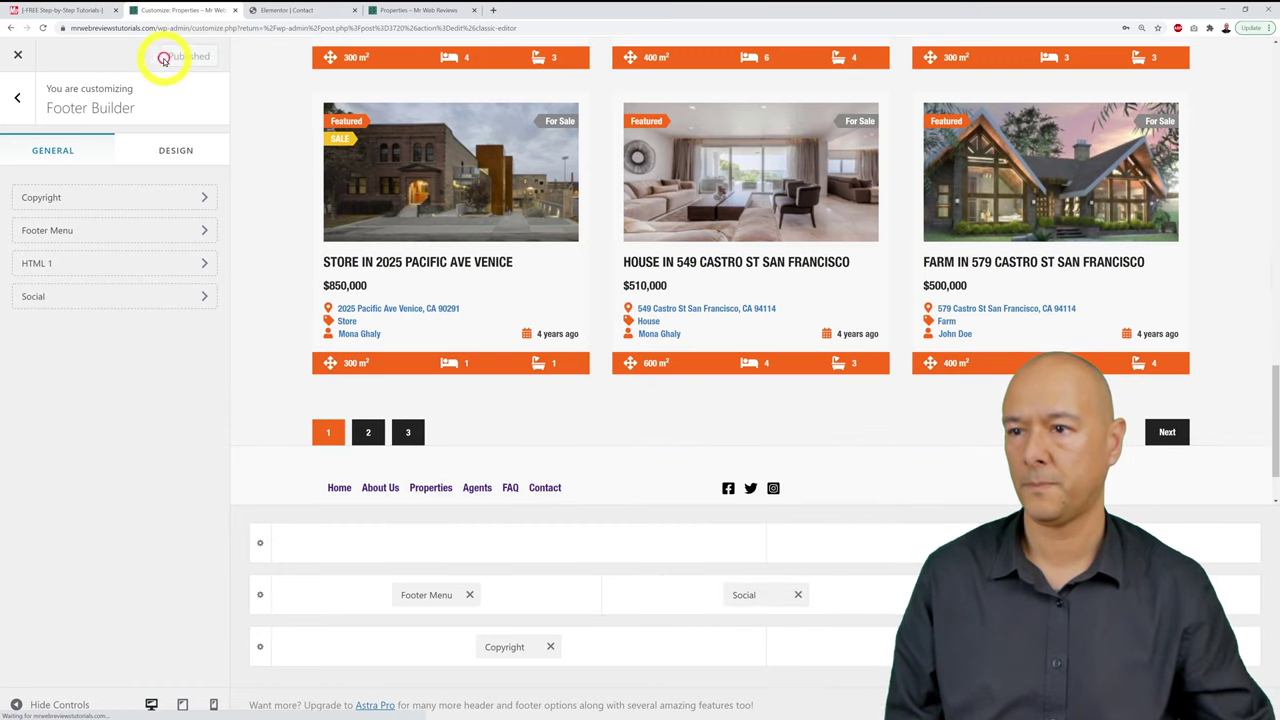
Step: Check the new footer on the live Properties page, then return to the Footer Builder
click(410, 11)
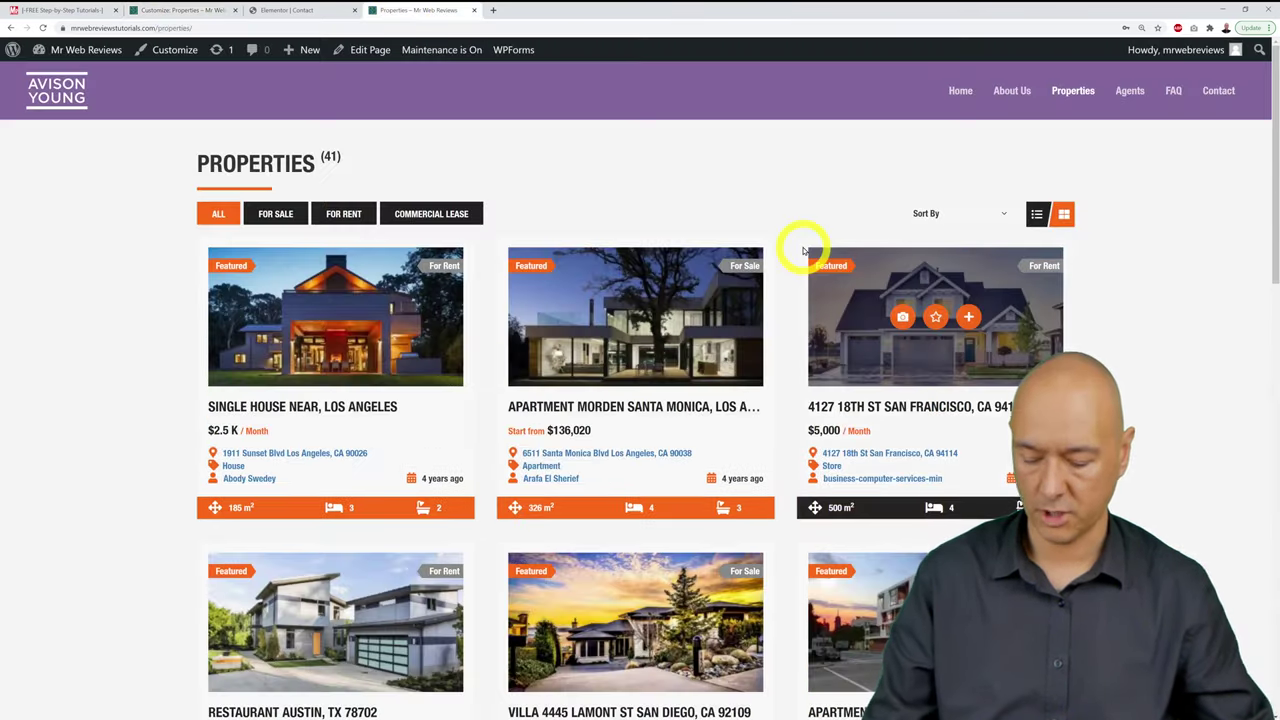
scroll(803, 250, down, 10)
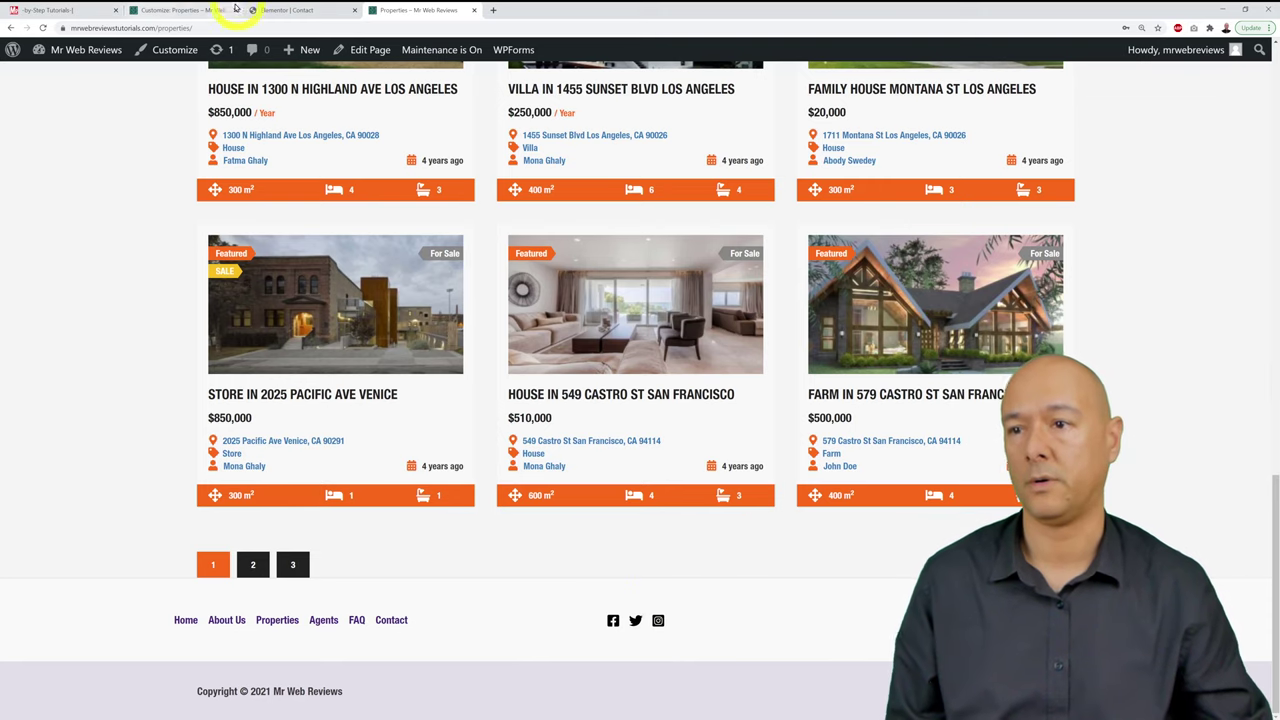
click(196, 10)
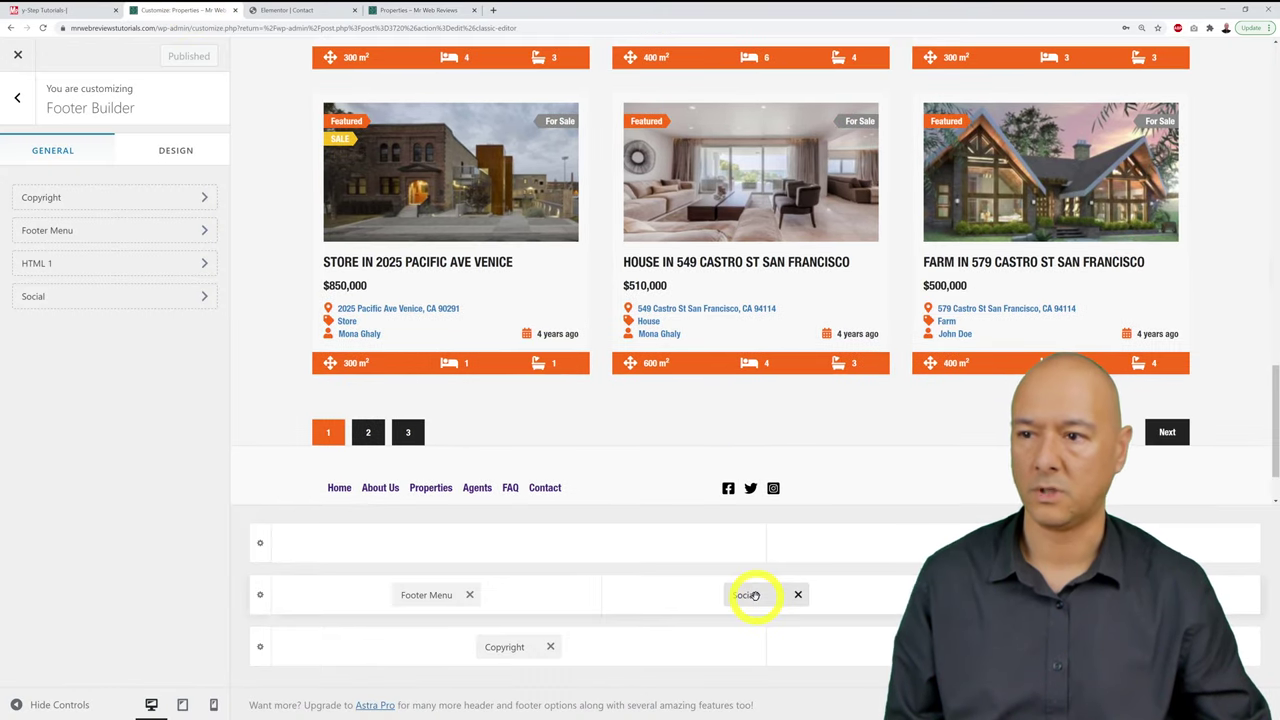
Step: In the Social settings, add LinkedIn and then YouTube as new social icons
click(203, 299)
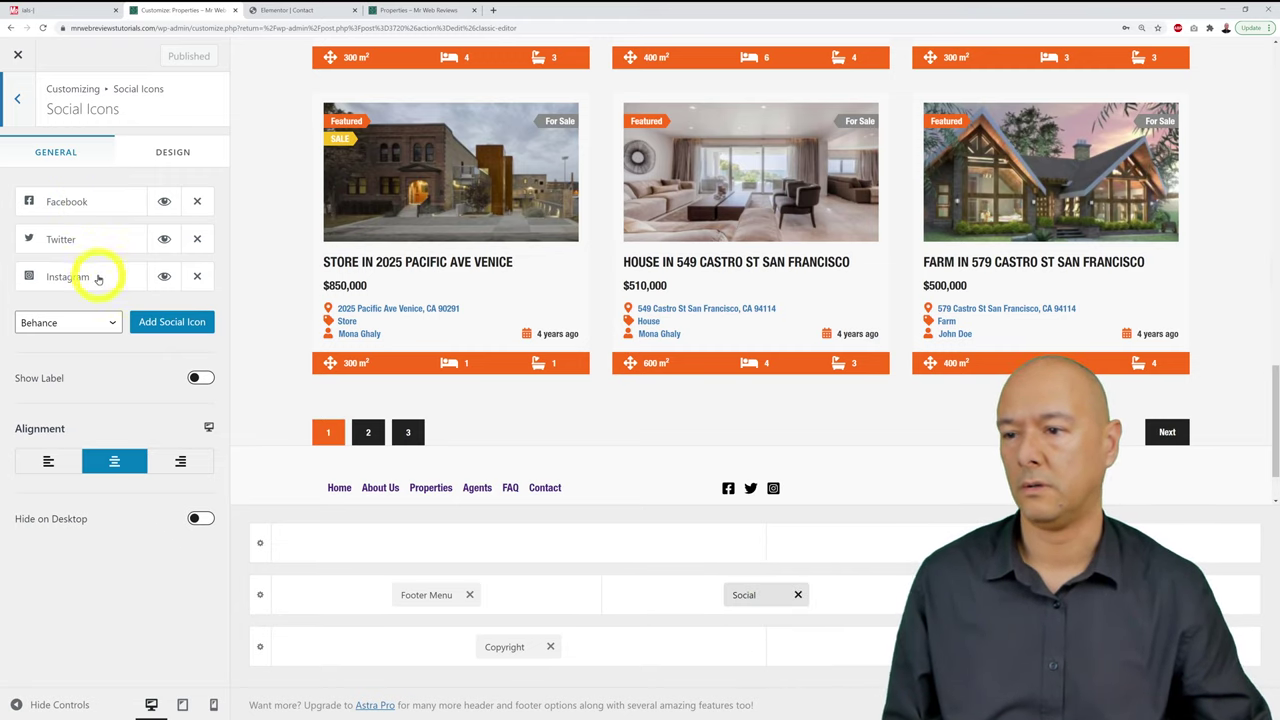
click(113, 322)
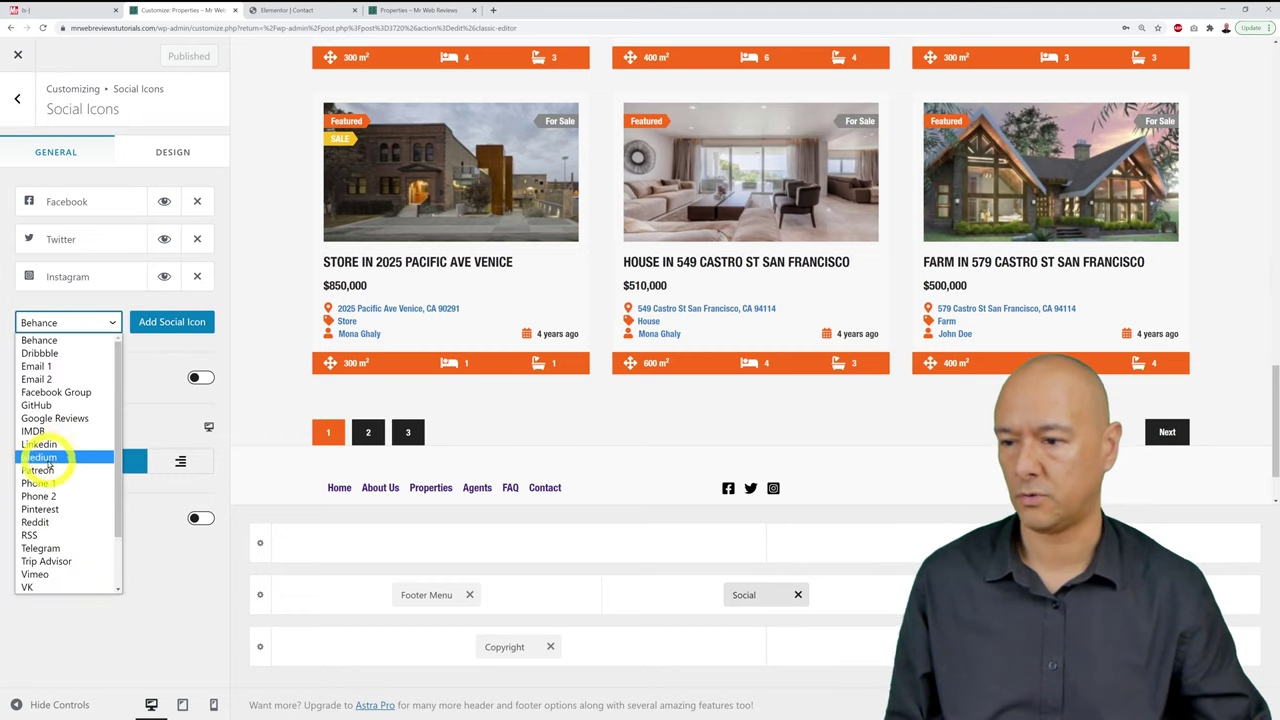
click(45, 444)
click(165, 322)
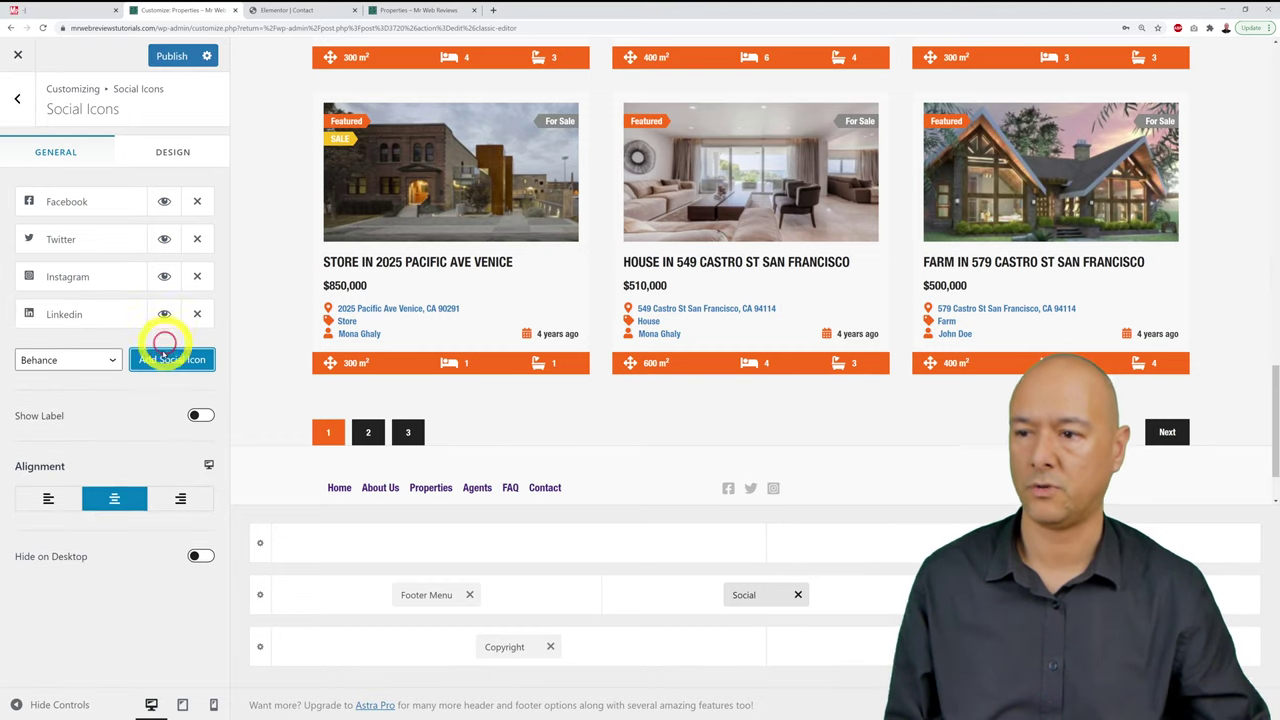
click(108, 360)
scroll(44, 600, down, 3)
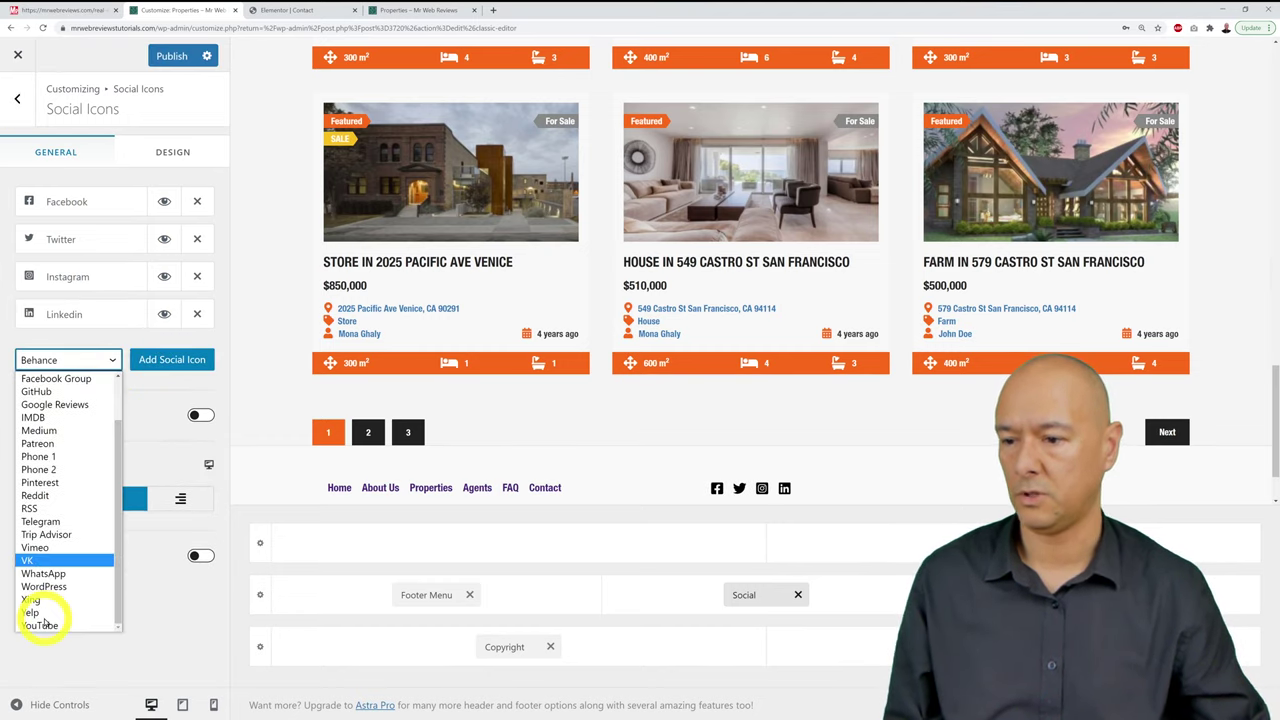
click(69, 628)
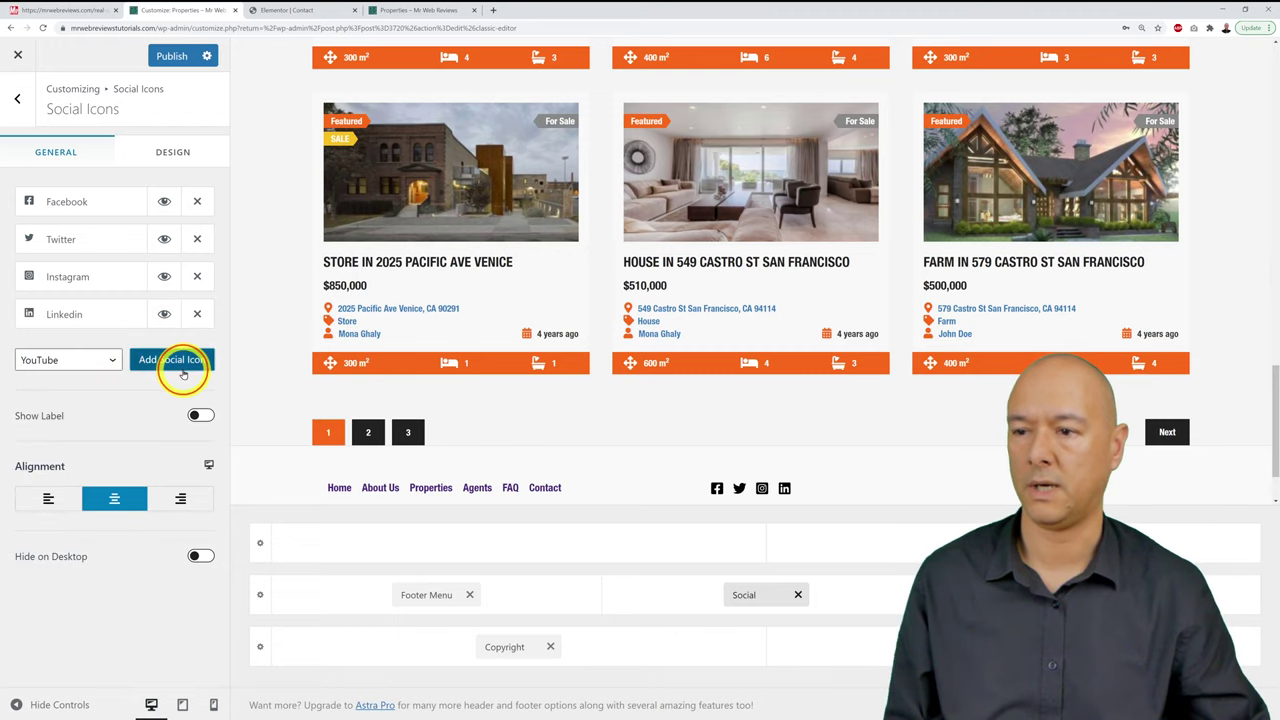
click(180, 362)
Step: Look over the Facebook icon's link field, publish the icons, and view the Properties page
click(75, 203)
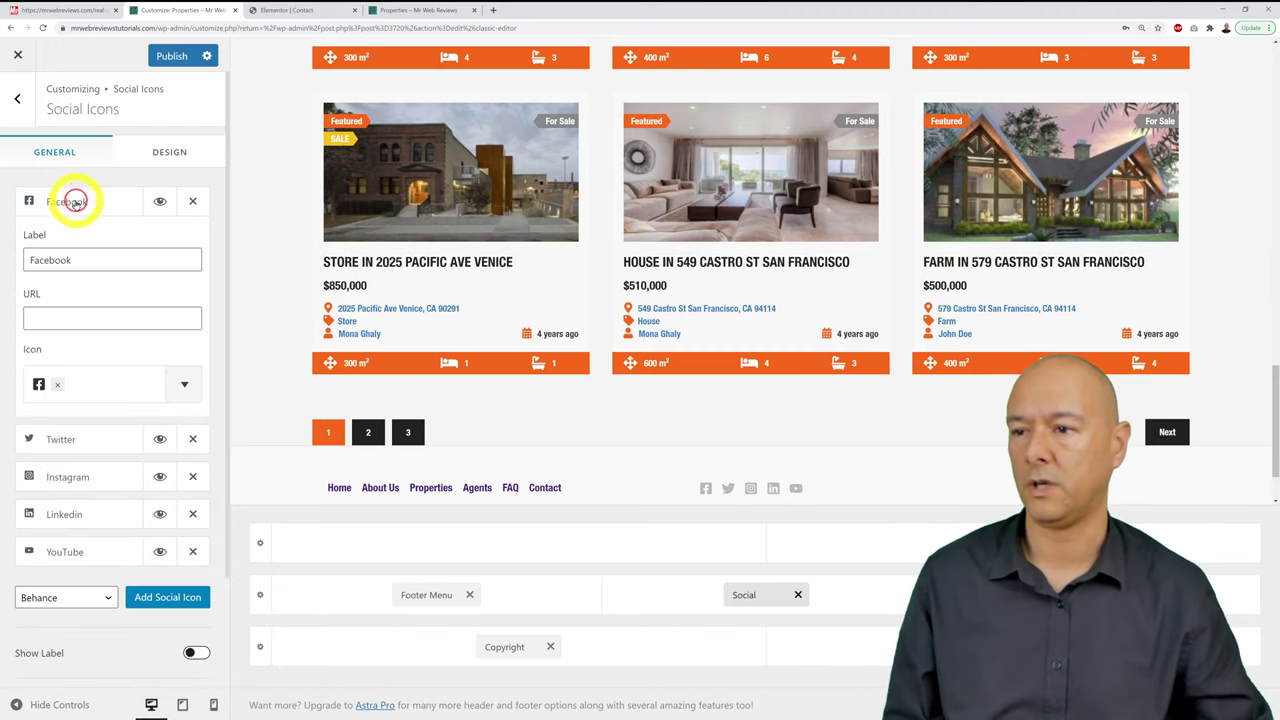
click(77, 317)
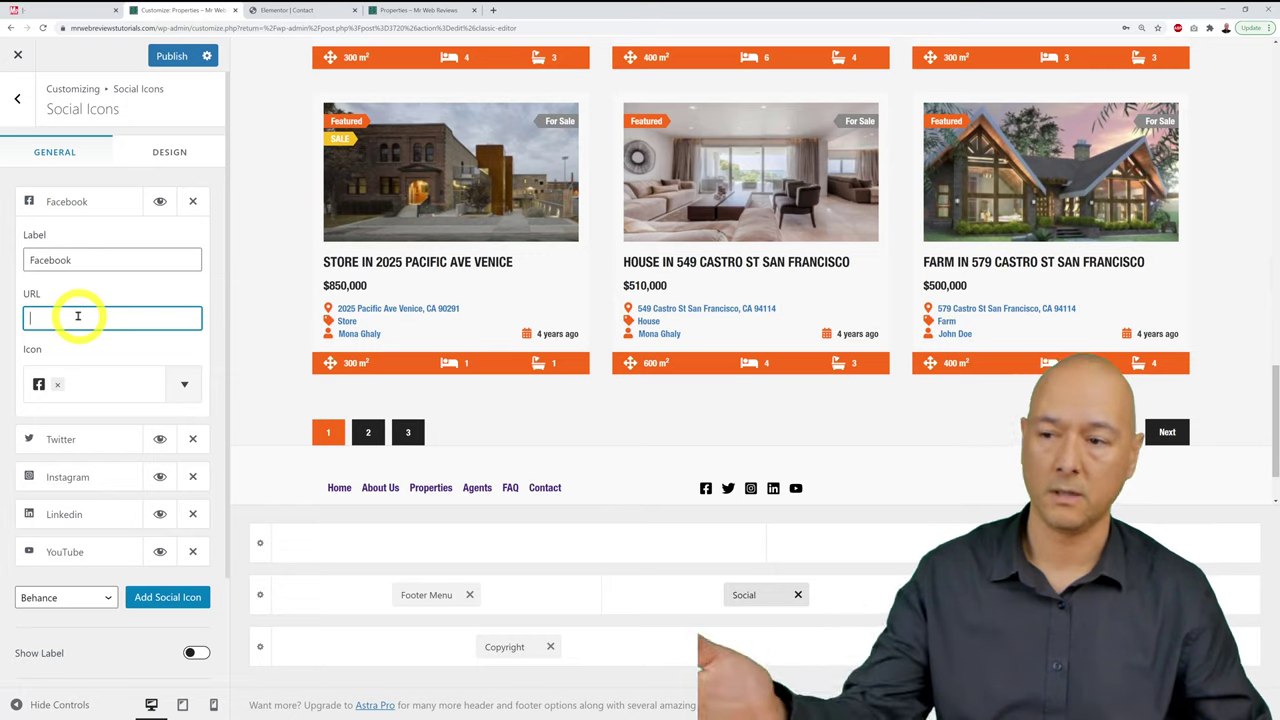
click(86, 204)
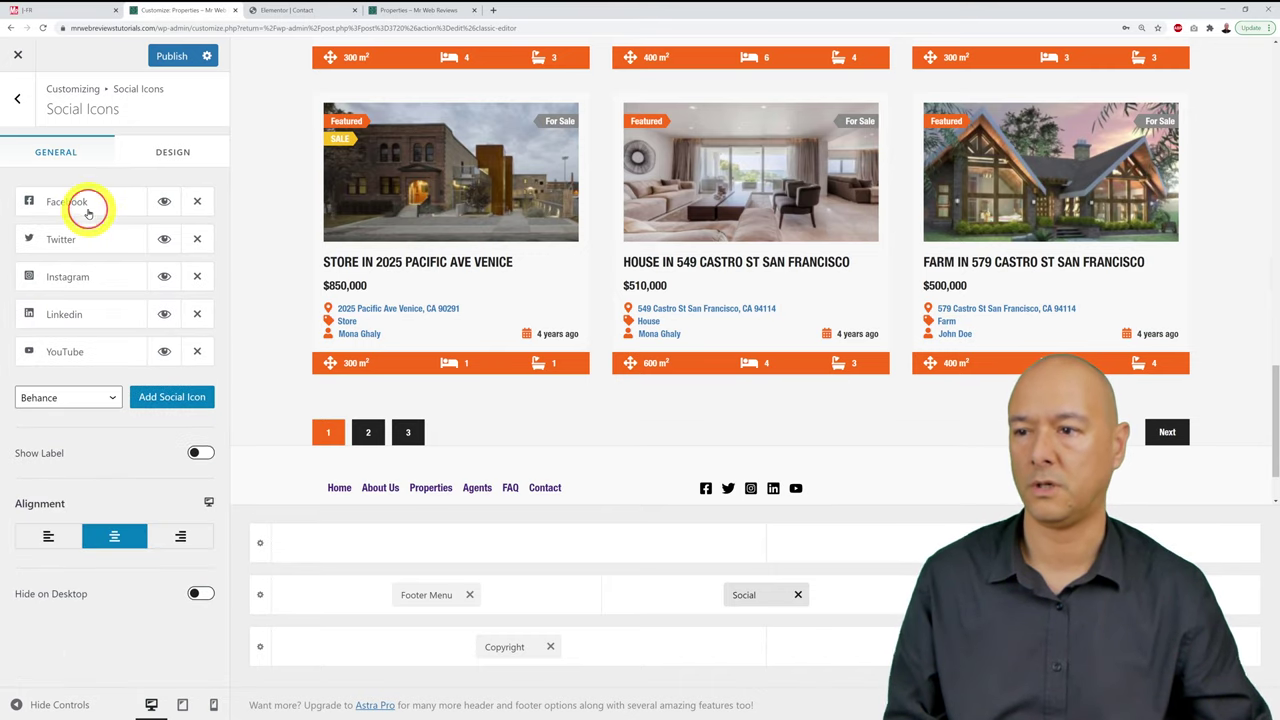
click(172, 58)
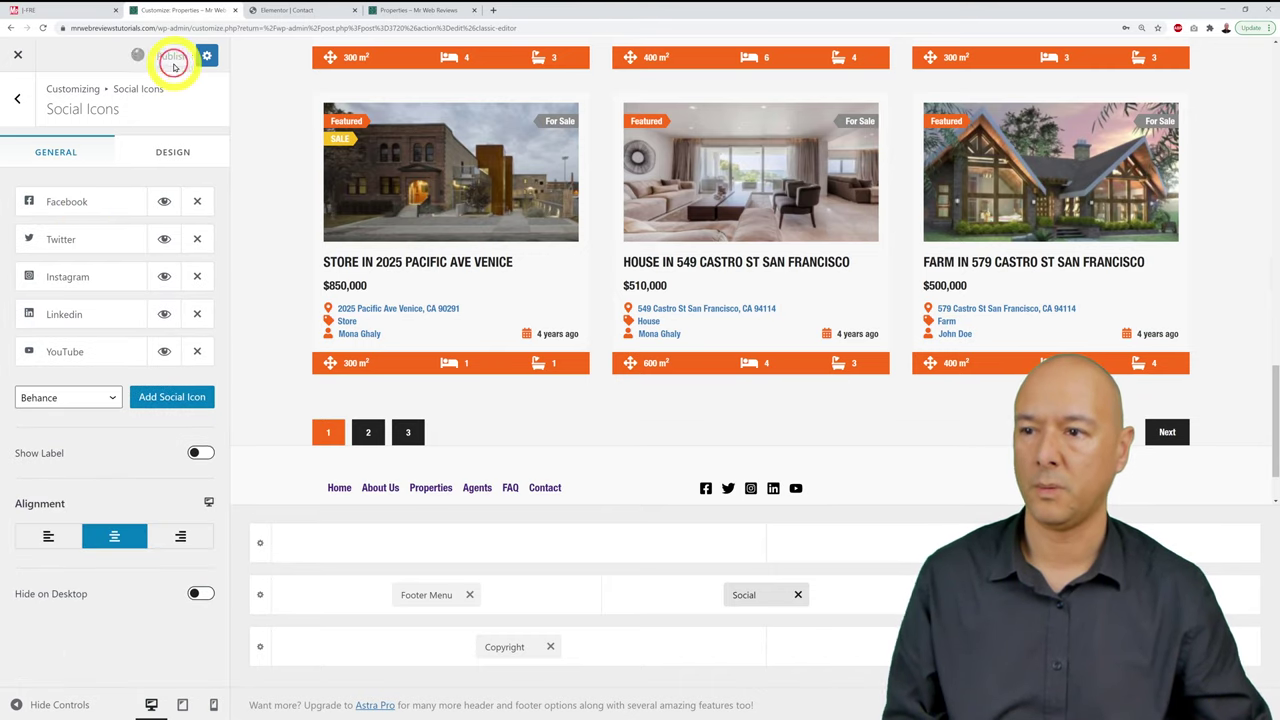
click(386, 10)
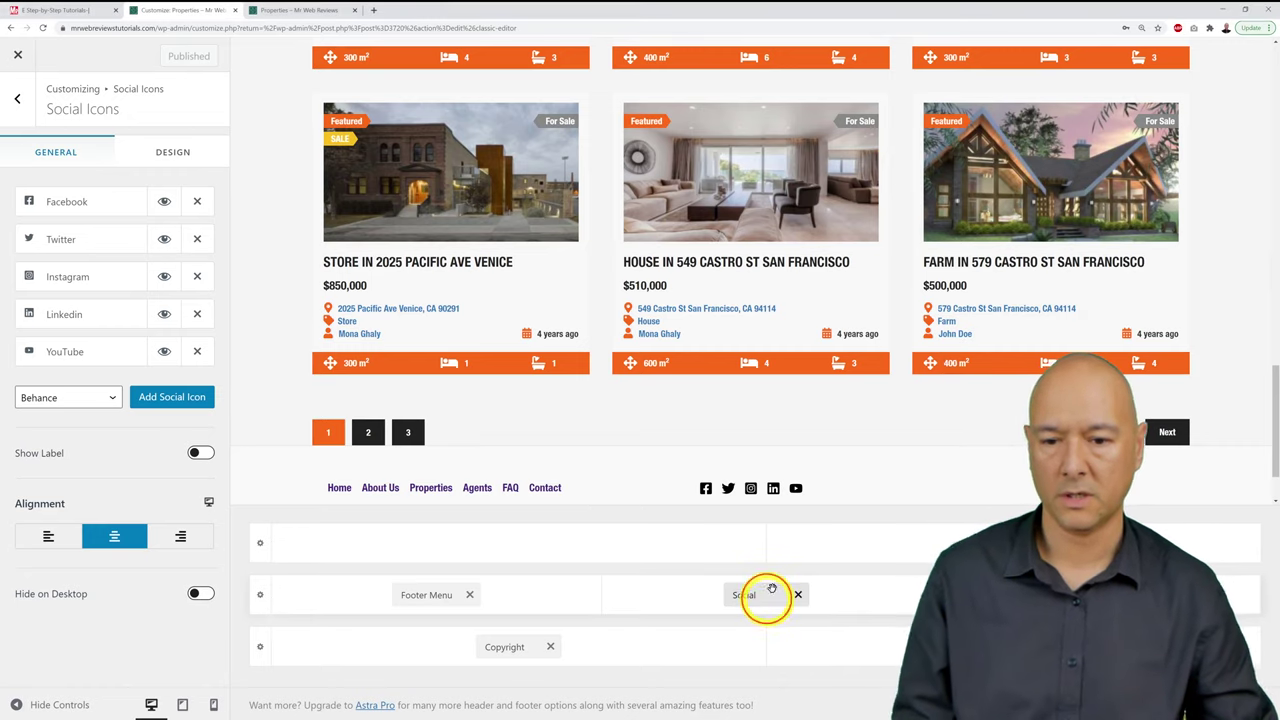
Step: Move the social icons and footer menu into the top footer row, publish, and reload Properties
drag(778, 590, 908, 549)
drag(429, 591, 495, 545)
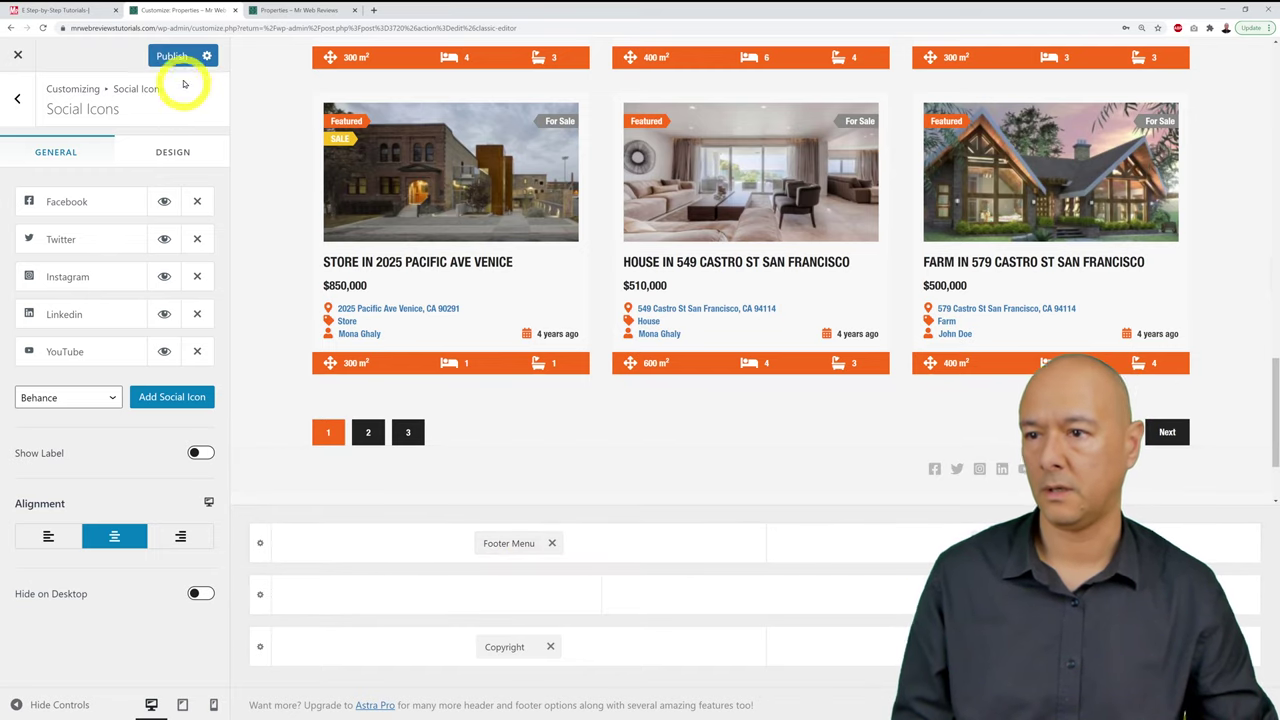
click(171, 55)
click(300, 10)
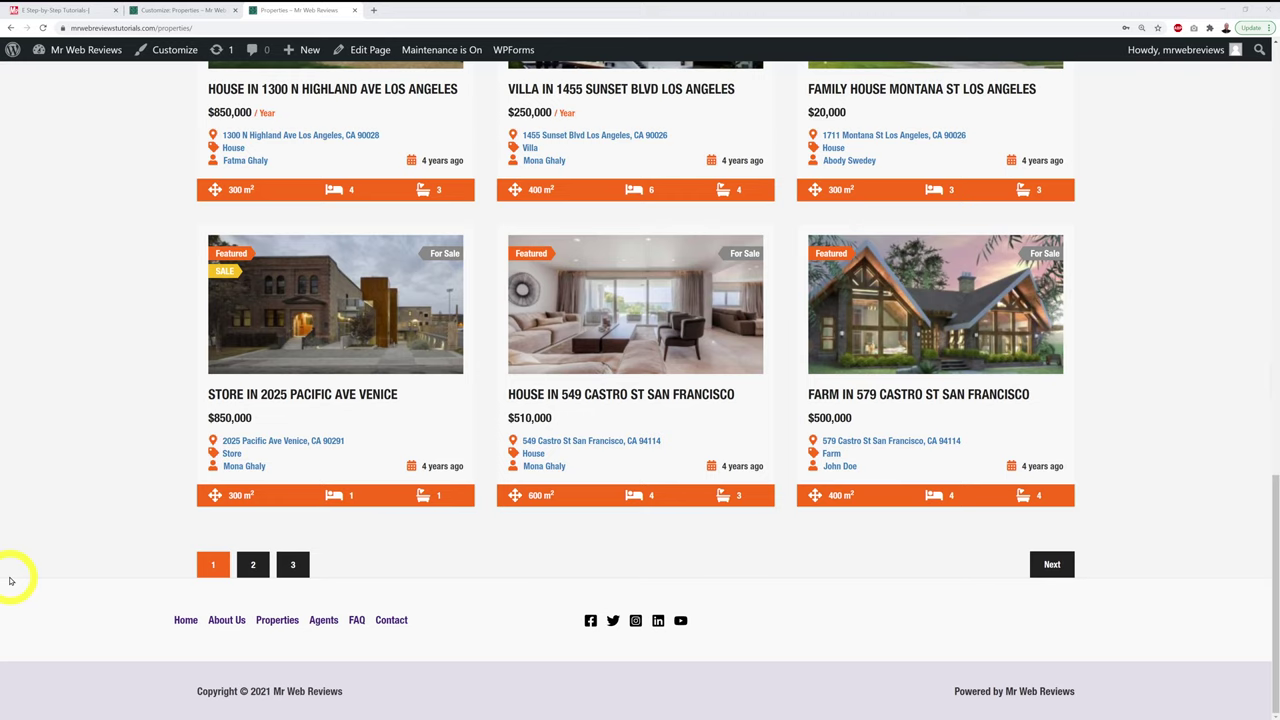
click(43, 27)
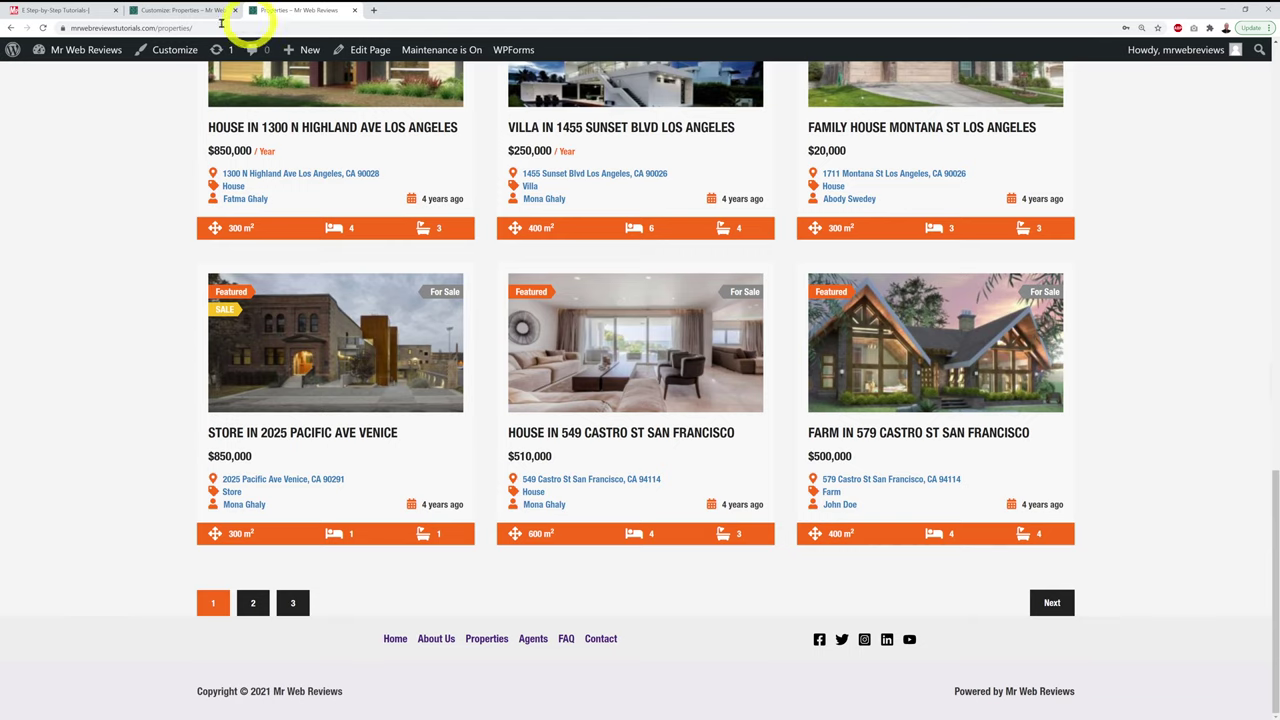
Step: Move the footer menu and social icons into the middle row, publish, and reload the live page
click(171, 14)
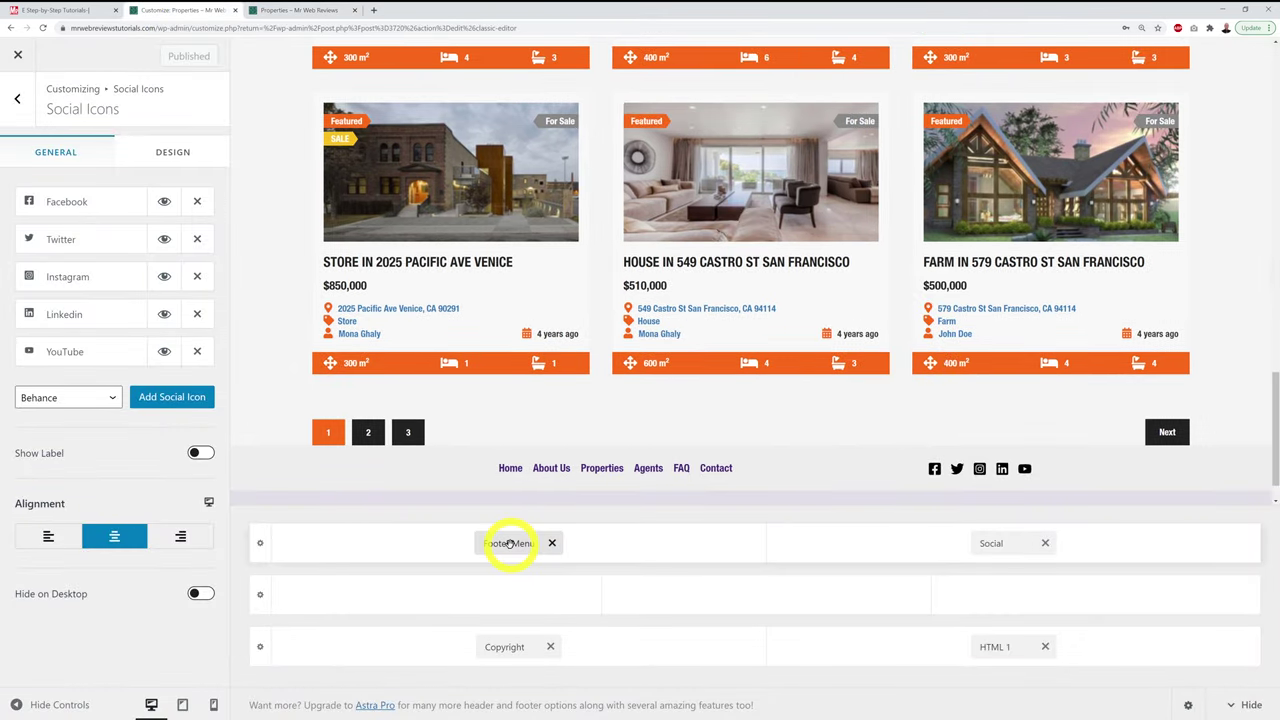
drag(510, 543, 426, 595)
drag(1000, 551, 746, 597)
click(172, 56)
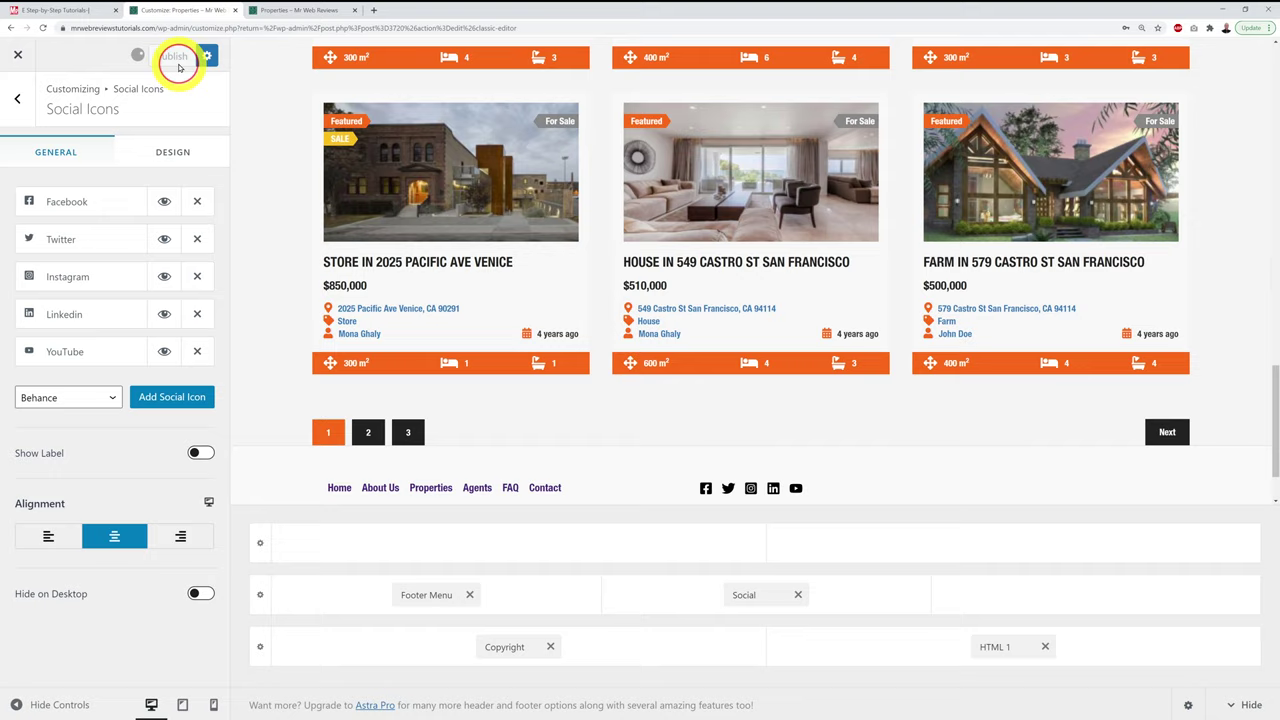
click(283, 15)
key(F5)
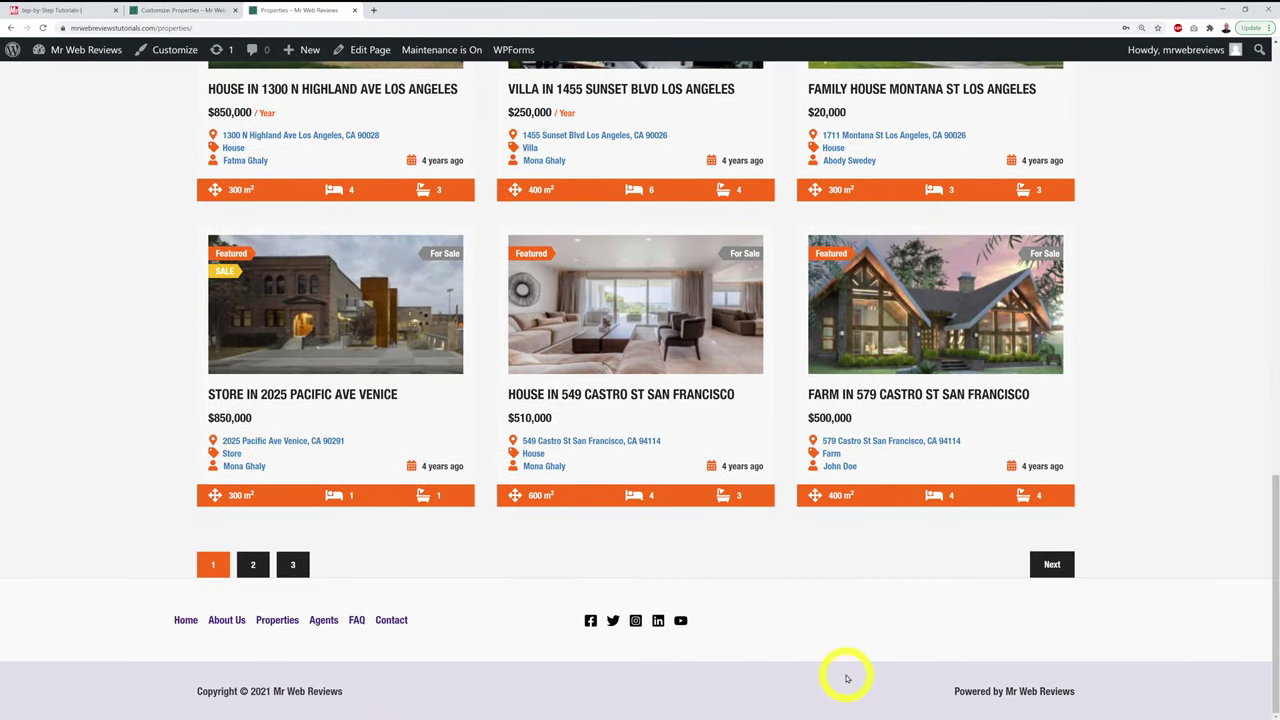
Step: Review progress on the customization checklist, then go back to the Customizer's Social Icons settings
scroll(846, 679, up, 10)
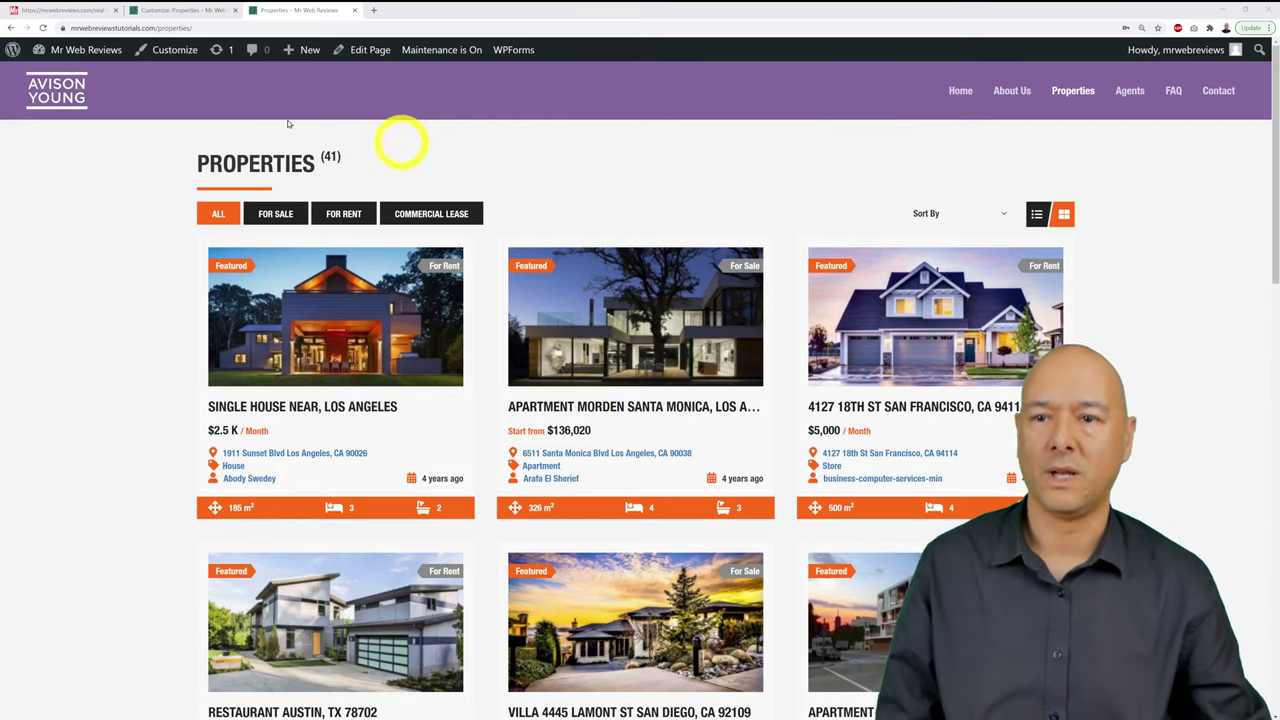
click(64, 10)
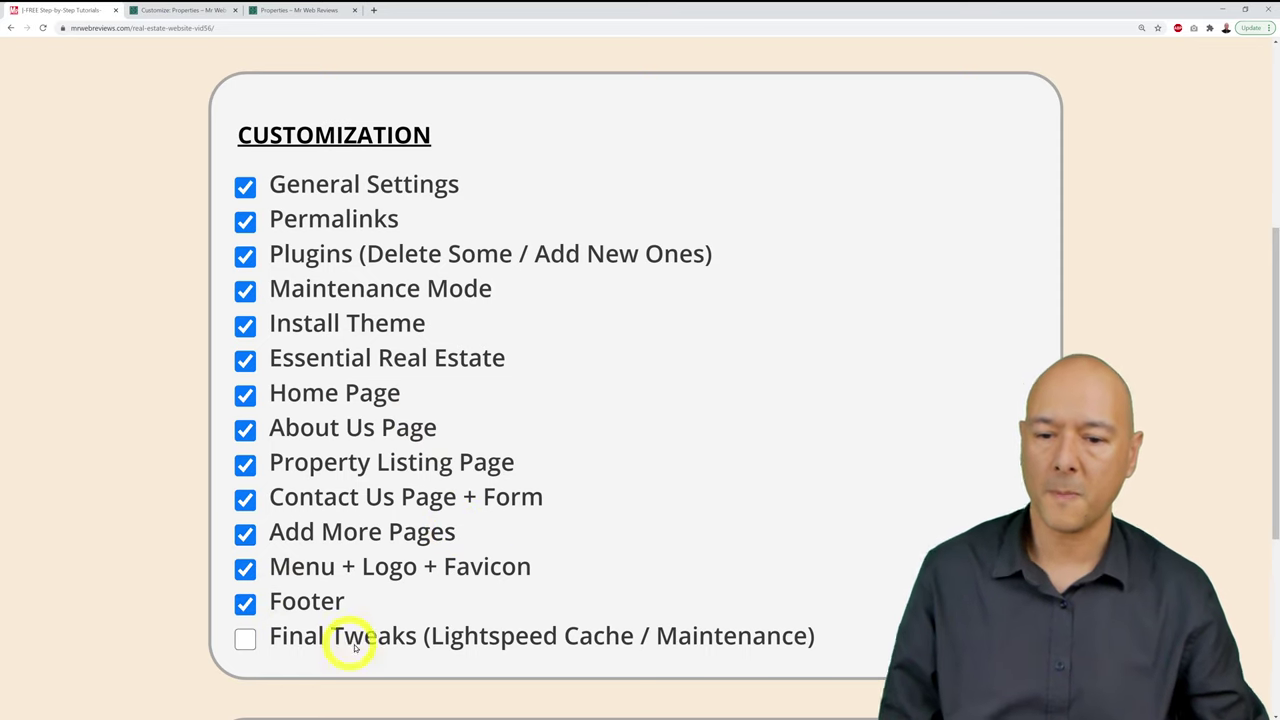
click(200, 10)
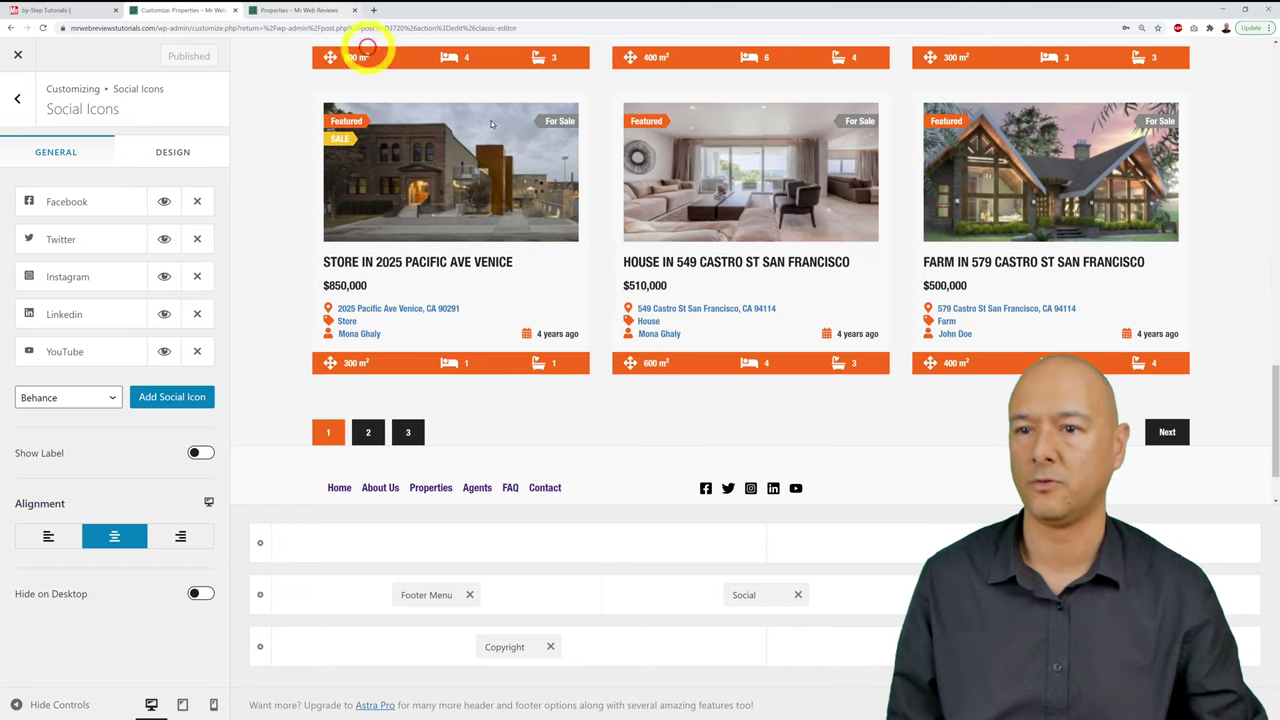
Step: Close the Customizer, then install and activate the ERE Colors add-on from Plugins > Add New
click(19, 56)
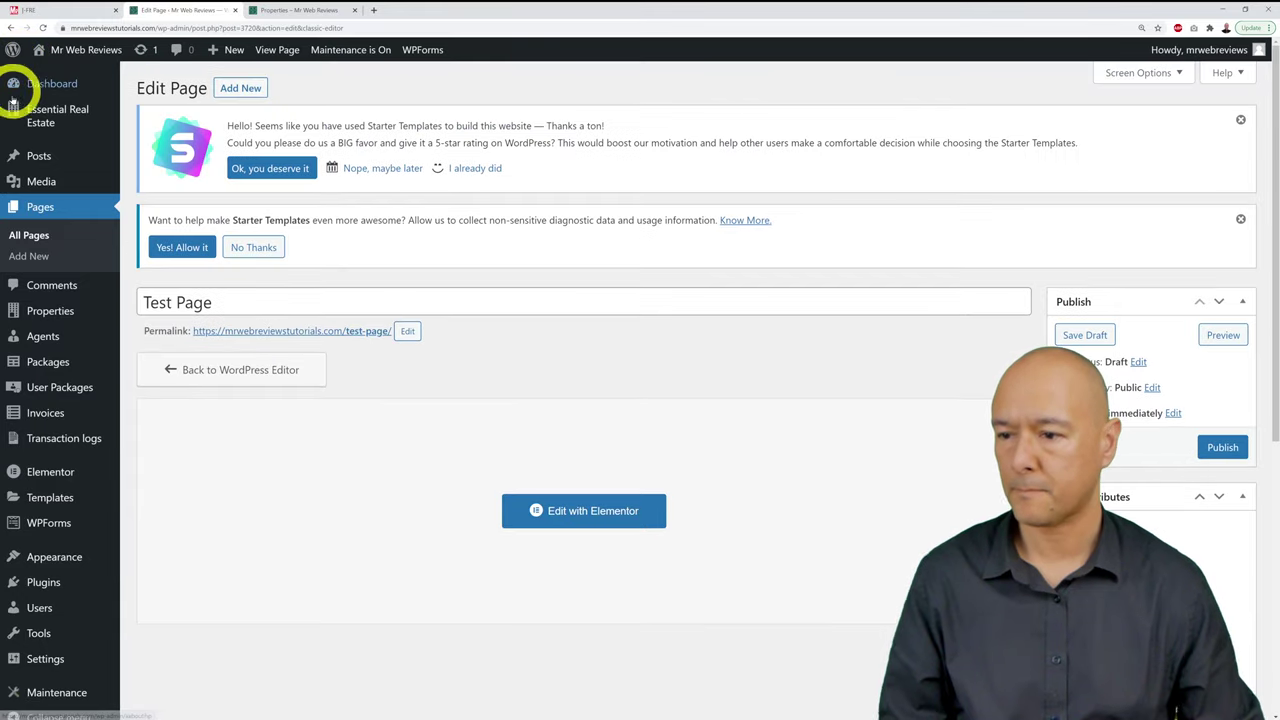
mouse_move(91, 590)
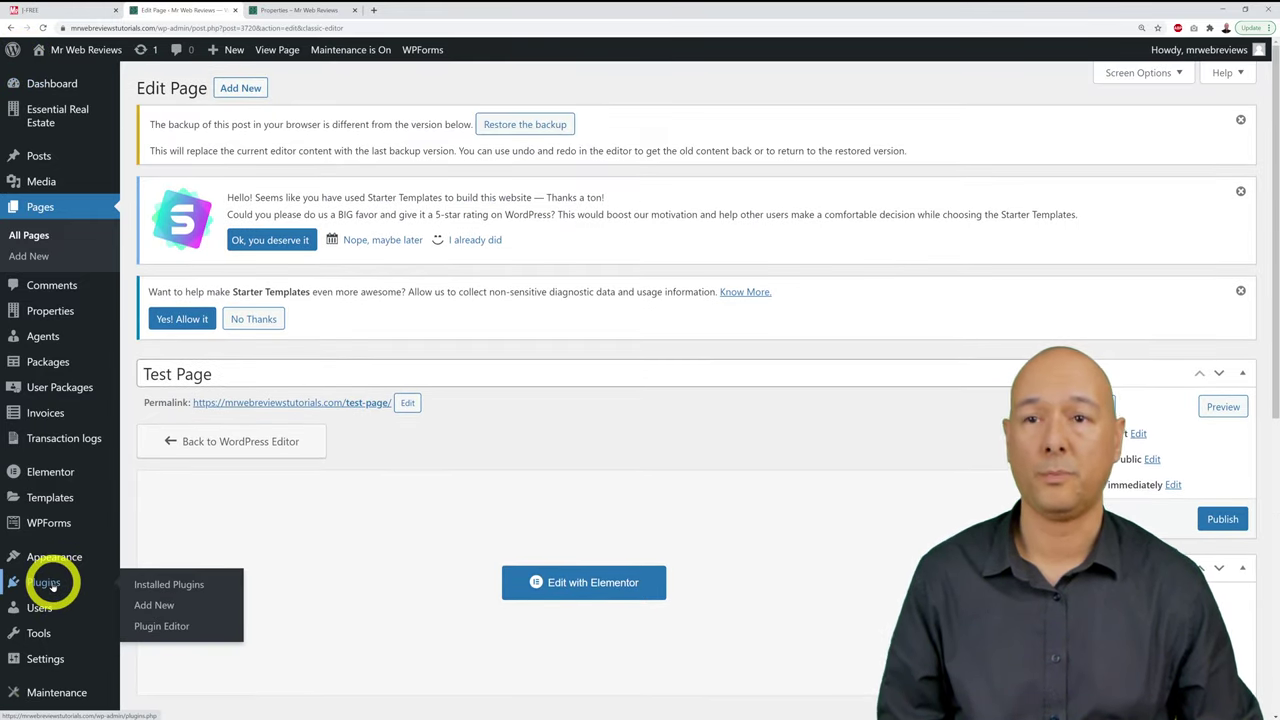
click(155, 604)
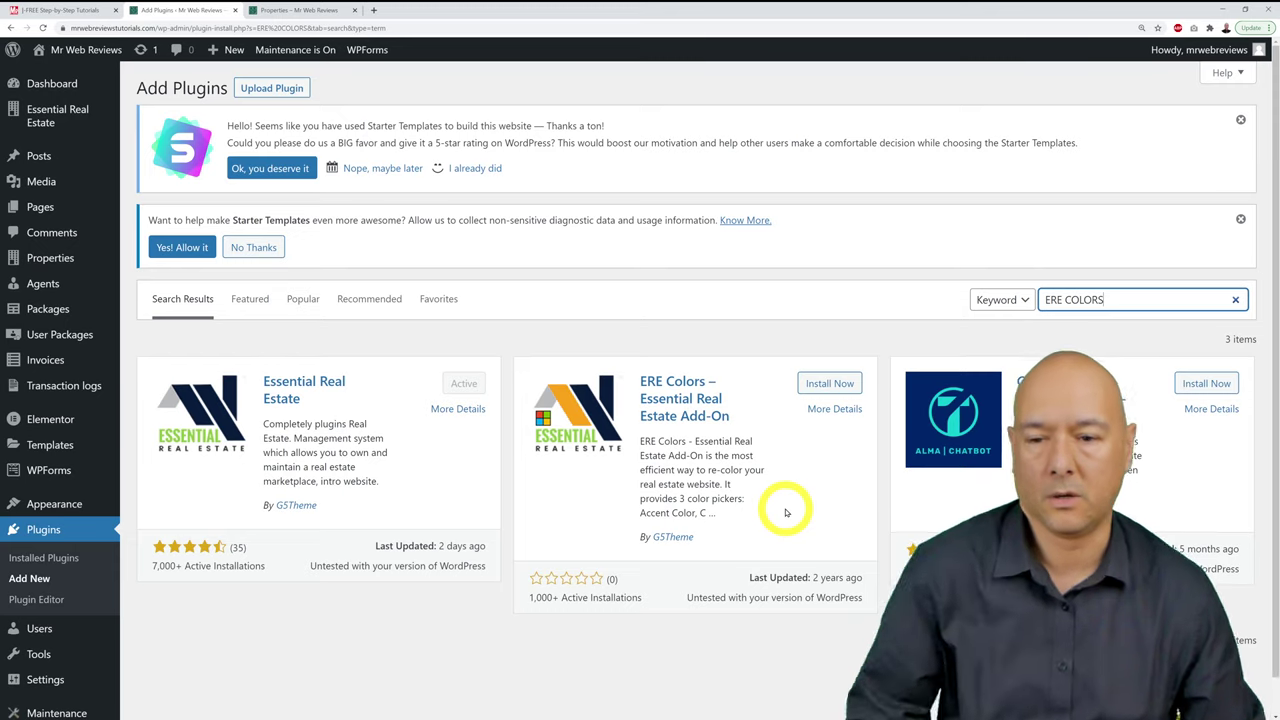
click(826, 384)
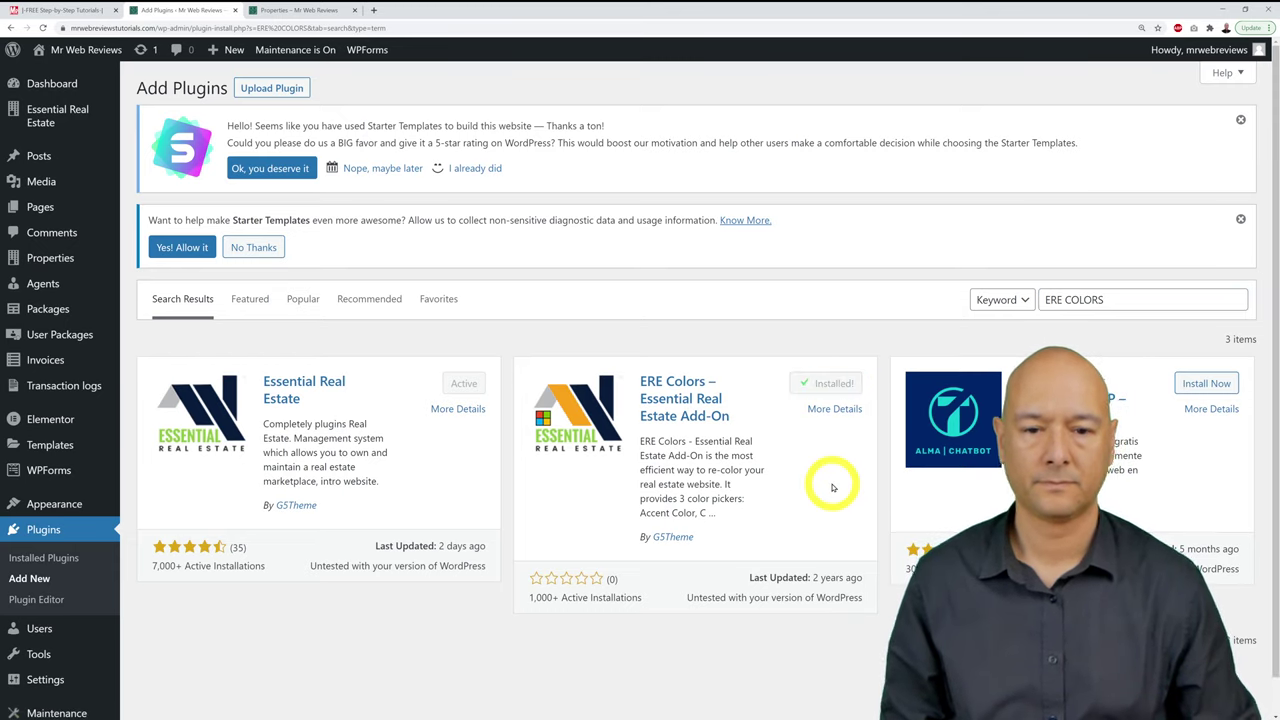
click(836, 384)
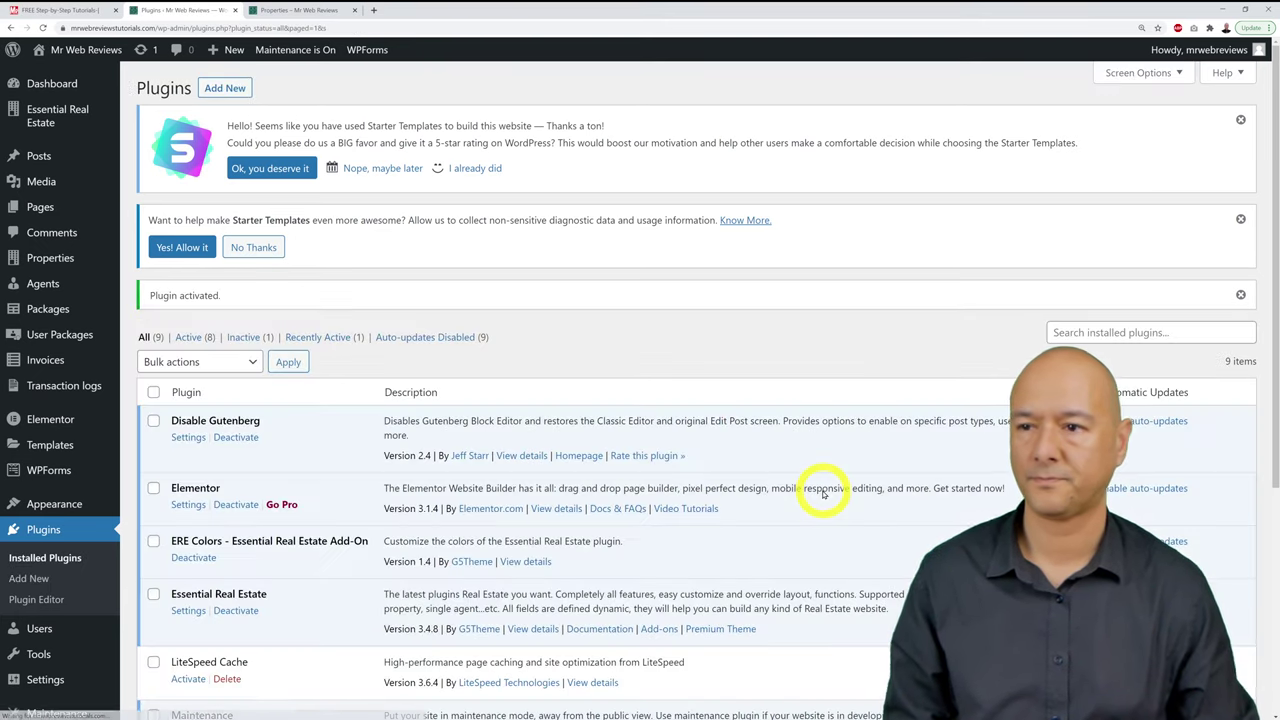
Step: Scroll the plugins page, then open Essential Real Estate's Real Estate Options settings
scroll(823, 494, down, 3)
scroll(823, 494, down, 3)
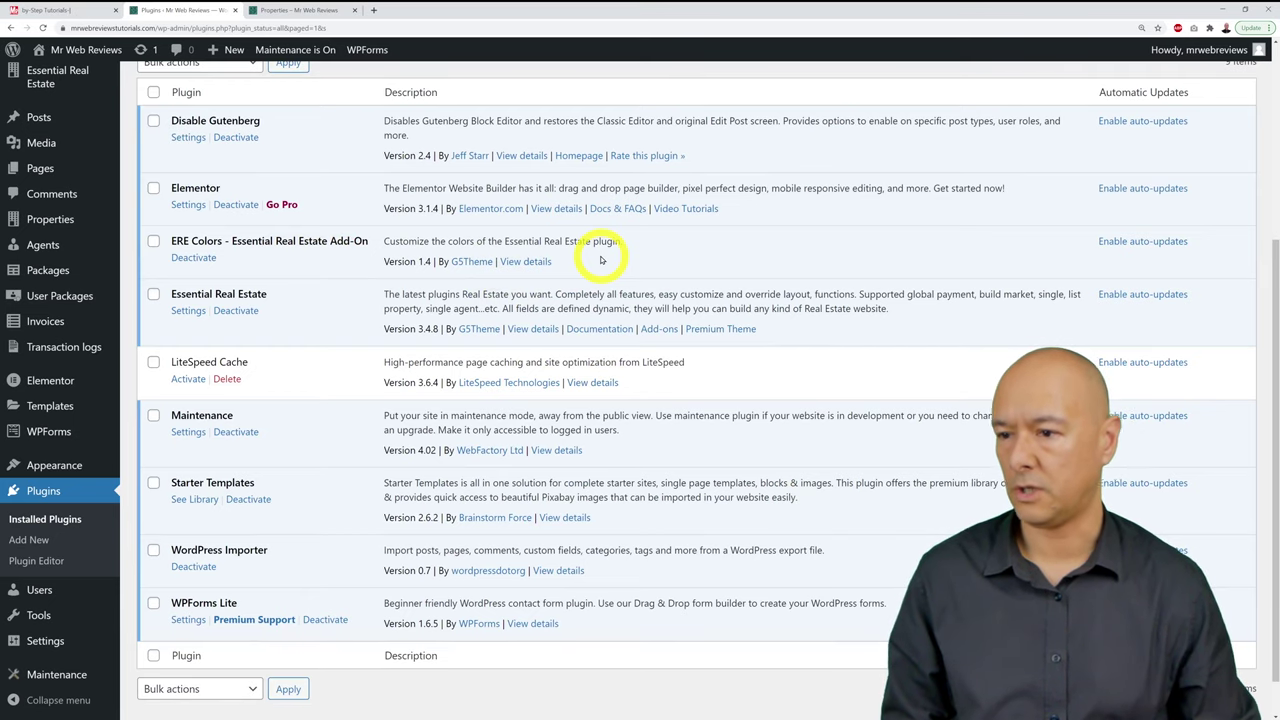
scroll(601, 260, up, 4)
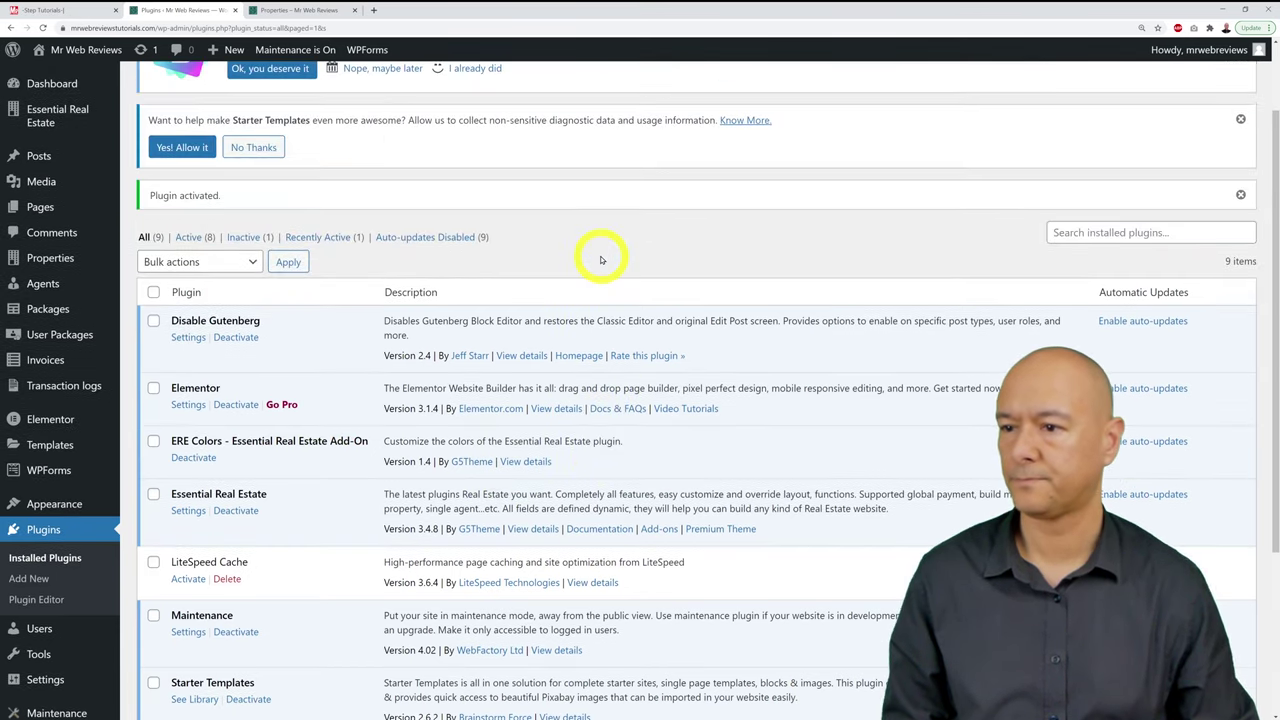
scroll(601, 260, up, 2)
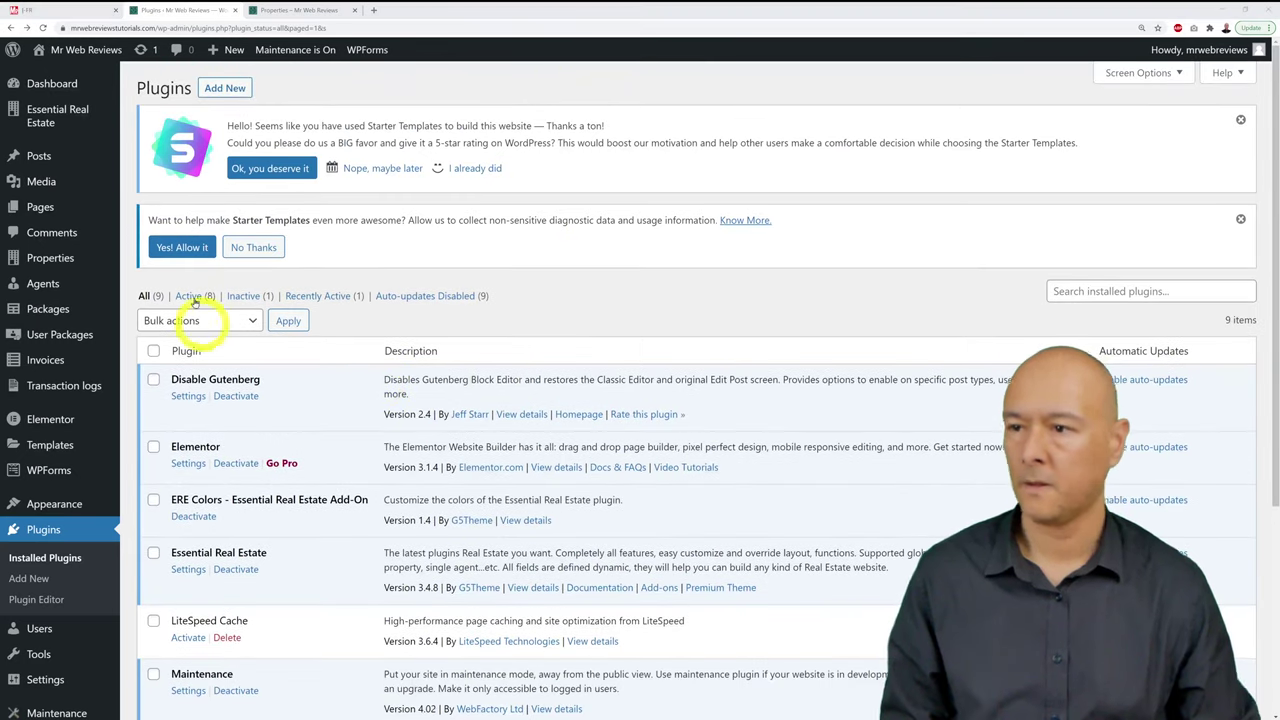
mouse_move(44, 120)
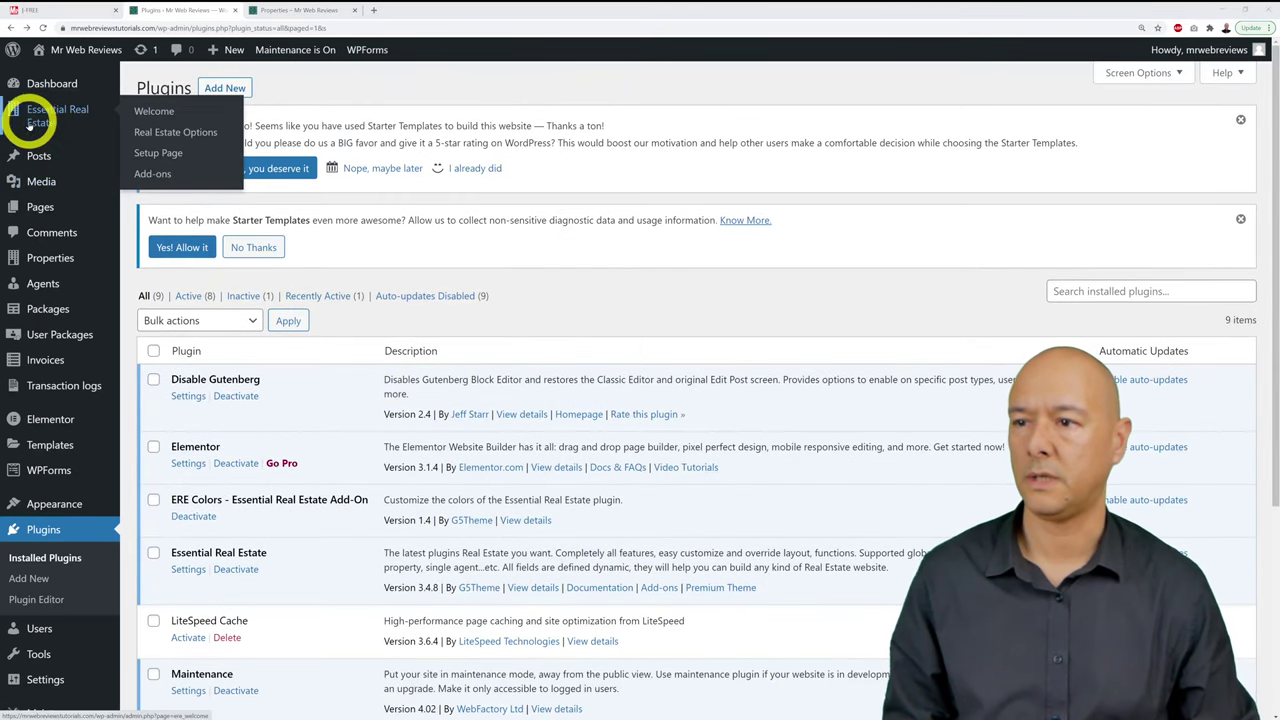
click(195, 135)
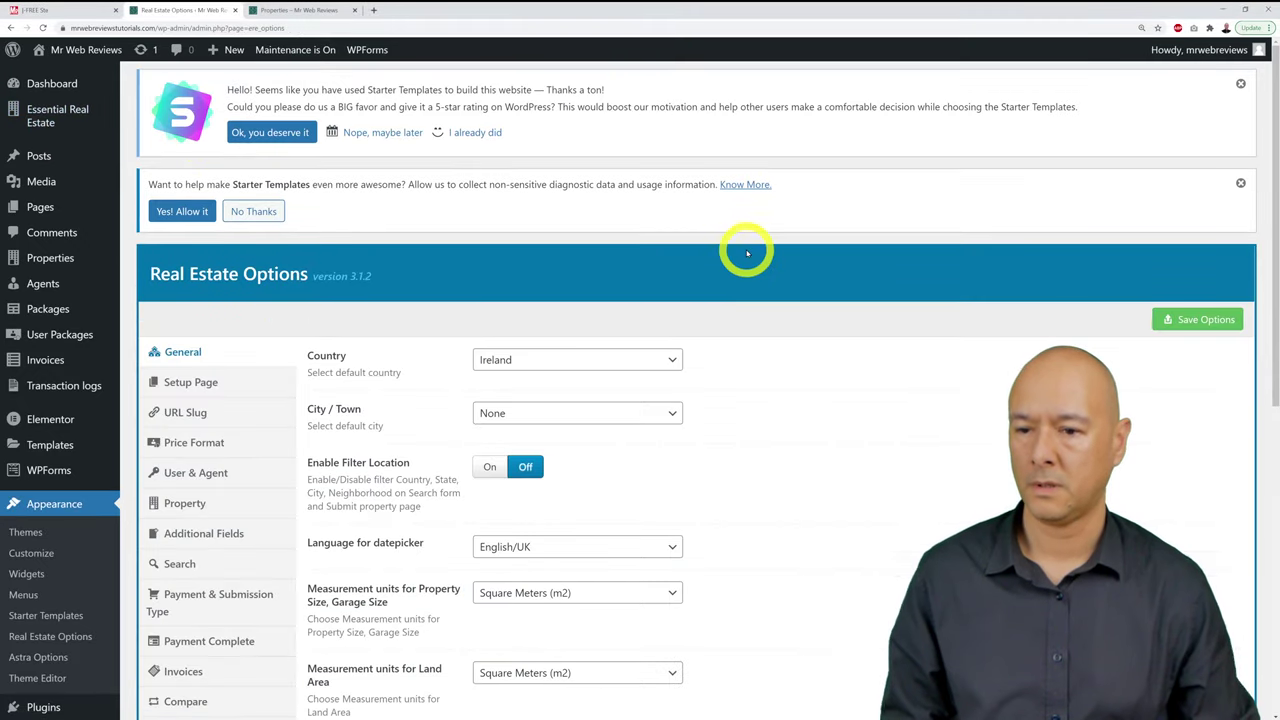
Step: Open the Colors settings and compare them with the live property listings page
scroll(747, 253, down, 6)
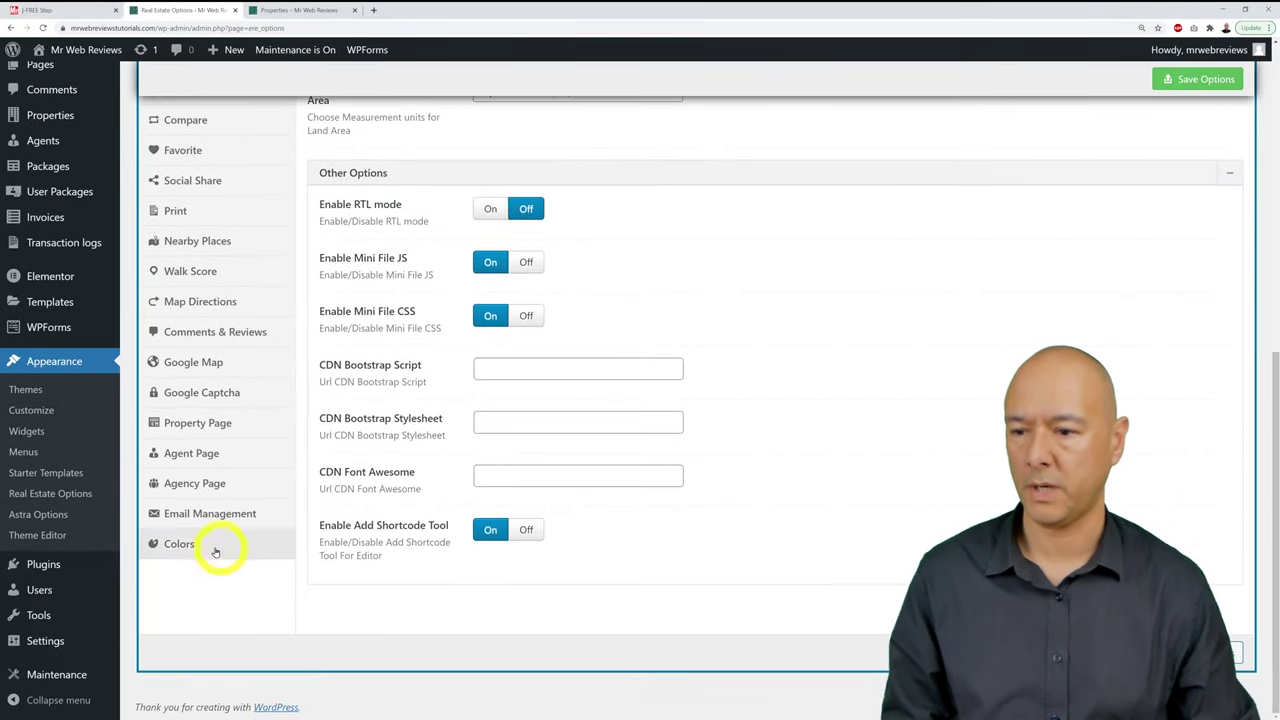
click(213, 548)
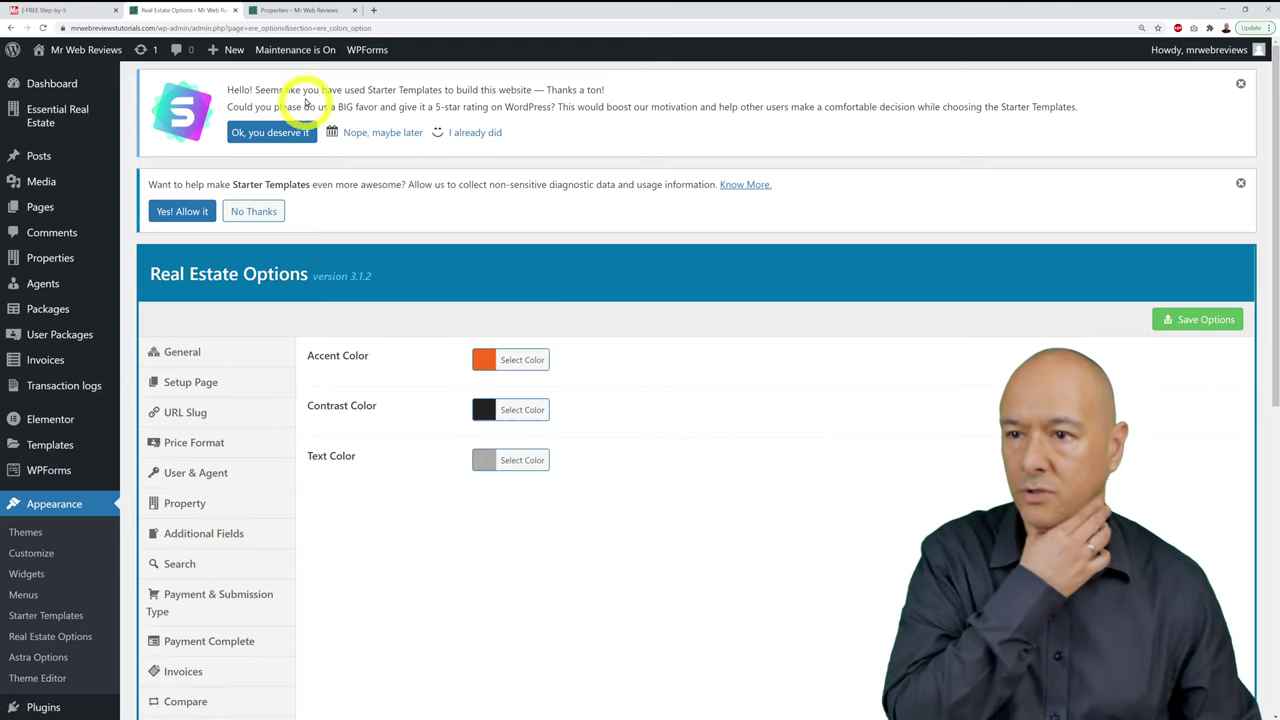
click(300, 10)
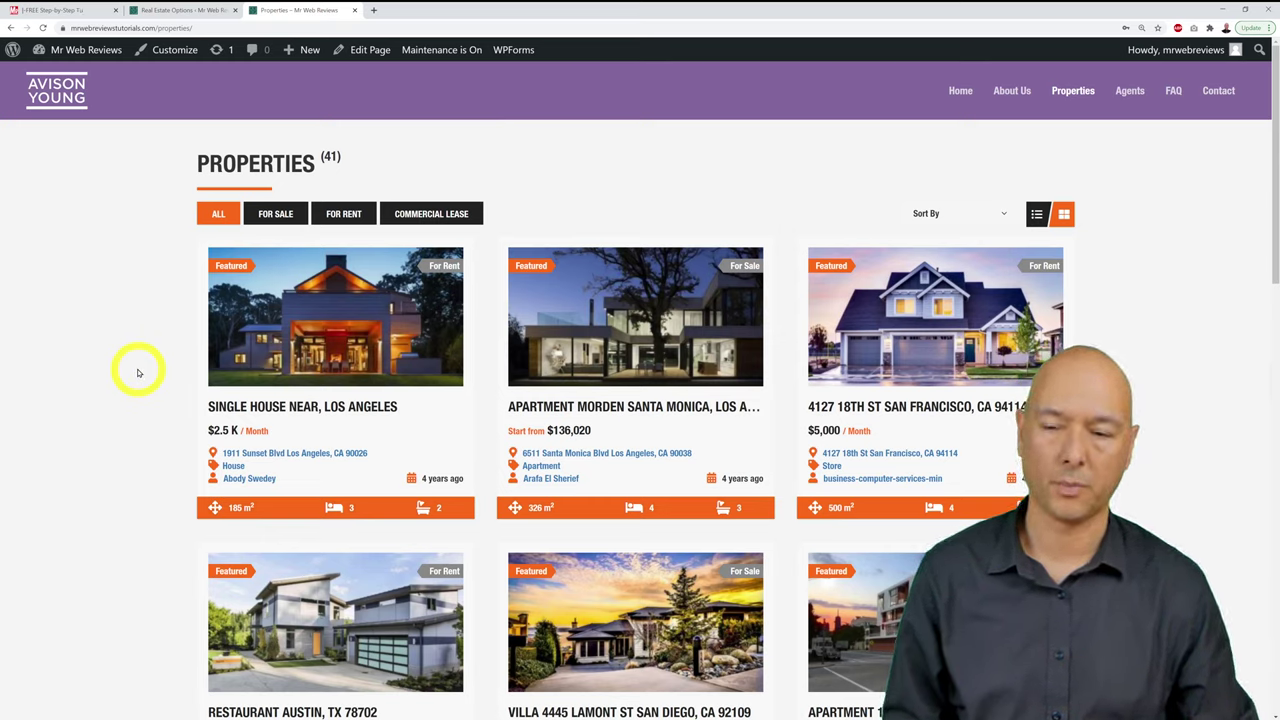
click(241, 356)
click(175, 10)
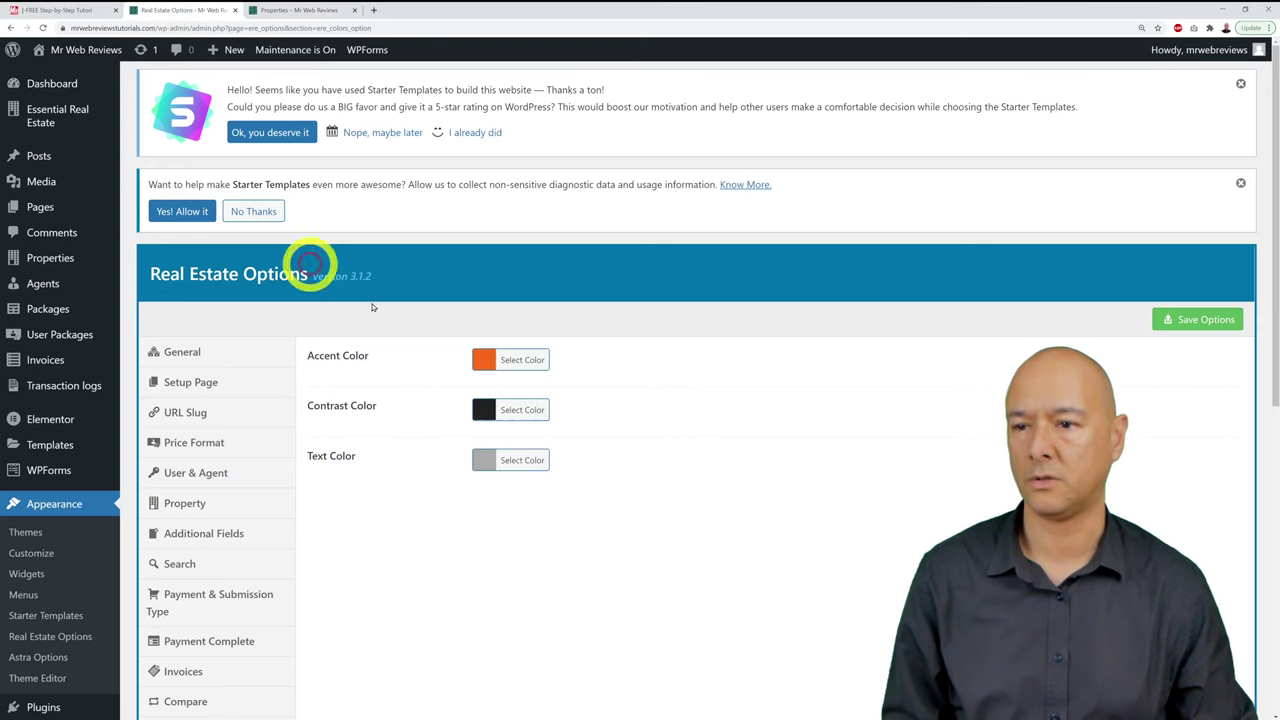
Step: Set the Accent Color to purple, tweak the shade, and save the options
click(479, 360)
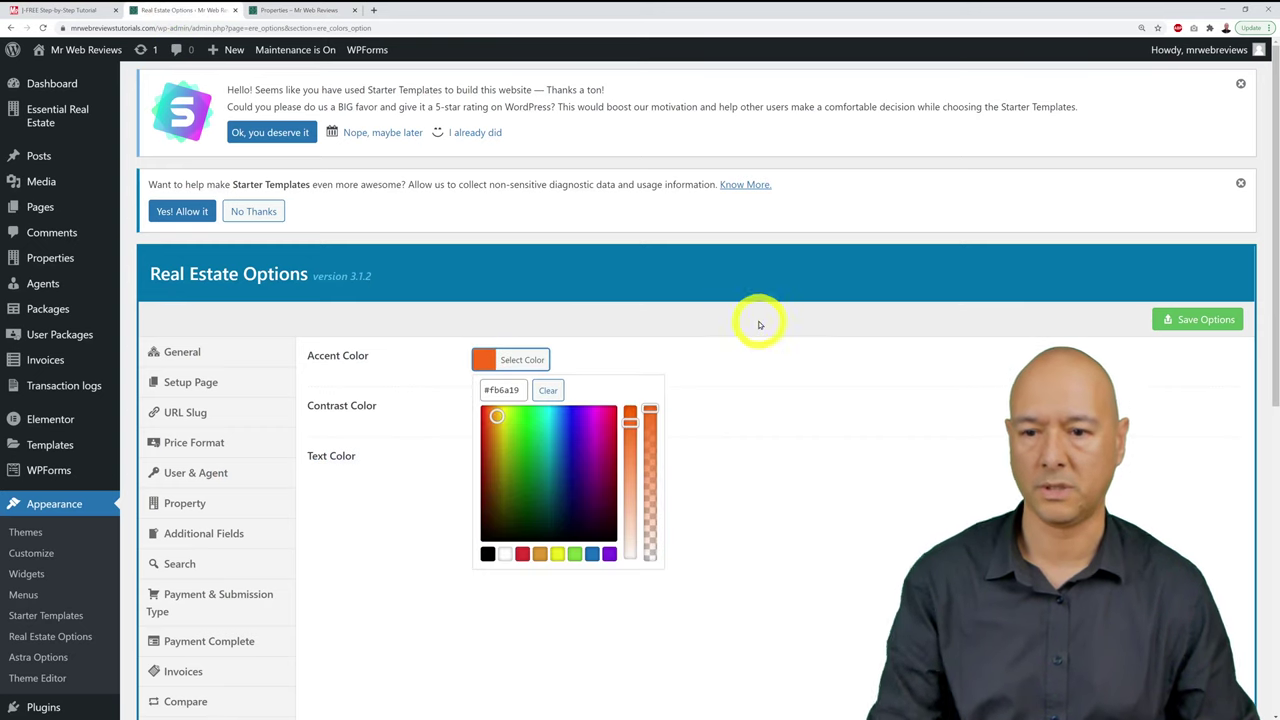
click(609, 552)
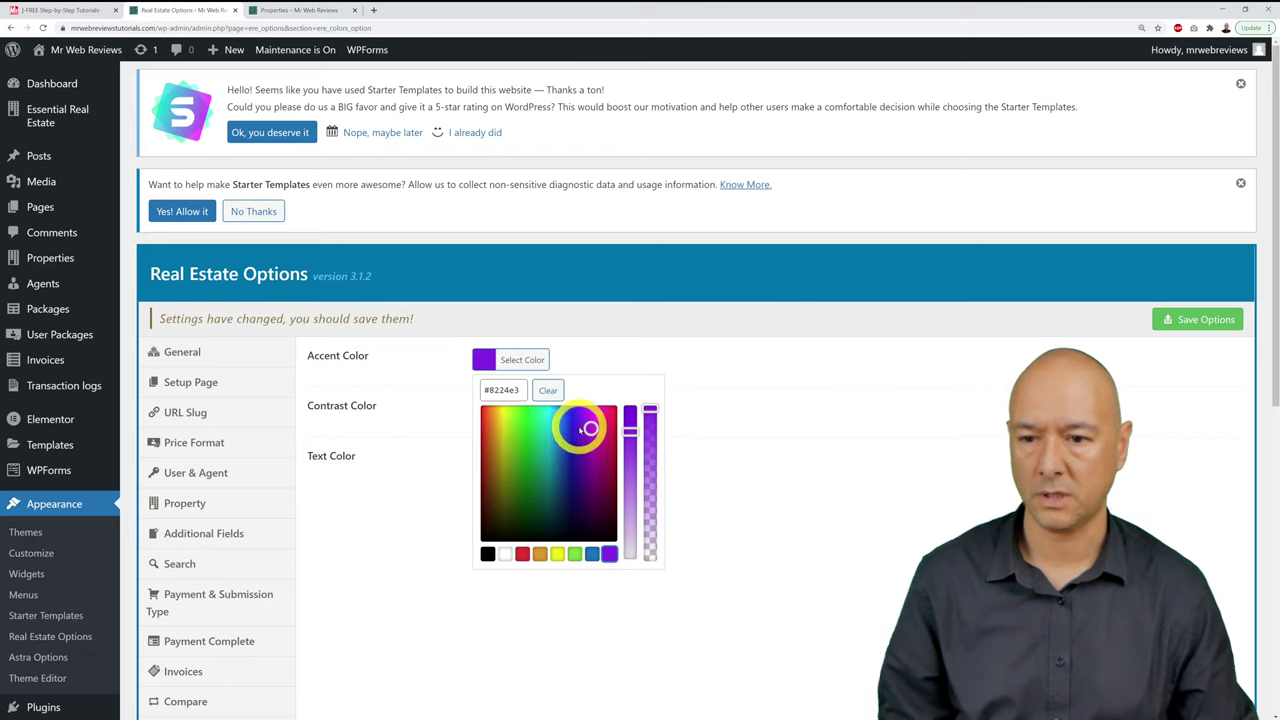
mouse_move(590, 425)
mouse_down()
mouse_move(577, 424)
mouse_move(591, 453)
mouse_up()
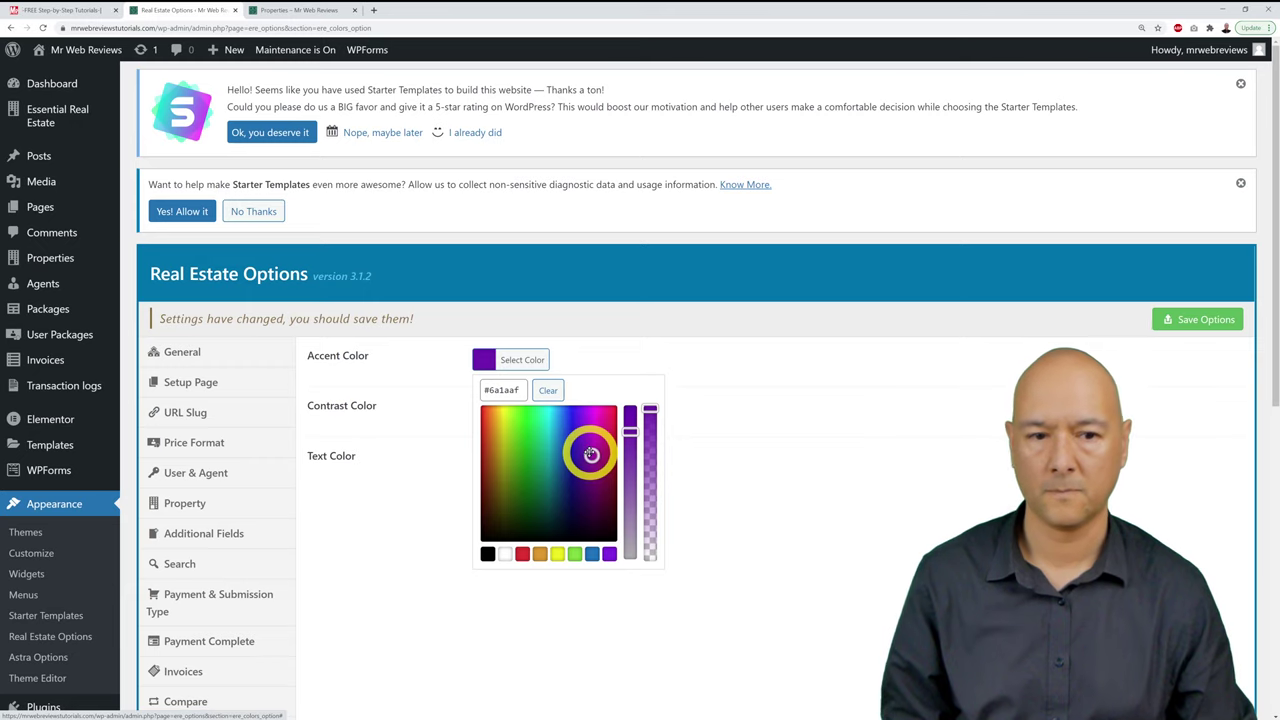
click(1166, 336)
click(1176, 328)
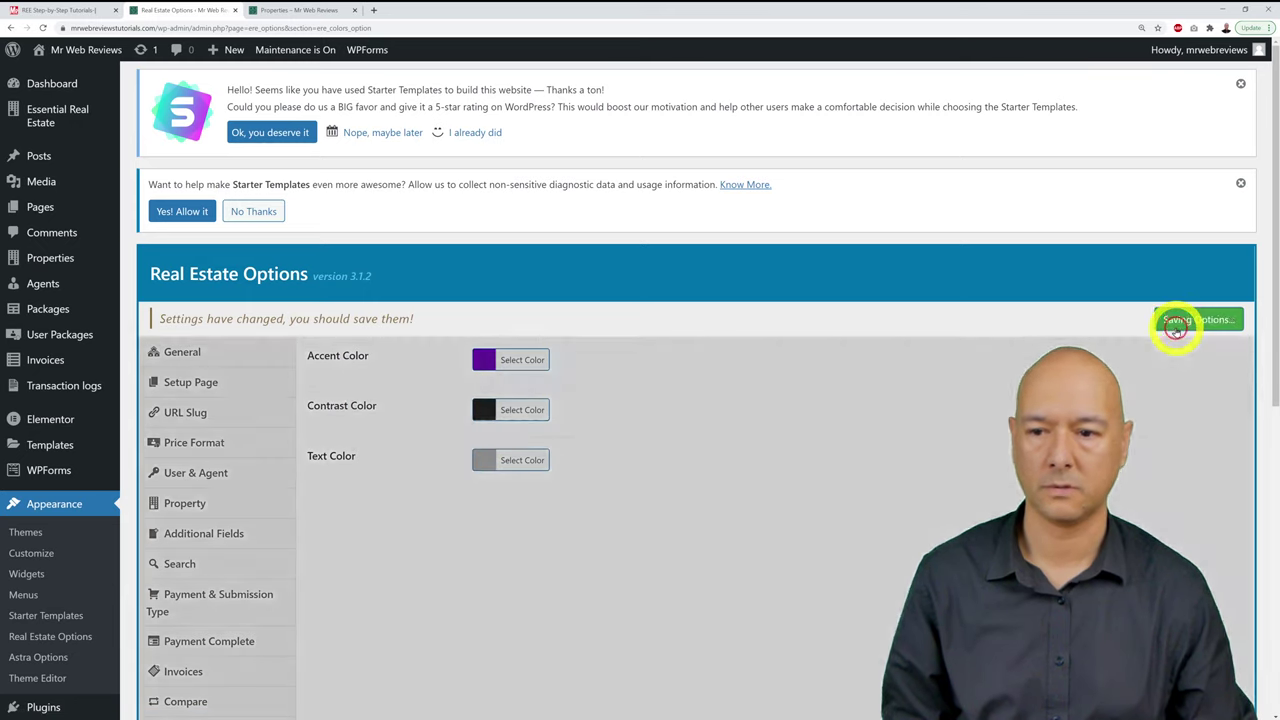
Step: Reload the property listings to check the purple accent, then return to the colour settings
click(302, 10)
key(F5)
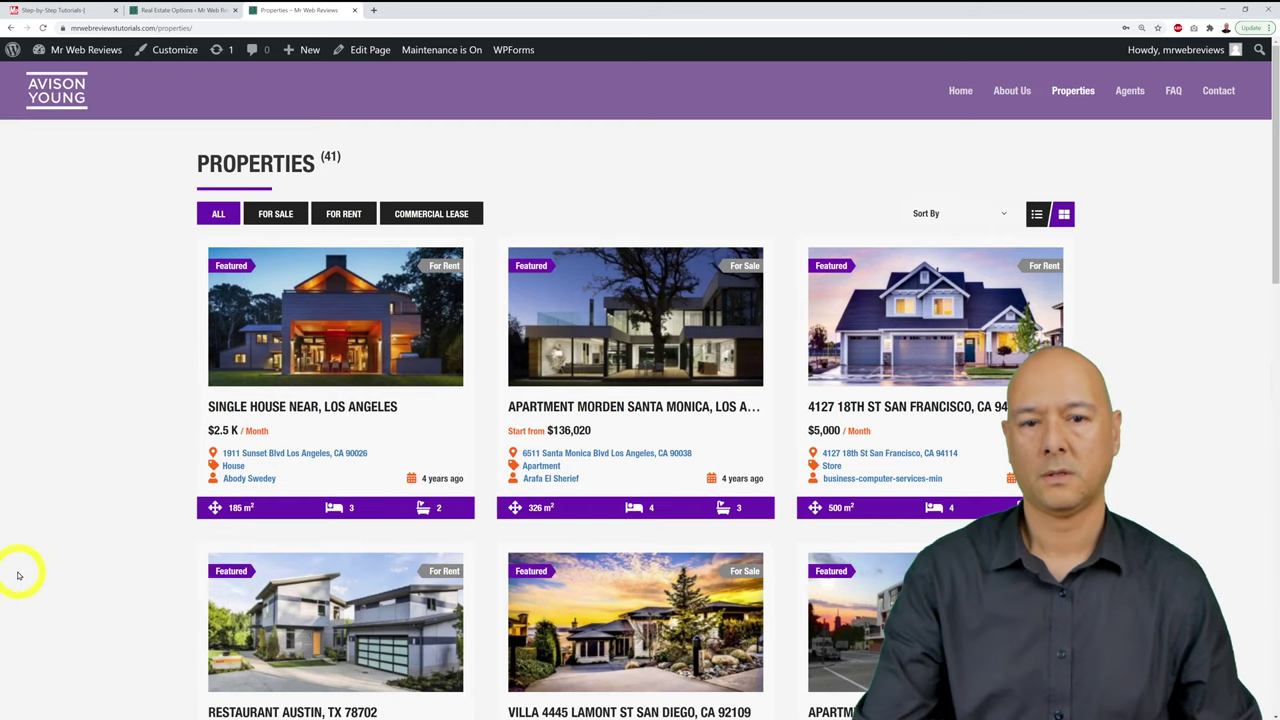
scroll(18, 576, down, 2)
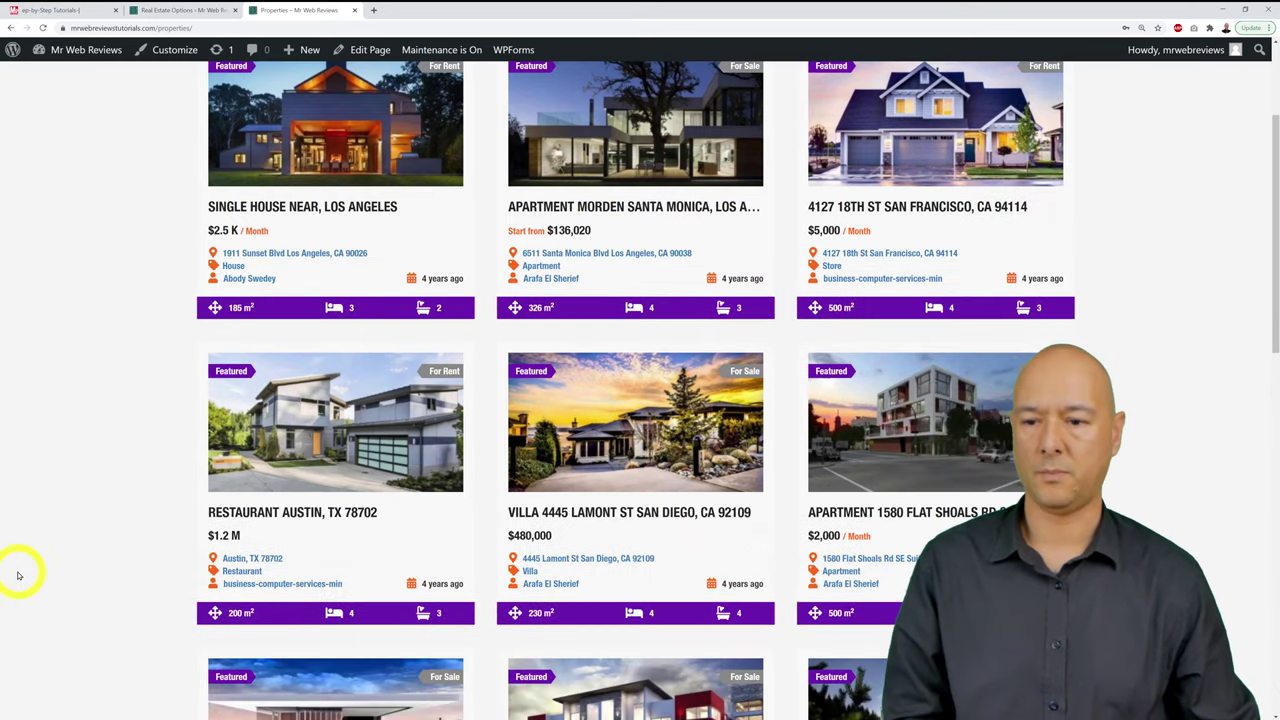
scroll(18, 576, up, 2)
click(210, 12)
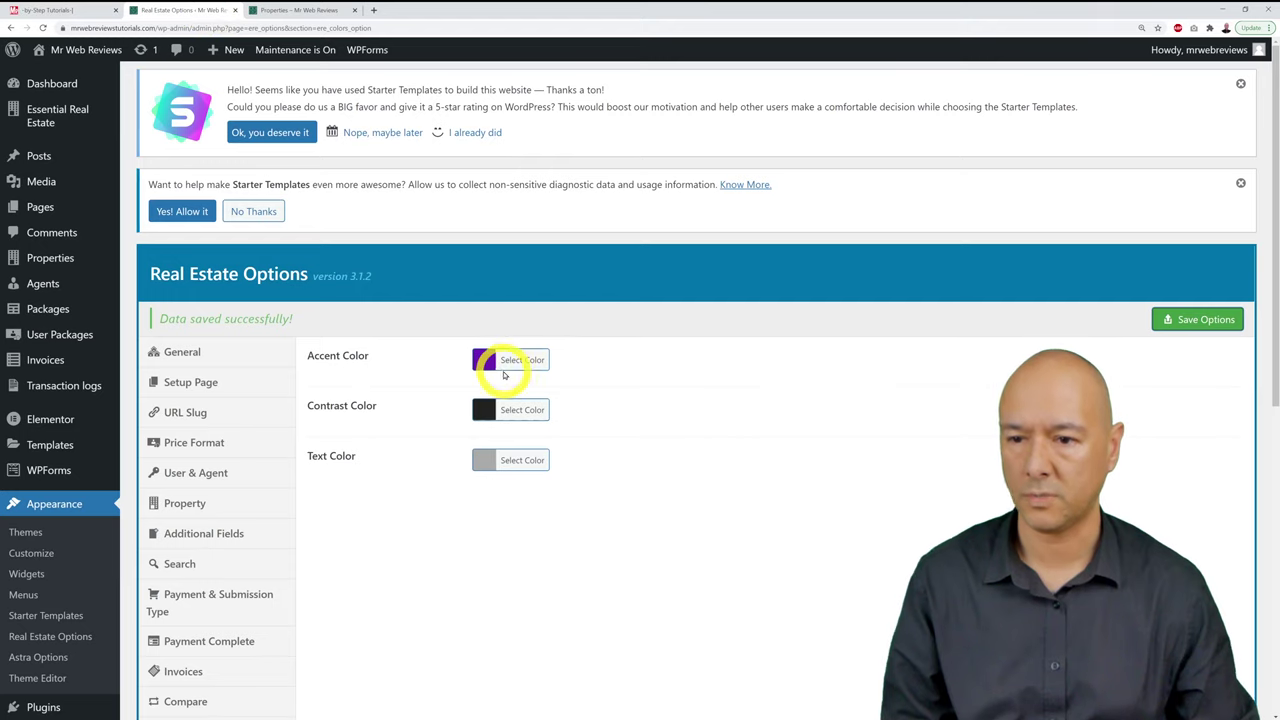
Step: Lighten the accent purple to #744dc1 and save the options
click(486, 360)
click(591, 455)
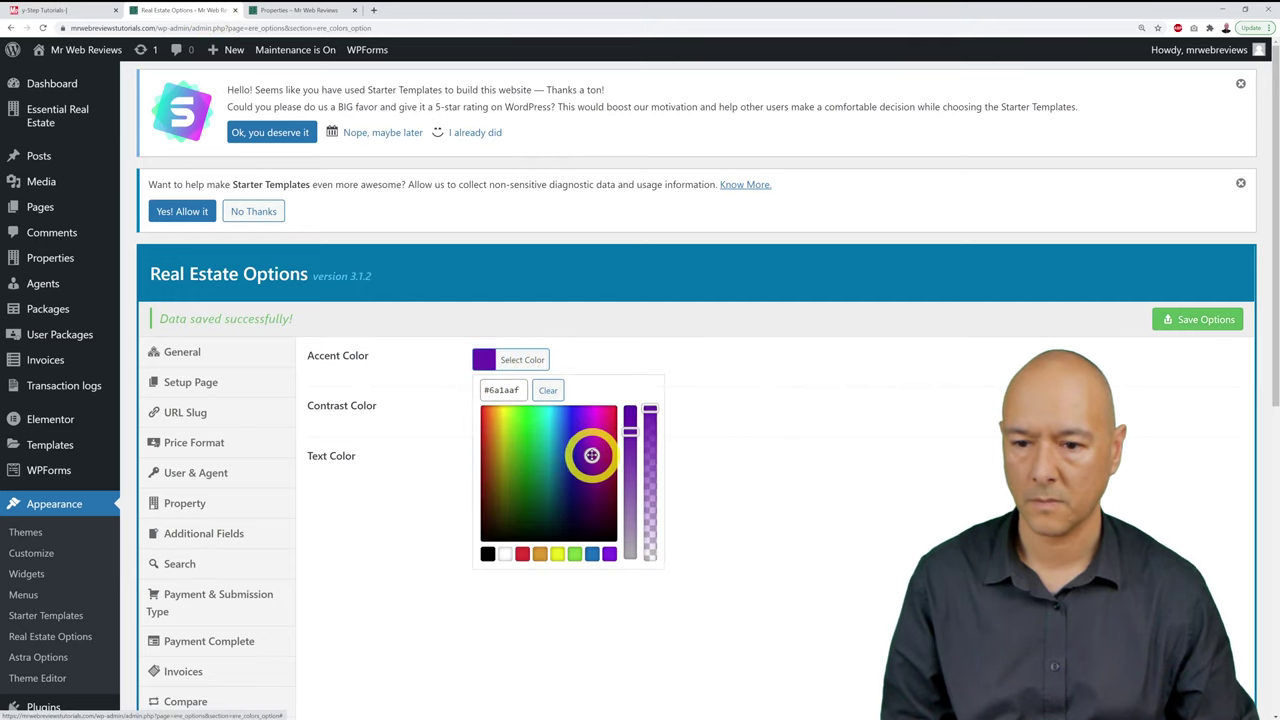
drag(591, 455, 630, 470)
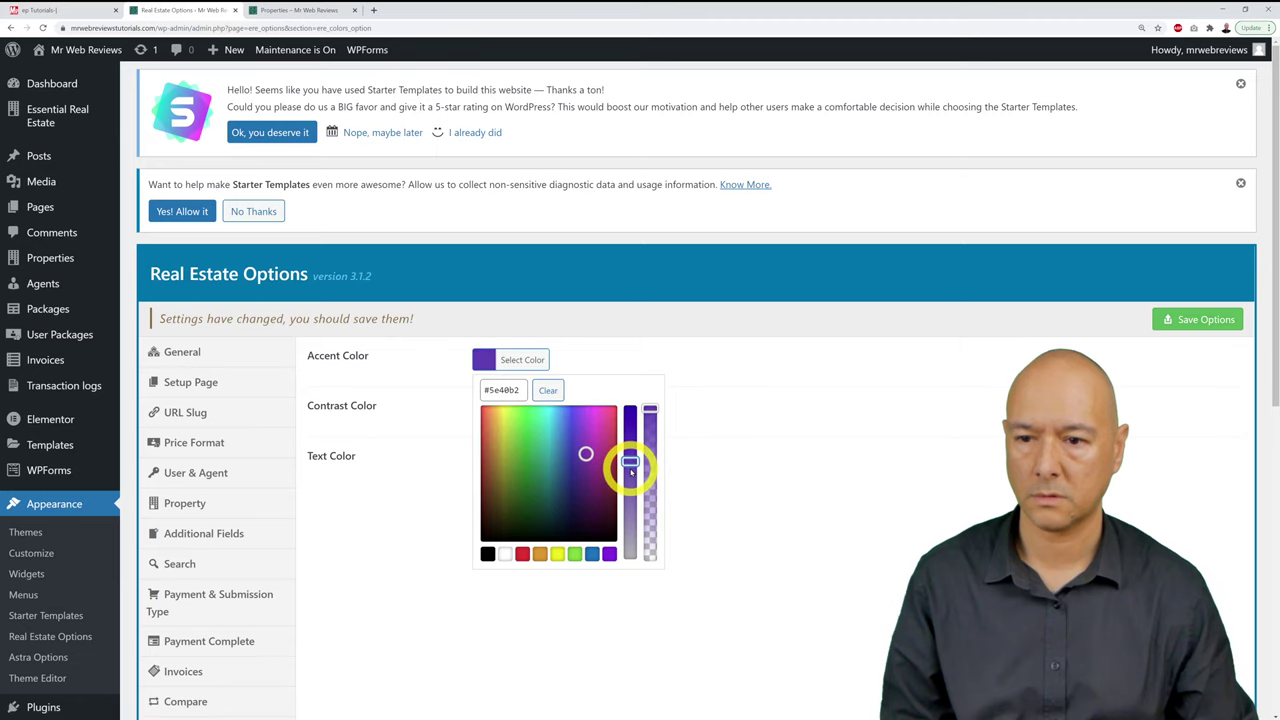
click(585, 453)
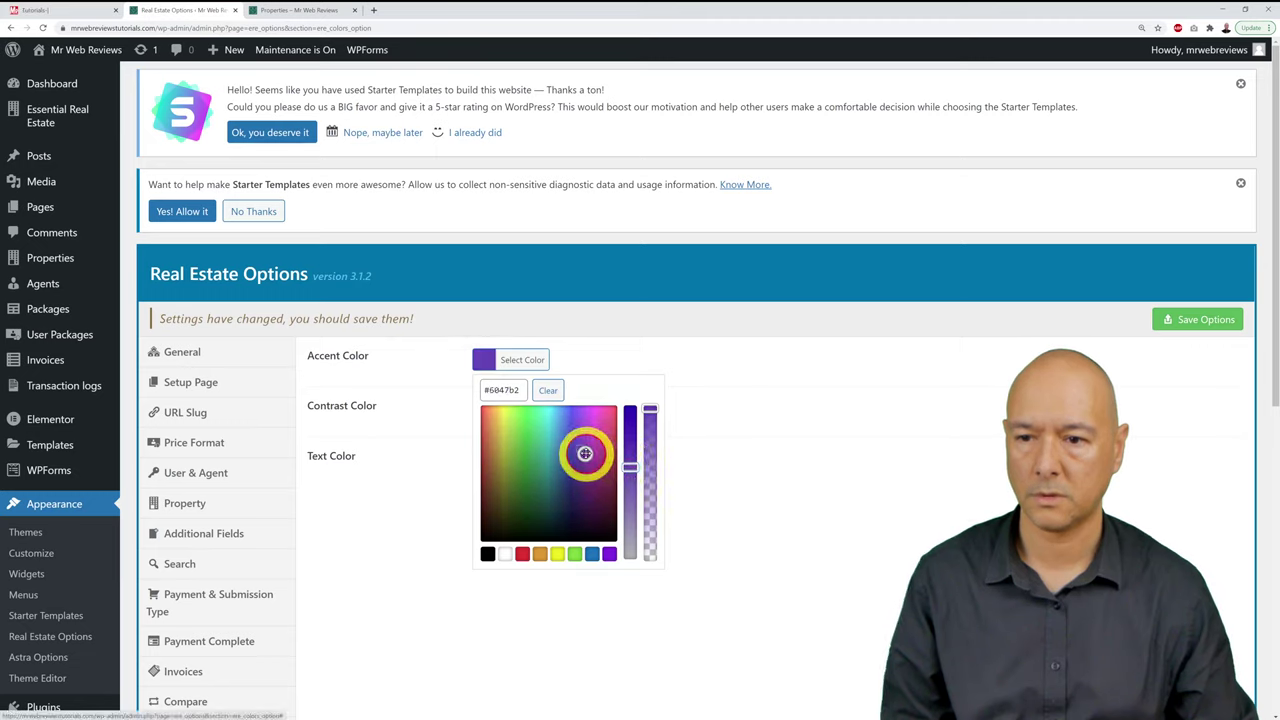
drag(585, 453, 587, 447)
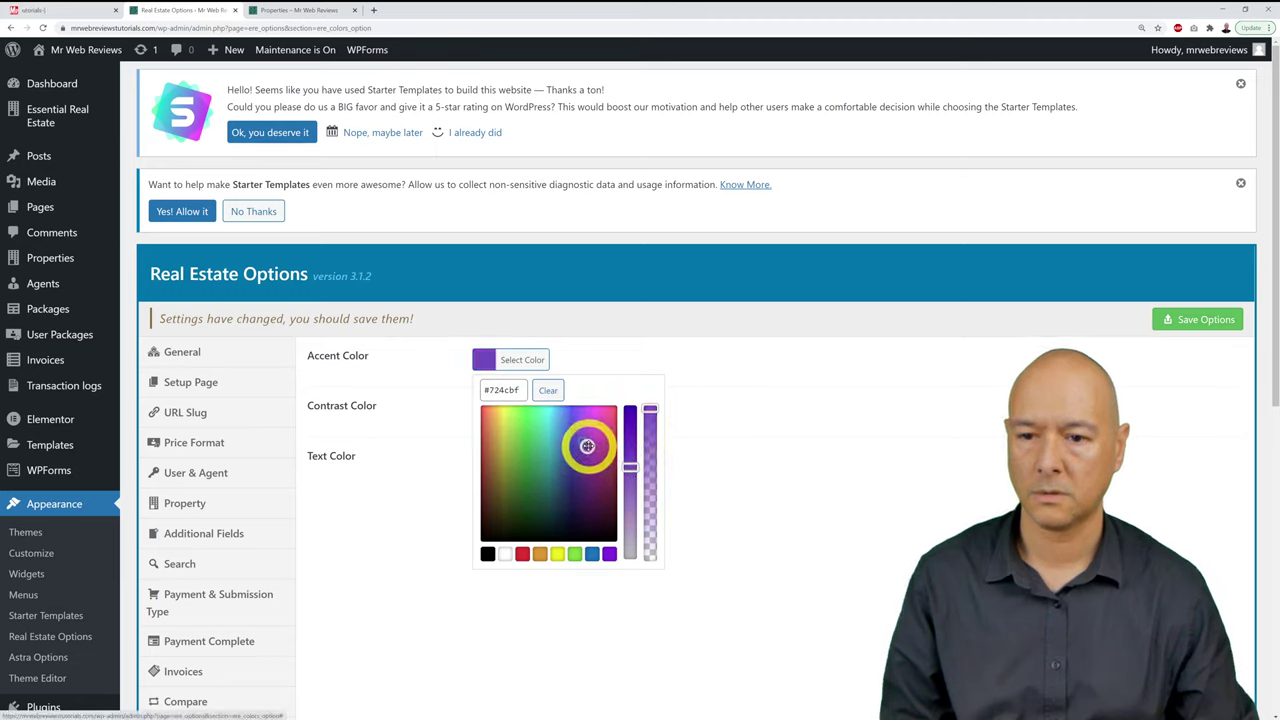
click(1168, 322)
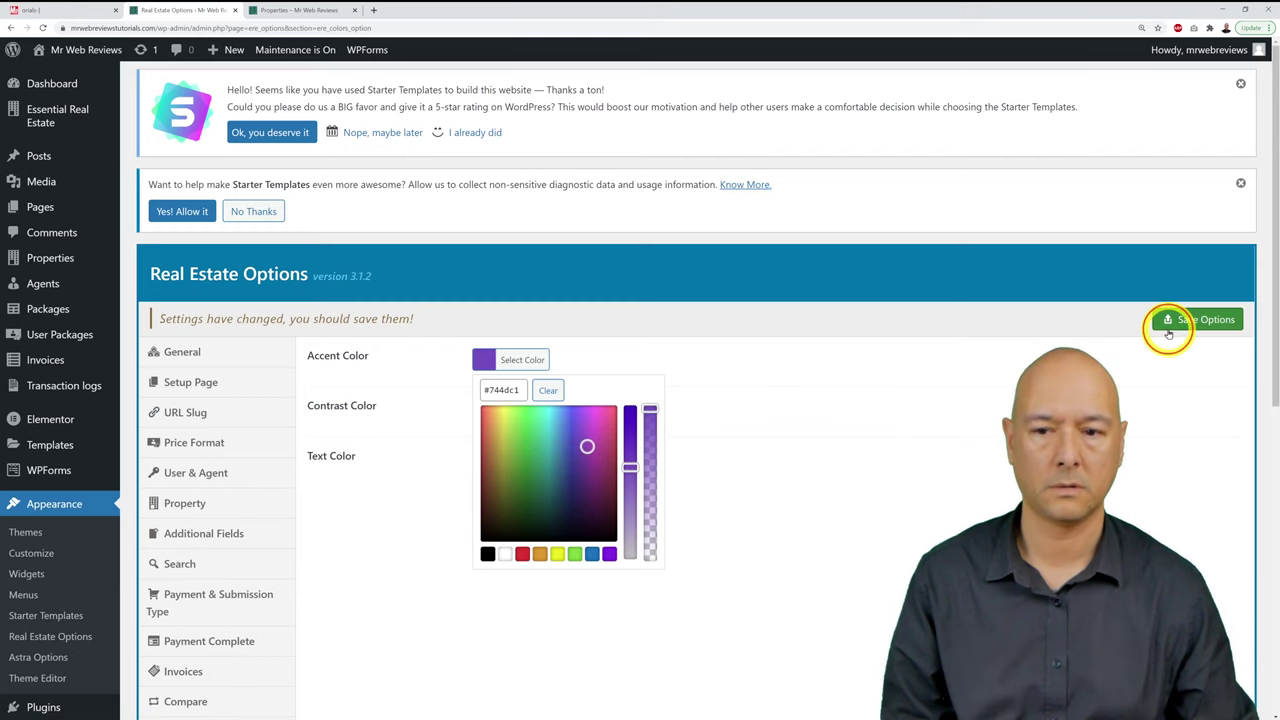
Step: Open the site homepage and scroll through its featured listings in the purple accent
click(295, 10)
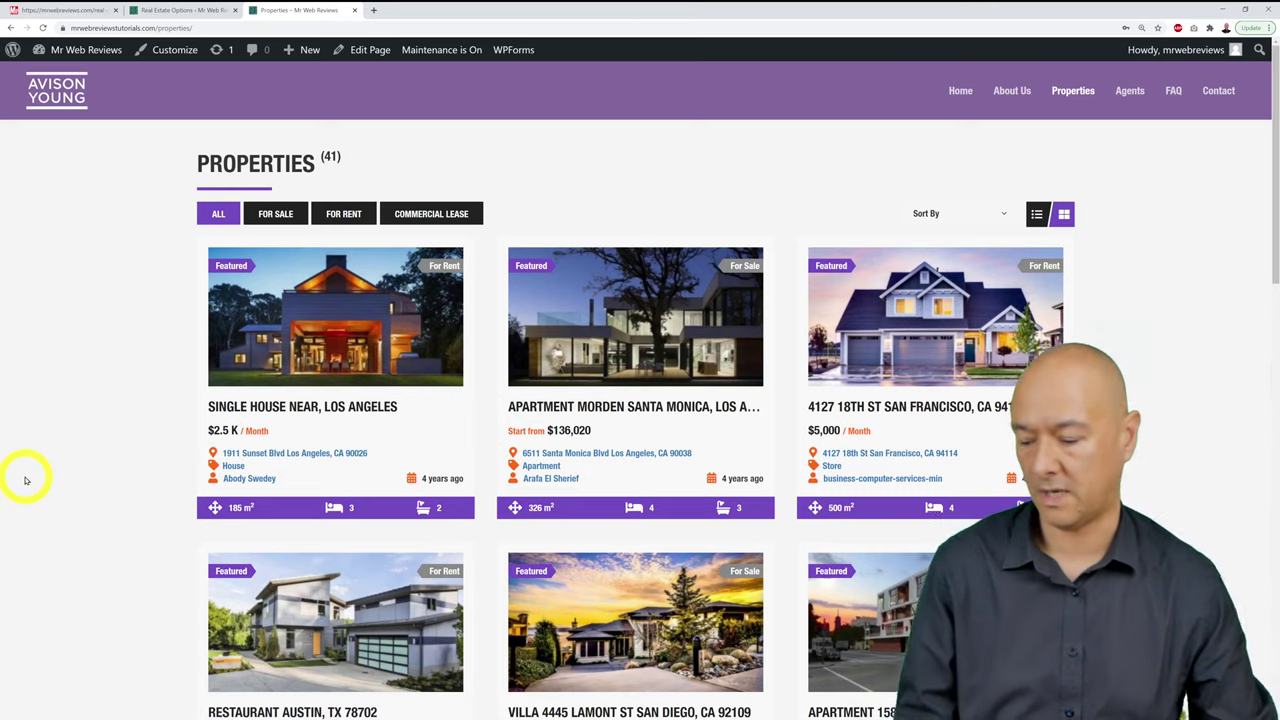
click(958, 90)
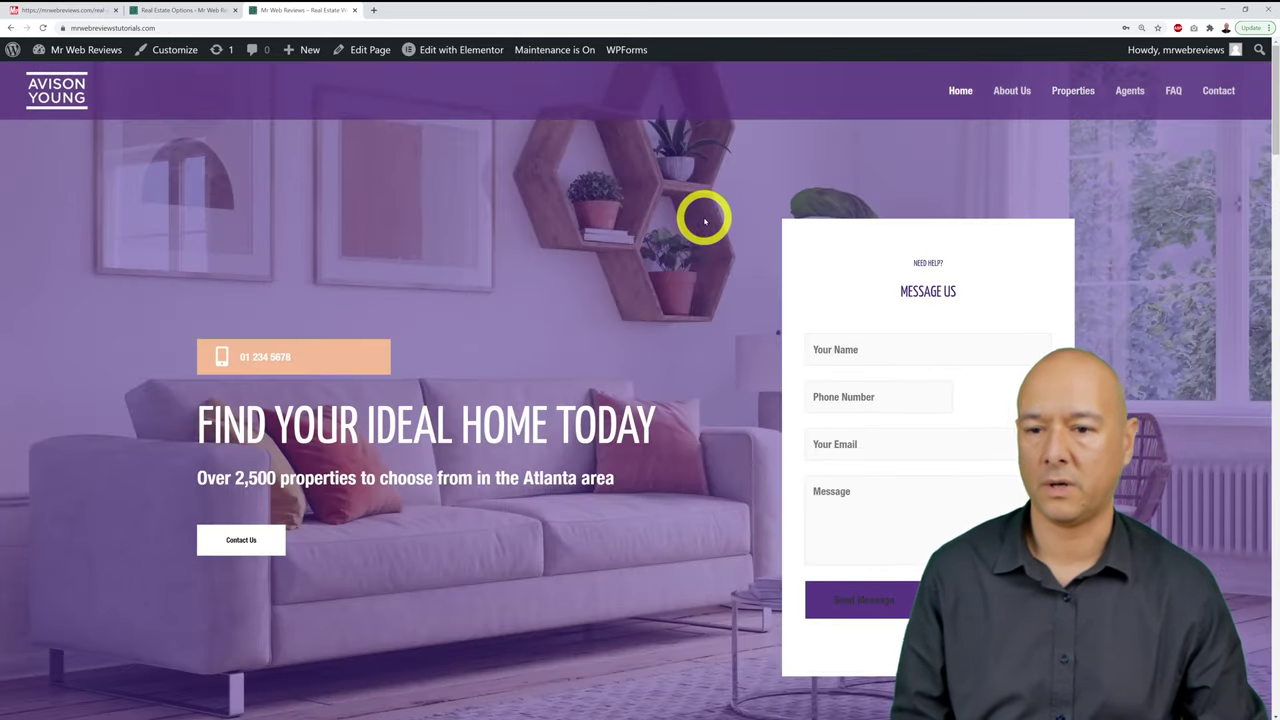
scroll(705, 220, down, 2)
scroll(705, 220, down, 5)
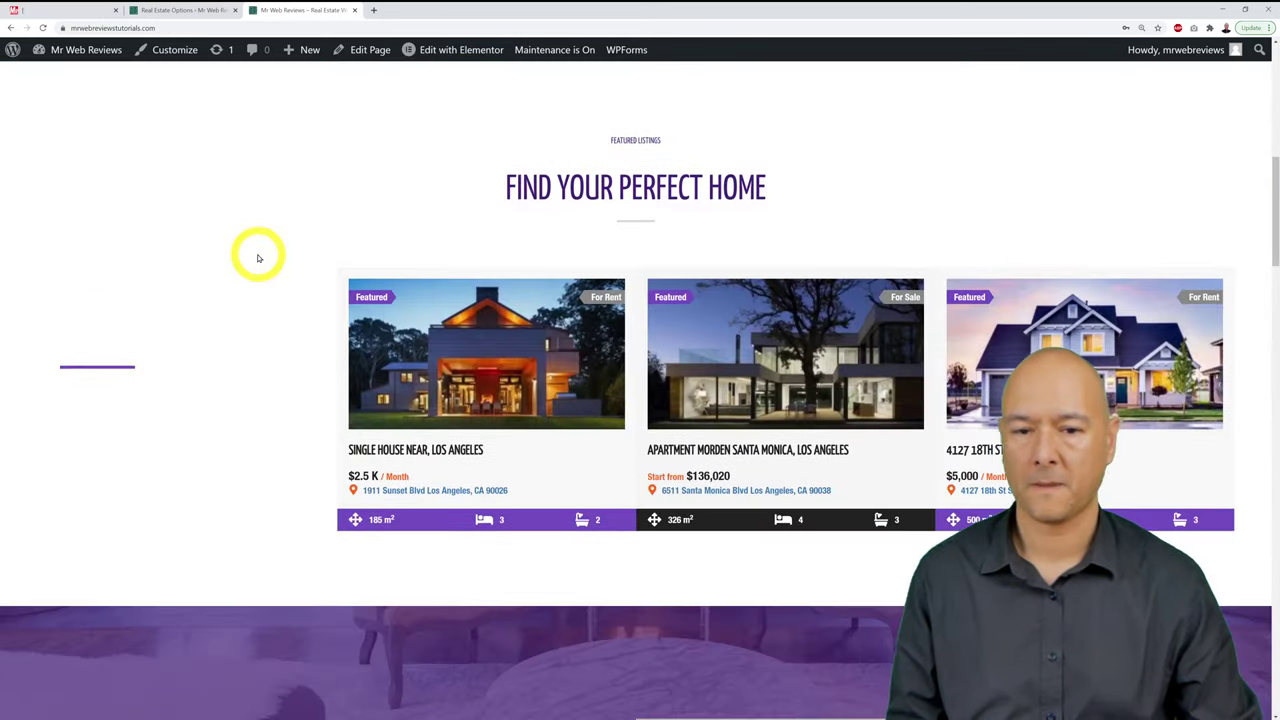
scroll(257, 258, down, 2)
scroll(257, 258, down, 8)
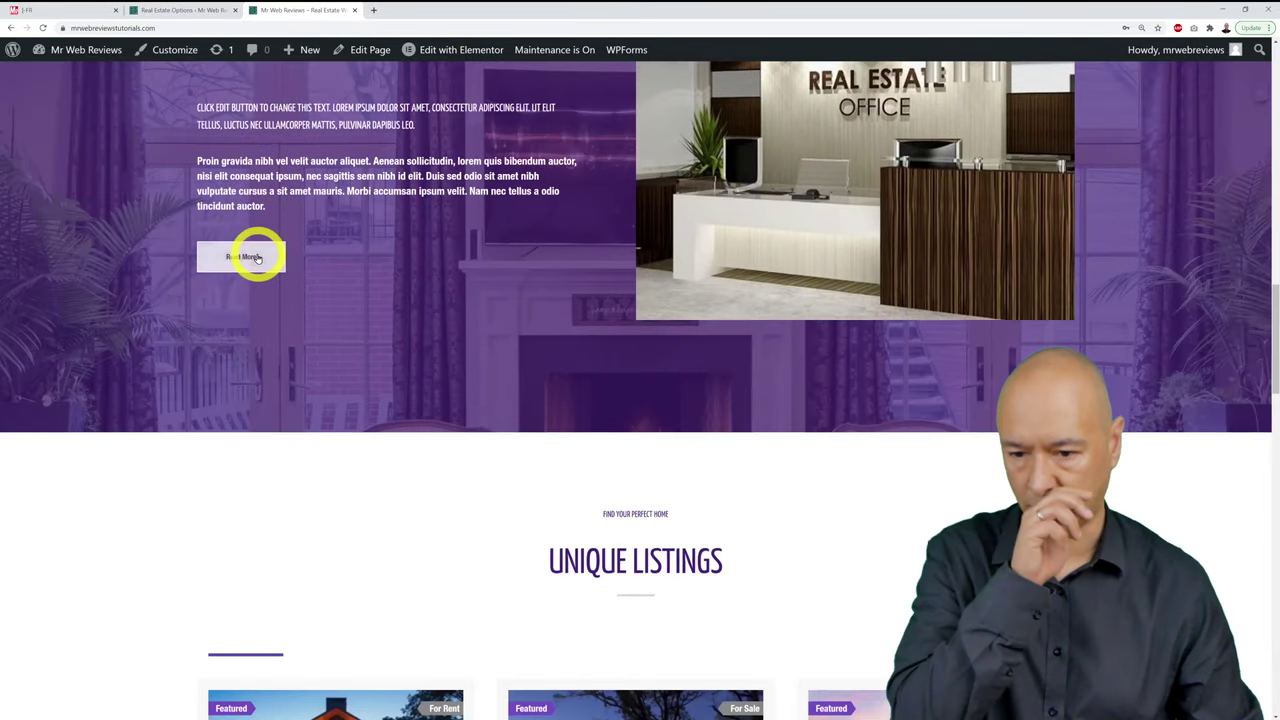
scroll(257, 258, down, 2)
scroll(57, 309, down, 3)
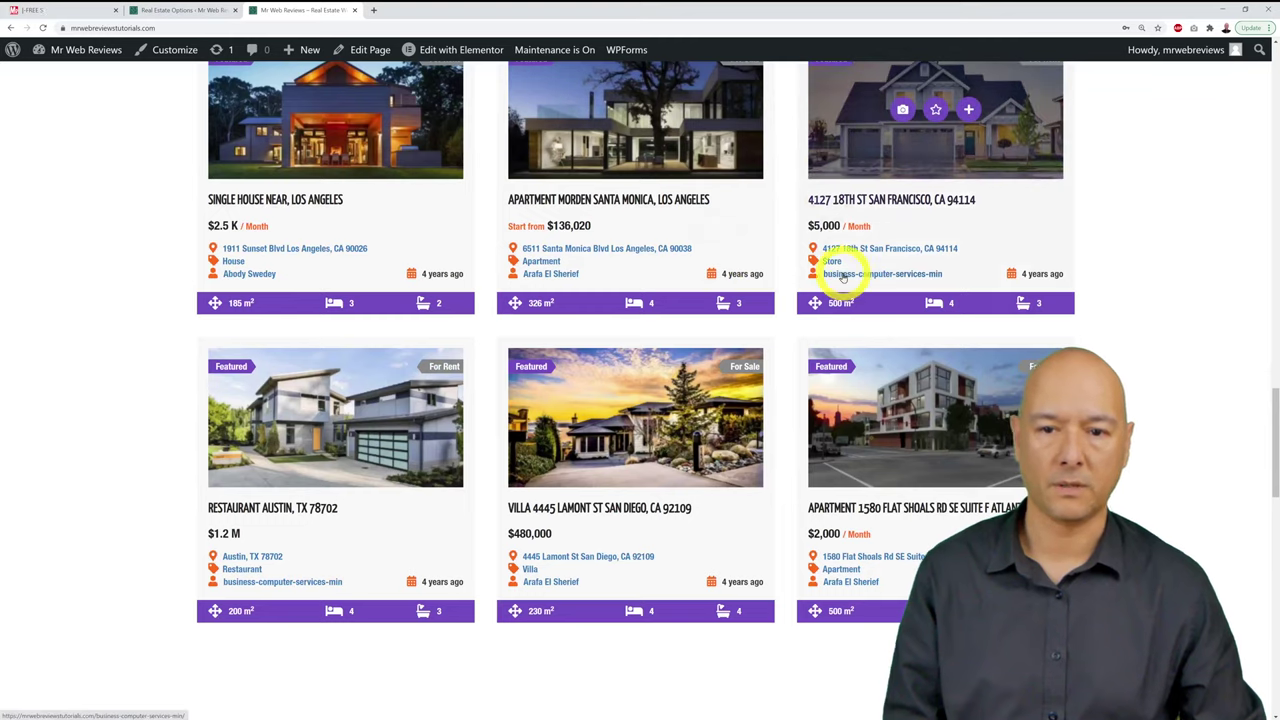
scroll(909, 534, down, 6)
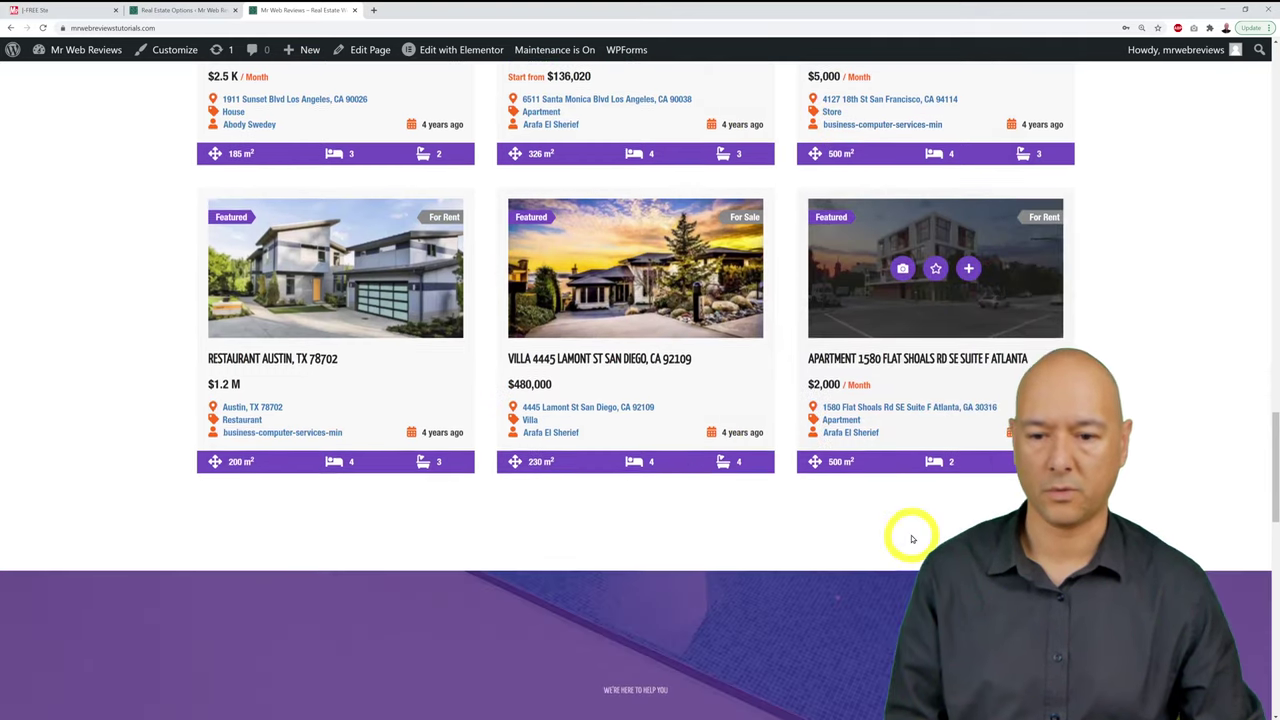
scroll(912, 539, down, 7)
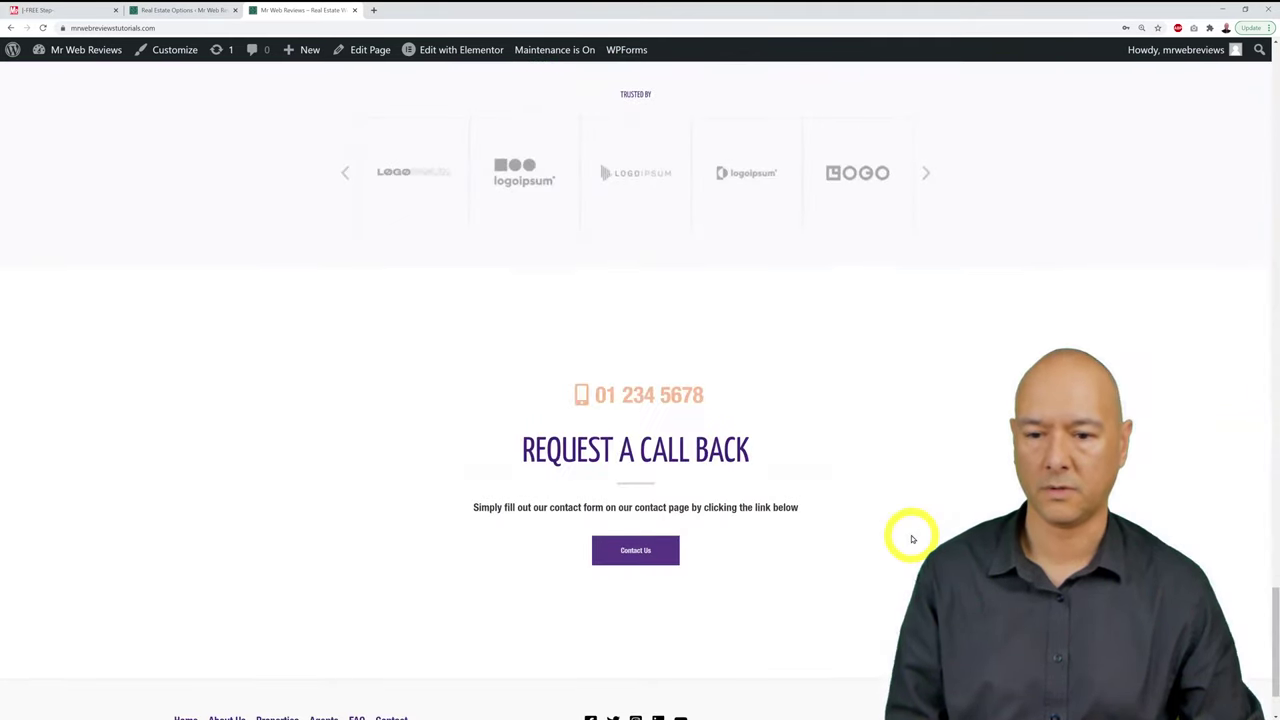
scroll(912, 539, up, 12)
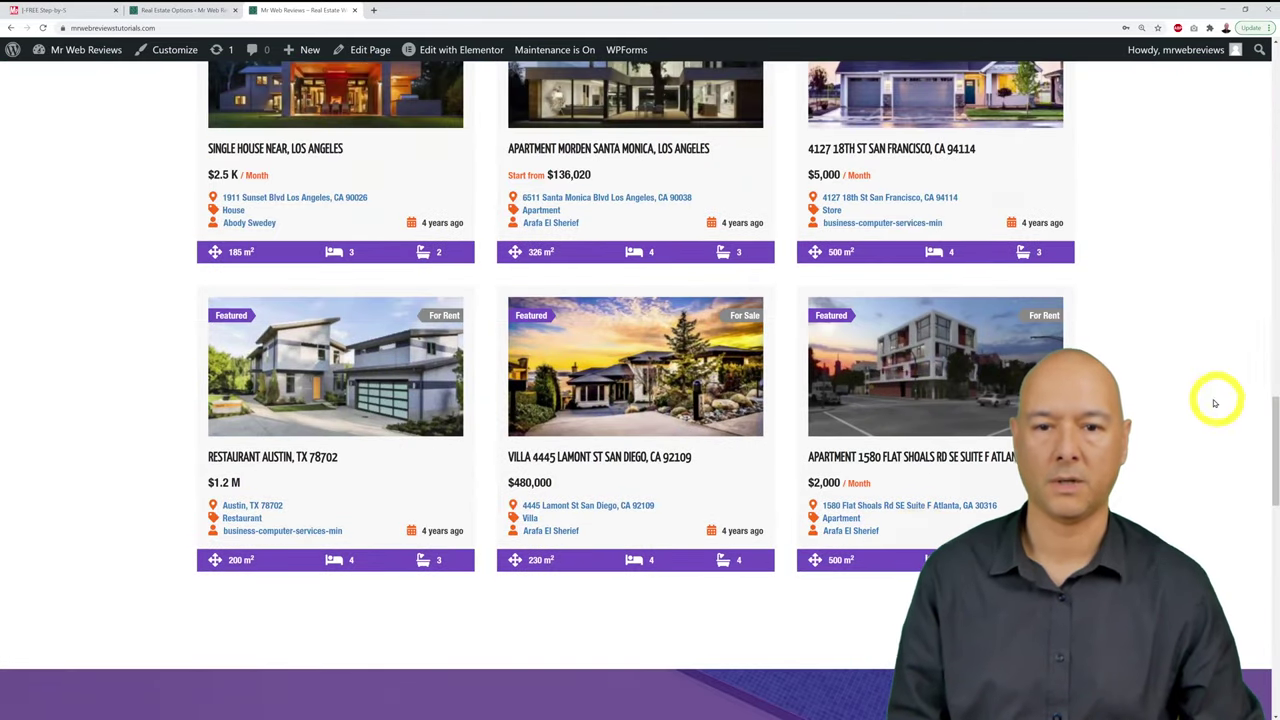
scroll(1221, 391, up, 5)
scroll(1221, 391, down, 4)
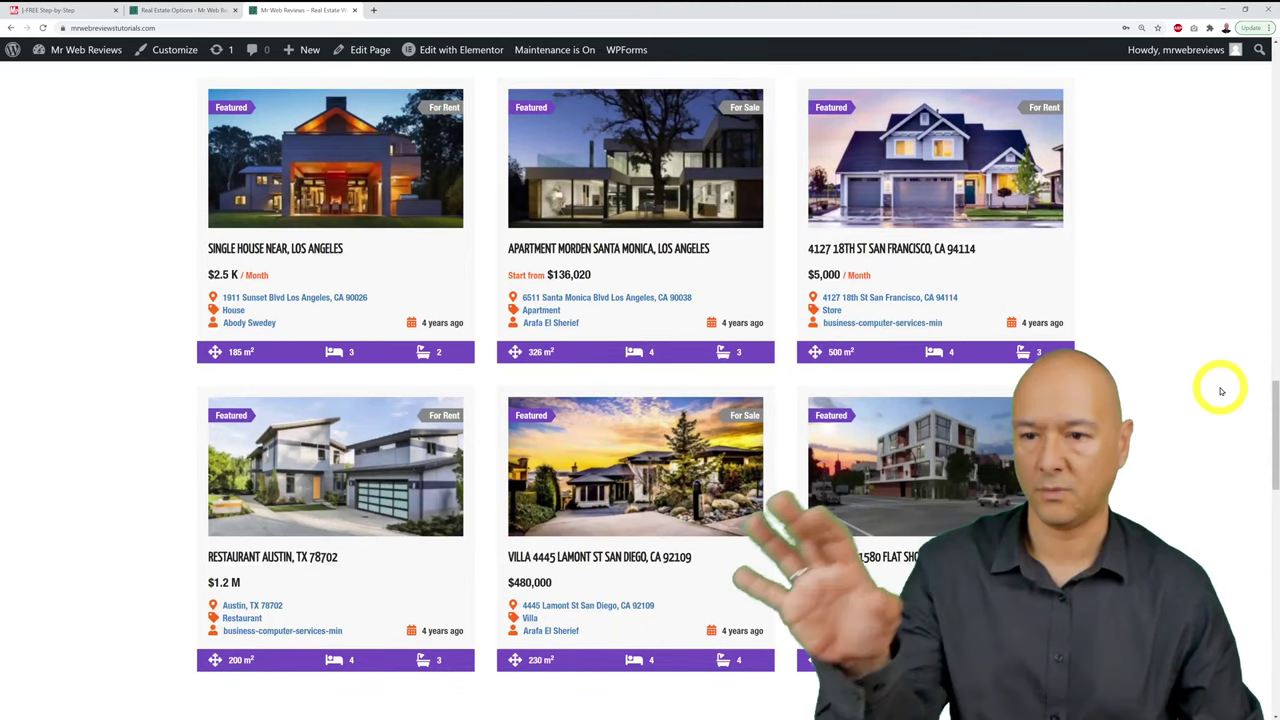
scroll(1221, 391, up, 8)
scroll(1221, 391, up, 10)
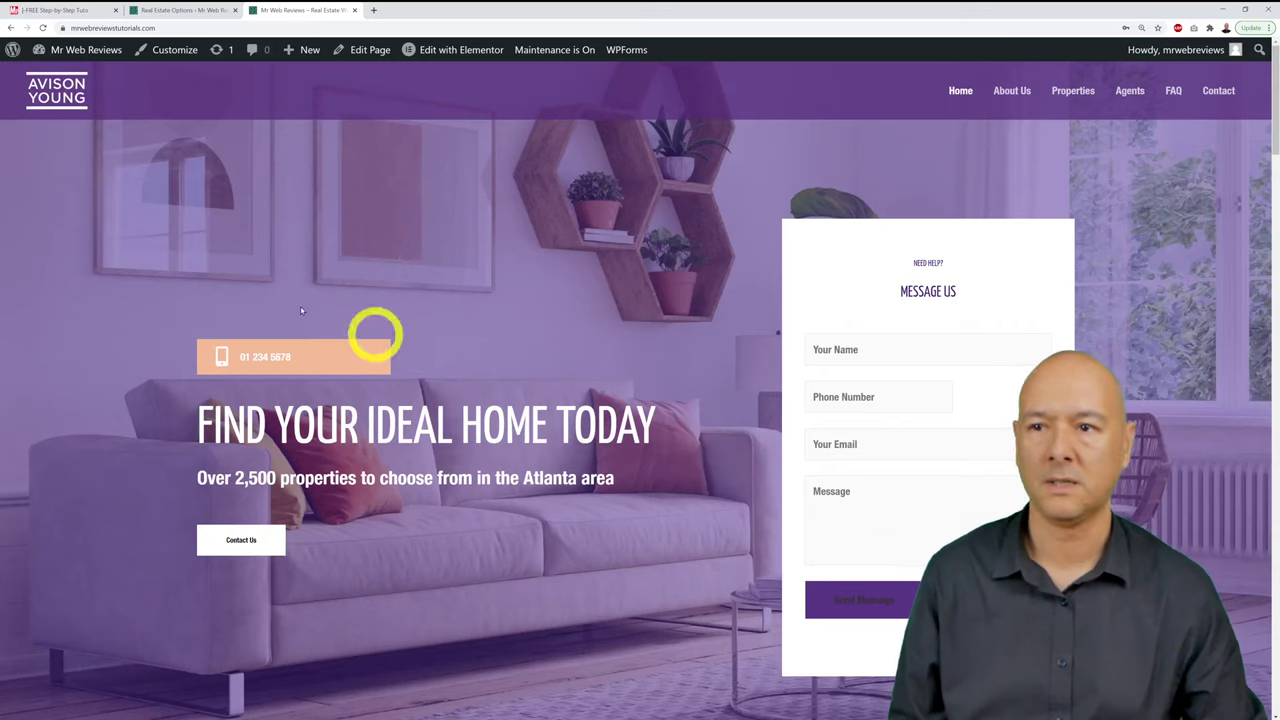
Step: Recheck the front page listings, then go back to the Real Estate Options settings
click(175, 12)
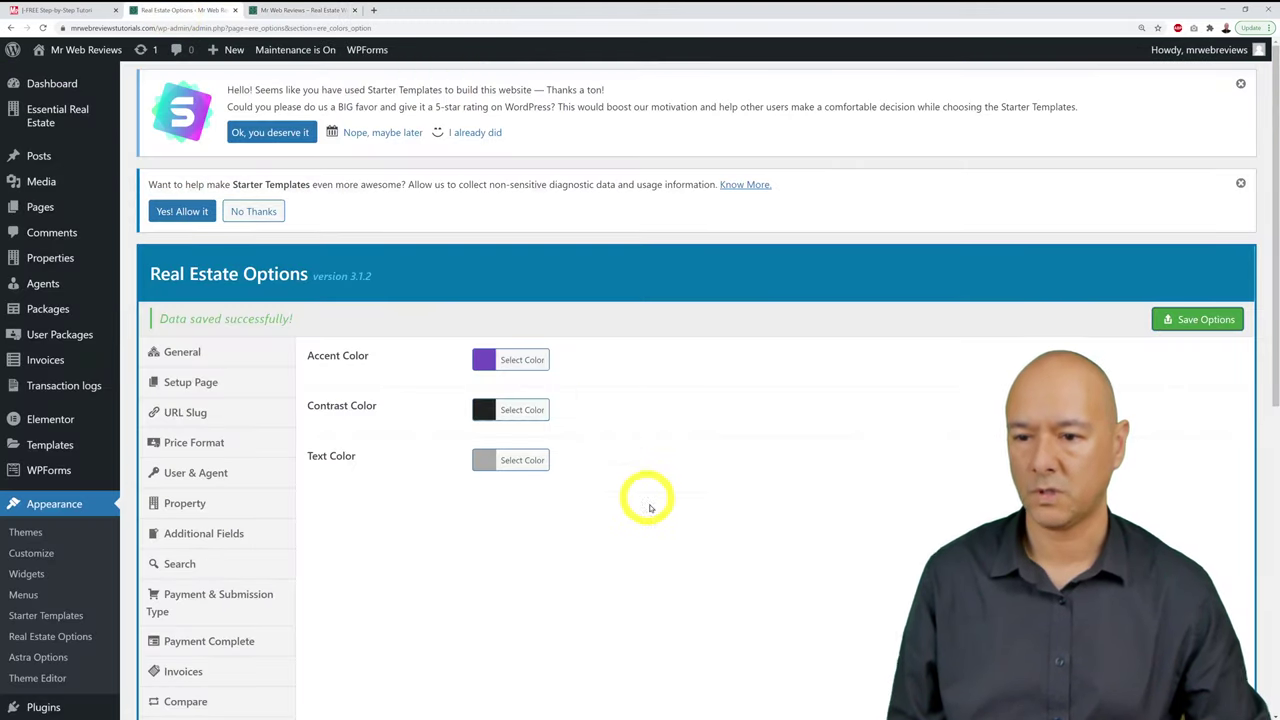
click(300, 10)
scroll(923, 382, down, 5)
scroll(923, 381, down, 3)
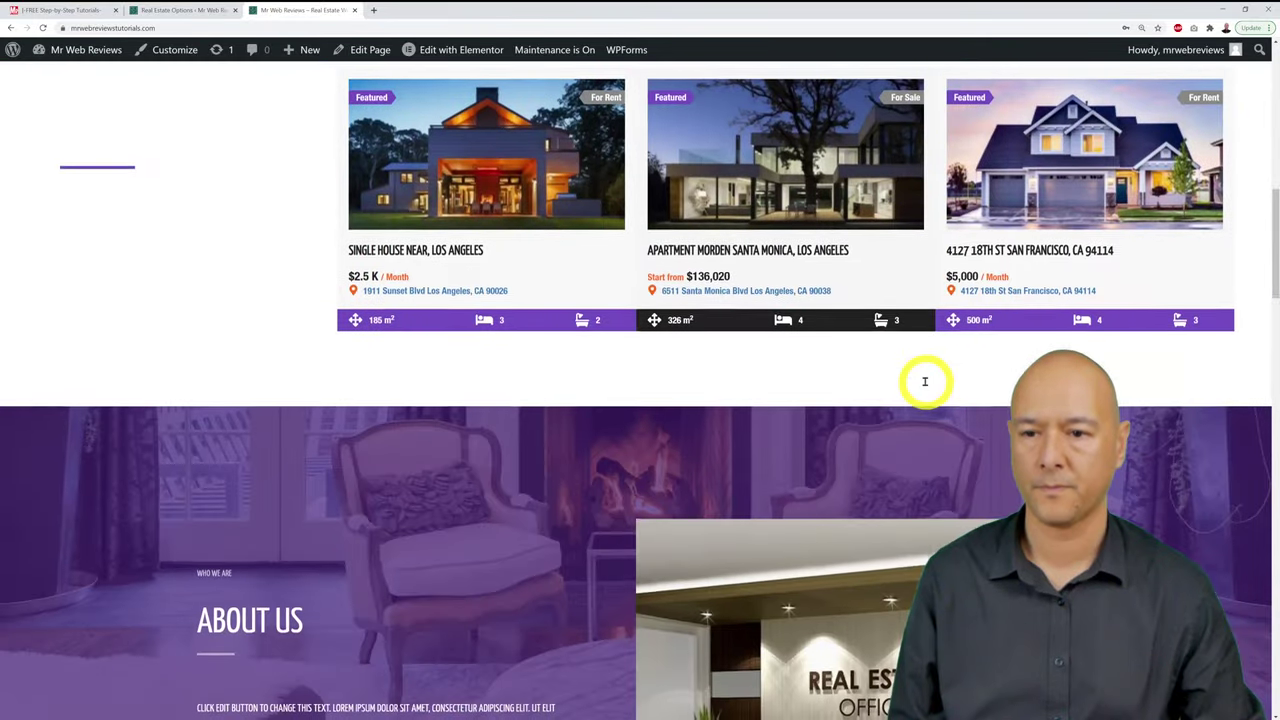
scroll(923, 380, up, 1)
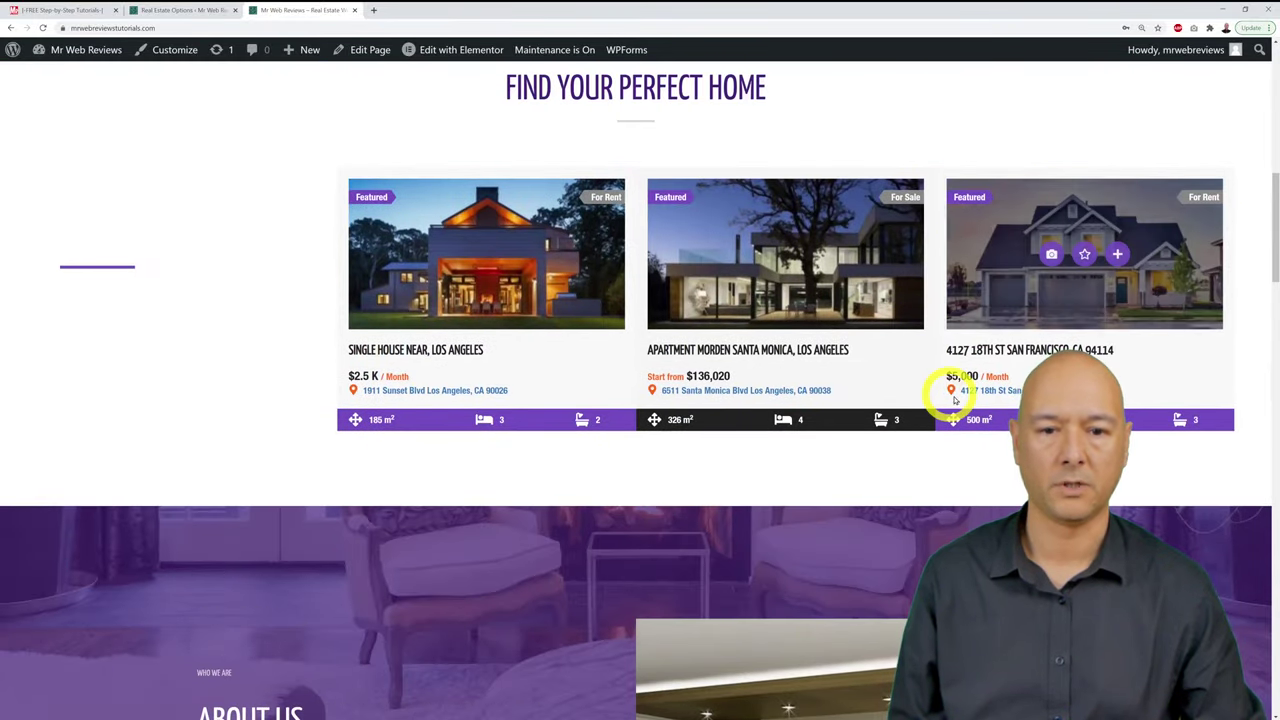
scroll(640, 400, up, 1)
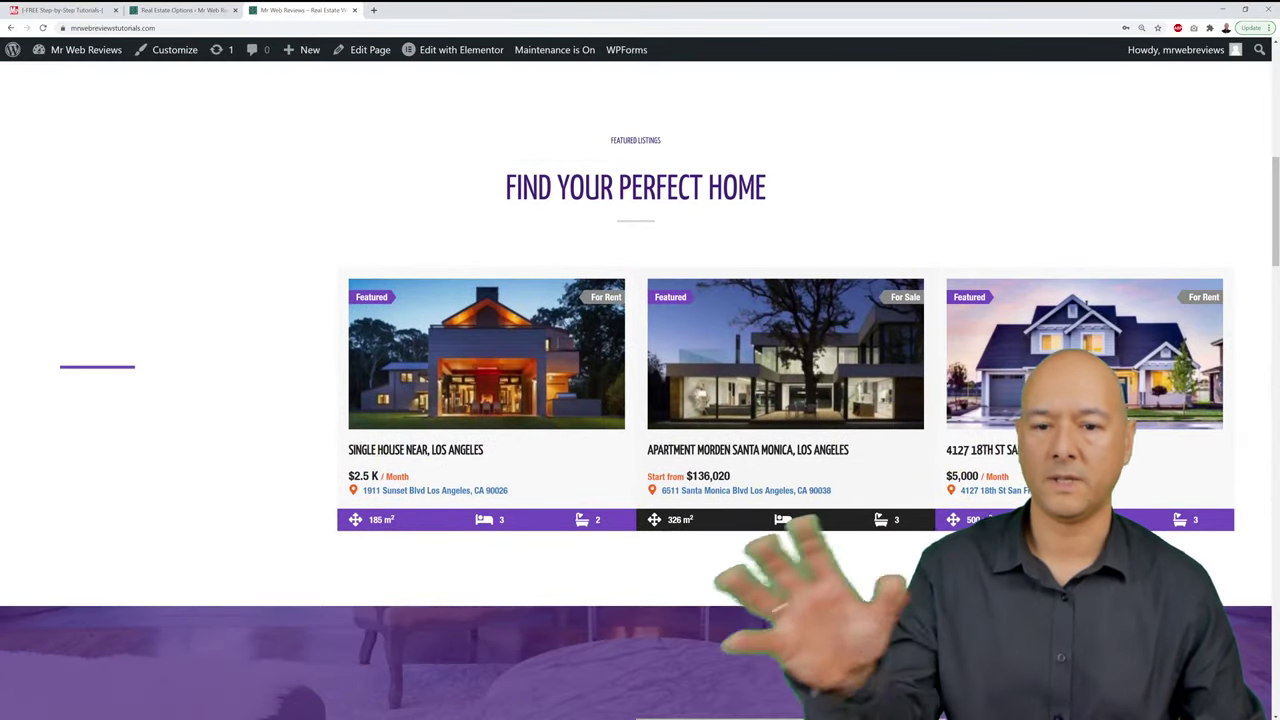
scroll(640, 400, up, 6)
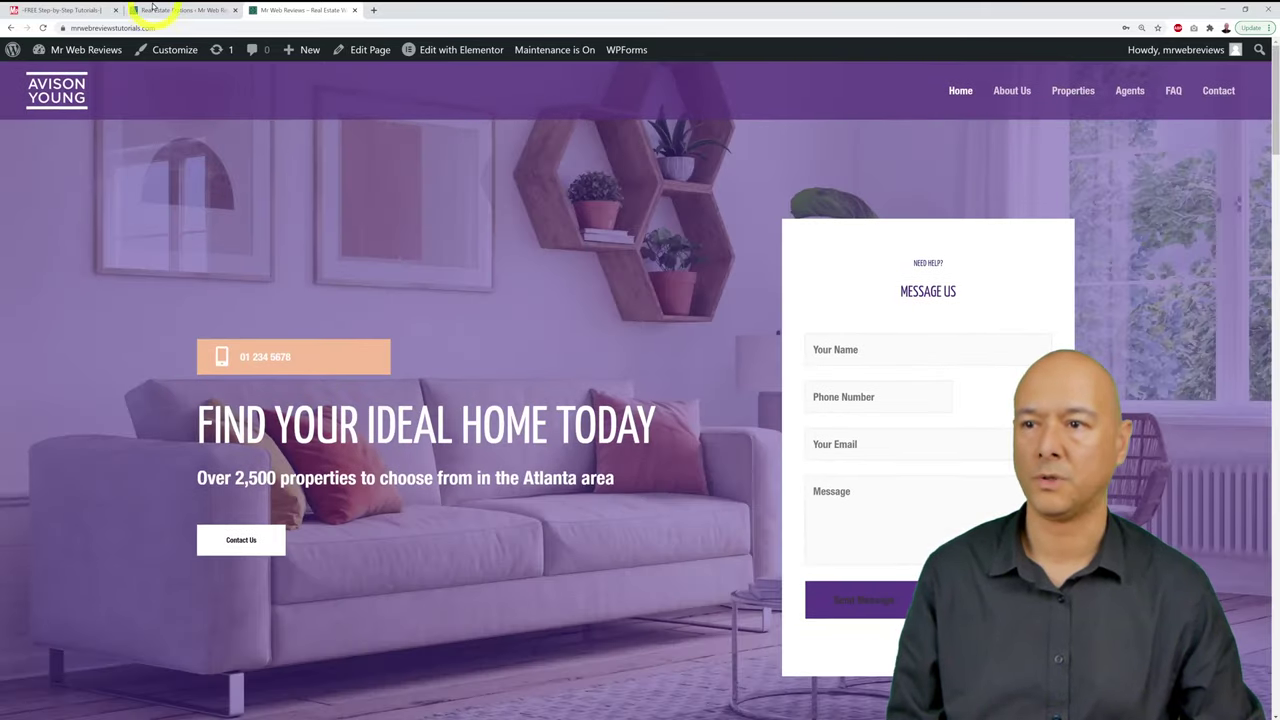
click(160, 10)
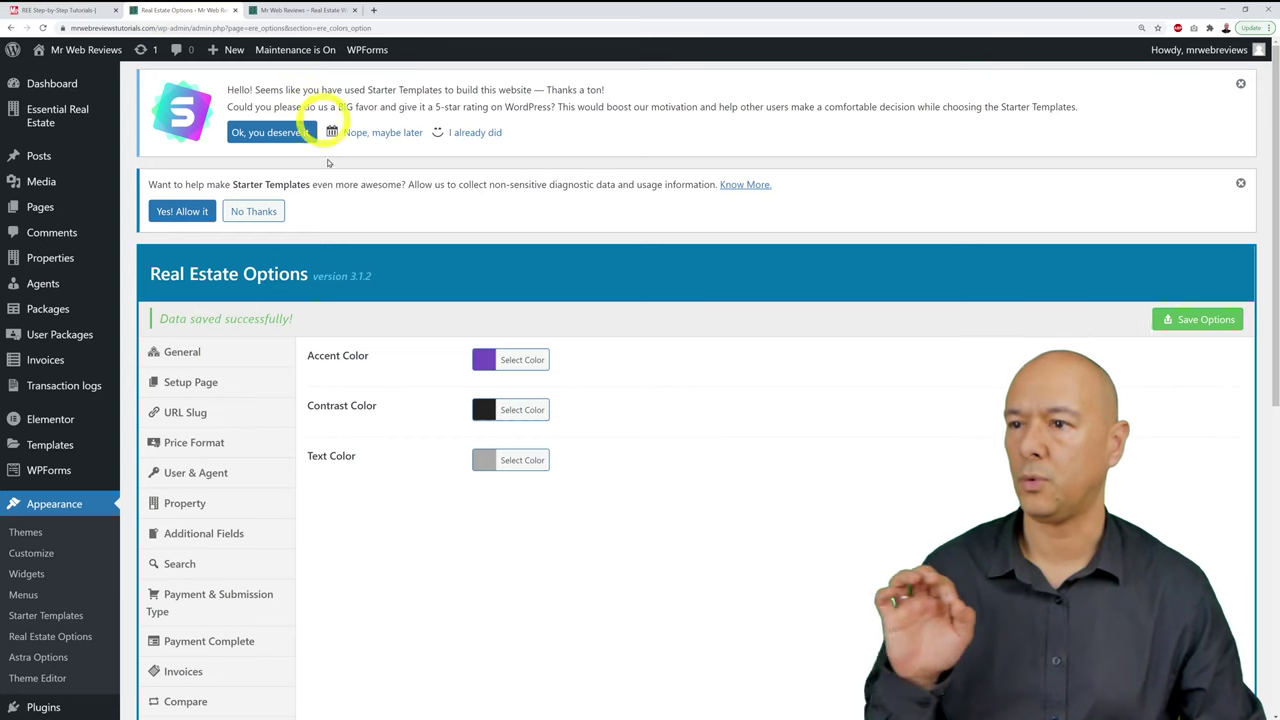
Step: Glance at the checklist, then activate LiteSpeed Cache under Installed Plugins
click(80, 16)
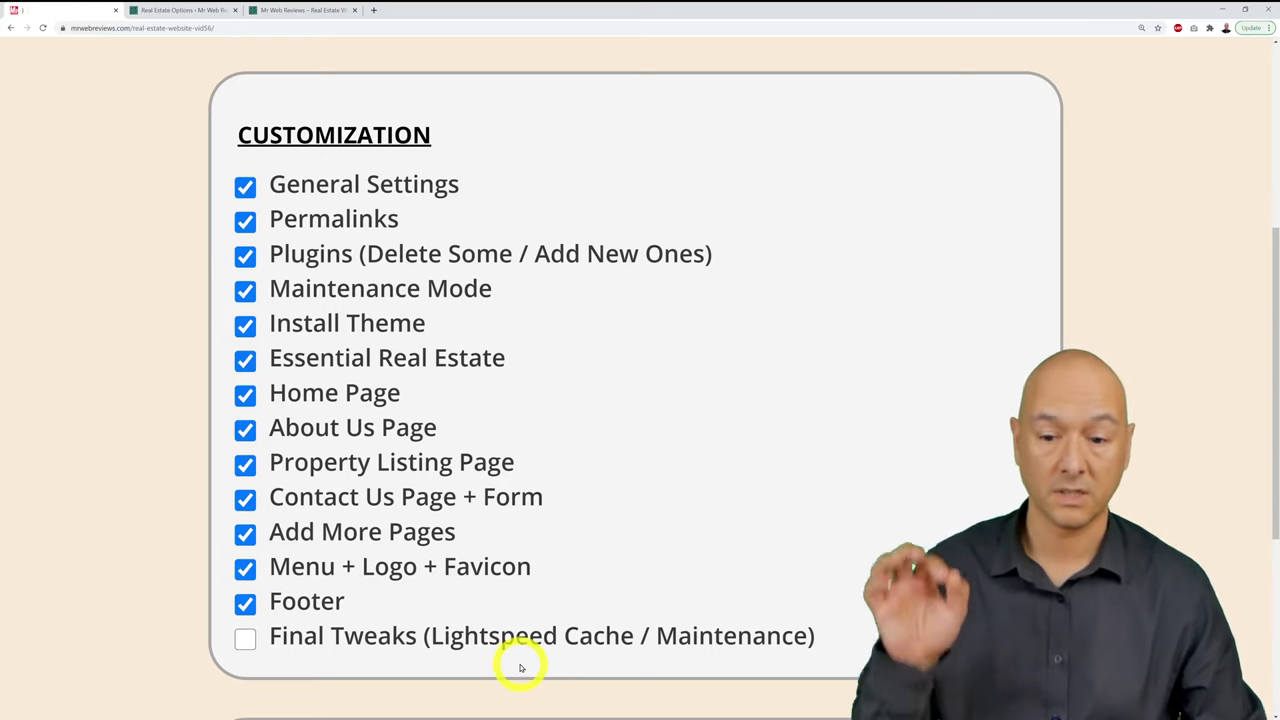
click(192, 10)
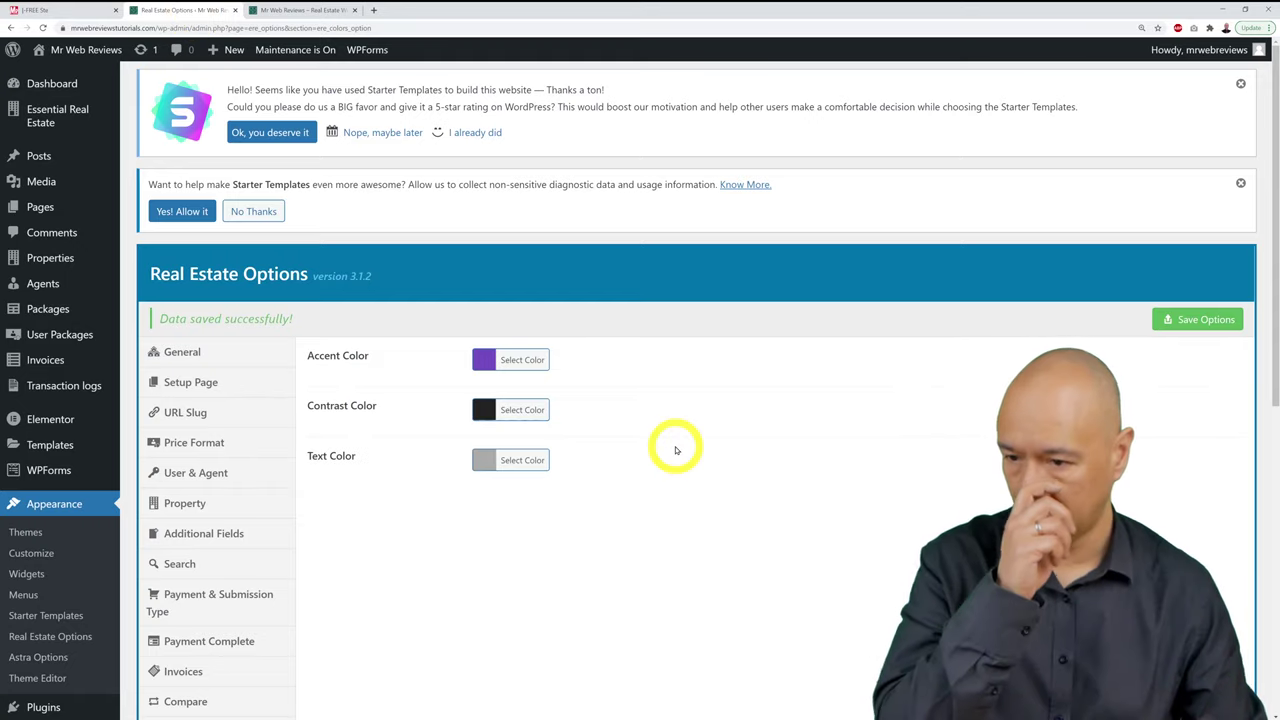
scroll(474, 437, down, 3)
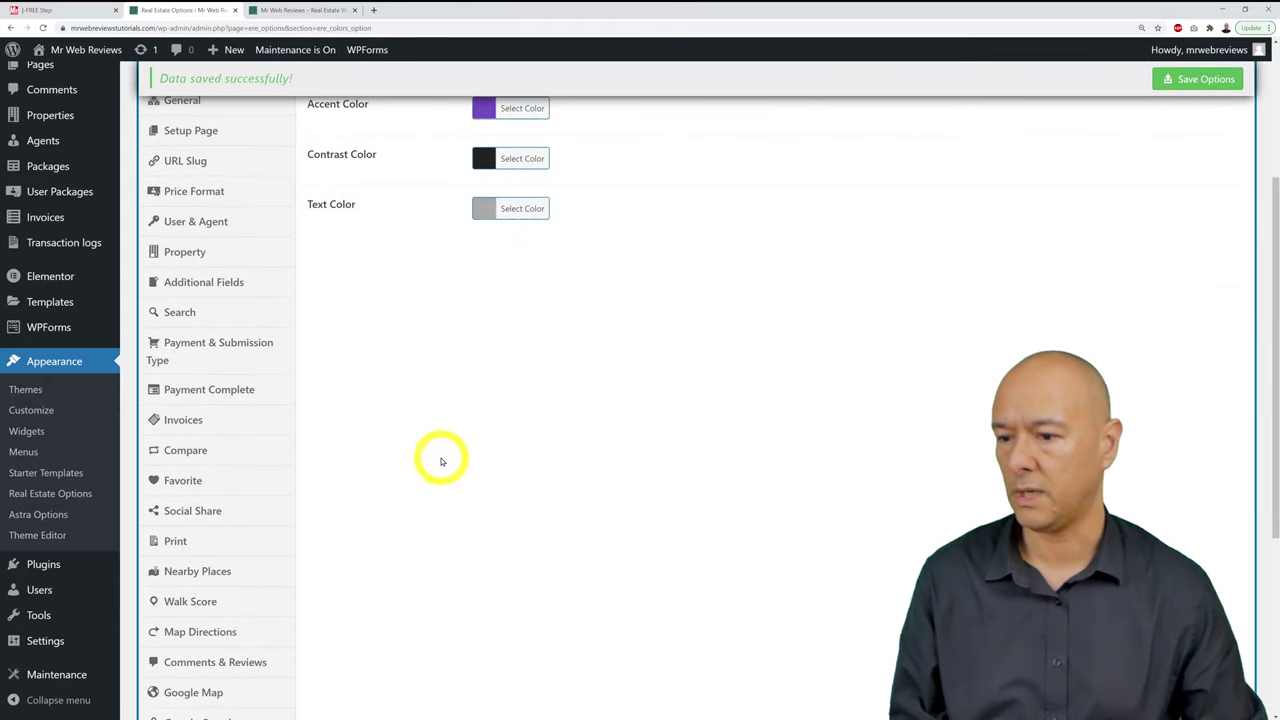
click(25, 566)
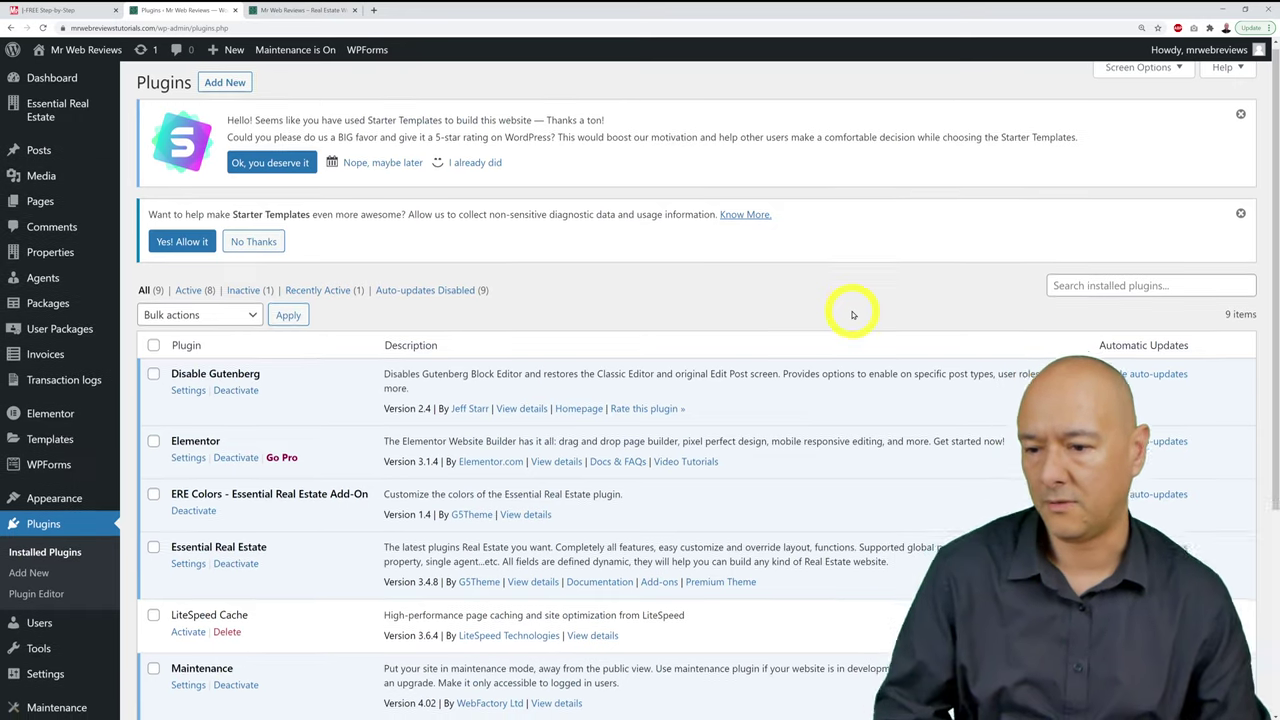
scroll(852, 315, down, 2)
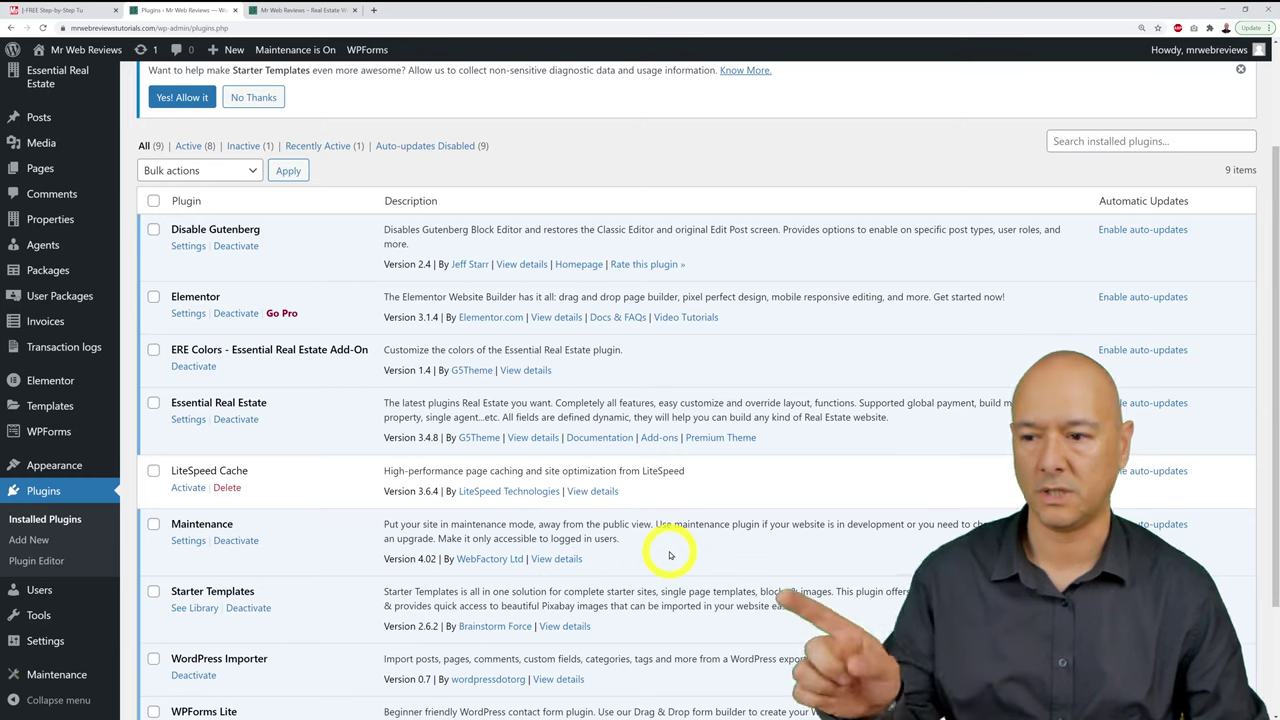
click(189, 489)
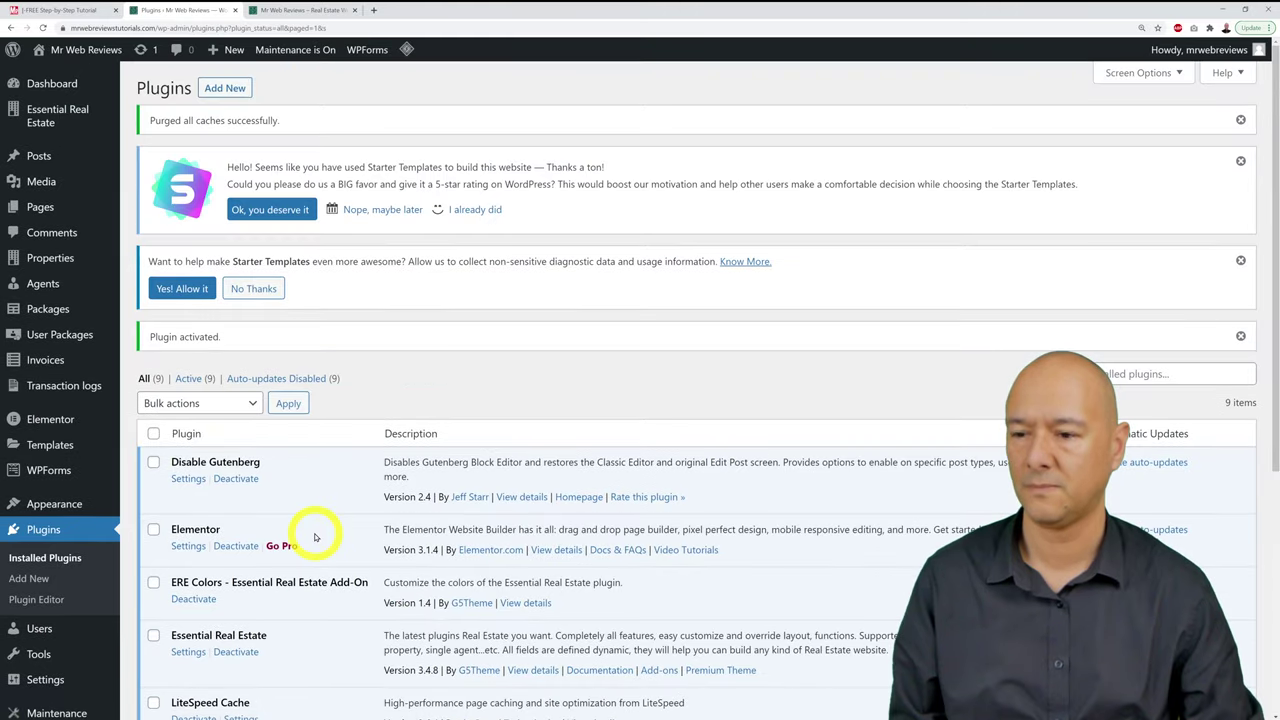
Step: Review the customization checklist, then return to the installed plugins list
click(85, 12)
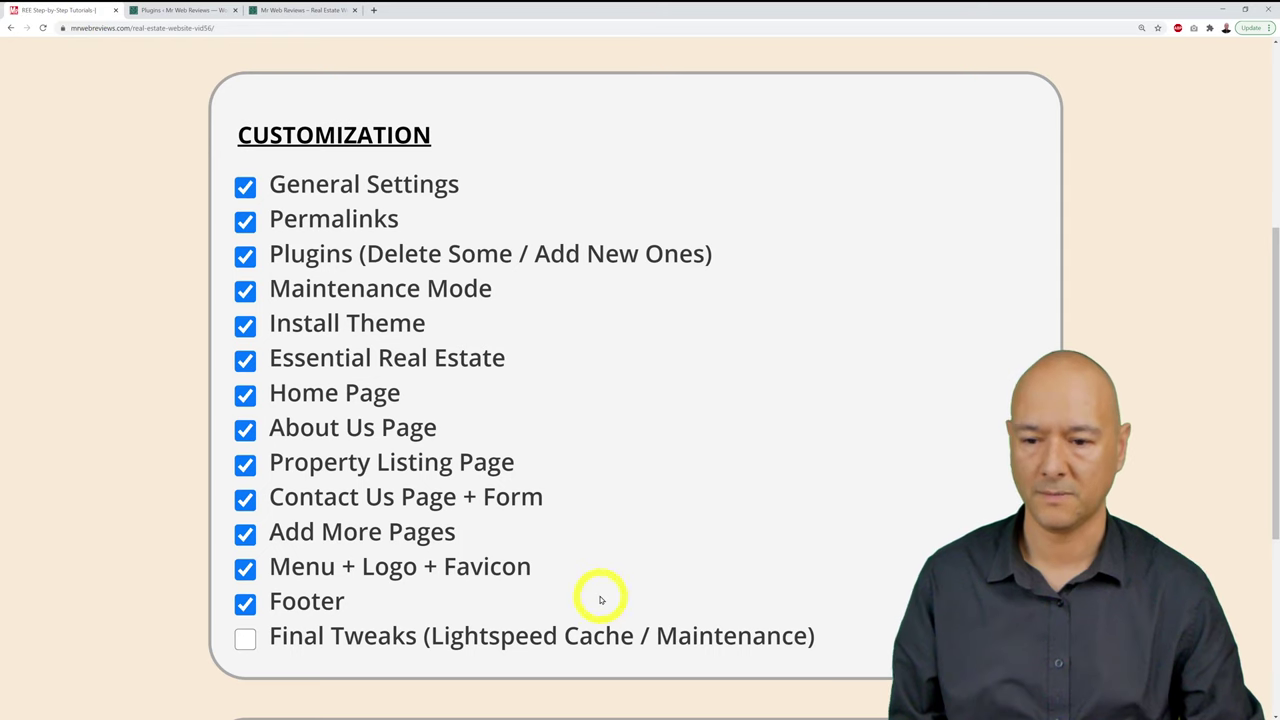
scroll(870, 656, down, 3)
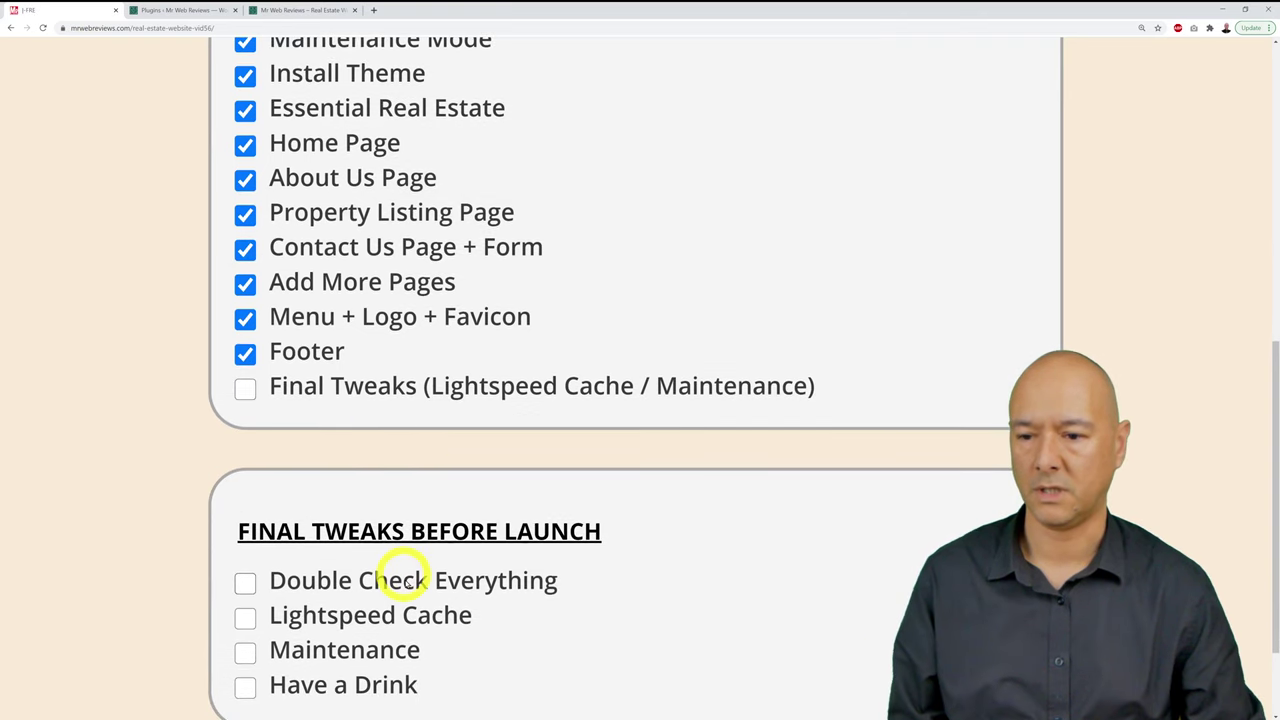
click(198, 8)
scroll(606, 300, down, 3)
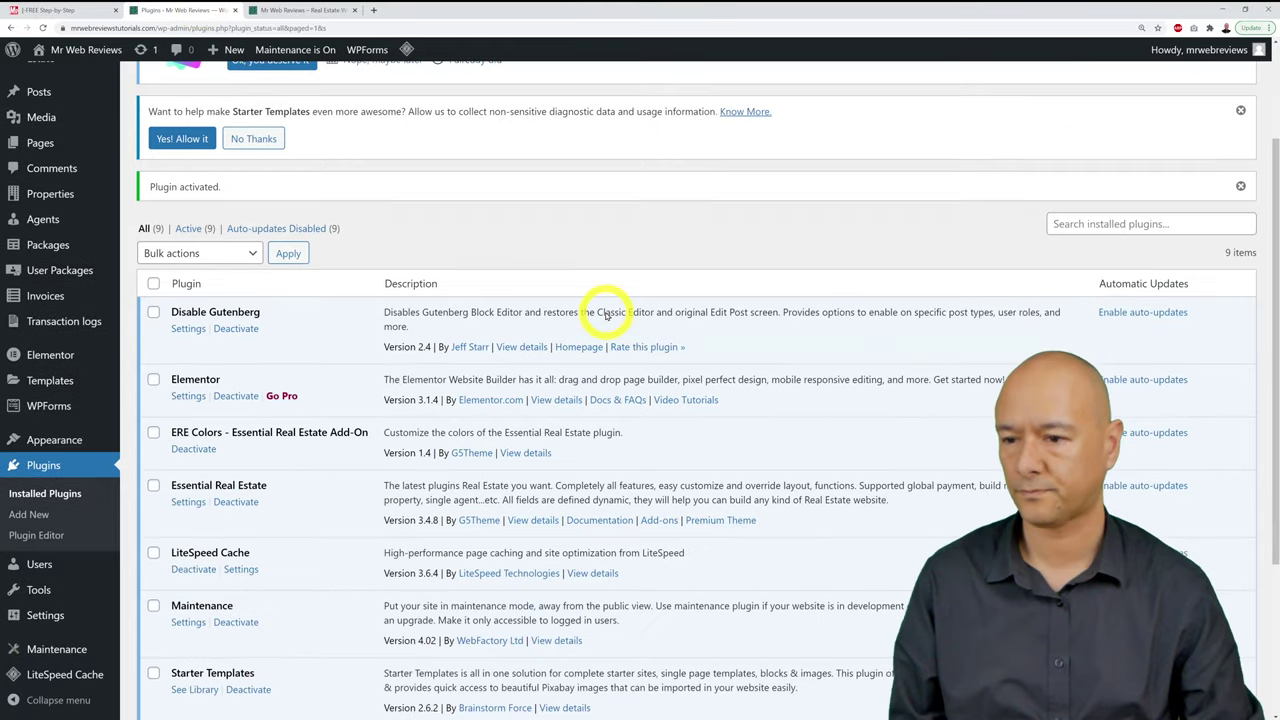
Step: Open the Maintenance settings, then scroll through the site's front page
click(50, 648)
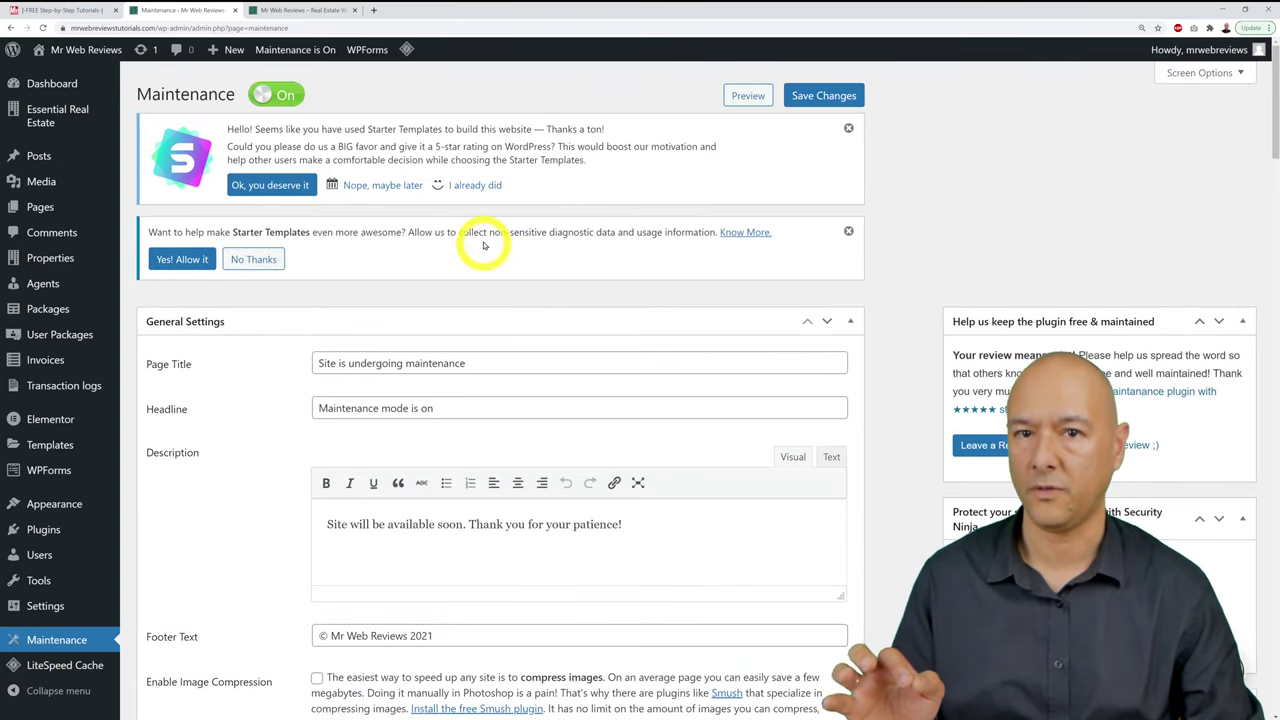
click(317, 10)
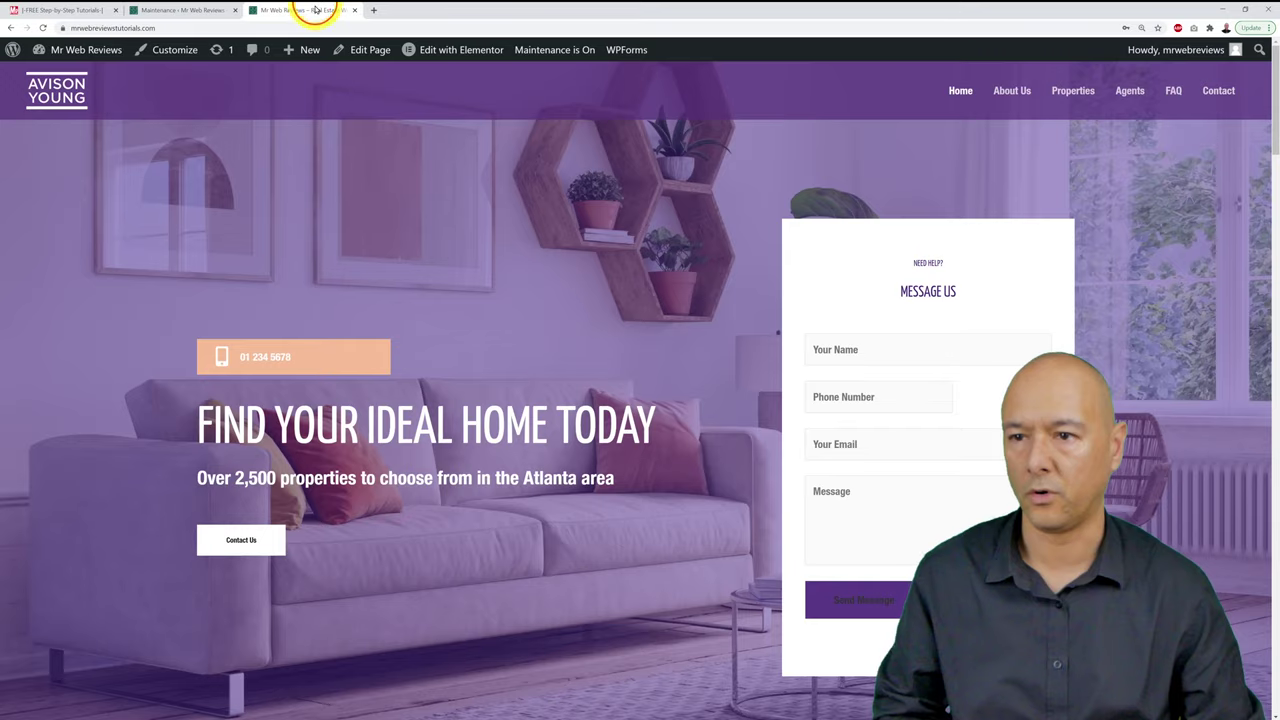
scroll(846, 248, down, 6)
scroll(846, 248, down, 10)
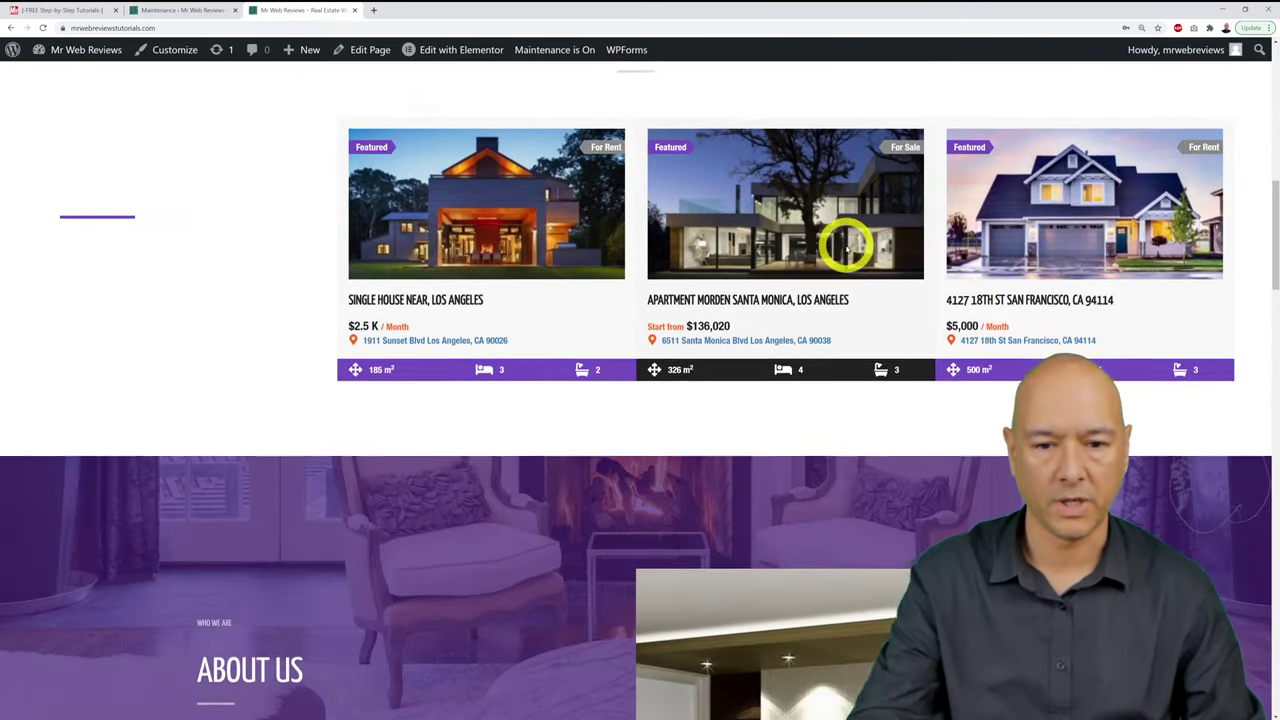
scroll(846, 248, down, 6)
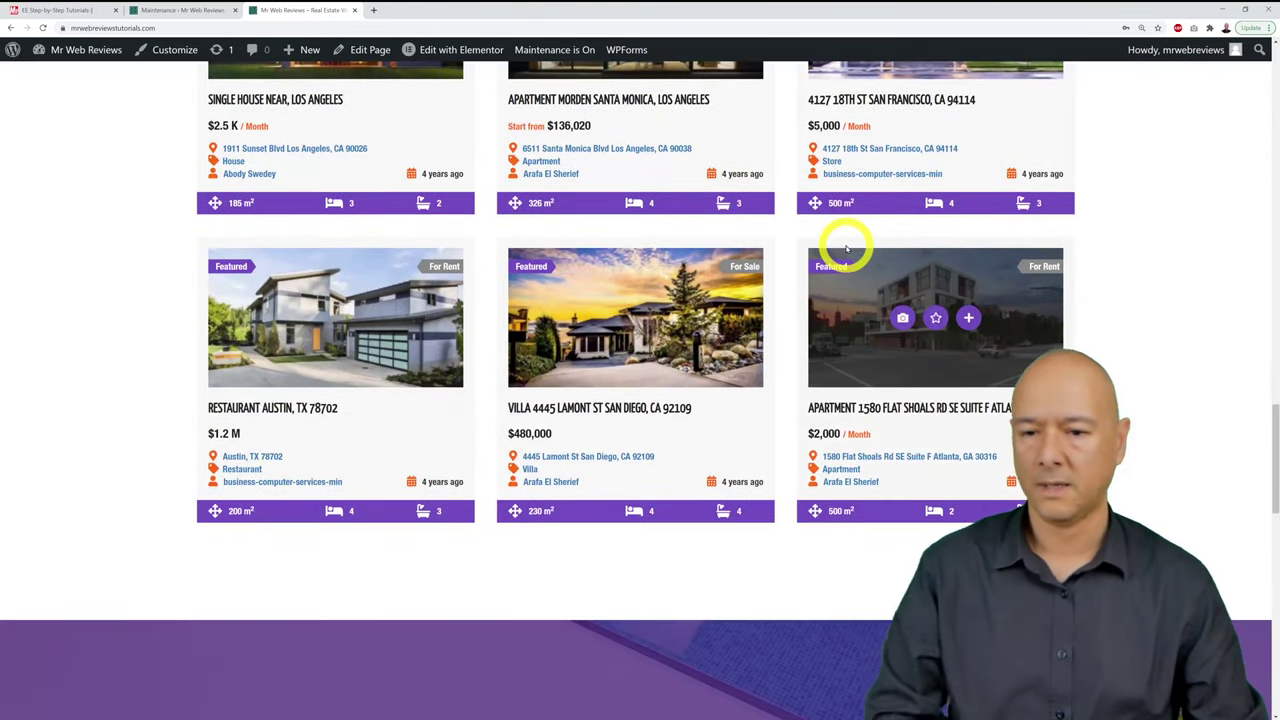
scroll(846, 248, down, 1)
scroll(846, 248, up, 6)
scroll(846, 248, up, 15)
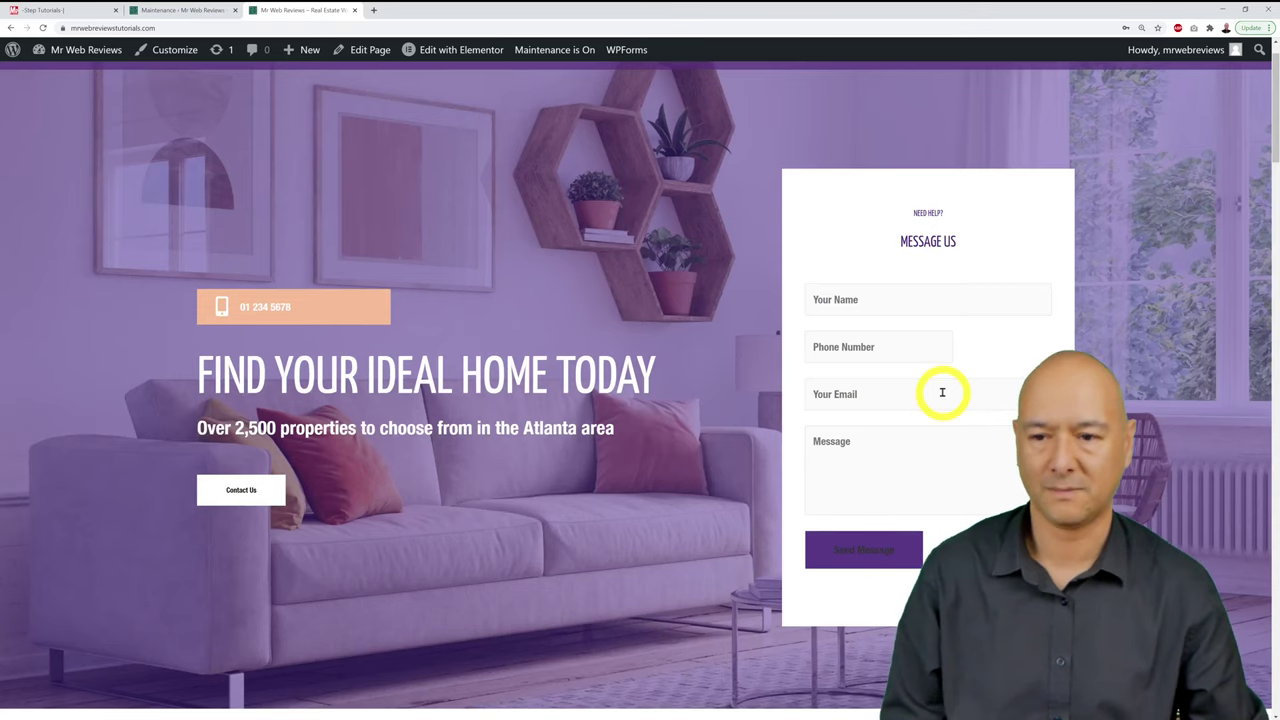
scroll(942, 392, up, 1)
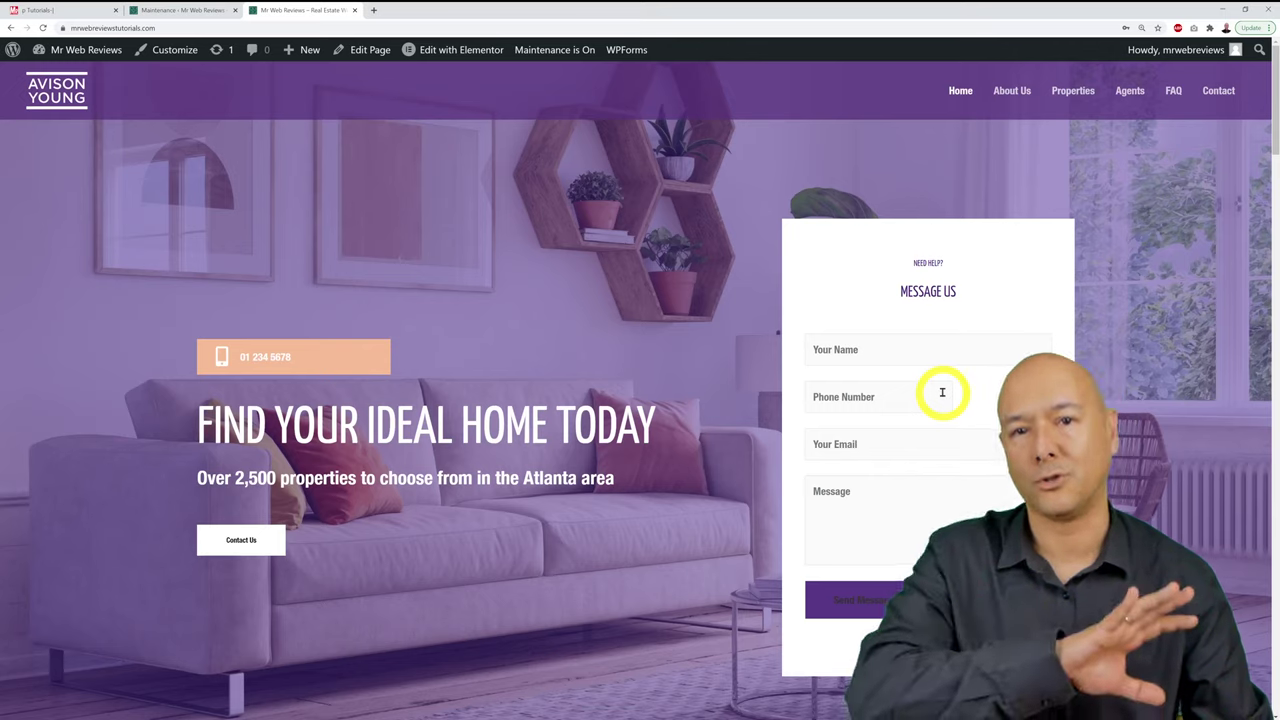
Step: Switch maintenance mode from On to Off, then view the launch checklist
click(176, 11)
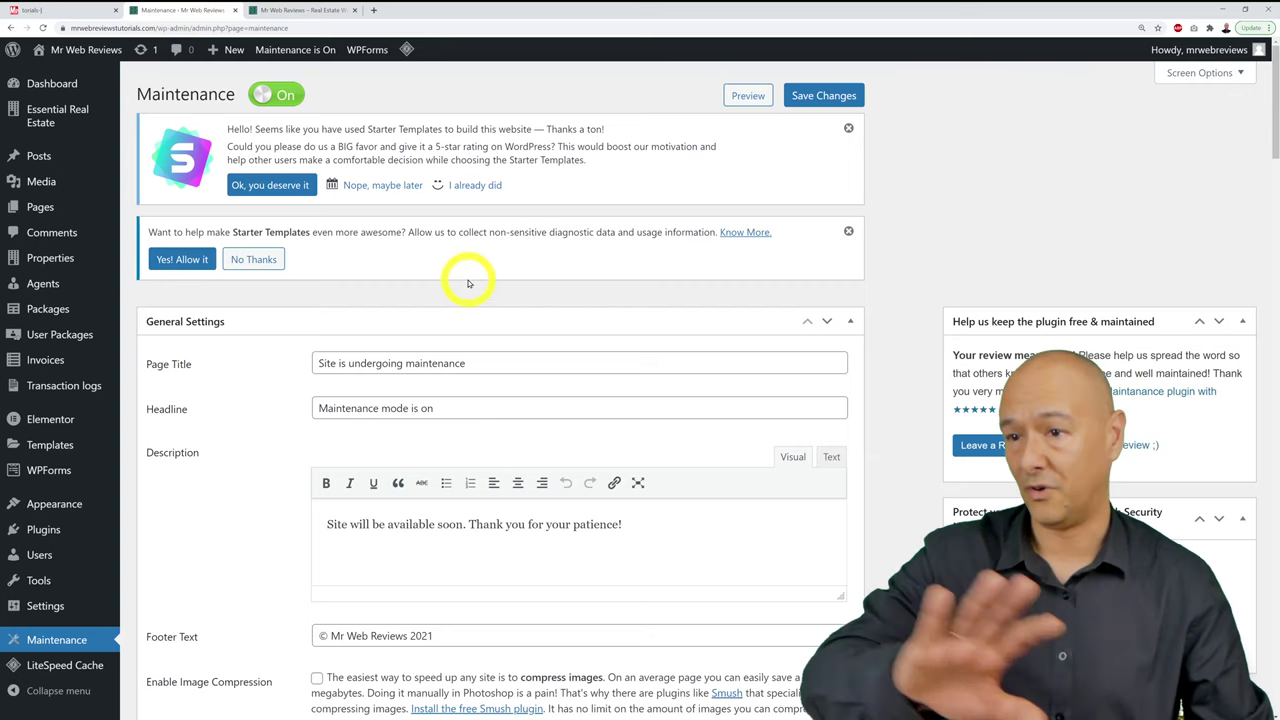
click(285, 93)
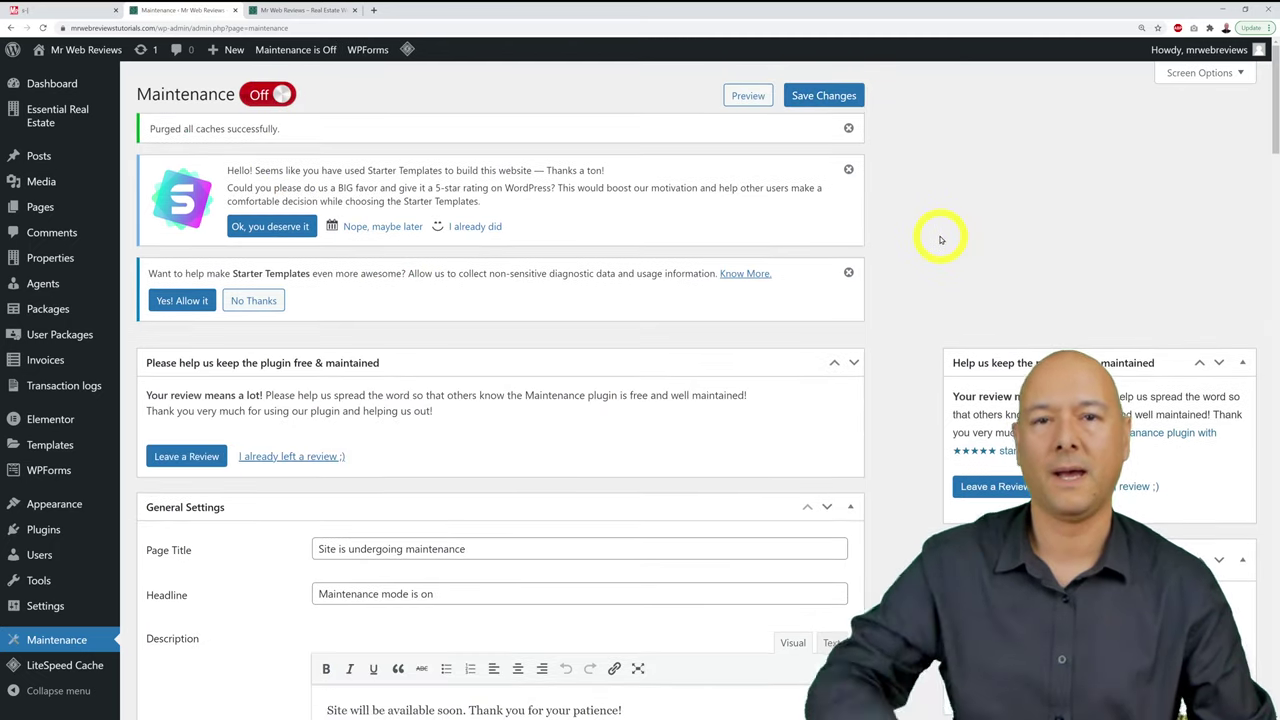
click(87, 20)
scroll(459, 399, down, 2)
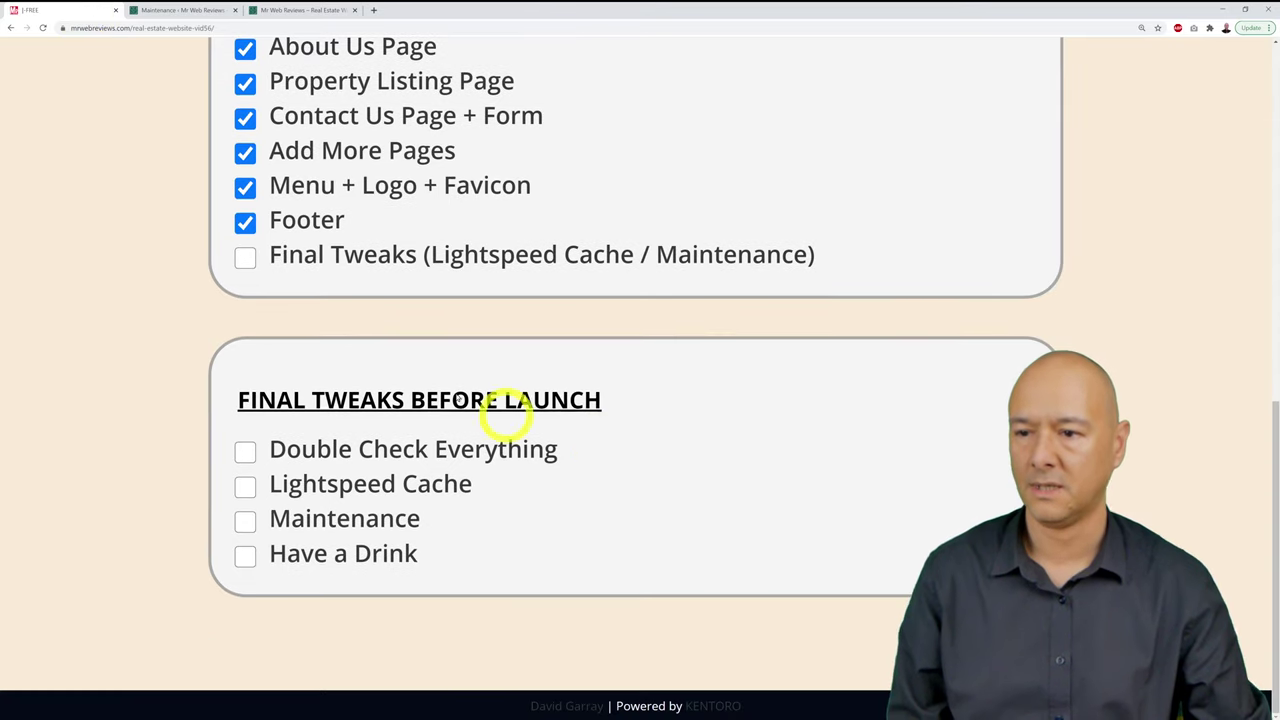
Step: Tick Final Tweaks, then Double Check Everything, Lightspeed Cache, Maintenance and Have a Drink on the checklist
click(246, 260)
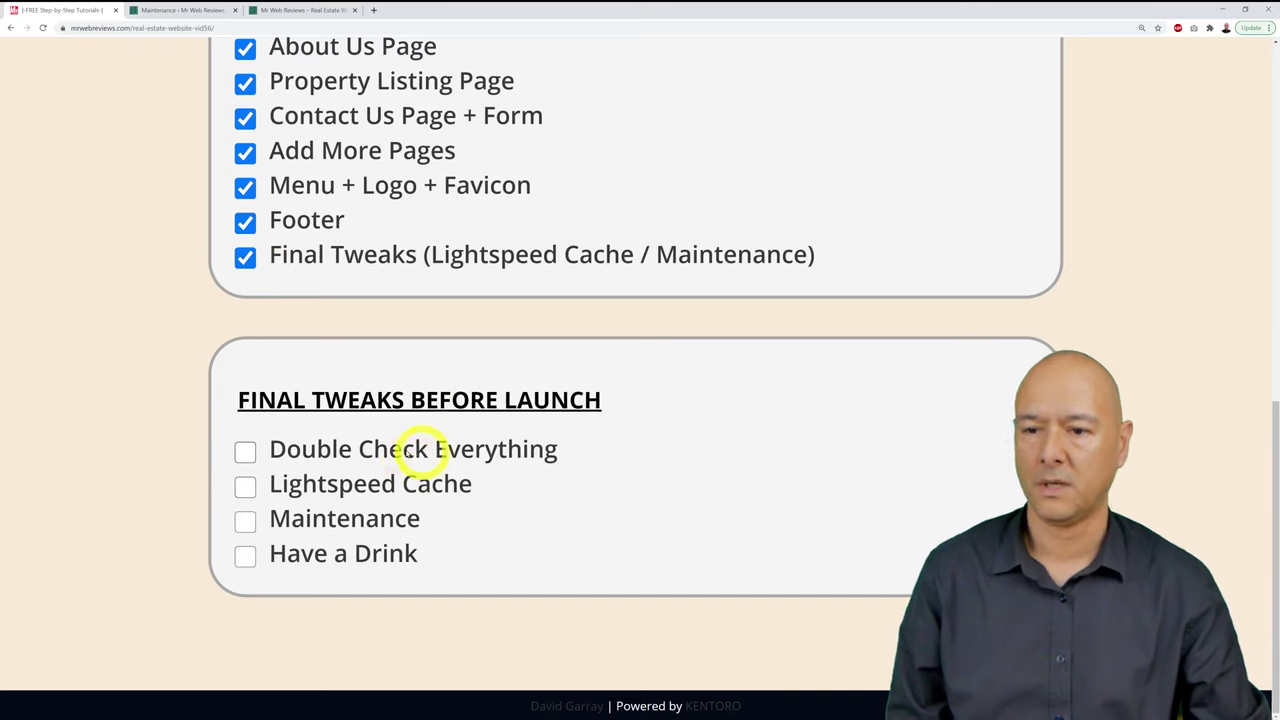
click(245, 451)
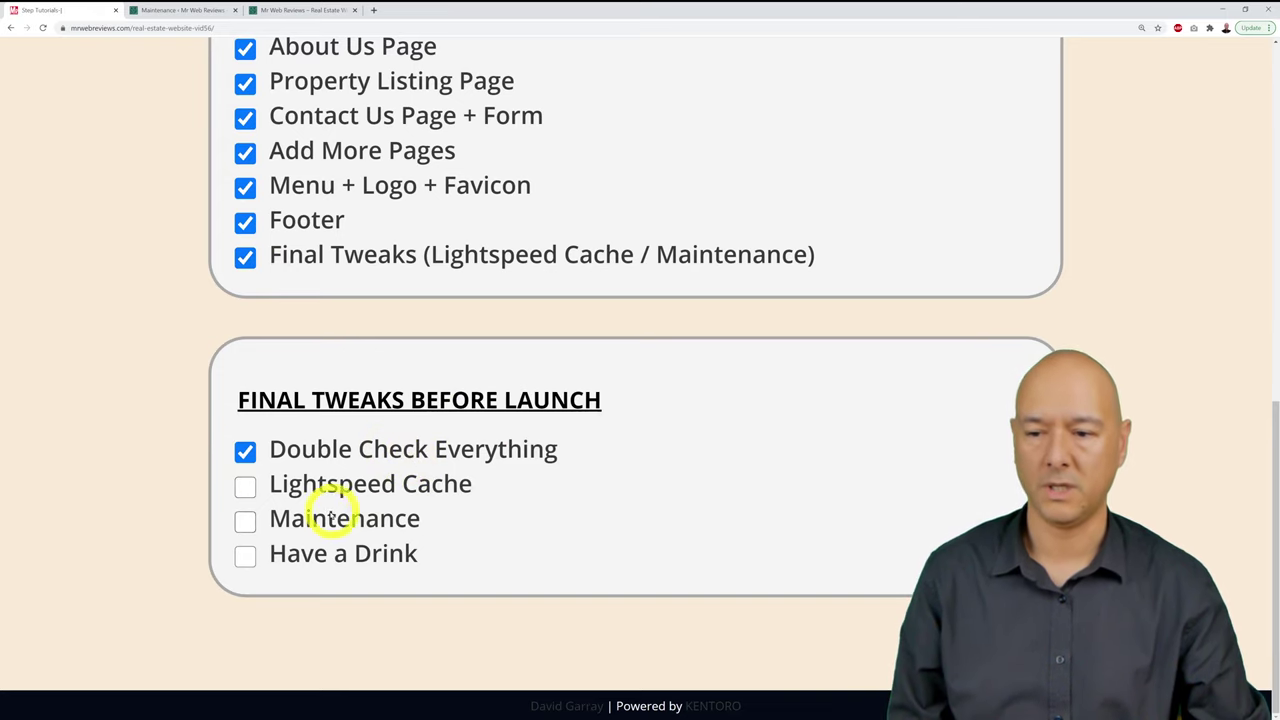
click(246, 487)
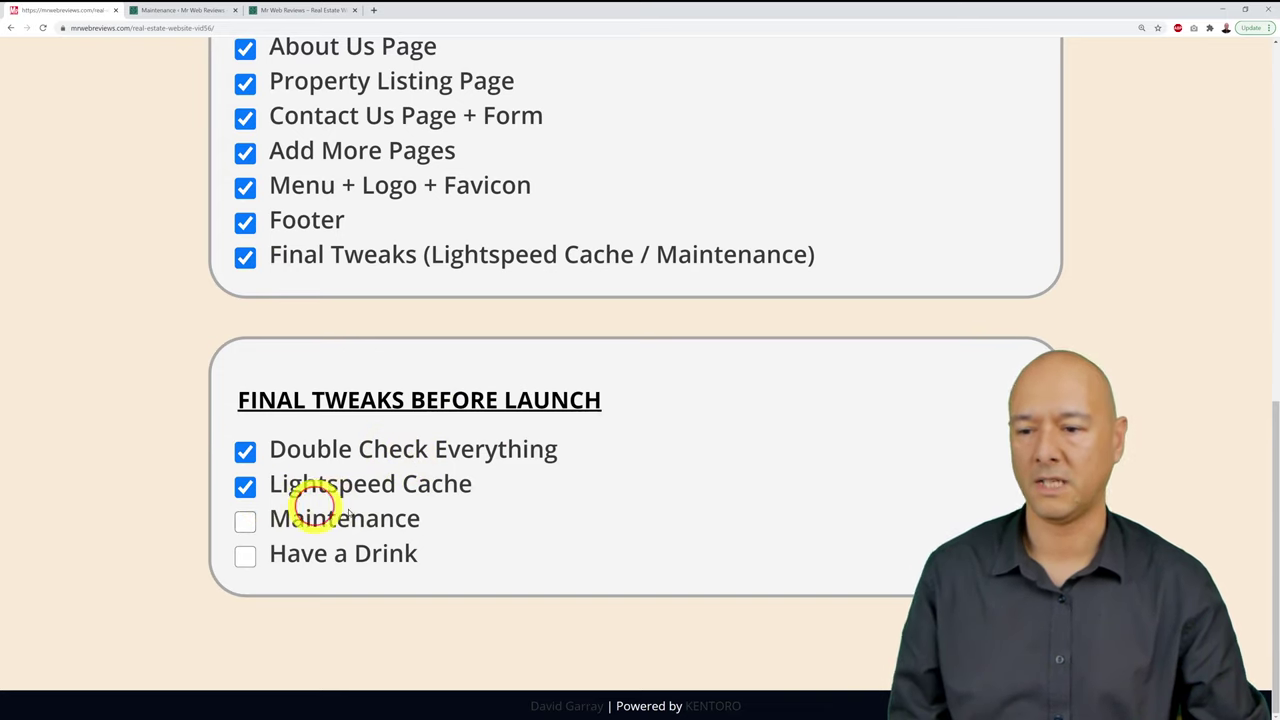
click(245, 520)
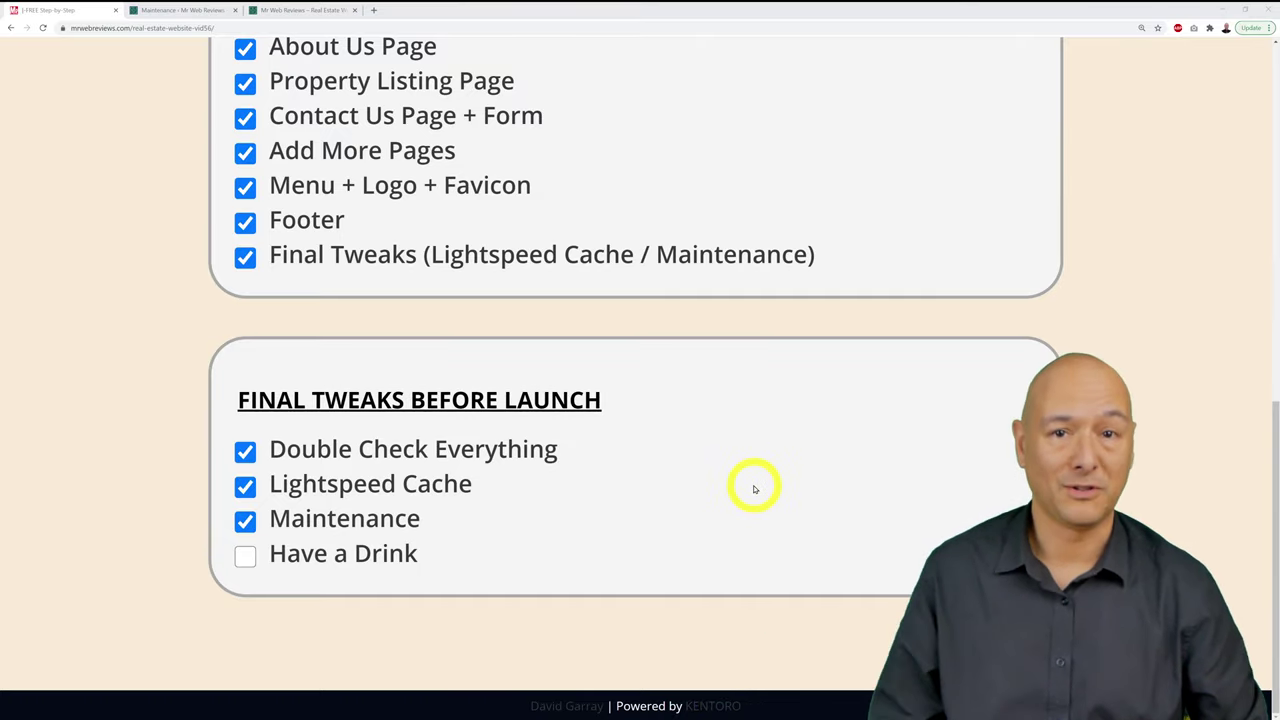
click(246, 559)
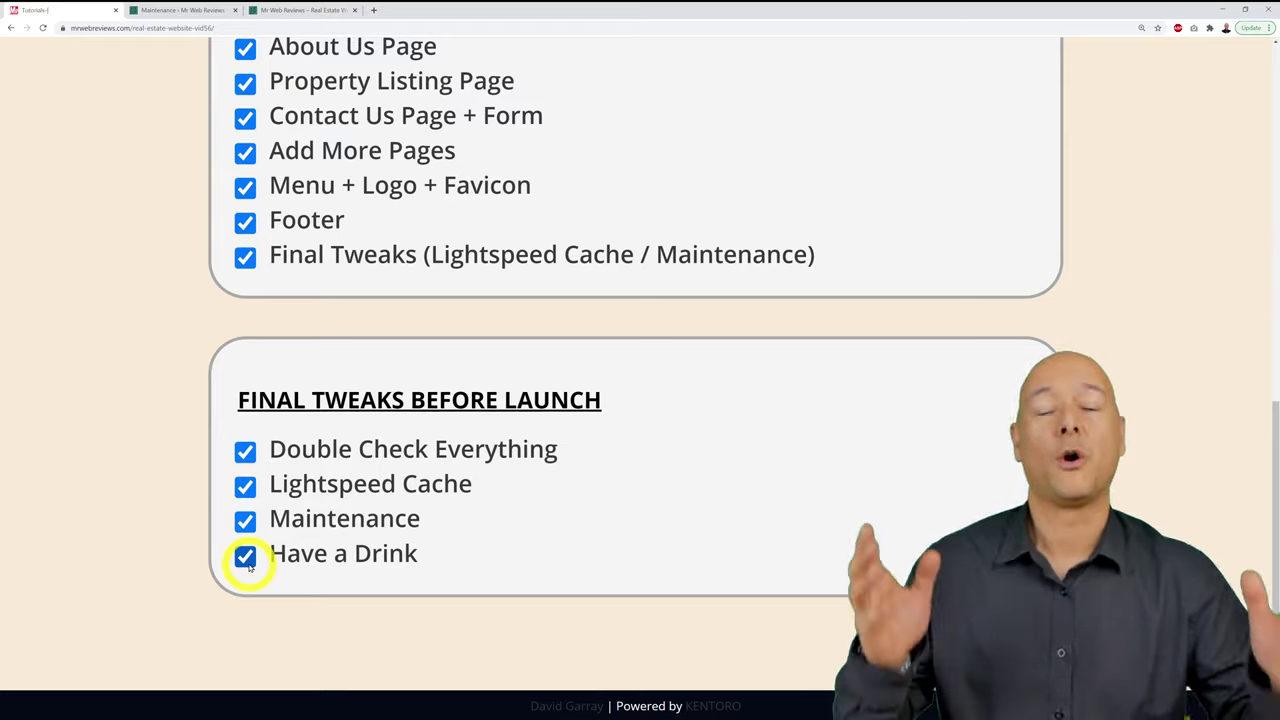